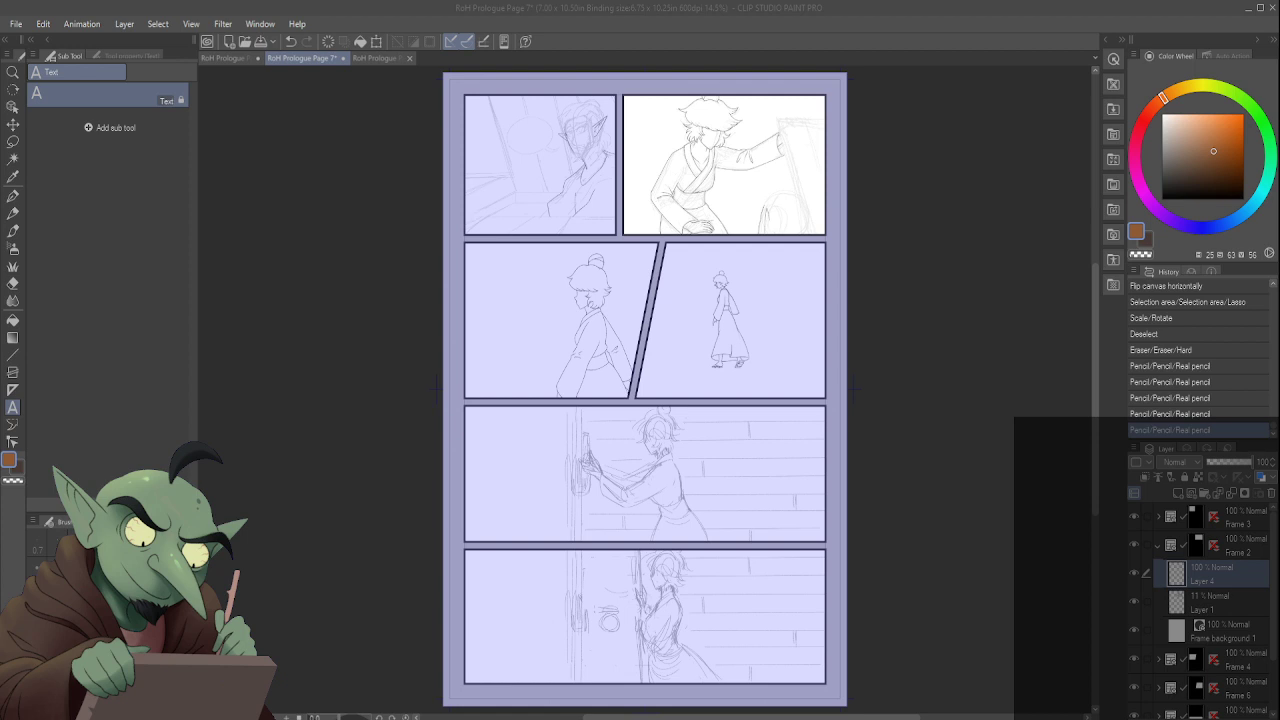
Step: Divide the upper-right comic panel's frame folder into two stacked panels with a horizontal cut about halfway down
{"action": "mouse_move", "coordinate": [124, 596]}
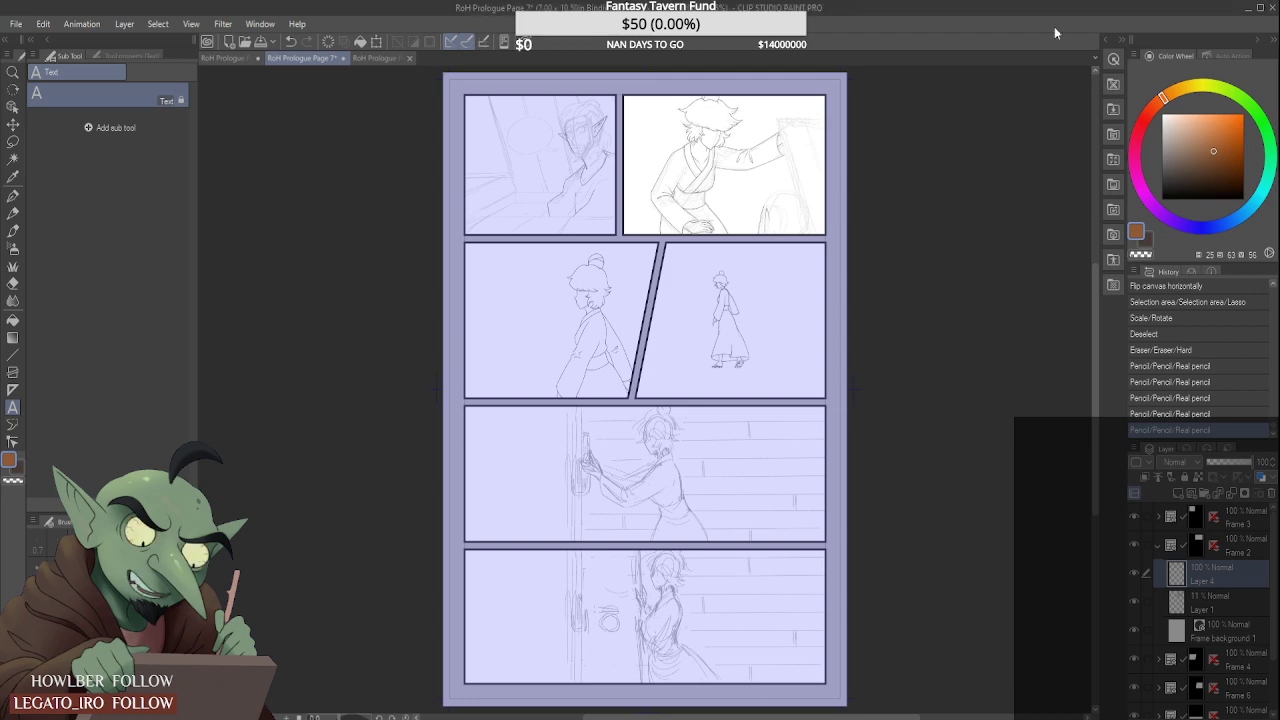
{"action": "scroll", "coordinate": [716, 140], "scroll_direction": "up", "scroll_amount": 3}
{"action": "scroll", "coordinate": [722, 143], "scroll_direction": "up", "scroll_amount": 1}
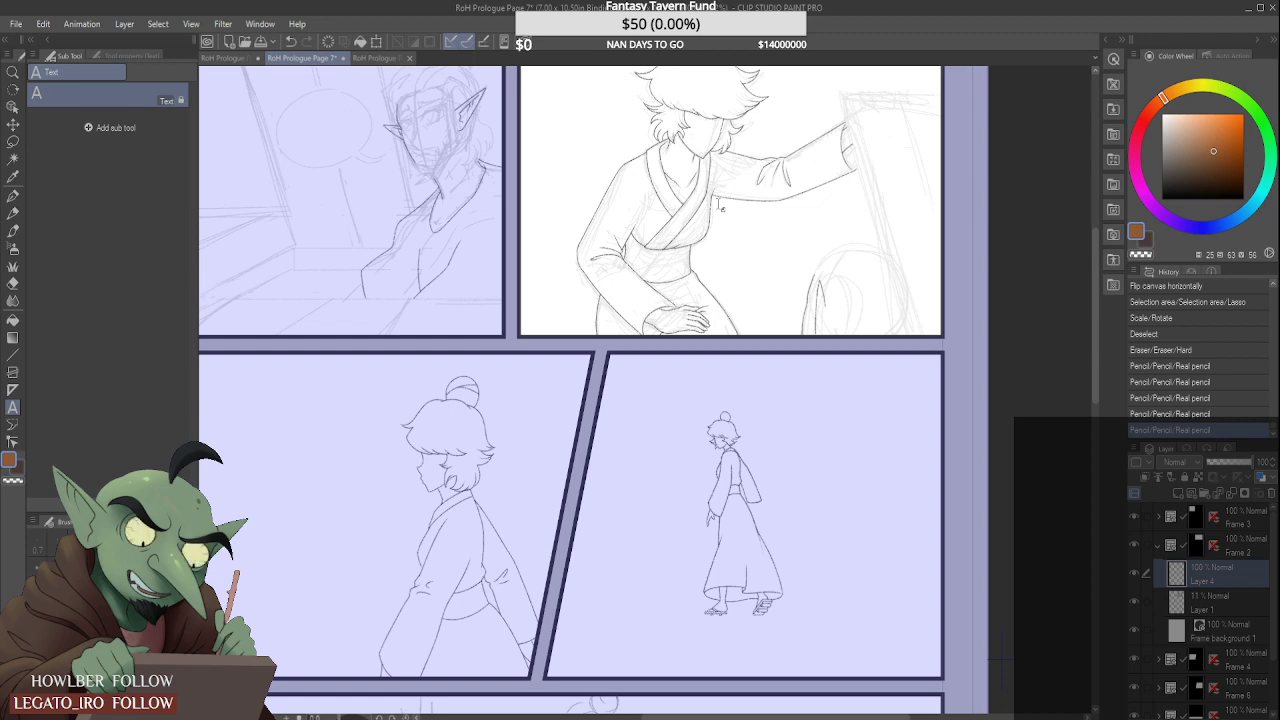
{"action": "left_click", "coordinate": [13, 213]}
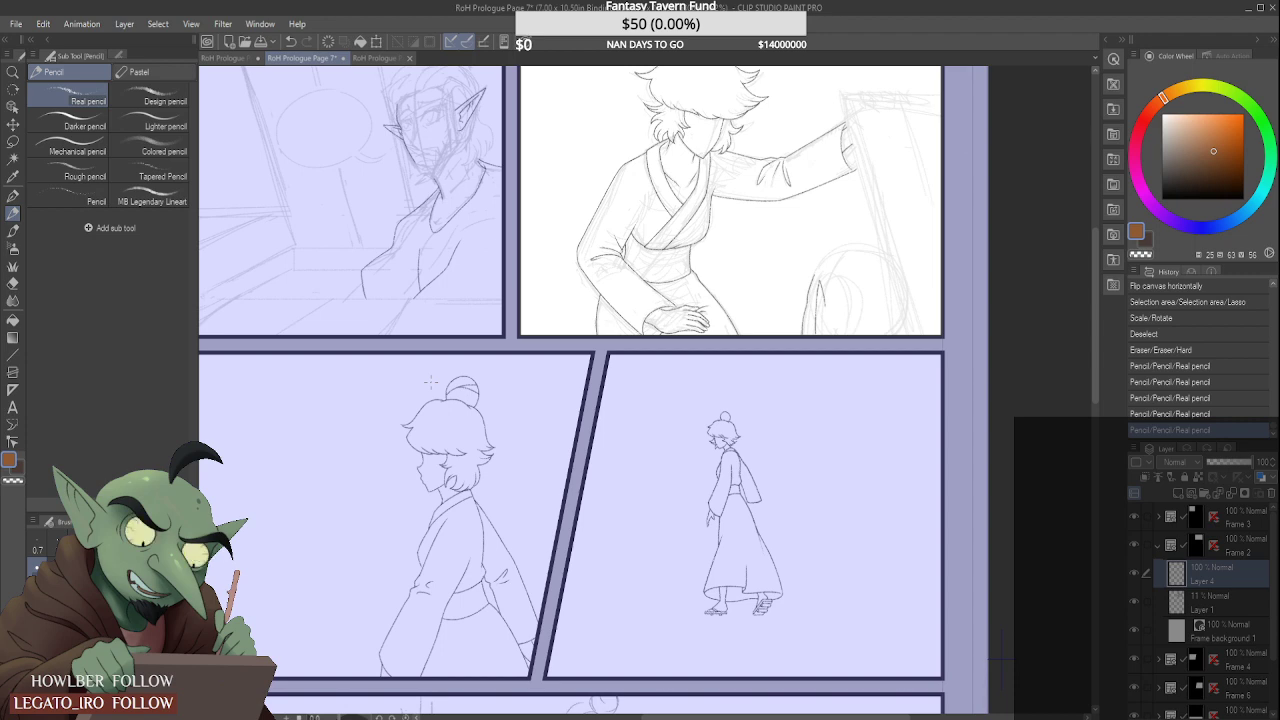
{"action": "scroll", "coordinate": [797, 345], "scroll_direction": "down", "scroll_amount": 3}
{"action": "scroll", "coordinate": [797, 275], "scroll_direction": "up", "scroll_amount": 3}
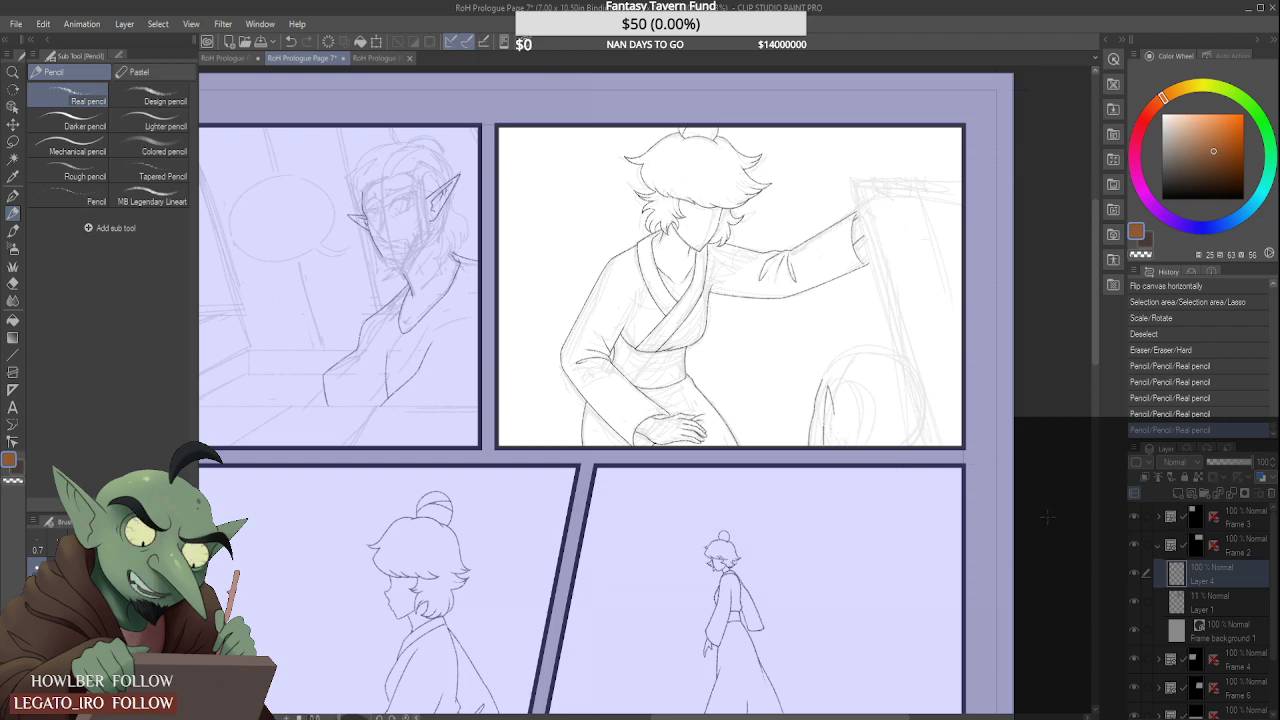
{"action": "left_click", "coordinate": [1228, 609]}
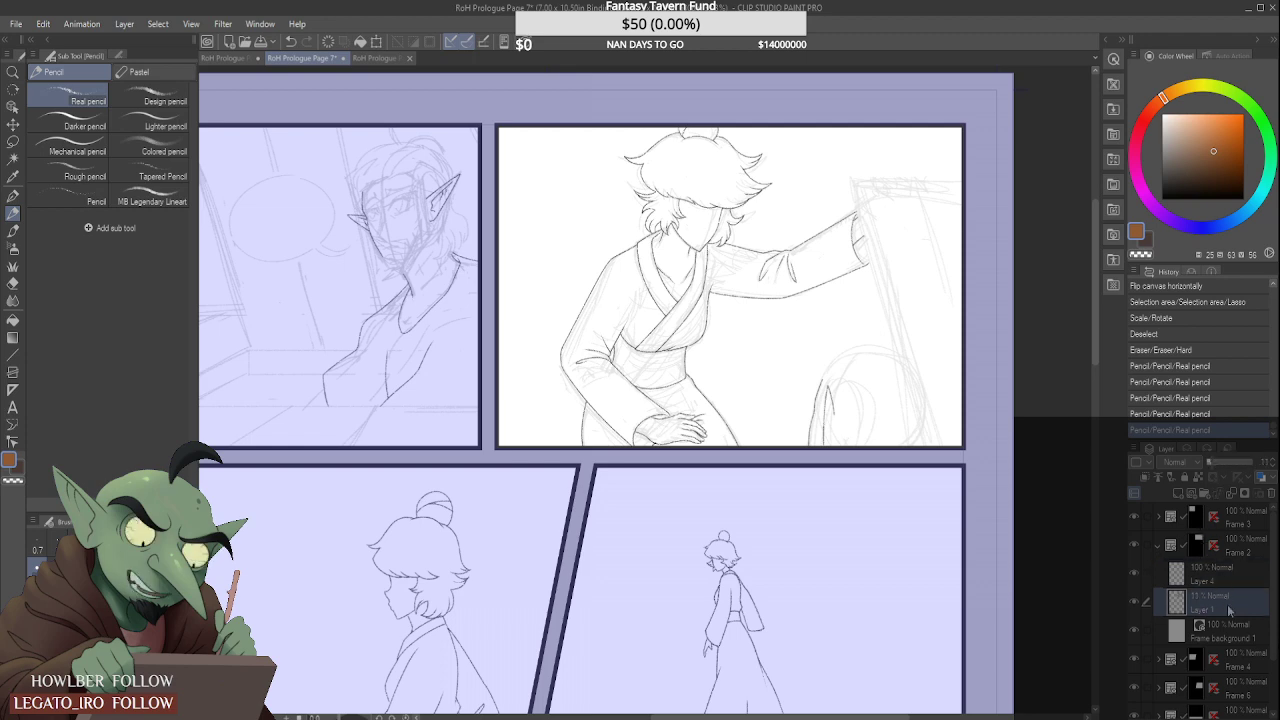
{"action": "left_click", "coordinate": [13, 372]}
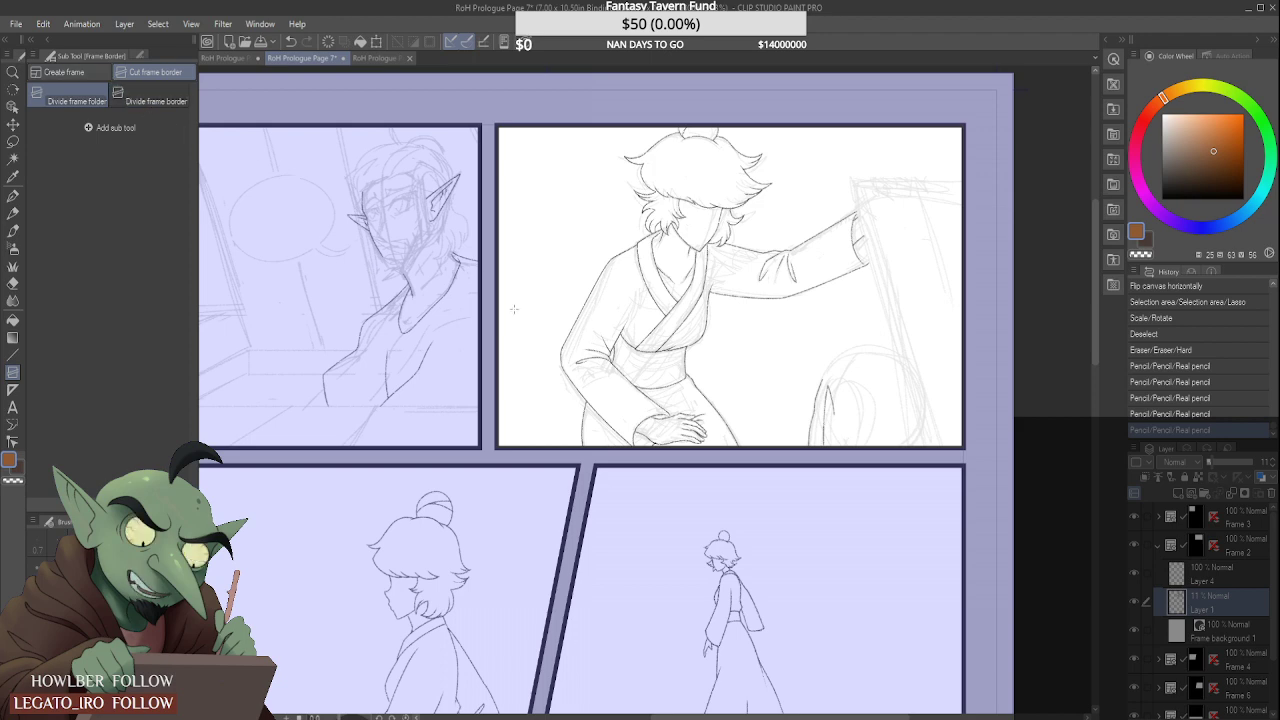
{"action": "left_click_drag", "start_coordinate": [500, 296], "coordinate": [527, 293]}
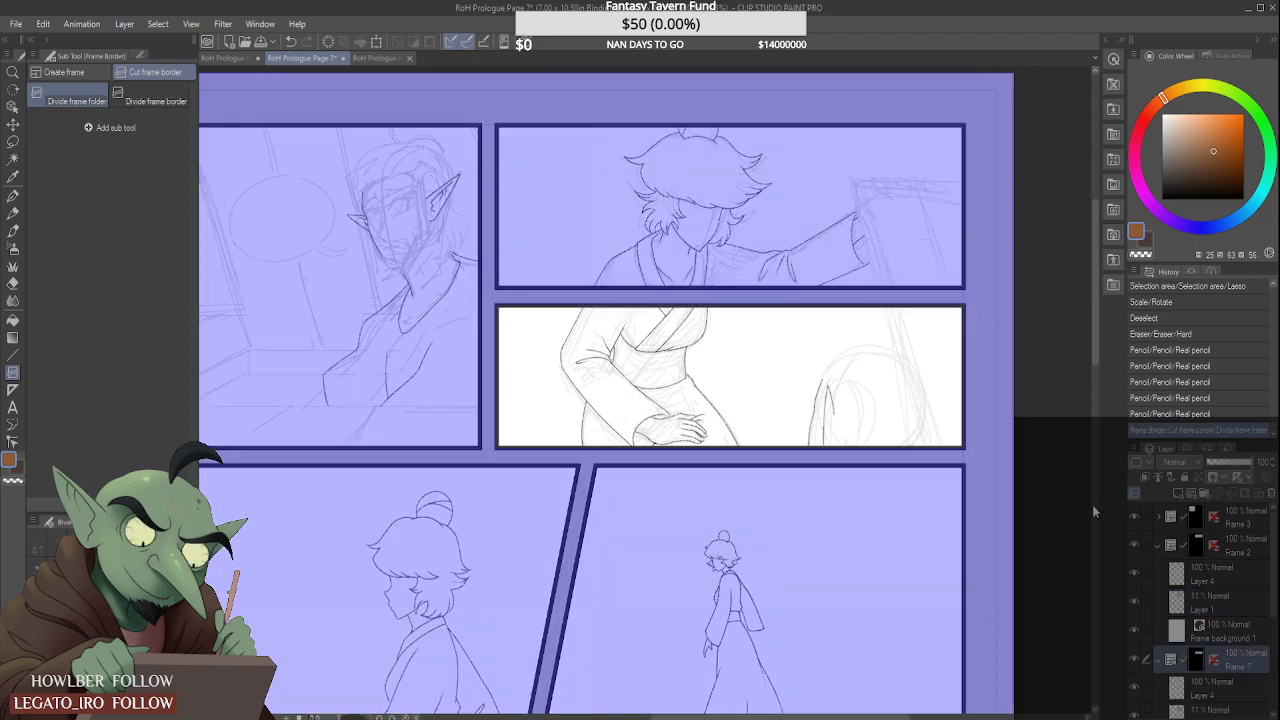
Step: Delete the figure's line art on Layer 4 of the new lower panel using a lasso selection around it
{"action": "scroll", "coordinate": [1010, 497], "scroll_direction": "down", "scroll_amount": 1}
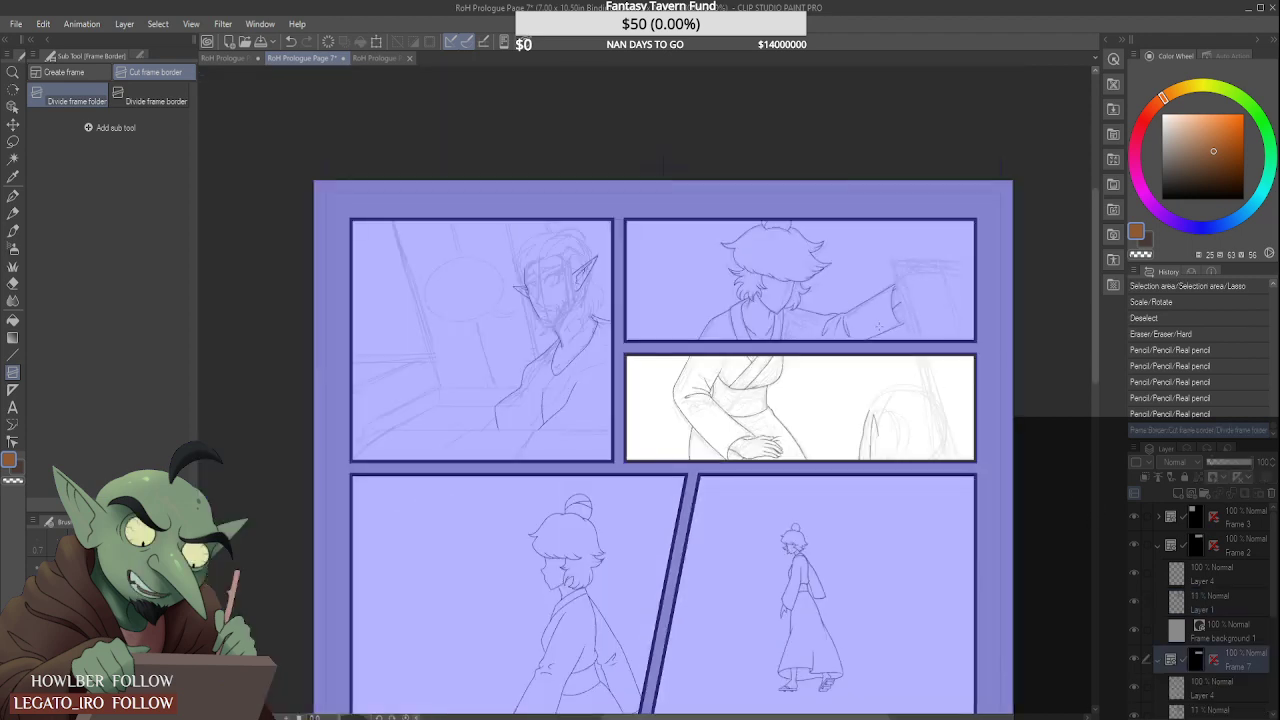
{"action": "scroll", "coordinate": [847, 295], "scroll_direction": "down", "scroll_amount": 2}
{"action": "scroll", "coordinate": [866, 290], "scroll_direction": "up", "scroll_amount": 2}
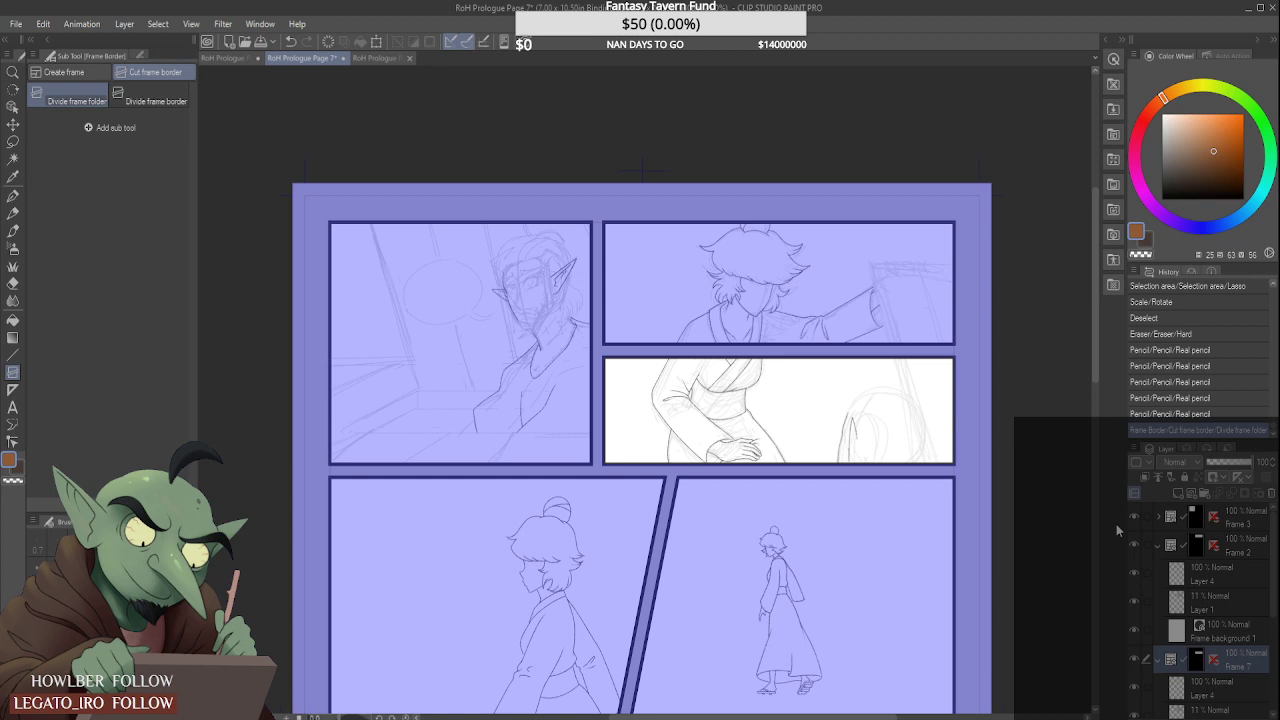
{"action": "scroll", "coordinate": [1220, 600], "scroll_direction": "down", "scroll_amount": 1}
{"action": "left_click", "coordinate": [1200, 645]}
{"action": "left_click", "coordinate": [1134, 646]}
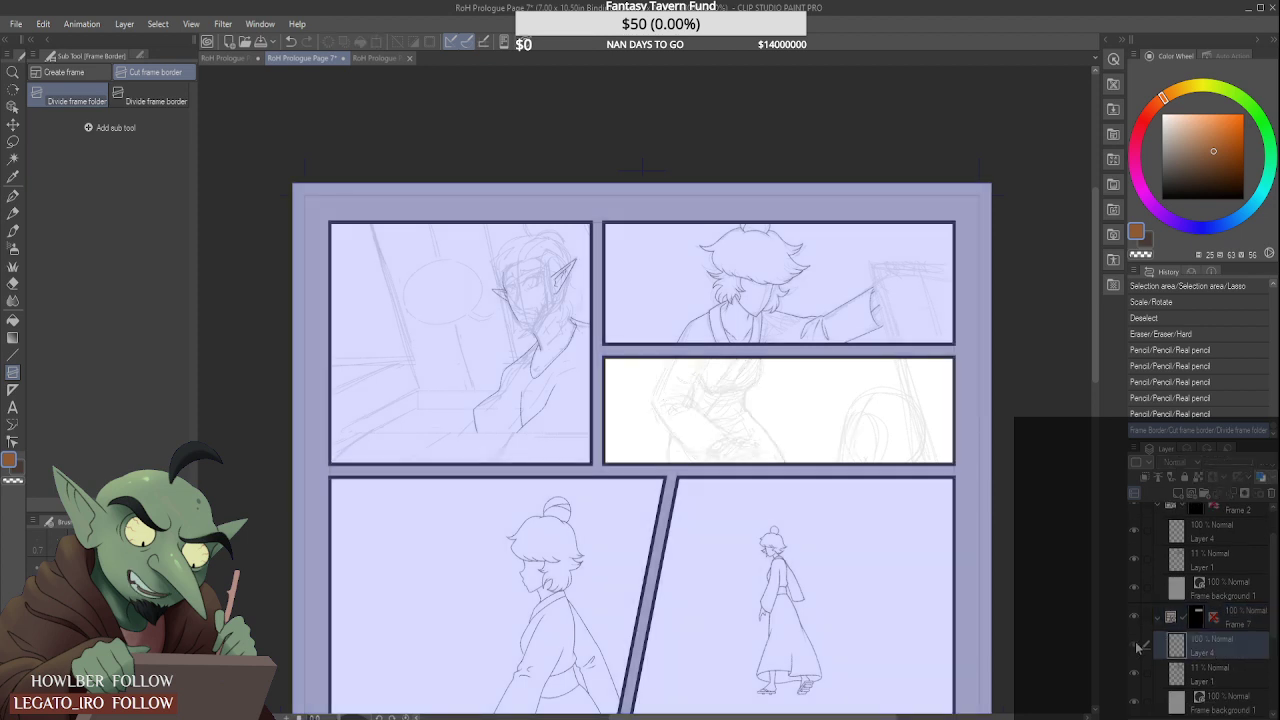
{"action": "left_click", "coordinate": [1134, 646]}
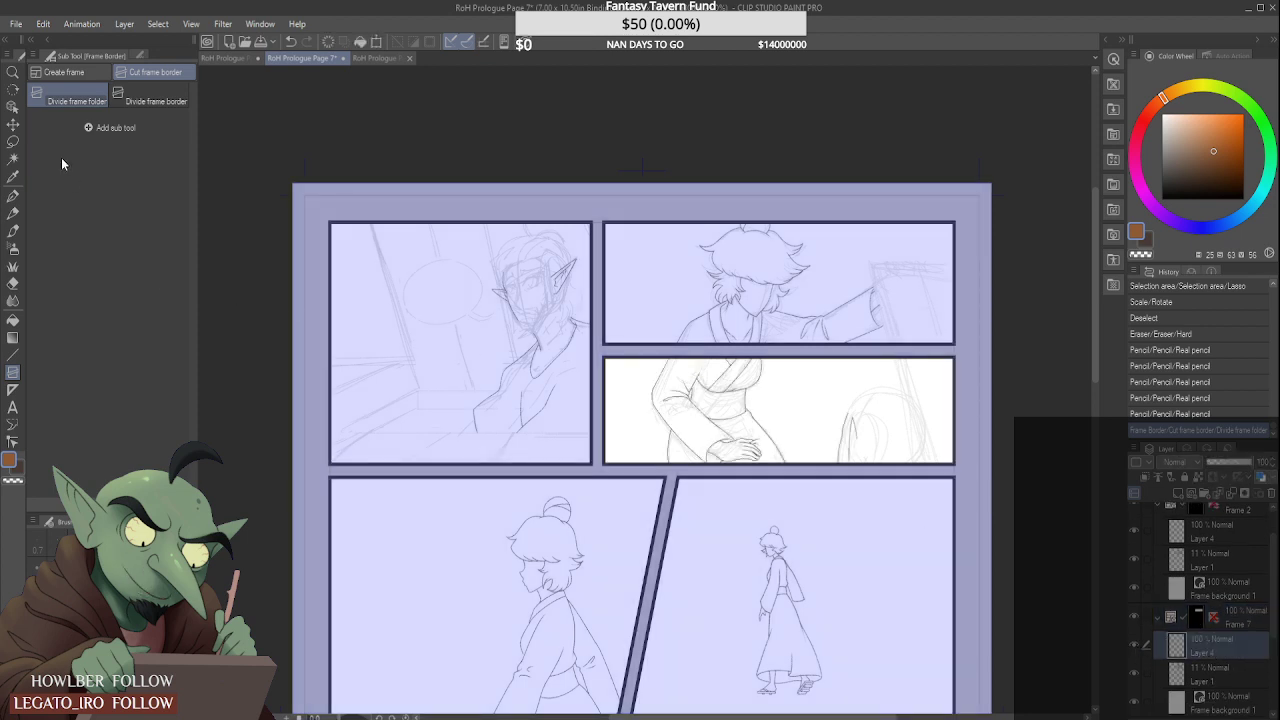
{"action": "key", "text": "m"}
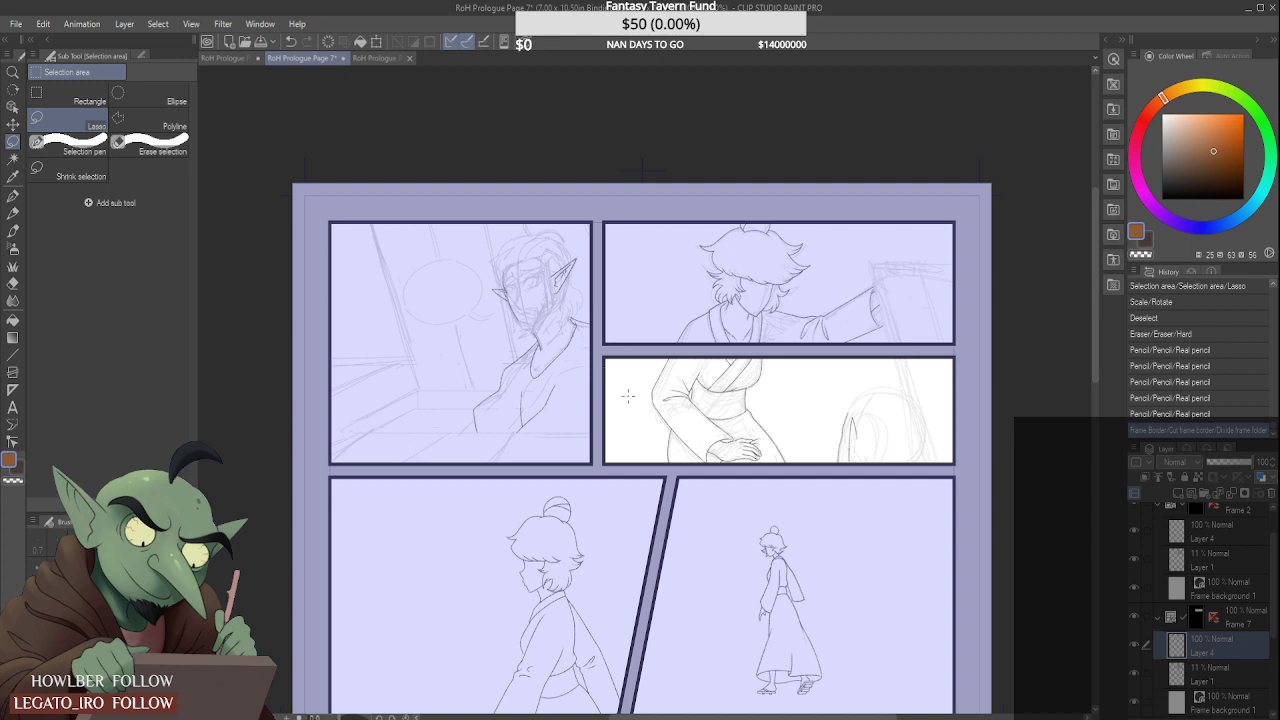
{"action": "mouse_move", "coordinate": [628, 396]}
{"action": "left_mouse_down"}
{"action": "mouse_move", "coordinate": [633, 372]}
{"action": "mouse_move", "coordinate": [860, 330]}
{"action": "mouse_move", "coordinate": [932, 440]}
{"action": "mouse_move", "coordinate": [684, 527]}
{"action": "mouse_move", "coordinate": [619, 461]}
{"action": "mouse_move", "coordinate": [632, 398]}
{"action": "mouse_move", "coordinate": [874, 324]}
{"action": "mouse_move", "coordinate": [716, 517]}
{"action": "mouse_move", "coordinate": [676, 519]}
{"action": "left_mouse_up"}
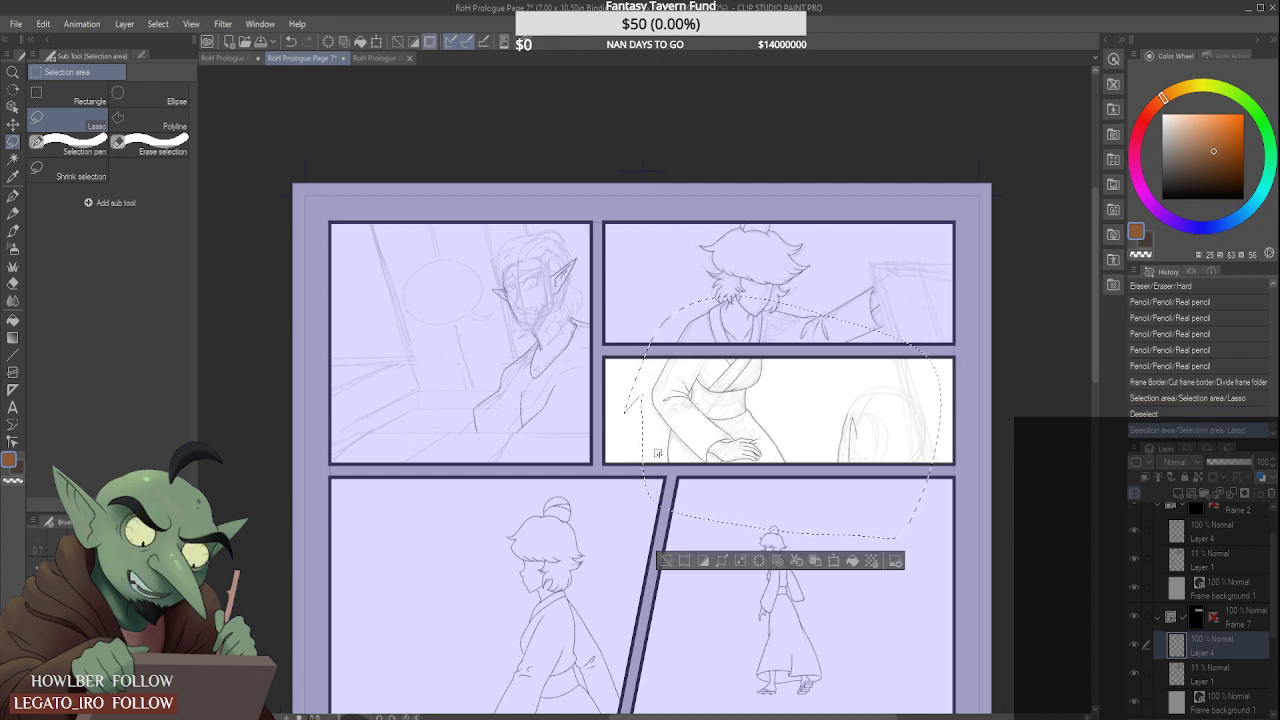
{"action": "key", "text": "Delete"}
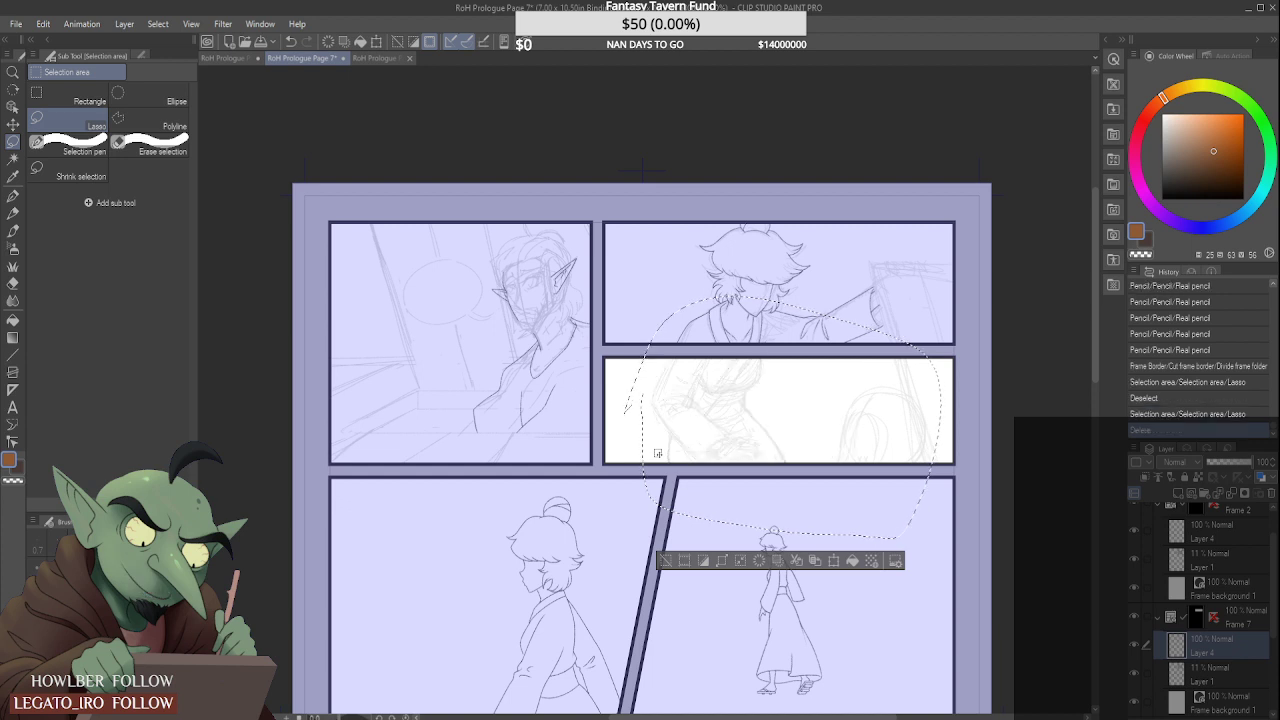
Step: Delete the faint rough sketch on Layer 1 of the lower panel within the same selection, and deselect
{"action": "left_click", "coordinate": [1230, 672]}
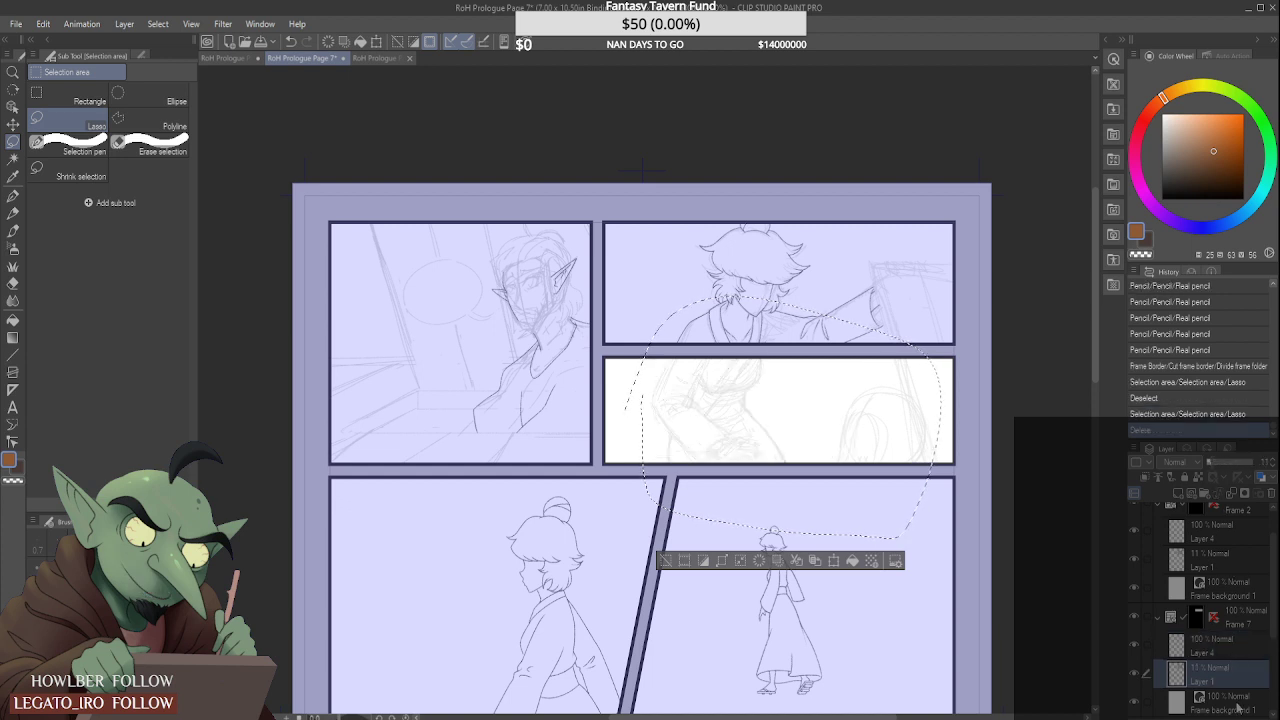
{"action": "key", "text": "Delete"}
{"action": "key", "text": "ctrl+d"}
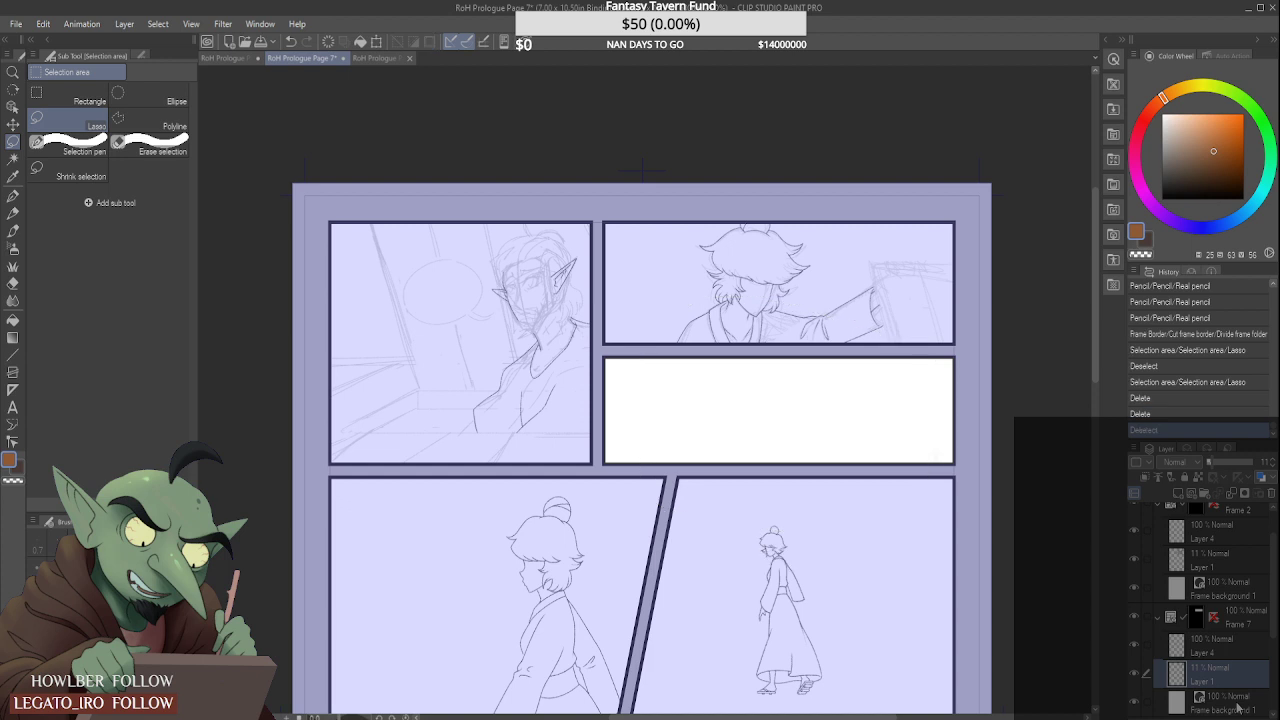
Step: Start sketching on Layer 1 of the emptied panel with the MB Legendary Lineart pencil, and set the layer's opacity to 36%
{"action": "left_click", "coordinate": [13, 213]}
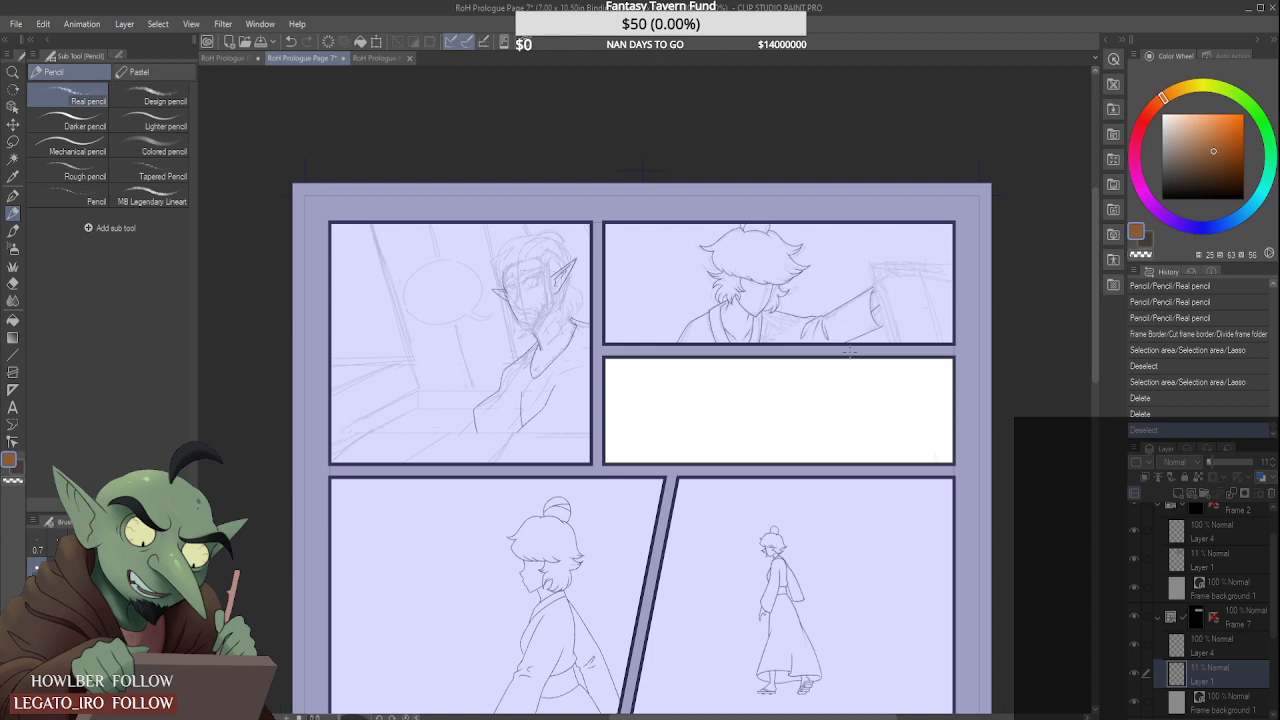
{"action": "scroll", "coordinate": [850, 350], "scroll_direction": "up", "scroll_amount": 2}
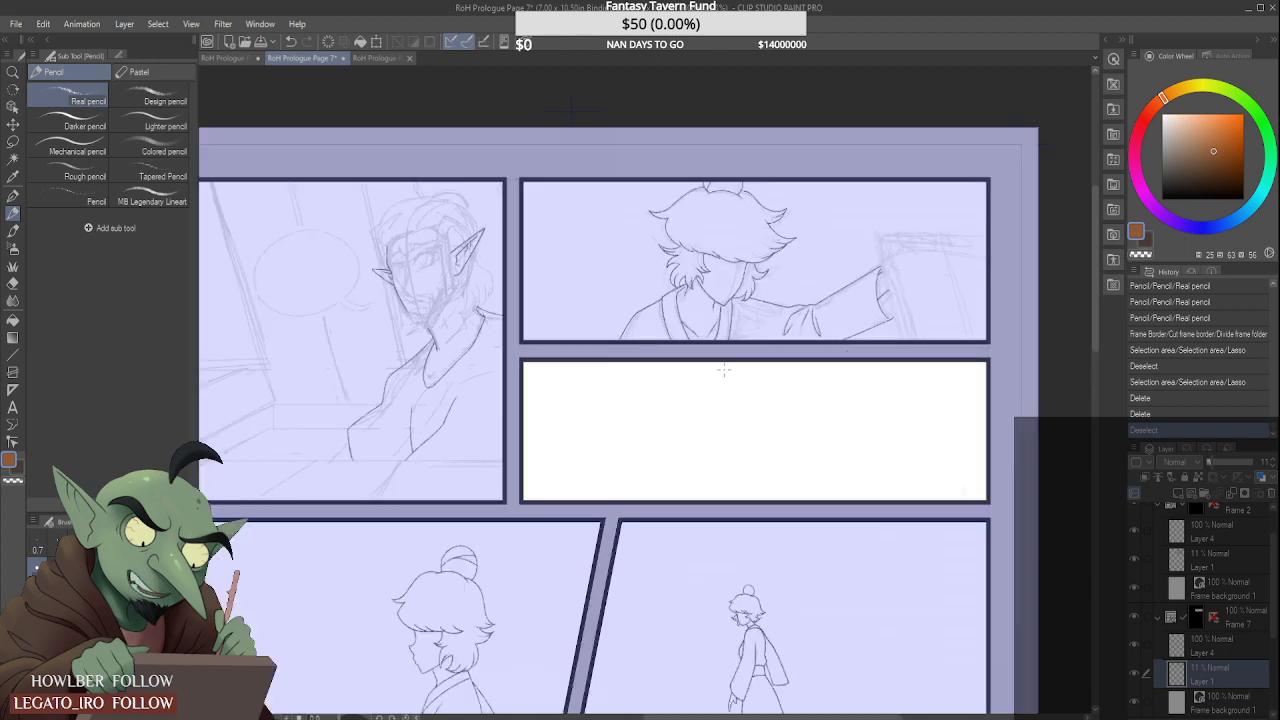
{"action": "left_click", "coordinate": [147, 201]}
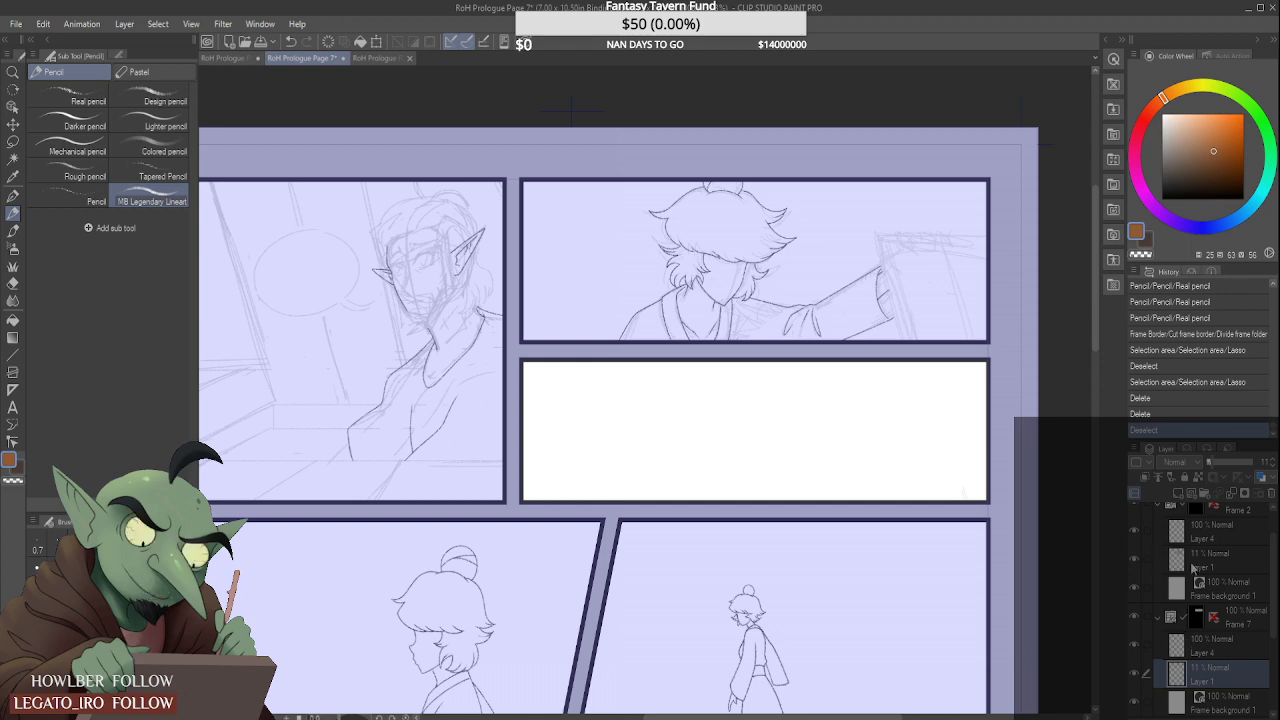
{"action": "left_click_drag", "start_coordinate": [1271, 554], "coordinate": [1271, 571]}
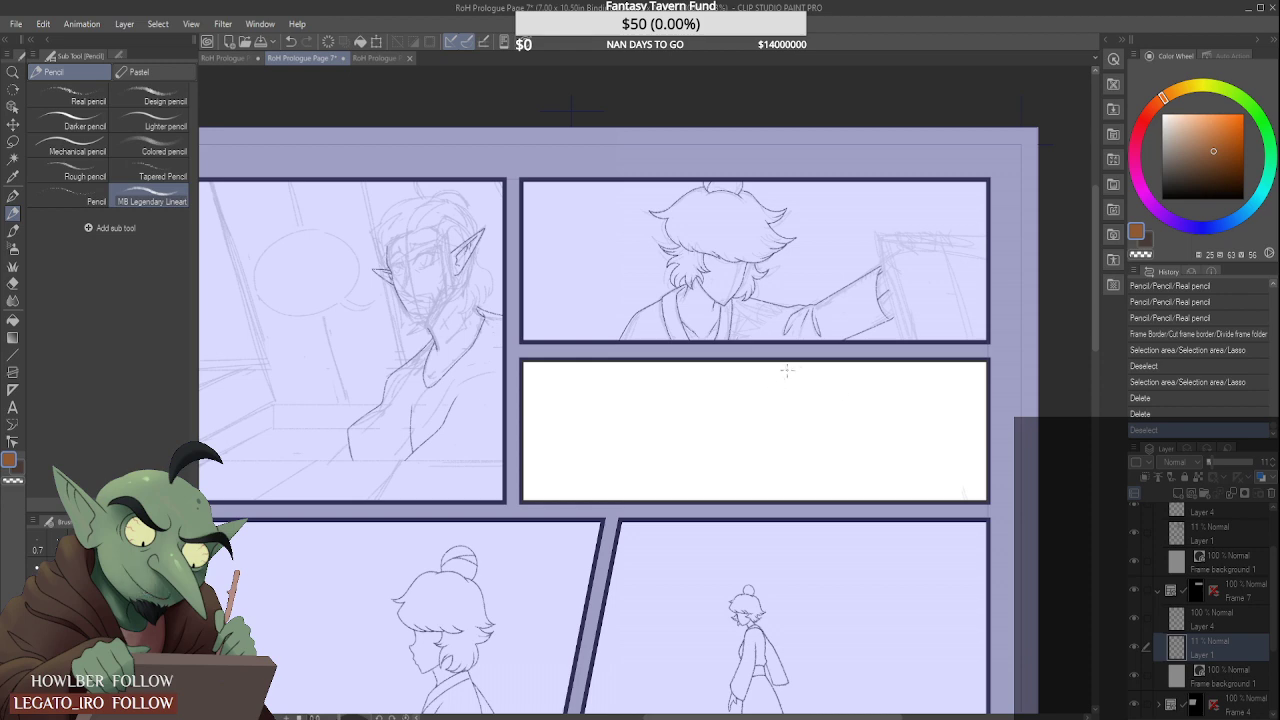
{"action": "mouse_move", "coordinate": [795, 369]}
{"action": "left_mouse_down"}
{"action": "mouse_move", "coordinate": [720, 425]}
{"action": "mouse_move", "coordinate": [988, 481]}
{"action": "mouse_move", "coordinate": [814, 446]}
{"action": "mouse_move", "coordinate": [886, 364]}
{"action": "mouse_move", "coordinate": [798, 442]}
{"action": "left_mouse_up"}
{"action": "left_click", "coordinate": [1224, 463]}
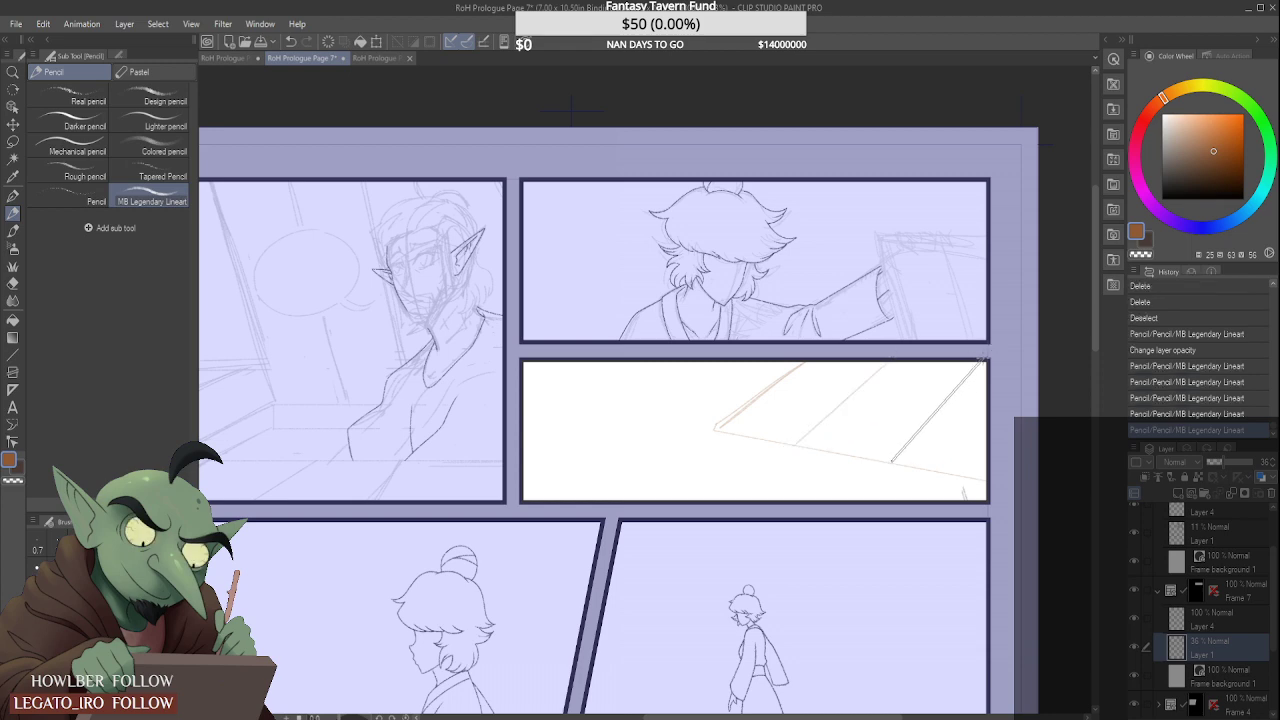
Step: Draw the remaining parallel slanted lines rising from the long lower edge in the right part of the empty panel
{"action": "left_click_drag", "start_coordinate": [887, 463], "coordinate": [958, 362]}
{"action": "left_click", "coordinate": [971, 364], "text": "shift"}
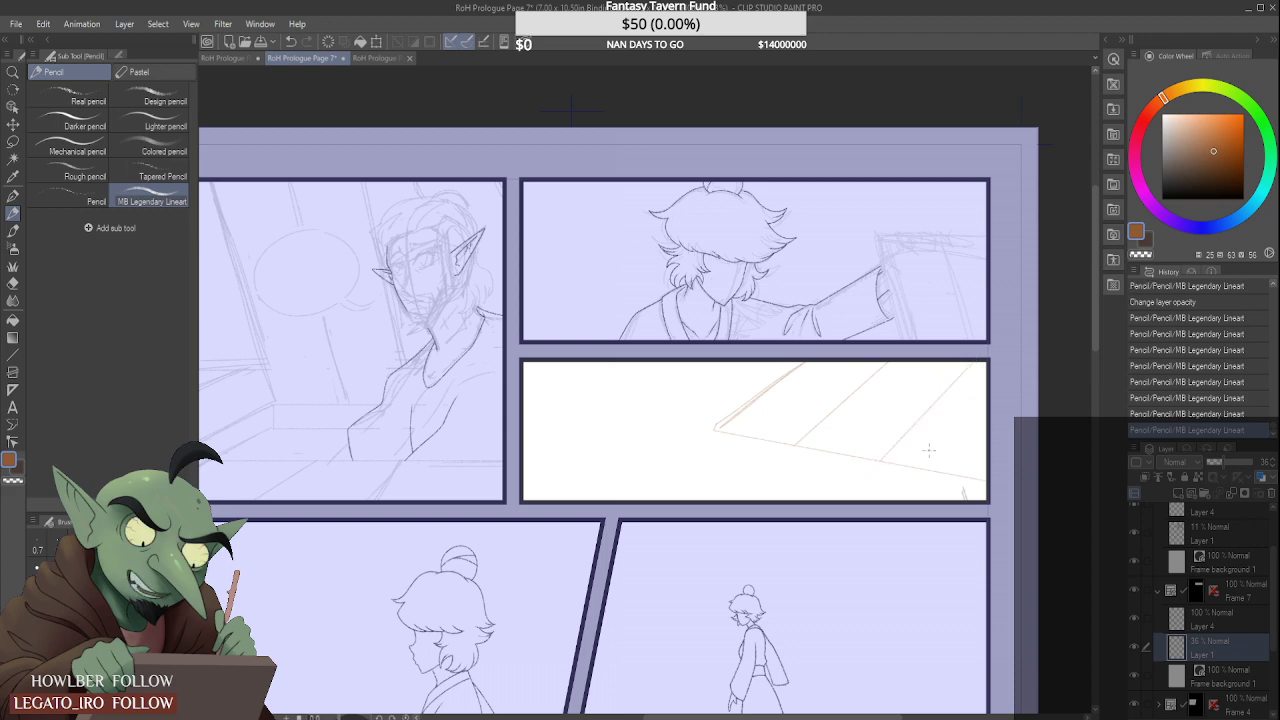
{"action": "left_click_drag", "start_coordinate": [952, 474], "coordinate": [970, 481]}
Step: Thicken the long lower edge and the slanted left side with repeated straight strokes, erasing the excess along the slanted side
{"action": "left_click", "coordinate": [714, 430]}
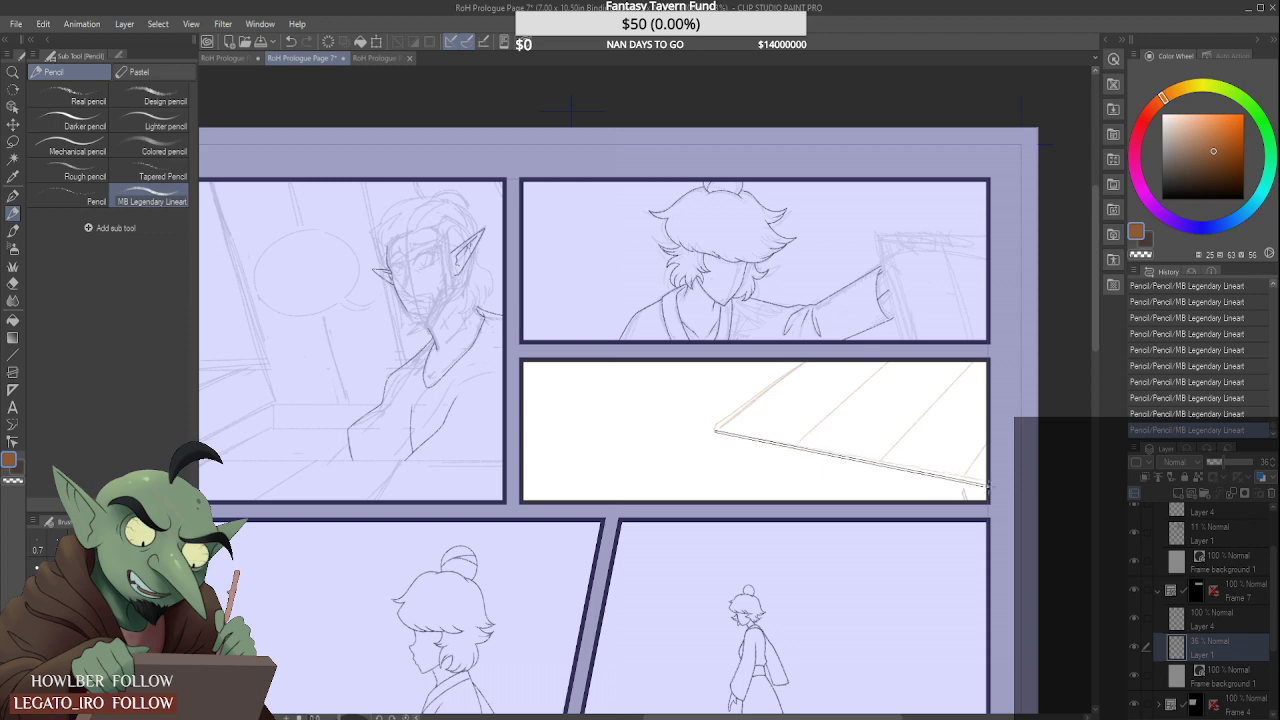
{"action": "left_click", "coordinate": [990, 481], "text": "shift"}
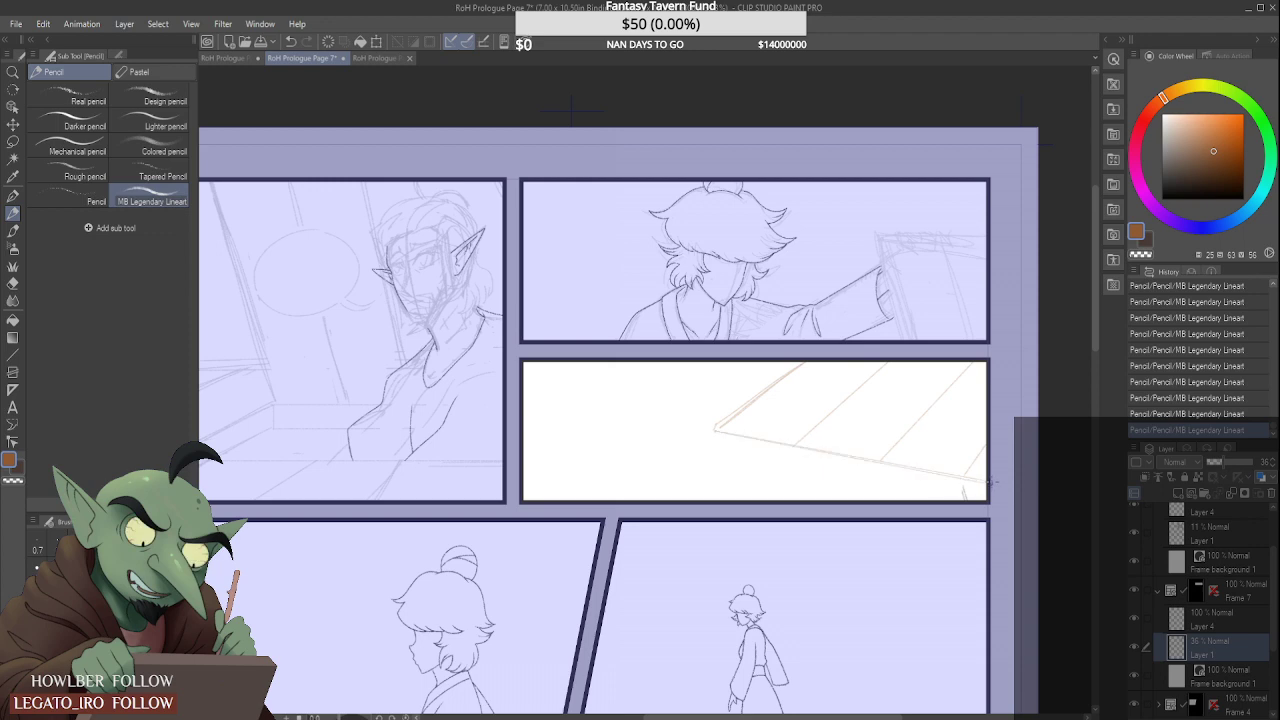
{"action": "left_click", "coordinate": [715, 430], "text": "shift"}
{"action": "left_click", "coordinate": [764, 391], "text": "shift"}
{"action": "mouse_move", "coordinate": [720, 423]}
{"action": "left_mouse_down"}
{"action": "mouse_move", "coordinate": [706, 358]}
{"action": "mouse_move", "coordinate": [723, 413]}
{"action": "left_mouse_up"}
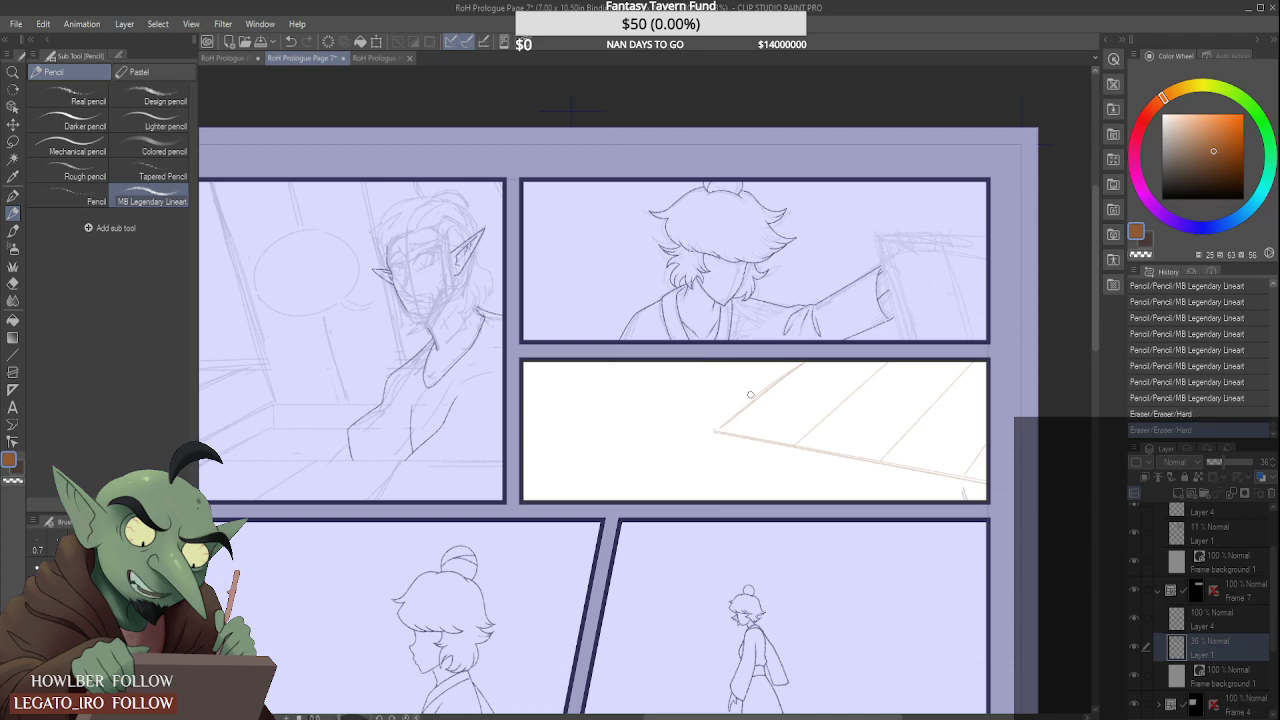
{"action": "left_click_drag", "start_coordinate": [750, 394], "coordinate": [751, 383]}
{"action": "left_click_drag", "start_coordinate": [714, 428], "coordinate": [805, 362]}
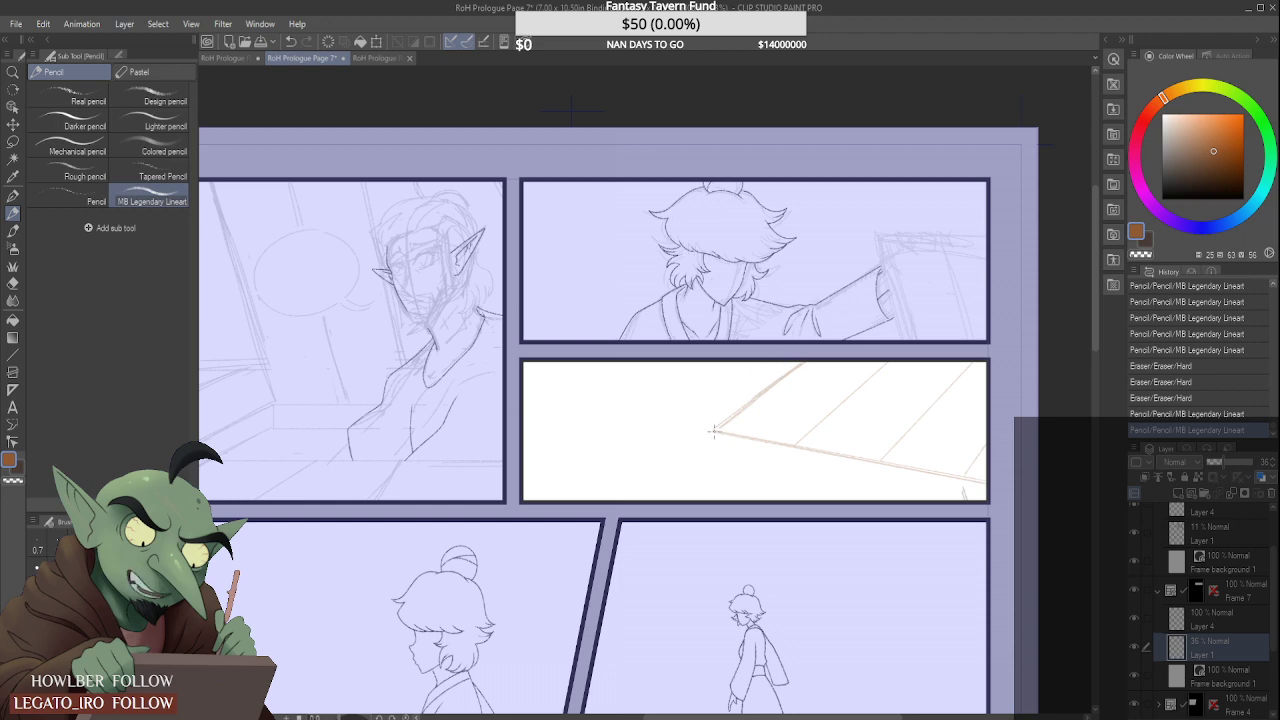
{"action": "left_click_drag", "start_coordinate": [713, 431], "coordinate": [988, 478]}
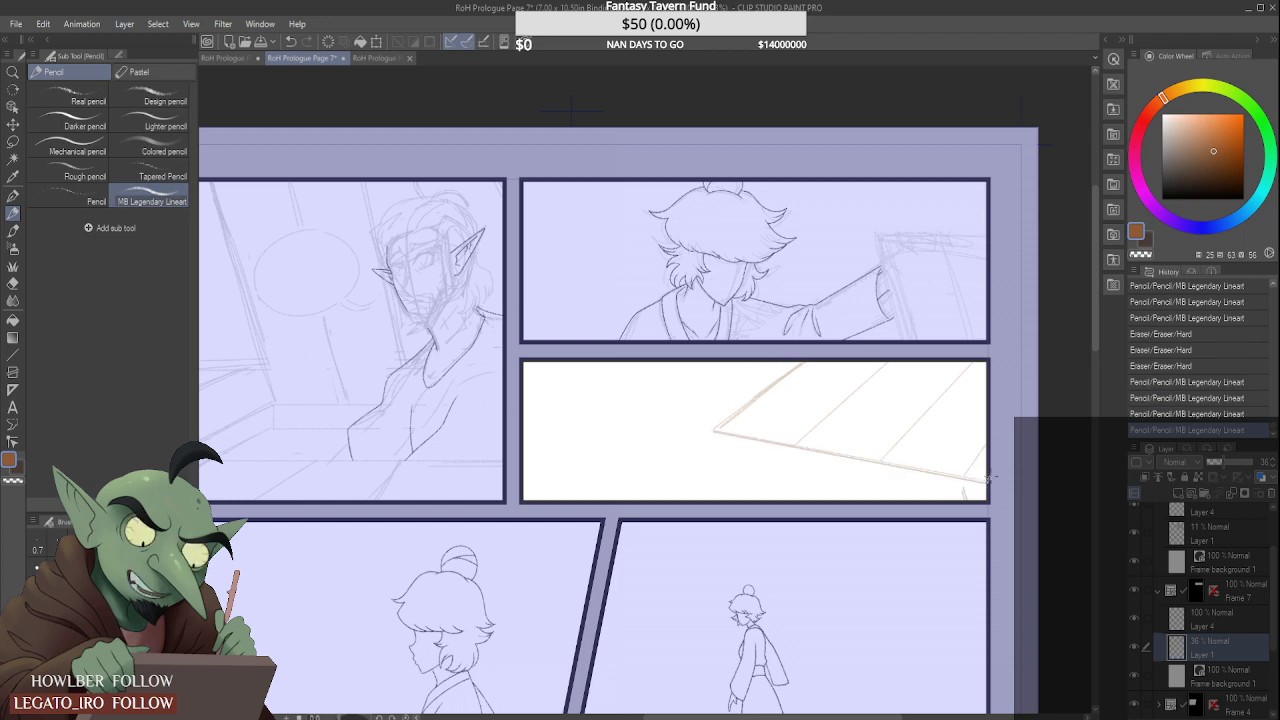
{"action": "left_click", "coordinate": [714, 431], "text": "shift"}
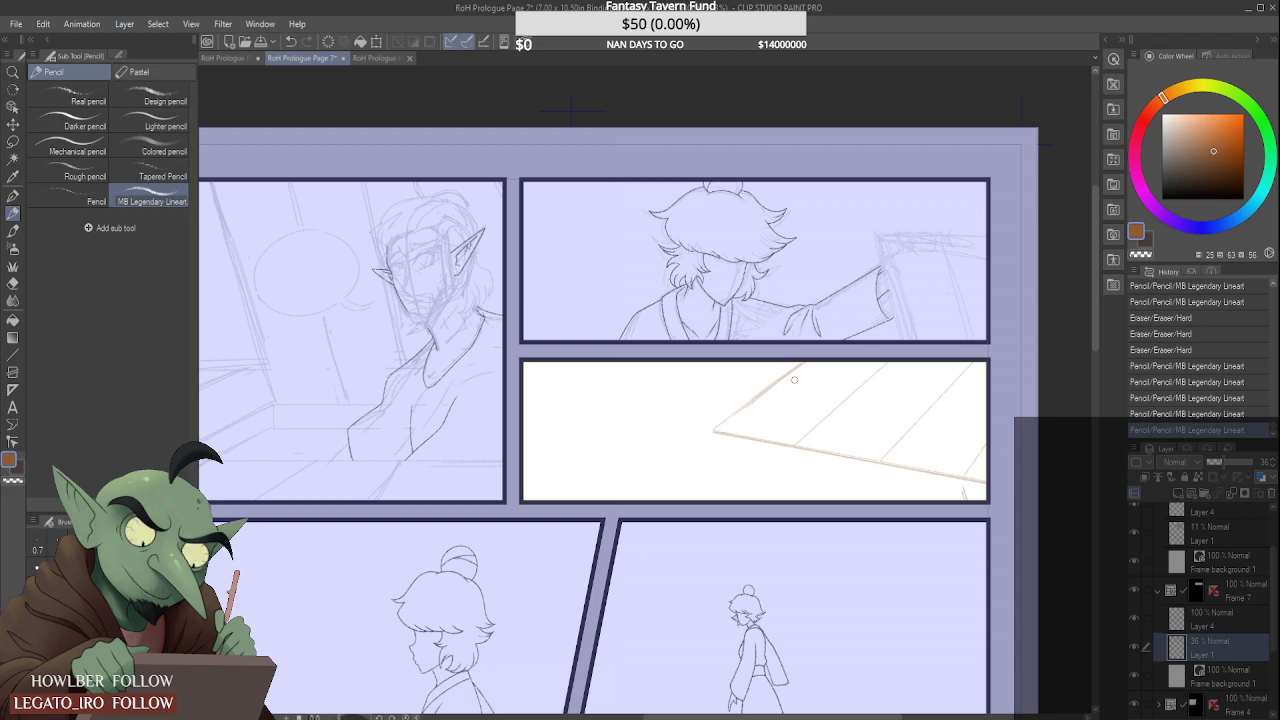
{"action": "left_click_drag", "start_coordinate": [795, 380], "coordinate": [741, 414]}
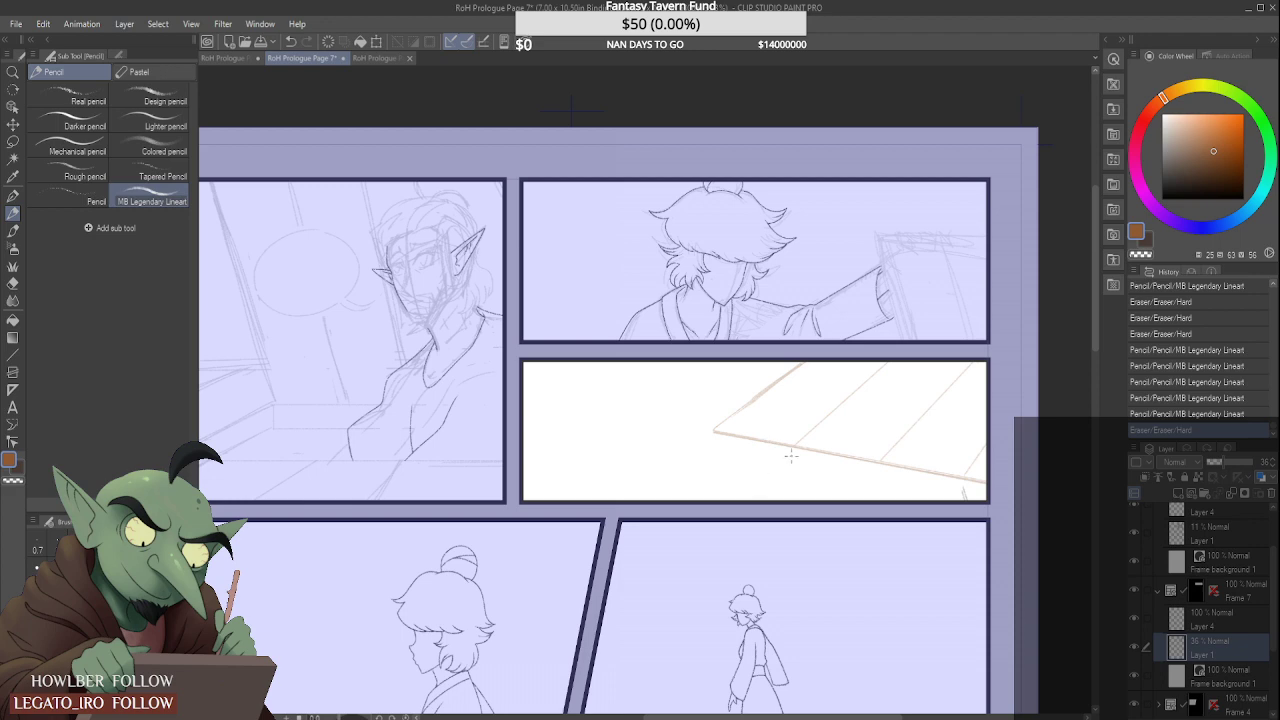
Step: Extend the three slanted lines below the long edge to the panel's bottom border, and erase the stray mark in the lower-right corner
{"action": "mouse_move", "coordinate": [787, 448]}
{"action": "left_mouse_down"}
{"action": "mouse_move", "coordinate": [706, 508]}
{"action": "mouse_move", "coordinate": [761, 469]}
{"action": "mouse_move", "coordinate": [726, 496]}
{"action": "left_mouse_up"}
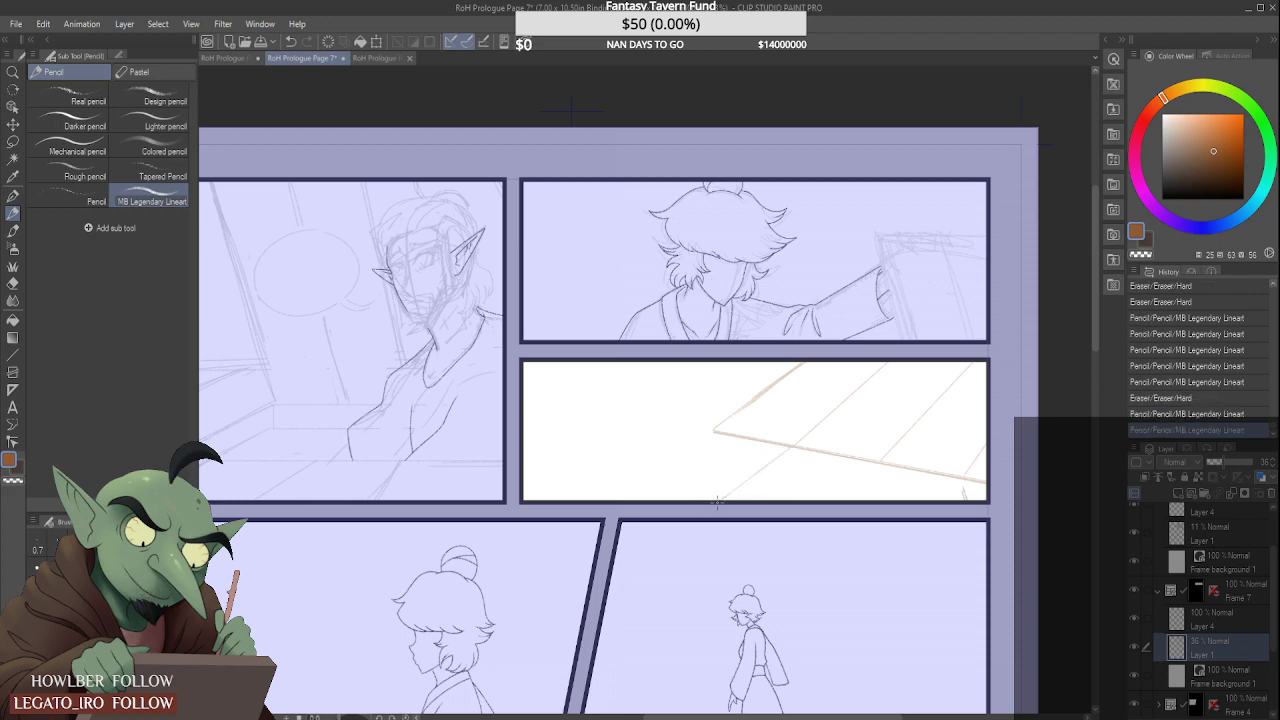
{"action": "left_click_drag", "start_coordinate": [877, 463], "coordinate": [828, 499]}
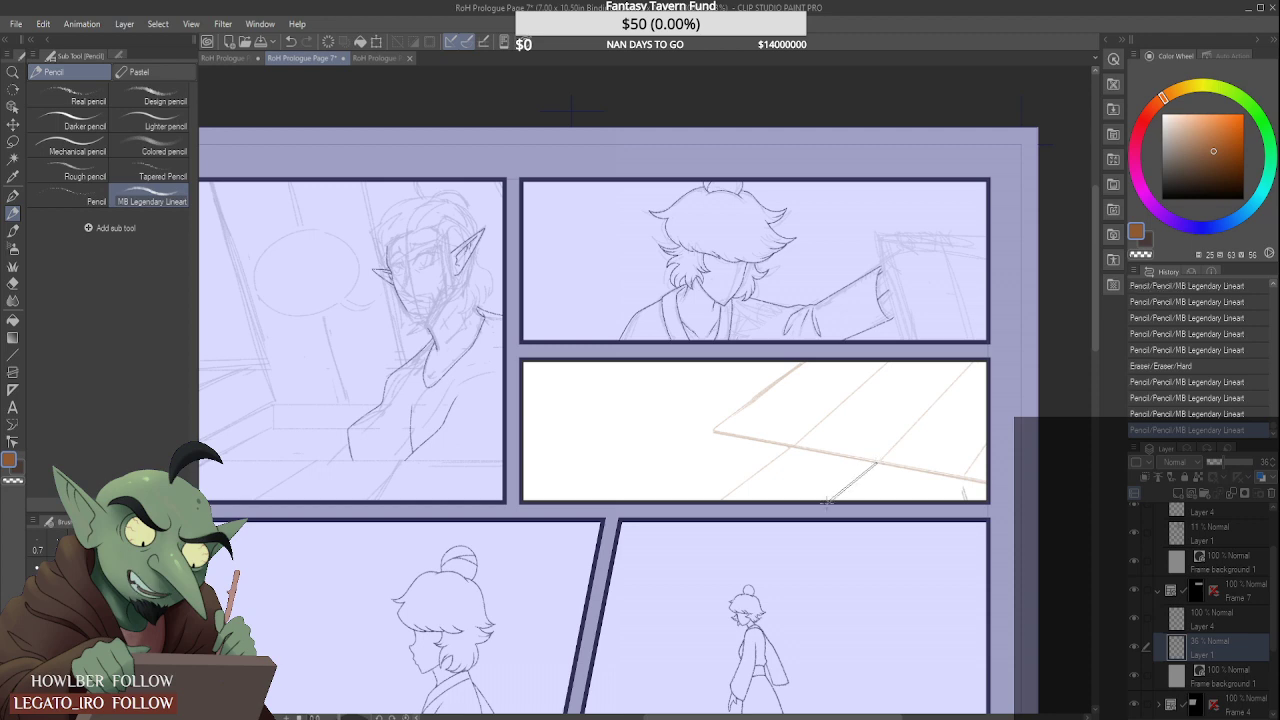
{"action": "mouse_move", "coordinate": [963, 478]}
{"action": "left_mouse_down"}
{"action": "mouse_move", "coordinate": [926, 501]}
{"action": "mouse_move", "coordinate": [930, 514]}
{"action": "mouse_move", "coordinate": [966, 500]}
{"action": "left_mouse_up"}
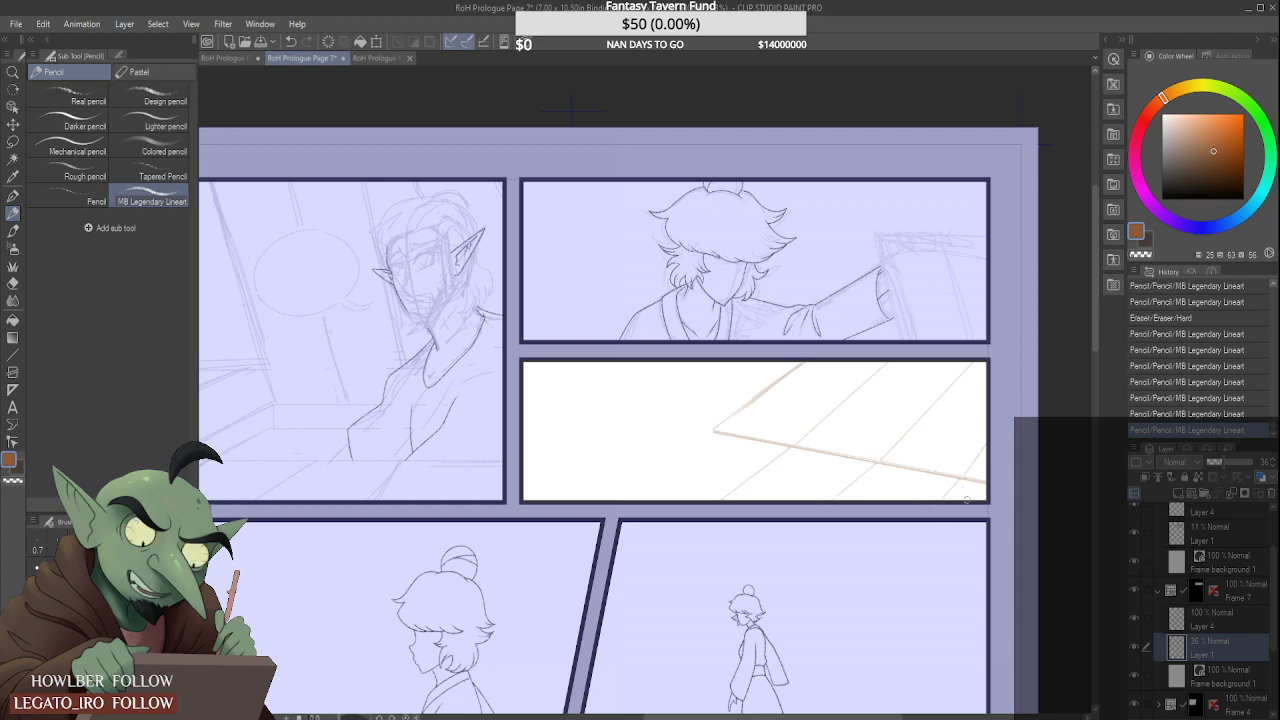
Step: Draw two long straight diagonals in the panel's left half, one continuing from the thick lines' corner and one further left
{"action": "left_click", "coordinate": [712, 431]}
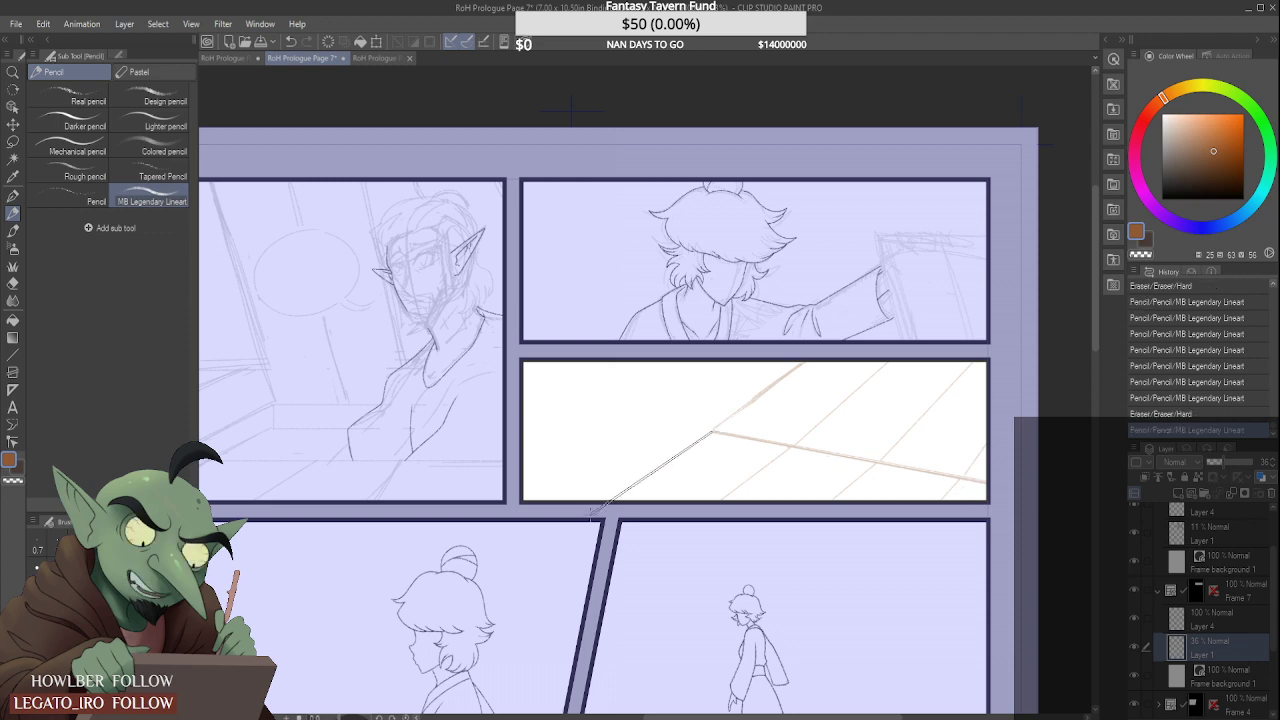
{"action": "left_click", "coordinate": [590, 513], "text": "shift"}
{"action": "left_click", "coordinate": [691, 358]}
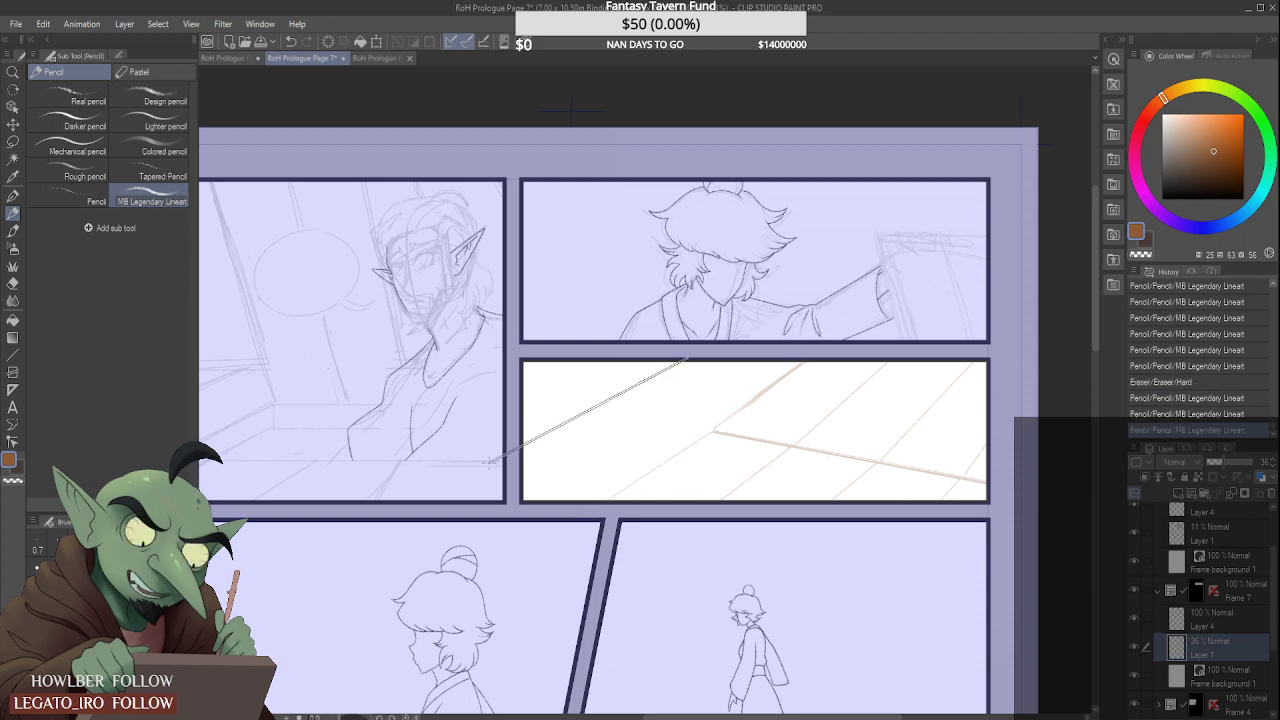
{"action": "left_click", "coordinate": [497, 480], "text": "shift"}
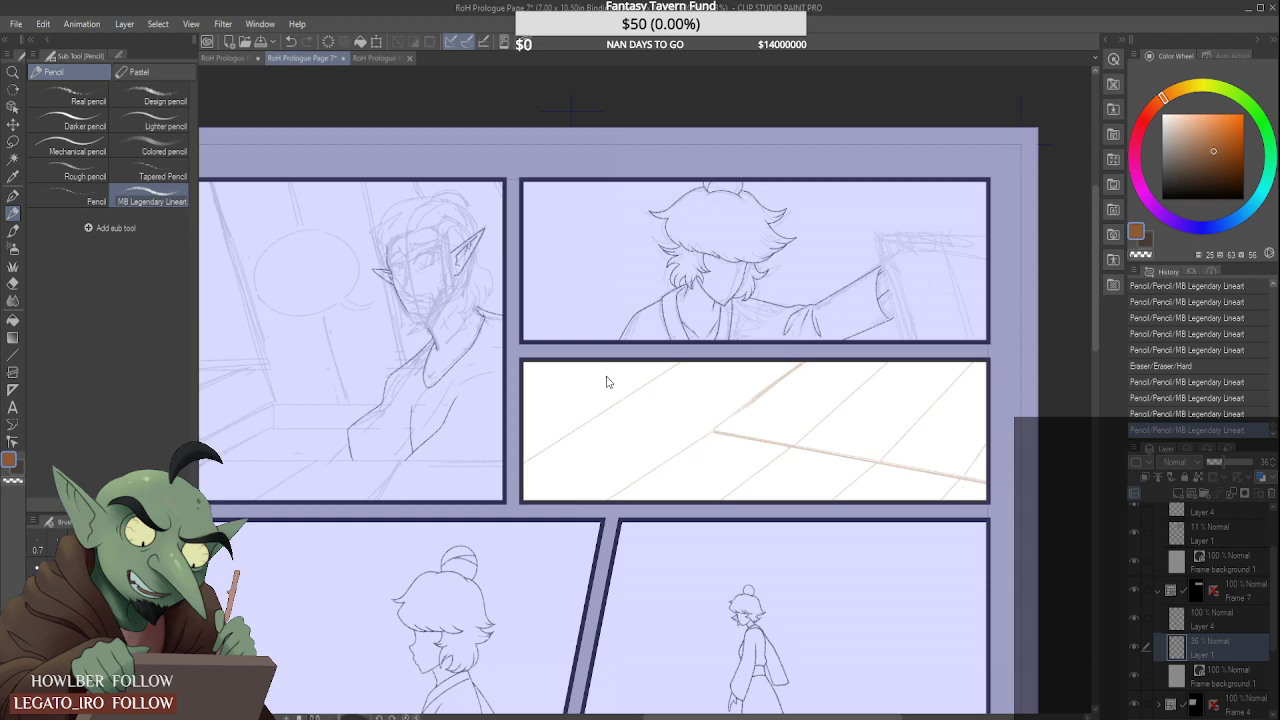
Step: Redraw the far-left diagonal across the panel's left half and add a shorter parallel diagonal across its upper-left corner
{"action": "key", "text": "ctrl+z"}
{"action": "left_click", "coordinate": [714, 362]}
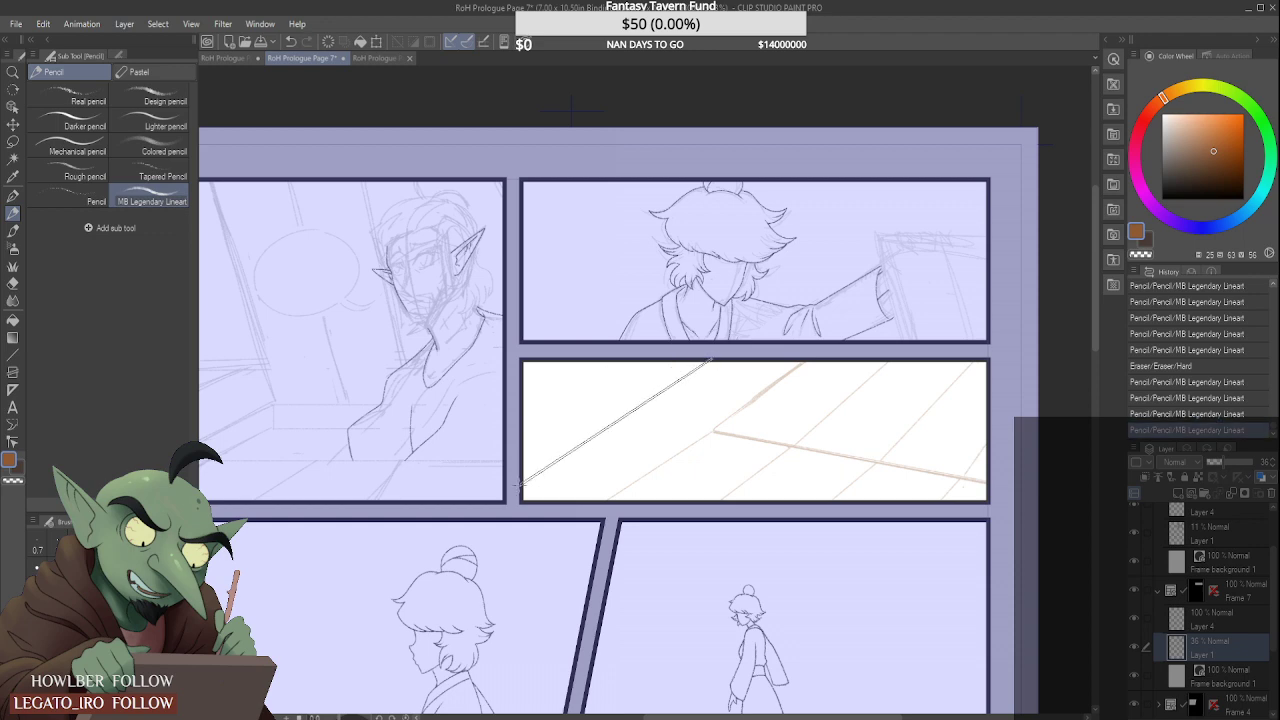
{"action": "left_click", "coordinate": [527, 472], "text": "shift"}
{"action": "left_click", "coordinate": [576, 362]}
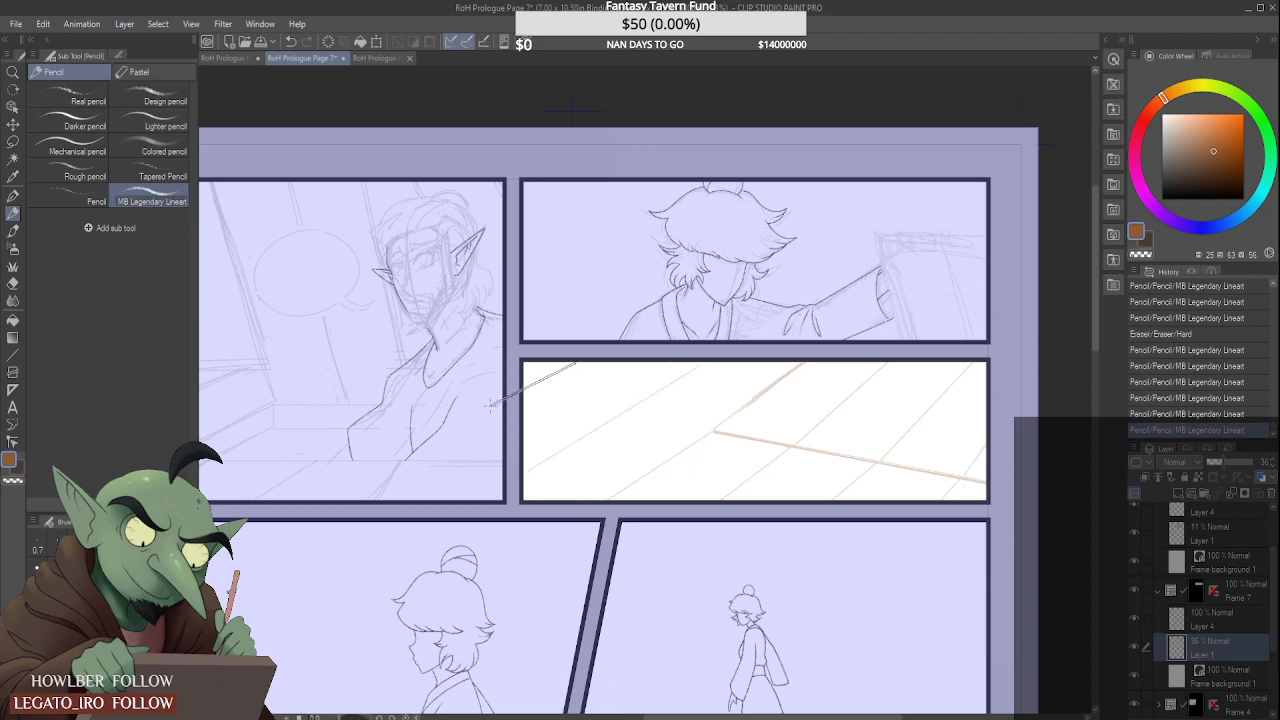
{"action": "left_click", "coordinate": [509, 395], "text": "shift"}
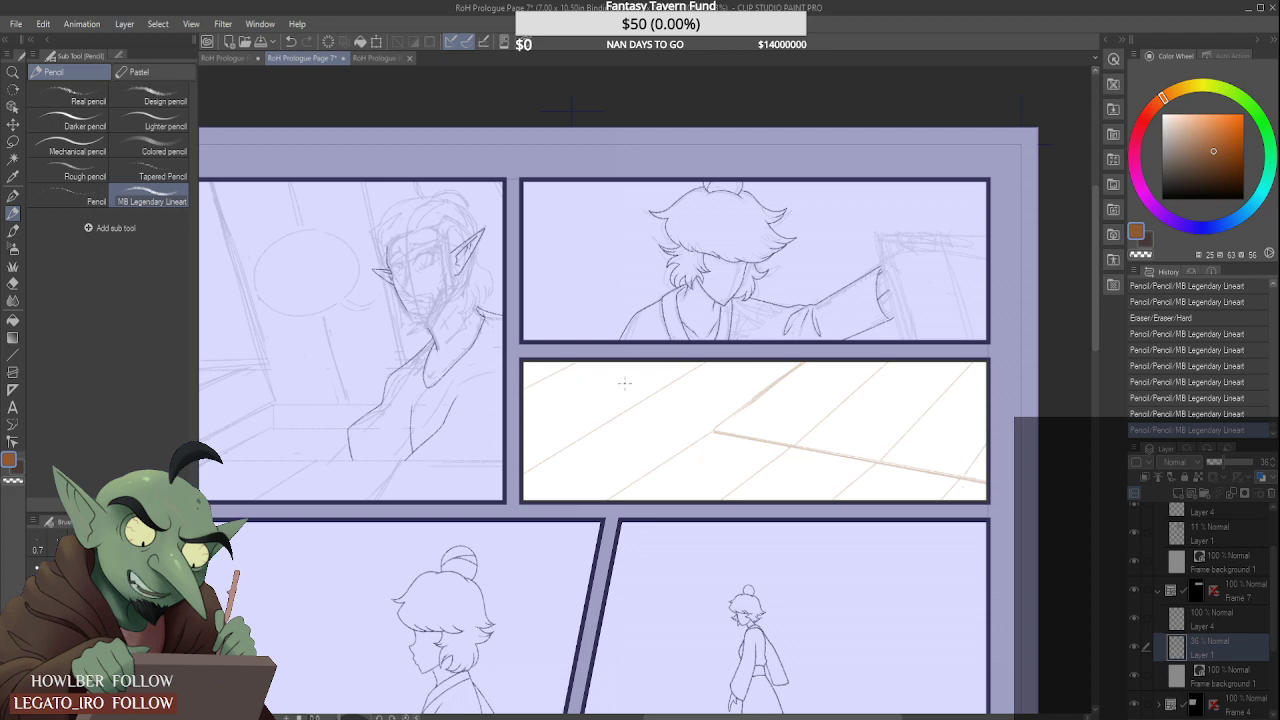
{"action": "key", "text": "ctrl+z"}
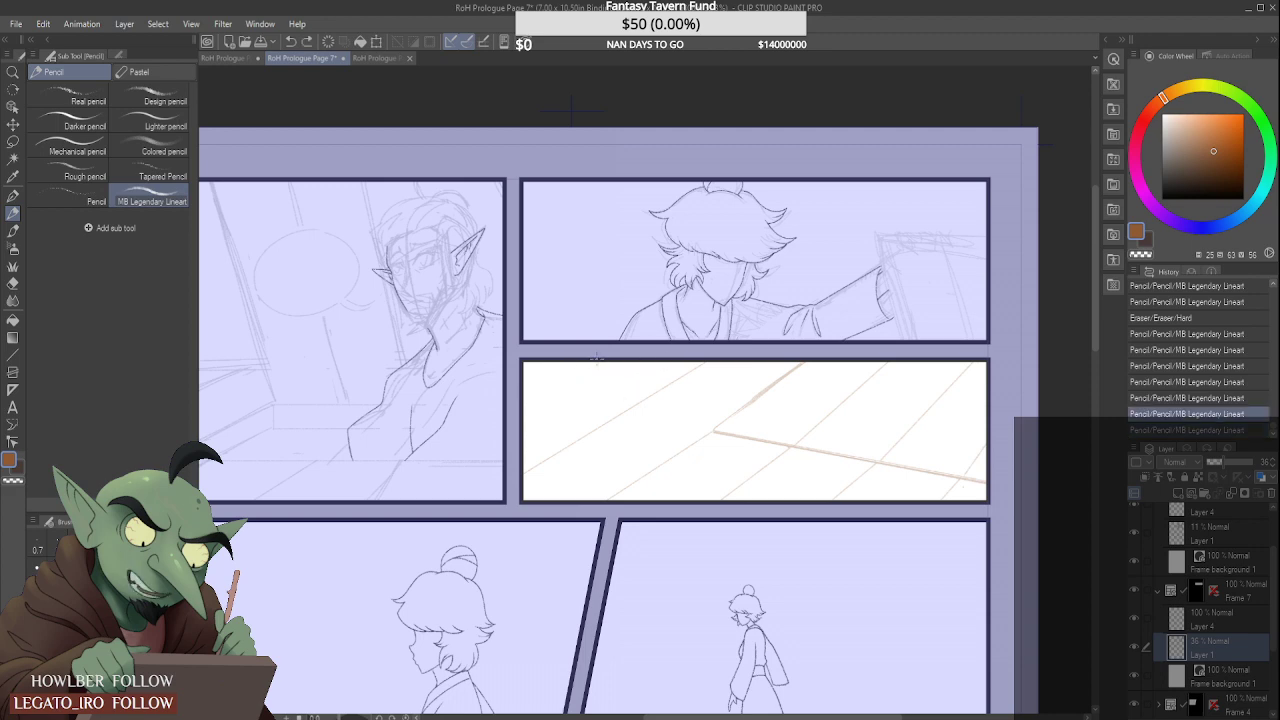
{"action": "left_click", "coordinate": [598, 360]}
{"action": "left_click", "coordinate": [497, 405], "text": "shift"}
{"action": "key", "text": "ctrl+z"}
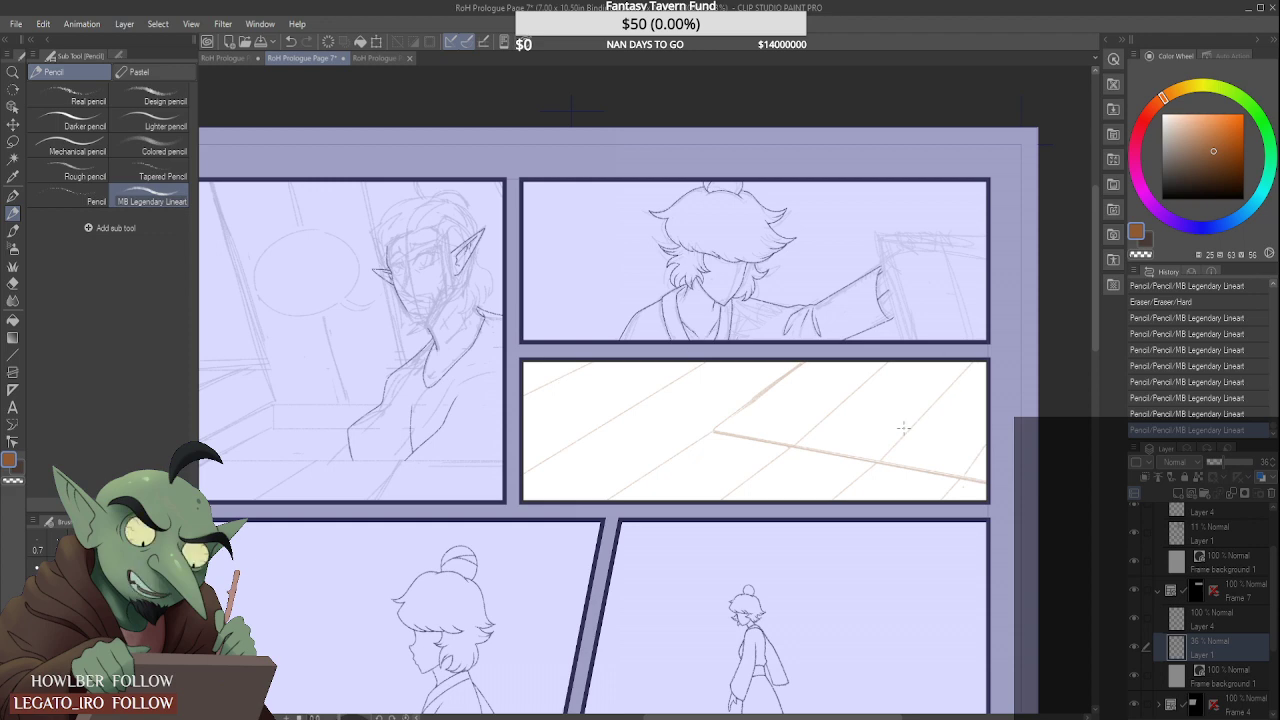
Step: Rough in a forearm outline rising across the thick long edge, and erase the part of the edge behind it
{"action": "scroll", "coordinate": [903, 428], "scroll_direction": "down", "scroll_amount": 5}
{"action": "scroll", "coordinate": [954, 424], "scroll_direction": "up", "scroll_amount": 4}
{"action": "scroll", "coordinate": [770, 407], "scroll_direction": "up", "scroll_amount": 3}
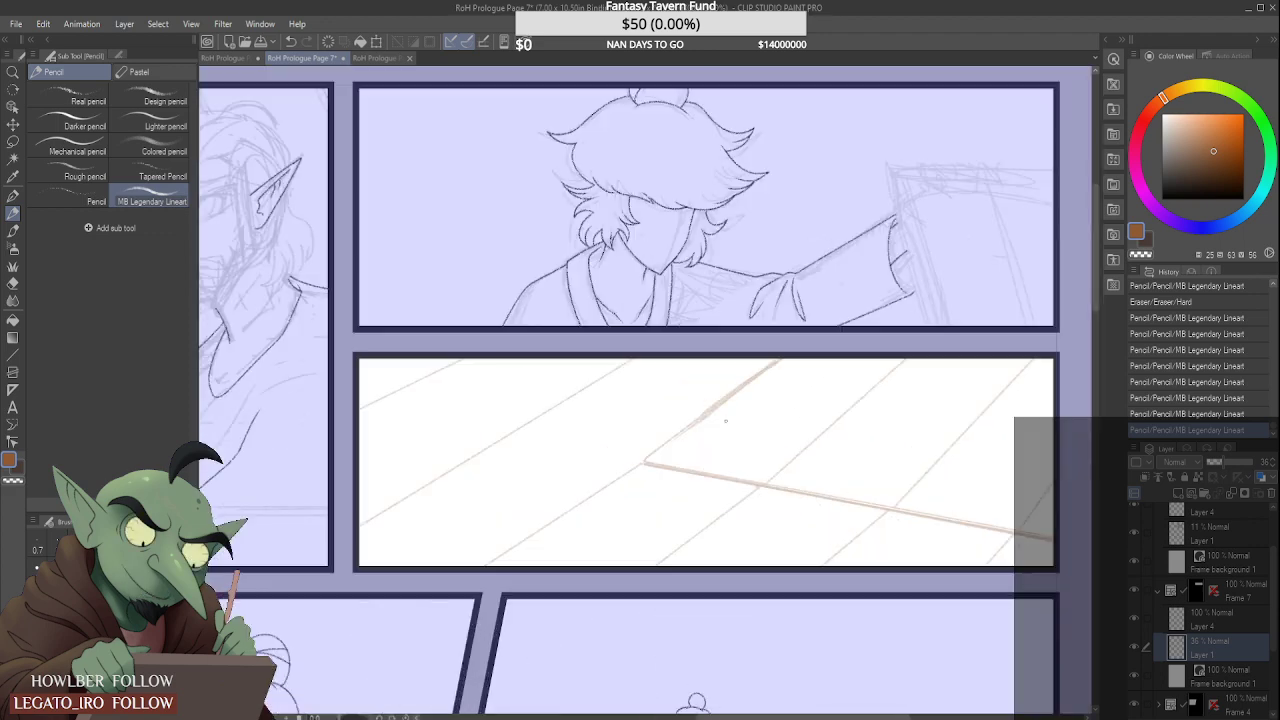
{"action": "left_click_drag", "start_coordinate": [750, 463], "coordinate": [710, 513]}
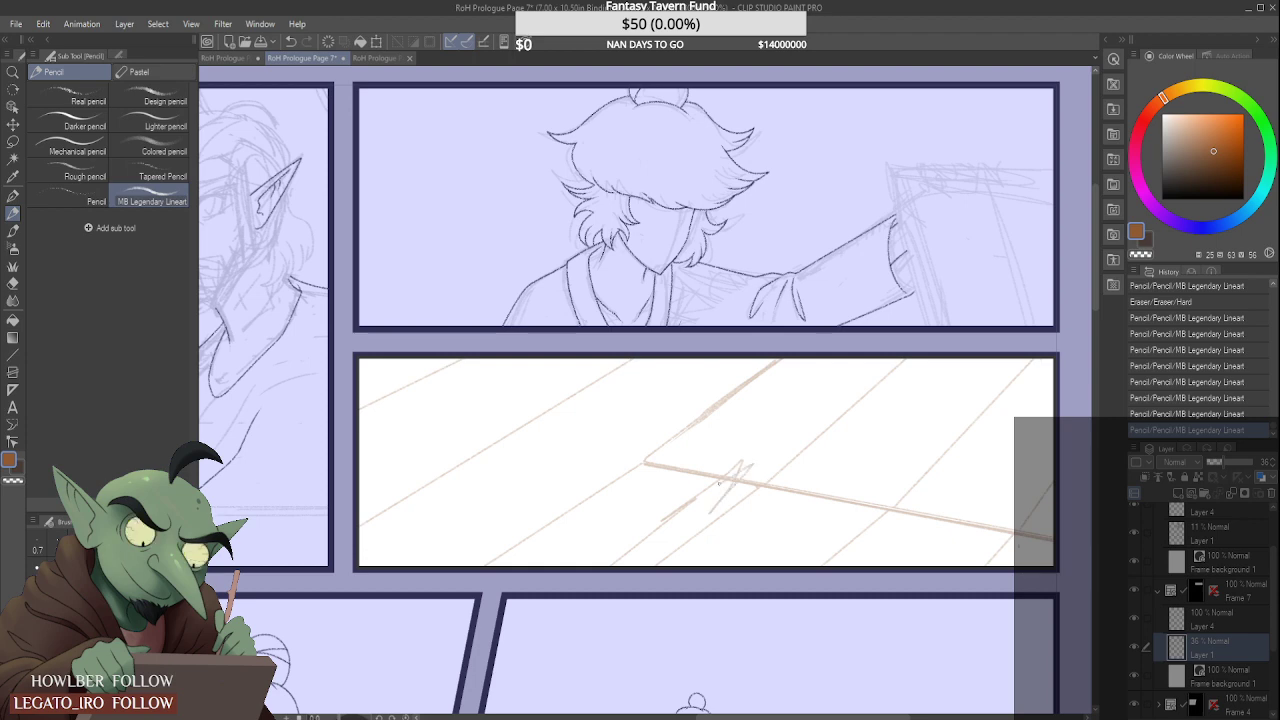
{"action": "mouse_move", "coordinate": [746, 463]}
{"action": "left_mouse_down"}
{"action": "mouse_move", "coordinate": [711, 490]}
{"action": "mouse_move", "coordinate": [790, 472]}
{"action": "mouse_move", "coordinate": [677, 547]}
{"action": "mouse_move", "coordinate": [827, 488]}
{"action": "mouse_move", "coordinate": [774, 471]}
{"action": "left_mouse_up"}
{"action": "mouse_move", "coordinate": [698, 497]}
{"action": "left_mouse_down"}
{"action": "mouse_move", "coordinate": [764, 449]}
{"action": "mouse_move", "coordinate": [740, 462]}
{"action": "mouse_move", "coordinate": [840, 420]}
{"action": "mouse_move", "coordinate": [829, 423]}
{"action": "left_mouse_up"}
{"action": "mouse_move", "coordinate": [786, 460]}
{"action": "left_mouse_down"}
{"action": "mouse_move", "coordinate": [851, 416]}
{"action": "mouse_move", "coordinate": [792, 462]}
{"action": "left_mouse_up"}
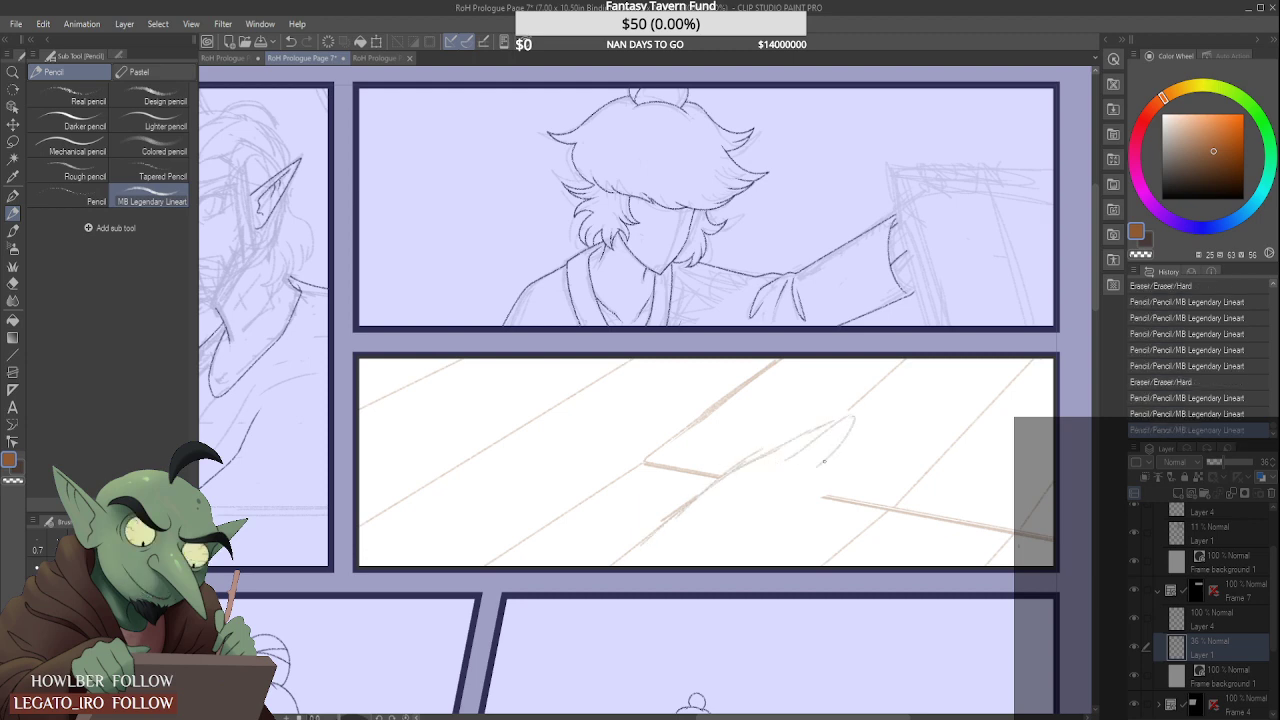
Step: Try rough finger strokes at the upper end of the forearm outline, and undo them
{"action": "mouse_move", "coordinate": [855, 418]}
{"action": "left_mouse_down"}
{"action": "mouse_move", "coordinate": [818, 475]}
{"action": "mouse_move", "coordinate": [822, 461]}
{"action": "mouse_move", "coordinate": [820, 506]}
{"action": "mouse_move", "coordinate": [837, 489]}
{"action": "left_mouse_up"}
{"action": "mouse_move", "coordinate": [870, 433]}
{"action": "left_mouse_down"}
{"action": "mouse_move", "coordinate": [874, 458]}
{"action": "mouse_move", "coordinate": [854, 467]}
{"action": "left_mouse_up"}
{"action": "key", "text": "ctrl+z"}
{"action": "key", "text": "ctrl+z"}
{"action": "key", "text": "ctrl+z"}
{"action": "key", "text": "ctrl+z"}
{"action": "key", "text": "ctrl+z"}
{"action": "key", "text": "ctrl+z"}
{"action": "key", "text": "ctrl+z"}
{"action": "key", "text": "ctrl+z"}
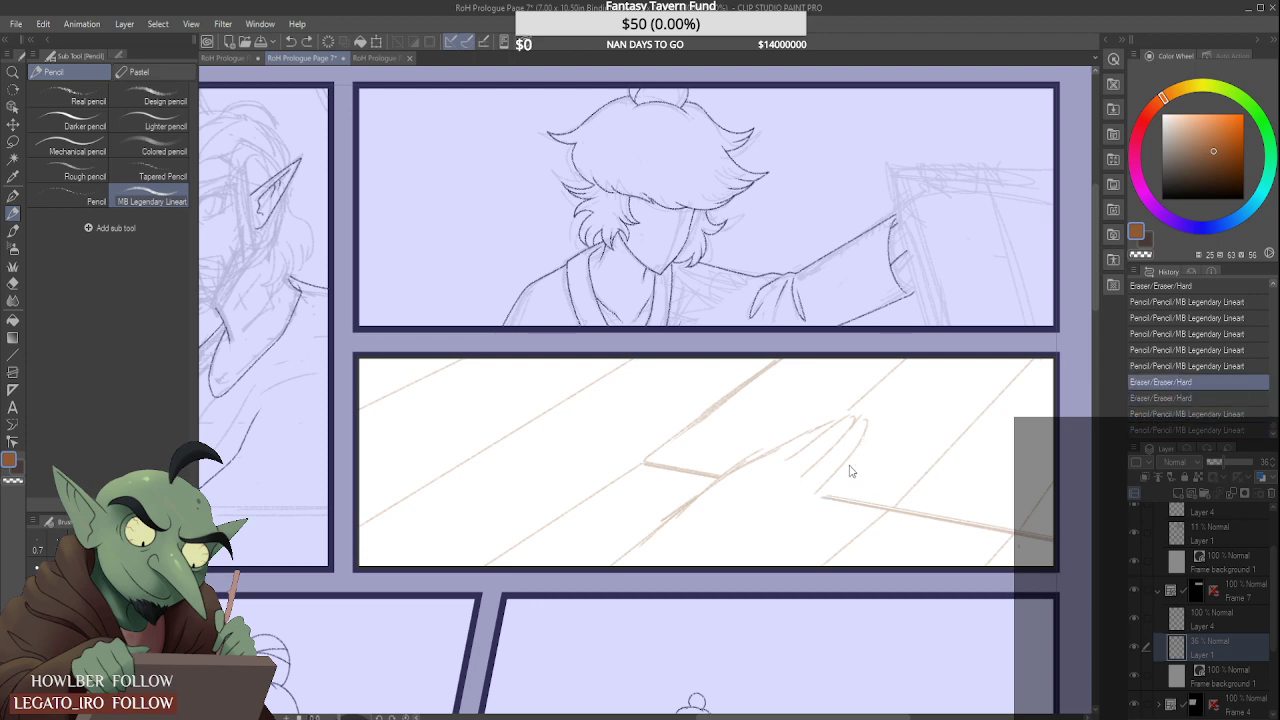
{"action": "key", "text": "ctrl+z"}
{"action": "key", "text": "ctrl+z"}
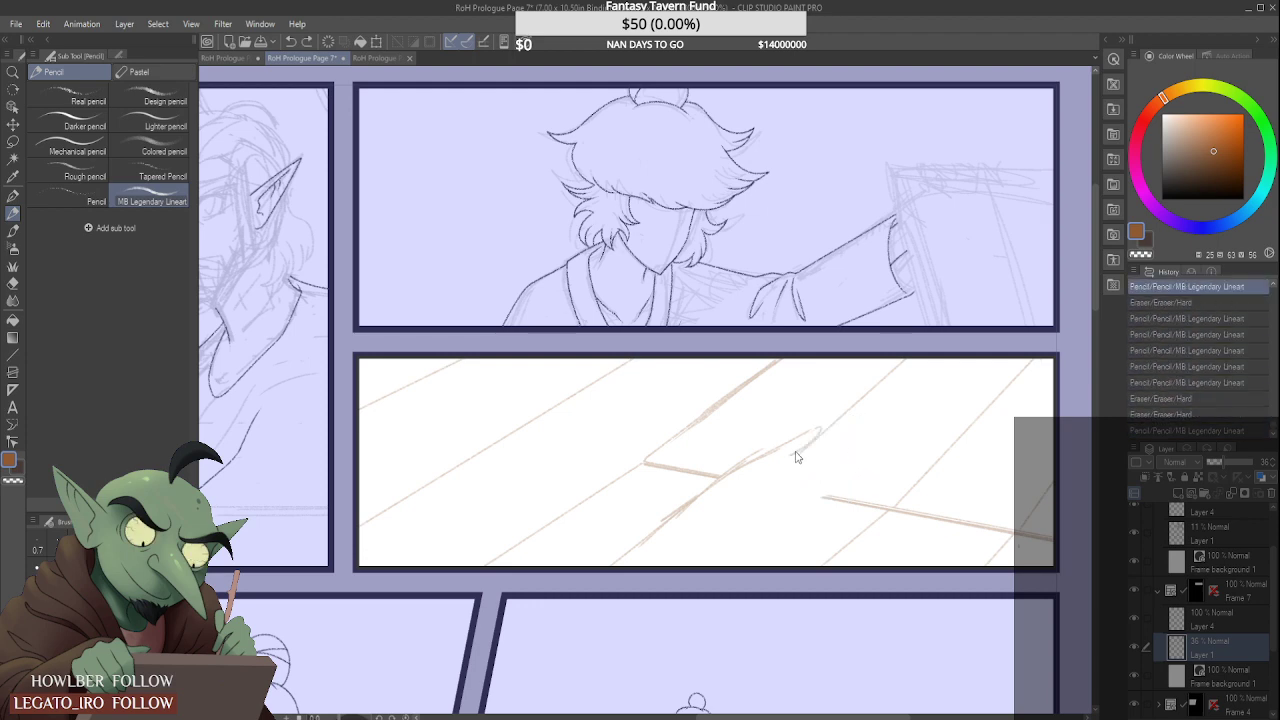
Step: Erase the rough arm outline and redraw the forearm's upper contour from the panel's bottom border past the short edge segment
{"action": "mouse_move", "coordinate": [812, 434]}
{"action": "left_mouse_down"}
{"action": "mouse_move", "coordinate": [759, 449]}
{"action": "mouse_move", "coordinate": [679, 515]}
{"action": "mouse_move", "coordinate": [729, 463]}
{"action": "mouse_move", "coordinate": [653, 527]}
{"action": "mouse_move", "coordinate": [695, 482]}
{"action": "mouse_move", "coordinate": [657, 537]}
{"action": "mouse_move", "coordinate": [705, 497]}
{"action": "mouse_move", "coordinate": [624, 560]}
{"action": "left_mouse_up"}
{"action": "left_click_drag", "start_coordinate": [666, 523], "coordinate": [651, 534]}
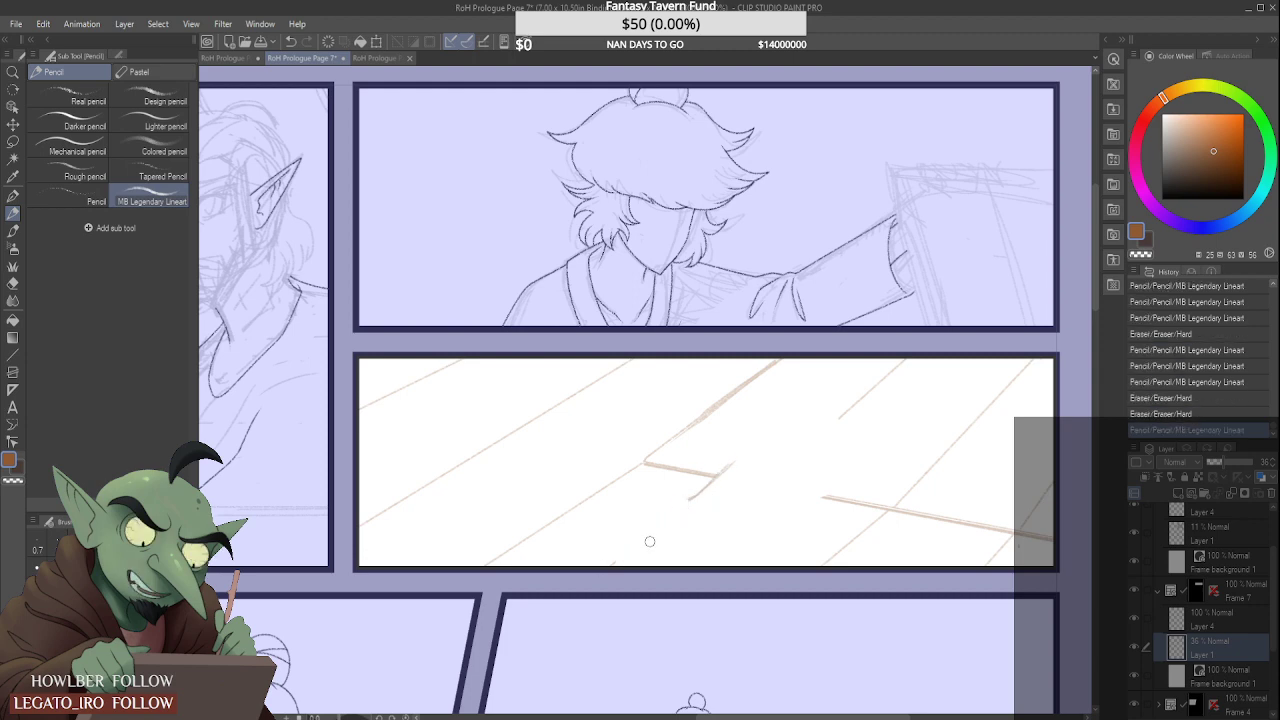
{"action": "left_click_drag", "start_coordinate": [728, 468], "coordinate": [702, 494]}
{"action": "left_click_drag", "start_coordinate": [694, 500], "coordinate": [630, 556]}
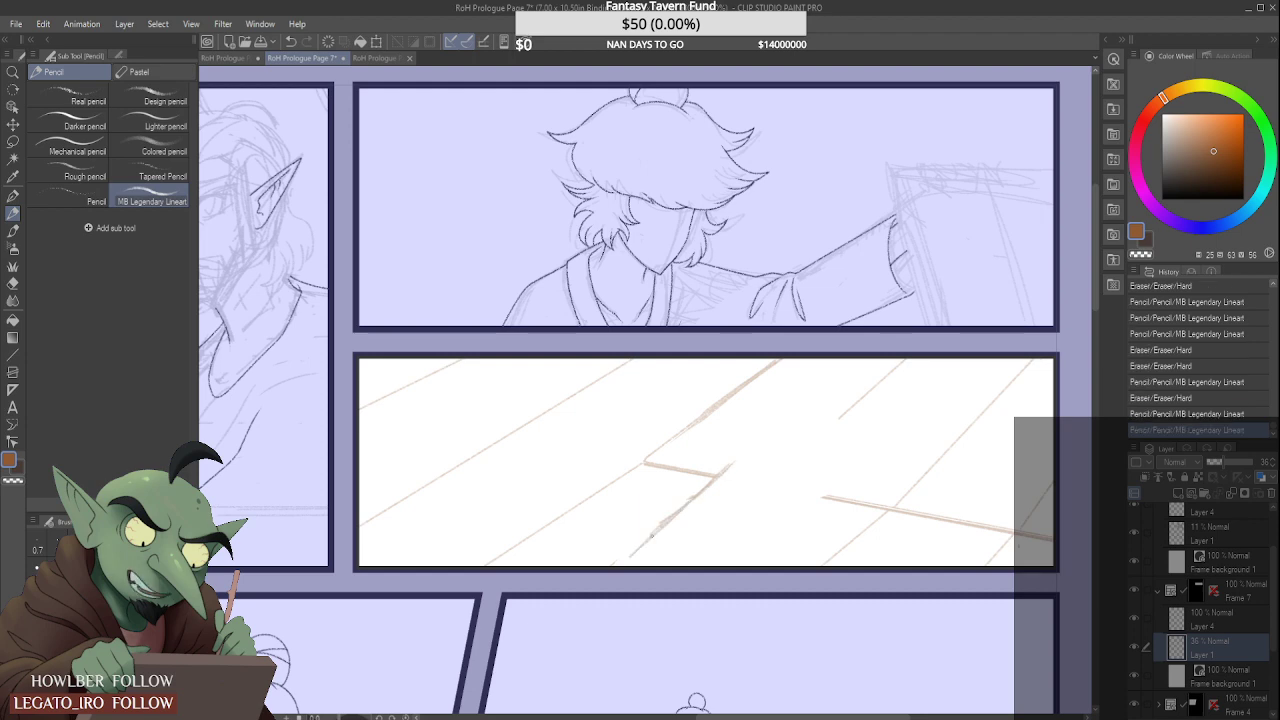
{"action": "mouse_move", "coordinate": [694, 494]}
{"action": "left_mouse_down"}
{"action": "mouse_move", "coordinate": [626, 556]}
{"action": "mouse_move", "coordinate": [777, 402]}
{"action": "mouse_move", "coordinate": [721, 477]}
{"action": "mouse_move", "coordinate": [823, 421]}
{"action": "mouse_move", "coordinate": [750, 468]}
{"action": "left_mouse_up"}
Step: Sketch a rough reaching hand with palm, fingers and thumb, add the forearm's lower contour, and erase the construction lines inside
{"action": "mouse_move", "coordinate": [806, 404]}
{"action": "left_mouse_down"}
{"action": "mouse_move", "coordinate": [800, 454]}
{"action": "mouse_move", "coordinate": [806, 396]}
{"action": "mouse_move", "coordinate": [866, 382]}
{"action": "mouse_move", "coordinate": [886, 404]}
{"action": "mouse_move", "coordinate": [826, 512]}
{"action": "left_mouse_up"}
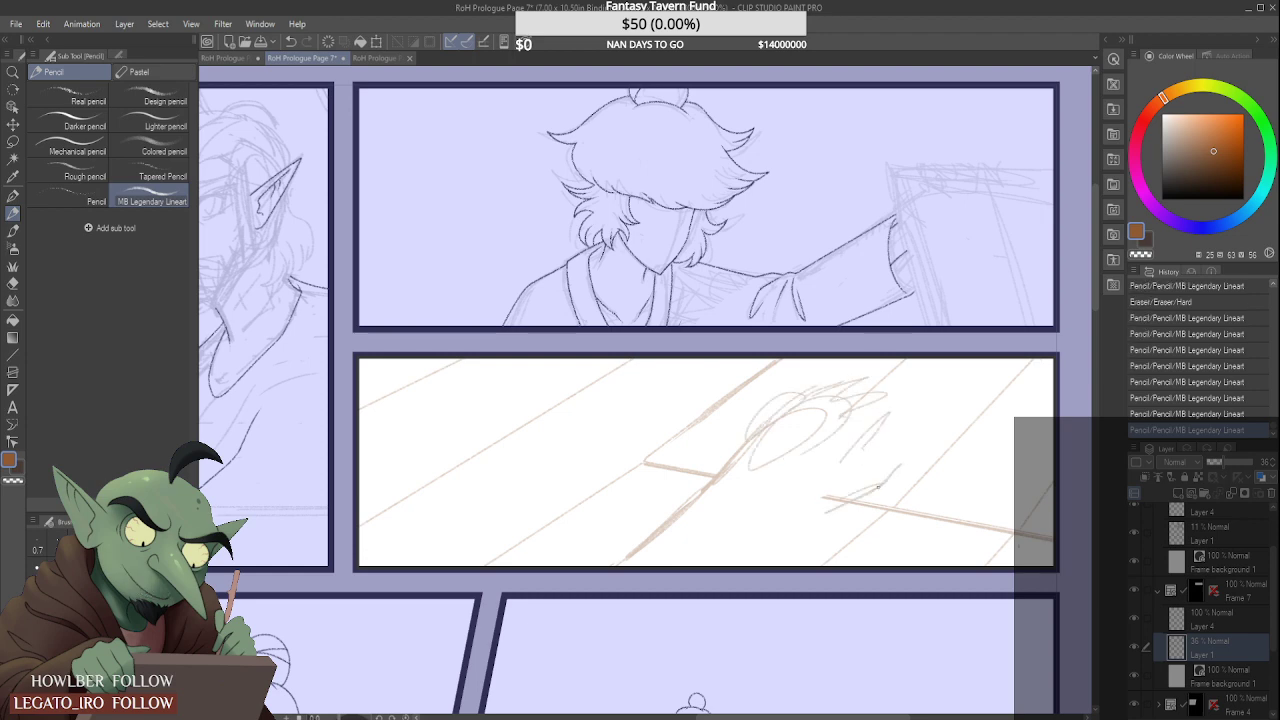
{"action": "mouse_move", "coordinate": [896, 482]}
{"action": "left_mouse_down"}
{"action": "mouse_move", "coordinate": [850, 490]}
{"action": "mouse_move", "coordinate": [834, 518]}
{"action": "mouse_move", "coordinate": [788, 530]}
{"action": "mouse_move", "coordinate": [800, 530]}
{"action": "left_mouse_up"}
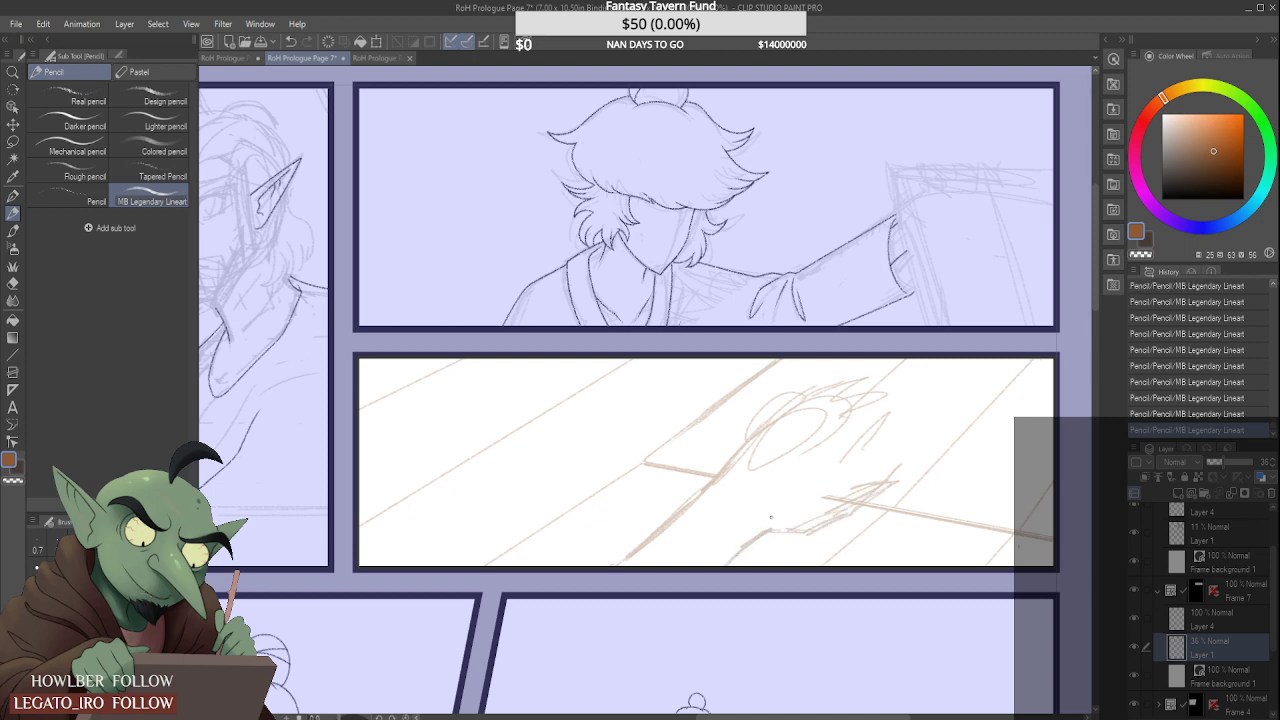
{"action": "left_click_drag", "start_coordinate": [770, 536], "coordinate": [728, 562]}
{"action": "mouse_move", "coordinate": [736, 440]}
{"action": "left_mouse_down"}
{"action": "mouse_move", "coordinate": [799, 382]}
{"action": "mouse_move", "coordinate": [792, 422]}
{"action": "mouse_move", "coordinate": [816, 439]}
{"action": "mouse_move", "coordinate": [789, 467]}
{"action": "mouse_move", "coordinate": [832, 502]}
{"action": "mouse_move", "coordinate": [877, 488]}
{"action": "mouse_move", "coordinate": [829, 518]}
{"action": "mouse_move", "coordinate": [758, 526]}
{"action": "left_mouse_up"}
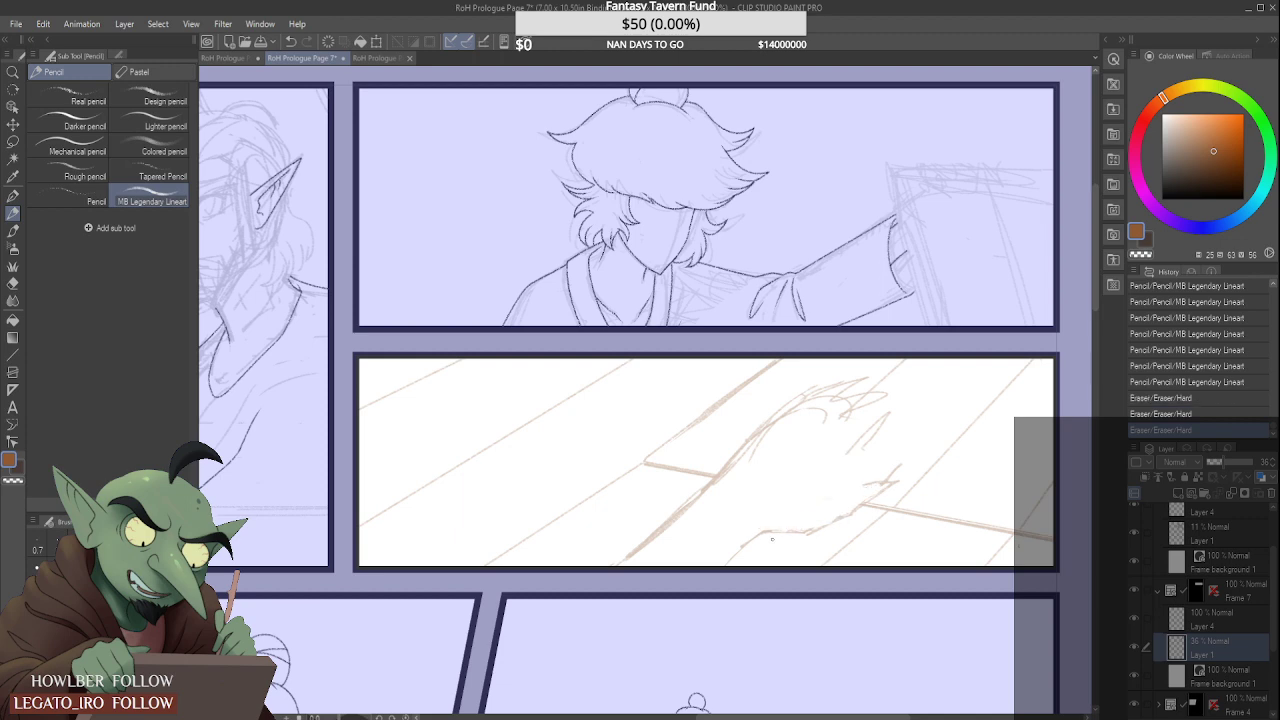
Step: Define the thumb, redraw the lower wrist contour down to the bottom border, and clean up the back of the hand
{"action": "mouse_move", "coordinate": [866, 488]}
{"action": "left_mouse_down"}
{"action": "mouse_move", "coordinate": [886, 502]}
{"action": "mouse_move", "coordinate": [888, 470]}
{"action": "mouse_move", "coordinate": [808, 496]}
{"action": "mouse_move", "coordinate": [847, 465]}
{"action": "mouse_move", "coordinate": [824, 495]}
{"action": "left_mouse_up"}
{"action": "mouse_move", "coordinate": [872, 410]}
{"action": "left_mouse_down"}
{"action": "mouse_move", "coordinate": [862, 445]}
{"action": "mouse_move", "coordinate": [885, 400]}
{"action": "left_mouse_up"}
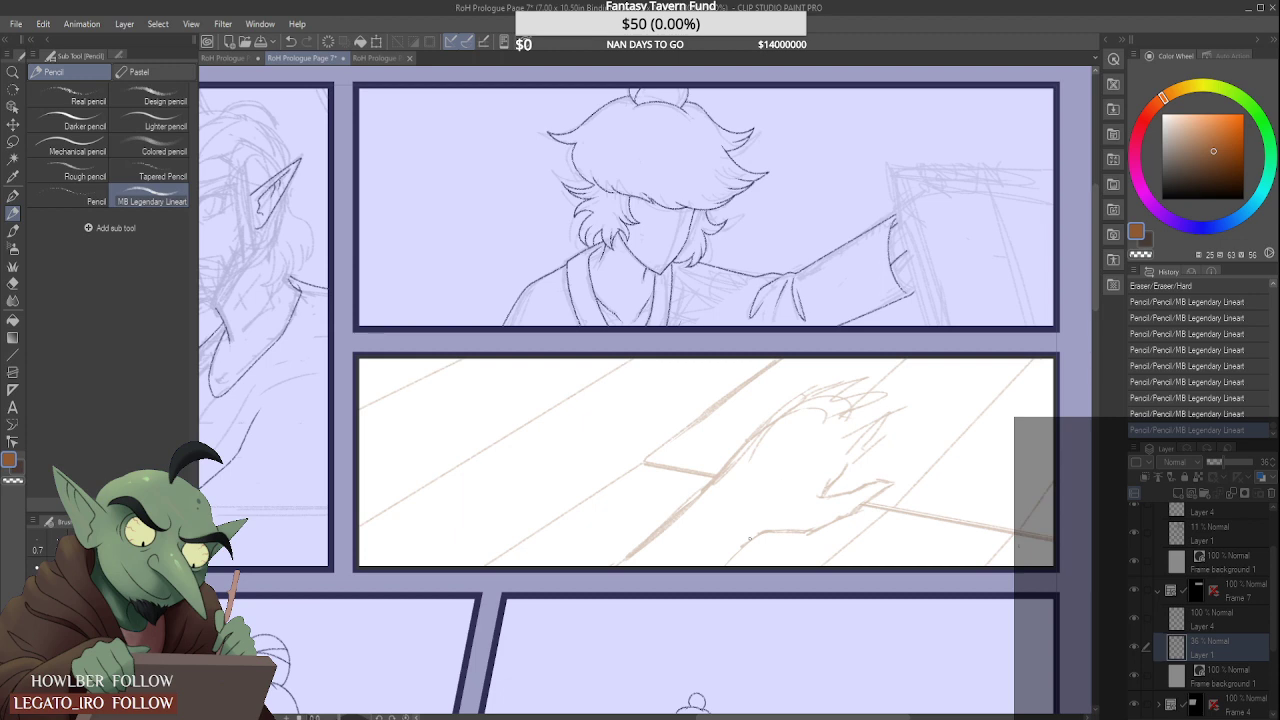
{"action": "mouse_move", "coordinate": [749, 538]}
{"action": "left_mouse_down"}
{"action": "mouse_move", "coordinate": [760, 532]}
{"action": "mouse_move", "coordinate": [722, 565]}
{"action": "left_mouse_up"}
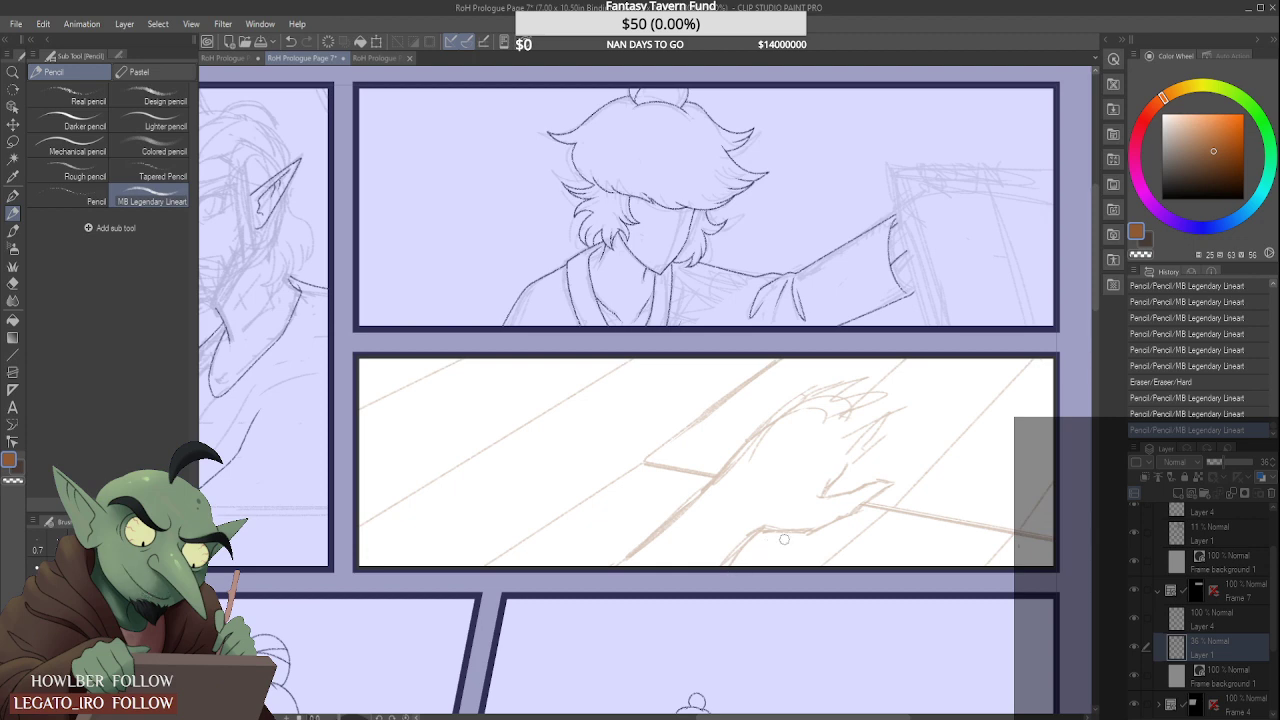
{"action": "mouse_move", "coordinate": [791, 540]}
{"action": "left_mouse_down"}
{"action": "mouse_move", "coordinate": [820, 540]}
{"action": "mouse_move", "coordinate": [788, 520]}
{"action": "left_mouse_up"}
{"action": "mouse_move", "coordinate": [724, 483]}
{"action": "left_mouse_down"}
{"action": "mouse_move", "coordinate": [795, 402]}
{"action": "mouse_move", "coordinate": [768, 425]}
{"action": "left_mouse_up"}
{"action": "mouse_move", "coordinate": [814, 398]}
{"action": "left_mouse_down"}
{"action": "mouse_move", "coordinate": [790, 409]}
{"action": "mouse_move", "coordinate": [818, 400]}
{"action": "left_mouse_up"}
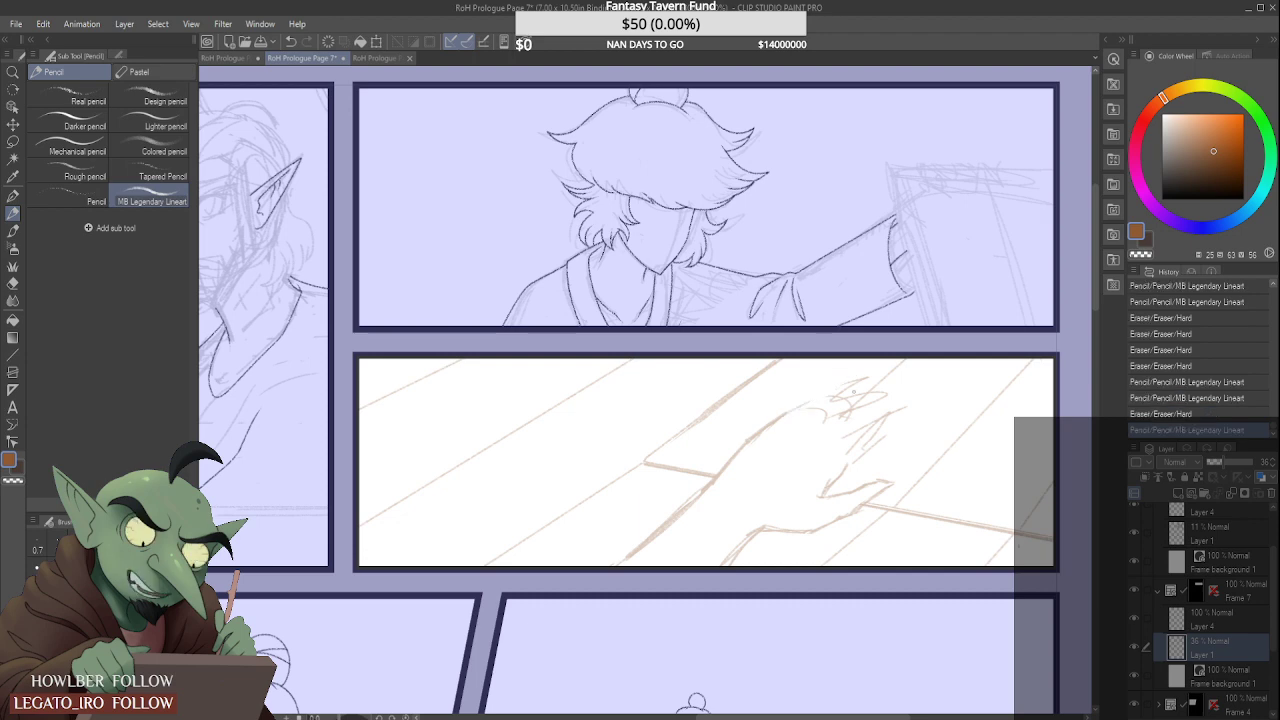
Step: Redraw the outstretched fingers above the thumb as slanted shapes, erasing the loose strokes around the knuckles
{"action": "left_click_drag", "start_coordinate": [852, 424], "coordinate": [884, 406]}
{"action": "mouse_move", "coordinate": [884, 406]}
{"action": "left_mouse_down"}
{"action": "mouse_move", "coordinate": [829, 437]}
{"action": "mouse_move", "coordinate": [874, 416]}
{"action": "left_mouse_up"}
{"action": "mouse_move", "coordinate": [848, 462]}
{"action": "left_mouse_down"}
{"action": "mouse_move", "coordinate": [894, 428]}
{"action": "mouse_move", "coordinate": [855, 458]}
{"action": "mouse_move", "coordinate": [883, 425]}
{"action": "mouse_move", "coordinate": [858, 431]}
{"action": "mouse_move", "coordinate": [914, 407]}
{"action": "mouse_move", "coordinate": [897, 425]}
{"action": "mouse_move", "coordinate": [884, 415]}
{"action": "mouse_move", "coordinate": [914, 411]}
{"action": "mouse_move", "coordinate": [886, 434]}
{"action": "left_mouse_up"}
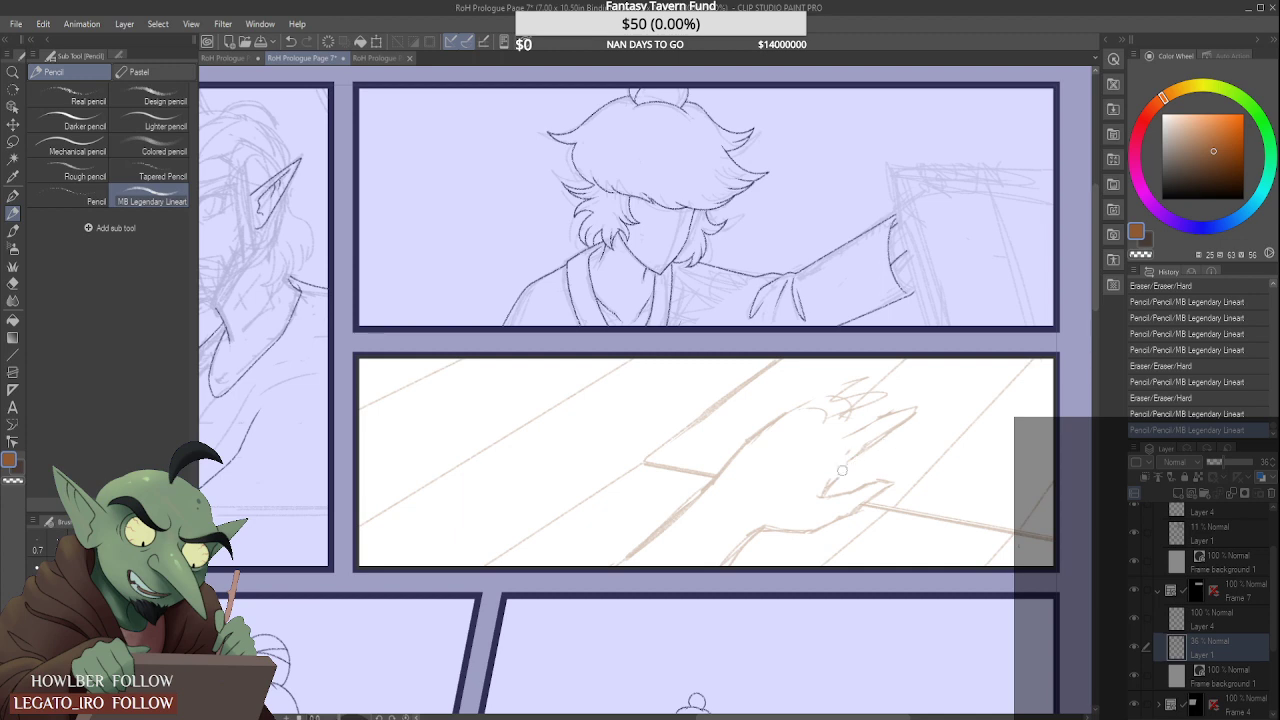
{"action": "mouse_move", "coordinate": [842, 470]}
{"action": "left_mouse_down"}
{"action": "mouse_move", "coordinate": [855, 455]}
{"action": "mouse_move", "coordinate": [832, 485]}
{"action": "left_mouse_up"}
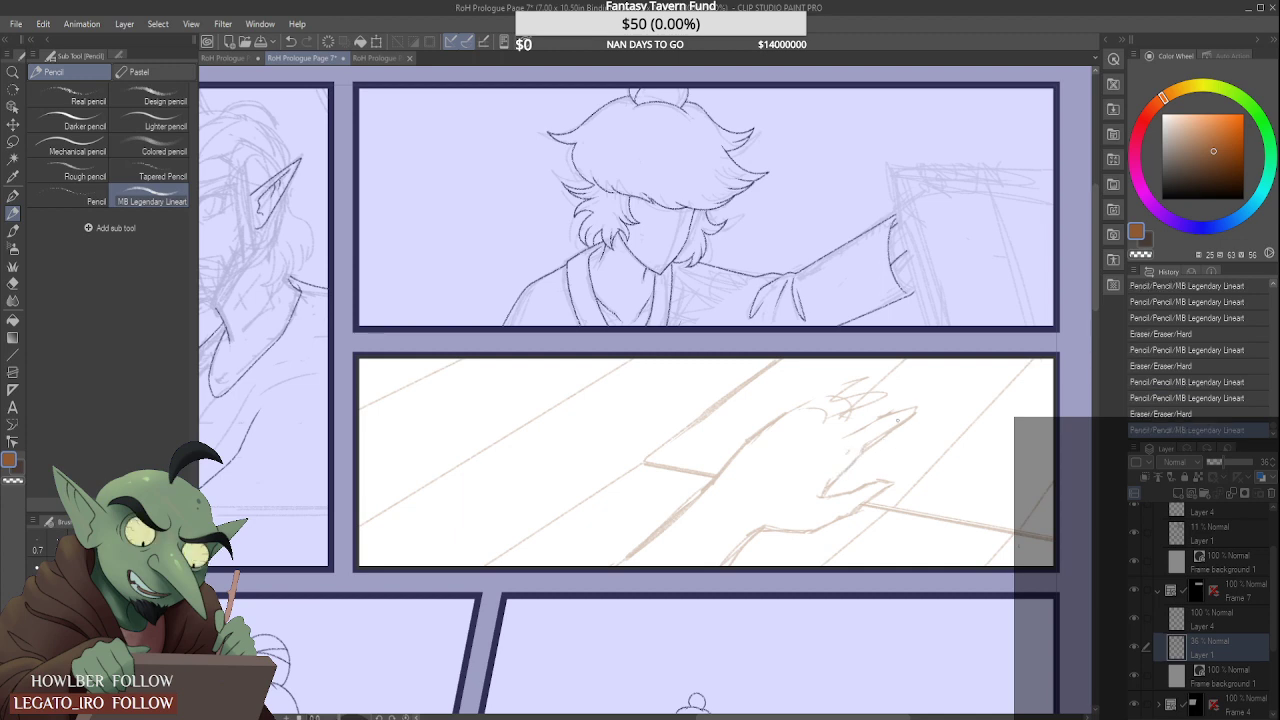
{"action": "mouse_move", "coordinate": [856, 410]}
{"action": "left_mouse_down"}
{"action": "mouse_move", "coordinate": [838, 421]}
{"action": "mouse_move", "coordinate": [911, 388]}
{"action": "mouse_move", "coordinate": [910, 400]}
{"action": "left_mouse_up"}
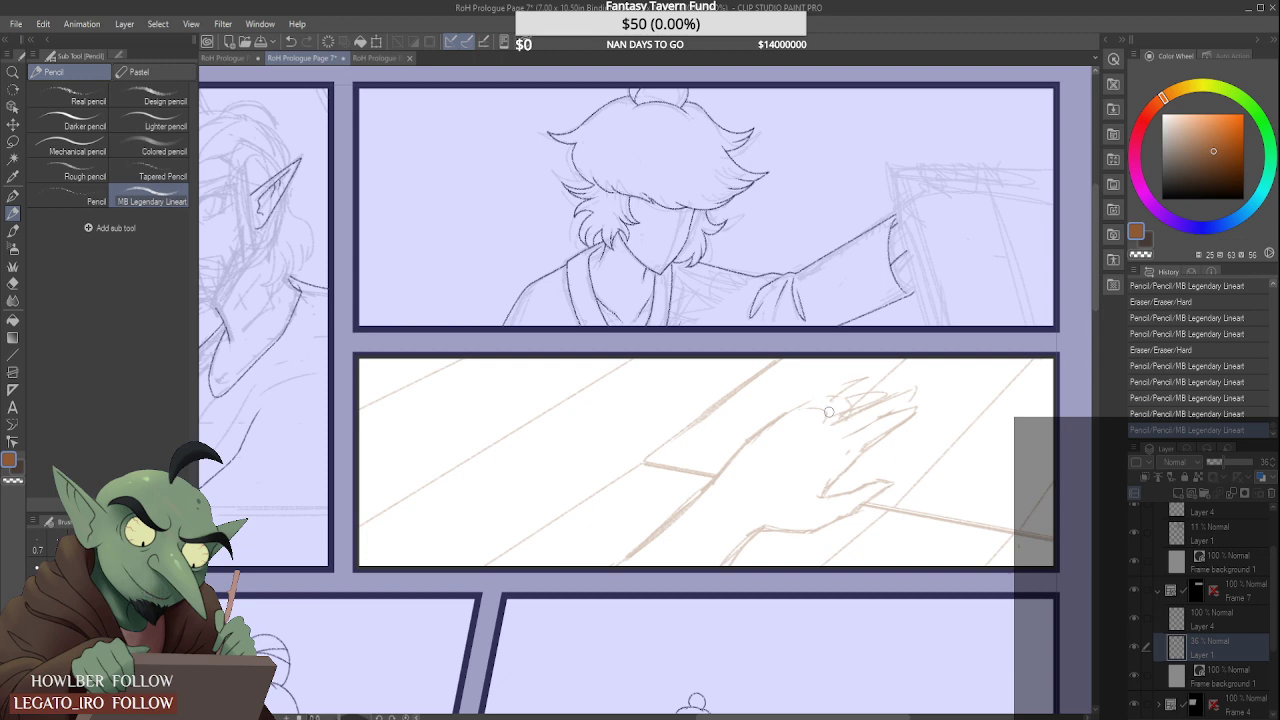
{"action": "mouse_move", "coordinate": [830, 411]}
{"action": "left_mouse_down"}
{"action": "mouse_move", "coordinate": [866, 398]}
{"action": "mouse_move", "coordinate": [832, 414]}
{"action": "mouse_move", "coordinate": [866, 387]}
{"action": "mouse_move", "coordinate": [831, 390]}
{"action": "mouse_move", "coordinate": [854, 388]}
{"action": "mouse_move", "coordinate": [826, 400]}
{"action": "mouse_move", "coordinate": [822, 430]}
{"action": "mouse_move", "coordinate": [856, 414]}
{"action": "mouse_move", "coordinate": [847, 381]}
{"action": "mouse_move", "coordinate": [891, 389]}
{"action": "left_mouse_up"}
{"action": "left_click_drag", "start_coordinate": [892, 390], "coordinate": [900, 388]}
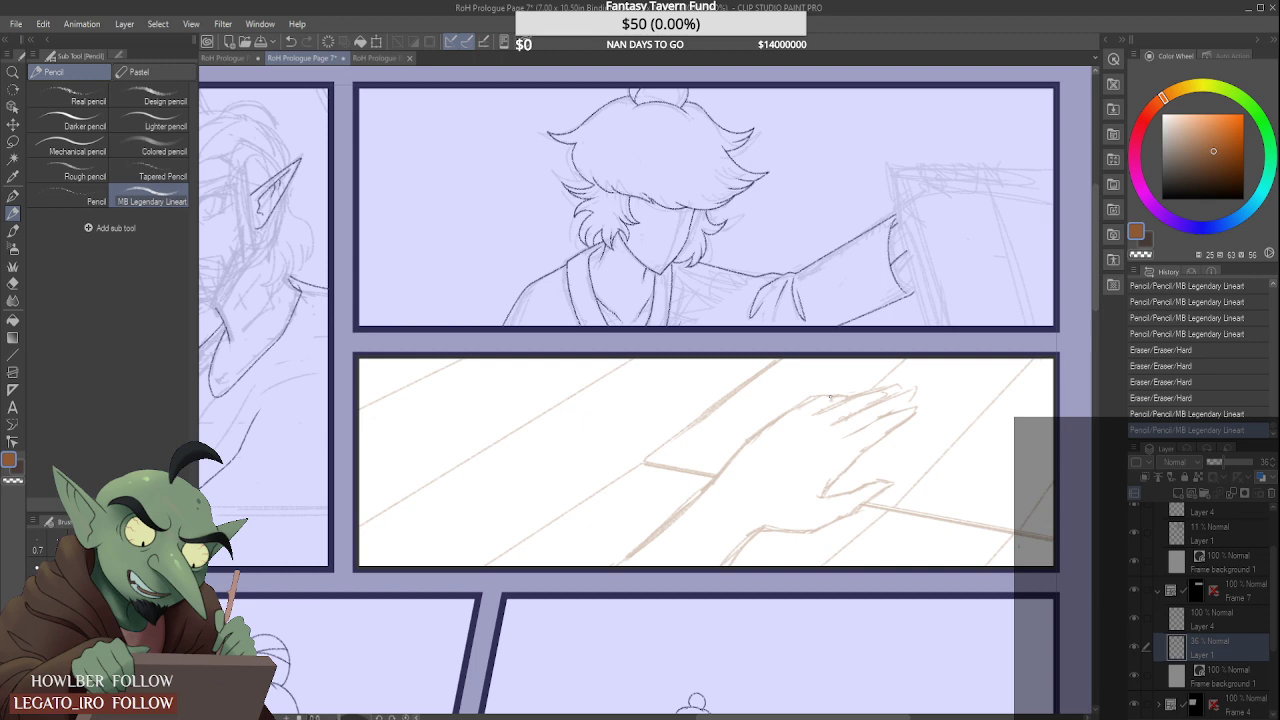
Step: Refine the outer contour of the uppermost finger from the knuckle and round off the fingertips
{"action": "scroll", "coordinate": [805, 396], "scroll_direction": "up", "scroll_amount": 2}
{"action": "mouse_move", "coordinate": [841, 391]}
{"action": "left_mouse_down"}
{"action": "mouse_move", "coordinate": [860, 391]}
{"action": "mouse_move", "coordinate": [809, 406]}
{"action": "mouse_move", "coordinate": [878, 386]}
{"action": "left_mouse_up"}
{"action": "left_click_drag", "start_coordinate": [830, 406], "coordinate": [929, 374]}
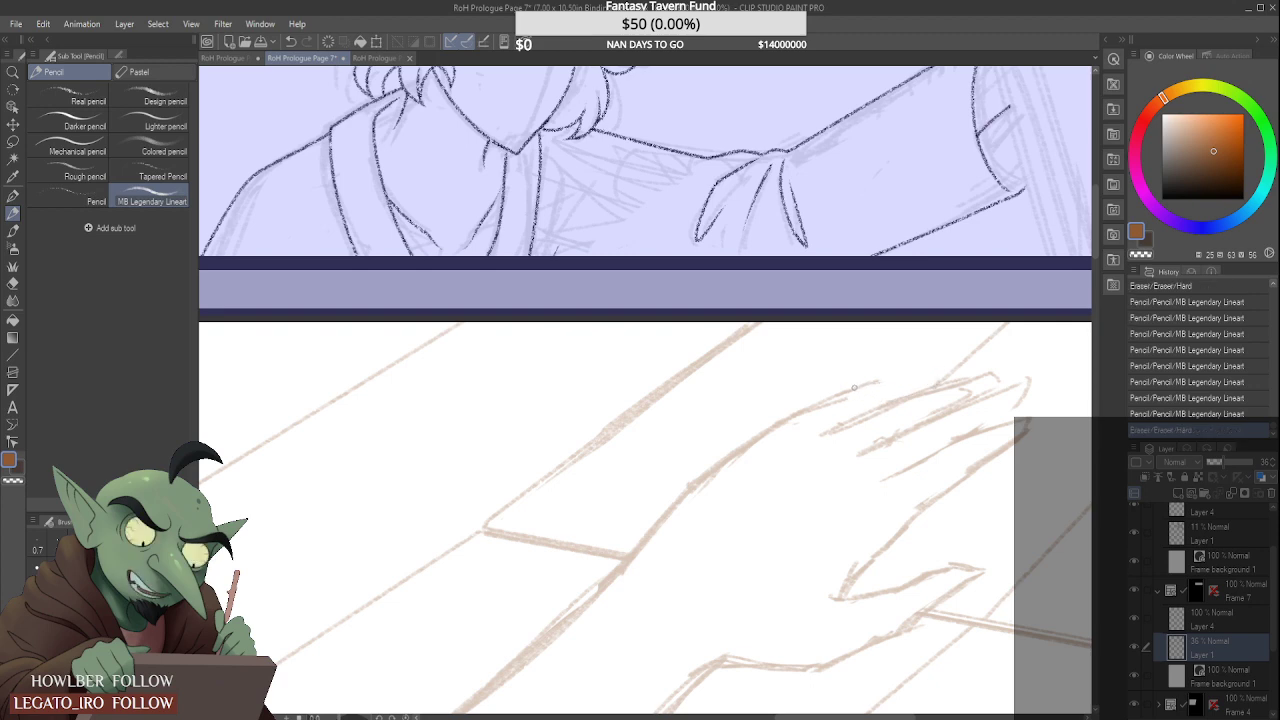
{"action": "mouse_move", "coordinate": [850, 395]}
{"action": "left_mouse_down"}
{"action": "mouse_move", "coordinate": [940, 372]}
{"action": "mouse_move", "coordinate": [925, 378]}
{"action": "left_mouse_up"}
{"action": "mouse_move", "coordinate": [870, 388]}
{"action": "left_mouse_down"}
{"action": "mouse_move", "coordinate": [987, 370]}
{"action": "mouse_move", "coordinate": [1030, 410]}
{"action": "left_mouse_up"}
Step: Redraw the lines of the lower fingers and the contour running from the lowest finger down to the thumb's base
{"action": "mouse_move", "coordinate": [940, 435]}
{"action": "left_mouse_down"}
{"action": "mouse_move", "coordinate": [969, 428]}
{"action": "mouse_move", "coordinate": [878, 474]}
{"action": "left_mouse_up"}
{"action": "mouse_move", "coordinate": [972, 433]}
{"action": "left_mouse_down"}
{"action": "mouse_move", "coordinate": [1022, 404]}
{"action": "mouse_move", "coordinate": [900, 465]}
{"action": "left_mouse_up"}
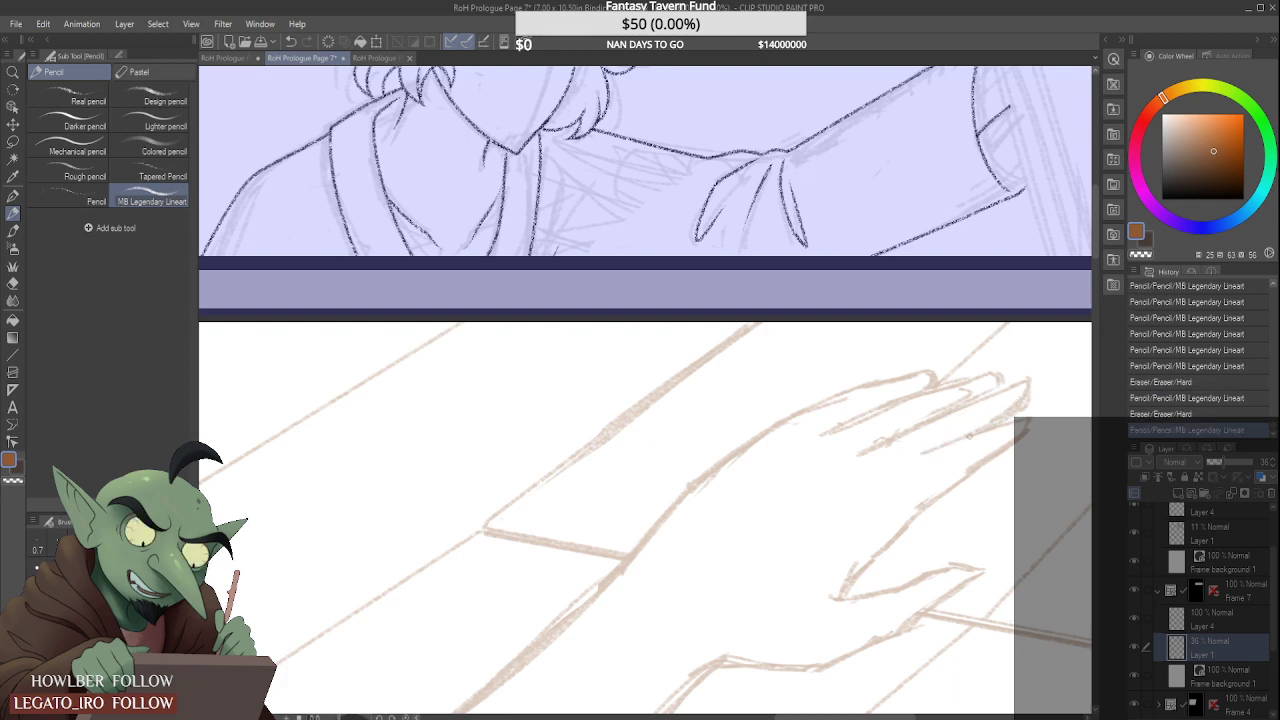
{"action": "left_click_drag", "start_coordinate": [965, 430], "coordinate": [882, 475]}
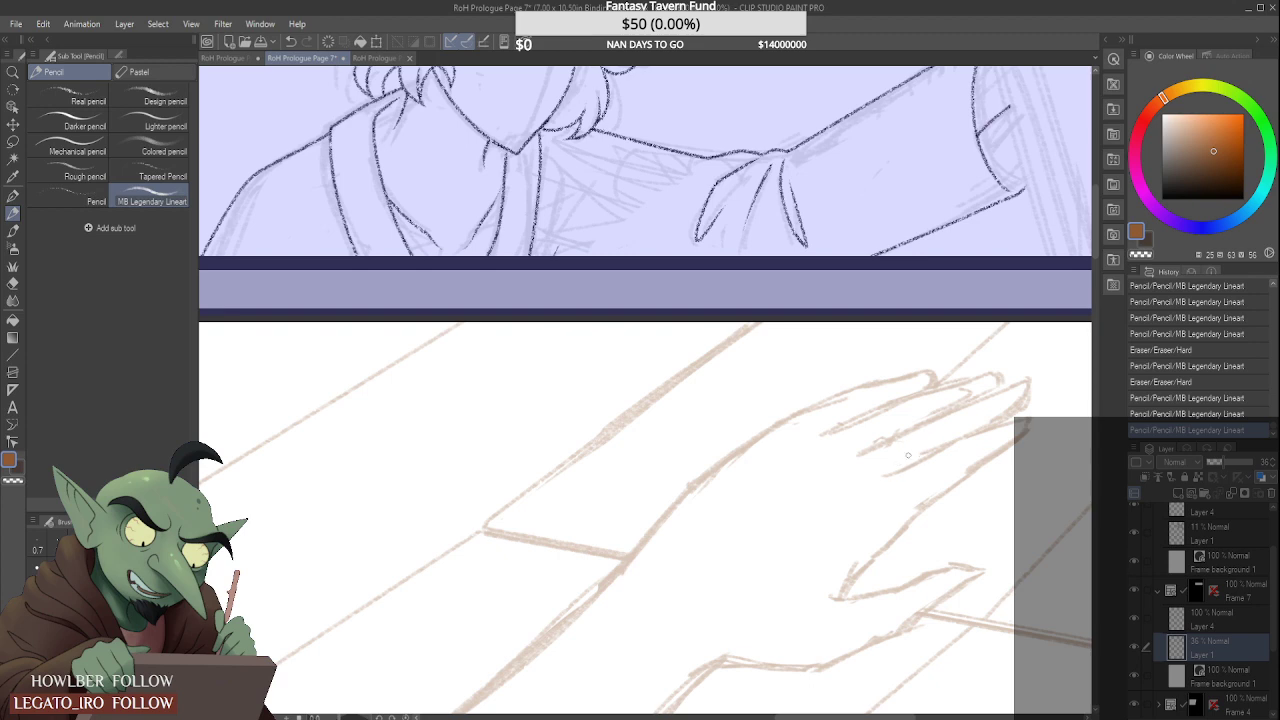
{"action": "left_click_drag", "start_coordinate": [960, 444], "coordinate": [886, 474]}
{"action": "mouse_move", "coordinate": [1030, 419]}
{"action": "left_mouse_down"}
{"action": "mouse_move", "coordinate": [1008, 458]}
{"action": "mouse_move", "coordinate": [930, 504]}
{"action": "left_mouse_up"}
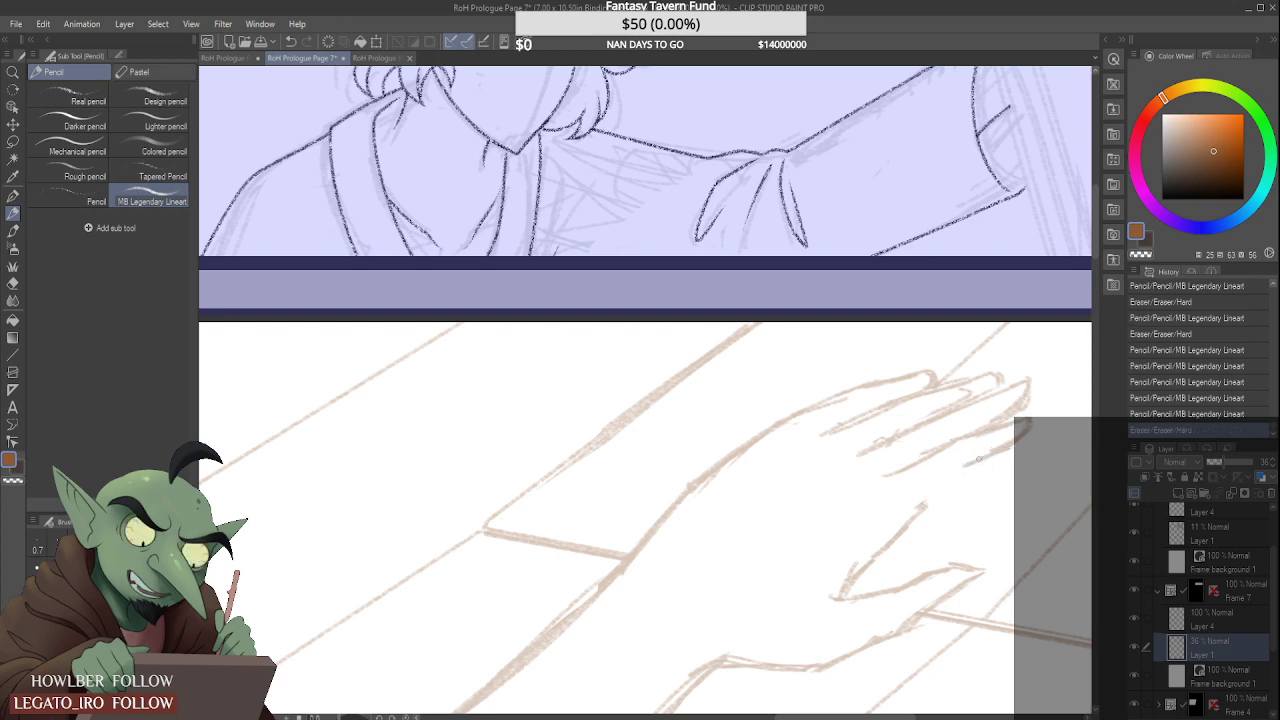
{"action": "mouse_move", "coordinate": [978, 458]}
{"action": "left_mouse_down"}
{"action": "mouse_move", "coordinate": [832, 569]}
{"action": "mouse_move", "coordinate": [840, 556]}
{"action": "mouse_move", "coordinate": [828, 597]}
{"action": "left_mouse_up"}
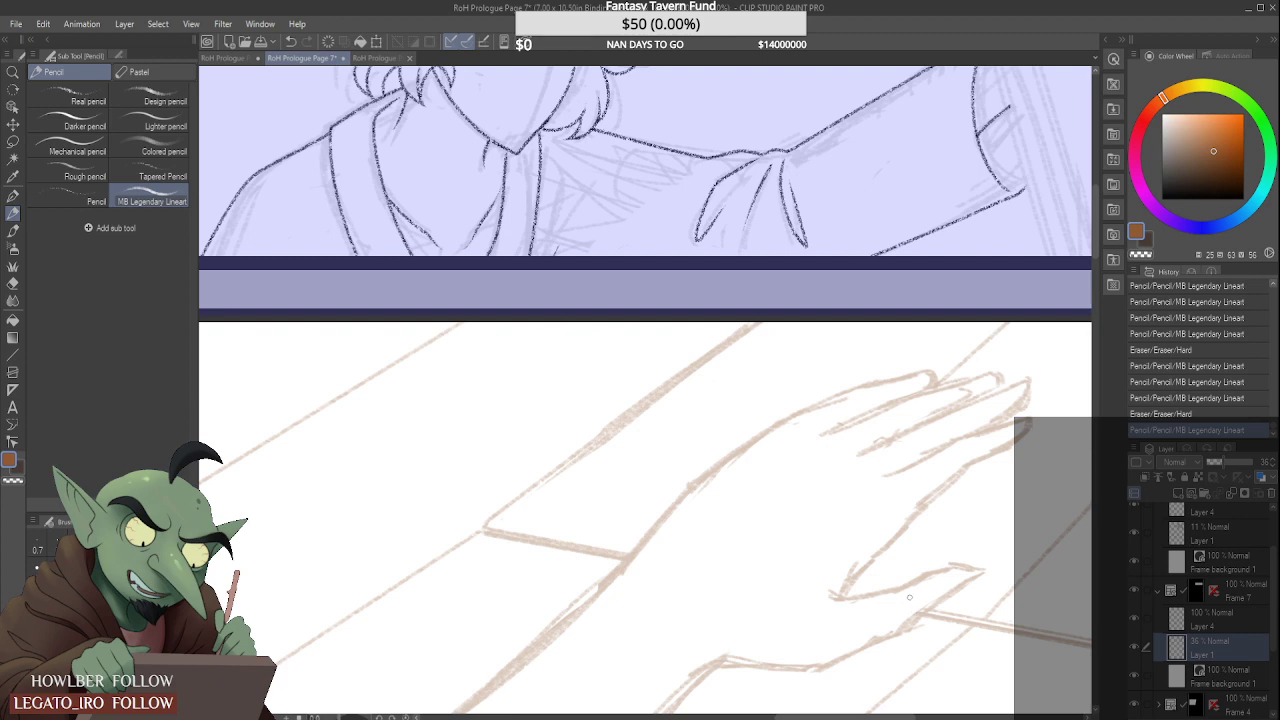
Step: Reshape the thumb and redraw a smoother lower hand contour from the thumb to the wrist, erasing the old line
{"action": "scroll", "coordinate": [909, 596], "scroll_direction": "down", "scroll_amount": 2}
{"action": "scroll", "coordinate": [922, 602], "scroll_direction": "up", "scroll_amount": 1}
{"action": "mouse_move", "coordinate": [943, 572]}
{"action": "left_mouse_down"}
{"action": "mouse_move", "coordinate": [916, 590]}
{"action": "mouse_move", "coordinate": [928, 588]}
{"action": "mouse_move", "coordinate": [904, 584]}
{"action": "mouse_move", "coordinate": [918, 574]}
{"action": "mouse_move", "coordinate": [938, 596]}
{"action": "mouse_move", "coordinate": [897, 629]}
{"action": "mouse_move", "coordinate": [818, 668]}
{"action": "left_mouse_up"}
{"action": "scroll", "coordinate": [927, 588], "scroll_direction": "up", "scroll_amount": 2}
{"action": "left_click_drag", "start_coordinate": [911, 627], "coordinate": [901, 635]}
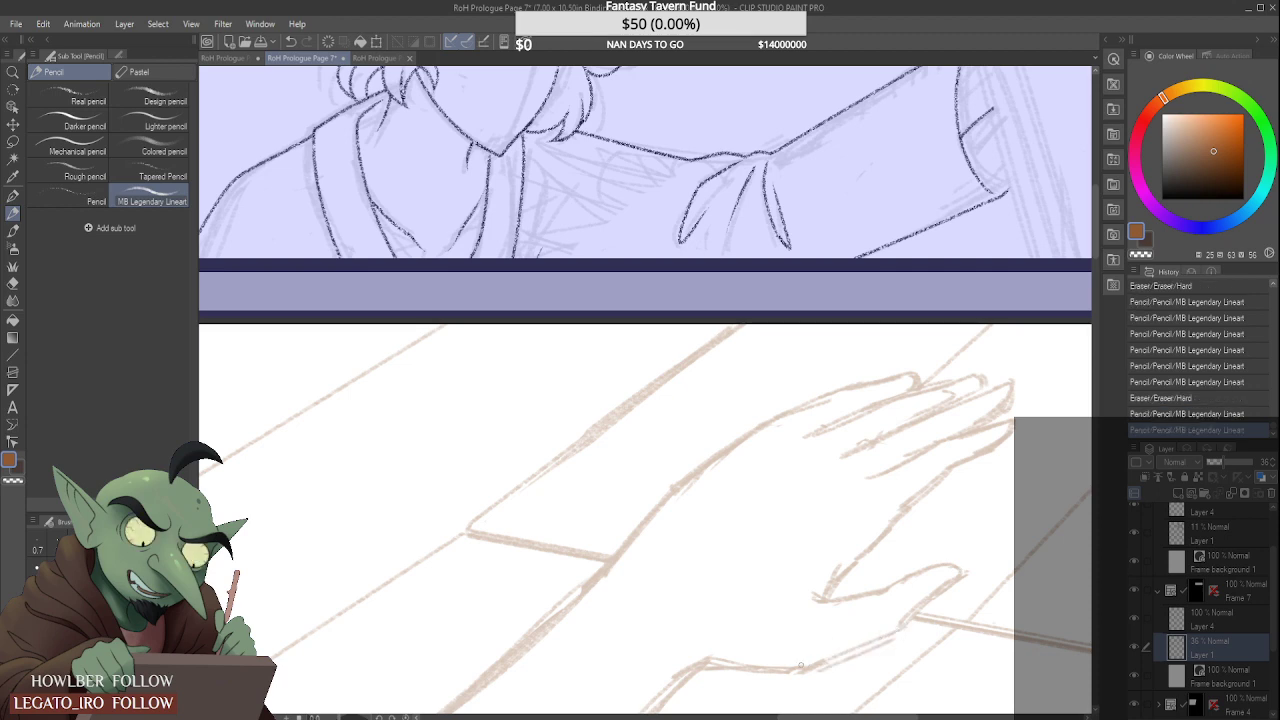
{"action": "left_click_drag", "start_coordinate": [710, 666], "coordinate": [837, 663]}
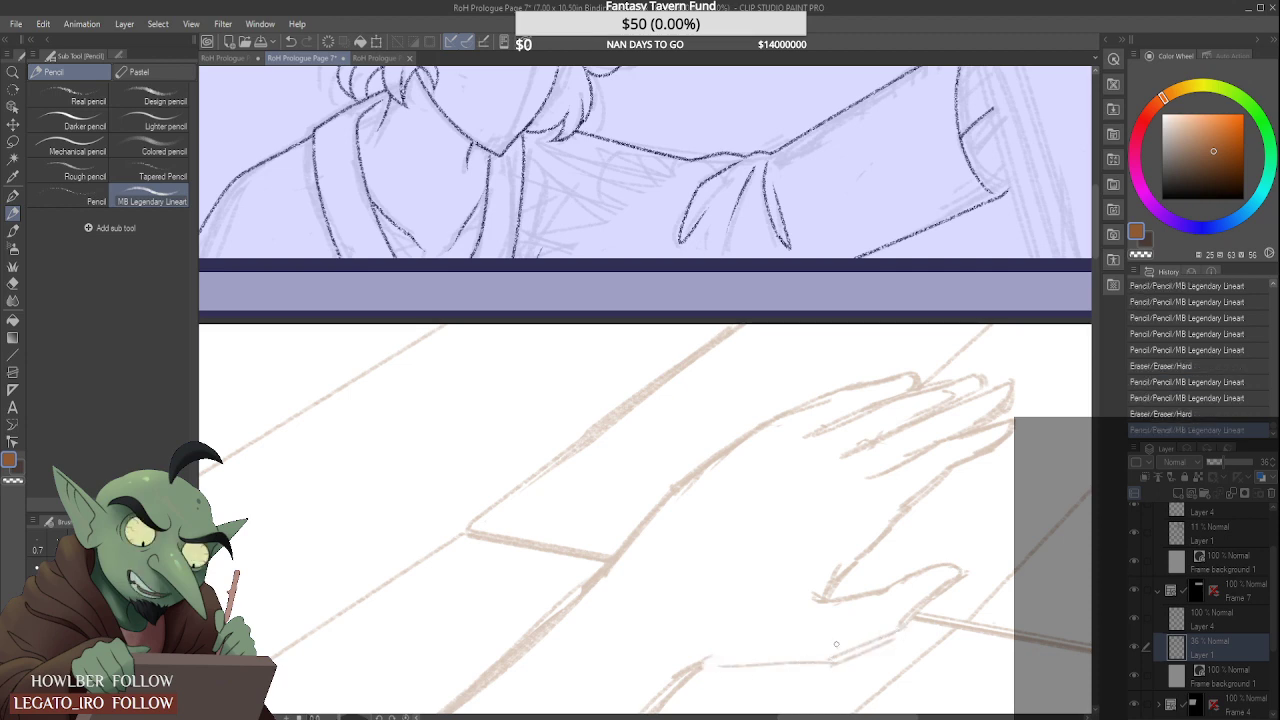
{"action": "mouse_move", "coordinate": [828, 586]}
{"action": "left_mouse_down"}
{"action": "mouse_move", "coordinate": [814, 606]}
{"action": "mouse_move", "coordinate": [830, 598]}
{"action": "mouse_move", "coordinate": [815, 594]}
{"action": "left_mouse_up"}
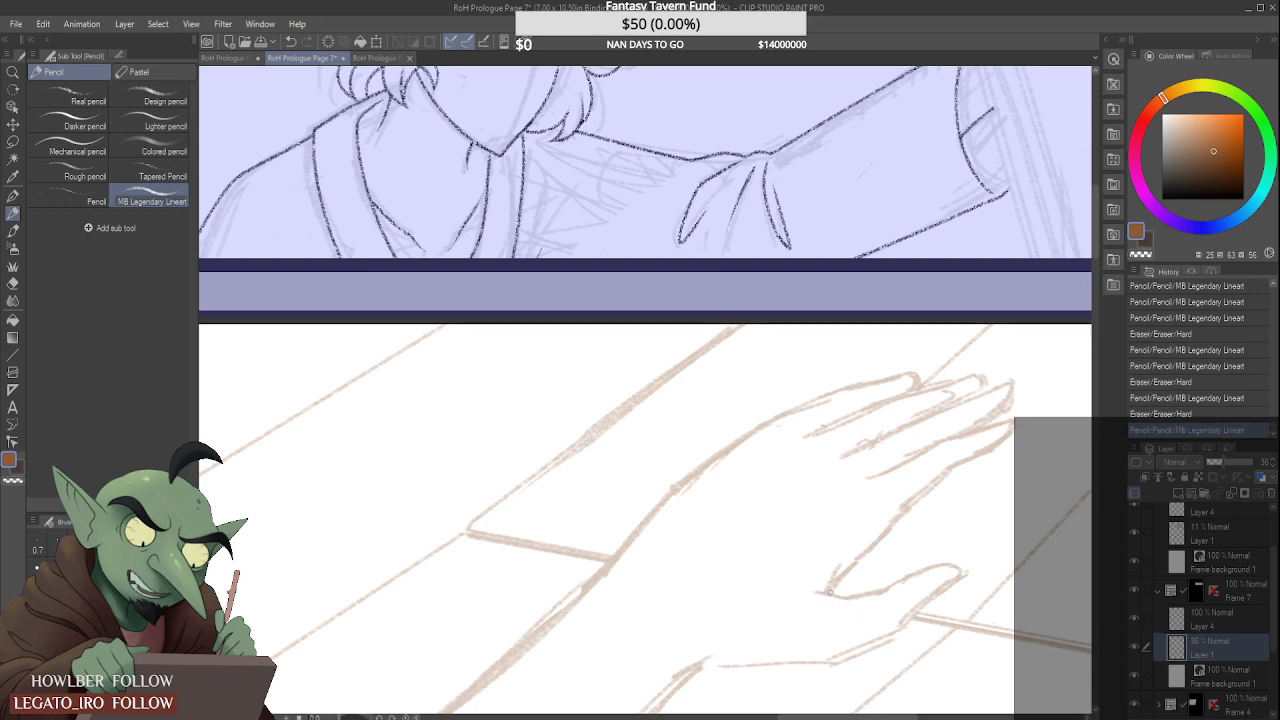
{"action": "left_click_drag", "start_coordinate": [706, 666], "coordinate": [738, 666]}
{"action": "mouse_move", "coordinate": [832, 659]}
{"action": "left_mouse_down"}
{"action": "mouse_move", "coordinate": [900, 632]}
{"action": "mouse_move", "coordinate": [880, 650]}
{"action": "left_mouse_up"}
Step: Erase the thick upper forearm contour near the bottom border and redraw it as a thinner line joining the wrist
{"action": "scroll", "coordinate": [860, 640], "scroll_direction": "down", "scroll_amount": 4}
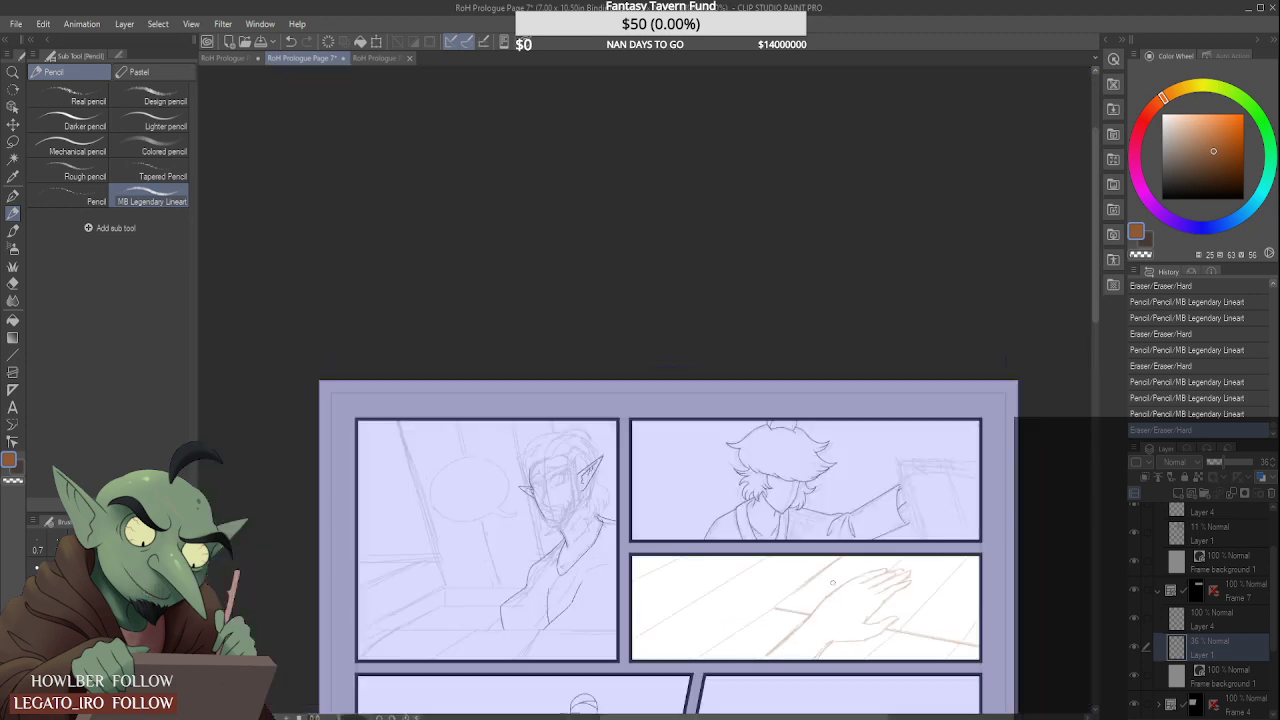
{"action": "scroll", "coordinate": [842, 625], "scroll_direction": "up", "scroll_amount": 2}
{"action": "scroll", "coordinate": [842, 625], "scroll_direction": "down", "scroll_amount": 3}
{"action": "scroll", "coordinate": [783, 601], "scroll_direction": "up", "scroll_amount": 4}
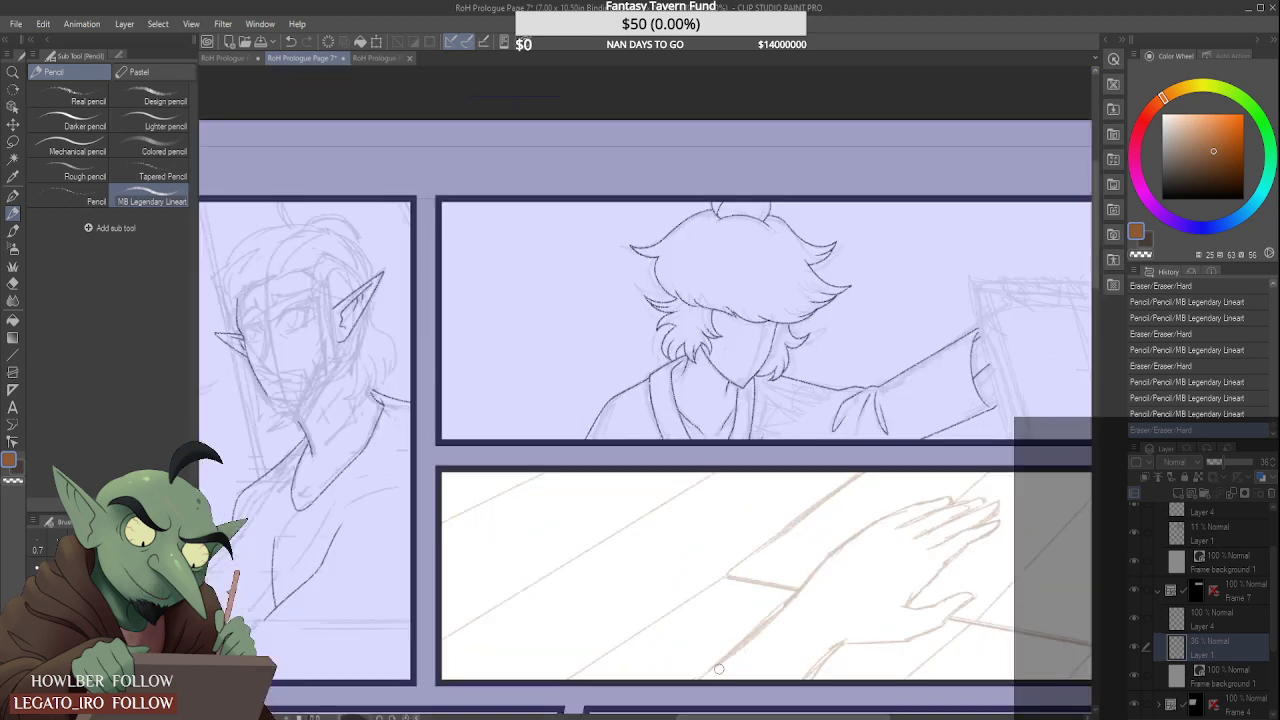
{"action": "left_click_drag", "start_coordinate": [719, 669], "coordinate": [757, 637]}
{"action": "scroll", "coordinate": [807, 598], "scroll_direction": "up", "scroll_amount": 2}
{"action": "scroll", "coordinate": [811, 583], "scroll_direction": "down", "scroll_amount": 3}
{"action": "scroll", "coordinate": [808, 595], "scroll_direction": "up", "scroll_amount": 3}
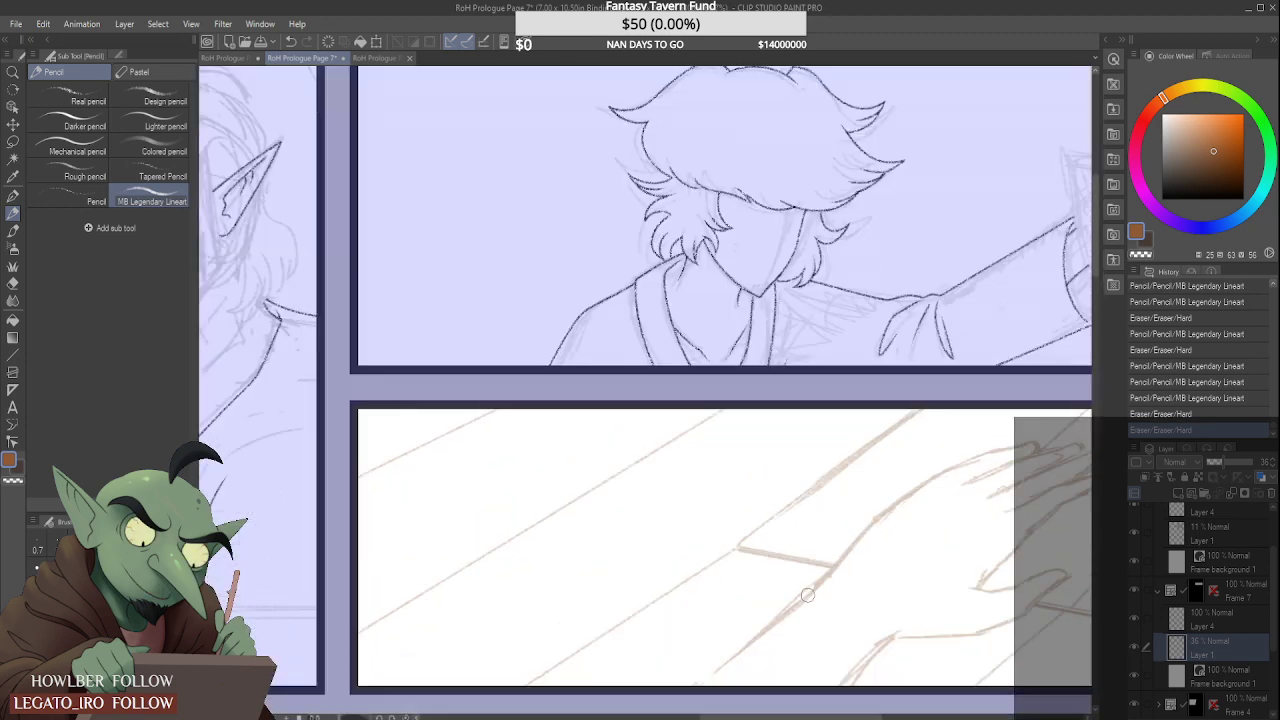
{"action": "left_click_drag", "start_coordinate": [825, 587], "coordinate": [732, 656]}
{"action": "left_click_drag", "start_coordinate": [800, 605], "coordinate": [708, 684]}
{"action": "mouse_move", "coordinate": [814, 582]}
{"action": "left_mouse_down"}
{"action": "mouse_move", "coordinate": [731, 651]}
{"action": "mouse_move", "coordinate": [731, 620]}
{"action": "mouse_move", "coordinate": [754, 637]}
{"action": "mouse_move", "coordinate": [708, 684]}
{"action": "mouse_move", "coordinate": [845, 556]}
{"action": "left_mouse_up"}
{"action": "left_click_drag", "start_coordinate": [800, 600], "coordinate": [851, 550]}
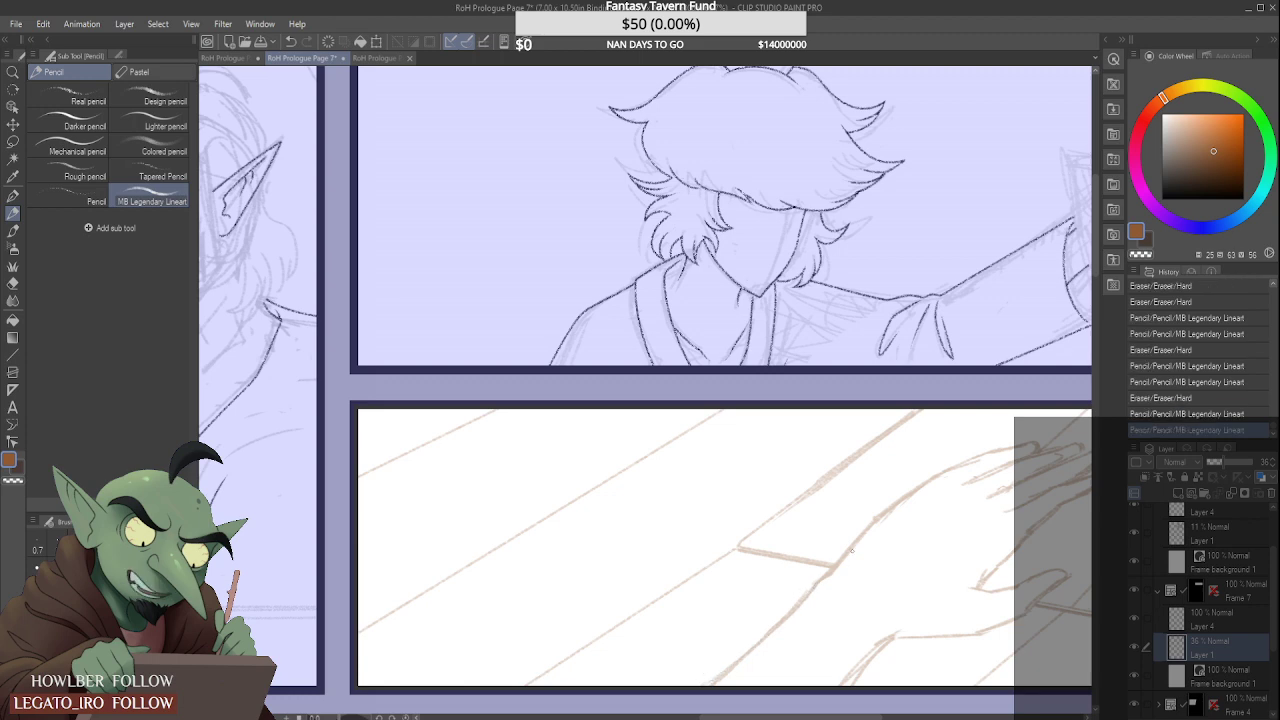
{"action": "scroll", "coordinate": [851, 549], "scroll_direction": "down", "scroll_amount": 3}
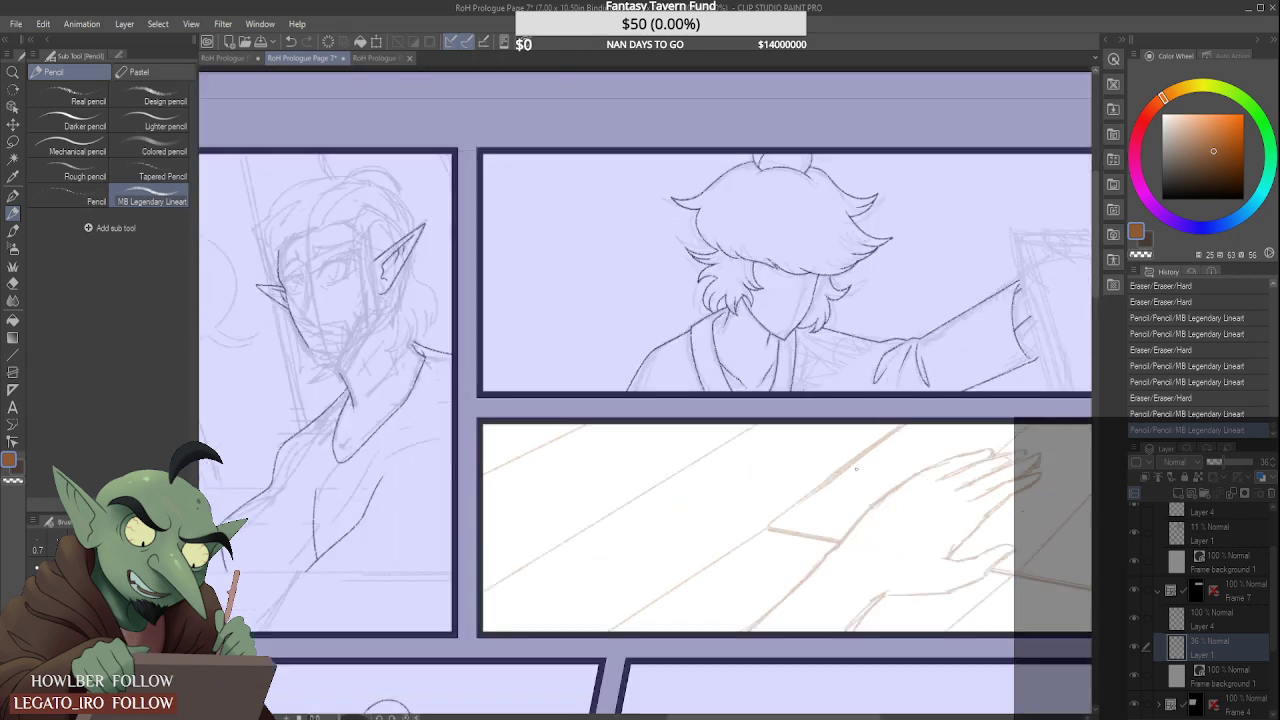
Step: Redraw the hand's upper contour from the wrist to the knuckle with a smoother bend at the knuckle
{"action": "scroll", "coordinate": [879, 465], "scroll_direction": "up", "scroll_amount": 3}
{"action": "scroll", "coordinate": [879, 465], "scroll_direction": "up", "scroll_amount": 1}
{"action": "mouse_move", "coordinate": [877, 460]}
{"action": "left_mouse_down"}
{"action": "mouse_move", "coordinate": [783, 540]}
{"action": "mouse_move", "coordinate": [851, 480]}
{"action": "left_mouse_up"}
{"action": "left_click_drag", "start_coordinate": [776, 553], "coordinate": [800, 527]}
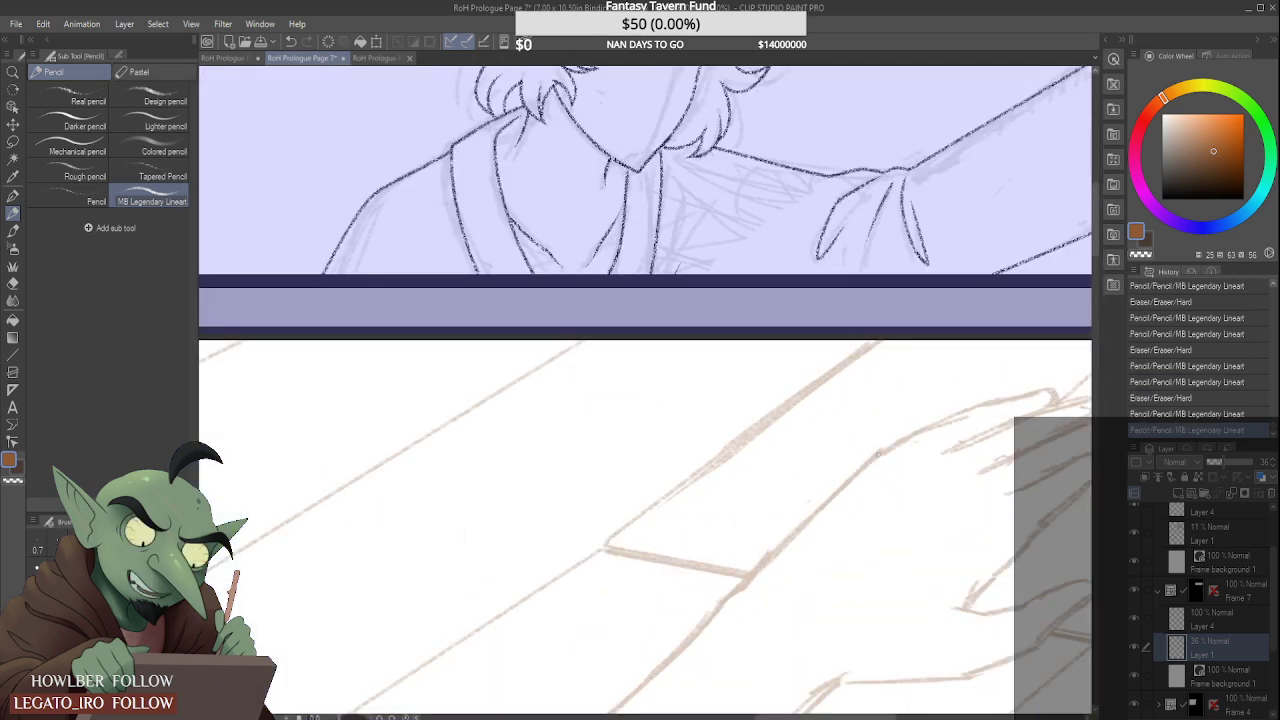
{"action": "mouse_move", "coordinate": [750, 584]}
{"action": "left_mouse_down"}
{"action": "mouse_move", "coordinate": [885, 450]}
{"action": "mouse_move", "coordinate": [962, 420]}
{"action": "mouse_move", "coordinate": [824, 482]}
{"action": "left_mouse_up"}
{"action": "left_click_drag", "start_coordinate": [900, 437], "coordinate": [890, 442]}
{"action": "left_click_drag", "start_coordinate": [904, 434], "coordinate": [886, 444]}
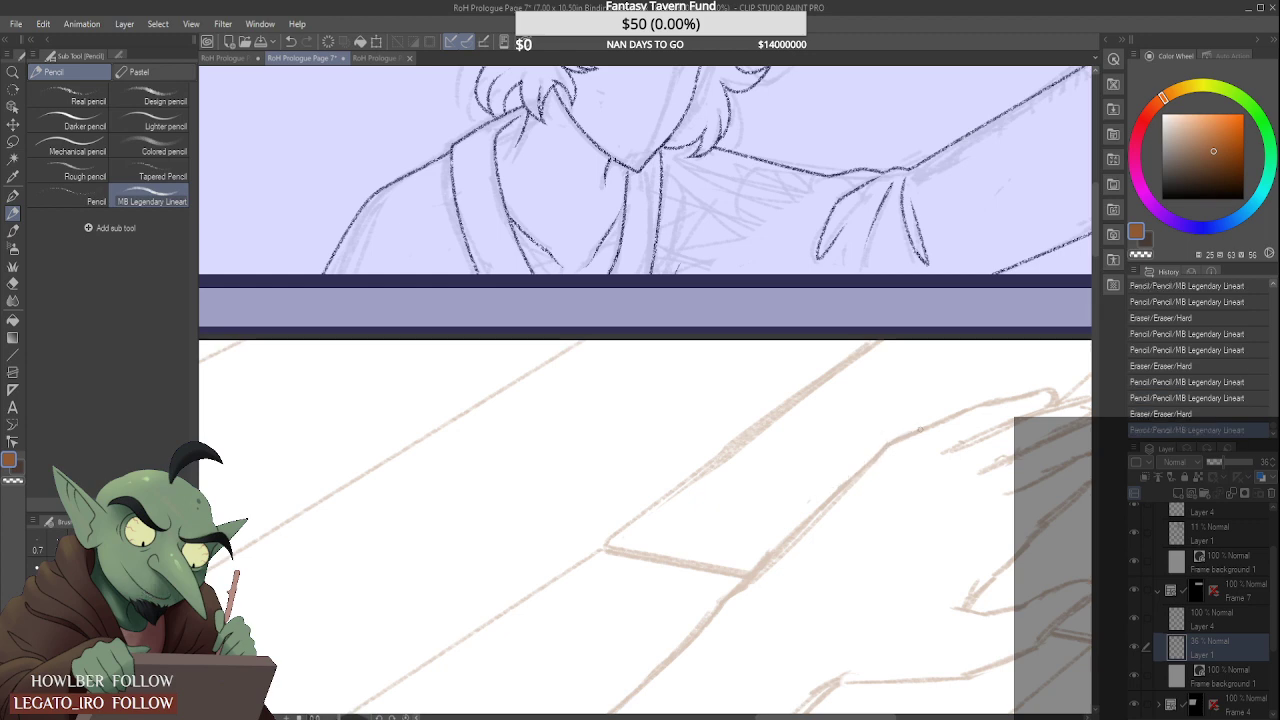
Step: Refine the palm's lower edge near the wrist and redraw the lower forearm line as a steeper curve meeting it
{"action": "scroll", "coordinate": [893, 438], "scroll_direction": "down", "scroll_amount": 5}
{"action": "scroll", "coordinate": [893, 438], "scroll_direction": "up", "scroll_amount": 4}
{"action": "scroll", "coordinate": [765, 492], "scroll_direction": "up", "scroll_amount": 2}
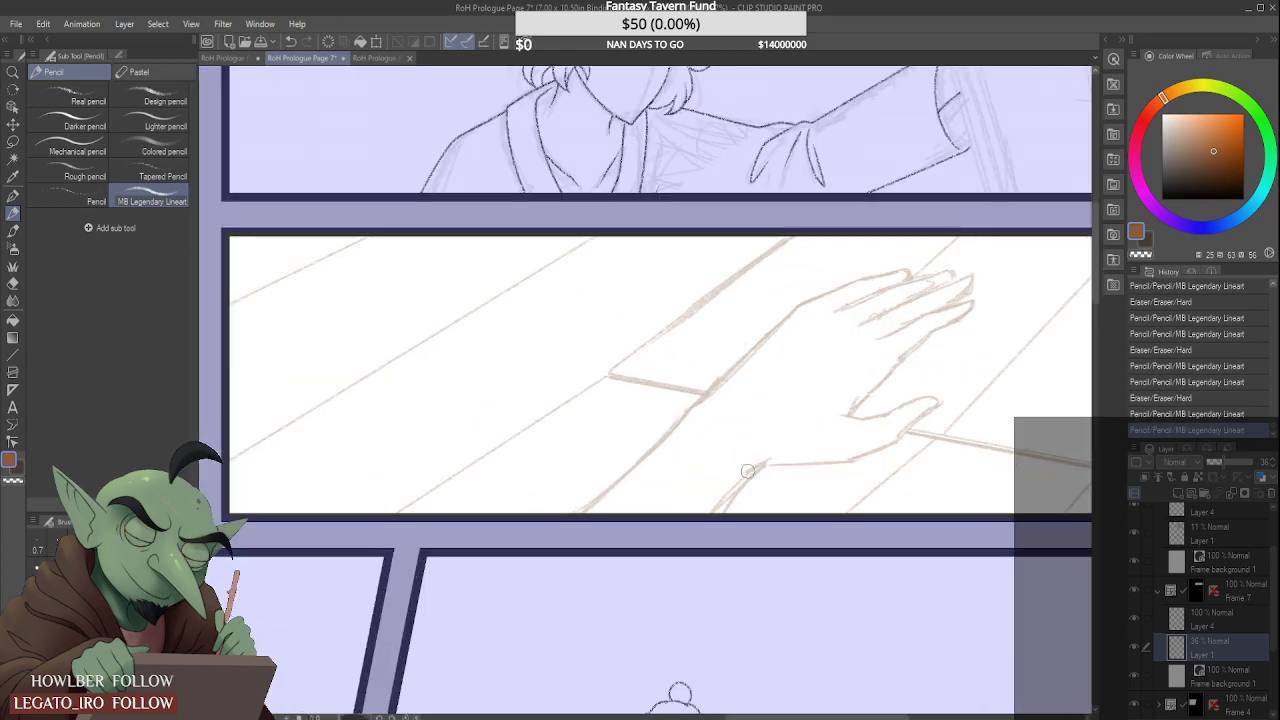
{"action": "scroll", "coordinate": [773, 455], "scroll_direction": "up", "scroll_amount": 2}
{"action": "left_click_drag", "start_coordinate": [754, 468], "coordinate": [885, 465]}
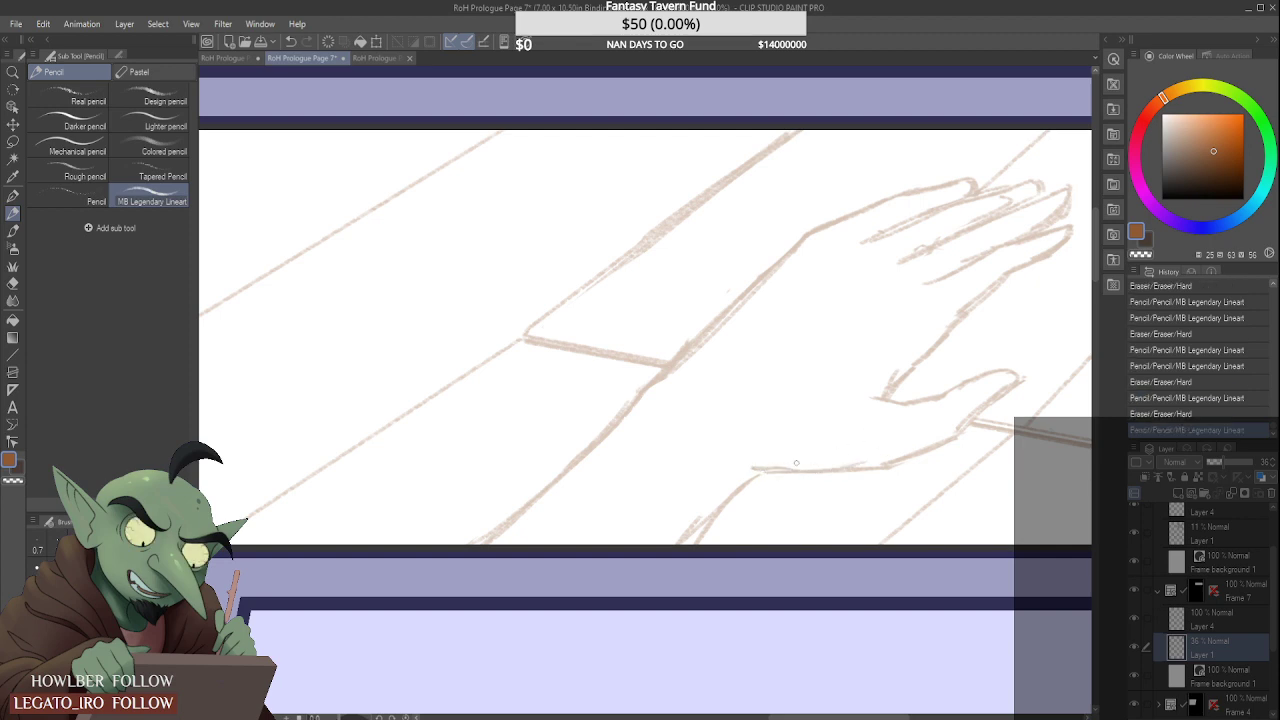
{"action": "left_click_drag", "start_coordinate": [800, 460], "coordinate": [900, 460]}
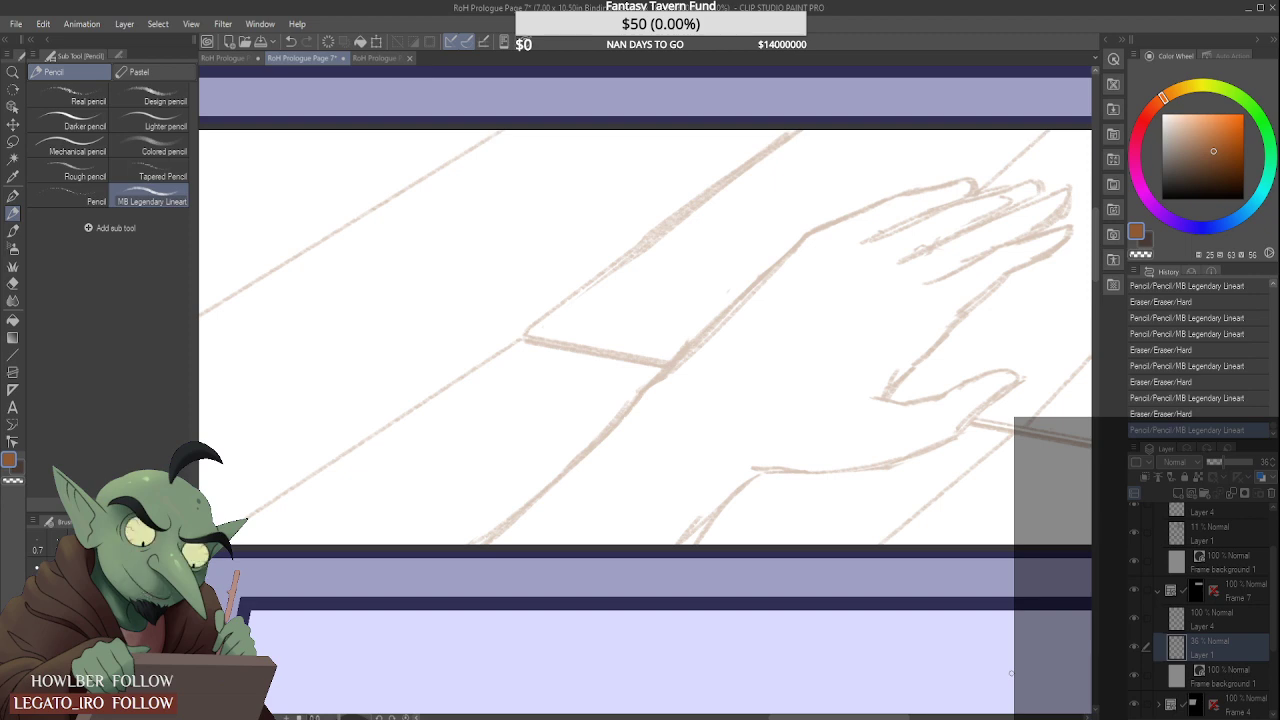
{"action": "mouse_move", "coordinate": [705, 500]}
{"action": "left_mouse_down"}
{"action": "mouse_move", "coordinate": [684, 531]}
{"action": "mouse_move", "coordinate": [703, 505]}
{"action": "mouse_move", "coordinate": [760, 490]}
{"action": "mouse_move", "coordinate": [695, 563]}
{"action": "left_mouse_up"}
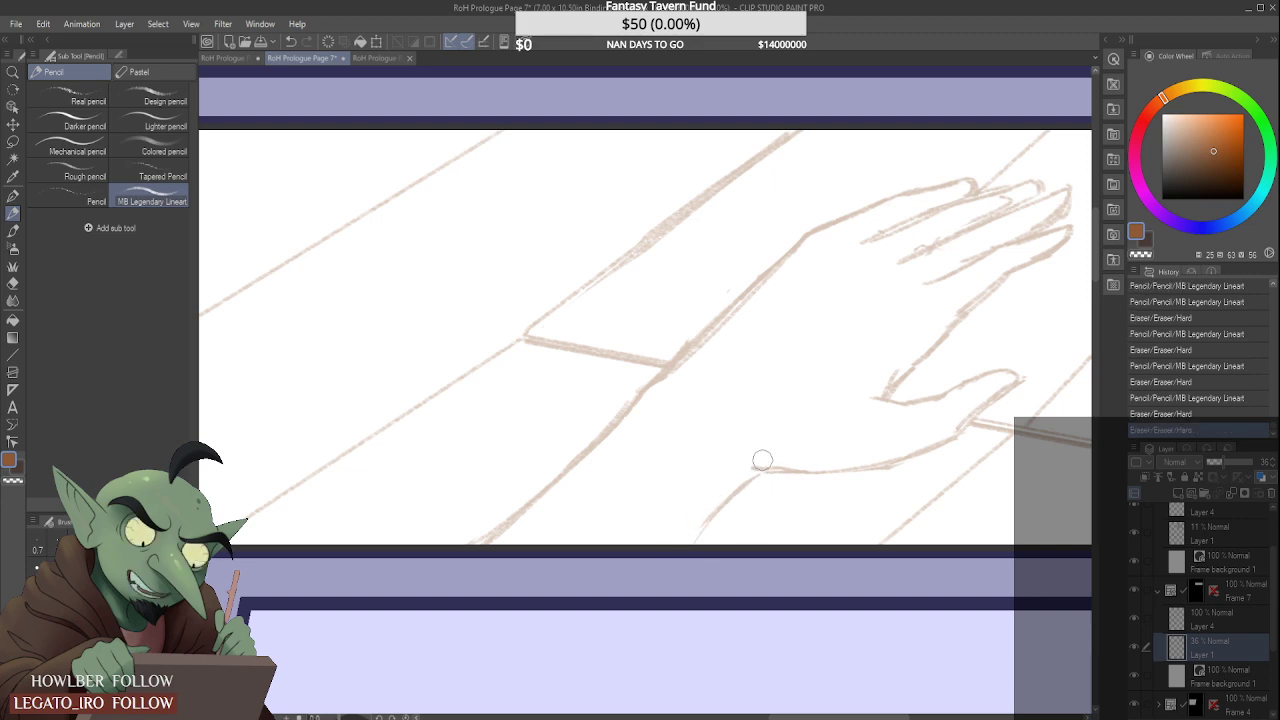
{"action": "left_click_drag", "start_coordinate": [776, 462], "coordinate": [709, 526]}
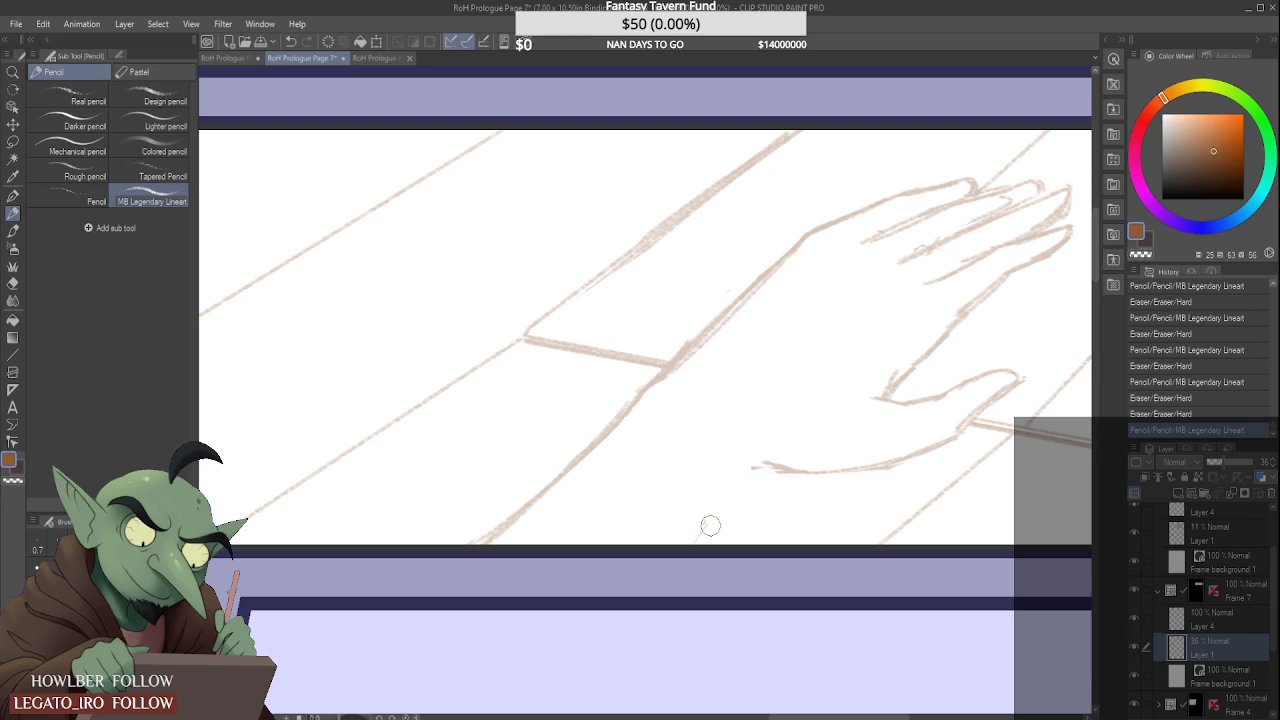
{"action": "mouse_move", "coordinate": [770, 468]}
{"action": "left_mouse_down"}
{"action": "mouse_move", "coordinate": [700, 542]}
{"action": "mouse_move", "coordinate": [755, 482]}
{"action": "left_mouse_up"}
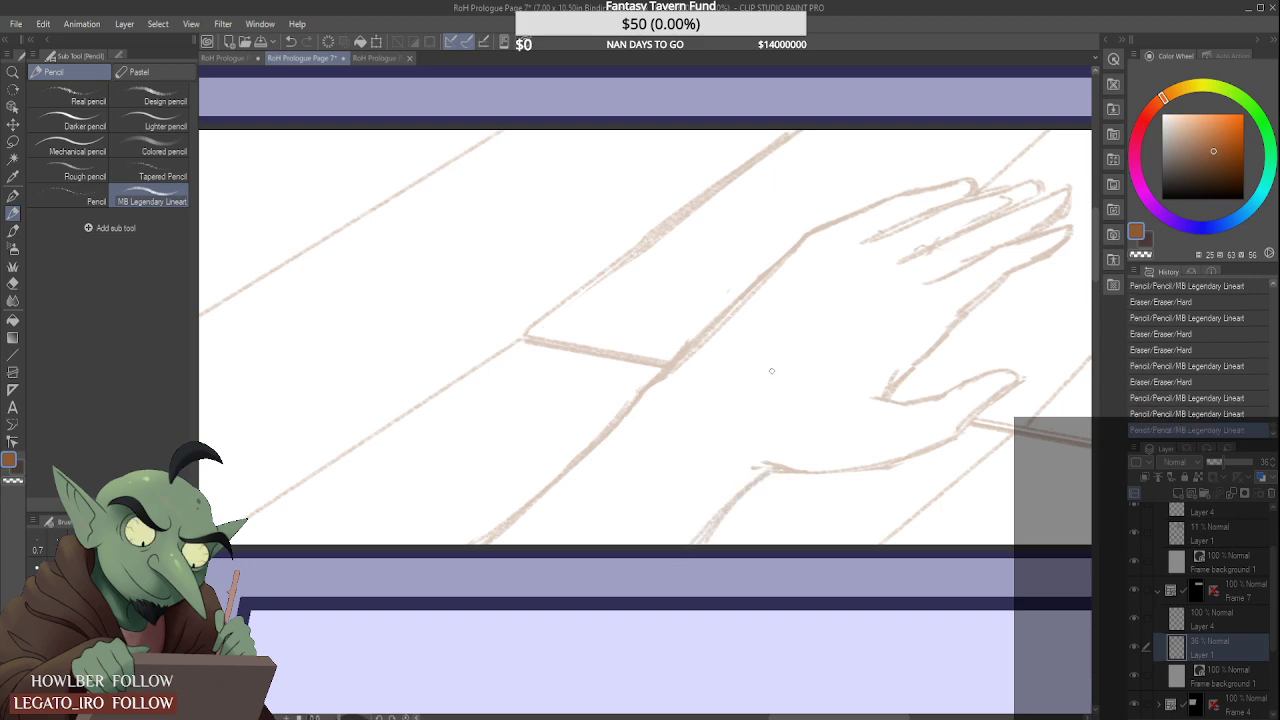
Step: Clean up and redraw the line separating the lowest two fingers, extending it into the back of the hand
{"action": "scroll", "coordinate": [771, 371], "scroll_direction": "down", "scroll_amount": 6}
{"action": "scroll", "coordinate": [845, 300], "scroll_direction": "up", "scroll_amount": 7}
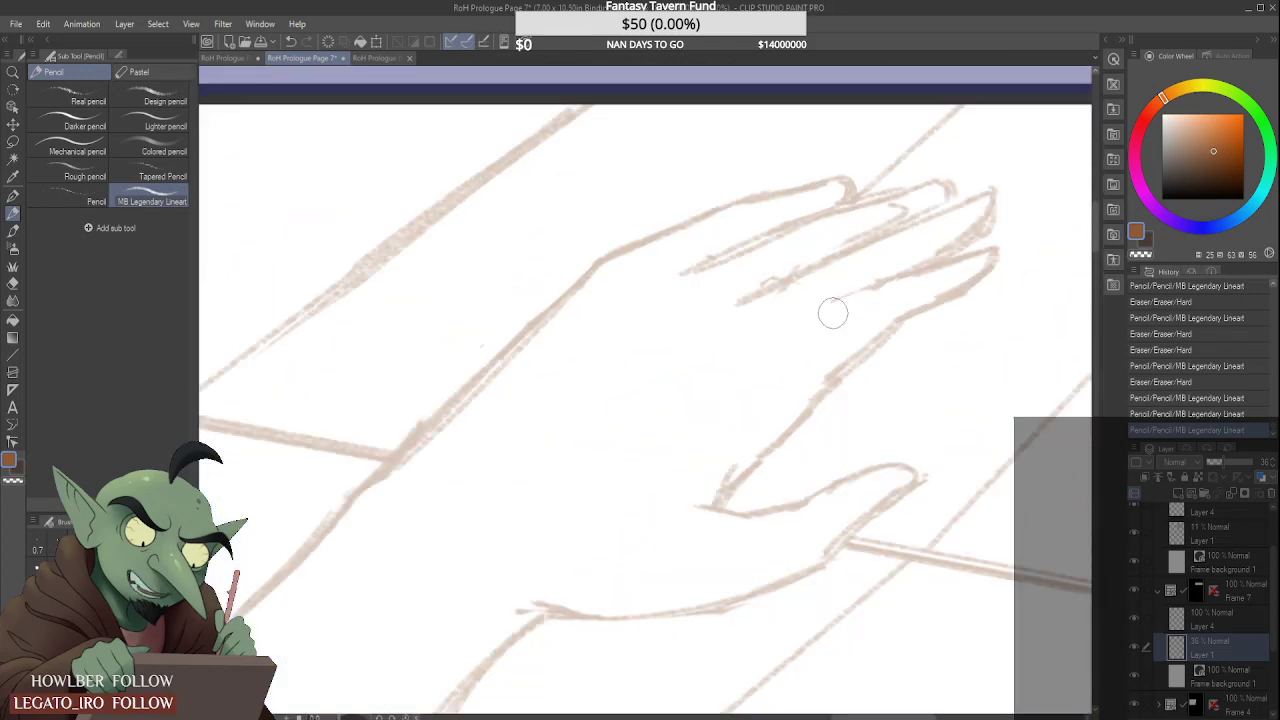
{"action": "mouse_move", "coordinate": [833, 313]}
{"action": "left_mouse_down"}
{"action": "mouse_move", "coordinate": [845, 305]}
{"action": "mouse_move", "coordinate": [801, 325]}
{"action": "left_mouse_up"}
{"action": "mouse_move", "coordinate": [869, 291]}
{"action": "left_mouse_down"}
{"action": "mouse_move", "coordinate": [786, 335]}
{"action": "mouse_move", "coordinate": [918, 306]}
{"action": "mouse_move", "coordinate": [985, 266]}
{"action": "mouse_move", "coordinate": [952, 296]}
{"action": "mouse_move", "coordinate": [956, 224]}
{"action": "mouse_move", "coordinate": [972, 250]}
{"action": "mouse_move", "coordinate": [931, 245]}
{"action": "mouse_move", "coordinate": [894, 288]}
{"action": "left_mouse_up"}
{"action": "scroll", "coordinate": [960, 260], "scroll_direction": "down", "scroll_amount": 2}
{"action": "scroll", "coordinate": [960, 260], "scroll_direction": "up", "scroll_amount": 3}
{"action": "scroll", "coordinate": [943, 234], "scroll_direction": "down", "scroll_amount": 3}
{"action": "scroll", "coordinate": [920, 231], "scroll_direction": "up", "scroll_amount": 2}
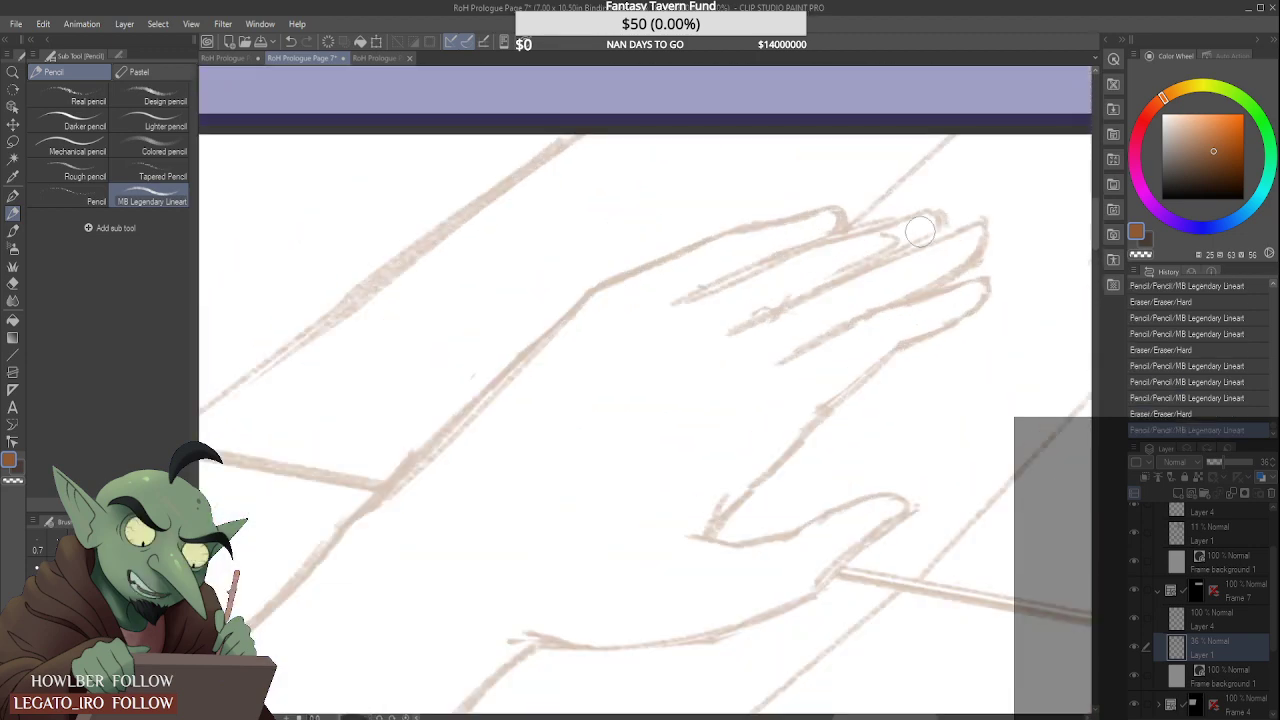
Step: Erase the second finger's rough tip and redraw it with a rounded end and a clean upper edge
{"action": "mouse_move", "coordinate": [906, 226]}
{"action": "left_mouse_down"}
{"action": "mouse_move", "coordinate": [864, 252]}
{"action": "mouse_move", "coordinate": [862, 233]}
{"action": "left_mouse_up"}
{"action": "left_click_drag", "start_coordinate": [947, 198], "coordinate": [956, 232]}
{"action": "left_click_drag", "start_coordinate": [829, 241], "coordinate": [876, 222]}
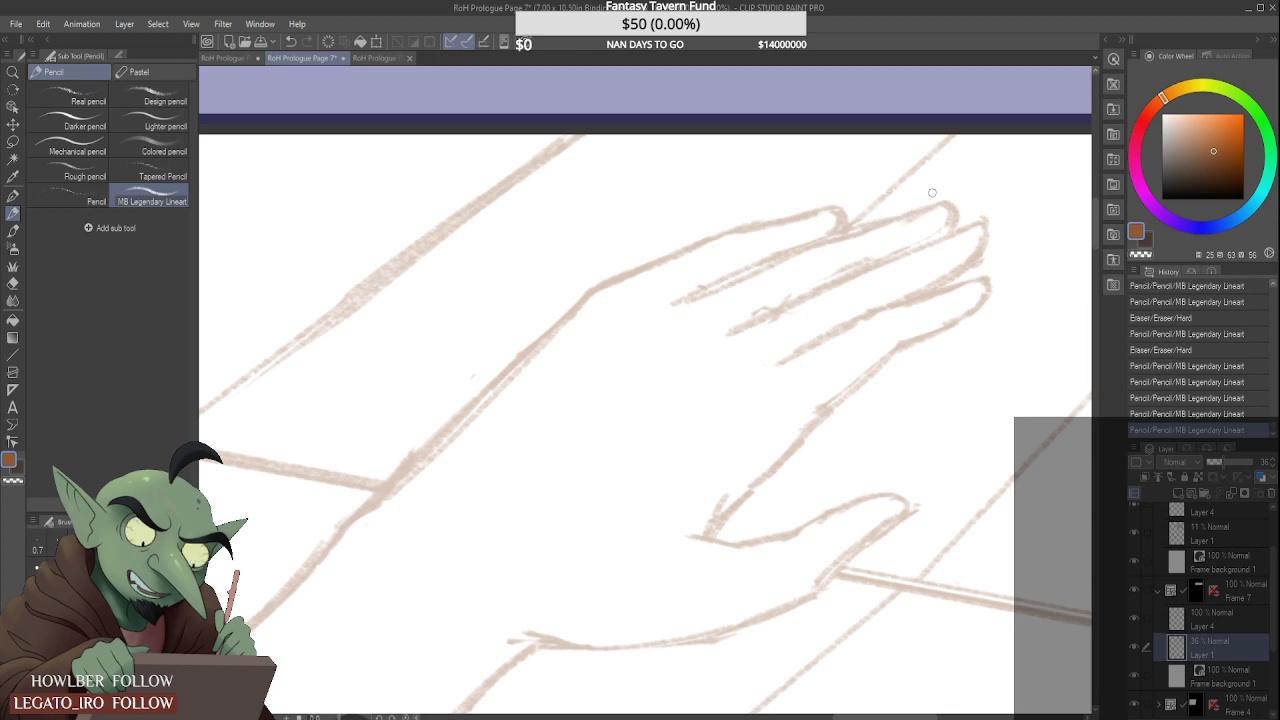
{"action": "scroll", "coordinate": [907, 203], "scroll_direction": "down", "scroll_amount": 3}
{"action": "scroll", "coordinate": [914, 228], "scroll_direction": "up", "scroll_amount": 2}
{"action": "scroll", "coordinate": [915, 229], "scroll_direction": "up", "scroll_amount": 1}
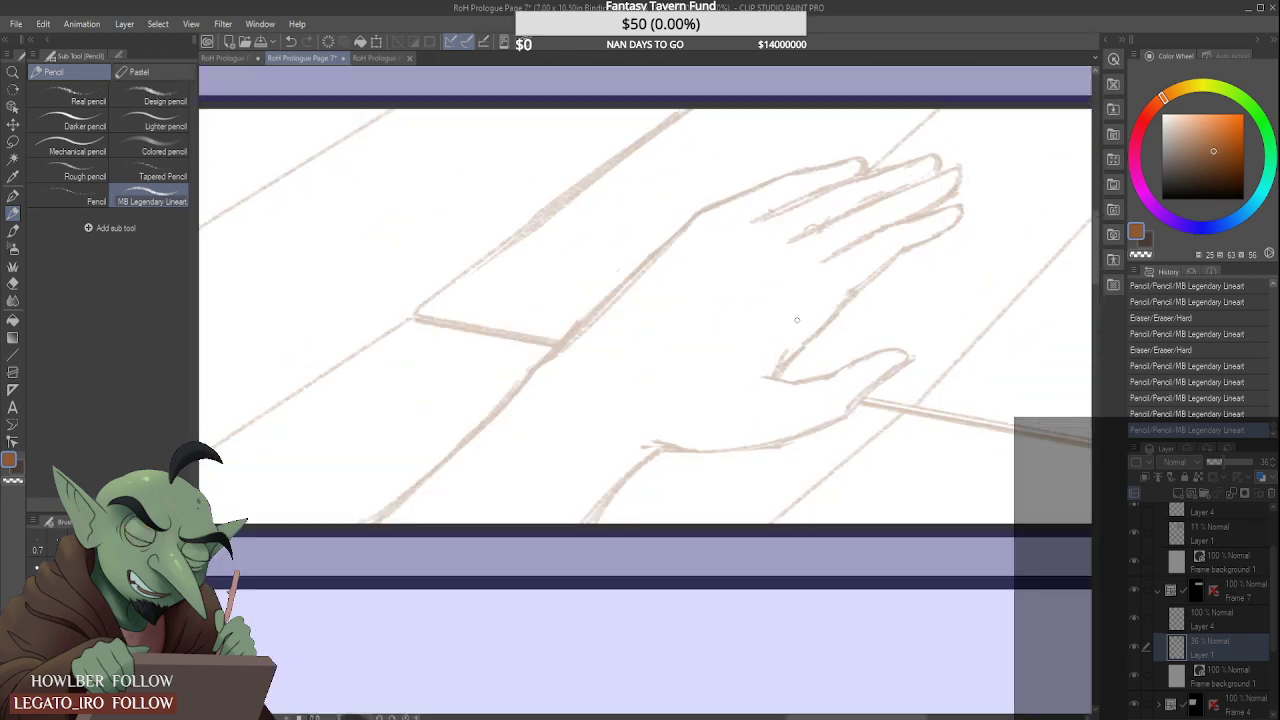
Step: Erase the overlapping strokes at the thumb's base and redraw the palm edge that meets it as a single line
{"action": "scroll", "coordinate": [795, 326], "scroll_direction": "up", "scroll_amount": 1}
{"action": "mouse_move", "coordinate": [777, 369]}
{"action": "left_mouse_down"}
{"action": "mouse_move", "coordinate": [771, 380]}
{"action": "mouse_move", "coordinate": [797, 345]}
{"action": "left_mouse_up"}
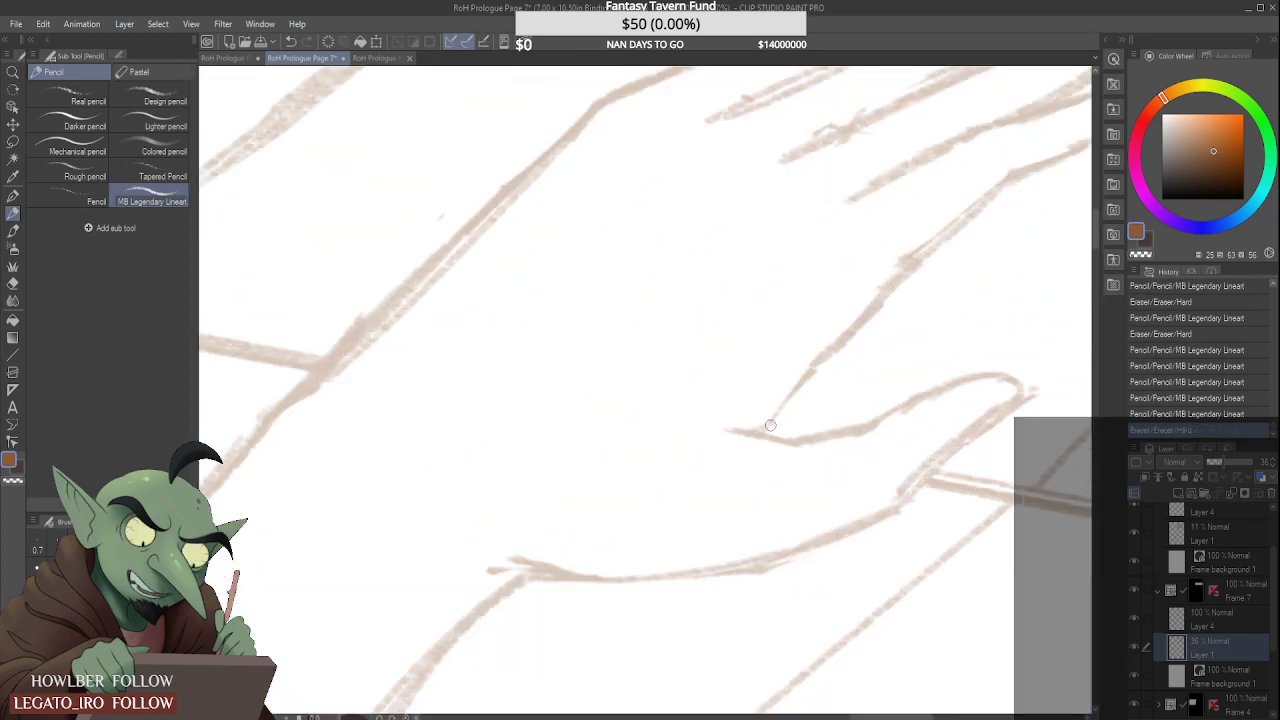
{"action": "left_click_drag", "start_coordinate": [771, 425], "coordinate": [919, 262]}
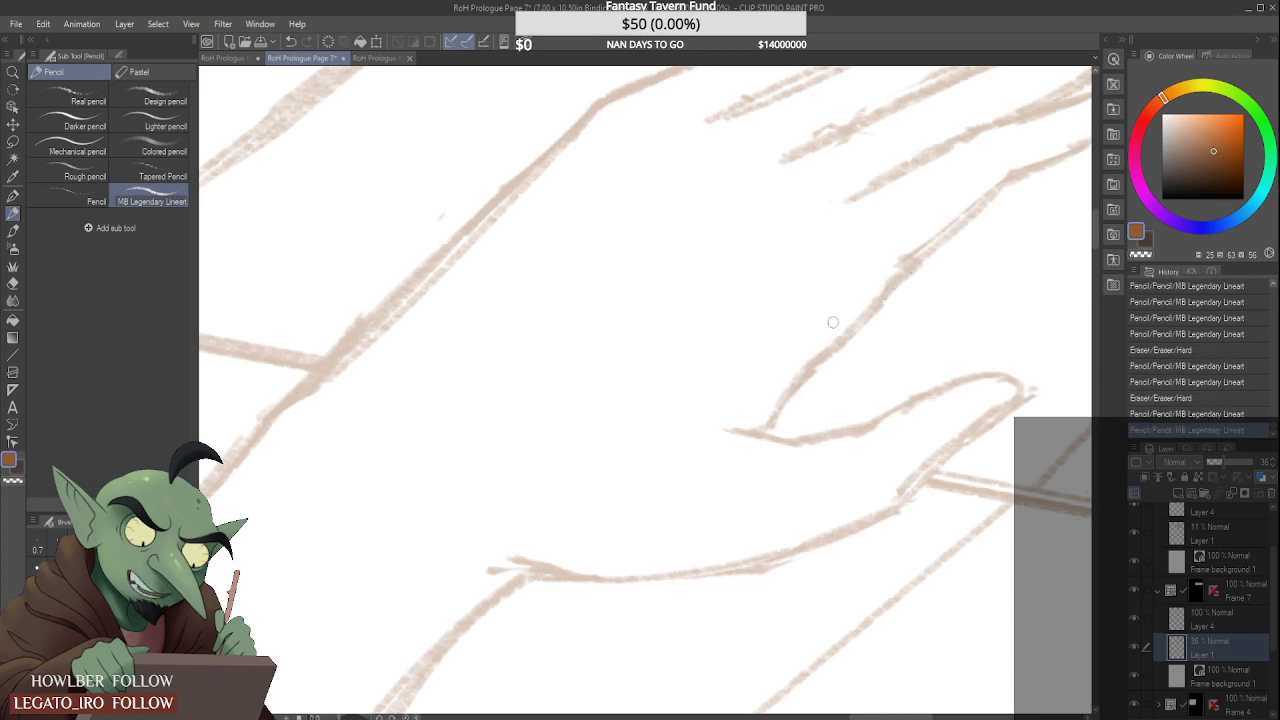
{"action": "scroll", "coordinate": [820, 334], "scroll_direction": "down", "scroll_amount": 2}
{"action": "scroll", "coordinate": [777, 382], "scroll_direction": "up", "scroll_amount": 2}
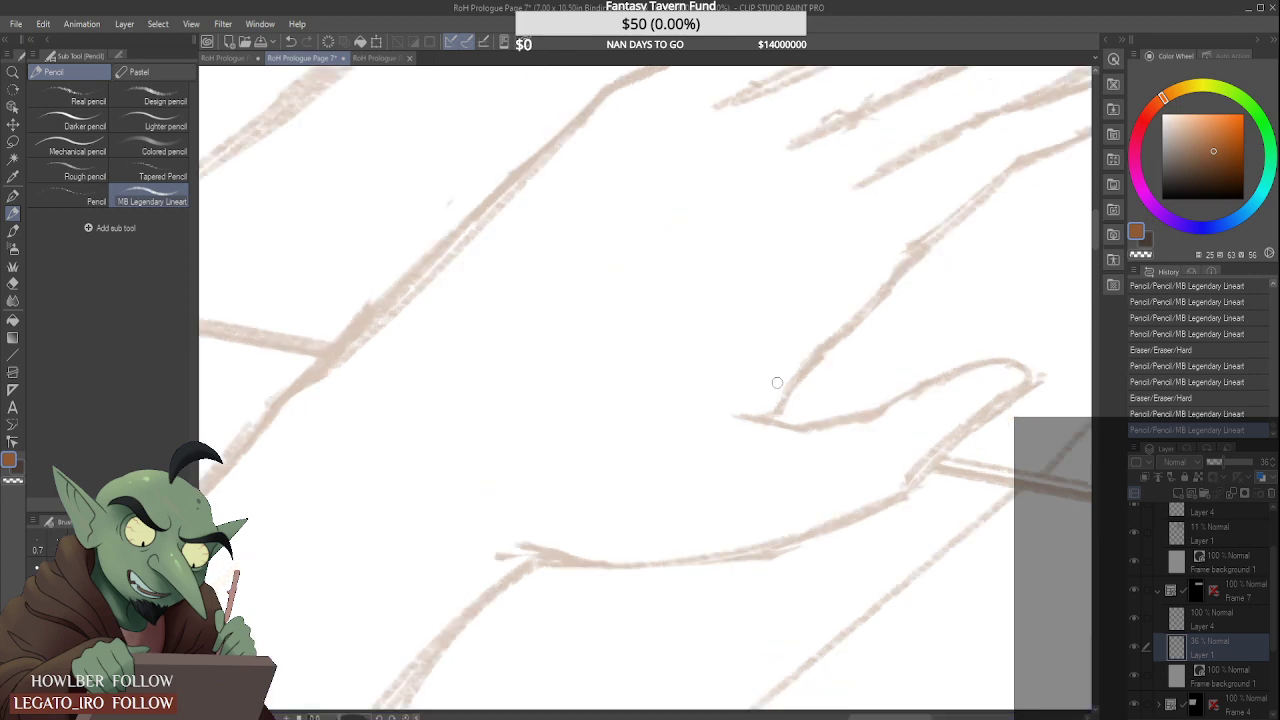
{"action": "mouse_move", "coordinate": [734, 391]}
{"action": "left_mouse_down"}
{"action": "mouse_move", "coordinate": [731, 420]}
{"action": "mouse_move", "coordinate": [773, 420]}
{"action": "left_mouse_up"}
{"action": "scroll", "coordinate": [828, 351], "scroll_direction": "down", "scroll_amount": 2}
{"action": "scroll", "coordinate": [830, 345], "scroll_direction": "up", "scroll_amount": 2}
Step: Smooth and thin the palm contour running from the thumb's base up to the lowest finger
{"action": "mouse_move", "coordinate": [830, 345]}
{"action": "left_mouse_down"}
{"action": "mouse_move", "coordinate": [877, 286]}
{"action": "mouse_move", "coordinate": [937, 266]}
{"action": "left_mouse_up"}
{"action": "scroll", "coordinate": [840, 288], "scroll_direction": "down", "scroll_amount": 2}
{"action": "scroll", "coordinate": [889, 294], "scroll_direction": "up", "scroll_amount": 1}
{"action": "scroll", "coordinate": [909, 270], "scroll_direction": "down", "scroll_amount": 2}
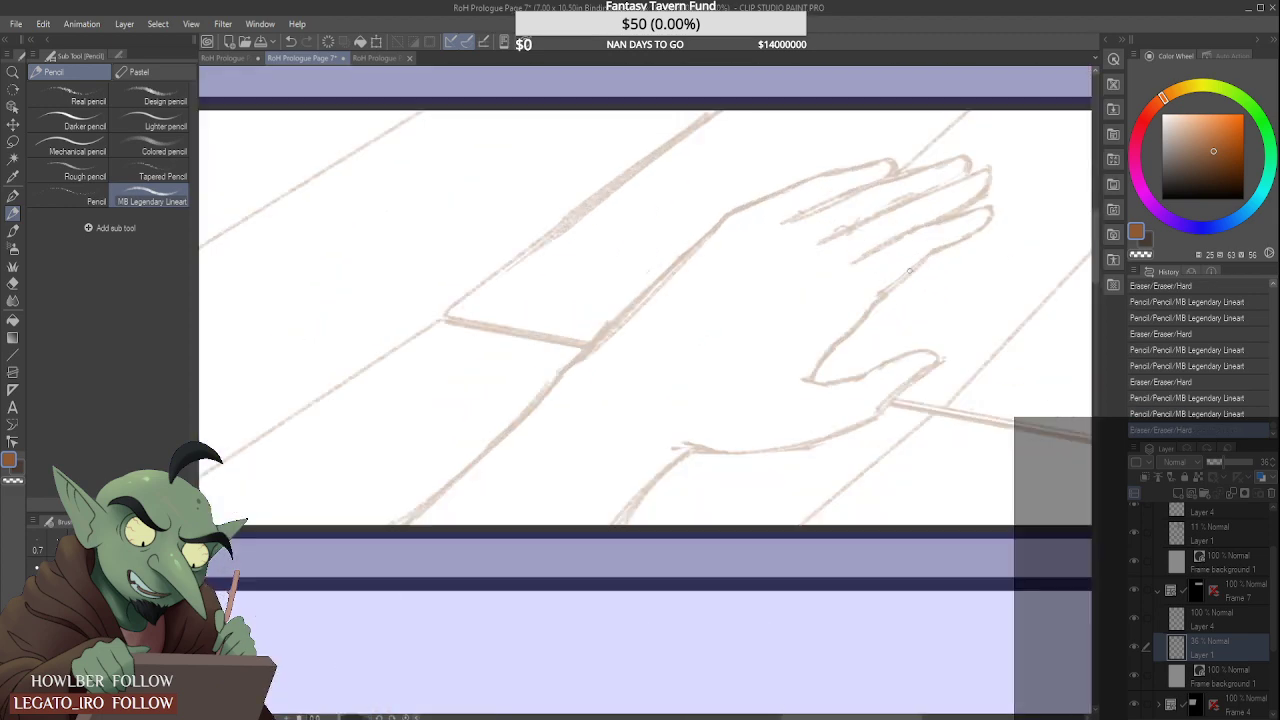
{"action": "scroll", "coordinate": [909, 270], "scroll_direction": "up", "scroll_amount": 2}
{"action": "left_click_drag", "start_coordinate": [882, 304], "coordinate": [952, 234]}
{"action": "scroll", "coordinate": [1024, 183], "scroll_direction": "down", "scroll_amount": 5}
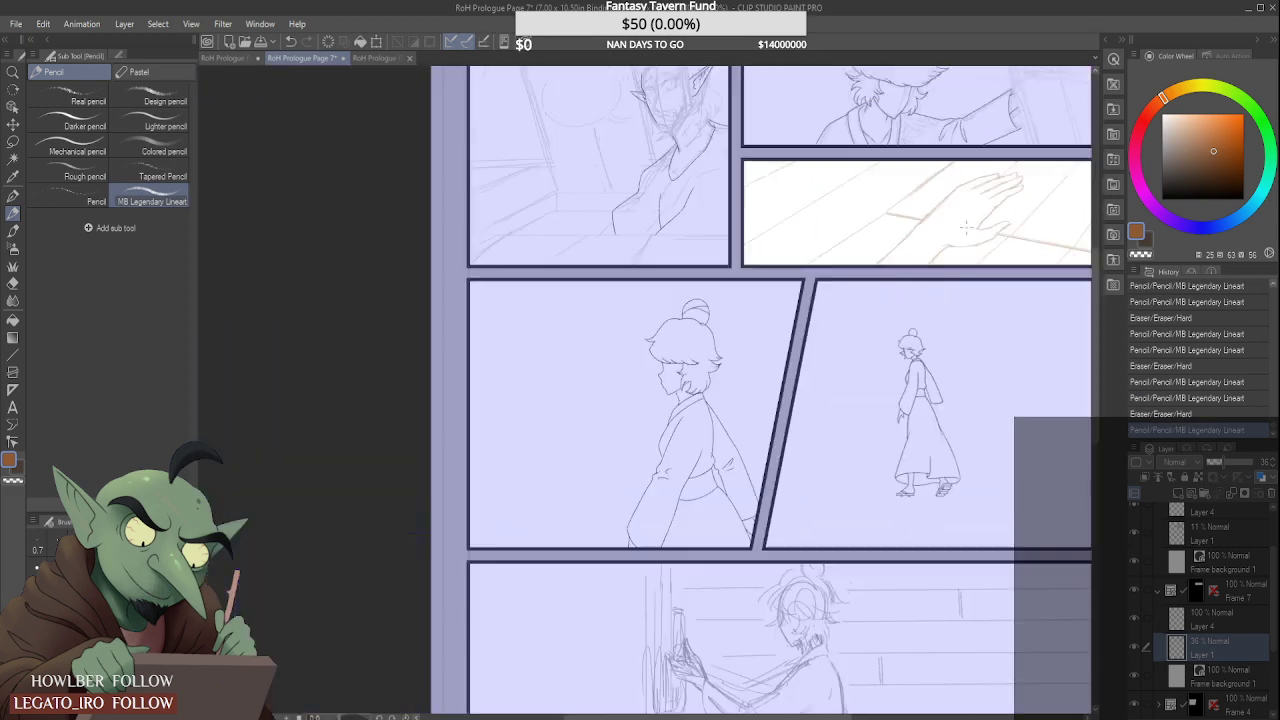
Step: Erase both forearm lines below the wrist and redraw them flaring wider toward the bottom panel border
{"action": "scroll", "coordinate": [966, 231], "scroll_direction": "up", "scroll_amount": 4}
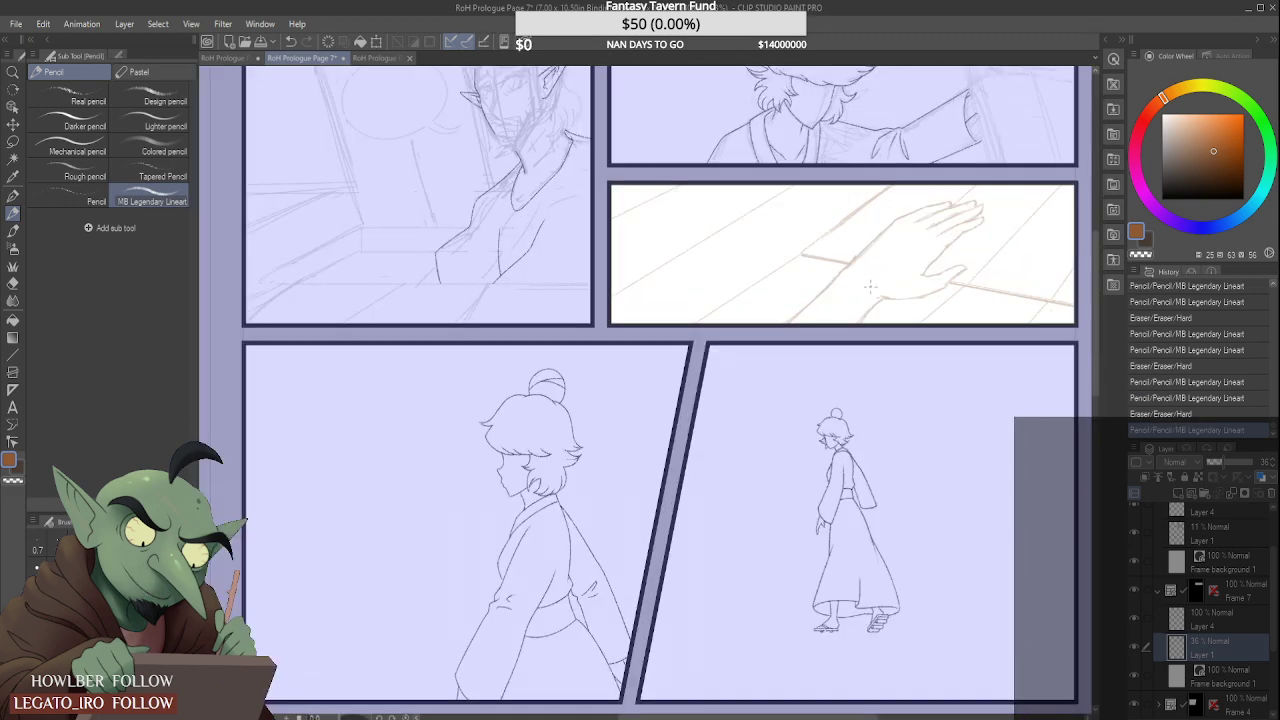
{"action": "scroll", "coordinate": [870, 287], "scroll_direction": "up", "scroll_amount": 1}
{"action": "key", "text": "ctrl+z"}
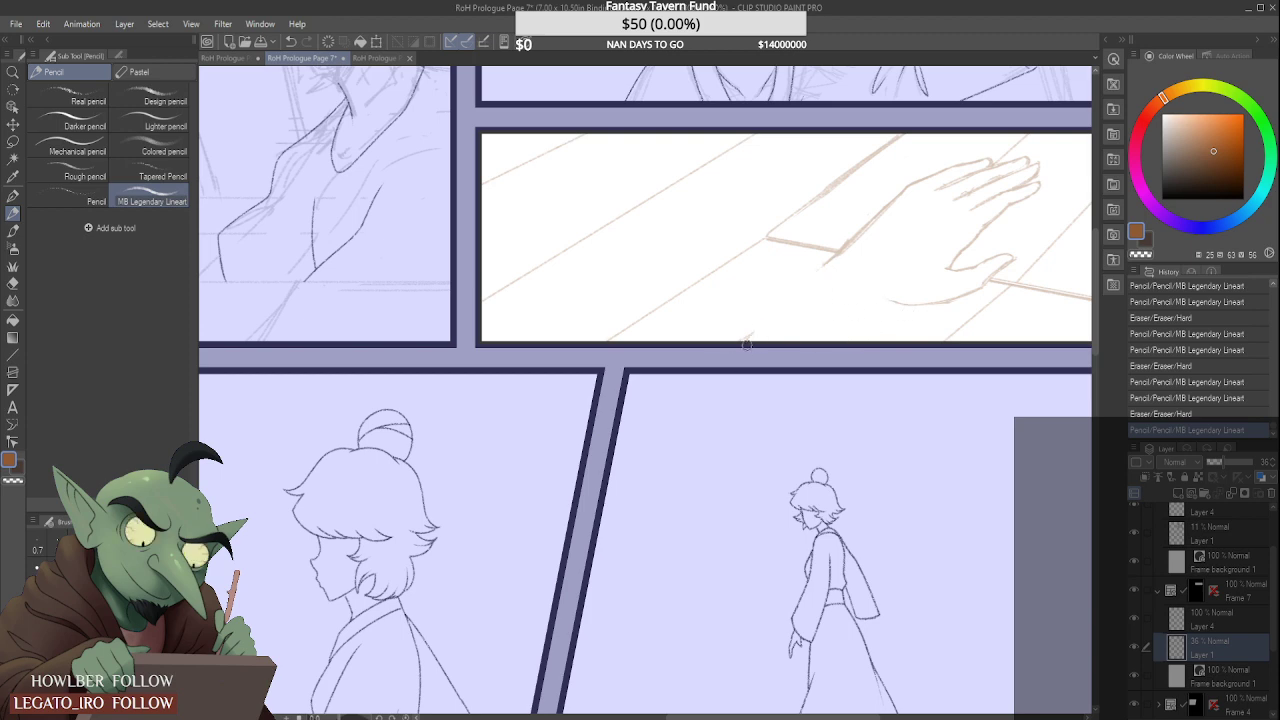
{"action": "left_click_drag", "start_coordinate": [750, 338], "coordinate": [716, 360]}
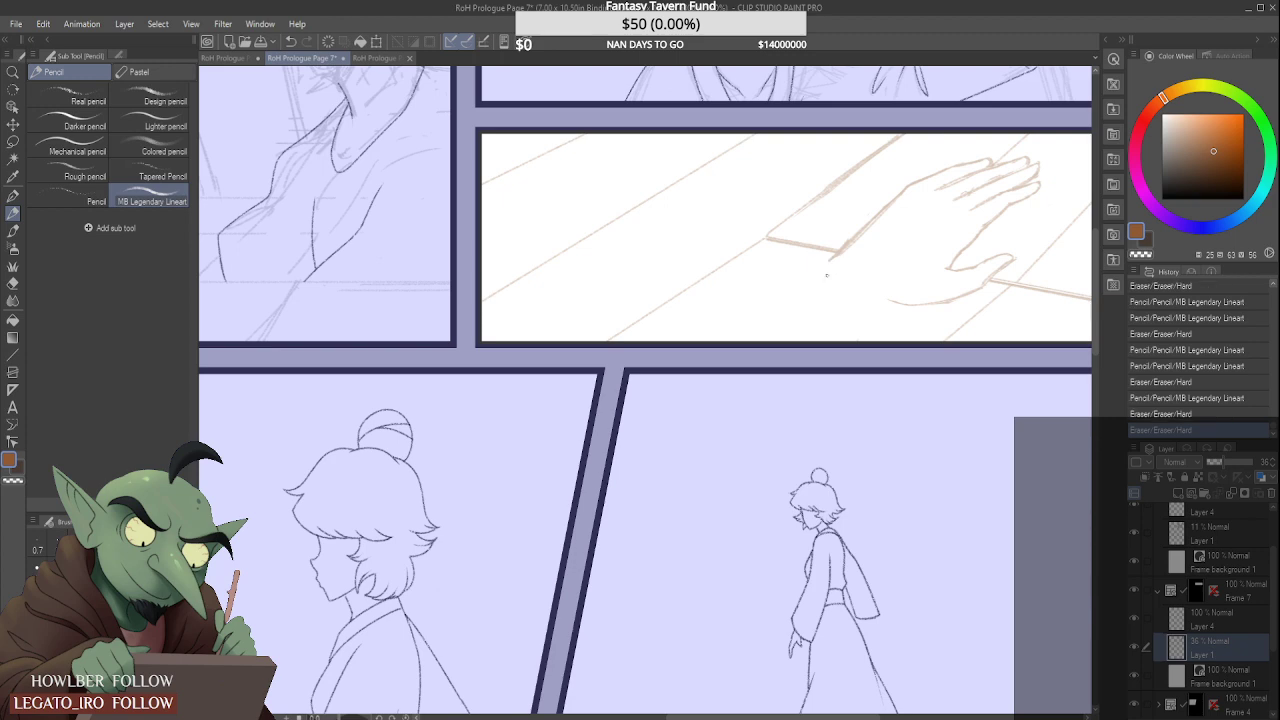
{"action": "left_click_drag", "start_coordinate": [830, 257], "coordinate": [742, 340]}
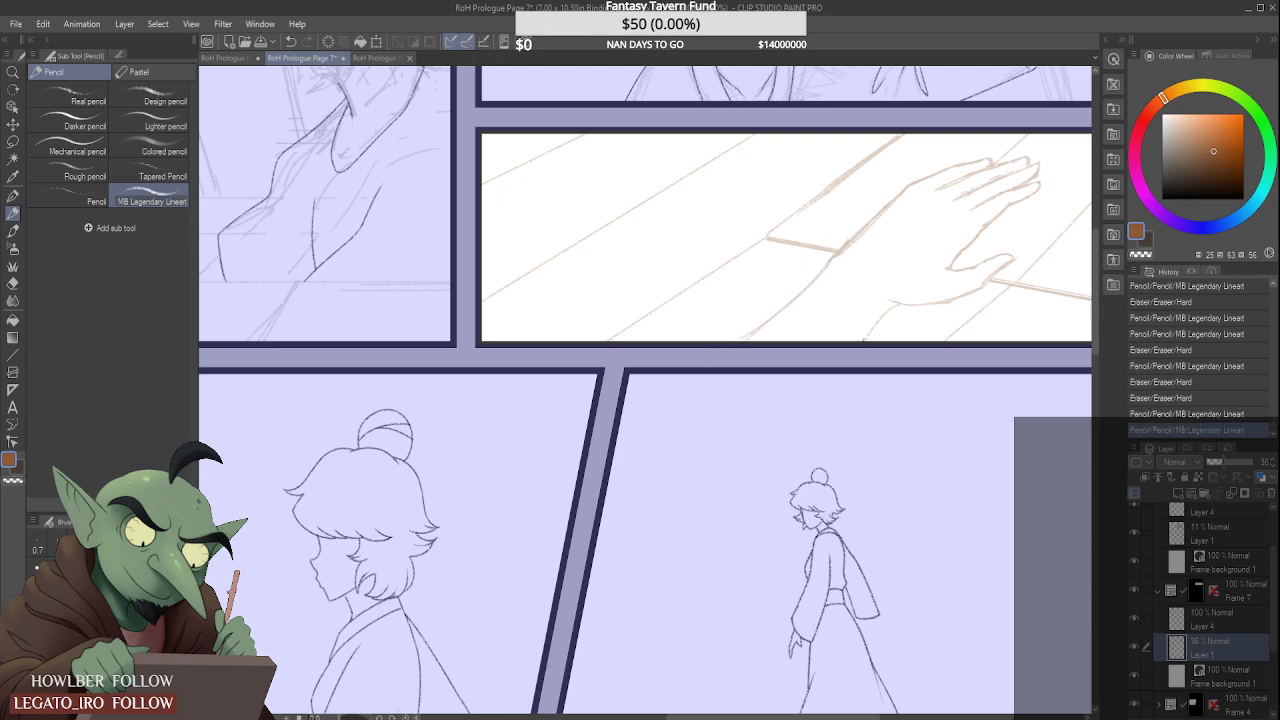
{"action": "left_click_drag", "start_coordinate": [864, 340], "coordinate": [862, 343]}
{"action": "left_click_drag", "start_coordinate": [896, 303], "coordinate": [853, 339]}
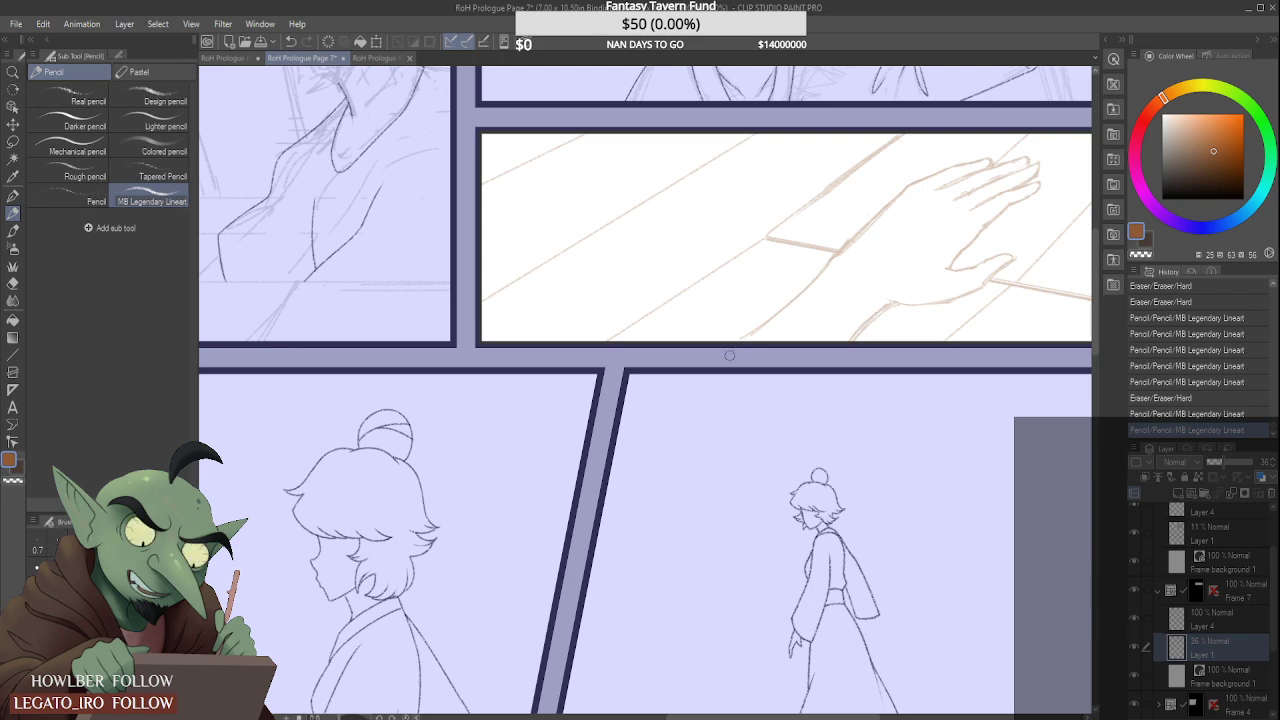
{"action": "mouse_move", "coordinate": [822, 290]}
{"action": "left_mouse_down"}
{"action": "mouse_move", "coordinate": [750, 334]}
{"action": "mouse_move", "coordinate": [831, 262]}
{"action": "mouse_move", "coordinate": [730, 334]}
{"action": "left_mouse_up"}
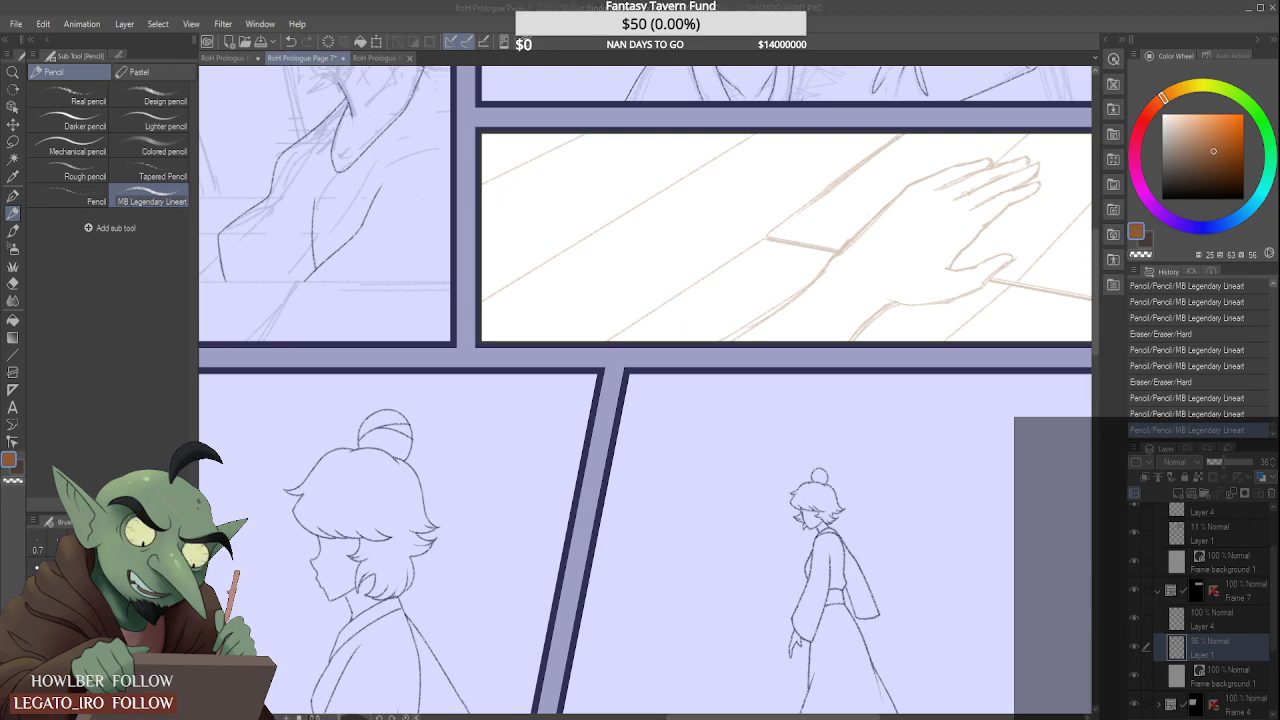
Step: Rework the upper forearm line with repeated strokes, curving it from the wrist down to the bottom panel border
{"action": "scroll", "coordinate": [790, 280], "scroll_direction": "down", "scroll_amount": 2}
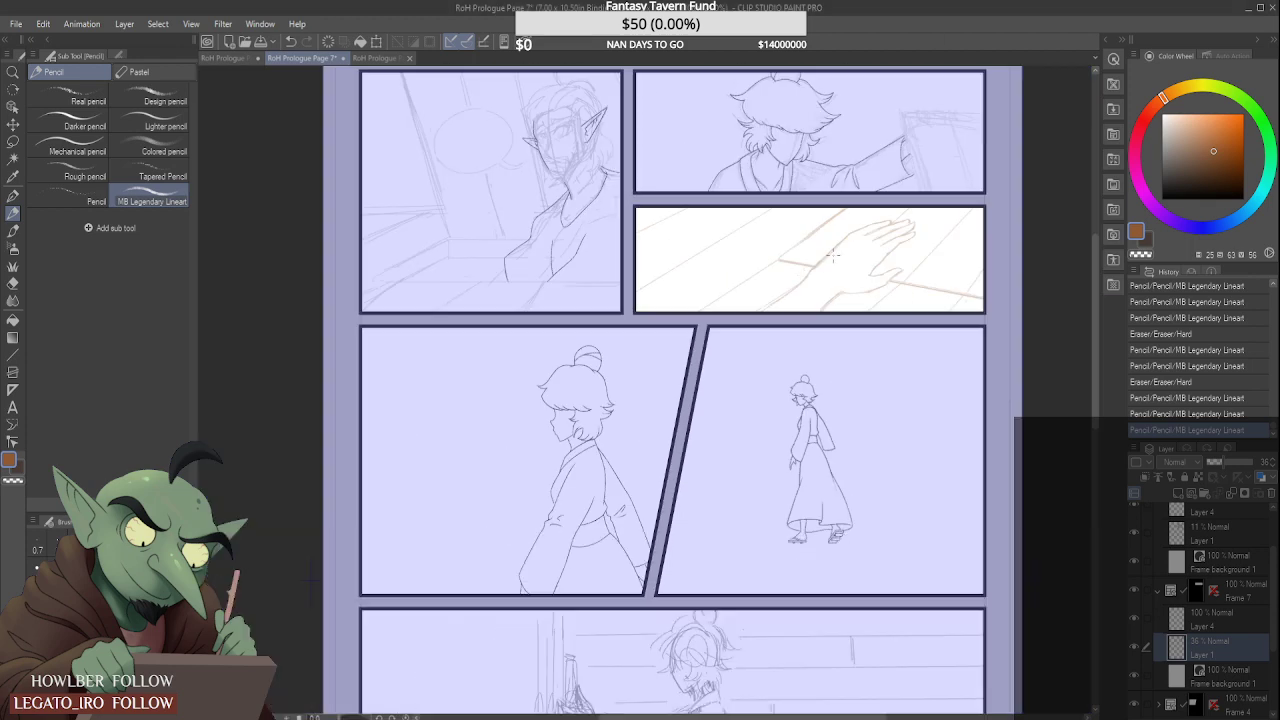
{"action": "scroll", "coordinate": [830, 256], "scroll_direction": "up", "scroll_amount": 4}
{"action": "mouse_move", "coordinate": [752, 300]}
{"action": "left_mouse_down"}
{"action": "mouse_move", "coordinate": [530, 480]}
{"action": "mouse_move", "coordinate": [712, 340]}
{"action": "mouse_move", "coordinate": [580, 455]}
{"action": "left_mouse_up"}
{"action": "mouse_move", "coordinate": [680, 364]}
{"action": "left_mouse_down"}
{"action": "mouse_move", "coordinate": [560, 452]}
{"action": "mouse_move", "coordinate": [730, 330]}
{"action": "mouse_move", "coordinate": [574, 444]}
{"action": "left_mouse_up"}
{"action": "left_click_drag", "start_coordinate": [726, 322], "coordinate": [594, 428]}
{"action": "mouse_move", "coordinate": [724, 328]}
{"action": "left_mouse_down"}
{"action": "mouse_move", "coordinate": [603, 404]}
{"action": "mouse_move", "coordinate": [572, 436]}
{"action": "left_mouse_up"}
{"action": "left_click_drag", "start_coordinate": [724, 328], "coordinate": [554, 455]}
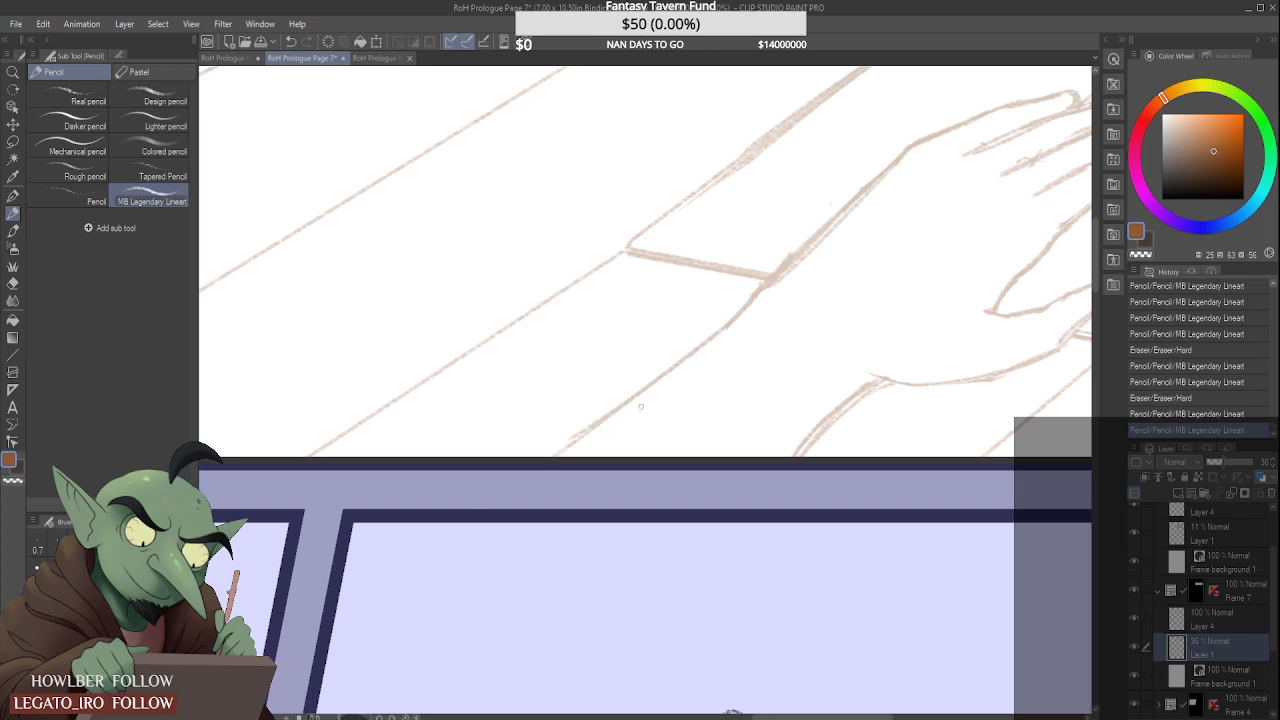
{"action": "left_click_drag", "start_coordinate": [622, 402], "coordinate": [466, 489]}
Step: Strengthen the lower forearm line and its join with the palm's lower edge at the wrist
{"action": "scroll", "coordinate": [674, 398], "scroll_direction": "down", "scroll_amount": 3}
{"action": "scroll", "coordinate": [759, 380], "scroll_direction": "up", "scroll_amount": 3}
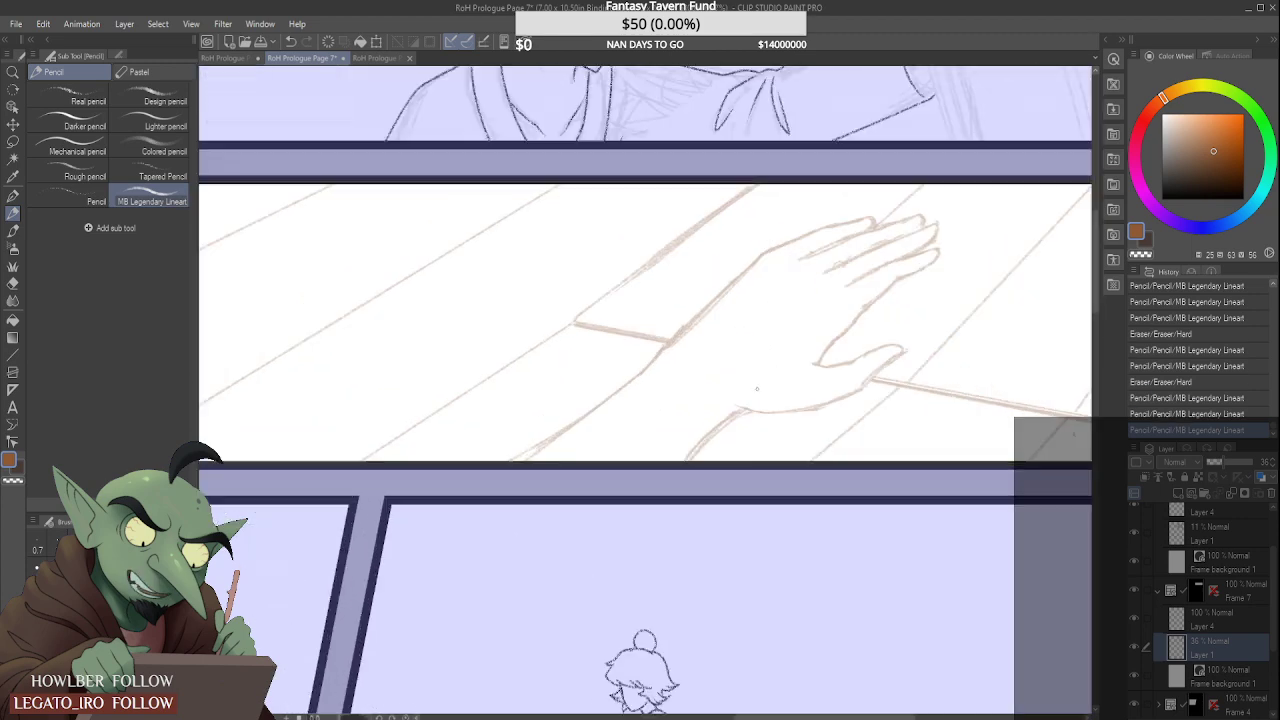
{"action": "mouse_move", "coordinate": [723, 434]}
{"action": "left_mouse_down"}
{"action": "mouse_move", "coordinate": [674, 494]}
{"action": "mouse_move", "coordinate": [680, 458]}
{"action": "left_mouse_up"}
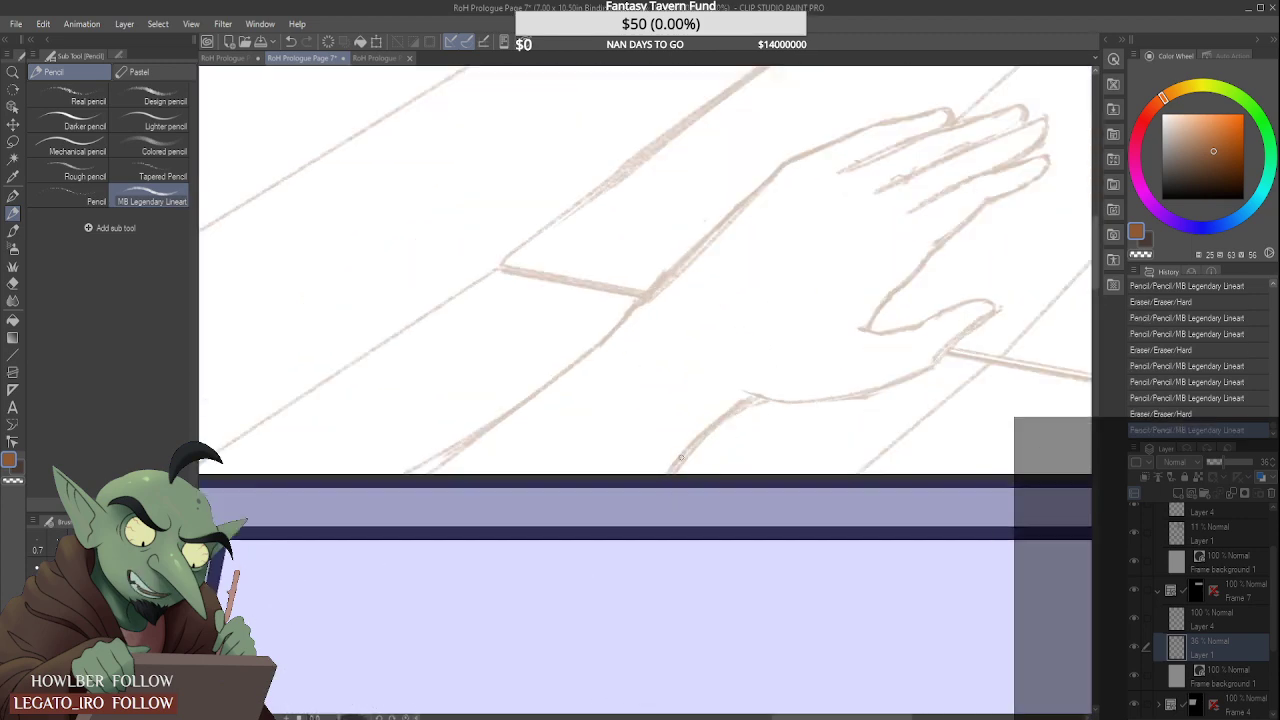
{"action": "left_click_drag", "start_coordinate": [748, 399], "coordinate": [790, 402]}
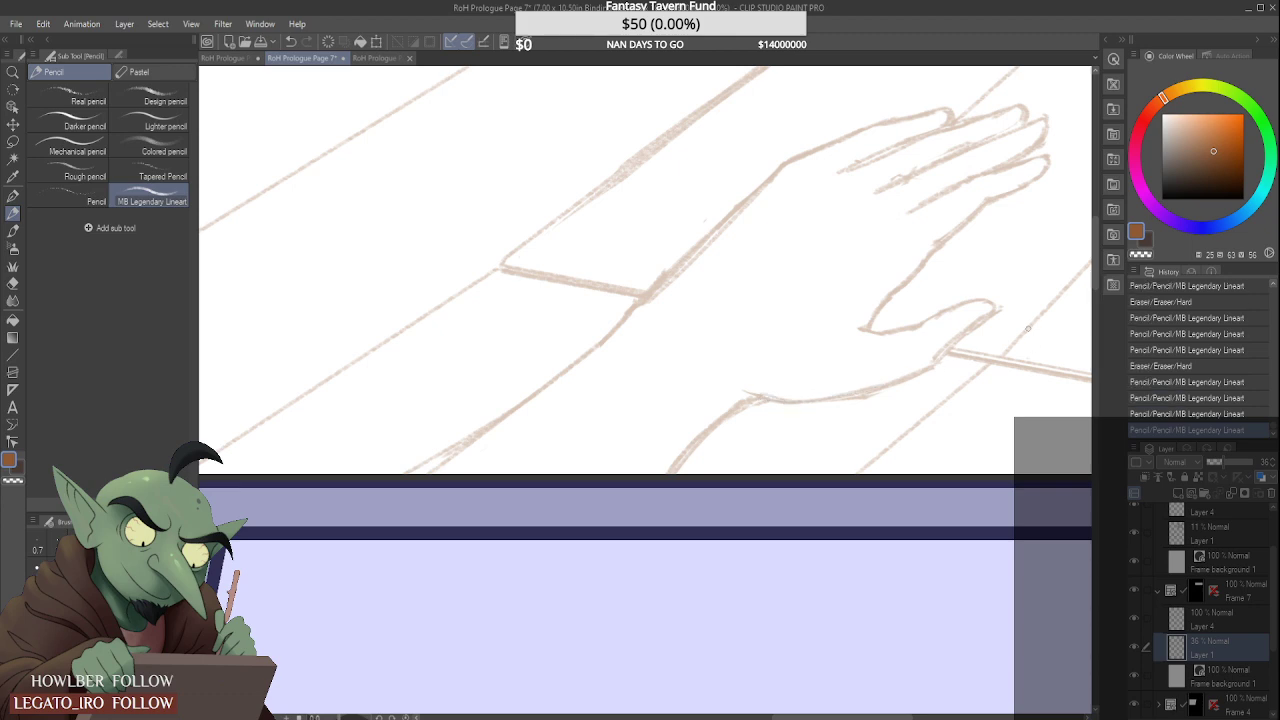
{"action": "mouse_move", "coordinate": [944, 356]}
{"action": "left_mouse_down"}
{"action": "mouse_move", "coordinate": [860, 394]}
{"action": "mouse_move", "coordinate": [941, 355]}
{"action": "left_mouse_up"}
Step: Thin the thumb's outline with the eraser, redraw its rounded tip, and remove the stray marks beside it
{"action": "scroll", "coordinate": [950, 345], "scroll_direction": "down", "scroll_amount": 5}
{"action": "scroll", "coordinate": [962, 338], "scroll_direction": "up", "scroll_amount": 5}
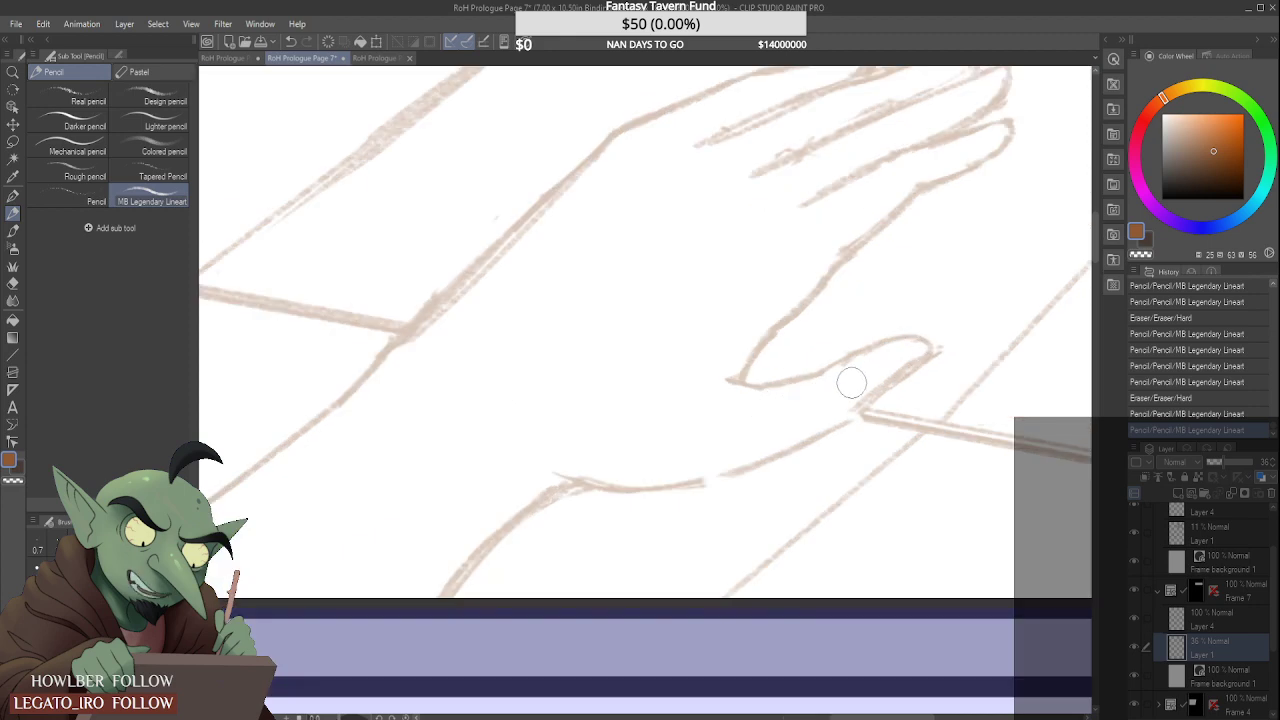
{"action": "mouse_move", "coordinate": [857, 375]}
{"action": "left_mouse_down"}
{"action": "mouse_move", "coordinate": [914, 354]}
{"action": "mouse_move", "coordinate": [835, 390]}
{"action": "left_mouse_up"}
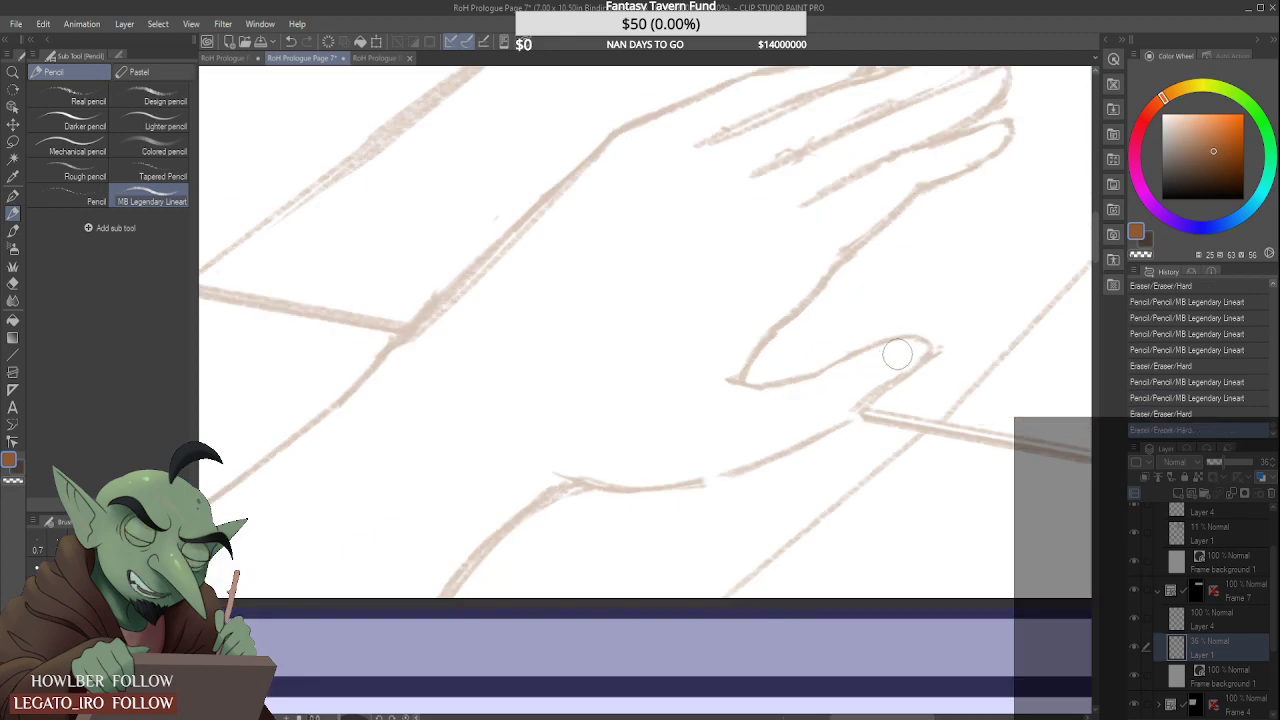
{"action": "left_click_drag", "start_coordinate": [906, 354], "coordinate": [854, 380]}
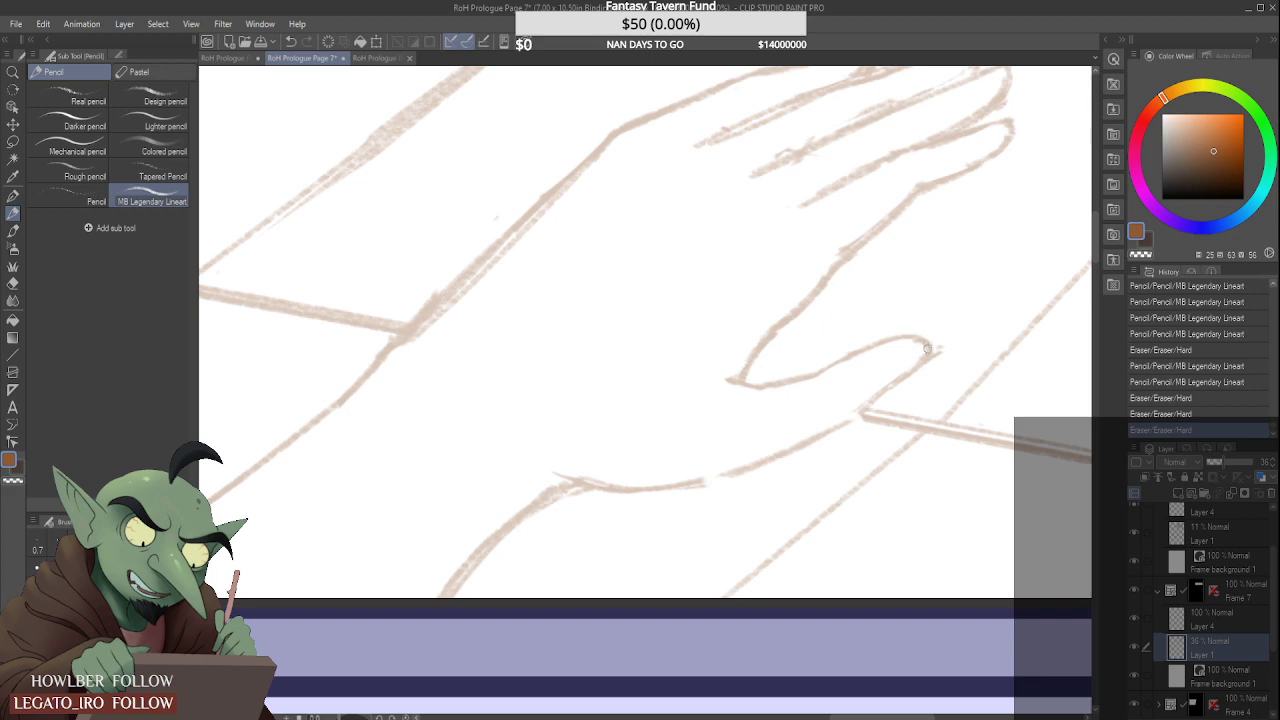
{"action": "mouse_move", "coordinate": [926, 348]}
{"action": "left_mouse_down"}
{"action": "mouse_move", "coordinate": [886, 374]}
{"action": "mouse_move", "coordinate": [866, 410]}
{"action": "mouse_move", "coordinate": [949, 341]}
{"action": "mouse_move", "coordinate": [943, 369]}
{"action": "mouse_move", "coordinate": [956, 345]}
{"action": "left_mouse_up"}
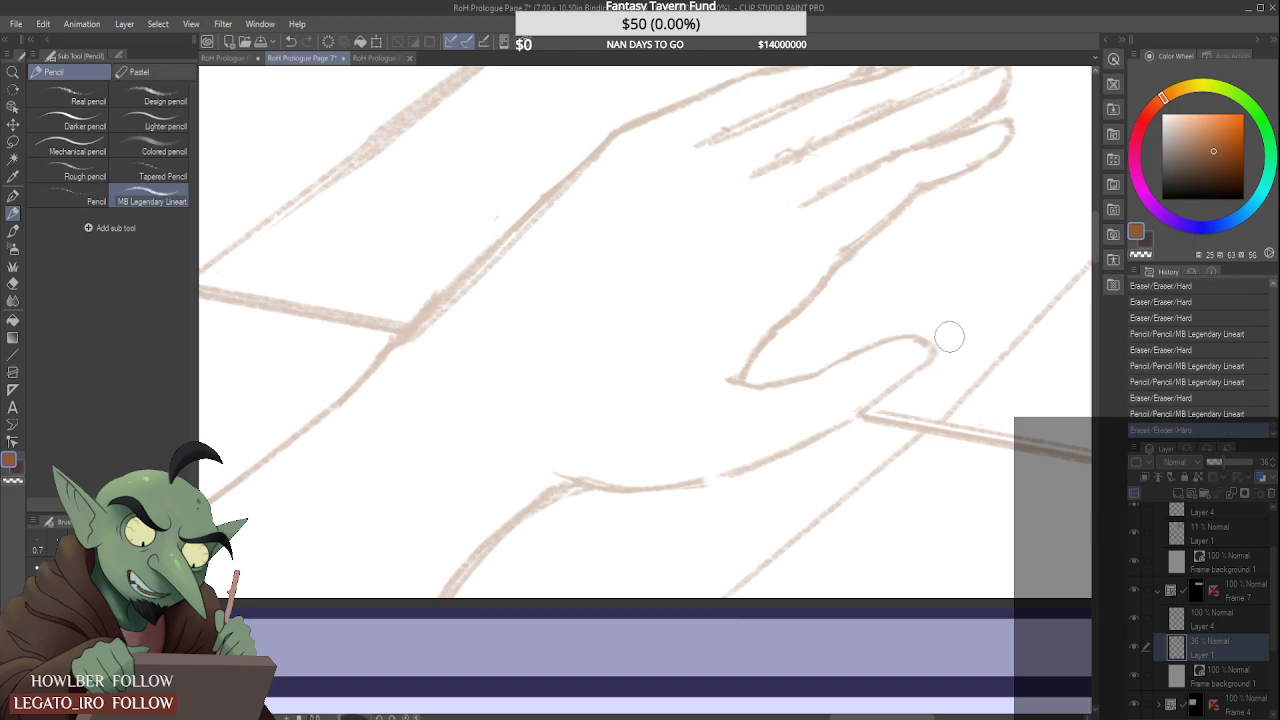
Step: Thin the contour from the thumb's base to the lowest finger and redraw the lowest finger's underside as a clean line
{"action": "left_click_drag", "start_coordinate": [714, 383], "coordinate": [778, 348]}
{"action": "left_click_drag", "start_coordinate": [782, 342], "coordinate": [812, 330]}
{"action": "mouse_move", "coordinate": [864, 267]}
{"action": "left_mouse_down"}
{"action": "mouse_move", "coordinate": [900, 242]}
{"action": "mouse_move", "coordinate": [894, 230]}
{"action": "mouse_move", "coordinate": [830, 240]}
{"action": "mouse_move", "coordinate": [907, 176]}
{"action": "mouse_move", "coordinate": [912, 191]}
{"action": "mouse_move", "coordinate": [839, 259]}
{"action": "left_mouse_up"}
{"action": "scroll", "coordinate": [839, 253], "scroll_direction": "down", "scroll_amount": 3}
{"action": "scroll", "coordinate": [834, 254], "scroll_direction": "down", "scroll_amount": 2}
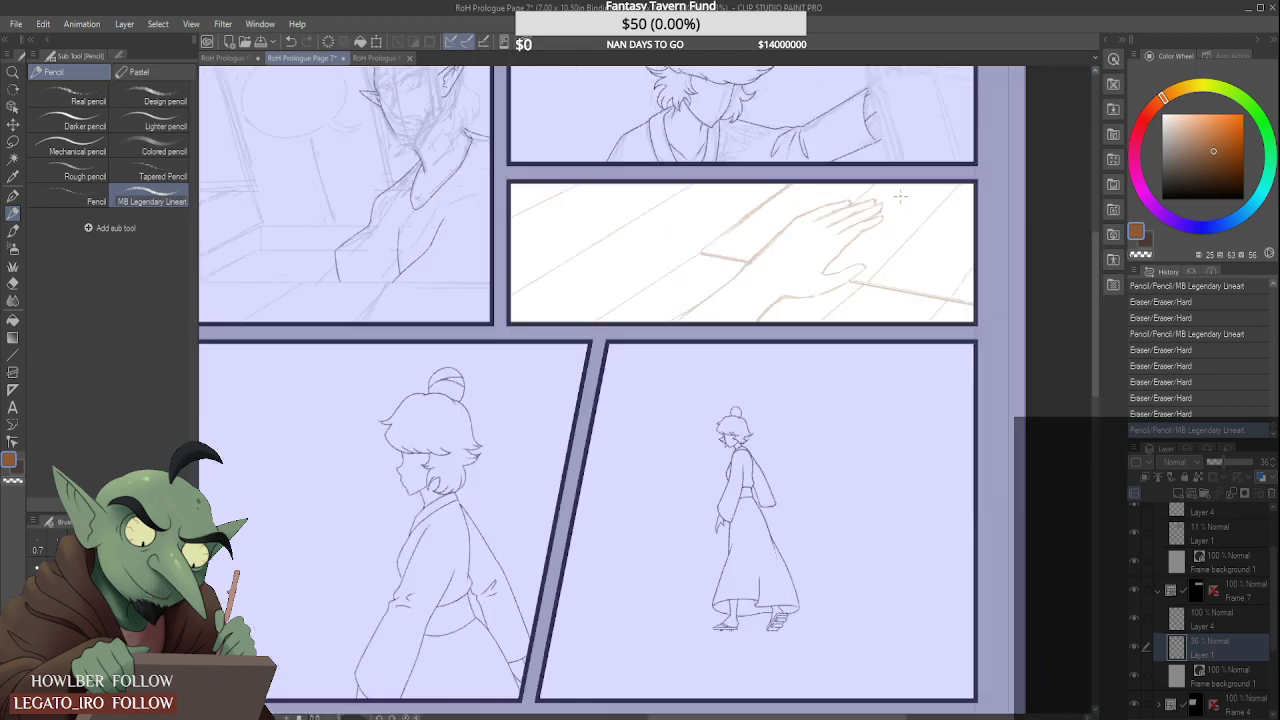
{"action": "scroll", "coordinate": [850, 235], "scroll_direction": "up", "scroll_amount": 4}
{"action": "left_click", "coordinate": [837, 231]}
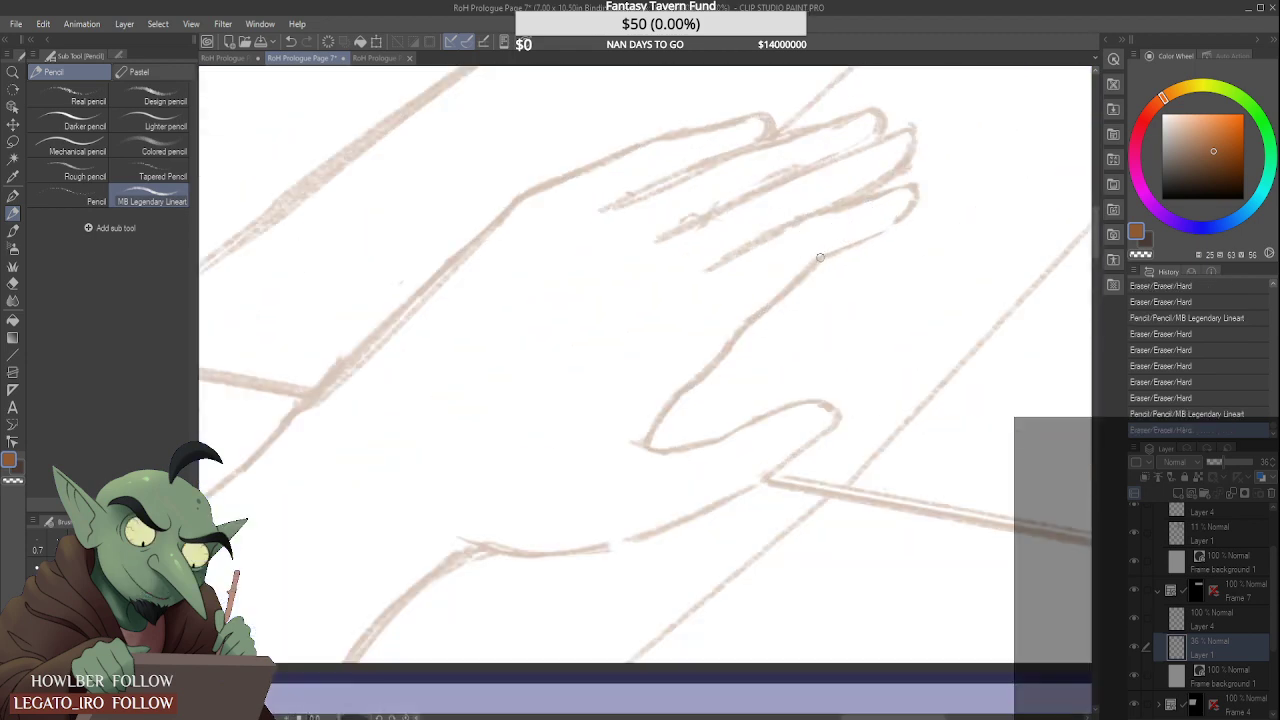
{"action": "mouse_move", "coordinate": [821, 258]}
{"action": "left_mouse_down"}
{"action": "mouse_move", "coordinate": [908, 209]}
{"action": "mouse_move", "coordinate": [851, 243]}
{"action": "left_mouse_up"}
{"action": "scroll", "coordinate": [870, 228], "scroll_direction": "down", "scroll_amount": 4}
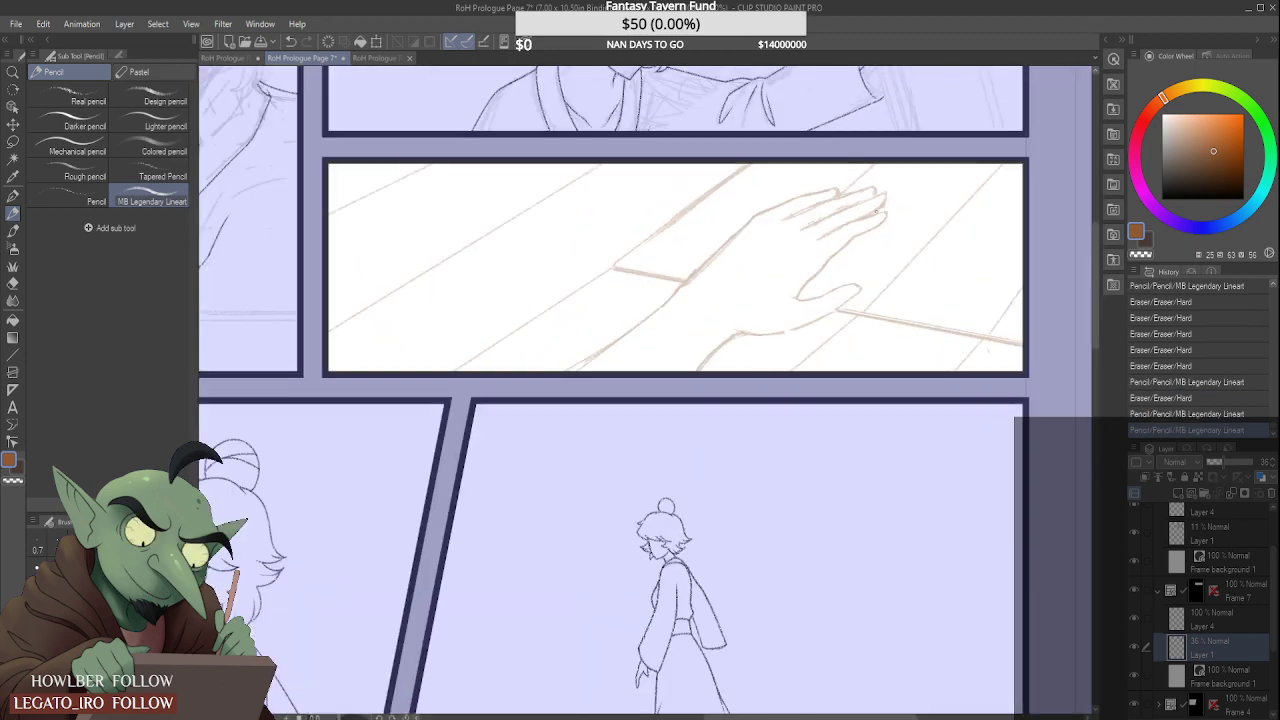
Step: Redraw the palm's lower edge as one continuous line from the wrist to the thumb and clean its joins with the eraser
{"action": "scroll", "coordinate": [862, 235], "scroll_direction": "up", "scroll_amount": 5}
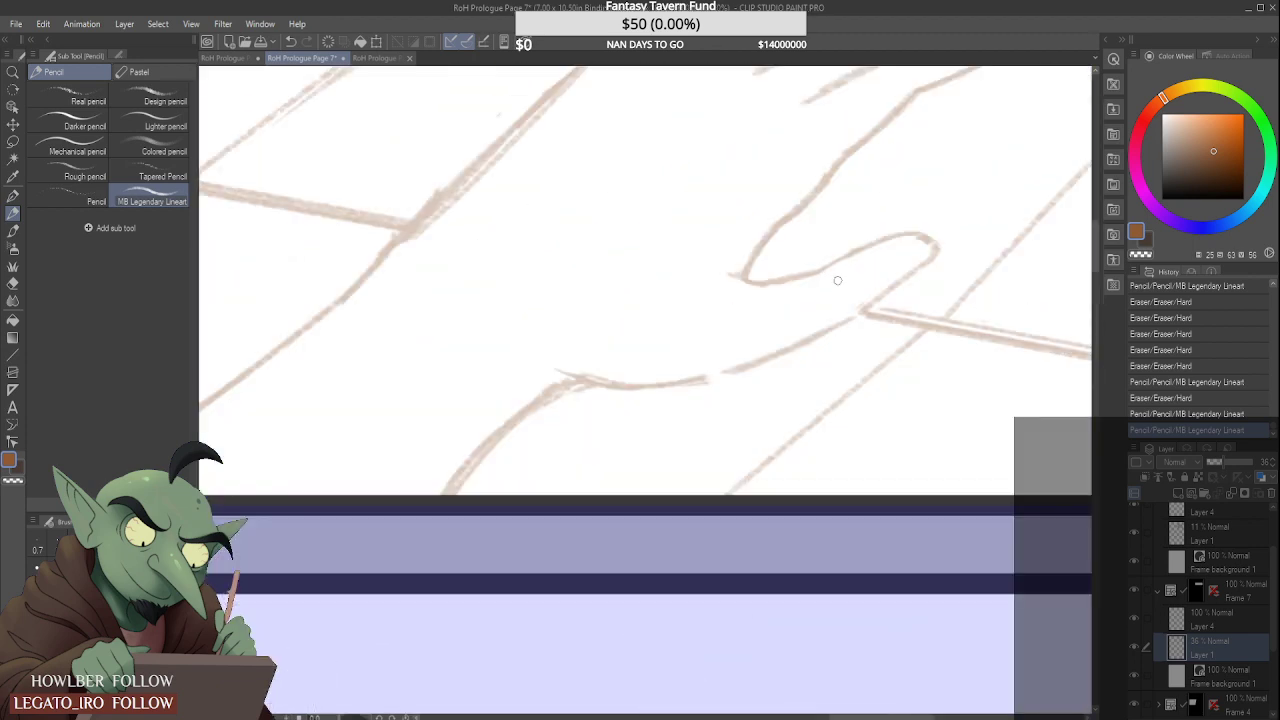
{"action": "left_click_drag", "start_coordinate": [600, 383], "coordinate": [710, 375]}
{"action": "left_click_drag", "start_coordinate": [601, 381], "coordinate": [740, 367]}
{"action": "mouse_move", "coordinate": [600, 378]}
{"action": "left_mouse_down"}
{"action": "mouse_move", "coordinate": [689, 372]}
{"action": "mouse_move", "coordinate": [801, 334]}
{"action": "mouse_move", "coordinate": [742, 388]}
{"action": "mouse_move", "coordinate": [797, 371]}
{"action": "left_mouse_up"}
{"action": "key", "text": "e"}
{"action": "left_click_drag", "start_coordinate": [882, 323], "coordinate": [762, 362]}
{"action": "left_click_drag", "start_coordinate": [840, 318], "coordinate": [925, 266]}
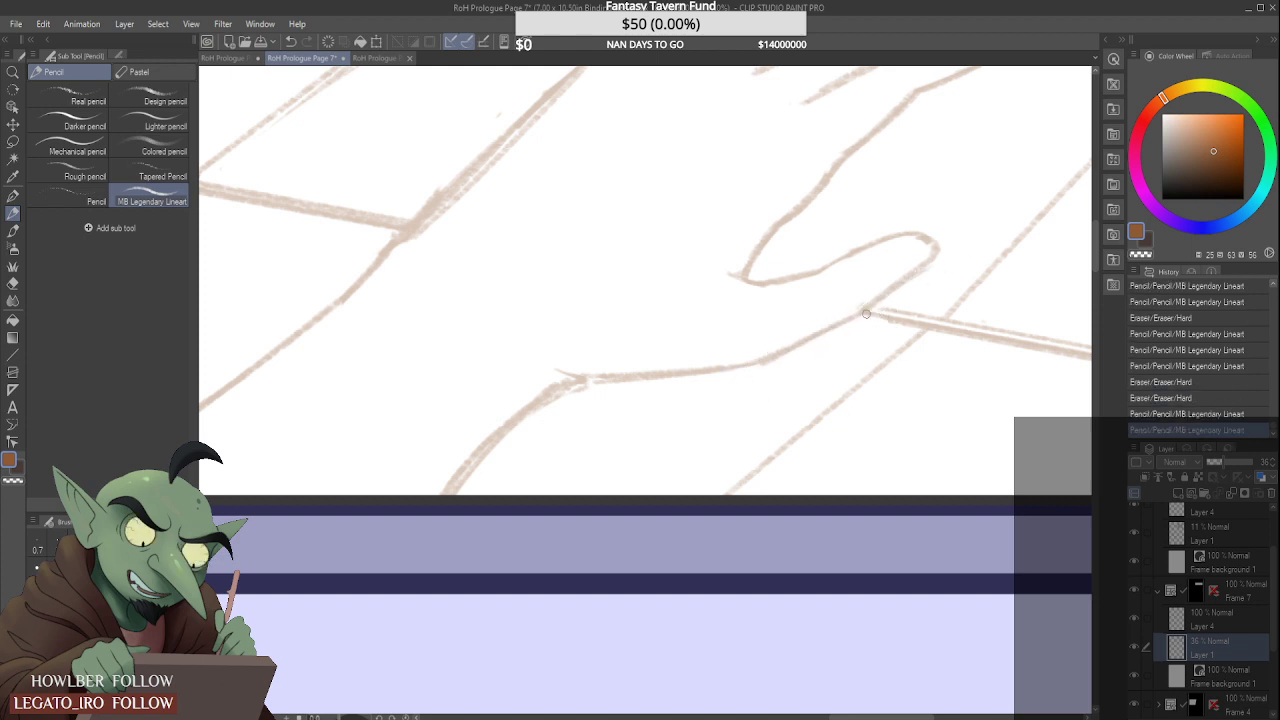
{"action": "mouse_move", "coordinate": [872, 306]}
{"action": "left_mouse_down"}
{"action": "mouse_move", "coordinate": [904, 306]}
{"action": "mouse_move", "coordinate": [866, 307]}
{"action": "left_mouse_up"}
{"action": "scroll", "coordinate": [866, 313], "scroll_direction": "down", "scroll_amount": 2}
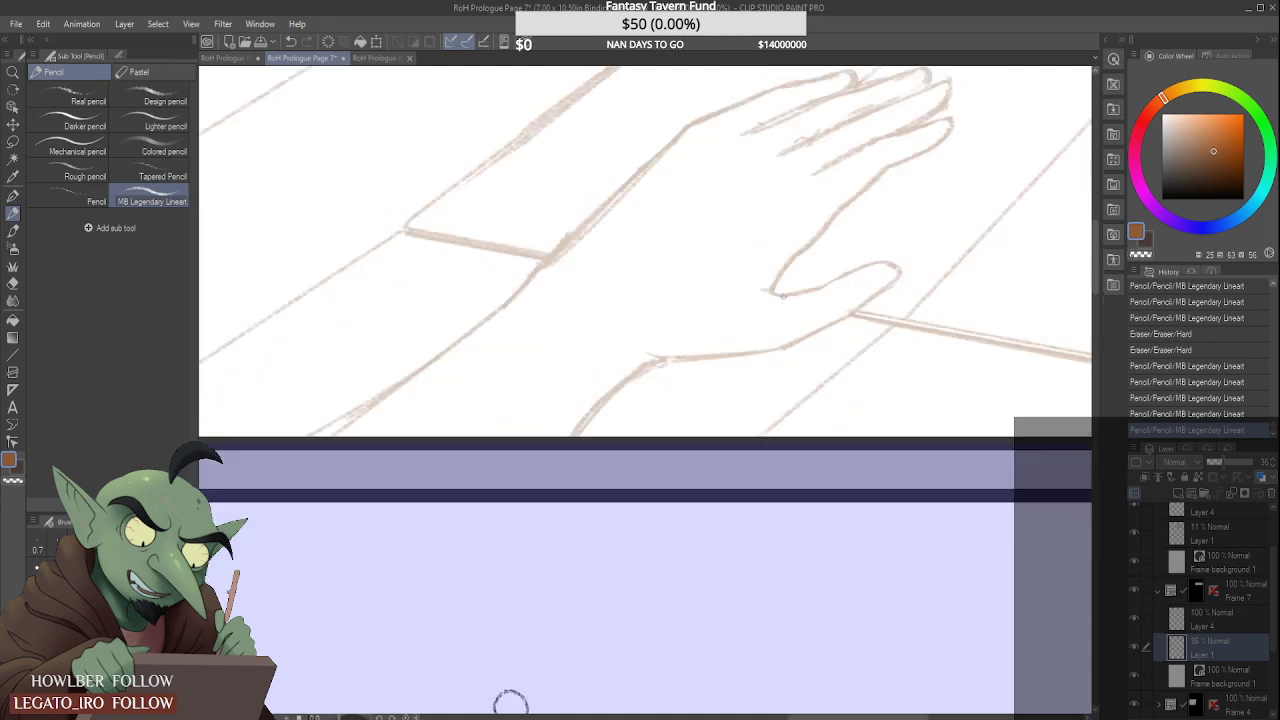
Step: Thin the upper forearm line where it meets the plank's edge near the wrist with the eraser
{"action": "key", "text": "e"}
{"action": "mouse_move", "coordinate": [625, 231]}
{"action": "left_mouse_down"}
{"action": "mouse_move", "coordinate": [592, 220]}
{"action": "mouse_move", "coordinate": [549, 238]}
{"action": "mouse_move", "coordinate": [585, 198]}
{"action": "left_mouse_up"}
{"action": "left_click_drag", "start_coordinate": [553, 239], "coordinate": [578, 229]}
{"action": "key", "text": "ctrl+0"}
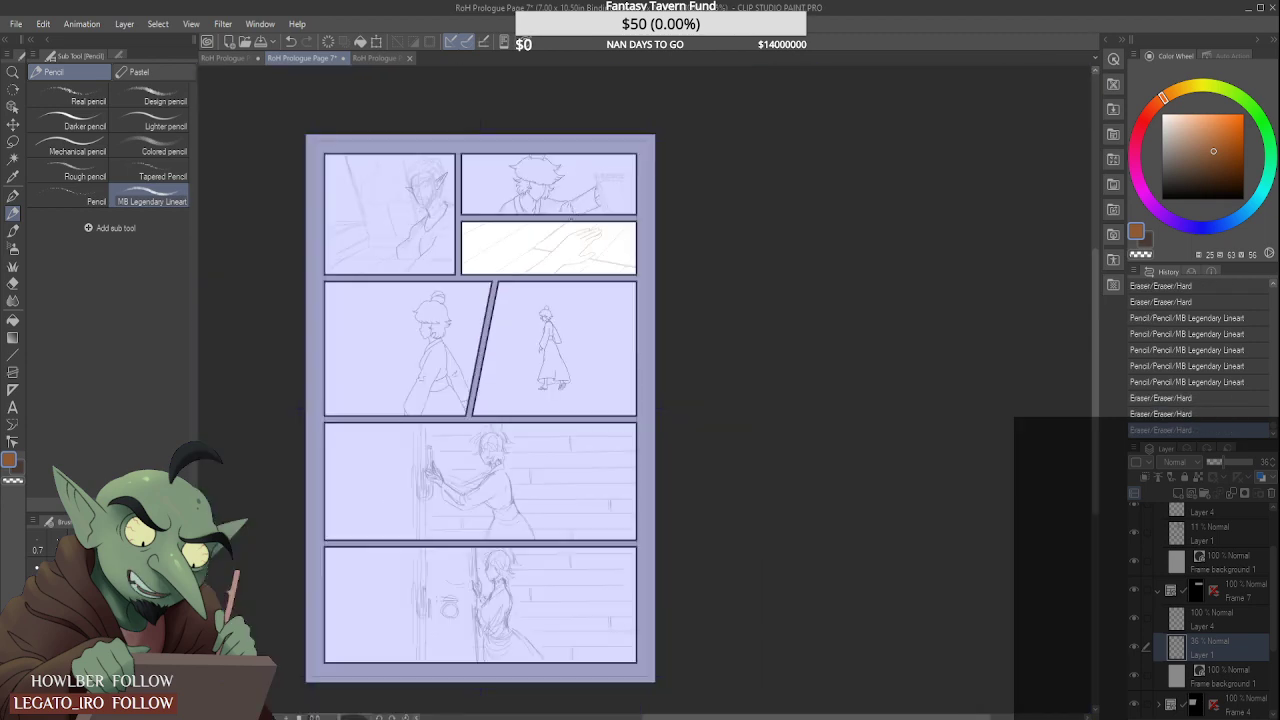
Step: Erase the uppermost finger's top contour and redraw it as a thinner line from the knuckle to the fingertip
{"action": "scroll", "coordinate": [557, 238], "scroll_direction": "up", "scroll_amount": 5}
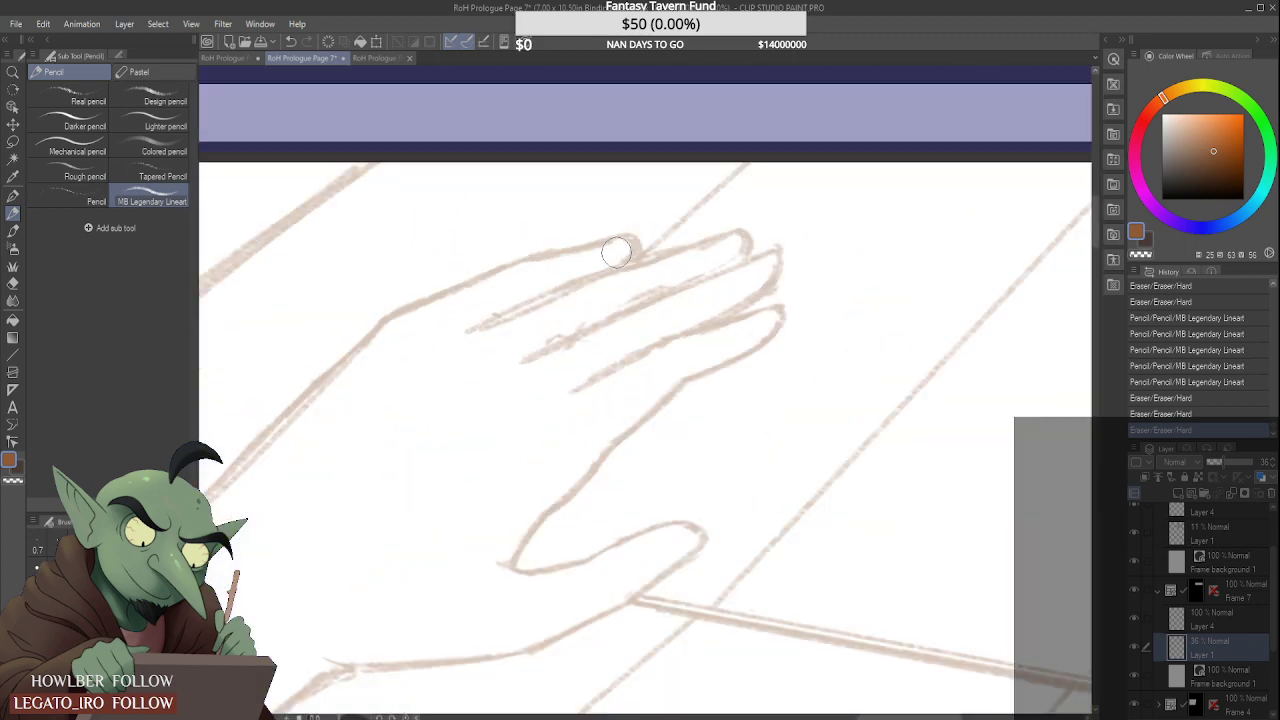
{"action": "left_click_drag", "start_coordinate": [552, 257], "coordinate": [628, 234]}
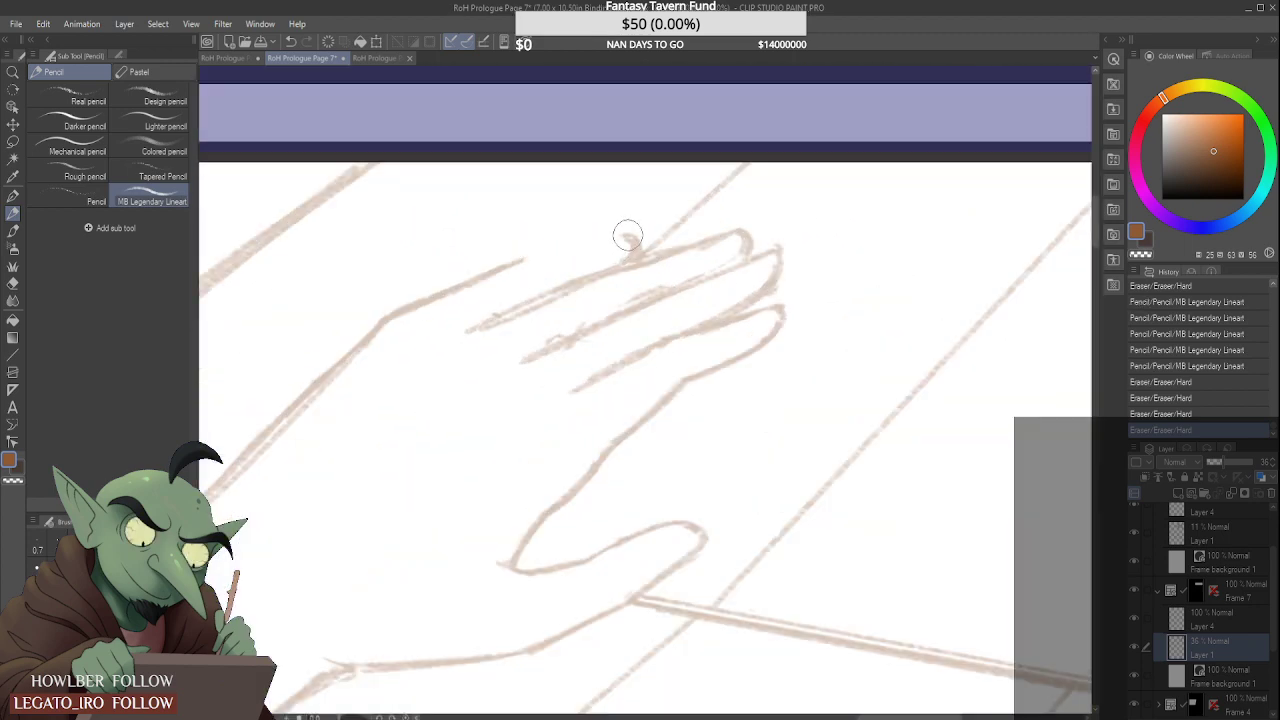
{"action": "left_click_drag", "start_coordinate": [527, 257], "coordinate": [632, 240]}
{"action": "left_click_drag", "start_coordinate": [537, 252], "coordinate": [632, 238]}
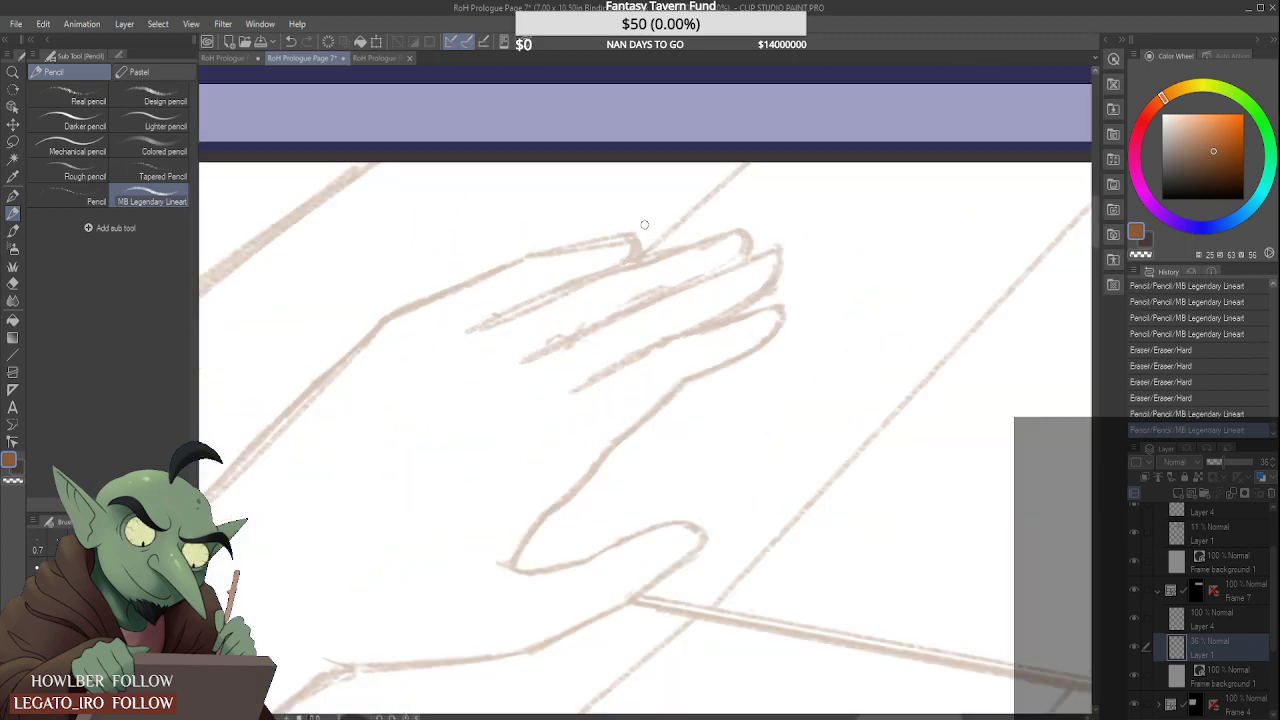
{"action": "left_click_drag", "start_coordinate": [538, 240], "coordinate": [628, 239]}
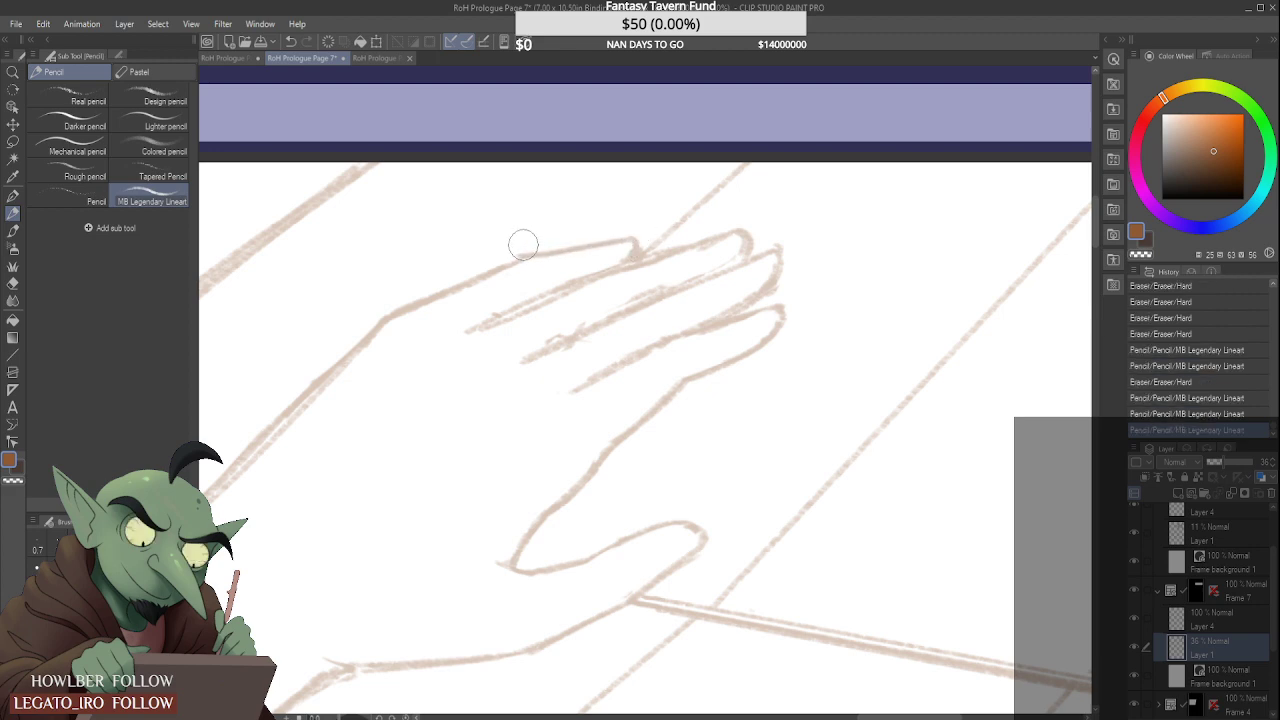
{"action": "mouse_move", "coordinate": [503, 250]}
{"action": "left_mouse_down"}
{"action": "mouse_move", "coordinate": [558, 228]}
{"action": "mouse_move", "coordinate": [499, 265]}
{"action": "left_mouse_up"}
{"action": "scroll", "coordinate": [499, 265], "scroll_direction": "down", "scroll_amount": 5}
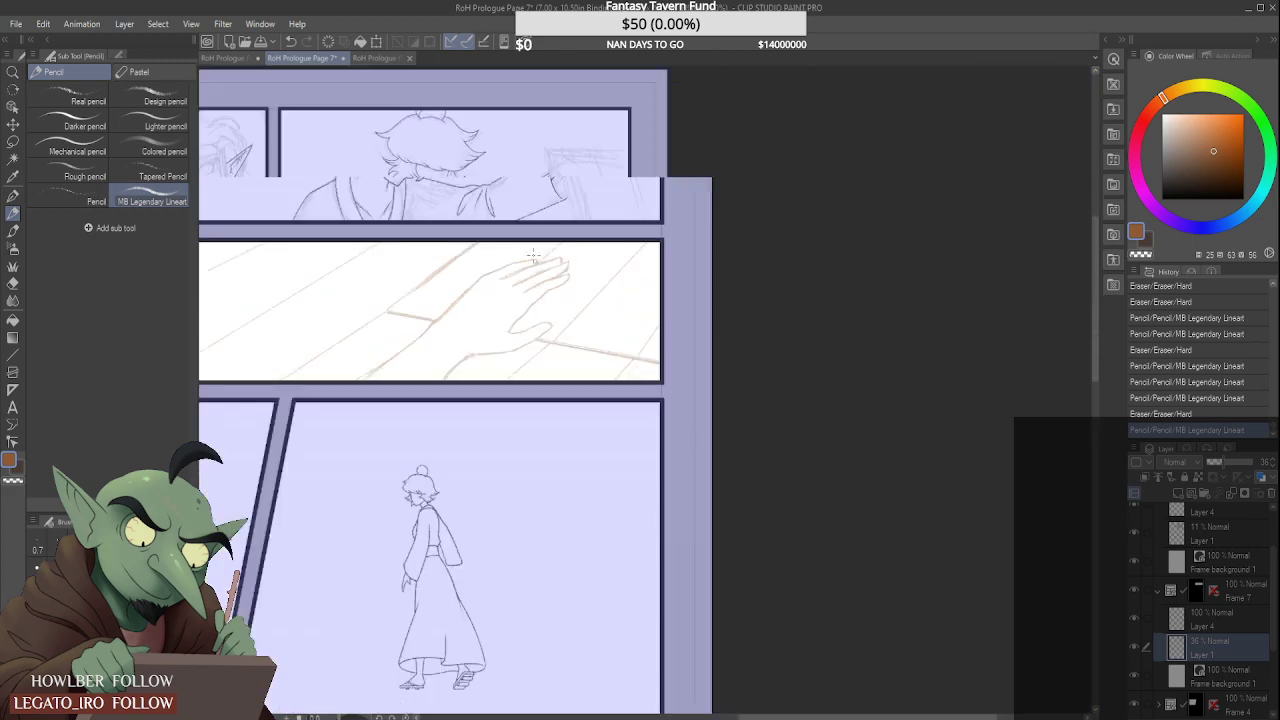
Step: Clean up the rough ends of the lines separating the middle fingers with the eraser
{"action": "scroll", "coordinate": [553, 250], "scroll_direction": "up", "scroll_amount": 5}
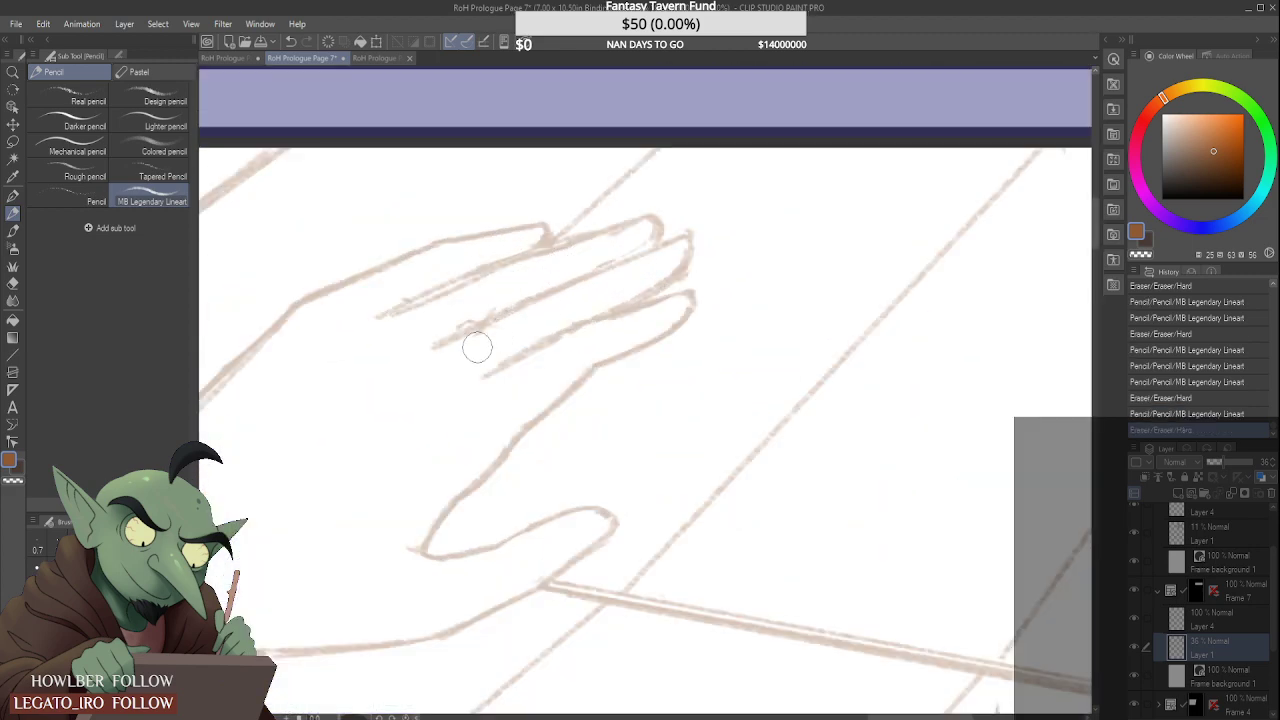
{"action": "left_click_drag", "start_coordinate": [434, 360], "coordinate": [580, 294]}
{"action": "scroll", "coordinate": [545, 305], "scroll_direction": "down", "scroll_amount": 5}
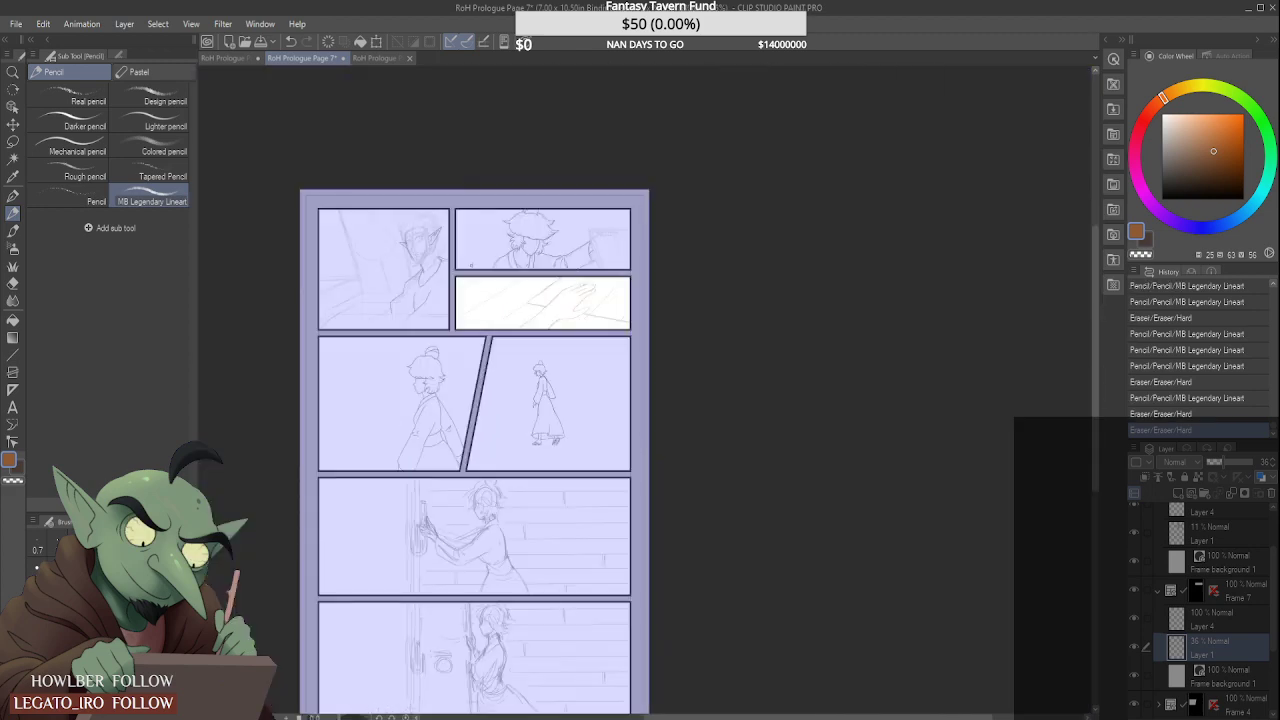
Step: Enlarge the hand and plank sketch slightly with Scale/Rotate and shift it up and to the left in the panel
{"action": "scroll", "coordinate": [555, 285], "scroll_direction": "up", "scroll_amount": 3}
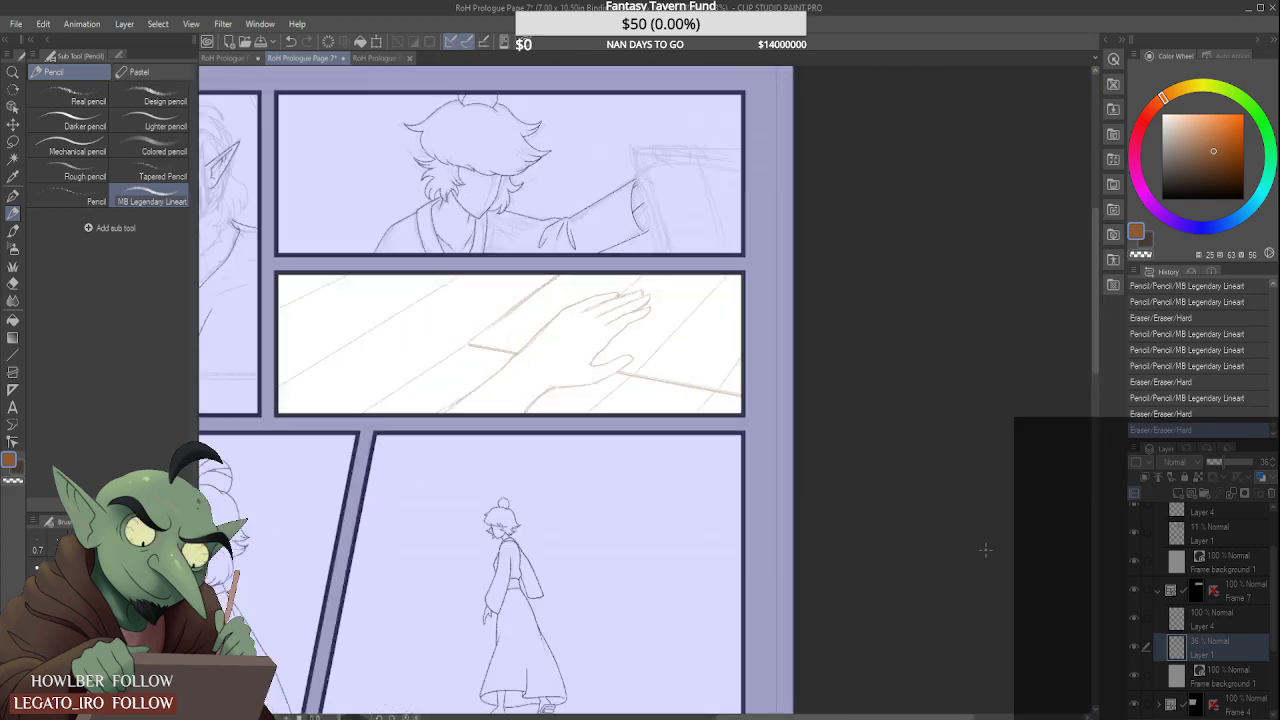
{"action": "key", "text": "ctrl+t"}
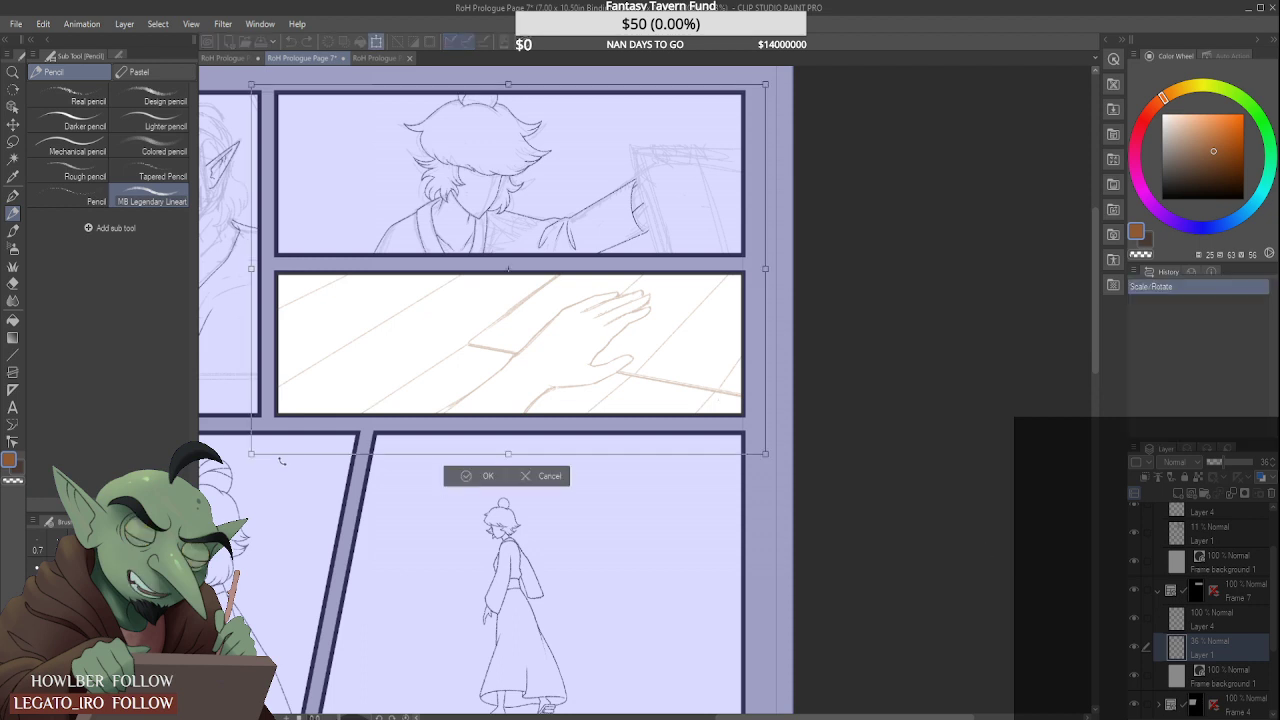
{"action": "left_click_drag", "start_coordinate": [251, 453], "coordinate": [226, 472]}
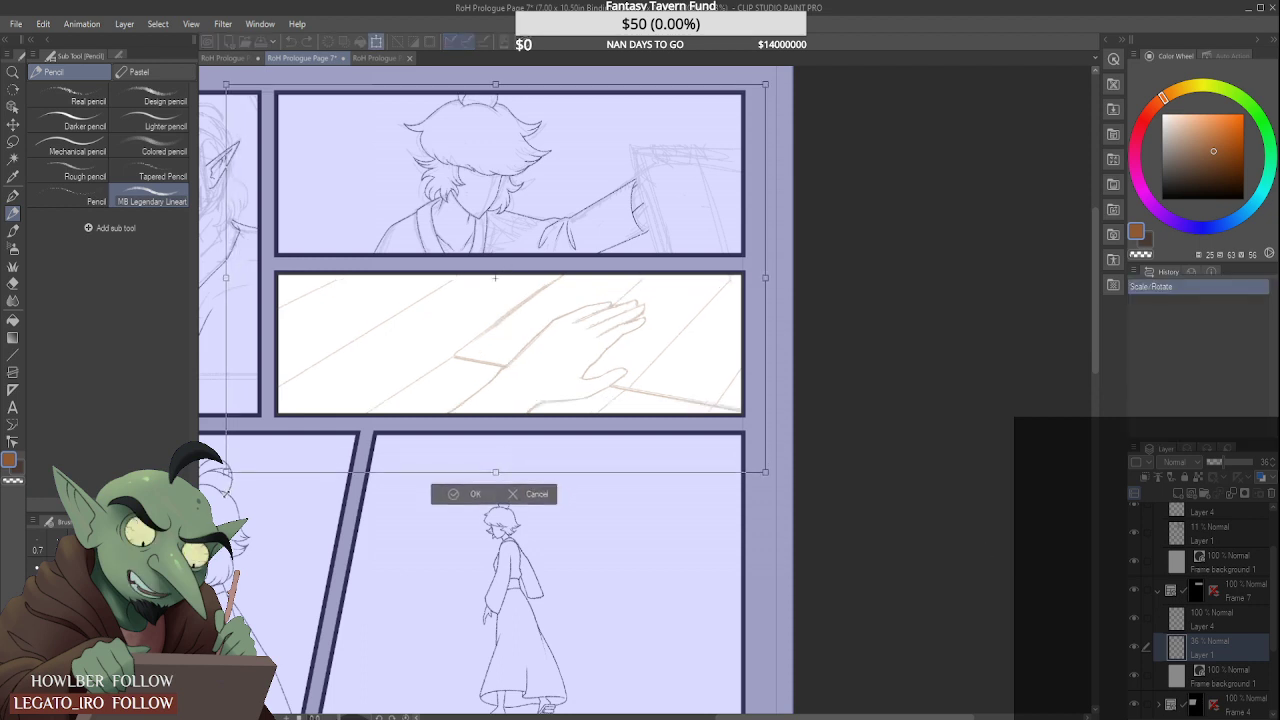
{"action": "mouse_move", "coordinate": [341, 393]}
{"action": "left_mouse_down"}
{"action": "mouse_move", "coordinate": [318, 384]}
{"action": "mouse_move", "coordinate": [332, 401]}
{"action": "left_mouse_up"}
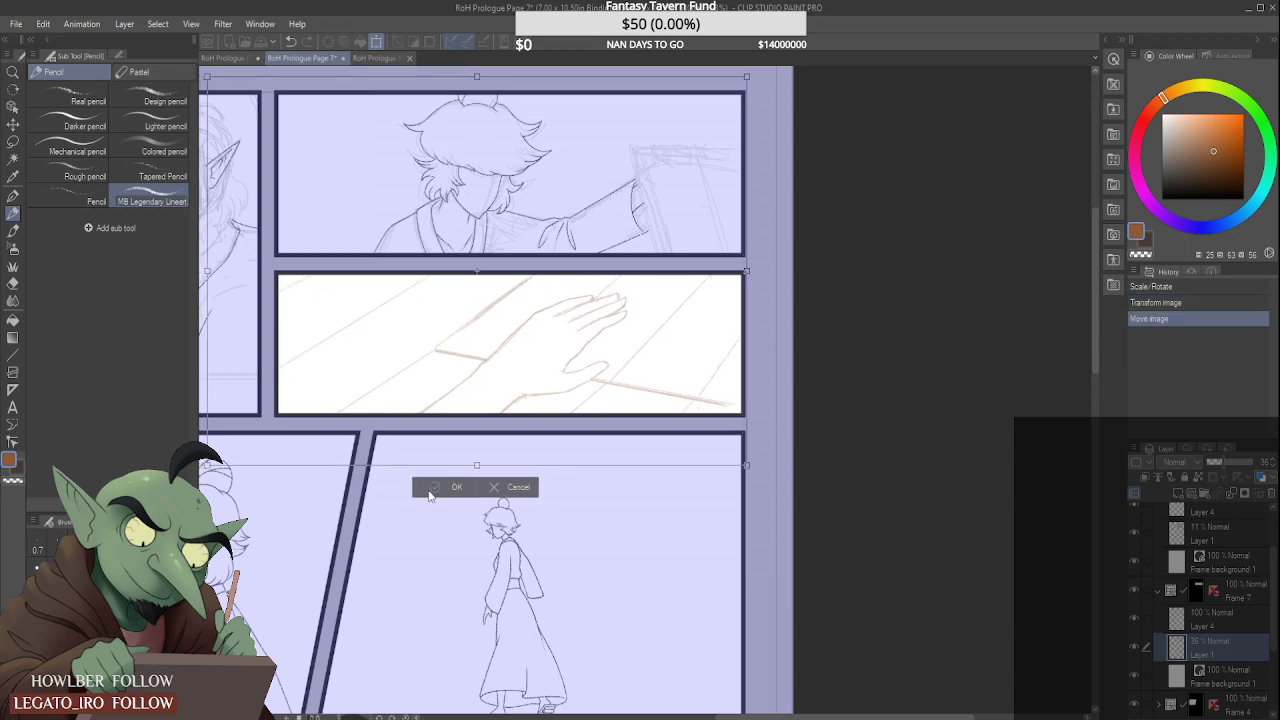
{"action": "left_click", "coordinate": [433, 492]}
Step: Remove the hand and forearm by erasing the thumb area and deleting a lasso selection of the rest, then deselect
{"action": "scroll", "coordinate": [745, 373], "scroll_direction": "down", "scroll_amount": 3}
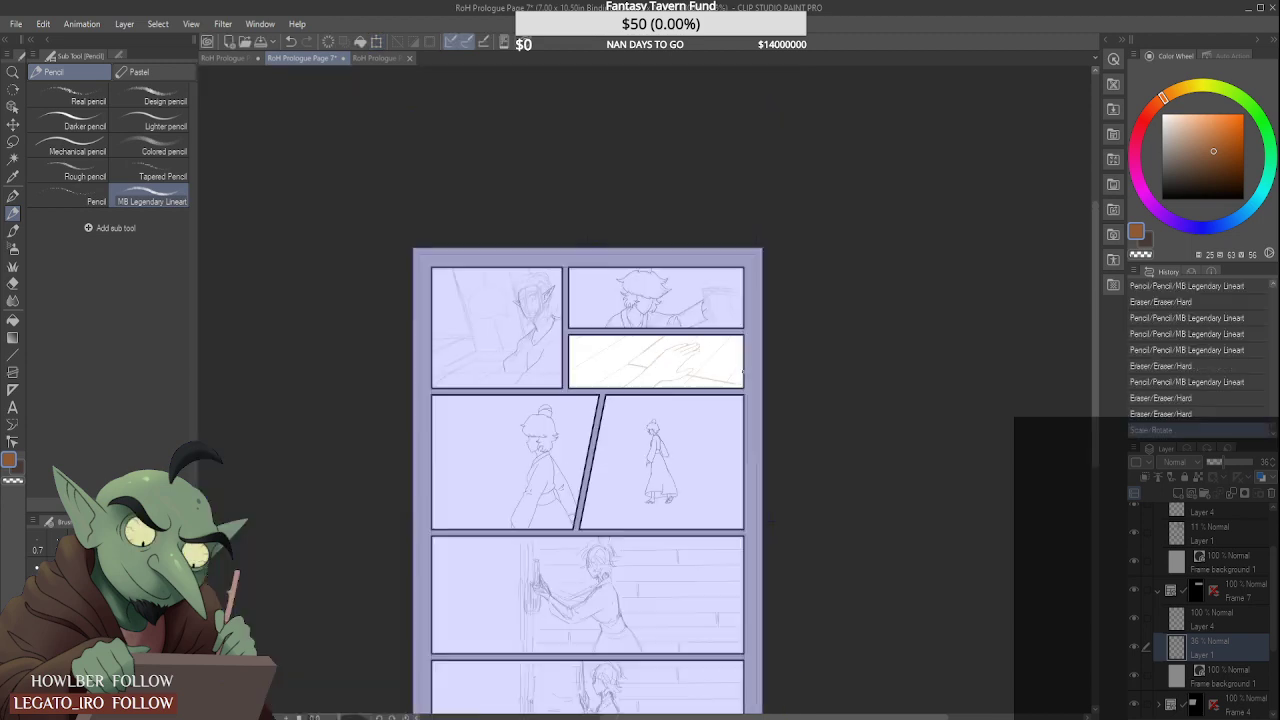
{"action": "scroll", "coordinate": [738, 374], "scroll_direction": "up", "scroll_amount": 3}
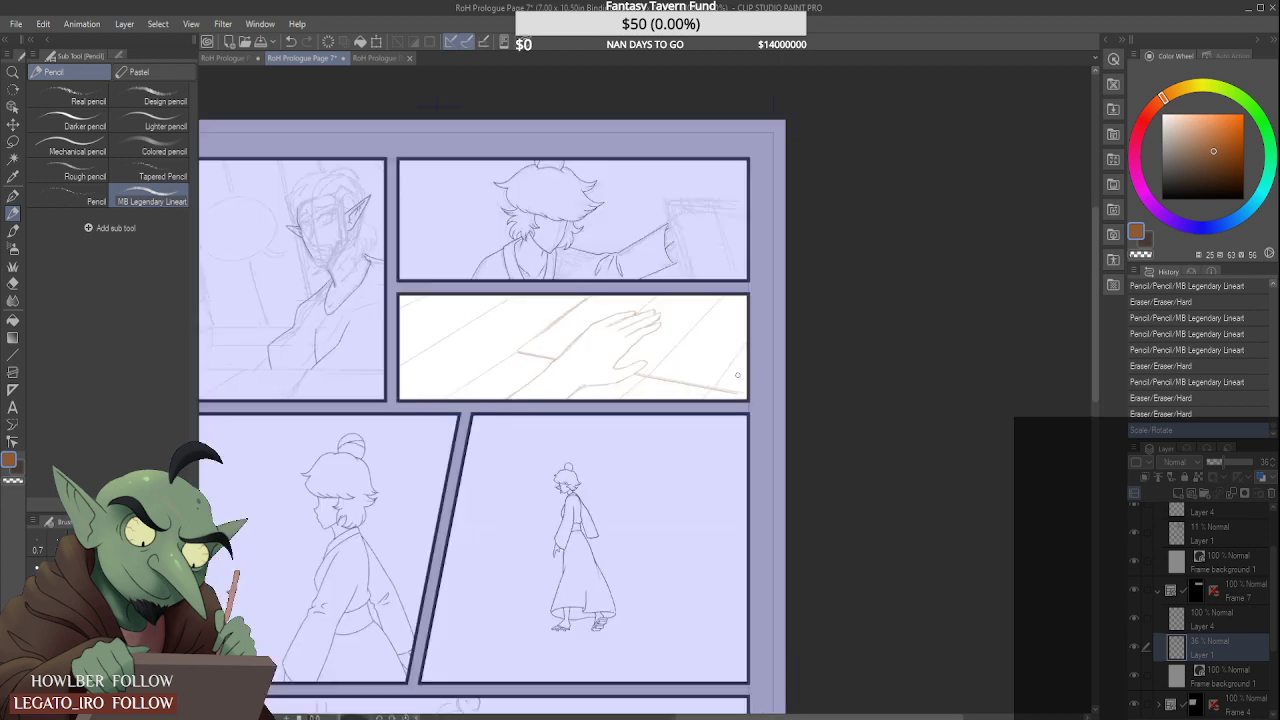
{"action": "mouse_move", "coordinate": [652, 350]}
{"action": "left_mouse_down"}
{"action": "mouse_move", "coordinate": [578, 390]}
{"action": "mouse_move", "coordinate": [625, 380]}
{"action": "left_mouse_up"}
{"action": "left_click", "coordinate": [9, 144]}
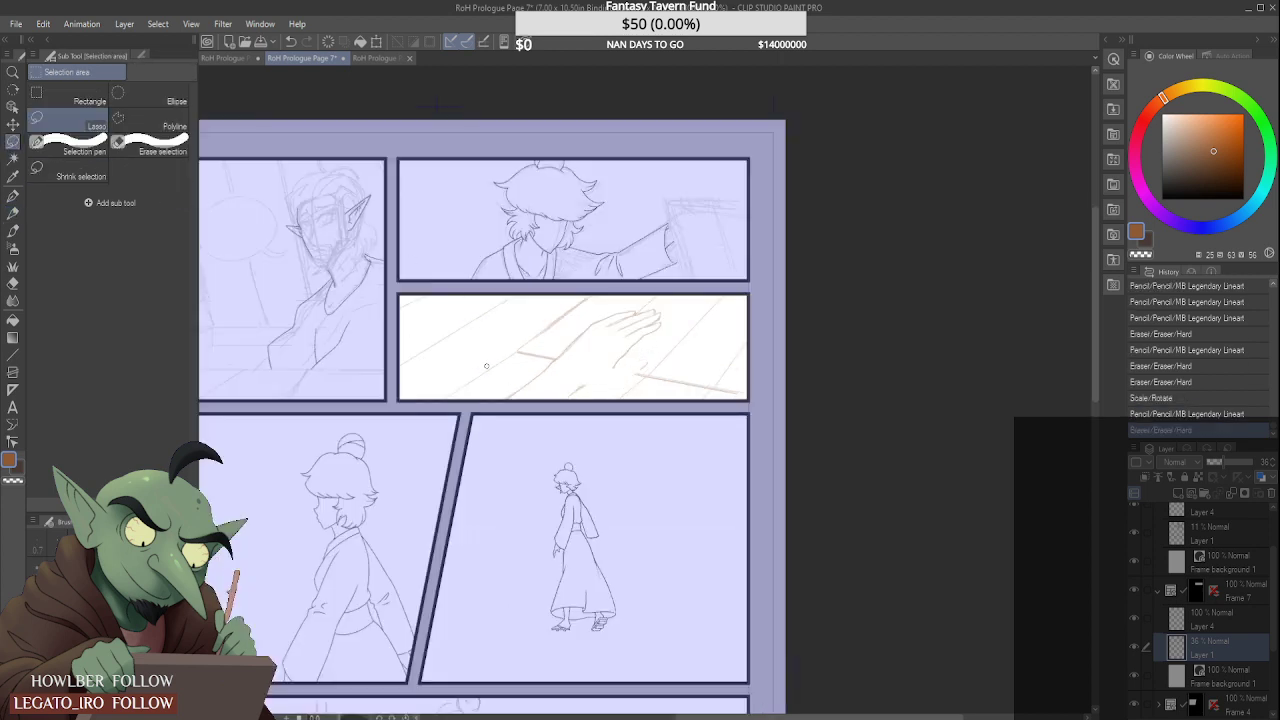
{"action": "mouse_move", "coordinate": [501, 389]}
{"action": "left_mouse_down"}
{"action": "mouse_move", "coordinate": [585, 322]}
{"action": "mouse_move", "coordinate": [627, 302]}
{"action": "mouse_move", "coordinate": [663, 305]}
{"action": "mouse_move", "coordinate": [665, 353]}
{"action": "mouse_move", "coordinate": [554, 415]}
{"action": "left_mouse_up"}
{"action": "key", "text": "Delete"}
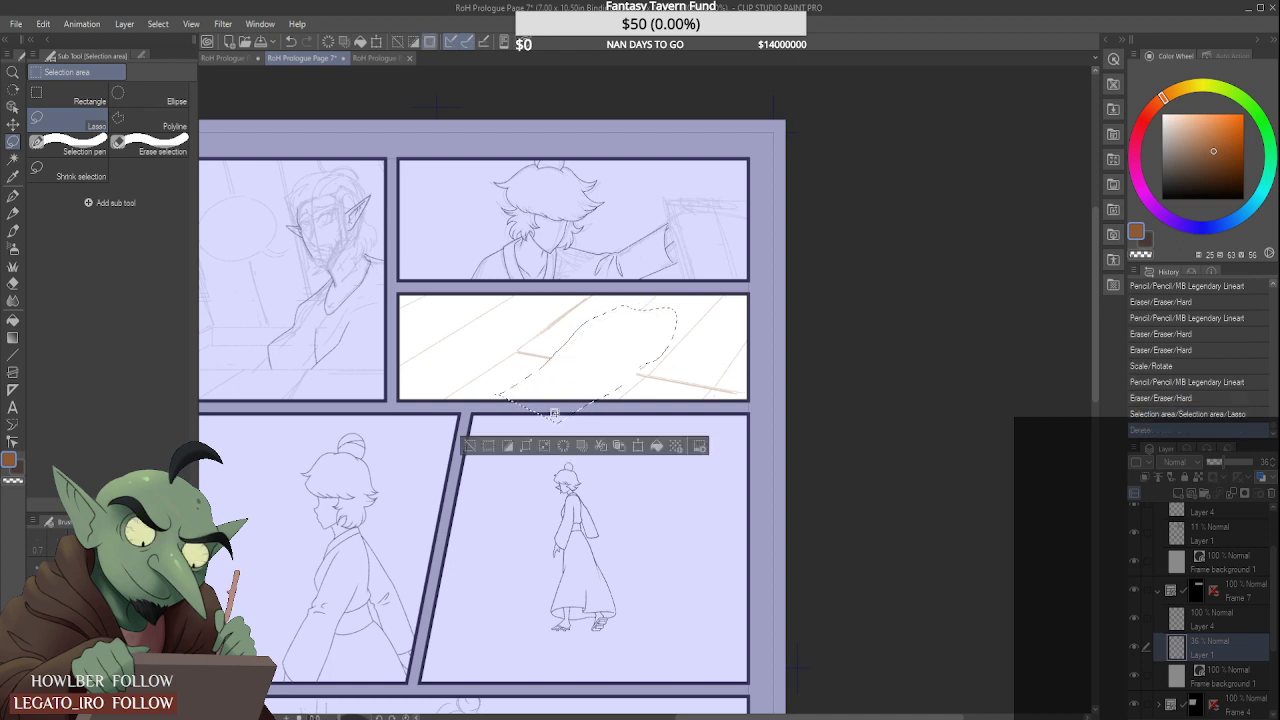
{"action": "key", "text": "ctrl+d"}
Step: Rough in a new hand over the planks with loose pencil strokes, adding a forearm built from looping ellipses
{"action": "left_click", "coordinate": [13, 213]}
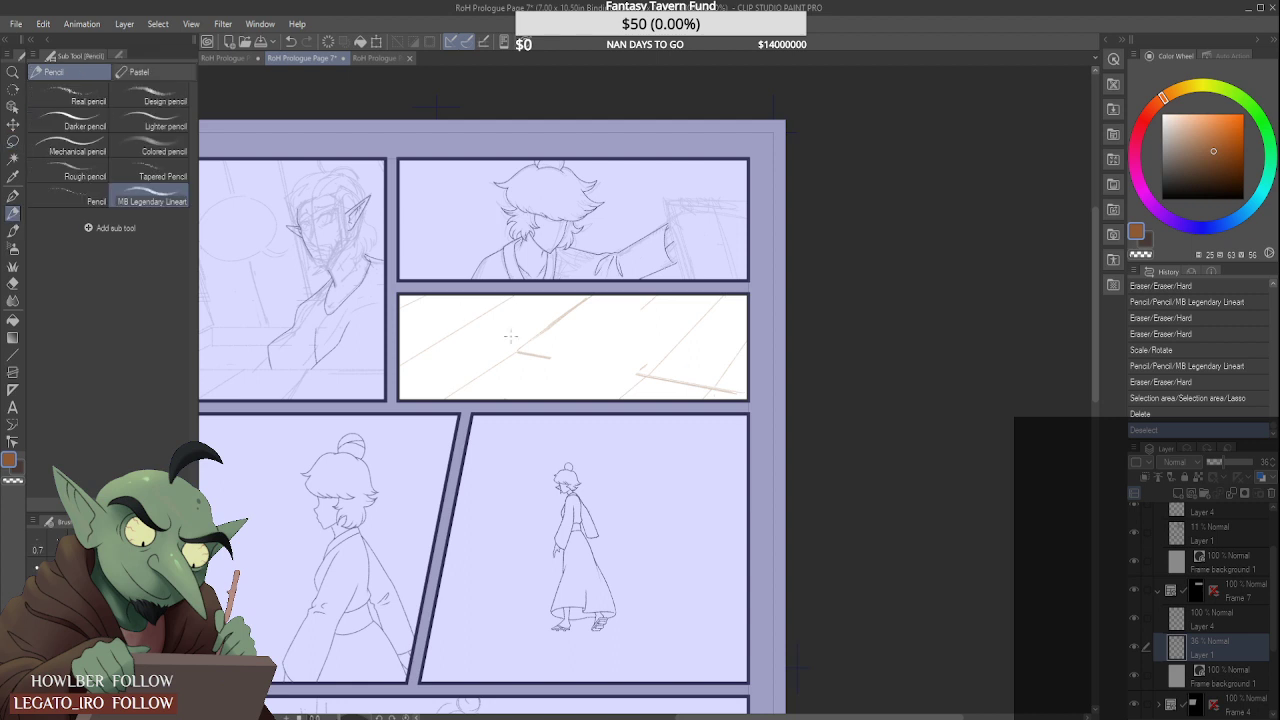
{"action": "left_click_drag", "start_coordinate": [477, 386], "coordinate": [520, 360]}
{"action": "left_click_drag", "start_coordinate": [530, 360], "coordinate": [600, 335]}
{"action": "mouse_move", "coordinate": [580, 345]}
{"action": "left_mouse_down"}
{"action": "mouse_move", "coordinate": [633, 327]}
{"action": "mouse_move", "coordinate": [616, 364]}
{"action": "mouse_move", "coordinate": [643, 359]}
{"action": "mouse_move", "coordinate": [606, 330]}
{"action": "mouse_move", "coordinate": [654, 316]}
{"action": "left_mouse_up"}
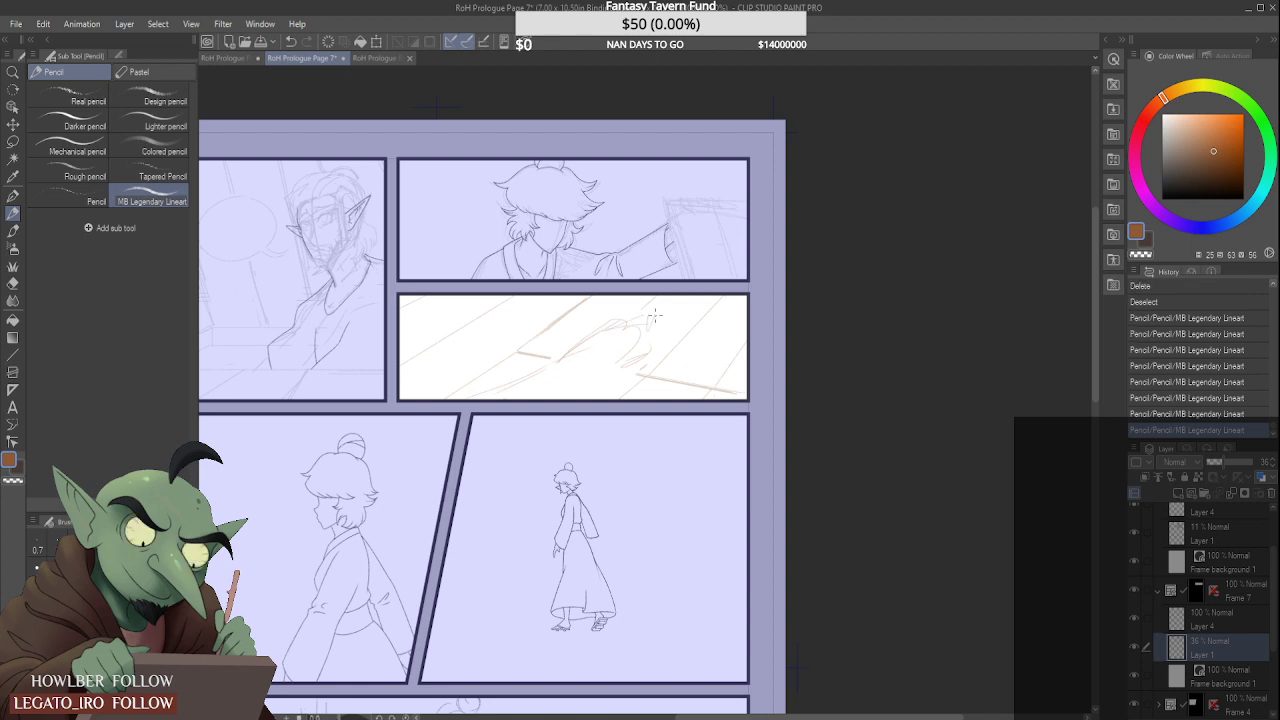
{"action": "left_click_drag", "start_coordinate": [640, 362], "coordinate": [612, 393]}
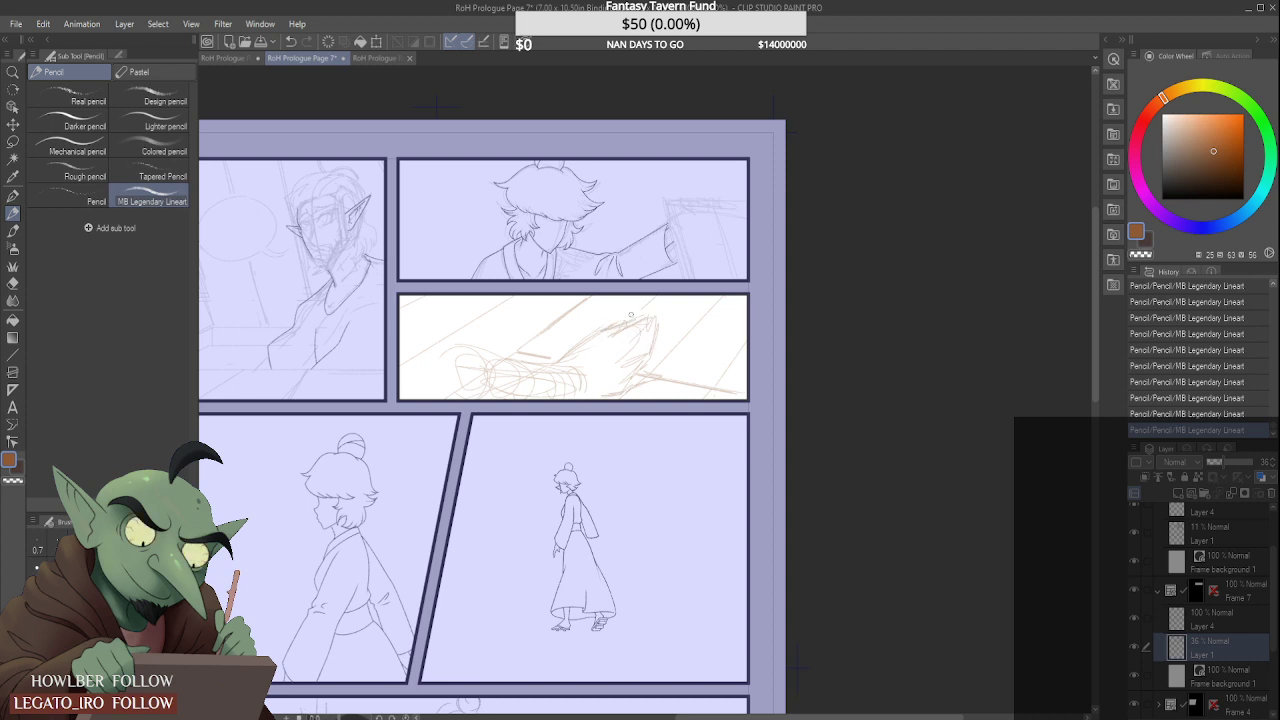
Step: Rework the new hand's fingers and knuckle line with repeated strokes, erasing the misplaced ones
{"action": "mouse_move", "coordinate": [631, 315]}
{"action": "left_mouse_down"}
{"action": "mouse_move", "coordinate": [611, 325]}
{"action": "mouse_move", "coordinate": [643, 335]}
{"action": "mouse_move", "coordinate": [645, 352]}
{"action": "left_mouse_up"}
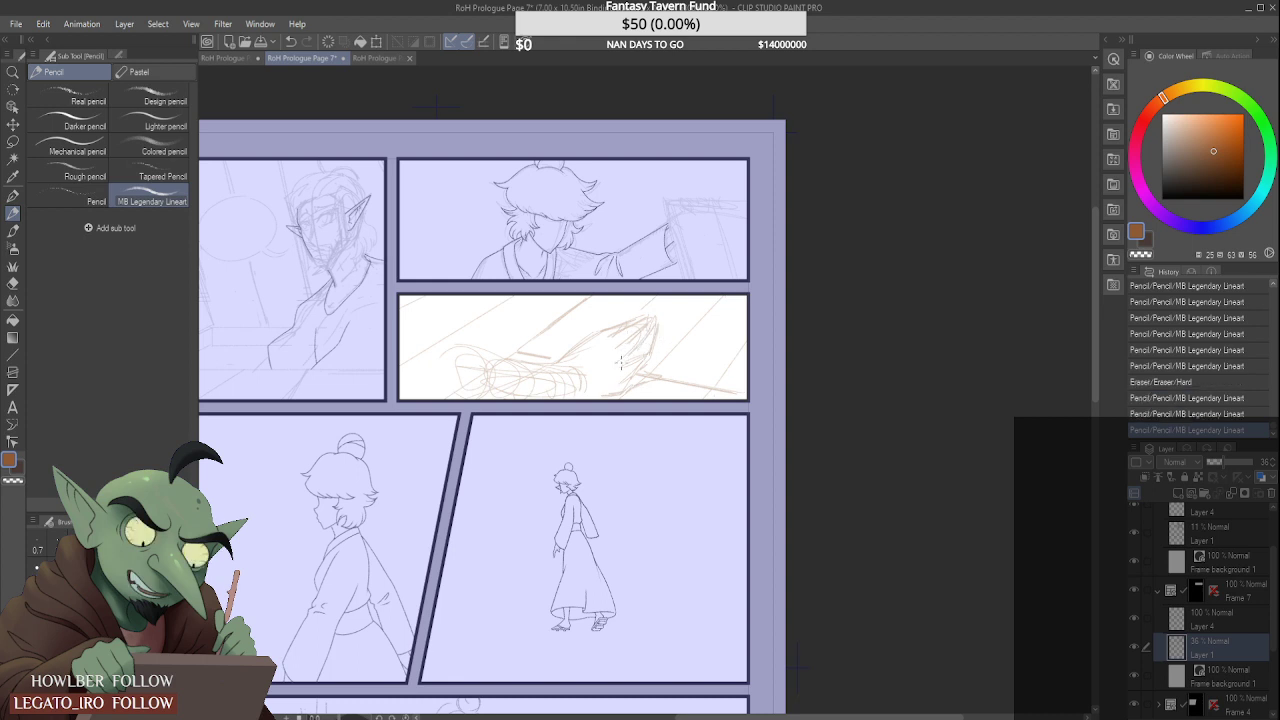
{"action": "mouse_move", "coordinate": [648, 325]}
{"action": "left_mouse_down"}
{"action": "mouse_move", "coordinate": [665, 331]}
{"action": "mouse_move", "coordinate": [637, 351]}
{"action": "mouse_move", "coordinate": [662, 312]}
{"action": "mouse_move", "coordinate": [635, 322]}
{"action": "mouse_move", "coordinate": [661, 309]}
{"action": "left_mouse_up"}
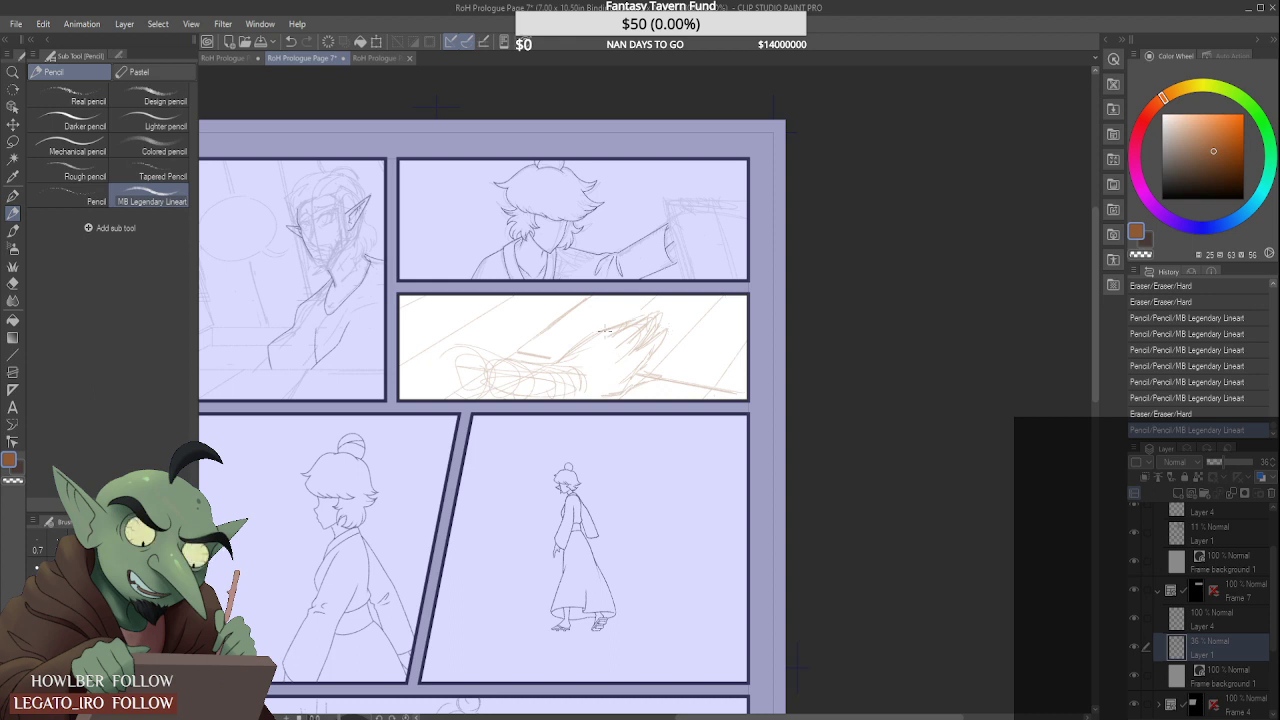
{"action": "mouse_move", "coordinate": [568, 352]}
{"action": "left_mouse_down"}
{"action": "mouse_move", "coordinate": [594, 329]}
{"action": "mouse_move", "coordinate": [600, 342]}
{"action": "left_mouse_up"}
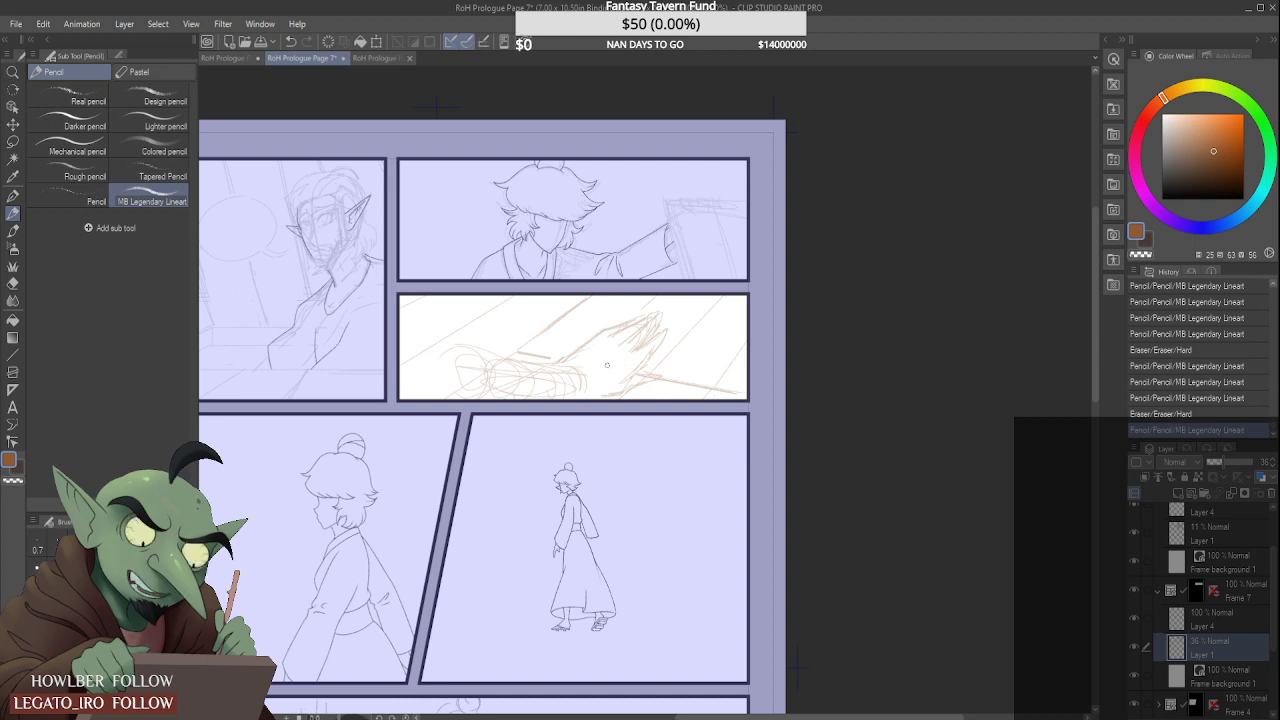
Step: Strengthen the new hand's outline along the fingertips, palm and wrist, including the forearm's upper contour
{"action": "mouse_move", "coordinate": [580, 370]}
{"action": "left_mouse_down"}
{"action": "mouse_move", "coordinate": [640, 386]}
{"action": "mouse_move", "coordinate": [672, 326]}
{"action": "mouse_move", "coordinate": [657, 316]}
{"action": "left_mouse_up"}
{"action": "mouse_move", "coordinate": [660, 323]}
{"action": "left_mouse_down"}
{"action": "mouse_move", "coordinate": [650, 336]}
{"action": "mouse_move", "coordinate": [647, 325]}
{"action": "left_mouse_up"}
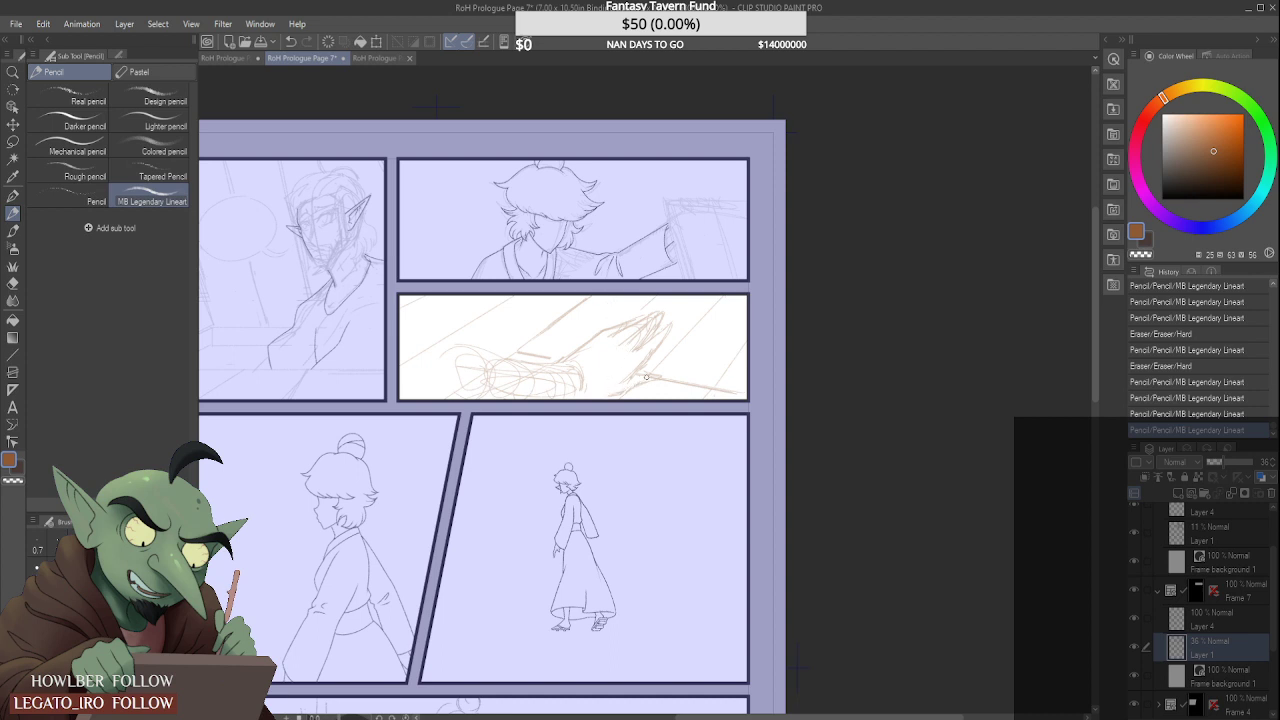
{"action": "mouse_move", "coordinate": [640, 380]}
{"action": "left_mouse_down"}
{"action": "mouse_move", "coordinate": [611, 392]}
{"action": "mouse_move", "coordinate": [628, 391]}
{"action": "mouse_move", "coordinate": [569, 364]}
{"action": "mouse_move", "coordinate": [586, 394]}
{"action": "left_mouse_up"}
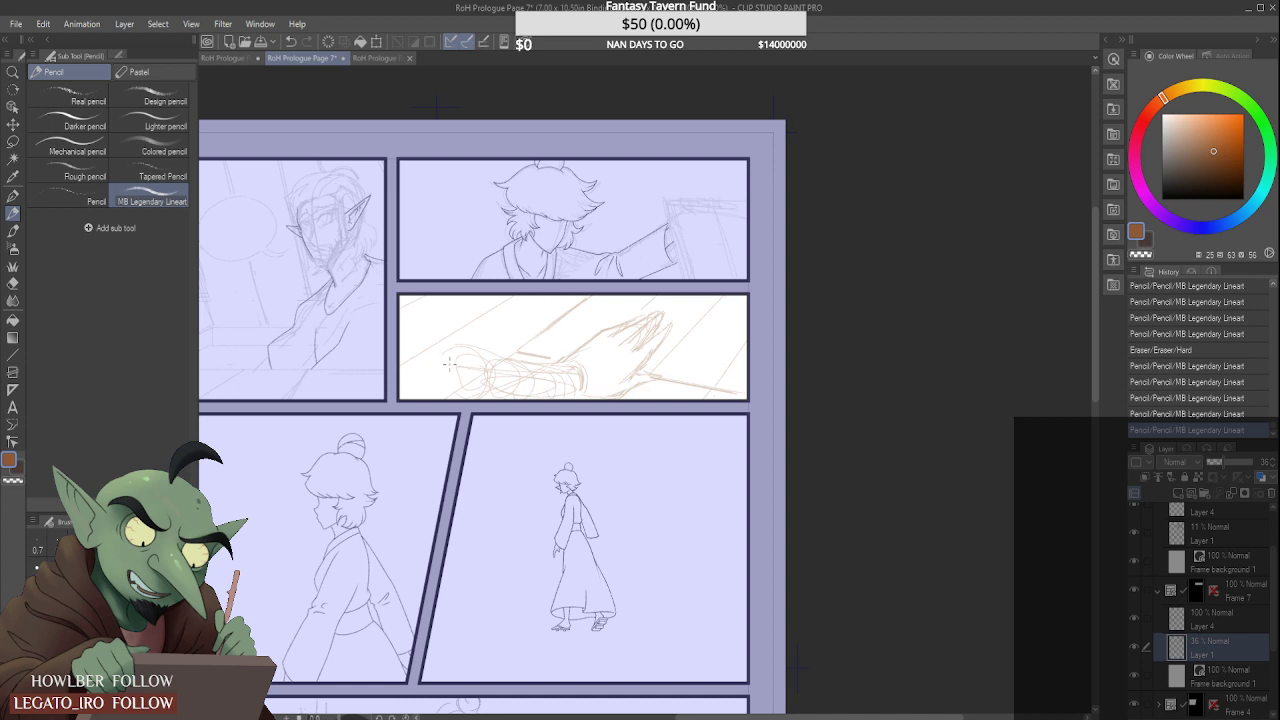
{"action": "mouse_move", "coordinate": [504, 362]}
{"action": "left_mouse_down"}
{"action": "mouse_move", "coordinate": [532, 380]}
{"action": "mouse_move", "coordinate": [527, 367]}
{"action": "mouse_move", "coordinate": [557, 372]}
{"action": "mouse_move", "coordinate": [565, 391]}
{"action": "mouse_move", "coordinate": [535, 357]}
{"action": "mouse_move", "coordinate": [571, 356]}
{"action": "left_mouse_up"}
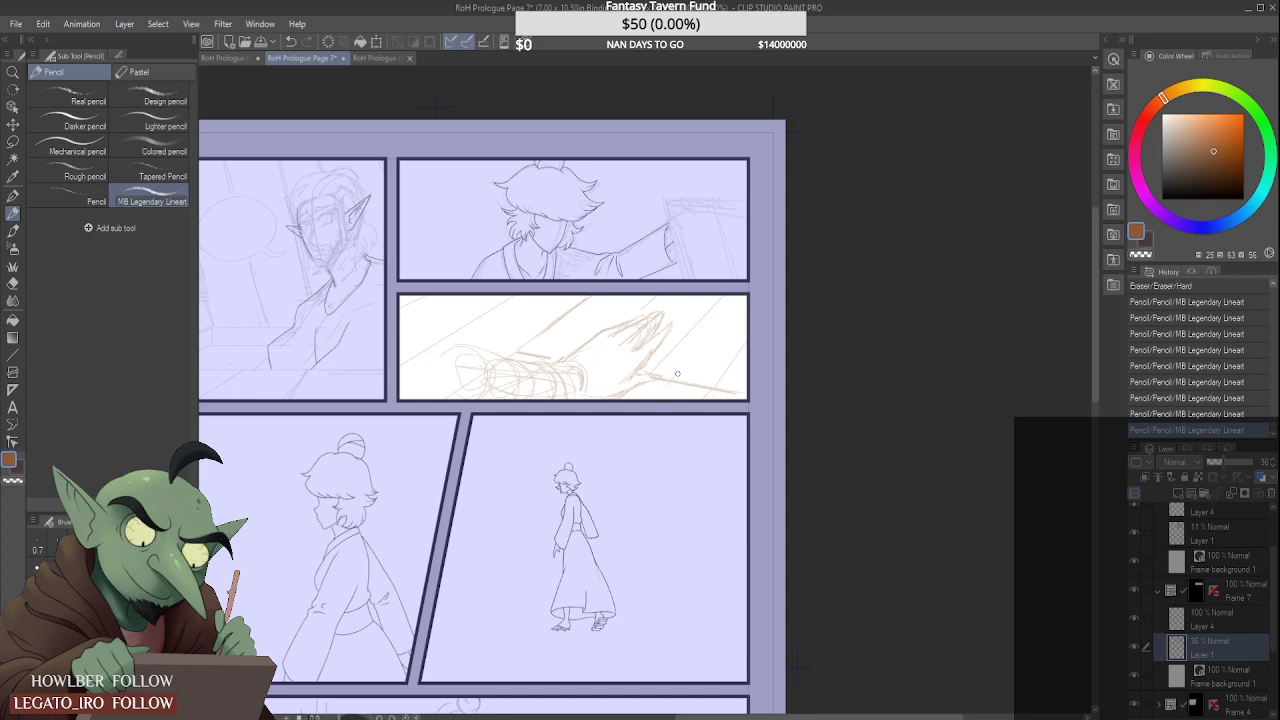
Step: Erase the end of the plank line beside the thumb and sketch short curved strokes around the thumb's tip
{"action": "left_click_drag", "start_coordinate": [672, 370], "coordinate": [680, 371]}
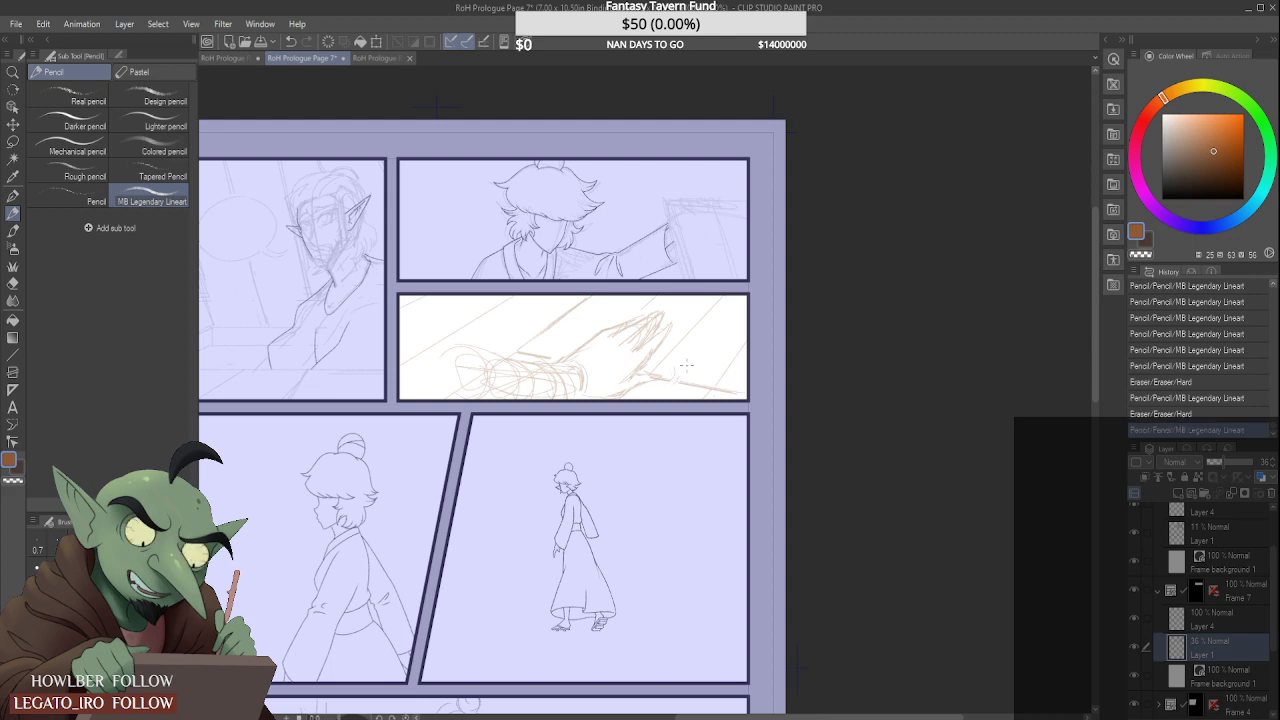
{"action": "scroll", "coordinate": [686, 352], "scroll_direction": "down", "scroll_amount": 3}
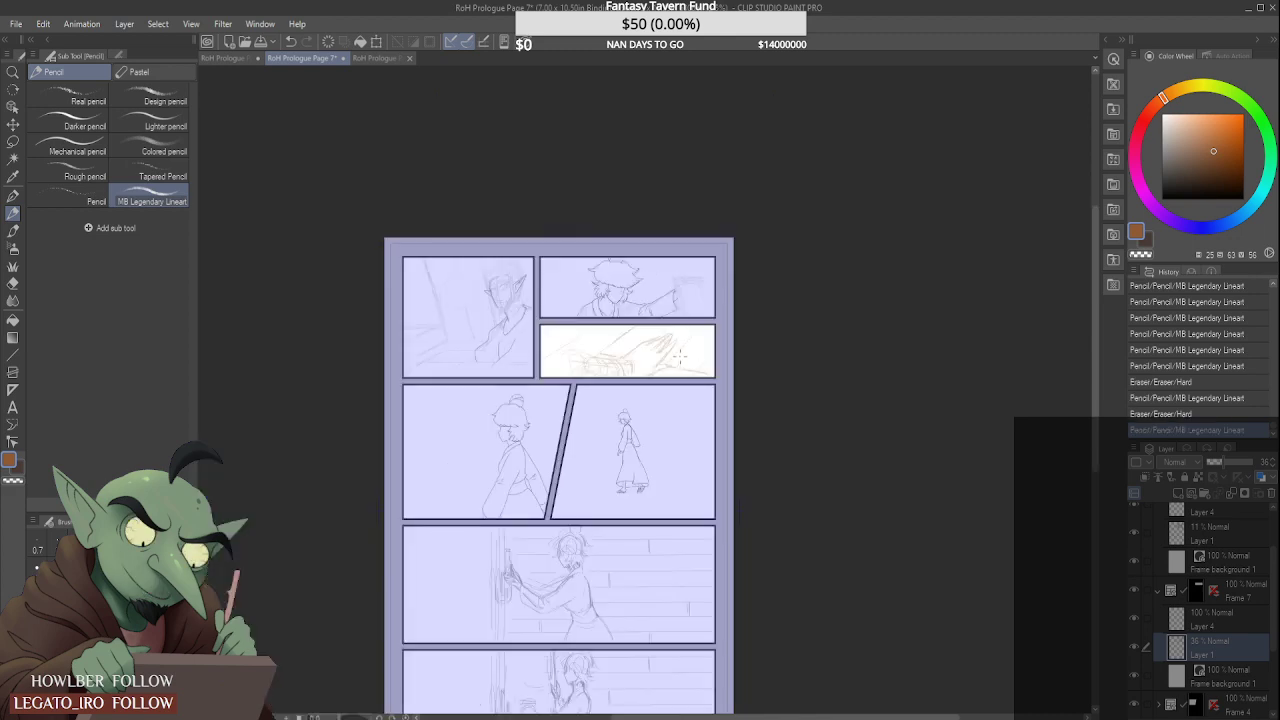
{"action": "scroll", "coordinate": [681, 361], "scroll_direction": "up", "scroll_amount": 6}
{"action": "left_click_drag", "start_coordinate": [663, 382], "coordinate": [669, 373]}
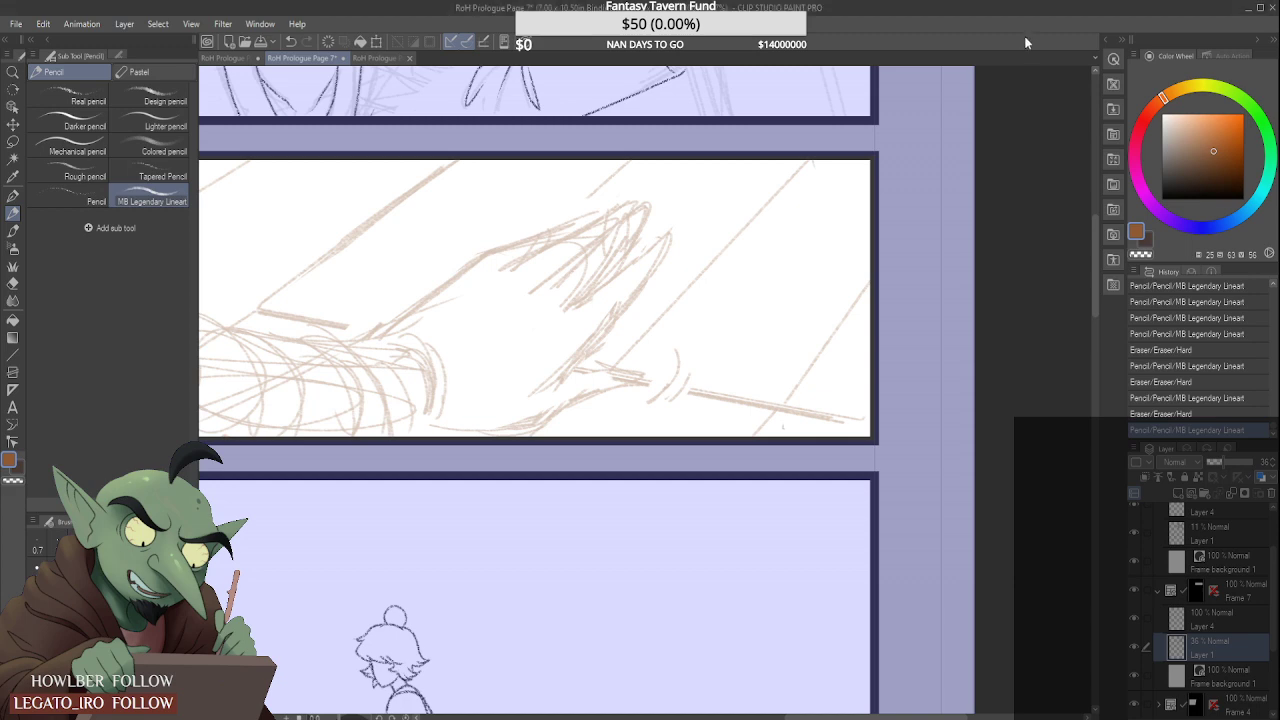
Step: Trim the curved strokes at the thumb's tip with the eraser
{"action": "scroll", "coordinate": [670, 374], "scroll_direction": "down", "scroll_amount": 1}
{"action": "scroll", "coordinate": [670, 374], "scroll_direction": "up", "scroll_amount": 2}
{"action": "left_click_drag", "start_coordinate": [659, 403], "coordinate": [645, 420]}
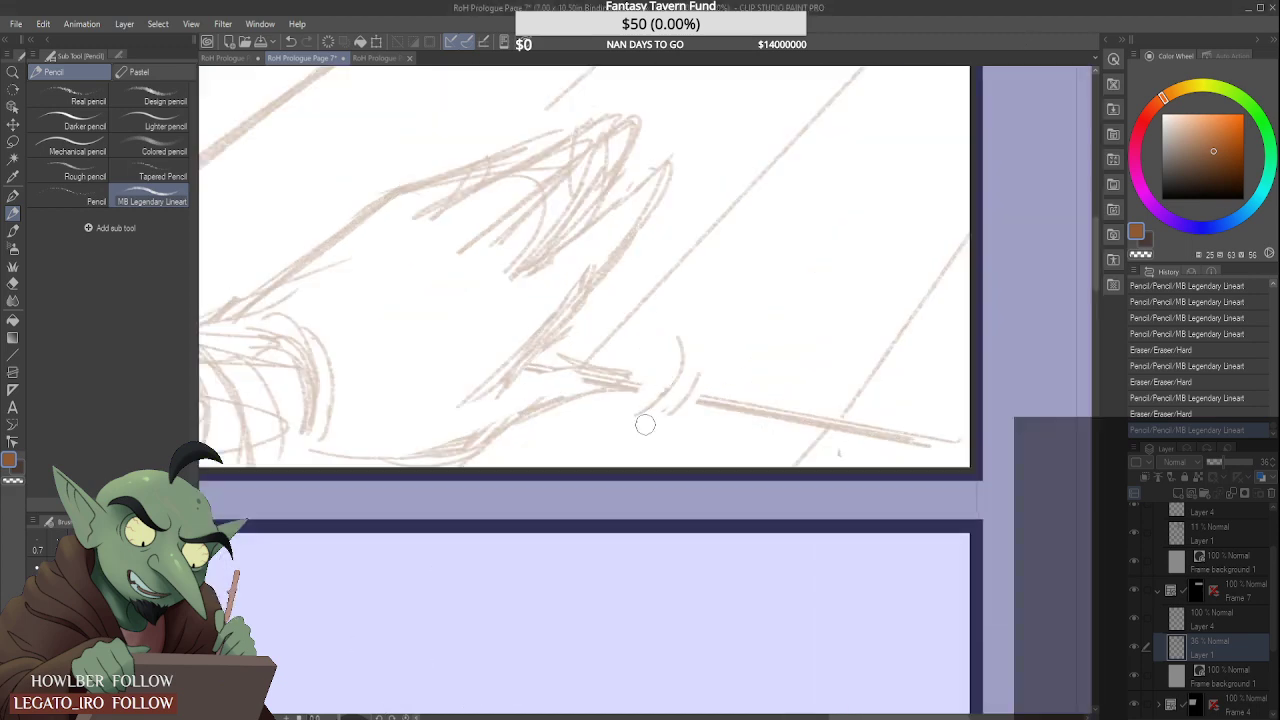
{"action": "mouse_move", "coordinate": [700, 358]}
{"action": "left_mouse_down"}
{"action": "mouse_move", "coordinate": [712, 372]}
{"action": "mouse_move", "coordinate": [712, 350]}
{"action": "left_mouse_up"}
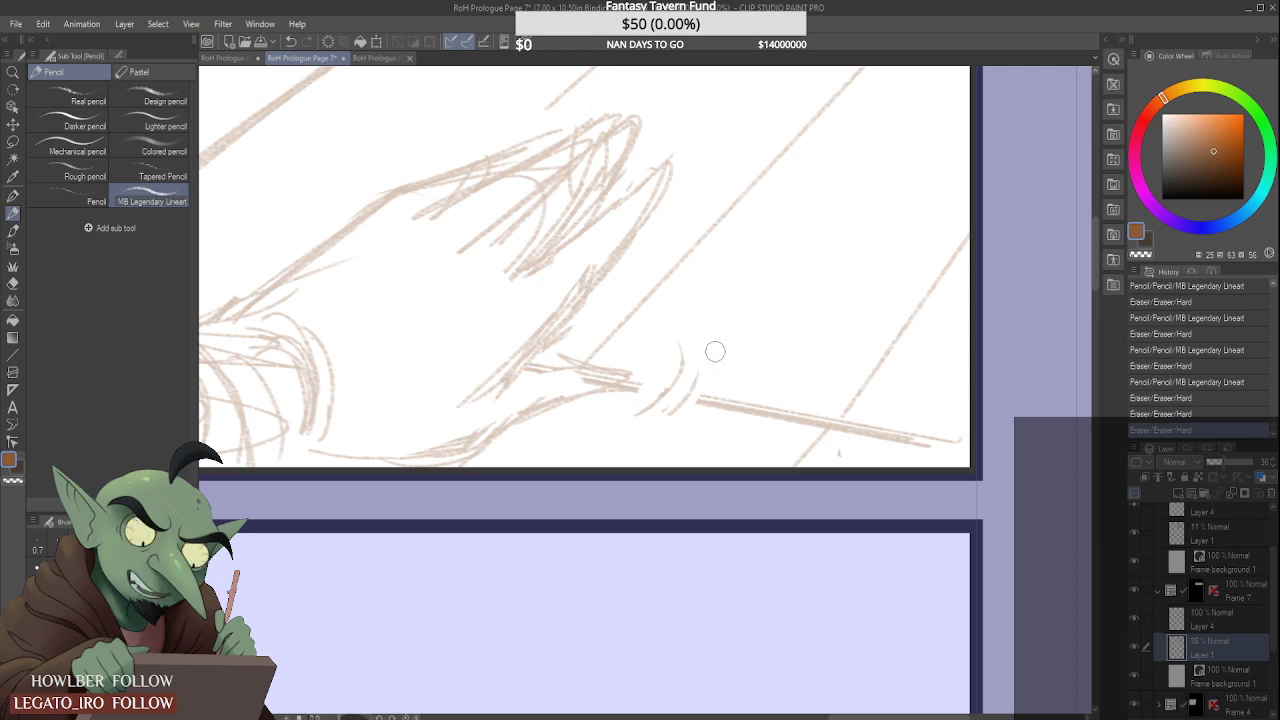
{"action": "left_click_drag", "start_coordinate": [671, 424], "coordinate": [676, 406]}
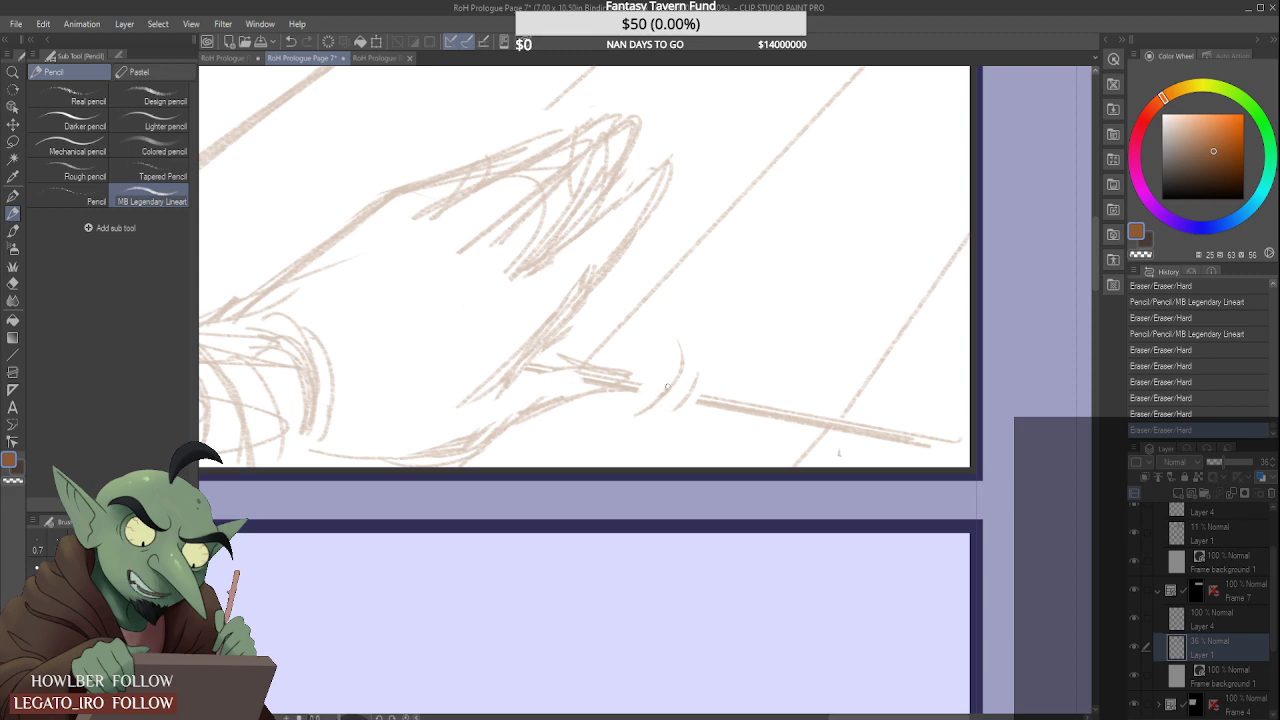
{"action": "scroll", "coordinate": [649, 404], "scroll_direction": "down", "scroll_amount": 3}
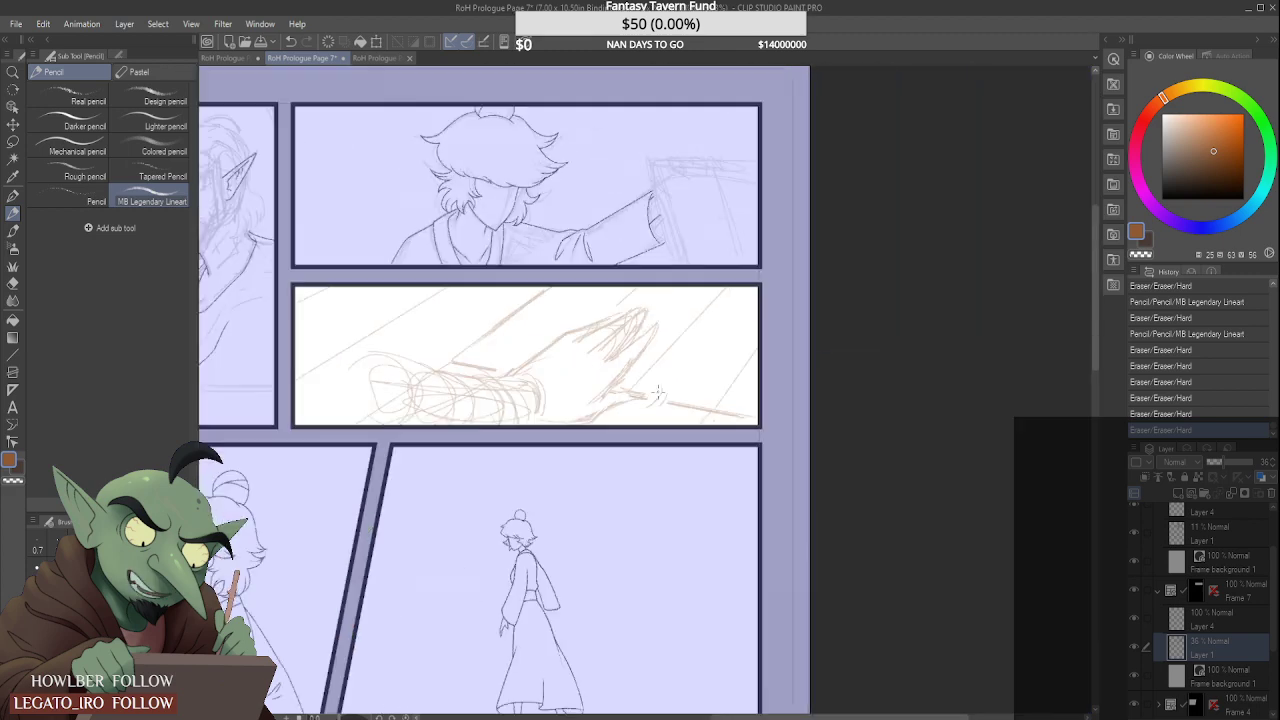
Step: Sketch repeated strokes along the new hand's thumb, building up its upper edge toward the tip
{"action": "scroll", "coordinate": [644, 397], "scroll_direction": "up", "scroll_amount": 3}
{"action": "mouse_move", "coordinate": [600, 392]}
{"action": "left_mouse_down"}
{"action": "mouse_move", "coordinate": [562, 385]}
{"action": "mouse_move", "coordinate": [564, 365]}
{"action": "mouse_move", "coordinate": [640, 396]}
{"action": "left_mouse_up"}
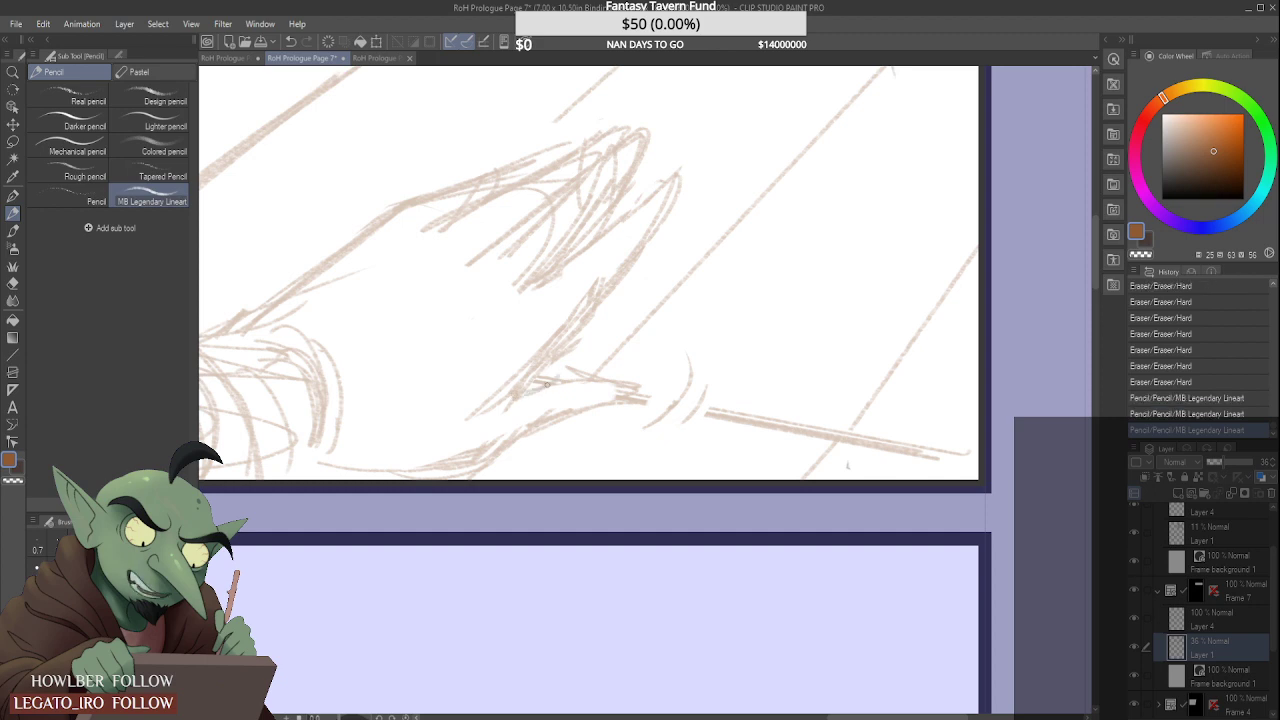
{"action": "left_click_drag", "start_coordinate": [540, 380], "coordinate": [630, 386]}
{"action": "scroll", "coordinate": [622, 377], "scroll_direction": "down", "scroll_amount": 3}
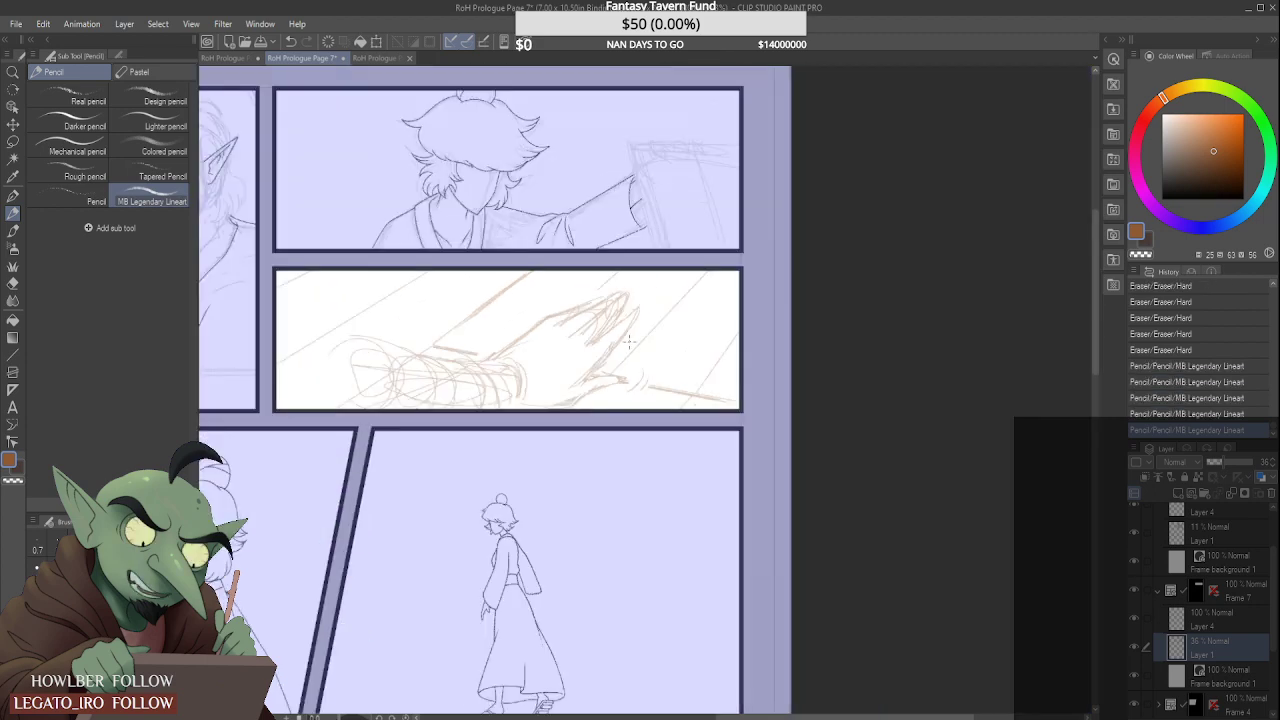
Step: Restate the finger edges with long strokes and erase the stray marks between the upper fingers and on the palm
{"action": "scroll", "coordinate": [620, 312], "scroll_direction": "up", "scroll_amount": 3}
{"action": "mouse_move", "coordinate": [626, 326]}
{"action": "left_mouse_down"}
{"action": "mouse_move", "coordinate": [611, 327]}
{"action": "mouse_move", "coordinate": [624, 316]}
{"action": "mouse_move", "coordinate": [548, 428]}
{"action": "left_mouse_up"}
{"action": "left_click_drag", "start_coordinate": [626, 300], "coordinate": [558, 358]}
{"action": "left_click_drag", "start_coordinate": [580, 336], "coordinate": [520, 379]}
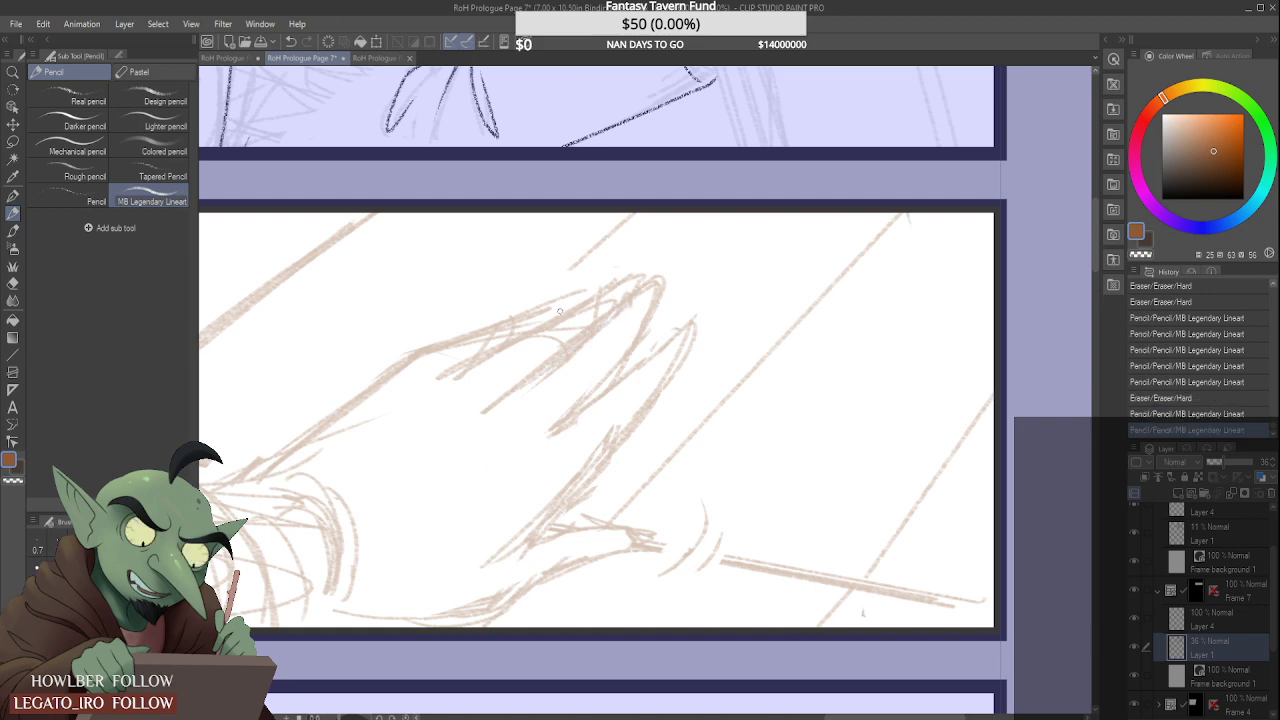
{"action": "mouse_move", "coordinate": [613, 293]}
{"action": "left_mouse_down"}
{"action": "mouse_move", "coordinate": [481, 382]}
{"action": "mouse_move", "coordinate": [600, 303]}
{"action": "mouse_move", "coordinate": [506, 361]}
{"action": "left_mouse_up"}
{"action": "left_click_drag", "start_coordinate": [586, 300], "coordinate": [628, 280]}
{"action": "mouse_move", "coordinate": [630, 282]}
{"action": "left_mouse_down"}
{"action": "mouse_move", "coordinate": [625, 298]}
{"action": "mouse_move", "coordinate": [641, 284]}
{"action": "left_mouse_up"}
{"action": "left_click_drag", "start_coordinate": [486, 426], "coordinate": [495, 417]}
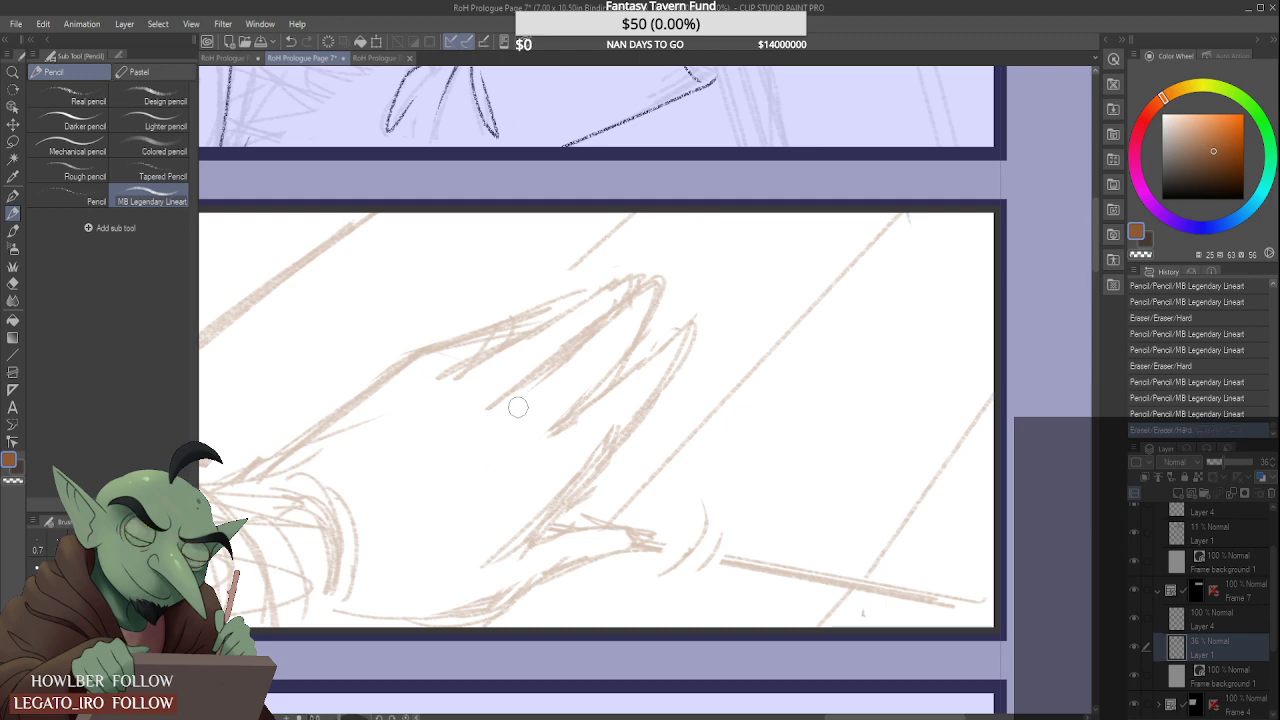
{"action": "scroll", "coordinate": [596, 424], "scroll_direction": "down", "scroll_amount": 5}
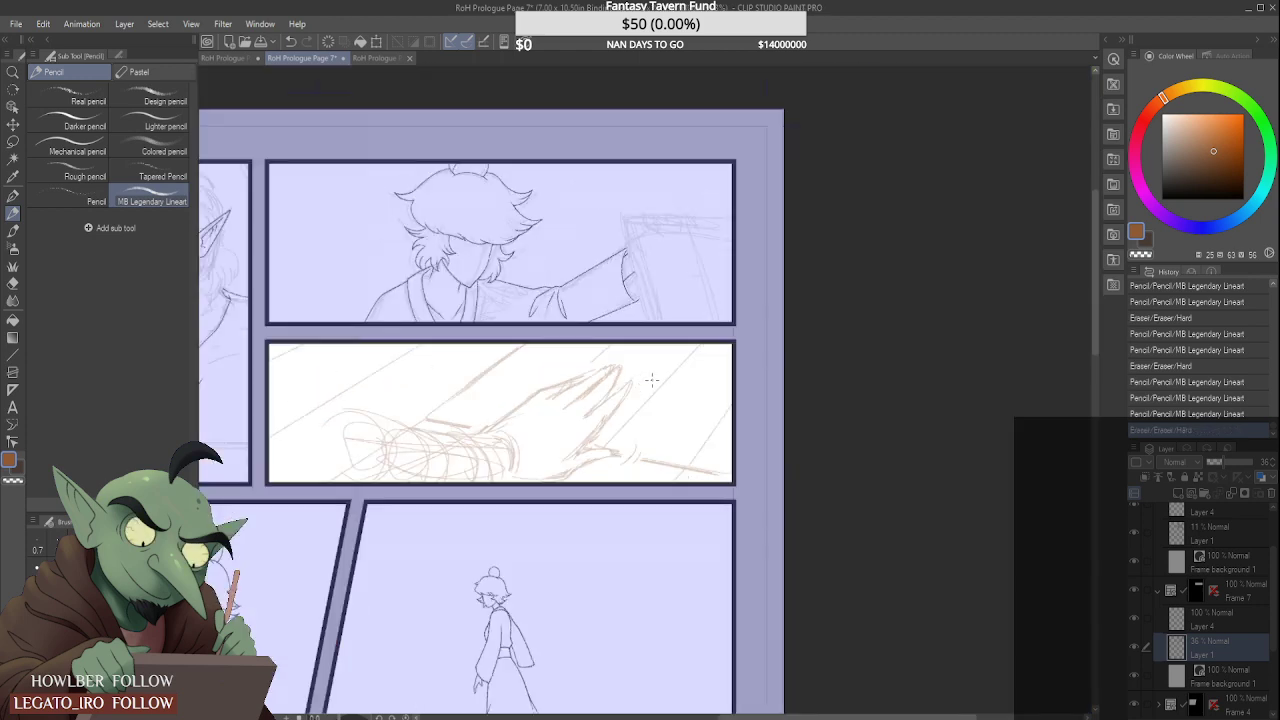
Step: Redraw the thumb's lower contour toward the wrist and restate its upper edge, erasing the rough lines inside it
{"action": "scroll", "coordinate": [590, 453], "scroll_direction": "up", "scroll_amount": 5}
{"action": "mouse_move", "coordinate": [590, 453]}
{"action": "left_mouse_down"}
{"action": "mouse_move", "coordinate": [515, 493]}
{"action": "mouse_move", "coordinate": [478, 486]}
{"action": "left_mouse_up"}
{"action": "left_click_drag", "start_coordinate": [580, 462], "coordinate": [530, 500]}
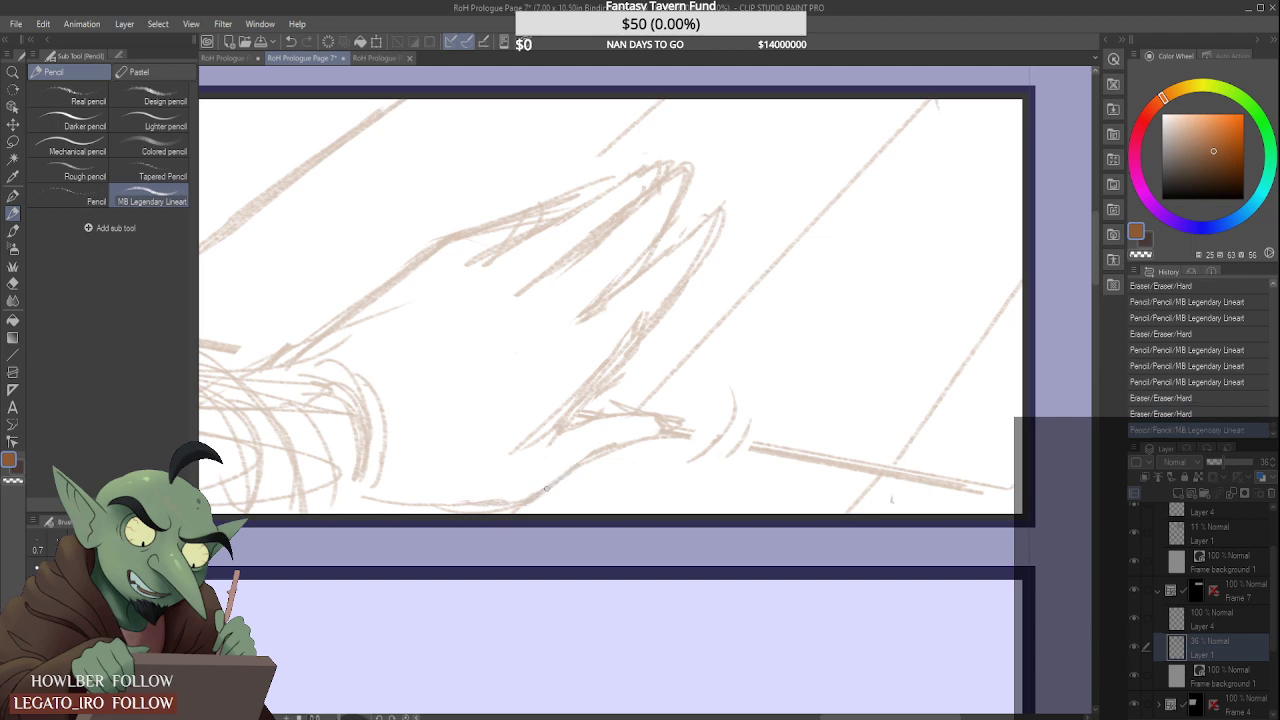
{"action": "mouse_move", "coordinate": [594, 446]}
{"action": "left_mouse_down"}
{"action": "mouse_move", "coordinate": [611, 429]}
{"action": "mouse_move", "coordinate": [594, 420]}
{"action": "mouse_move", "coordinate": [576, 436]}
{"action": "mouse_move", "coordinate": [617, 413]}
{"action": "mouse_move", "coordinate": [662, 422]}
{"action": "mouse_move", "coordinate": [617, 433]}
{"action": "mouse_move", "coordinate": [647, 428]}
{"action": "mouse_move", "coordinate": [646, 414]}
{"action": "left_mouse_up"}
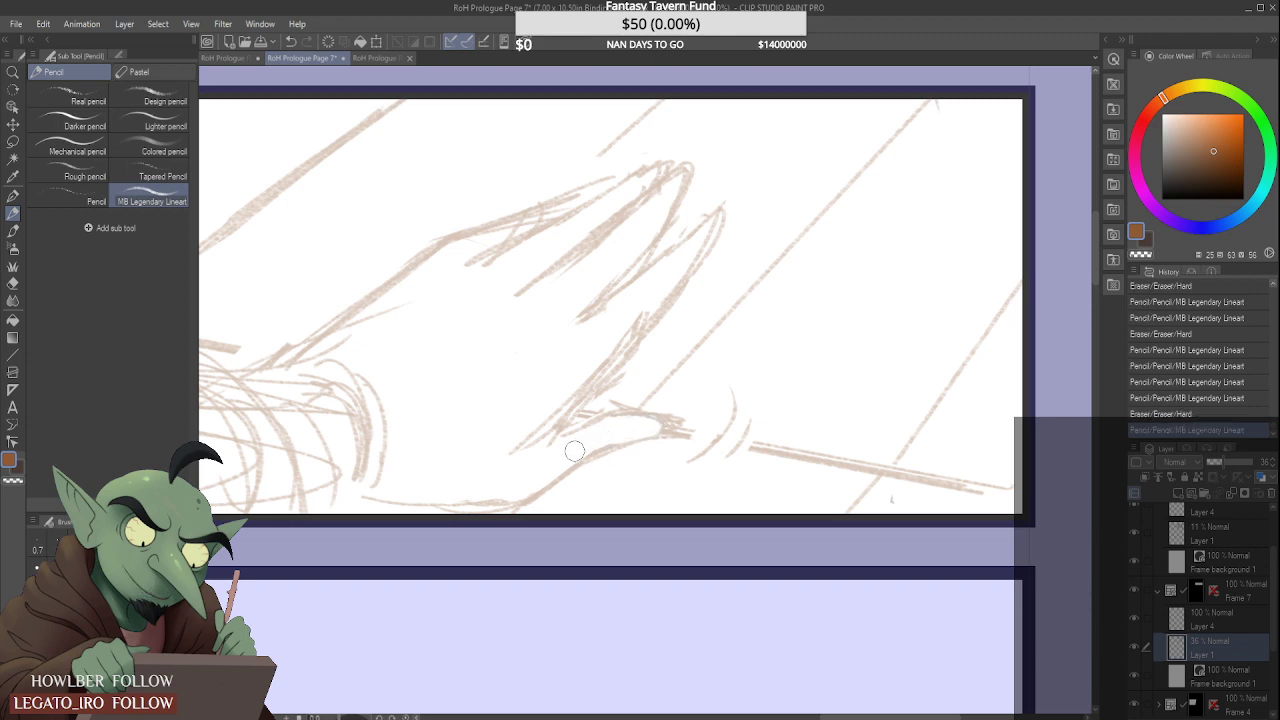
{"action": "mouse_move", "coordinate": [595, 441]}
{"action": "left_mouse_down"}
{"action": "mouse_move", "coordinate": [596, 452]}
{"action": "mouse_move", "coordinate": [614, 429]}
{"action": "mouse_move", "coordinate": [584, 438]}
{"action": "mouse_move", "coordinate": [647, 395]}
{"action": "mouse_move", "coordinate": [675, 401]}
{"action": "left_mouse_up"}
{"action": "scroll", "coordinate": [610, 432], "scroll_direction": "down", "scroll_amount": 3}
{"action": "scroll", "coordinate": [590, 432], "scroll_direction": "up", "scroll_amount": 5}
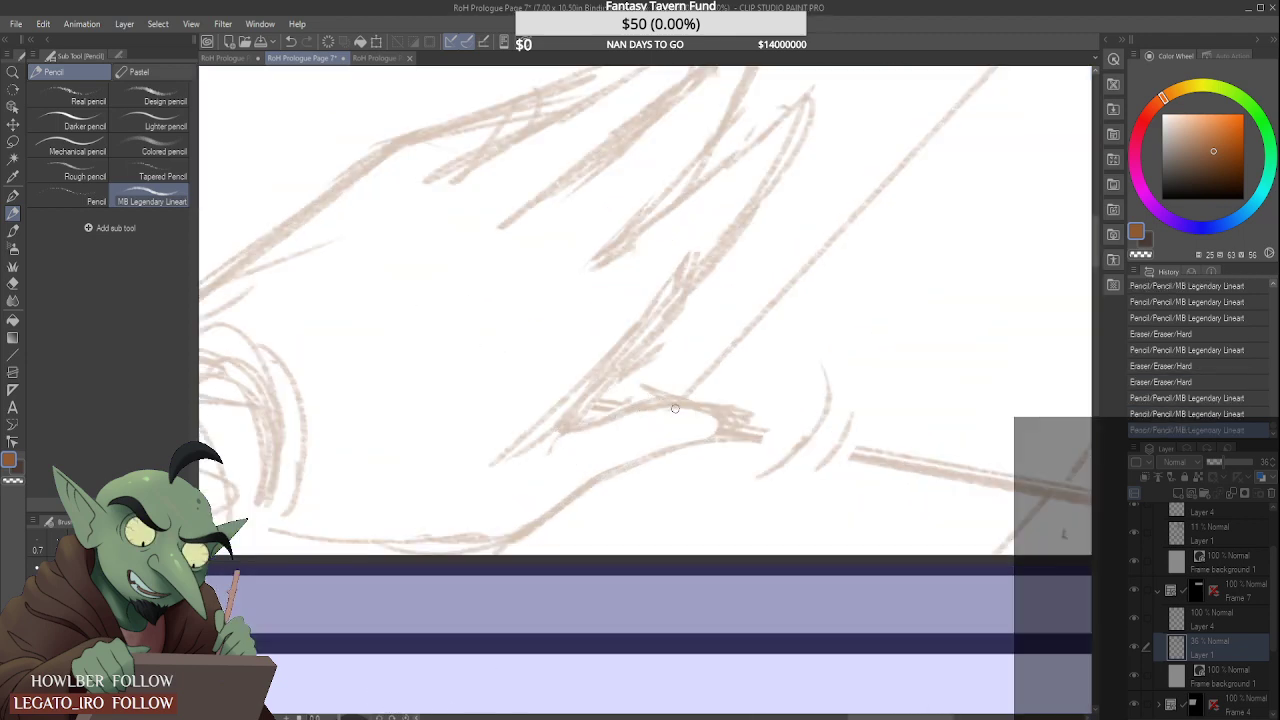
Step: Clean up the thumb's tip and redraw its underside as one contour running to the heel of the palm
{"action": "scroll", "coordinate": [675, 410], "scroll_direction": "down", "scroll_amount": 4}
{"action": "scroll", "coordinate": [676, 416], "scroll_direction": "up", "scroll_amount": 5}
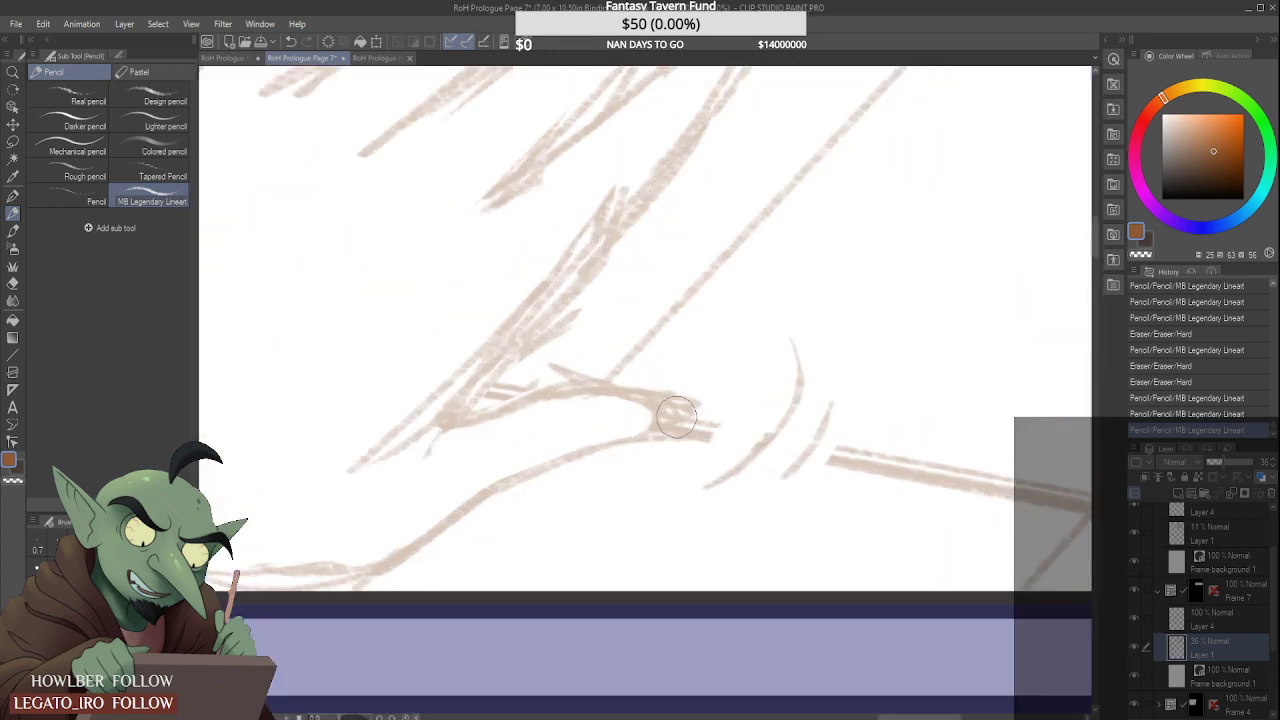
{"action": "mouse_move", "coordinate": [629, 417]}
{"action": "left_mouse_down"}
{"action": "mouse_move", "coordinate": [654, 419]}
{"action": "mouse_move", "coordinate": [656, 403]}
{"action": "mouse_move", "coordinate": [668, 426]}
{"action": "left_mouse_up"}
{"action": "scroll", "coordinate": [666, 428], "scroll_direction": "down", "scroll_amount": 4}
{"action": "scroll", "coordinate": [587, 450], "scroll_direction": "up", "scroll_amount": 3}
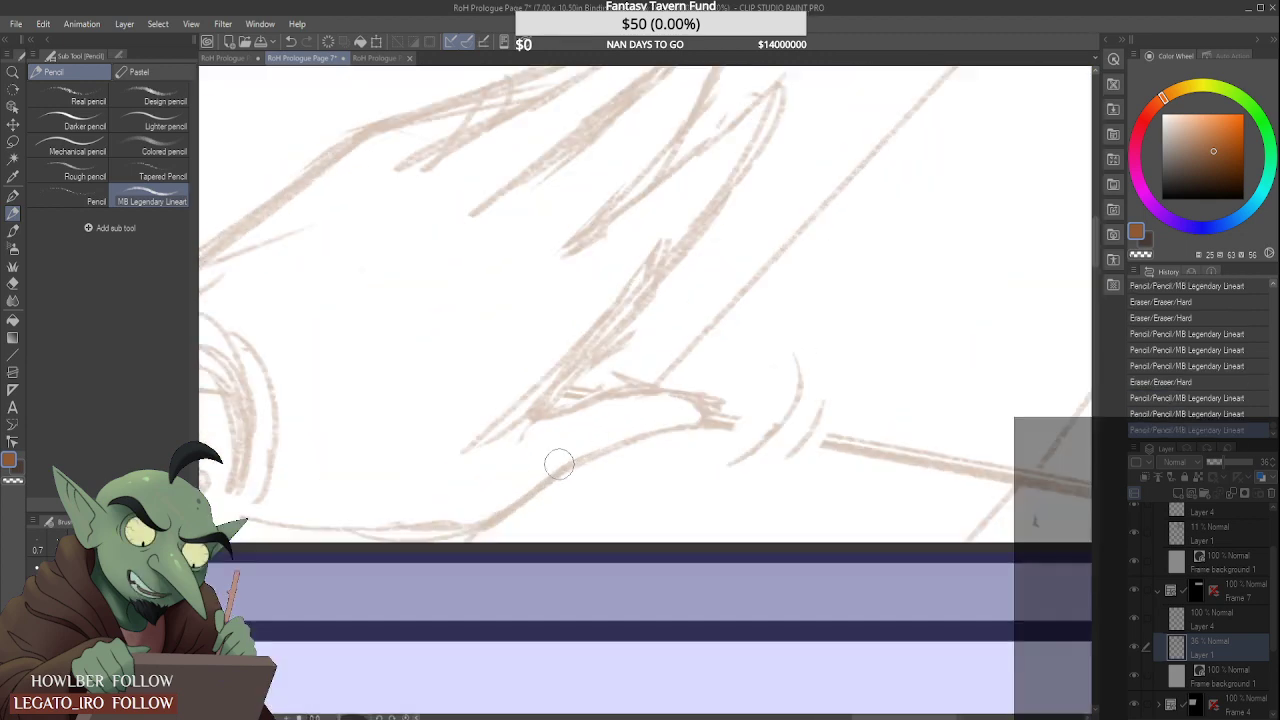
{"action": "left_click_drag", "start_coordinate": [560, 440], "coordinate": [604, 421]}
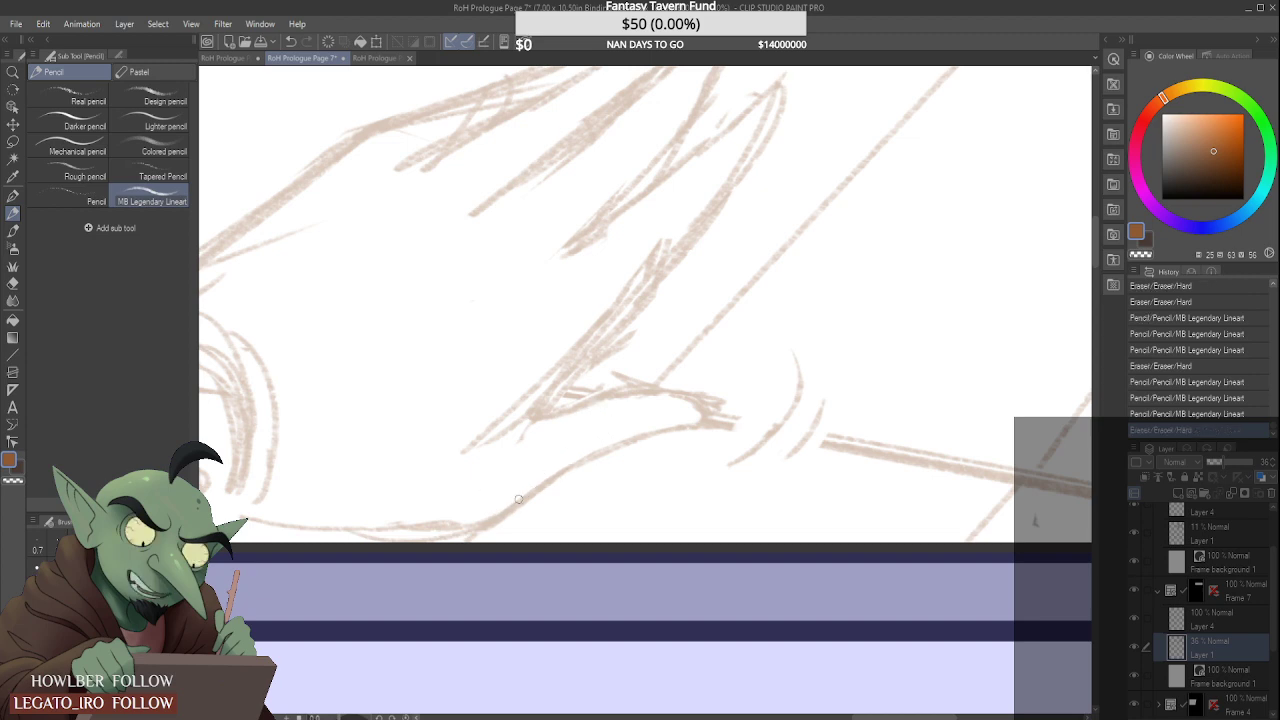
{"action": "mouse_move", "coordinate": [490, 525]}
{"action": "left_mouse_down"}
{"action": "mouse_move", "coordinate": [609, 443]}
{"action": "mouse_move", "coordinate": [756, 424]}
{"action": "left_mouse_up"}
{"action": "scroll", "coordinate": [745, 420], "scroll_direction": "down", "scroll_amount": 3}
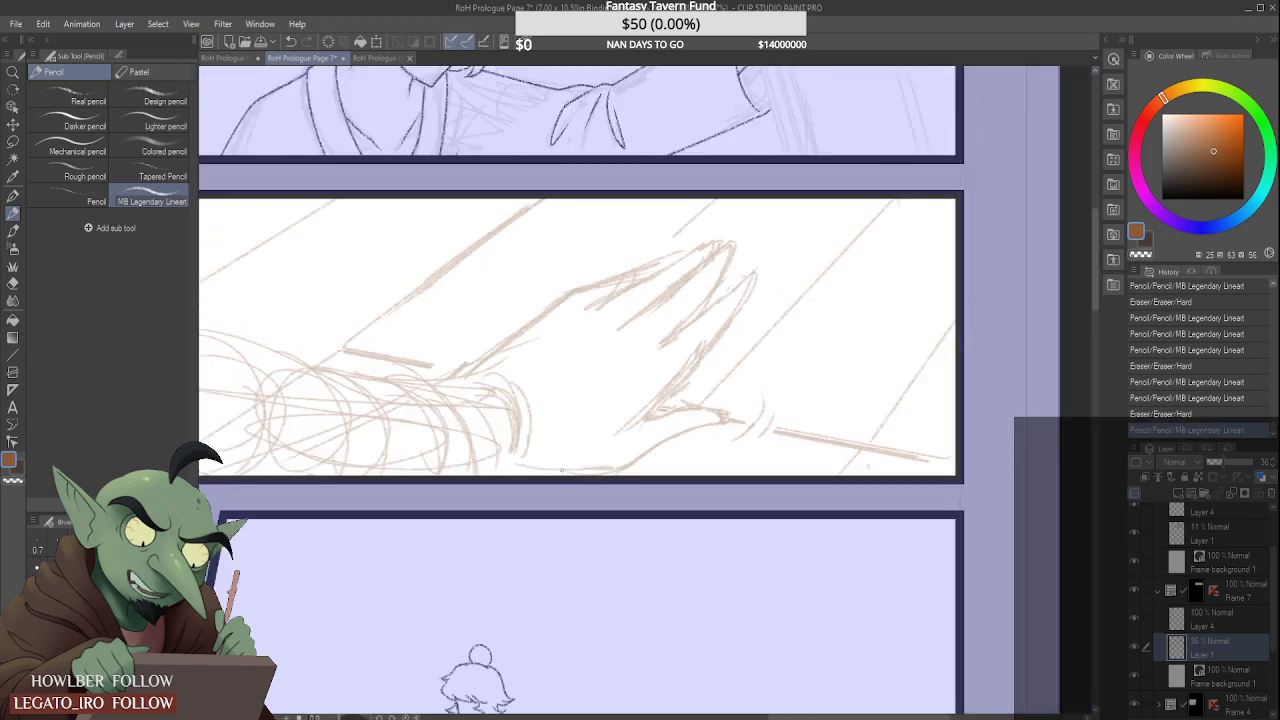
Step: Erase the outermost curve of the sleeve cuff and rework the palm's lower edge beside it
{"action": "scroll", "coordinate": [561, 470], "scroll_direction": "up", "scroll_amount": 2}
{"action": "left_click_drag", "start_coordinate": [514, 463], "coordinate": [548, 470]}
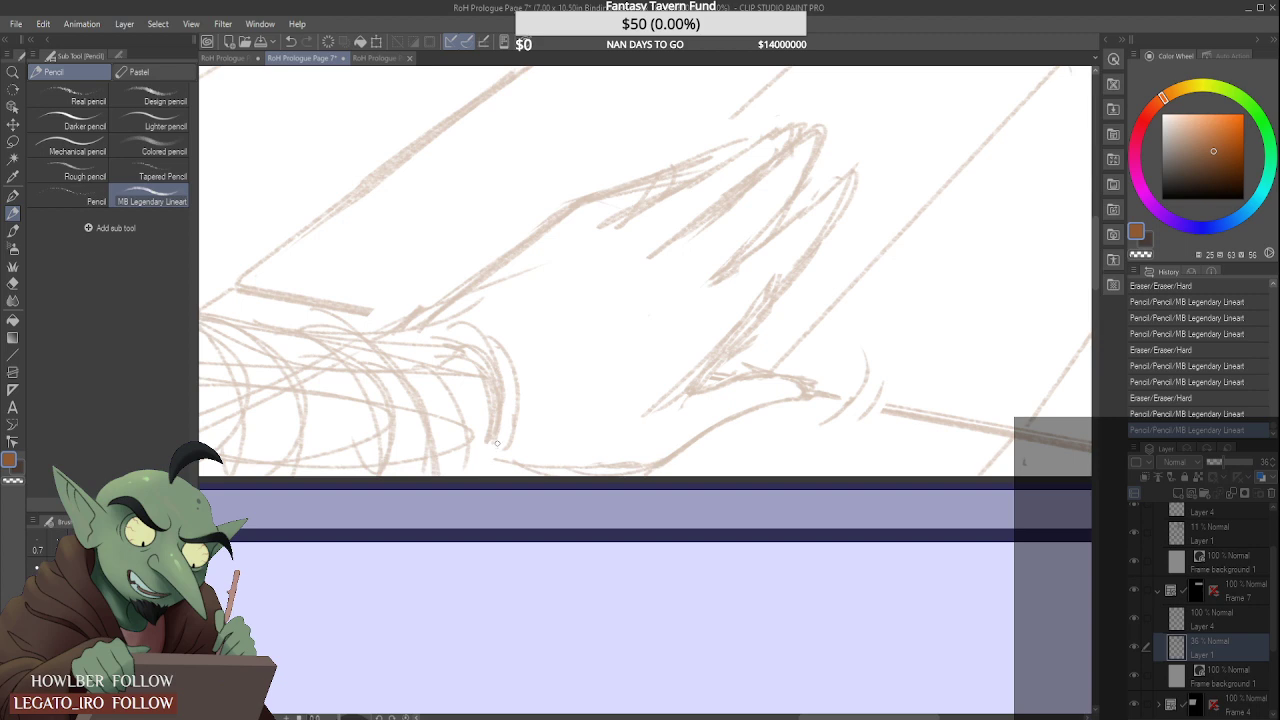
{"action": "left_click_drag", "start_coordinate": [435, 359], "coordinate": [451, 485]}
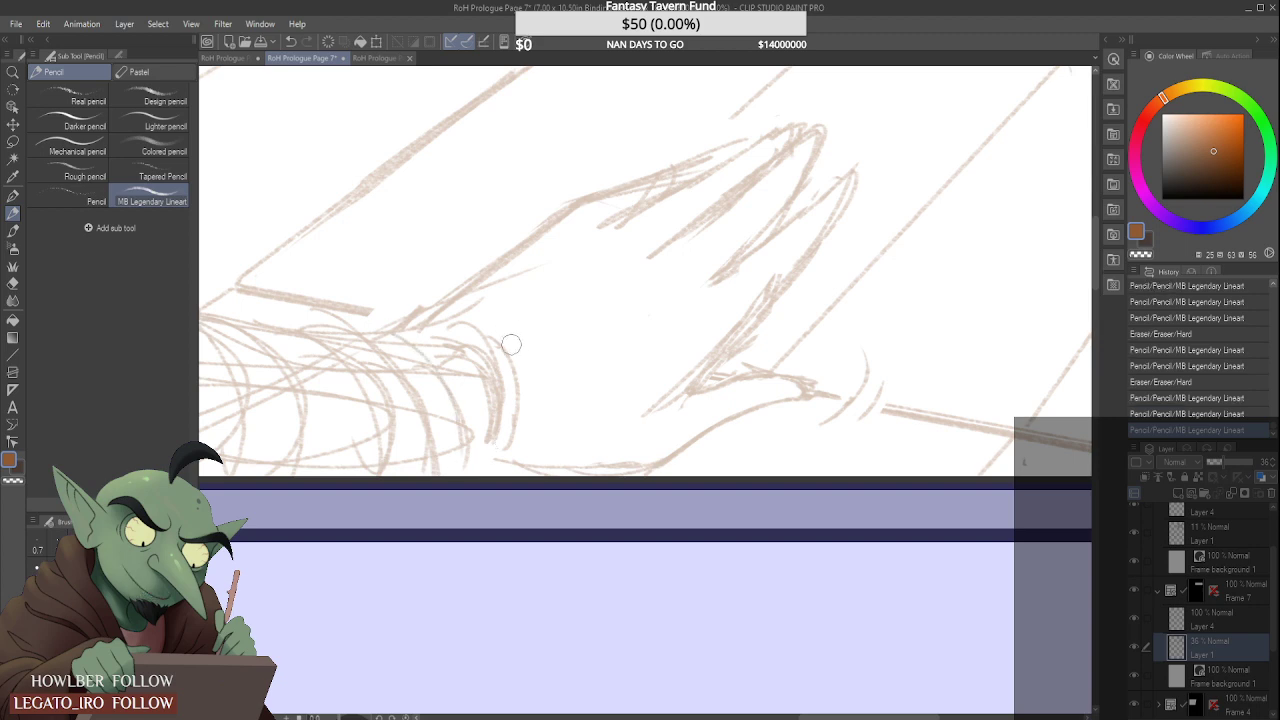
{"action": "left_click_drag", "start_coordinate": [511, 344], "coordinate": [510, 452]}
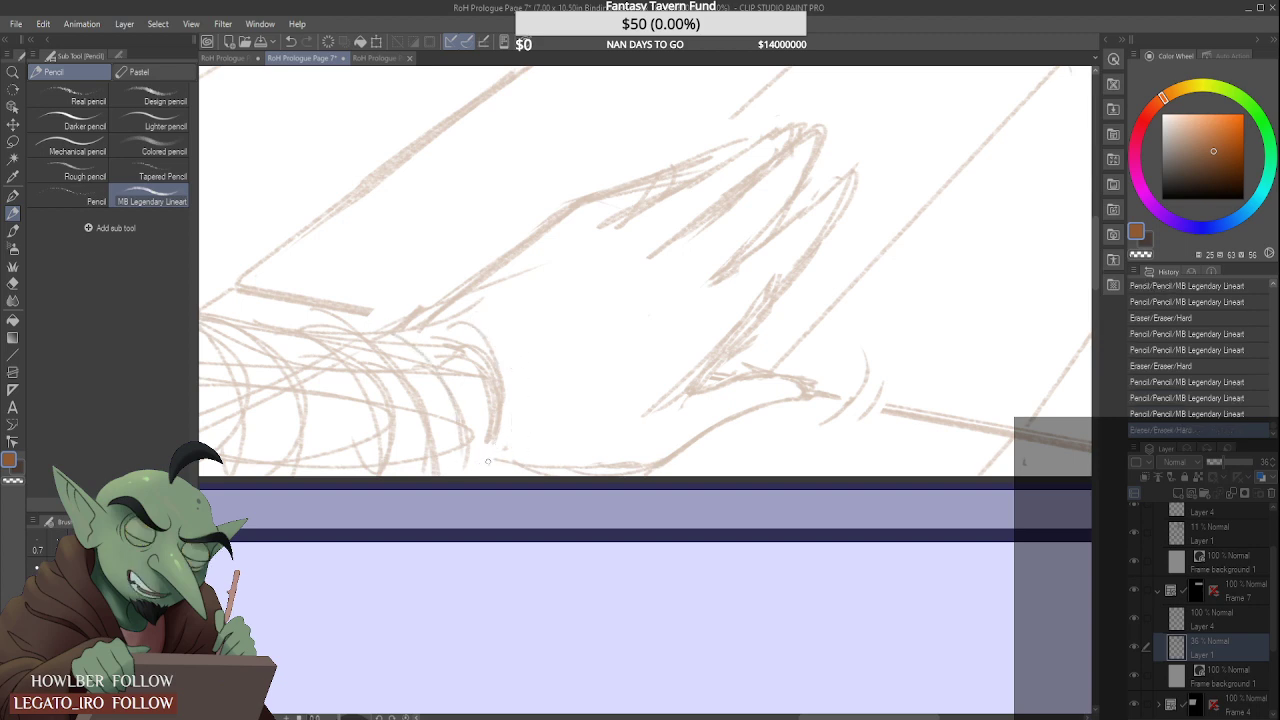
{"action": "mouse_move", "coordinate": [617, 460]}
{"action": "left_mouse_down"}
{"action": "mouse_move", "coordinate": [659, 448]}
{"action": "mouse_move", "coordinate": [612, 473]}
{"action": "left_mouse_up"}
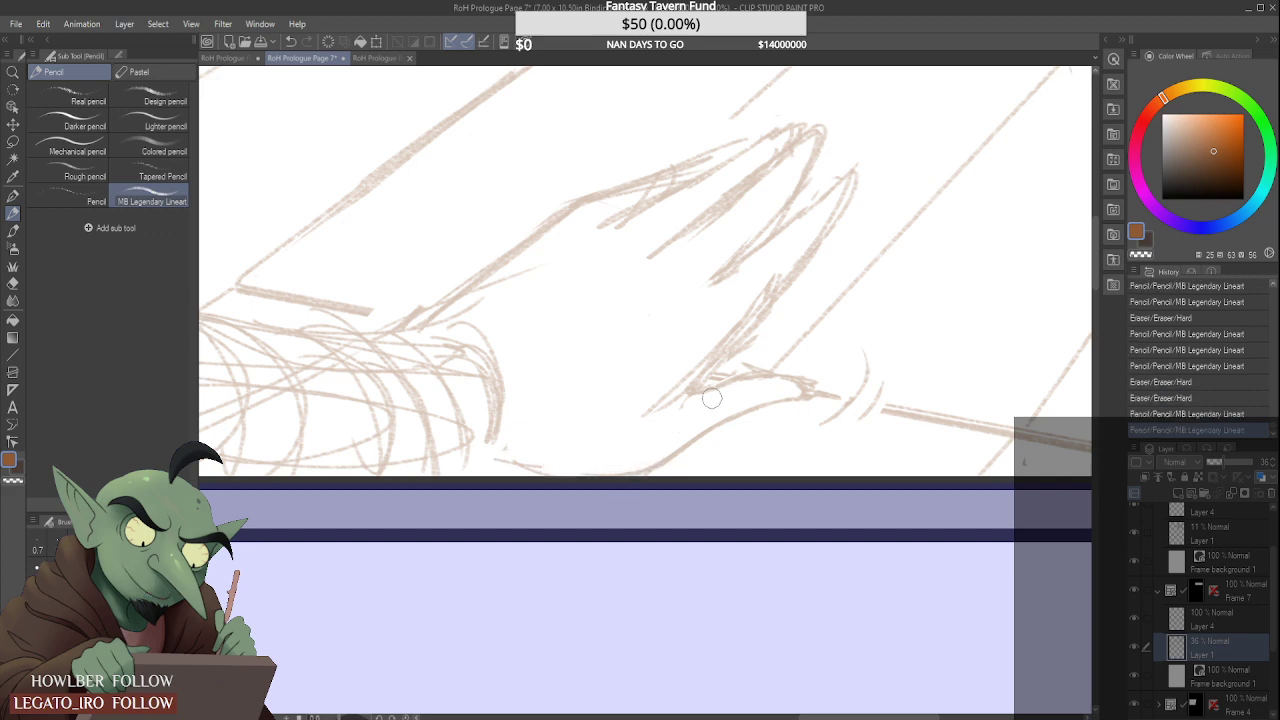
Step: Erase the rough marks in the crease between the thumb and index finger and touch up the line
{"action": "left_click_drag", "start_coordinate": [703, 403], "coordinate": [730, 392]}
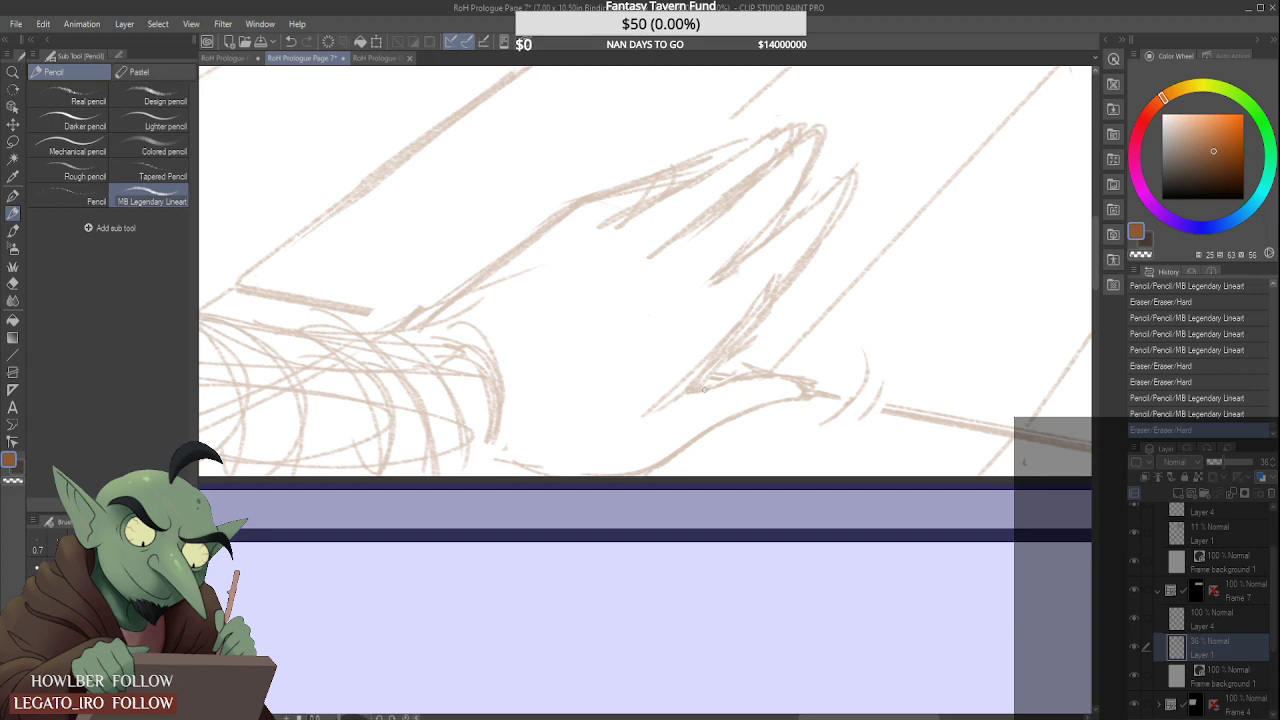
{"action": "left_click", "coordinate": [688, 392]}
{"action": "scroll", "coordinate": [779, 379], "scroll_direction": "down", "scroll_amount": 4}
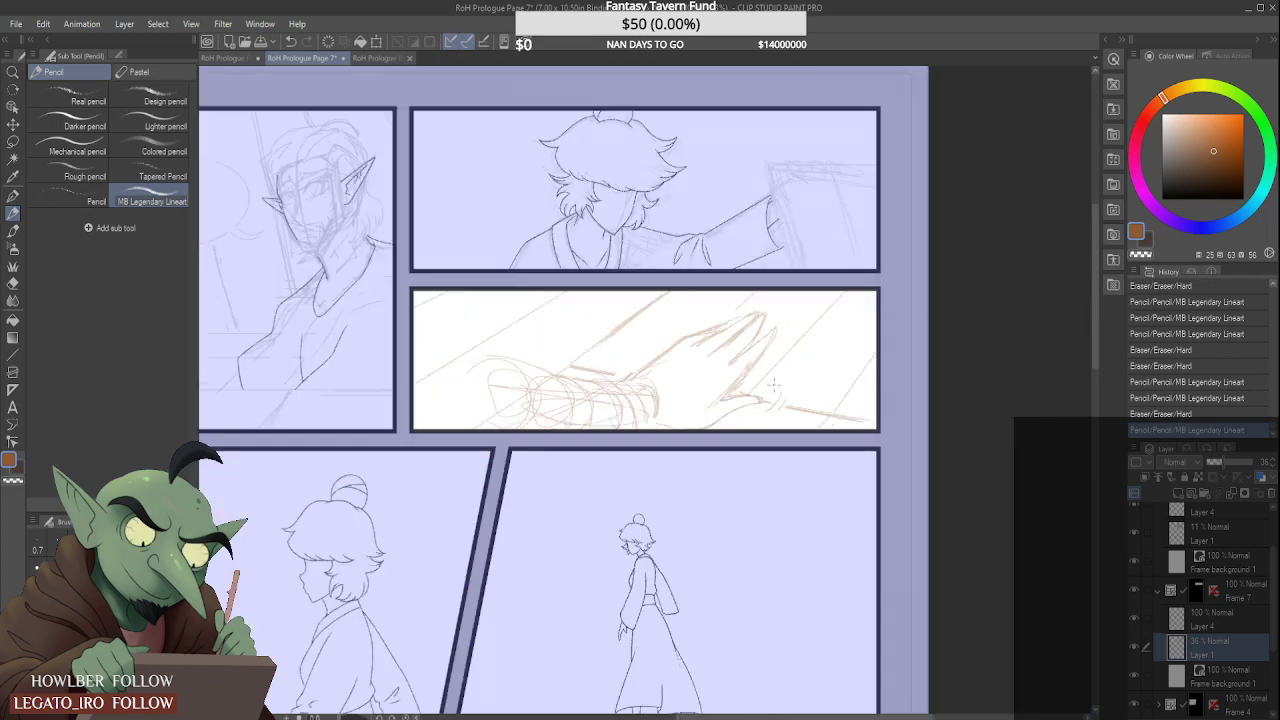
{"action": "scroll", "coordinate": [779, 379], "scroll_direction": "up", "scroll_amount": 2}
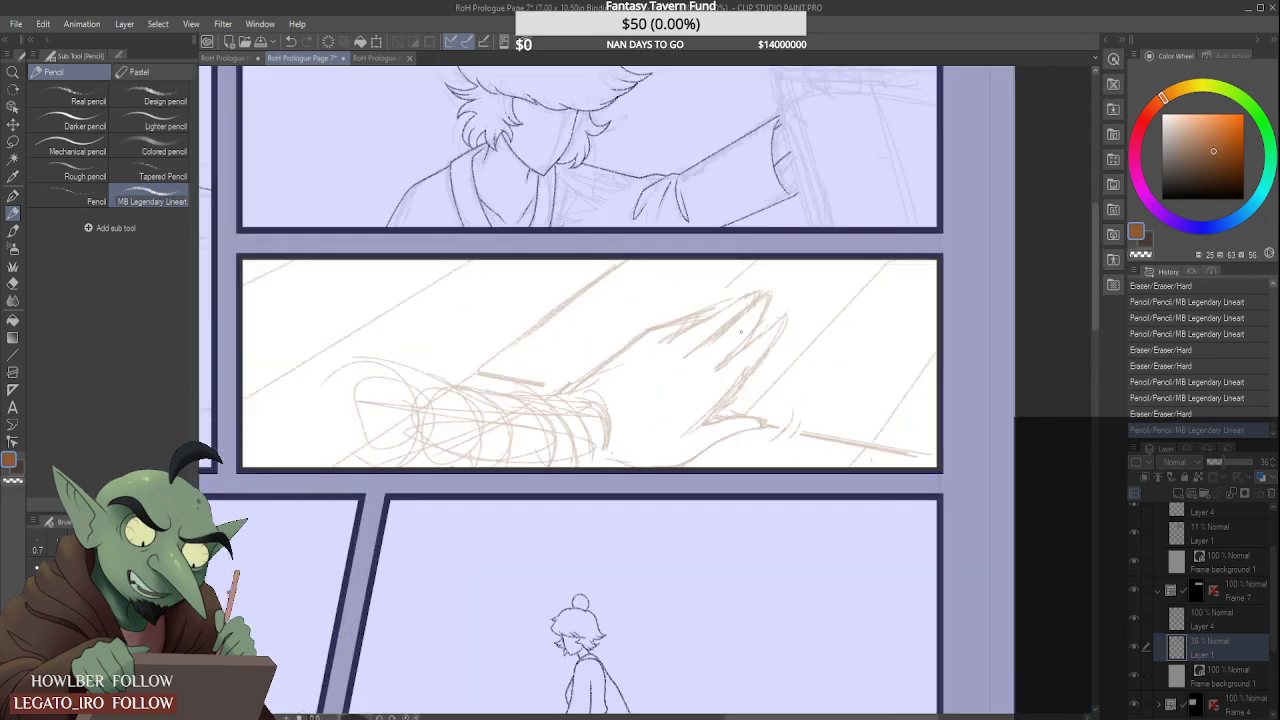
Step: Redraw the index finger's outer edge down to the thumb crease and erase the leftover strokes along it
{"action": "scroll", "coordinate": [749, 349], "scroll_direction": "up", "scroll_amount": 2}
{"action": "scroll", "coordinate": [750, 350], "scroll_direction": "up", "scroll_amount": 2}
{"action": "mouse_move", "coordinate": [654, 402]}
{"action": "left_mouse_down"}
{"action": "mouse_move", "coordinate": [828, 265]}
{"action": "mouse_move", "coordinate": [832, 295]}
{"action": "mouse_move", "coordinate": [836, 264]}
{"action": "mouse_move", "coordinate": [872, 272]}
{"action": "mouse_move", "coordinate": [698, 444]}
{"action": "left_mouse_up"}
{"action": "mouse_move", "coordinate": [830, 313]}
{"action": "left_mouse_down"}
{"action": "mouse_move", "coordinate": [806, 357]}
{"action": "mouse_move", "coordinate": [700, 448]}
{"action": "left_mouse_up"}
{"action": "mouse_move", "coordinate": [706, 440]}
{"action": "left_mouse_down"}
{"action": "mouse_move", "coordinate": [842, 265]}
{"action": "mouse_move", "coordinate": [745, 406]}
{"action": "mouse_move", "coordinate": [839, 312]}
{"action": "mouse_move", "coordinate": [719, 461]}
{"action": "mouse_move", "coordinate": [853, 325]}
{"action": "mouse_move", "coordinate": [759, 410]}
{"action": "mouse_move", "coordinate": [714, 471]}
{"action": "left_mouse_up"}
{"action": "scroll", "coordinate": [853, 325], "scroll_direction": "down", "scroll_amount": 1}
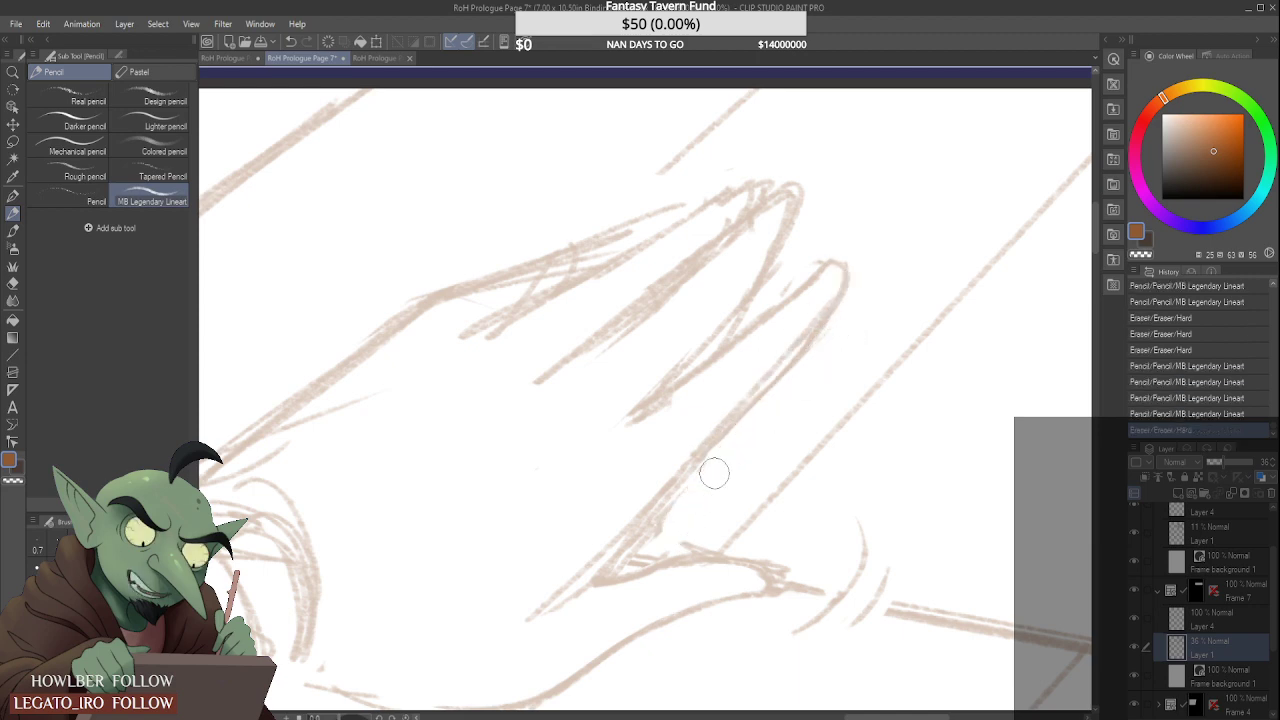
{"action": "scroll", "coordinate": [714, 471], "scroll_direction": "down", "scroll_amount": 3}
{"action": "scroll", "coordinate": [732, 444], "scroll_direction": "up", "scroll_amount": 5}
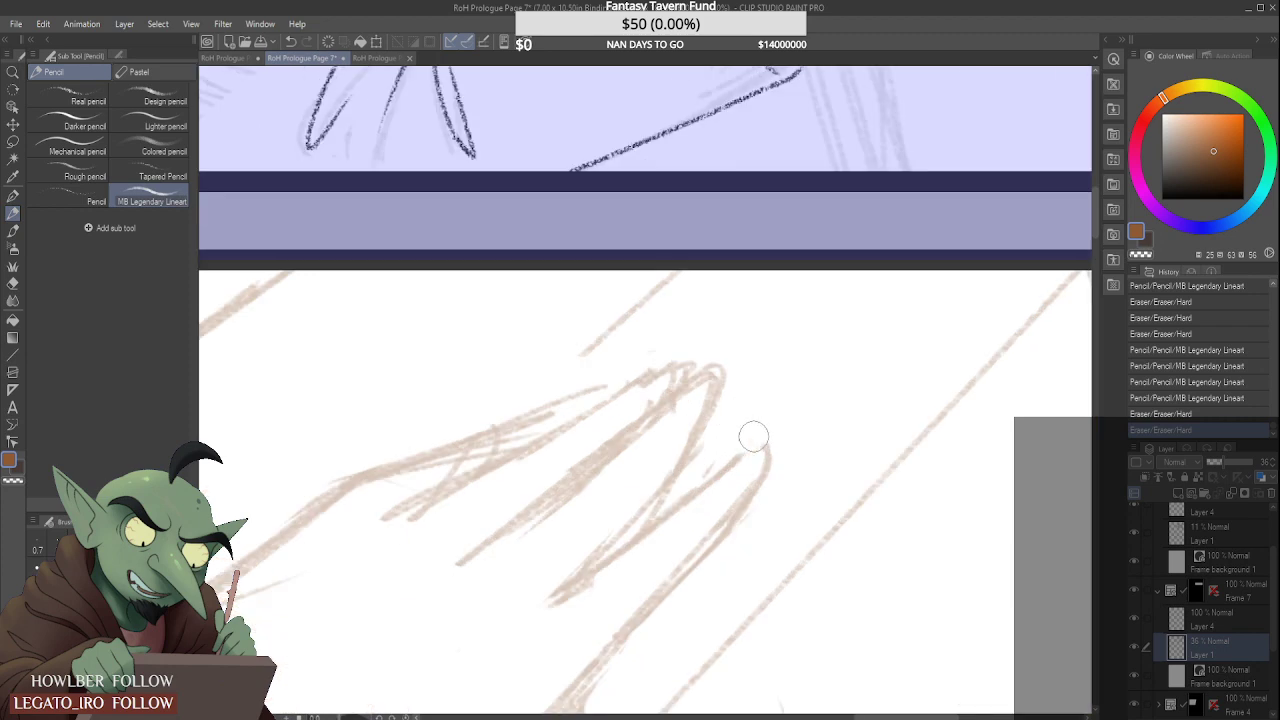
Step: Trim the index fingertip with the eraser and redraw it as a rounded tip with both finger edges
{"action": "mouse_move", "coordinate": [750, 440]}
{"action": "left_mouse_down"}
{"action": "mouse_move", "coordinate": [746, 453]}
{"action": "mouse_move", "coordinate": [768, 448]}
{"action": "mouse_move", "coordinate": [731, 459]}
{"action": "mouse_move", "coordinate": [760, 437]}
{"action": "left_mouse_up"}
{"action": "scroll", "coordinate": [749, 457], "scroll_direction": "down", "scroll_amount": 1}
{"action": "scroll", "coordinate": [727, 470], "scroll_direction": "up", "scroll_amount": 1}
{"action": "mouse_move", "coordinate": [717, 479]}
{"action": "left_mouse_down"}
{"action": "mouse_move", "coordinate": [763, 434]}
{"action": "mouse_move", "coordinate": [769, 456]}
{"action": "mouse_move", "coordinate": [720, 488]}
{"action": "left_mouse_up"}
{"action": "left_click_drag", "start_coordinate": [772, 444], "coordinate": [690, 500]}
{"action": "left_click_drag", "start_coordinate": [722, 474], "coordinate": [663, 521]}
{"action": "left_click_drag", "start_coordinate": [762, 440], "coordinate": [738, 501]}
{"action": "scroll", "coordinate": [750, 483], "scroll_direction": "down", "scroll_amount": 5}
{"action": "scroll", "coordinate": [735, 488], "scroll_direction": "up", "scroll_amount": 2}
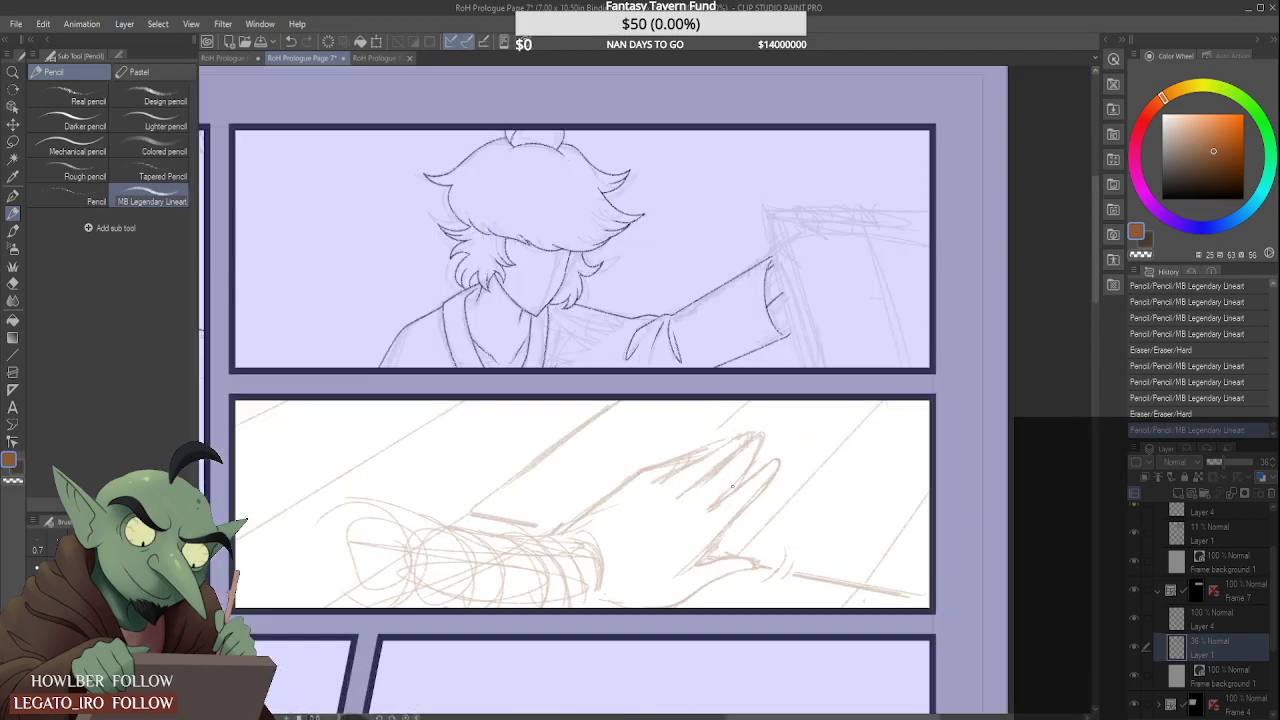
Step: Erase the end of the uppermost finger and redraw its outline as a clean stroke with a short tip
{"action": "scroll", "coordinate": [744, 458], "scroll_direction": "down", "scroll_amount": 5}
{"action": "scroll", "coordinate": [772, 436], "scroll_direction": "up", "scroll_amount": 2}
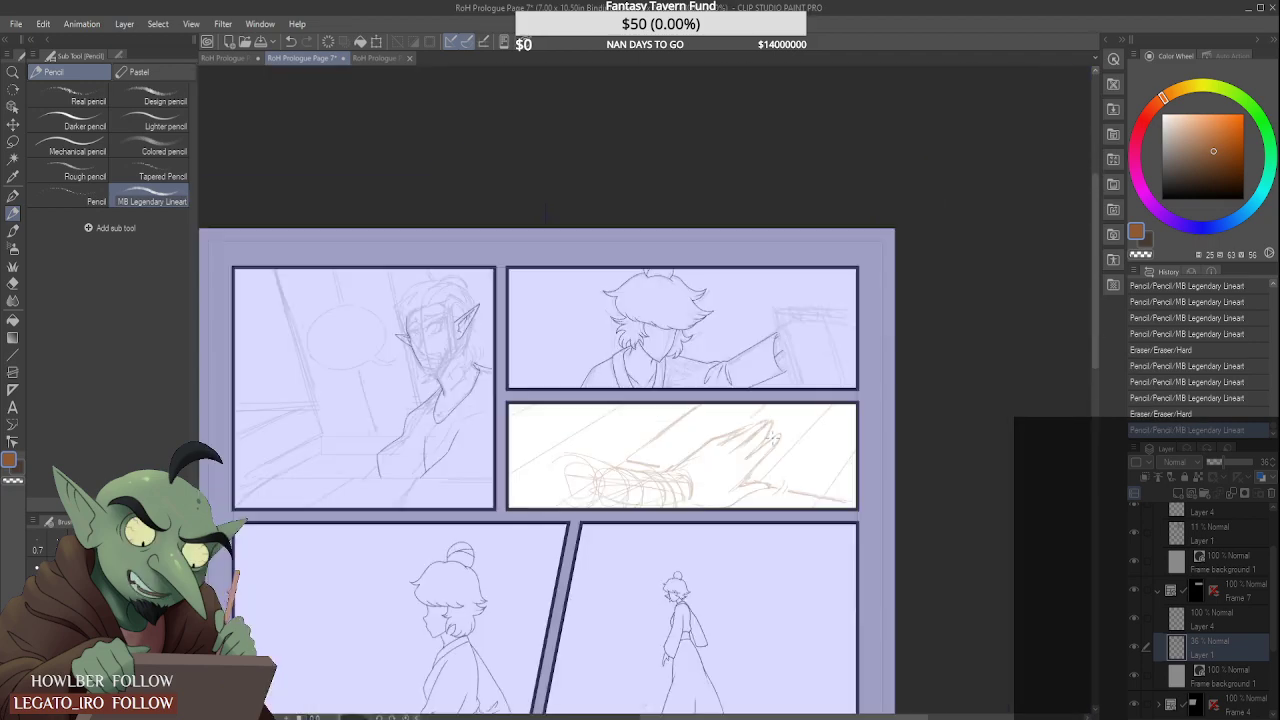
{"action": "scroll", "coordinate": [770, 437], "scroll_direction": "up", "scroll_amount": 3}
{"action": "scroll", "coordinate": [752, 431], "scroll_direction": "up", "scroll_amount": 3}
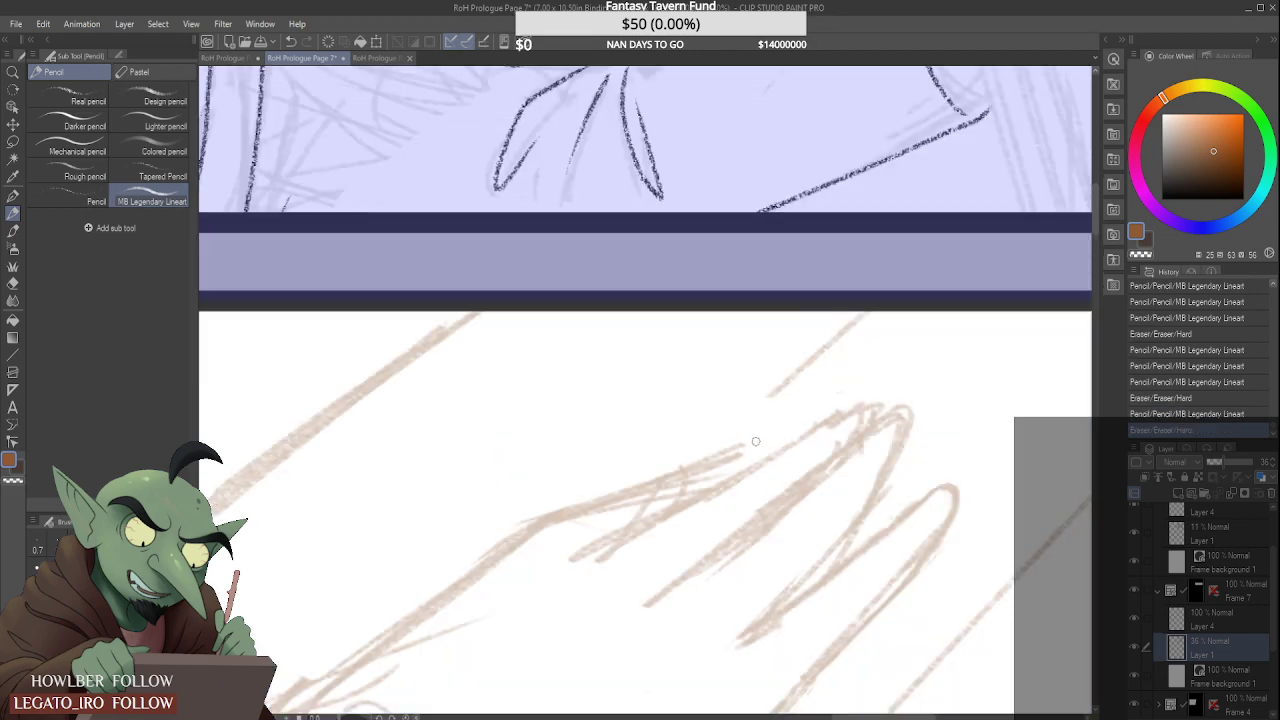
{"action": "mouse_move", "coordinate": [767, 452]}
{"action": "left_mouse_down"}
{"action": "mouse_move", "coordinate": [829, 443]}
{"action": "mouse_move", "coordinate": [764, 452]}
{"action": "left_mouse_up"}
{"action": "scroll", "coordinate": [810, 425], "scroll_direction": "down", "scroll_amount": 4}
{"action": "scroll", "coordinate": [808, 421], "scroll_direction": "up", "scroll_amount": 4}
{"action": "mouse_move", "coordinate": [690, 500]}
{"action": "left_mouse_down"}
{"action": "mouse_move", "coordinate": [768, 450]}
{"action": "mouse_move", "coordinate": [679, 486]}
{"action": "mouse_move", "coordinate": [760, 455]}
{"action": "left_mouse_up"}
{"action": "left_click_drag", "start_coordinate": [690, 482], "coordinate": [770, 449]}
{"action": "mouse_move", "coordinate": [750, 455]}
{"action": "left_mouse_down"}
{"action": "mouse_move", "coordinate": [780, 445]}
{"action": "mouse_move", "coordinate": [764, 448]}
{"action": "left_mouse_up"}
{"action": "scroll", "coordinate": [785, 438], "scroll_direction": "down", "scroll_amount": 3}
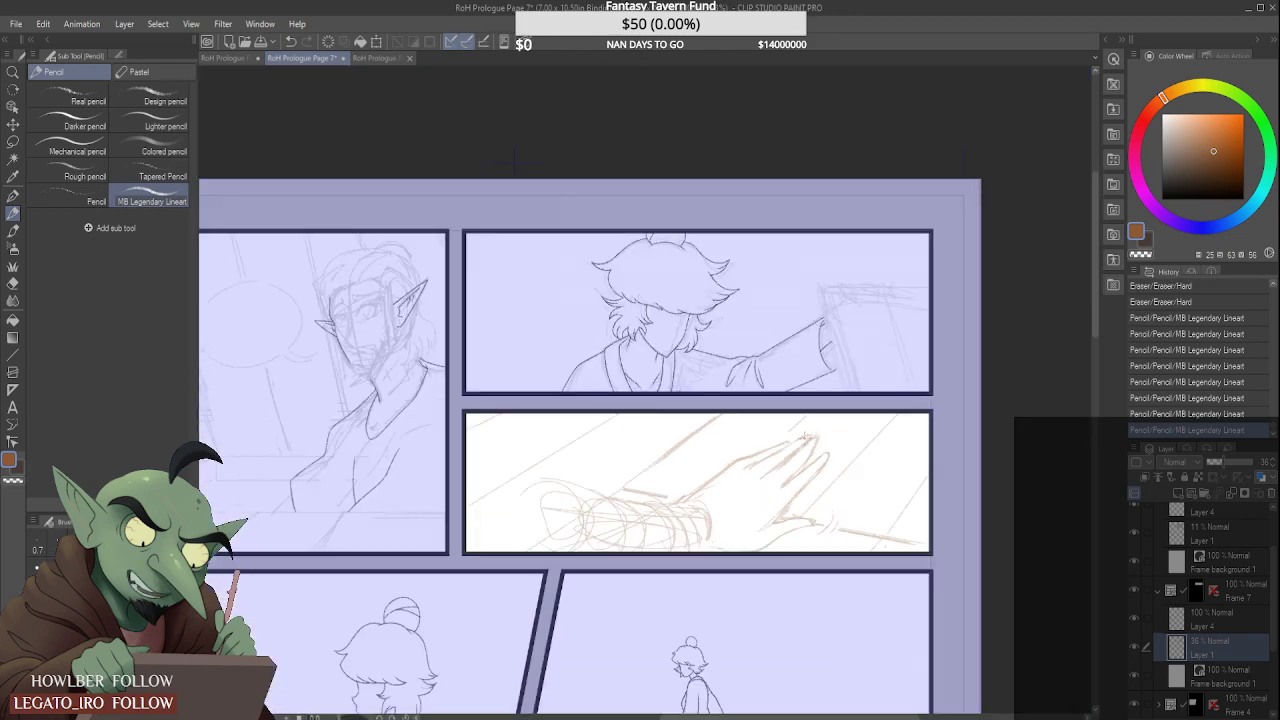
{"action": "scroll", "coordinate": [802, 394], "scroll_direction": "up", "scroll_amount": 3}
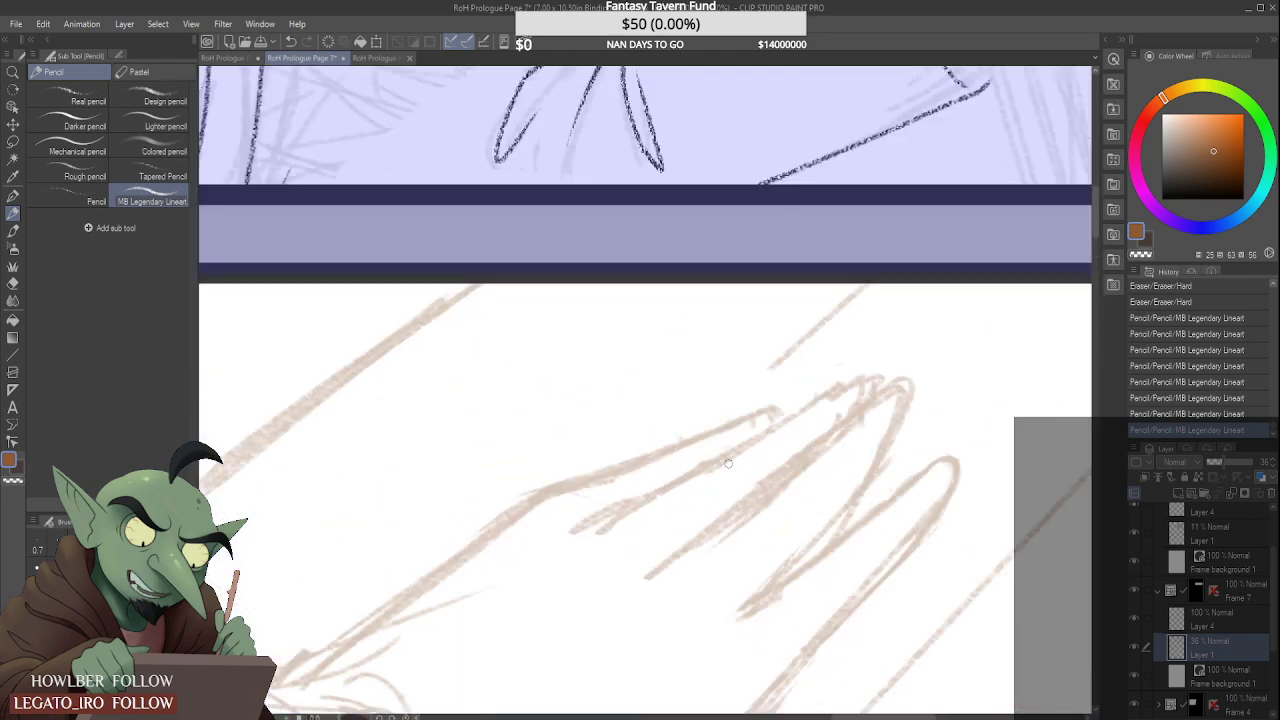
Step: Redraw the edges and rounded tips of the two middle fingers, cleaning up the overlapping sketch lines
{"action": "left_click_drag", "start_coordinate": [758, 440], "coordinate": [862, 380]}
{"action": "mouse_move", "coordinate": [856, 382]}
{"action": "left_mouse_down"}
{"action": "mouse_move", "coordinate": [868, 396]}
{"action": "mouse_move", "coordinate": [800, 405]}
{"action": "left_mouse_up"}
{"action": "mouse_move", "coordinate": [870, 424]}
{"action": "left_mouse_down"}
{"action": "mouse_move", "coordinate": [754, 556]}
{"action": "mouse_move", "coordinate": [868, 474]}
{"action": "mouse_move", "coordinate": [735, 630]}
{"action": "left_mouse_up"}
{"action": "mouse_move", "coordinate": [895, 399]}
{"action": "left_mouse_down"}
{"action": "mouse_move", "coordinate": [890, 433]}
{"action": "mouse_move", "coordinate": [900, 382]}
{"action": "mouse_move", "coordinate": [809, 553]}
{"action": "left_mouse_up"}
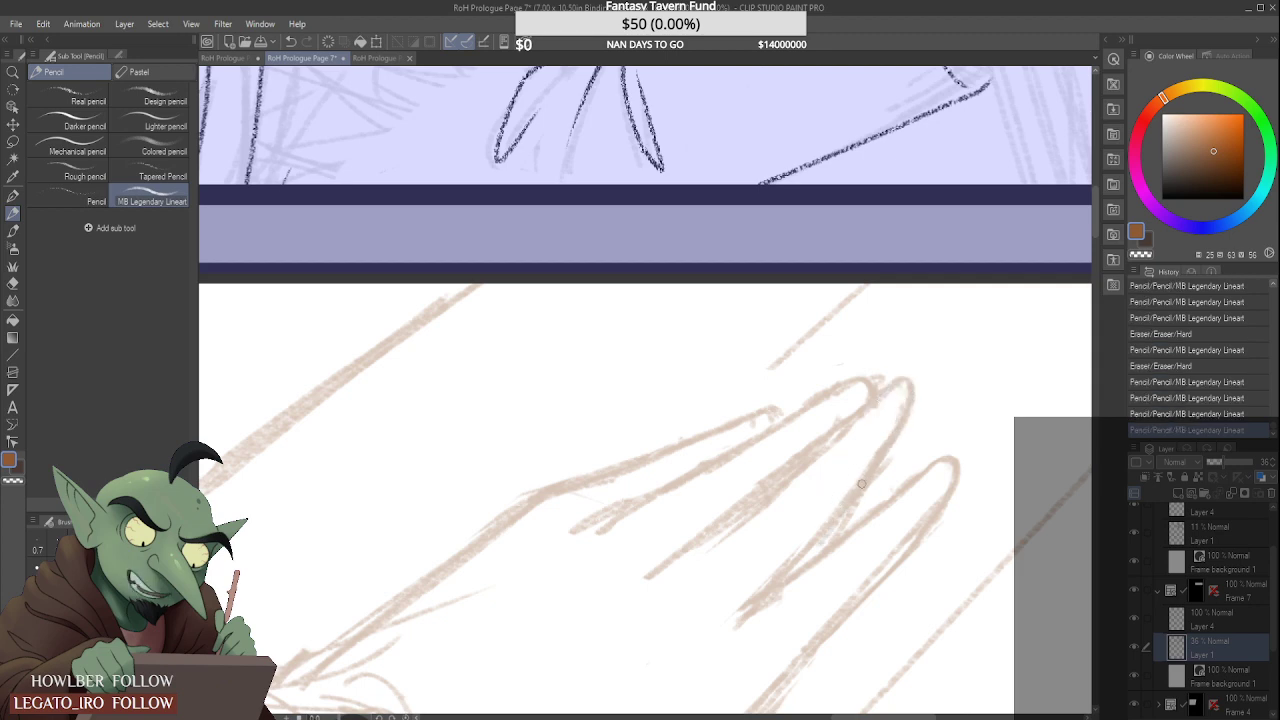
{"action": "scroll", "coordinate": [847, 485], "scroll_direction": "down", "scroll_amount": 8}
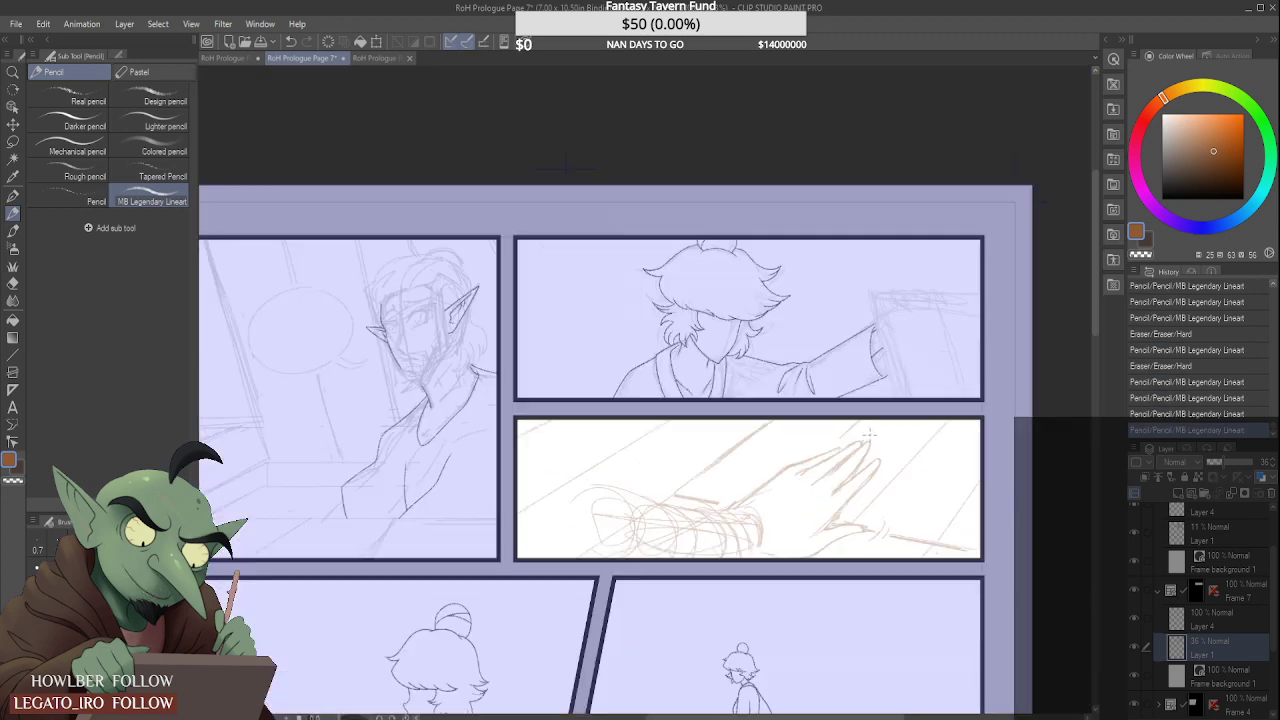
Step: Draw the wrist's lower contour where the hand emerges from the sleeve cuff
{"action": "scroll", "coordinate": [789, 477], "scroll_direction": "up", "scroll_amount": 8}
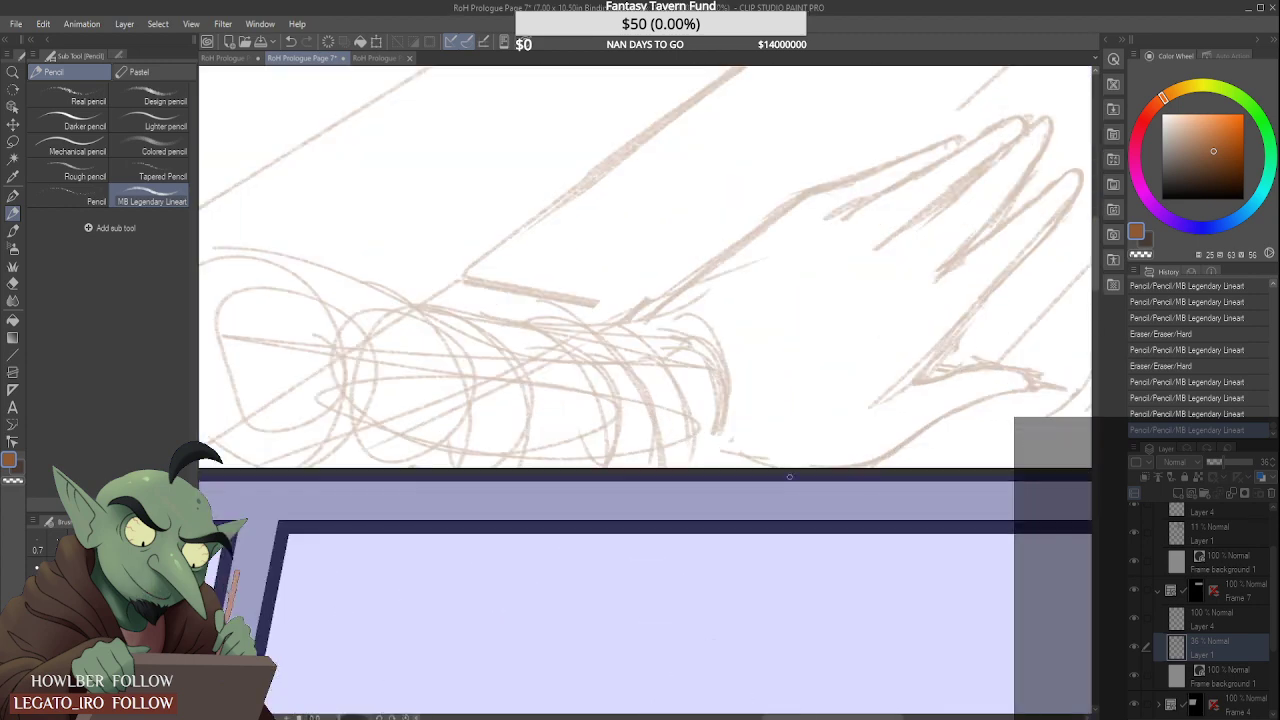
{"action": "left_click_drag", "start_coordinate": [728, 446], "coordinate": [690, 456]}
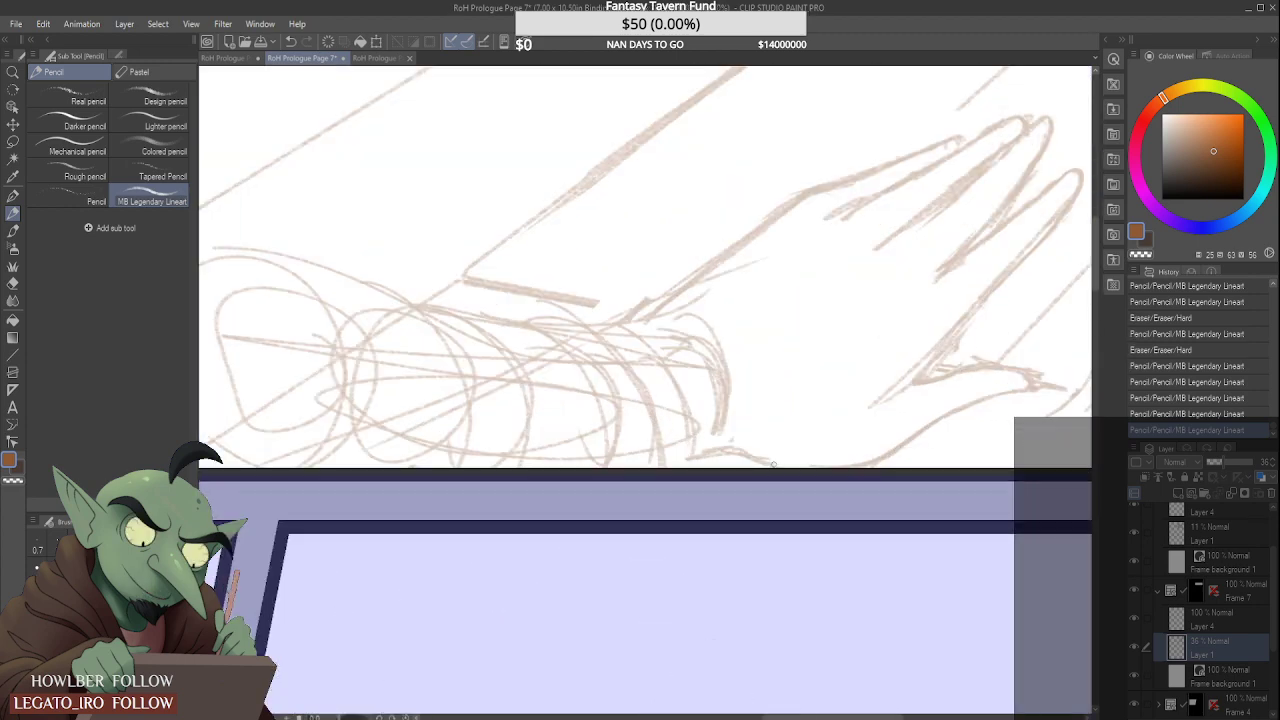
{"action": "scroll", "coordinate": [773, 464], "scroll_direction": "down", "scroll_amount": 8}
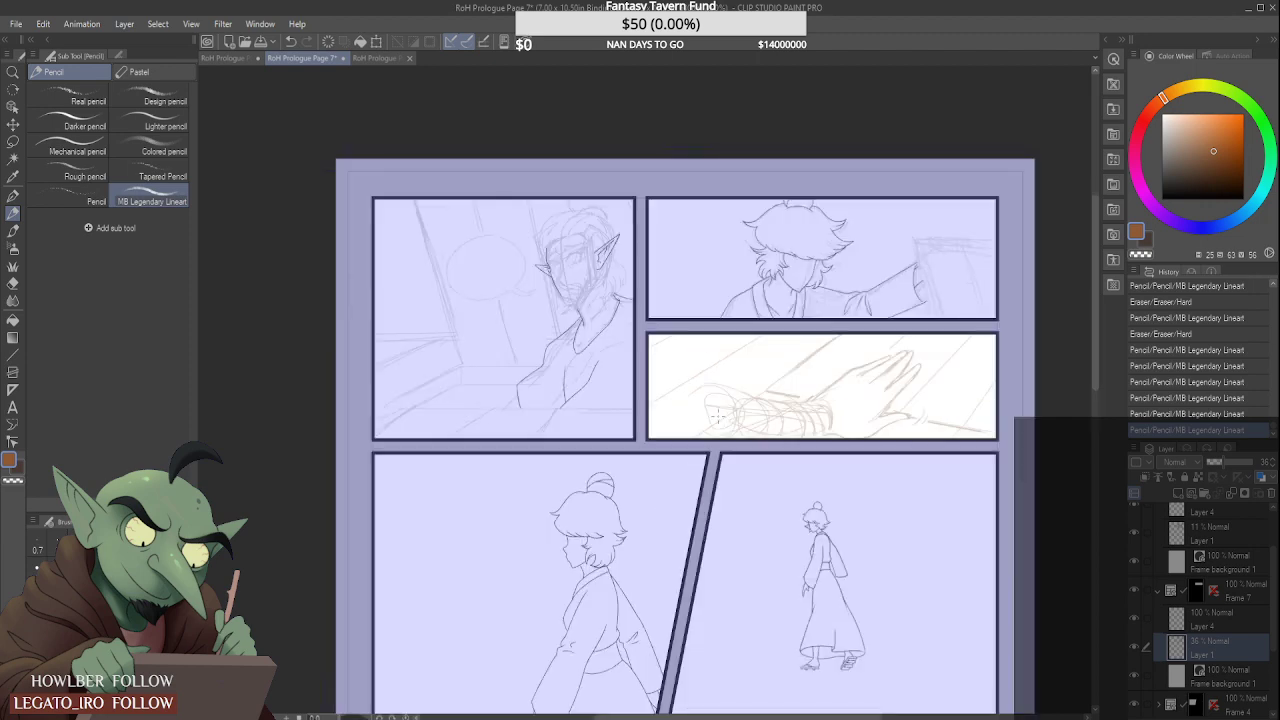
Step: Sketch large rounded construction strokes extending the sleeve and forearm toward the panel's inner edge
{"action": "scroll", "coordinate": [718, 416], "scroll_direction": "up", "scroll_amount": 2}
{"action": "left_click_drag", "start_coordinate": [702, 368], "coordinate": [722, 400]}
{"action": "mouse_move", "coordinate": [652, 352]}
{"action": "left_mouse_down"}
{"action": "mouse_move", "coordinate": [698, 388]}
{"action": "mouse_move", "coordinate": [706, 424]}
{"action": "left_mouse_up"}
{"action": "scroll", "coordinate": [672, 448], "scroll_direction": "down", "scroll_amount": 2}
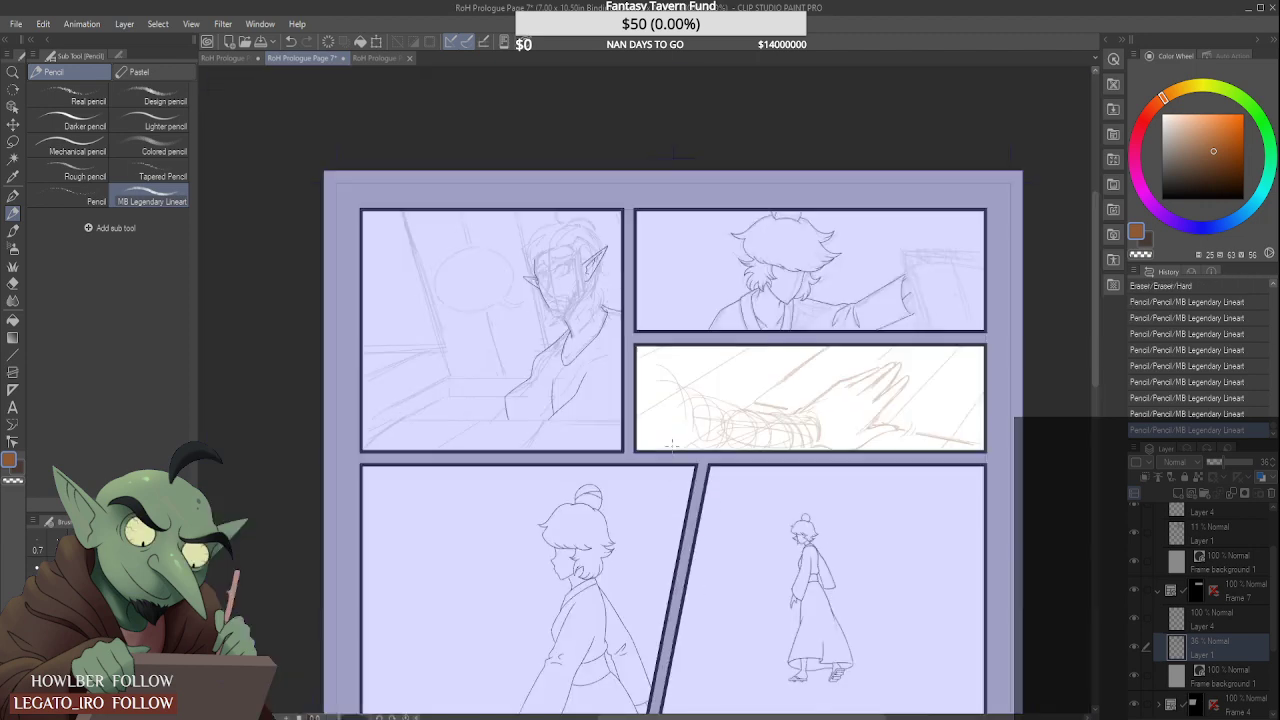
{"action": "scroll", "coordinate": [672, 446], "scroll_direction": "down", "scroll_amount": 2}
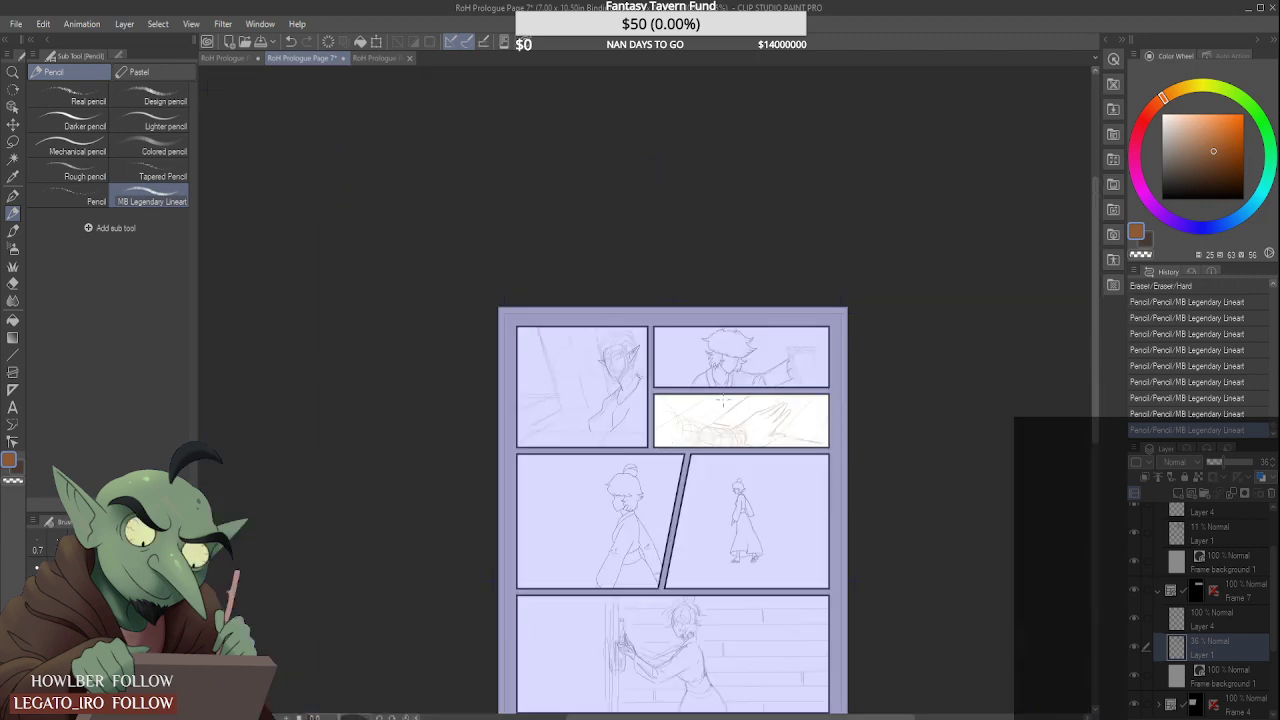
Step: Undo the last three sleeve strokes and redo them to compare the forearm with and without them
{"action": "scroll", "coordinate": [722, 400], "scroll_direction": "up", "scroll_amount": 3}
{"action": "key", "text": "ctrl+z"}
{"action": "key", "text": "ctrl+z"}
{"action": "key", "text": "ctrl+z"}
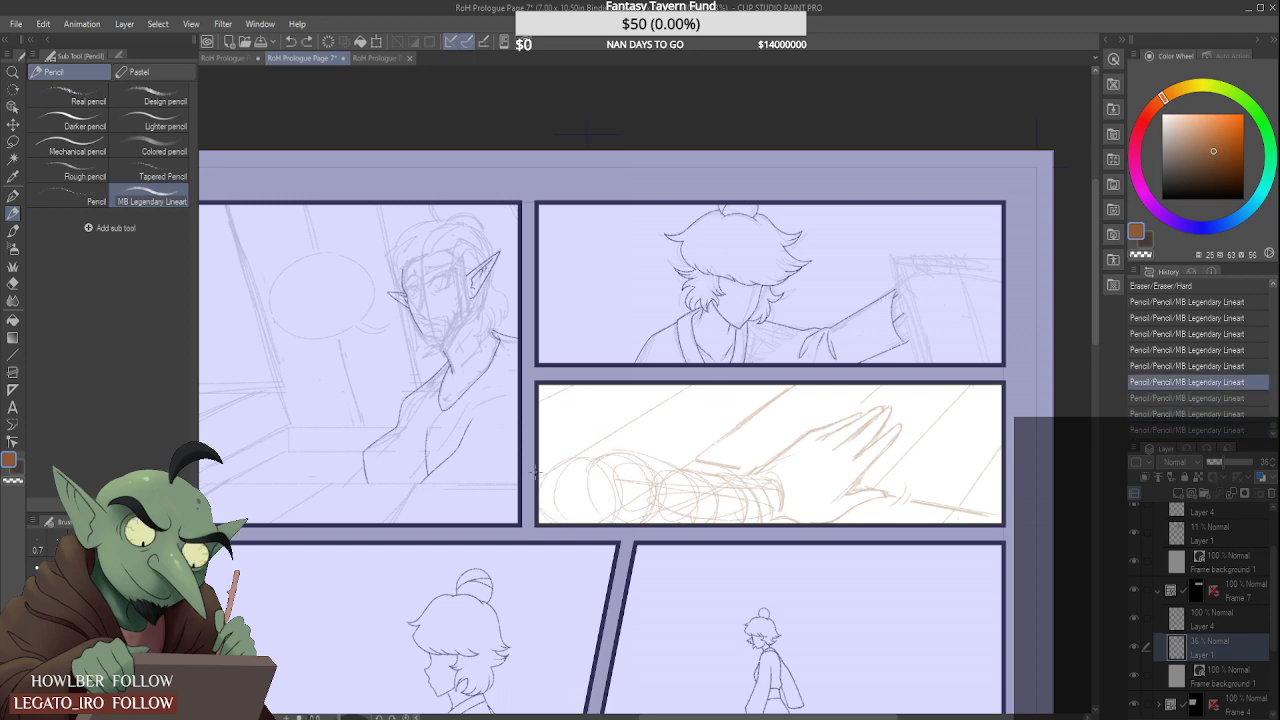
{"action": "key", "text": "ctrl+y"}
{"action": "key", "text": "ctrl+y"}
{"action": "key", "text": "ctrl+y"}
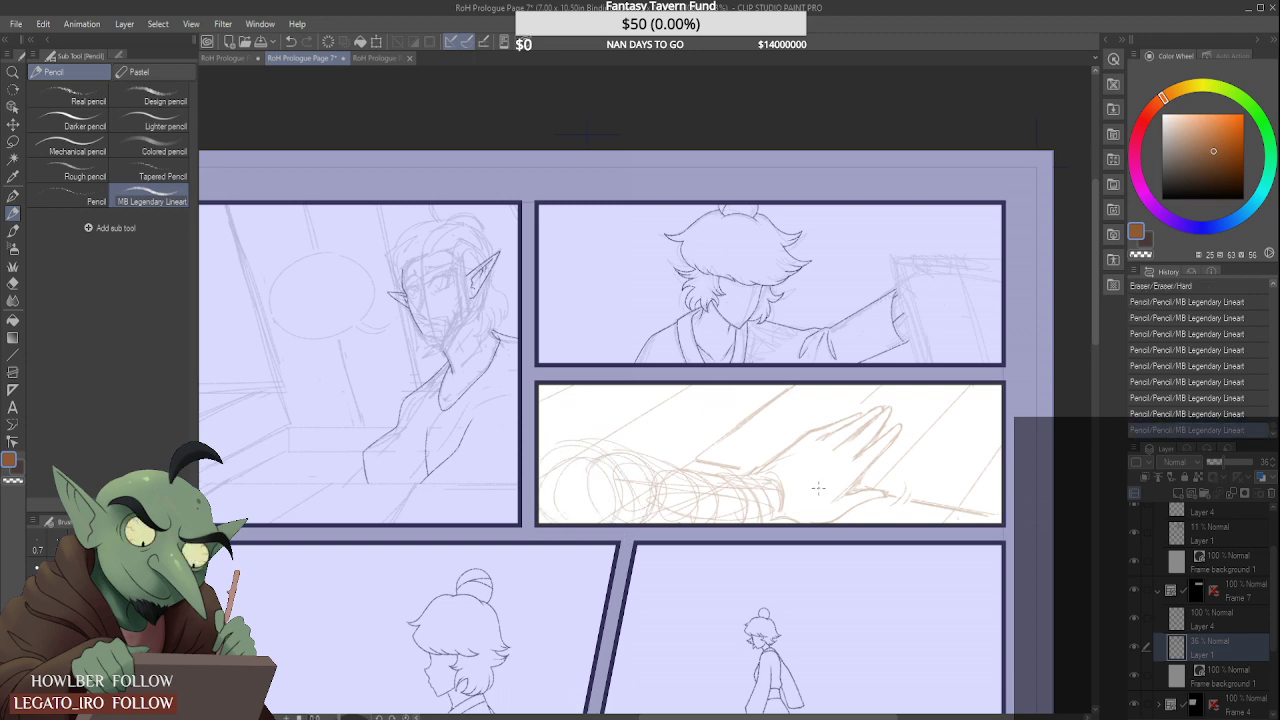
Step: Write rough sound-effect lettering in the open space above the wrist in the hand panel
{"action": "scroll", "coordinate": [810, 488], "scroll_direction": "down", "scroll_amount": 2}
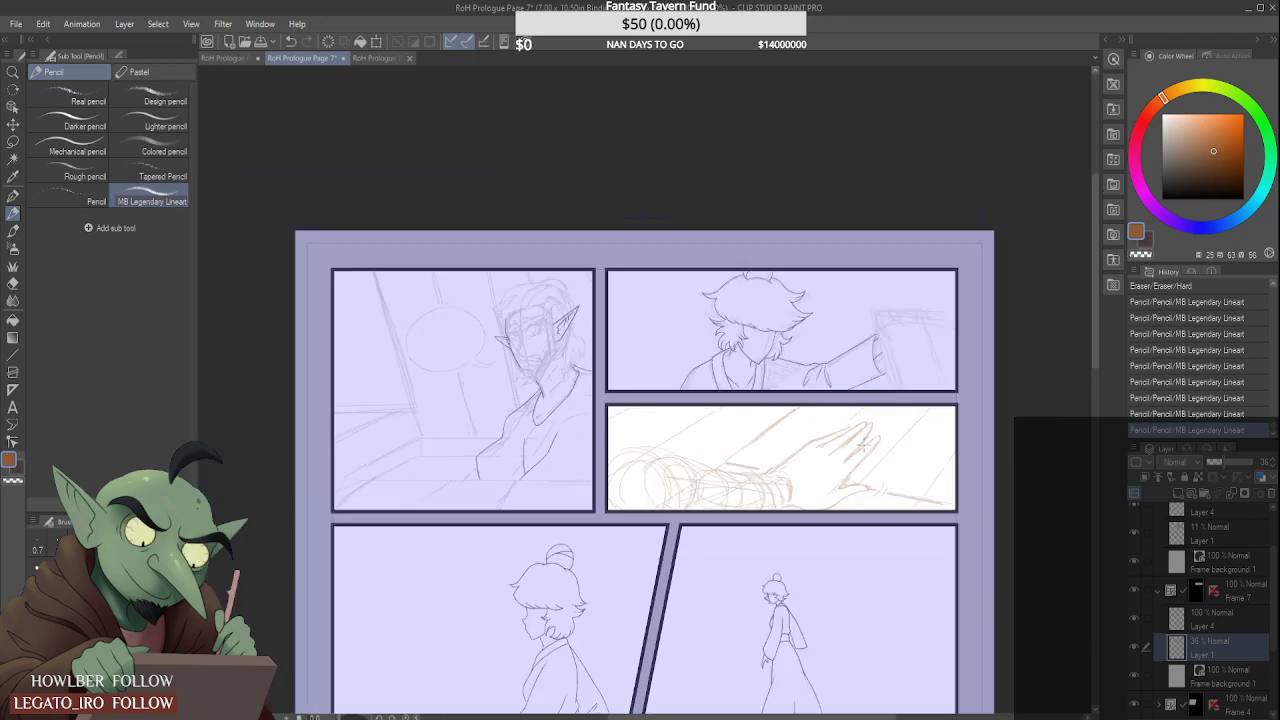
{"action": "scroll", "coordinate": [861, 444], "scroll_direction": "down", "scroll_amount": 2}
{"action": "scroll", "coordinate": [862, 442], "scroll_direction": "up", "scroll_amount": 2}
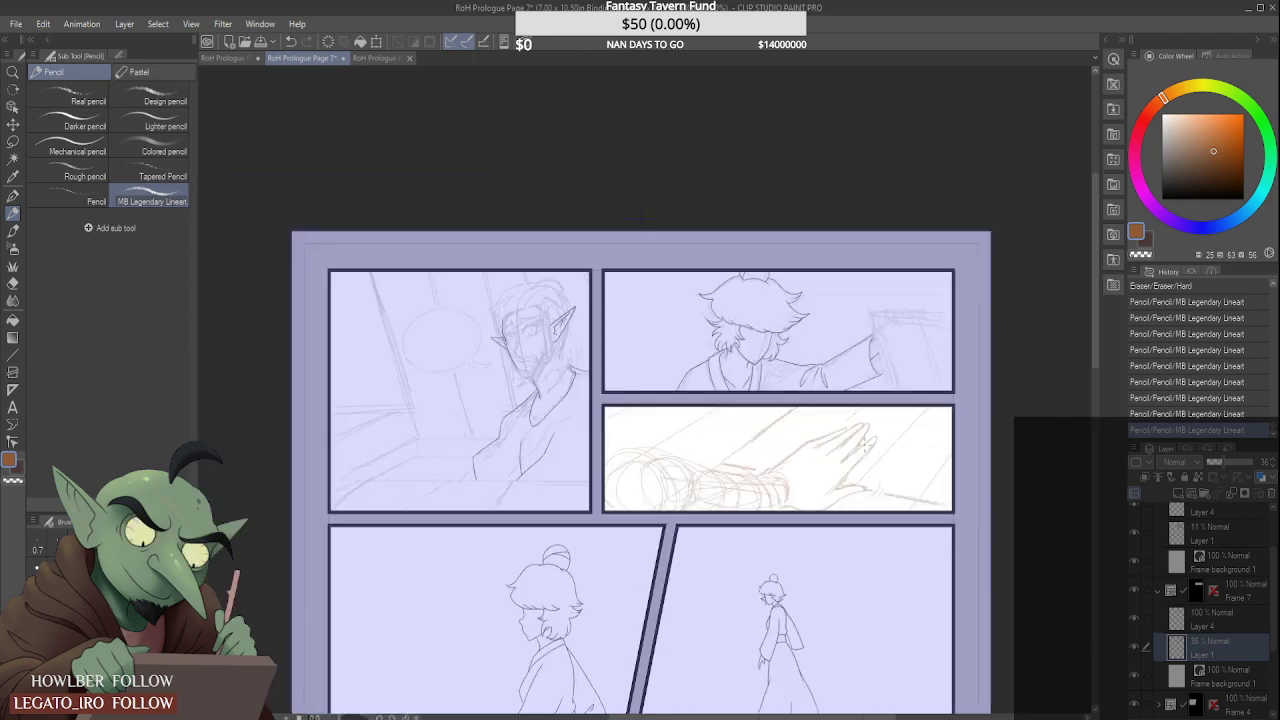
{"action": "scroll", "coordinate": [863, 442], "scroll_direction": "up", "scroll_amount": 3}
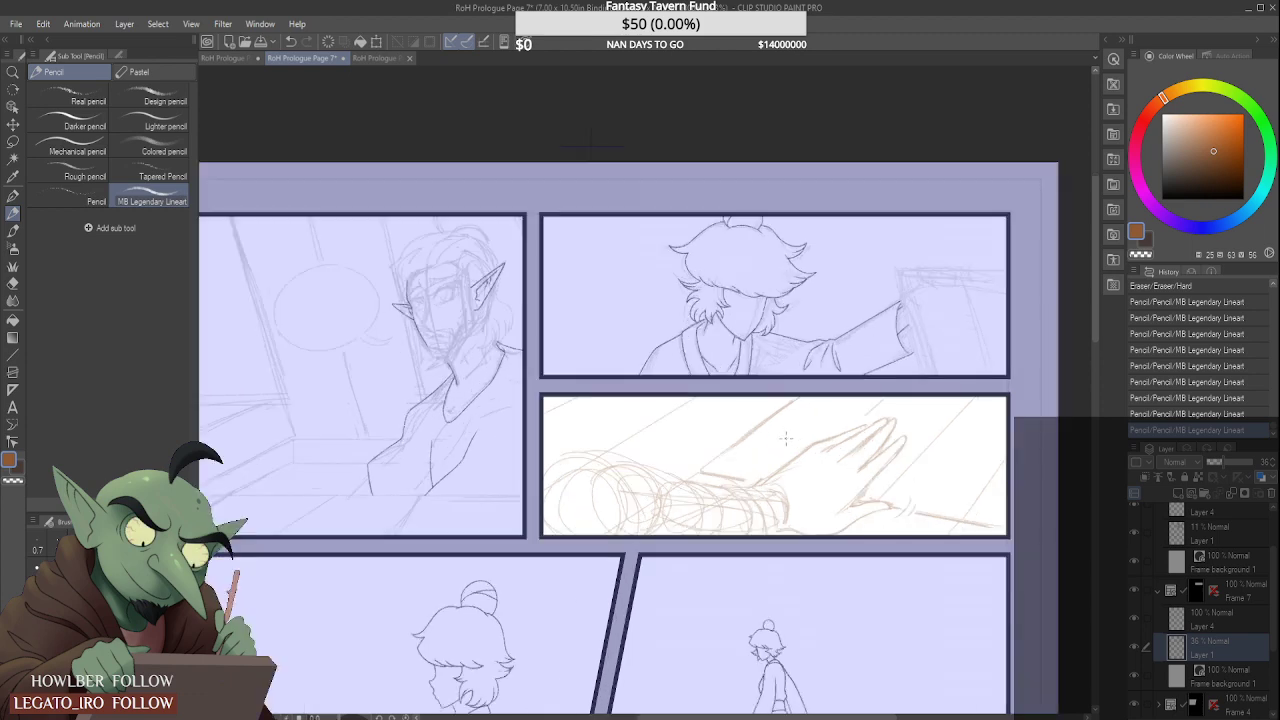
{"action": "left_click_drag", "start_coordinate": [757, 459], "coordinate": [758, 456]}
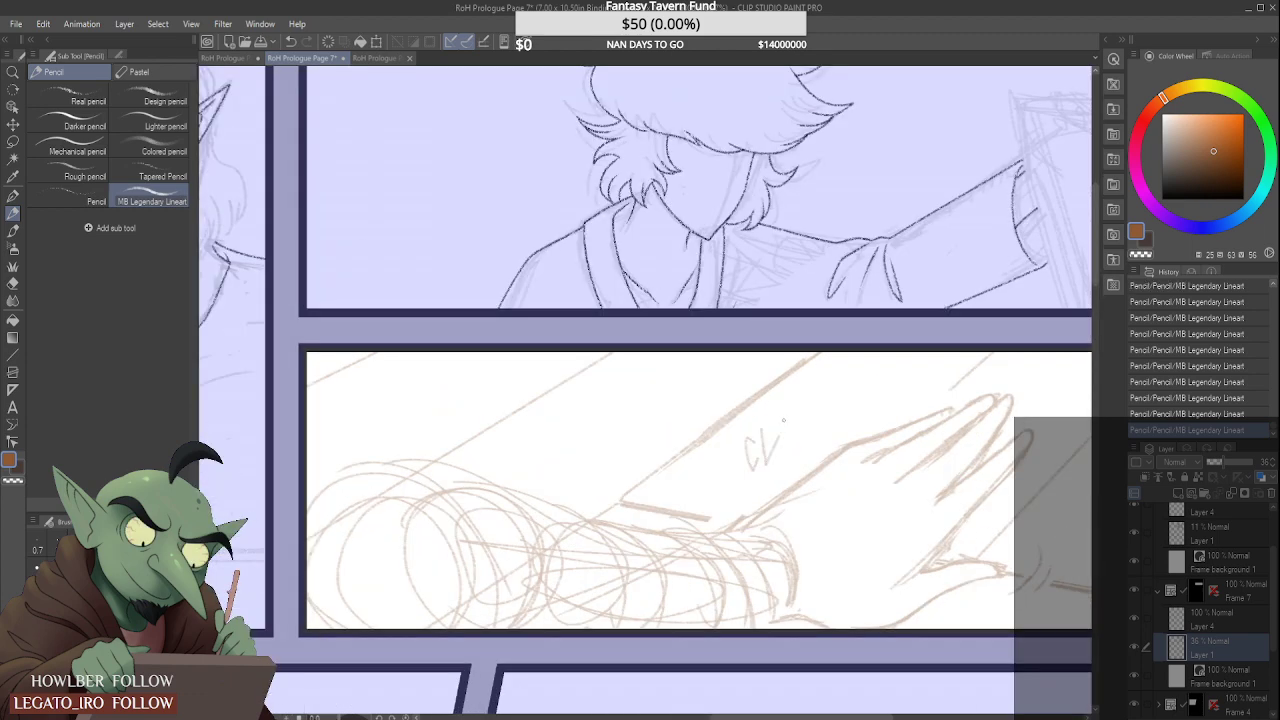
{"action": "left_click_drag", "start_coordinate": [784, 426], "coordinate": [794, 436]}
{"action": "mouse_move", "coordinate": [812, 401]}
{"action": "left_mouse_down"}
{"action": "mouse_move", "coordinate": [724, 470]}
{"action": "mouse_move", "coordinate": [816, 420]}
{"action": "mouse_move", "coordinate": [731, 452]}
{"action": "mouse_move", "coordinate": [749, 478]}
{"action": "mouse_move", "coordinate": [737, 447]}
{"action": "mouse_move", "coordinate": [734, 478]}
{"action": "mouse_move", "coordinate": [772, 435]}
{"action": "mouse_move", "coordinate": [790, 460]}
{"action": "left_mouse_up"}
{"action": "scroll", "coordinate": [787, 437], "scroll_direction": "down", "scroll_amount": 3}
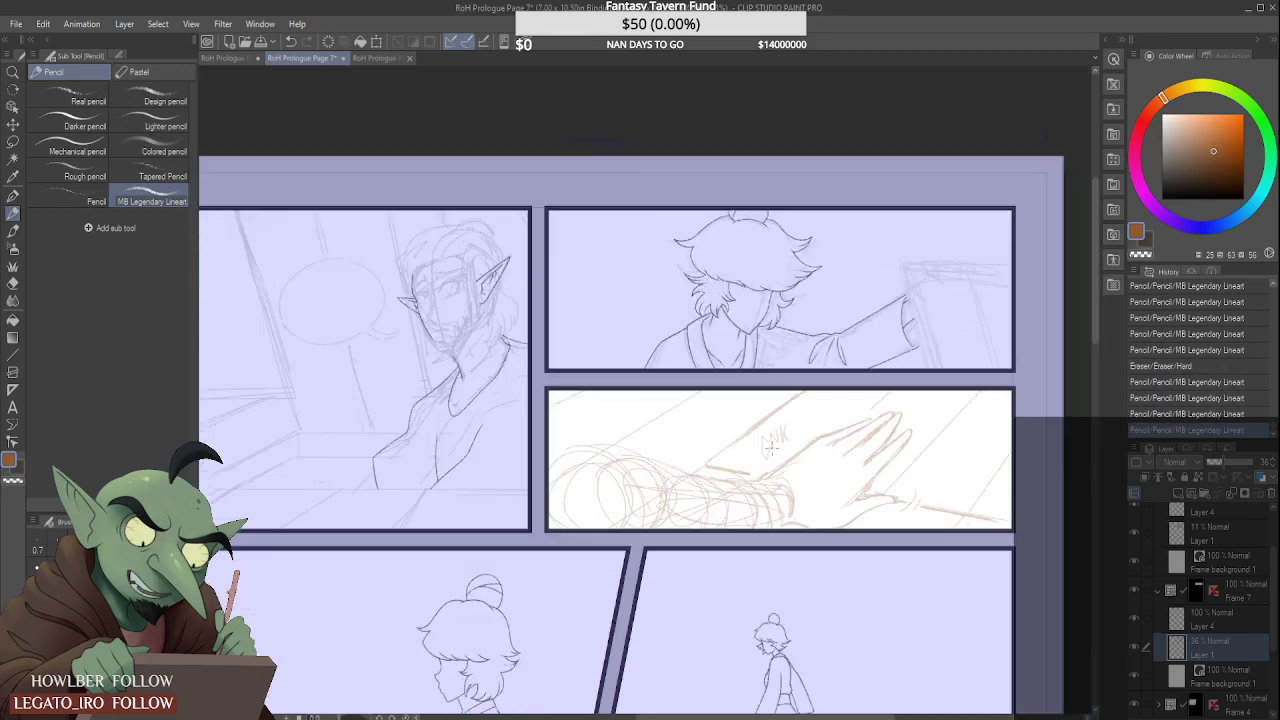
Step: Lower the hand sketch layer's opacity to 17% and activate Layer 4 above it with the Real pencil brush
{"action": "scroll", "coordinate": [782, 437], "scroll_direction": "down", "scroll_amount": 6}
{"action": "scroll", "coordinate": [724, 492], "scroll_direction": "up", "scroll_amount": 5}
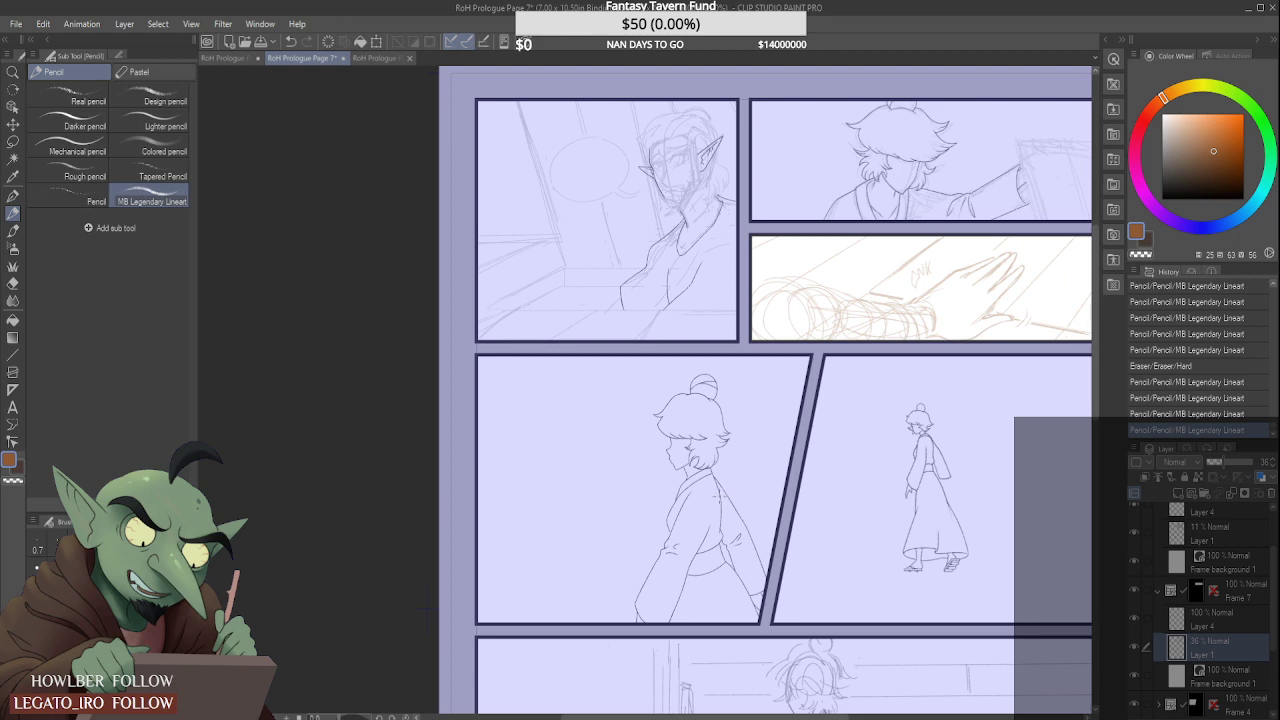
{"action": "scroll", "coordinate": [718, 494], "scroll_direction": "down", "scroll_amount": 4}
{"action": "scroll", "coordinate": [806, 422], "scroll_direction": "up", "scroll_amount": 4}
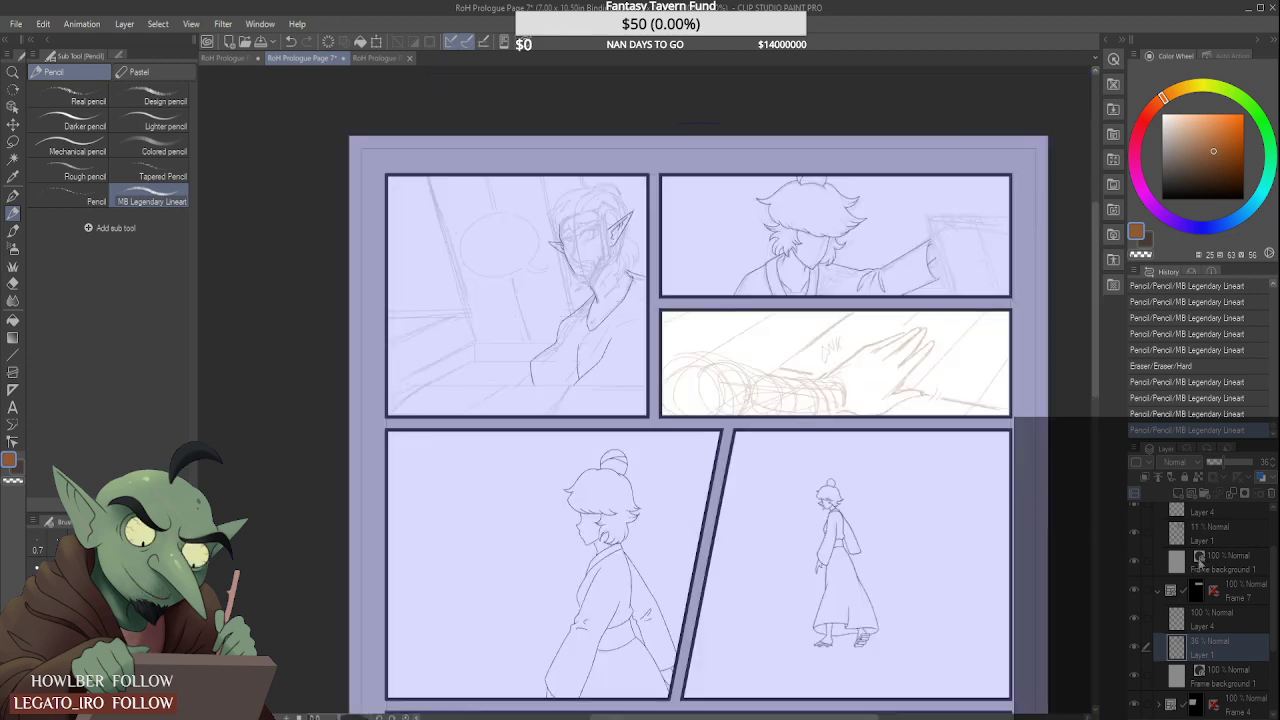
{"action": "left_click", "coordinate": [1215, 462]}
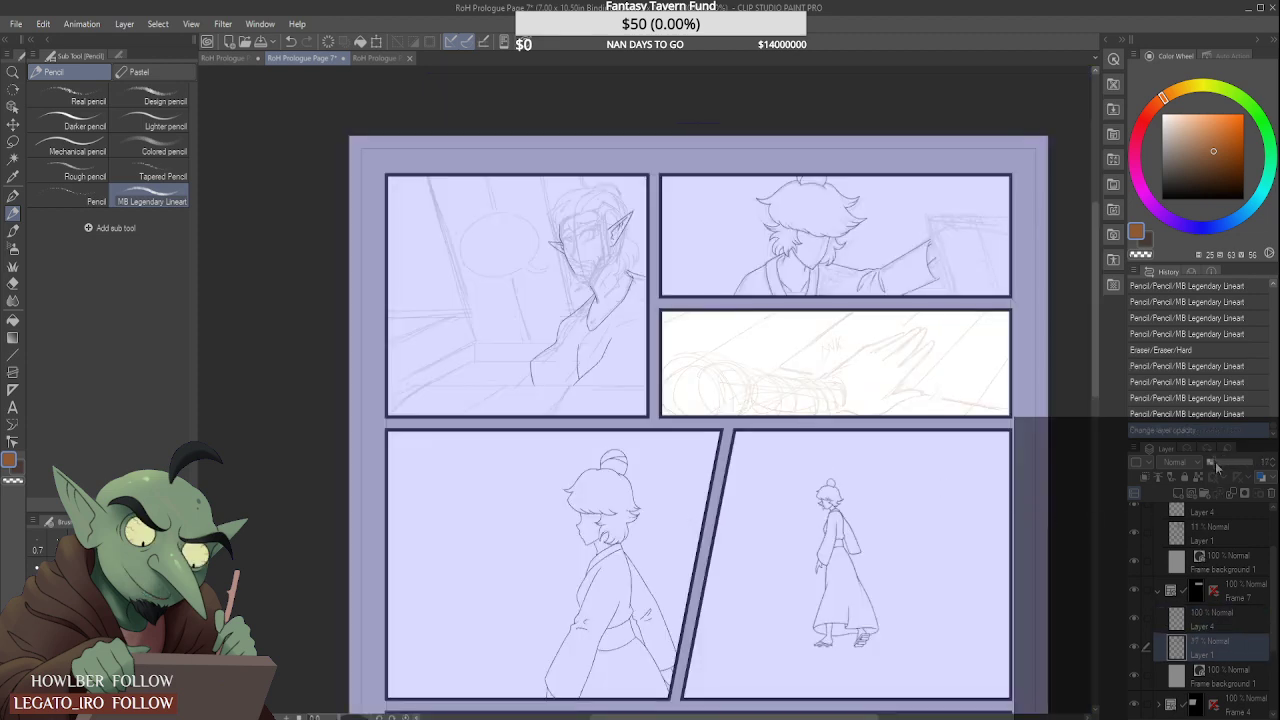
{"action": "left_click", "coordinate": [1246, 616]}
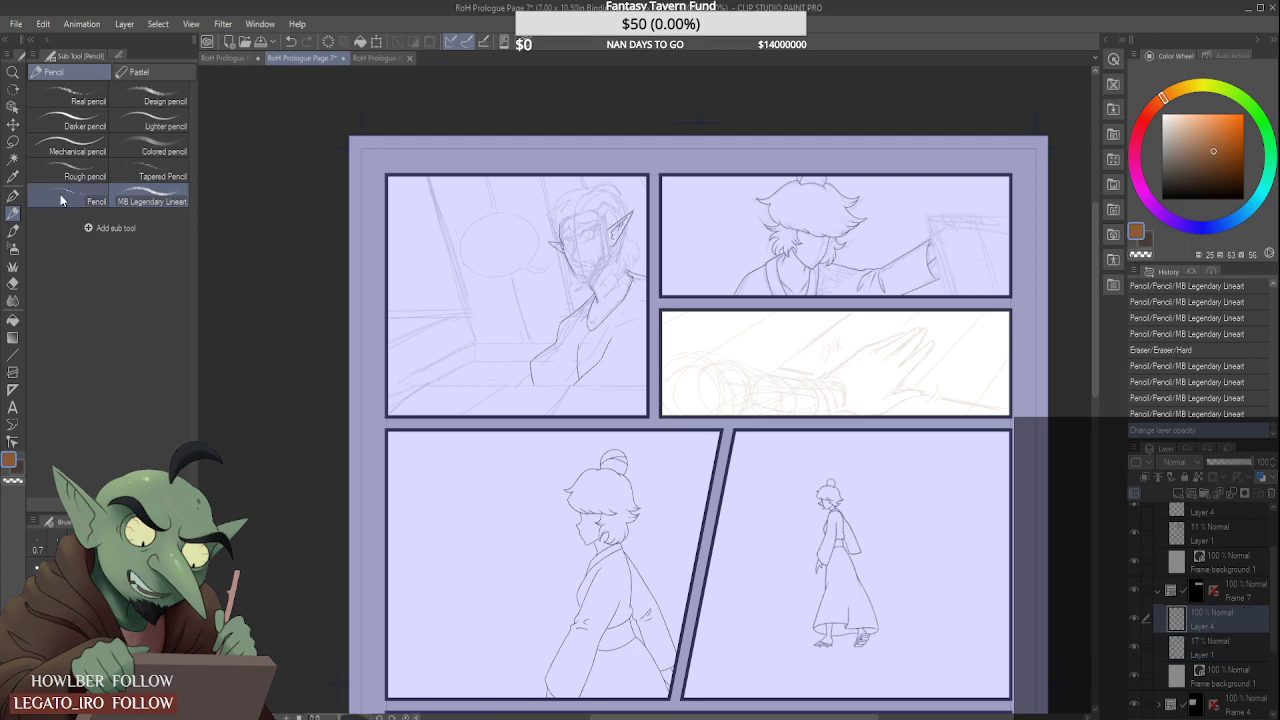
{"action": "left_click", "coordinate": [75, 97]}
{"action": "scroll", "coordinate": [886, 393], "scroll_direction": "up", "scroll_amount": 4}
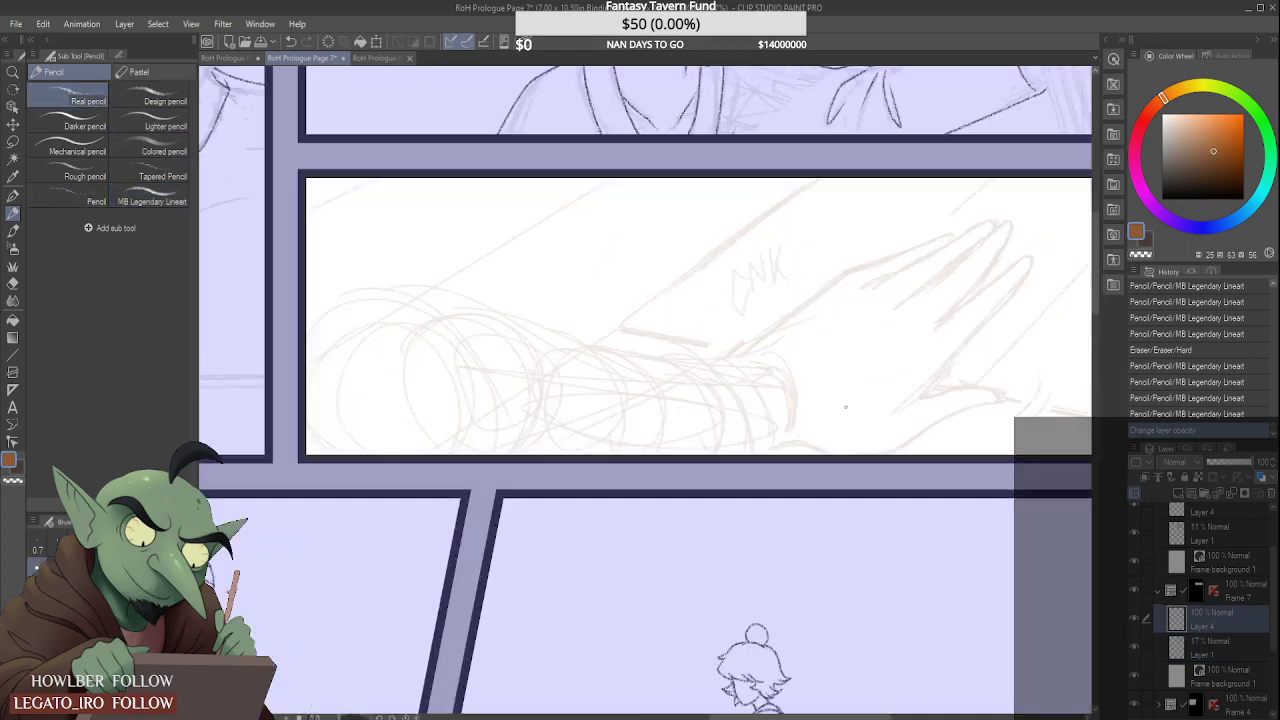
{"action": "scroll", "coordinate": [689, 329], "scroll_direction": "down", "scroll_amount": 4}
{"action": "scroll", "coordinate": [754, 329], "scroll_direction": "up", "scroll_amount": 4}
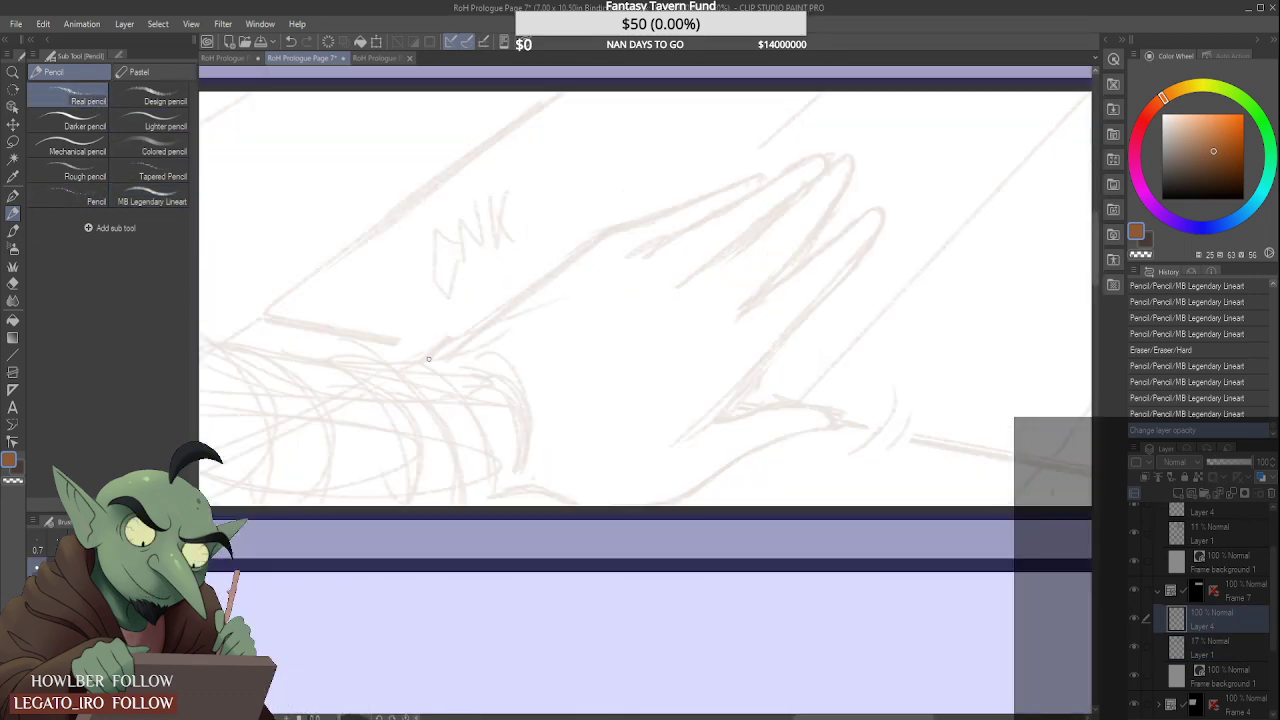
{"action": "left_click_drag", "start_coordinate": [430, 357], "coordinate": [580, 262]}
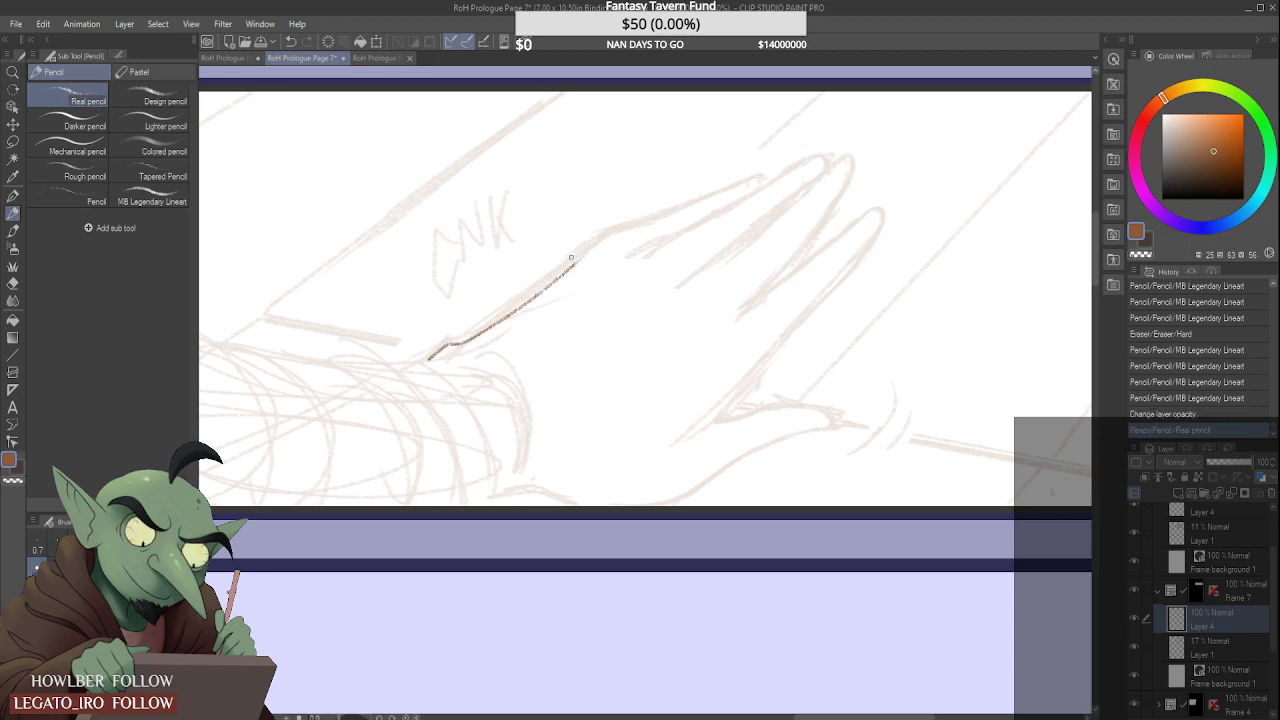
{"action": "key", "text": "ctrl+z"}
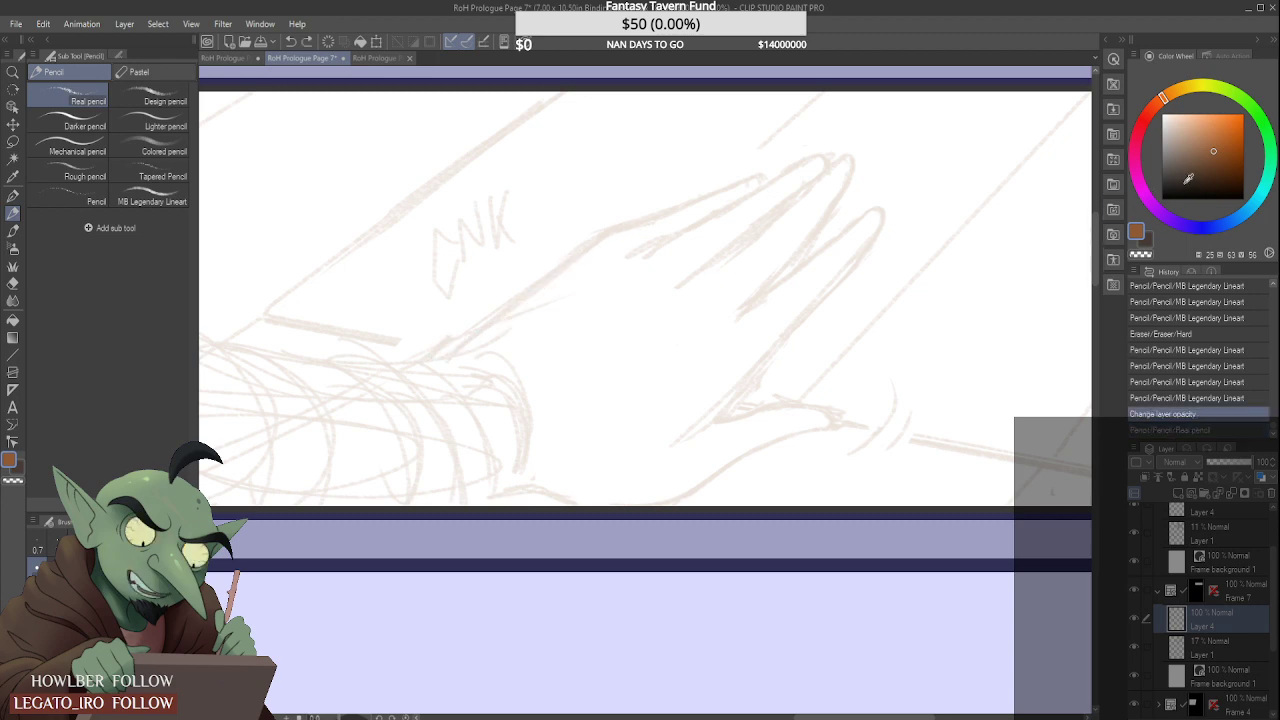
{"action": "scroll", "coordinate": [931, 314], "scroll_direction": "down", "scroll_amount": 5}
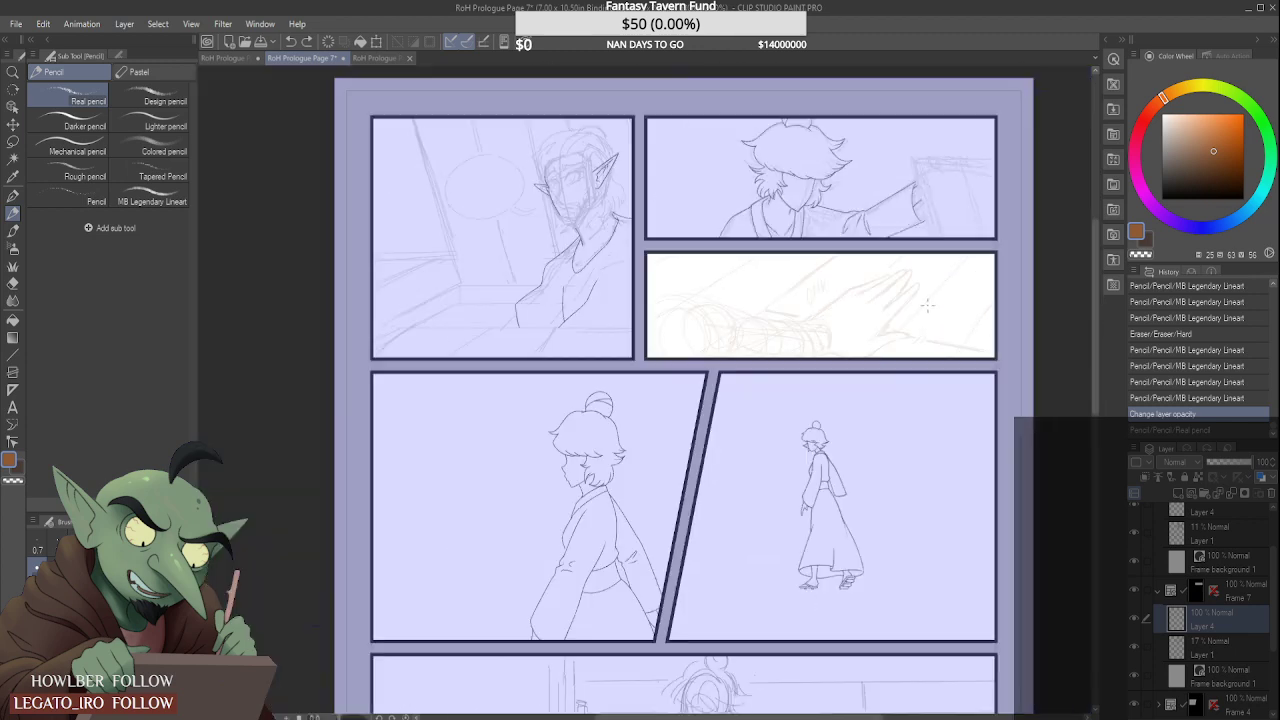
Step: Sample the near-black hair colour from the bearded elf on RoH Prologue Page 6 and return to Page 7
{"action": "left_click", "coordinate": [367, 58]}
{"action": "scroll", "coordinate": [627, 295], "scroll_direction": "up", "scroll_amount": 4}
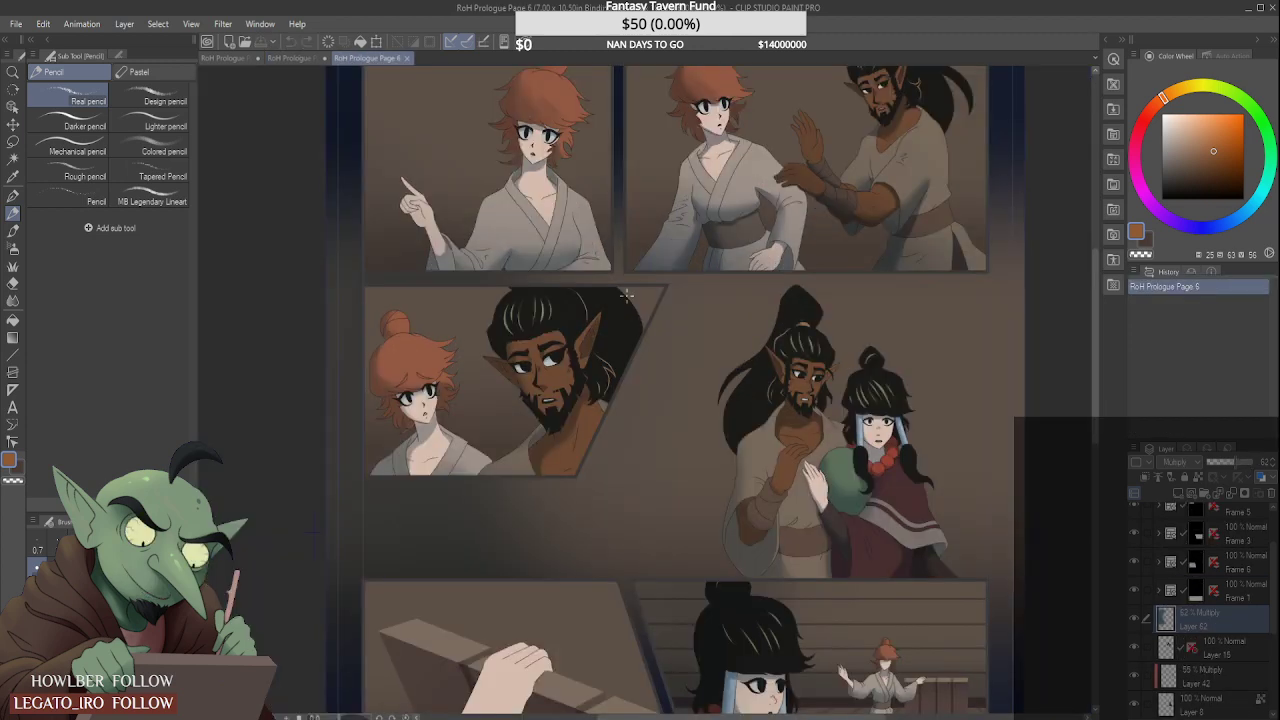
{"action": "scroll", "coordinate": [625, 290], "scroll_direction": "up", "scroll_amount": 2}
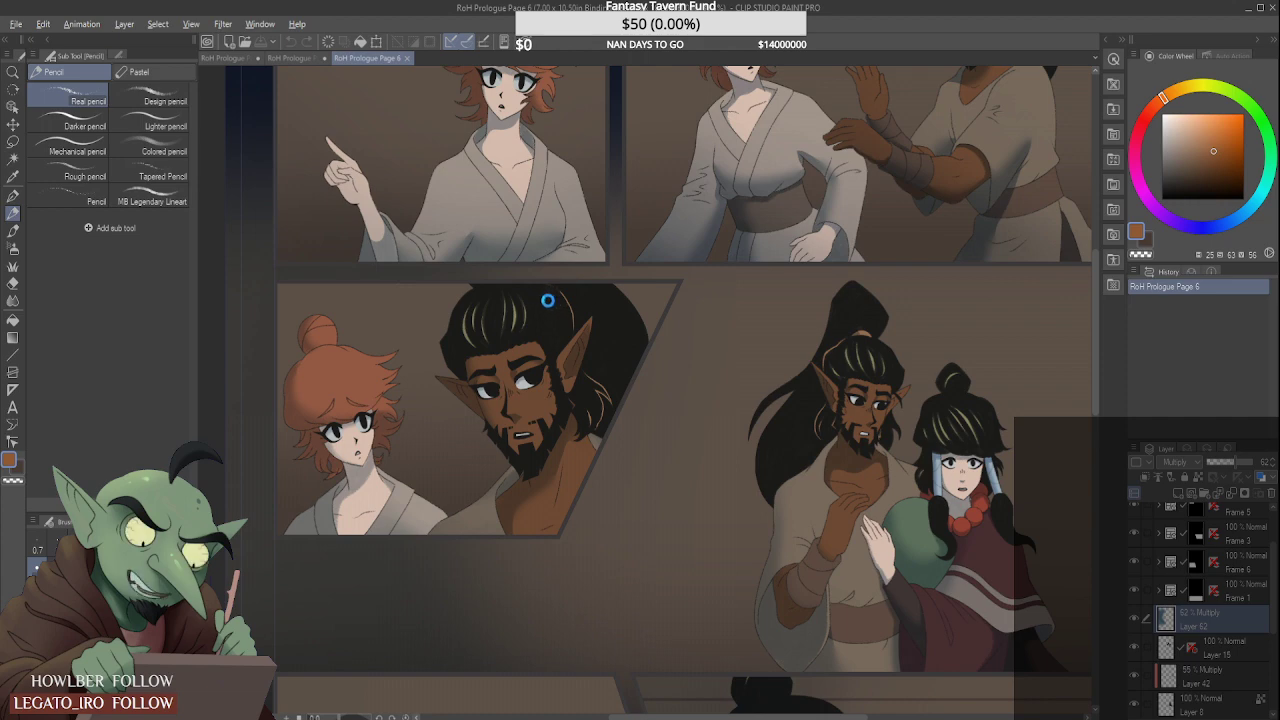
{"action": "left_click", "coordinate": [549, 299], "text": "alt"}
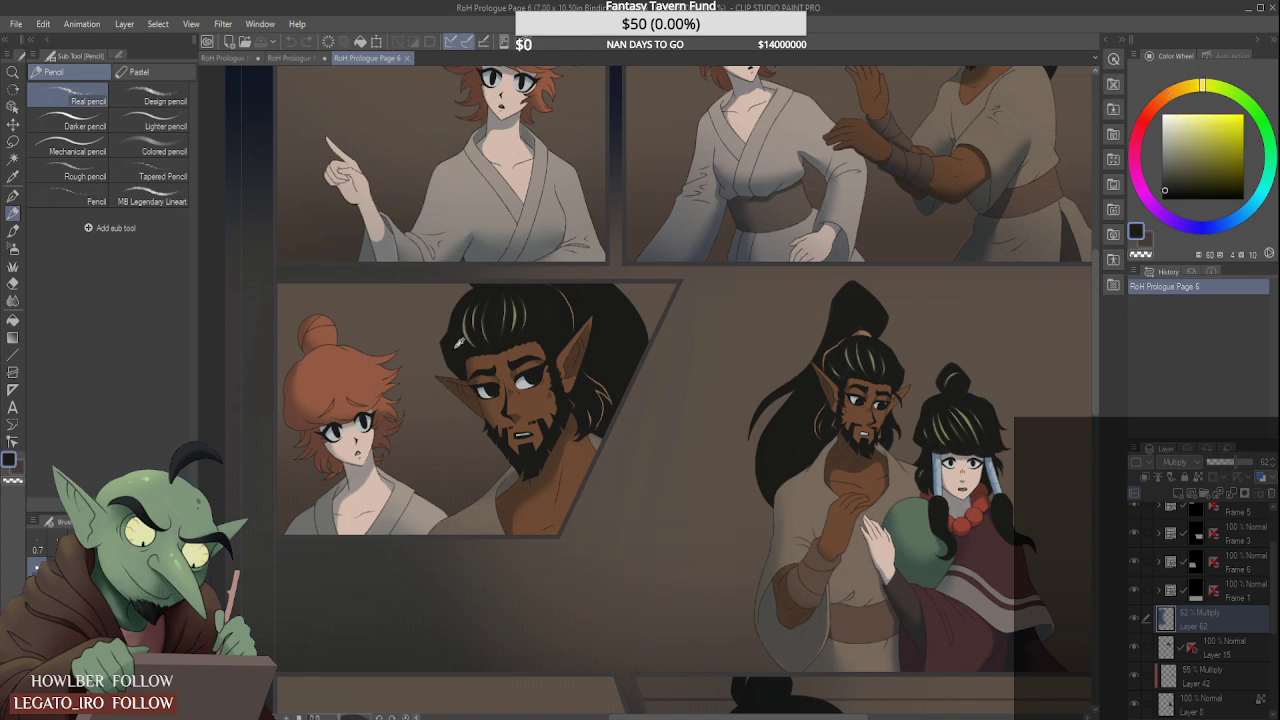
{"action": "left_click", "coordinate": [789, 439], "text": "alt"}
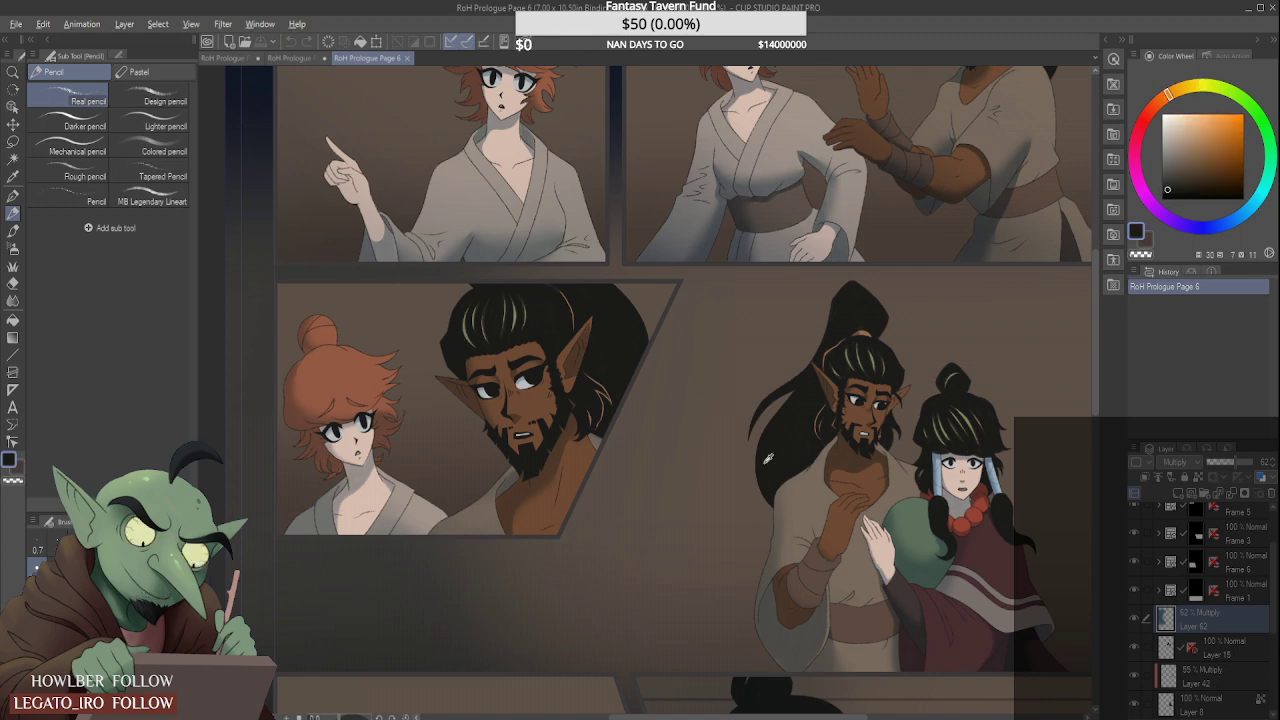
{"action": "left_click", "coordinate": [767, 458], "text": "alt"}
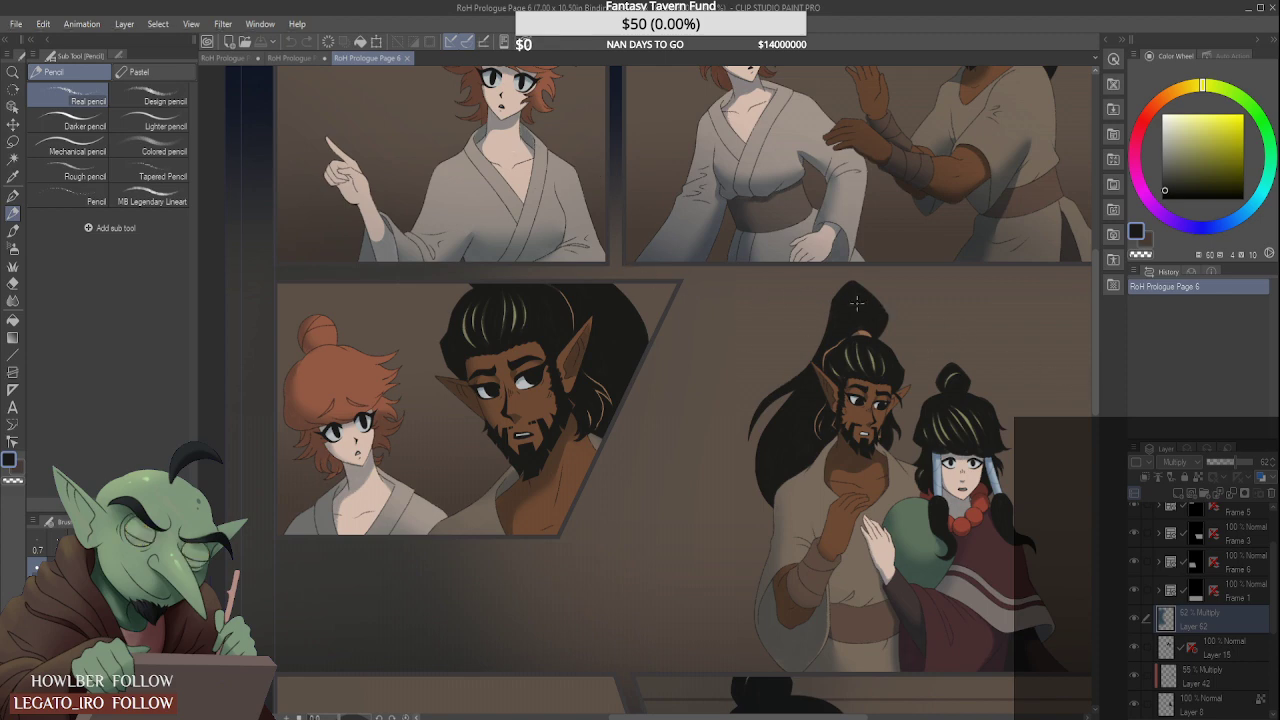
{"action": "left_click", "coordinate": [290, 57]}
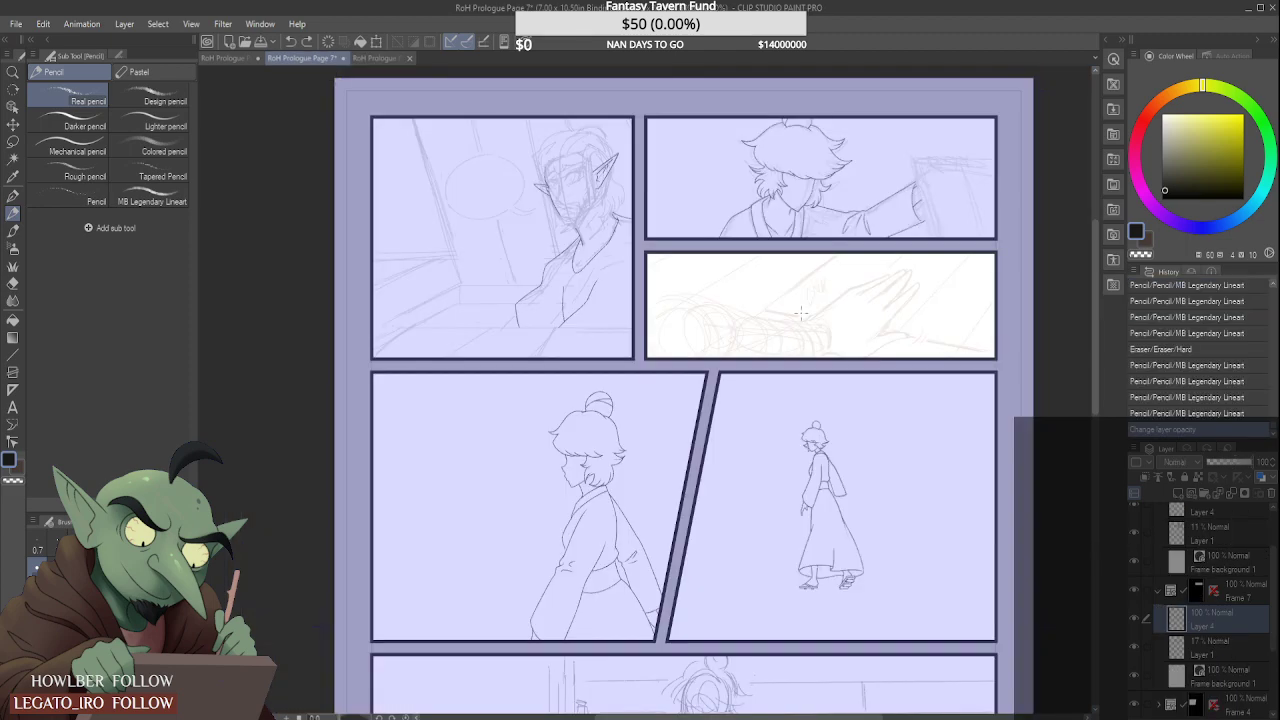
Step: Draw the clean upper contour of the hand from the sleeve cuff to the first knuckle in near-black
{"action": "scroll", "coordinate": [801, 313], "scroll_direction": "up", "scroll_amount": 3}
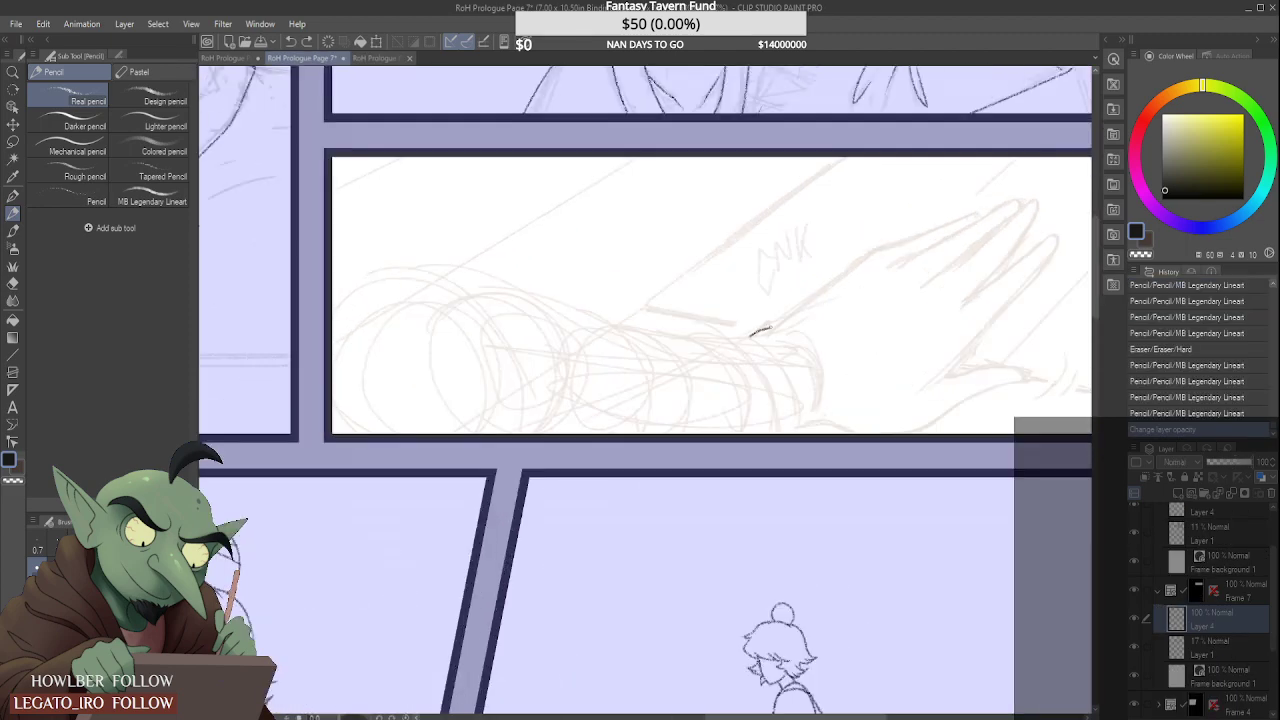
{"action": "left_click_drag", "start_coordinate": [750, 335], "coordinate": [857, 271]}
{"action": "scroll", "coordinate": [903, 265], "scroll_direction": "down", "scroll_amount": 2}
{"action": "scroll", "coordinate": [903, 265], "scroll_direction": "down", "scroll_amount": 2}
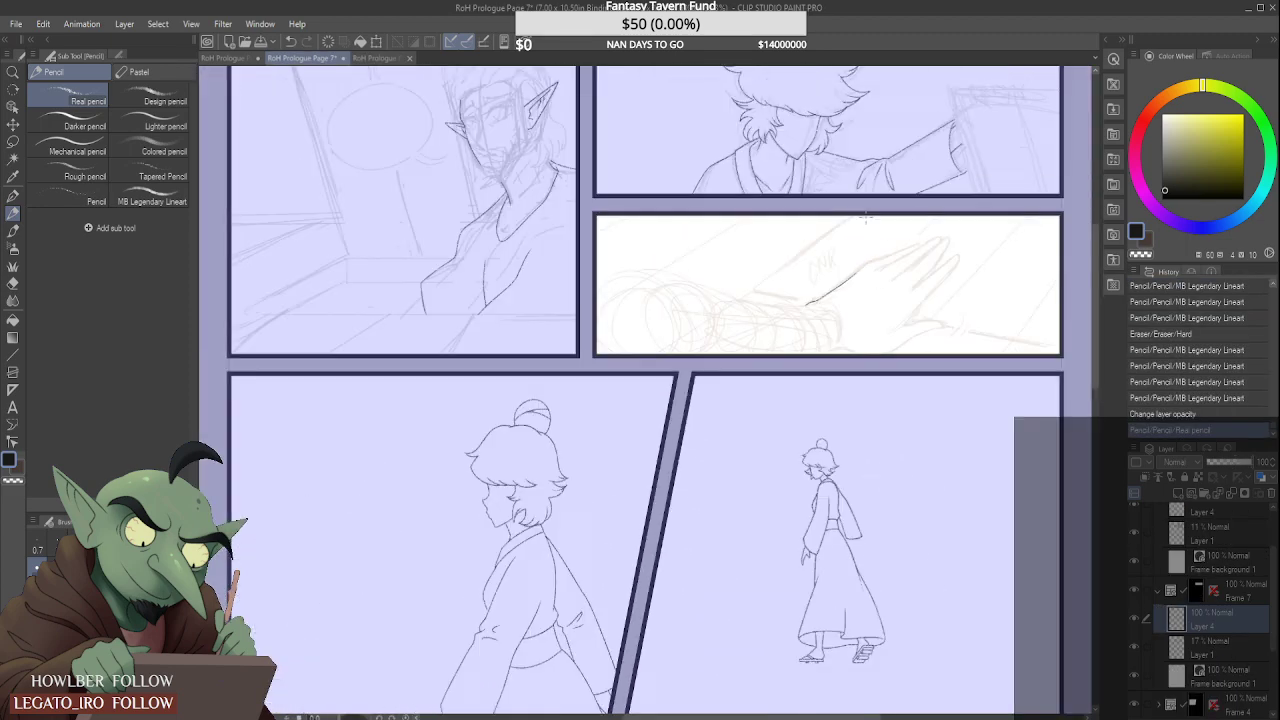
{"action": "scroll", "coordinate": [810, 233], "scroll_direction": "down", "scroll_amount": 3}
{"action": "scroll", "coordinate": [705, 262], "scroll_direction": "up", "scroll_amount": 8}
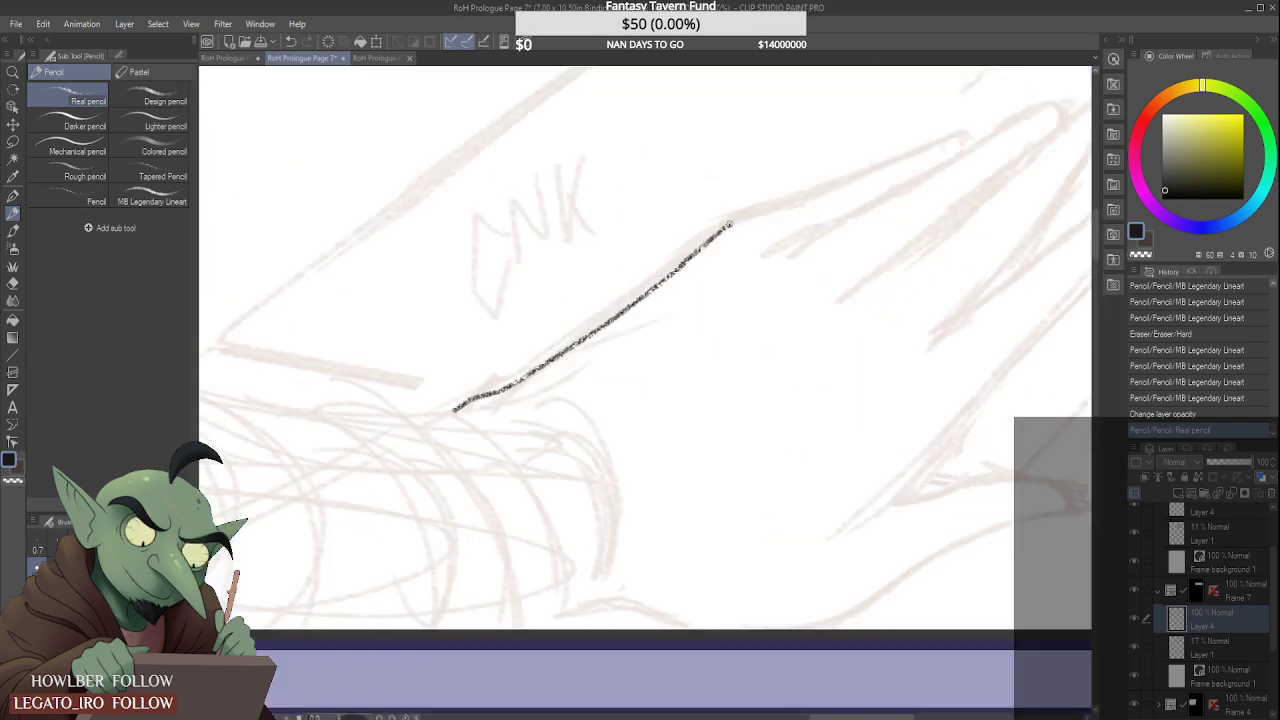
Step: Draw the uppermost finger's outer edge from the knuckle to a rounded tip, undoing and redrawing the stroke to refine it
{"action": "mouse_move", "coordinate": [730, 224]}
{"action": "left_mouse_down"}
{"action": "mouse_move", "coordinate": [1008, 115]}
{"action": "mouse_move", "coordinate": [929, 137]}
{"action": "mouse_move", "coordinate": [930, 148]}
{"action": "mouse_move", "coordinate": [957, 141]}
{"action": "left_mouse_up"}
{"action": "scroll", "coordinate": [951, 151], "scroll_direction": "down", "scroll_amount": 3}
{"action": "scroll", "coordinate": [951, 151], "scroll_direction": "up", "scroll_amount": 3}
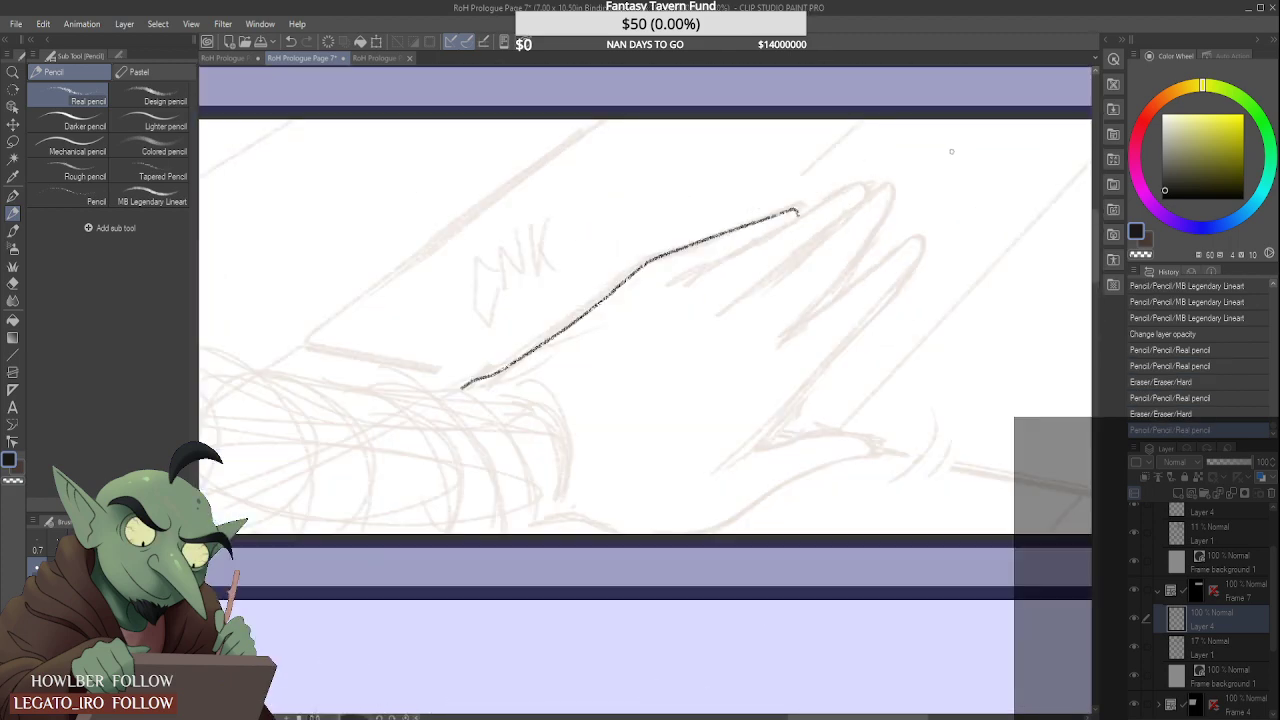
{"action": "mouse_move", "coordinate": [818, 196]}
{"action": "left_mouse_down"}
{"action": "mouse_move", "coordinate": [660, 257]}
{"action": "mouse_move", "coordinate": [902, 166]}
{"action": "left_mouse_up"}
{"action": "scroll", "coordinate": [672, 249], "scroll_direction": "up", "scroll_amount": 2}
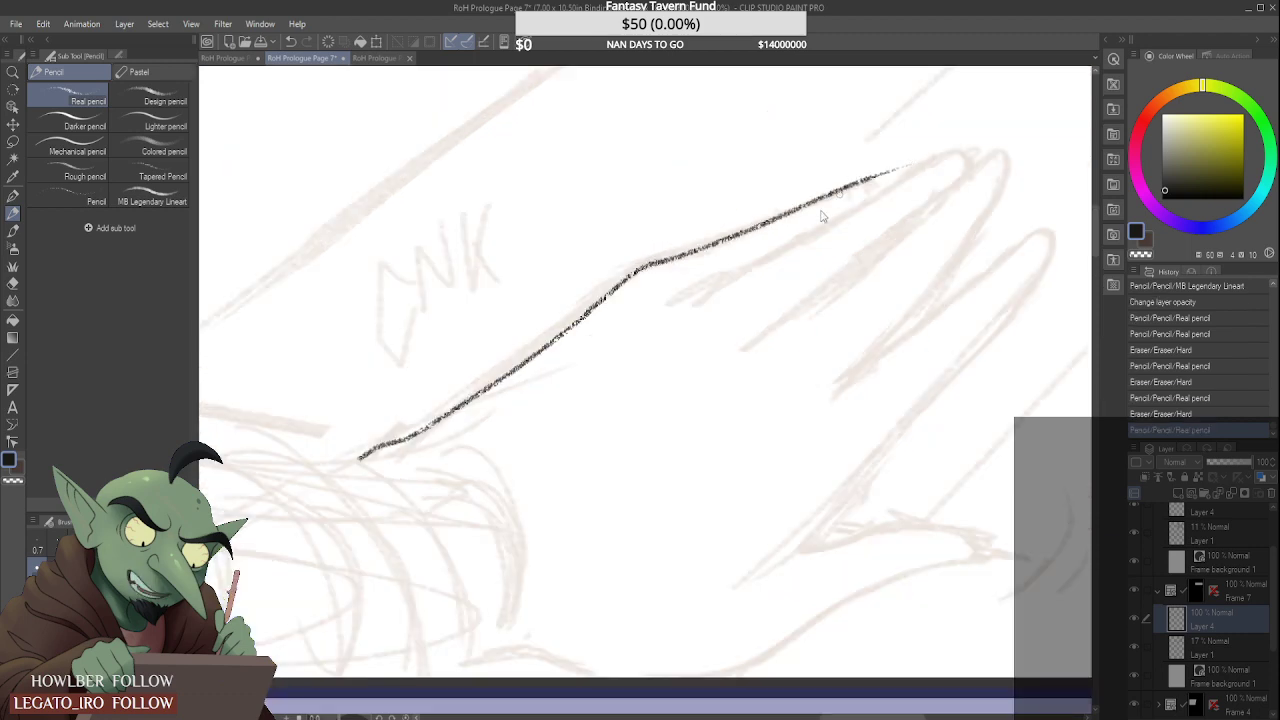
{"action": "key", "text": "ctrl+z"}
{"action": "left_click_drag", "start_coordinate": [652, 265], "coordinate": [846, 174]}
{"action": "key", "text": "ctrl+z"}
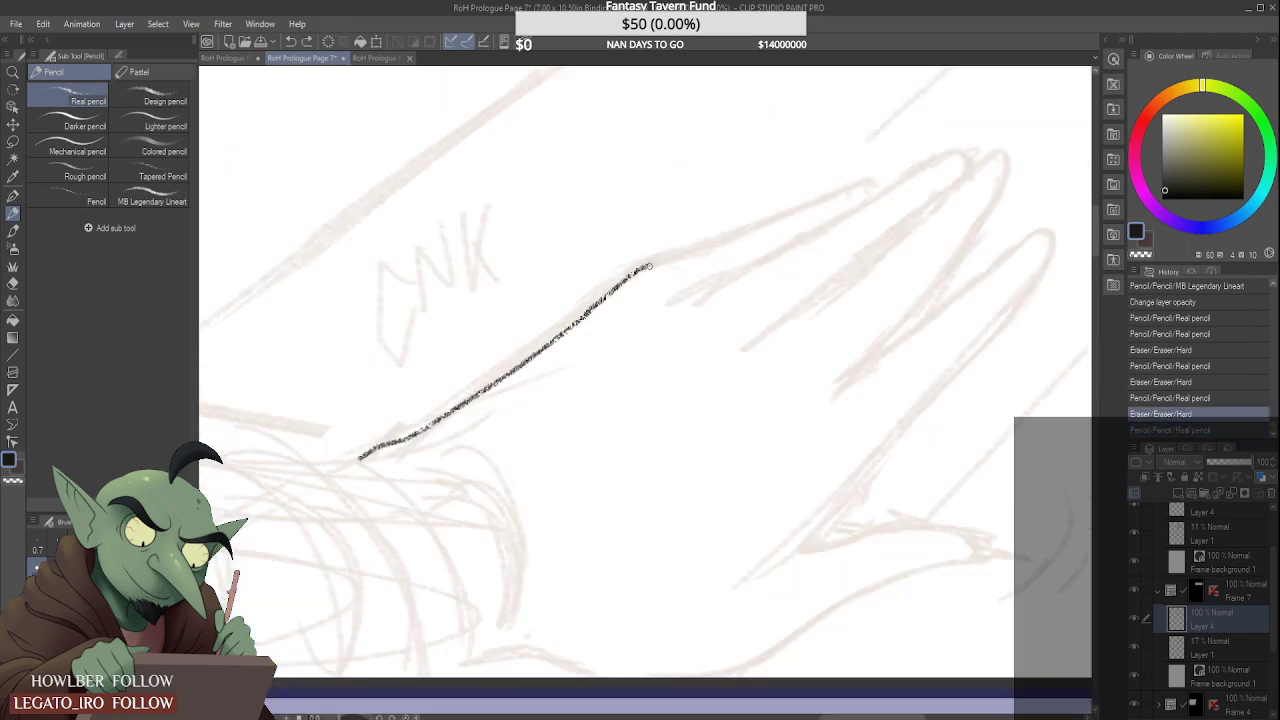
{"action": "mouse_move", "coordinate": [652, 265]}
{"action": "left_mouse_down"}
{"action": "mouse_move", "coordinate": [845, 190]}
{"action": "mouse_move", "coordinate": [876, 194]}
{"action": "left_mouse_up"}
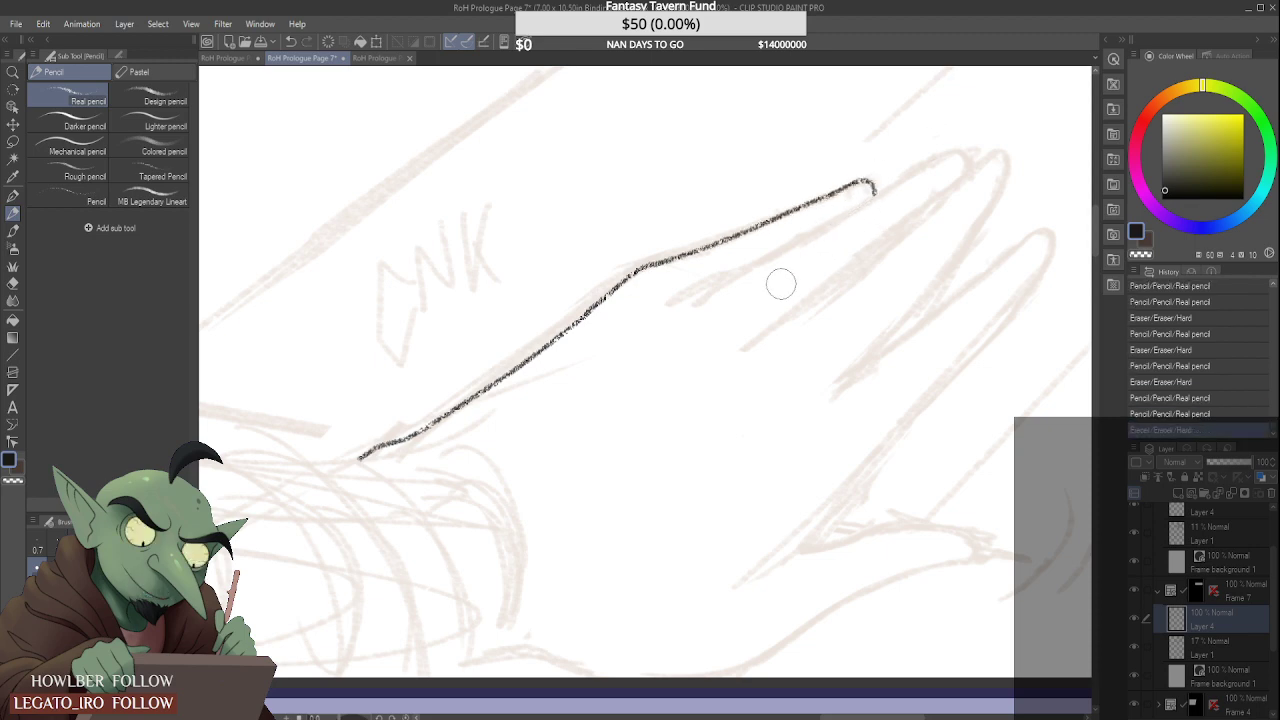
Step: Draw the second finger's upper edge and rounded tip, erasing stray ends of the line
{"action": "scroll", "coordinate": [780, 286], "scroll_direction": "down", "scroll_amount": 4}
{"action": "scroll", "coordinate": [626, 277], "scroll_direction": "up", "scroll_amount": 3}
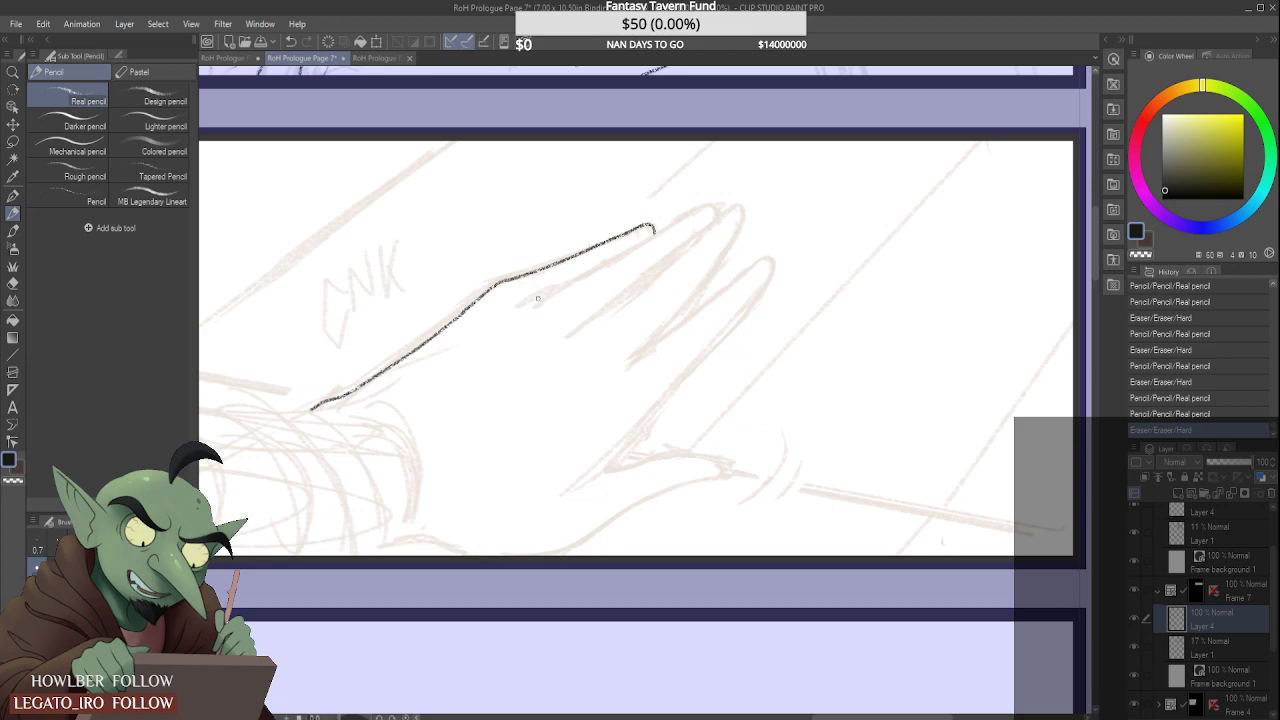
{"action": "left_click_drag", "start_coordinate": [537, 298], "coordinate": [706, 205]}
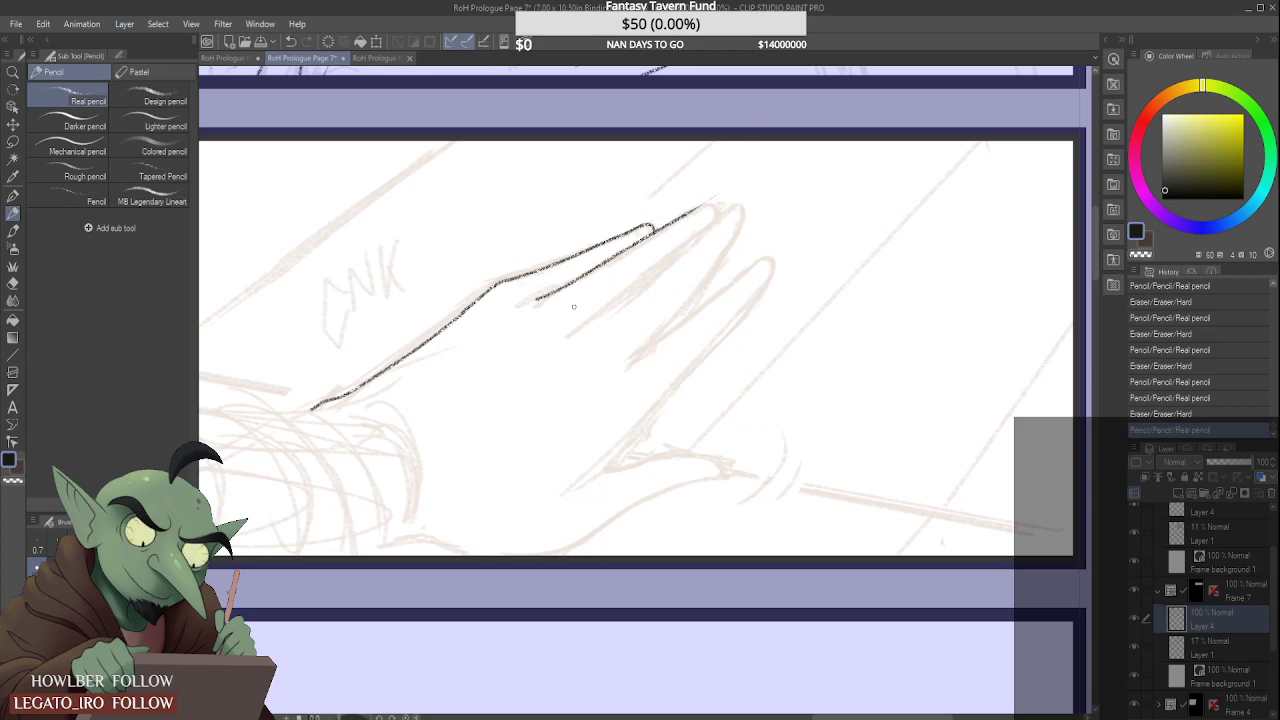
{"action": "left_click_drag", "start_coordinate": [535, 320], "coordinate": [552, 304]}
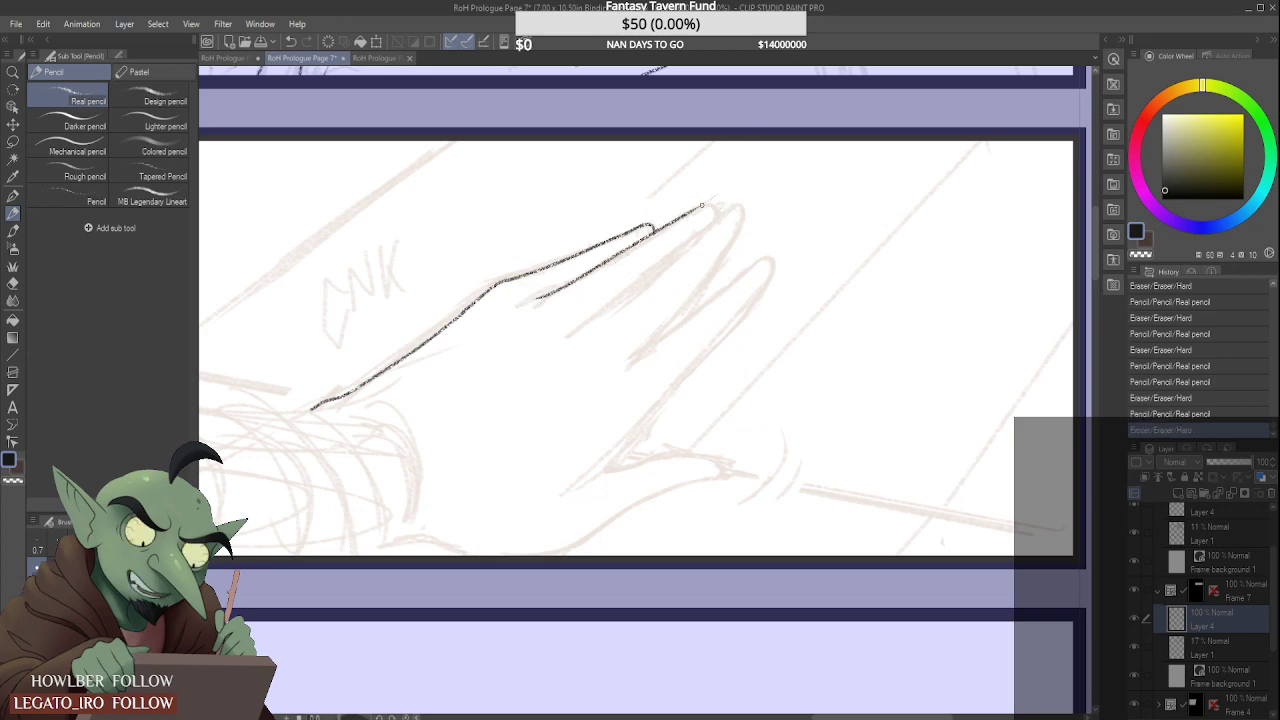
{"action": "mouse_move", "coordinate": [706, 202]}
{"action": "left_mouse_down"}
{"action": "mouse_move", "coordinate": [716, 218]}
{"action": "mouse_move", "coordinate": [721, 187]}
{"action": "left_mouse_up"}
Step: Draw the third finger's upper edge, undoing and redrawing it, and add a first stroke down its lower side
{"action": "left_click_drag", "start_coordinate": [578, 328], "coordinate": [750, 200]}
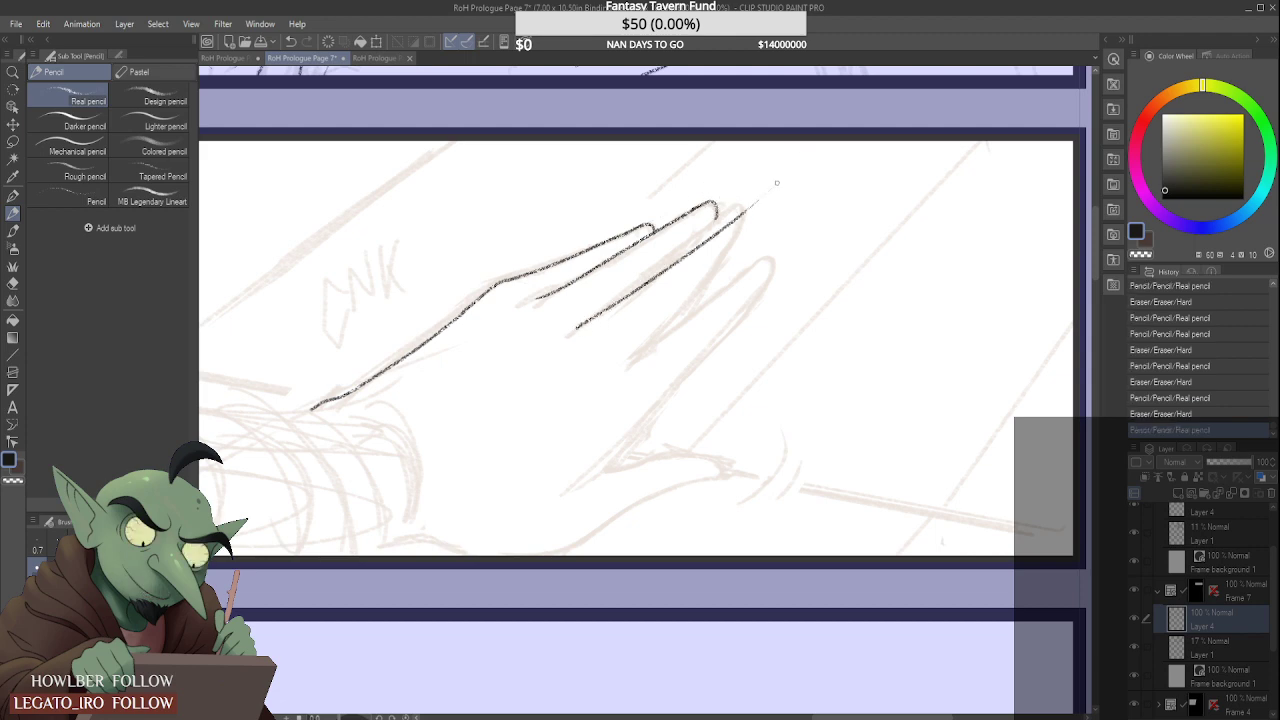
{"action": "key", "text": "ctrl+z"}
{"action": "left_click_drag", "start_coordinate": [572, 326], "coordinate": [746, 183]}
{"action": "key", "text": "ctrl+z"}
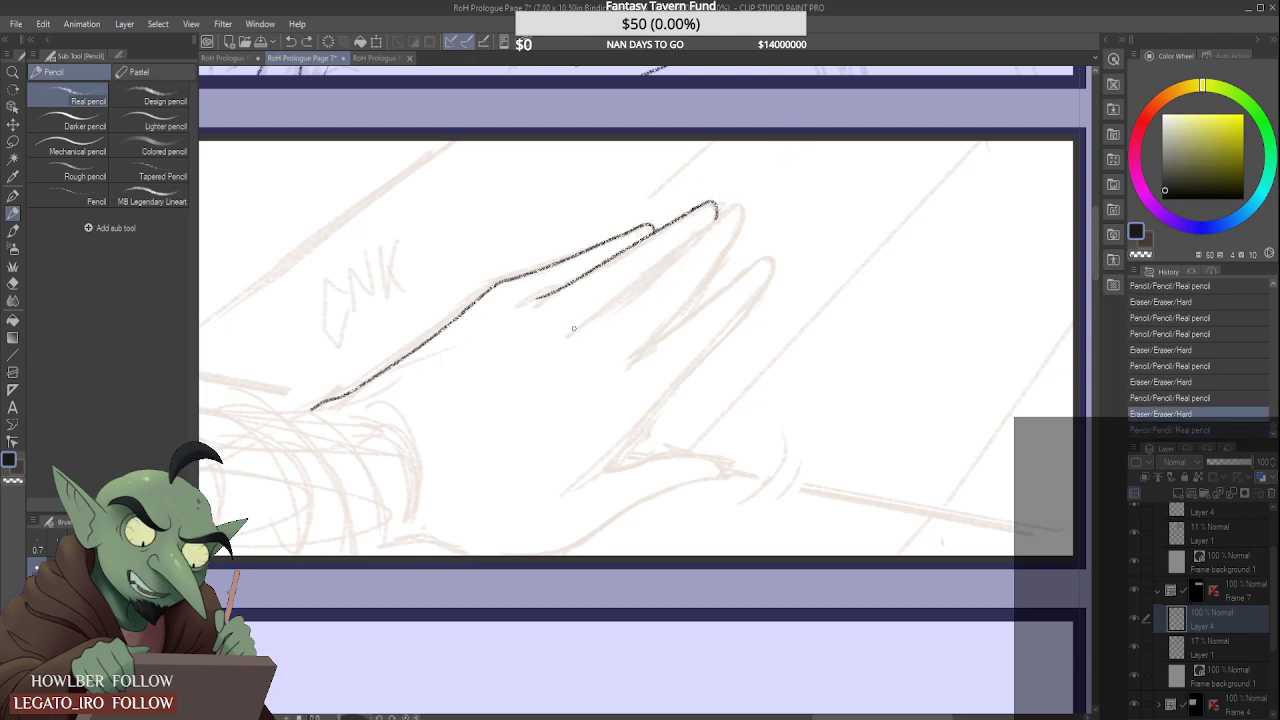
{"action": "mouse_move", "coordinate": [572, 328]}
{"action": "left_mouse_down"}
{"action": "mouse_move", "coordinate": [780, 172]}
{"action": "mouse_move", "coordinate": [638, 358]}
{"action": "left_mouse_up"}
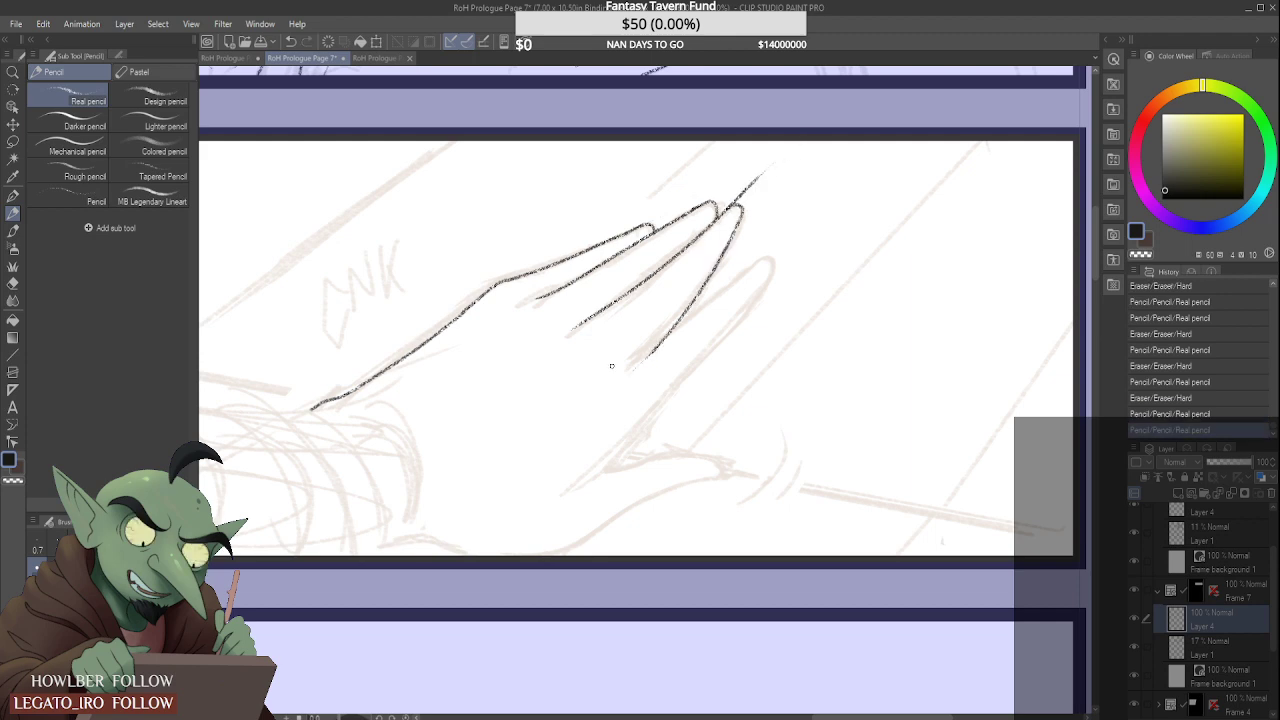
Step: Redraw the third finger's rounded tip and lower edge, and erase the line overshooting the fingertip
{"action": "key", "text": "ctrl+z"}
{"action": "left_click_drag", "start_coordinate": [748, 204], "coordinate": [630, 356]}
{"action": "key", "text": "ctrl+z"}
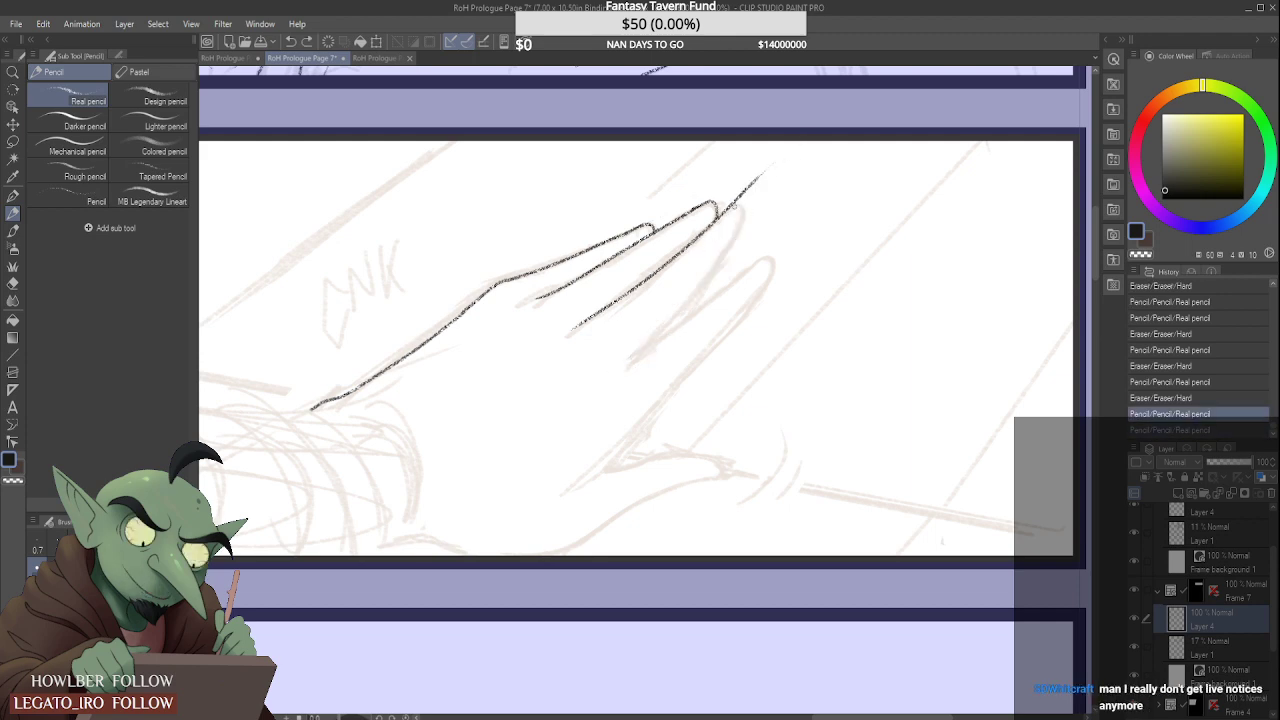
{"action": "left_click_drag", "start_coordinate": [742, 206], "coordinate": [642, 348]}
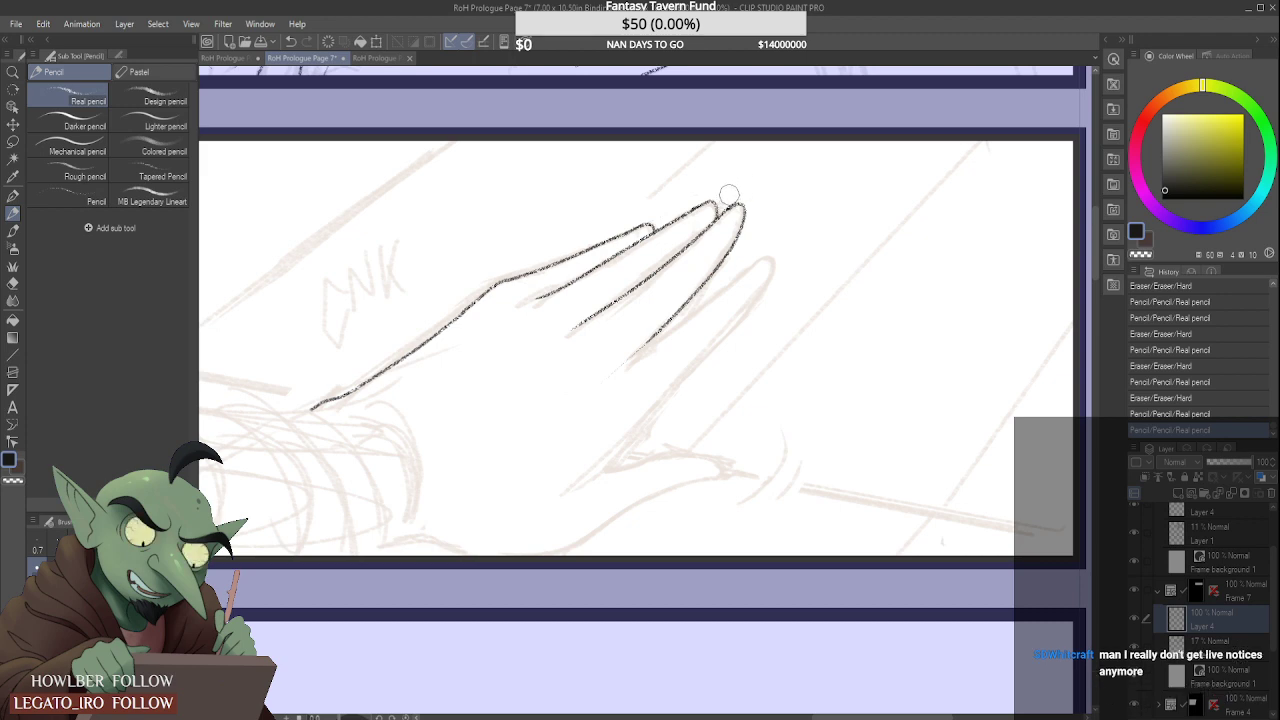
Step: Erase the overshoot at the third fingertip and the finger's old lower edge, then try several redrawn strokes from tip to base, undoing each
{"action": "left_click", "coordinate": [731, 192]}
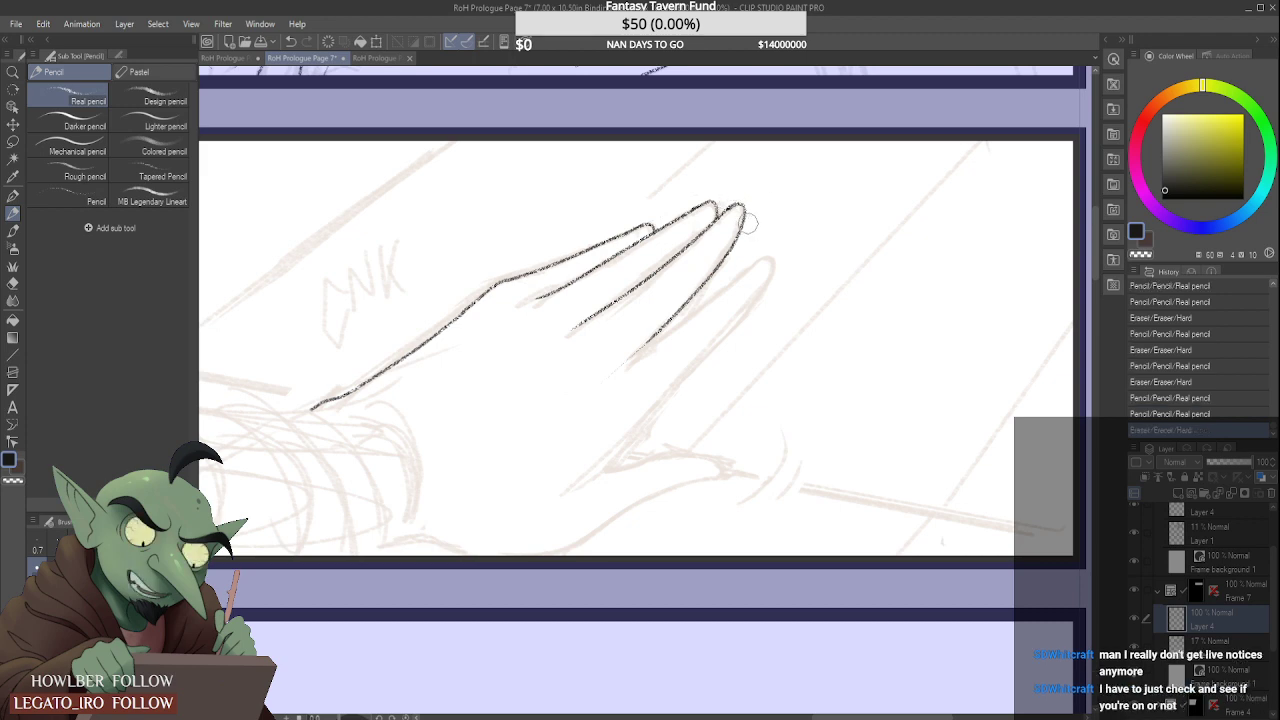
{"action": "mouse_move", "coordinate": [749, 228]}
{"action": "left_mouse_down"}
{"action": "mouse_move", "coordinate": [746, 215]}
{"action": "mouse_move", "coordinate": [719, 265]}
{"action": "left_mouse_up"}
{"action": "left_click_drag", "start_coordinate": [658, 332], "coordinate": [626, 362]}
{"action": "left_click_drag", "start_coordinate": [740, 208], "coordinate": [626, 378]}
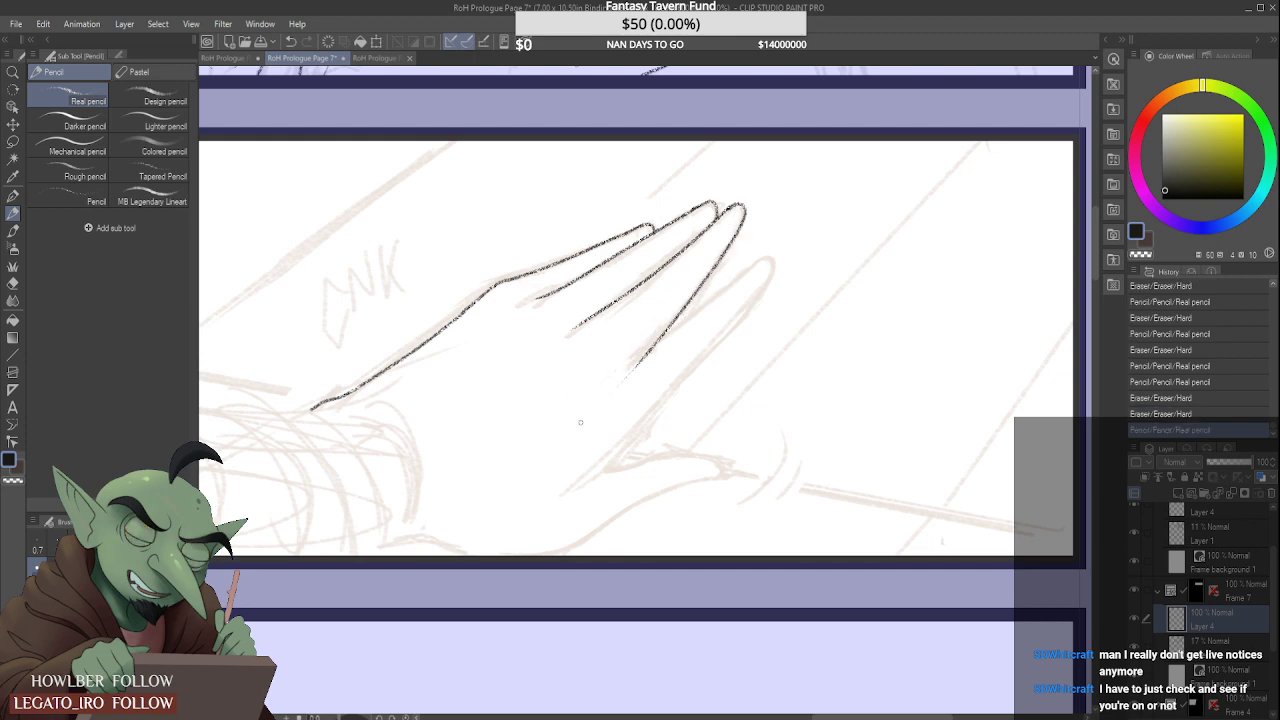
{"action": "key", "text": "ctrl+z"}
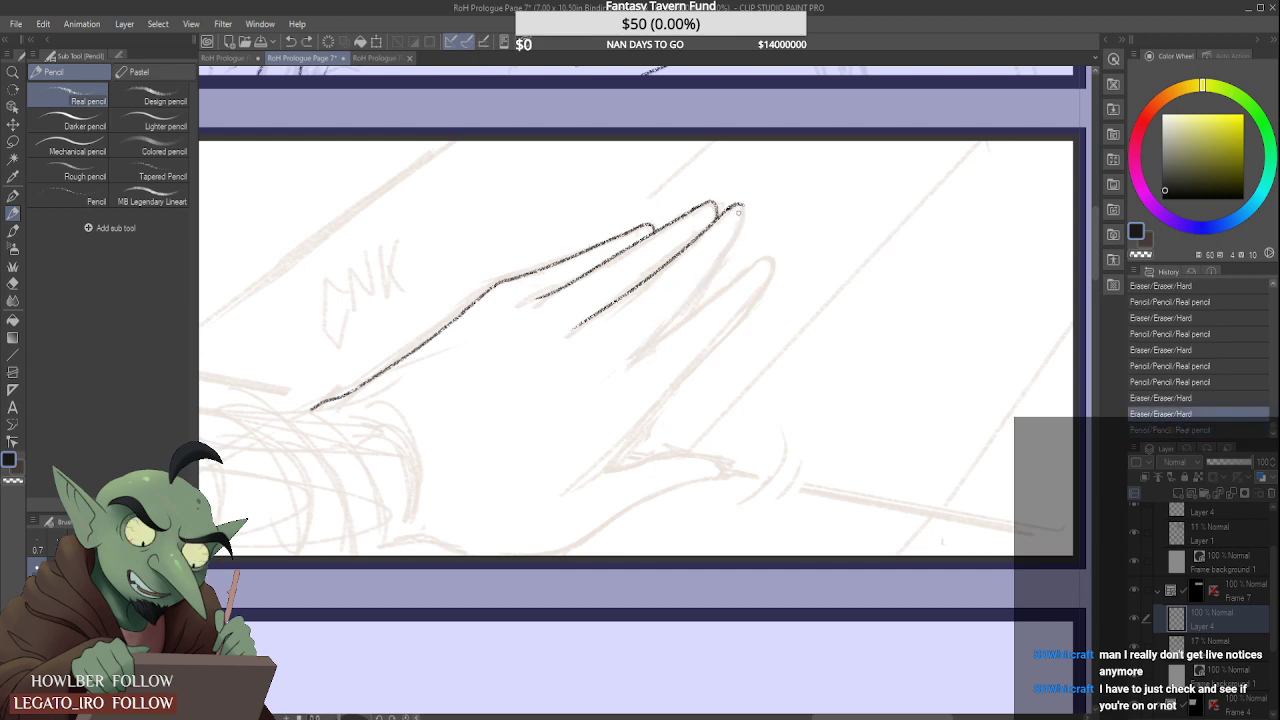
{"action": "left_click_drag", "start_coordinate": [742, 207], "coordinate": [620, 374]}
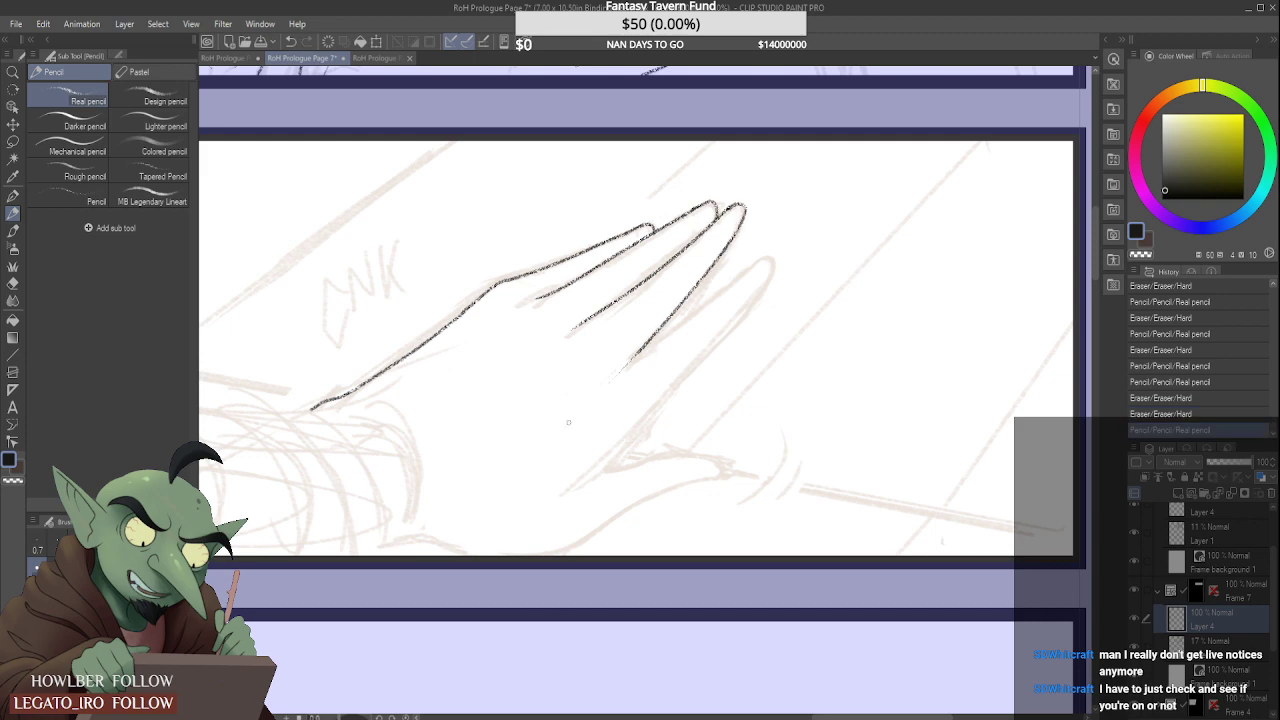
{"action": "key", "text": "ctrl+z"}
{"action": "left_click_drag", "start_coordinate": [743, 208], "coordinate": [610, 360]}
{"action": "key", "text": "ctrl+z"}
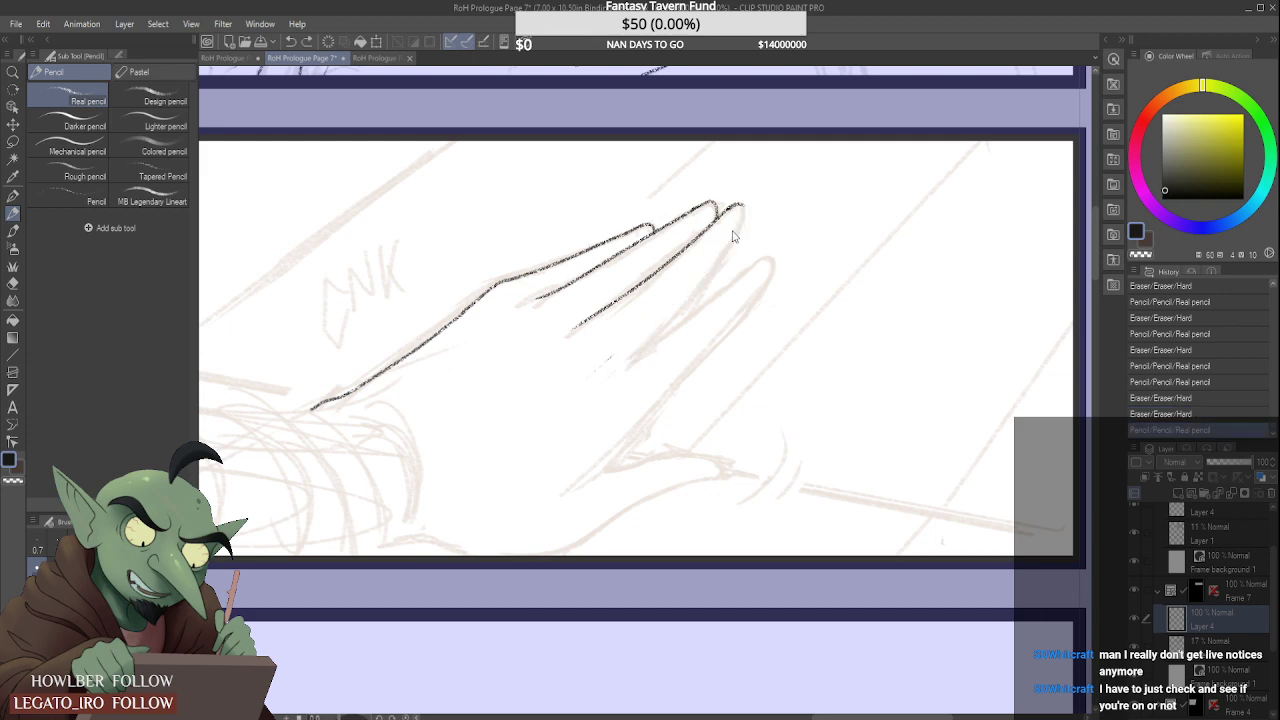
{"action": "mouse_move", "coordinate": [744, 207]}
{"action": "left_mouse_down"}
{"action": "mouse_move", "coordinate": [693, 297]}
{"action": "mouse_move", "coordinate": [601, 383]}
{"action": "left_mouse_up"}
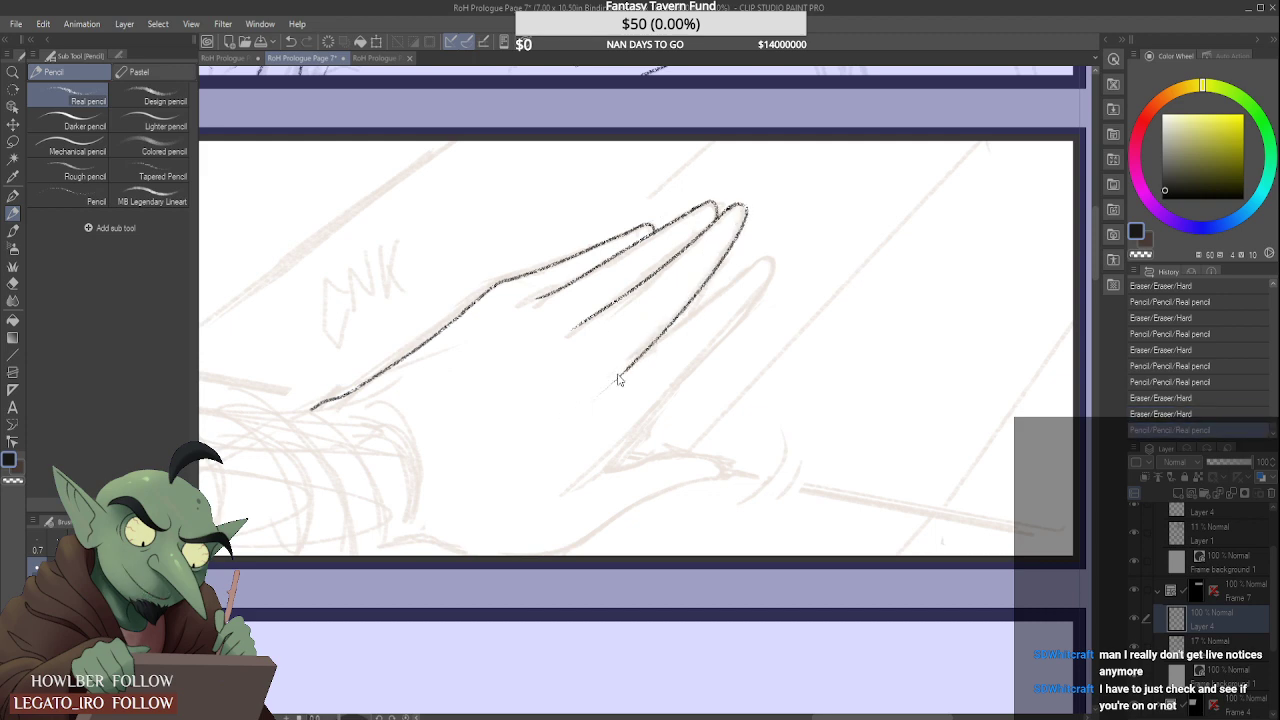
{"action": "key", "text": "ctrl+z"}
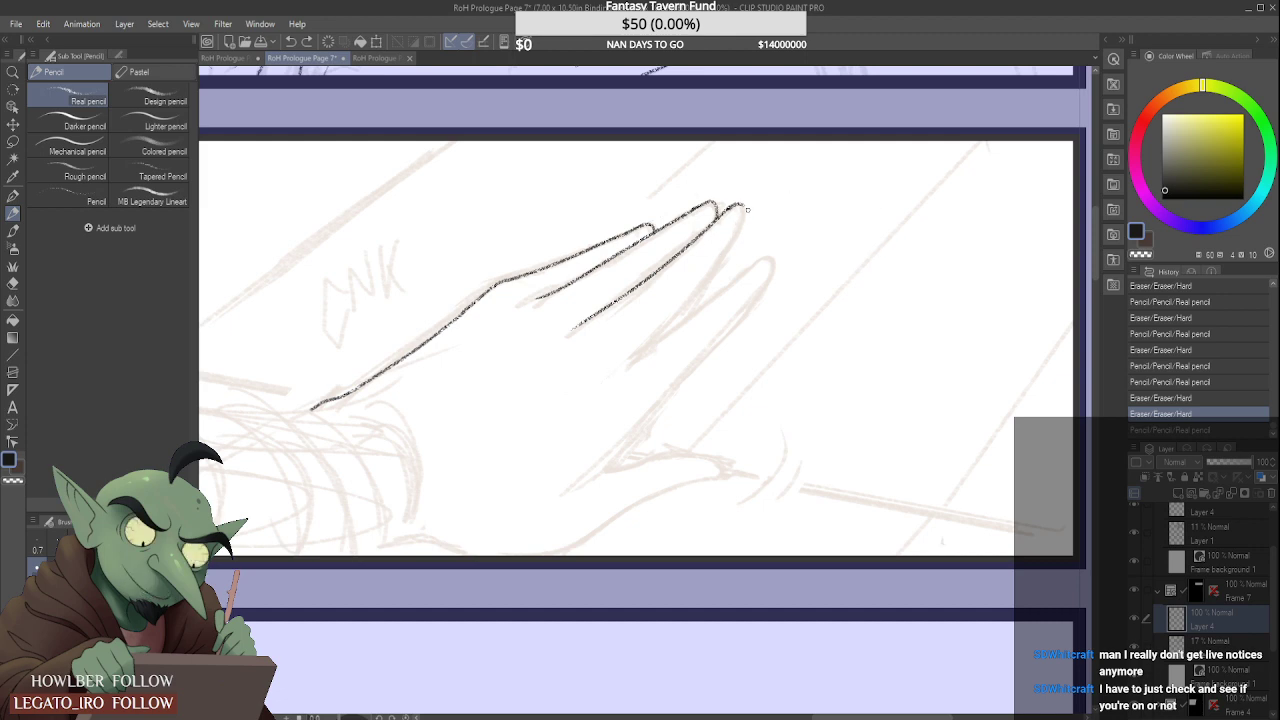
Step: Redraw the third finger's lower edge from the rounded tip to its base, undoing rejected strokes, and erase the stray end at the base
{"action": "left_click_drag", "start_coordinate": [745, 212], "coordinate": [634, 343]}
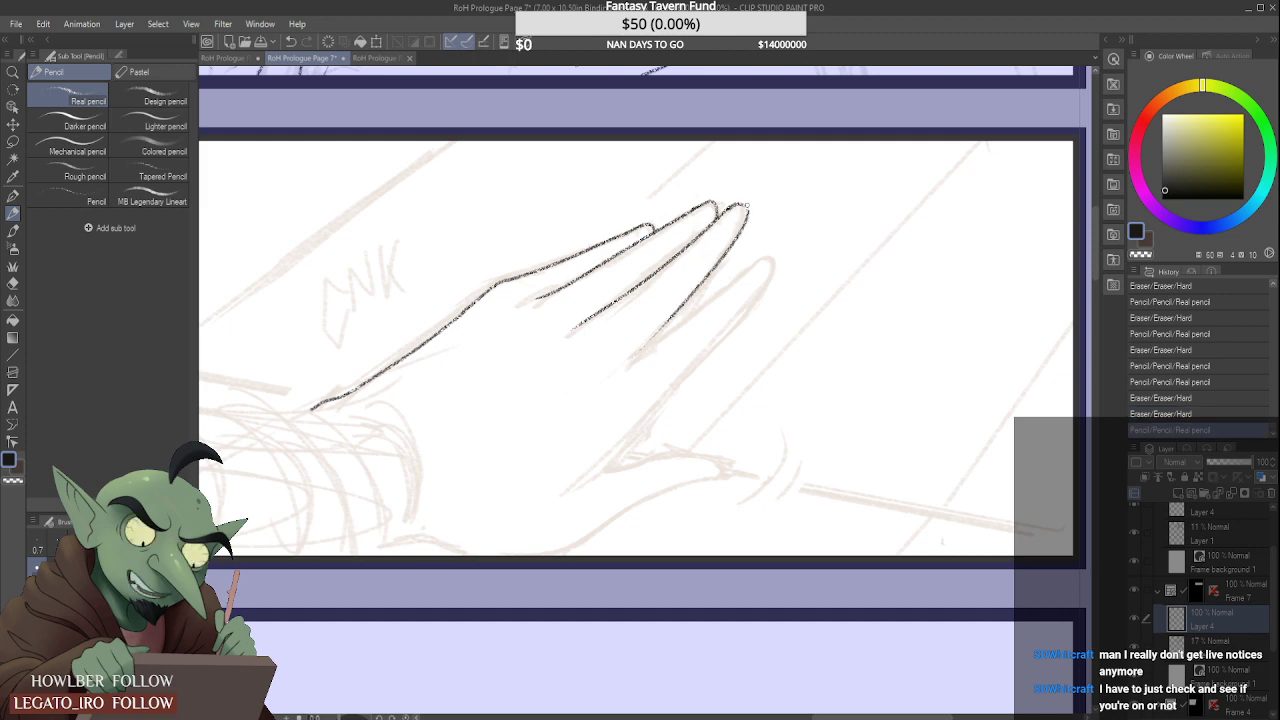
{"action": "left_click_drag", "start_coordinate": [745, 206], "coordinate": [677, 316]}
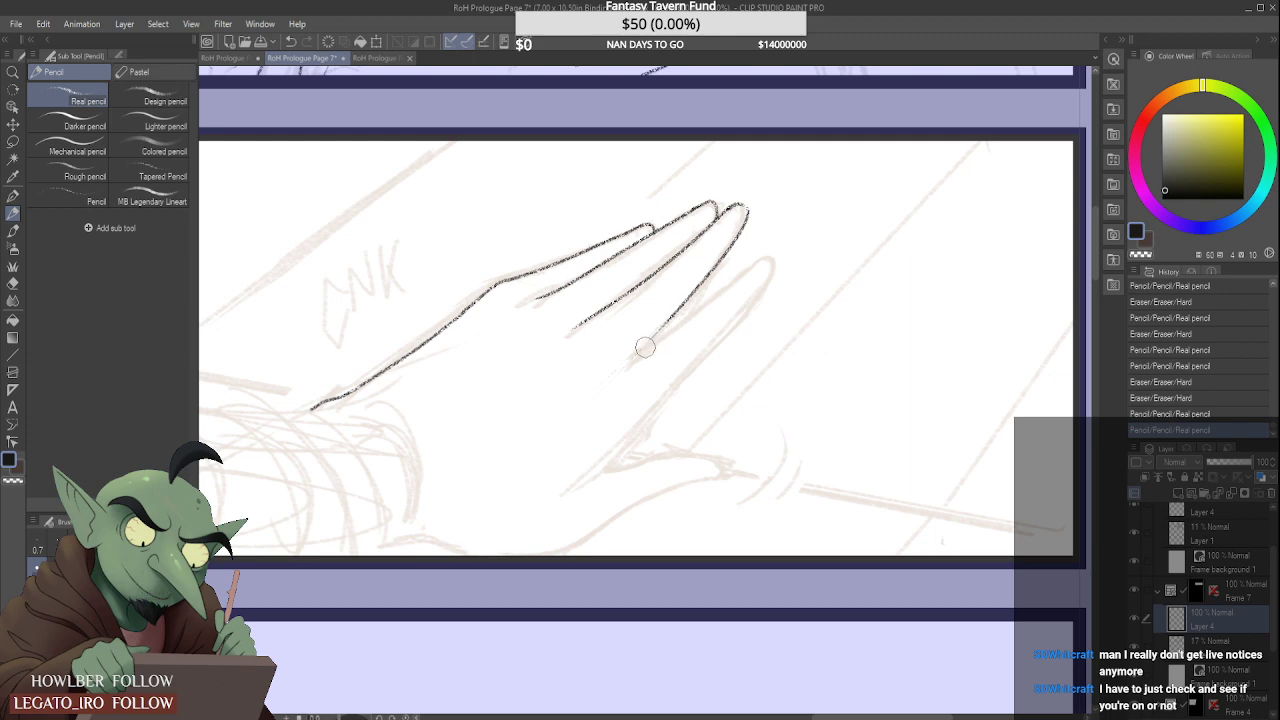
{"action": "key", "text": "ctrl+z"}
{"action": "left_click_drag", "start_coordinate": [740, 205], "coordinate": [670, 325]}
{"action": "key", "text": "ctrl+z"}
{"action": "mouse_move", "coordinate": [740, 204]}
{"action": "left_mouse_down"}
{"action": "mouse_move", "coordinate": [703, 282]}
{"action": "mouse_move", "coordinate": [606, 372]}
{"action": "left_mouse_up"}
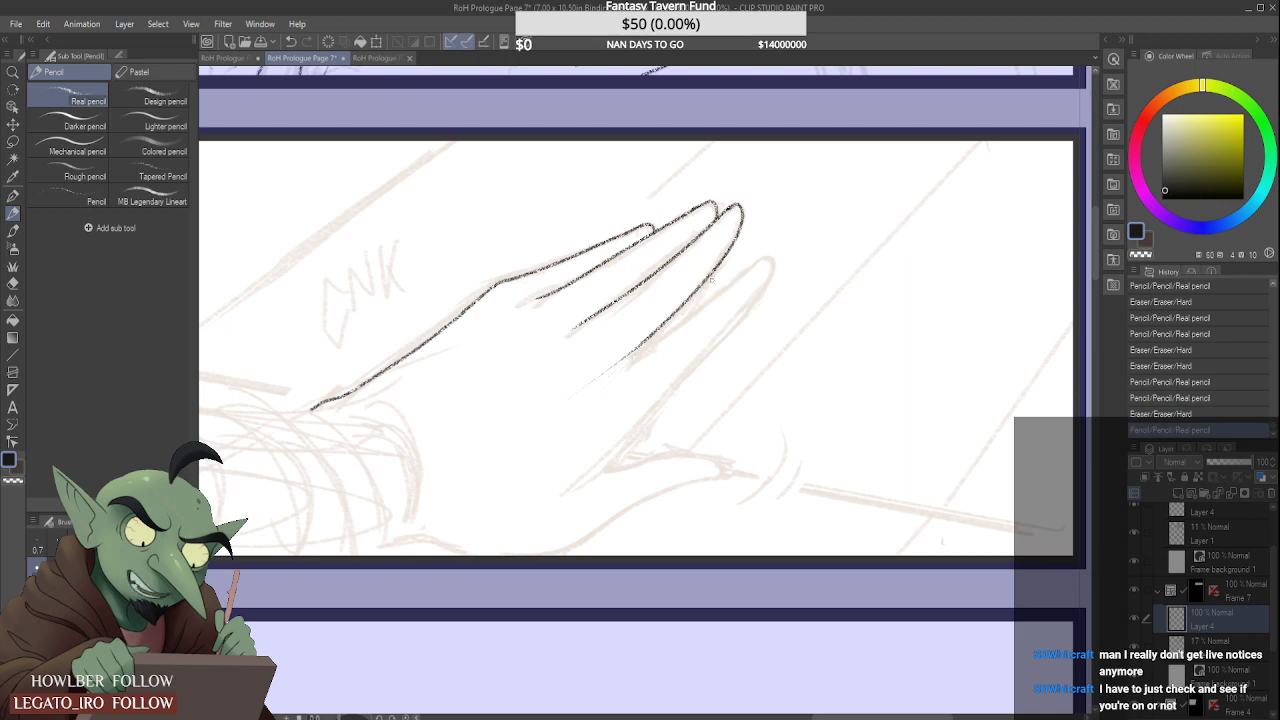
{"action": "key", "text": "ctrl+z"}
{"action": "mouse_move", "coordinate": [742, 206]}
{"action": "left_mouse_down"}
{"action": "mouse_move", "coordinate": [596, 380]}
{"action": "mouse_move", "coordinate": [632, 358]}
{"action": "left_mouse_up"}
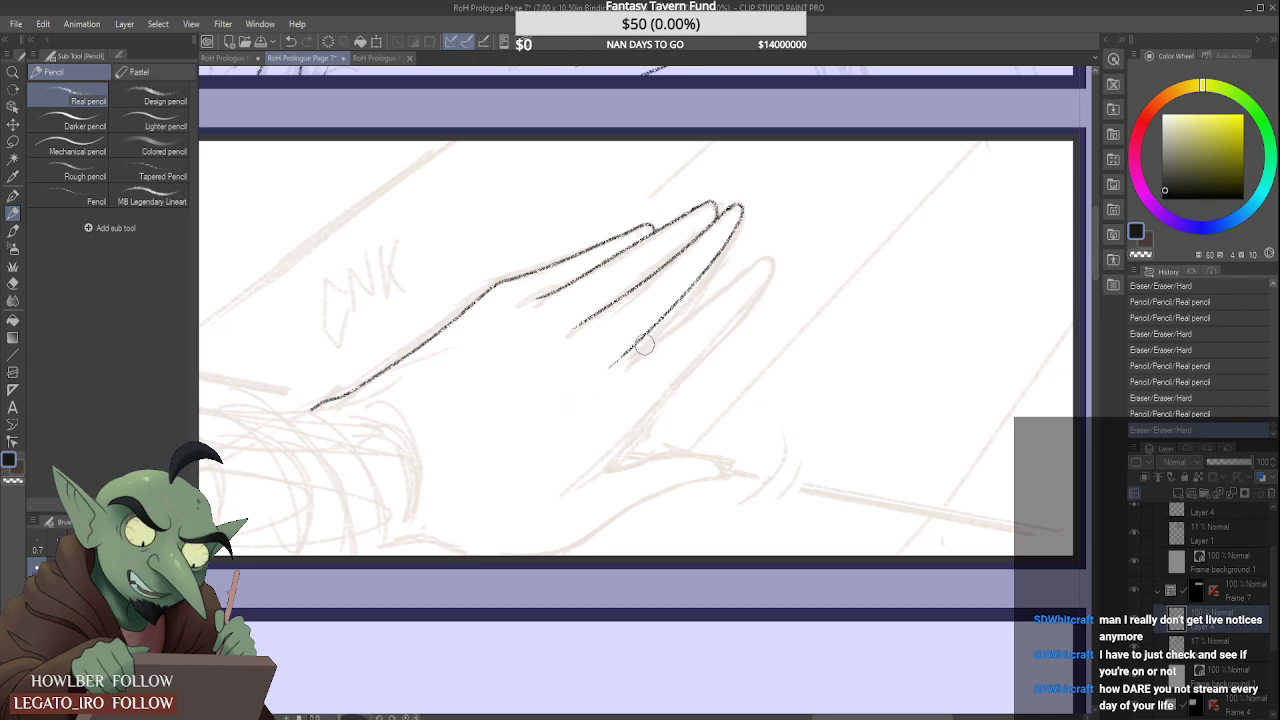
{"action": "mouse_move", "coordinate": [608, 378]}
{"action": "left_mouse_down"}
{"action": "mouse_move", "coordinate": [656, 340]}
{"action": "mouse_move", "coordinate": [617, 360]}
{"action": "left_mouse_up"}
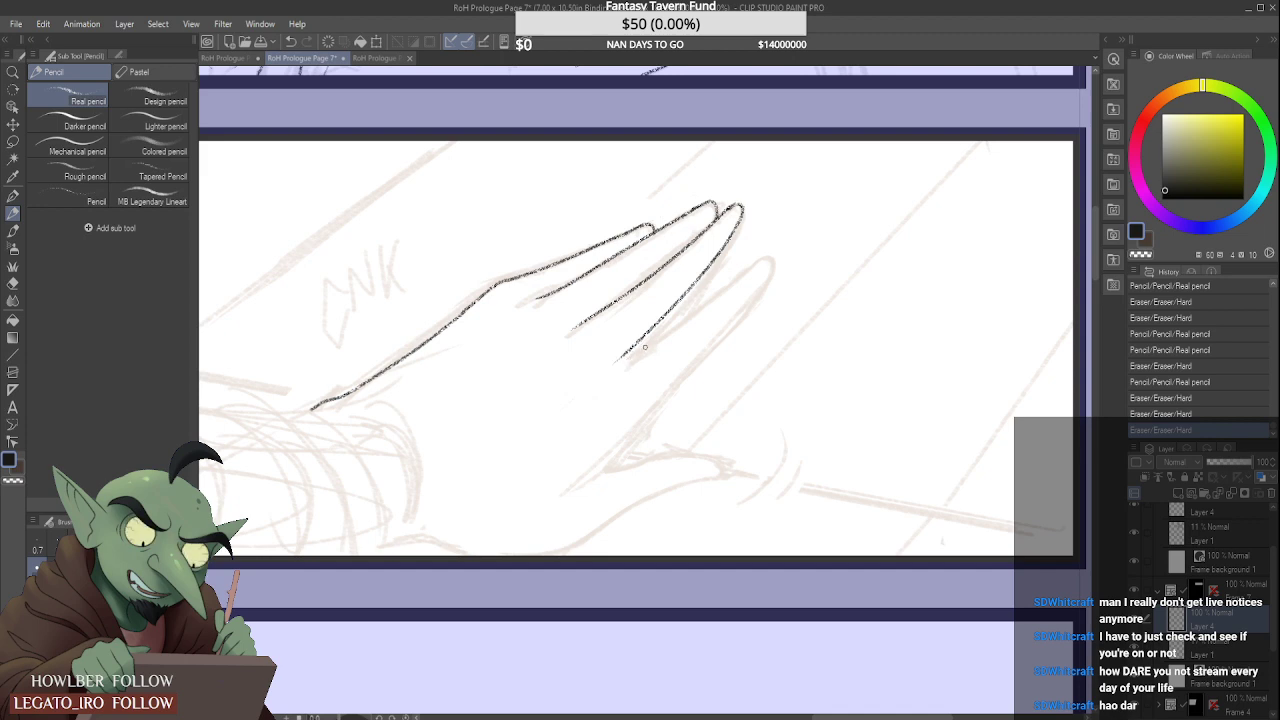
Step: Draw the index finger's upper edge from the third finger's base out past the tip, and trim the stray end at the base
{"action": "scroll", "coordinate": [630, 358], "scroll_direction": "down", "scroll_amount": 1}
{"action": "scroll", "coordinate": [730, 310], "scroll_direction": "up", "scroll_amount": 2}
{"action": "scroll", "coordinate": [515, 399], "scroll_direction": "down", "scroll_amount": 1}
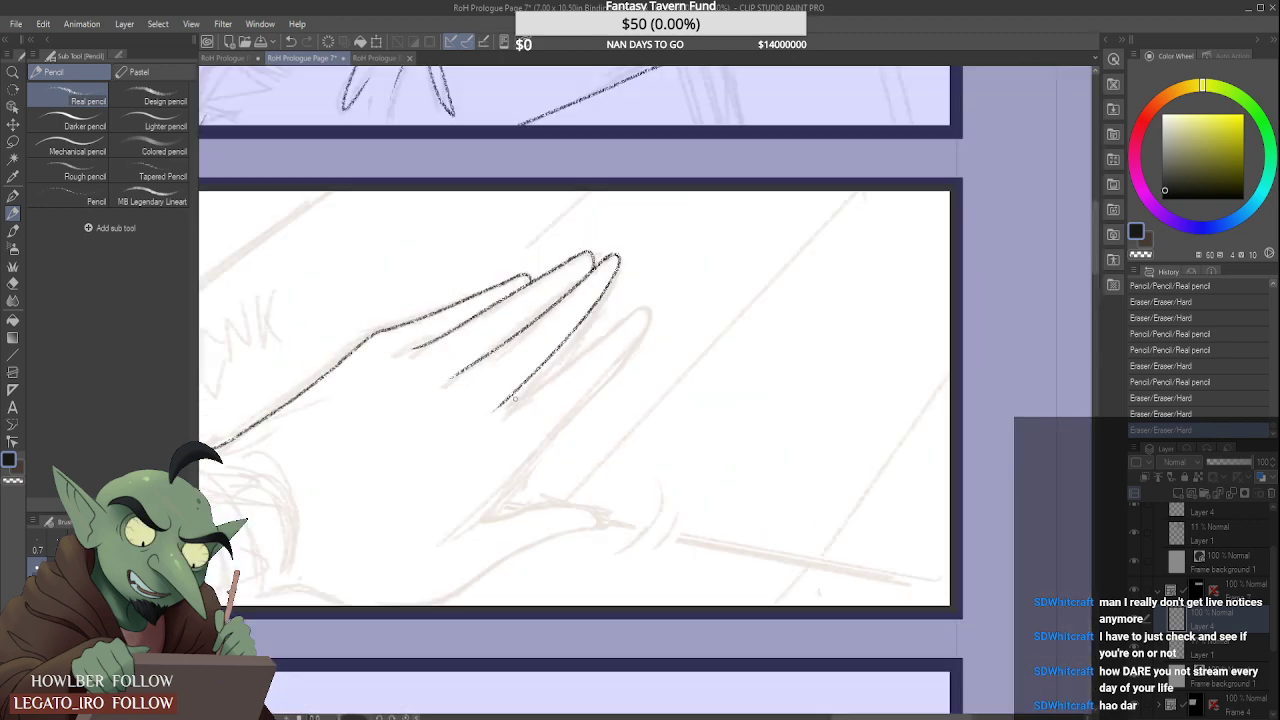
{"action": "left_click_drag", "start_coordinate": [496, 408], "coordinate": [700, 260]}
{"action": "scroll", "coordinate": [515, 407], "scroll_direction": "up", "scroll_amount": 1}
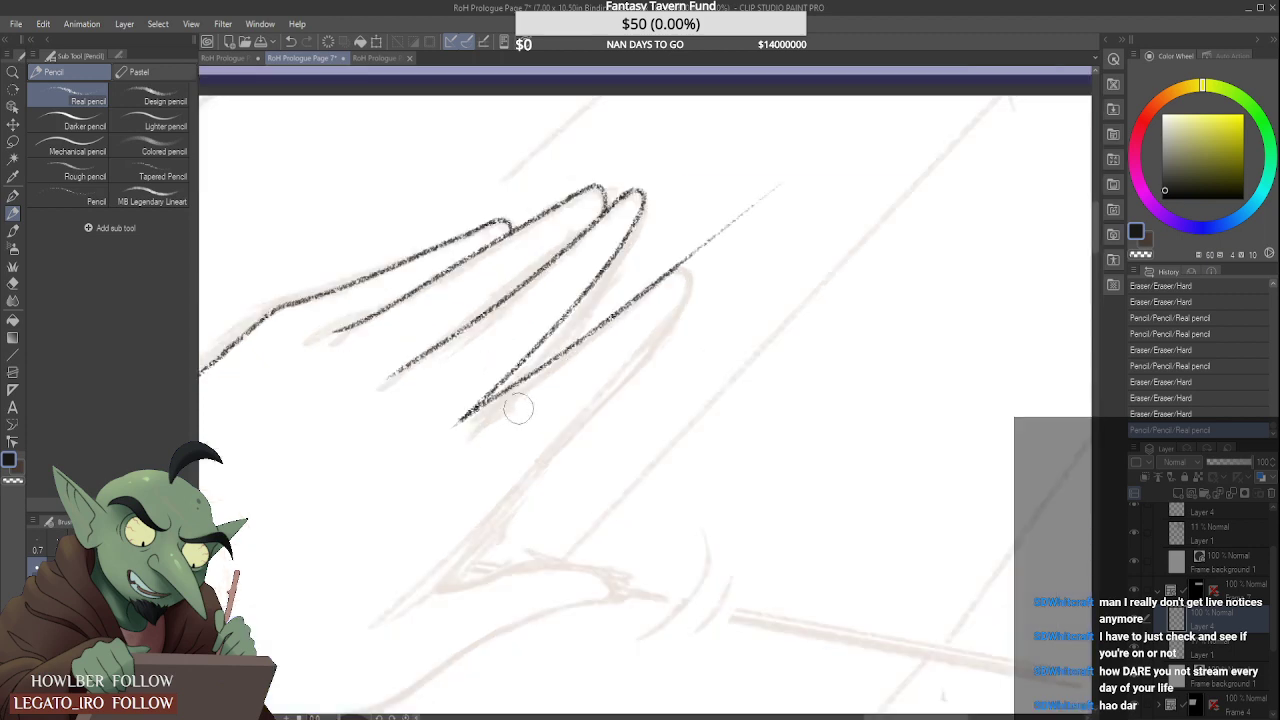
{"action": "left_click_drag", "start_coordinate": [468, 432], "coordinate": [461, 434]}
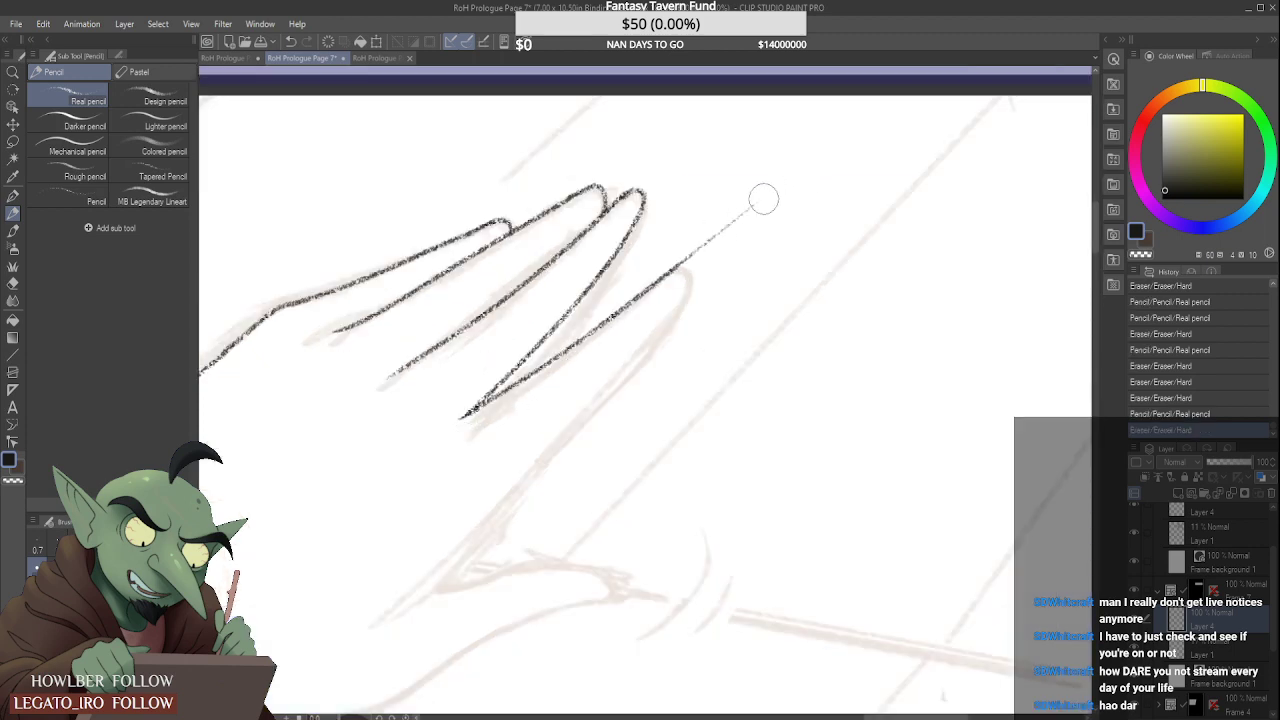
Step: Erase the line overshooting the index fingertip and draw its rounded tip and lower edge, undoing and redrawing the stroke to refine it
{"action": "mouse_move", "coordinate": [764, 199]}
{"action": "left_mouse_down"}
{"action": "mouse_move", "coordinate": [681, 256]}
{"action": "mouse_move", "coordinate": [672, 322]}
{"action": "mouse_move", "coordinate": [490, 515]}
{"action": "left_mouse_up"}
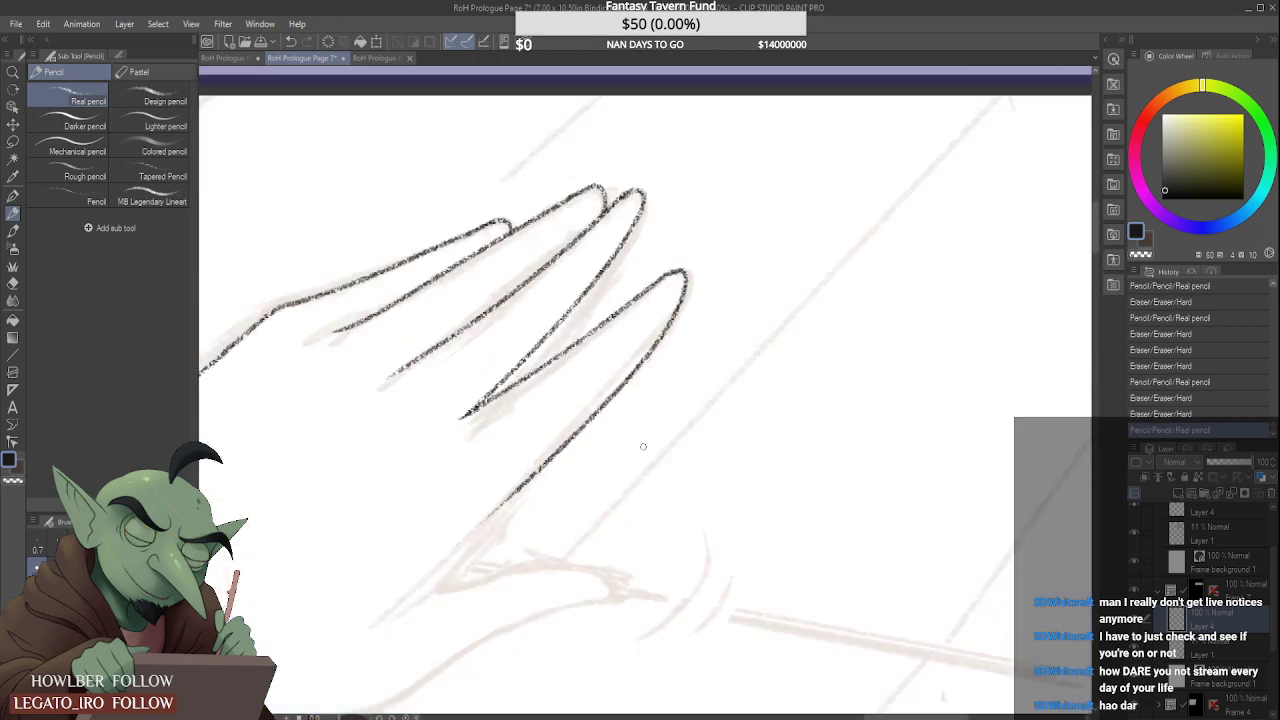
{"action": "key", "text": "ctrl+z"}
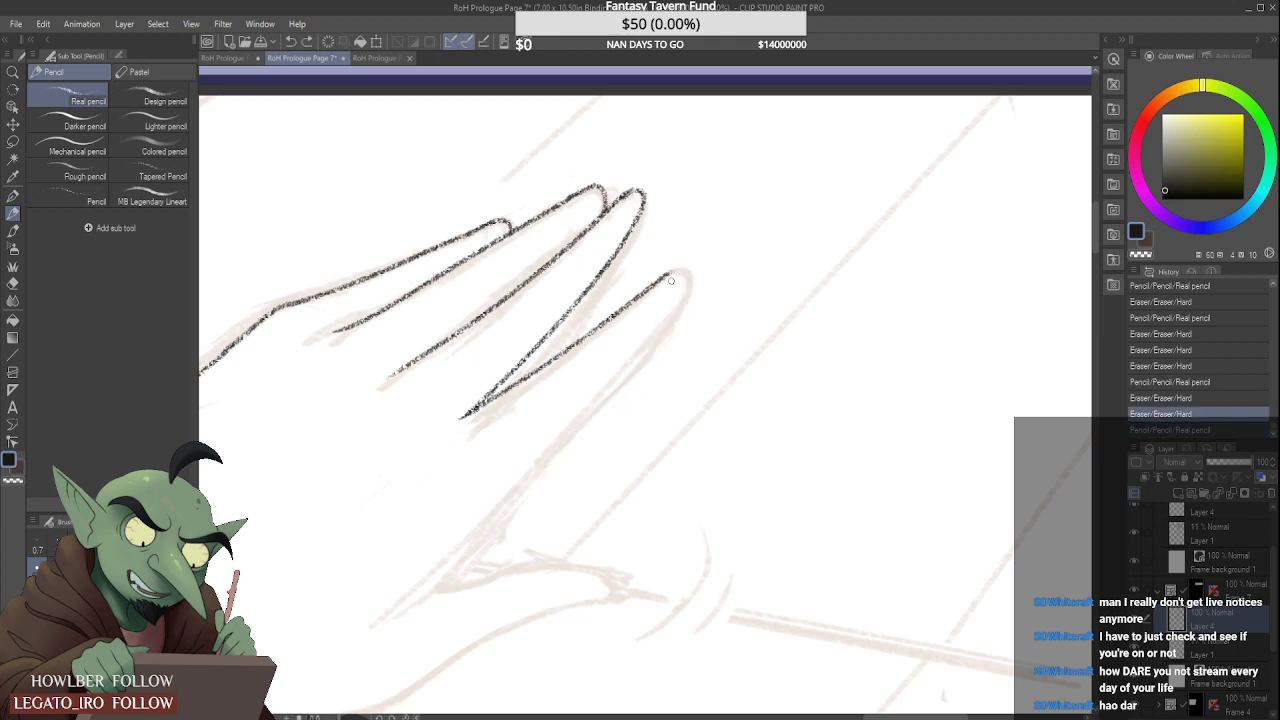
{"action": "mouse_move", "coordinate": [682, 273]}
{"action": "left_mouse_down"}
{"action": "mouse_move", "coordinate": [566, 438]}
{"action": "mouse_move", "coordinate": [492, 502]}
{"action": "left_mouse_up"}
{"action": "key", "text": "ctrl+z"}
{"action": "mouse_move", "coordinate": [674, 270]}
{"action": "left_mouse_down"}
{"action": "mouse_move", "coordinate": [572, 425]}
{"action": "mouse_move", "coordinate": [480, 500]}
{"action": "left_mouse_up"}
{"action": "key", "text": "ctrl+z"}
{"action": "mouse_move", "coordinate": [672, 270]}
{"action": "left_mouse_down"}
{"action": "mouse_move", "coordinate": [633, 354]}
{"action": "mouse_move", "coordinate": [450, 540]}
{"action": "left_mouse_up"}
{"action": "key", "text": "ctrl+z"}
{"action": "mouse_move", "coordinate": [686, 270]}
{"action": "left_mouse_down"}
{"action": "mouse_move", "coordinate": [642, 358]}
{"action": "mouse_move", "coordinate": [520, 462]}
{"action": "left_mouse_up"}
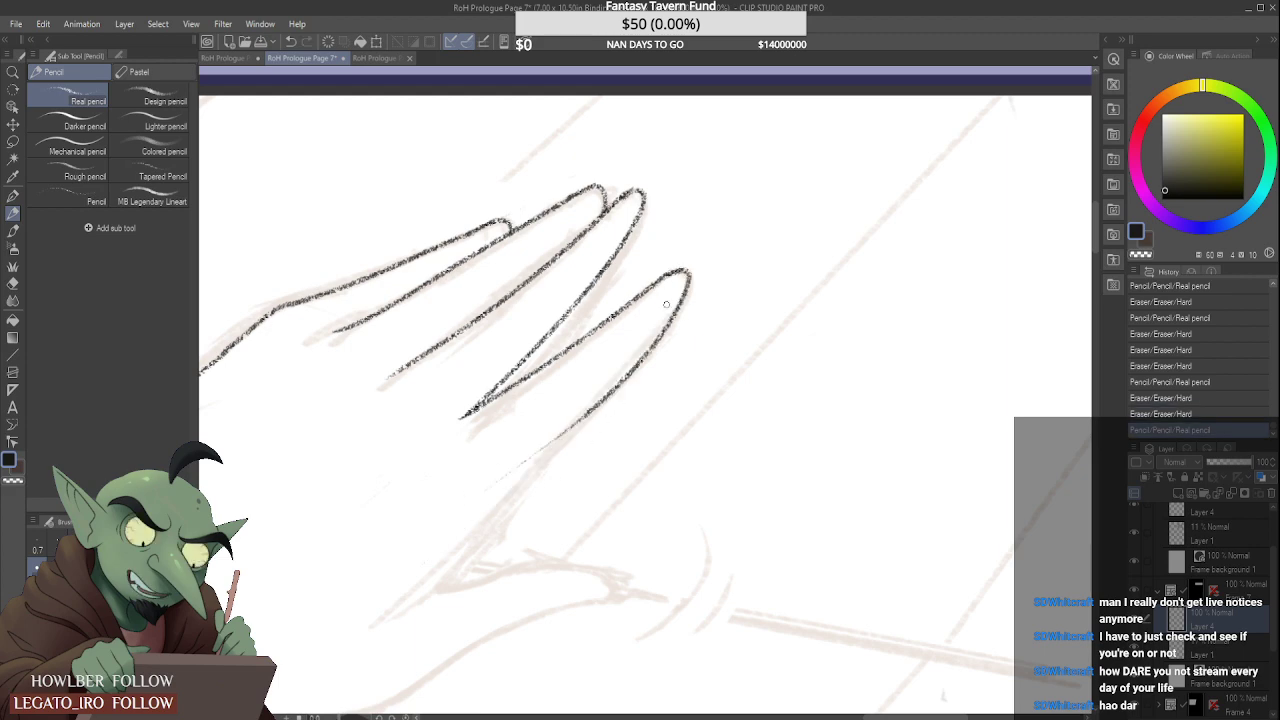
{"action": "key", "text": "ctrl+z"}
{"action": "left_click_drag", "start_coordinate": [684, 270], "coordinate": [466, 502]}
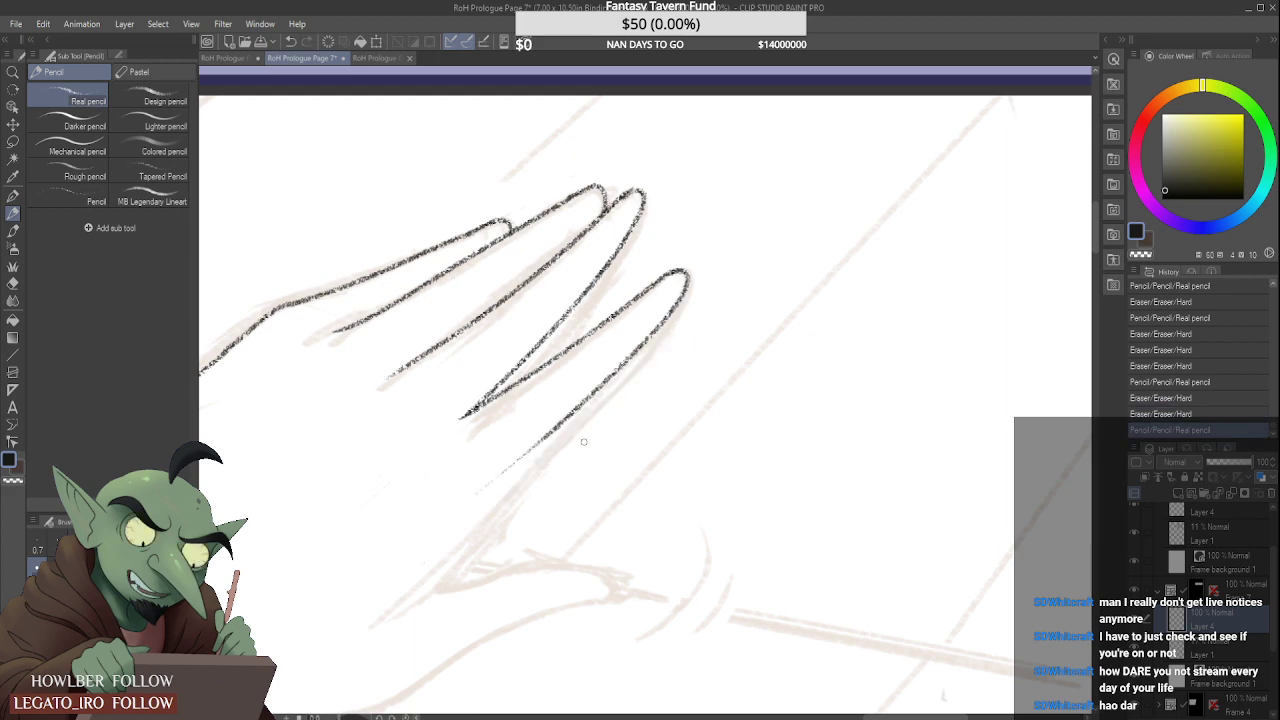
Step: Erase the fading tail of the index finger's lower edge and extend the line down to the base of the thumb
{"action": "scroll", "coordinate": [579, 445], "scroll_direction": "down", "scroll_amount": 3}
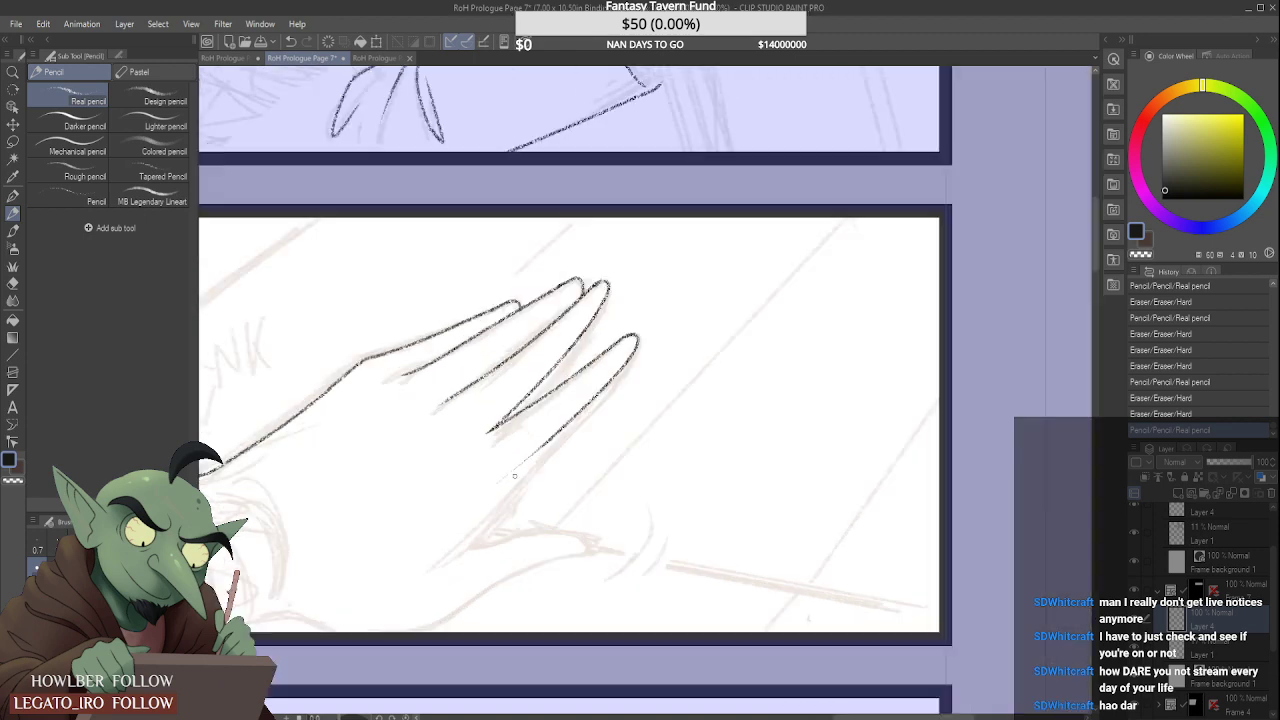
{"action": "scroll", "coordinate": [512, 456], "scroll_direction": "up", "scroll_amount": 4}
{"action": "left_click_drag", "start_coordinate": [530, 438], "coordinate": [490, 482]}
{"action": "left_click_drag", "start_coordinate": [578, 408], "coordinate": [460, 553]}
{"action": "scroll", "coordinate": [556, 434], "scroll_direction": "down", "scroll_amount": 4}
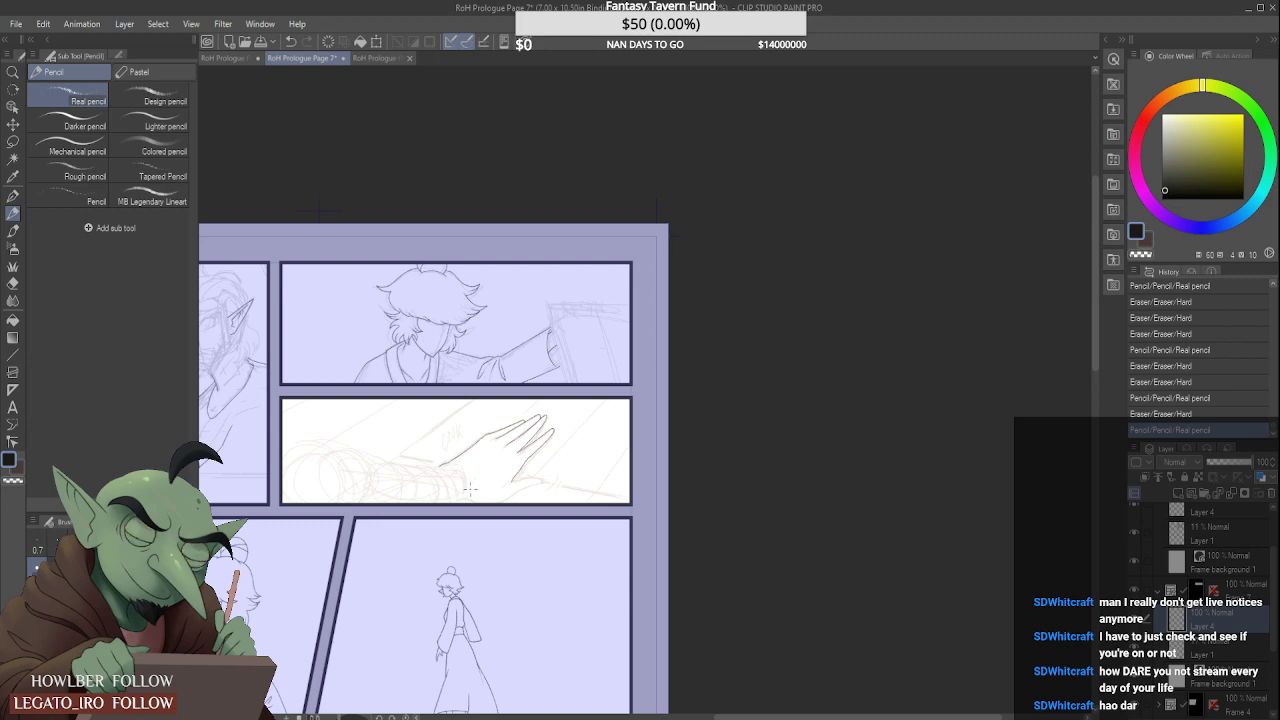
{"action": "scroll", "coordinate": [473, 488], "scroll_direction": "up", "scroll_amount": 4}
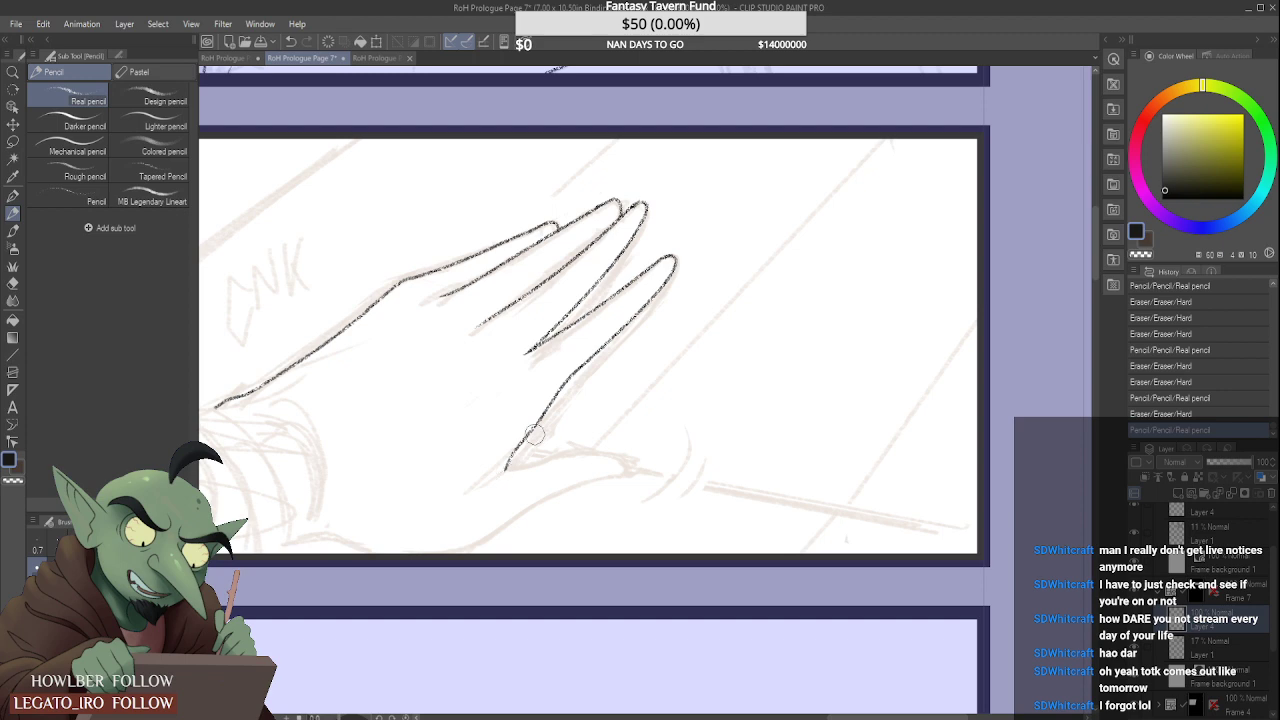
Step: Clean up the line end at the thumb's base and draw the thumb's upper edge curving around to the tip, redrawing it once
{"action": "scroll", "coordinate": [505, 496], "scroll_direction": "up", "scroll_amount": 3}
{"action": "left_click", "coordinate": [506, 463]}
{"action": "mouse_move", "coordinate": [510, 440]}
{"action": "left_mouse_down"}
{"action": "mouse_move", "coordinate": [636, 405]}
{"action": "mouse_move", "coordinate": [742, 407]}
{"action": "mouse_move", "coordinate": [782, 424]}
{"action": "left_mouse_up"}
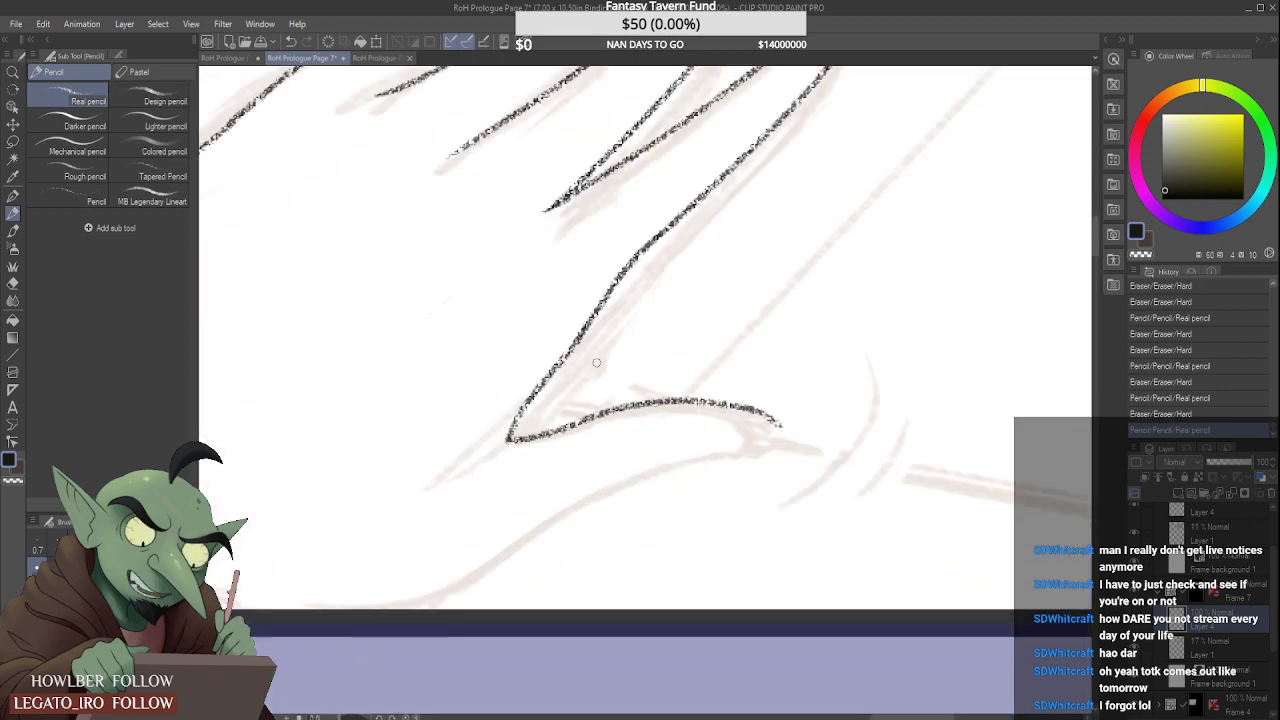
{"action": "key", "text": "ctrl+z"}
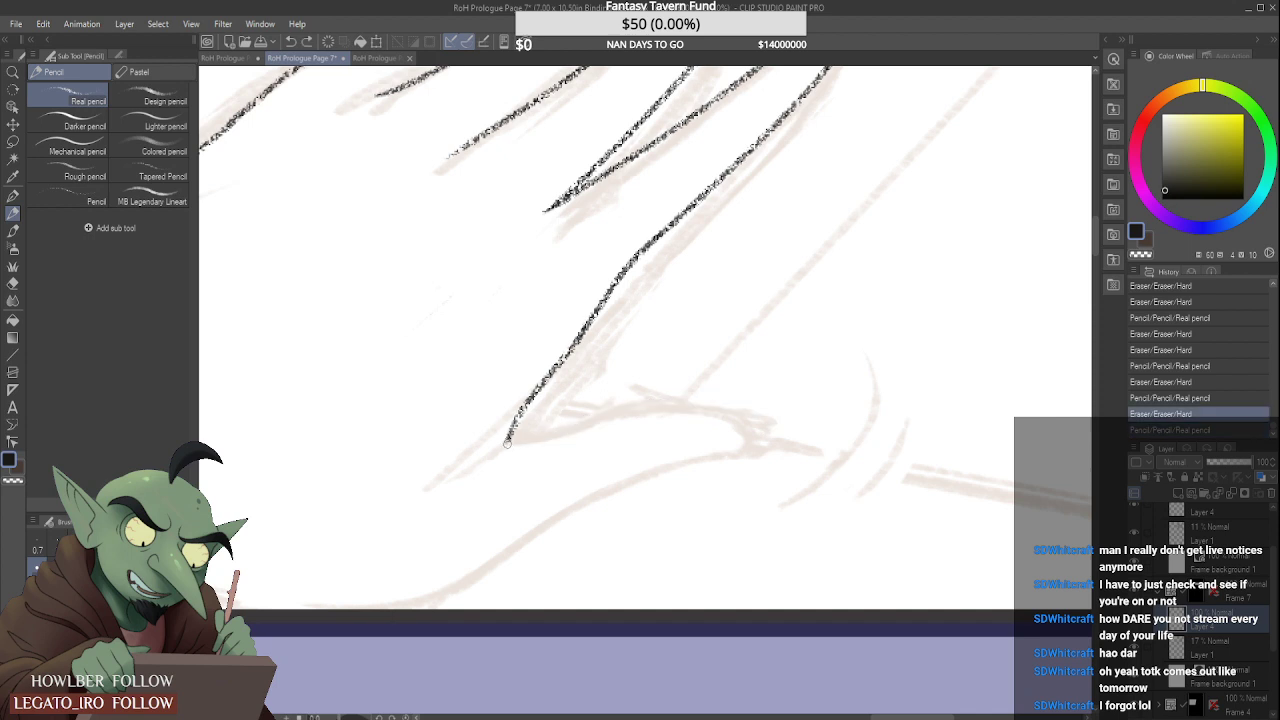
{"action": "mouse_move", "coordinate": [507, 441]}
{"action": "left_mouse_down"}
{"action": "mouse_move", "coordinate": [629, 407]}
{"action": "mouse_move", "coordinate": [772, 425]}
{"action": "mouse_move", "coordinate": [723, 408]}
{"action": "mouse_move", "coordinate": [752, 442]}
{"action": "left_mouse_up"}
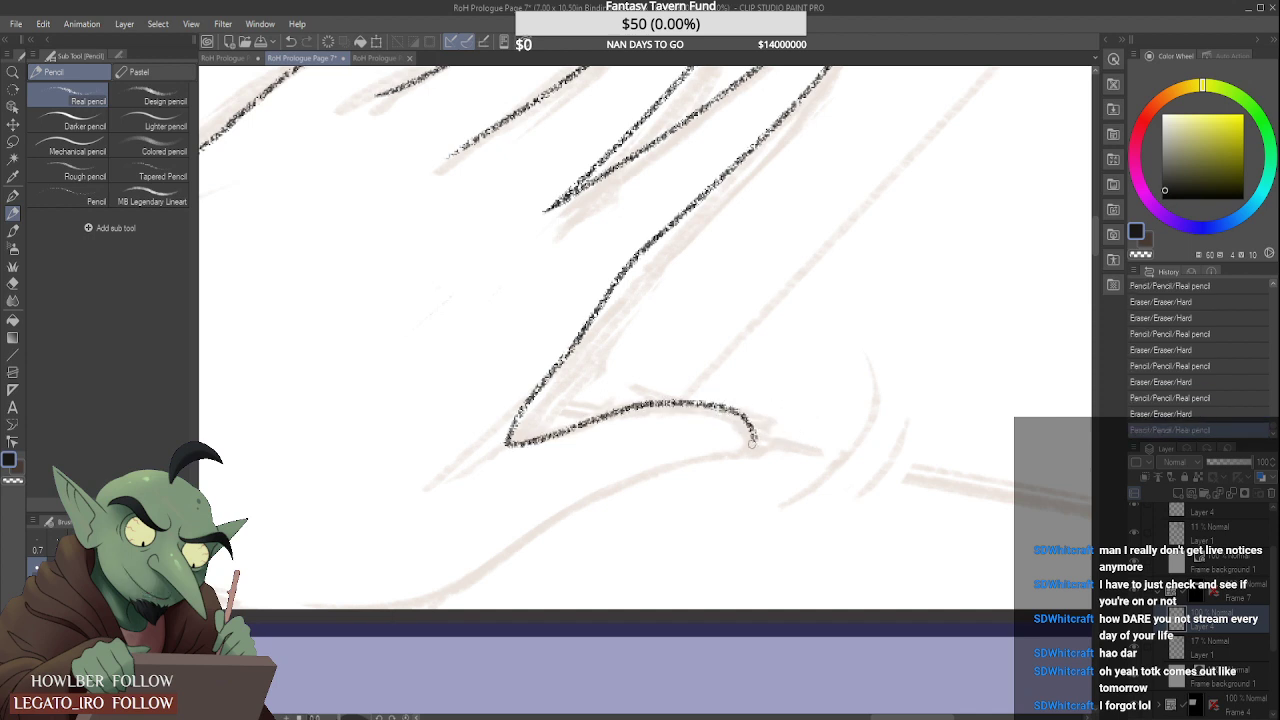
Step: Draw the thumb's lower edge from the panel's bottom border up to the thumb tip, redoing the first stroke and erasing the overshoot
{"action": "left_click_drag", "start_coordinate": [398, 606], "coordinate": [494, 548]}
{"action": "key", "text": "ctrl+z"}
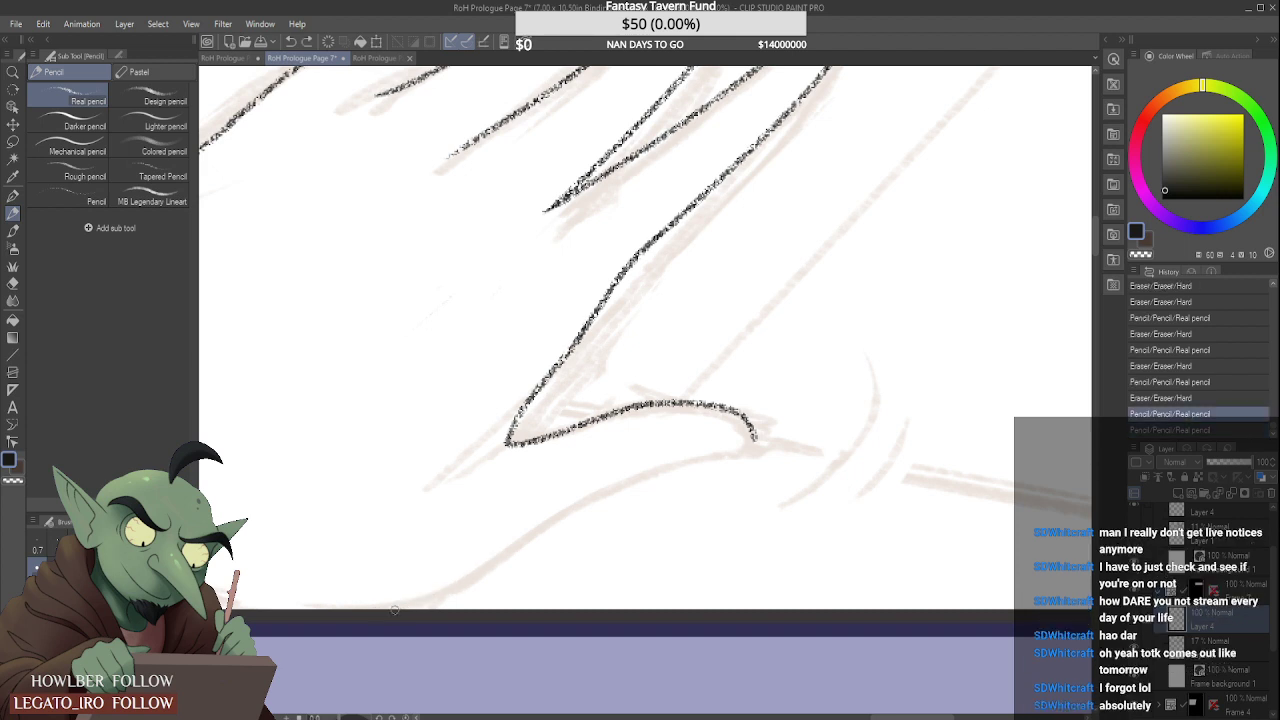
{"action": "mouse_move", "coordinate": [394, 610]}
{"action": "left_mouse_down"}
{"action": "mouse_move", "coordinate": [540, 536]}
{"action": "mouse_move", "coordinate": [769, 458]}
{"action": "mouse_move", "coordinate": [756, 458]}
{"action": "left_mouse_up"}
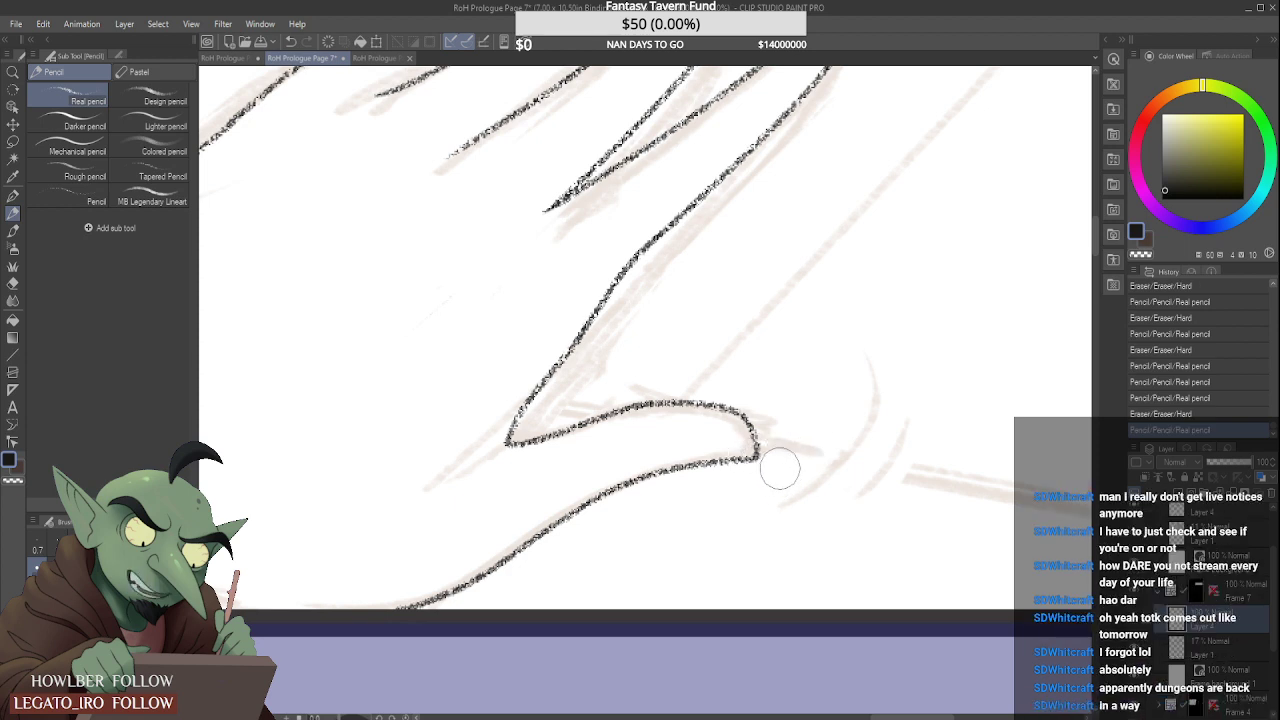
{"action": "left_click_drag", "start_coordinate": [780, 468], "coordinate": [793, 458]}
{"action": "scroll", "coordinate": [782, 464], "scroll_direction": "down", "scroll_amount": 4}
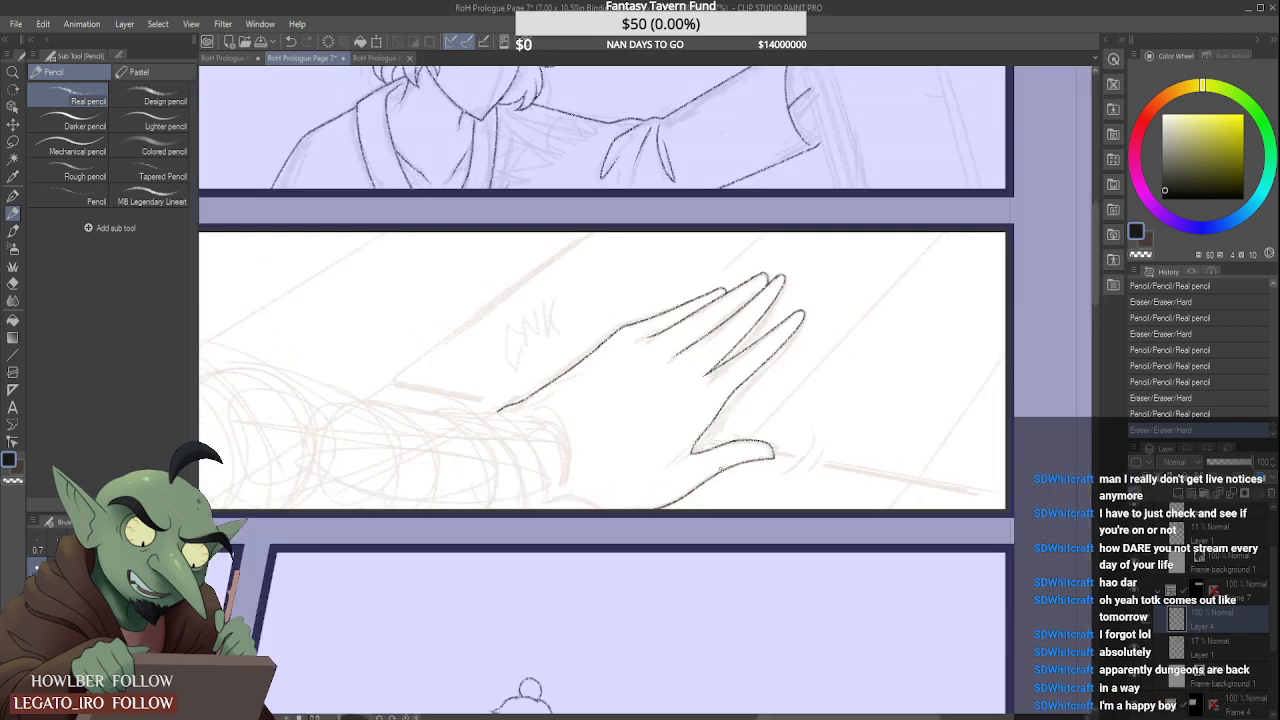
Step: Add a short crease line where the thumb meets the index finger, and erase the stray marks around that corner
{"action": "scroll", "coordinate": [726, 449], "scroll_direction": "up", "scroll_amount": 5}
{"action": "left_click_drag", "start_coordinate": [725, 449], "coordinate": [731, 427]}
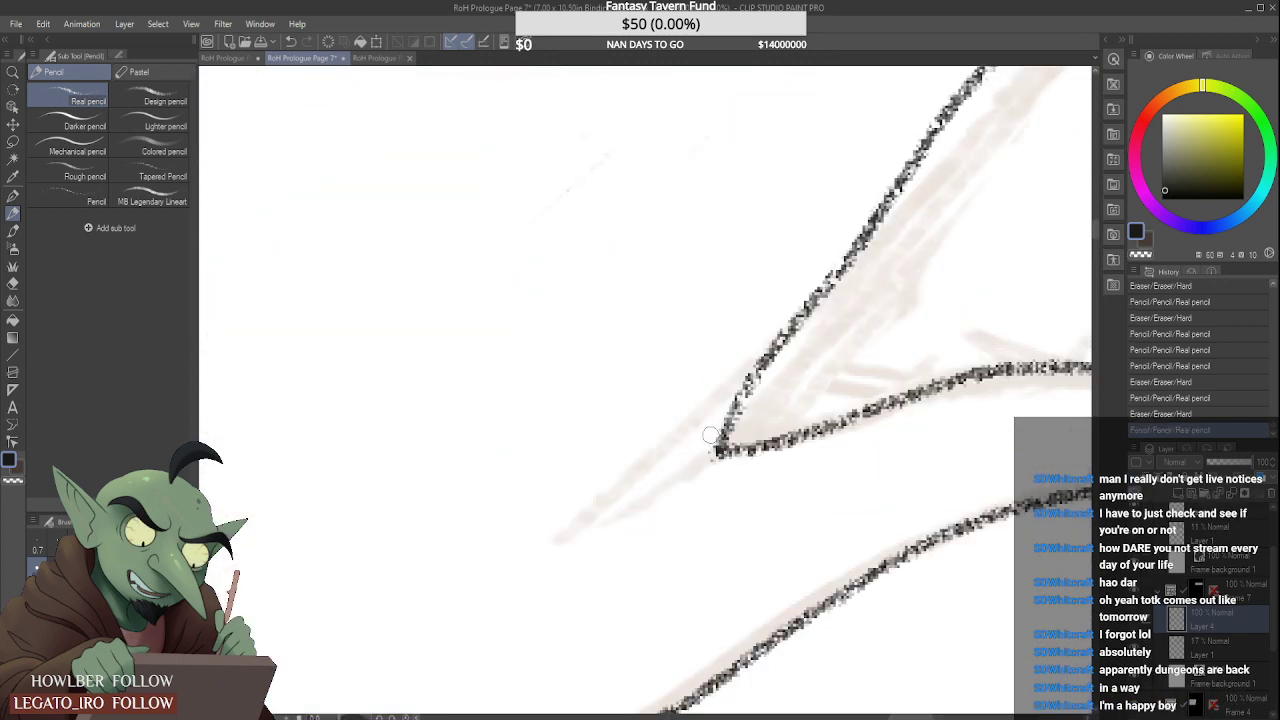
{"action": "mouse_move", "coordinate": [722, 450]}
{"action": "left_mouse_down"}
{"action": "mouse_move", "coordinate": [684, 458]}
{"action": "mouse_move", "coordinate": [700, 456]}
{"action": "mouse_move", "coordinate": [664, 441]}
{"action": "mouse_move", "coordinate": [672, 471]}
{"action": "left_mouse_up"}
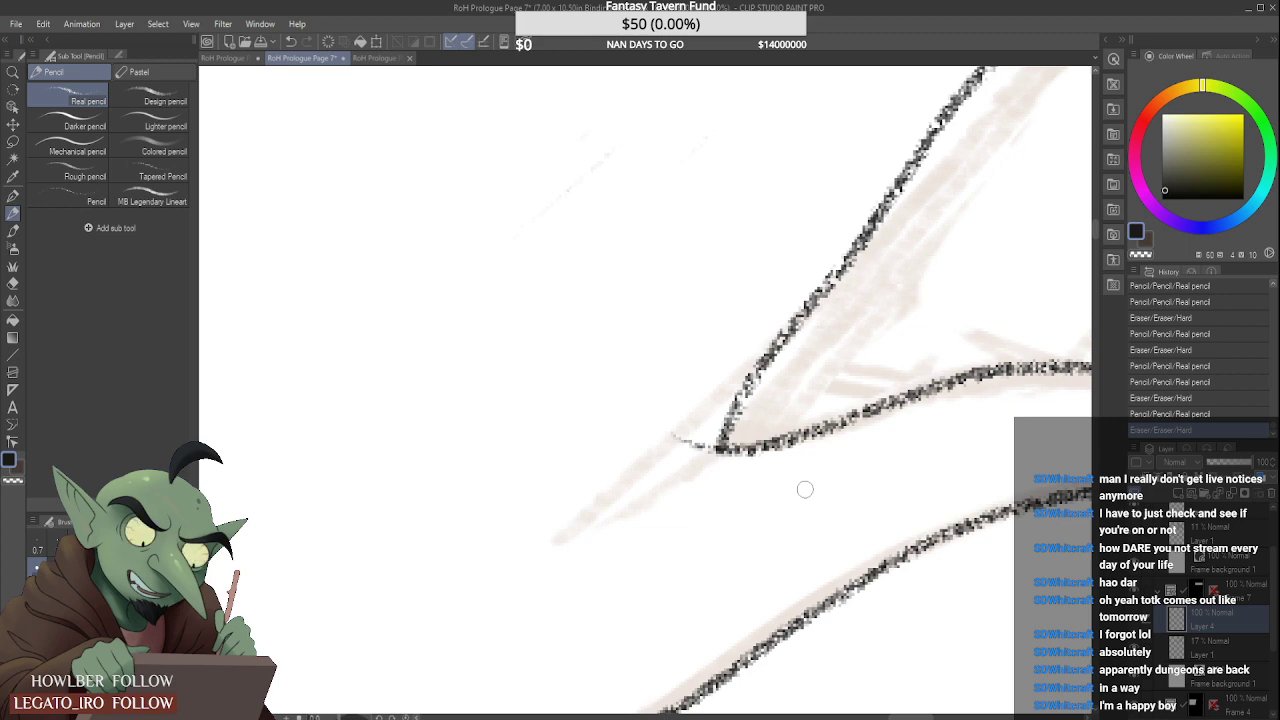
{"action": "scroll", "coordinate": [532, 486], "scroll_direction": "down", "scroll_amount": 5}
Step: Draw the curved lower wrist contour from the sleeve cuff to the panel's bottom border, undoing and redrawing it, and trim its starting end
{"action": "scroll", "coordinate": [534, 481], "scroll_direction": "up", "scroll_amount": 5}
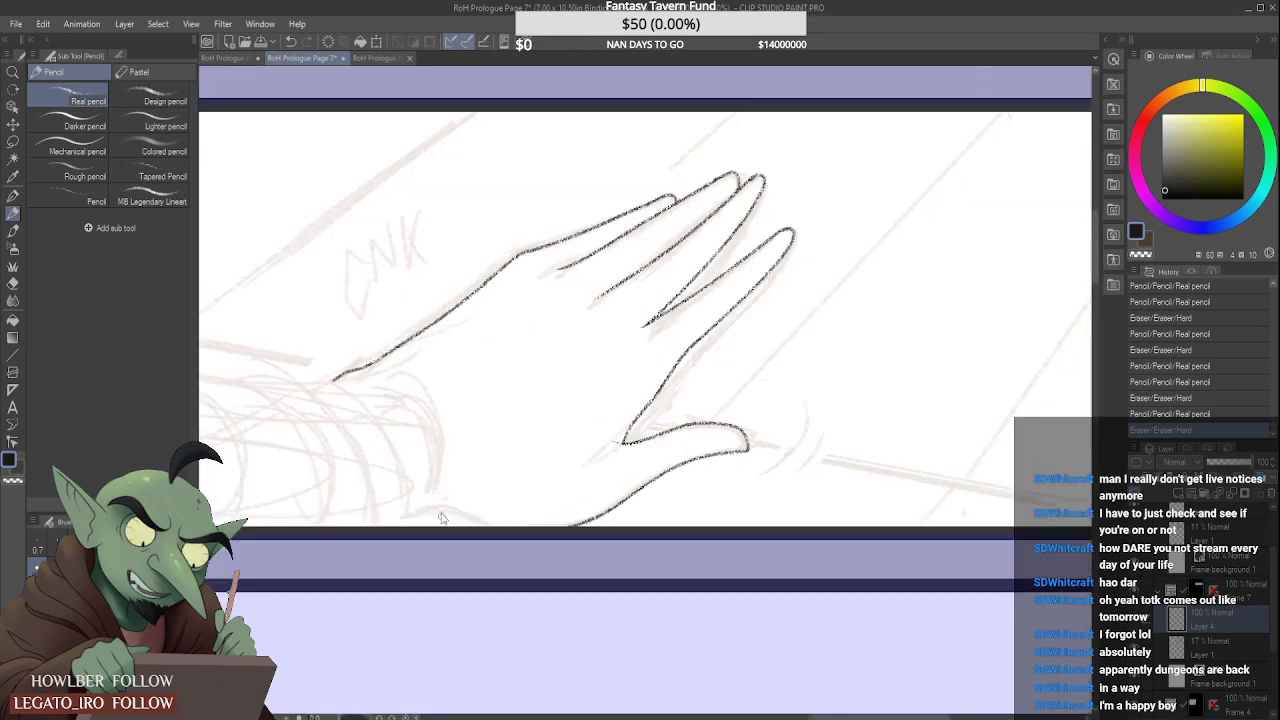
{"action": "mouse_move", "coordinate": [366, 537]}
{"action": "left_mouse_down"}
{"action": "mouse_move", "coordinate": [450, 516]}
{"action": "mouse_move", "coordinate": [555, 548]}
{"action": "left_mouse_up"}
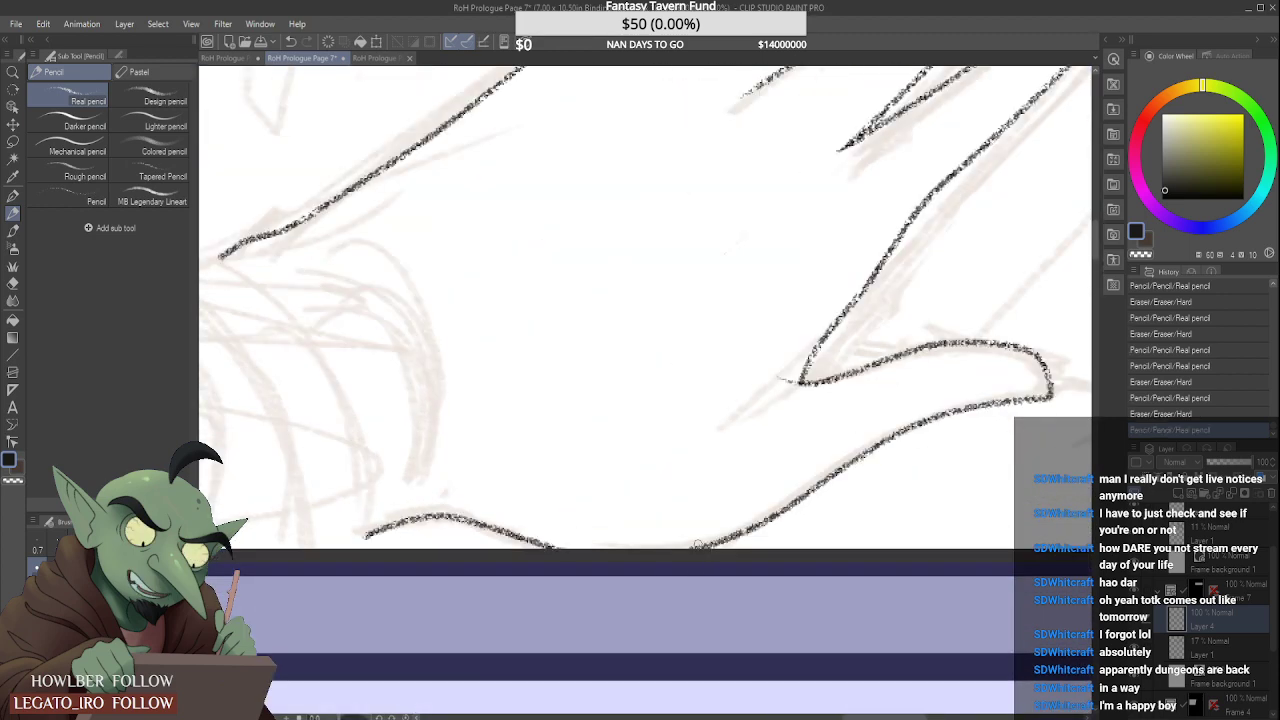
{"action": "key", "text": "ctrl+z"}
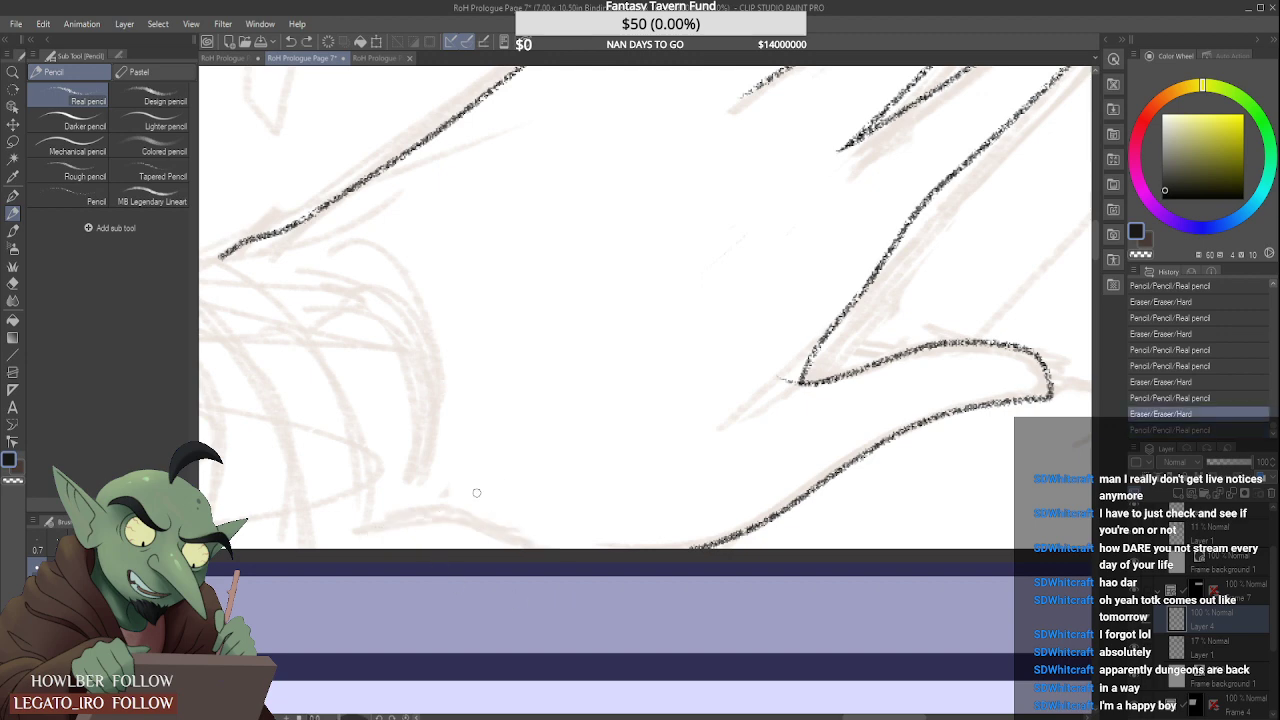
{"action": "mouse_move", "coordinate": [368, 537]}
{"action": "left_mouse_down"}
{"action": "mouse_move", "coordinate": [577, 549]}
{"action": "mouse_move", "coordinate": [460, 520]}
{"action": "mouse_move", "coordinate": [520, 548]}
{"action": "left_mouse_up"}
{"action": "key", "text": "ctrl+z"}
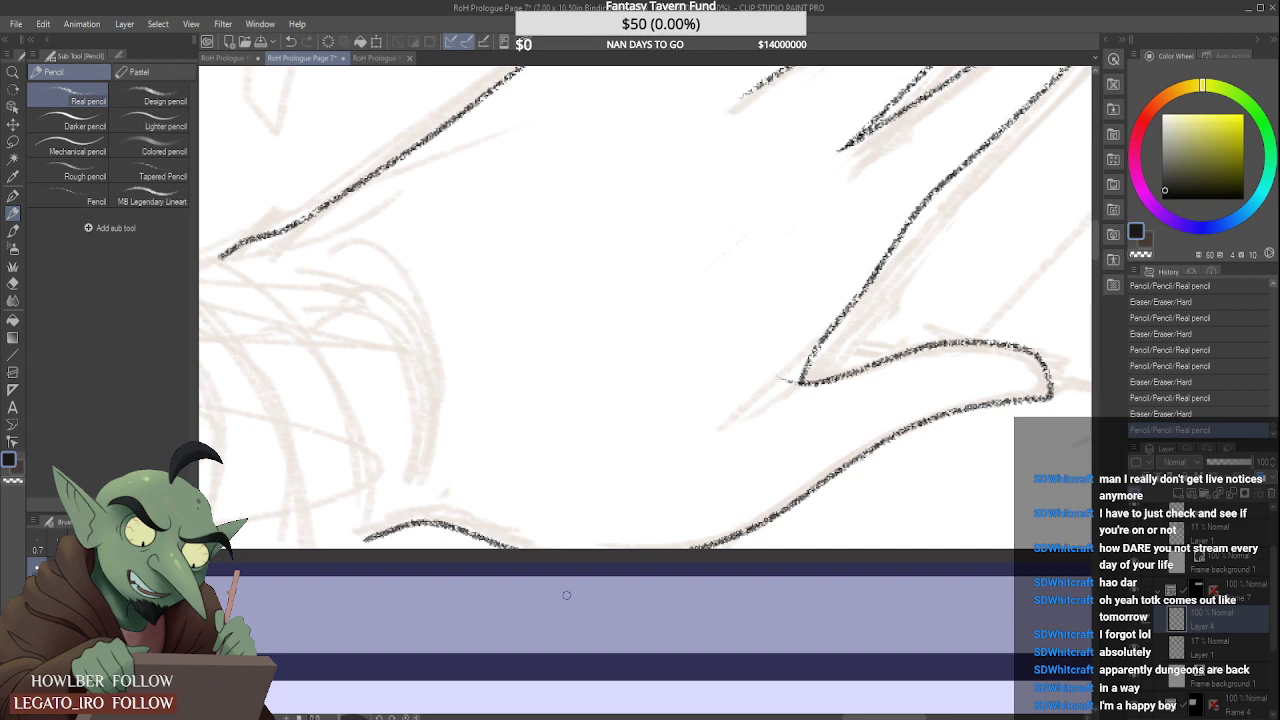
{"action": "left_click", "coordinate": [357, 523]}
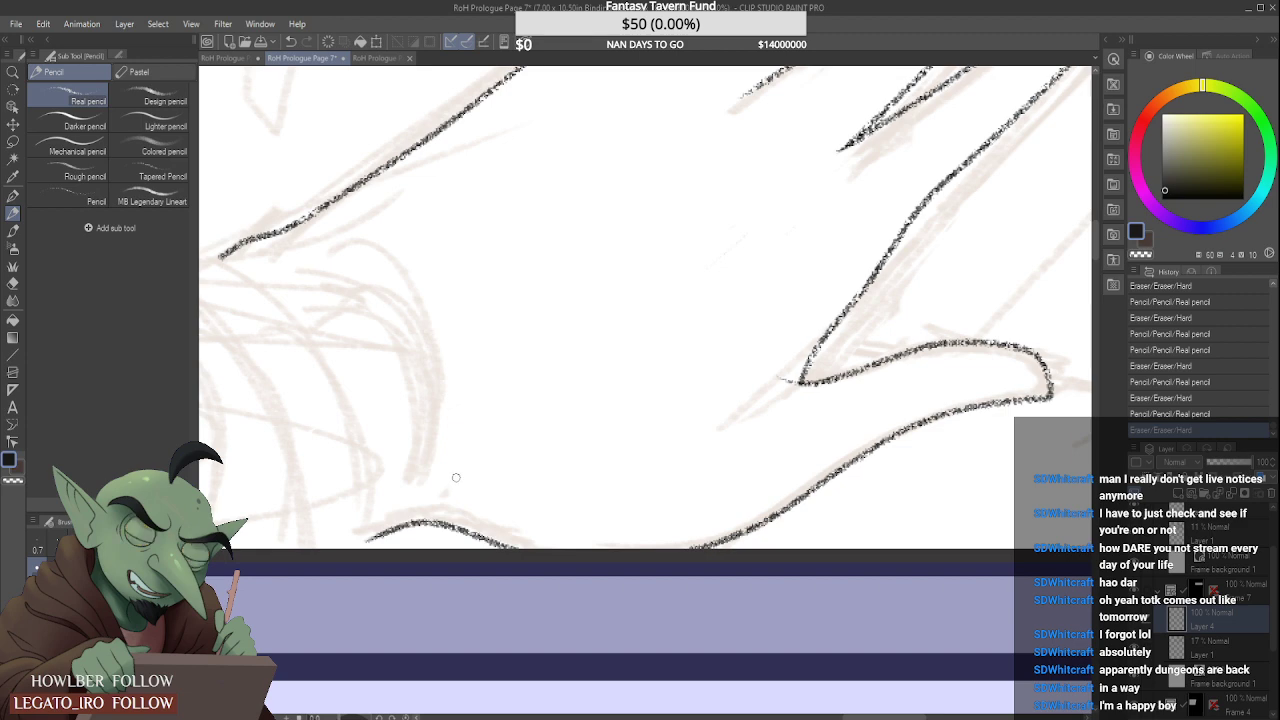
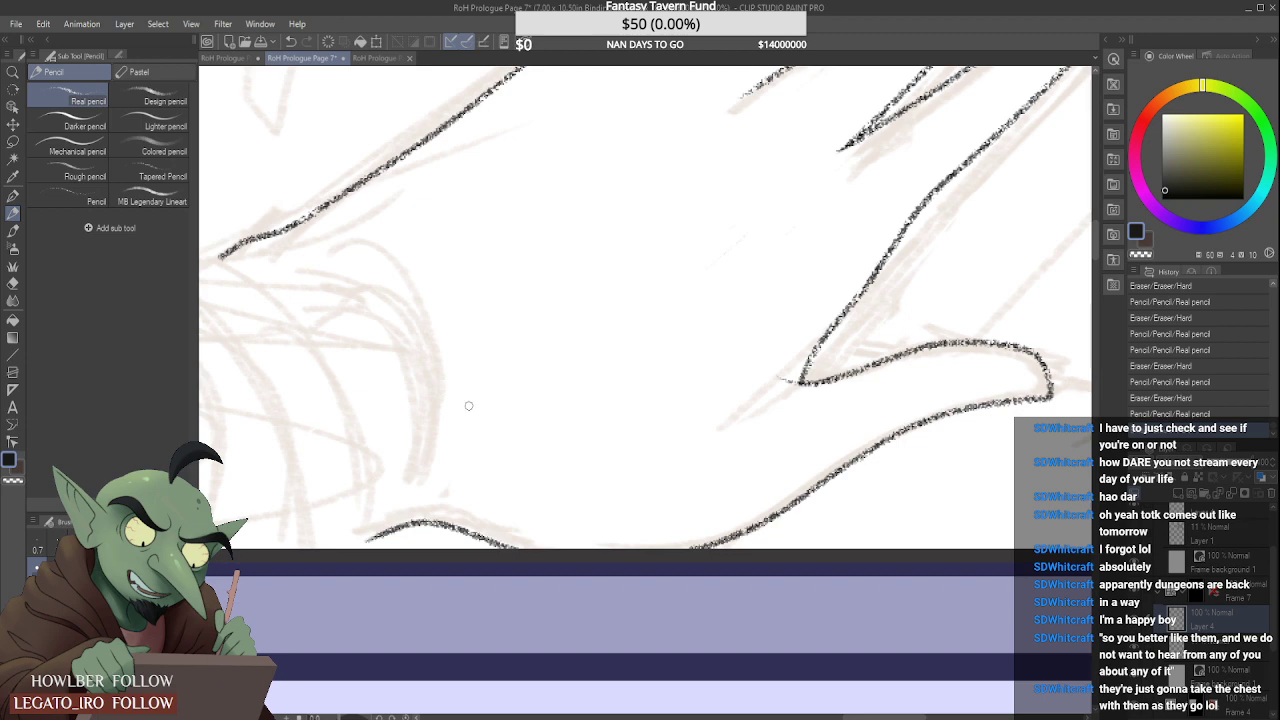
Step: Touch up the bend in the upper wrist contour and extend its end slightly toward the sleeve
{"action": "scroll", "coordinate": [469, 405], "scroll_direction": "down", "scroll_amount": 2}
{"action": "scroll", "coordinate": [428, 503], "scroll_direction": "up", "scroll_amount": 3}
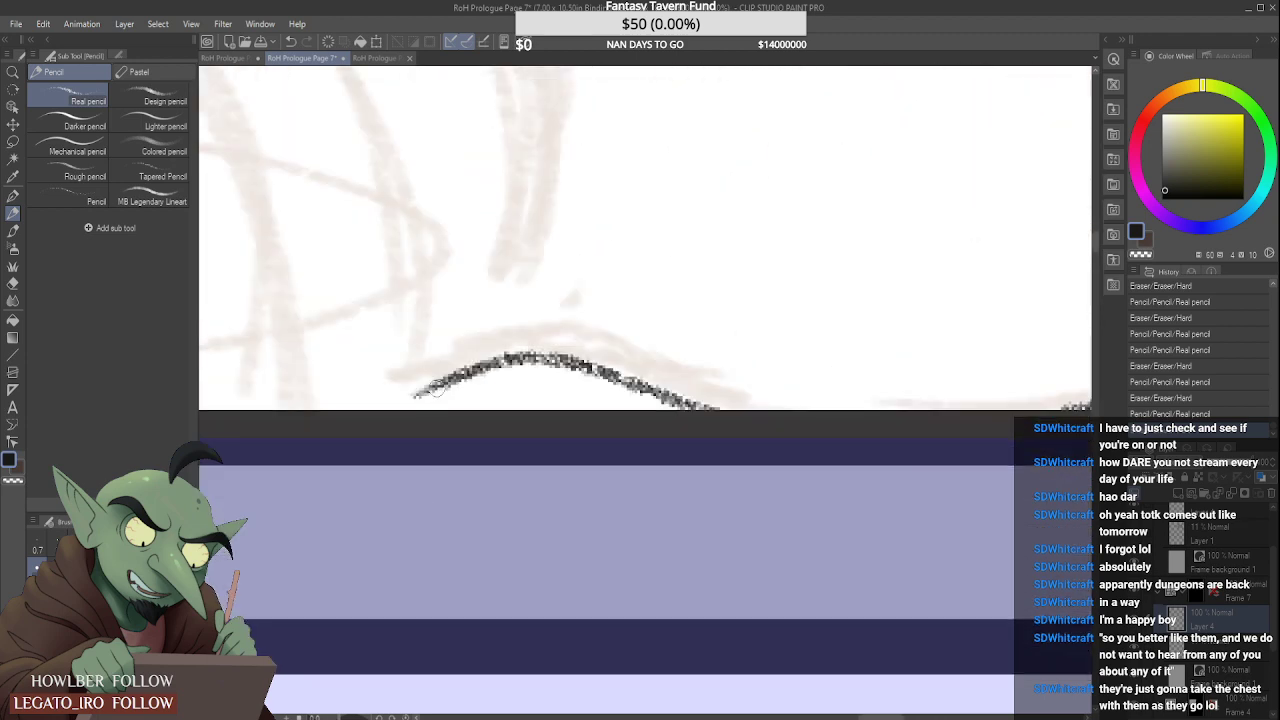
{"action": "scroll", "coordinate": [358, 423], "scroll_direction": "down", "scroll_amount": 3}
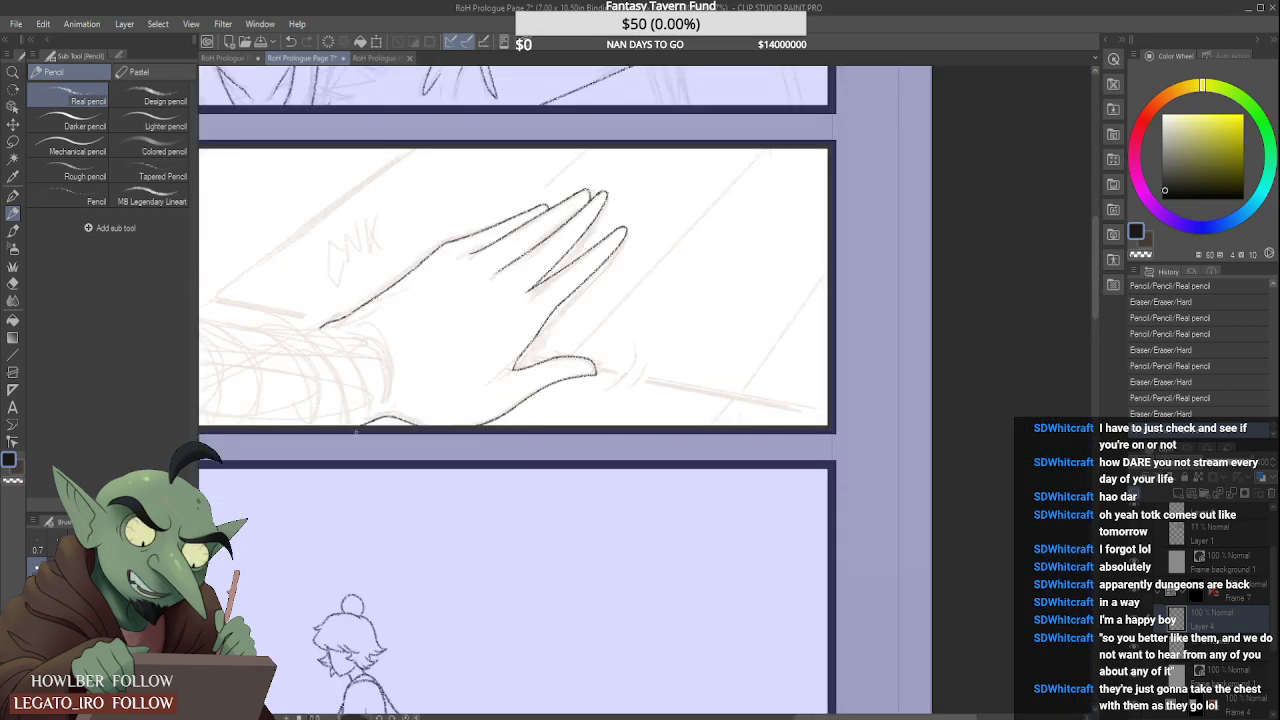
{"action": "scroll", "coordinate": [516, 378], "scroll_direction": "down", "scroll_amount": 3}
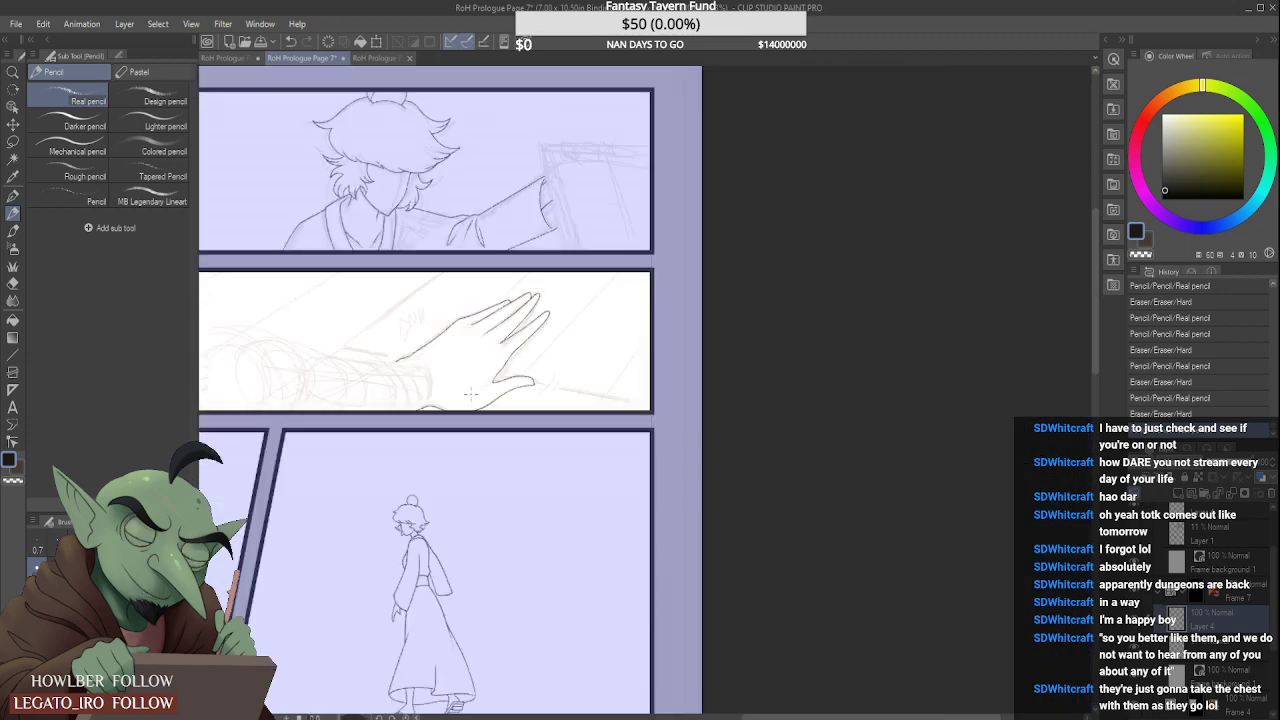
{"action": "scroll", "coordinate": [667, 366], "scroll_direction": "up", "scroll_amount": 6}
{"action": "scroll", "coordinate": [667, 366], "scroll_direction": "up", "scroll_amount": 2}
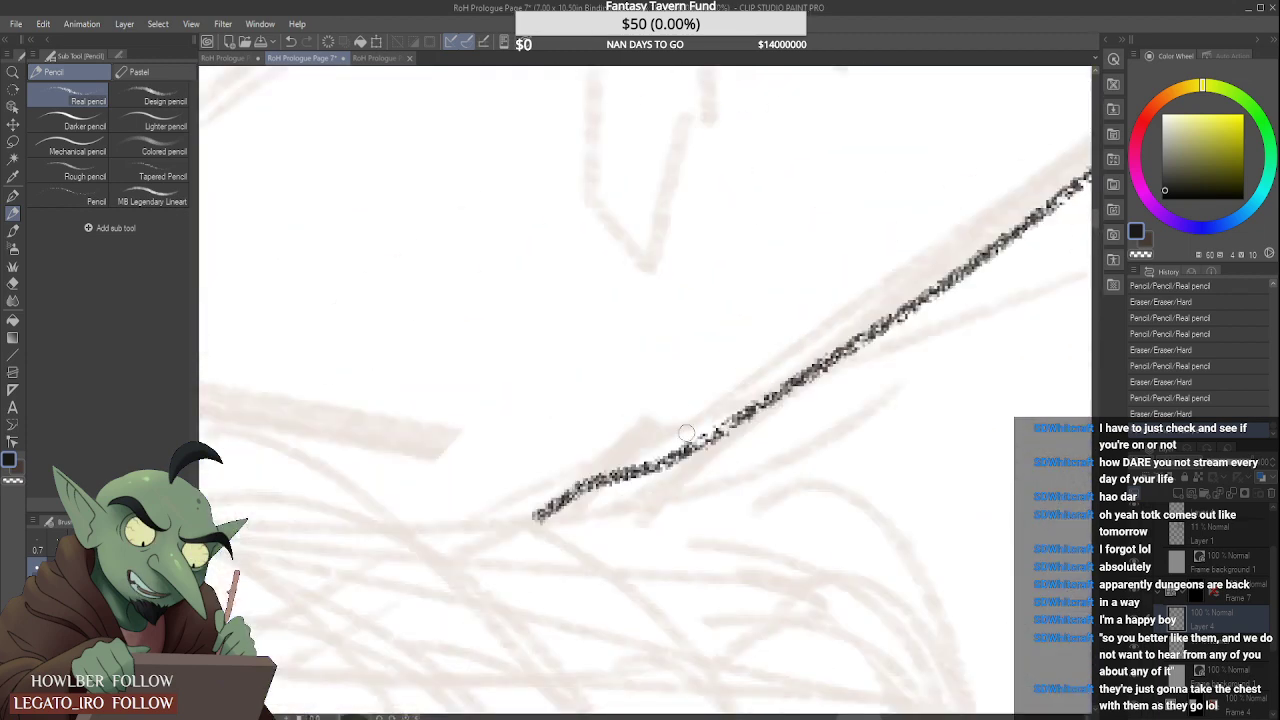
{"action": "left_click_drag", "start_coordinate": [714, 436], "coordinate": [729, 426]}
{"action": "scroll", "coordinate": [676, 420], "scroll_direction": "down", "scroll_amount": 6}
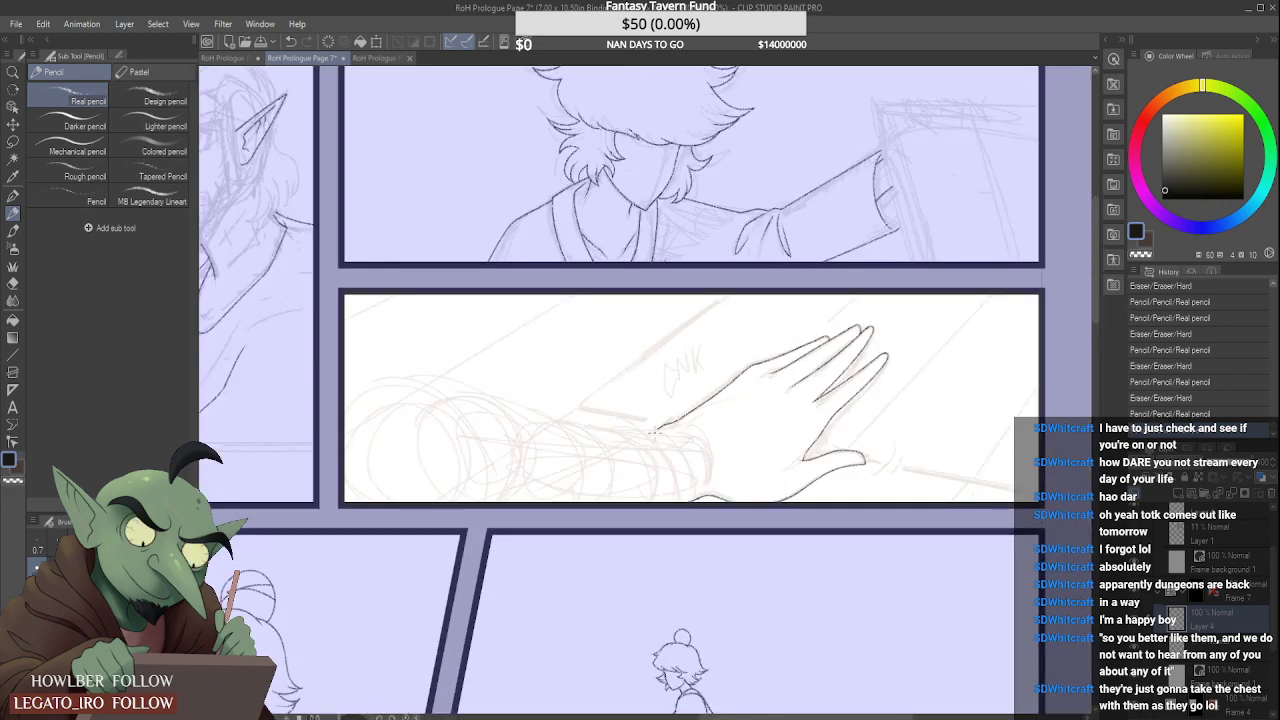
{"action": "scroll", "coordinate": [660, 420], "scroll_direction": "up", "scroll_amount": 6}
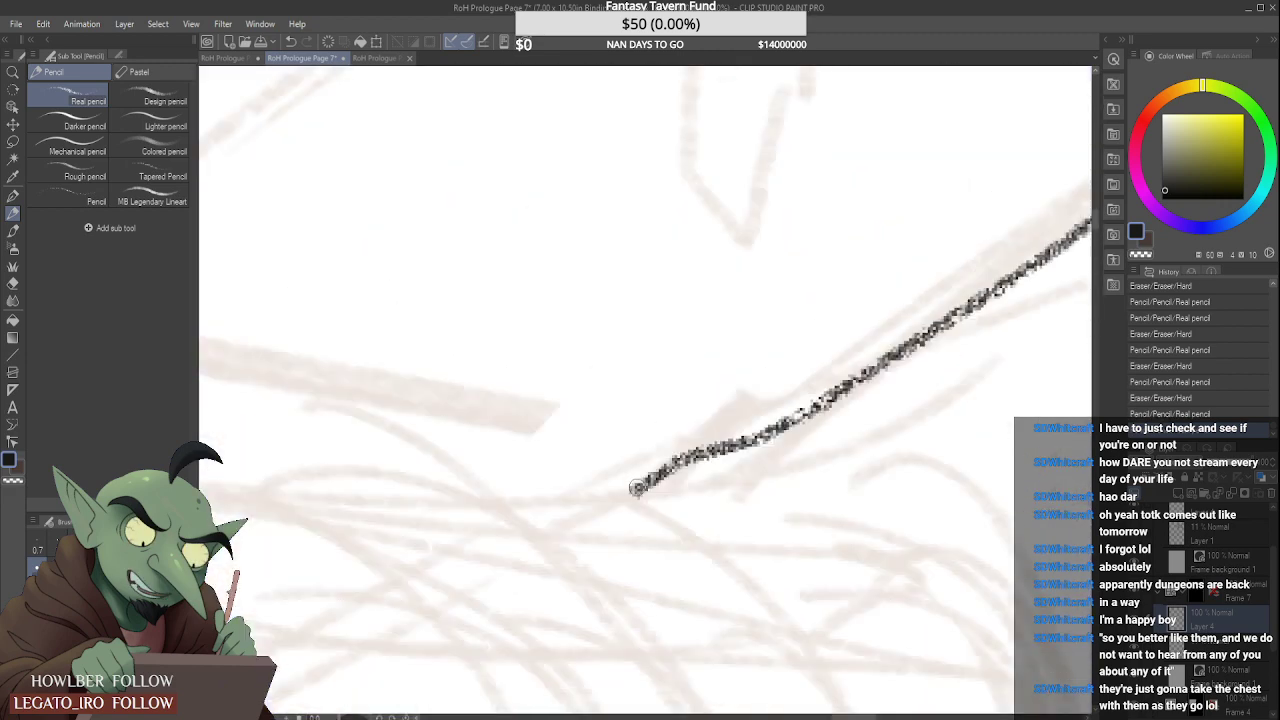
{"action": "left_click_drag", "start_coordinate": [632, 488], "coordinate": [590, 506]}
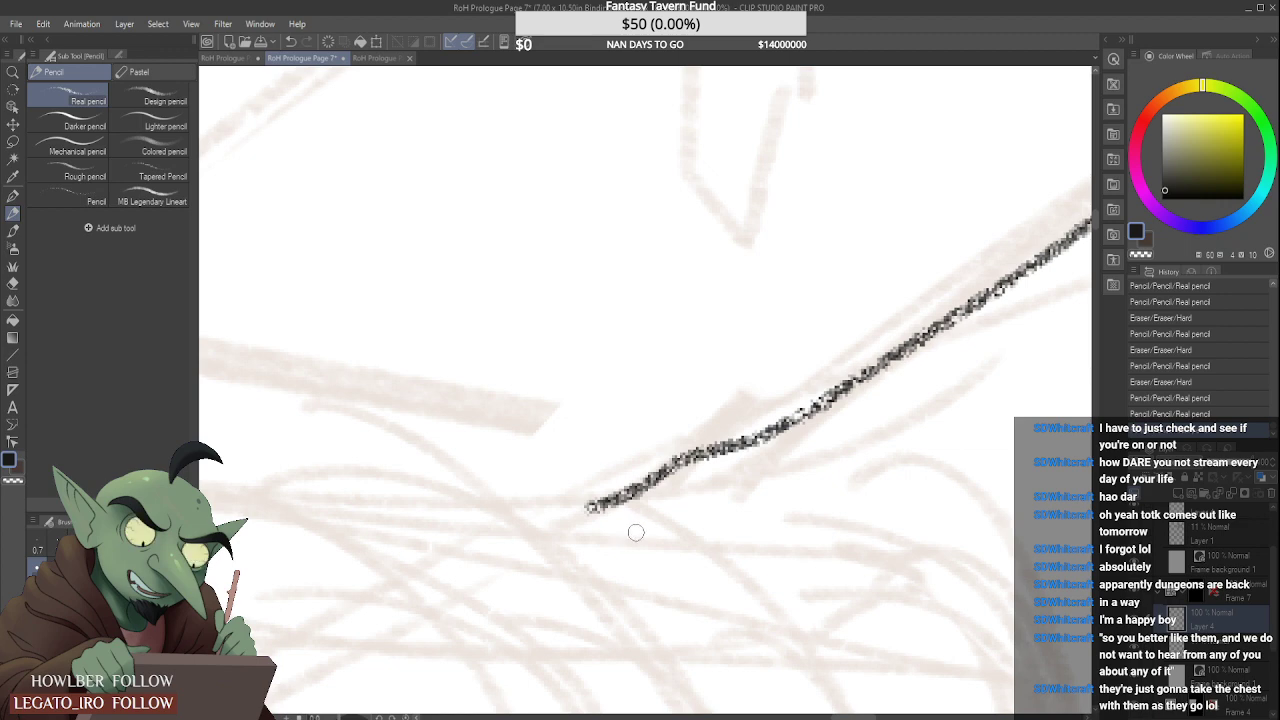
Step: Try to draw the sleeve cuff edge from the end of the upper wrist line down to the panel's bottom border
{"action": "scroll", "coordinate": [610, 490], "scroll_direction": "down", "scroll_amount": 8}
{"action": "scroll", "coordinate": [546, 389], "scroll_direction": "up", "scroll_amount": 5}
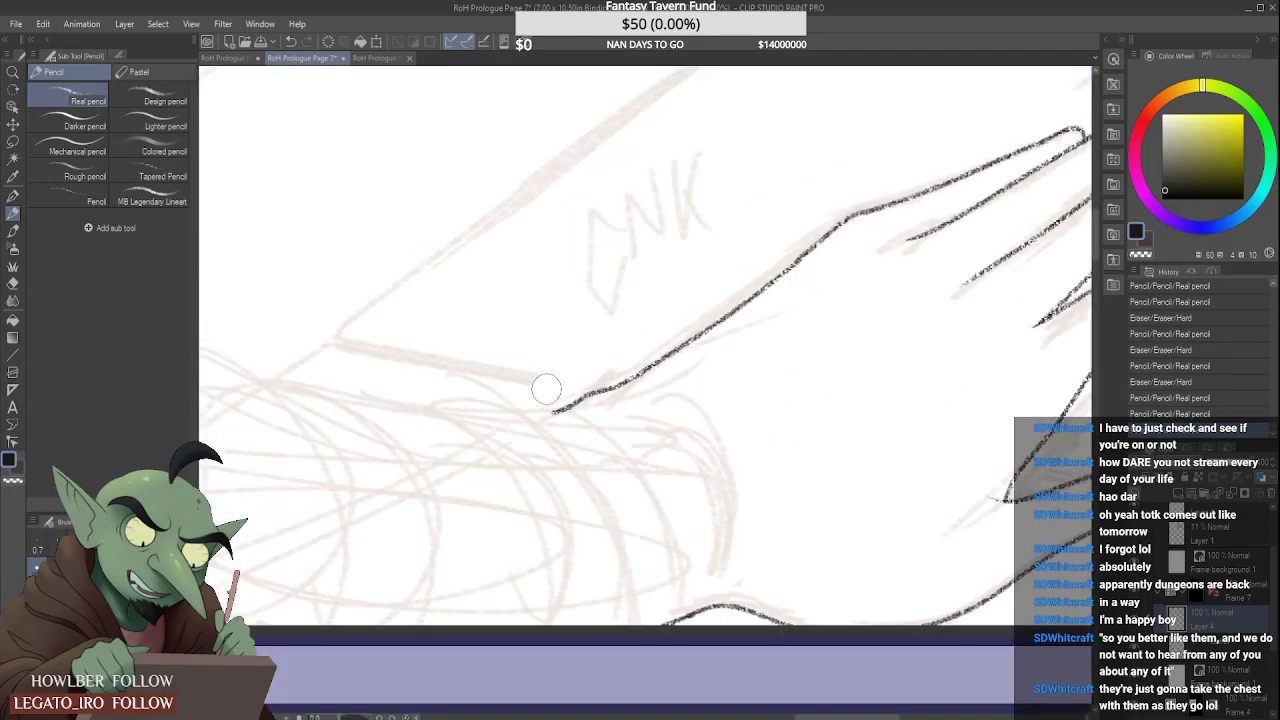
{"action": "left_click_drag", "start_coordinate": [550, 412], "coordinate": [628, 624]}
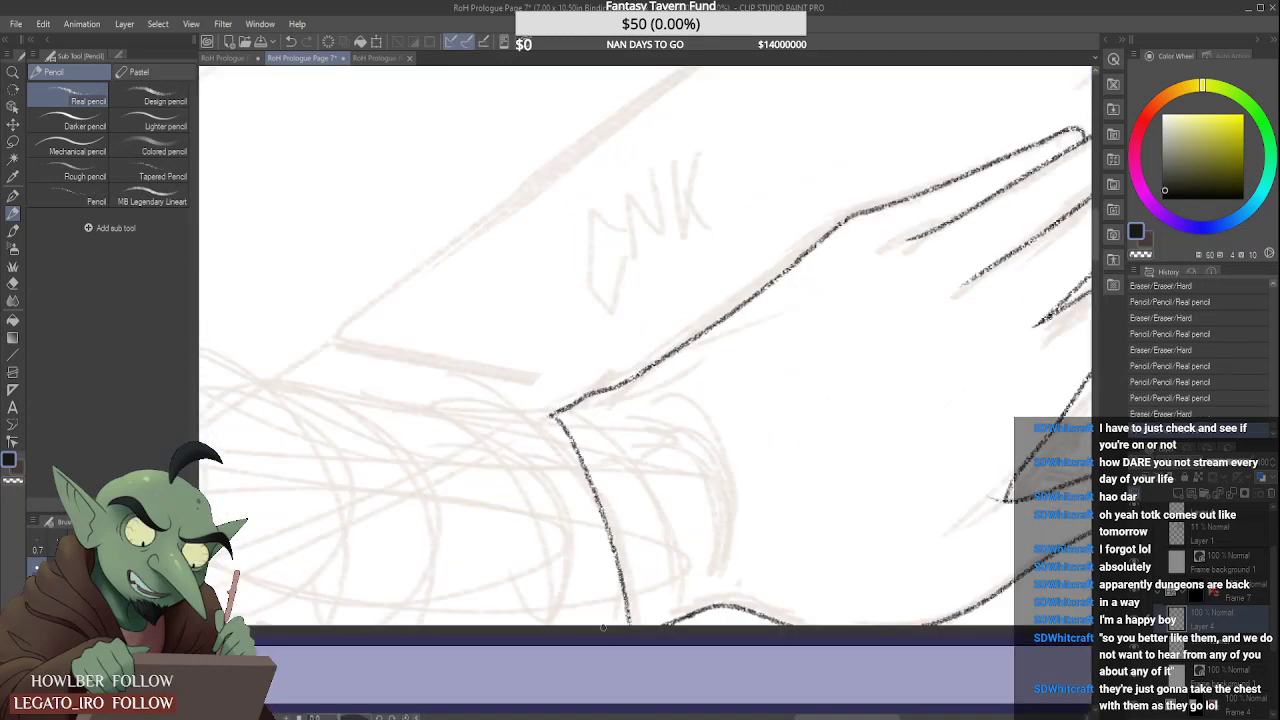
{"action": "key", "text": "ctrl+z"}
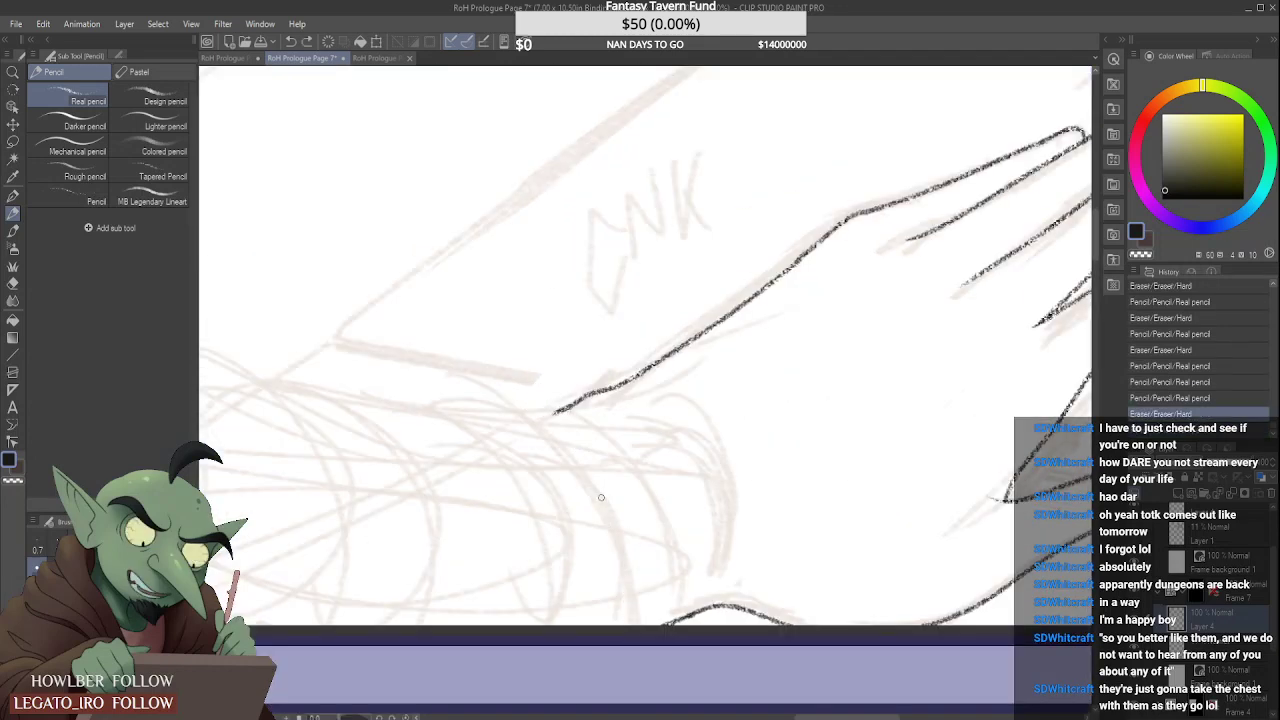
{"action": "left_click", "coordinate": [543, 399]}
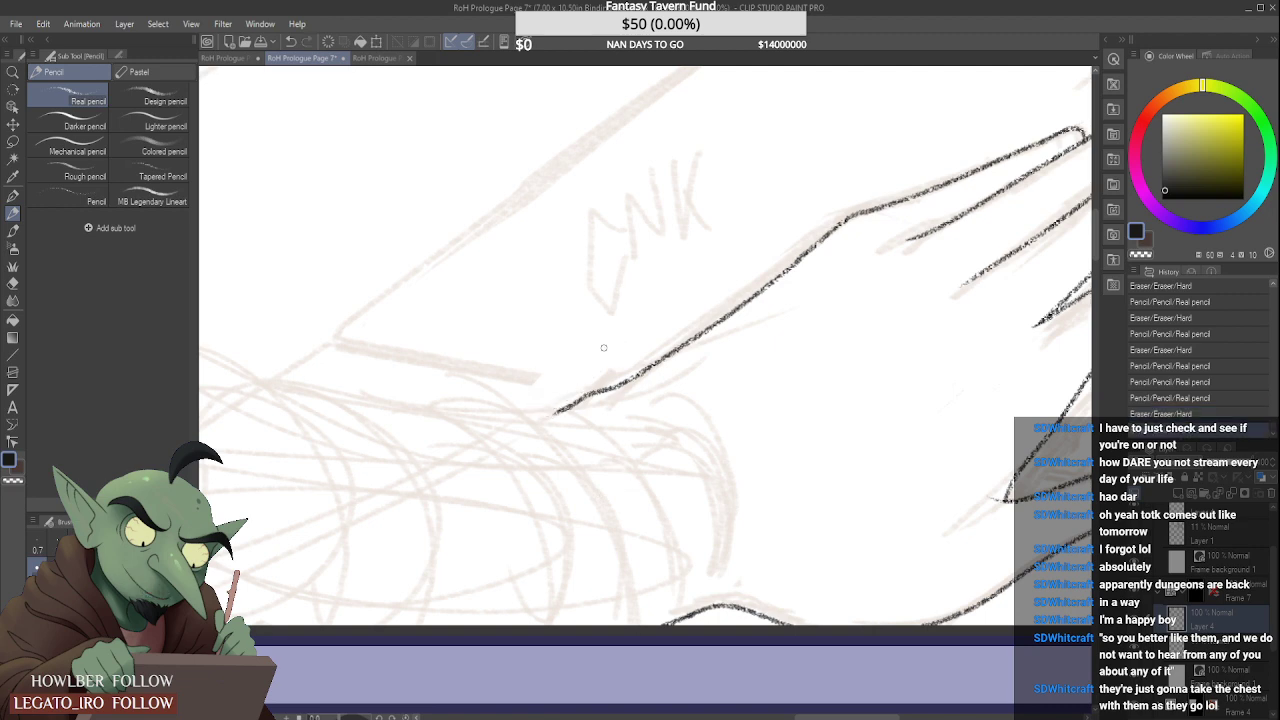
{"action": "left_click_drag", "start_coordinate": [546, 410], "coordinate": [627, 624]}
{"action": "key", "text": "ctrl+z"}
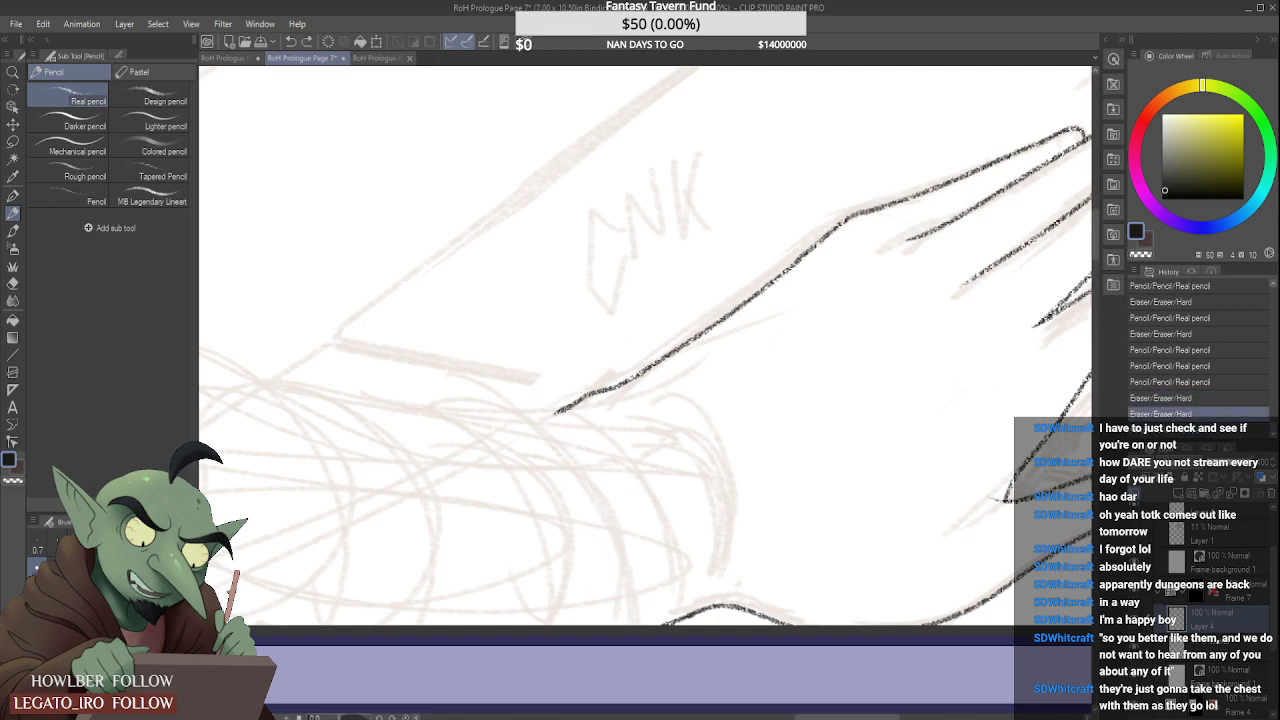
Step: Trim the sleeve-side end of the upper wrist line
{"action": "left_click_drag", "start_coordinate": [554, 412], "coordinate": [550, 416]}
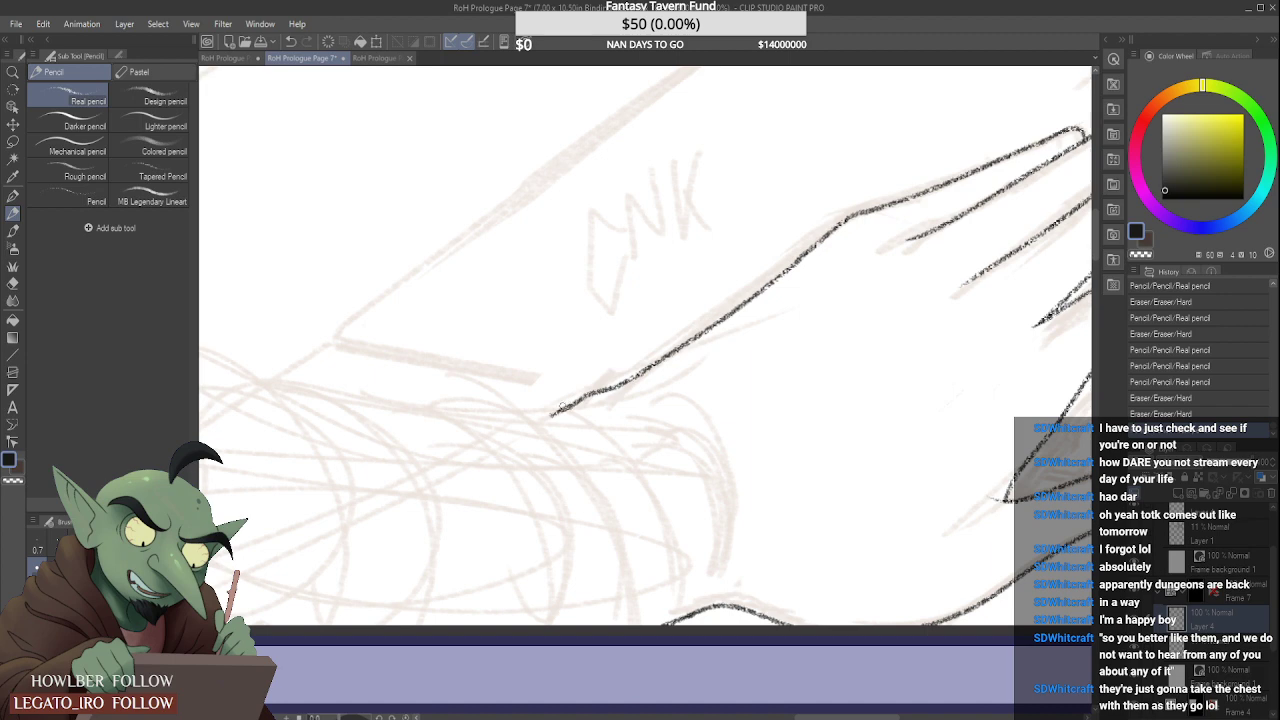
{"action": "key", "text": "ctrl+z"}
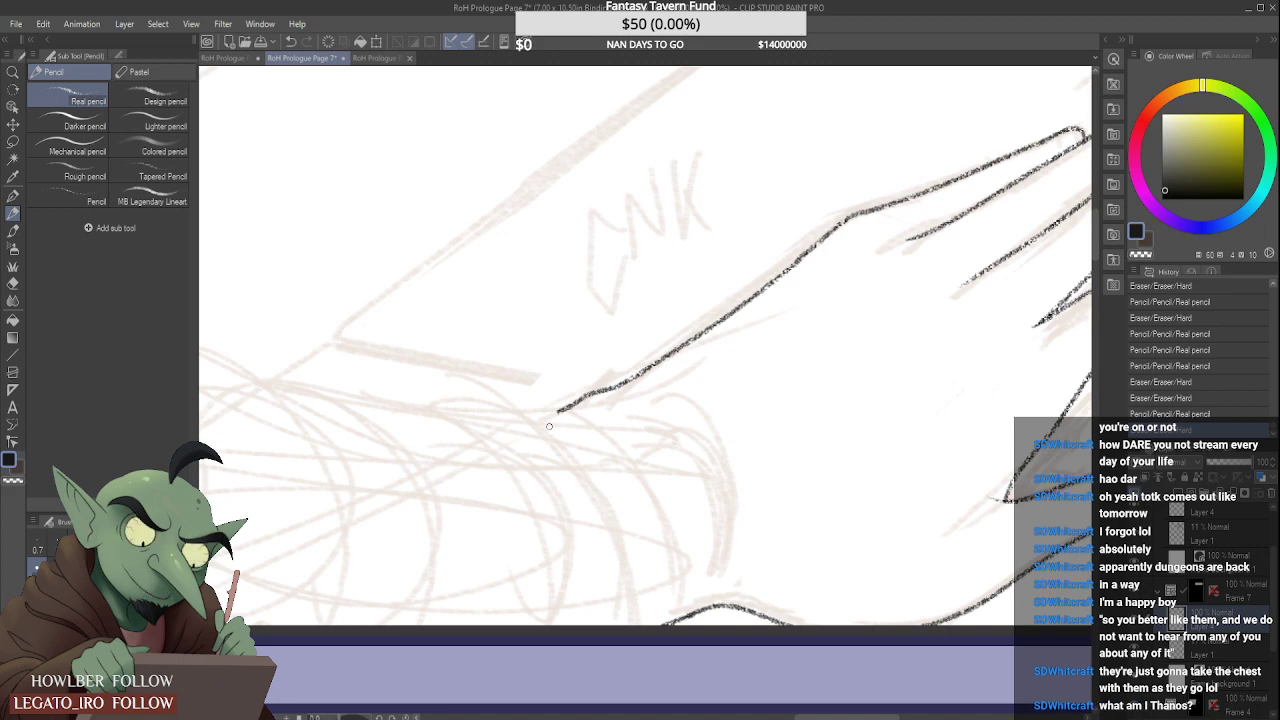
{"action": "scroll", "coordinate": [582, 333], "scroll_direction": "down", "scroll_amount": 4}
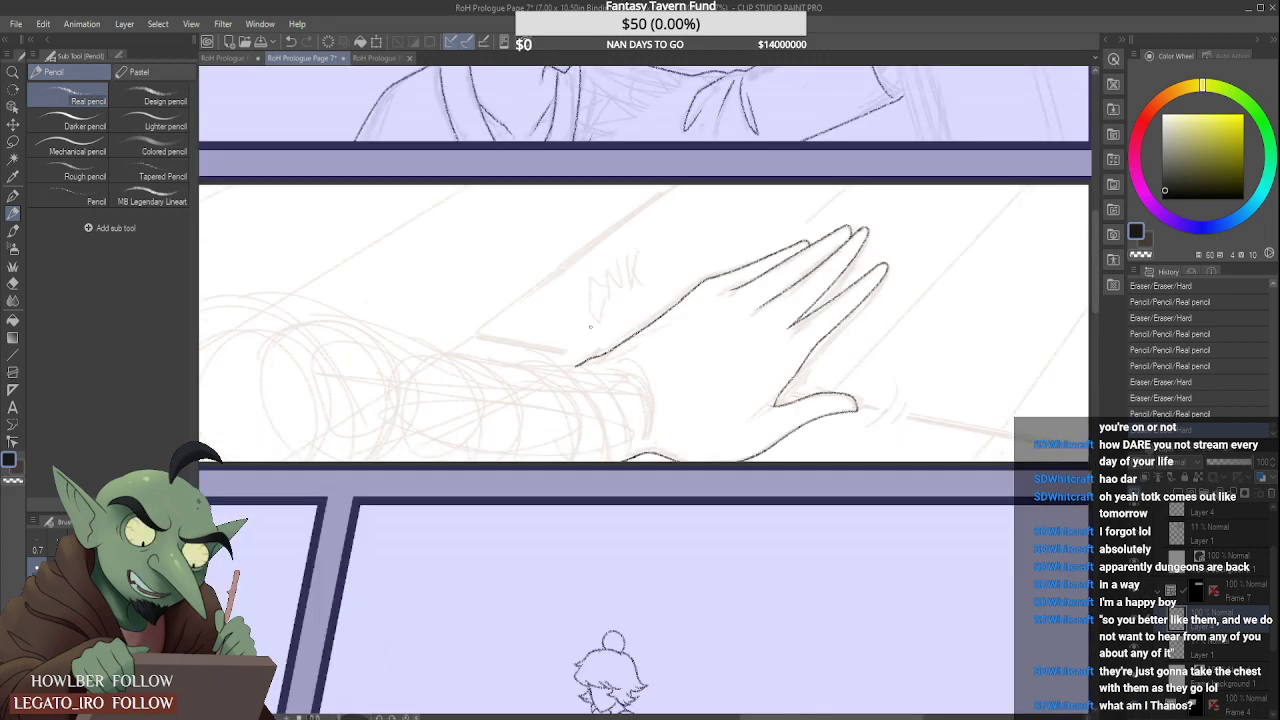
Step: Try several versions of the curved cuff edge, starting above the wrist line and ending at the panel's bottom border
{"action": "scroll", "coordinate": [594, 406], "scroll_direction": "up", "scroll_amount": 4}
{"action": "mouse_move", "coordinate": [543, 328]}
{"action": "left_mouse_down"}
{"action": "mouse_move", "coordinate": [594, 388]}
{"action": "mouse_move", "coordinate": [642, 552]}
{"action": "left_mouse_up"}
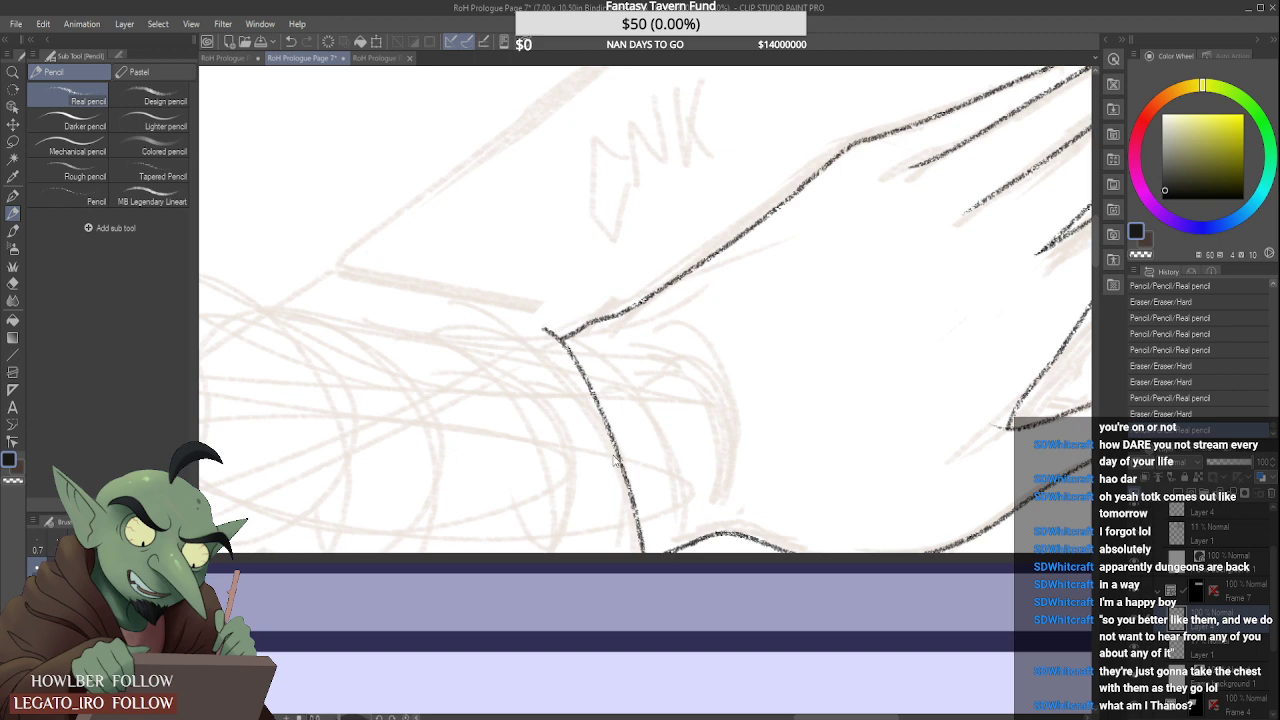
{"action": "key", "text": "ctrl+z"}
{"action": "mouse_move", "coordinate": [531, 341]}
{"action": "left_mouse_down"}
{"action": "mouse_move", "coordinate": [548, 340]}
{"action": "mouse_move", "coordinate": [640, 552]}
{"action": "left_mouse_up"}
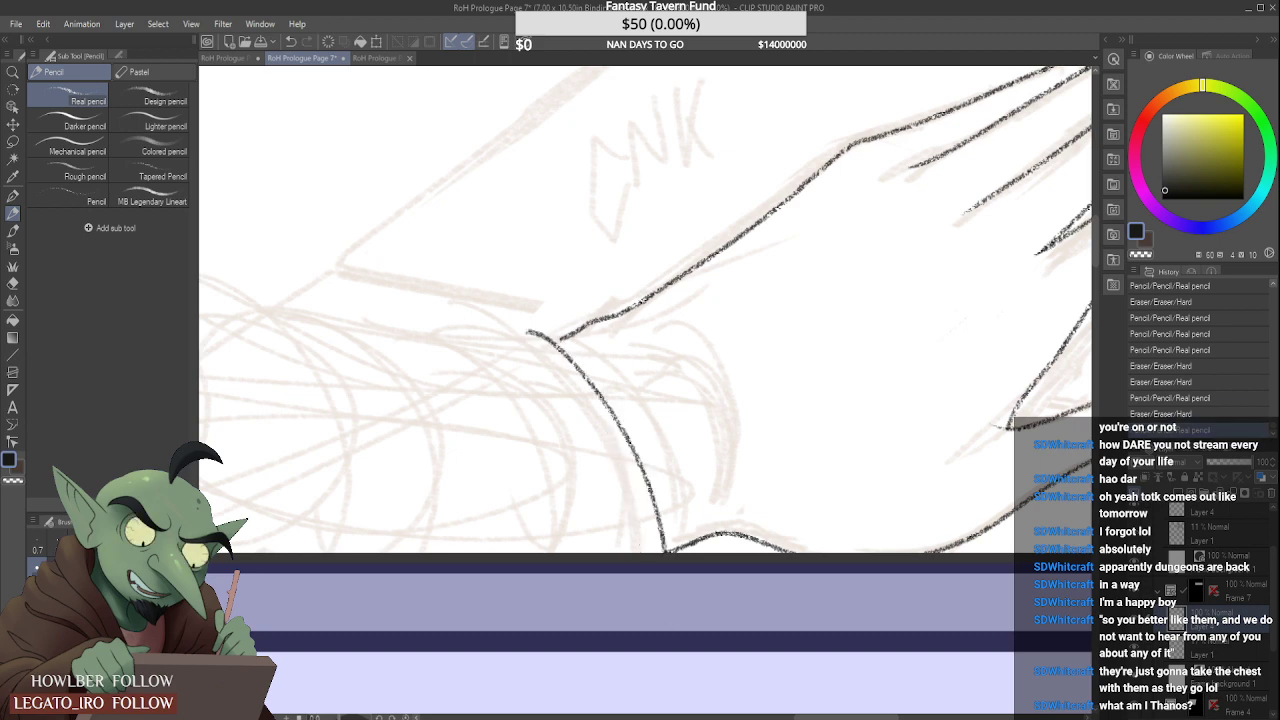
{"action": "key", "text": "ctrl+z"}
{"action": "left_click_drag", "start_coordinate": [515, 333], "coordinate": [610, 657]}
{"action": "key", "text": "ctrl+z"}
{"action": "mouse_move", "coordinate": [500, 316]}
{"action": "left_mouse_down"}
{"action": "mouse_move", "coordinate": [643, 468]}
{"action": "mouse_move", "coordinate": [650, 552]}
{"action": "left_mouse_up"}
{"action": "key", "text": "ctrl+z"}
{"action": "left_click_drag", "start_coordinate": [492, 317], "coordinate": [632, 552]}
{"action": "key", "text": "ctrl+z"}
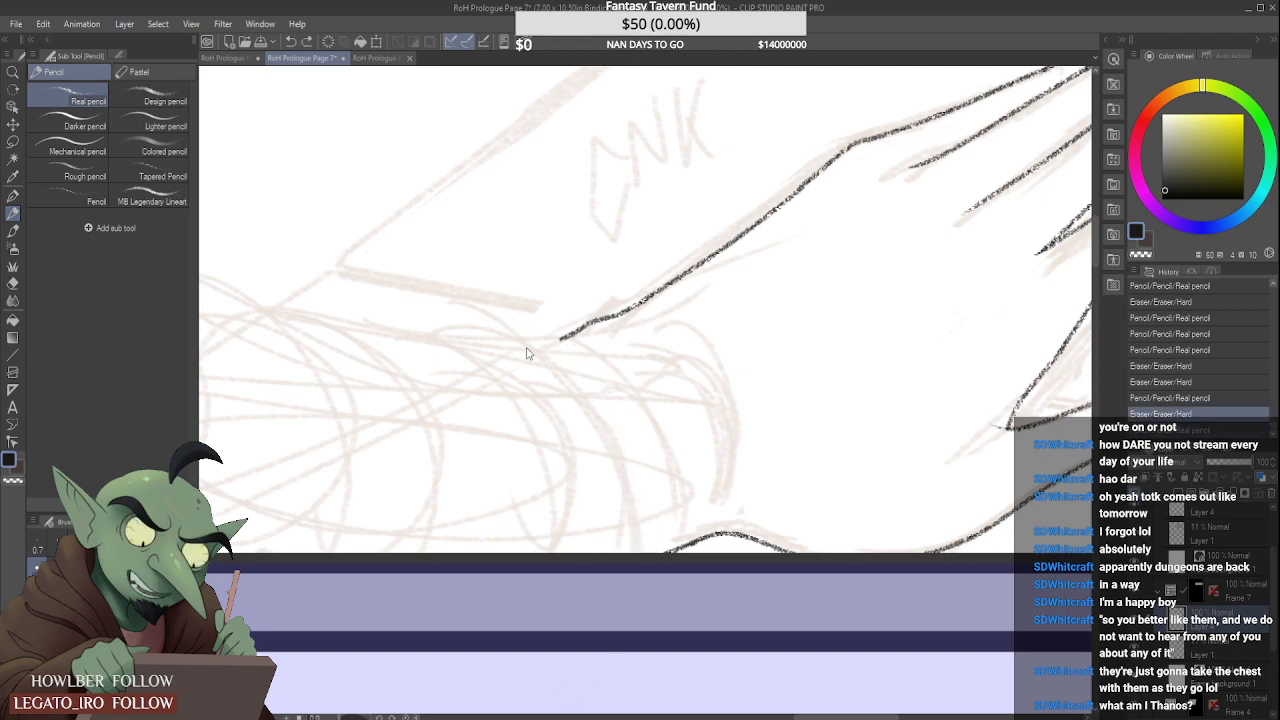
{"action": "mouse_move", "coordinate": [500, 328]}
{"action": "left_mouse_down"}
{"action": "mouse_move", "coordinate": [606, 429]}
{"action": "mouse_move", "coordinate": [640, 552]}
{"action": "mouse_move", "coordinate": [532, 326]}
{"action": "mouse_move", "coordinate": [656, 552]}
{"action": "left_mouse_up"}
{"action": "key", "text": "ctrl+z"}
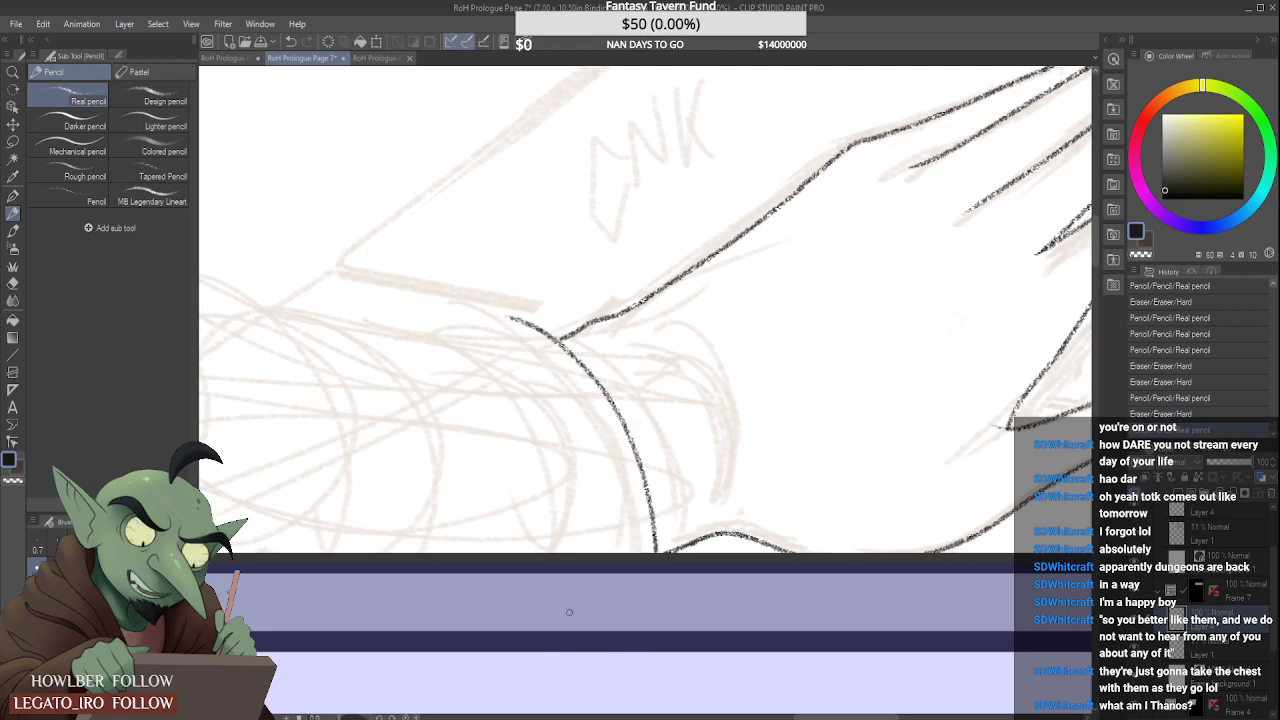
Step: Review the curved cuff edge against the whole panel and undo it
{"action": "scroll", "coordinate": [560, 341], "scroll_direction": "up", "scroll_amount": 1}
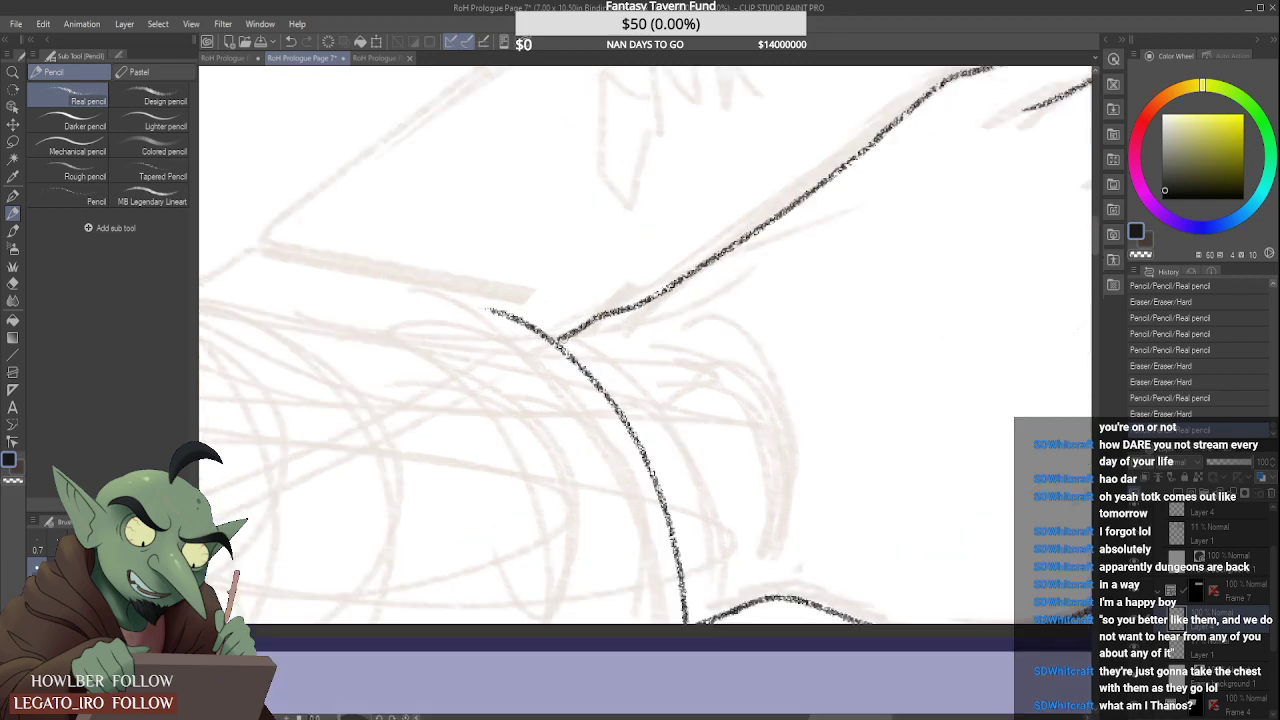
{"action": "scroll", "coordinate": [558, 340], "scroll_direction": "down", "scroll_amount": 5}
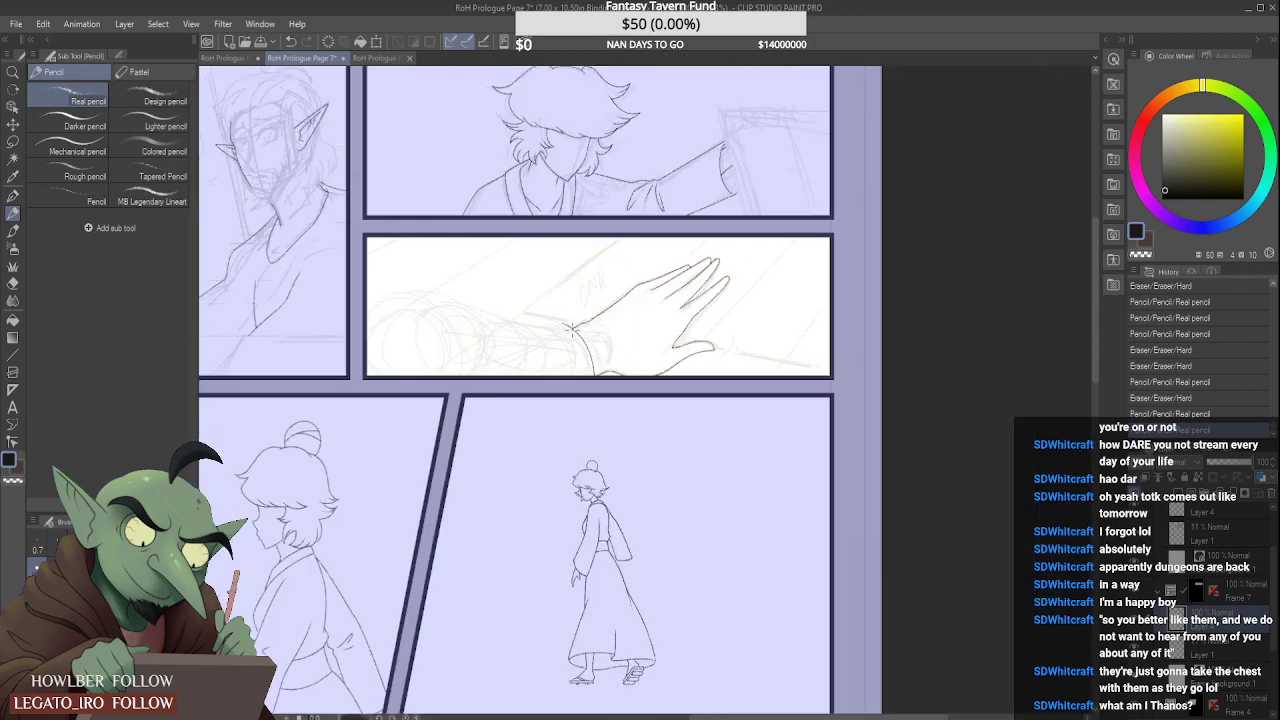
{"action": "scroll", "coordinate": [572, 332], "scroll_direction": "up", "scroll_amount": 5}
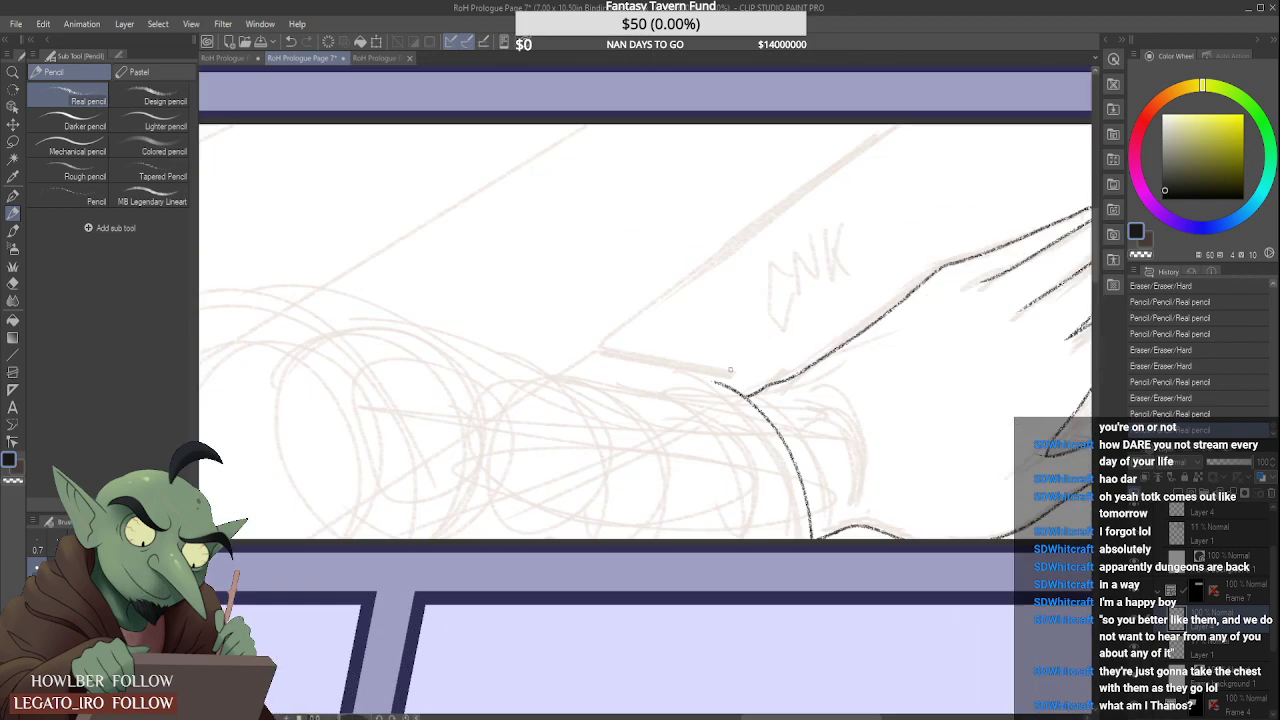
{"action": "key", "text": "ctrl+z"}
{"action": "key", "text": "ctrl+z"}
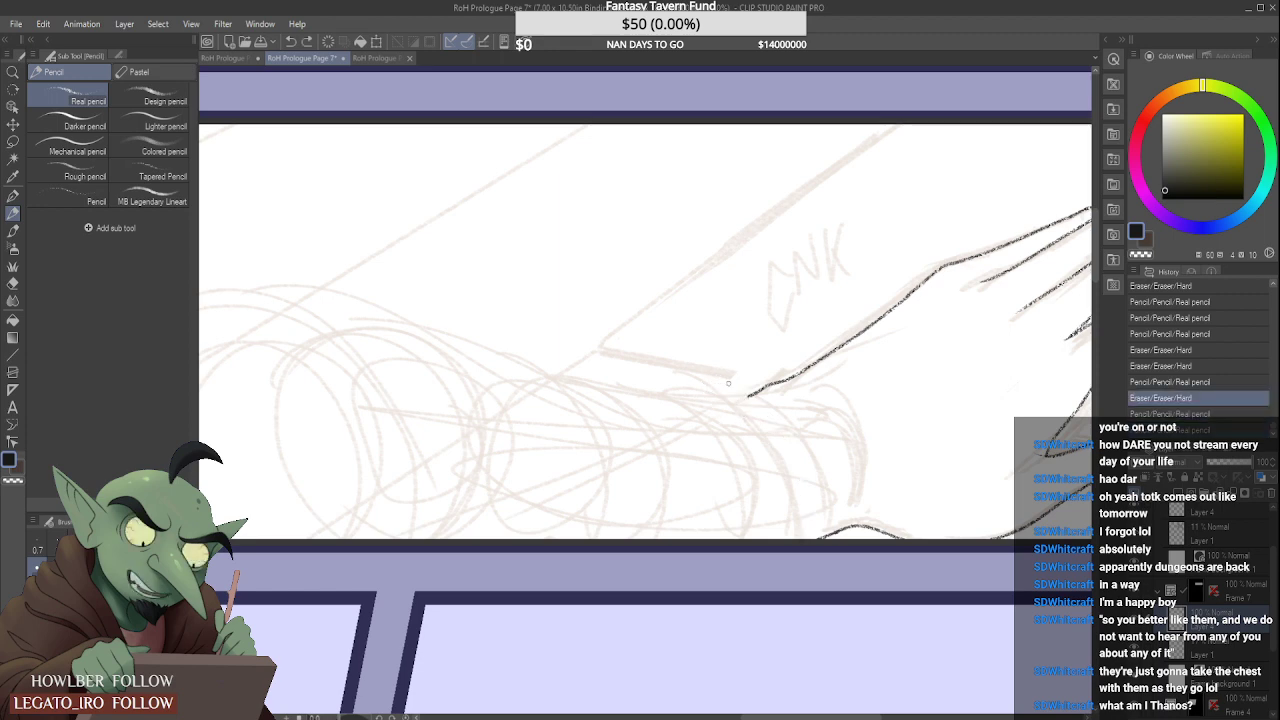
Step: Redraw the cuff edge as a rounder curve down to the panel's bottom border and clean up where it crosses the wrist line
{"action": "left_click_drag", "start_coordinate": [716, 382], "coordinate": [801, 539]}
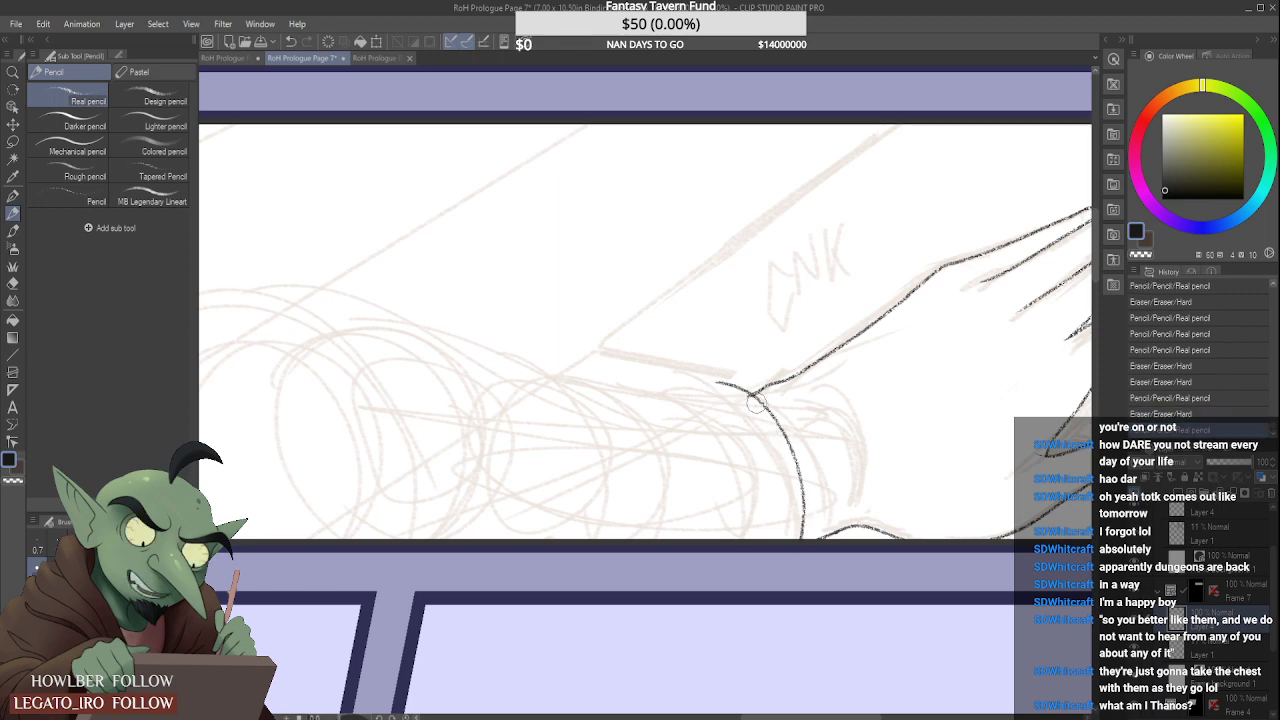
{"action": "scroll", "coordinate": [752, 398], "scroll_direction": "up", "scroll_amount": 2}
{"action": "left_click_drag", "start_coordinate": [730, 398], "coordinate": [738, 409]}
{"action": "scroll", "coordinate": [738, 409], "scroll_direction": "down", "scroll_amount": 5}
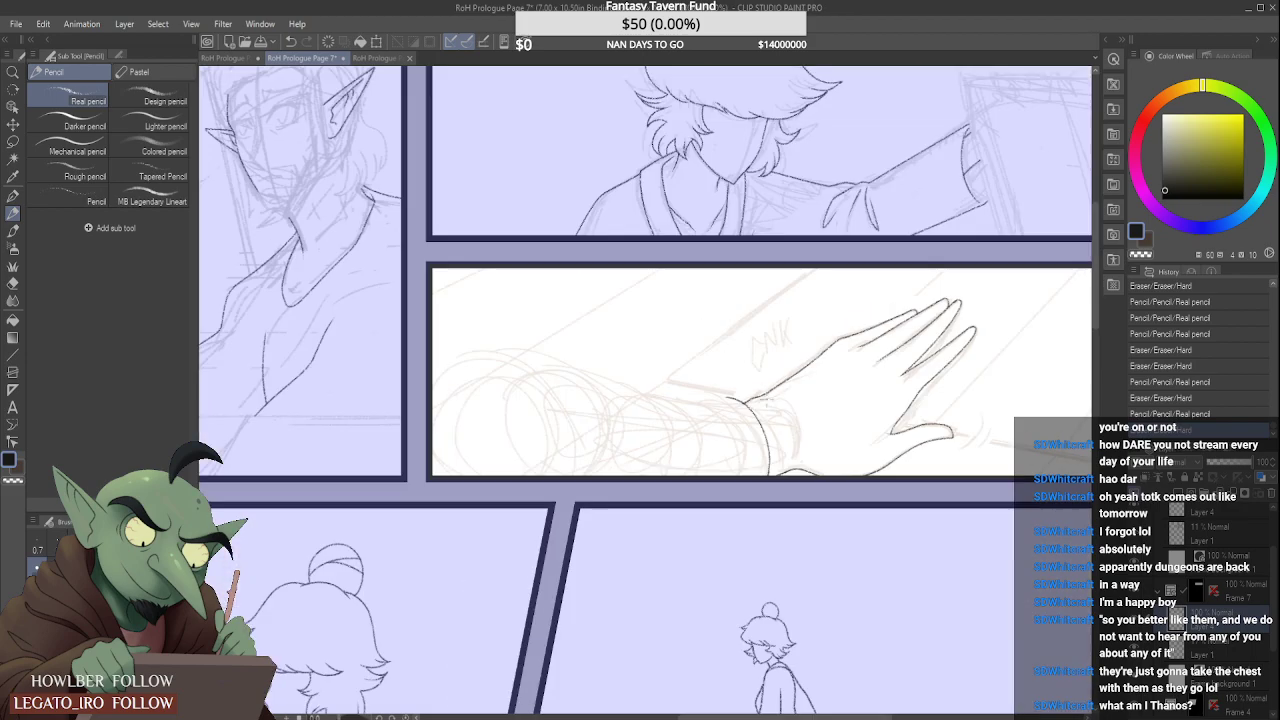
{"action": "scroll", "coordinate": [533, 387], "scroll_direction": "up", "scroll_amount": 1}
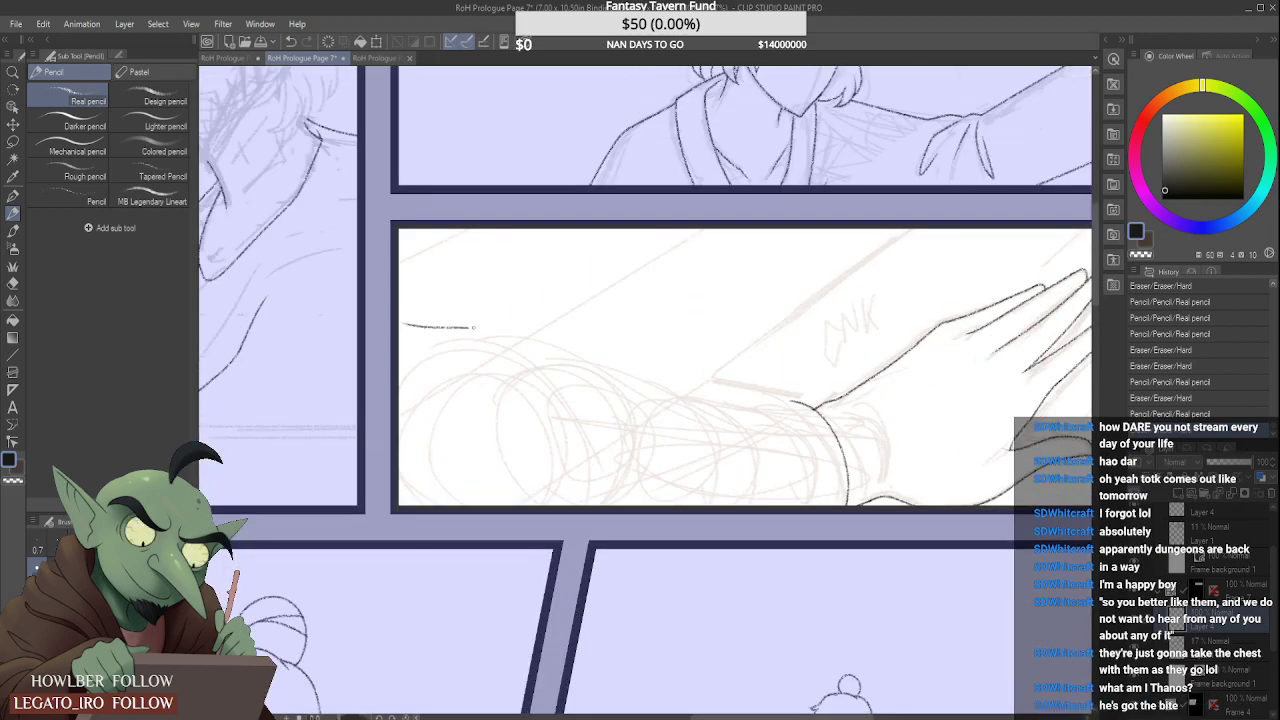
Step: Try the forearm's upper contour as one long line from the panel's left side to the cuff, redrawing it to a flatter slope
{"action": "left_click_drag", "start_coordinate": [405, 324], "coordinate": [812, 403]}
{"action": "scroll", "coordinate": [812, 403], "scroll_direction": "down", "scroll_amount": 2}
{"action": "scroll", "coordinate": [812, 403], "scroll_direction": "up", "scroll_amount": 2}
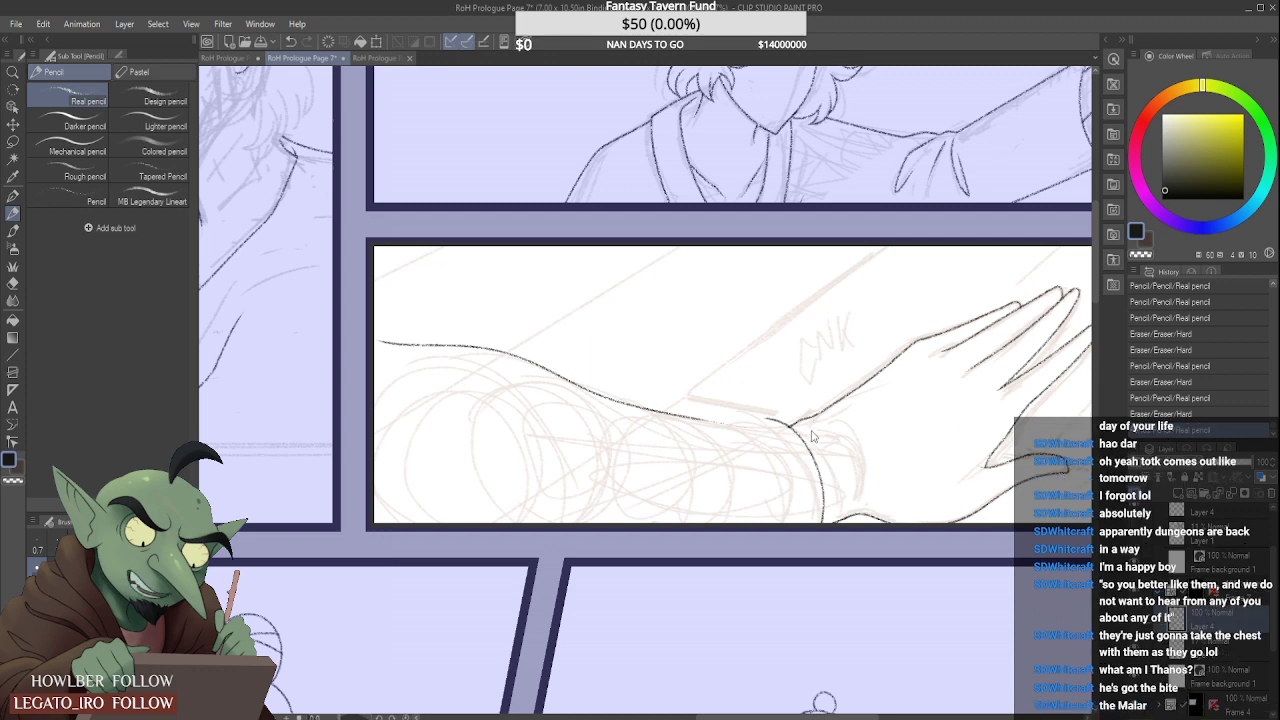
{"action": "key", "text": "ctrl+z"}
{"action": "mouse_move", "coordinate": [376, 354]}
{"action": "left_mouse_down"}
{"action": "mouse_move", "coordinate": [472, 358]}
{"action": "mouse_move", "coordinate": [746, 432]}
{"action": "left_mouse_up"}
{"action": "key", "text": "ctrl+z"}
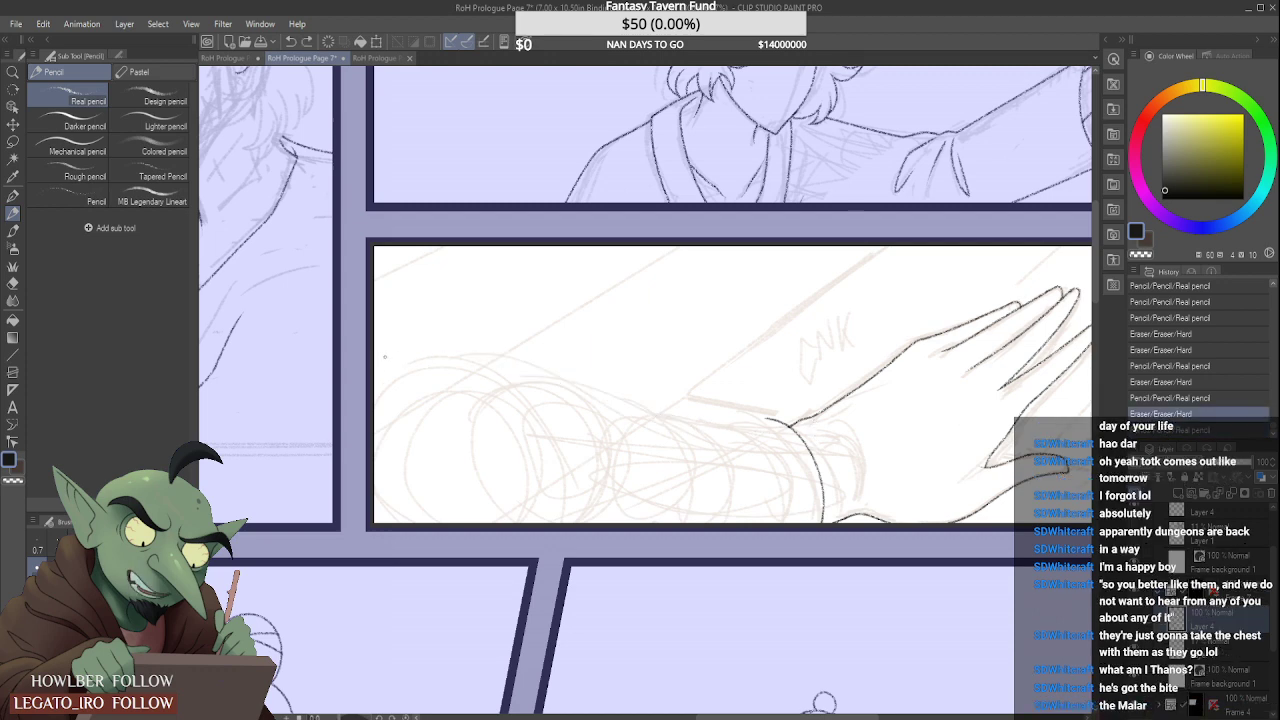
{"action": "left_click_drag", "start_coordinate": [388, 356], "coordinate": [775, 413]}
{"action": "scroll", "coordinate": [808, 410], "scroll_direction": "down", "scroll_amount": 5}
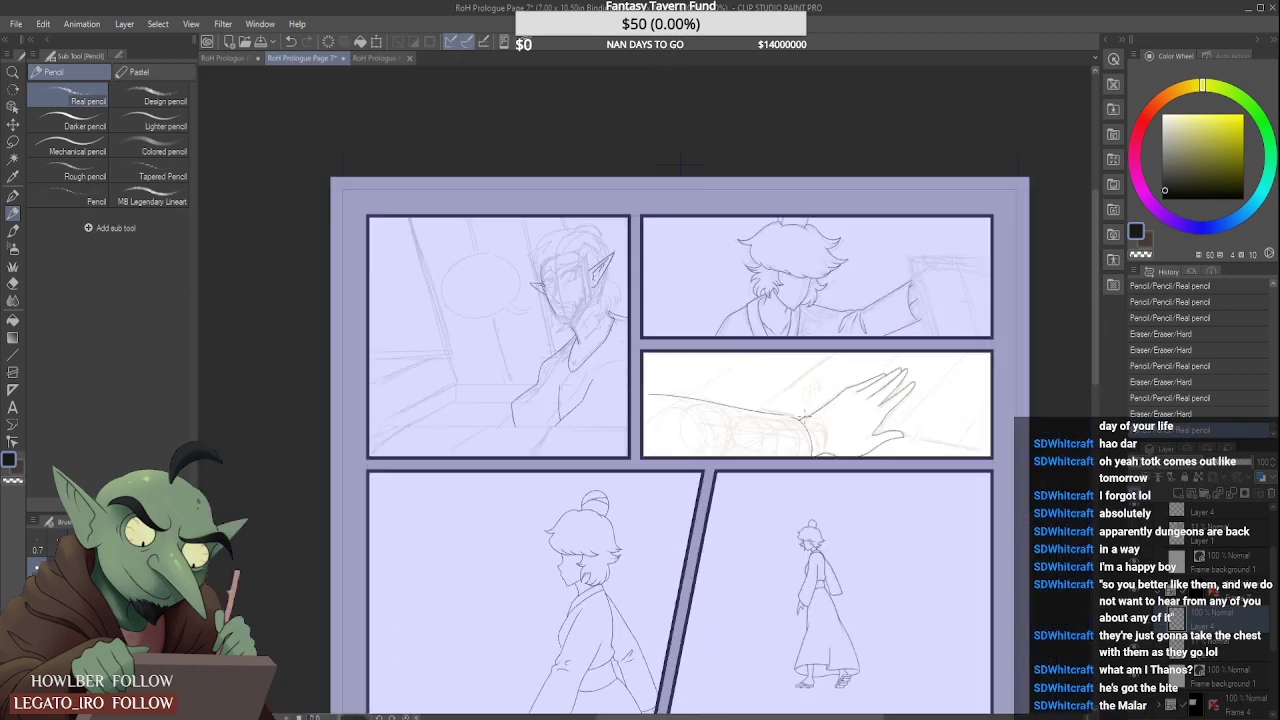
{"action": "scroll", "coordinate": [820, 409], "scroll_direction": "up", "scroll_amount": 4}
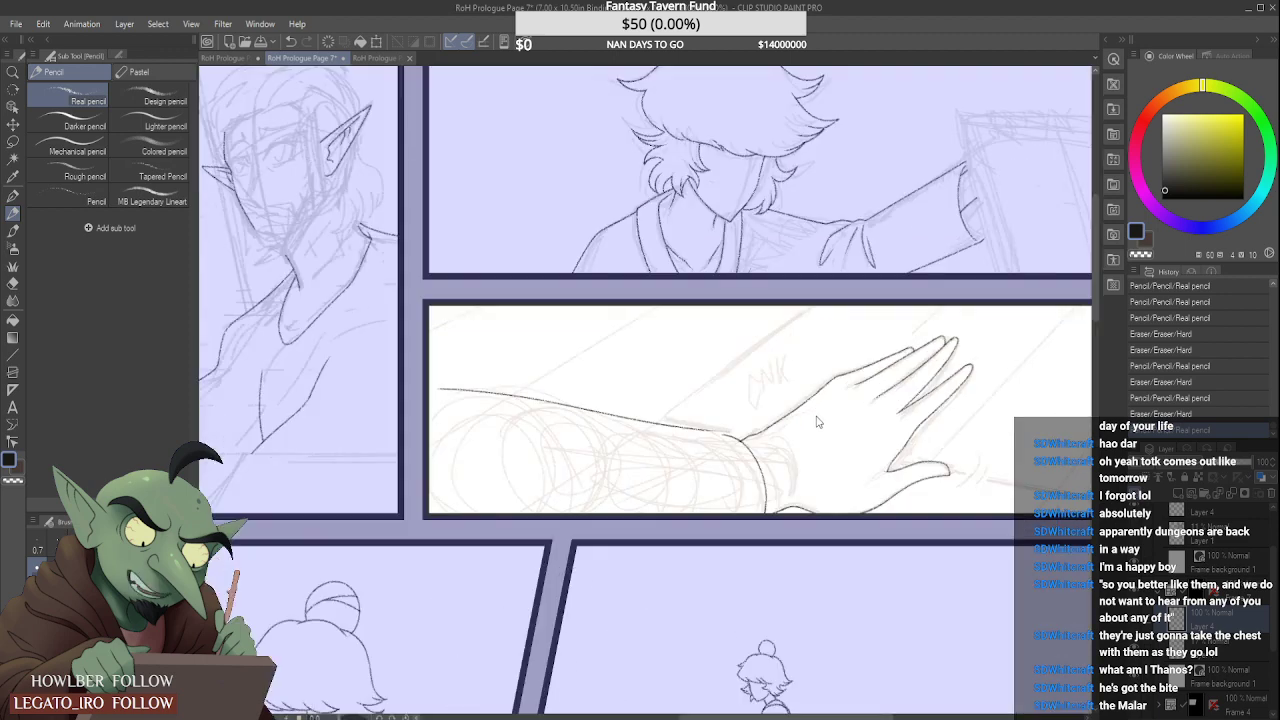
Step: Undo the forearm's upper contour and the cuff edge
{"action": "key", "text": "ctrl+z"}
{"action": "key", "text": "ctrl+z"}
{"action": "key", "text": "ctrl+z"}
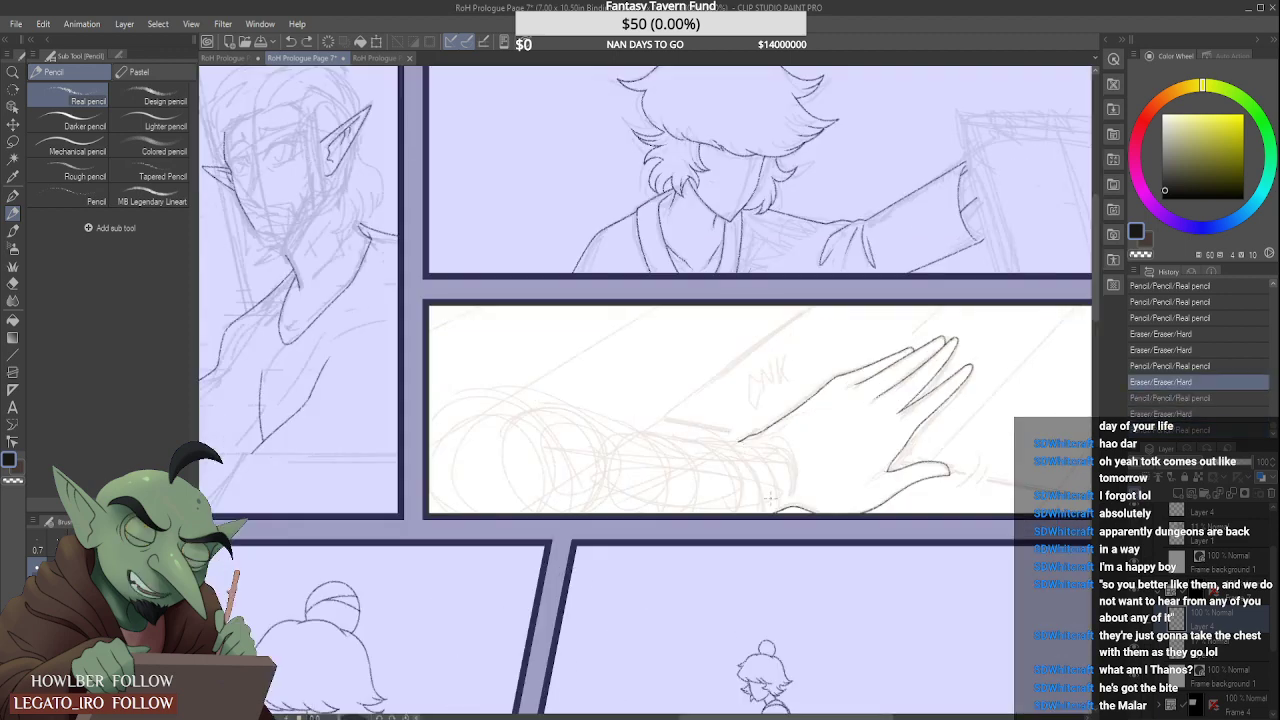
Step: Trim the sleeve-side ends of the upper and lower wrist contours
{"action": "scroll", "coordinate": [796, 502], "scroll_direction": "up", "scroll_amount": 3}
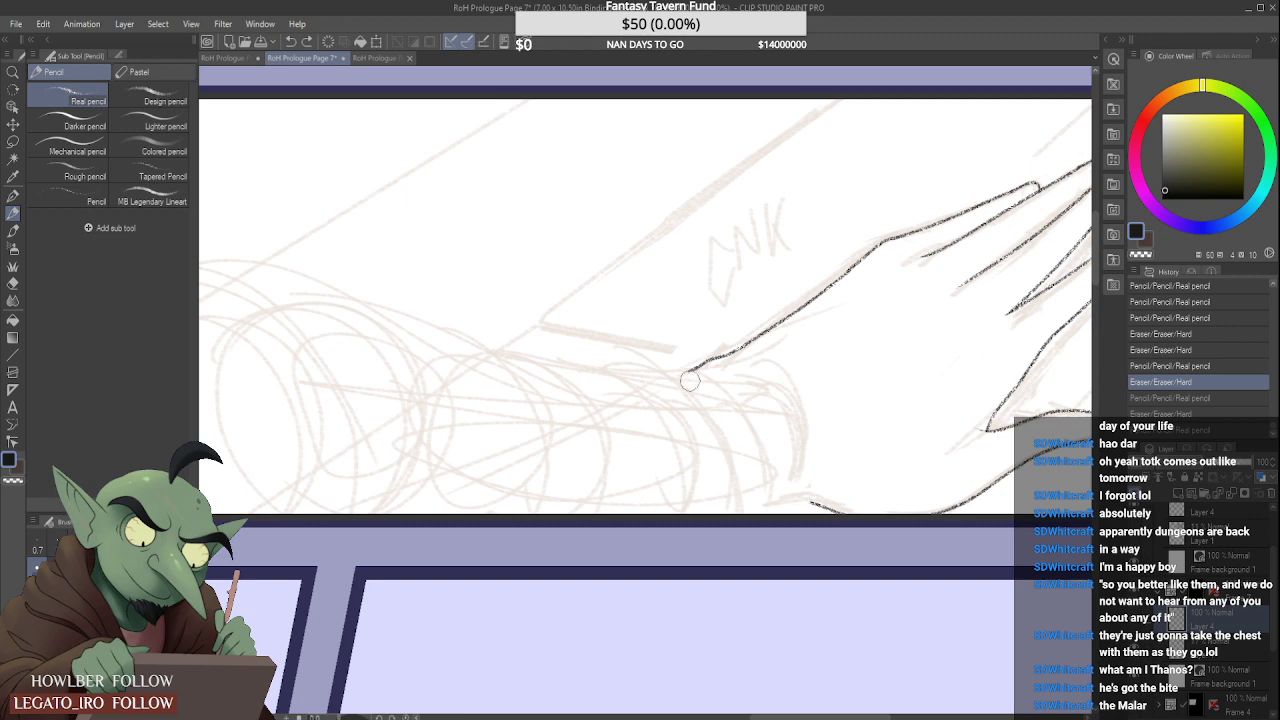
{"action": "left_click_drag", "start_coordinate": [692, 381], "coordinate": [683, 375]}
{"action": "scroll", "coordinate": [692, 376], "scroll_direction": "down", "scroll_amount": 4}
{"action": "scroll", "coordinate": [650, 357], "scroll_direction": "up", "scroll_amount": 2}
{"action": "scroll", "coordinate": [490, 352], "scroll_direction": "up", "scroll_amount": 1}
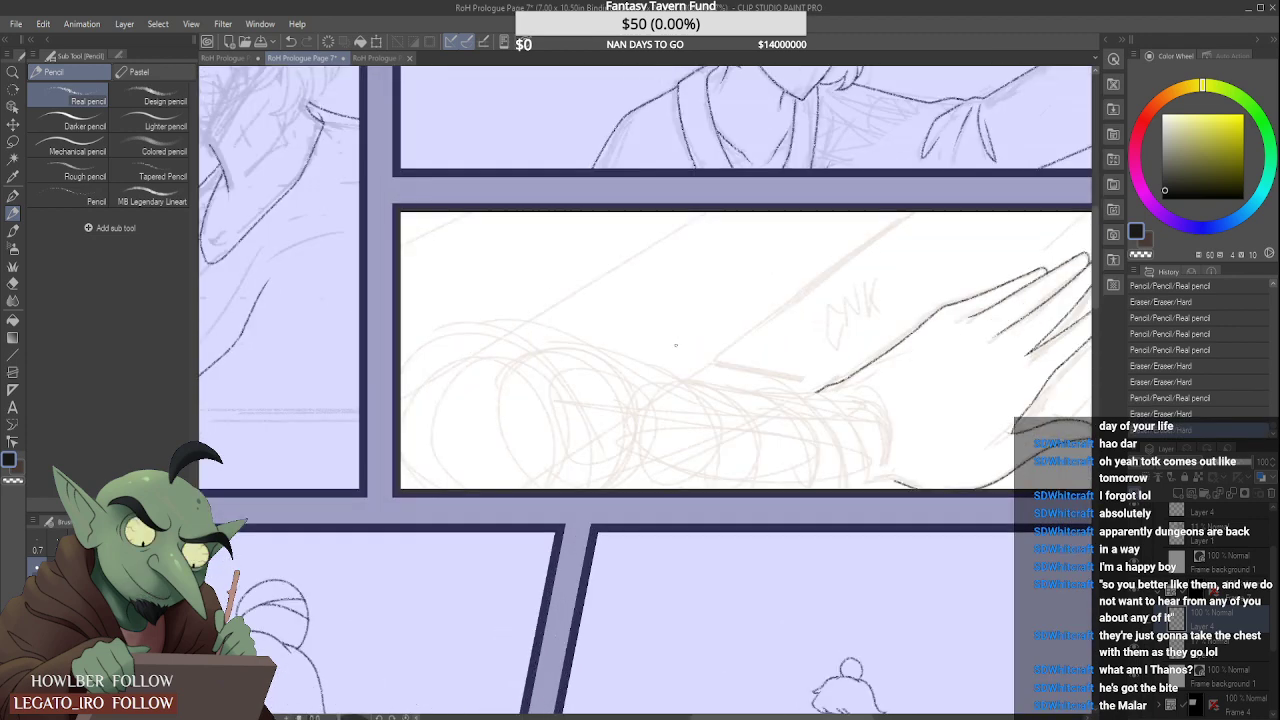
{"action": "scroll", "coordinate": [410, 325], "scroll_direction": "down", "scroll_amount": 4}
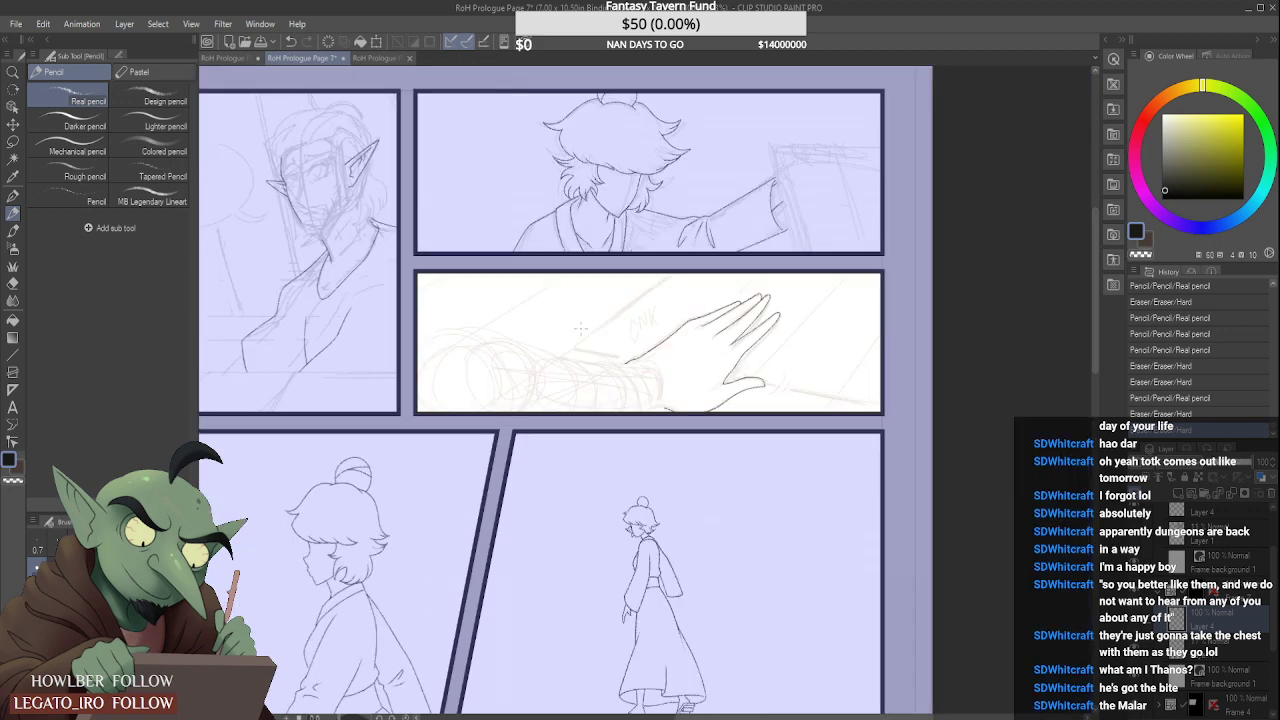
{"action": "scroll", "coordinate": [535, 367], "scroll_direction": "up", "scroll_amount": 3}
{"action": "scroll", "coordinate": [579, 410], "scroll_direction": "down", "scroll_amount": 1}
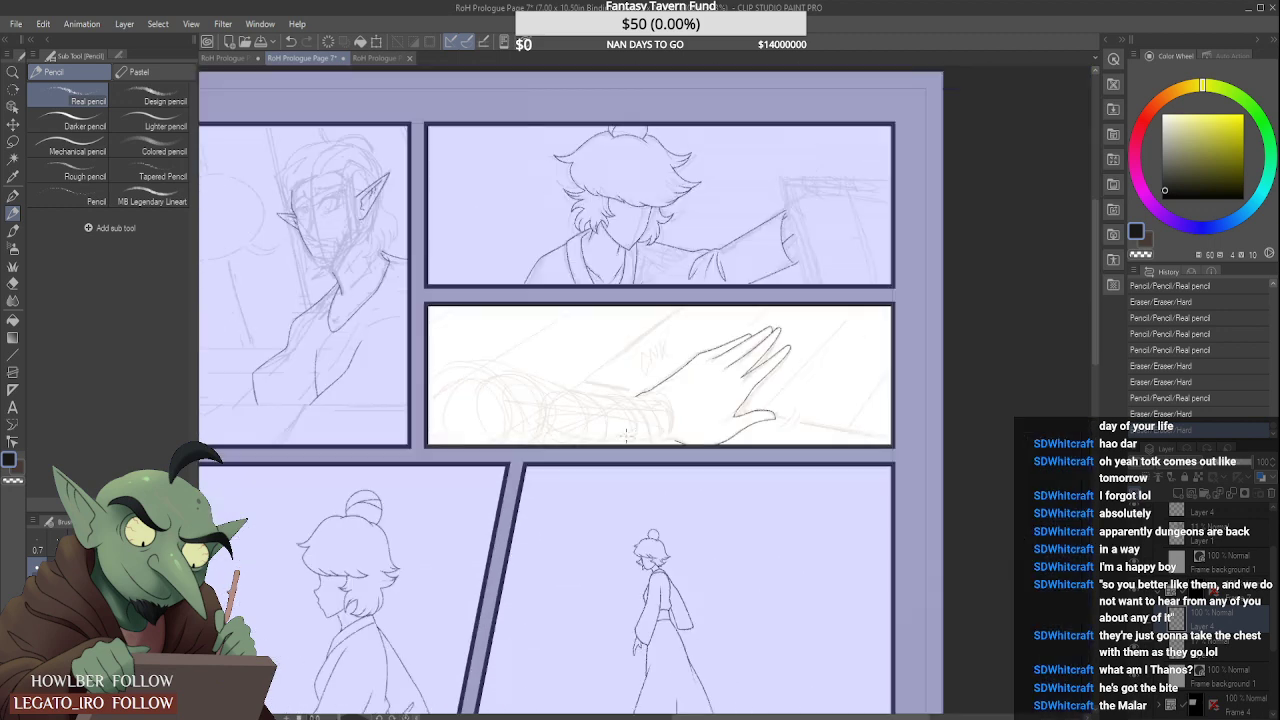
{"action": "scroll", "coordinate": [762, 480], "scroll_direction": "down", "scroll_amount": 1}
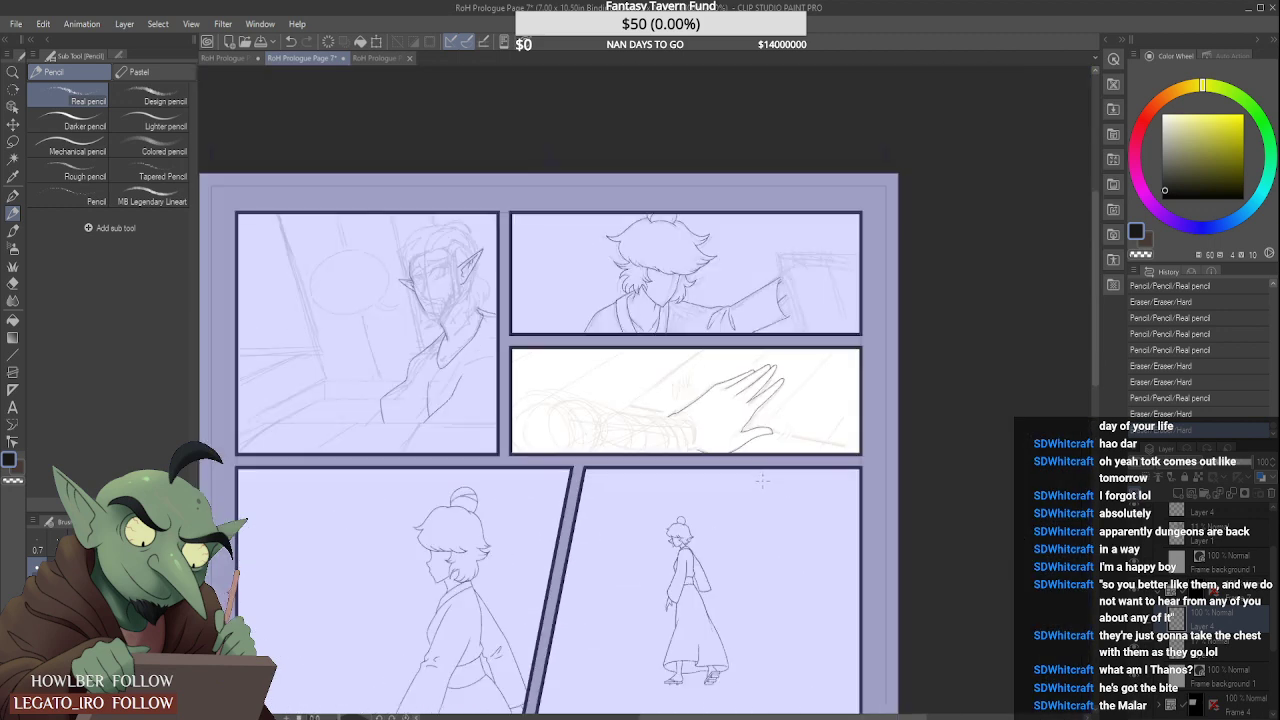
{"action": "scroll", "coordinate": [586, 403], "scroll_direction": "up", "scroll_amount": 2}
{"action": "mouse_move", "coordinate": [405, 362]}
{"action": "left_mouse_down"}
{"action": "mouse_move", "coordinate": [698, 421]}
{"action": "mouse_move", "coordinate": [272, 380]}
{"action": "left_mouse_up"}
{"action": "scroll", "coordinate": [698, 421], "scroll_direction": "up", "scroll_amount": 1}
{"action": "key", "text": "ctrl+z"}
{"action": "key", "text": "ctrl+z"}
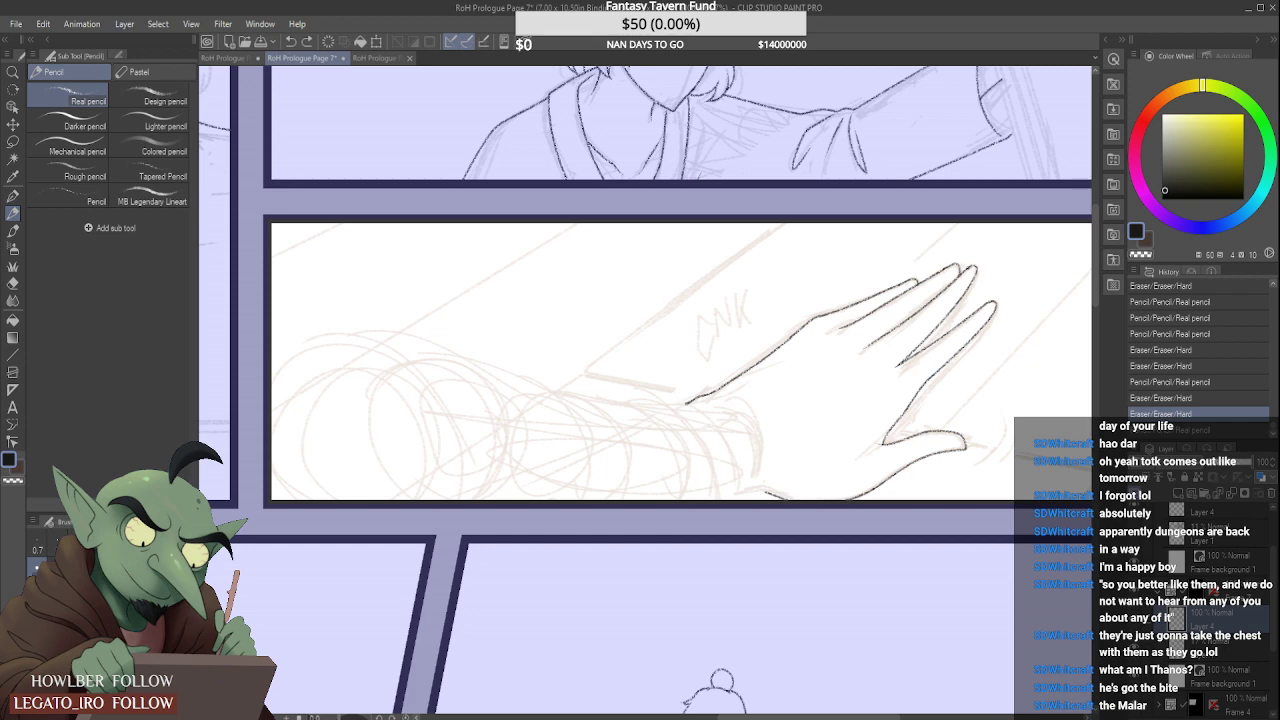
Step: Try the forearm's upper contour as one long line from the wrist to the panel's left side, plus a short lower wrist extension, and undo both
{"action": "left_click_drag", "start_coordinate": [688, 404], "coordinate": [194, 354]}
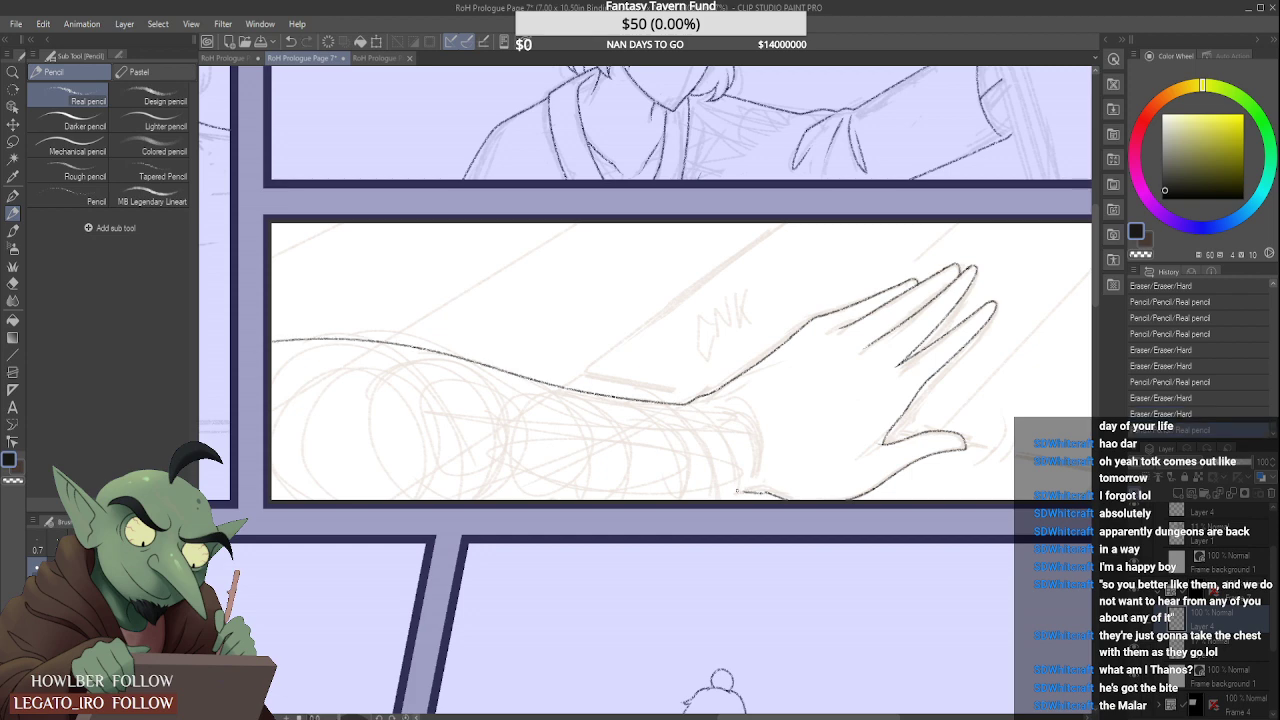
{"action": "left_click_drag", "start_coordinate": [766, 492], "coordinate": [648, 494]}
{"action": "key", "text": "ctrl+z"}
{"action": "left_click_drag", "start_coordinate": [770, 493], "coordinate": [712, 496]}
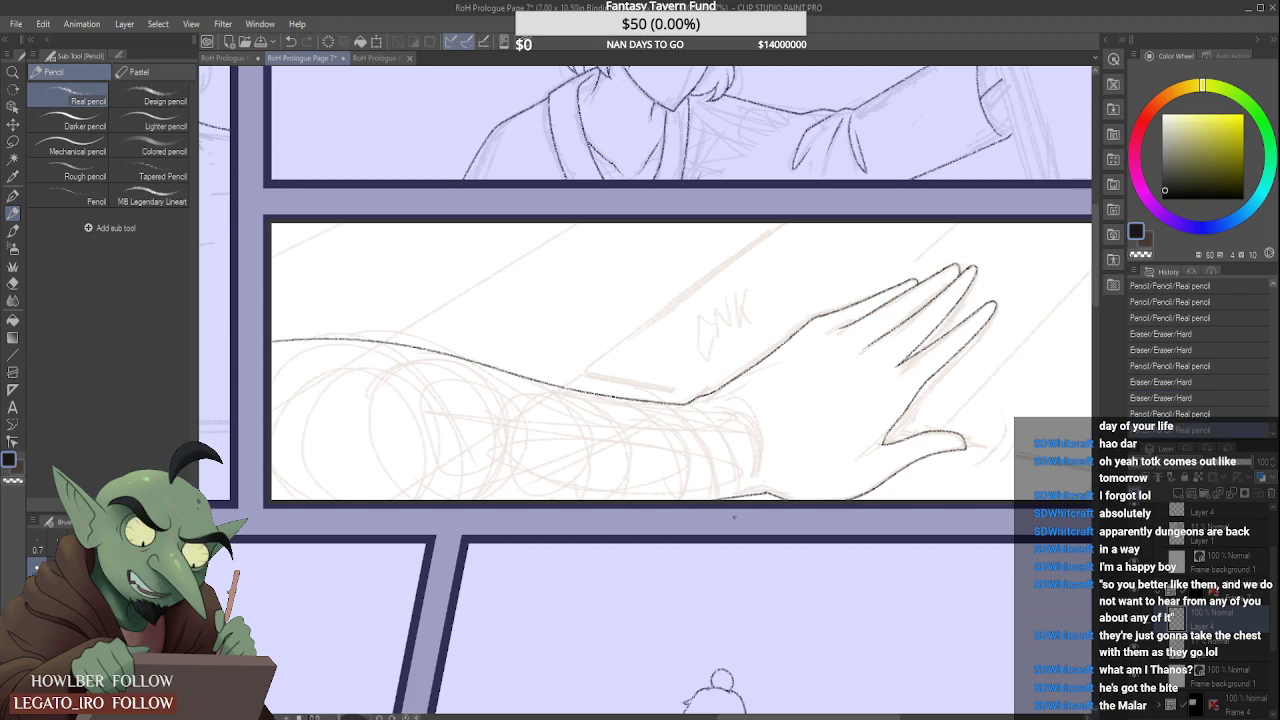
{"action": "scroll", "coordinate": [731, 514], "scroll_direction": "down", "scroll_amount": 3}
{"action": "scroll", "coordinate": [796, 487], "scroll_direction": "up", "scroll_amount": 2}
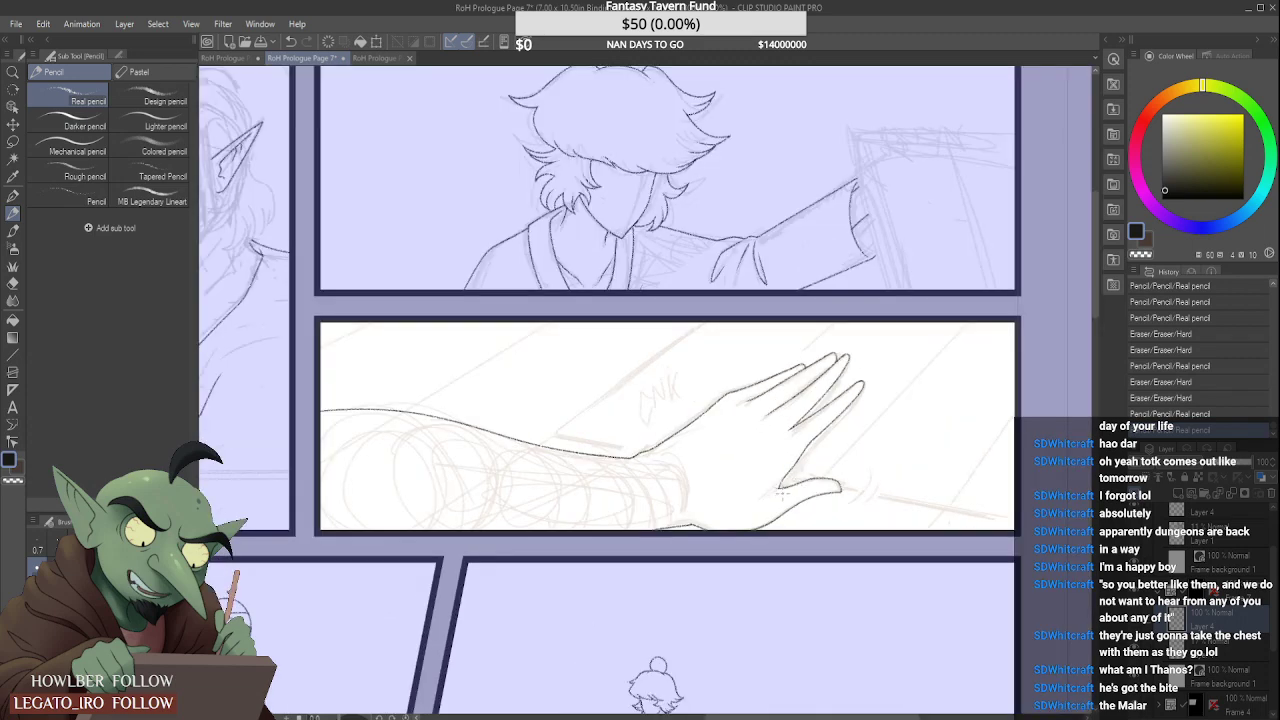
{"action": "key", "text": "ctrl+z"}
{"action": "key", "text": "ctrl+z"}
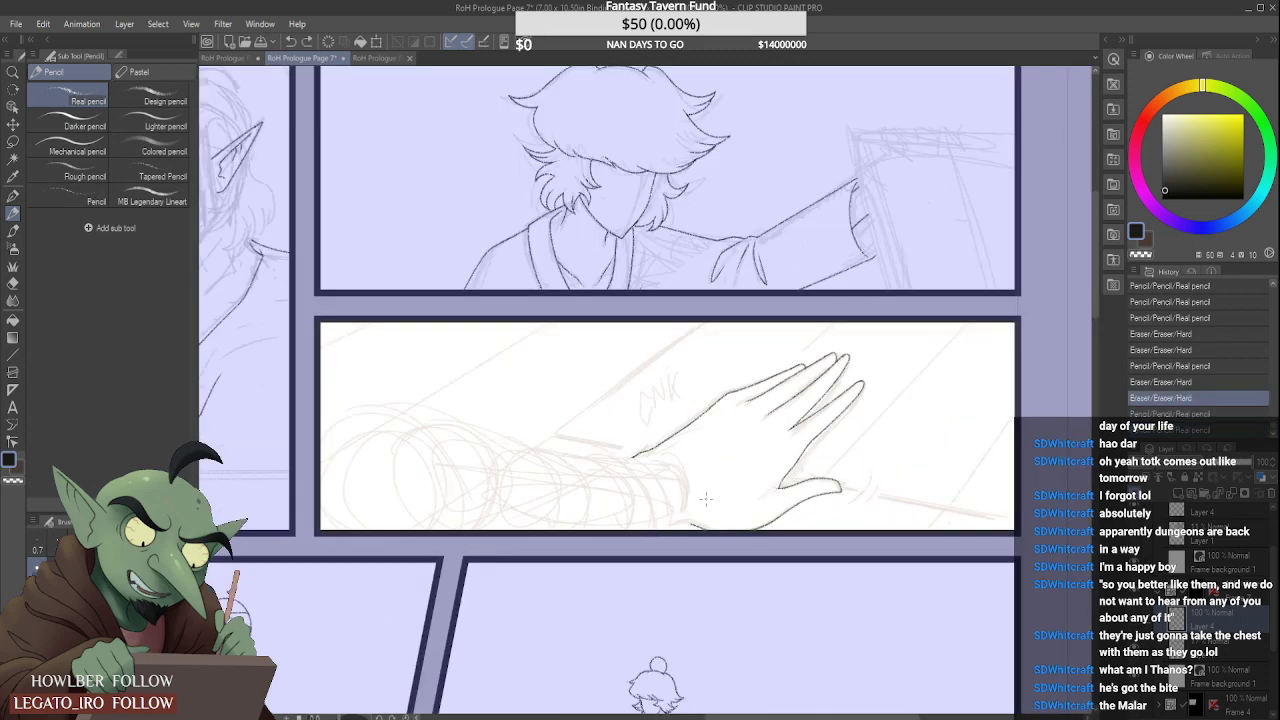
Step: Draw the forearm's upper contour as a line sloping down from the wrist to the panel's bottom border
{"action": "scroll", "coordinate": [639, 447], "scroll_direction": "up", "scroll_amount": 4}
{"action": "scroll", "coordinate": [628, 469], "scroll_direction": "down", "scroll_amount": 2}
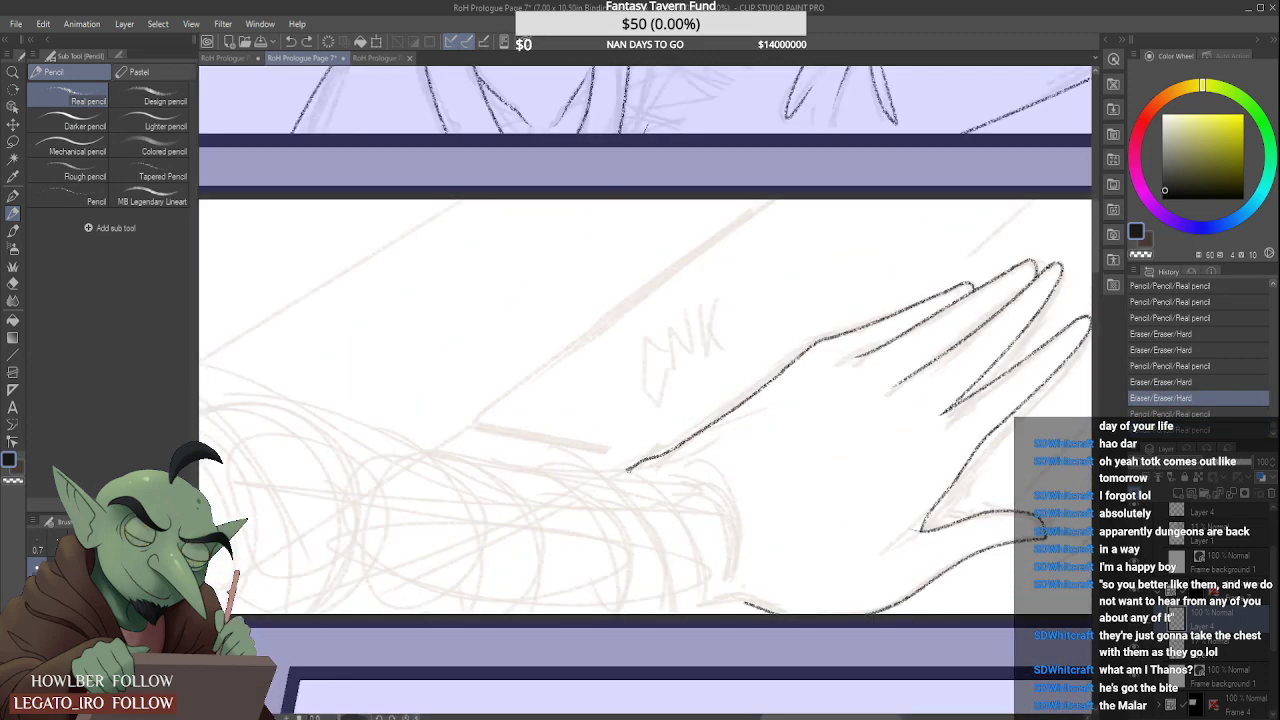
{"action": "left_click_drag", "start_coordinate": [650, 459], "coordinate": [231, 611]}
{"action": "scroll", "coordinate": [583, 527], "scroll_direction": "down", "scroll_amount": 3}
{"action": "scroll", "coordinate": [565, 585], "scroll_direction": "up", "scroll_amount": 3}
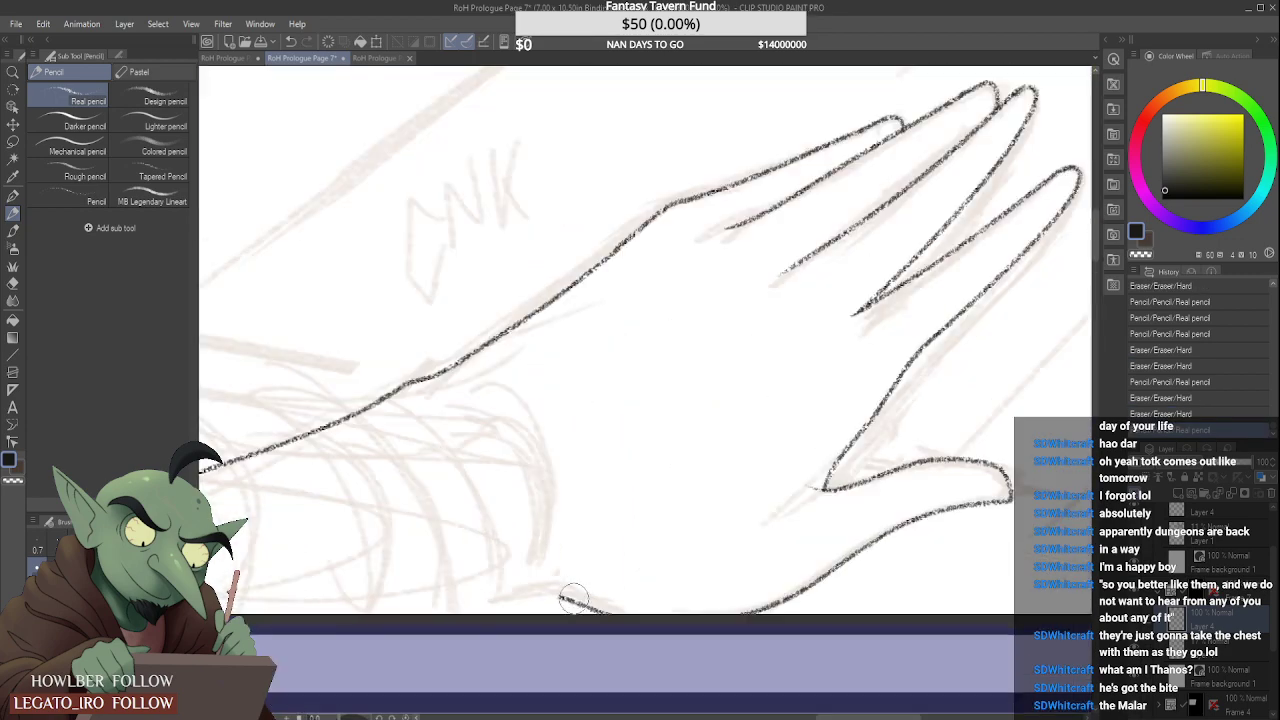
{"action": "scroll", "coordinate": [572, 601], "scroll_direction": "down", "scroll_amount": 1}
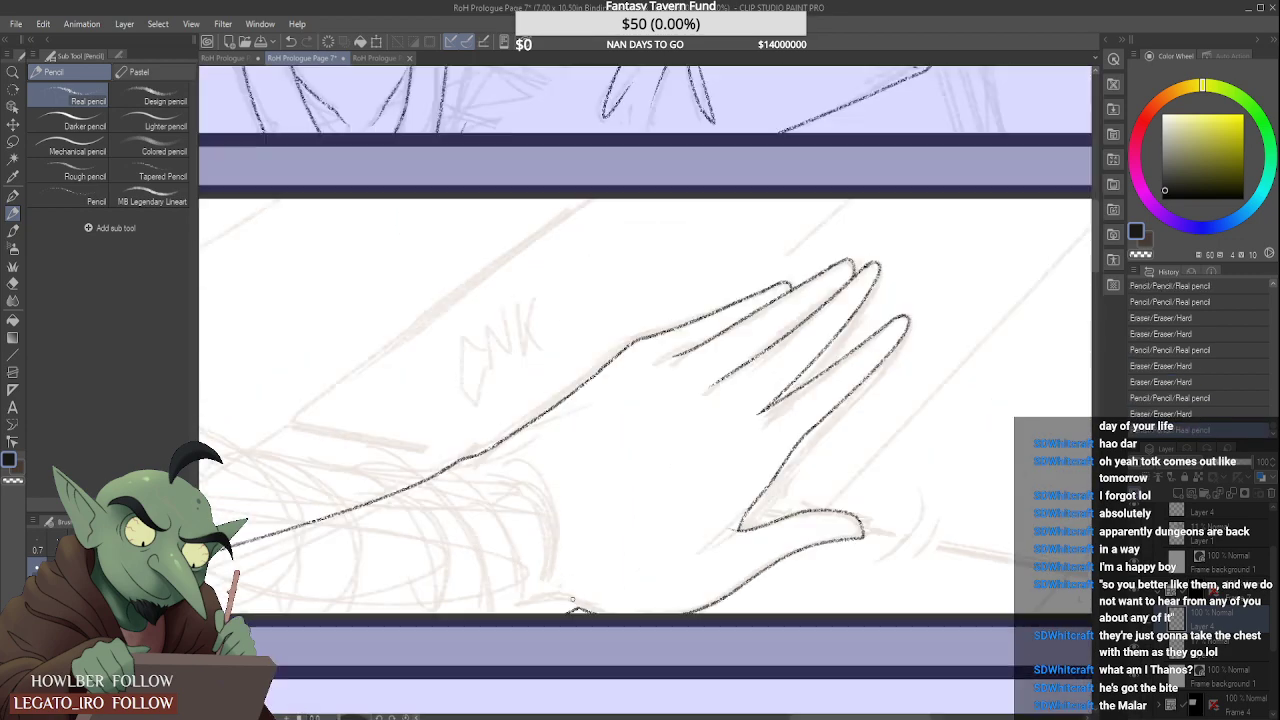
Step: Redraw the palm's lower edge as a smooth curve from the thumb base to the wrist, keeping it inside the panel's bottom border
{"action": "left_click_drag", "start_coordinate": [590, 608], "coordinate": [548, 611]}
{"action": "scroll", "coordinate": [547, 504], "scroll_direction": "down", "scroll_amount": 5}
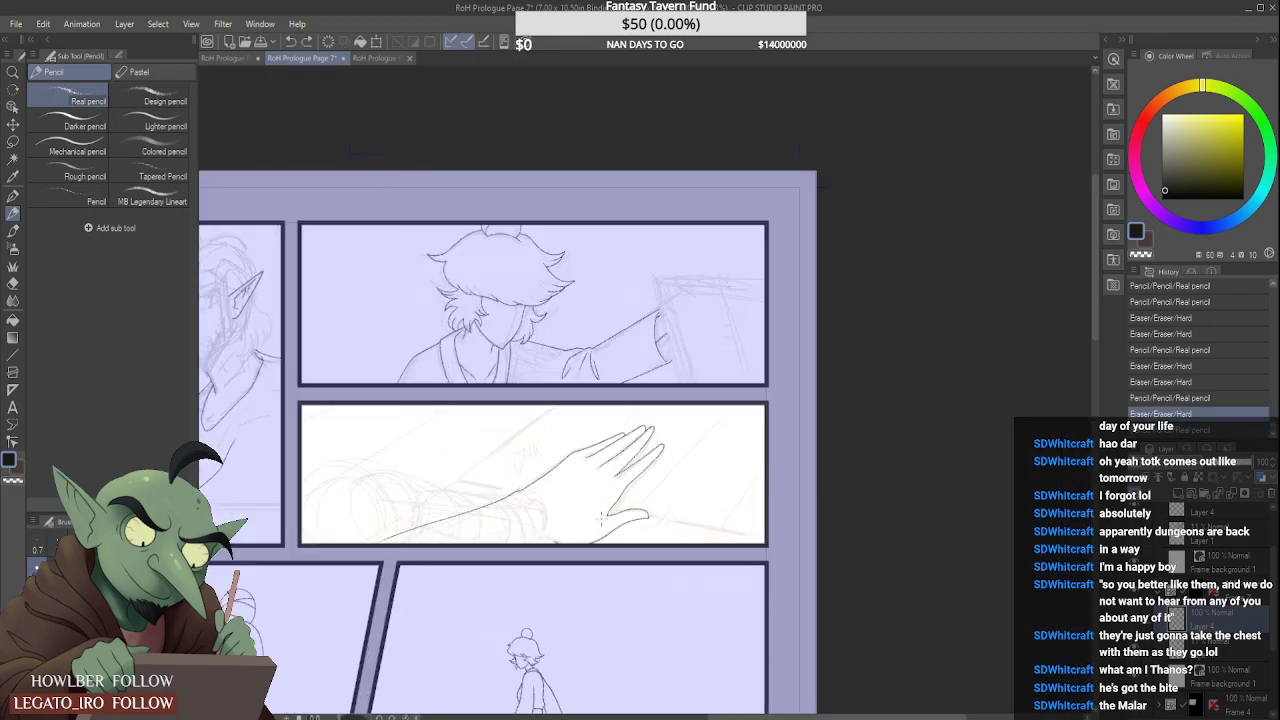
{"action": "scroll", "coordinate": [573, 535], "scroll_direction": "up", "scroll_amount": 5}
{"action": "mouse_move", "coordinate": [498, 548]}
{"action": "left_mouse_down"}
{"action": "mouse_move", "coordinate": [682, 571]}
{"action": "mouse_move", "coordinate": [700, 558]}
{"action": "mouse_move", "coordinate": [676, 555]}
{"action": "mouse_move", "coordinate": [703, 542]}
{"action": "mouse_move", "coordinate": [494, 538]}
{"action": "left_mouse_up"}
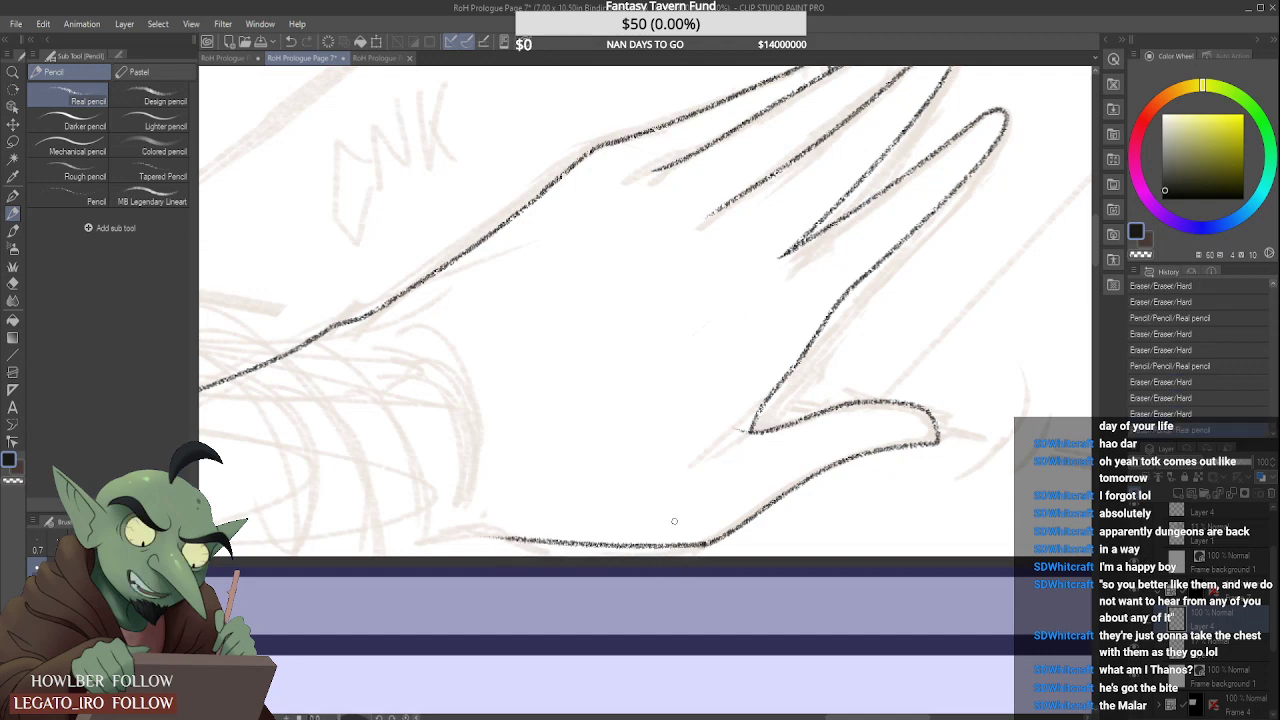
{"action": "key", "text": "ctrl+z"}
{"action": "left_click_drag", "start_coordinate": [700, 547], "coordinate": [455, 521]}
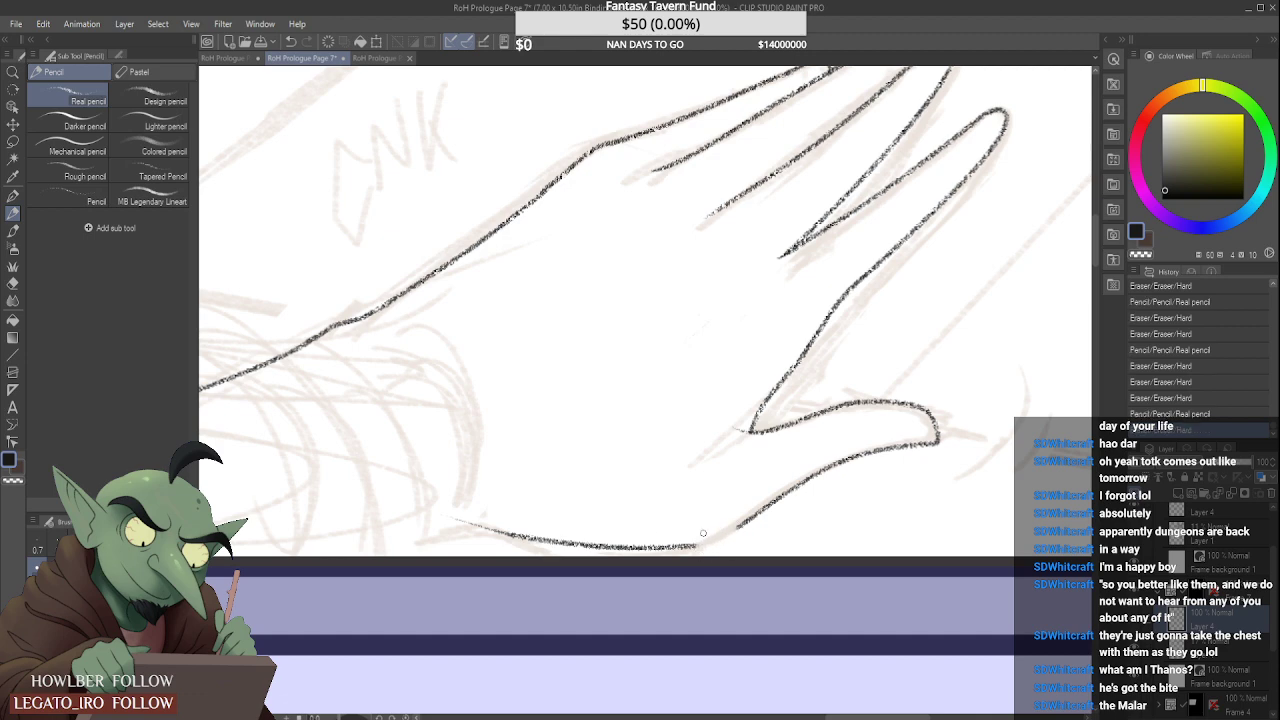
{"action": "scroll", "coordinate": [712, 538], "scroll_direction": "up", "scroll_amount": 2}
{"action": "left_click_drag", "start_coordinate": [659, 563], "coordinate": [800, 510]}
{"action": "scroll", "coordinate": [800, 510], "scroll_direction": "down", "scroll_amount": 2}
{"action": "scroll", "coordinate": [825, 483], "scroll_direction": "up", "scroll_amount": 3}
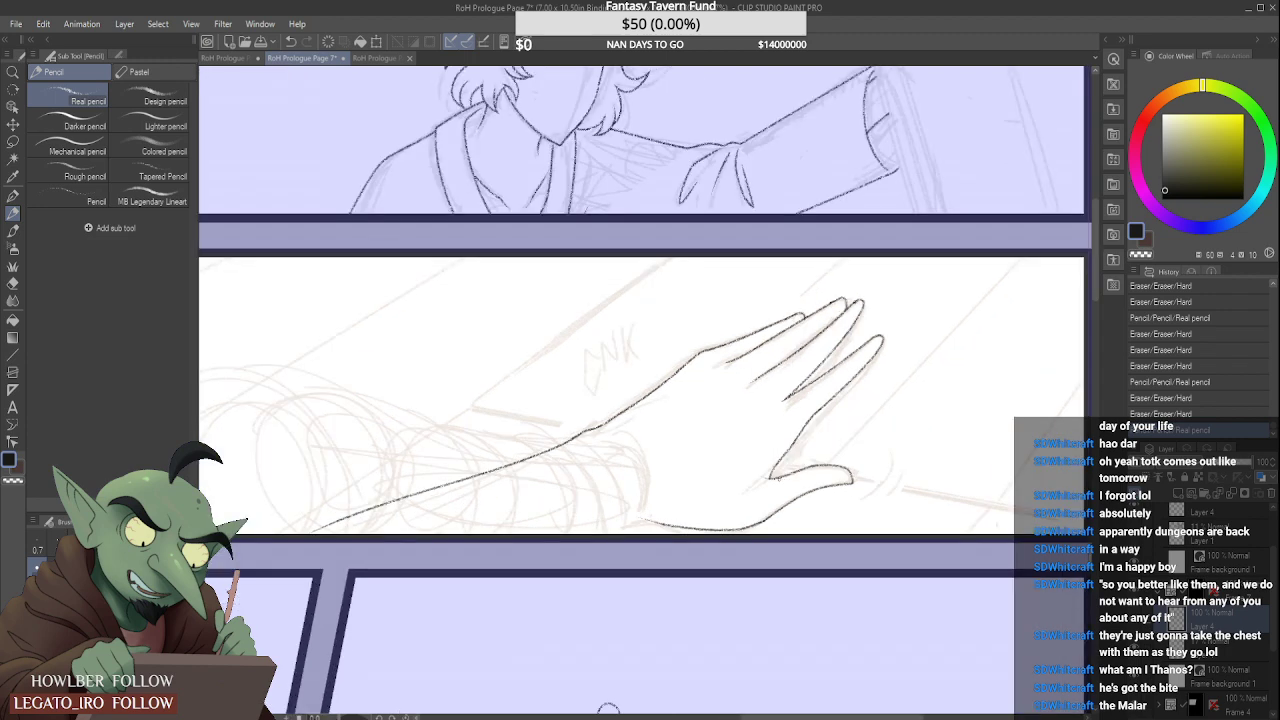
Step: Erase the thumb's tip and redraw its upper contour as a rounder curve meeting the lower thumb line
{"action": "left_click_drag", "start_coordinate": [850, 490], "coordinate": [948, 484]}
{"action": "scroll", "coordinate": [962, 481], "scroll_direction": "up", "scroll_amount": 1}
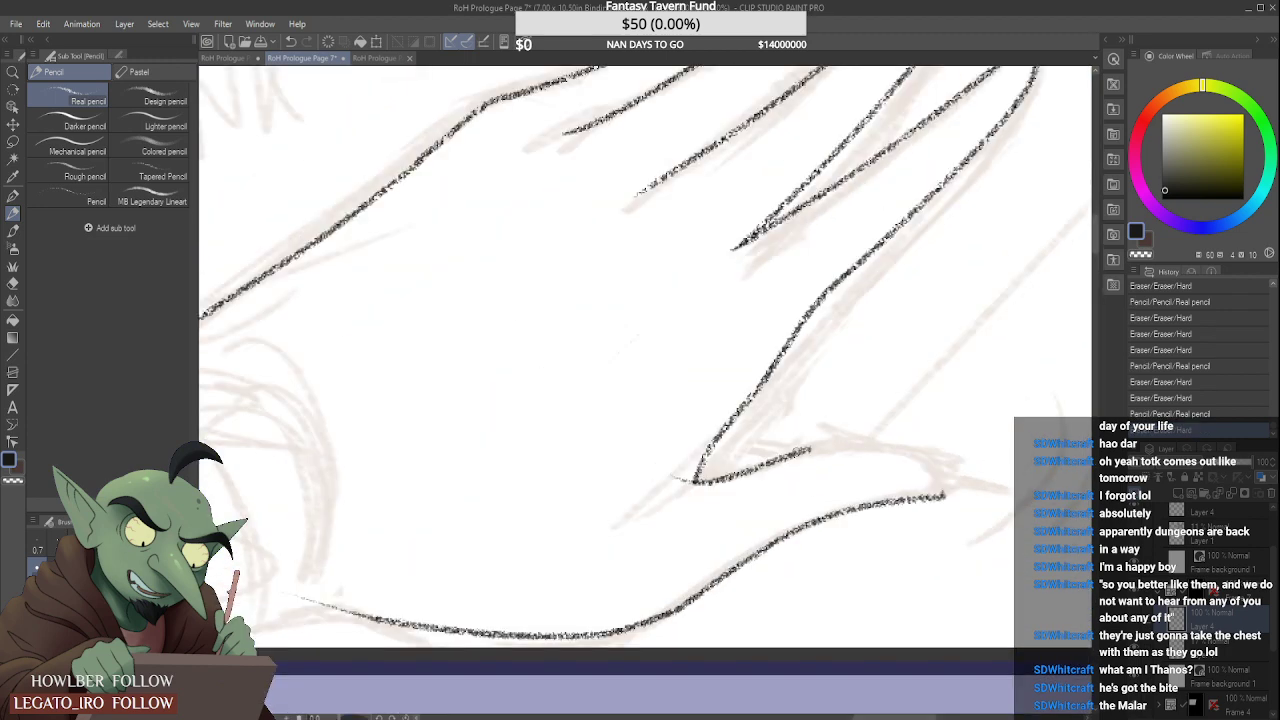
{"action": "mouse_move", "coordinate": [812, 450]}
{"action": "left_mouse_down"}
{"action": "mouse_move", "coordinate": [912, 458]}
{"action": "mouse_move", "coordinate": [940, 496]}
{"action": "left_mouse_up"}
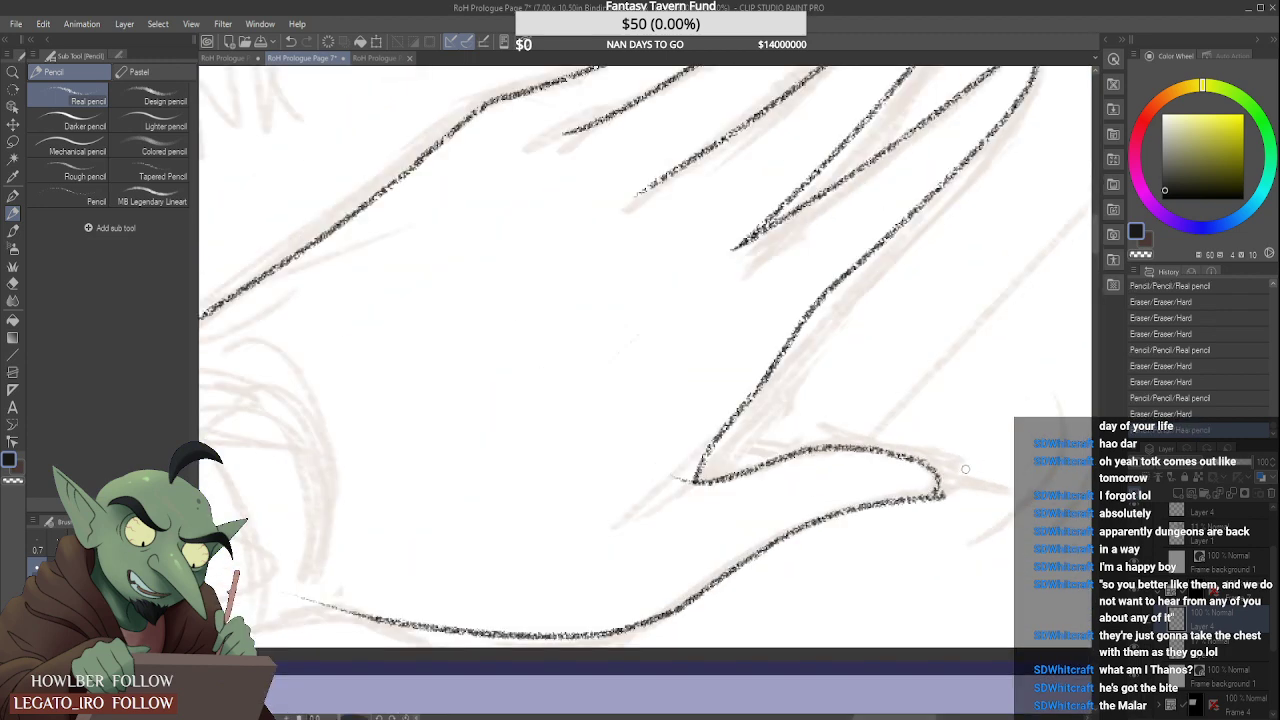
{"action": "scroll", "coordinate": [960, 495], "scroll_direction": "down", "scroll_amount": 5}
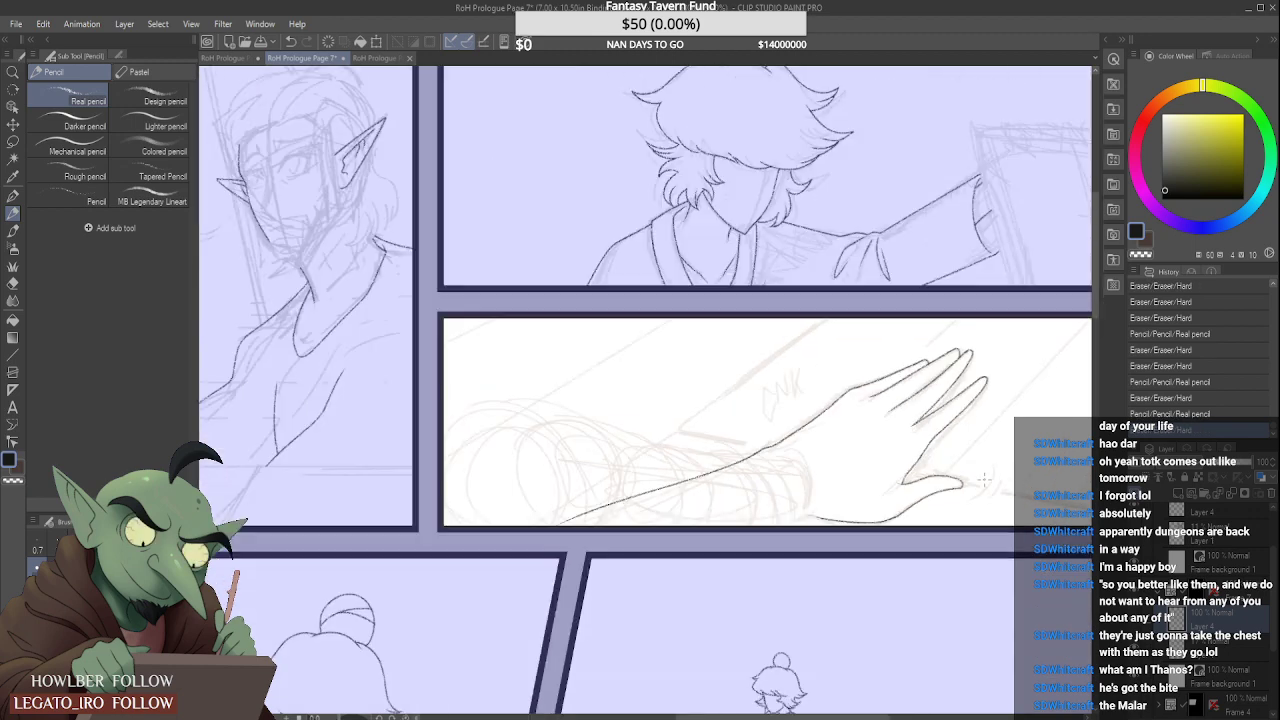
{"action": "scroll", "coordinate": [981, 477], "scroll_direction": "down", "scroll_amount": 1}
{"action": "scroll", "coordinate": [906, 496], "scroll_direction": "up", "scroll_amount": 3}
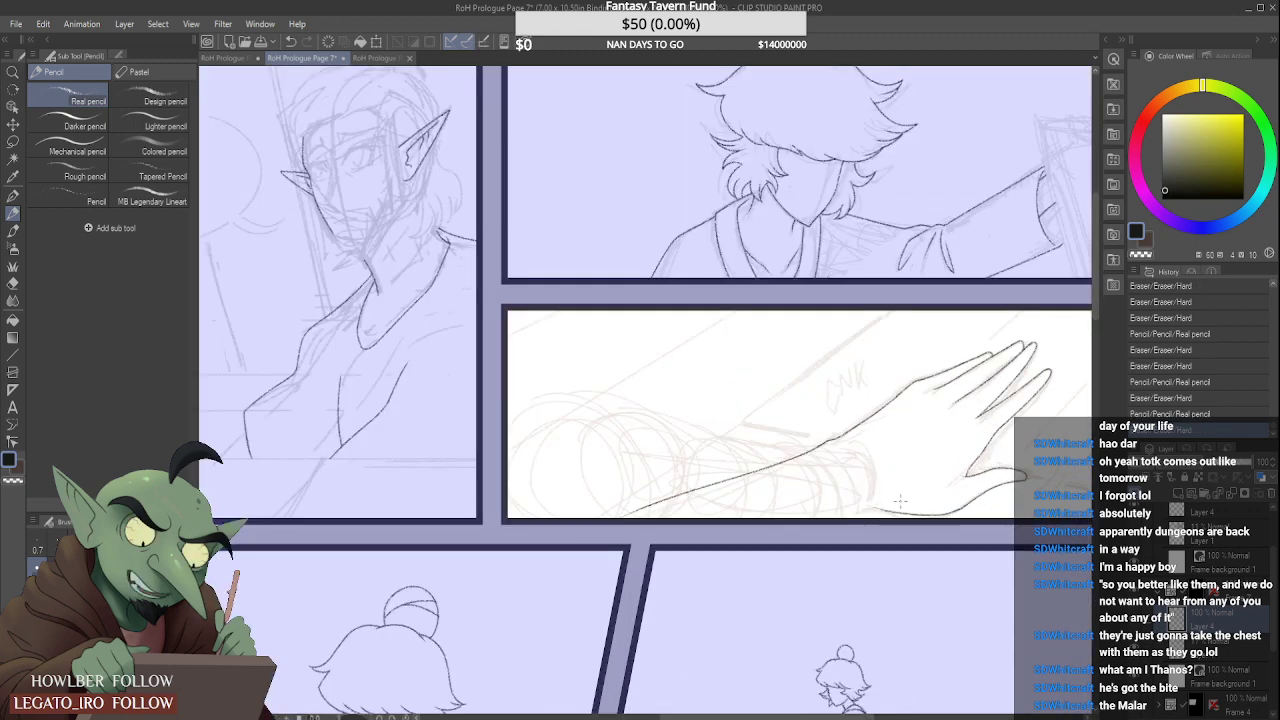
Step: Extend the lower wrist line in a curve down to the panel's bottom border
{"action": "scroll", "coordinate": [858, 497], "scroll_direction": "up", "scroll_amount": 5}
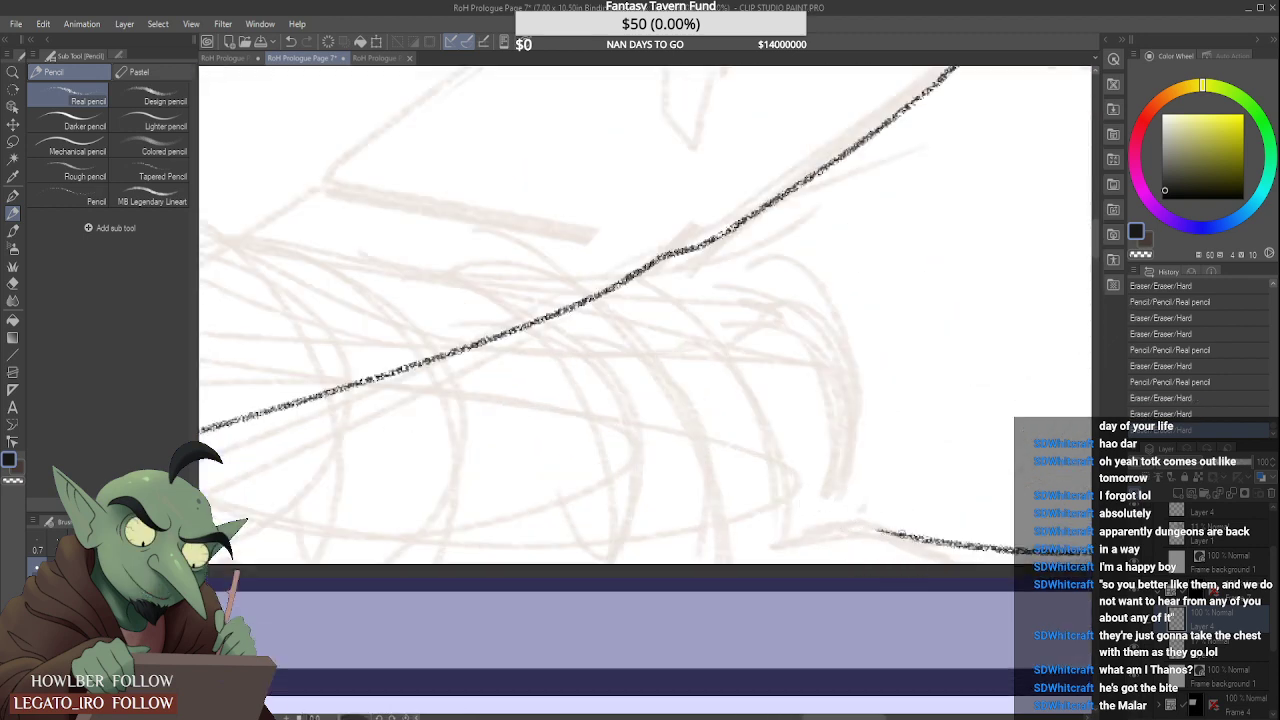
{"action": "left_click_drag", "start_coordinate": [898, 534], "coordinate": [760, 532]}
{"action": "scroll", "coordinate": [872, 521], "scroll_direction": "down", "scroll_amount": 5}
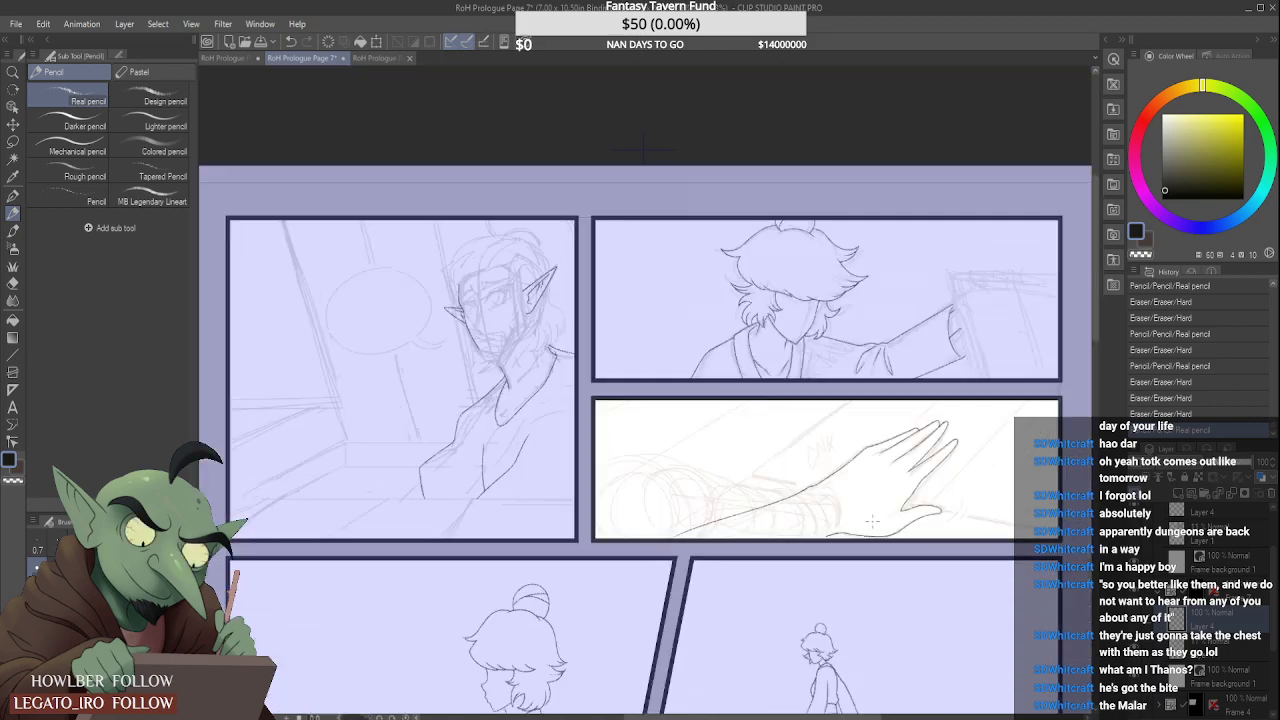
{"action": "scroll", "coordinate": [807, 548], "scroll_direction": "up", "scroll_amount": 5}
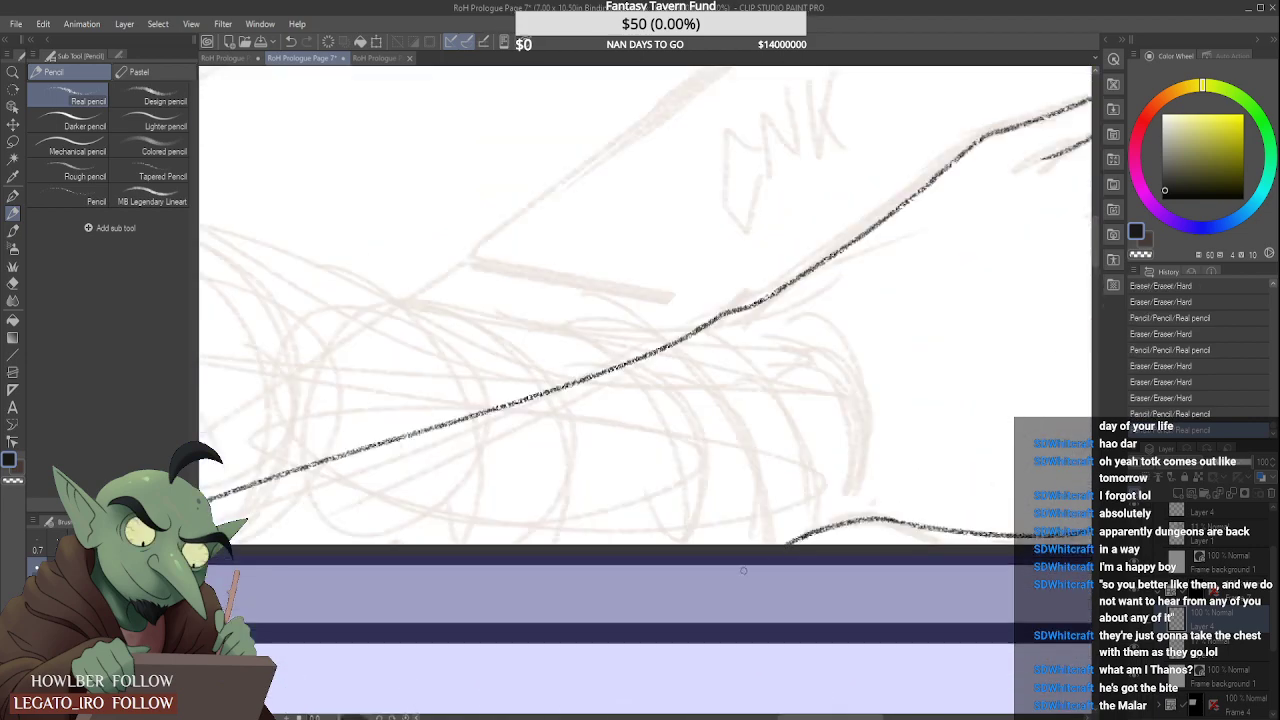
{"action": "scroll", "coordinate": [824, 532], "scroll_direction": "down", "scroll_amount": 5}
{"action": "scroll", "coordinate": [862, 524], "scroll_direction": "down", "scroll_amount": 3}
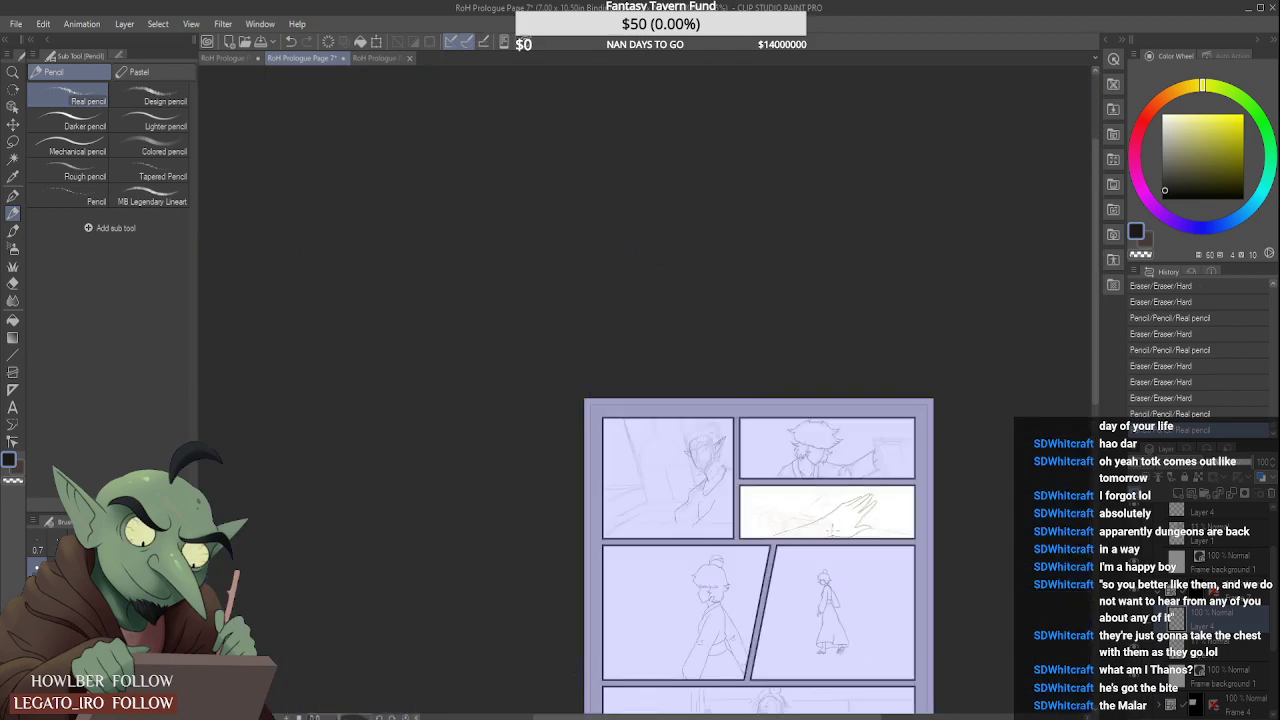
{"action": "scroll", "coordinate": [830, 531], "scroll_direction": "up", "scroll_amount": 5}
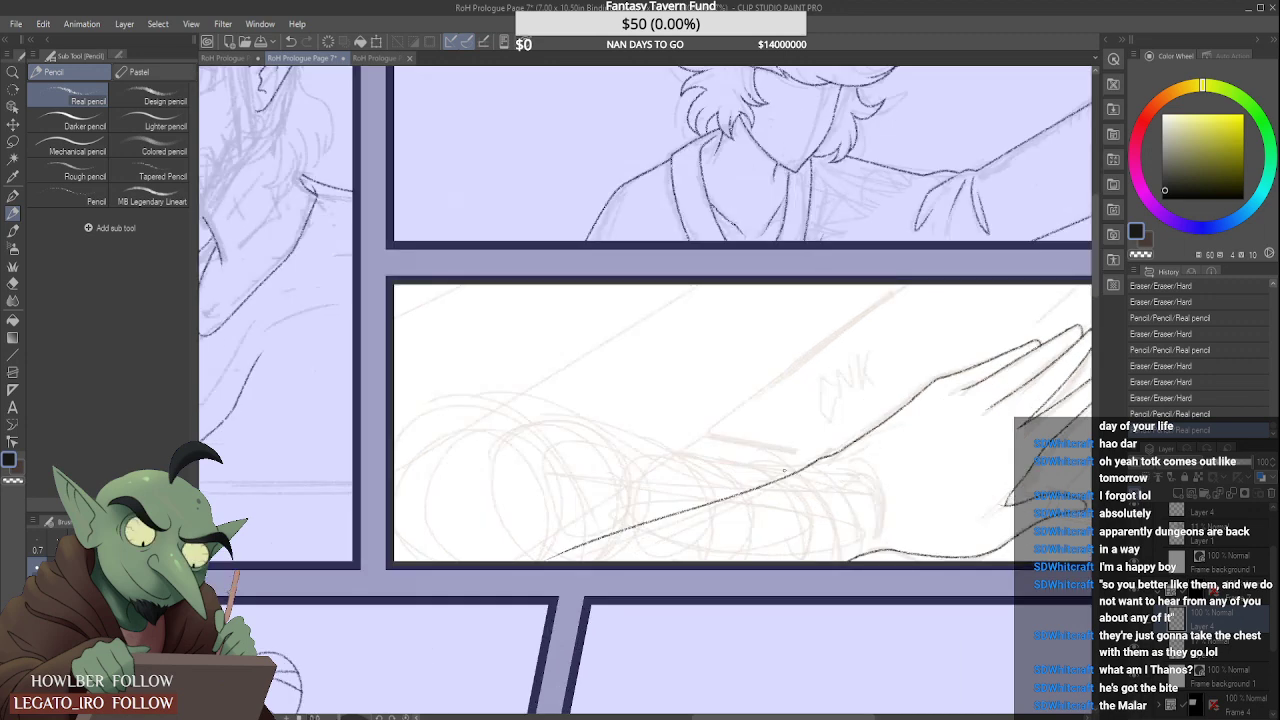
Step: Try a curved cuff edge across the wrist from the upper forearm contour to the panel's bottom border
{"action": "left_click_drag", "start_coordinate": [784, 470], "coordinate": [845, 560]}
{"action": "scroll", "coordinate": [651, 208], "scroll_direction": "down", "scroll_amount": 4}
{"action": "scroll", "coordinate": [819, 598], "scroll_direction": "up", "scroll_amount": 4}
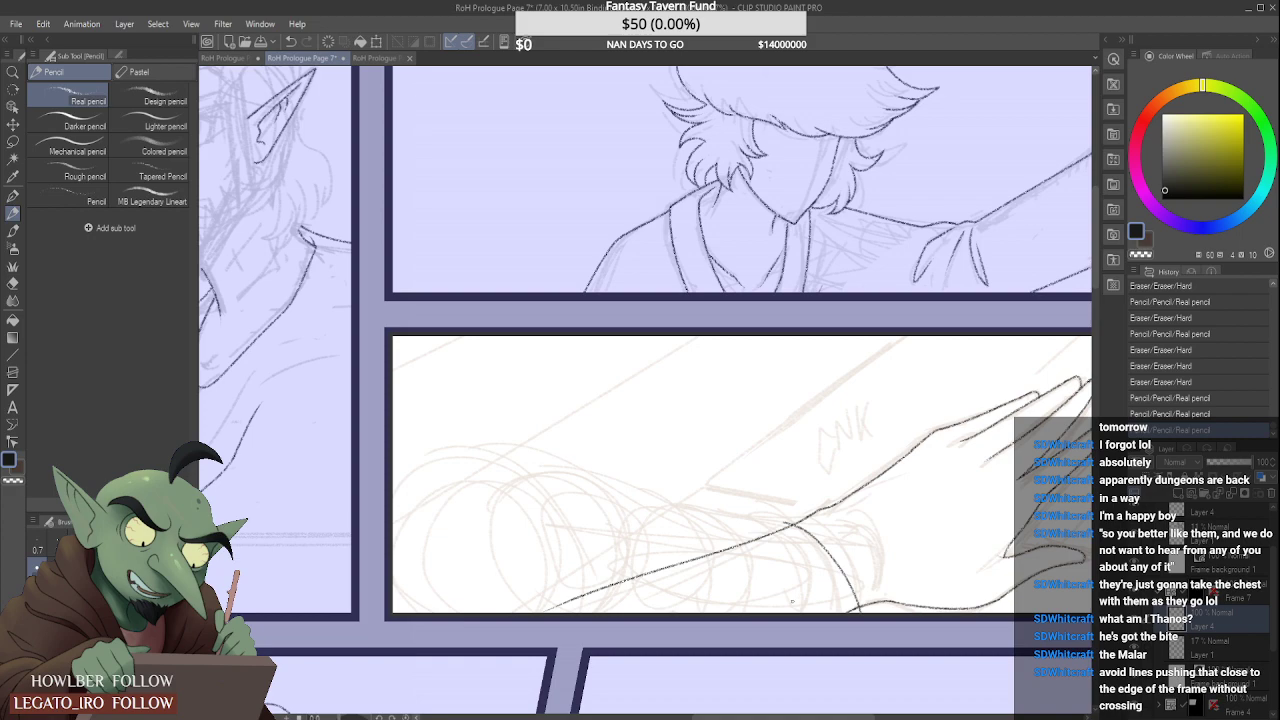
{"action": "scroll", "coordinate": [782, 604], "scroll_direction": "down", "scroll_amount": 4}
{"action": "scroll", "coordinate": [766, 576], "scroll_direction": "up", "scroll_amount": 4}
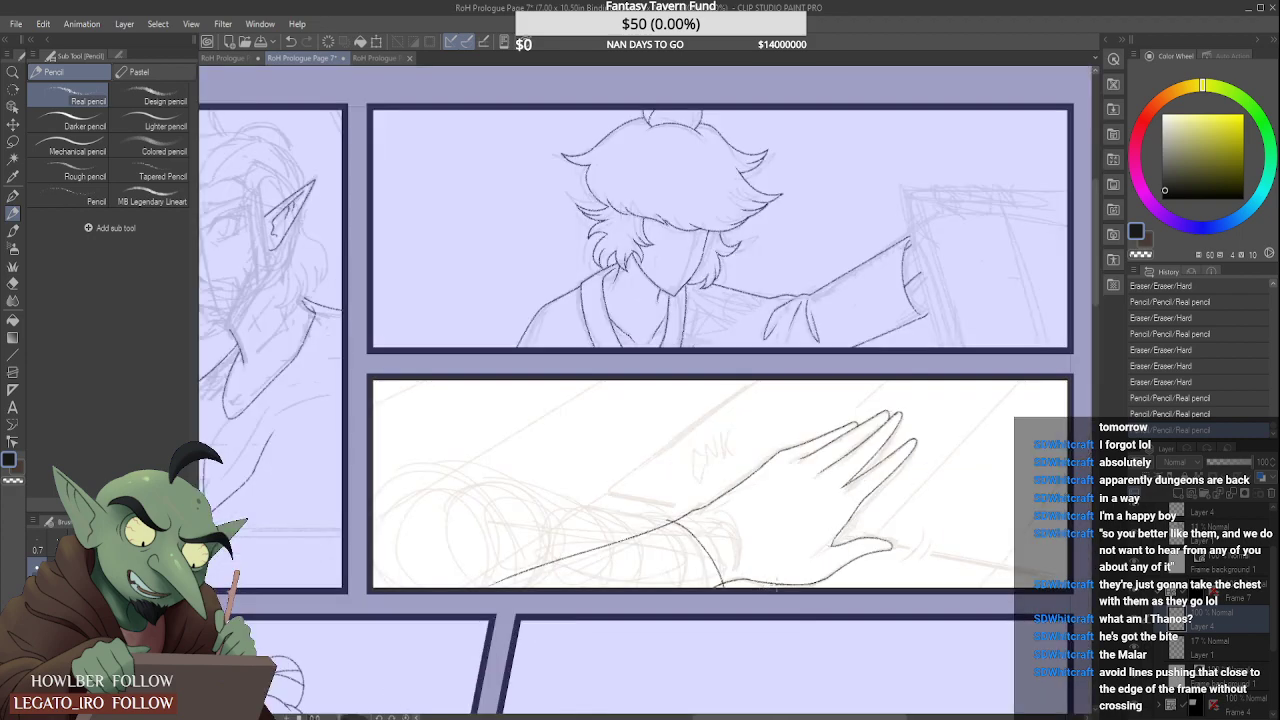
{"action": "scroll", "coordinate": [766, 576], "scroll_direction": "up", "scroll_amount": 2}
{"action": "scroll", "coordinate": [748, 576], "scroll_direction": "down", "scroll_amount": 4}
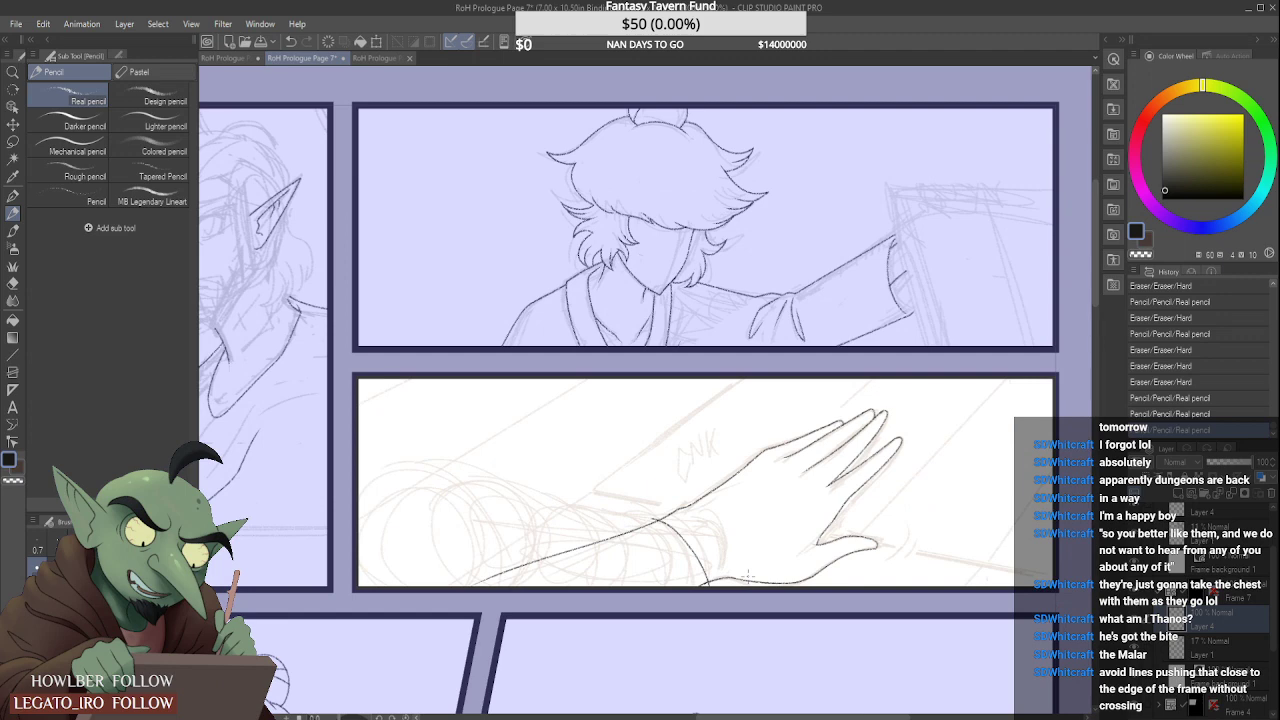
Step: Try moving the hand line art layer alone upward and to the right in the panel with a transform, and cancel it
{"action": "key", "text": "ctrl+t"}
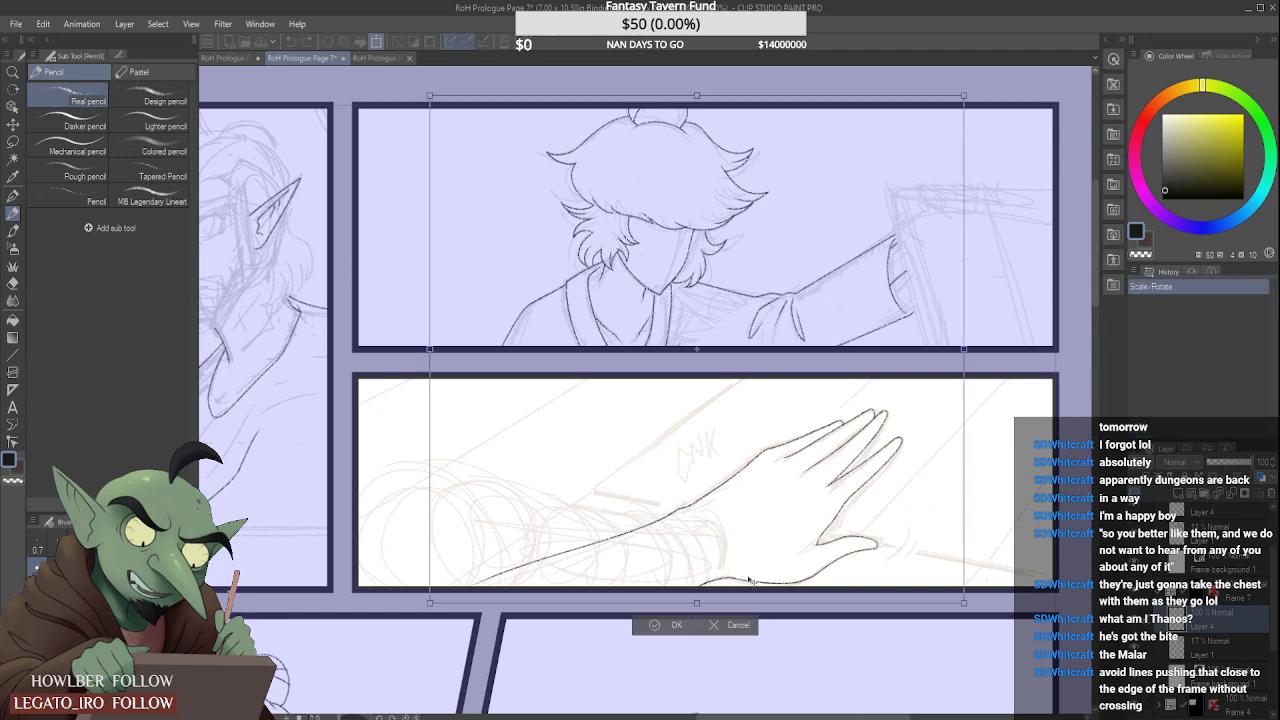
{"action": "key", "text": "Up"}
{"action": "key", "text": "Up"}
{"action": "key", "text": "Up"}
{"action": "key", "text": "Up"}
{"action": "key", "text": "Up"}
{"action": "key", "text": "Up"}
{"action": "key", "text": "Up"}
{"action": "key", "text": "Up"}
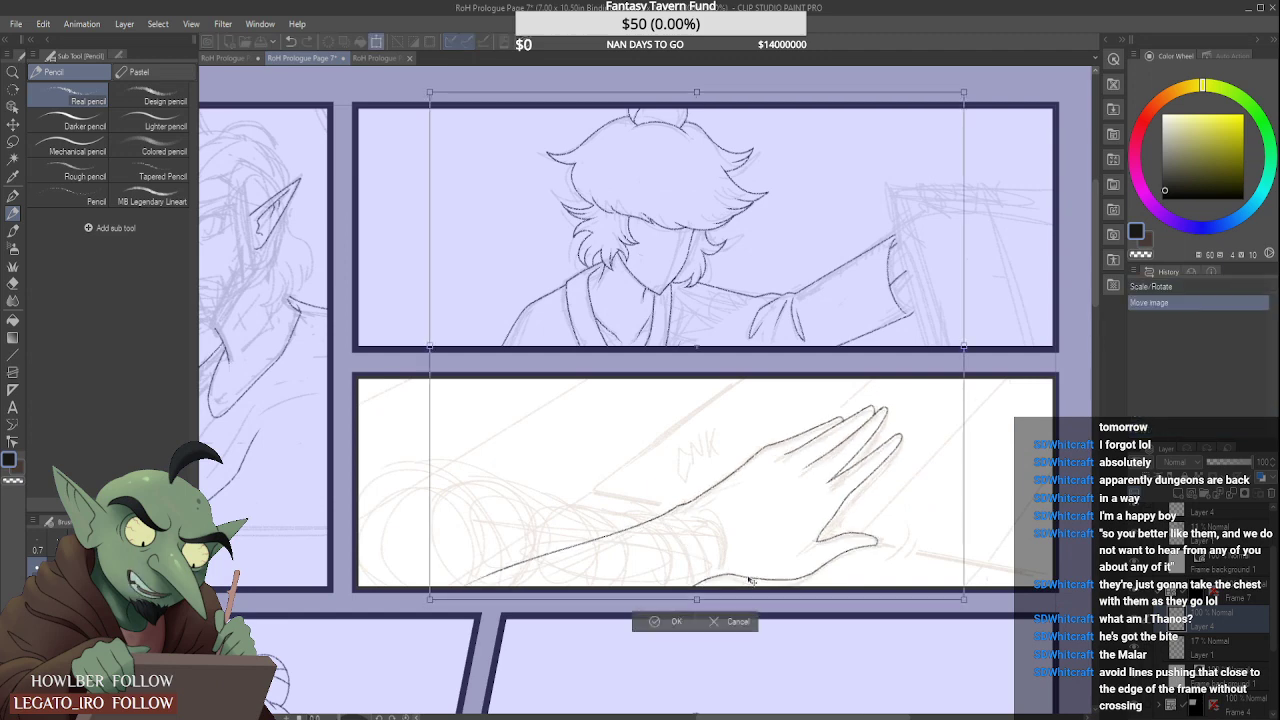
{"action": "key", "text": "Up"}
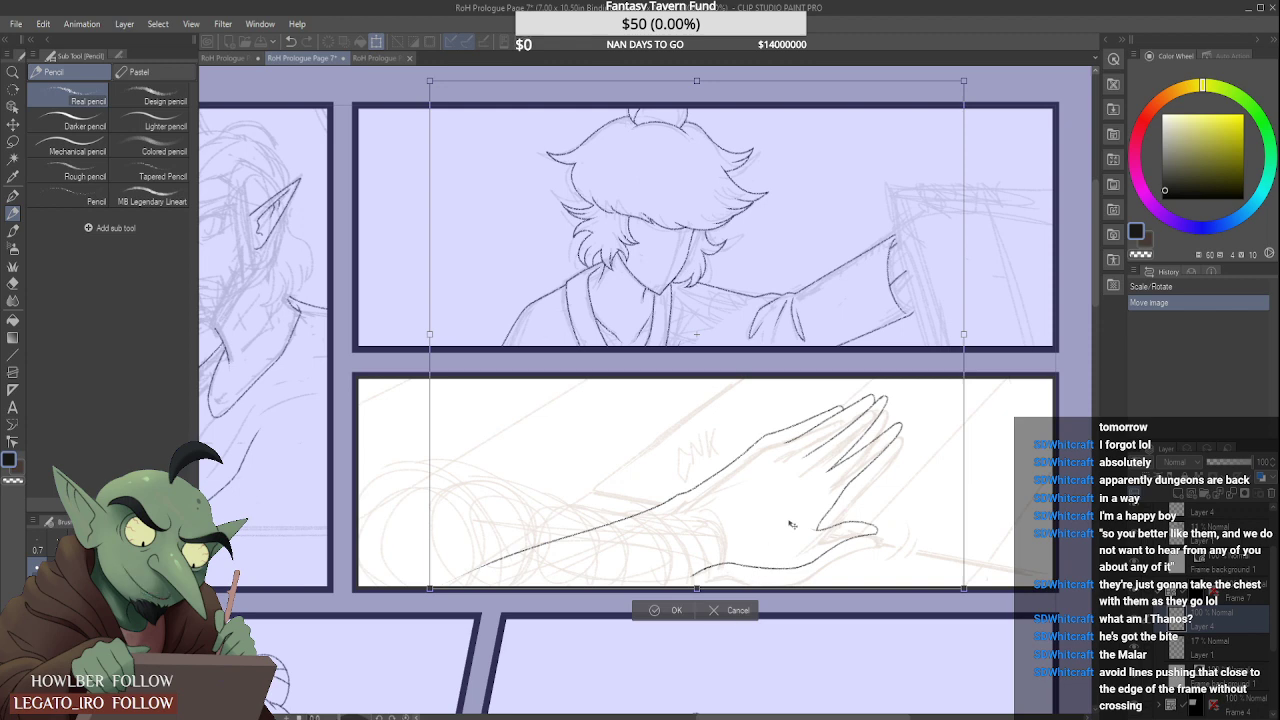
{"action": "left_click_drag", "start_coordinate": [800, 517], "coordinate": [889, 517]}
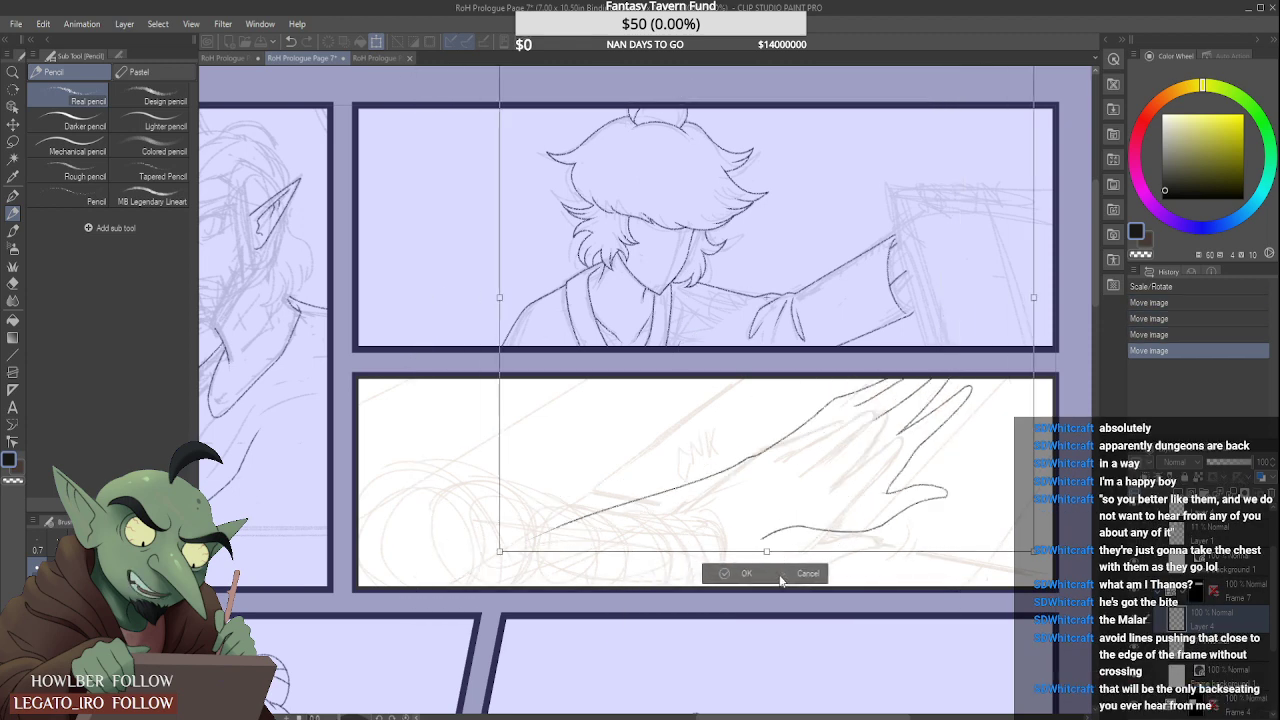
{"action": "left_click", "coordinate": [782, 577]}
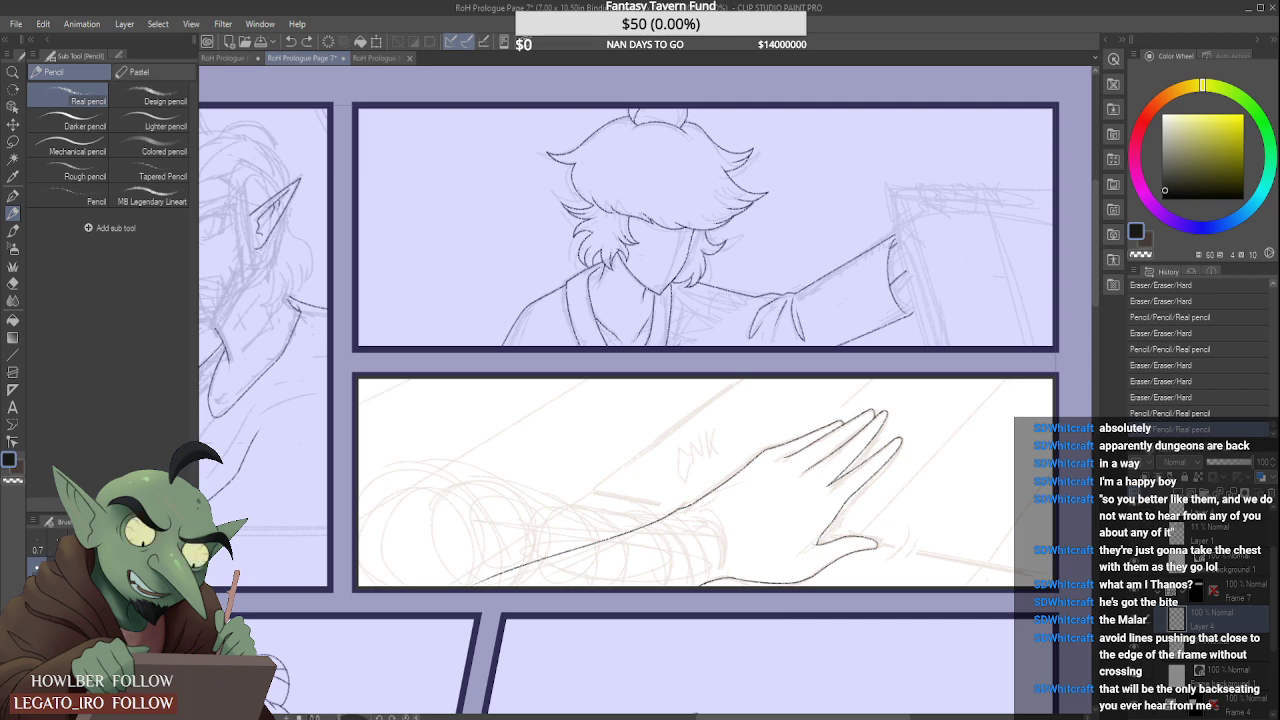
Step: Select the sketch layer together with the hand line art and transform both, moving them slightly upward in the panel
{"action": "left_click", "coordinate": [1229, 647], "text": "ctrl"}
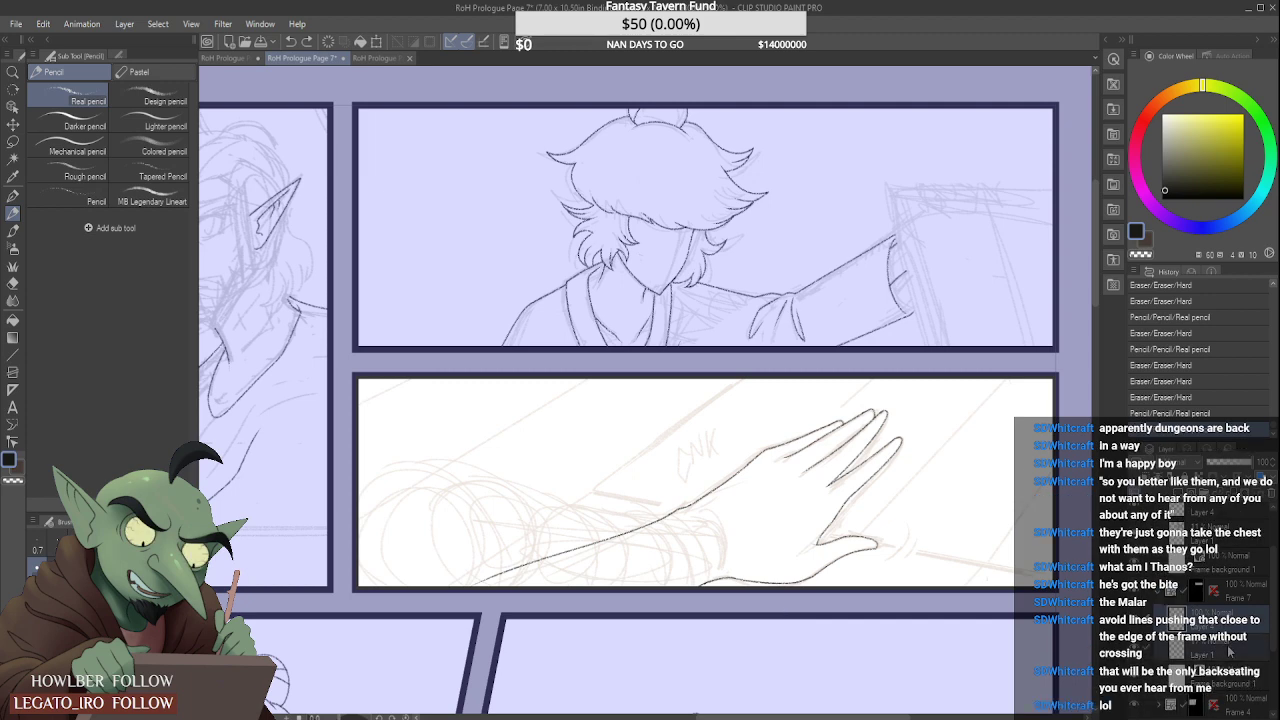
{"action": "key", "text": "ctrl+t"}
{"action": "key", "text": "Up"}
{"action": "key", "text": "Up"}
{"action": "key", "text": "Up"}
{"action": "key", "text": "Up"}
{"action": "key", "text": "Up"}
{"action": "key", "text": "Up"}
{"action": "key", "text": "Up"}
{"action": "key", "text": "Up"}
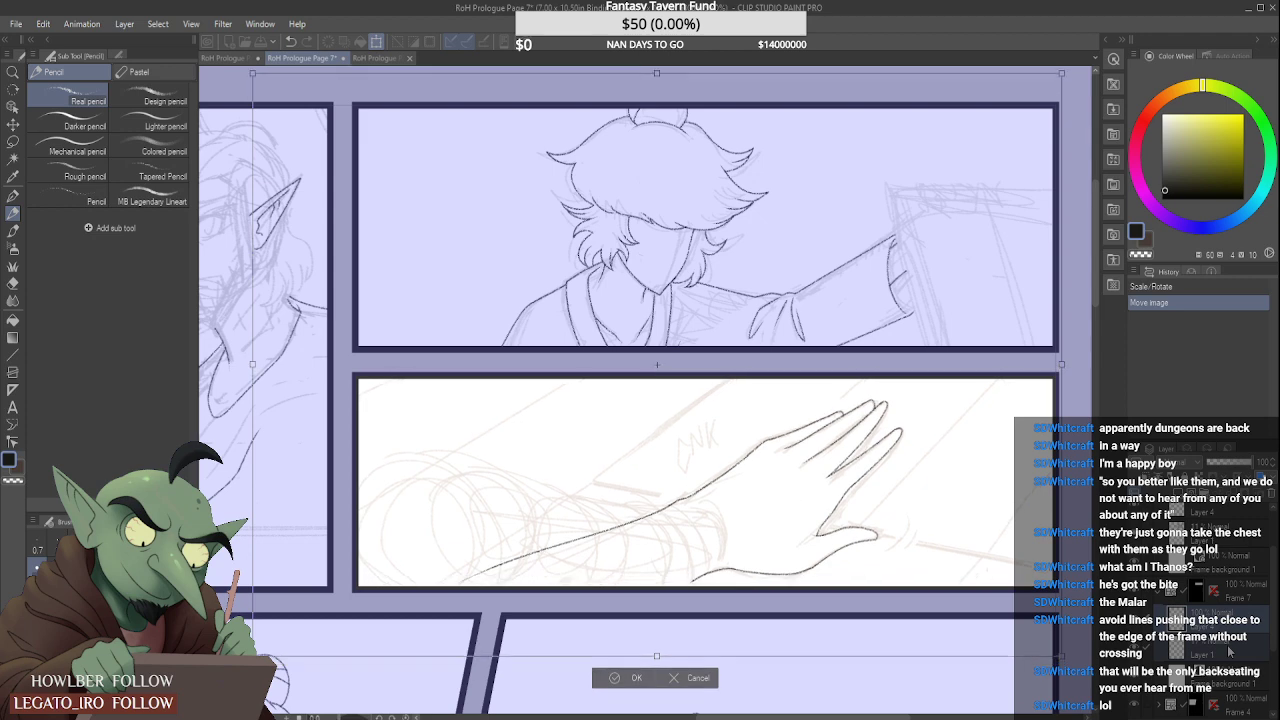
{"action": "key", "text": "Up"}
{"action": "key", "text": "Up"}
{"action": "key", "text": "Up"}
{"action": "key", "text": "Up"}
{"action": "key", "text": "Up"}
{"action": "key", "text": "Up"}
{"action": "key", "text": "Up"}
{"action": "key", "text": "Down"}
{"action": "key", "text": "Down"}
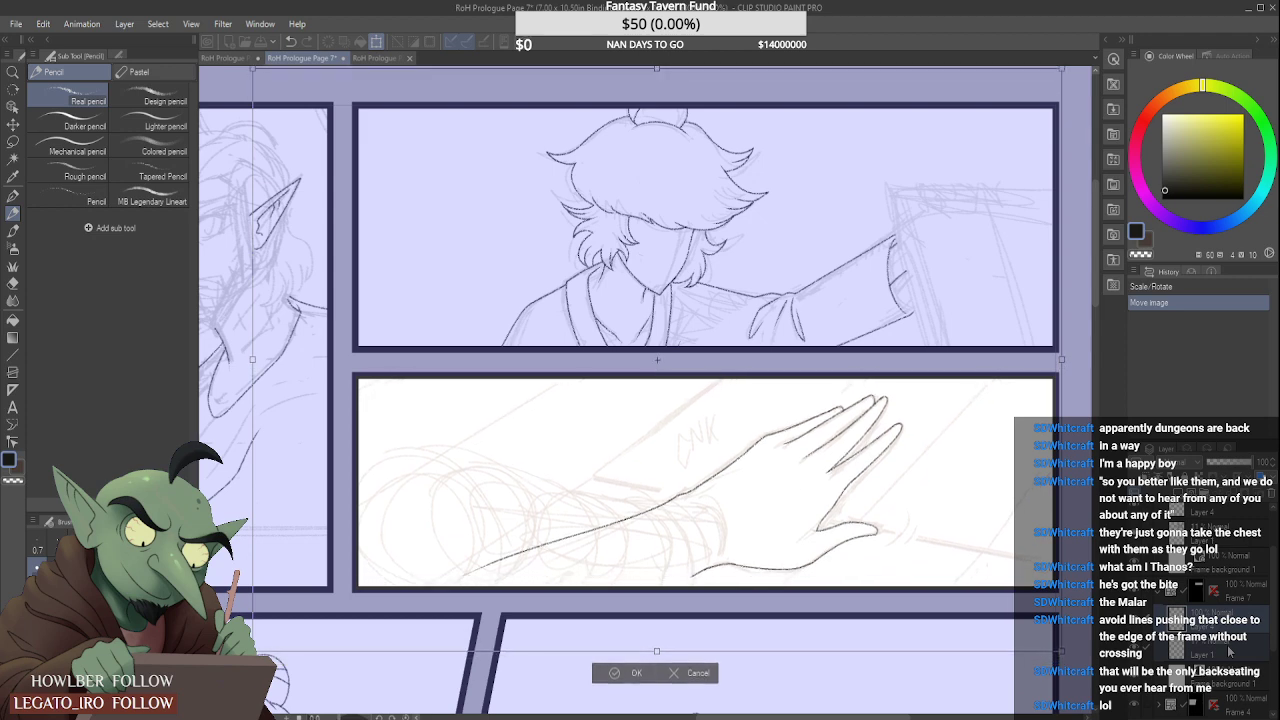
{"action": "key", "text": "Return"}
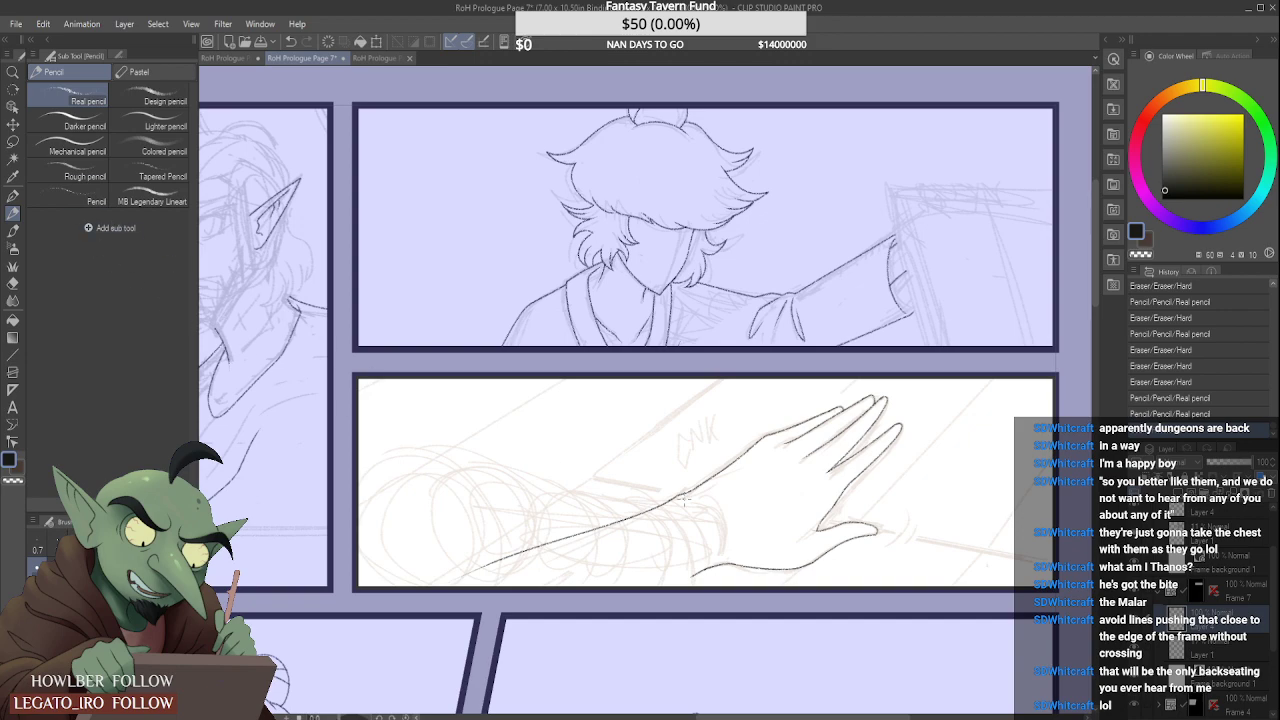
Step: Extend the hand's lower wrist line down to the panel's bottom border
{"action": "scroll", "coordinate": [650, 553], "scroll_direction": "up", "scroll_amount": 10}
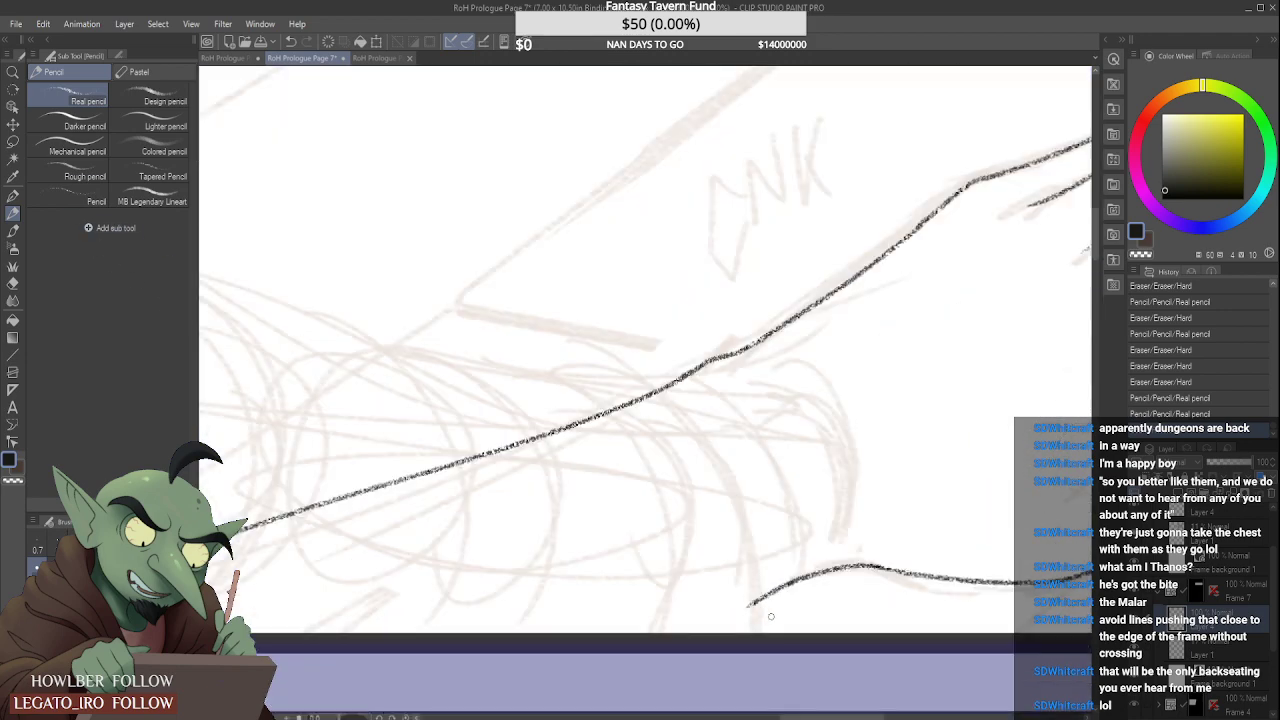
{"action": "left_click_drag", "start_coordinate": [760, 597], "coordinate": [629, 672]}
{"action": "scroll", "coordinate": [650, 650], "scroll_direction": "down", "scroll_amount": 9}
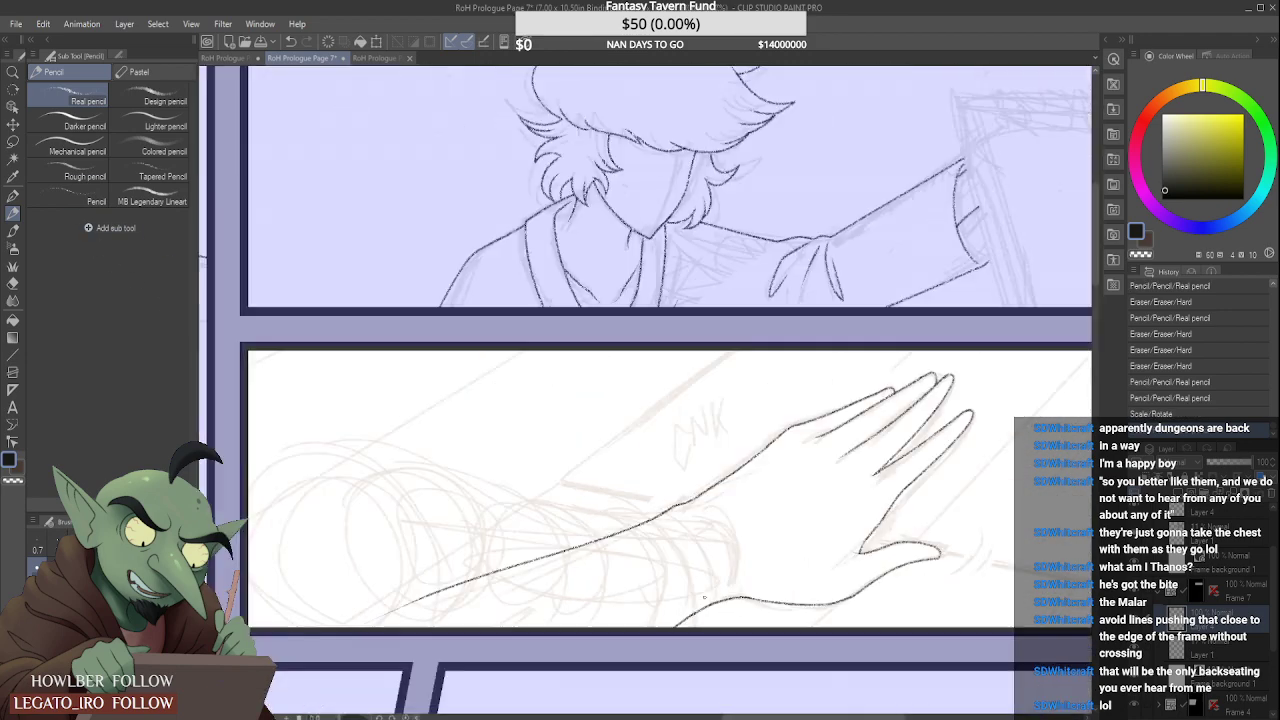
Step: Erase the tail of the upper forearm line near the panel's bottom border
{"action": "scroll", "coordinate": [379, 609], "scroll_direction": "up", "scroll_amount": 2}
{"action": "scroll", "coordinate": [379, 609], "scroll_direction": "up", "scroll_amount": 2}
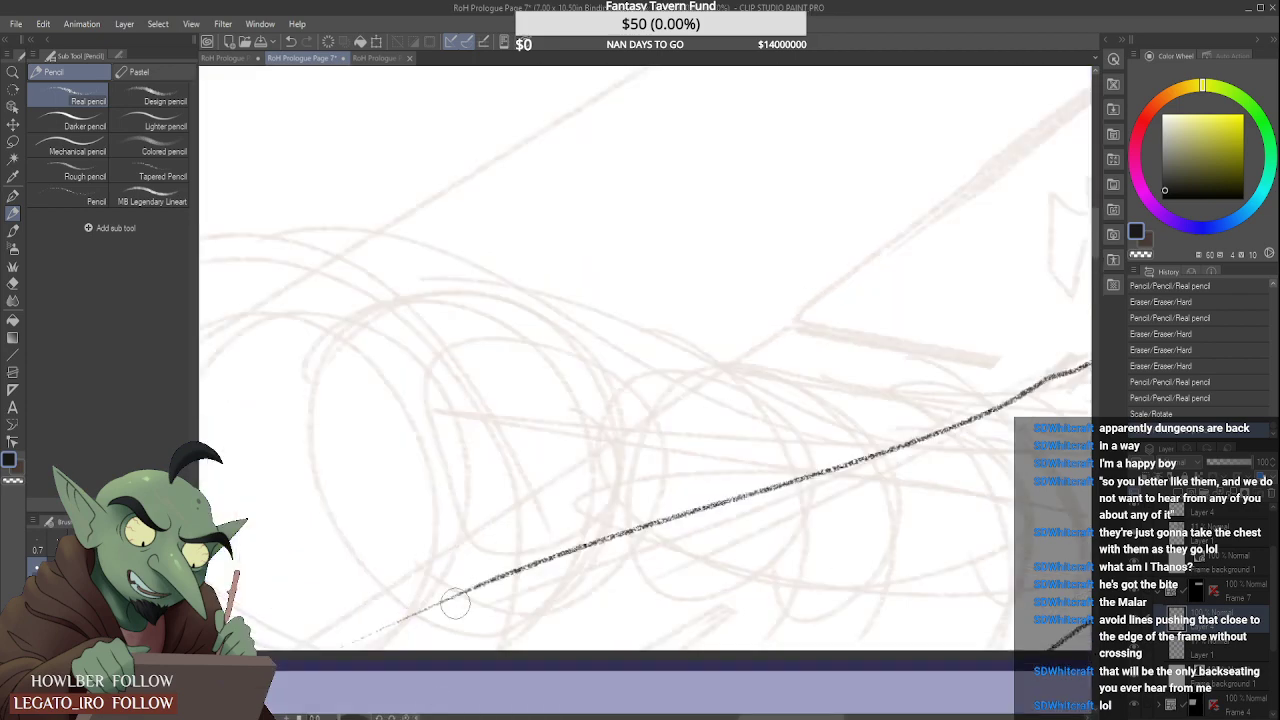
{"action": "left_click_drag", "start_coordinate": [455, 603], "coordinate": [348, 645]}
{"action": "scroll", "coordinate": [923, 571], "scroll_direction": "down", "scroll_amount": 6}
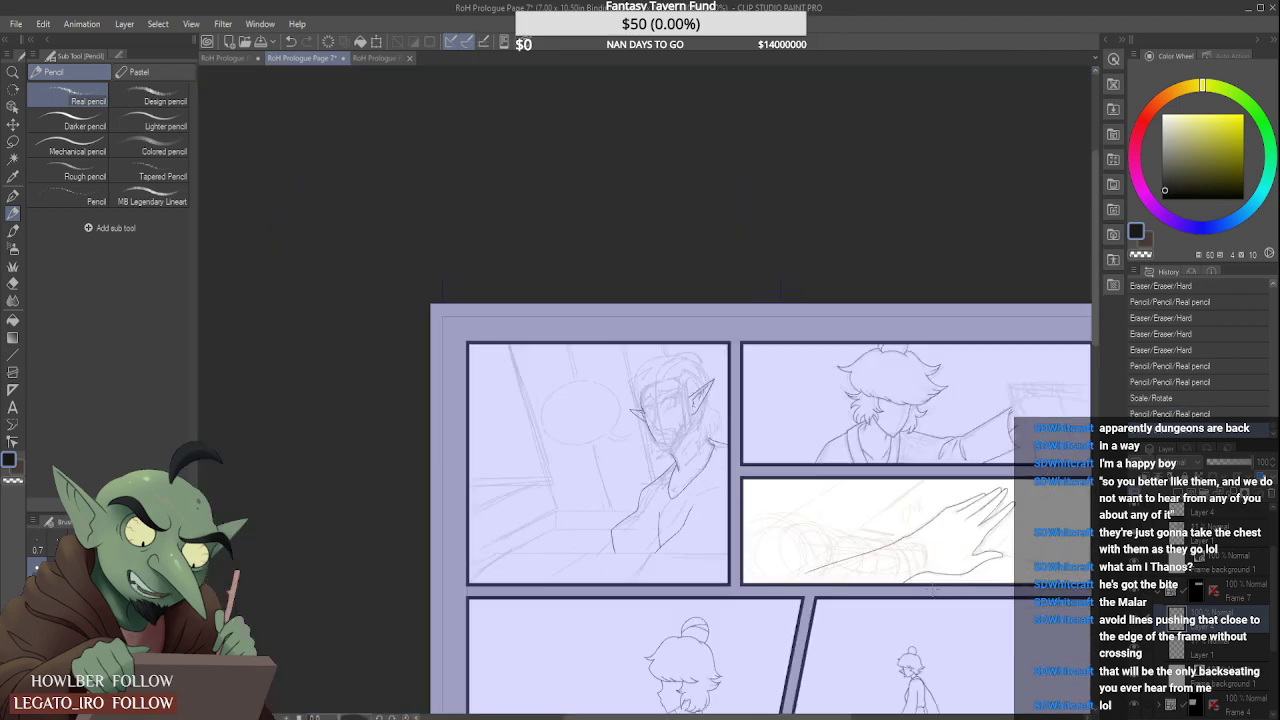
{"action": "scroll", "coordinate": [930, 590], "scroll_direction": "up", "scroll_amount": 6}
{"action": "scroll", "coordinate": [930, 590], "scroll_direction": "down", "scroll_amount": 2}
{"action": "scroll", "coordinate": [930, 590], "scroll_direction": "up", "scroll_amount": 2}
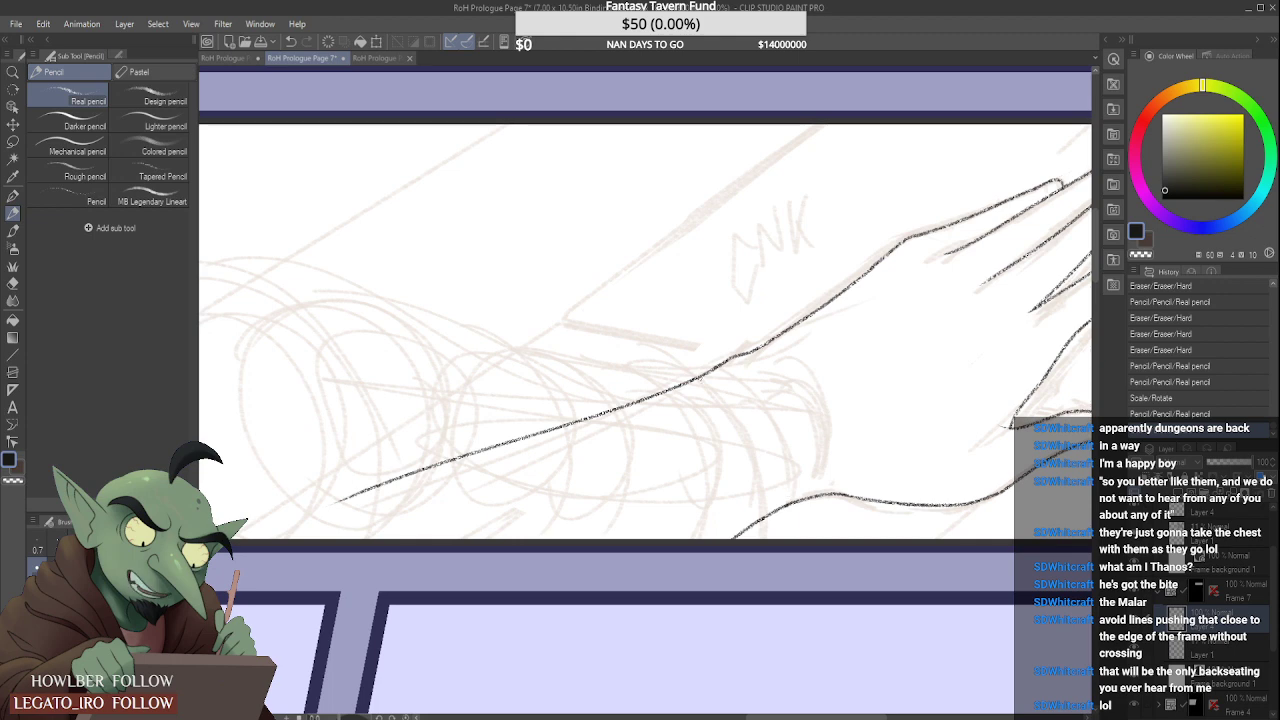
Step: Draw a curved cuff edge across the wrist from the upper forearm line to the panel's bottom border
{"action": "mouse_move", "coordinate": [688, 374]}
{"action": "left_mouse_down"}
{"action": "mouse_move", "coordinate": [718, 372]}
{"action": "mouse_move", "coordinate": [797, 537]}
{"action": "left_mouse_up"}
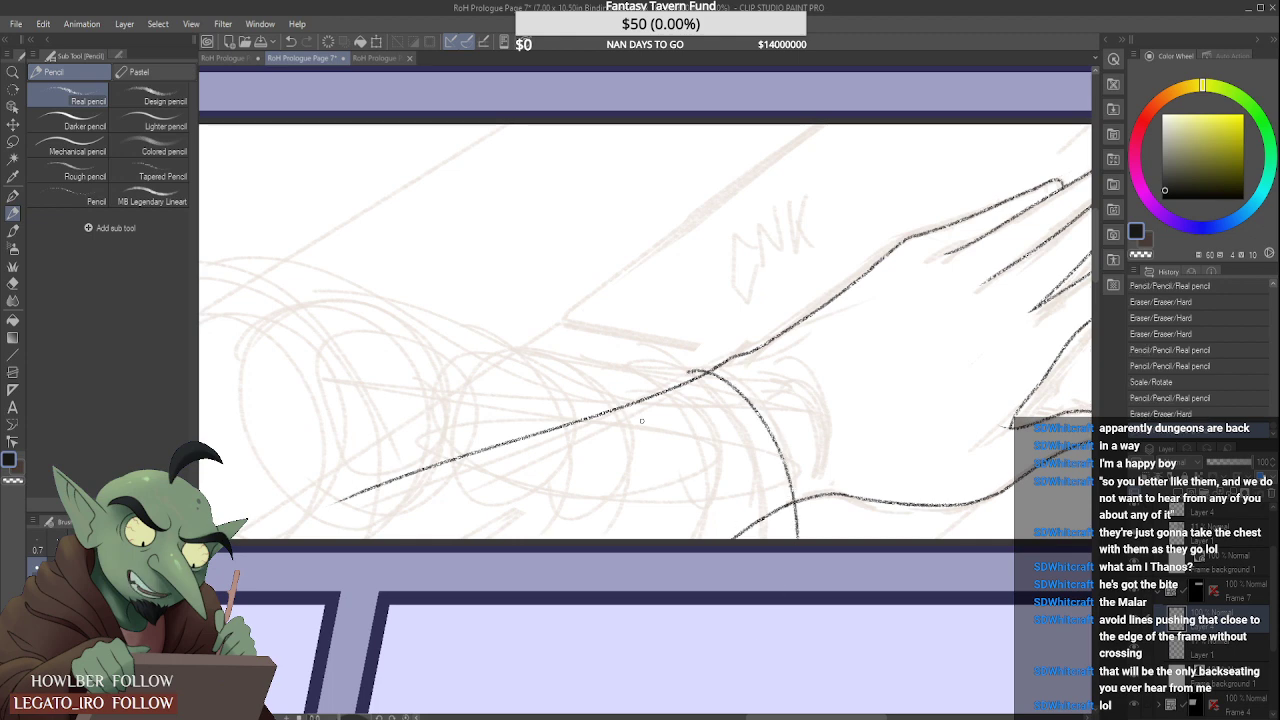
{"action": "key", "text": "ctrl+z"}
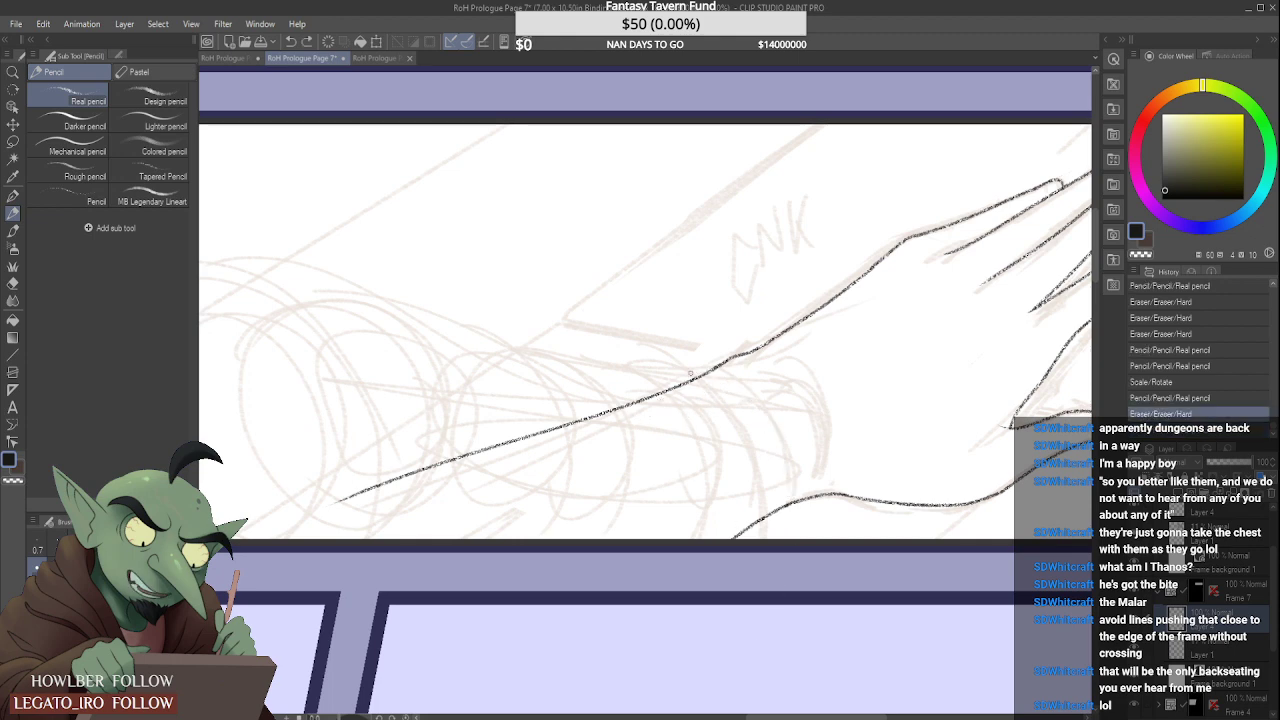
{"action": "mouse_move", "coordinate": [688, 372]}
{"action": "left_mouse_down"}
{"action": "mouse_move", "coordinate": [790, 468]}
{"action": "mouse_move", "coordinate": [797, 537]}
{"action": "left_mouse_up"}
{"action": "scroll", "coordinate": [755, 443], "scroll_direction": "down", "scroll_amount": 5}
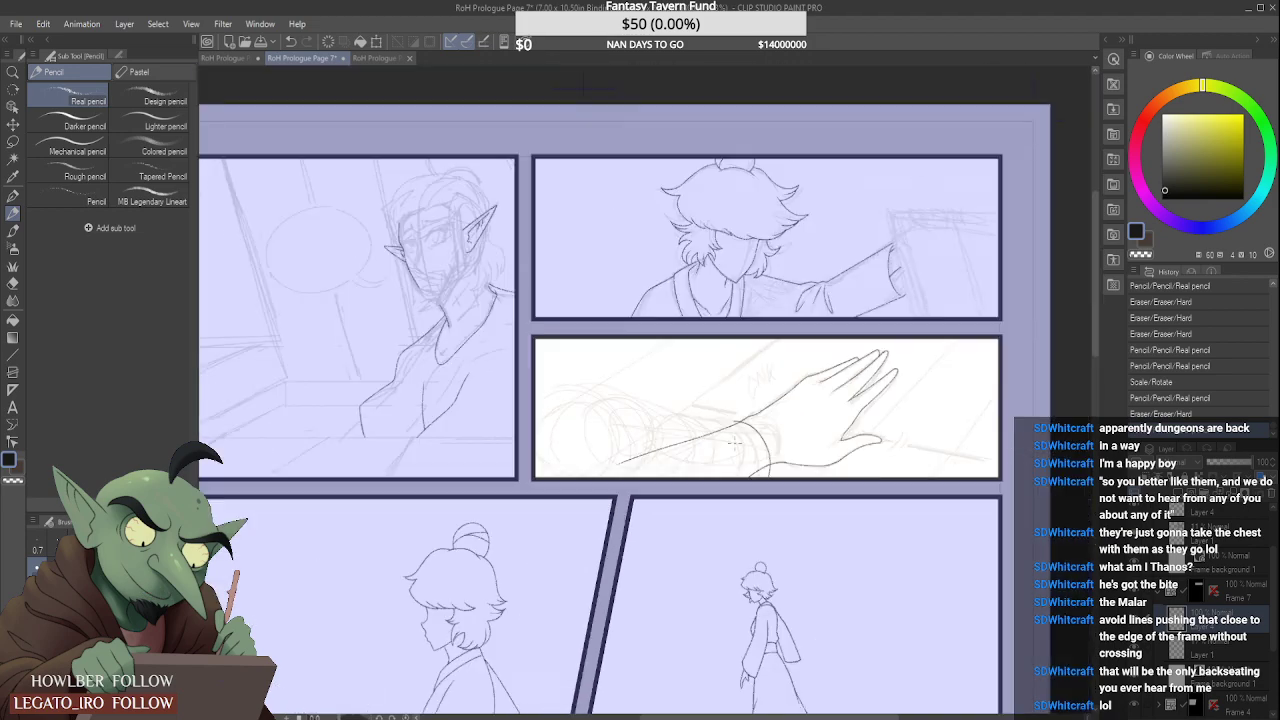
Step: Draw the sleeve's upper edge from the cuff toward the panel's lower-left corner and erase the arm lines inside the sleeve
{"action": "scroll", "coordinate": [751, 419], "scroll_direction": "up", "scroll_amount": 3}
{"action": "left_click_drag", "start_coordinate": [383, 515], "coordinate": [780, 415]}
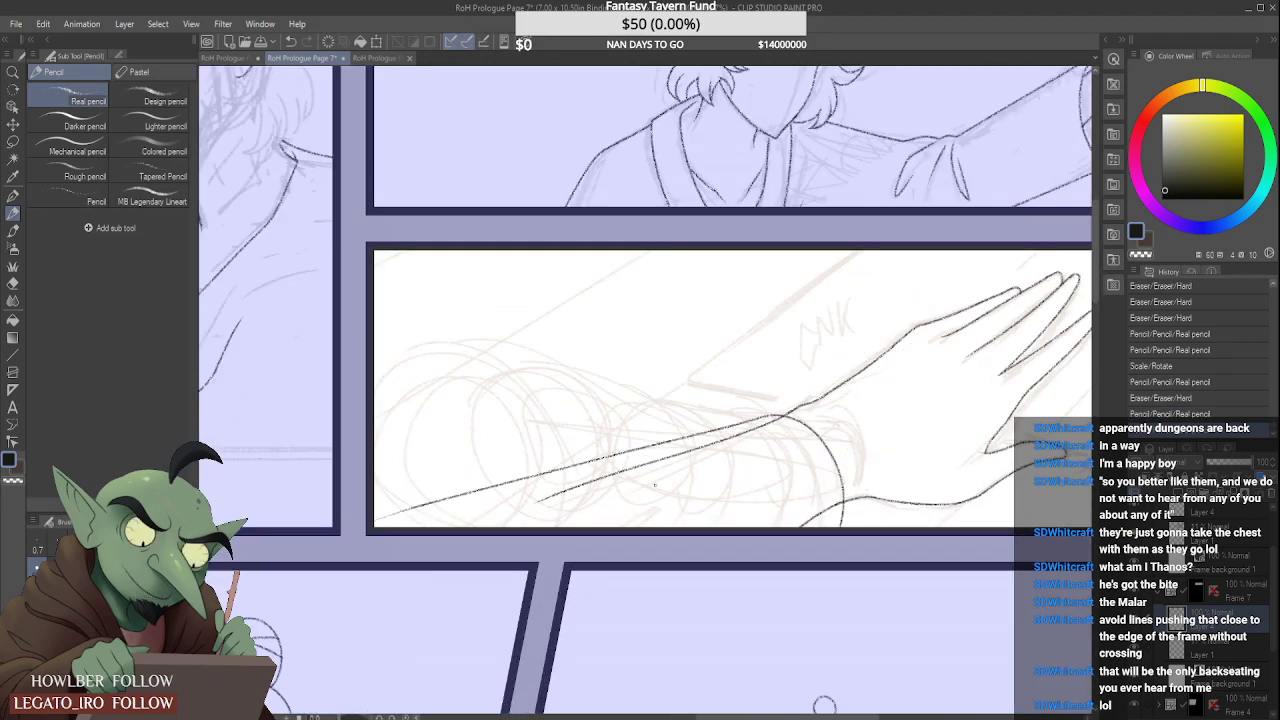
{"action": "scroll", "coordinate": [764, 446], "scroll_direction": "up", "scroll_amount": 3}
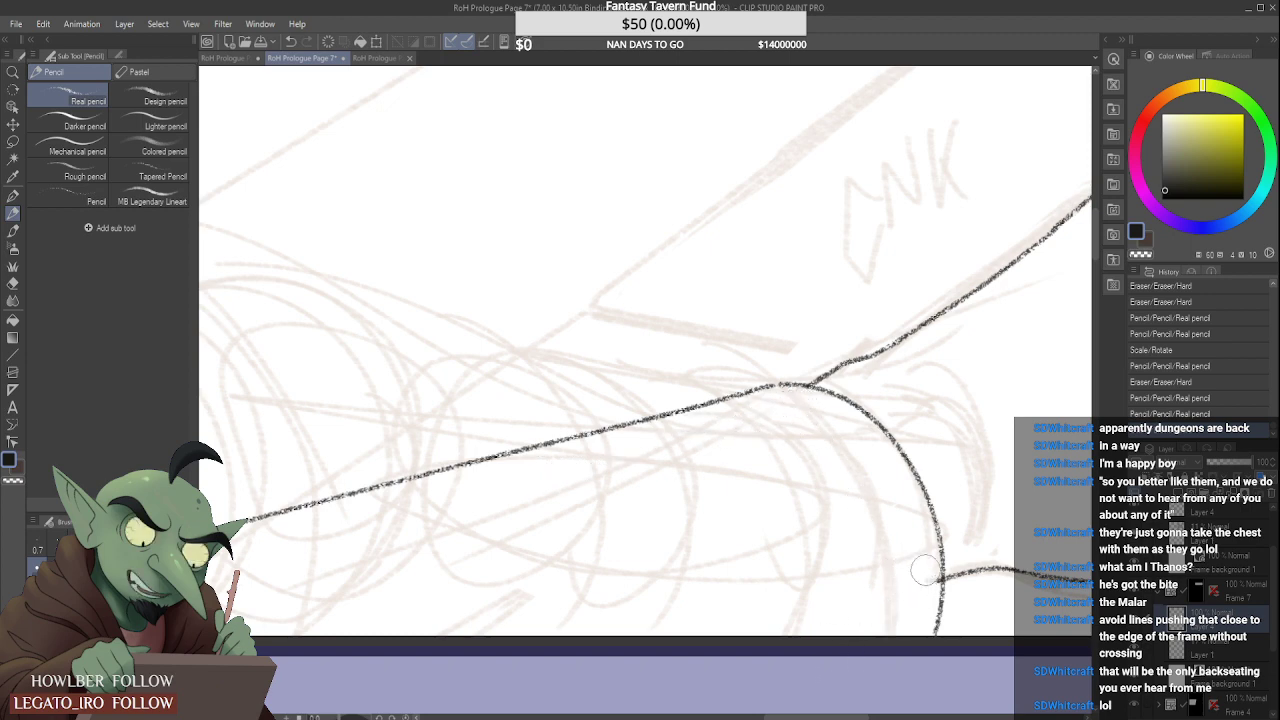
{"action": "left_click_drag", "start_coordinate": [924, 588], "coordinate": [873, 602]}
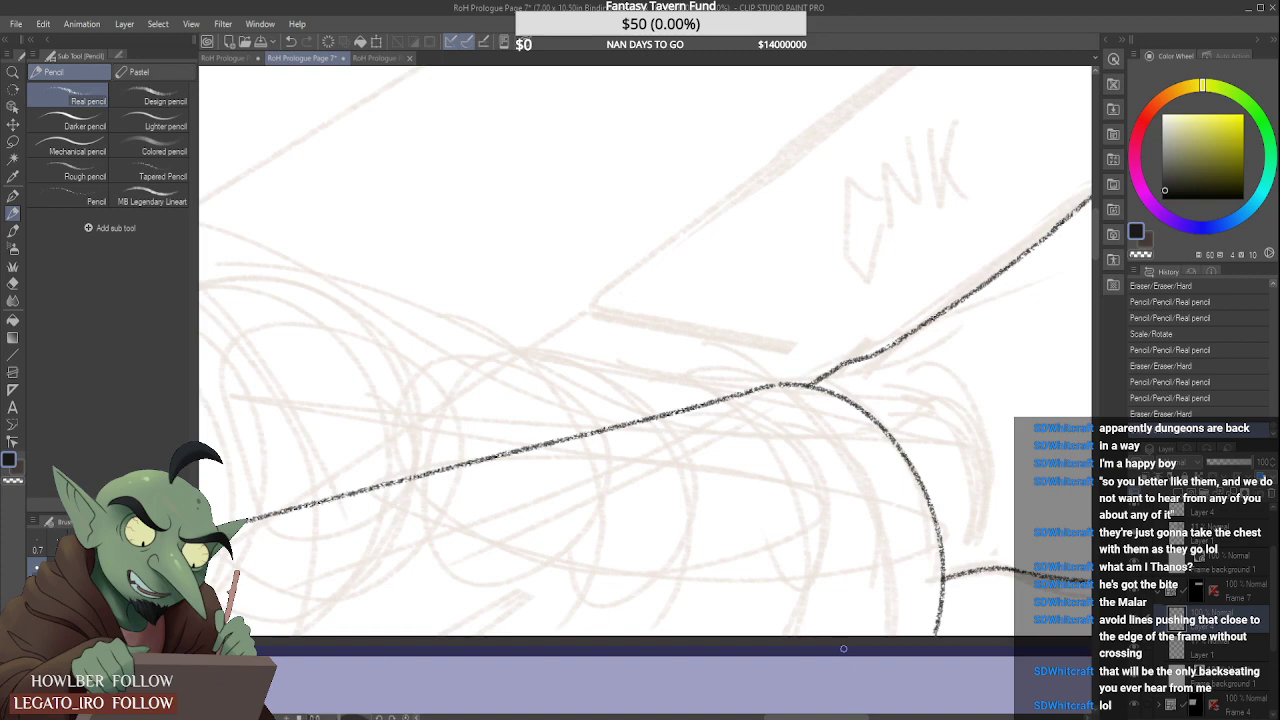
{"action": "scroll", "coordinate": [797, 352], "scroll_direction": "down", "scroll_amount": 6}
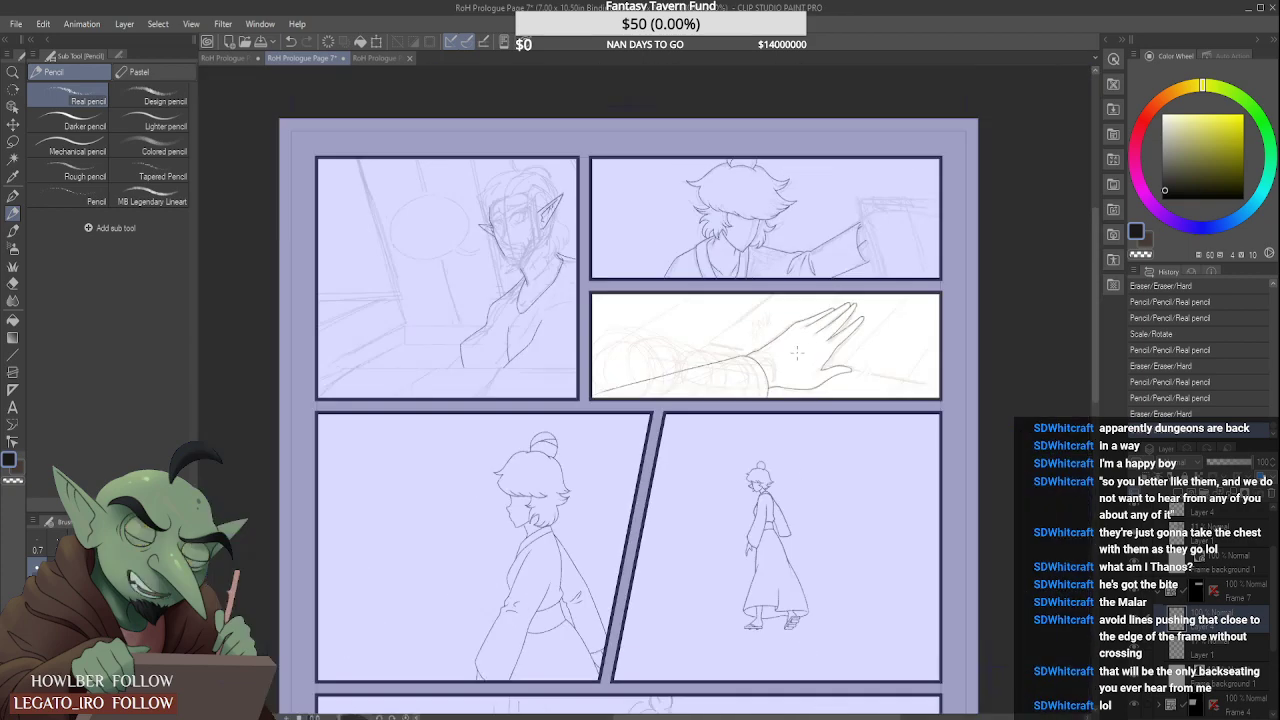
Step: Erase the sleeve's upper edge back to the cuff and try a nearly horizontal replacement line
{"action": "scroll", "coordinate": [797, 352], "scroll_direction": "up", "scroll_amount": 4}
{"action": "scroll", "coordinate": [600, 380], "scroll_direction": "down", "scroll_amount": 2}
{"action": "scroll", "coordinate": [456, 406], "scroll_direction": "up", "scroll_amount": 2}
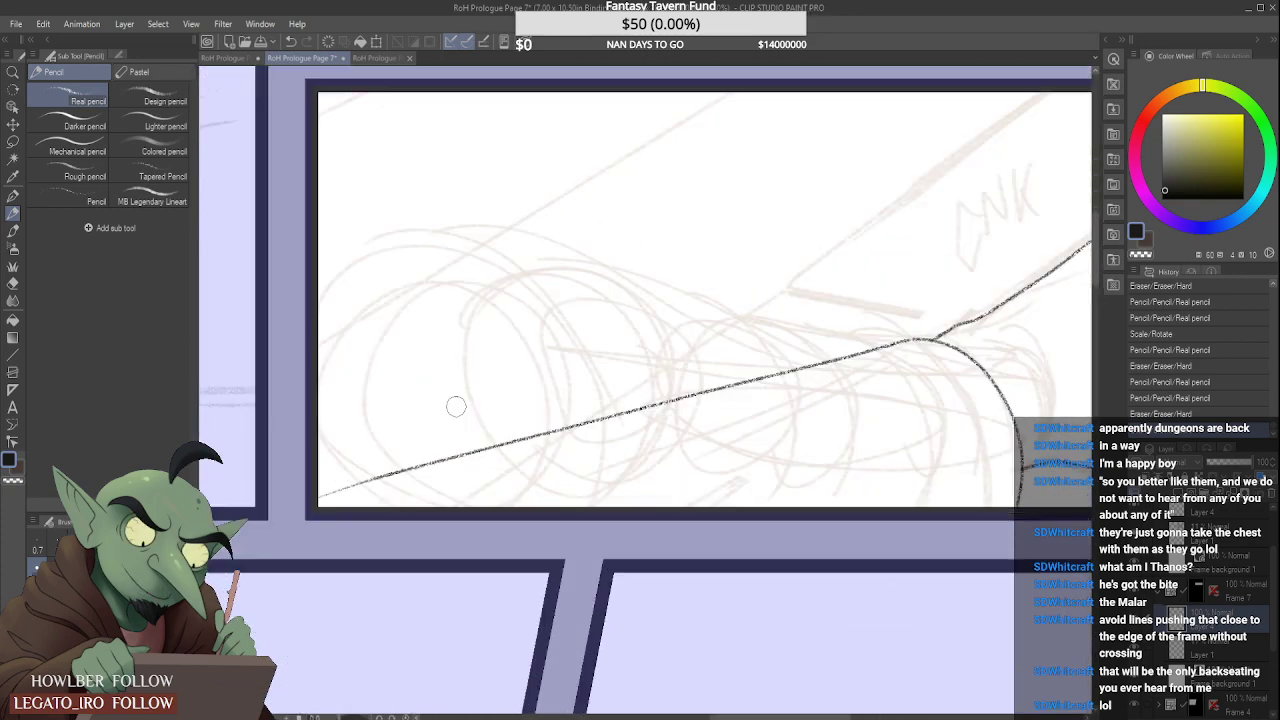
{"action": "mouse_move", "coordinate": [298, 503]}
{"action": "left_mouse_down"}
{"action": "mouse_move", "coordinate": [901, 339]}
{"action": "mouse_move", "coordinate": [372, 351]}
{"action": "left_mouse_up"}
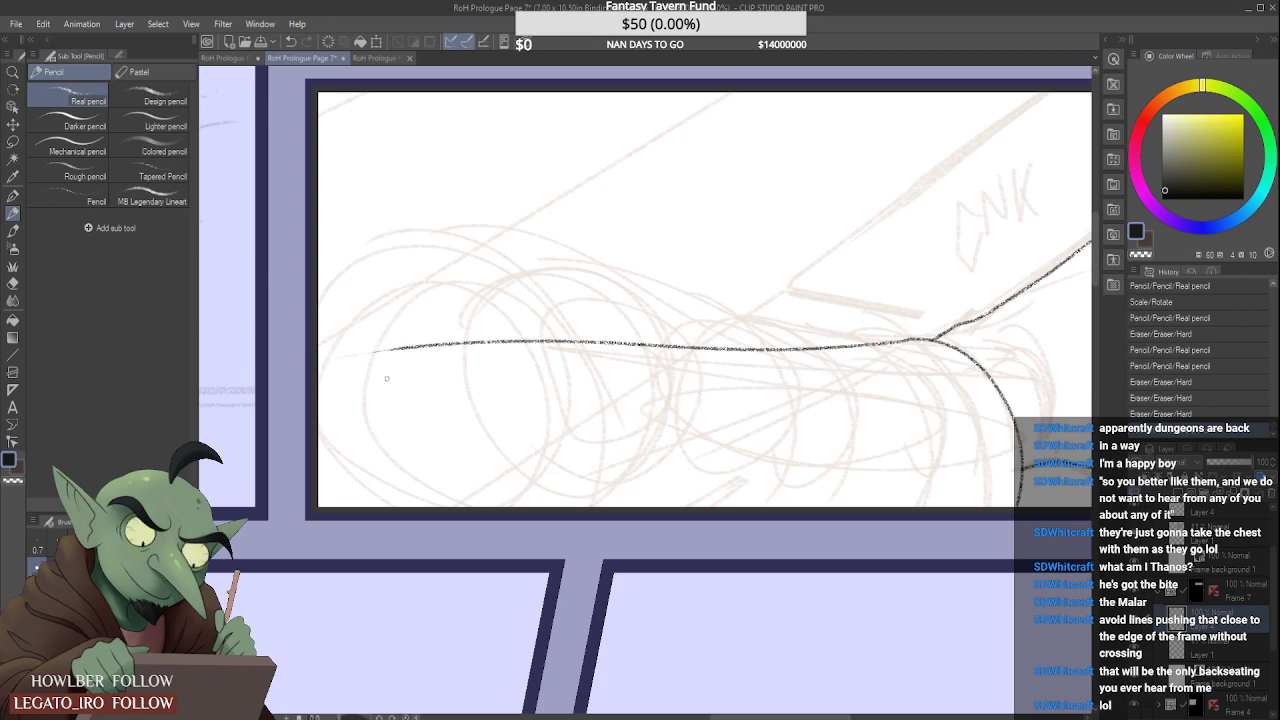
{"action": "key", "text": "ctrl+z"}
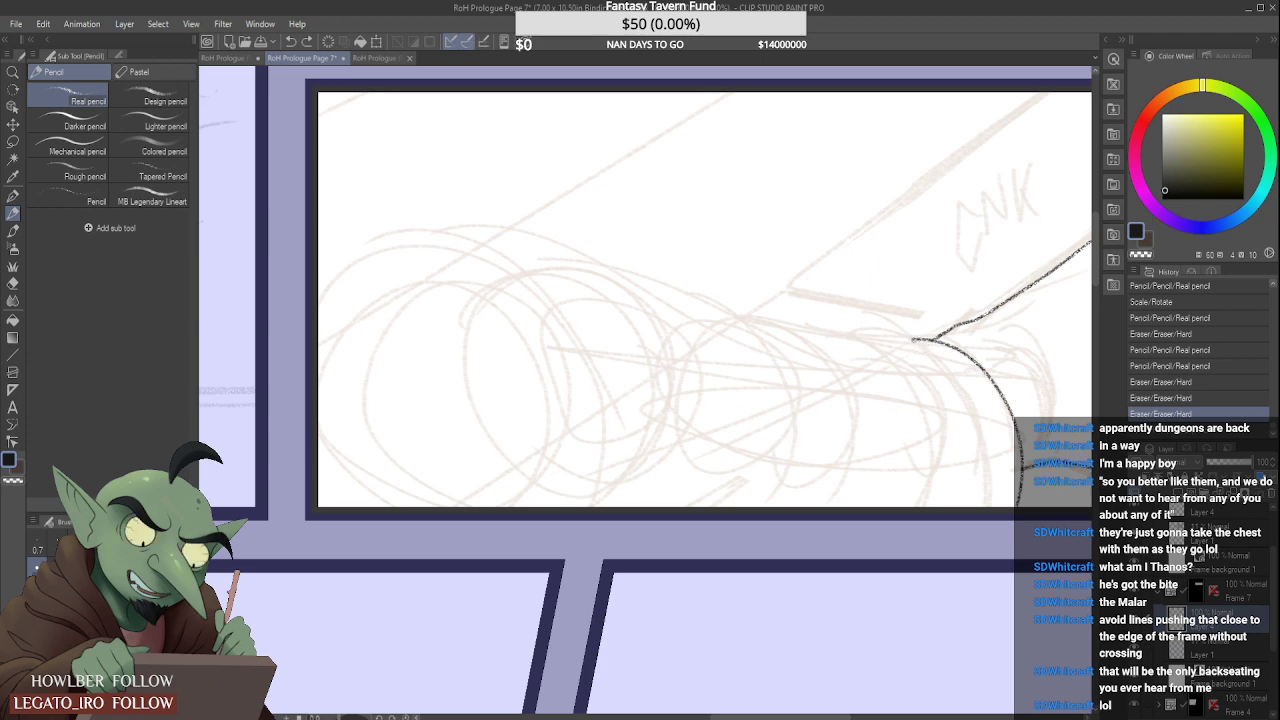
Step: Try several downward-sloping upper sleeve edges from the cuff toward the panel's lower-left area, undoing each one
{"action": "mouse_move", "coordinate": [916, 338]}
{"action": "left_mouse_down"}
{"action": "mouse_move", "coordinate": [596, 412]}
{"action": "mouse_move", "coordinate": [442, 432]}
{"action": "left_mouse_up"}
{"action": "key", "text": "ctrl+z"}
{"action": "mouse_move", "coordinate": [575, 278]}
{"action": "left_mouse_down"}
{"action": "mouse_move", "coordinate": [606, 238]}
{"action": "mouse_move", "coordinate": [655, 232]}
{"action": "left_mouse_up"}
{"action": "key", "text": "ctrl+z"}
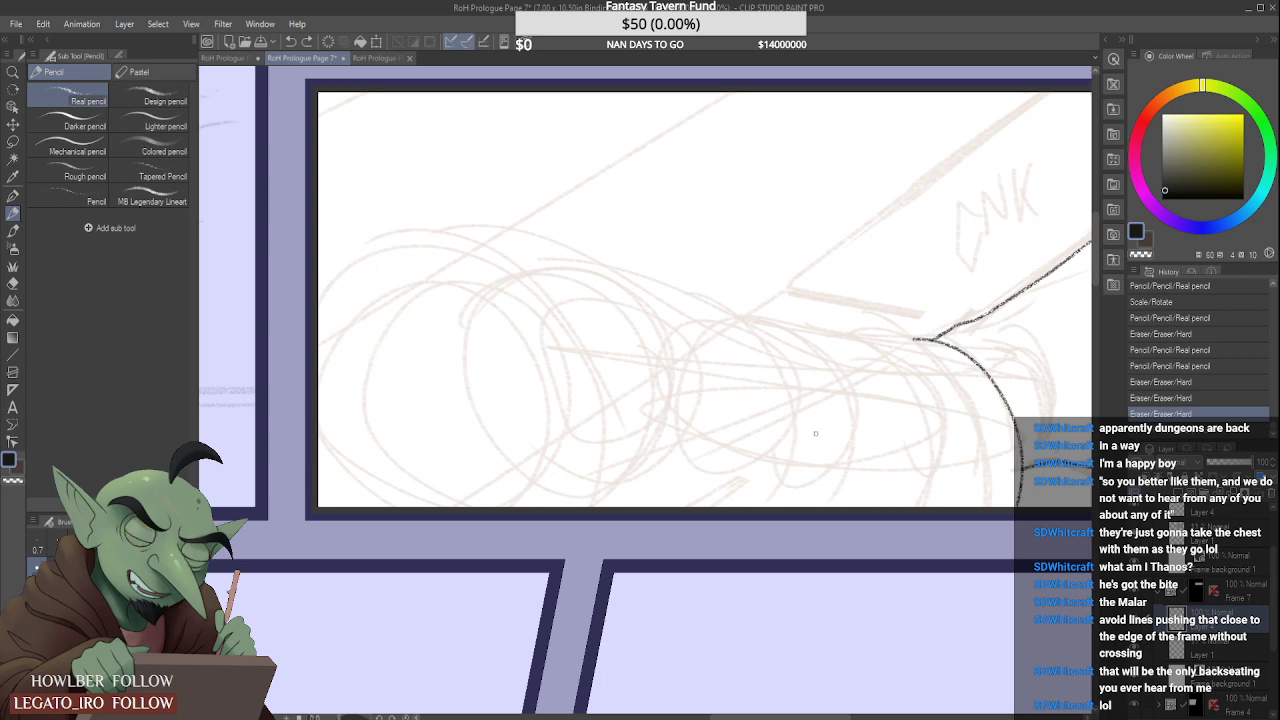
{"action": "left_click_drag", "start_coordinate": [916, 338], "coordinate": [382, 455]}
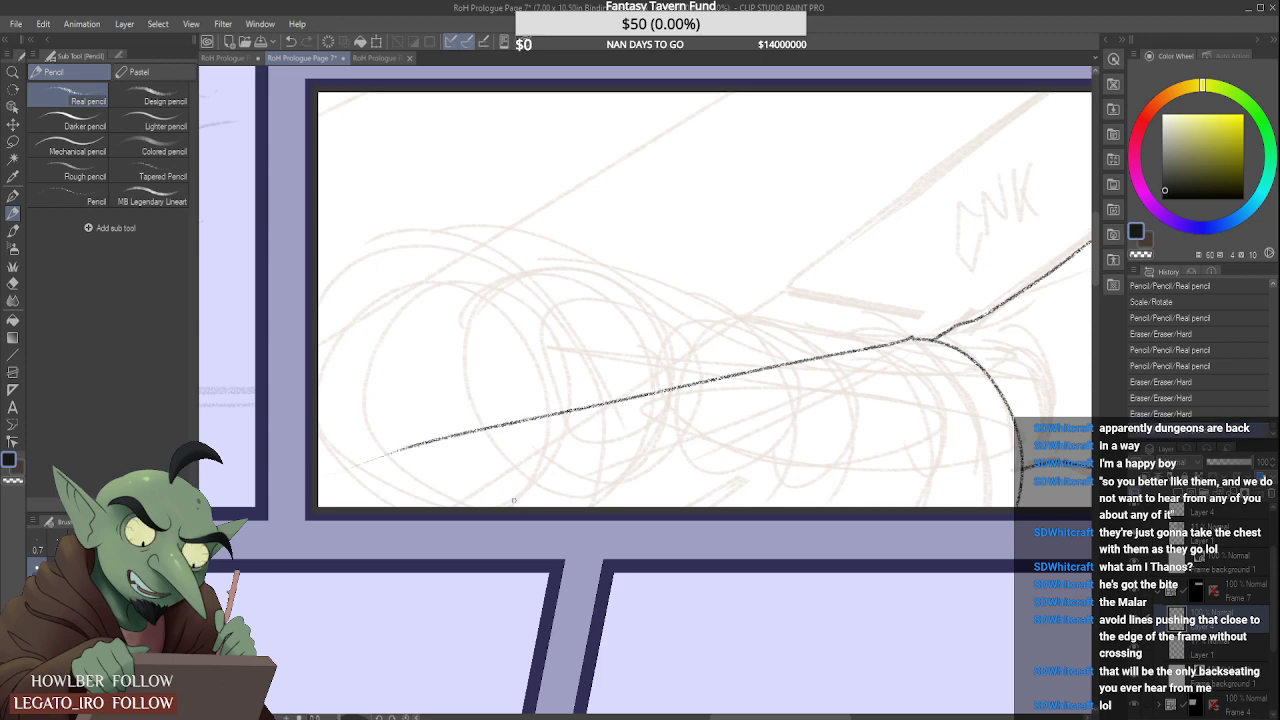
{"action": "key", "text": "ctrl+z"}
{"action": "mouse_move", "coordinate": [901, 346]}
{"action": "left_mouse_down"}
{"action": "mouse_move", "coordinate": [515, 463]}
{"action": "mouse_move", "coordinate": [412, 506]}
{"action": "left_mouse_up"}
{"action": "key", "text": "ctrl+z"}
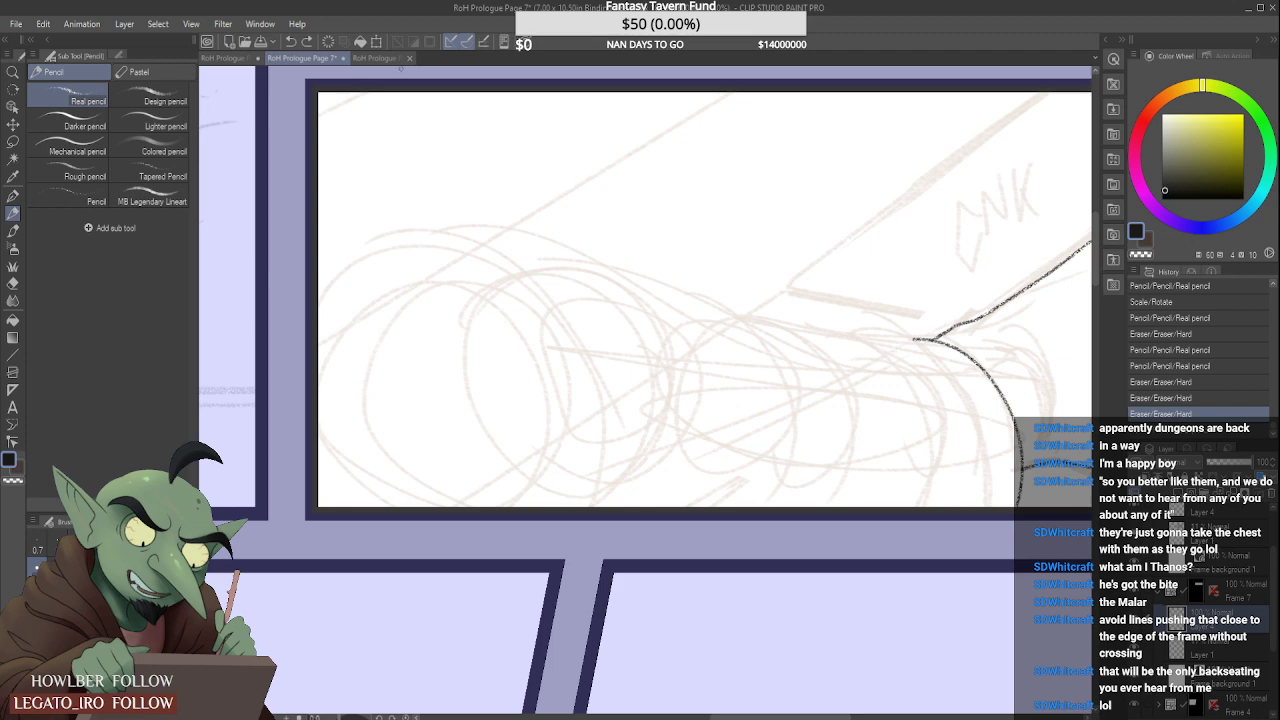
Step: Check the finished artwork on page 6, and draw page 7's upper sleeve edge from the cuff to the panel's left border
{"action": "left_click", "coordinate": [375, 57]}
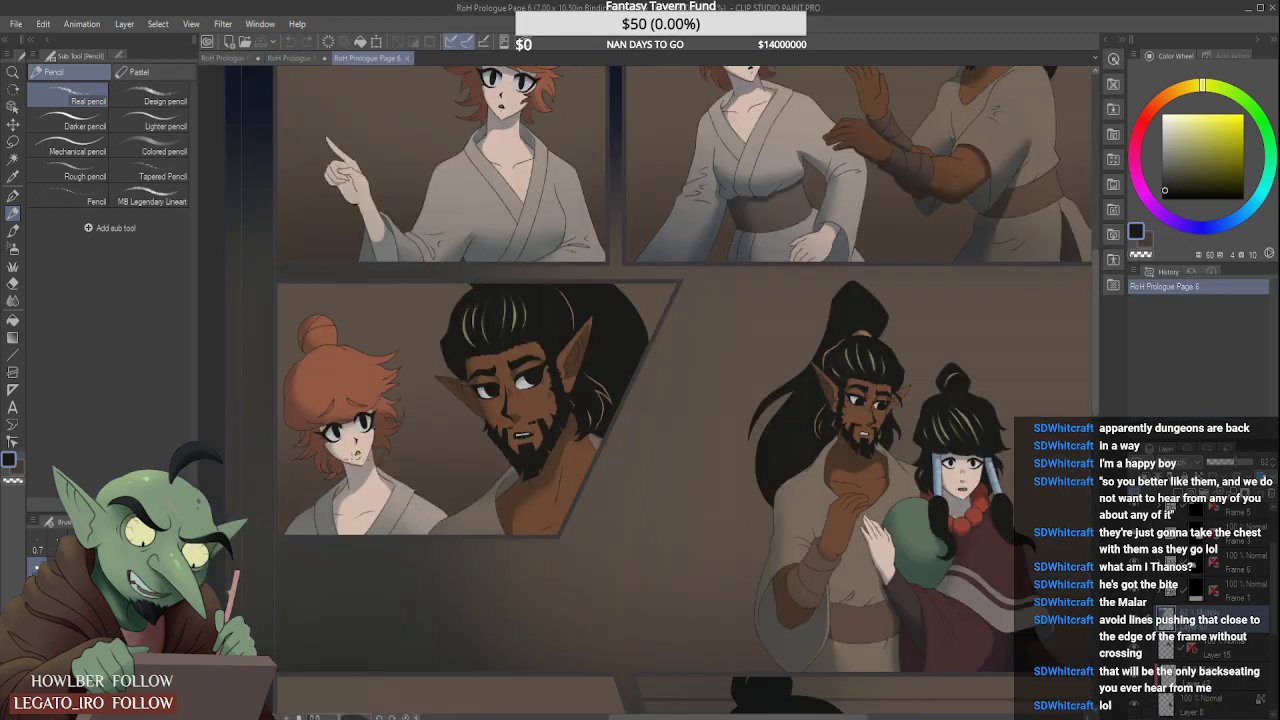
{"action": "left_click", "coordinate": [289, 57]}
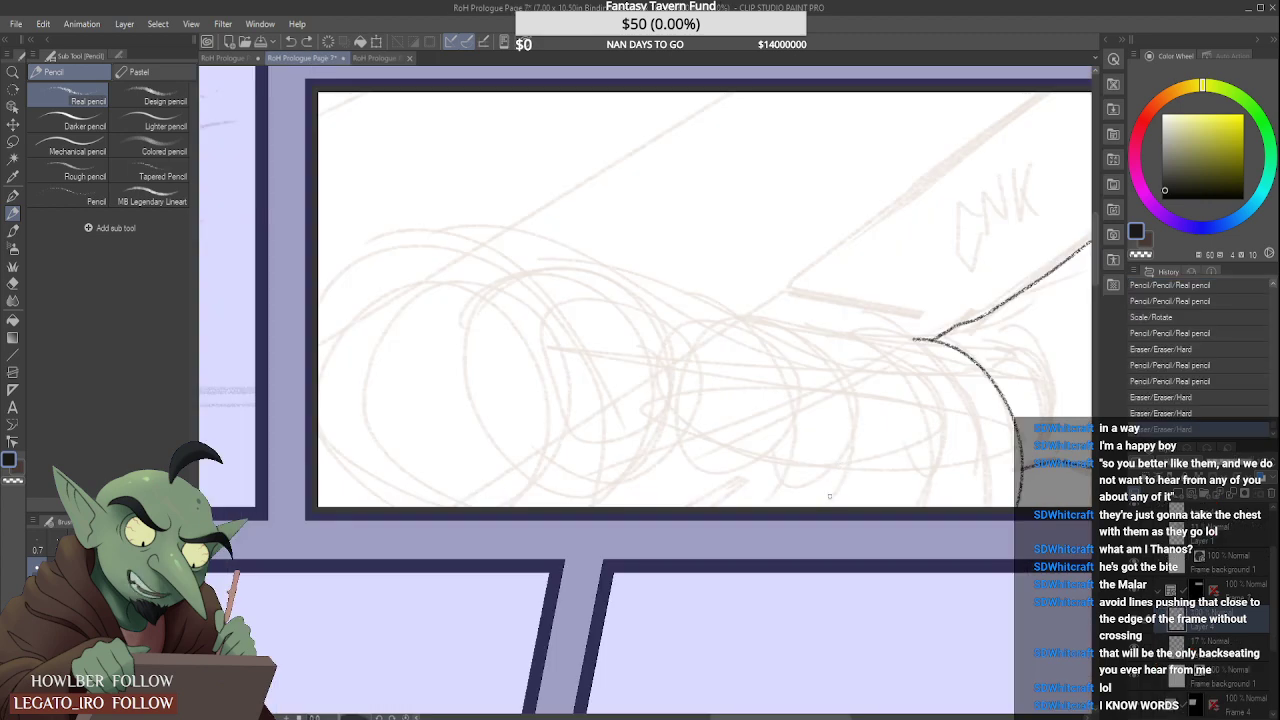
{"action": "left_click_drag", "start_coordinate": [912, 338], "coordinate": [320, 421]}
{"action": "scroll", "coordinate": [659, 447], "scroll_direction": "down", "scroll_amount": 6}
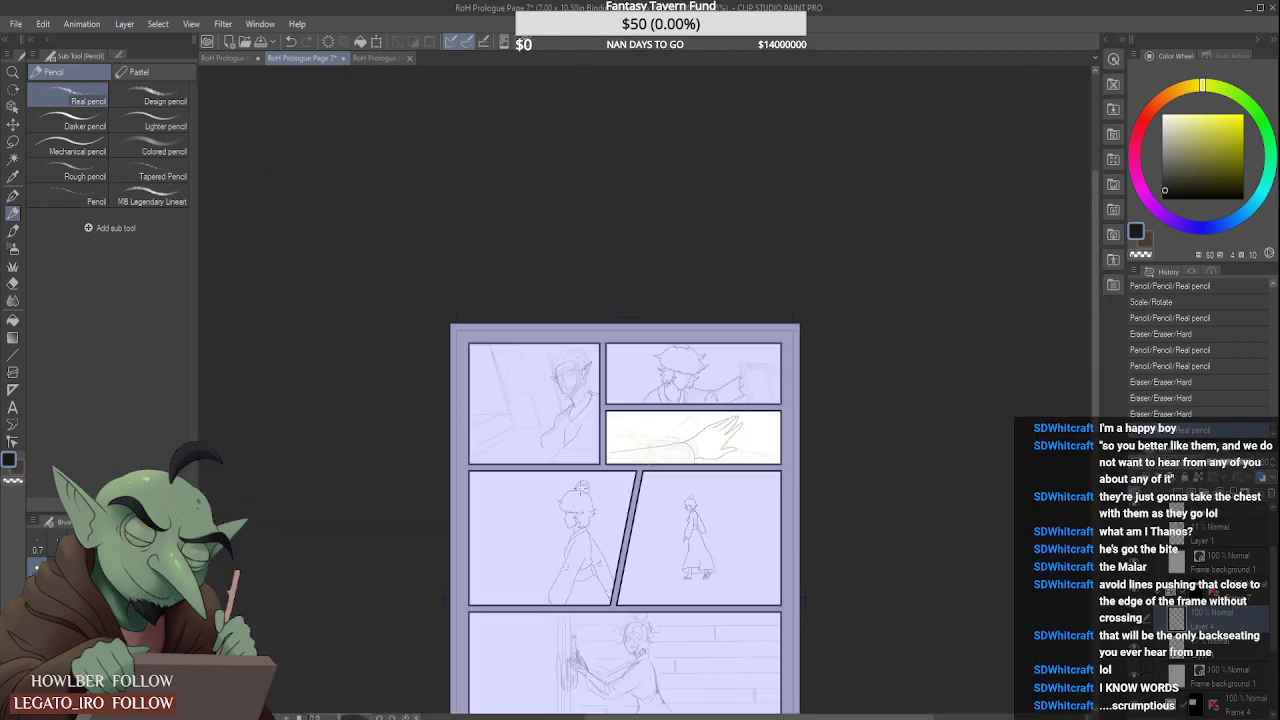
{"action": "scroll", "coordinate": [629, 441], "scroll_direction": "up", "scroll_amount": 3}
{"action": "scroll", "coordinate": [629, 441], "scroll_direction": "up", "scroll_amount": 5}
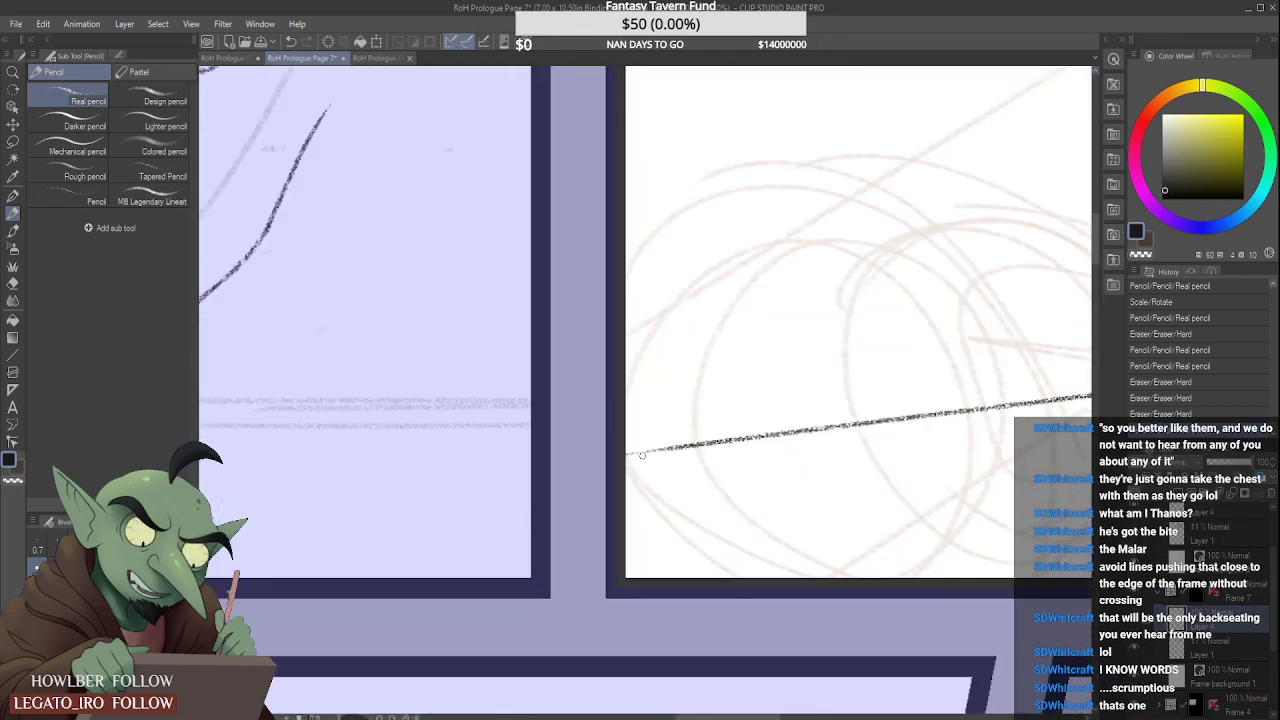
{"action": "scroll", "coordinate": [743, 441], "scroll_direction": "down", "scroll_amount": 5}
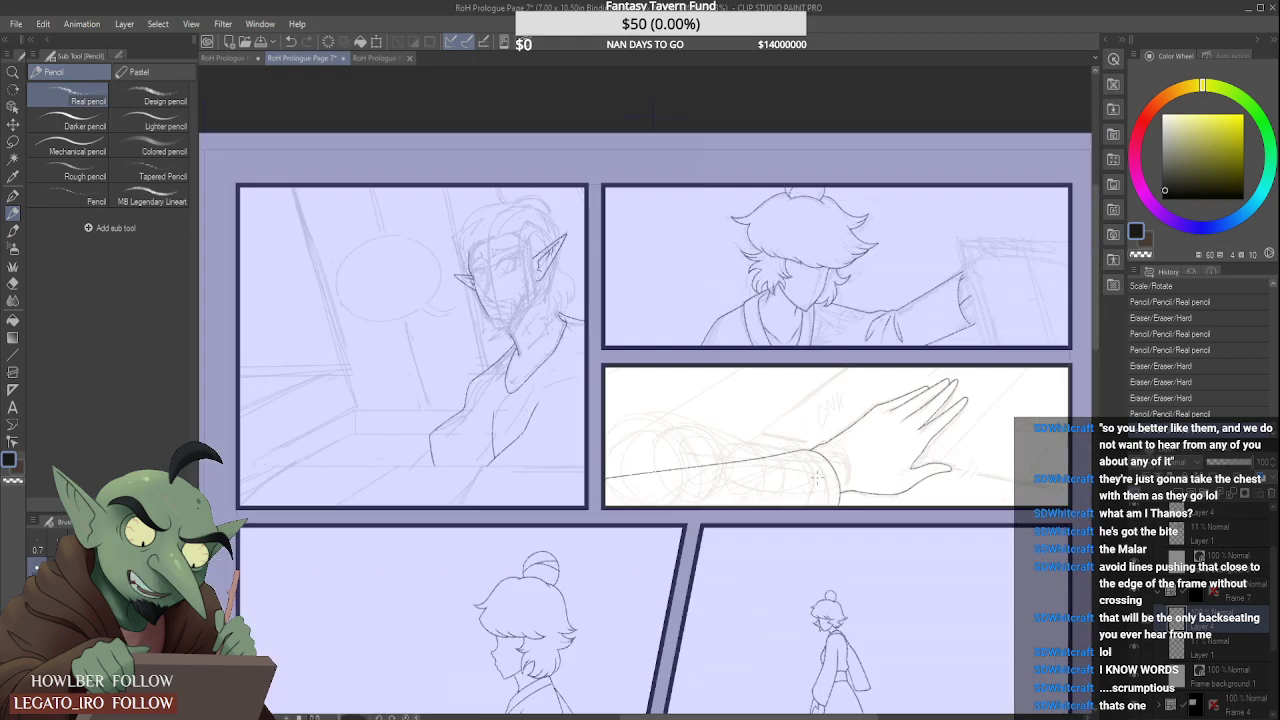
Step: Try reworking the upper wrist line where it meets the cuff, with a more pronounced bend into the sleeve
{"action": "scroll", "coordinate": [752, 399], "scroll_direction": "up", "scroll_amount": 4}
{"action": "scroll", "coordinate": [752, 399], "scroll_direction": "up", "scroll_amount": 2}
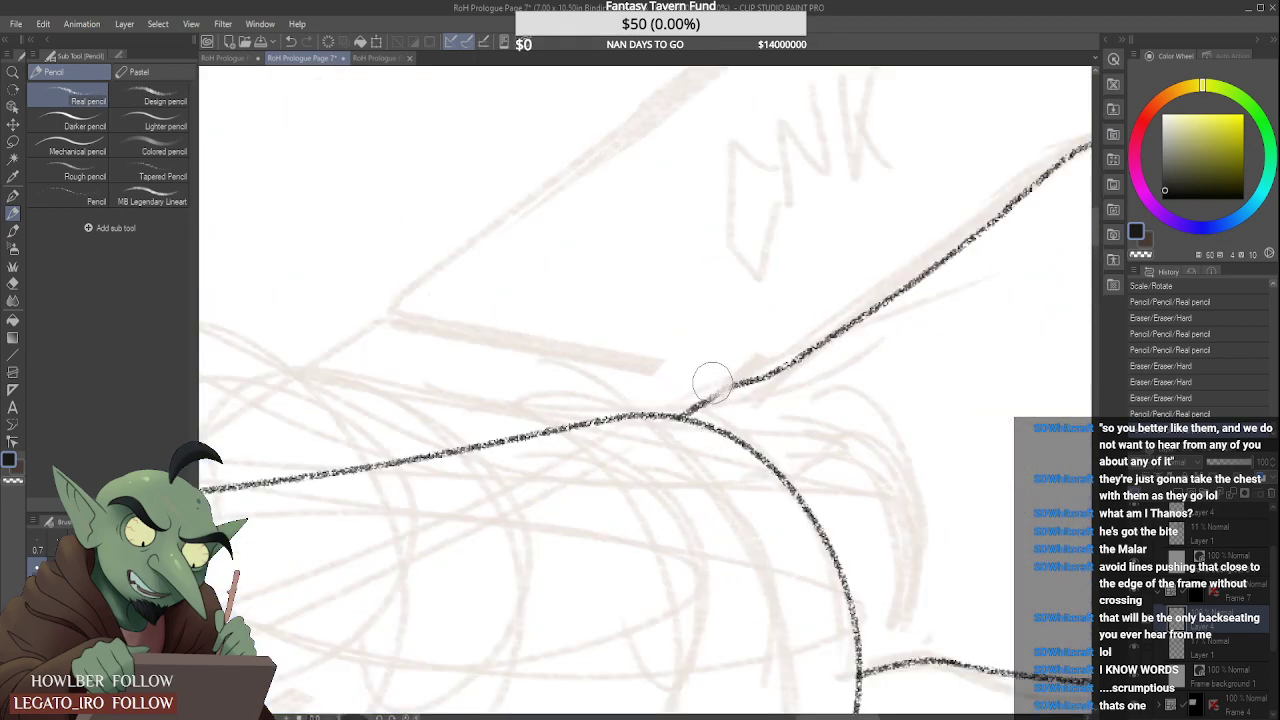
{"action": "scroll", "coordinate": [775, 372], "scroll_direction": "up", "scroll_amount": 2}
{"action": "mouse_move", "coordinate": [775, 371]}
{"action": "left_mouse_down"}
{"action": "mouse_move", "coordinate": [791, 371]}
{"action": "mouse_move", "coordinate": [700, 410]}
{"action": "mouse_move", "coordinate": [640, 457]}
{"action": "left_mouse_up"}
{"action": "key", "text": "ctrl+z"}
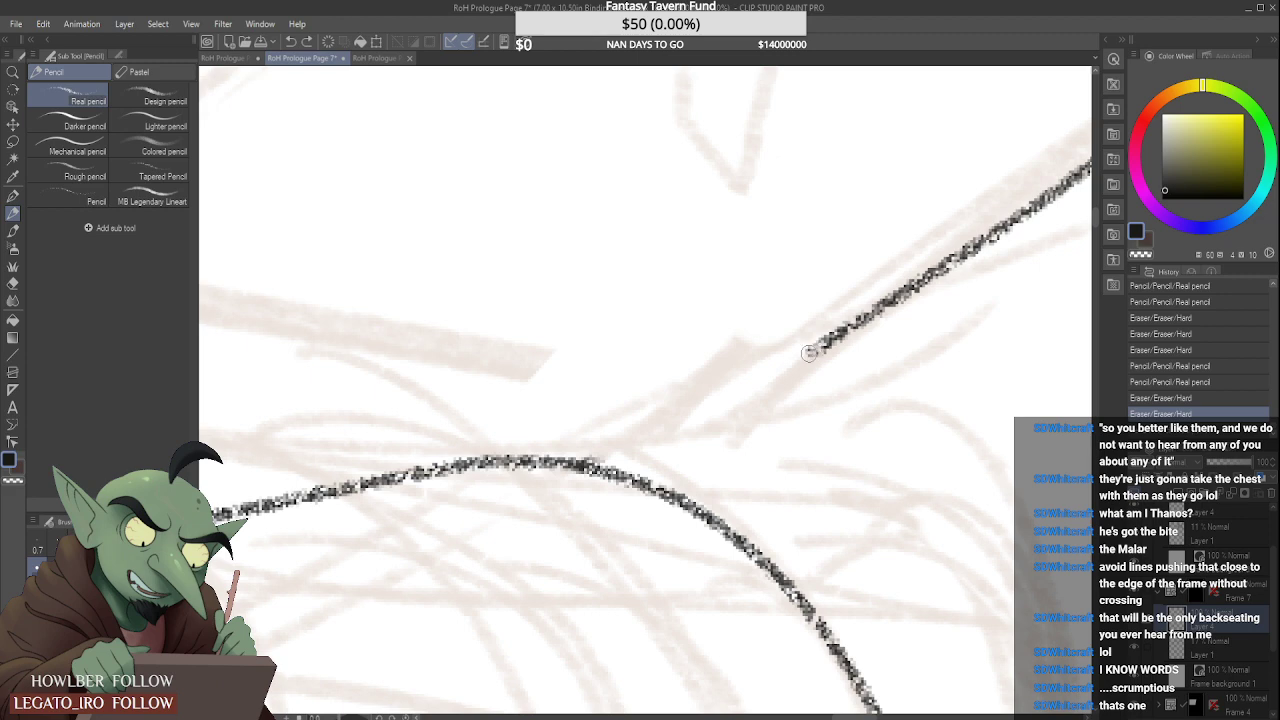
{"action": "mouse_move", "coordinate": [809, 353]}
{"action": "left_mouse_down"}
{"action": "mouse_move", "coordinate": [730, 382]}
{"action": "mouse_move", "coordinate": [657, 443]}
{"action": "left_mouse_up"}
{"action": "key", "text": "ctrl+z"}
{"action": "mouse_move", "coordinate": [814, 350]}
{"action": "left_mouse_down"}
{"action": "mouse_move", "coordinate": [716, 403]}
{"action": "mouse_move", "coordinate": [638, 480]}
{"action": "left_mouse_up"}
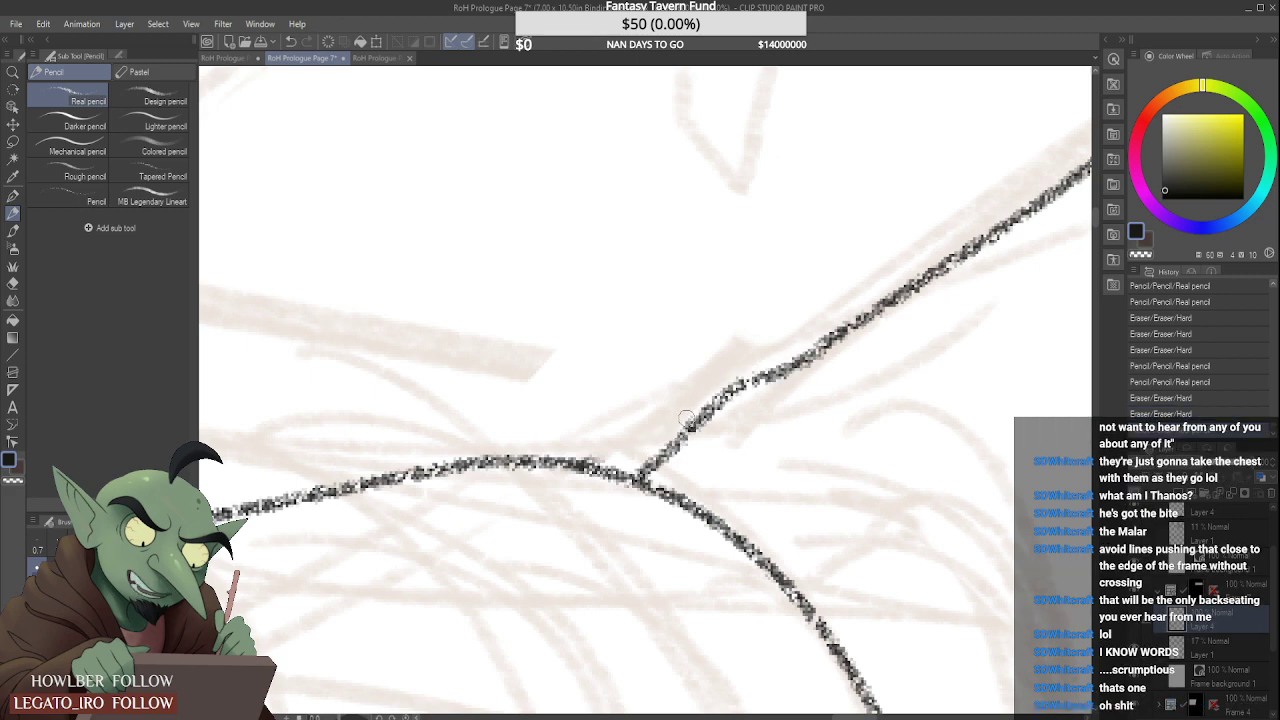
{"action": "scroll", "coordinate": [681, 423], "scroll_direction": "down", "scroll_amount": 5}
{"action": "scroll", "coordinate": [752, 359], "scroll_direction": "up", "scroll_amount": 6}
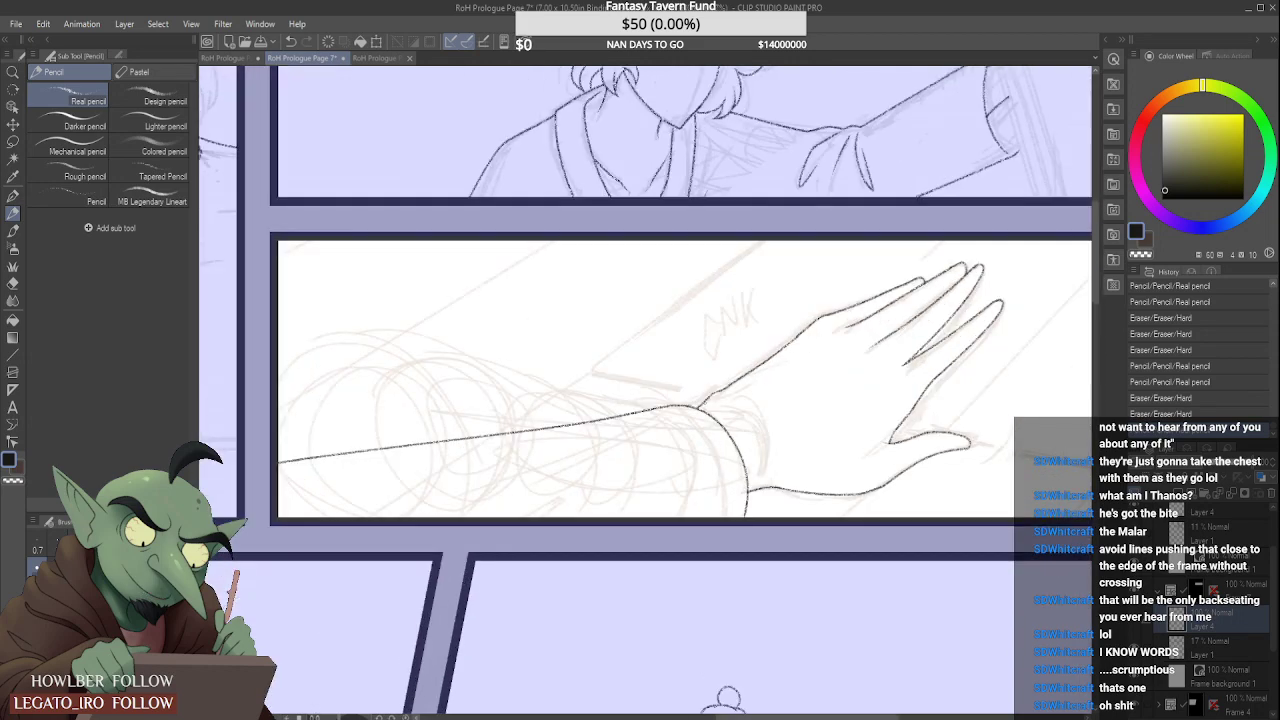
Step: Redraw the lower end of the upper wrist line so it joins the cuff edge at a shallower angle
{"action": "key", "text": "ctrl+z"}
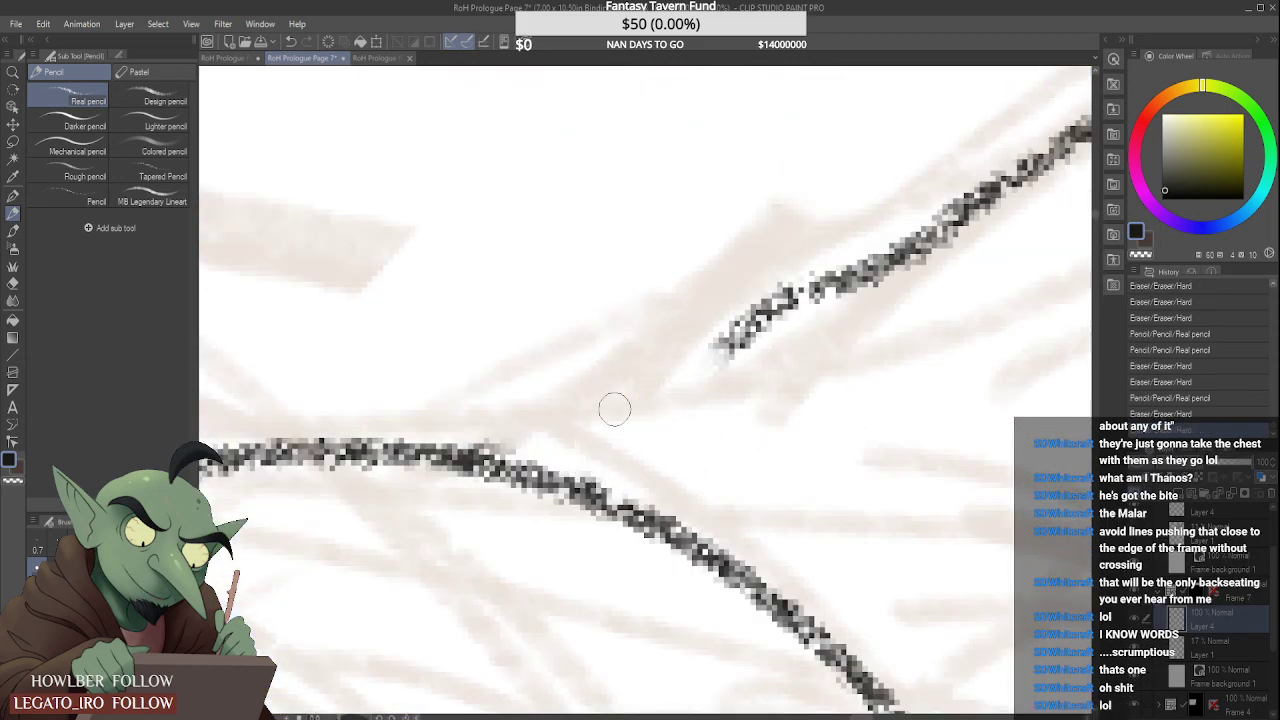
{"action": "left_click_drag", "start_coordinate": [562, 476], "coordinate": [740, 344]}
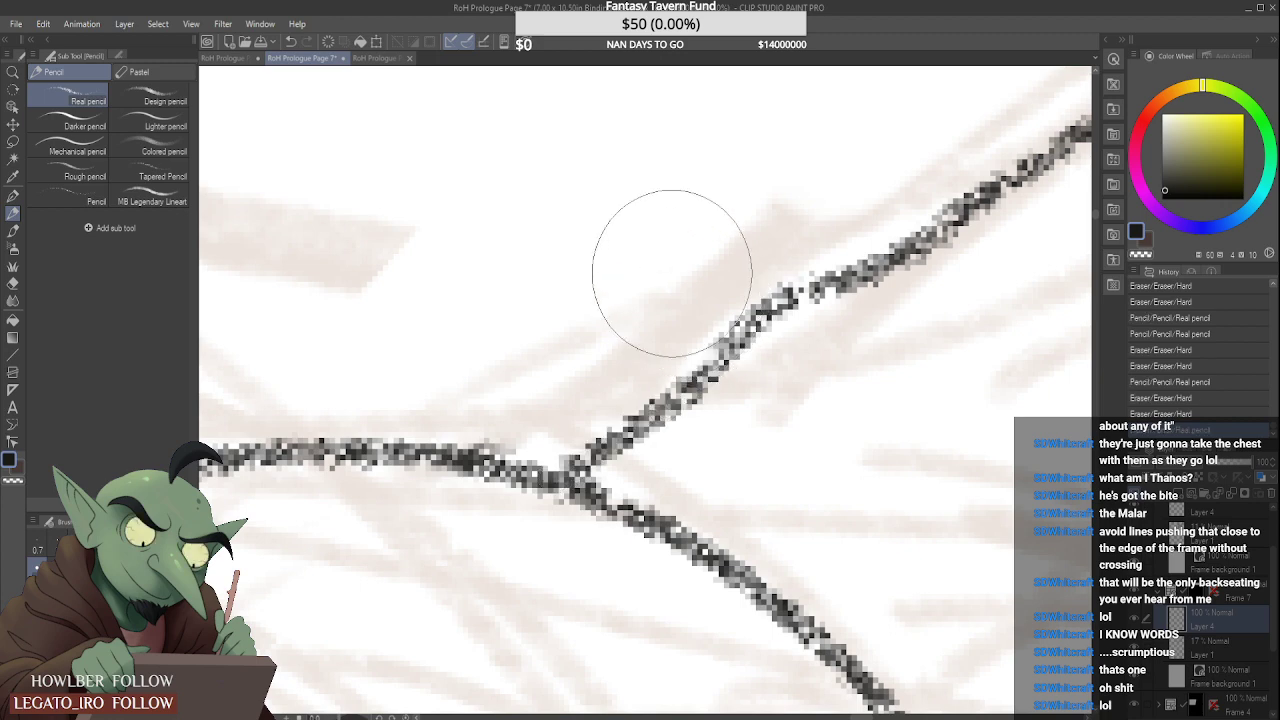
{"action": "mouse_move", "coordinate": [641, 297]}
{"action": "left_mouse_down"}
{"action": "mouse_move", "coordinate": [783, 181]}
{"action": "mouse_move", "coordinate": [782, 196]}
{"action": "mouse_move", "coordinate": [808, 181]}
{"action": "mouse_move", "coordinate": [743, 206]}
{"action": "left_mouse_up"}
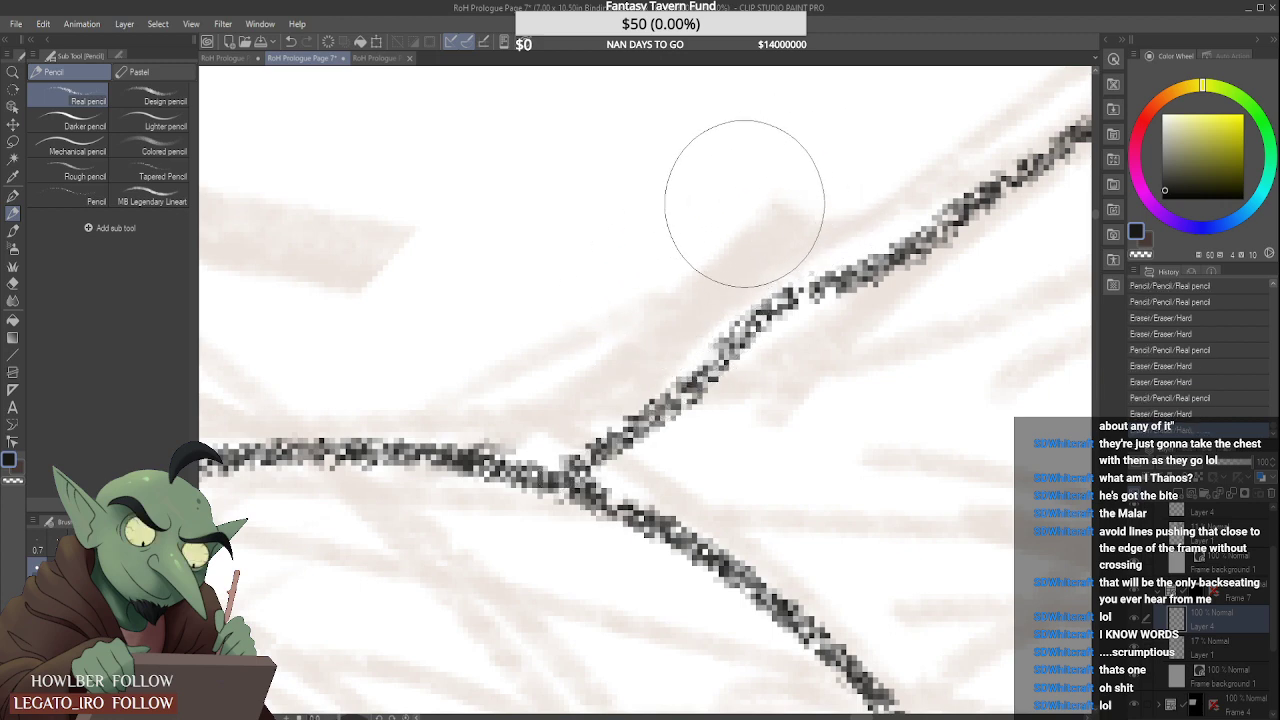
{"action": "scroll", "coordinate": [679, 272], "scroll_direction": "down", "scroll_amount": 5}
{"action": "scroll", "coordinate": [679, 272], "scroll_direction": "down", "scroll_amount": 3}
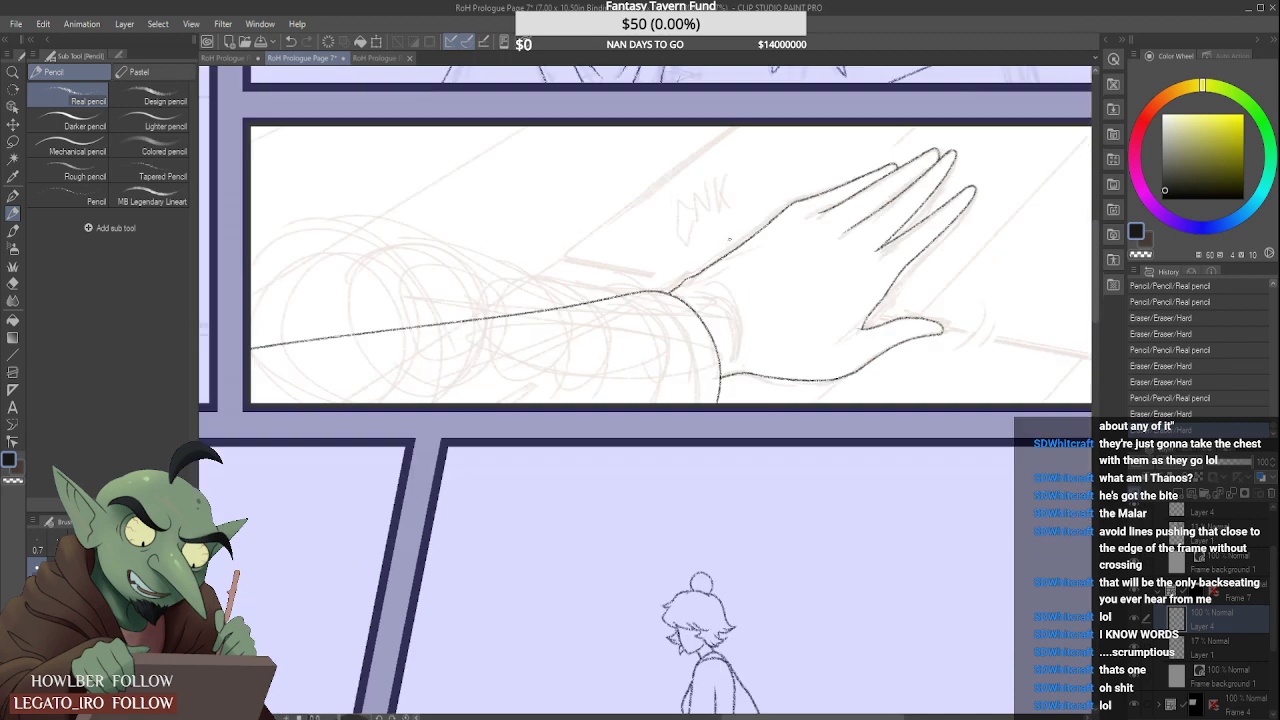
Step: Erase the bent middle of the upper wrist line, redraw it as a smoother connection to the cuff, and clean its edge
{"action": "scroll", "coordinate": [632, 325], "scroll_direction": "up", "scroll_amount": 8}
{"action": "mouse_move", "coordinate": [632, 325]}
{"action": "left_mouse_down"}
{"action": "mouse_move", "coordinate": [589, 366]}
{"action": "mouse_move", "coordinate": [651, 337]}
{"action": "mouse_move", "coordinate": [640, 344]}
{"action": "left_mouse_up"}
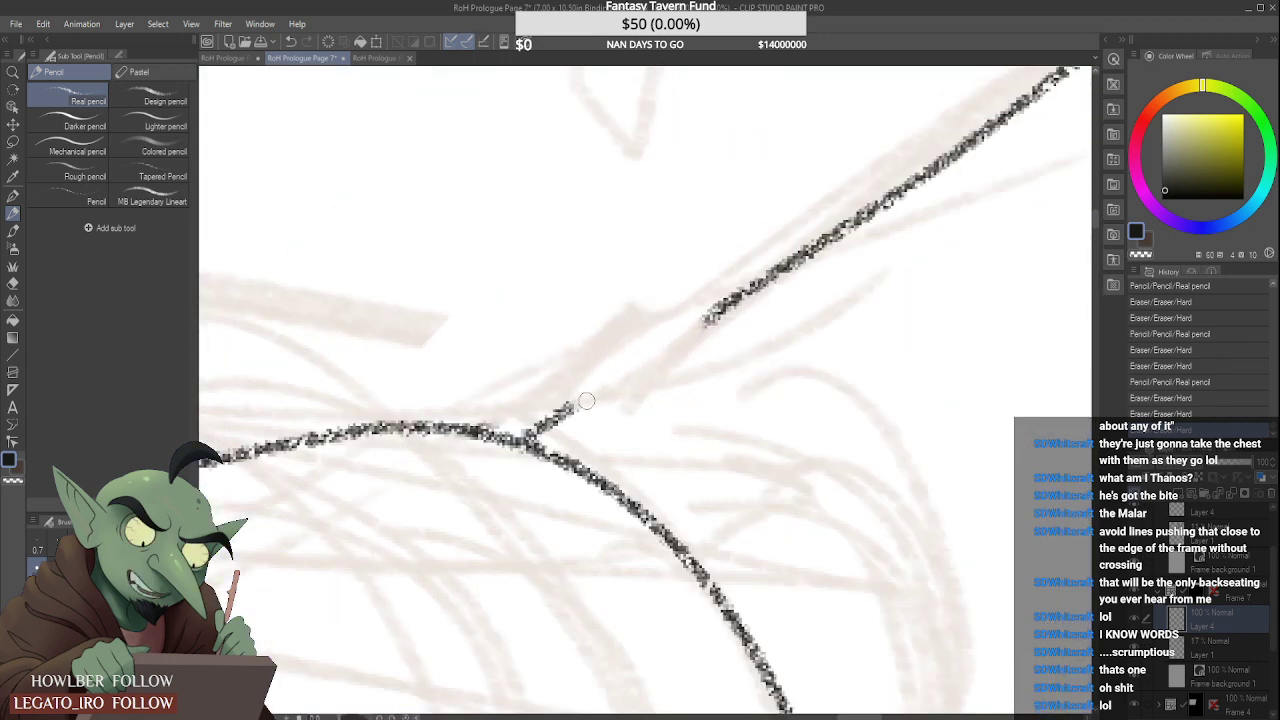
{"action": "left_click_drag", "start_coordinate": [568, 406], "coordinate": [706, 304]}
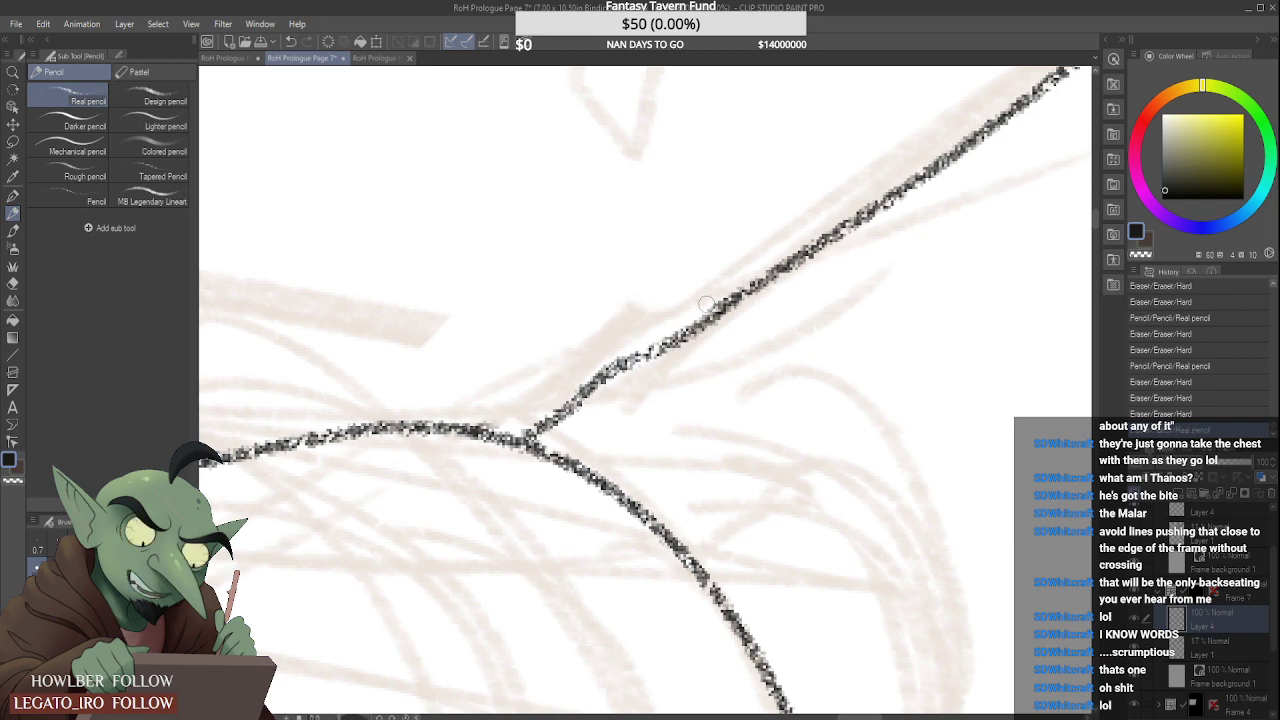
{"action": "scroll", "coordinate": [650, 320], "scroll_direction": "down", "scroll_amount": 4}
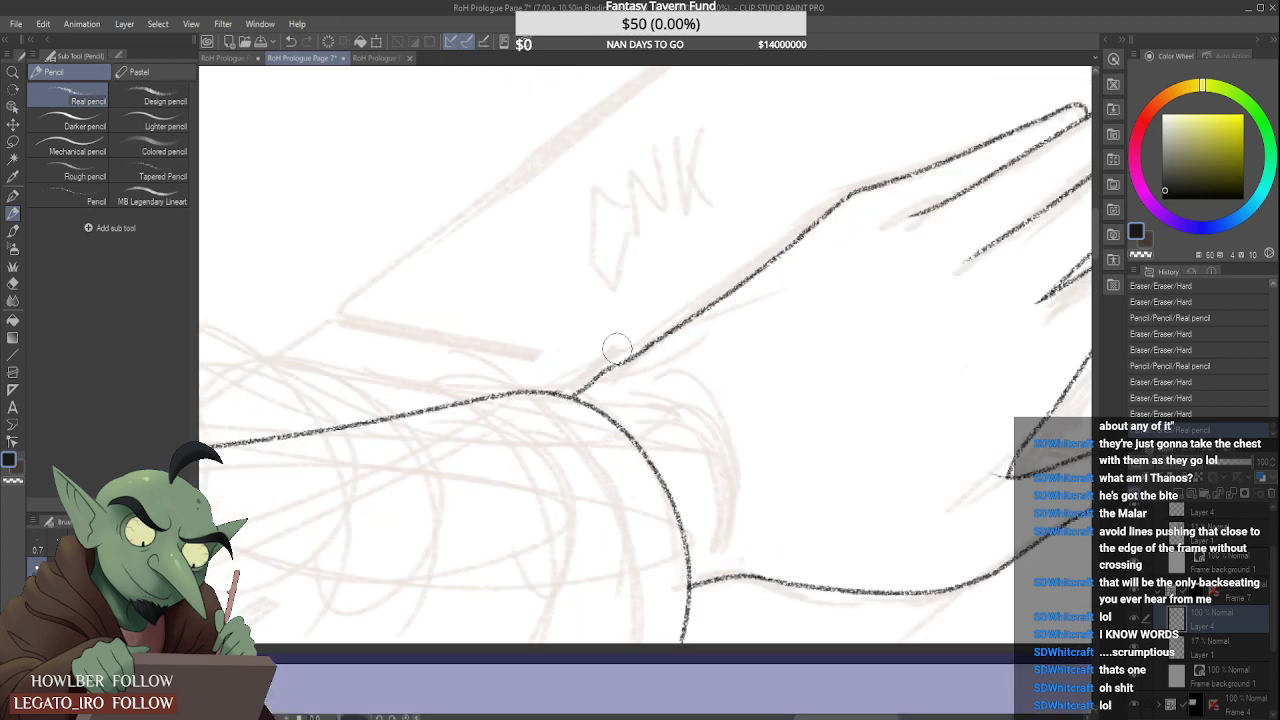
{"action": "scroll", "coordinate": [671, 296], "scroll_direction": "up", "scroll_amount": 5}
{"action": "mouse_move", "coordinate": [605, 362]}
{"action": "left_mouse_down"}
{"action": "mouse_move", "coordinate": [491, 423]}
{"action": "mouse_move", "coordinate": [482, 462]}
{"action": "mouse_move", "coordinate": [602, 380]}
{"action": "left_mouse_up"}
{"action": "scroll", "coordinate": [665, 355], "scroll_direction": "down", "scroll_amount": 6}
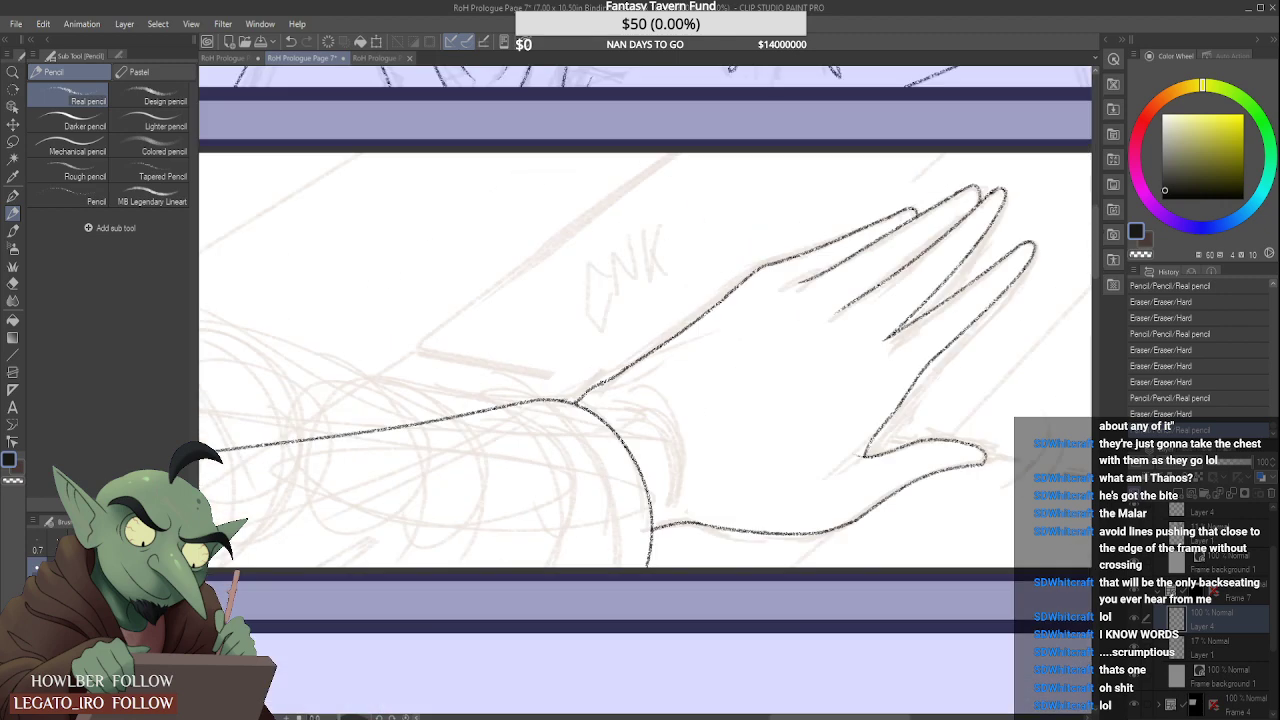
Step: Clean the upper edge of the wrist line near the cuff with the hard eraser, and check the hand drawing against the surrounding panels
{"action": "scroll", "coordinate": [675, 343], "scroll_direction": "down", "scroll_amount": 3}
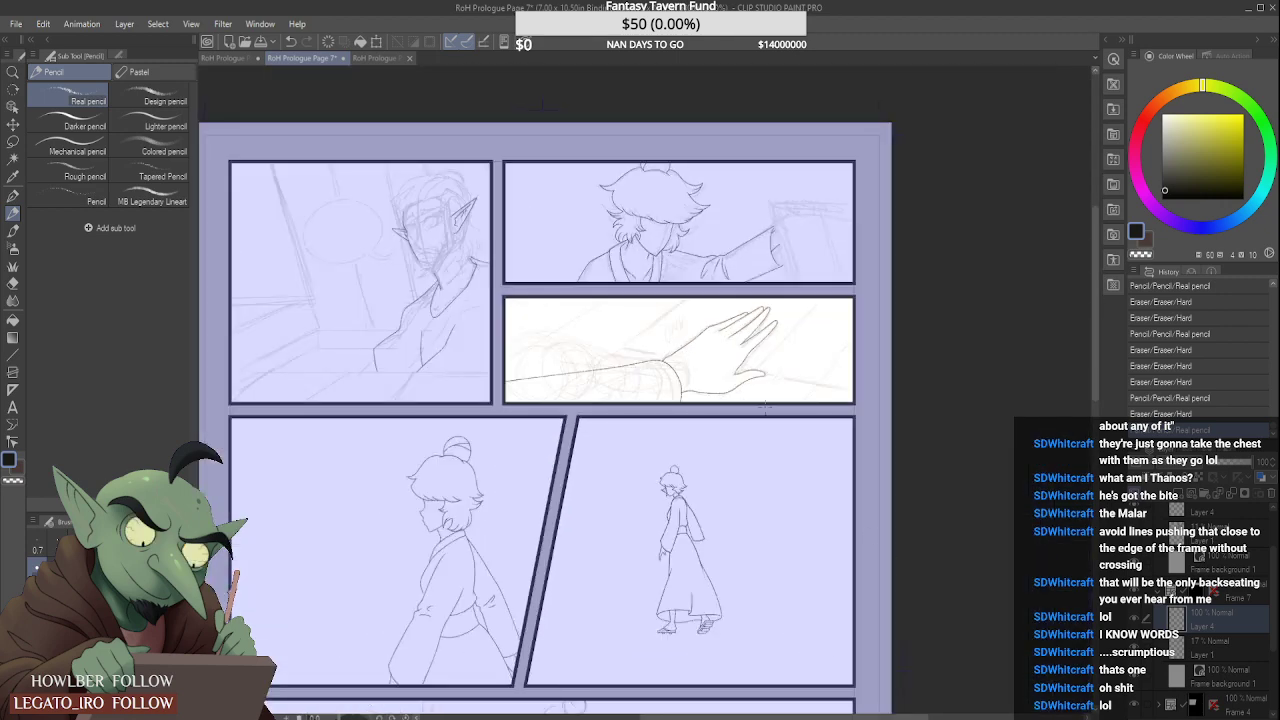
{"action": "scroll", "coordinate": [665, 375], "scroll_direction": "down", "scroll_amount": 3}
{"action": "scroll", "coordinate": [535, 362], "scroll_direction": "up", "scroll_amount": 5}
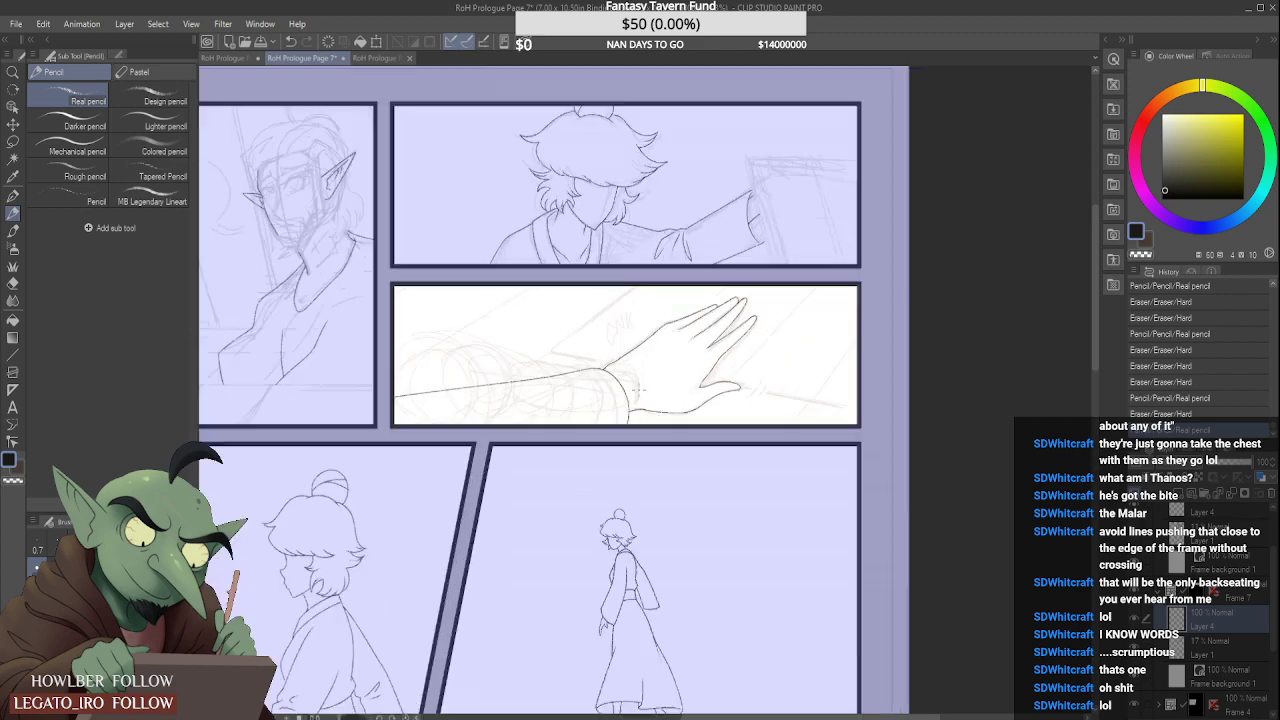
{"action": "scroll", "coordinate": [581, 340], "scroll_direction": "up", "scroll_amount": 5}
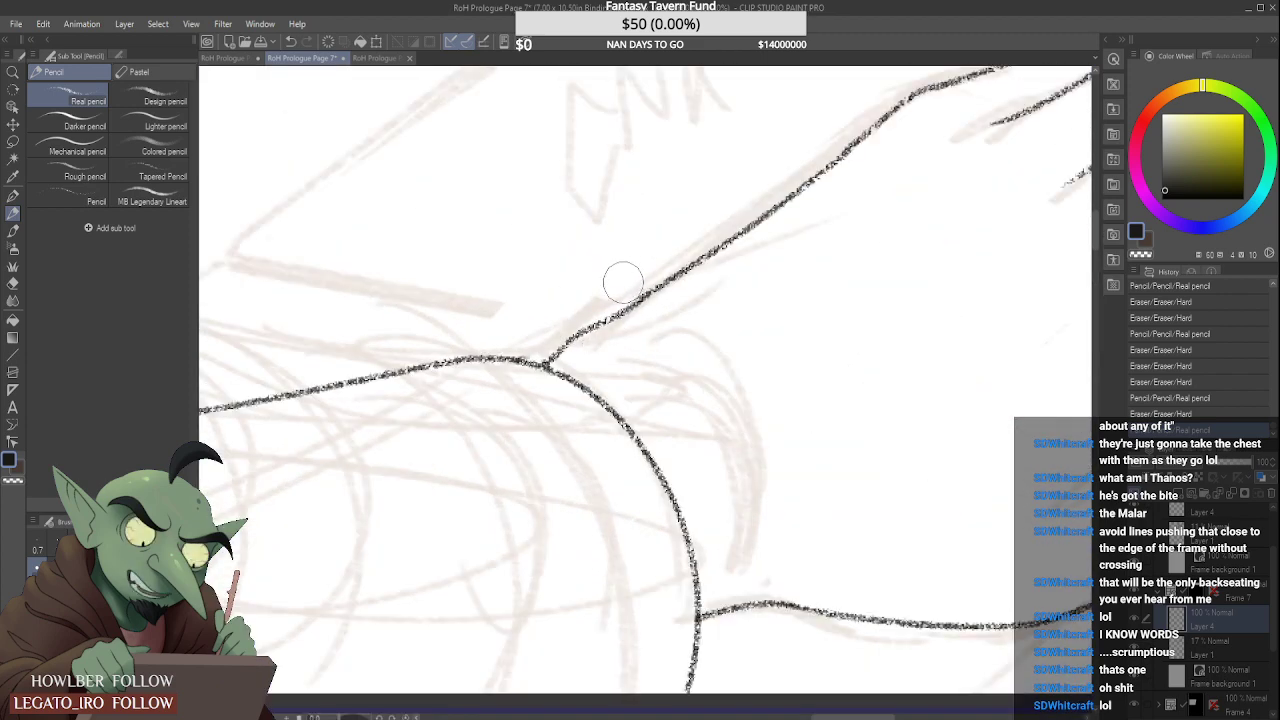
{"action": "left_click_drag", "start_coordinate": [608, 306], "coordinate": [648, 260]}
{"action": "scroll", "coordinate": [640, 265], "scroll_direction": "down", "scroll_amount": 3}
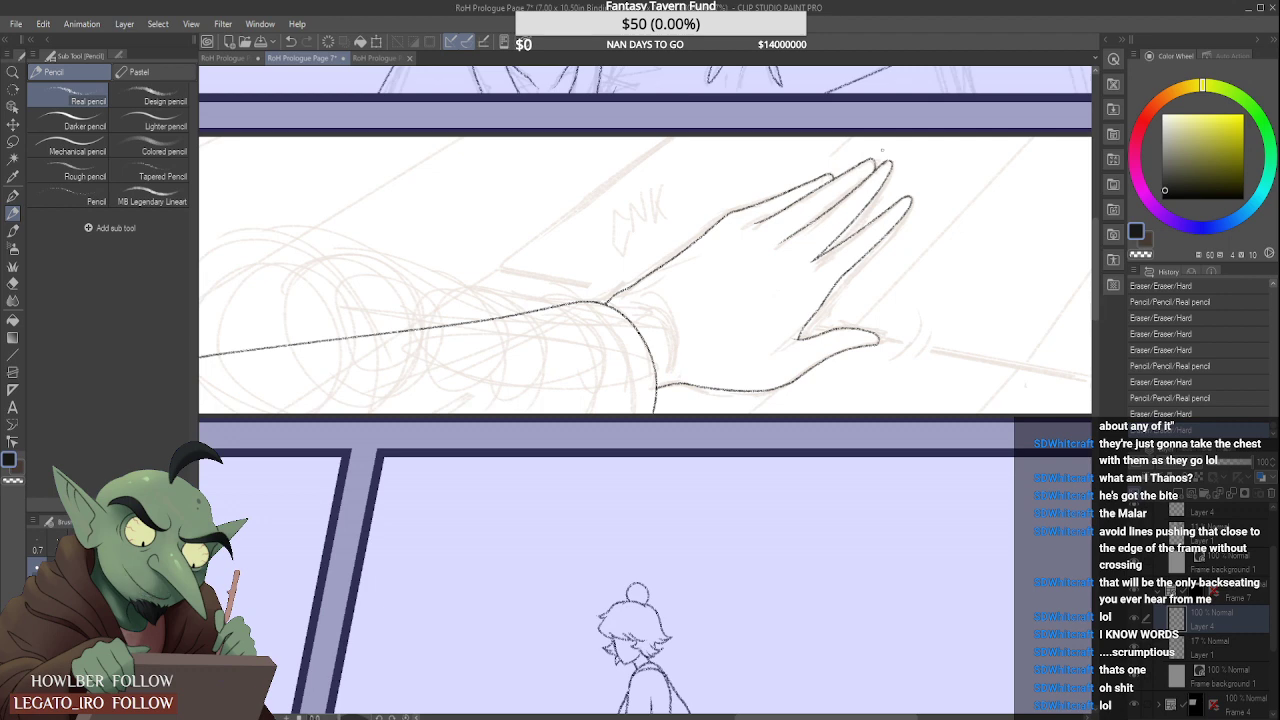
{"action": "scroll", "coordinate": [881, 150], "scroll_direction": "up", "scroll_amount": 5}
{"action": "scroll", "coordinate": [884, 160], "scroll_direction": "down", "scroll_amount": 8}
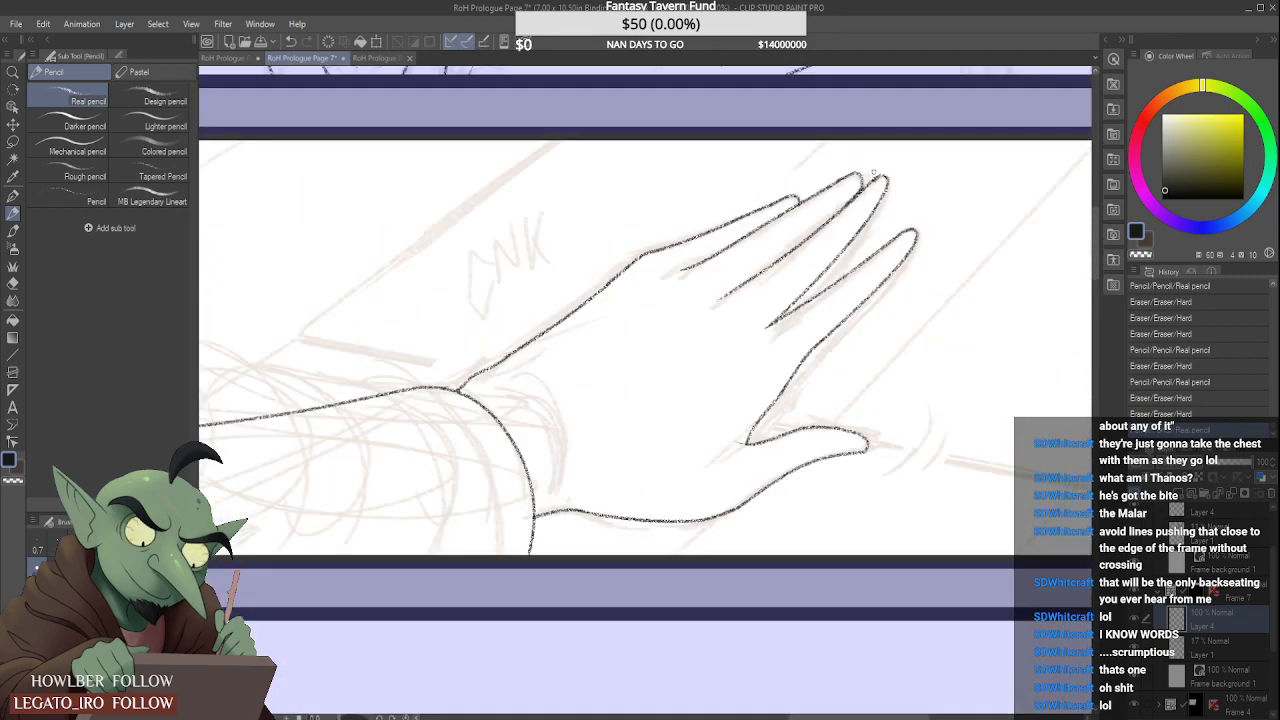
{"action": "scroll", "coordinate": [885, 158], "scroll_direction": "down", "scroll_amount": 2}
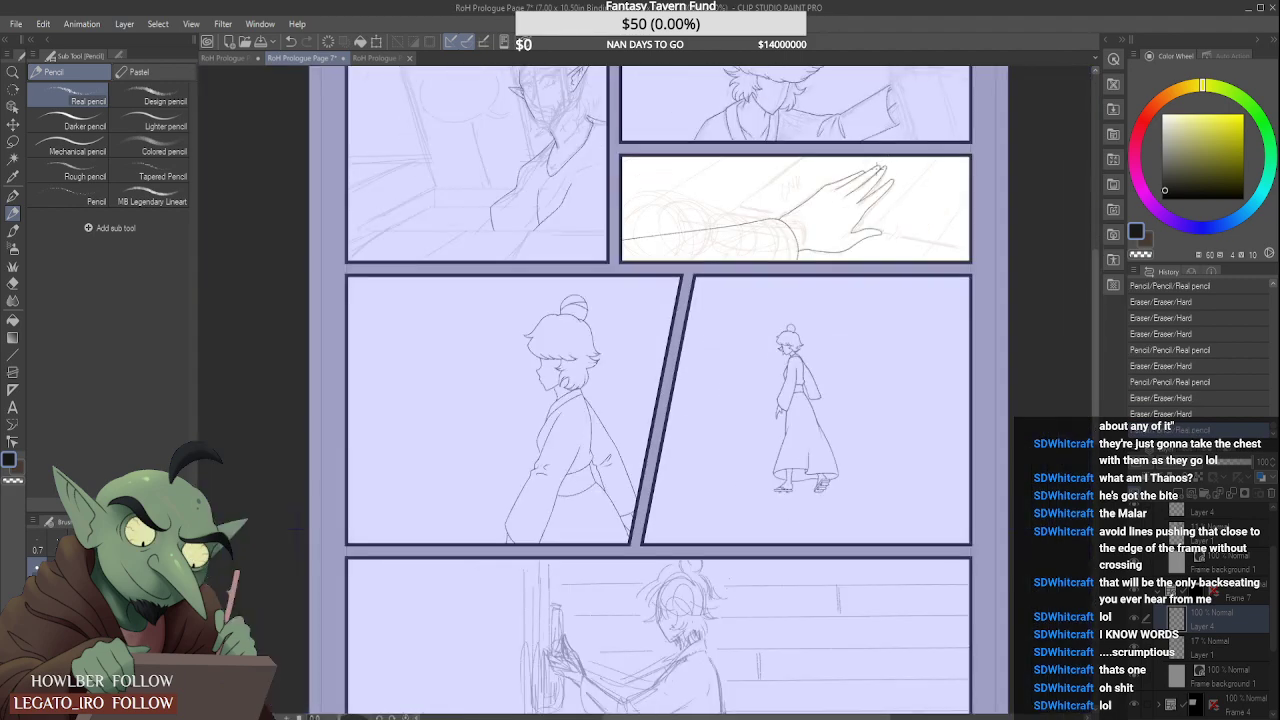
Step: Examine the hand drawing up close and the full comic page's panel layout, collapsing the hand frame's layer folder
{"action": "scroll", "coordinate": [857, 190], "scroll_direction": "up", "scroll_amount": 5}
{"action": "scroll", "coordinate": [835, 219], "scroll_direction": "down", "scroll_amount": 4}
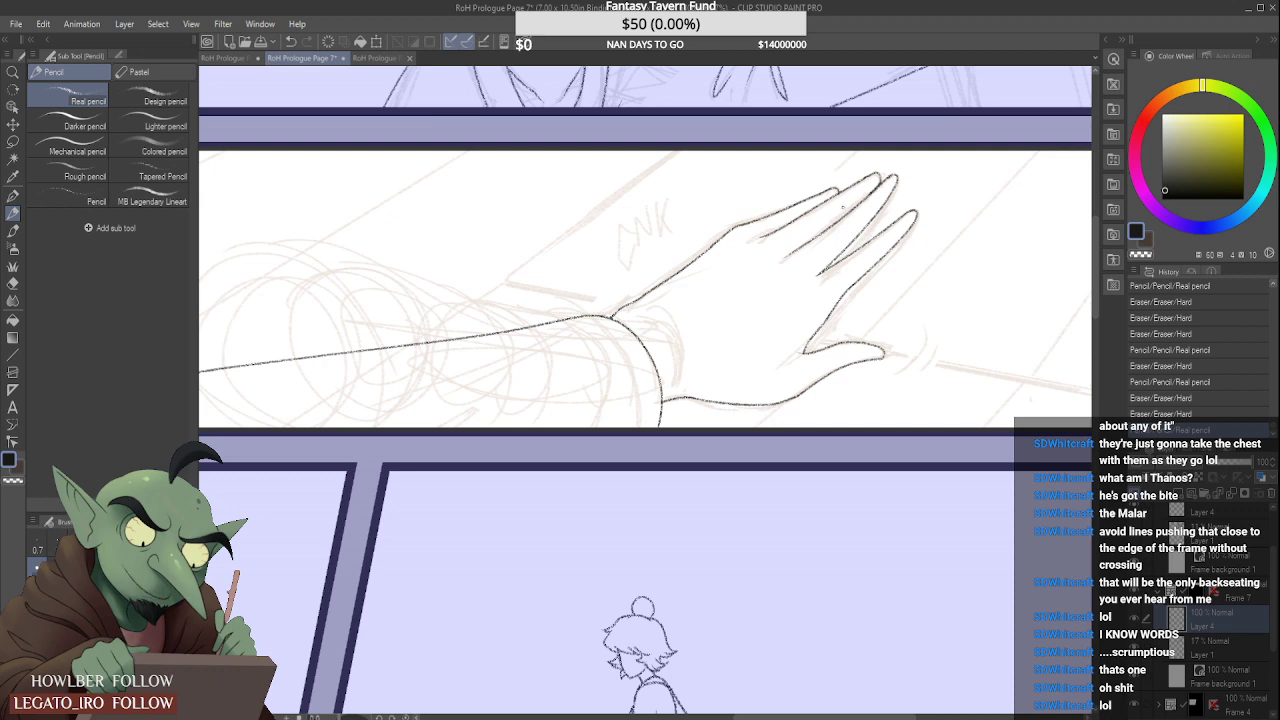
{"action": "scroll", "coordinate": [841, 207], "scroll_direction": "down", "scroll_amount": 3}
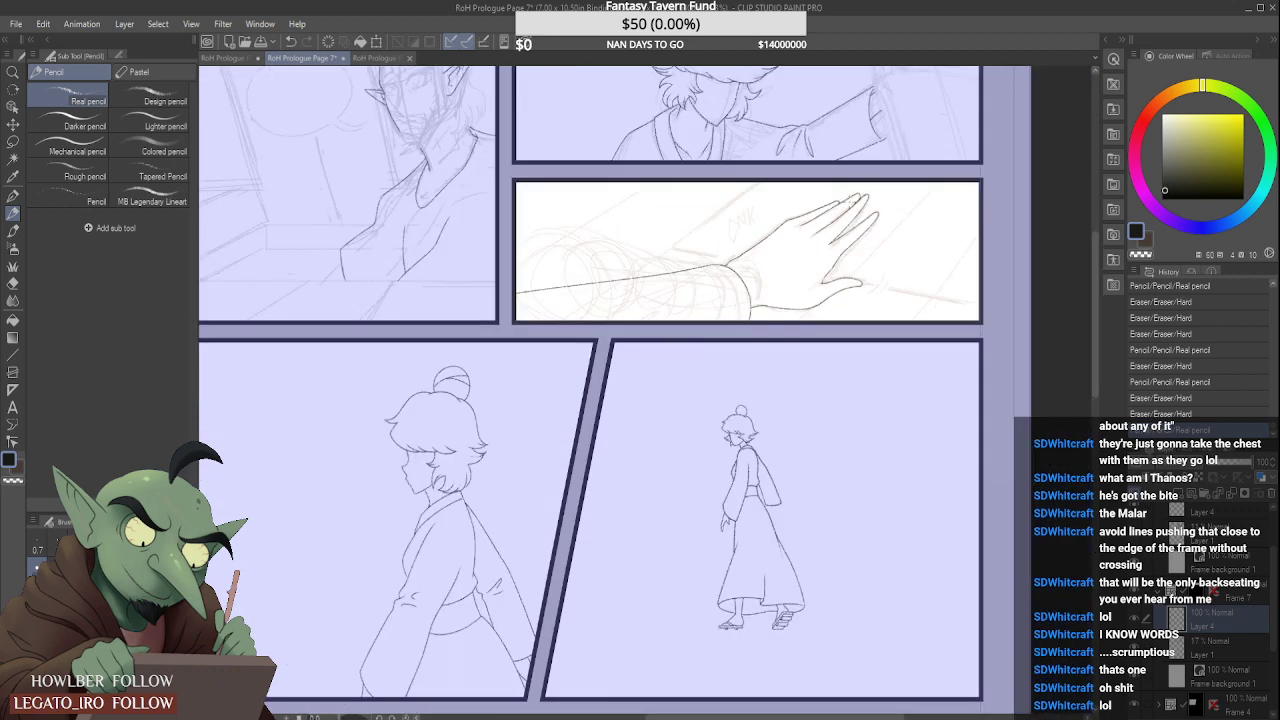
{"action": "scroll", "coordinate": [850, 202], "scroll_direction": "down", "scroll_amount": 3}
{"action": "scroll", "coordinate": [850, 203], "scroll_direction": "up", "scroll_amount": 2}
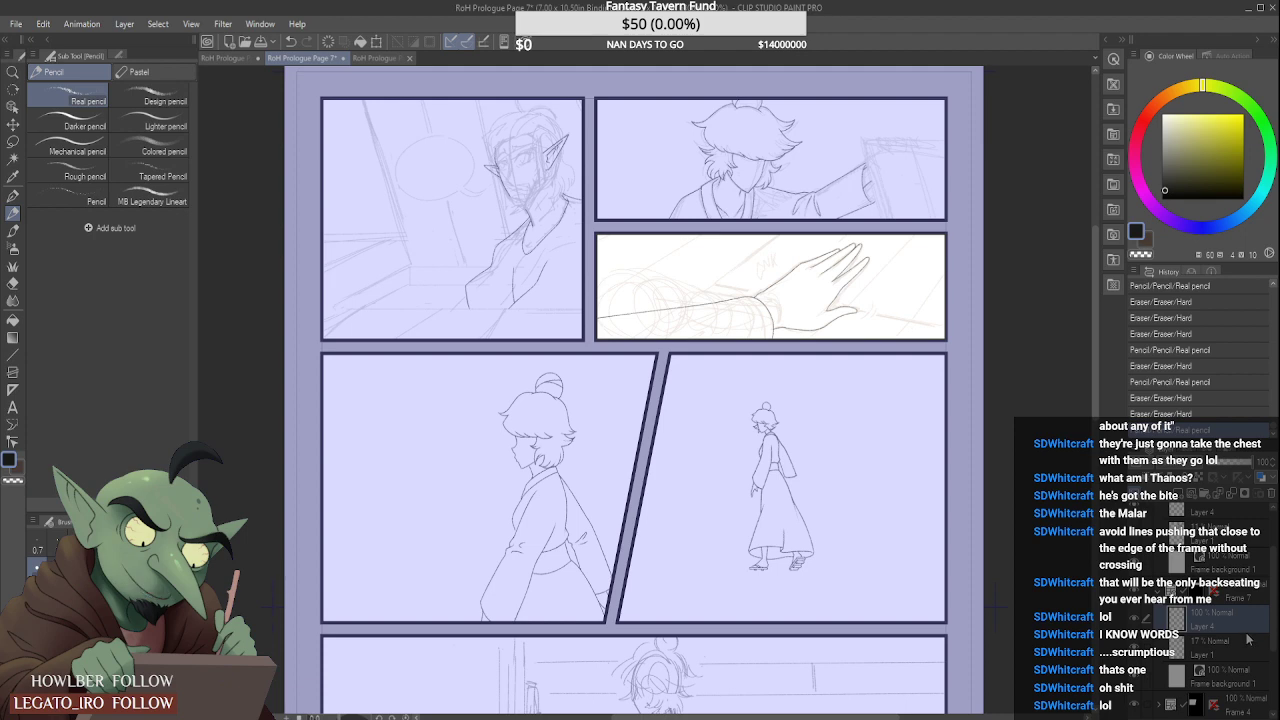
{"action": "left_click", "coordinate": [1158, 591]}
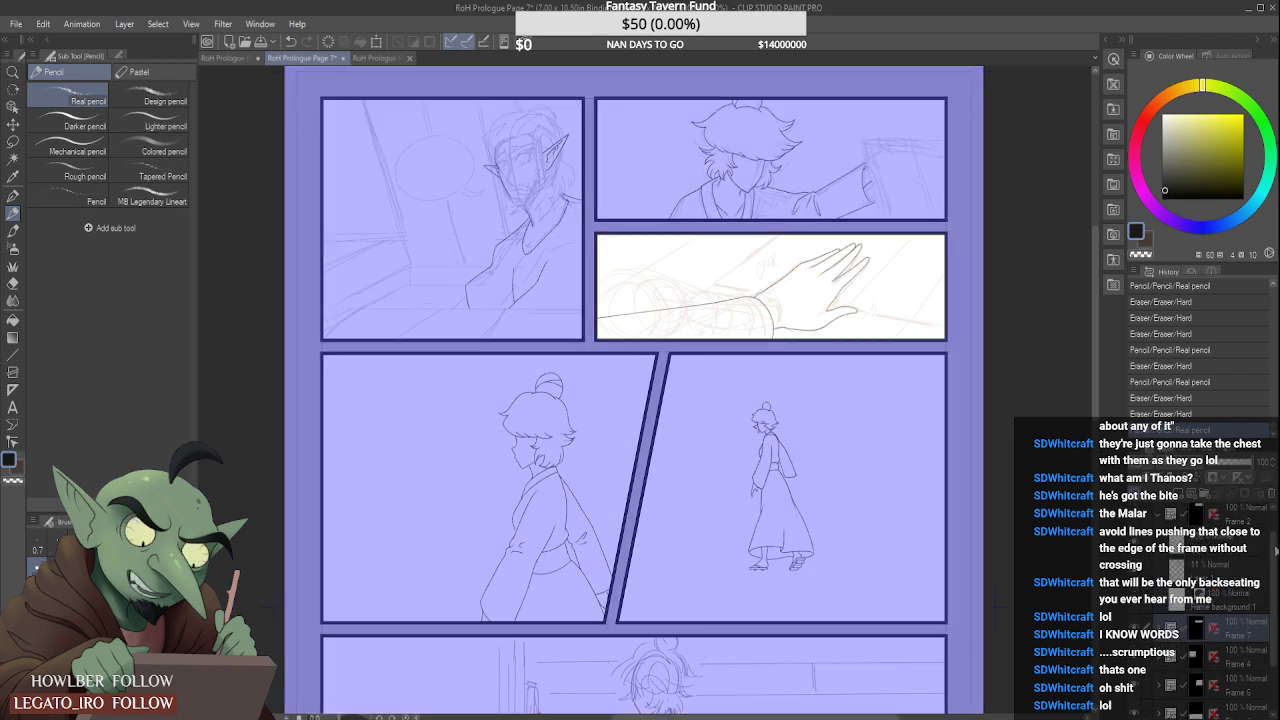
{"action": "left_click", "coordinate": [1270, 562]}
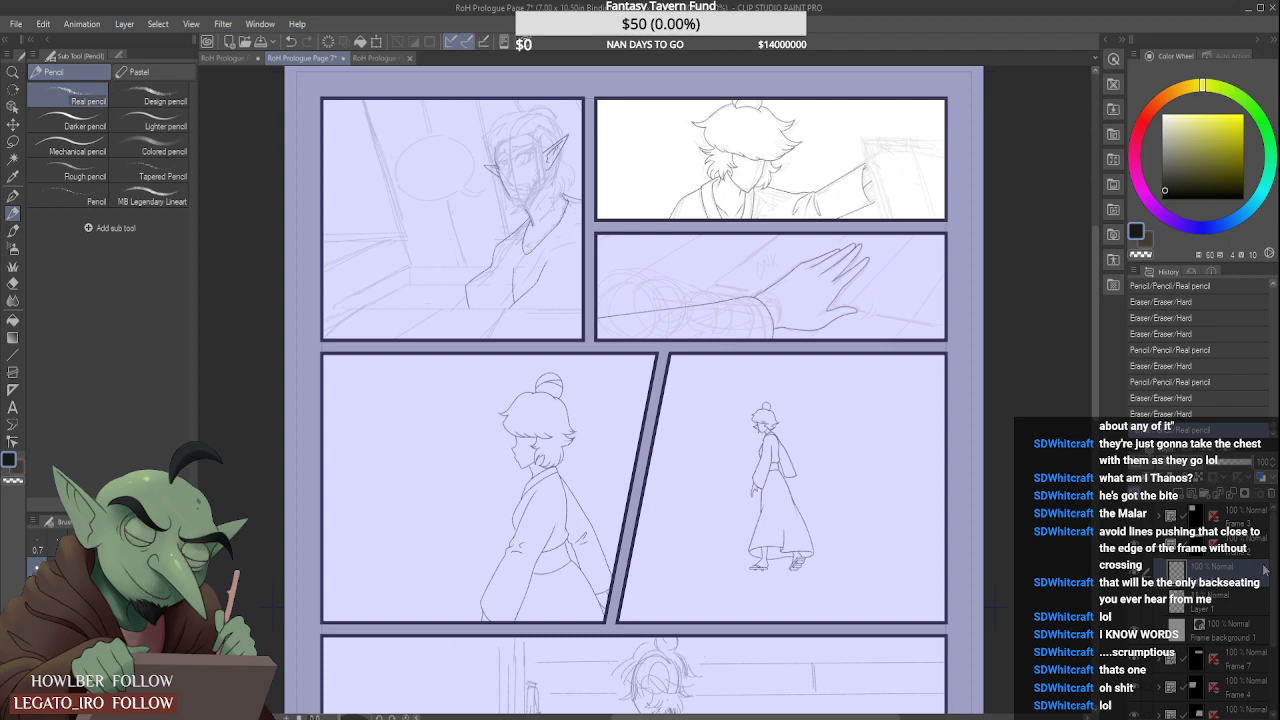
{"action": "scroll", "coordinate": [1265, 618], "scroll_direction": "down", "scroll_amount": 1}
{"action": "scroll", "coordinate": [1265, 617], "scroll_direction": "down", "scroll_amount": 1}
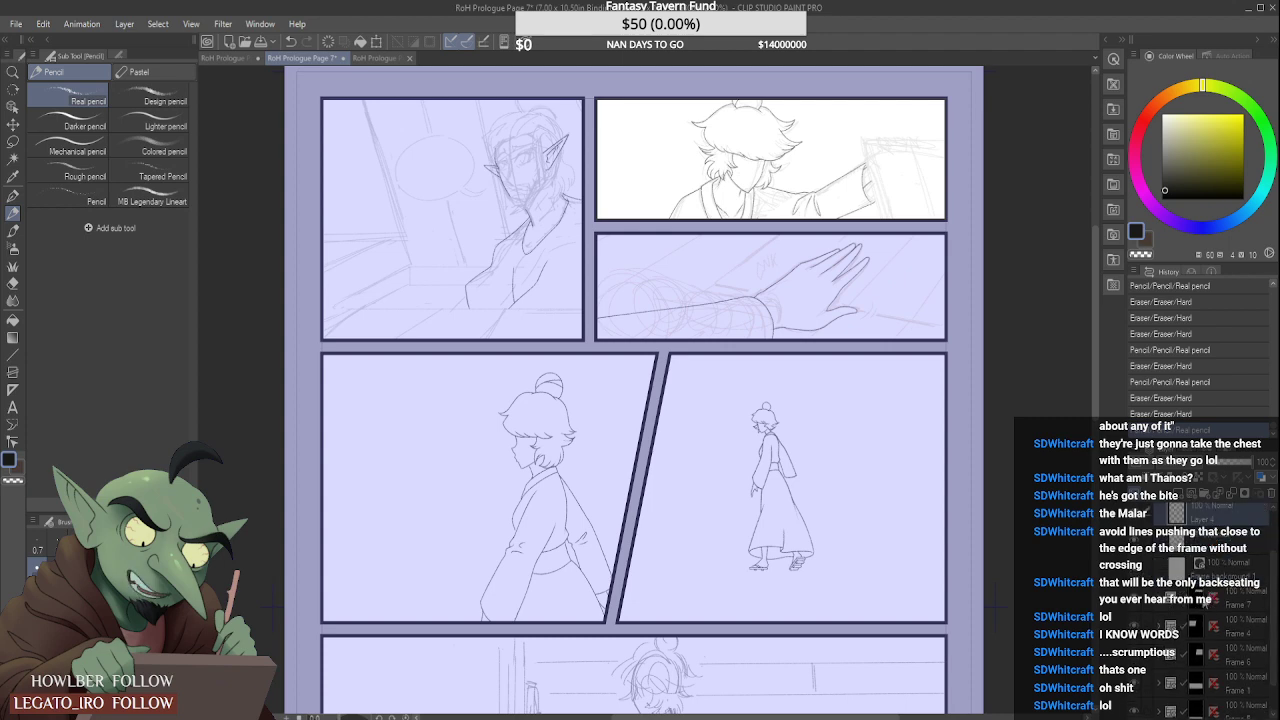
{"action": "scroll", "coordinate": [886, 397], "scroll_direction": "down", "scroll_amount": 3}
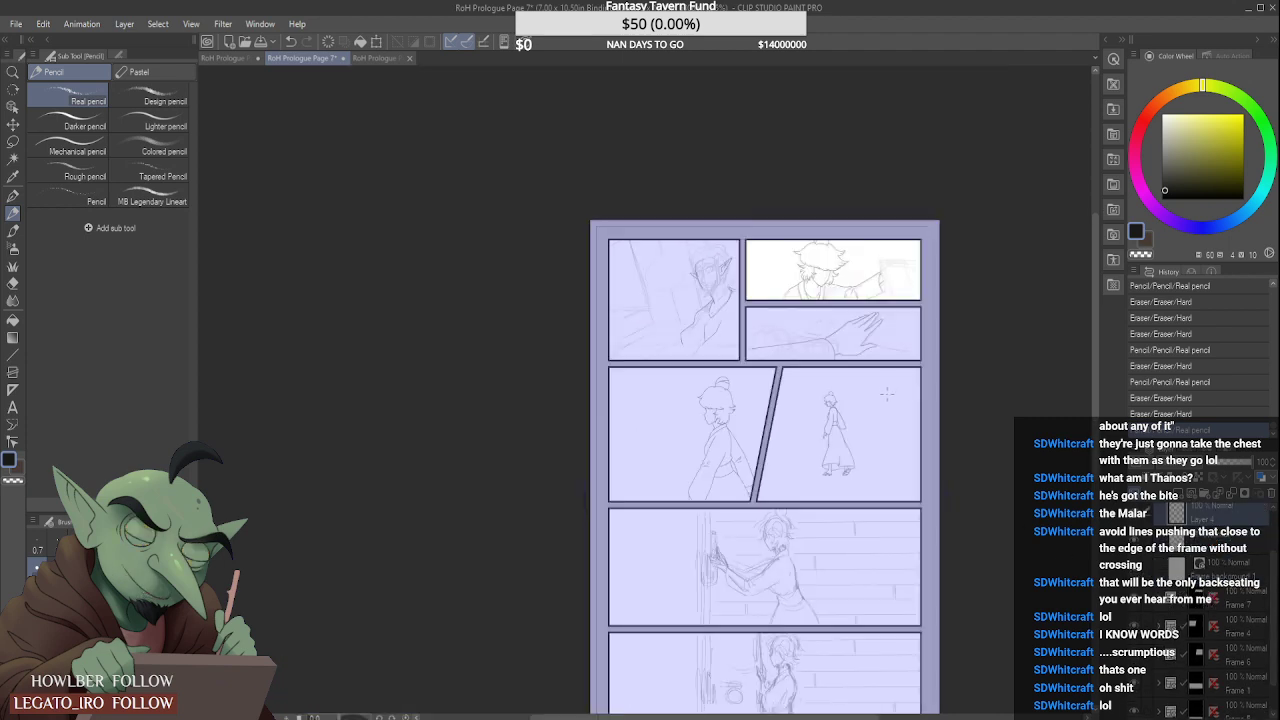
{"action": "scroll", "coordinate": [887, 430], "scroll_direction": "down", "scroll_amount": 1}
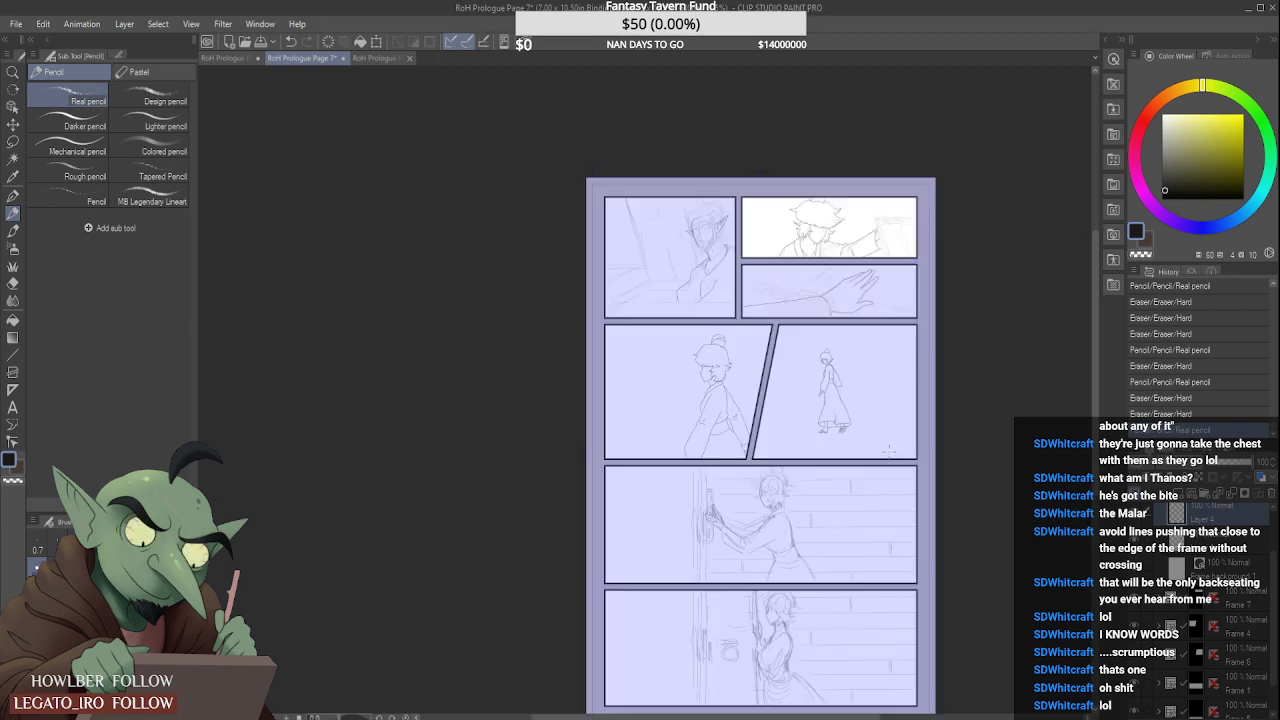
{"action": "scroll", "coordinate": [888, 454], "scroll_direction": "down", "scroll_amount": 2}
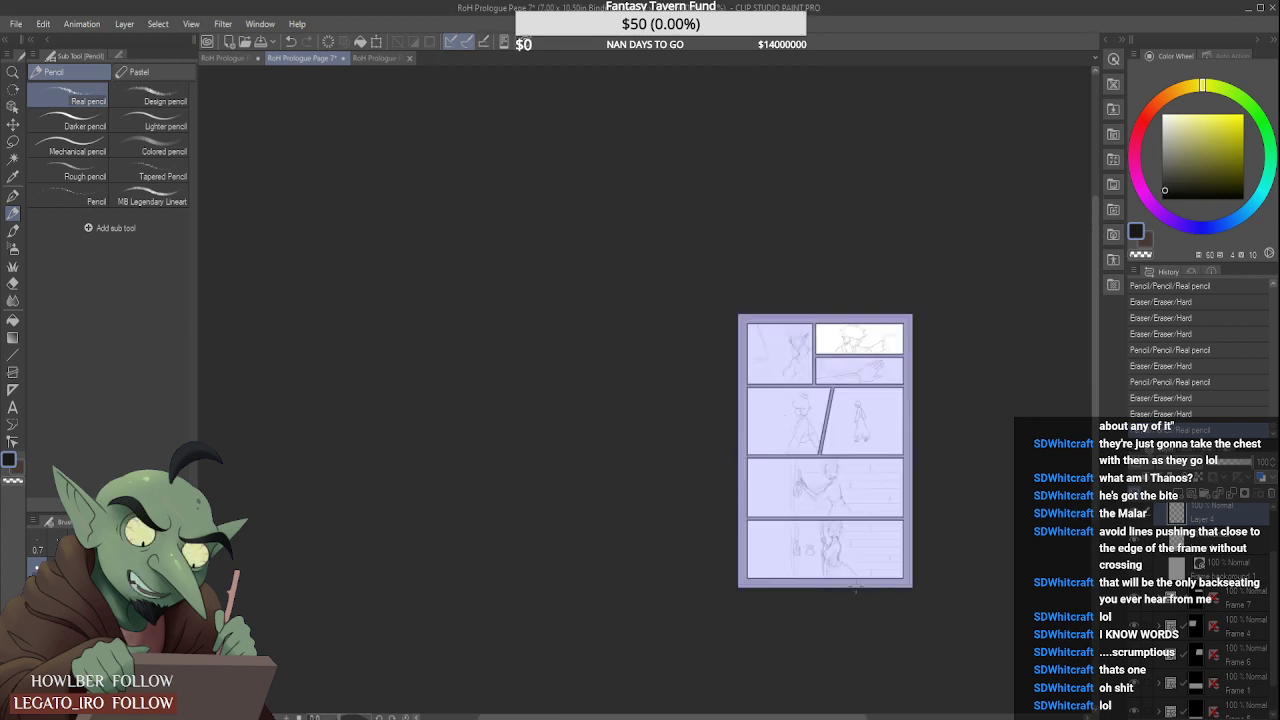
{"action": "scroll", "coordinate": [997, 561], "scroll_direction": "up", "scroll_amount": 2}
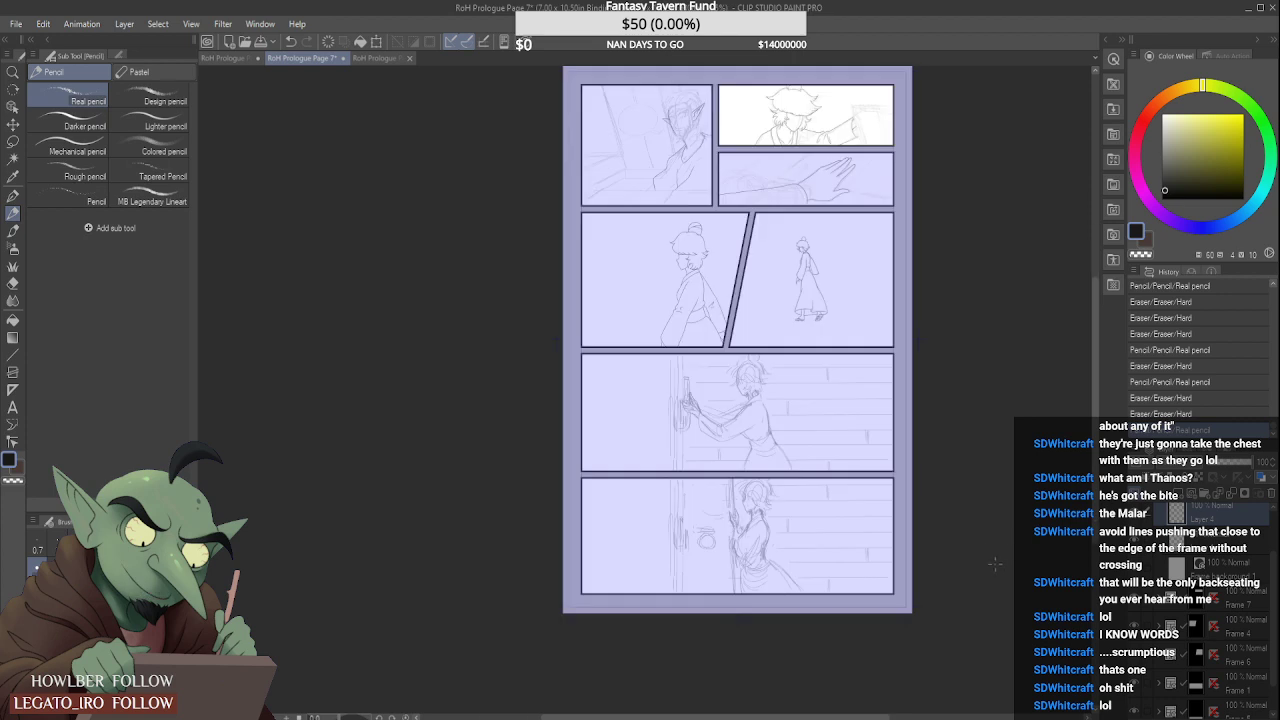
{"action": "scroll", "coordinate": [956, 501], "scroll_direction": "up", "scroll_amount": 2}
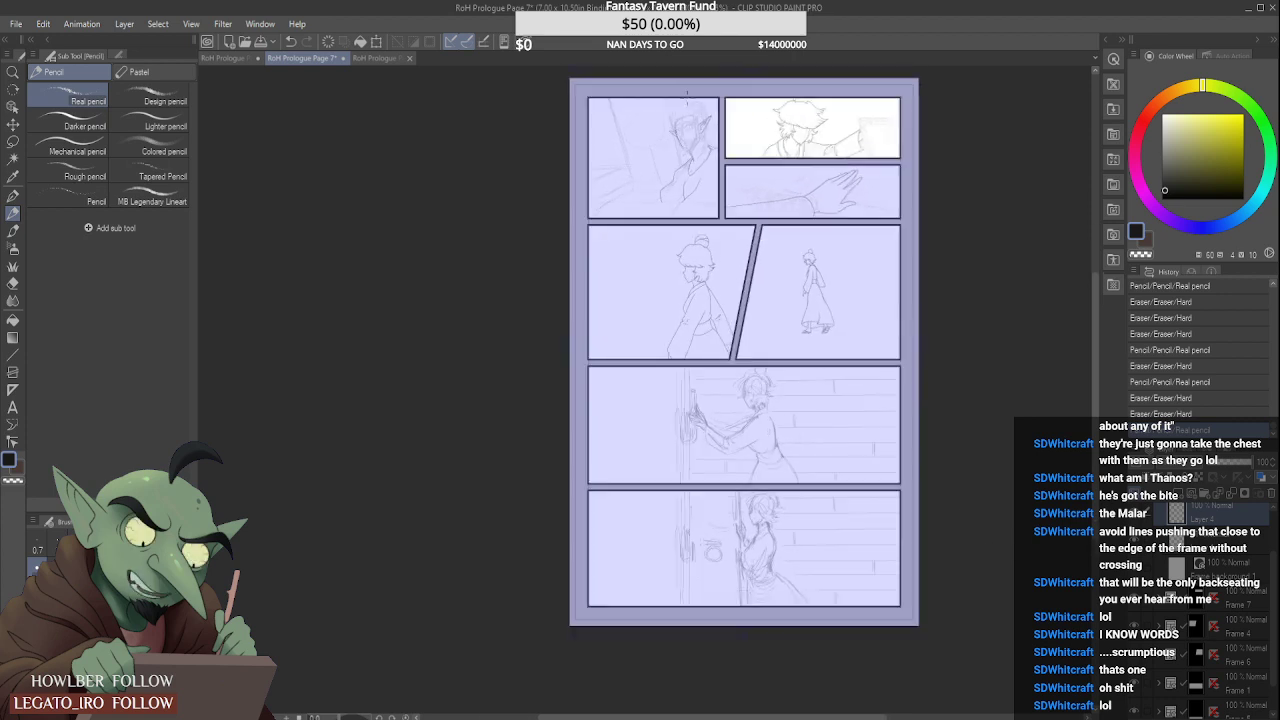
Step: Add a new raster layer above the line art in the first panel's frame folder and choose the Design pencil
{"action": "left_click", "coordinate": [1190, 516]}
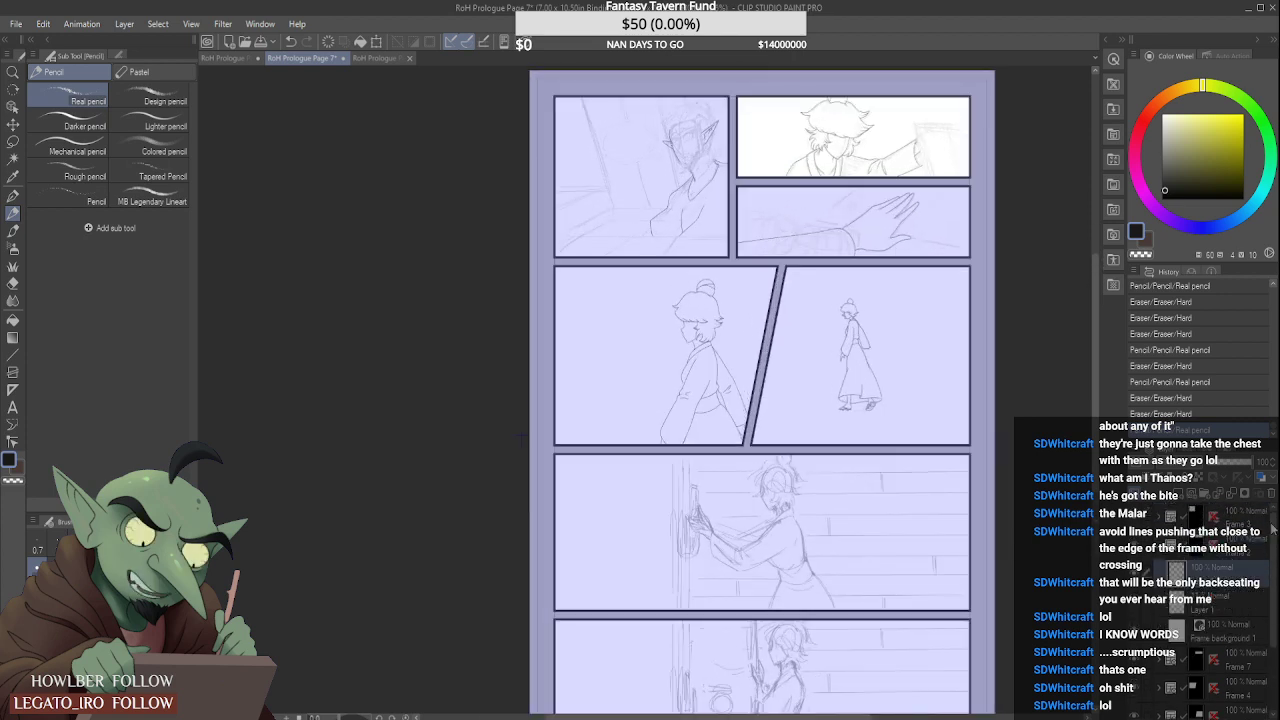
{"action": "left_click", "coordinate": [1165, 522]}
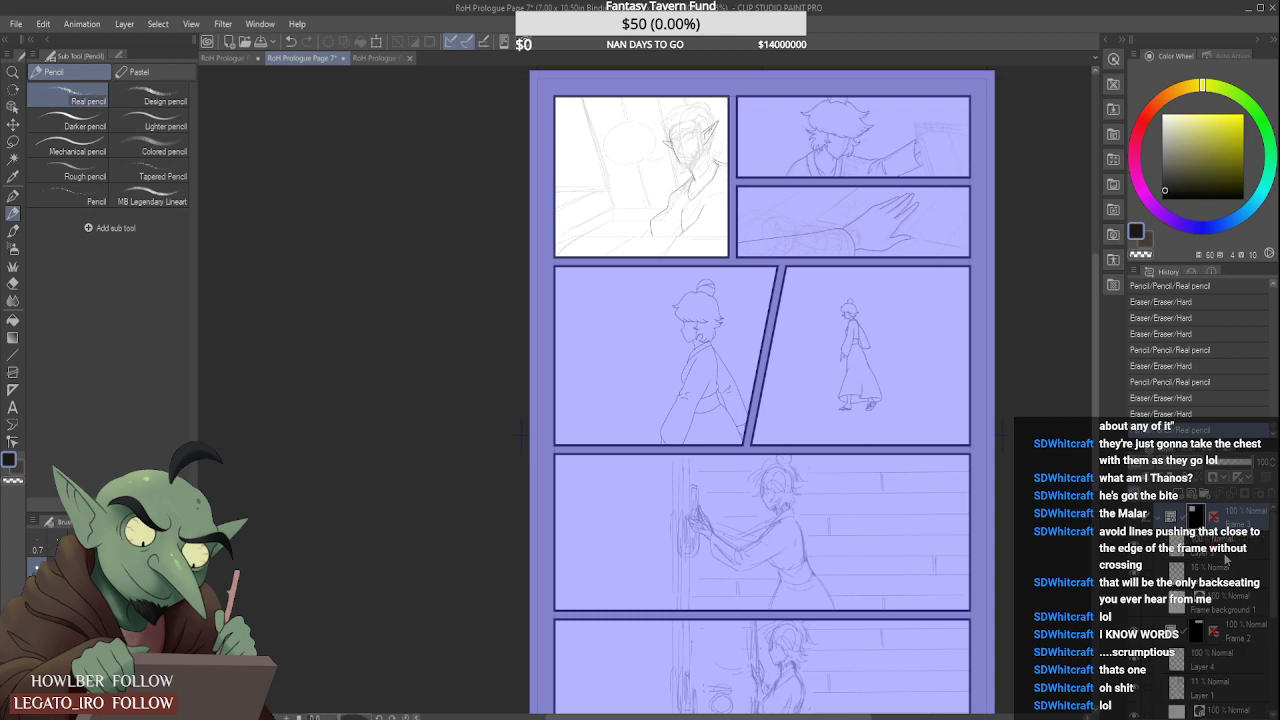
{"action": "left_click", "coordinate": [1225, 553]}
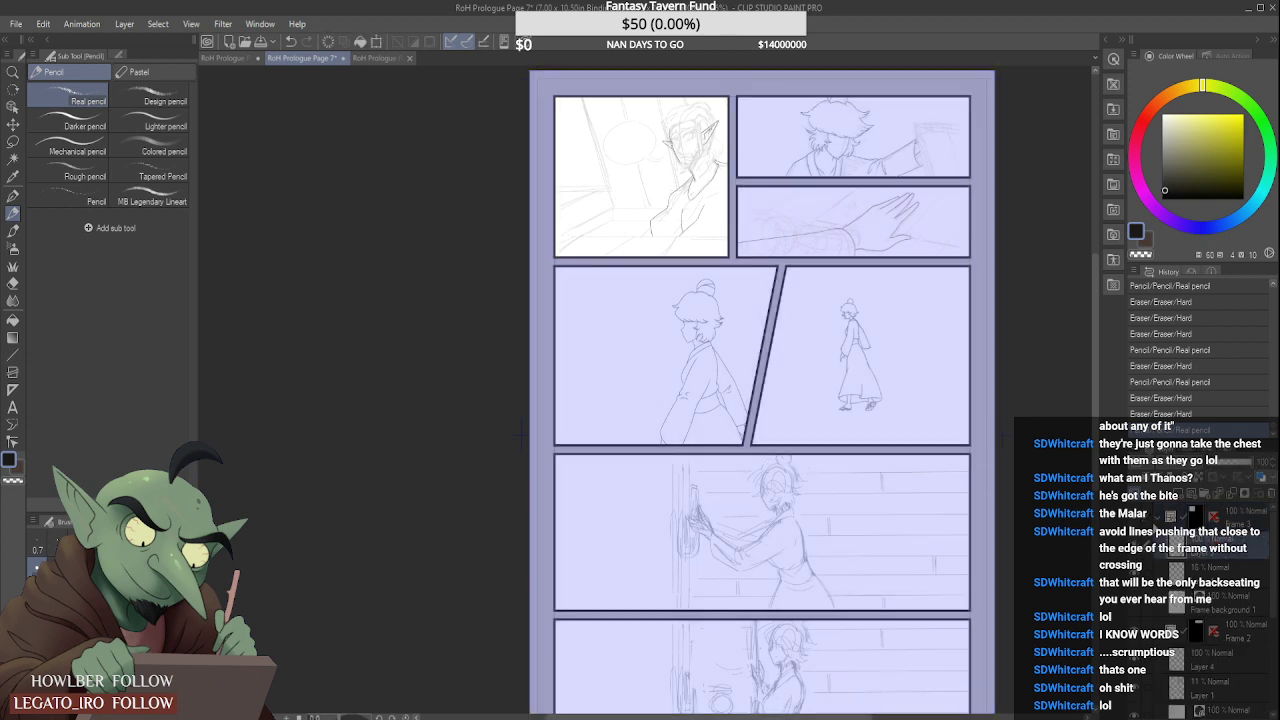
{"action": "left_click", "coordinate": [1178, 496]}
{"action": "left_click", "coordinate": [160, 100]}
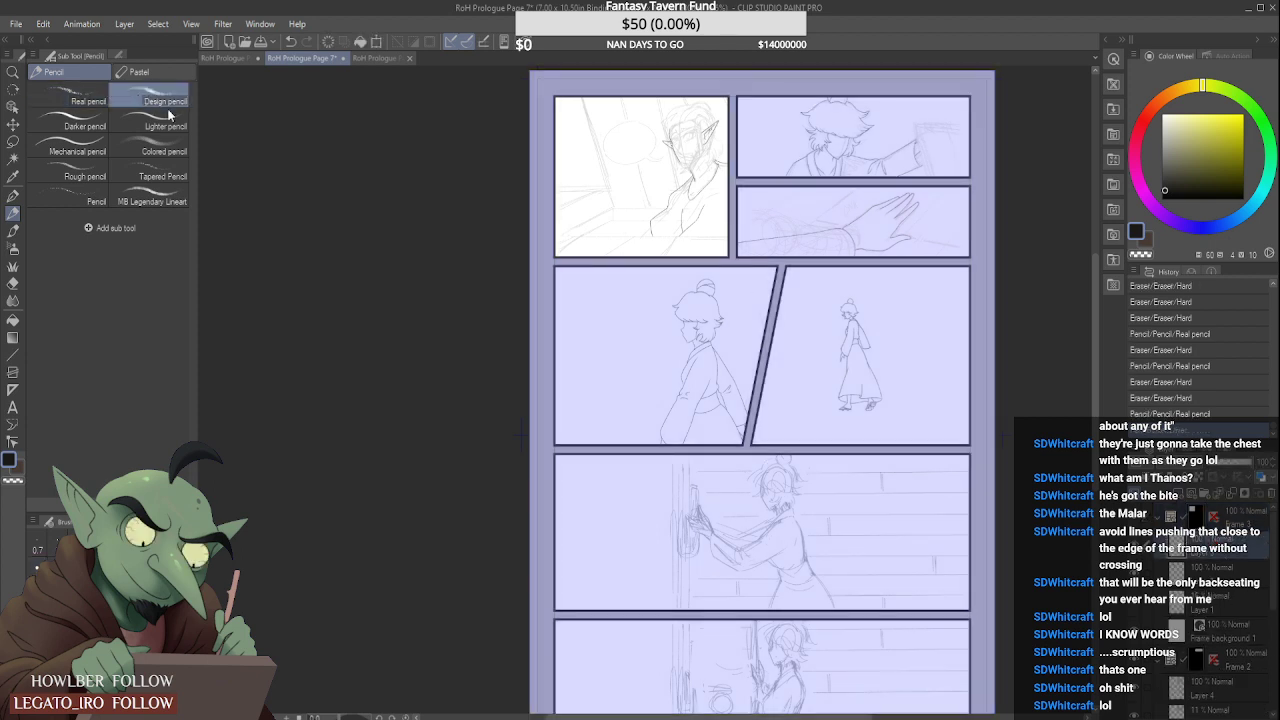
Step: Draw a thick black outline for the swept-up hair beside the far temple of the elf in the first panel
{"action": "scroll", "coordinate": [676, 94], "scroll_direction": "up", "scroll_amount": 2}
{"action": "scroll", "coordinate": [673, 98], "scroll_direction": "down", "scroll_amount": 1}
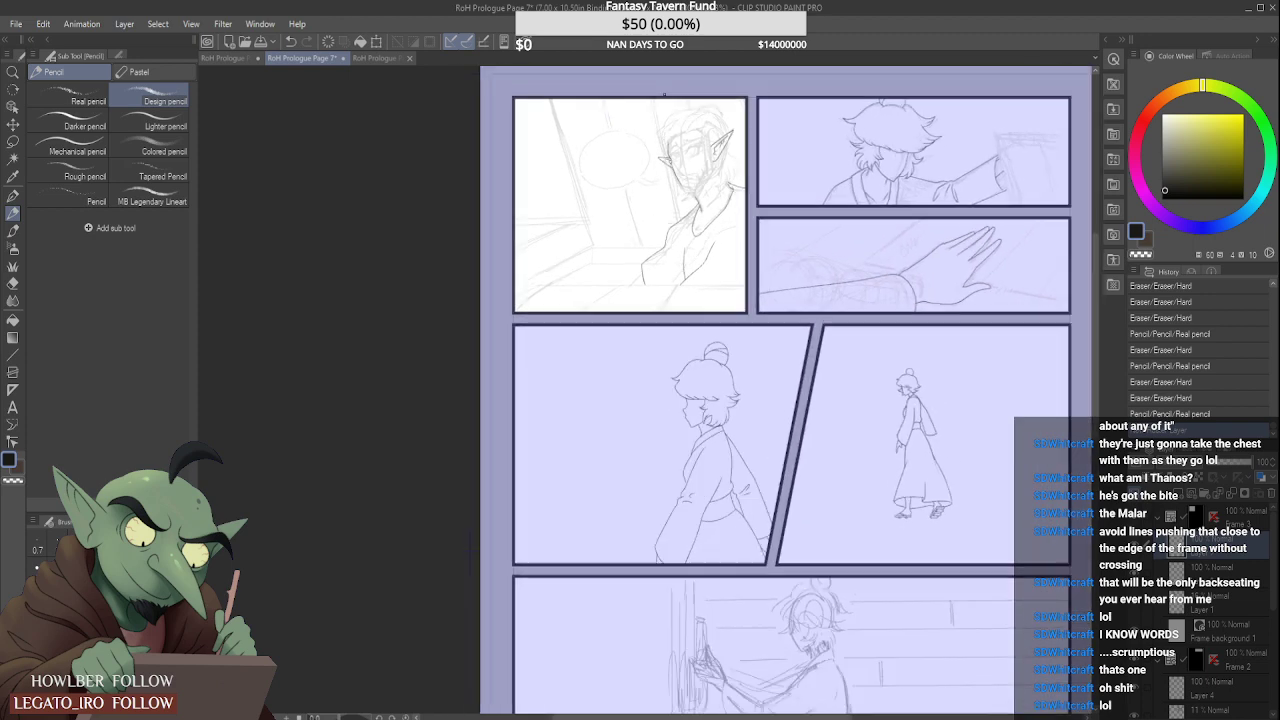
{"action": "scroll", "coordinate": [670, 100], "scroll_direction": "up", "scroll_amount": 4}
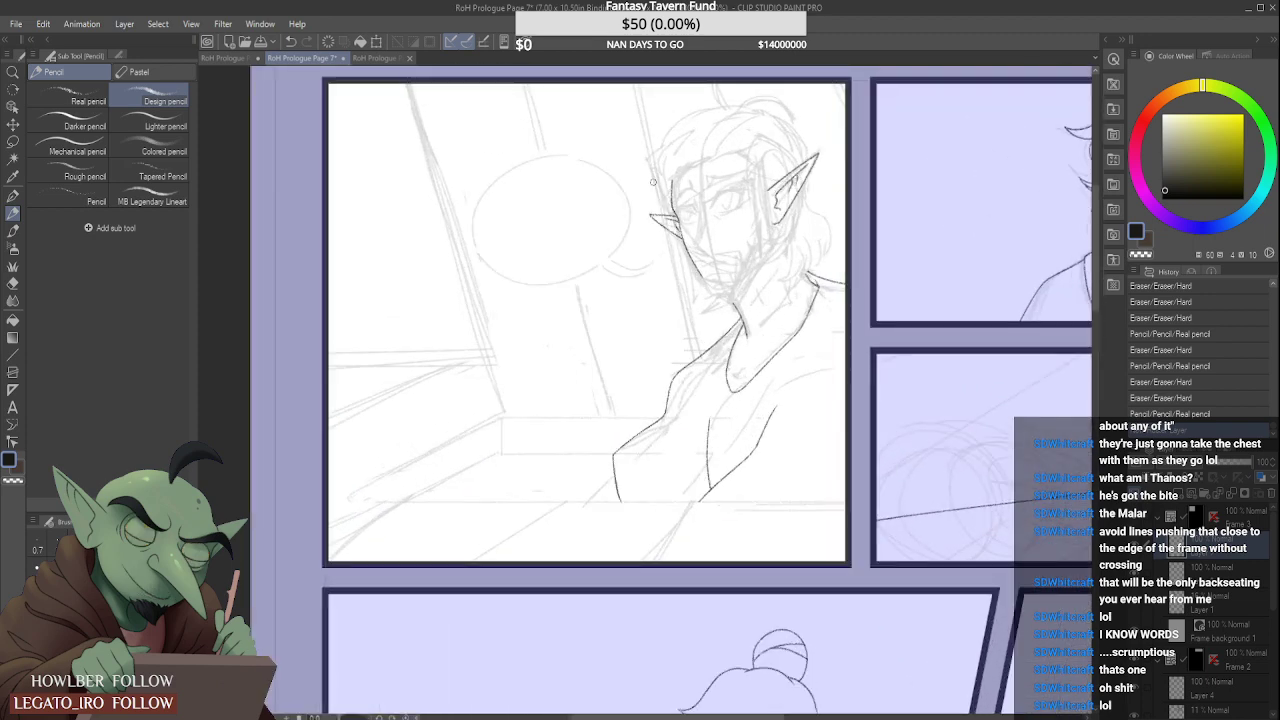
{"action": "scroll", "coordinate": [652, 181], "scroll_direction": "up", "scroll_amount": 3}
{"action": "left_click_drag", "start_coordinate": [640, 167], "coordinate": [652, 218]}
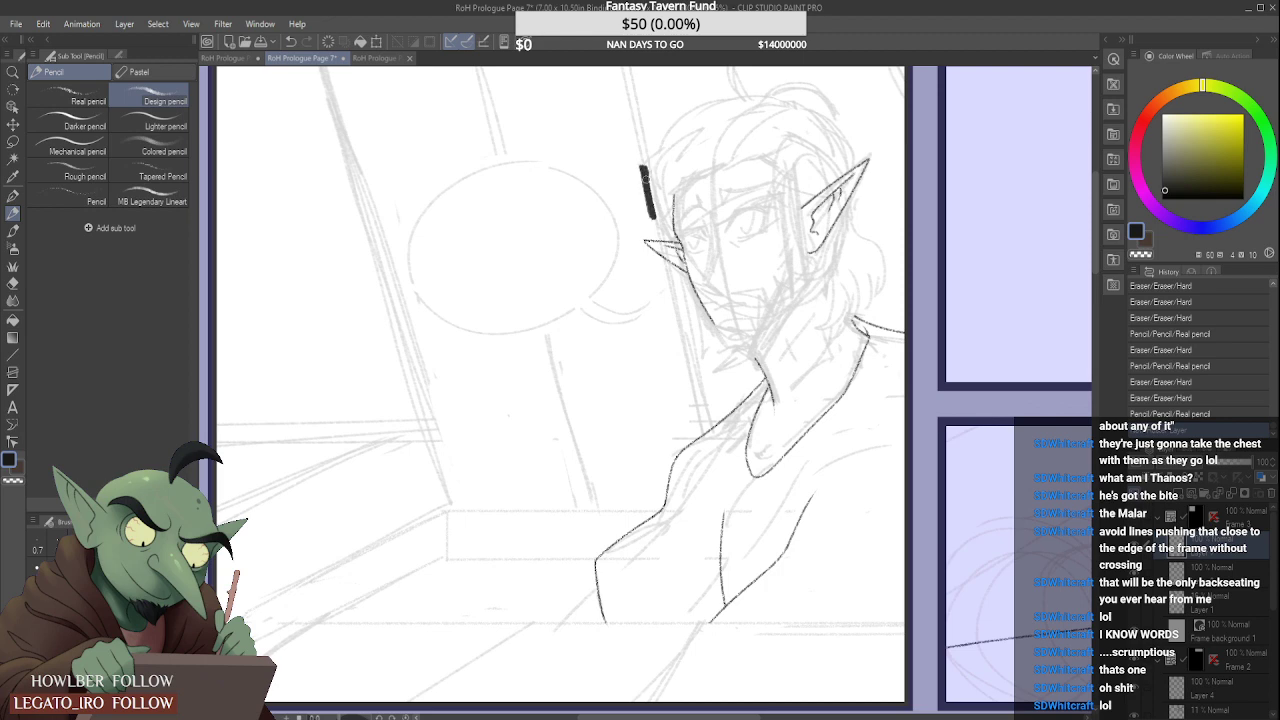
{"action": "scroll", "coordinate": [652, 218], "scroll_direction": "up", "scroll_amount": 1}
{"action": "mouse_move", "coordinate": [642, 165]}
{"action": "left_mouse_down"}
{"action": "mouse_move", "coordinate": [672, 238]}
{"action": "mouse_move", "coordinate": [654, 219]}
{"action": "mouse_move", "coordinate": [683, 249]}
{"action": "left_mouse_up"}
{"action": "left_click_drag", "start_coordinate": [655, 219], "coordinate": [700, 262]}
{"action": "scroll", "coordinate": [679, 196], "scroll_direction": "up", "scroll_amount": 2}
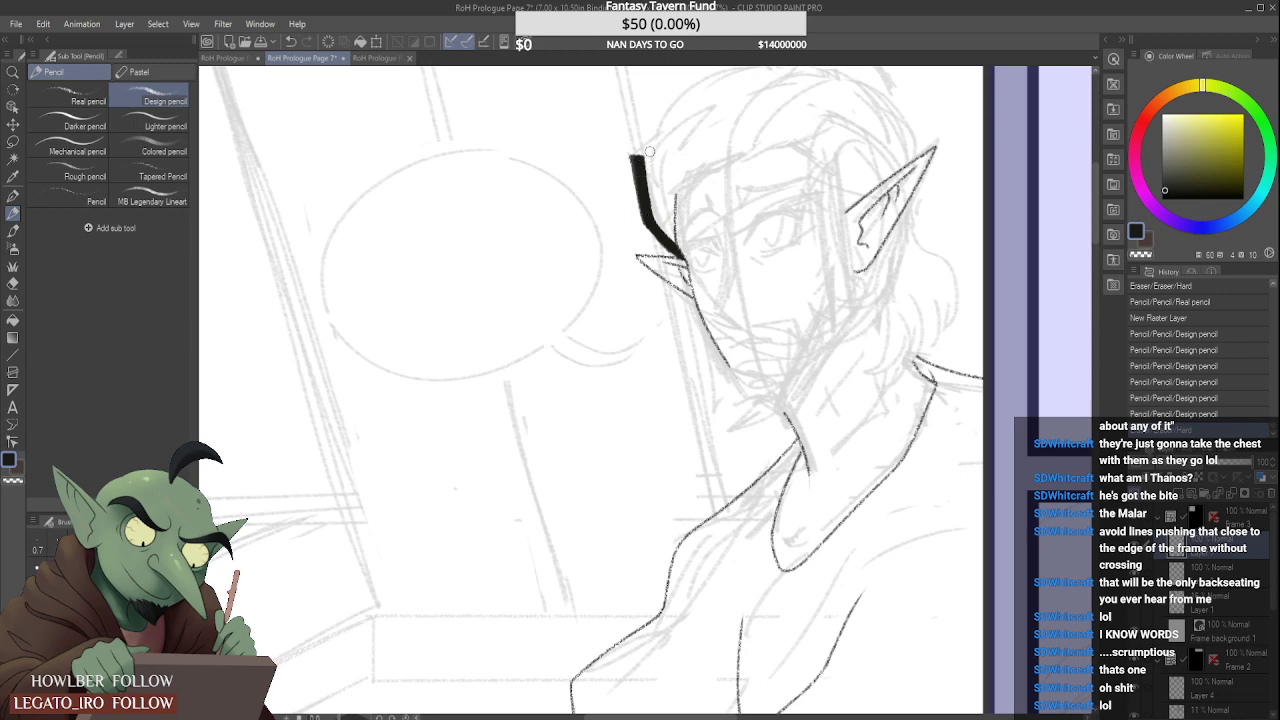
{"action": "left_click_drag", "start_coordinate": [633, 157], "coordinate": [672, 134]}
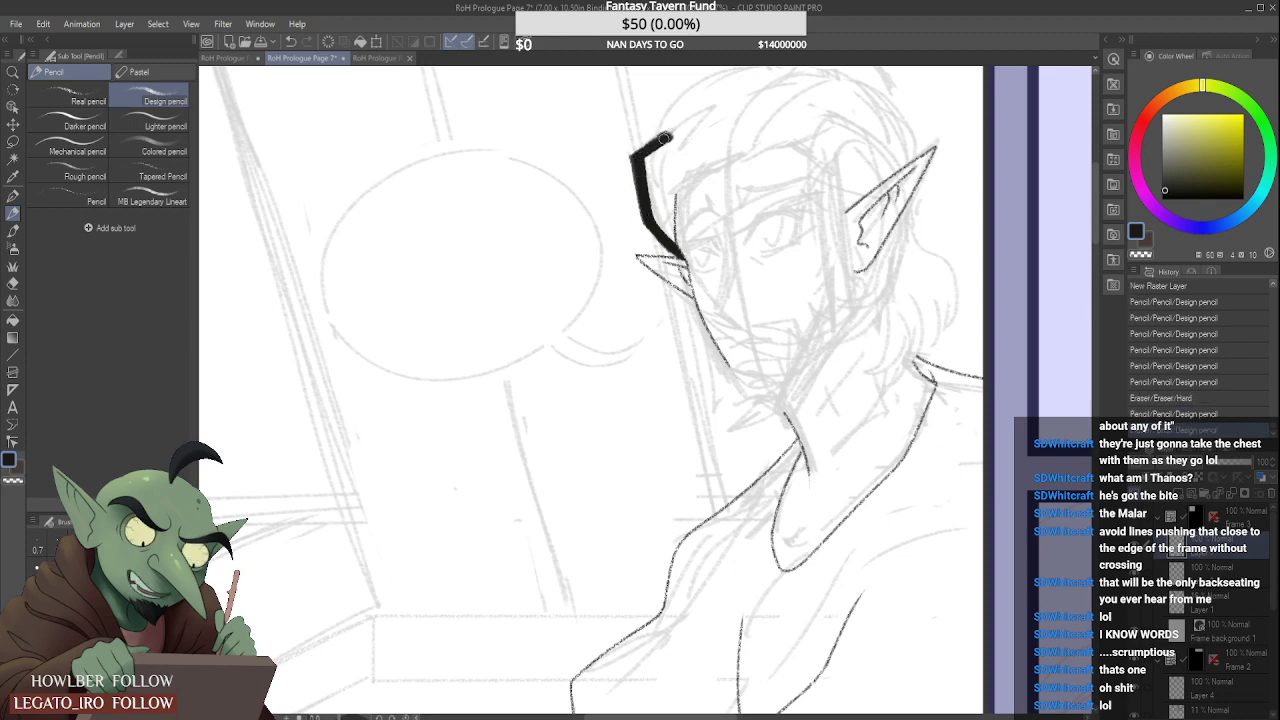
{"action": "scroll", "coordinate": [663, 138], "scroll_direction": "up", "scroll_amount": 2}
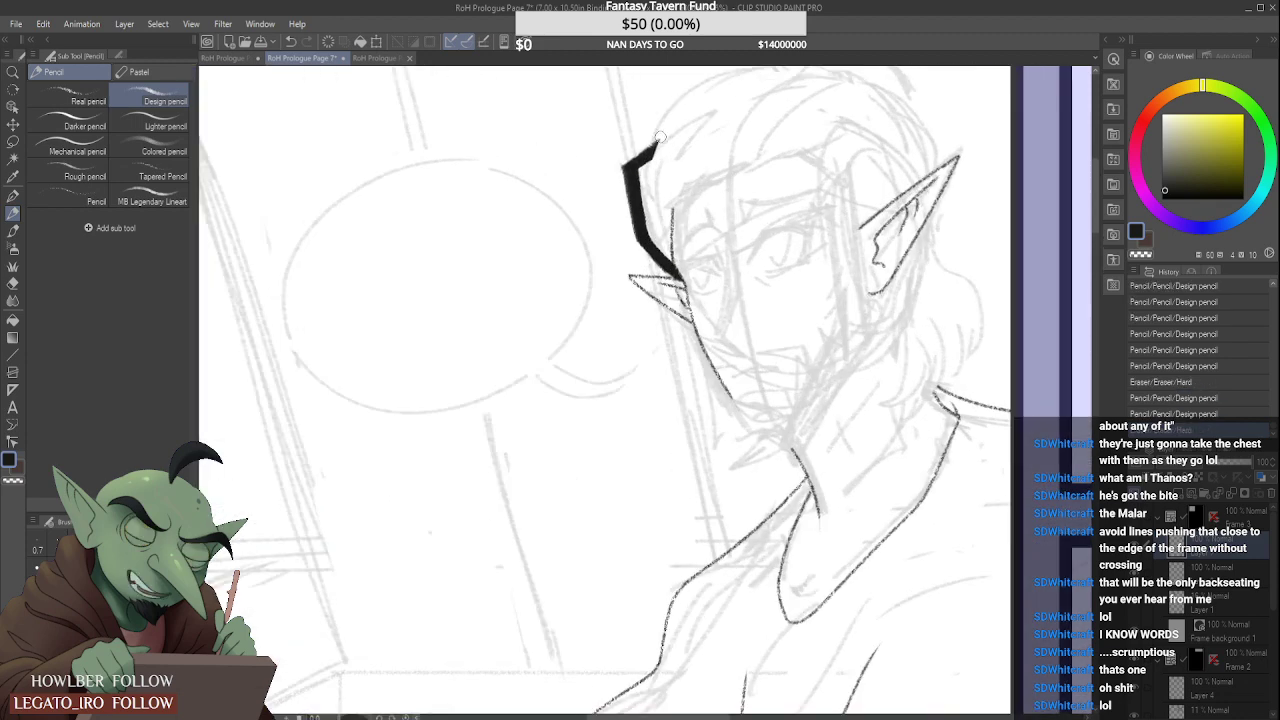
Step: Outline the elf's hair over the crown and down the back of the head to the near pointed ear
{"action": "mouse_move", "coordinate": [657, 135]}
{"action": "left_mouse_down"}
{"action": "mouse_move", "coordinate": [749, 71]}
{"action": "mouse_move", "coordinate": [906, 102]}
{"action": "left_mouse_up"}
{"action": "scroll", "coordinate": [906, 102], "scroll_direction": "down", "scroll_amount": 2}
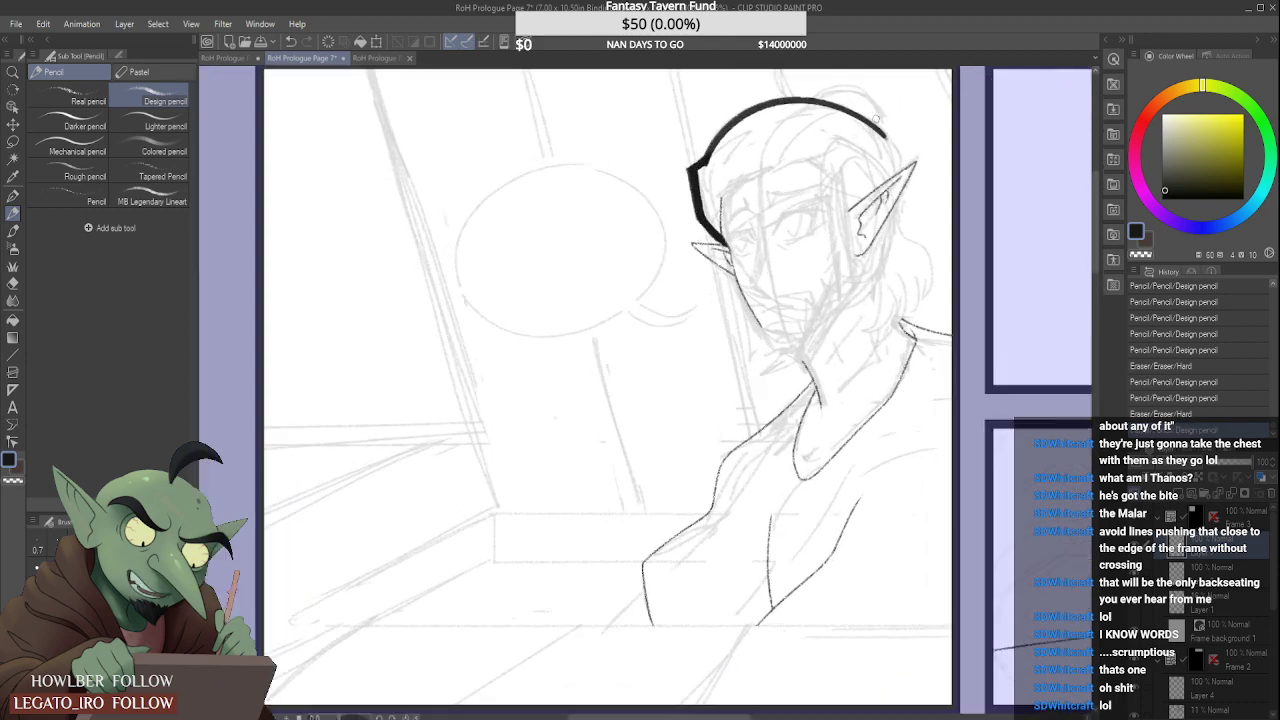
{"action": "left_click_drag", "start_coordinate": [822, 112], "coordinate": [904, 195]}
{"action": "scroll", "coordinate": [889, 150], "scroll_direction": "down", "scroll_amount": 1}
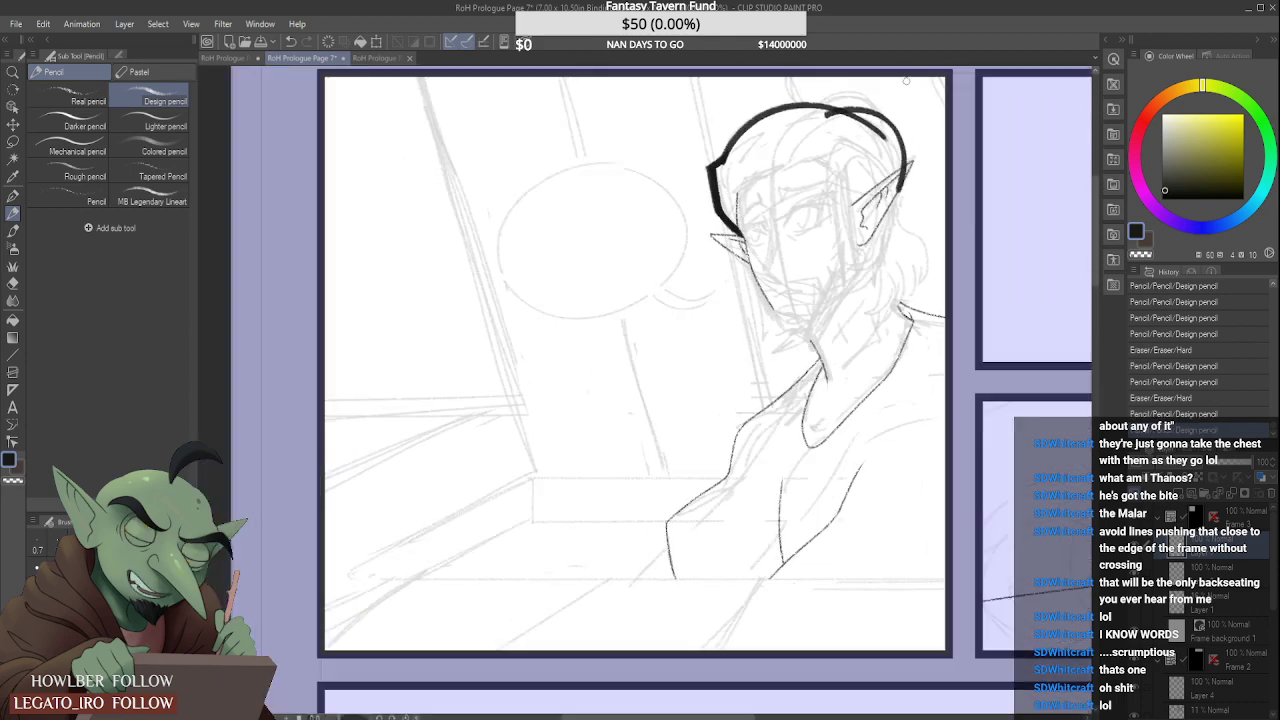
{"action": "scroll", "coordinate": [906, 80], "scroll_direction": "up", "scroll_amount": 1}
{"action": "key", "text": "ctrl+z"}
{"action": "mouse_move", "coordinate": [812, 119]}
{"action": "left_mouse_down"}
{"action": "mouse_move", "coordinate": [867, 121]}
{"action": "mouse_move", "coordinate": [901, 203]}
{"action": "mouse_move", "coordinate": [882, 210]}
{"action": "left_mouse_up"}
{"action": "key", "text": "ctrl+z"}
{"action": "key", "text": "ctrl+z"}
{"action": "left_click_drag", "start_coordinate": [823, 114], "coordinate": [884, 212]}
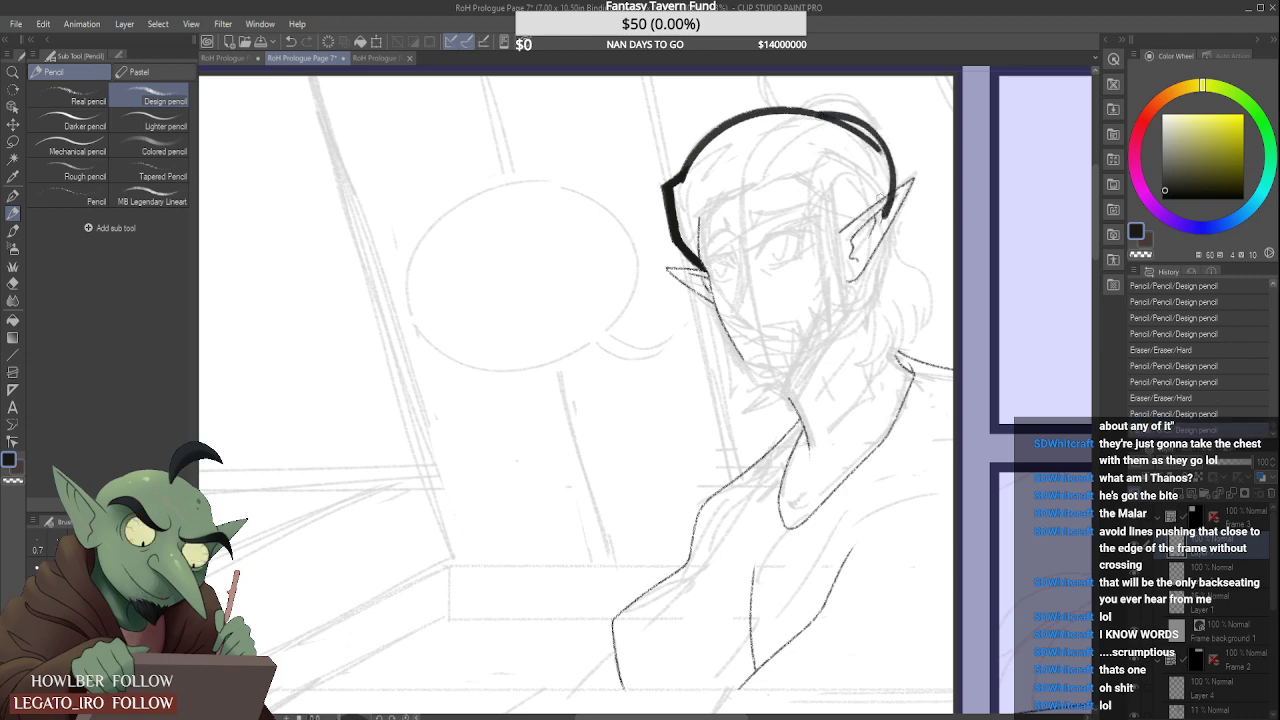
{"action": "key", "text": "ctrl+z"}
{"action": "mouse_move", "coordinate": [820, 120]}
{"action": "left_mouse_down"}
{"action": "mouse_move", "coordinate": [887, 211]}
{"action": "mouse_move", "coordinate": [896, 192]}
{"action": "mouse_move", "coordinate": [898, 252]}
{"action": "mouse_move", "coordinate": [944, 348]}
{"action": "left_mouse_up"}
{"action": "key", "text": "ctrl+z"}
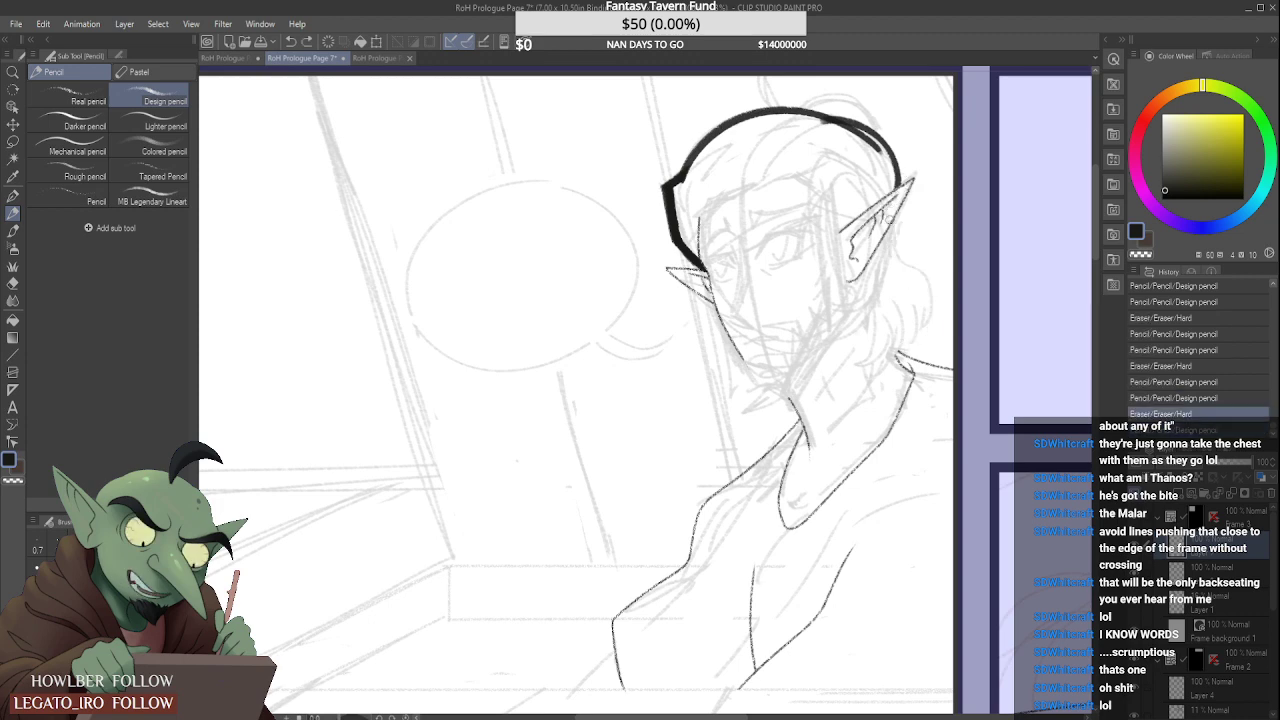
Step: Draw the wavy back edge of the hair from behind the near ear down to the collar
{"action": "left_click_drag", "start_coordinate": [886, 210], "coordinate": [897, 349]}
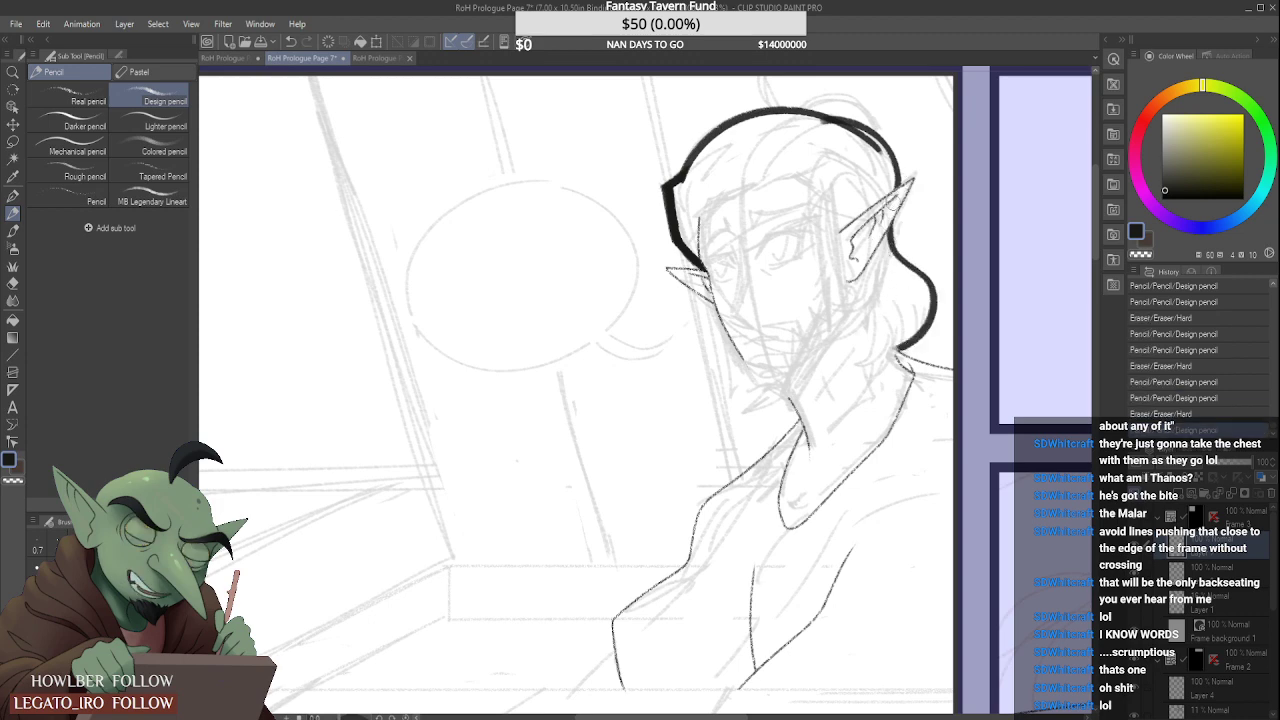
{"action": "left_click_drag", "start_coordinate": [892, 206], "coordinate": [880, 228]}
{"action": "key", "text": "ctrl+z"}
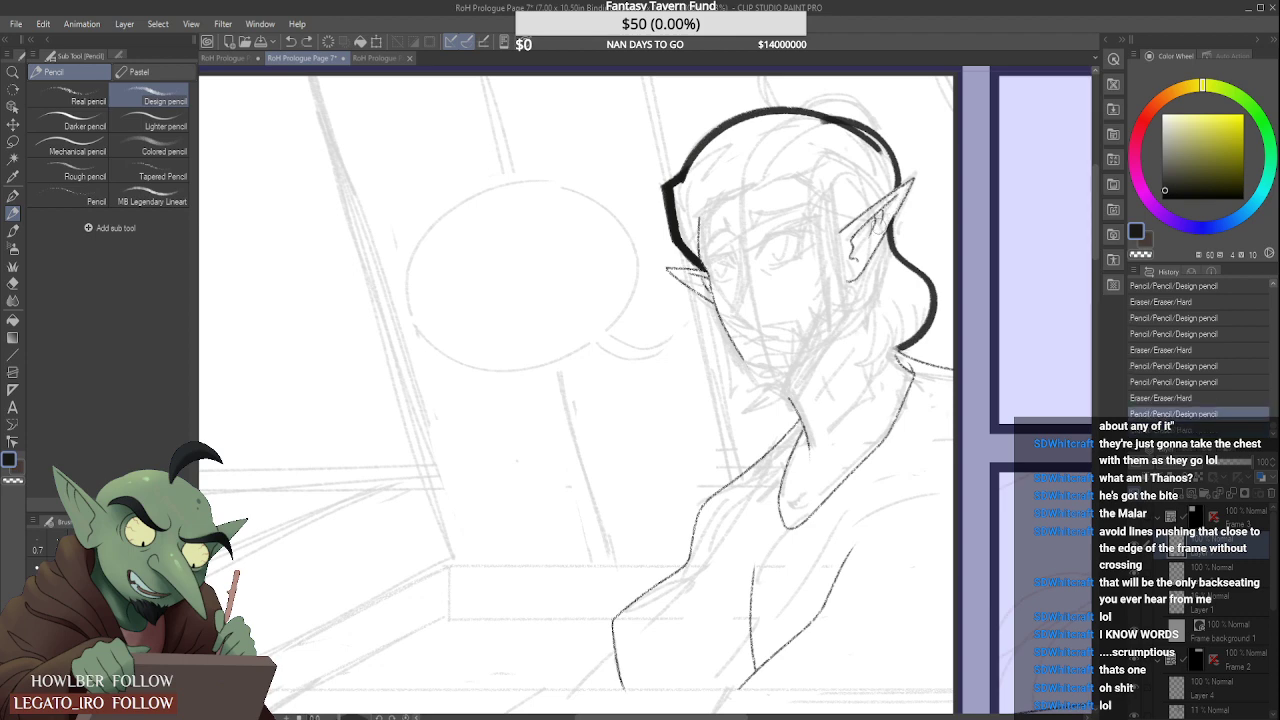
{"action": "key", "text": "ctrl+y"}
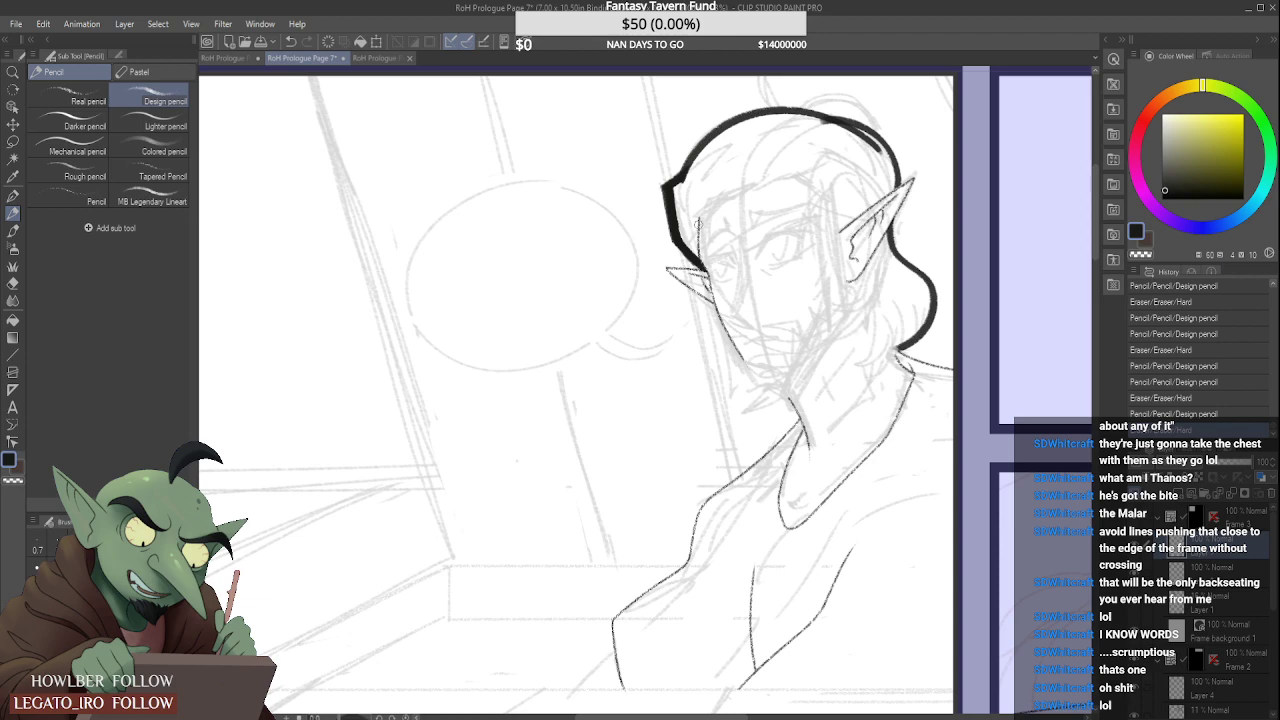
Step: Fill the hair beside the elf's far temple with solid black strokes above the far ear
{"action": "scroll", "coordinate": [698, 225], "scroll_direction": "up", "scroll_amount": 2}
{"action": "mouse_move", "coordinate": [692, 196]}
{"action": "left_mouse_down"}
{"action": "mouse_move", "coordinate": [691, 228]}
{"action": "mouse_move", "coordinate": [671, 190]}
{"action": "mouse_move", "coordinate": [688, 246]}
{"action": "mouse_move", "coordinate": [693, 185]}
{"action": "mouse_move", "coordinate": [697, 266]}
{"action": "mouse_move", "coordinate": [695, 186]}
{"action": "left_mouse_up"}
{"action": "mouse_move", "coordinate": [696, 266]}
{"action": "left_mouse_down"}
{"action": "mouse_move", "coordinate": [699, 178]}
{"action": "mouse_move", "coordinate": [687, 241]}
{"action": "left_mouse_up"}
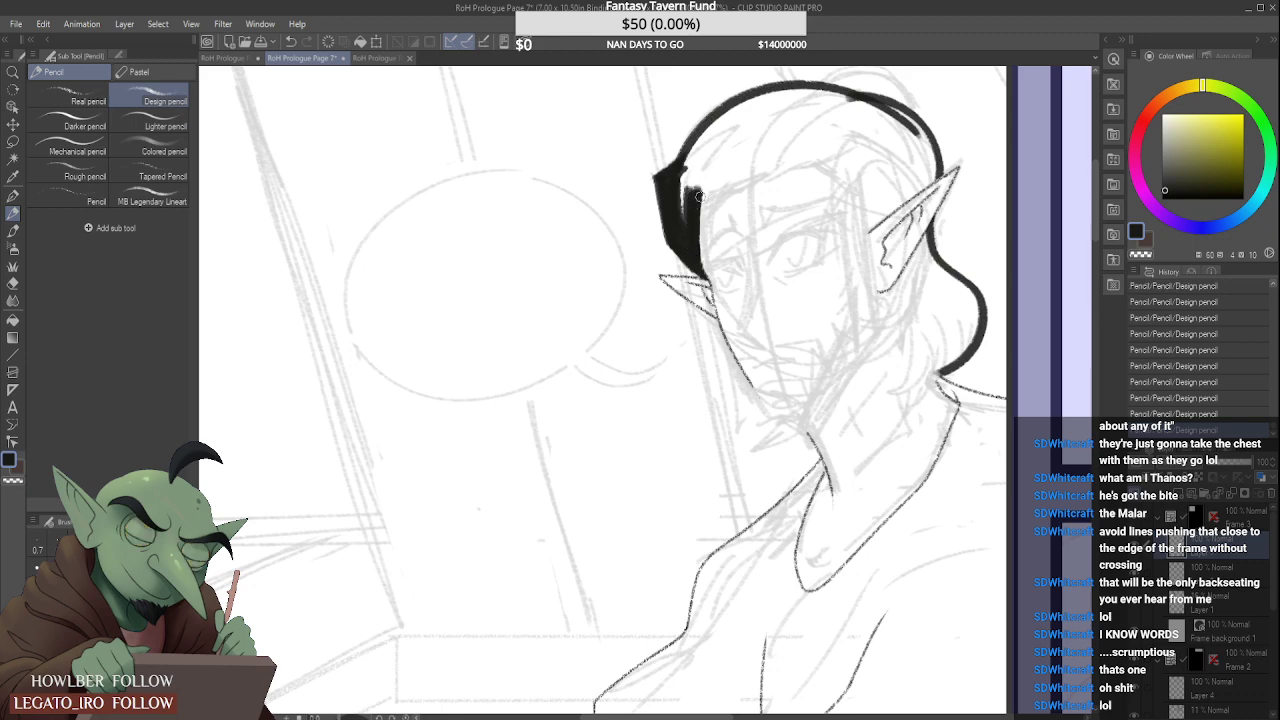
Step: Draw the jagged black hairline across the forehead and a thick sideburn down in front of the near ear
{"action": "mouse_move", "coordinate": [700, 192]}
{"action": "left_mouse_down"}
{"action": "mouse_move", "coordinate": [822, 150]}
{"action": "mouse_move", "coordinate": [877, 174]}
{"action": "mouse_move", "coordinate": [875, 195]}
{"action": "mouse_move", "coordinate": [851, 198]}
{"action": "mouse_move", "coordinate": [868, 206]}
{"action": "mouse_move", "coordinate": [852, 216]}
{"action": "mouse_move", "coordinate": [862, 258]}
{"action": "mouse_move", "coordinate": [836, 274]}
{"action": "left_mouse_up"}
{"action": "mouse_move", "coordinate": [838, 268]}
{"action": "left_mouse_down"}
{"action": "mouse_move", "coordinate": [866, 244]}
{"action": "mouse_move", "coordinate": [855, 271]}
{"action": "mouse_move", "coordinate": [866, 238]}
{"action": "mouse_move", "coordinate": [851, 287]}
{"action": "mouse_move", "coordinate": [863, 259]}
{"action": "mouse_move", "coordinate": [853, 262]}
{"action": "mouse_move", "coordinate": [850, 175]}
{"action": "mouse_move", "coordinate": [864, 270]}
{"action": "mouse_move", "coordinate": [852, 314]}
{"action": "mouse_move", "coordinate": [872, 304]}
{"action": "mouse_move", "coordinate": [869, 287]}
{"action": "mouse_move", "coordinate": [879, 312]}
{"action": "mouse_move", "coordinate": [867, 281]}
{"action": "mouse_move", "coordinate": [888, 342]}
{"action": "left_mouse_up"}
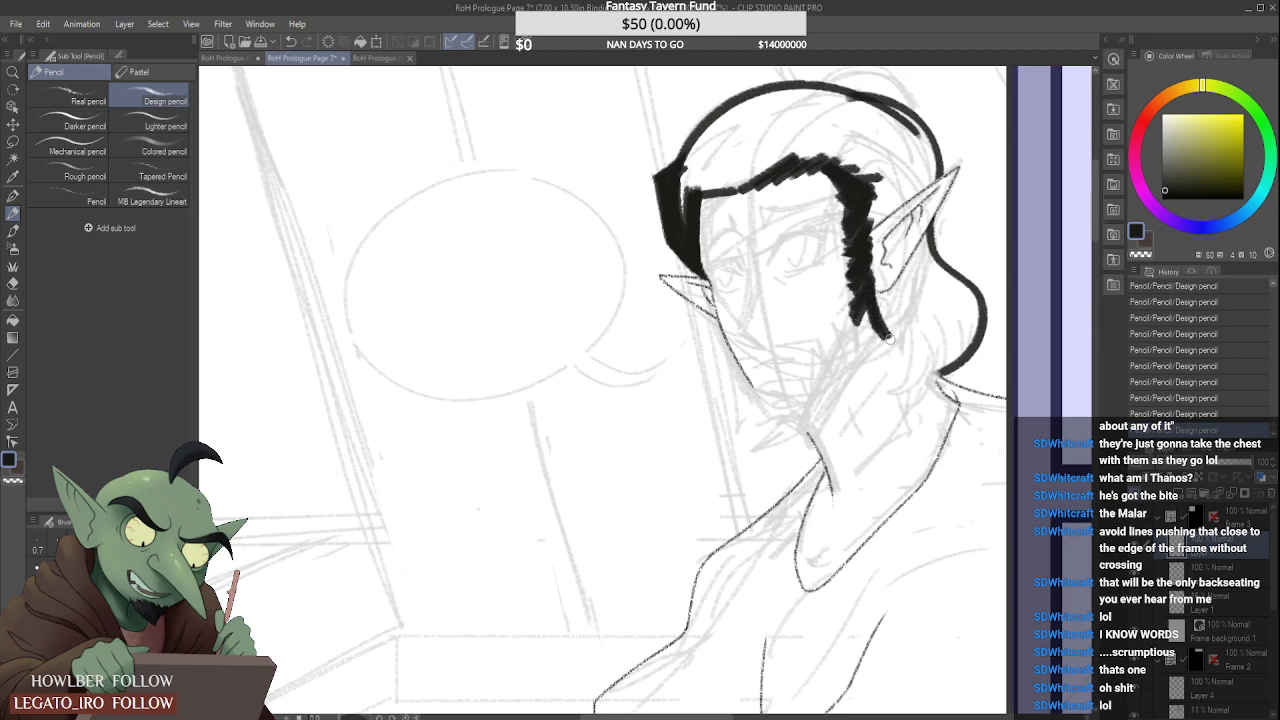
{"action": "left_click_drag", "start_coordinate": [875, 290], "coordinate": [885, 327]}
Step: Draw the elf's beard along both sides of the jaw, blacking in the far side down to a pointed chin
{"action": "mouse_move", "coordinate": [809, 450]}
{"action": "left_mouse_down"}
{"action": "mouse_move", "coordinate": [887, 331]}
{"action": "mouse_move", "coordinate": [920, 309]}
{"action": "left_mouse_up"}
{"action": "mouse_move", "coordinate": [851, 352]}
{"action": "left_mouse_down"}
{"action": "mouse_move", "coordinate": [852, 391]}
{"action": "mouse_move", "coordinate": [898, 338]}
{"action": "mouse_move", "coordinate": [886, 352]}
{"action": "mouse_move", "coordinate": [847, 339]}
{"action": "mouse_move", "coordinate": [865, 348]}
{"action": "mouse_move", "coordinate": [851, 338]}
{"action": "mouse_move", "coordinate": [871, 315]}
{"action": "mouse_move", "coordinate": [863, 345]}
{"action": "mouse_move", "coordinate": [868, 304]}
{"action": "mouse_move", "coordinate": [868, 336]}
{"action": "left_mouse_up"}
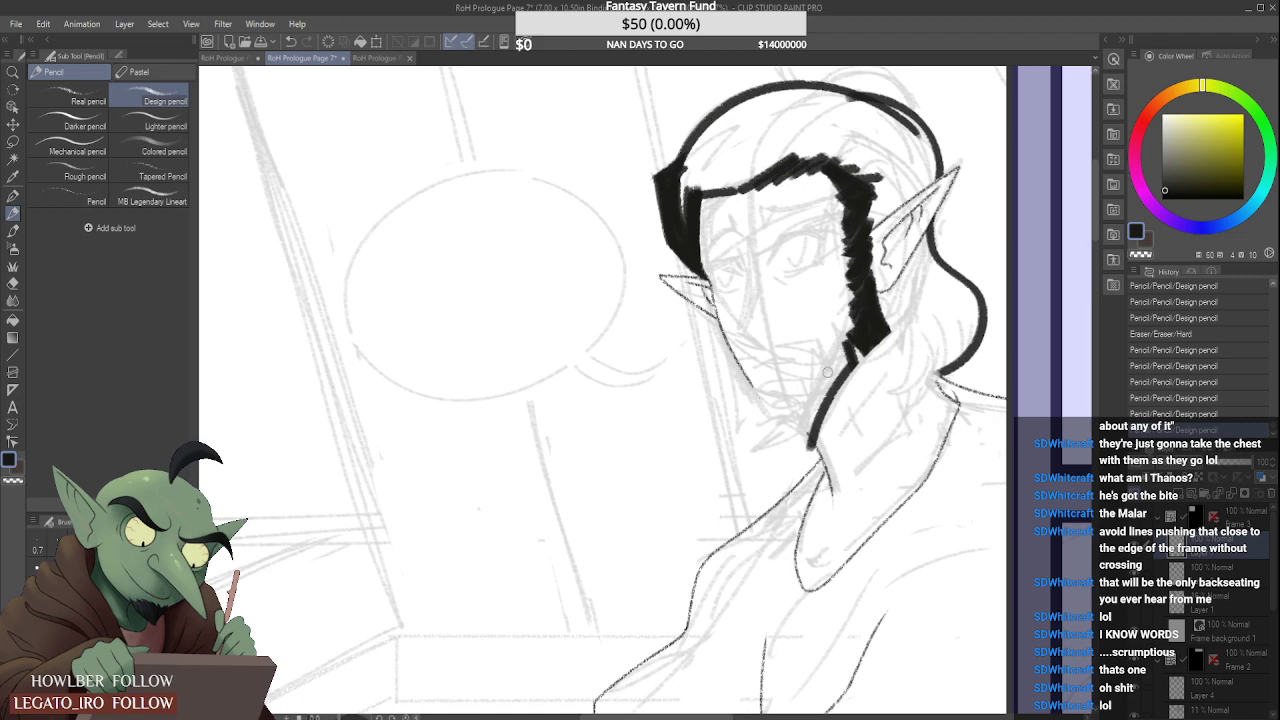
{"action": "left_click_drag", "start_coordinate": [734, 340], "coordinate": [738, 414]}
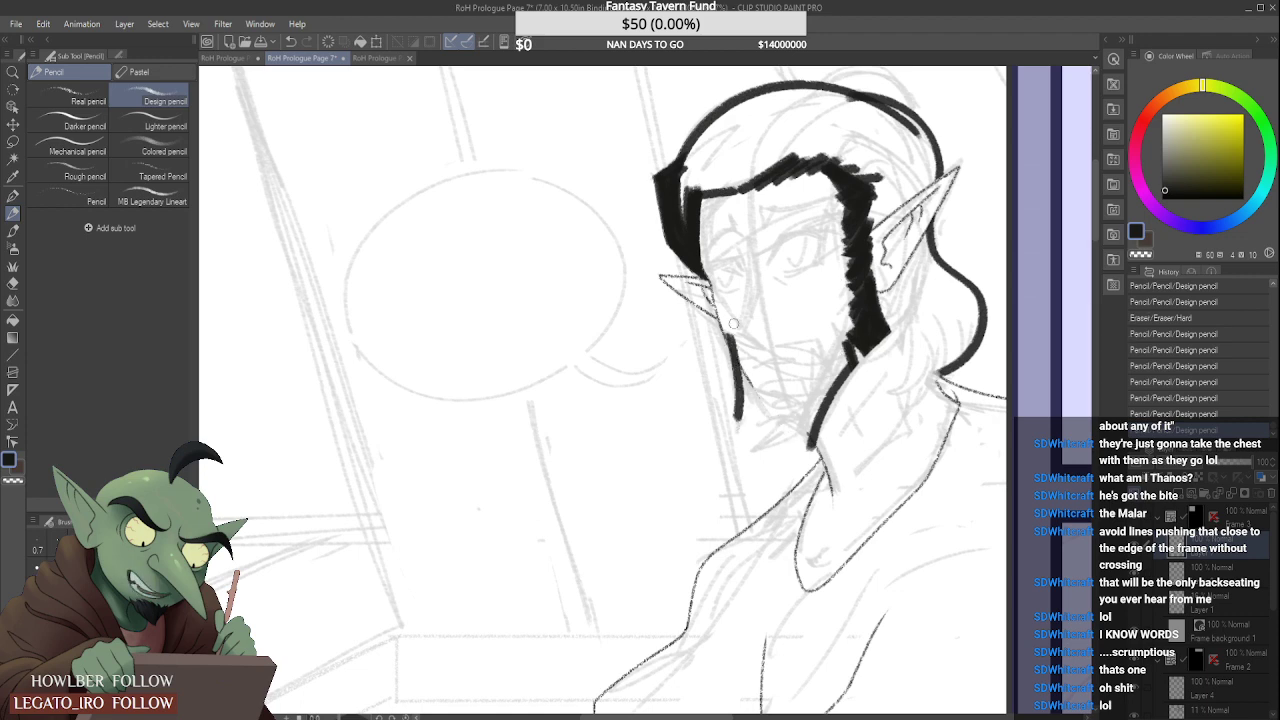
{"action": "mouse_move", "coordinate": [732, 320]}
{"action": "left_mouse_down"}
{"action": "mouse_move", "coordinate": [769, 430]}
{"action": "mouse_move", "coordinate": [738, 404]}
{"action": "left_mouse_up"}
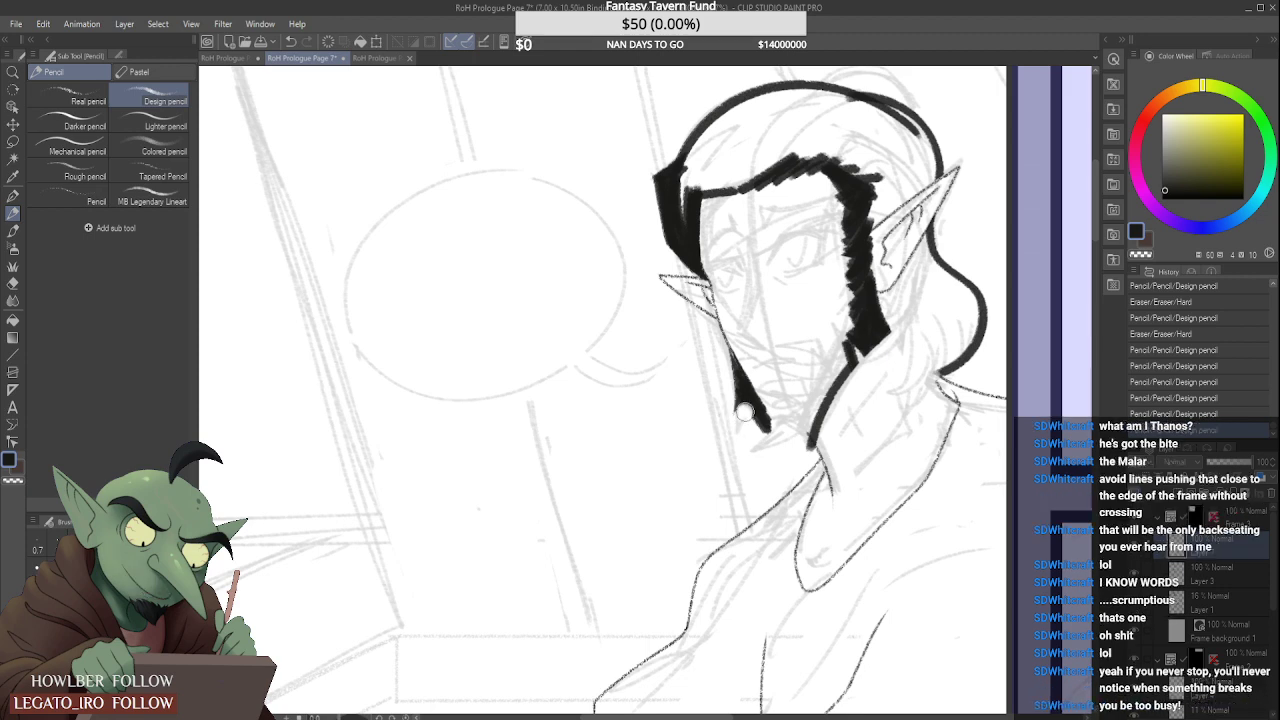
{"action": "mouse_move", "coordinate": [744, 412]}
{"action": "left_mouse_down"}
{"action": "mouse_move", "coordinate": [742, 400]}
{"action": "mouse_move", "coordinate": [768, 438]}
{"action": "mouse_move", "coordinate": [752, 432]}
{"action": "left_mouse_up"}
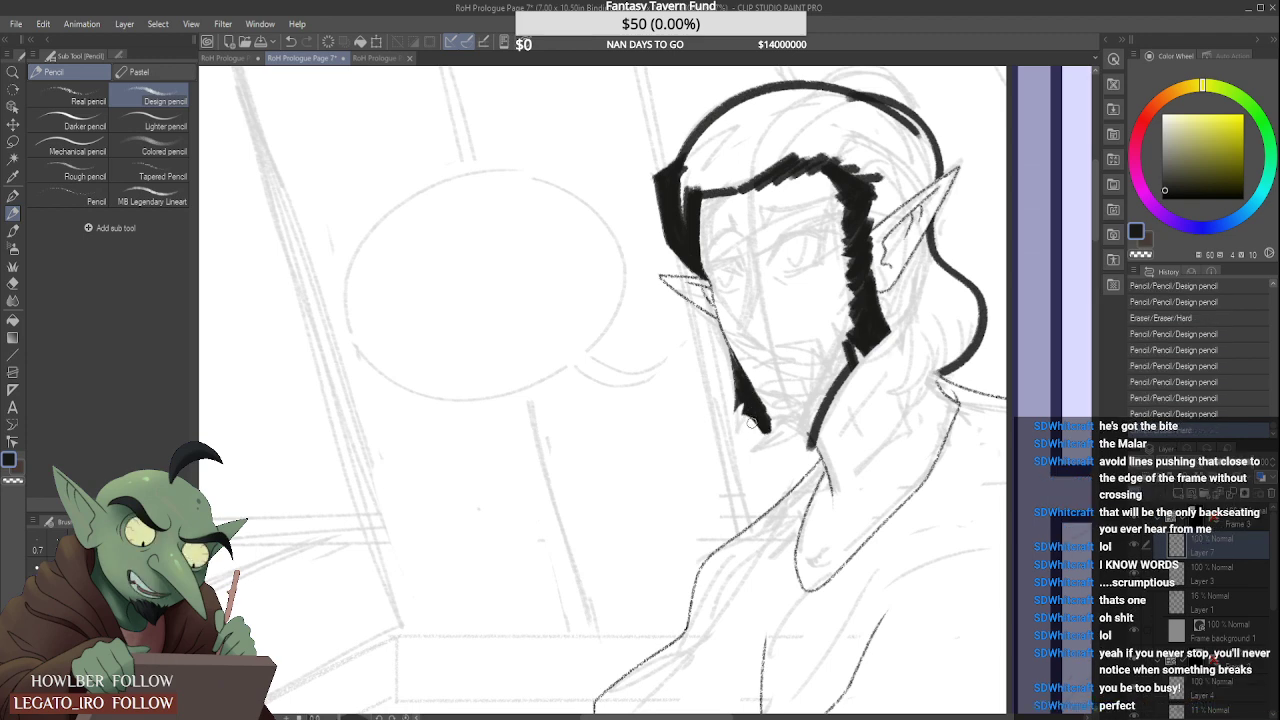
{"action": "mouse_move", "coordinate": [759, 426]}
{"action": "left_mouse_down"}
{"action": "mouse_move", "coordinate": [772, 468]}
{"action": "mouse_move", "coordinate": [810, 433]}
{"action": "mouse_move", "coordinate": [770, 470]}
{"action": "mouse_move", "coordinate": [784, 450]}
{"action": "mouse_move", "coordinate": [778, 414]}
{"action": "mouse_move", "coordinate": [790, 450]}
{"action": "left_mouse_up"}
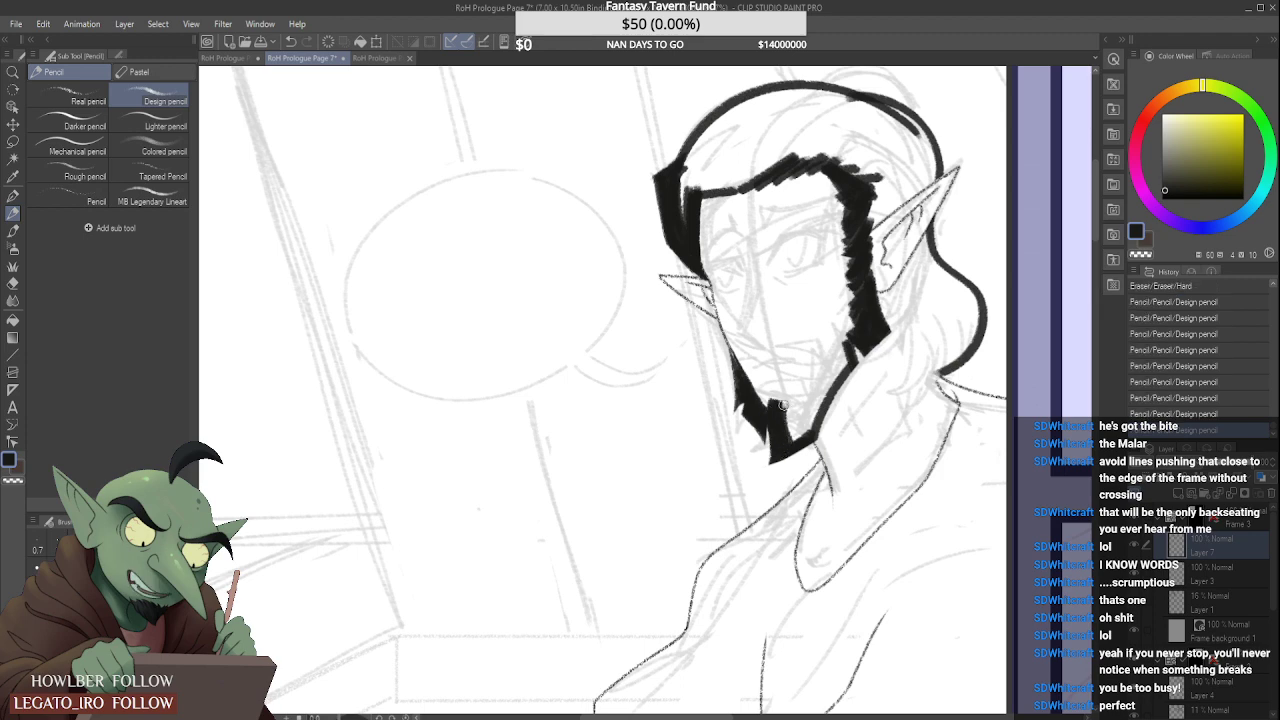
Step: Fill the near side of the elf's beard with solid black strokes along the jaw from the chin up to the sideburn
{"action": "mouse_move", "coordinate": [786, 404]}
{"action": "left_mouse_down"}
{"action": "mouse_move", "coordinate": [794, 438]}
{"action": "mouse_move", "coordinate": [812, 446]}
{"action": "mouse_move", "coordinate": [806, 434]}
{"action": "mouse_move", "coordinate": [816, 440]}
{"action": "mouse_move", "coordinate": [826, 418]}
{"action": "mouse_move", "coordinate": [828, 430]}
{"action": "mouse_move", "coordinate": [860, 356]}
{"action": "left_mouse_up"}
{"action": "left_click_drag", "start_coordinate": [837, 405], "coordinate": [862, 362]}
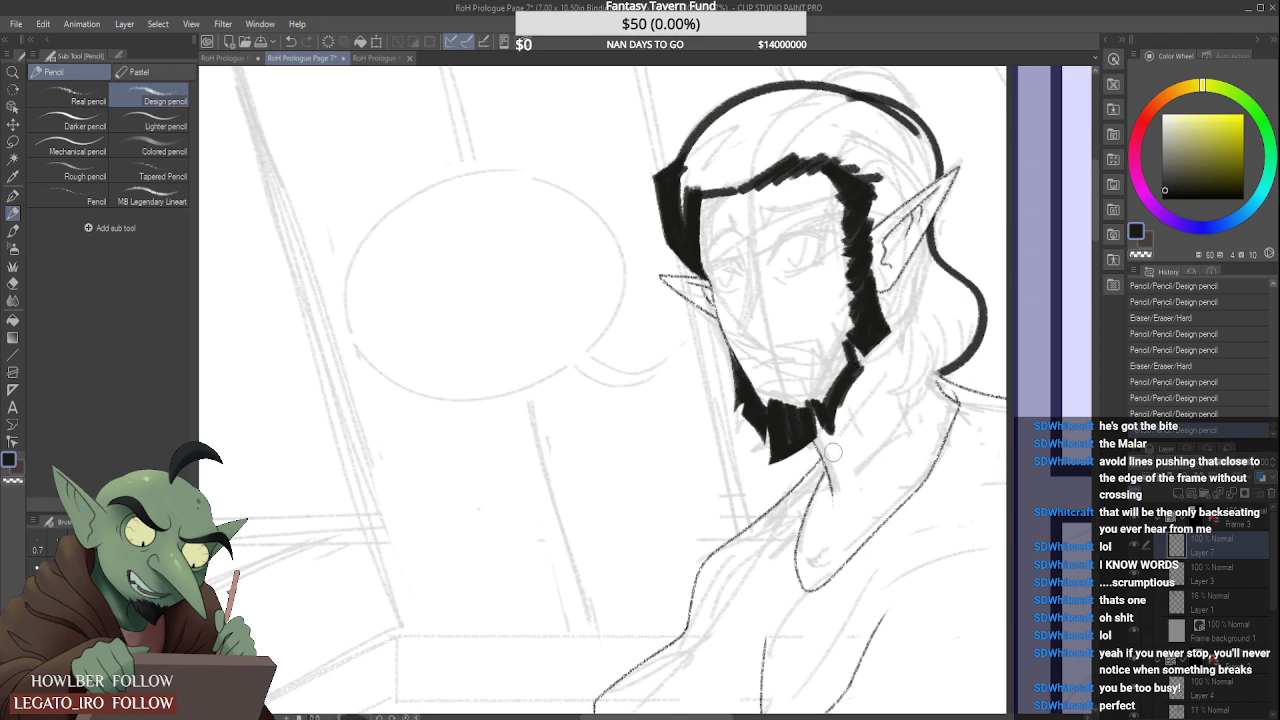
{"action": "left_click_drag", "start_coordinate": [834, 442], "coordinate": [864, 366]}
{"action": "mouse_move", "coordinate": [832, 438]}
{"action": "left_mouse_down"}
{"action": "mouse_move", "coordinate": [876, 364]}
{"action": "mouse_move", "coordinate": [827, 362]}
{"action": "mouse_move", "coordinate": [853, 366]}
{"action": "mouse_move", "coordinate": [840, 368]}
{"action": "mouse_move", "coordinate": [858, 388]}
{"action": "mouse_move", "coordinate": [827, 420]}
{"action": "left_mouse_up"}
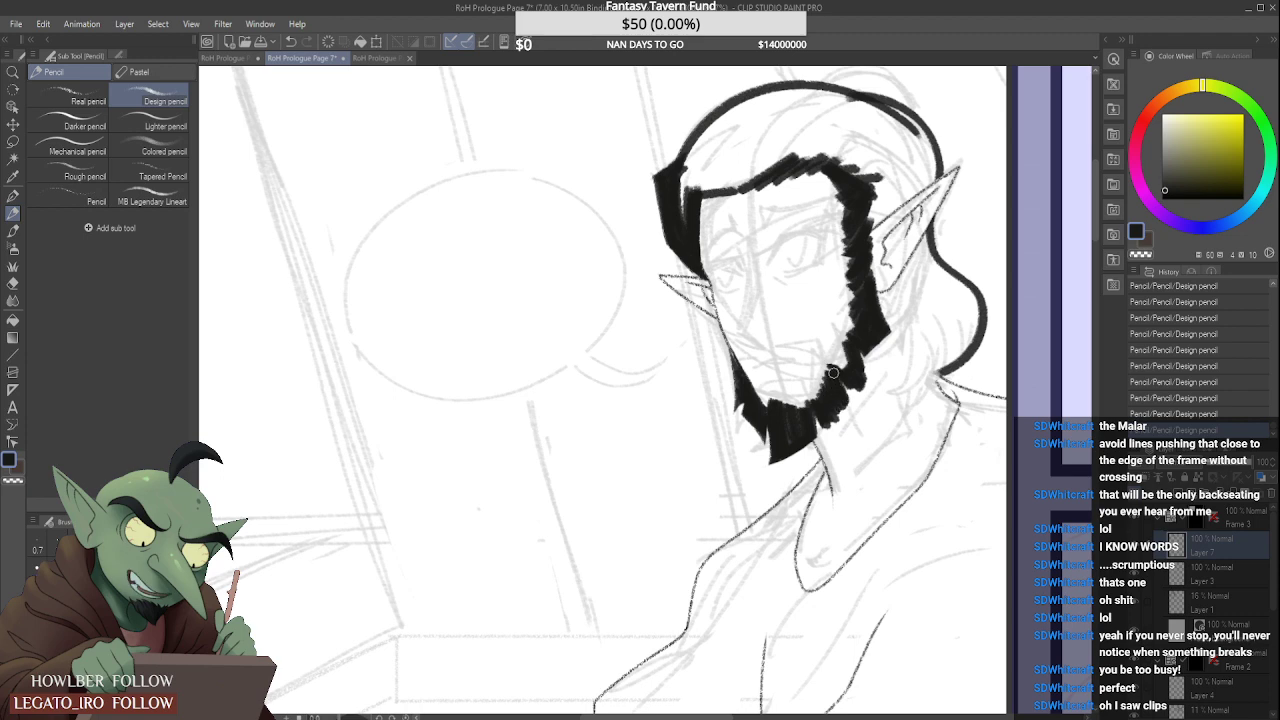
{"action": "mouse_move", "coordinate": [864, 347]}
{"action": "left_mouse_down"}
{"action": "mouse_move", "coordinate": [867, 377]}
{"action": "mouse_move", "coordinate": [886, 331]}
{"action": "left_mouse_up"}
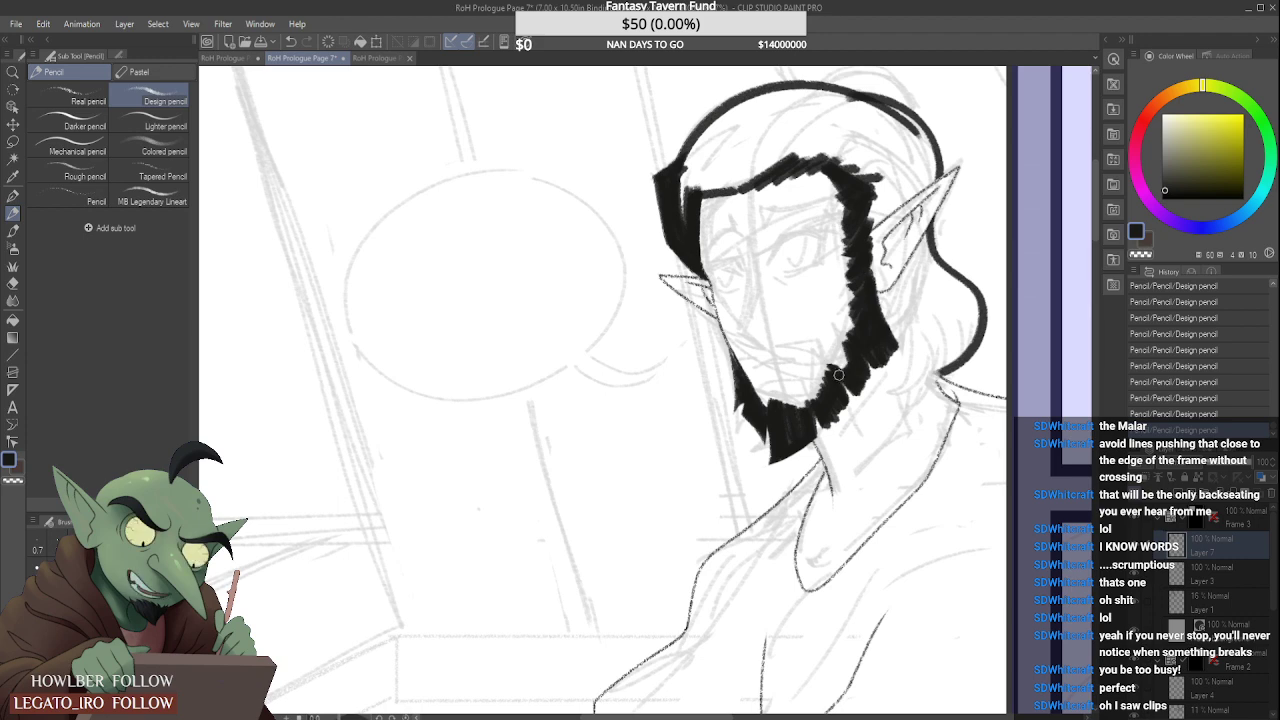
{"action": "left_click_drag", "start_coordinate": [831, 440], "coordinate": [890, 352]}
{"action": "left_click_drag", "start_coordinate": [859, 402], "coordinate": [895, 350]}
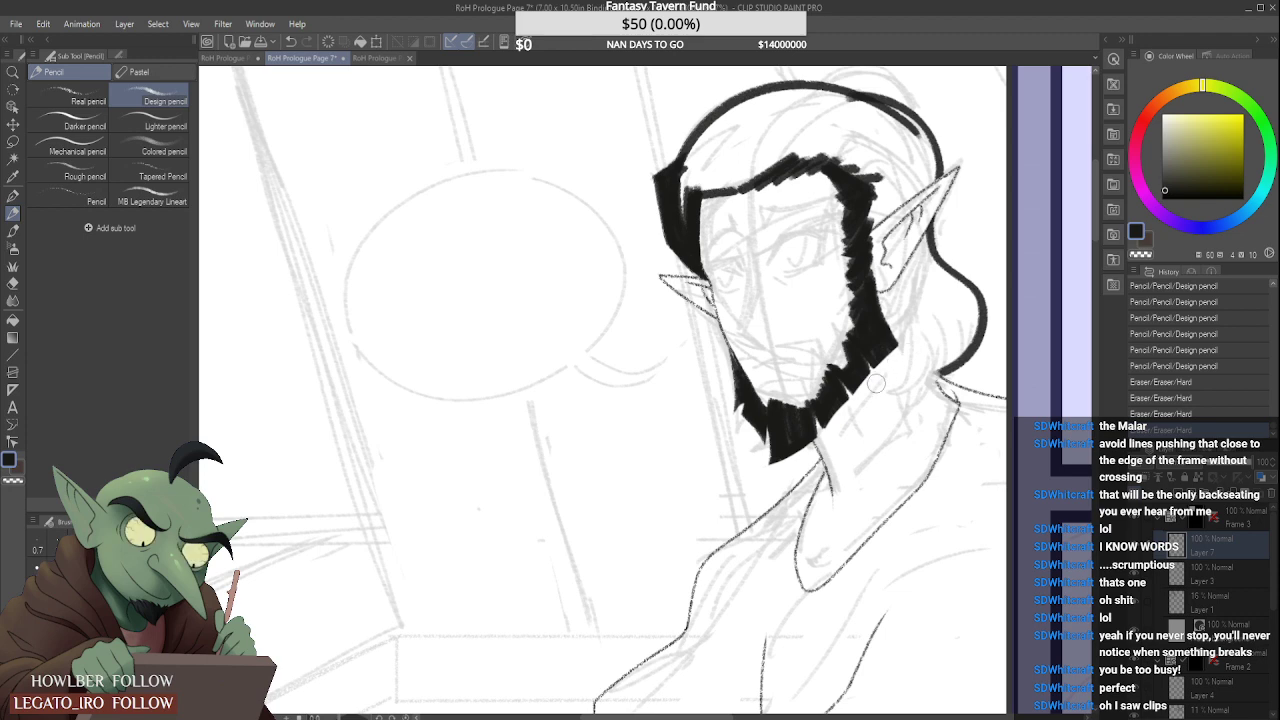
Step: Draw a squared black soul patch above the chin and shape the beard's inner edge, with a pointed tuft on the near cheek
{"action": "mouse_move", "coordinate": [748, 390]}
{"action": "left_mouse_down"}
{"action": "mouse_move", "coordinate": [775, 389]}
{"action": "mouse_move", "coordinate": [781, 413]}
{"action": "mouse_move", "coordinate": [797, 383]}
{"action": "mouse_move", "coordinate": [801, 403]}
{"action": "mouse_move", "coordinate": [762, 378]}
{"action": "left_mouse_up"}
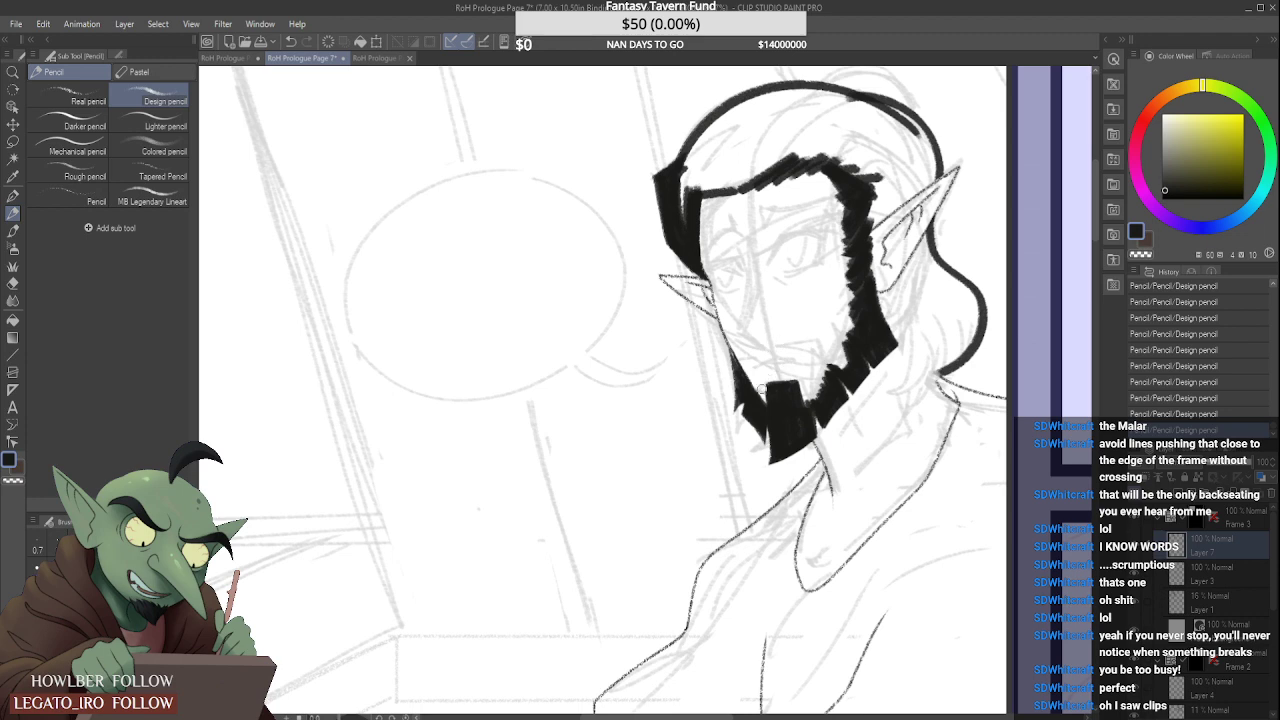
{"action": "left_click_drag", "start_coordinate": [766, 392], "coordinate": [807, 410]}
{"action": "mouse_move", "coordinate": [854, 343]}
{"action": "left_mouse_down"}
{"action": "mouse_move", "coordinate": [793, 393]}
{"action": "mouse_move", "coordinate": [844, 336]}
{"action": "mouse_move", "coordinate": [798, 409]}
{"action": "mouse_move", "coordinate": [806, 396]}
{"action": "left_mouse_up"}
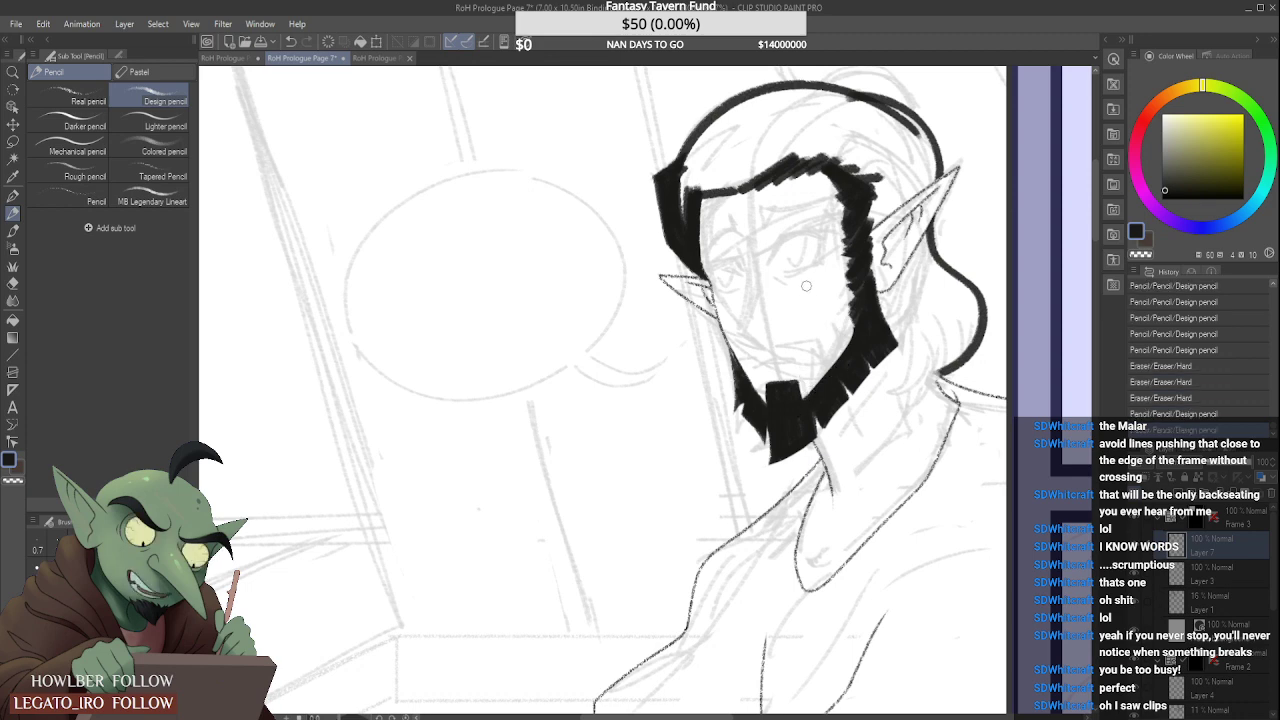
{"action": "mouse_move", "coordinate": [750, 392]}
{"action": "left_mouse_down"}
{"action": "mouse_move", "coordinate": [767, 418]}
{"action": "mouse_move", "coordinate": [761, 405]}
{"action": "left_mouse_up"}
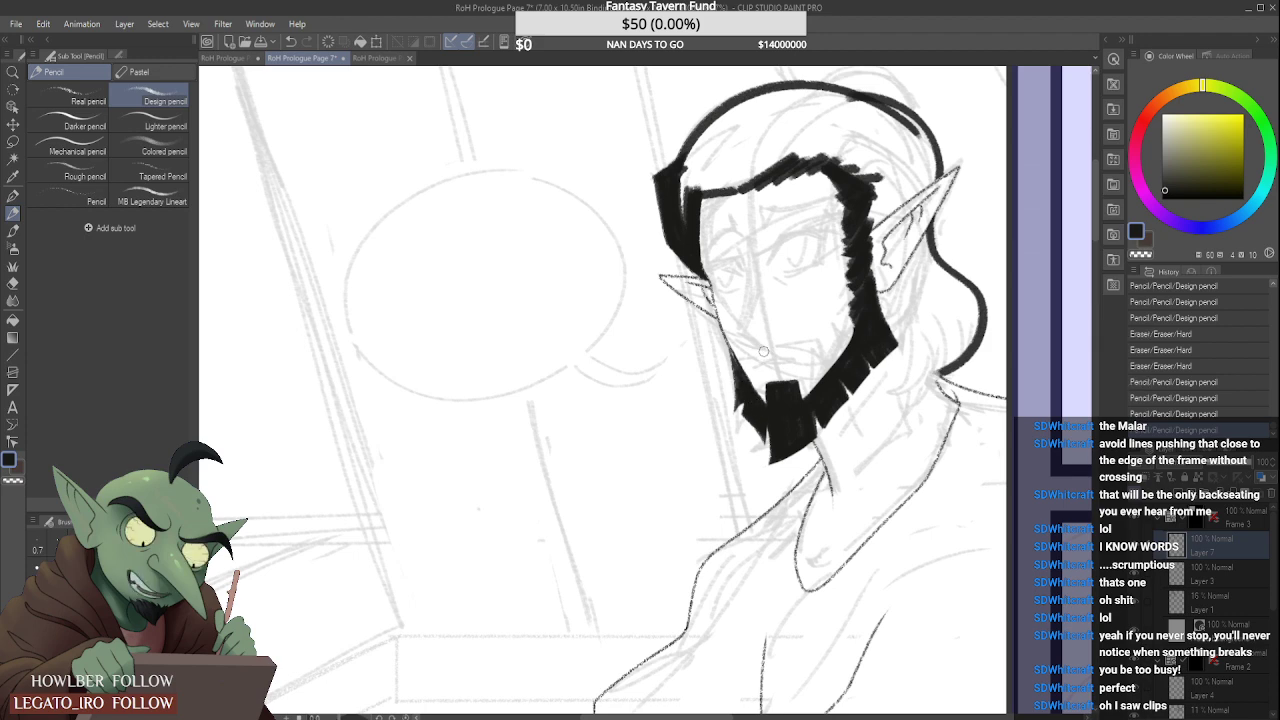
{"action": "mouse_move", "coordinate": [846, 356]}
{"action": "left_mouse_down"}
{"action": "mouse_move", "coordinate": [842, 330]}
{"action": "mouse_move", "coordinate": [838, 354]}
{"action": "mouse_move", "coordinate": [829, 336]}
{"action": "left_mouse_up"}
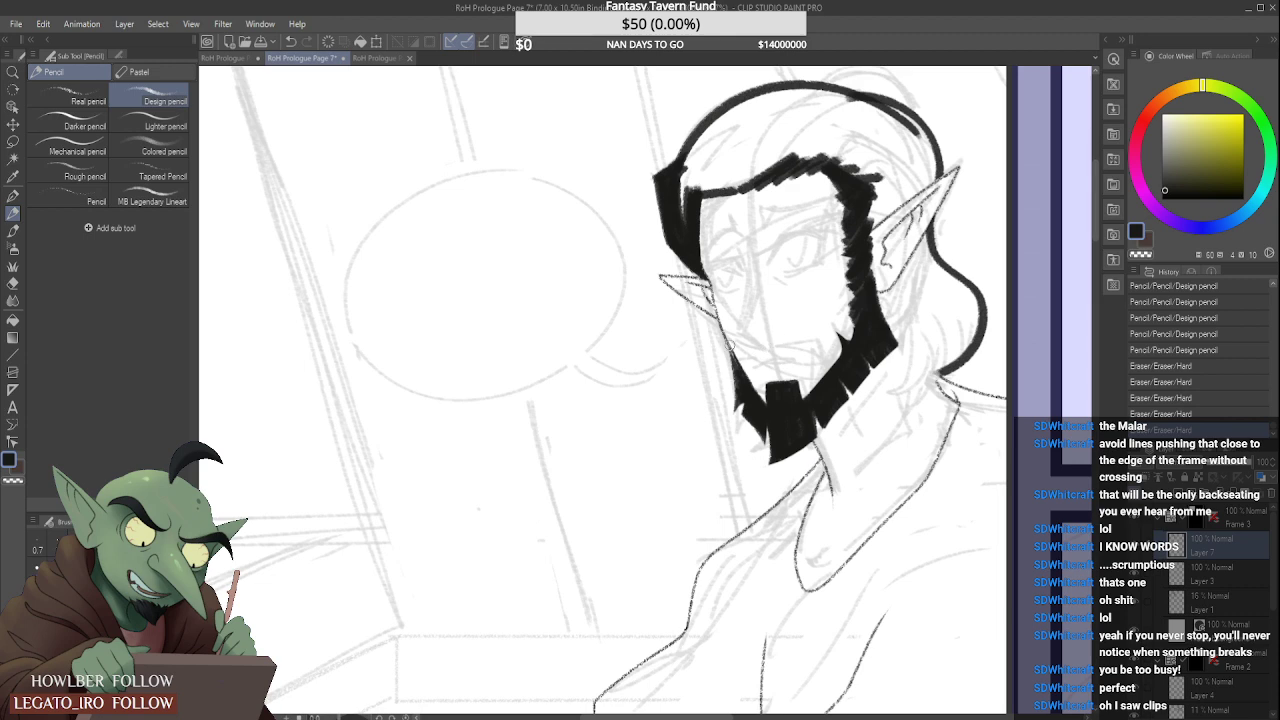
{"action": "mouse_move", "coordinate": [737, 367]}
{"action": "left_mouse_down"}
{"action": "mouse_move", "coordinate": [731, 340]}
{"action": "mouse_move", "coordinate": [767, 408]}
{"action": "mouse_move", "coordinate": [767, 378]}
{"action": "left_mouse_up"}
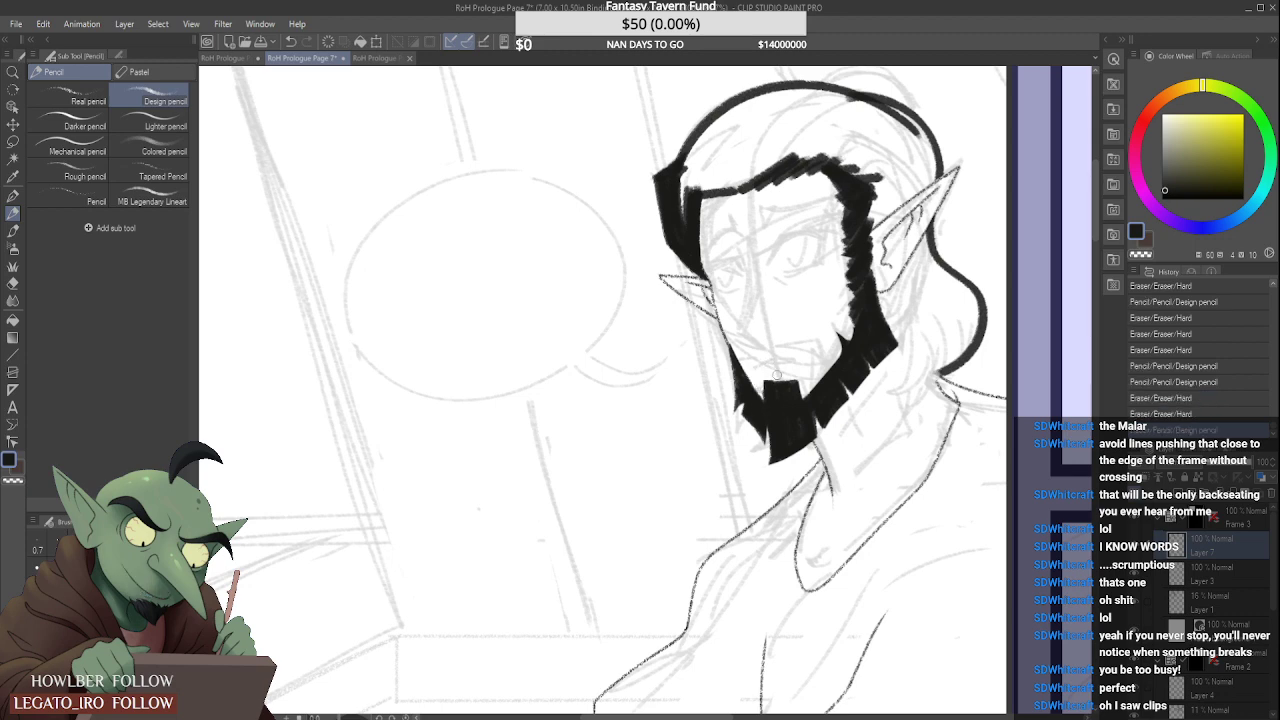
{"action": "mouse_move", "coordinate": [764, 388]}
{"action": "left_mouse_down"}
{"action": "mouse_move", "coordinate": [766, 412]}
{"action": "mouse_move", "coordinate": [764, 398]}
{"action": "left_mouse_up"}
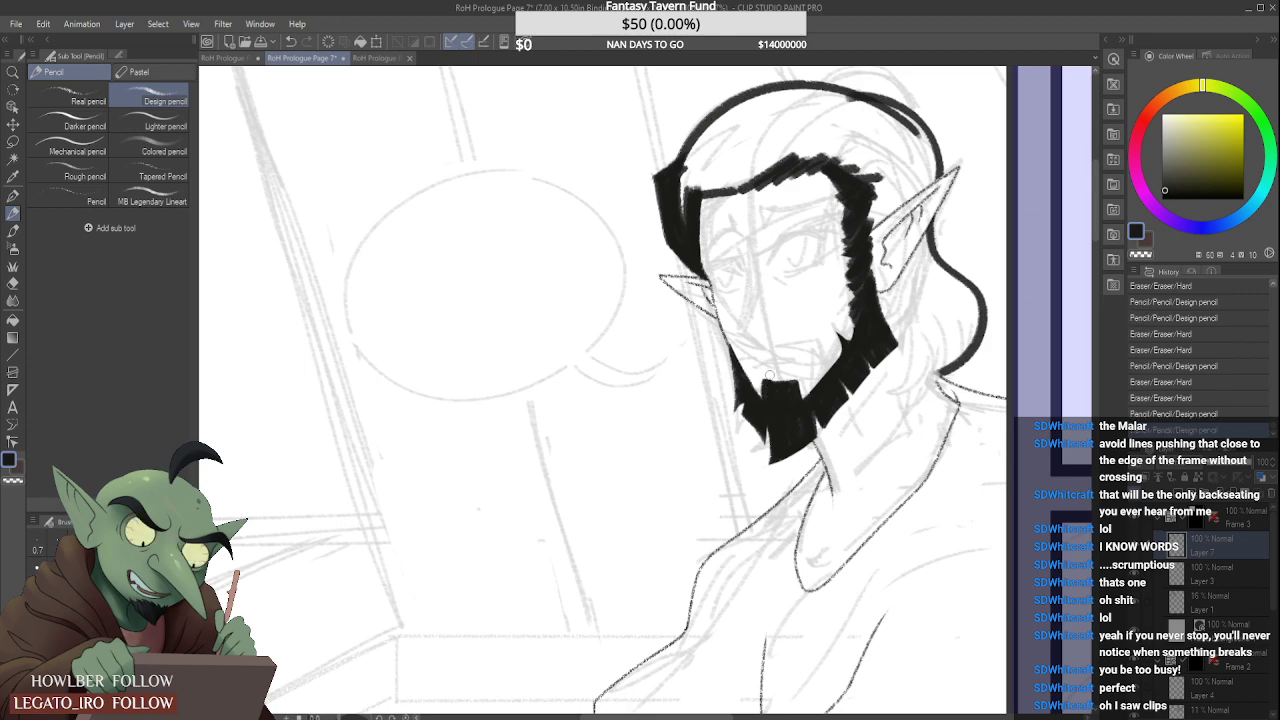
Step: Draw the moustache as angular black strokes above the mouth, running down both sides into the beard
{"action": "mouse_move", "coordinate": [763, 376]}
{"action": "left_mouse_down"}
{"action": "mouse_move", "coordinate": [798, 356]}
{"action": "mouse_move", "coordinate": [829, 376]}
{"action": "mouse_move", "coordinate": [775, 346]}
{"action": "mouse_move", "coordinate": [826, 330]}
{"action": "mouse_move", "coordinate": [779, 359]}
{"action": "left_mouse_up"}
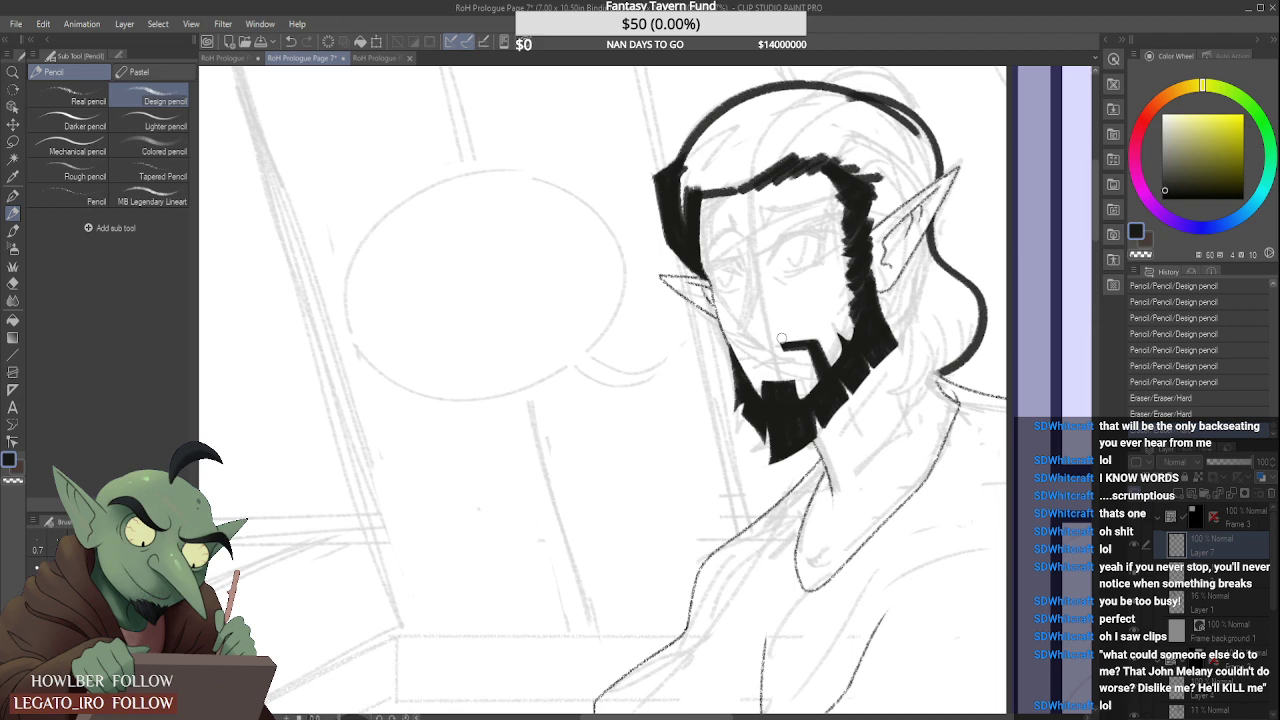
{"action": "mouse_move", "coordinate": [774, 340]}
{"action": "left_mouse_down"}
{"action": "mouse_move", "coordinate": [750, 380]}
{"action": "mouse_move", "coordinate": [767, 333]}
{"action": "mouse_move", "coordinate": [731, 338]}
{"action": "mouse_move", "coordinate": [800, 352]}
{"action": "mouse_move", "coordinate": [776, 354]}
{"action": "left_mouse_up"}
{"action": "key", "text": "ctrl+z"}
{"action": "key", "text": "ctrl+z"}
{"action": "key", "text": "ctrl+z"}
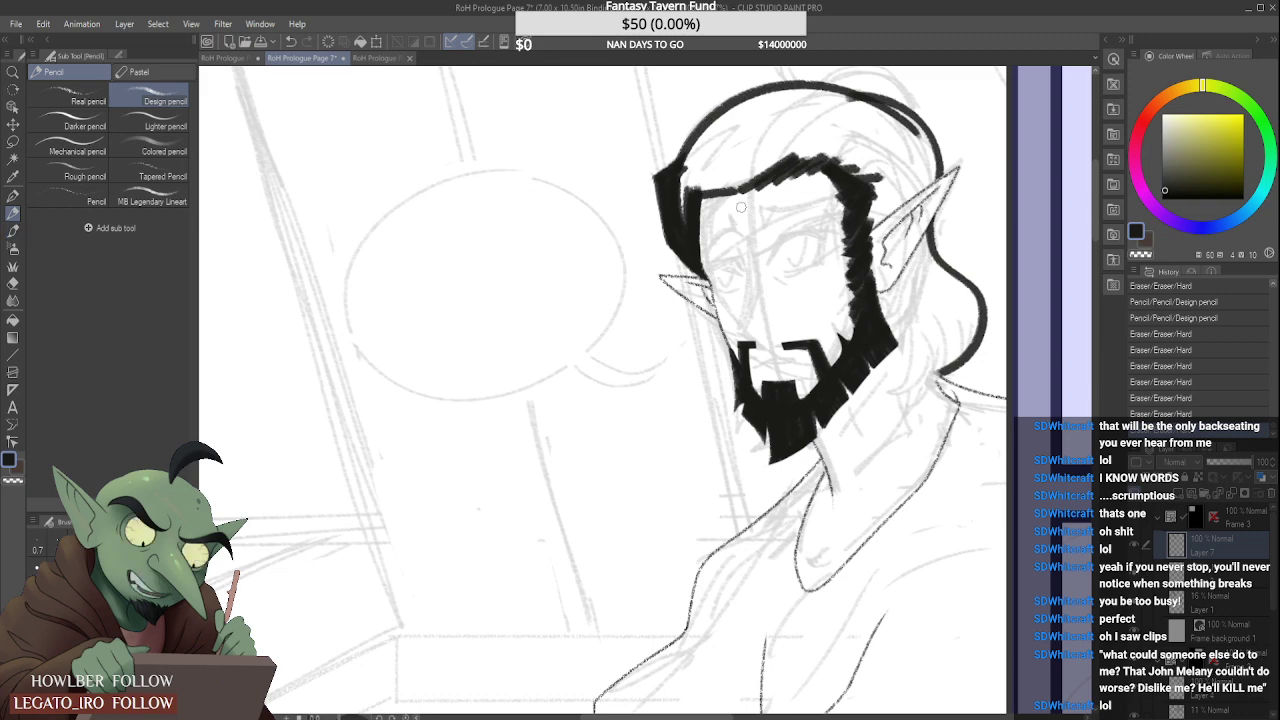
Step: Cut narrow gaps through the moustache's inner ends and tidy the small block on the far side
{"action": "scroll", "coordinate": [810, 320], "scroll_direction": "up", "scroll_amount": 3}
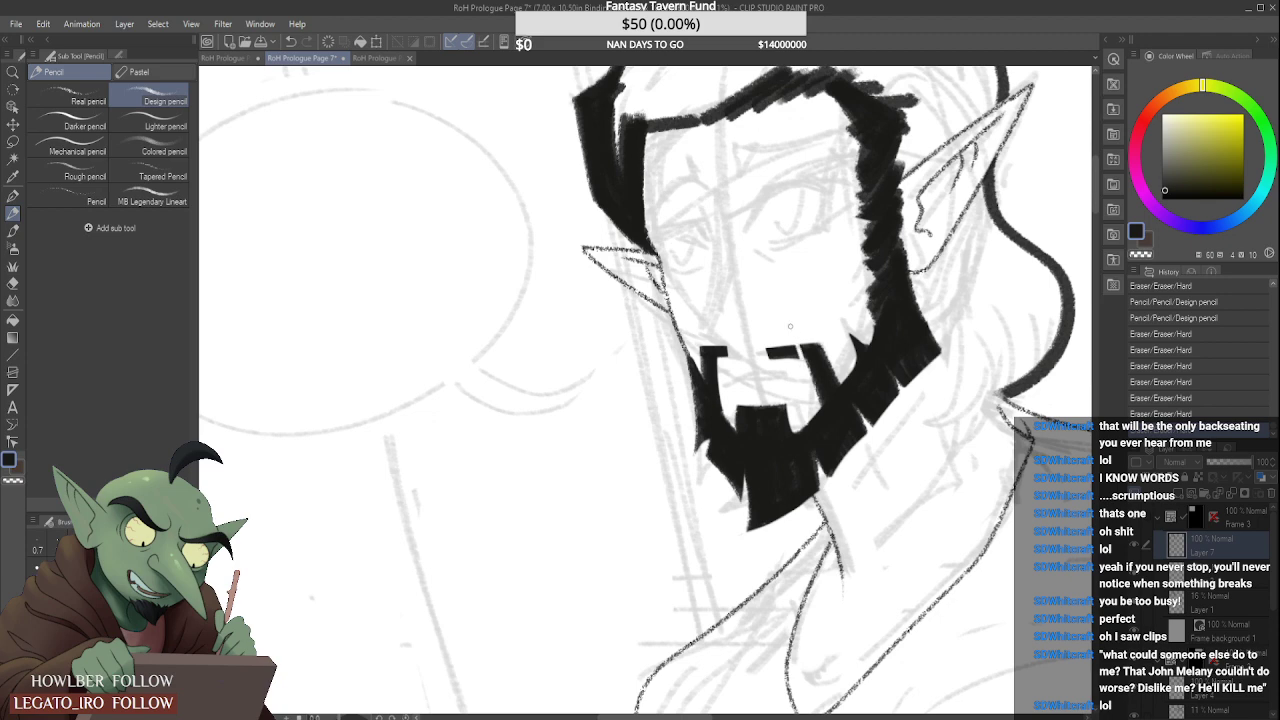
{"action": "mouse_move", "coordinate": [786, 346]}
{"action": "left_mouse_down"}
{"action": "mouse_move", "coordinate": [767, 312]}
{"action": "mouse_move", "coordinate": [778, 314]}
{"action": "mouse_move", "coordinate": [739, 328]}
{"action": "mouse_move", "coordinate": [716, 362]}
{"action": "mouse_move", "coordinate": [716, 340]}
{"action": "mouse_move", "coordinate": [722, 390]}
{"action": "mouse_move", "coordinate": [700, 368]}
{"action": "left_mouse_up"}
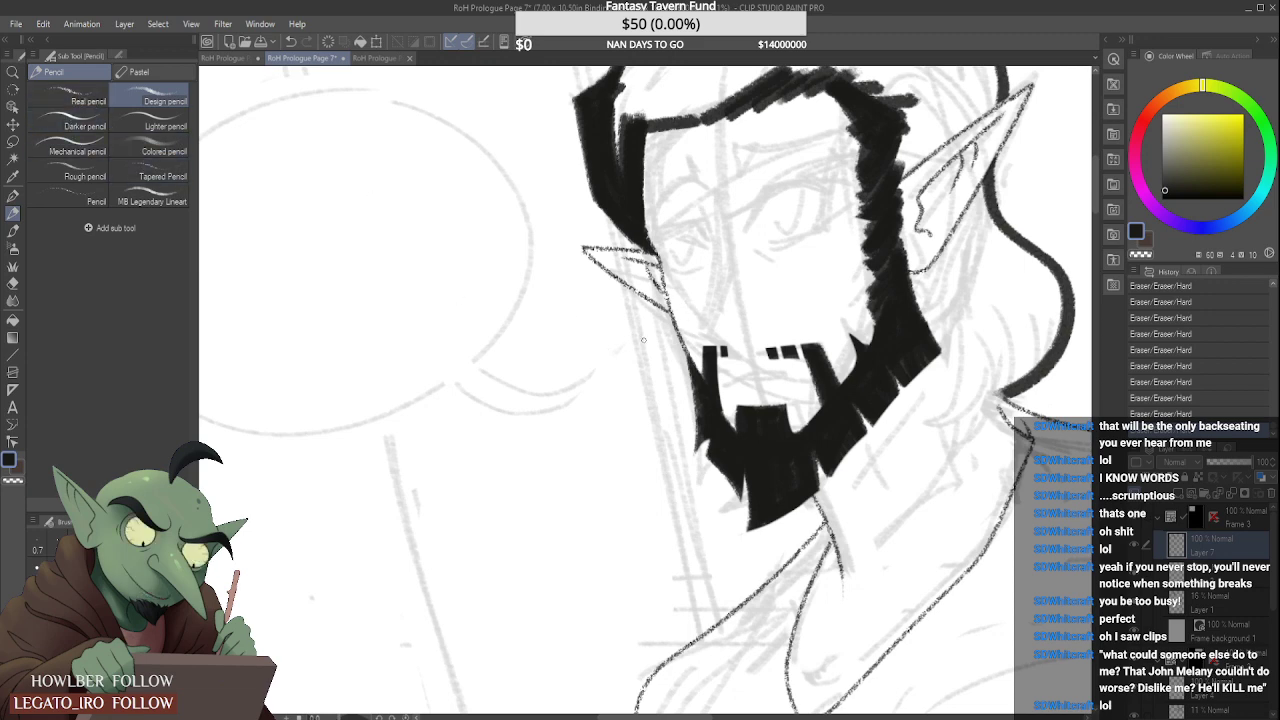
{"action": "scroll", "coordinate": [643, 340], "scroll_direction": "up", "scroll_amount": 3}
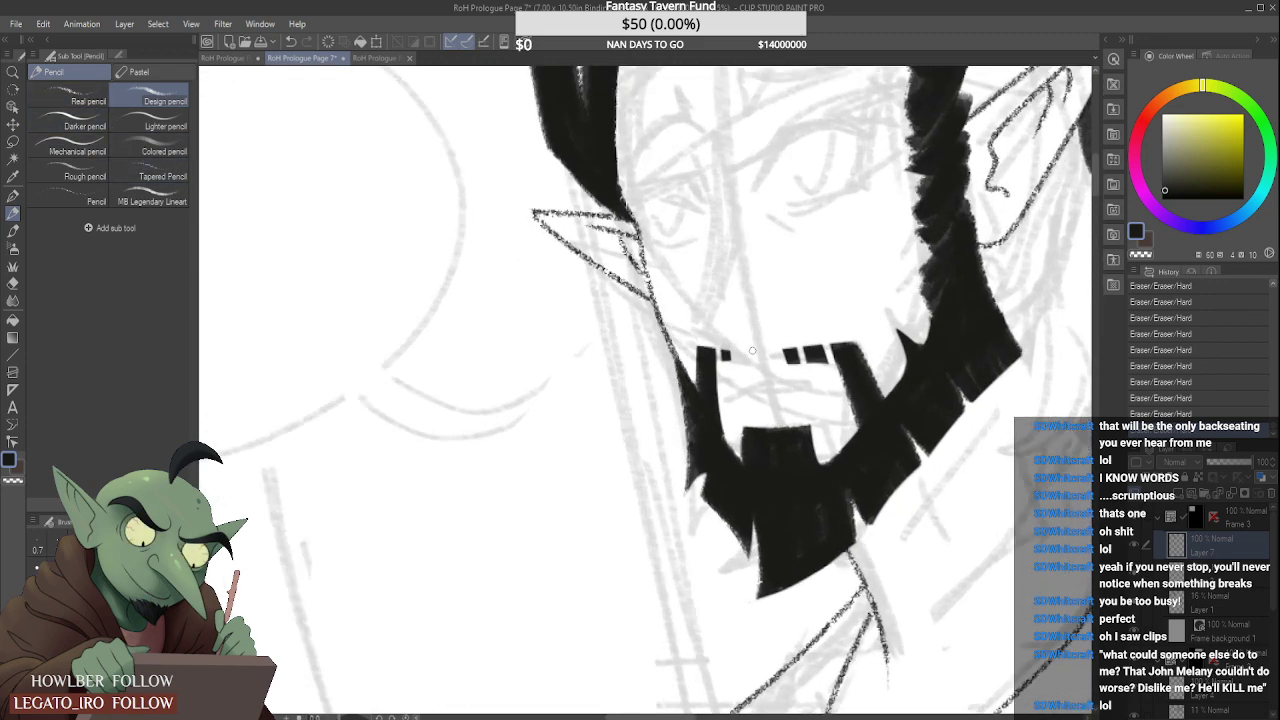
{"action": "scroll", "coordinate": [752, 350], "scroll_direction": "down", "scroll_amount": 5}
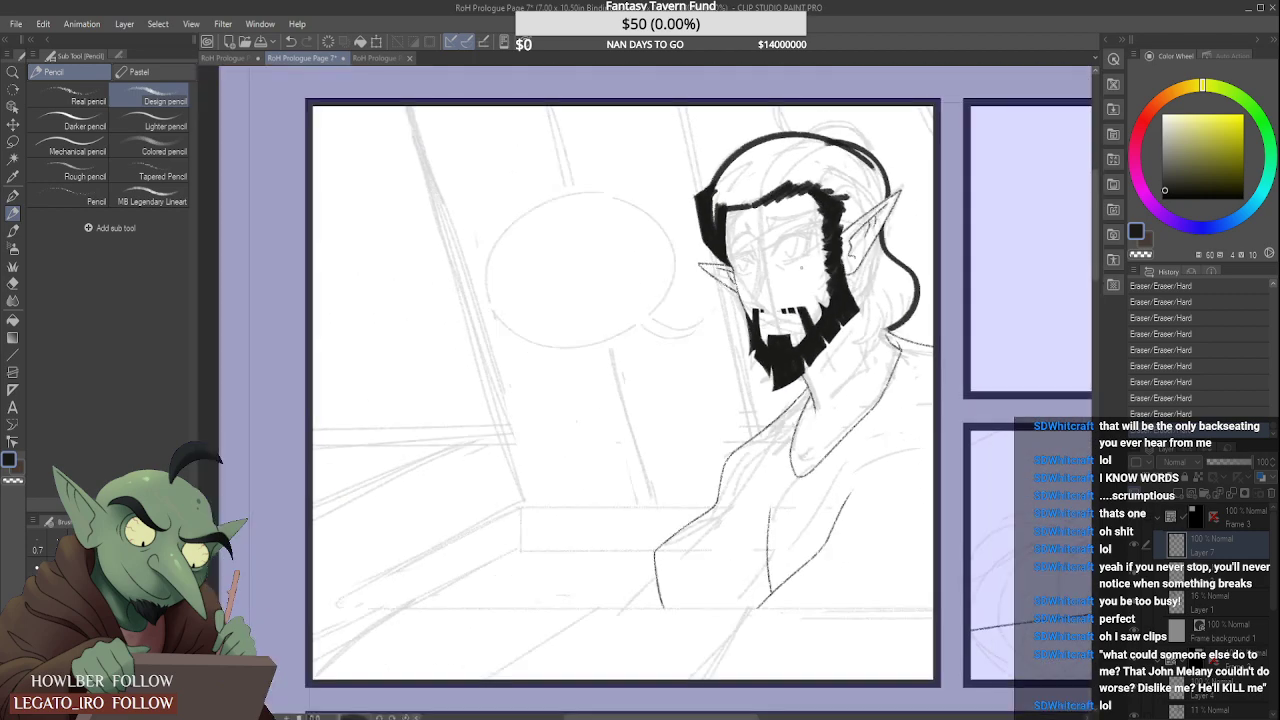
{"action": "scroll", "coordinate": [784, 316], "scroll_direction": "up", "scroll_amount": 4}
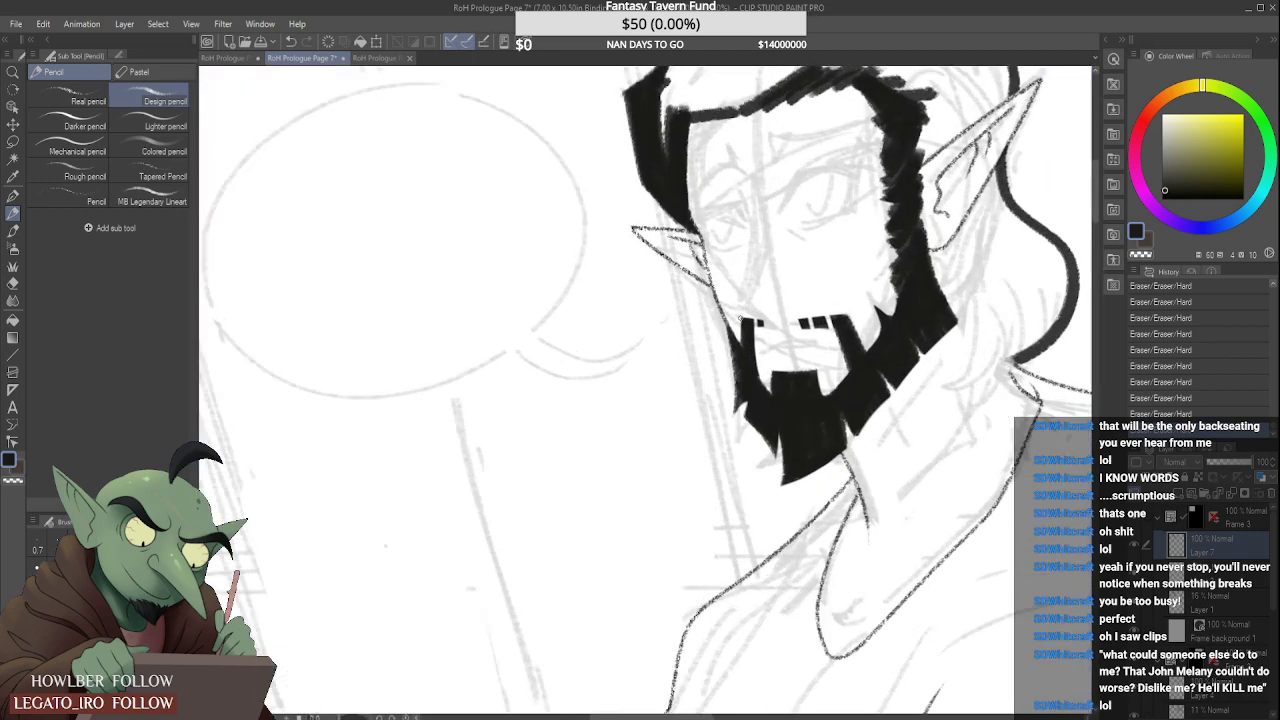
{"action": "scroll", "coordinate": [740, 318], "scroll_direction": "up", "scroll_amount": 1}
{"action": "scroll", "coordinate": [816, 297], "scroll_direction": "down", "scroll_amount": 2}
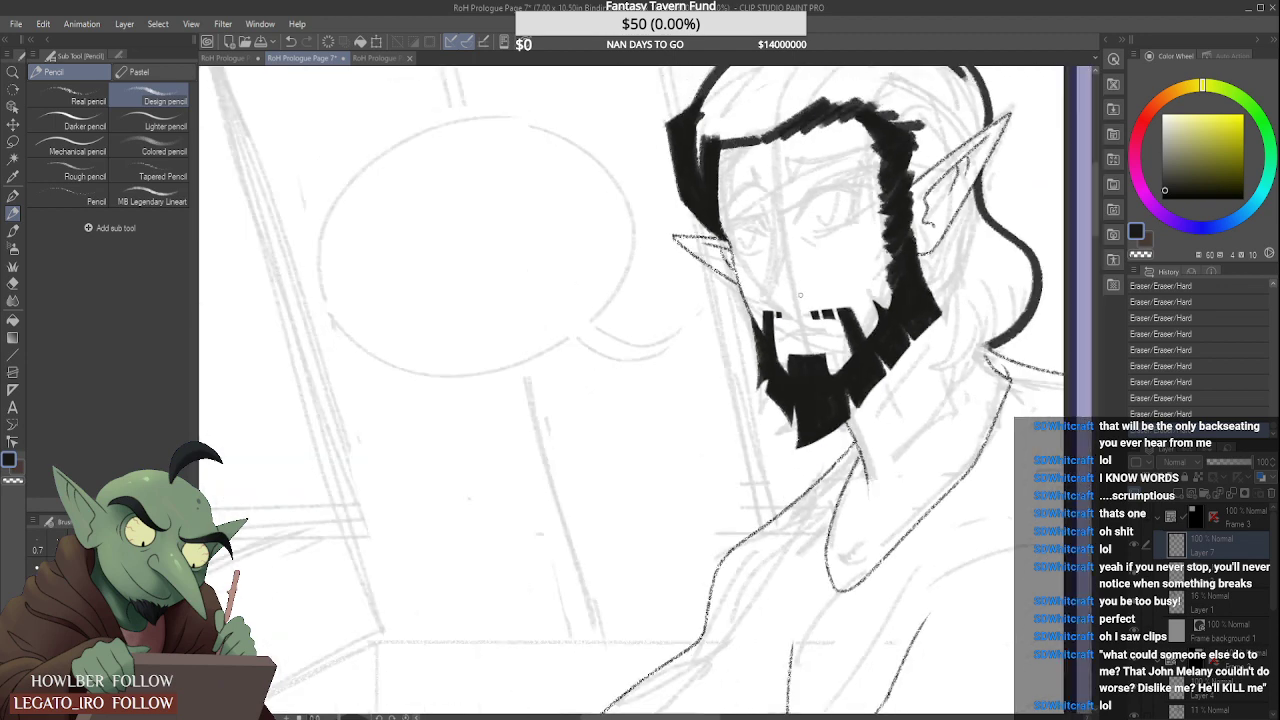
{"action": "scroll", "coordinate": [780, 312], "scroll_direction": "up", "scroll_amount": 3}
{"action": "scroll", "coordinate": [776, 318], "scroll_direction": "up", "scroll_amount": 1}
{"action": "left_click_drag", "start_coordinate": [780, 316], "coordinate": [806, 304]}
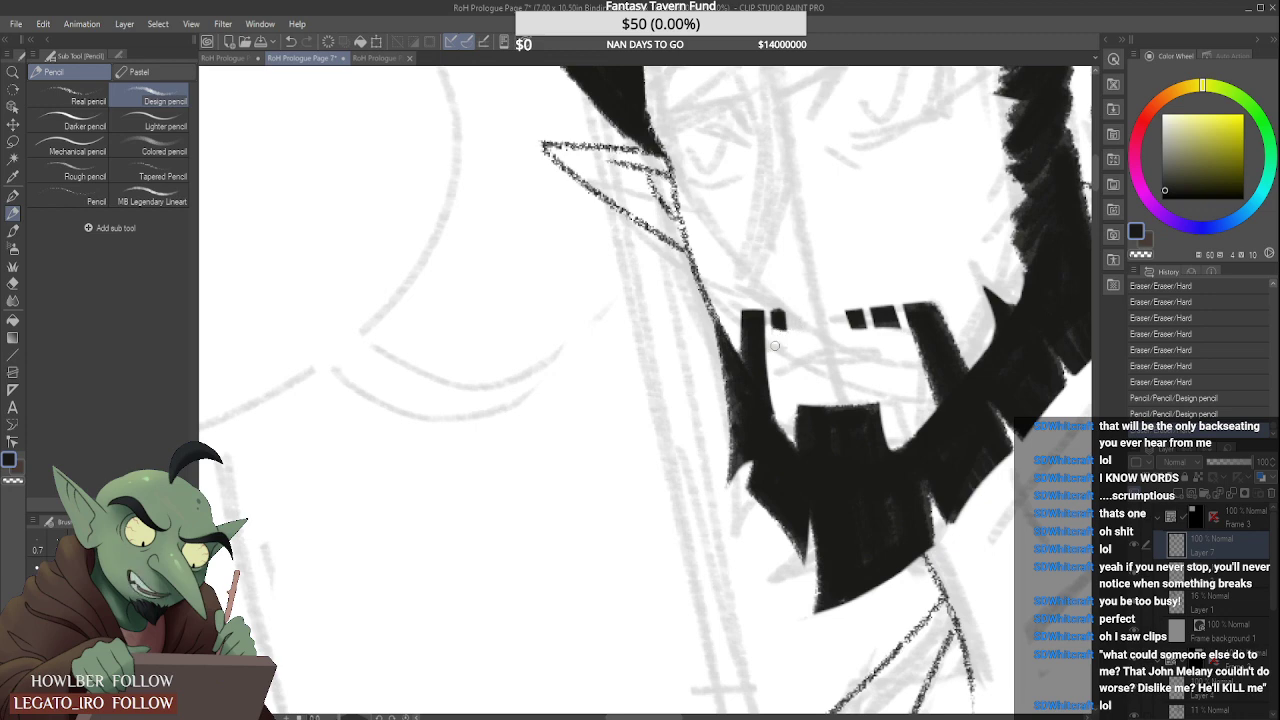
{"action": "mouse_move", "coordinate": [776, 340]}
{"action": "left_mouse_down"}
{"action": "mouse_move", "coordinate": [785, 312]}
{"action": "mouse_move", "coordinate": [788, 333]}
{"action": "mouse_move", "coordinate": [806, 333]}
{"action": "left_mouse_up"}
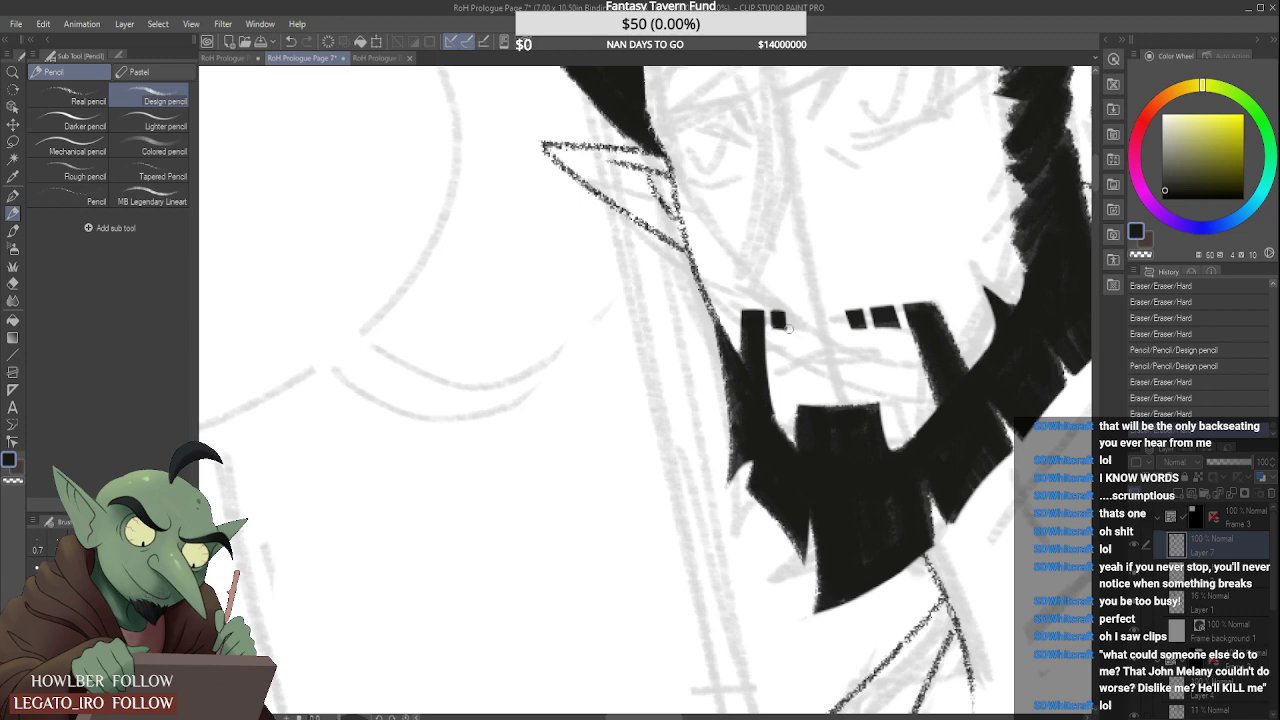
Step: Touch up the beard's inner edge around the pointed tuft on the near cheek
{"action": "scroll", "coordinate": [786, 331], "scroll_direction": "down", "scroll_amount": 4}
{"action": "scroll", "coordinate": [798, 310], "scroll_direction": "up", "scroll_amount": 2}
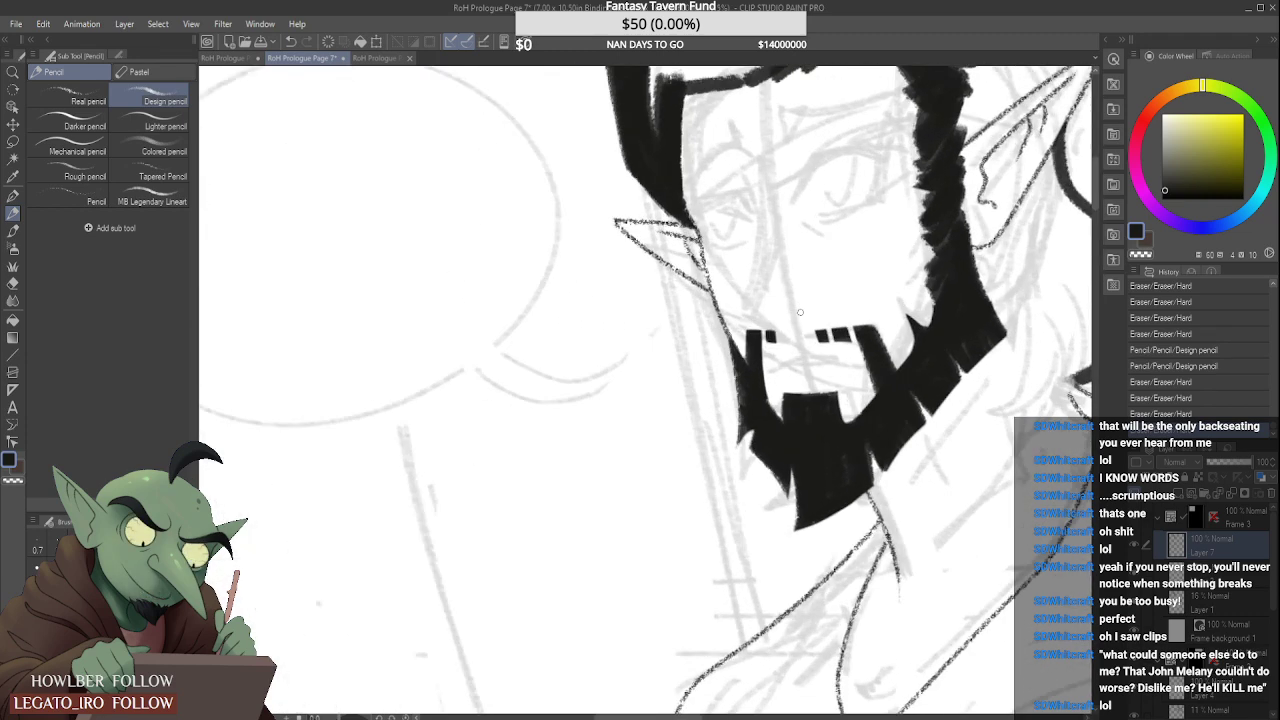
{"action": "scroll", "coordinate": [720, 389], "scroll_direction": "up", "scroll_amount": 2}
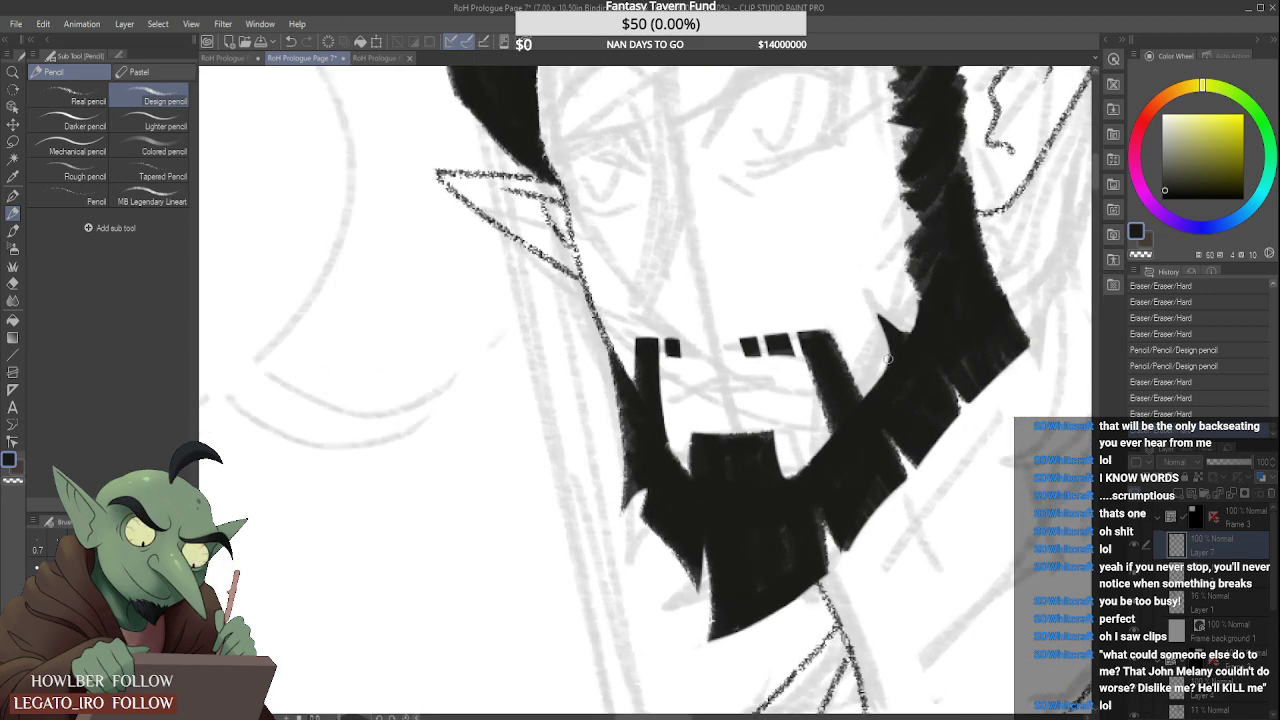
{"action": "mouse_move", "coordinate": [887, 362]}
{"action": "left_mouse_down"}
{"action": "mouse_move", "coordinate": [878, 380]}
{"action": "mouse_move", "coordinate": [916, 305]}
{"action": "left_mouse_up"}
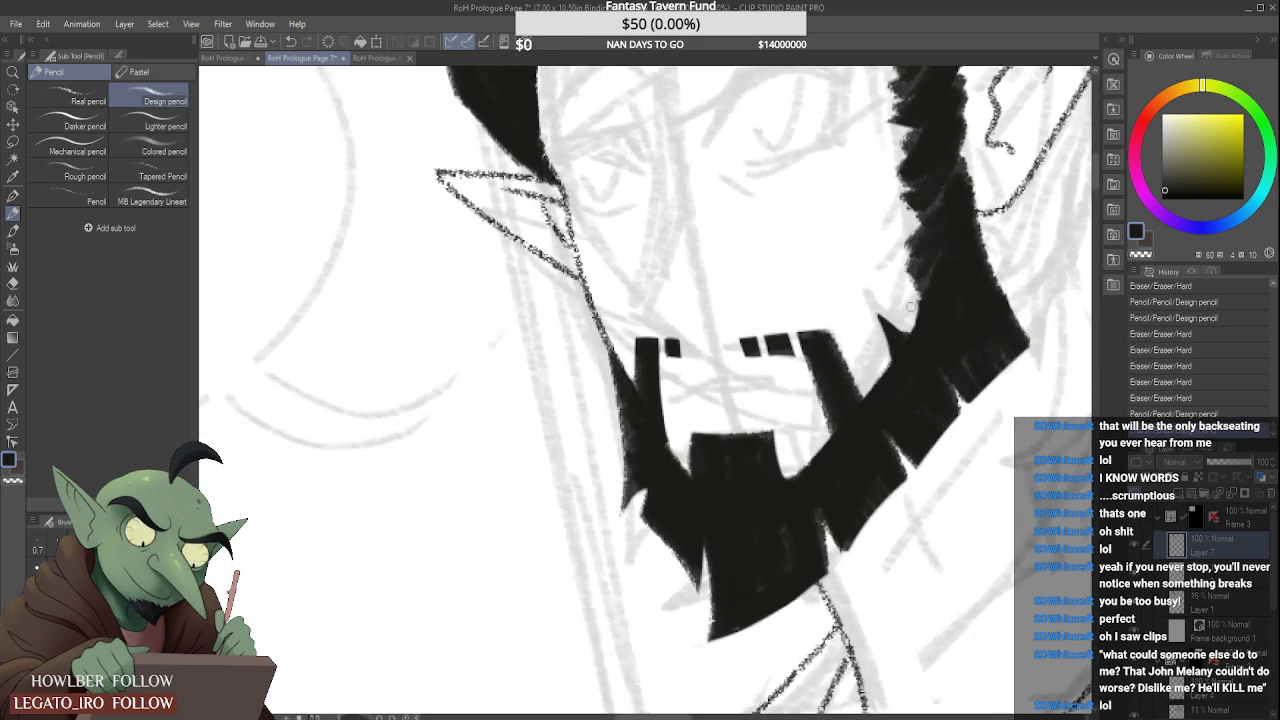
{"action": "scroll", "coordinate": [911, 306], "scroll_direction": "down", "scroll_amount": 6}
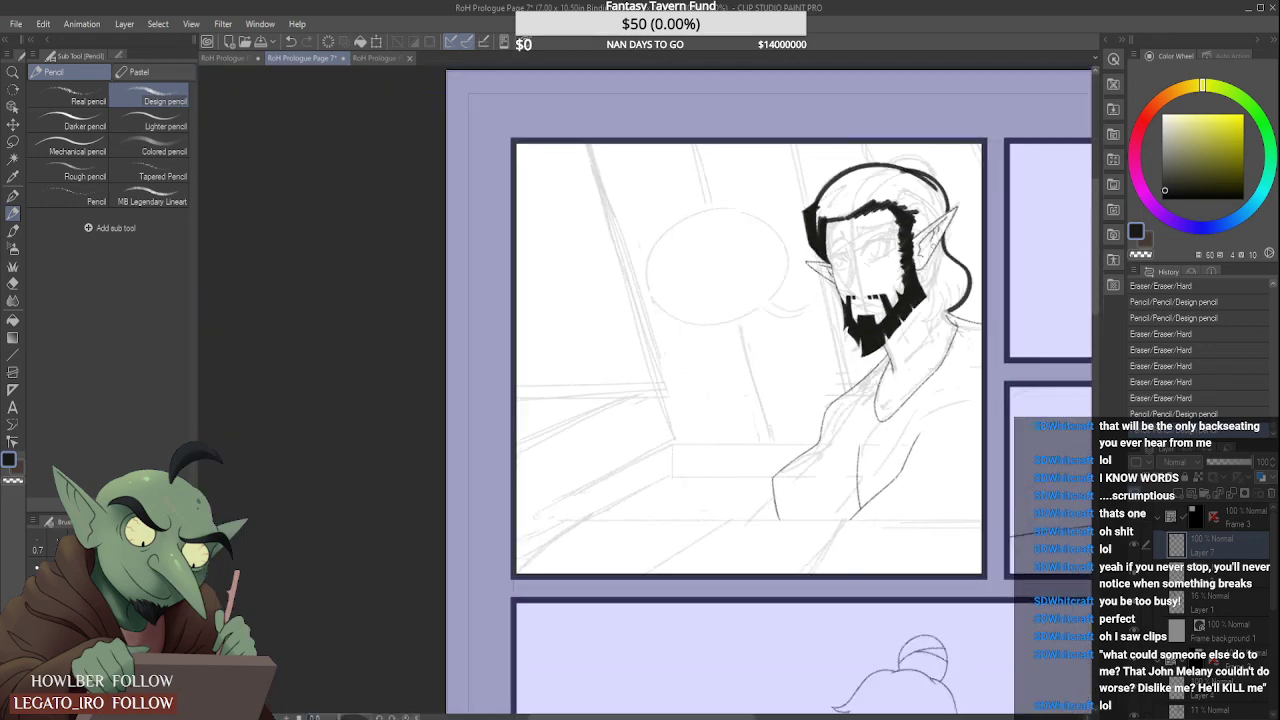
{"action": "scroll", "coordinate": [853, 223], "scroll_direction": "up", "scroll_amount": 3}
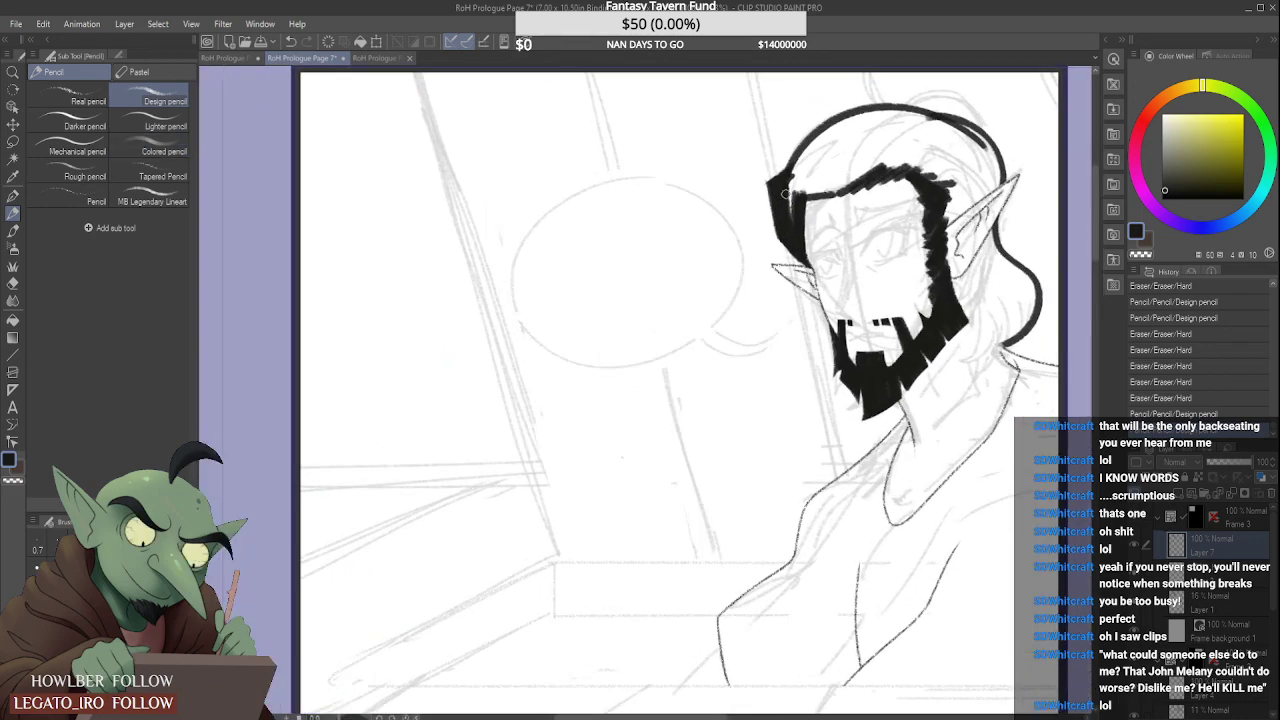
{"action": "scroll", "coordinate": [897, 248], "scroll_direction": "up", "scroll_amount": 1}
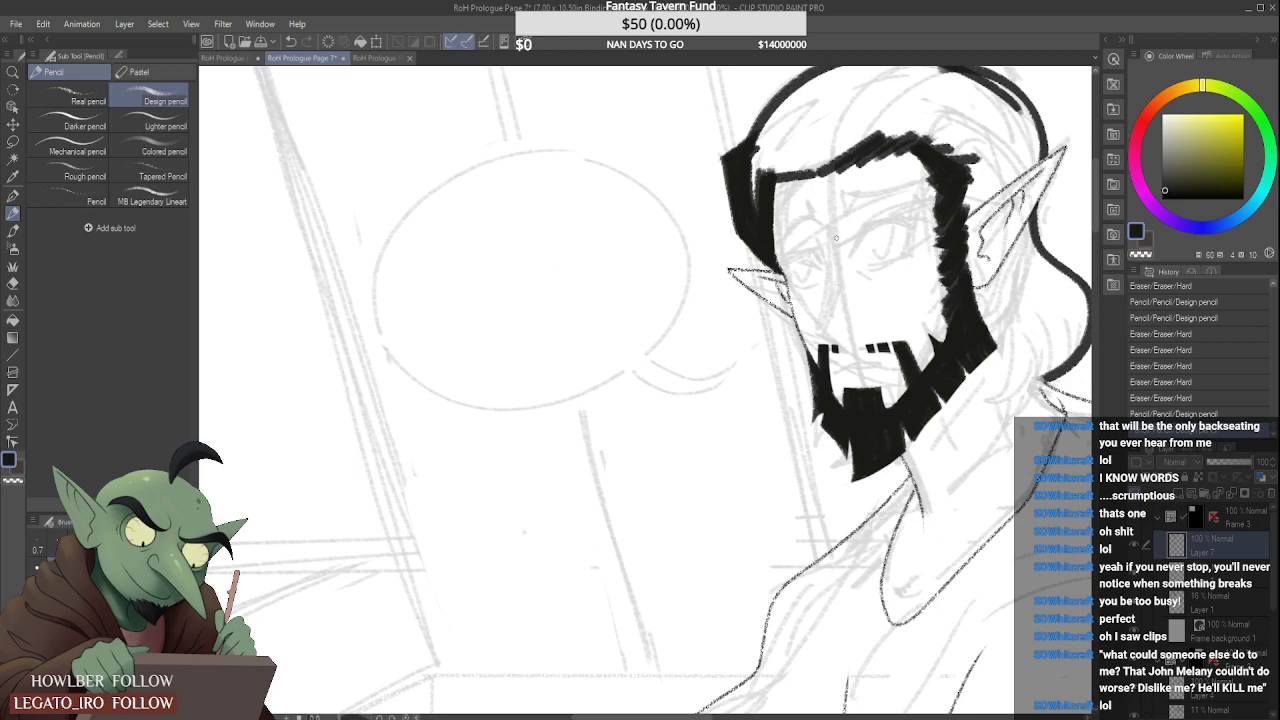
Step: Examine the bearded elf's face on the Orthus and Ahlai Face References sheet and RoH Prologue Page 6, and return to Page 7
{"action": "scroll", "coordinate": [836, 237], "scroll_direction": "up", "scroll_amount": 1}
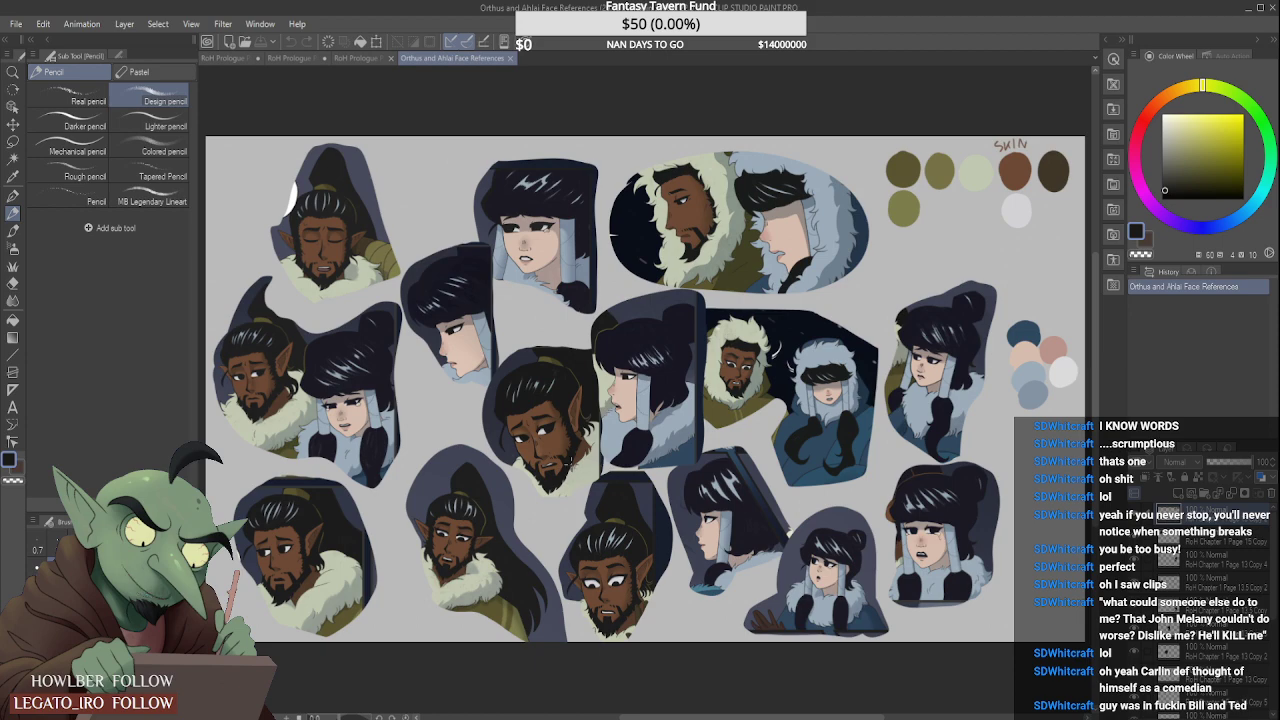
{"action": "scroll", "coordinate": [566, 461], "scroll_direction": "up", "scroll_amount": 5}
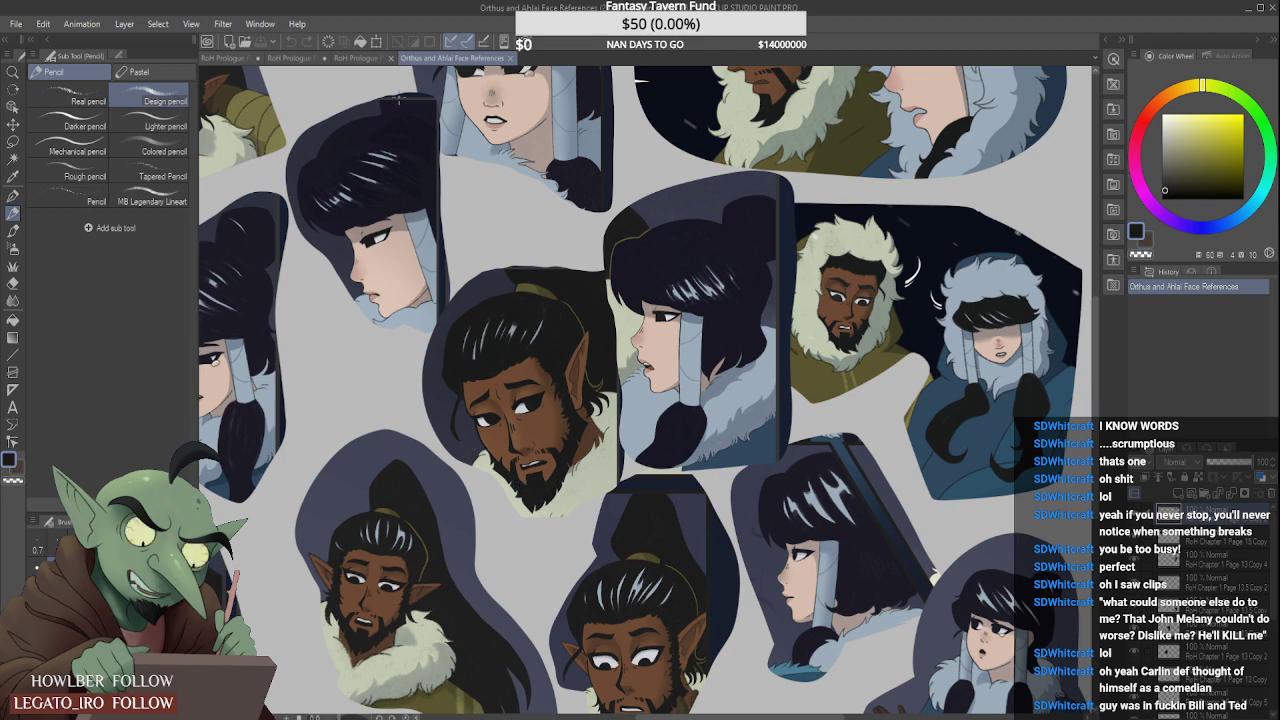
{"action": "left_click", "coordinate": [369, 60]}
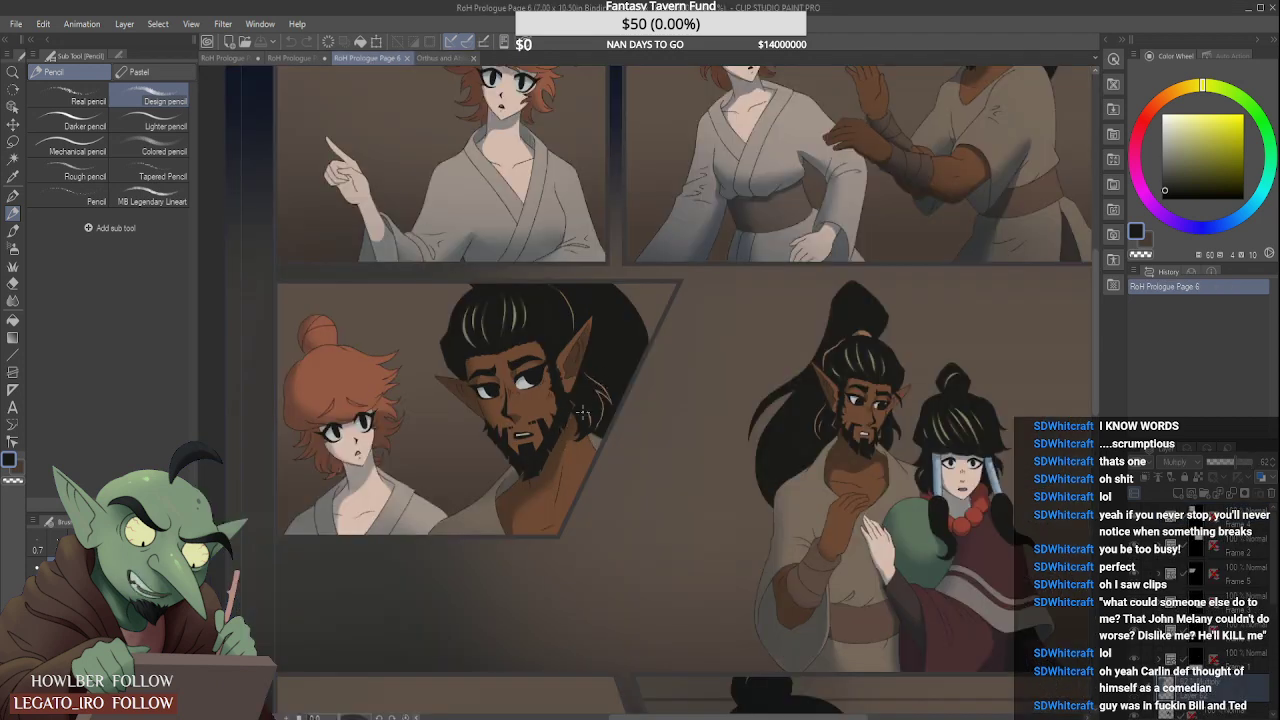
{"action": "scroll", "coordinate": [590, 400], "scroll_direction": "down", "scroll_amount": 3}
{"action": "scroll", "coordinate": [582, 408], "scroll_direction": "down", "scroll_amount": 4}
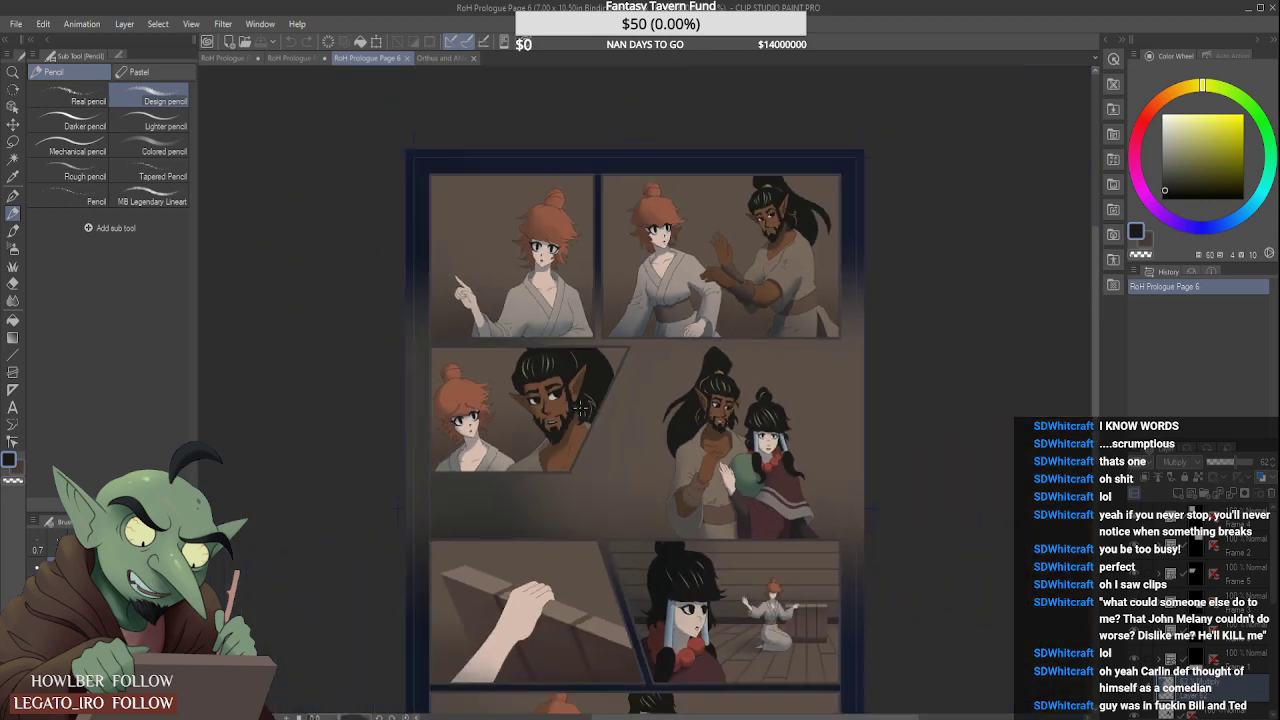
{"action": "scroll", "coordinate": [496, 264], "scroll_direction": "up", "scroll_amount": 3}
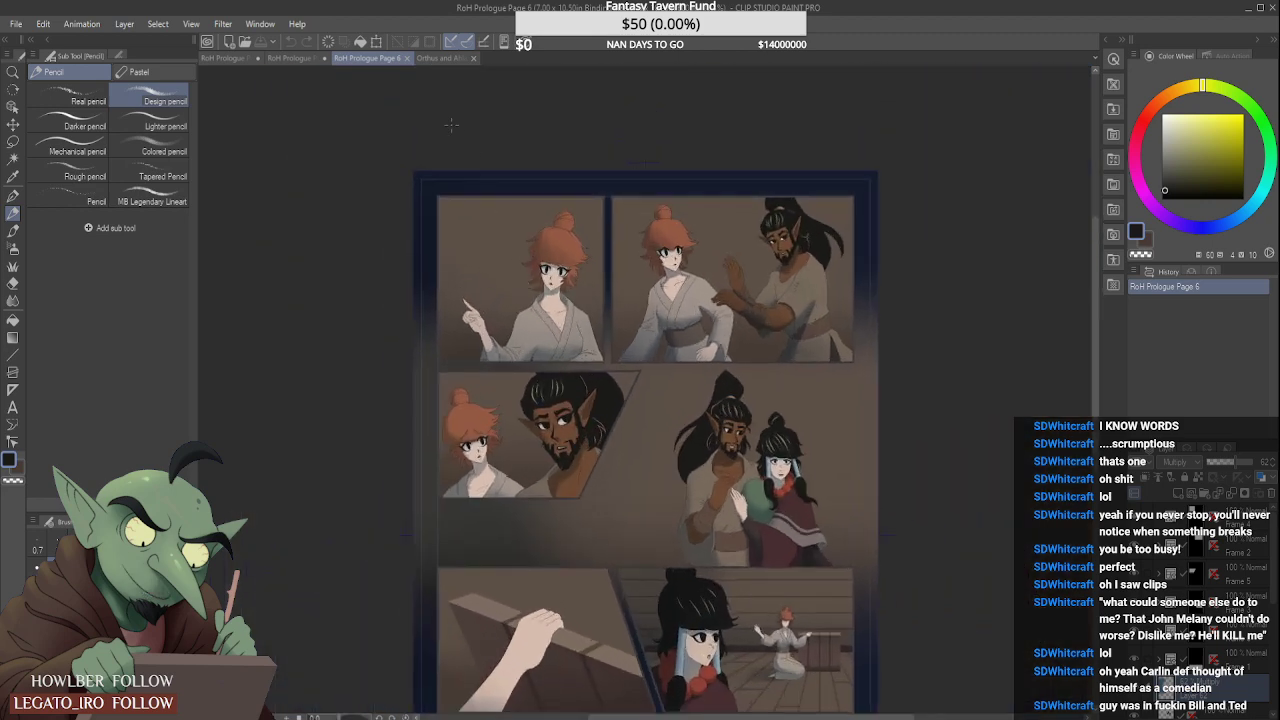
{"action": "left_click", "coordinate": [448, 57]}
{"action": "scroll", "coordinate": [607, 452], "scroll_direction": "down", "scroll_amount": 1}
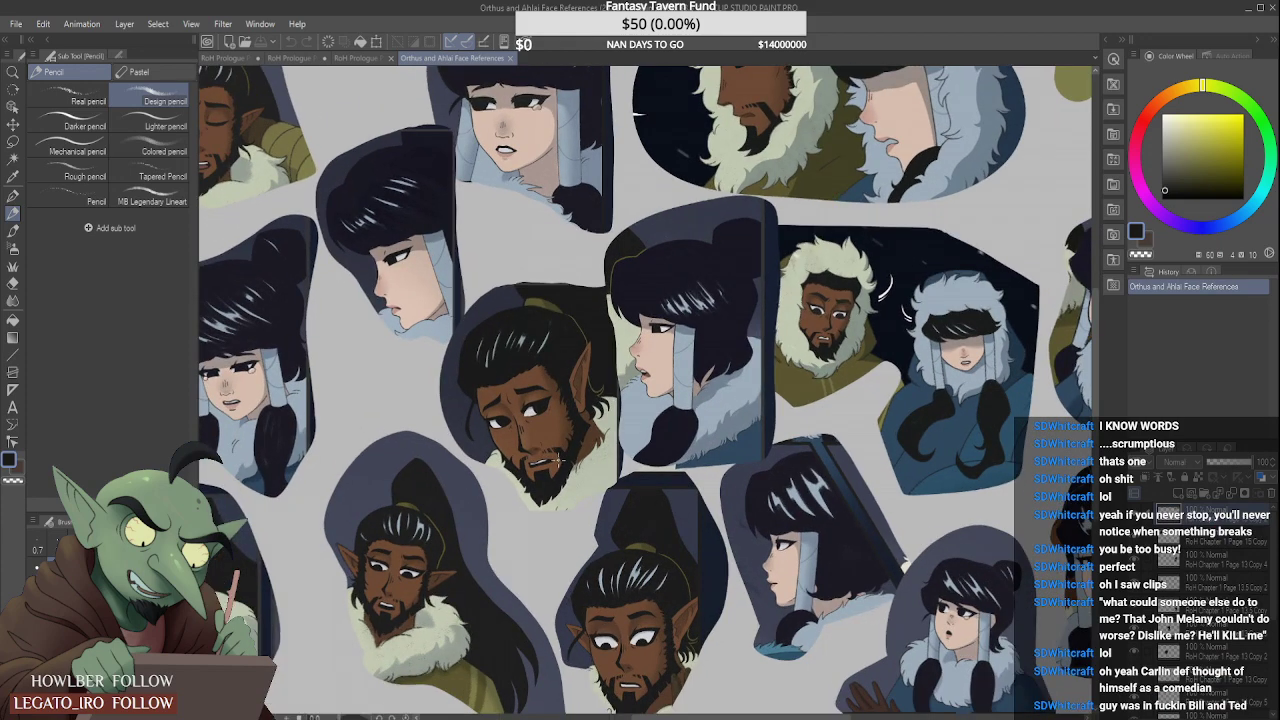
{"action": "left_click", "coordinate": [358, 58]}
{"action": "left_click", "coordinate": [296, 58]}
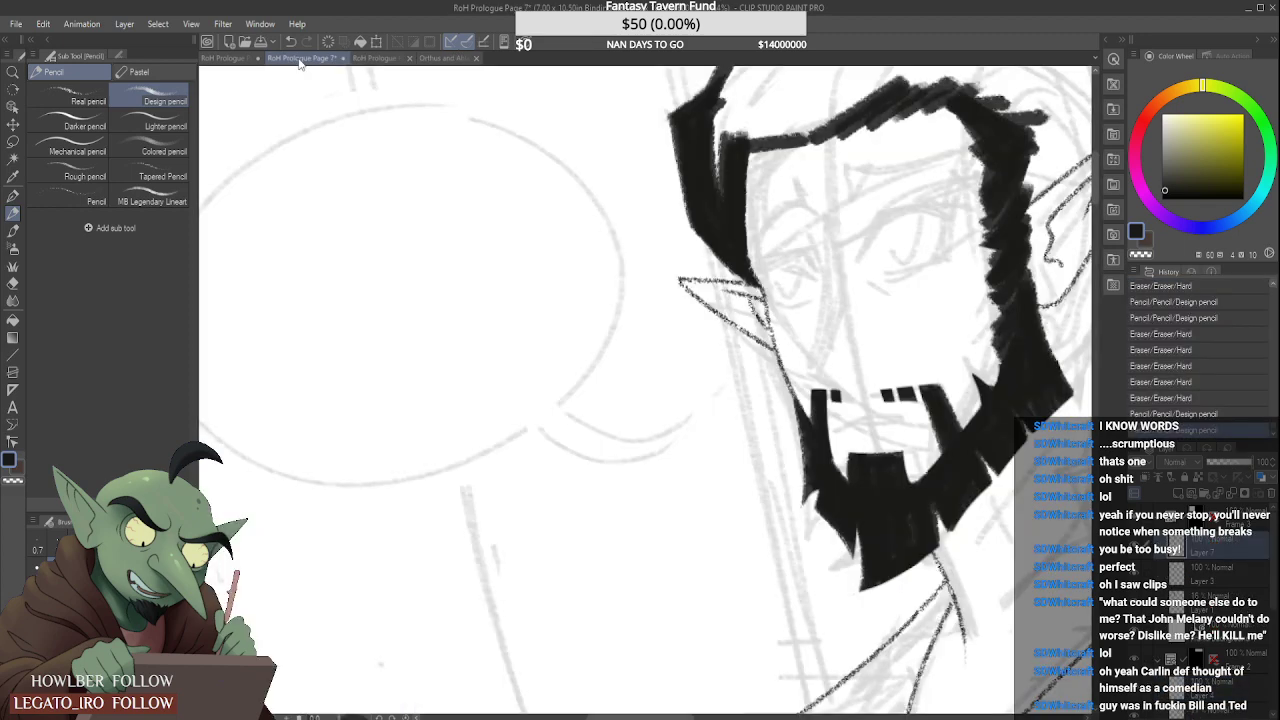
{"action": "scroll", "coordinate": [471, 425], "scroll_direction": "down", "scroll_amount": 5}
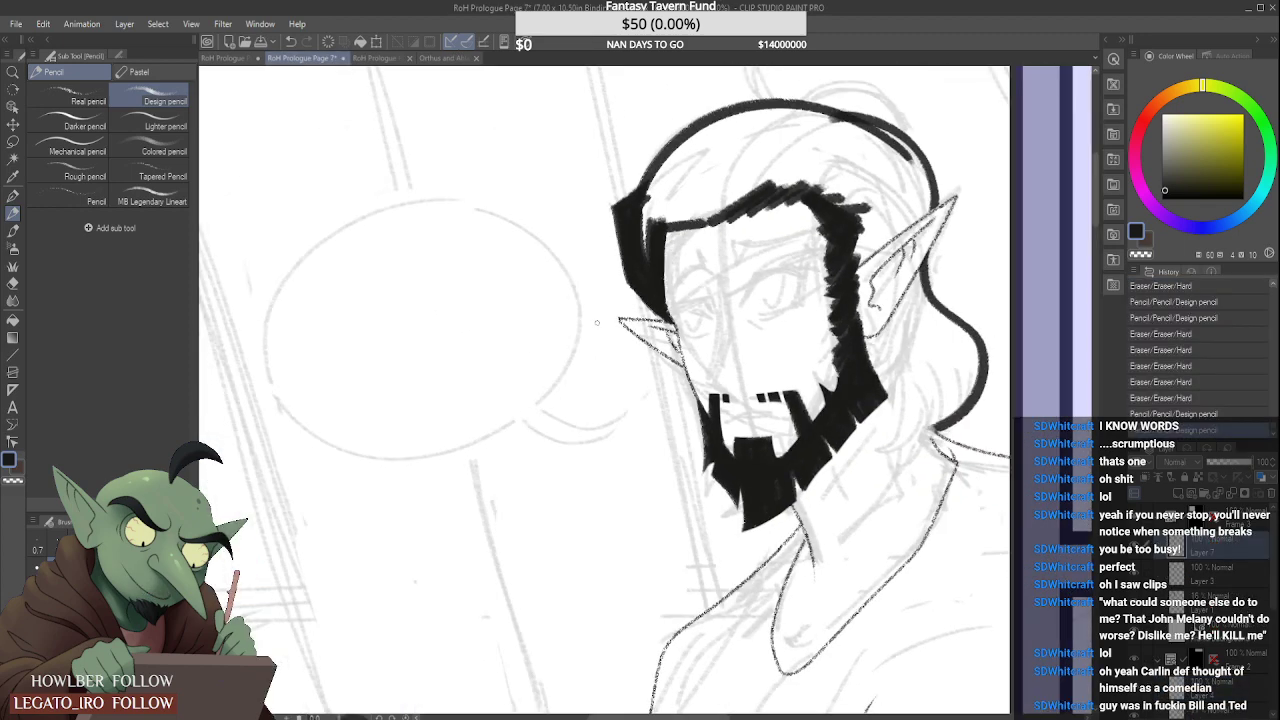
{"action": "scroll", "coordinate": [786, 410], "scroll_direction": "up", "scroll_amount": 5}
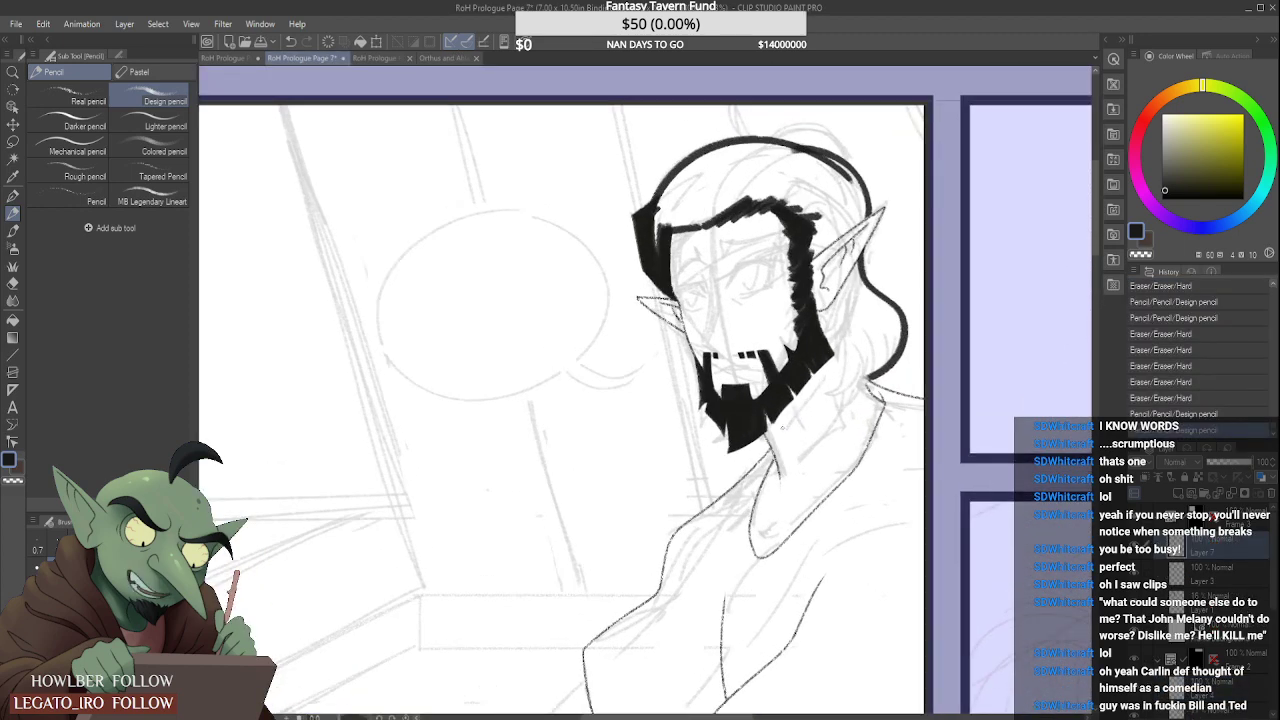
Step: Draw black hair edges behind the bearded elf's jaw and along the underside of his near ear
{"action": "scroll", "coordinate": [786, 408], "scroll_direction": "down", "scroll_amount": 1}
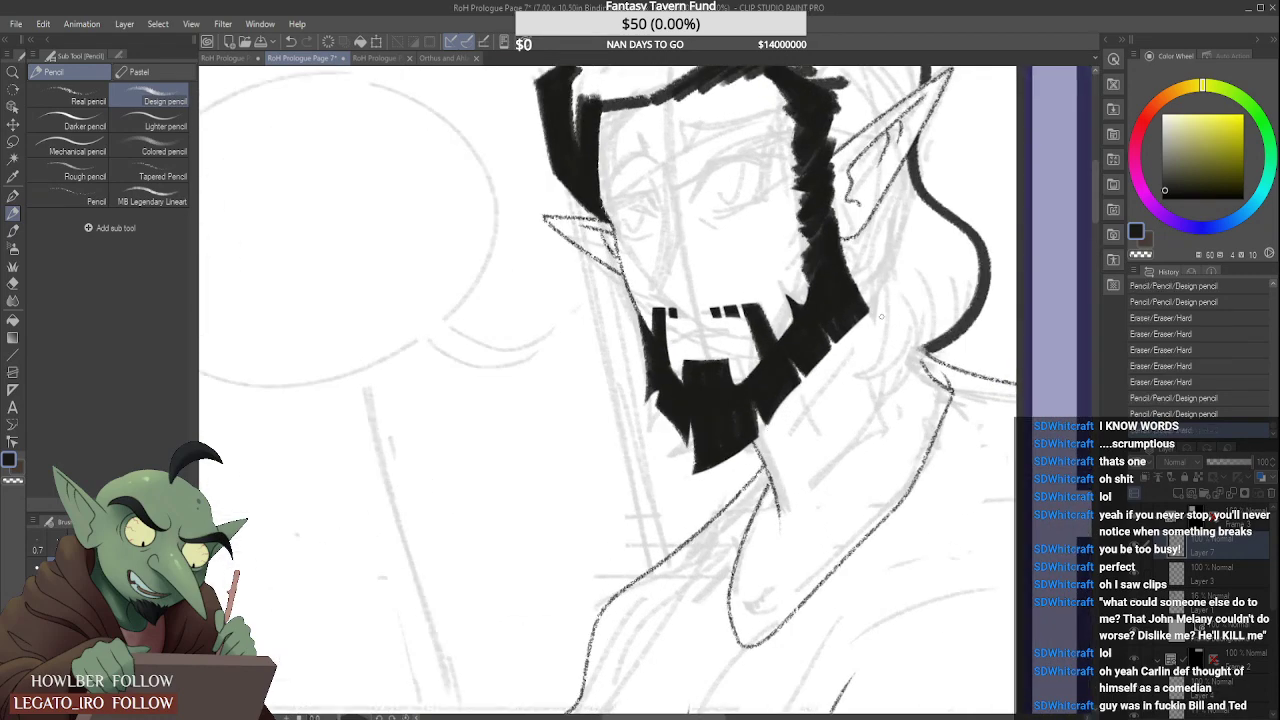
{"action": "scroll", "coordinate": [786, 408], "scroll_direction": "down", "scroll_amount": 2}
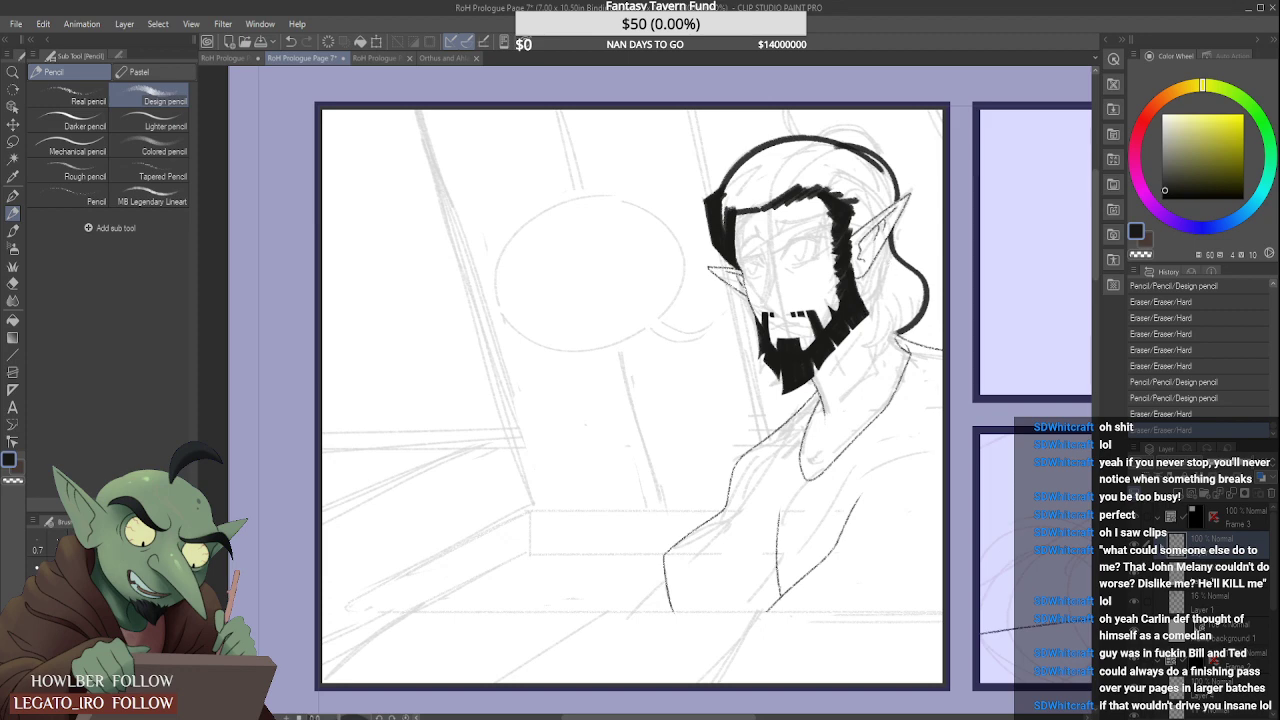
{"action": "scroll", "coordinate": [928, 277], "scroll_direction": "up", "scroll_amount": 4}
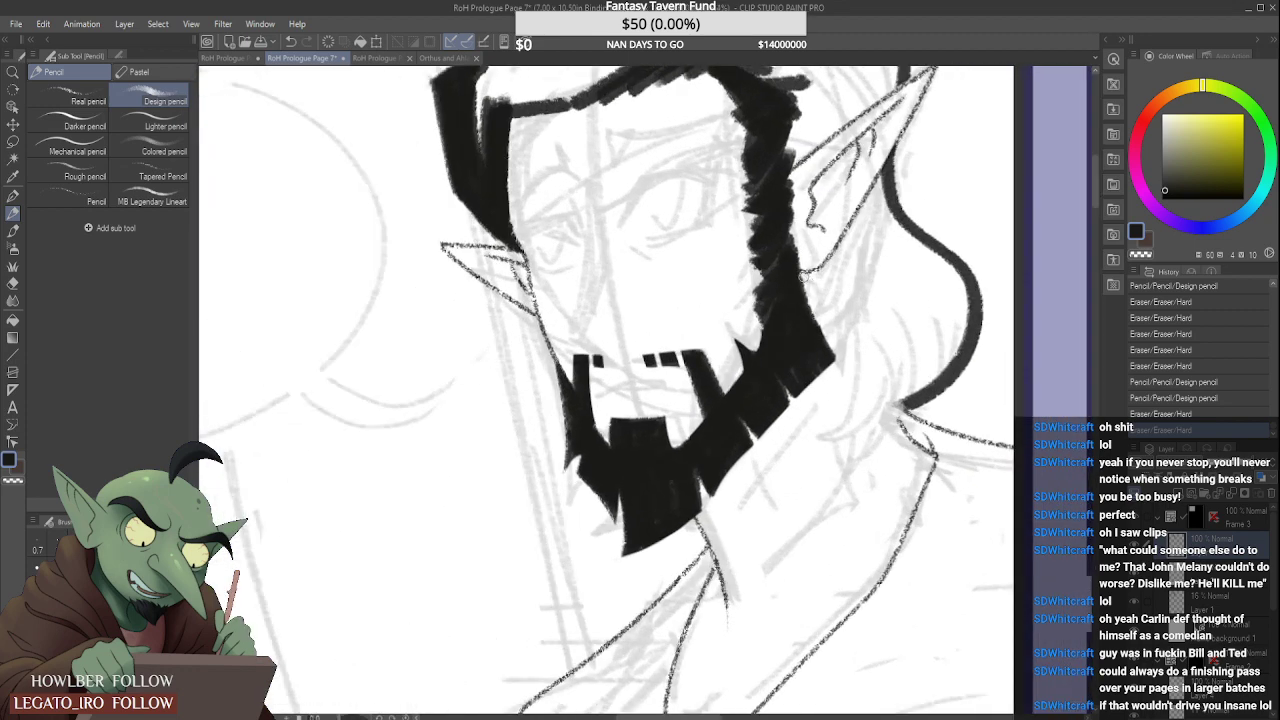
{"action": "mouse_move", "coordinate": [841, 340]}
{"action": "left_mouse_down"}
{"action": "mouse_move", "coordinate": [808, 285]}
{"action": "mouse_move", "coordinate": [855, 354]}
{"action": "left_mouse_up"}
{"action": "left_click_drag", "start_coordinate": [804, 281], "coordinate": [859, 360]}
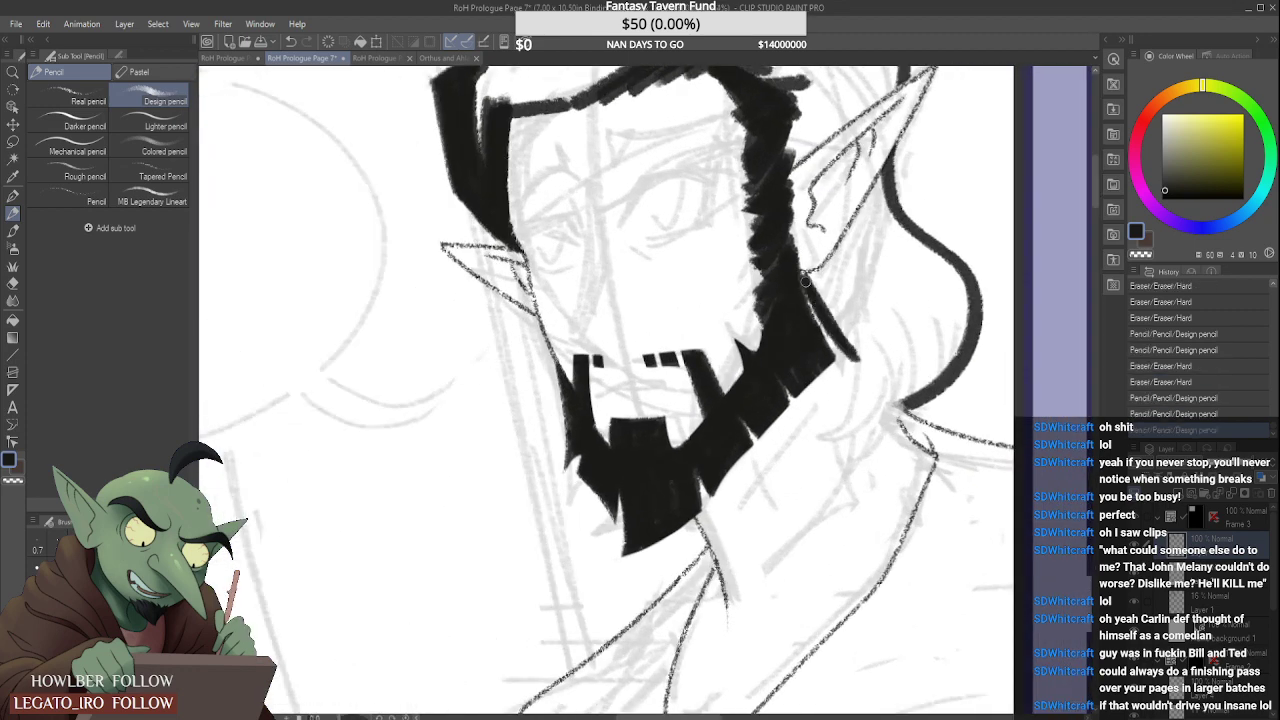
{"action": "mouse_move", "coordinate": [801, 273]}
{"action": "left_mouse_down"}
{"action": "mouse_move", "coordinate": [836, 268]}
{"action": "mouse_move", "coordinate": [884, 178]}
{"action": "mouse_move", "coordinate": [847, 244]}
{"action": "left_mouse_up"}
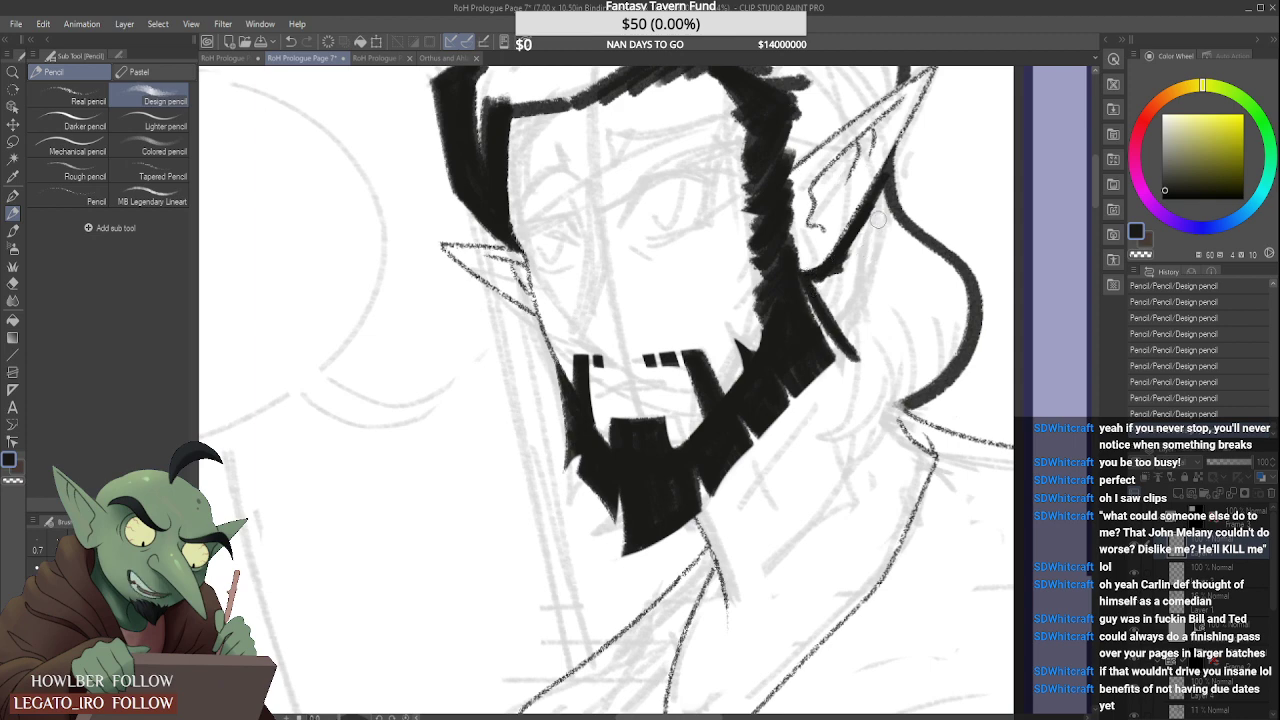
Step: Fill the hair behind the near ear with black strokes, from the jaw out to the back contour
{"action": "mouse_move", "coordinate": [878, 219]}
{"action": "left_mouse_down"}
{"action": "mouse_move", "coordinate": [882, 254]}
{"action": "mouse_move", "coordinate": [883, 194]}
{"action": "mouse_move", "coordinate": [900, 270]}
{"action": "mouse_move", "coordinate": [883, 191]}
{"action": "mouse_move", "coordinate": [948, 292]}
{"action": "left_mouse_up"}
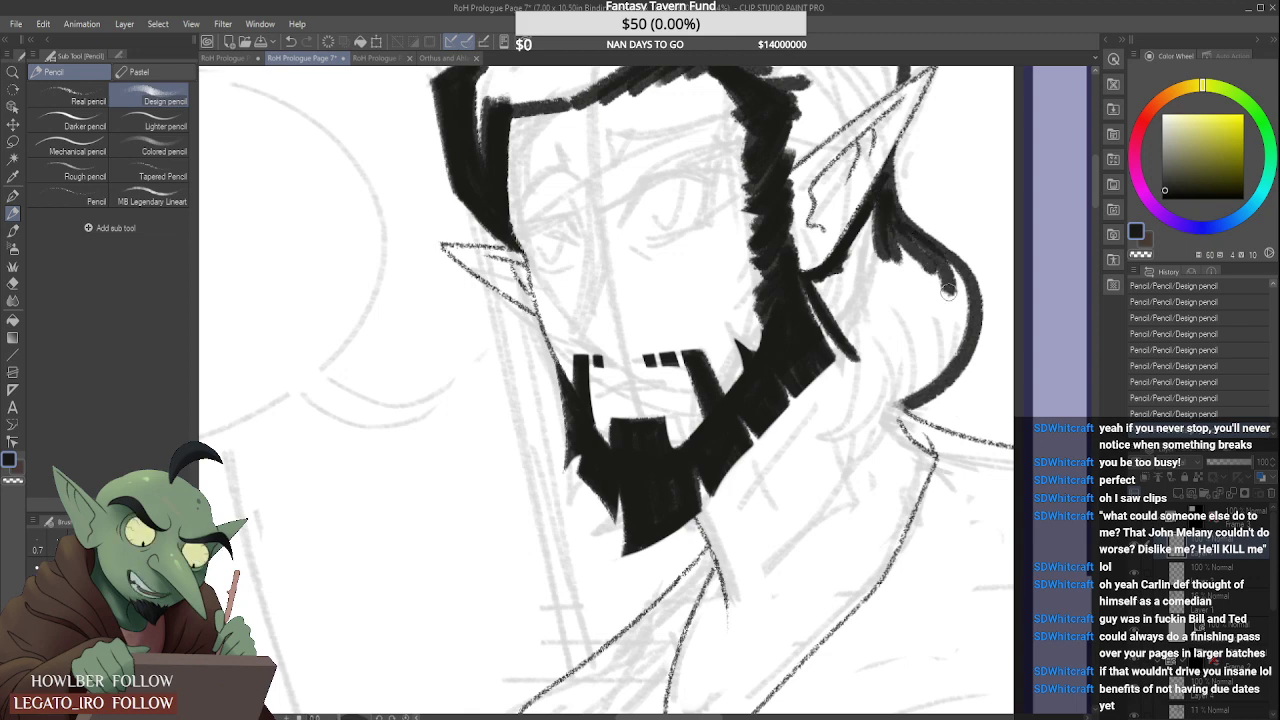
{"action": "left_click_drag", "start_coordinate": [912, 238], "coordinate": [958, 341]}
{"action": "mouse_move", "coordinate": [932, 260]}
{"action": "left_mouse_down"}
{"action": "mouse_move", "coordinate": [942, 367]}
{"action": "mouse_move", "coordinate": [956, 342]}
{"action": "left_mouse_up"}
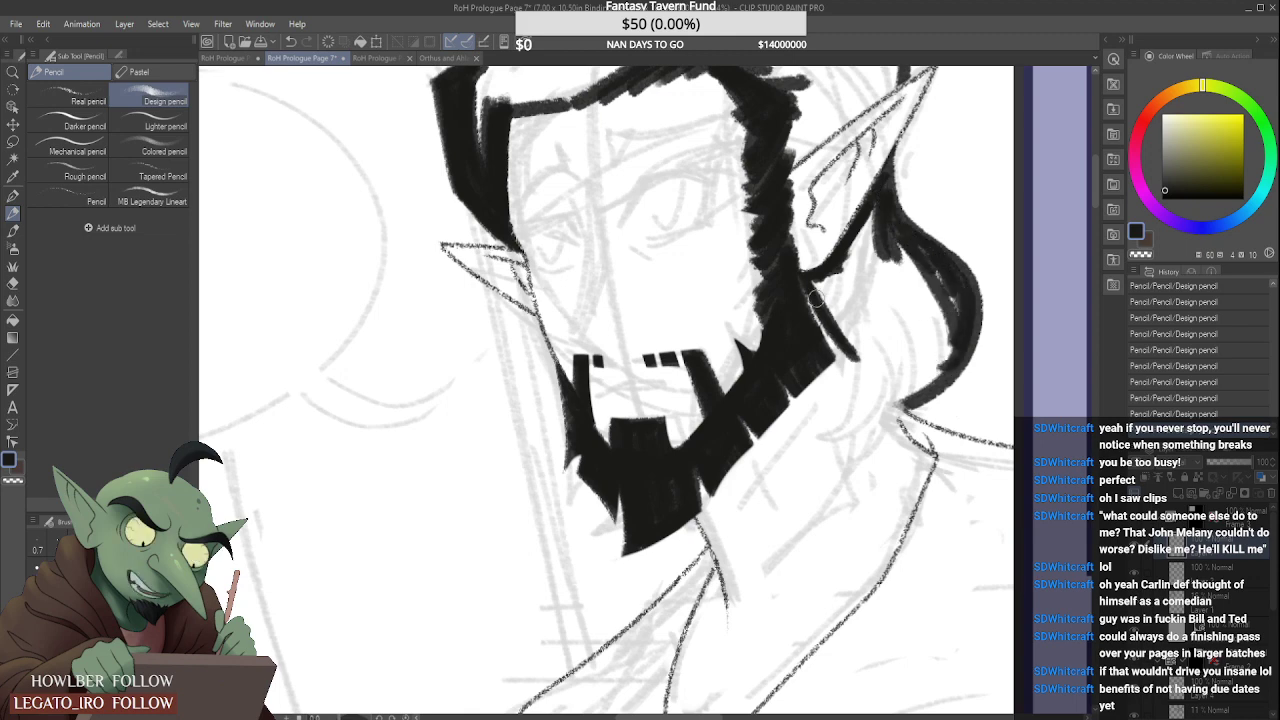
{"action": "left_click_drag", "start_coordinate": [816, 298], "coordinate": [858, 340]}
{"action": "mouse_move", "coordinate": [866, 232]}
{"action": "left_mouse_down"}
{"action": "mouse_move", "coordinate": [862, 350]}
{"action": "mouse_move", "coordinate": [820, 298]}
{"action": "left_mouse_up"}
{"action": "mouse_move", "coordinate": [878, 206]}
{"action": "left_mouse_down"}
{"action": "mouse_move", "coordinate": [857, 240]}
{"action": "mouse_move", "coordinate": [881, 215]}
{"action": "mouse_move", "coordinate": [827, 276]}
{"action": "mouse_move", "coordinate": [866, 330]}
{"action": "left_mouse_up"}
{"action": "mouse_move", "coordinate": [848, 265]}
{"action": "left_mouse_down"}
{"action": "mouse_move", "coordinate": [863, 296]}
{"action": "mouse_move", "coordinate": [859, 256]}
{"action": "mouse_move", "coordinate": [878, 284]}
{"action": "mouse_move", "coordinate": [876, 330]}
{"action": "left_mouse_up"}
{"action": "mouse_move", "coordinate": [888, 228]}
{"action": "left_mouse_down"}
{"action": "mouse_move", "coordinate": [876, 311]}
{"action": "mouse_move", "coordinate": [861, 257]}
{"action": "mouse_move", "coordinate": [890, 254]}
{"action": "mouse_move", "coordinate": [893, 325]}
{"action": "mouse_move", "coordinate": [891, 229]}
{"action": "mouse_move", "coordinate": [891, 296]}
{"action": "mouse_move", "coordinate": [901, 236]}
{"action": "mouse_move", "coordinate": [932, 318]}
{"action": "left_mouse_up"}
{"action": "mouse_move", "coordinate": [922, 252]}
{"action": "left_mouse_down"}
{"action": "mouse_move", "coordinate": [948, 350]}
{"action": "mouse_move", "coordinate": [926, 390]}
{"action": "mouse_move", "coordinate": [934, 381]}
{"action": "left_mouse_up"}
{"action": "left_click_drag", "start_coordinate": [966, 310], "coordinate": [948, 376]}
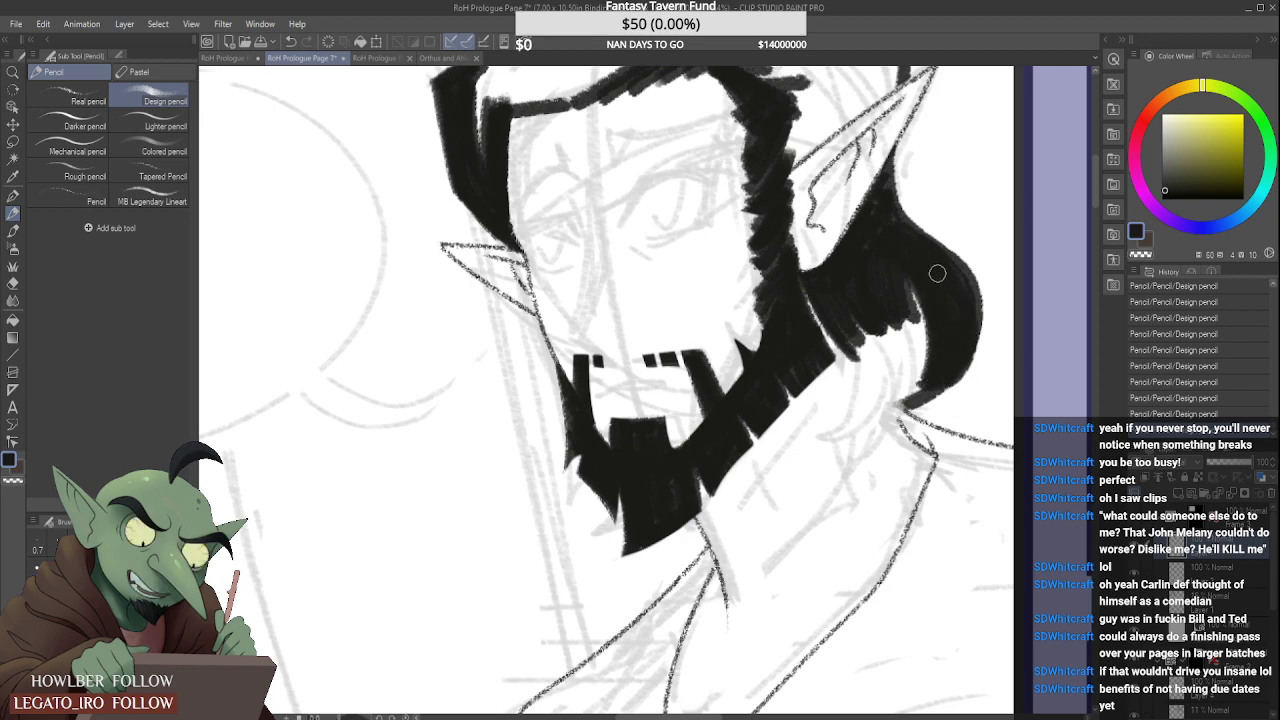
{"action": "key", "text": "ctrl+z"}
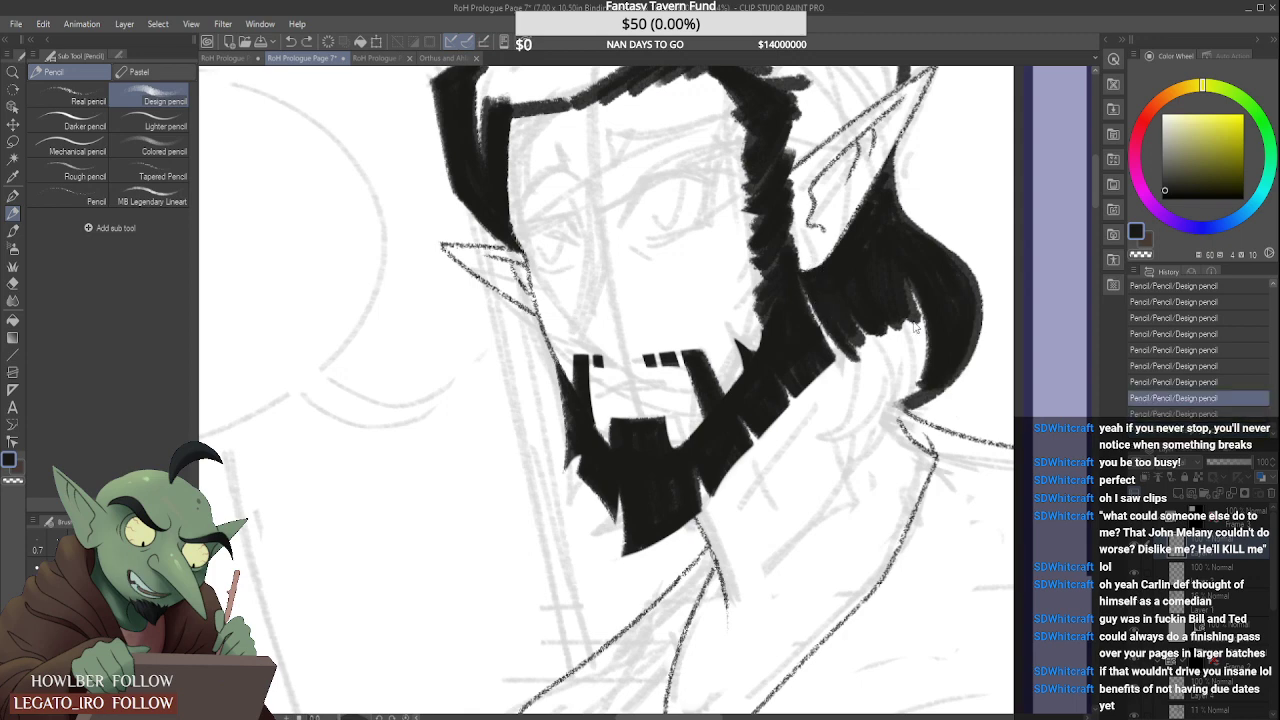
Step: Draw a curved black lock hanging beside the jaw and trim it to a pointed tip
{"action": "left_click_drag", "start_coordinate": [905, 280], "coordinate": [925, 392]}
{"action": "mouse_move", "coordinate": [868, 322]}
{"action": "left_mouse_down"}
{"action": "mouse_move", "coordinate": [885, 336]}
{"action": "mouse_move", "coordinate": [852, 420]}
{"action": "left_mouse_up"}
{"action": "mouse_move", "coordinate": [838, 338]}
{"action": "left_mouse_down"}
{"action": "mouse_move", "coordinate": [853, 376]}
{"action": "mouse_move", "coordinate": [820, 430]}
{"action": "left_mouse_up"}
{"action": "left_click_drag", "start_coordinate": [862, 320], "coordinate": [846, 425]}
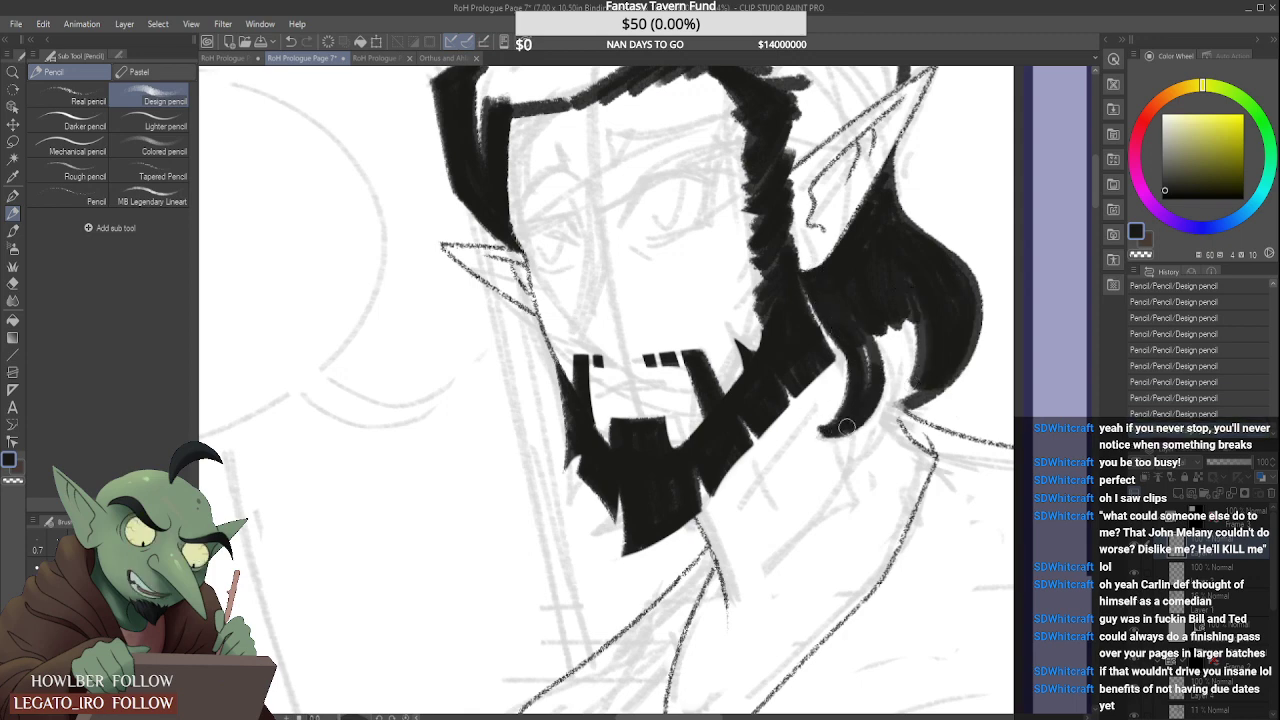
{"action": "left_click_drag", "start_coordinate": [868, 336], "coordinate": [878, 420]}
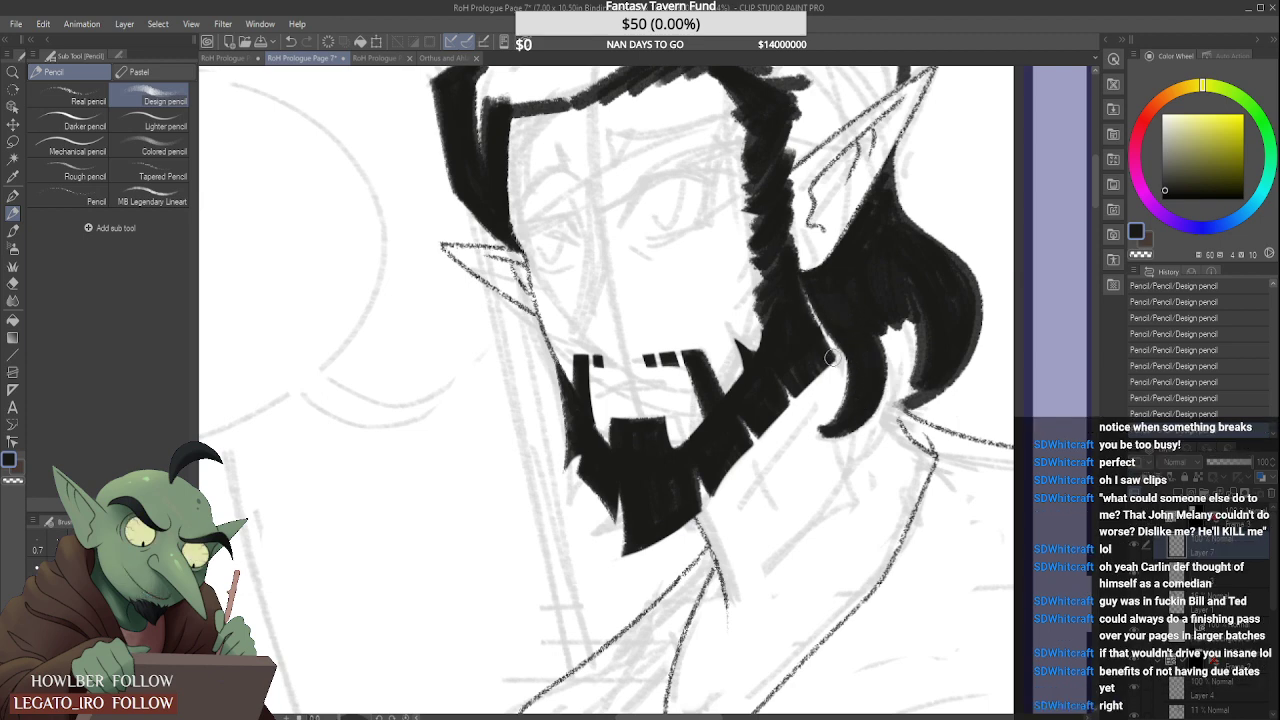
{"action": "left_click_drag", "start_coordinate": [844, 369], "coordinate": [816, 433]}
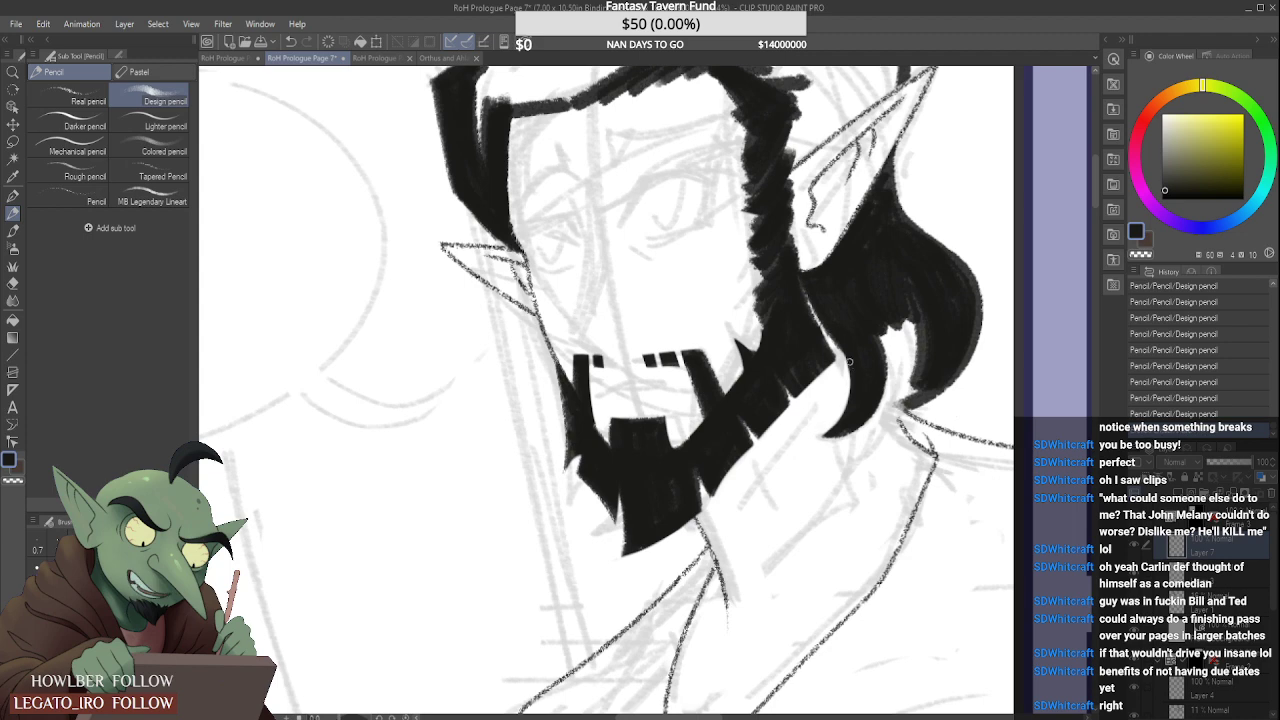
{"action": "mouse_move", "coordinate": [850, 360]}
{"action": "left_mouse_down"}
{"action": "mouse_move", "coordinate": [828, 434]}
{"action": "mouse_move", "coordinate": [881, 345]}
{"action": "mouse_move", "coordinate": [875, 432]}
{"action": "left_mouse_up"}
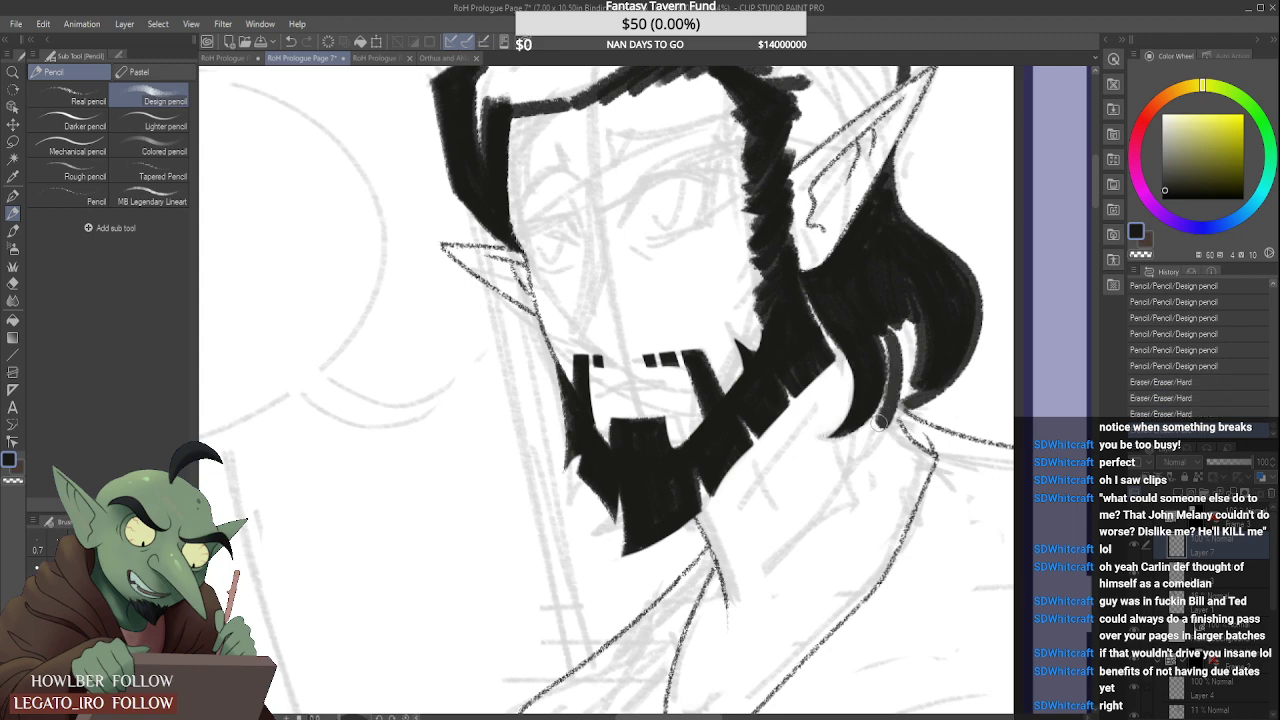
Step: Add a second lock behind the first, fill the gap to the back hair, and taper its tip
{"action": "mouse_move", "coordinate": [890, 322]}
{"action": "left_mouse_down"}
{"action": "mouse_move", "coordinate": [872, 446]}
{"action": "mouse_move", "coordinate": [856, 462]}
{"action": "left_mouse_up"}
{"action": "mouse_move", "coordinate": [886, 384]}
{"action": "left_mouse_down"}
{"action": "mouse_move", "coordinate": [887, 360]}
{"action": "mouse_move", "coordinate": [858, 456]}
{"action": "left_mouse_up"}
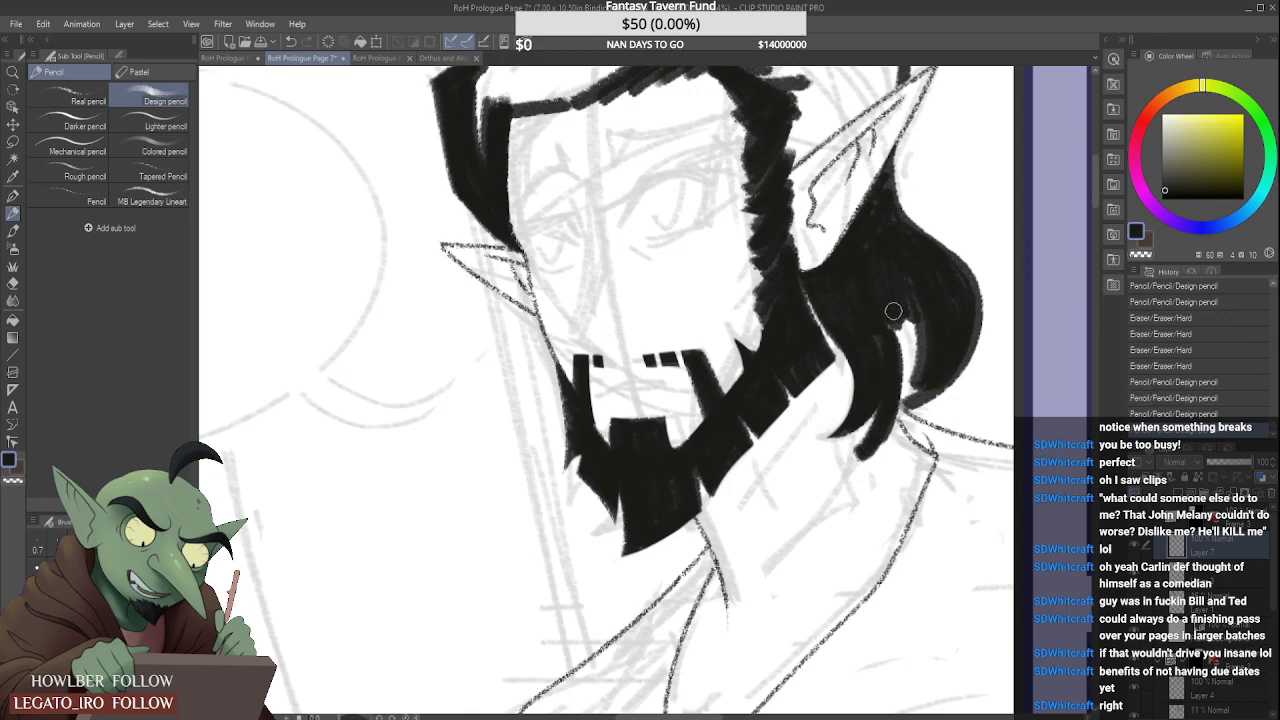
{"action": "mouse_move", "coordinate": [905, 304]}
{"action": "left_mouse_down"}
{"action": "mouse_move", "coordinate": [890, 410]}
{"action": "mouse_move", "coordinate": [905, 310]}
{"action": "mouse_move", "coordinate": [893, 376]}
{"action": "left_mouse_up"}
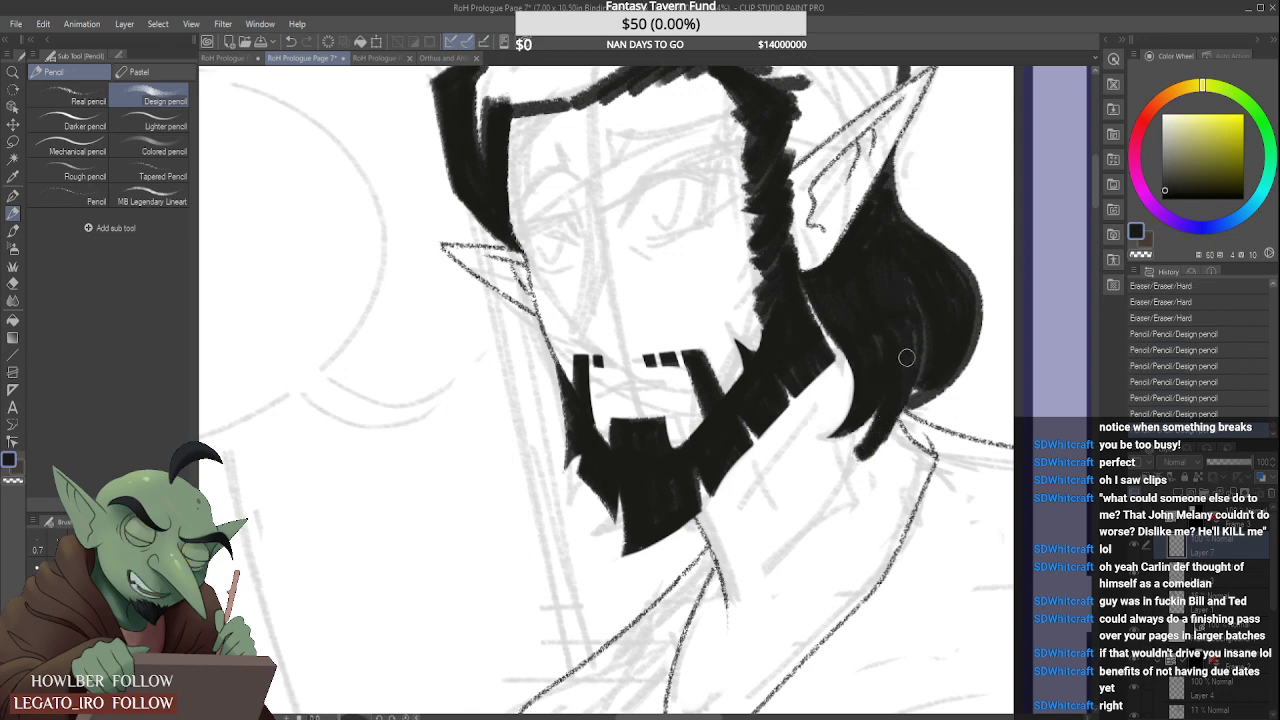
{"action": "mouse_move", "coordinate": [920, 302]}
{"action": "left_mouse_down"}
{"action": "mouse_move", "coordinate": [916, 381]}
{"action": "mouse_move", "coordinate": [884, 442]}
{"action": "left_mouse_up"}
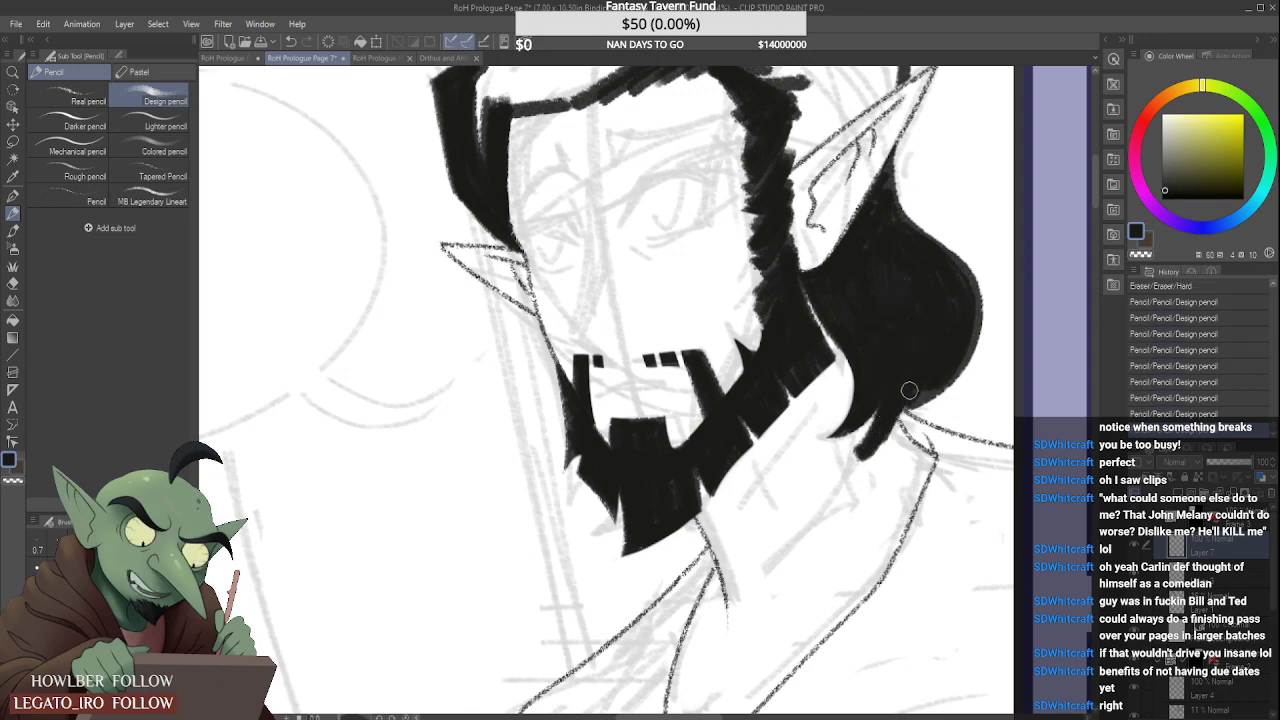
{"action": "left_click_drag", "start_coordinate": [908, 334], "coordinate": [860, 462]}
{"action": "left_click_drag", "start_coordinate": [920, 404], "coordinate": [853, 460]}
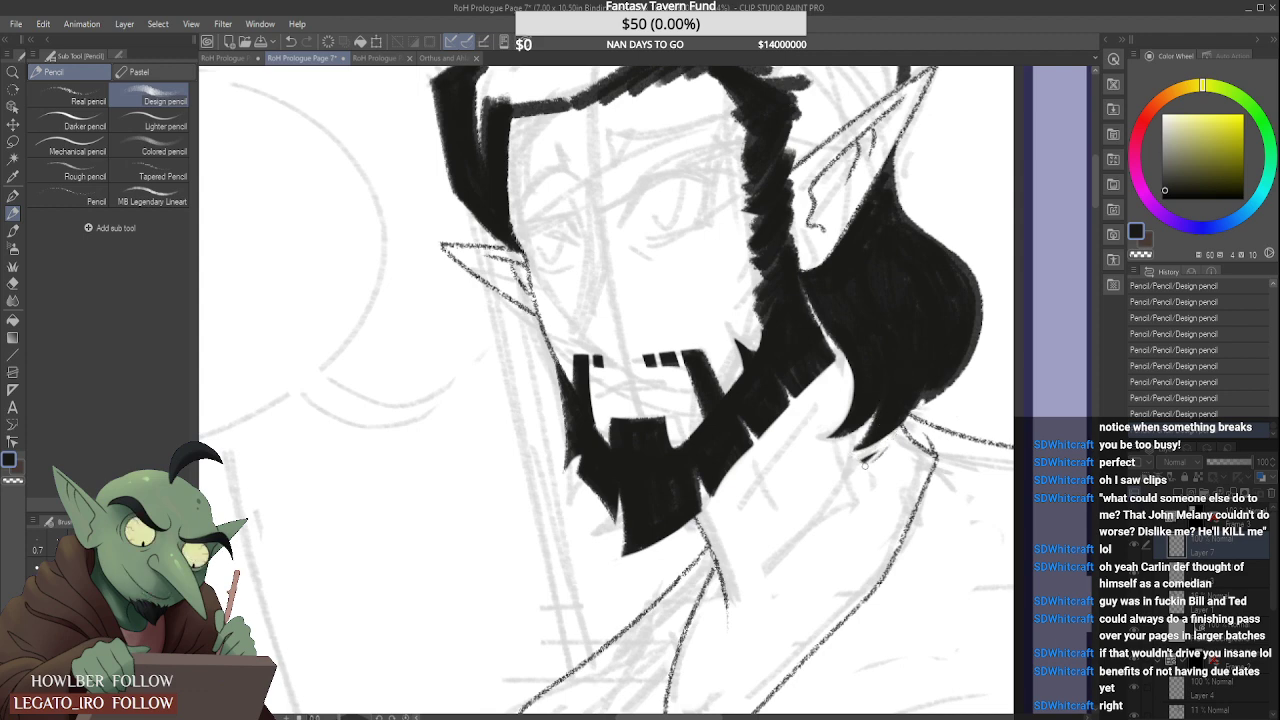
{"action": "mouse_move", "coordinate": [912, 398]}
{"action": "left_mouse_down"}
{"action": "mouse_move", "coordinate": [948, 358]}
{"action": "mouse_move", "coordinate": [905, 405]}
{"action": "left_mouse_up"}
Step: Widen the back hair's outer curve and shape its lower end into a point
{"action": "left_click_drag", "start_coordinate": [962, 358], "coordinate": [935, 392]}
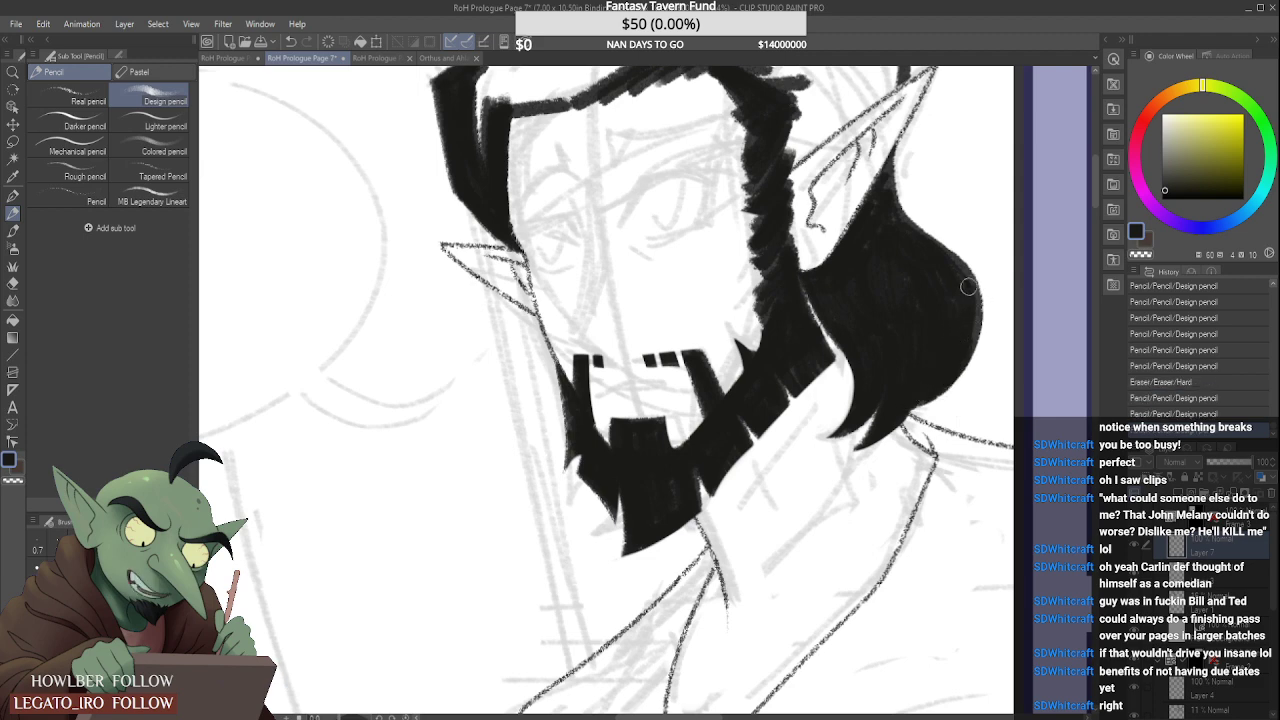
{"action": "mouse_move", "coordinate": [976, 282]}
{"action": "left_mouse_down"}
{"action": "mouse_move", "coordinate": [958, 384]}
{"action": "mouse_move", "coordinate": [974, 383]}
{"action": "left_mouse_up"}
{"action": "left_click_drag", "start_coordinate": [978, 306], "coordinate": [968, 404]}
{"action": "key", "text": "ctrl+z"}
{"action": "key", "text": "ctrl+z"}
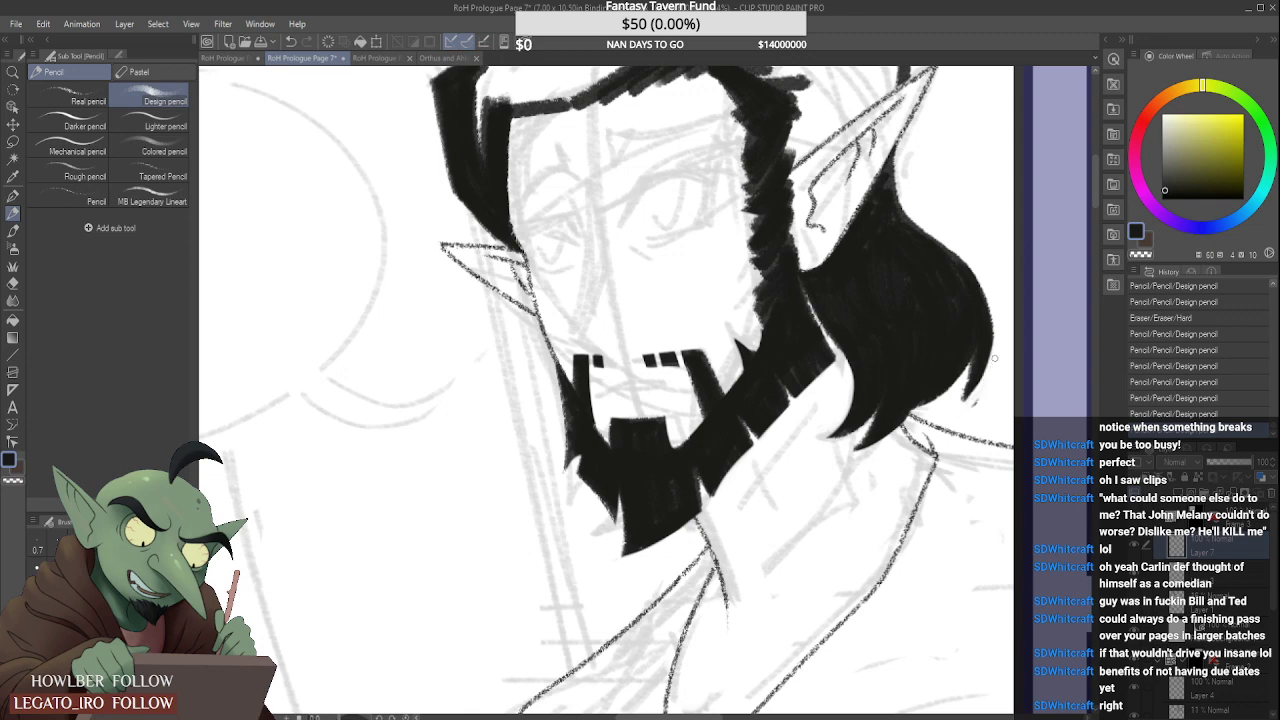
{"action": "left_click_drag", "start_coordinate": [994, 358], "coordinate": [954, 405]}
{"action": "key", "text": "ctrl+z"}
{"action": "left_click_drag", "start_coordinate": [977, 399], "coordinate": [970, 359]}
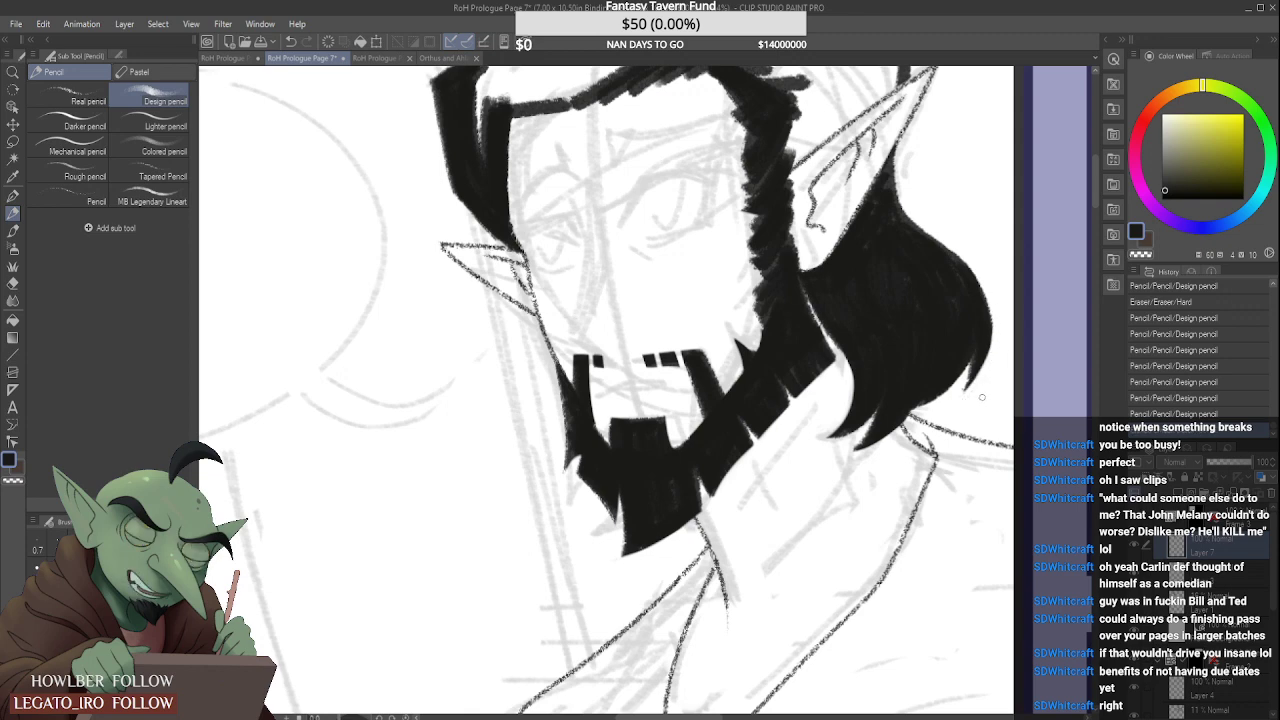
Step: Tidy the narrow white gap separating the beard from the hair below the near ear
{"action": "scroll", "coordinate": [856, 333], "scroll_direction": "down", "scroll_amount": 4}
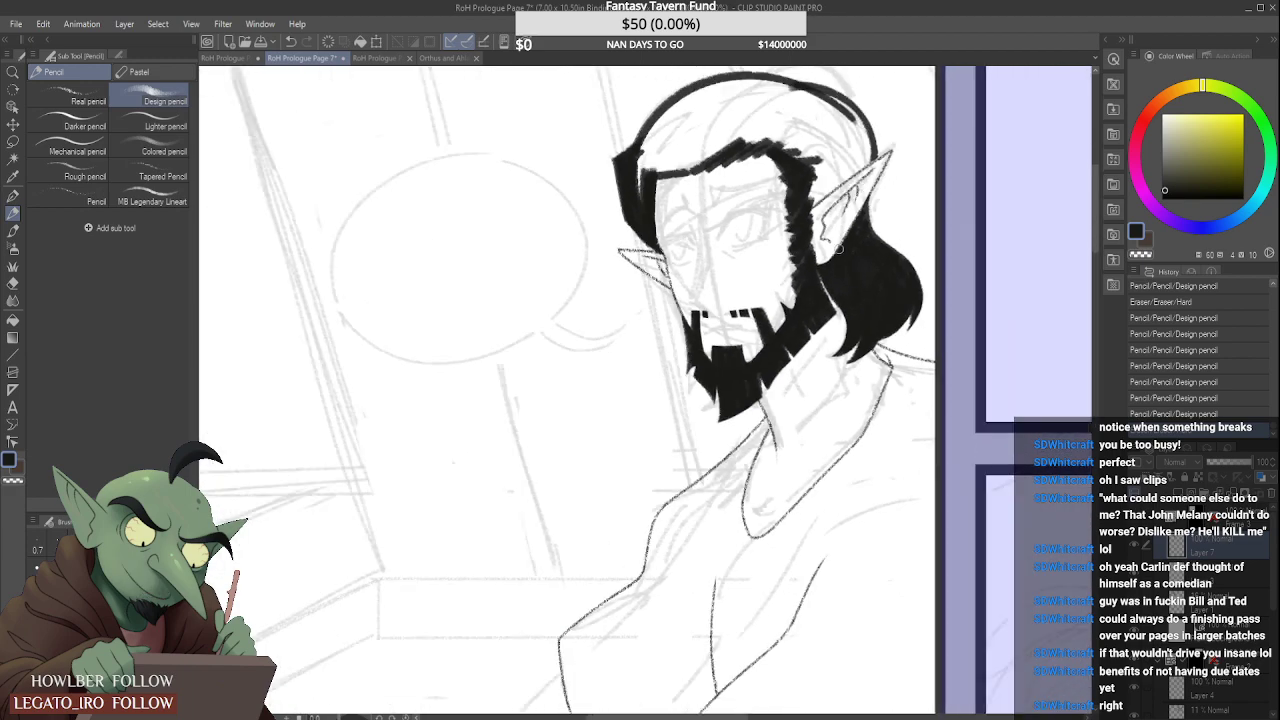
{"action": "scroll", "coordinate": [840, 258], "scroll_direction": "up", "scroll_amount": 3}
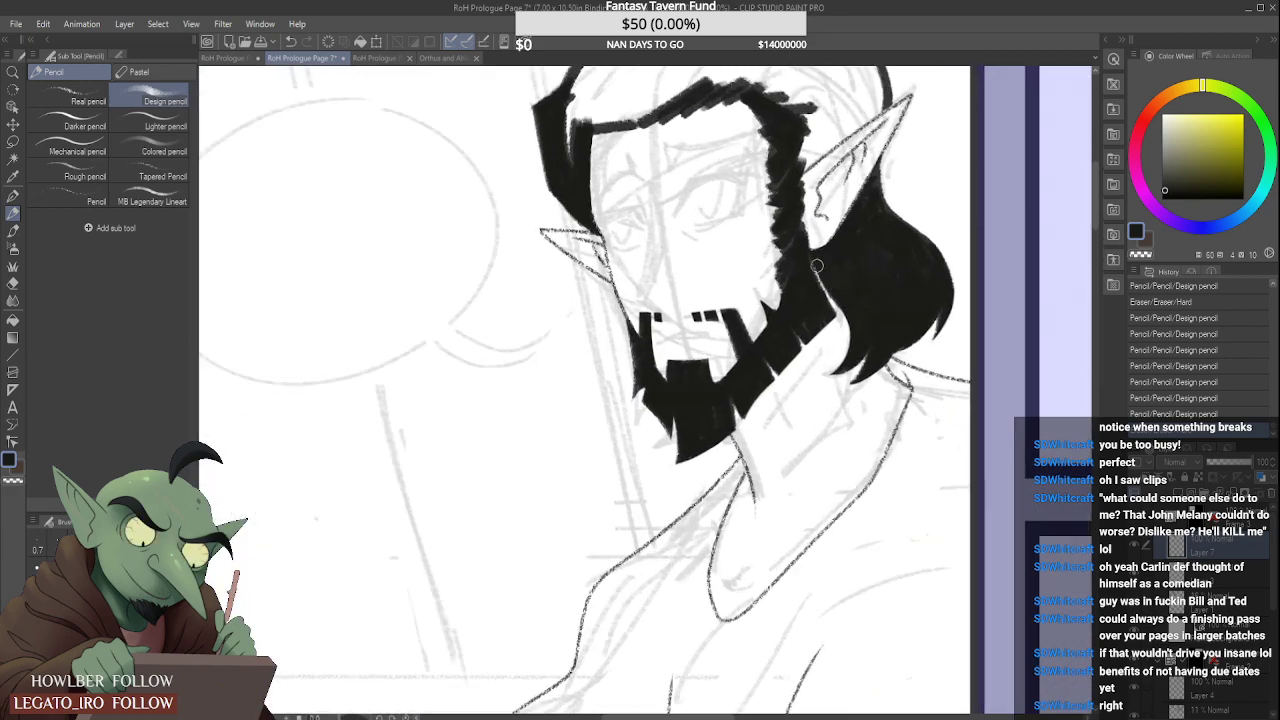
{"action": "mouse_move", "coordinate": [837, 285]}
{"action": "left_mouse_down"}
{"action": "mouse_move", "coordinate": [862, 324]}
{"action": "mouse_move", "coordinate": [816, 259]}
{"action": "mouse_move", "coordinate": [847, 302]}
{"action": "mouse_move", "coordinate": [818, 278]}
{"action": "left_mouse_up"}
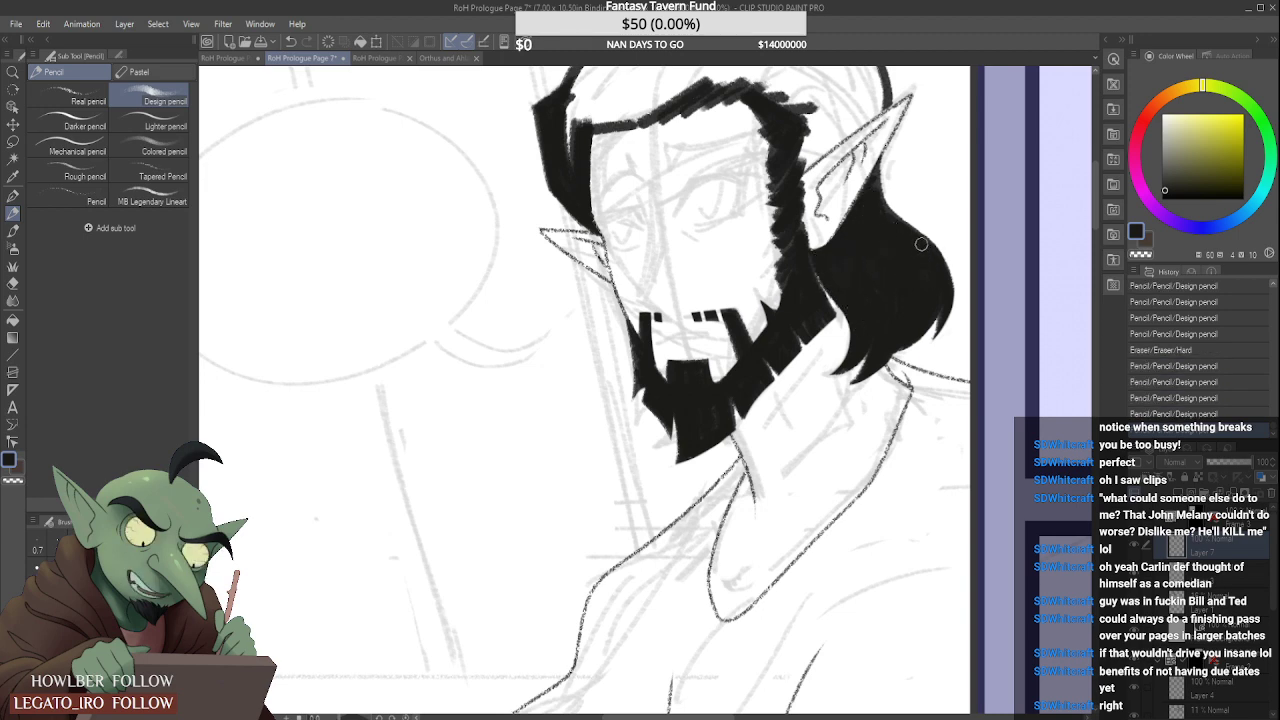
{"action": "scroll", "coordinate": [915, 248], "scroll_direction": "down", "scroll_amount": 5}
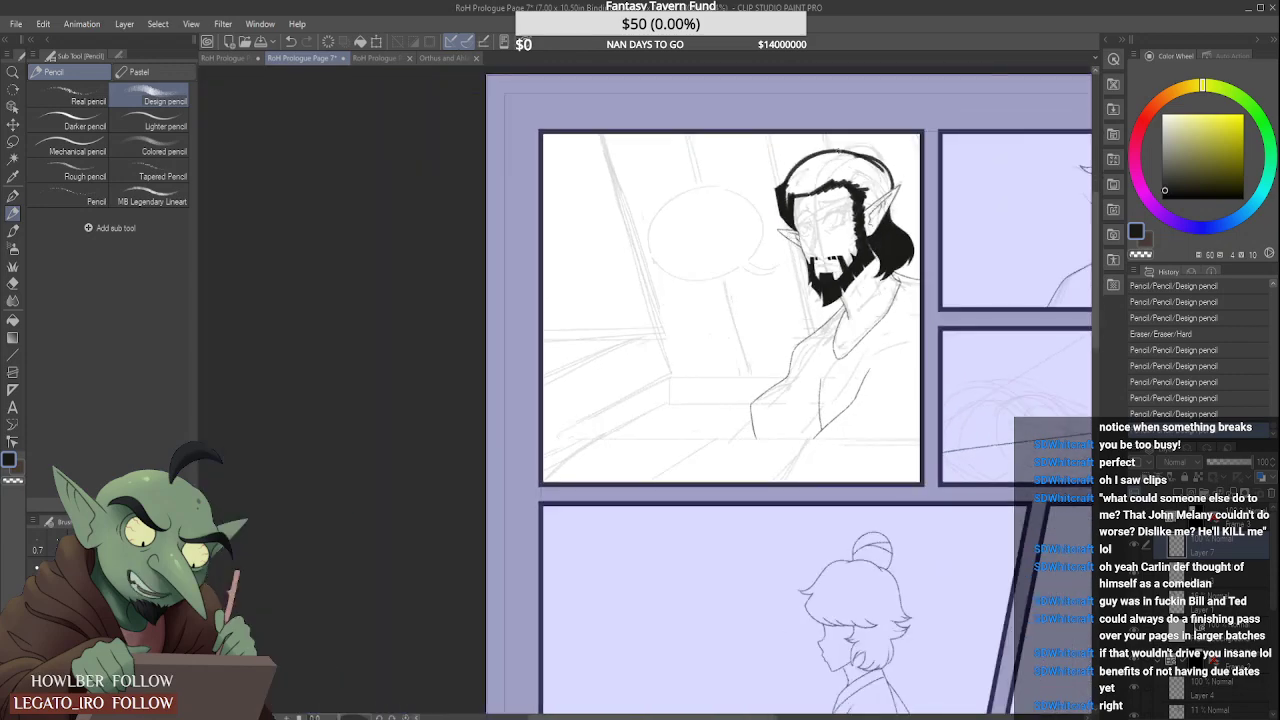
Step: Draw black strands sweeping from the front hairline back to the crown
{"action": "scroll", "coordinate": [839, 152], "scroll_direction": "up", "scroll_amount": 5}
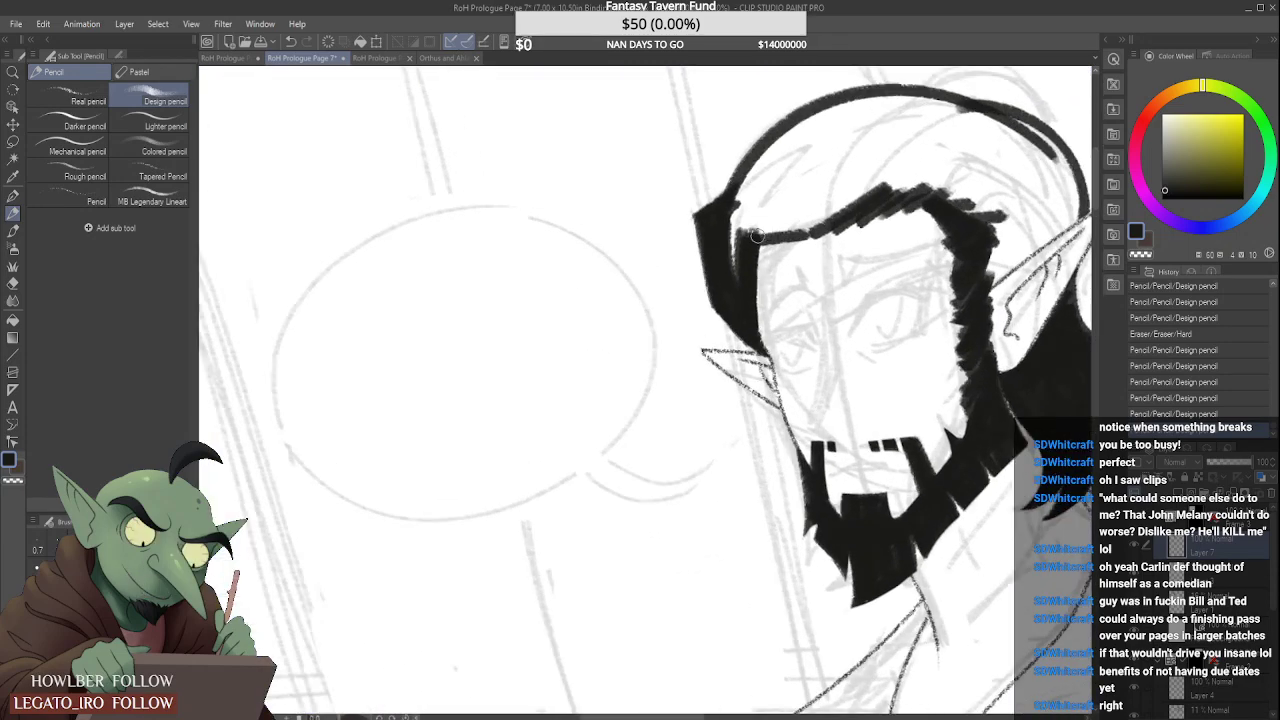
{"action": "mouse_move", "coordinate": [742, 238]}
{"action": "left_mouse_down"}
{"action": "mouse_move", "coordinate": [842, 217]}
{"action": "mouse_move", "coordinate": [807, 236]}
{"action": "mouse_move", "coordinate": [866, 122]}
{"action": "left_mouse_up"}
{"action": "scroll", "coordinate": [845, 212], "scroll_direction": "down", "scroll_amount": 2}
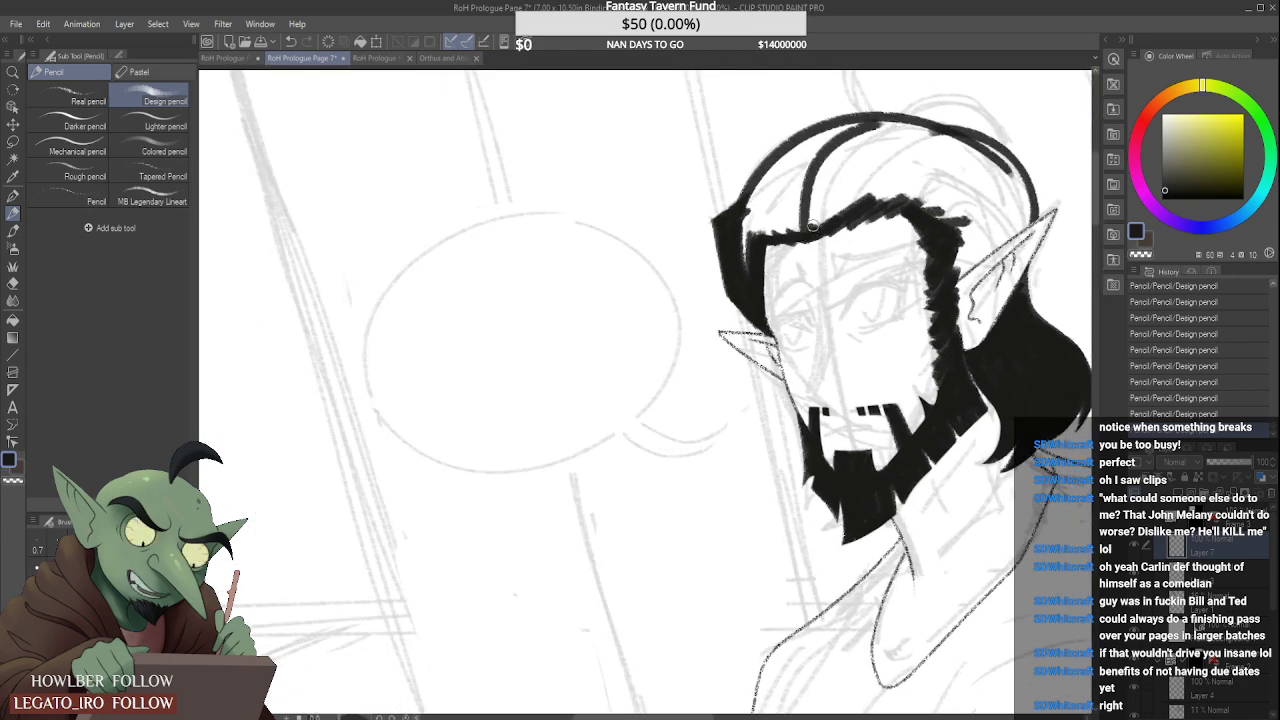
{"action": "mouse_move", "coordinate": [812, 226]}
{"action": "left_mouse_down"}
{"action": "mouse_move", "coordinate": [906, 124]}
{"action": "mouse_move", "coordinate": [894, 152]}
{"action": "mouse_move", "coordinate": [926, 128]}
{"action": "left_mouse_up"}
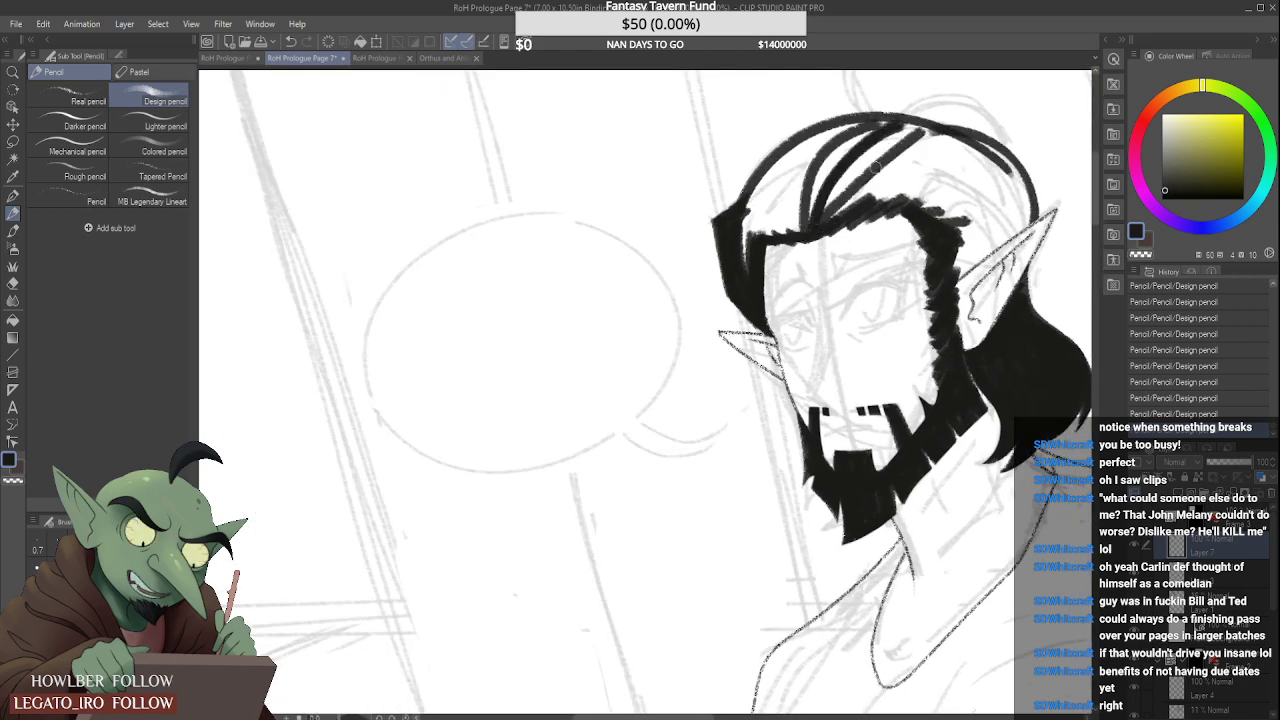
{"action": "left_click_drag", "start_coordinate": [818, 222], "coordinate": [916, 130]}
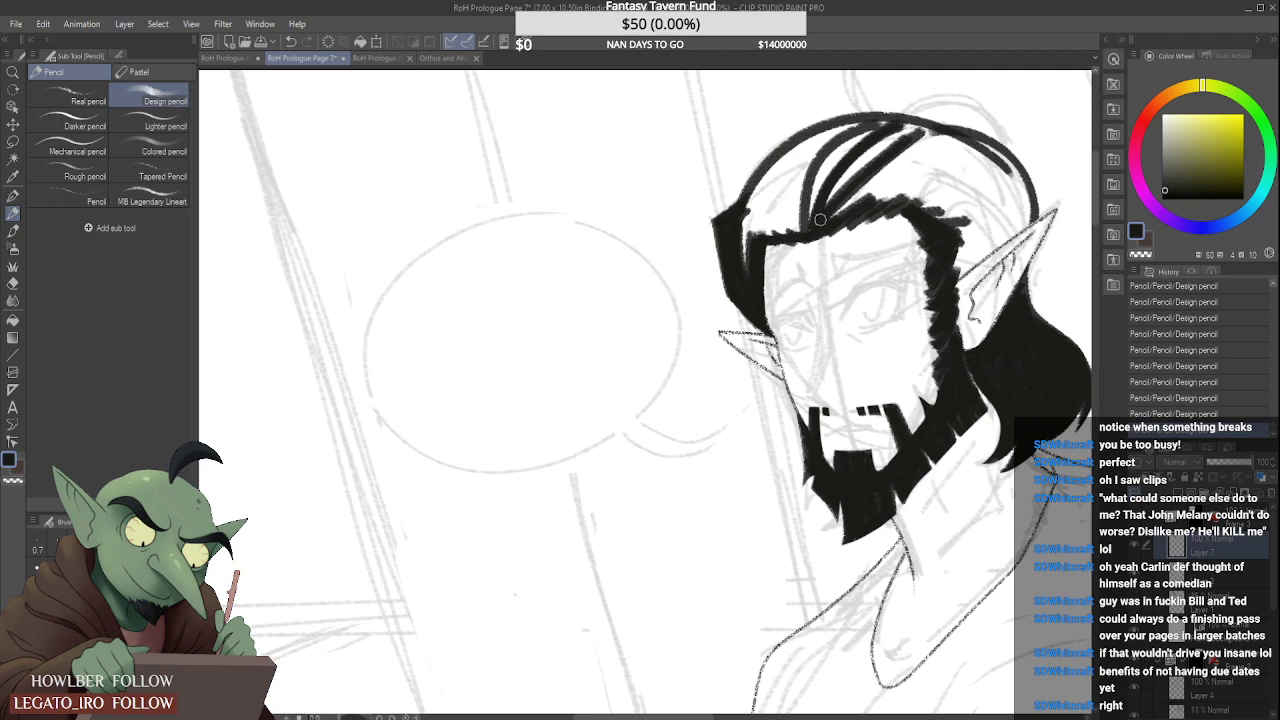
{"action": "mouse_move", "coordinate": [820, 219]}
{"action": "left_mouse_down"}
{"action": "mouse_move", "coordinate": [926, 128]}
{"action": "mouse_move", "coordinate": [910, 122]}
{"action": "left_mouse_up"}
{"action": "mouse_move", "coordinate": [815, 217]}
{"action": "left_mouse_down"}
{"action": "mouse_move", "coordinate": [858, 143]}
{"action": "mouse_move", "coordinate": [904, 127]}
{"action": "left_mouse_up"}
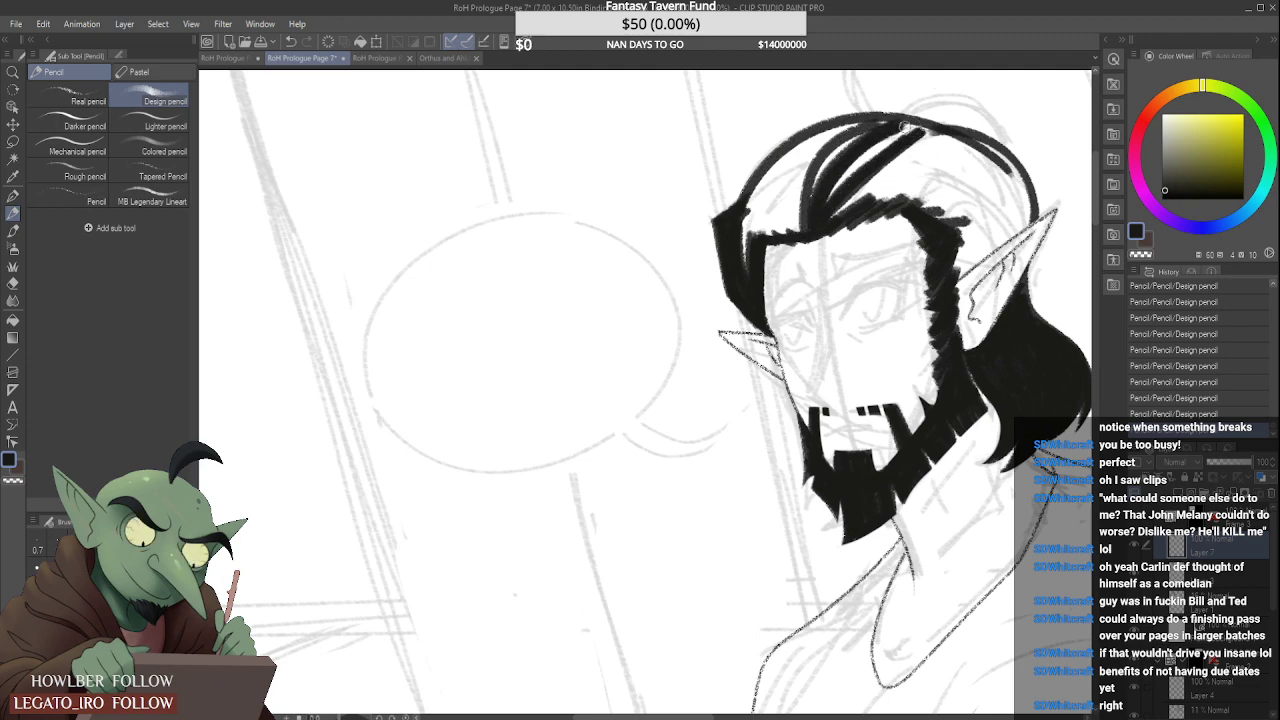
Step: Fill the front hair on the far side with black strands, leaving thin white highlights
{"action": "left_click_drag", "start_coordinate": [796, 232], "coordinate": [840, 128]}
{"action": "left_click_drag", "start_coordinate": [790, 206], "coordinate": [848, 126]}
{"action": "mouse_move", "coordinate": [788, 228]}
{"action": "left_mouse_down"}
{"action": "mouse_move", "coordinate": [834, 132]}
{"action": "mouse_move", "coordinate": [816, 144]}
{"action": "left_mouse_up"}
{"action": "left_click_drag", "start_coordinate": [746, 264], "coordinate": [764, 194]}
{"action": "mouse_move", "coordinate": [742, 270]}
{"action": "left_mouse_down"}
{"action": "mouse_move", "coordinate": [794, 152]}
{"action": "mouse_move", "coordinate": [751, 224]}
{"action": "mouse_move", "coordinate": [782, 176]}
{"action": "left_mouse_up"}
{"action": "left_click_drag", "start_coordinate": [786, 228], "coordinate": [814, 134]}
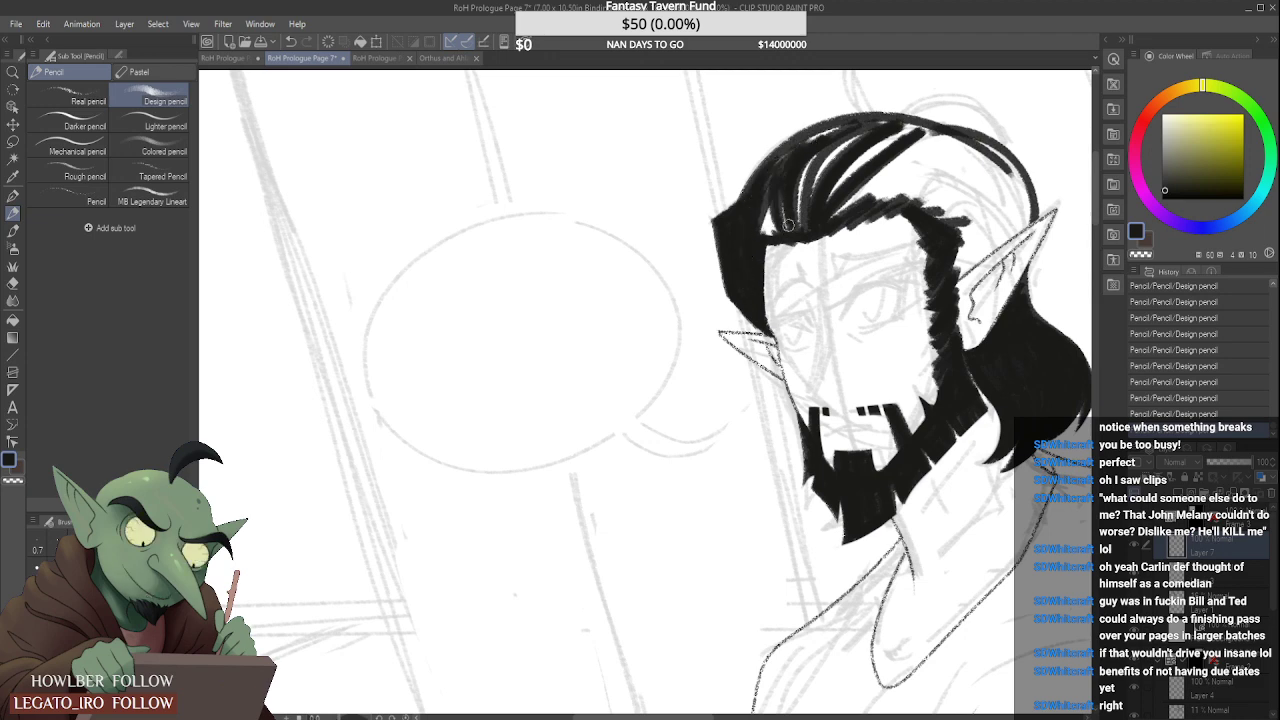
{"action": "mouse_move", "coordinate": [772, 202]}
{"action": "left_mouse_down"}
{"action": "mouse_move", "coordinate": [761, 230]}
{"action": "mouse_move", "coordinate": [781, 167]}
{"action": "left_mouse_up"}
{"action": "mouse_move", "coordinate": [781, 167]}
{"action": "left_mouse_down"}
{"action": "mouse_move", "coordinate": [766, 242]}
{"action": "mouse_move", "coordinate": [808, 138]}
{"action": "mouse_move", "coordinate": [850, 122]}
{"action": "mouse_move", "coordinate": [802, 230]}
{"action": "mouse_move", "coordinate": [846, 138]}
{"action": "mouse_move", "coordinate": [914, 122]}
{"action": "left_mouse_up"}
{"action": "left_click_drag", "start_coordinate": [827, 202], "coordinate": [937, 112]}
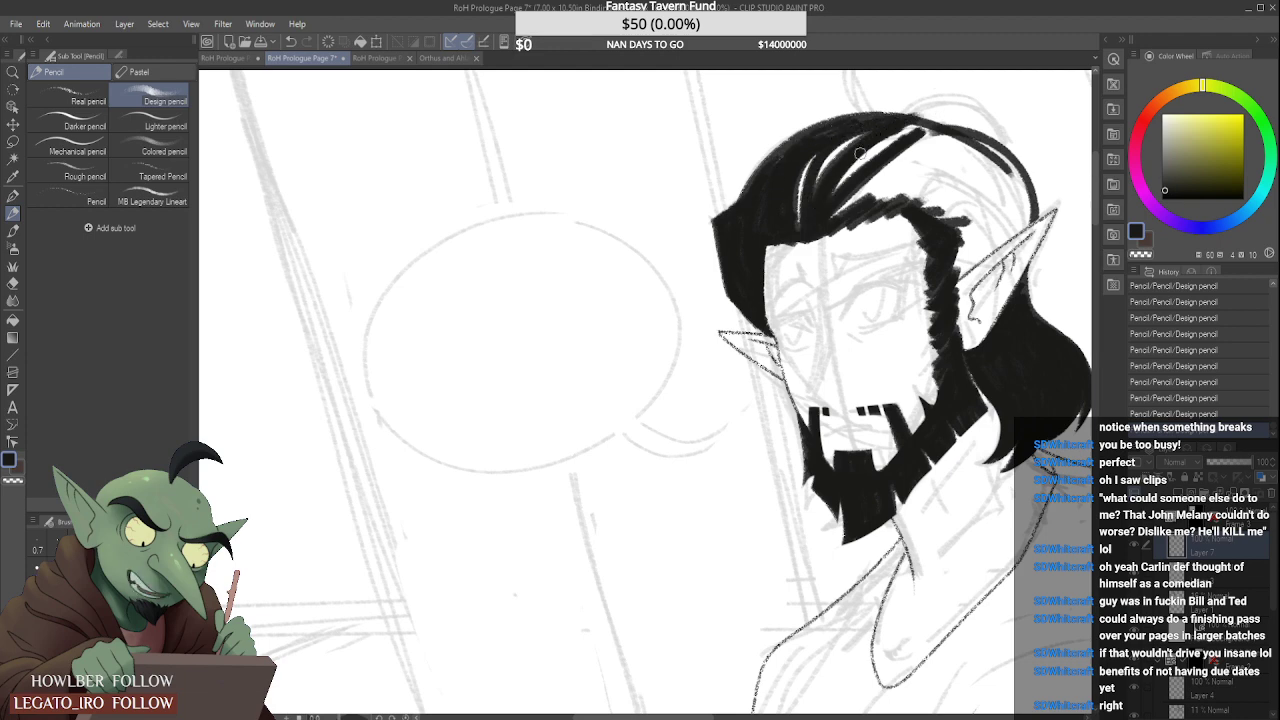
Step: Thicken the strands above the forehead up to the crown, narrowing the white highlights between them
{"action": "left_click_drag", "start_coordinate": [859, 153], "coordinate": [926, 118]}
{"action": "mouse_move", "coordinate": [835, 218]}
{"action": "left_mouse_down"}
{"action": "mouse_move", "coordinate": [940, 136]}
{"action": "mouse_move", "coordinate": [924, 148]}
{"action": "left_mouse_up"}
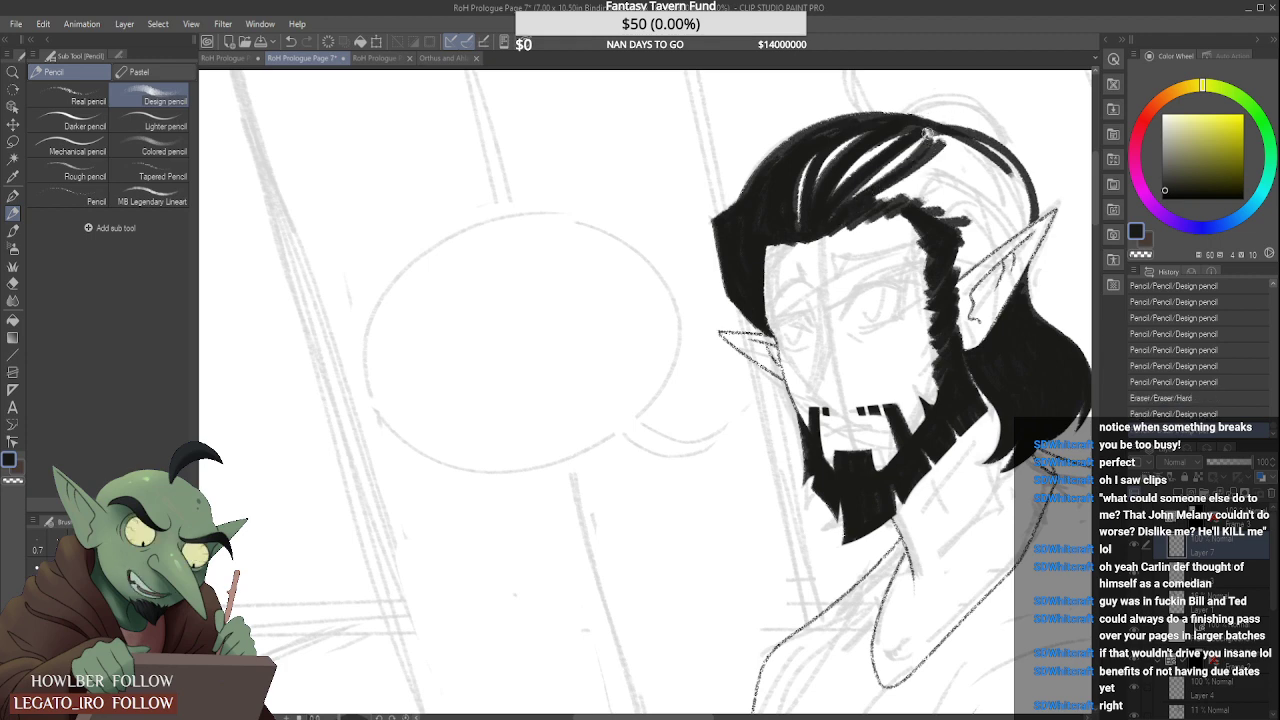
{"action": "left_click_drag", "start_coordinate": [875, 198], "coordinate": [934, 128]}
{"action": "left_click_drag", "start_coordinate": [836, 216], "coordinate": [870, 186]}
{"action": "left_click_drag", "start_coordinate": [926, 134], "coordinate": [852, 198]}
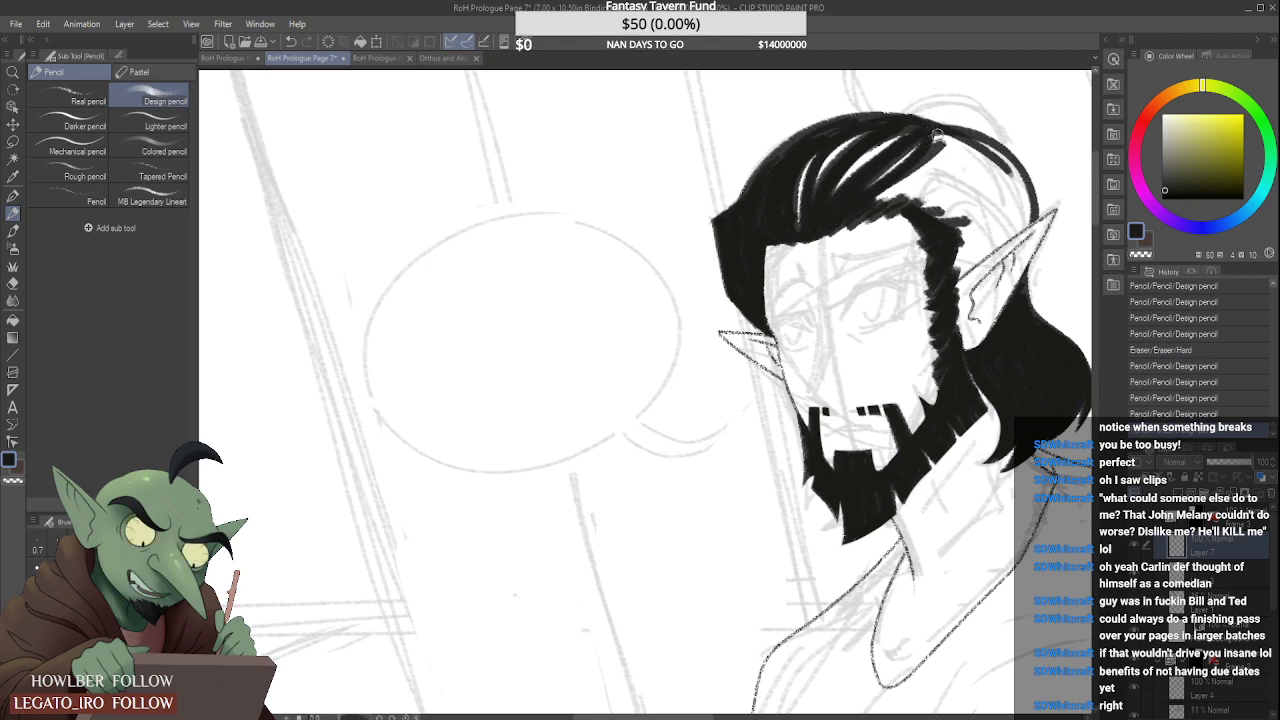
Step: Fill the remaining crown and the hair above the near ear with solid black
{"action": "mouse_move", "coordinate": [937, 135]}
{"action": "left_mouse_down"}
{"action": "mouse_move", "coordinate": [872, 197]}
{"action": "mouse_move", "coordinate": [892, 182]}
{"action": "mouse_move", "coordinate": [905, 190]}
{"action": "mouse_move", "coordinate": [883, 200]}
{"action": "left_mouse_up"}
{"action": "mouse_move", "coordinate": [955, 222]}
{"action": "left_mouse_down"}
{"action": "mouse_move", "coordinate": [926, 214]}
{"action": "mouse_move", "coordinate": [917, 145]}
{"action": "mouse_move", "coordinate": [953, 177]}
{"action": "mouse_move", "coordinate": [953, 157]}
{"action": "mouse_move", "coordinate": [909, 189]}
{"action": "mouse_move", "coordinate": [952, 146]}
{"action": "mouse_move", "coordinate": [986, 162]}
{"action": "mouse_move", "coordinate": [962, 143]}
{"action": "mouse_move", "coordinate": [997, 175]}
{"action": "mouse_move", "coordinate": [963, 138]}
{"action": "mouse_move", "coordinate": [1011, 194]}
{"action": "mouse_move", "coordinate": [978, 143]}
{"action": "mouse_move", "coordinate": [1007, 234]}
{"action": "mouse_move", "coordinate": [973, 160]}
{"action": "mouse_move", "coordinate": [933, 205]}
{"action": "mouse_move", "coordinate": [970, 192]}
{"action": "mouse_move", "coordinate": [980, 162]}
{"action": "mouse_move", "coordinate": [959, 246]}
{"action": "mouse_move", "coordinate": [1001, 180]}
{"action": "mouse_move", "coordinate": [991, 219]}
{"action": "mouse_move", "coordinate": [1017, 204]}
{"action": "mouse_move", "coordinate": [969, 251]}
{"action": "left_mouse_up"}
{"action": "mouse_move", "coordinate": [1018, 206]}
{"action": "left_mouse_down"}
{"action": "mouse_move", "coordinate": [950, 272]}
{"action": "mouse_move", "coordinate": [1013, 219]}
{"action": "mouse_move", "coordinate": [954, 271]}
{"action": "mouse_move", "coordinate": [1004, 188]}
{"action": "mouse_move", "coordinate": [972, 237]}
{"action": "mouse_move", "coordinate": [1017, 188]}
{"action": "mouse_move", "coordinate": [1026, 217]}
{"action": "mouse_move", "coordinate": [996, 238]}
{"action": "left_mouse_up"}
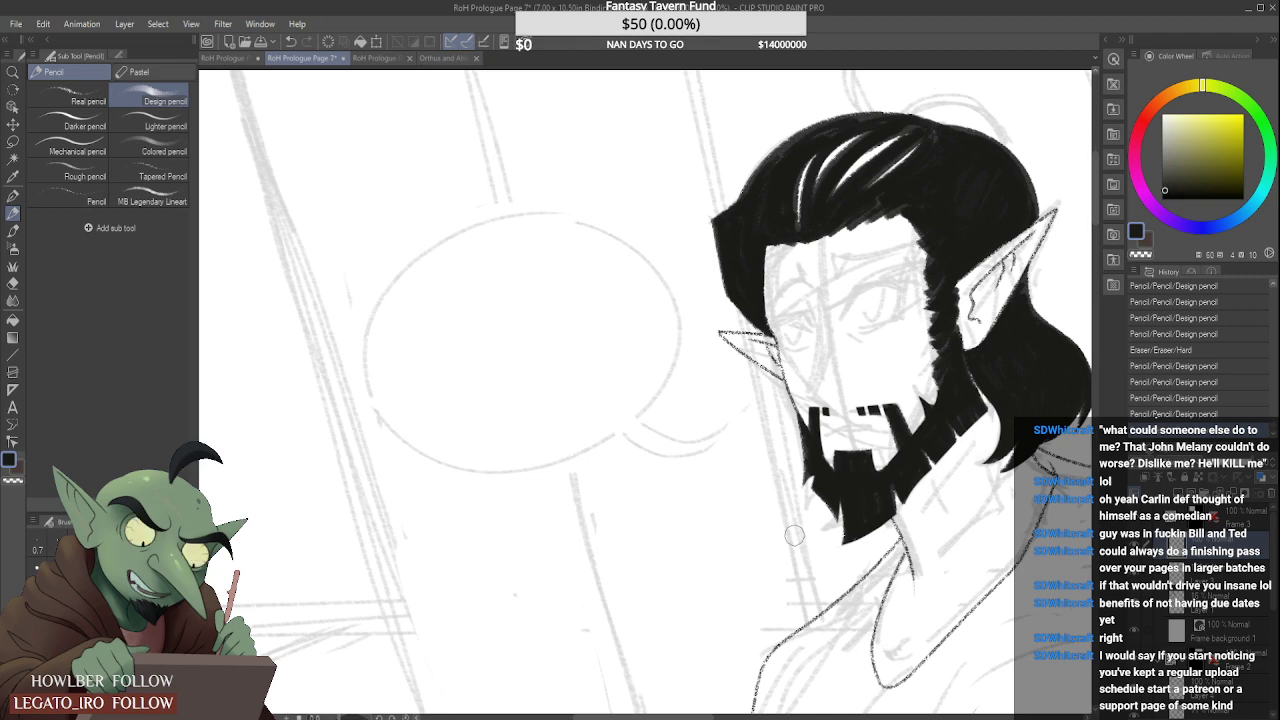
{"action": "mouse_move", "coordinate": [943, 148]}
{"action": "left_mouse_down"}
{"action": "mouse_move", "coordinate": [885, 130]}
{"action": "mouse_move", "coordinate": [821, 144]}
{"action": "mouse_move", "coordinate": [920, 134]}
{"action": "left_mouse_up"}
{"action": "scroll", "coordinate": [839, 212], "scroll_direction": "down", "scroll_amount": 5}
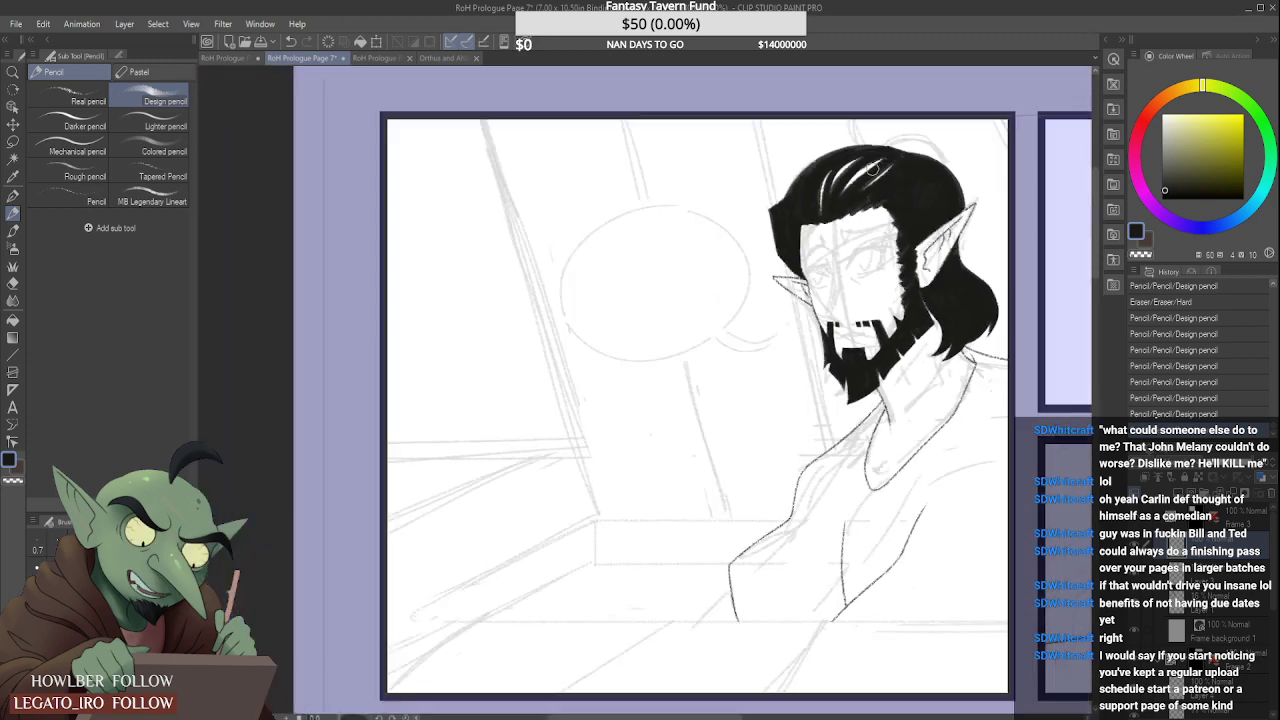
Step: Add a pointed tuft to the near sideburn and shape the forehead hairline with short, jagged black strokes
{"action": "scroll", "coordinate": [909, 239], "scroll_direction": "up", "scroll_amount": 7}
{"action": "left_click_drag", "start_coordinate": [909, 239], "coordinate": [857, 250]}
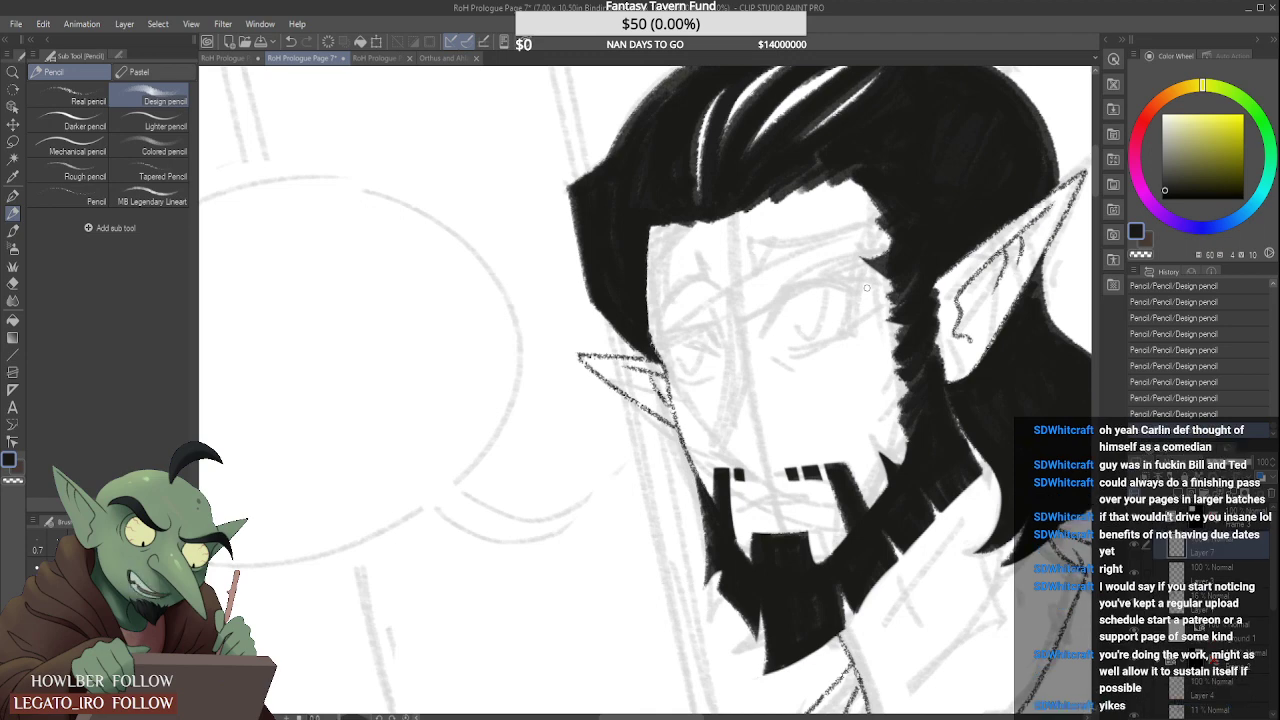
{"action": "scroll", "coordinate": [867, 288], "scroll_direction": "down", "scroll_amount": 3}
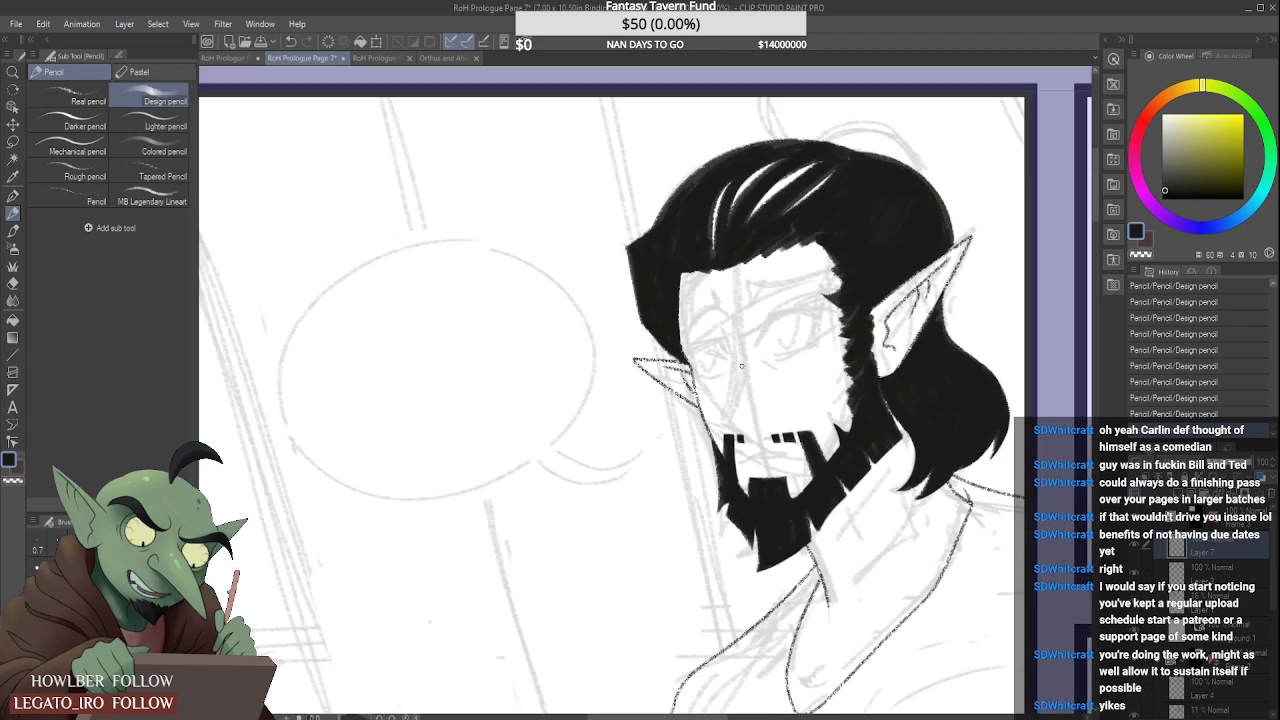
{"action": "scroll", "coordinate": [771, 253], "scroll_direction": "up", "scroll_amount": 3}
{"action": "scroll", "coordinate": [771, 253], "scroll_direction": "up", "scroll_amount": 1}
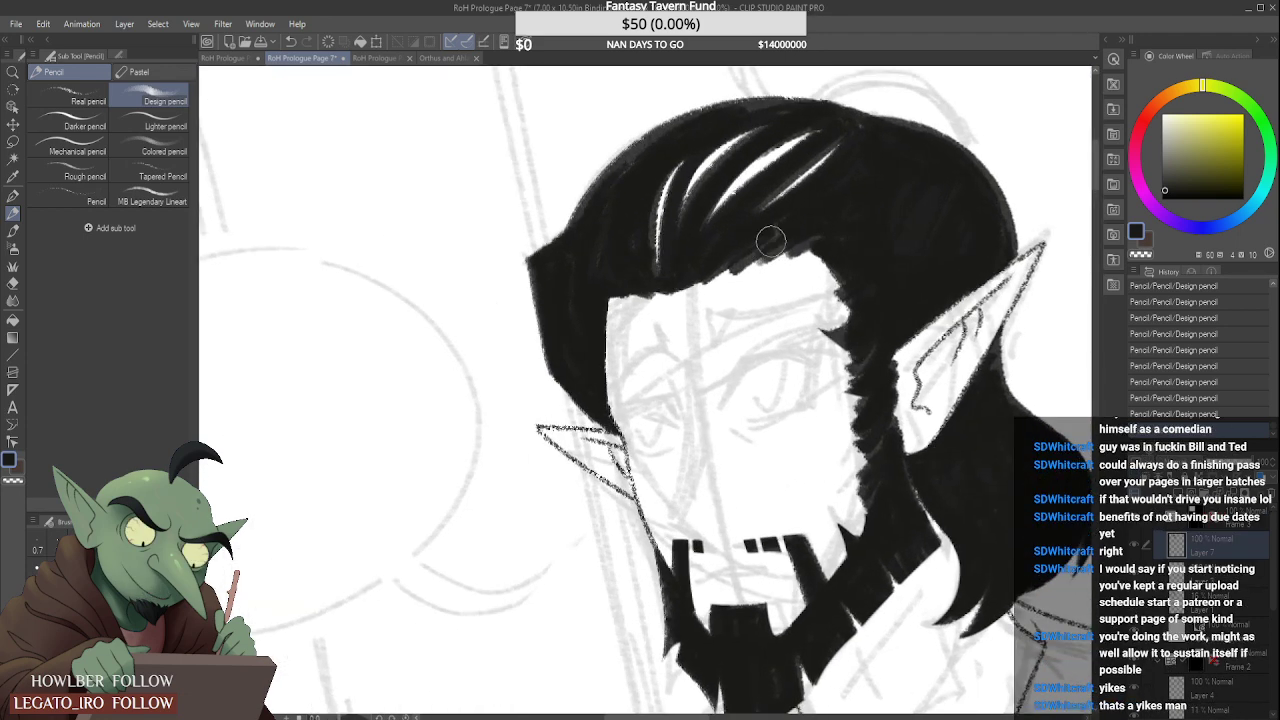
{"action": "mouse_move", "coordinate": [745, 261]}
{"action": "left_mouse_down"}
{"action": "mouse_move", "coordinate": [793, 230]}
{"action": "mouse_move", "coordinate": [761, 261]}
{"action": "mouse_move", "coordinate": [820, 225]}
{"action": "mouse_move", "coordinate": [788, 255]}
{"action": "mouse_move", "coordinate": [867, 230]}
{"action": "left_mouse_up"}
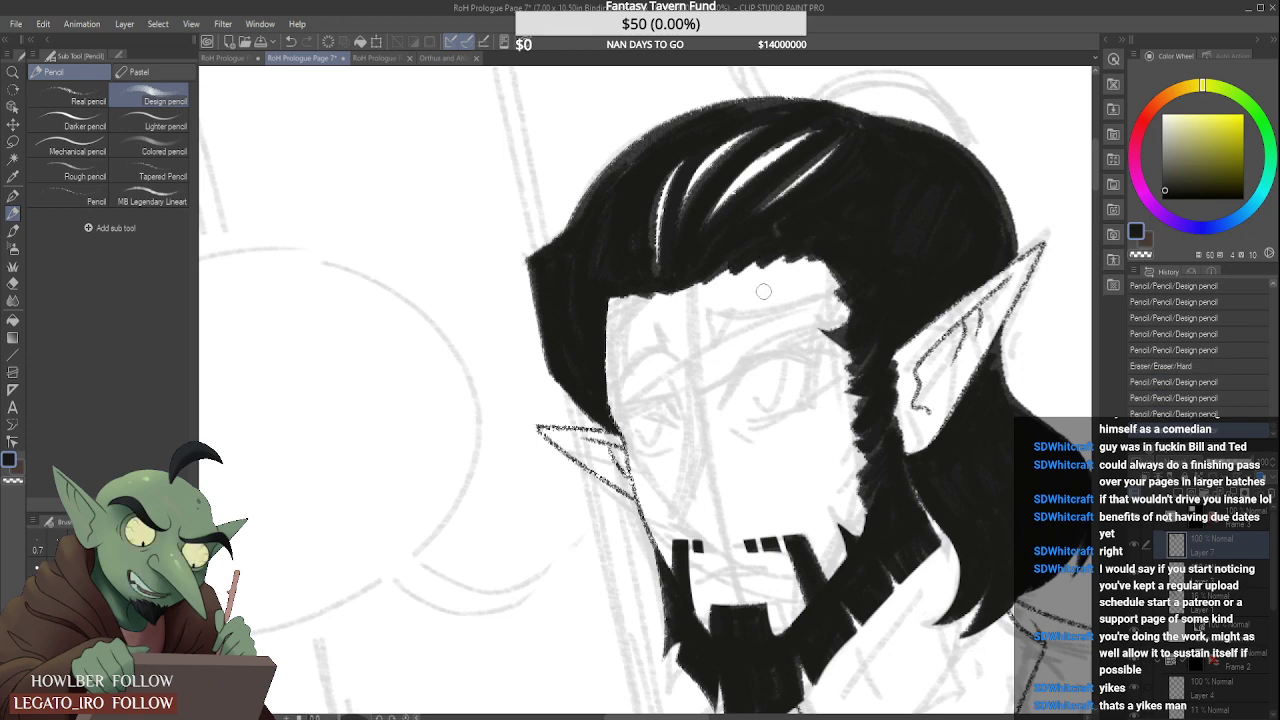
{"action": "scroll", "coordinate": [852, 228], "scroll_direction": "down", "scroll_amount": 4}
{"action": "scroll", "coordinate": [845, 193], "scroll_direction": "up", "scroll_amount": 4}
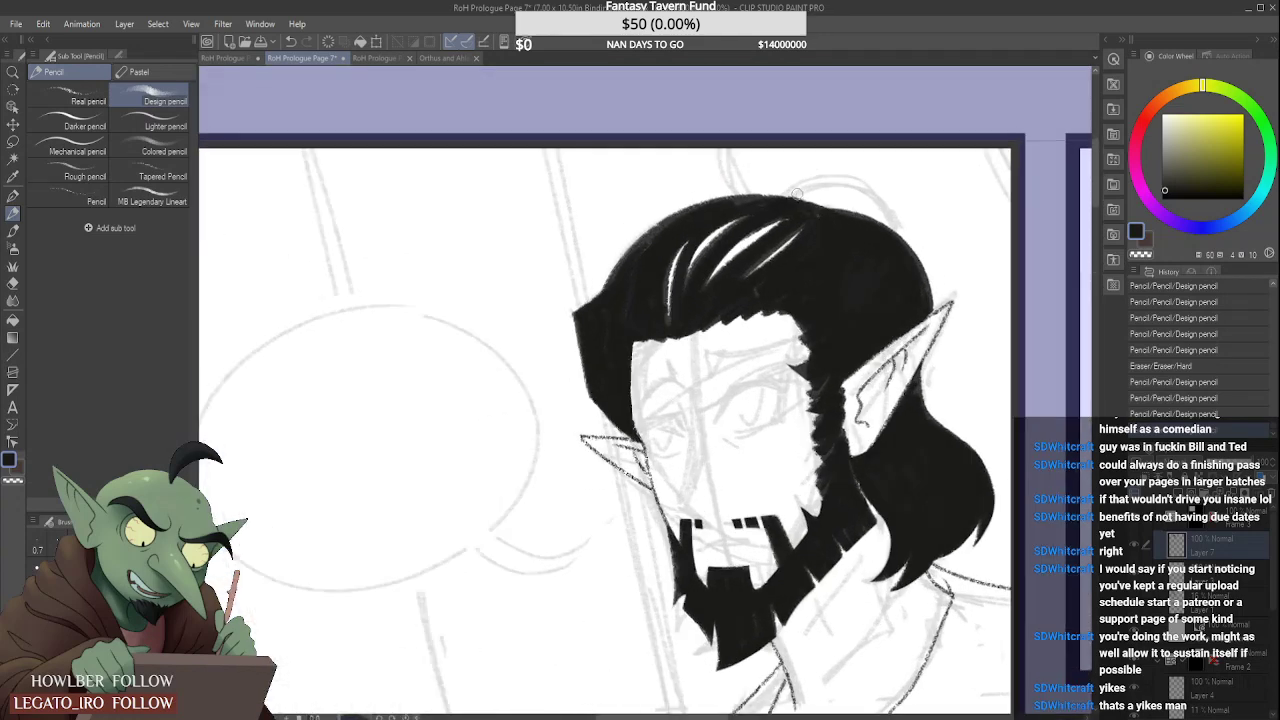
Step: Draw a black arc looping over the back of the crown, redoing the stroke until it fits the sketch
{"action": "mouse_move", "coordinate": [778, 205]}
{"action": "left_mouse_down"}
{"action": "mouse_move", "coordinate": [862, 195]}
{"action": "mouse_move", "coordinate": [875, 212]}
{"action": "left_mouse_up"}
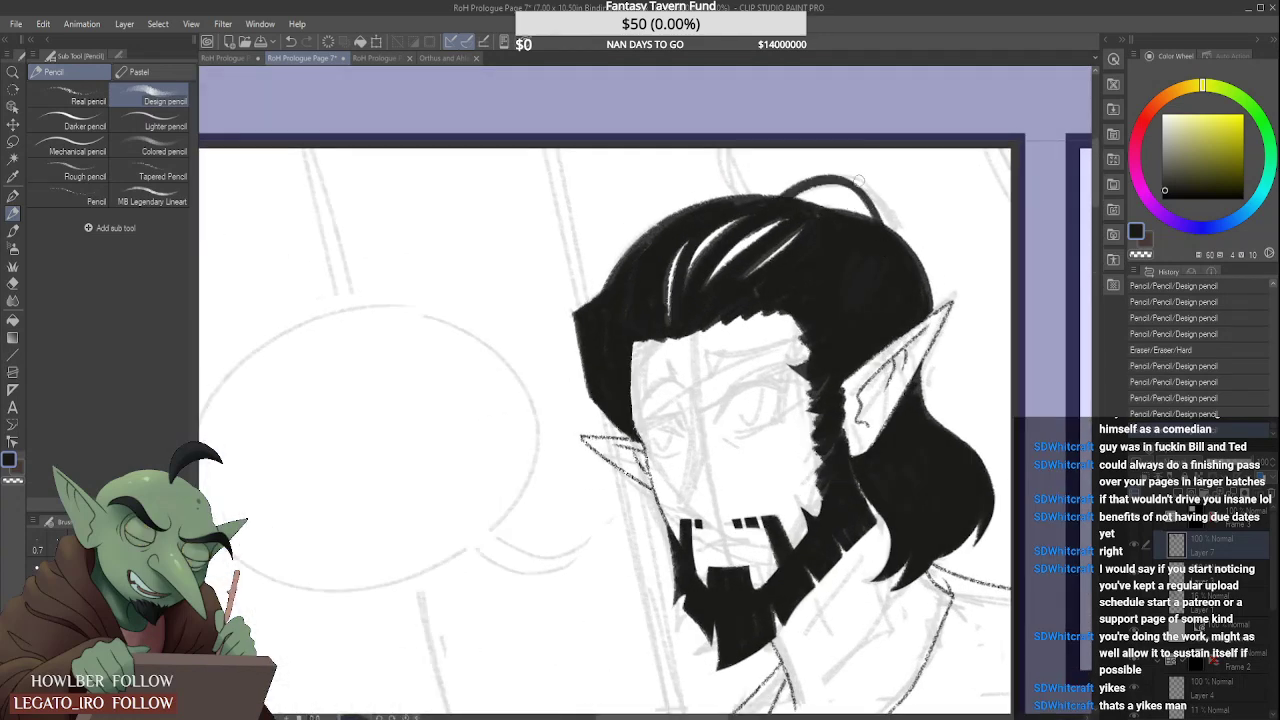
{"action": "key", "text": "ctrl+z"}
{"action": "left_click_drag", "start_coordinate": [784, 203], "coordinate": [883, 224]}
{"action": "key", "text": "ctrl+z"}
{"action": "left_click_drag", "start_coordinate": [786, 198], "coordinate": [888, 227]}
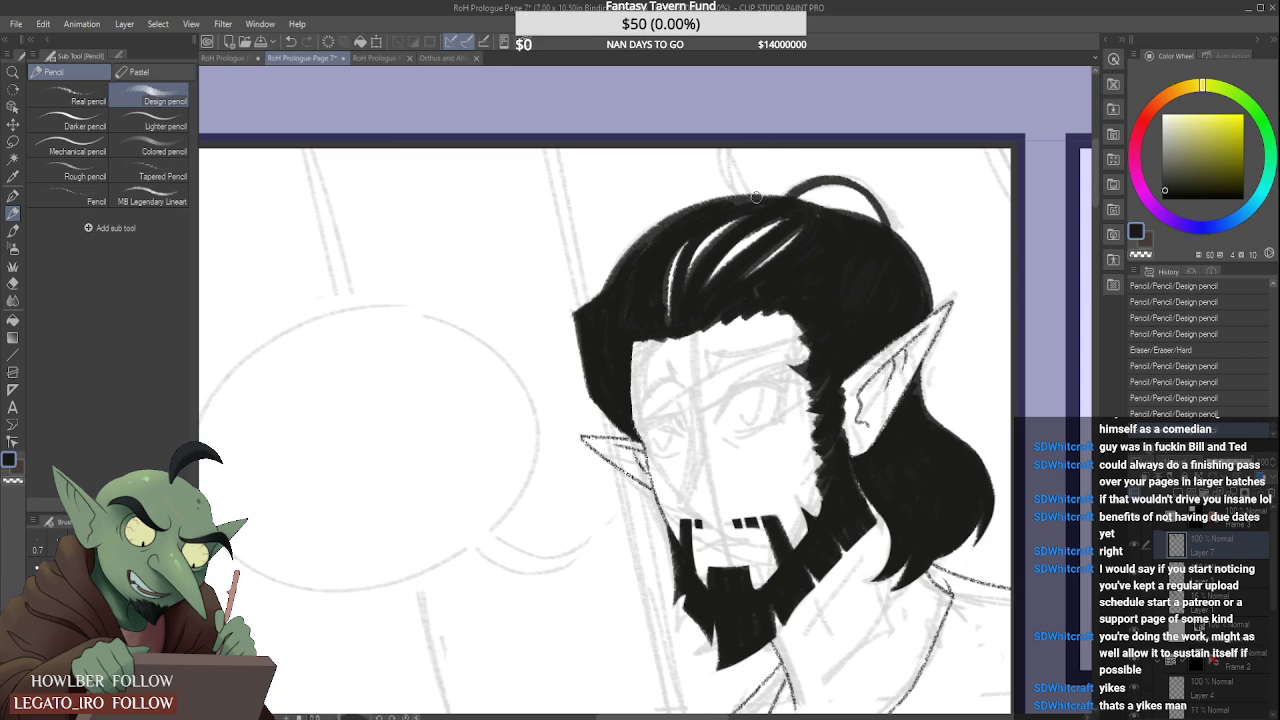
Step: Draw the first thick black ponytail strands rising from the crown to the panel's upper border
{"action": "left_click_drag", "start_coordinate": [756, 197], "coordinate": [752, 148]}
{"action": "left_click_drag", "start_coordinate": [768, 196], "coordinate": [735, 139]}
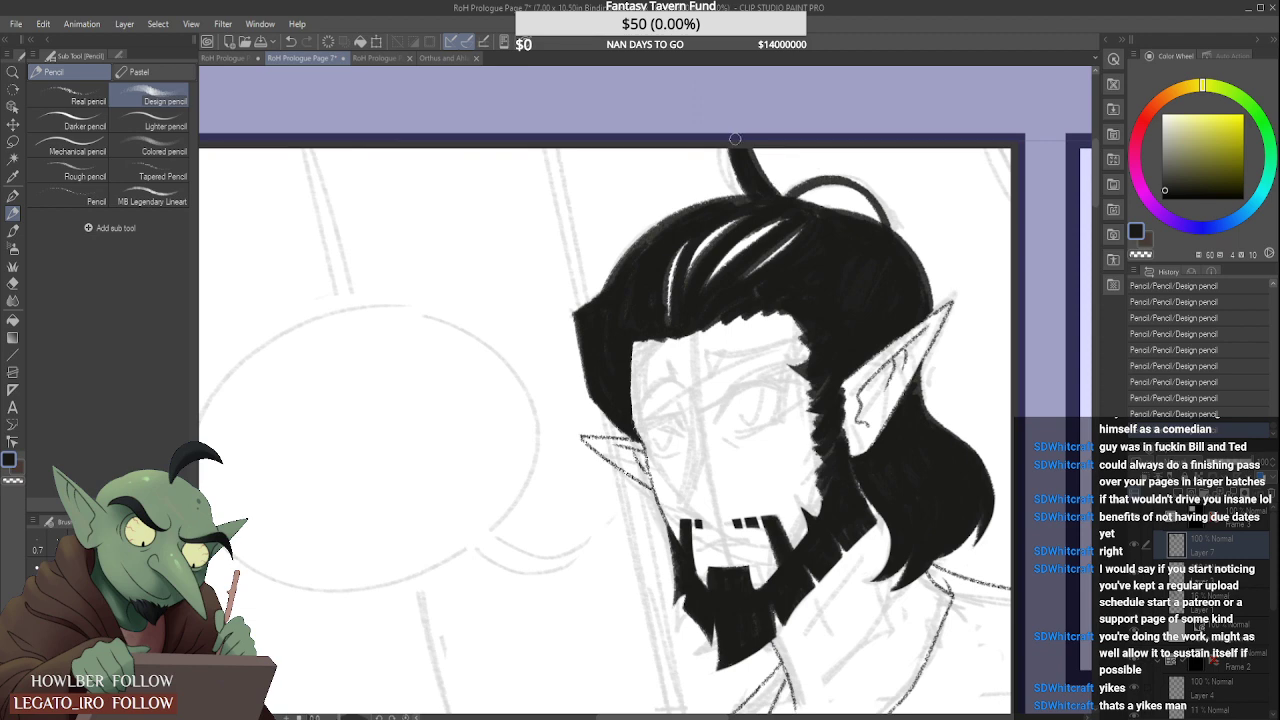
{"action": "left_click_drag", "start_coordinate": [769, 195], "coordinate": [740, 142]}
{"action": "scroll", "coordinate": [764, 187], "scroll_direction": "down", "scroll_amount": 2}
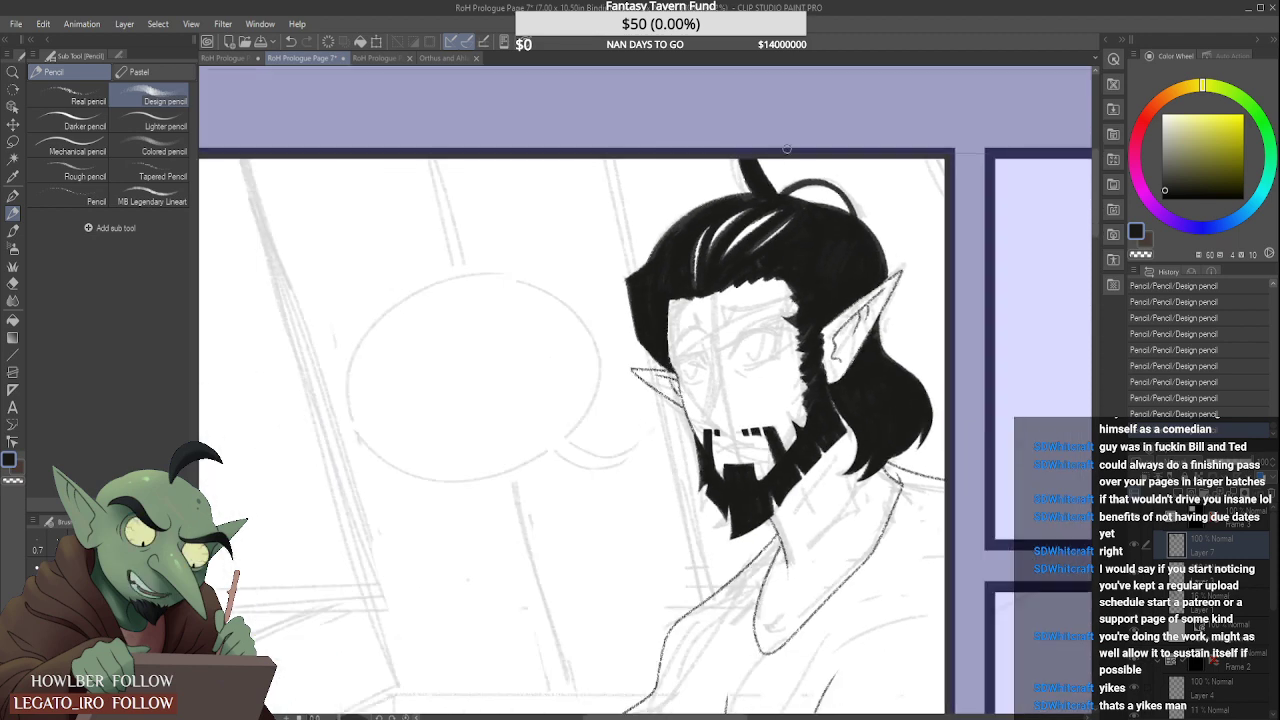
{"action": "scroll", "coordinate": [790, 147], "scroll_direction": "up", "scroll_amount": 2}
{"action": "mouse_move", "coordinate": [775, 208]}
{"action": "left_mouse_down"}
{"action": "mouse_move", "coordinate": [835, 165]}
{"action": "mouse_move", "coordinate": [829, 154]}
{"action": "left_mouse_up"}
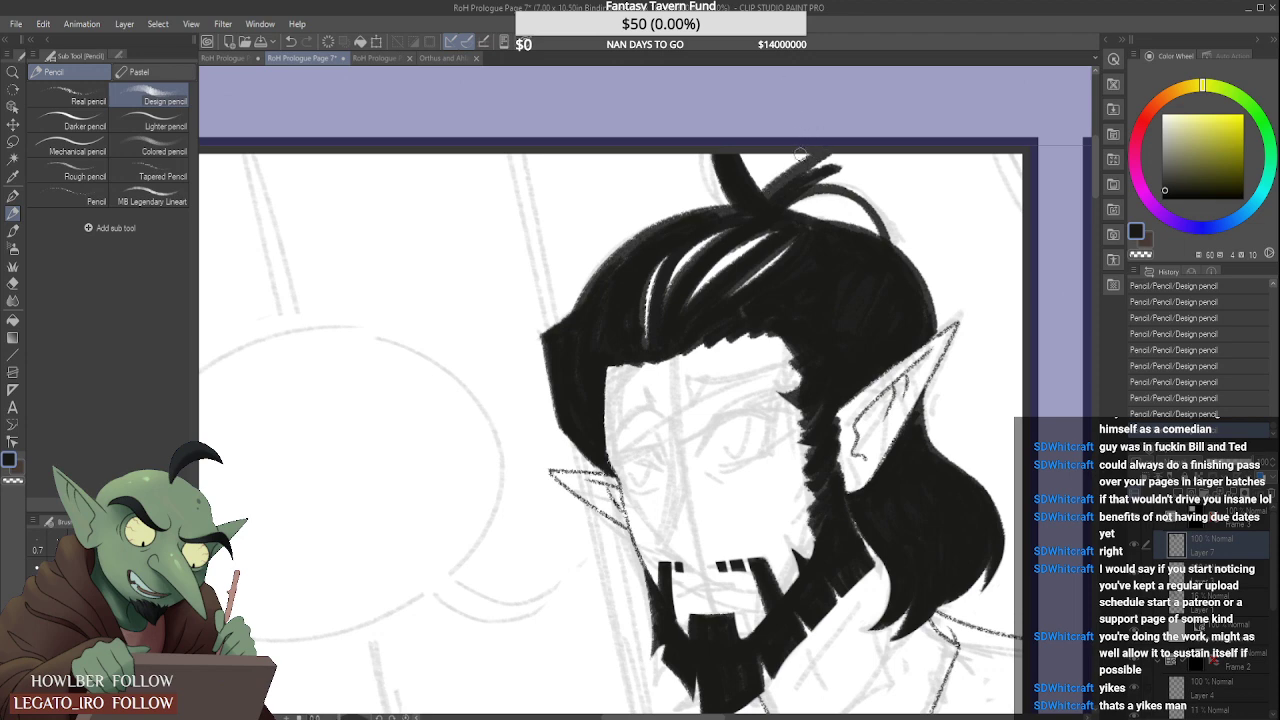
Step: Fill the ponytail with solid black from the crown to the panel's far border, leaving the loop at its base white
{"action": "mouse_move", "coordinate": [770, 198]}
{"action": "left_mouse_down"}
{"action": "mouse_move", "coordinate": [781, 131]}
{"action": "mouse_move", "coordinate": [809, 124]}
{"action": "mouse_move", "coordinate": [759, 168]}
{"action": "mouse_move", "coordinate": [865, 129]}
{"action": "mouse_move", "coordinate": [770, 176]}
{"action": "mouse_move", "coordinate": [801, 142]}
{"action": "mouse_move", "coordinate": [781, 152]}
{"action": "mouse_move", "coordinate": [787, 169]}
{"action": "mouse_move", "coordinate": [871, 150]}
{"action": "mouse_move", "coordinate": [778, 187]}
{"action": "mouse_move", "coordinate": [867, 161]}
{"action": "mouse_move", "coordinate": [790, 188]}
{"action": "mouse_move", "coordinate": [893, 167]}
{"action": "mouse_move", "coordinate": [818, 195]}
{"action": "mouse_move", "coordinate": [849, 205]}
{"action": "mouse_move", "coordinate": [876, 185]}
{"action": "mouse_move", "coordinate": [839, 179]}
{"action": "mouse_move", "coordinate": [871, 183]}
{"action": "mouse_move", "coordinate": [831, 181]}
{"action": "mouse_move", "coordinate": [863, 184]}
{"action": "mouse_move", "coordinate": [846, 182]}
{"action": "mouse_move", "coordinate": [905, 232]}
{"action": "left_mouse_up"}
{"action": "mouse_move", "coordinate": [856, 186]}
{"action": "left_mouse_down"}
{"action": "mouse_move", "coordinate": [925, 248]}
{"action": "mouse_move", "coordinate": [863, 171]}
{"action": "mouse_move", "coordinate": [925, 238]}
{"action": "left_mouse_up"}
{"action": "mouse_move", "coordinate": [885, 165]}
{"action": "left_mouse_down"}
{"action": "mouse_move", "coordinate": [940, 240]}
{"action": "mouse_move", "coordinate": [876, 150]}
{"action": "mouse_move", "coordinate": [958, 243]}
{"action": "left_mouse_up"}
{"action": "mouse_move", "coordinate": [890, 137]}
{"action": "left_mouse_down"}
{"action": "mouse_move", "coordinate": [973, 245]}
{"action": "mouse_move", "coordinate": [918, 126]}
{"action": "mouse_move", "coordinate": [982, 241]}
{"action": "mouse_move", "coordinate": [922, 128]}
{"action": "mouse_move", "coordinate": [922, 156]}
{"action": "mouse_move", "coordinate": [979, 238]}
{"action": "mouse_move", "coordinate": [951, 146]}
{"action": "mouse_move", "coordinate": [1008, 248]}
{"action": "left_mouse_up"}
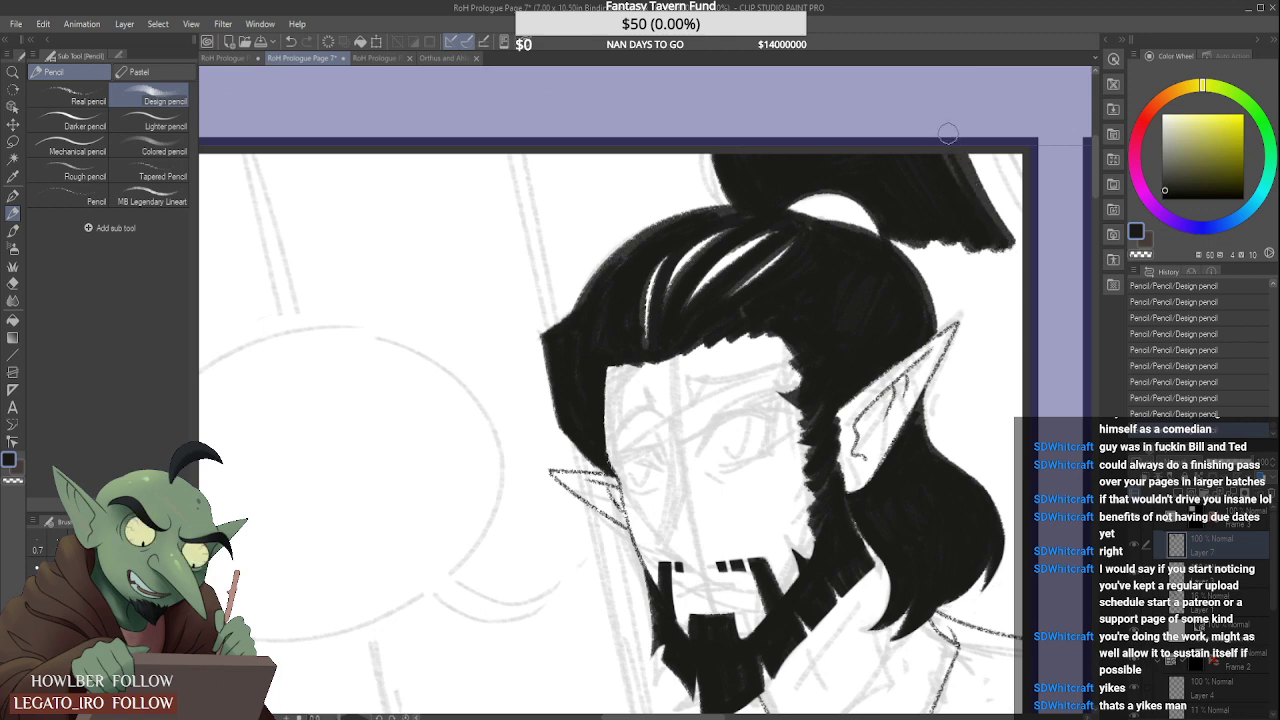
{"action": "left_click_drag", "start_coordinate": [948, 158], "coordinate": [1020, 250]}
{"action": "left_click_drag", "start_coordinate": [952, 132], "coordinate": [1016, 242]}
{"action": "mouse_move", "coordinate": [962, 135]}
{"action": "left_mouse_down"}
{"action": "mouse_move", "coordinate": [1030, 256]}
{"action": "mouse_move", "coordinate": [977, 133]}
{"action": "mouse_move", "coordinate": [1012, 217]}
{"action": "mouse_move", "coordinate": [990, 142]}
{"action": "mouse_move", "coordinate": [1017, 203]}
{"action": "mouse_move", "coordinate": [1008, 170]}
{"action": "mouse_move", "coordinate": [990, 152]}
{"action": "mouse_move", "coordinate": [1005, 187]}
{"action": "mouse_move", "coordinate": [988, 141]}
{"action": "mouse_move", "coordinate": [1048, 244]}
{"action": "left_mouse_up"}
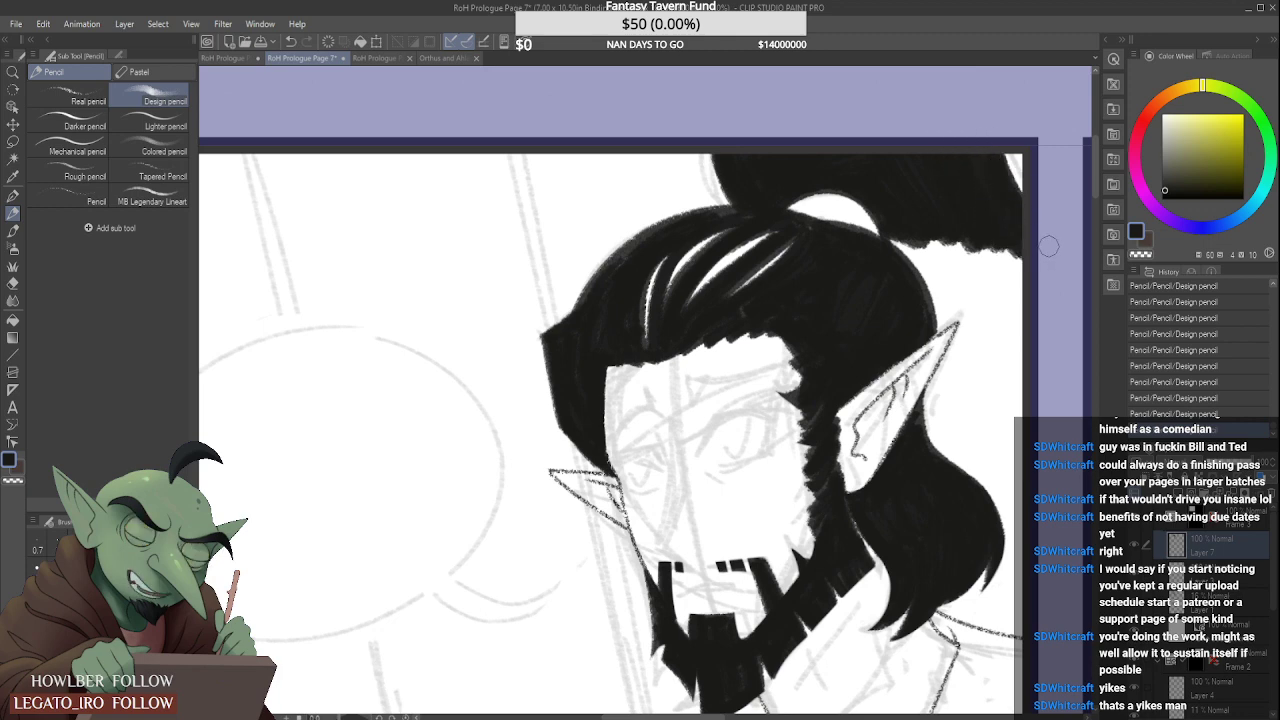
{"action": "left_click_drag", "start_coordinate": [997, 158], "coordinate": [1049, 226]}
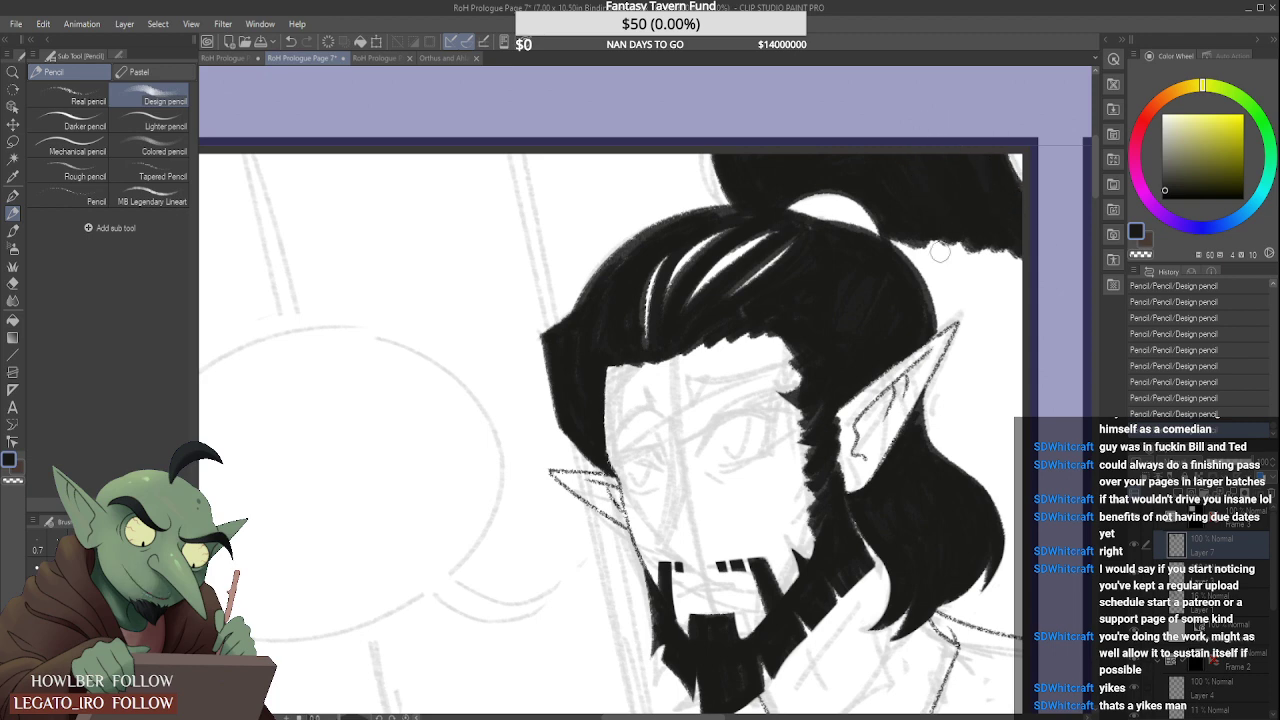
Step: Extend the black ponytail down behind the head and past the near ear's tip, leaving a white rim around the crown
{"action": "left_click_drag", "start_coordinate": [894, 231], "coordinate": [962, 293]}
{"action": "left_click_drag", "start_coordinate": [918, 252], "coordinate": [968, 304]}
{"action": "left_click_drag", "start_coordinate": [930, 238], "coordinate": [972, 294]}
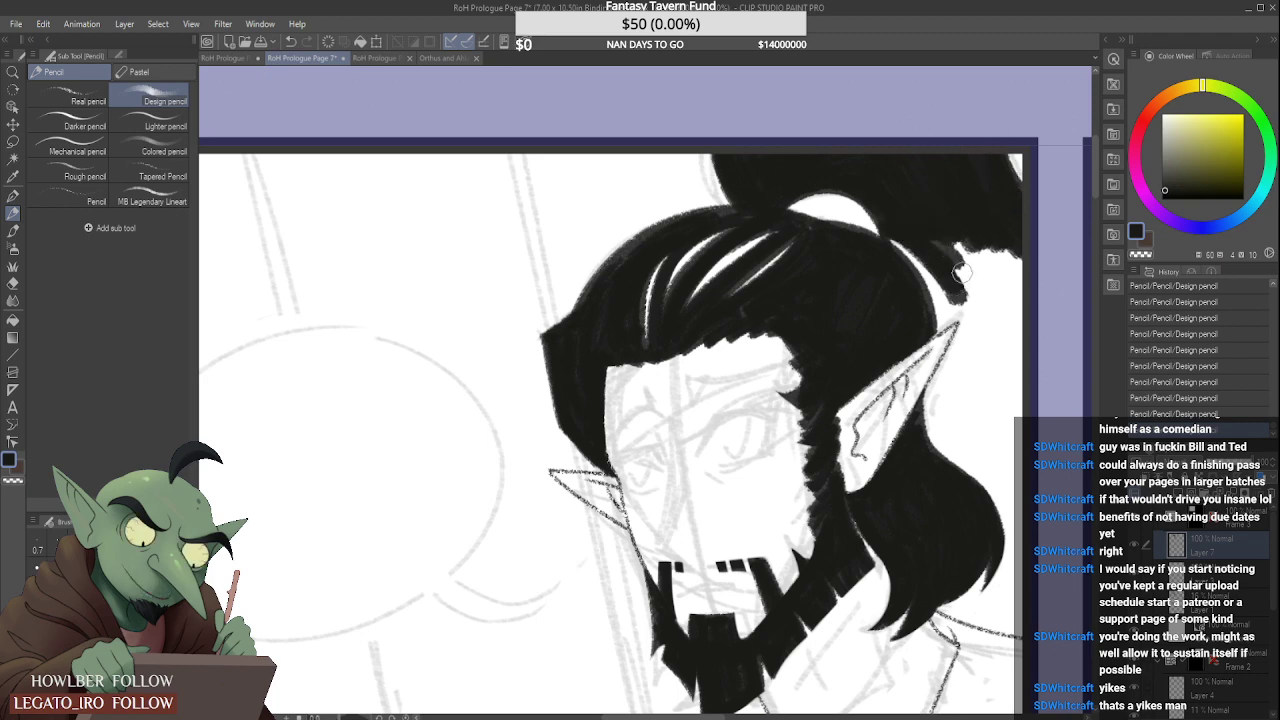
{"action": "left_click_drag", "start_coordinate": [924, 212], "coordinate": [1000, 315]}
{"action": "mouse_move", "coordinate": [942, 238]}
{"action": "left_mouse_down"}
{"action": "mouse_move", "coordinate": [984, 296]}
{"action": "mouse_move", "coordinate": [937, 245]}
{"action": "mouse_move", "coordinate": [943, 216]}
{"action": "mouse_move", "coordinate": [1017, 339]}
{"action": "mouse_move", "coordinate": [968, 220]}
{"action": "mouse_move", "coordinate": [1023, 331]}
{"action": "mouse_move", "coordinate": [981, 230]}
{"action": "mouse_move", "coordinate": [1026, 340]}
{"action": "left_mouse_up"}
{"action": "mouse_move", "coordinate": [981, 230]}
{"action": "left_mouse_down"}
{"action": "mouse_move", "coordinate": [1018, 320]}
{"action": "mouse_move", "coordinate": [1016, 286]}
{"action": "mouse_move", "coordinate": [972, 400]}
{"action": "left_mouse_up"}
{"action": "mouse_move", "coordinate": [985, 305]}
{"action": "left_mouse_down"}
{"action": "mouse_move", "coordinate": [976, 428]}
{"action": "mouse_move", "coordinate": [994, 307]}
{"action": "mouse_move", "coordinate": [989, 423]}
{"action": "mouse_move", "coordinate": [1004, 313]}
{"action": "mouse_move", "coordinate": [1024, 469]}
{"action": "mouse_move", "coordinate": [1012, 325]}
{"action": "mouse_move", "coordinate": [1028, 449]}
{"action": "left_mouse_up"}
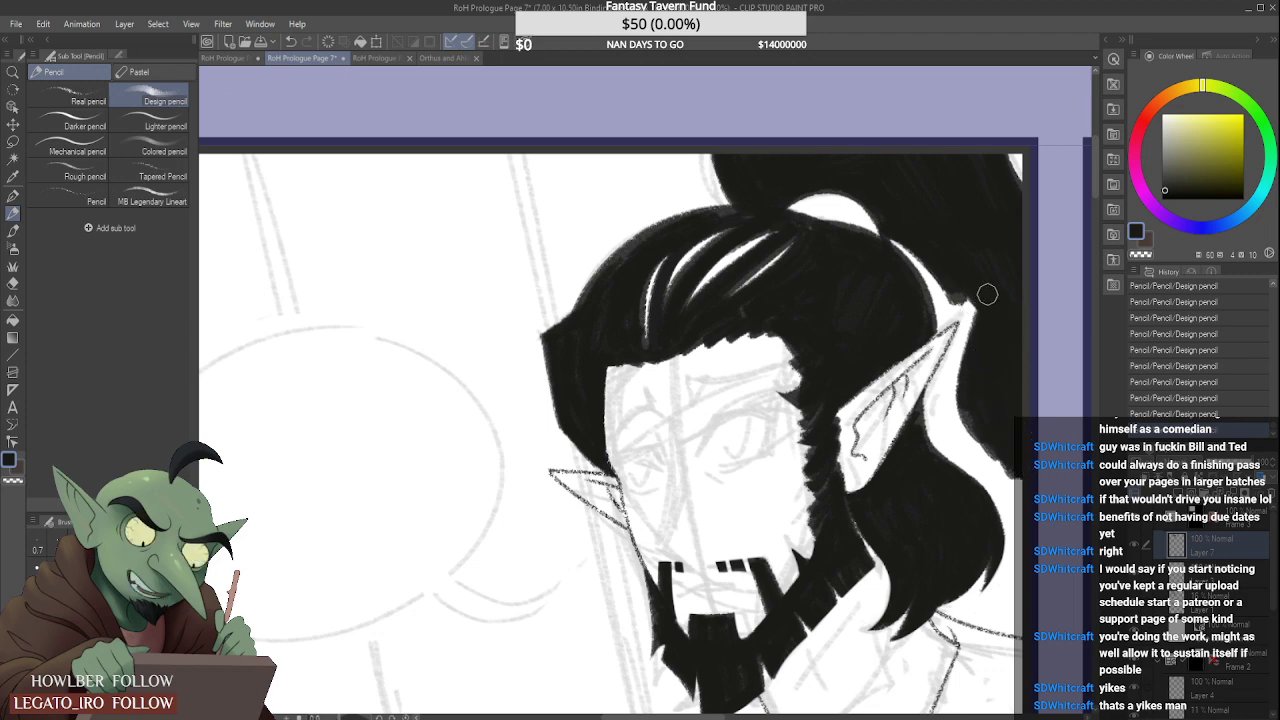
Step: Fill the ponytail around the near ear's tip and down beside the loose hair, keeping a white band between them
{"action": "left_click_drag", "start_coordinate": [960, 302], "coordinate": [950, 438]}
{"action": "mouse_move", "coordinate": [975, 388]}
{"action": "left_mouse_down"}
{"action": "mouse_move", "coordinate": [999, 453]}
{"action": "mouse_move", "coordinate": [953, 382]}
{"action": "mouse_move", "coordinate": [984, 353]}
{"action": "mouse_move", "coordinate": [953, 414]}
{"action": "mouse_move", "coordinate": [966, 318]}
{"action": "left_mouse_up"}
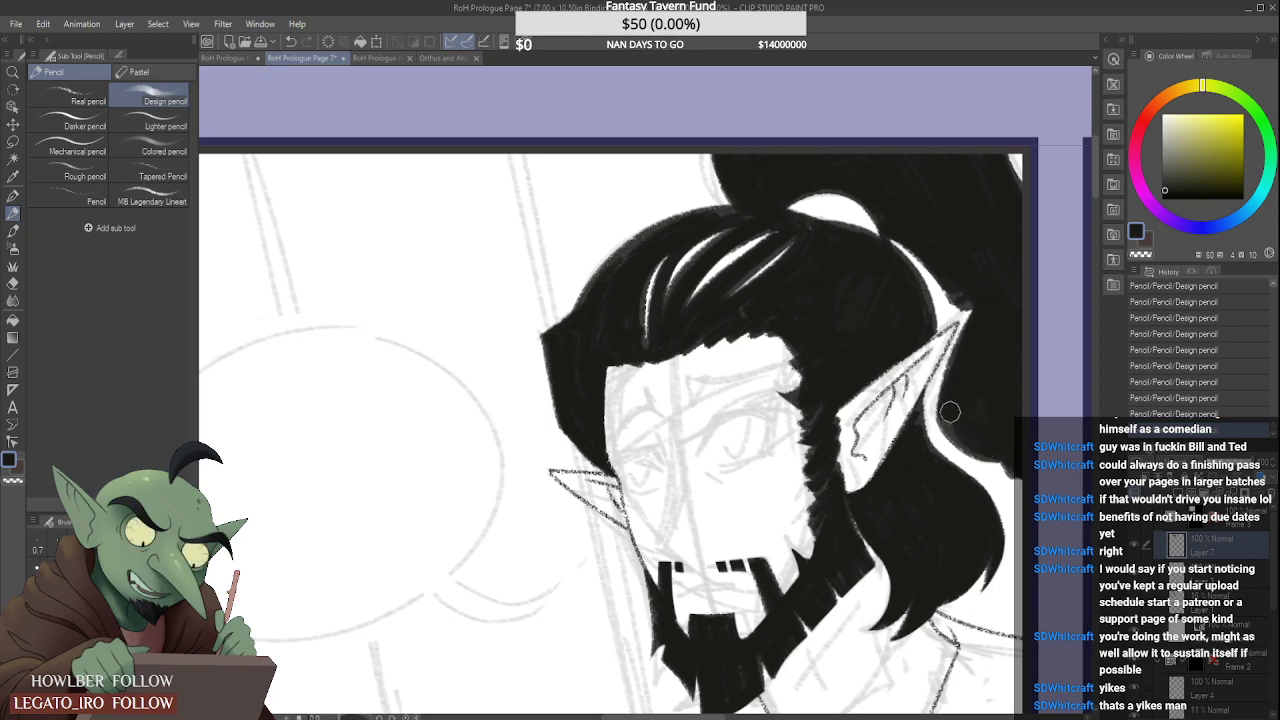
{"action": "mouse_move", "coordinate": [949, 411]}
{"action": "left_mouse_down"}
{"action": "mouse_move", "coordinate": [1012, 471]}
{"action": "mouse_move", "coordinate": [958, 431]}
{"action": "mouse_move", "coordinate": [1020, 501]}
{"action": "mouse_move", "coordinate": [963, 438]}
{"action": "mouse_move", "coordinate": [1026, 528]}
{"action": "mouse_move", "coordinate": [980, 436]}
{"action": "mouse_move", "coordinate": [1021, 552]}
{"action": "mouse_move", "coordinate": [1004, 454]}
{"action": "mouse_move", "coordinate": [1024, 531]}
{"action": "mouse_move", "coordinate": [1015, 476]}
{"action": "left_mouse_up"}
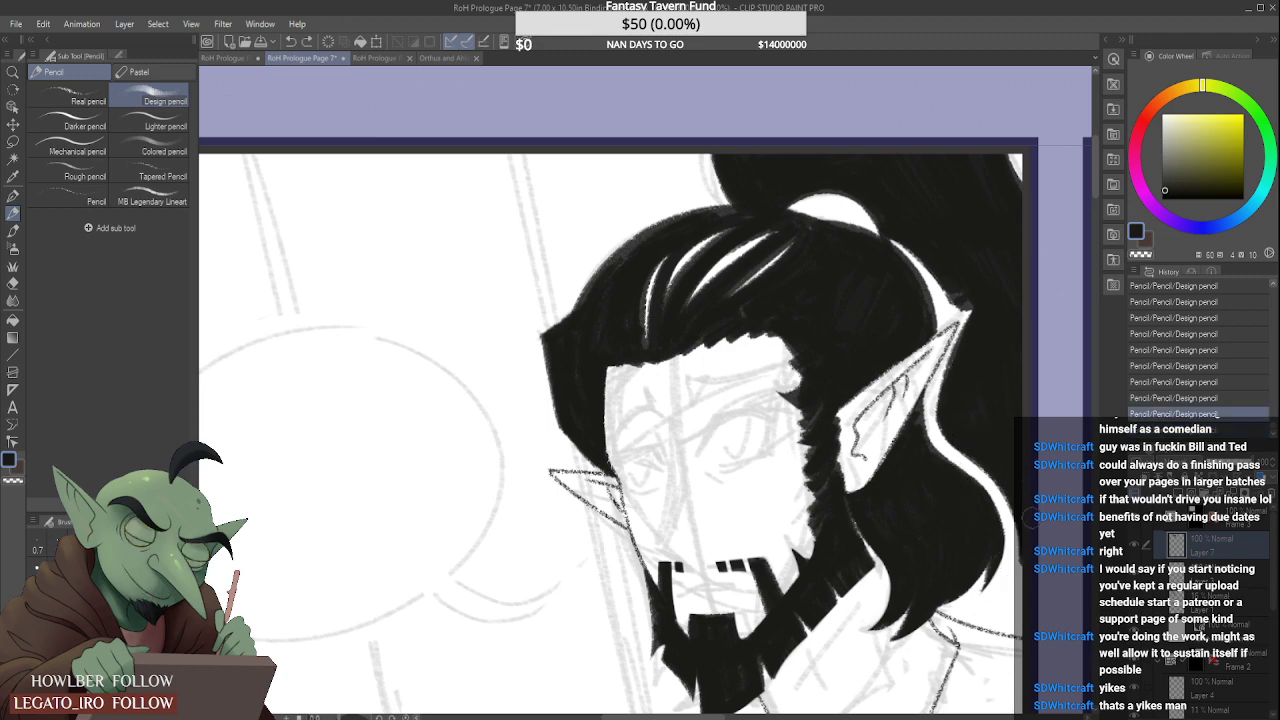
{"action": "mouse_move", "coordinate": [1015, 535]}
{"action": "left_mouse_down"}
{"action": "mouse_move", "coordinate": [1012, 591]}
{"action": "mouse_move", "coordinate": [1007, 533]}
{"action": "mouse_move", "coordinate": [1030, 550]}
{"action": "mouse_move", "coordinate": [1007, 569]}
{"action": "mouse_move", "coordinate": [1020, 536]}
{"action": "left_mouse_up"}
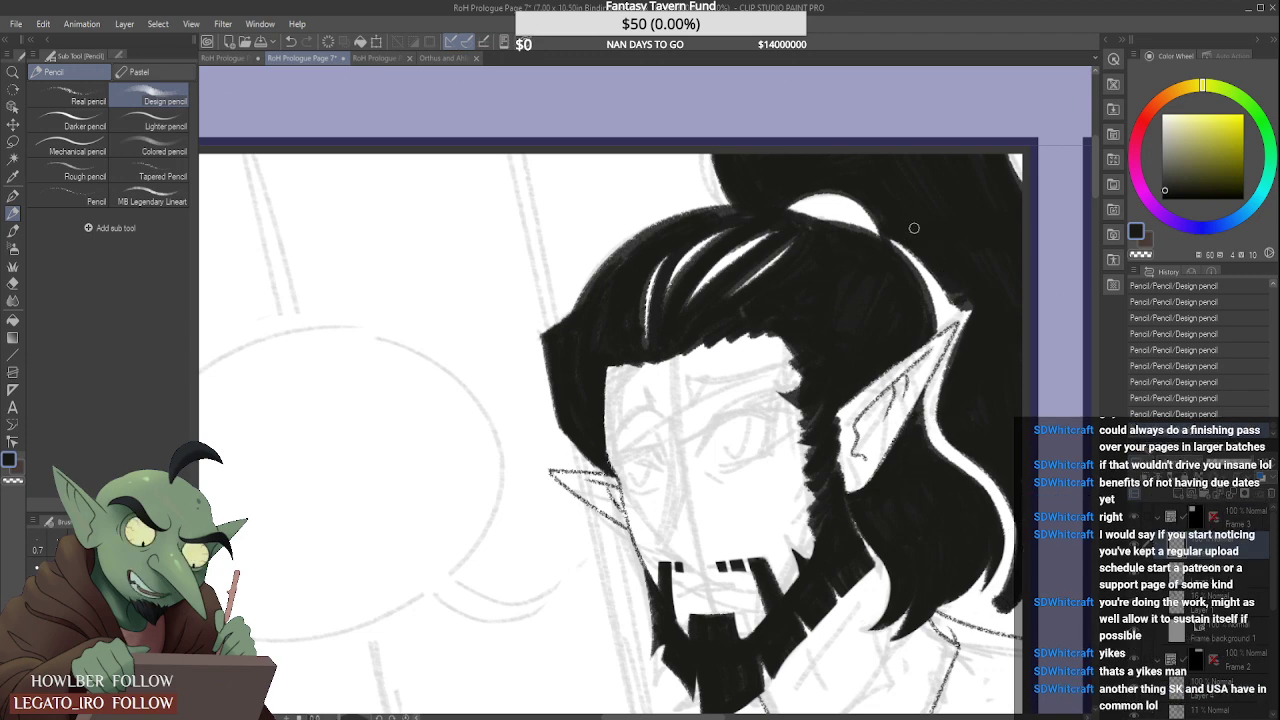
Step: Clean up the near ear's tip and fill the white gaps around it and along the ear's back edge with black
{"action": "scroll", "coordinate": [911, 246], "scroll_direction": "up", "scroll_amount": 1}
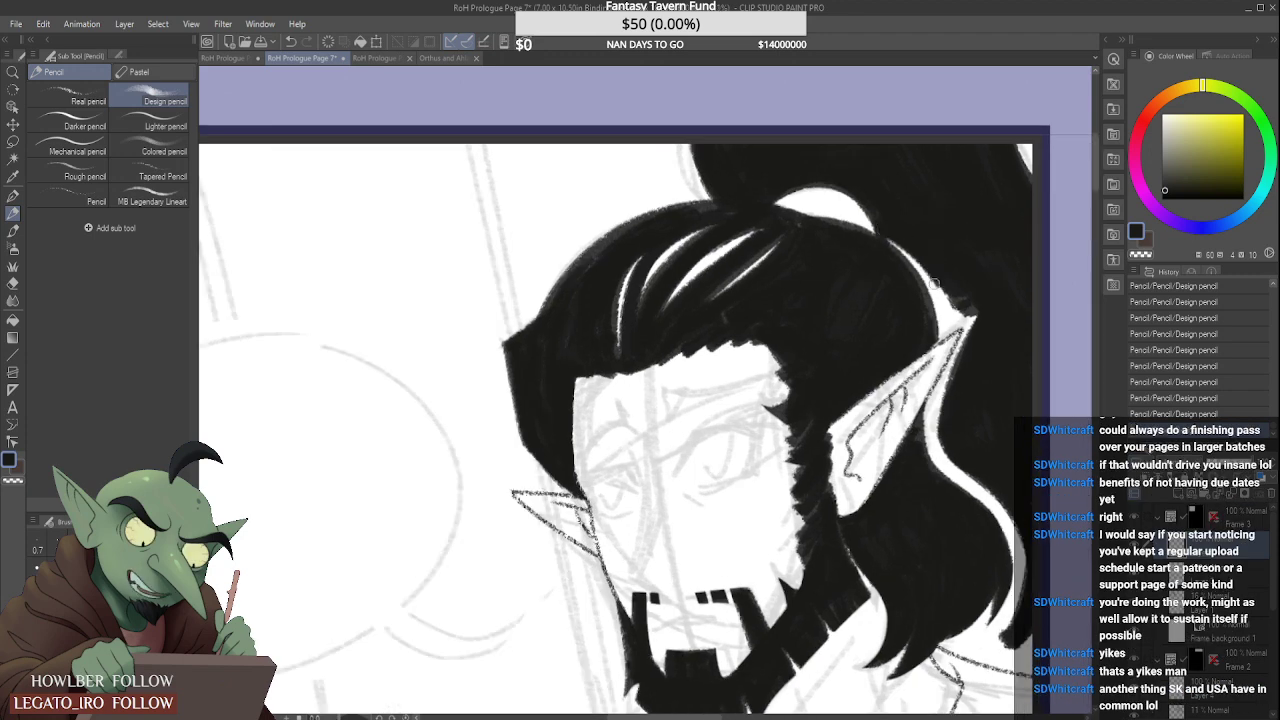
{"action": "scroll", "coordinate": [938, 296], "scroll_direction": "up", "scroll_amount": 3}
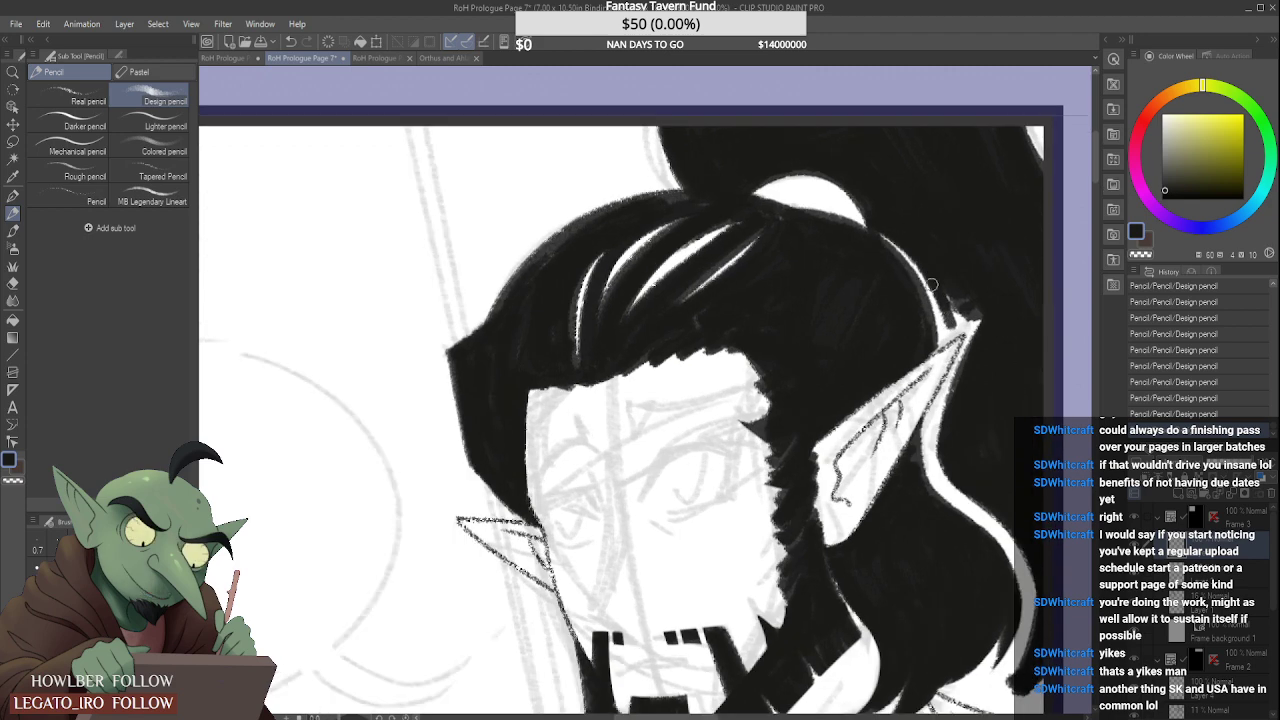
{"action": "scroll", "coordinate": [940, 296], "scroll_direction": "up", "scroll_amount": 1}
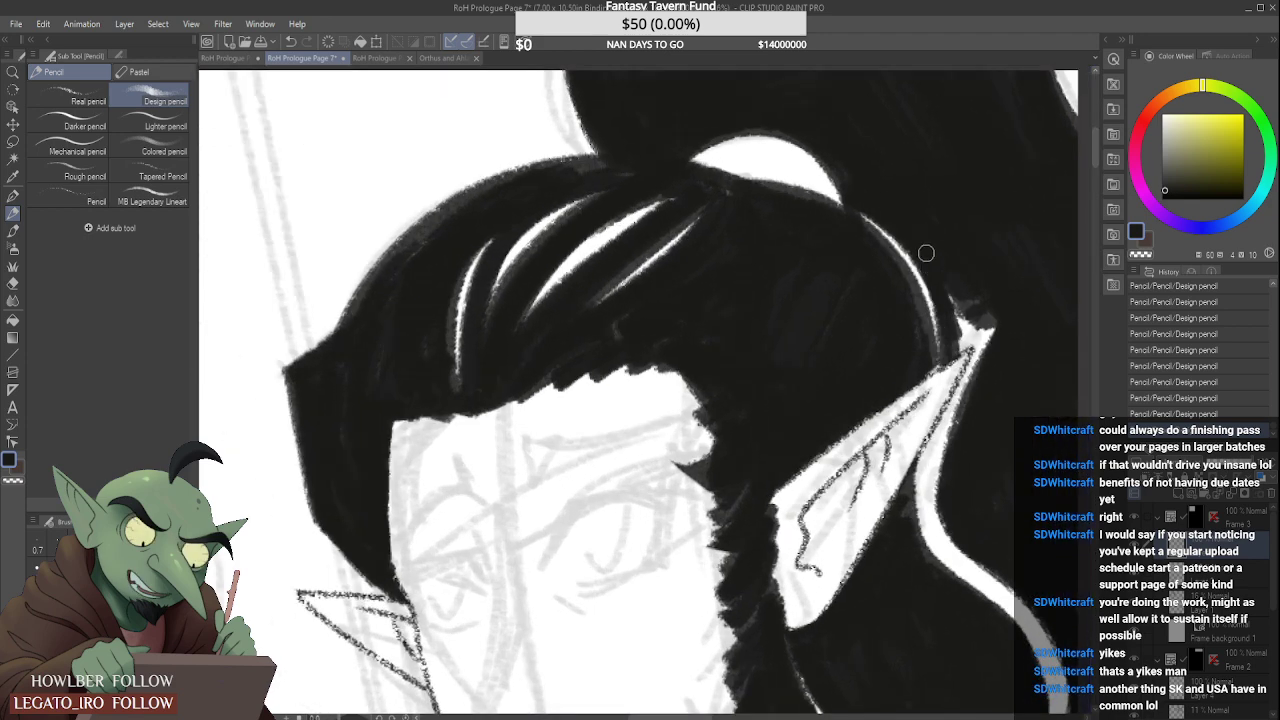
{"action": "mouse_move", "coordinate": [940, 360]}
{"action": "left_mouse_down"}
{"action": "mouse_move", "coordinate": [964, 341]}
{"action": "mouse_move", "coordinate": [918, 374]}
{"action": "left_mouse_up"}
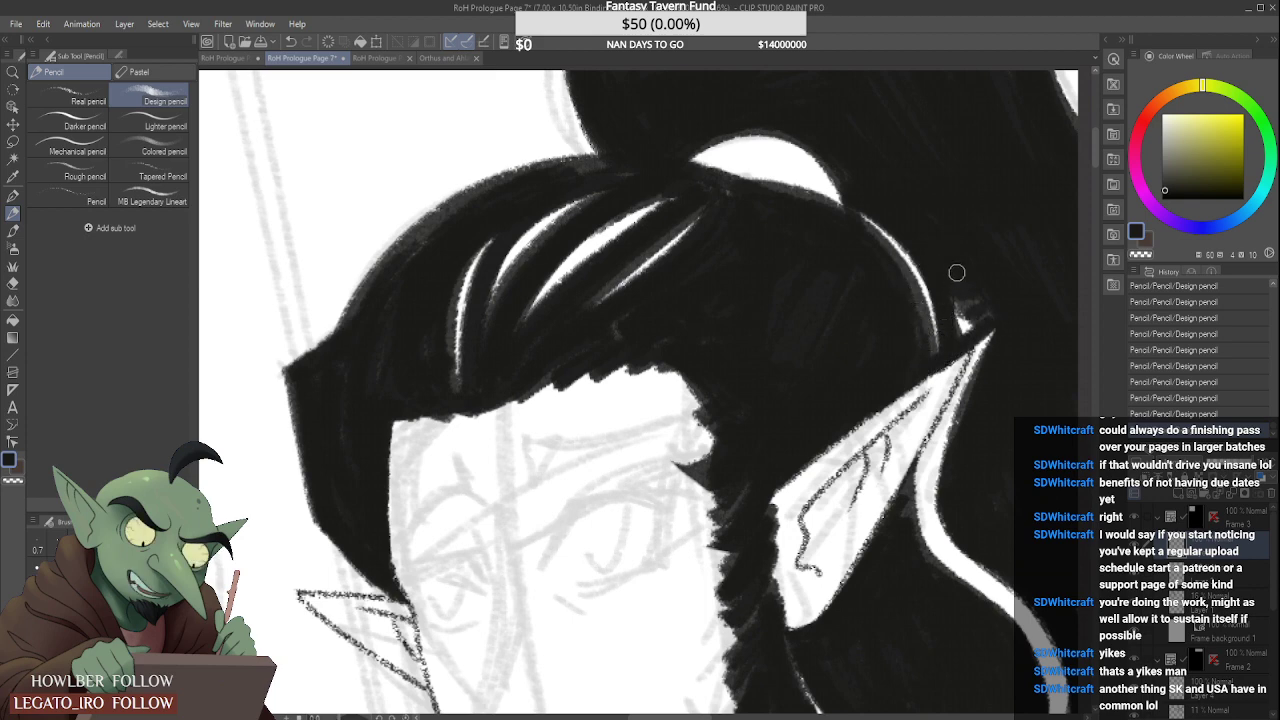
{"action": "mouse_move", "coordinate": [967, 304]}
{"action": "left_mouse_down"}
{"action": "mouse_move", "coordinate": [955, 322]}
{"action": "mouse_move", "coordinate": [968, 340]}
{"action": "mouse_move", "coordinate": [972, 328]}
{"action": "mouse_move", "coordinate": [978, 366]}
{"action": "mouse_move", "coordinate": [958, 406]}
{"action": "left_mouse_up"}
{"action": "left_click_drag", "start_coordinate": [977, 350], "coordinate": [936, 430]}
{"action": "left_click_drag", "start_coordinate": [956, 388], "coordinate": [928, 474]}
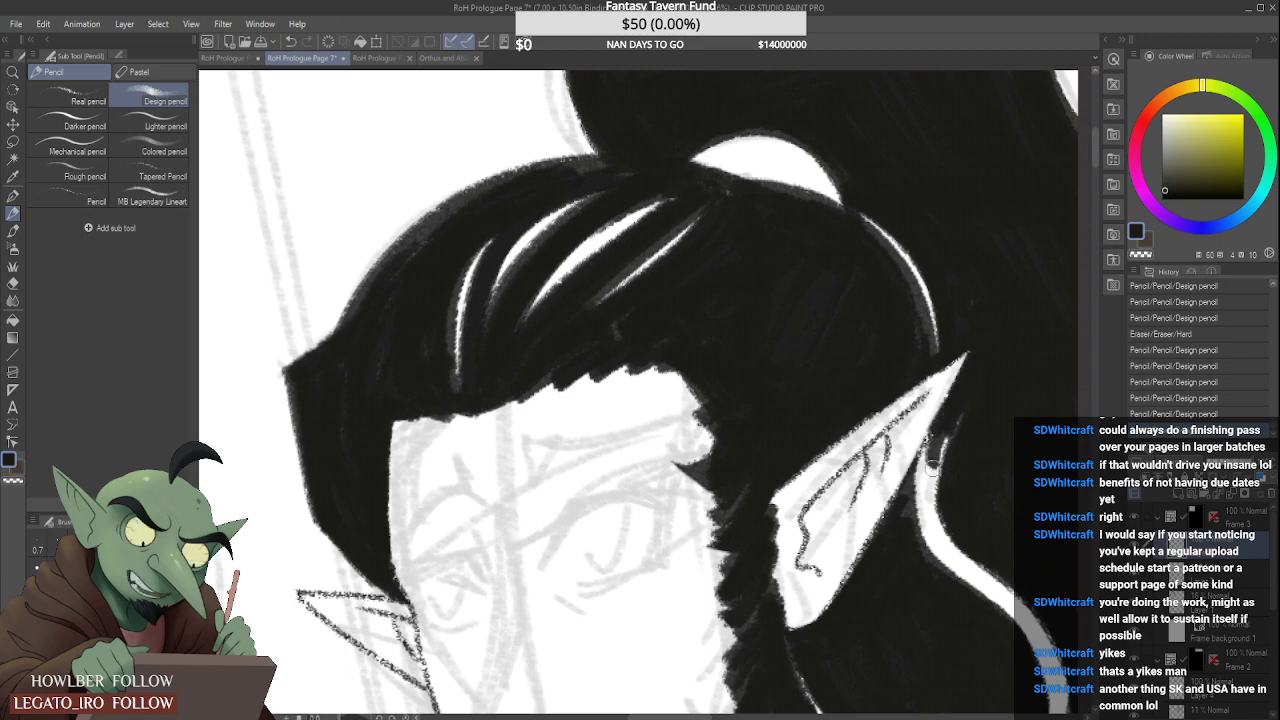
{"action": "mouse_move", "coordinate": [950, 420]}
{"action": "left_mouse_down"}
{"action": "mouse_move", "coordinate": [920, 498]}
{"action": "mouse_move", "coordinate": [922, 458]}
{"action": "mouse_move", "coordinate": [942, 536]}
{"action": "mouse_move", "coordinate": [920, 518]}
{"action": "mouse_move", "coordinate": [935, 494]}
{"action": "left_mouse_up"}
{"action": "scroll", "coordinate": [922, 424], "scroll_direction": "down", "scroll_amount": 1}
{"action": "scroll", "coordinate": [923, 422], "scroll_direction": "down", "scroll_amount": 1}
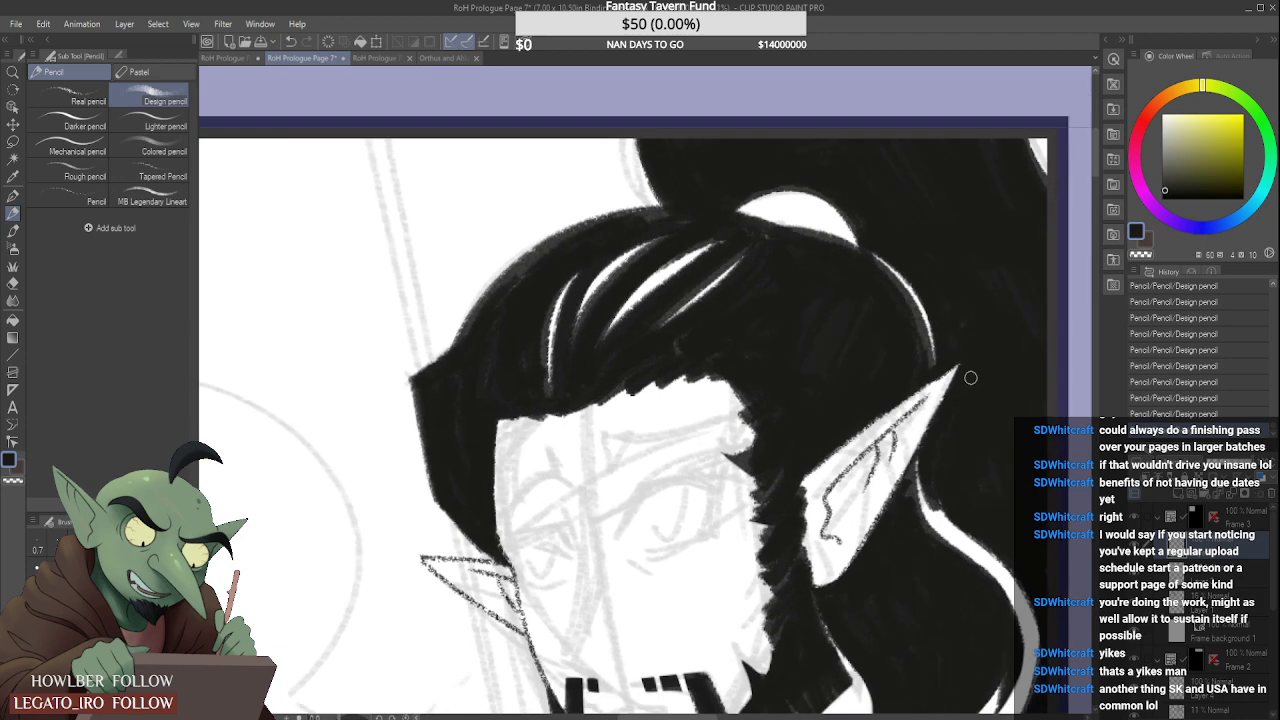
Step: Narrow the white line directly beneath the near ear with black strokes
{"action": "scroll", "coordinate": [971, 377], "scroll_direction": "up", "scroll_amount": 2}
{"action": "scroll", "coordinate": [940, 390], "scroll_direction": "down", "scroll_amount": 2}
{"action": "scroll", "coordinate": [925, 470], "scroll_direction": "up", "scroll_amount": 2}
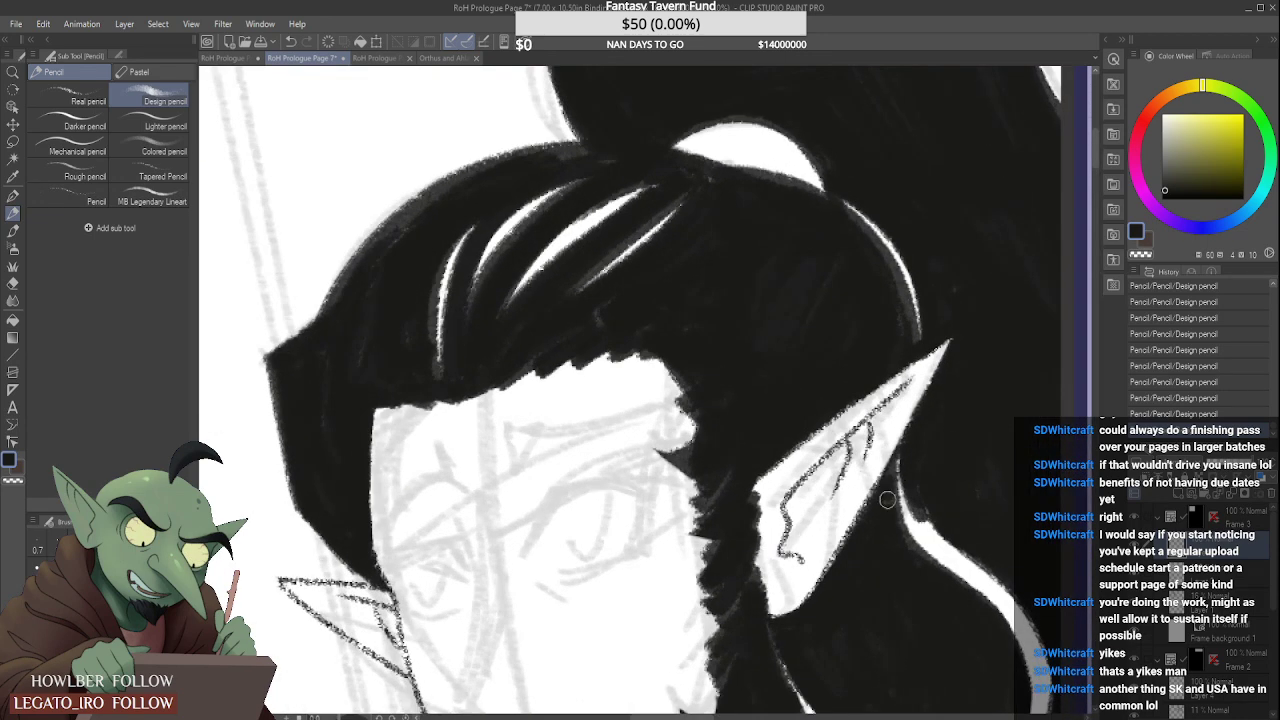
{"action": "mouse_move", "coordinate": [905, 448]}
{"action": "left_mouse_down"}
{"action": "mouse_move", "coordinate": [918, 520]}
{"action": "mouse_move", "coordinate": [948, 541]}
{"action": "left_mouse_up"}
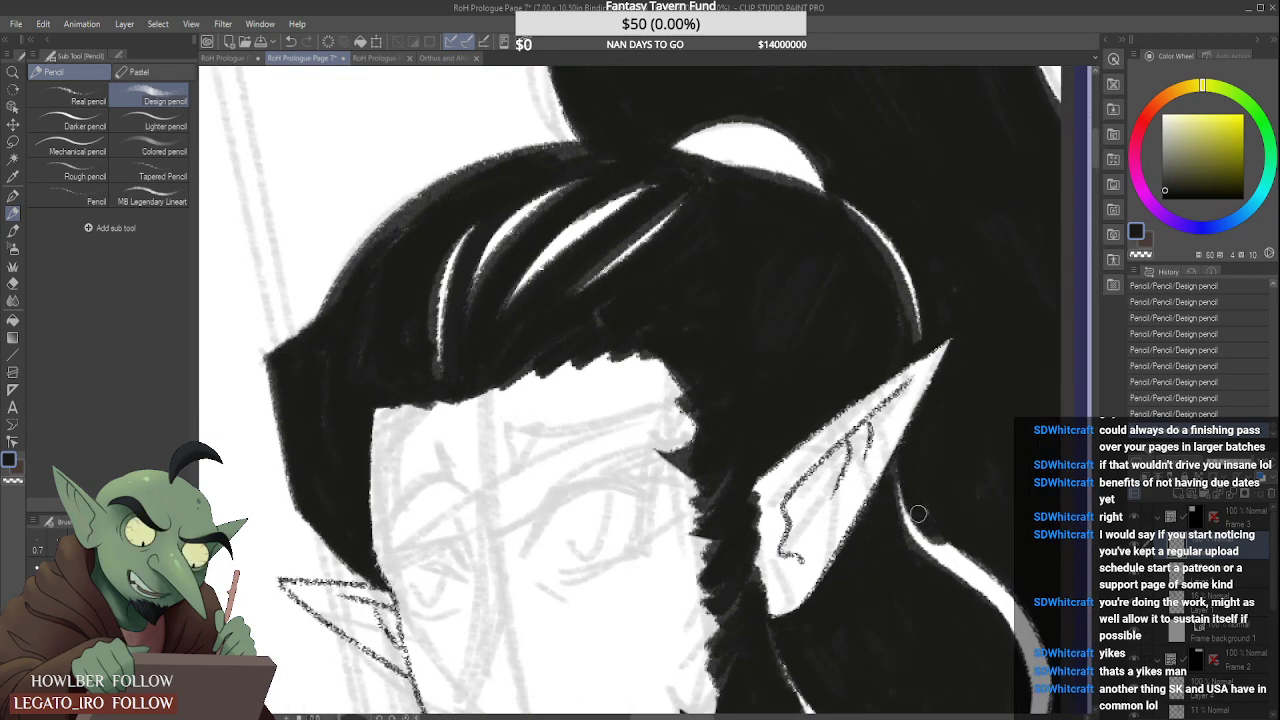
{"action": "mouse_move", "coordinate": [903, 471]}
{"action": "left_mouse_down"}
{"action": "mouse_move", "coordinate": [952, 548]}
{"action": "mouse_move", "coordinate": [958, 537]}
{"action": "left_mouse_up"}
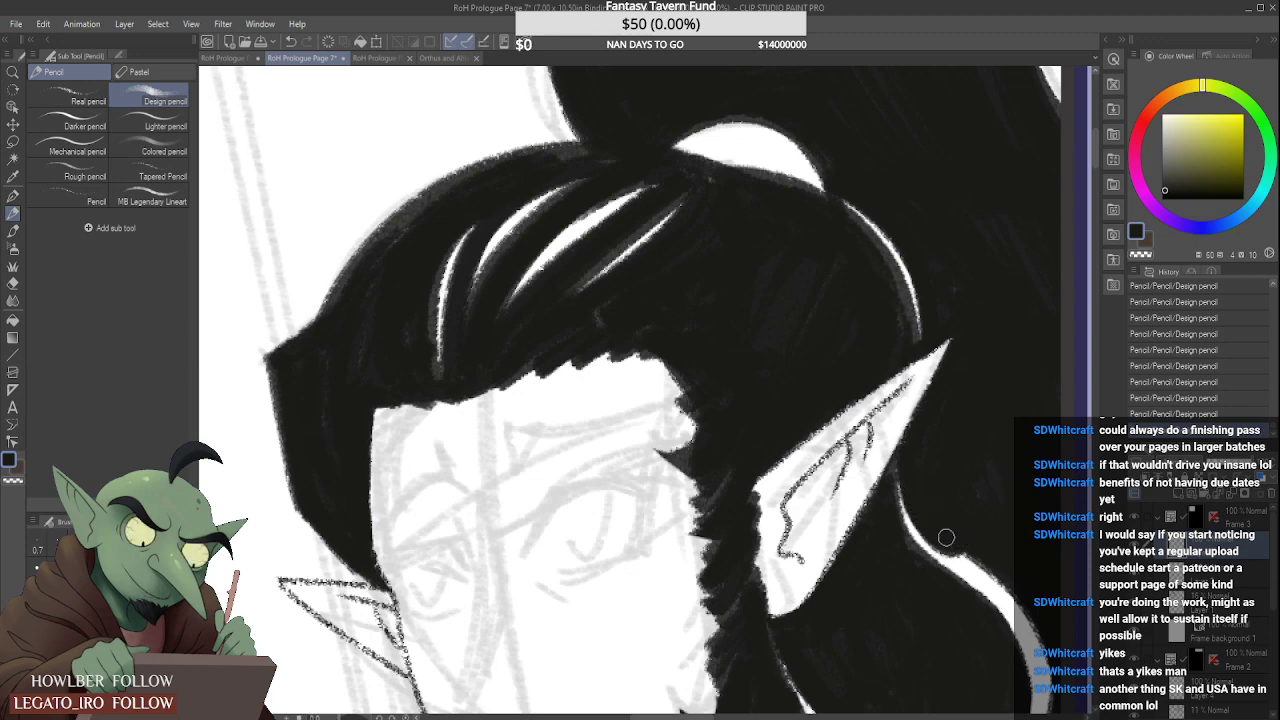
Step: Thin the white rim following the outer curve of the loose hair below the near ear
{"action": "scroll", "coordinate": [946, 537], "scroll_direction": "down", "scroll_amount": 2}
{"action": "scroll", "coordinate": [938, 524], "scroll_direction": "up", "scroll_amount": 1}
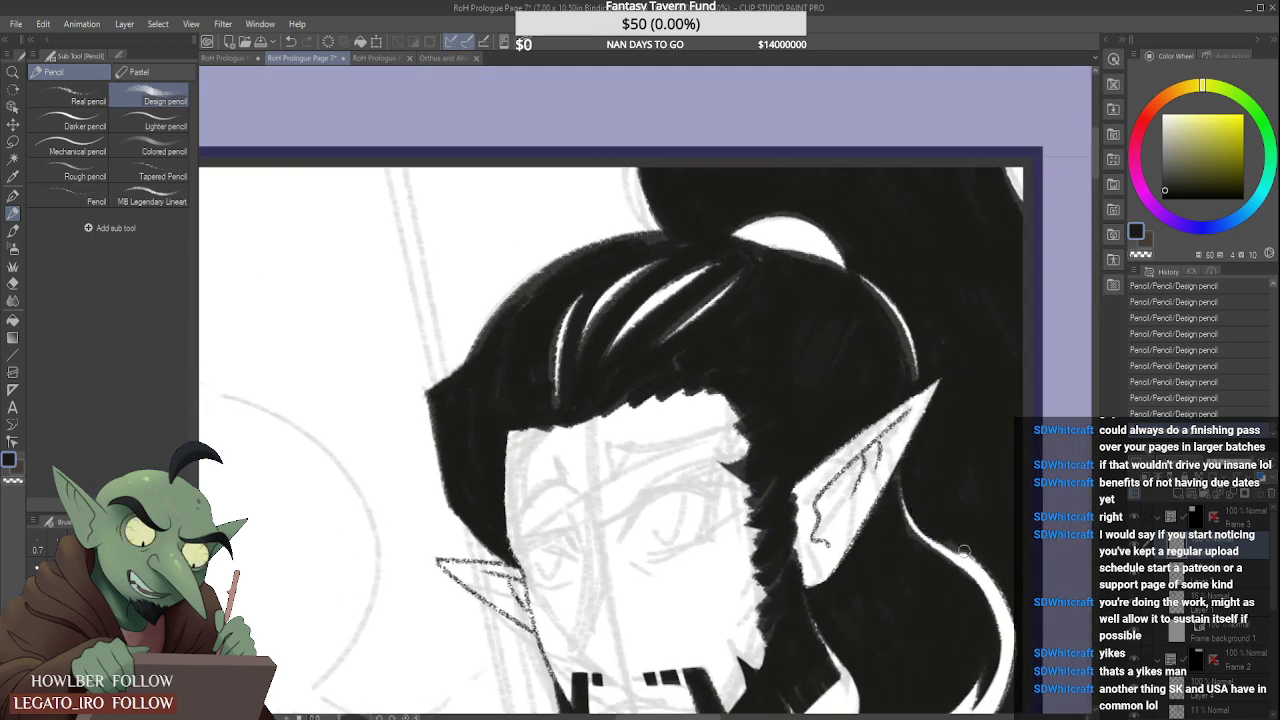
{"action": "mouse_move", "coordinate": [926, 524]}
{"action": "left_mouse_down"}
{"action": "mouse_move", "coordinate": [912, 498]}
{"action": "mouse_move", "coordinate": [998, 588]}
{"action": "mouse_move", "coordinate": [995, 628]}
{"action": "left_mouse_up"}
{"action": "scroll", "coordinate": [998, 588], "scroll_direction": "down", "scroll_amount": 2}
{"action": "scroll", "coordinate": [975, 560], "scroll_direction": "up", "scroll_amount": 2}
{"action": "mouse_move", "coordinate": [974, 558]}
{"action": "left_mouse_down"}
{"action": "mouse_move", "coordinate": [990, 618]}
{"action": "mouse_move", "coordinate": [971, 684]}
{"action": "left_mouse_up"}
{"action": "scroll", "coordinate": [971, 560], "scroll_direction": "down", "scroll_amount": 1}
{"action": "scroll", "coordinate": [968, 549], "scroll_direction": "down", "scroll_amount": 1}
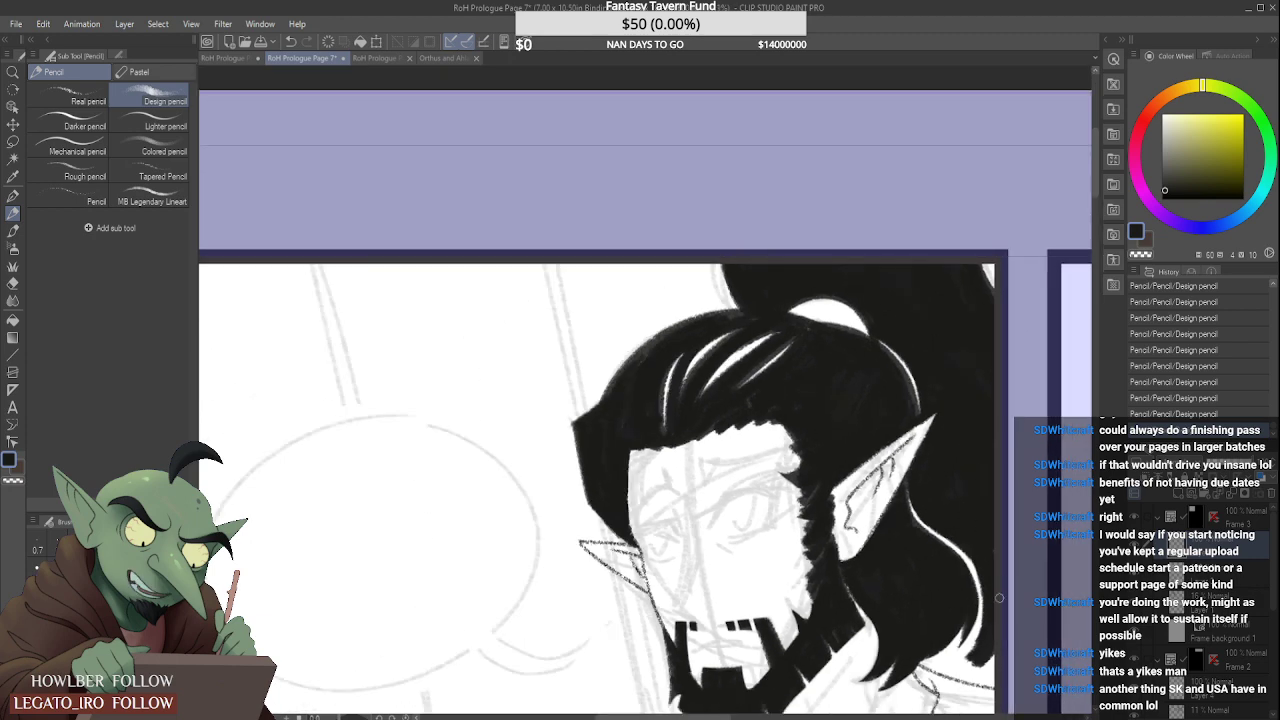
{"action": "scroll", "coordinate": [940, 520], "scroll_direction": "up", "scroll_amount": 2}
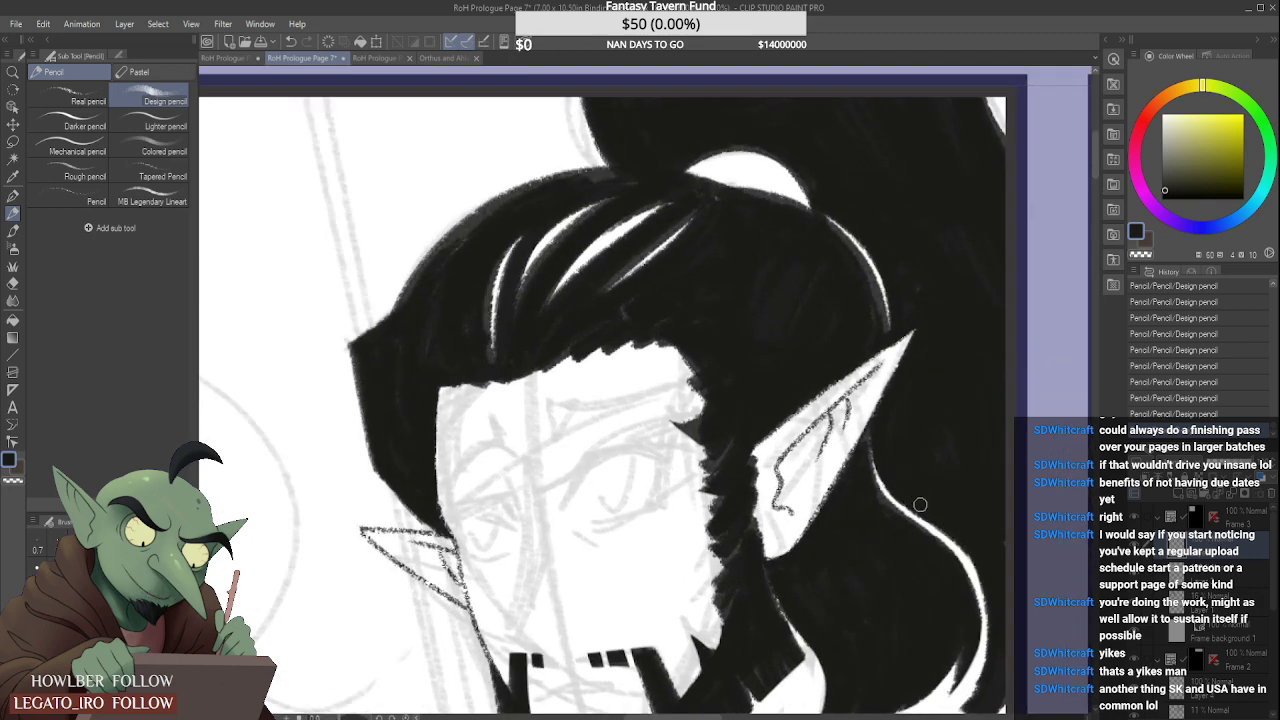
{"action": "mouse_move", "coordinate": [952, 546]}
{"action": "left_mouse_down"}
{"action": "mouse_move", "coordinate": [986, 590]}
{"action": "mouse_move", "coordinate": [987, 624]}
{"action": "left_mouse_up"}
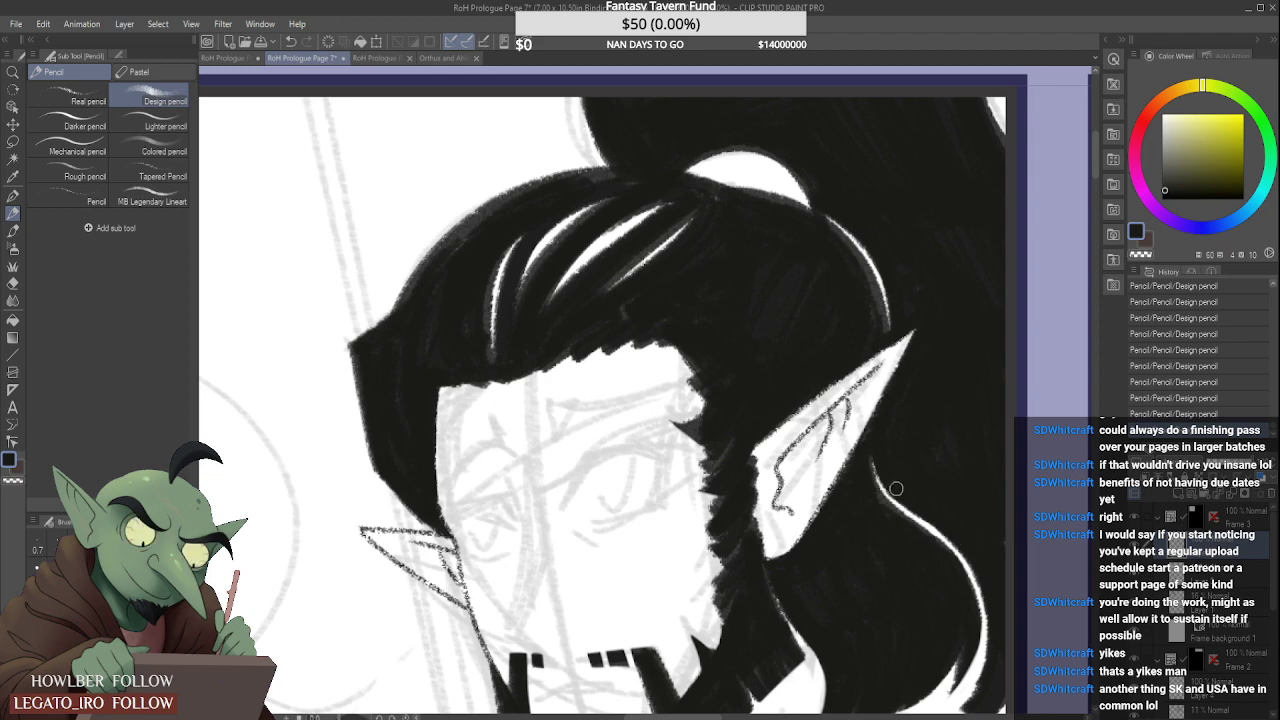
Step: Fill the ponytail's lower part with black down to the shoulder line and under the tips of the loose hair
{"action": "scroll", "coordinate": [926, 508], "scroll_direction": "down", "scroll_amount": 3}
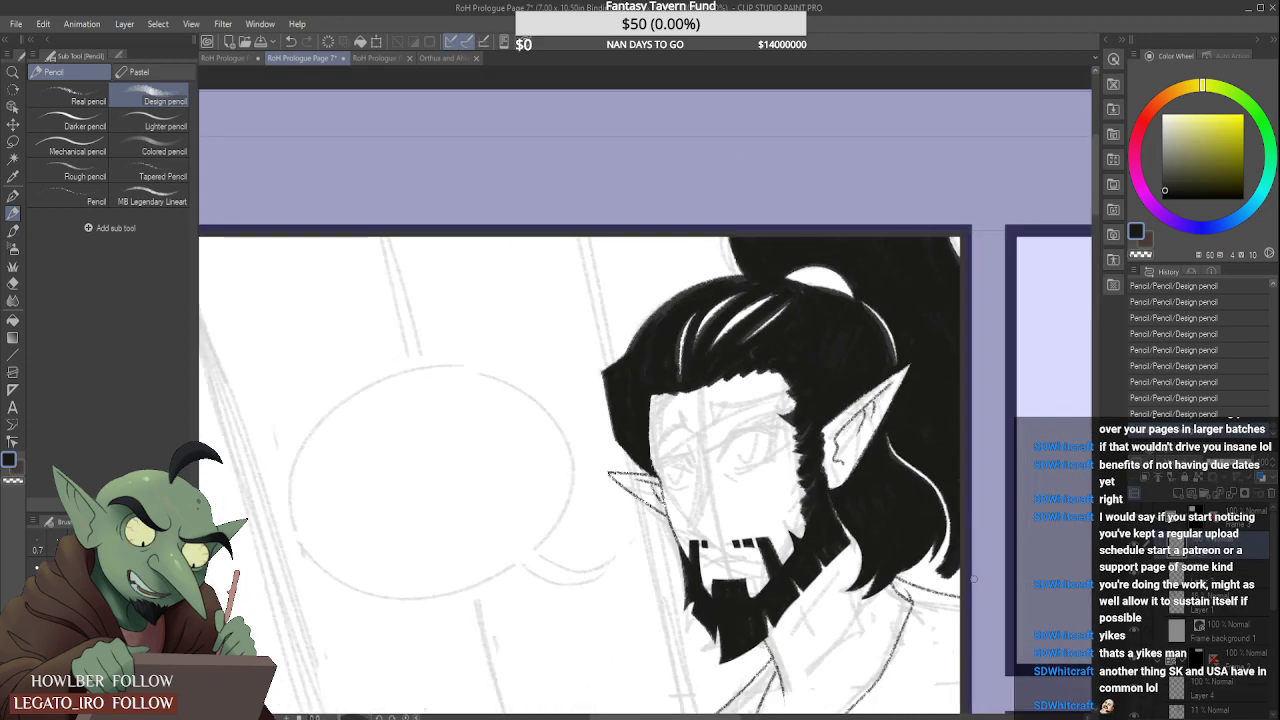
{"action": "scroll", "coordinate": [935, 495], "scroll_direction": "up", "scroll_amount": 2}
{"action": "scroll", "coordinate": [940, 490], "scroll_direction": "up", "scroll_amount": 1}
{"action": "left_click_drag", "start_coordinate": [950, 493], "coordinate": [908, 572]}
{"action": "mouse_move", "coordinate": [946, 530]}
{"action": "left_mouse_down"}
{"action": "mouse_move", "coordinate": [919, 577]}
{"action": "mouse_move", "coordinate": [928, 605]}
{"action": "mouse_move", "coordinate": [914, 600]}
{"action": "mouse_move", "coordinate": [948, 607]}
{"action": "left_mouse_up"}
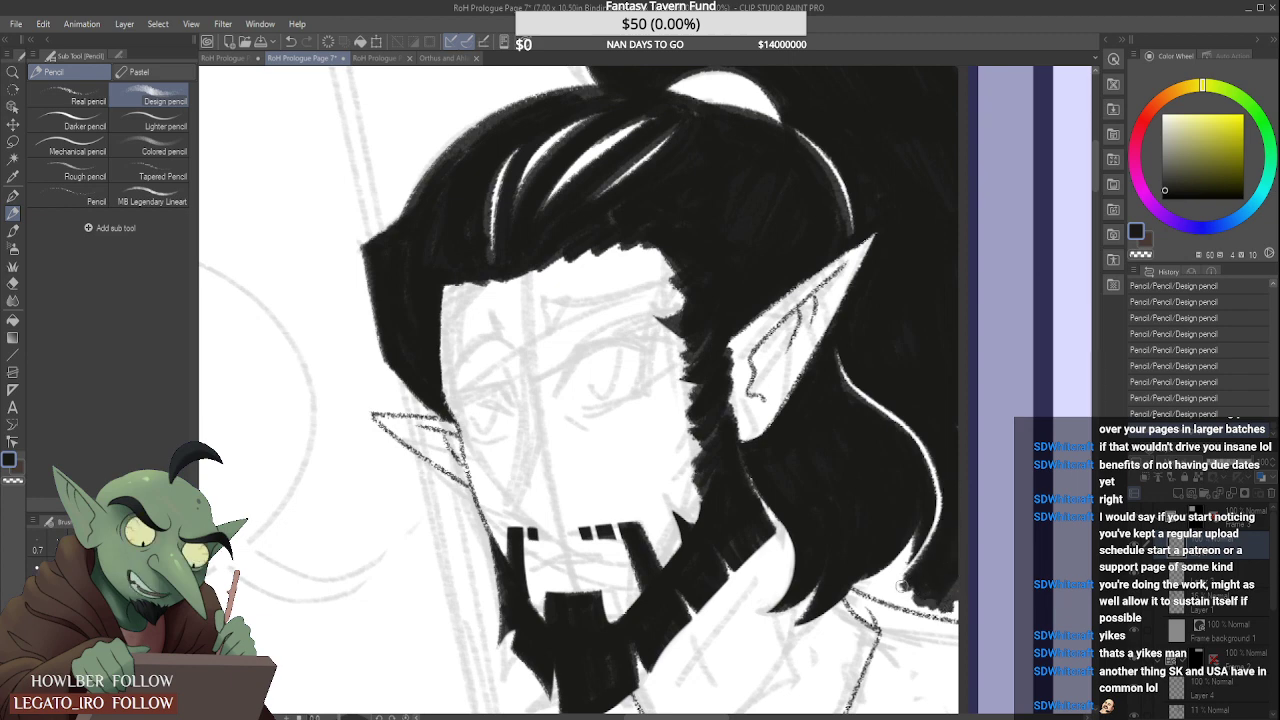
{"action": "mouse_move", "coordinate": [856, 586]}
{"action": "left_mouse_down"}
{"action": "mouse_move", "coordinate": [970, 616]}
{"action": "mouse_move", "coordinate": [936, 597]}
{"action": "left_mouse_up"}
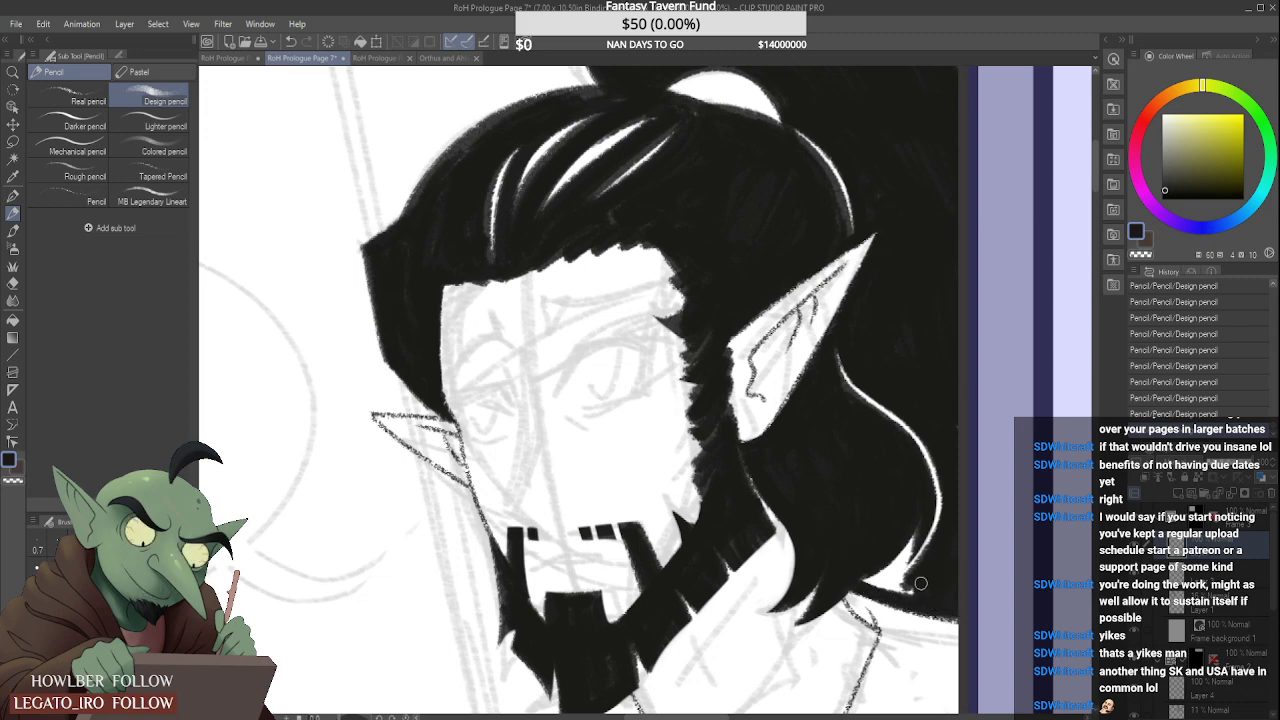
{"action": "left_click_drag", "start_coordinate": [928, 584], "coordinate": [872, 585]}
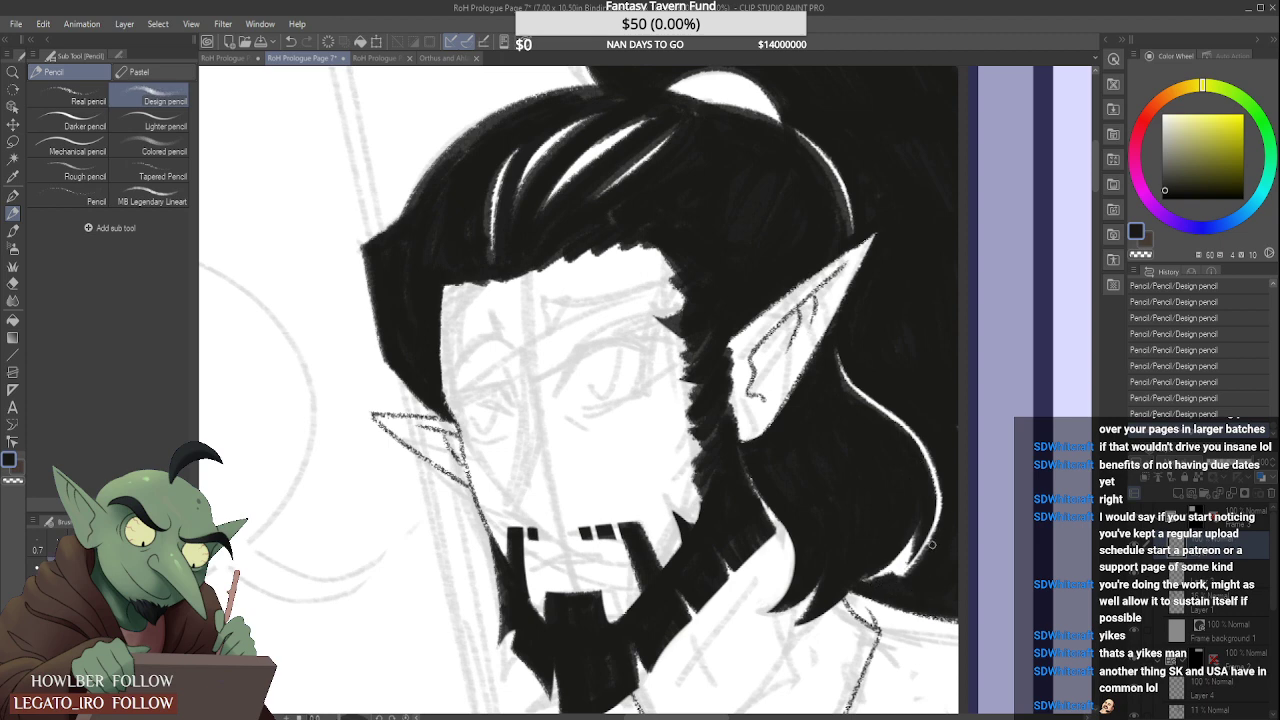
Step: Blacken the tail of the white rim on the loose hair and shape its lower end into sharp zigzag points
{"action": "scroll", "coordinate": [891, 565], "scroll_direction": "up", "scroll_amount": 1}
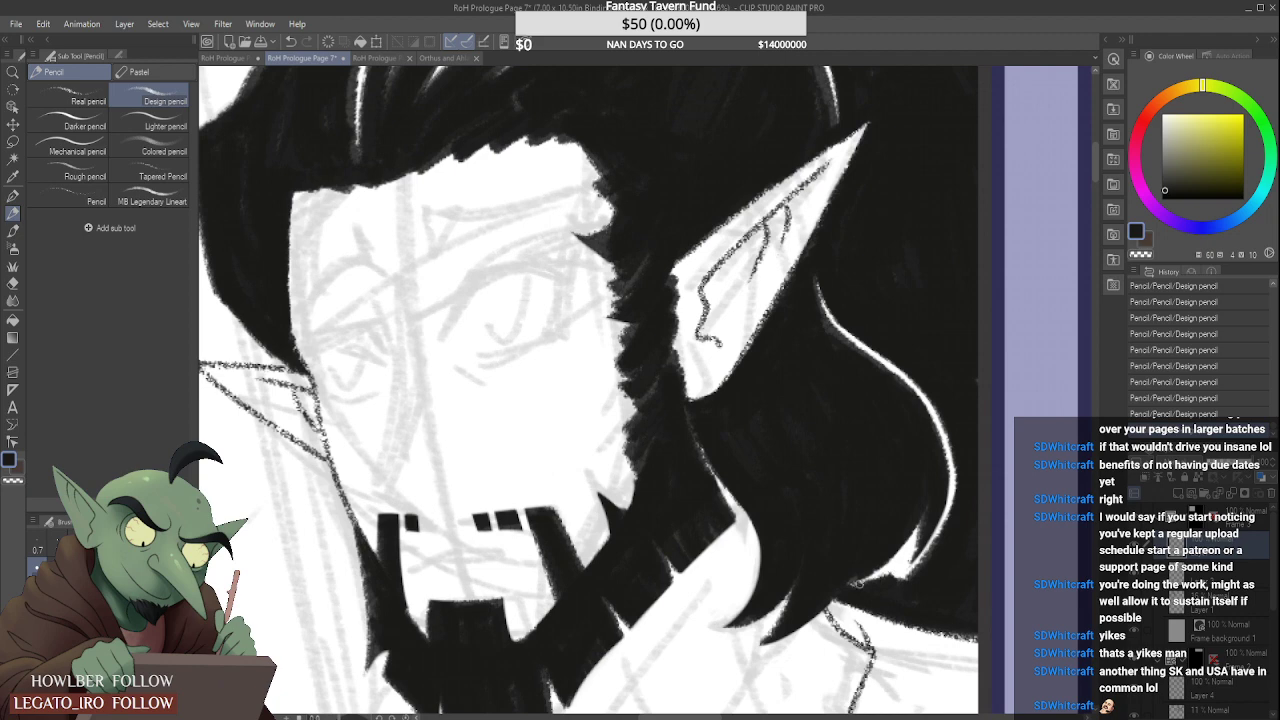
{"action": "mouse_move", "coordinate": [904, 556]}
{"action": "left_mouse_down"}
{"action": "mouse_move", "coordinate": [851, 585]}
{"action": "mouse_move", "coordinate": [900, 558]}
{"action": "mouse_move", "coordinate": [896, 588]}
{"action": "mouse_move", "coordinate": [897, 569]}
{"action": "mouse_move", "coordinate": [876, 582]}
{"action": "left_mouse_up"}
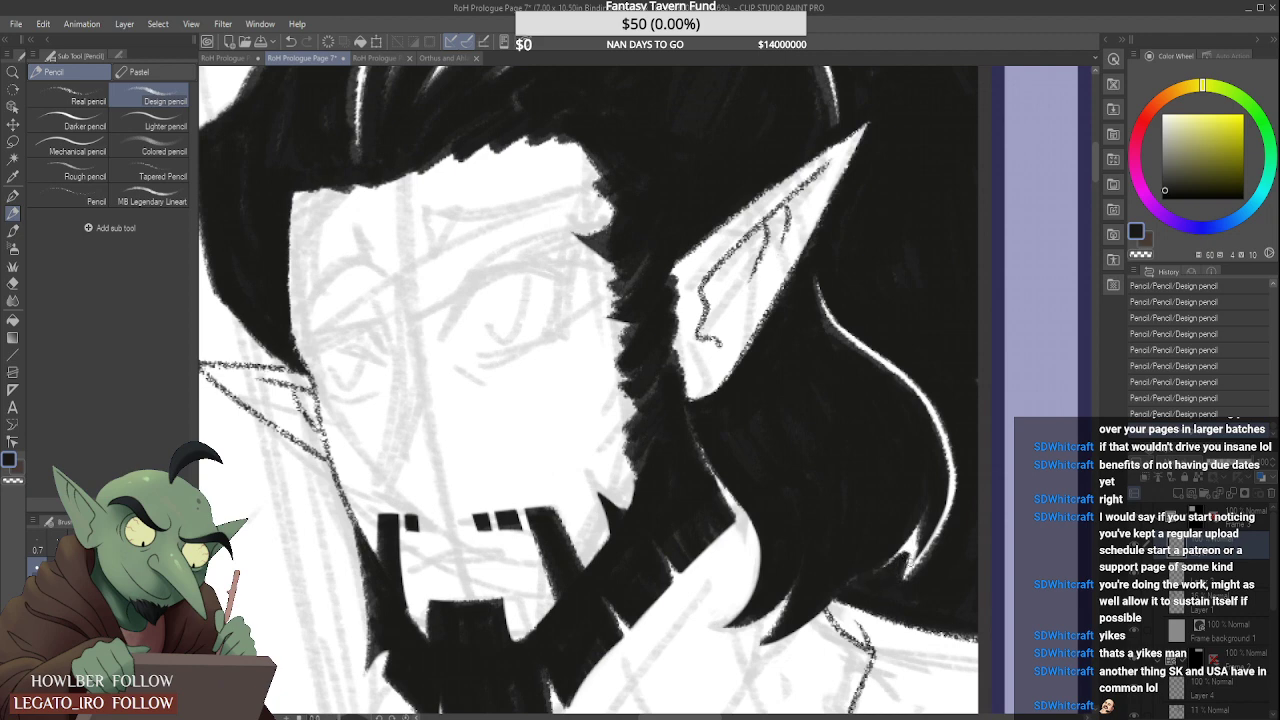
{"action": "mouse_move", "coordinate": [906, 546]}
{"action": "left_mouse_down"}
{"action": "mouse_move", "coordinate": [896, 580]}
{"action": "mouse_move", "coordinate": [914, 536]}
{"action": "mouse_move", "coordinate": [912, 555]}
{"action": "left_mouse_up"}
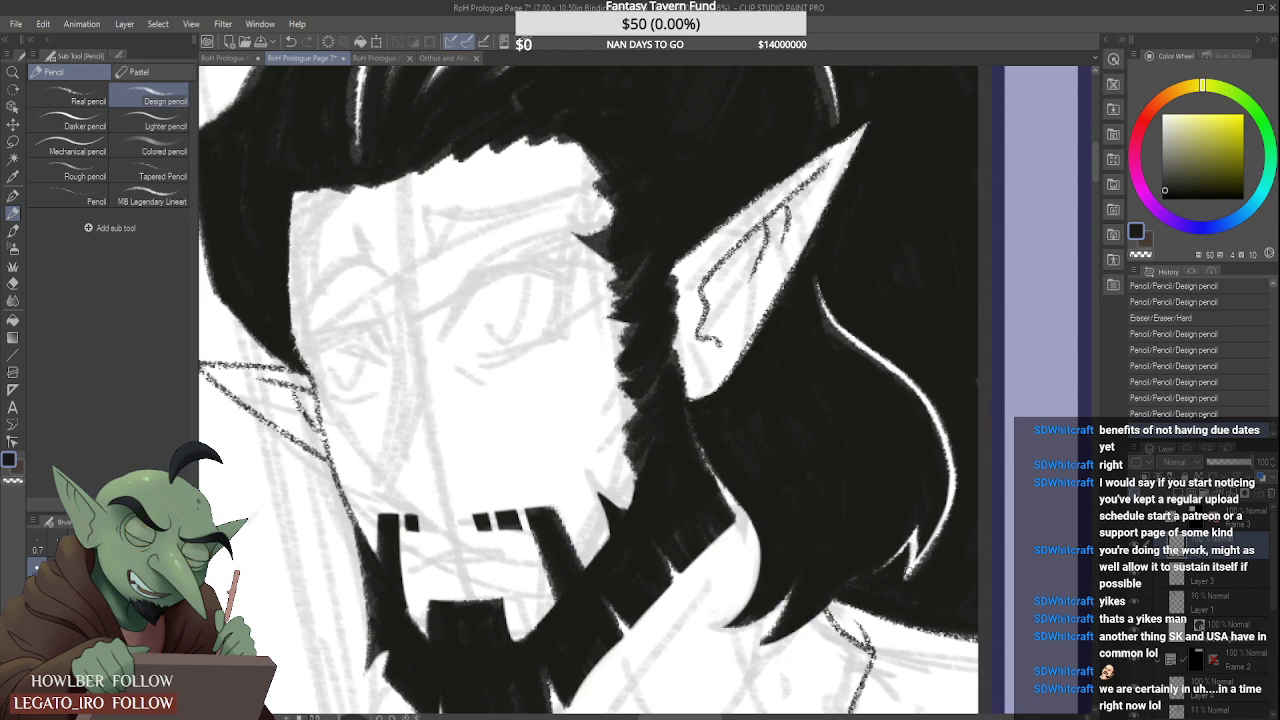
{"action": "mouse_move", "coordinate": [912, 538]}
{"action": "left_mouse_down"}
{"action": "mouse_move", "coordinate": [903, 555]}
{"action": "mouse_move", "coordinate": [912, 540]}
{"action": "left_mouse_up"}
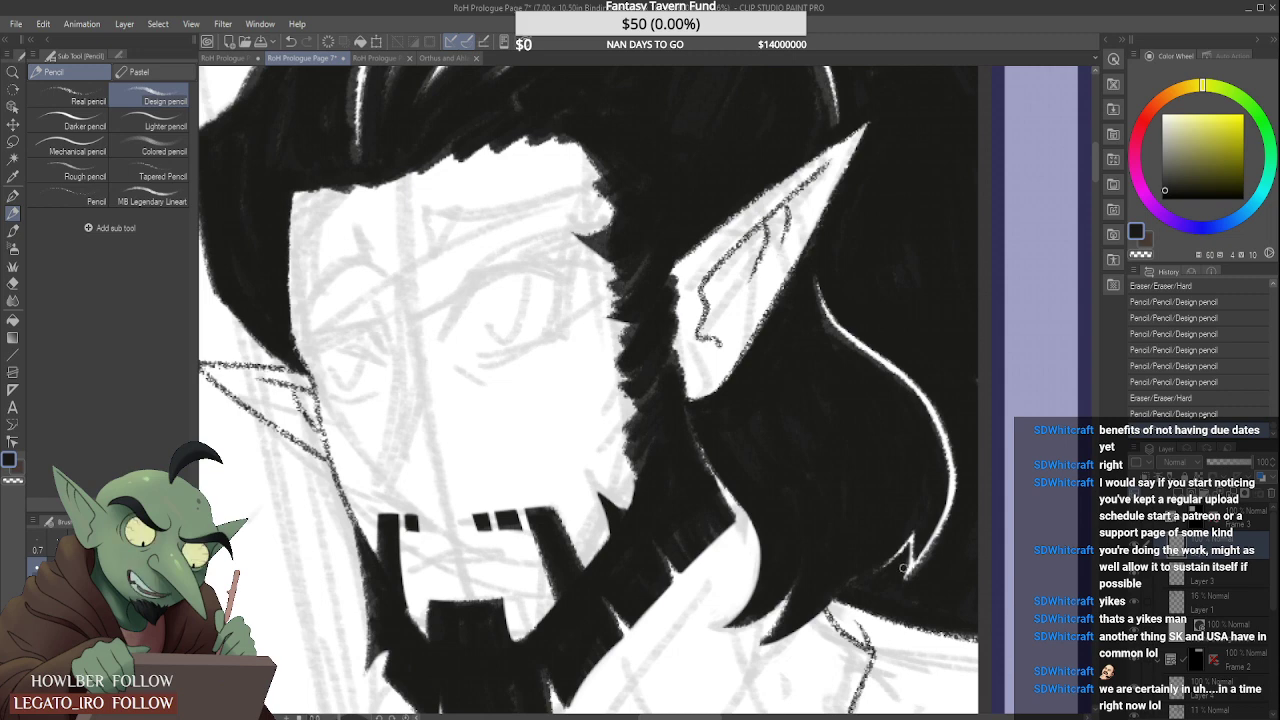
{"action": "left_click_drag", "start_coordinate": [903, 565], "coordinate": [912, 556]}
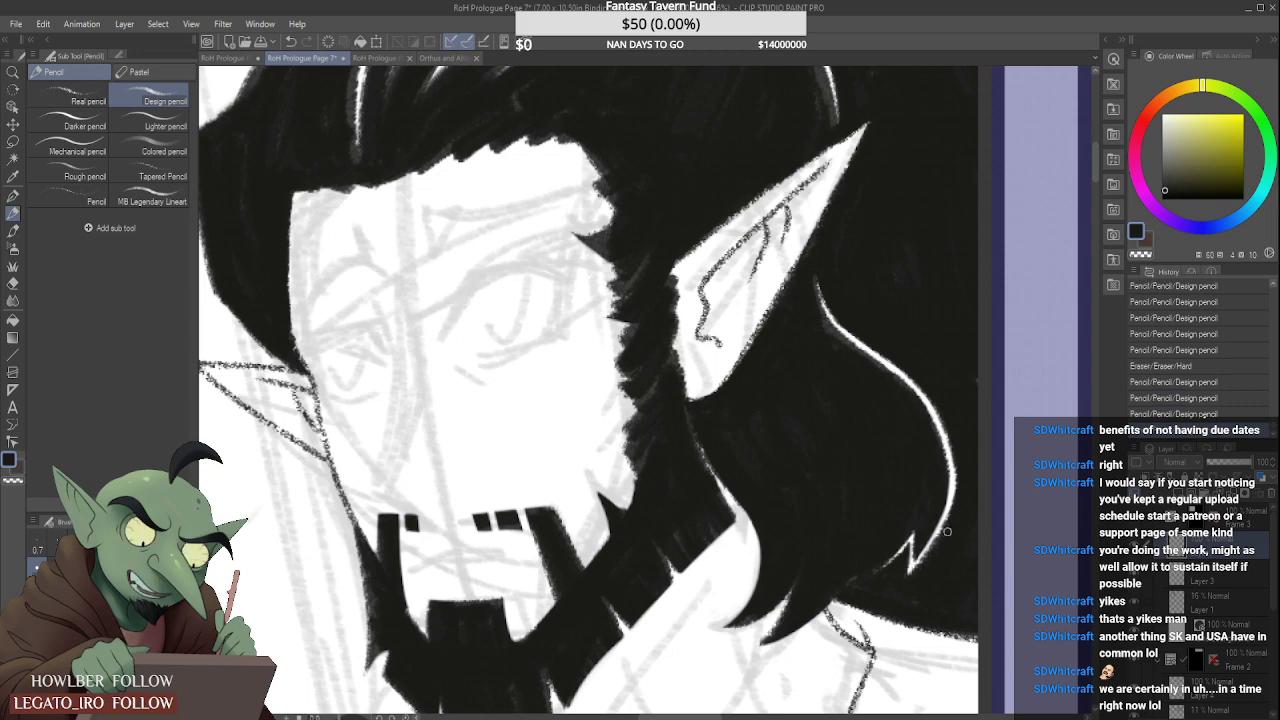
Step: Thin and smooth the white rim's curve from behind the near ear down the outer edge of the loose hair
{"action": "left_click_drag", "start_coordinate": [959, 455], "coordinate": [957, 460]}
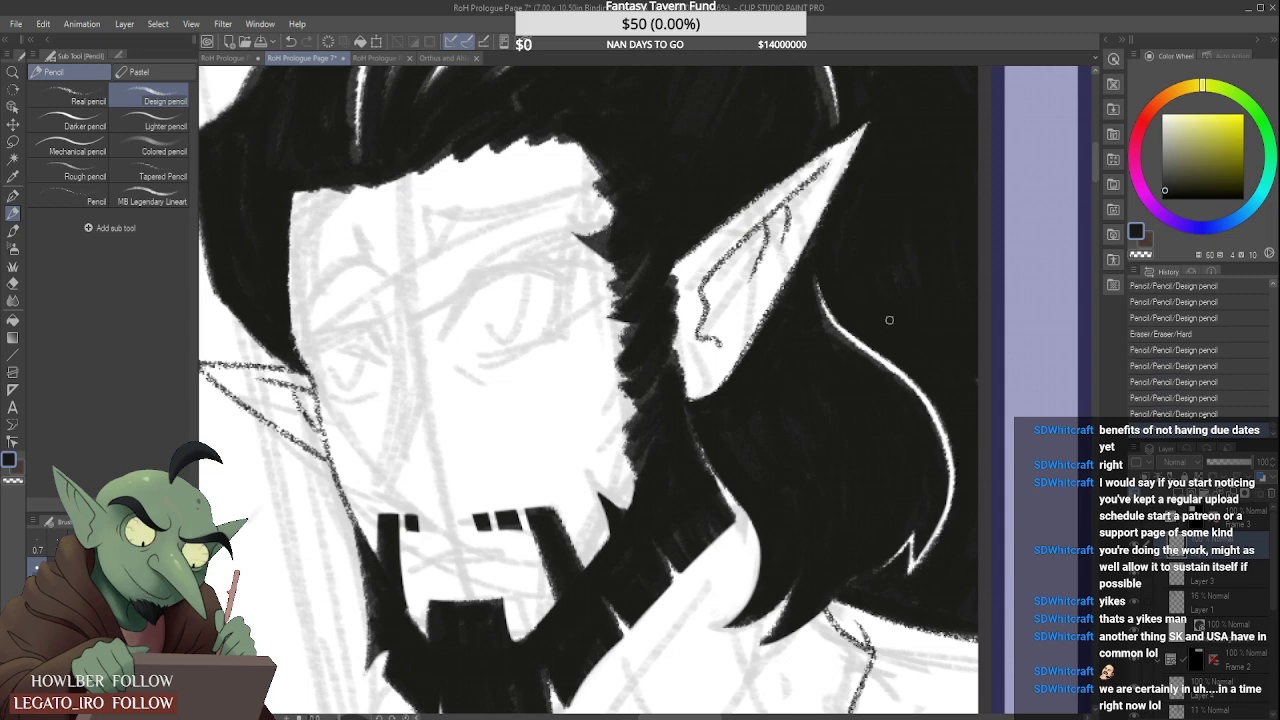
{"action": "left_click_drag", "start_coordinate": [817, 312], "coordinate": [888, 376]}
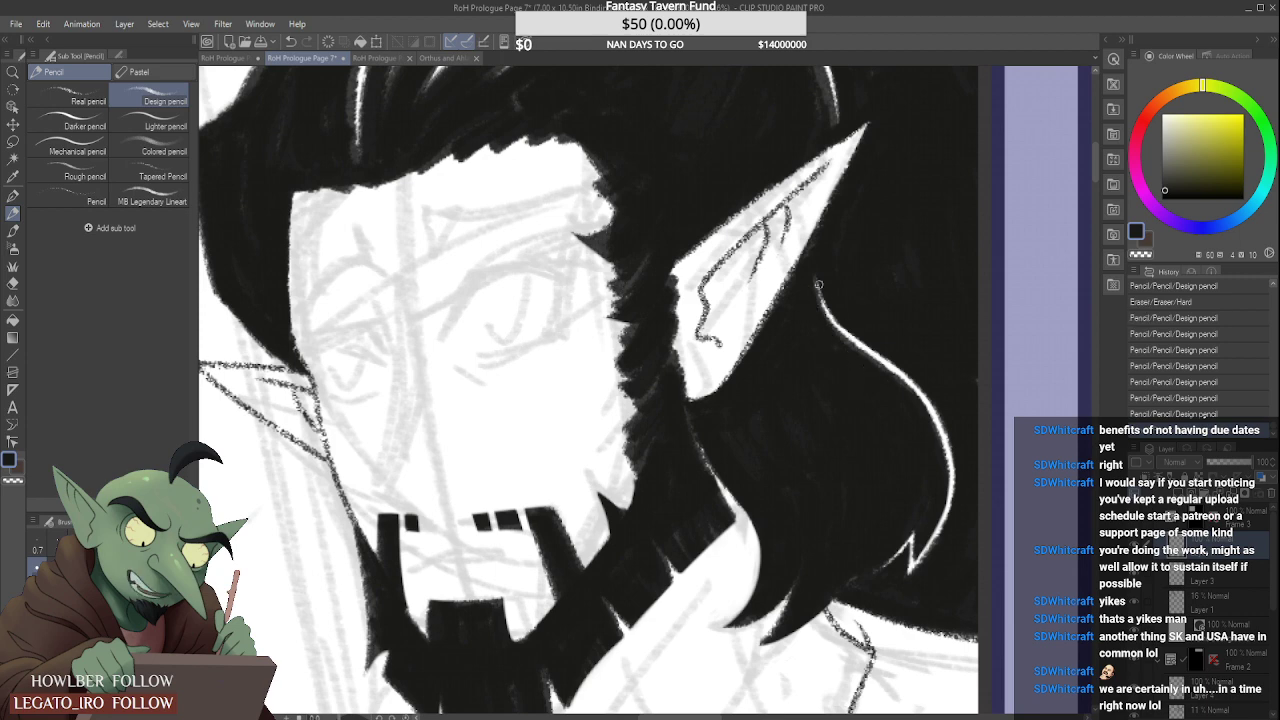
{"action": "left_click_drag", "start_coordinate": [819, 285], "coordinate": [876, 356]}
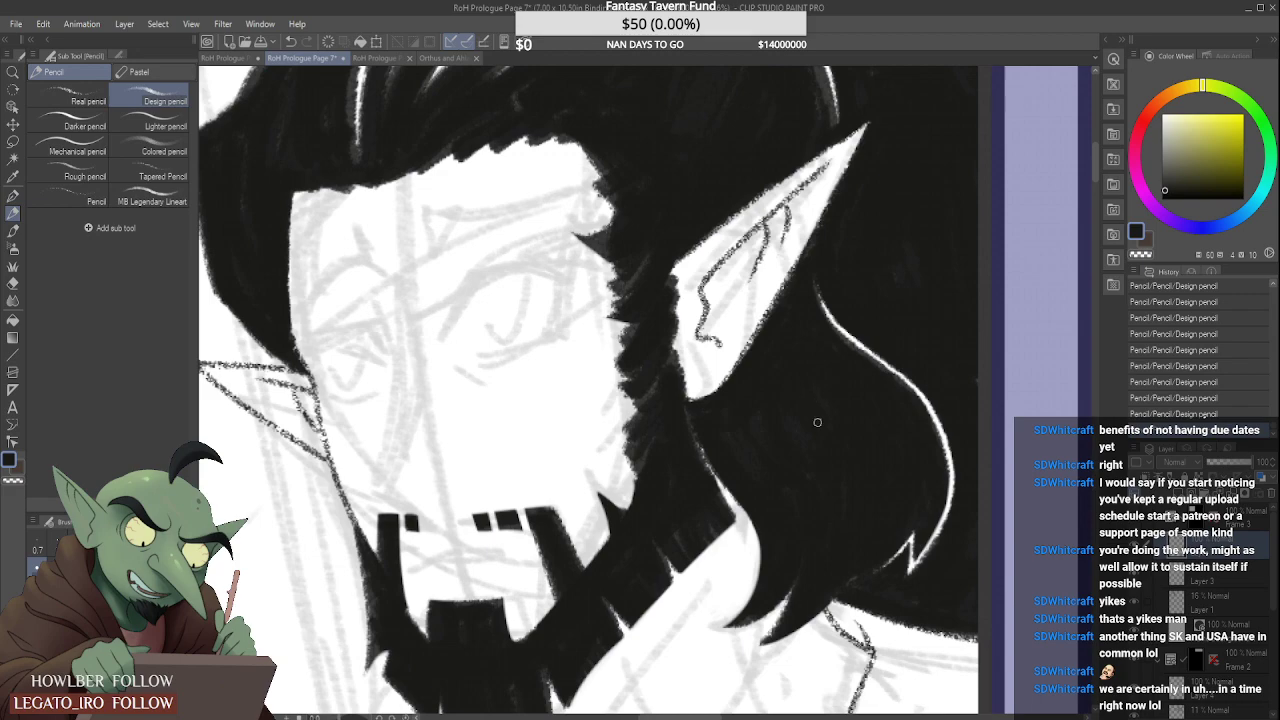
{"action": "scroll", "coordinate": [822, 457], "scroll_direction": "down", "scroll_amount": 4}
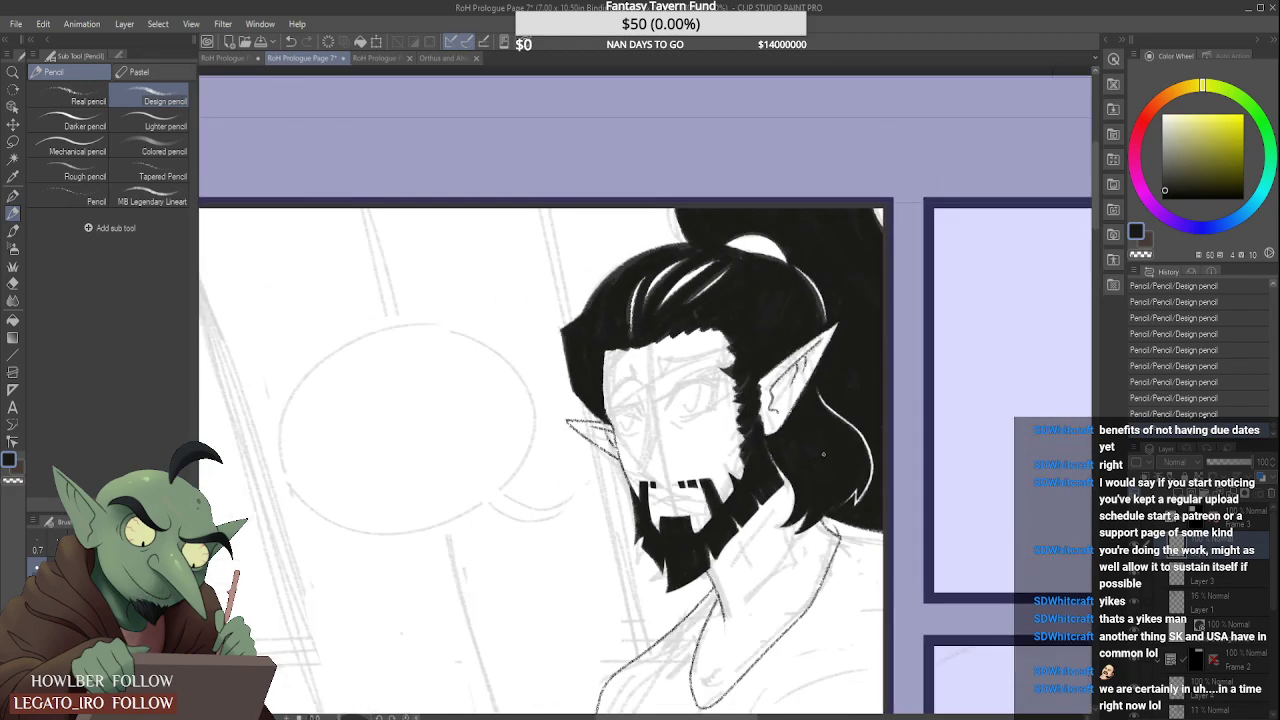
Step: Refine the spiky notches along the beard's jaw edge and the thin white line separating the beard from the loose hair
{"action": "scroll", "coordinate": [795, 516], "scroll_direction": "up", "scroll_amount": 2}
{"action": "scroll", "coordinate": [790, 516], "scroll_direction": "up", "scroll_amount": 1}
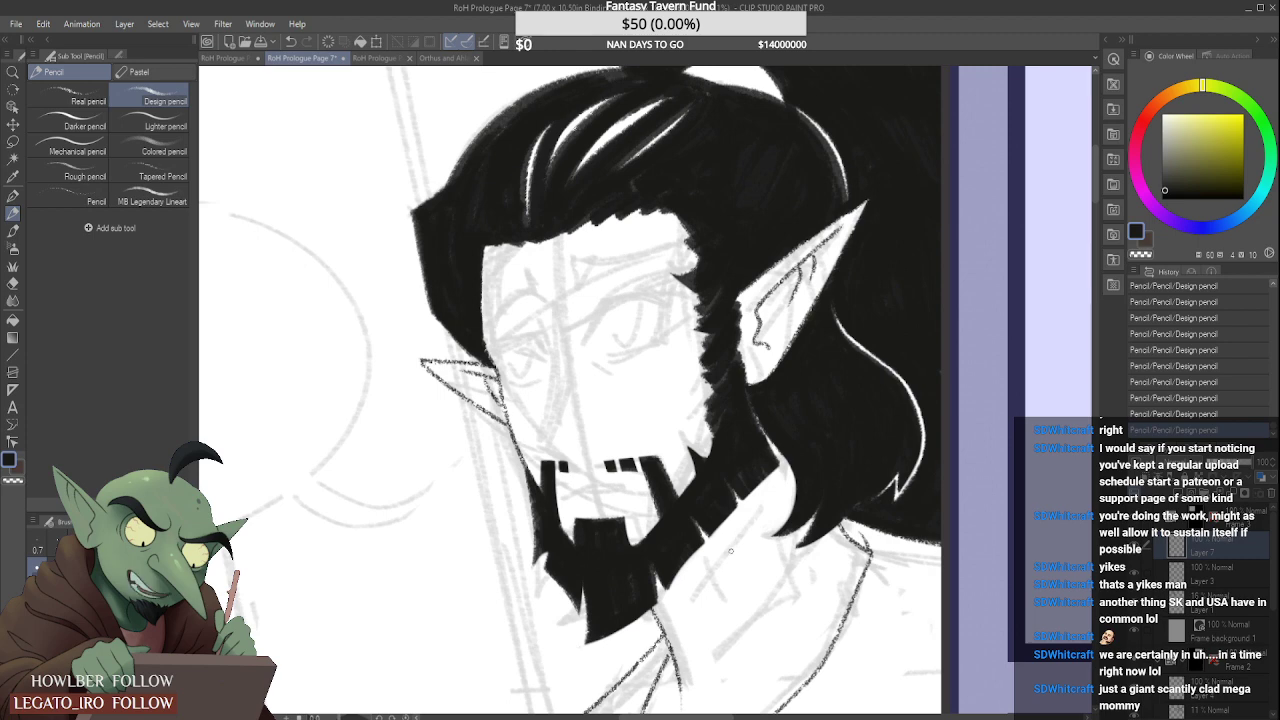
{"action": "scroll", "coordinate": [728, 549], "scroll_direction": "down", "scroll_amount": 2}
{"action": "scroll", "coordinate": [705, 520], "scroll_direction": "up", "scroll_amount": 5}
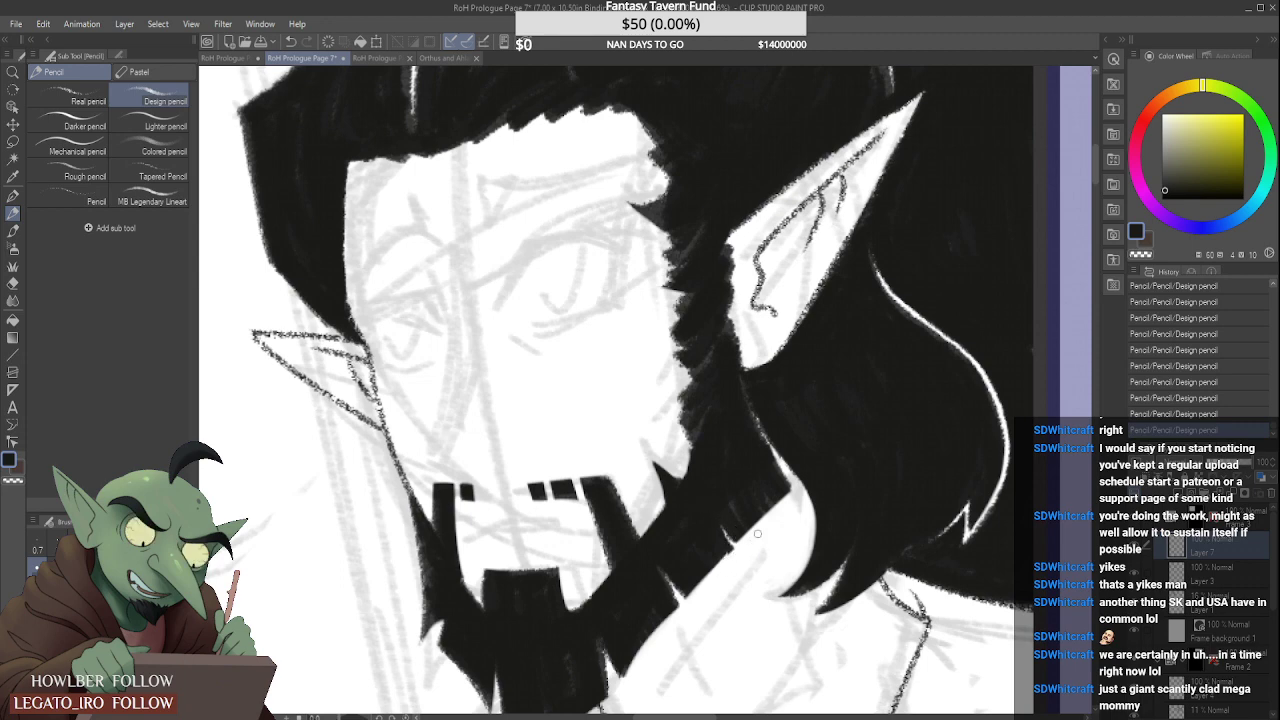
{"action": "mouse_move", "coordinate": [723, 525]}
{"action": "left_mouse_down"}
{"action": "mouse_move", "coordinate": [742, 535]}
{"action": "mouse_move", "coordinate": [740, 555]}
{"action": "left_mouse_up"}
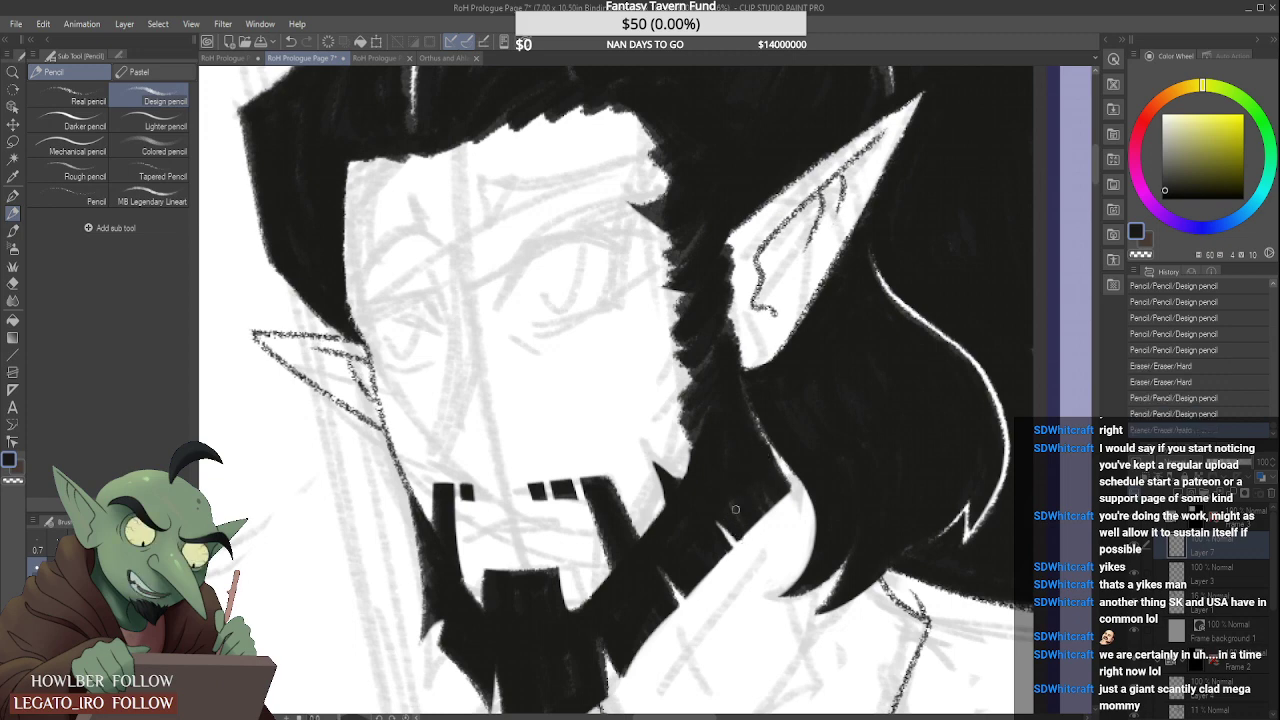
{"action": "left_click_drag", "start_coordinate": [756, 440], "coordinate": [786, 480]}
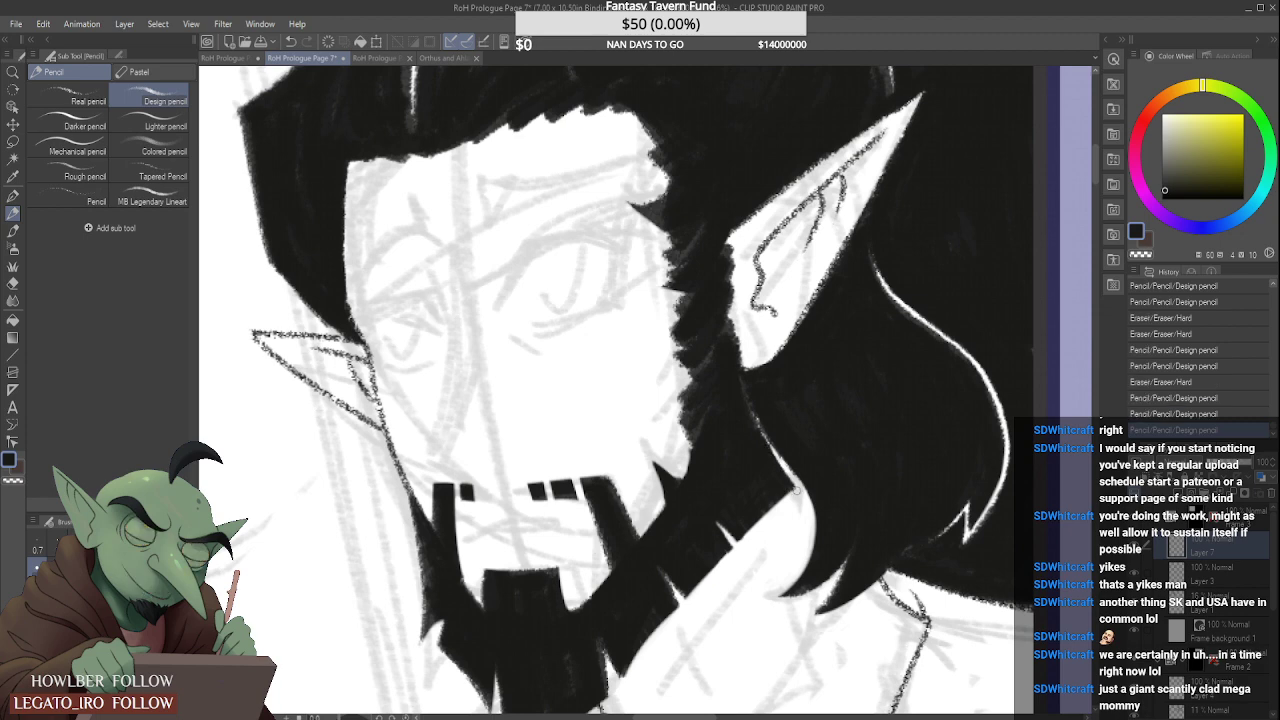
{"action": "scroll", "coordinate": [785, 495], "scroll_direction": "down", "scroll_amount": 5}
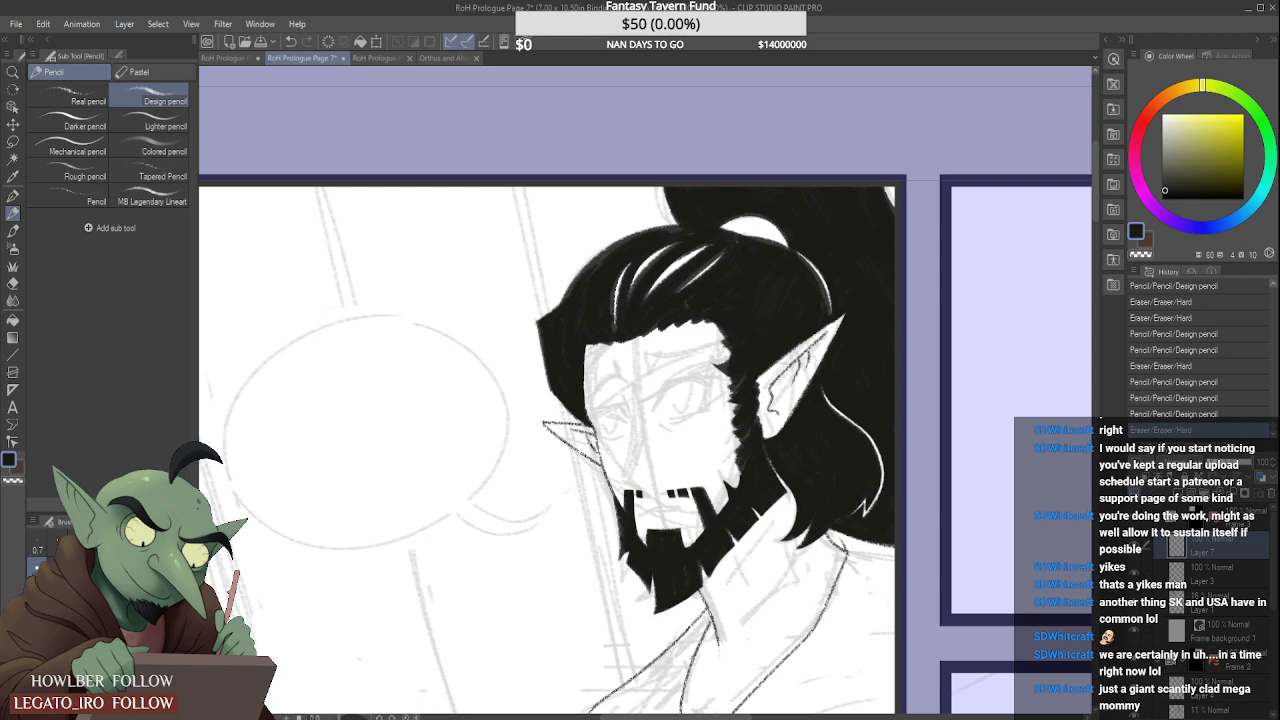
Step: Clean up the beard's lower edge beside the chin and extend the neck line up to meet it
{"action": "scroll", "coordinate": [700, 600], "scroll_direction": "up", "scroll_amount": 4}
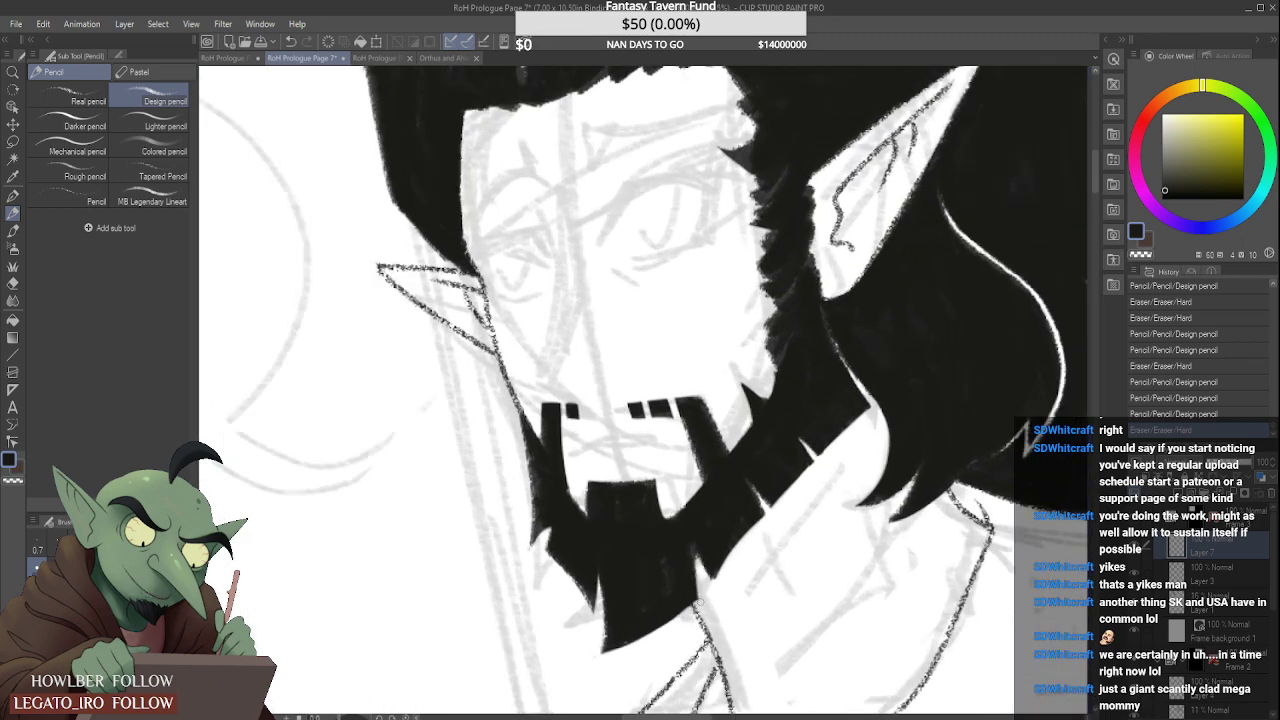
{"action": "scroll", "coordinate": [700, 590], "scroll_direction": "up", "scroll_amount": 1}
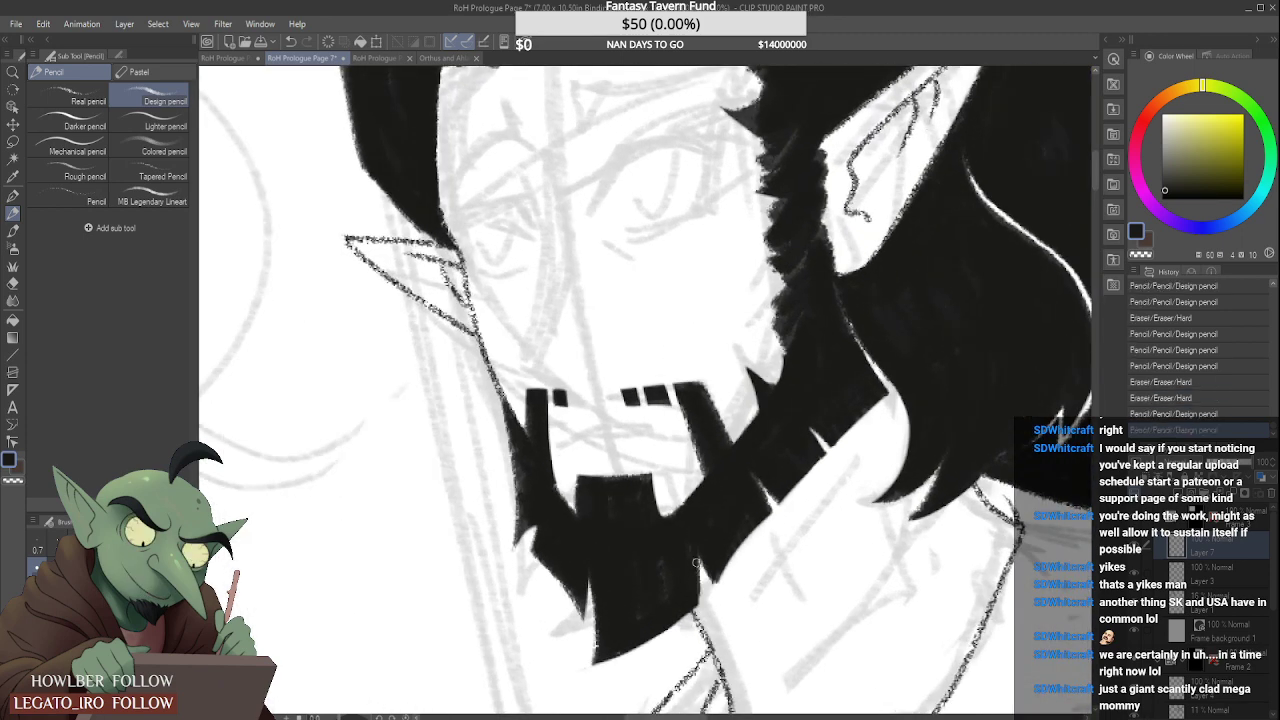
{"action": "scroll", "coordinate": [690, 620], "scroll_direction": "down", "scroll_amount": 5}
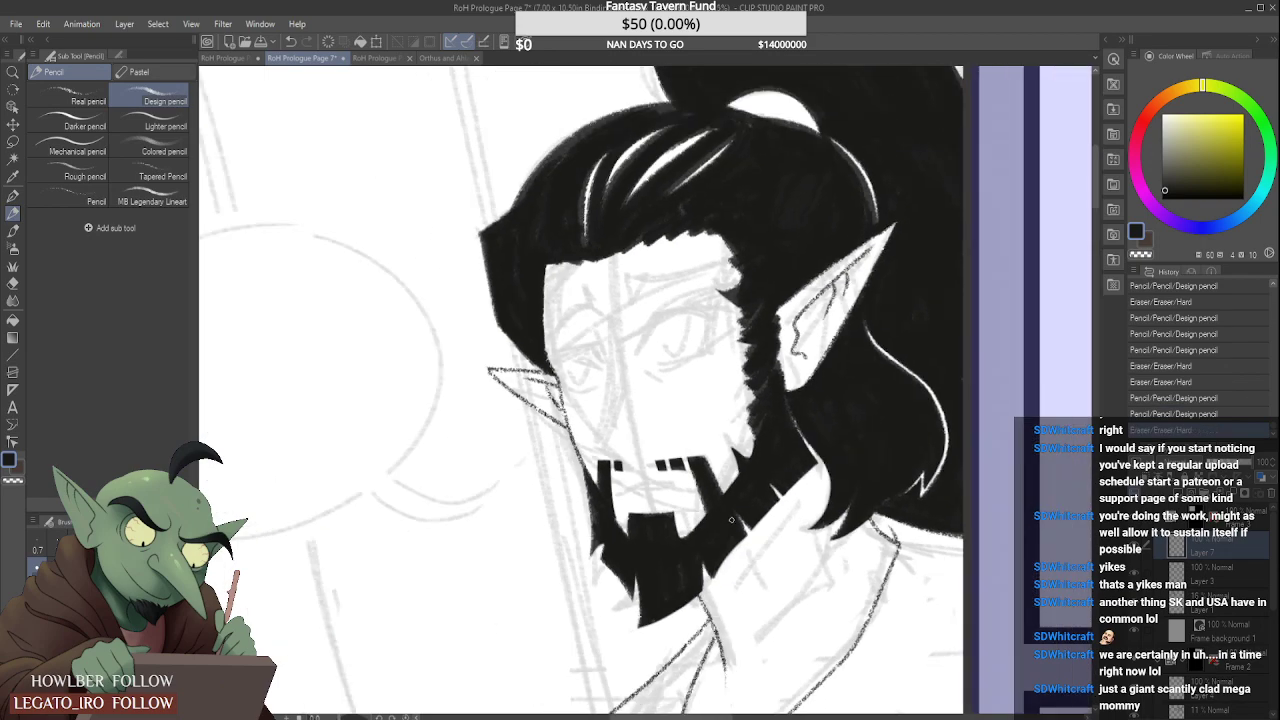
{"action": "scroll", "coordinate": [715, 540], "scroll_direction": "up", "scroll_amount": 7}
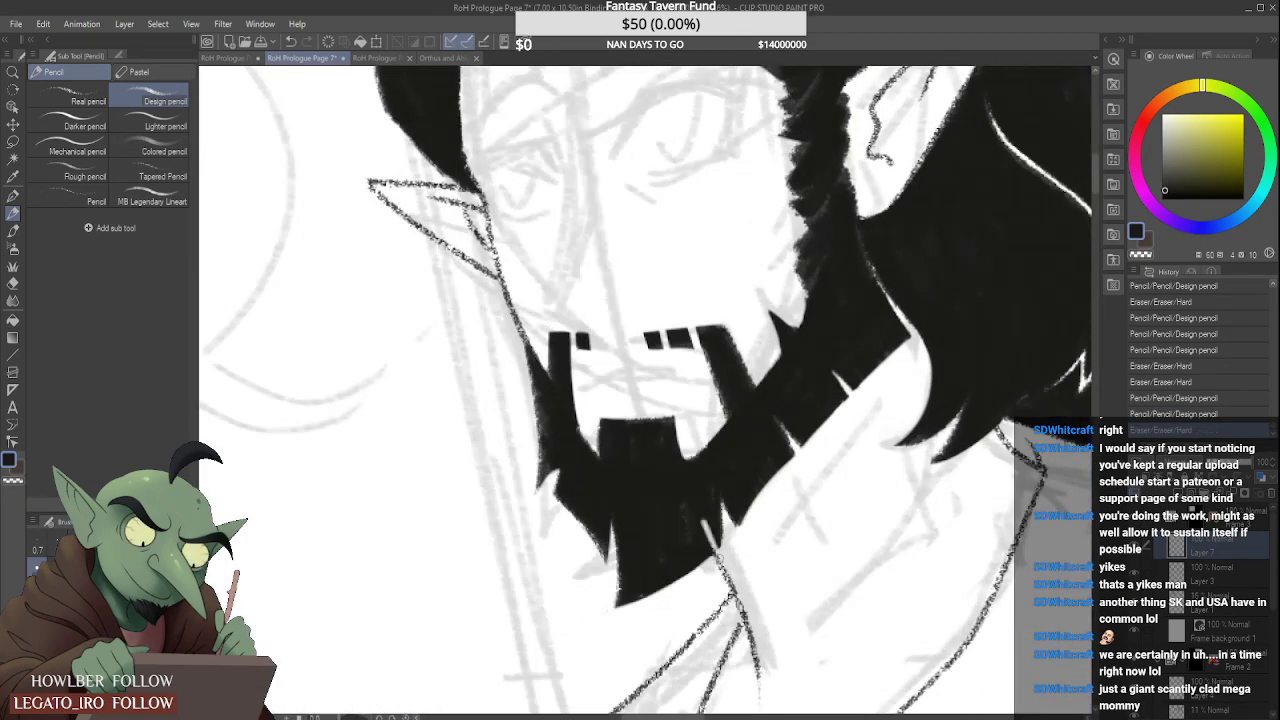
{"action": "mouse_move", "coordinate": [719, 558]}
{"action": "left_mouse_down"}
{"action": "mouse_move", "coordinate": [700, 560]}
{"action": "mouse_move", "coordinate": [712, 558]}
{"action": "mouse_move", "coordinate": [700, 546]}
{"action": "mouse_move", "coordinate": [698, 560]}
{"action": "mouse_move", "coordinate": [696, 540]}
{"action": "left_mouse_up"}
{"action": "left_click", "coordinate": [694, 577]}
{"action": "mouse_move", "coordinate": [698, 530]}
{"action": "left_mouse_down"}
{"action": "mouse_move", "coordinate": [693, 550]}
{"action": "mouse_move", "coordinate": [696, 537]}
{"action": "mouse_move", "coordinate": [720, 544]}
{"action": "left_mouse_up"}
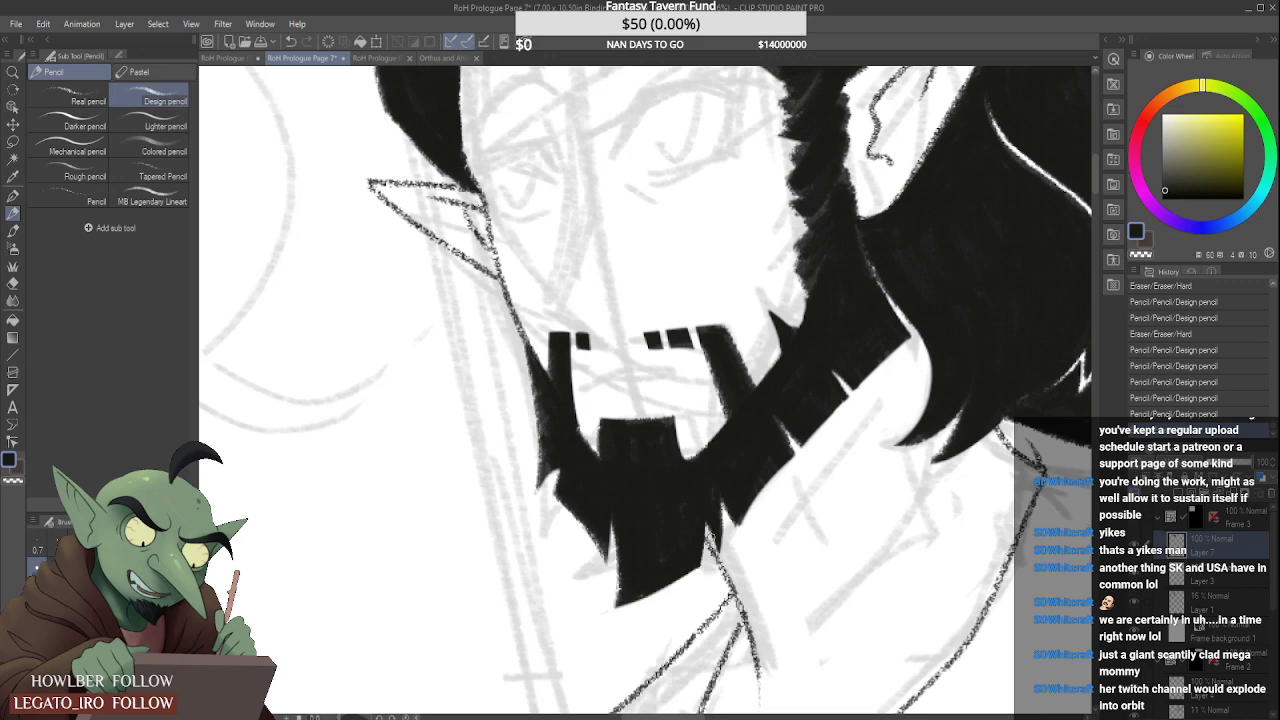
Step: Fill the chin beard with solid black and sharpen the corner where it meets the jaw beard
{"action": "scroll", "coordinate": [708, 538], "scroll_direction": "up", "scroll_amount": 2}
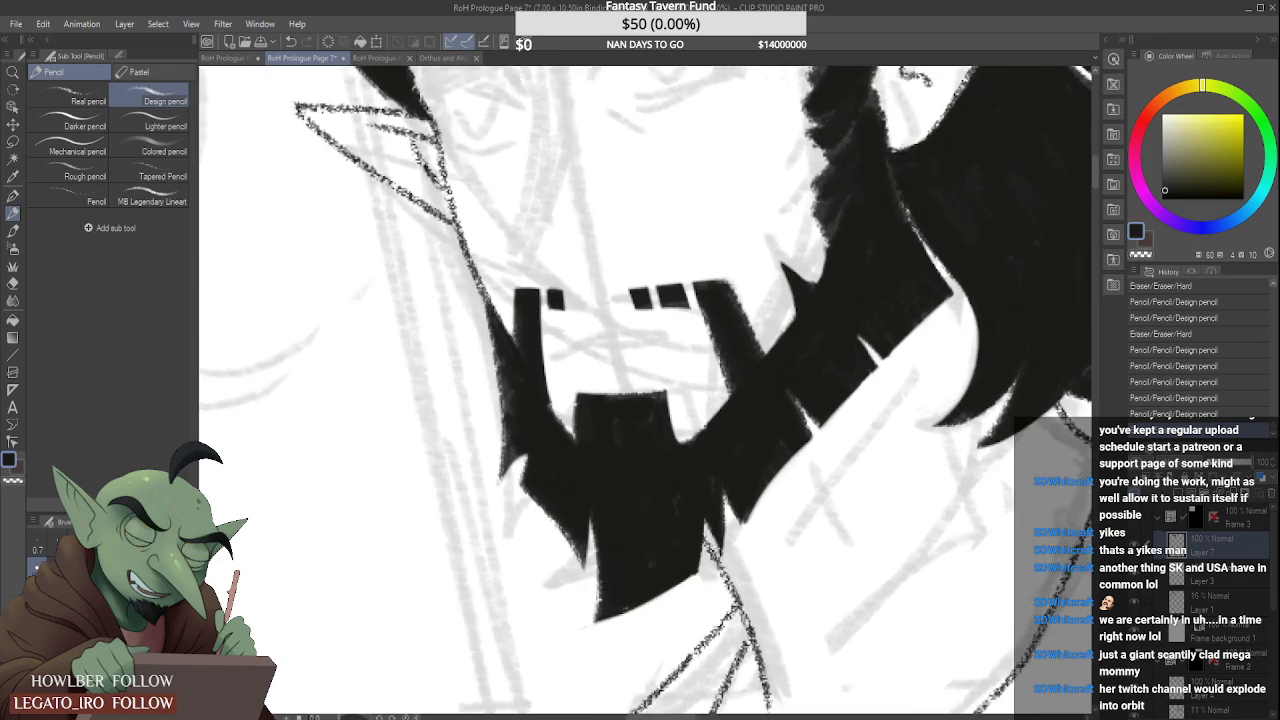
{"action": "scroll", "coordinate": [716, 534], "scroll_direction": "down", "scroll_amount": 2}
{"action": "scroll", "coordinate": [718, 505], "scroll_direction": "up", "scroll_amount": 1}
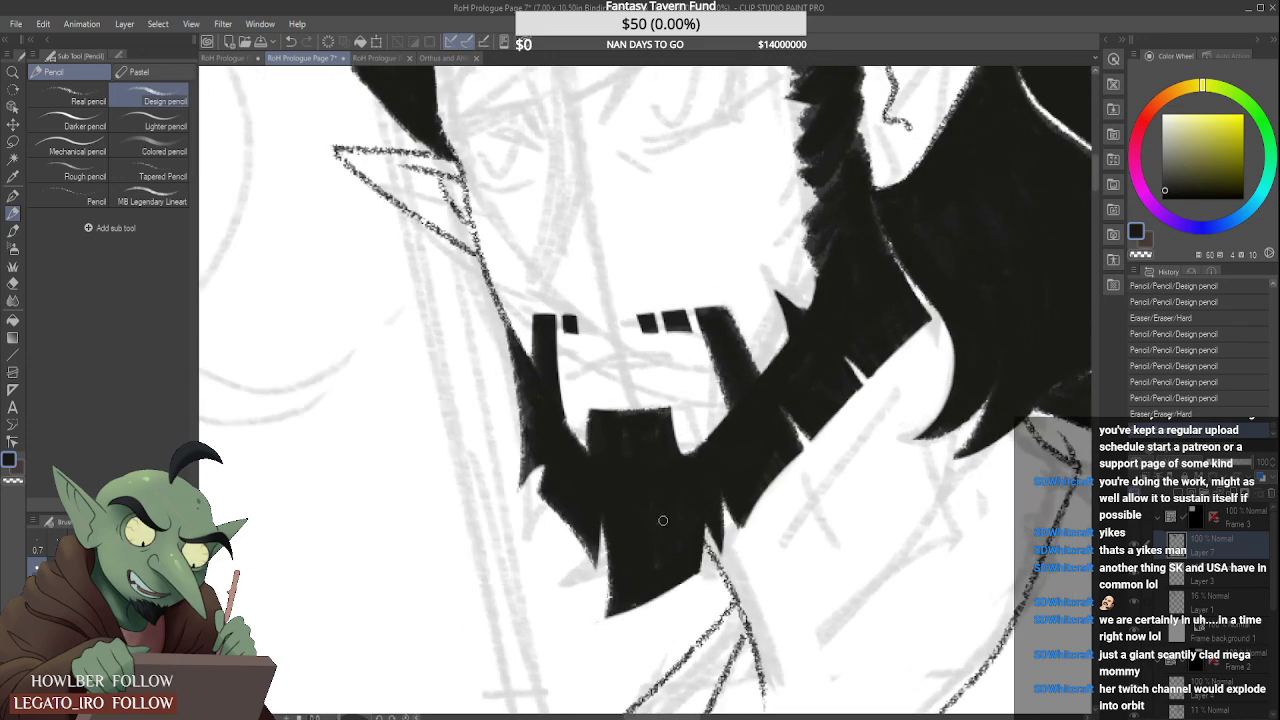
{"action": "left_click_drag", "start_coordinate": [663, 520], "coordinate": [684, 462]}
{"action": "scroll", "coordinate": [618, 438], "scroll_direction": "up", "scroll_amount": 1}
{"action": "mouse_move", "coordinate": [586, 430]}
{"action": "left_mouse_down"}
{"action": "mouse_move", "coordinate": [678, 408]}
{"action": "mouse_move", "coordinate": [681, 434]}
{"action": "mouse_move", "coordinate": [620, 429]}
{"action": "mouse_move", "coordinate": [676, 433]}
{"action": "mouse_move", "coordinate": [673, 420]}
{"action": "mouse_move", "coordinate": [680, 451]}
{"action": "mouse_move", "coordinate": [672, 410]}
{"action": "mouse_move", "coordinate": [685, 470]}
{"action": "mouse_move", "coordinate": [658, 450]}
{"action": "mouse_move", "coordinate": [673, 481]}
{"action": "mouse_move", "coordinate": [708, 448]}
{"action": "left_mouse_up"}
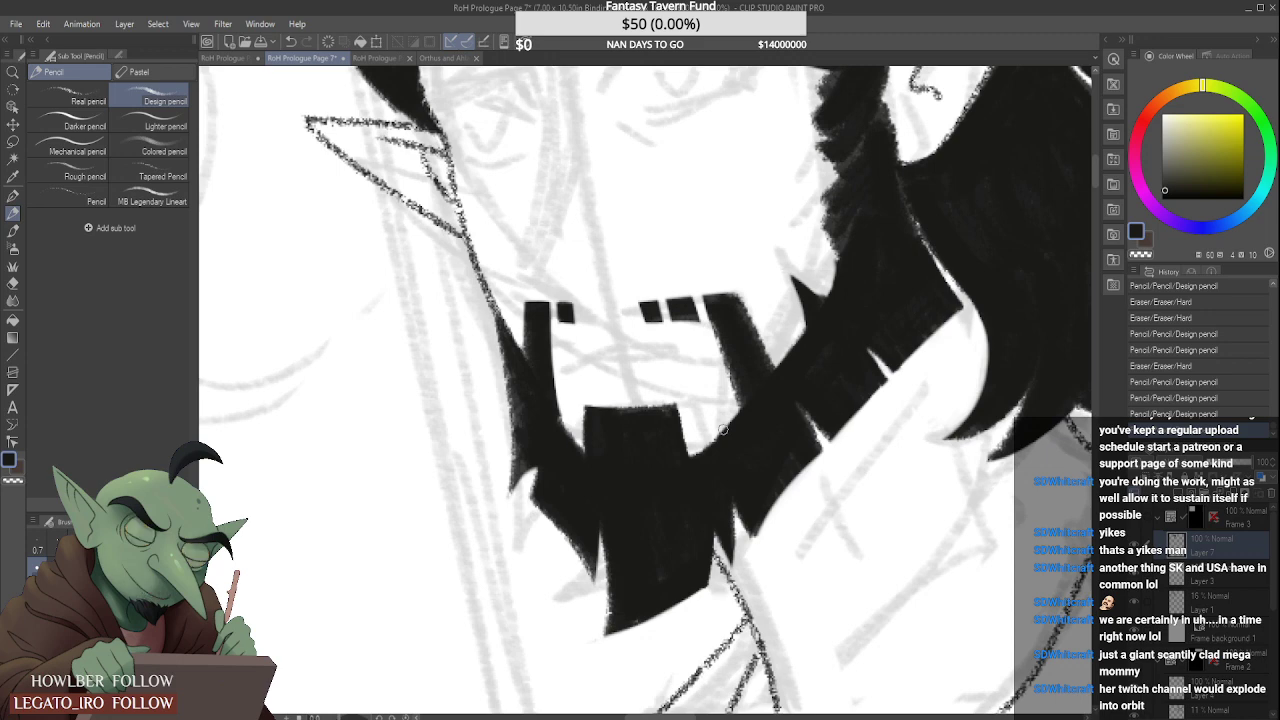
{"action": "scroll", "coordinate": [695, 445], "scroll_direction": "up", "scroll_amount": 2}
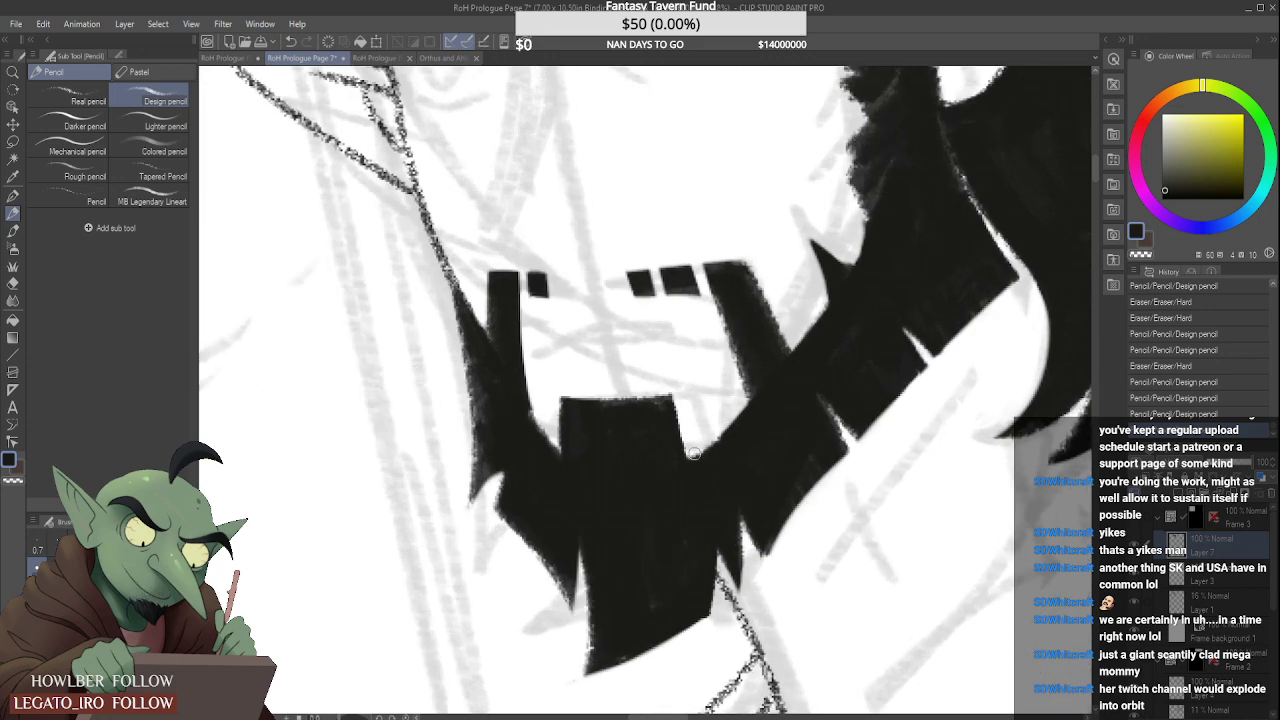
{"action": "left_click_drag", "start_coordinate": [719, 427], "coordinate": [683, 474]}
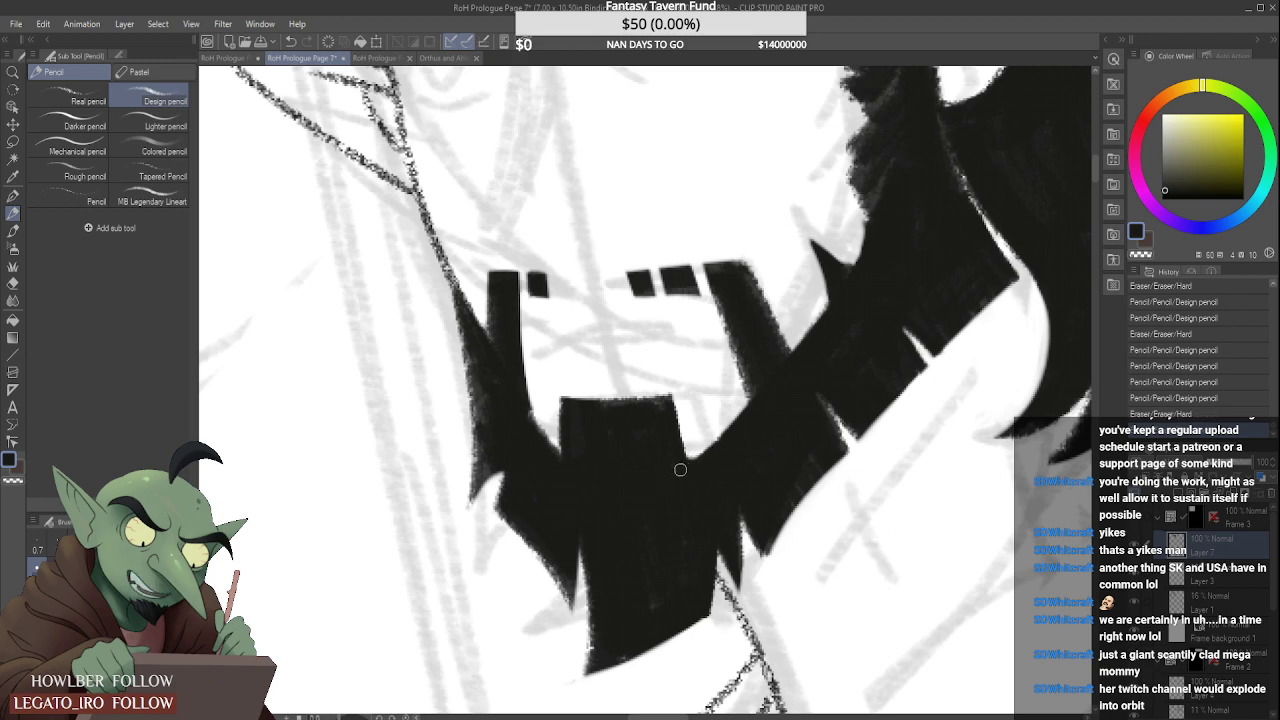
{"action": "scroll", "coordinate": [680, 469], "scroll_direction": "down", "scroll_amount": 1}
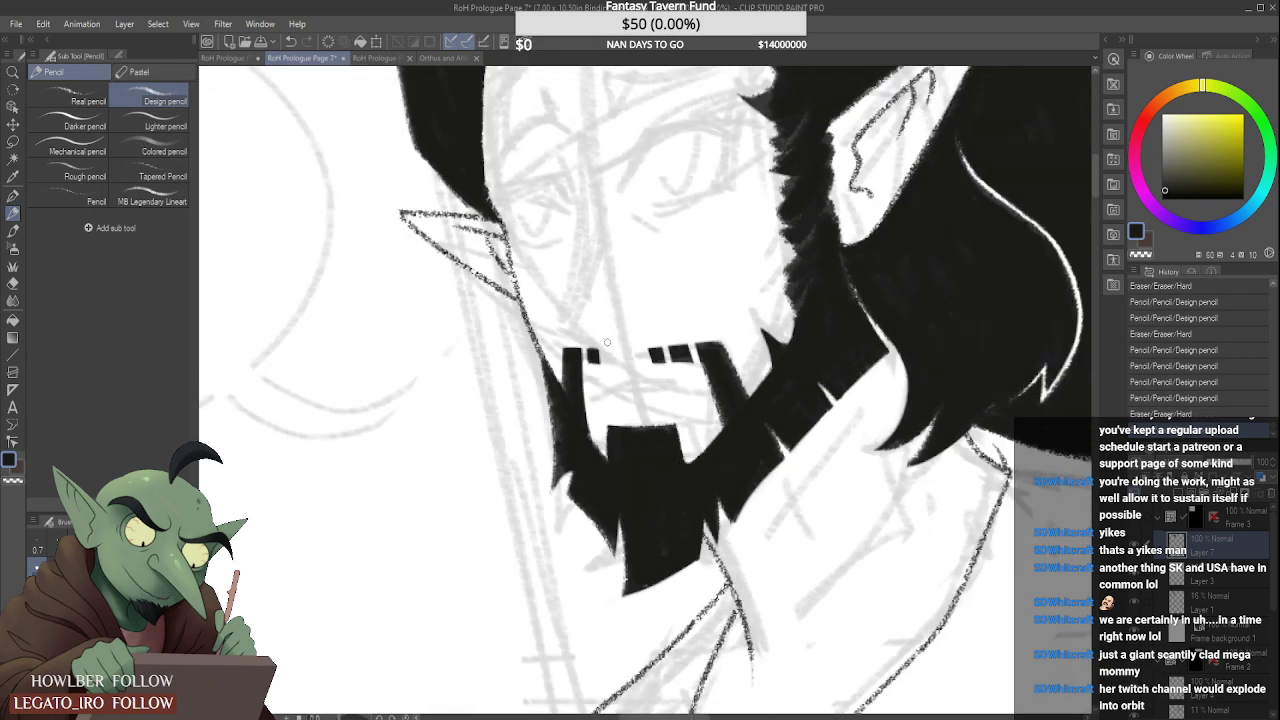
Step: Straighten and darken the edges of the two moustache strands running down into the beard
{"action": "scroll", "coordinate": [607, 347], "scroll_direction": "up", "scroll_amount": 1}
{"action": "scroll", "coordinate": [591, 381], "scroll_direction": "up", "scroll_amount": 2}
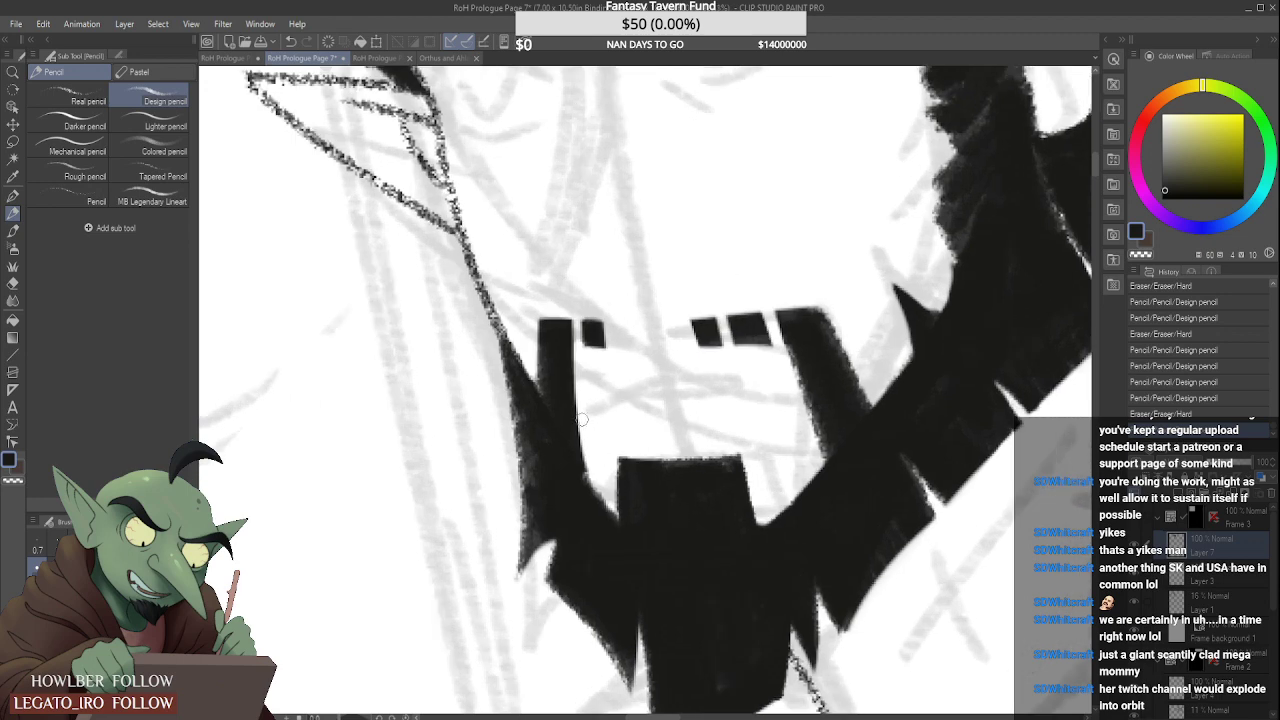
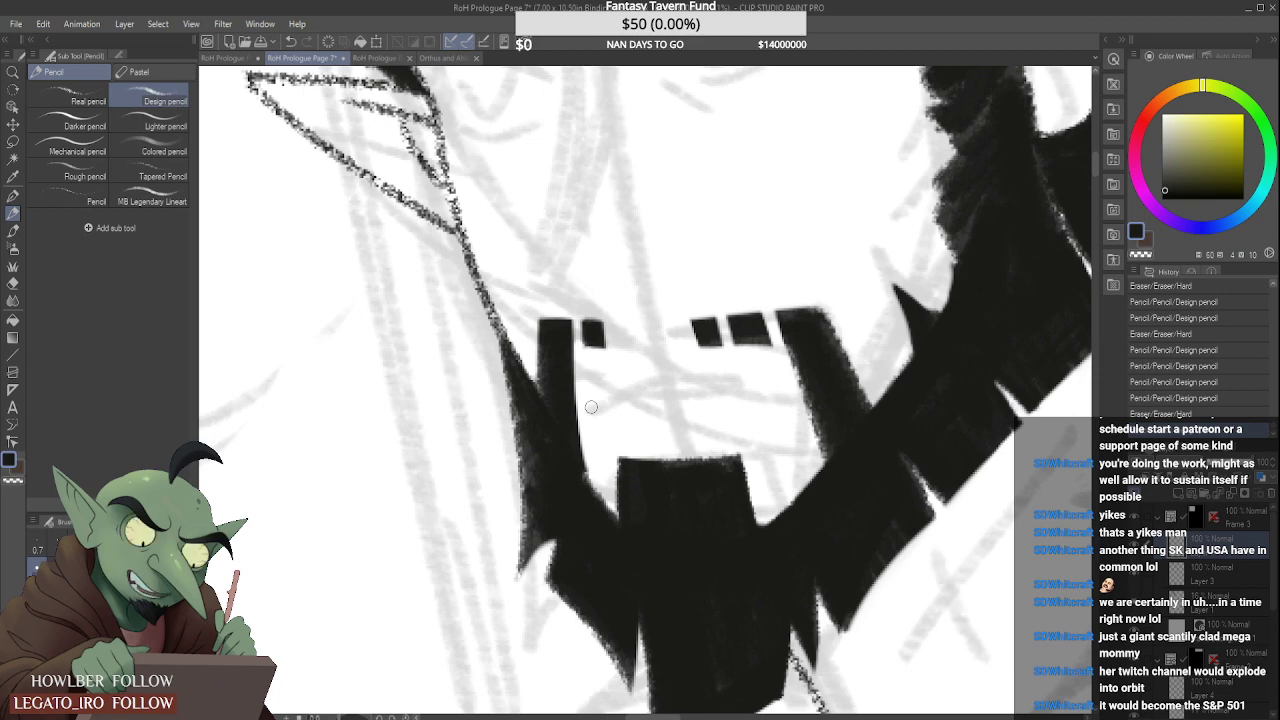
{"action": "scroll", "coordinate": [591, 407], "scroll_direction": "down", "scroll_amount": 2}
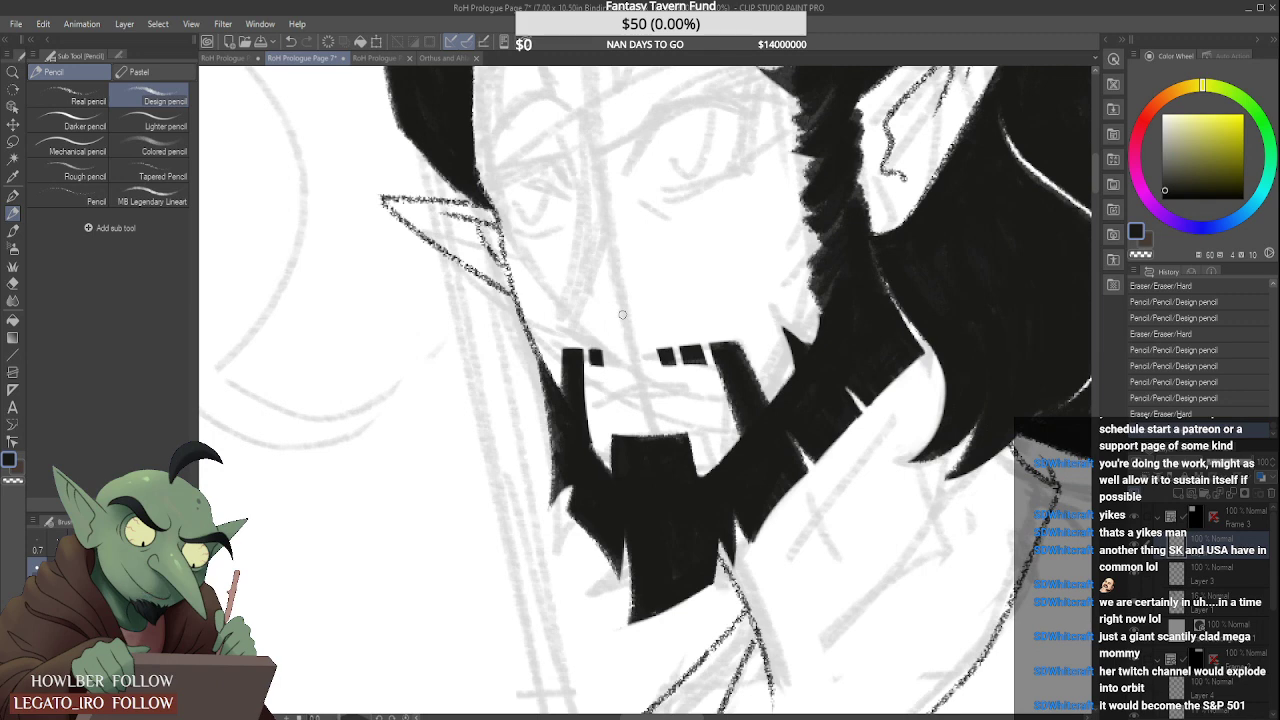
{"action": "scroll", "coordinate": [702, 296], "scroll_direction": "up", "scroll_amount": 2}
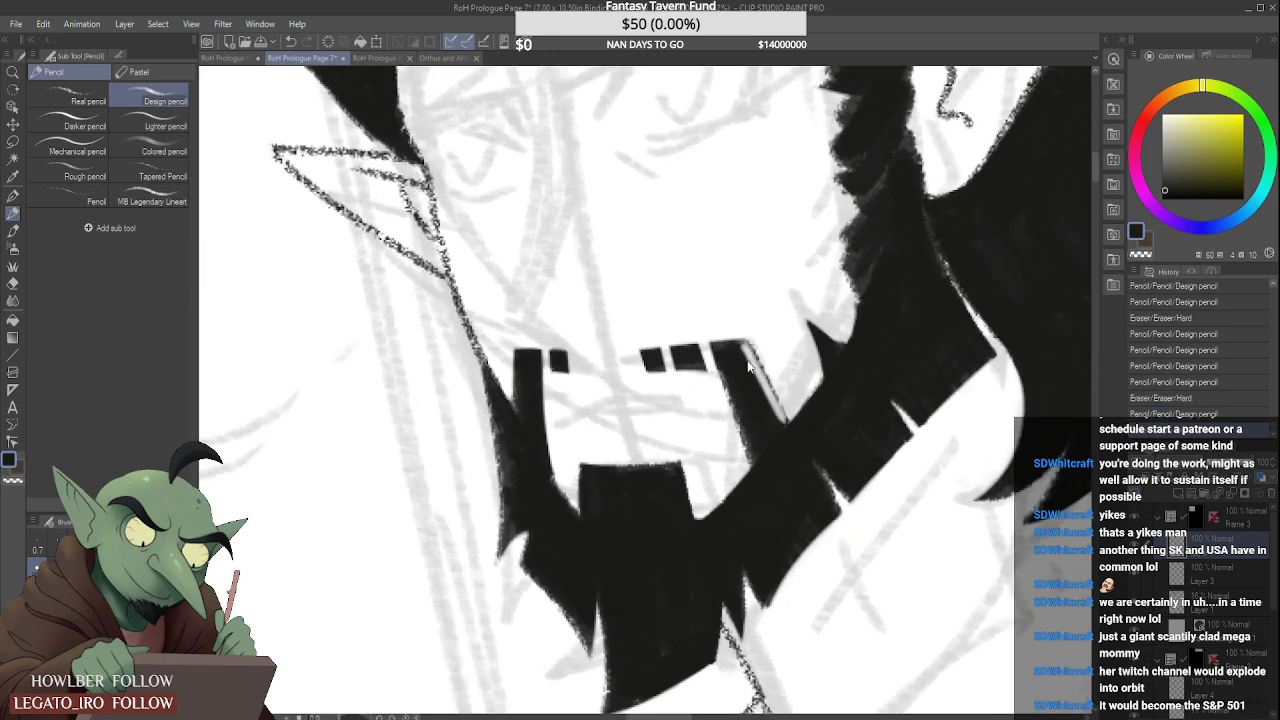
{"action": "mouse_move", "coordinate": [744, 345]}
{"action": "left_mouse_down"}
{"action": "mouse_move", "coordinate": [750, 378]}
{"action": "mouse_move", "coordinate": [760, 360]}
{"action": "mouse_move", "coordinate": [778, 394]}
{"action": "mouse_move", "coordinate": [750, 350]}
{"action": "mouse_move", "coordinate": [778, 415]}
{"action": "left_mouse_up"}
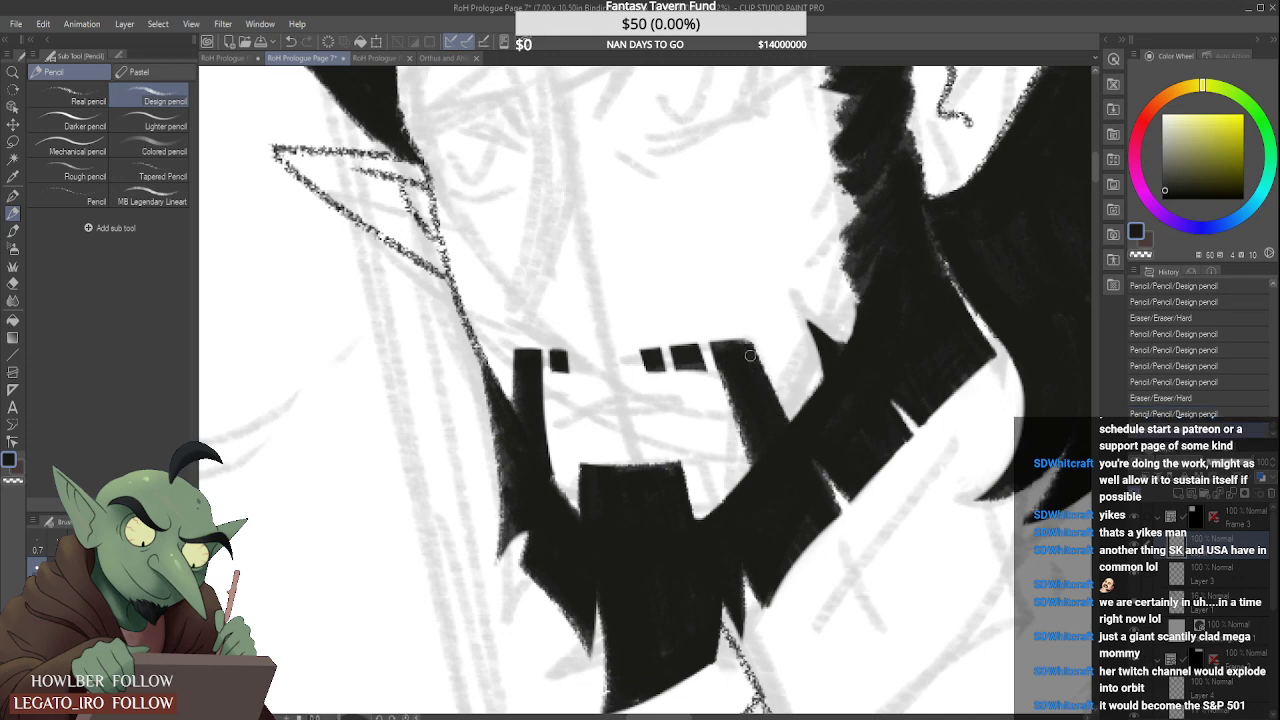
{"action": "left_click_drag", "start_coordinate": [747, 345], "coordinate": [780, 418]}
{"action": "left_click_drag", "start_coordinate": [734, 372], "coordinate": [752, 462]}
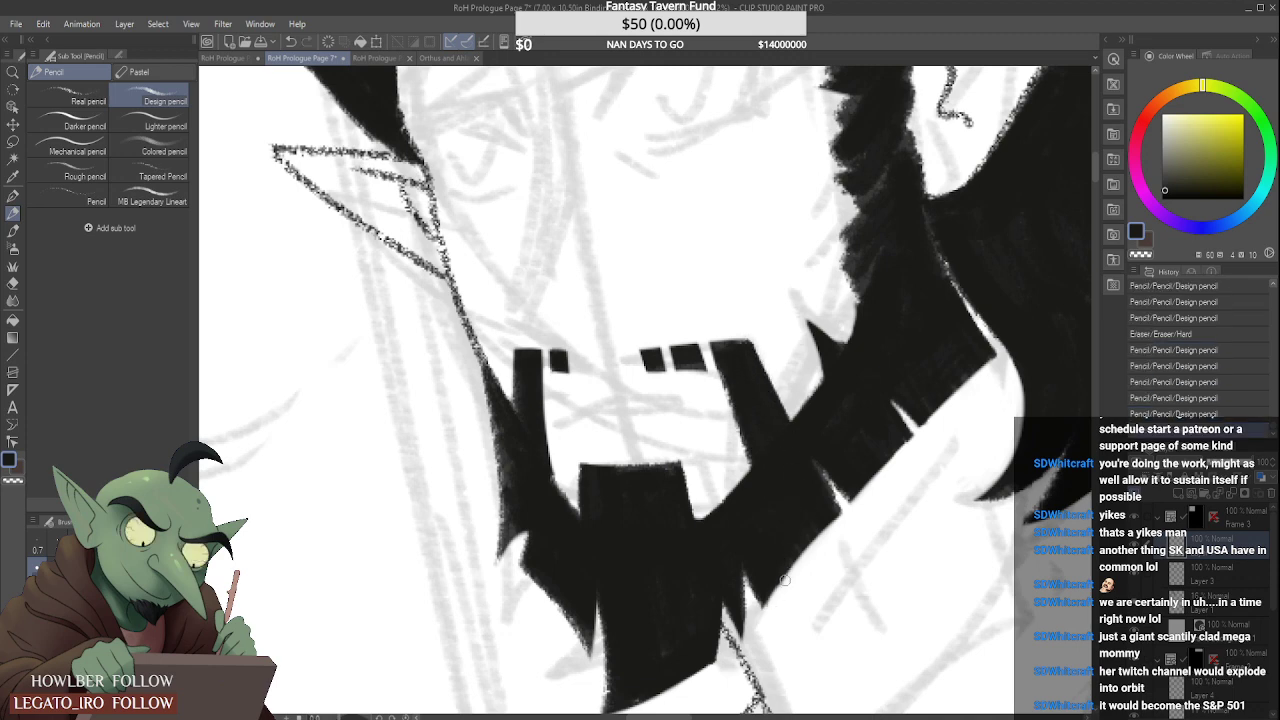
Step: Fill the grey patches in the sideburn in front of the near ear with black
{"action": "scroll", "coordinate": [830, 512], "scroll_direction": "down", "scroll_amount": 3}
{"action": "scroll", "coordinate": [846, 509], "scroll_direction": "up", "scroll_amount": 5}
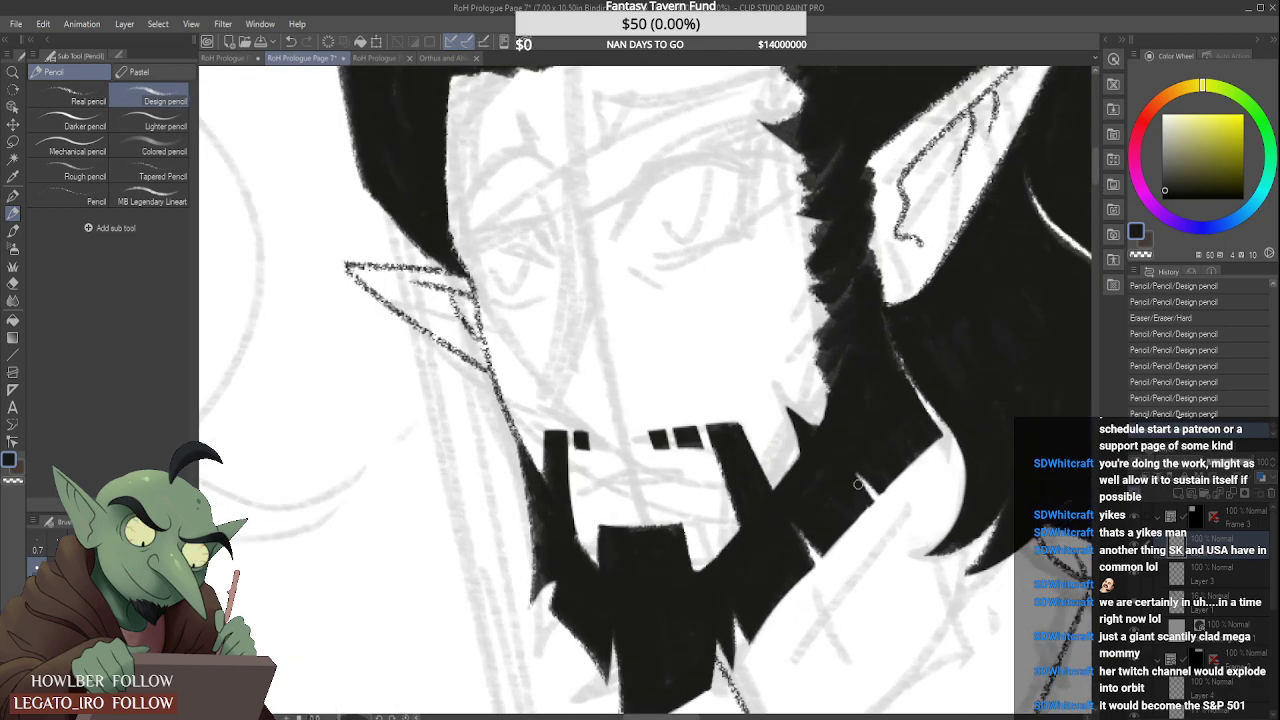
{"action": "scroll", "coordinate": [850, 470], "scroll_direction": "down", "scroll_amount": 3}
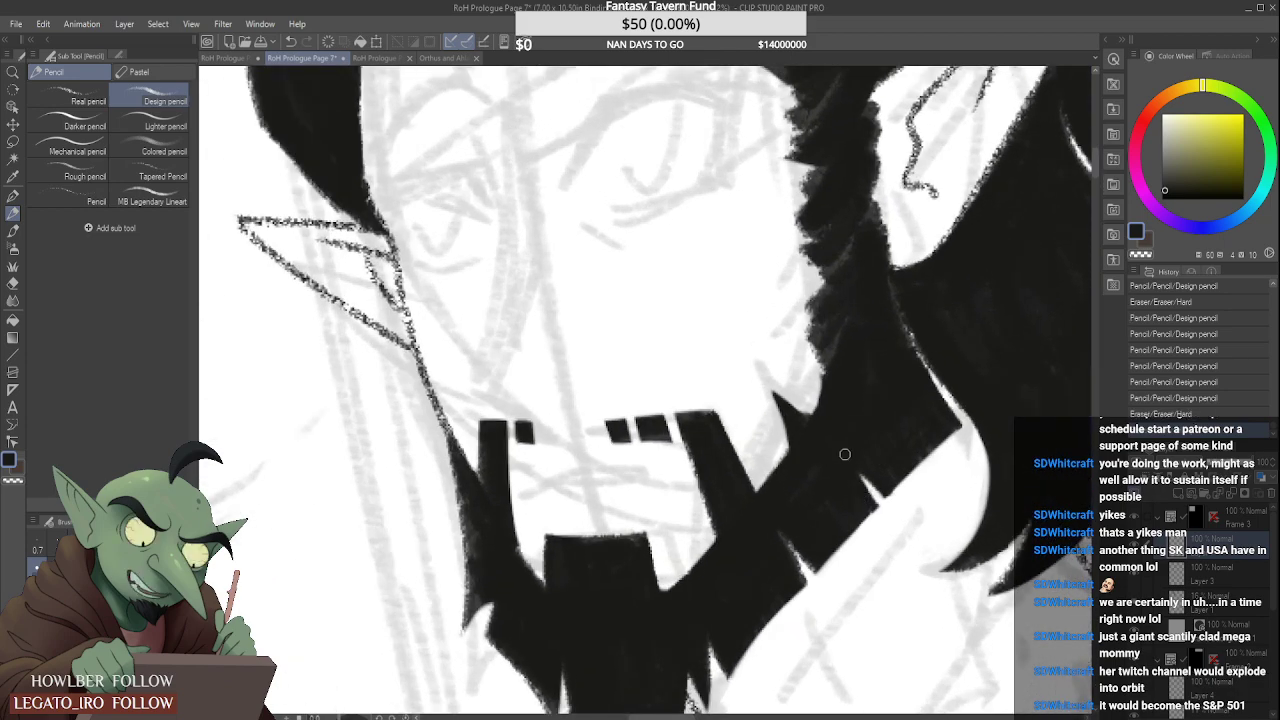
{"action": "scroll", "coordinate": [827, 311], "scroll_direction": "down", "scroll_amount": 2}
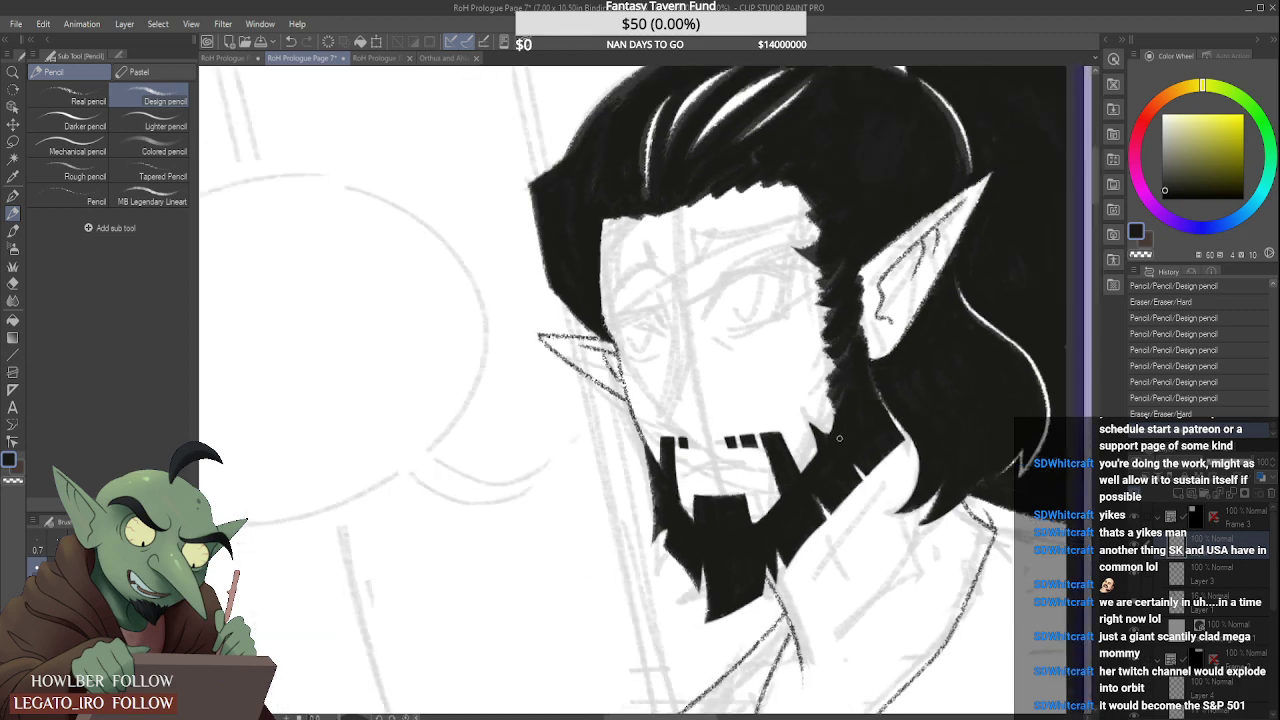
{"action": "scroll", "coordinate": [845, 330], "scroll_direction": "up", "scroll_amount": 2}
{"action": "mouse_move", "coordinate": [855, 329]}
{"action": "left_mouse_down"}
{"action": "mouse_move", "coordinate": [860, 379]}
{"action": "mouse_move", "coordinate": [872, 376]}
{"action": "mouse_move", "coordinate": [869, 424]}
{"action": "mouse_move", "coordinate": [873, 397]}
{"action": "mouse_move", "coordinate": [857, 431]}
{"action": "left_mouse_up"}
{"action": "scroll", "coordinate": [854, 376], "scroll_direction": "up", "scroll_amount": 1}
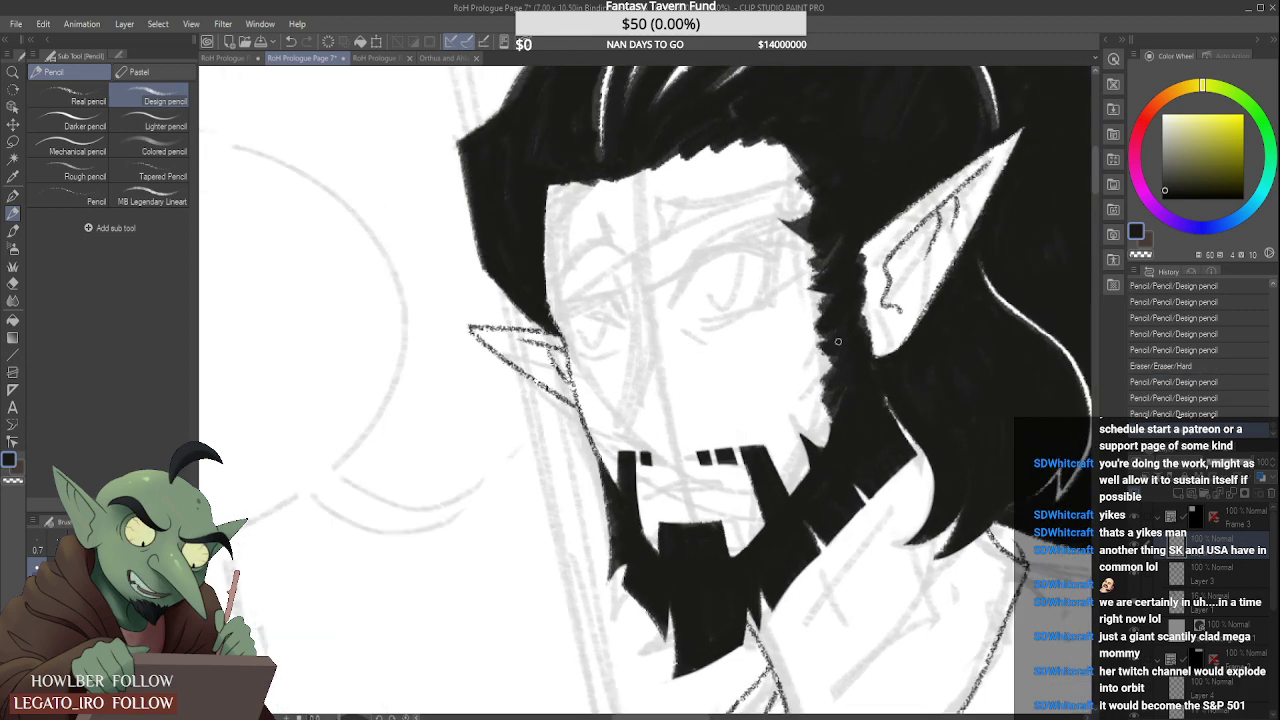
Step: Add small black hair spikes along the inner edge of the near-side sideburn
{"action": "scroll", "coordinate": [814, 339], "scroll_direction": "up", "scroll_amount": 1}
{"action": "left_click_drag", "start_coordinate": [818, 344], "coordinate": [816, 336]}
{"action": "left_click", "coordinate": [830, 335]}
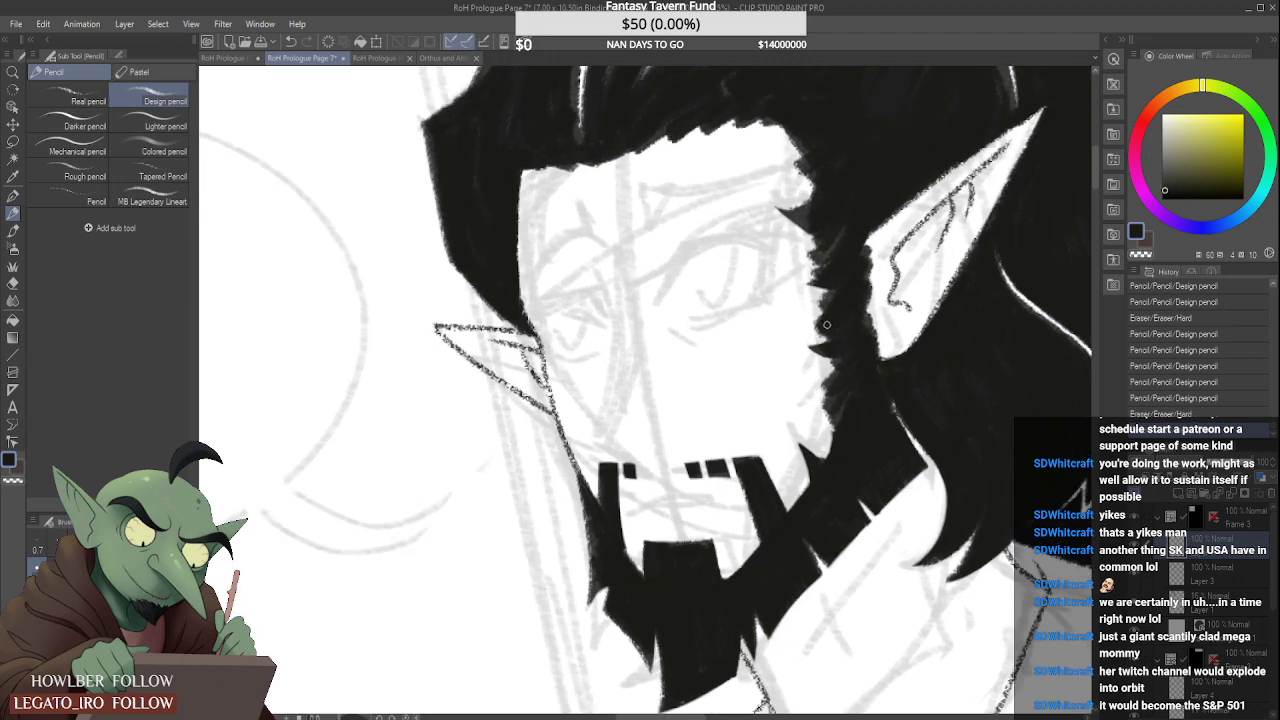
{"action": "scroll", "coordinate": [827, 323], "scroll_direction": "down", "scroll_amount": 1}
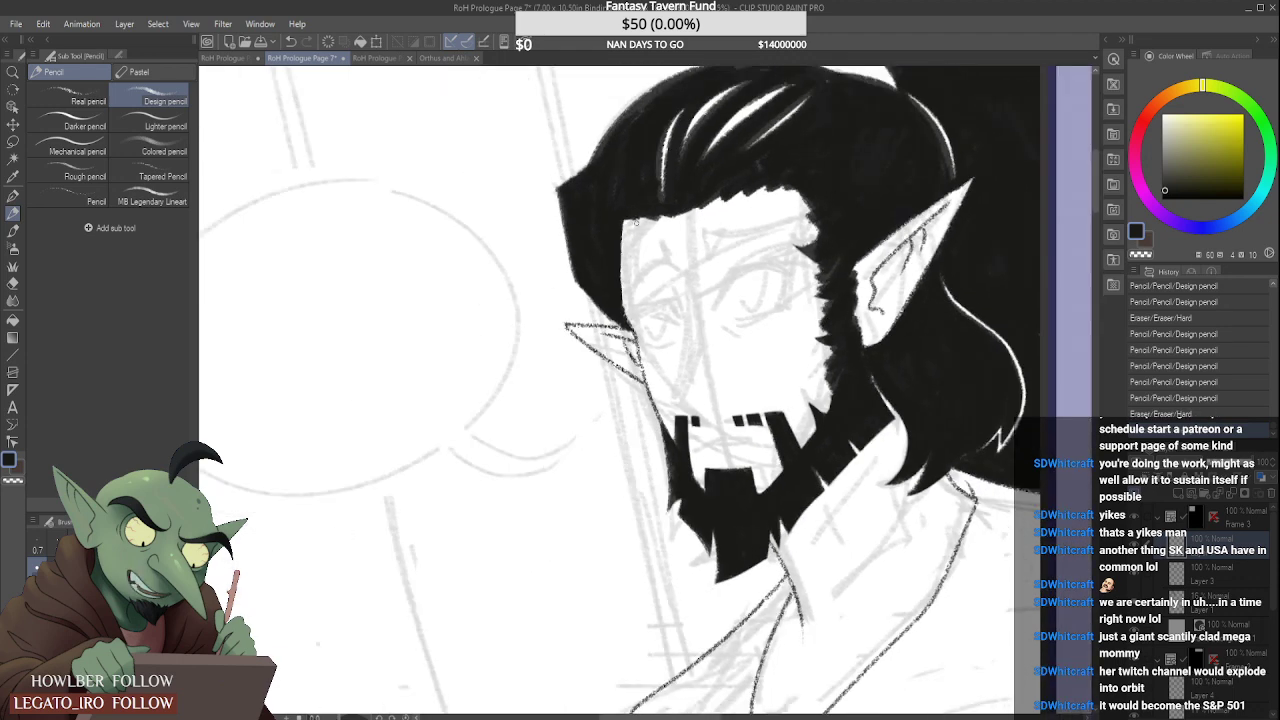
Step: Darken and refine the edge of the hairline across the forehead, from the temple to the far corner
{"action": "scroll", "coordinate": [636, 222], "scroll_direction": "up", "scroll_amount": 3}
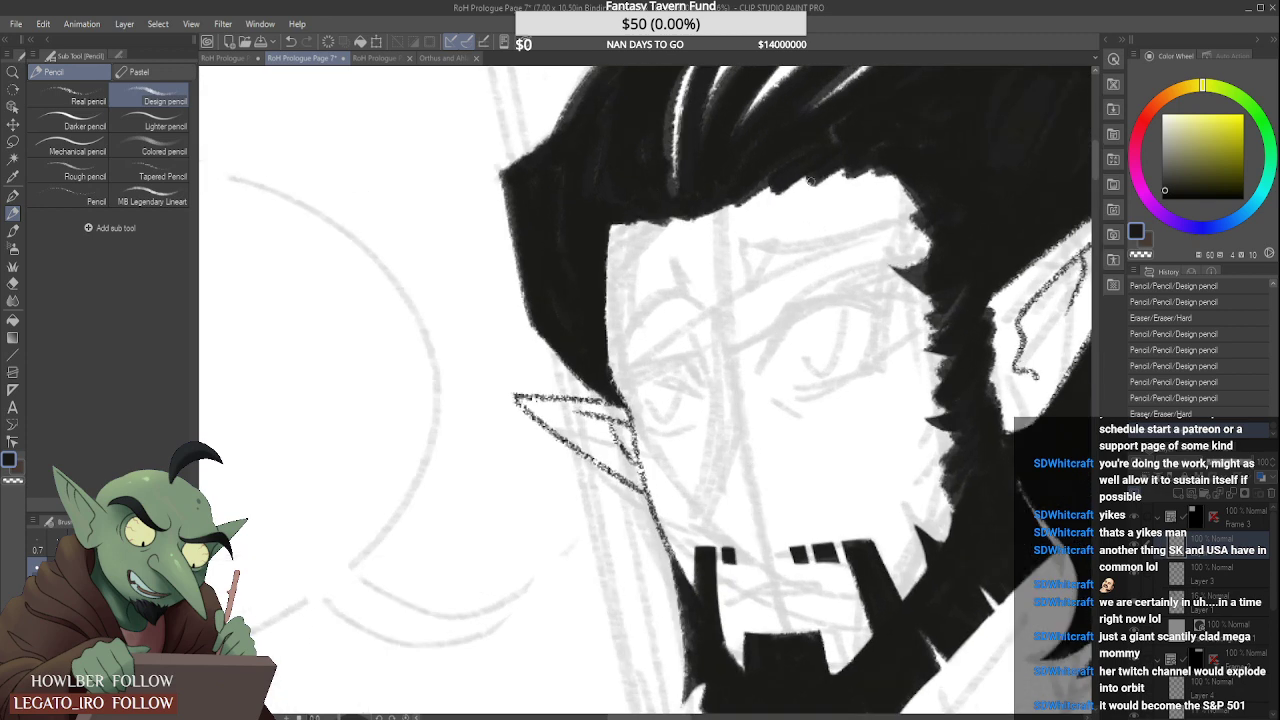
{"action": "mouse_move", "coordinate": [786, 188]}
{"action": "left_mouse_down"}
{"action": "mouse_move", "coordinate": [838, 146]}
{"action": "mouse_move", "coordinate": [794, 181]}
{"action": "mouse_move", "coordinate": [851, 150]}
{"action": "mouse_move", "coordinate": [818, 178]}
{"action": "mouse_move", "coordinate": [878, 148]}
{"action": "mouse_move", "coordinate": [848, 176]}
{"action": "mouse_move", "coordinate": [898, 176]}
{"action": "left_mouse_up"}
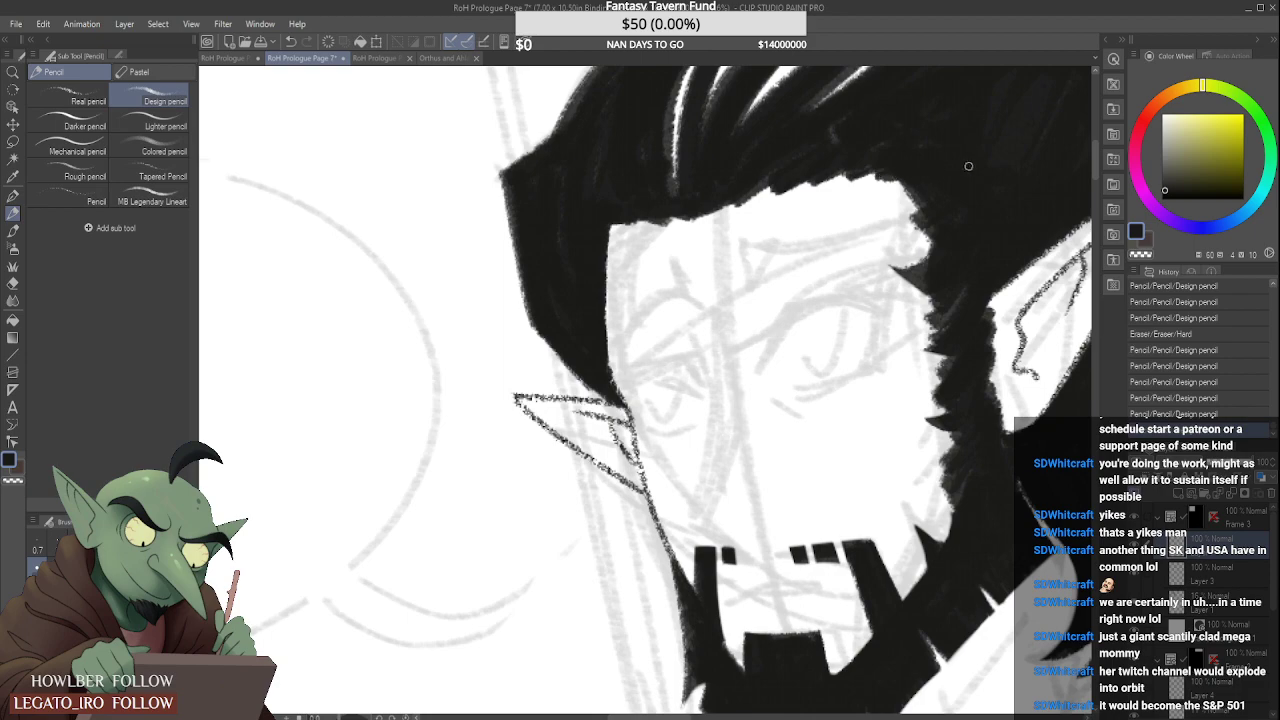
{"action": "scroll", "coordinate": [930, 162], "scroll_direction": "down", "scroll_amount": 2}
{"action": "scroll", "coordinate": [930, 162], "scroll_direction": "down", "scroll_amount": 2}
{"action": "scroll", "coordinate": [799, 193], "scroll_direction": "up", "scroll_amount": 4}
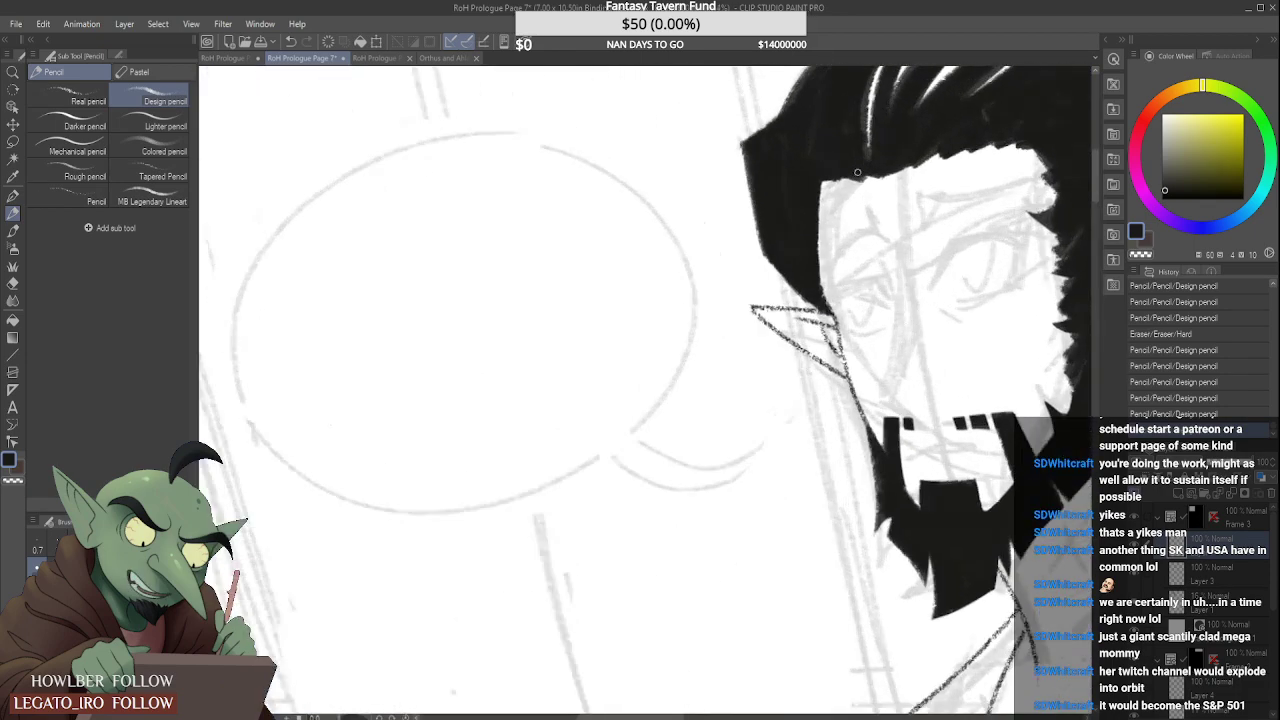
{"action": "left_click_drag", "start_coordinate": [799, 193], "coordinate": [858, 183]}
{"action": "scroll", "coordinate": [812, 188], "scroll_direction": "down", "scroll_amount": 1}
{"action": "scroll", "coordinate": [862, 172], "scroll_direction": "up", "scroll_amount": 1}
{"action": "scroll", "coordinate": [862, 175], "scroll_direction": "down", "scroll_amount": 2}
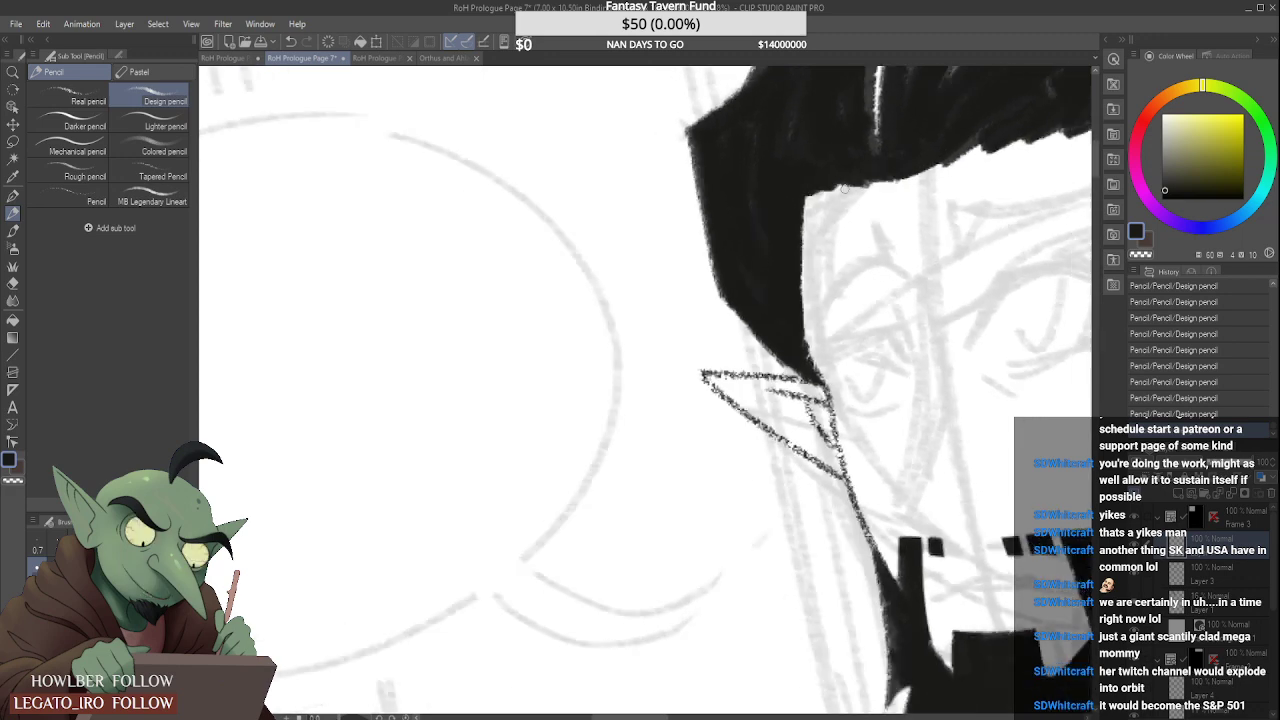
Step: Smooth the outer contour of the hair's crown and darken the black between the white highlight strands
{"action": "scroll", "coordinate": [792, 250], "scroll_direction": "down", "scroll_amount": 3}
{"action": "scroll", "coordinate": [805, 225], "scroll_direction": "up", "scroll_amount": 3}
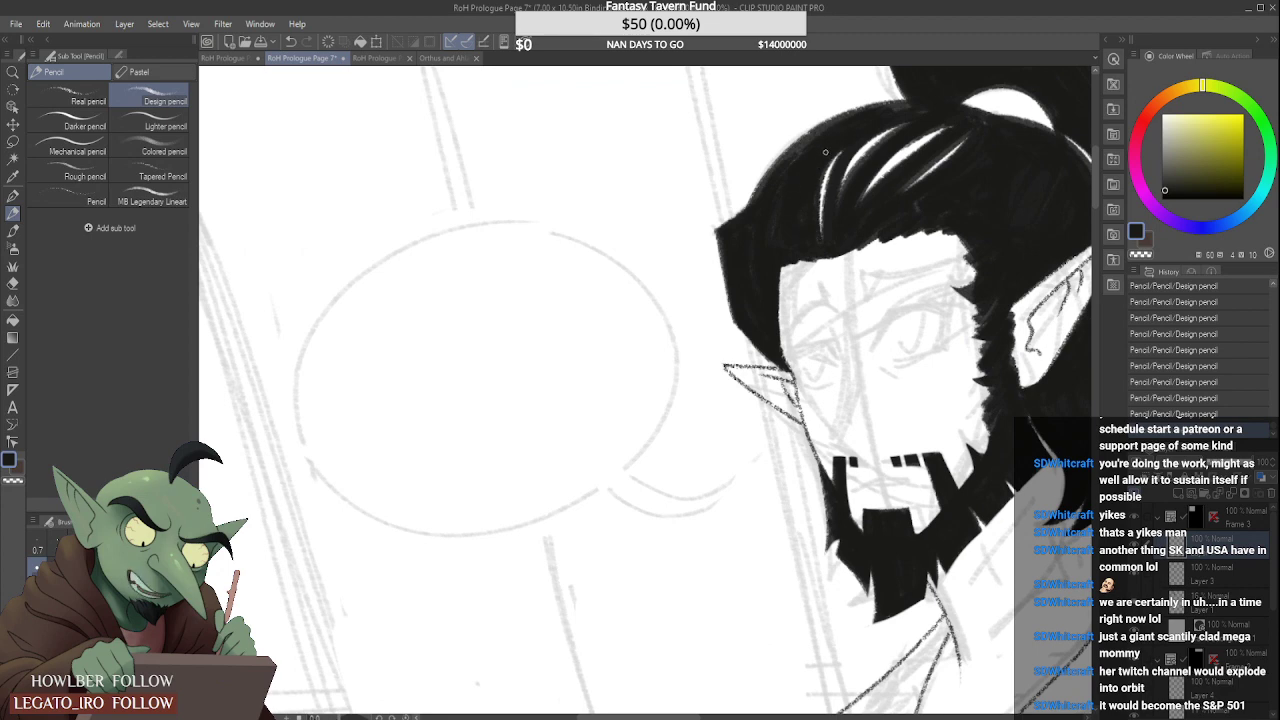
{"action": "scroll", "coordinate": [812, 154], "scroll_direction": "up", "scroll_amount": 1}
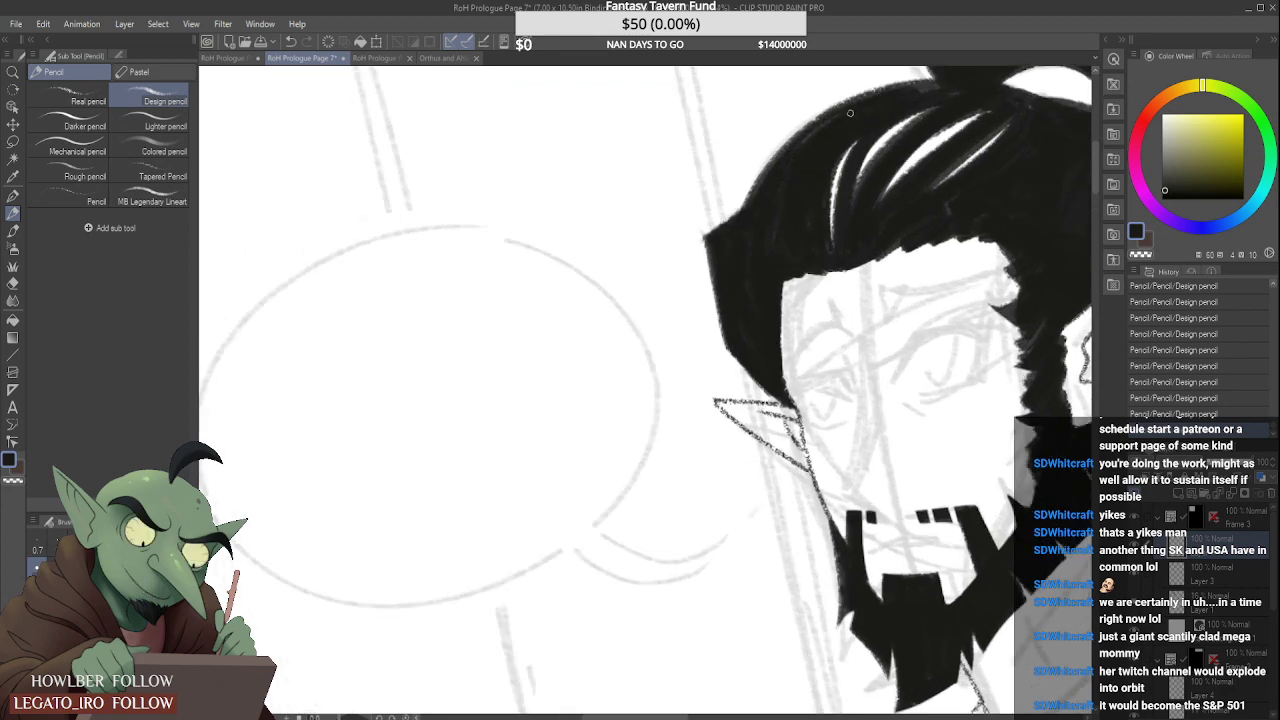
{"action": "left_click_drag", "start_coordinate": [789, 159], "coordinate": [952, 83]}
{"action": "scroll", "coordinate": [902, 100], "scroll_direction": "down", "scroll_amount": 2}
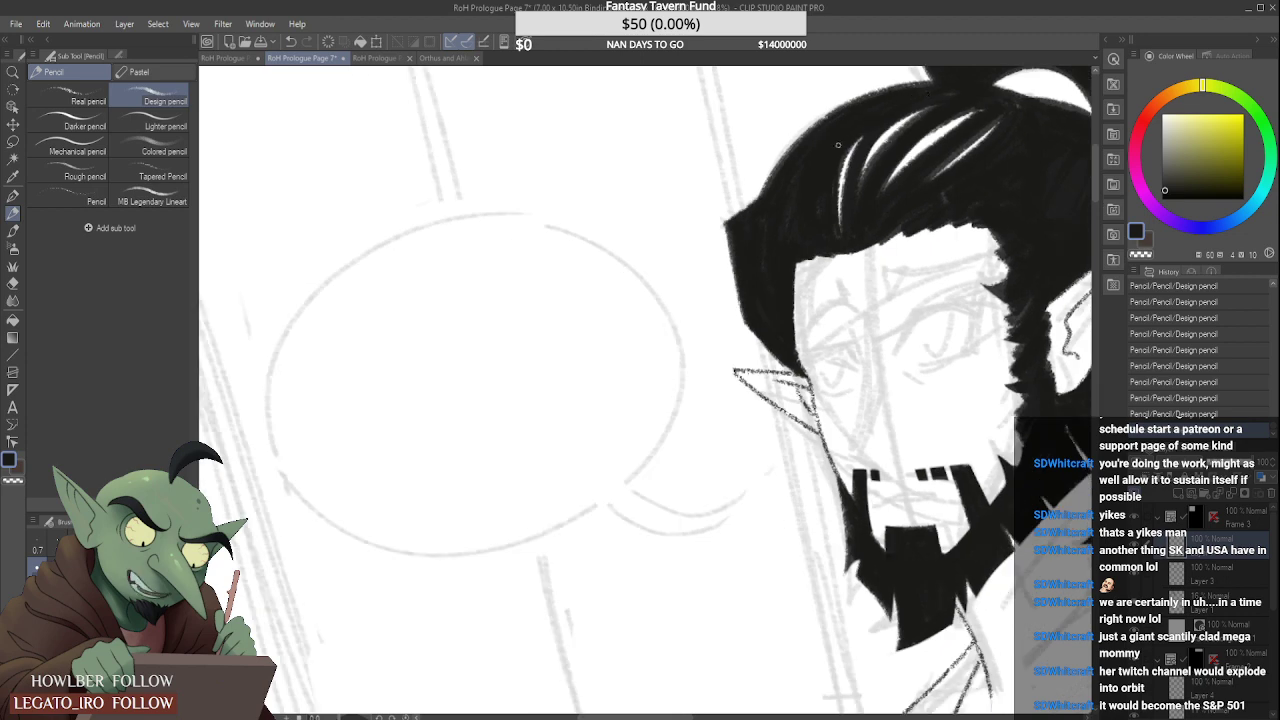
{"action": "scroll", "coordinate": [823, 207], "scroll_direction": "up", "scroll_amount": 3}
{"action": "left_click_drag", "start_coordinate": [823, 207], "coordinate": [981, 83]}
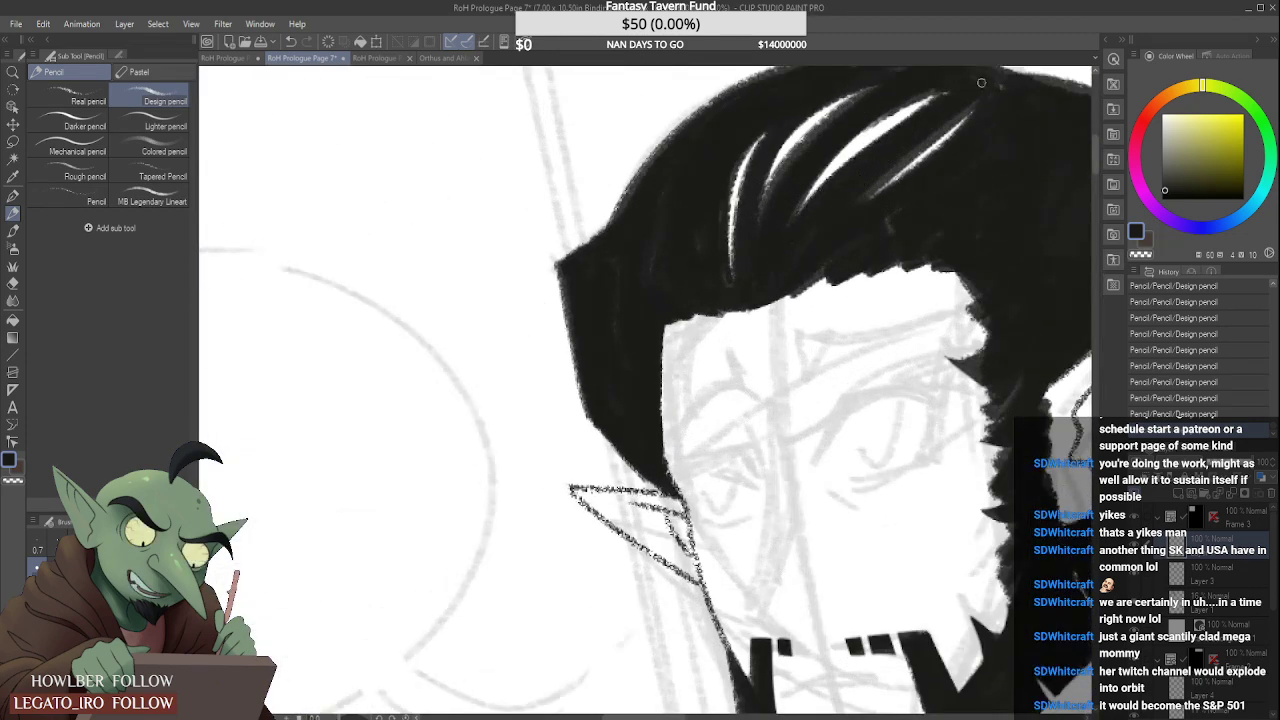
{"action": "left_click_drag", "start_coordinate": [842, 182], "coordinate": [961, 94]}
{"action": "left_click_drag", "start_coordinate": [802, 214], "coordinate": [966, 103]}
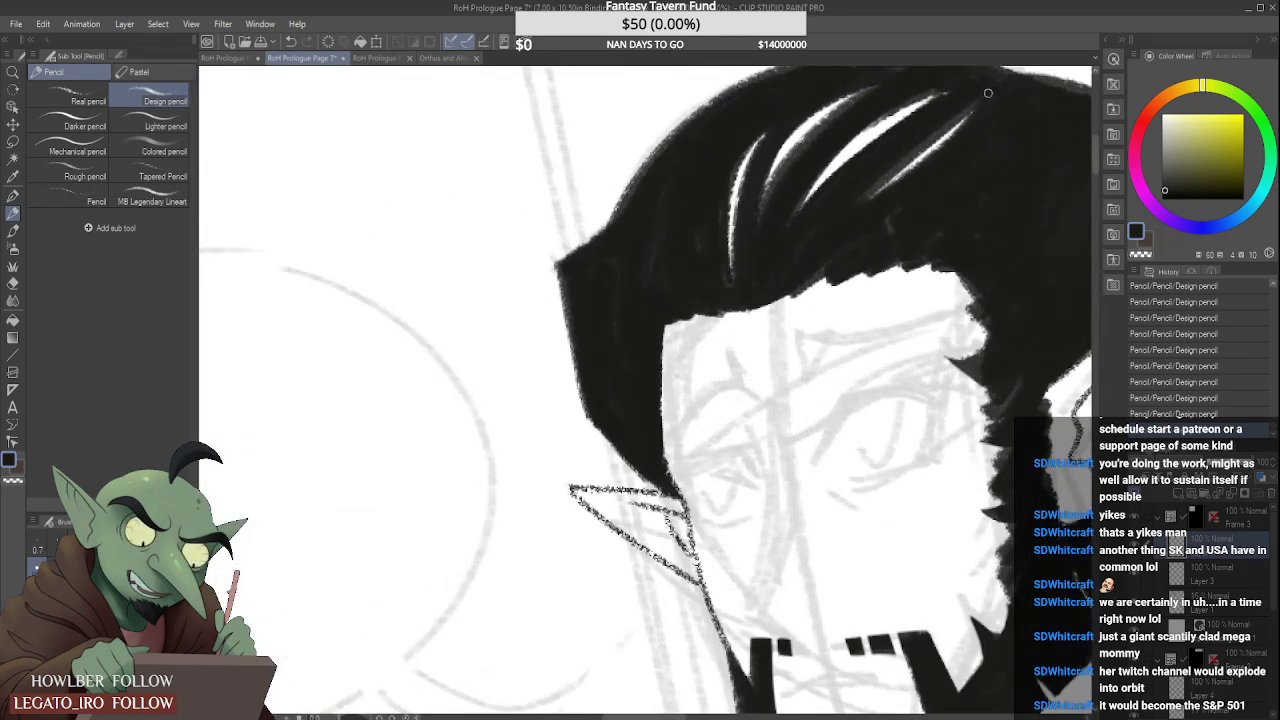
{"action": "scroll", "coordinate": [865, 169], "scroll_direction": "down", "scroll_amount": 3}
{"action": "scroll", "coordinate": [823, 281], "scroll_direction": "up", "scroll_amount": 3}
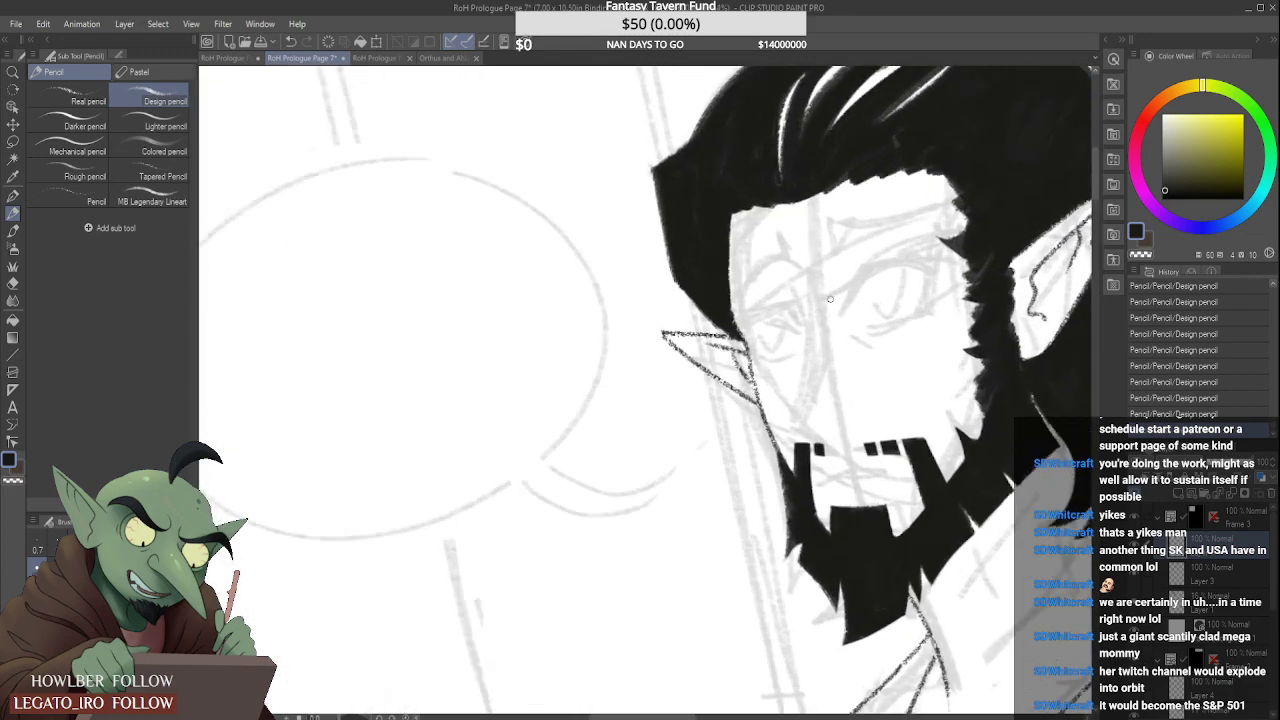
Step: Check the Orthus and Ahlai face references, and ink the elf's nose in RoH Prologue Page 7 with a curved bridge and angled underside
{"action": "left_click", "coordinate": [443, 58]}
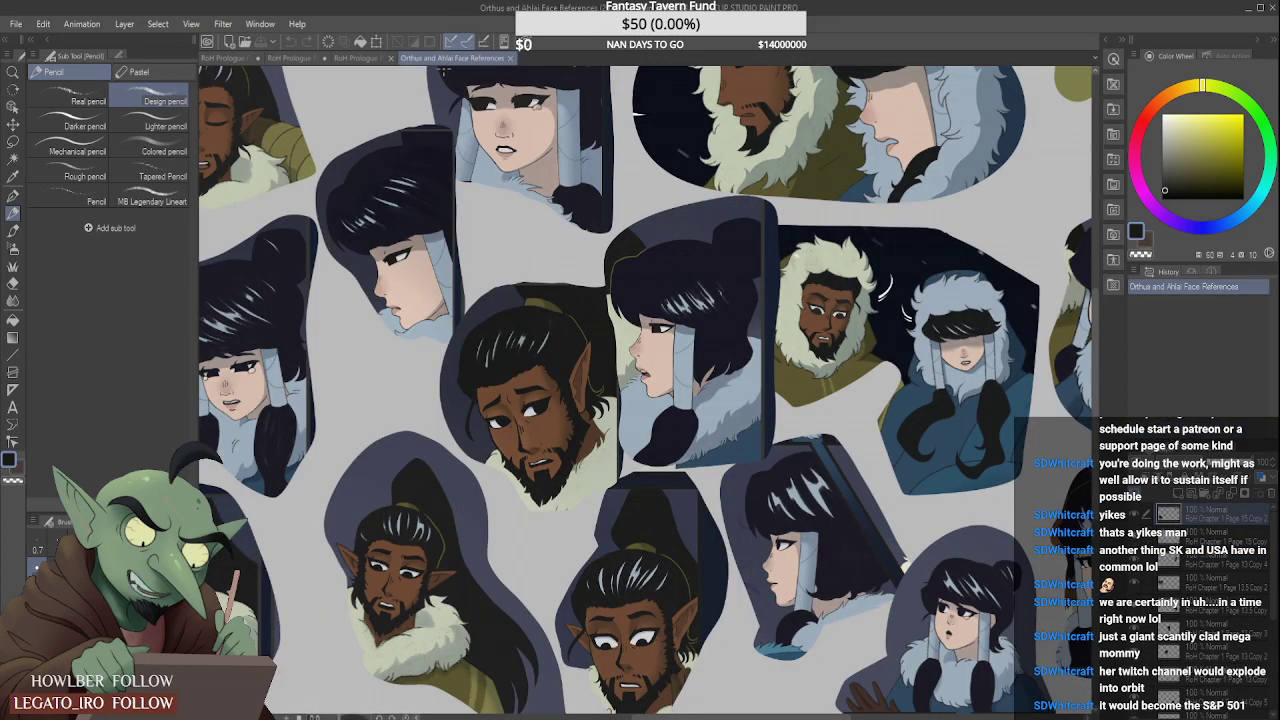
{"action": "left_click", "coordinate": [295, 58]}
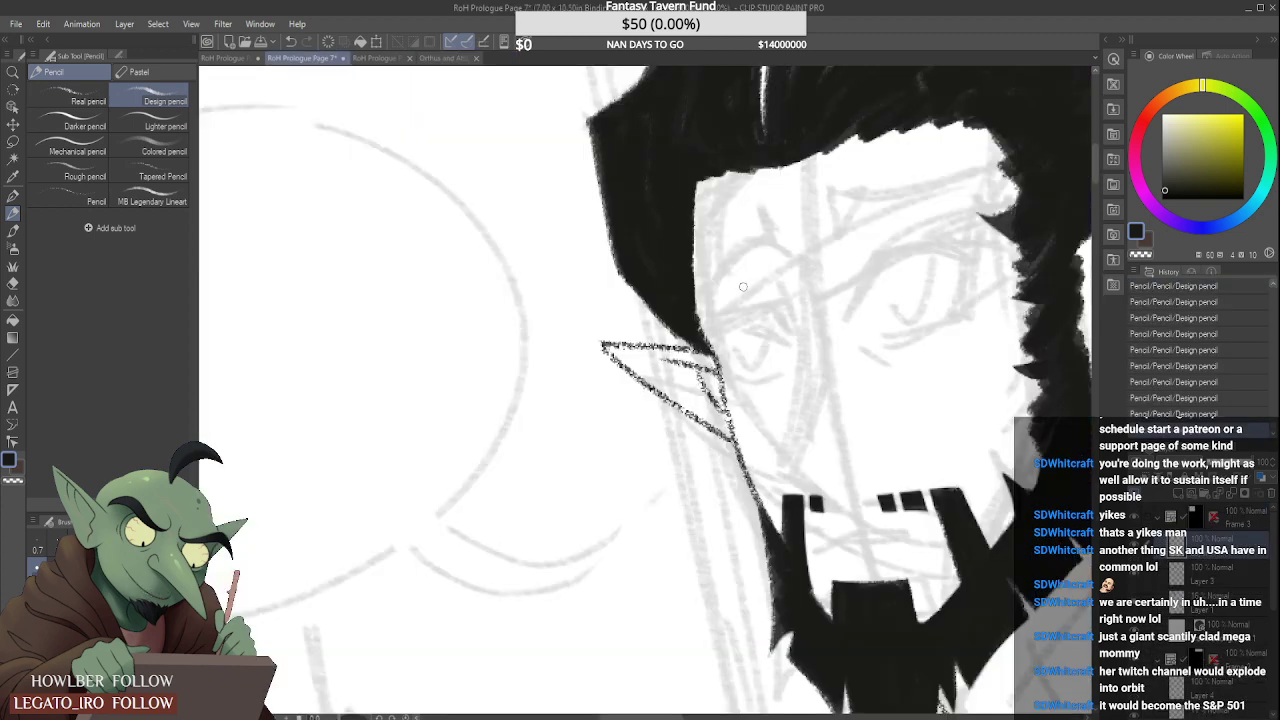
{"action": "left_click_drag", "start_coordinate": [810, 295], "coordinate": [786, 440]}
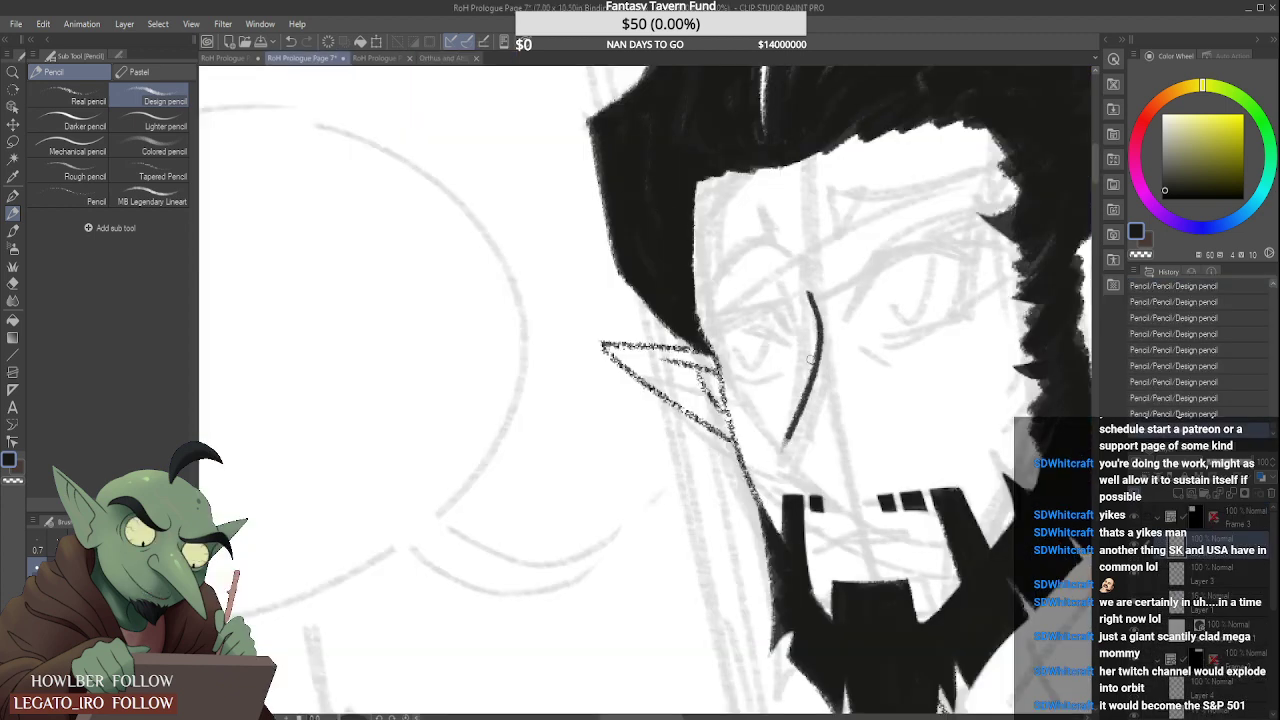
{"action": "key", "text": "ctrl+z"}
{"action": "left_click_drag", "start_coordinate": [807, 277], "coordinate": [771, 468]}
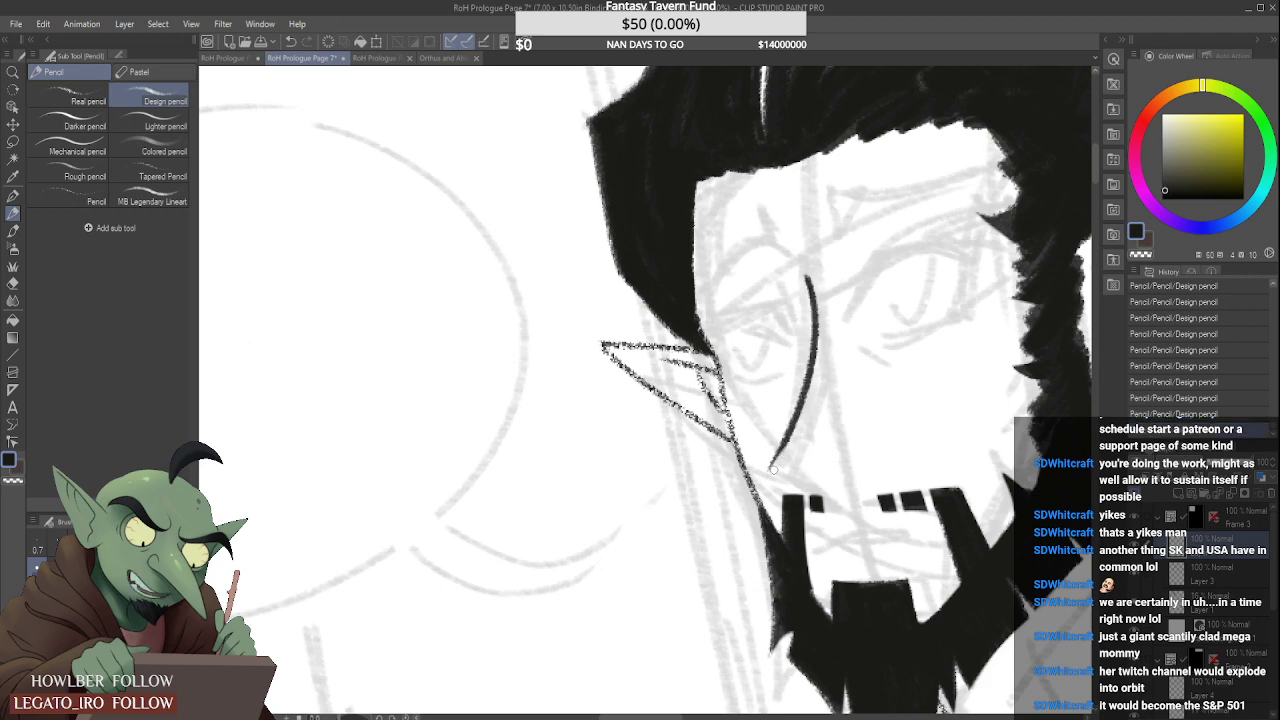
{"action": "mouse_move", "coordinate": [786, 436]}
{"action": "left_mouse_down"}
{"action": "mouse_move", "coordinate": [772, 462]}
{"action": "mouse_move", "coordinate": [782, 476]}
{"action": "mouse_move", "coordinate": [835, 496]}
{"action": "mouse_move", "coordinate": [804, 462]}
{"action": "mouse_move", "coordinate": [810, 392]}
{"action": "mouse_move", "coordinate": [782, 468]}
{"action": "left_mouse_up"}
{"action": "mouse_move", "coordinate": [782, 452]}
{"action": "left_mouse_down"}
{"action": "mouse_move", "coordinate": [786, 474]}
{"action": "mouse_move", "coordinate": [794, 459]}
{"action": "mouse_move", "coordinate": [826, 484]}
{"action": "left_mouse_up"}
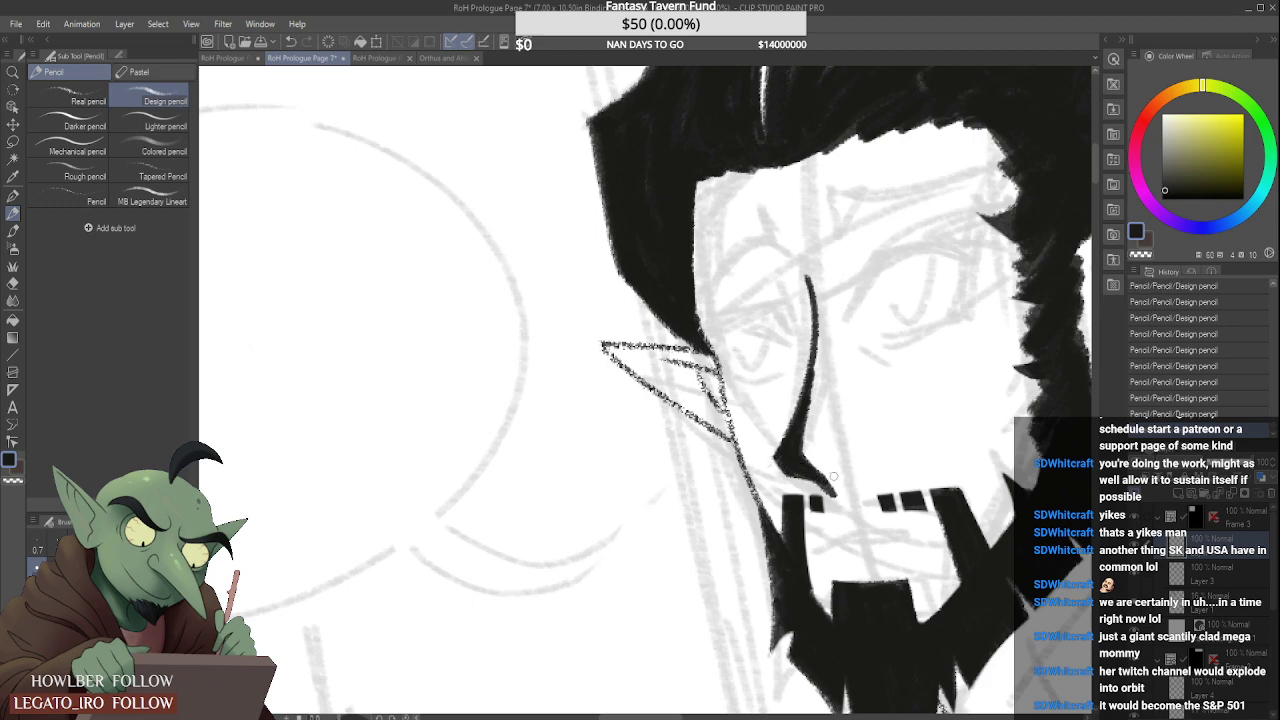
Step: Erase the rough edges of the nose line to taper it, and sharpen the nose tip with the Design pencil
{"action": "mouse_move", "coordinate": [790, 481]}
{"action": "left_mouse_down"}
{"action": "mouse_move", "coordinate": [823, 464]}
{"action": "mouse_move", "coordinate": [842, 509]}
{"action": "mouse_move", "coordinate": [808, 442]}
{"action": "left_mouse_up"}
{"action": "mouse_move", "coordinate": [824, 318]}
{"action": "left_mouse_down"}
{"action": "mouse_move", "coordinate": [810, 271]}
{"action": "mouse_move", "coordinate": [822, 306]}
{"action": "mouse_move", "coordinate": [803, 270]}
{"action": "mouse_move", "coordinate": [820, 342]}
{"action": "left_mouse_up"}
{"action": "scroll", "coordinate": [820, 343], "scroll_direction": "down", "scroll_amount": 2}
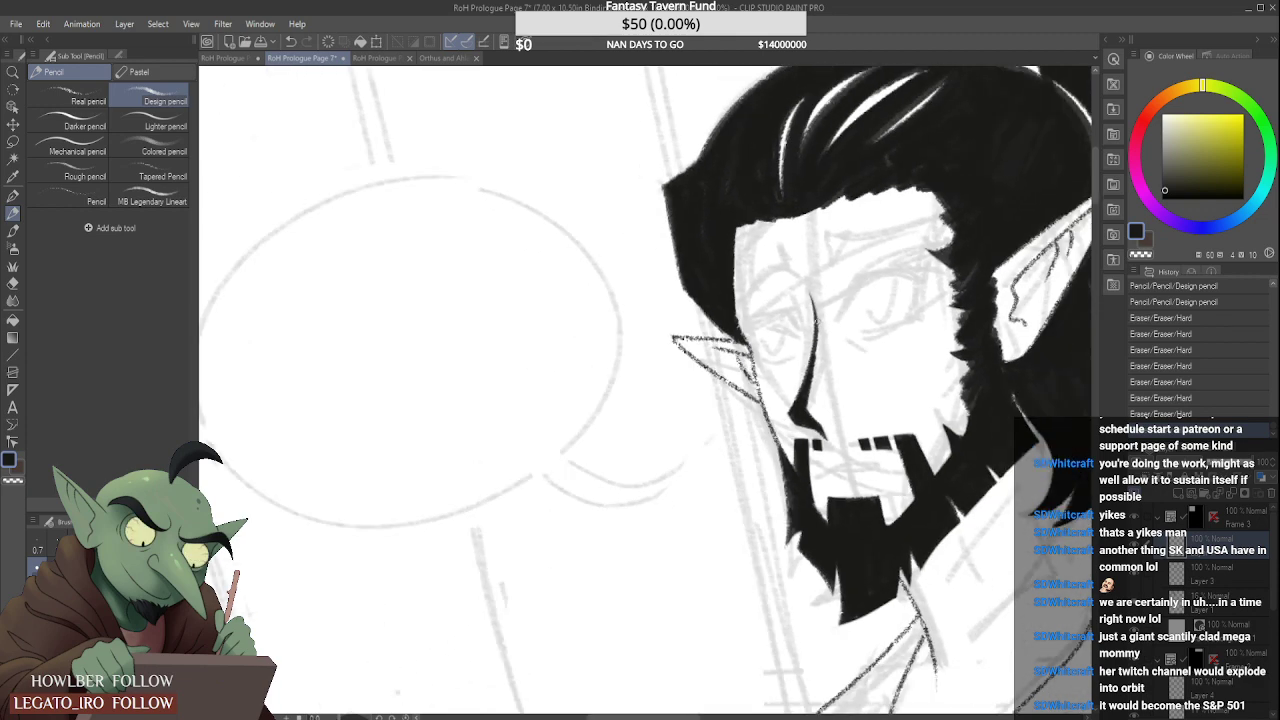
{"action": "scroll", "coordinate": [811, 396], "scroll_direction": "up", "scroll_amount": 2}
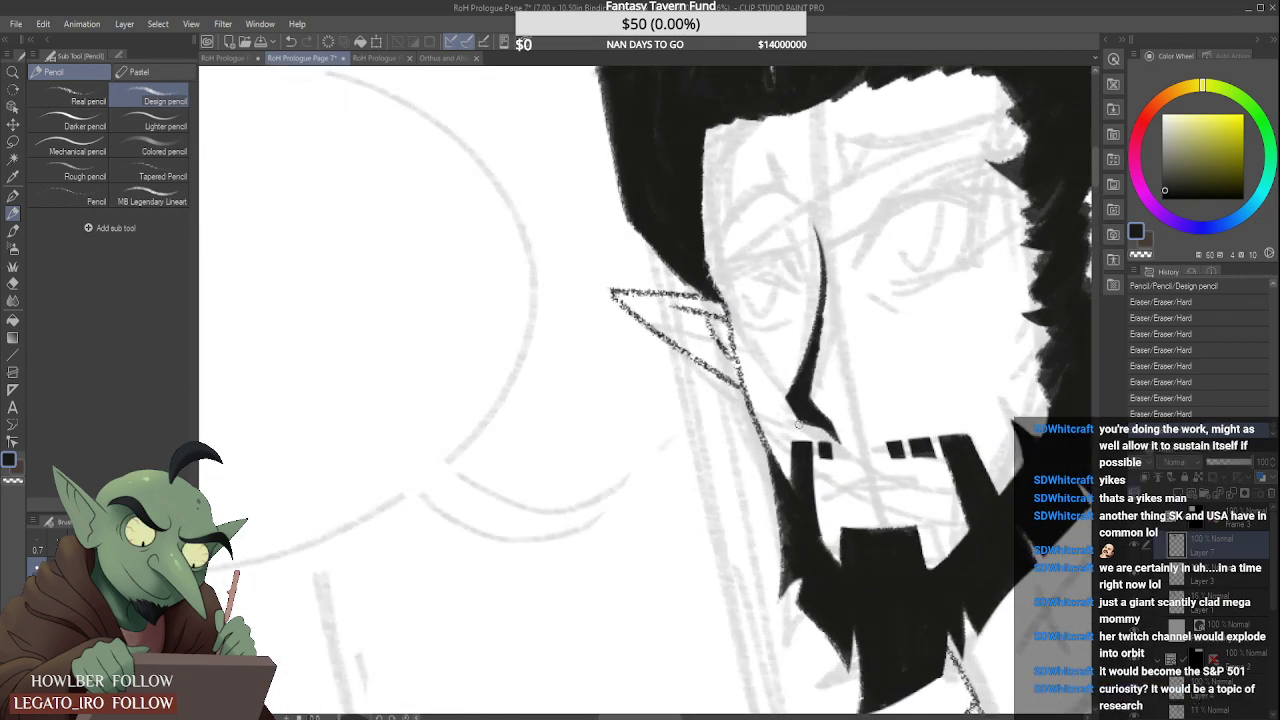
{"action": "left_click_drag", "start_coordinate": [788, 408], "coordinate": [803, 425]}
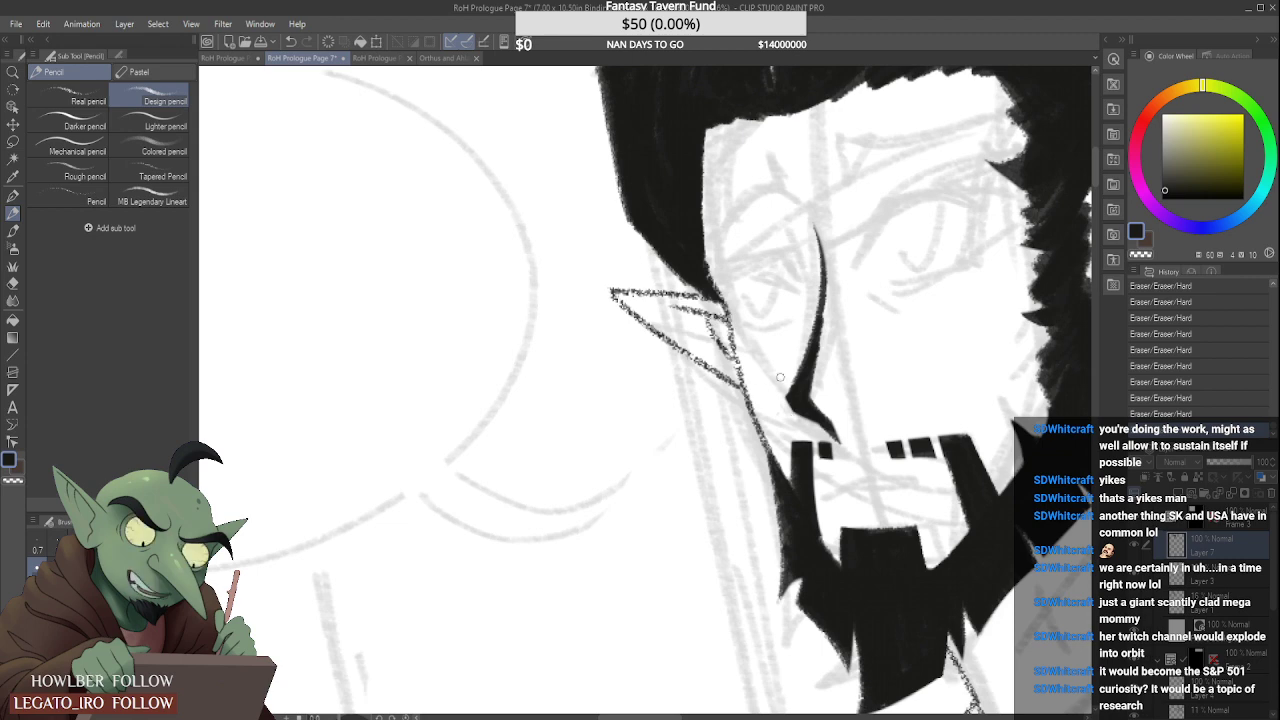
{"action": "scroll", "coordinate": [790, 414], "scroll_direction": "up", "scroll_amount": 2}
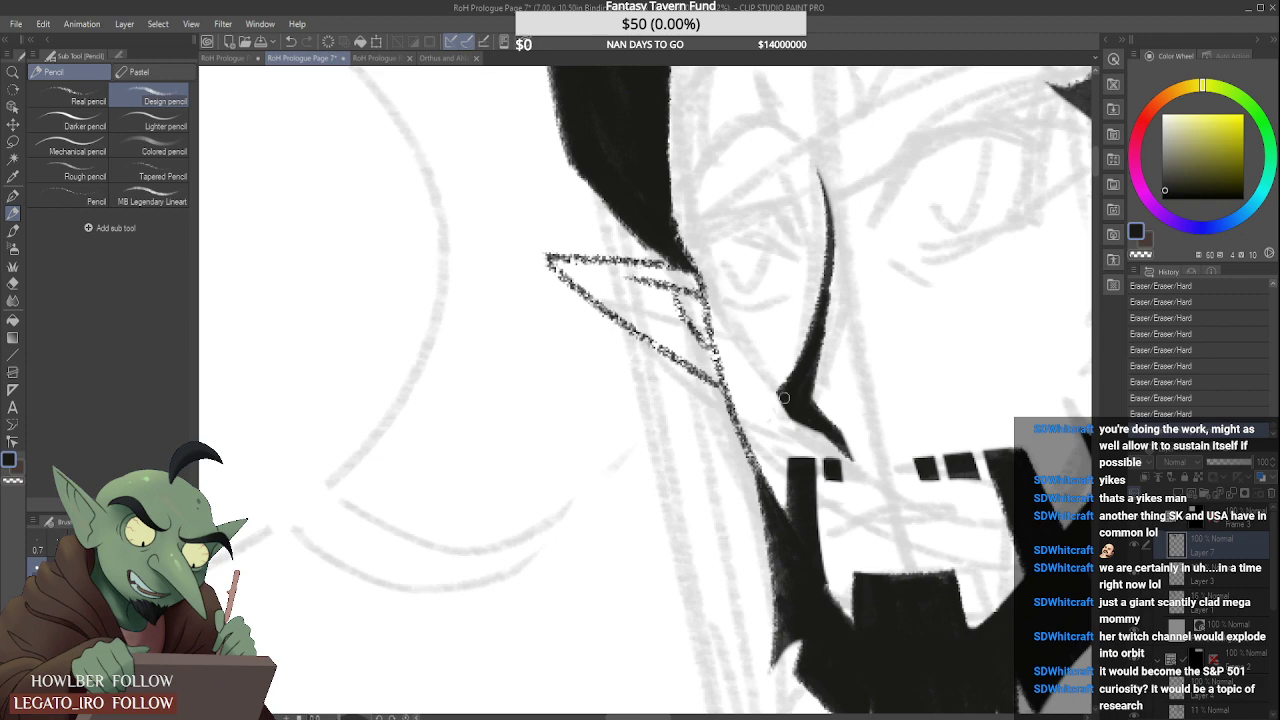
{"action": "mouse_move", "coordinate": [782, 398]}
{"action": "left_mouse_down"}
{"action": "mouse_move", "coordinate": [778, 380]}
{"action": "mouse_move", "coordinate": [795, 404]}
{"action": "left_mouse_up"}
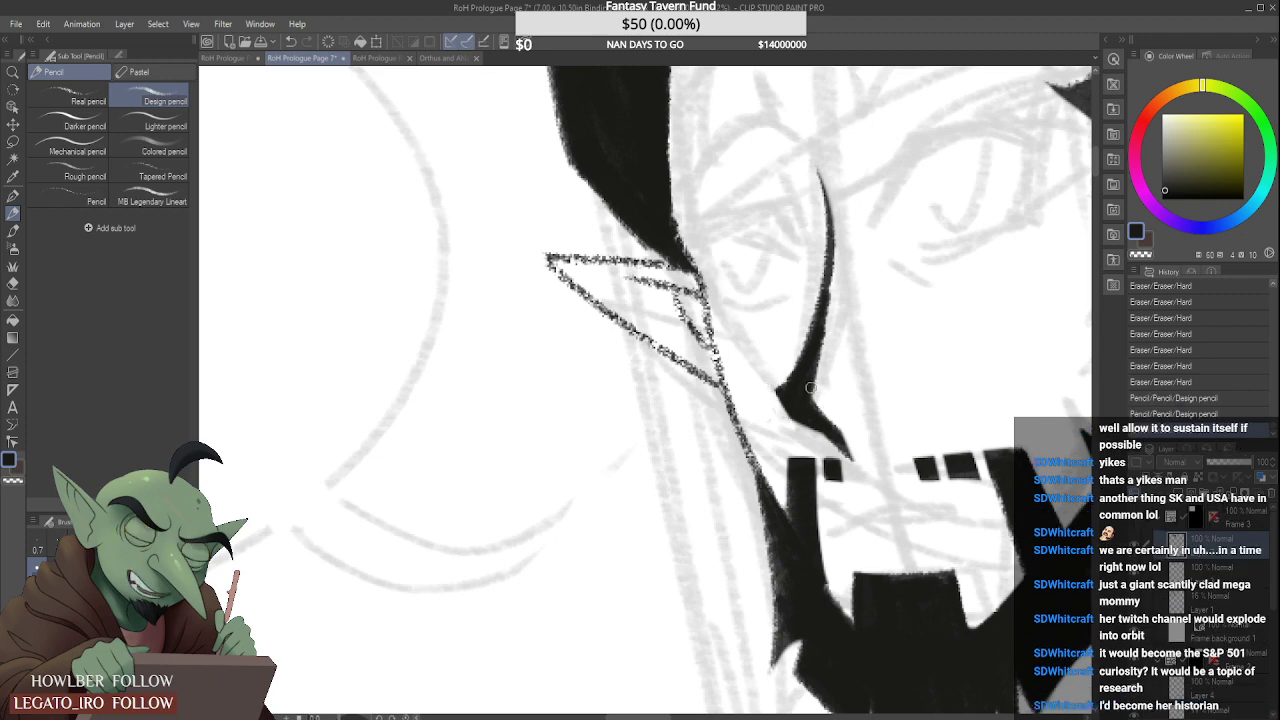
Step: Trim the underside of the nose and the edge of the small moustache block below it with the hard eraser
{"action": "scroll", "coordinate": [808, 395], "scroll_direction": "up", "scroll_amount": 2}
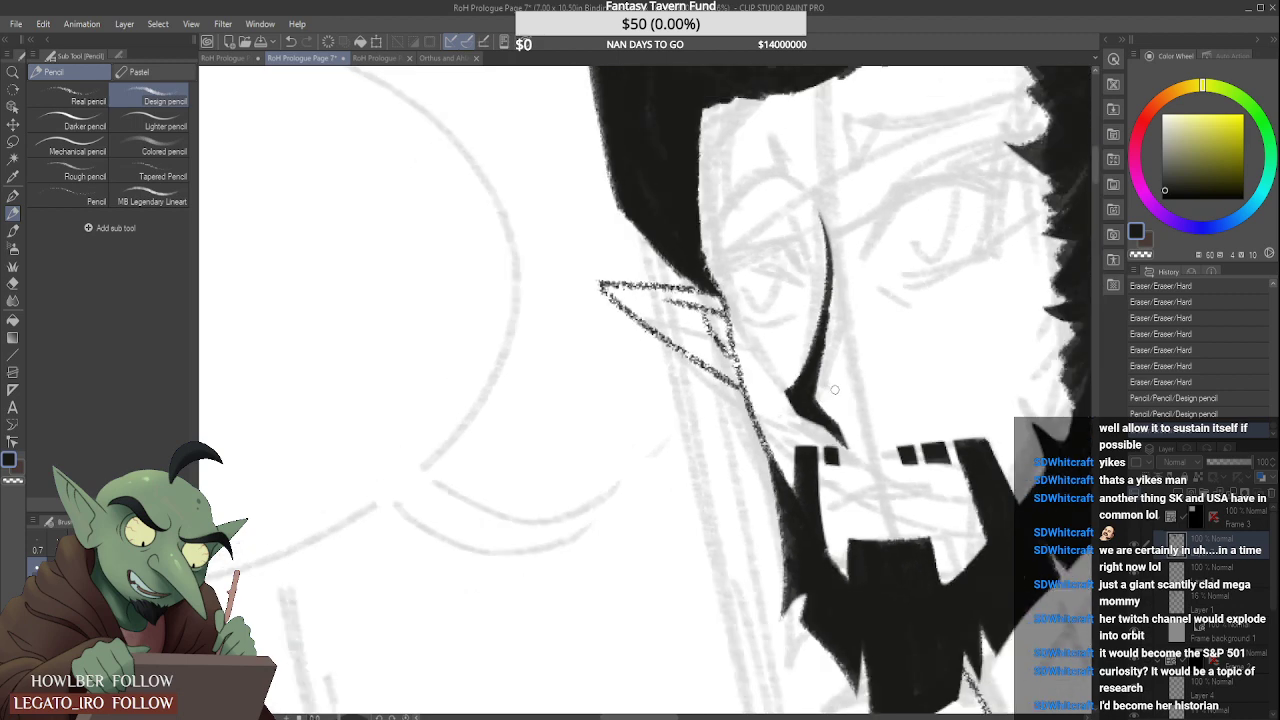
{"action": "scroll", "coordinate": [808, 400], "scroll_direction": "down", "scroll_amount": 1}
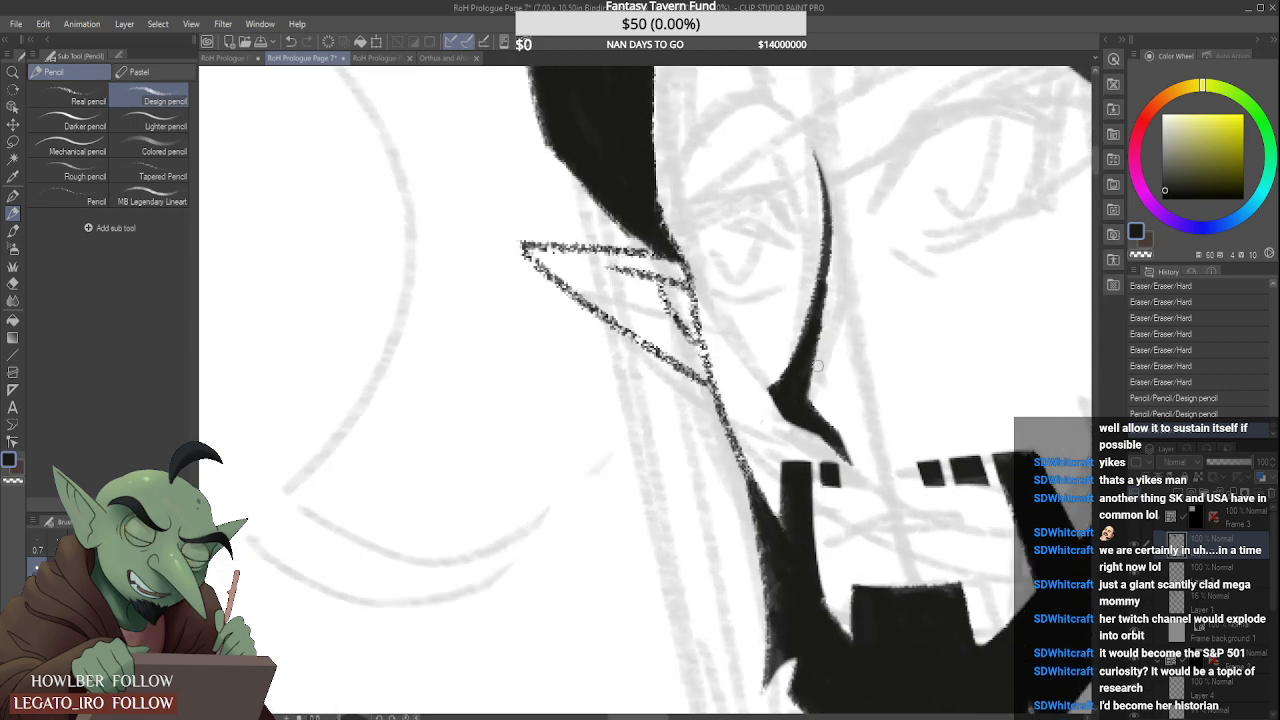
{"action": "scroll", "coordinate": [810, 405], "scroll_direction": "up", "scroll_amount": 1}
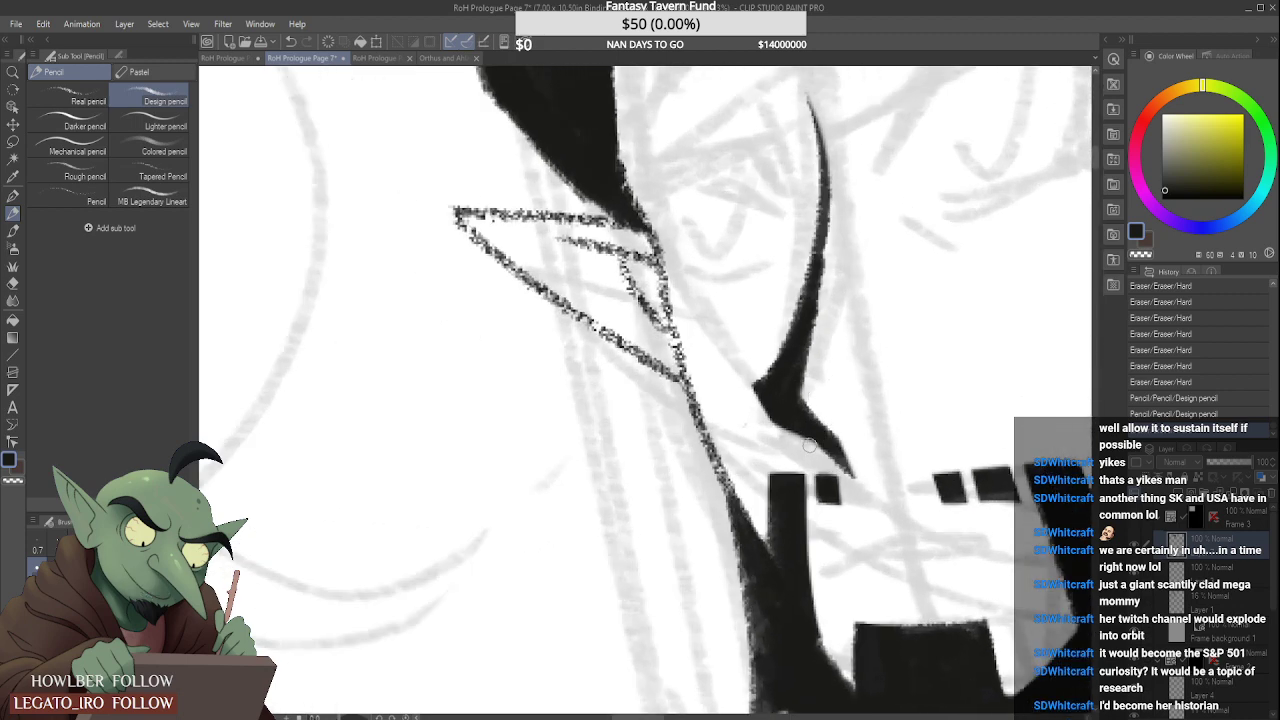
{"action": "mouse_move", "coordinate": [810, 448]}
{"action": "left_mouse_down"}
{"action": "mouse_move", "coordinate": [826, 462]}
{"action": "mouse_move", "coordinate": [781, 426]}
{"action": "mouse_move", "coordinate": [844, 460]}
{"action": "mouse_move", "coordinate": [826, 458]}
{"action": "left_mouse_up"}
{"action": "scroll", "coordinate": [836, 492], "scroll_direction": "up", "scroll_amount": 1}
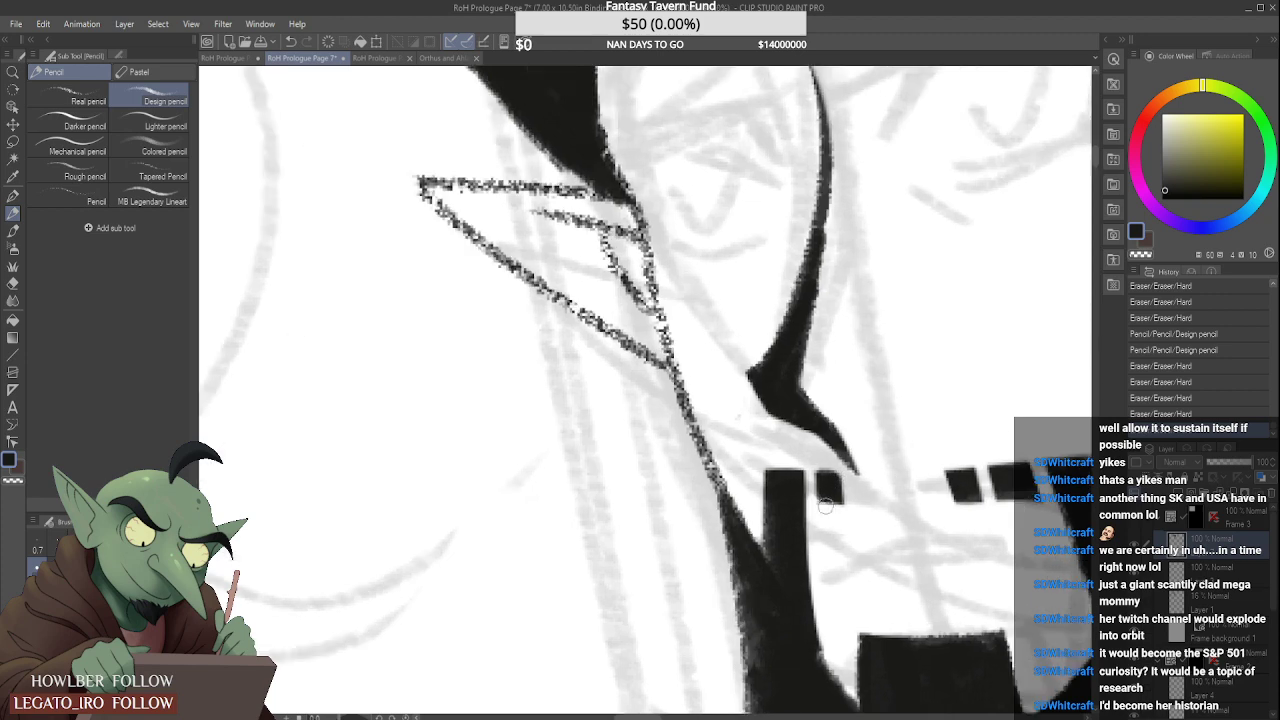
{"action": "left_click", "coordinate": [826, 512]}
Step: Hatch short textured strokes beside the nose bridge with the Real pencil, and return to the Design pencil
{"action": "scroll", "coordinate": [820, 415], "scroll_direction": "down", "scroll_amount": 5}
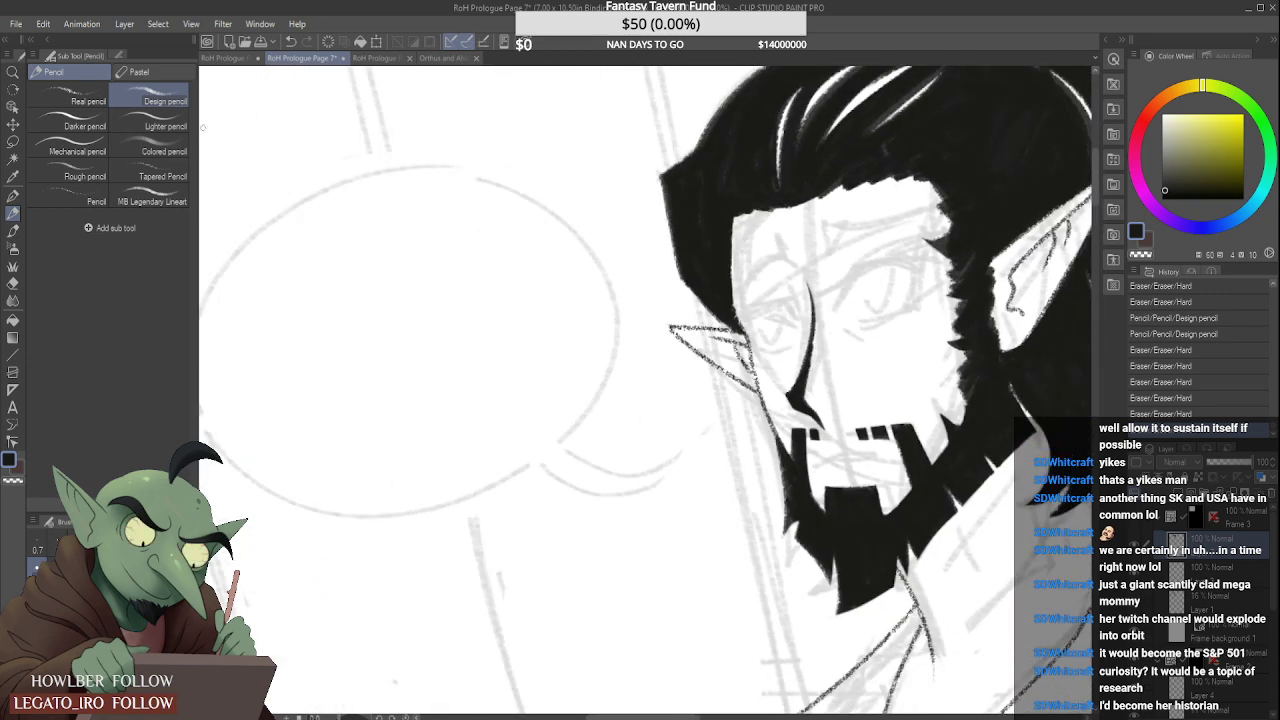
{"action": "left_click", "coordinate": [80, 96]}
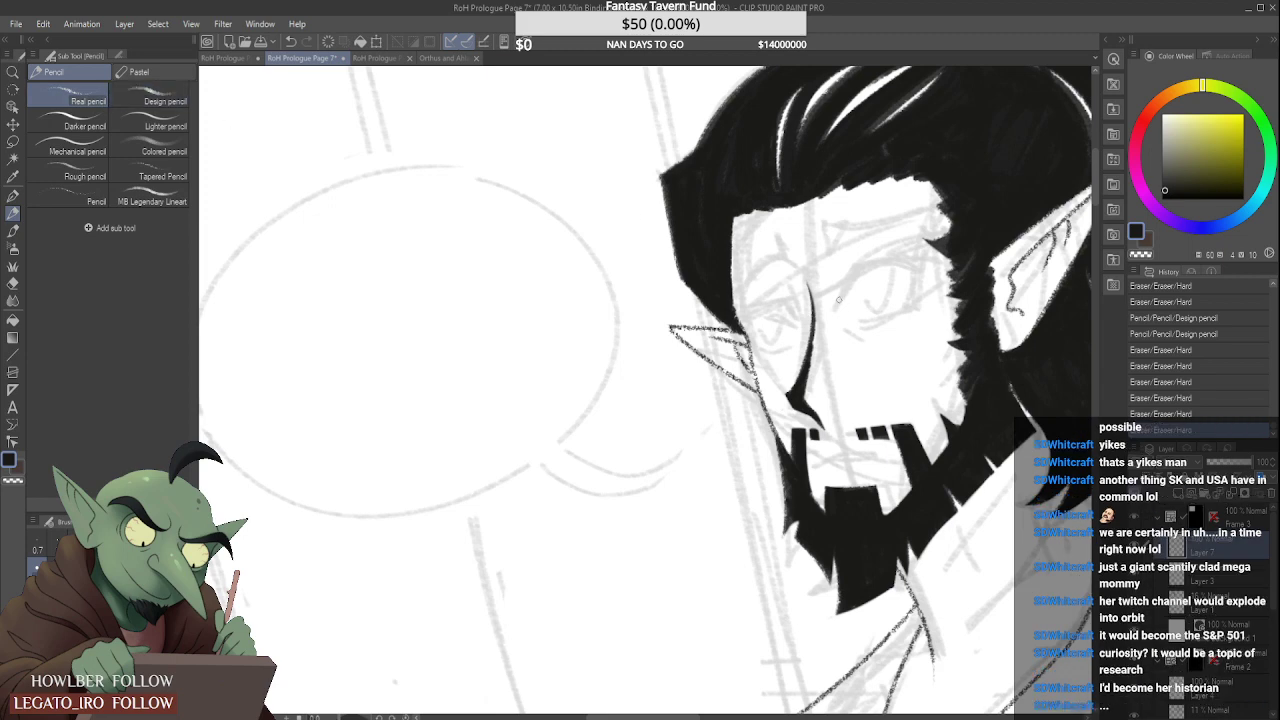
{"action": "scroll", "coordinate": [846, 318], "scroll_direction": "up", "scroll_amount": 5}
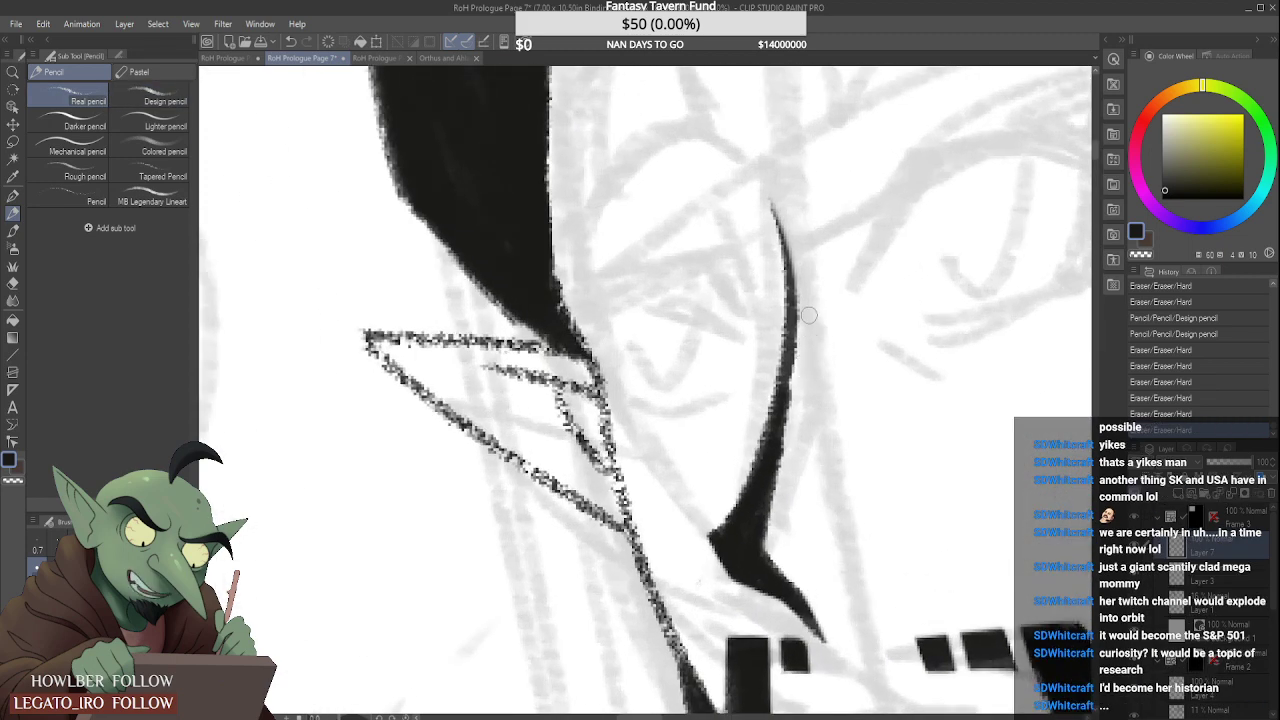
{"action": "left_click_drag", "start_coordinate": [810, 330], "coordinate": [803, 410]}
{"action": "left_click_drag", "start_coordinate": [815, 305], "coordinate": [808, 382]}
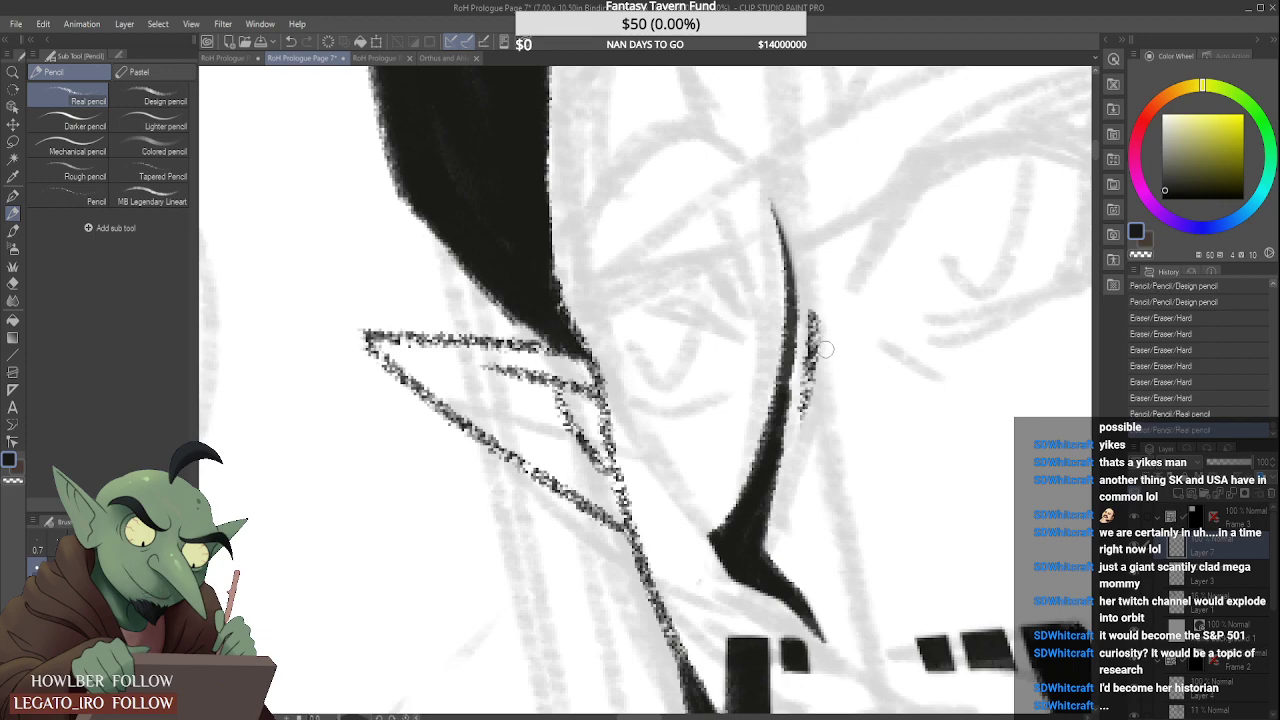
{"action": "left_click_drag", "start_coordinate": [832, 328], "coordinate": [826, 402]}
{"action": "left_click_drag", "start_coordinate": [850, 348], "coordinate": [846, 386]}
{"action": "scroll", "coordinate": [846, 340], "scroll_direction": "down", "scroll_amount": 6}
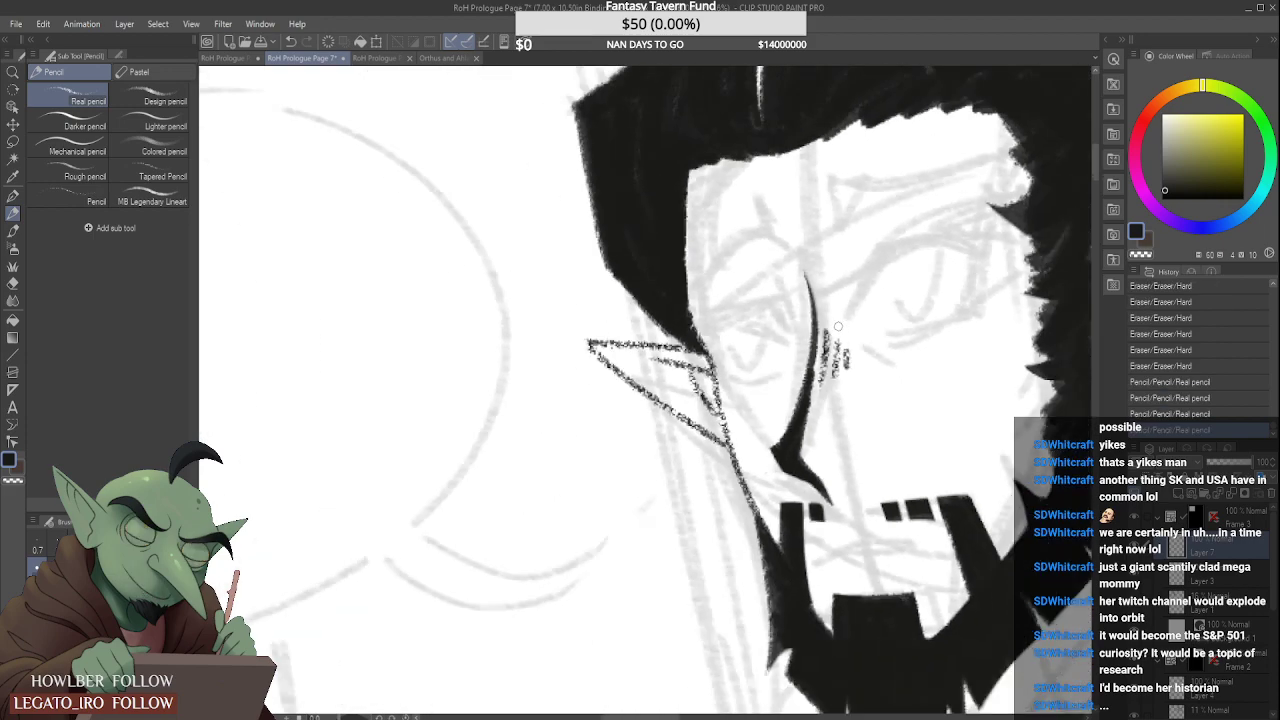
{"action": "left_click", "coordinate": [150, 95]}
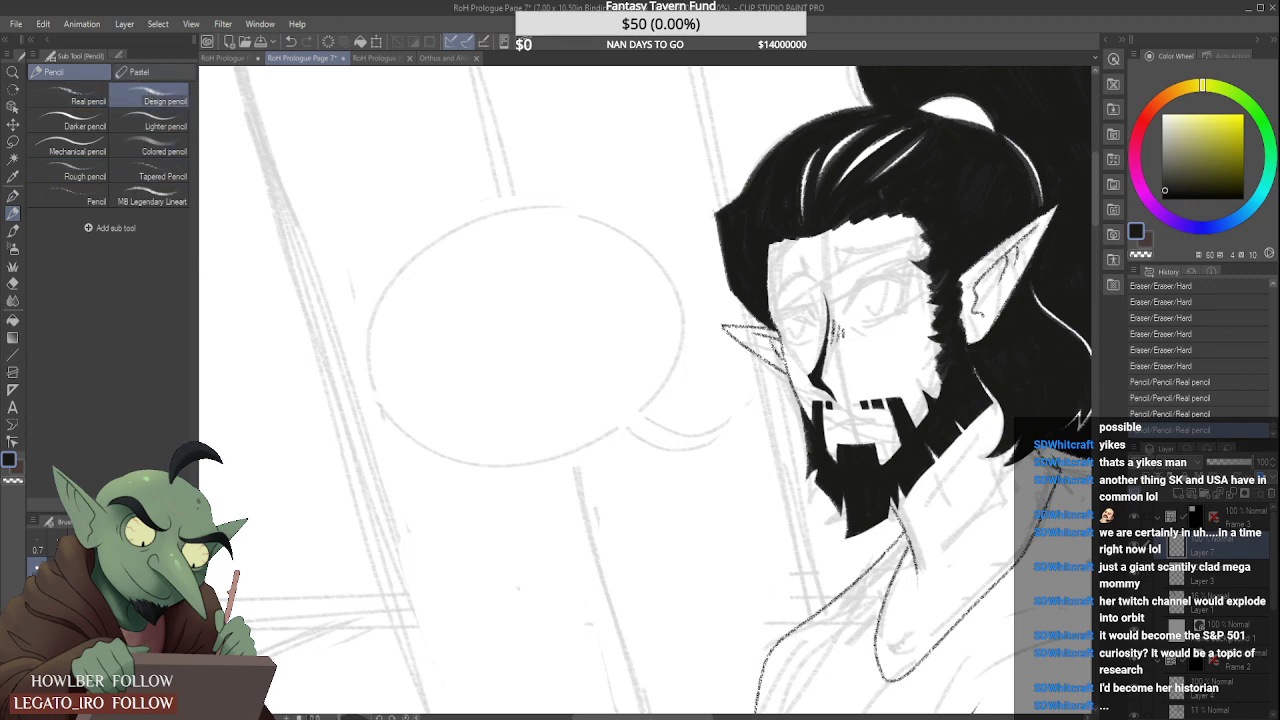
{"action": "mouse_move", "coordinate": [399, 540]}
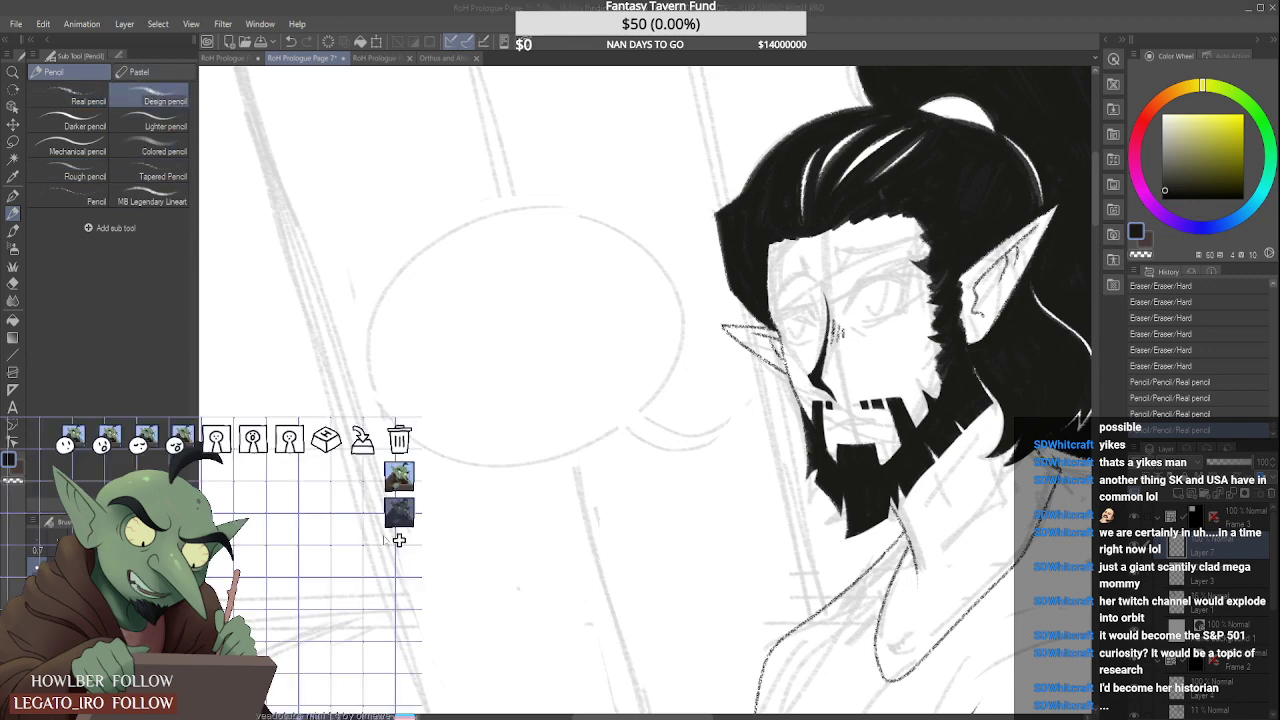
{"action": "left_click", "coordinate": [399, 540]}
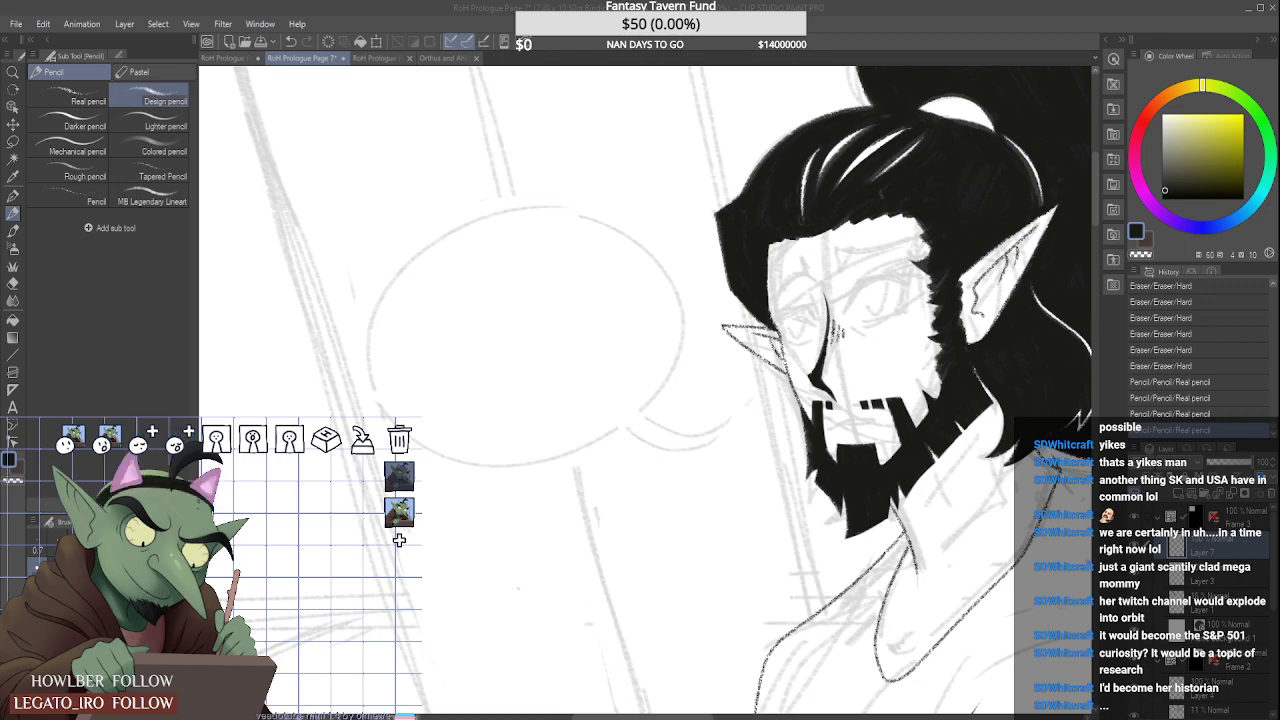
{"action": "scroll", "coordinate": [946, 205], "scroll_direction": "up", "scroll_amount": 3}
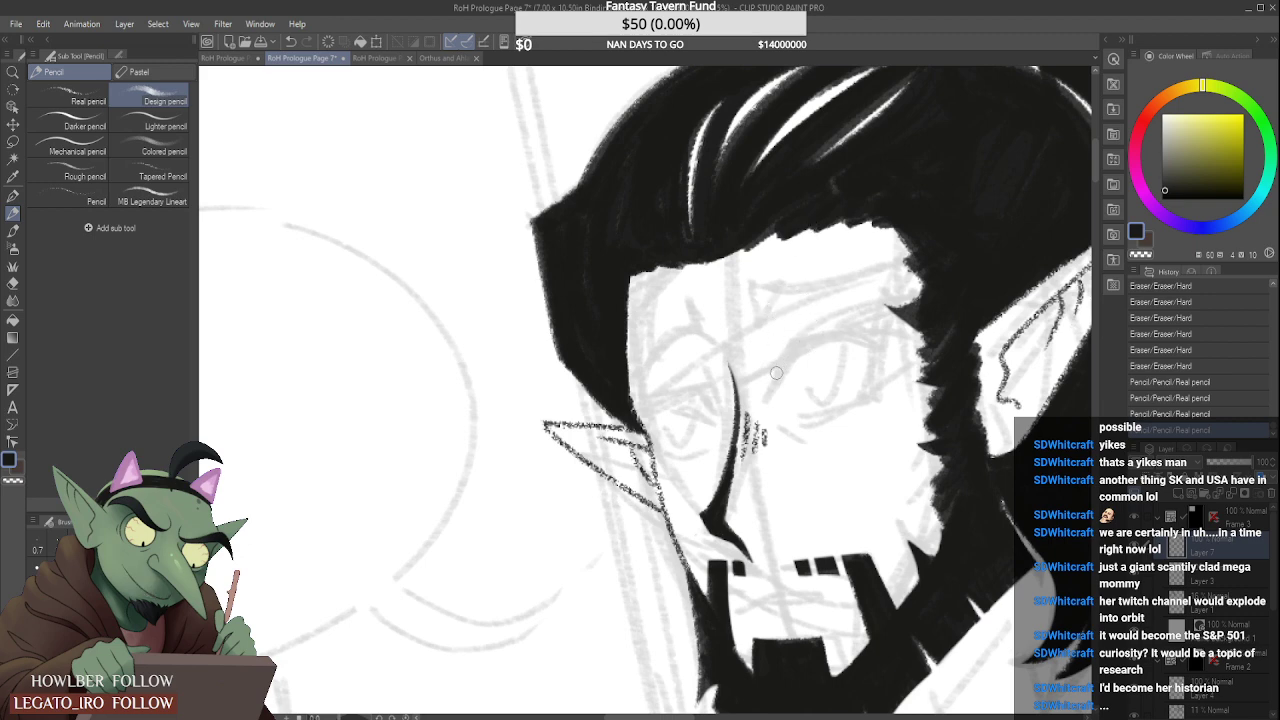
Step: Add a new raster layer and ink the upper lid of the eye nearest the sideburn with the Design pencil, arching it to the hair
{"action": "left_click", "coordinate": [1178, 493]}
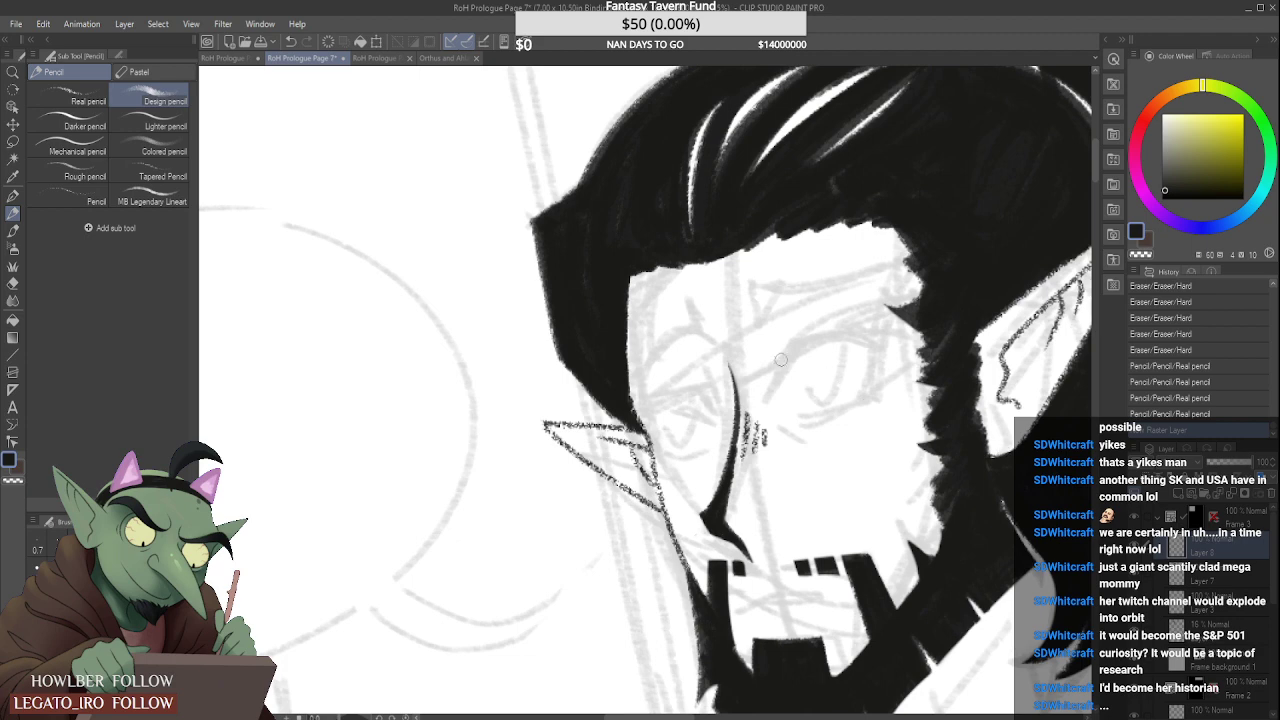
{"action": "mouse_move", "coordinate": [773, 391]}
{"action": "left_mouse_down"}
{"action": "mouse_move", "coordinate": [809, 337]}
{"action": "mouse_move", "coordinate": [885, 324]}
{"action": "left_mouse_up"}
{"action": "left_click_drag", "start_coordinate": [790, 348], "coordinate": [908, 320]}
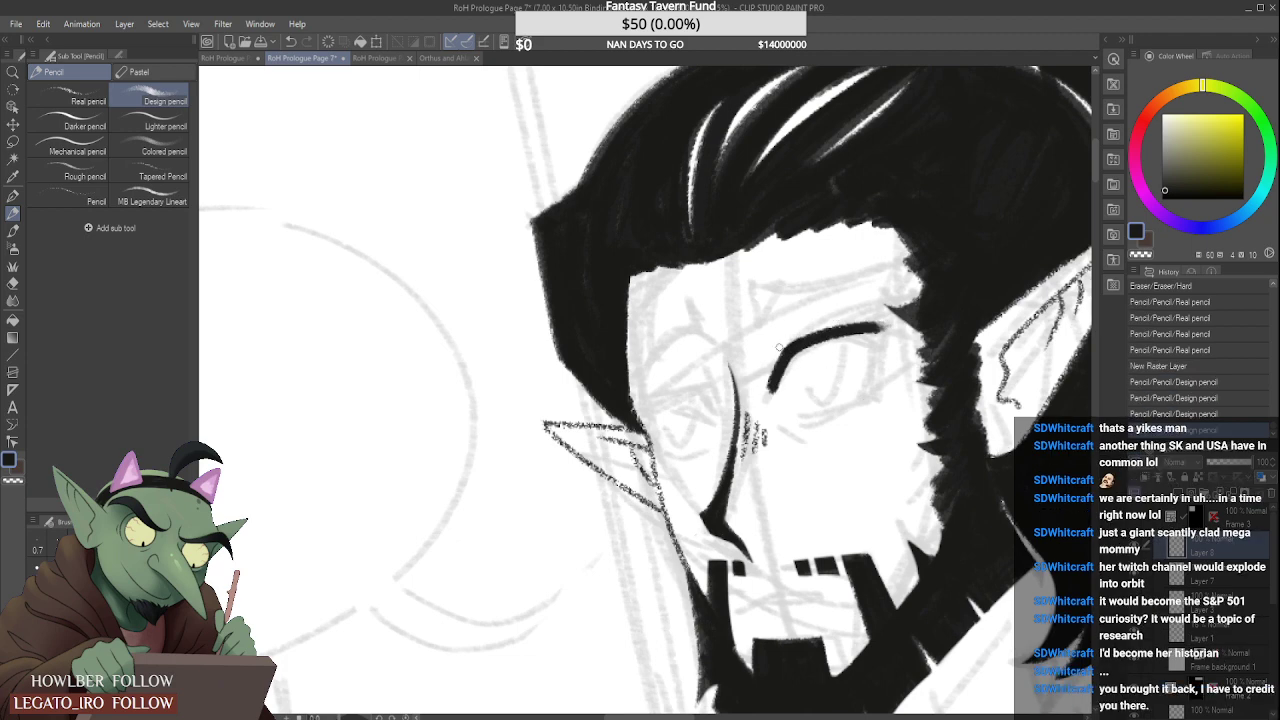
{"action": "left_click_drag", "start_coordinate": [794, 341], "coordinate": [774, 353]}
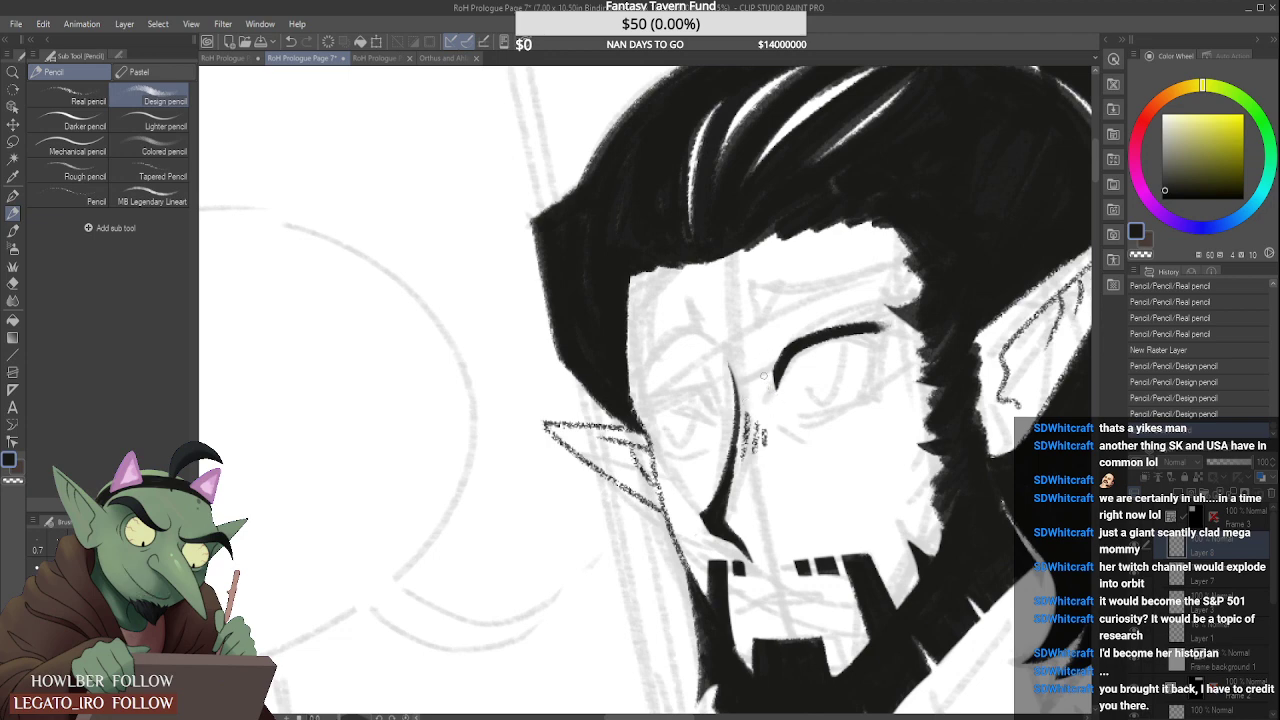
{"action": "left_click_drag", "start_coordinate": [871, 326], "coordinate": [918, 322]}
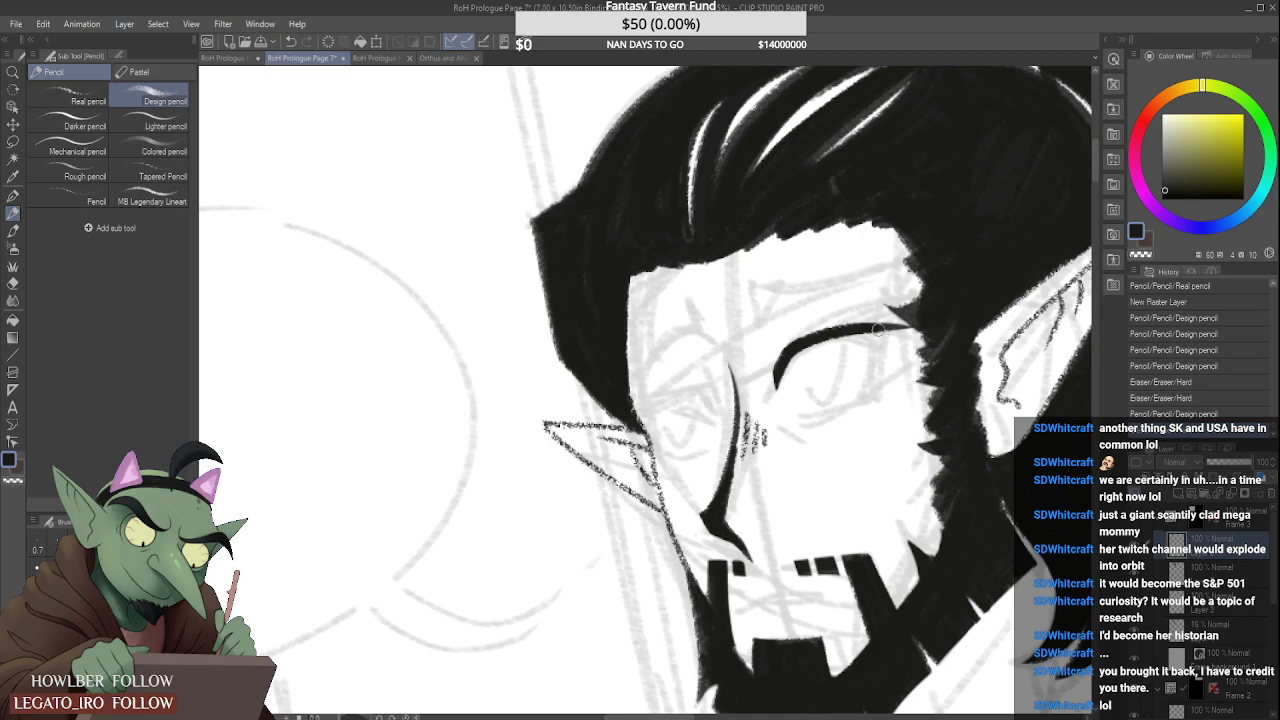
Step: Ink a tapered curve down from the upper lid's outer end, and thicken the corner where the two lines meet
{"action": "left_click_drag", "start_coordinate": [880, 332], "coordinate": [851, 400]}
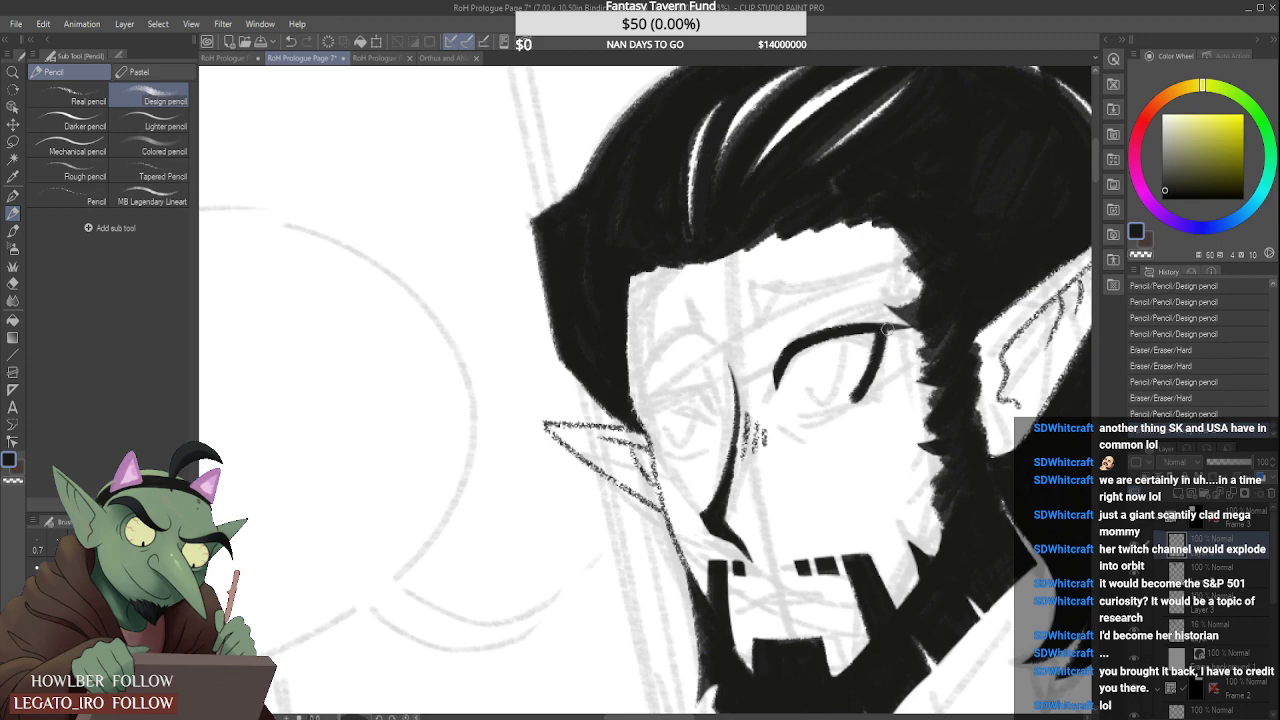
{"action": "left_click_drag", "start_coordinate": [887, 354], "coordinate": [857, 400]}
{"action": "left_click_drag", "start_coordinate": [872, 345], "coordinate": [846, 402]}
{"action": "scroll", "coordinate": [868, 350], "scroll_direction": "down", "scroll_amount": 3}
{"action": "scroll", "coordinate": [873, 348], "scroll_direction": "down", "scroll_amount": 2}
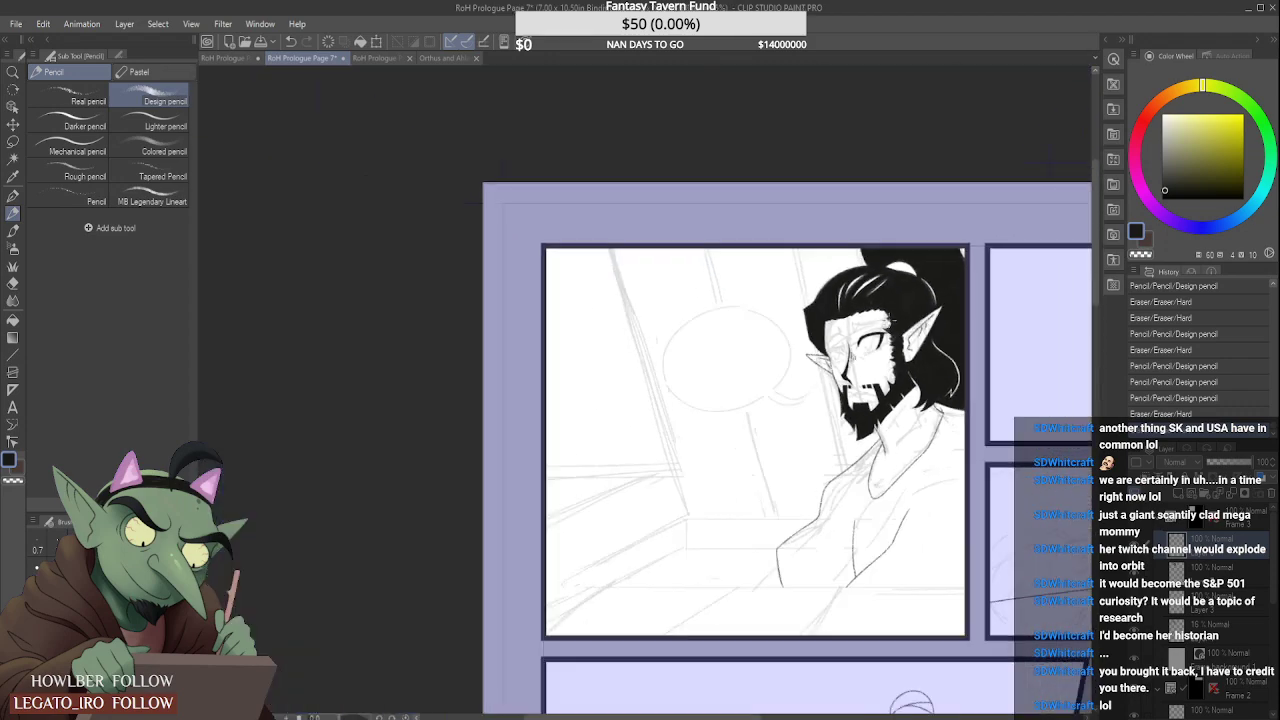
{"action": "scroll", "coordinate": [873, 350], "scroll_direction": "up", "scroll_amount": 8}
{"action": "scroll", "coordinate": [873, 351], "scroll_direction": "up", "scroll_amount": 1}
{"action": "mouse_move", "coordinate": [894, 336]}
{"action": "left_mouse_down"}
{"action": "mouse_move", "coordinate": [862, 360]}
{"action": "mouse_move", "coordinate": [876, 360]}
{"action": "left_mouse_up"}
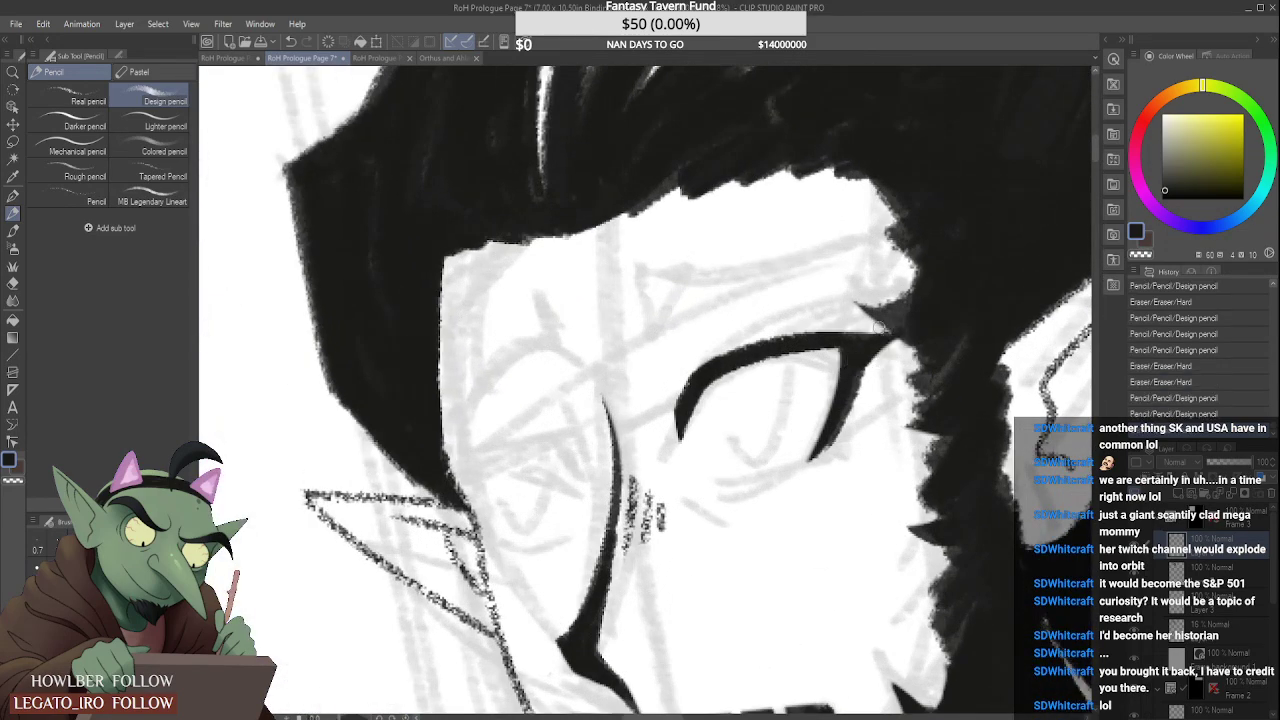
{"action": "left_click_drag", "start_coordinate": [920, 324], "coordinate": [890, 334]}
Step: Smooth the upper lid line and its outer corner with the hard eraser and the Design pencil
{"action": "scroll", "coordinate": [830, 330], "scroll_direction": "up", "scroll_amount": 2}
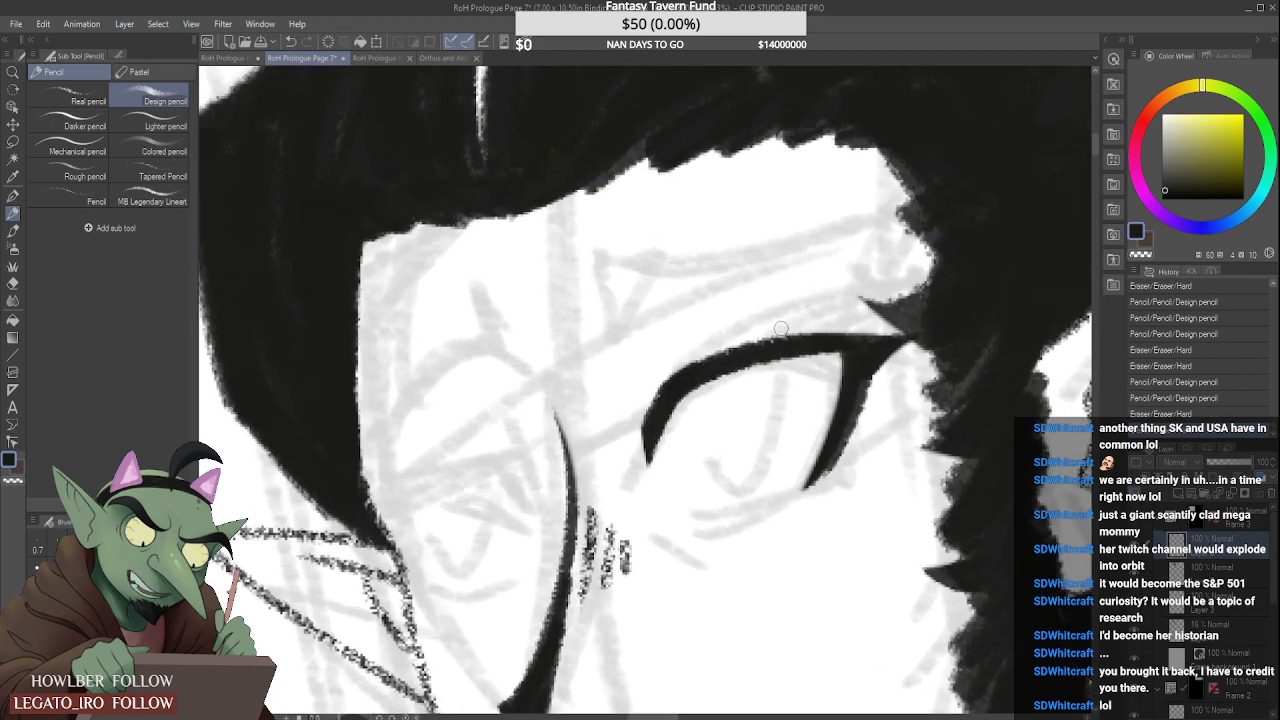
{"action": "left_click_drag", "start_coordinate": [762, 354], "coordinate": [836, 346]}
{"action": "mouse_move", "coordinate": [769, 375]}
{"action": "left_mouse_down"}
{"action": "mouse_move", "coordinate": [811, 362]}
{"action": "mouse_move", "coordinate": [752, 374]}
{"action": "mouse_move", "coordinate": [819, 335]}
{"action": "mouse_move", "coordinate": [807, 329]}
{"action": "mouse_move", "coordinate": [800, 357]}
{"action": "mouse_move", "coordinate": [820, 363]}
{"action": "mouse_move", "coordinate": [768, 372]}
{"action": "mouse_move", "coordinate": [837, 353]}
{"action": "left_mouse_up"}
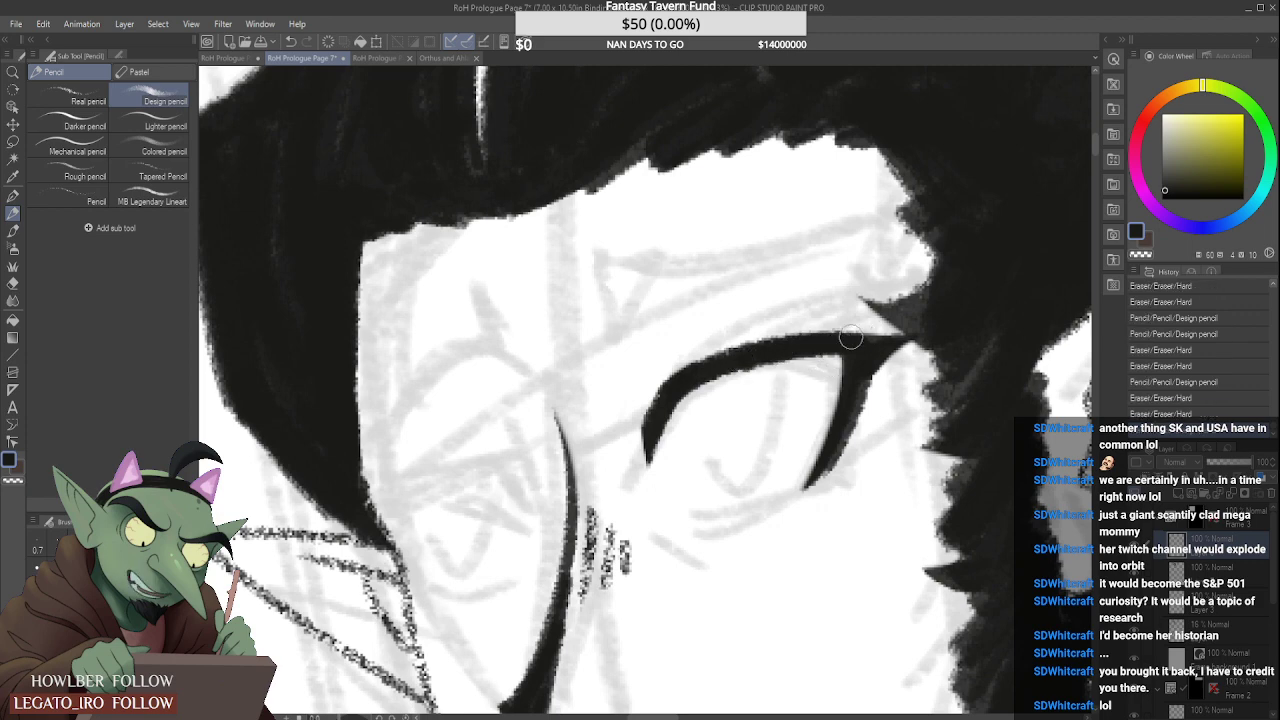
{"action": "left_click_drag", "start_coordinate": [760, 374], "coordinate": [758, 333]}
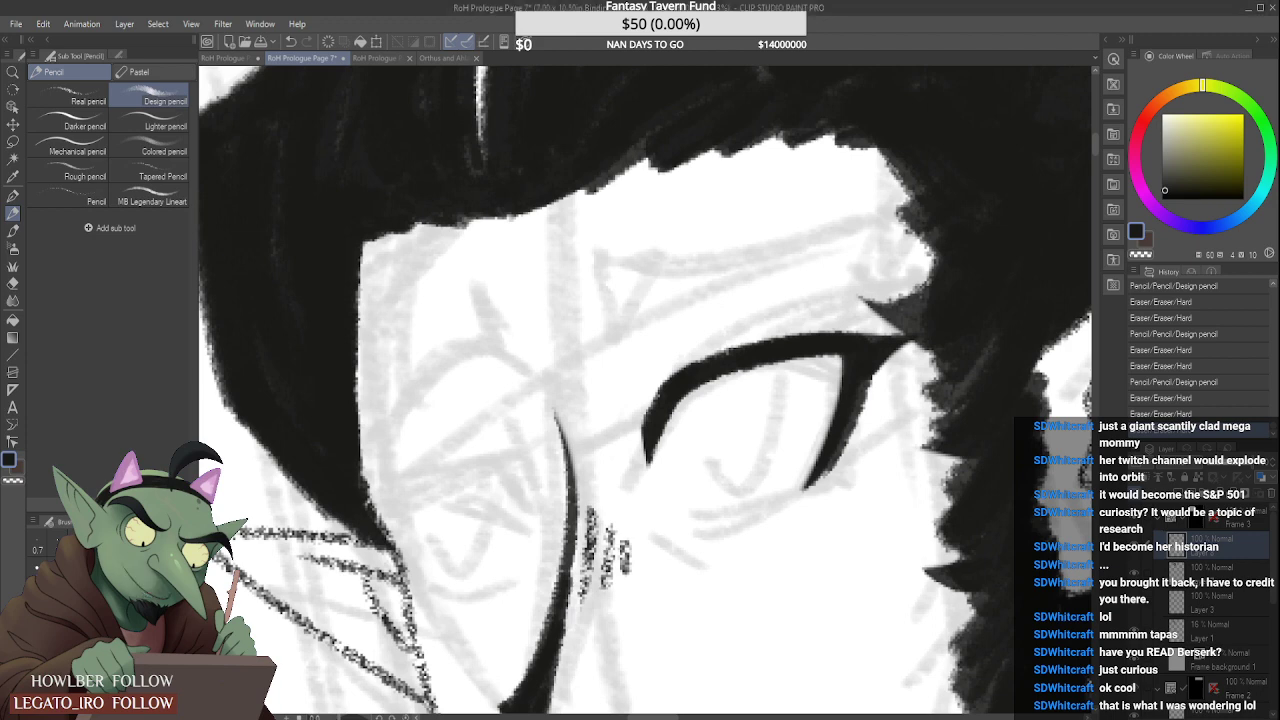
{"action": "scroll", "coordinate": [866, 346], "scroll_direction": "up", "scroll_amount": 3}
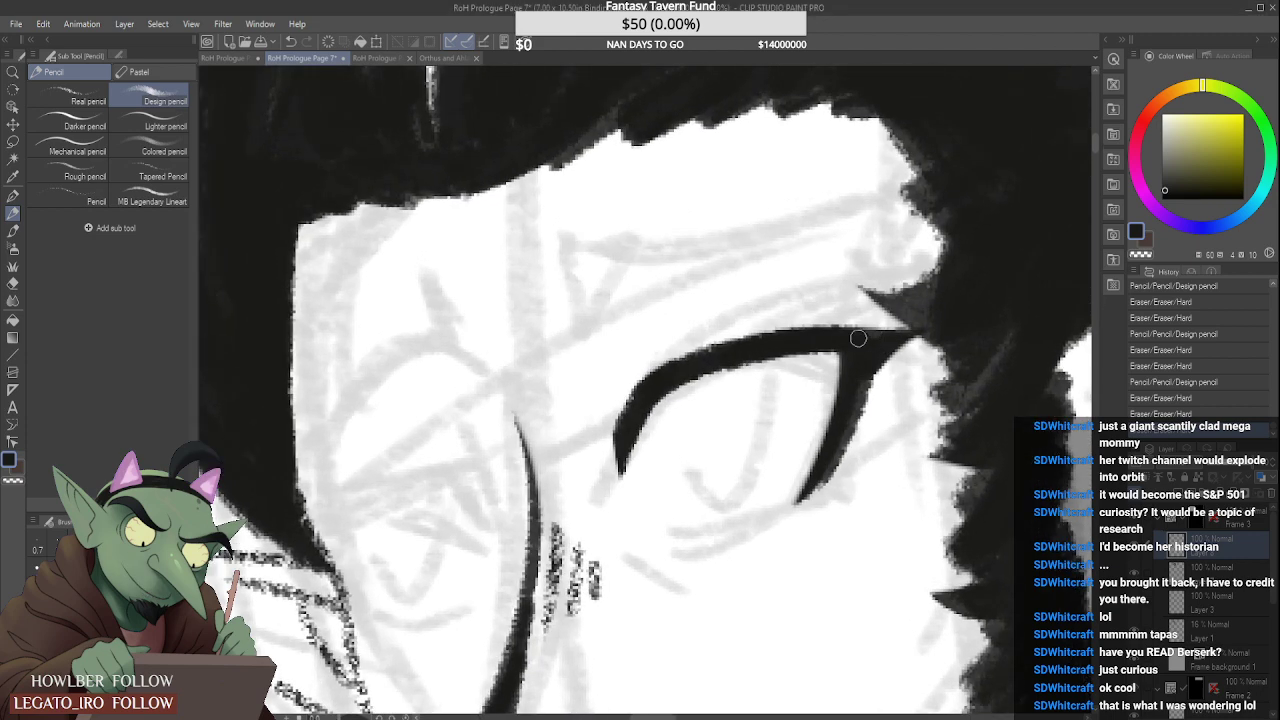
{"action": "left_click_drag", "start_coordinate": [816, 340], "coordinate": [880, 340]}
{"action": "left_click_drag", "start_coordinate": [797, 343], "coordinate": [880, 340]}
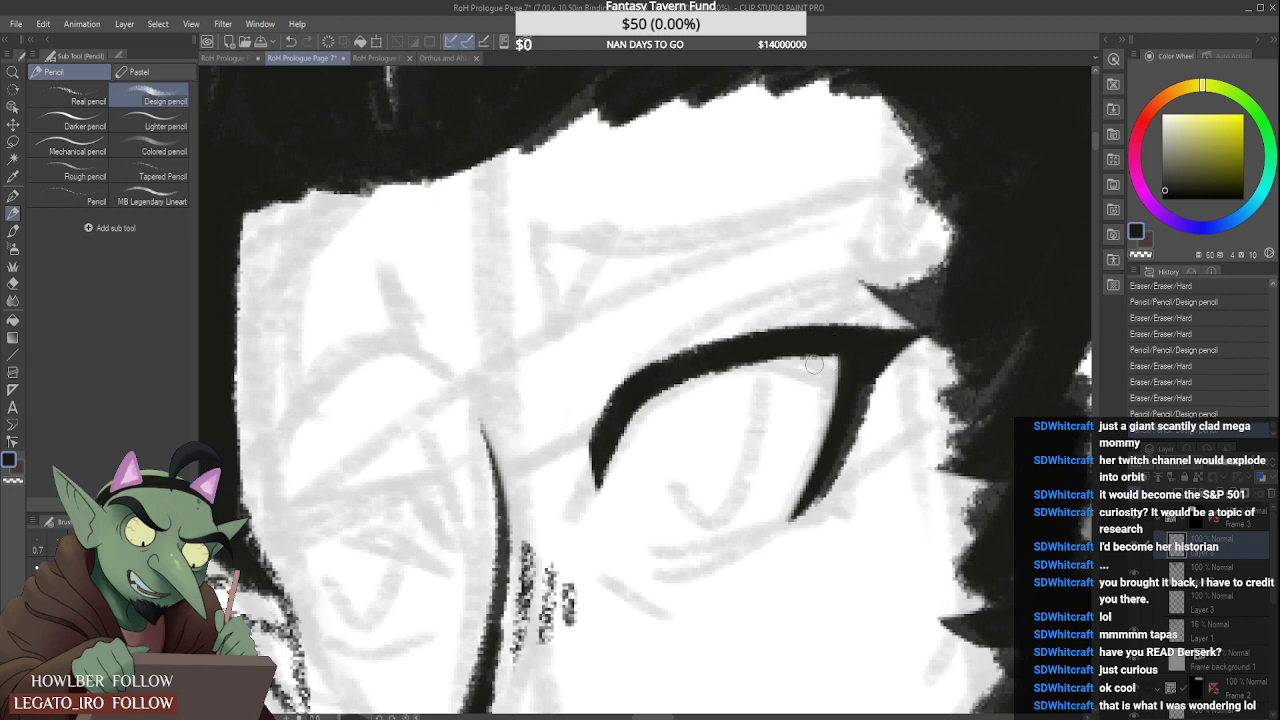
Step: Ink the lower lid as a thin curve running from the outer corner line toward the nose, replacing a thicker first attempt
{"action": "left_click_drag", "start_coordinate": [660, 547], "coordinate": [818, 465]}
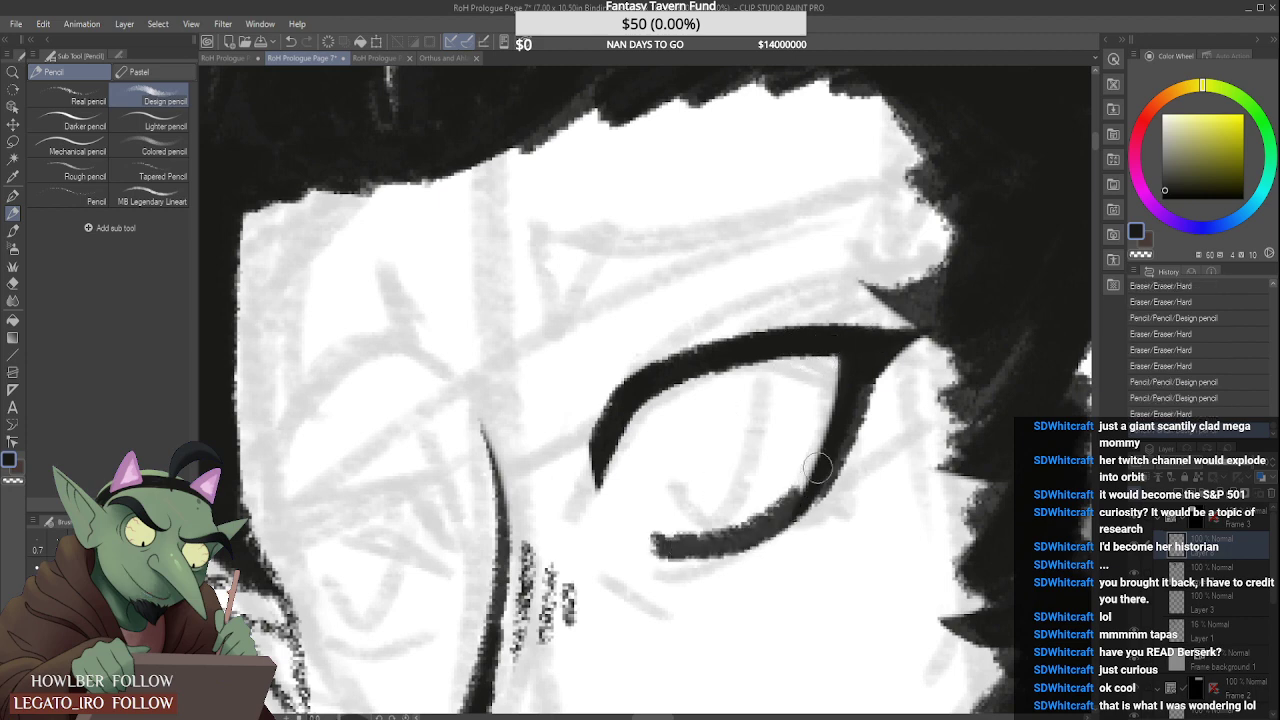
{"action": "key", "text": "ctrl+z"}
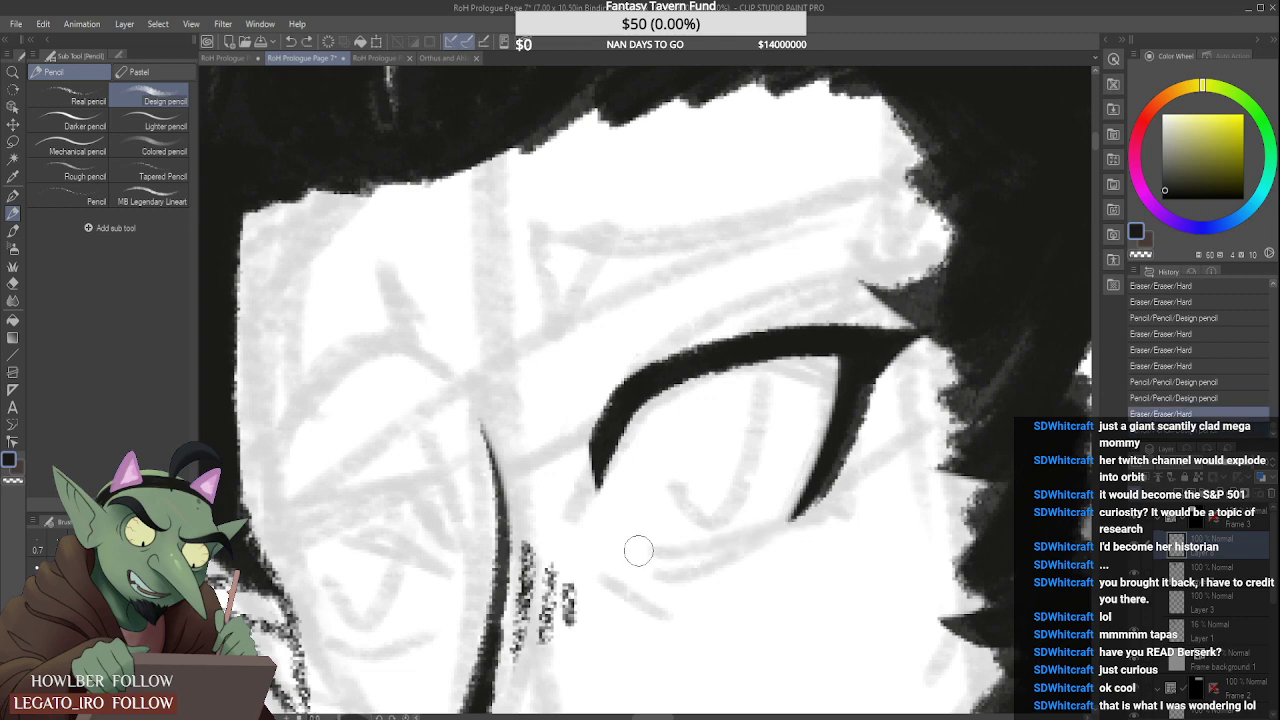
{"action": "mouse_move", "coordinate": [632, 549]}
{"action": "left_mouse_down"}
{"action": "mouse_move", "coordinate": [855, 480]}
{"action": "mouse_move", "coordinate": [842, 508]}
{"action": "mouse_move", "coordinate": [857, 506]}
{"action": "mouse_move", "coordinate": [632, 568]}
{"action": "mouse_move", "coordinate": [814, 520]}
{"action": "mouse_move", "coordinate": [795, 543]}
{"action": "mouse_move", "coordinate": [640, 570]}
{"action": "mouse_move", "coordinate": [736, 564]}
{"action": "left_mouse_up"}
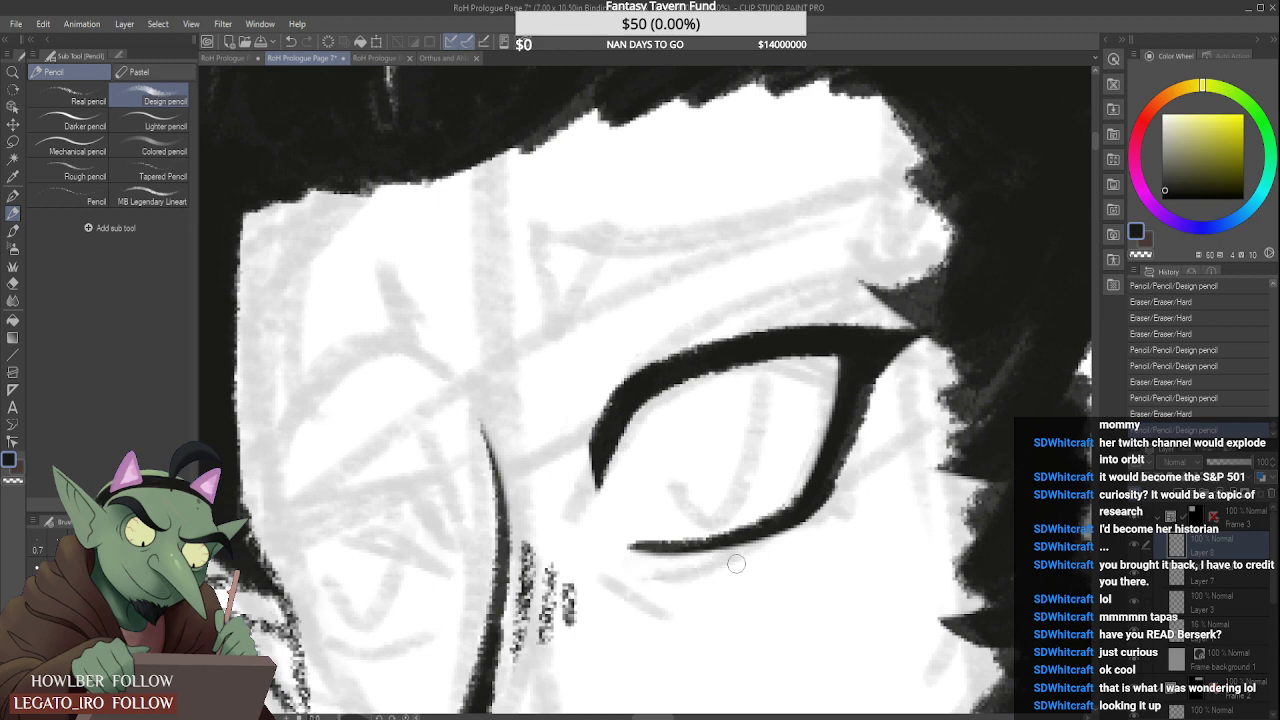
{"action": "mouse_move", "coordinate": [730, 508]}
{"action": "left_mouse_down"}
{"action": "mouse_move", "coordinate": [660, 530]}
{"action": "mouse_move", "coordinate": [775, 507]}
{"action": "left_mouse_up"}
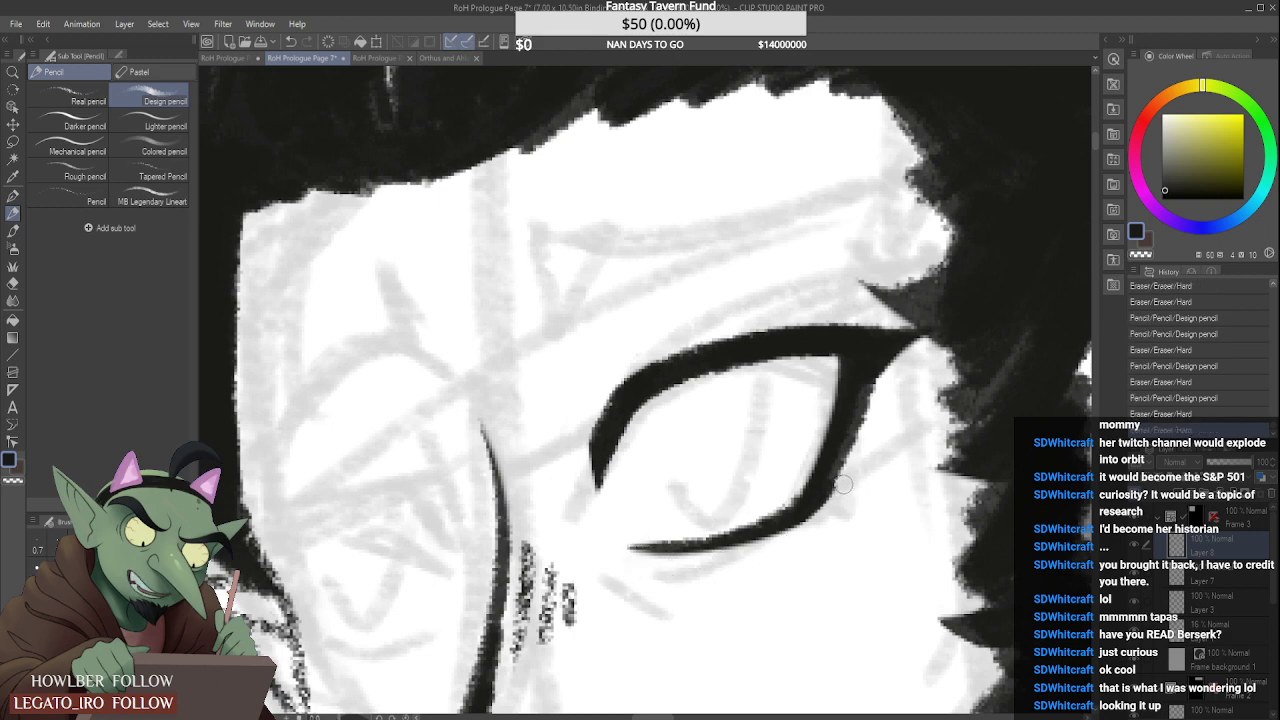
Step: Trim the outer edge of the corner line and the underside of the lower lid into a clean curve
{"action": "left_click_drag", "start_coordinate": [843, 484], "coordinate": [792, 540]}
{"action": "left_click_drag", "start_coordinate": [843, 492], "coordinate": [855, 422]}
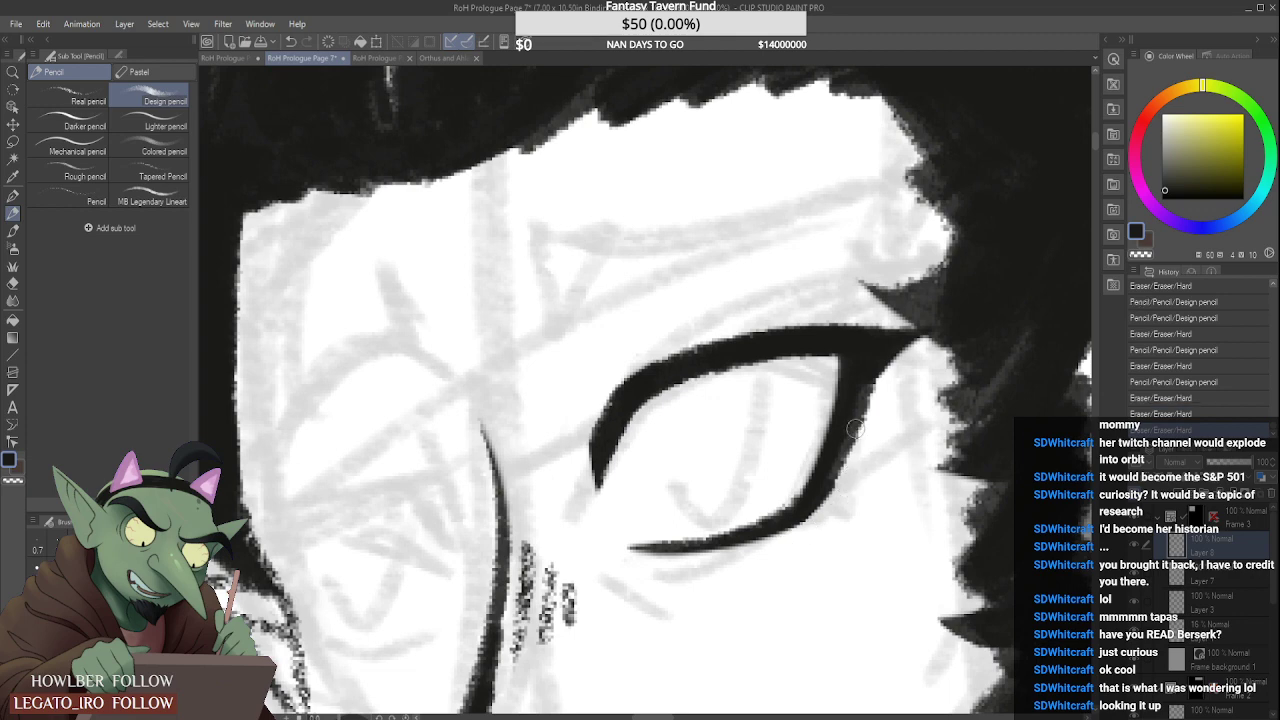
{"action": "left_click_drag", "start_coordinate": [864, 378], "coordinate": [810, 484]}
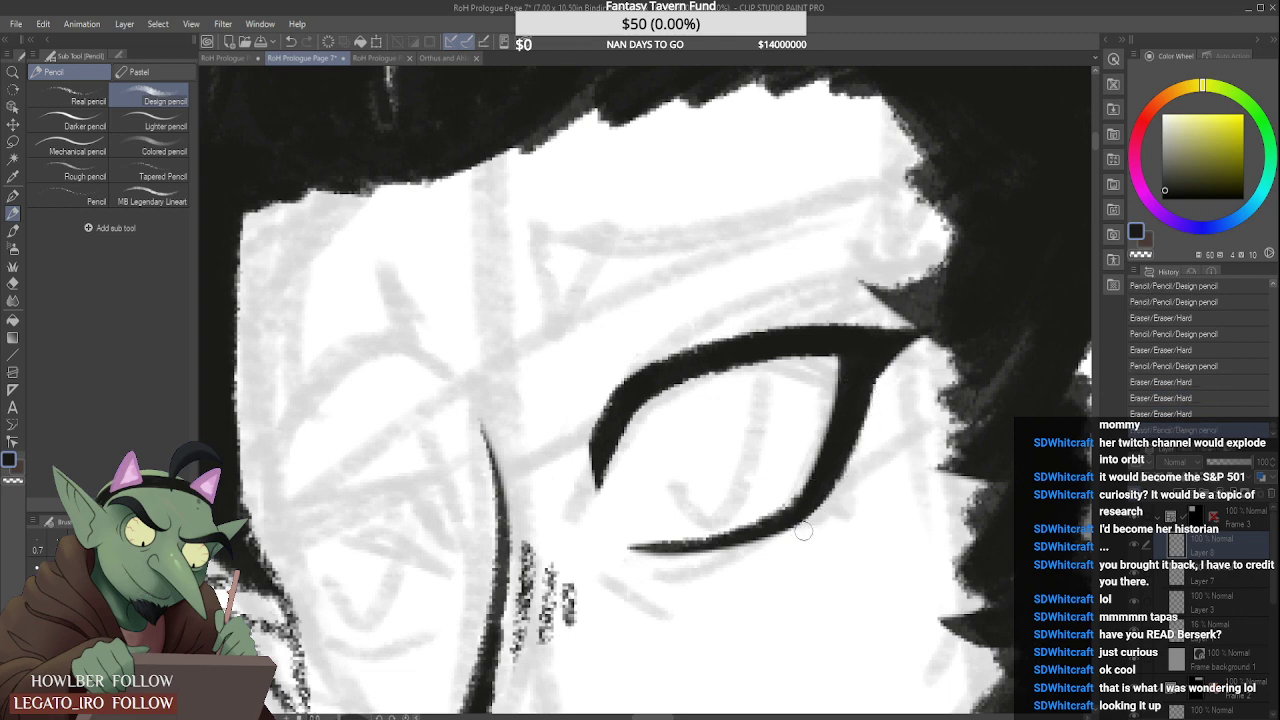
{"action": "left_click_drag", "start_coordinate": [804, 531], "coordinate": [727, 557]}
Step: Taper the inner end of the lower lid with the hard eraser and smooth its curve with the Design pencil
{"action": "left_click_drag", "start_coordinate": [633, 559], "coordinate": [731, 552]}
{"action": "key", "text": "ctrl+z"}
{"action": "mouse_move", "coordinate": [628, 559]}
{"action": "left_mouse_down"}
{"action": "mouse_move", "coordinate": [726, 556]}
{"action": "mouse_move", "coordinate": [739, 541]}
{"action": "left_mouse_up"}
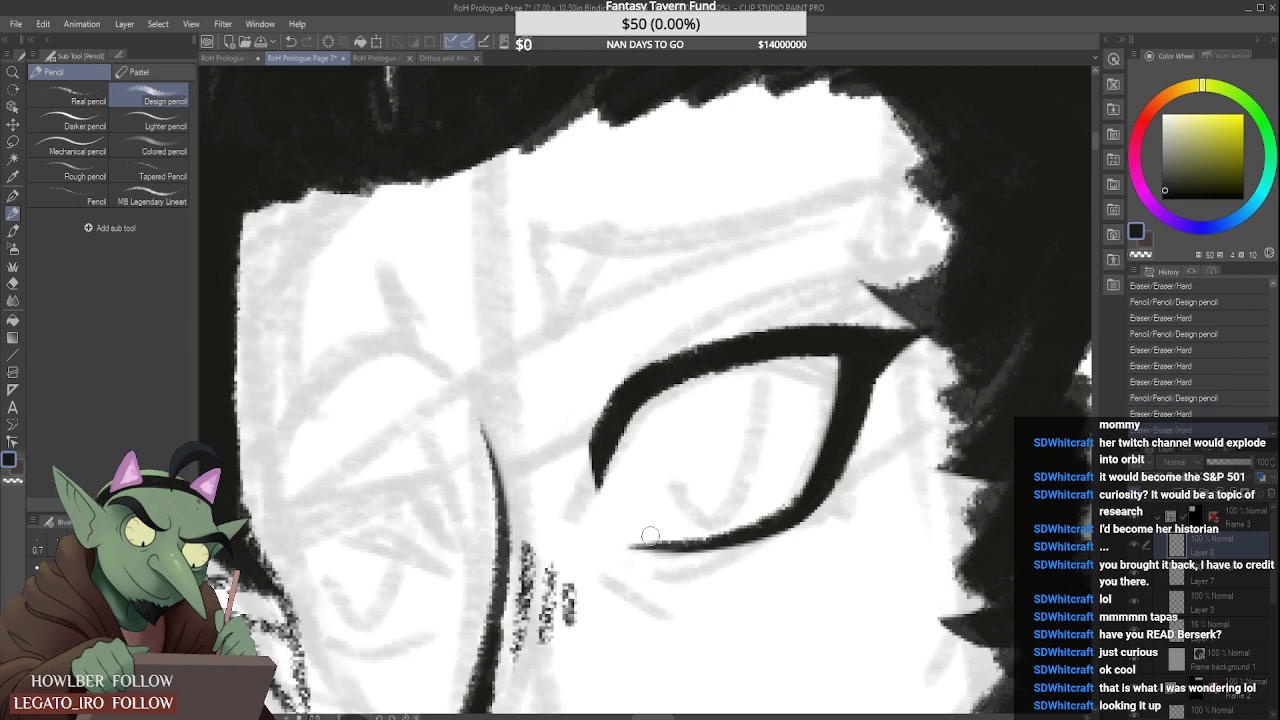
{"action": "mouse_move", "coordinate": [648, 535]}
{"action": "left_mouse_down"}
{"action": "mouse_move", "coordinate": [749, 506]}
{"action": "mouse_move", "coordinate": [645, 534]}
{"action": "mouse_move", "coordinate": [690, 550]}
{"action": "mouse_move", "coordinate": [688, 538]}
{"action": "left_mouse_up"}
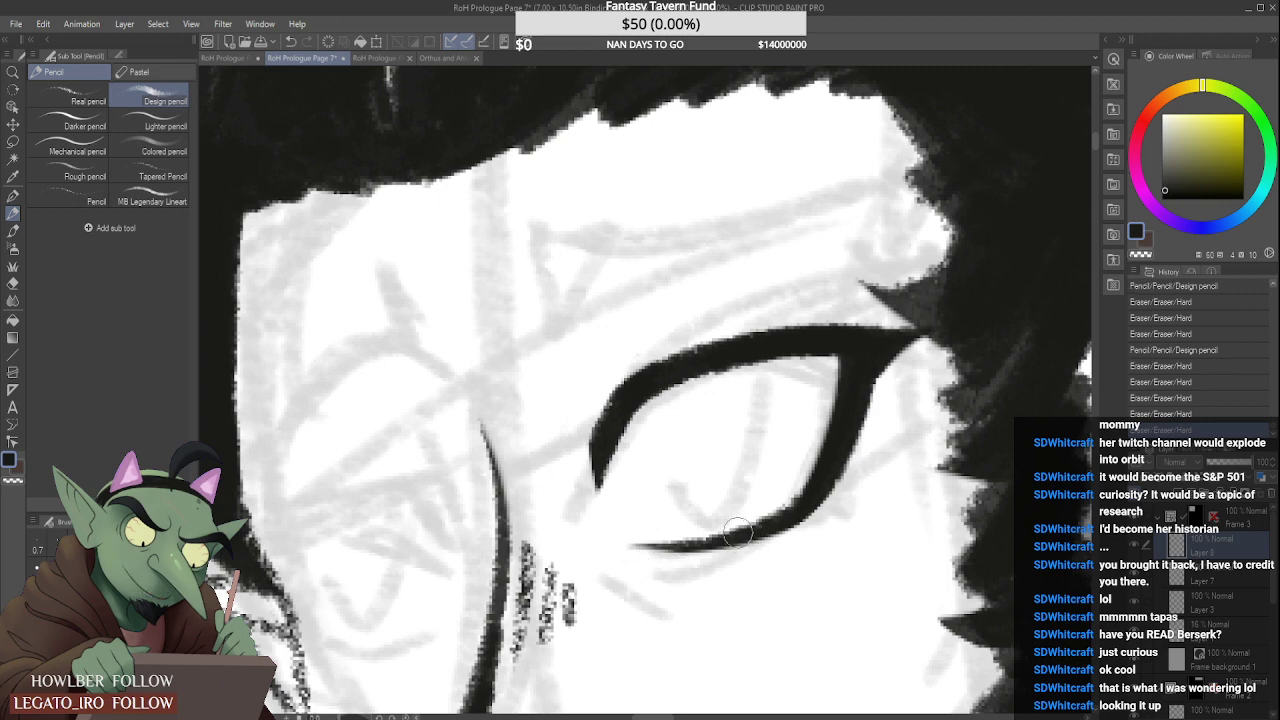
{"action": "left_click_drag", "start_coordinate": [692, 546], "coordinate": [778, 511]}
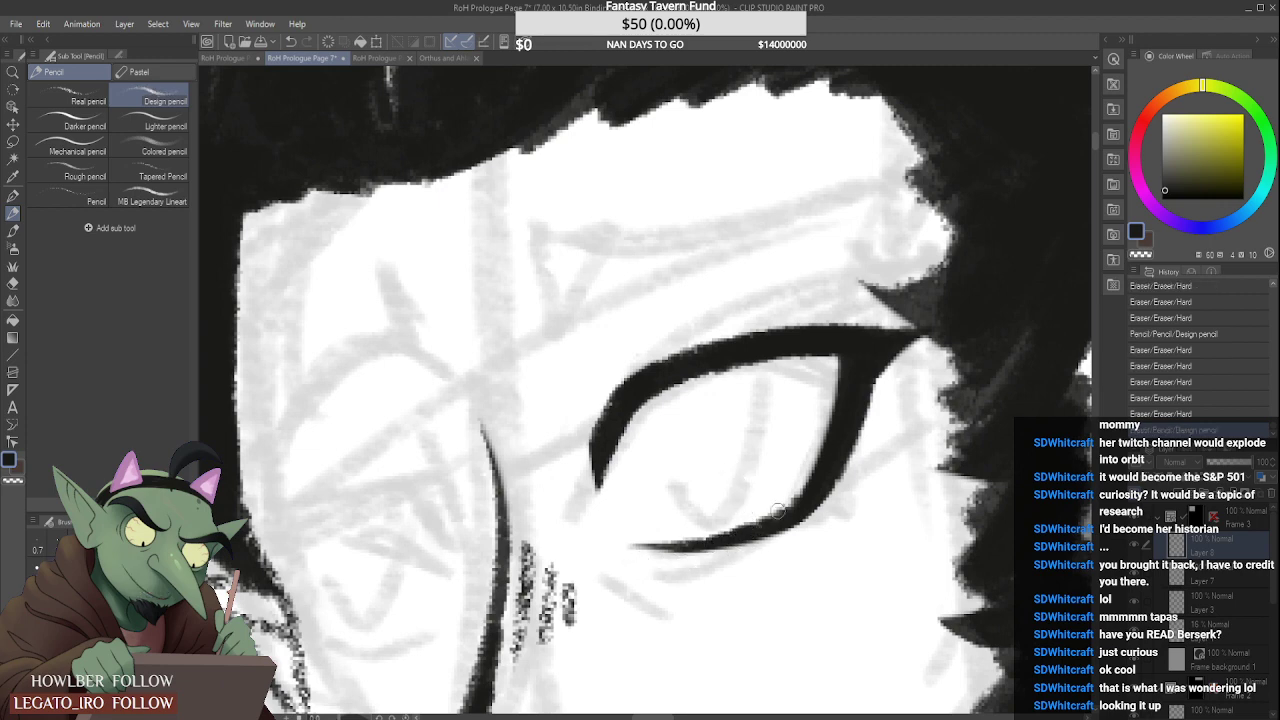
{"action": "key", "text": "ctrl+z"}
{"action": "mouse_move", "coordinate": [698, 548]}
{"action": "left_mouse_down"}
{"action": "mouse_move", "coordinate": [797, 507]}
{"action": "mouse_move", "coordinate": [775, 522]}
{"action": "left_mouse_up"}
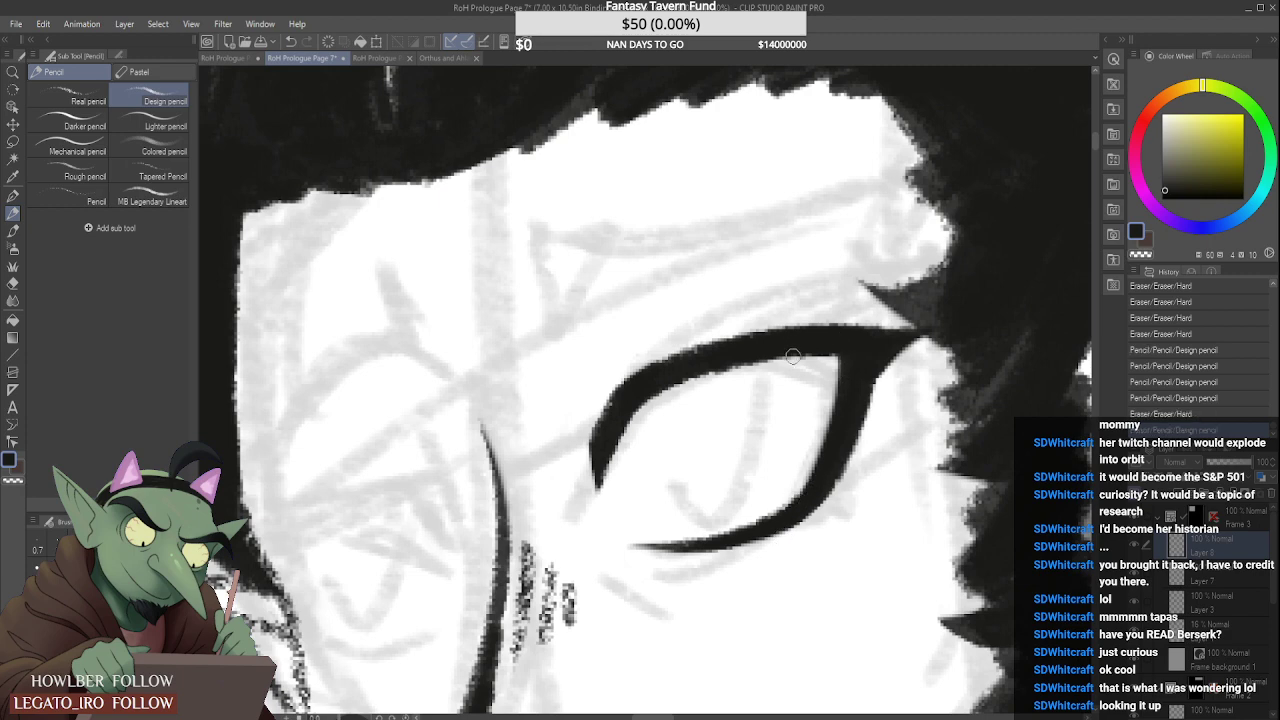
Step: Thicken the upper lid line along its arch with the Design pencil
{"action": "left_click_drag", "start_coordinate": [788, 356], "coordinate": [846, 348]}
{"action": "left_click_drag", "start_coordinate": [747, 362], "coordinate": [876, 348]}
{"action": "scroll", "coordinate": [666, 378], "scroll_direction": "down", "scroll_amount": 1}
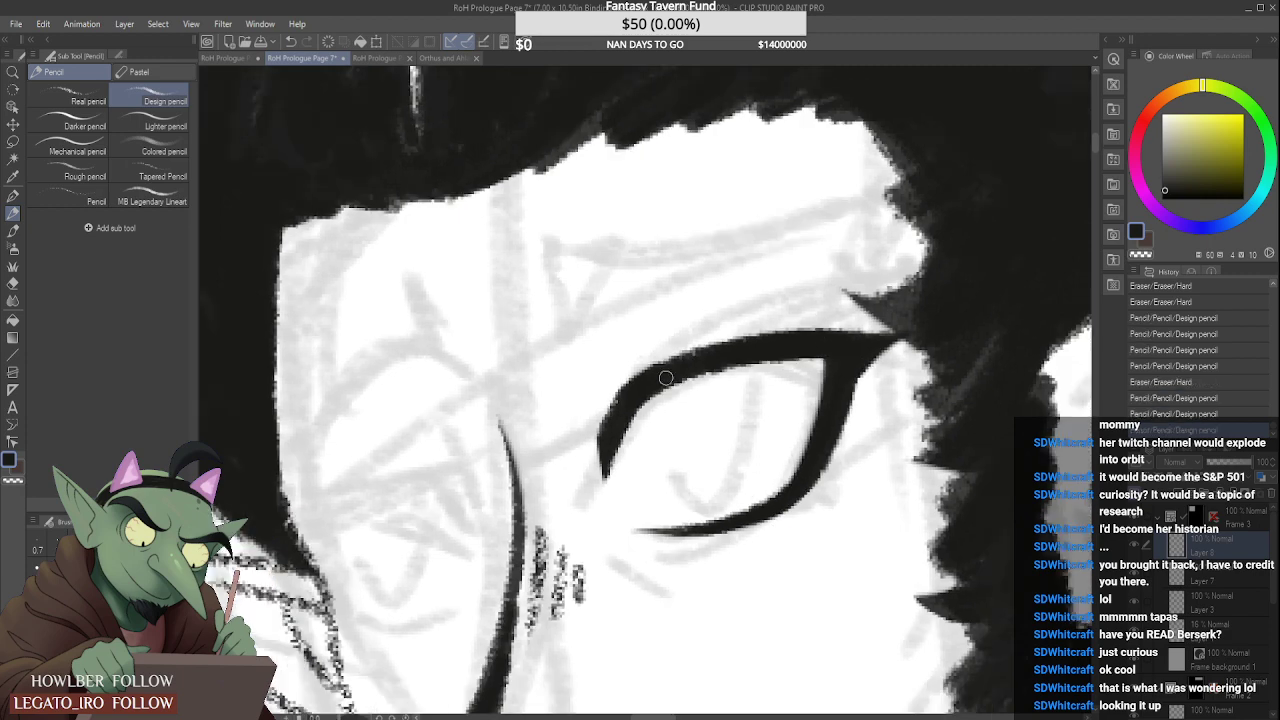
{"action": "scroll", "coordinate": [679, 362], "scroll_direction": "up", "scroll_amount": 1}
{"action": "mouse_move", "coordinate": [624, 386]}
{"action": "left_mouse_down"}
{"action": "mouse_move", "coordinate": [791, 335]}
{"action": "mouse_move", "coordinate": [654, 379]}
{"action": "mouse_move", "coordinate": [840, 331]}
{"action": "left_mouse_up"}
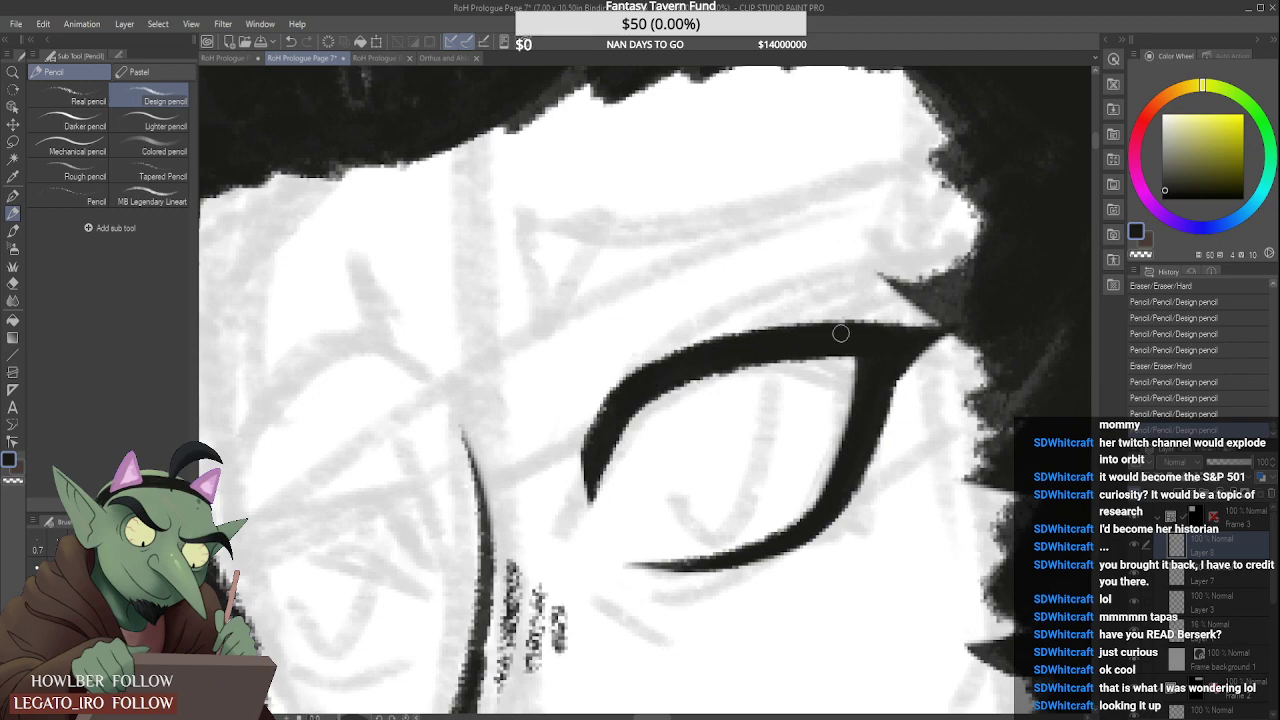
Step: Outline a large rounded iris hanging from the upper lid, and fill it solid black
{"action": "scroll", "coordinate": [828, 335], "scroll_direction": "down", "scroll_amount": 1}
{"action": "scroll", "coordinate": [809, 339], "scroll_direction": "down", "scroll_amount": 6}
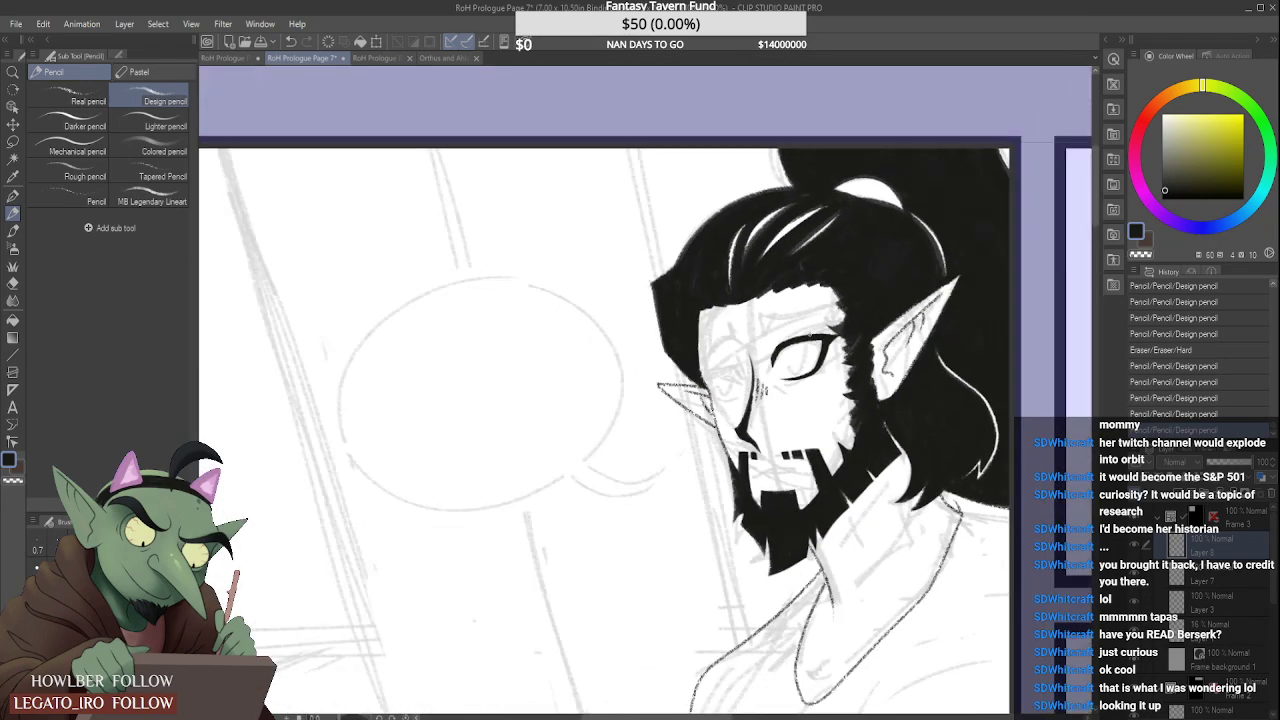
{"action": "scroll", "coordinate": [812, 326], "scroll_direction": "down", "scroll_amount": 2}
{"action": "scroll", "coordinate": [812, 326], "scroll_direction": "up", "scroll_amount": 5}
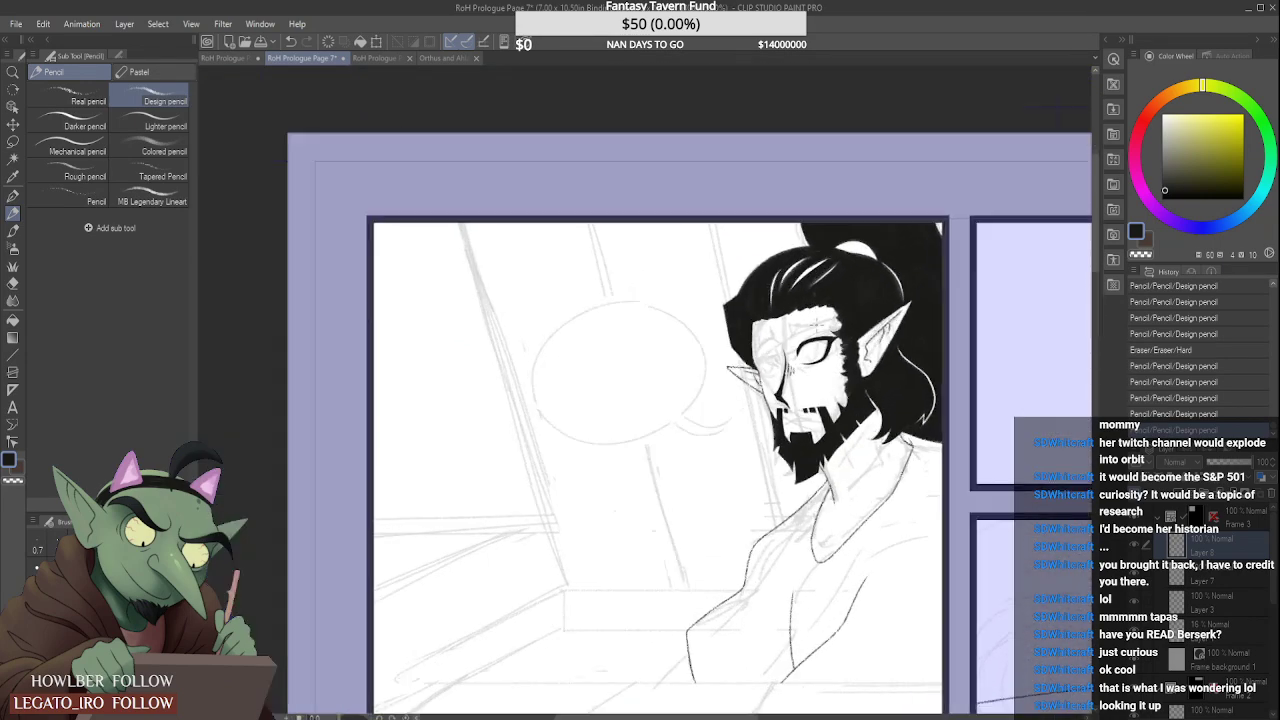
{"action": "scroll", "coordinate": [812, 326], "scroll_direction": "up", "scroll_amount": 4}
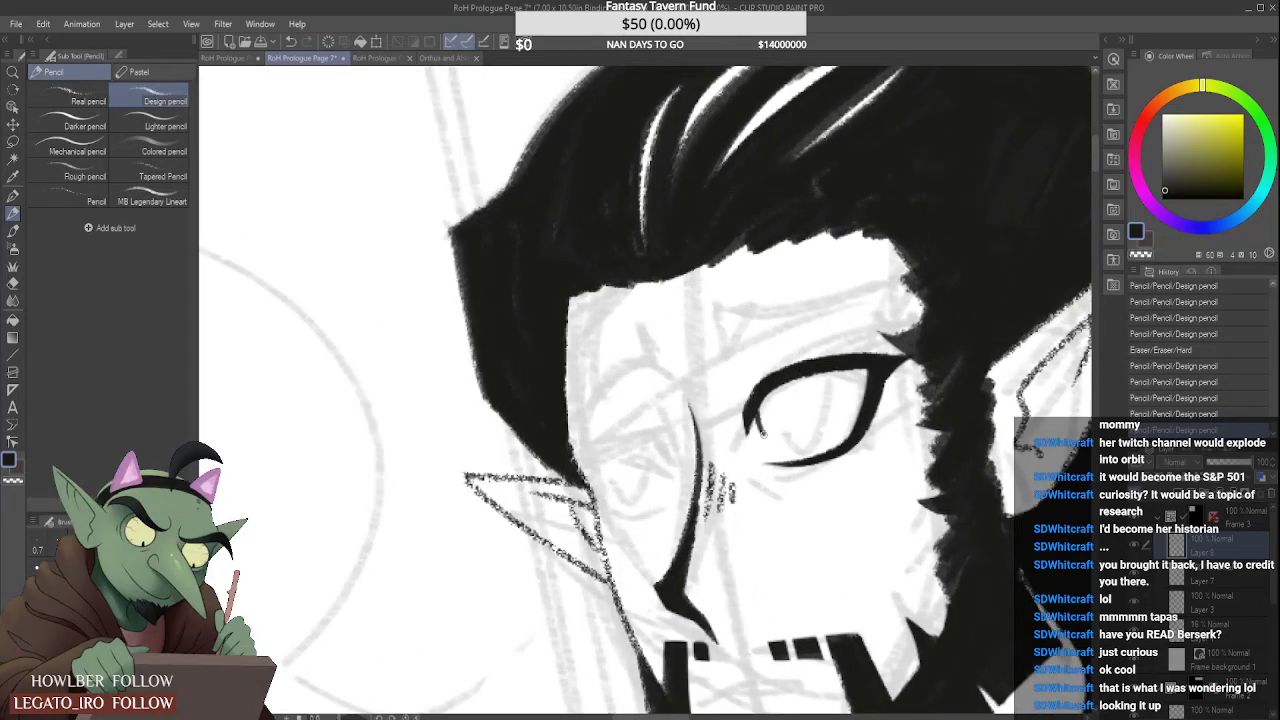
{"action": "scroll", "coordinate": [763, 434], "scroll_direction": "down", "scroll_amount": 6}
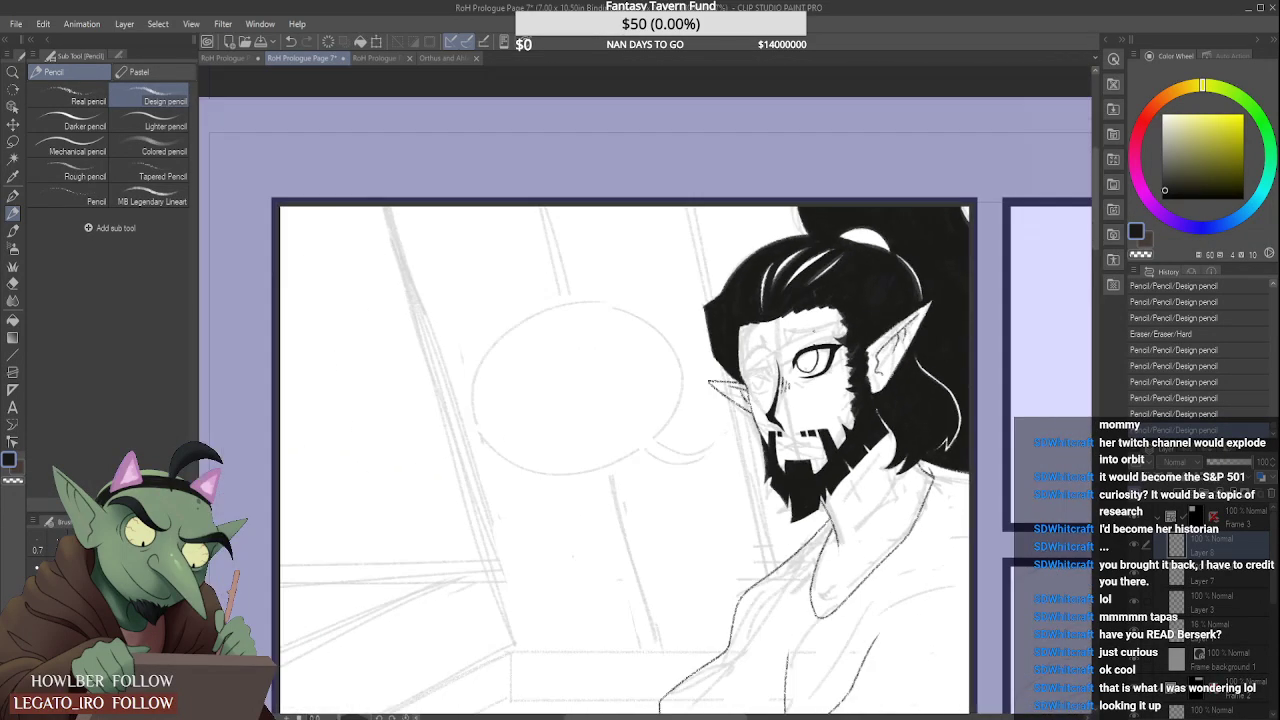
{"action": "scroll", "coordinate": [812, 302], "scroll_direction": "up", "scroll_amount": 6}
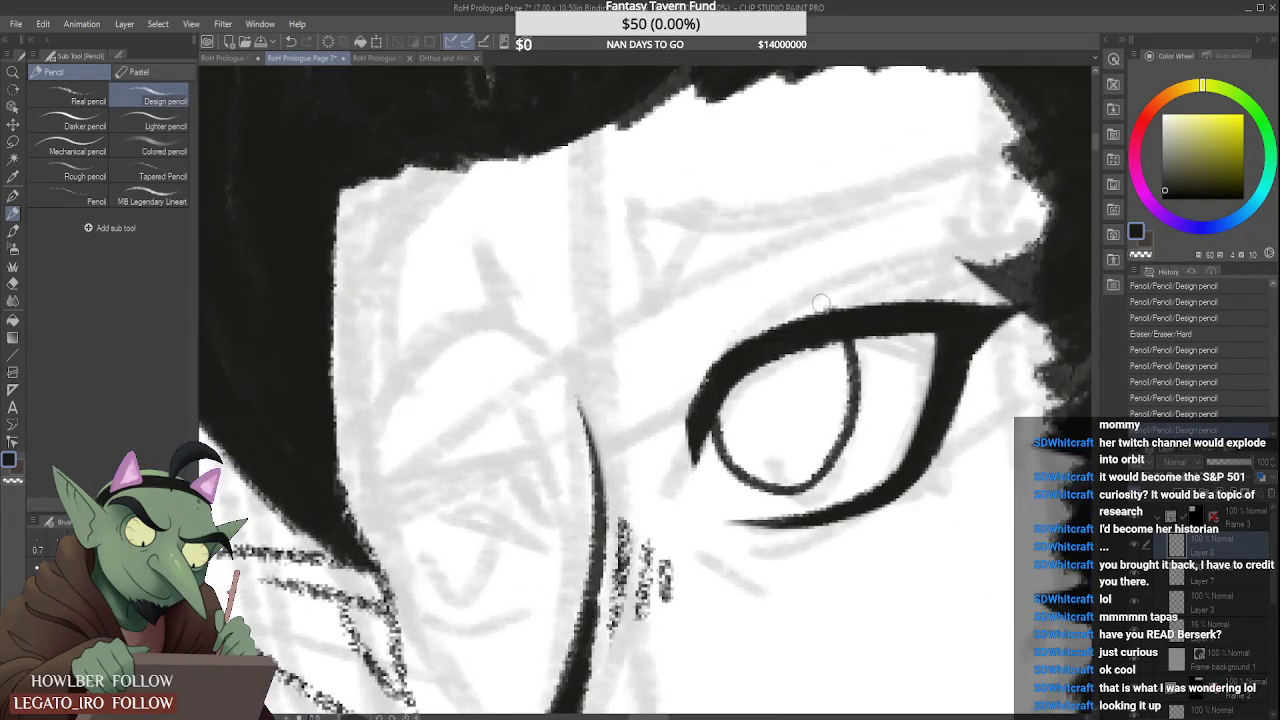
{"action": "left_click_drag", "start_coordinate": [820, 303], "coordinate": [818, 306]}
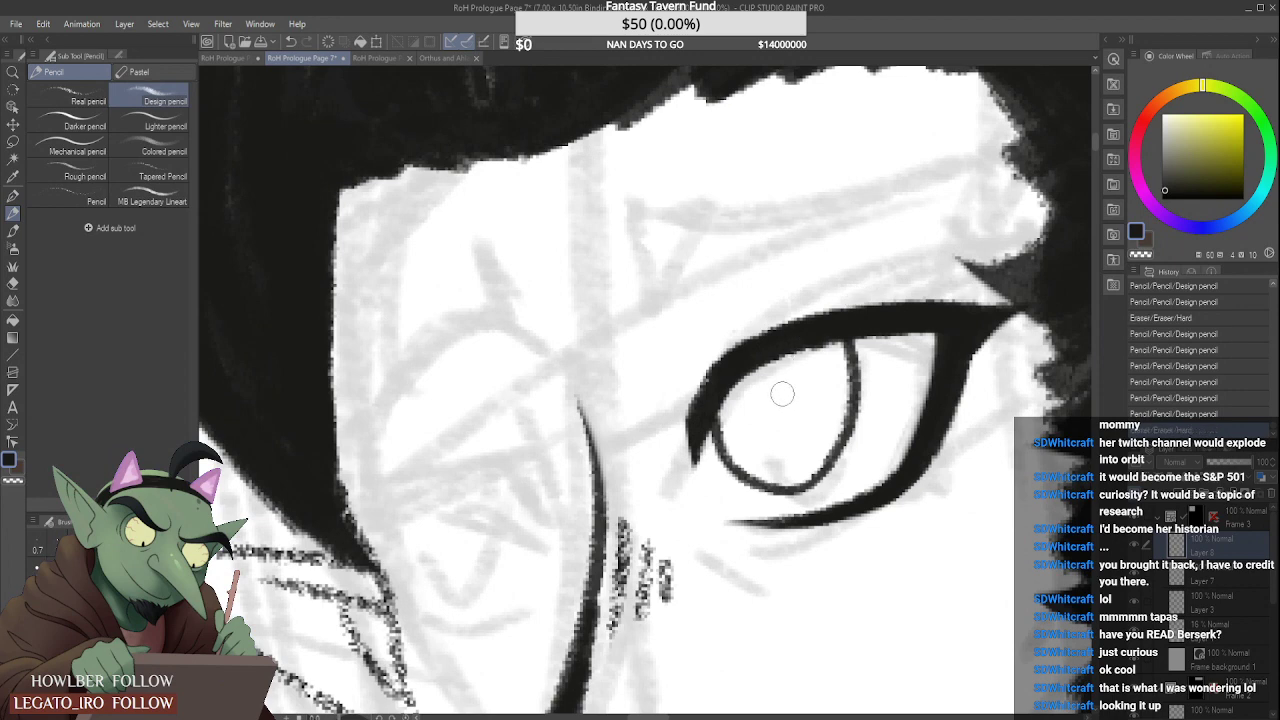
{"action": "mouse_move", "coordinate": [782, 398]}
{"action": "left_mouse_down"}
{"action": "mouse_move", "coordinate": [773, 363]}
{"action": "mouse_move", "coordinate": [775, 430]}
{"action": "mouse_move", "coordinate": [737, 381]}
{"action": "mouse_move", "coordinate": [787, 397]}
{"action": "mouse_move", "coordinate": [730, 404]}
{"action": "mouse_move", "coordinate": [796, 420]}
{"action": "mouse_move", "coordinate": [733, 395]}
{"action": "mouse_move", "coordinate": [752, 462]}
{"action": "mouse_move", "coordinate": [816, 352]}
{"action": "mouse_move", "coordinate": [763, 423]}
{"action": "mouse_move", "coordinate": [808, 351]}
{"action": "mouse_move", "coordinate": [781, 423]}
{"action": "mouse_move", "coordinate": [792, 367]}
{"action": "mouse_move", "coordinate": [810, 356]}
{"action": "mouse_move", "coordinate": [770, 376]}
{"action": "mouse_move", "coordinate": [833, 377]}
{"action": "mouse_move", "coordinate": [833, 352]}
{"action": "mouse_move", "coordinate": [789, 423]}
{"action": "mouse_move", "coordinate": [808, 414]}
{"action": "mouse_move", "coordinate": [750, 450]}
{"action": "mouse_move", "coordinate": [730, 433]}
{"action": "mouse_move", "coordinate": [752, 466]}
{"action": "mouse_move", "coordinate": [822, 402]}
{"action": "mouse_move", "coordinate": [826, 350]}
{"action": "mouse_move", "coordinate": [798, 470]}
{"action": "mouse_move", "coordinate": [818, 340]}
{"action": "mouse_move", "coordinate": [842, 370]}
{"action": "mouse_move", "coordinate": [808, 394]}
{"action": "mouse_move", "coordinate": [825, 346]}
{"action": "mouse_move", "coordinate": [845, 386]}
{"action": "mouse_move", "coordinate": [776, 436]}
{"action": "mouse_move", "coordinate": [736, 433]}
{"action": "mouse_move", "coordinate": [806, 472]}
{"action": "mouse_move", "coordinate": [828, 391]}
{"action": "mouse_move", "coordinate": [835, 413]}
{"action": "mouse_move", "coordinate": [815, 465]}
{"action": "mouse_move", "coordinate": [795, 474]}
{"action": "mouse_move", "coordinate": [820, 466]}
{"action": "mouse_move", "coordinate": [841, 428]}
{"action": "mouse_move", "coordinate": [834, 378]}
{"action": "mouse_move", "coordinate": [834, 446]}
{"action": "mouse_move", "coordinate": [798, 472]}
{"action": "mouse_move", "coordinate": [820, 468]}
{"action": "mouse_move", "coordinate": [844, 424]}
{"action": "mouse_move", "coordinate": [833, 368]}
{"action": "mouse_move", "coordinate": [843, 429]}
{"action": "mouse_move", "coordinate": [820, 470]}
{"action": "mouse_move", "coordinate": [808, 475]}
{"action": "mouse_move", "coordinate": [760, 398]}
{"action": "mouse_move", "coordinate": [795, 393]}
{"action": "left_mouse_up"}
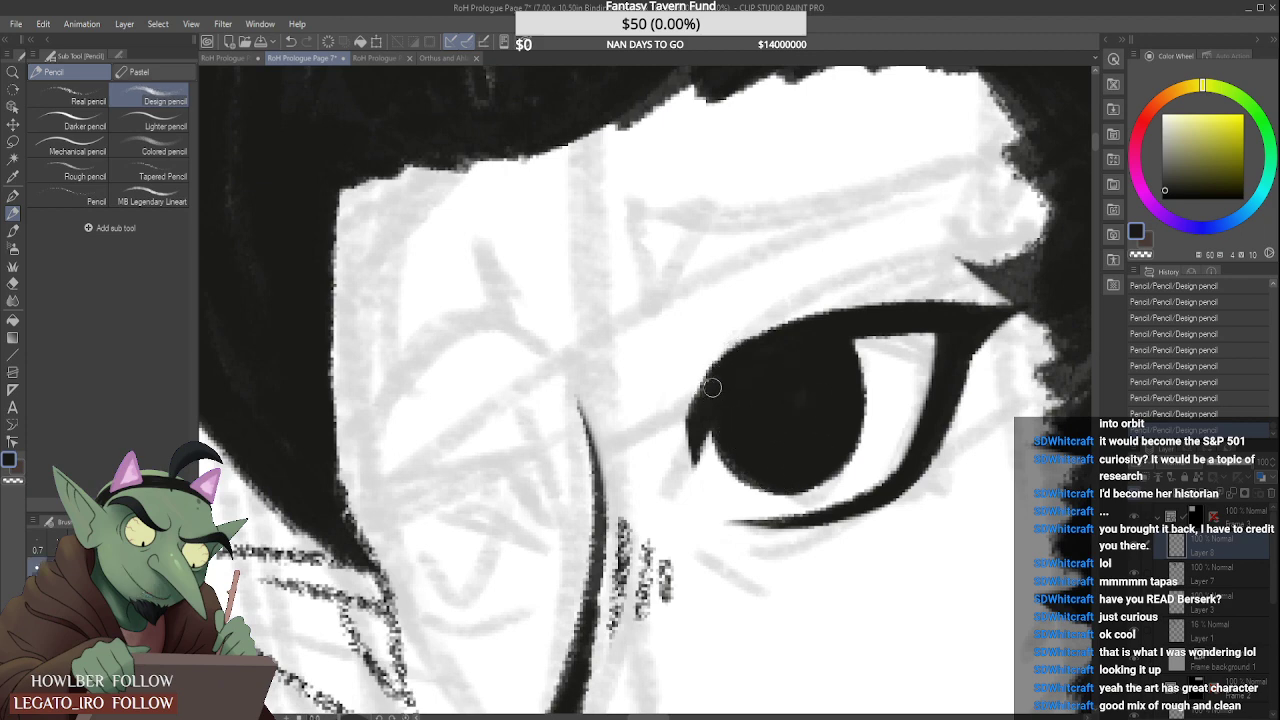
Step: Undo the last pencil strokes over the upper lid, and clean up the lid's outer stretch with the hard eraser
{"action": "mouse_move", "coordinate": [685, 425]}
{"action": "left_mouse_down"}
{"action": "mouse_move", "coordinate": [719, 373]}
{"action": "mouse_move", "coordinate": [691, 405]}
{"action": "mouse_move", "coordinate": [780, 333]}
{"action": "mouse_move", "coordinate": [737, 364]}
{"action": "mouse_move", "coordinate": [749, 345]}
{"action": "mouse_move", "coordinate": [822, 326]}
{"action": "mouse_move", "coordinate": [768, 348]}
{"action": "mouse_move", "coordinate": [884, 320]}
{"action": "mouse_move", "coordinate": [826, 341]}
{"action": "mouse_move", "coordinate": [942, 322]}
{"action": "mouse_move", "coordinate": [818, 347]}
{"action": "mouse_move", "coordinate": [995, 322]}
{"action": "mouse_move", "coordinate": [937, 315]}
{"action": "mouse_move", "coordinate": [842, 345]}
{"action": "mouse_move", "coordinate": [979, 327]}
{"action": "left_mouse_up"}
{"action": "key", "text": "ctrl+z"}
{"action": "key", "text": "ctrl+z"}
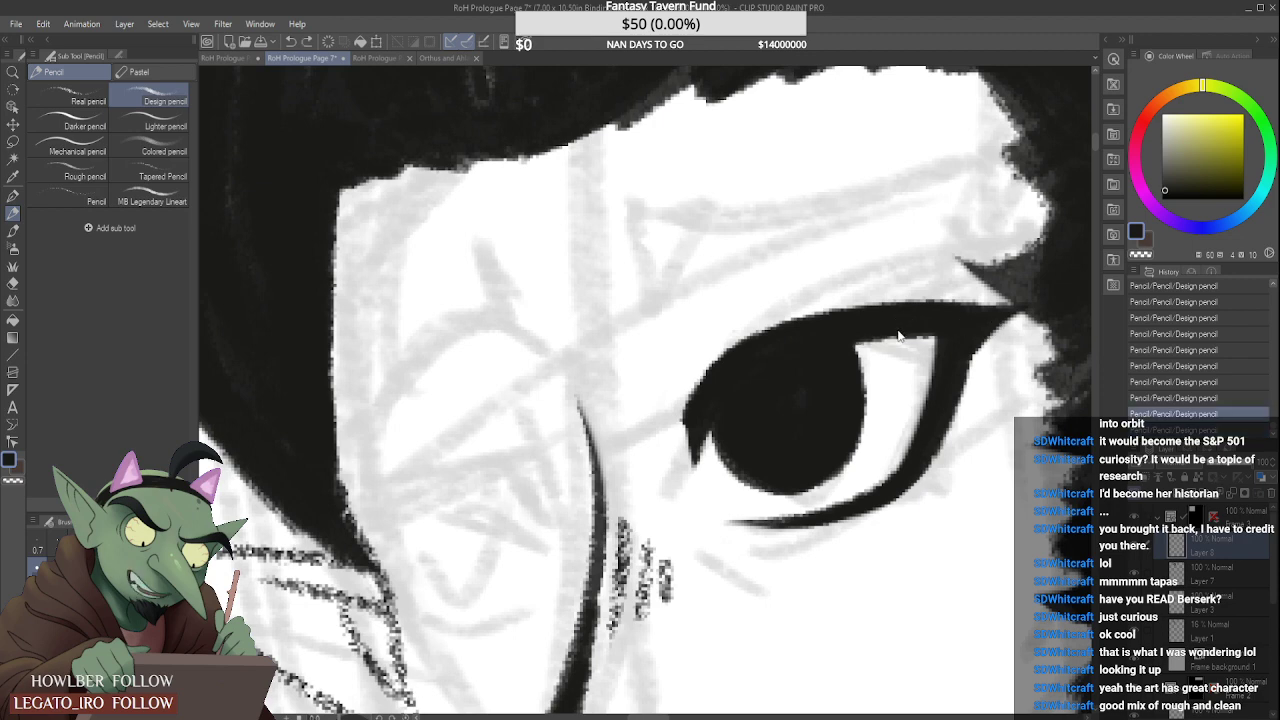
{"action": "mouse_move", "coordinate": [848, 336]}
{"action": "left_mouse_down"}
{"action": "mouse_move", "coordinate": [1023, 307]}
{"action": "mouse_move", "coordinate": [1004, 301]}
{"action": "mouse_move", "coordinate": [979, 305]}
{"action": "mouse_move", "coordinate": [1017, 323]}
{"action": "left_mouse_up"}
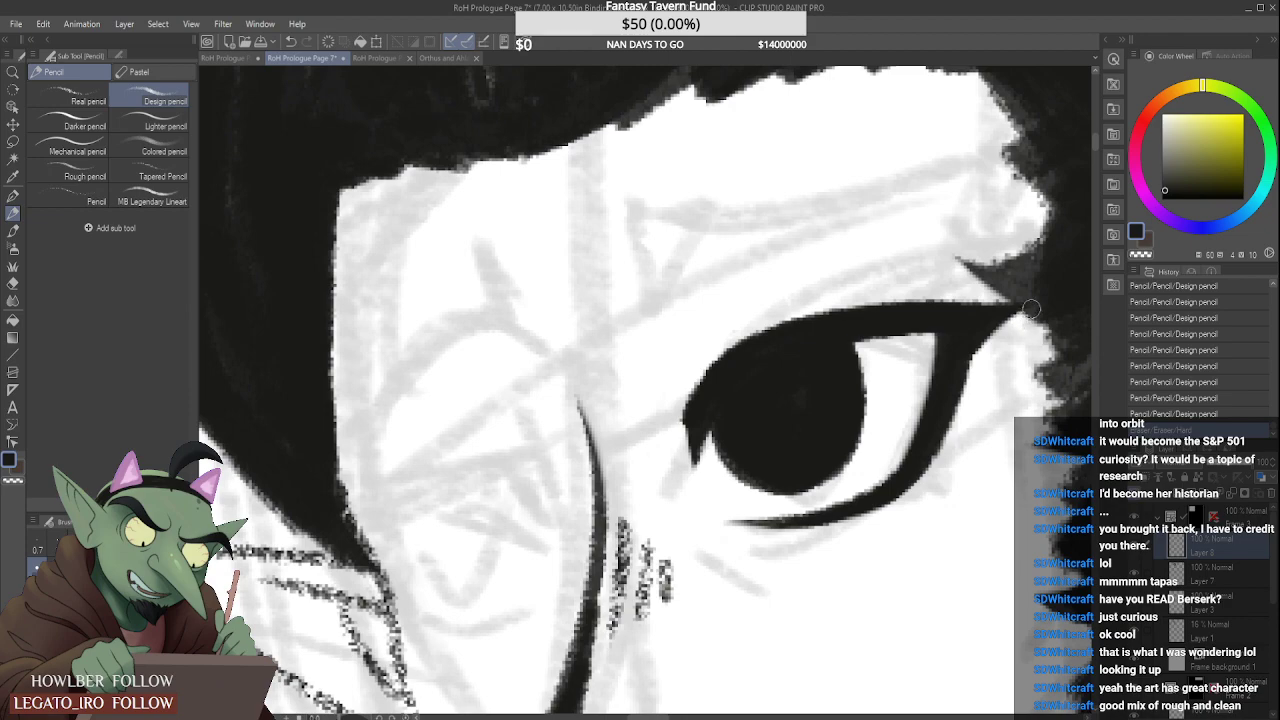
{"action": "scroll", "coordinate": [906, 302], "scroll_direction": "down", "scroll_amount": 5}
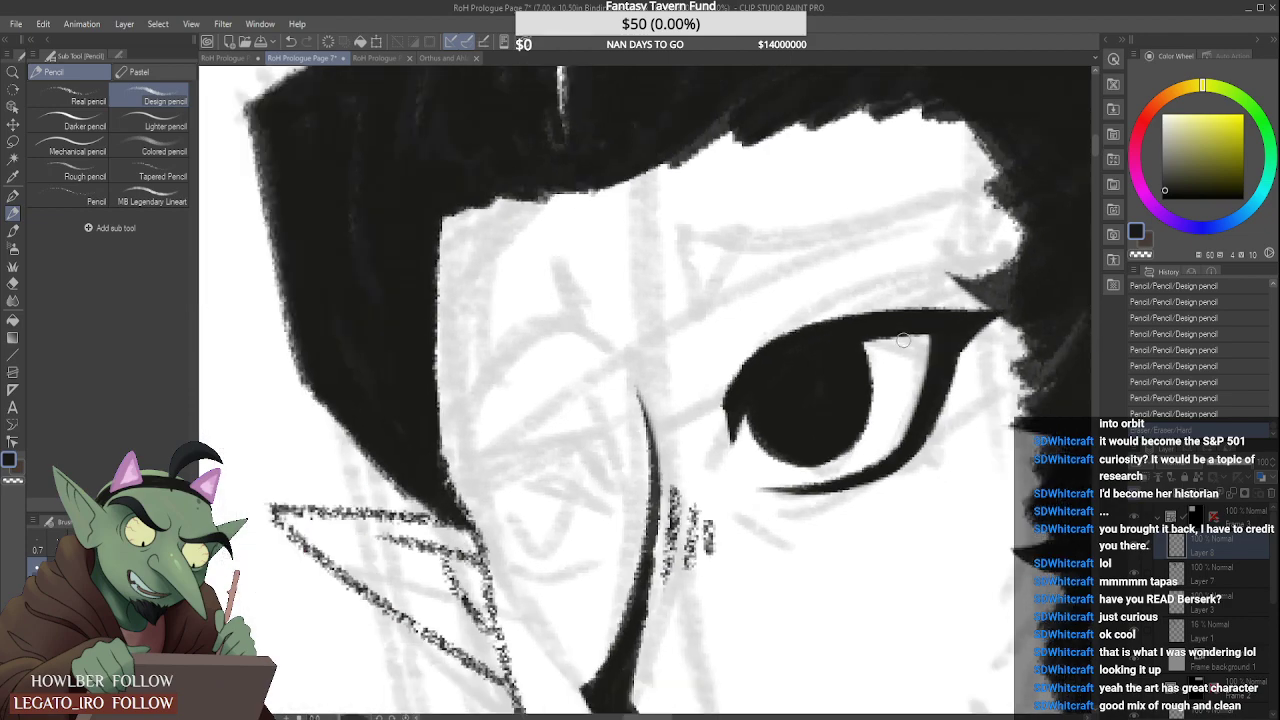
{"action": "scroll", "coordinate": [940, 314], "scroll_direction": "up", "scroll_amount": 2}
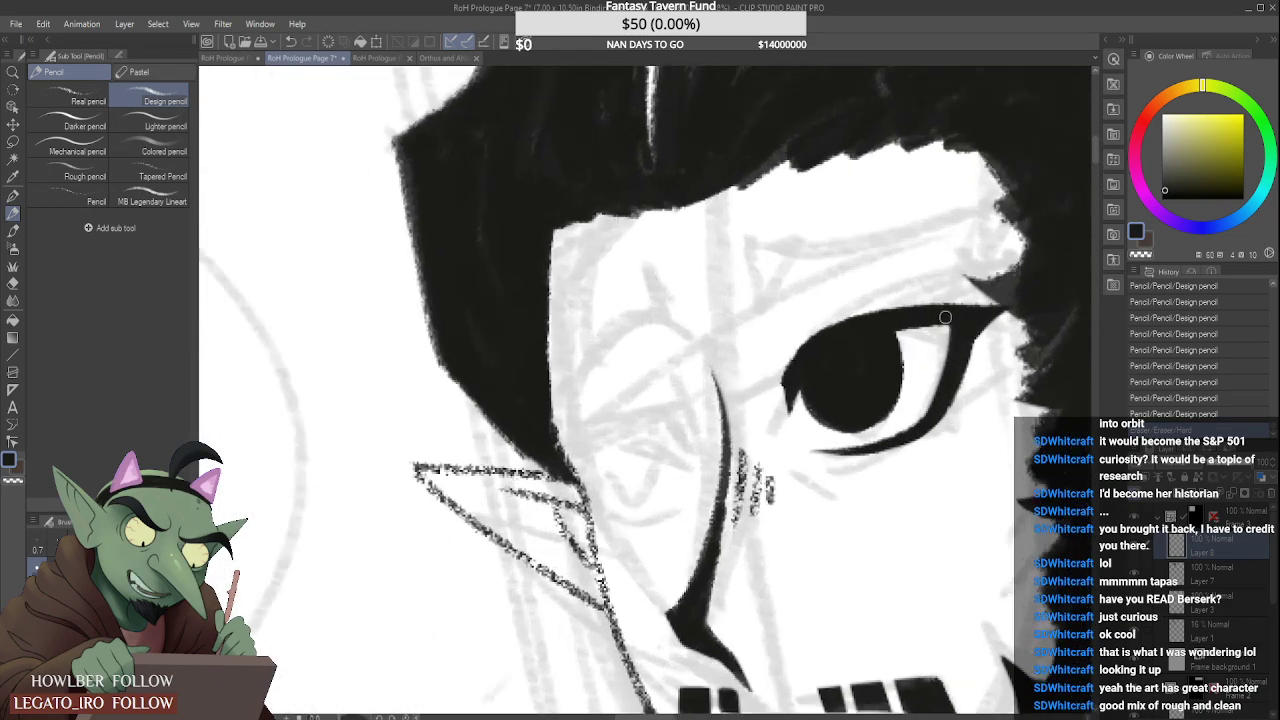
Step: Smooth the underside of the open eye's upper lid, from the iris to the outer corner, with the Design pencil
{"action": "scroll", "coordinate": [928, 312], "scroll_direction": "up", "scroll_amount": 3}
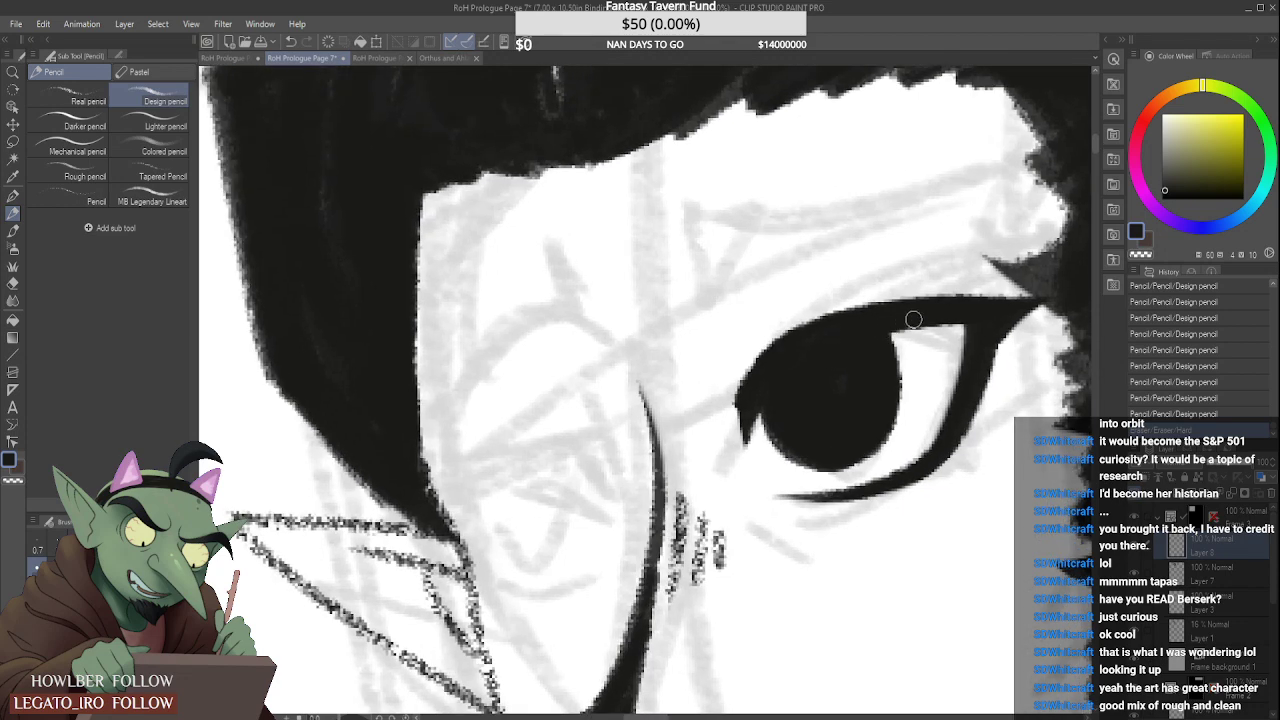
{"action": "left_click_drag", "start_coordinate": [896, 323], "coordinate": [1007, 322]}
{"action": "key", "text": "ctrl+z"}
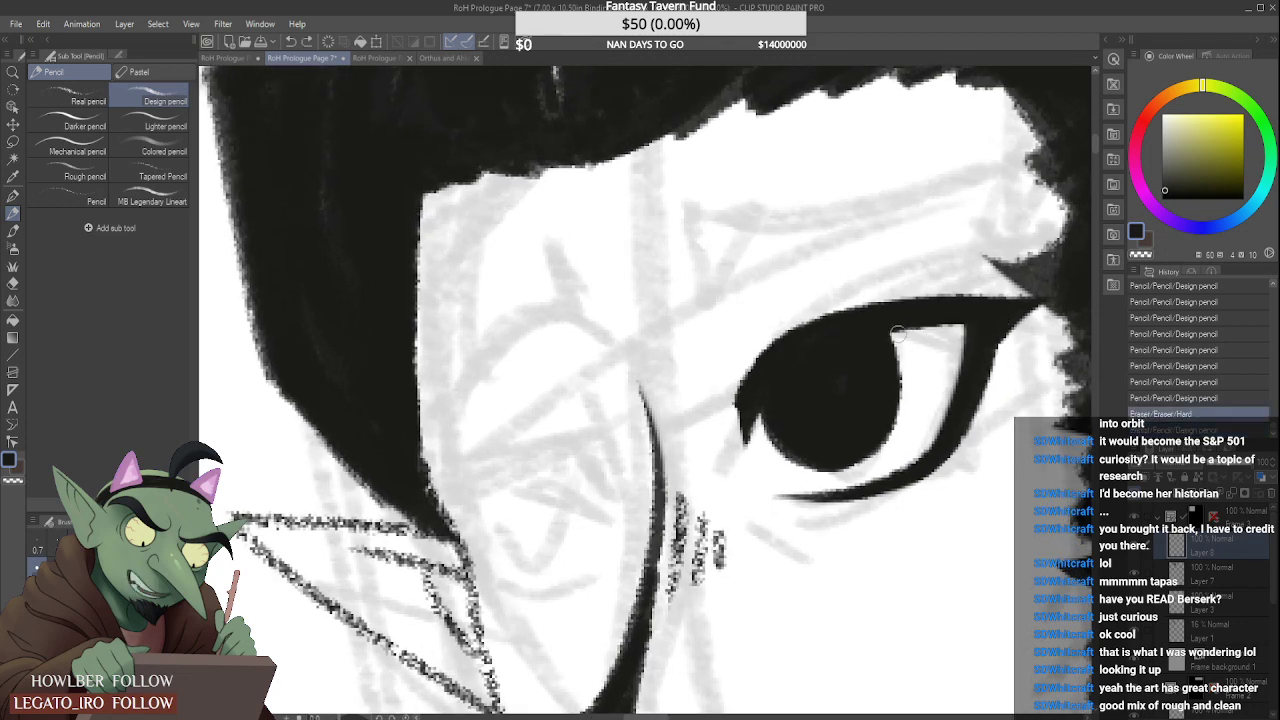
{"action": "left_click_drag", "start_coordinate": [876, 322], "coordinate": [1003, 317]}
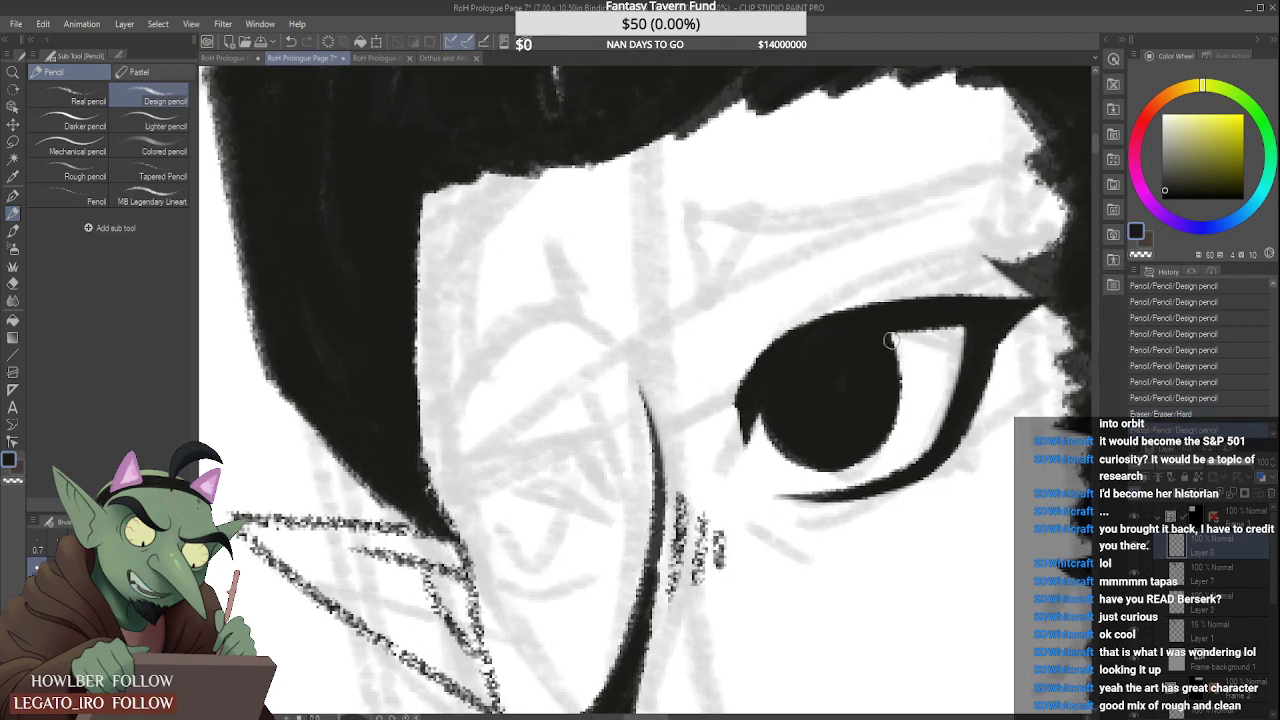
Step: Thin and clean the lower edge of the open eye's lower lid with the hard eraser
{"action": "scroll", "coordinate": [877, 454], "scroll_direction": "up", "scroll_amount": 1}
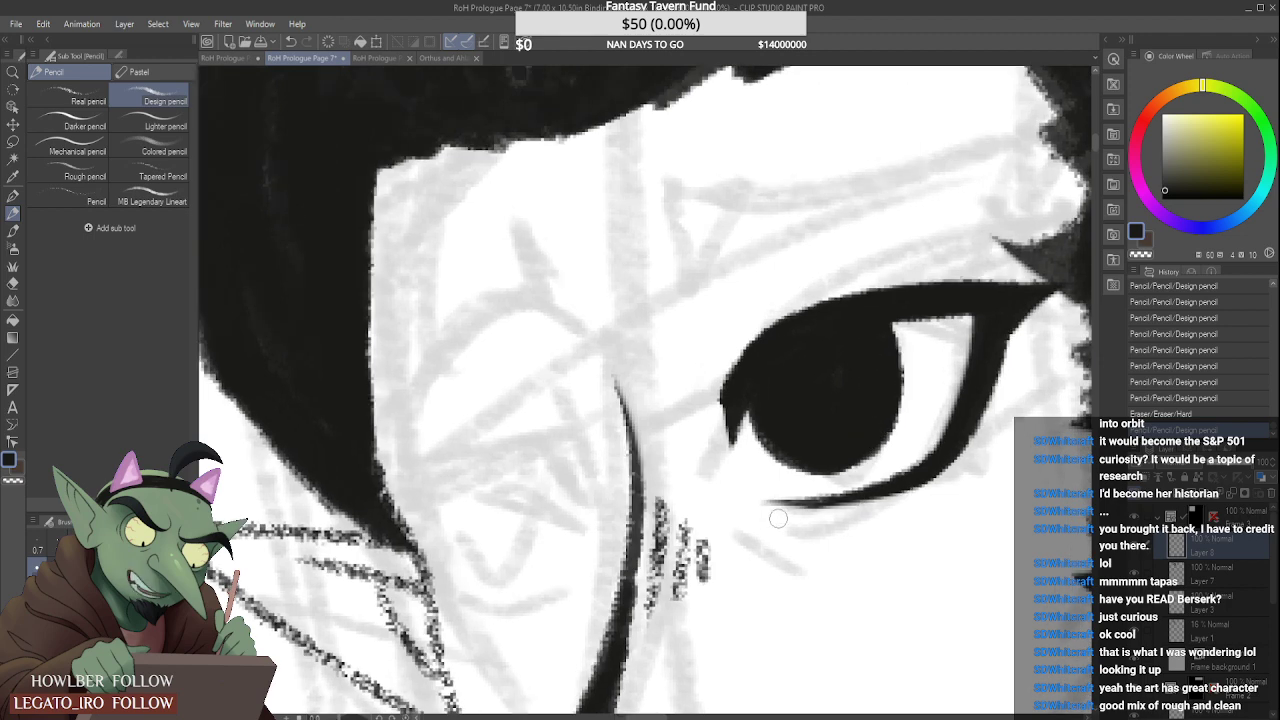
{"action": "mouse_move", "coordinate": [778, 518]}
{"action": "left_mouse_down"}
{"action": "mouse_move", "coordinate": [870, 490]}
{"action": "mouse_move", "coordinate": [924, 499]}
{"action": "left_mouse_up"}
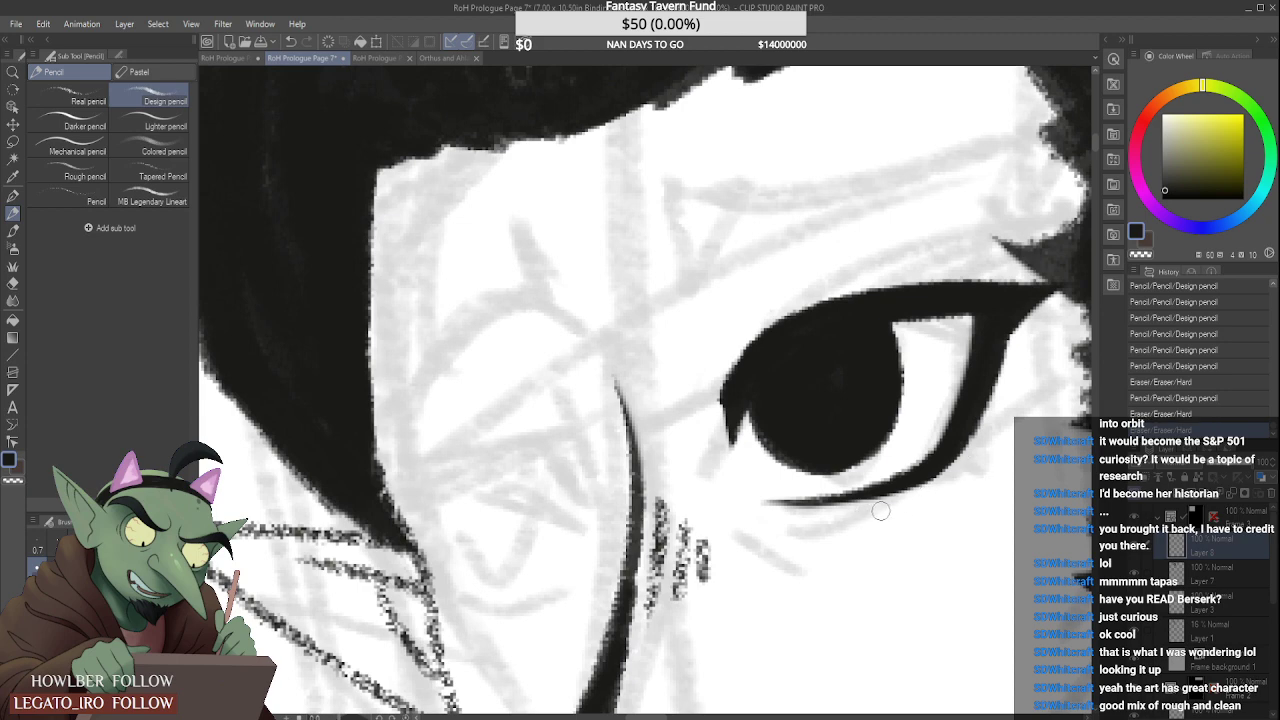
{"action": "left_click_drag", "start_coordinate": [971, 465], "coordinate": [979, 461]}
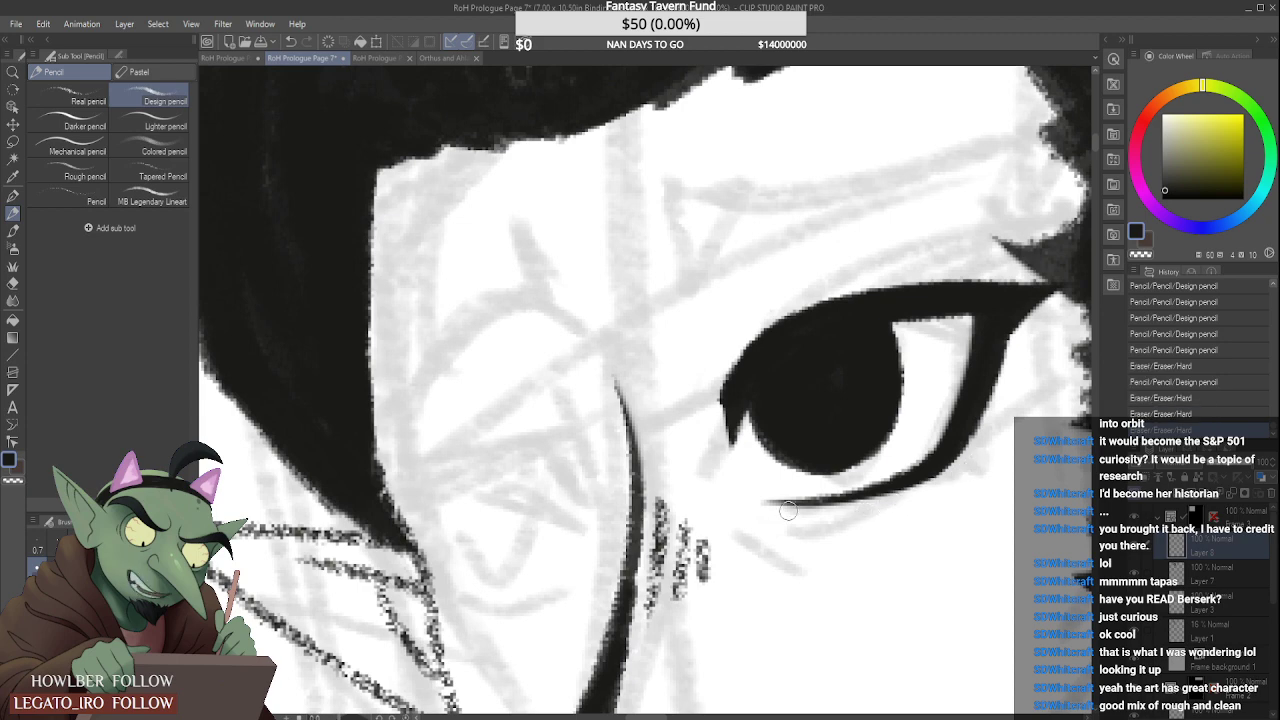
{"action": "mouse_move", "coordinate": [788, 511]}
{"action": "left_mouse_down"}
{"action": "mouse_move", "coordinate": [874, 505]}
{"action": "mouse_move", "coordinate": [790, 512]}
{"action": "left_mouse_up"}
Step: Reinforce and smooth the open eye's upper lid line along its whole arch with the Design pencil
{"action": "scroll", "coordinate": [850, 416], "scroll_direction": "down", "scroll_amount": 6}
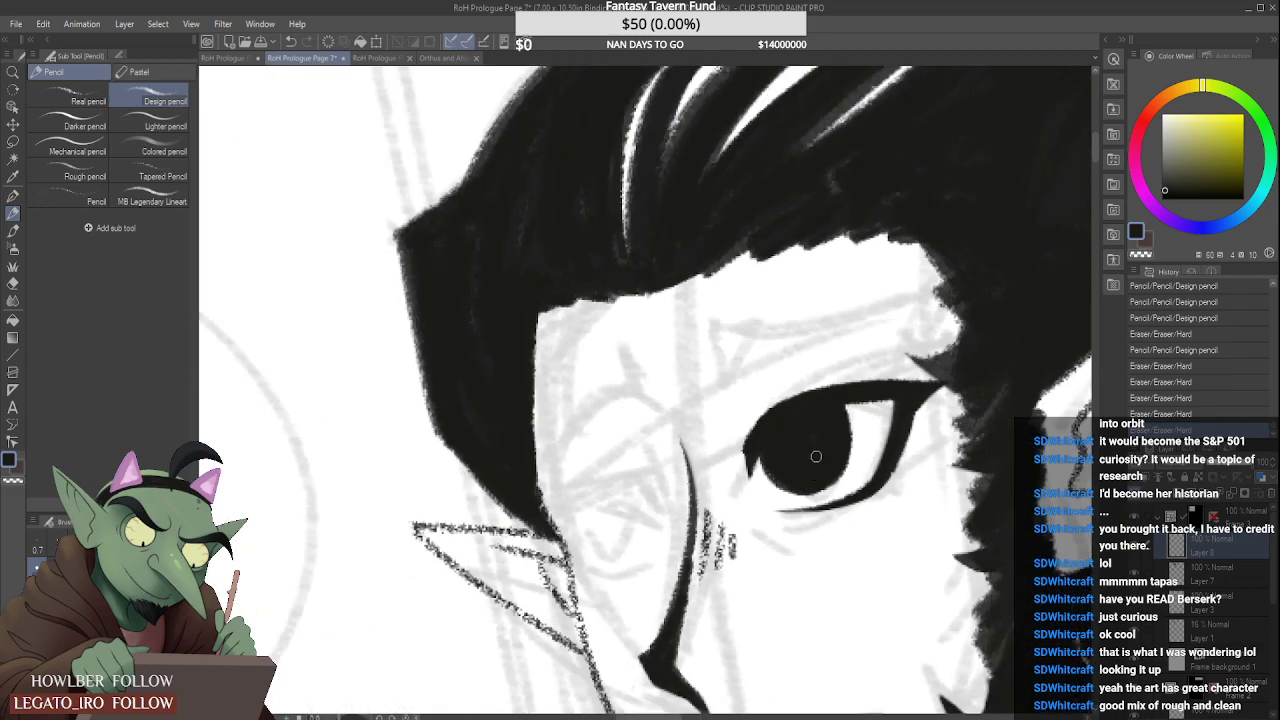
{"action": "scroll", "coordinate": [851, 414], "scroll_direction": "up", "scroll_amount": 8}
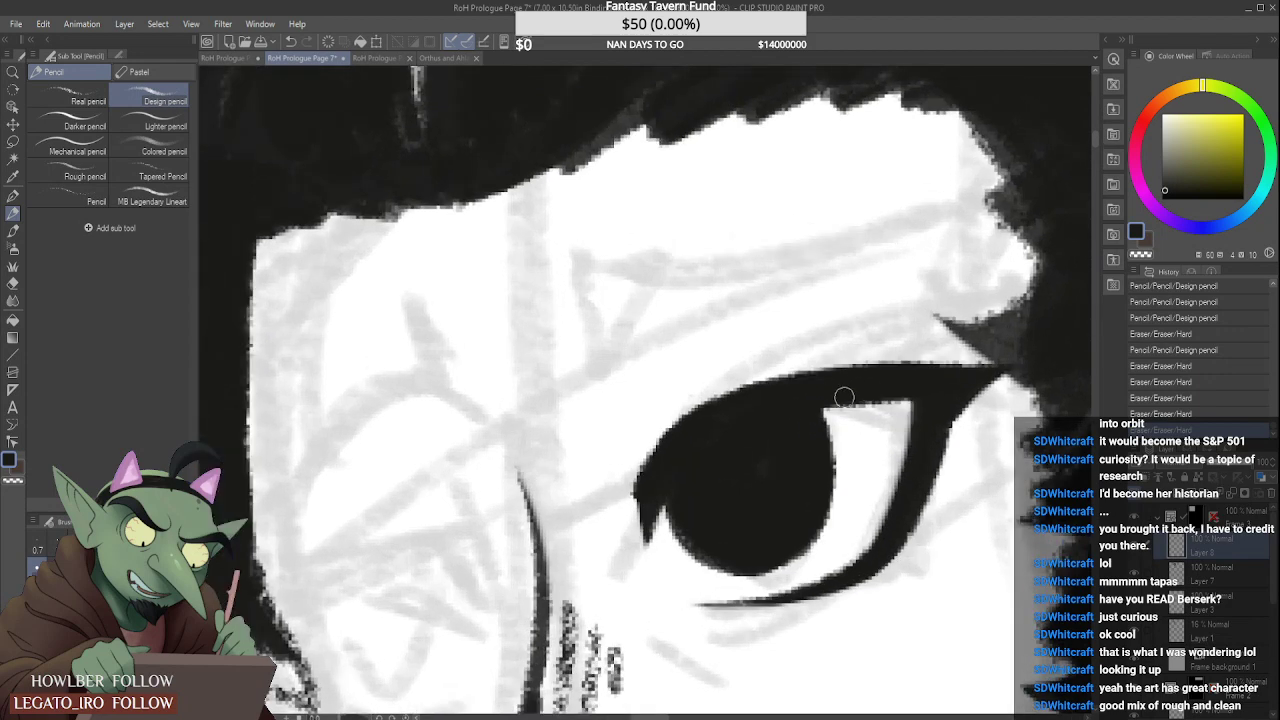
{"action": "mouse_move", "coordinate": [844, 398]}
{"action": "left_mouse_down"}
{"action": "mouse_move", "coordinate": [945, 398]}
{"action": "mouse_move", "coordinate": [891, 387]}
{"action": "mouse_move", "coordinate": [835, 413]}
{"action": "mouse_move", "coordinate": [854, 412]}
{"action": "mouse_move", "coordinate": [824, 394]}
{"action": "mouse_move", "coordinate": [950, 392]}
{"action": "left_mouse_up"}
{"action": "key", "text": "ctrl+z"}
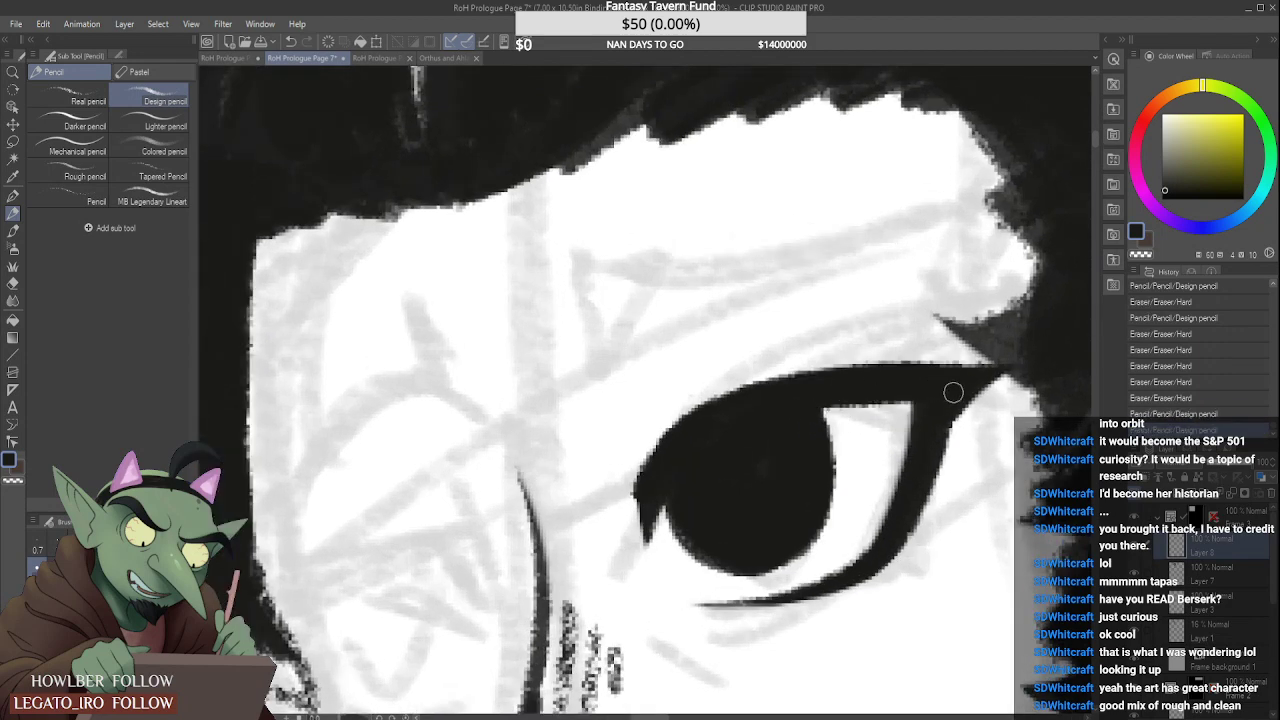
{"action": "mouse_move", "coordinate": [750, 400]}
{"action": "left_mouse_down"}
{"action": "mouse_move", "coordinate": [681, 428]}
{"action": "mouse_move", "coordinate": [754, 388]}
{"action": "mouse_move", "coordinate": [886, 380]}
{"action": "left_mouse_up"}
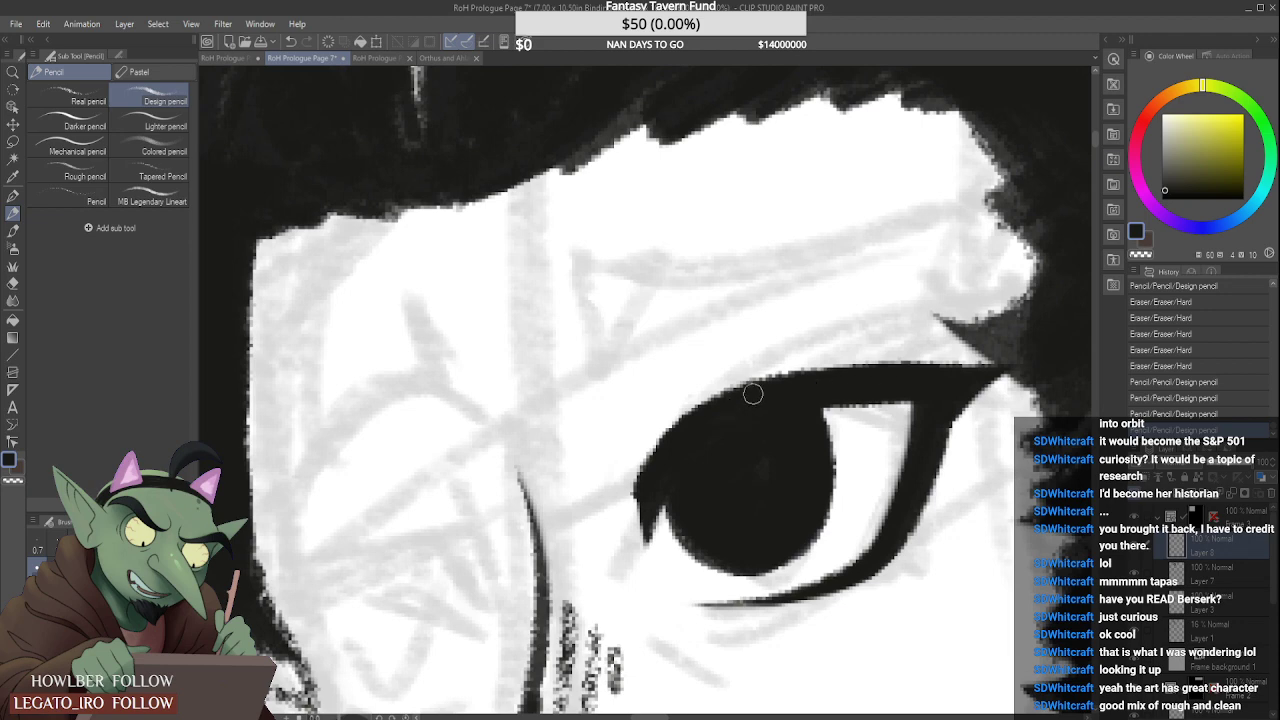
{"action": "left_click_drag", "start_coordinate": [754, 394], "coordinate": [876, 380]}
{"action": "left_click_drag", "start_coordinate": [726, 413], "coordinate": [766, 380]}
{"action": "left_click_drag", "start_coordinate": [709, 417], "coordinate": [818, 386]}
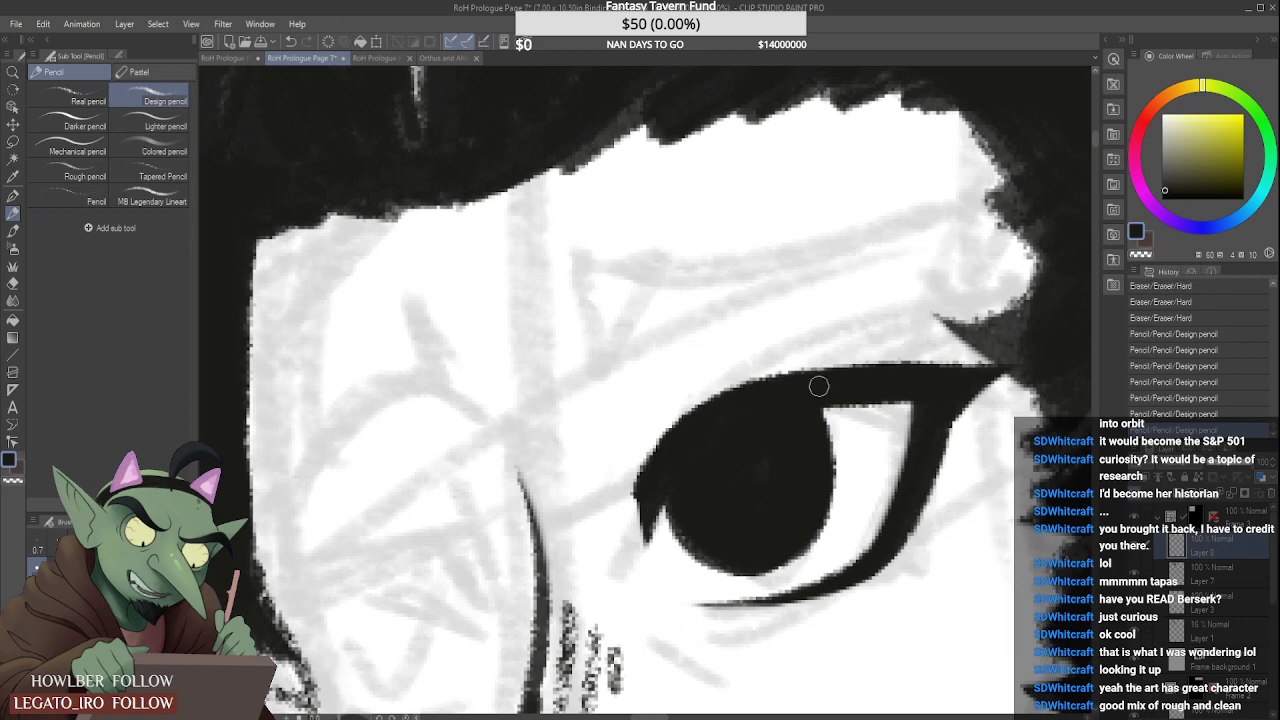
{"action": "left_click_drag", "start_coordinate": [679, 434], "coordinate": [729, 412]}
{"action": "left_click_drag", "start_coordinate": [672, 451], "coordinate": [800, 393]}
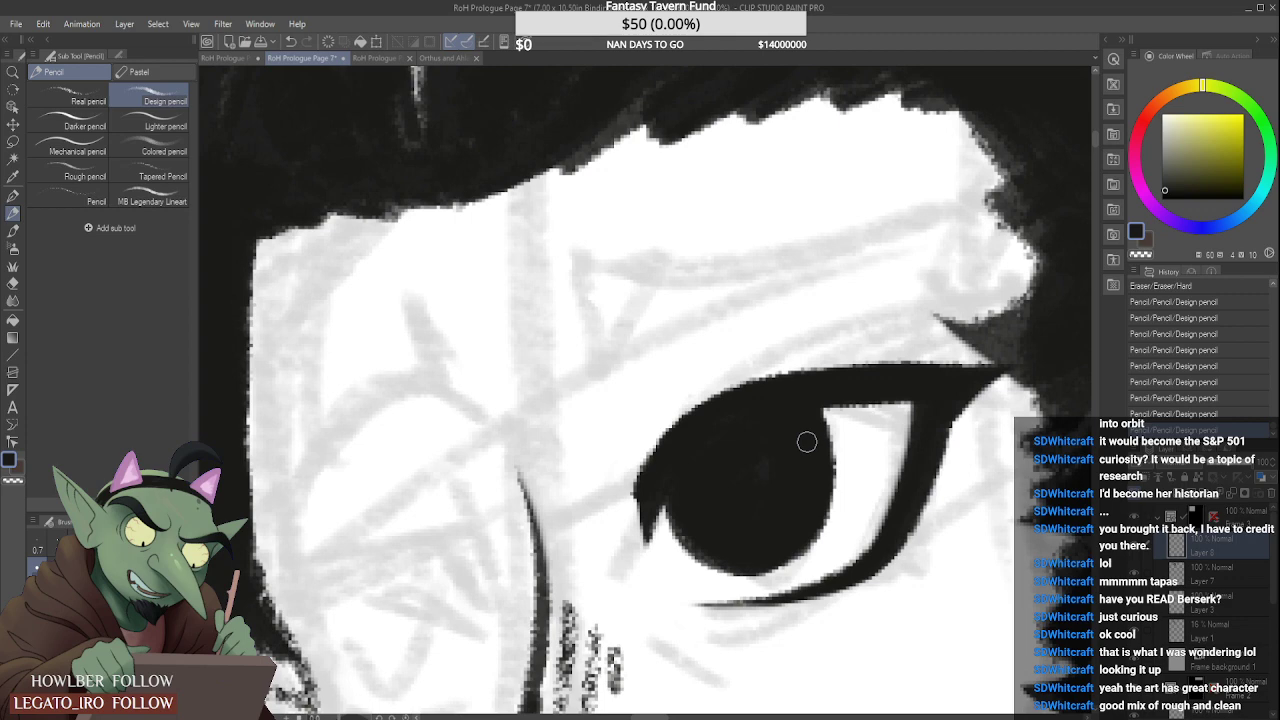
Step: Ink a thick, solid black eyebrow above the open eye with the Design pencil, following the sketch
{"action": "scroll", "coordinate": [618, 267], "scroll_direction": "down", "scroll_amount": 1}
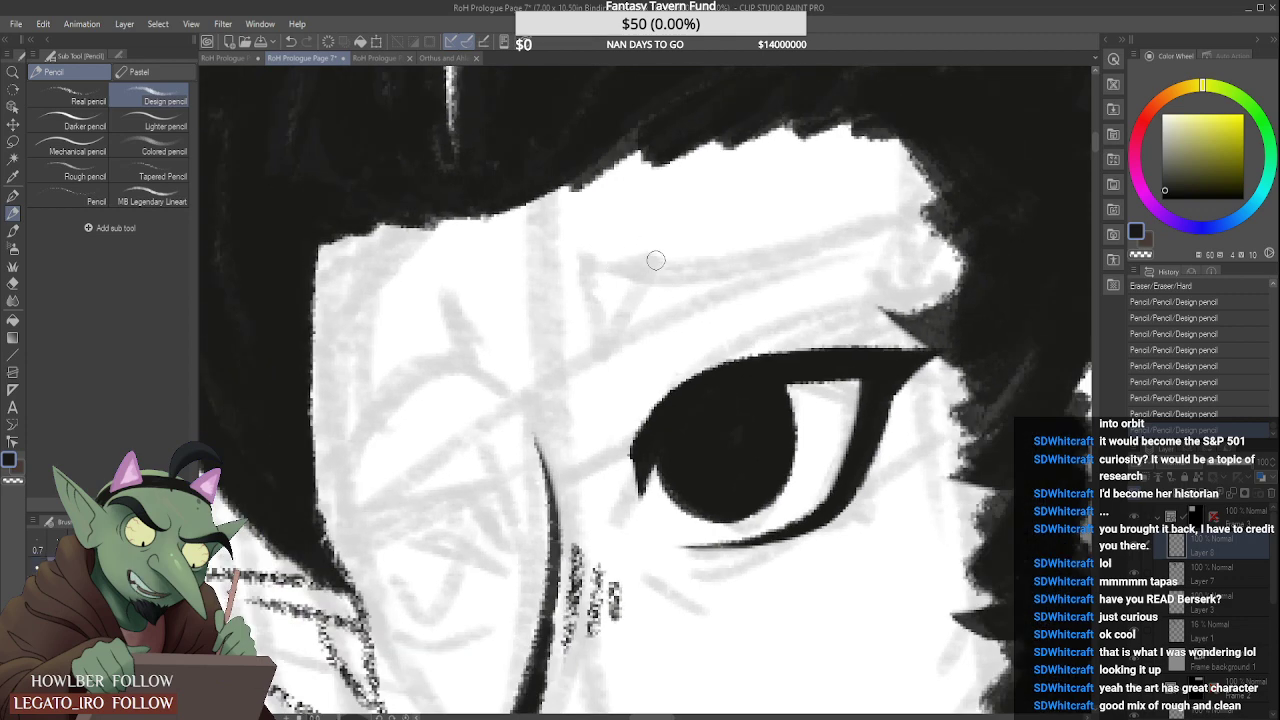
{"action": "mouse_move", "coordinate": [600, 276]}
{"action": "left_mouse_down"}
{"action": "mouse_move", "coordinate": [688, 296]}
{"action": "mouse_move", "coordinate": [639, 318]}
{"action": "mouse_move", "coordinate": [601, 281]}
{"action": "mouse_move", "coordinate": [635, 303]}
{"action": "mouse_move", "coordinate": [600, 289]}
{"action": "mouse_move", "coordinate": [636, 320]}
{"action": "mouse_move", "coordinate": [607, 292]}
{"action": "mouse_move", "coordinate": [693, 286]}
{"action": "mouse_move", "coordinate": [621, 313]}
{"action": "mouse_move", "coordinate": [690, 298]}
{"action": "mouse_move", "coordinate": [646, 333]}
{"action": "mouse_move", "coordinate": [677, 300]}
{"action": "mouse_move", "coordinate": [612, 300]}
{"action": "mouse_move", "coordinate": [692, 283]}
{"action": "mouse_move", "coordinate": [609, 297]}
{"action": "mouse_move", "coordinate": [746, 267]}
{"action": "mouse_move", "coordinate": [633, 314]}
{"action": "mouse_move", "coordinate": [783, 260]}
{"action": "mouse_move", "coordinate": [740, 267]}
{"action": "mouse_move", "coordinate": [807, 266]}
{"action": "mouse_move", "coordinate": [774, 260]}
{"action": "mouse_move", "coordinate": [834, 276]}
{"action": "mouse_move", "coordinate": [720, 283]}
{"action": "mouse_move", "coordinate": [800, 268]}
{"action": "mouse_move", "coordinate": [708, 294]}
{"action": "left_mouse_up"}
{"action": "scroll", "coordinate": [603, 285], "scroll_direction": "down", "scroll_amount": 1}
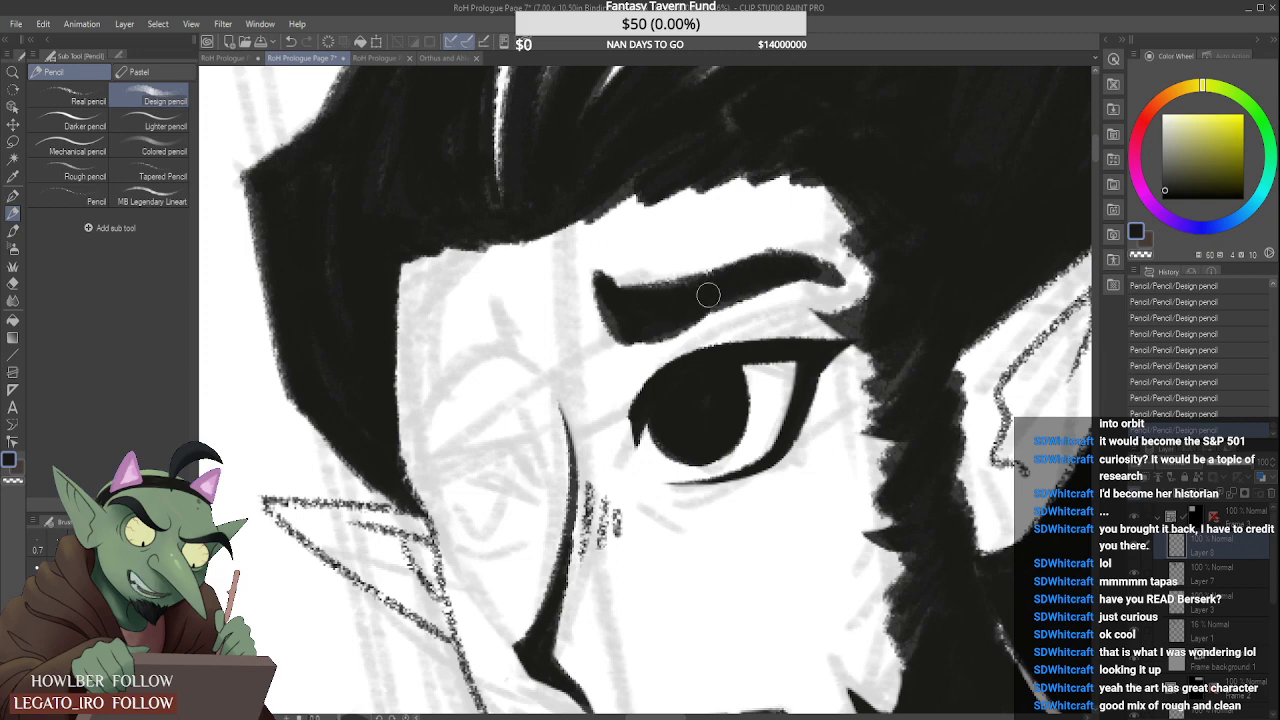
{"action": "left_click_drag", "start_coordinate": [786, 272], "coordinate": [683, 299]}
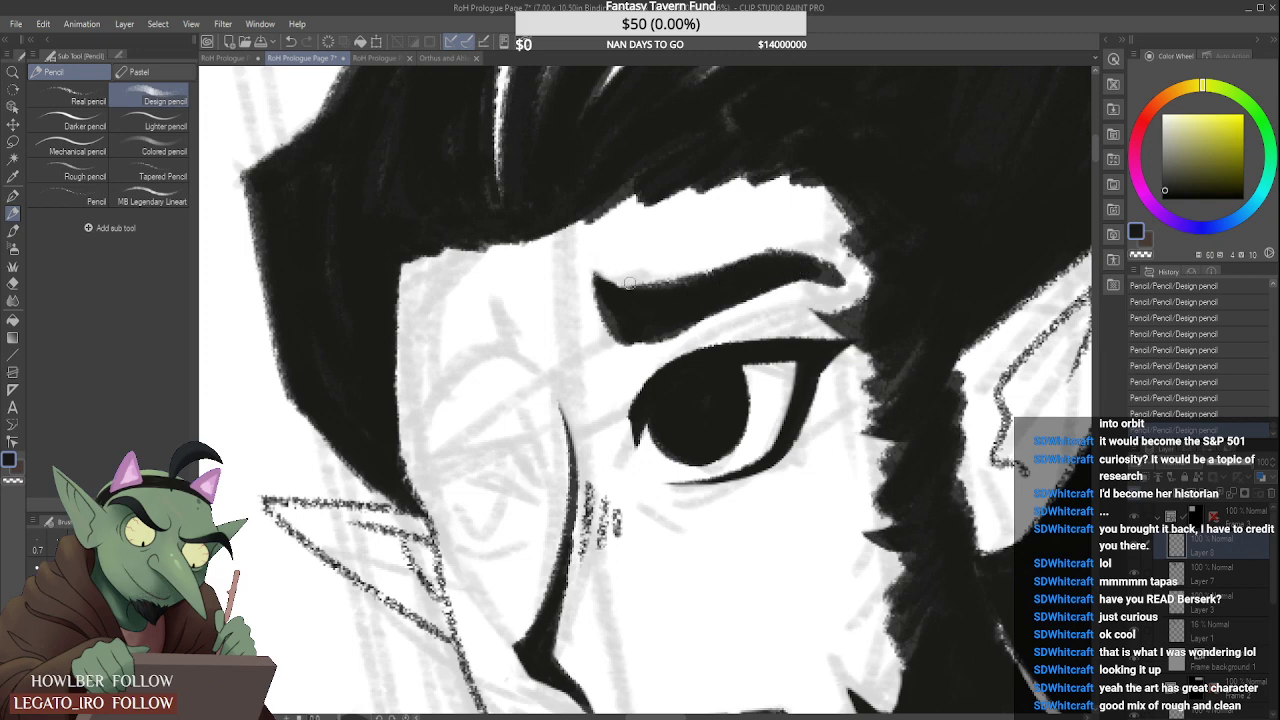
Step: Clean the eyebrow's upper and lower edges and sharpen both of its ends with the hard eraser
{"action": "mouse_move", "coordinate": [599, 271]}
{"action": "left_mouse_down"}
{"action": "mouse_move", "coordinate": [665, 278]}
{"action": "mouse_move", "coordinate": [740, 262]}
{"action": "left_mouse_up"}
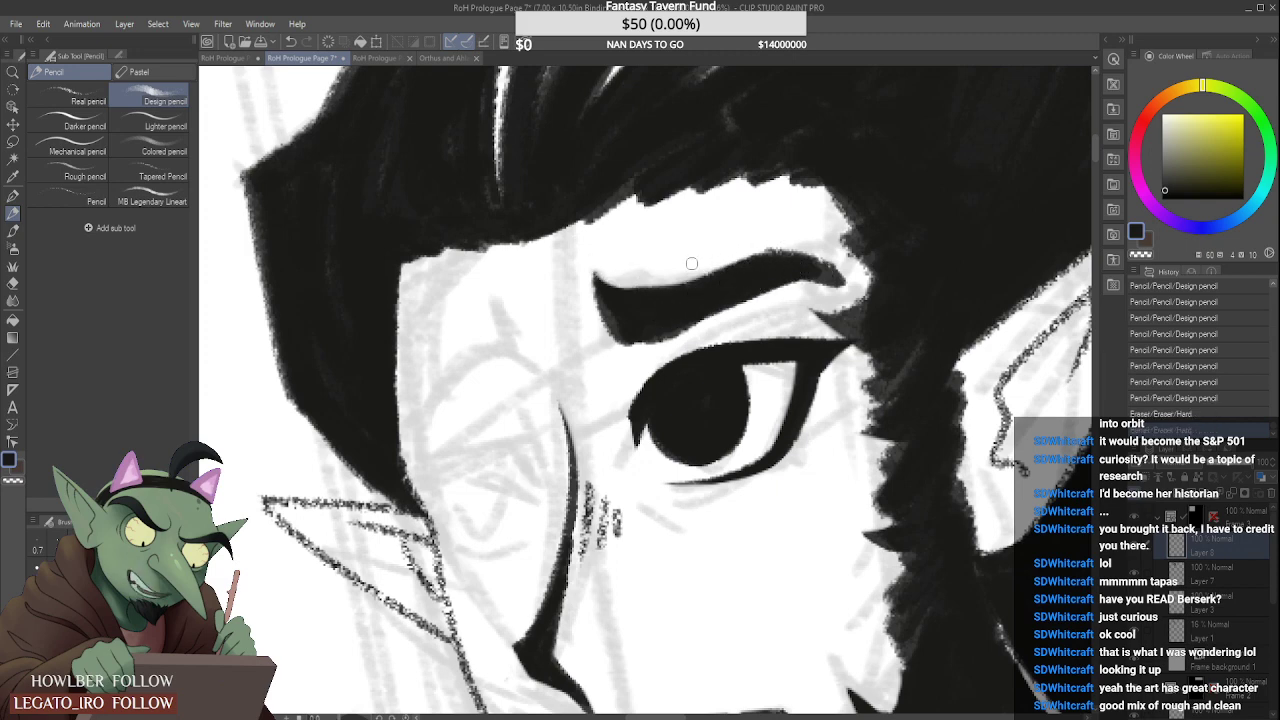
{"action": "mouse_move", "coordinate": [620, 281]}
{"action": "left_mouse_down"}
{"action": "mouse_move", "coordinate": [692, 260]}
{"action": "mouse_move", "coordinate": [835, 265]}
{"action": "mouse_move", "coordinate": [732, 246]}
{"action": "left_mouse_up"}
{"action": "mouse_move", "coordinate": [599, 341]}
{"action": "left_mouse_down"}
{"action": "mouse_move", "coordinate": [670, 340]}
{"action": "mouse_move", "coordinate": [636, 332]}
{"action": "mouse_move", "coordinate": [650, 350]}
{"action": "mouse_move", "coordinate": [692, 336]}
{"action": "left_mouse_up"}
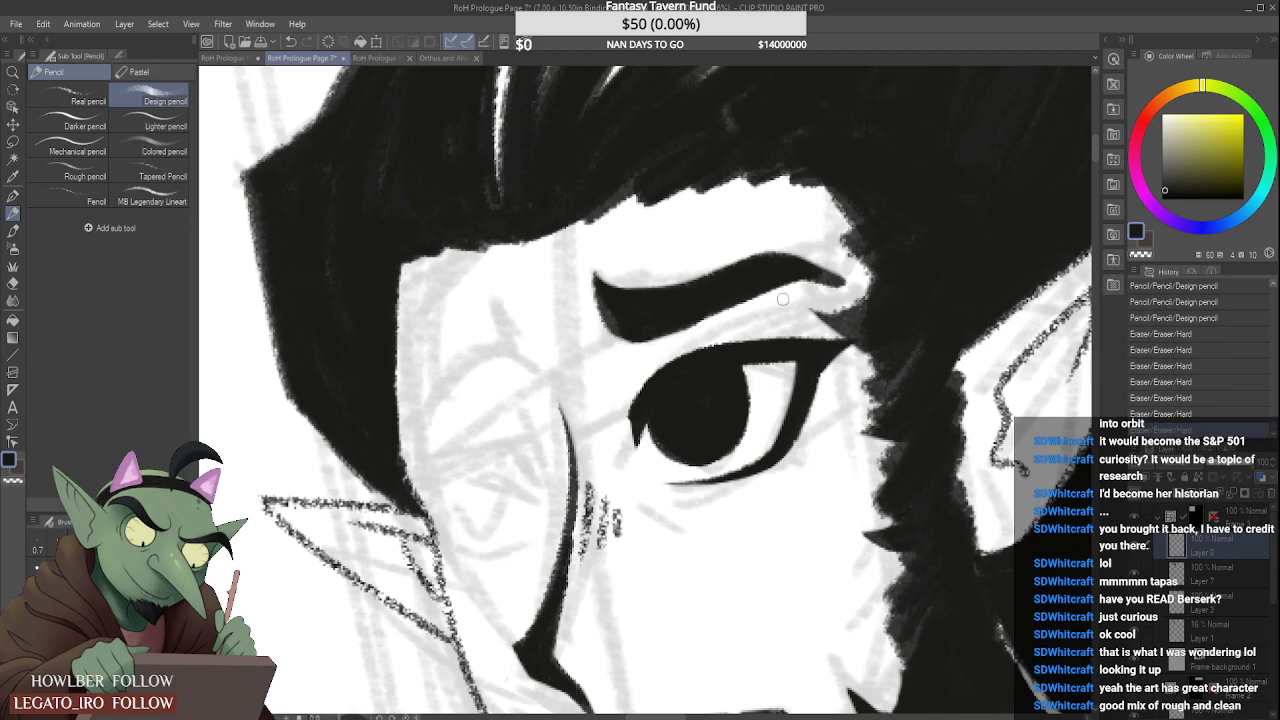
{"action": "left_click_drag", "start_coordinate": [776, 296], "coordinate": [838, 288]}
{"action": "left_click_drag", "start_coordinate": [656, 344], "coordinate": [641, 350]}
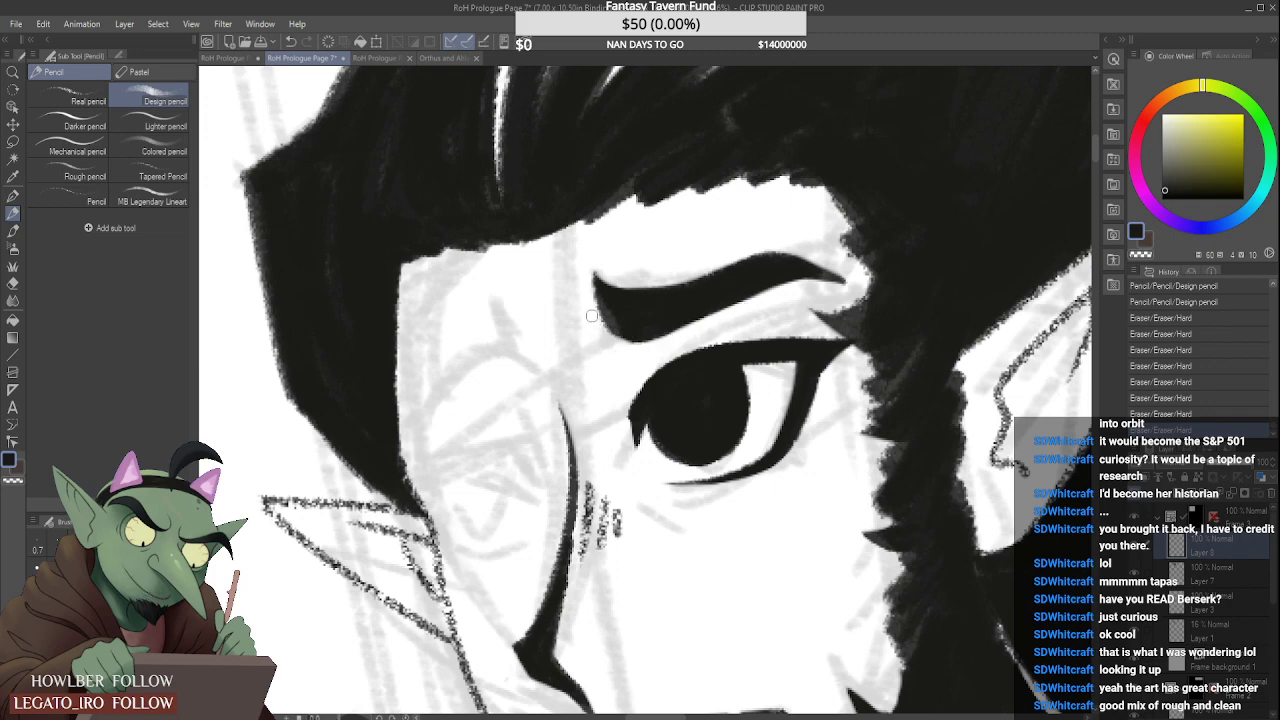
{"action": "mouse_move", "coordinate": [606, 329]}
{"action": "left_mouse_down"}
{"action": "mouse_move", "coordinate": [626, 340]}
{"action": "mouse_move", "coordinate": [612, 334]}
{"action": "left_mouse_up"}
{"action": "left_click_drag", "start_coordinate": [797, 251], "coordinate": [822, 263]}
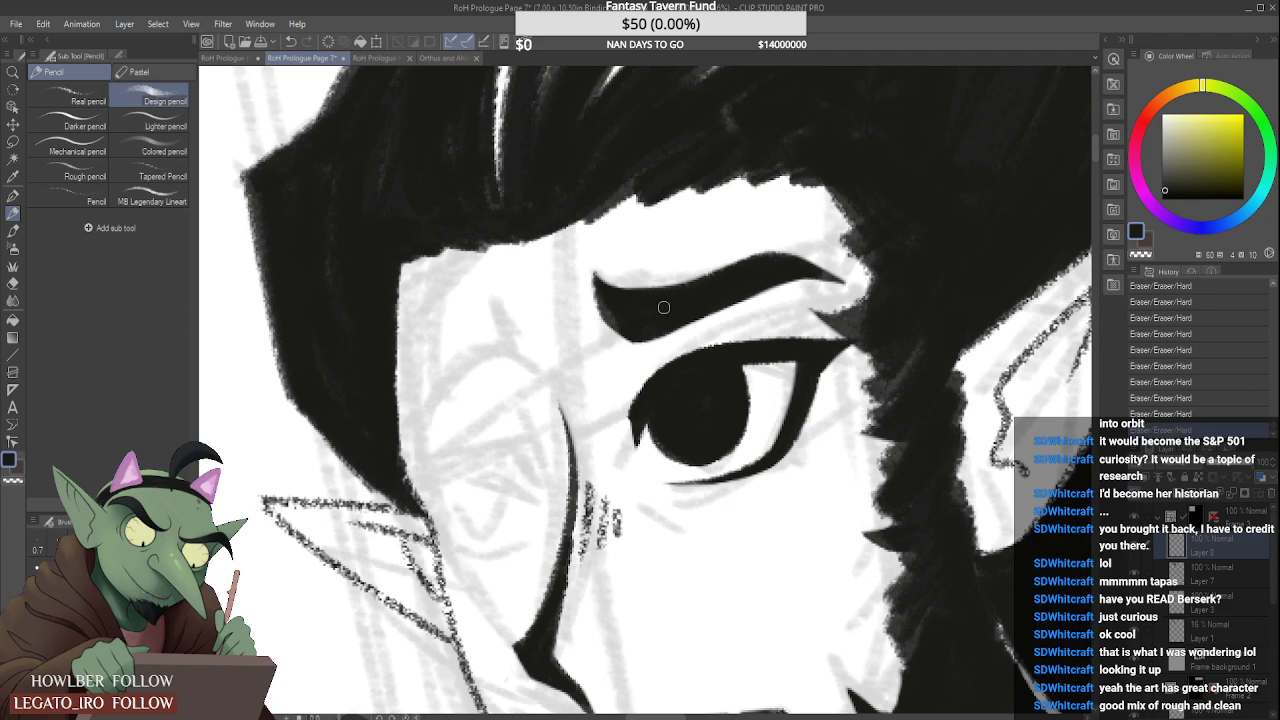
Step: Fill out the eyebrow's upper edge with the Design pencil, and trim its underside with the hard eraser
{"action": "scroll", "coordinate": [630, 298], "scroll_direction": "up", "scroll_amount": 1}
{"action": "left_click_drag", "start_coordinate": [612, 298], "coordinate": [751, 270]}
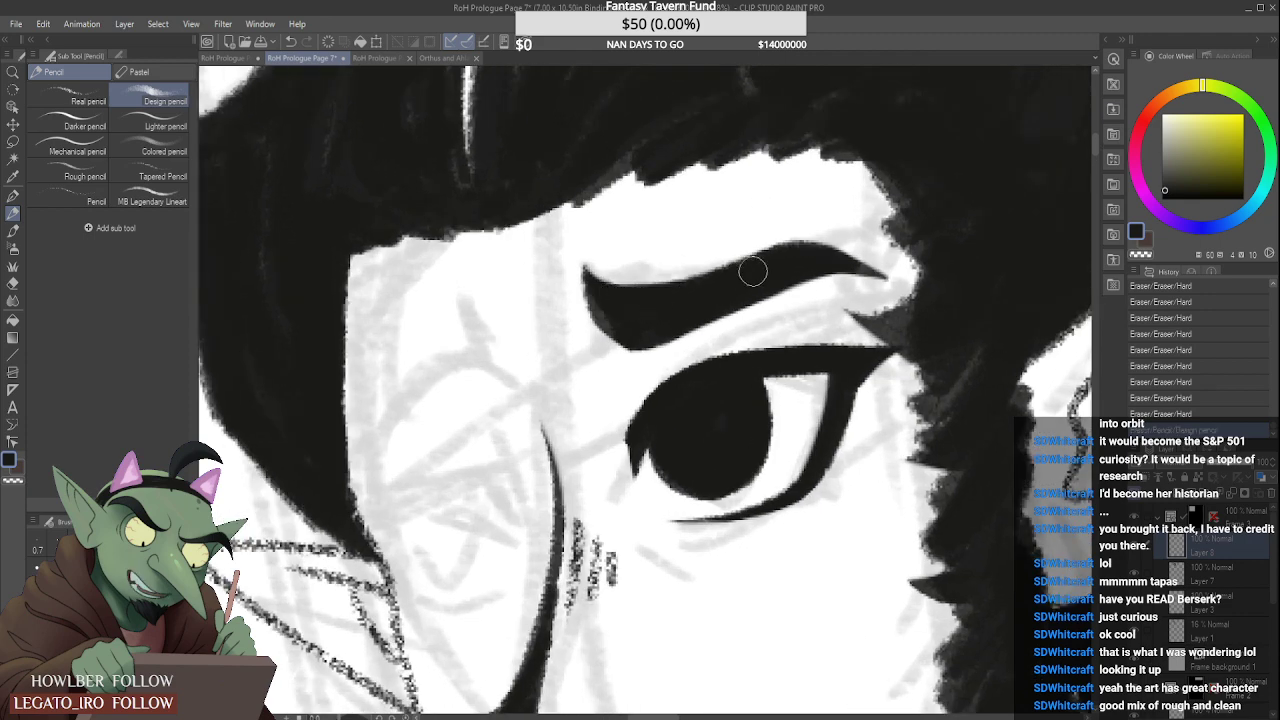
{"action": "left_click_drag", "start_coordinate": [612, 297], "coordinate": [769, 266]}
{"action": "left_click_drag", "start_coordinate": [611, 297], "coordinate": [710, 282]}
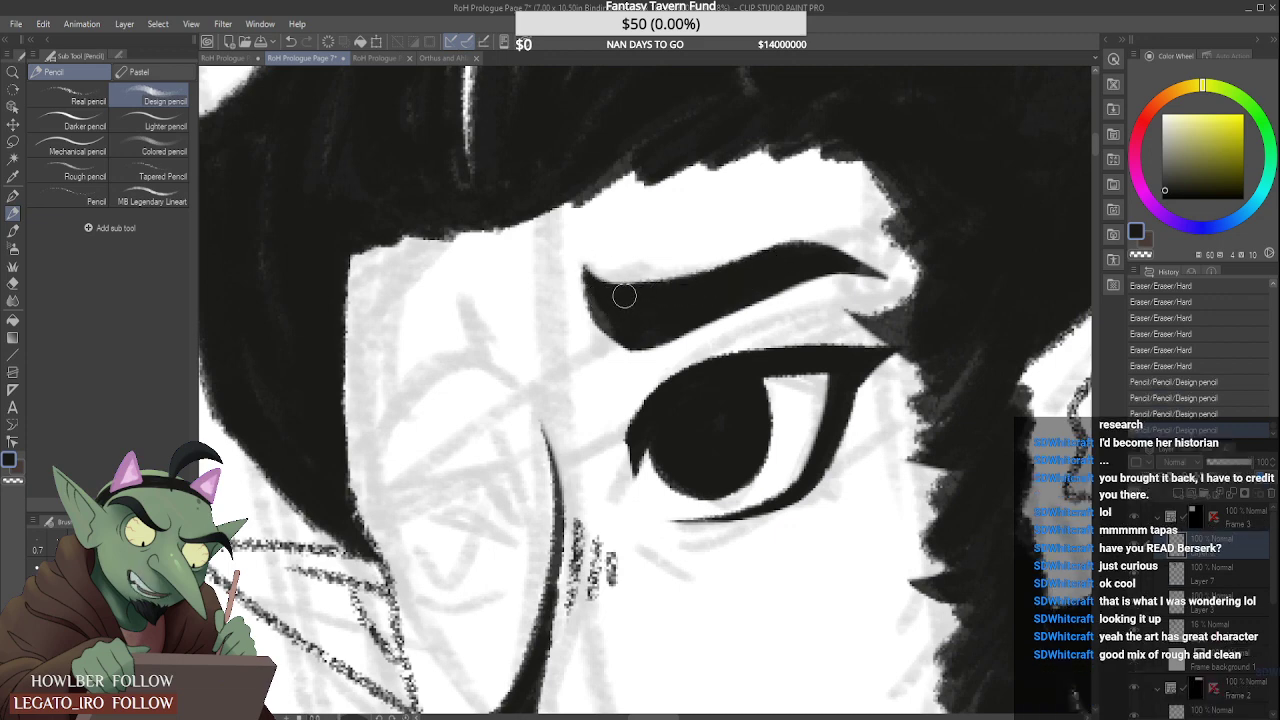
{"action": "left_click_drag", "start_coordinate": [603, 306], "coordinate": [633, 302]}
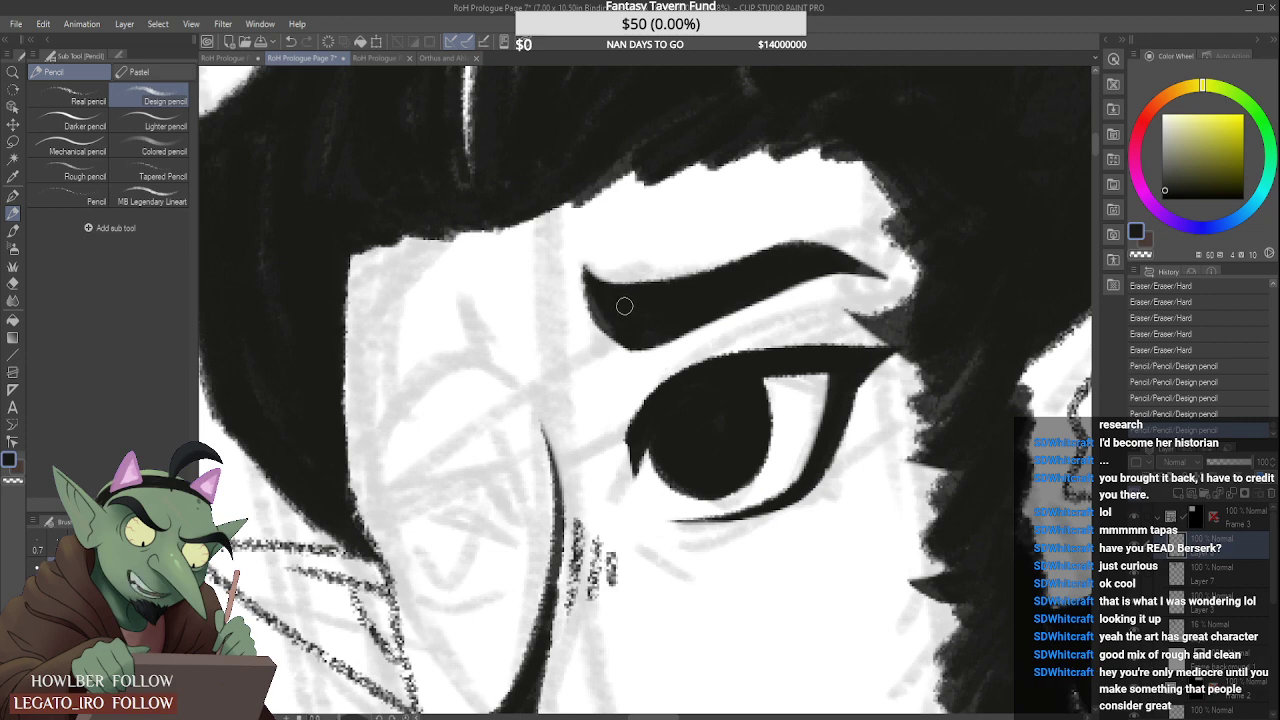
{"action": "left_click_drag", "start_coordinate": [605, 287], "coordinate": [735, 264]}
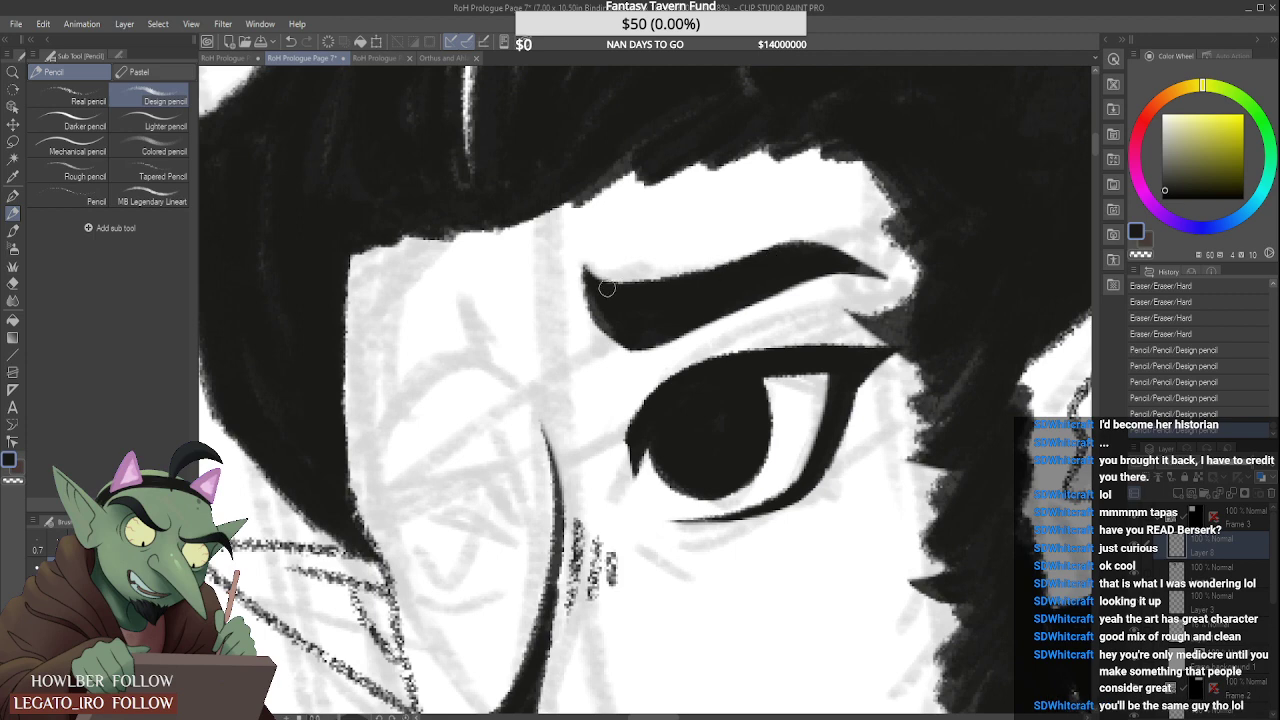
{"action": "left_click_drag", "start_coordinate": [596, 281], "coordinate": [777, 257]}
{"action": "left_click_drag", "start_coordinate": [631, 286], "coordinate": [748, 260]}
{"action": "left_click_drag", "start_coordinate": [675, 286], "coordinate": [772, 250]}
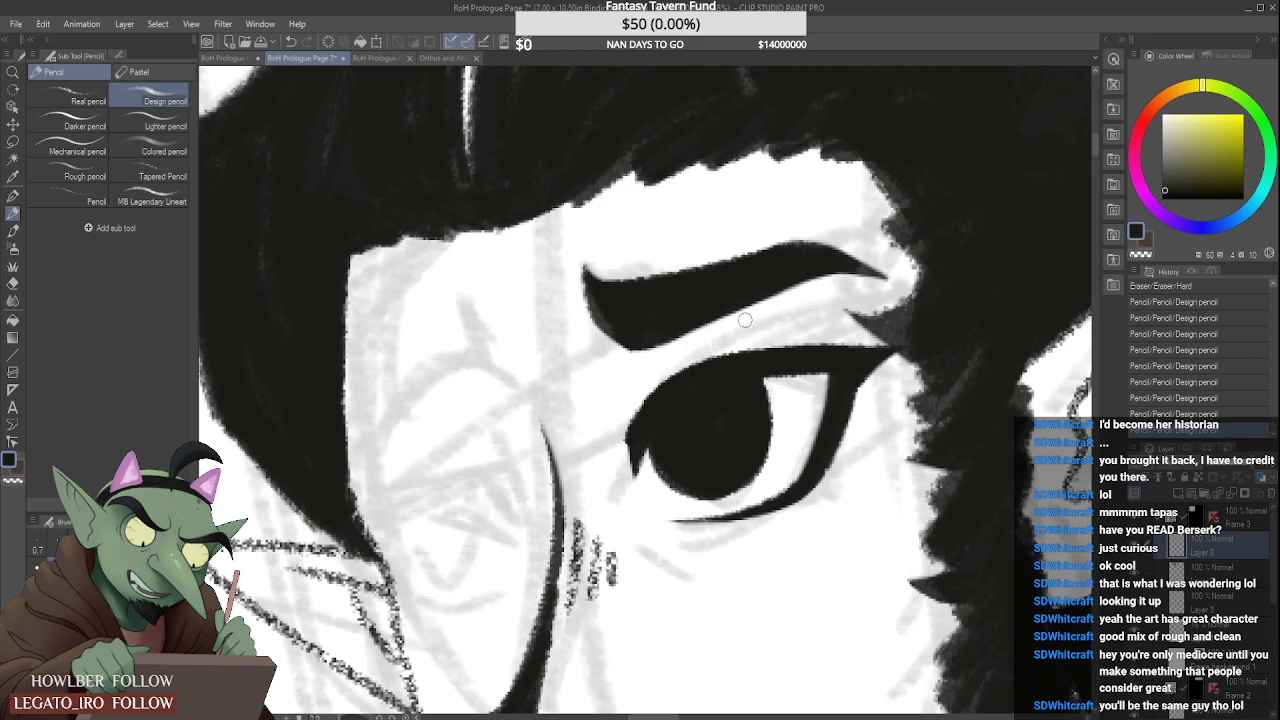
{"action": "left_click_drag", "start_coordinate": [806, 291], "coordinate": [746, 320]}
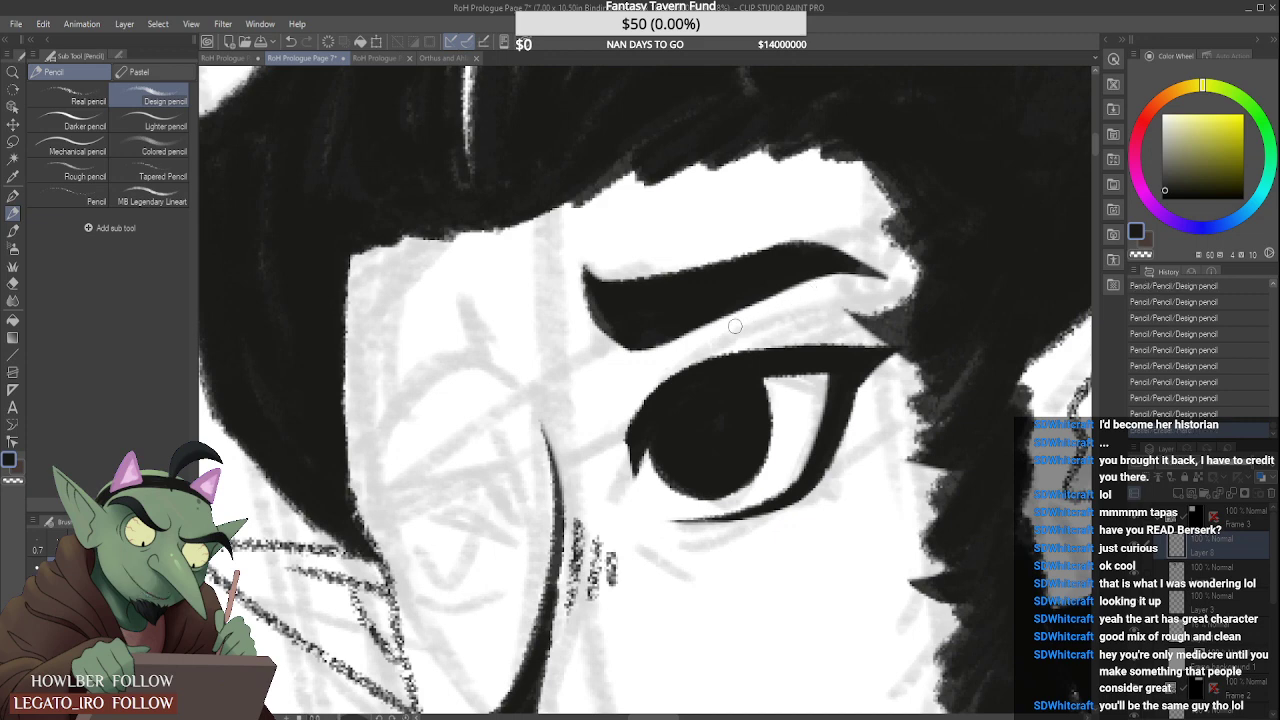
{"action": "scroll", "coordinate": [720, 341], "scroll_direction": "down", "scroll_amount": 8}
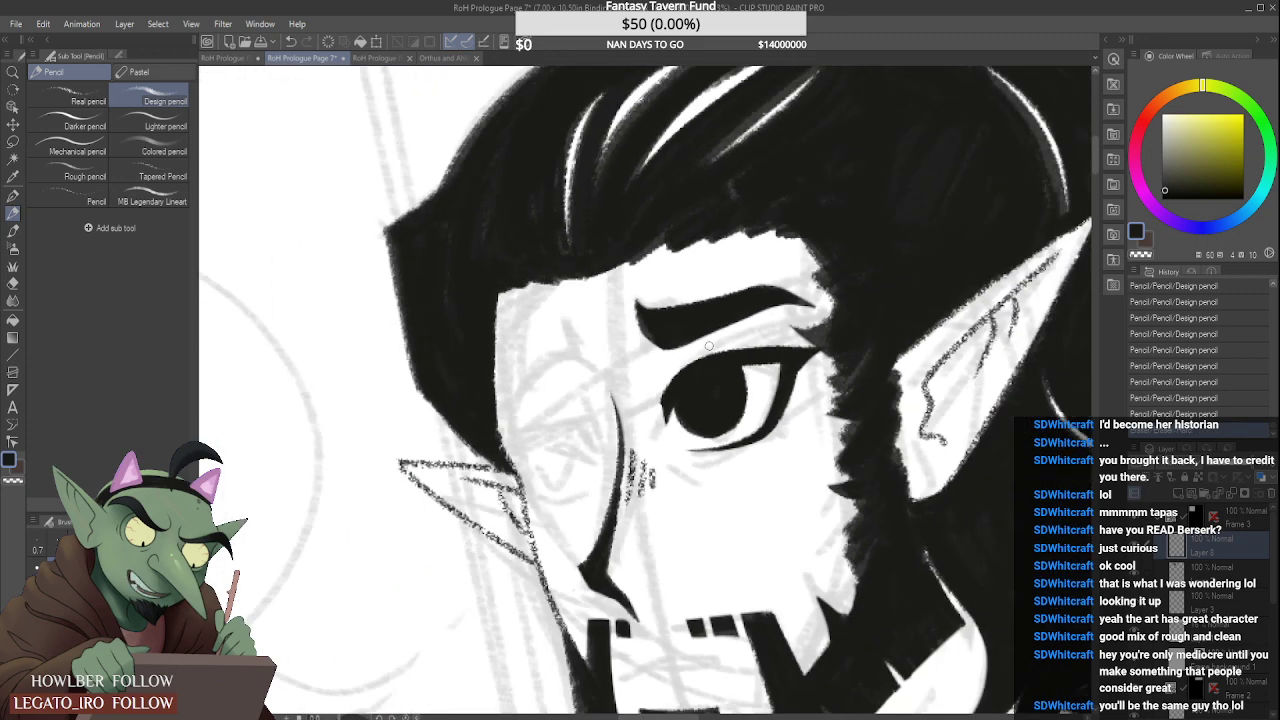
Step: Ink the far eye's upper lid as a tapered arch from the hair edge towards the nose bridge with the Design pencil
{"action": "scroll", "coordinate": [700, 346], "scroll_direction": "up", "scroll_amount": 6}
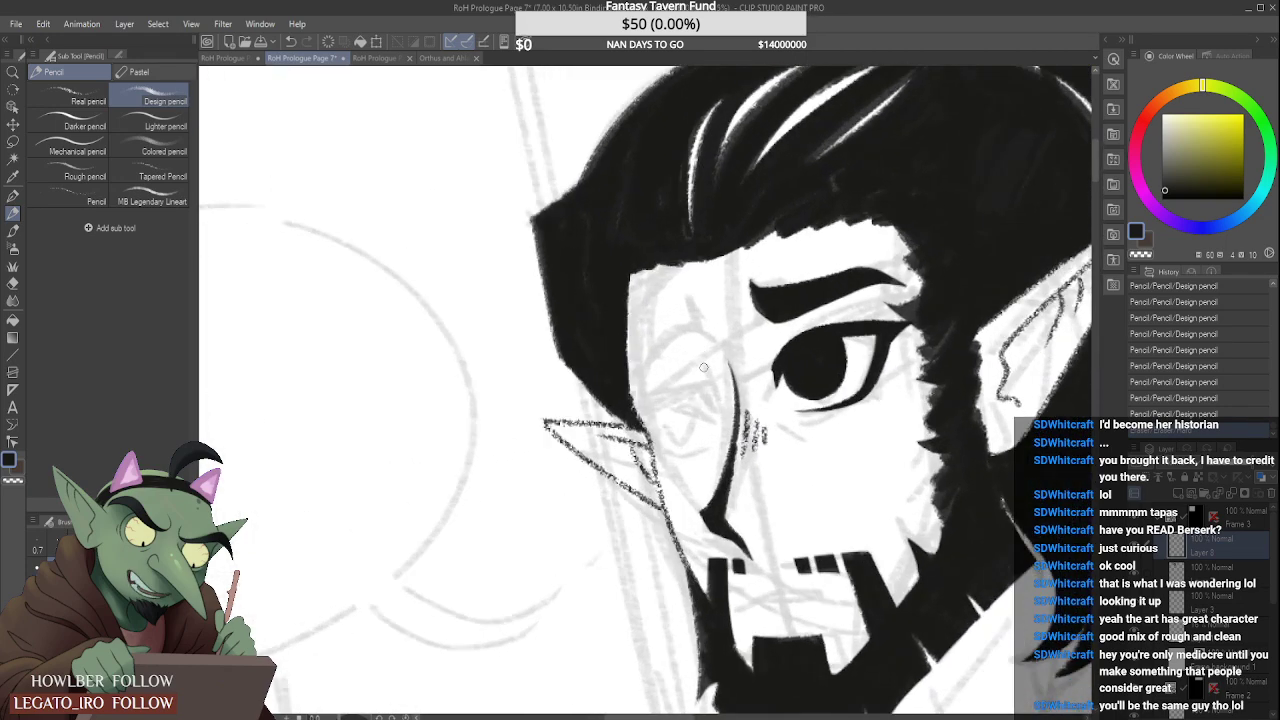
{"action": "scroll", "coordinate": [654, 388], "scroll_direction": "up", "scroll_amount": 2}
{"action": "mouse_move", "coordinate": [627, 406]}
{"action": "left_mouse_down"}
{"action": "mouse_move", "coordinate": [676, 384]}
{"action": "mouse_move", "coordinate": [720, 384]}
{"action": "left_mouse_up"}
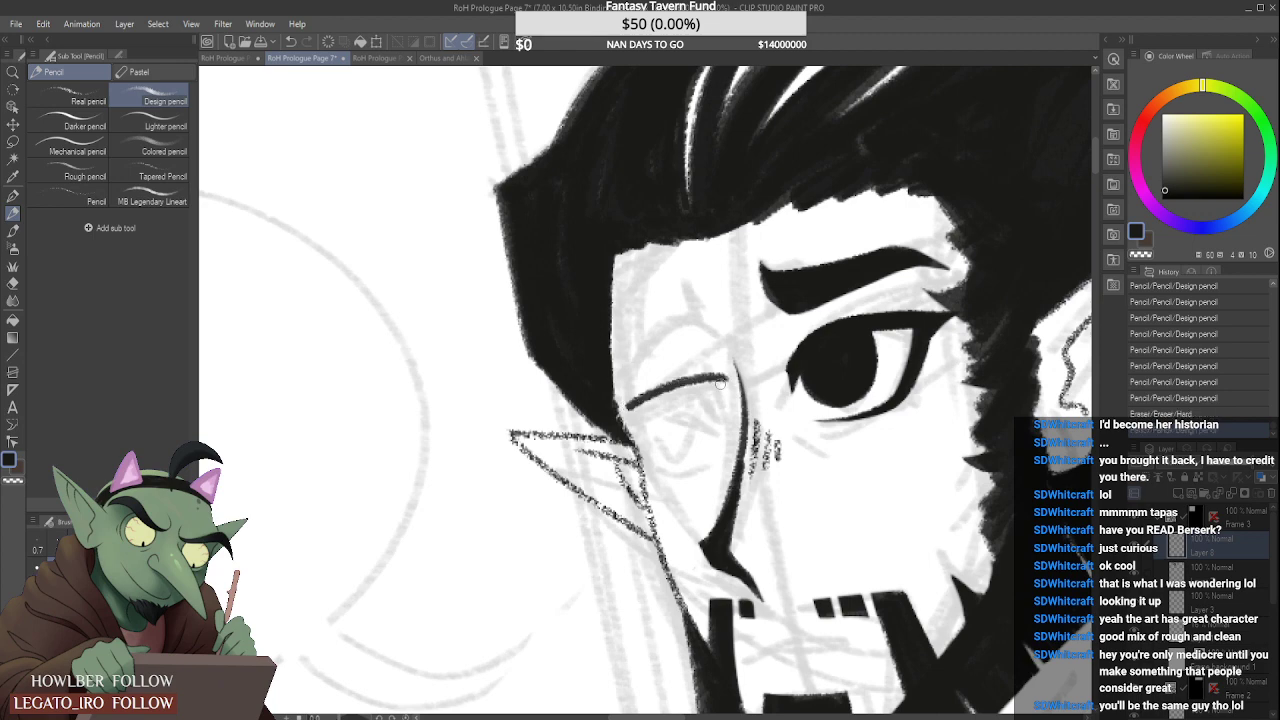
{"action": "key", "text": "ctrl+z"}
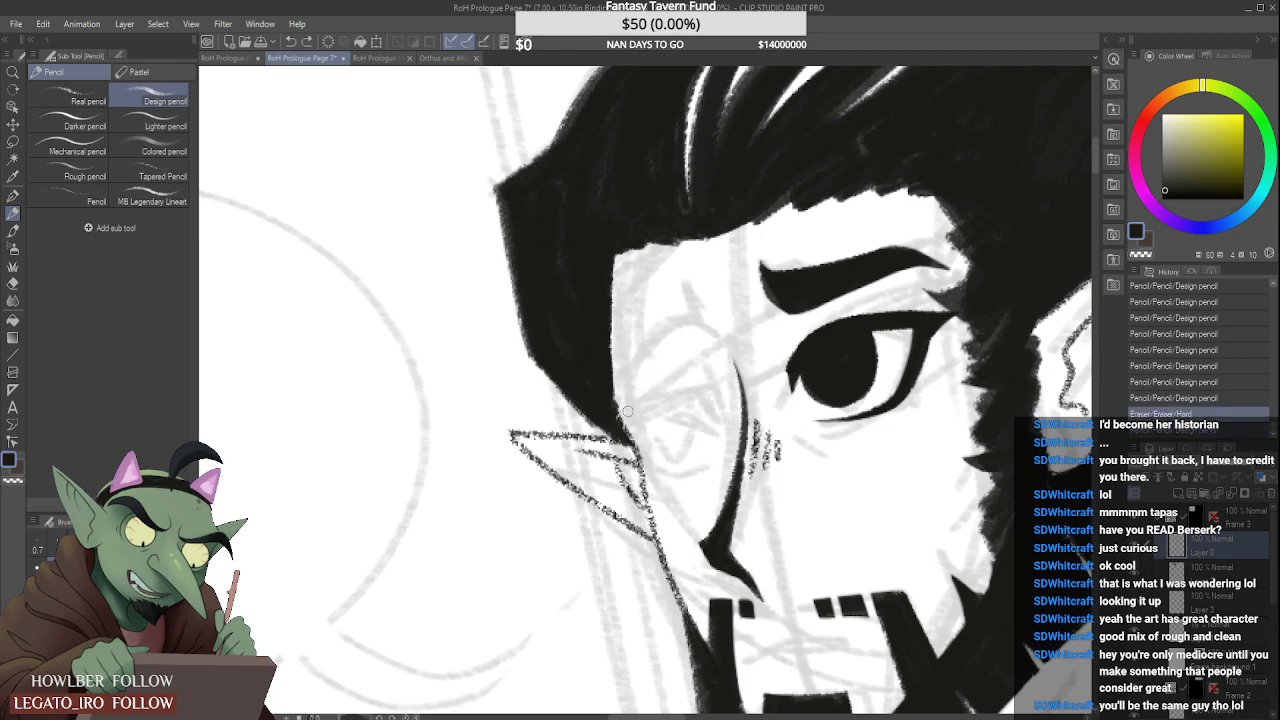
{"action": "mouse_move", "coordinate": [628, 411]}
{"action": "left_mouse_down"}
{"action": "mouse_move", "coordinate": [698, 377]}
{"action": "mouse_move", "coordinate": [725, 383]}
{"action": "mouse_move", "coordinate": [712, 372]}
{"action": "mouse_move", "coordinate": [724, 382]}
{"action": "mouse_move", "coordinate": [648, 396]}
{"action": "mouse_move", "coordinate": [667, 373]}
{"action": "mouse_move", "coordinate": [668, 386]}
{"action": "left_mouse_up"}
{"action": "key", "text": "ctrl+z"}
{"action": "key", "text": "ctrl+z"}
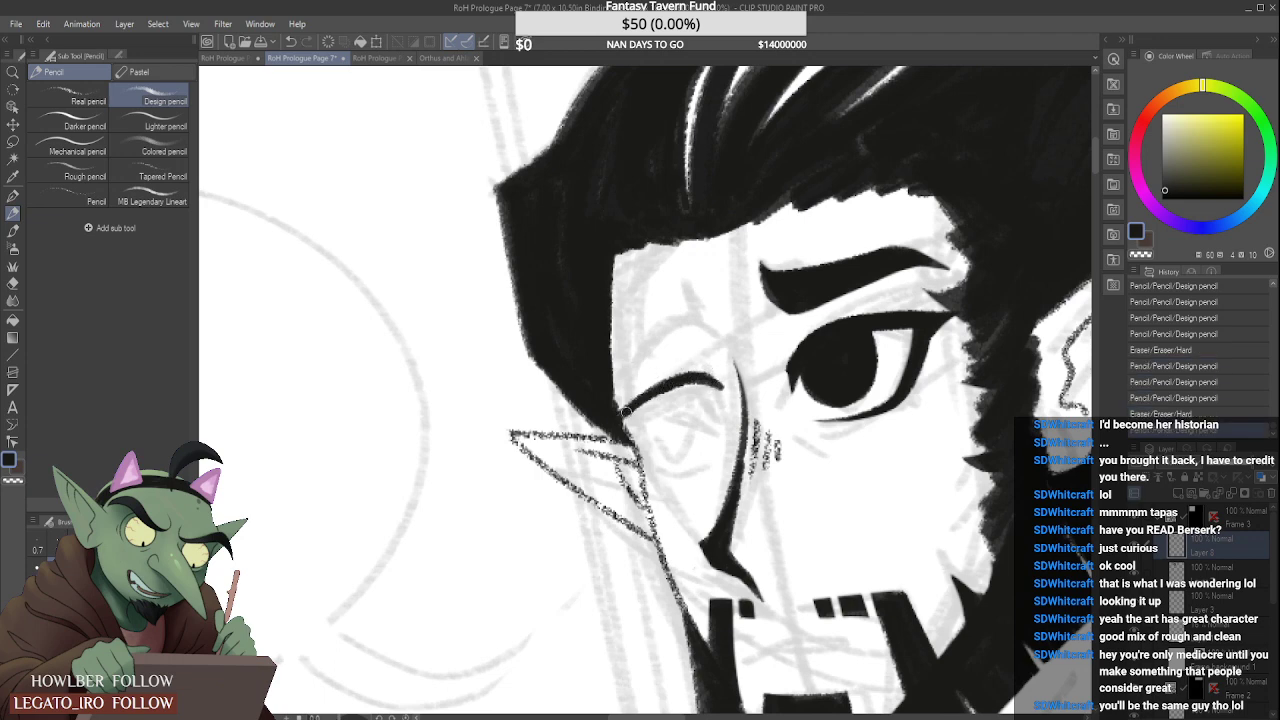
{"action": "left_click_drag", "start_coordinate": [618, 420], "coordinate": [680, 386]}
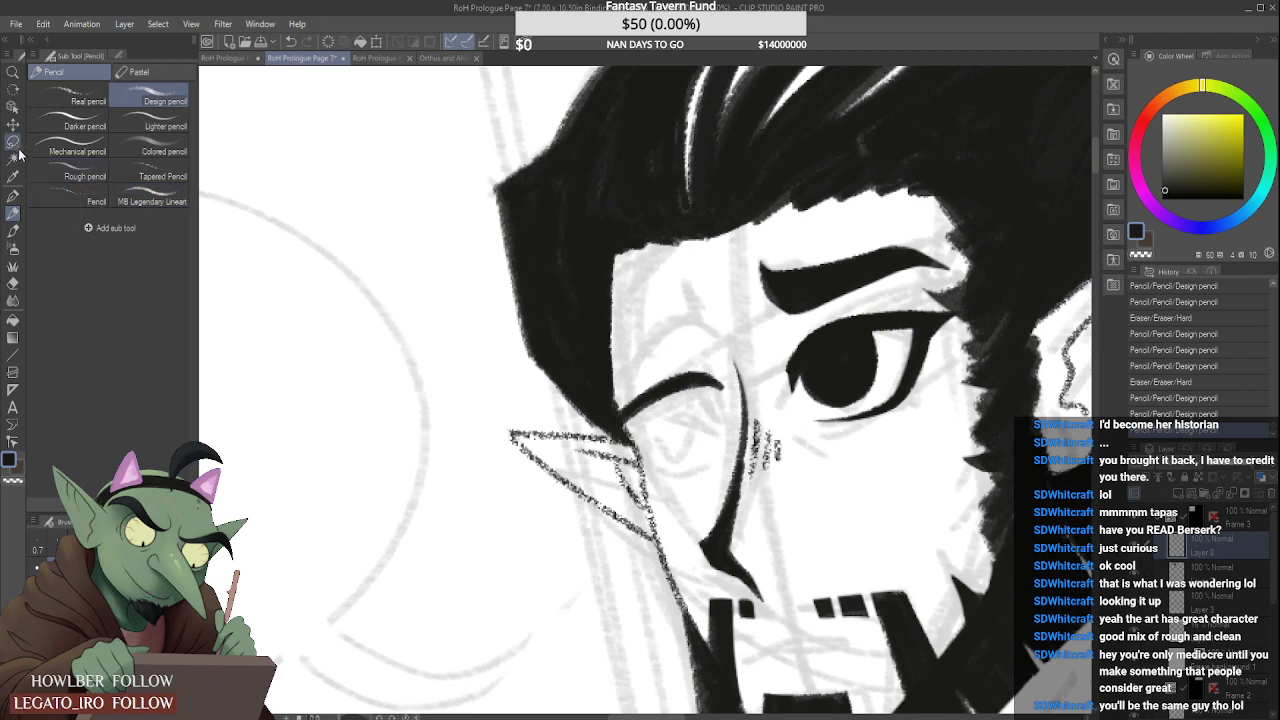
Step: Lasso the far eye's upper lid line, rotate it slightly clockwise, and clear the selection
{"action": "key", "text": "m"}
{"action": "mouse_move", "coordinate": [655, 467]}
{"action": "left_mouse_down"}
{"action": "mouse_move", "coordinate": [635, 342]}
{"action": "mouse_move", "coordinate": [722, 346]}
{"action": "mouse_move", "coordinate": [726, 420]}
{"action": "left_mouse_up"}
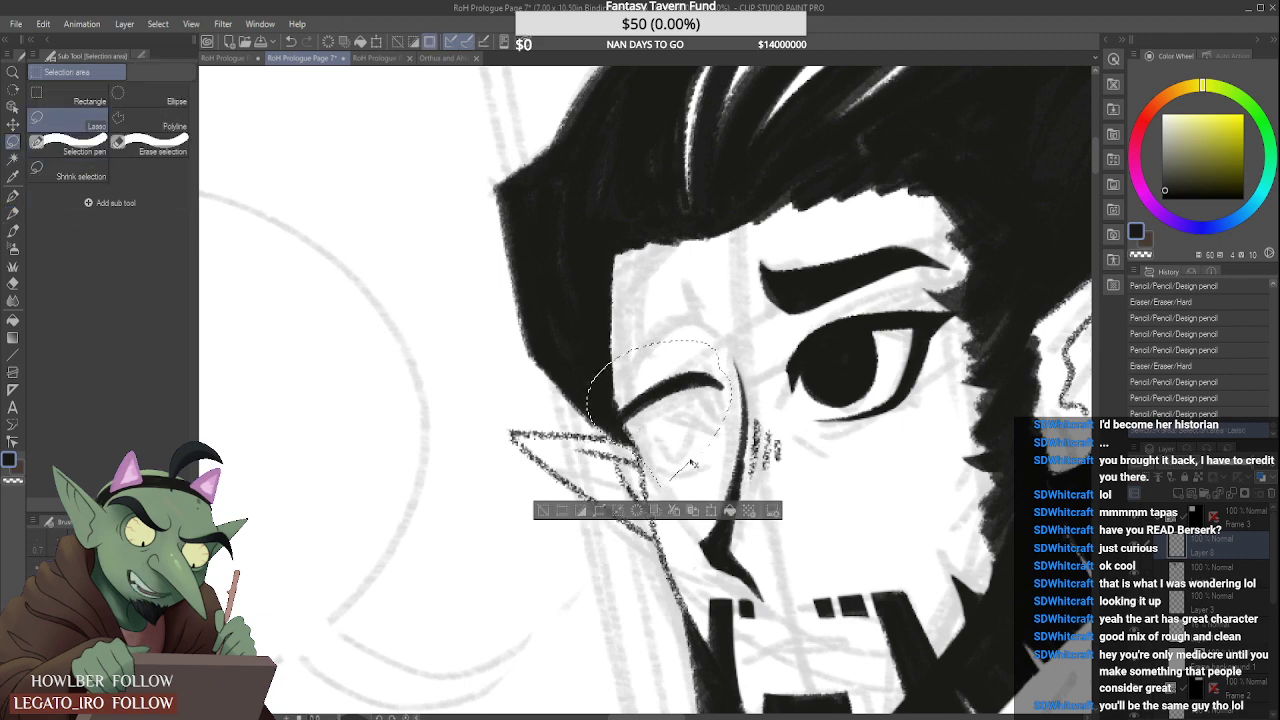
{"action": "key", "text": "ctrl+t"}
{"action": "left_click_drag", "start_coordinate": [770, 323], "coordinate": [773, 315]}
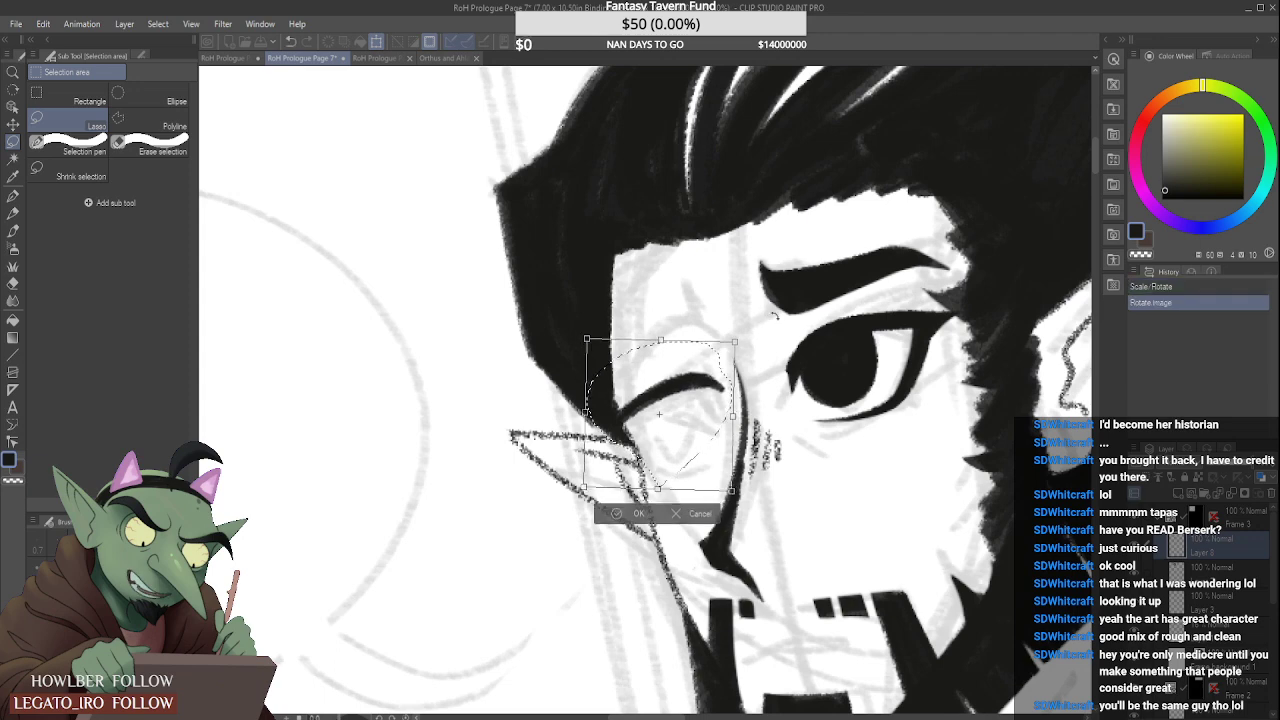
{"action": "key", "text": "Escape"}
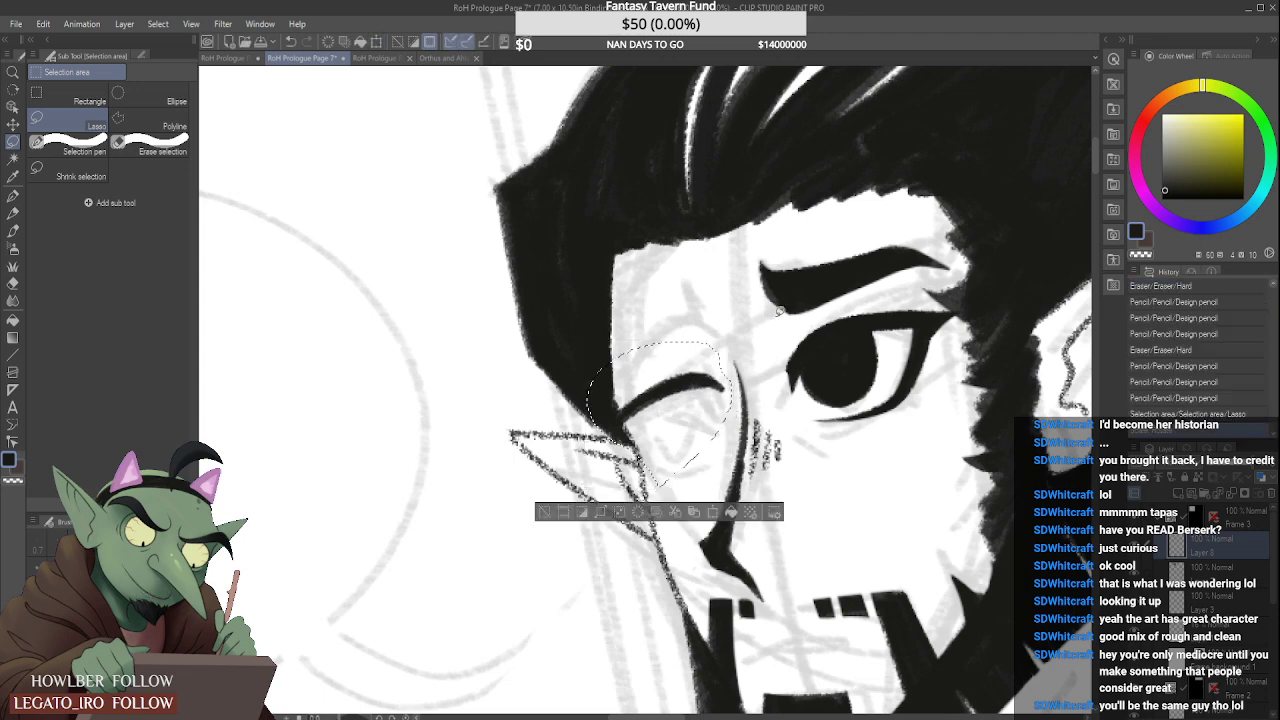
{"action": "key", "text": "ctrl+d"}
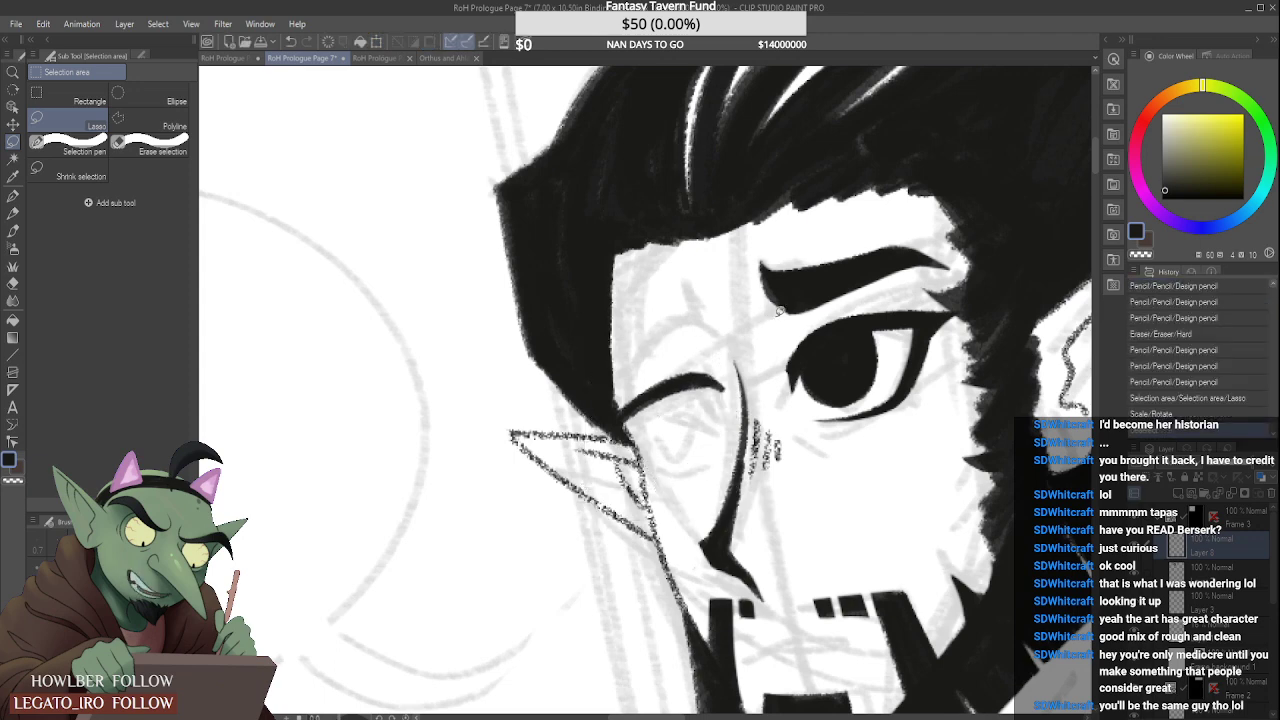
Step: Ink the far eye's outer edge as a short tapered line below the upper lid, and thicken the lid's inner end with the Design pencil
{"action": "left_click", "coordinate": [13, 213]}
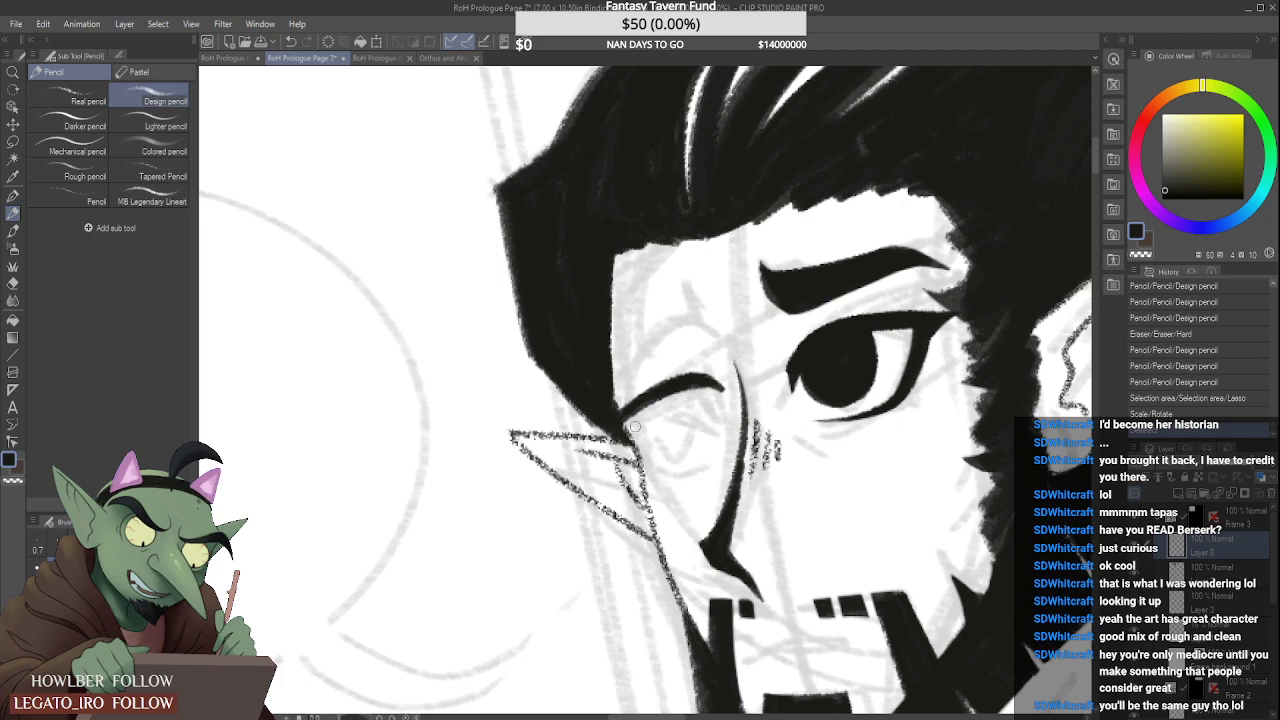
{"action": "mouse_move", "coordinate": [638, 427]}
{"action": "left_mouse_down"}
{"action": "mouse_move", "coordinate": [649, 457]}
{"action": "mouse_move", "coordinate": [630, 388]}
{"action": "mouse_move", "coordinate": [648, 387]}
{"action": "mouse_move", "coordinate": [613, 411]}
{"action": "mouse_move", "coordinate": [698, 378]}
{"action": "mouse_move", "coordinate": [660, 392]}
{"action": "left_mouse_up"}
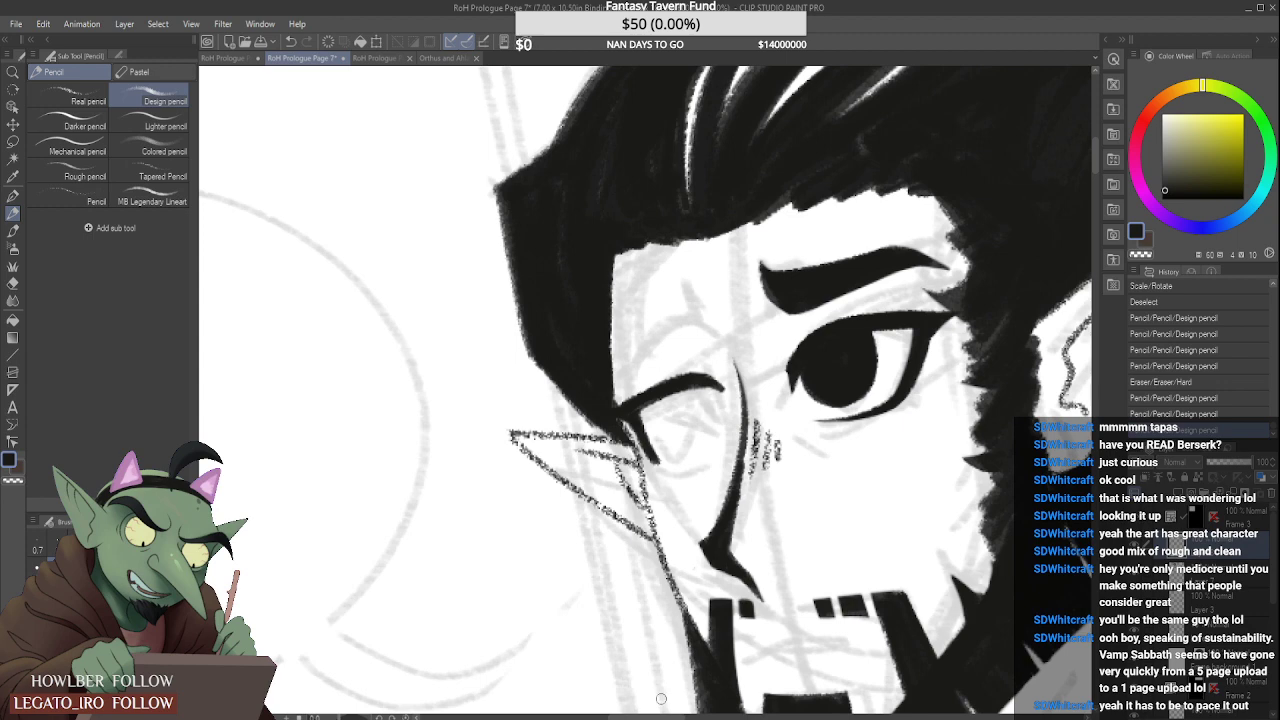
{"action": "scroll", "coordinate": [690, 334], "scroll_direction": "up", "scroll_amount": 1}
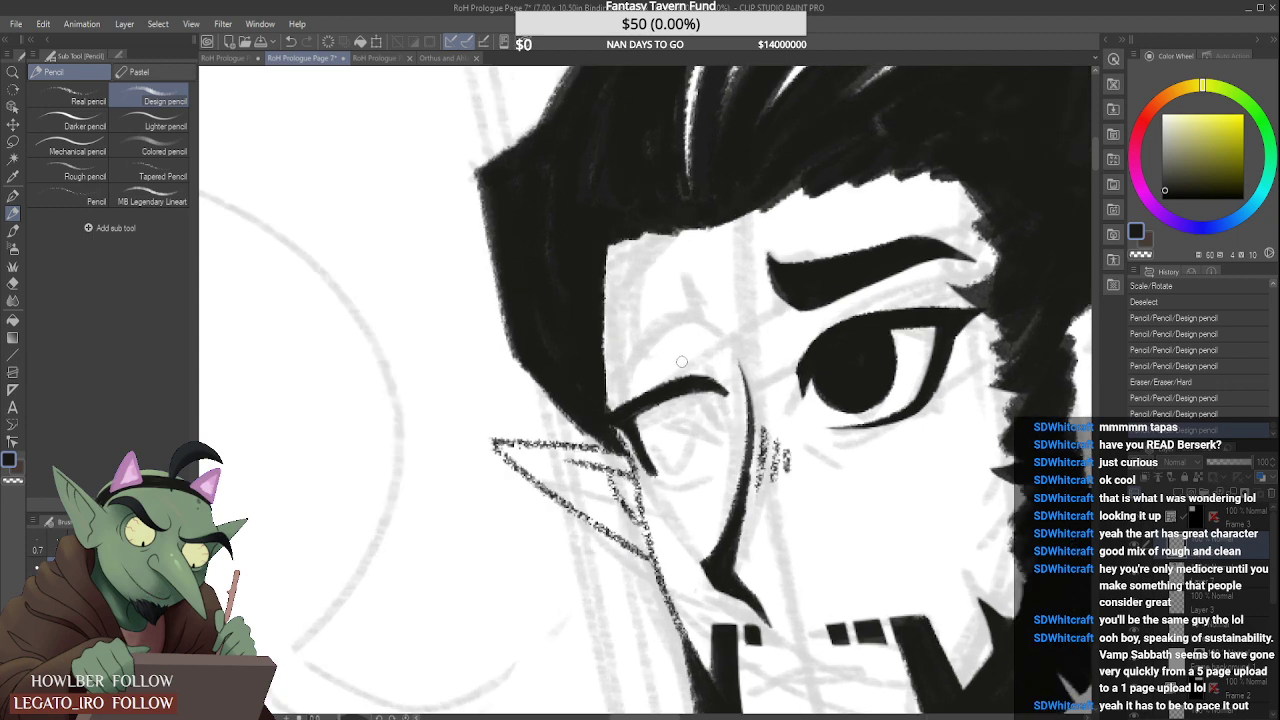
{"action": "scroll", "coordinate": [703, 372], "scroll_direction": "up", "scroll_amount": 1}
{"action": "left_click_drag", "start_coordinate": [696, 382], "coordinate": [742, 396]}
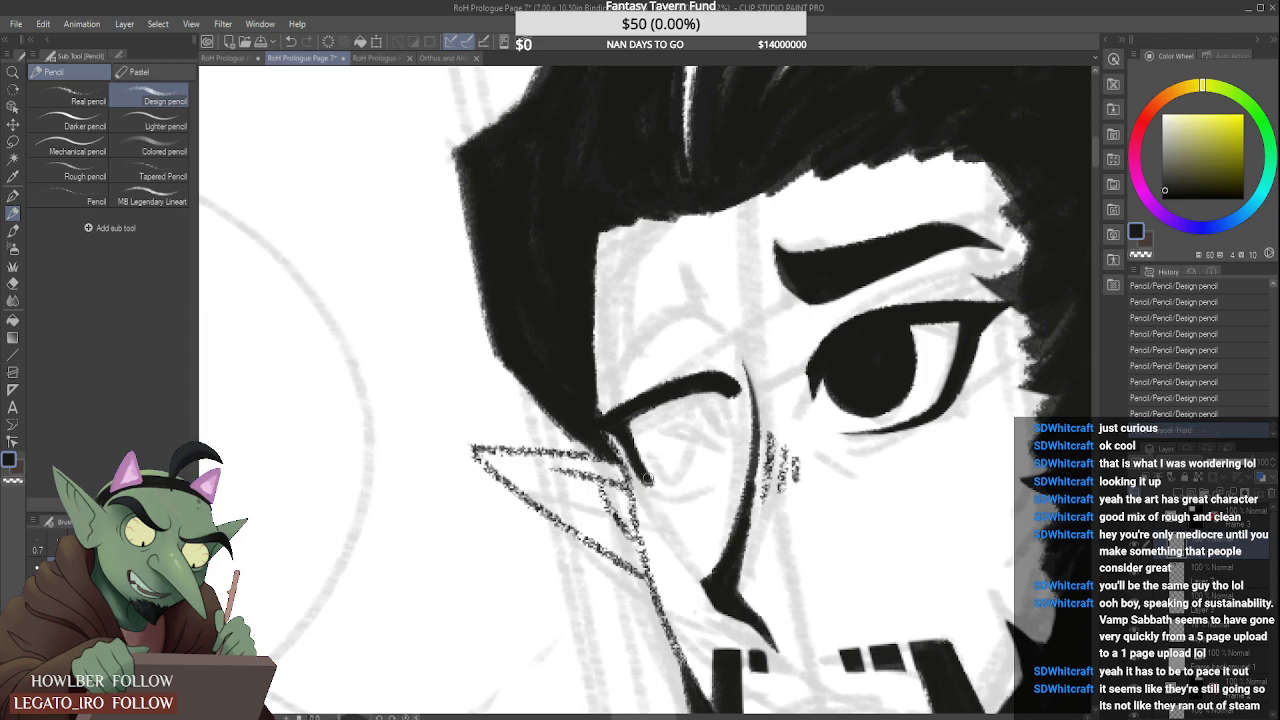
Step: Ink the far eye's lower lid as a thin curve from the outer edge towards the nose, and trim it with the hard eraser
{"action": "left_click_drag", "start_coordinate": [647, 480], "coordinate": [672, 488]}
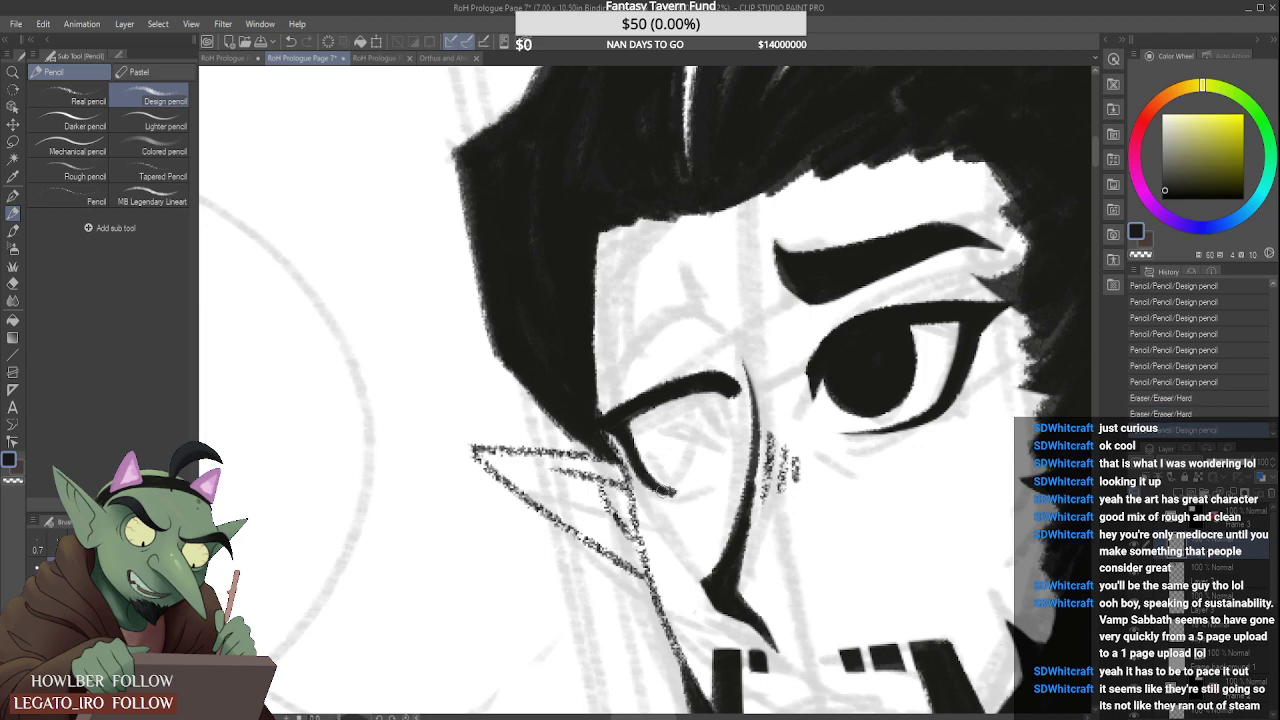
{"action": "mouse_move", "coordinate": [628, 452]}
{"action": "left_mouse_down"}
{"action": "mouse_move", "coordinate": [722, 480]}
{"action": "mouse_move", "coordinate": [726, 468]}
{"action": "mouse_move", "coordinate": [655, 490]}
{"action": "mouse_move", "coordinate": [635, 485]}
{"action": "mouse_move", "coordinate": [714, 489]}
{"action": "mouse_move", "coordinate": [645, 484]}
{"action": "mouse_move", "coordinate": [660, 490]}
{"action": "mouse_move", "coordinate": [642, 472]}
{"action": "mouse_move", "coordinate": [728, 455]}
{"action": "left_mouse_up"}
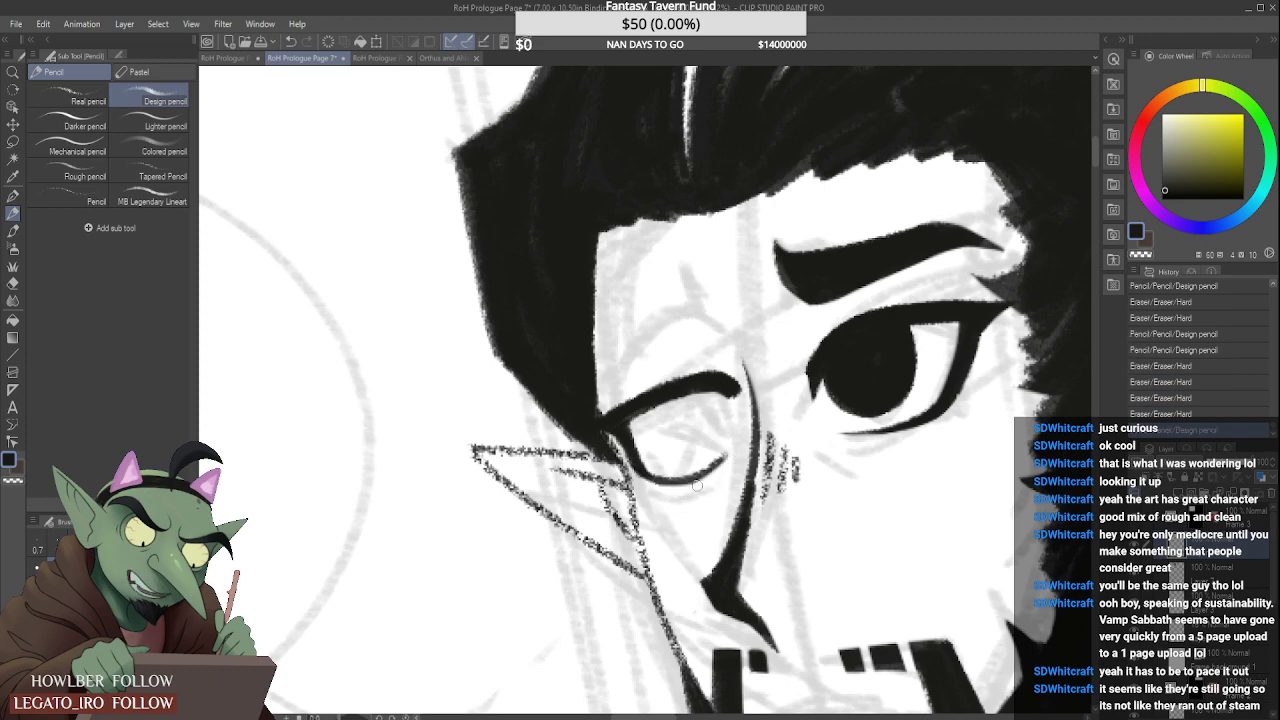
{"action": "left_click", "coordinate": [734, 447]}
{"action": "scroll", "coordinate": [708, 459], "scroll_direction": "up", "scroll_amount": 1}
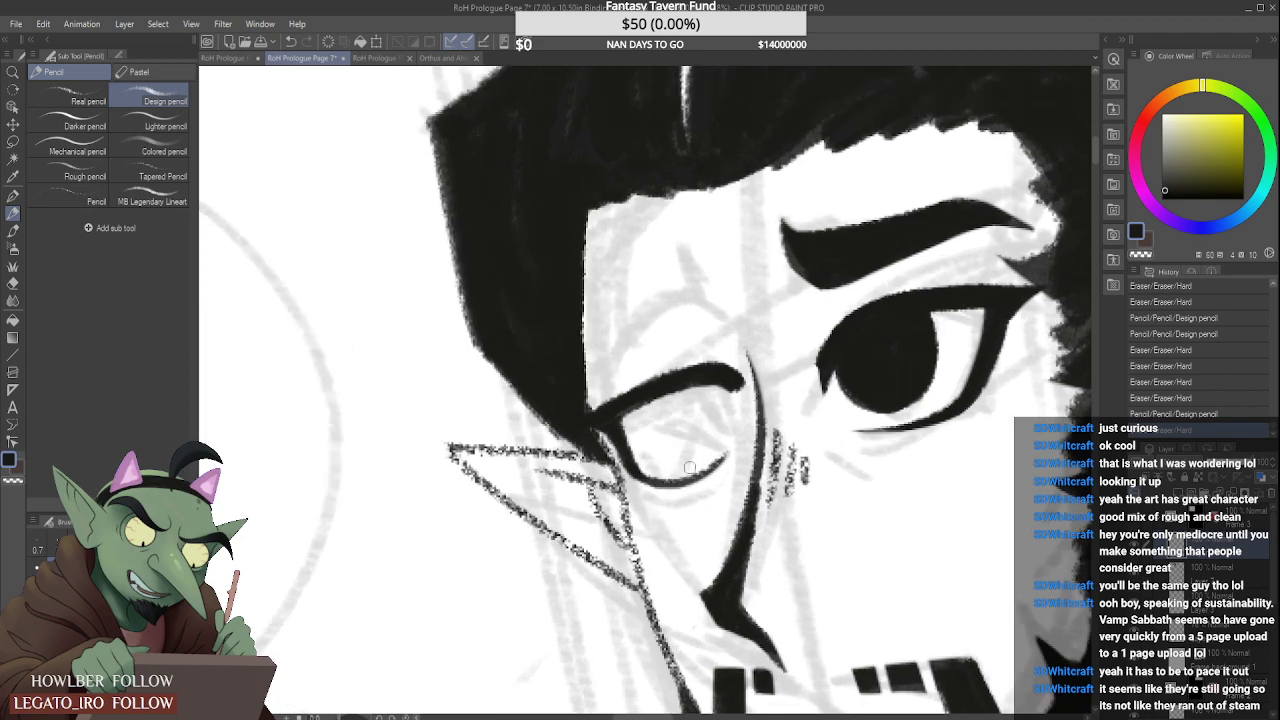
{"action": "left_click", "coordinate": [676, 453]}
{"action": "scroll", "coordinate": [661, 472], "scroll_direction": "up", "scroll_amount": 1}
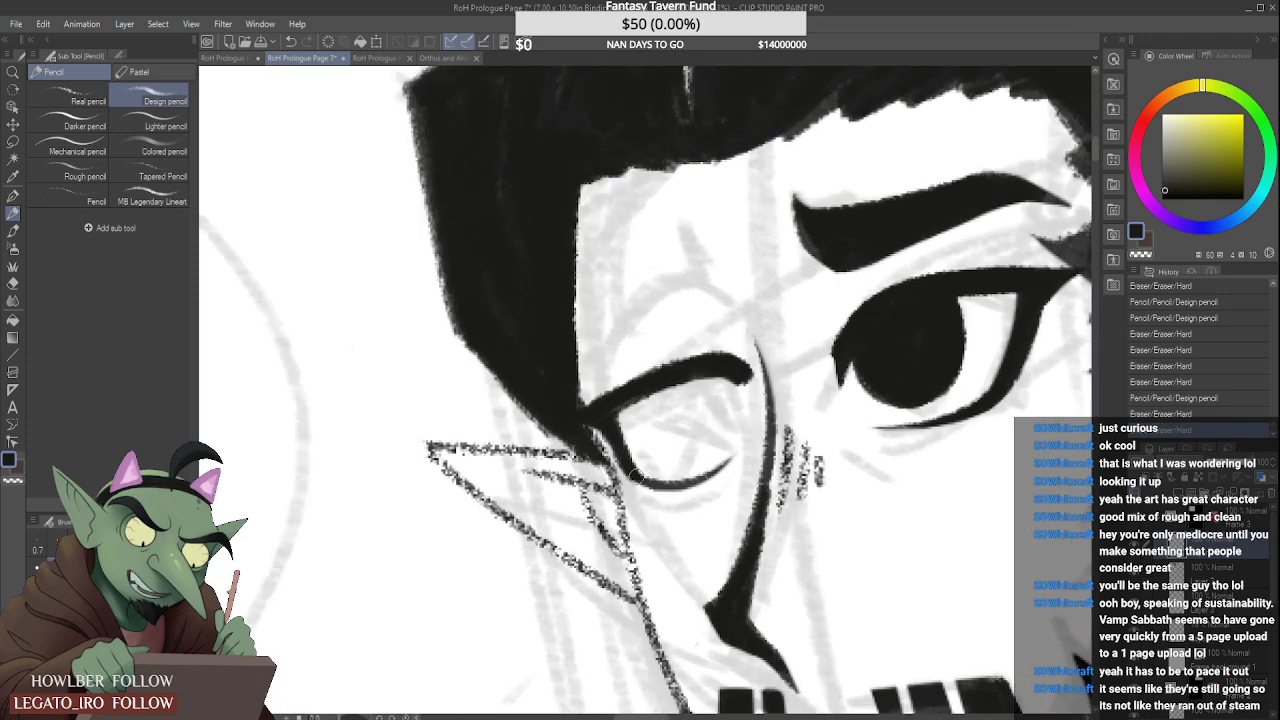
Step: Thicken the far eye's outer edge and corner where the lids meet, cleaning the contours with the hard eraser
{"action": "mouse_move", "coordinate": [630, 470]}
{"action": "left_mouse_down"}
{"action": "mouse_move", "coordinate": [671, 482]}
{"action": "mouse_move", "coordinate": [689, 465]}
{"action": "mouse_move", "coordinate": [637, 473]}
{"action": "mouse_move", "coordinate": [627, 460]}
{"action": "mouse_move", "coordinate": [658, 488]}
{"action": "left_mouse_up"}
{"action": "scroll", "coordinate": [629, 468], "scroll_direction": "up", "scroll_amount": 1}
{"action": "mouse_move", "coordinate": [631, 436]}
{"action": "left_mouse_down"}
{"action": "mouse_move", "coordinate": [668, 476]}
{"action": "mouse_move", "coordinate": [656, 501]}
{"action": "left_mouse_up"}
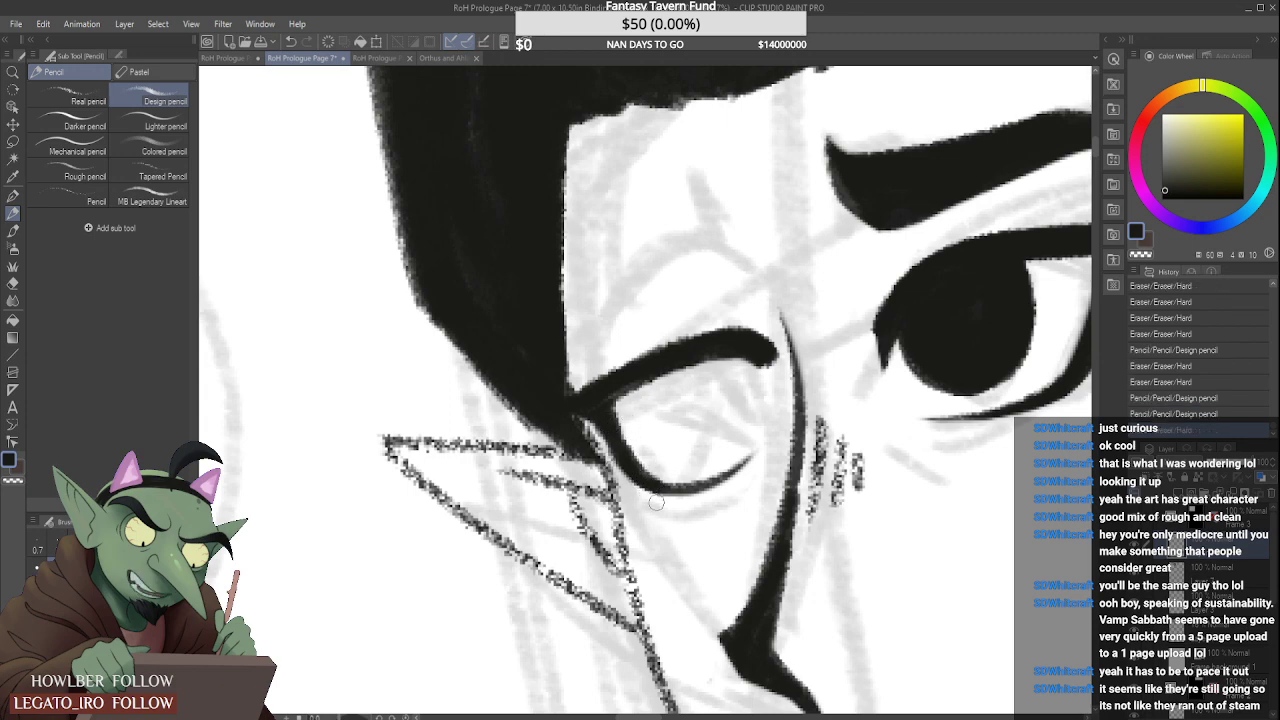
{"action": "left_click_drag", "start_coordinate": [600, 413], "coordinate": [624, 457]}
{"action": "left_click_drag", "start_coordinate": [601, 399], "coordinate": [645, 466]}
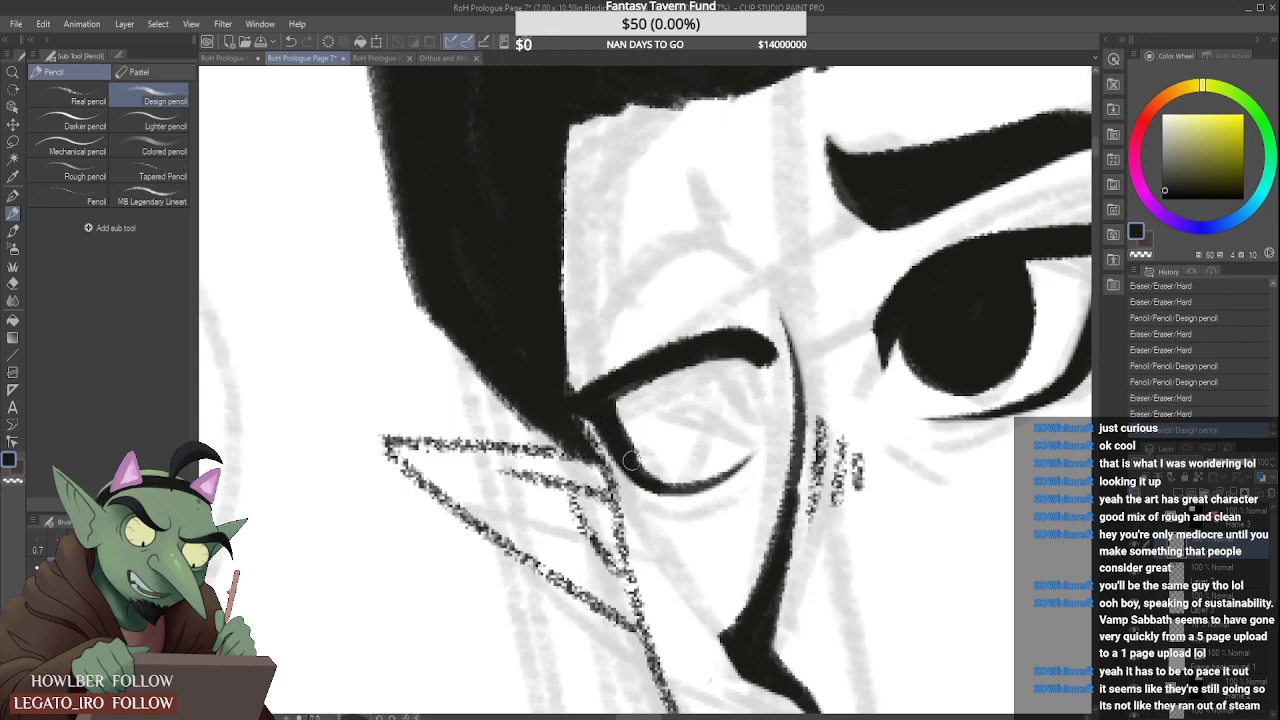
{"action": "left_click_drag", "start_coordinate": [630, 422], "coordinate": [646, 466]}
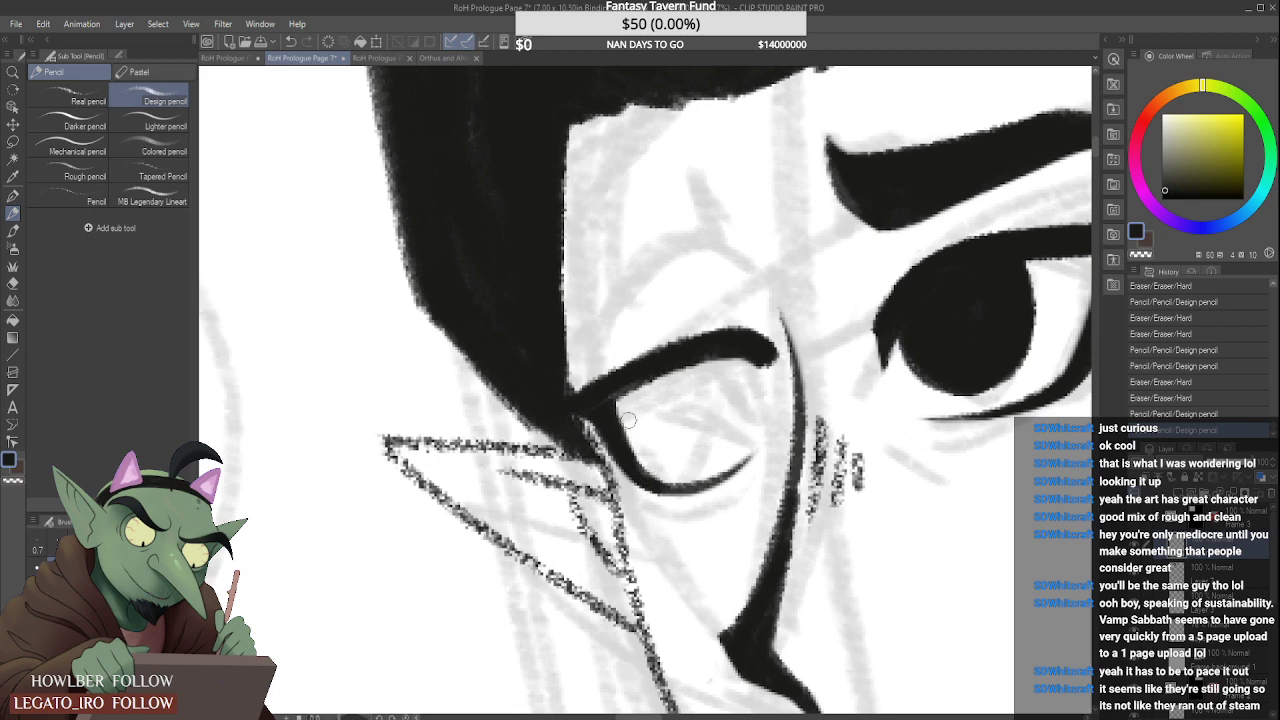
{"action": "mouse_move", "coordinate": [598, 406]}
{"action": "left_mouse_down"}
{"action": "mouse_move", "coordinate": [702, 335]}
{"action": "mouse_move", "coordinate": [605, 387]}
{"action": "left_mouse_up"}
{"action": "left_click_drag", "start_coordinate": [605, 387], "coordinate": [581, 398]}
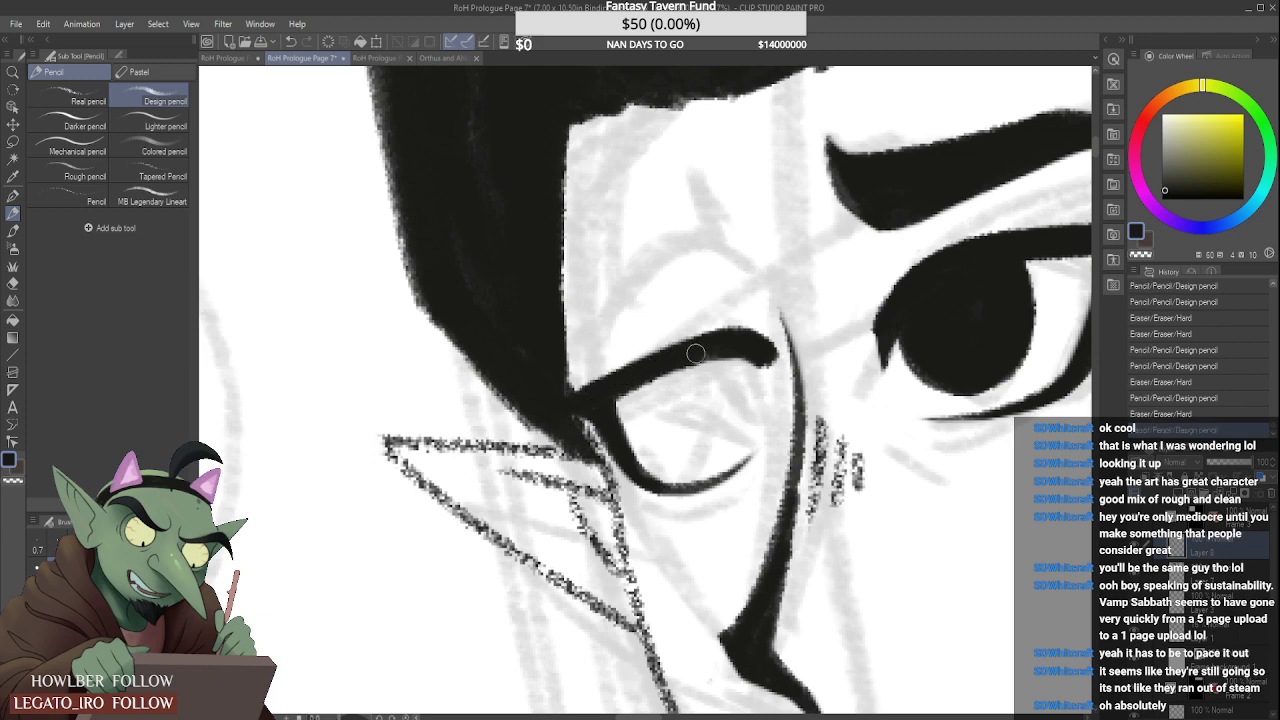
Step: Even out the thickness of the far eye's upper lid line along its top and underside
{"action": "left_click_drag", "start_coordinate": [694, 354], "coordinate": [592, 397]}
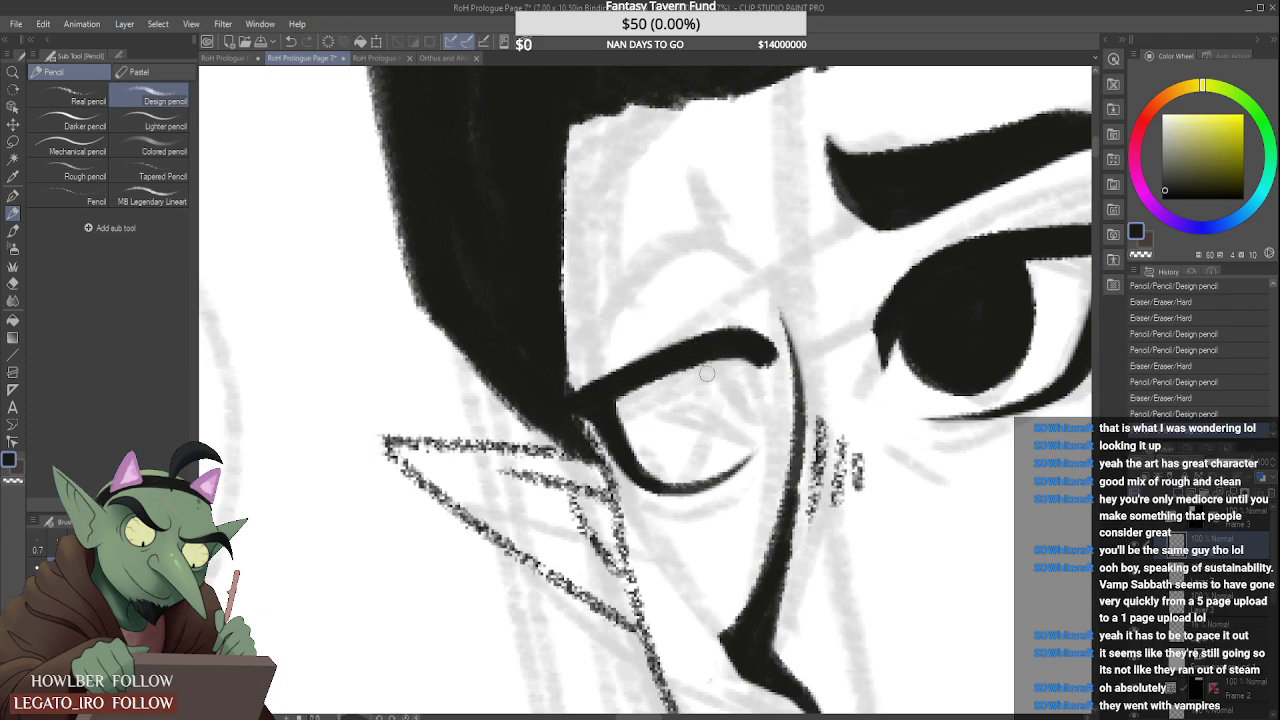
{"action": "left_click_drag", "start_coordinate": [707, 373], "coordinate": [642, 401]}
{"action": "scroll", "coordinate": [707, 376], "scroll_direction": "down", "scroll_amount": 1}
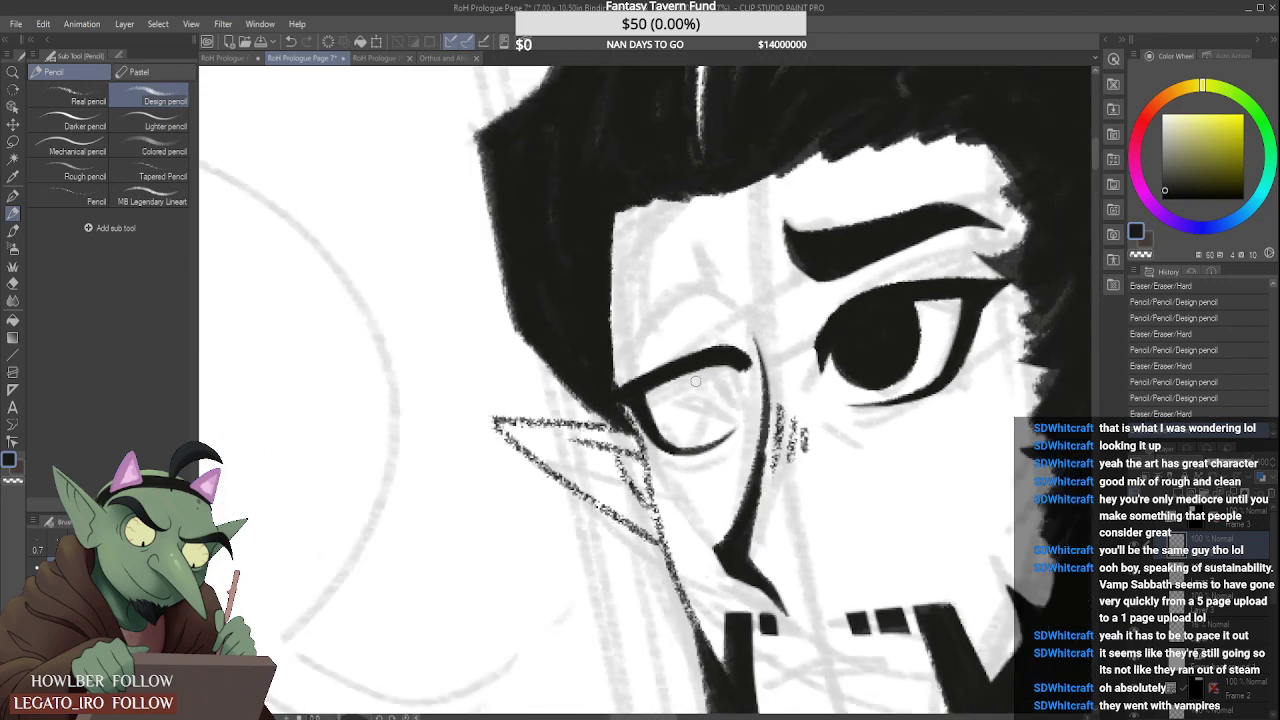
{"action": "scroll", "coordinate": [696, 381], "scroll_direction": "down", "scroll_amount": 5}
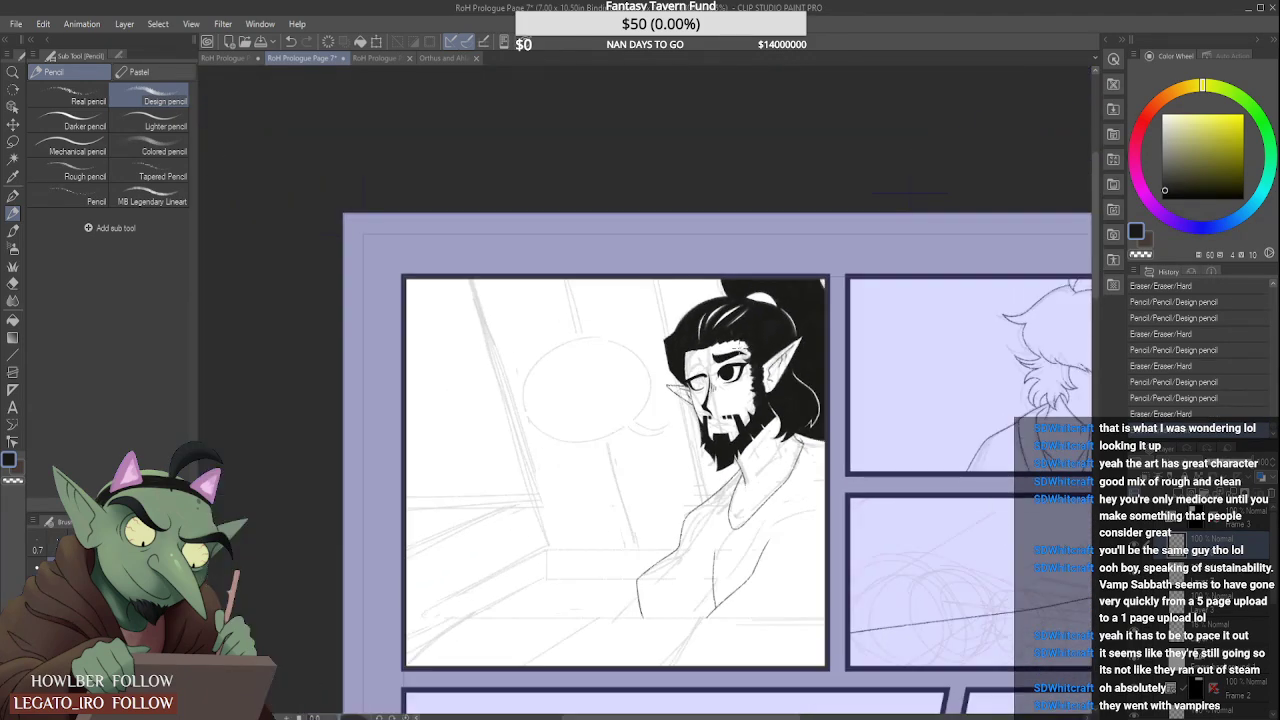
Step: Reshape the inner end of the far eye's upper lid and extend it to meet the nose bridge line
{"action": "scroll", "coordinate": [702, 372], "scroll_direction": "up", "scroll_amount": 2}
{"action": "scroll", "coordinate": [702, 372], "scroll_direction": "down", "scroll_amount": 2}
{"action": "scroll", "coordinate": [702, 372], "scroll_direction": "up", "scroll_amount": 6}
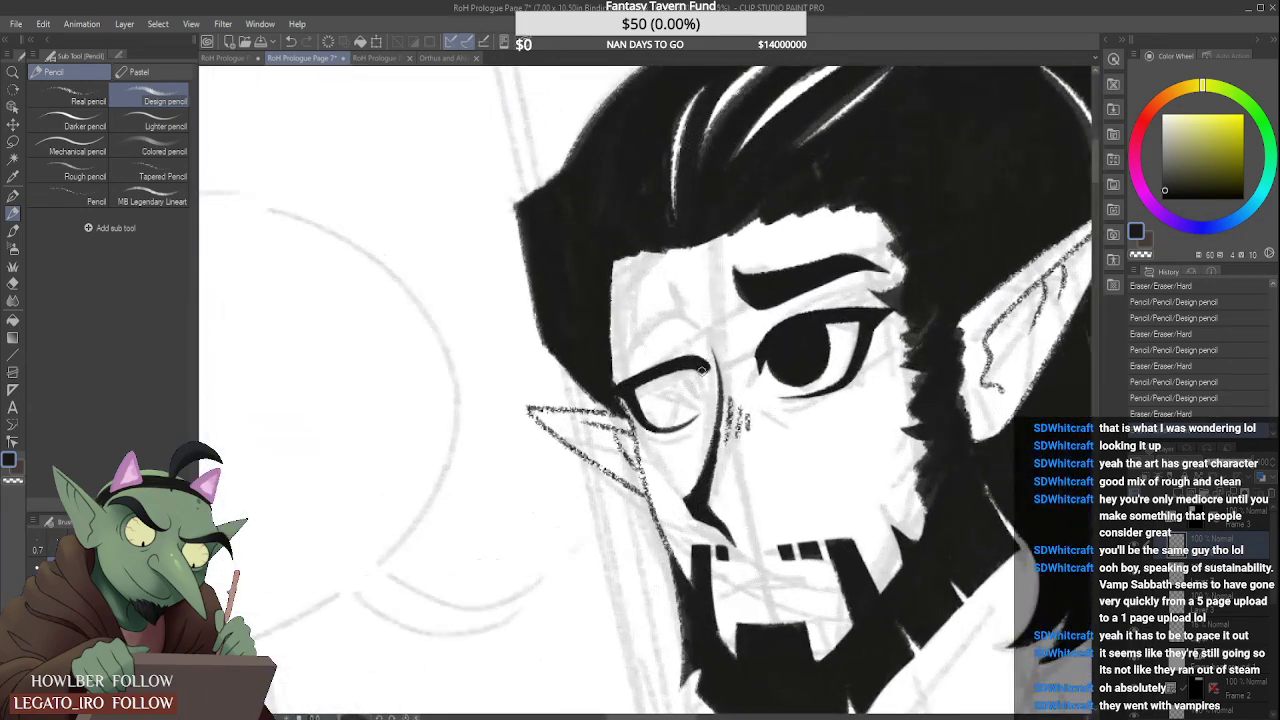
{"action": "scroll", "coordinate": [702, 372], "scroll_direction": "up", "scroll_amount": 2}
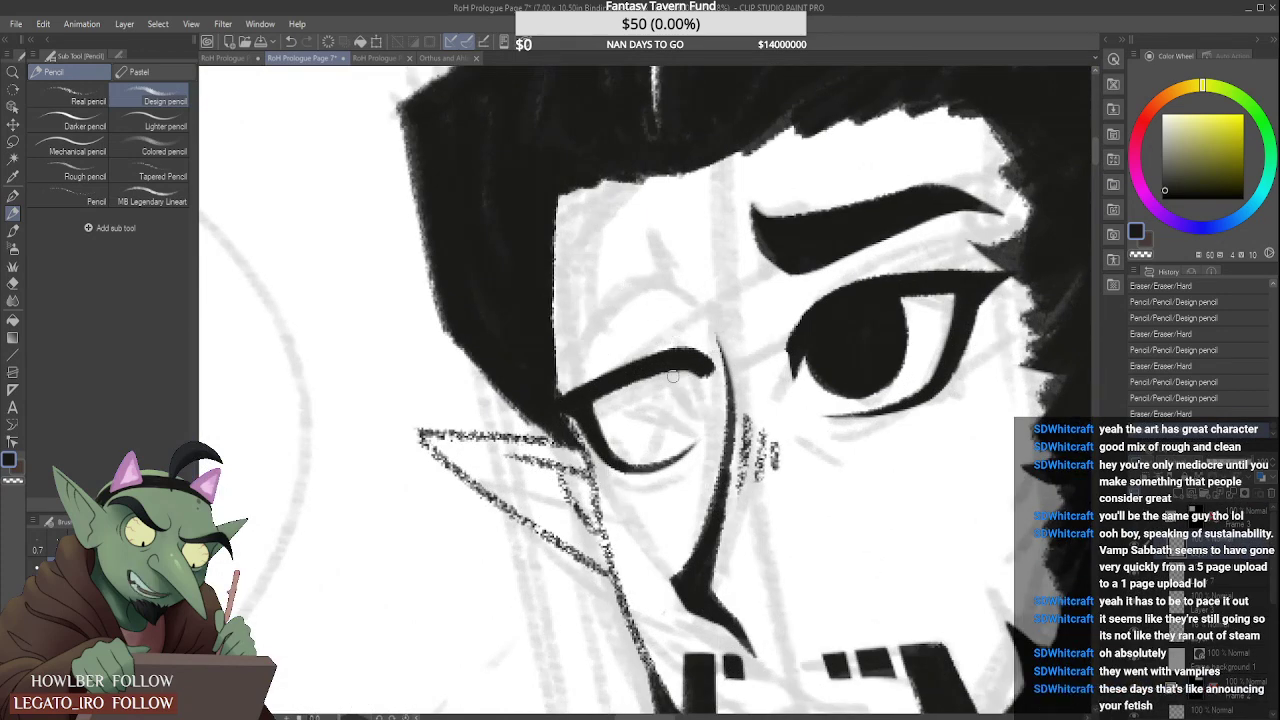
{"action": "mouse_move", "coordinate": [676, 372]}
{"action": "left_mouse_down"}
{"action": "mouse_move", "coordinate": [715, 365]}
{"action": "mouse_move", "coordinate": [691, 354]}
{"action": "mouse_move", "coordinate": [705, 364]}
{"action": "mouse_move", "coordinate": [671, 378]}
{"action": "mouse_move", "coordinate": [712, 383]}
{"action": "mouse_move", "coordinate": [696, 350]}
{"action": "left_mouse_up"}
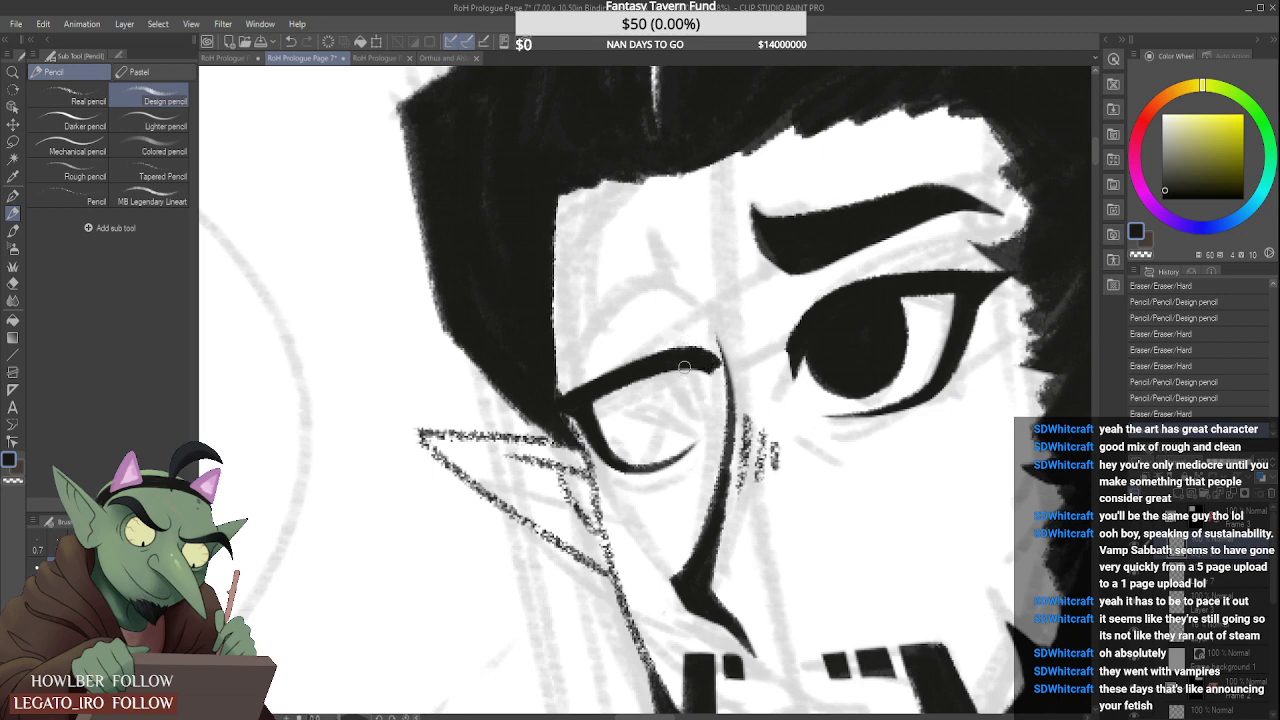
{"action": "mouse_move", "coordinate": [697, 375]}
{"action": "left_mouse_down"}
{"action": "mouse_move", "coordinate": [695, 346]}
{"action": "mouse_move", "coordinate": [716, 366]}
{"action": "left_mouse_up"}
{"action": "mouse_move", "coordinate": [700, 356]}
{"action": "left_mouse_down"}
{"action": "mouse_move", "coordinate": [722, 380]}
{"action": "mouse_move", "coordinate": [727, 368]}
{"action": "left_mouse_up"}
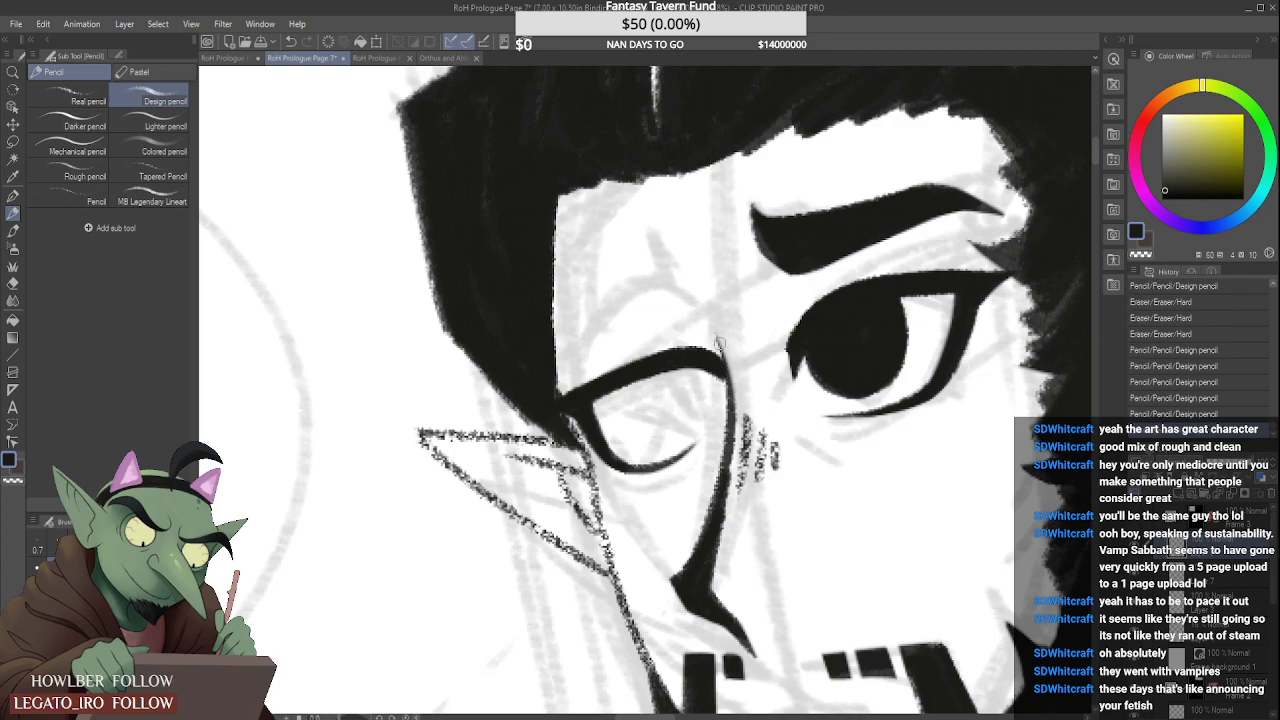
Step: Flip the canvas horizontally and hide the rough sketch under the first panel's line art
{"action": "scroll", "coordinate": [730, 366], "scroll_direction": "down", "scroll_amount": 5}
{"action": "scroll", "coordinate": [742, 360], "scroll_direction": "down", "scroll_amount": 2}
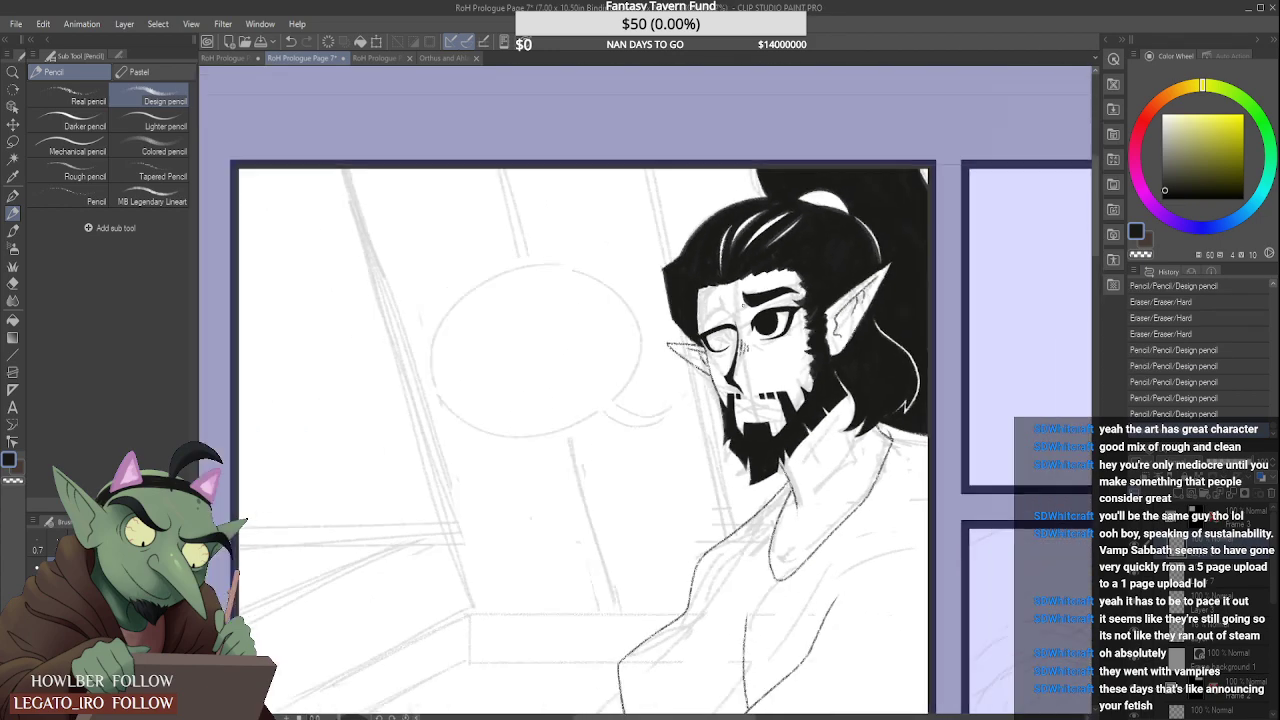
{"action": "scroll", "coordinate": [742, 360], "scroll_direction": "up", "scroll_amount": 6}
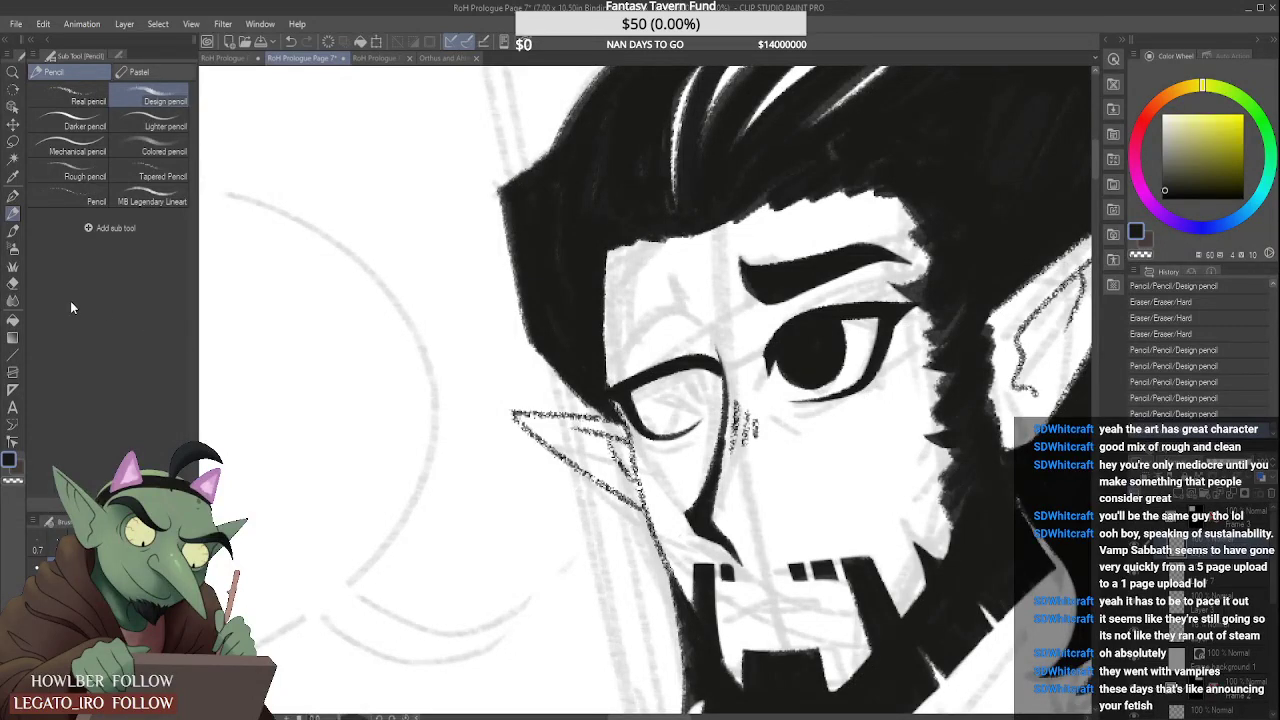
{"action": "key", "text": "m"}
{"action": "scroll", "coordinate": [372, 174], "scroll_direction": "down", "scroll_amount": 6}
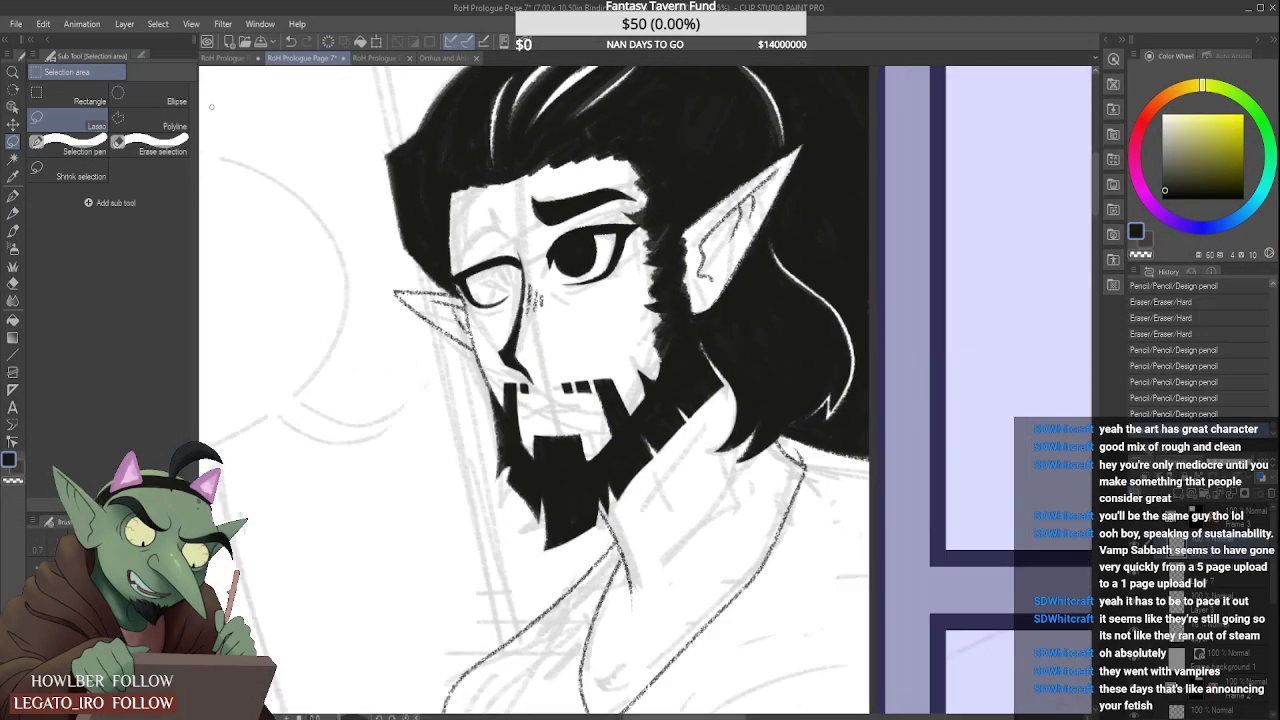
{"action": "scroll", "coordinate": [372, 174], "scroll_direction": "up", "scroll_amount": 1}
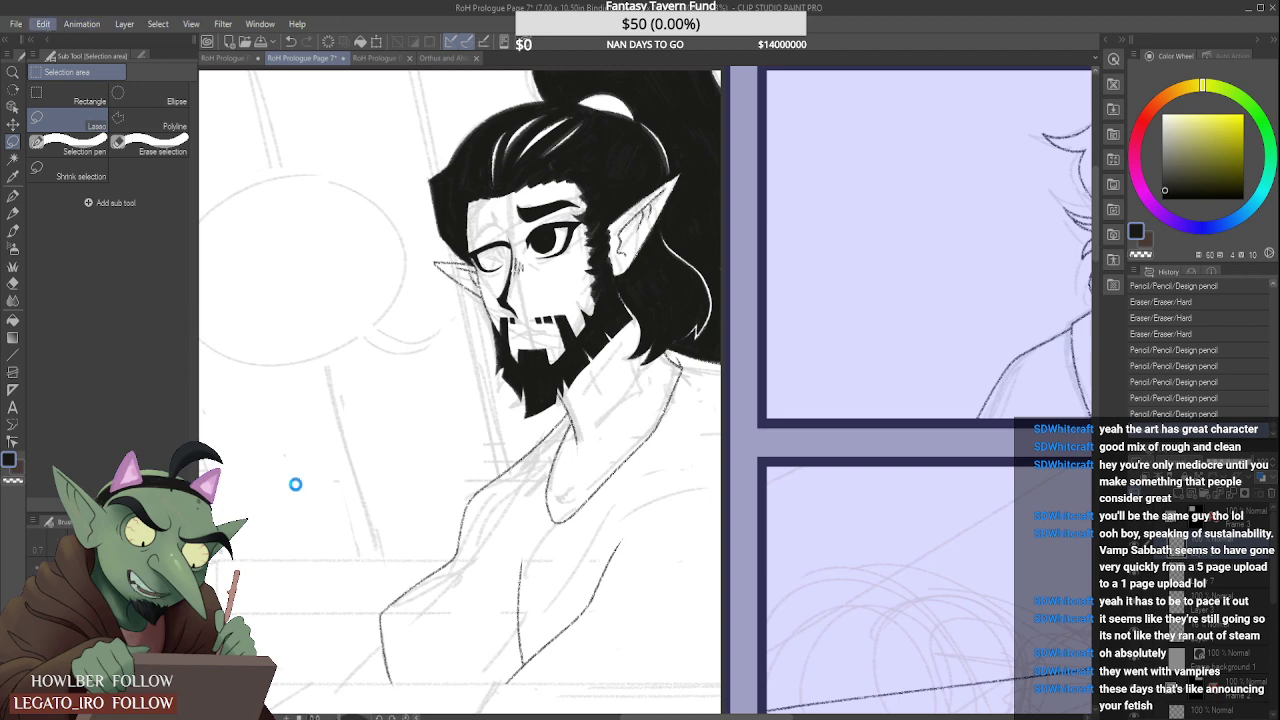
{"action": "scroll", "coordinate": [295, 470], "scroll_direction": "down", "scroll_amount": 10}
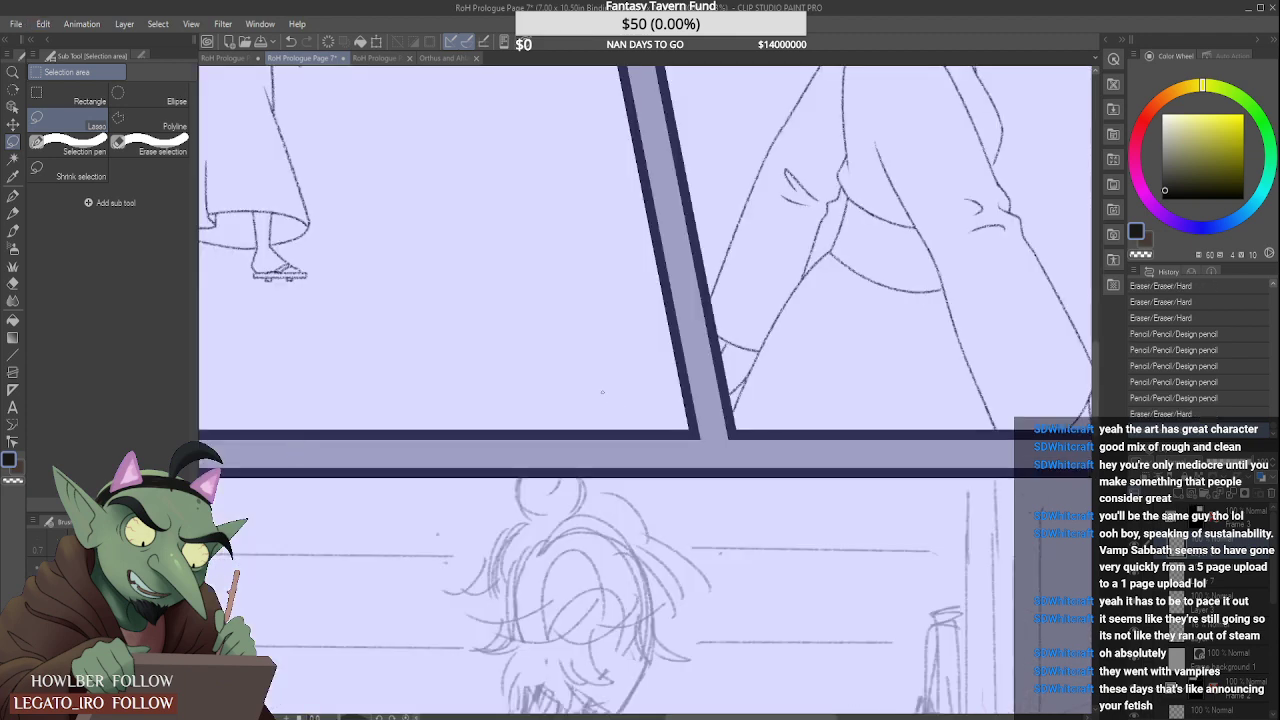
{"action": "scroll", "coordinate": [588, 380], "scroll_direction": "down", "scroll_amount": 3}
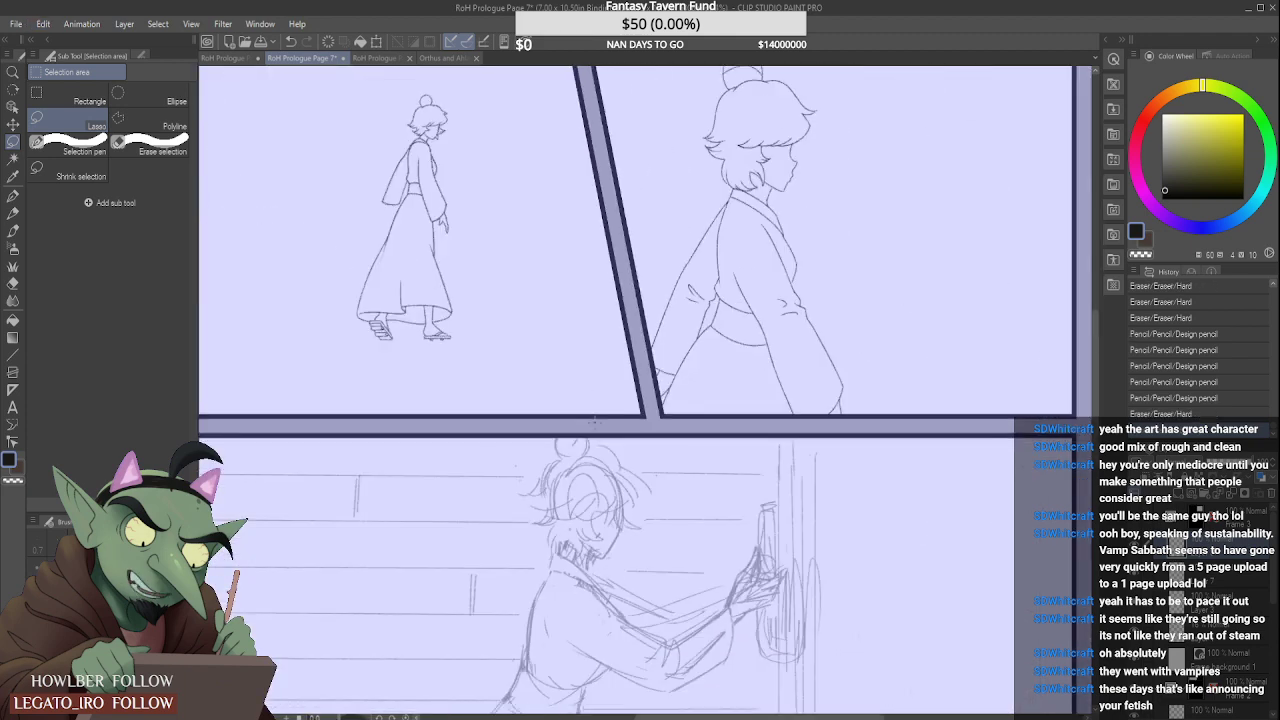
{"action": "scroll", "coordinate": [617, 490], "scroll_direction": "down", "scroll_amount": 3}
{"action": "scroll", "coordinate": [656, 168], "scroll_direction": "up", "scroll_amount": 6}
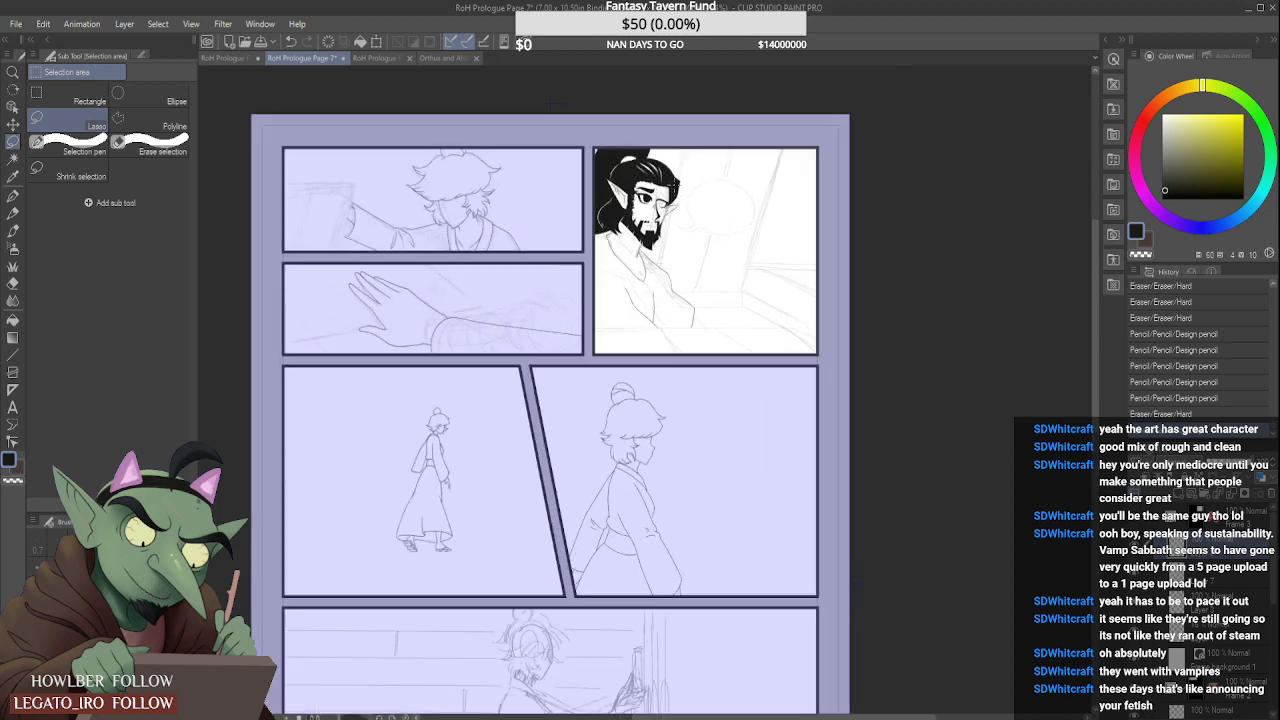
{"action": "scroll", "coordinate": [659, 172], "scroll_direction": "up", "scroll_amount": 2}
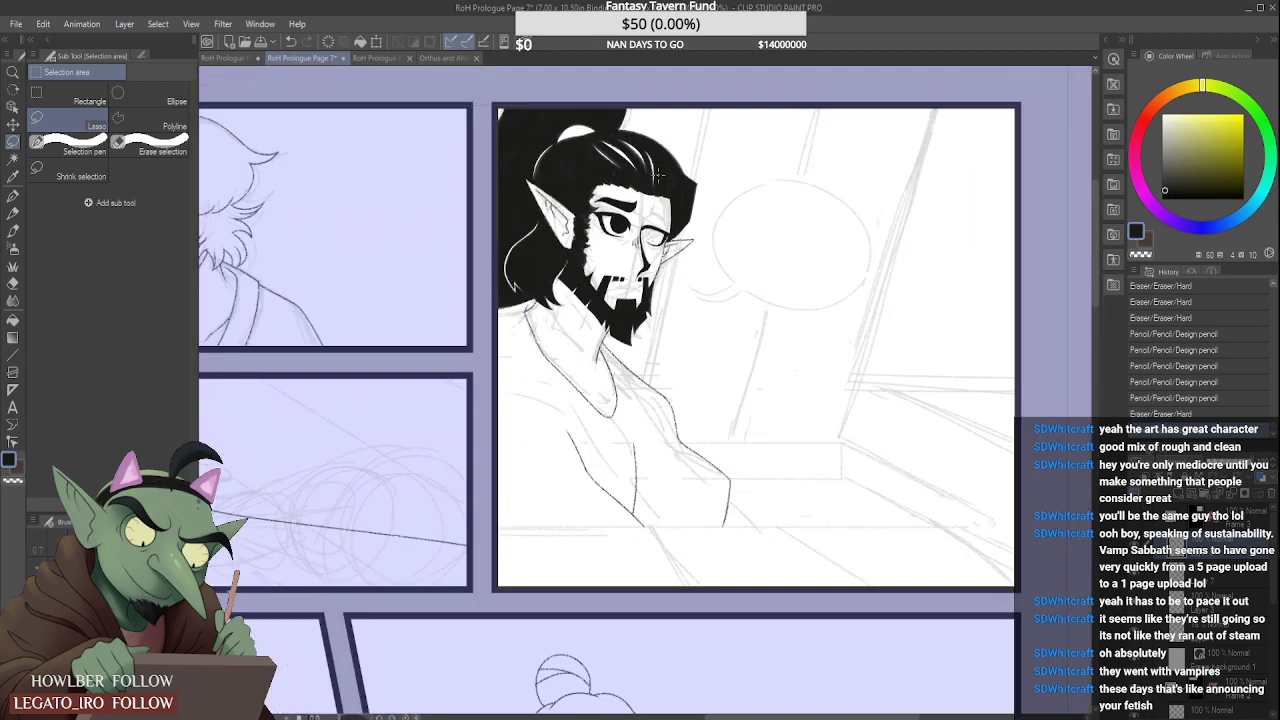
{"action": "scroll", "coordinate": [659, 174], "scroll_direction": "up", "scroll_amount": 4}
{"action": "left_click", "coordinate": [1134, 635]}
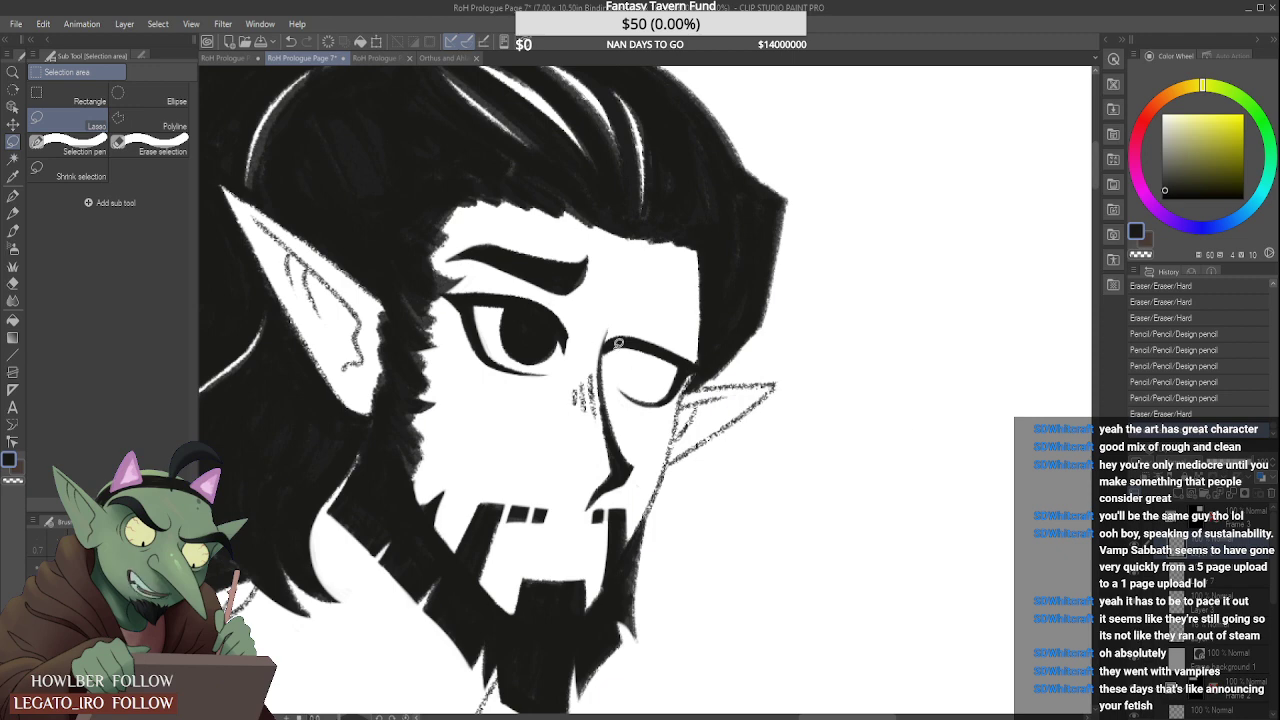
Step: Clean up the far eye's lower lid line with the hard eraser in the mirrored view
{"action": "scroll", "coordinate": [612, 356], "scroll_direction": "up", "scroll_amount": 3}
{"action": "key", "text": "h"}
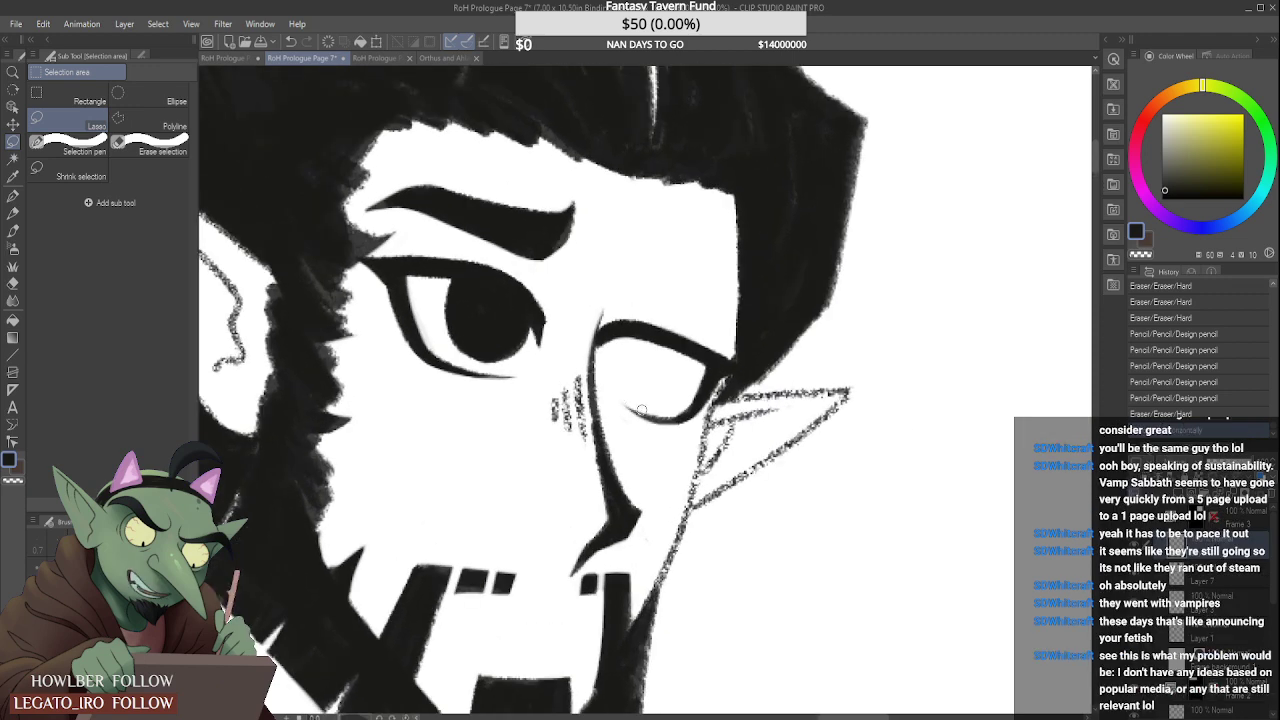
{"action": "key", "text": "h"}
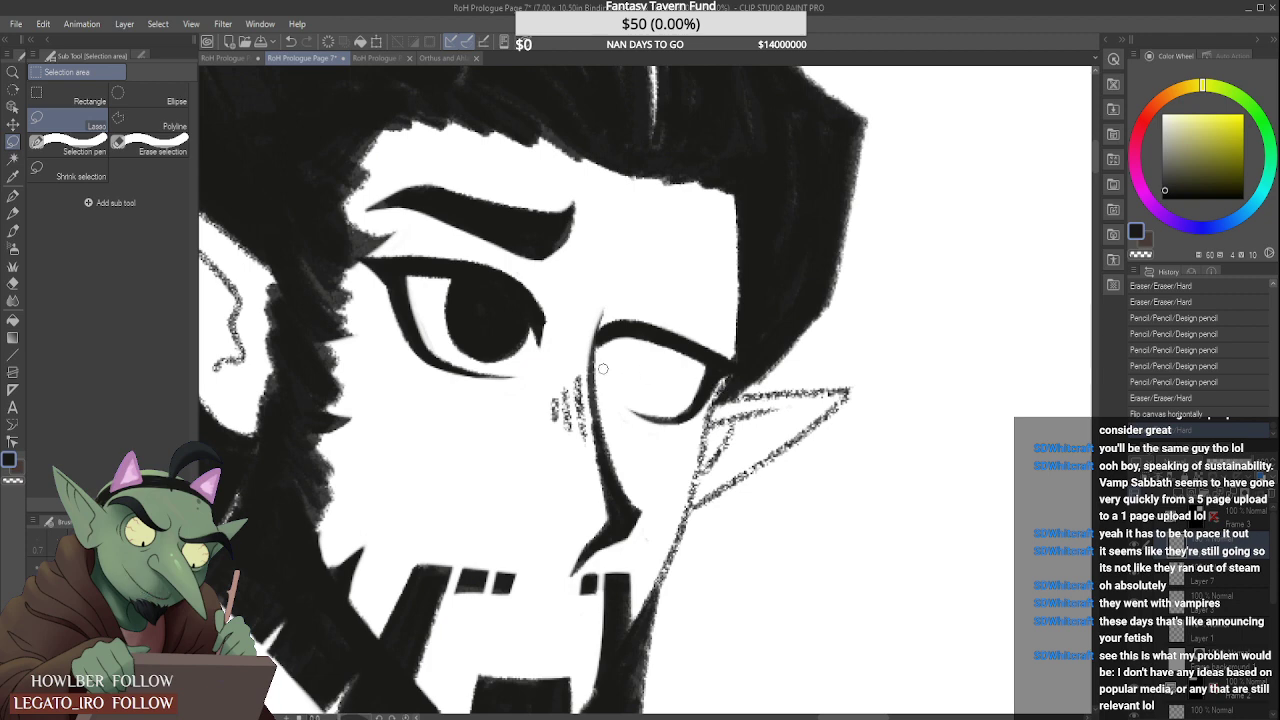
Step: Fill out the far eye's outer corner beside the hair with the Design pencil
{"action": "key", "text": "p"}
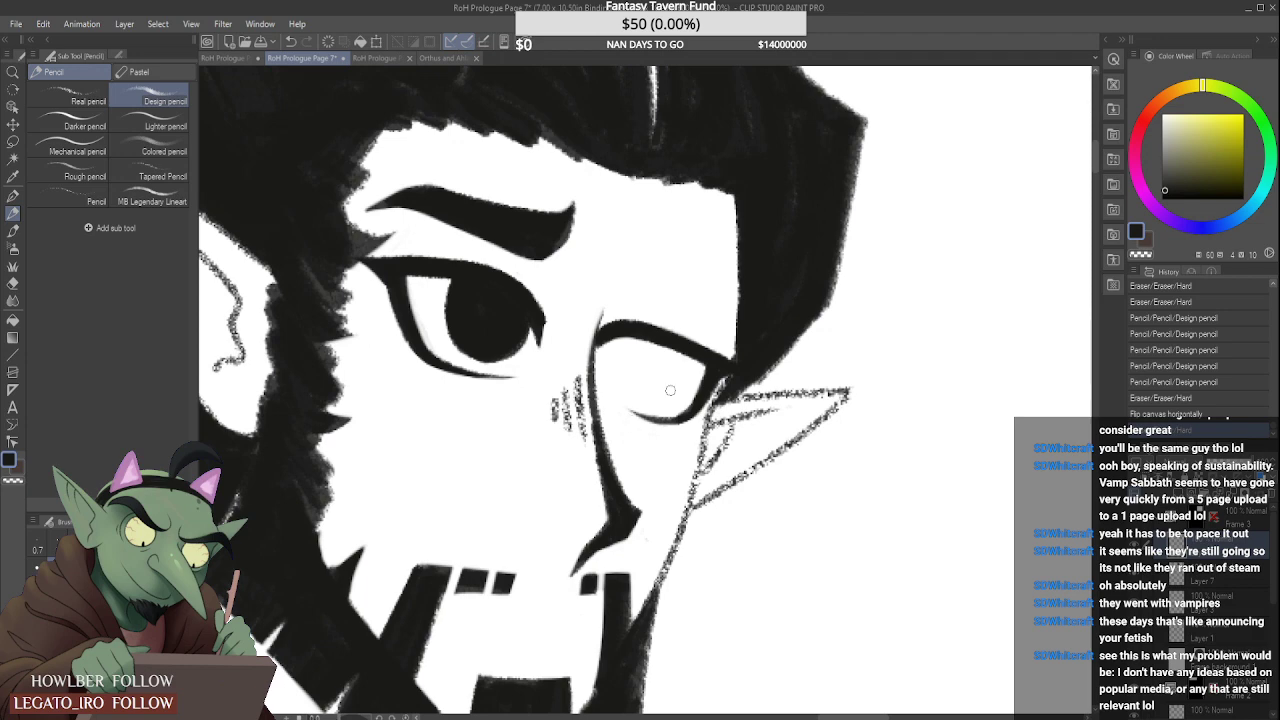
{"action": "scroll", "coordinate": [670, 390], "scroll_direction": "up", "scroll_amount": 4}
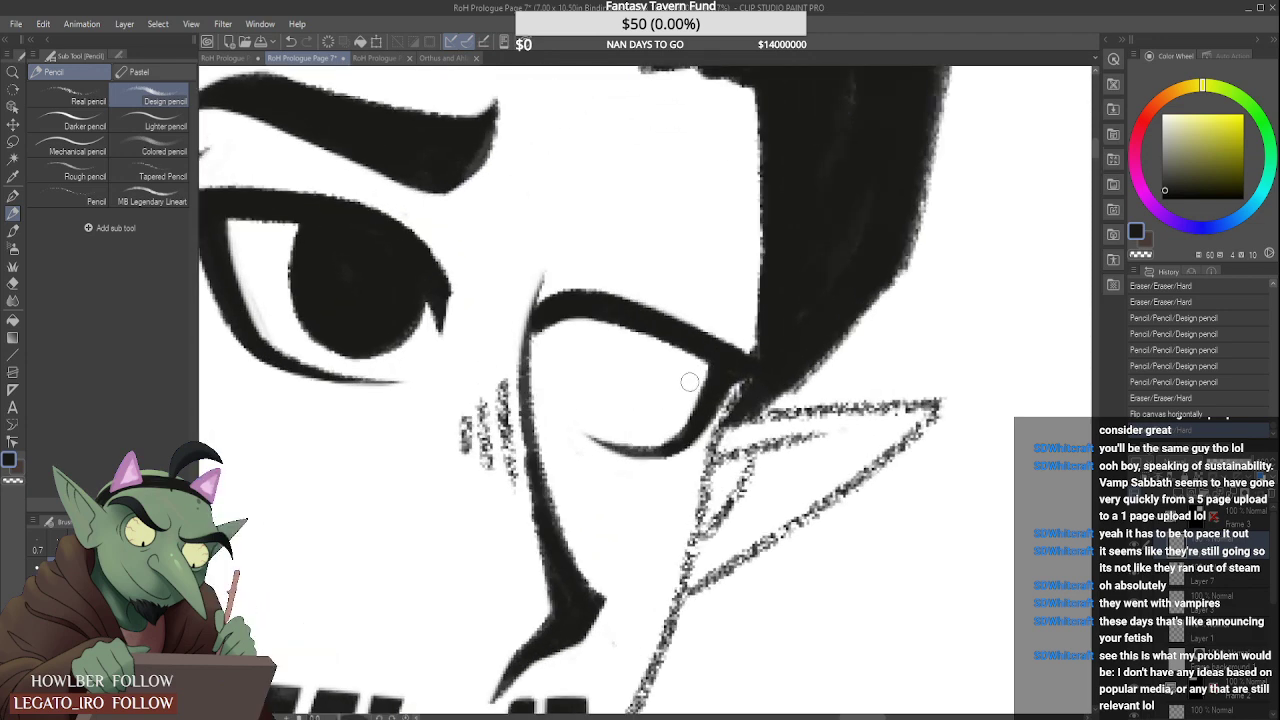
{"action": "mouse_move", "coordinate": [698, 380]}
{"action": "left_mouse_down"}
{"action": "mouse_move", "coordinate": [687, 409]}
{"action": "mouse_move", "coordinate": [744, 366]}
{"action": "left_mouse_up"}
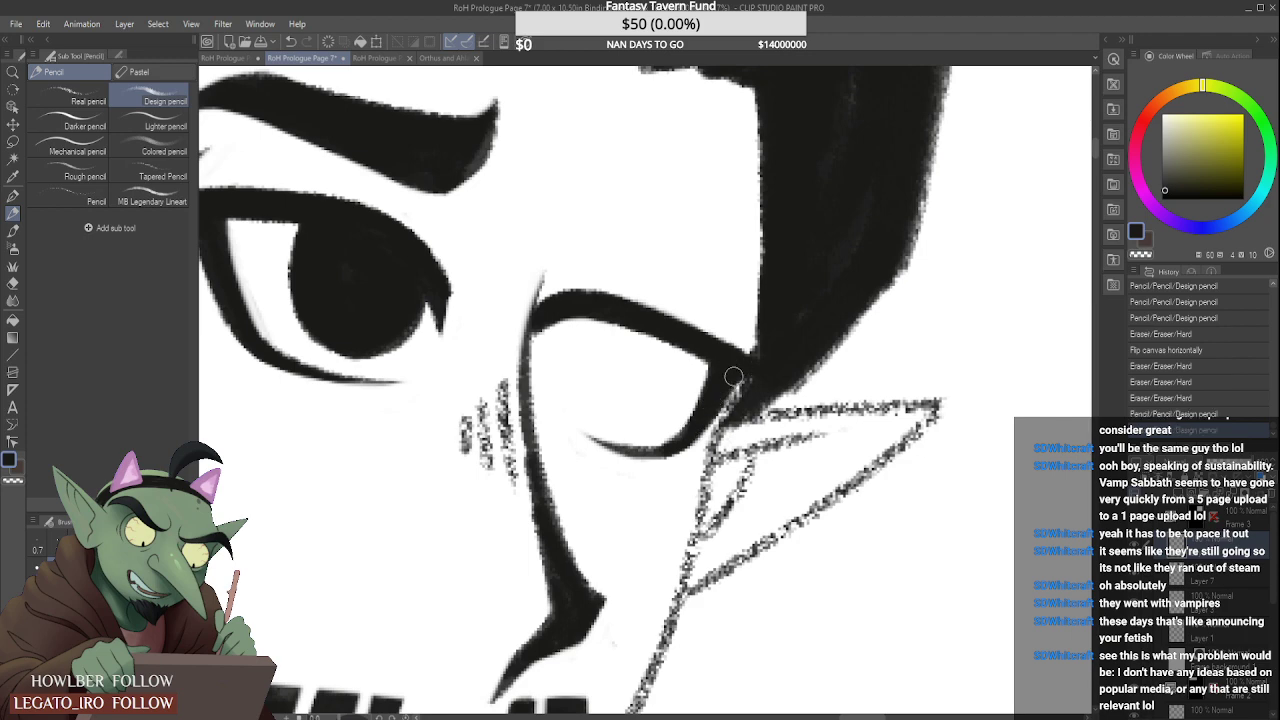
{"action": "scroll", "coordinate": [730, 375], "scroll_direction": "down", "scroll_amount": 6}
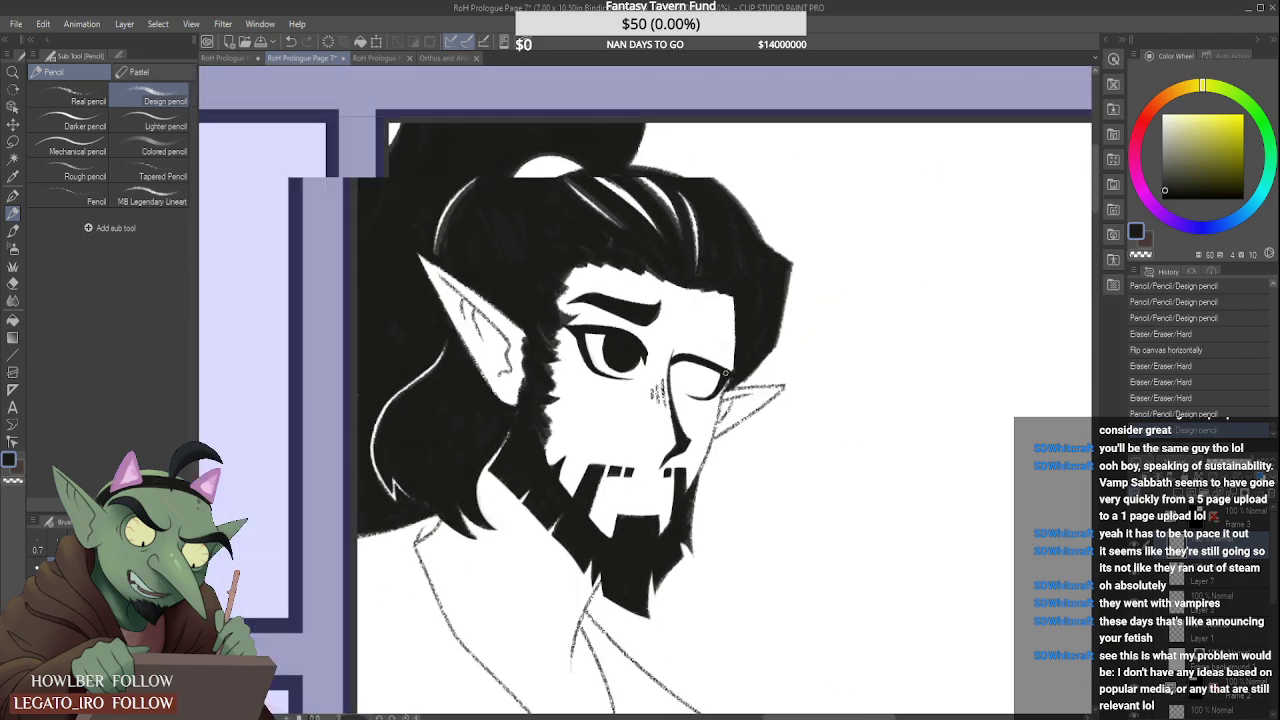
{"action": "scroll", "coordinate": [725, 371], "scroll_direction": "down", "scroll_amount": 3}
{"action": "scroll", "coordinate": [746, 354], "scroll_direction": "down", "scroll_amount": 3}
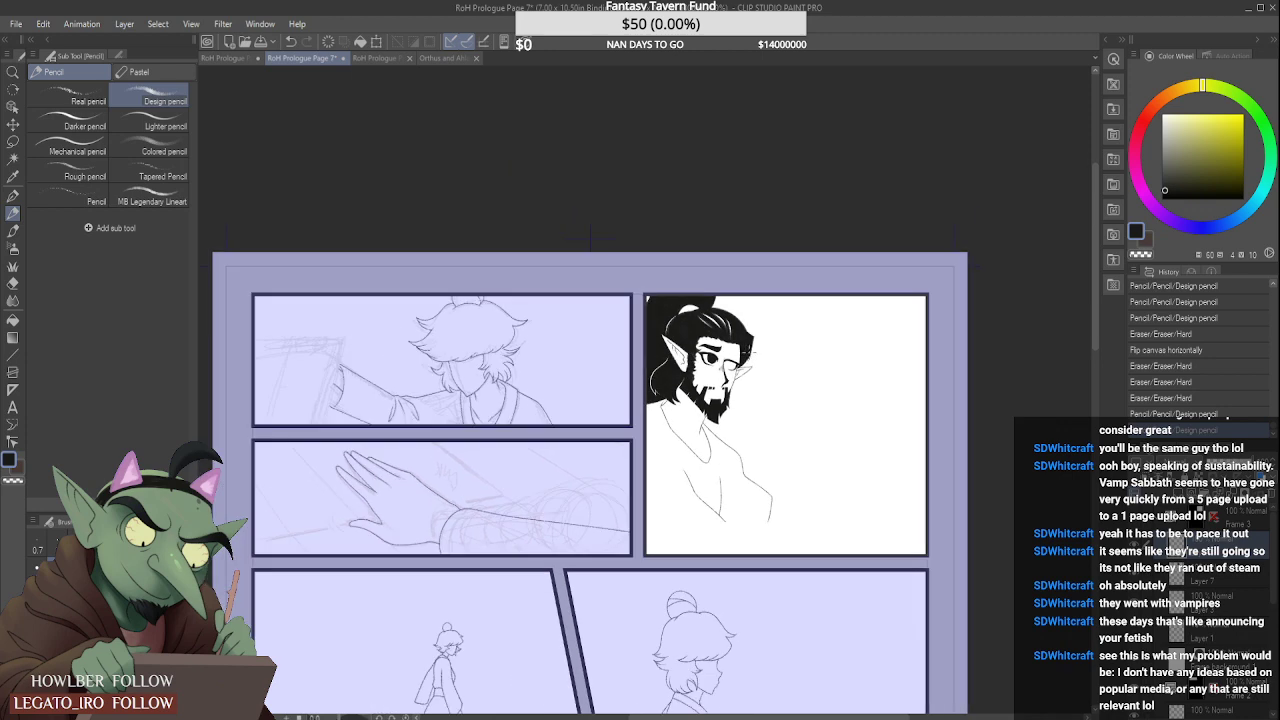
Step: Draw the far eye's solid black iris beneath the upper lid with the Design pencil, redoing strokes that miss the round shape
{"action": "scroll", "coordinate": [730, 370], "scroll_direction": "up", "scroll_amount": 6}
{"action": "scroll", "coordinate": [725, 374], "scroll_direction": "up", "scroll_amount": 1}
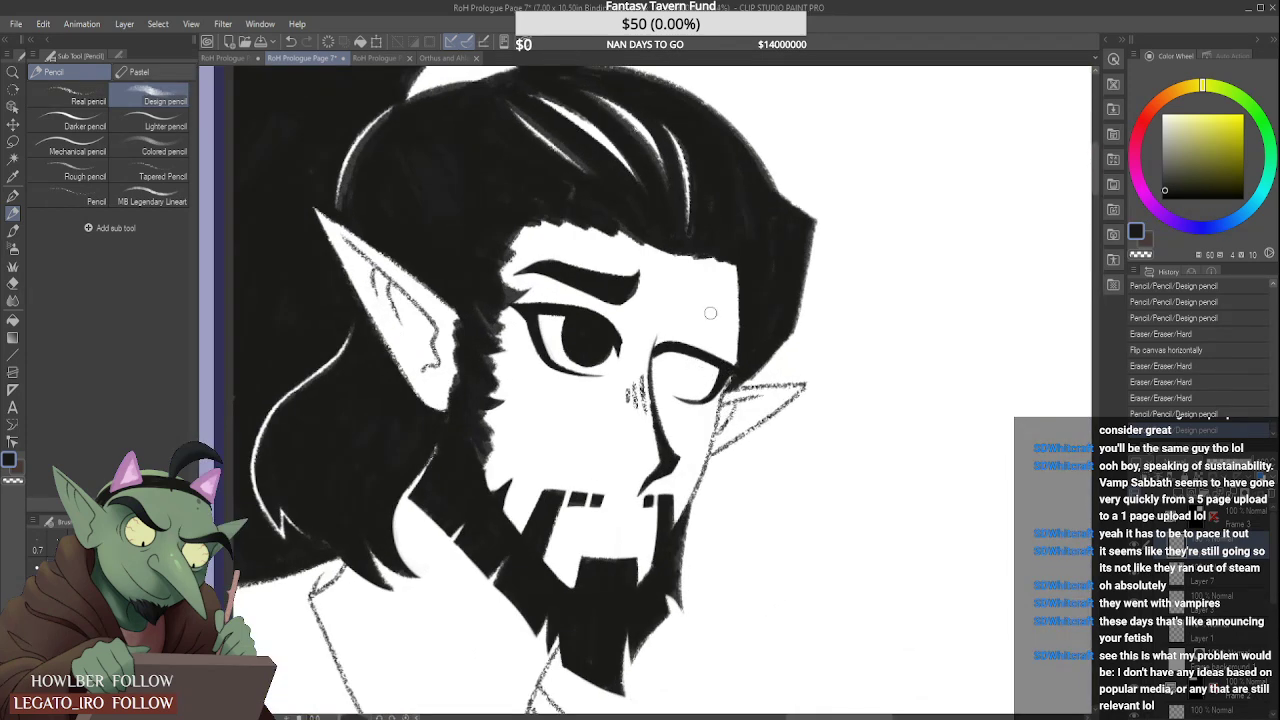
{"action": "scroll", "coordinate": [680, 345], "scroll_direction": "up", "scroll_amount": 2}
{"action": "mouse_move", "coordinate": [690, 345]}
{"action": "left_mouse_down"}
{"action": "mouse_move", "coordinate": [682, 392]}
{"action": "mouse_move", "coordinate": [700, 399]}
{"action": "mouse_move", "coordinate": [695, 348]}
{"action": "mouse_move", "coordinate": [680, 348]}
{"action": "mouse_move", "coordinate": [695, 379]}
{"action": "mouse_move", "coordinate": [682, 346]}
{"action": "mouse_move", "coordinate": [676, 390]}
{"action": "mouse_move", "coordinate": [705, 372]}
{"action": "mouse_move", "coordinate": [687, 362]}
{"action": "mouse_move", "coordinate": [703, 362]}
{"action": "mouse_move", "coordinate": [695, 394]}
{"action": "mouse_move", "coordinate": [706, 356]}
{"action": "mouse_move", "coordinate": [712, 400]}
{"action": "left_mouse_up"}
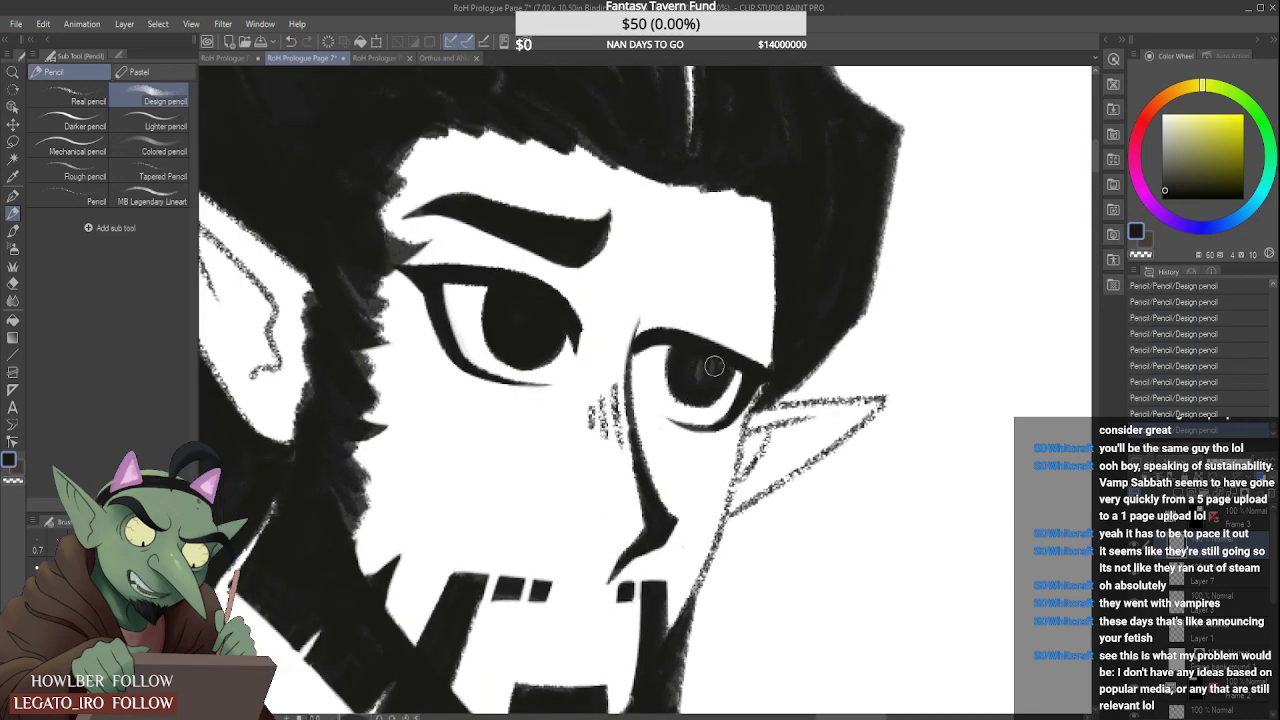
{"action": "mouse_move", "coordinate": [682, 345]}
{"action": "left_mouse_down"}
{"action": "mouse_move", "coordinate": [676, 400]}
{"action": "mouse_move", "coordinate": [716, 397]}
{"action": "left_mouse_up"}
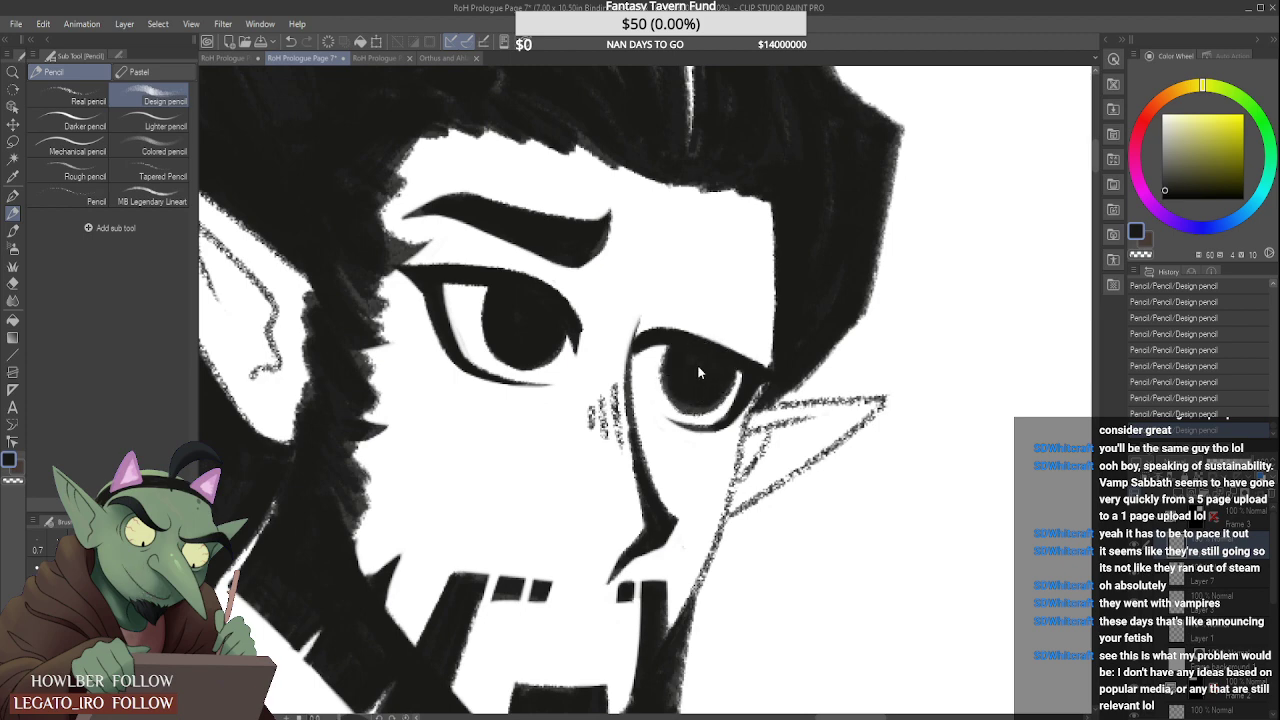
{"action": "key", "text": "ctrl+z"}
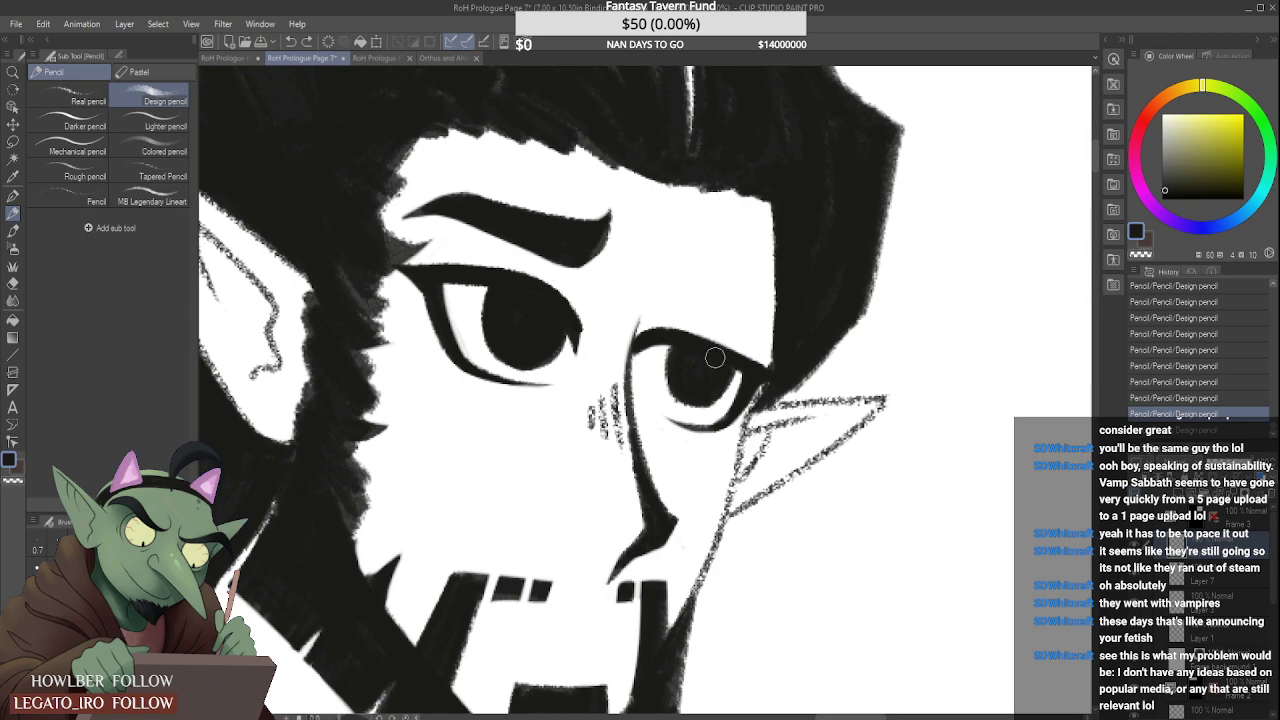
{"action": "mouse_move", "coordinate": [680, 350]}
{"action": "left_mouse_down"}
{"action": "mouse_move", "coordinate": [728, 398]}
{"action": "mouse_move", "coordinate": [711, 359]}
{"action": "left_mouse_up"}
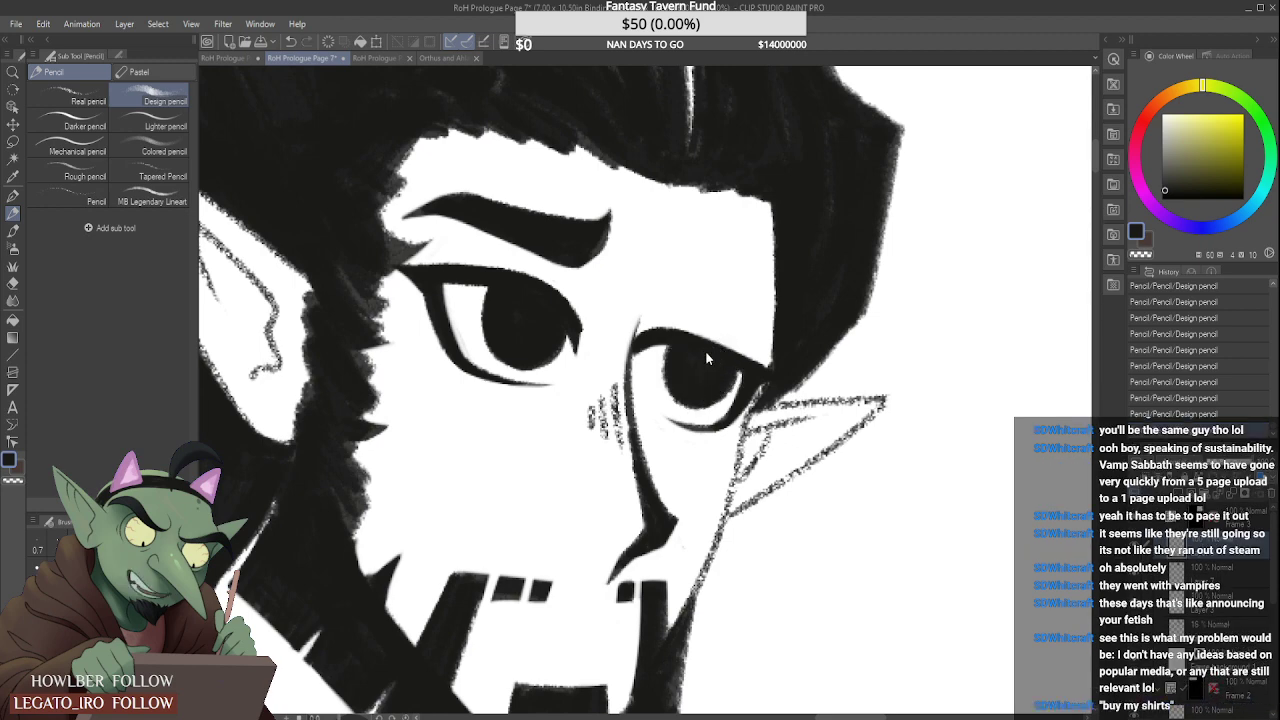
{"action": "key", "text": "ctrl+z"}
{"action": "mouse_move", "coordinate": [678, 350]}
{"action": "left_mouse_down"}
{"action": "mouse_move", "coordinate": [694, 402]}
{"action": "mouse_move", "coordinate": [730, 366]}
{"action": "left_mouse_up"}
Step: Round out the lower edge of the far eye's iris after comparing both eyes at page scale
{"action": "scroll", "coordinate": [722, 370], "scroll_direction": "down", "scroll_amount": 5}
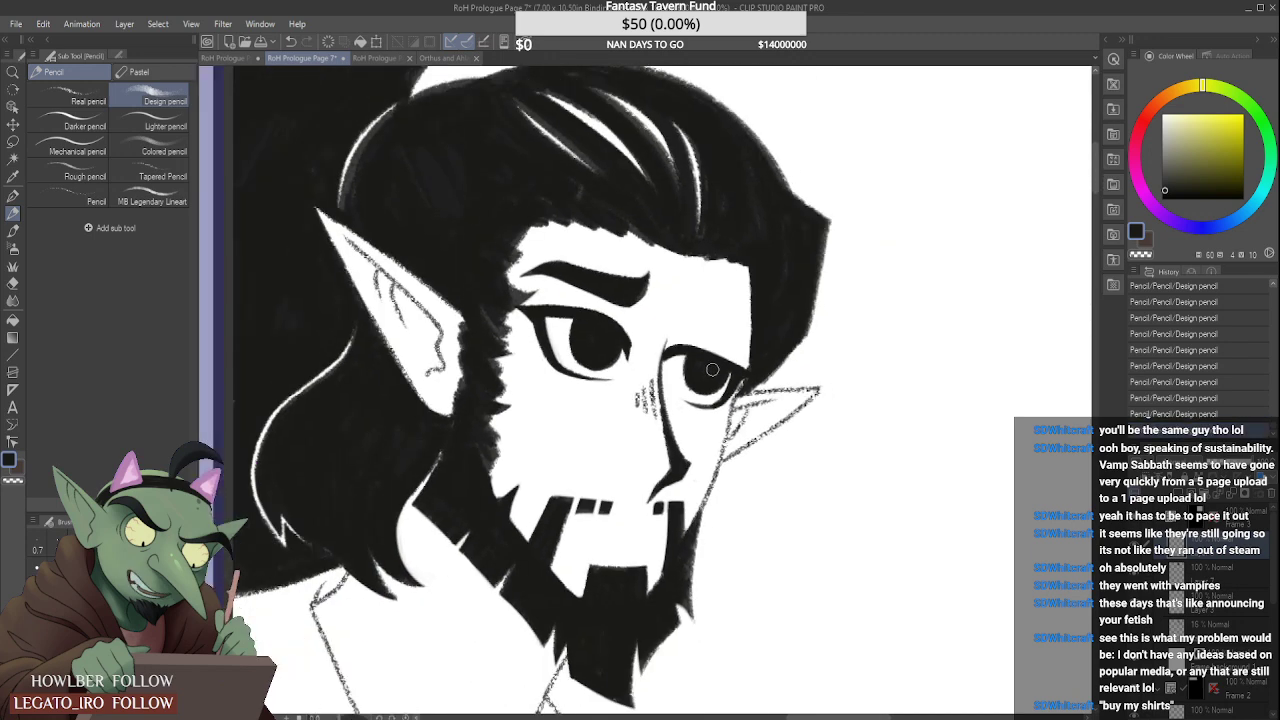
{"action": "scroll", "coordinate": [731, 344], "scroll_direction": "down", "scroll_amount": 6}
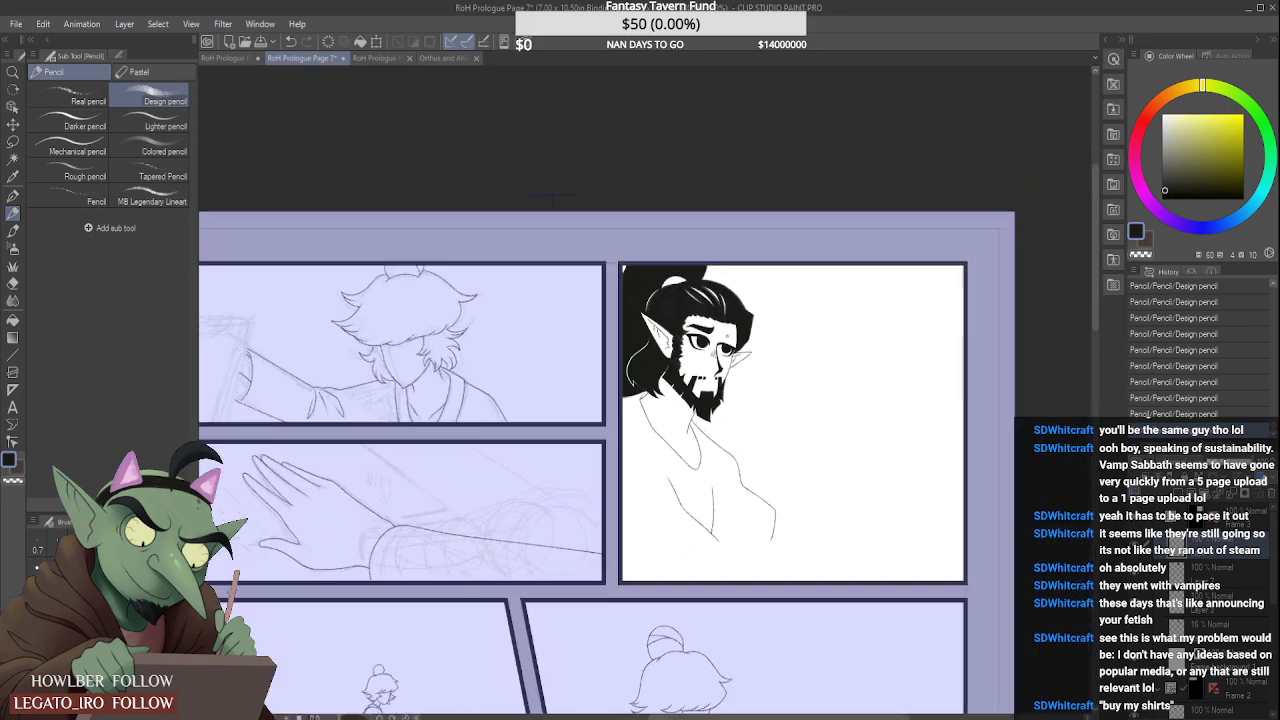
{"action": "scroll", "coordinate": [733, 345], "scroll_direction": "up", "scroll_amount": 7}
{"action": "scroll", "coordinate": [733, 345], "scroll_direction": "up", "scroll_amount": 4}
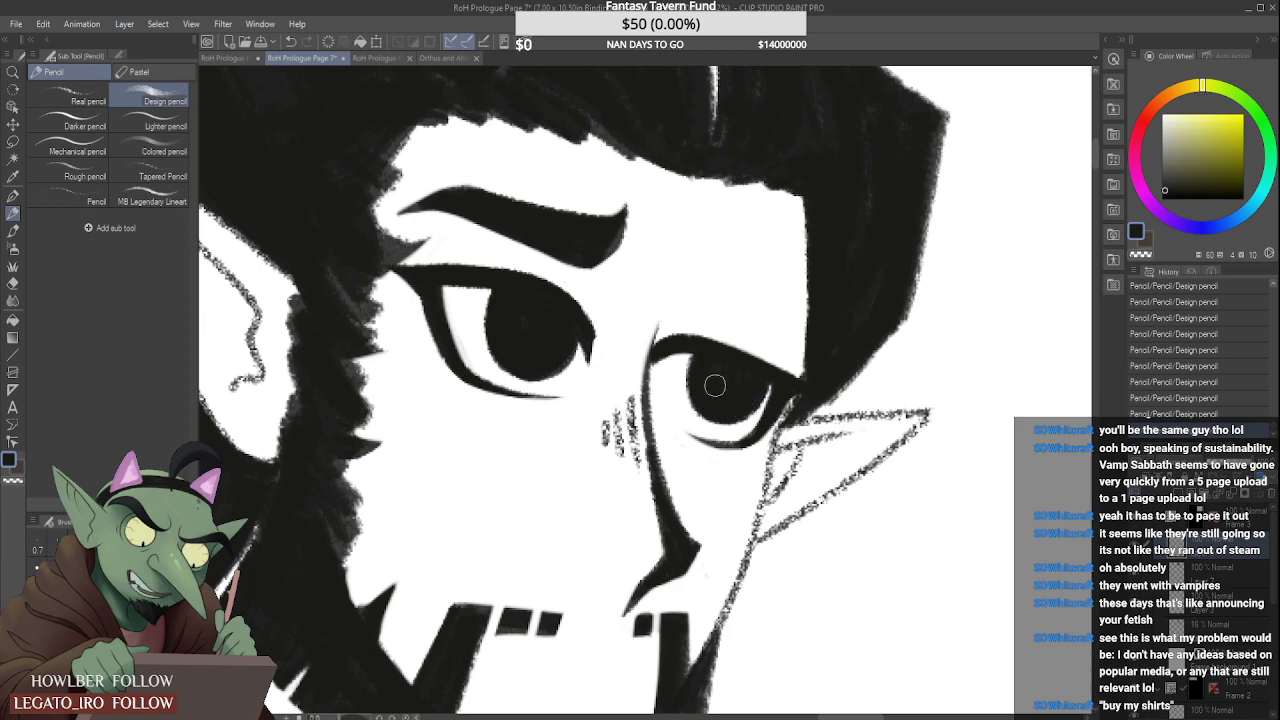
{"action": "left_click_drag", "start_coordinate": [709, 406], "coordinate": [740, 414]}
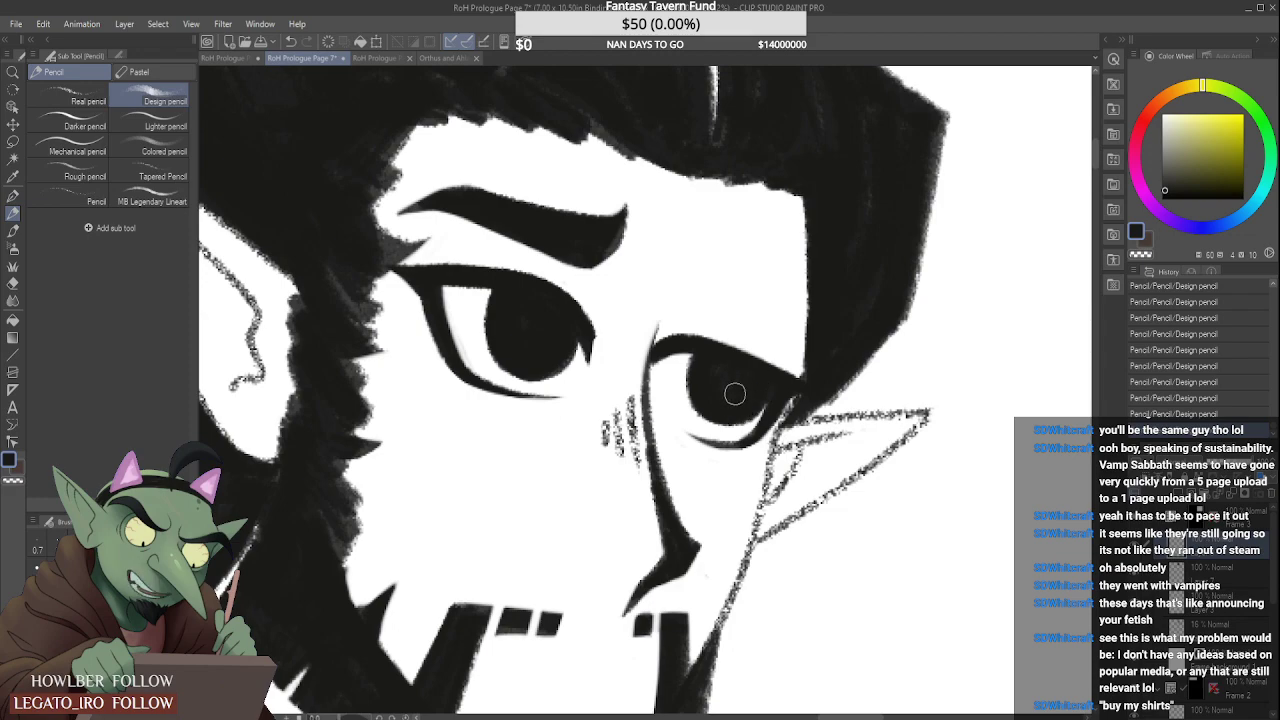
Step: Thicken the far eye's upper lid above the iris and clean its top edge with the hard eraser
{"action": "scroll", "coordinate": [728, 408], "scroll_direction": "down", "scroll_amount": 10}
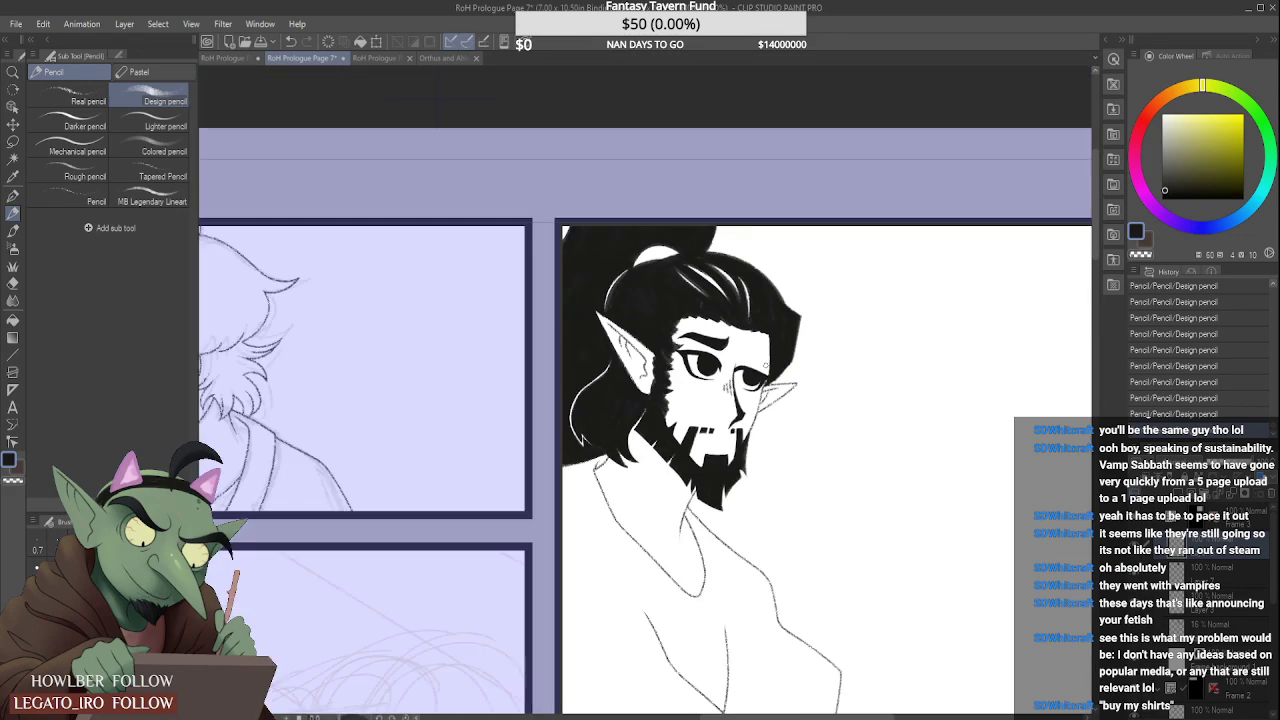
{"action": "scroll", "coordinate": [680, 414], "scroll_direction": "up", "scroll_amount": 10}
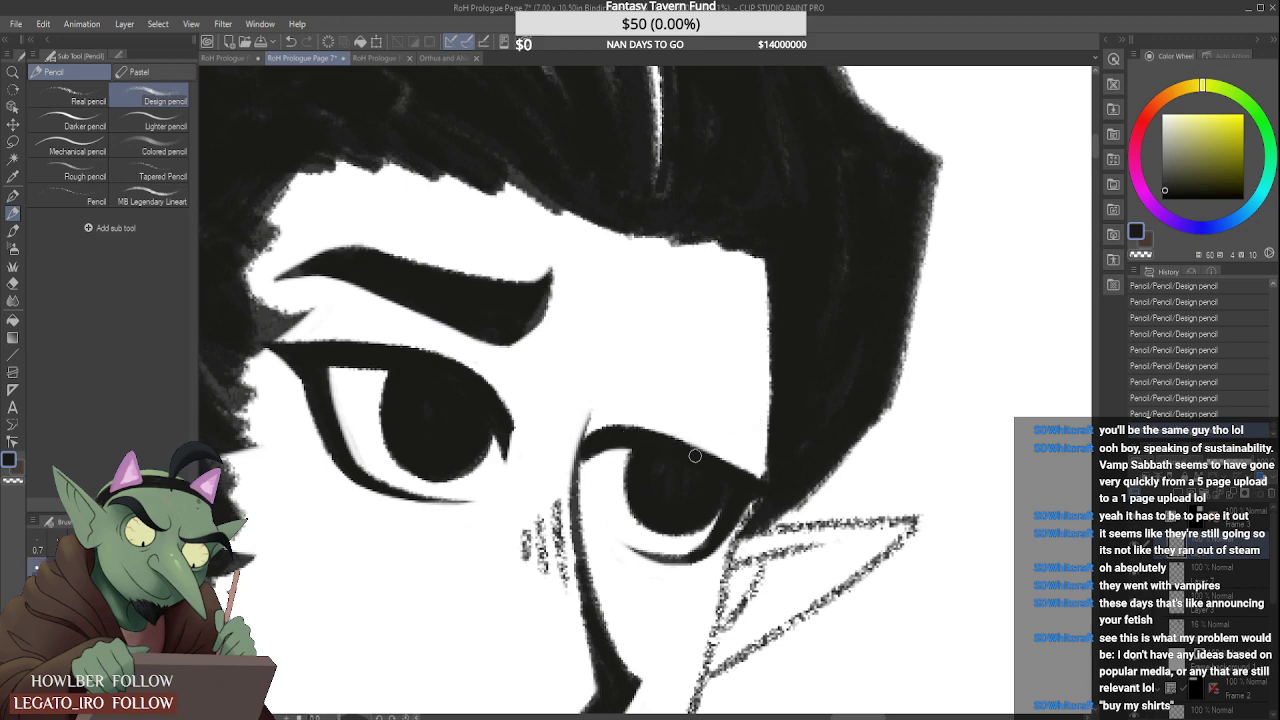
{"action": "left_click_drag", "start_coordinate": [629, 434], "coordinate": [746, 481]}
{"action": "left_click_drag", "start_coordinate": [691, 450], "coordinate": [749, 484]}
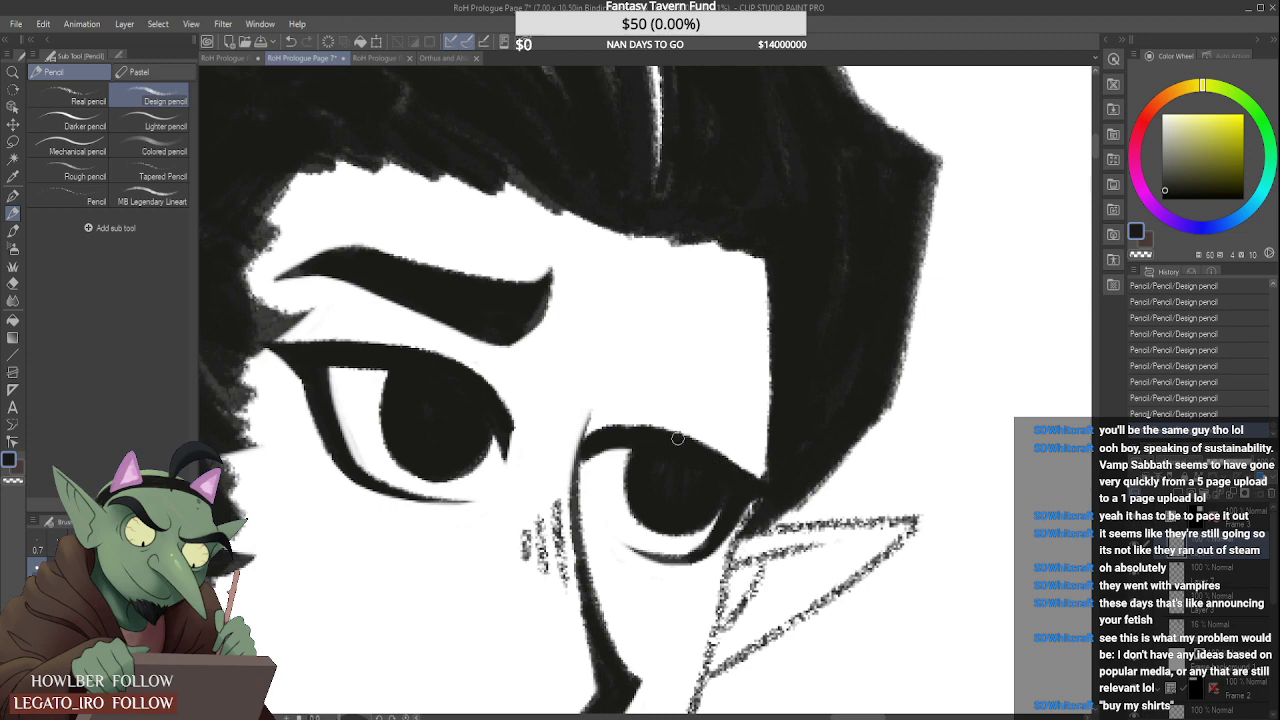
{"action": "scroll", "coordinate": [642, 405], "scroll_direction": "up", "scroll_amount": 2}
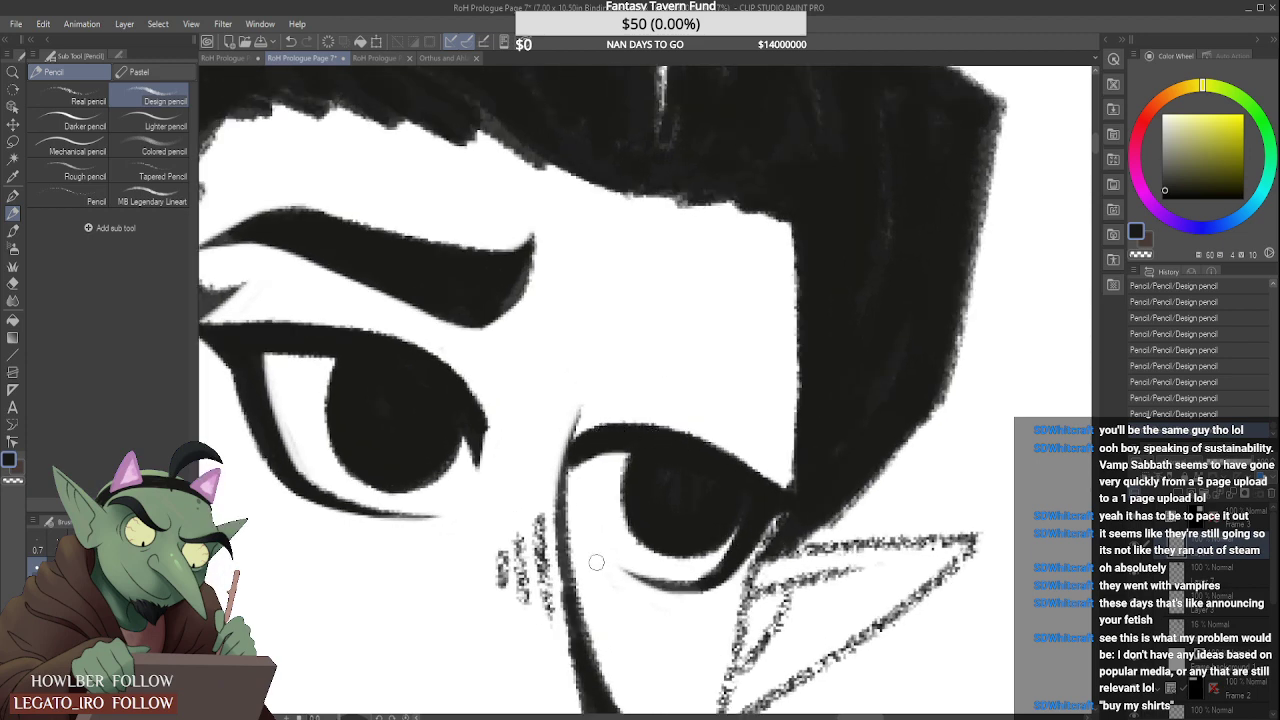
{"action": "mouse_move", "coordinate": [671, 441]}
{"action": "left_mouse_down"}
{"action": "mouse_move", "coordinate": [768, 465]}
{"action": "mouse_move", "coordinate": [683, 434]}
{"action": "left_mouse_up"}
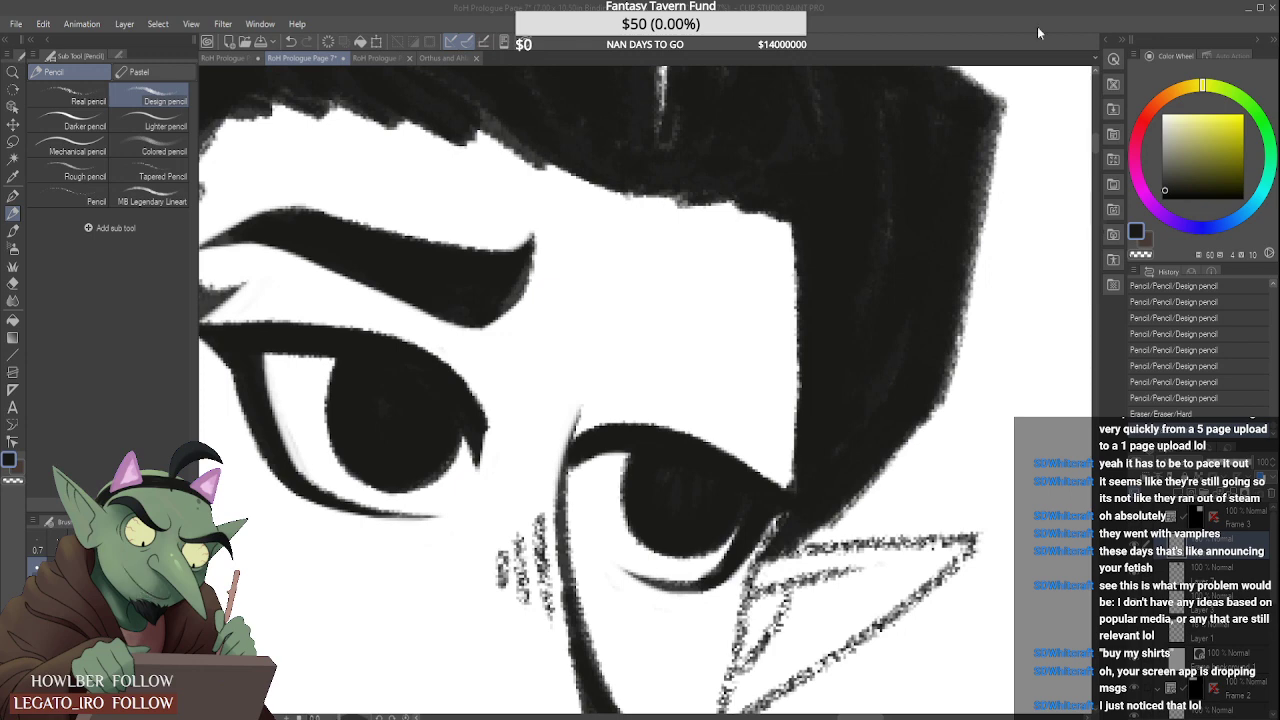
Step: Refine the outer half of the far eye's upper lid and fill its outer corner where it meets the hair
{"action": "scroll", "coordinate": [623, 399], "scroll_direction": "down", "scroll_amount": 3}
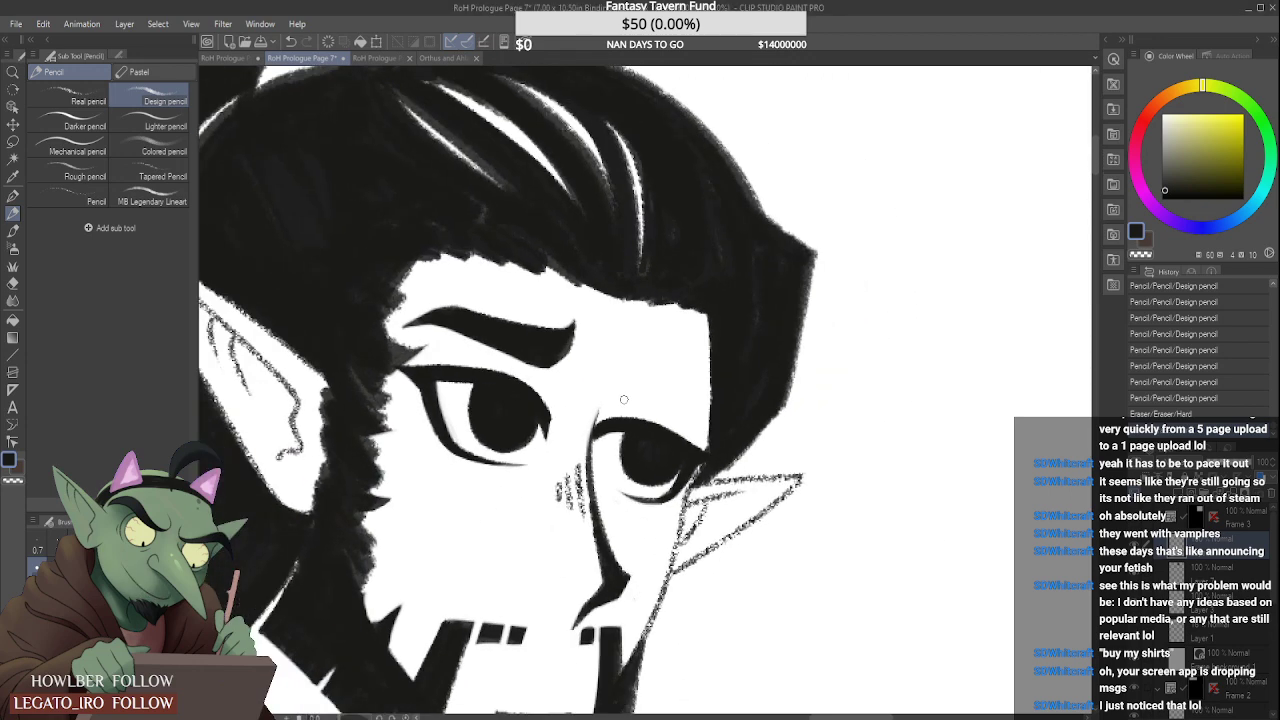
{"action": "scroll", "coordinate": [623, 399], "scroll_direction": "down", "scroll_amount": 8}
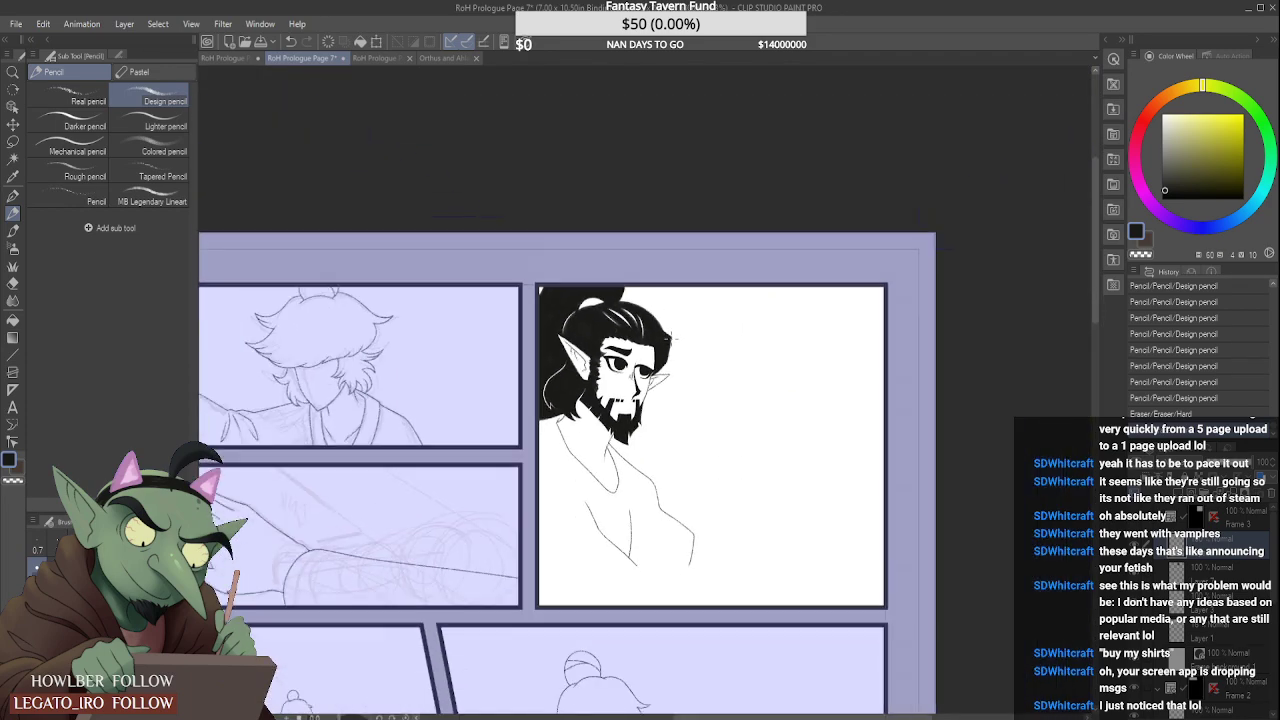
{"action": "scroll", "coordinate": [672, 340], "scroll_direction": "up", "scroll_amount": 10}
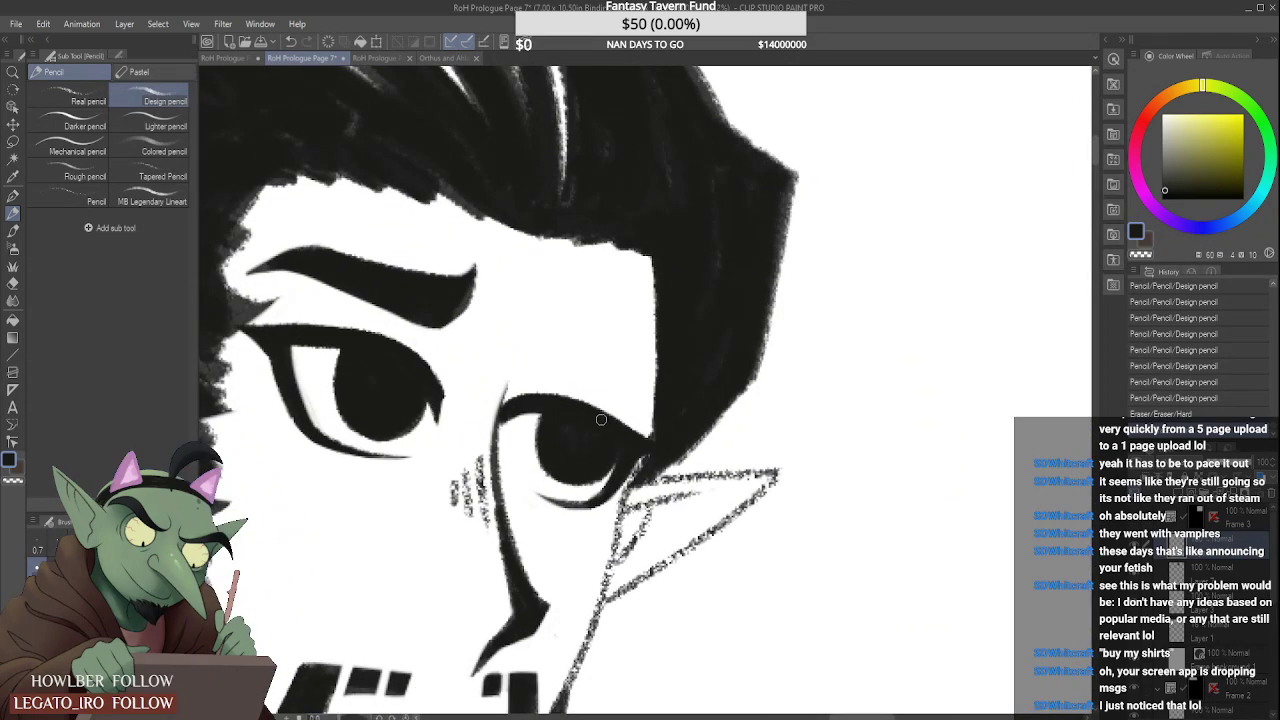
{"action": "mouse_move", "coordinate": [588, 412]}
{"action": "left_mouse_down"}
{"action": "mouse_move", "coordinate": [658, 444]}
{"action": "mouse_move", "coordinate": [648, 440]}
{"action": "left_mouse_up"}
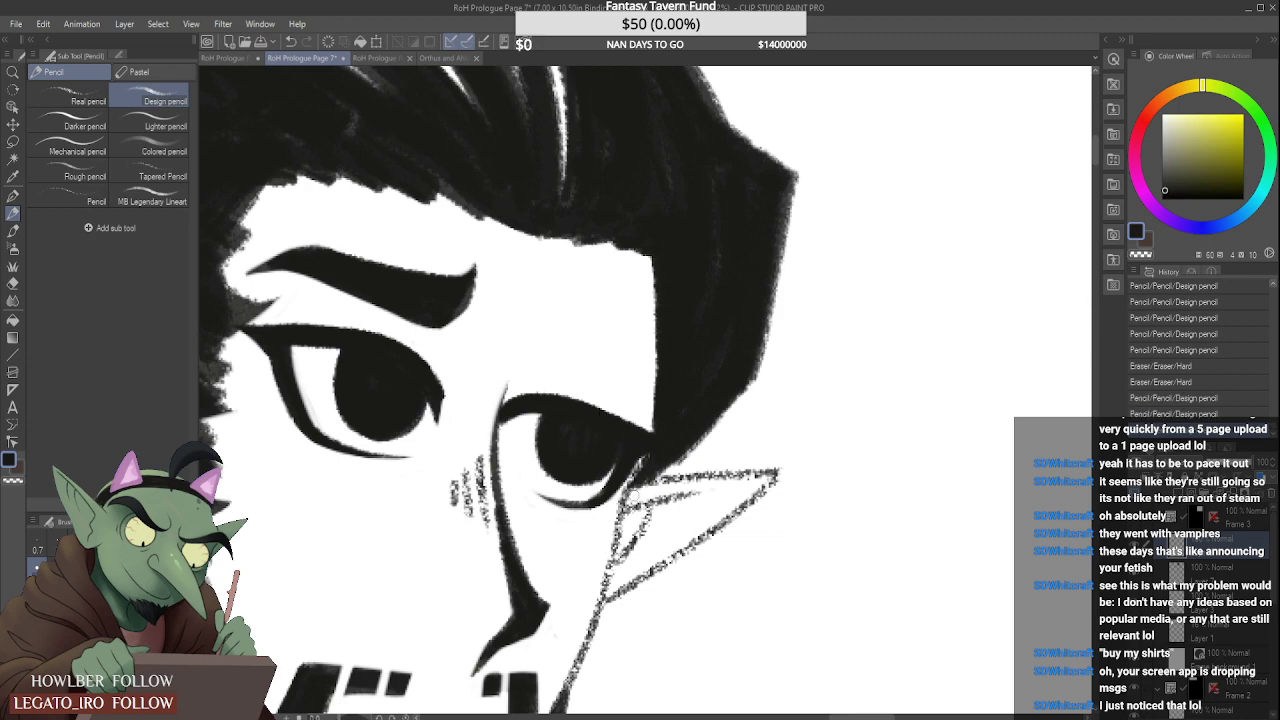
{"action": "scroll", "coordinate": [636, 500], "scroll_direction": "up", "scroll_amount": 2}
{"action": "scroll", "coordinate": [634, 455], "scroll_direction": "up", "scroll_amount": 2}
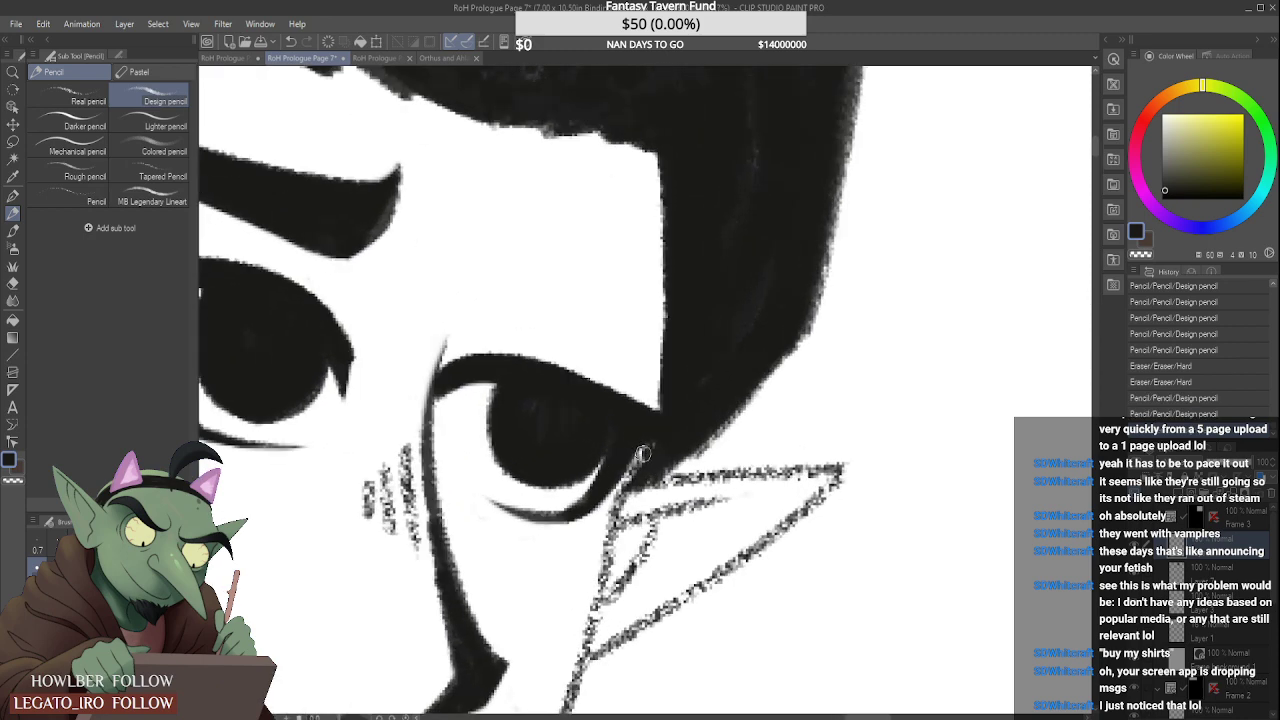
{"action": "left_click_drag", "start_coordinate": [643, 454], "coordinate": [676, 436]}
{"action": "scroll", "coordinate": [666, 443], "scroll_direction": "down", "scroll_amount": 3}
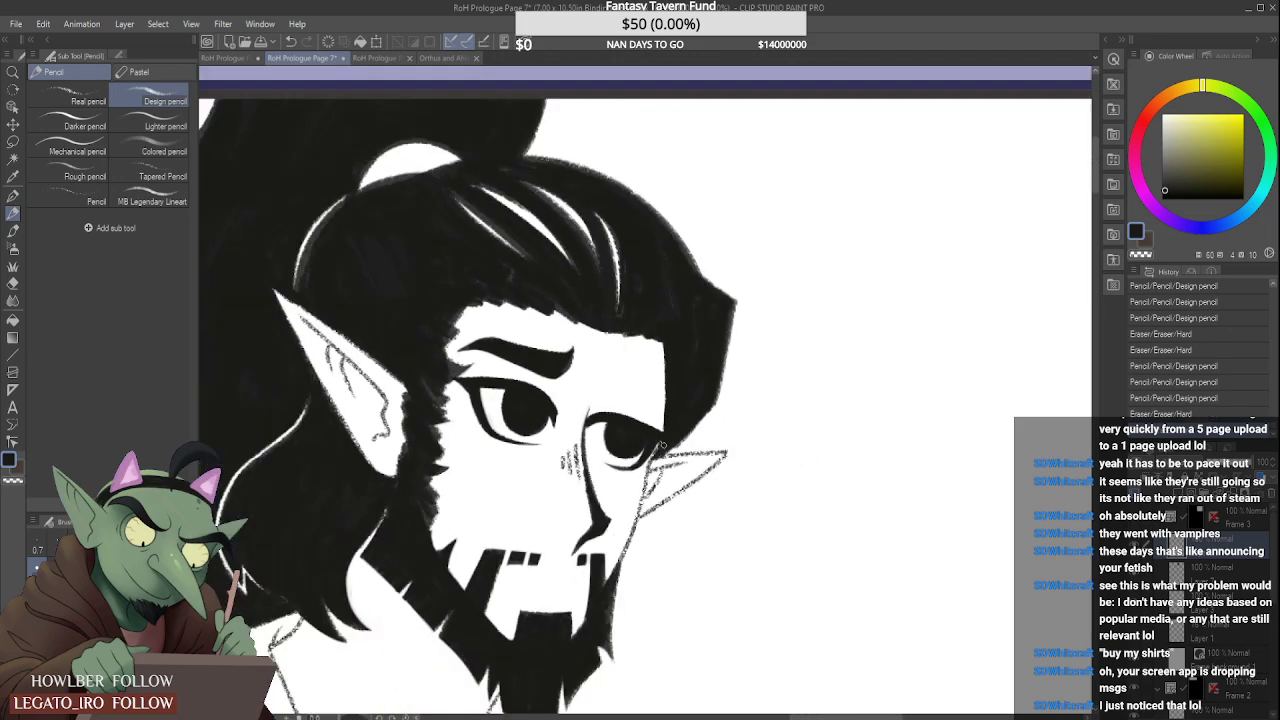
{"action": "scroll", "coordinate": [661, 445], "scroll_direction": "down", "scroll_amount": 5}
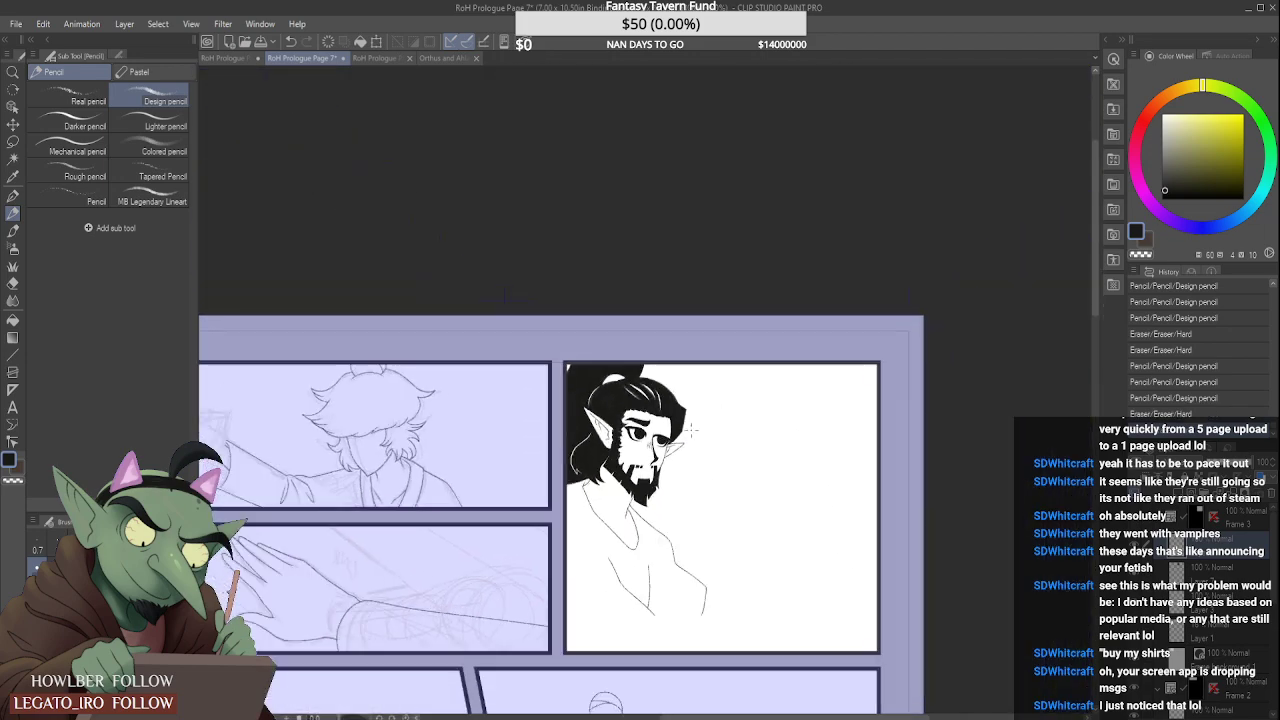
Step: Draw the far eyebrow arching from above the nose bridge into the hair, with its inner end shaped to an upward point
{"action": "scroll", "coordinate": [657, 413], "scroll_direction": "up", "scroll_amount": 5}
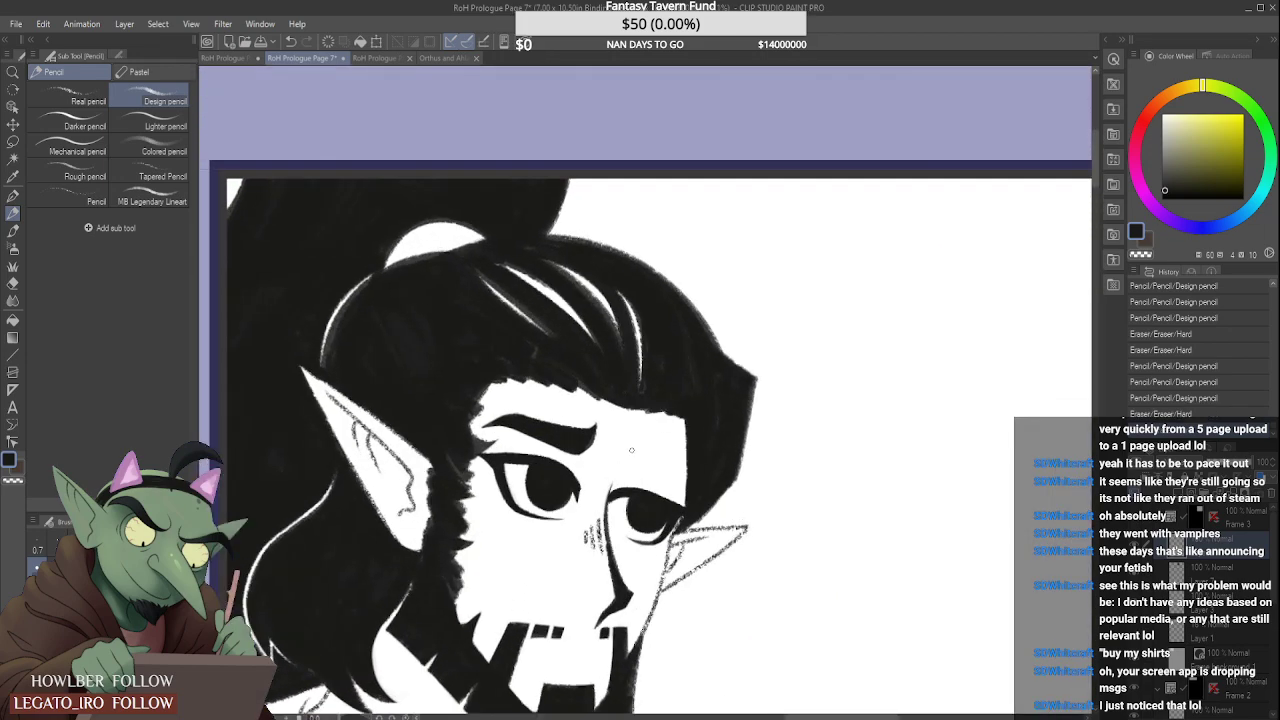
{"action": "mouse_move", "coordinate": [631, 437]}
{"action": "left_mouse_down"}
{"action": "mouse_move", "coordinate": [658, 449]}
{"action": "mouse_move", "coordinate": [685, 473]}
{"action": "mouse_move", "coordinate": [655, 443]}
{"action": "mouse_move", "coordinate": [637, 450]}
{"action": "mouse_move", "coordinate": [635, 429]}
{"action": "mouse_move", "coordinate": [653, 454]}
{"action": "mouse_move", "coordinate": [662, 446]}
{"action": "mouse_move", "coordinate": [633, 454]}
{"action": "mouse_move", "coordinate": [651, 451]}
{"action": "mouse_move", "coordinate": [633, 440]}
{"action": "mouse_move", "coordinate": [638, 454]}
{"action": "mouse_move", "coordinate": [665, 443]}
{"action": "mouse_move", "coordinate": [657, 454]}
{"action": "mouse_move", "coordinate": [688, 481]}
{"action": "mouse_move", "coordinate": [656, 454]}
{"action": "mouse_move", "coordinate": [690, 486]}
{"action": "left_mouse_up"}
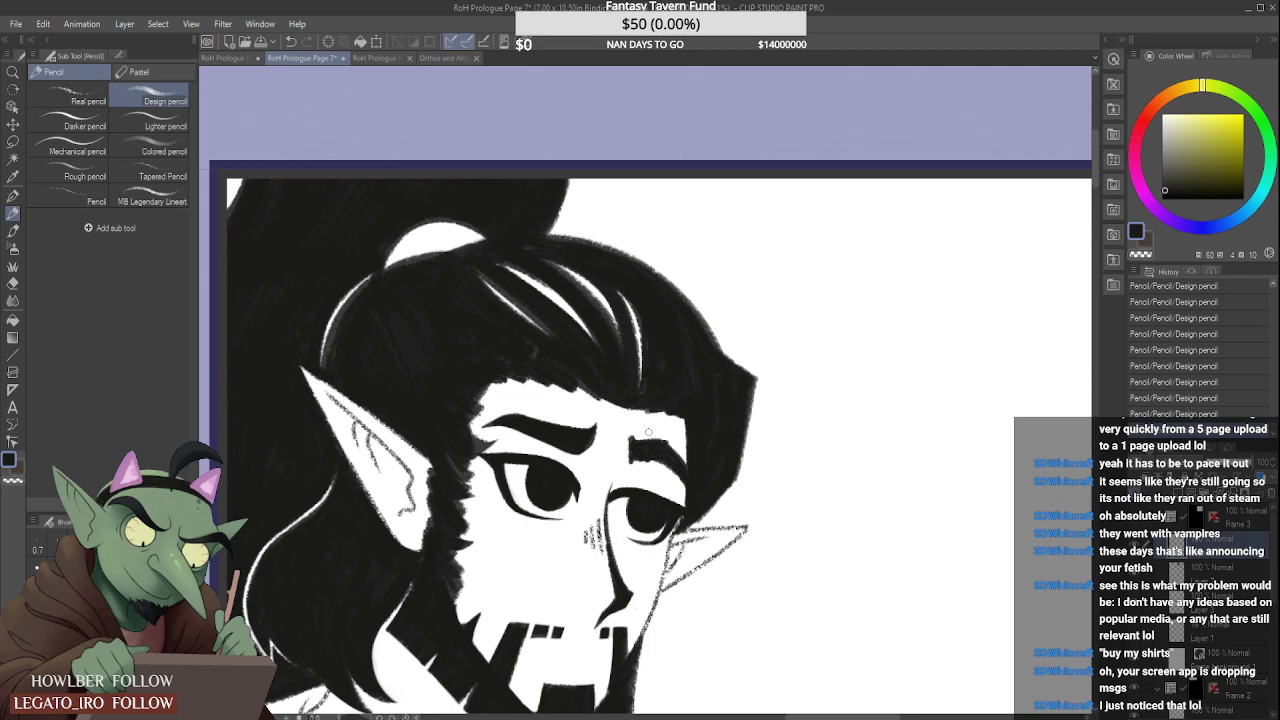
{"action": "scroll", "coordinate": [648, 432], "scroll_direction": "up", "scroll_amount": 4}
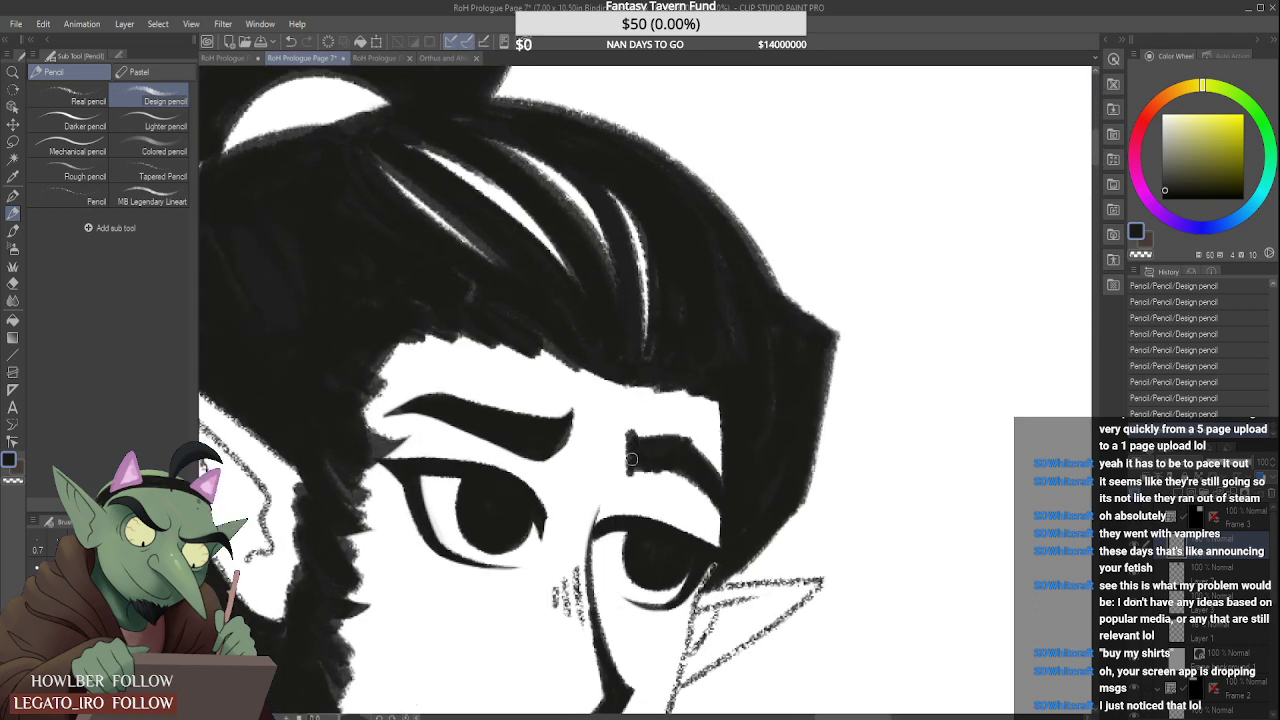
{"action": "left_click_drag", "start_coordinate": [631, 459], "coordinate": [628, 424]}
{"action": "scroll", "coordinate": [638, 430], "scroll_direction": "up", "scroll_amount": 1}
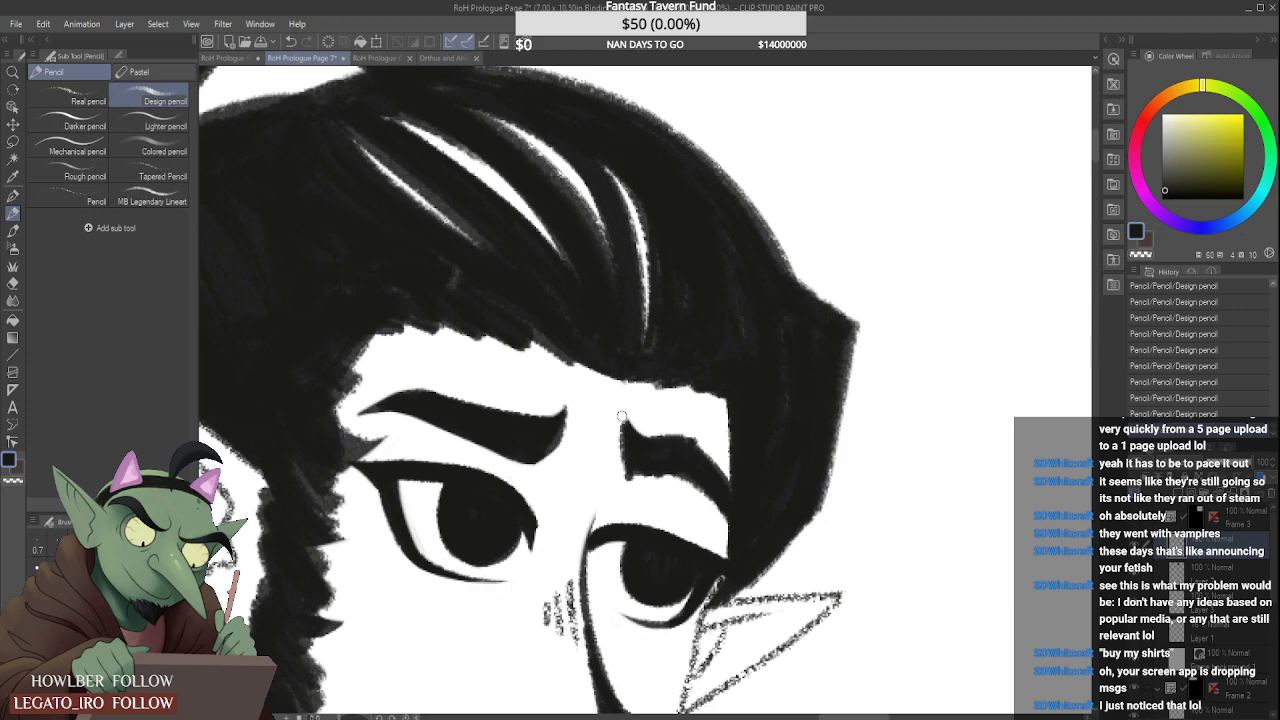
{"action": "left_click_drag", "start_coordinate": [622, 420], "coordinate": [614, 432]}
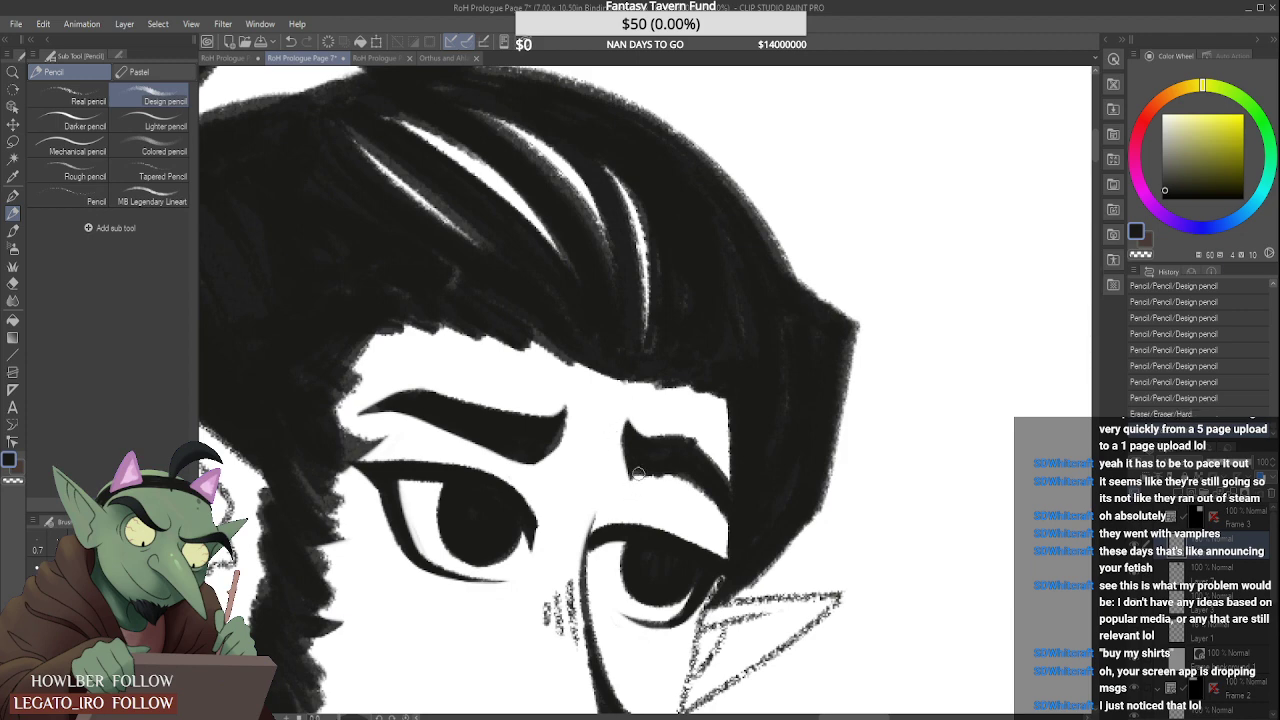
Step: Smooth the lower and upper edges of the far eyebrow with the hard eraser and Design pencil
{"action": "mouse_move", "coordinate": [638, 474]}
{"action": "left_mouse_down"}
{"action": "mouse_move", "coordinate": [678, 476]}
{"action": "mouse_move", "coordinate": [636, 481]}
{"action": "mouse_move", "coordinate": [682, 482]}
{"action": "mouse_move", "coordinate": [712, 503]}
{"action": "left_mouse_up"}
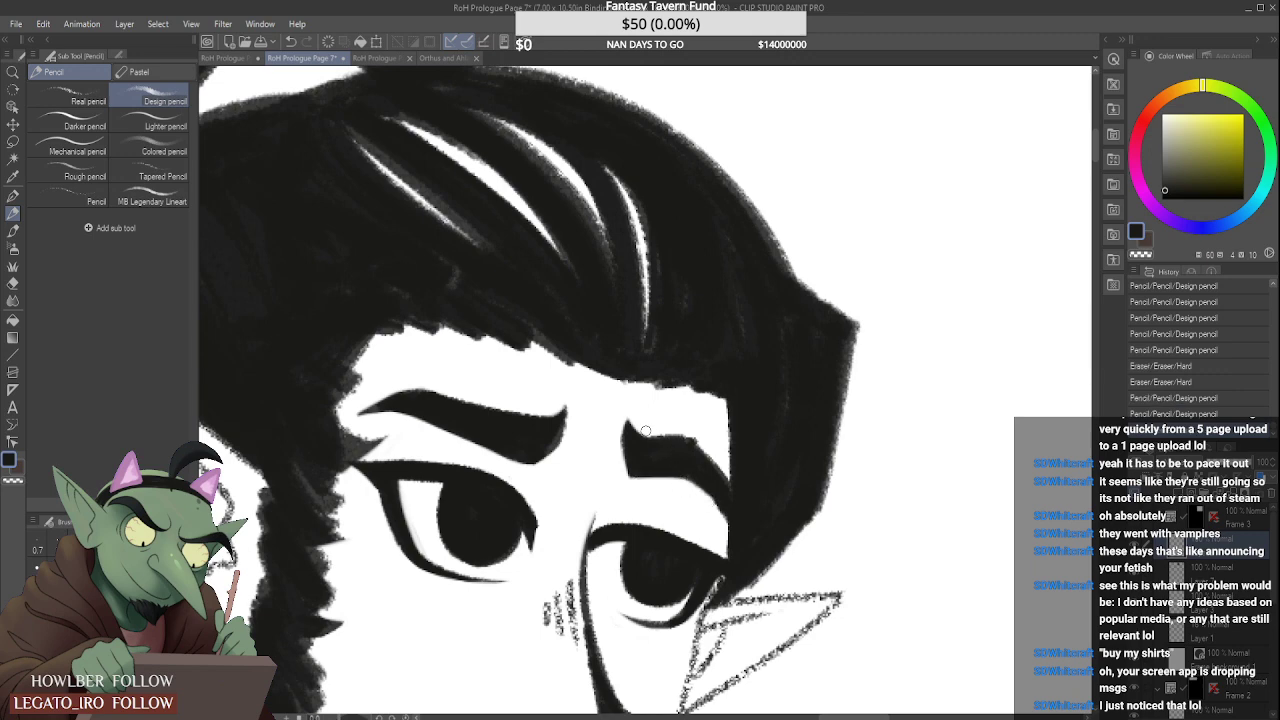
{"action": "mouse_move", "coordinate": [648, 432]}
{"action": "left_mouse_down"}
{"action": "mouse_move", "coordinate": [705, 436]}
{"action": "mouse_move", "coordinate": [683, 428]}
{"action": "mouse_move", "coordinate": [714, 452]}
{"action": "mouse_move", "coordinate": [682, 434]}
{"action": "mouse_move", "coordinate": [725, 481]}
{"action": "mouse_move", "coordinate": [712, 477]}
{"action": "mouse_move", "coordinate": [688, 447]}
{"action": "mouse_move", "coordinate": [721, 482]}
{"action": "mouse_move", "coordinate": [693, 455]}
{"action": "mouse_move", "coordinate": [731, 472]}
{"action": "left_mouse_up"}
{"action": "scroll", "coordinate": [690, 423], "scroll_direction": "down", "scroll_amount": 1}
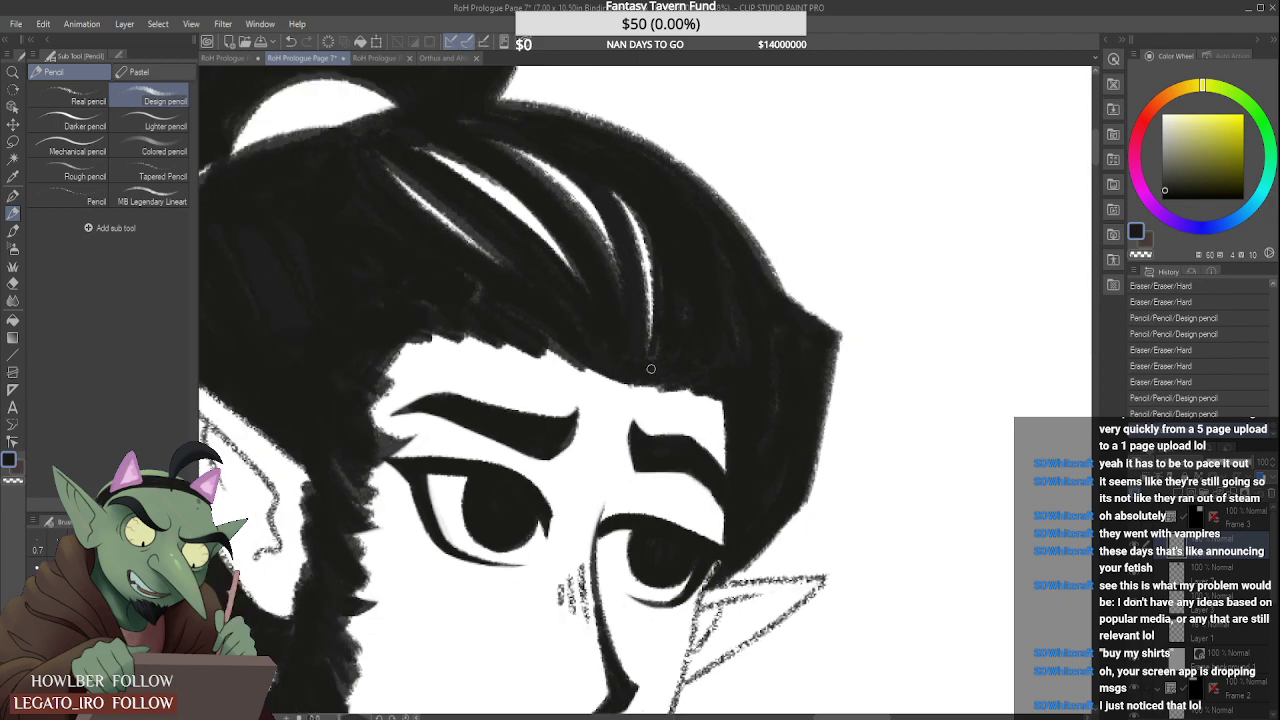
Step: Refine the curve of the far eyebrow's outer half where it runs into the hair, using the hard eraser and Design pencil
{"action": "scroll", "coordinate": [665, 445], "scroll_direction": "up", "scroll_amount": 2}
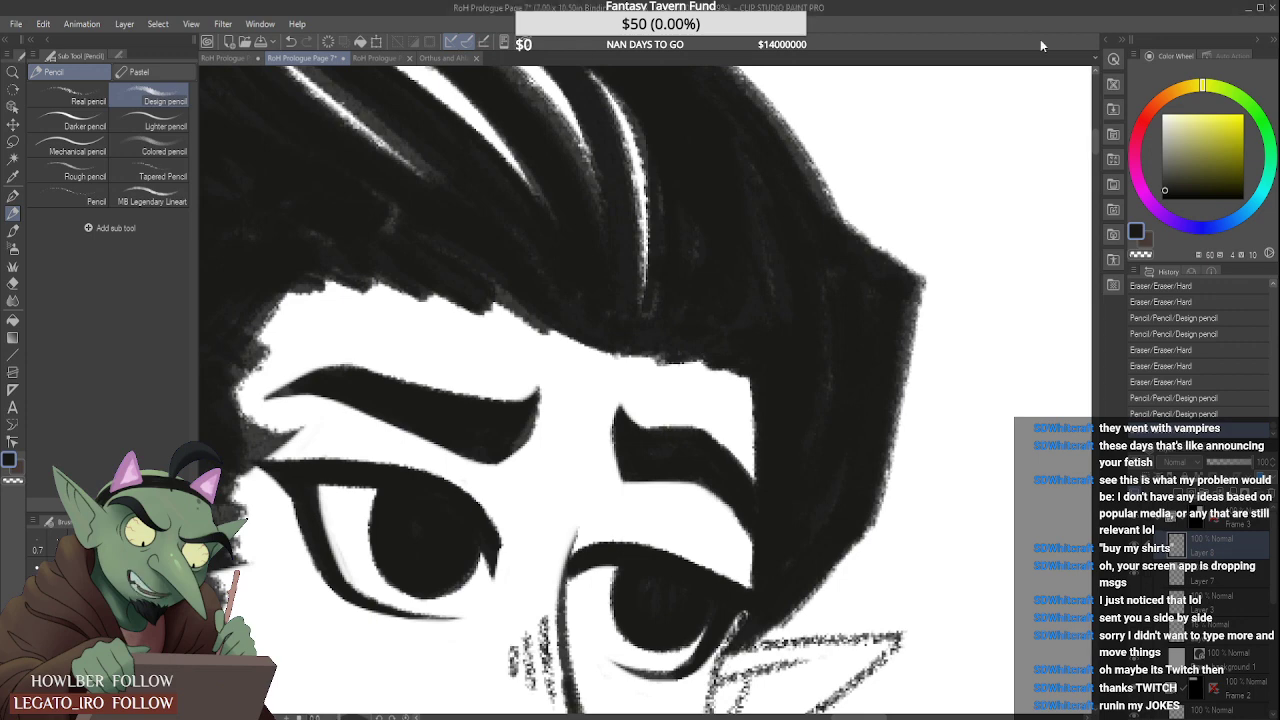
{"action": "scroll", "coordinate": [703, 355], "scroll_direction": "down", "scroll_amount": 6}
{"action": "scroll", "coordinate": [703, 355], "scroll_direction": "up", "scroll_amount": 8}
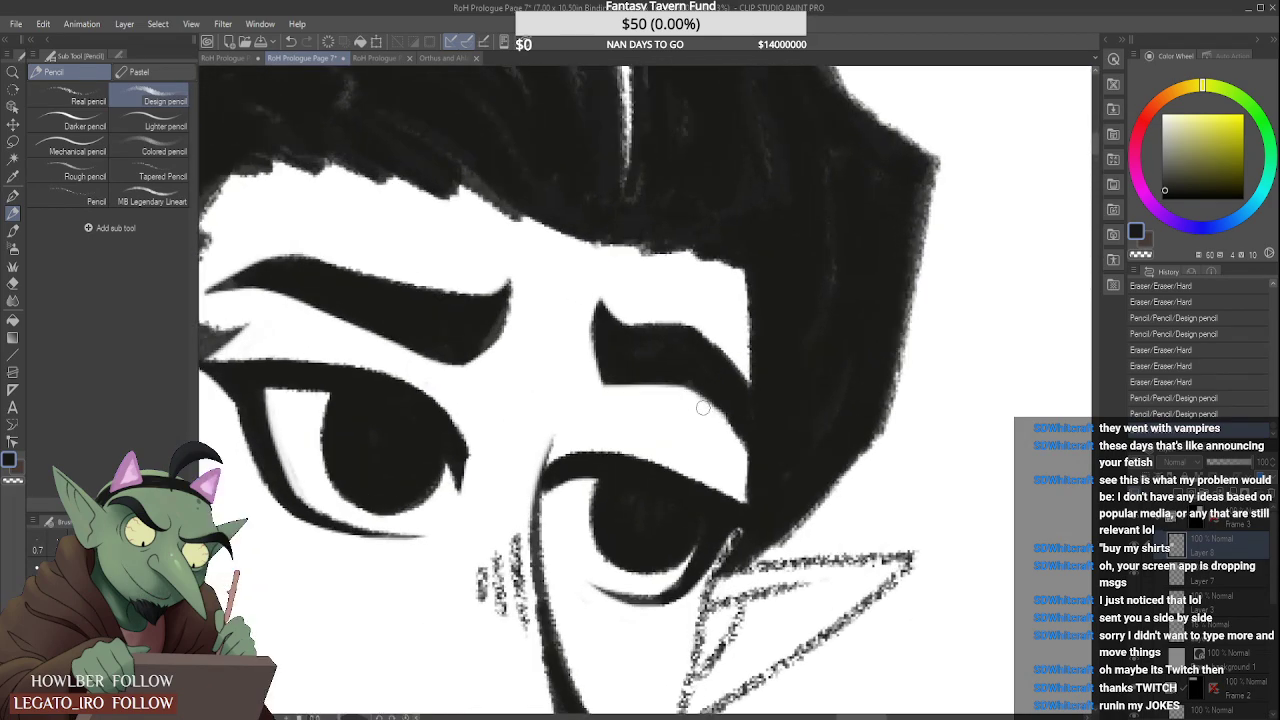
{"action": "mouse_move", "coordinate": [702, 402]}
{"action": "left_mouse_down"}
{"action": "mouse_move", "coordinate": [734, 459]}
{"action": "mouse_move", "coordinate": [733, 436]}
{"action": "left_mouse_up"}
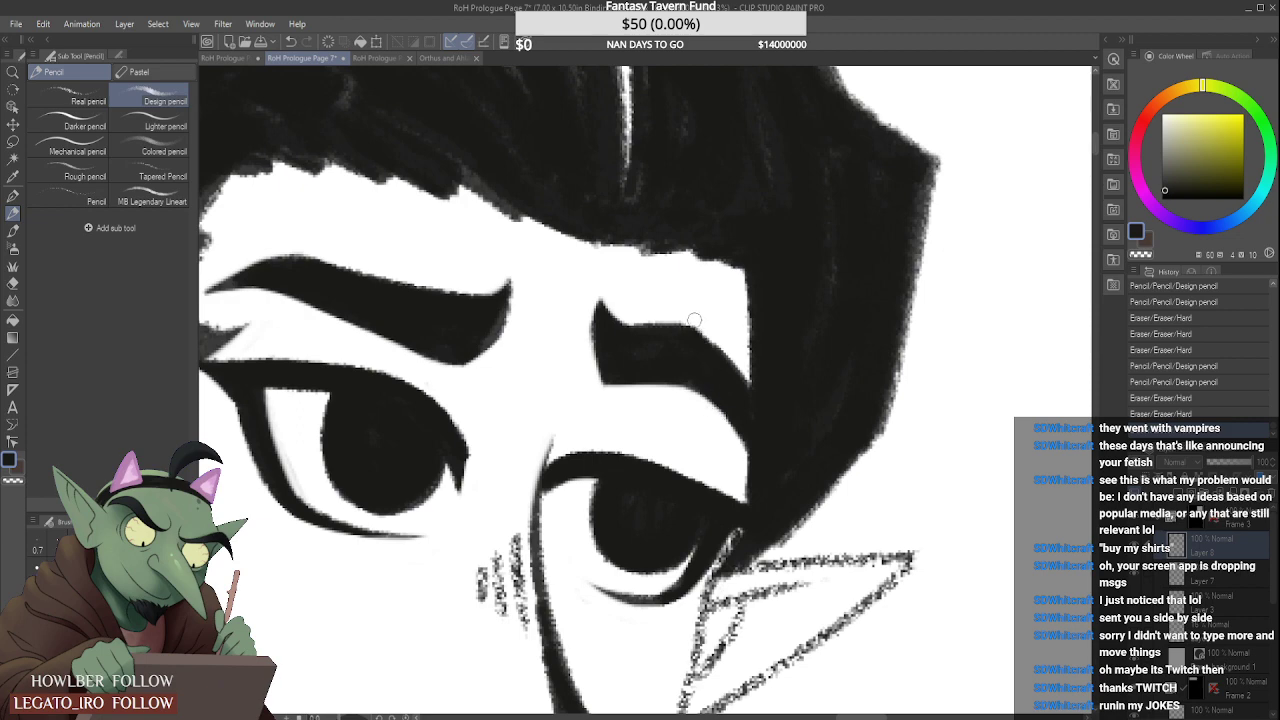
{"action": "mouse_move", "coordinate": [695, 320]}
{"action": "left_mouse_down"}
{"action": "mouse_move", "coordinate": [736, 367]}
{"action": "mouse_move", "coordinate": [750, 432]}
{"action": "left_mouse_up"}
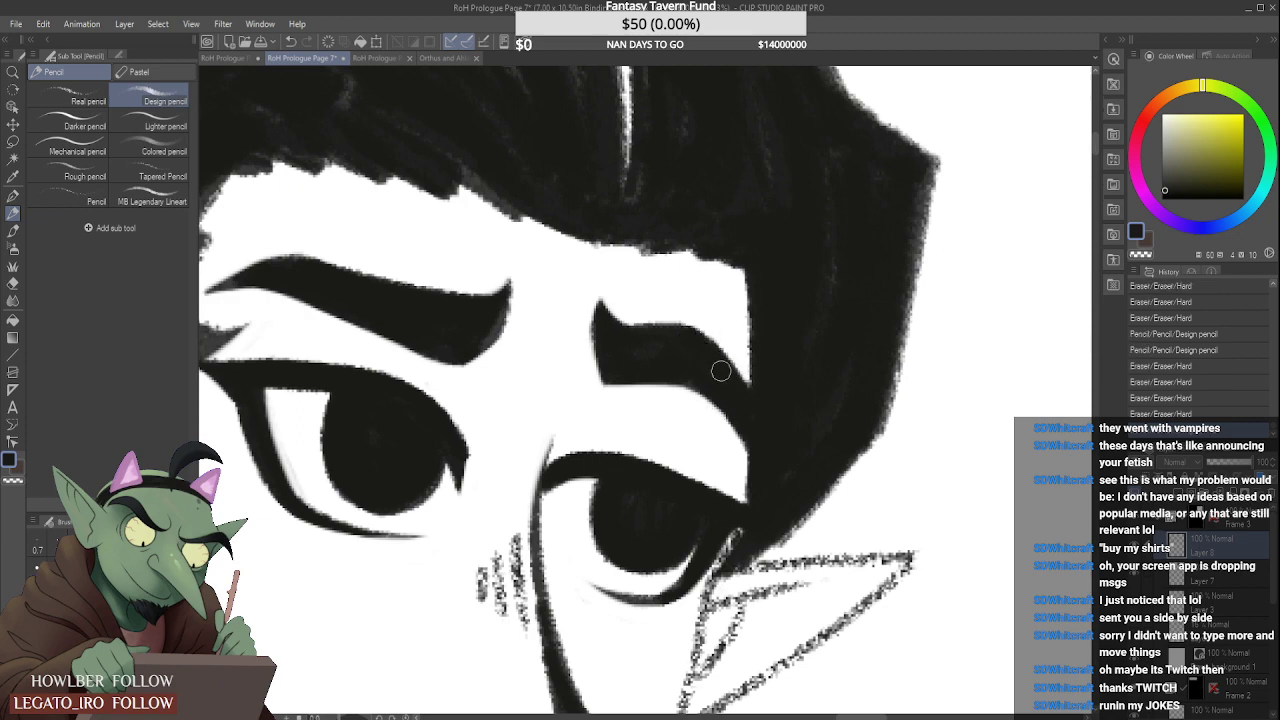
{"action": "left_click_drag", "start_coordinate": [720, 371], "coordinate": [756, 458]}
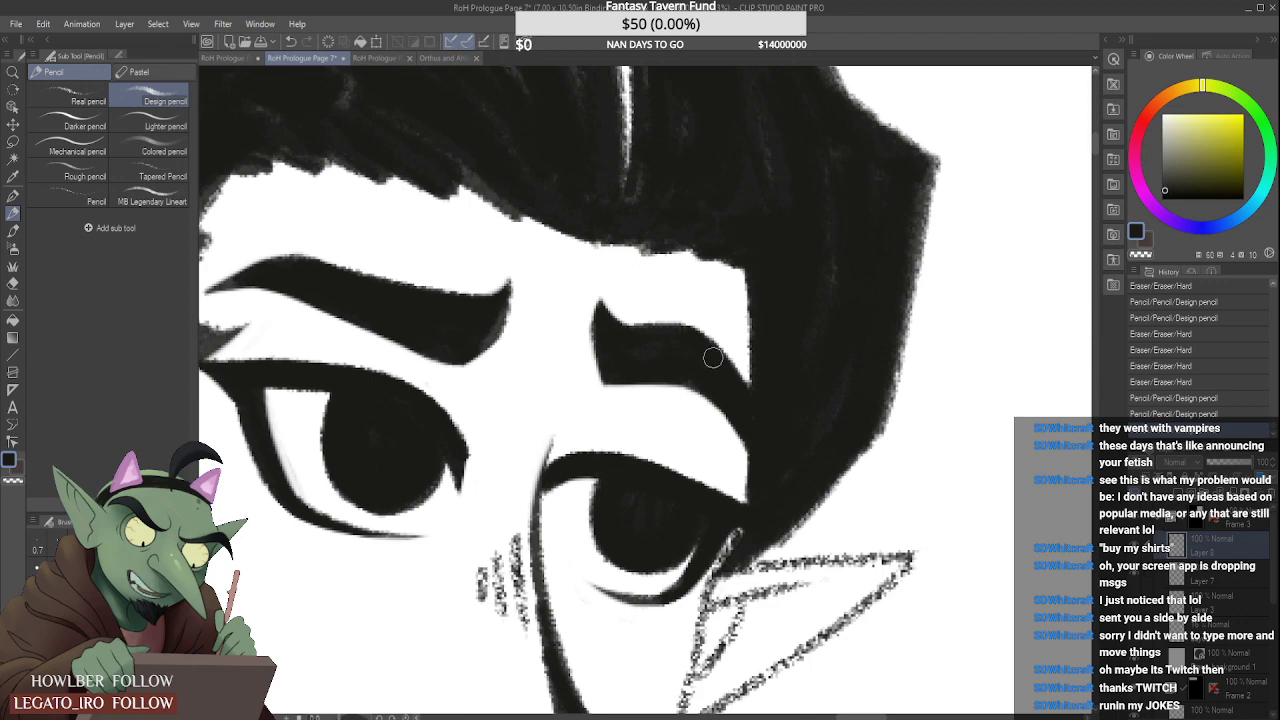
{"action": "mouse_move", "coordinate": [717, 386]}
{"action": "left_mouse_down"}
{"action": "mouse_move", "coordinate": [743, 440]}
{"action": "mouse_move", "coordinate": [703, 374]}
{"action": "mouse_move", "coordinate": [714, 363]}
{"action": "left_mouse_up"}
Step: Round off the corner of the hairline above the far eyebrow with the Design pencil
{"action": "mouse_move", "coordinate": [746, 280]}
{"action": "left_mouse_down"}
{"action": "mouse_move", "coordinate": [726, 251]}
{"action": "mouse_move", "coordinate": [749, 243]}
{"action": "mouse_move", "coordinate": [706, 246]}
{"action": "left_mouse_up"}
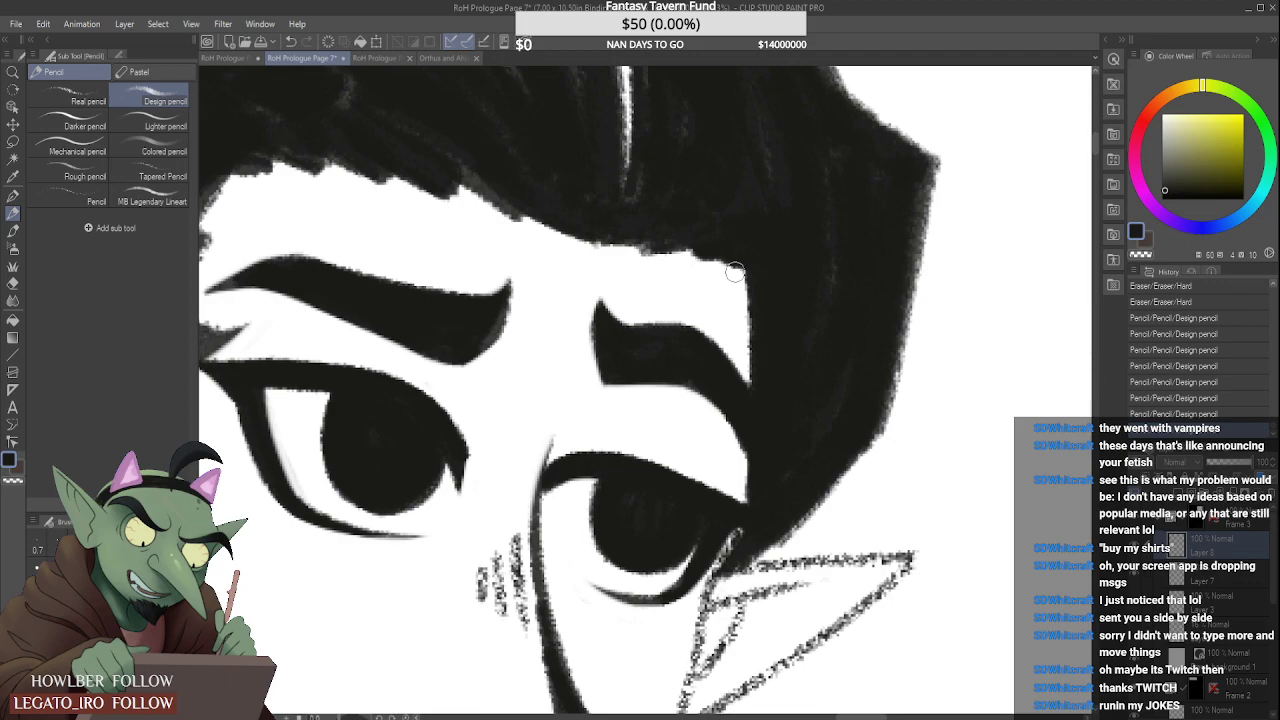
{"action": "scroll", "coordinate": [652, 366], "scroll_direction": "down", "scroll_amount": 5}
{"action": "scroll", "coordinate": [826, 366], "scroll_direction": "up", "scroll_amount": 1}
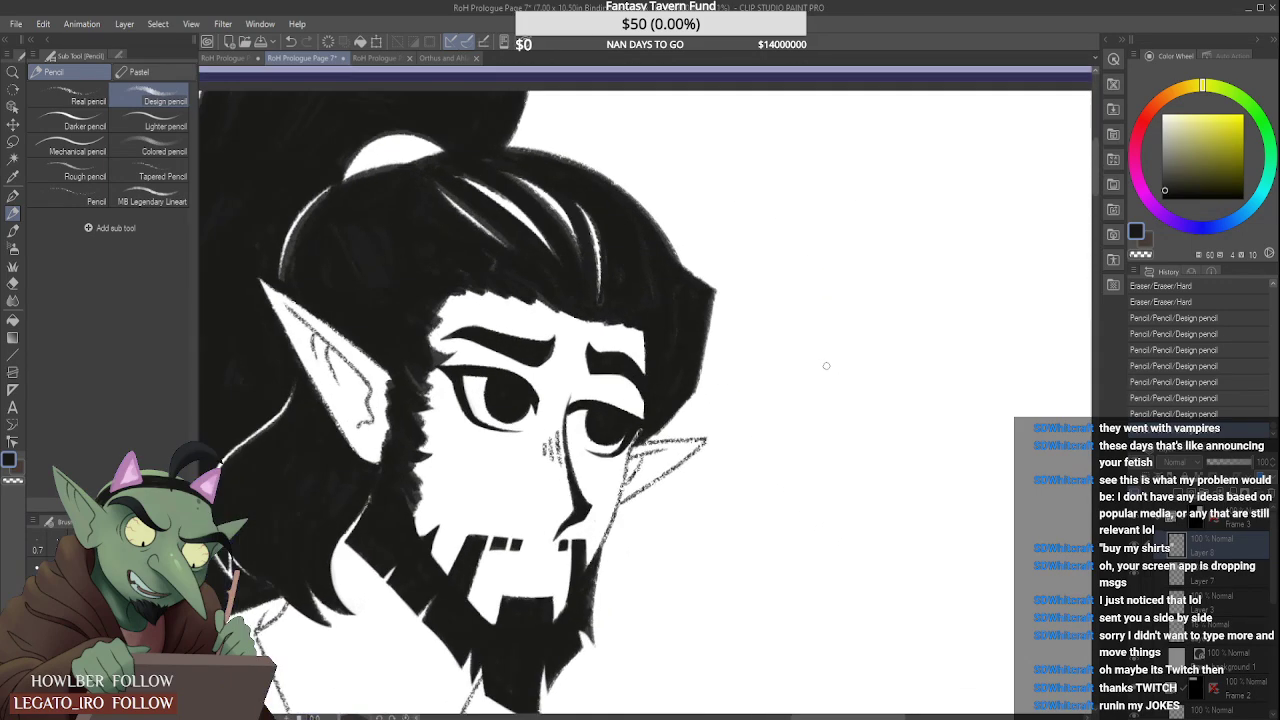
{"action": "scroll", "coordinate": [826, 366], "scroll_direction": "up", "scroll_amount": 2}
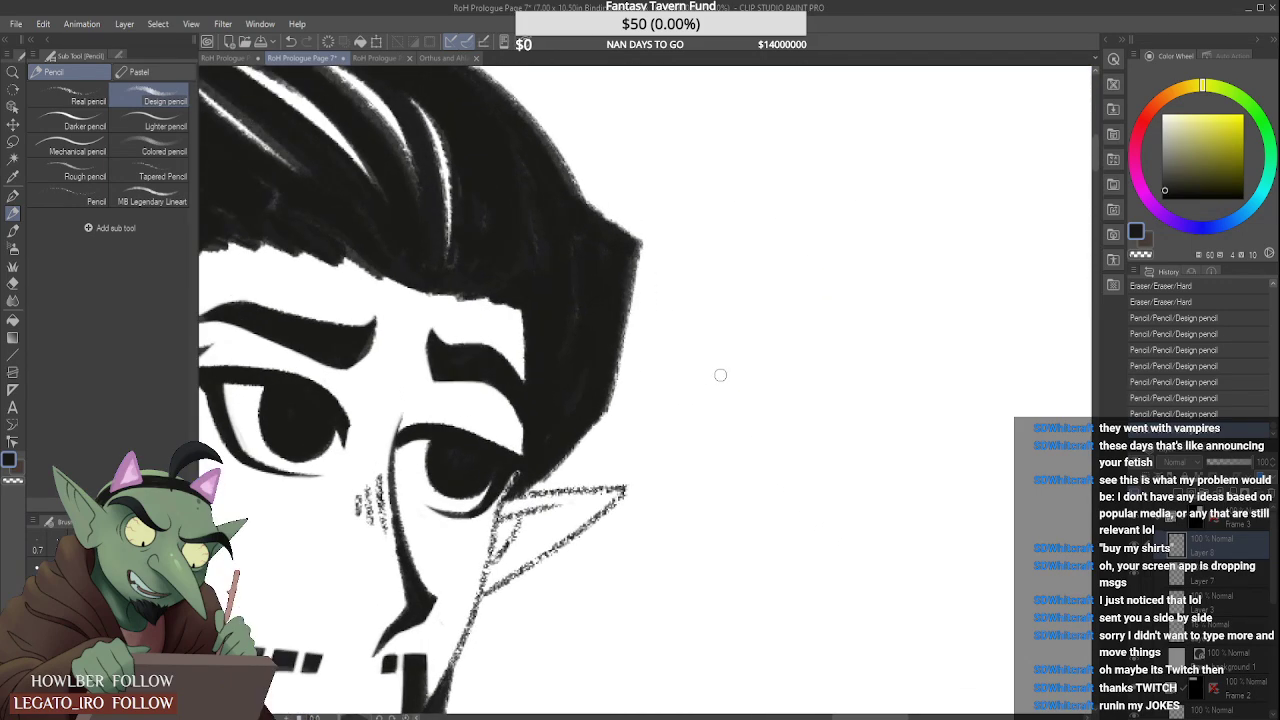
{"action": "mouse_move", "coordinate": [719, 377]}
{"action": "left_mouse_down"}
{"action": "mouse_move", "coordinate": [876, 398]}
{"action": "mouse_move", "coordinate": [750, 433]}
{"action": "mouse_move", "coordinate": [858, 411]}
{"action": "left_mouse_up"}
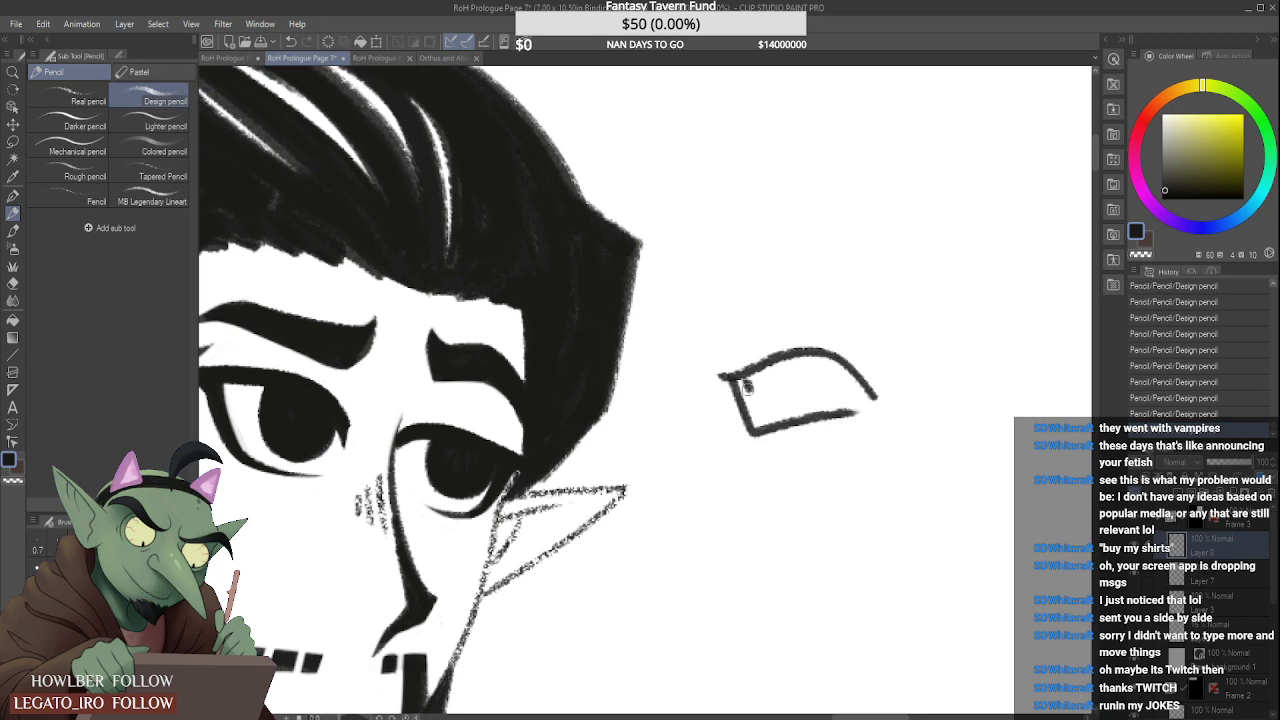
{"action": "left_click_drag", "start_coordinate": [741, 380], "coordinate": [852, 362]}
{"action": "left_click_drag", "start_coordinate": [770, 424], "coordinate": [806, 385]}
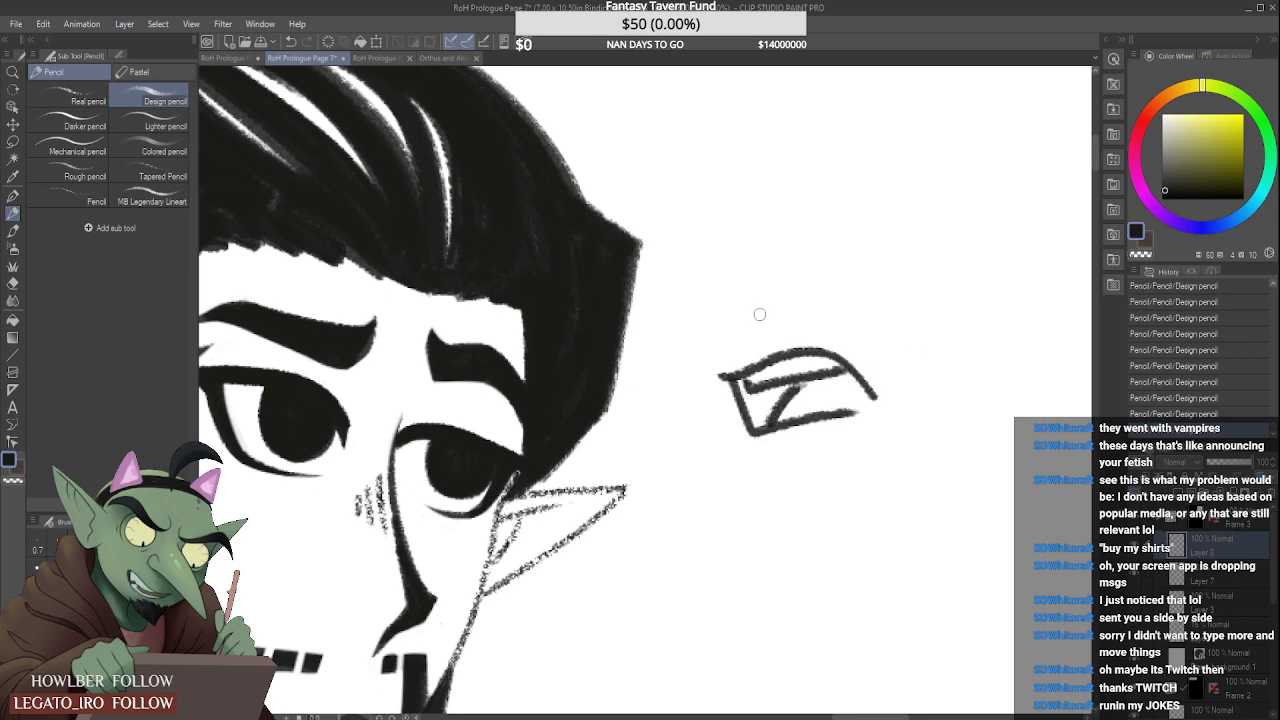
{"action": "mouse_move", "coordinate": [760, 328]}
{"action": "left_mouse_down"}
{"action": "mouse_move", "coordinate": [718, 288]}
{"action": "mouse_move", "coordinate": [742, 108]}
{"action": "left_mouse_up"}
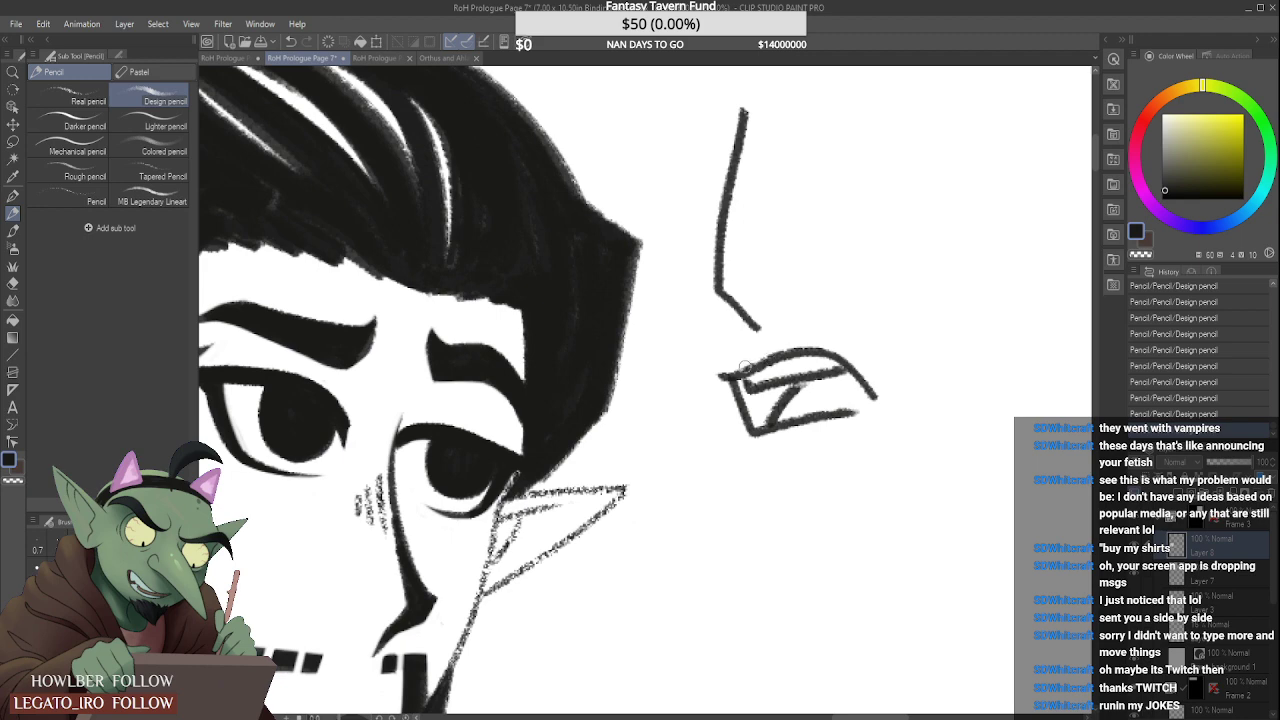
{"action": "mouse_move", "coordinate": [748, 372]}
{"action": "left_mouse_down"}
{"action": "mouse_move", "coordinate": [734, 350]}
{"action": "mouse_move", "coordinate": [880, 382]}
{"action": "left_mouse_up"}
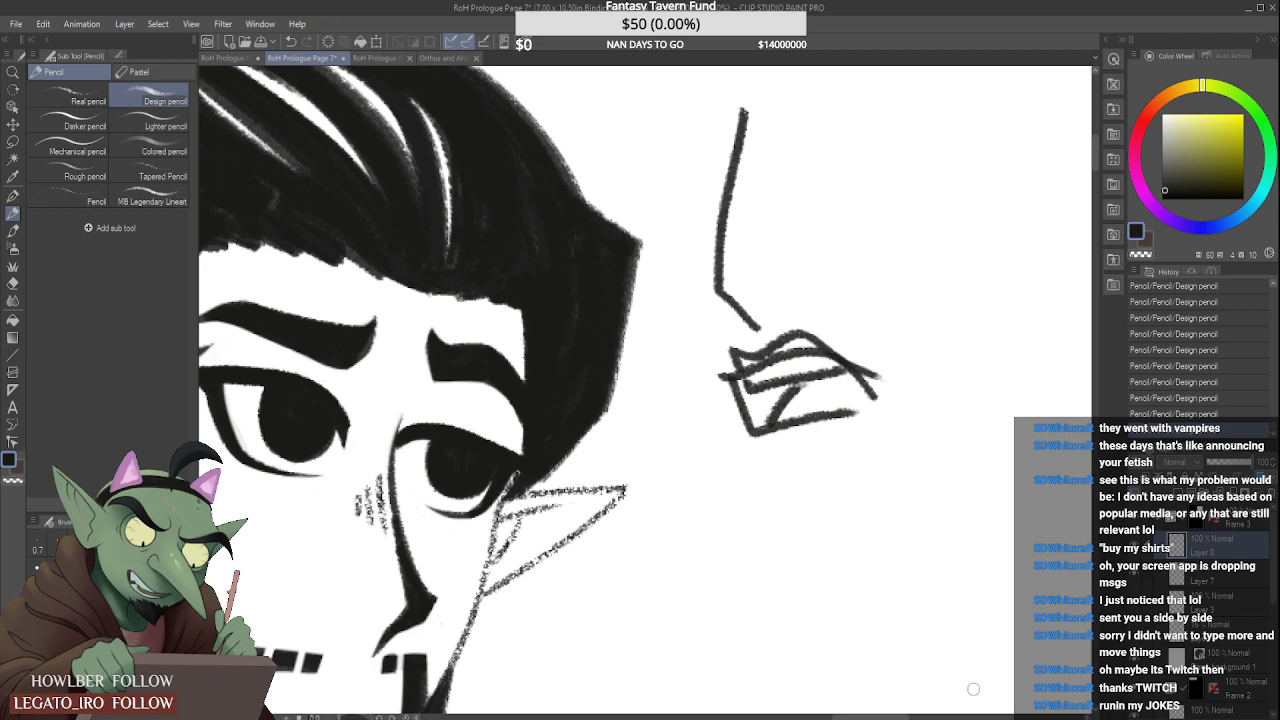
{"action": "key", "text": "ctrl+z"}
{"action": "key", "text": "ctrl+z"}
{"action": "key", "text": "ctrl+z"}
{"action": "key", "text": "ctrl+z"}
{"action": "key", "text": "ctrl+z"}
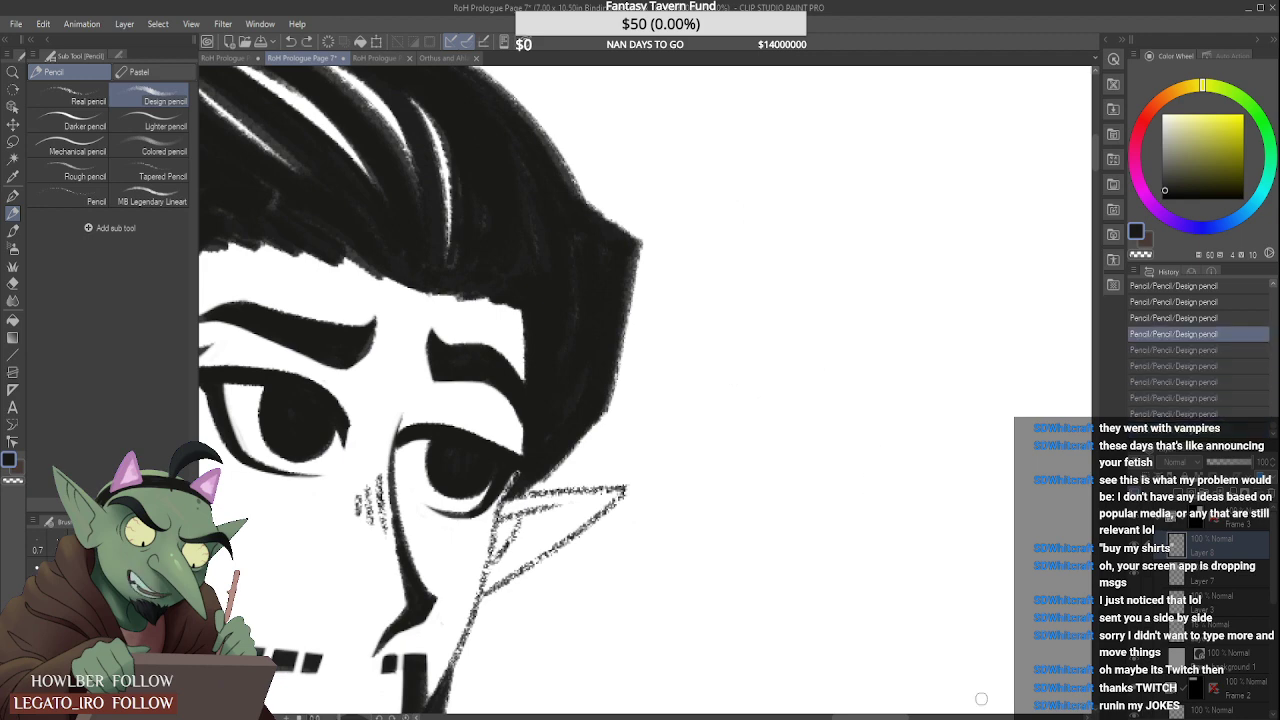
{"action": "left_click_drag", "start_coordinate": [757, 298], "coordinate": [912, 376]}
{"action": "left_click_drag", "start_coordinate": [765, 302], "coordinate": [803, 388]}
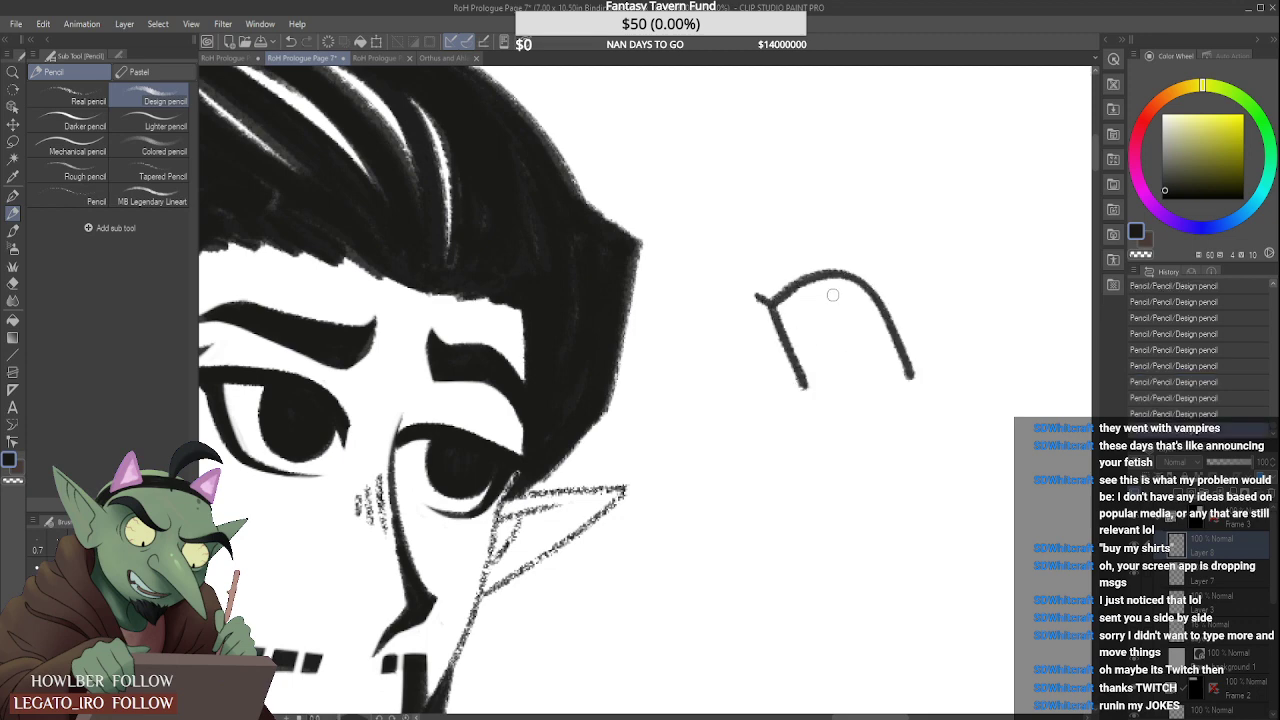
{"action": "mouse_move", "coordinate": [866, 293]}
{"action": "left_mouse_down"}
{"action": "mouse_move", "coordinate": [813, 306]}
{"action": "mouse_move", "coordinate": [828, 317]}
{"action": "left_mouse_up"}
{"action": "left_click_drag", "start_coordinate": [786, 302], "coordinate": [822, 320]}
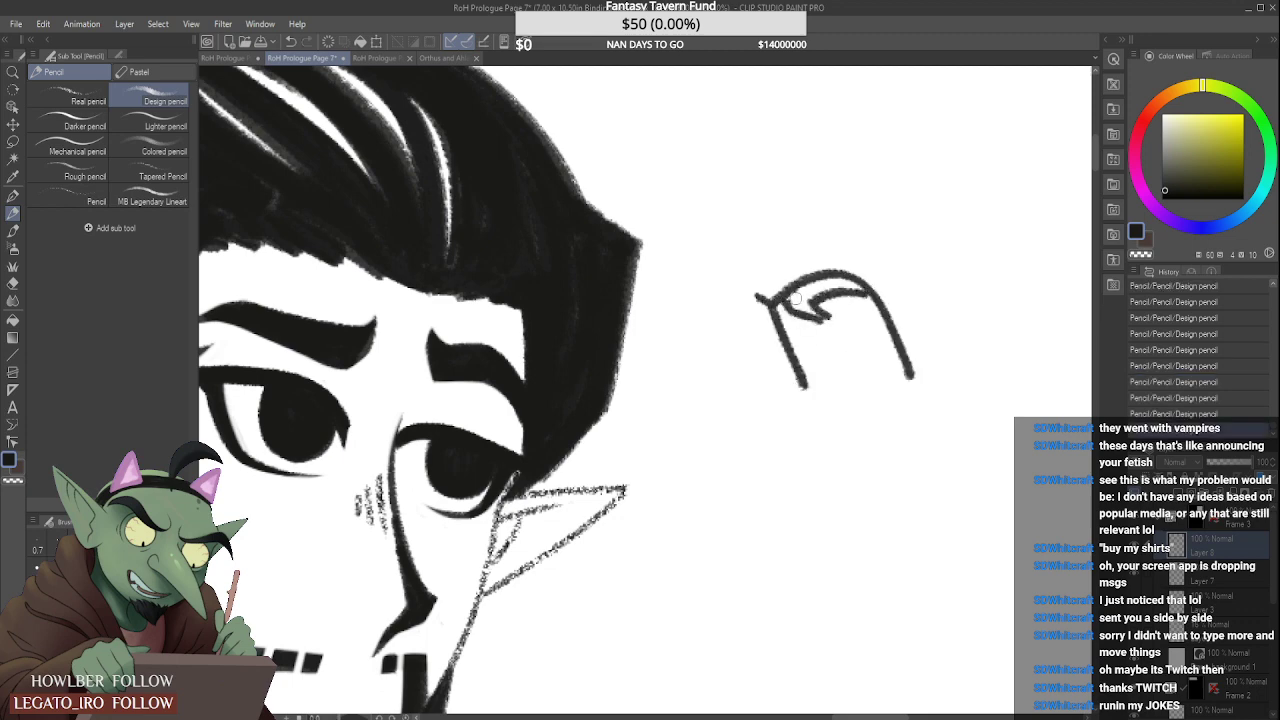
{"action": "mouse_move", "coordinate": [890, 342]}
{"action": "left_mouse_down"}
{"action": "mouse_move", "coordinate": [872, 328]}
{"action": "mouse_move", "coordinate": [836, 350]}
{"action": "mouse_move", "coordinate": [893, 354]}
{"action": "mouse_move", "coordinate": [820, 386]}
{"action": "mouse_move", "coordinate": [912, 380]}
{"action": "left_mouse_up"}
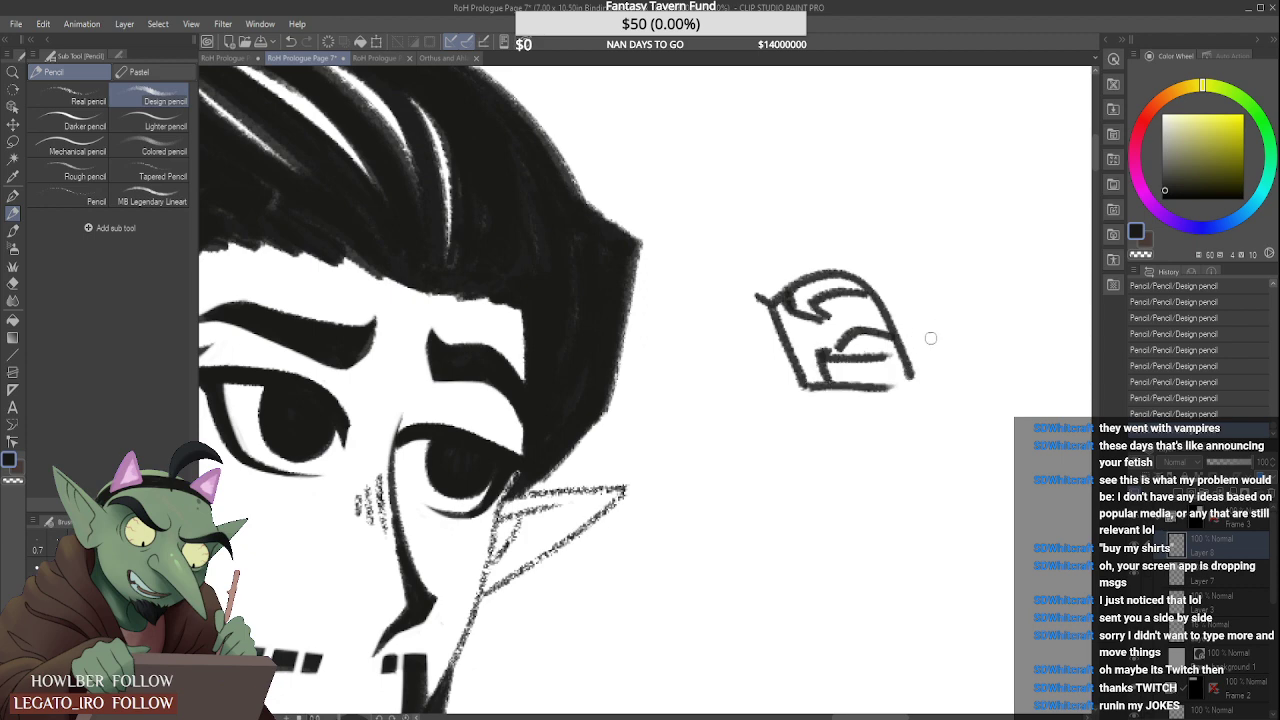
{"action": "left_click_drag", "start_coordinate": [930, 338], "coordinate": [925, 388]}
{"action": "left_click_drag", "start_coordinate": [722, 108], "coordinate": [783, 250]}
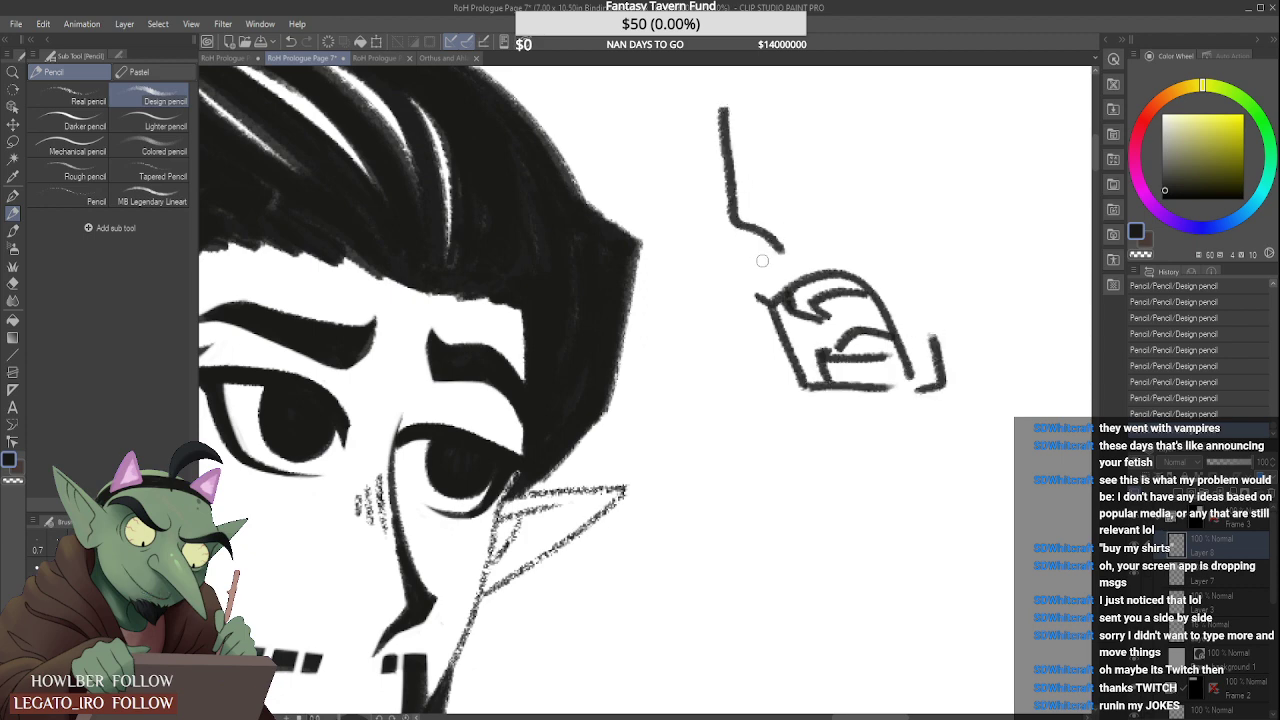
{"action": "key", "text": "ctrl+z"}
{"action": "mouse_move", "coordinate": [730, 200]}
{"action": "left_mouse_down"}
{"action": "mouse_move", "coordinate": [719, 234]}
{"action": "mouse_move", "coordinate": [782, 249]}
{"action": "mouse_move", "coordinate": [773, 372]}
{"action": "left_mouse_up"}
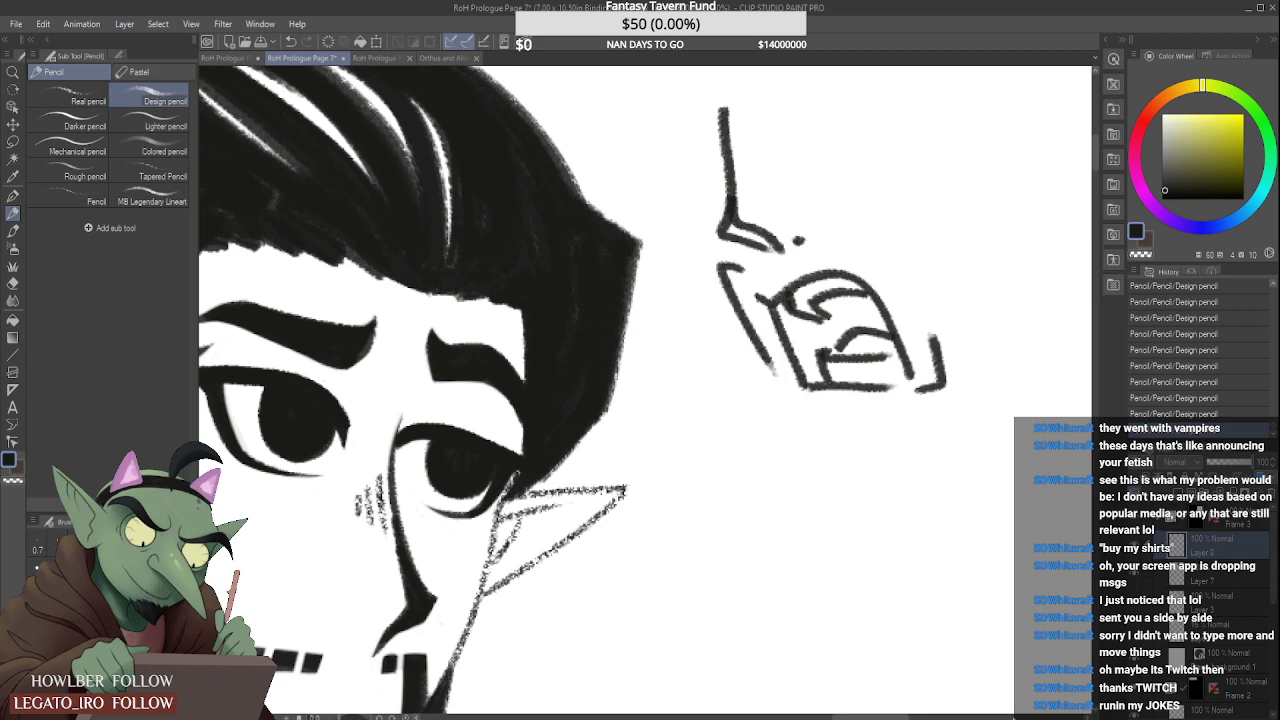
{"action": "key", "text": "ctrl+z"}
{"action": "key", "text": "ctrl+z"}
{"action": "key", "text": "ctrl+z"}
{"action": "key", "text": "ctrl+z"}
{"action": "key", "text": "ctrl+z"}
{"action": "key", "text": "ctrl+z"}
{"action": "key", "text": "ctrl+z"}
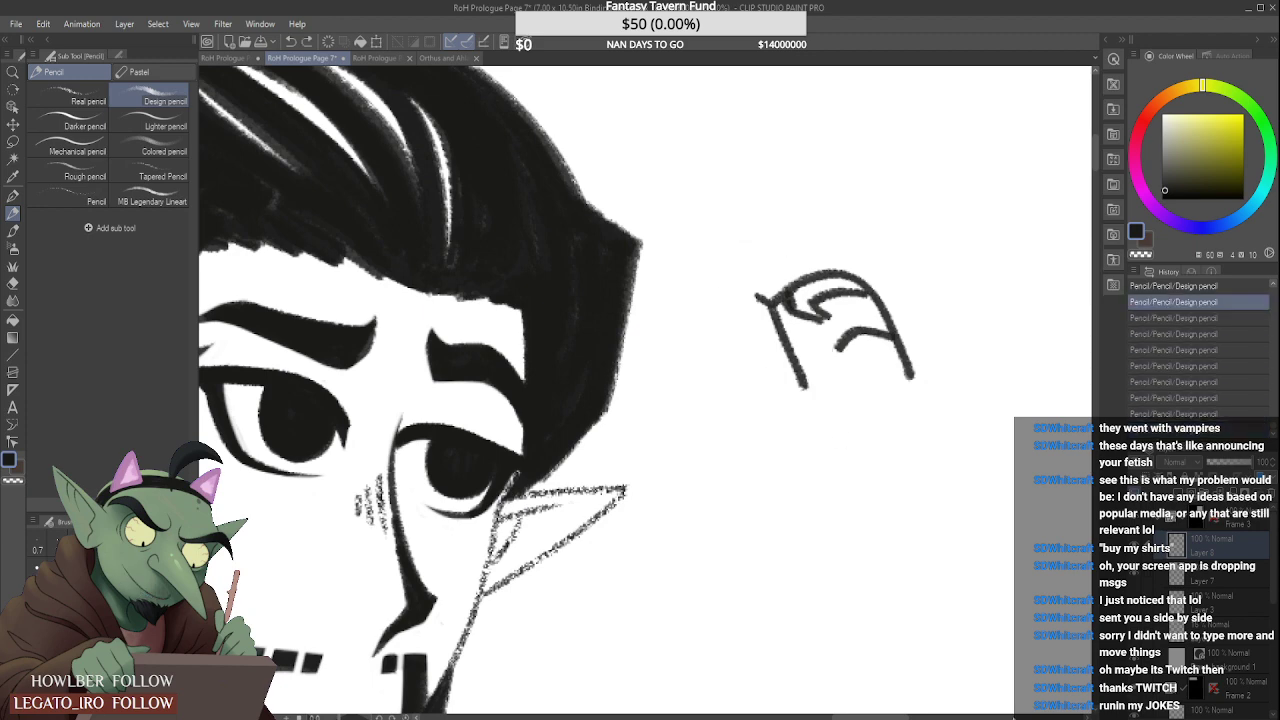
{"action": "key", "text": "ctrl+z"}
{"action": "key", "text": "ctrl+z"}
{"action": "key", "text": "ctrl+z"}
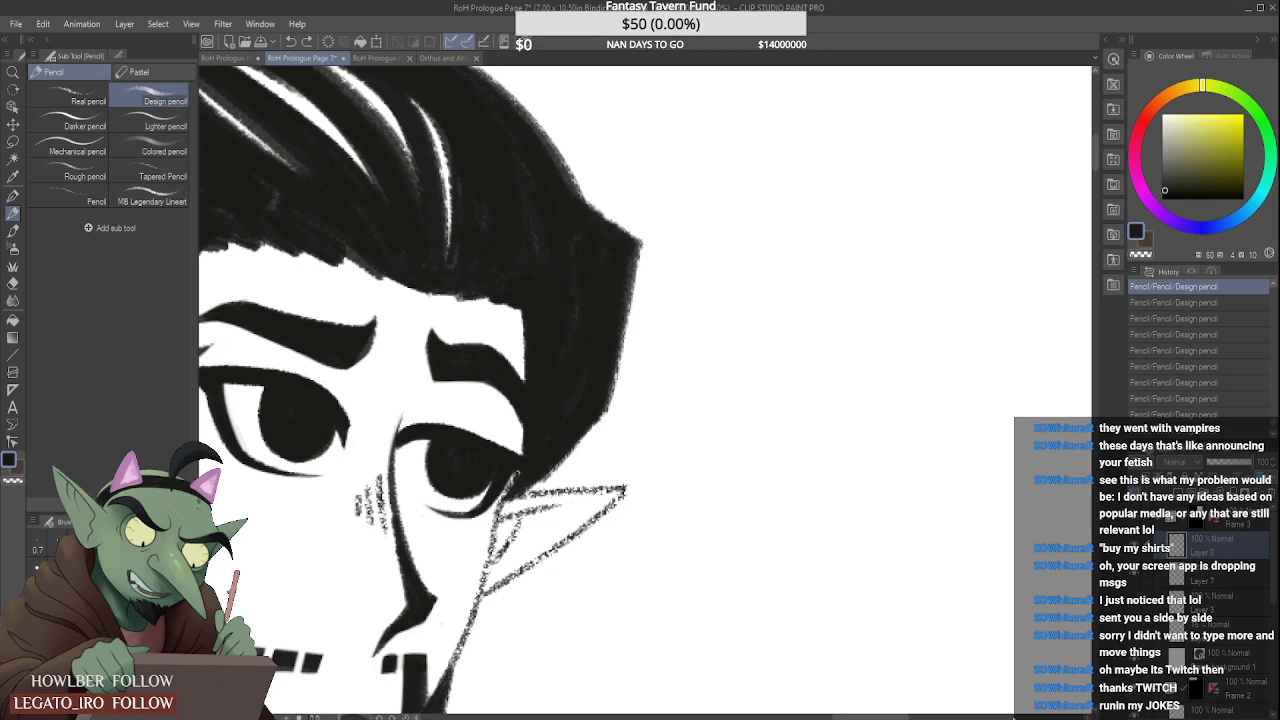
Step: Reshape the inner end of the man's left-hand eyebrow into a clean, upturned pointed tip
{"action": "scroll", "coordinate": [549, 373], "scroll_direction": "down", "scroll_amount": 5}
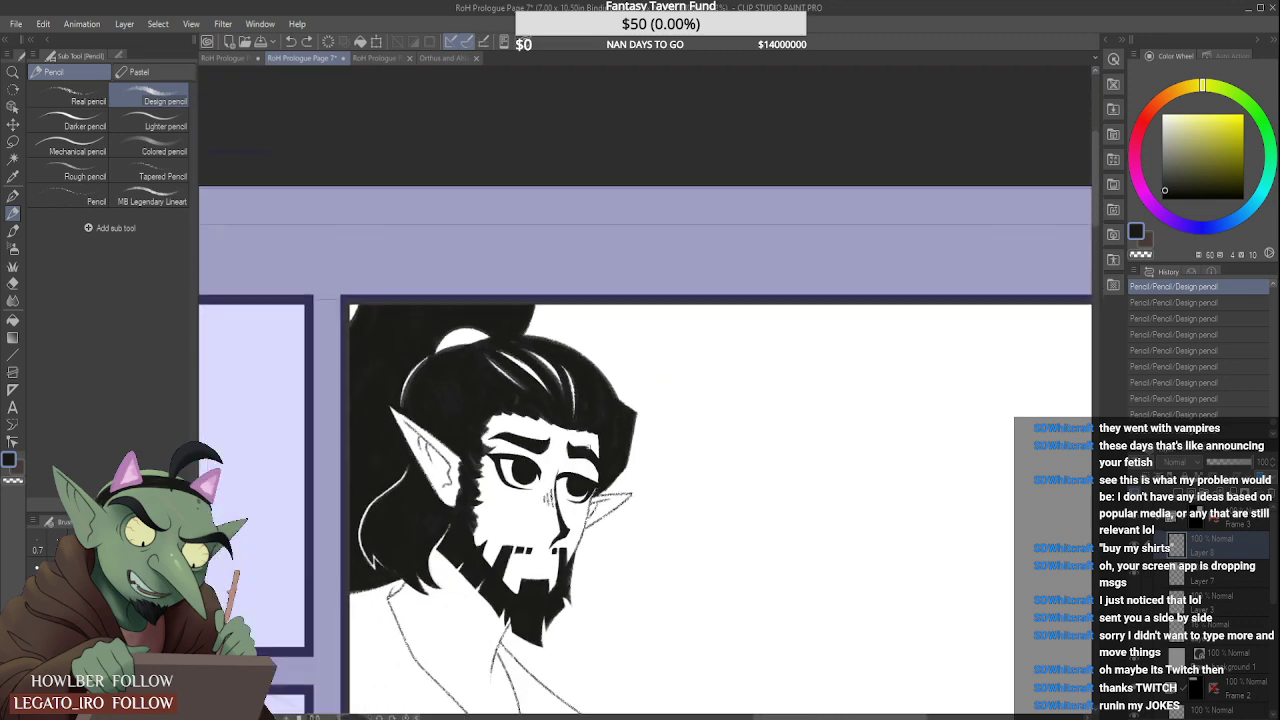
{"action": "scroll", "coordinate": [601, 451], "scroll_direction": "down", "scroll_amount": 1}
{"action": "scroll", "coordinate": [580, 440], "scroll_direction": "up", "scroll_amount": 6}
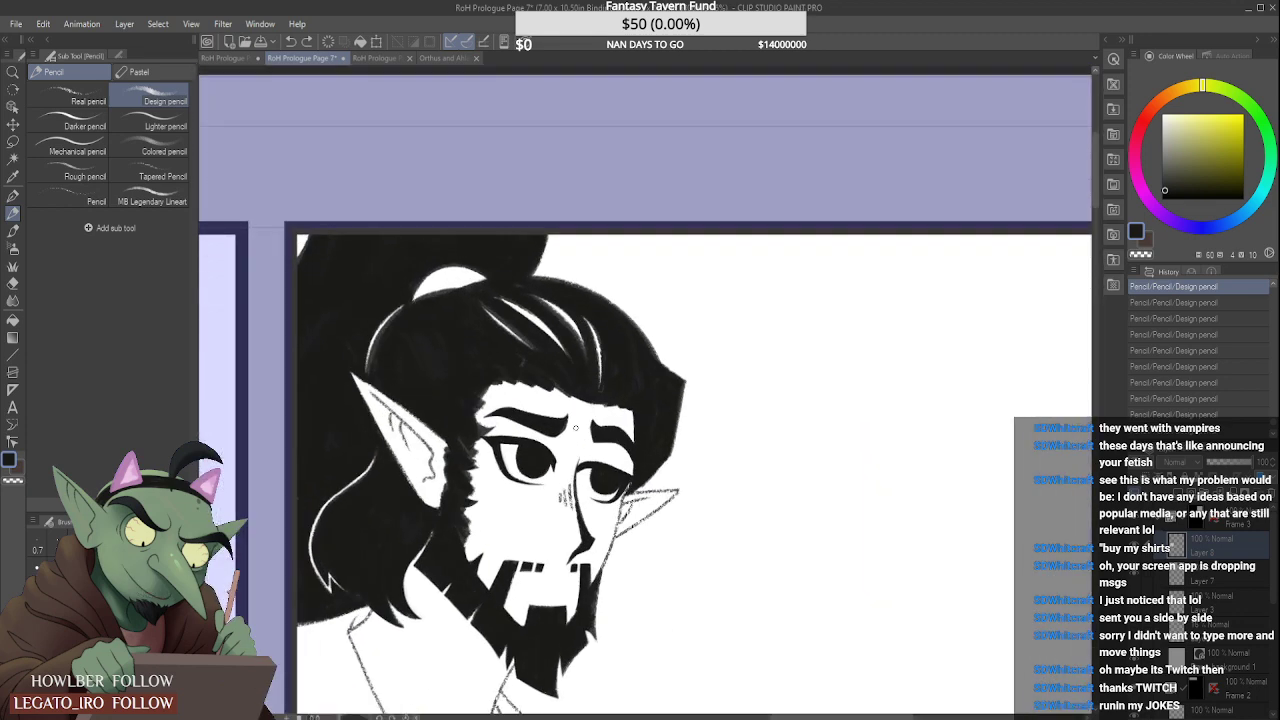
{"action": "scroll", "coordinate": [563, 425], "scroll_direction": "up", "scroll_amount": 2}
{"action": "left_click_drag", "start_coordinate": [560, 452], "coordinate": [606, 408]}
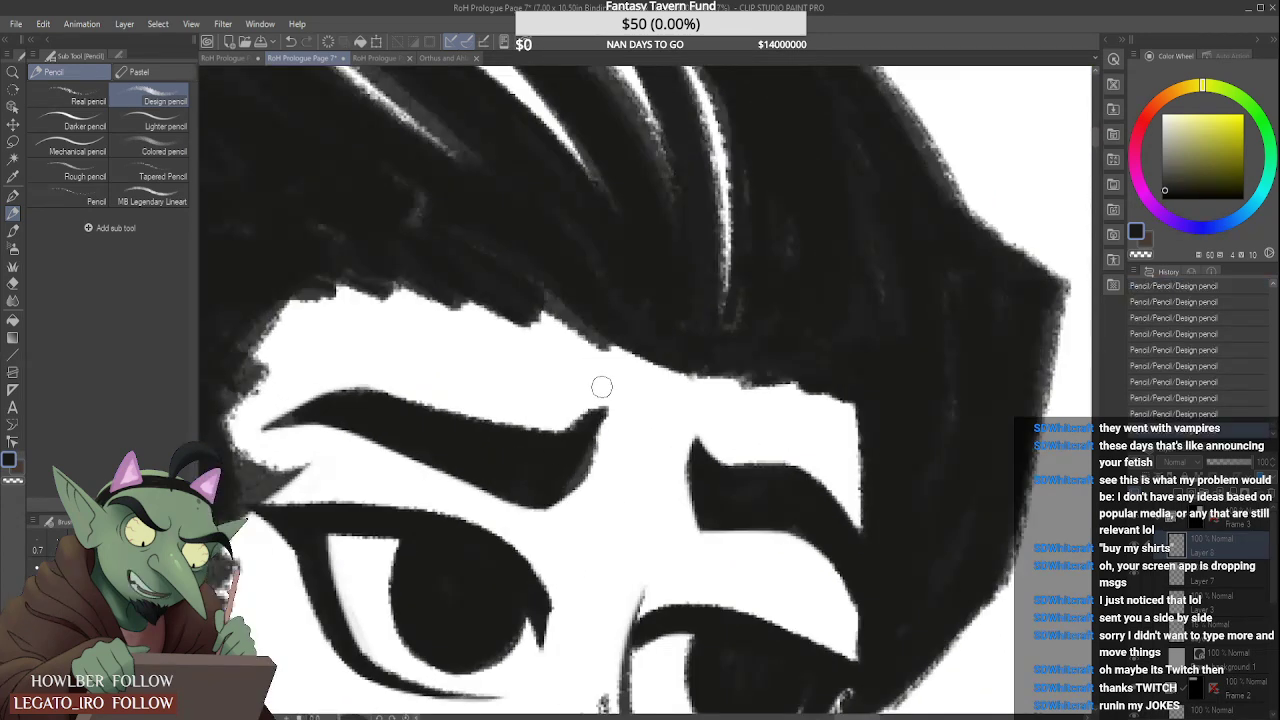
{"action": "key", "text": "ctrl+z"}
{"action": "key", "text": "ctrl+z"}
{"action": "left_click_drag", "start_coordinate": [579, 470], "coordinate": [548, 500]}
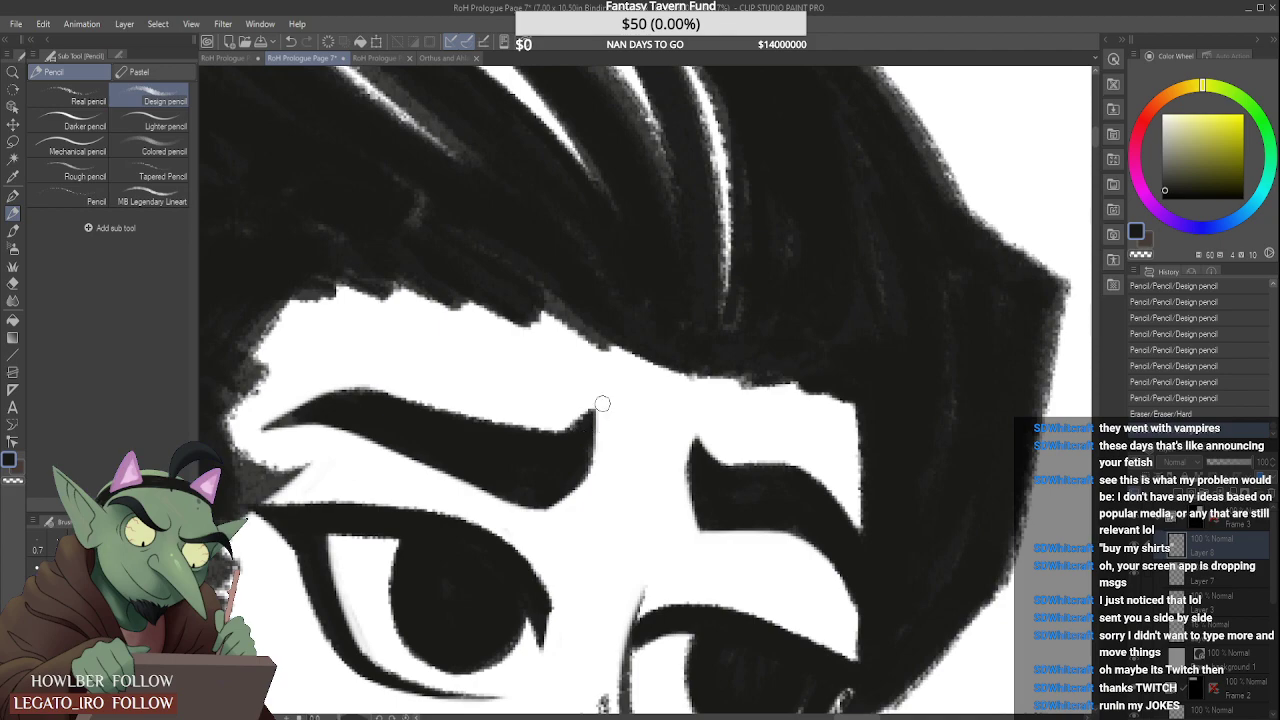
{"action": "scroll", "coordinate": [604, 412], "scroll_direction": "down", "scroll_amount": 5}
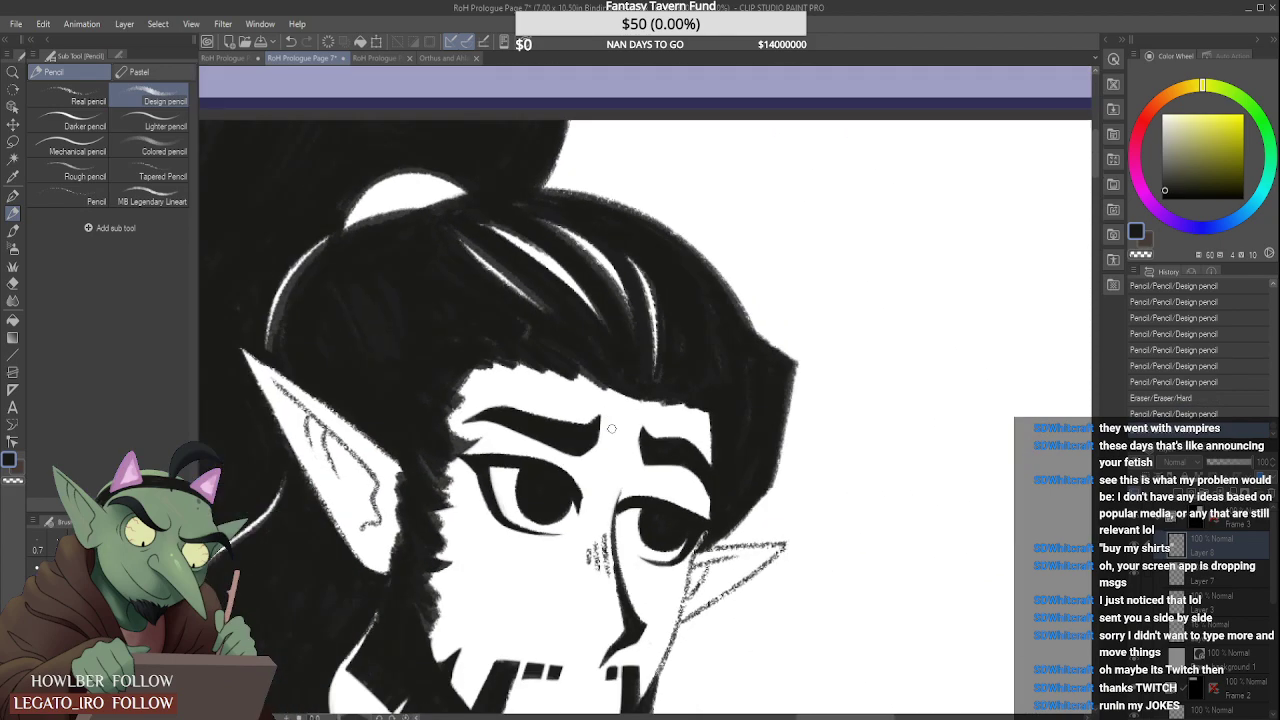
Step: With the Real pencil, draw a small frown crease between the two eyebrows
{"action": "scroll", "coordinate": [613, 445], "scroll_direction": "up", "scroll_amount": 4}
{"action": "left_click", "coordinate": [92, 99]}
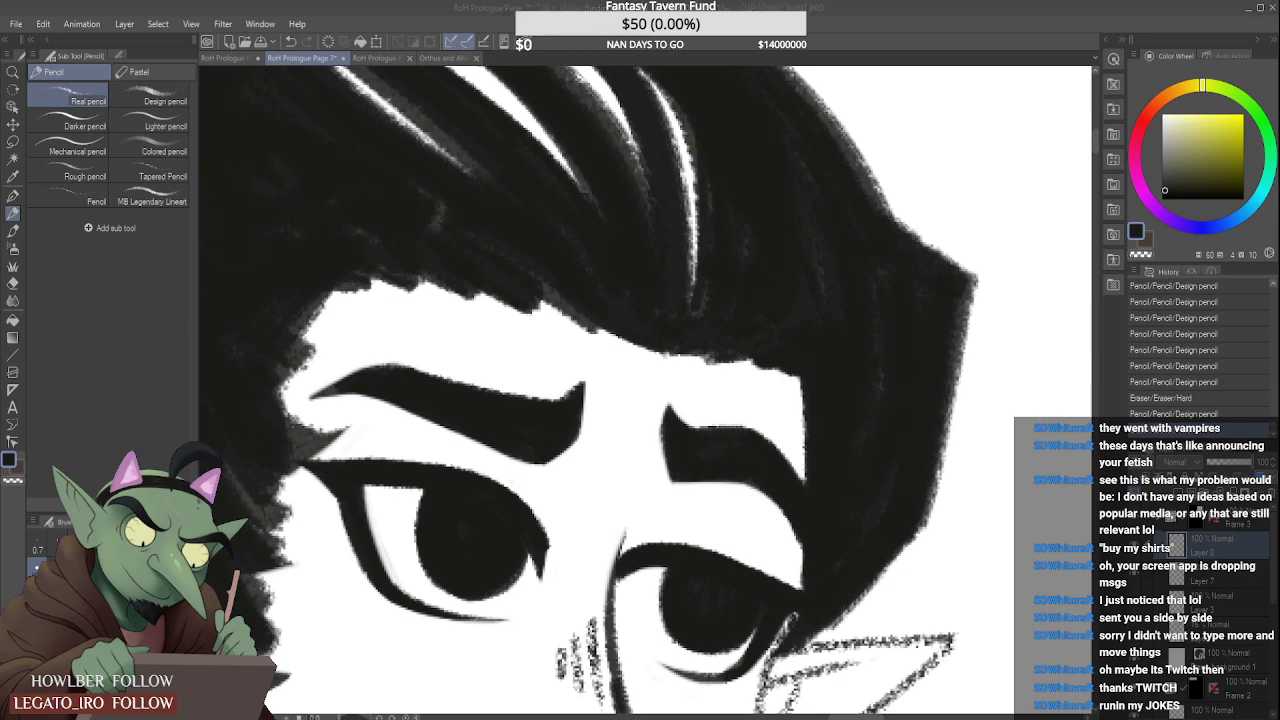
{"action": "left_click", "coordinate": [1010, 32]}
{"action": "mouse_move", "coordinate": [610, 490]}
{"action": "left_mouse_down"}
{"action": "mouse_move", "coordinate": [603, 463]}
{"action": "mouse_move", "coordinate": [618, 425]}
{"action": "mouse_move", "coordinate": [600, 445]}
{"action": "mouse_move", "coordinate": [617, 401]}
{"action": "mouse_move", "coordinate": [610, 446]}
{"action": "mouse_move", "coordinate": [622, 463]}
{"action": "left_mouse_up"}
{"action": "scroll", "coordinate": [593, 474], "scroll_direction": "down", "scroll_amount": 1}
{"action": "scroll", "coordinate": [593, 474], "scroll_direction": "down", "scroll_amount": 4}
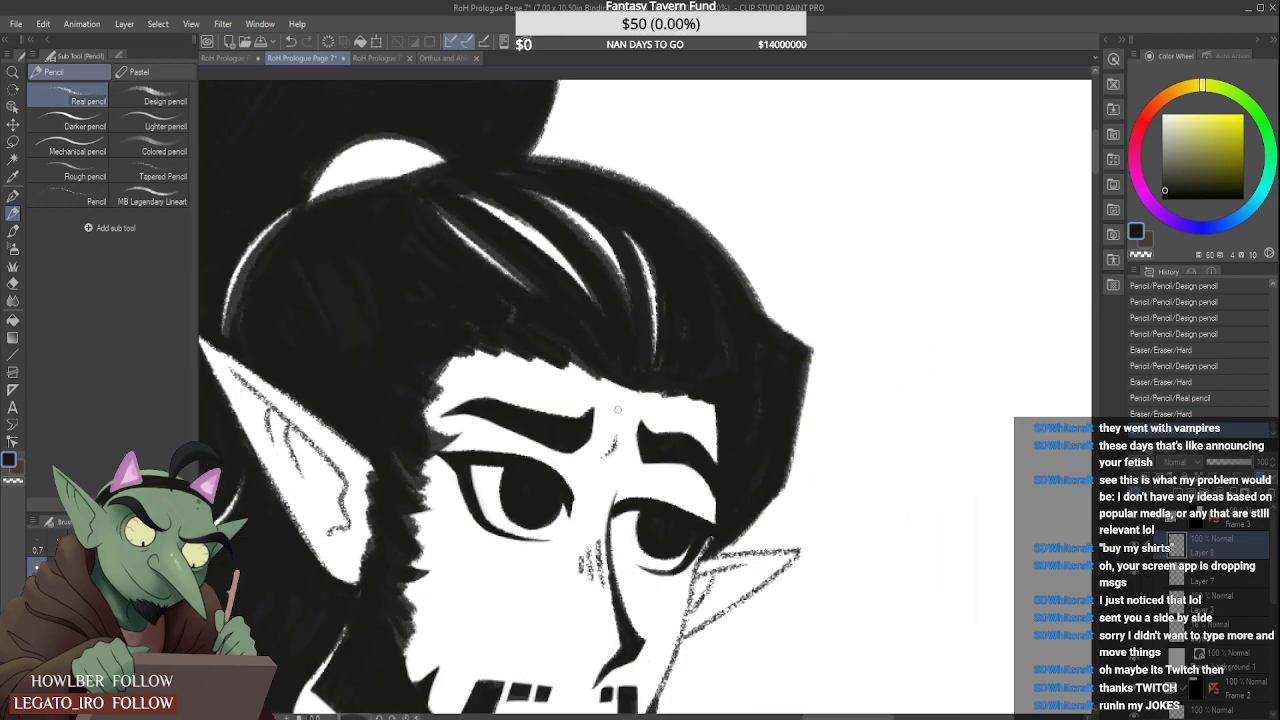
Step: Touch up the hair edge beside the forehead and draw a short crease above the outer corner of the right-hand eye
{"action": "scroll", "coordinate": [641, 425], "scroll_direction": "up", "scroll_amount": 5}
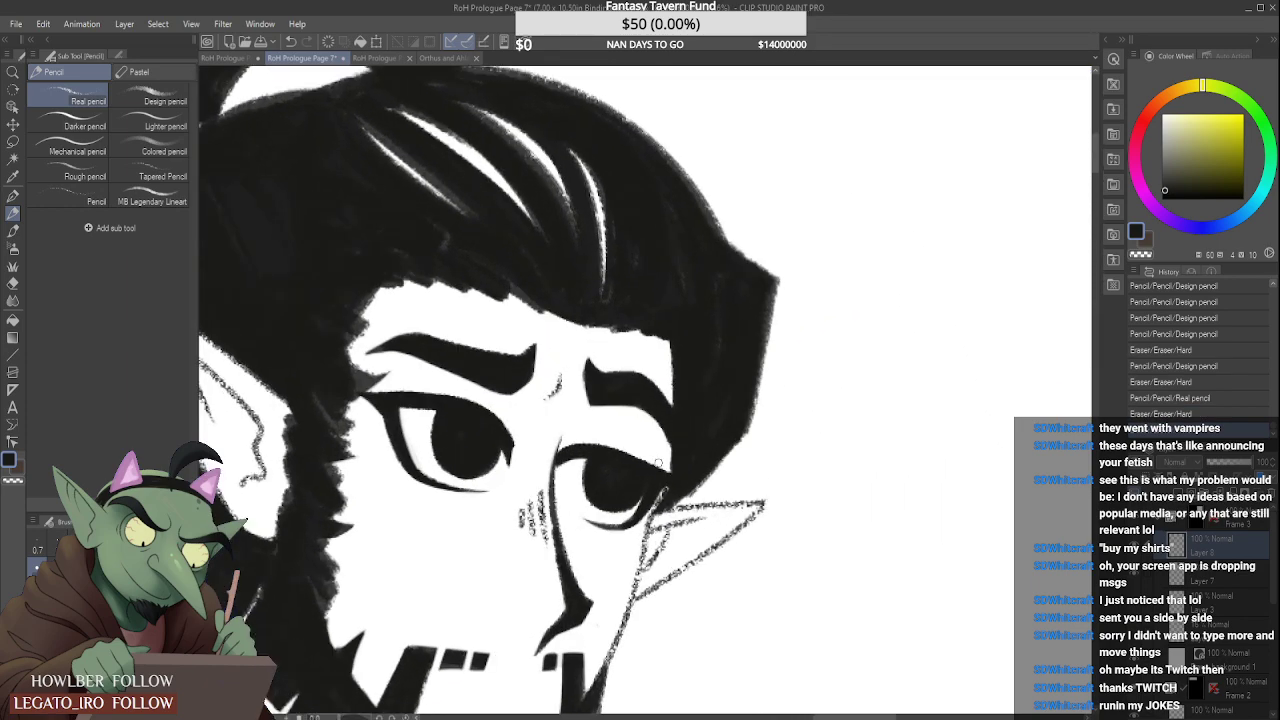
{"action": "left_click_drag", "start_coordinate": [676, 451], "coordinate": [678, 287]}
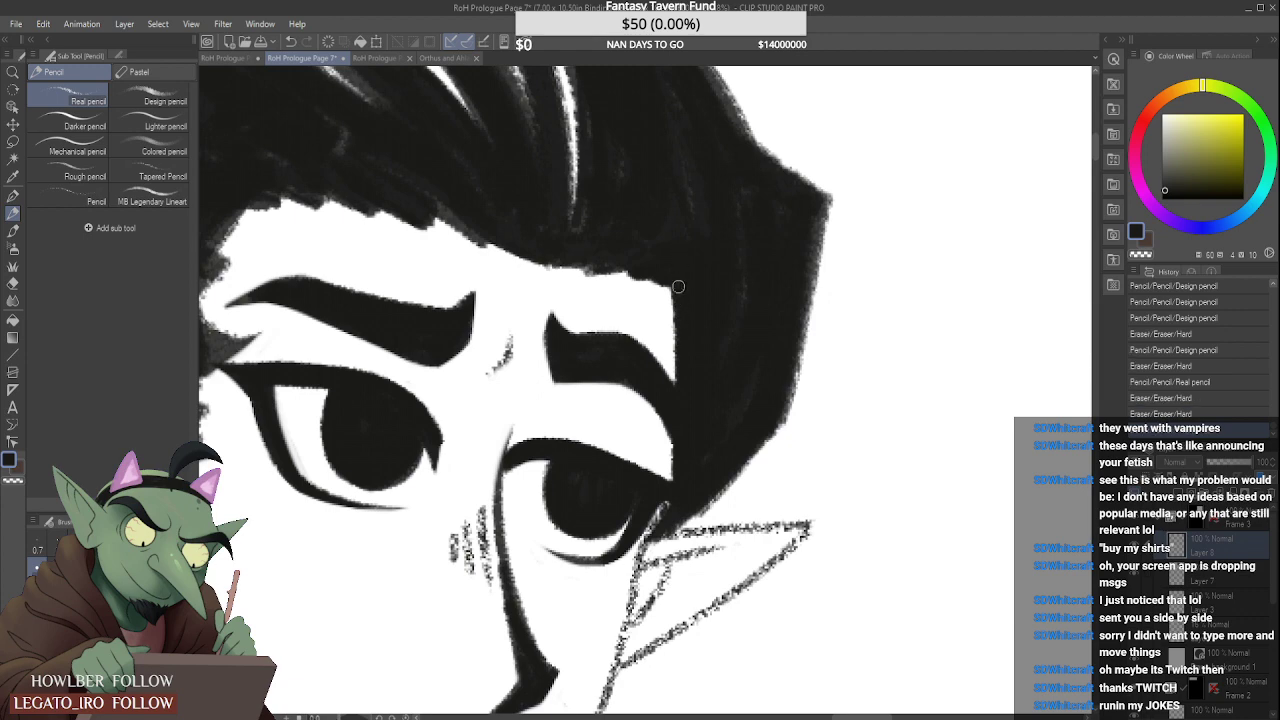
{"action": "mouse_move", "coordinate": [647, 454]}
{"action": "left_mouse_down"}
{"action": "mouse_move", "coordinate": [627, 407]}
{"action": "mouse_move", "coordinate": [644, 466]}
{"action": "mouse_move", "coordinate": [641, 420]}
{"action": "mouse_move", "coordinate": [637, 456]}
{"action": "left_mouse_up"}
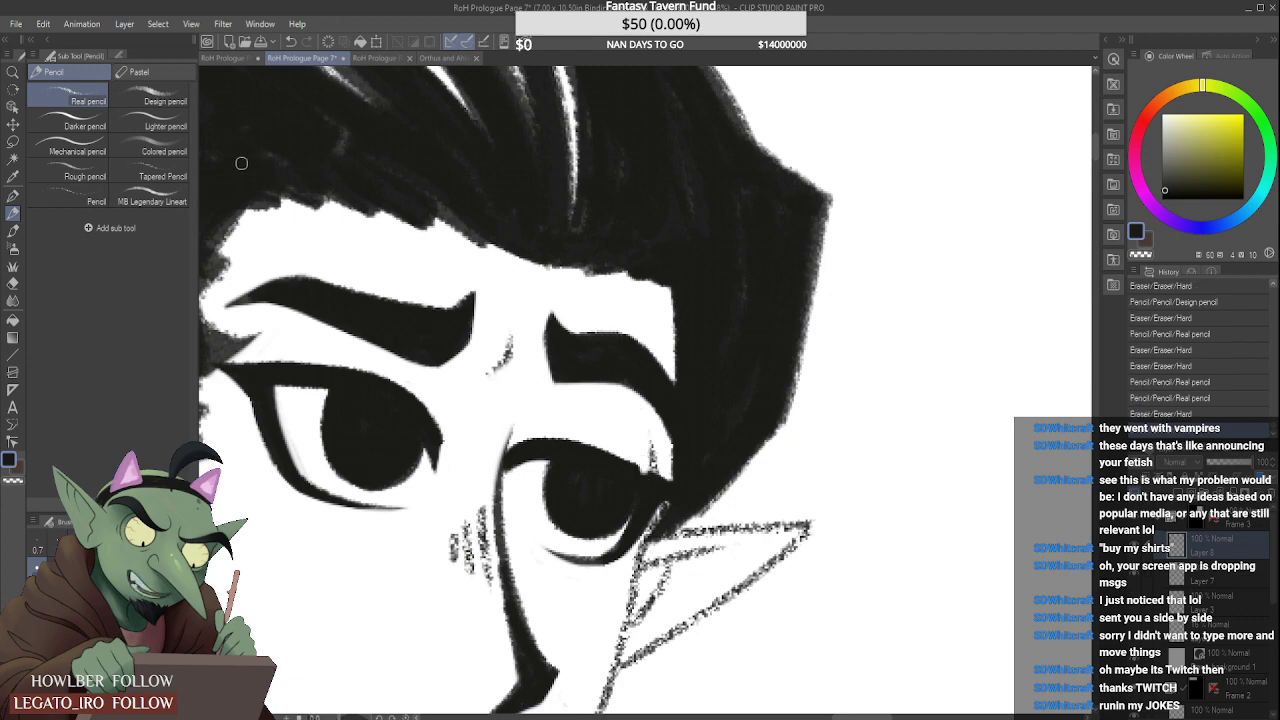
Step: Thicken the upper lid line of the right-hand eye toward its outer corner with the Design pencil
{"action": "left_click", "coordinate": [155, 101]}
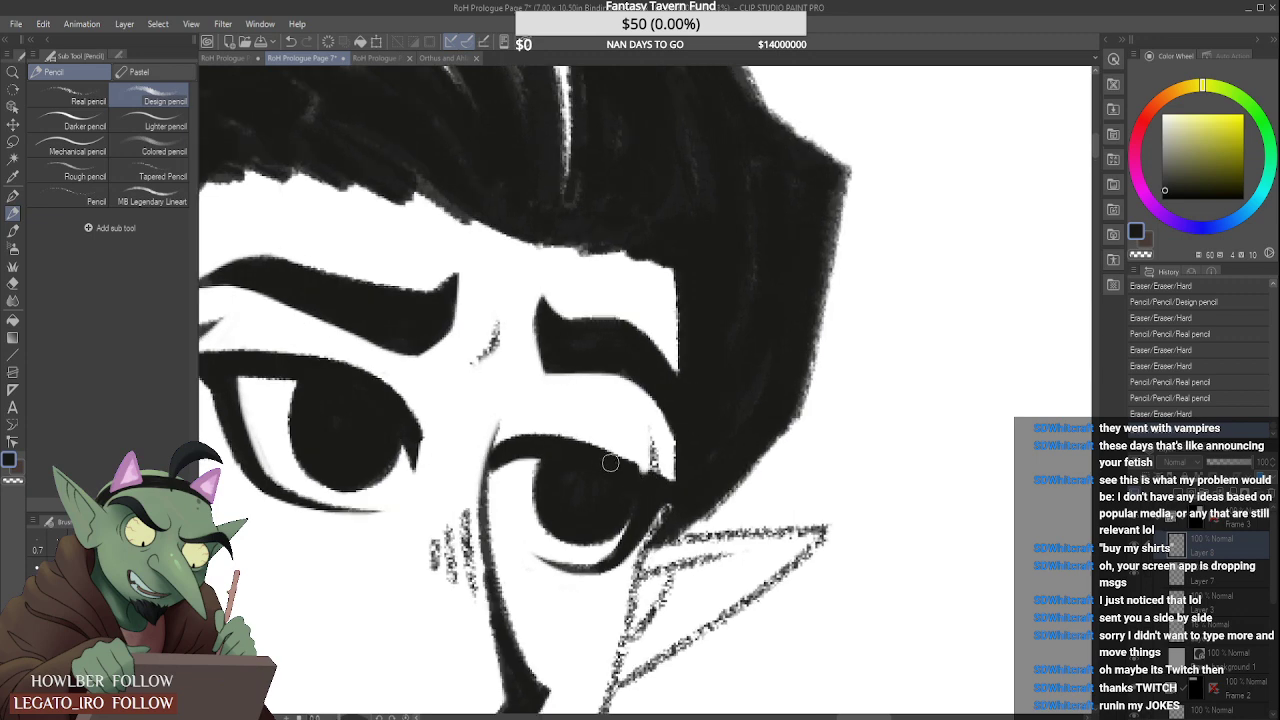
{"action": "left_click_drag", "start_coordinate": [604, 461], "coordinate": [658, 484]}
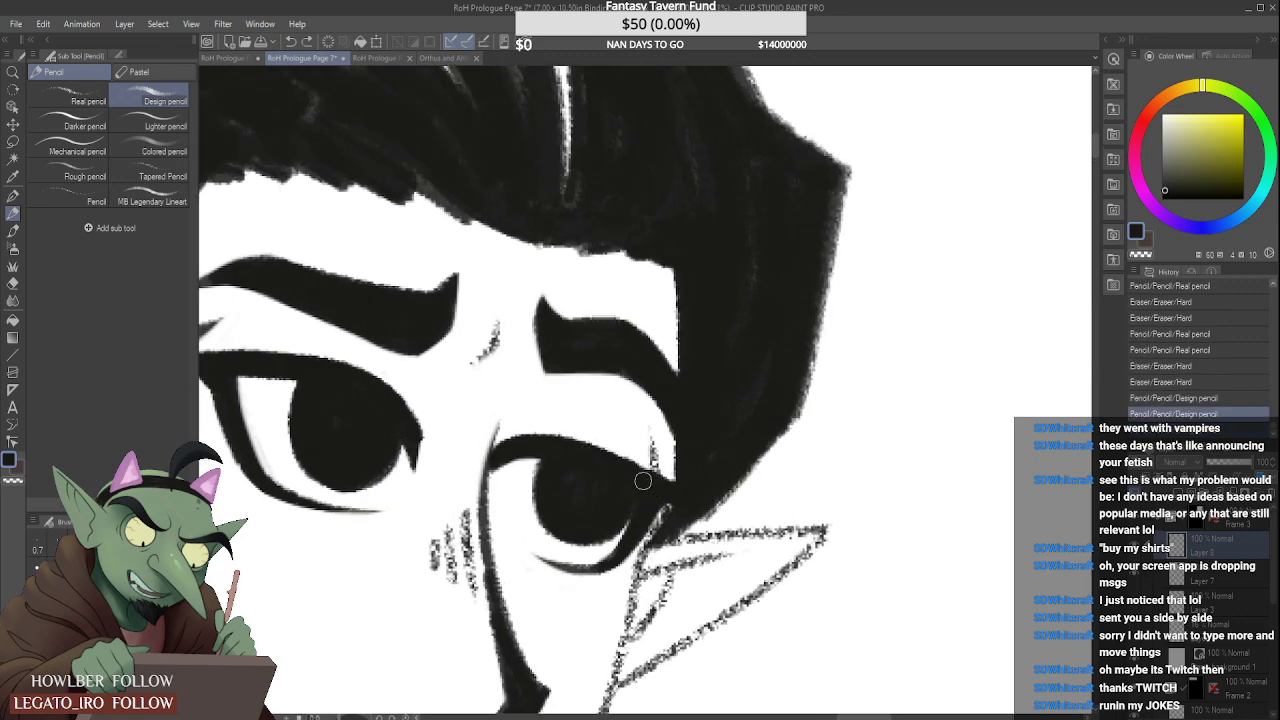
{"action": "left_click_drag", "start_coordinate": [609, 466], "coordinate": [658, 488]}
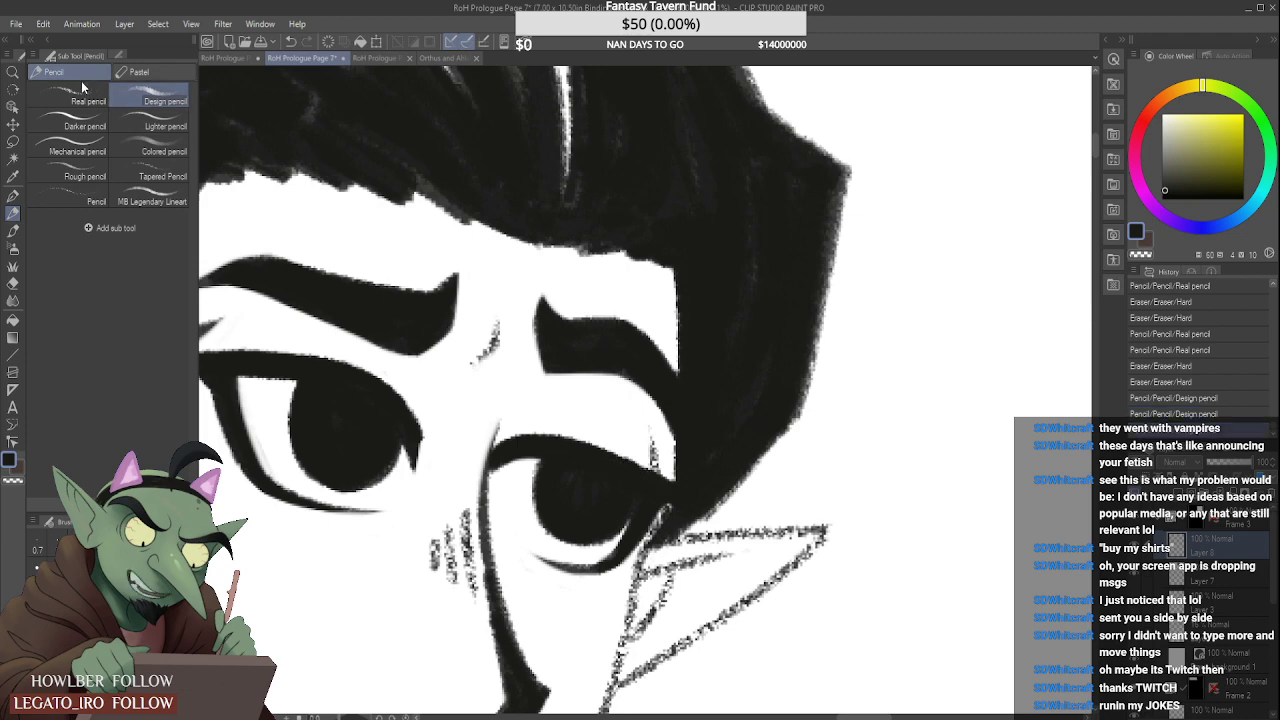
Step: With the Real pencil, add short crease lines above the inner corner of the left-hand eye and beneath its lower lid
{"action": "left_click", "coordinate": [78, 95]}
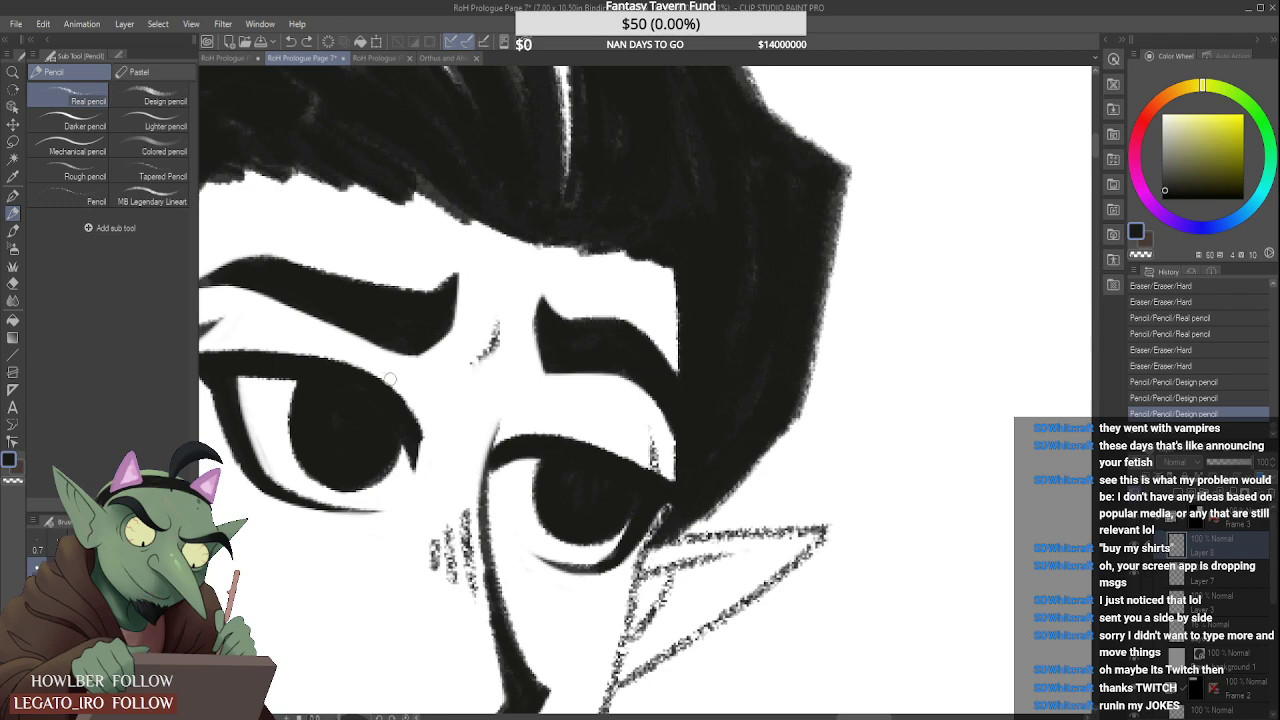
{"action": "left_click_drag", "start_coordinate": [405, 411], "coordinate": [404, 366]}
{"action": "scroll", "coordinate": [444, 364], "scroll_direction": "down", "scroll_amount": 2}
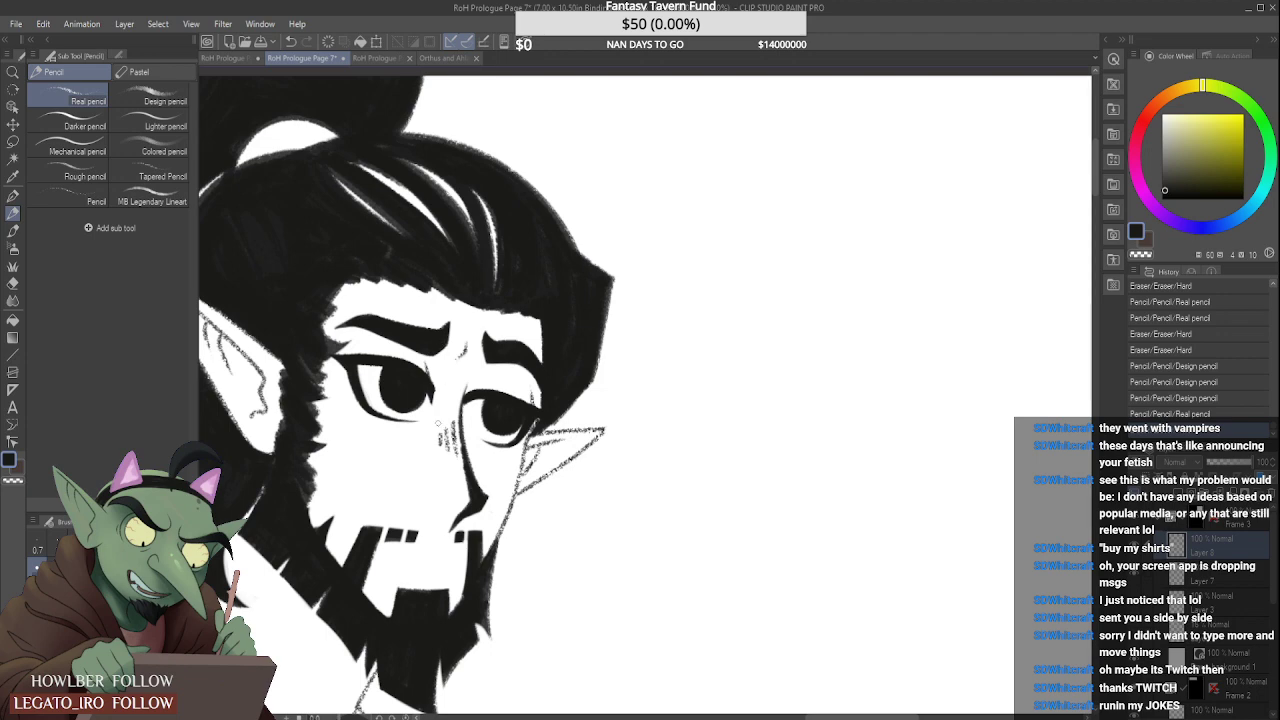
{"action": "scroll", "coordinate": [437, 424], "scroll_direction": "up", "scroll_amount": 1}
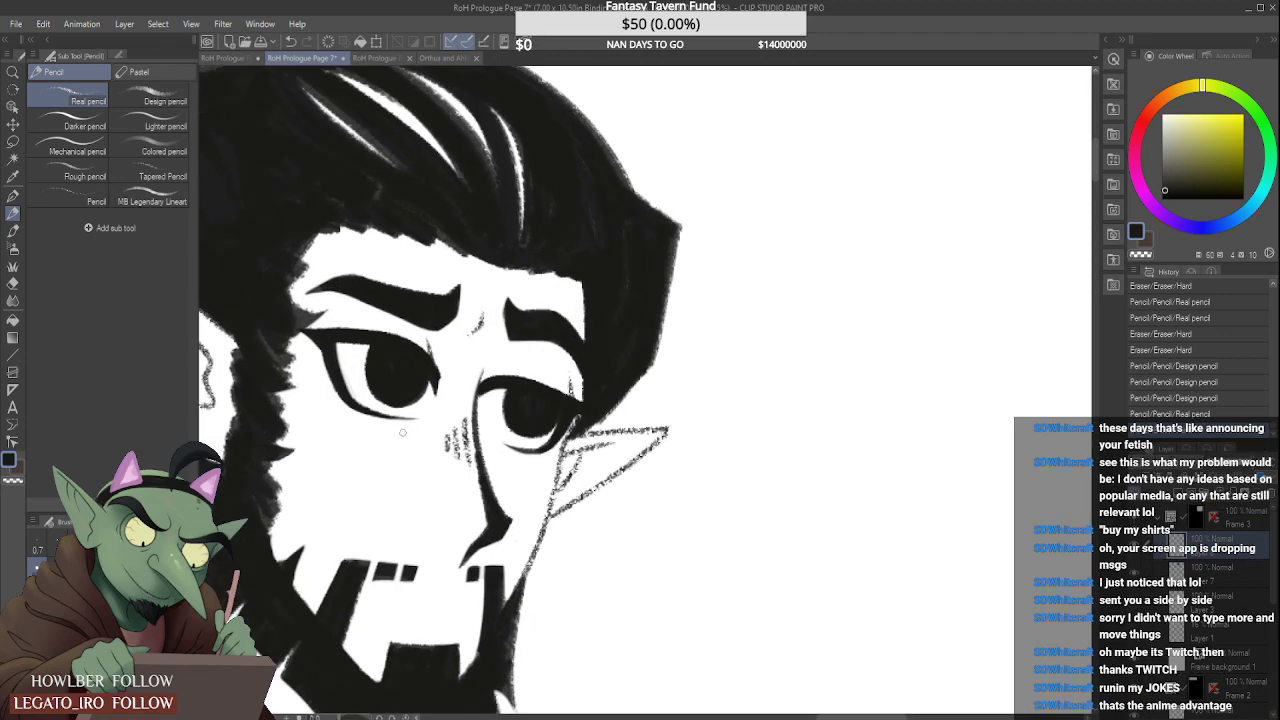
{"action": "scroll", "coordinate": [448, 485], "scroll_direction": "up", "scroll_amount": 1}
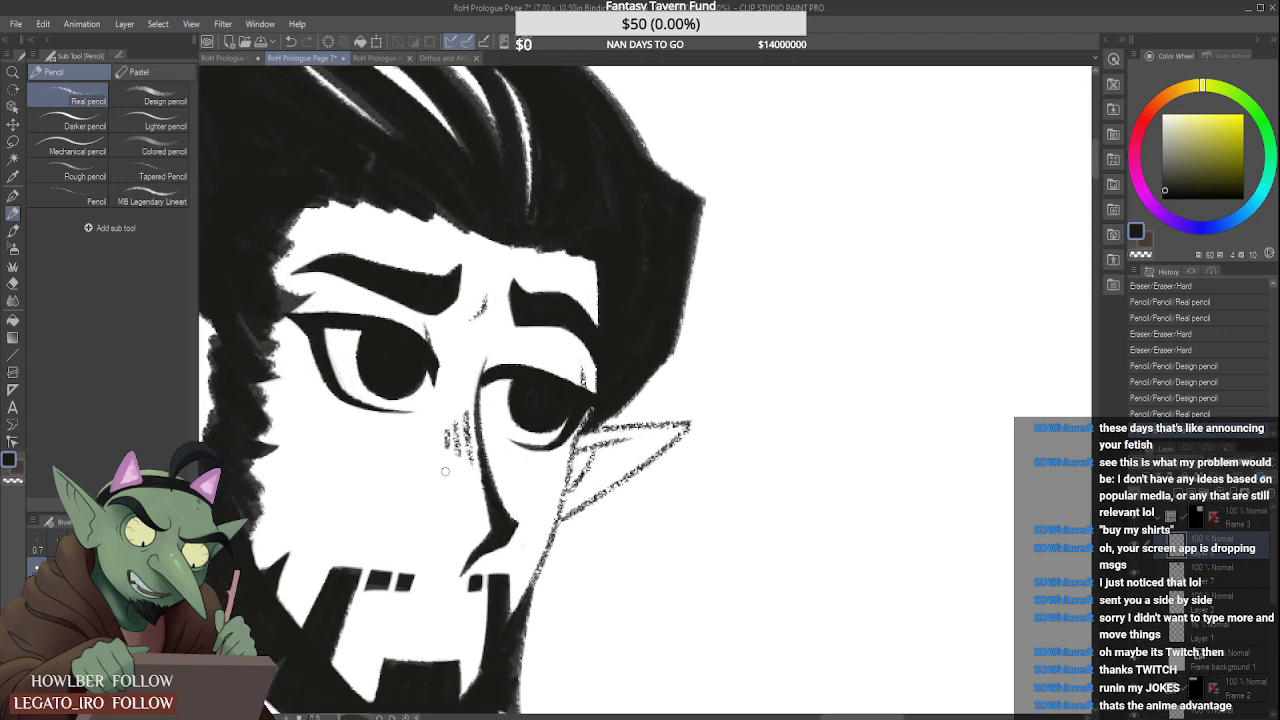
{"action": "scroll", "coordinate": [396, 423], "scroll_direction": "up", "scroll_amount": 2}
{"action": "mouse_move", "coordinate": [452, 407]}
{"action": "left_mouse_down"}
{"action": "mouse_move", "coordinate": [397, 437]}
{"action": "mouse_move", "coordinate": [474, 394]}
{"action": "left_mouse_up"}
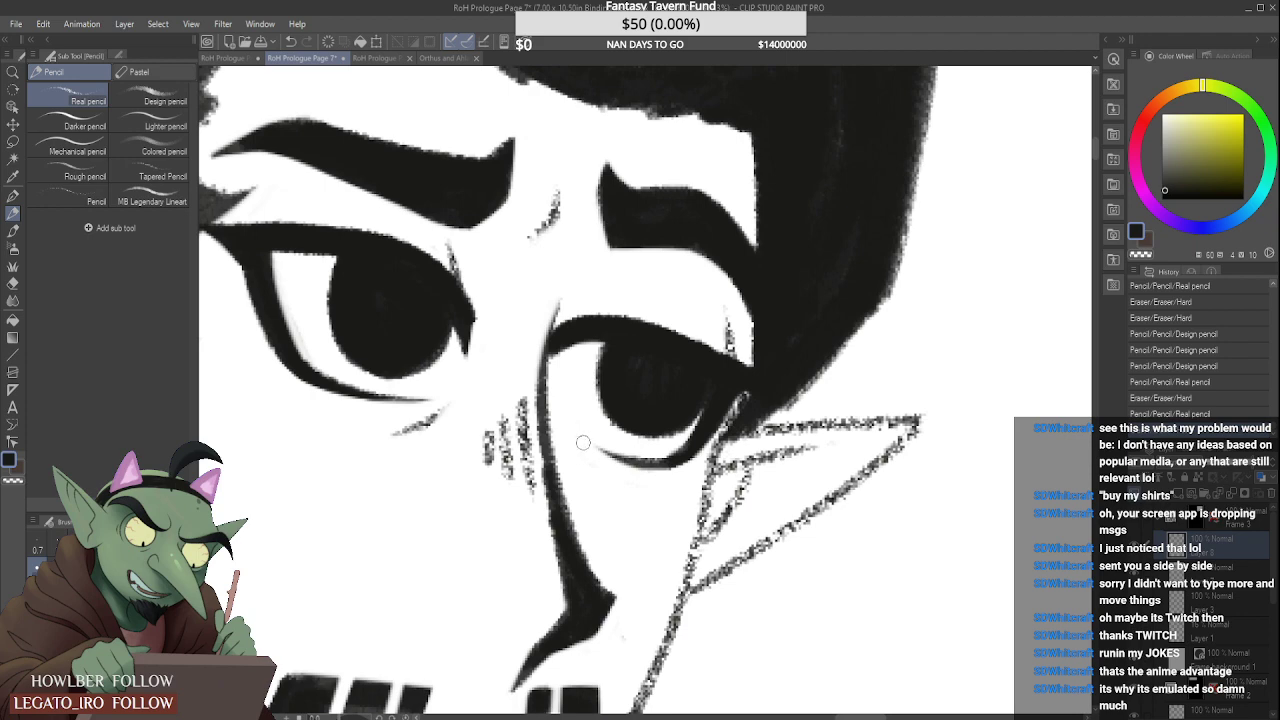
Step: Sketch a short crease beneath the inner corner of the right-hand eye
{"action": "left_click_drag", "start_coordinate": [574, 439], "coordinate": [606, 481]}
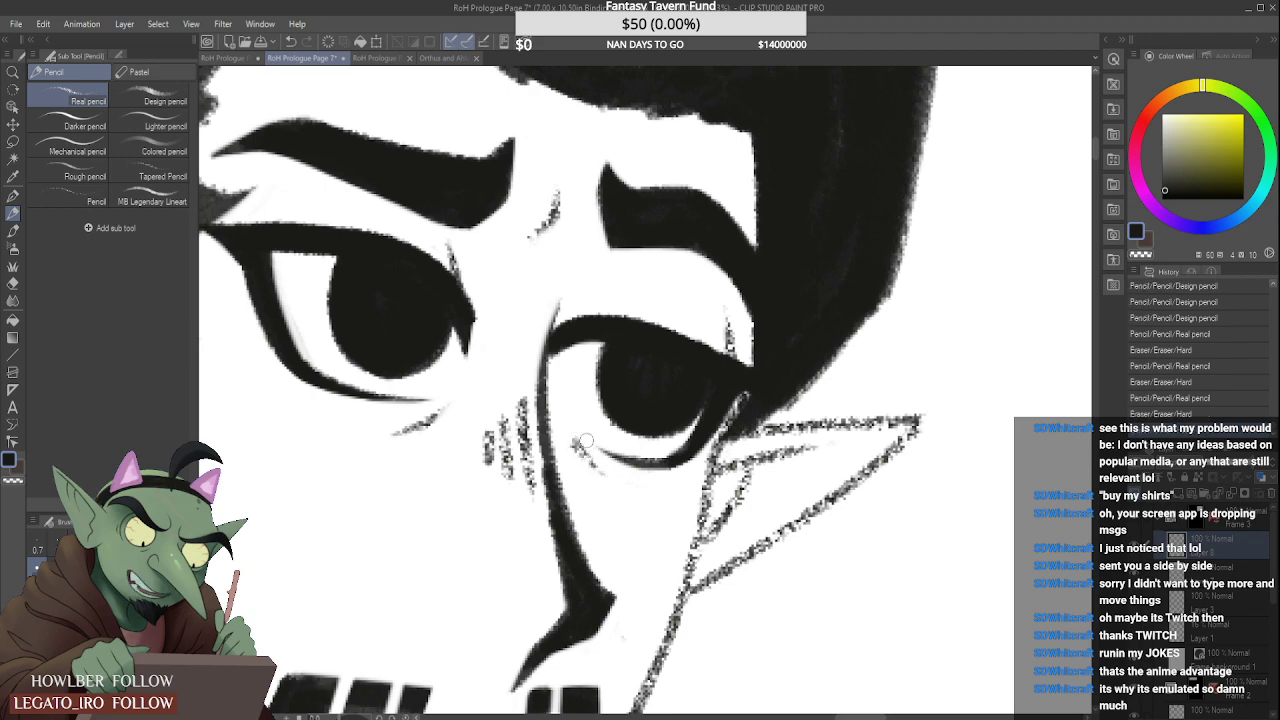
{"action": "left_click_drag", "start_coordinate": [572, 422], "coordinate": [584, 440]}
{"action": "scroll", "coordinate": [576, 428], "scroll_direction": "down", "scroll_amount": 4}
{"action": "scroll", "coordinate": [573, 434], "scroll_direction": "down", "scroll_amount": 1}
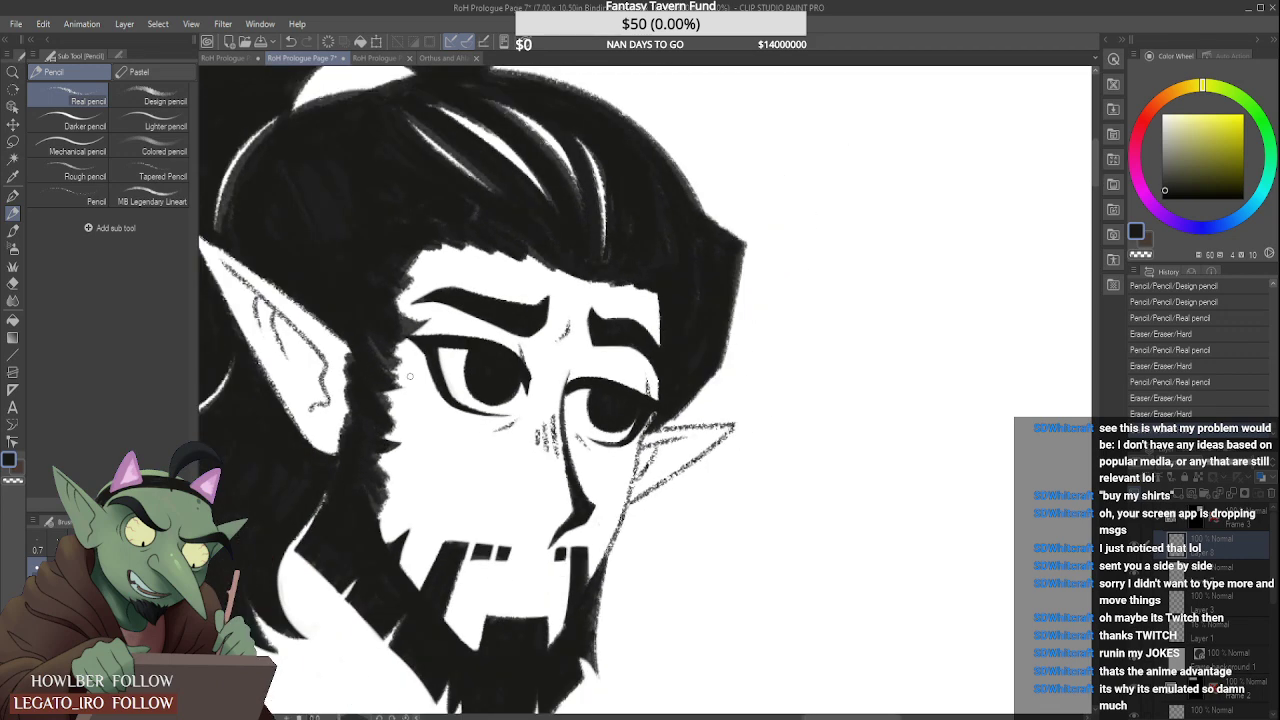
Step: Draw a short curved crease beside the outer lower edge of the left-hand eye
{"action": "scroll", "coordinate": [440, 398], "scroll_direction": "up", "scroll_amount": 4}
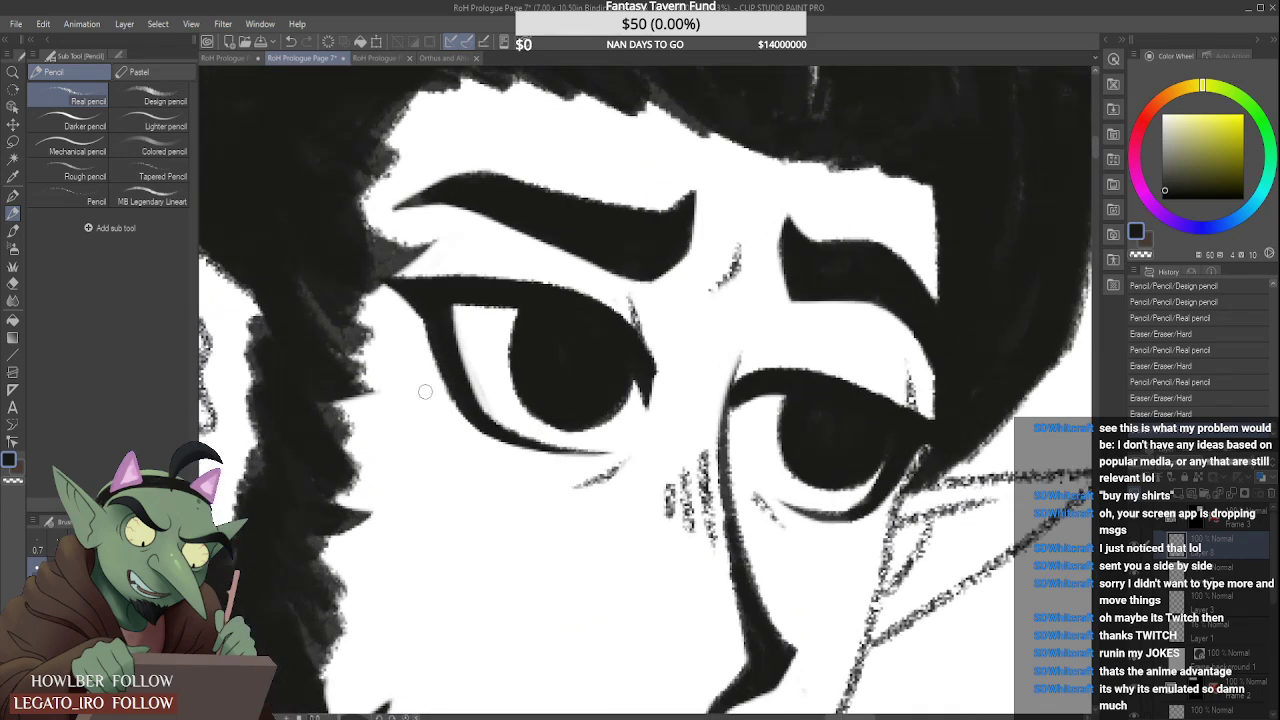
{"action": "mouse_move", "coordinate": [418, 352]}
{"action": "left_mouse_down"}
{"action": "mouse_move", "coordinate": [433, 399]}
{"action": "mouse_move", "coordinate": [407, 345]}
{"action": "mouse_move", "coordinate": [443, 434]}
{"action": "left_mouse_up"}
{"action": "scroll", "coordinate": [440, 405], "scroll_direction": "down", "scroll_amount": 4}
{"action": "scroll", "coordinate": [440, 405], "scroll_direction": "up", "scroll_amount": 3}
{"action": "scroll", "coordinate": [432, 400], "scroll_direction": "up", "scroll_amount": 1}
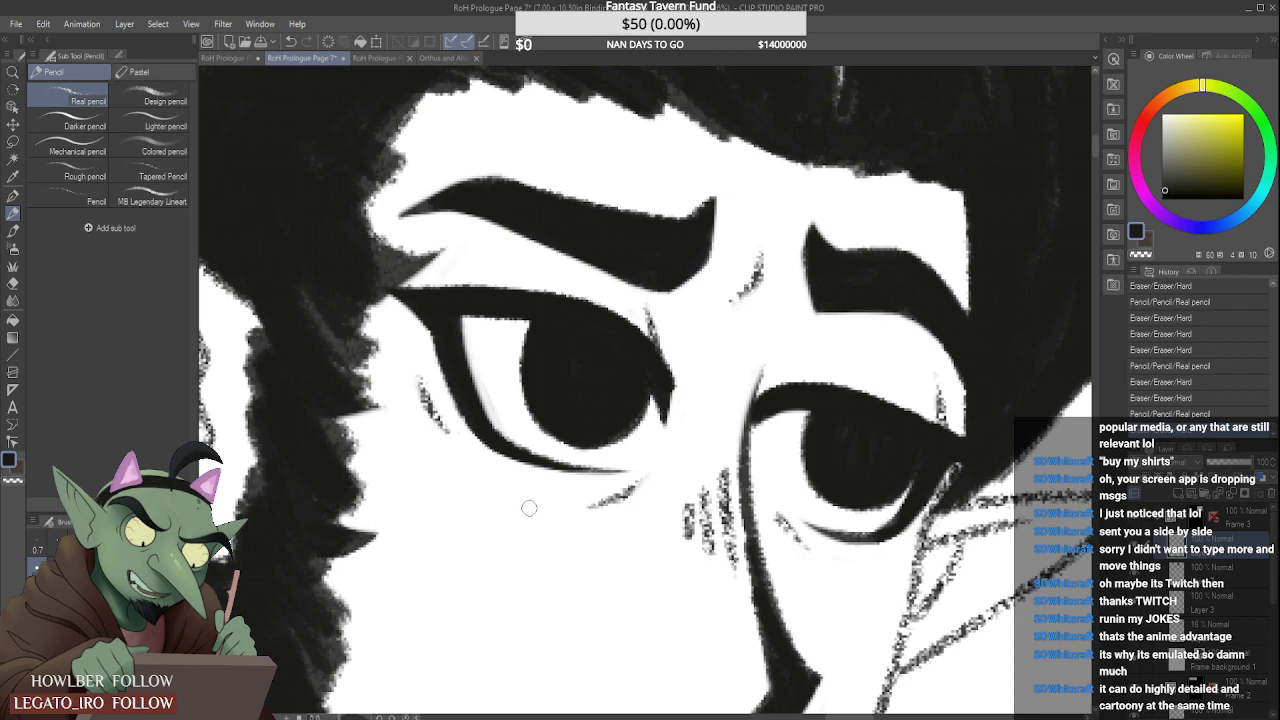
Step: Rework the crease under the right-hand eye with another short stroke beside the nose
{"action": "scroll", "coordinate": [508, 489], "scroll_direction": "down", "scroll_amount": 6}
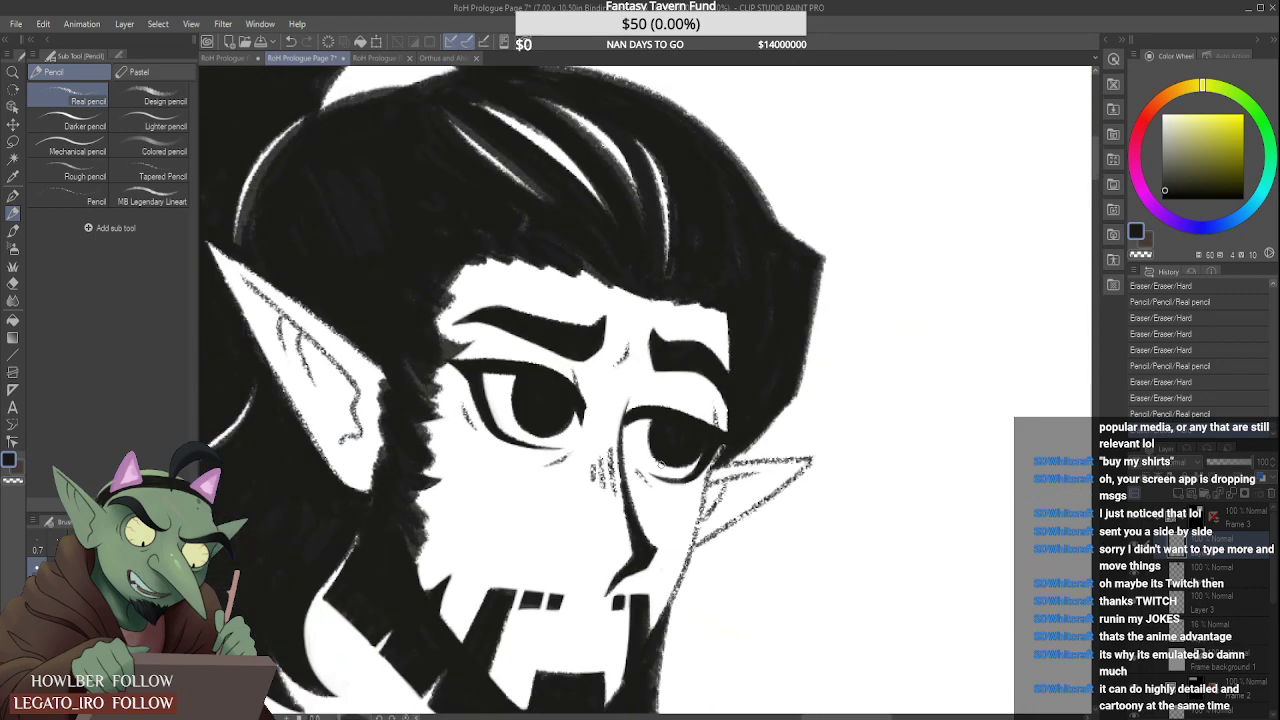
{"action": "scroll", "coordinate": [631, 469], "scroll_direction": "up", "scroll_amount": 5}
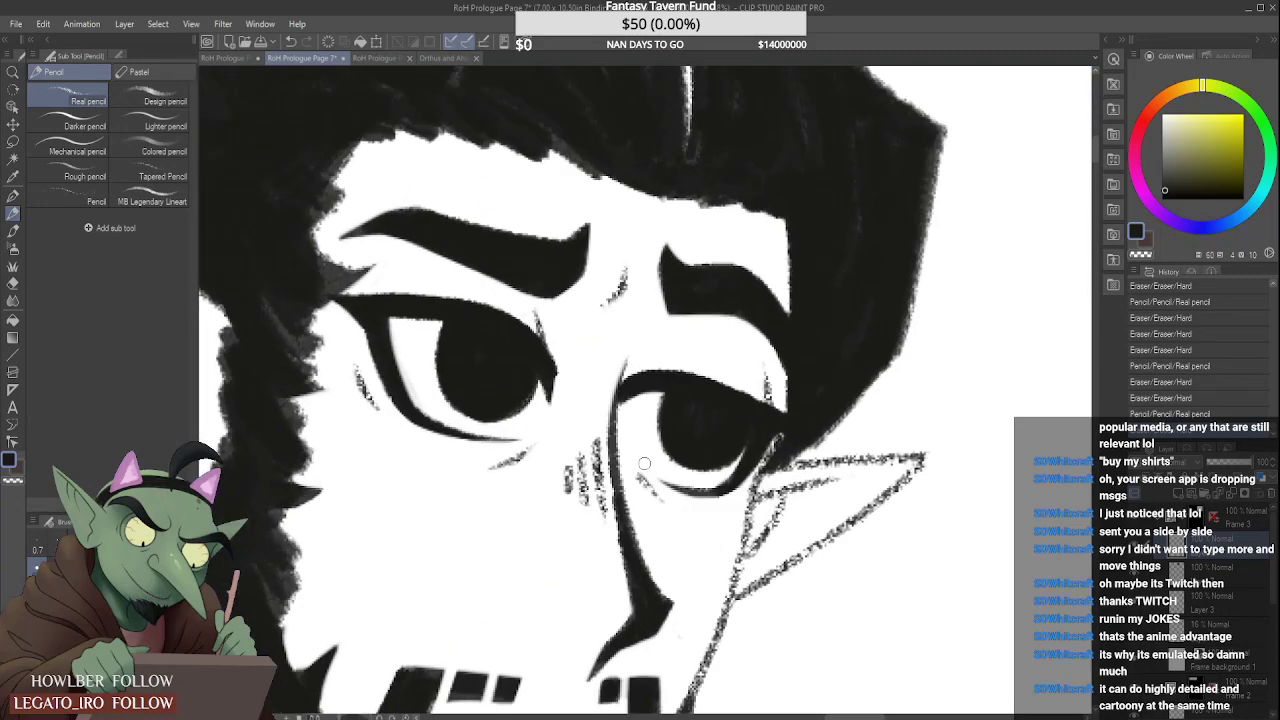
{"action": "left_click_drag", "start_coordinate": [631, 469], "coordinate": [680, 516]}
{"action": "scroll", "coordinate": [632, 452], "scroll_direction": "up", "scroll_amount": 1}
{"action": "scroll", "coordinate": [631, 452], "scroll_direction": "down", "scroll_amount": 5}
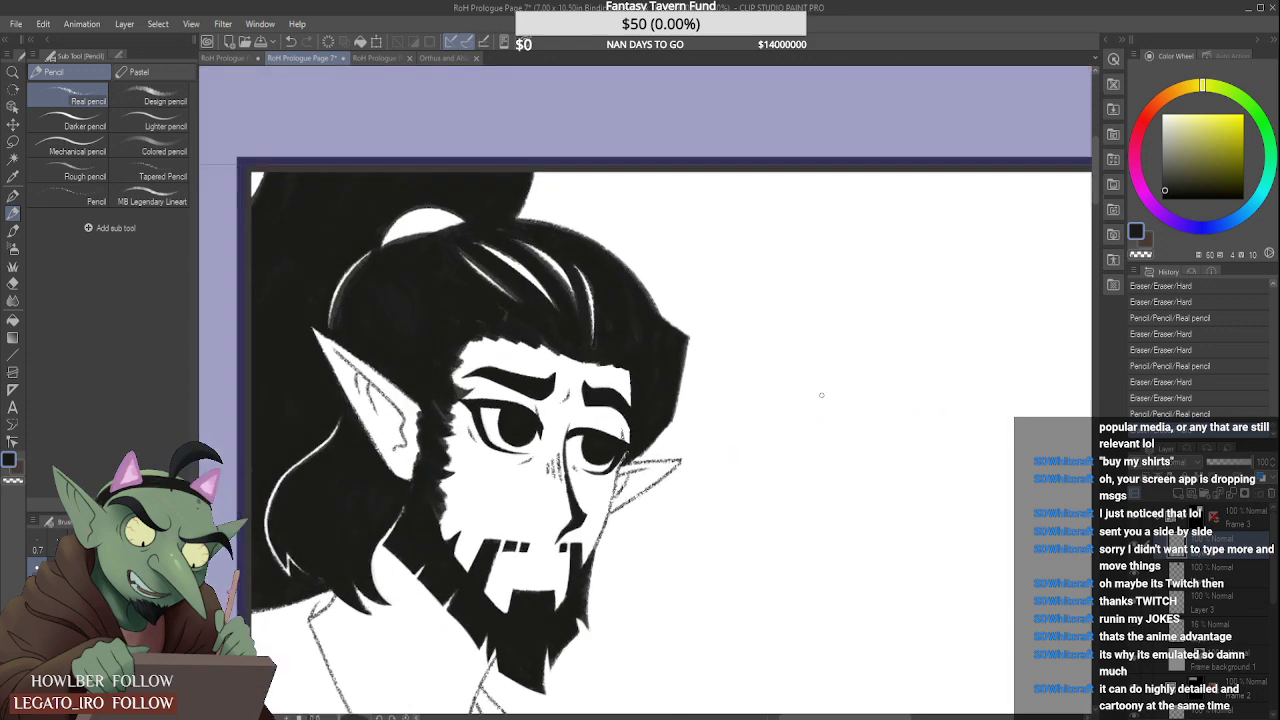
Step: Sketch a small one-eyed, winged creature with a pointed horn in the blank area beside the elf's face
{"action": "scroll", "coordinate": [723, 409], "scroll_direction": "up", "scroll_amount": 2}
{"action": "mouse_move", "coordinate": [729, 430]}
{"action": "left_mouse_down"}
{"action": "mouse_move", "coordinate": [746, 356]}
{"action": "mouse_move", "coordinate": [746, 283]}
{"action": "mouse_move", "coordinate": [772, 331]}
{"action": "mouse_move", "coordinate": [831, 376]}
{"action": "mouse_move", "coordinate": [727, 376]}
{"action": "mouse_move", "coordinate": [804, 352]}
{"action": "left_mouse_up"}
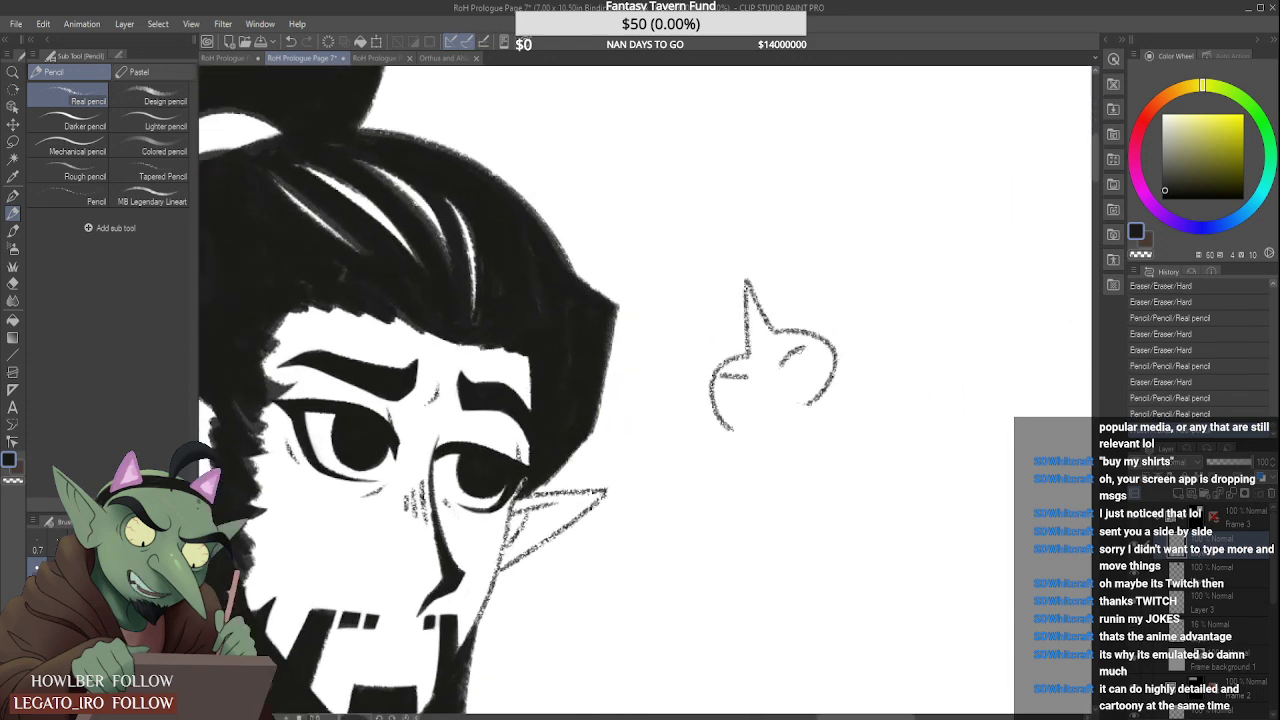
{"action": "left_click_drag", "start_coordinate": [770, 405], "coordinate": [760, 385]}
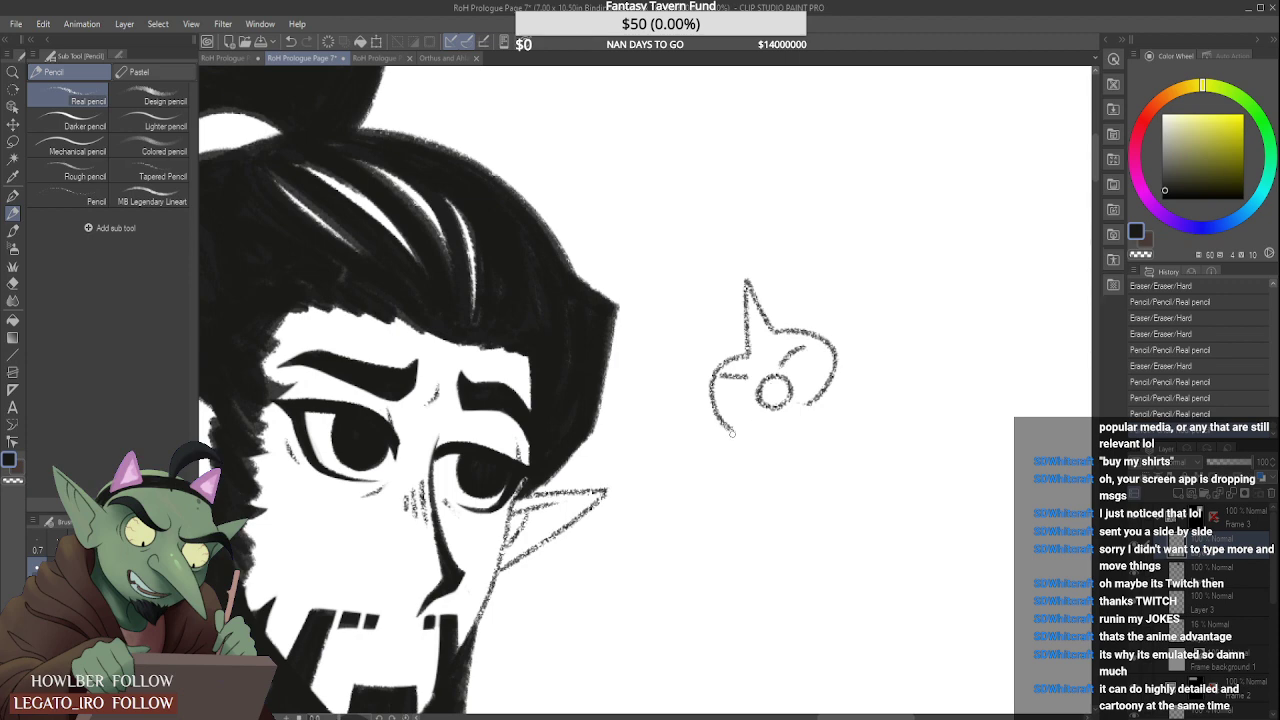
{"action": "mouse_move", "coordinate": [731, 432]}
{"action": "left_mouse_down"}
{"action": "mouse_move", "coordinate": [700, 468]}
{"action": "mouse_move", "coordinate": [738, 464]}
{"action": "left_mouse_up"}
{"action": "mouse_move", "coordinate": [808, 400]}
{"action": "left_mouse_down"}
{"action": "mouse_move", "coordinate": [826, 467]}
{"action": "mouse_move", "coordinate": [812, 518]}
{"action": "left_mouse_up"}
{"action": "mouse_move", "coordinate": [748, 464]}
{"action": "left_mouse_down"}
{"action": "mouse_move", "coordinate": [747, 505]}
{"action": "mouse_move", "coordinate": [724, 576]}
{"action": "left_mouse_up"}
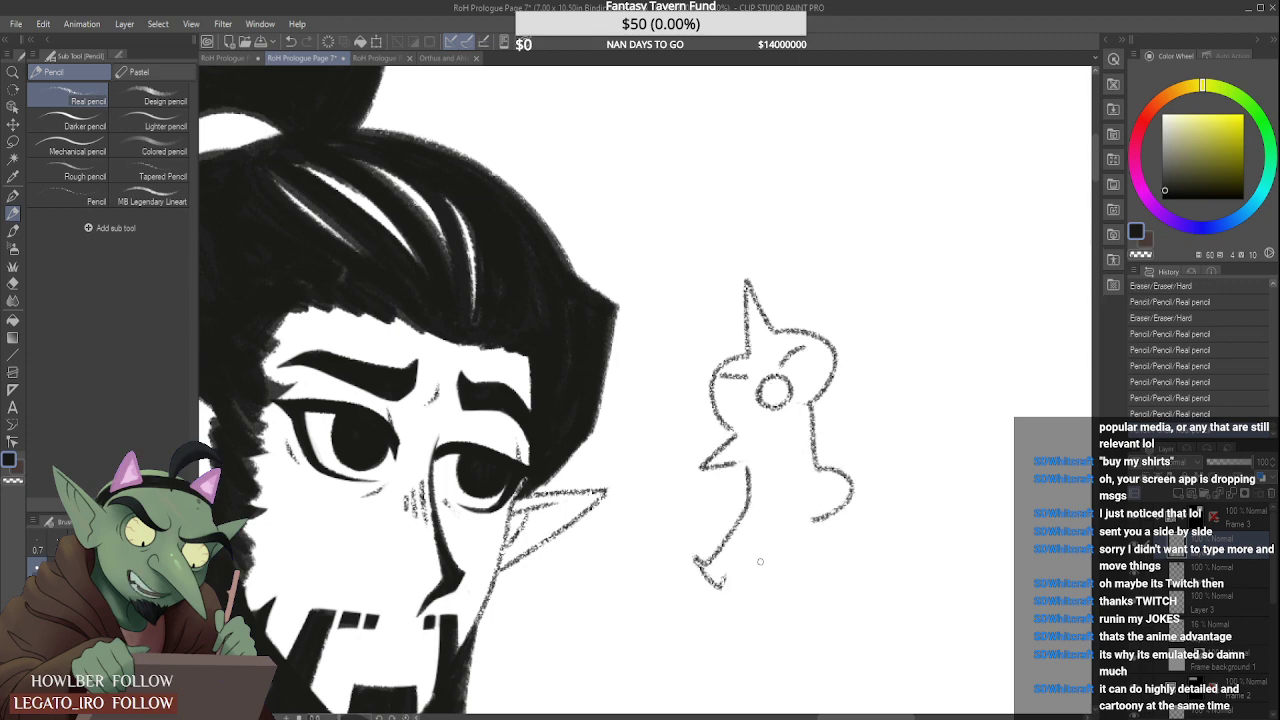
{"action": "mouse_move", "coordinate": [794, 528]}
{"action": "left_mouse_down"}
{"action": "mouse_move", "coordinate": [795, 592]}
{"action": "mouse_move", "coordinate": [766, 588]}
{"action": "left_mouse_up"}
{"action": "mouse_move", "coordinate": [838, 400]}
{"action": "left_mouse_down"}
{"action": "mouse_move", "coordinate": [818, 416]}
{"action": "mouse_move", "coordinate": [848, 372]}
{"action": "left_mouse_up"}
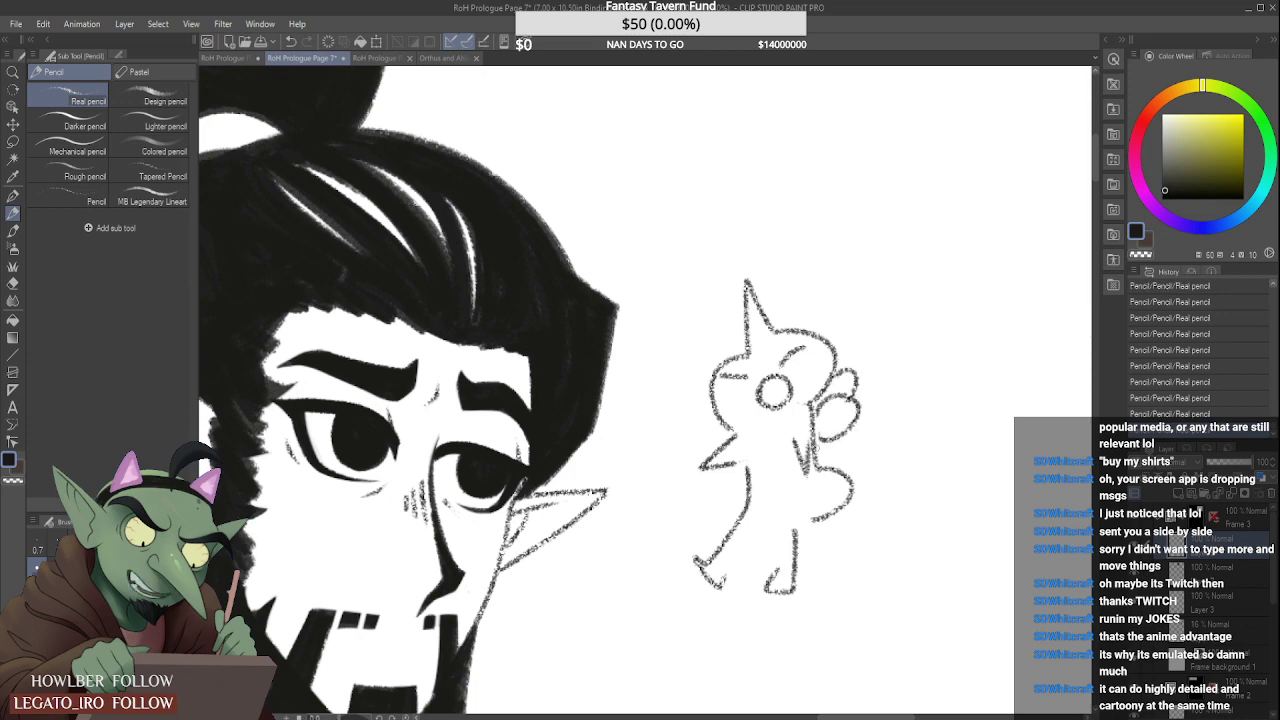
Step: Lasso the creature doodle beside the face, delete it and clear the selection
{"action": "key", "text": "m"}
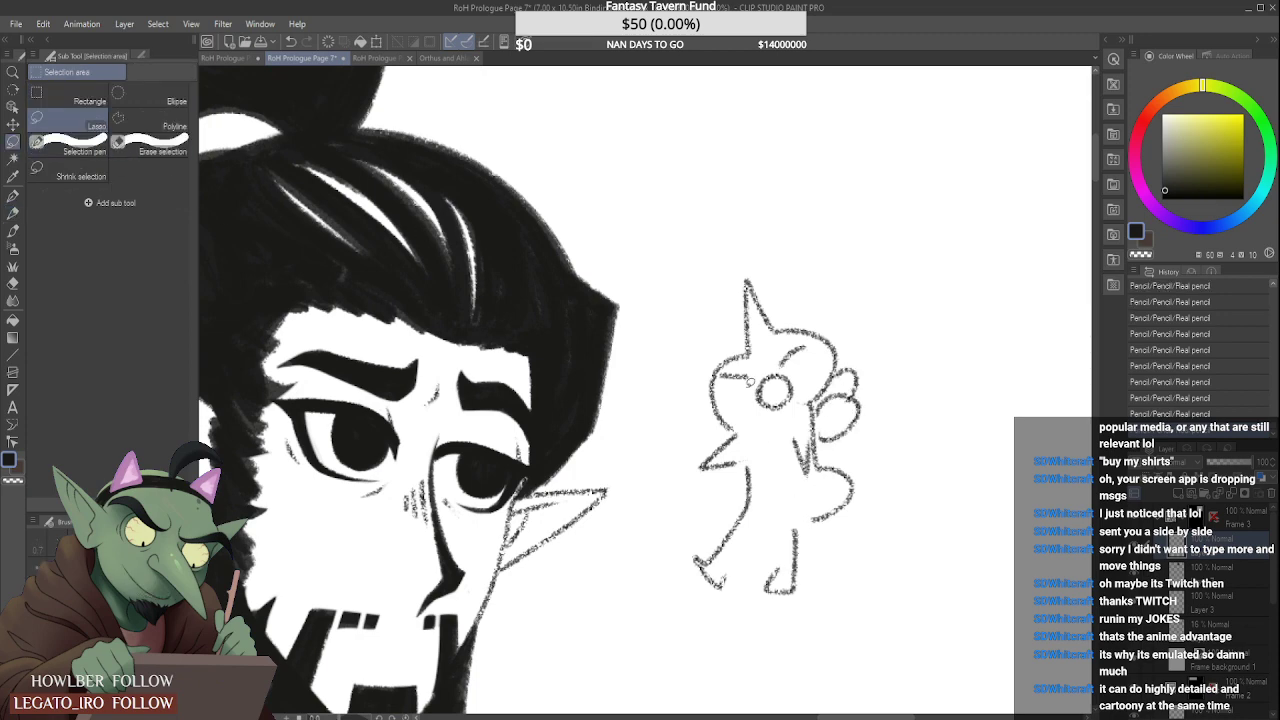
{"action": "mouse_move", "coordinate": [655, 442]}
{"action": "left_mouse_down"}
{"action": "mouse_move", "coordinate": [730, 225]}
{"action": "mouse_move", "coordinate": [745, 675]}
{"action": "mouse_move", "coordinate": [683, 455]}
{"action": "left_mouse_up"}
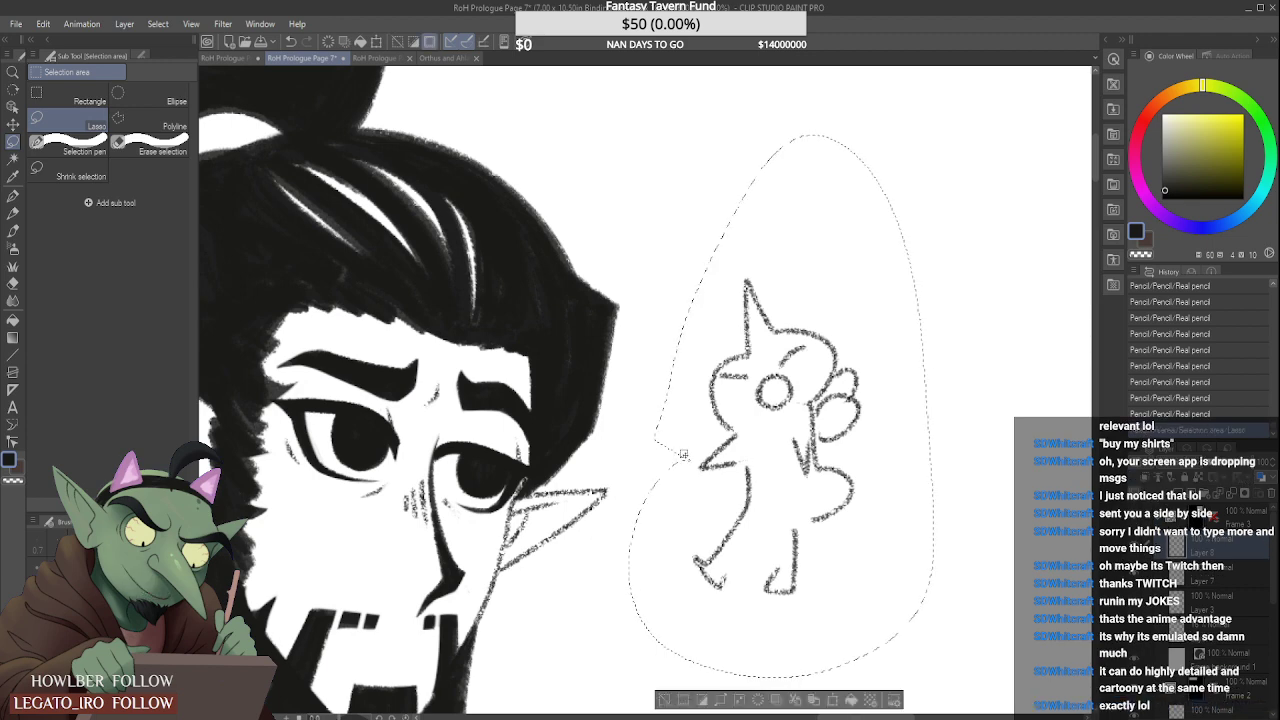
{"action": "key", "text": "Delete"}
{"action": "key", "text": "ctrl+d"}
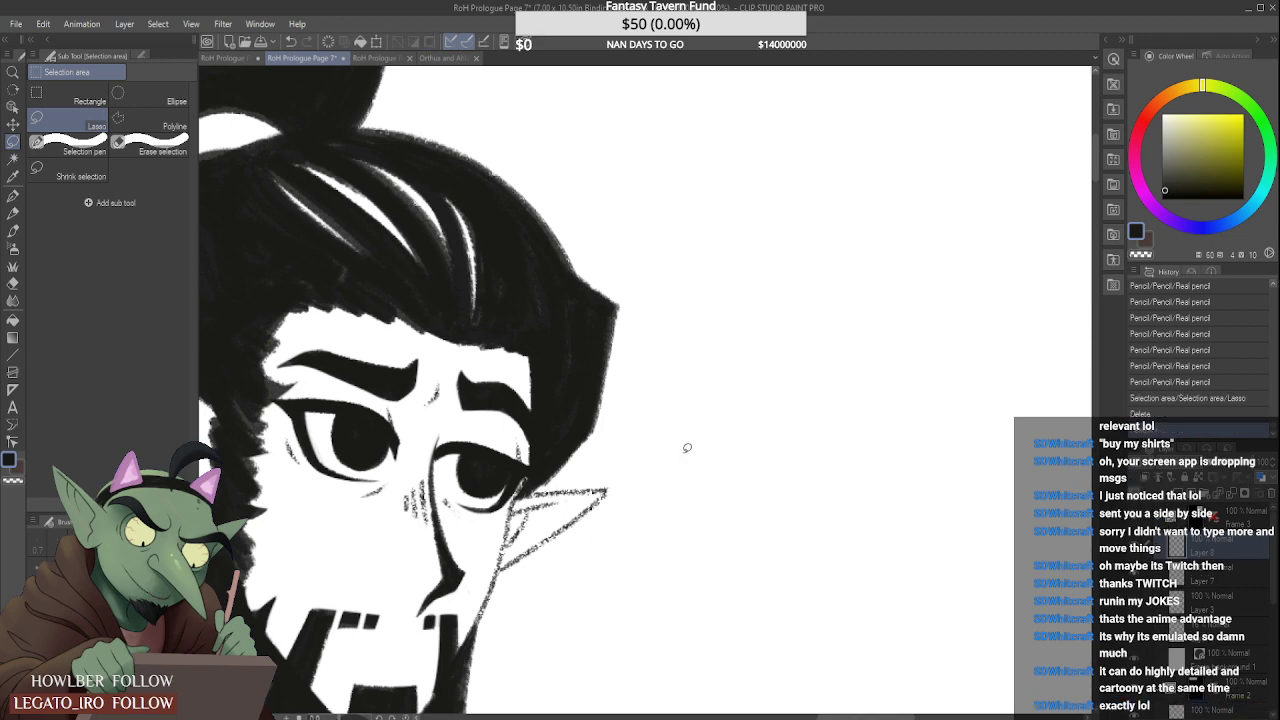
Step: On Layer 7, trim the moustache edges with the Hard eraser and touch up the right-hand beard strip with the Design pencil
{"action": "left_click", "coordinate": [13, 213]}
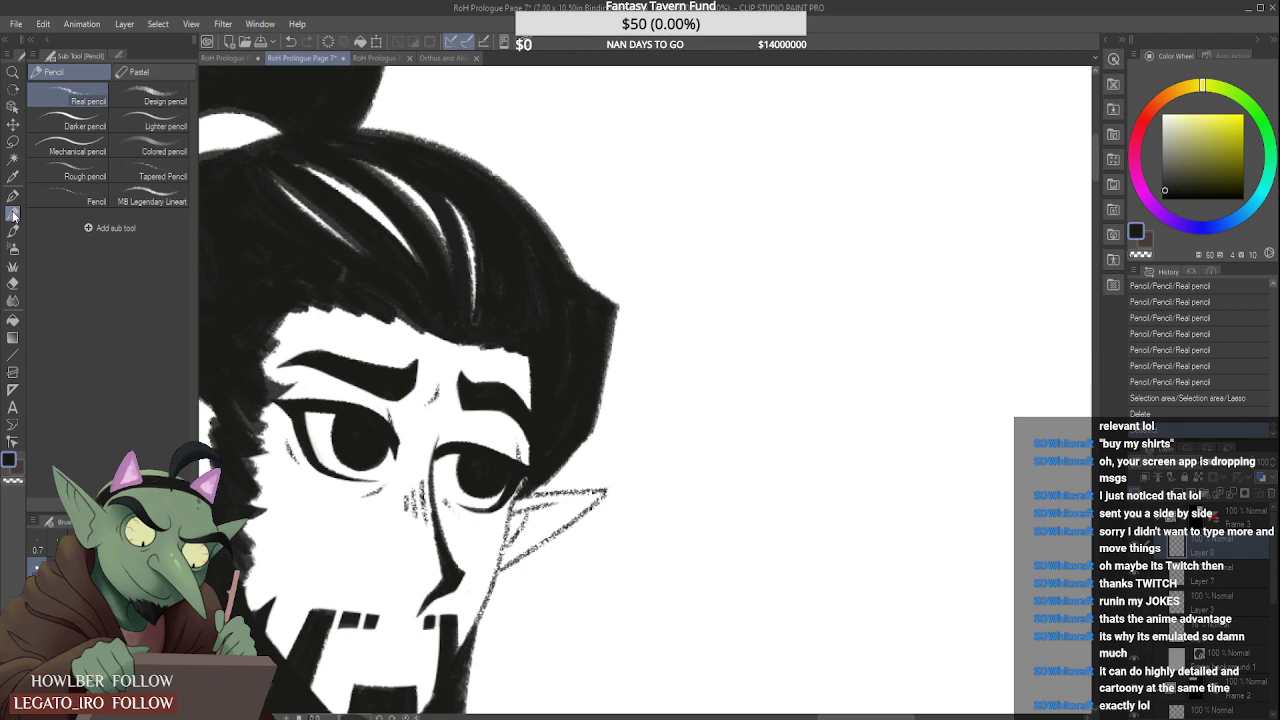
{"action": "scroll", "coordinate": [612, 376], "scroll_direction": "down", "scroll_amount": 3}
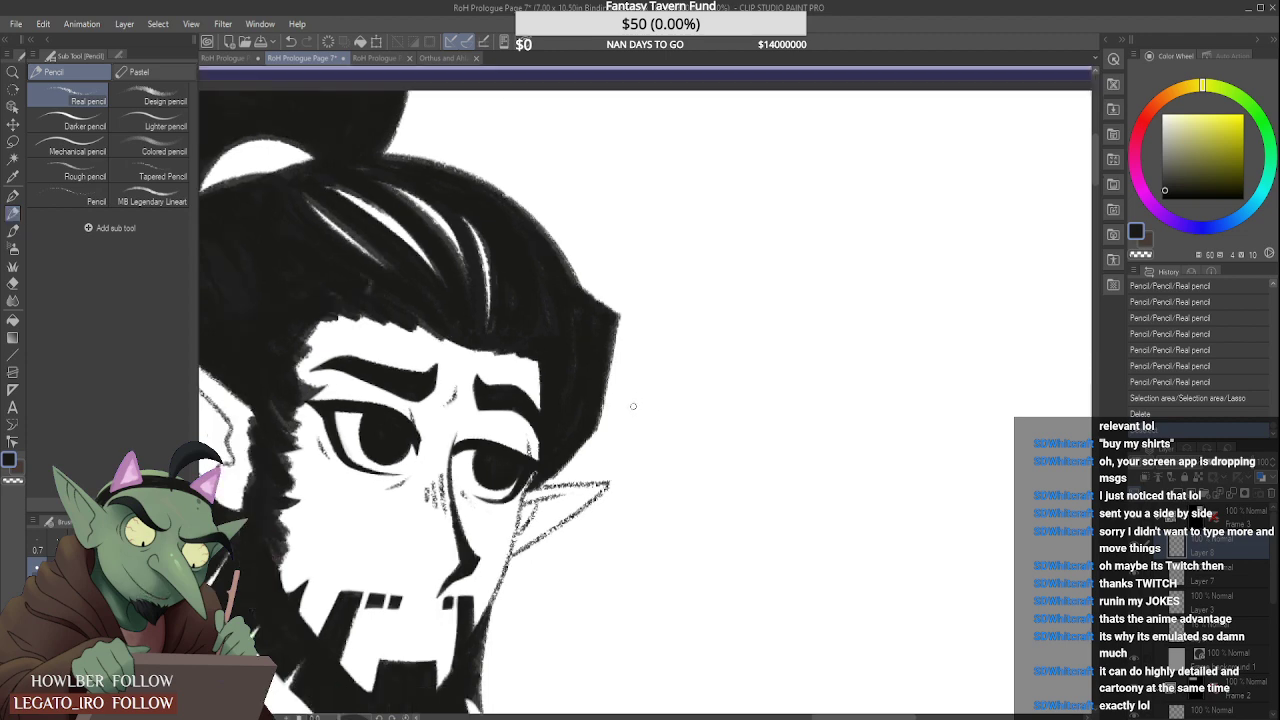
{"action": "left_click", "coordinate": [148, 96]}
{"action": "scroll", "coordinate": [505, 490], "scroll_direction": "up", "scroll_amount": 5}
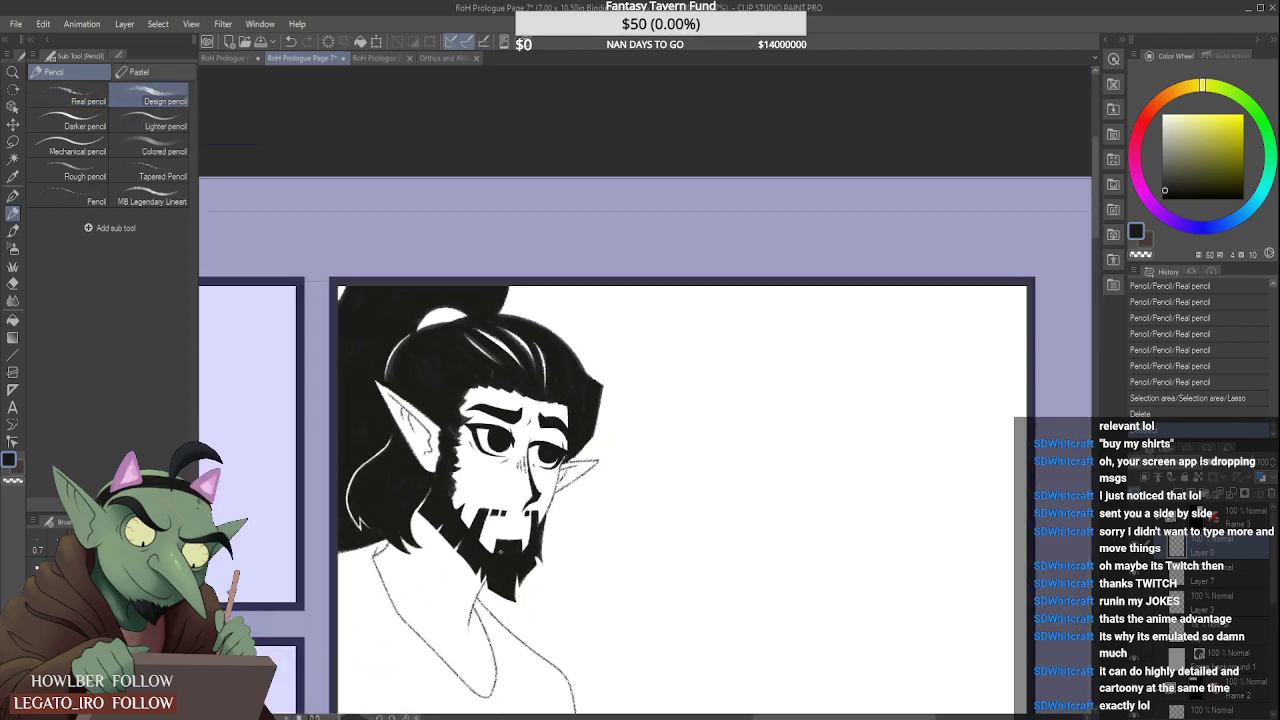
{"action": "scroll", "coordinate": [501, 491], "scroll_direction": "up", "scroll_amount": 2}
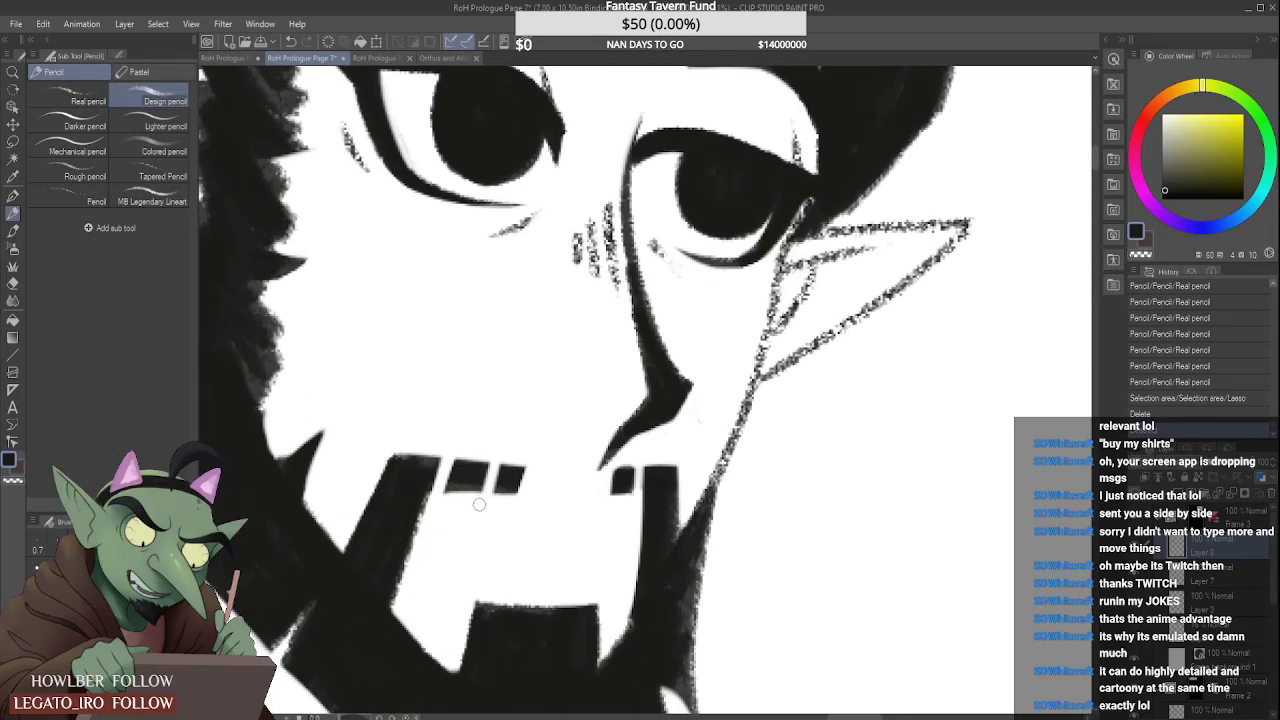
{"action": "key", "text": "ctrl+d"}
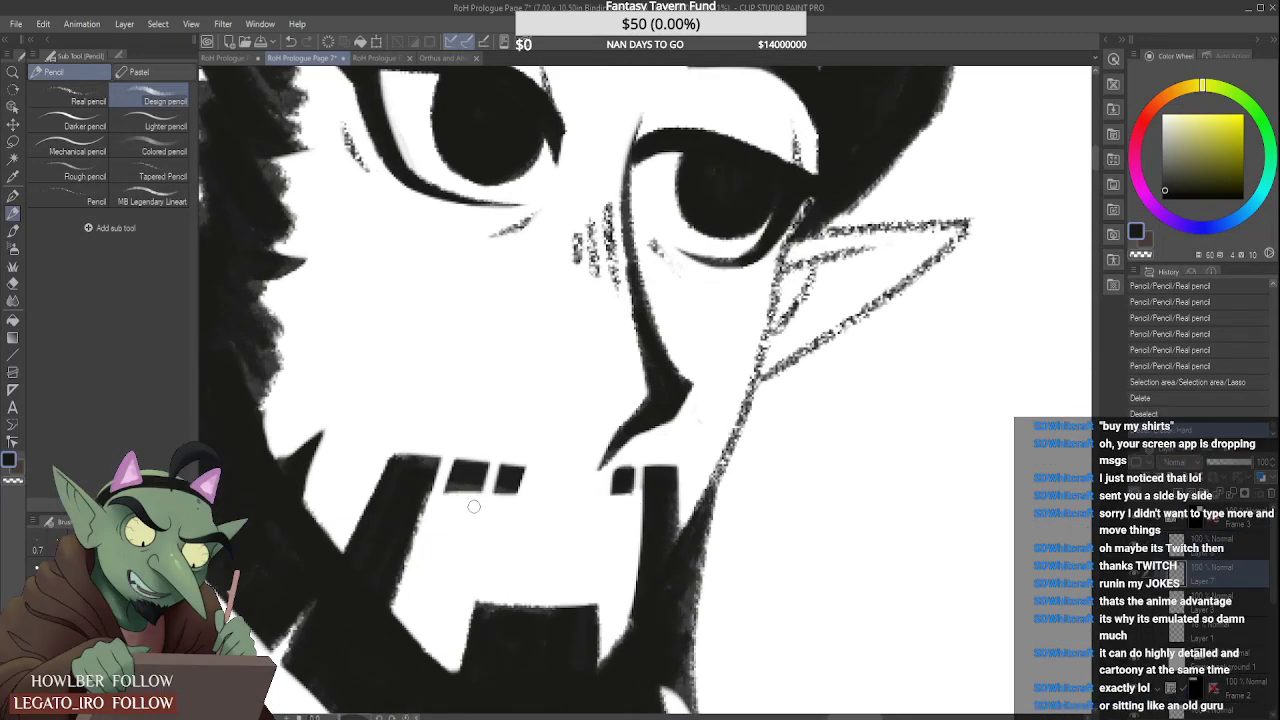
{"action": "mouse_move", "coordinate": [448, 504]}
{"action": "left_mouse_down"}
{"action": "mouse_move", "coordinate": [571, 497]}
{"action": "mouse_move", "coordinate": [499, 508]}
{"action": "mouse_move", "coordinate": [441, 496]}
{"action": "mouse_move", "coordinate": [568, 491]}
{"action": "mouse_move", "coordinate": [521, 491]}
{"action": "left_mouse_up"}
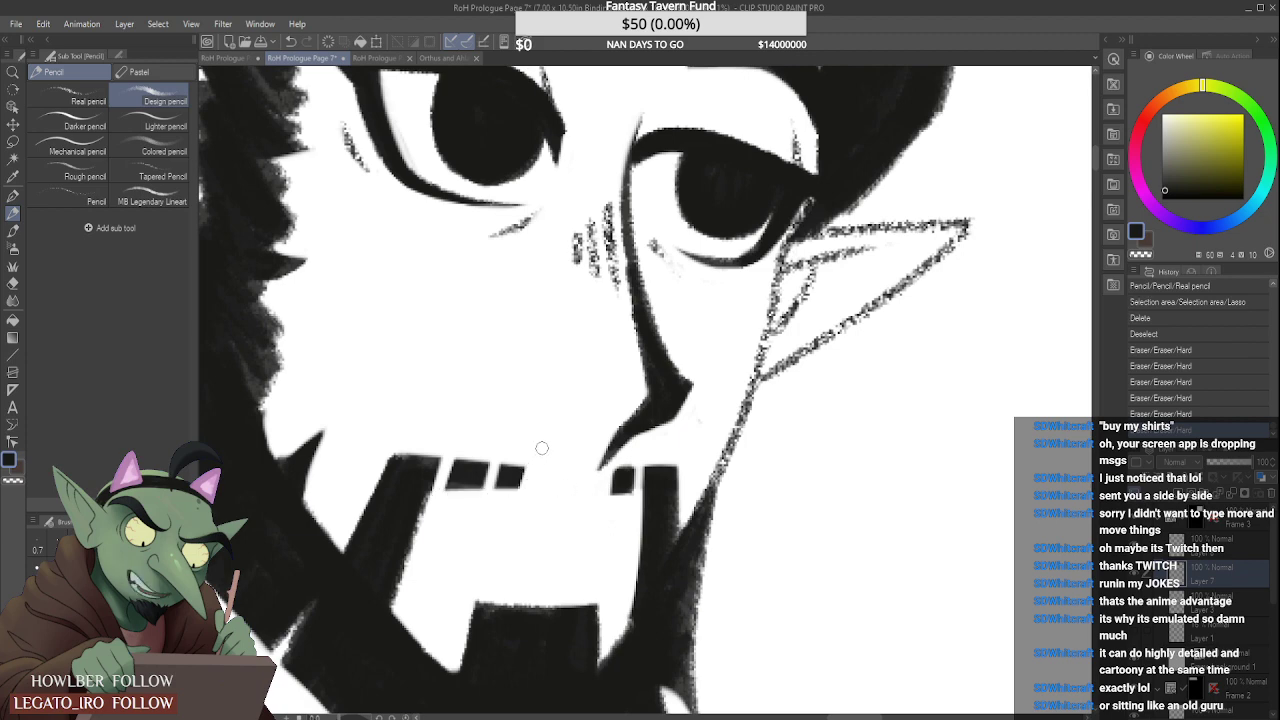
{"action": "mouse_move", "coordinate": [542, 448]}
{"action": "left_mouse_down"}
{"action": "mouse_move", "coordinate": [628, 500]}
{"action": "mouse_move", "coordinate": [600, 502]}
{"action": "left_mouse_up"}
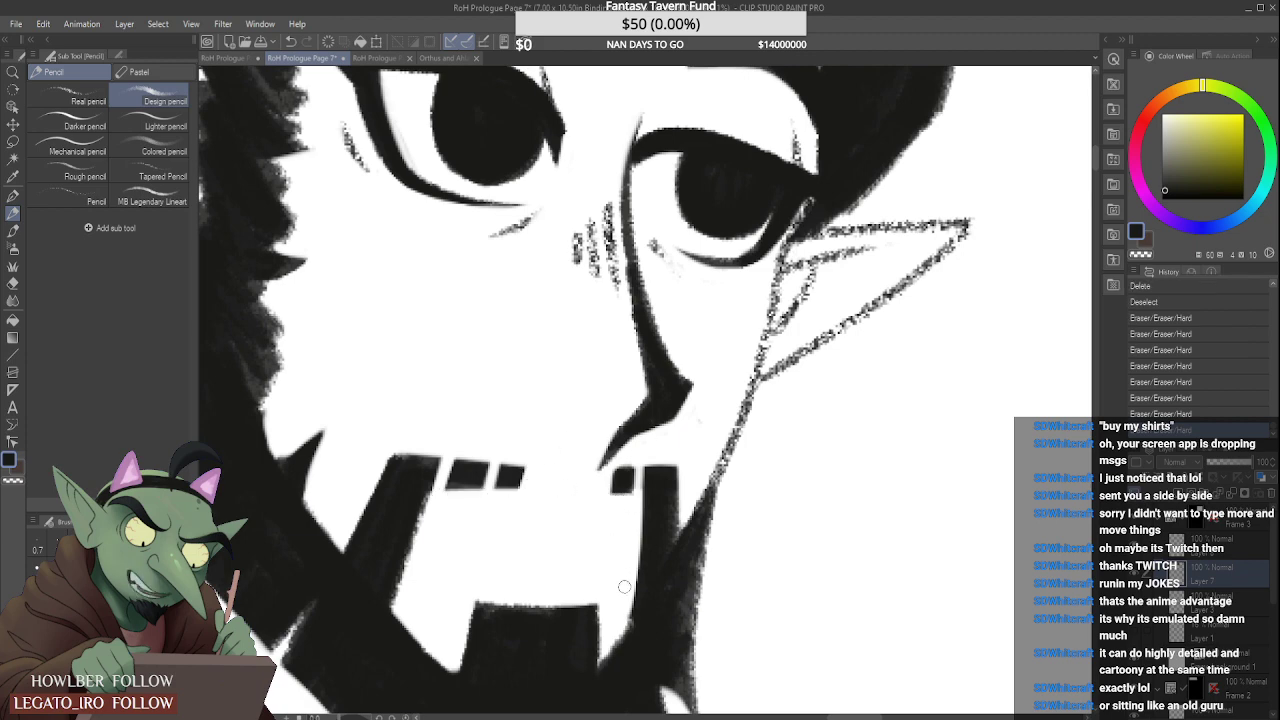
{"action": "mouse_move", "coordinate": [629, 553]}
{"action": "left_mouse_down"}
{"action": "mouse_move", "coordinate": [629, 606]}
{"action": "mouse_move", "coordinate": [630, 580]}
{"action": "left_mouse_up"}
{"action": "mouse_move", "coordinate": [665, 500]}
{"action": "left_mouse_down"}
{"action": "mouse_move", "coordinate": [658, 606]}
{"action": "mouse_move", "coordinate": [674, 570]}
{"action": "mouse_move", "coordinate": [669, 600]}
{"action": "left_mouse_up"}
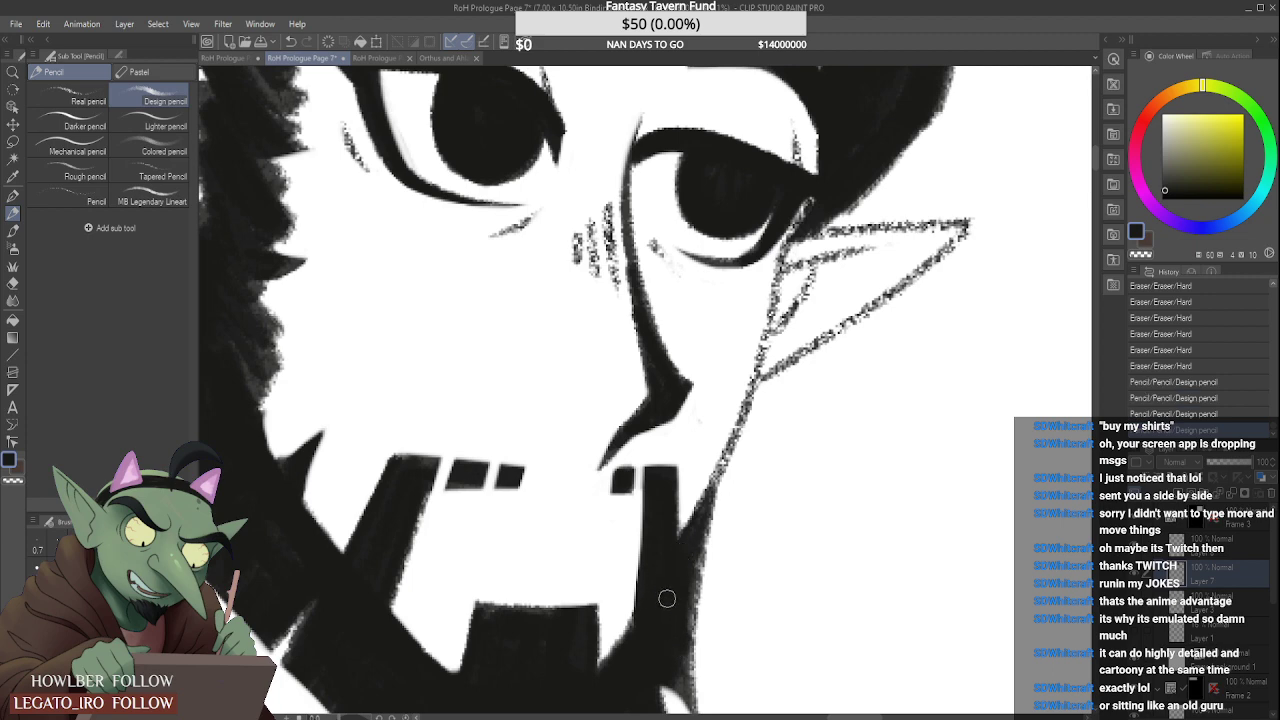
Step: Consult the Orthus and Ahlai Face References document, return to Prologue Page 7 and draw a downturned mouth line above the chin beard
{"action": "left_click", "coordinate": [444, 57]}
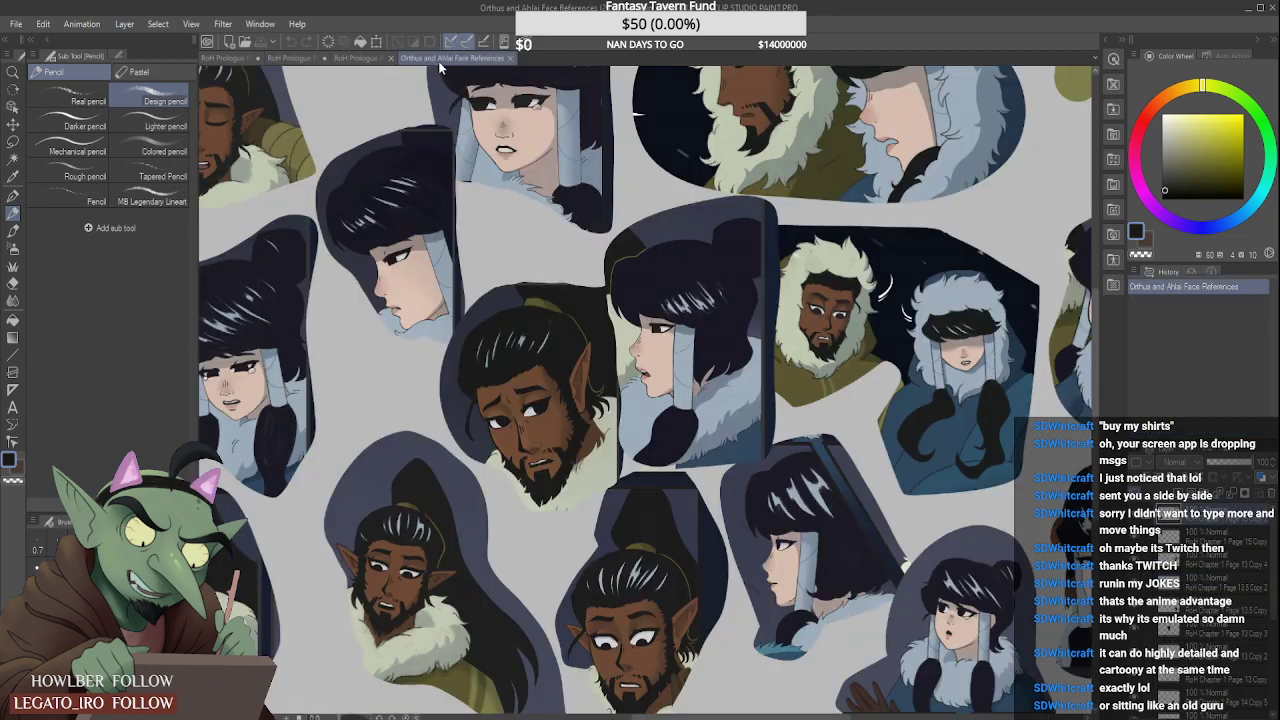
{"action": "left_click", "coordinate": [305, 58]}
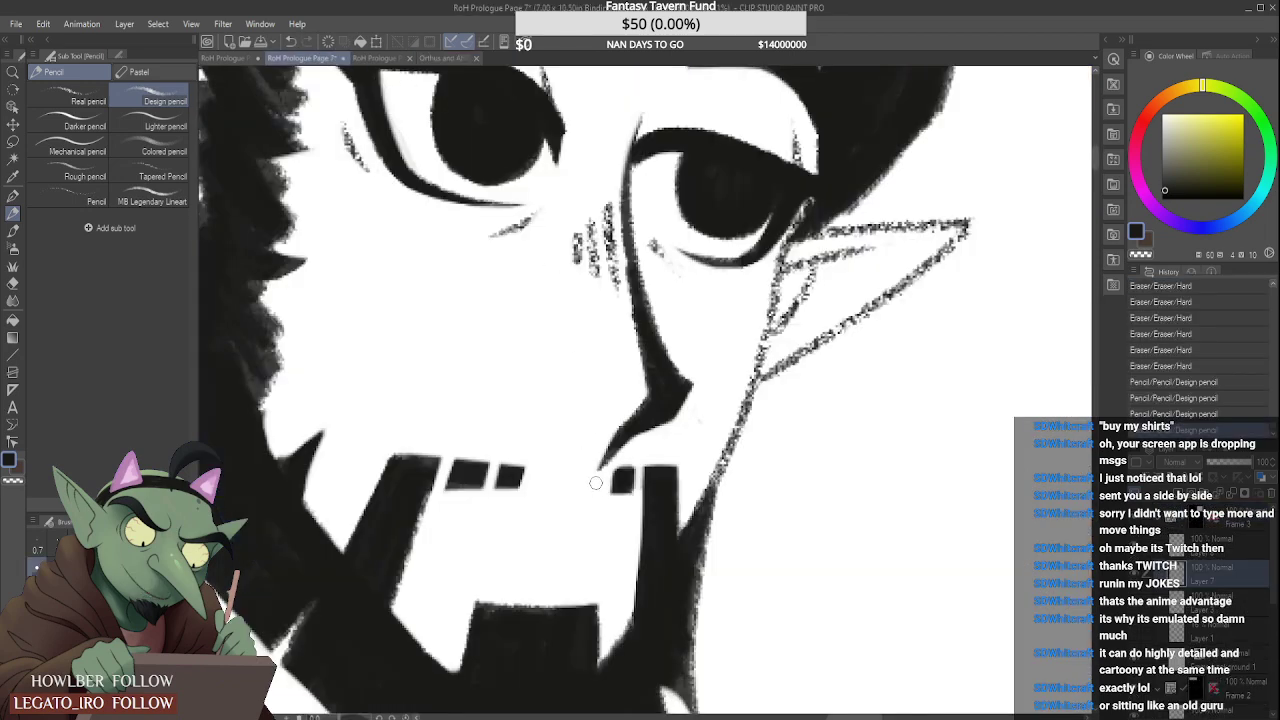
{"action": "mouse_move", "coordinate": [463, 534]}
{"action": "left_mouse_down"}
{"action": "mouse_move", "coordinate": [492, 512]}
{"action": "mouse_move", "coordinate": [594, 522]}
{"action": "mouse_move", "coordinate": [606, 552]}
{"action": "left_mouse_up"}
{"action": "scroll", "coordinate": [565, 524], "scroll_direction": "down", "scroll_amount": 5}
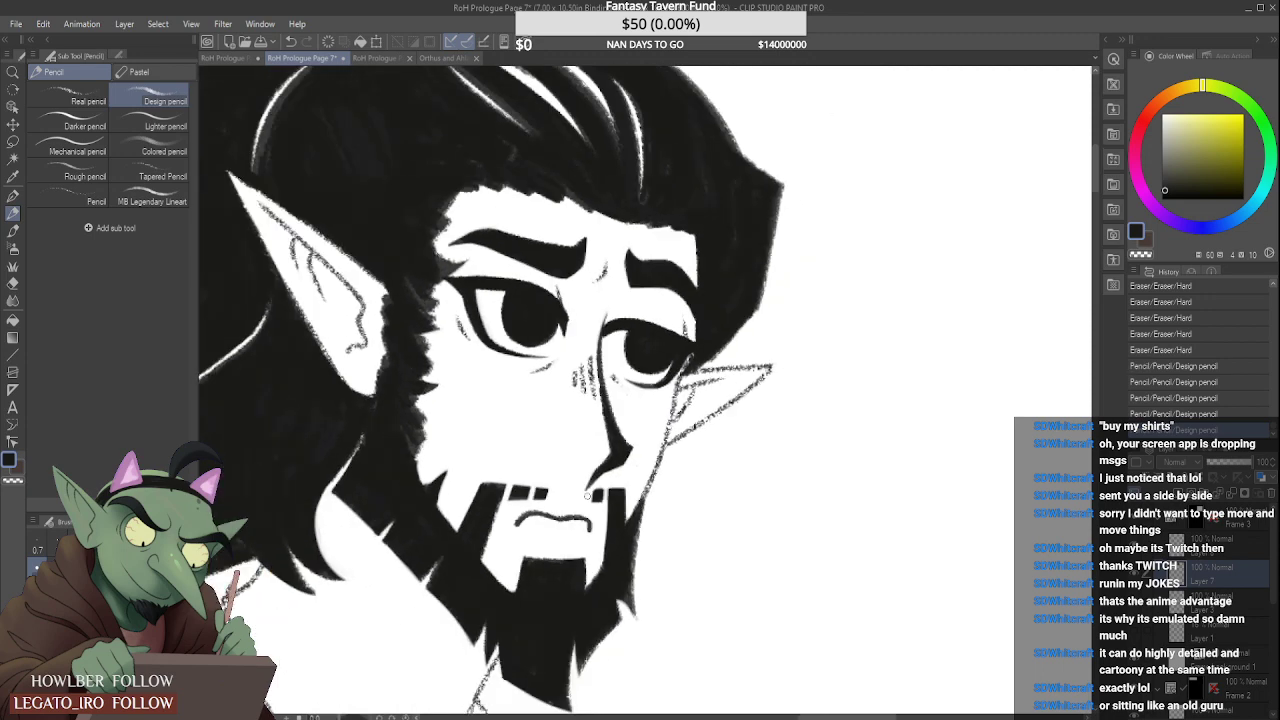
Step: Thicken the curved mouth line with the Design pencil and taper its left-hand end with the Hard eraser
{"action": "scroll", "coordinate": [560, 528], "scroll_direction": "up", "scroll_amount": 5}
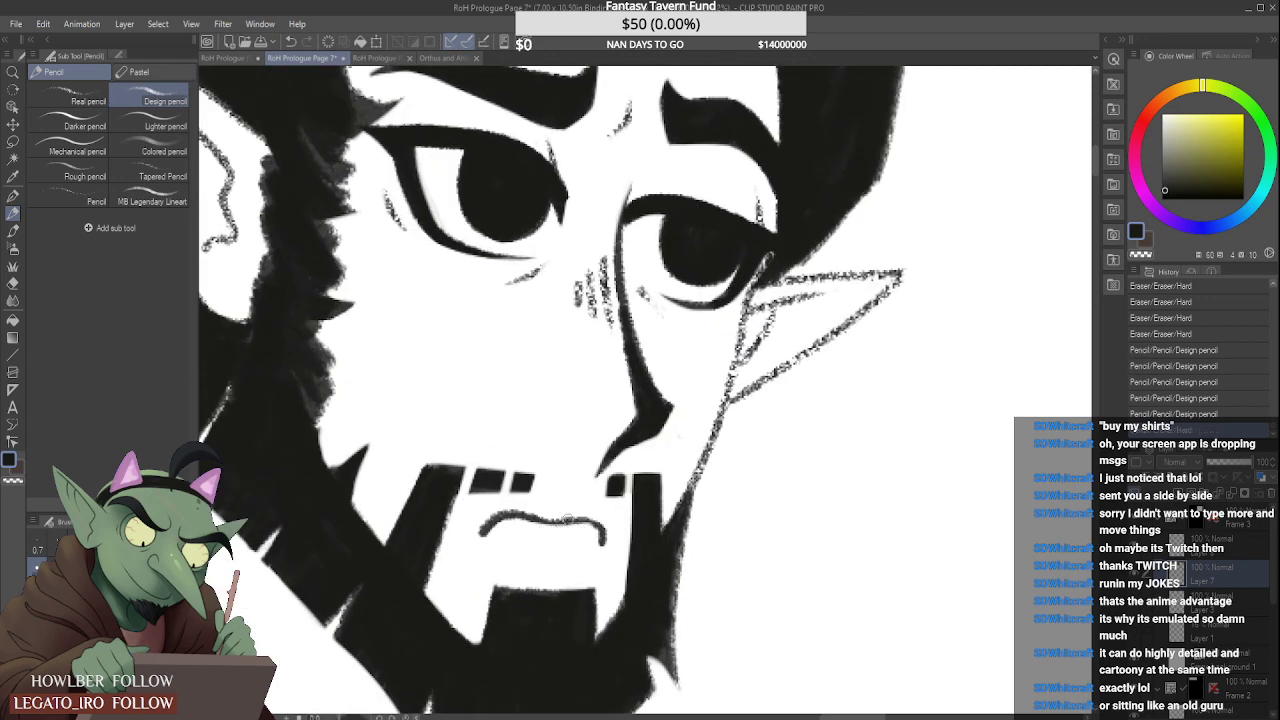
{"action": "scroll", "coordinate": [566, 528], "scroll_direction": "up", "scroll_amount": 1}
{"action": "mouse_move", "coordinate": [511, 511]}
{"action": "left_mouse_down"}
{"action": "mouse_move", "coordinate": [608, 523]}
{"action": "mouse_move", "coordinate": [610, 537]}
{"action": "mouse_move", "coordinate": [601, 518]}
{"action": "mouse_move", "coordinate": [544, 519]}
{"action": "mouse_move", "coordinate": [611, 530]}
{"action": "left_mouse_up"}
{"action": "mouse_move", "coordinate": [465, 528]}
{"action": "left_mouse_down"}
{"action": "mouse_move", "coordinate": [514, 509]}
{"action": "mouse_move", "coordinate": [604, 520]}
{"action": "left_mouse_up"}
{"action": "mouse_move", "coordinate": [510, 500]}
{"action": "left_mouse_down"}
{"action": "mouse_move", "coordinate": [547, 501]}
{"action": "mouse_move", "coordinate": [450, 543]}
{"action": "mouse_move", "coordinate": [513, 496]}
{"action": "mouse_move", "coordinate": [477, 521]}
{"action": "left_mouse_up"}
{"action": "scroll", "coordinate": [493, 528], "scroll_direction": "up", "scroll_amount": 2}
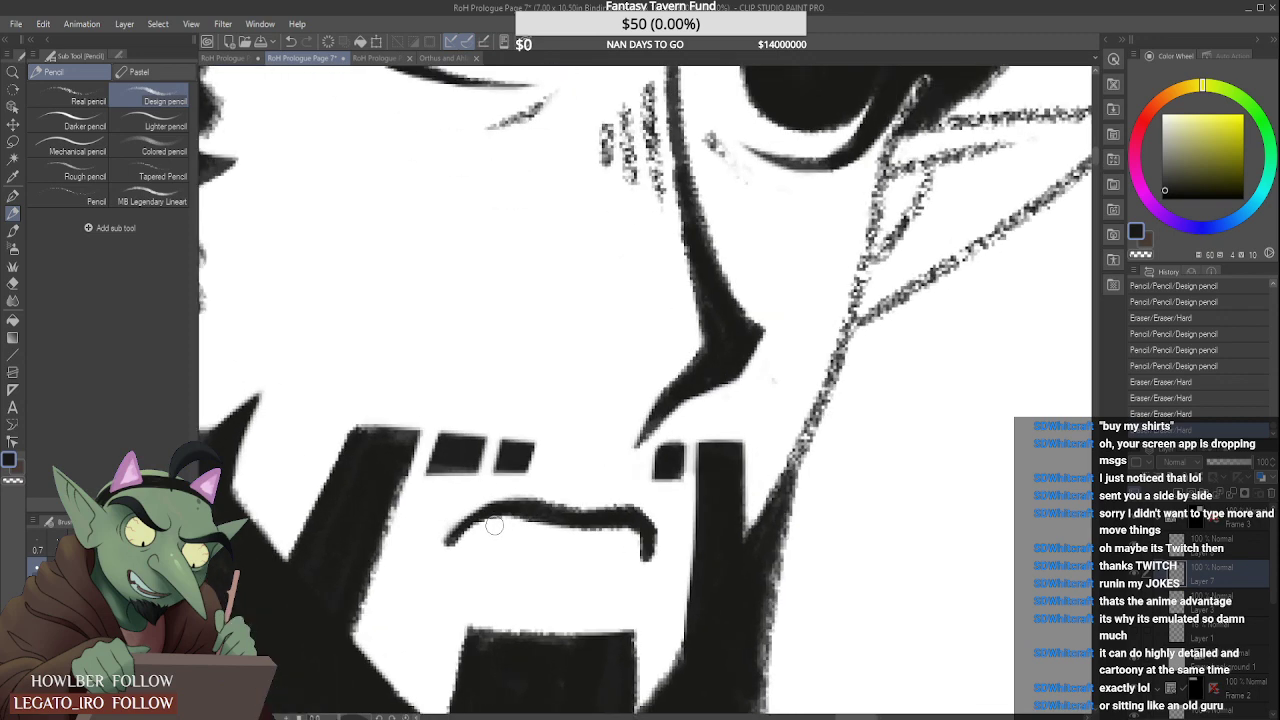
{"action": "left_click_drag", "start_coordinate": [465, 540], "coordinate": [448, 540]}
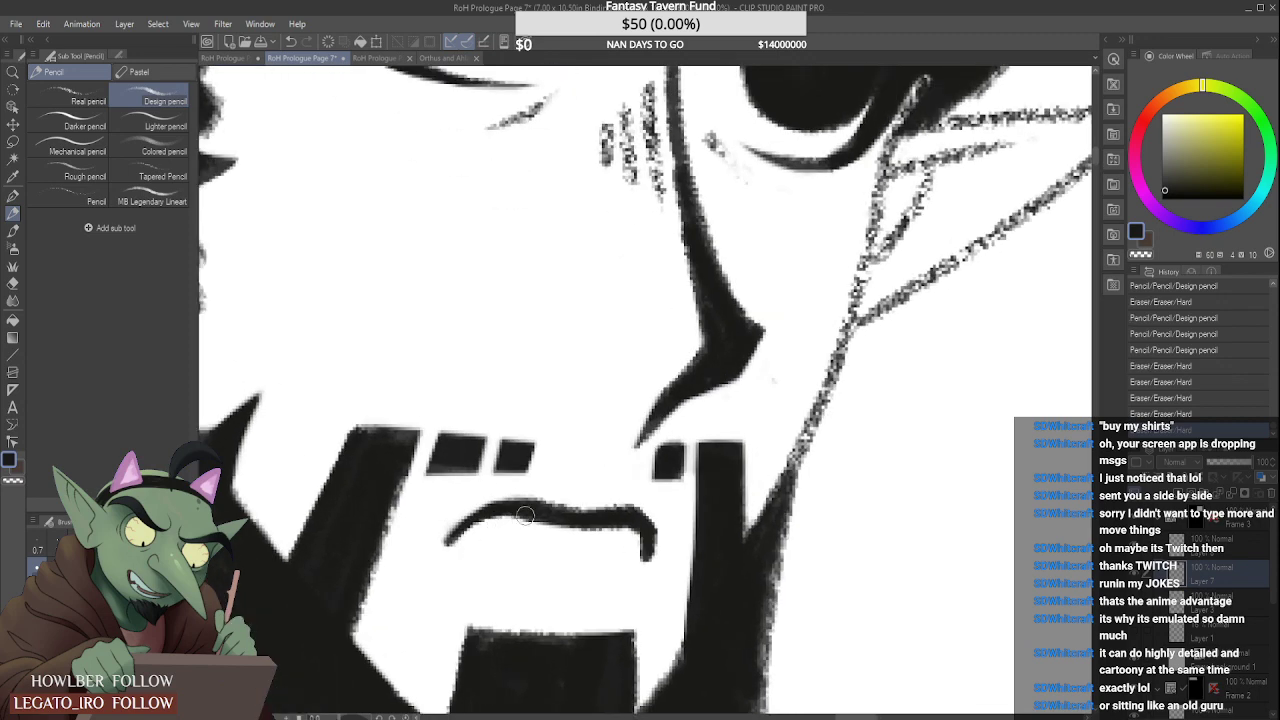
{"action": "left_click_drag", "start_coordinate": [524, 509], "coordinate": [588, 516]}
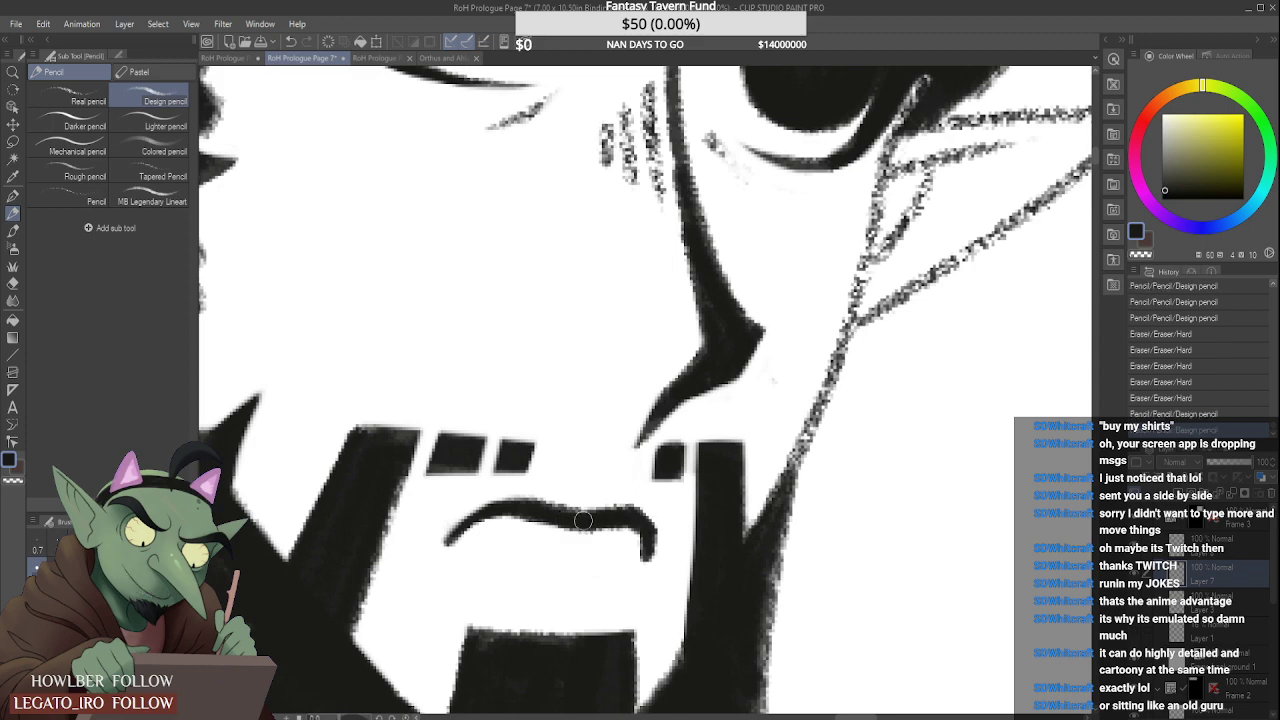
Step: Draw a lower line to close the mouth into an open shape and reinforce its inner corners
{"action": "mouse_move", "coordinate": [452, 547]}
{"action": "left_mouse_down"}
{"action": "mouse_move", "coordinate": [458, 562]}
{"action": "mouse_move", "coordinate": [496, 568]}
{"action": "mouse_move", "coordinate": [638, 562]}
{"action": "left_mouse_up"}
{"action": "scroll", "coordinate": [638, 562], "scroll_direction": "down", "scroll_amount": 3}
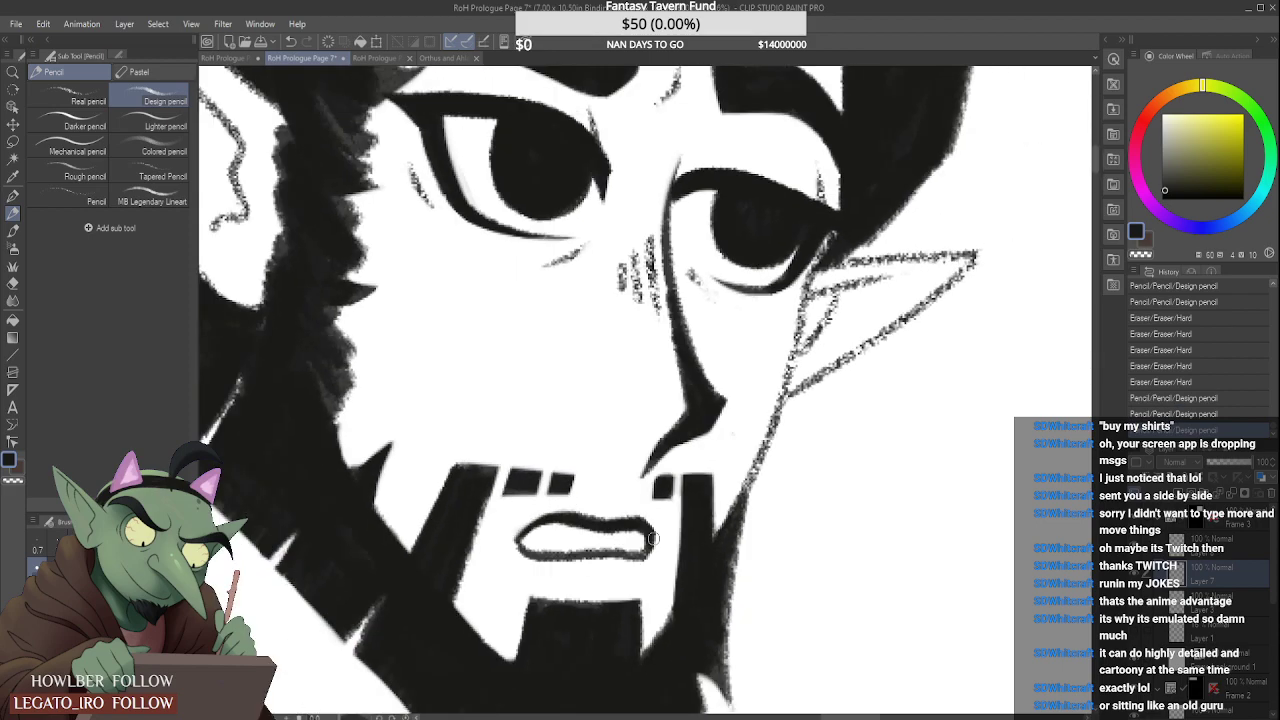
{"action": "scroll", "coordinate": [551, 549], "scroll_direction": "up", "scroll_amount": 3}
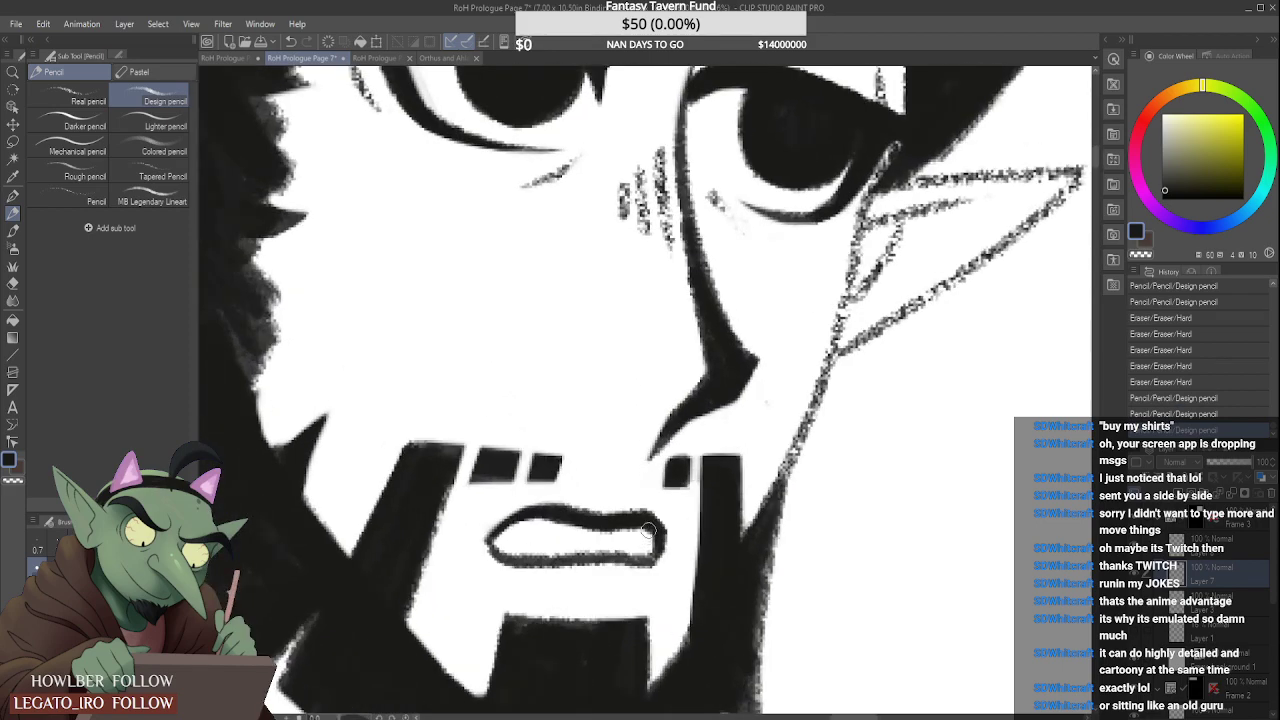
{"action": "mouse_move", "coordinate": [648, 530]}
{"action": "left_mouse_down"}
{"action": "mouse_move", "coordinate": [652, 558]}
{"action": "mouse_move", "coordinate": [657, 520]}
{"action": "left_mouse_up"}
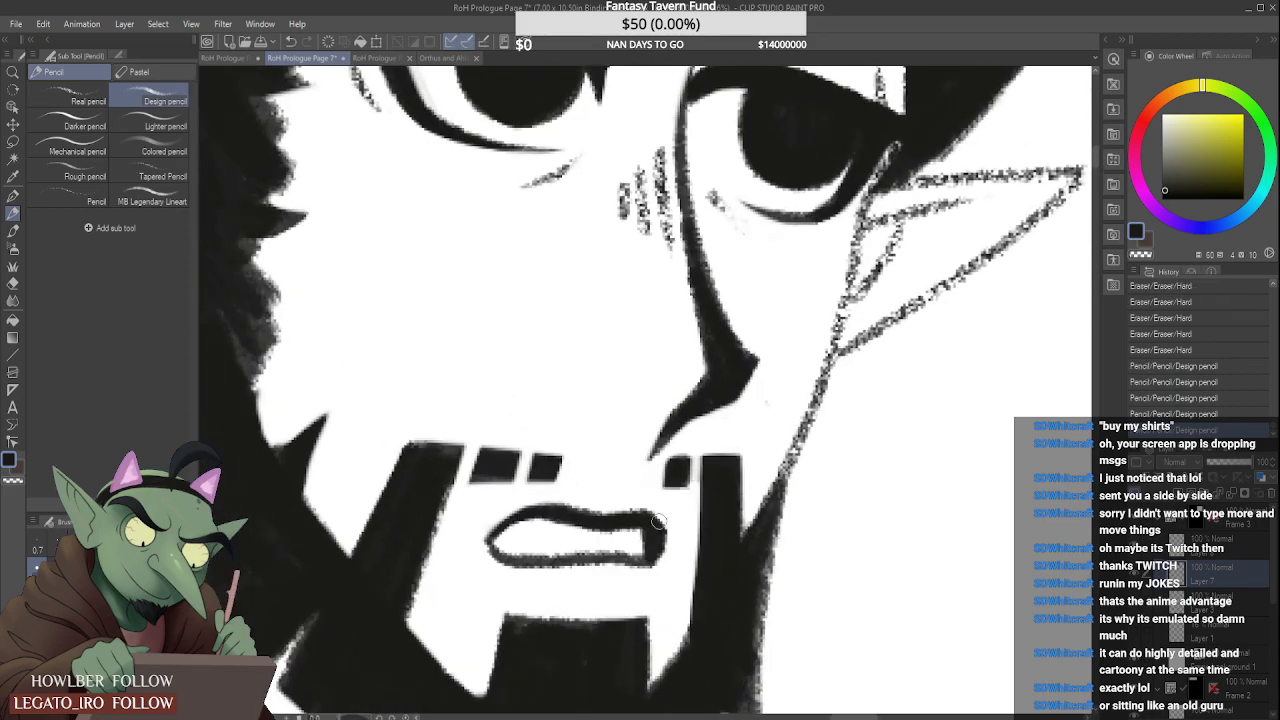
{"action": "scroll", "coordinate": [659, 521], "scroll_direction": "down", "scroll_amount": 3}
{"action": "scroll", "coordinate": [600, 536], "scroll_direction": "up", "scroll_amount": 4}
{"action": "mouse_move", "coordinate": [546, 514]}
{"action": "left_mouse_down"}
{"action": "mouse_move", "coordinate": [549, 539]}
{"action": "mouse_move", "coordinate": [556, 528]}
{"action": "left_mouse_up"}
{"action": "scroll", "coordinate": [560, 520], "scroll_direction": "down", "scroll_amount": 3}
{"action": "scroll", "coordinate": [593, 513], "scroll_direction": "up", "scroll_amount": 3}
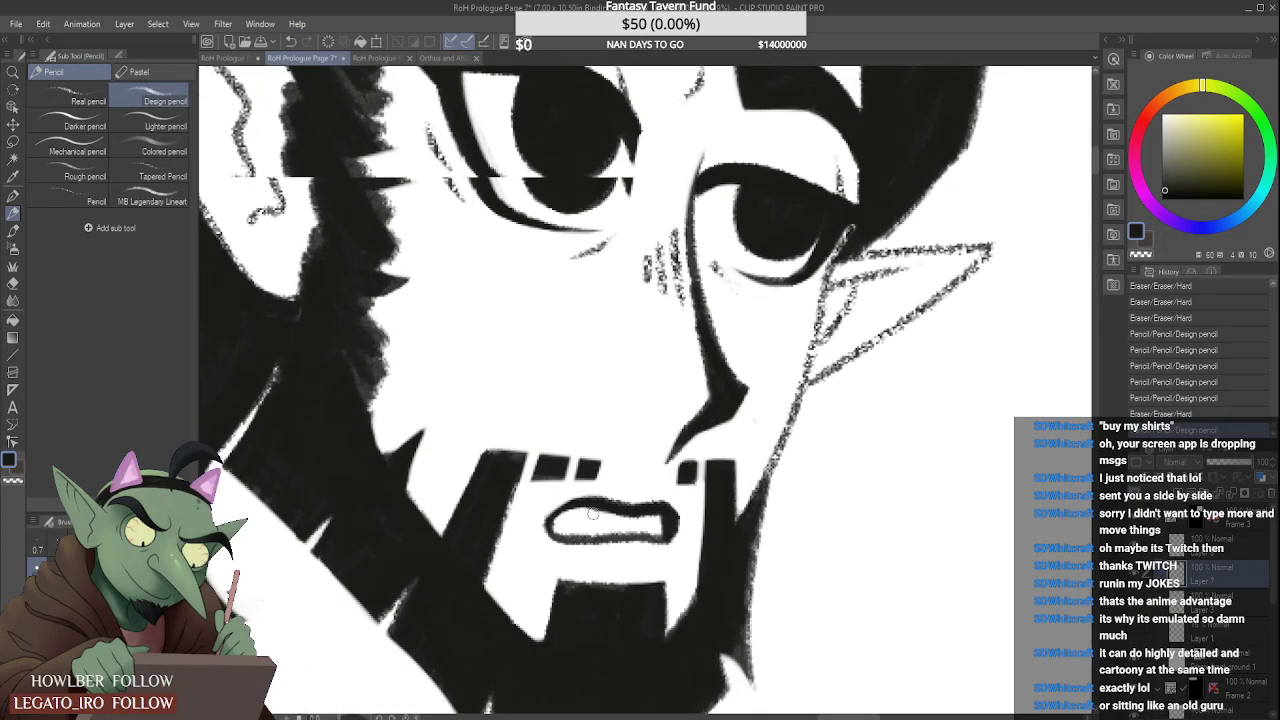
Step: Fill the lower part of the open mouth with black, leaving a white sliver of upper teeth
{"action": "scroll", "coordinate": [593, 513], "scroll_direction": "up", "scroll_amount": 1}
{"action": "mouse_move", "coordinate": [543, 529]}
{"action": "left_mouse_down"}
{"action": "mouse_move", "coordinate": [681, 522]}
{"action": "mouse_move", "coordinate": [555, 526]}
{"action": "mouse_move", "coordinate": [675, 533]}
{"action": "mouse_move", "coordinate": [560, 538]}
{"action": "mouse_move", "coordinate": [680, 535]}
{"action": "left_mouse_up"}
{"action": "scroll", "coordinate": [656, 528], "scroll_direction": "down", "scroll_amount": 2}
{"action": "scroll", "coordinate": [607, 544], "scroll_direction": "up", "scroll_amount": 2}
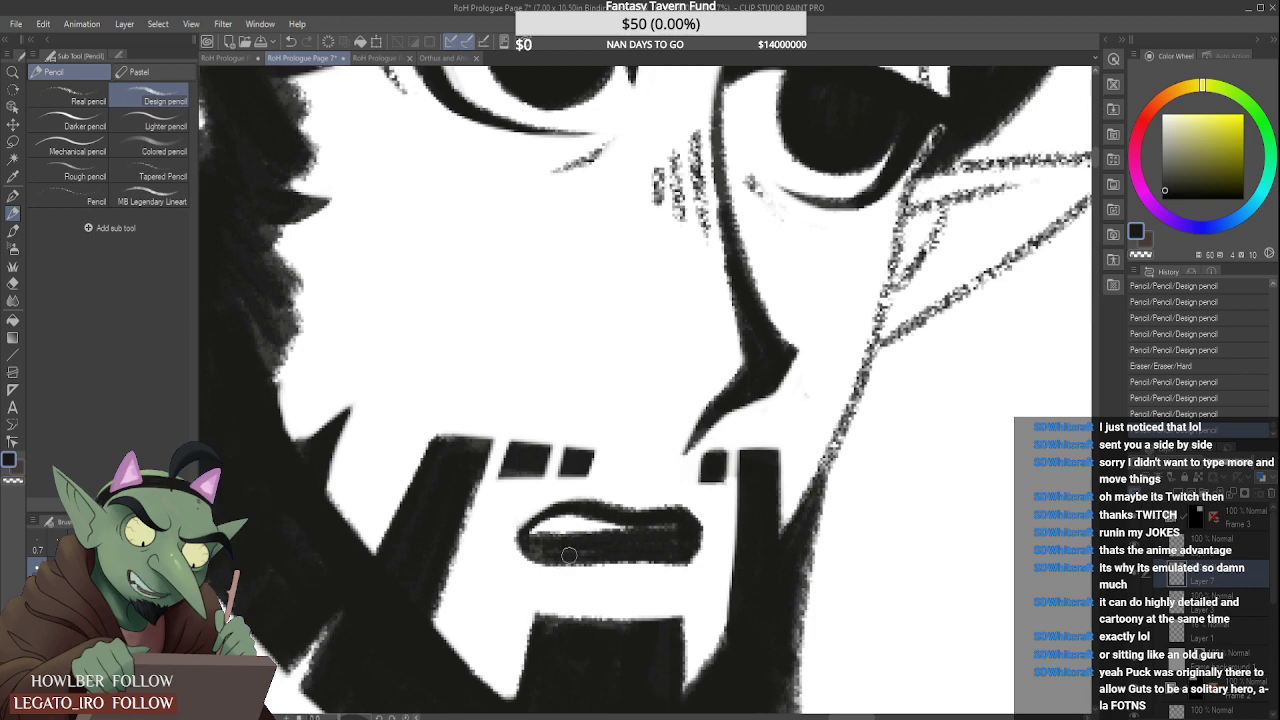
Step: Smooth the filled mouth's lower edge and corners with alternating Design pencil and Hard eraser strokes
{"action": "scroll", "coordinate": [568, 555], "scroll_direction": "up", "scroll_amount": 1}
{"action": "left_click_drag", "start_coordinate": [506, 500], "coordinate": [508, 510]}
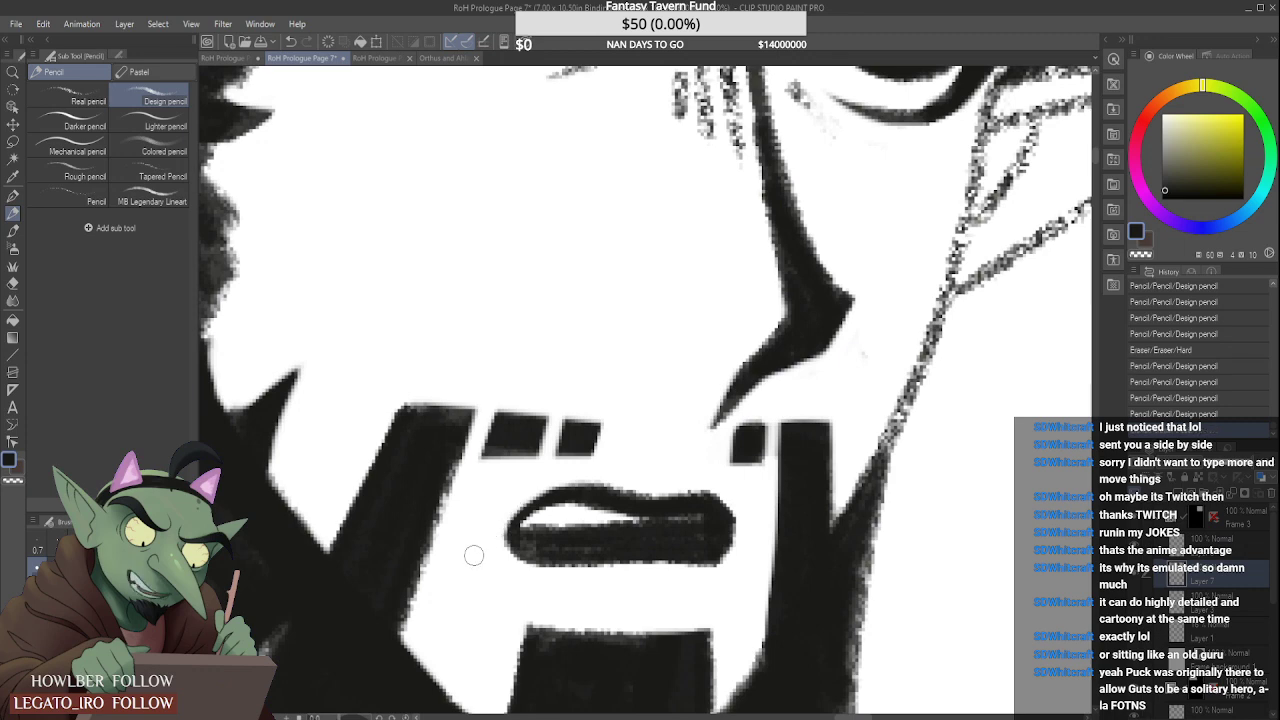
{"action": "left_click_drag", "start_coordinate": [464, 578], "coordinate": [457, 591]}
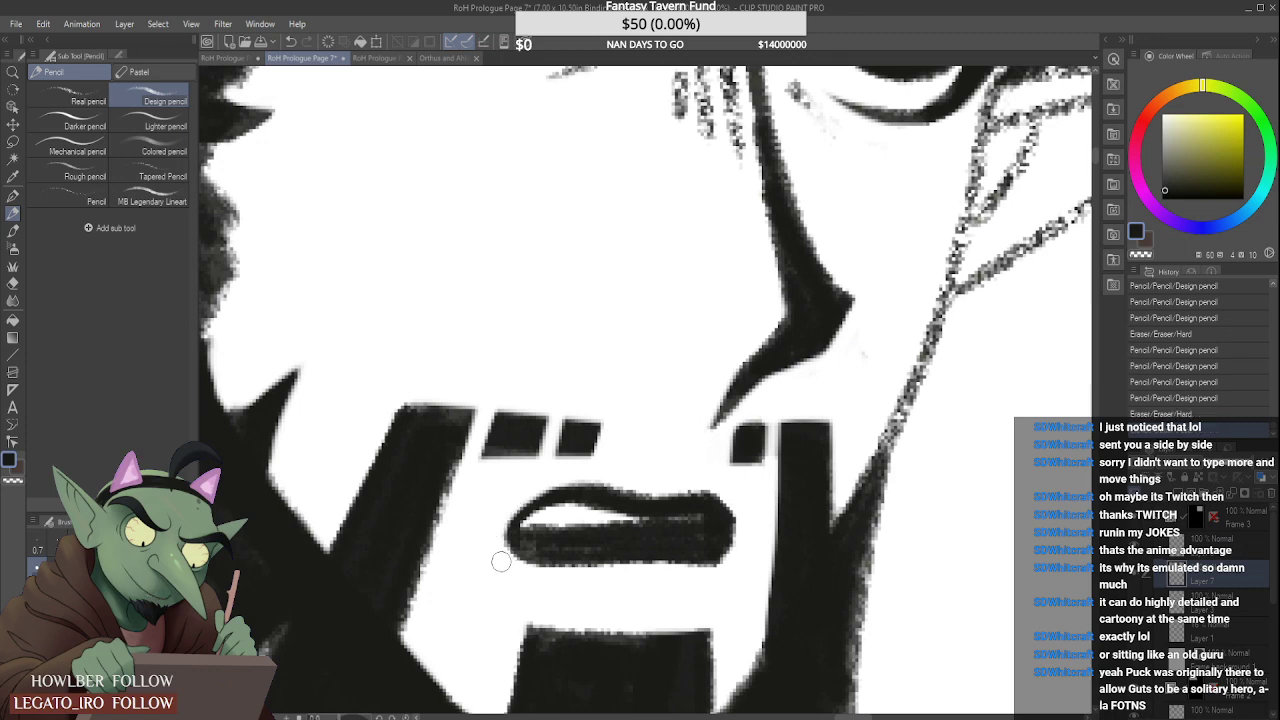
{"action": "mouse_move", "coordinate": [501, 561]}
{"action": "left_mouse_down"}
{"action": "mouse_move", "coordinate": [536, 540]}
{"action": "mouse_move", "coordinate": [526, 547]}
{"action": "mouse_move", "coordinate": [700, 534]}
{"action": "left_mouse_up"}
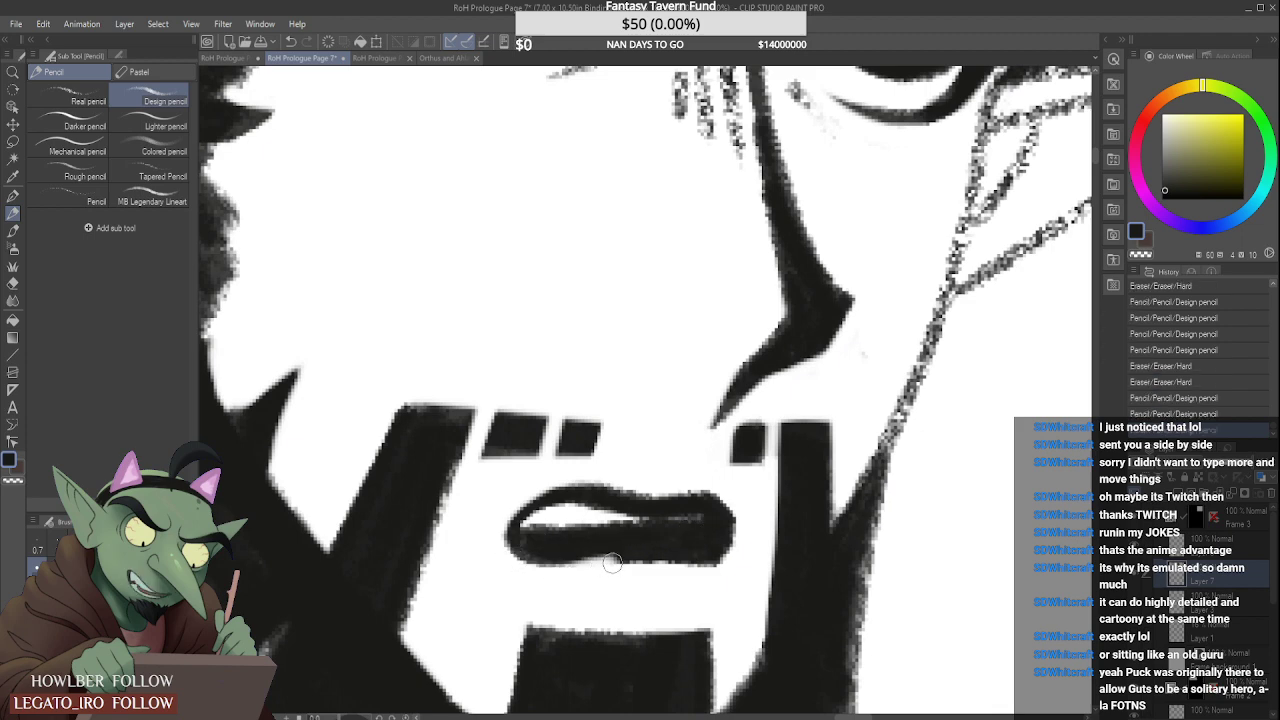
{"action": "mouse_move", "coordinate": [612, 563]}
{"action": "left_mouse_down"}
{"action": "mouse_move", "coordinate": [729, 566]}
{"action": "mouse_move", "coordinate": [668, 561]}
{"action": "left_mouse_up"}
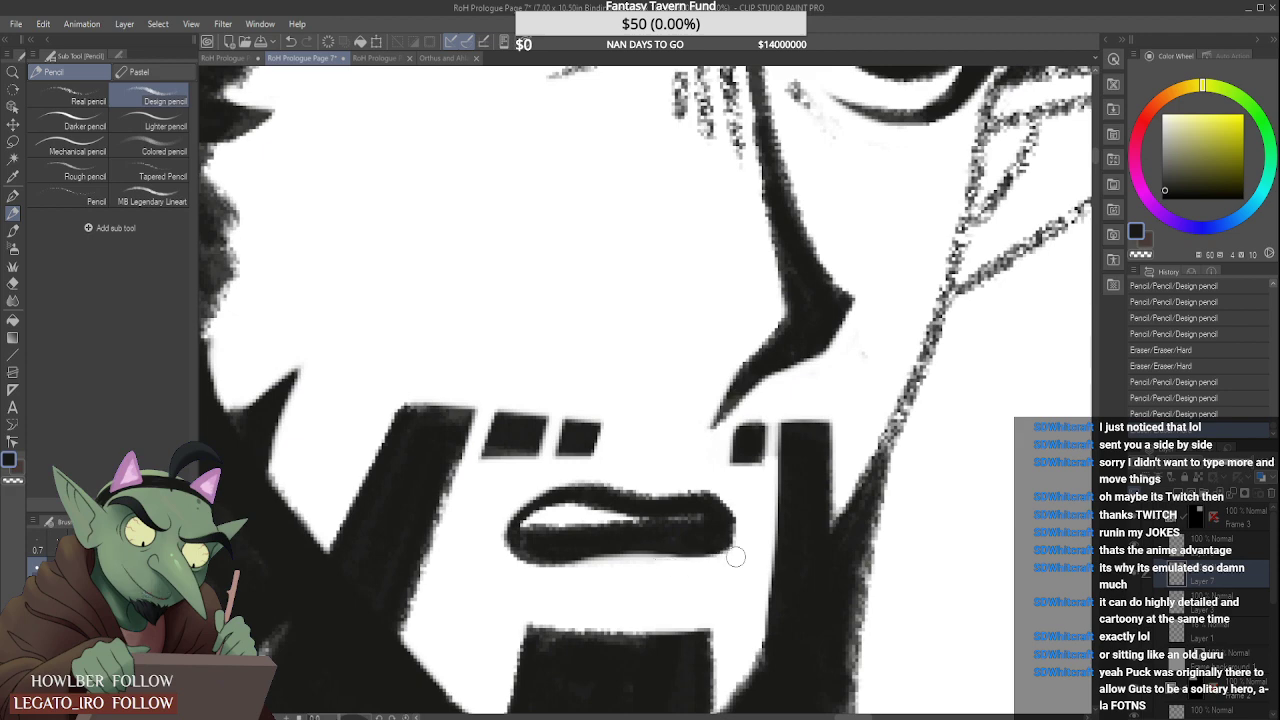
{"action": "left_click", "coordinate": [666, 567]}
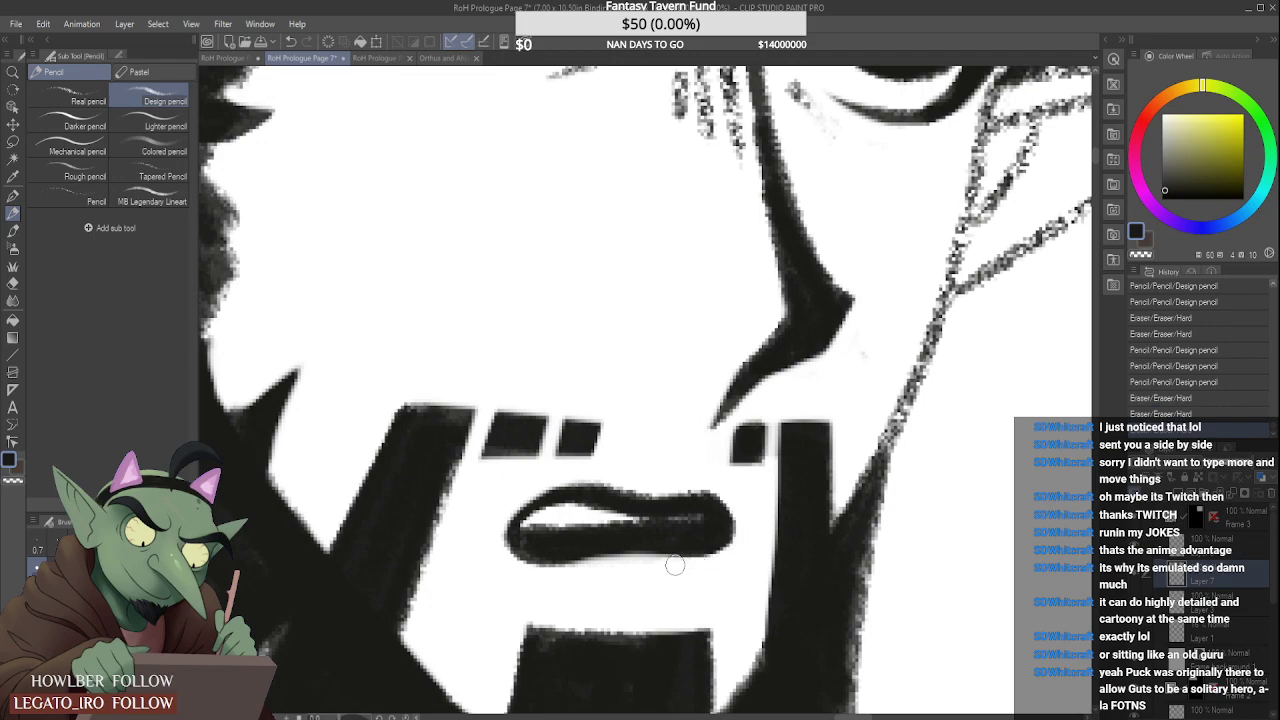
Step: Trim the underside of the mouth's left-hand corner with the Hard eraser
{"action": "scroll", "coordinate": [684, 568], "scroll_direction": "down", "scroll_amount": 6}
{"action": "scroll", "coordinate": [674, 543], "scroll_direction": "up", "scroll_amount": 5}
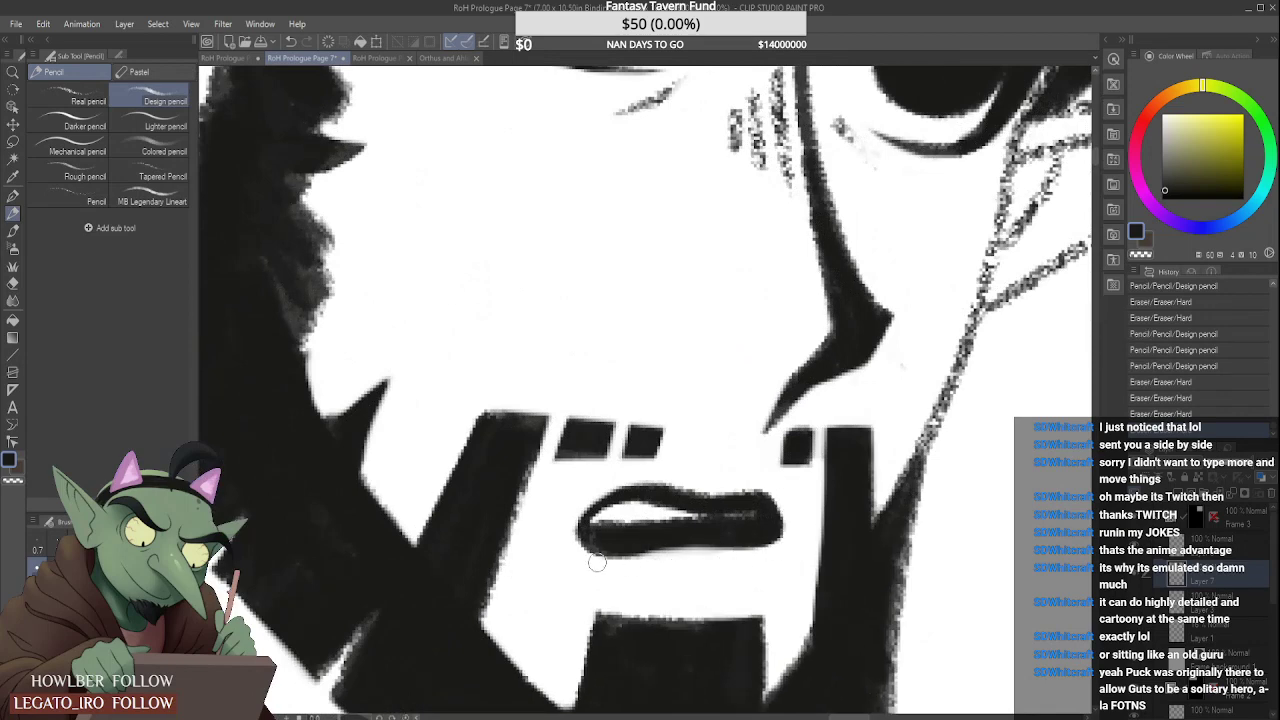
{"action": "mouse_move", "coordinate": [580, 551]}
{"action": "left_mouse_down"}
{"action": "mouse_move", "coordinate": [665, 558]}
{"action": "mouse_move", "coordinate": [623, 573]}
{"action": "mouse_move", "coordinate": [641, 561]}
{"action": "mouse_move", "coordinate": [613, 561]}
{"action": "mouse_move", "coordinate": [661, 559]}
{"action": "mouse_move", "coordinate": [601, 564]}
{"action": "mouse_move", "coordinate": [576, 508]}
{"action": "mouse_move", "coordinate": [584, 551]}
{"action": "mouse_move", "coordinate": [655, 569]}
{"action": "mouse_move", "coordinate": [602, 564]}
{"action": "left_mouse_up"}
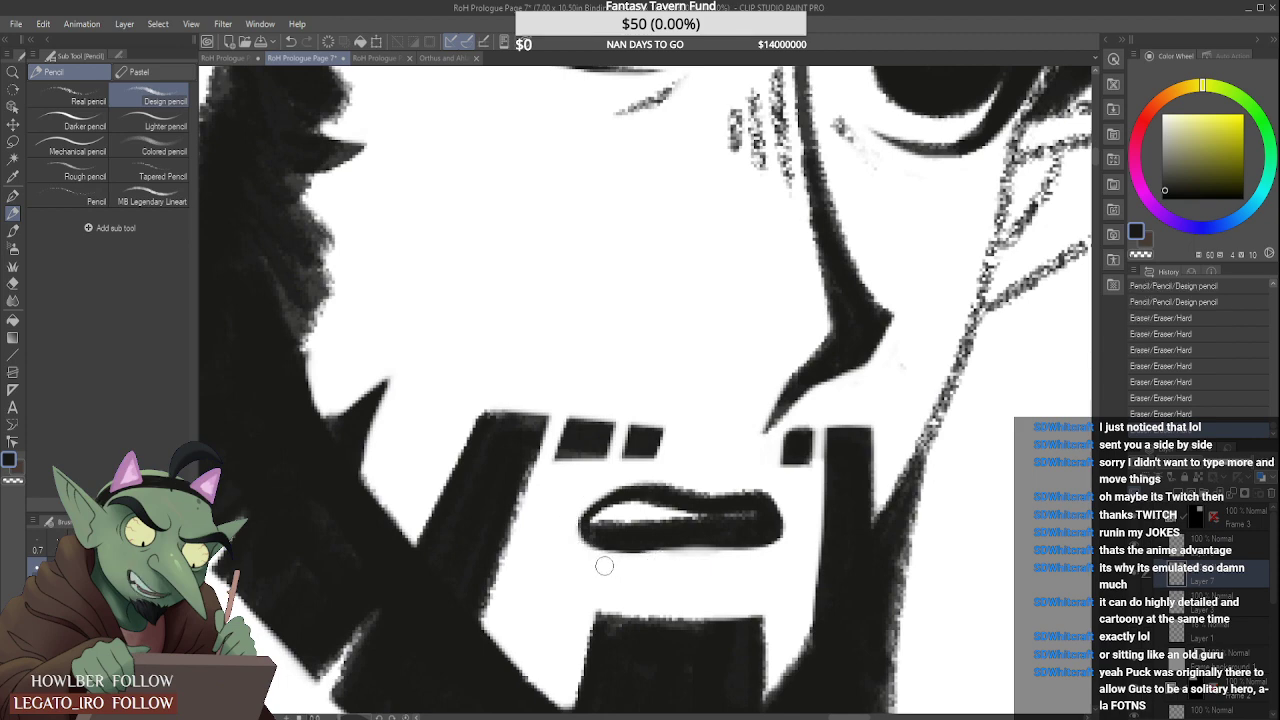
{"action": "scroll", "coordinate": [615, 548], "scroll_direction": "up", "scroll_amount": 1}
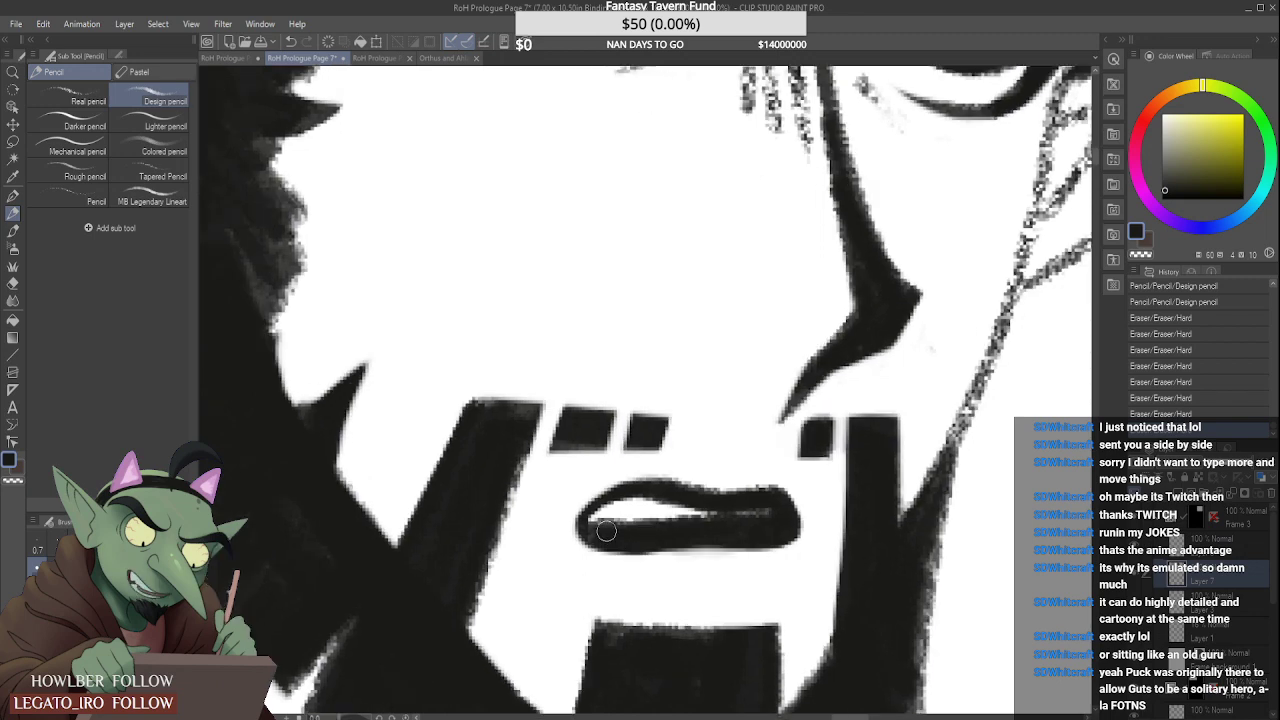
Step: Darken the mouth's lower left-hand corner with the Design pencil and refine the beard's cheek edge above the pointed tuft
{"action": "left_click_drag", "start_coordinate": [598, 532], "coordinate": [634, 532]}
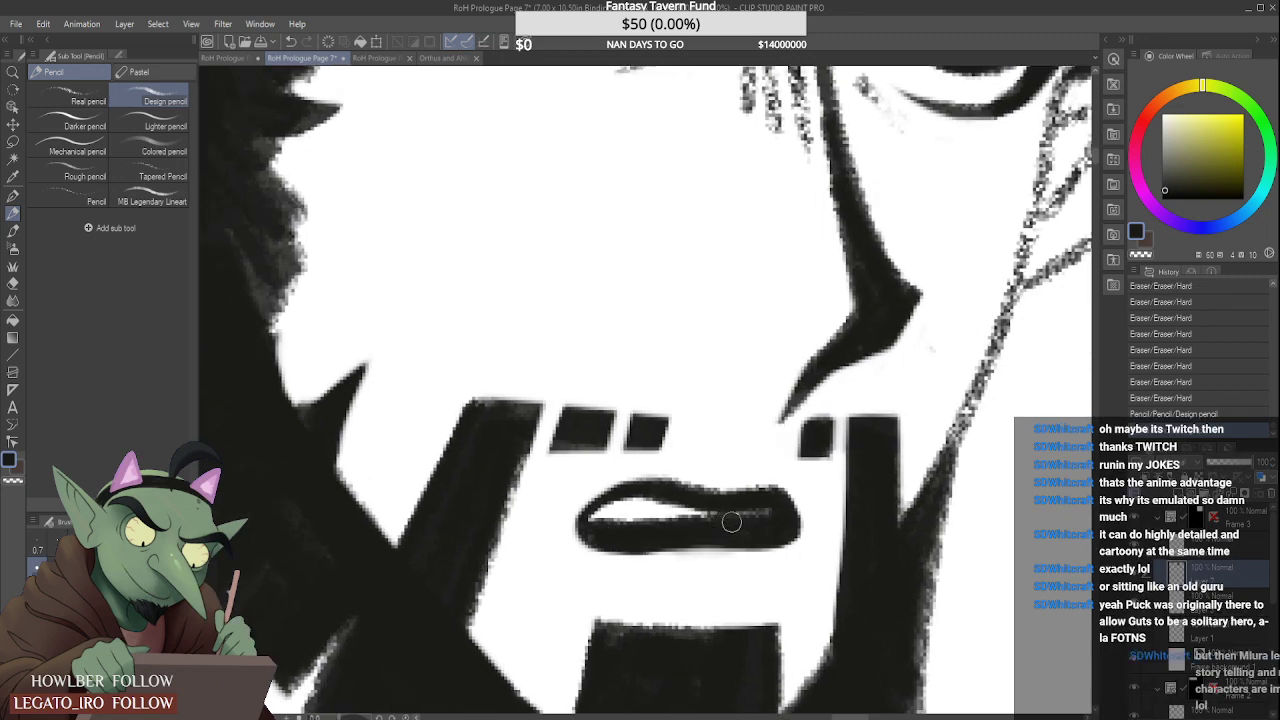
{"action": "scroll", "coordinate": [760, 500], "scroll_direction": "down", "scroll_amount": 3}
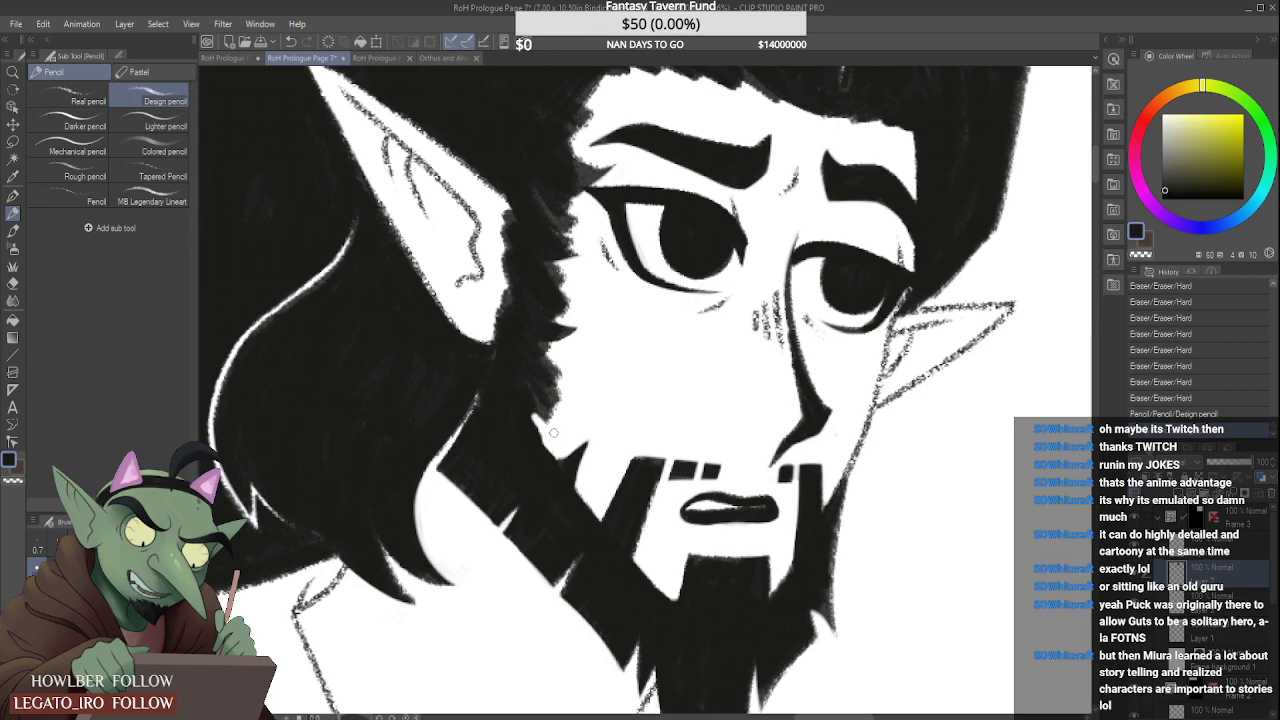
{"action": "mouse_move", "coordinate": [548, 428]}
{"action": "left_mouse_down"}
{"action": "mouse_move", "coordinate": [535, 414]}
{"action": "mouse_move", "coordinate": [558, 418]}
{"action": "left_mouse_up"}
{"action": "left_click_drag", "start_coordinate": [548, 410], "coordinate": [562, 418]}
{"action": "mouse_move", "coordinate": [569, 419]}
{"action": "left_mouse_down"}
{"action": "mouse_move", "coordinate": [559, 407]}
{"action": "mouse_move", "coordinate": [545, 439]}
{"action": "mouse_move", "coordinate": [537, 412]}
{"action": "mouse_move", "coordinate": [540, 454]}
{"action": "mouse_move", "coordinate": [530, 398]}
{"action": "left_mouse_up"}
{"action": "scroll", "coordinate": [550, 350], "scroll_direction": "down", "scroll_amount": 1}
{"action": "scroll", "coordinate": [548, 348], "scroll_direction": "down", "scroll_amount": 3}
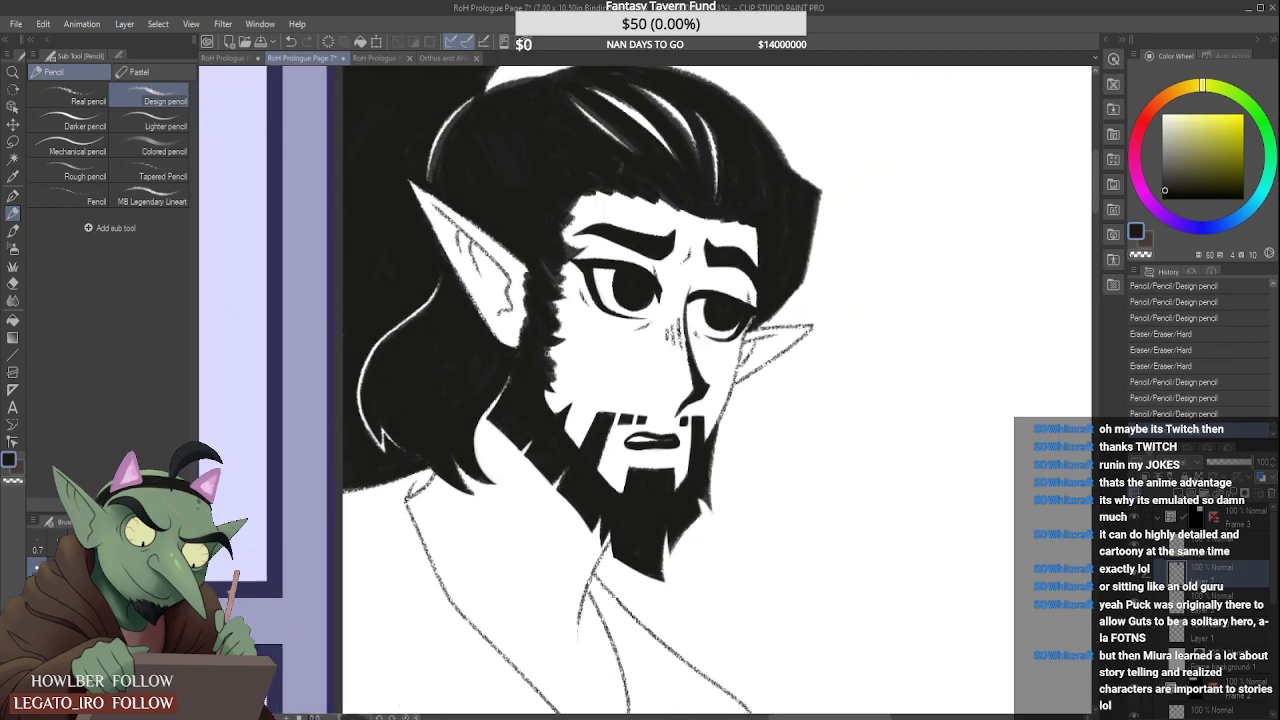
Step: Fill in the black sideburn beside the pointed ear and touch up the hair at the temple
{"action": "scroll", "coordinate": [548, 348], "scroll_direction": "up", "scroll_amount": 4}
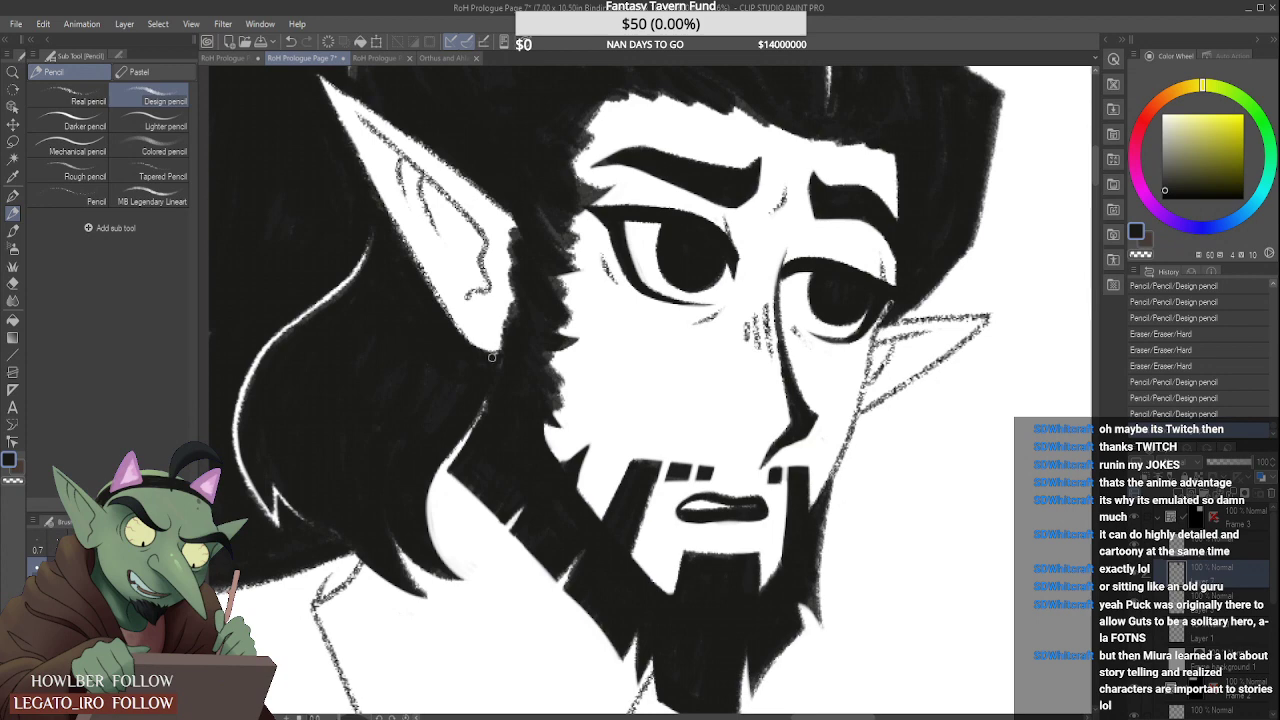
{"action": "mouse_move", "coordinate": [495, 366]}
{"action": "left_mouse_down"}
{"action": "mouse_move", "coordinate": [515, 308]}
{"action": "mouse_move", "coordinate": [520, 324]}
{"action": "left_mouse_up"}
{"action": "mouse_move", "coordinate": [546, 280]}
{"action": "left_mouse_down"}
{"action": "mouse_move", "coordinate": [580, 296]}
{"action": "mouse_move", "coordinate": [554, 285]}
{"action": "left_mouse_up"}
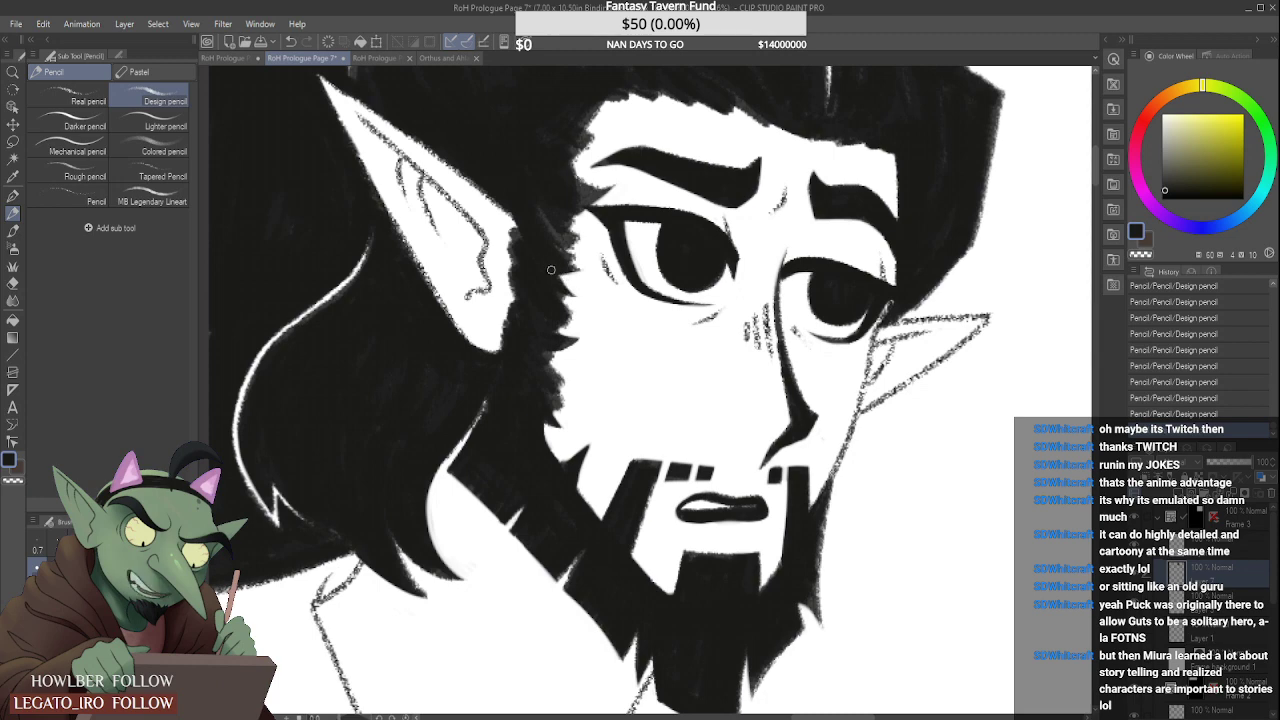
{"action": "left_click_drag", "start_coordinate": [511, 198], "coordinate": [492, 184]}
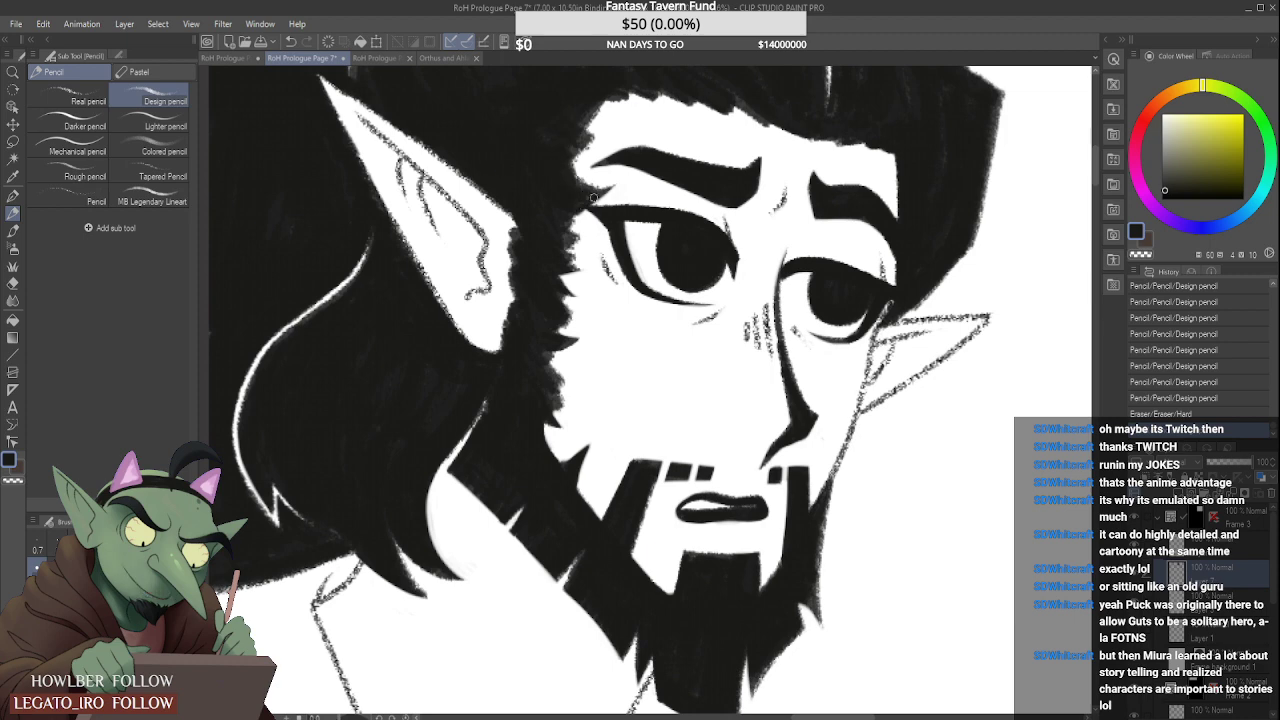
{"action": "left_click_drag", "start_coordinate": [578, 205], "coordinate": [565, 208]}
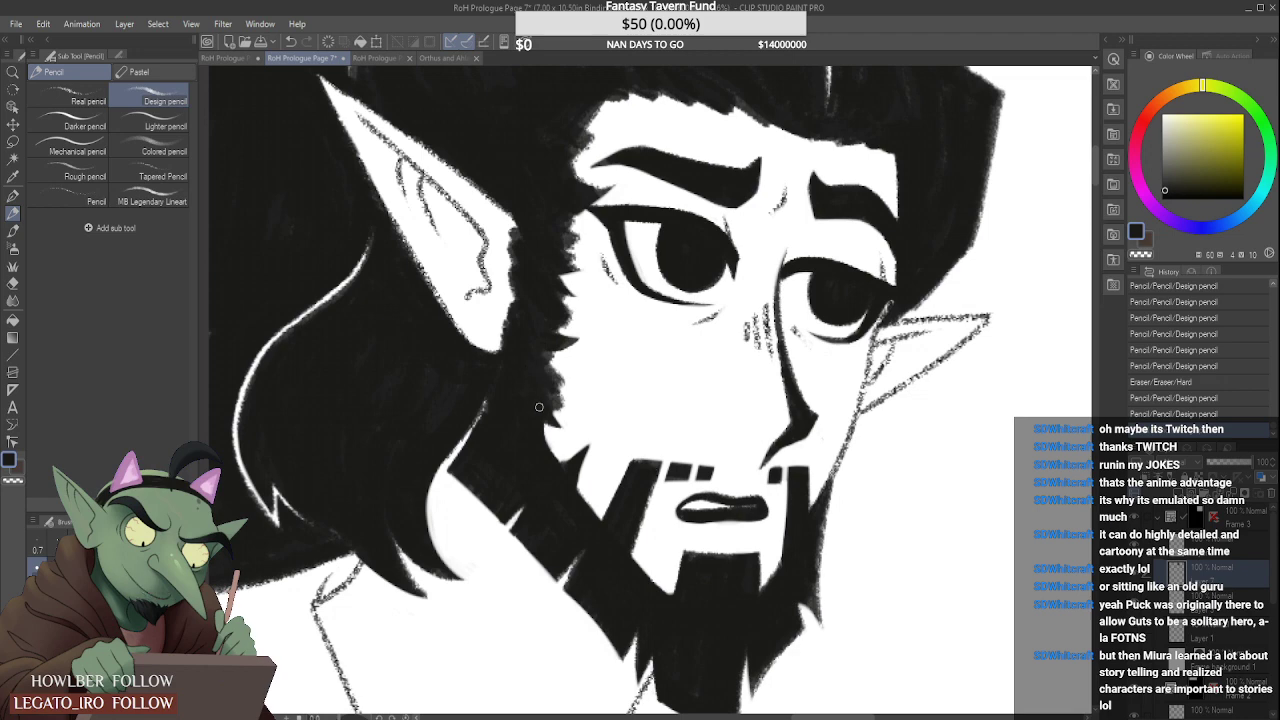
Step: Reshape the lower sideburn's cheek edge into sharper spikes with the Hard eraser and Design pencil
{"action": "scroll", "coordinate": [539, 387], "scroll_direction": "up", "scroll_amount": 2}
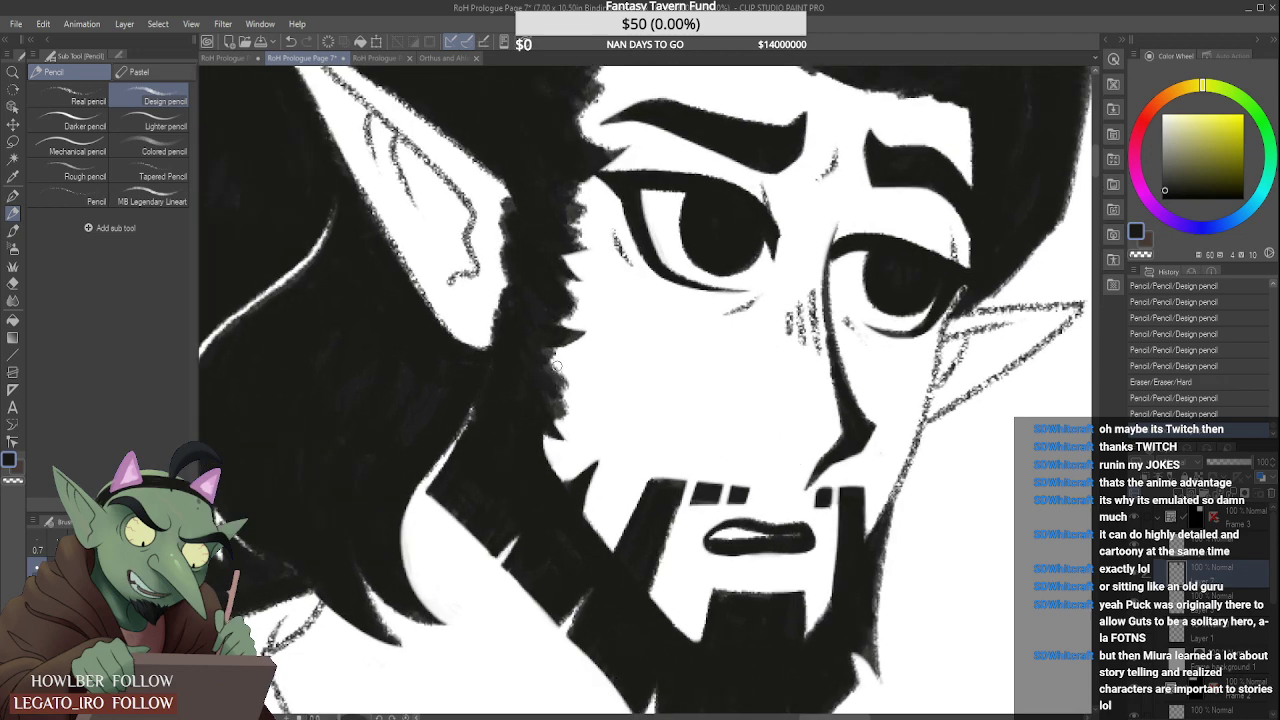
{"action": "mouse_move", "coordinate": [566, 386]}
{"action": "left_mouse_down"}
{"action": "mouse_move", "coordinate": [551, 377]}
{"action": "mouse_move", "coordinate": [558, 360]}
{"action": "mouse_move", "coordinate": [573, 384]}
{"action": "mouse_move", "coordinate": [567, 418]}
{"action": "mouse_move", "coordinate": [555, 386]}
{"action": "mouse_move", "coordinate": [562, 418]}
{"action": "mouse_move", "coordinate": [555, 405]}
{"action": "mouse_move", "coordinate": [576, 430]}
{"action": "left_mouse_up"}
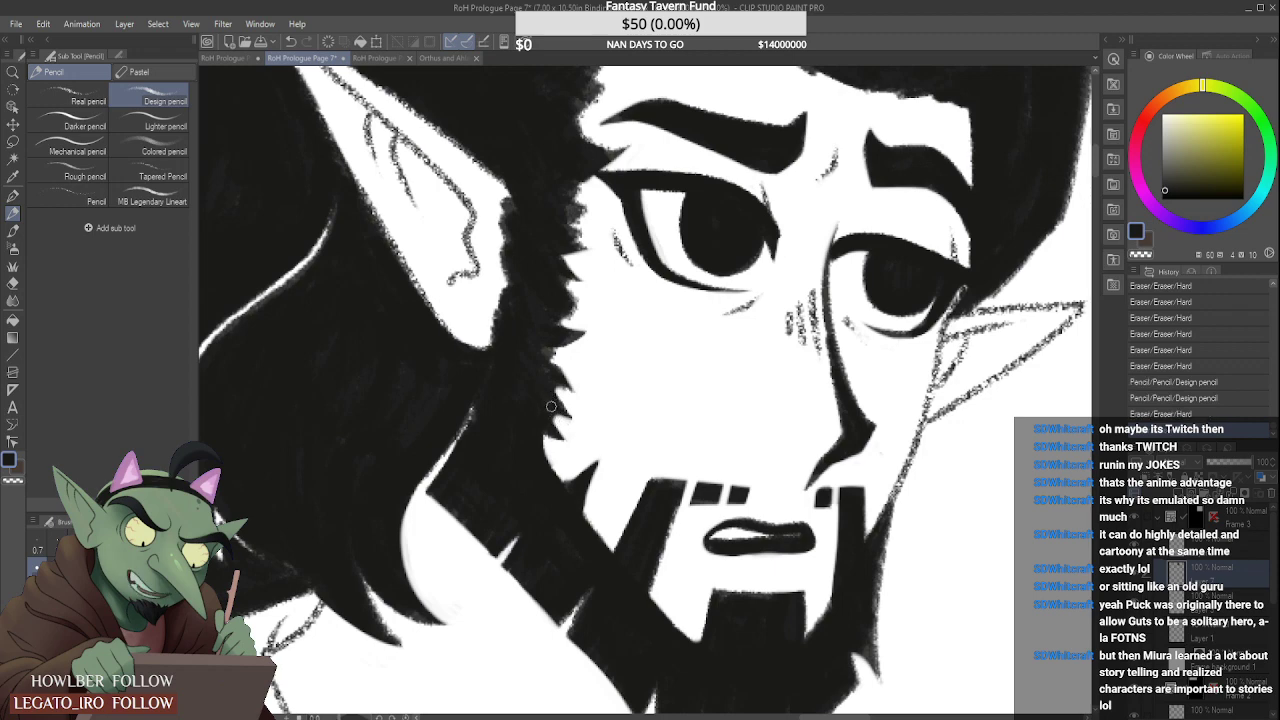
{"action": "left_click_drag", "start_coordinate": [546, 409], "coordinate": [544, 389]}
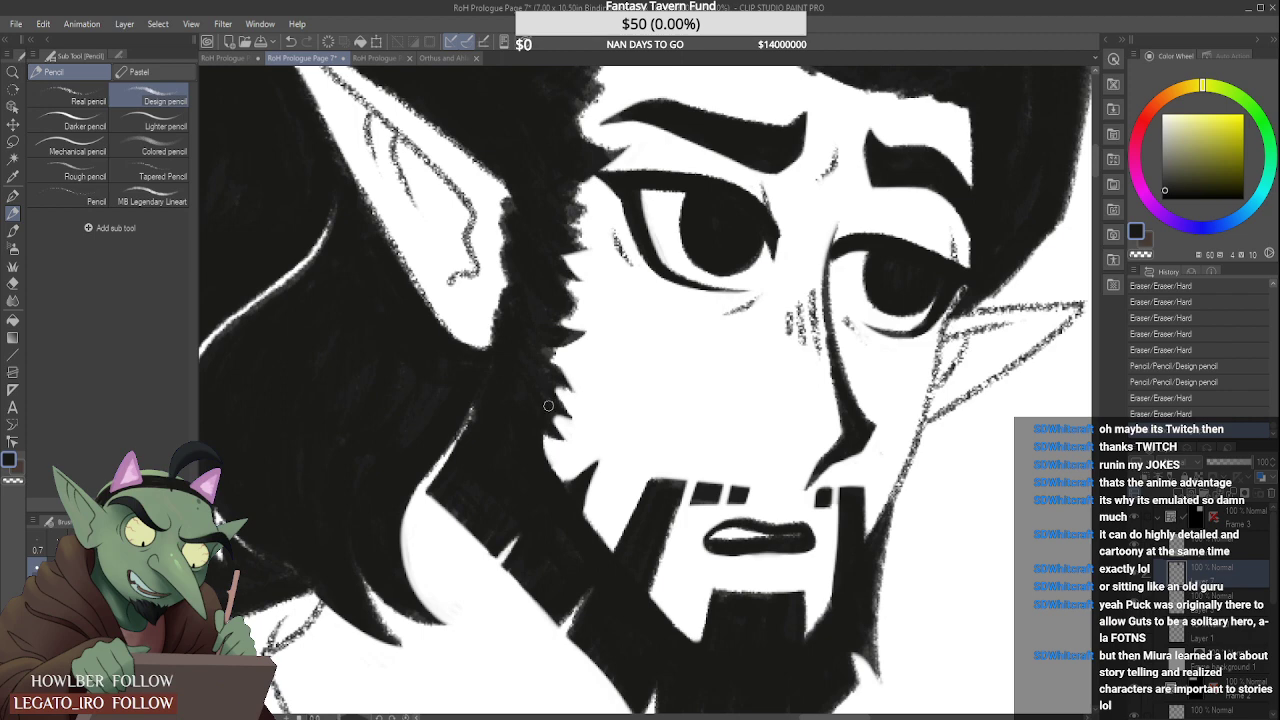
{"action": "left_click_drag", "start_coordinate": [552, 362], "coordinate": [564, 402]}
{"action": "left_click_drag", "start_coordinate": [548, 350], "coordinate": [558, 380]}
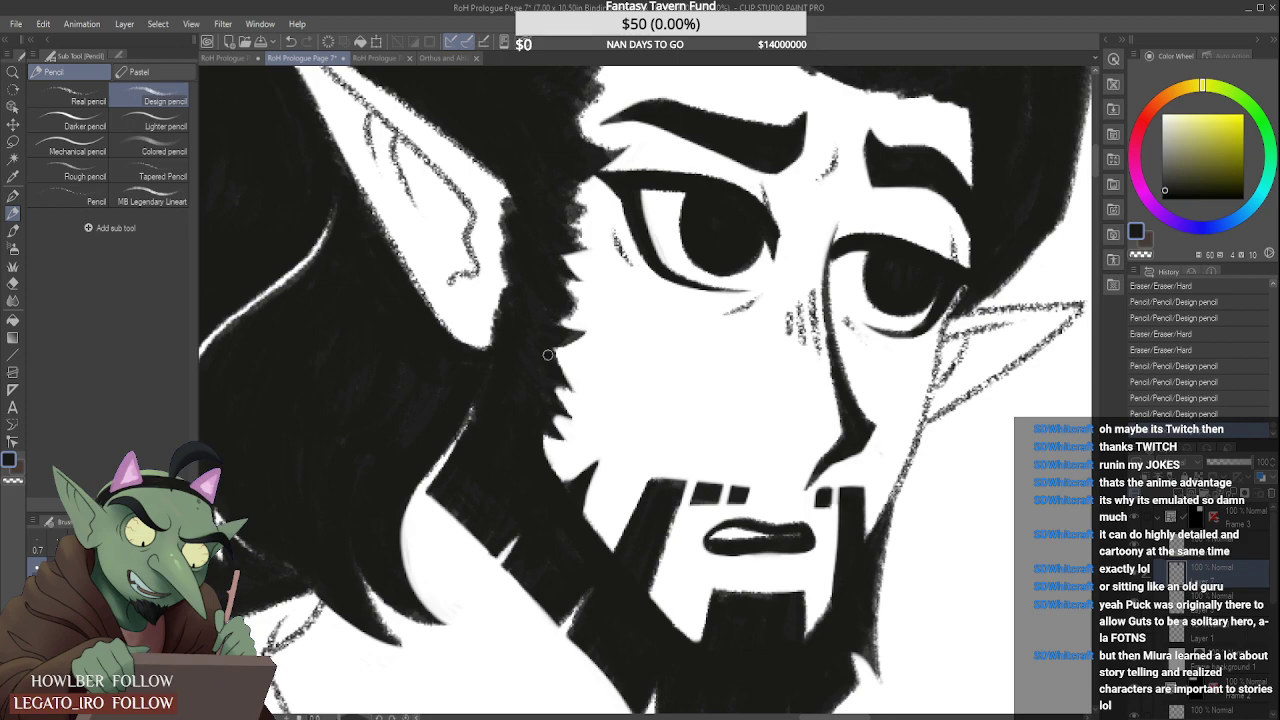
Step: Refine the hairline at the temple and fill its lower edge across the forehead above the far eyebrow
{"action": "scroll", "coordinate": [548, 336], "scroll_direction": "down", "scroll_amount": 2}
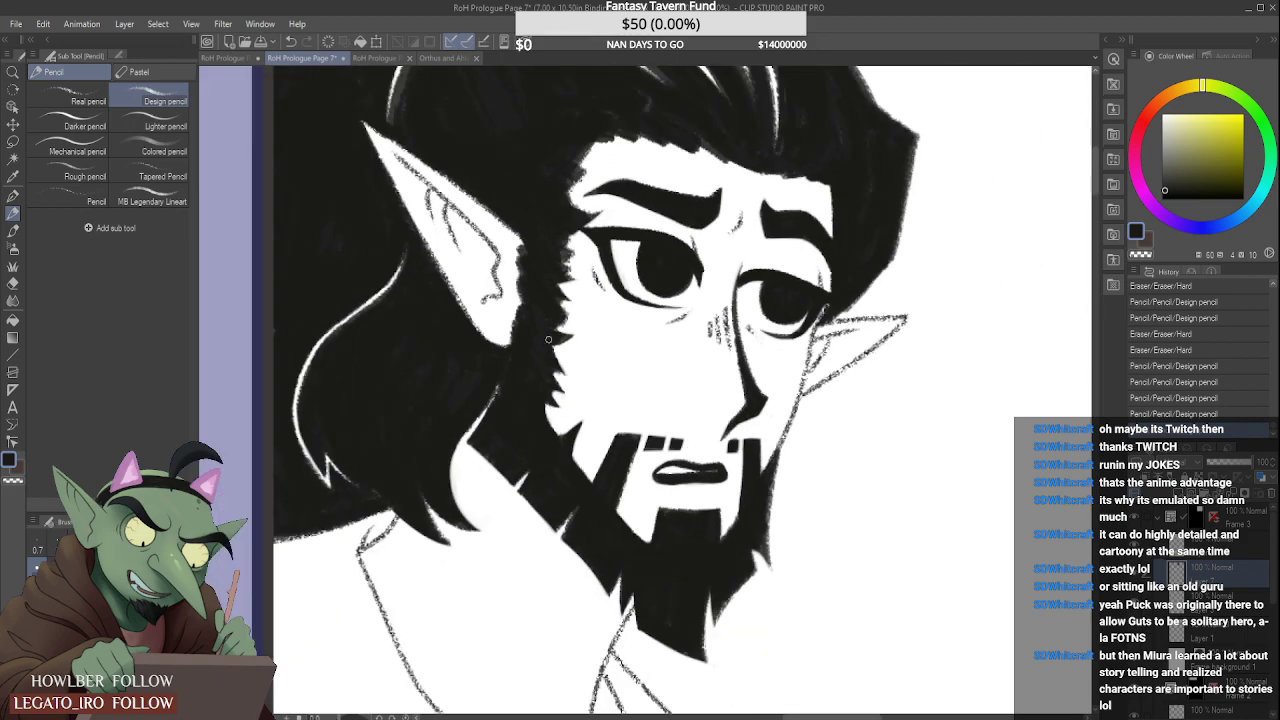
{"action": "scroll", "coordinate": [568, 285], "scroll_direction": "down", "scroll_amount": 2}
{"action": "scroll", "coordinate": [569, 253], "scroll_direction": "up", "scroll_amount": 2}
{"action": "mouse_move", "coordinate": [569, 253]}
{"action": "left_mouse_down"}
{"action": "mouse_move", "coordinate": [568, 265]}
{"action": "mouse_move", "coordinate": [580, 226]}
{"action": "mouse_move", "coordinate": [596, 221]}
{"action": "left_mouse_up"}
{"action": "mouse_move", "coordinate": [582, 214]}
{"action": "left_mouse_down"}
{"action": "mouse_move", "coordinate": [602, 214]}
{"action": "mouse_move", "coordinate": [599, 174]}
{"action": "mouse_move", "coordinate": [595, 184]}
{"action": "left_mouse_up"}
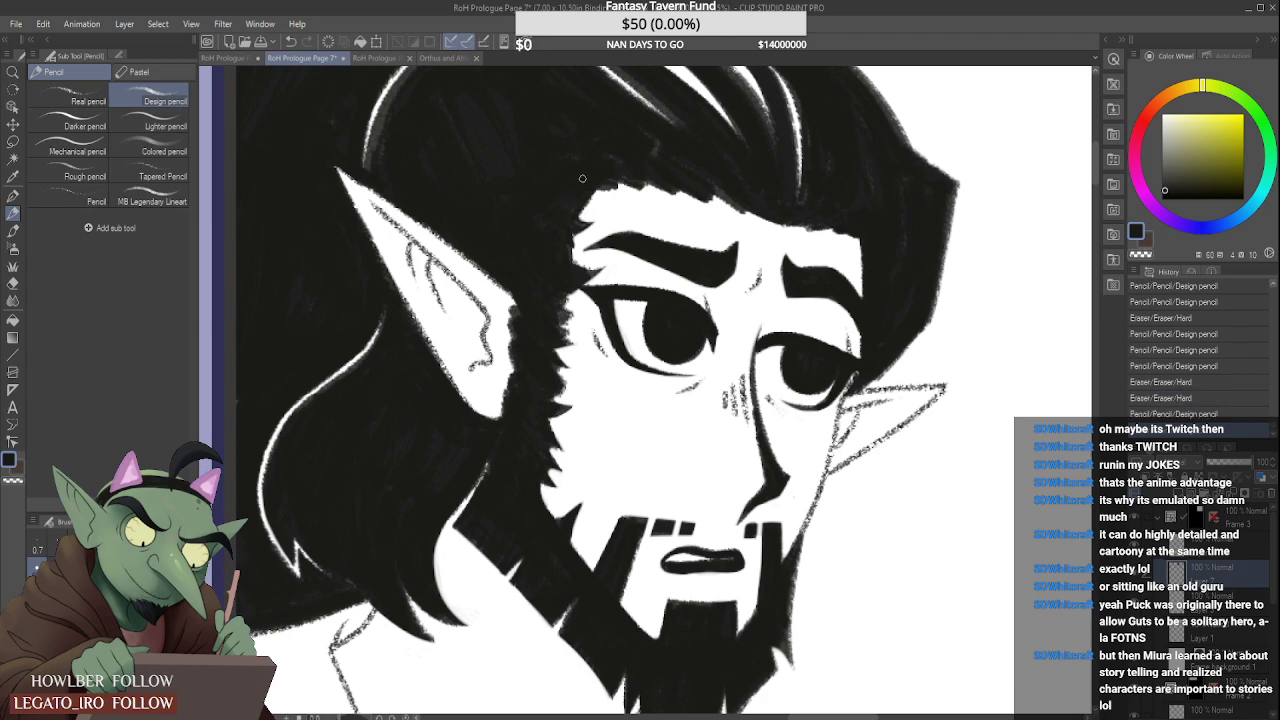
{"action": "scroll", "coordinate": [578, 195], "scroll_direction": "down", "scroll_amount": 2}
{"action": "scroll", "coordinate": [701, 141], "scroll_direction": "up", "scroll_amount": 3}
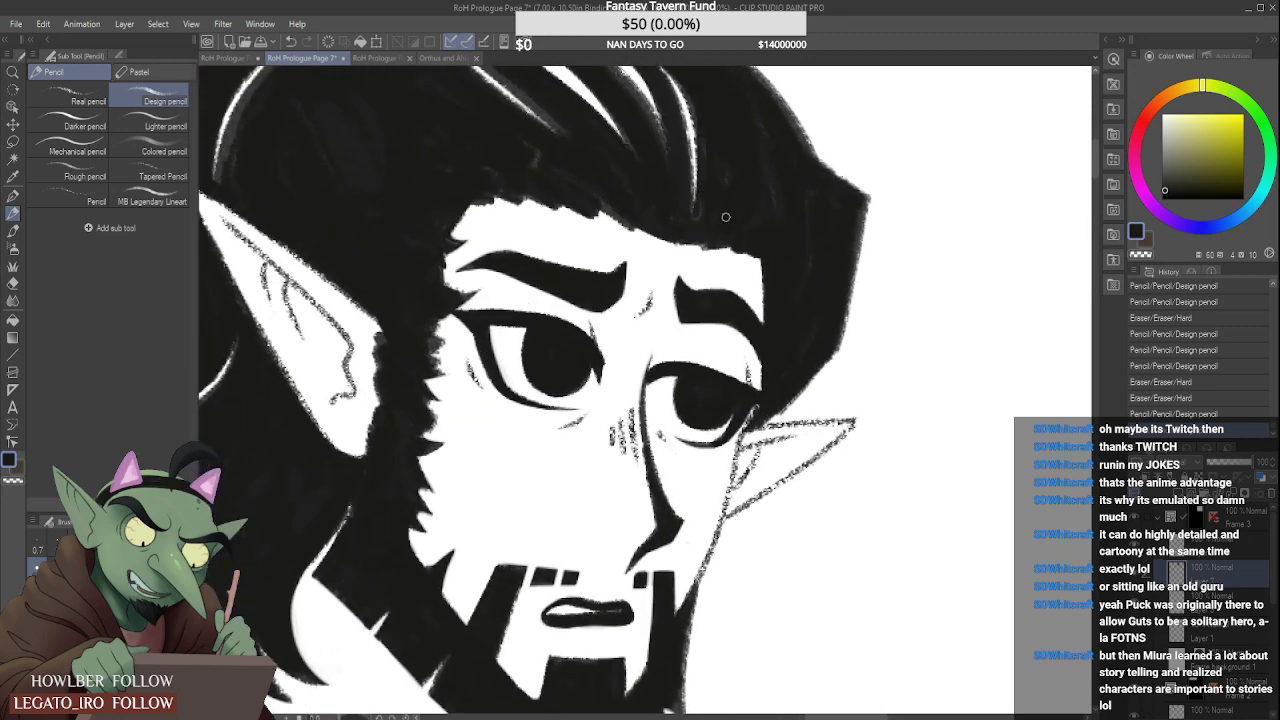
{"action": "left_click_drag", "start_coordinate": [694, 248], "coordinate": [790, 250]}
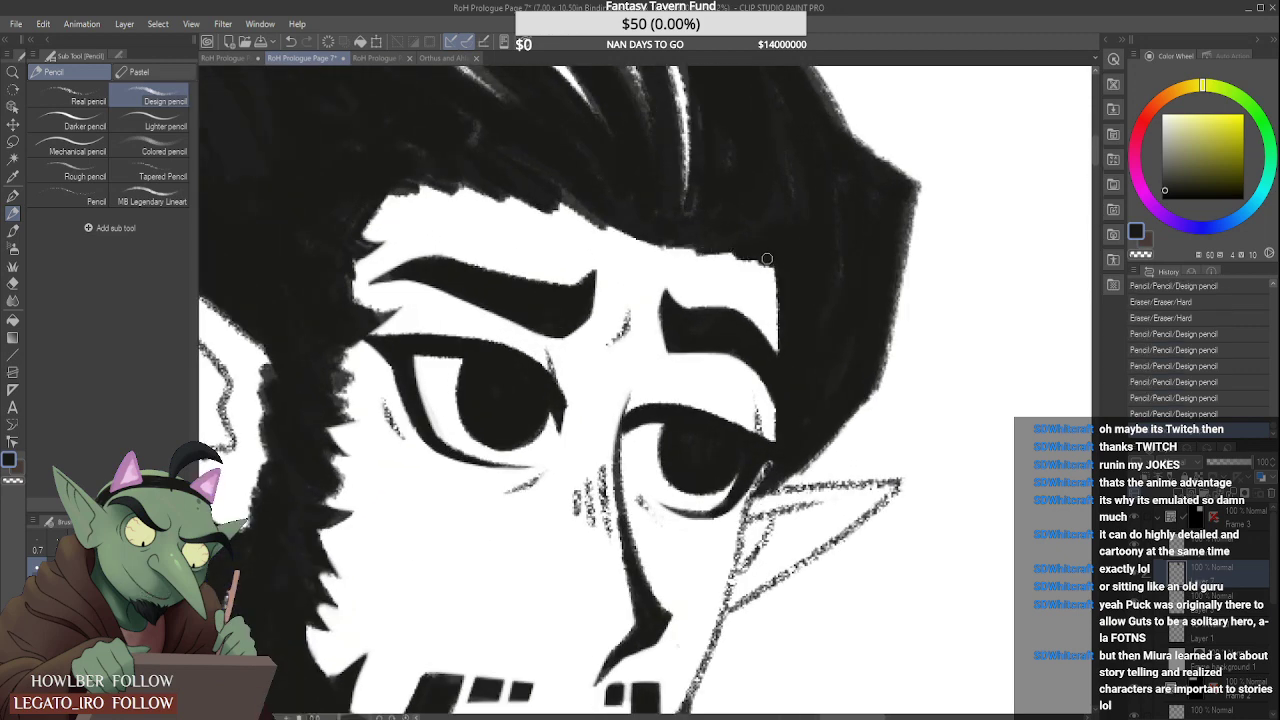
Step: Smooth and darken the hair's outer contour around its pointed corner and down toward the far ear
{"action": "scroll", "coordinate": [650, 329], "scroll_direction": "down", "scroll_amount": 5}
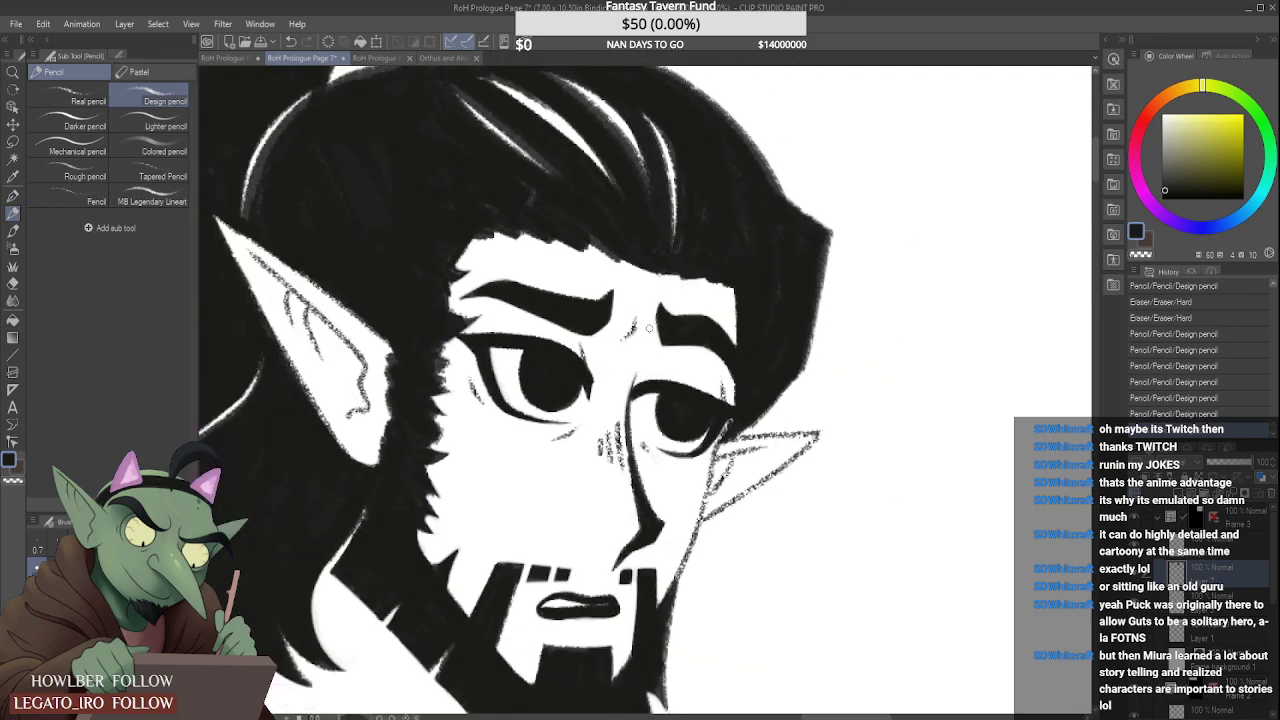
{"action": "scroll", "coordinate": [660, 302], "scroll_direction": "down", "scroll_amount": 2}
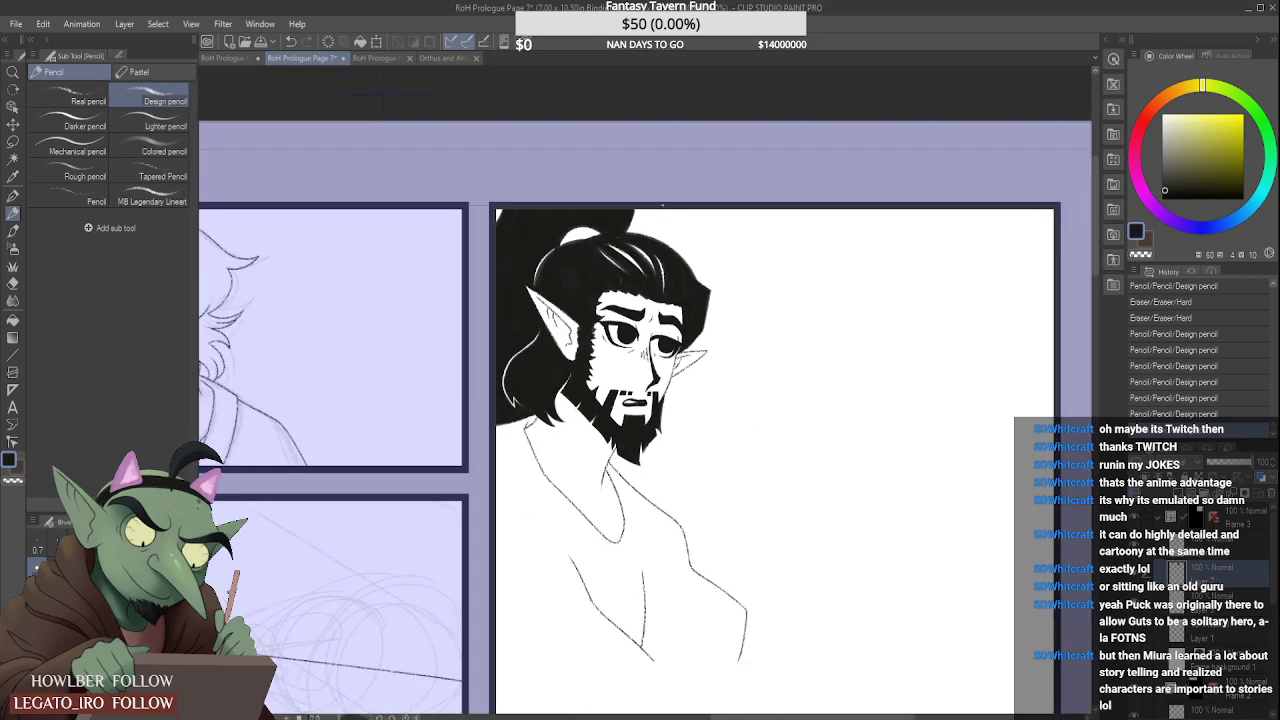
{"action": "scroll", "coordinate": [697, 305], "scroll_direction": "up", "scroll_amount": 5}
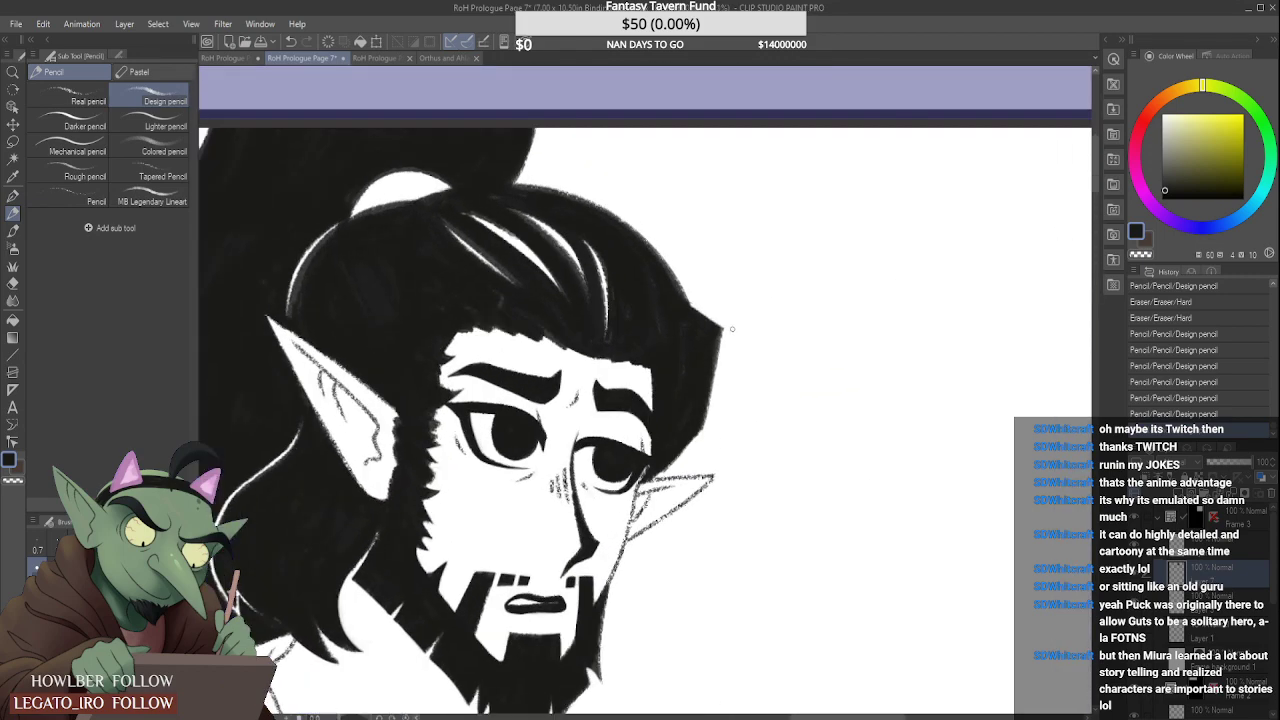
{"action": "left_click", "coordinate": [691, 300]}
{"action": "left_click_drag", "start_coordinate": [668, 277], "coordinate": [725, 358]}
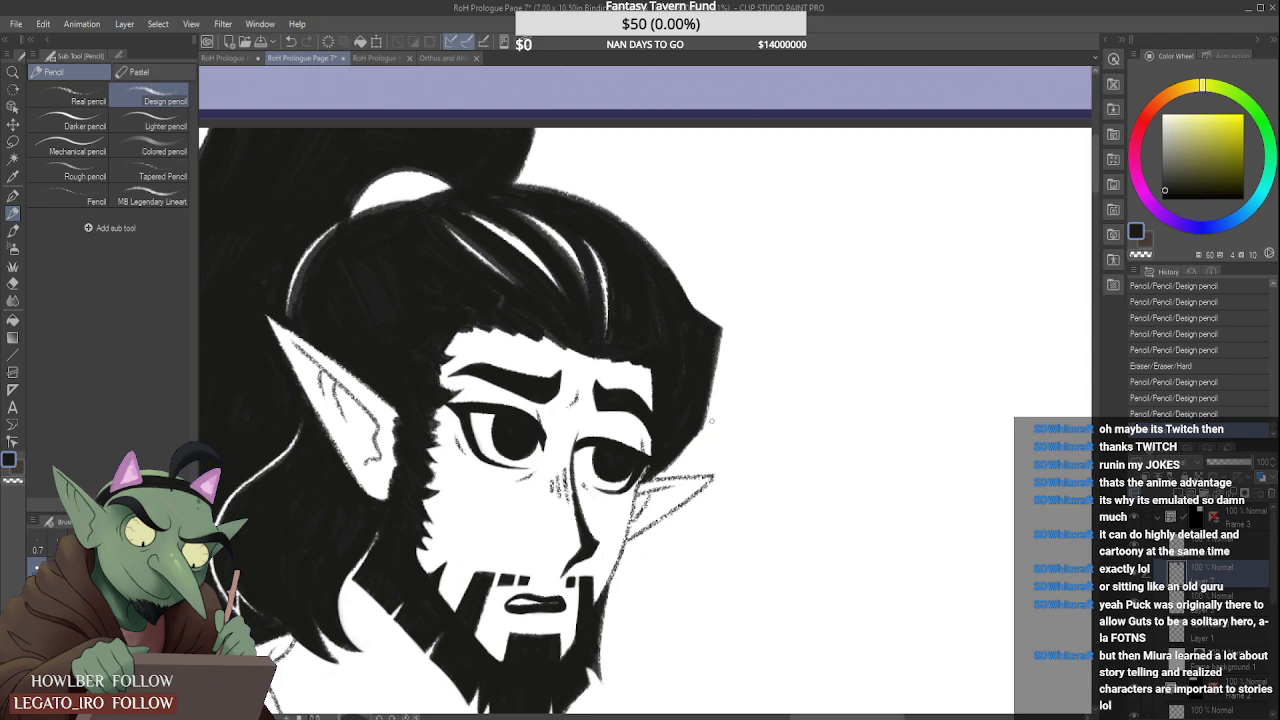
{"action": "mouse_move", "coordinate": [643, 478]}
{"action": "left_mouse_down"}
{"action": "mouse_move", "coordinate": [657, 459]}
{"action": "mouse_move", "coordinate": [657, 336]}
{"action": "left_mouse_up"}
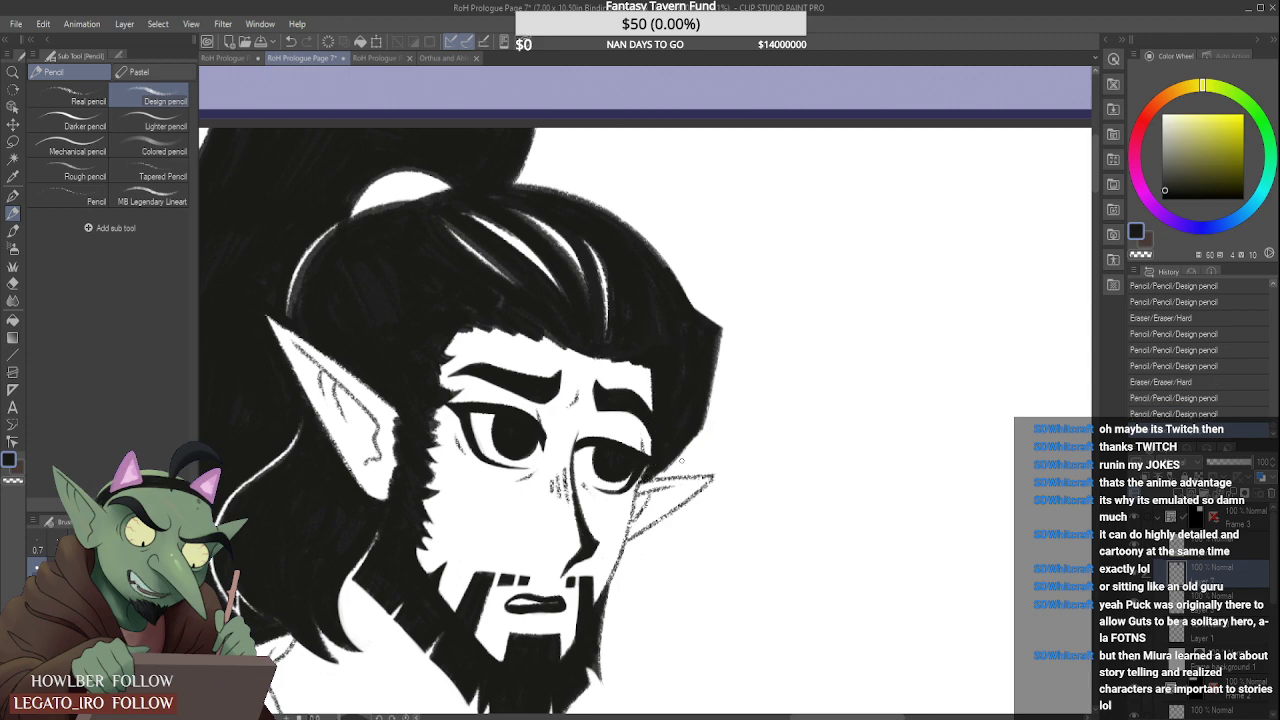
{"action": "left_click_drag", "start_coordinate": [702, 426], "coordinate": [662, 476]}
Step: Undo the last trimming stroke and clean the hair's outer edge below the pointed corner with the Hard eraser
{"action": "left_click_drag", "start_coordinate": [718, 330], "coordinate": [703, 408]}
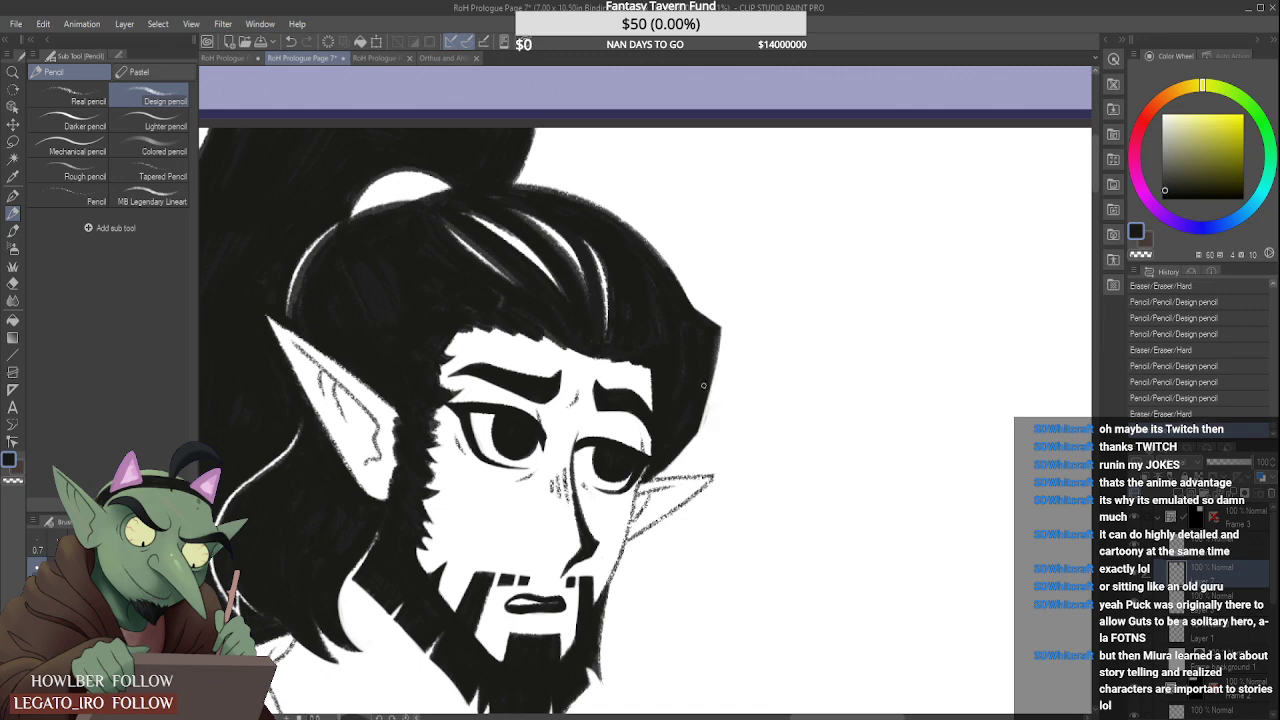
{"action": "key", "text": "ctrl+z"}
{"action": "left_click_drag", "start_coordinate": [725, 316], "coordinate": [708, 401]}
{"action": "left_click_drag", "start_coordinate": [723, 322], "coordinate": [703, 432]}
{"action": "left_click_drag", "start_coordinate": [718, 375], "coordinate": [701, 436]}
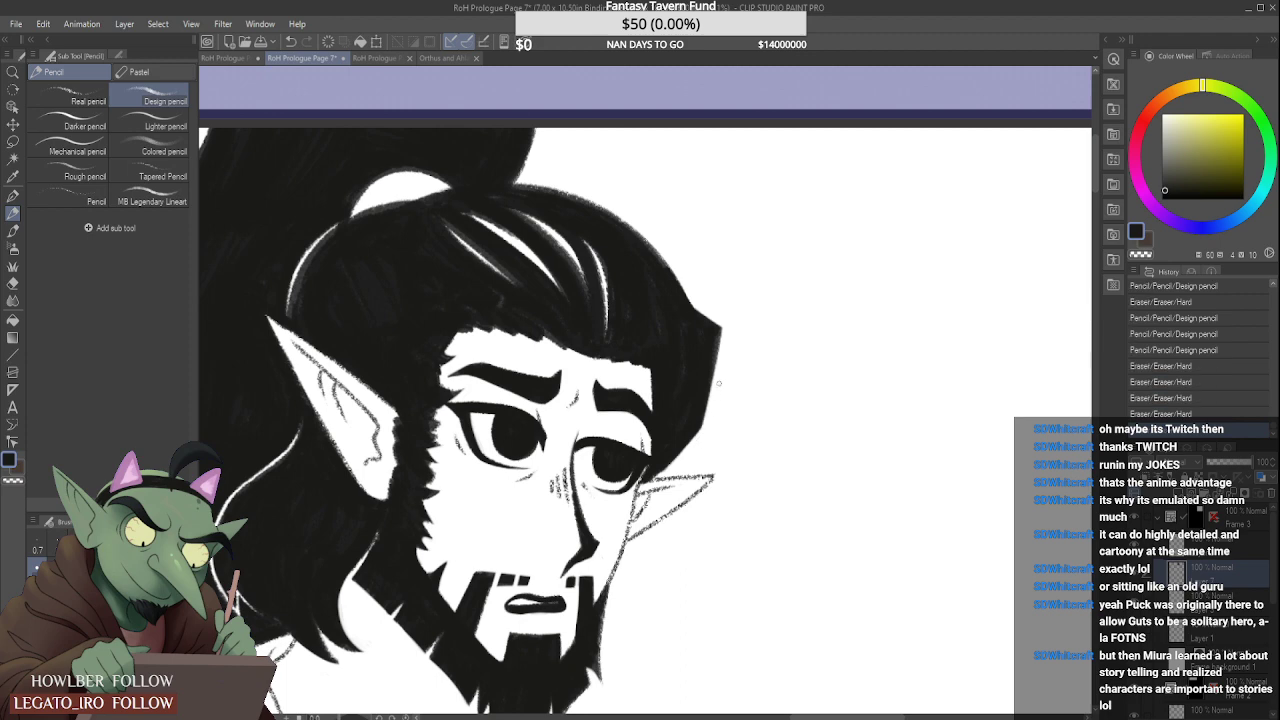
Step: Extend the white strip of upper teeth across the mouth and sharpen the mouth's corners
{"action": "scroll", "coordinate": [708, 358], "scroll_direction": "down", "scroll_amount": 8}
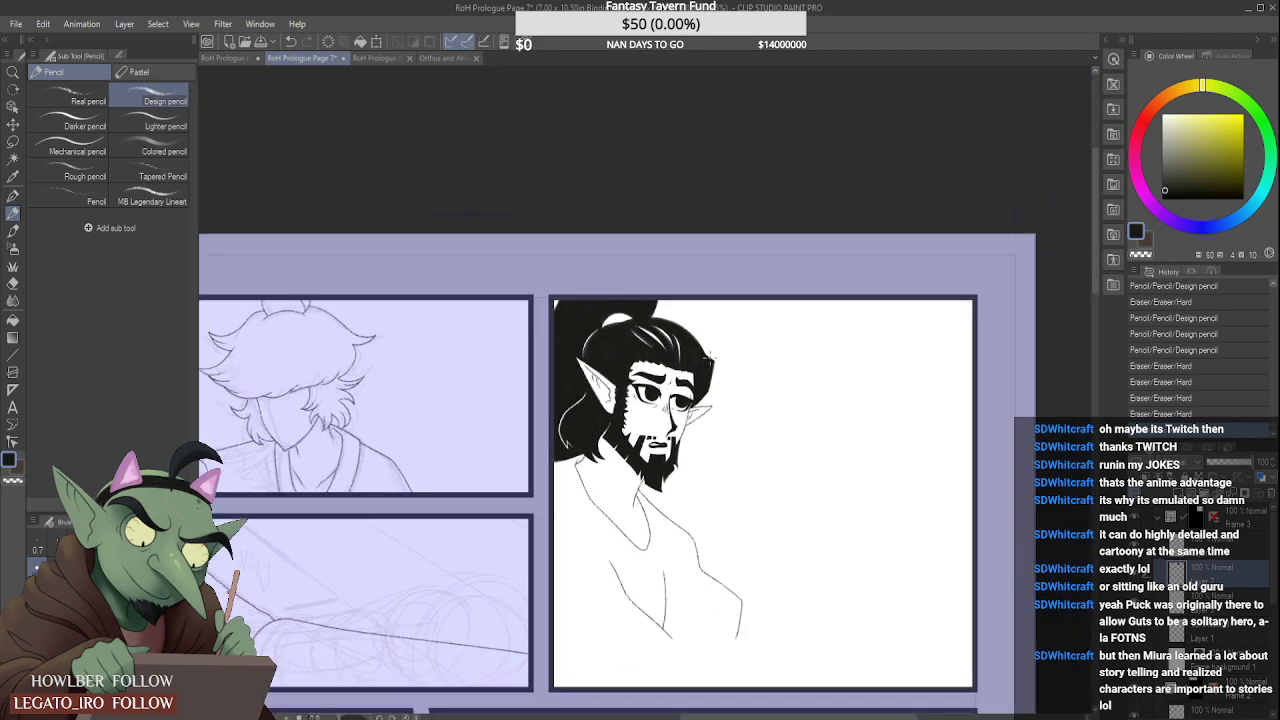
{"action": "scroll", "coordinate": [690, 395], "scroll_direction": "up", "scroll_amount": 8}
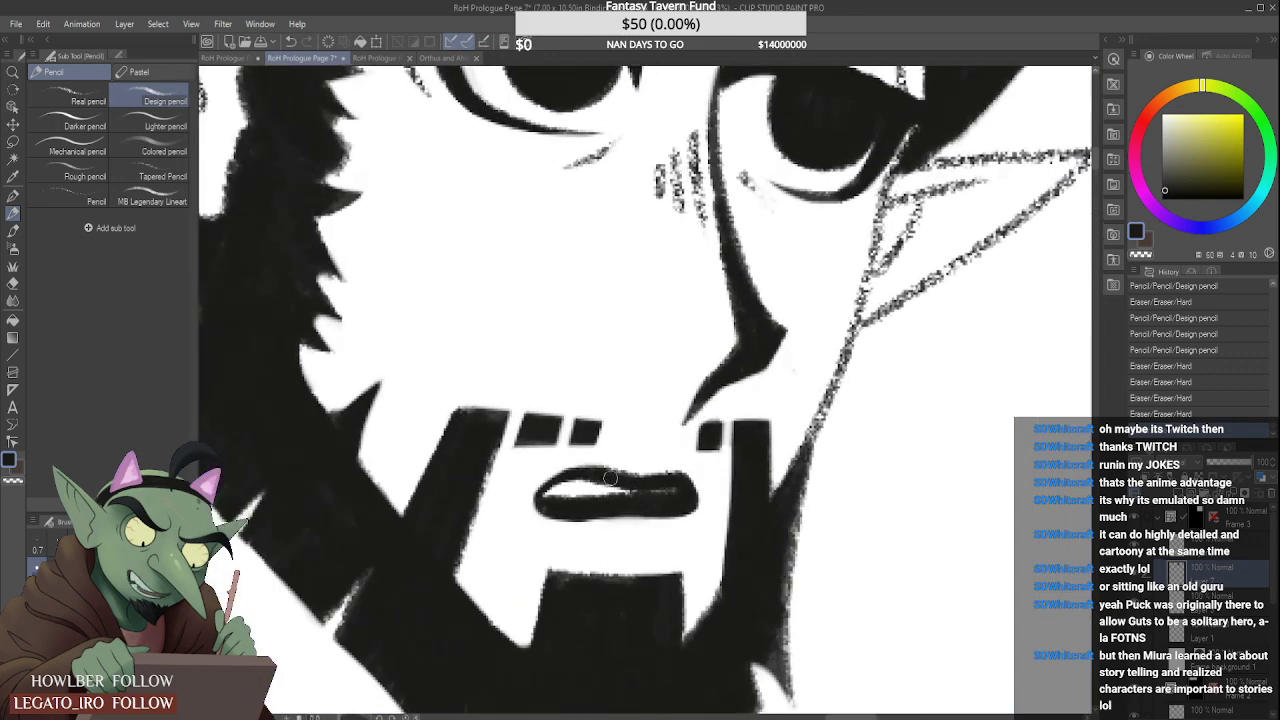
{"action": "mouse_move", "coordinate": [572, 490]}
{"action": "left_mouse_down"}
{"action": "mouse_move", "coordinate": [685, 490]}
{"action": "mouse_move", "coordinate": [662, 478]}
{"action": "left_mouse_up"}
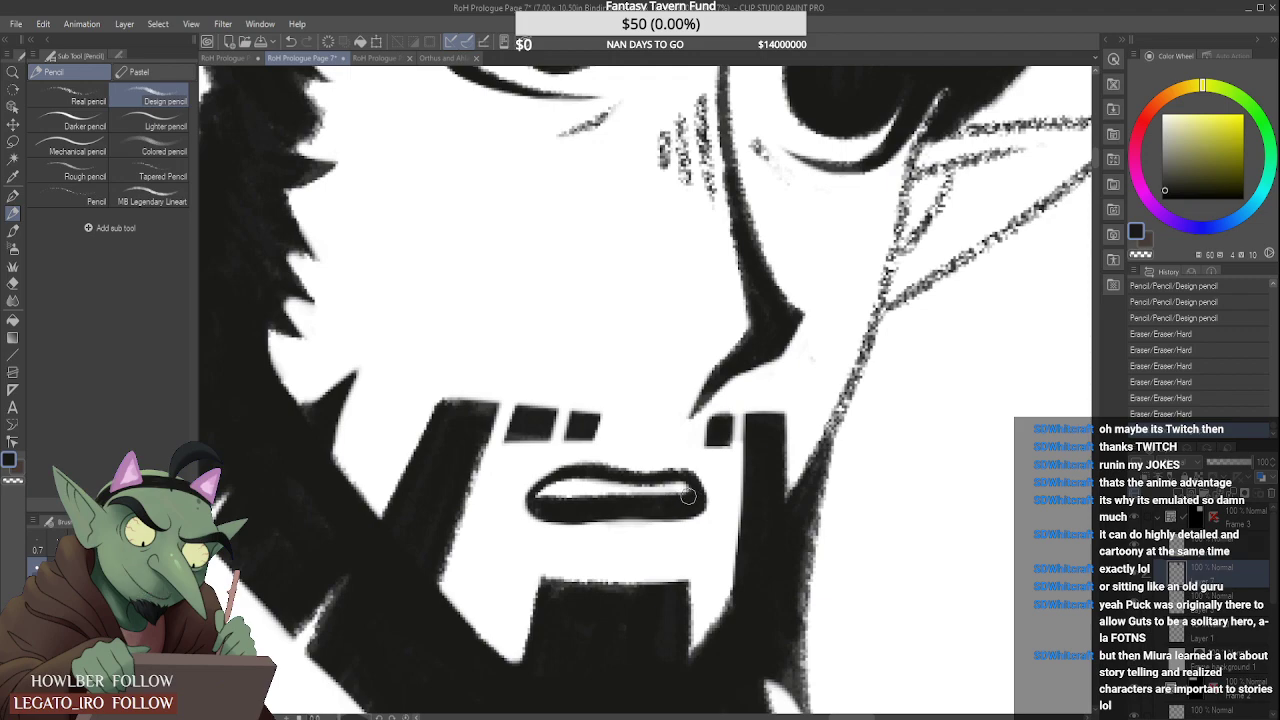
{"action": "scroll", "coordinate": [690, 492], "scroll_direction": "down", "scroll_amount": 4}
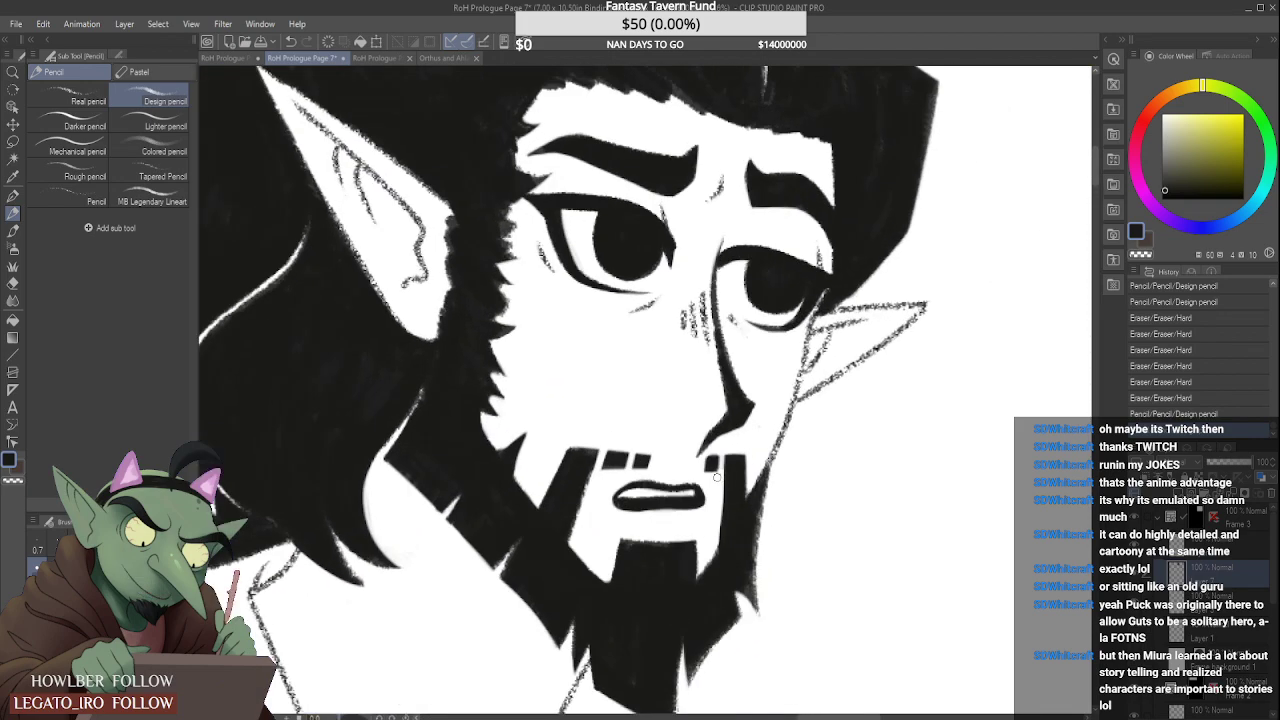
{"action": "scroll", "coordinate": [716, 477], "scroll_direction": "up", "scroll_amount": 2}
{"action": "left_click", "coordinate": [703, 505]}
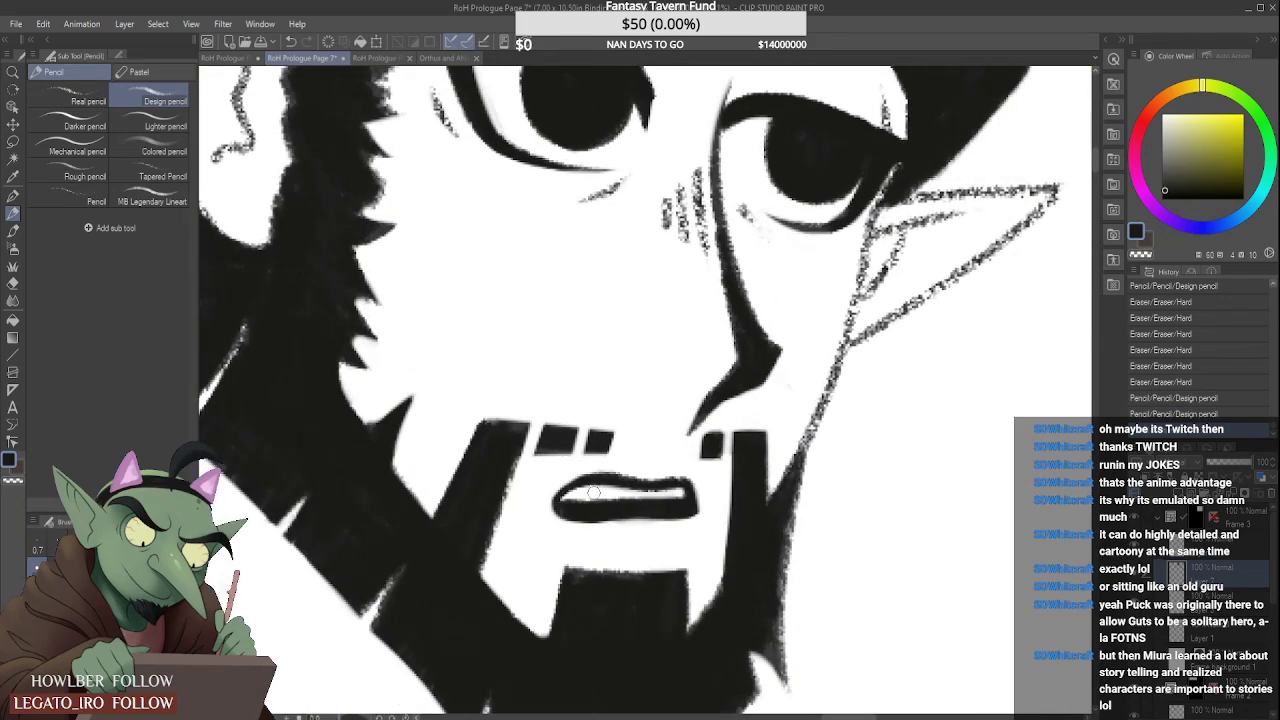
{"action": "mouse_move", "coordinate": [574, 486]}
{"action": "left_mouse_down"}
{"action": "mouse_move", "coordinate": [544, 515]}
{"action": "mouse_move", "coordinate": [580, 478]}
{"action": "left_mouse_up"}
{"action": "scroll", "coordinate": [583, 472], "scroll_direction": "down", "scroll_amount": 4}
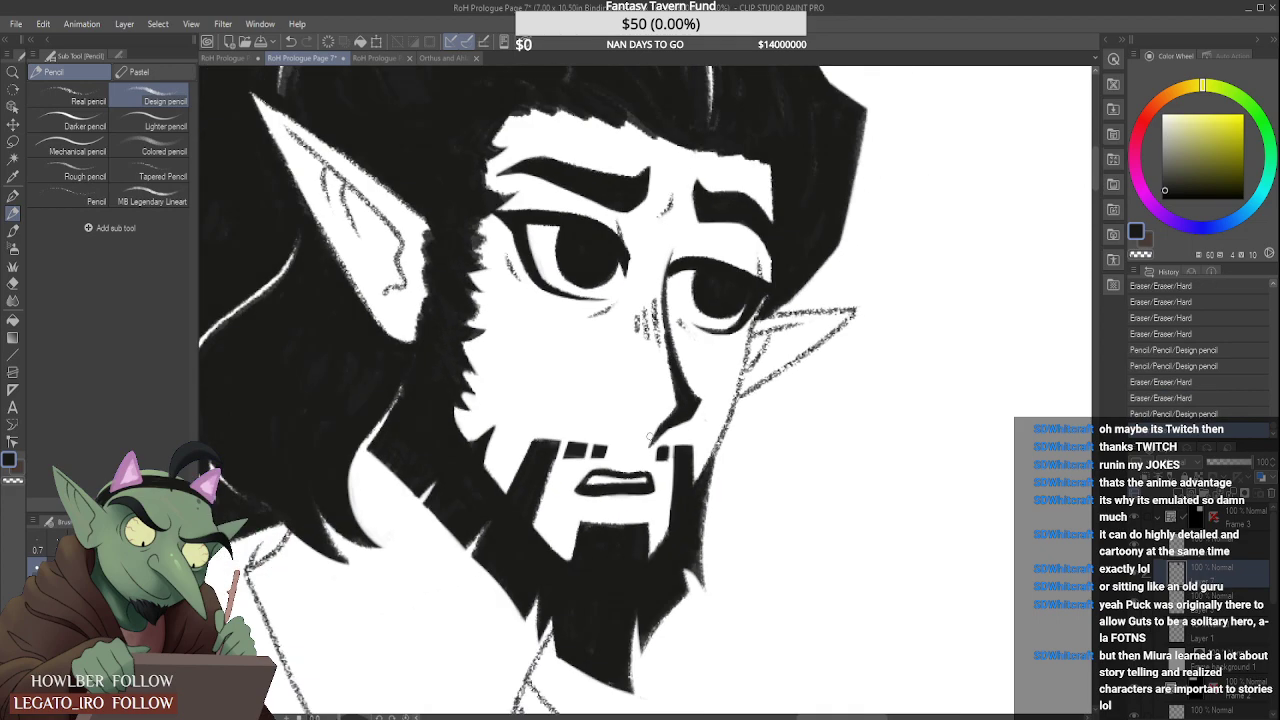
Step: Thin the mouth's lower edge and reshape its lower corners with Hard eraser and Design pencil strokes
{"action": "scroll", "coordinate": [586, 491], "scroll_direction": "up", "scroll_amount": 3}
{"action": "left_click_drag", "start_coordinate": [586, 491], "coordinate": [680, 500]}
{"action": "left_click_drag", "start_coordinate": [592, 485], "coordinate": [668, 492]}
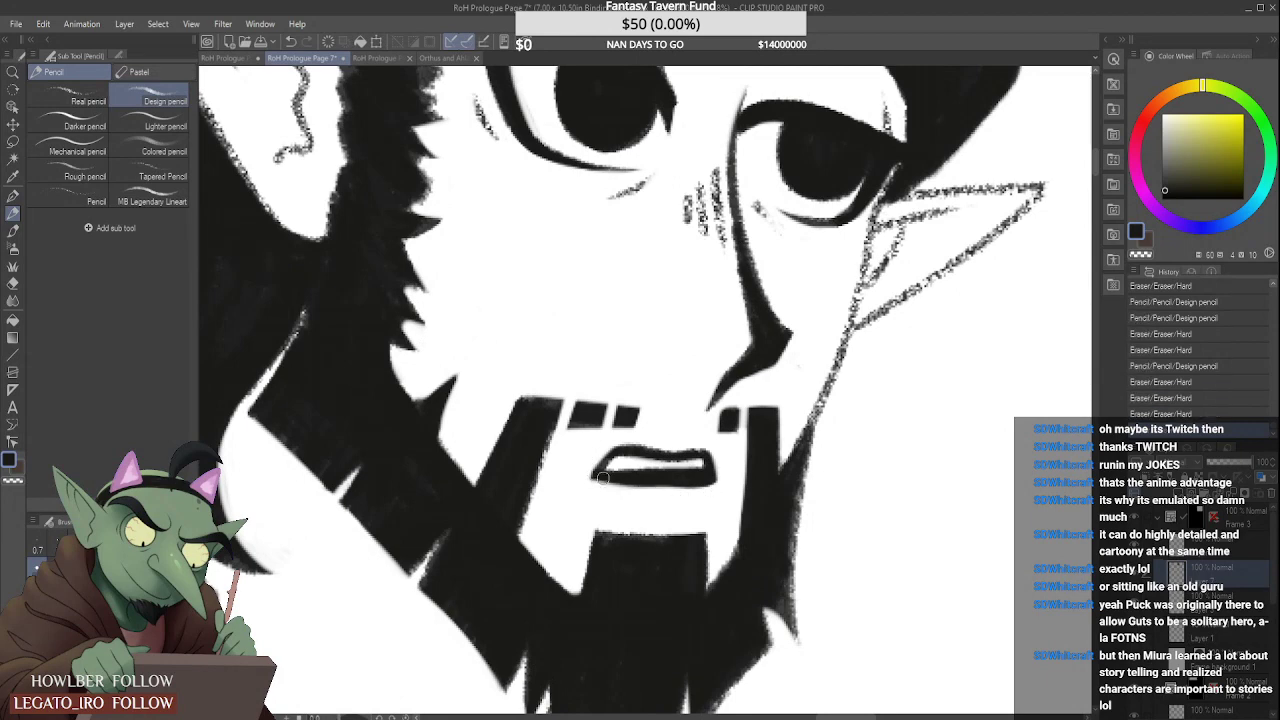
{"action": "left_click_drag", "start_coordinate": [594, 476], "coordinate": [685, 494]}
{"action": "scroll", "coordinate": [685, 494], "scroll_direction": "down", "scroll_amount": 3}
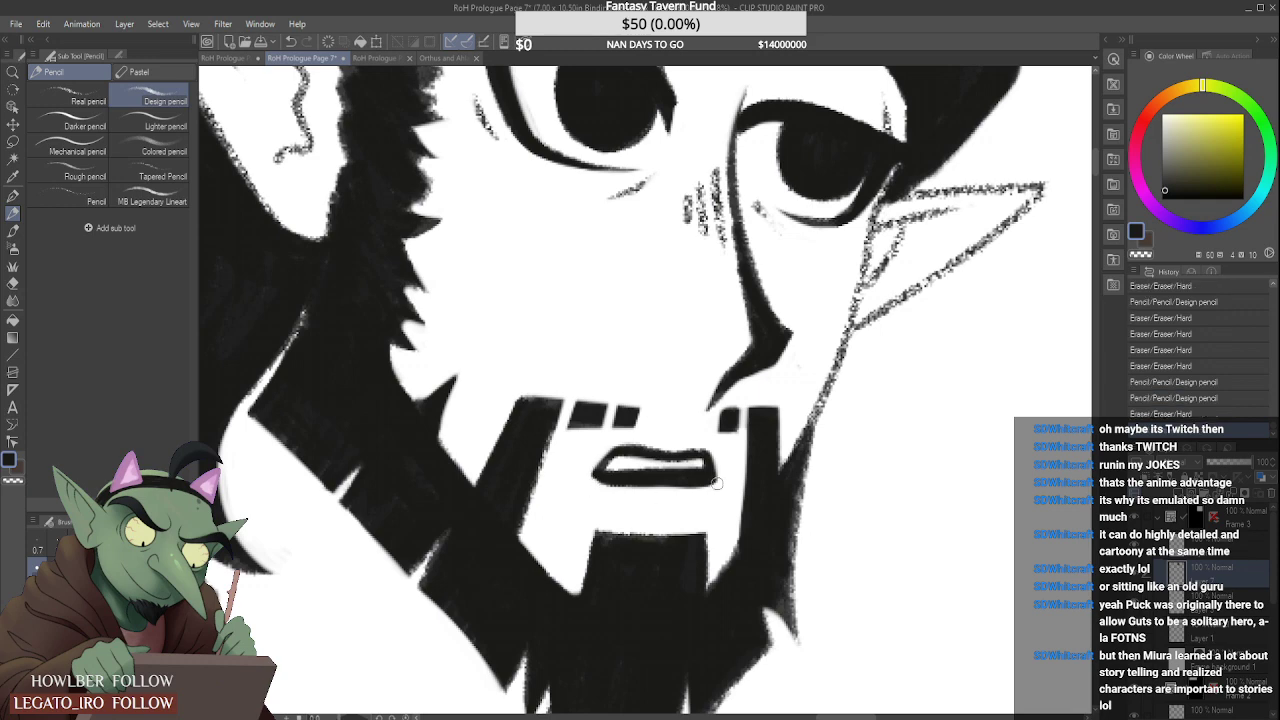
{"action": "scroll", "coordinate": [728, 450], "scroll_direction": "up", "scroll_amount": 2}
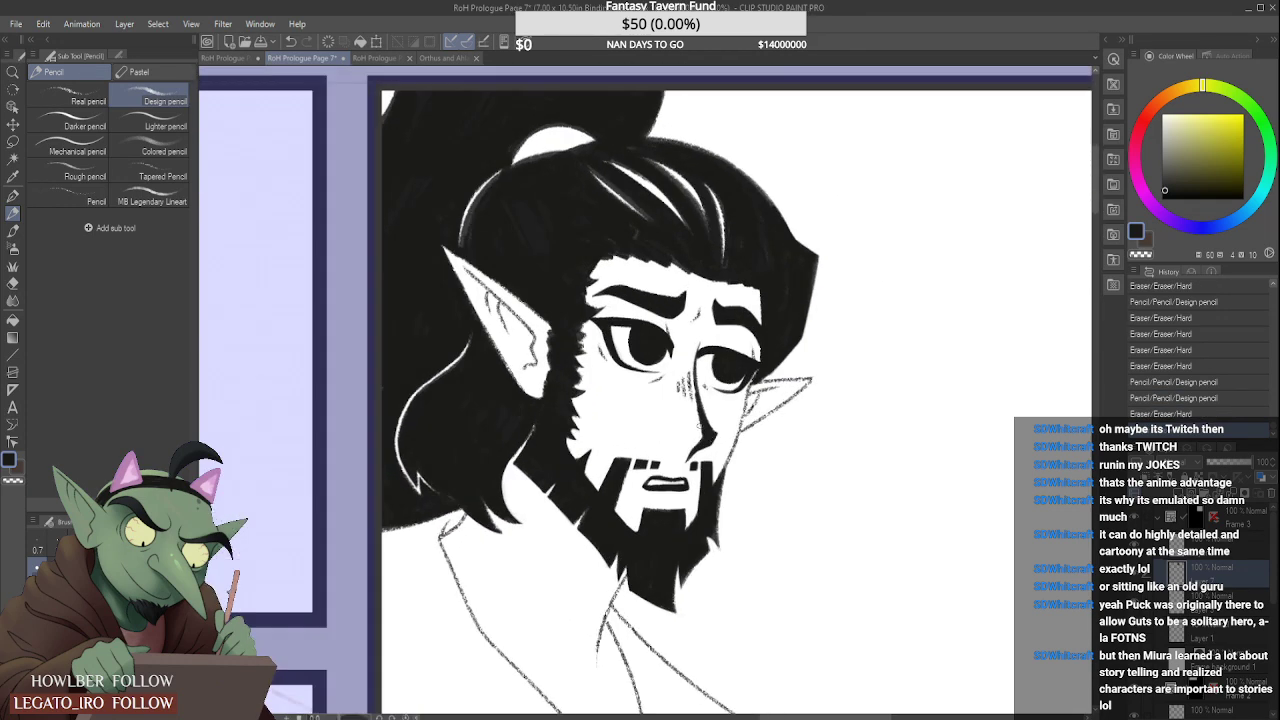
Step: Select the mouth with the Lasso, transform it to sit slightly lower on the face, and deselect it
{"action": "left_click", "coordinate": [13, 143]}
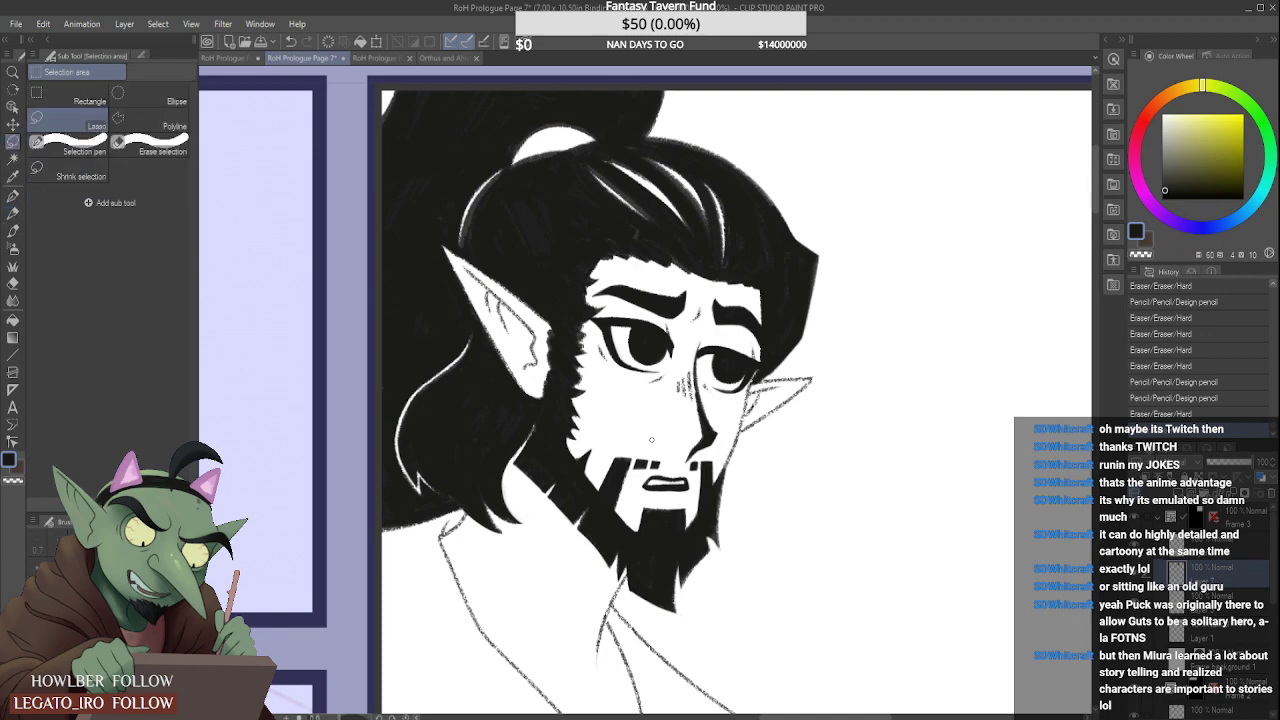
{"action": "mouse_move", "coordinate": [654, 500]}
{"action": "left_mouse_down"}
{"action": "mouse_move", "coordinate": [649, 461]}
{"action": "mouse_move", "coordinate": [689, 465]}
{"action": "mouse_move", "coordinate": [662, 466]}
{"action": "mouse_move", "coordinate": [689, 468]}
{"action": "mouse_move", "coordinate": [698, 483]}
{"action": "mouse_move", "coordinate": [657, 508]}
{"action": "left_mouse_up"}
{"action": "key", "text": "ctrl+t"}
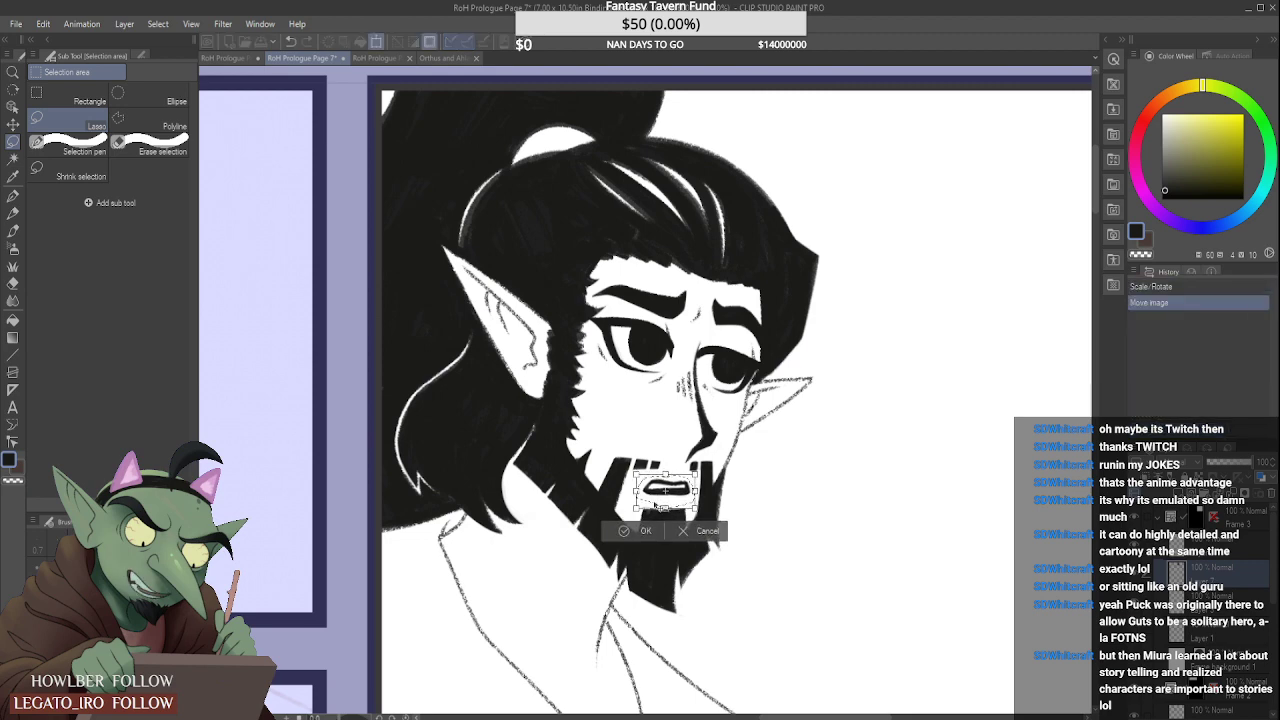
{"action": "key", "text": "Return"}
{"action": "key", "text": "ctrl+d"}
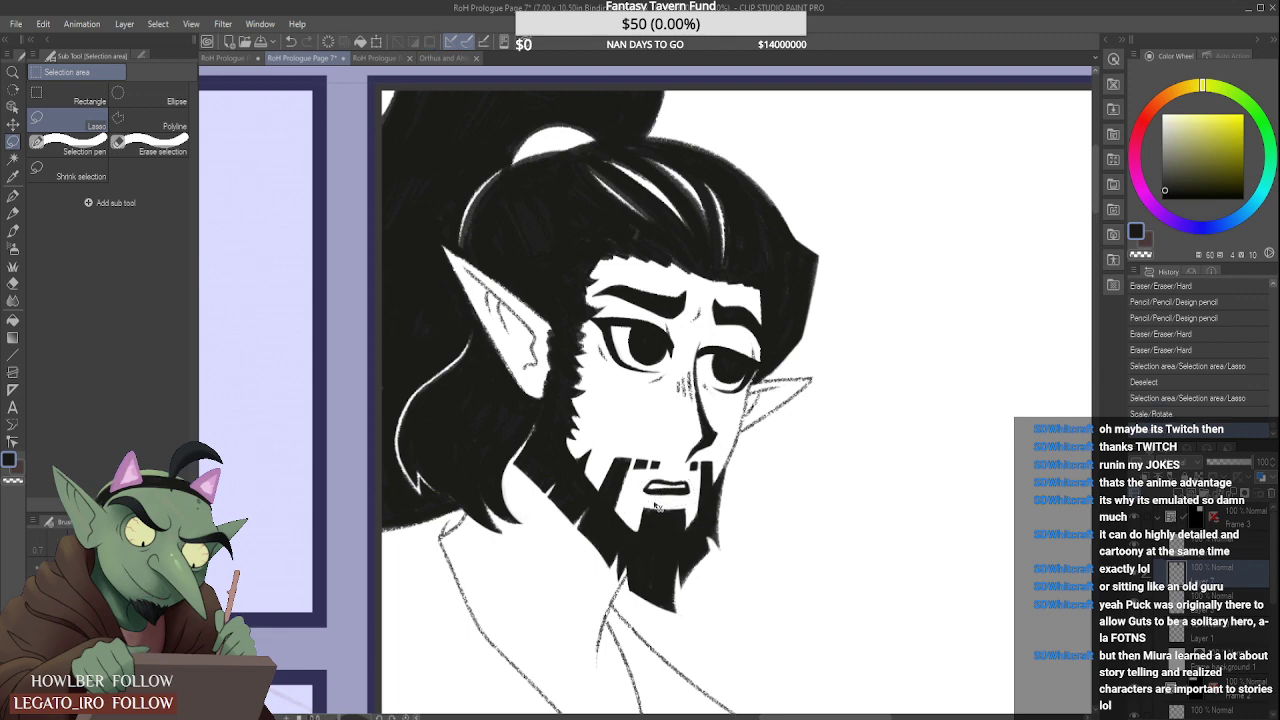
{"action": "scroll", "coordinate": [677, 320], "scroll_direction": "down", "scroll_amount": 3}
{"action": "scroll", "coordinate": [676, 320], "scroll_direction": "down", "scroll_amount": 3}
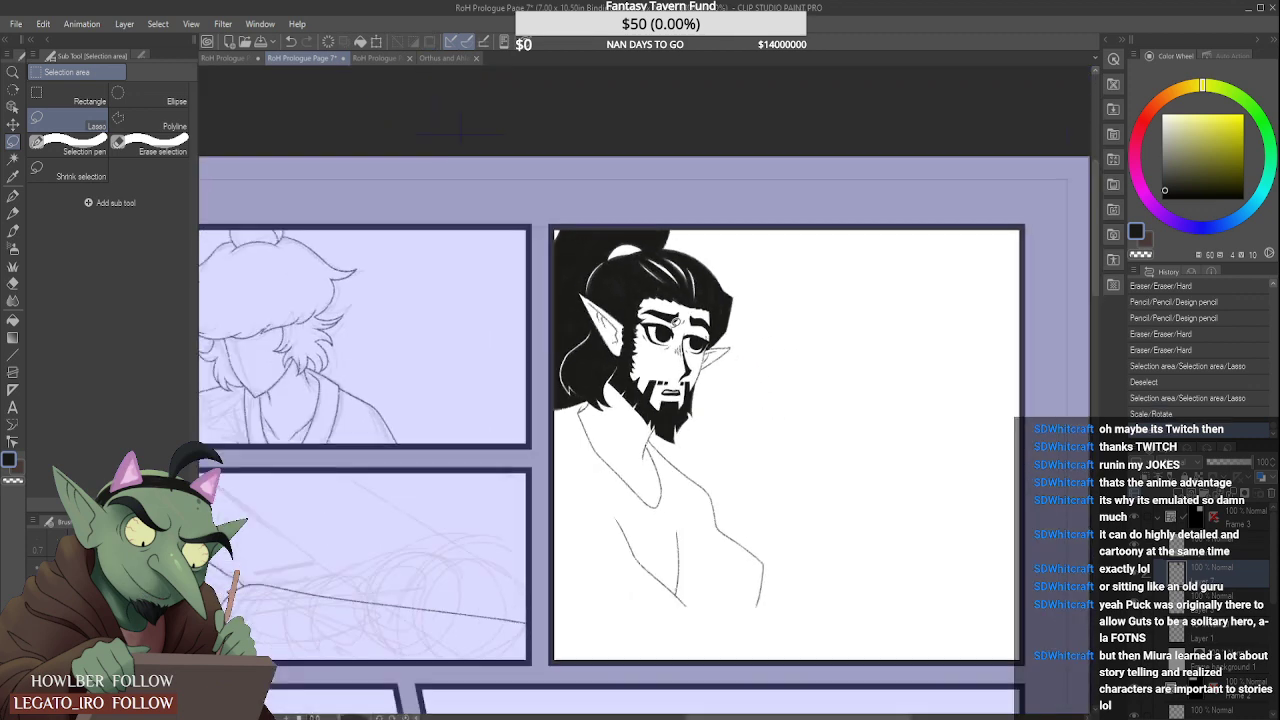
Step: Select the elf's eyes, eyebrows and nose together with the Lasso, leaving out the mouth and hair
{"action": "scroll", "coordinate": [679, 324], "scroll_direction": "up", "scroll_amount": 3}
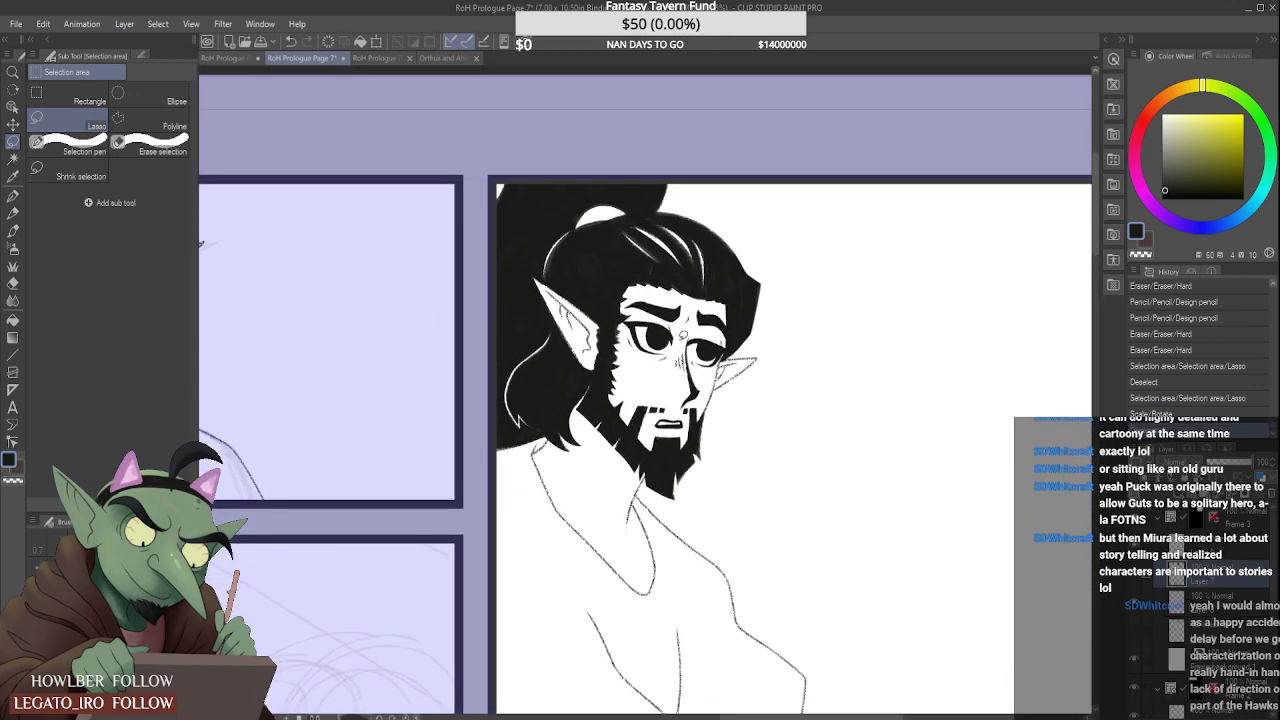
{"action": "scroll", "coordinate": [698, 318], "scroll_direction": "up", "scroll_amount": 1}
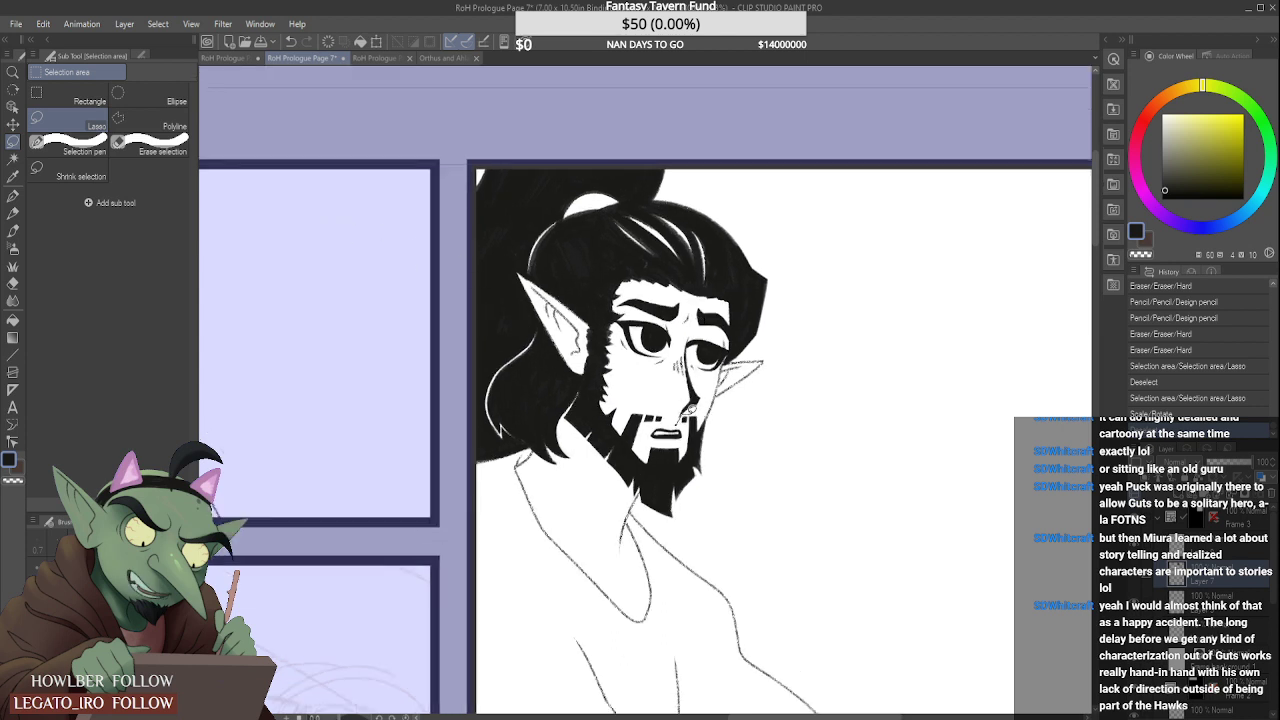
{"action": "left_click", "coordinate": [708, 375]}
{"action": "mouse_move", "coordinate": [683, 416]}
{"action": "left_mouse_down"}
{"action": "mouse_move", "coordinate": [736, 326]}
{"action": "mouse_move", "coordinate": [710, 295]}
{"action": "mouse_move", "coordinate": [618, 298]}
{"action": "mouse_move", "coordinate": [626, 312]}
{"action": "left_mouse_up"}
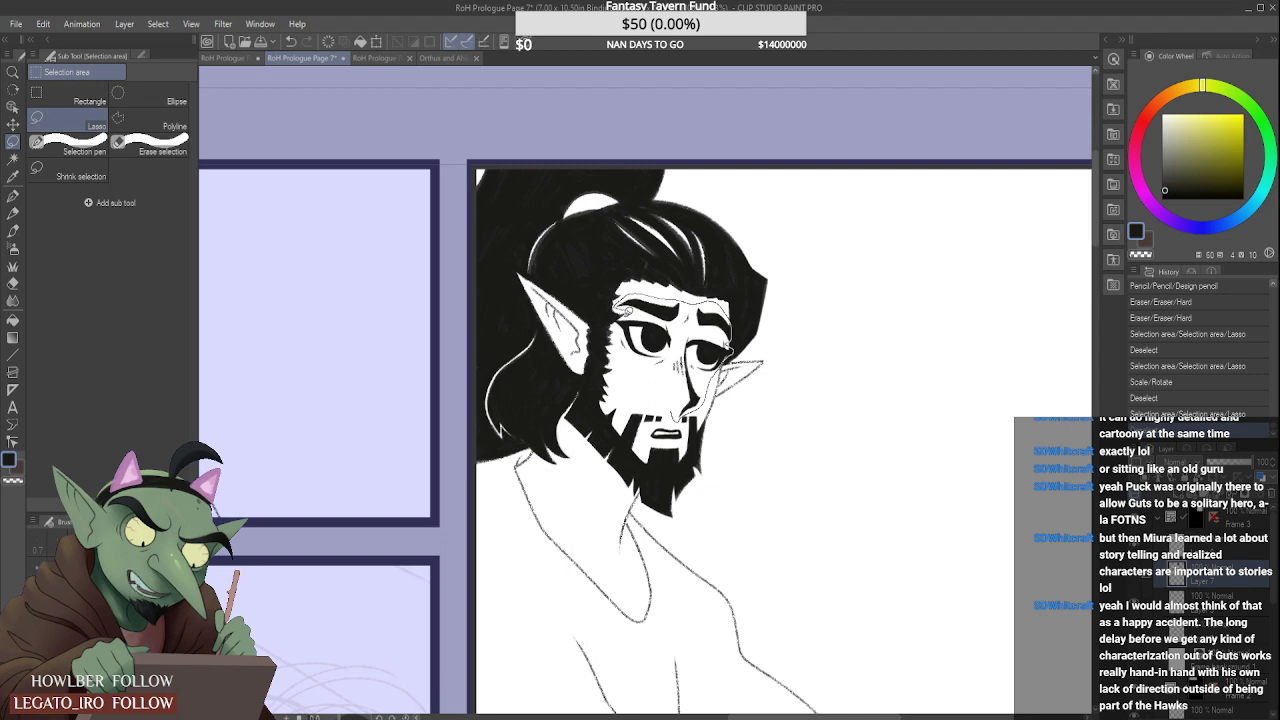
{"action": "left_click_drag", "start_coordinate": [631, 369], "coordinate": [655, 397]}
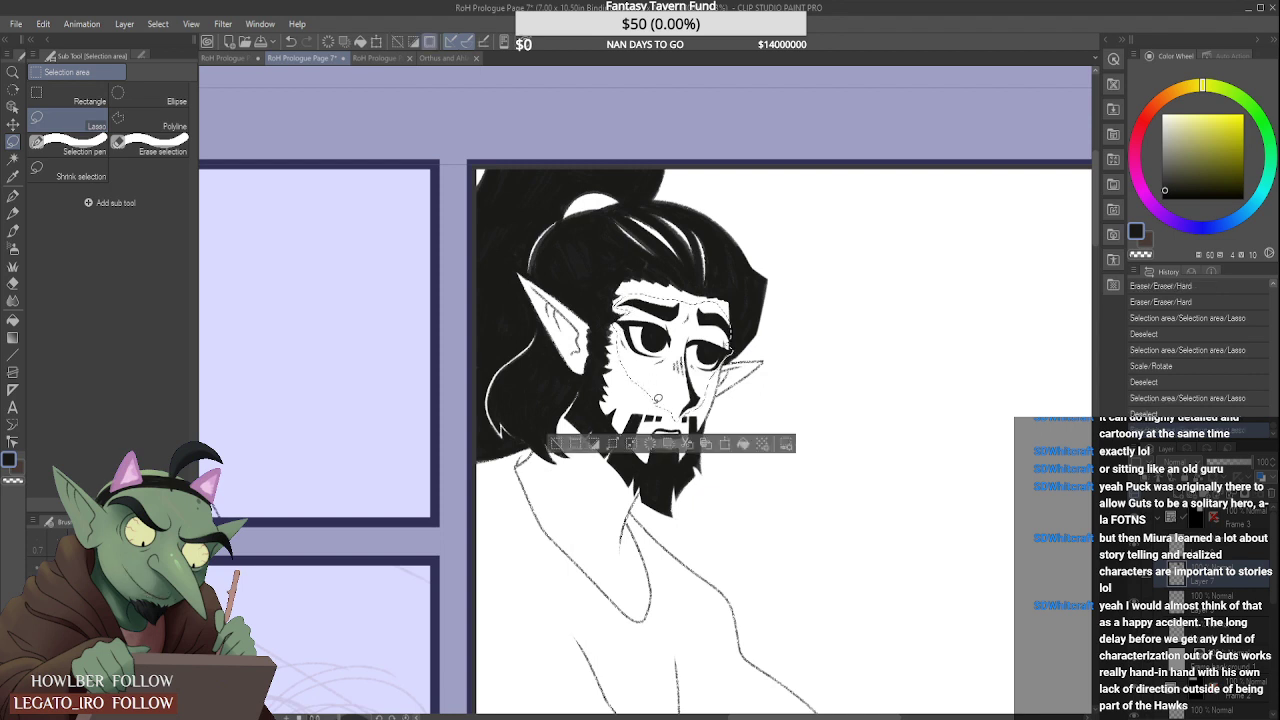
{"action": "key", "text": "ctrl+t"}
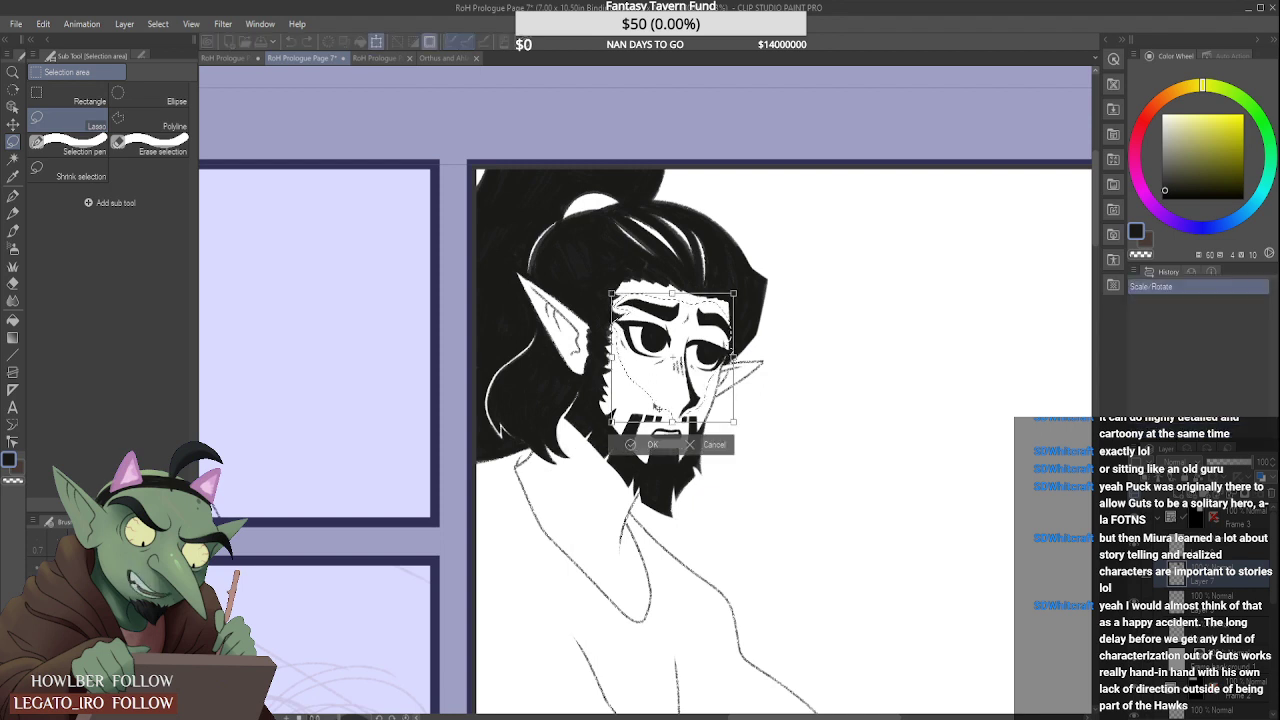
{"action": "key", "text": "Down"}
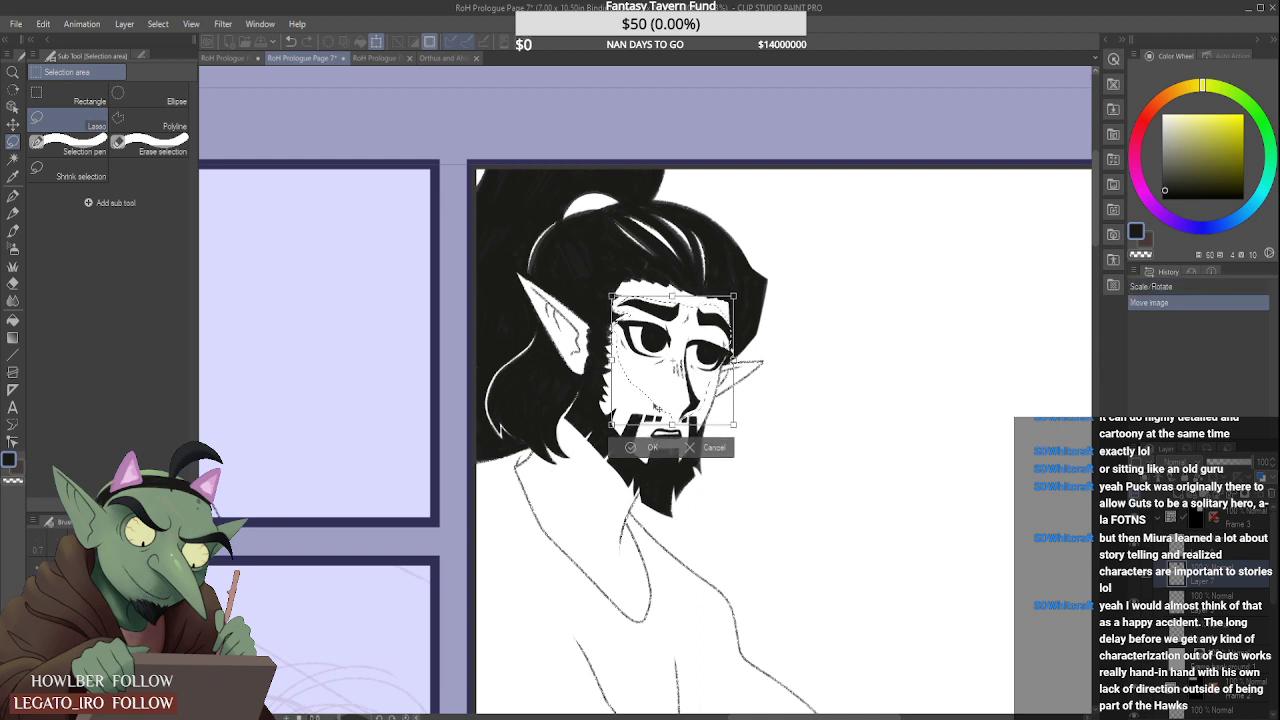
{"action": "key", "text": "ctrl+z"}
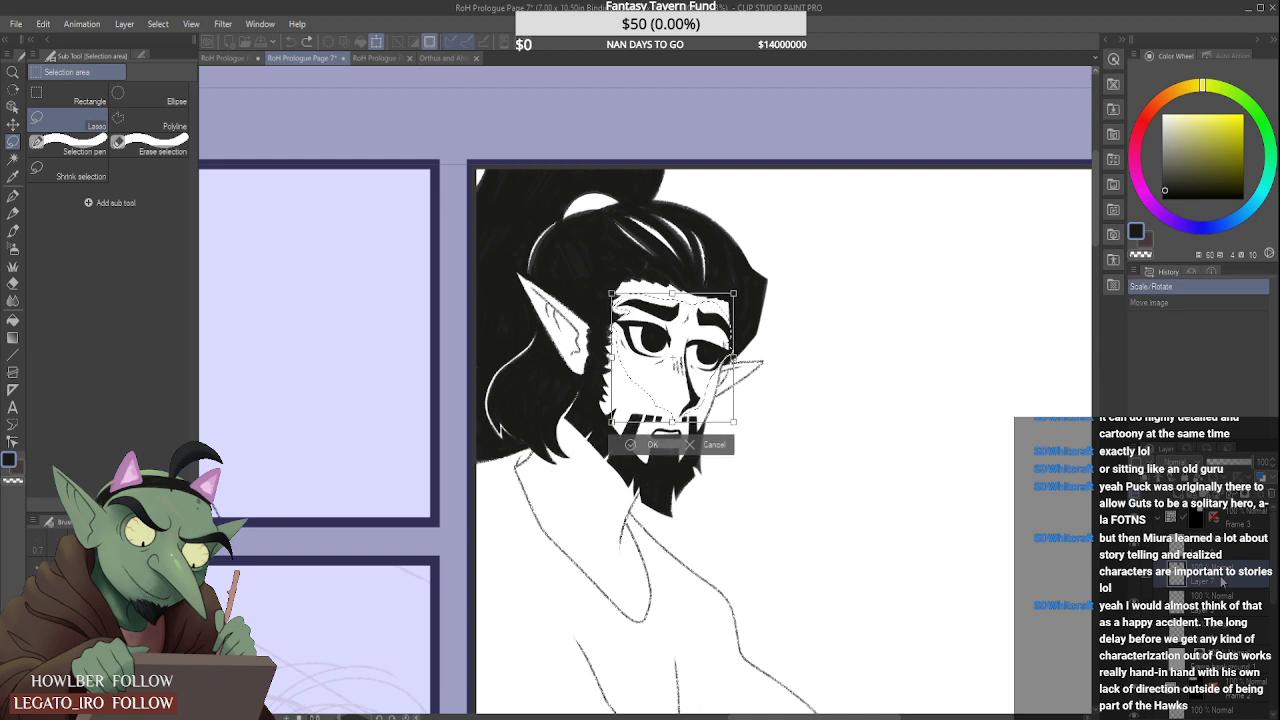
{"action": "key", "text": "Escape"}
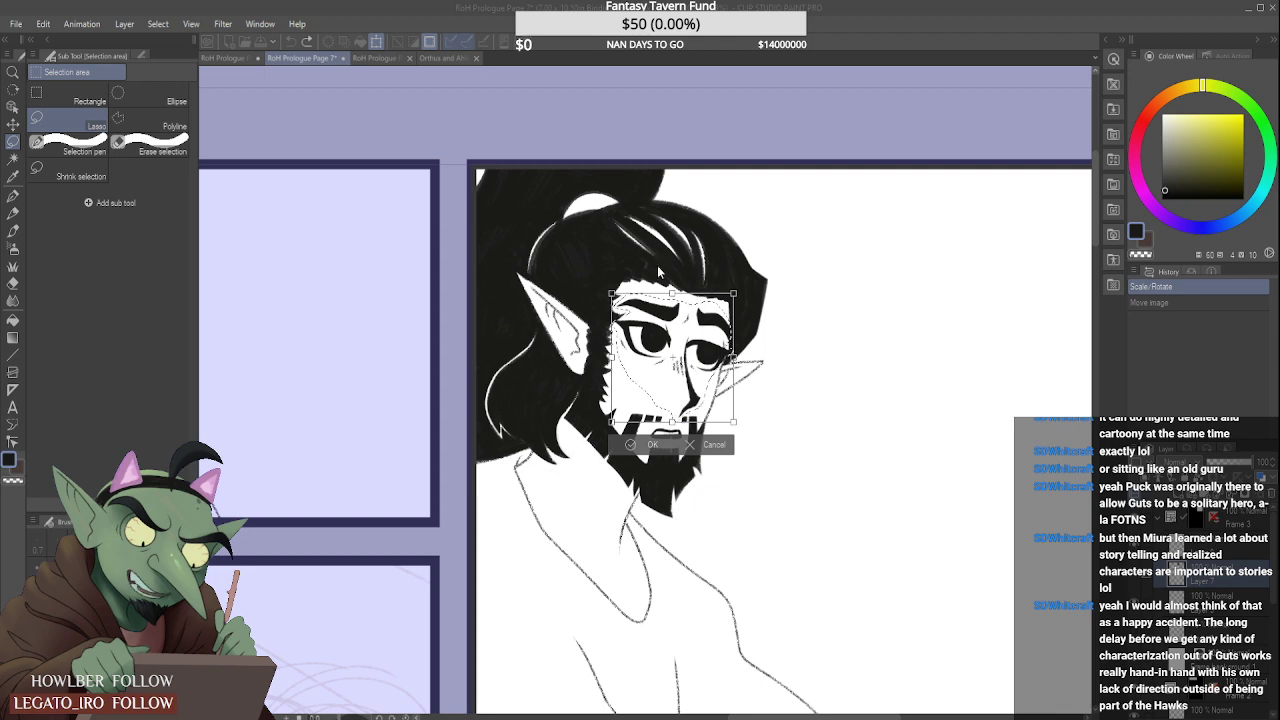
{"action": "key", "text": "Delete"}
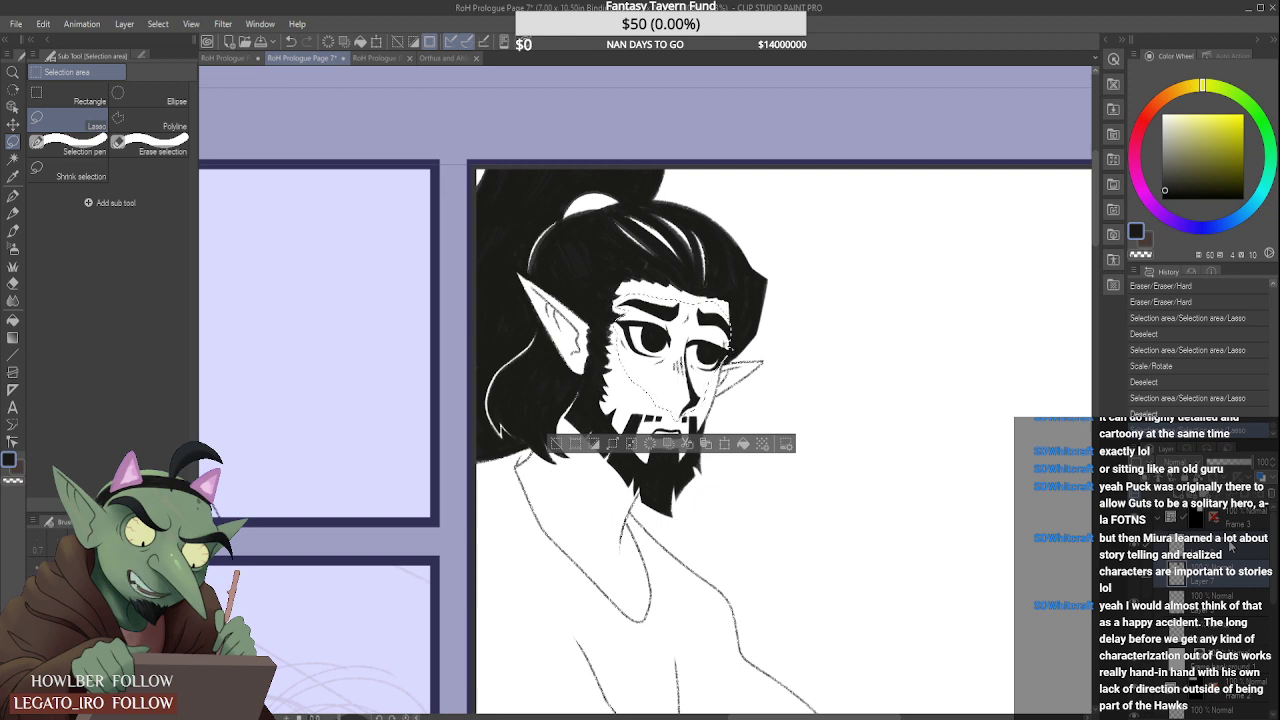
Step: Transform the selected eyes, eyebrows and nose slightly down and toward the near ear, rotate them a little clockwise, apply and deselect
{"action": "key", "text": "ctrl+t"}
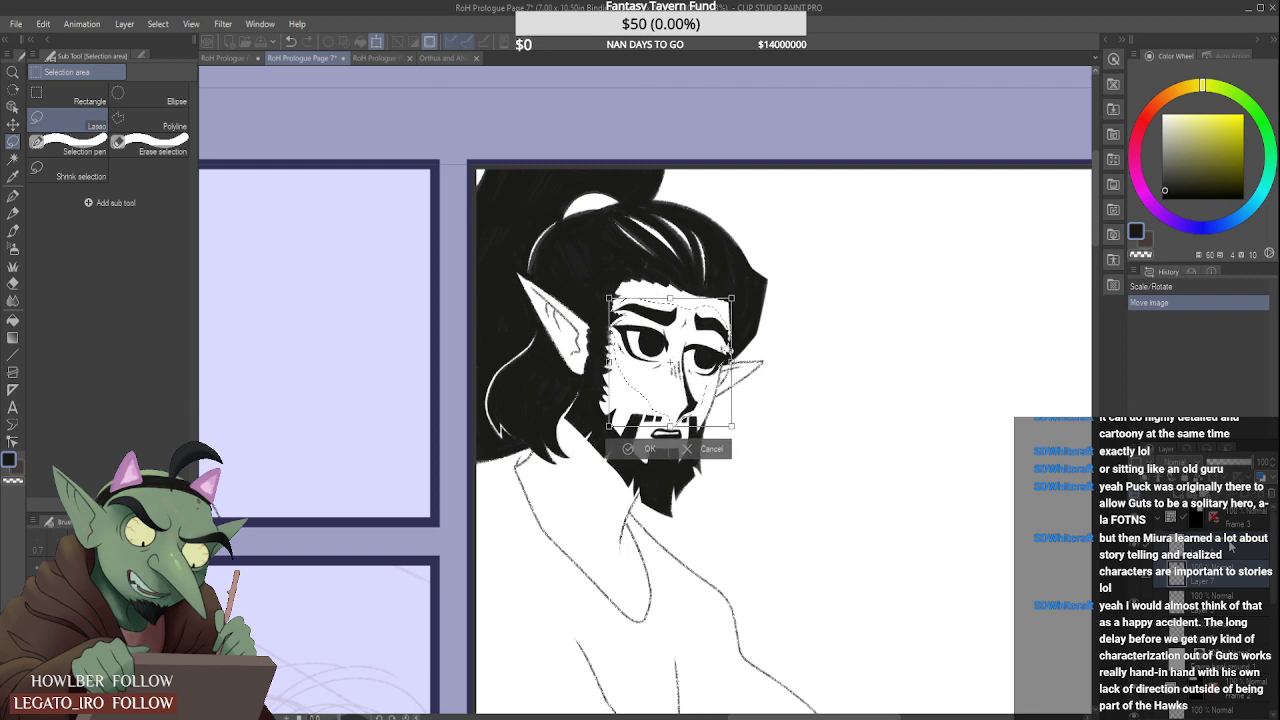
{"action": "left_click_drag", "start_coordinate": [822, 284], "coordinate": [823, 280]}
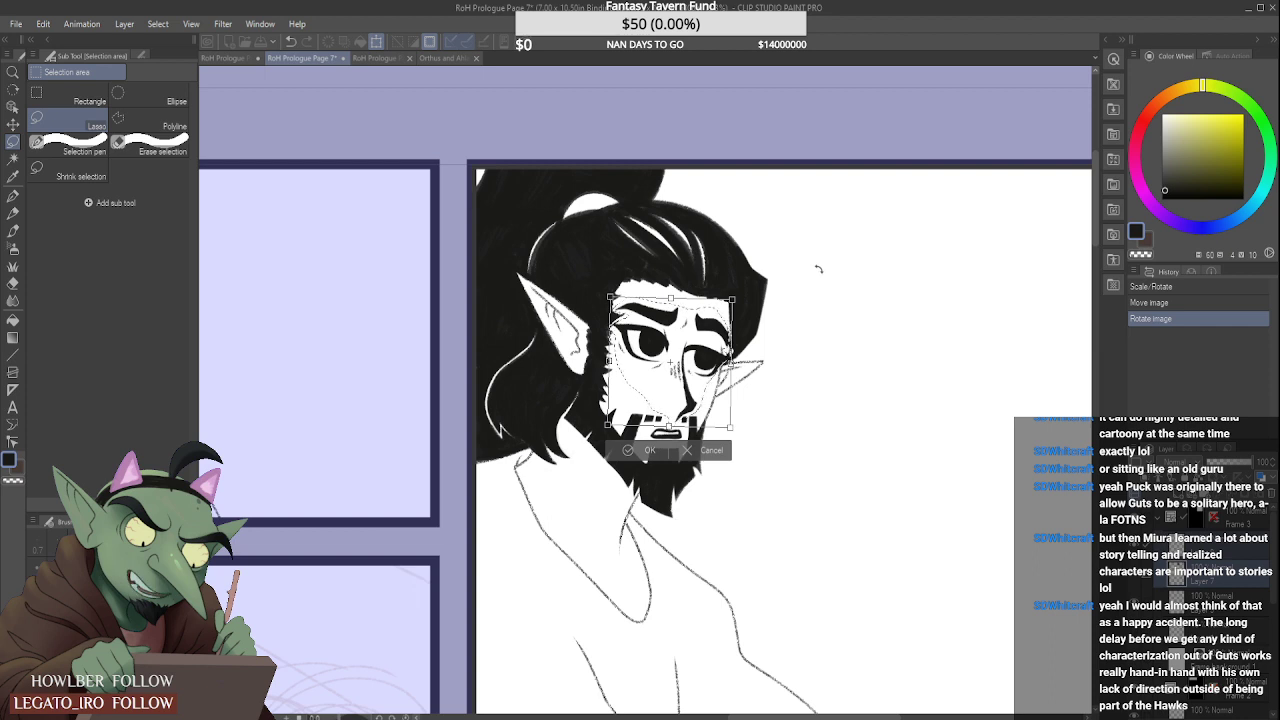
{"action": "key", "text": "Return"}
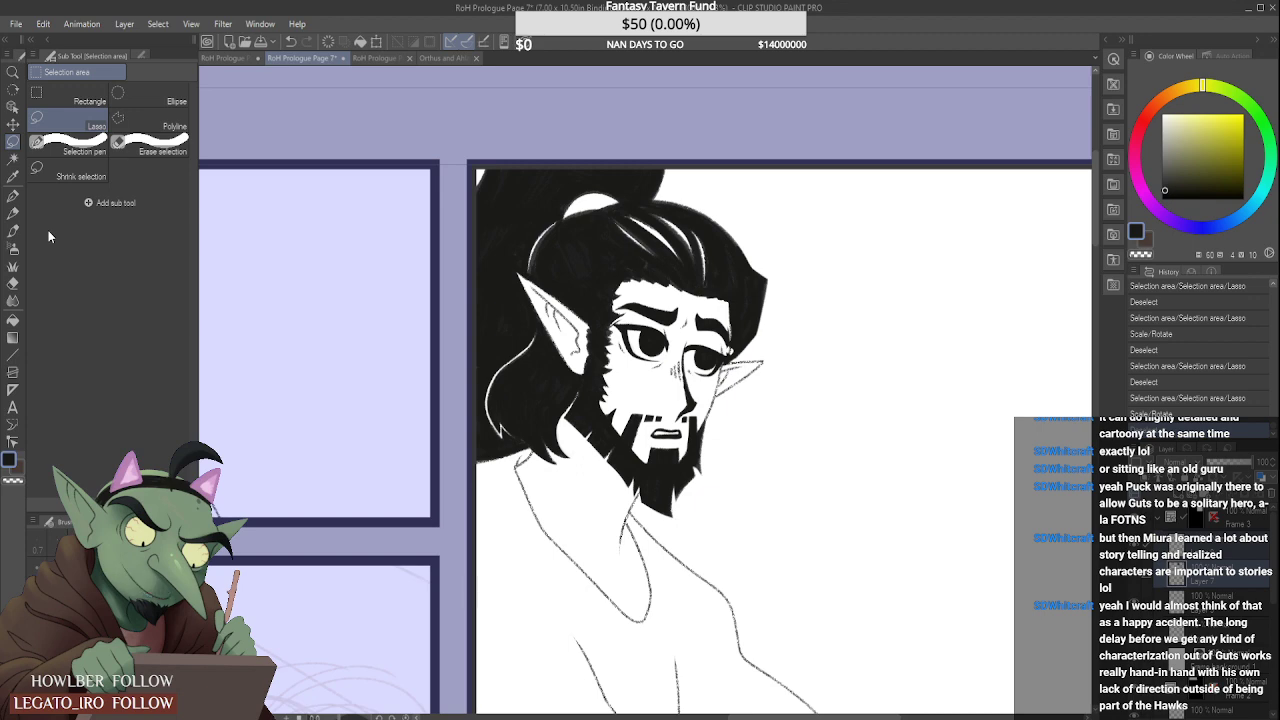
Step: Fill the white gaps between the far eye's outer corner and the hair with the Design pencil, cleaning the edge with the Hard eraser
{"action": "key", "text": "p"}
{"action": "scroll", "coordinate": [725, 327], "scroll_direction": "up", "scroll_amount": 5}
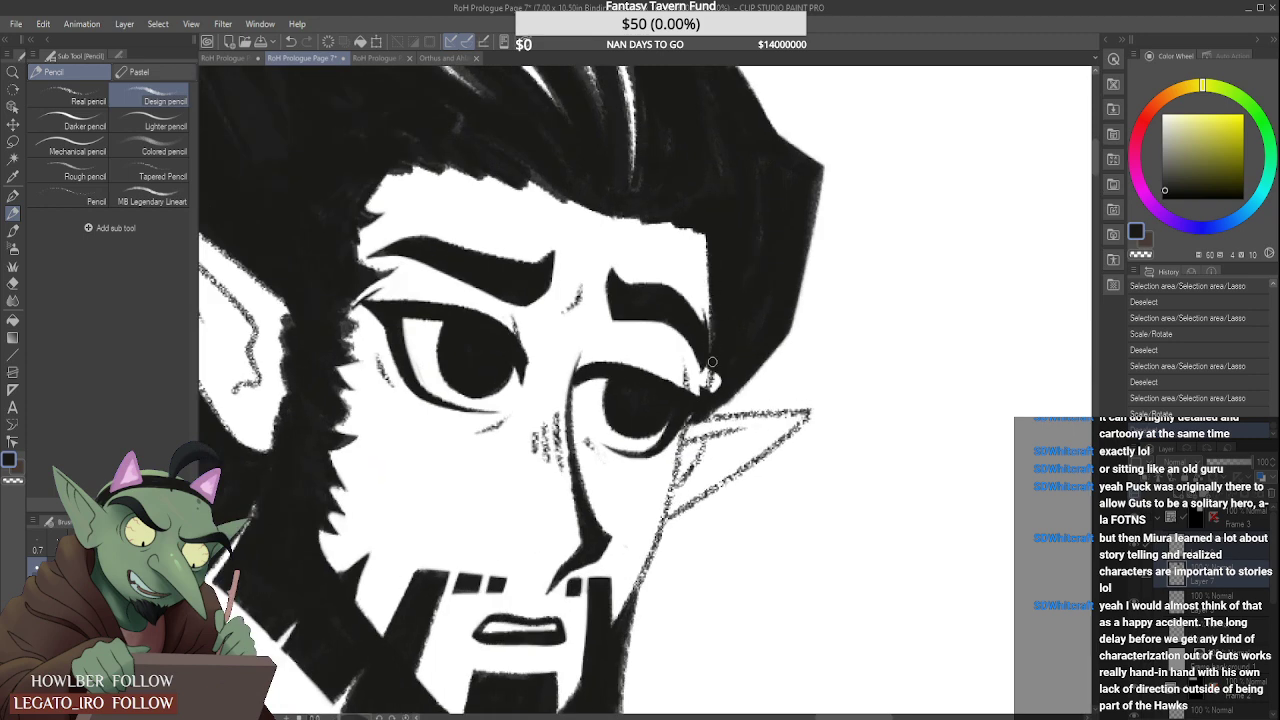
{"action": "left_click_drag", "start_coordinate": [713, 377], "coordinate": [697, 427]}
{"action": "left_click_drag", "start_coordinate": [706, 421], "coordinate": [698, 427]}
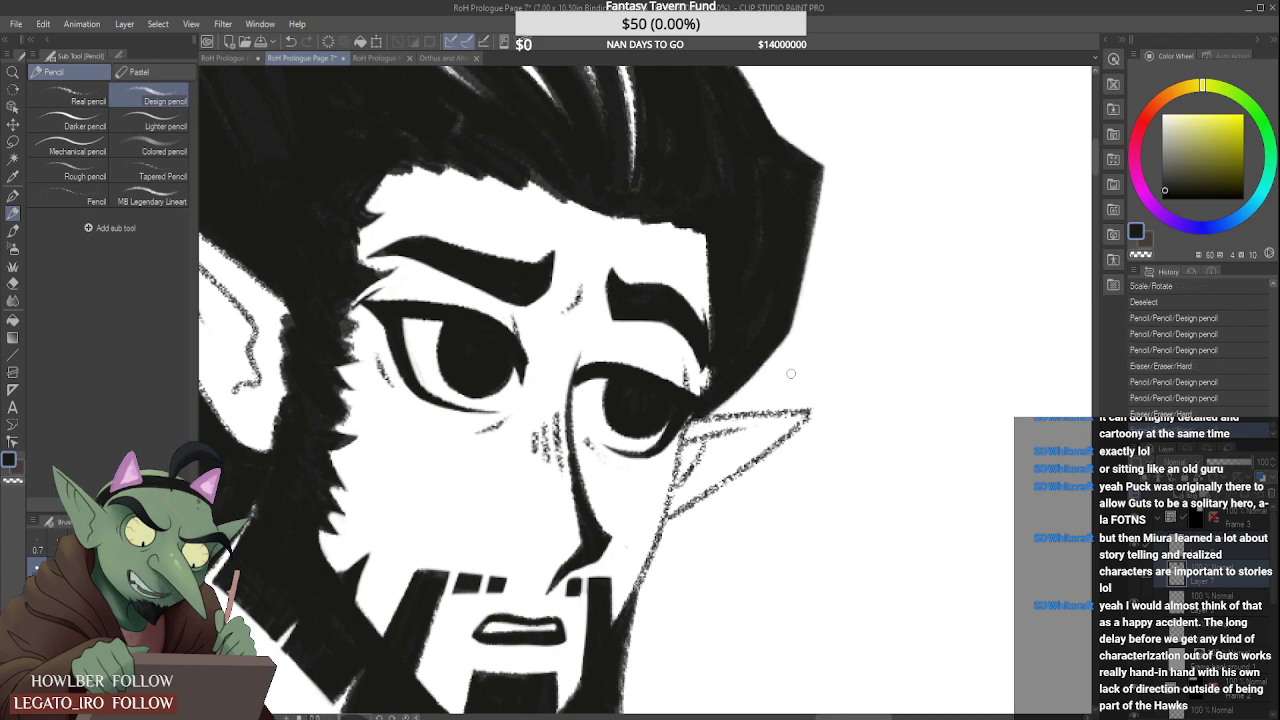
{"action": "left_click_drag", "start_coordinate": [699, 348], "coordinate": [709, 388]}
{"action": "mouse_move", "coordinate": [706, 330]}
{"action": "left_mouse_down"}
{"action": "mouse_move", "coordinate": [703, 312]}
{"action": "mouse_move", "coordinate": [717, 350]}
{"action": "left_mouse_up"}
{"action": "left_click_drag", "start_coordinate": [716, 287], "coordinate": [712, 348]}
Step: Select the top drawing layer in Frame 3 and toggle the visibility of the ink layers to check their contents
{"action": "left_click", "coordinate": [1223, 550]}
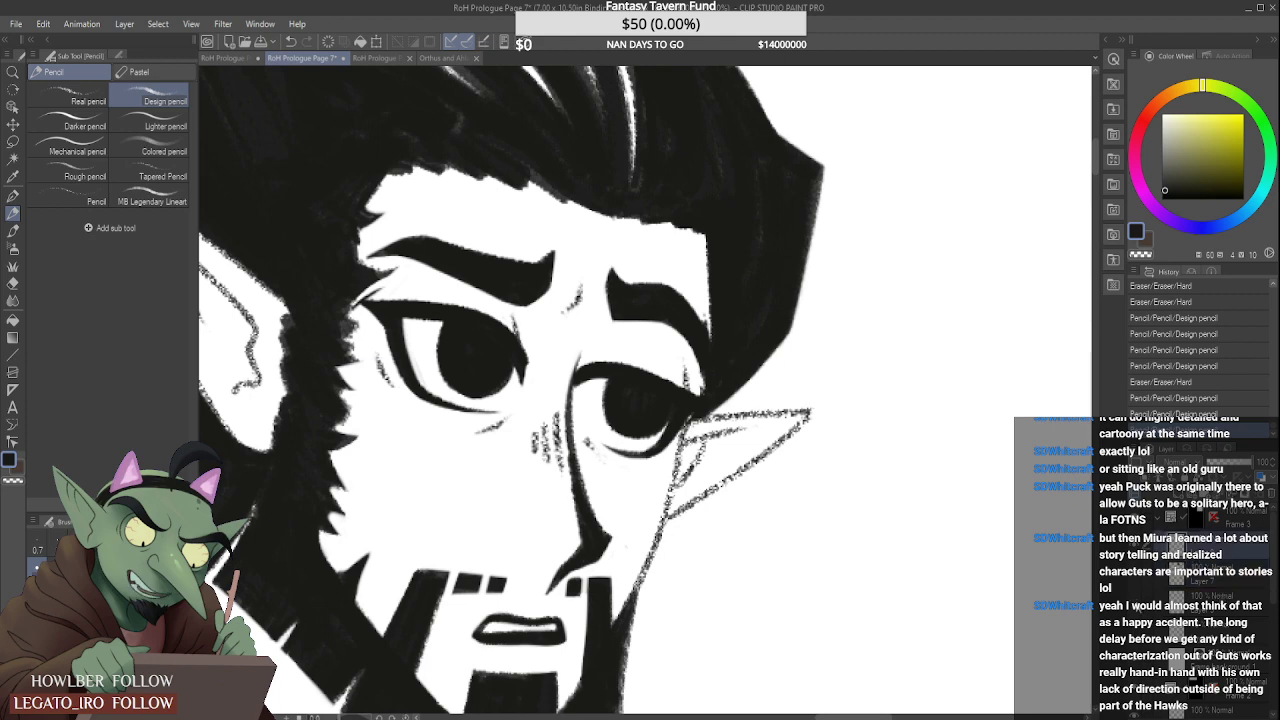
{"action": "left_click", "coordinate": [1134, 605]}
{"action": "left_click", "coordinate": [1134, 605]}
{"action": "left_click", "coordinate": [1138, 572]}
{"action": "left_click", "coordinate": [1138, 572]}
{"action": "left_click", "coordinate": [1135, 548]}
{"action": "left_click", "coordinate": [1135, 548]}
Step: Reinforce the hair's inner edge beside the far eyebrow and eye, and darken its outer edge below the pointed corner
{"action": "mouse_move", "coordinate": [701, 308]}
{"action": "left_mouse_down"}
{"action": "mouse_move", "coordinate": [716, 339]}
{"action": "mouse_move", "coordinate": [691, 298]}
{"action": "mouse_move", "coordinate": [713, 331]}
{"action": "mouse_move", "coordinate": [704, 296]}
{"action": "left_mouse_up"}
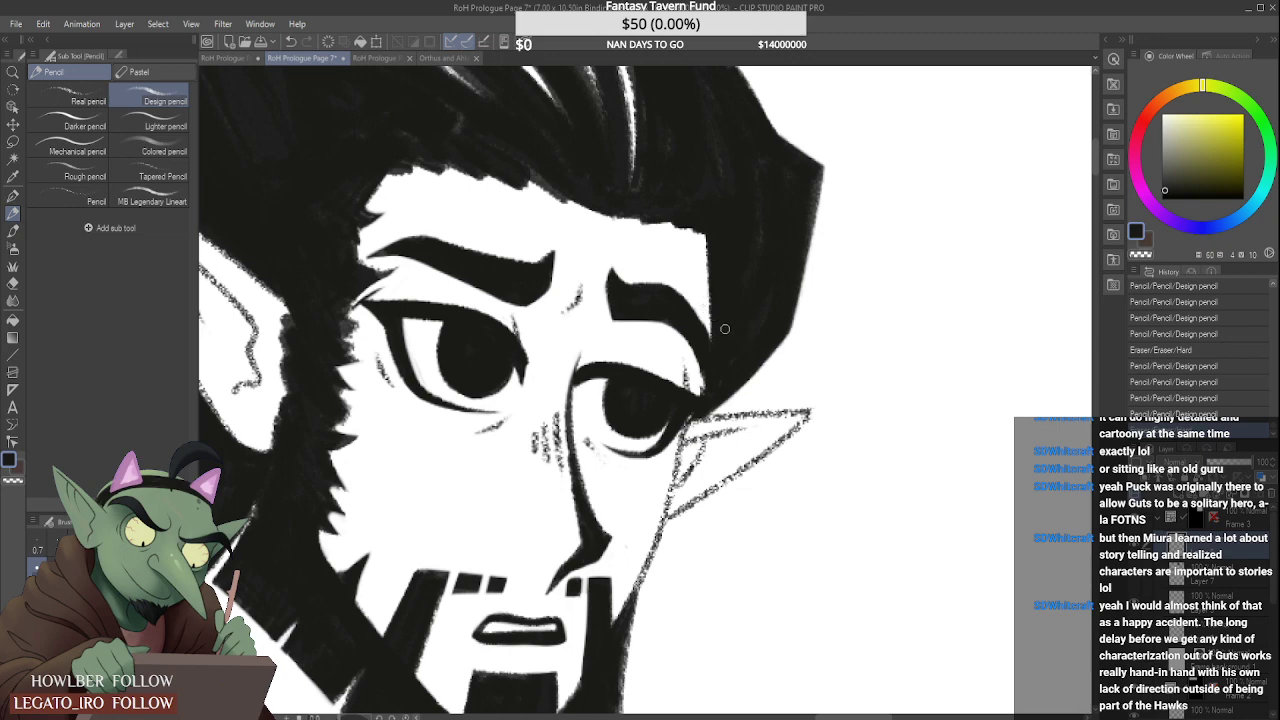
{"action": "left_click_drag", "start_coordinate": [703, 392], "coordinate": [710, 377]}
{"action": "mouse_move", "coordinate": [707, 224]}
{"action": "left_mouse_down"}
{"action": "mouse_move", "coordinate": [714, 291]}
{"action": "mouse_move", "coordinate": [706, 274]}
{"action": "left_mouse_up"}
{"action": "left_click_drag", "start_coordinate": [810, 172], "coordinate": [806, 228]}
Step: Fill the faint grey specks in the black hair above the forehead with Design pencil strokes
{"action": "left_click_drag", "start_coordinate": [709, 143], "coordinate": [632, 194]}
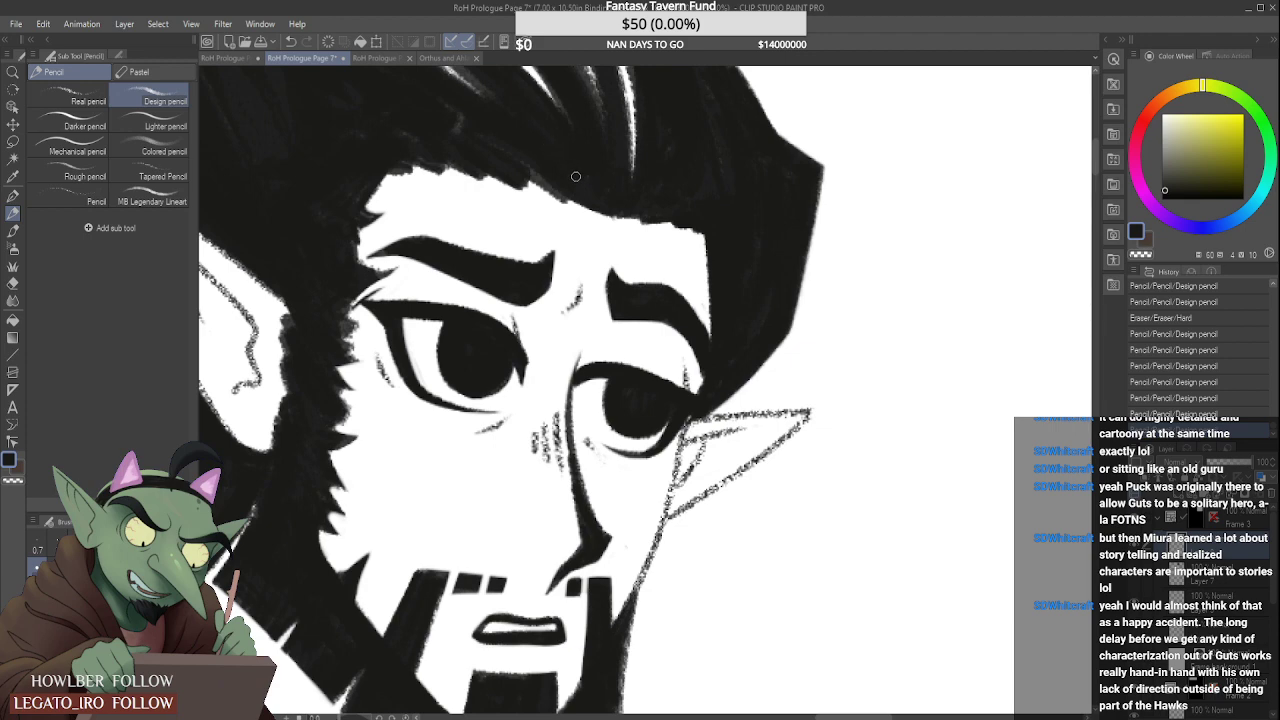
{"action": "left_click_drag", "start_coordinate": [528, 167], "coordinate": [520, 162]}
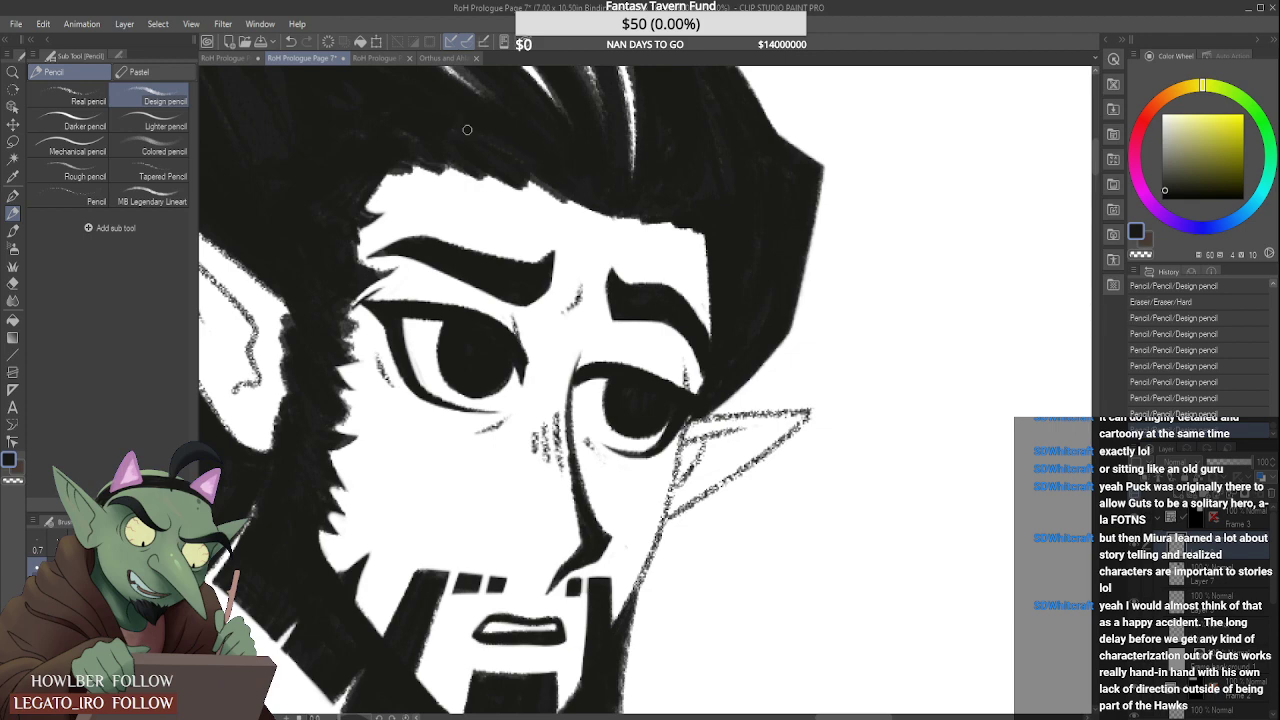
{"action": "left_click_drag", "start_coordinate": [466, 128], "coordinate": [412, 138]}
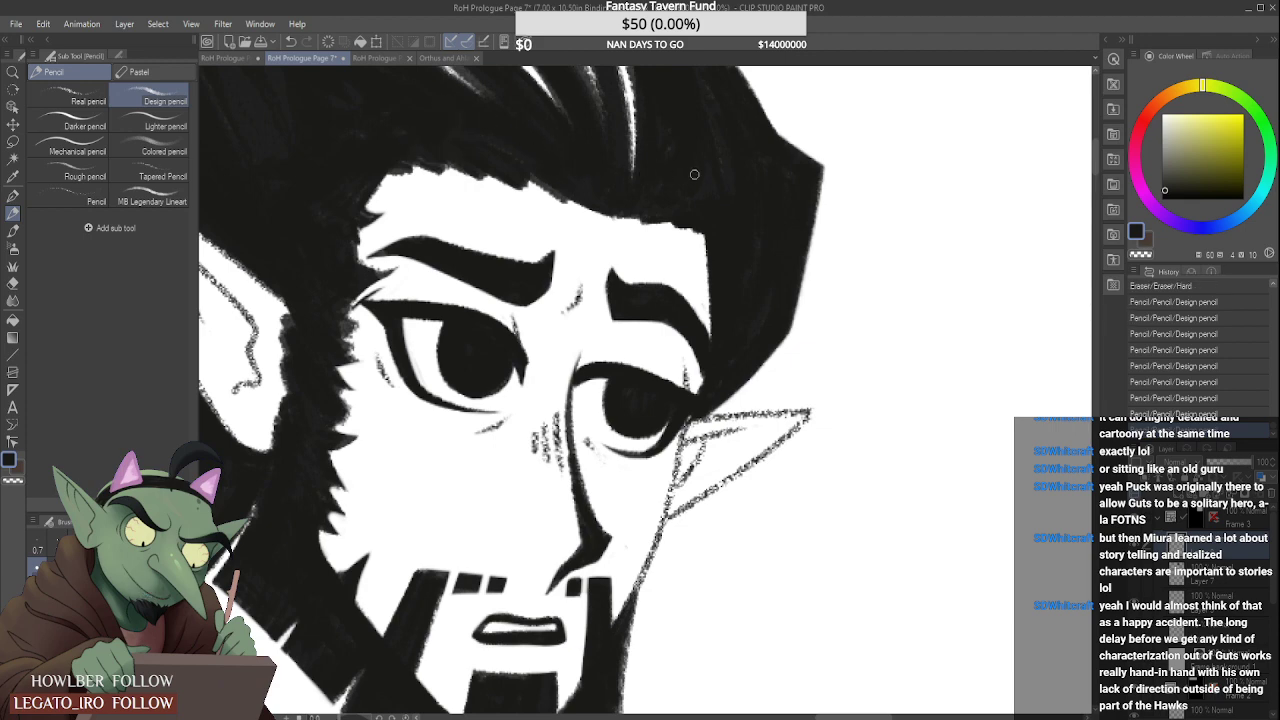
{"action": "left_click_drag", "start_coordinate": [713, 115], "coordinate": [735, 172]}
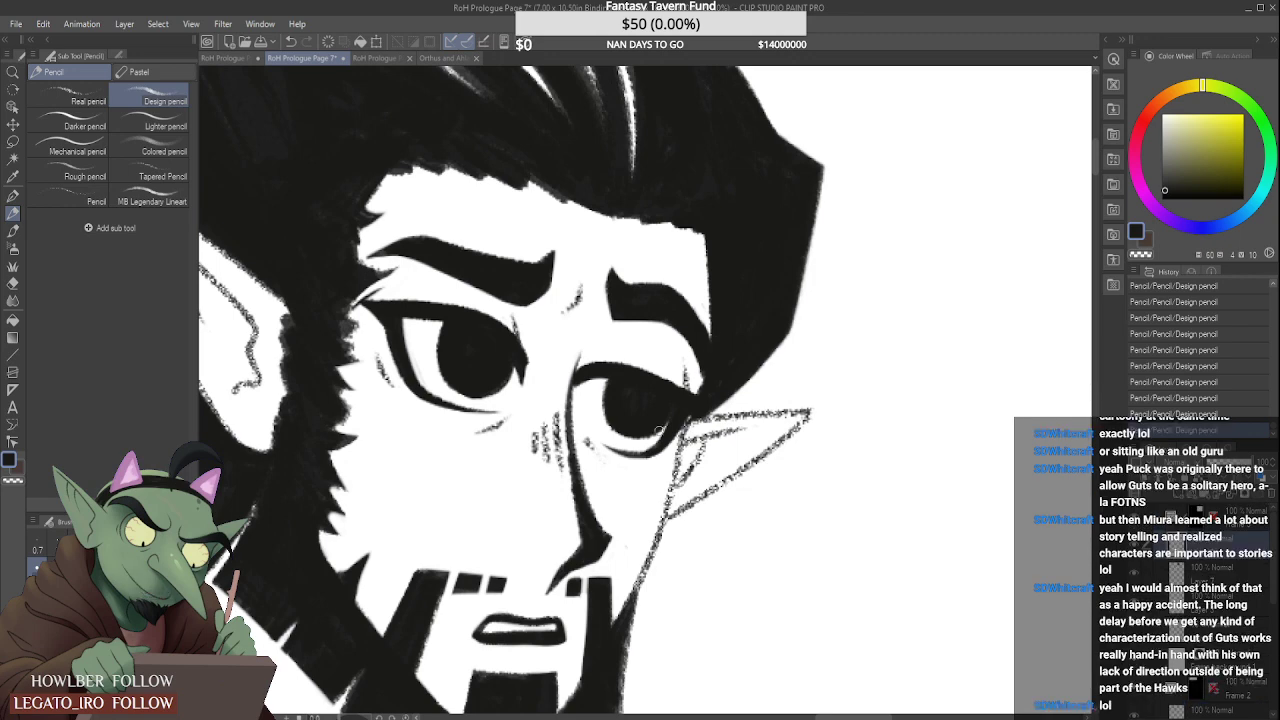
{"action": "scroll", "coordinate": [690, 394], "scroll_direction": "up", "scroll_amount": 2}
{"action": "scroll", "coordinate": [660, 478], "scroll_direction": "down", "scroll_amount": 3}
{"action": "scroll", "coordinate": [640, 518], "scroll_direction": "down", "scroll_amount": 1}
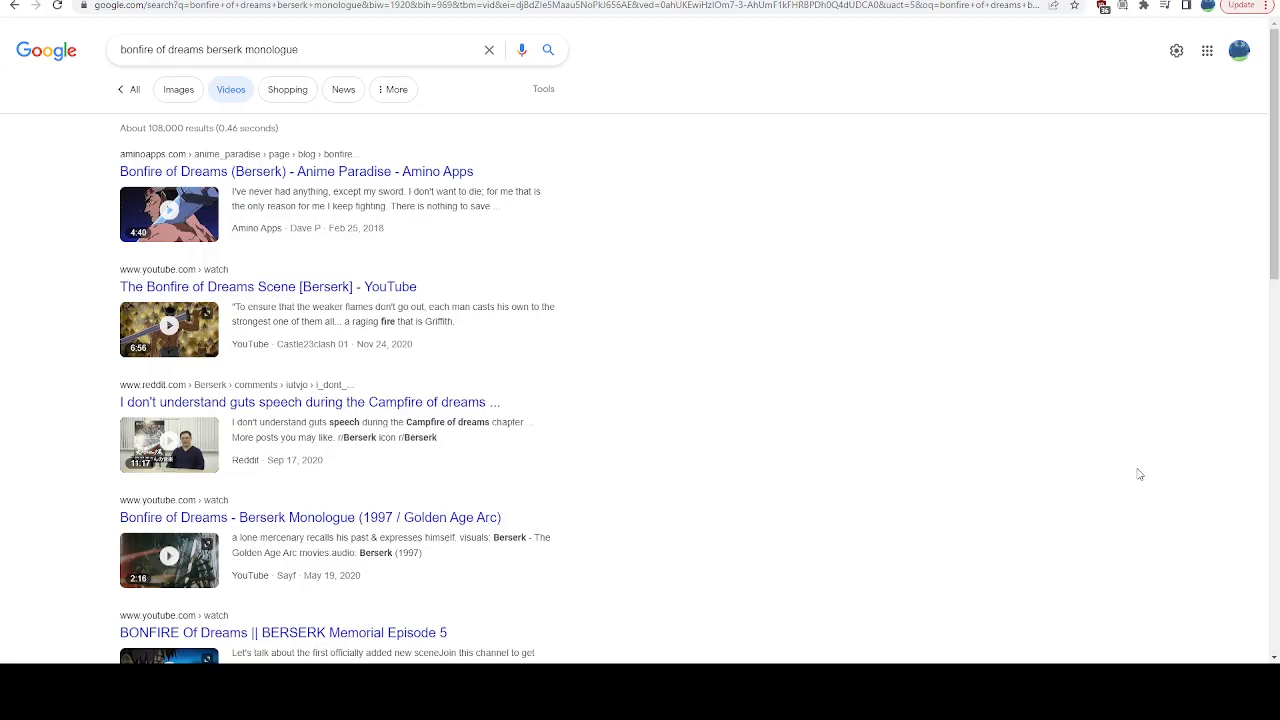
Step: In the web browser, open the Amino Apps result for Bonfire of Dreams (Berserk), read its dialogue, and return to the search results
{"action": "left_click", "coordinate": [316, 178]}
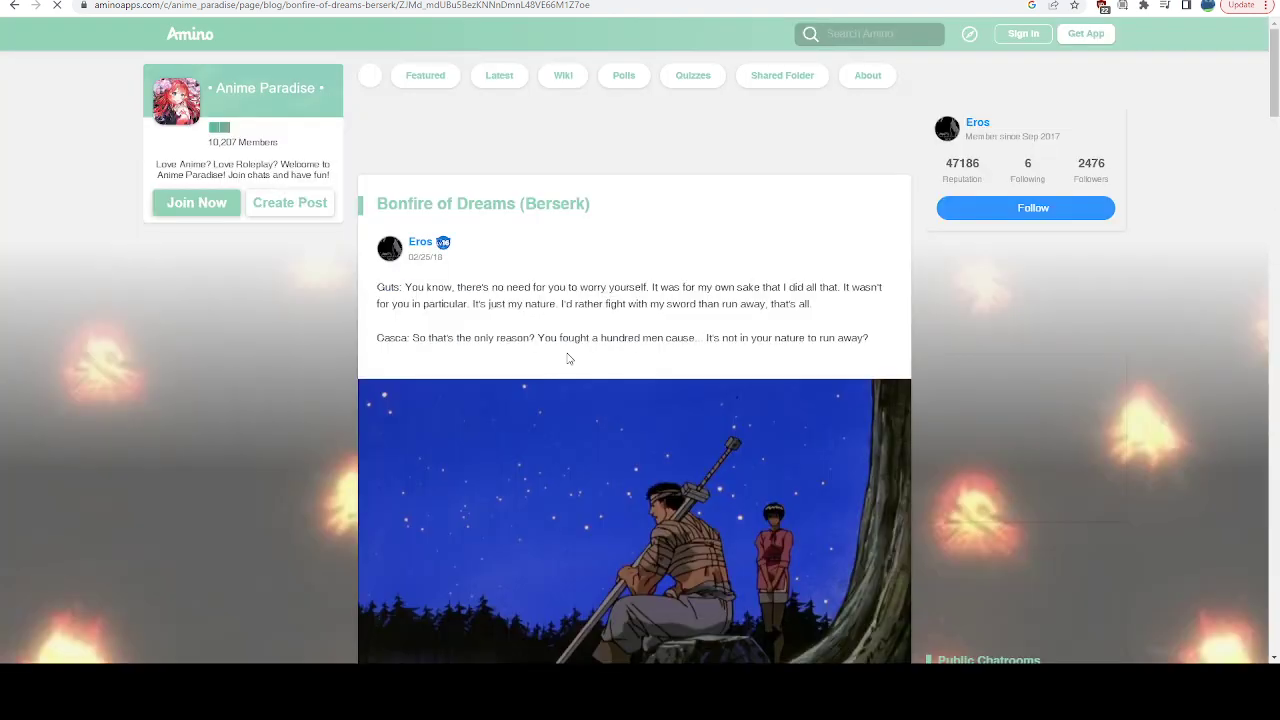
{"action": "scroll", "coordinate": [568, 358], "scroll_direction": "down", "scroll_amount": 5}
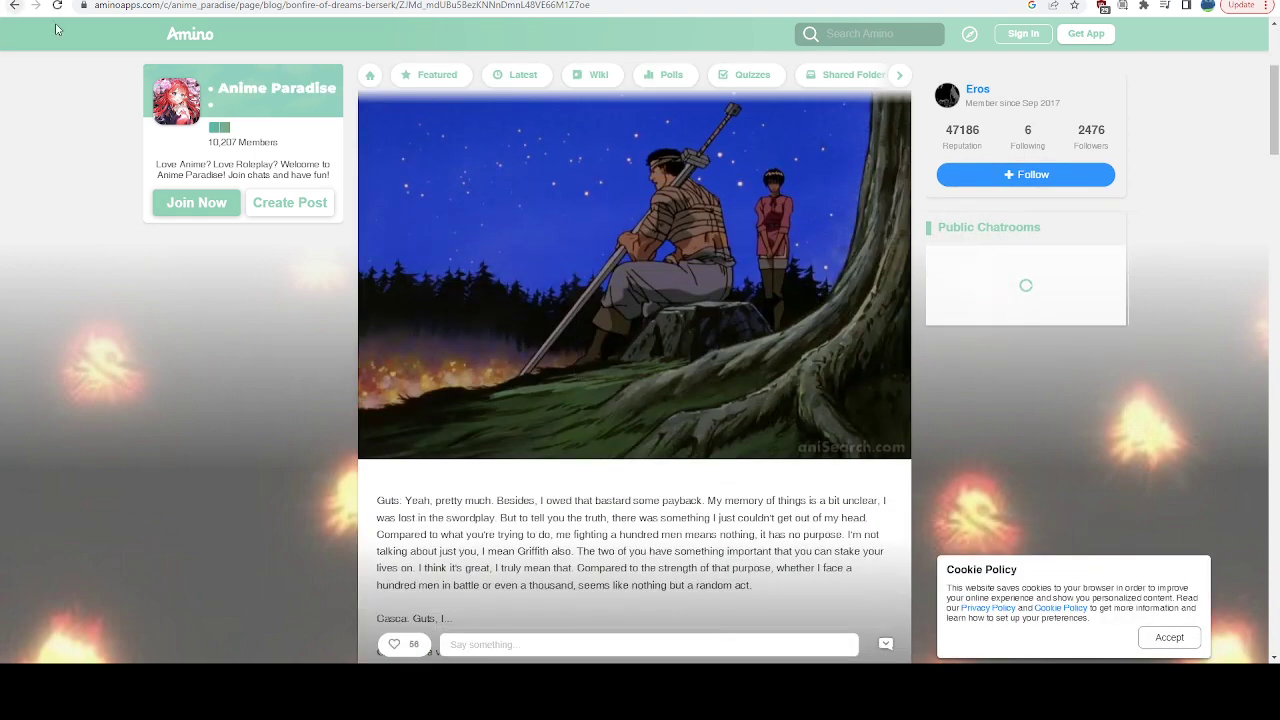
{"action": "scroll", "coordinate": [618, 468], "scroll_direction": "down", "scroll_amount": 3}
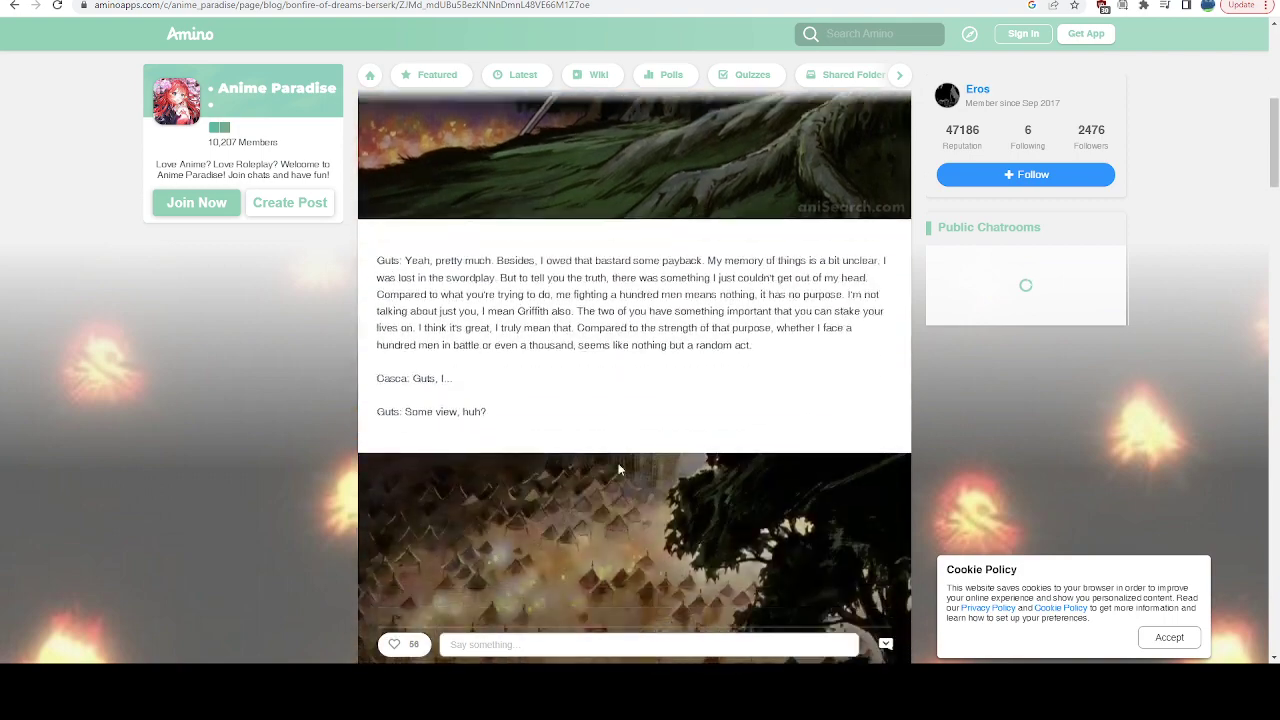
{"action": "scroll", "coordinate": [618, 468], "scroll_direction": "down", "scroll_amount": 5}
{"action": "left_click", "coordinate": [14, 5]}
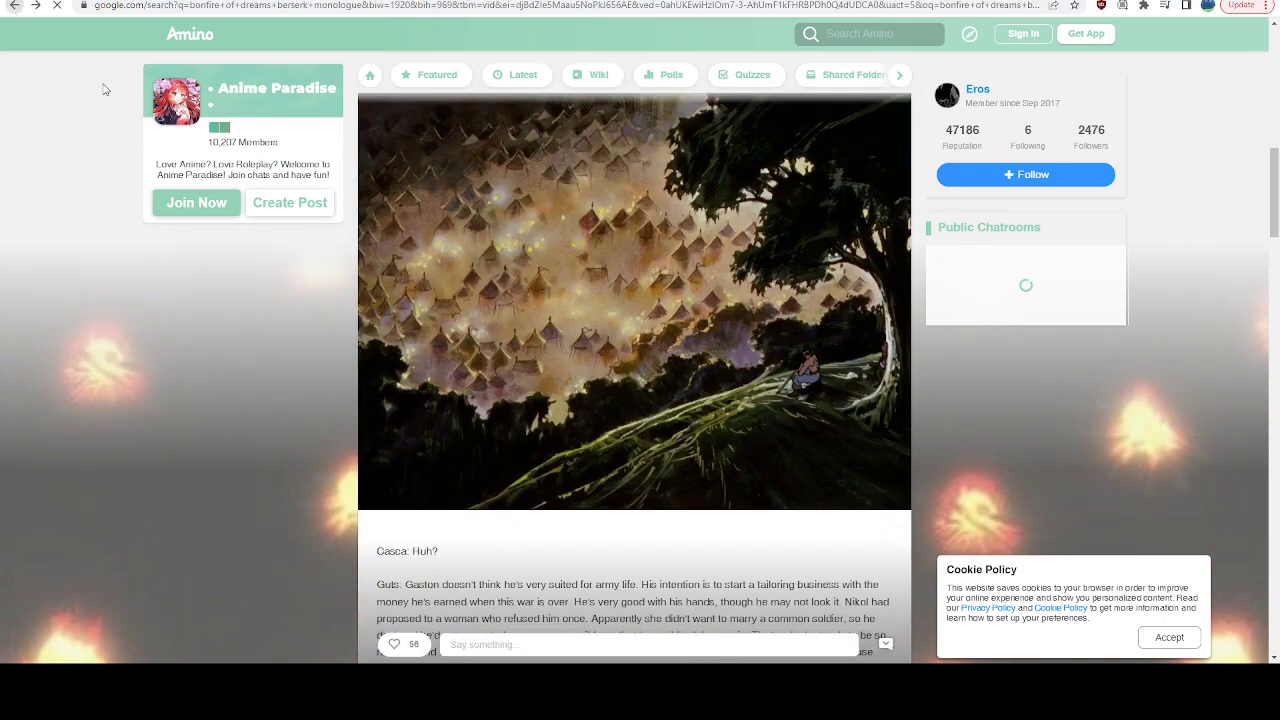
Step: Watch the YouTube result The Bonfire of Dreams Scene [Berserk], restarting near the beginning and pausing and resuming it along the way
{"action": "scroll", "coordinate": [701, 398], "scroll_direction": "down", "scroll_amount": 1}
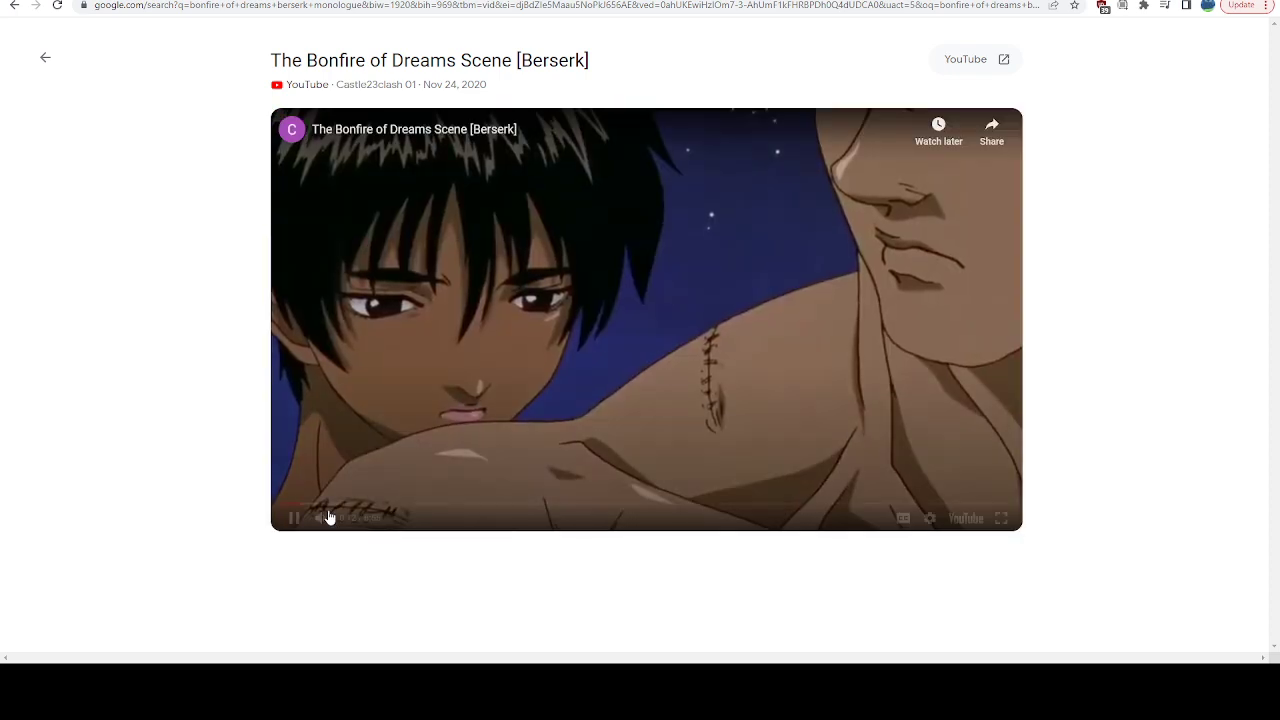
{"action": "left_click", "coordinate": [293, 519]}
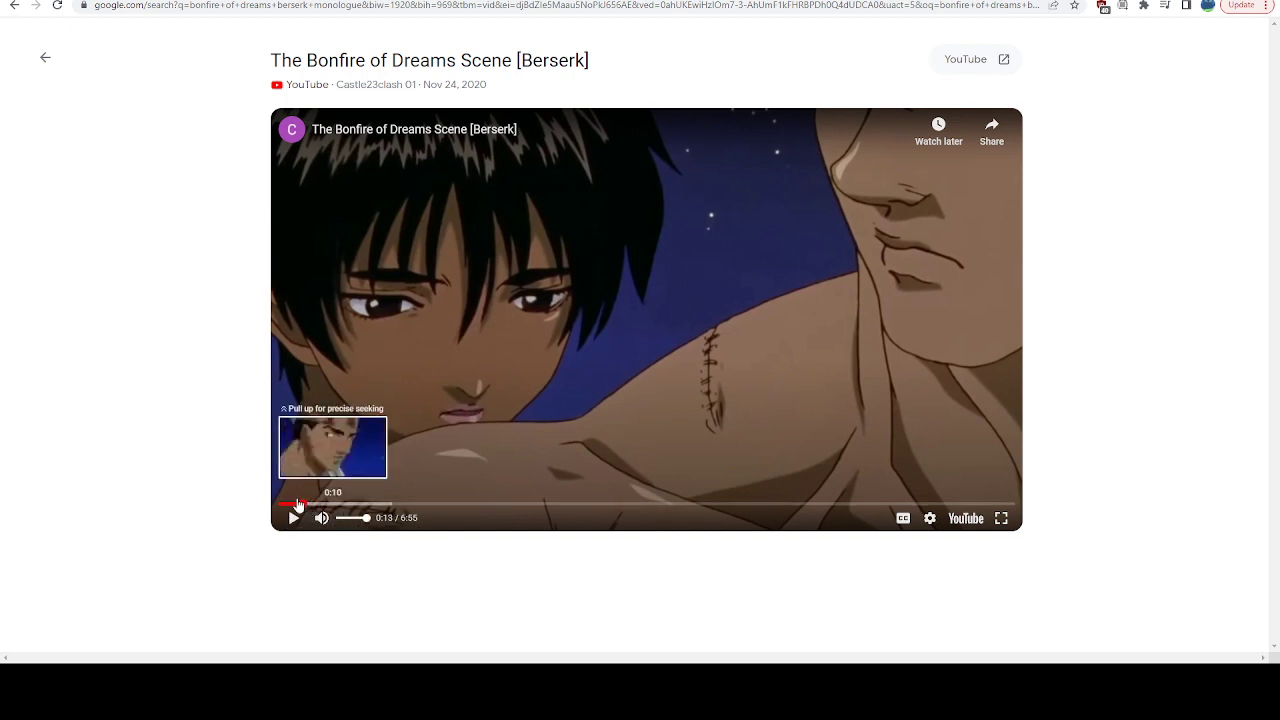
{"action": "left_click", "coordinate": [290, 517]}
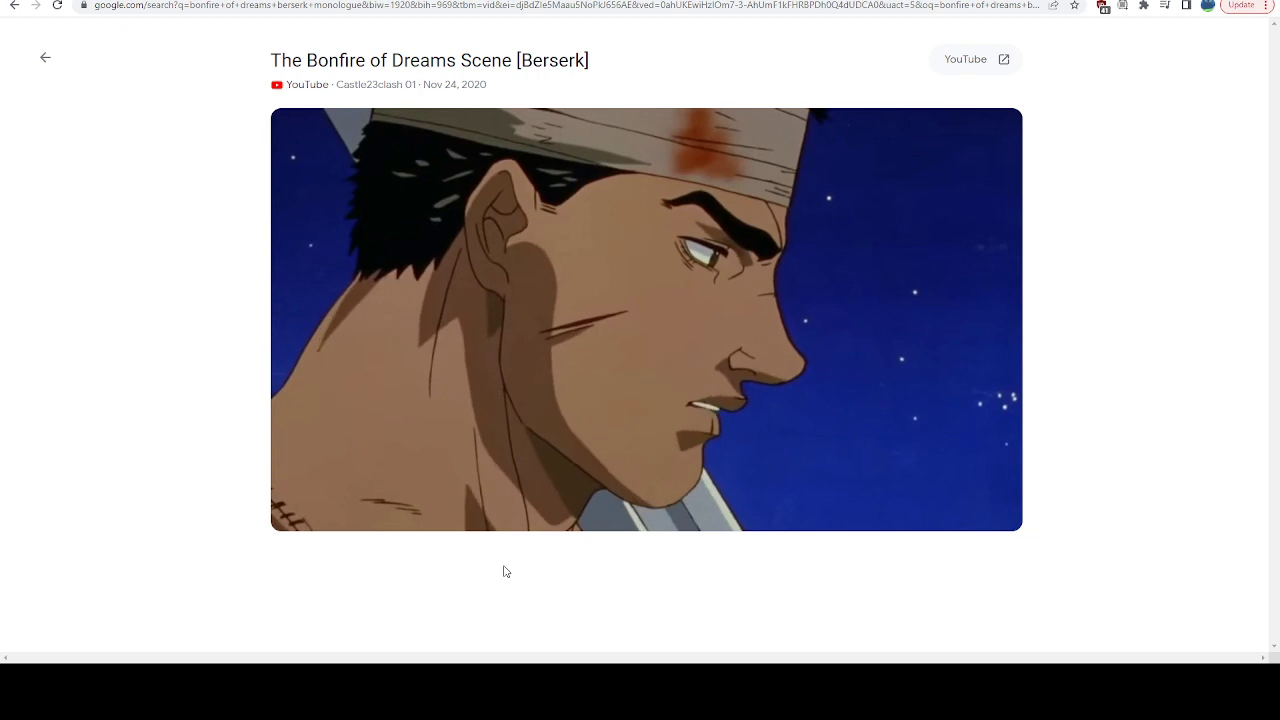
{"action": "left_click", "coordinate": [572, 378]}
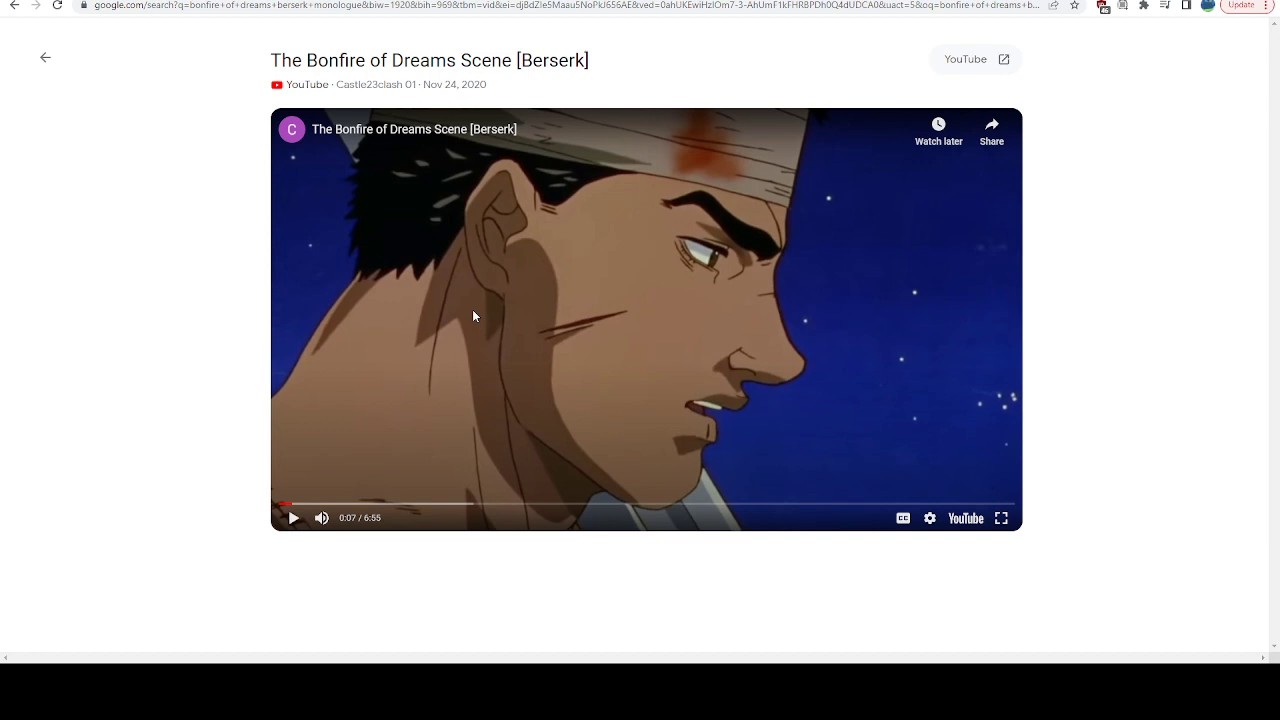
{"action": "left_click", "coordinate": [671, 381]}
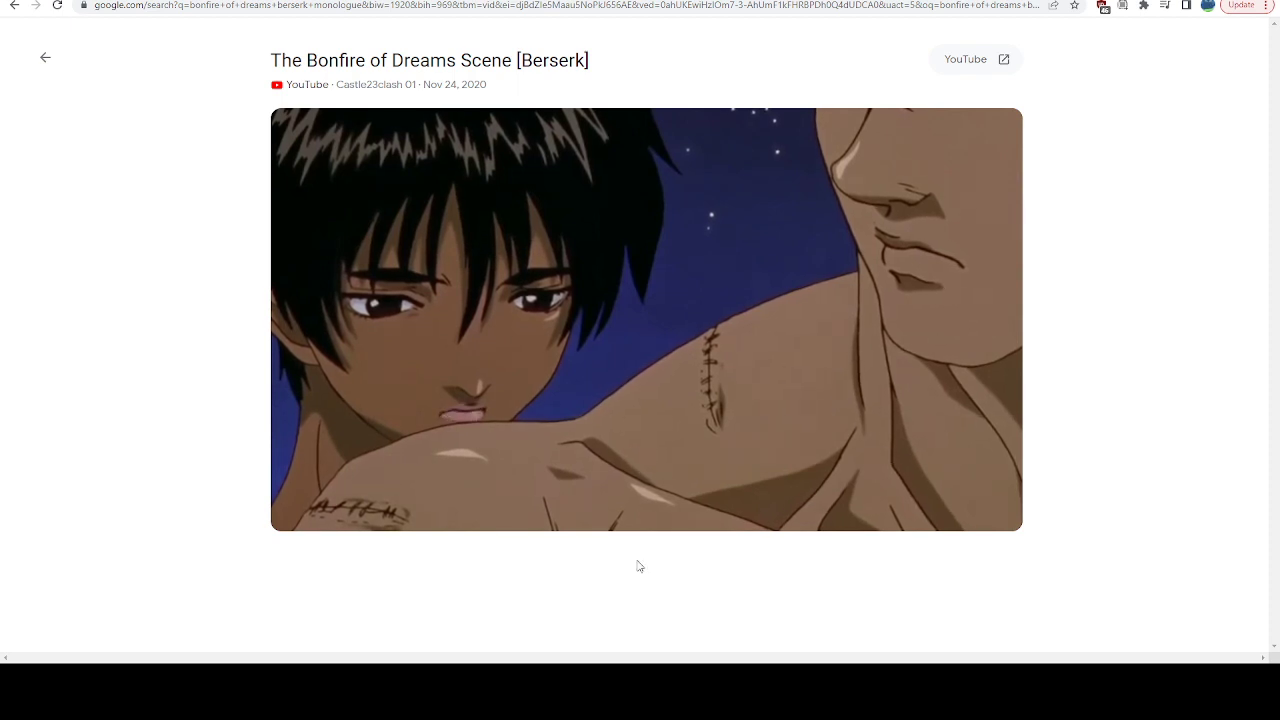
{"action": "left_click", "coordinate": [599, 398]}
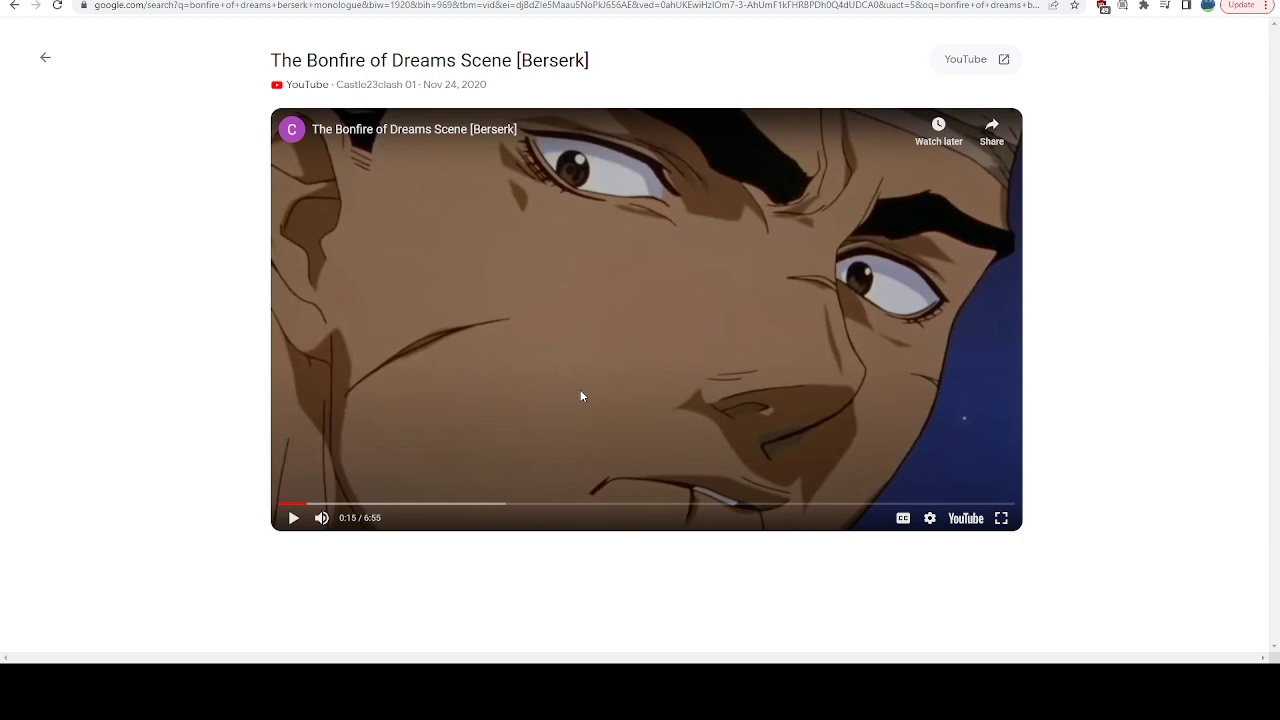
{"action": "left_click", "coordinate": [582, 390]}
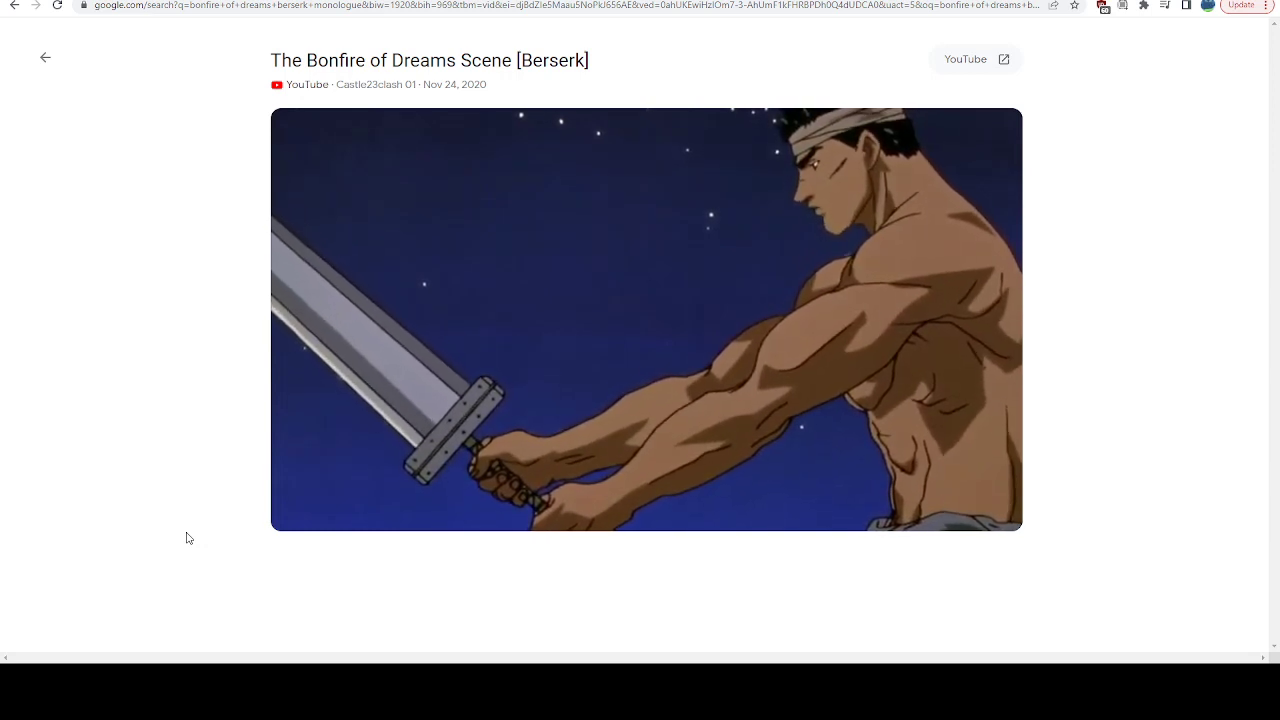
{"action": "mouse_move", "coordinate": [928, 443]}
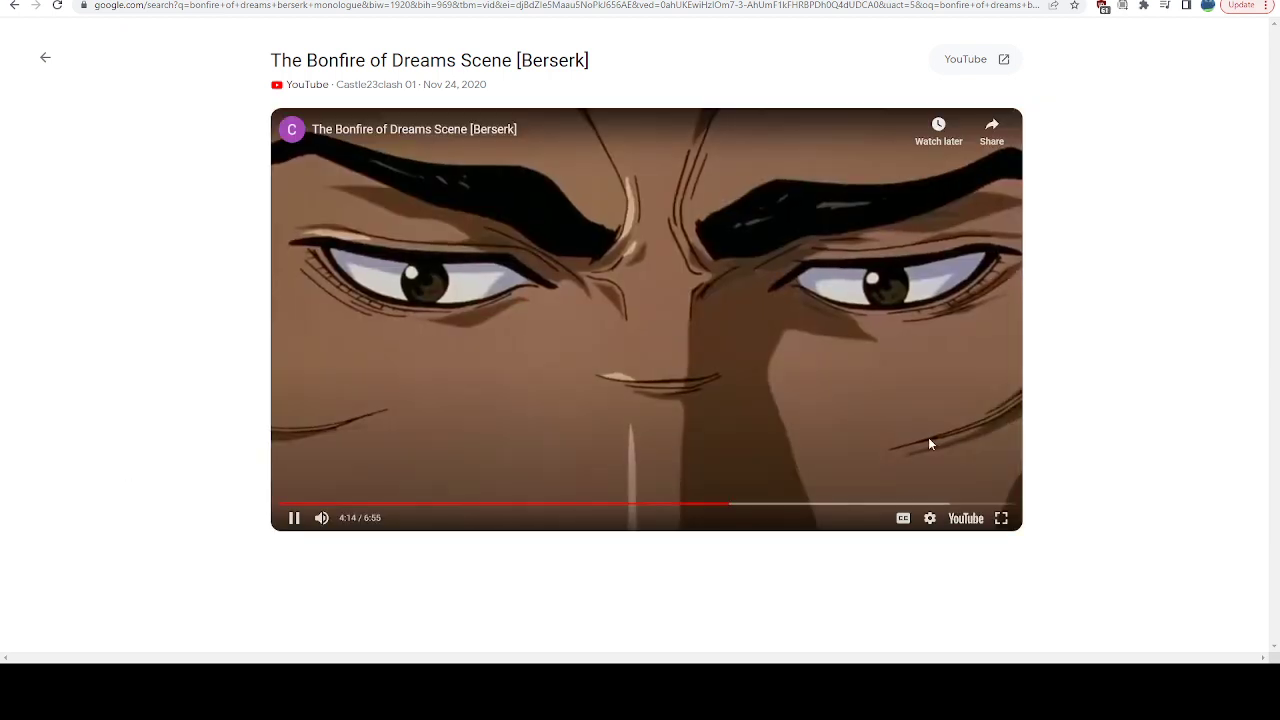
{"action": "left_click", "coordinate": [632, 322]}
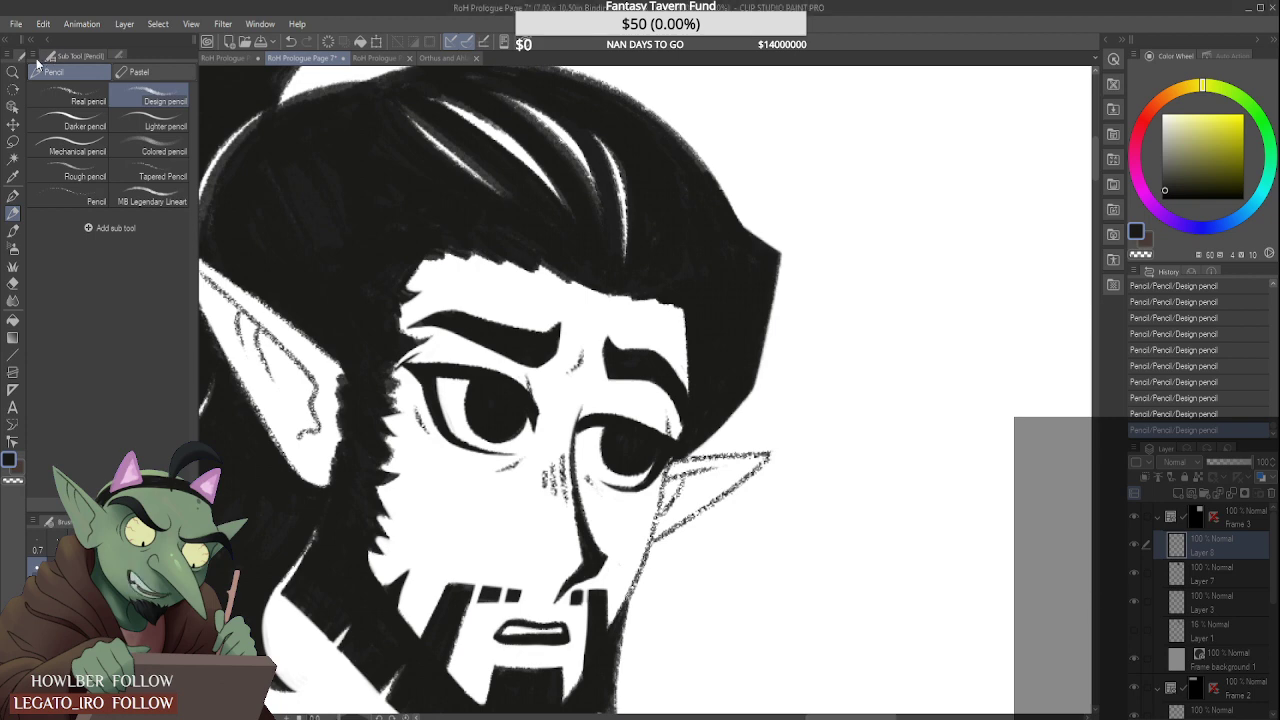
Step: Refine the outer corner of the far eye's upper lid with Real pencil strokes and Hard eraser touch-ups
{"action": "left_click", "coordinate": [68, 97]}
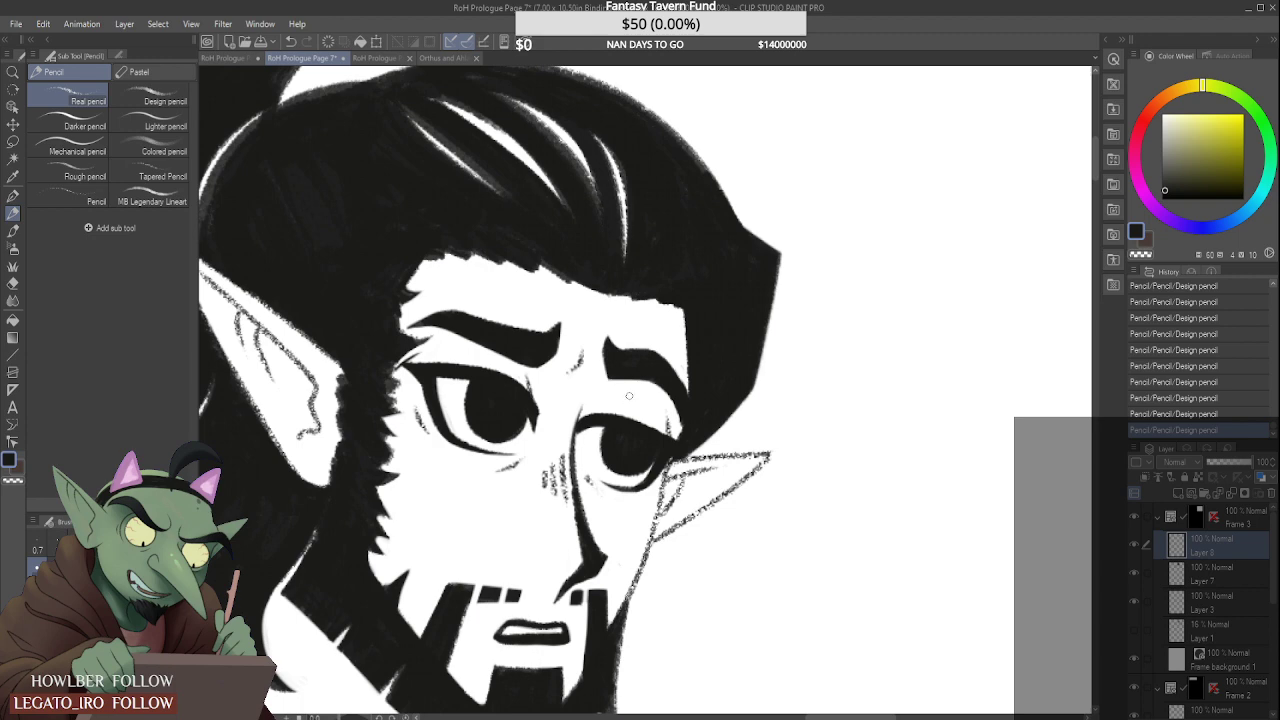
{"action": "scroll", "coordinate": [641, 403], "scroll_direction": "up", "scroll_amount": 1}
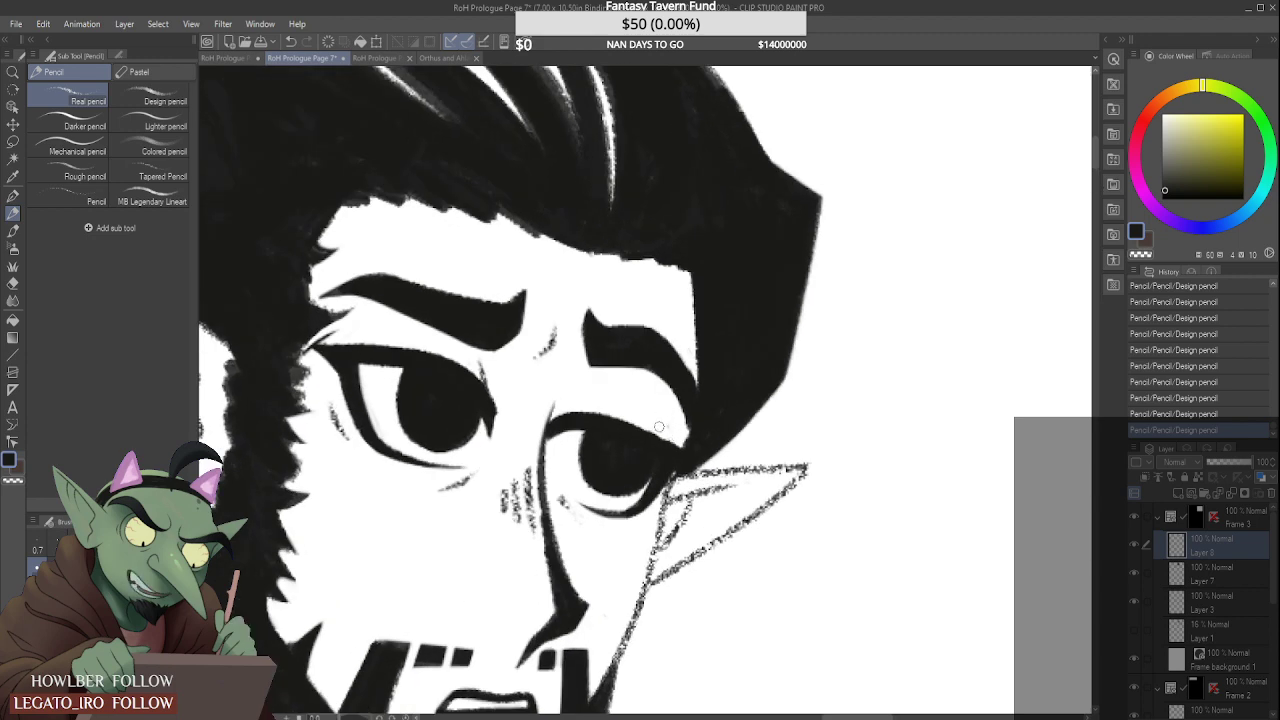
{"action": "left_click_drag", "start_coordinate": [664, 432], "coordinate": [662, 418]}
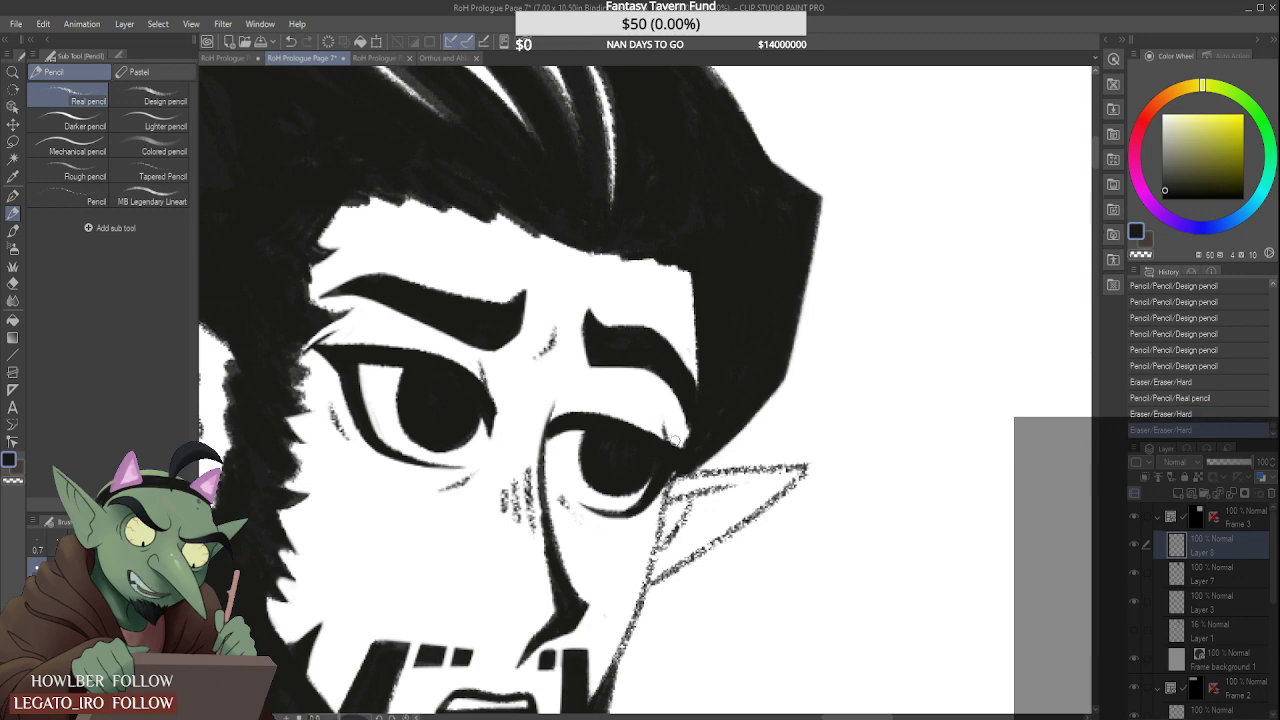
{"action": "mouse_move", "coordinate": [672, 440]}
{"action": "left_mouse_down"}
{"action": "mouse_move", "coordinate": [670, 428]}
{"action": "mouse_move", "coordinate": [703, 422]}
{"action": "left_mouse_up"}
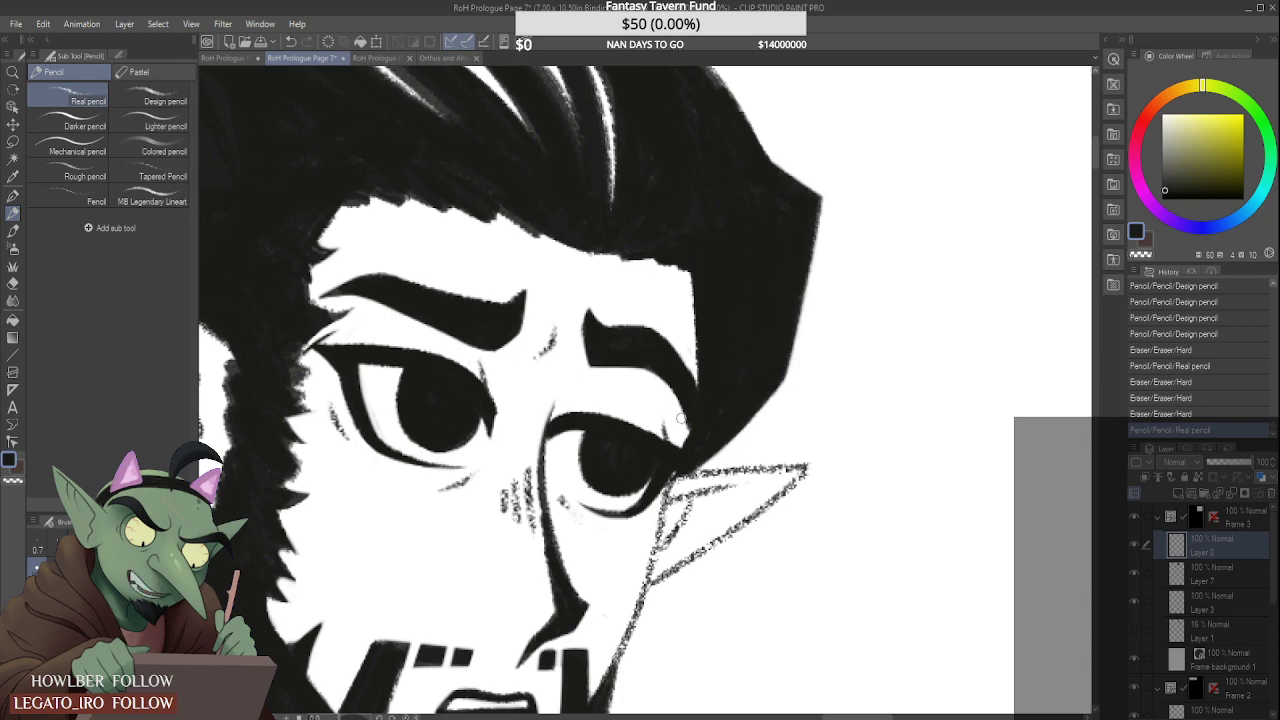
{"action": "scroll", "coordinate": [680, 419], "scroll_direction": "down", "scroll_amount": 6}
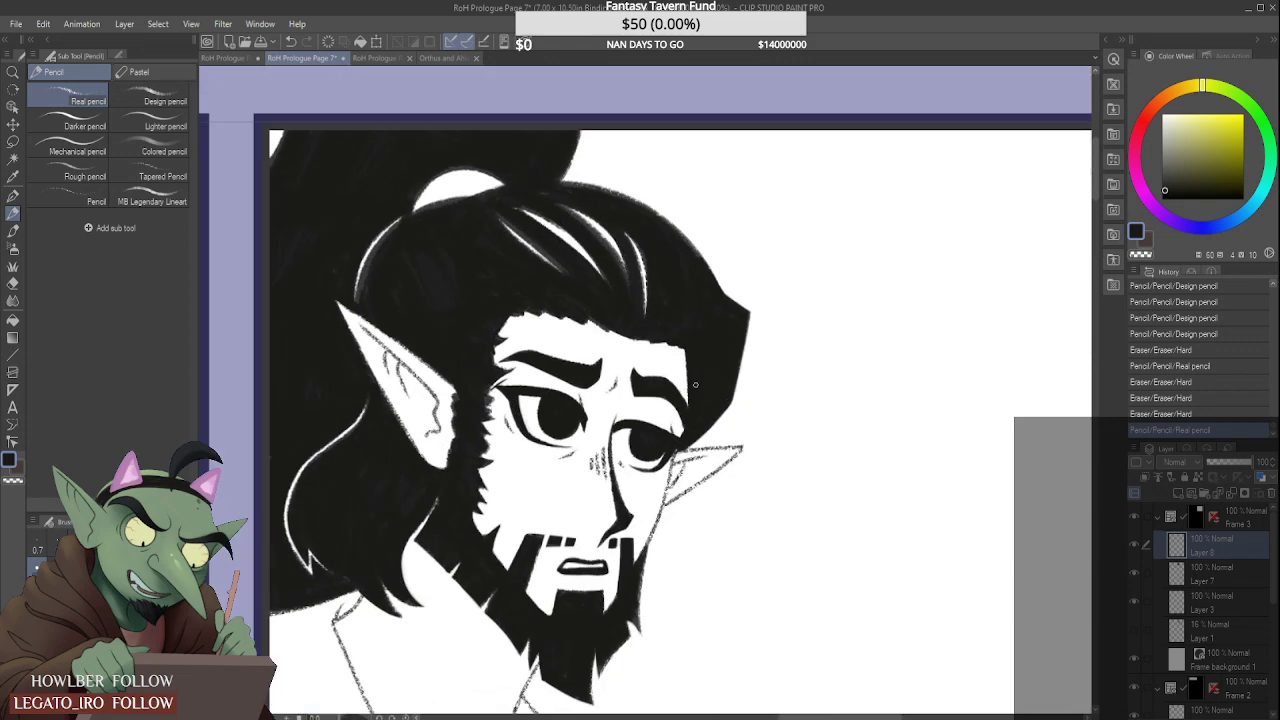
{"action": "scroll", "coordinate": [695, 384], "scroll_direction": "up", "scroll_amount": 2}
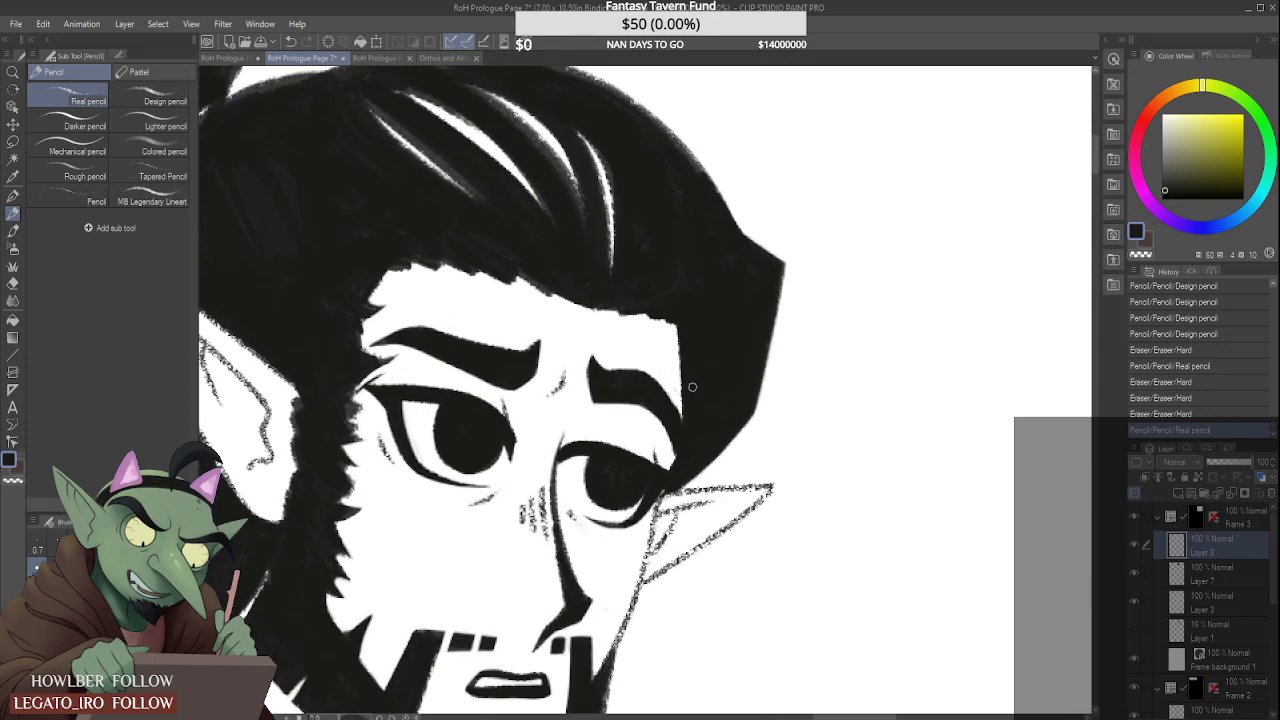
Step: Reinforce the far eyebrow and the hair beside the far eye with Design pencil strokes
{"action": "left_click", "coordinate": [150, 97]}
{"action": "scroll", "coordinate": [649, 385], "scroll_direction": "up", "scroll_amount": 3}
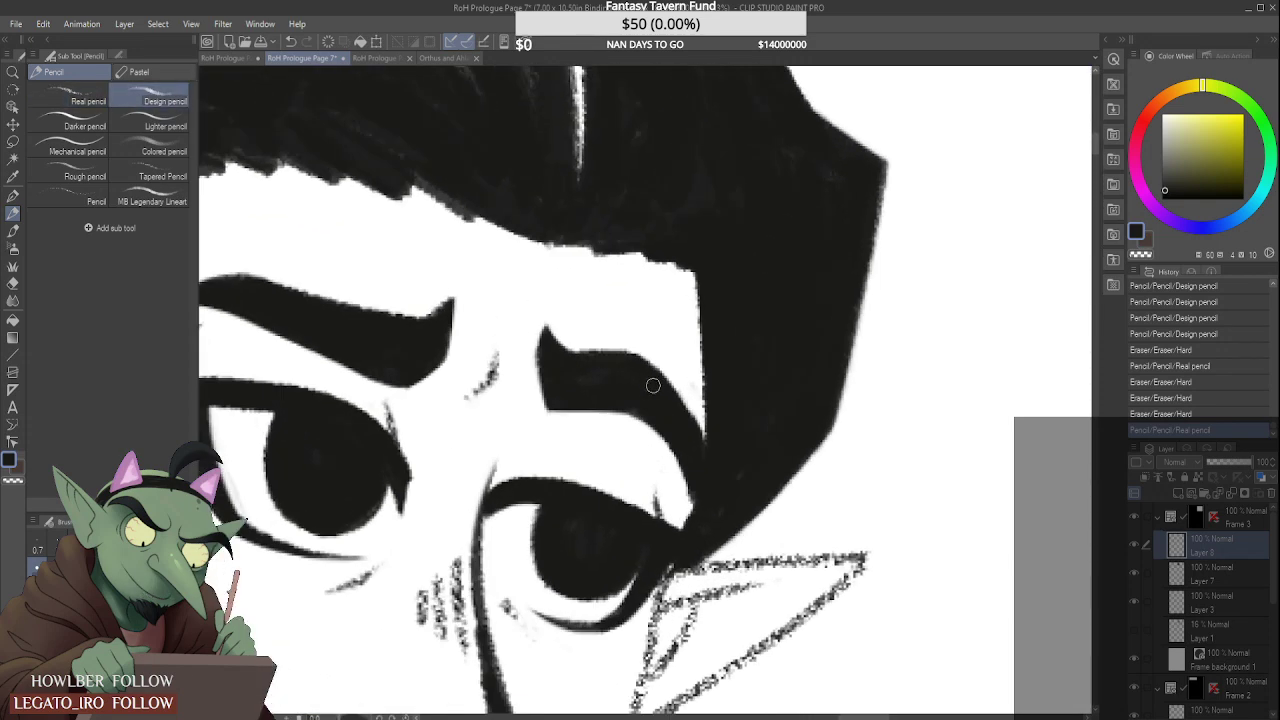
{"action": "left_click_drag", "start_coordinate": [639, 369], "coordinate": [694, 451]}
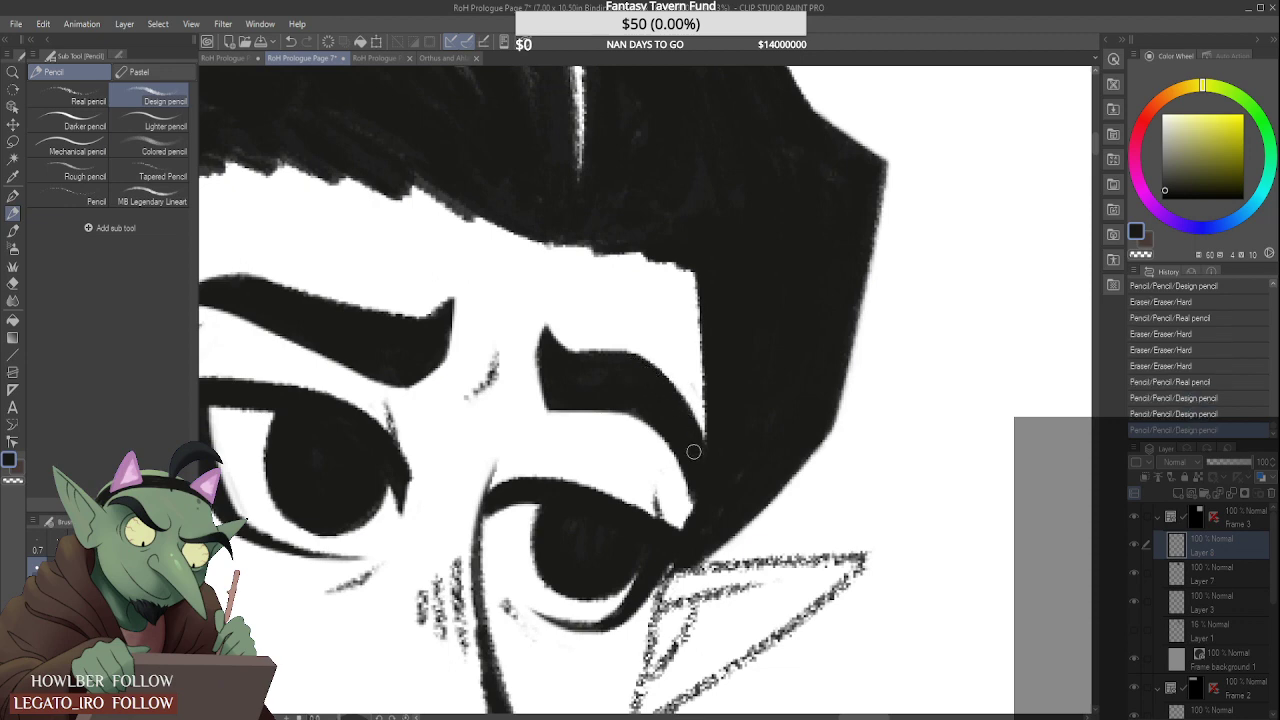
{"action": "mouse_move", "coordinate": [626, 402]}
{"action": "left_mouse_down"}
{"action": "mouse_move", "coordinate": [634, 388]}
{"action": "mouse_move", "coordinate": [606, 366]}
{"action": "mouse_move", "coordinate": [637, 380]}
{"action": "mouse_move", "coordinate": [620, 362]}
{"action": "left_mouse_up"}
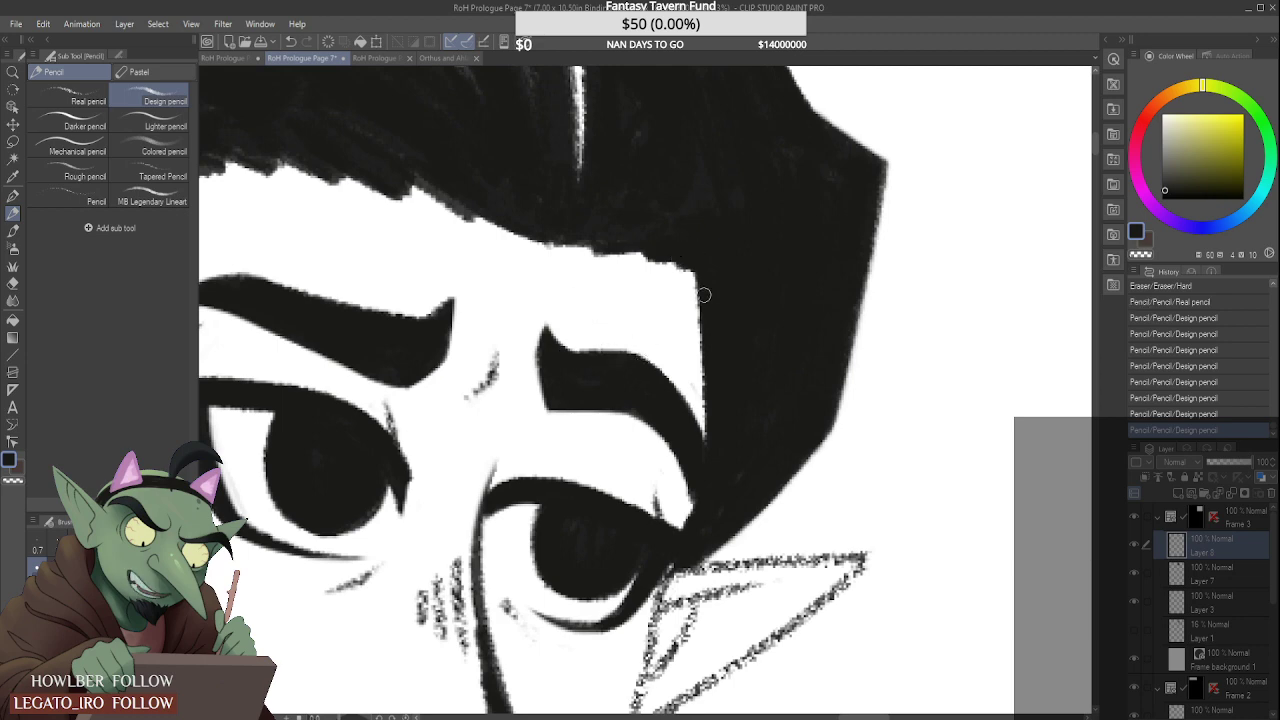
{"action": "scroll", "coordinate": [710, 300], "scroll_direction": "down", "scroll_amount": 2}
{"action": "left_click_drag", "start_coordinate": [727, 432], "coordinate": [686, 484]}
{"action": "scroll", "coordinate": [706, 460], "scroll_direction": "up", "scroll_amount": 1}
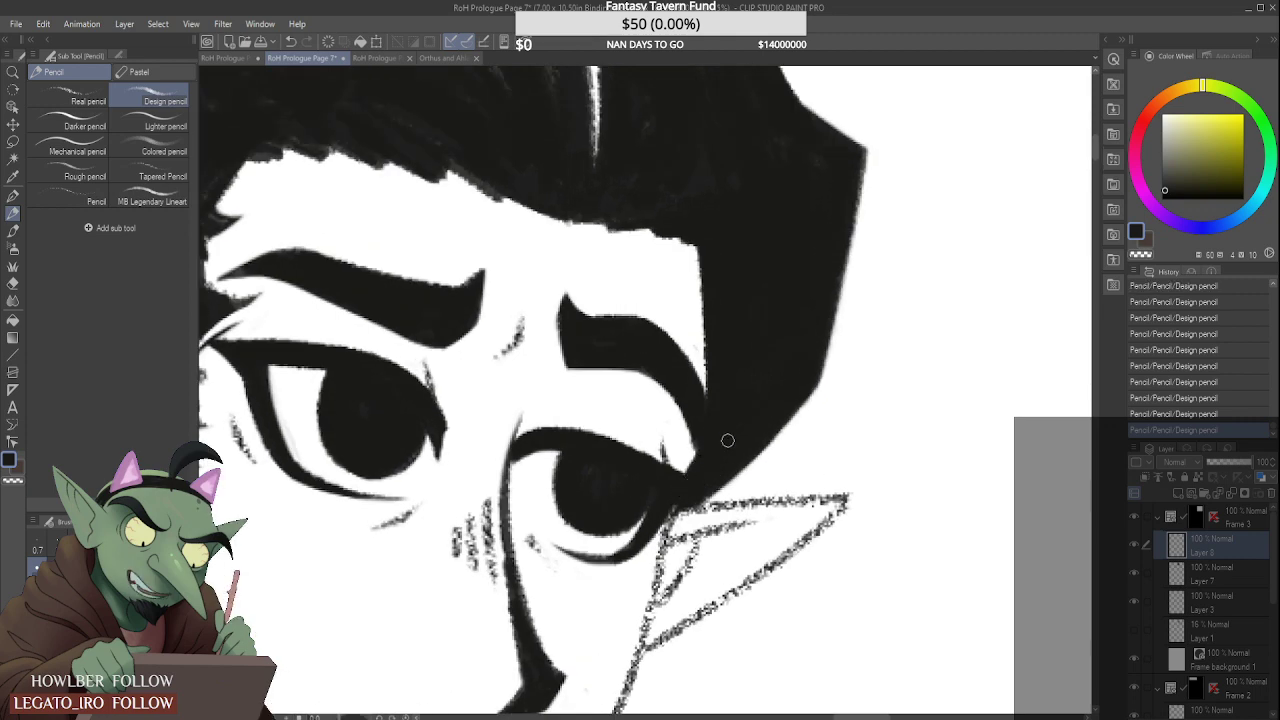
{"action": "scroll", "coordinate": [700, 440], "scroll_direction": "down", "scroll_amount": 2}
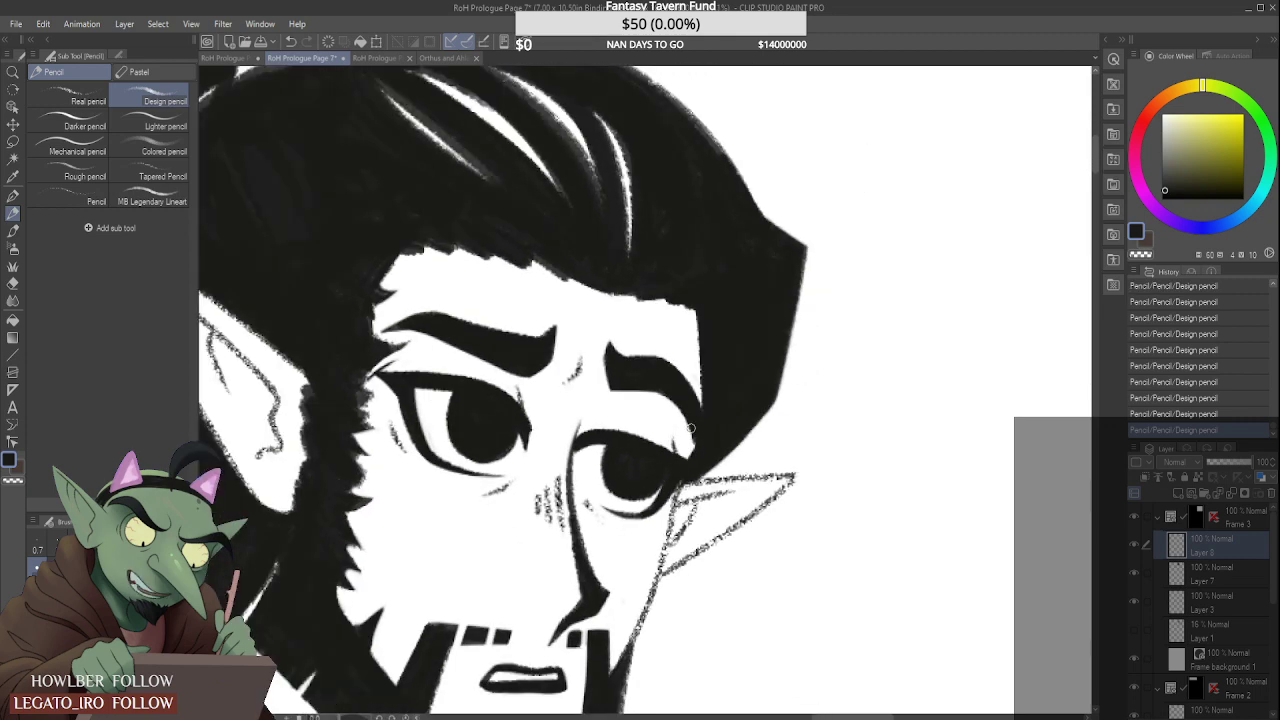
{"action": "scroll", "coordinate": [690, 428], "scroll_direction": "down", "scroll_amount": 2}
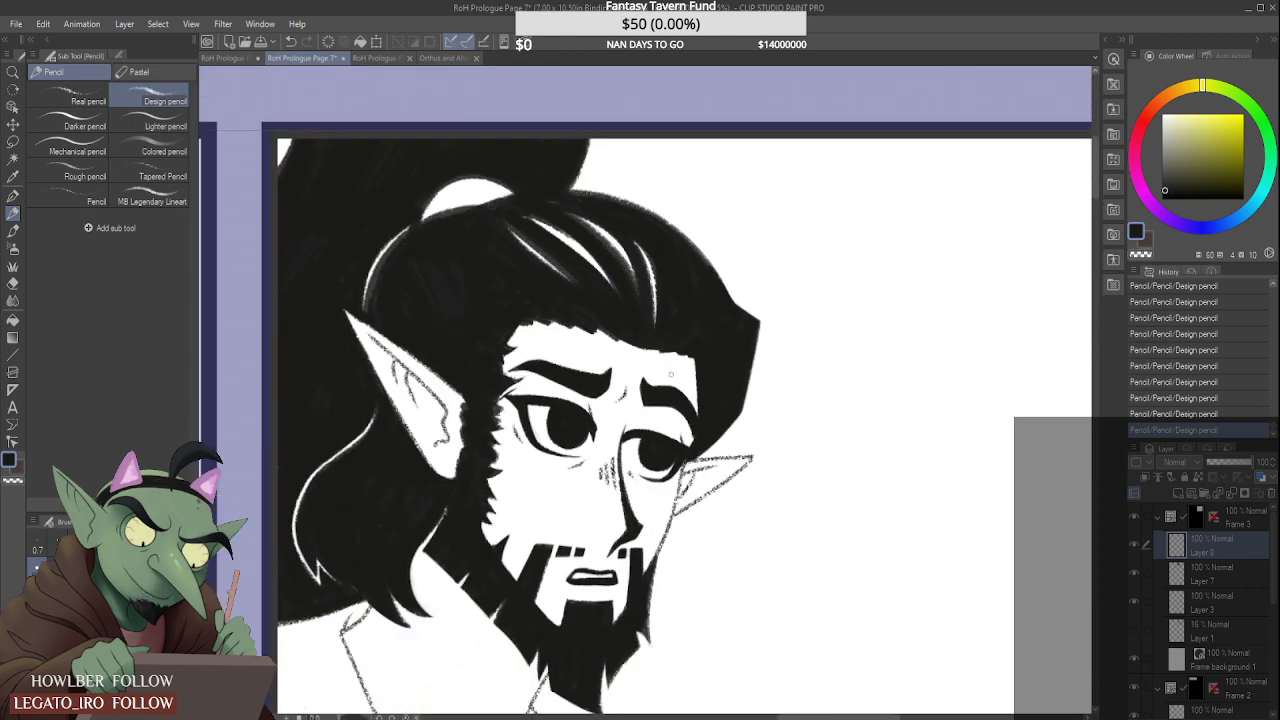
Step: Erase the stray hair wisp touching the near eye's outer corner on Layer 7 with the Hard eraser
{"action": "scroll", "coordinate": [686, 420], "scroll_direction": "up", "scroll_amount": 3}
{"action": "scroll", "coordinate": [455, 388], "scroll_direction": "up", "scroll_amount": 2}
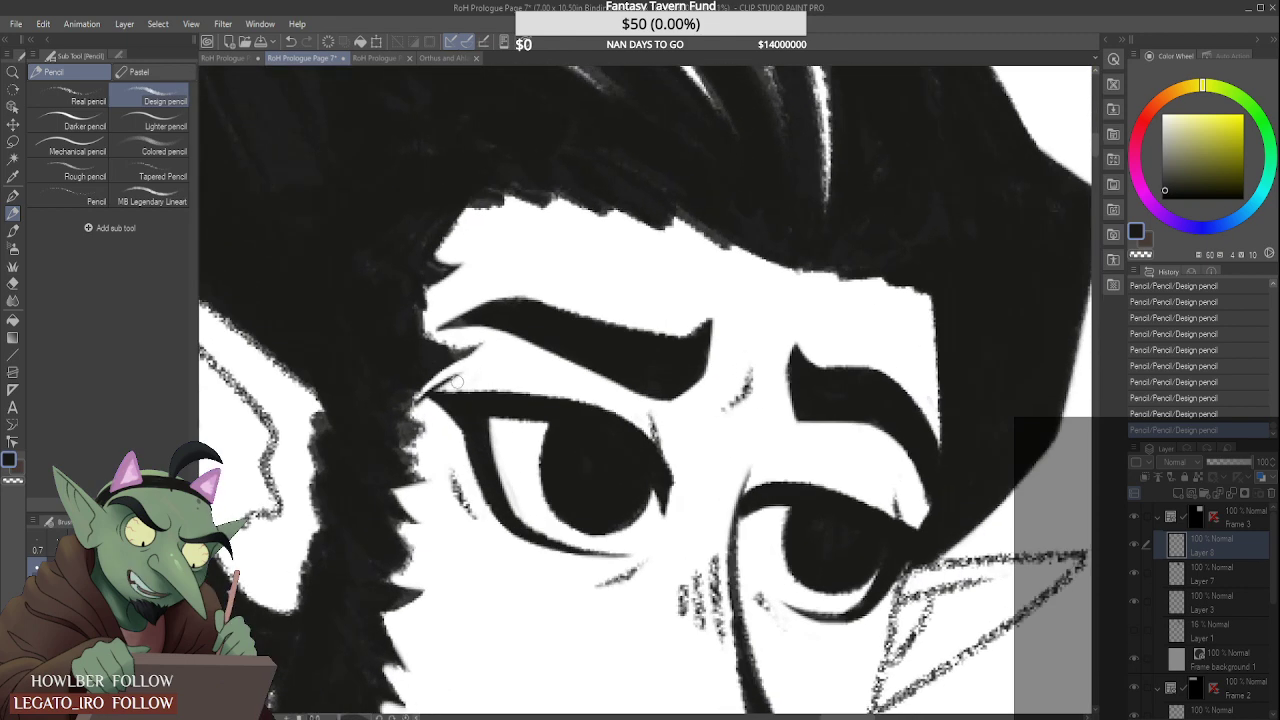
{"action": "left_click_drag", "start_coordinate": [466, 371], "coordinate": [434, 382]}
{"action": "left_click", "coordinate": [1240, 579]}
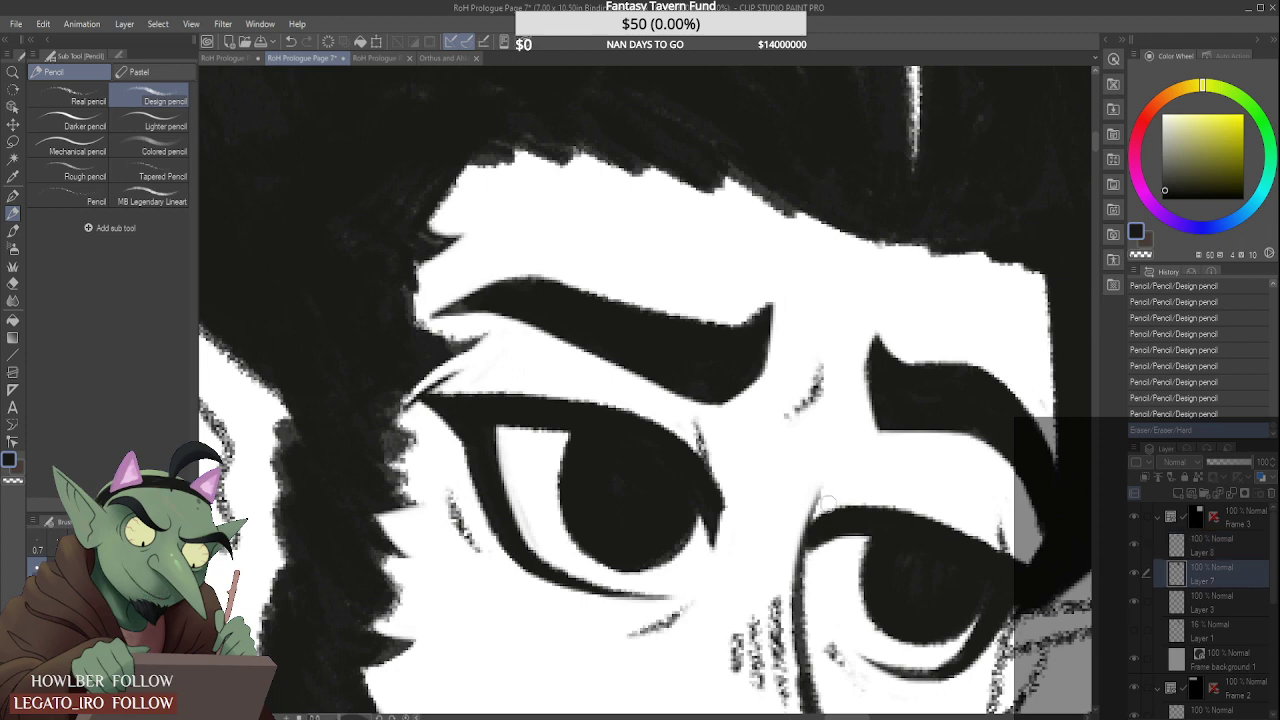
{"action": "mouse_move", "coordinate": [420, 390]}
{"action": "left_mouse_down"}
{"action": "mouse_move", "coordinate": [410, 398]}
{"action": "mouse_move", "coordinate": [431, 434]}
{"action": "left_mouse_up"}
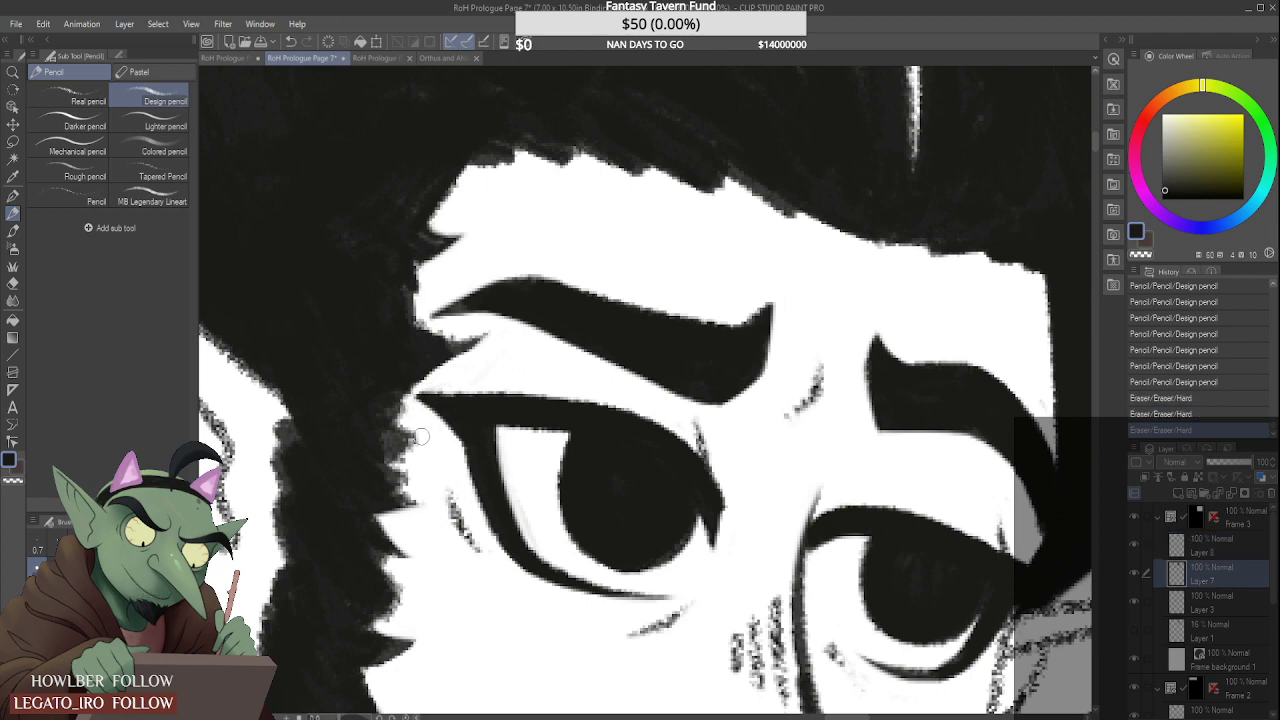
{"action": "scroll", "coordinate": [425, 425], "scroll_direction": "down", "scroll_amount": 3}
{"action": "scroll", "coordinate": [427, 398], "scroll_direction": "down", "scroll_amount": 6}
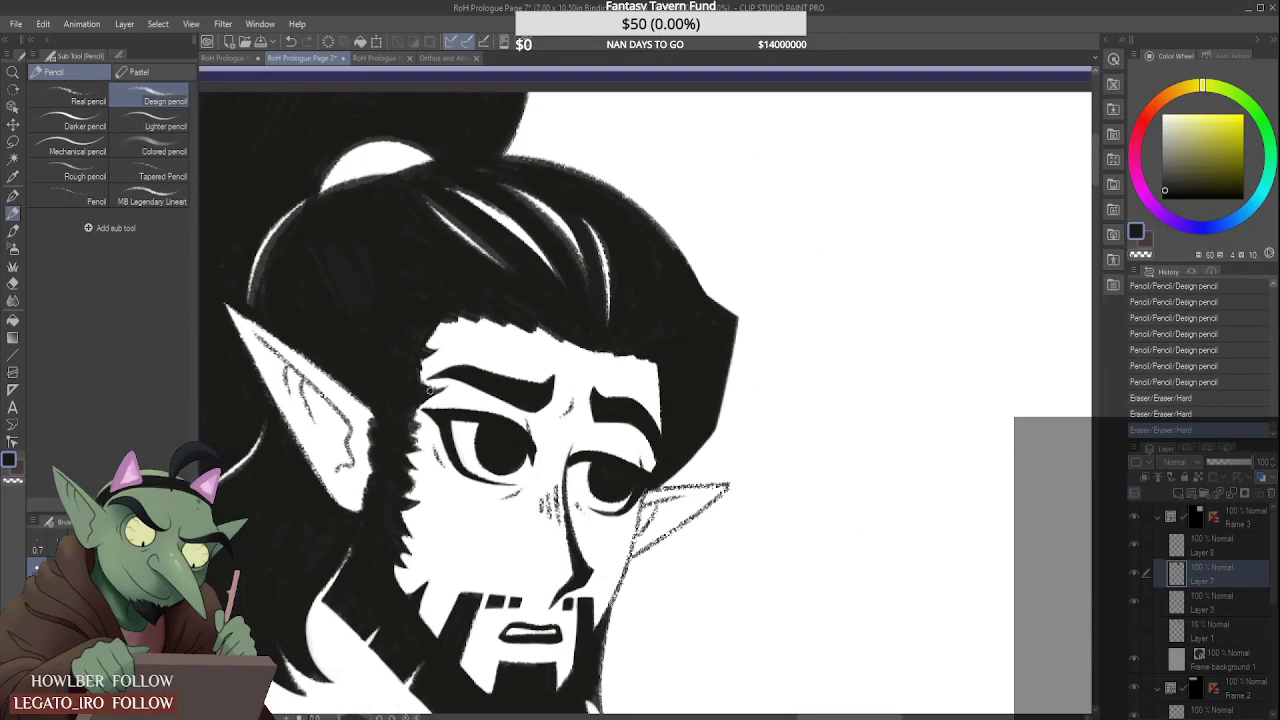
{"action": "scroll", "coordinate": [425, 445], "scroll_direction": "up", "scroll_amount": 5}
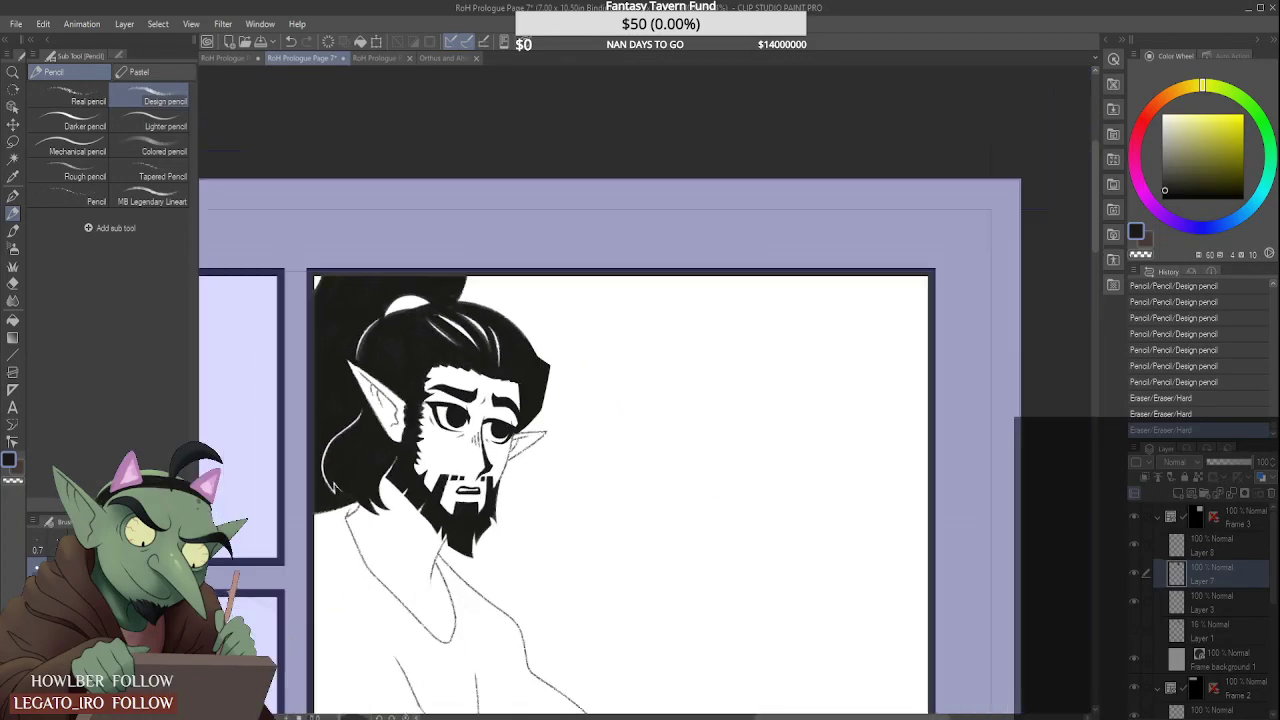
Step: Lasso the mouth on Layer 7, adjust its placement slightly with Scale/Rotate, and deselect it
{"action": "key", "text": "m"}
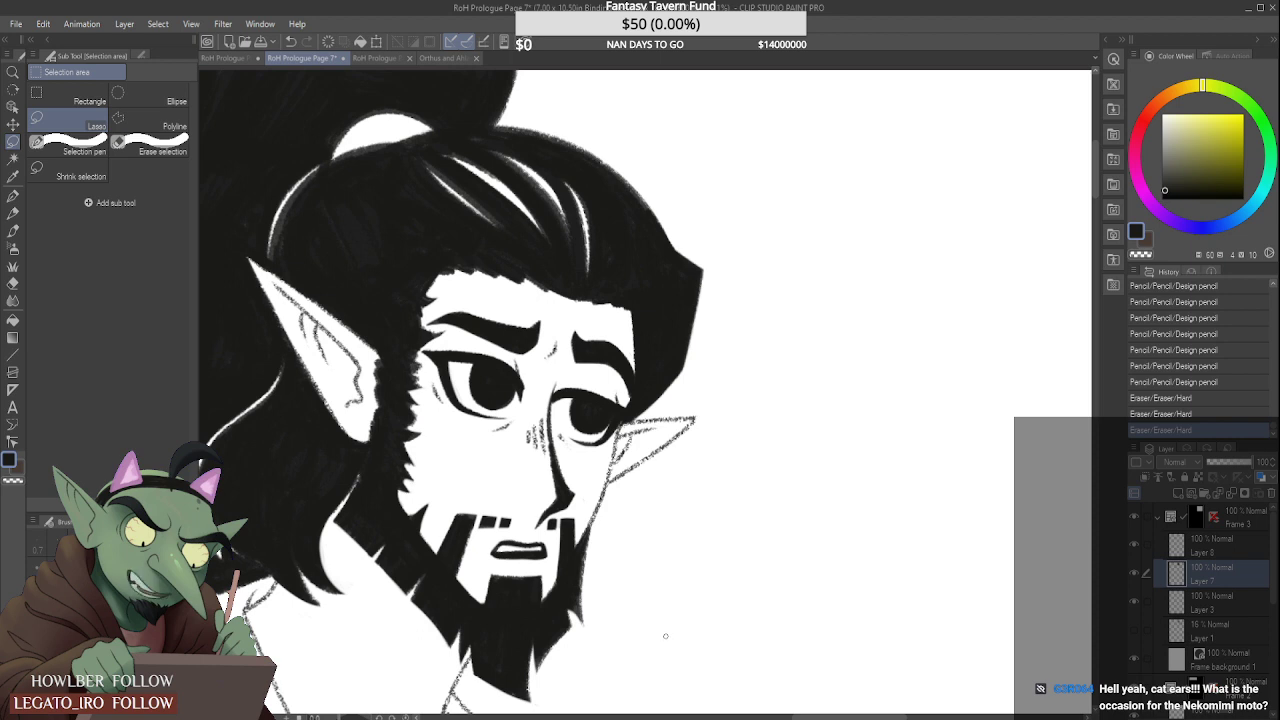
{"action": "left_click", "coordinate": [1135, 546]}
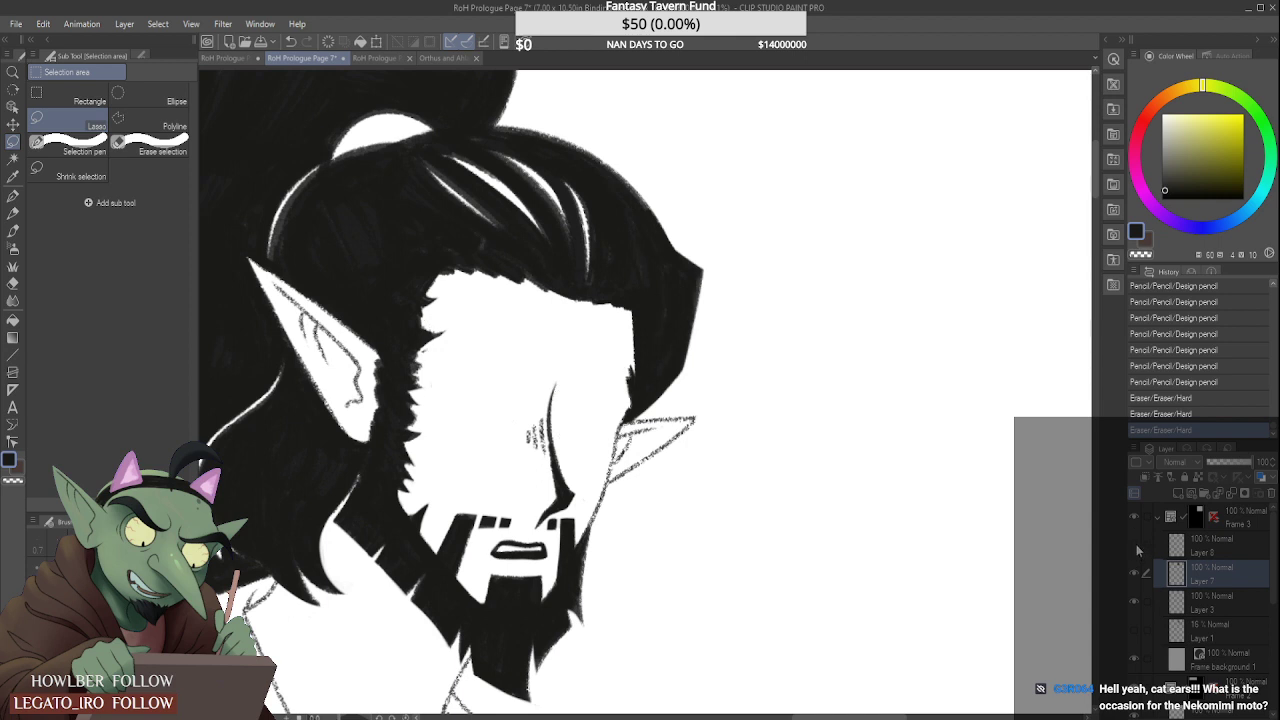
{"action": "left_click", "coordinate": [1135, 546]}
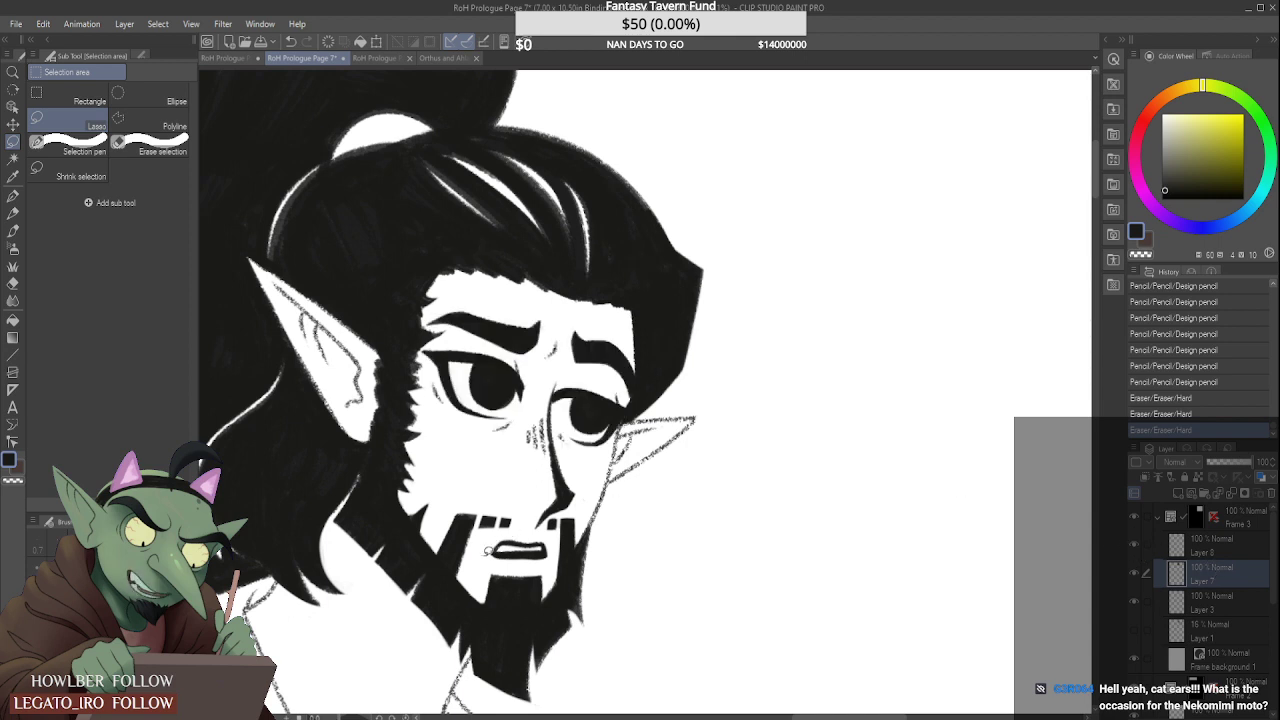
{"action": "mouse_move", "coordinate": [489, 550]}
{"action": "left_mouse_down"}
{"action": "mouse_move", "coordinate": [518, 530]}
{"action": "mouse_move", "coordinate": [553, 530]}
{"action": "mouse_move", "coordinate": [559, 557]}
{"action": "mouse_move", "coordinate": [515, 573]}
{"action": "left_mouse_up"}
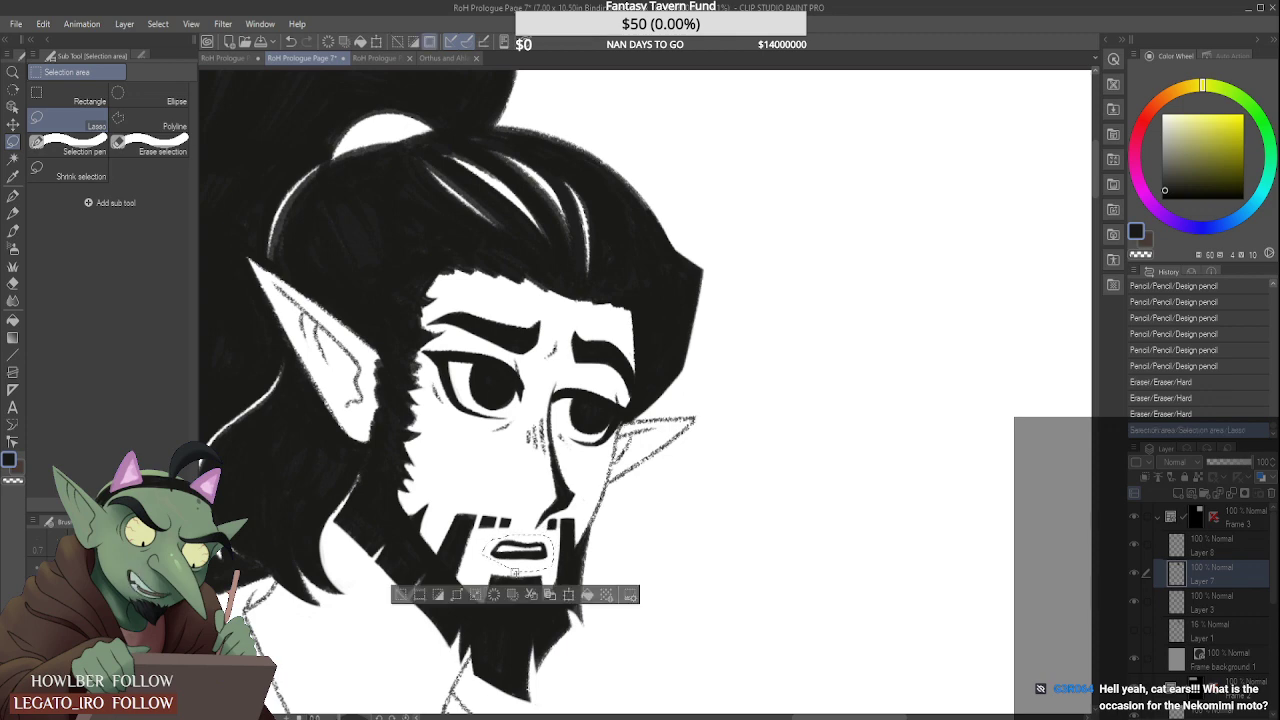
{"action": "key", "text": "ctrl+t"}
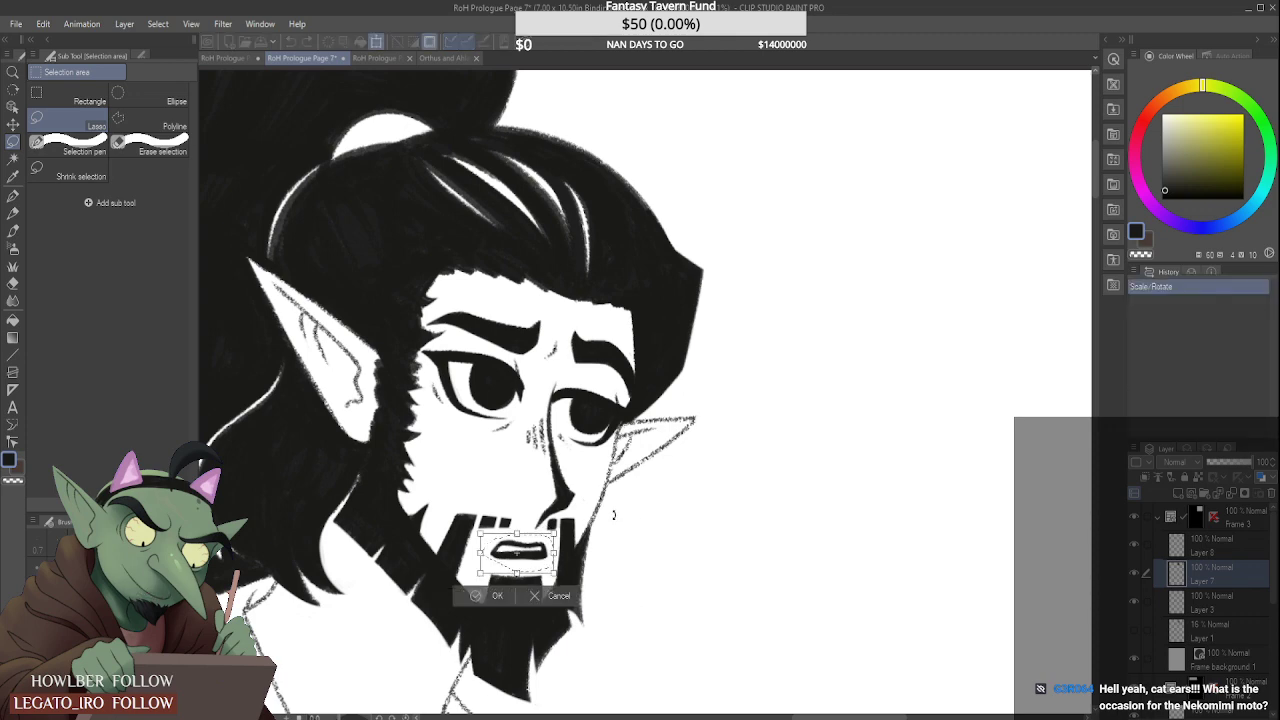
{"action": "key", "text": "Return"}
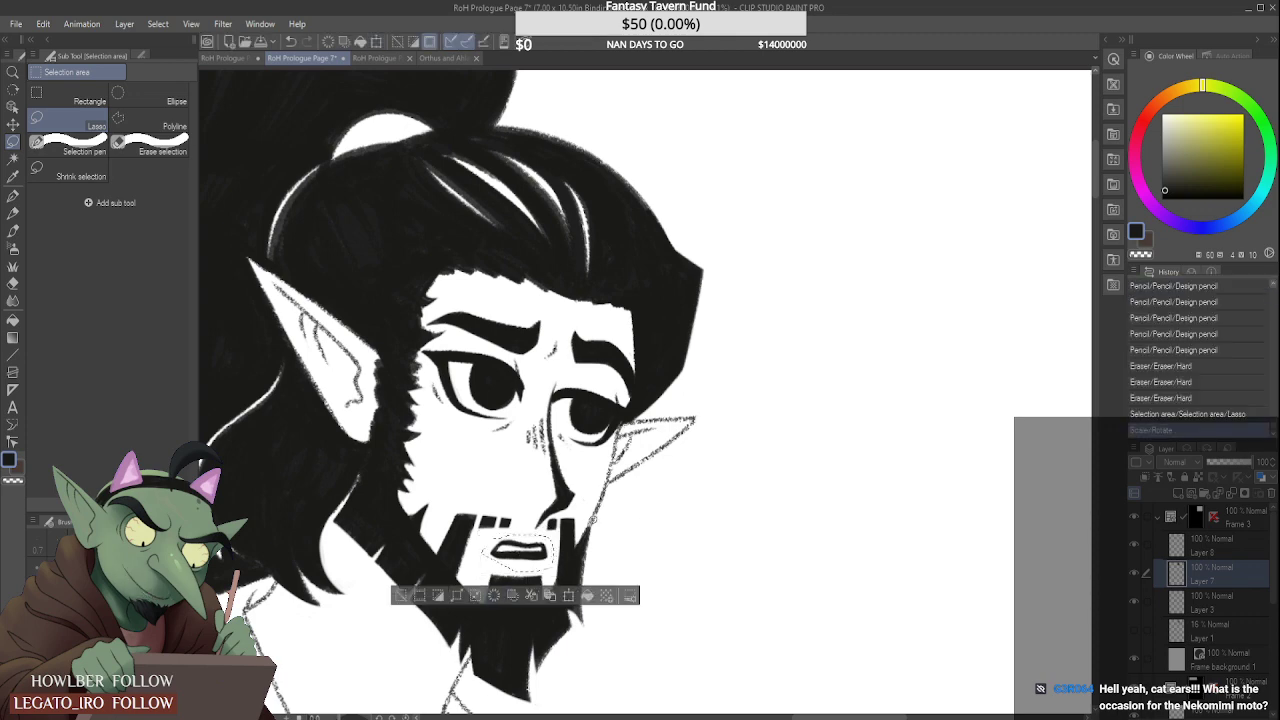
{"action": "key", "text": "ctrl+d"}
{"action": "scroll", "coordinate": [612, 497], "scroll_direction": "down", "scroll_amount": 4}
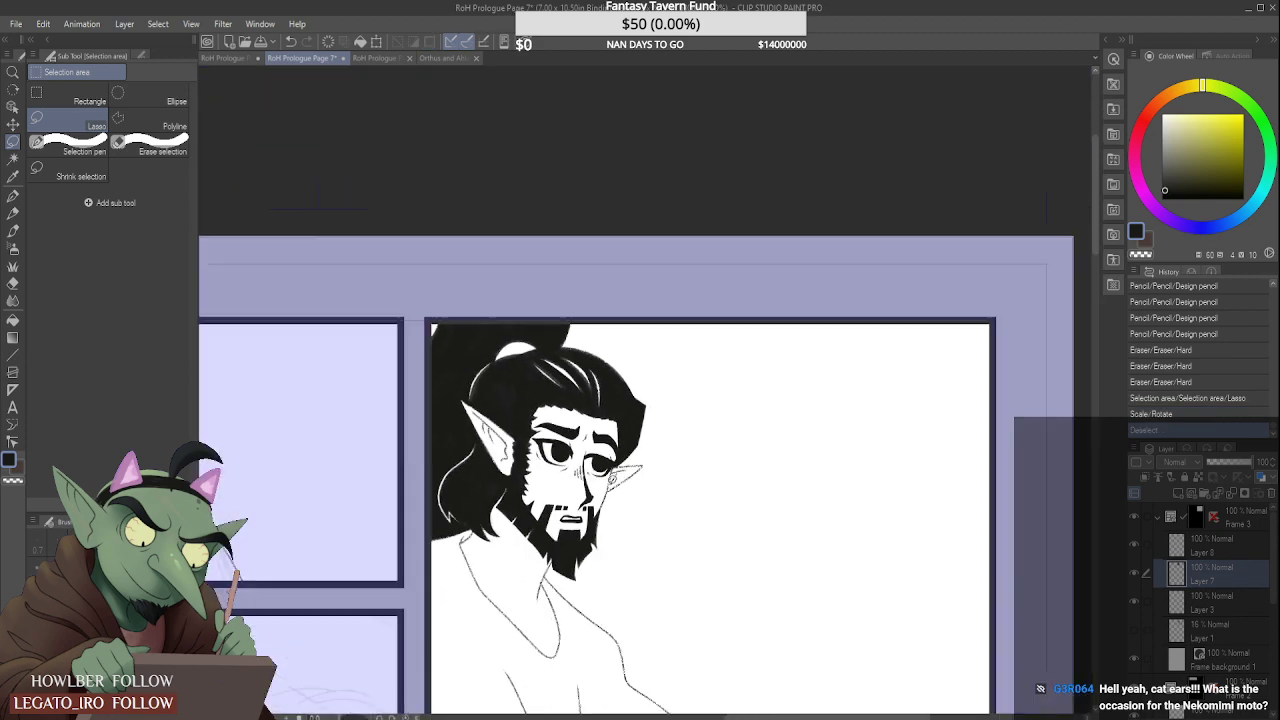
Step: Darken the hair along the curved white highlight at the back of the head with Design pencil strokes
{"action": "scroll", "coordinate": [620, 457], "scroll_direction": "up", "scroll_amount": 4}
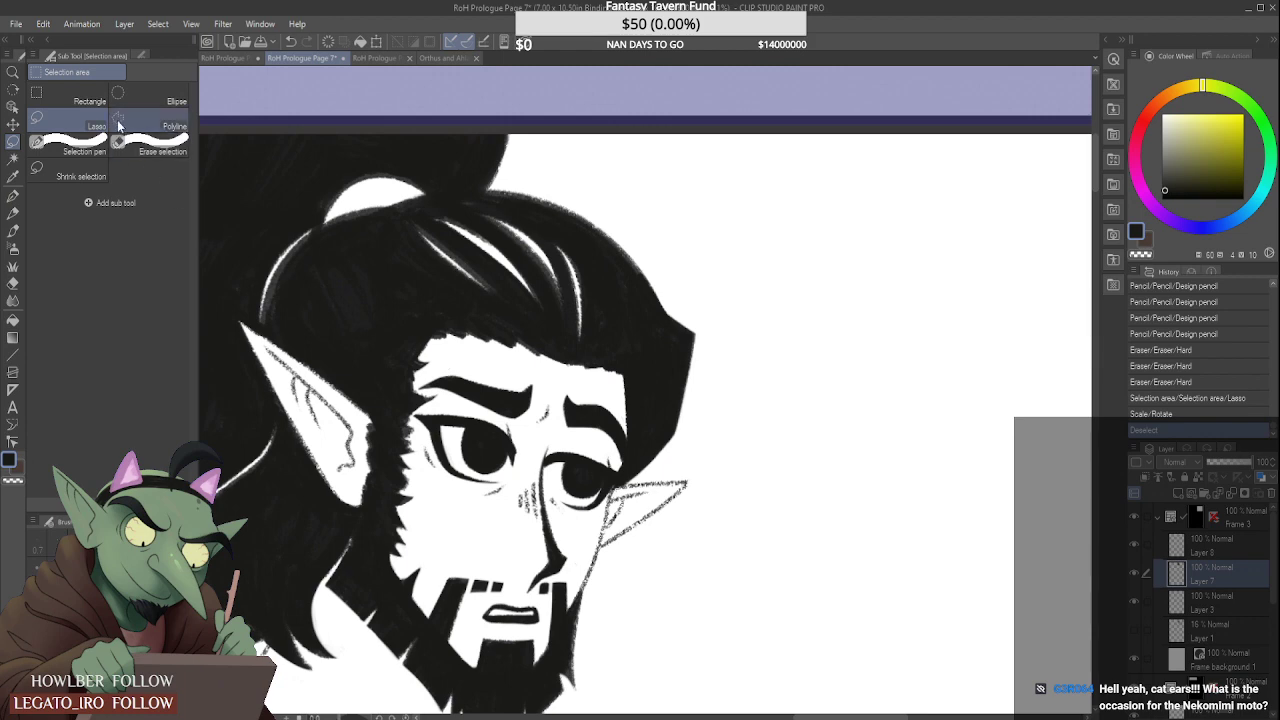
{"action": "left_click", "coordinate": [13, 213]}
{"action": "left_click", "coordinate": [112, 104]}
{"action": "scroll", "coordinate": [620, 490], "scroll_direction": "up", "scroll_amount": 3}
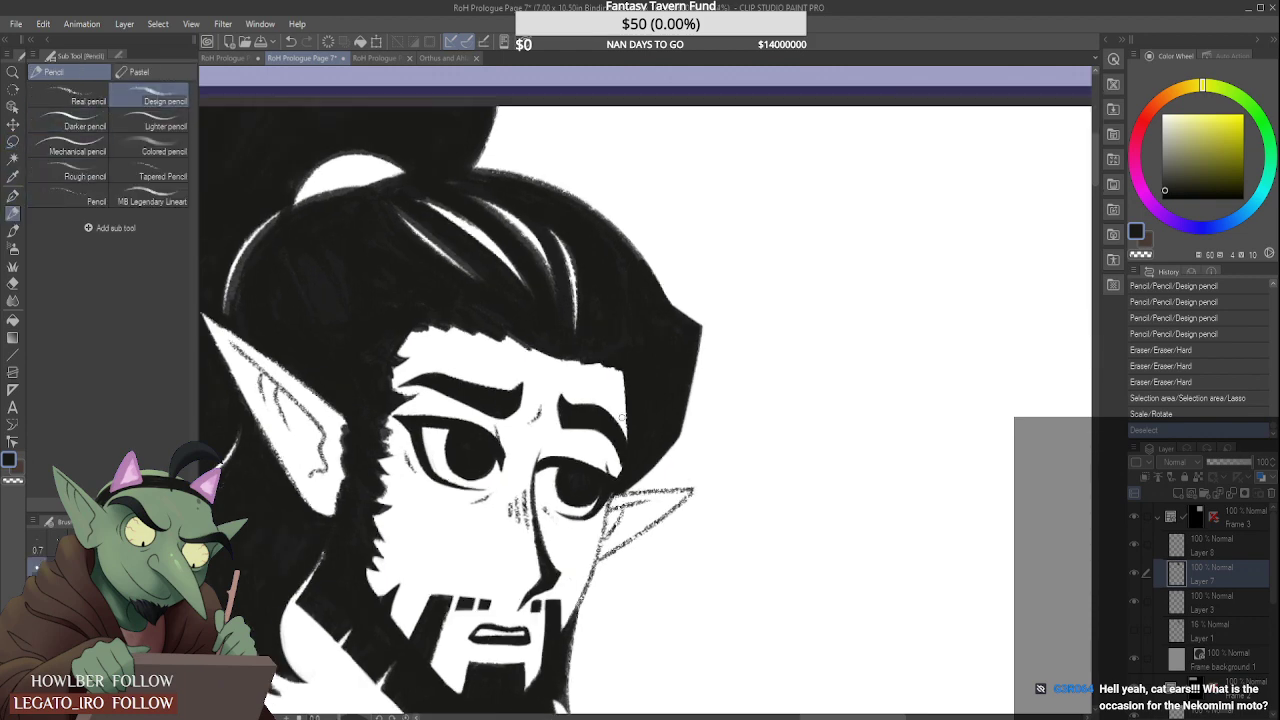
{"action": "scroll", "coordinate": [628, 494], "scroll_direction": "down", "scroll_amount": 6}
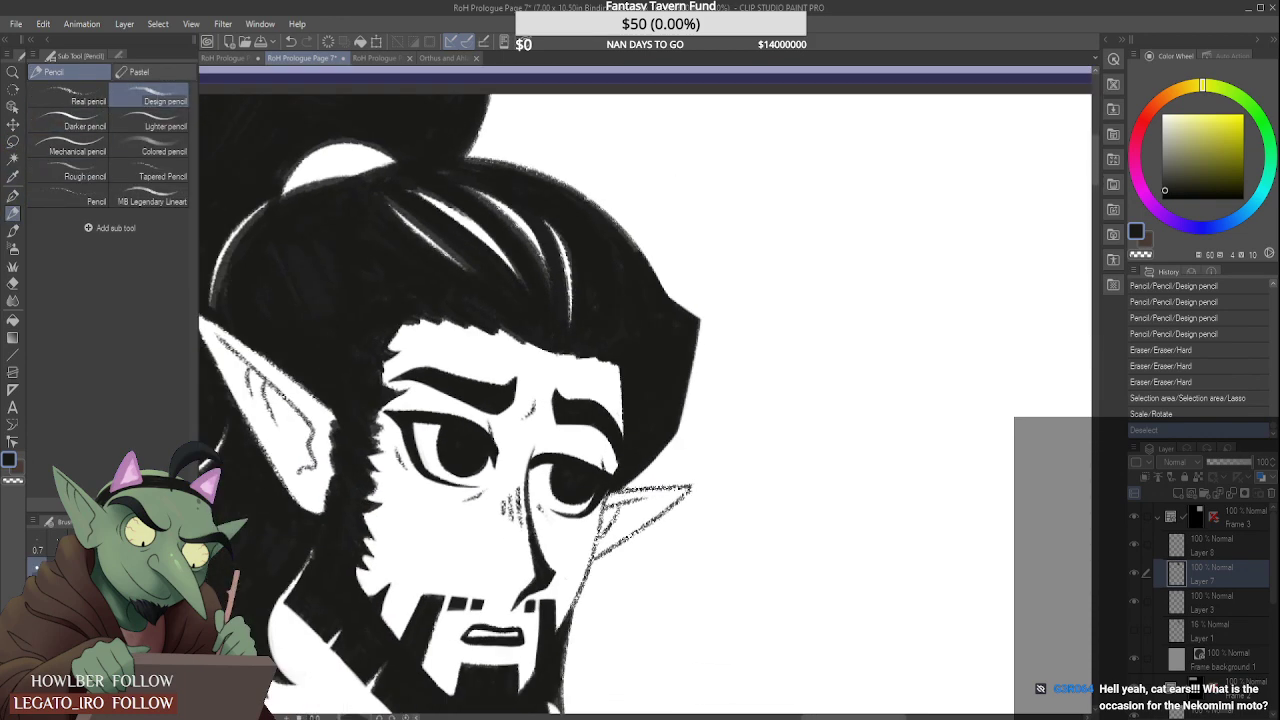
{"action": "scroll", "coordinate": [630, 485], "scroll_direction": "down", "scroll_amount": 3}
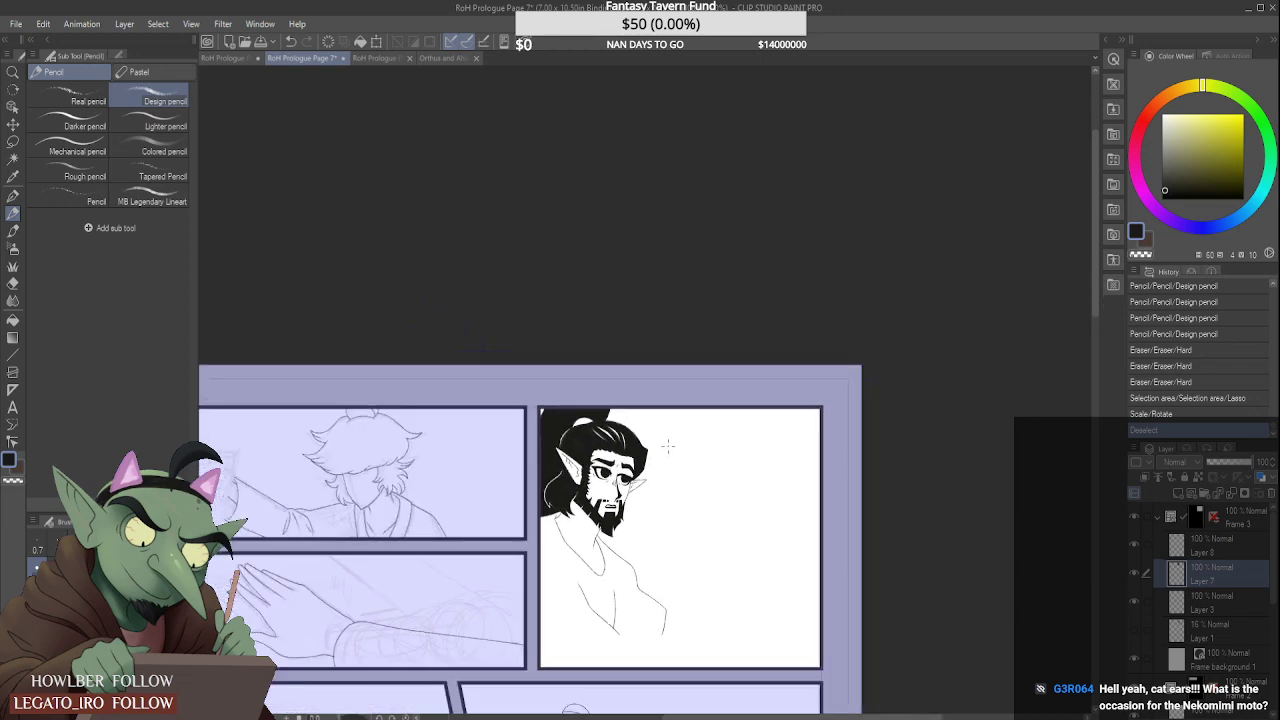
{"action": "scroll", "coordinate": [660, 451], "scroll_direction": "up", "scroll_amount": 3}
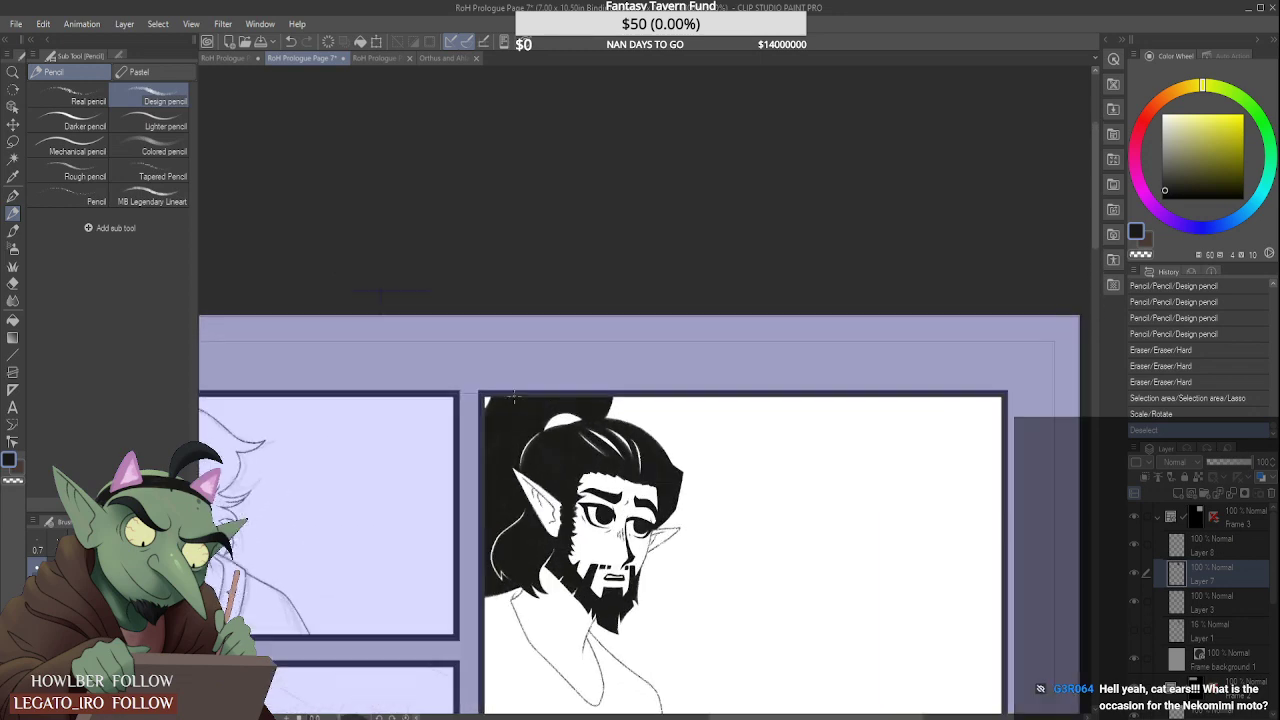
{"action": "scroll", "coordinate": [624, 496], "scroll_direction": "up", "scroll_amount": 4}
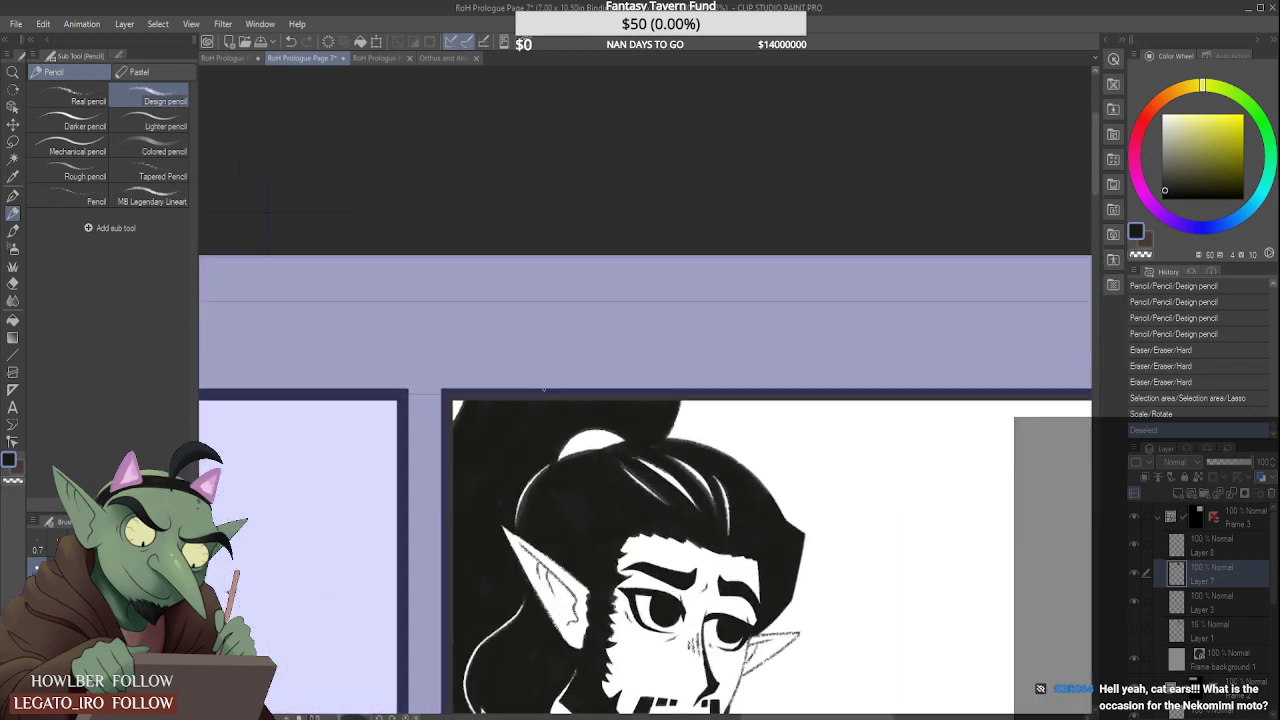
{"action": "mouse_move", "coordinate": [640, 490]}
{"action": "left_mouse_down"}
{"action": "mouse_move", "coordinate": [723, 466]}
{"action": "mouse_move", "coordinate": [640, 490]}
{"action": "left_mouse_up"}
{"action": "mouse_move", "coordinate": [587, 510]}
{"action": "left_mouse_down"}
{"action": "mouse_move", "coordinate": [516, 568]}
{"action": "mouse_move", "coordinate": [480, 637]}
{"action": "mouse_move", "coordinate": [559, 532]}
{"action": "mouse_move", "coordinate": [475, 640]}
{"action": "left_mouse_up"}
{"action": "left_click_drag", "start_coordinate": [495, 603], "coordinate": [470, 645]}
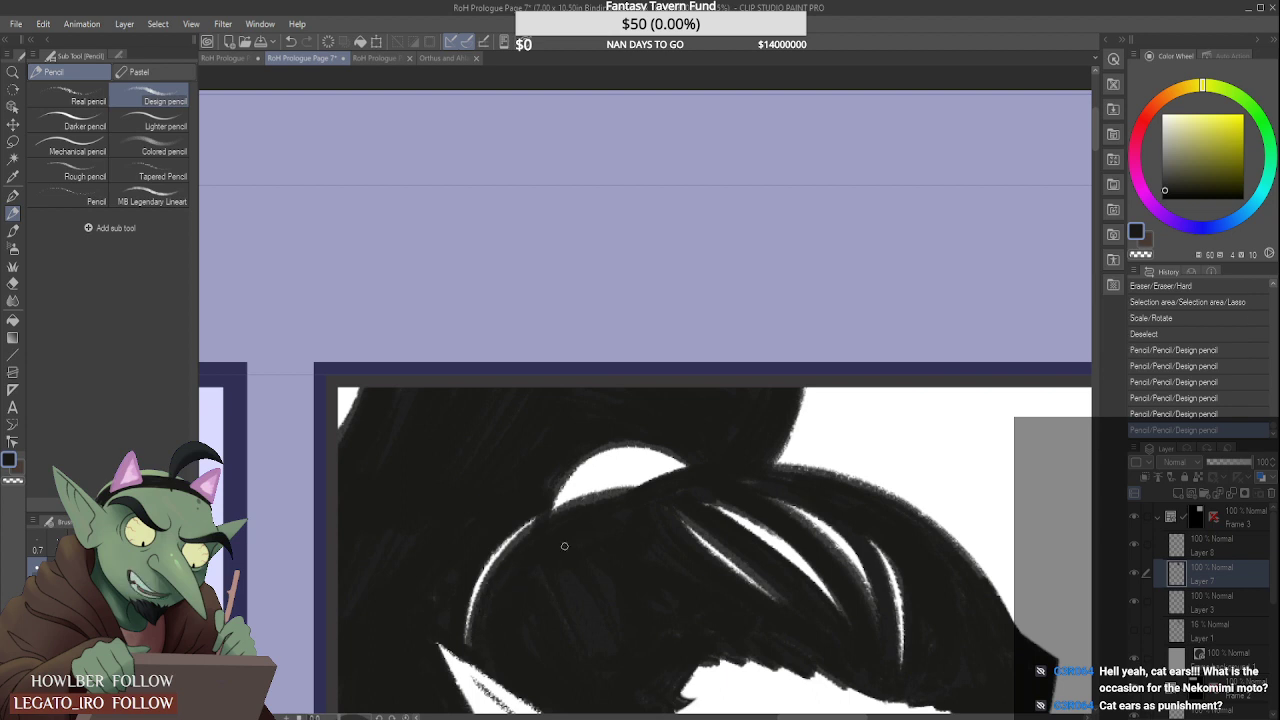
Step: Thicken the head's upper hair contour beneath the white hair tie and along the crown in front of it
{"action": "left_click_drag", "start_coordinate": [510, 560], "coordinate": [584, 503]}
{"action": "mouse_move", "coordinate": [522, 548]}
{"action": "left_mouse_down"}
{"action": "mouse_move", "coordinate": [547, 520]}
{"action": "mouse_move", "coordinate": [727, 481]}
{"action": "mouse_move", "coordinate": [640, 484]}
{"action": "mouse_move", "coordinate": [594, 514]}
{"action": "mouse_move", "coordinate": [714, 461]}
{"action": "left_mouse_up"}
{"action": "key", "text": "ctrl+z"}
{"action": "mouse_move", "coordinate": [583, 509]}
{"action": "left_mouse_down"}
{"action": "mouse_move", "coordinate": [676, 485]}
{"action": "mouse_move", "coordinate": [688, 462]}
{"action": "left_mouse_up"}
{"action": "left_click_drag", "start_coordinate": [773, 473], "coordinate": [835, 479]}
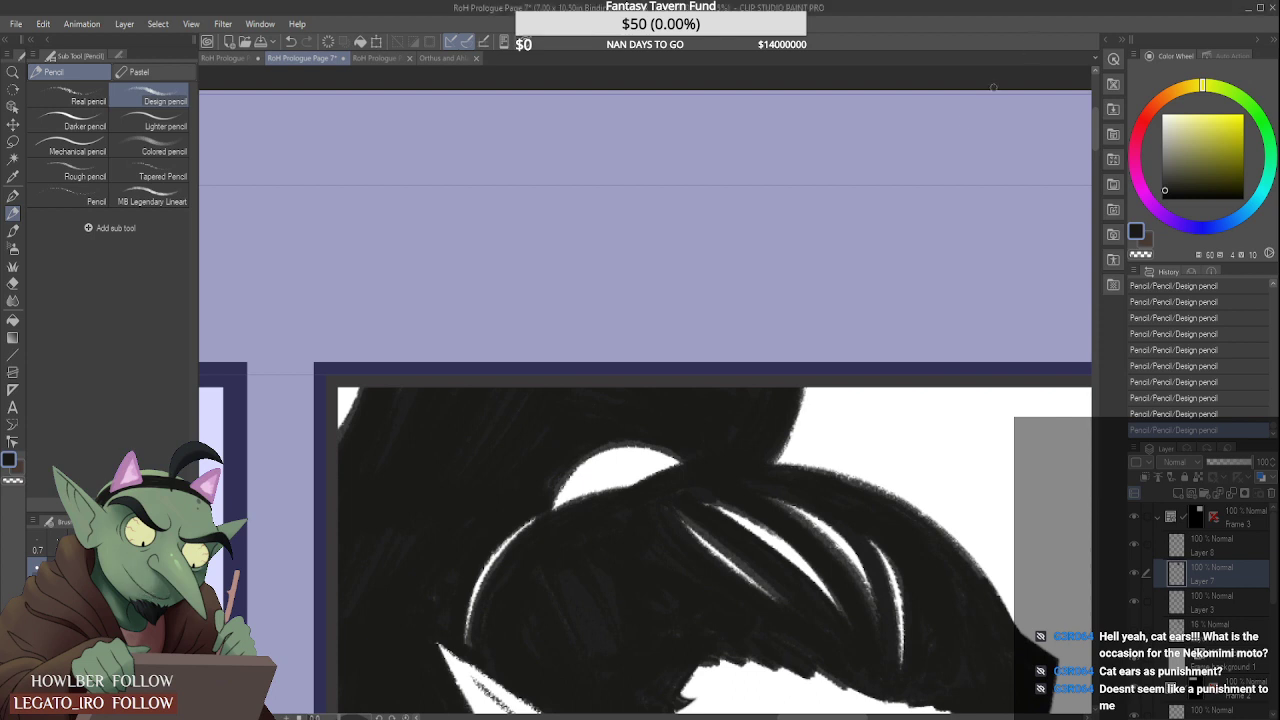
Step: Bring the wider comic page into view and flip the canvas horizontally to check the drawing mirrored
{"action": "scroll", "coordinate": [706, 347], "scroll_direction": "down", "scroll_amount": 5}
{"action": "scroll", "coordinate": [706, 347], "scroll_direction": "down", "scroll_amount": 3}
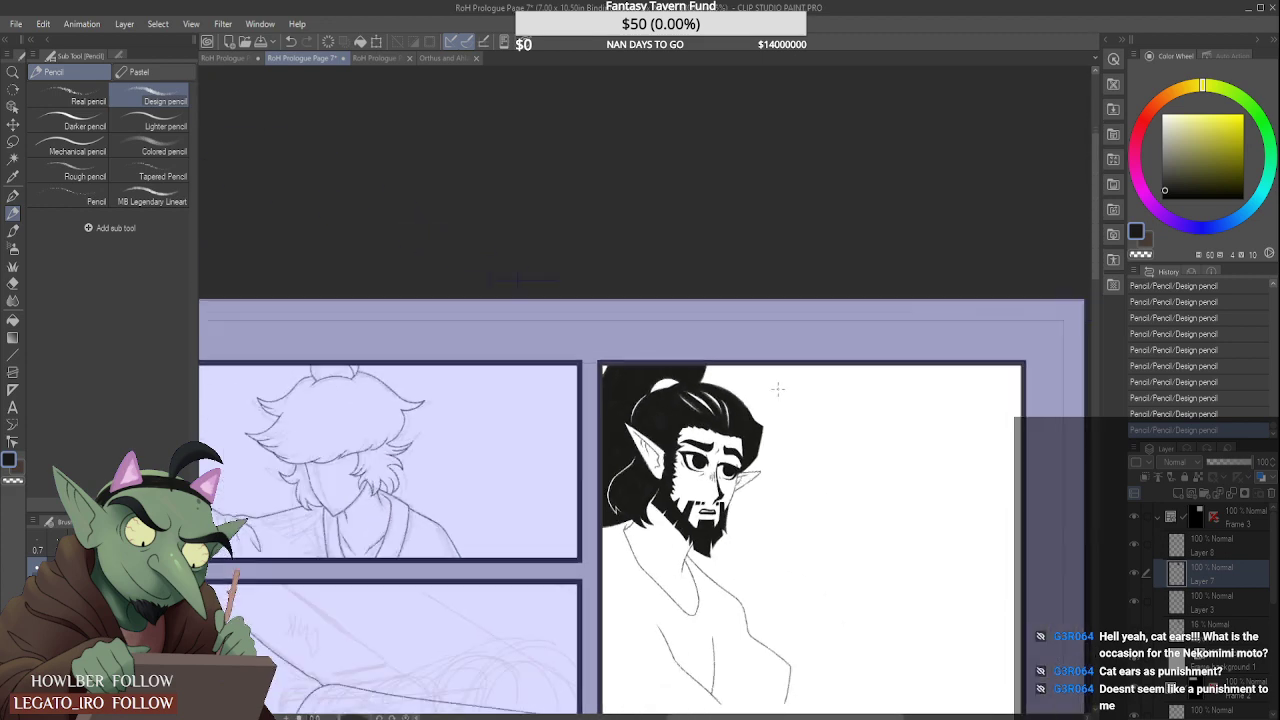
{"action": "scroll", "coordinate": [781, 395], "scroll_direction": "down", "scroll_amount": 2}
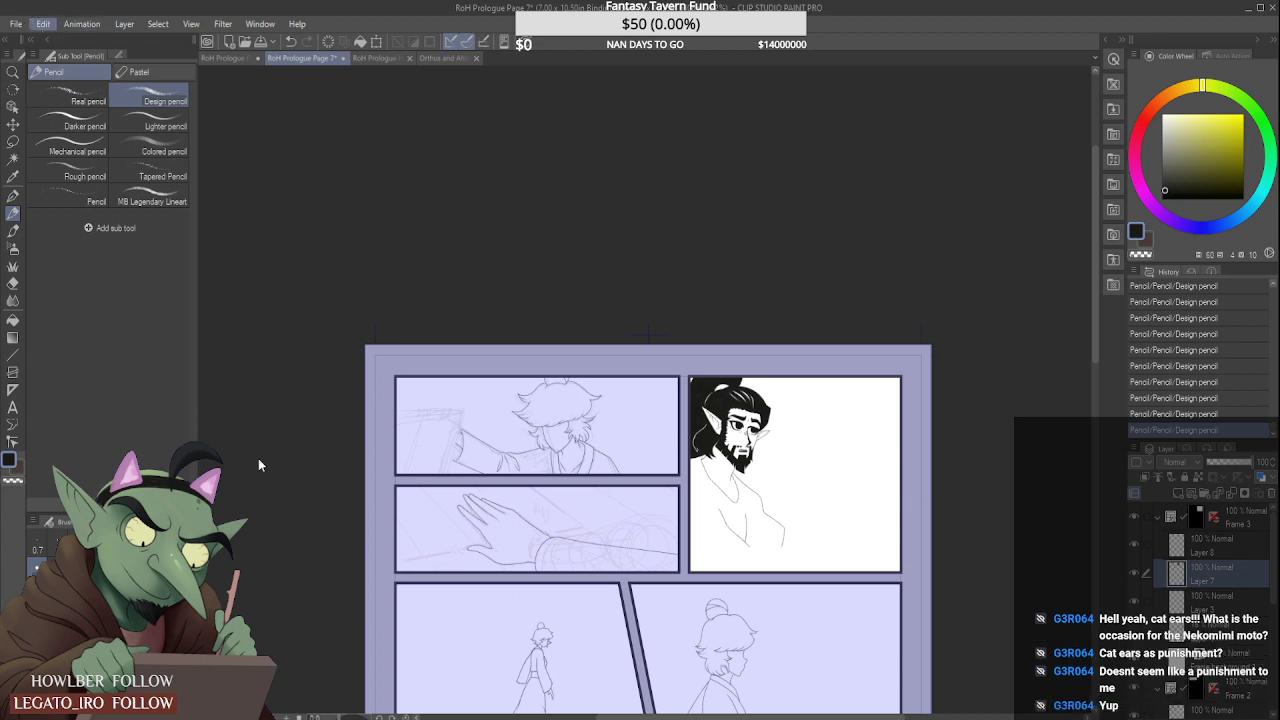
{"action": "key", "text": "h"}
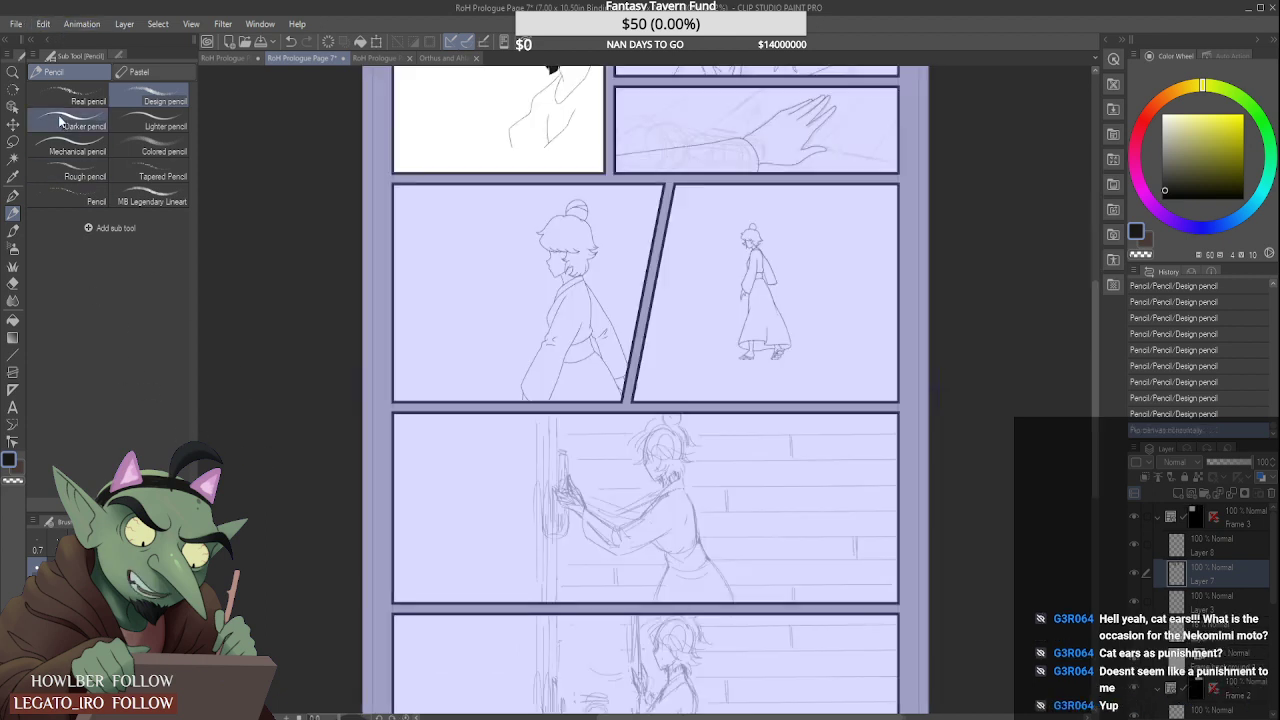
Step: Touch up the black iris and upper lid of the elf's far eye with the Design pencil
{"action": "left_click", "coordinate": [88, 101]}
{"action": "scroll", "coordinate": [444, 326], "scroll_direction": "down", "scroll_amount": 2}
{"action": "scroll", "coordinate": [515, 118], "scroll_direction": "up", "scroll_amount": 3}
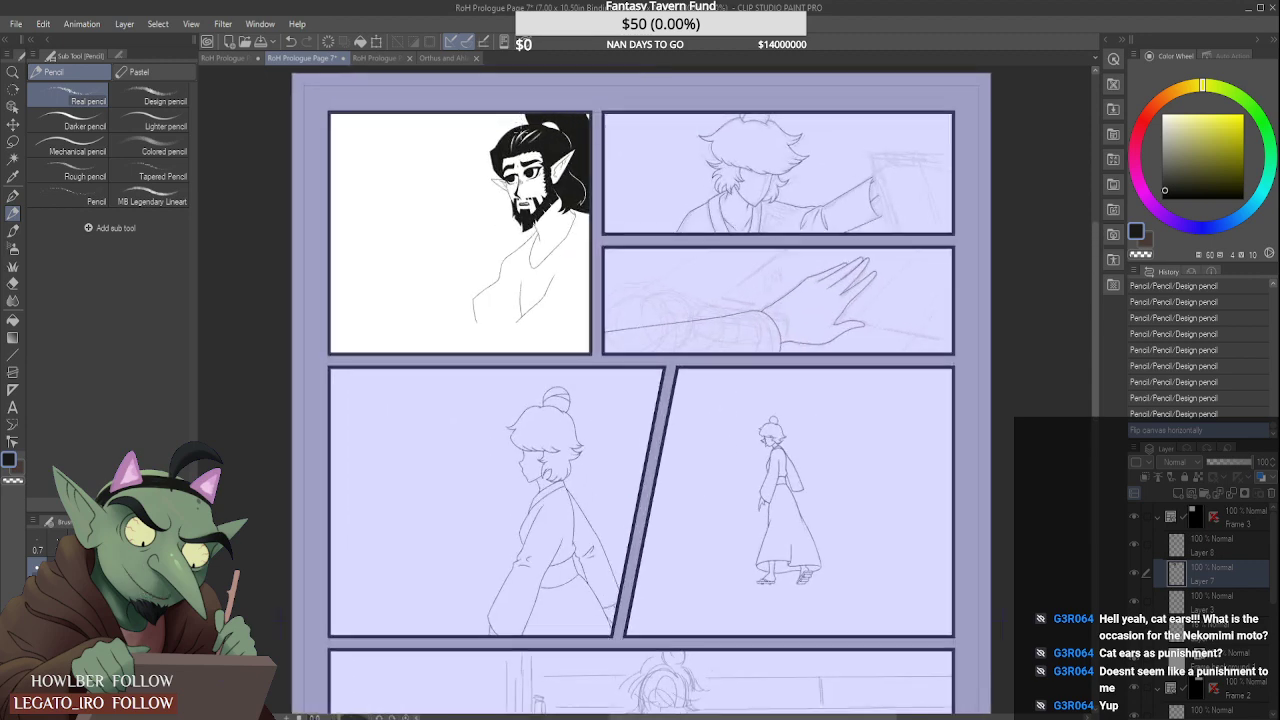
{"action": "scroll", "coordinate": [515, 118], "scroll_direction": "up", "scroll_amount": 4}
{"action": "scroll", "coordinate": [499, 147], "scroll_direction": "down", "scroll_amount": 3}
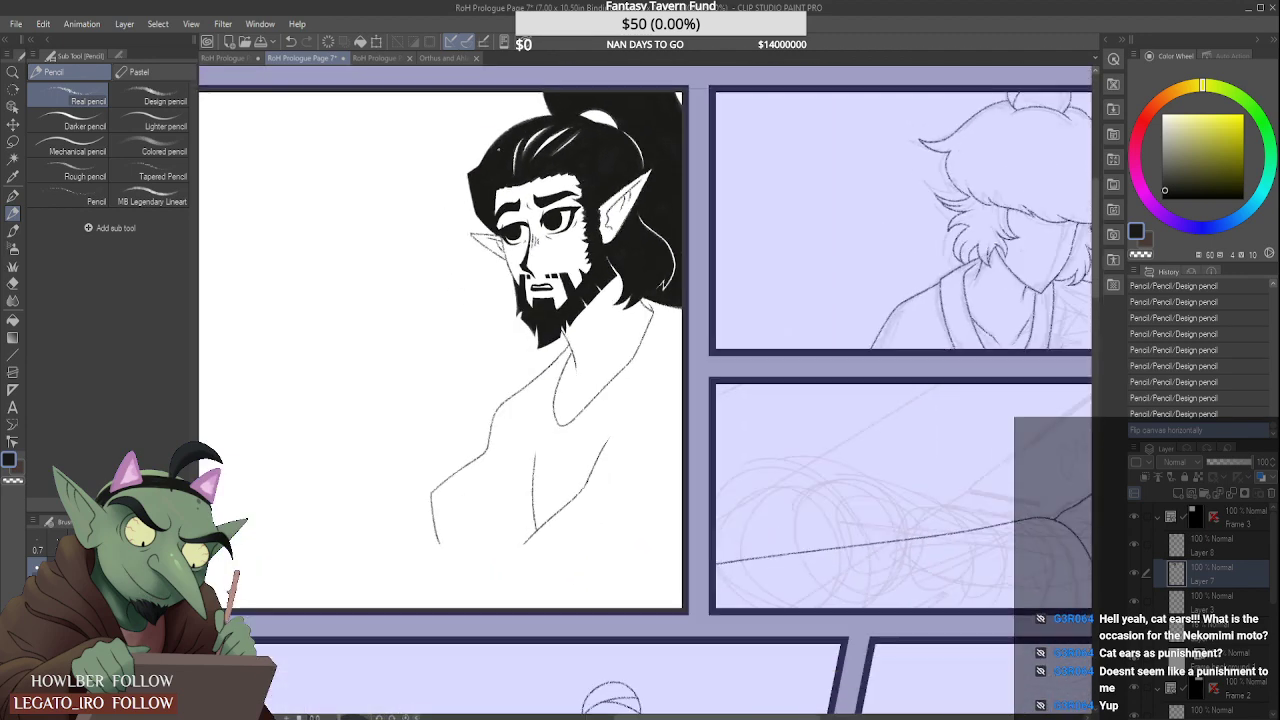
{"action": "left_click", "coordinate": [148, 96]}
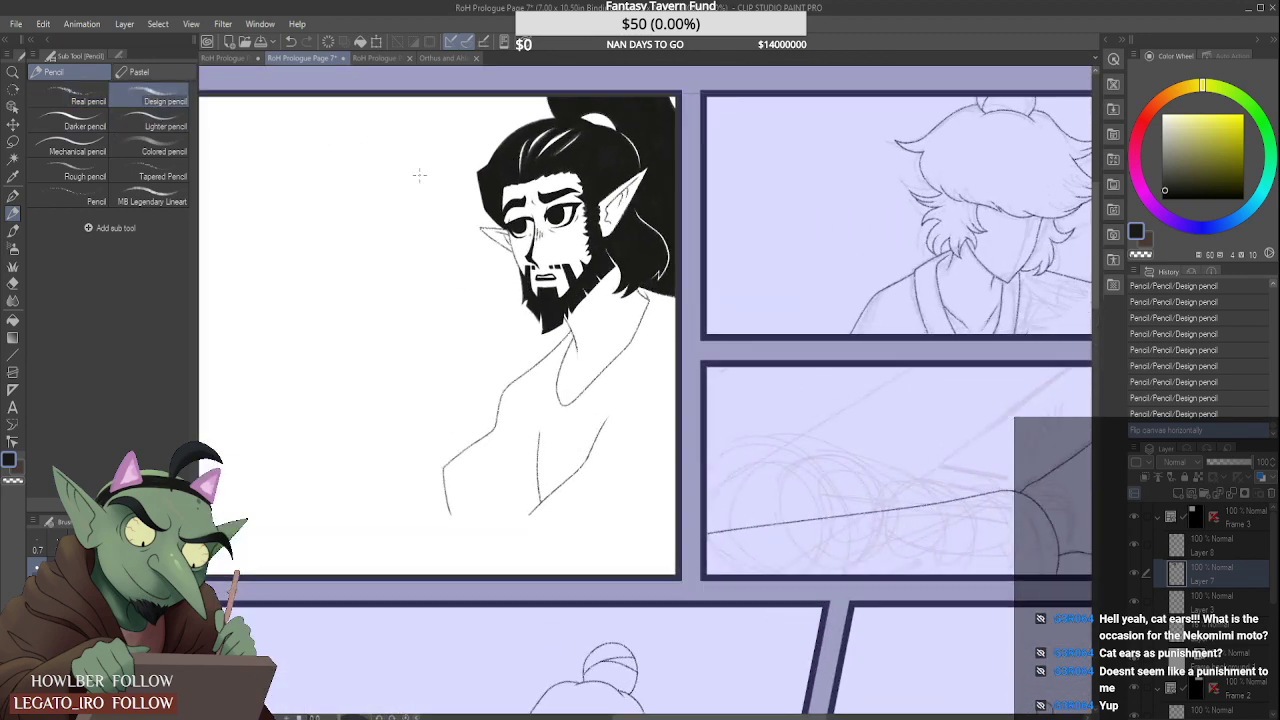
{"action": "scroll", "coordinate": [507, 318], "scroll_direction": "up", "scroll_amount": 5}
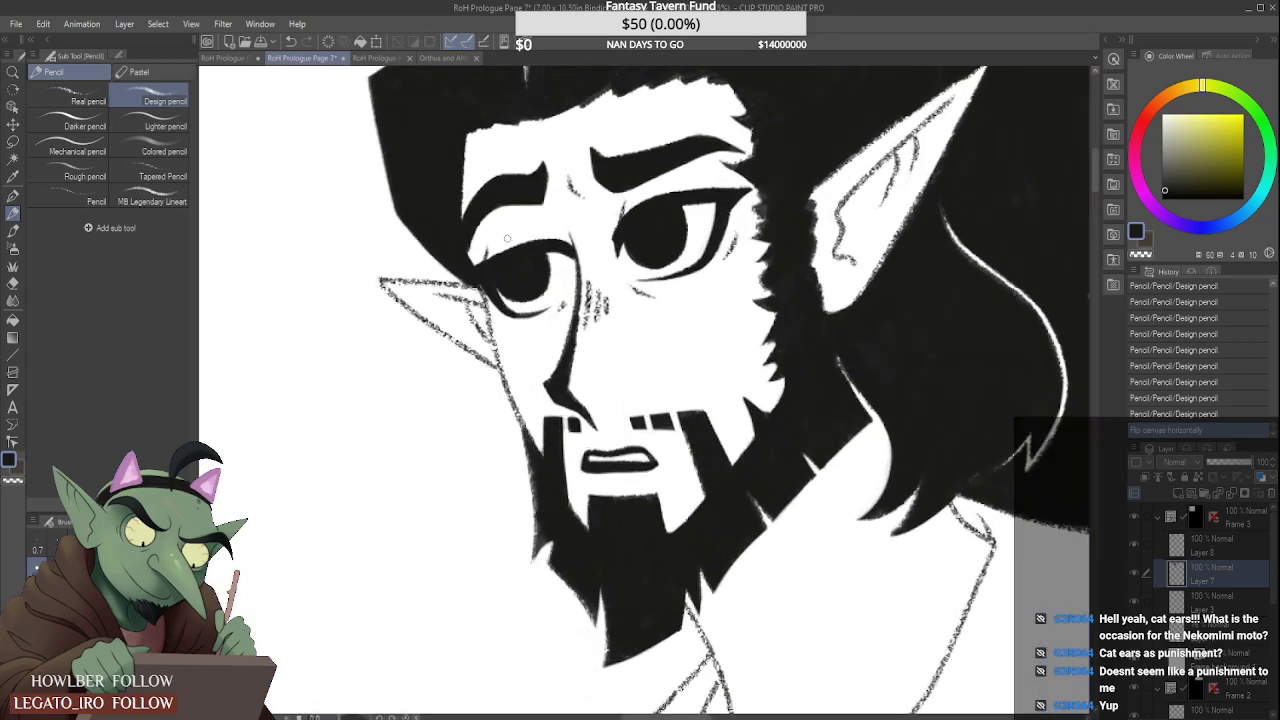
{"action": "mouse_move", "coordinate": [507, 318]}
{"action": "left_mouse_down"}
{"action": "mouse_move", "coordinate": [558, 302]}
{"action": "mouse_move", "coordinate": [528, 324]}
{"action": "mouse_move", "coordinate": [551, 318]}
{"action": "mouse_move", "coordinate": [562, 260]}
{"action": "left_mouse_up"}
{"action": "scroll", "coordinate": [596, 208], "scroll_direction": "down", "scroll_amount": 5}
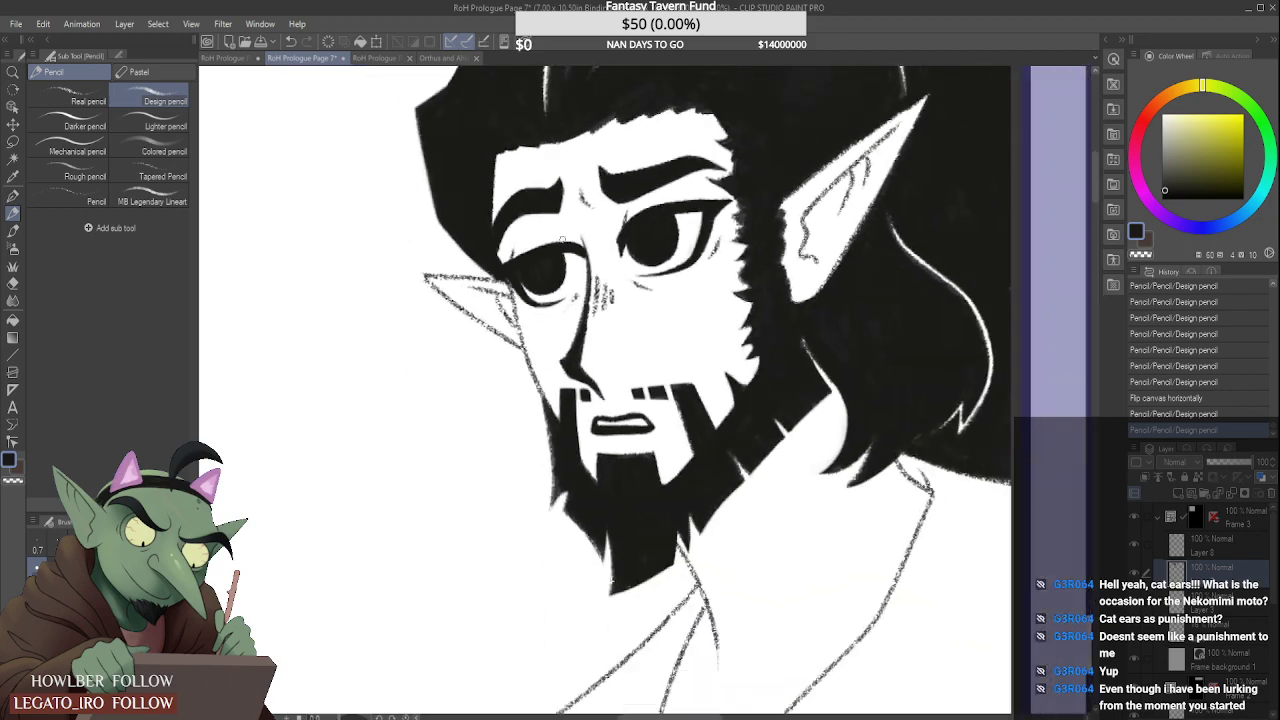
{"action": "scroll", "coordinate": [596, 208], "scroll_direction": "down", "scroll_amount": 6}
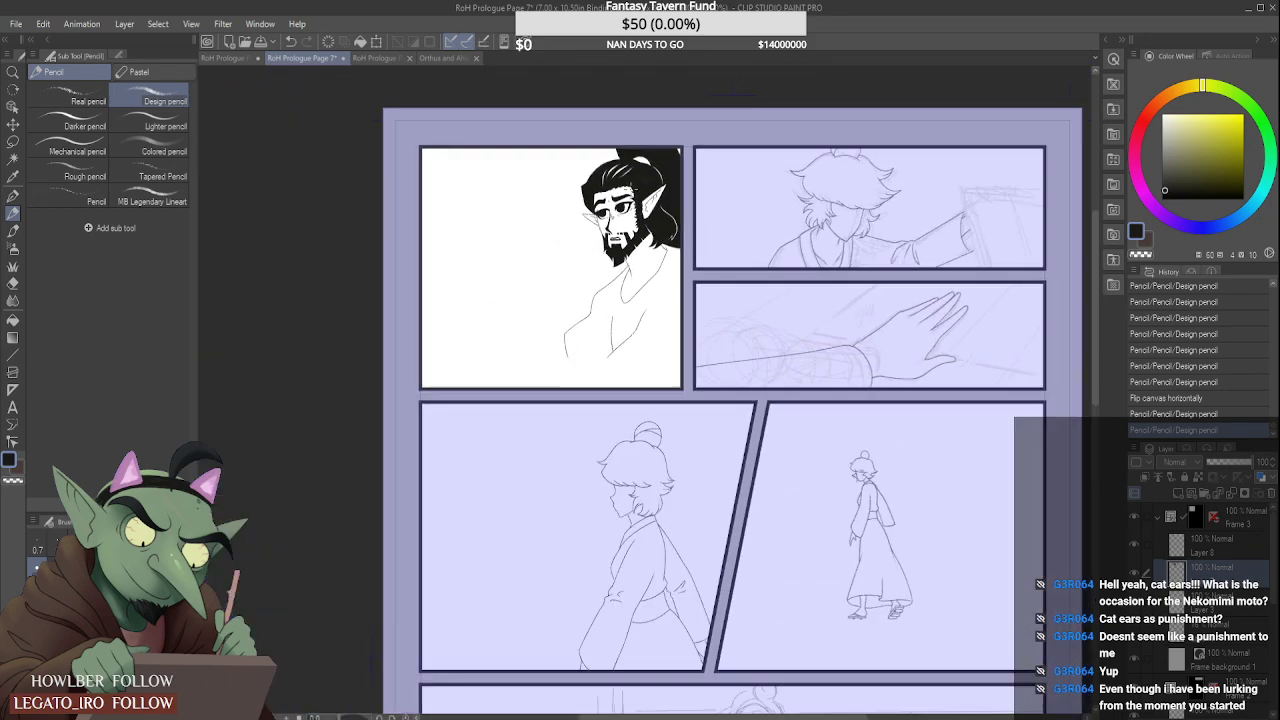
Step: Fill out the far eye's black iris along its lower and inner edges with short Design pencil strokes
{"action": "scroll", "coordinate": [590, 238], "scroll_direction": "up", "scroll_amount": 10}
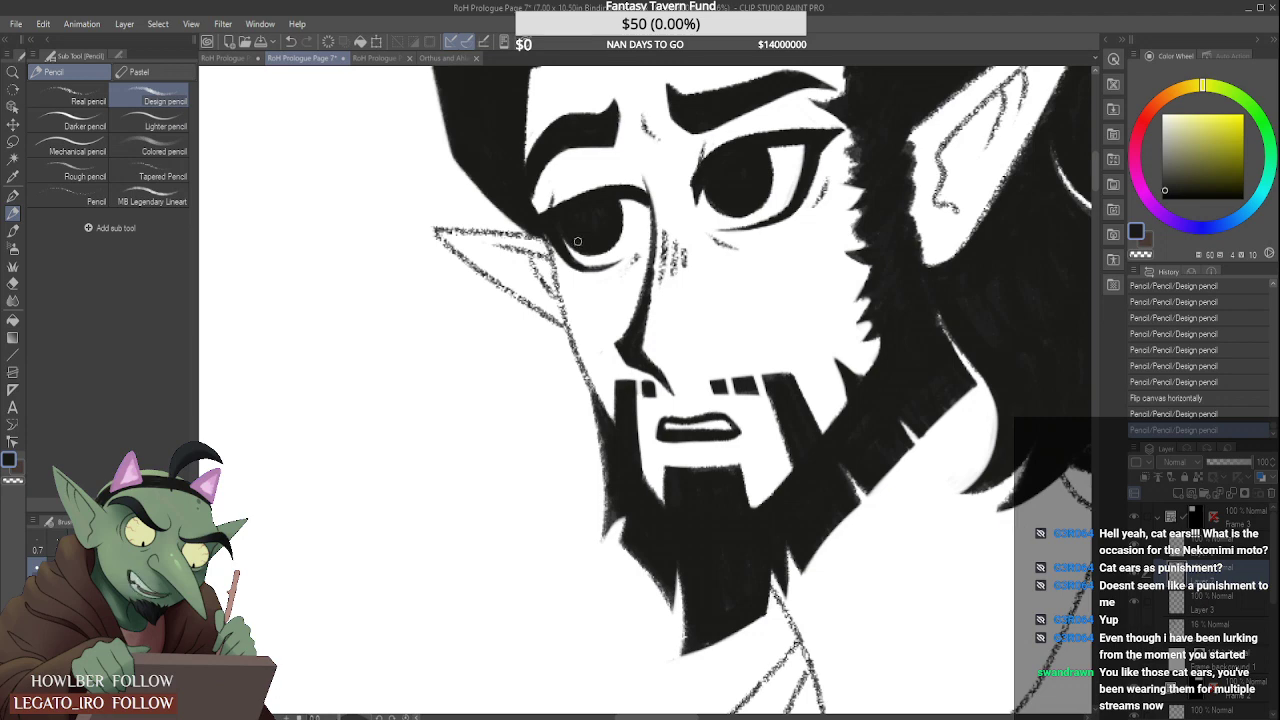
{"action": "scroll", "coordinate": [575, 233], "scroll_direction": "up", "scroll_amount": 1}
{"action": "scroll", "coordinate": [590, 248], "scroll_direction": "down", "scroll_amount": 1}
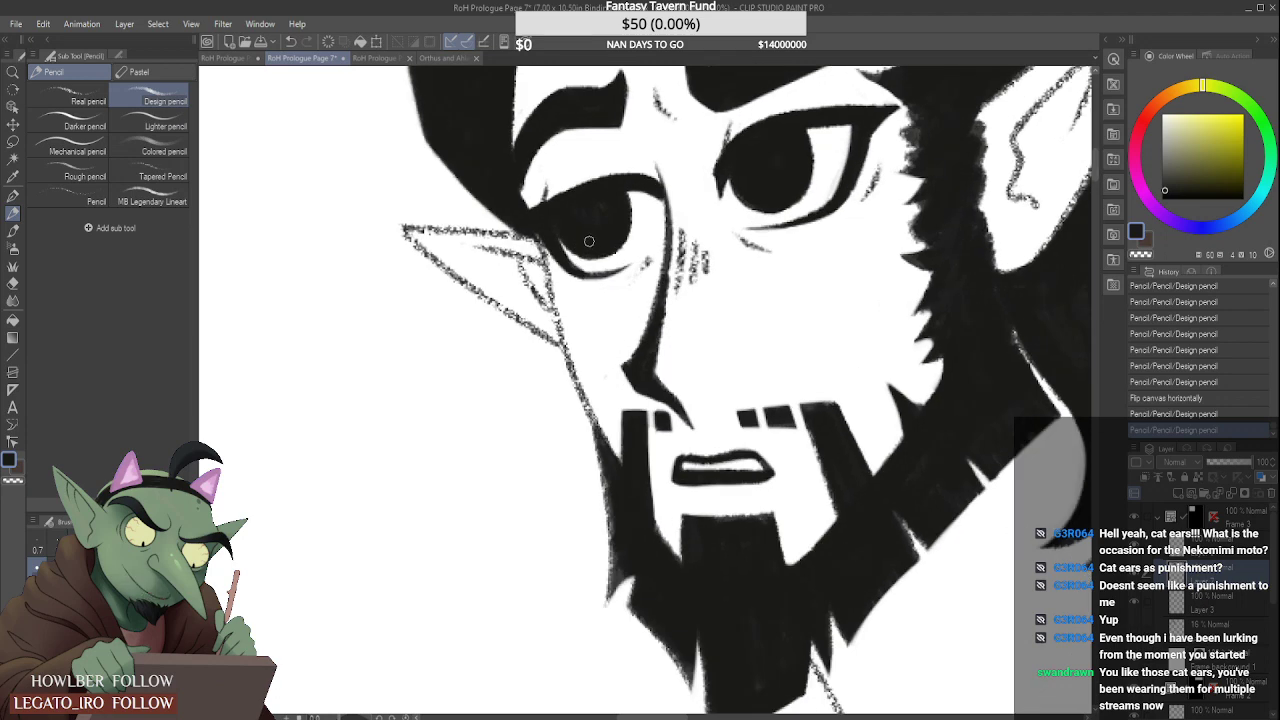
{"action": "scroll", "coordinate": [588, 242], "scroll_direction": "up", "scroll_amount": 1}
{"action": "scroll", "coordinate": [587, 247], "scroll_direction": "up", "scroll_amount": 3}
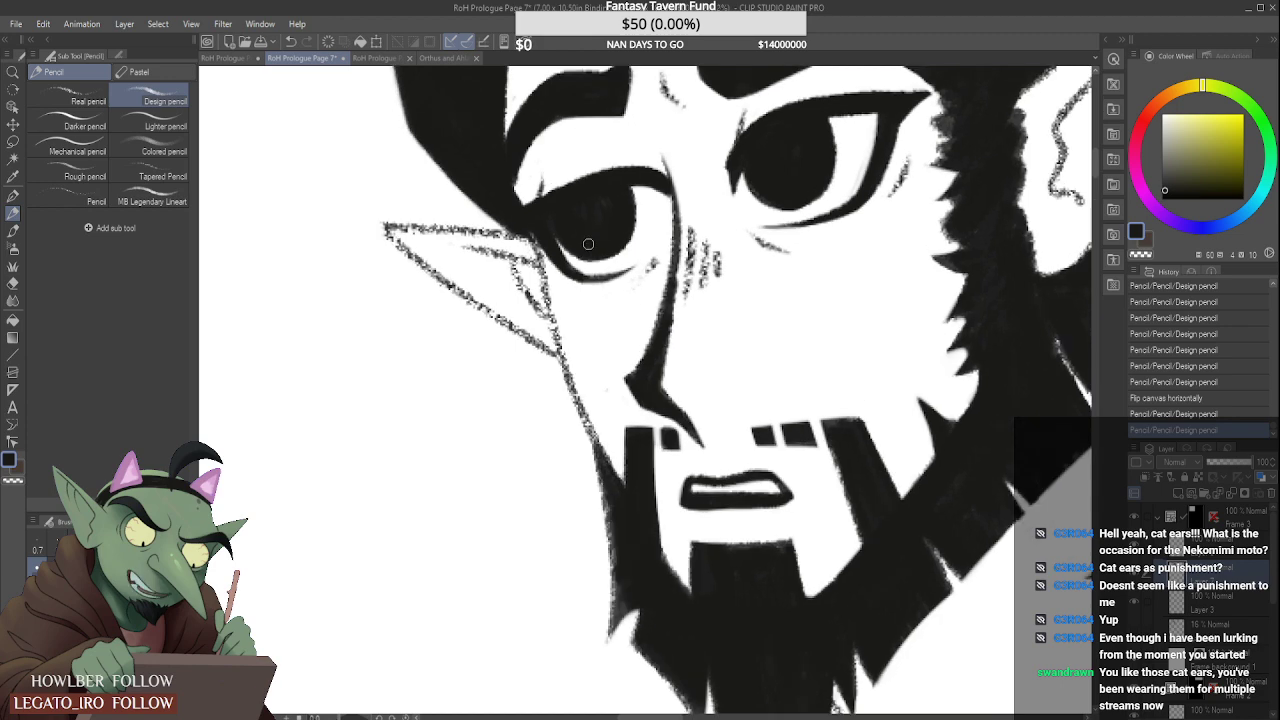
{"action": "mouse_move", "coordinate": [574, 258]}
{"action": "left_mouse_down"}
{"action": "mouse_move", "coordinate": [605, 264]}
{"action": "mouse_move", "coordinate": [592, 263]}
{"action": "left_mouse_up"}
{"action": "mouse_move", "coordinate": [640, 216]}
{"action": "left_mouse_down"}
{"action": "mouse_move", "coordinate": [632, 236]}
{"action": "mouse_move", "coordinate": [630, 212]}
{"action": "mouse_move", "coordinate": [620, 228]}
{"action": "left_mouse_up"}
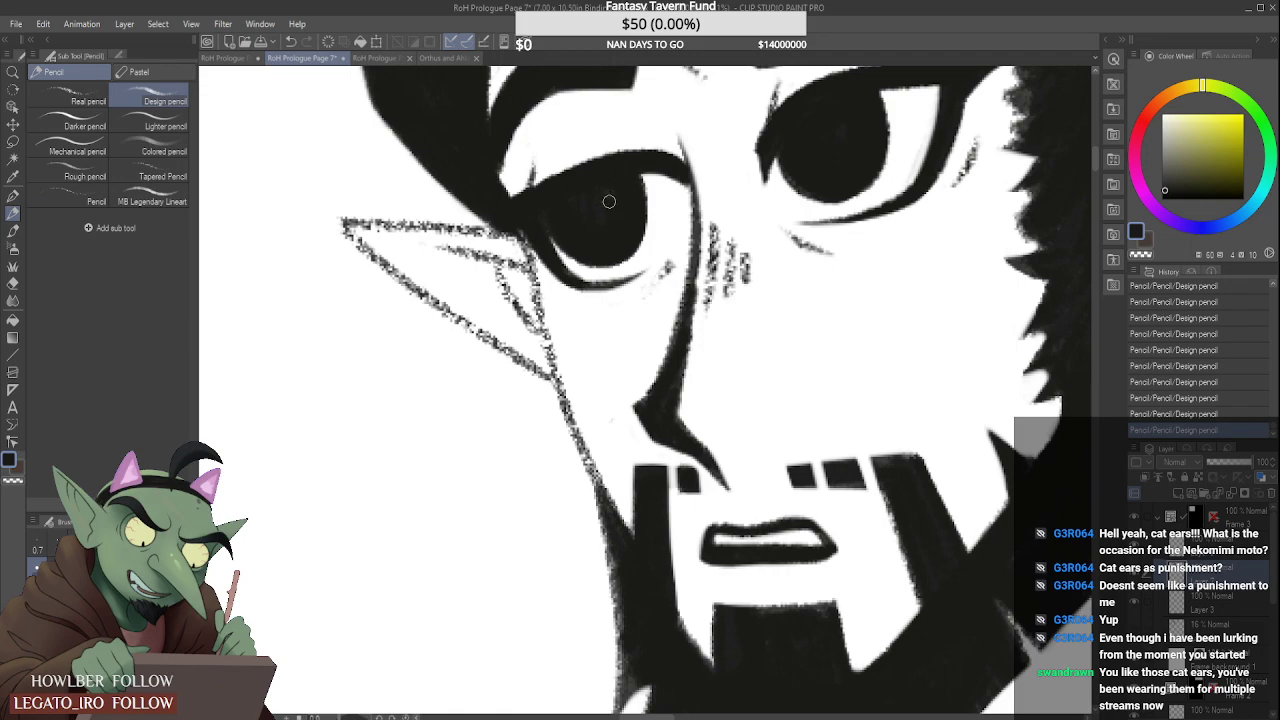
{"action": "scroll", "coordinate": [597, 261], "scroll_direction": "down", "scroll_amount": 6}
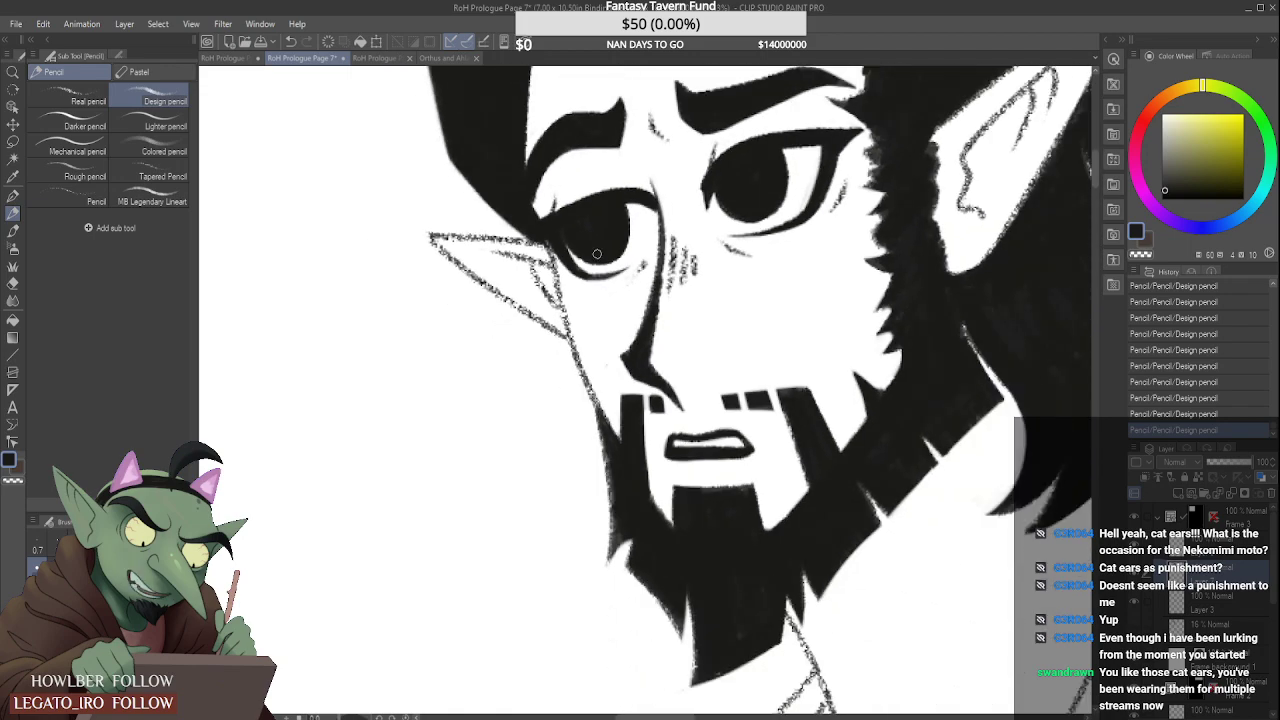
{"action": "scroll", "coordinate": [624, 210], "scroll_direction": "up", "scroll_amount": 2}
{"action": "scroll", "coordinate": [624, 210], "scroll_direction": "up", "scroll_amount": 4}
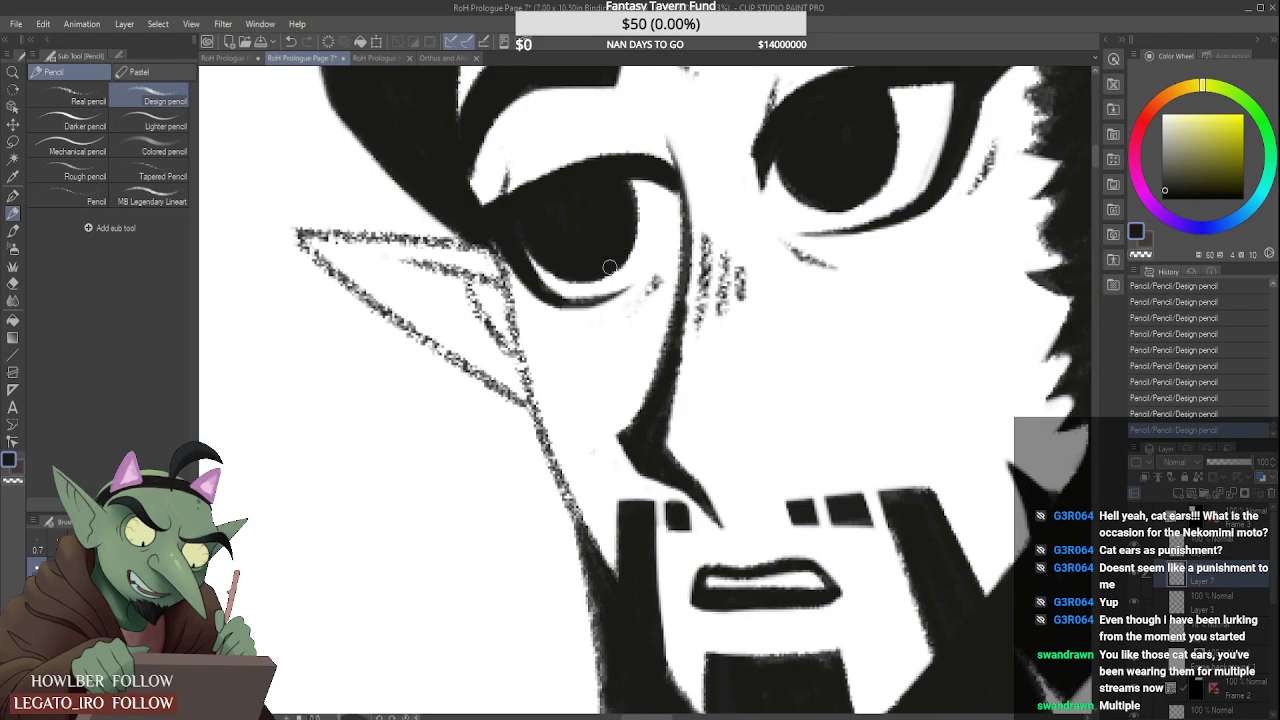
Step: Examine the balance of both eyes against the whole face and panel, from close up and from a distance
{"action": "scroll", "coordinate": [609, 267], "scroll_direction": "down", "scroll_amount": 5}
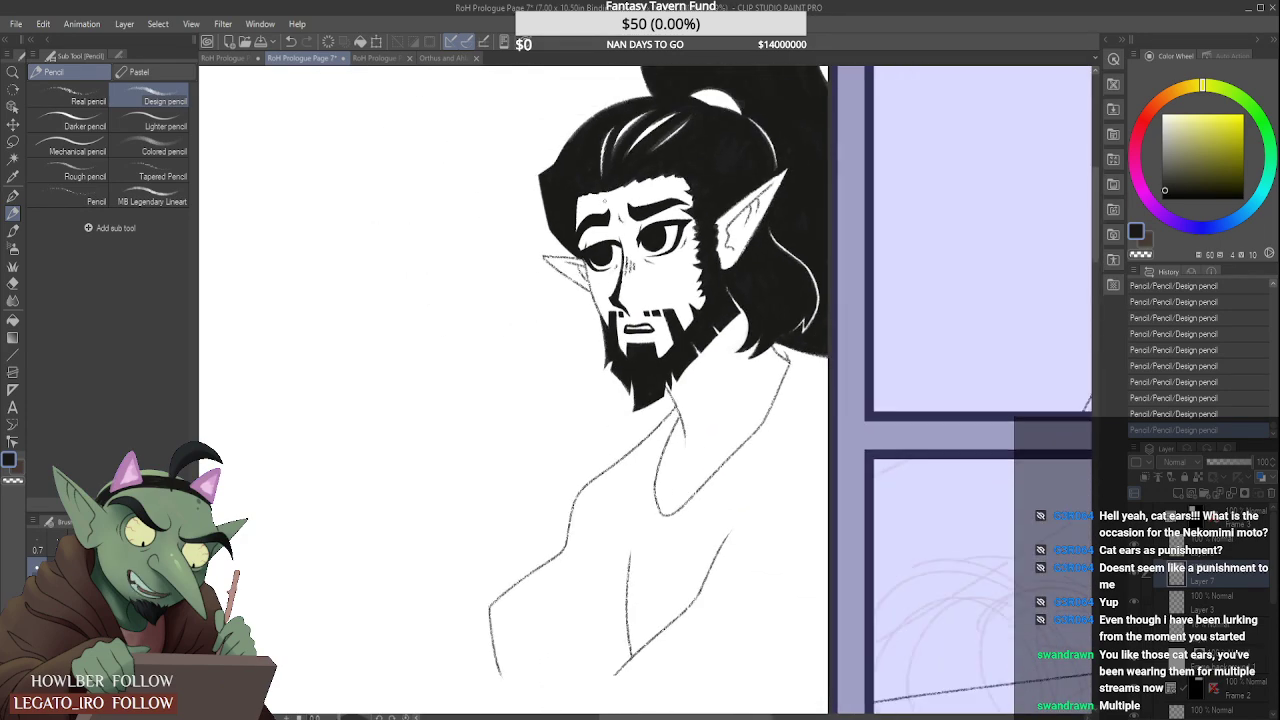
{"action": "scroll", "coordinate": [604, 201], "scroll_direction": "up", "scroll_amount": 5}
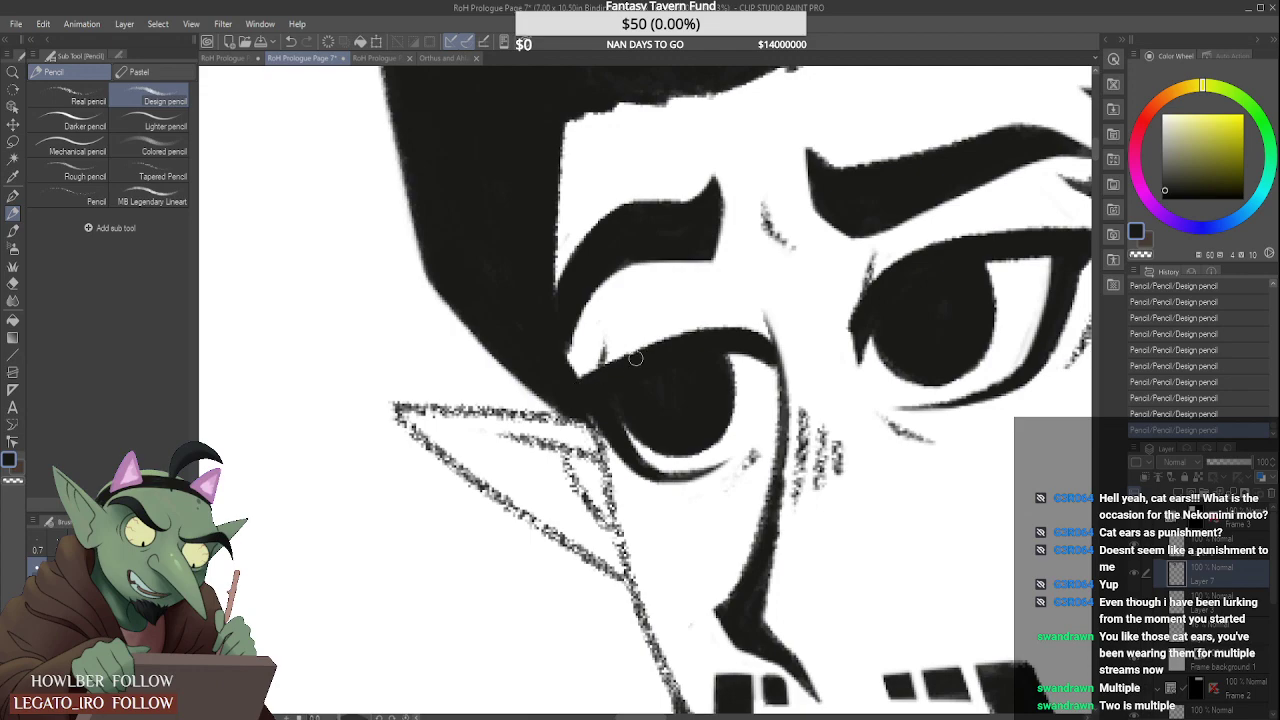
{"action": "scroll", "coordinate": [635, 358], "scroll_direction": "down", "scroll_amount": 5}
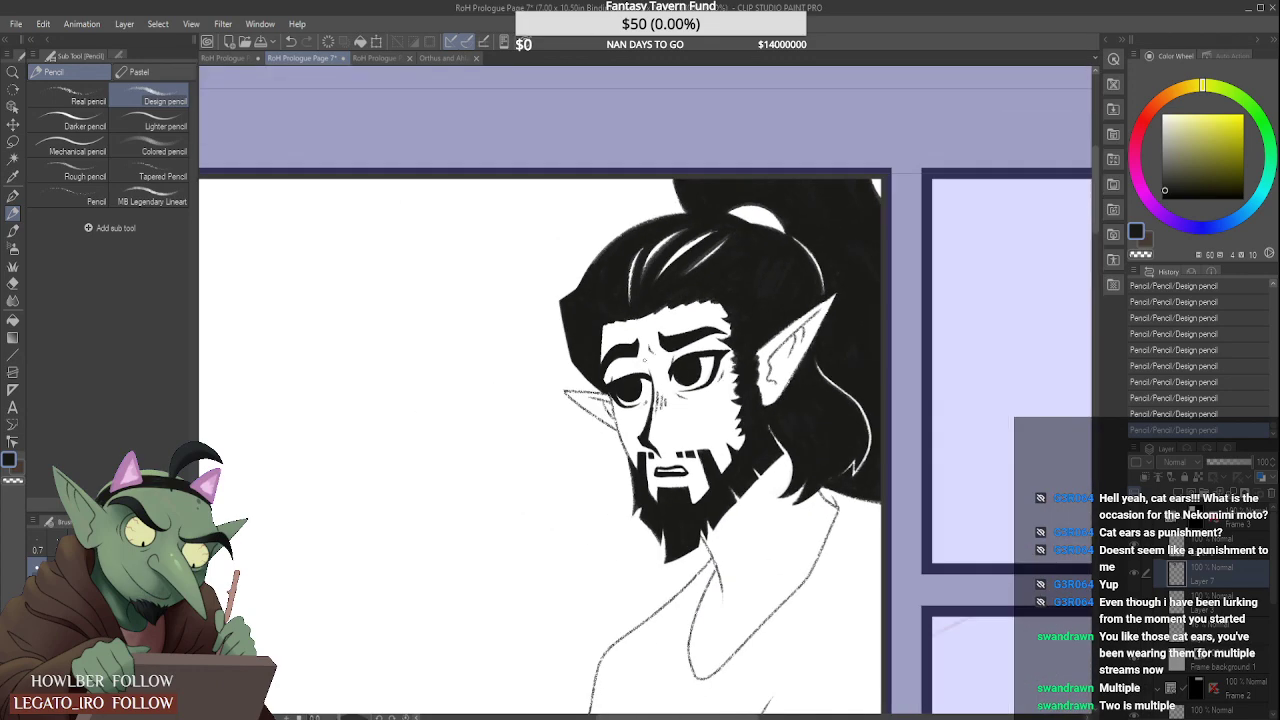
{"action": "scroll", "coordinate": [645, 347], "scroll_direction": "down", "scroll_amount": 4}
{"action": "scroll", "coordinate": [671, 354], "scroll_direction": "up", "scroll_amount": 5}
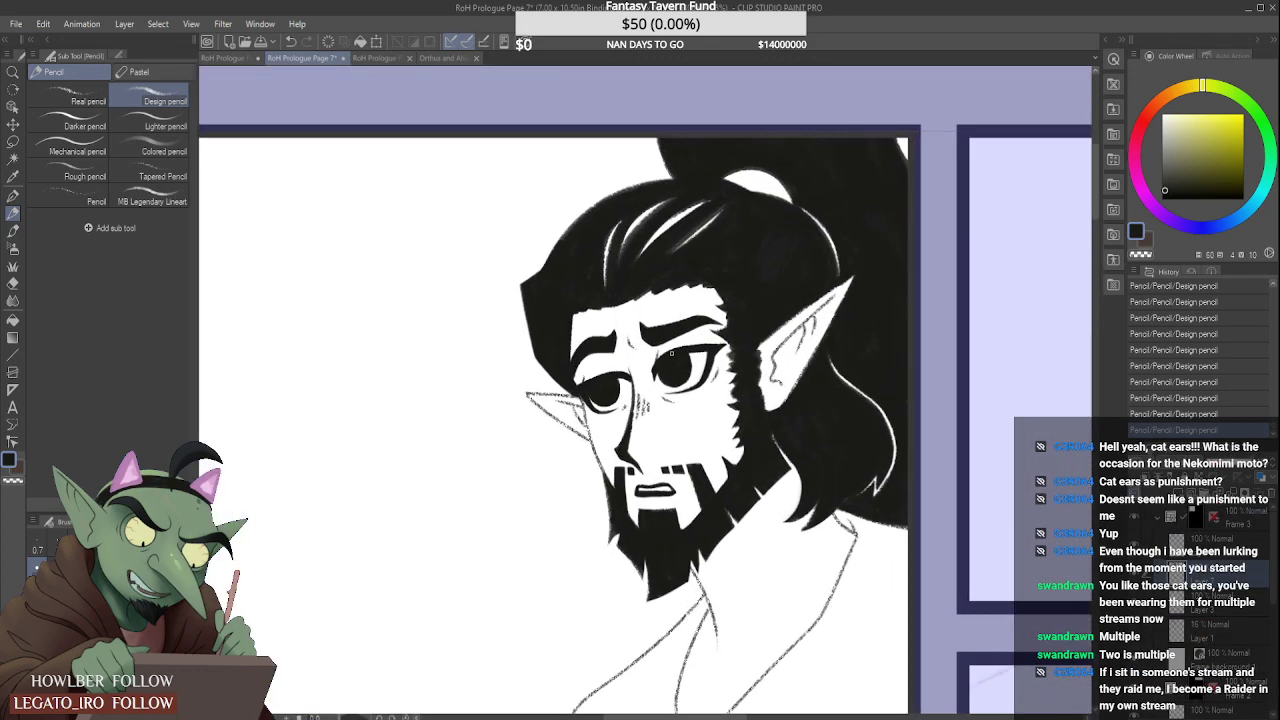
{"action": "scroll", "coordinate": [671, 353], "scroll_direction": "up", "scroll_amount": 1}
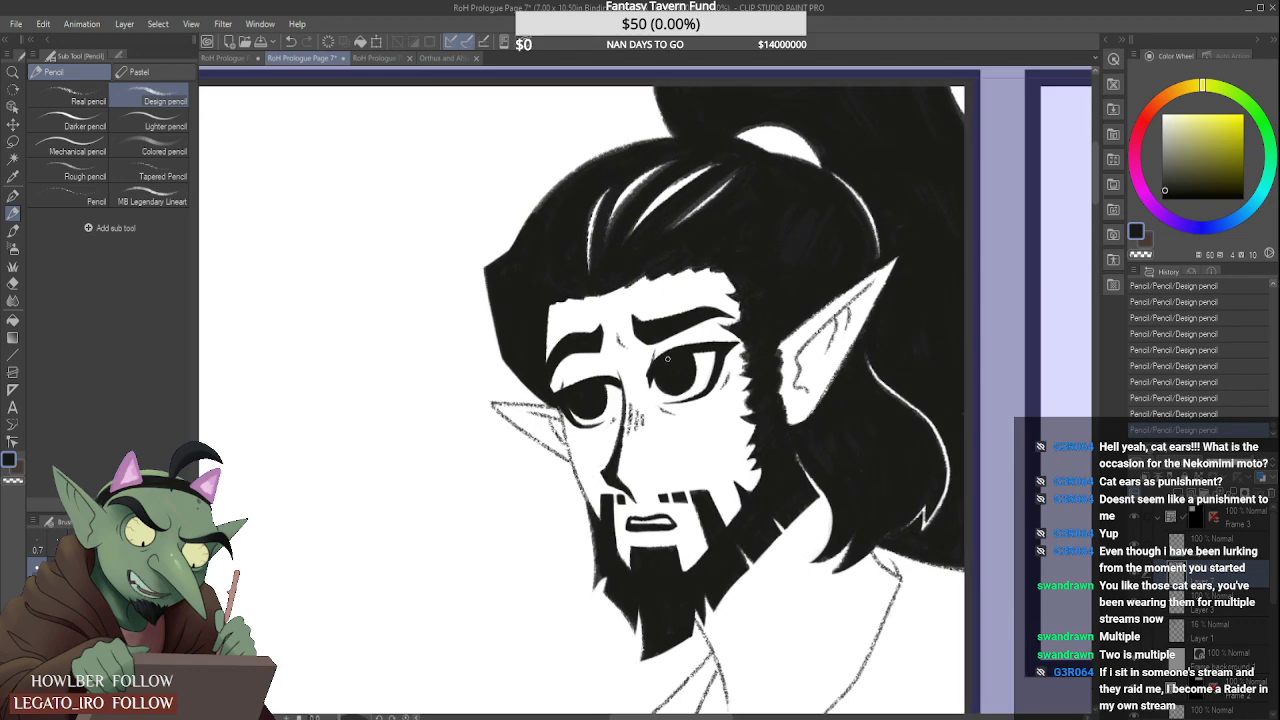
{"action": "scroll", "coordinate": [668, 360], "scroll_direction": "up", "scroll_amount": 5}
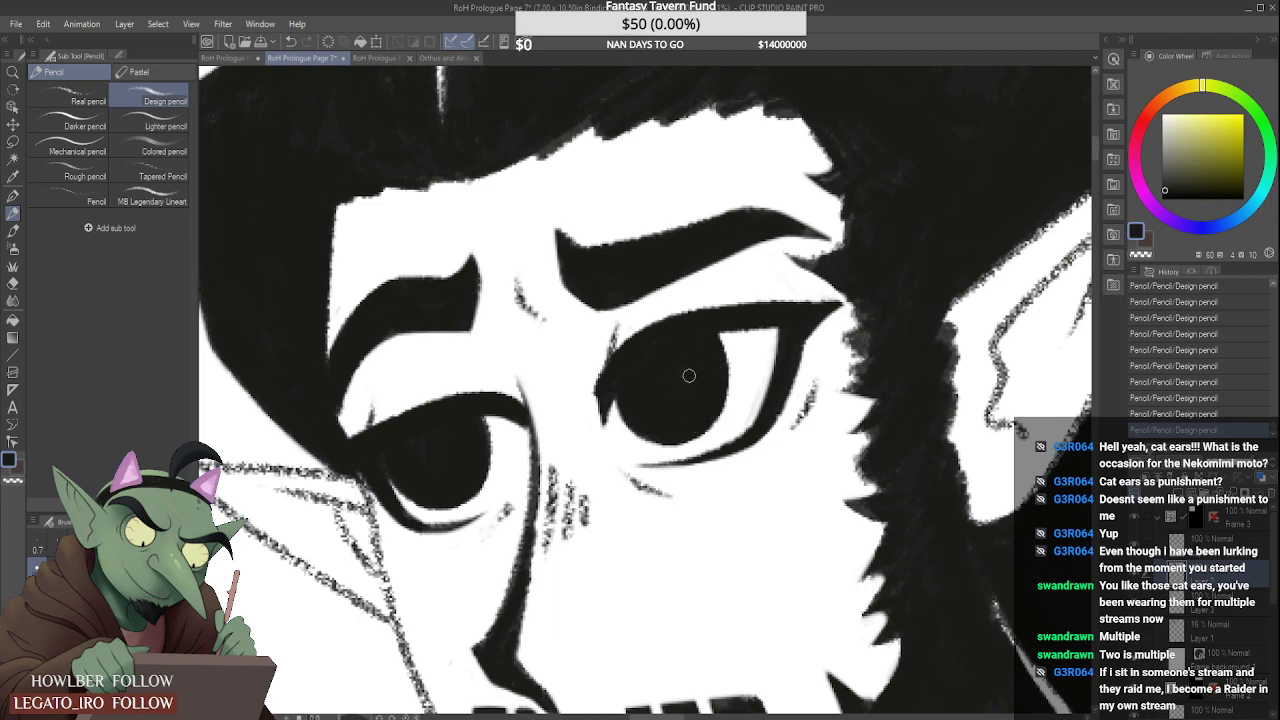
{"action": "scroll", "coordinate": [662, 389], "scroll_direction": "down", "scroll_amount": 2}
{"action": "scroll", "coordinate": [662, 389], "scroll_direction": "down", "scroll_amount": 1}
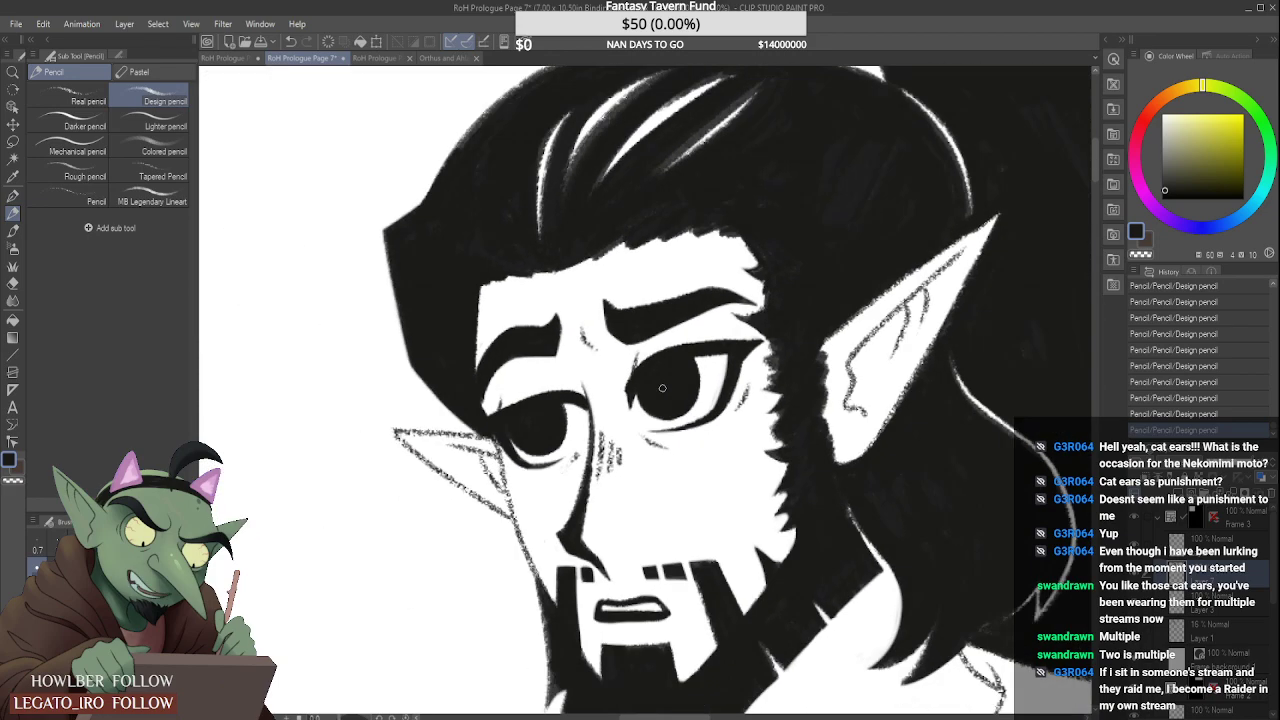
{"action": "scroll", "coordinate": [675, 360], "scroll_direction": "down", "scroll_amount": 3}
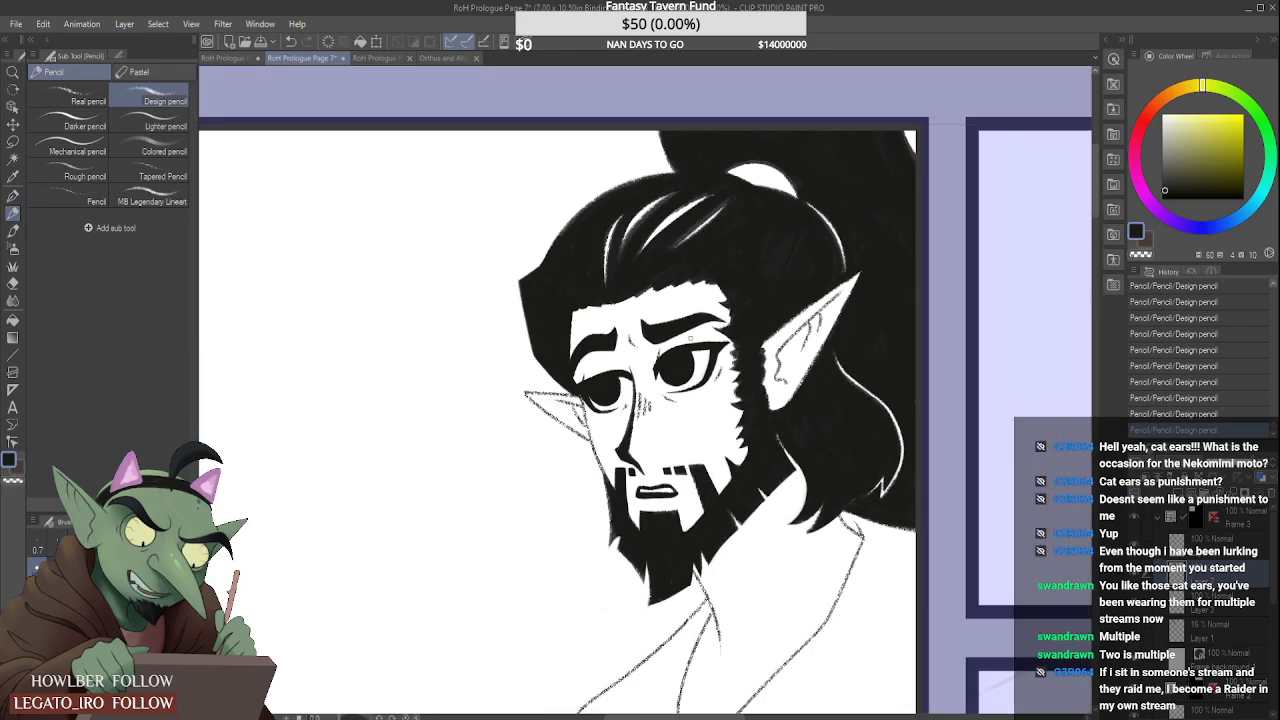
Step: Refine the outer lash corner of the near eye with the Hard eraser and Design pencil
{"action": "scroll", "coordinate": [700, 345], "scroll_direction": "up", "scroll_amount": 5}
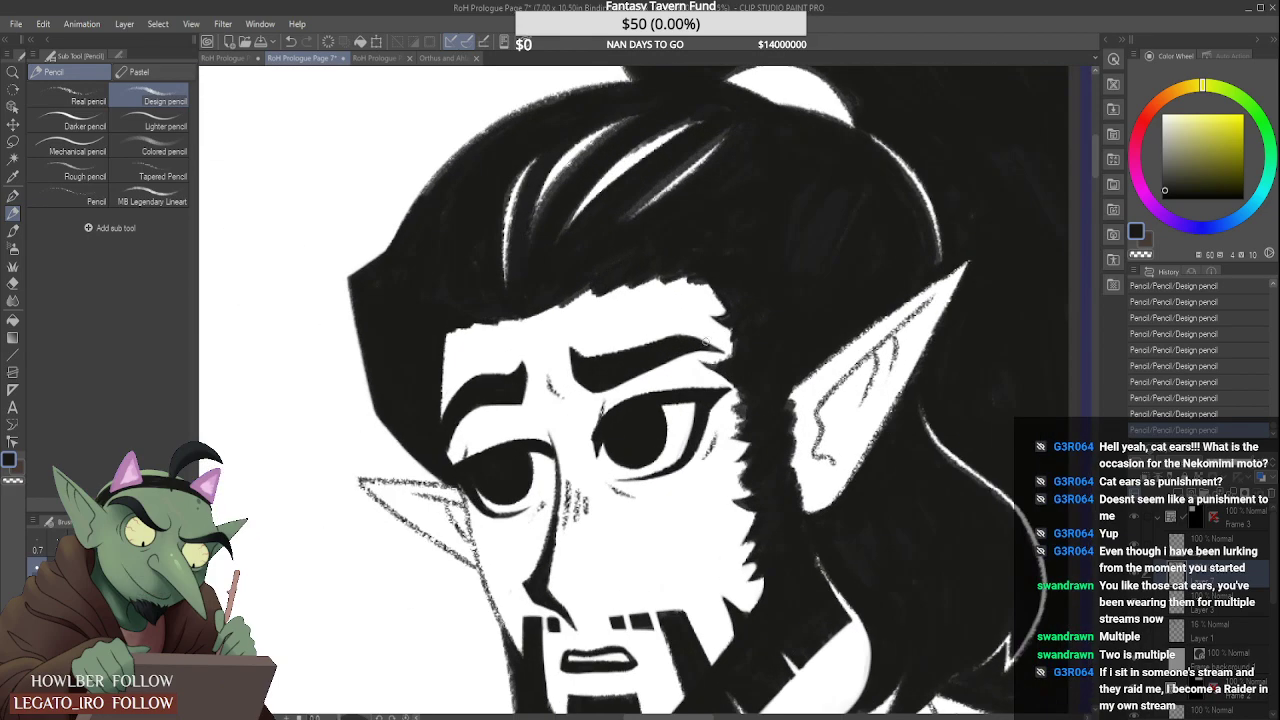
{"action": "scroll", "coordinate": [690, 390], "scroll_direction": "up", "scroll_amount": 4}
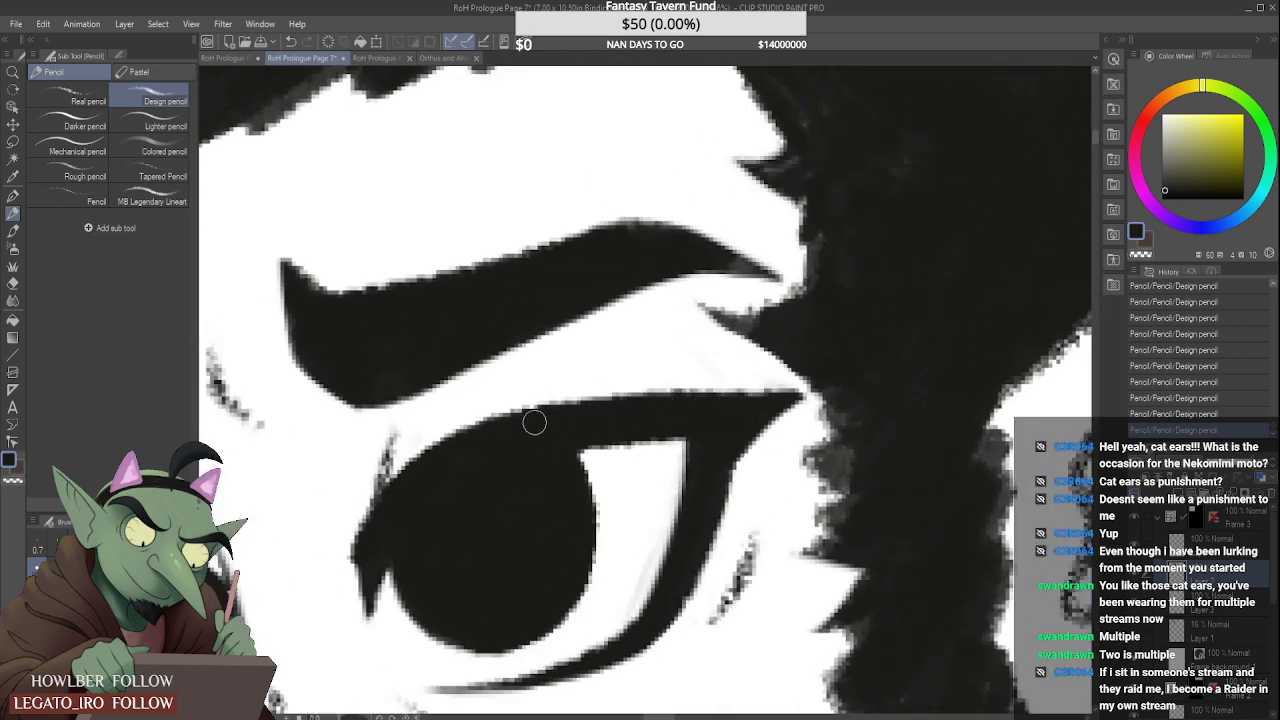
{"action": "scroll", "coordinate": [665, 408], "scroll_direction": "down", "scroll_amount": 4}
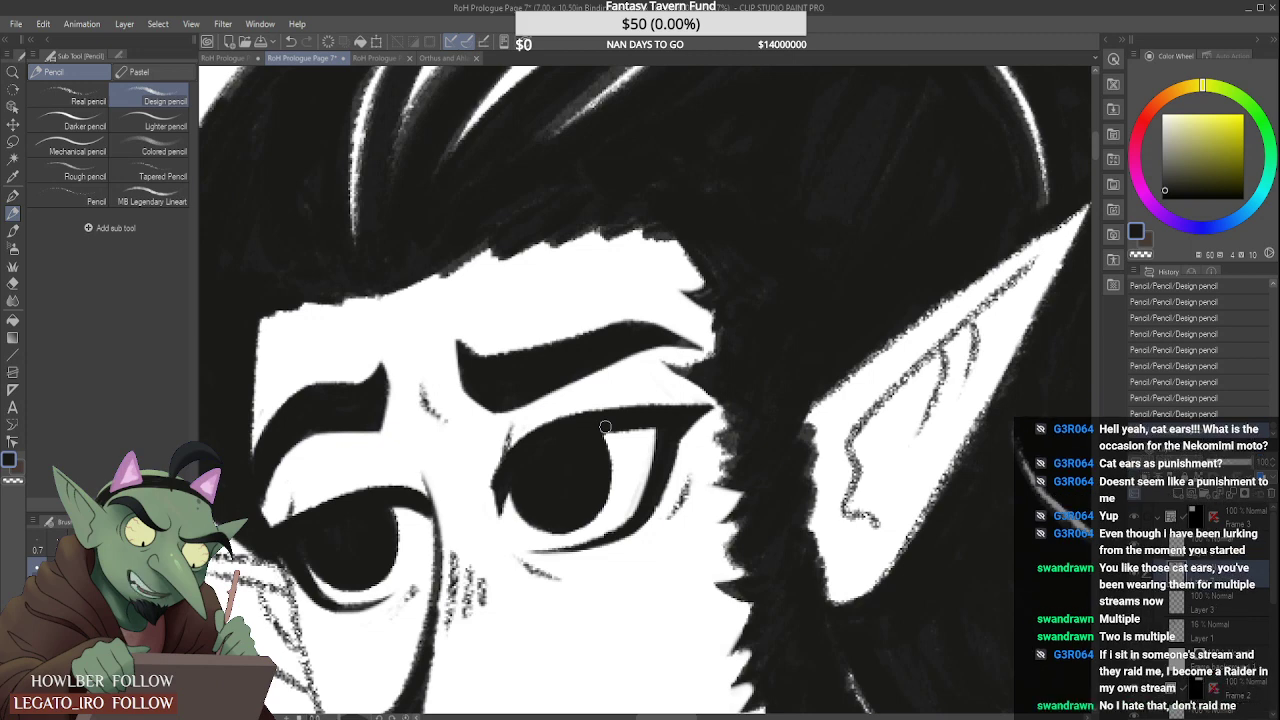
{"action": "scroll", "coordinate": [605, 427], "scroll_direction": "down", "scroll_amount": 4}
{"action": "scroll", "coordinate": [566, 320], "scroll_direction": "up", "scroll_amount": 4}
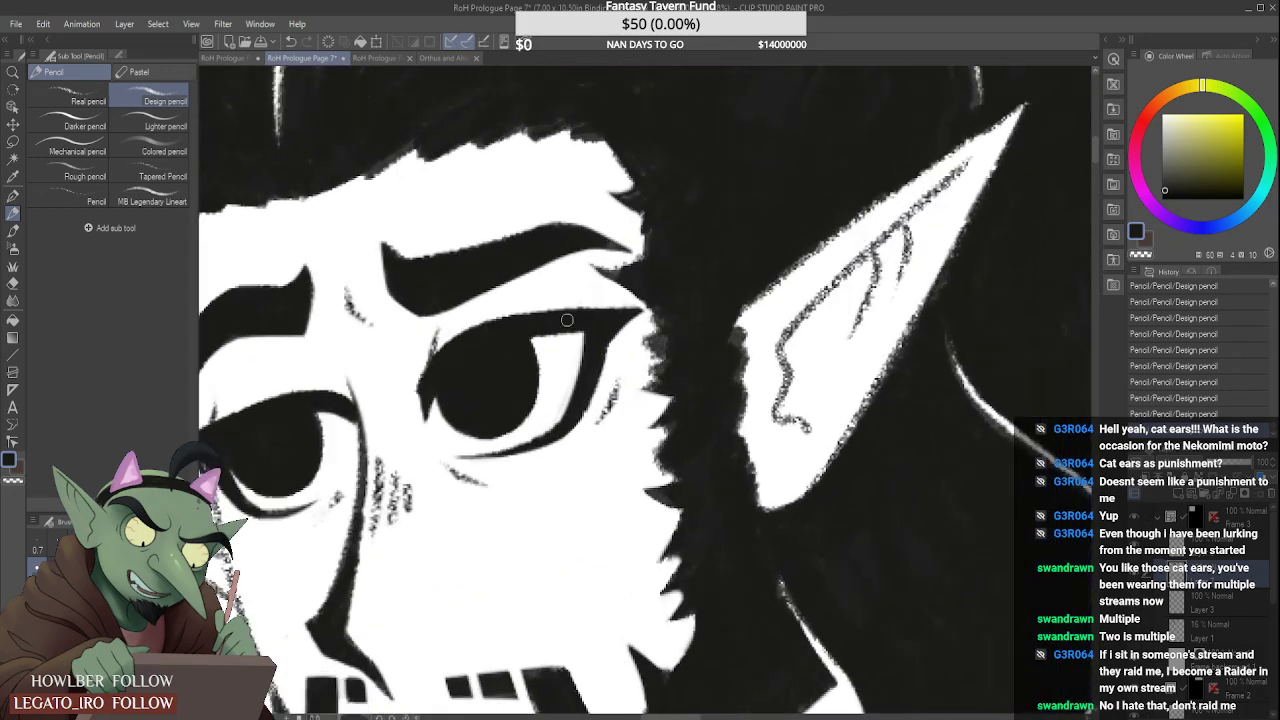
{"action": "scroll", "coordinate": [566, 320], "scroll_direction": "up", "scroll_amount": 2}
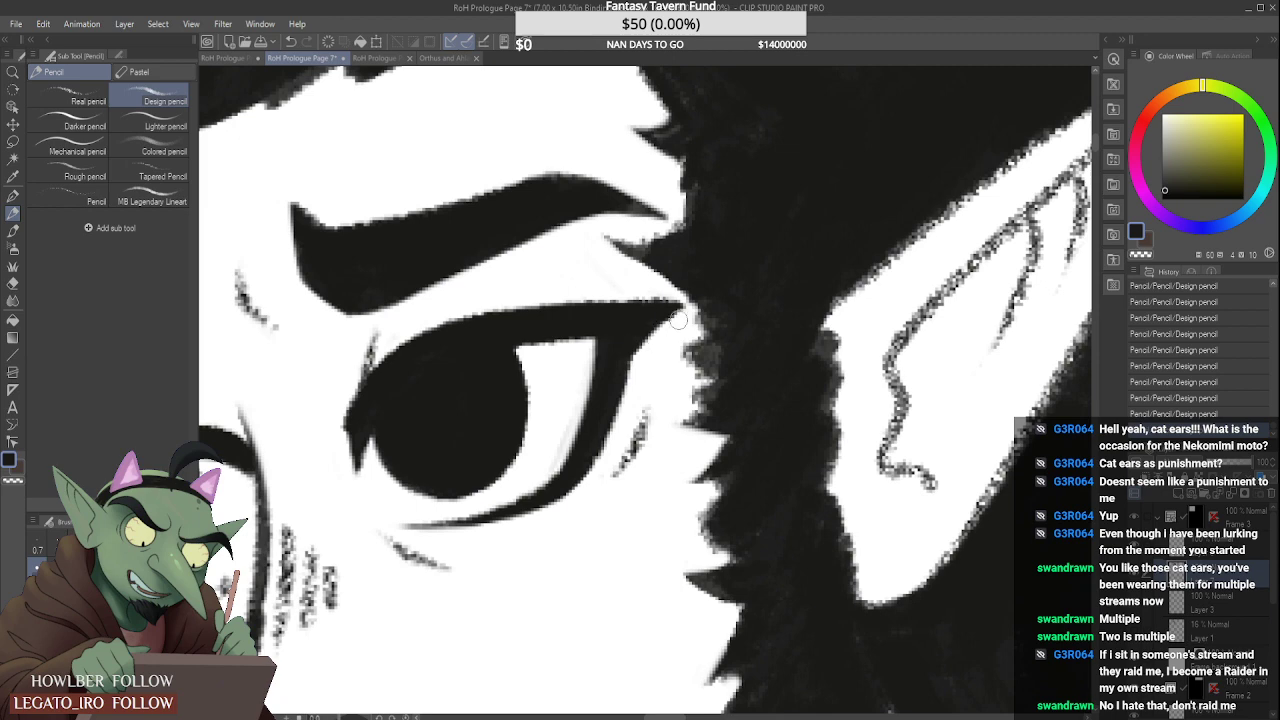
{"action": "left_click_drag", "start_coordinate": [631, 351], "coordinate": [619, 376]}
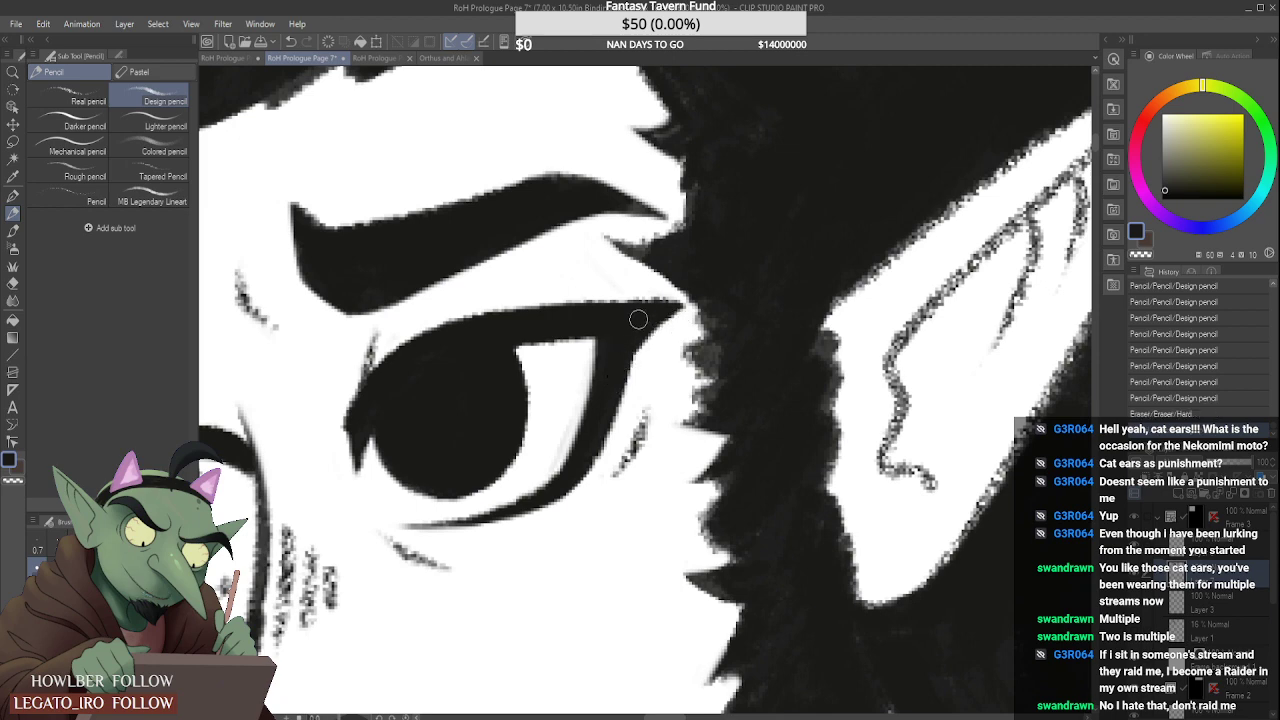
{"action": "scroll", "coordinate": [625, 340], "scroll_direction": "down", "scroll_amount": 3}
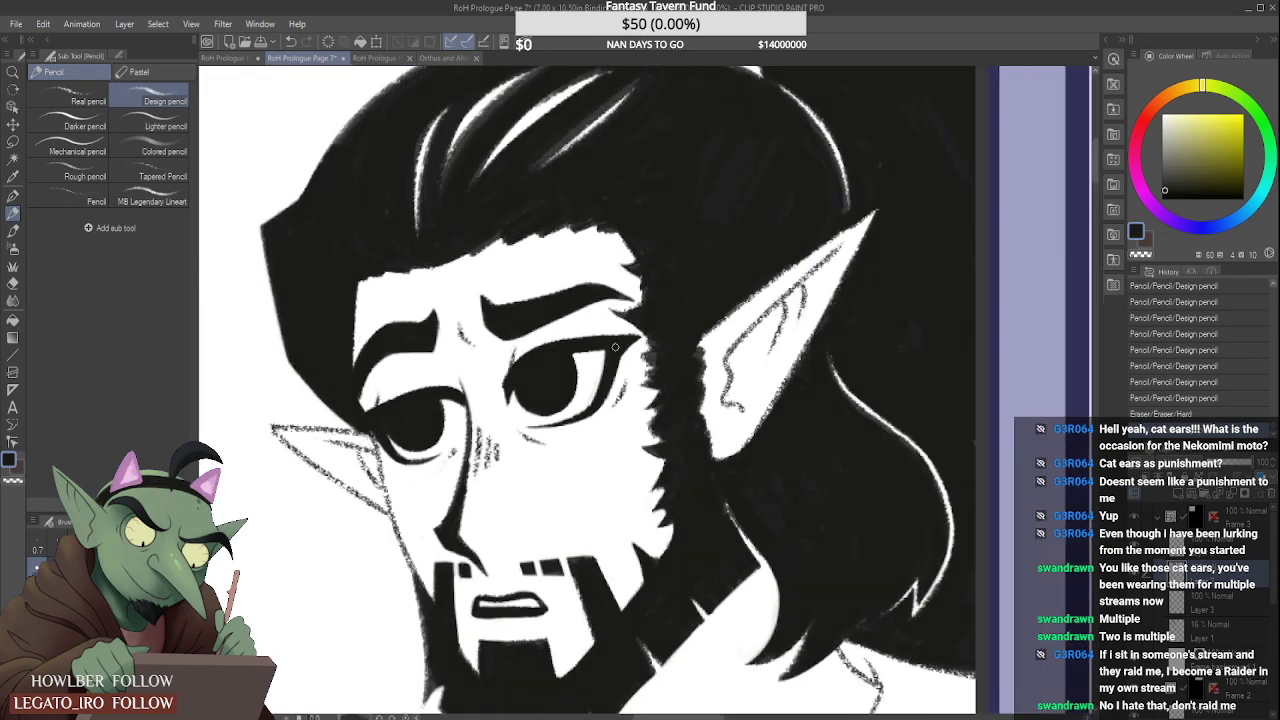
Step: Thicken the far eye's upper lid from its outer corner towards the nose with Design pencil strokes
{"action": "scroll", "coordinate": [615, 347], "scroll_direction": "down", "scroll_amount": 5}
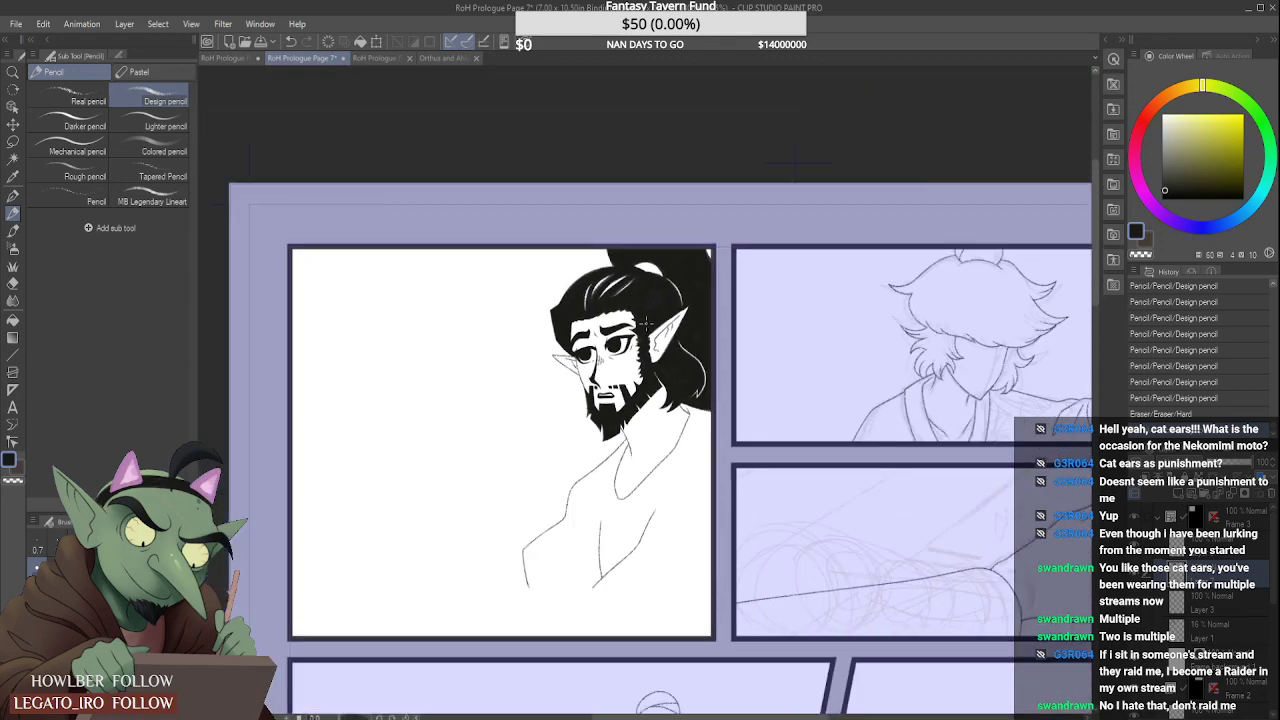
{"action": "scroll", "coordinate": [645, 322], "scroll_direction": "down", "scroll_amount": 2}
{"action": "scroll", "coordinate": [583, 425], "scroll_direction": "up", "scroll_amount": 8}
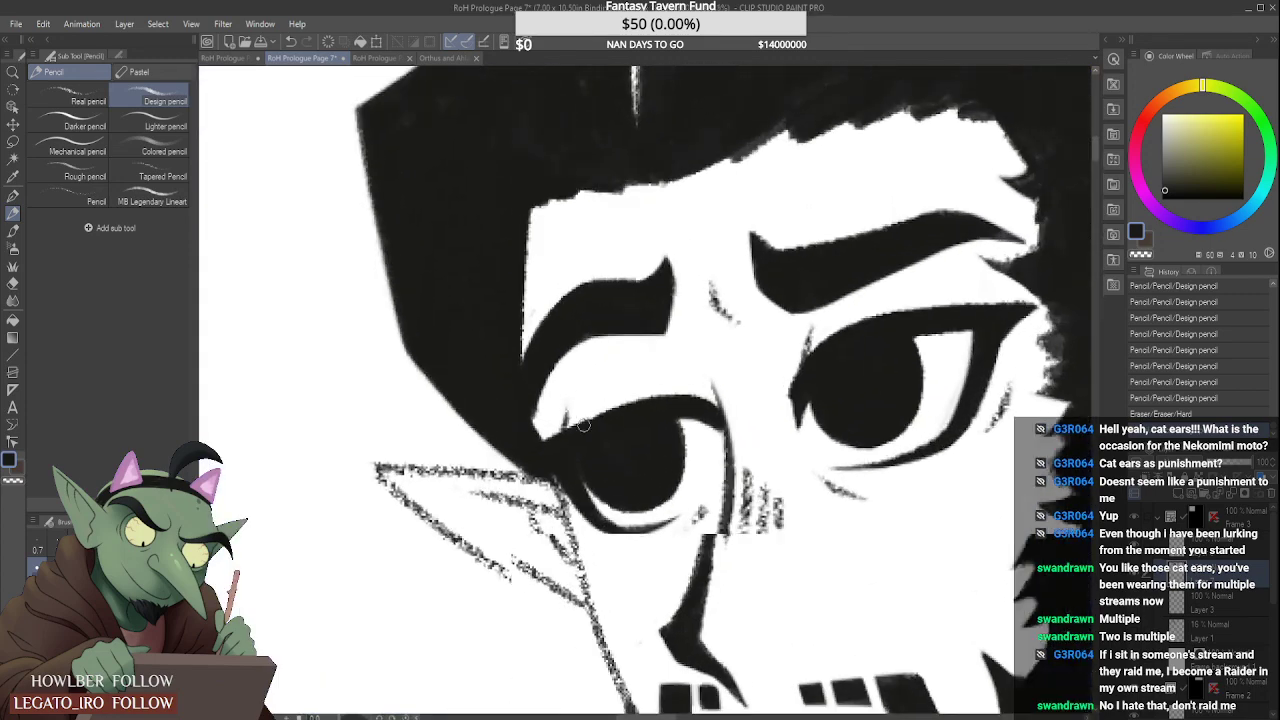
{"action": "left_click_drag", "start_coordinate": [547, 446], "coordinate": [606, 414]}
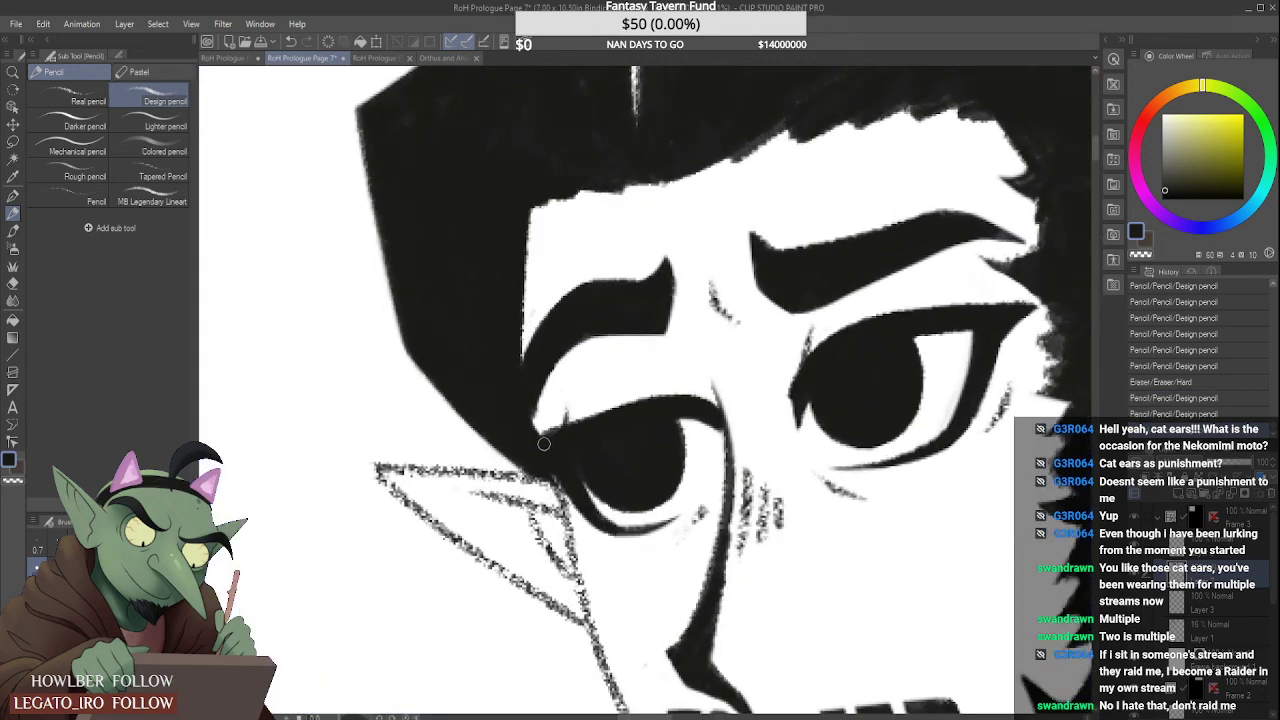
{"action": "left_click_drag", "start_coordinate": [543, 443], "coordinate": [690, 396]}
{"action": "scroll", "coordinate": [726, 349], "scroll_direction": "down", "scroll_amount": 4}
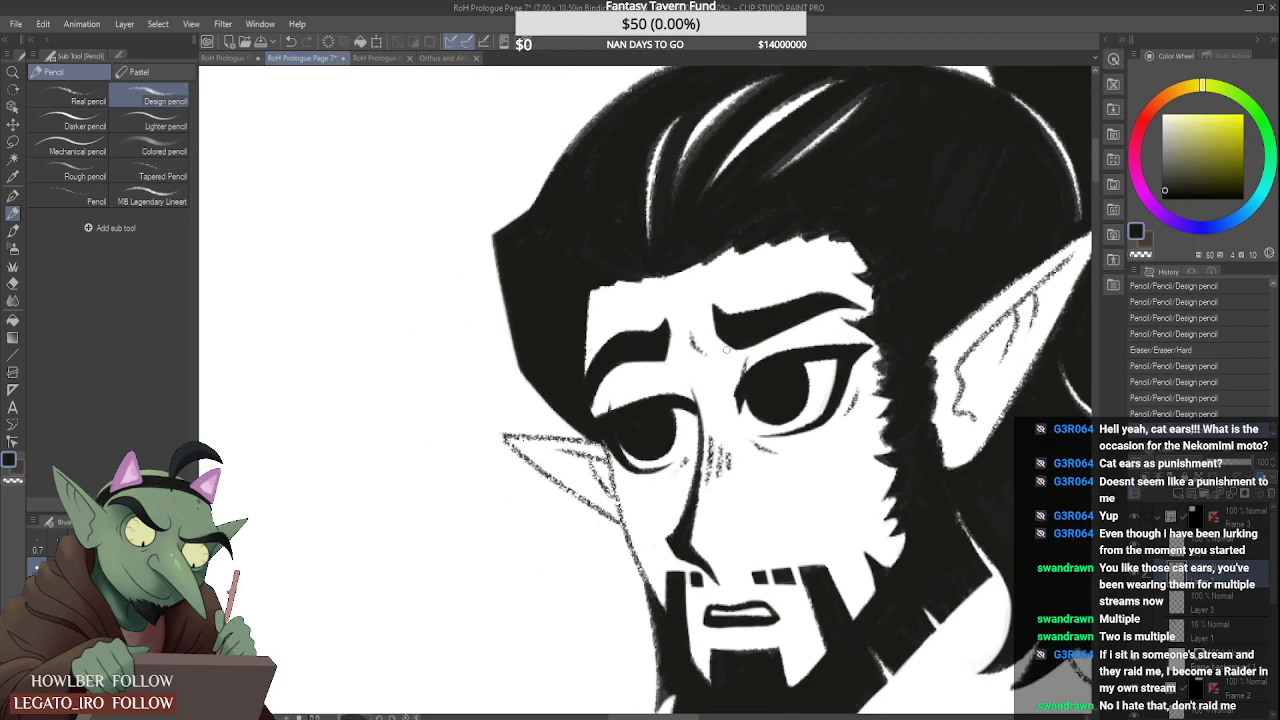
Step: Check the head at page scale and flip the canvas horizontally back to its original orientation
{"action": "scroll", "coordinate": [727, 348], "scroll_direction": "down", "scroll_amount": 6}
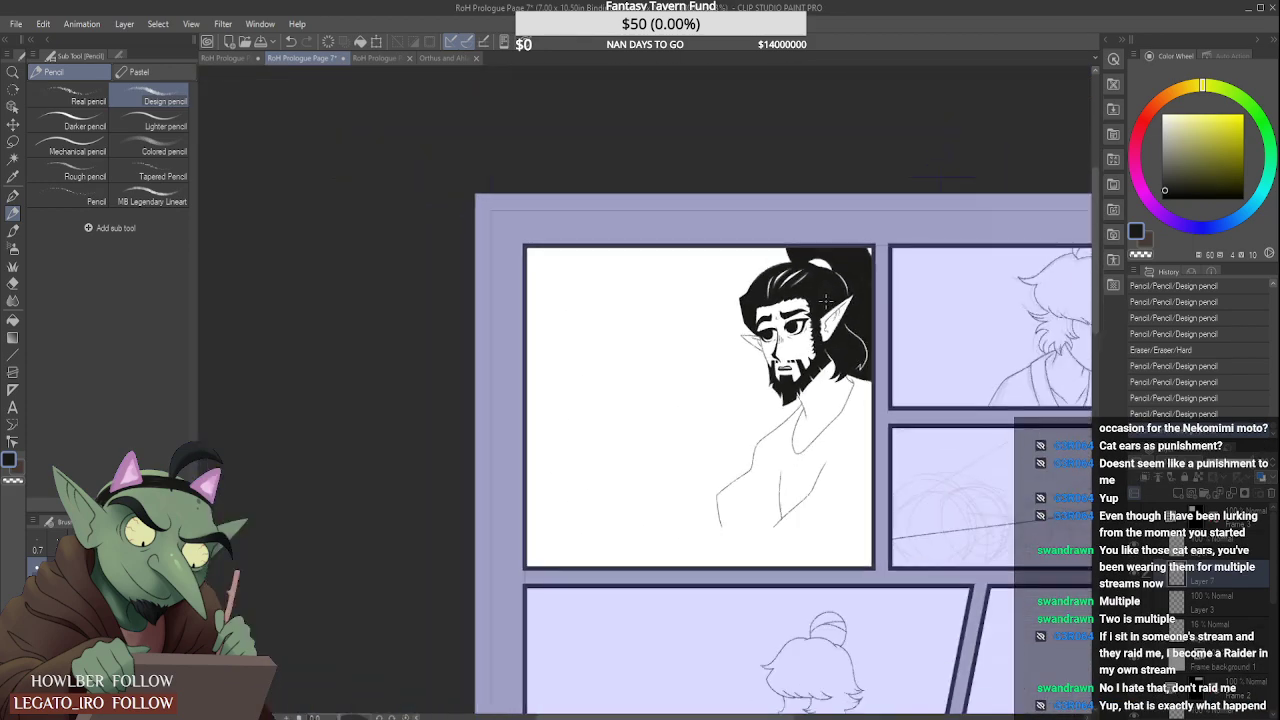
{"action": "scroll", "coordinate": [826, 300], "scroll_direction": "down", "scroll_amount": 4}
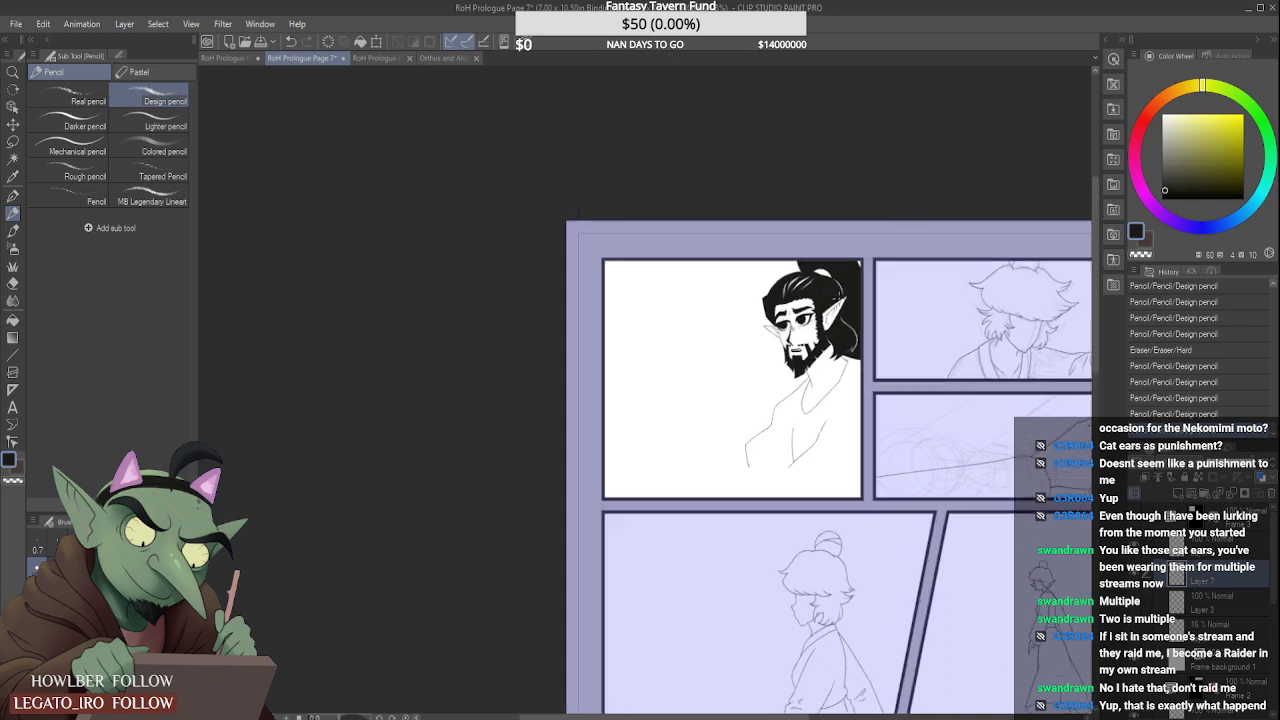
{"action": "scroll", "coordinate": [830, 308], "scroll_direction": "up", "scroll_amount": 3}
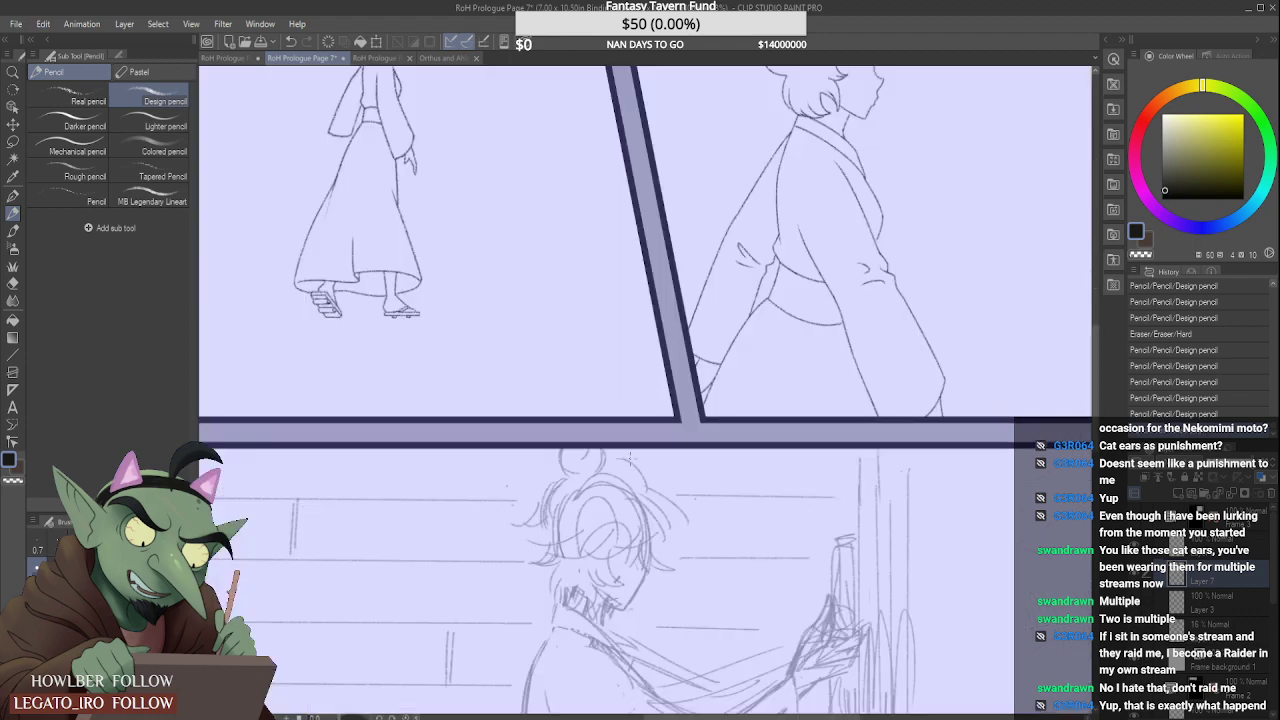
{"action": "scroll", "coordinate": [629, 459], "scroll_direction": "down", "scroll_amount": 1}
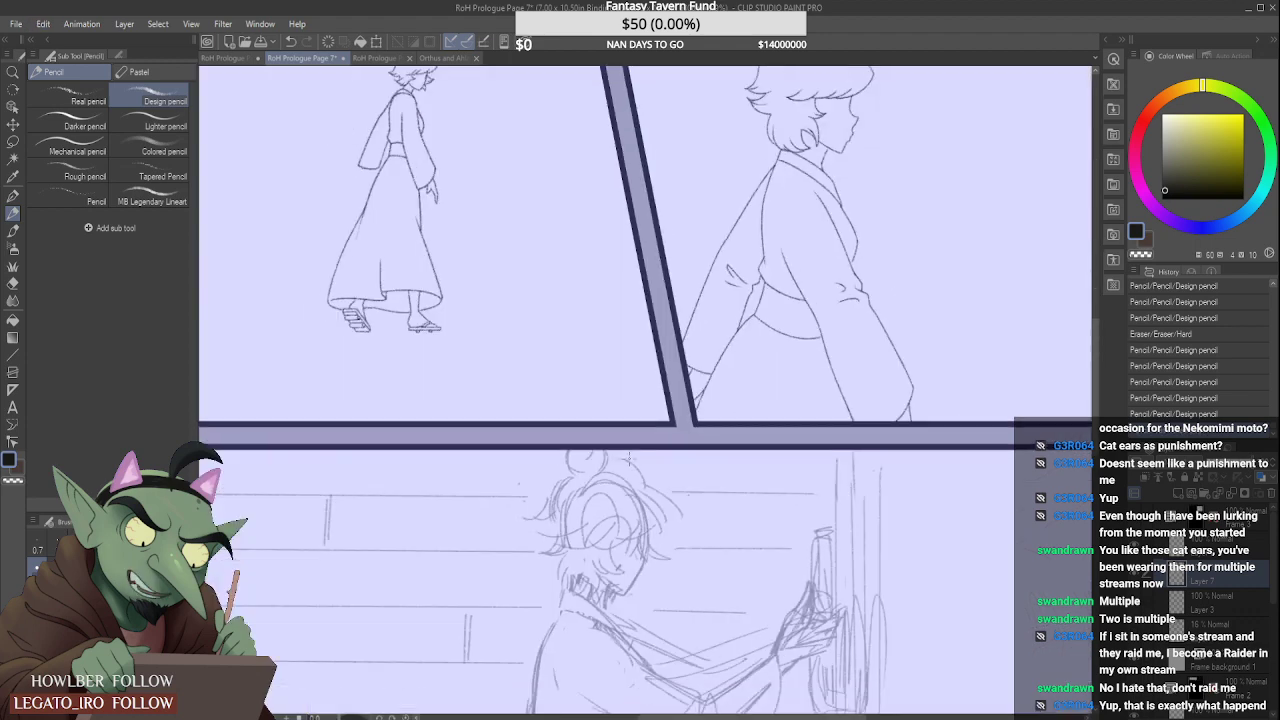
Step: Check the inked head against the whole comic page and flip the canvas horizontally
{"action": "scroll", "coordinate": [626, 459], "scroll_direction": "down", "scroll_amount": 2}
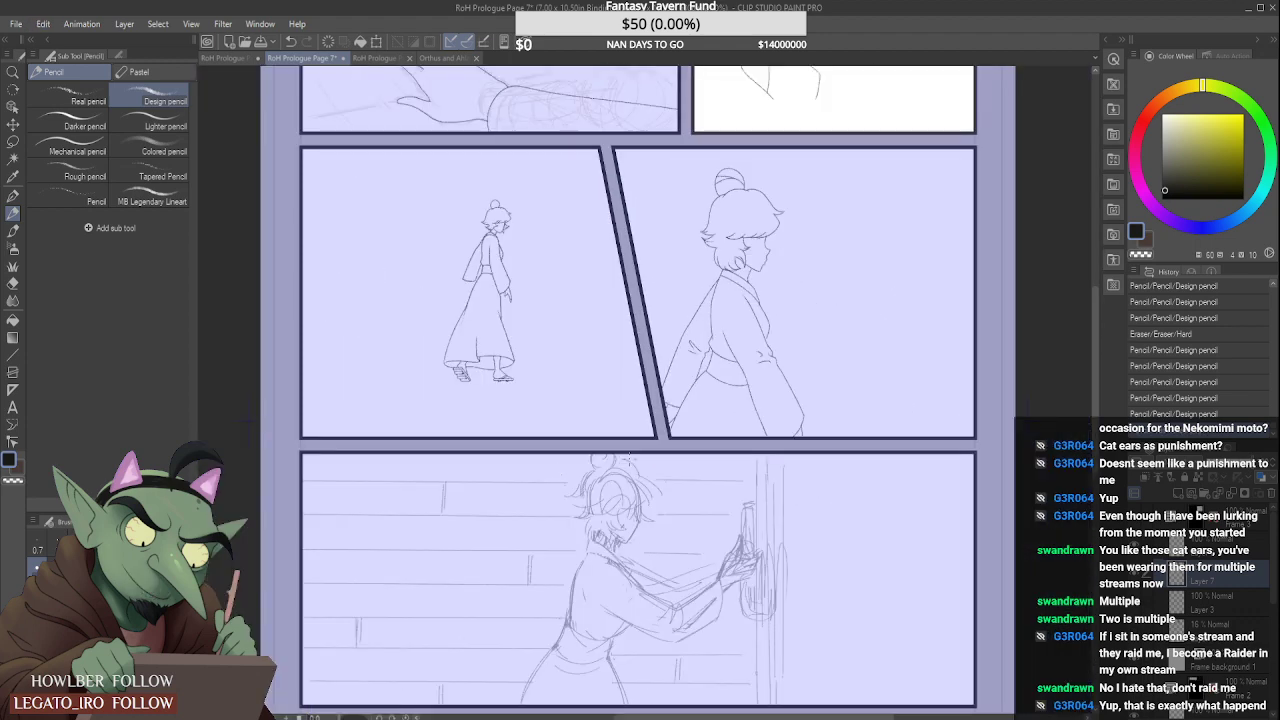
{"action": "scroll", "coordinate": [895, 305], "scroll_direction": "down", "scroll_amount": 2}
{"action": "scroll", "coordinate": [768, 250], "scroll_direction": "up", "scroll_amount": 2}
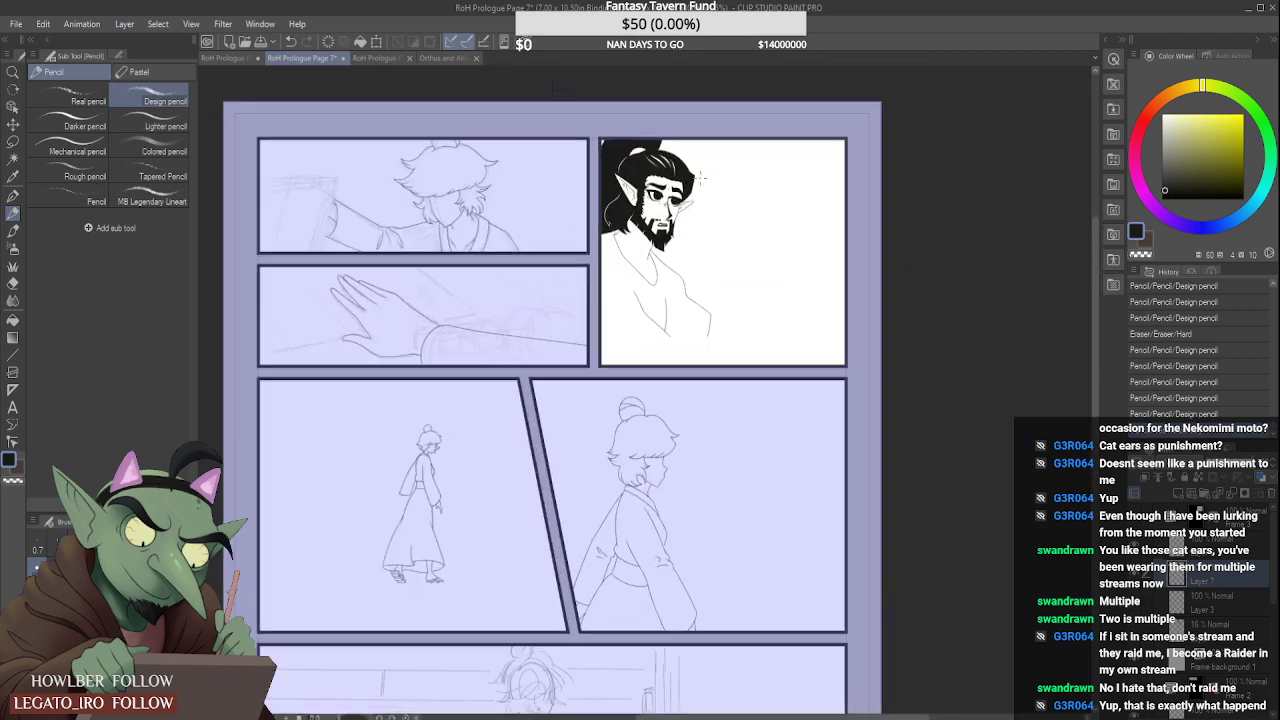
{"action": "scroll", "coordinate": [671, 165], "scroll_direction": "up", "scroll_amount": 1}
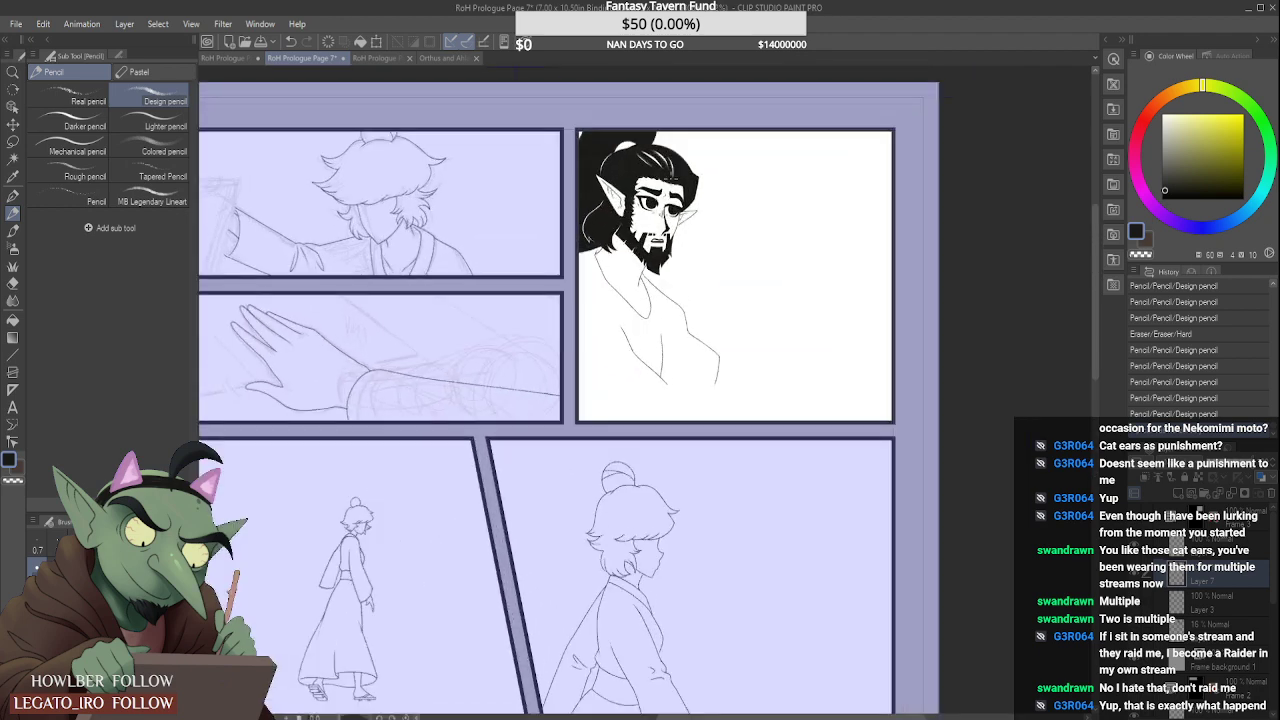
{"action": "scroll", "coordinate": [671, 175], "scroll_direction": "down", "scroll_amount": 2}
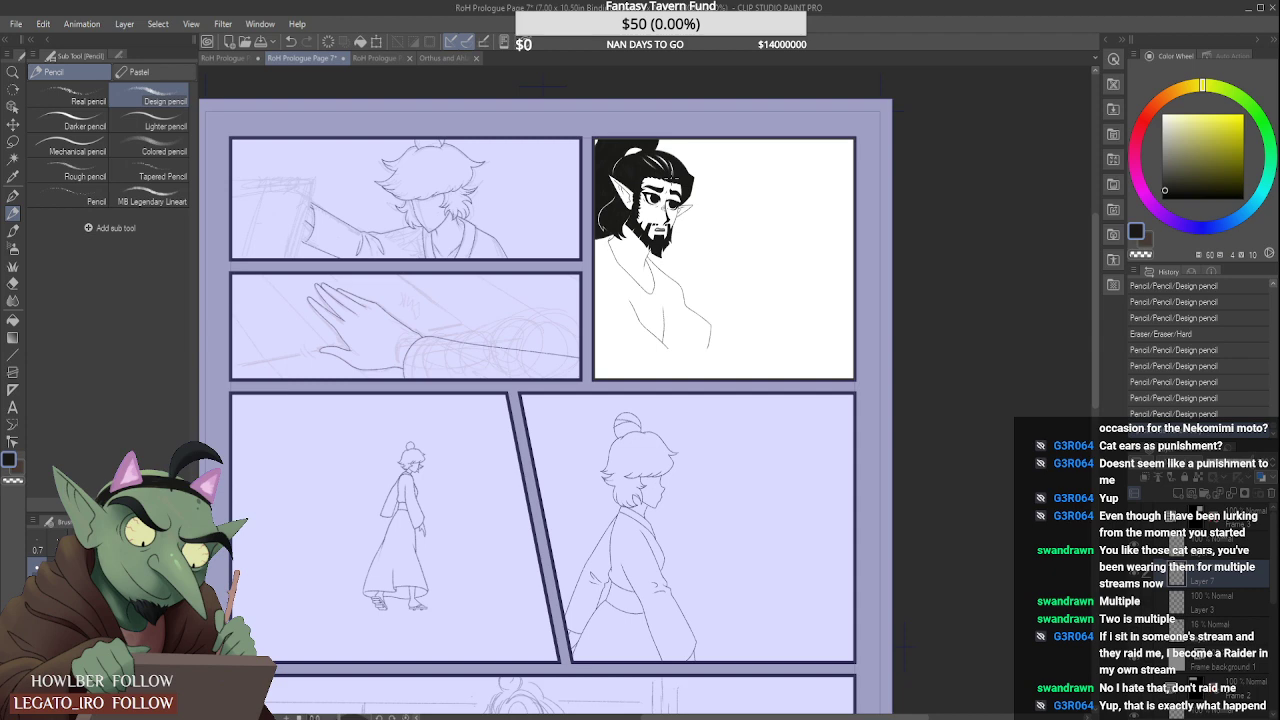
{"action": "scroll", "coordinate": [670, 177], "scroll_direction": "down", "scroll_amount": 1}
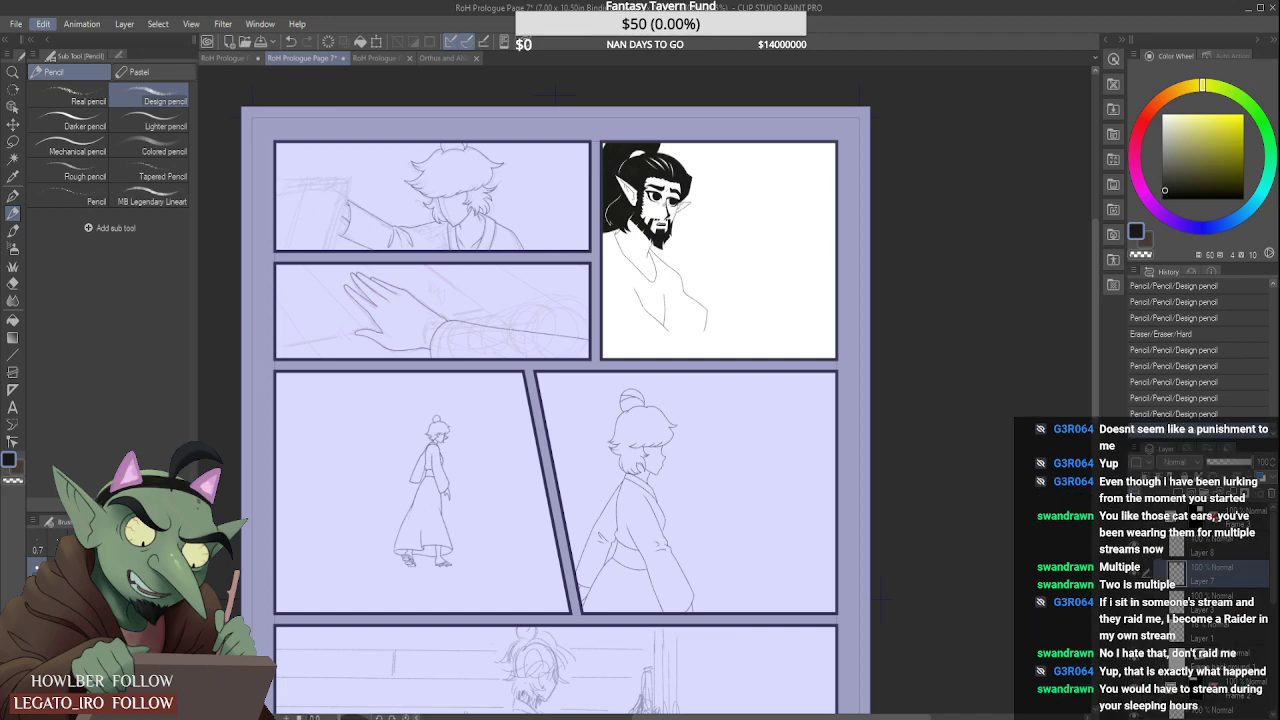
{"action": "key", "text": "h"}
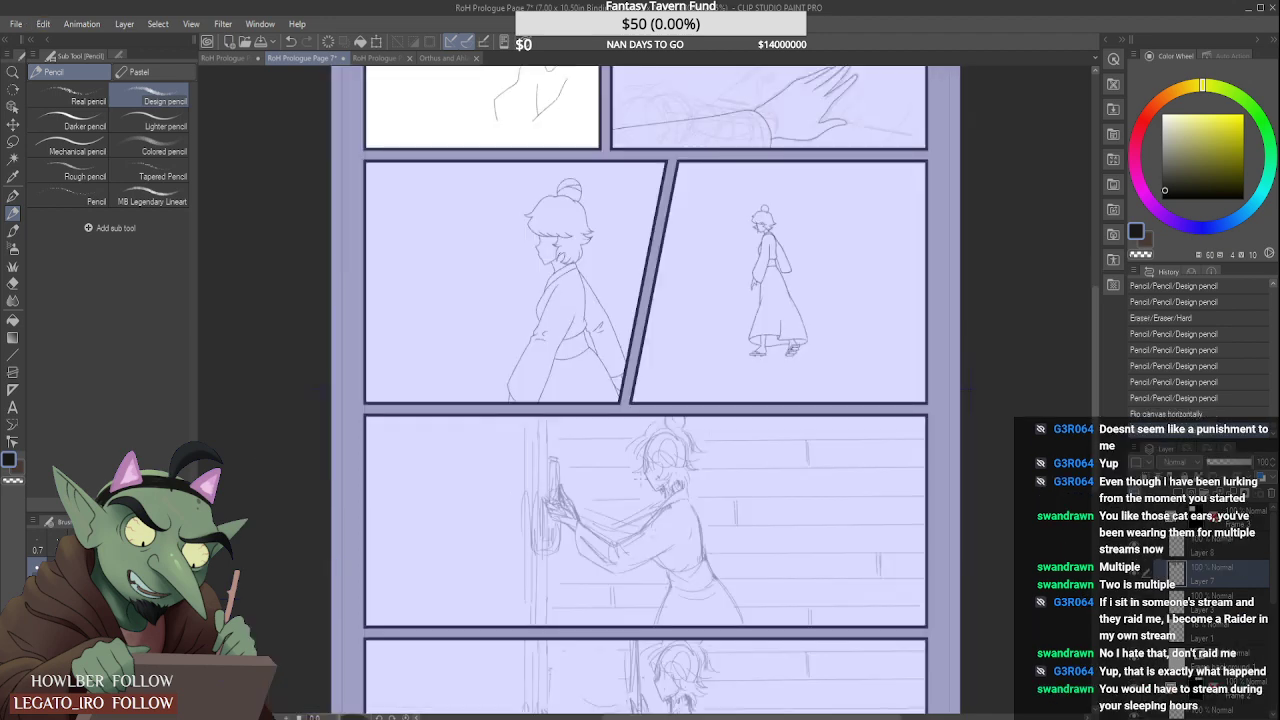
Step: Draw a short slanted tendon line on the bearded elf's neck with the Real pencil and trim its upper end with the Hard eraser
{"action": "left_click", "coordinate": [80, 97]}
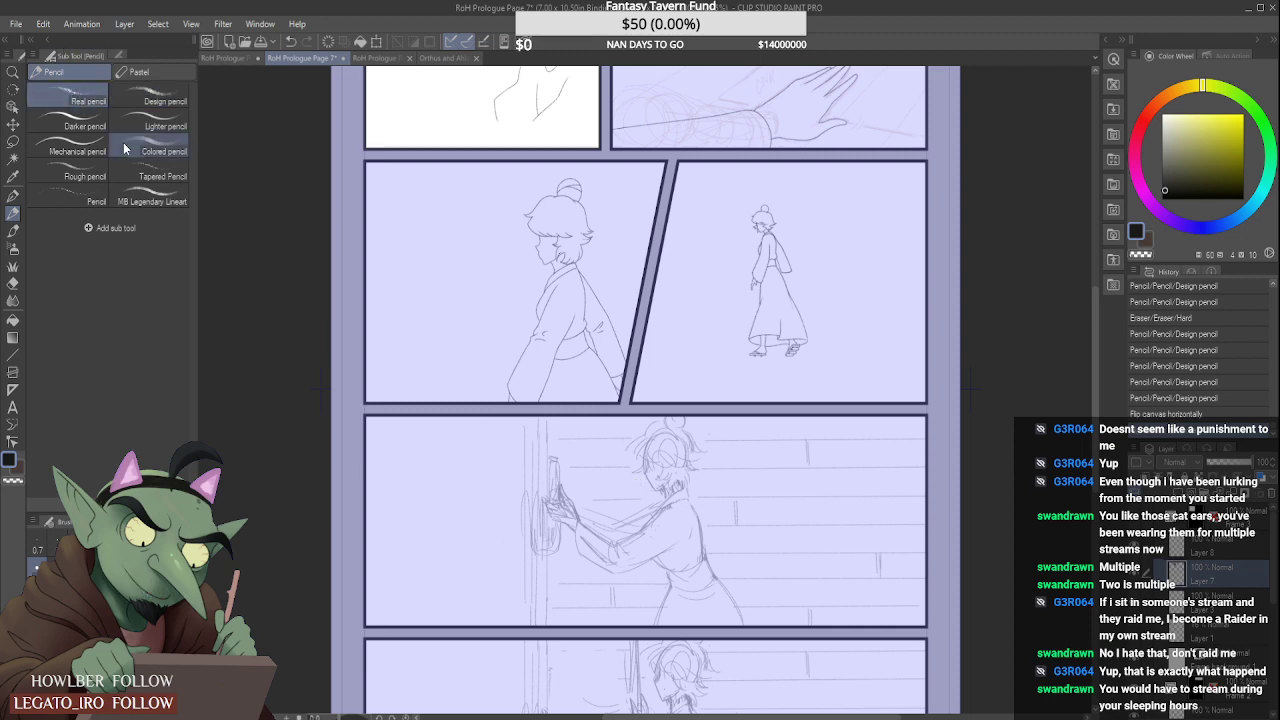
{"action": "key", "text": "ctrl+0"}
{"action": "scroll", "coordinate": [553, 140], "scroll_direction": "up", "scroll_amount": 2}
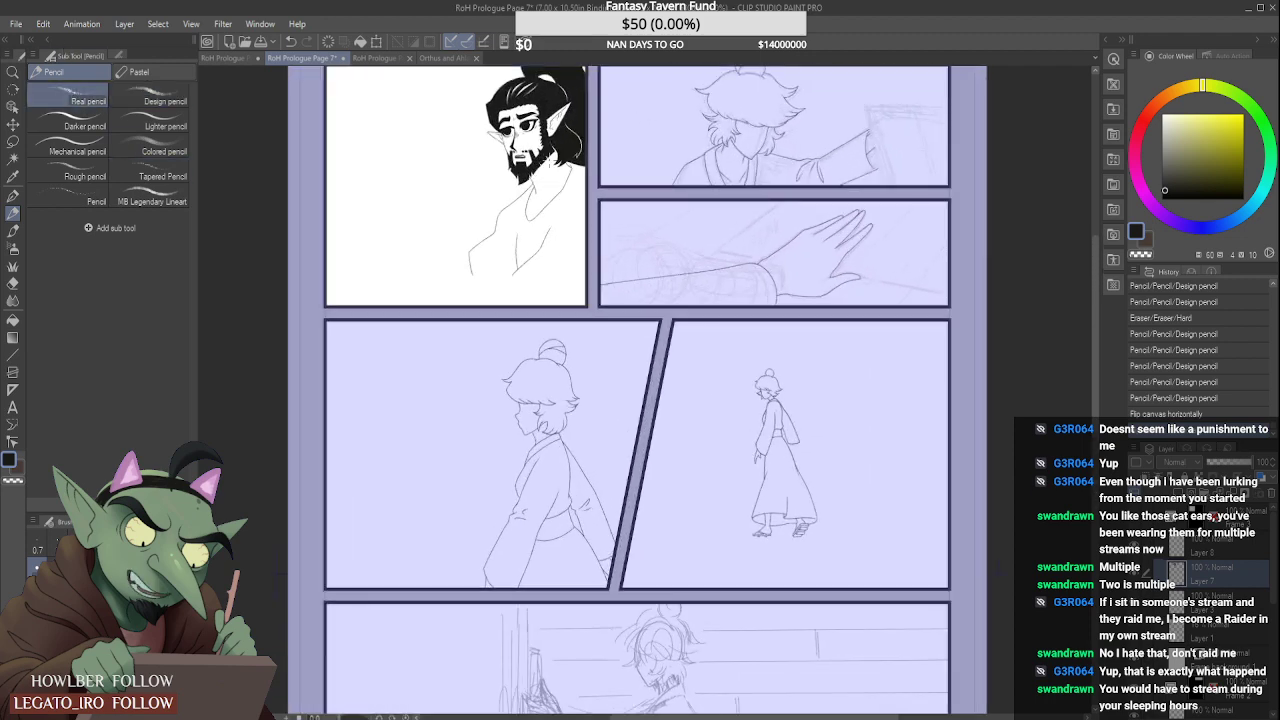
{"action": "scroll", "coordinate": [550, 160], "scroll_direction": "up", "scroll_amount": 1}
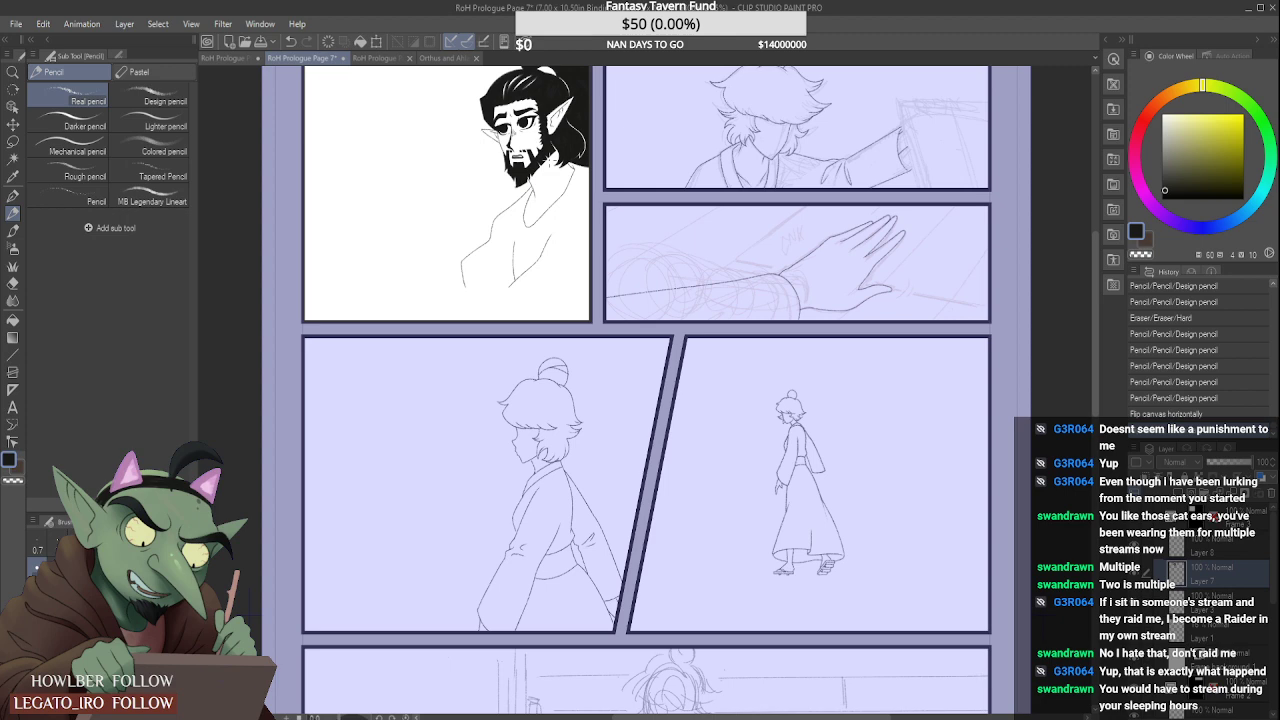
{"action": "scroll", "coordinate": [553, 160], "scroll_direction": "up", "scroll_amount": 3}
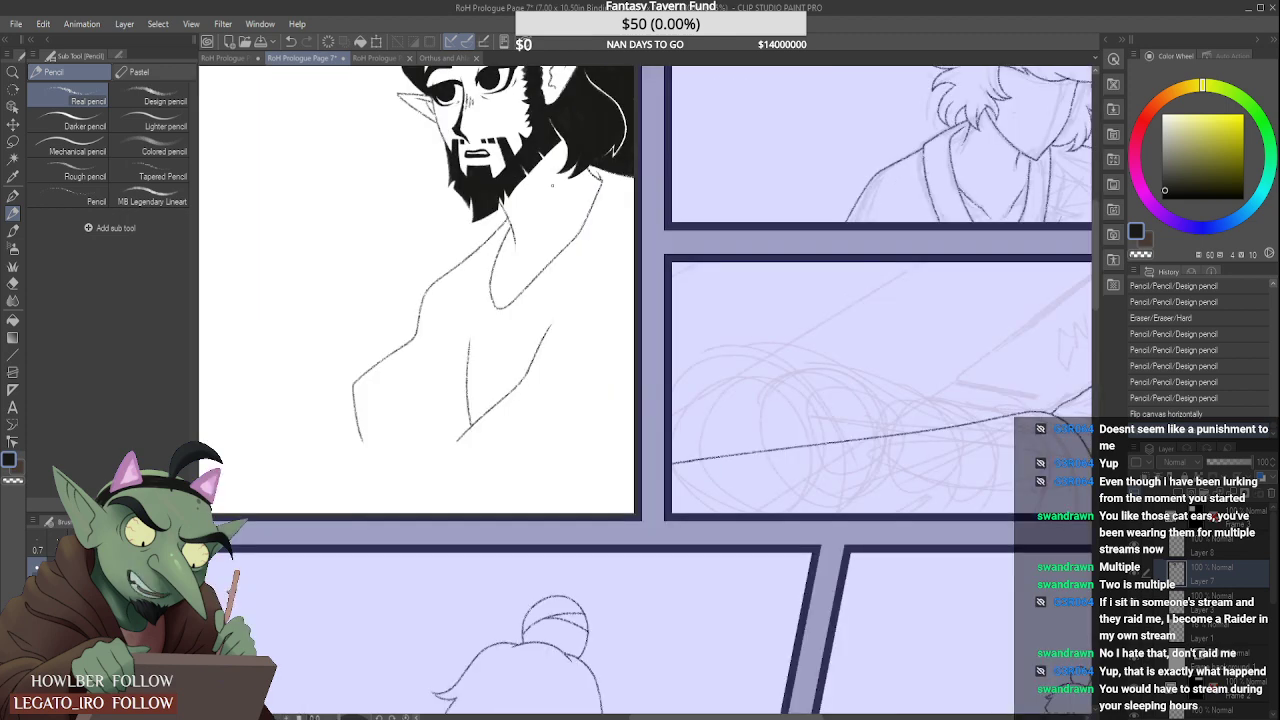
{"action": "scroll", "coordinate": [596, 225], "scroll_direction": "up", "scroll_amount": 2}
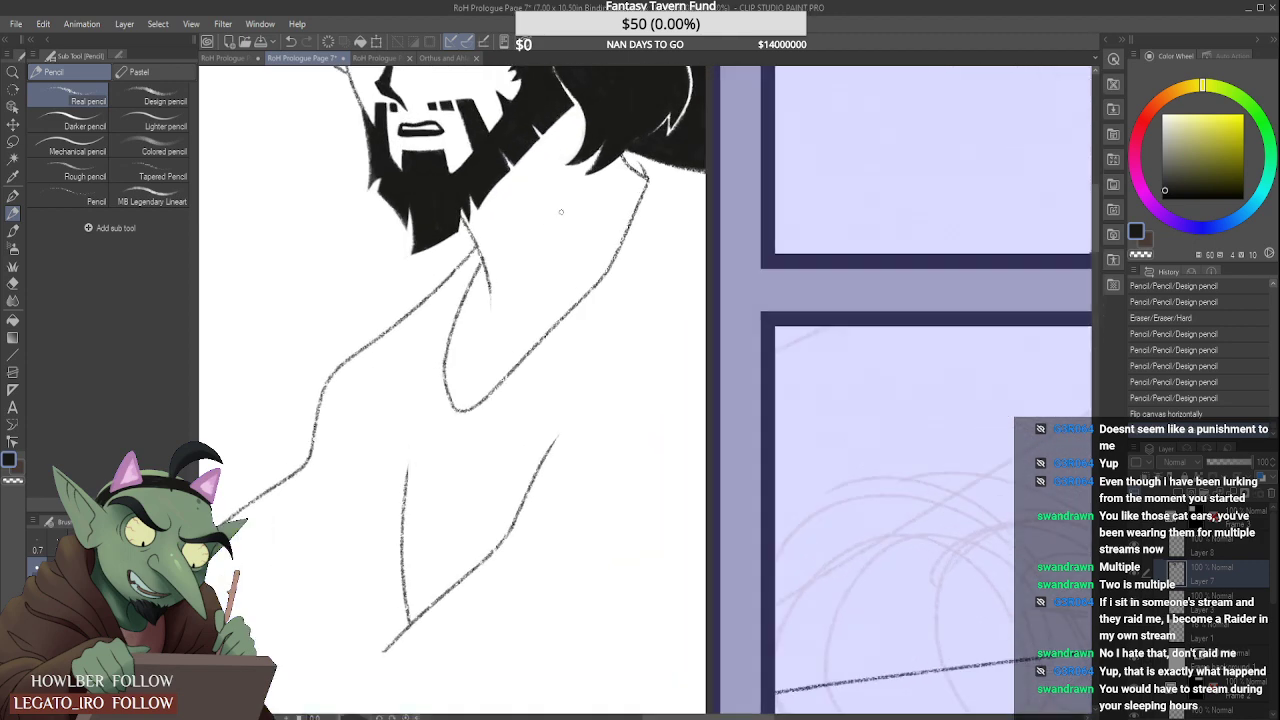
{"action": "left_click_drag", "start_coordinate": [575, 193], "coordinate": [554, 295]}
{"action": "scroll", "coordinate": [580, 228], "scroll_direction": "up", "scroll_amount": 1}
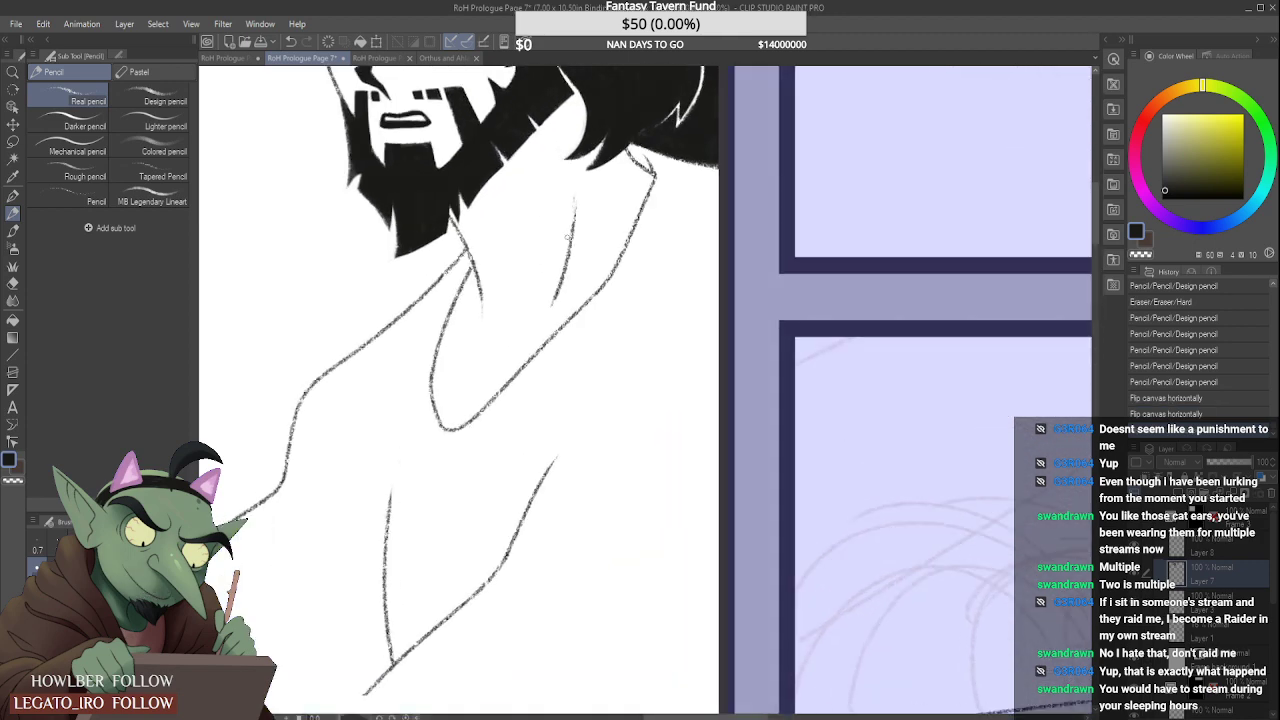
{"action": "left_click_drag", "start_coordinate": [576, 200], "coordinate": [552, 300]}
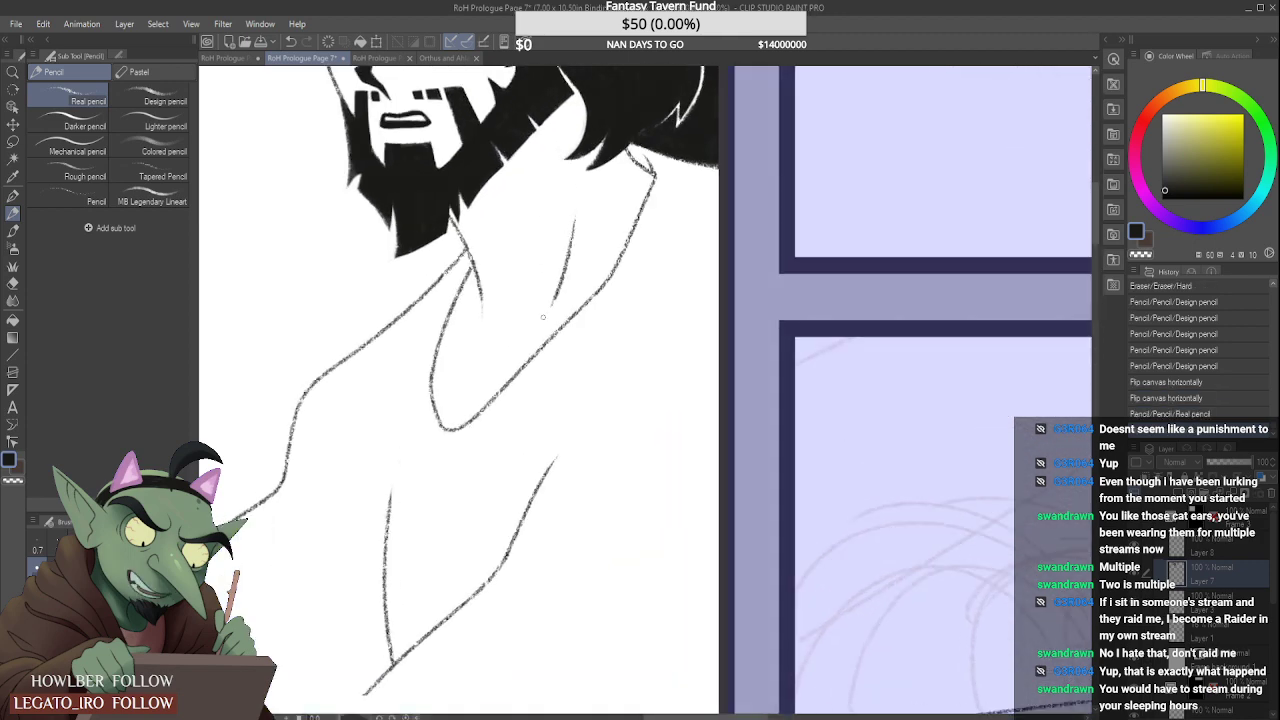
Step: Lasso the short neck tendon line, adjust its placement with Scale/Rotate, and clear the selection
{"action": "scroll", "coordinate": [593, 204], "scroll_direction": "down", "scroll_amount": 4}
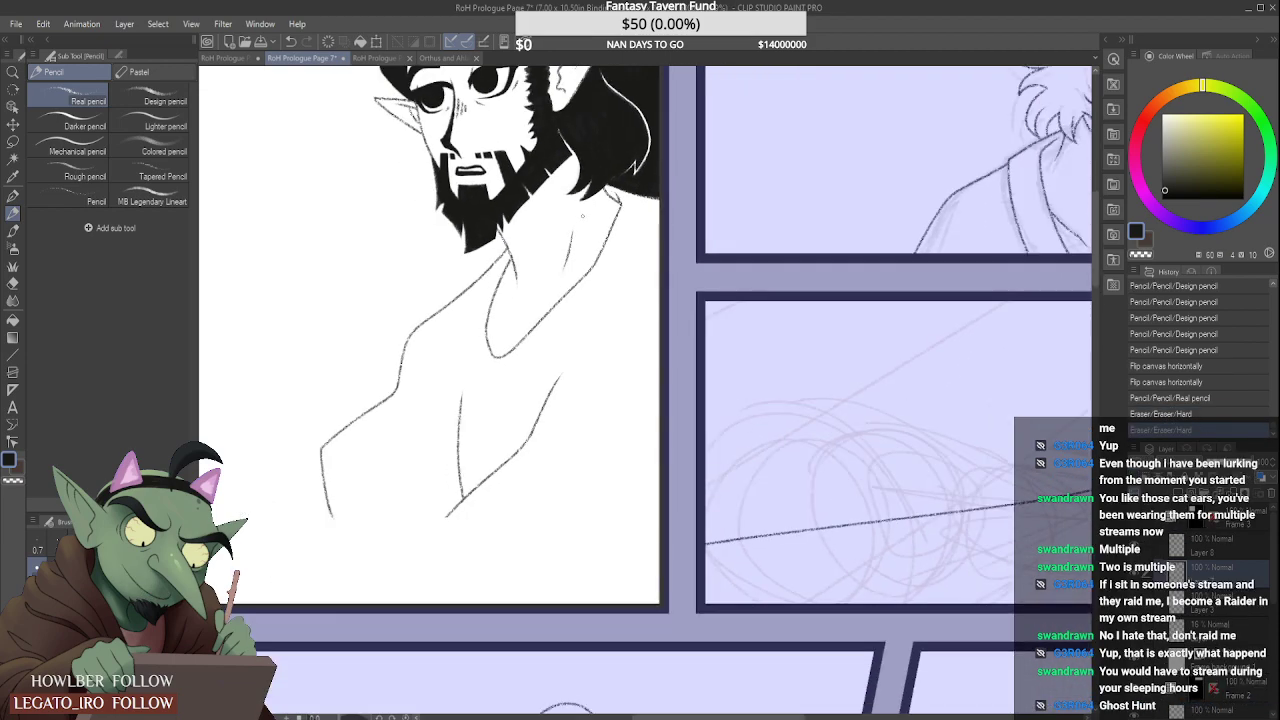
{"action": "scroll", "coordinate": [597, 182], "scroll_direction": "down", "scroll_amount": 3}
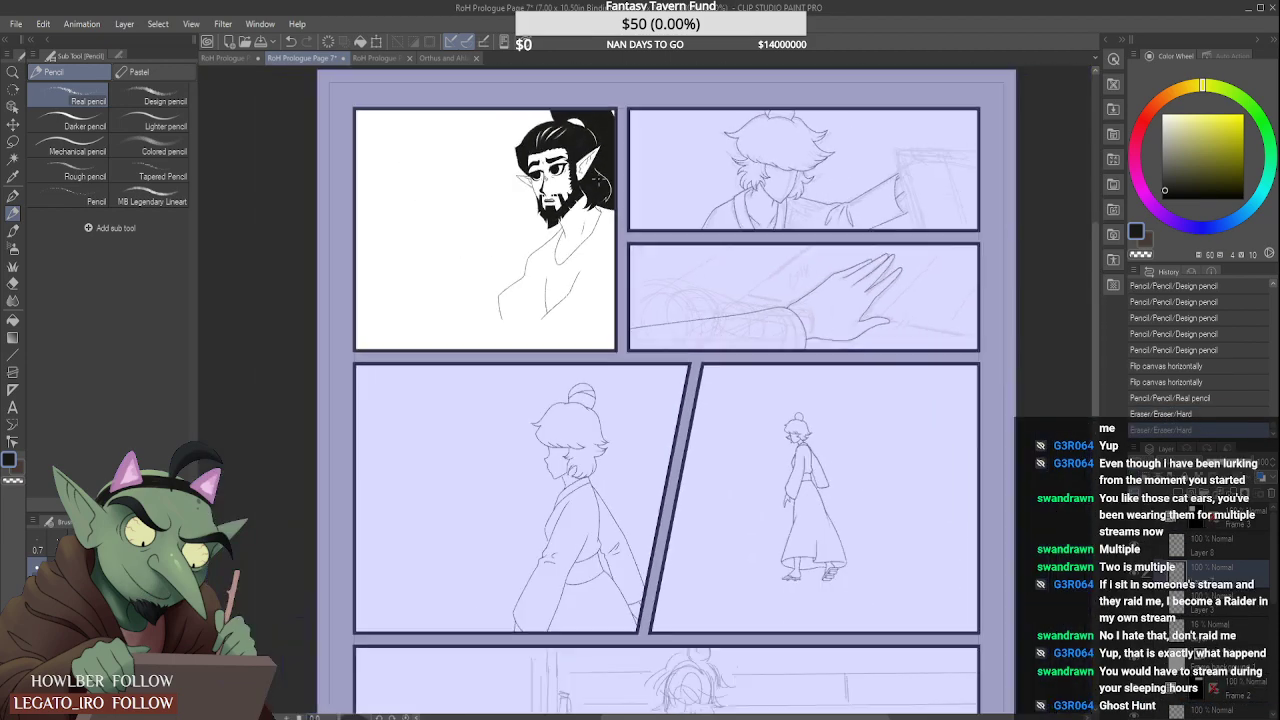
{"action": "scroll", "coordinate": [597, 185], "scroll_direction": "up", "scroll_amount": 3}
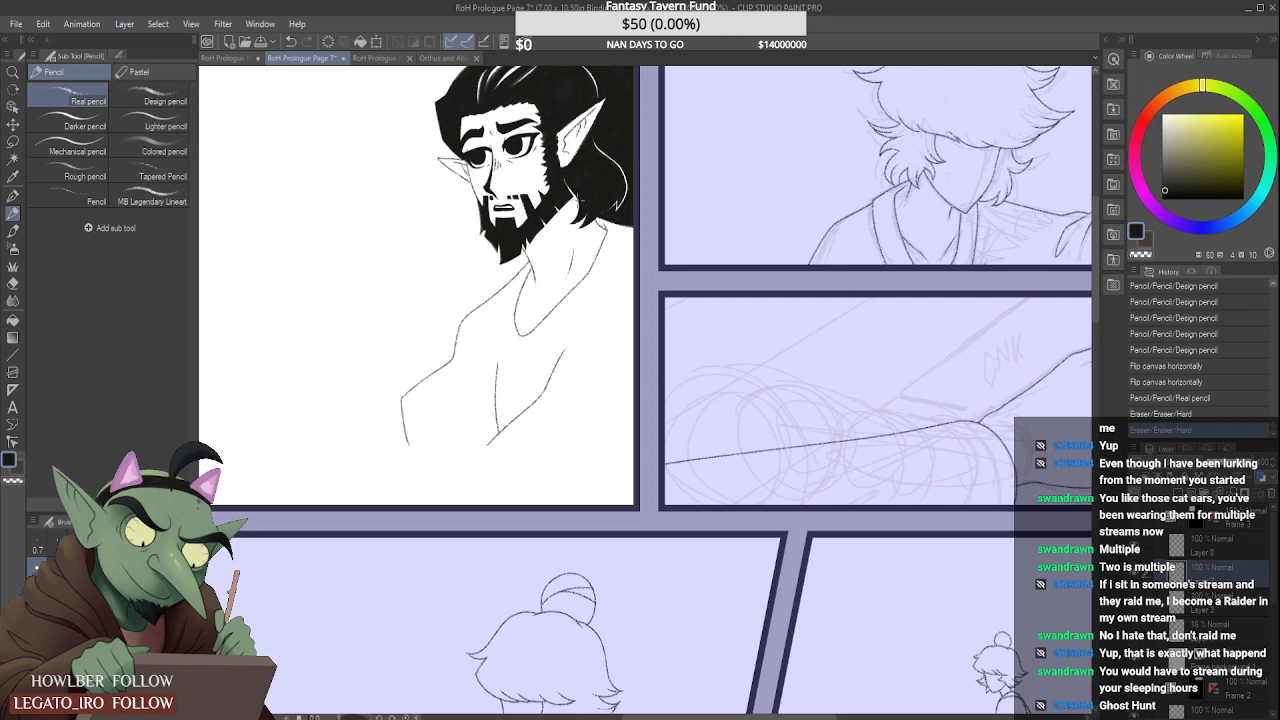
{"action": "key", "text": "m"}
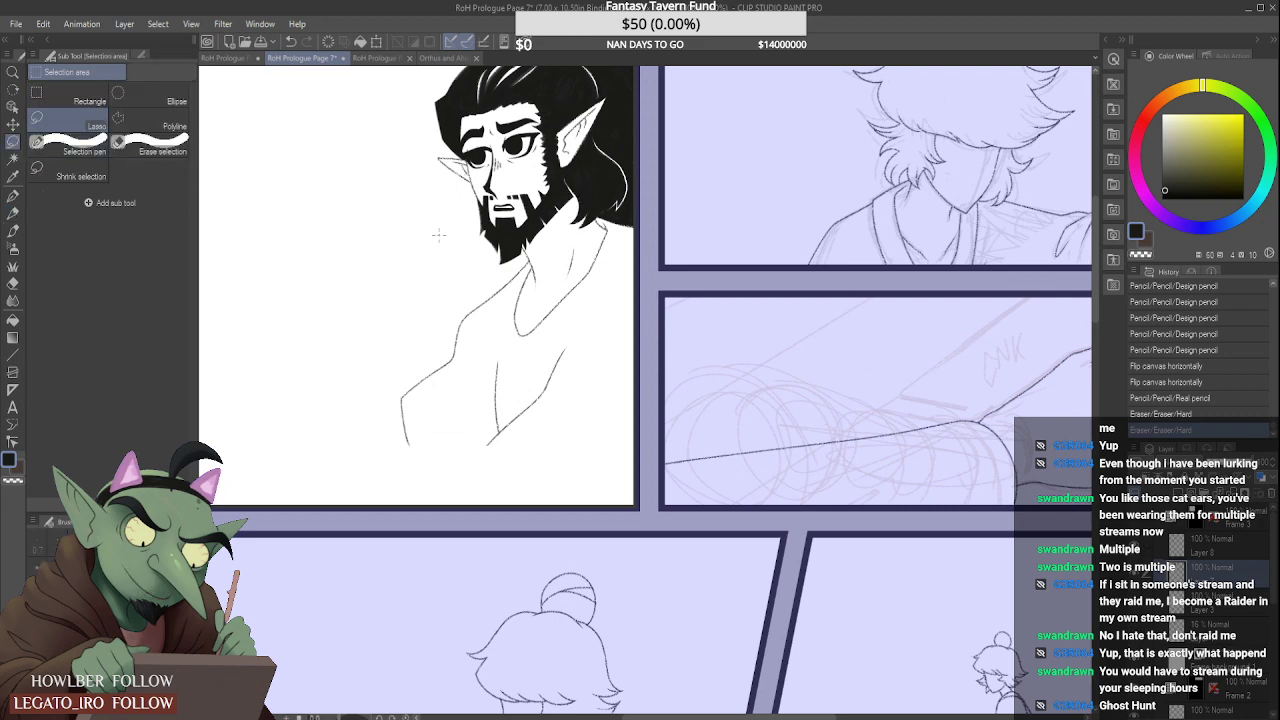
{"action": "left_click_drag", "start_coordinate": [565, 230], "coordinate": [545, 284]}
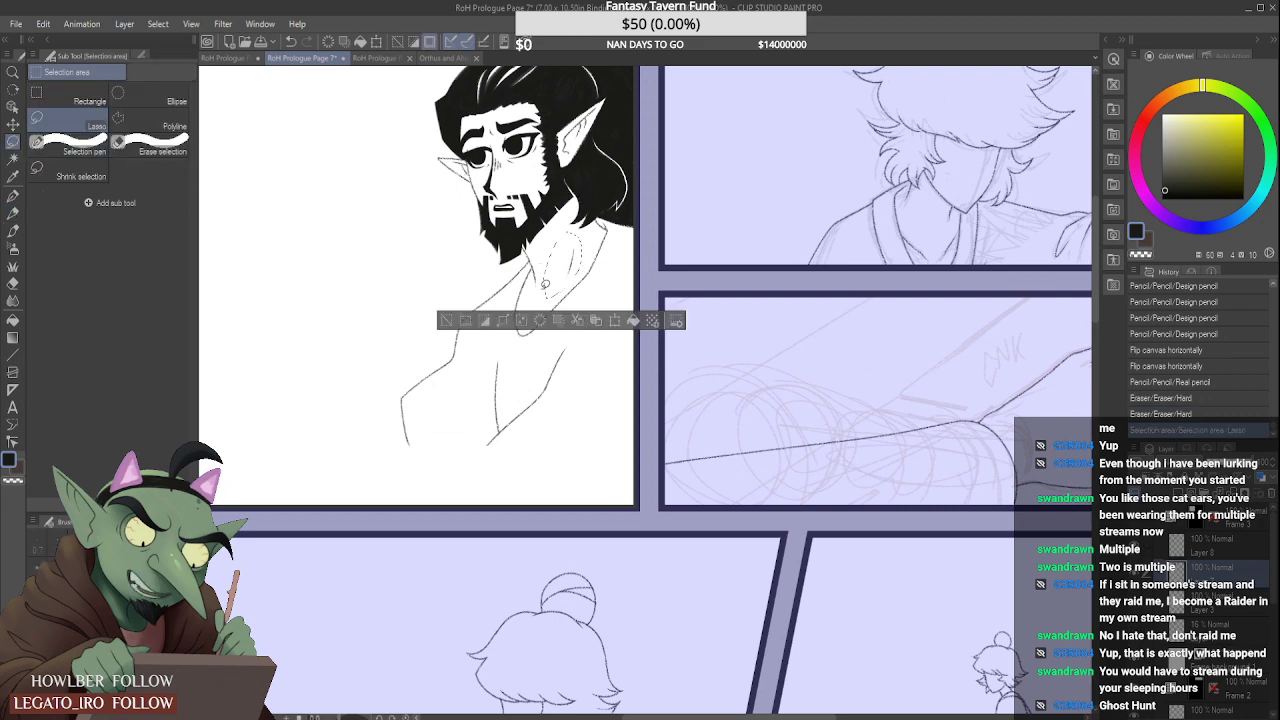
{"action": "key", "text": "ctrl+t"}
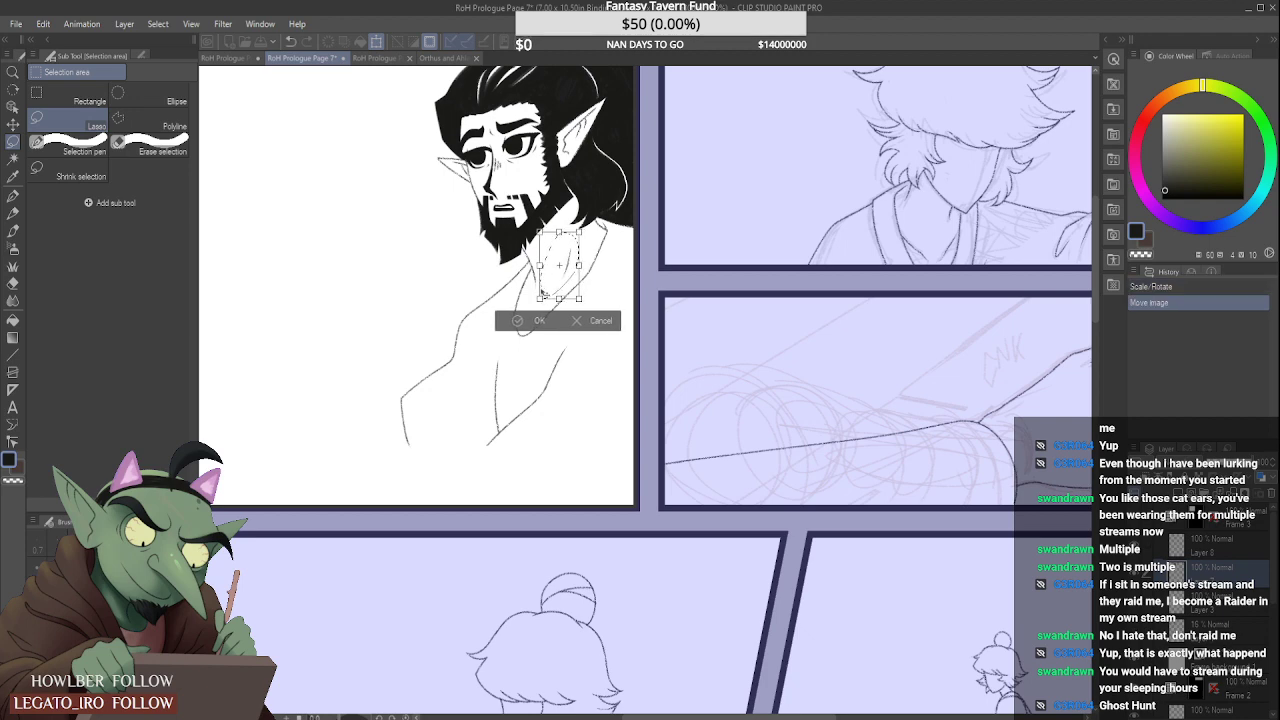
{"action": "key", "text": "Return"}
{"action": "key", "text": "ctrl+d"}
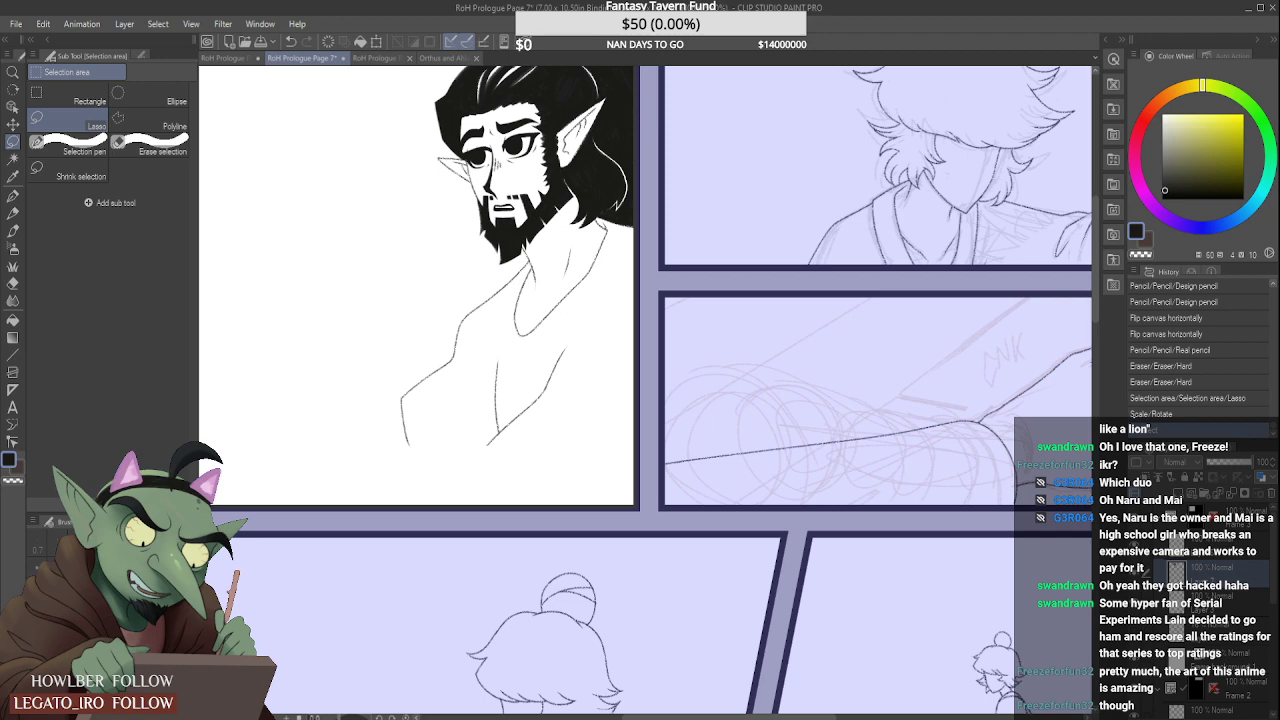
Step: Refine the outer curve of the far eye's lower lid with the Hard eraser and short Design pencil strokes
{"action": "scroll", "coordinate": [585, 357], "scroll_direction": "down", "scroll_amount": 3}
{"action": "scroll", "coordinate": [545, 228], "scroll_direction": "up", "scroll_amount": 1}
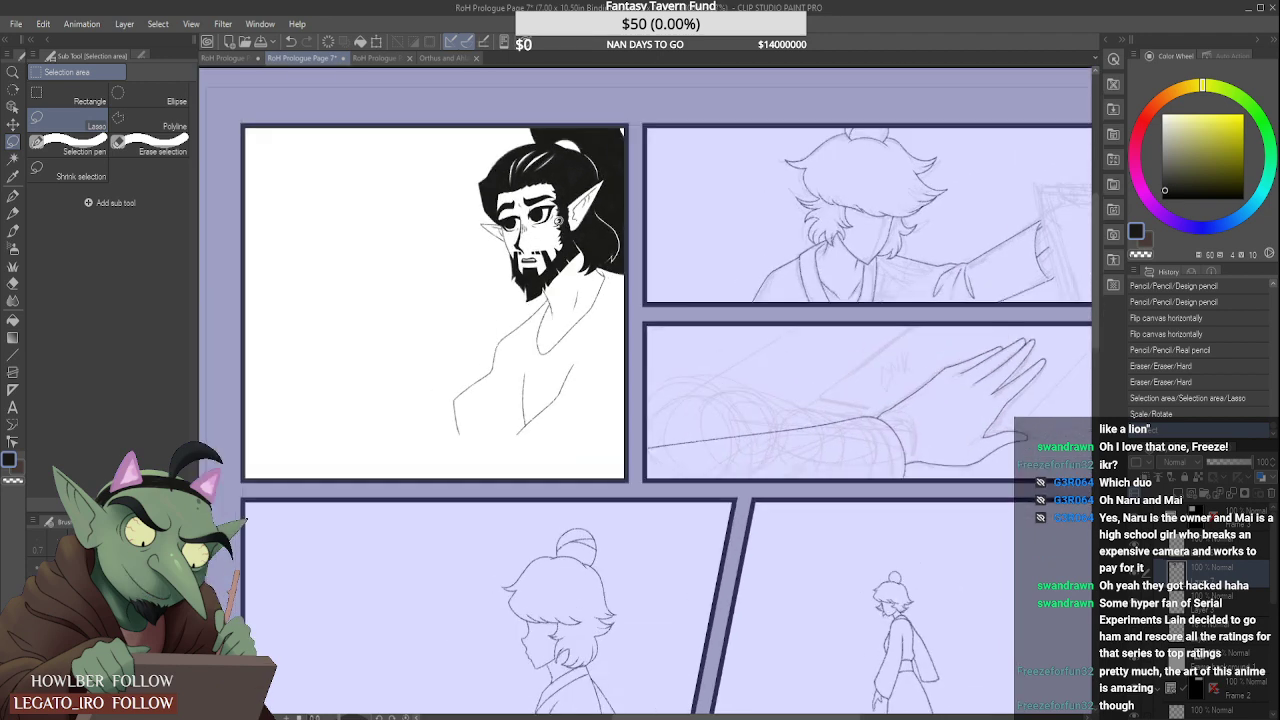
{"action": "scroll", "coordinate": [510, 205], "scroll_direction": "up", "scroll_amount": 3}
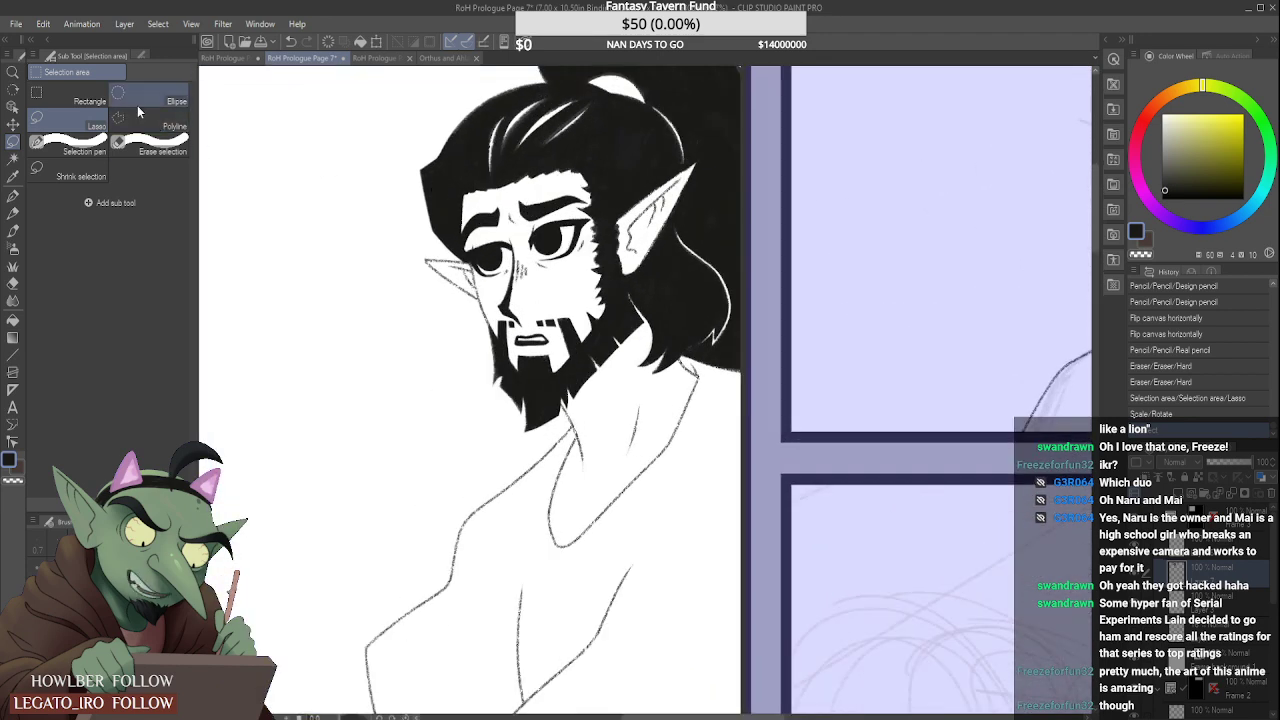
{"action": "key", "text": "p"}
{"action": "key", "text": "p"}
{"action": "scroll", "coordinate": [552, 240], "scroll_direction": "up", "scroll_amount": 2}
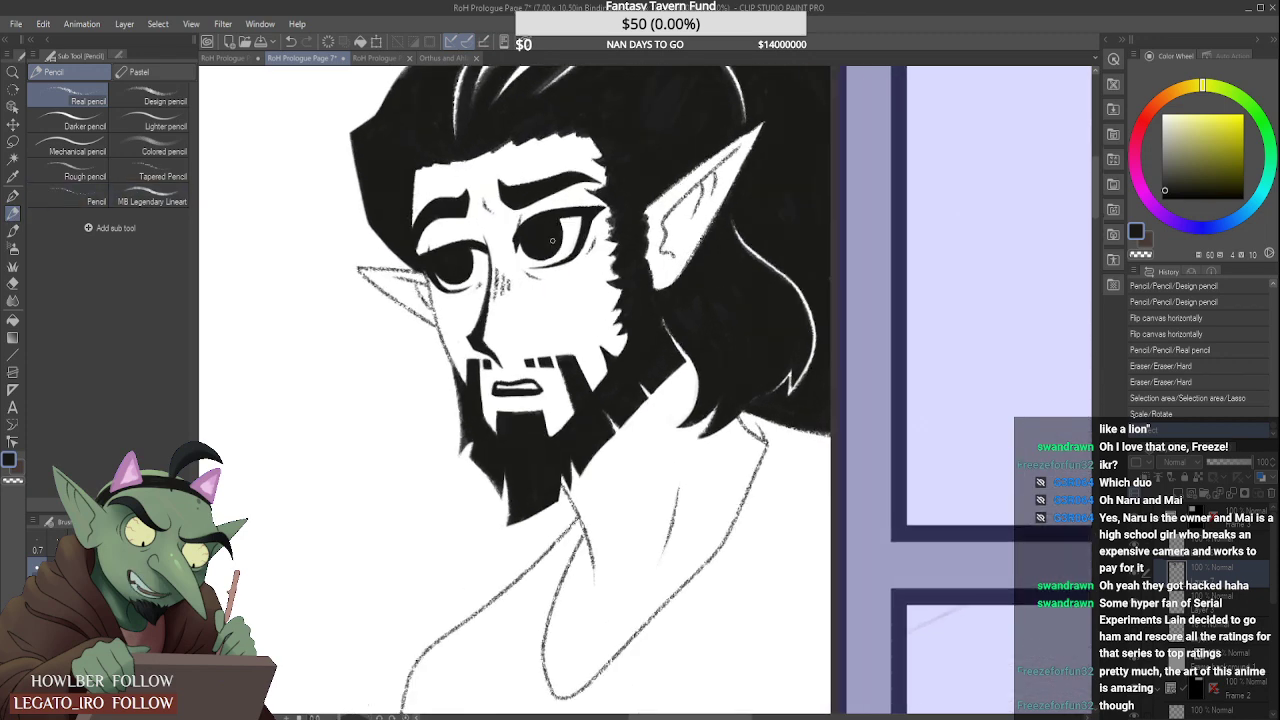
{"action": "scroll", "coordinate": [552, 240], "scroll_direction": "up", "scroll_amount": 2}
{"action": "scroll", "coordinate": [322, 180], "scroll_direction": "down", "scroll_amount": 1}
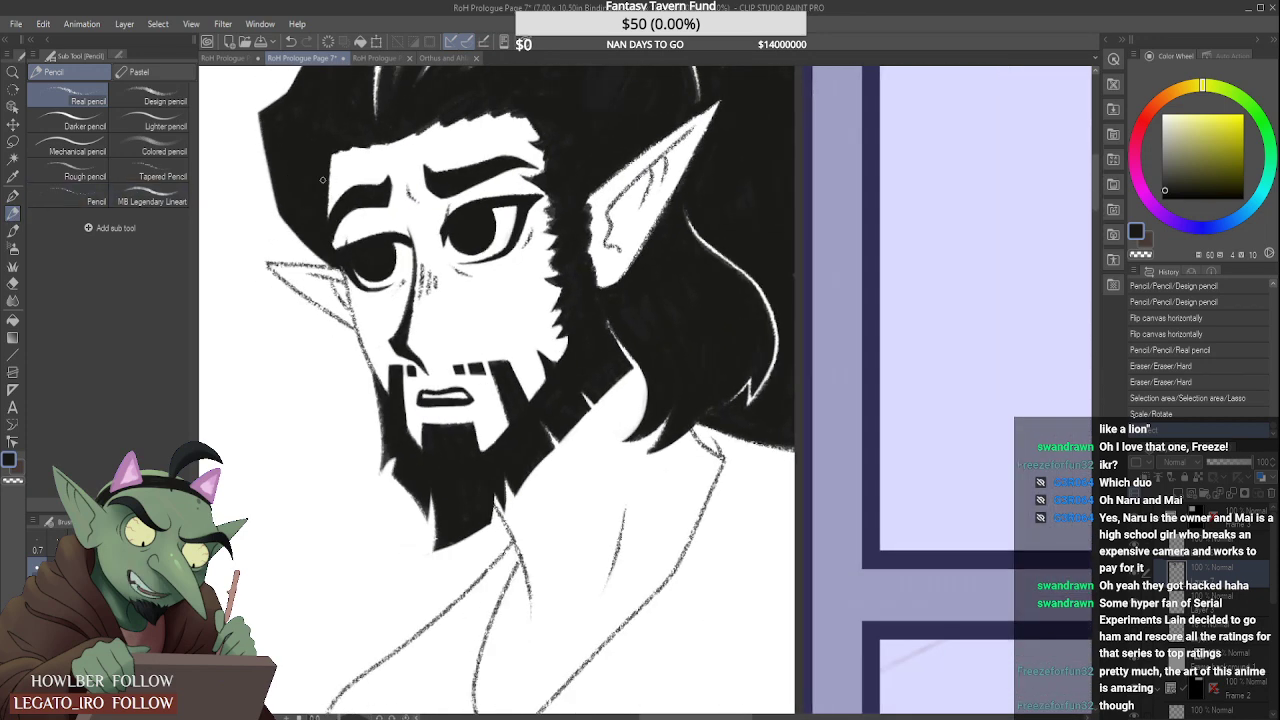
{"action": "scroll", "coordinate": [322, 180], "scroll_direction": "down", "scroll_amount": 1}
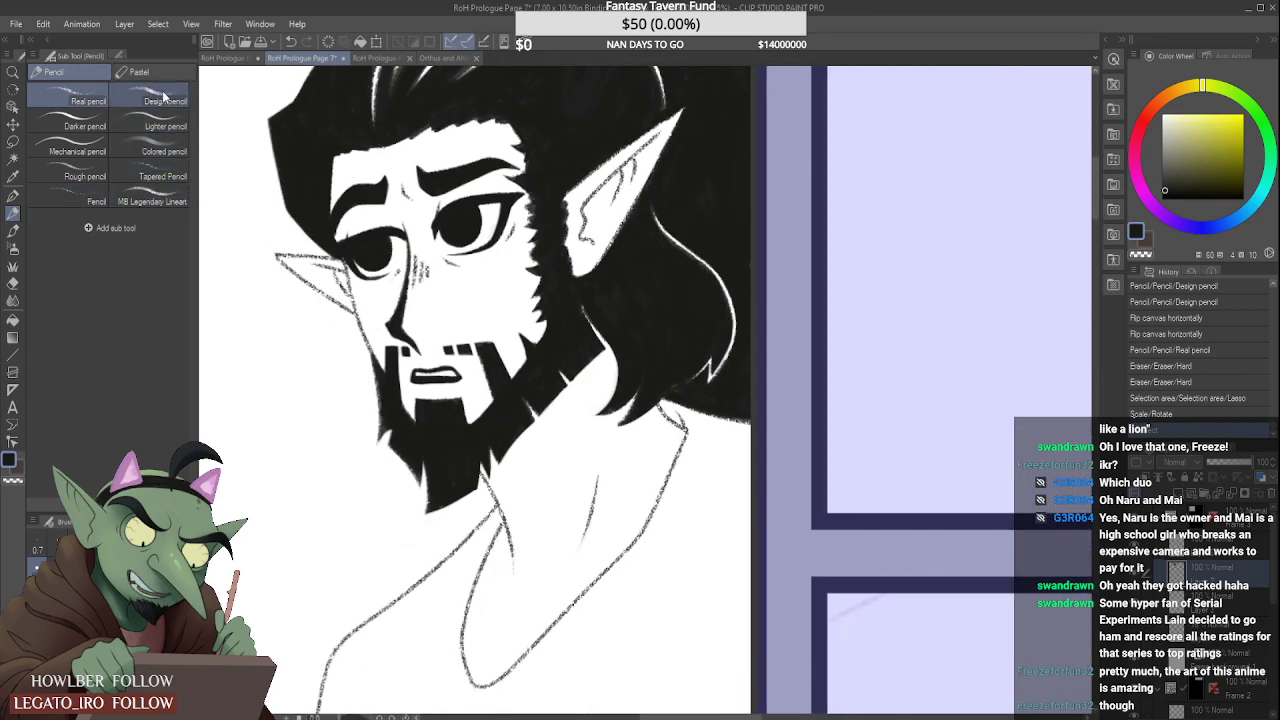
{"action": "left_click", "coordinate": [165, 96]}
{"action": "scroll", "coordinate": [553, 247], "scroll_direction": "down", "scroll_amount": 3}
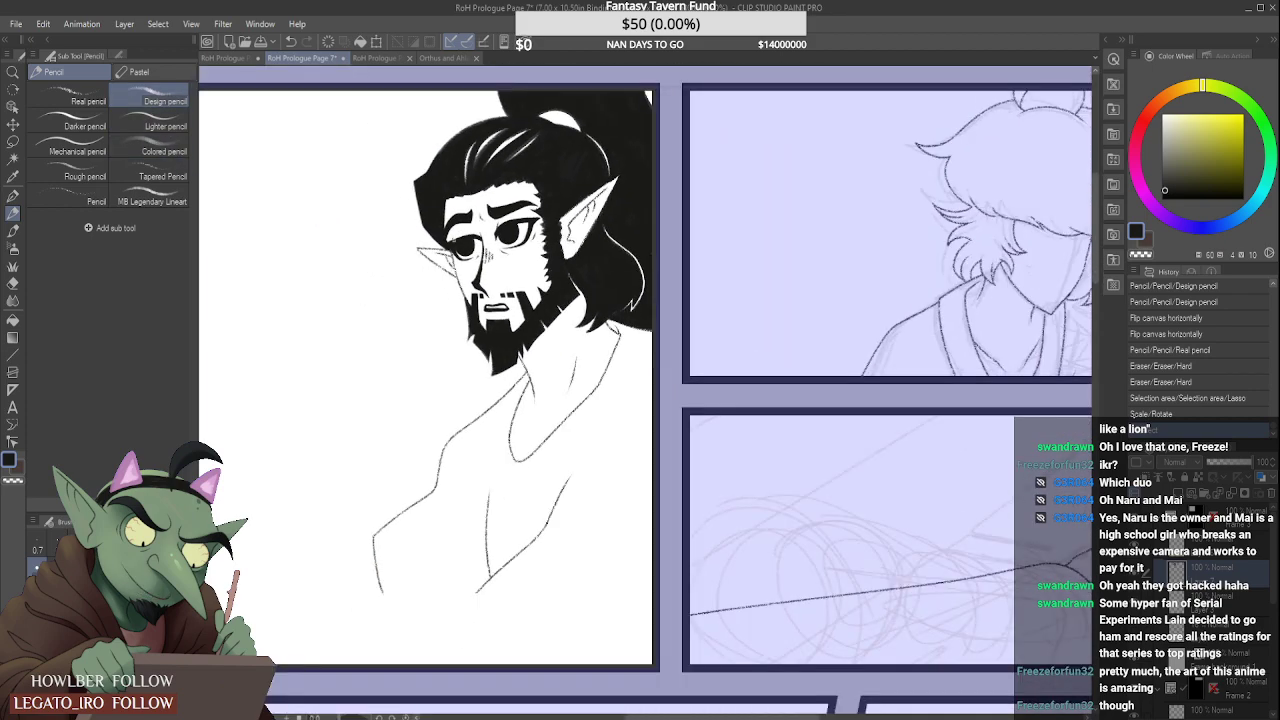
{"action": "scroll", "coordinate": [457, 244], "scroll_direction": "up", "scroll_amount": 5}
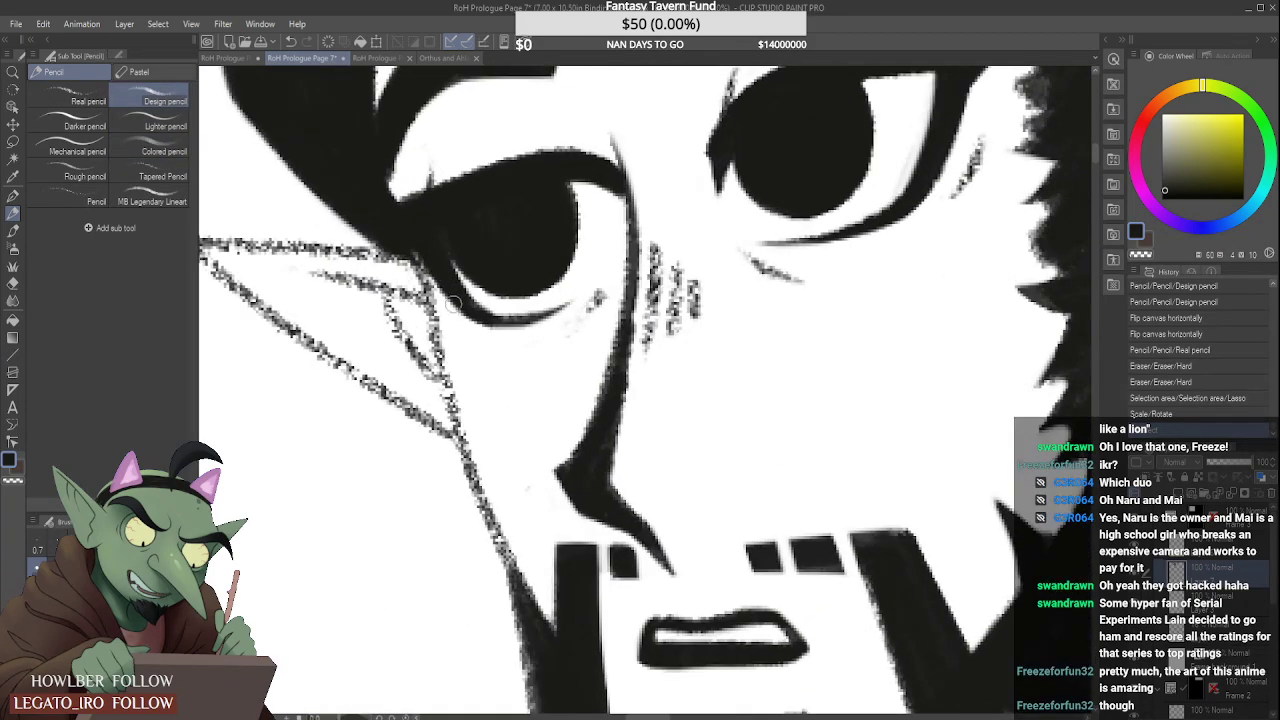
{"action": "left_click_drag", "start_coordinate": [453, 304], "coordinate": [470, 316]}
{"action": "mouse_move", "coordinate": [432, 255]}
{"action": "left_mouse_down"}
{"action": "mouse_move", "coordinate": [442, 287]}
{"action": "mouse_move", "coordinate": [463, 305]}
{"action": "mouse_move", "coordinate": [430, 256]}
{"action": "mouse_move", "coordinate": [480, 318]}
{"action": "mouse_move", "coordinate": [442, 284]}
{"action": "mouse_move", "coordinate": [425, 242]}
{"action": "mouse_move", "coordinate": [474, 316]}
{"action": "left_mouse_up"}
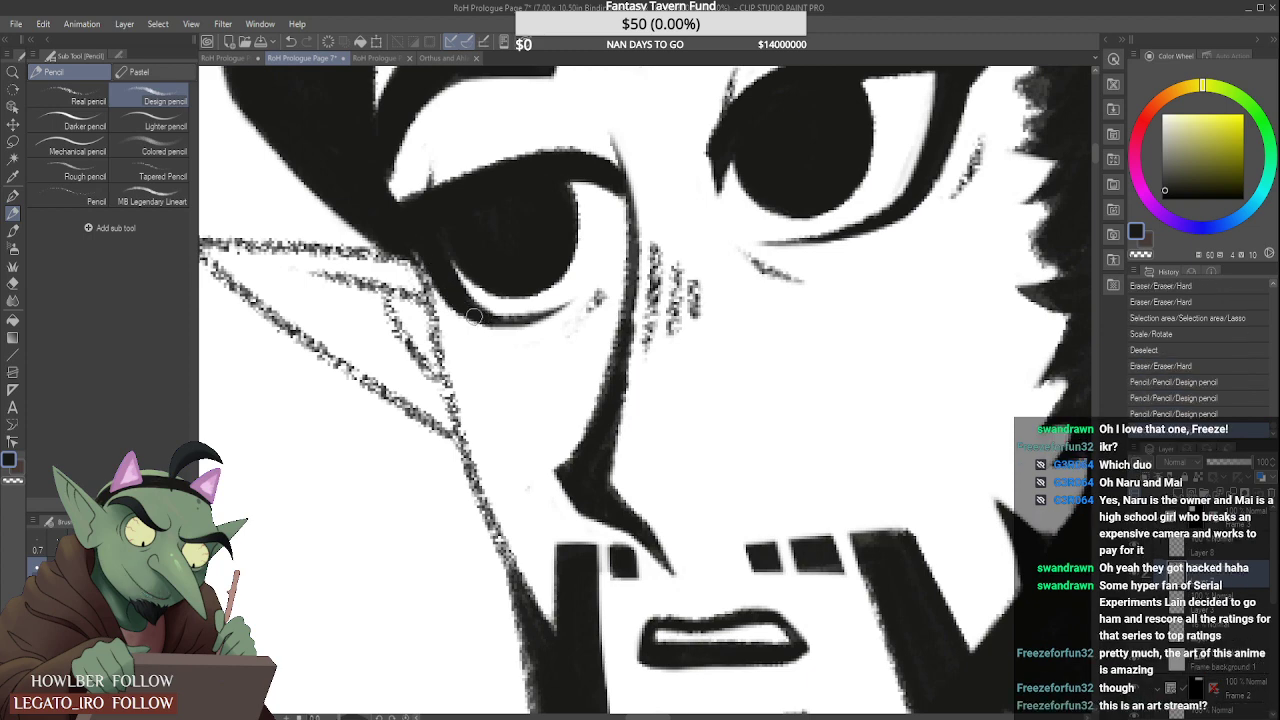
{"action": "left_click_drag", "start_coordinate": [449, 274], "coordinate": [472, 314]}
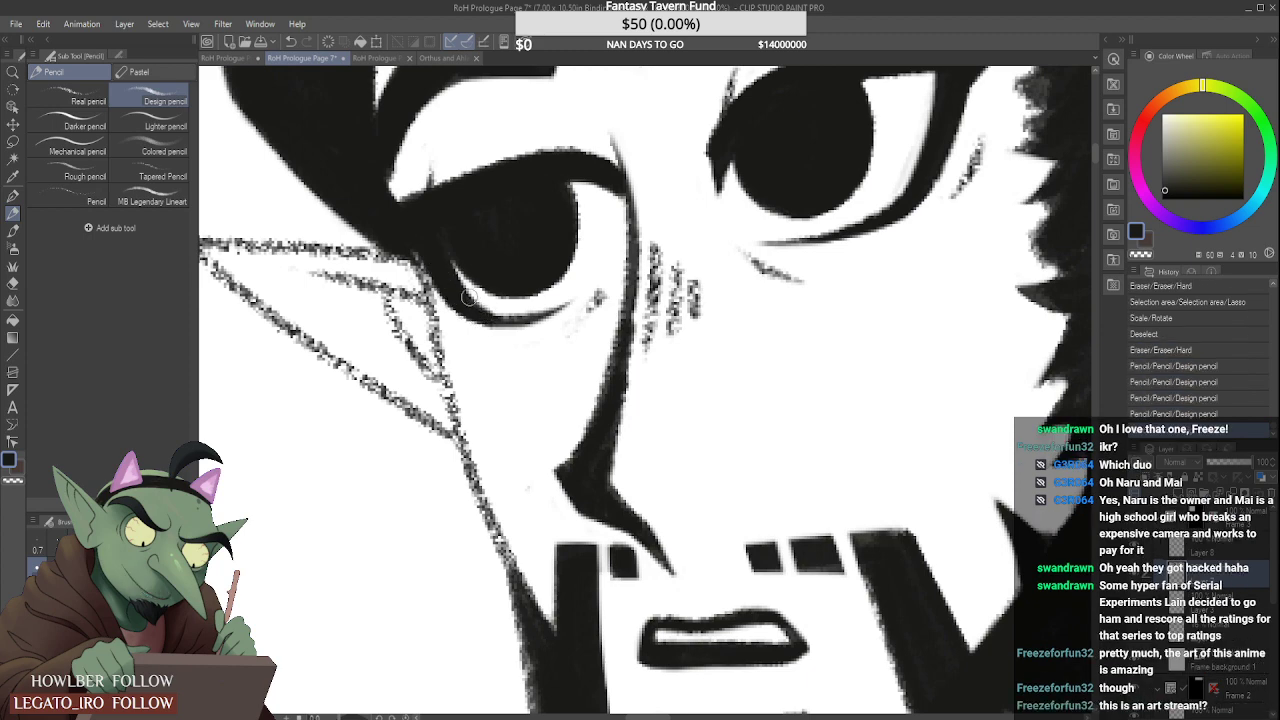
Step: Lasso the bearded elf's mouth, rotate it slightly with Scale/Rotate, and clear the selection
{"action": "scroll", "coordinate": [667, 431], "scroll_direction": "down", "scroll_amount": 3}
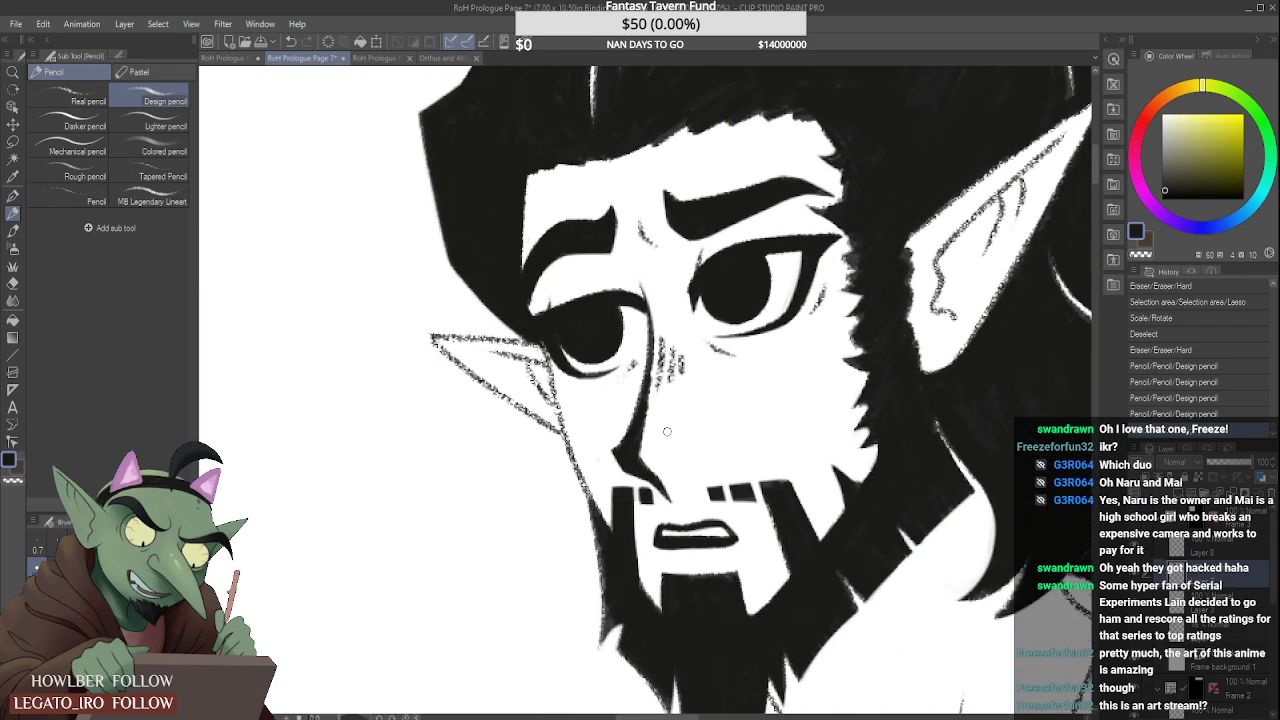
{"action": "scroll", "coordinate": [667, 431], "scroll_direction": "down", "scroll_amount": 8}
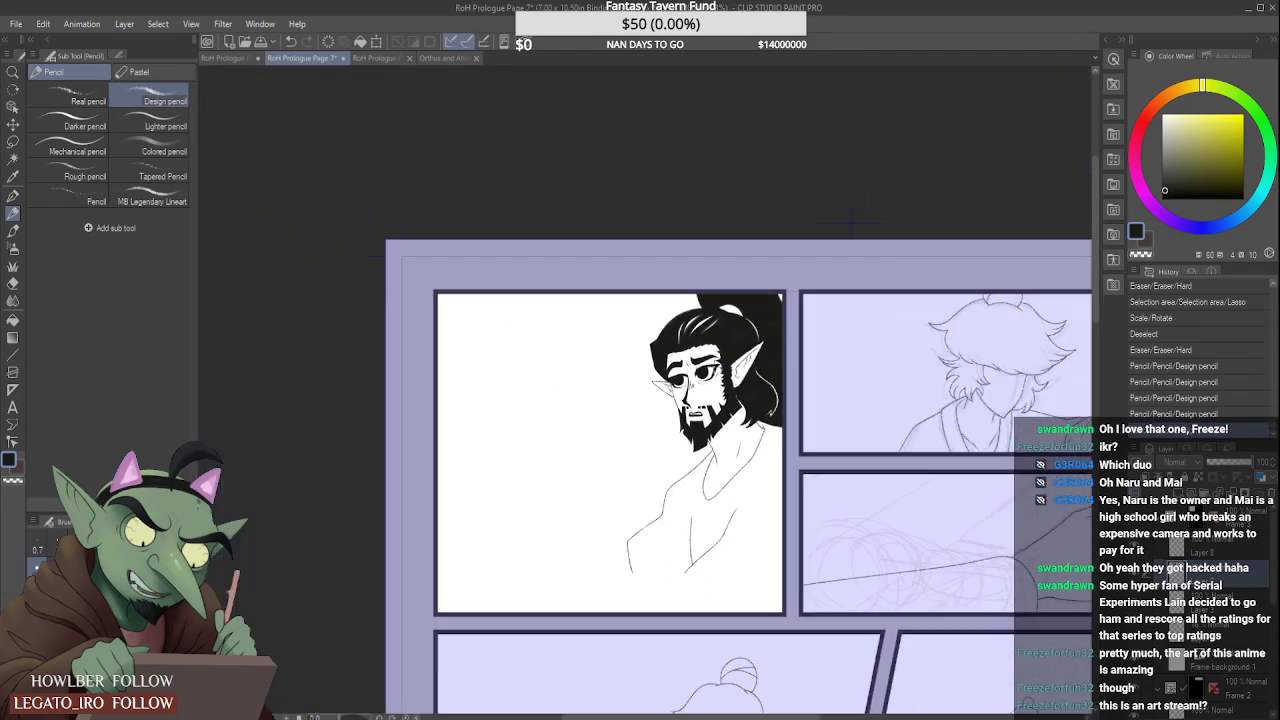
{"action": "scroll", "coordinate": [738, 348], "scroll_direction": "down", "scroll_amount": 3}
{"action": "scroll", "coordinate": [732, 398], "scroll_direction": "up", "scroll_amount": 2}
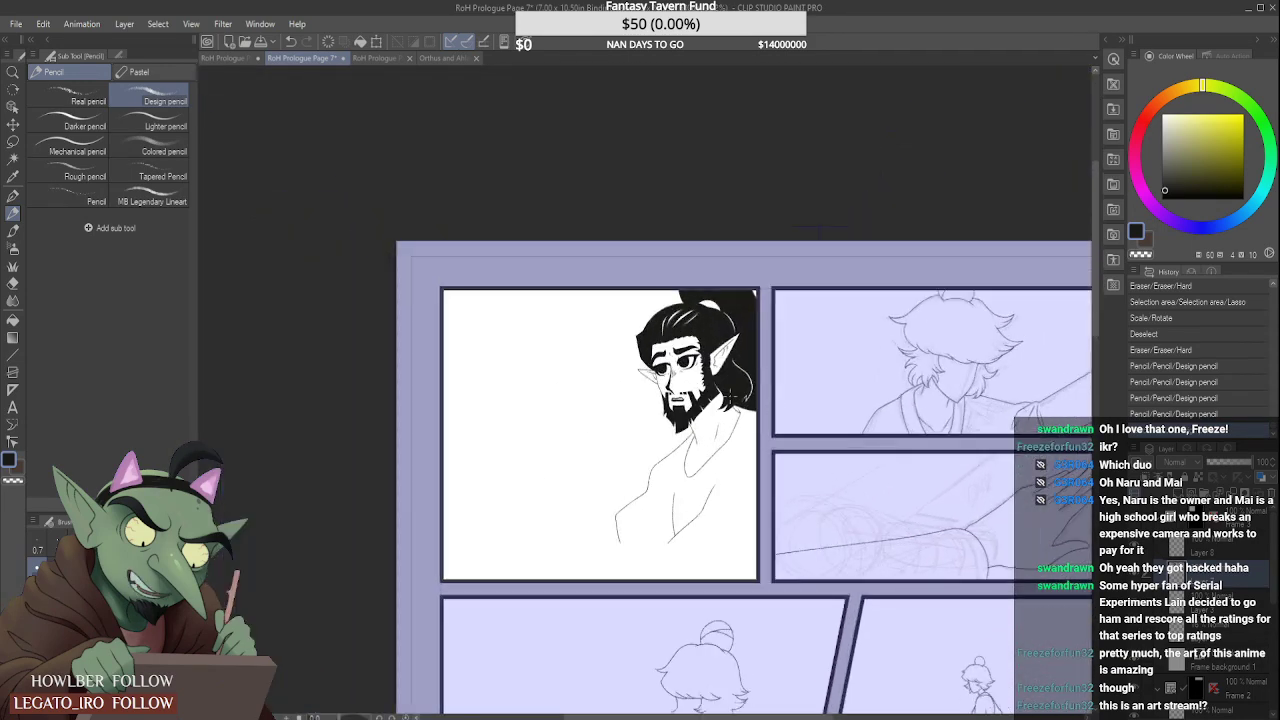
{"action": "scroll", "coordinate": [731, 395], "scroll_direction": "down", "scroll_amount": 2}
{"action": "scroll", "coordinate": [700, 390], "scroll_direction": "up", "scroll_amount": 6}
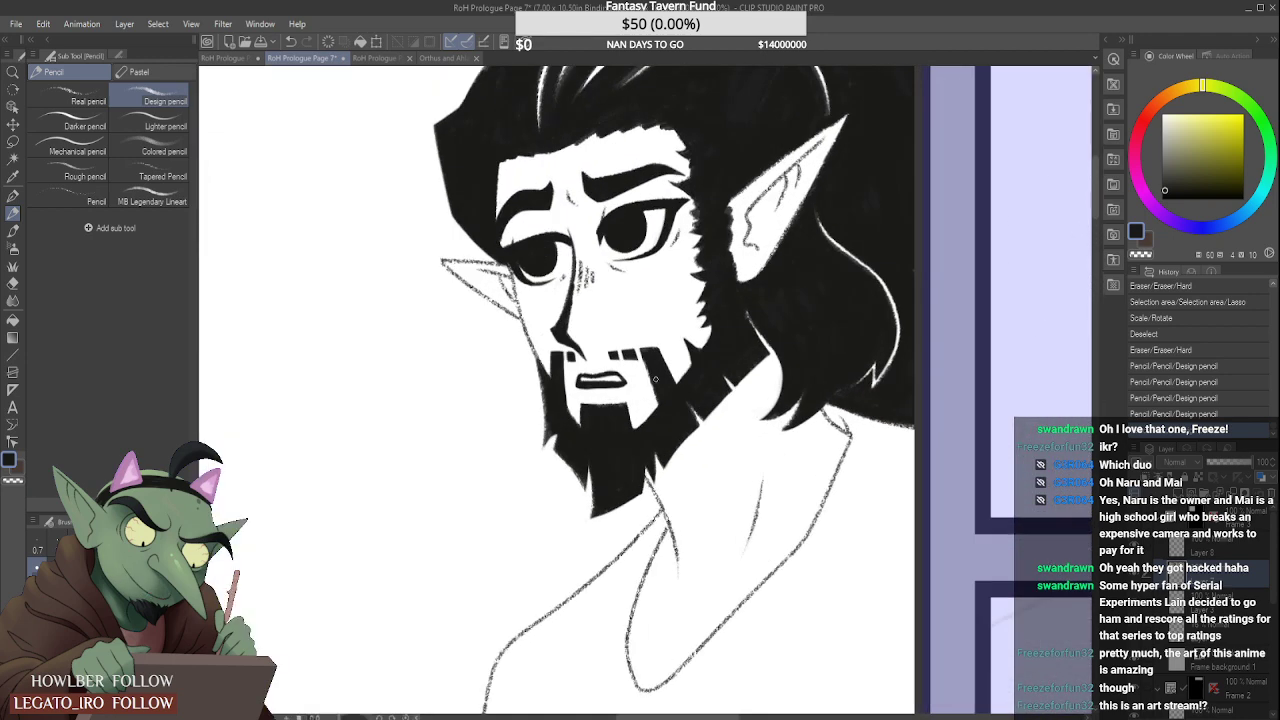
{"action": "key", "text": "m"}
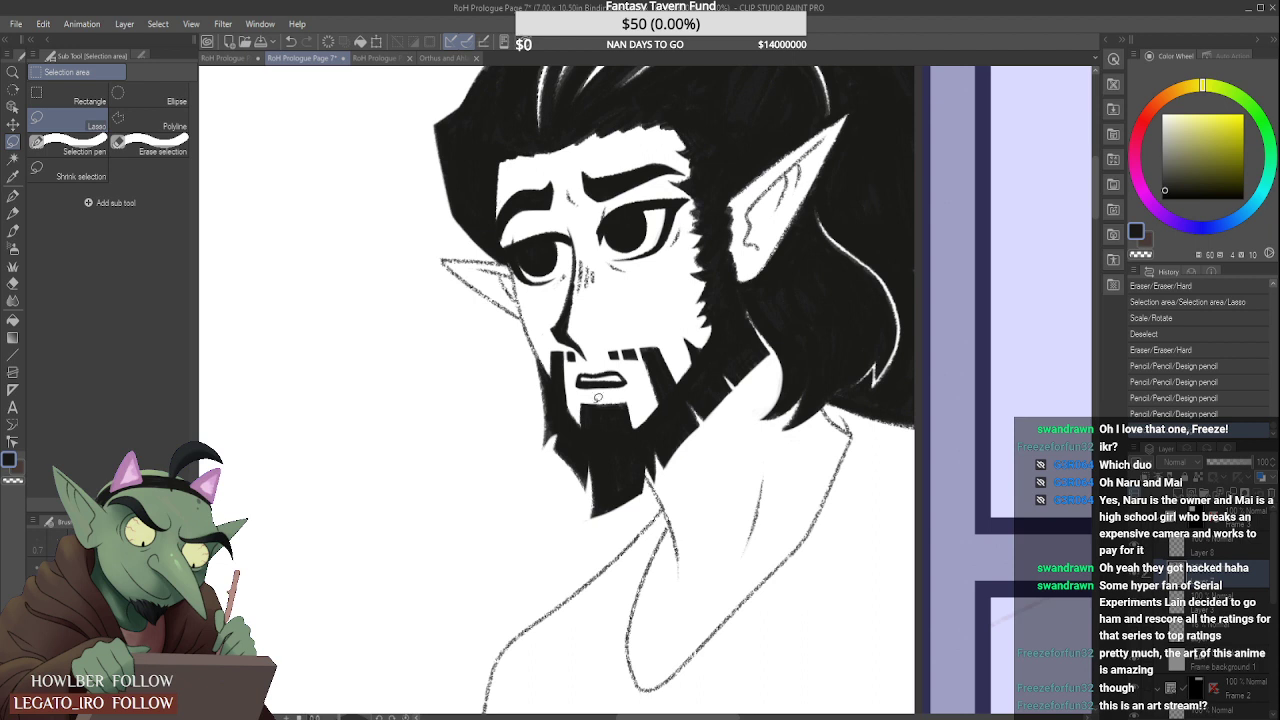
{"action": "mouse_move", "coordinate": [597, 397]}
{"action": "left_mouse_down"}
{"action": "mouse_move", "coordinate": [574, 392]}
{"action": "mouse_move", "coordinate": [598, 362]}
{"action": "mouse_move", "coordinate": [642, 370]}
{"action": "mouse_move", "coordinate": [628, 390]}
{"action": "left_mouse_up"}
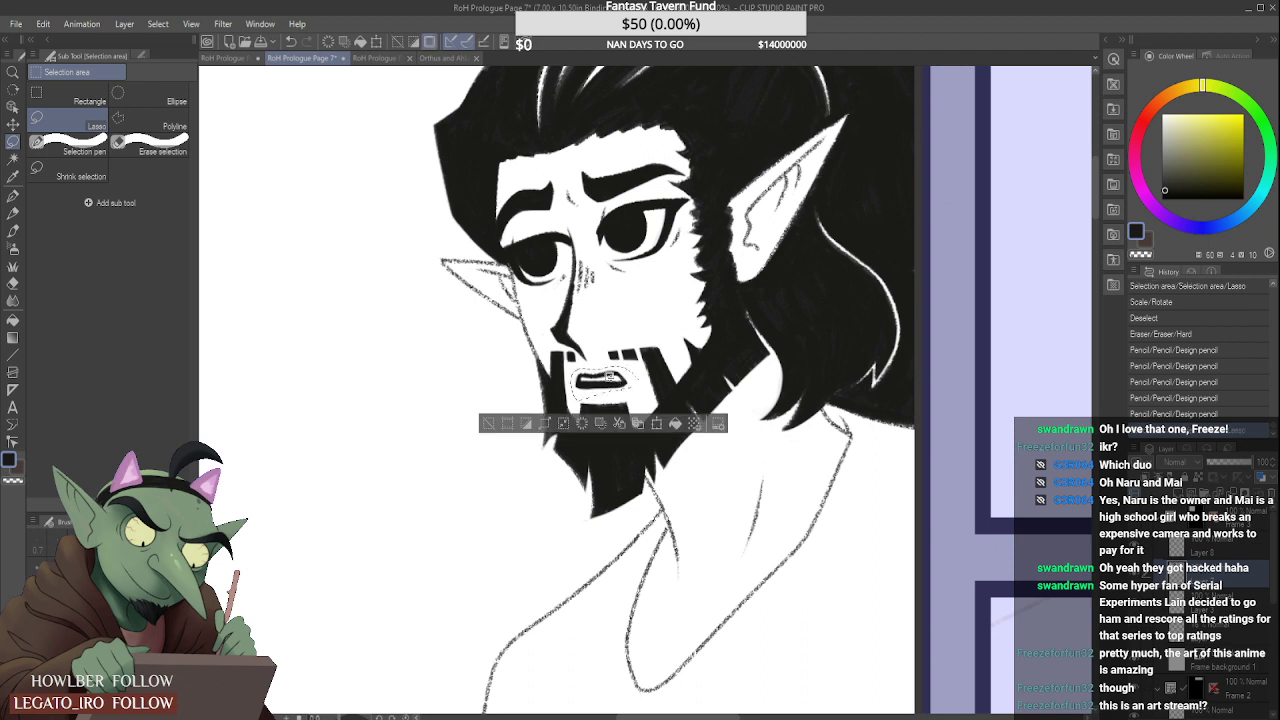
{"action": "key", "text": "ctrl+t"}
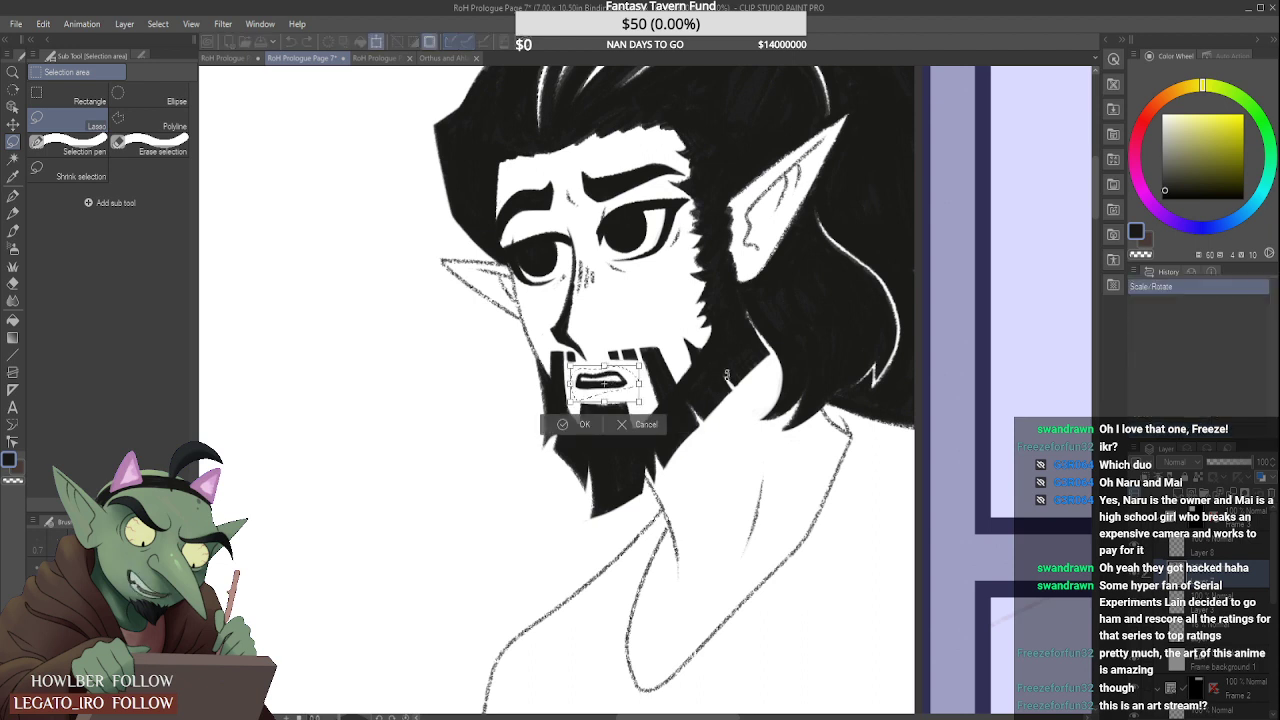
{"action": "left_click_drag", "start_coordinate": [726, 375], "coordinate": [698, 355]}
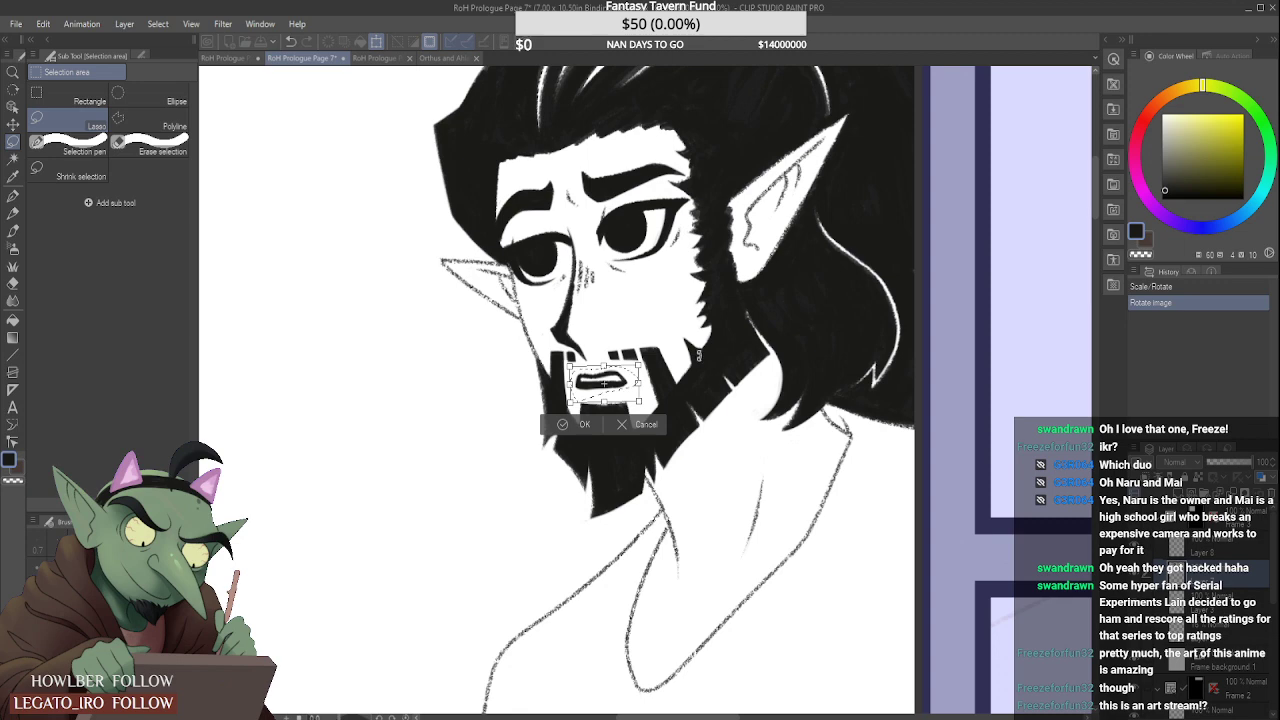
{"action": "left_click", "coordinate": [577, 423]}
{"action": "key", "text": "ctrl+d"}
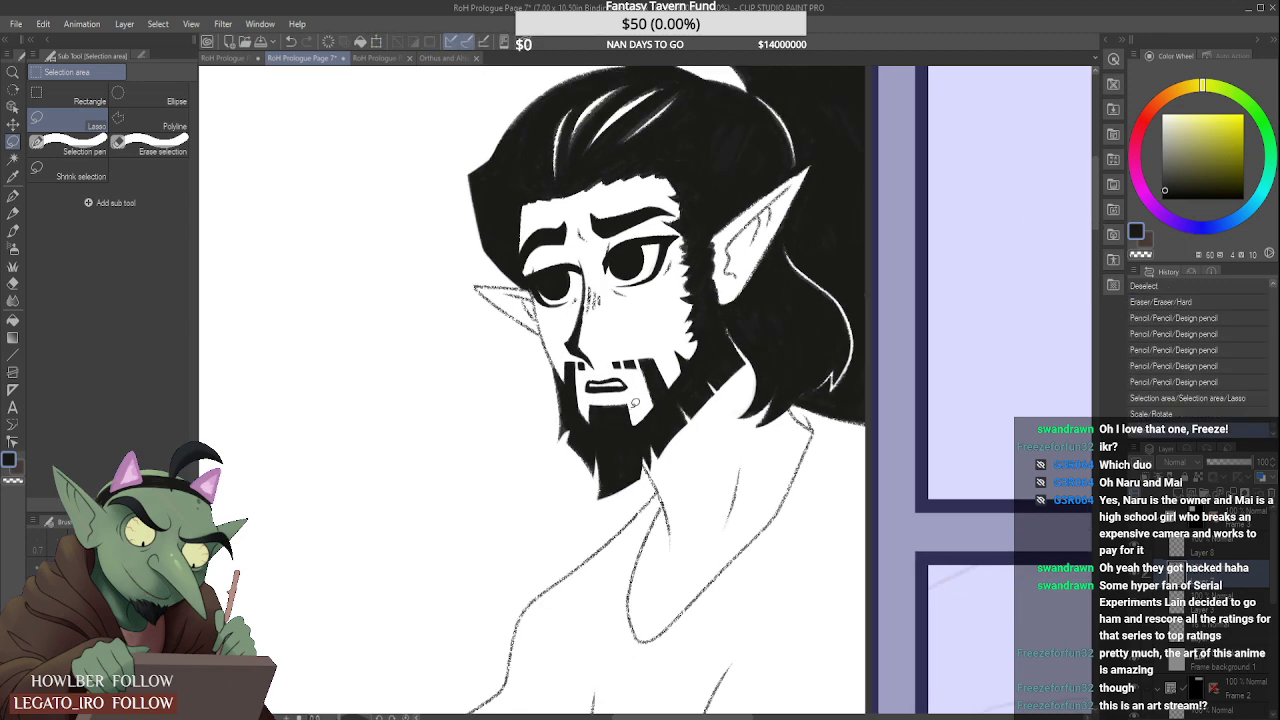
Step: Check the mouth at page scale, reselect it with the Lasso, fine-tune its tilt with Scale/Rotate, and deselect
{"action": "scroll", "coordinate": [635, 403], "scroll_direction": "down", "scroll_amount": 4}
{"action": "scroll", "coordinate": [688, 353], "scroll_direction": "down", "scroll_amount": 1}
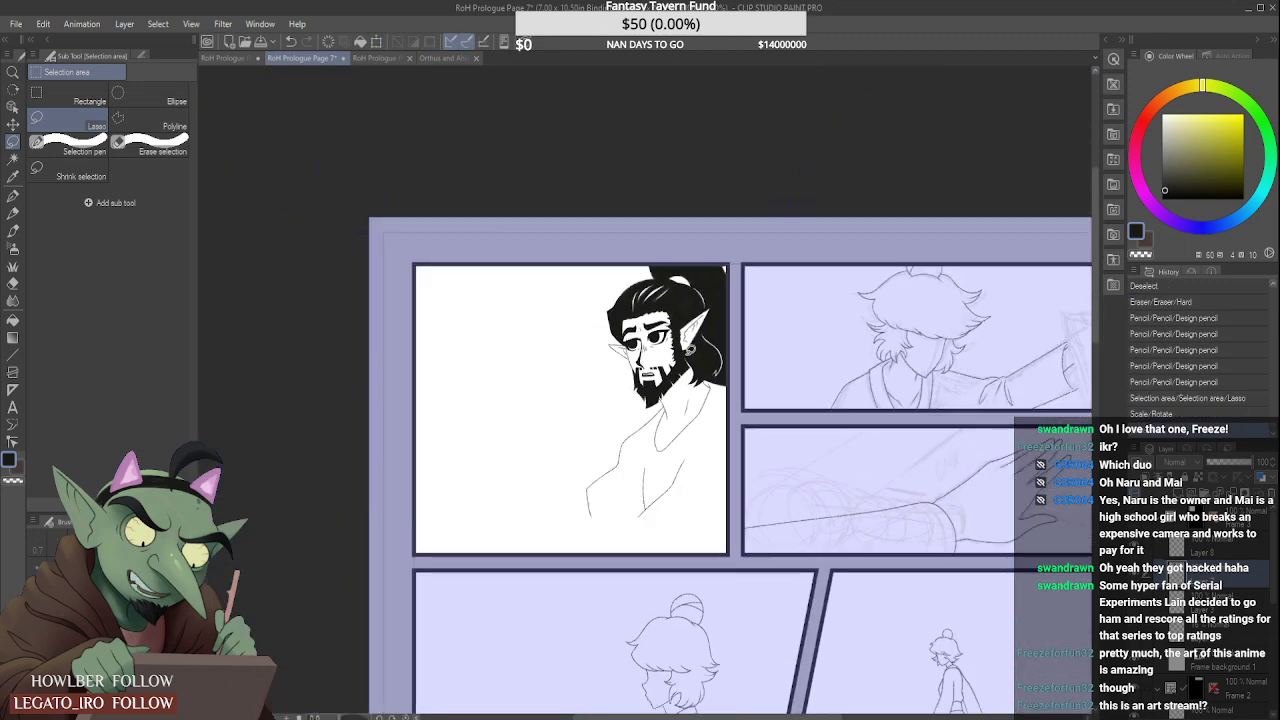
{"action": "scroll", "coordinate": [686, 355], "scroll_direction": "down", "scroll_amount": 1}
{"action": "scroll", "coordinate": [686, 355], "scroll_direction": "up", "scroll_amount": 5}
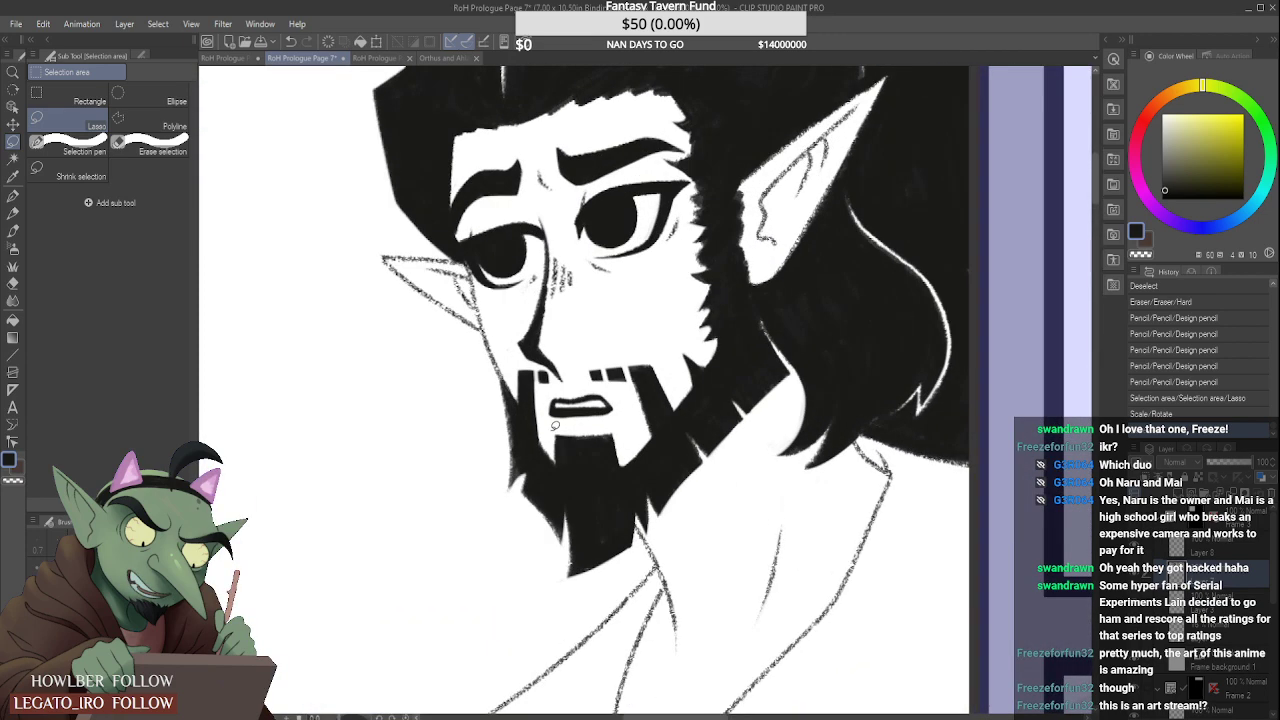
{"action": "mouse_move", "coordinate": [555, 425]}
{"action": "left_mouse_down"}
{"action": "mouse_move", "coordinate": [565, 382]}
{"action": "mouse_move", "coordinate": [627, 390]}
{"action": "mouse_move", "coordinate": [619, 419]}
{"action": "mouse_move", "coordinate": [587, 427]}
{"action": "mouse_move", "coordinate": [667, 381]}
{"action": "left_mouse_up"}
{"action": "key", "text": "ctrl+t"}
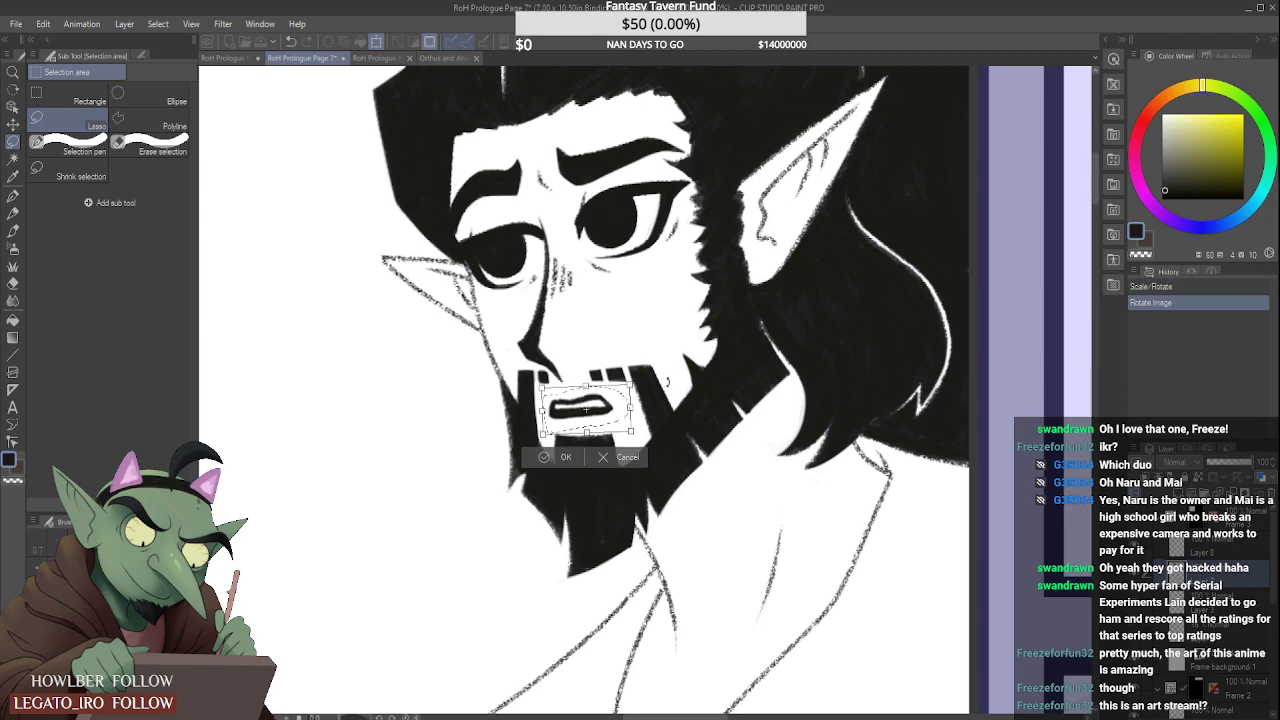
{"action": "key", "text": "Return"}
{"action": "key", "text": "ctrl+d"}
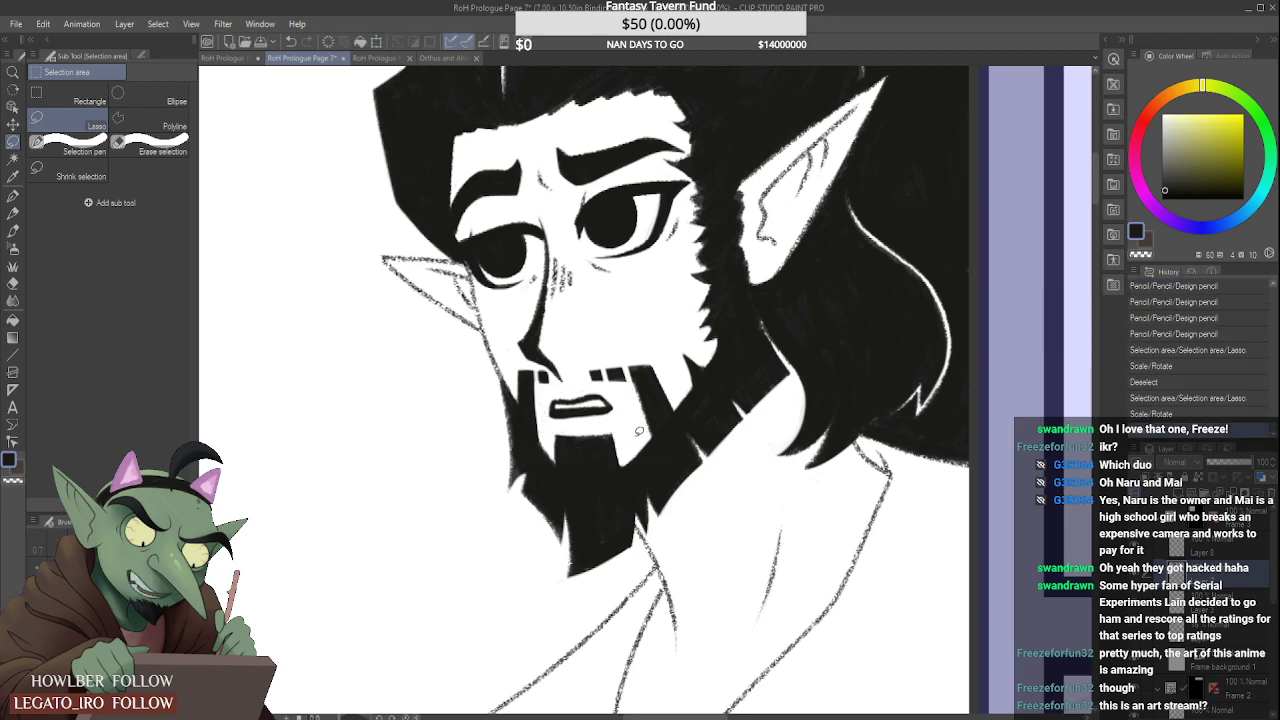
Step: Trim the lower tip of the elf's nose line just above the moustache with the Hard eraser
{"action": "scroll", "coordinate": [638, 431], "scroll_direction": "down", "scroll_amount": 3}
{"action": "scroll", "coordinate": [625, 425], "scroll_direction": "up", "scroll_amount": 1}
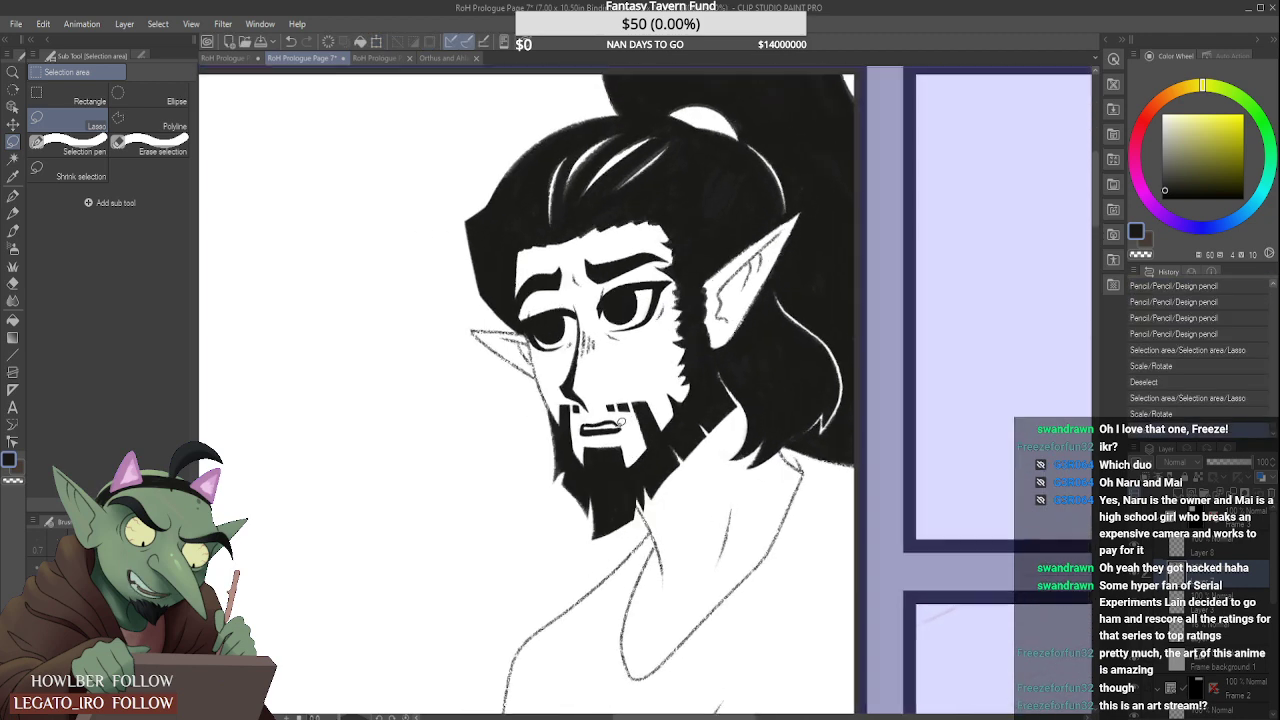
{"action": "scroll", "coordinate": [620, 424], "scroll_direction": "up", "scroll_amount": 1}
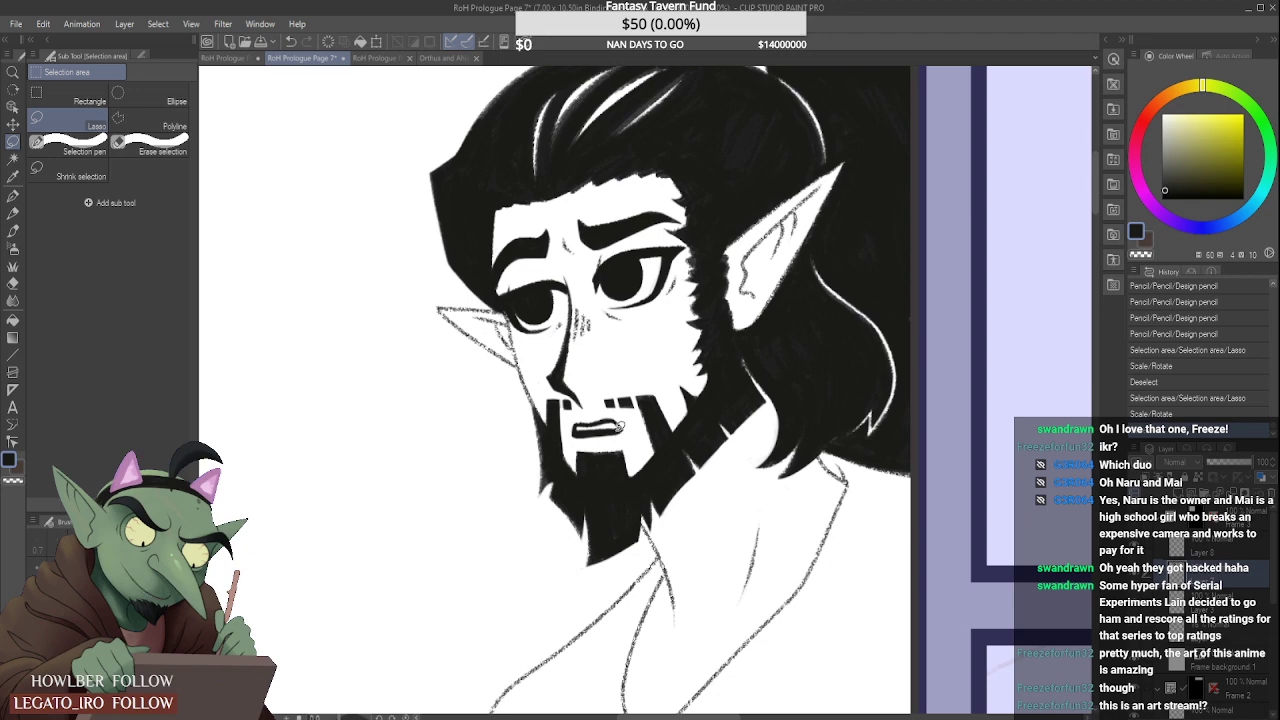
{"action": "scroll", "coordinate": [622, 422], "scroll_direction": "up", "scroll_amount": 2}
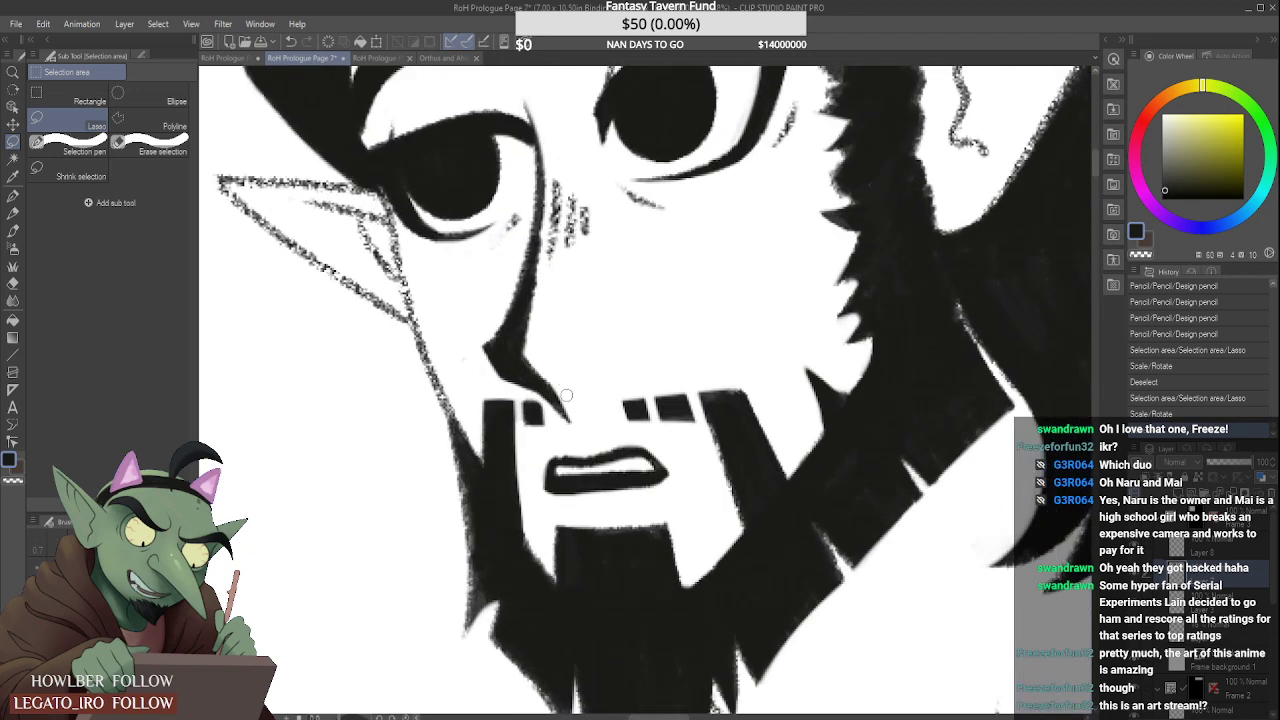
{"action": "left_click", "coordinate": [13, 213]}
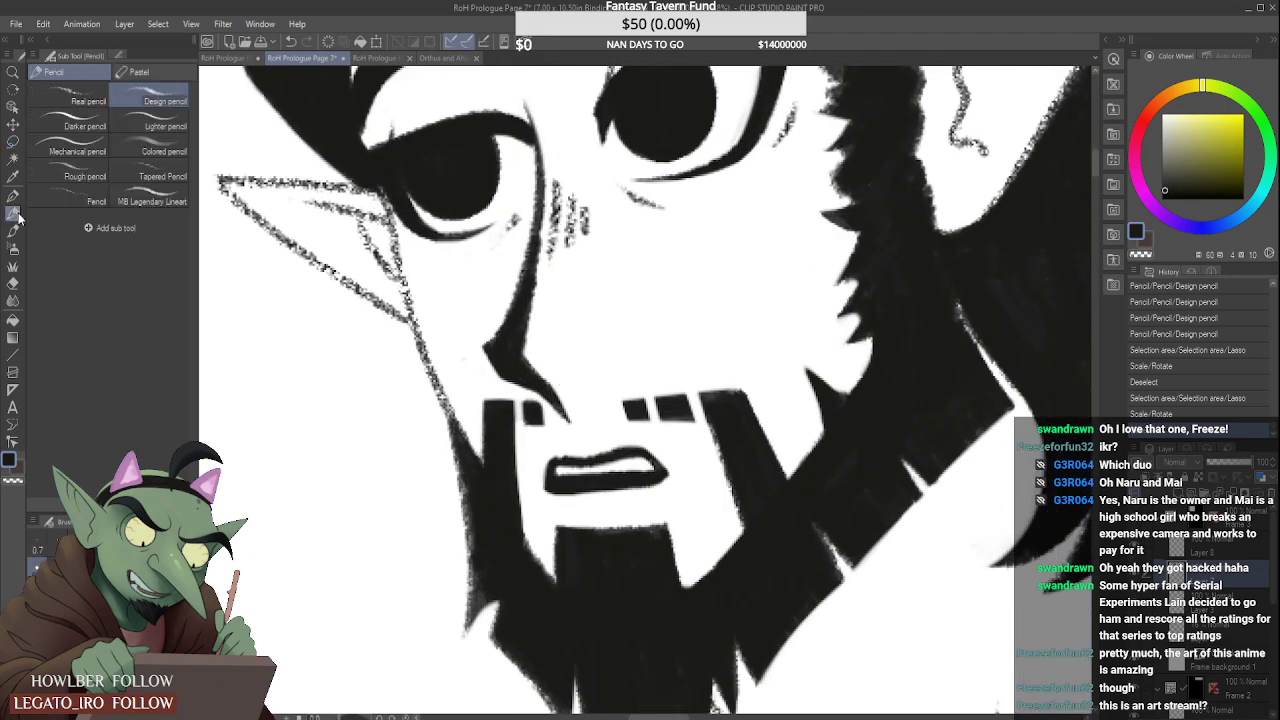
{"action": "left_click", "coordinate": [563, 358]}
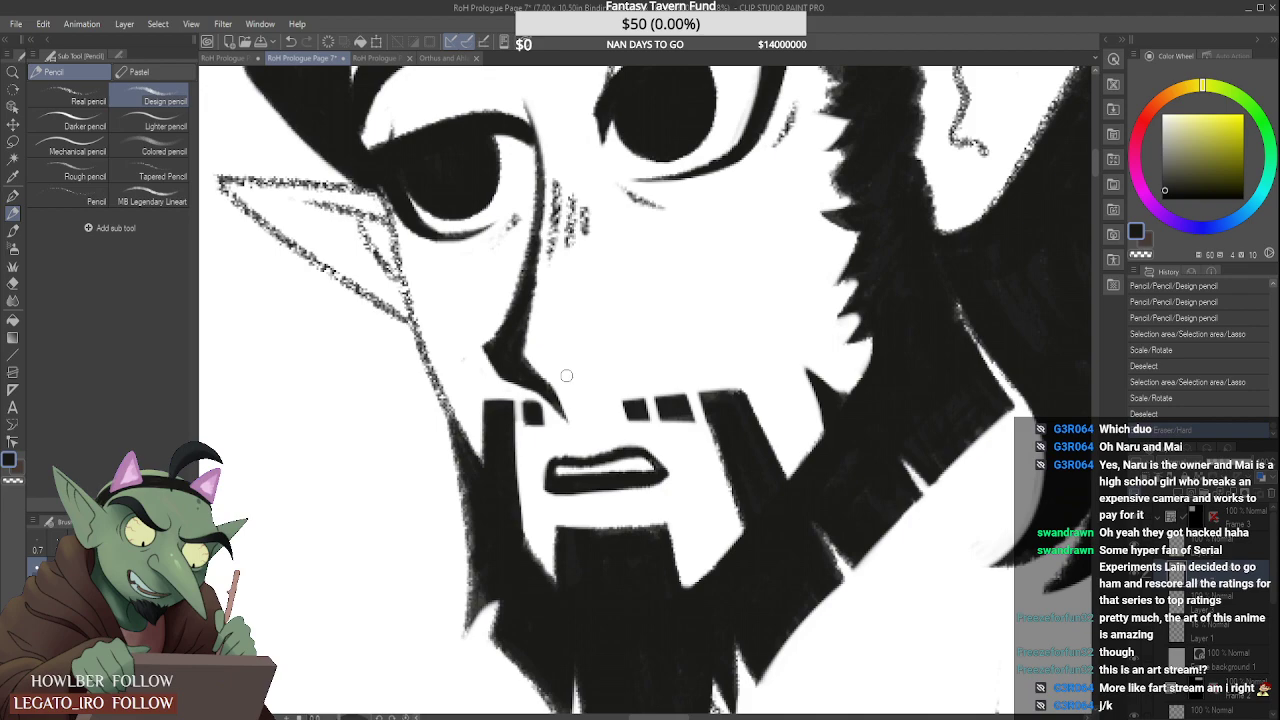
Step: Draw a pointed beard tuft jutting from the far jawline with the Design pencil and clean its edges with the Hard eraser
{"action": "scroll", "coordinate": [670, 511], "scroll_direction": "down", "scroll_amount": 4}
{"action": "scroll", "coordinate": [637, 548], "scroll_direction": "up", "scroll_amount": 1}
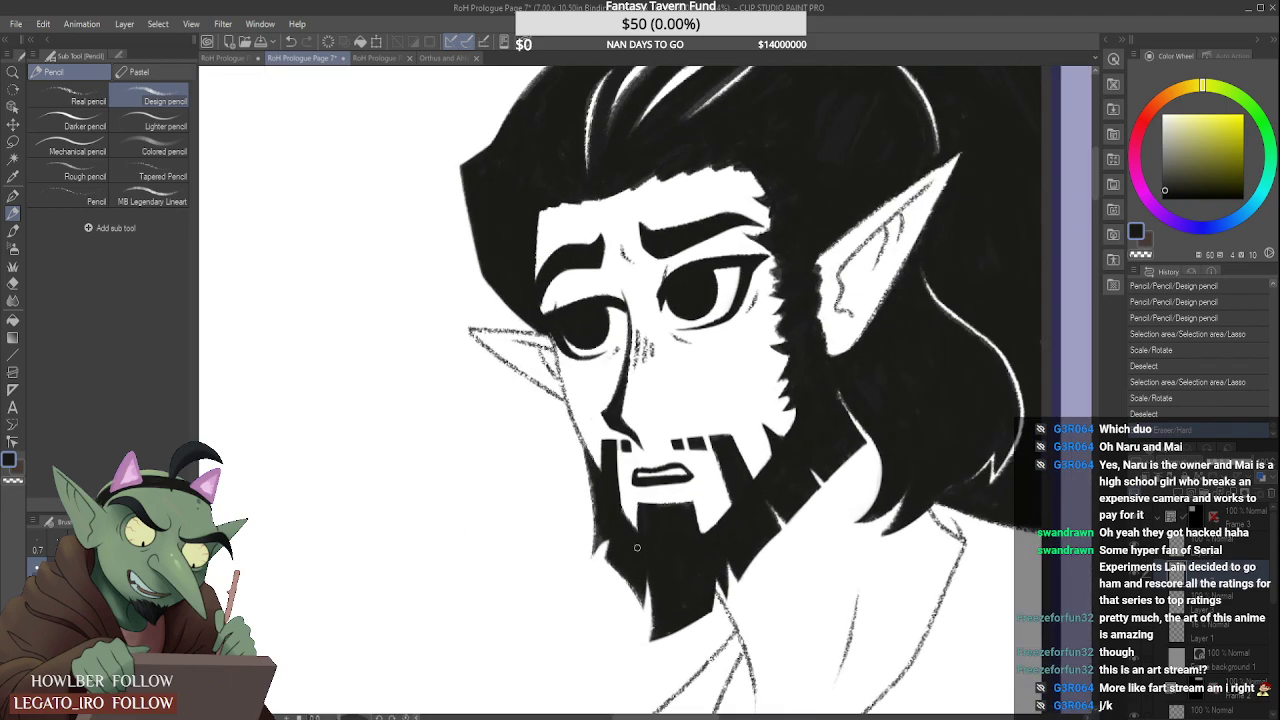
{"action": "scroll", "coordinate": [622, 516], "scroll_direction": "up", "scroll_amount": 1}
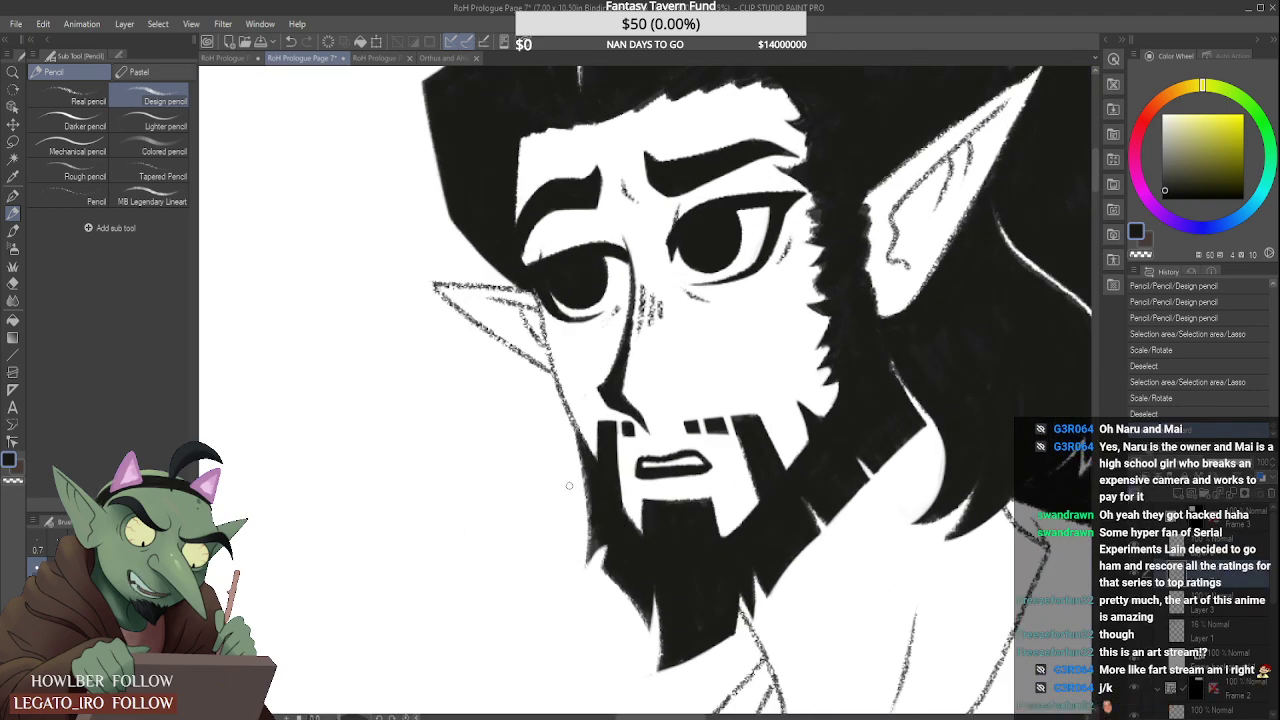
{"action": "scroll", "coordinate": [569, 485], "scroll_direction": "up", "scroll_amount": 3}
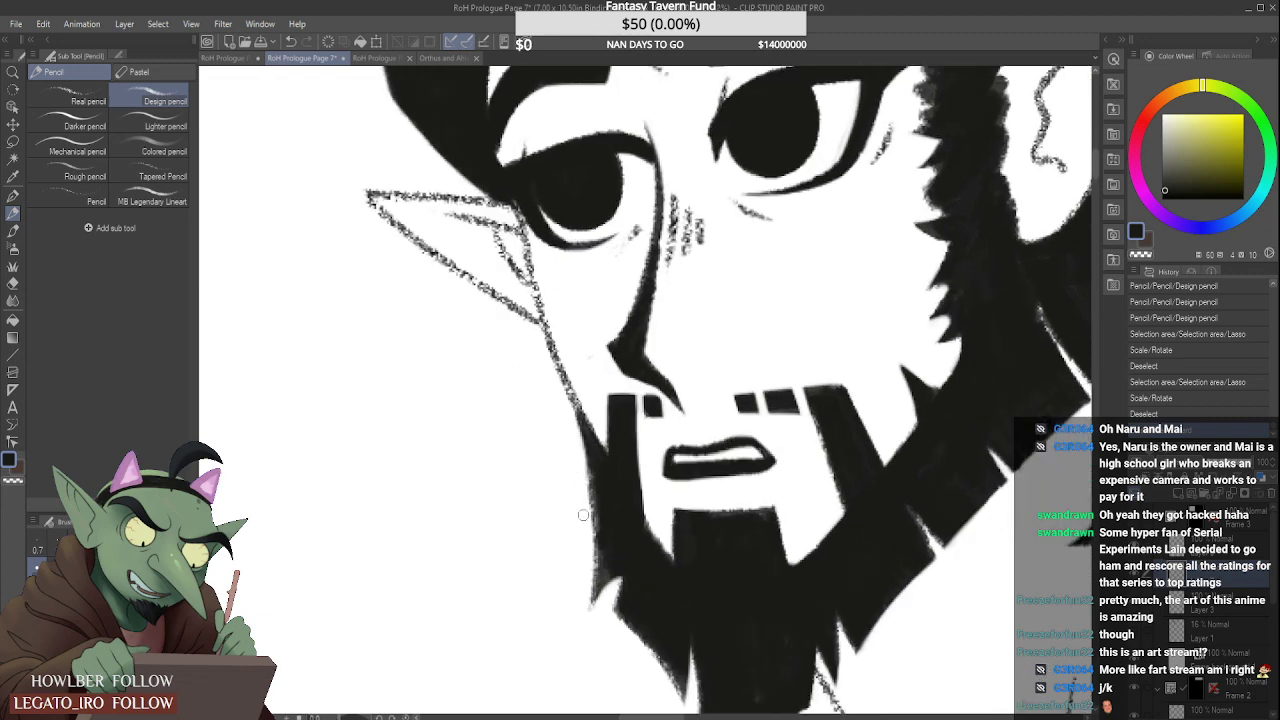
{"action": "mouse_move", "coordinate": [578, 426]}
{"action": "left_mouse_down"}
{"action": "mouse_move", "coordinate": [567, 488]}
{"action": "mouse_move", "coordinate": [568, 474]}
{"action": "mouse_move", "coordinate": [565, 488]}
{"action": "mouse_move", "coordinate": [555, 480]}
{"action": "left_mouse_up"}
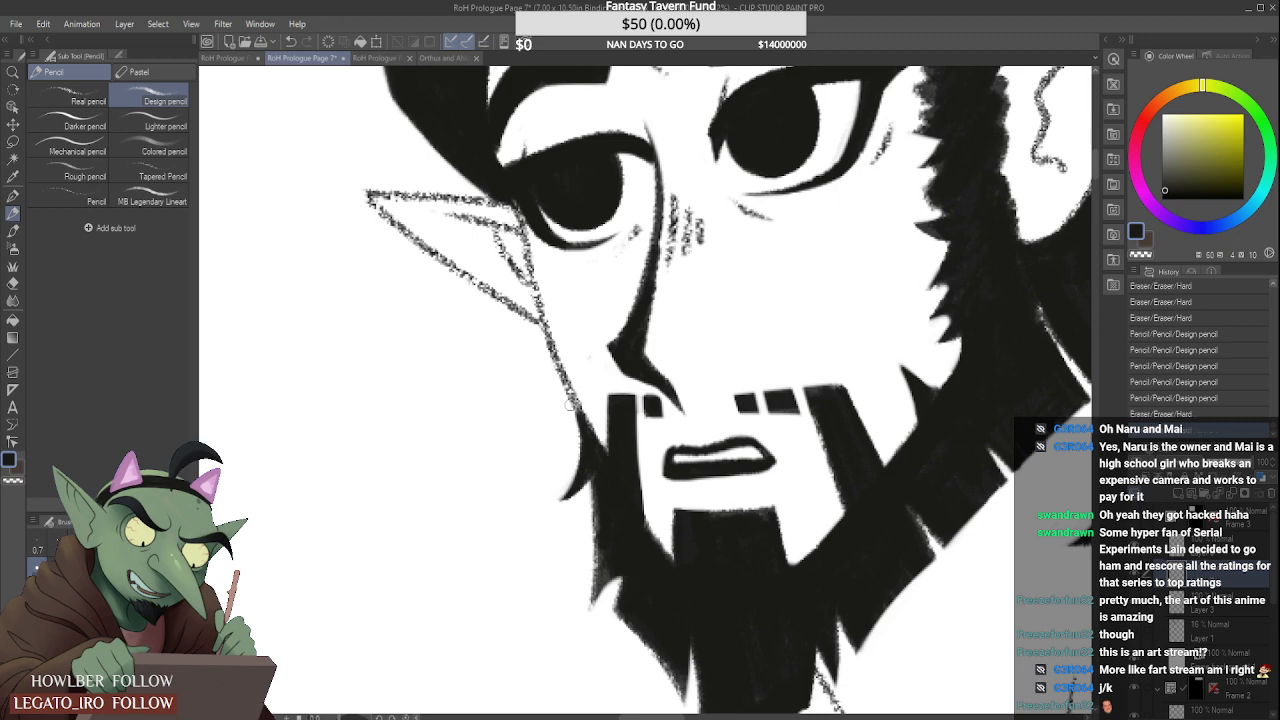
Step: Doodle a camel with crossed-out eye and hump markings in the blank area beside the elf's beard with the Design pencil
{"action": "scroll", "coordinate": [564, 440], "scroll_direction": "down", "scroll_amount": 2}
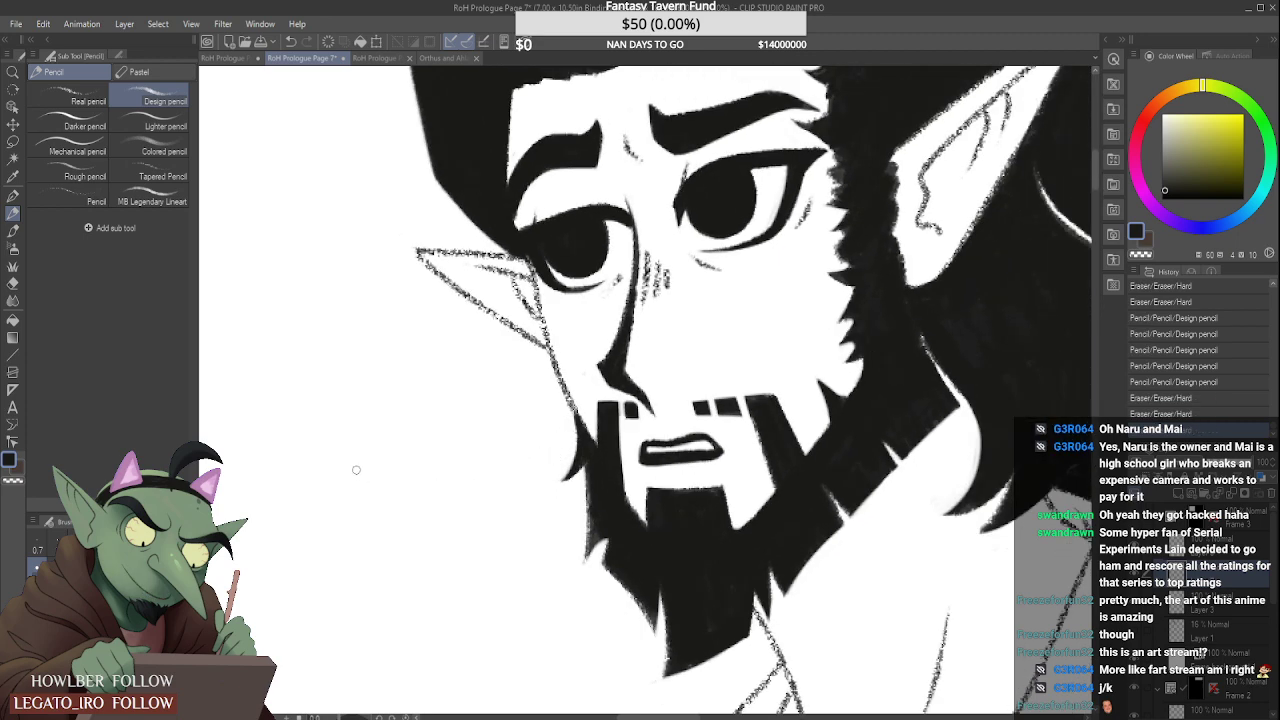
{"action": "mouse_move", "coordinate": [357, 450]}
{"action": "left_mouse_down"}
{"action": "mouse_move", "coordinate": [335, 500]}
{"action": "mouse_move", "coordinate": [358, 512]}
{"action": "mouse_move", "coordinate": [400, 472]}
{"action": "mouse_move", "coordinate": [420, 422]}
{"action": "mouse_move", "coordinate": [449, 496]}
{"action": "mouse_move", "coordinate": [404, 594]}
{"action": "left_mouse_up"}
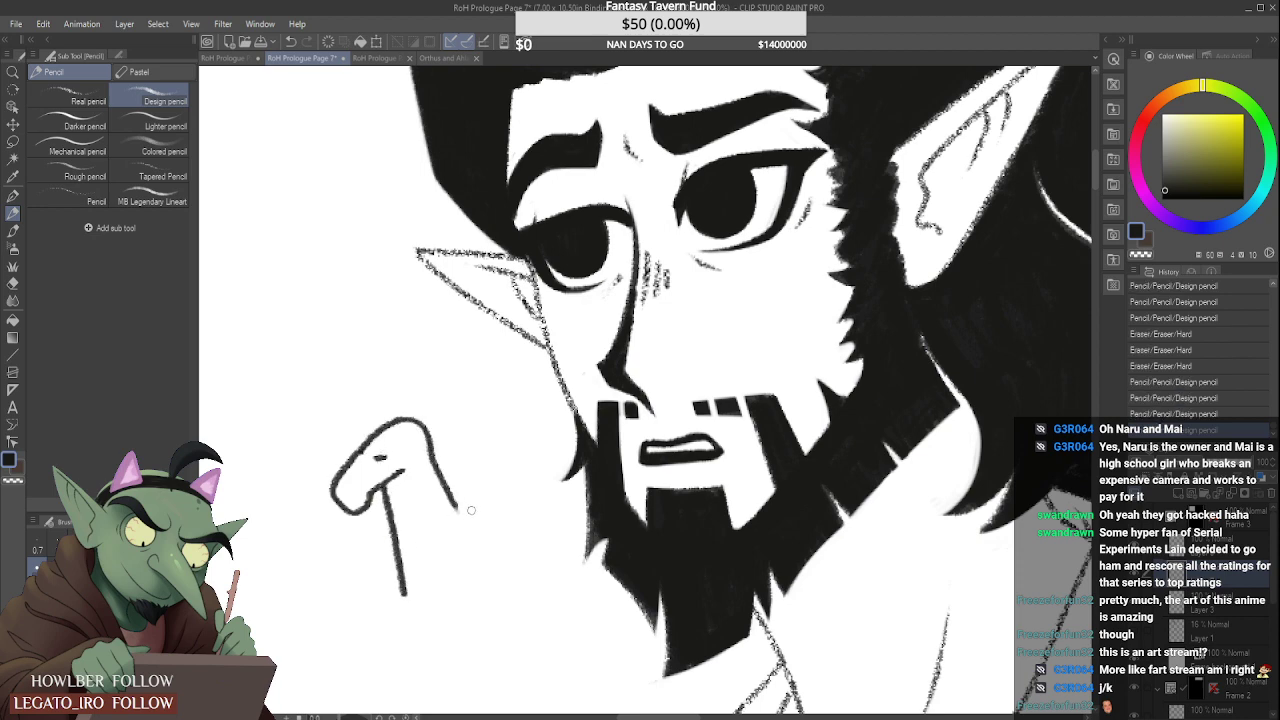
{"action": "mouse_move", "coordinate": [461, 507]}
{"action": "left_mouse_down"}
{"action": "mouse_move", "coordinate": [489, 495]}
{"action": "mouse_move", "coordinate": [529, 512]}
{"action": "mouse_move", "coordinate": [534, 529]}
{"action": "mouse_move", "coordinate": [562, 529]}
{"action": "mouse_move", "coordinate": [578, 615]}
{"action": "mouse_move", "coordinate": [575, 630]}
{"action": "mouse_move", "coordinate": [562, 568]}
{"action": "mouse_move", "coordinate": [563, 714]}
{"action": "left_mouse_up"}
{"action": "mouse_move", "coordinate": [509, 569]}
{"action": "left_mouse_down"}
{"action": "mouse_move", "coordinate": [503, 606]}
{"action": "mouse_move", "coordinate": [544, 643]}
{"action": "mouse_move", "coordinate": [552, 702]}
{"action": "left_mouse_up"}
{"action": "mouse_move", "coordinate": [508, 602]}
{"action": "left_mouse_down"}
{"action": "mouse_move", "coordinate": [452, 616]}
{"action": "mouse_move", "coordinate": [426, 700]}
{"action": "left_mouse_up"}
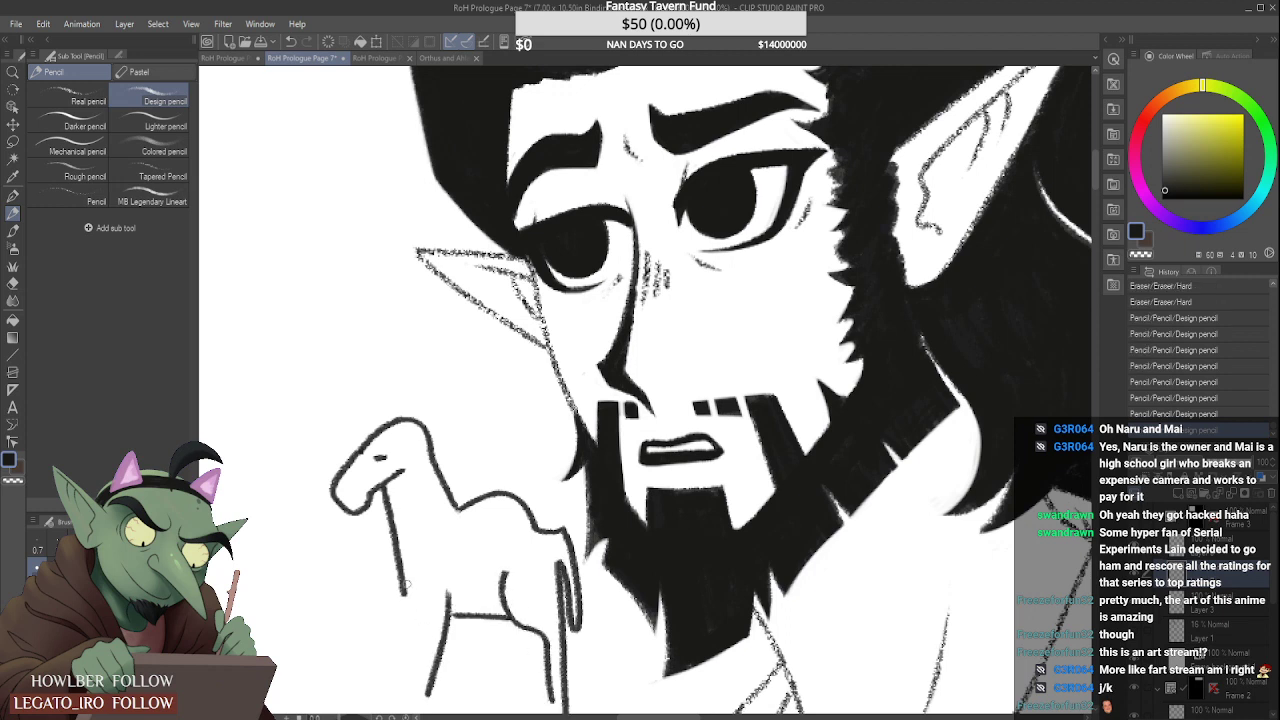
{"action": "mouse_move", "coordinate": [403, 582]}
{"action": "left_mouse_down"}
{"action": "mouse_move", "coordinate": [424, 712]}
{"action": "mouse_move", "coordinate": [404, 680]}
{"action": "left_mouse_up"}
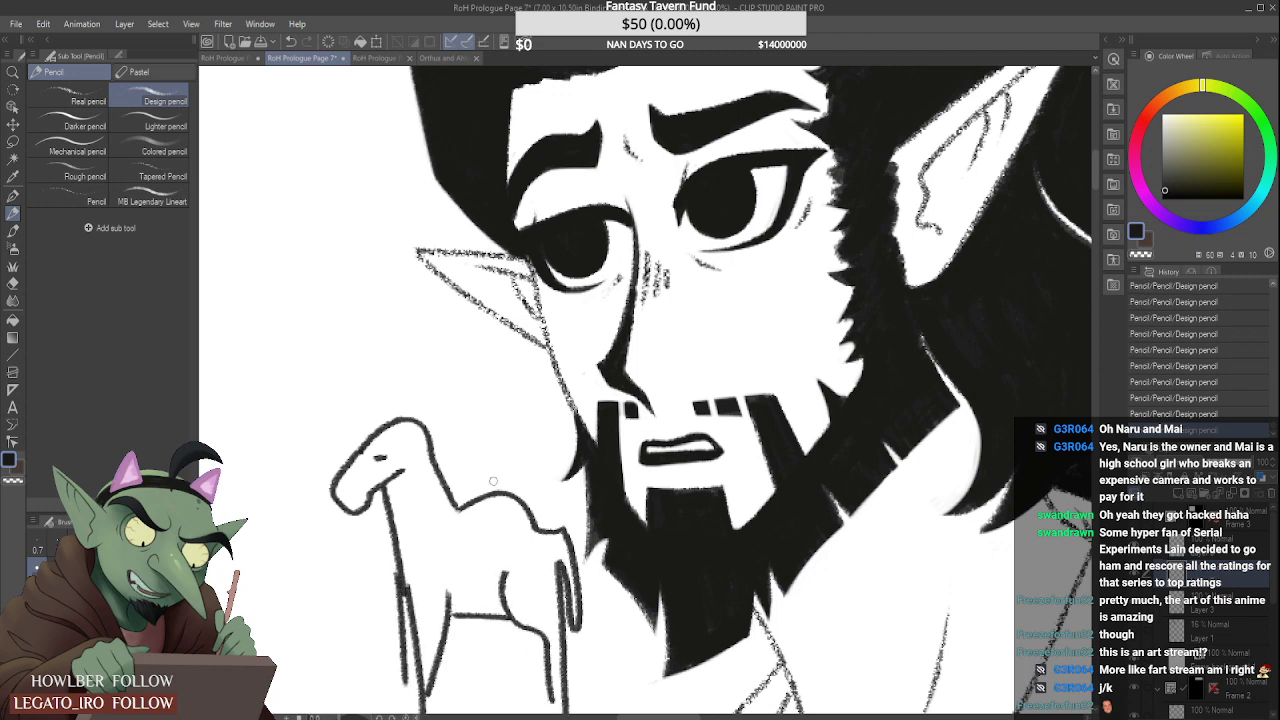
{"action": "left_click_drag", "start_coordinate": [482, 481], "coordinate": [510, 494]}
{"action": "mouse_move", "coordinate": [454, 533]}
{"action": "left_mouse_down"}
{"action": "mouse_move", "coordinate": [452, 521]}
{"action": "mouse_move", "coordinate": [478, 538]}
{"action": "mouse_move", "coordinate": [518, 522]}
{"action": "mouse_move", "coordinate": [526, 534]}
{"action": "mouse_move", "coordinate": [485, 530]}
{"action": "mouse_move", "coordinate": [482, 512]}
{"action": "mouse_move", "coordinate": [500, 522]}
{"action": "mouse_move", "coordinate": [486, 566]}
{"action": "mouse_move", "coordinate": [498, 552]}
{"action": "left_mouse_up"}
{"action": "left_click_drag", "start_coordinate": [378, 447], "coordinate": [390, 466]}
{"action": "left_click_drag", "start_coordinate": [394, 451], "coordinate": [376, 464]}
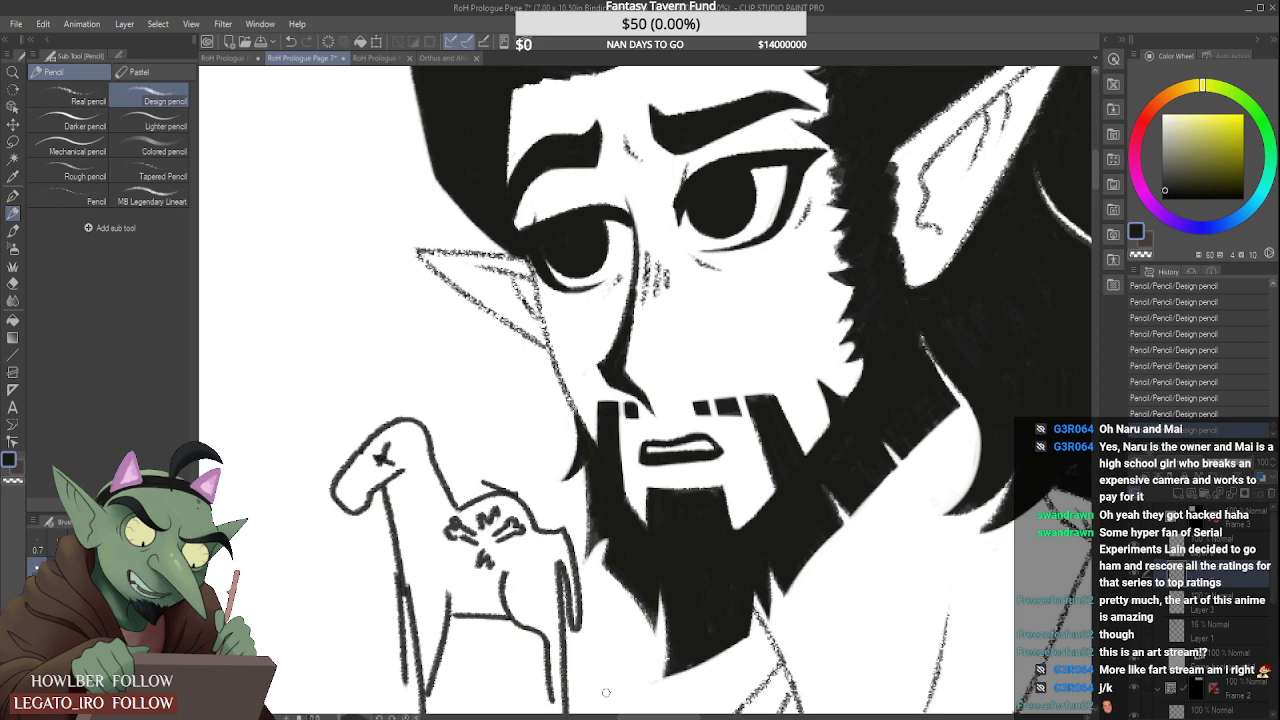
Step: Undo all the strokes of the camel doodle
{"action": "key", "text": "ctrl+z"}
{"action": "key", "text": "ctrl+z"}
{"action": "key", "text": "ctrl+z"}
{"action": "key", "text": "ctrl+z"}
{"action": "key", "text": "ctrl+z"}
{"action": "key", "text": "ctrl+z"}
{"action": "key", "text": "ctrl+z"}
{"action": "key", "text": "ctrl+z"}
{"action": "key", "text": "ctrl+z"}
{"action": "key", "text": "ctrl+z"}
{"action": "key", "text": "ctrl+z"}
{"action": "key", "text": "ctrl+z"}
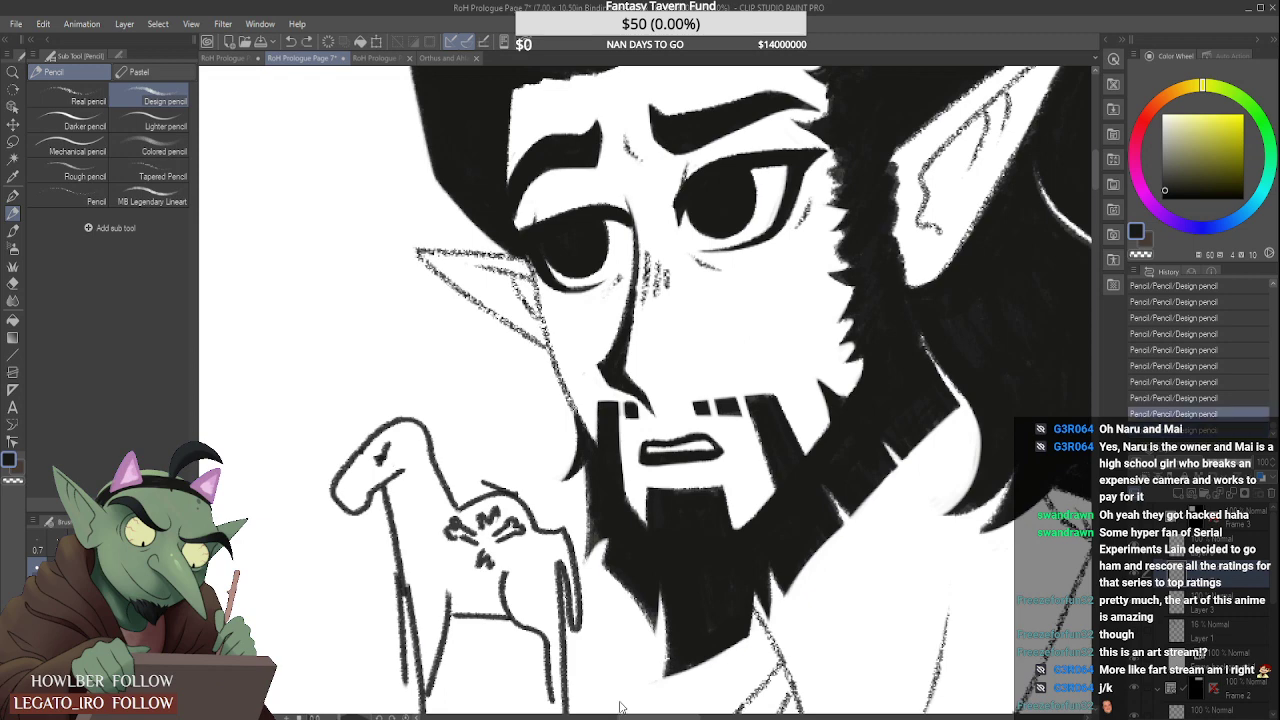
{"action": "key", "text": "ctrl+z"}
{"action": "key", "text": "ctrl+z"}
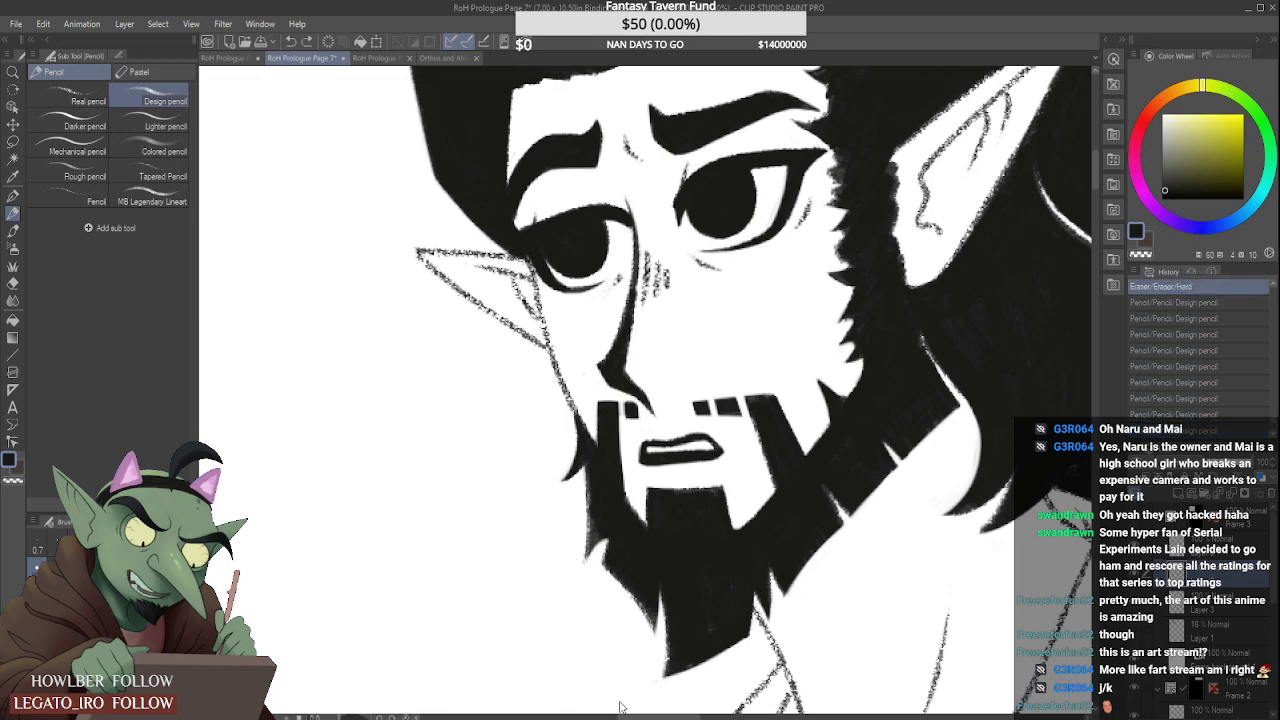
Step: Trim the edges of the moustache's far side beneath the nose with the Hard eraser and check the head against the page
{"action": "scroll", "coordinate": [680, 350], "scroll_direction": "down", "scroll_amount": 5}
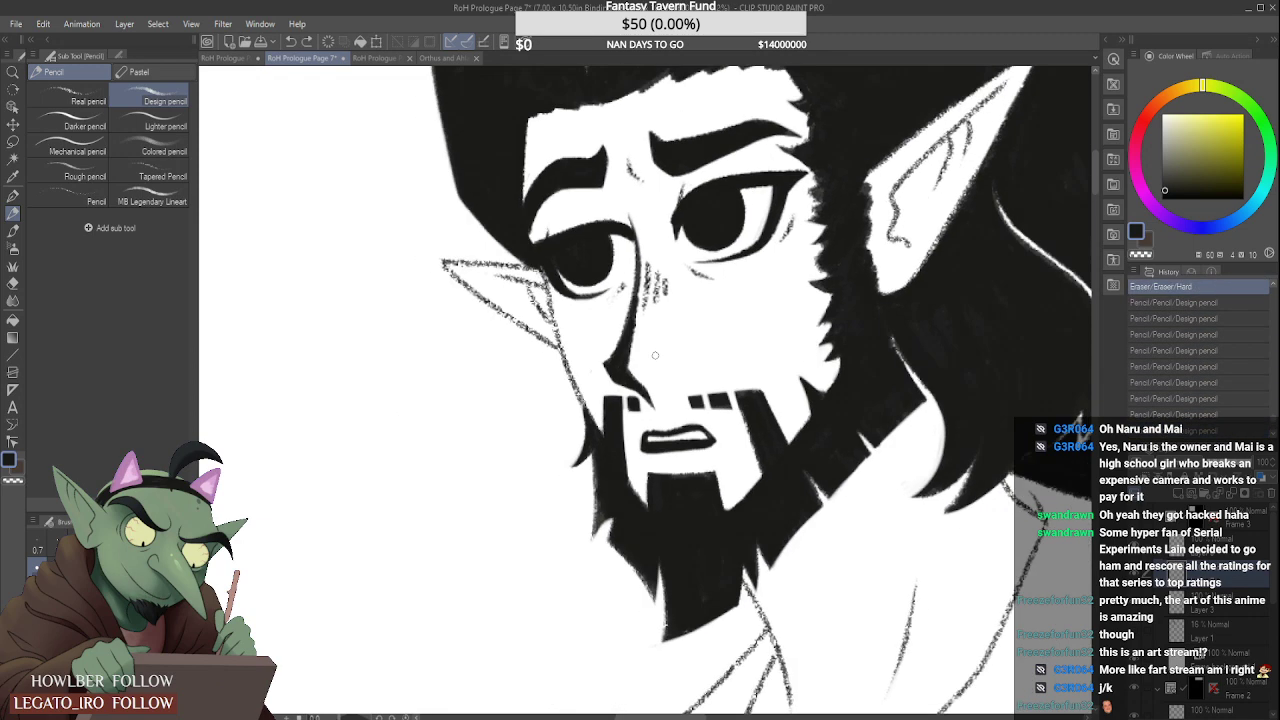
{"action": "scroll", "coordinate": [672, 345], "scroll_direction": "up", "scroll_amount": 1}
{"action": "scroll", "coordinate": [652, 368], "scroll_direction": "up", "scroll_amount": 8}
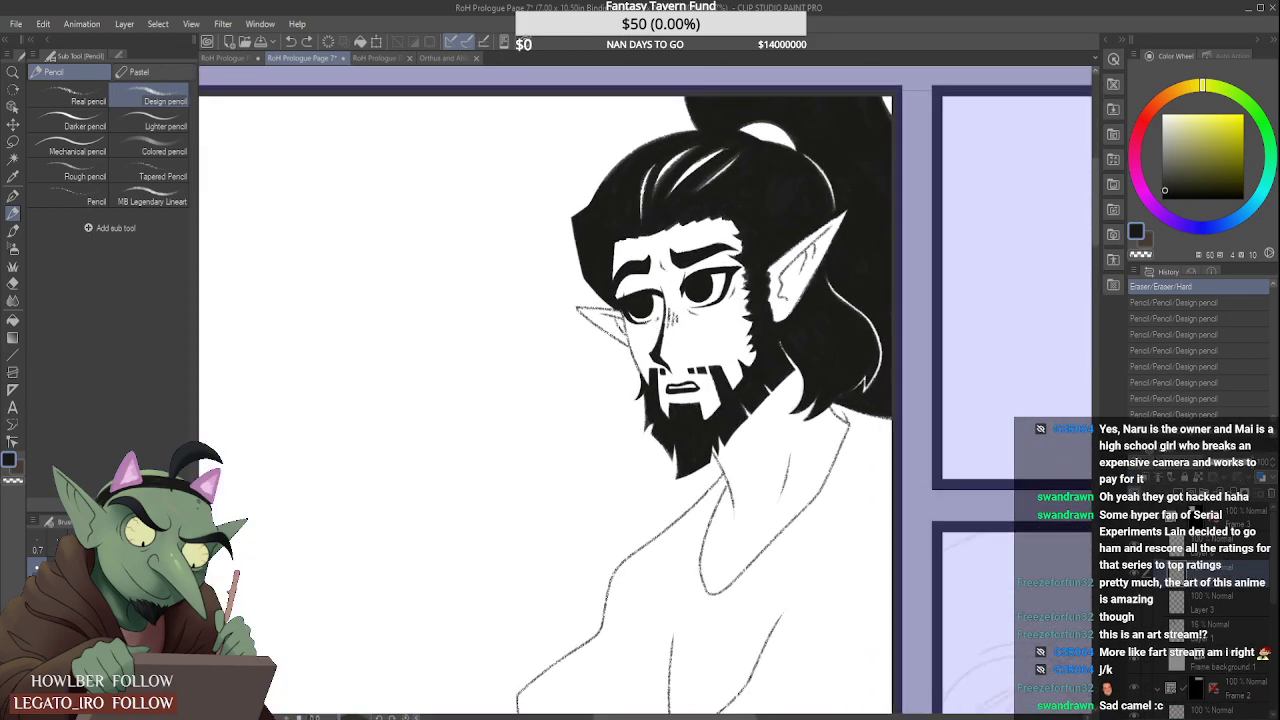
{"action": "scroll", "coordinate": [645, 424], "scroll_direction": "up", "scroll_amount": 2}
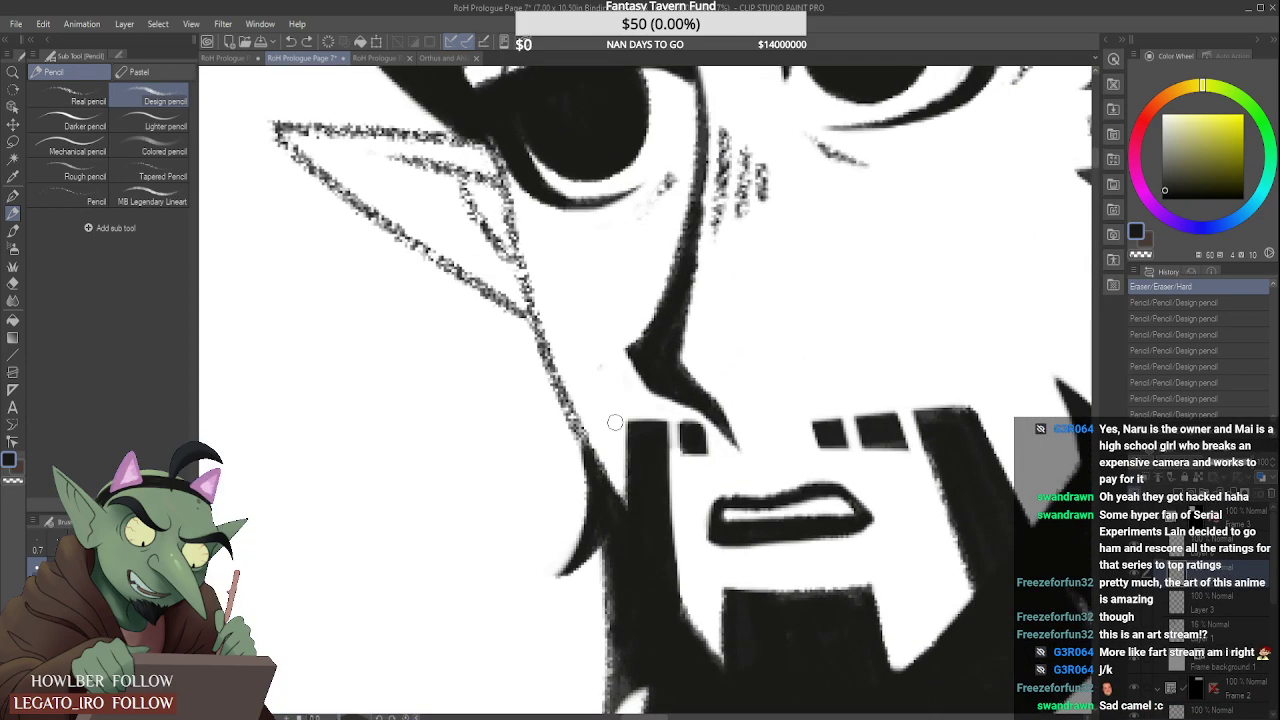
{"action": "left_click_drag", "start_coordinate": [707, 432], "coordinate": [699, 461]}
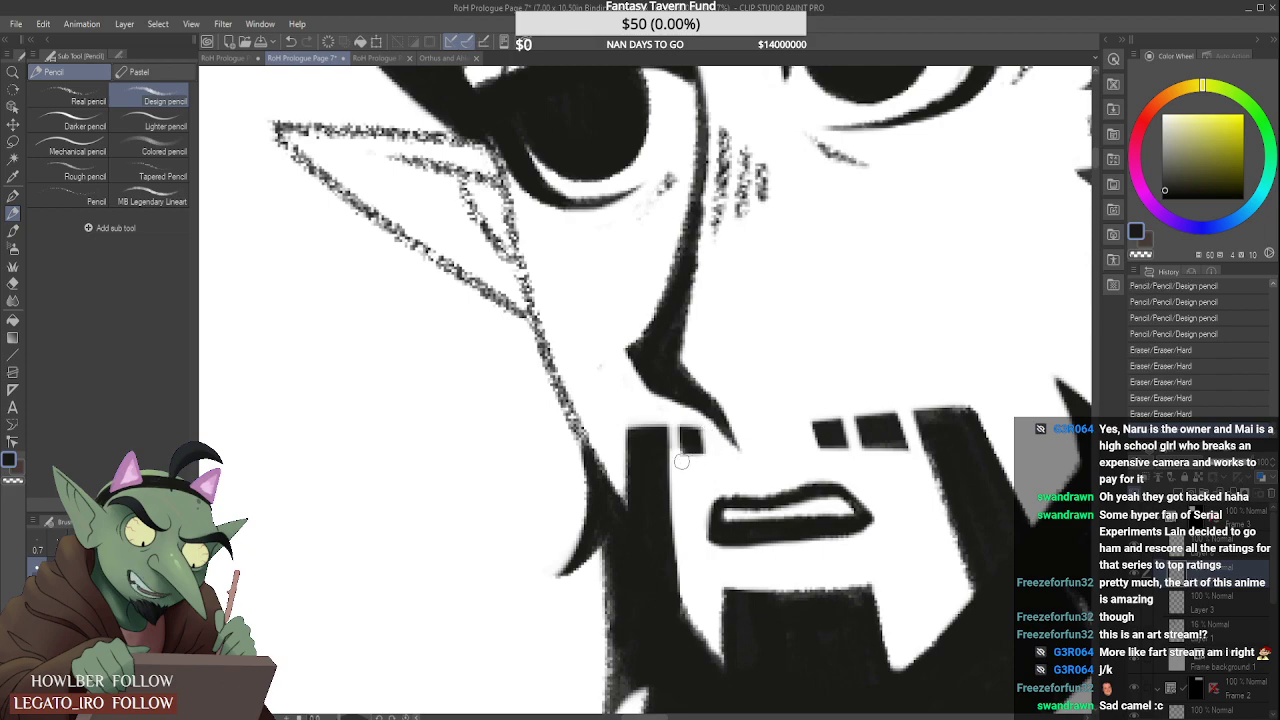
{"action": "scroll", "coordinate": [702, 465], "scroll_direction": "down", "scroll_amount": 8}
{"action": "scroll", "coordinate": [665, 390], "scroll_direction": "down", "scroll_amount": 10}
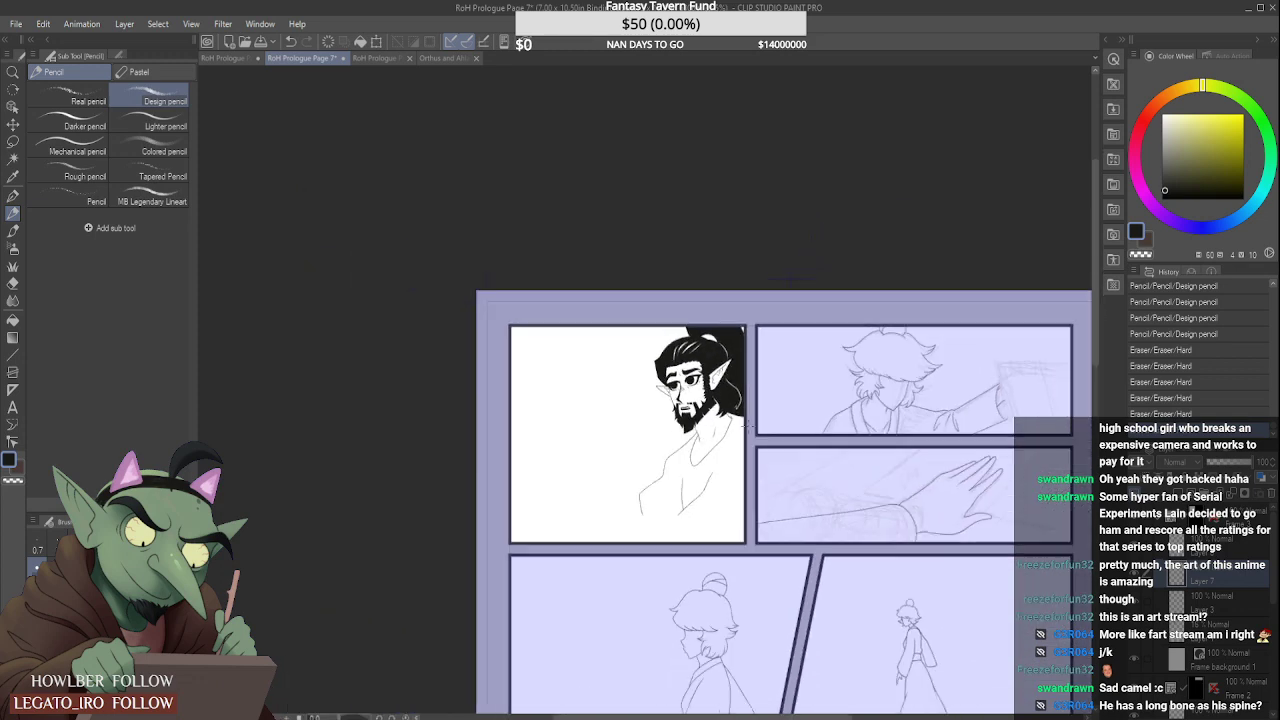
{"action": "scroll", "coordinate": [1145, 497], "scroll_direction": "up", "scroll_amount": 5}
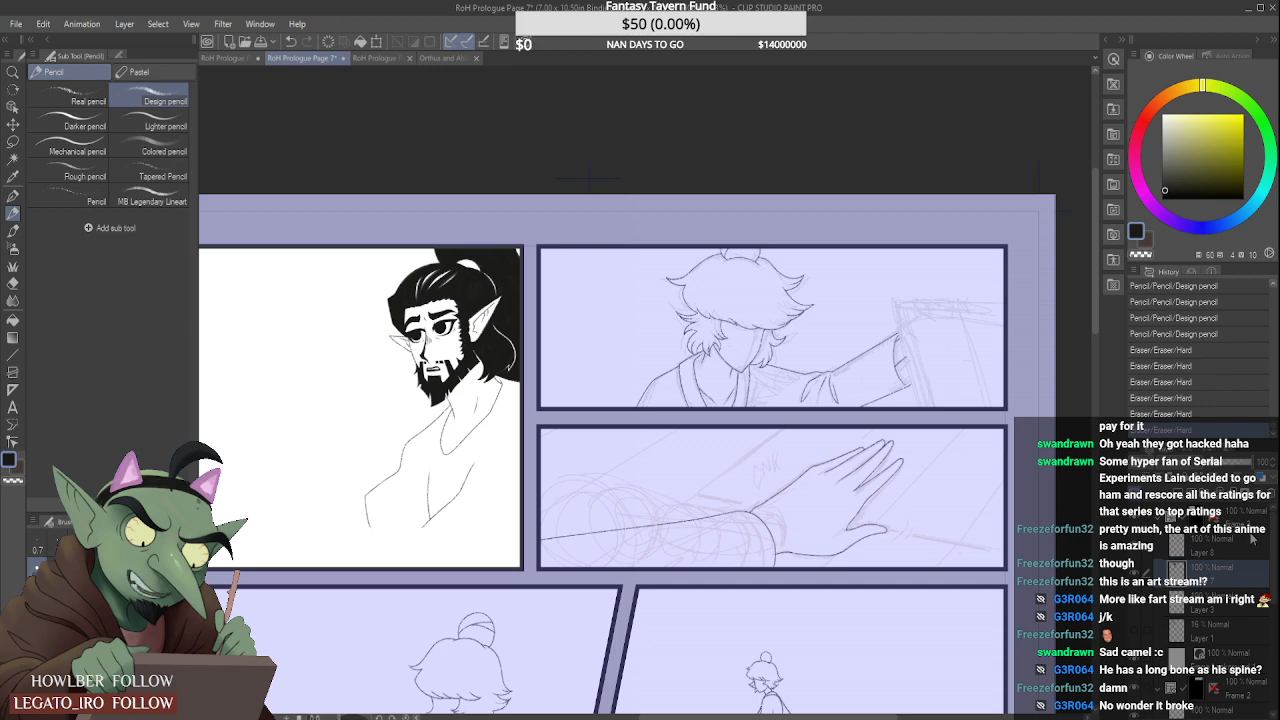
Step: Merge the bearded elf panel's drawing layers into one layer and collapse that panel's frame folder
{"action": "left_click", "coordinate": [1252, 538]}
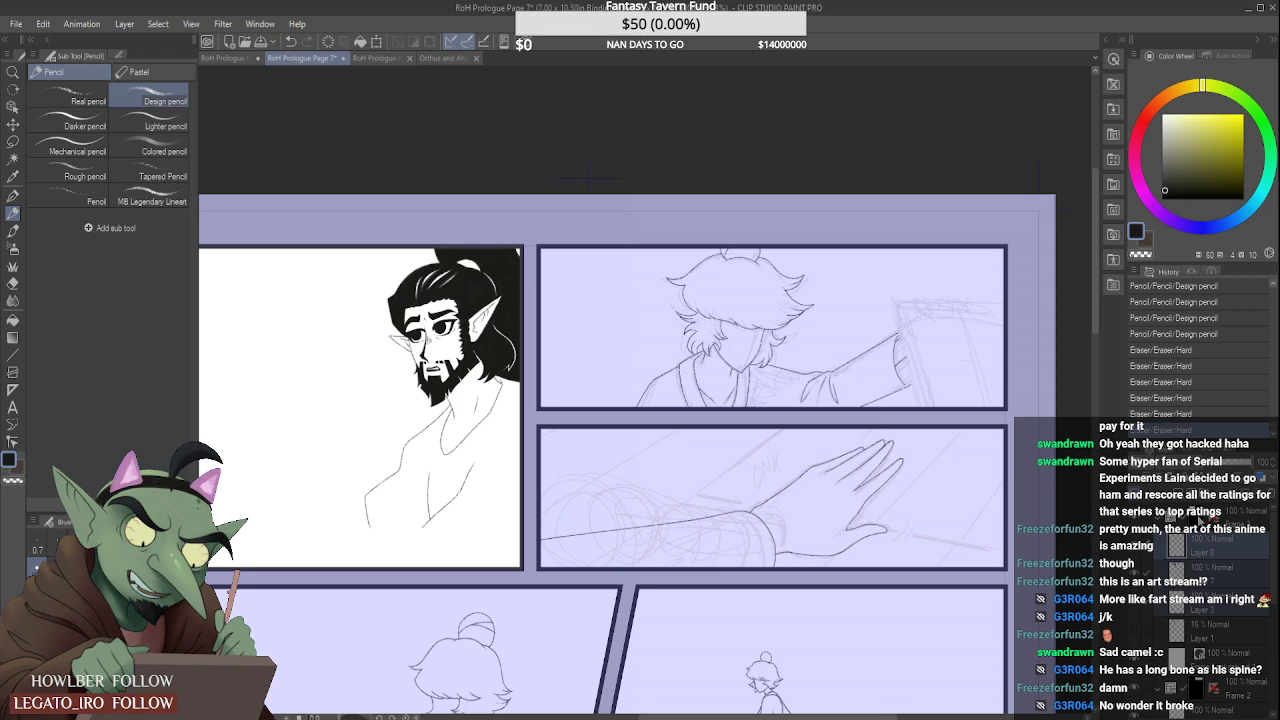
{"action": "key", "text": "shift+alt+e"}
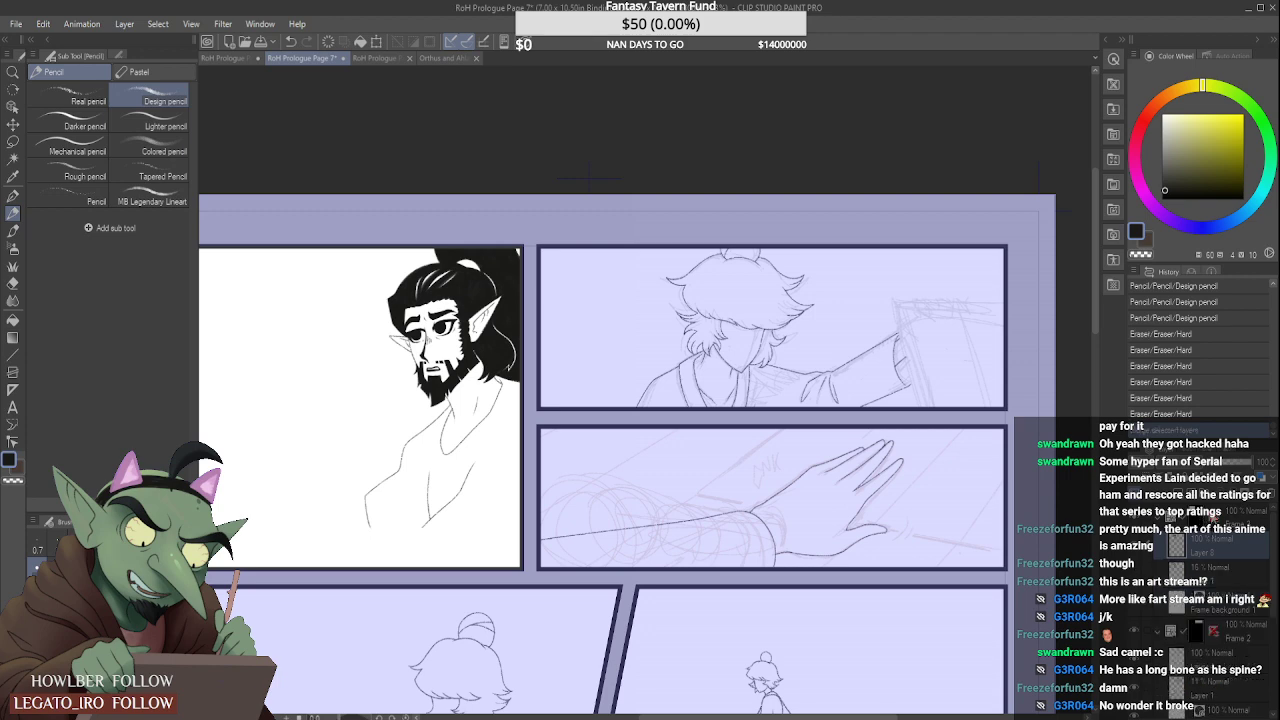
{"action": "left_click", "coordinate": [1159, 520]}
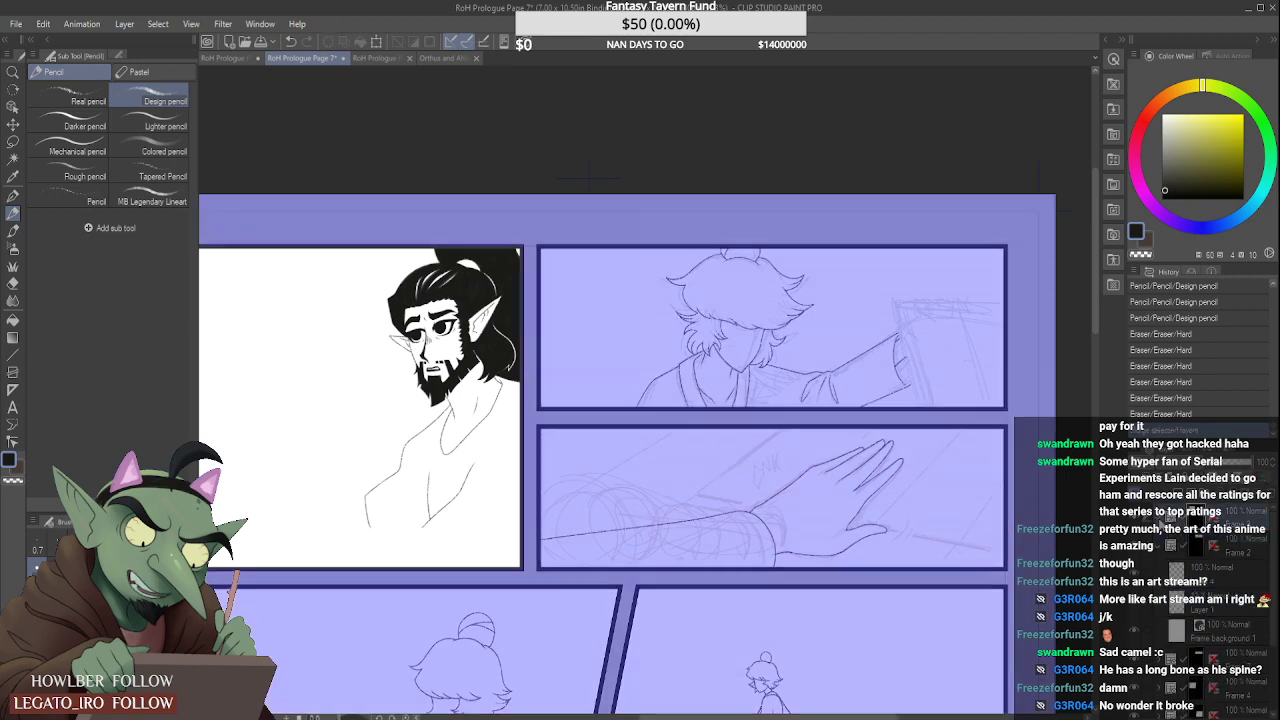
Step: Expand the Frame 2 folder and raise the opacity of its rough sketch layer, Layer 1
{"action": "left_click", "coordinate": [1201, 551]}
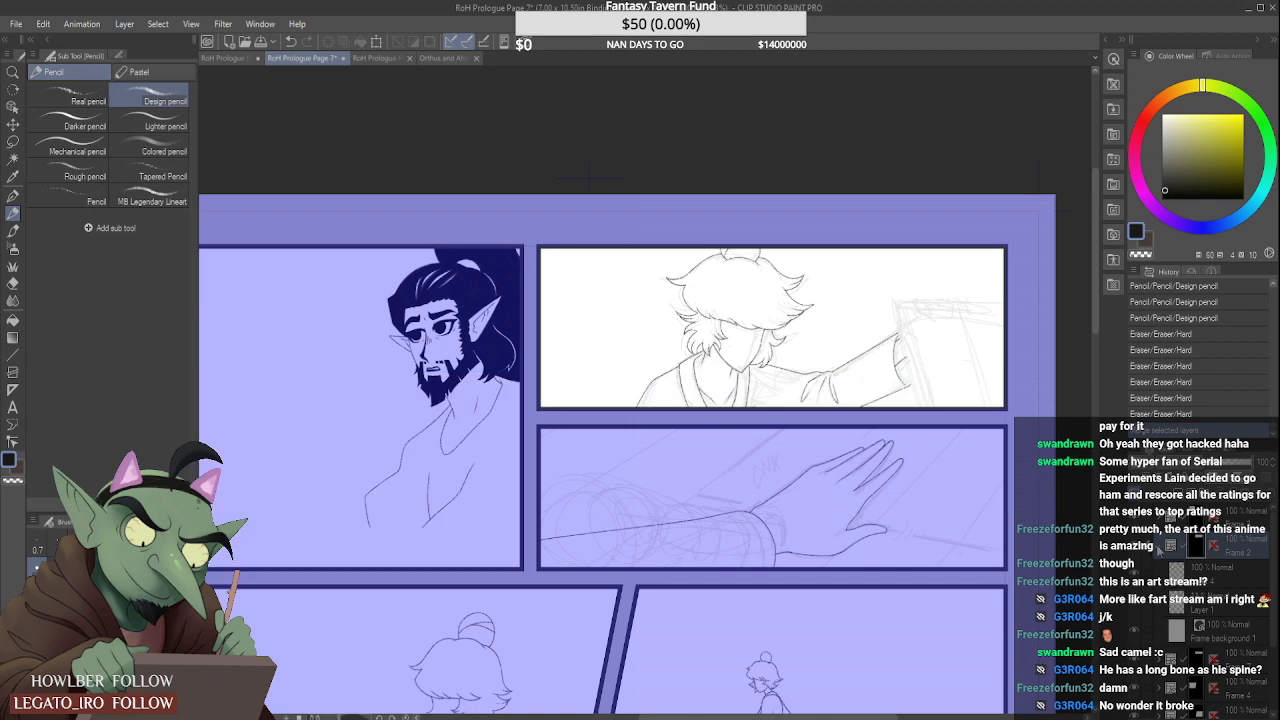
{"action": "left_click", "coordinate": [1159, 548]}
{"action": "left_click", "coordinate": [1161, 549]}
{"action": "left_click", "coordinate": [1240, 612]}
{"action": "left_click", "coordinate": [1221, 464]}
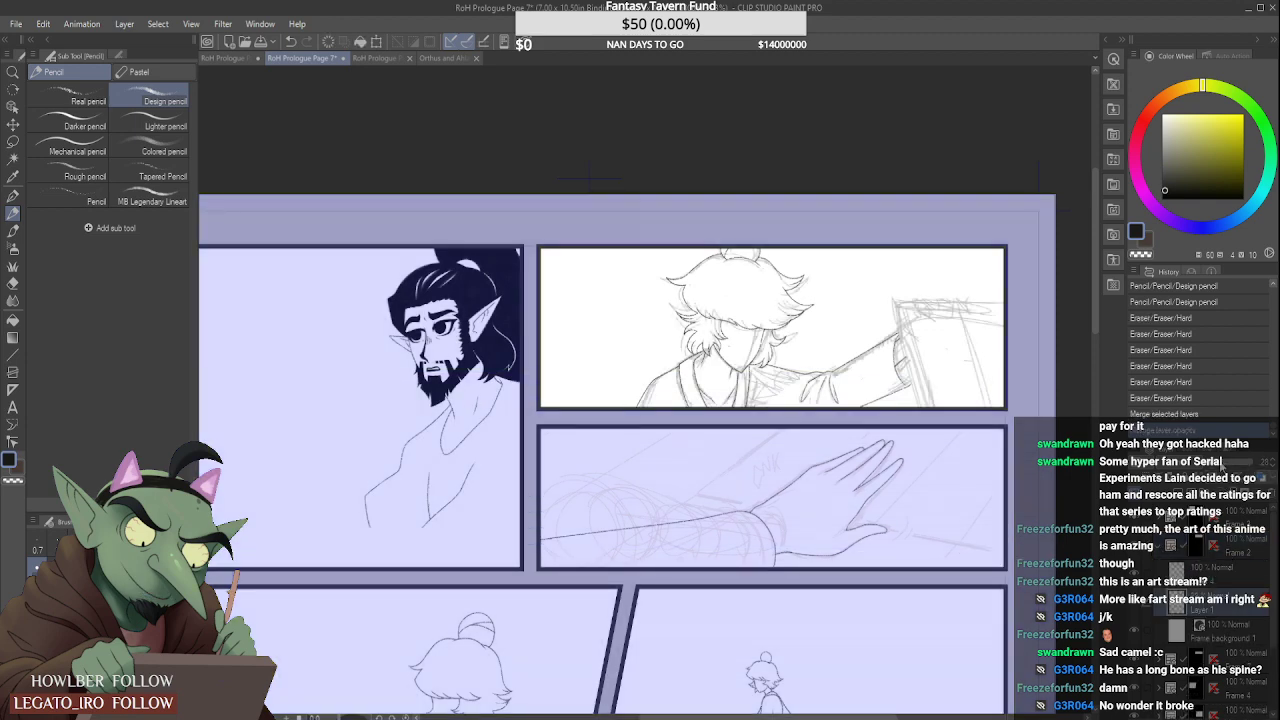
Step: Erase the stray guide lines inside the fluffy-haired character's blank face with the Hard eraser
{"action": "scroll", "coordinate": [619, 312], "scroll_direction": "up", "scroll_amount": 1}
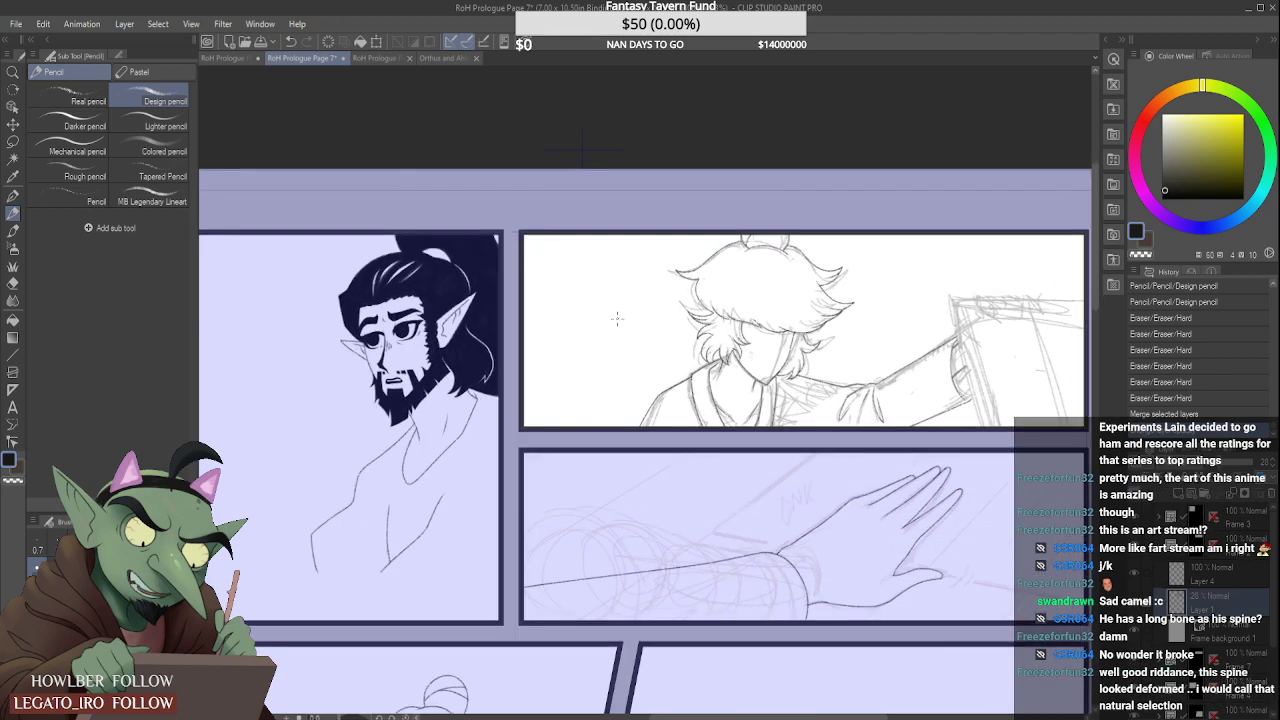
{"action": "scroll", "coordinate": [617, 318], "scroll_direction": "up", "scroll_amount": 1}
{"action": "scroll", "coordinate": [808, 330], "scroll_direction": "up", "scroll_amount": 7}
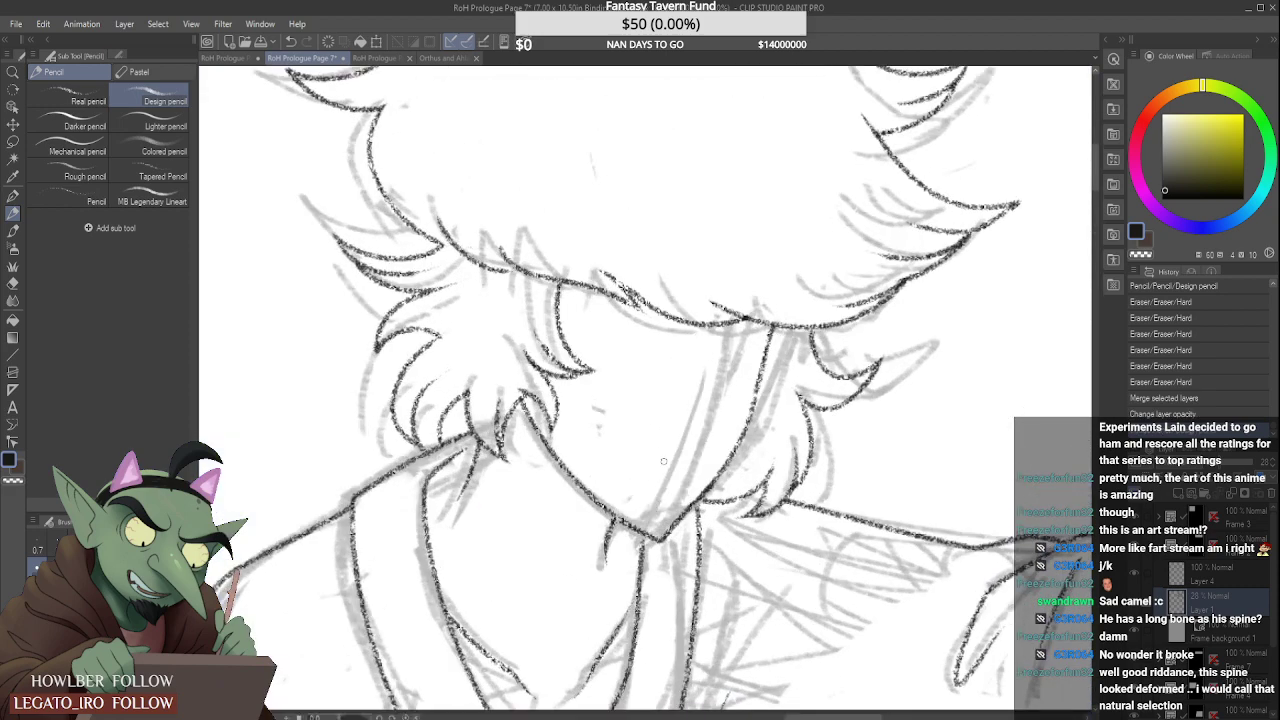
{"action": "left_click", "coordinate": [664, 461]}
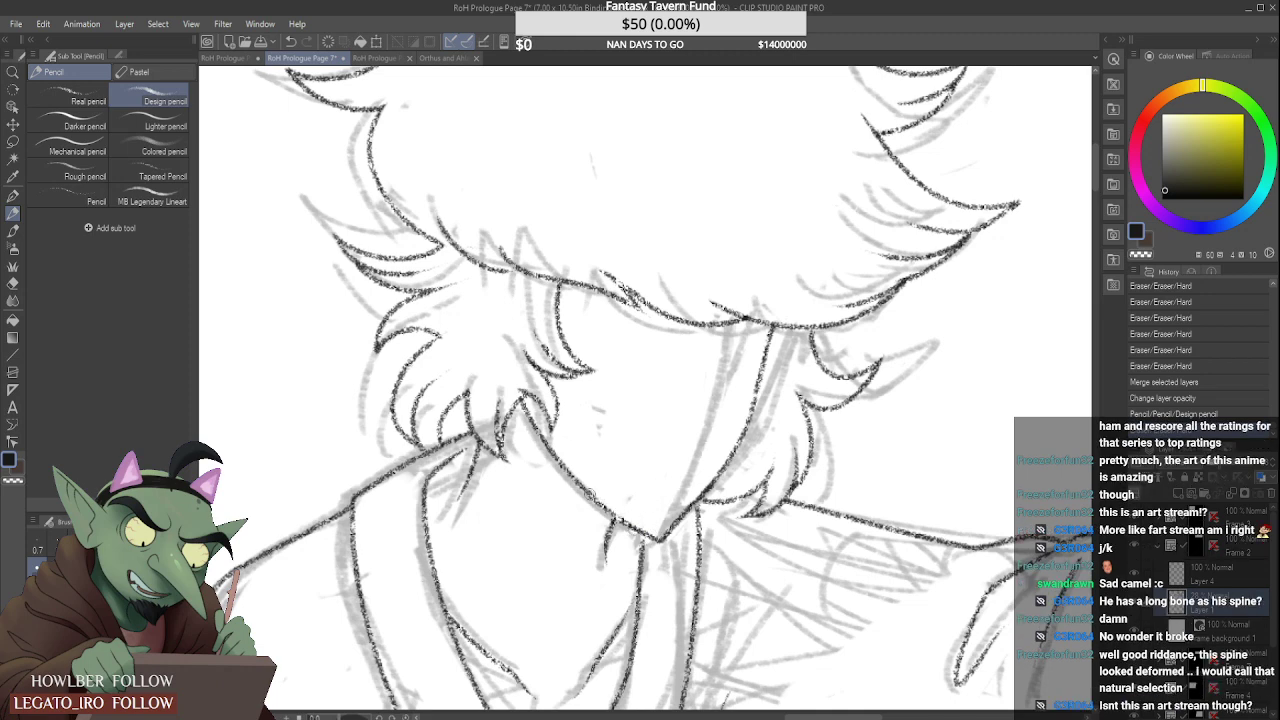
{"action": "mouse_move", "coordinate": [611, 313]}
{"action": "left_mouse_down"}
{"action": "mouse_move", "coordinate": [655, 315]}
{"action": "mouse_move", "coordinate": [695, 340]}
{"action": "left_mouse_up"}
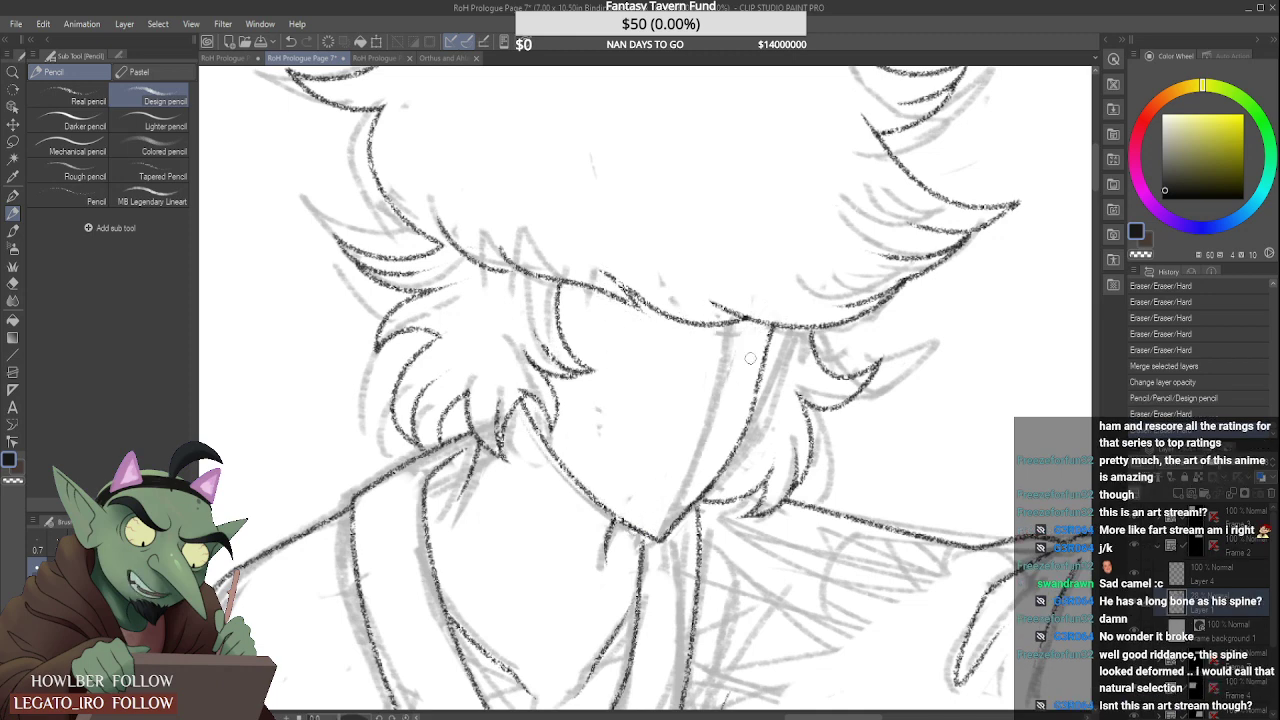
{"action": "left_click_drag", "start_coordinate": [692, 505], "coordinate": [660, 535]}
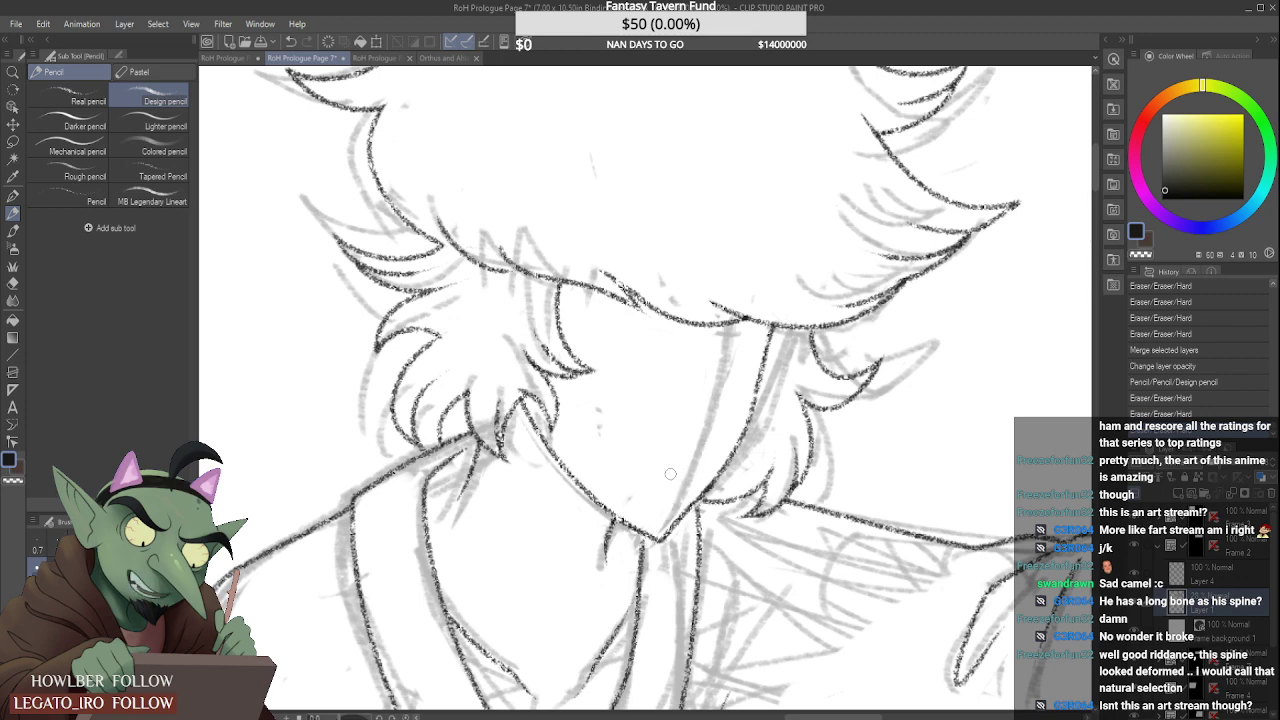
{"action": "left_click_drag", "start_coordinate": [602, 405], "coordinate": [606, 427]}
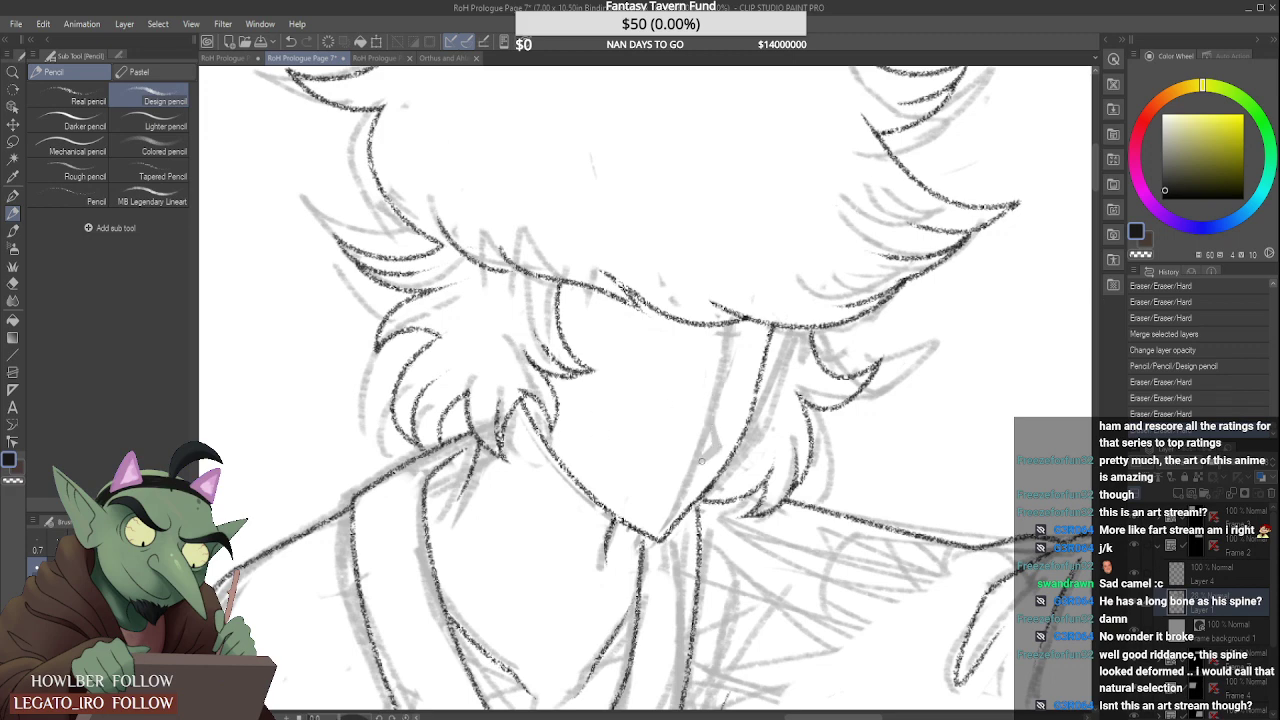
Step: Sketch the nose near the far cheek and a small mouth above the chin with the Design pencil
{"action": "mouse_move", "coordinate": [716, 447]}
{"action": "left_mouse_down"}
{"action": "mouse_move", "coordinate": [713, 423]}
{"action": "mouse_move", "coordinate": [705, 469]}
{"action": "left_mouse_up"}
{"action": "mouse_move", "coordinate": [729, 373]}
{"action": "left_mouse_down"}
{"action": "mouse_move", "coordinate": [745, 333]}
{"action": "mouse_move", "coordinate": [737, 363]}
{"action": "left_mouse_up"}
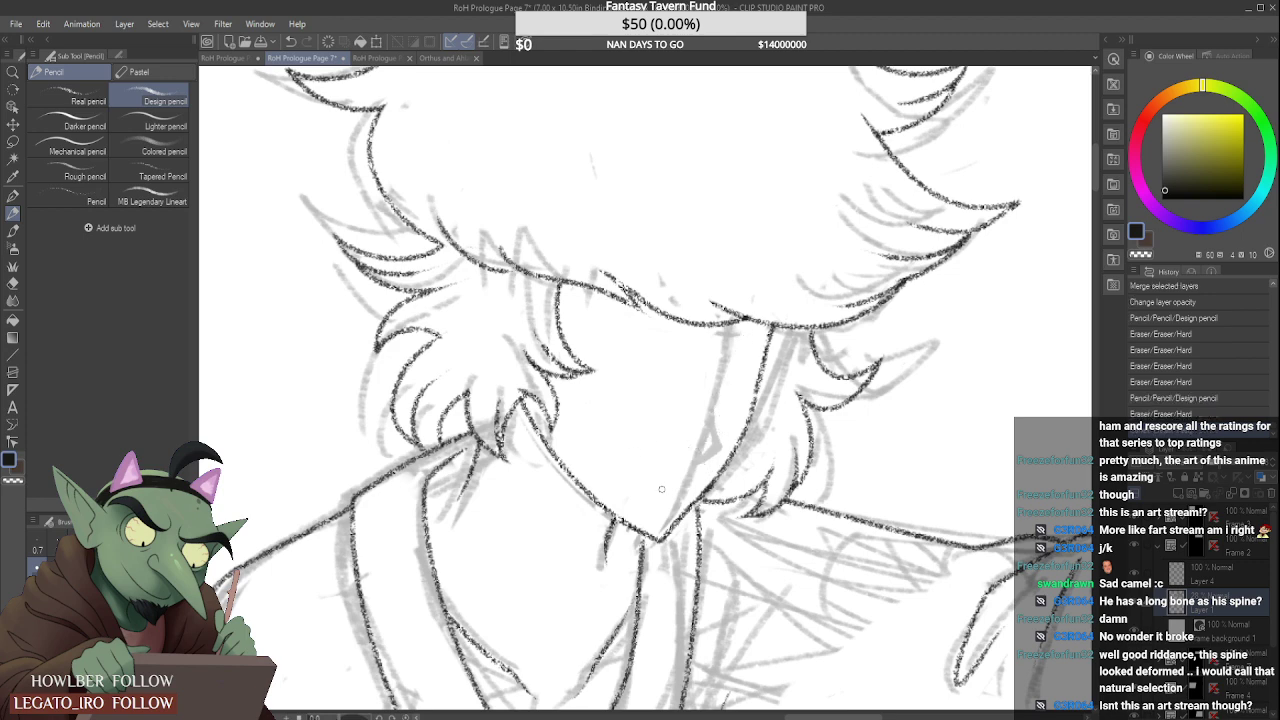
{"action": "mouse_move", "coordinate": [646, 486]}
{"action": "left_mouse_down"}
{"action": "mouse_move", "coordinate": [699, 486]}
{"action": "mouse_move", "coordinate": [649, 486]}
{"action": "mouse_move", "coordinate": [689, 480]}
{"action": "mouse_move", "coordinate": [650, 487]}
{"action": "mouse_move", "coordinate": [652, 499]}
{"action": "mouse_move", "coordinate": [695, 481]}
{"action": "left_mouse_up"}
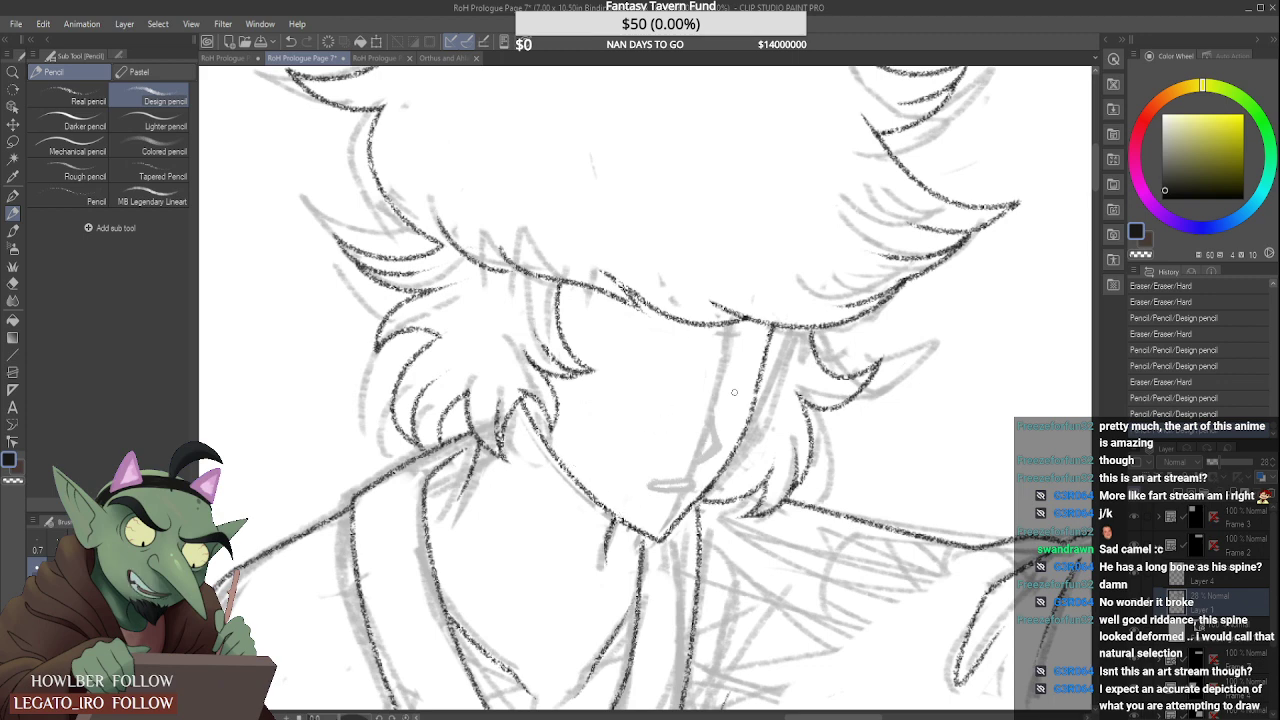
Step: Clean up the nose sketch and the leftover guide lines around the mouth with the Hard eraser
{"action": "left_click_drag", "start_coordinate": [688, 470], "coordinate": [695, 464]}
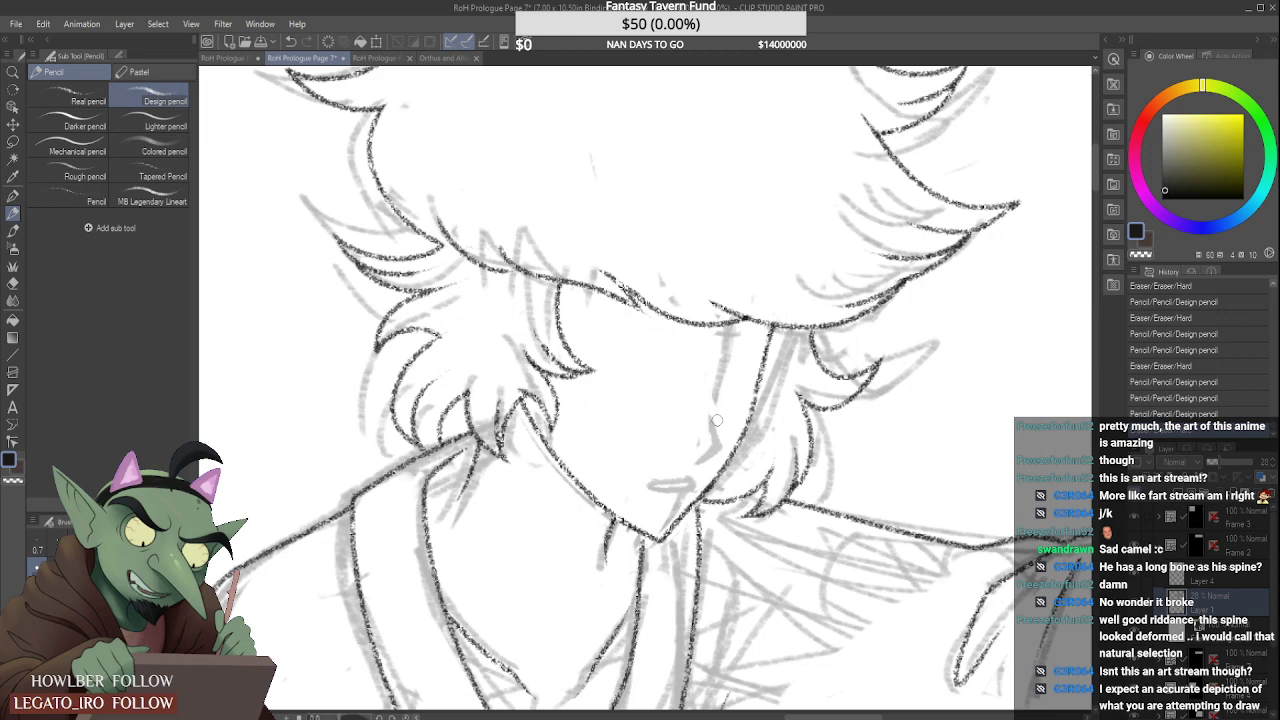
{"action": "mouse_move", "coordinate": [706, 434]}
{"action": "left_mouse_down"}
{"action": "mouse_move", "coordinate": [690, 439]}
{"action": "mouse_move", "coordinate": [713, 416]}
{"action": "mouse_move", "coordinate": [719, 463]}
{"action": "mouse_move", "coordinate": [658, 471]}
{"action": "mouse_move", "coordinate": [657, 503]}
{"action": "mouse_move", "coordinate": [697, 459]}
{"action": "left_mouse_up"}
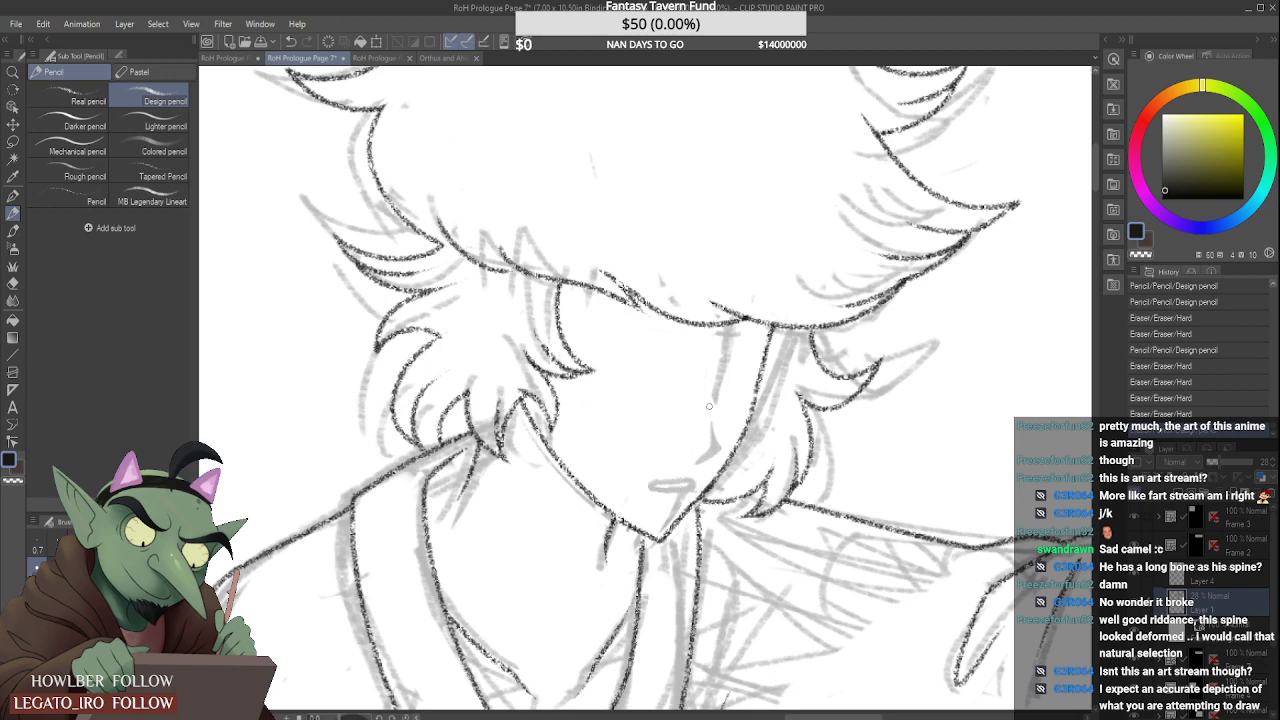
{"action": "key", "text": "ctrl+z"}
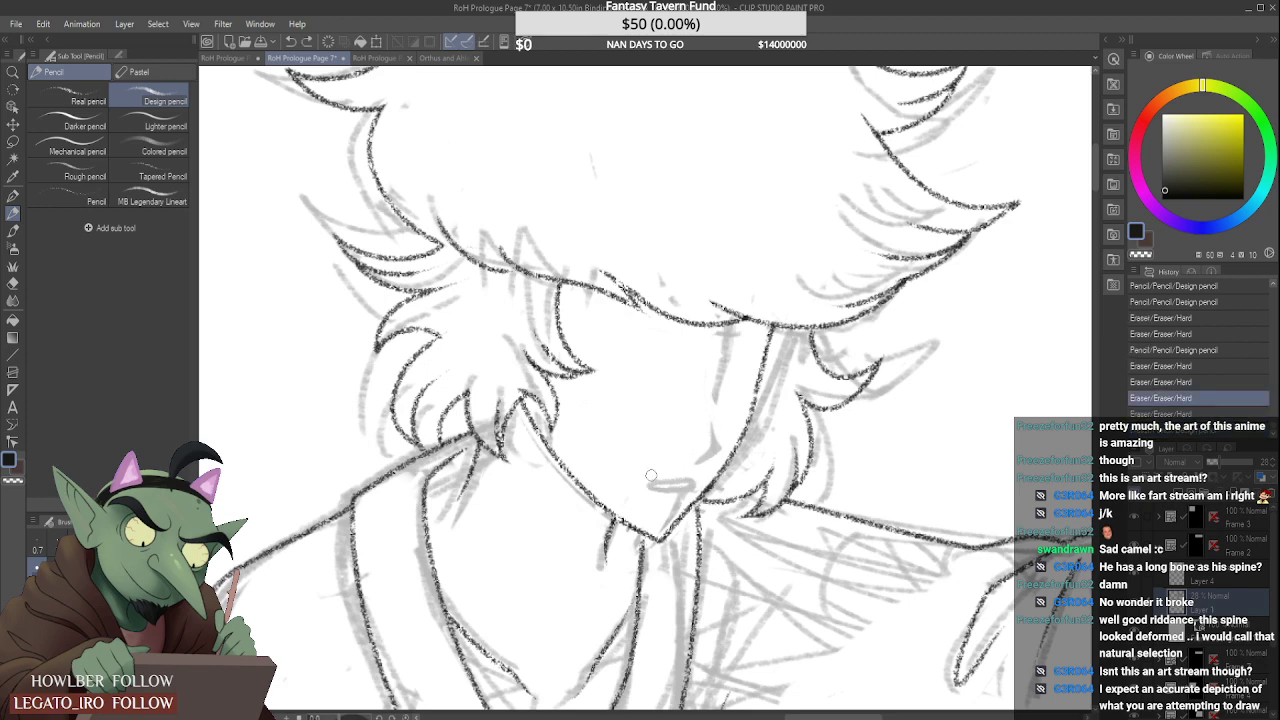
{"action": "mouse_move", "coordinate": [651, 479]}
{"action": "left_mouse_down"}
{"action": "mouse_move", "coordinate": [679, 454]}
{"action": "mouse_move", "coordinate": [662, 468]}
{"action": "mouse_move", "coordinate": [686, 499]}
{"action": "mouse_move", "coordinate": [662, 528]}
{"action": "left_mouse_up"}
{"action": "scroll", "coordinate": [663, 473], "scroll_direction": "down", "scroll_amount": 3}
{"action": "scroll", "coordinate": [680, 460], "scroll_direction": "up", "scroll_amount": 2}
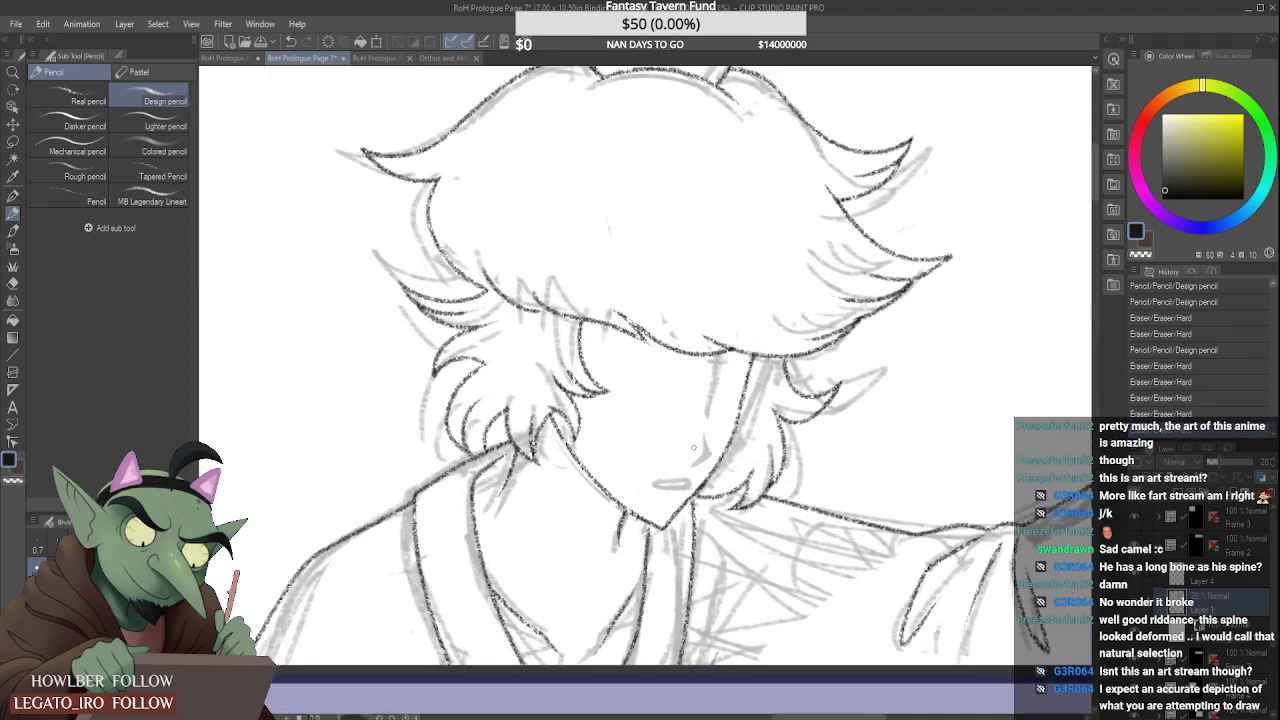
{"action": "scroll", "coordinate": [693, 447], "scroll_direction": "up", "scroll_amount": 2}
Step: Lasso the small mouth, nudge it slightly down and towards the far cheek, and clear the selection
{"action": "key", "text": "m"}
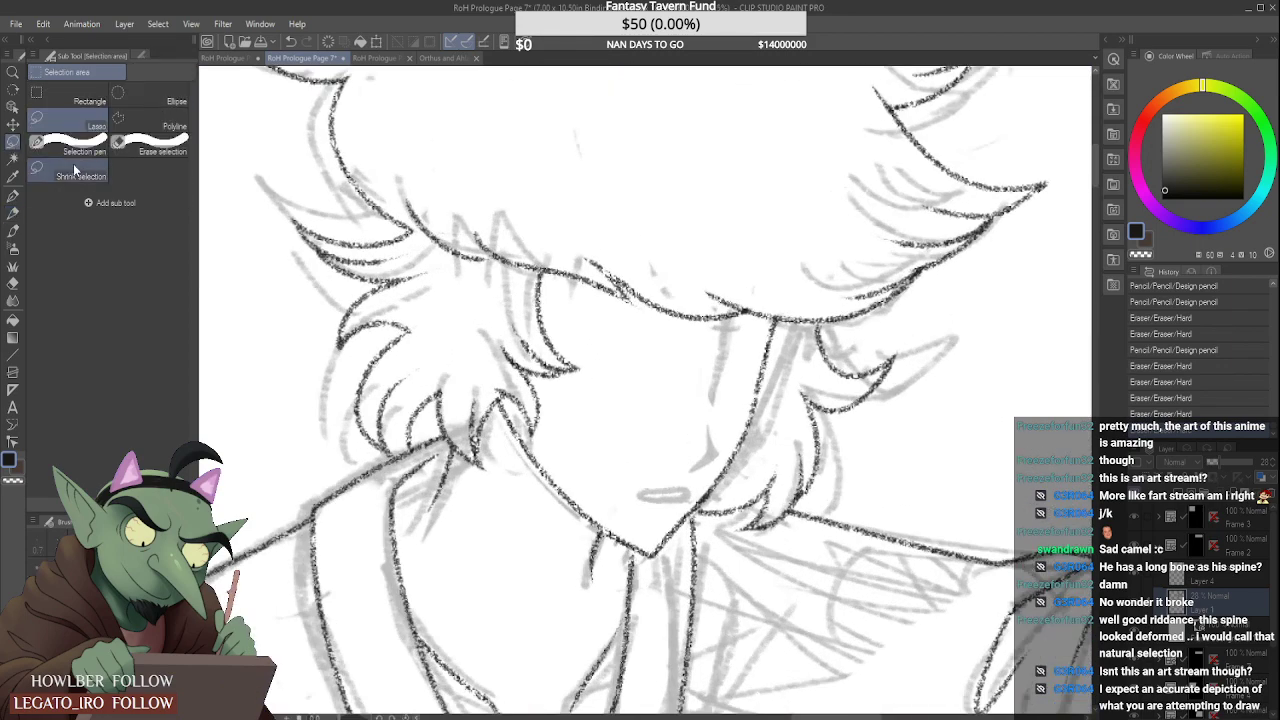
{"action": "mouse_move", "coordinate": [630, 497]}
{"action": "left_mouse_down"}
{"action": "mouse_move", "coordinate": [685, 477]}
{"action": "mouse_move", "coordinate": [703, 489]}
{"action": "mouse_move", "coordinate": [655, 515]}
{"action": "left_mouse_up"}
{"action": "key", "text": "ctrl+t"}
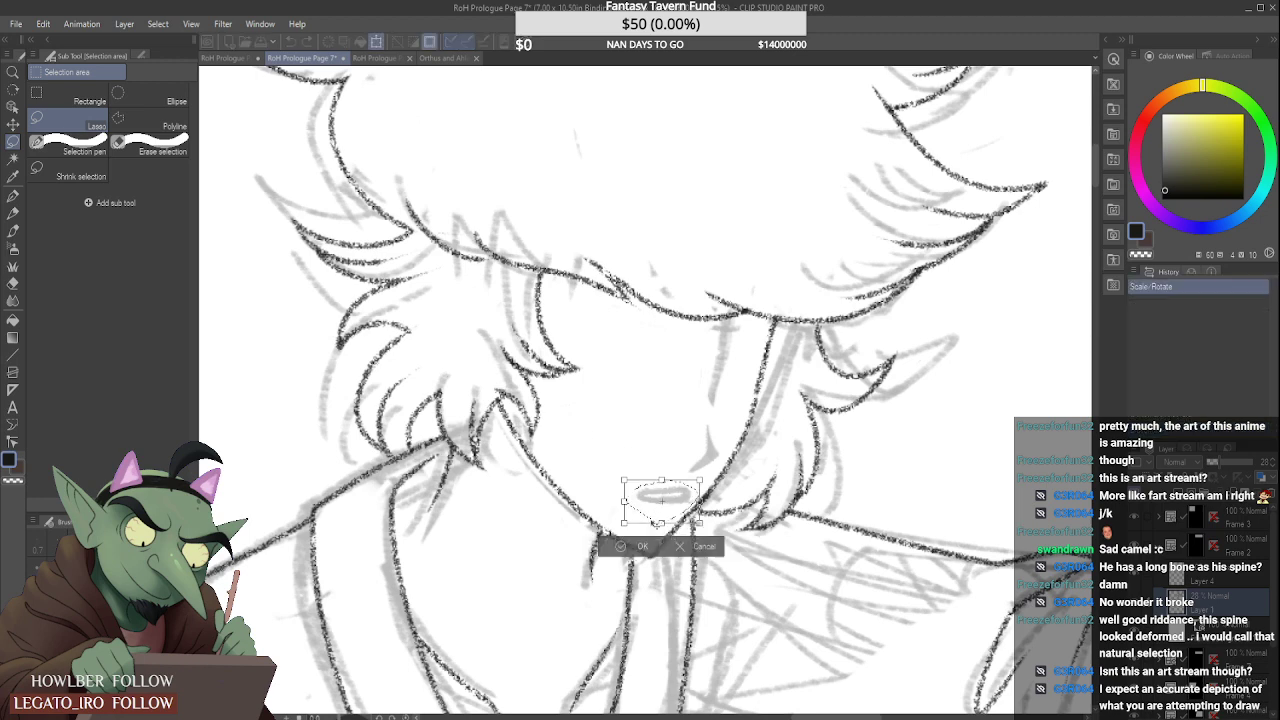
{"action": "key", "text": "Right"}
{"action": "key", "text": "Down"}
{"action": "key", "text": "Down"}
{"action": "key", "text": "Down"}
{"action": "key", "text": "Right"}
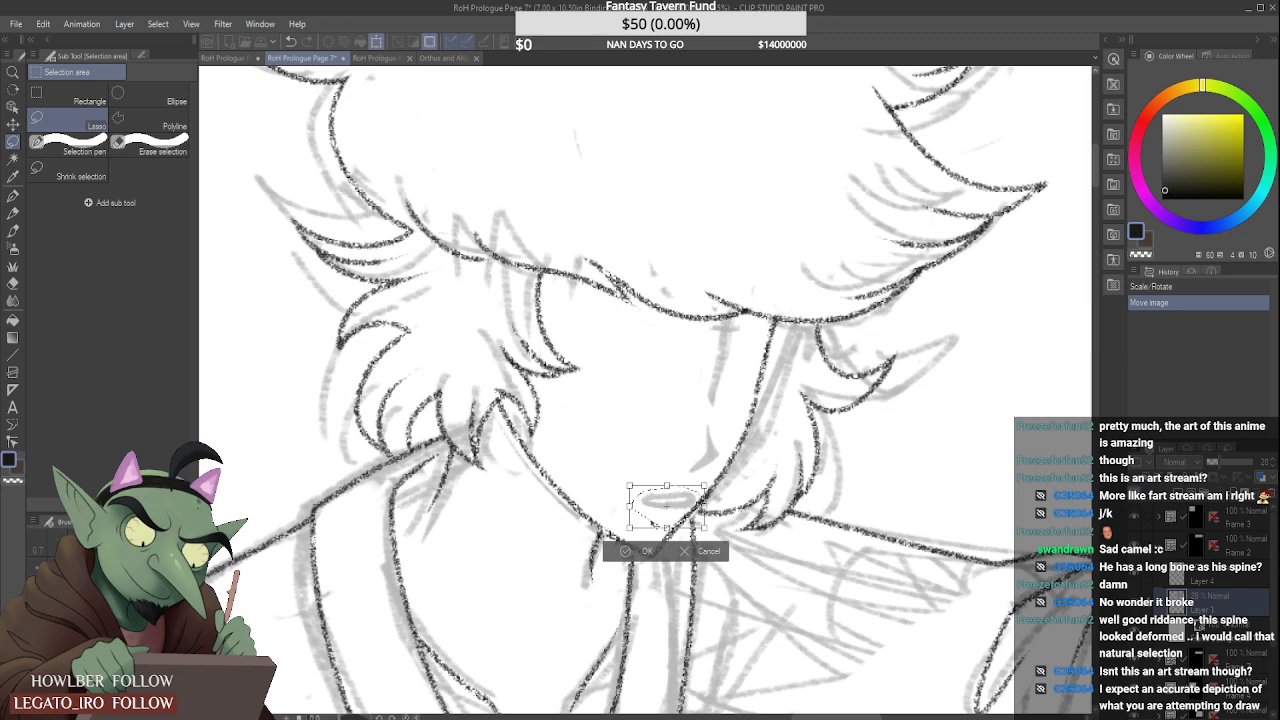
{"action": "key", "text": "Return"}
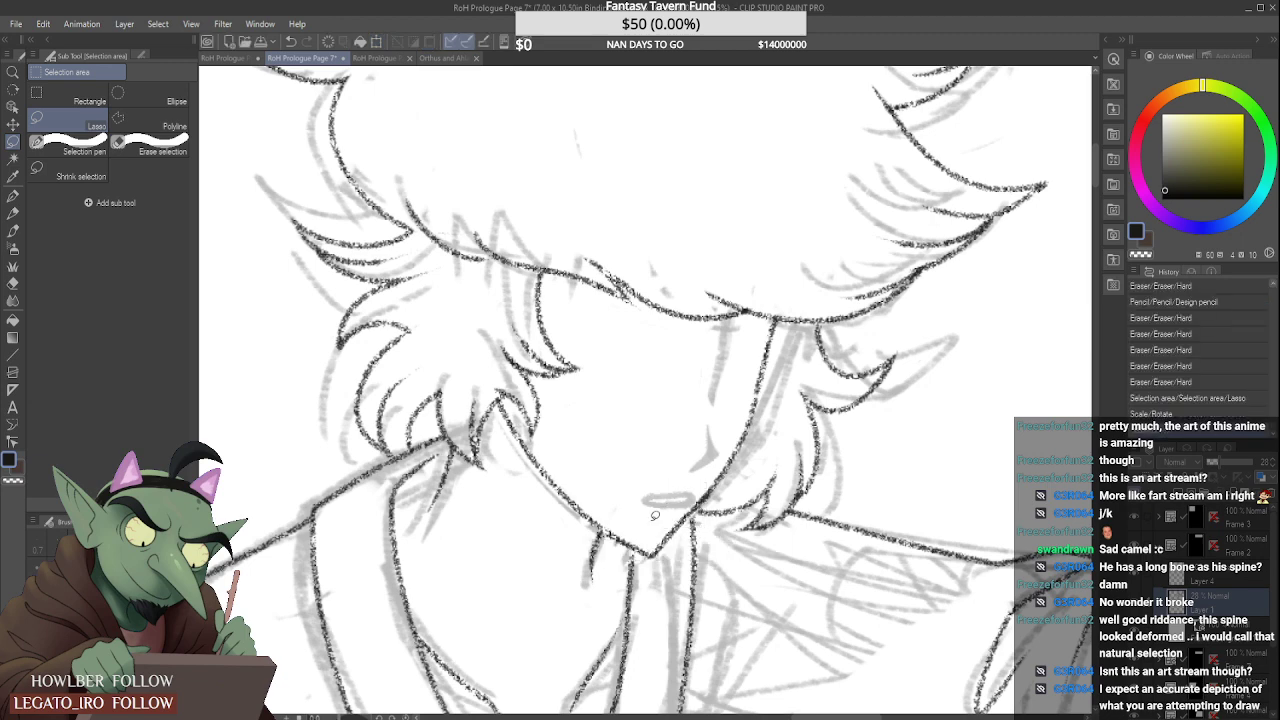
{"action": "scroll", "coordinate": [655, 515], "scroll_direction": "up", "scroll_amount": 1}
{"action": "key", "text": "ctrl+d"}
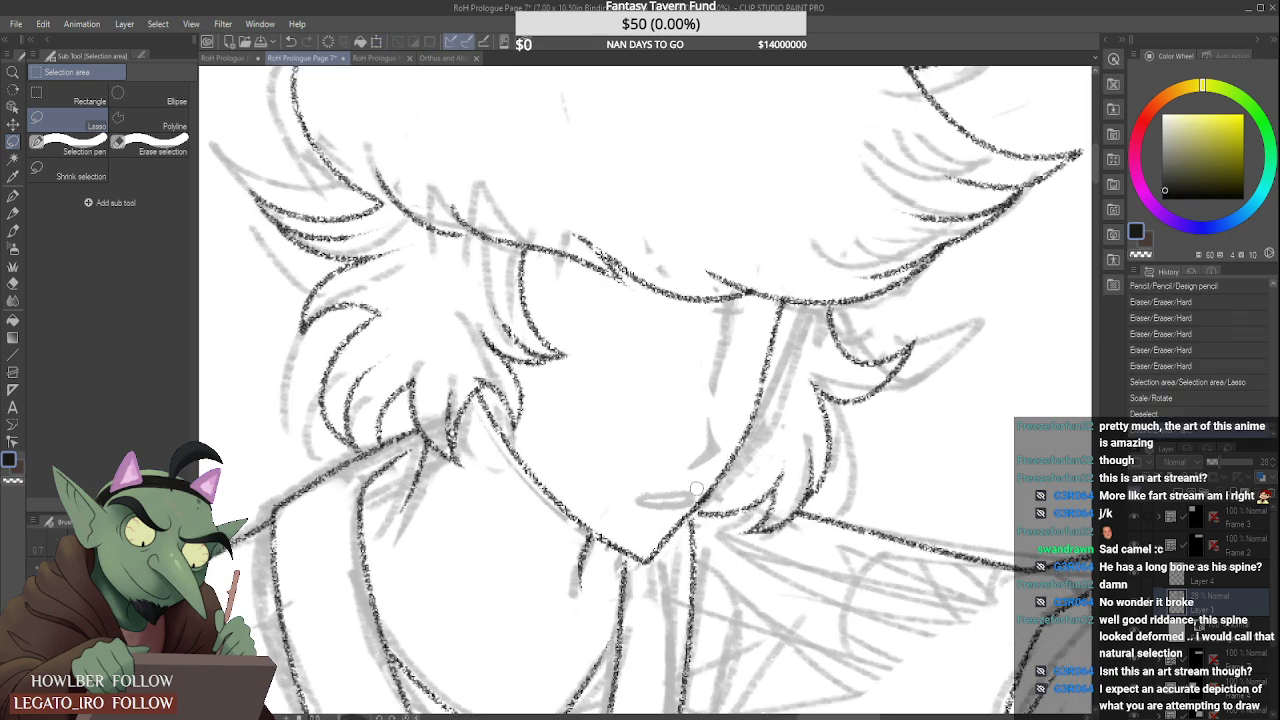
Step: Erase the sketch marks beside the mouth and the leftover guide line above the nose with the Hard eraser
{"action": "mouse_move", "coordinate": [697, 500]}
{"action": "left_mouse_down"}
{"action": "mouse_move", "coordinate": [690, 508]}
{"action": "mouse_move", "coordinate": [666, 480]}
{"action": "mouse_move", "coordinate": [709, 480]}
{"action": "left_mouse_up"}
{"action": "scroll", "coordinate": [676, 480], "scroll_direction": "down", "scroll_amount": 4}
{"action": "scroll", "coordinate": [704, 463], "scroll_direction": "up", "scroll_amount": 5}
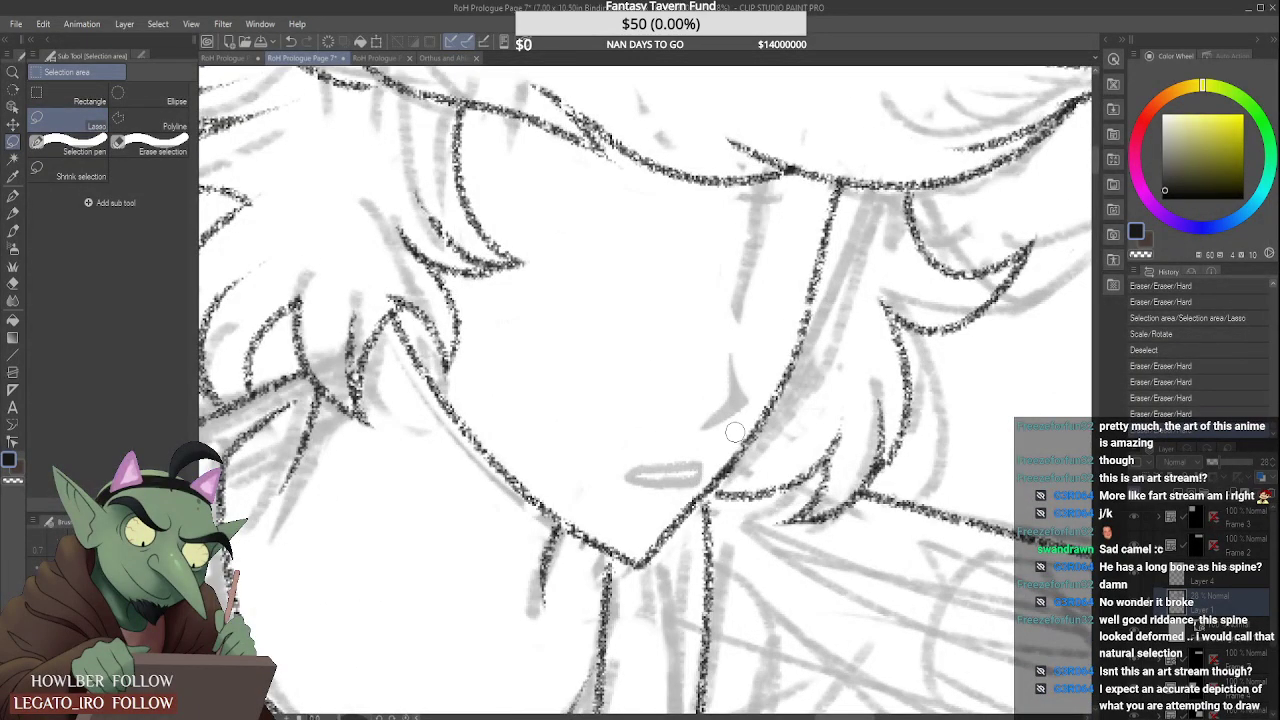
{"action": "left_click", "coordinate": [14, 213]}
{"action": "scroll", "coordinate": [608, 374], "scroll_direction": "down", "scroll_amount": 5}
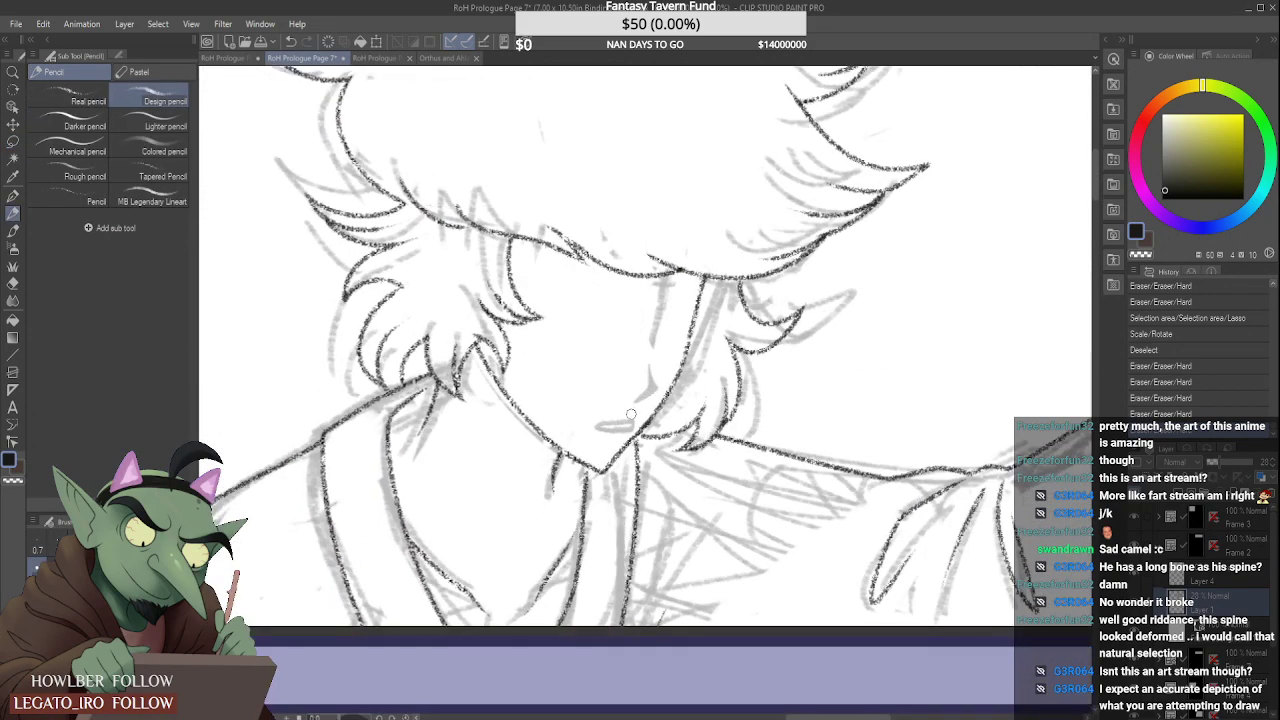
{"action": "scroll", "coordinate": [674, 324], "scroll_direction": "down", "scroll_amount": 3}
{"action": "scroll", "coordinate": [674, 324], "scroll_direction": "up", "scroll_amount": 4}
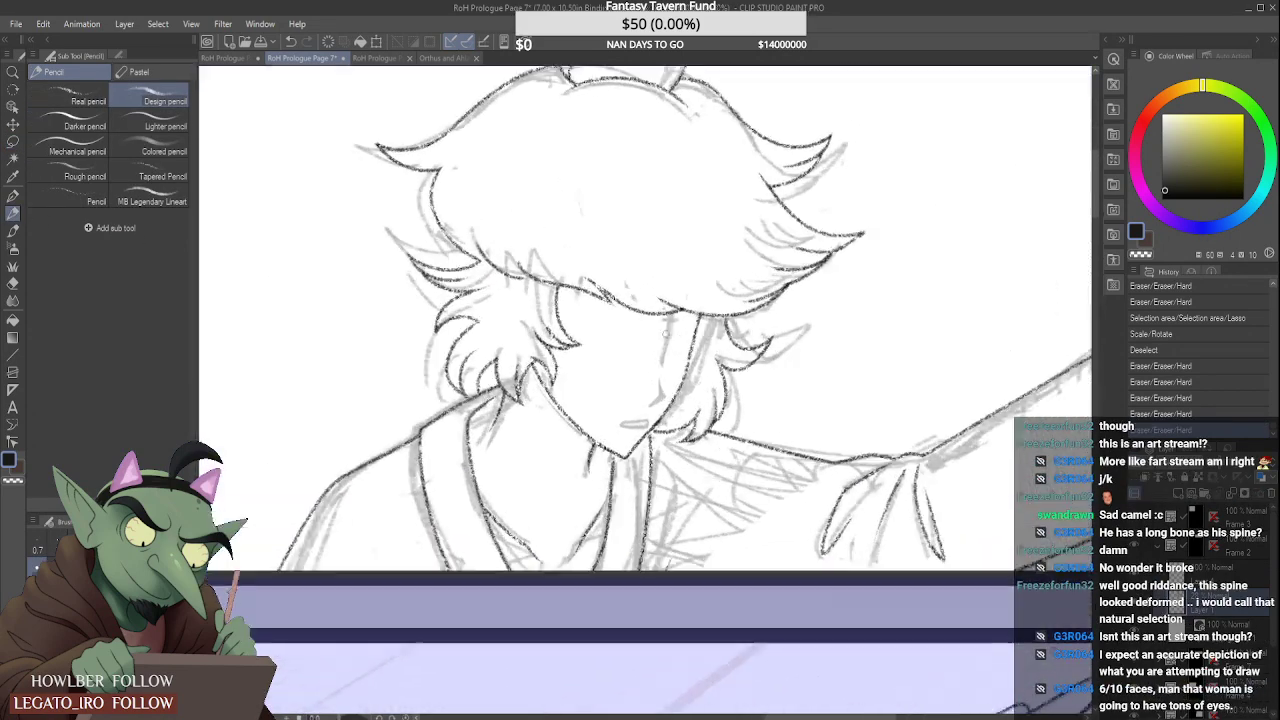
{"action": "left_click", "coordinate": [674, 324]}
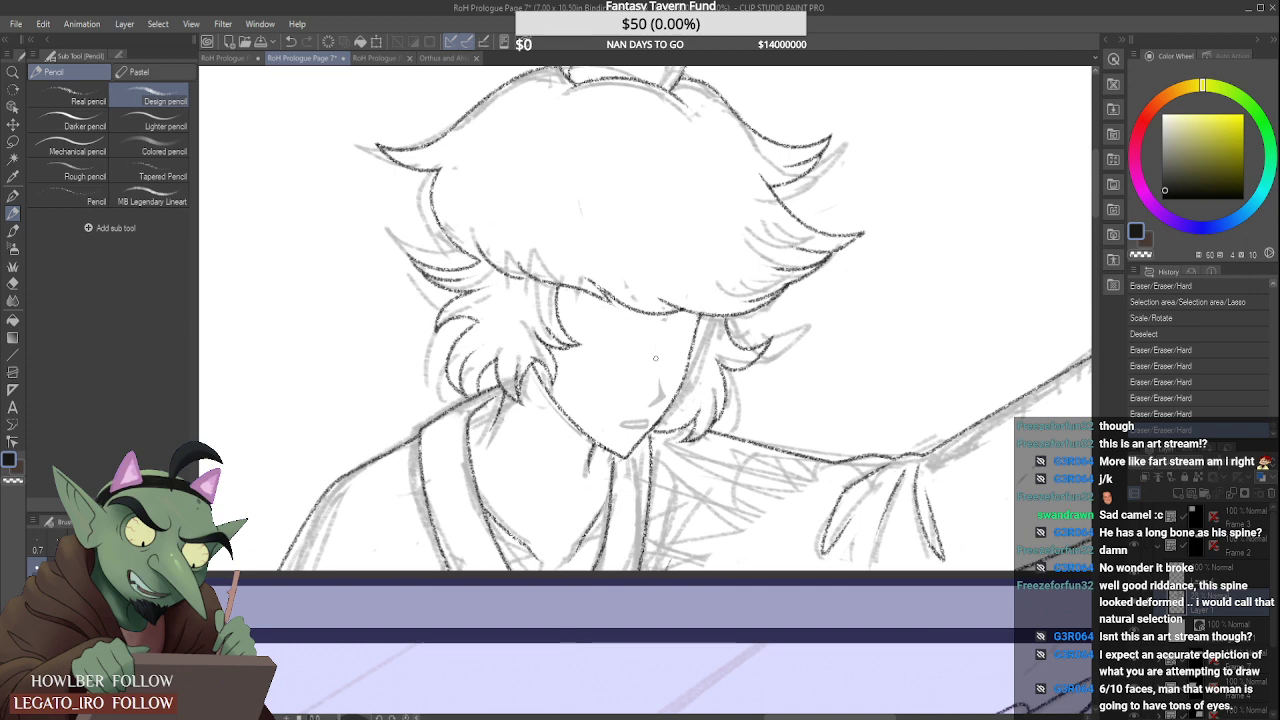
Step: Doodle several joke eyes of different sizes across the character's face with the Design pencil
{"action": "scroll", "coordinate": [655, 366], "scroll_direction": "up", "scroll_amount": 1}
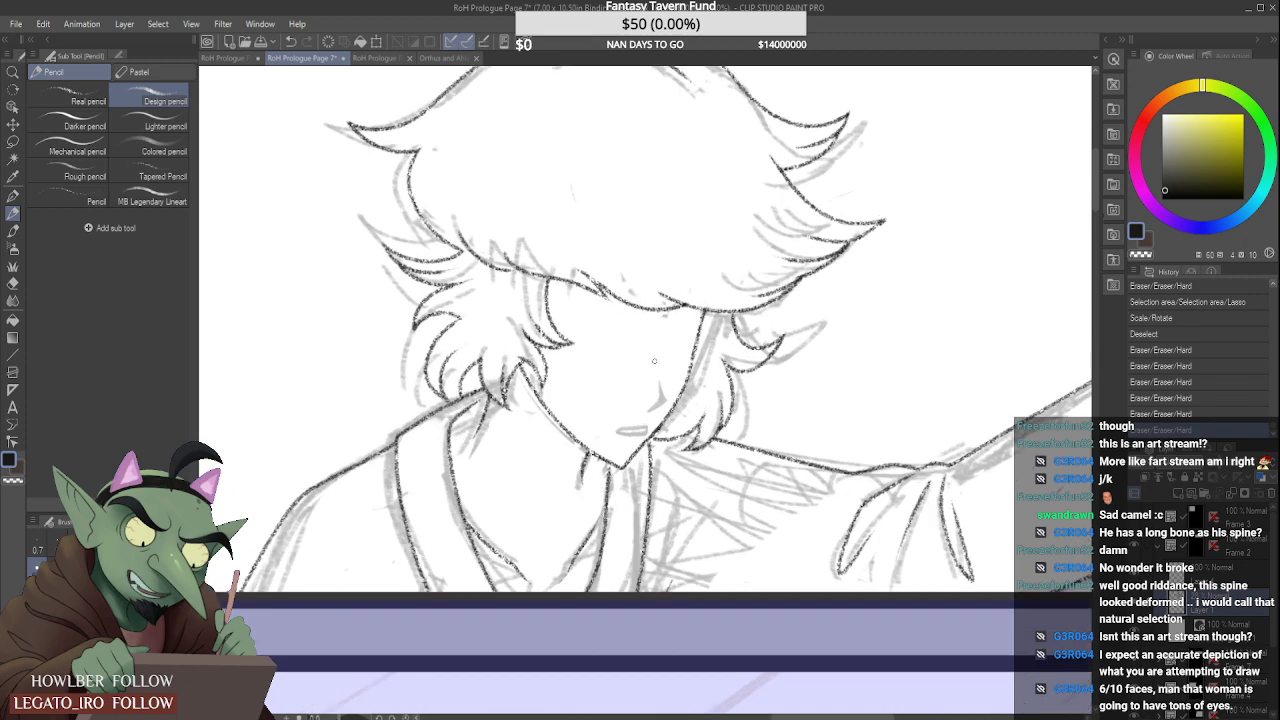
{"action": "mouse_move", "coordinate": [563, 366]}
{"action": "left_mouse_down"}
{"action": "mouse_move", "coordinate": [606, 368]}
{"action": "mouse_move", "coordinate": [580, 368]}
{"action": "left_mouse_up"}
{"action": "left_click_drag", "start_coordinate": [582, 302], "coordinate": [632, 344]}
{"action": "mouse_move", "coordinate": [590, 336]}
{"action": "left_mouse_down"}
{"action": "mouse_move", "coordinate": [632, 348]}
{"action": "mouse_move", "coordinate": [616, 315]}
{"action": "mouse_move", "coordinate": [606, 344]}
{"action": "mouse_move", "coordinate": [690, 340]}
{"action": "mouse_move", "coordinate": [692, 326]}
{"action": "mouse_move", "coordinate": [679, 358]}
{"action": "left_mouse_up"}
{"action": "left_click", "coordinate": [620, 333]}
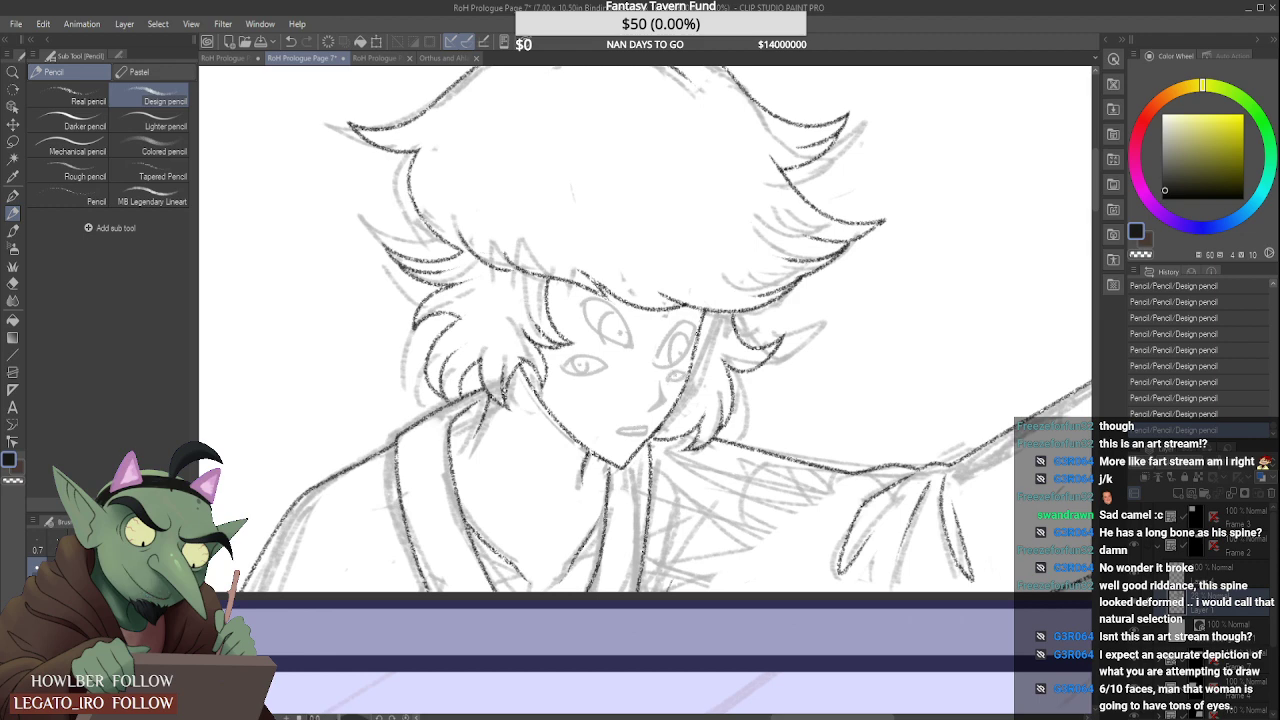
{"action": "scroll", "coordinate": [690, 339], "scroll_direction": "down", "scroll_amount": 2}
{"action": "scroll", "coordinate": [652, 362], "scroll_direction": "up", "scroll_amount": 1}
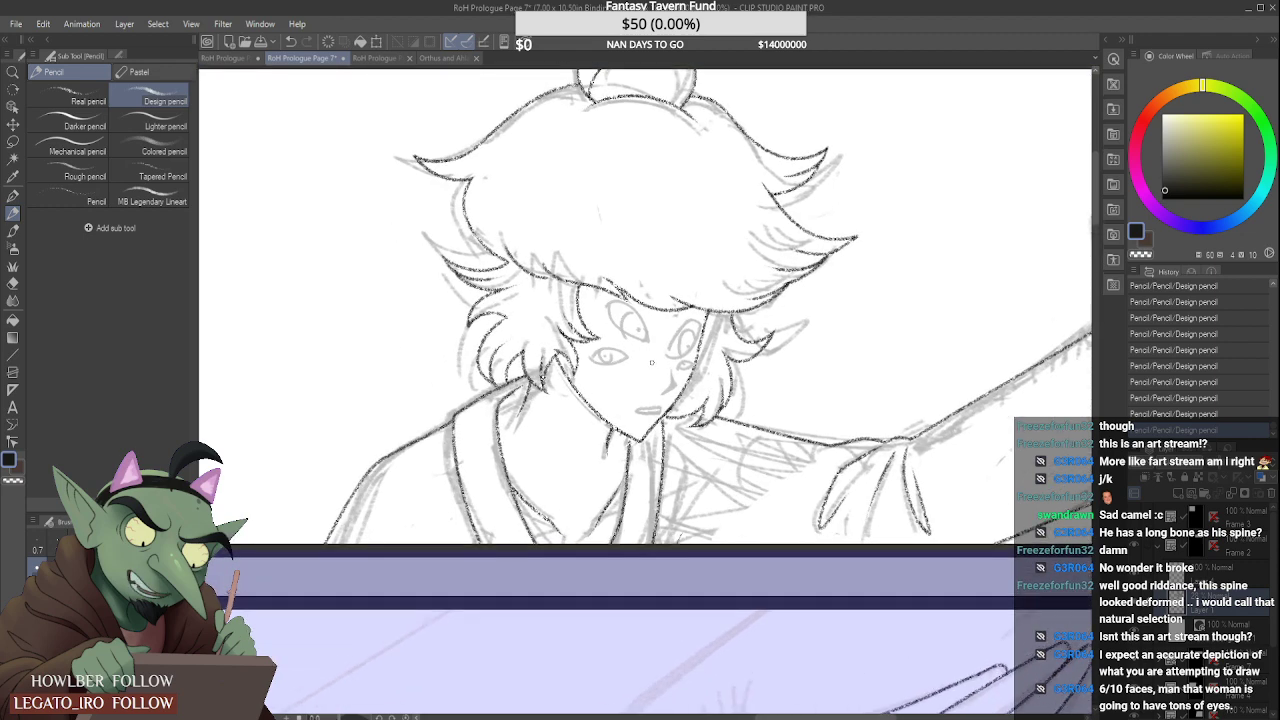
{"action": "scroll", "coordinate": [651, 363], "scroll_direction": "up", "scroll_amount": 1}
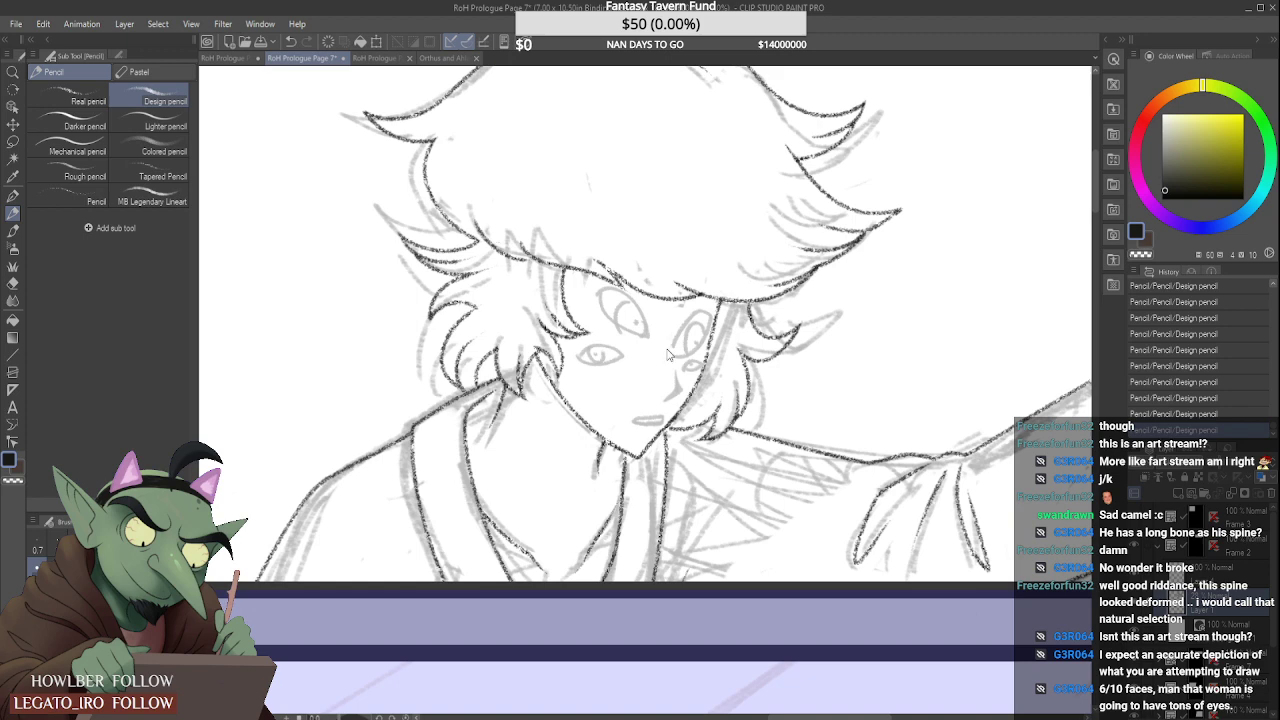
Step: Undo all the strokes of the joke eyes on the character's face
{"action": "key", "text": "ctrl+z"}
{"action": "key", "text": "ctrl+z"}
{"action": "key", "text": "ctrl+z"}
{"action": "key", "text": "ctrl+z"}
{"action": "key", "text": "ctrl+z"}
{"action": "key", "text": "ctrl+z"}
{"action": "key", "text": "ctrl+z"}
{"action": "key", "text": "ctrl+z"}
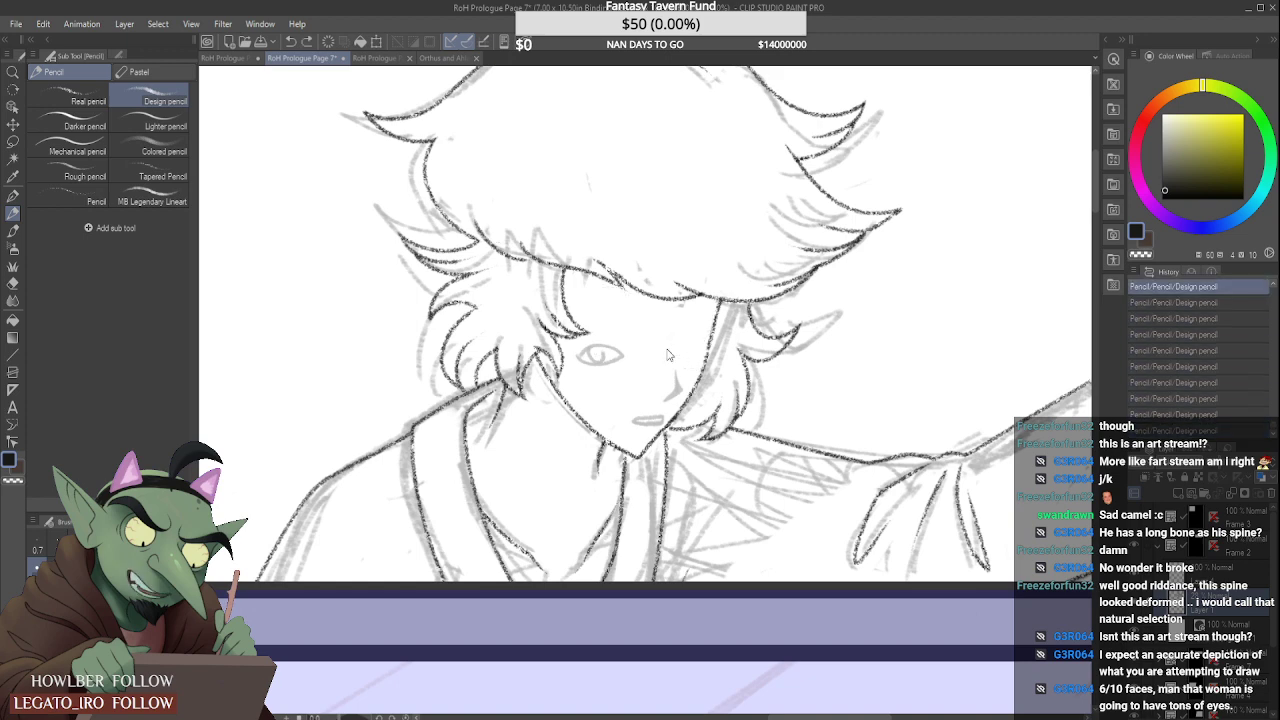
{"action": "left_click_drag", "start_coordinate": [586, 352], "coordinate": [622, 354]}
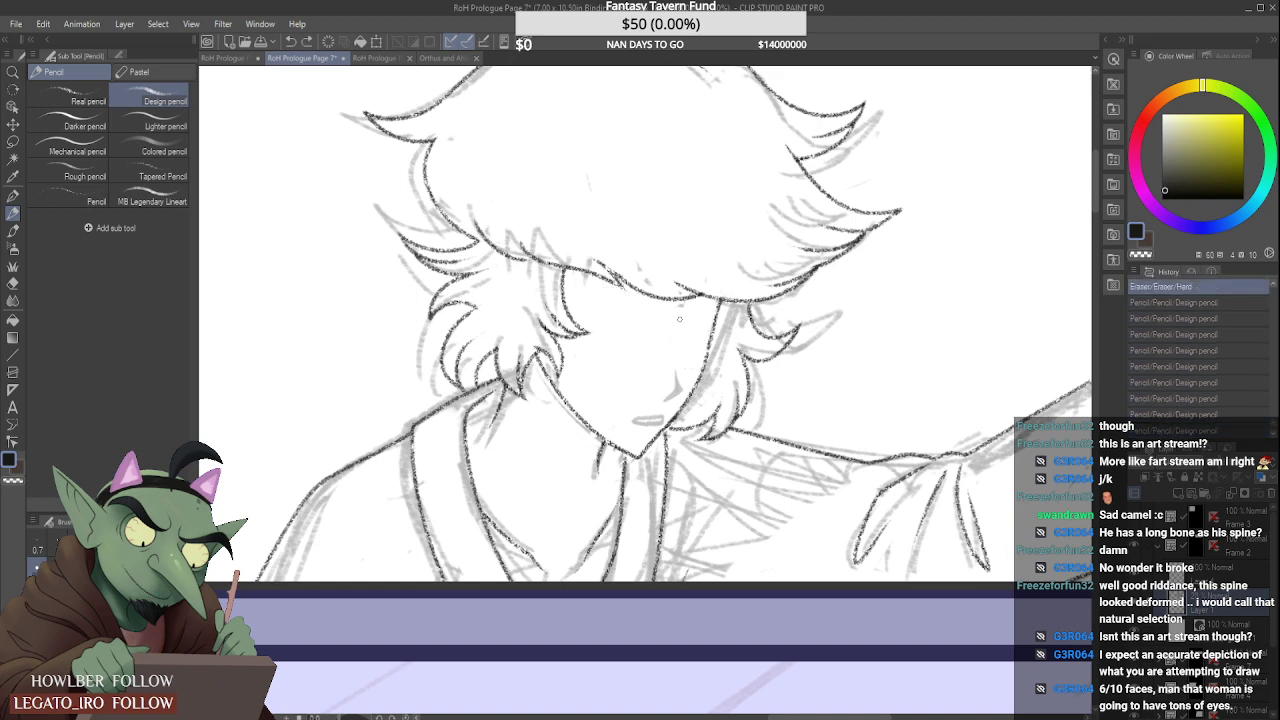
Step: Doodle a slanted barrel-shaped joke eye on the character's face with the Design pencil
{"action": "scroll", "coordinate": [668, 371], "scroll_direction": "up", "scroll_amount": 2}
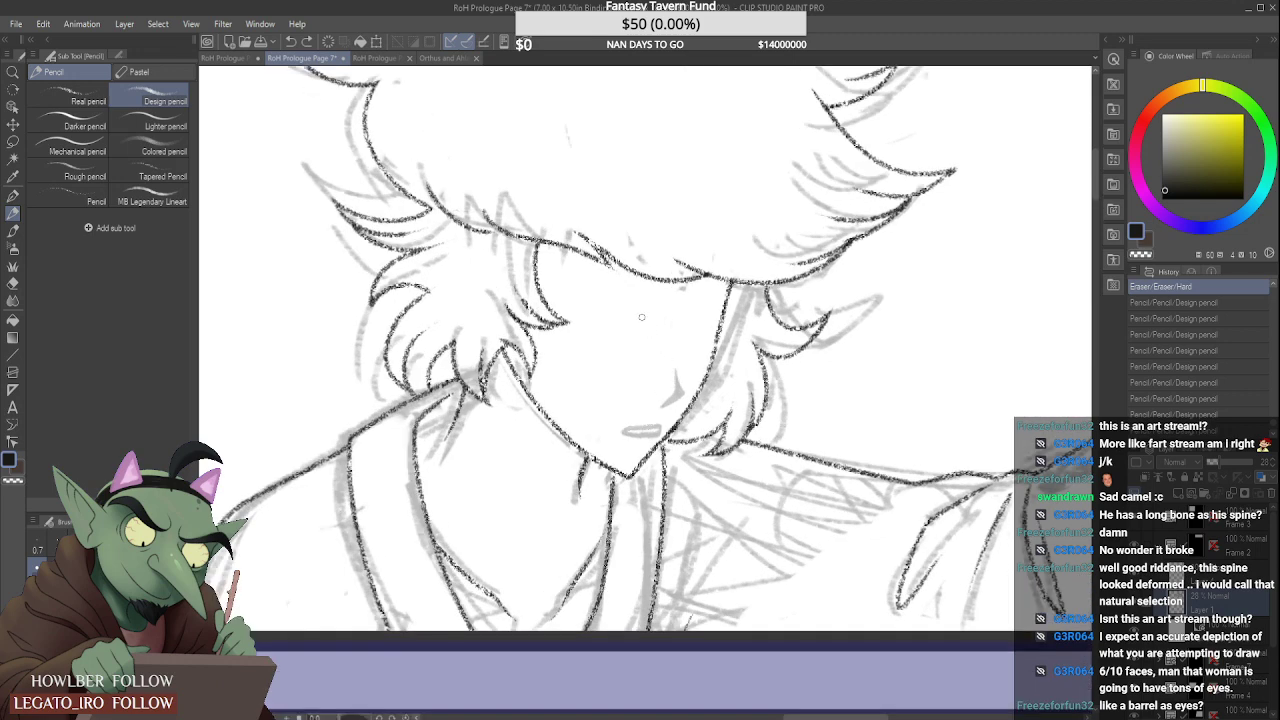
{"action": "scroll", "coordinate": [641, 317], "scroll_direction": "up", "scroll_amount": 1}
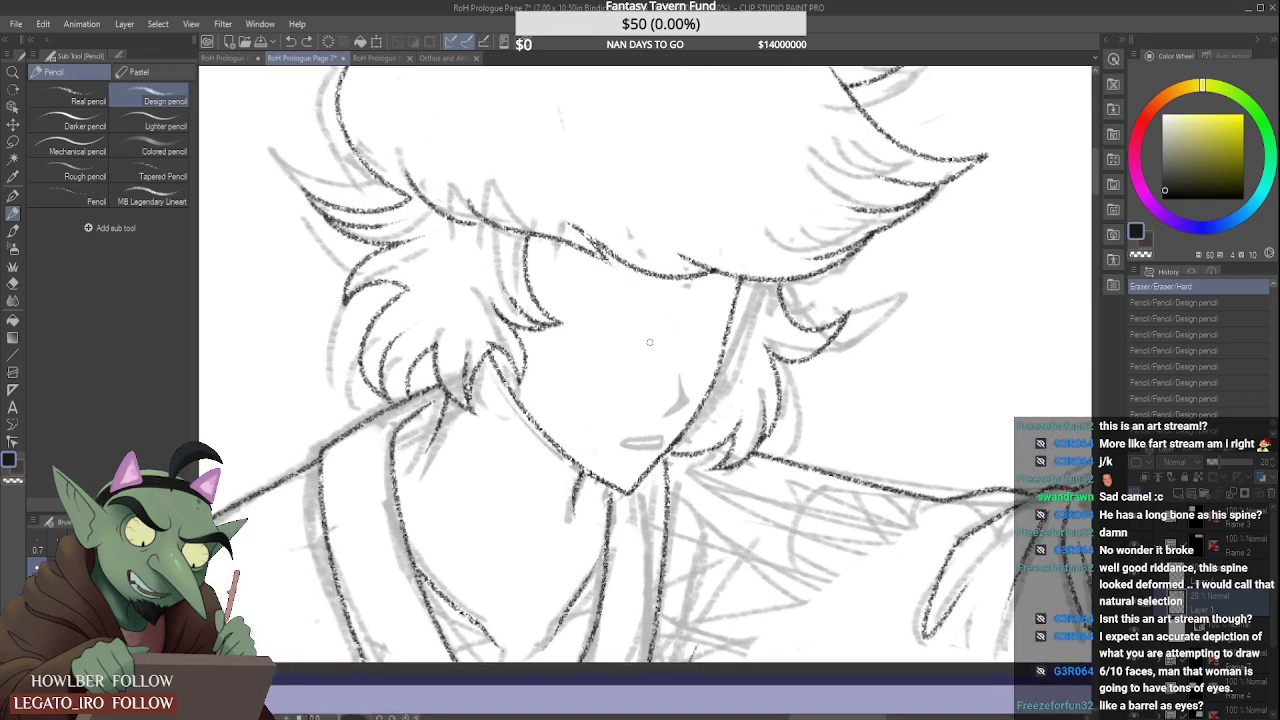
{"action": "mouse_move", "coordinate": [634, 336]}
{"action": "left_mouse_down"}
{"action": "mouse_move", "coordinate": [650, 336]}
{"action": "mouse_move", "coordinate": [634, 332]}
{"action": "mouse_move", "coordinate": [633, 347]}
{"action": "left_mouse_up"}
{"action": "mouse_move", "coordinate": [614, 284]}
{"action": "left_mouse_down"}
{"action": "mouse_move", "coordinate": [648, 323]}
{"action": "mouse_move", "coordinate": [614, 286]}
{"action": "left_mouse_up"}
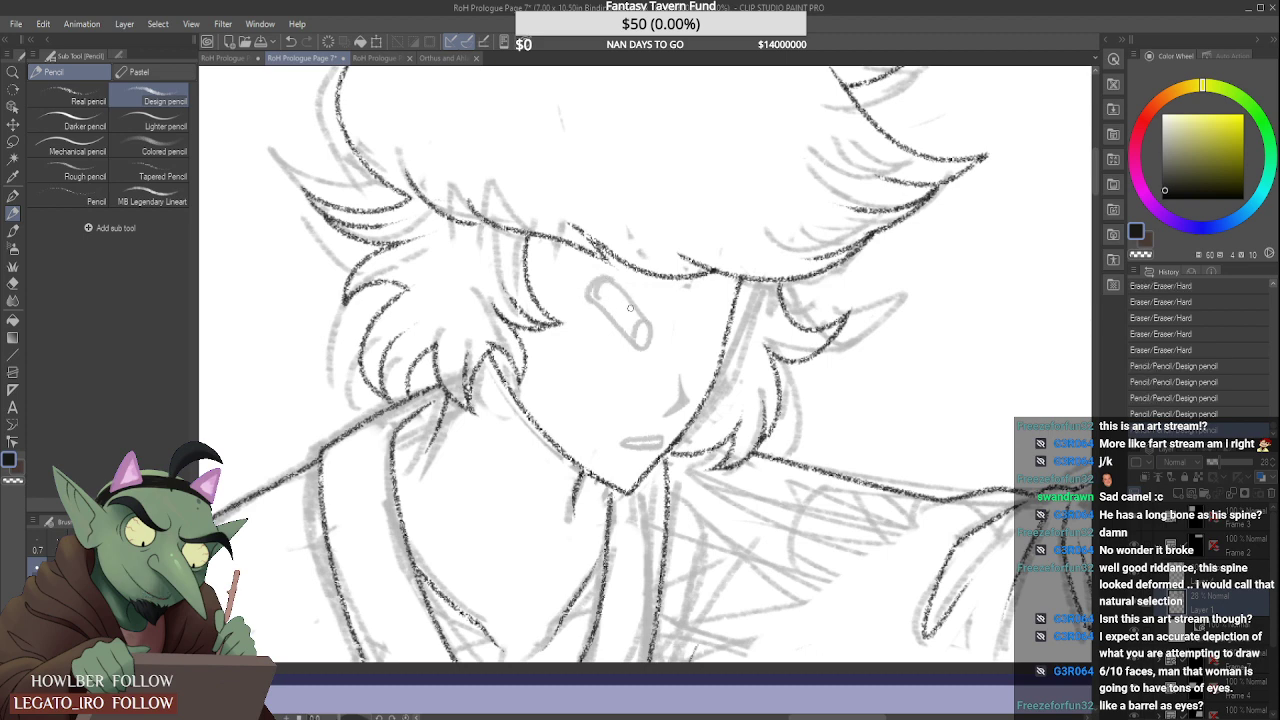
{"action": "left_click_drag", "start_coordinate": [650, 343], "coordinate": [666, 322]}
{"action": "mouse_move", "coordinate": [632, 280]}
{"action": "left_mouse_down"}
{"action": "mouse_move", "coordinate": [661, 315]}
{"action": "mouse_move", "coordinate": [672, 299]}
{"action": "mouse_move", "coordinate": [636, 272]}
{"action": "left_mouse_up"}
{"action": "left_click_drag", "start_coordinate": [647, 338], "coordinate": [690, 406]}
Step: Undo all the strokes of the barrel-shaped joke eye
{"action": "key", "text": "ctrl+z"}
{"action": "key", "text": "ctrl+z"}
{"action": "key", "text": "ctrl+z"}
{"action": "key", "text": "ctrl+z"}
{"action": "key", "text": "ctrl+z"}
{"action": "key", "text": "ctrl+z"}
{"action": "key", "text": "ctrl+z"}
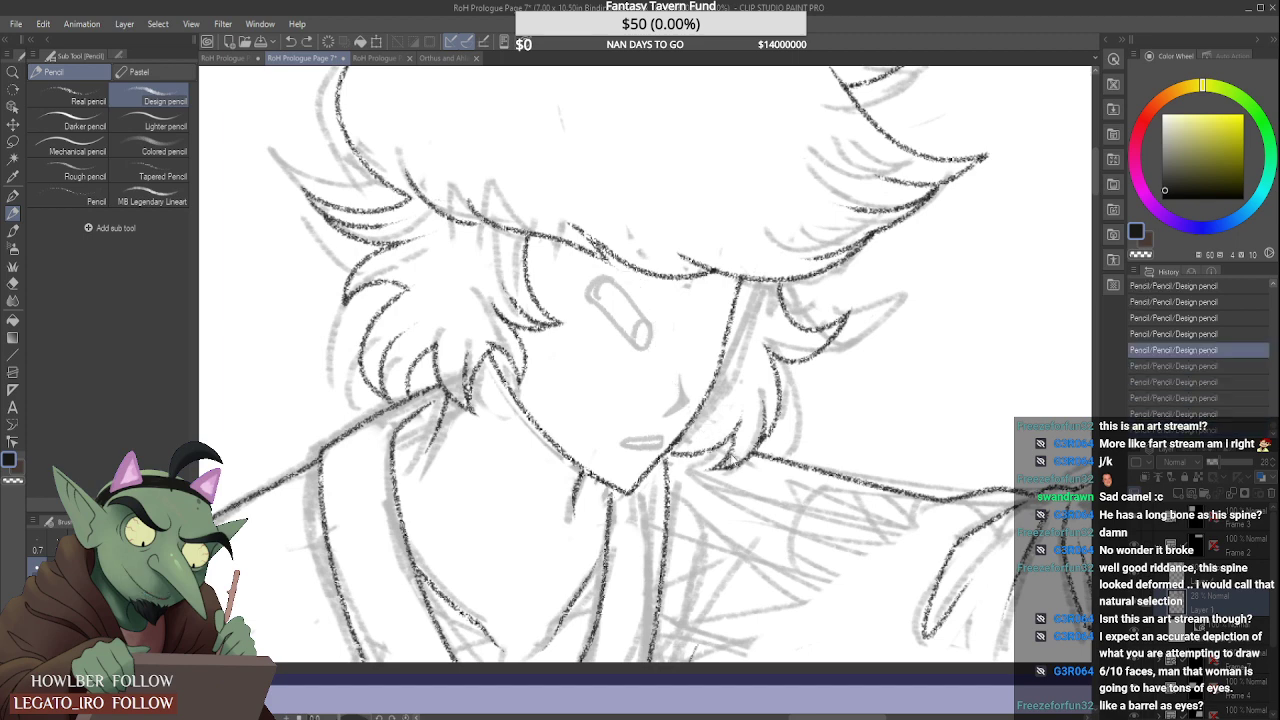
{"action": "key", "text": "ctrl+z"}
{"action": "key", "text": "ctrl+z"}
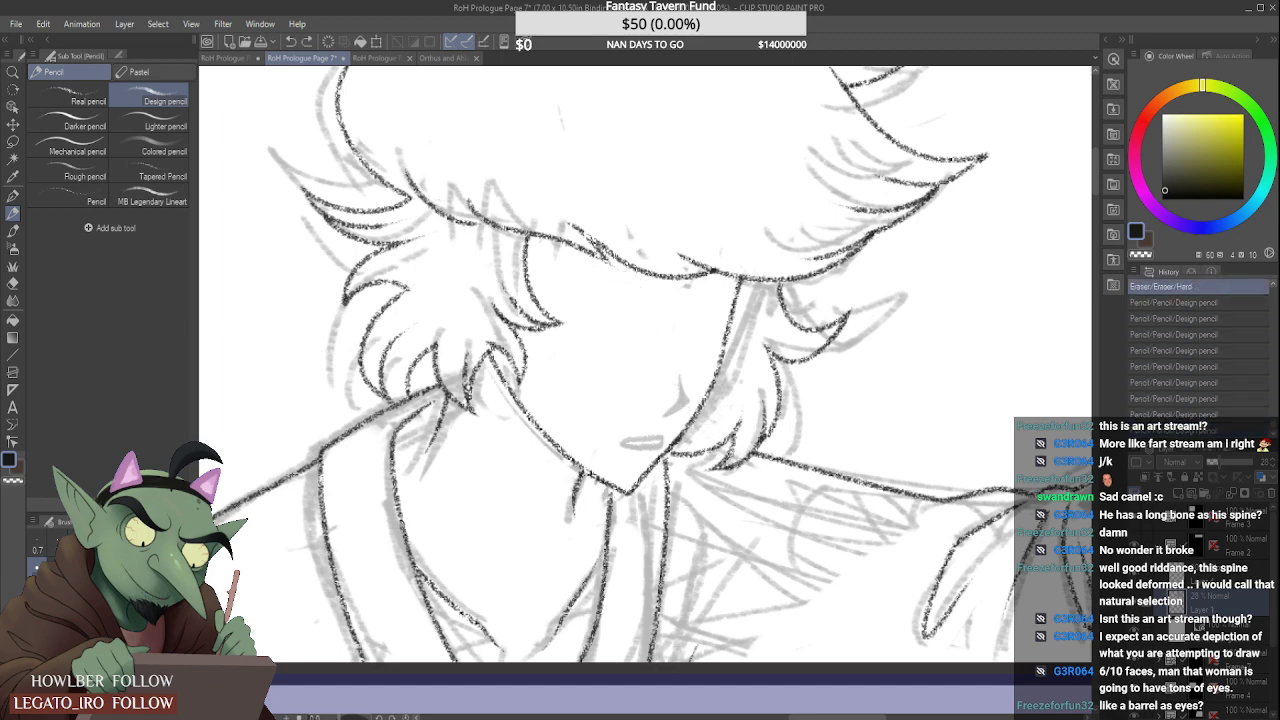
Step: Doodle a round joke eye with crossing inner lines on the near side of the face
{"action": "mouse_move", "coordinate": [598, 298]}
{"action": "left_mouse_down"}
{"action": "mouse_move", "coordinate": [641, 302]}
{"action": "mouse_move", "coordinate": [643, 346]}
{"action": "left_mouse_up"}
{"action": "mouse_move", "coordinate": [608, 301]}
{"action": "left_mouse_down"}
{"action": "mouse_move", "coordinate": [634, 320]}
{"action": "mouse_move", "coordinate": [604, 328]}
{"action": "mouse_move", "coordinate": [647, 320]}
{"action": "mouse_move", "coordinate": [610, 340]}
{"action": "mouse_move", "coordinate": [620, 356]}
{"action": "mouse_move", "coordinate": [640, 314]}
{"action": "mouse_move", "coordinate": [618, 287]}
{"action": "mouse_move", "coordinate": [616, 352]}
{"action": "mouse_move", "coordinate": [620, 296]}
{"action": "mouse_move", "coordinate": [626, 332]}
{"action": "mouse_move", "coordinate": [636, 348]}
{"action": "left_mouse_up"}
{"action": "scroll", "coordinate": [660, 314], "scroll_direction": "down", "scroll_amount": 1}
{"action": "scroll", "coordinate": [630, 295], "scroll_direction": "down", "scroll_amount": 2}
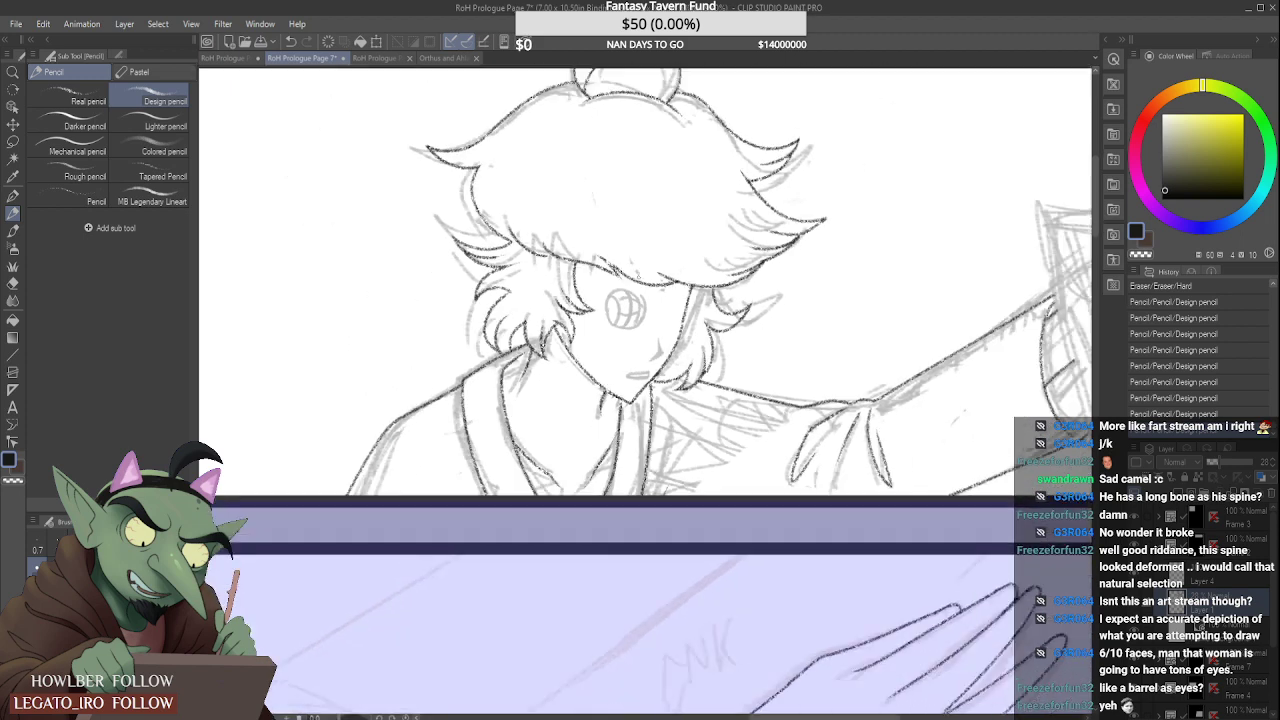
Step: Undo all the strokes of the round joke eye
{"action": "key", "text": "ctrl+z"}
{"action": "key", "text": "ctrl+z"}
{"action": "key", "text": "ctrl+z"}
{"action": "key", "text": "ctrl+z"}
{"action": "key", "text": "ctrl+z"}
{"action": "key", "text": "ctrl+z"}
{"action": "key", "text": "ctrl+z"}
{"action": "key", "text": "ctrl+z"}
{"action": "key", "text": "ctrl+z"}
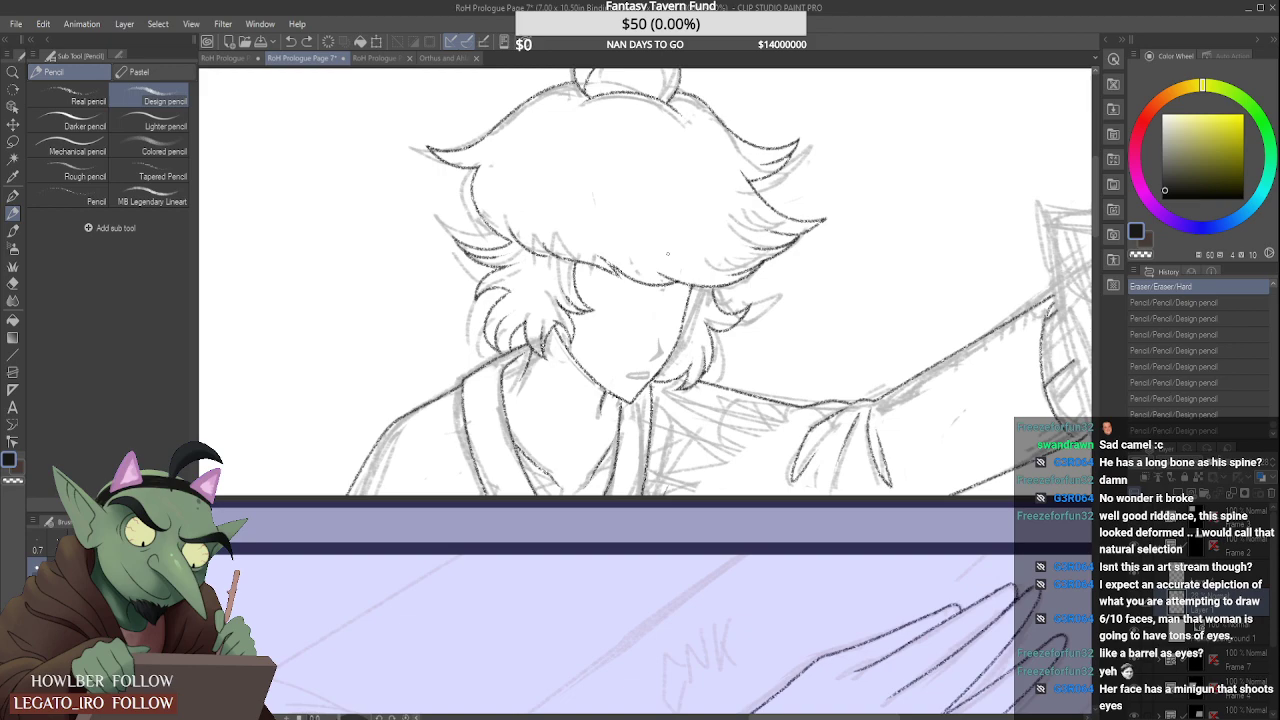
Step: Thicken the nose's shadow mark with the Design pencil and trim its edges with the Hard eraser
{"action": "scroll", "coordinate": [660, 348], "scroll_direction": "up", "scroll_amount": 5}
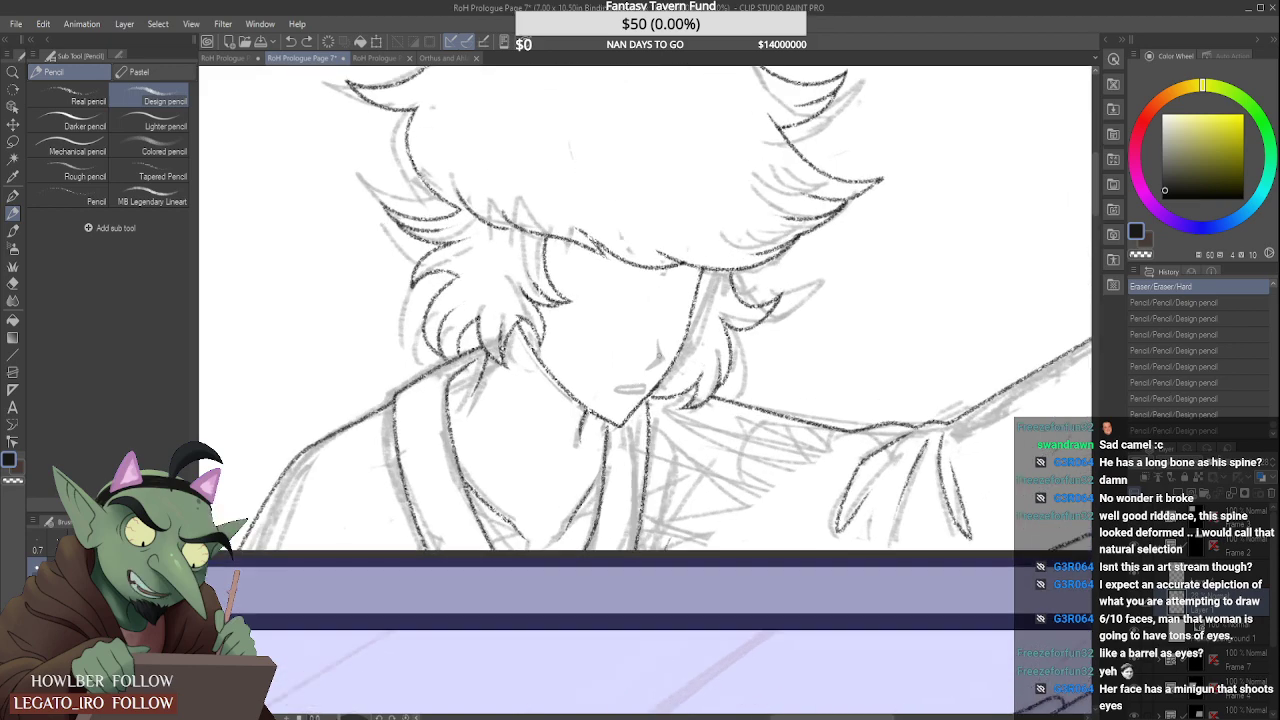
{"action": "mouse_move", "coordinate": [650, 302]}
{"action": "left_mouse_down"}
{"action": "mouse_move", "coordinate": [657, 362]}
{"action": "mouse_move", "coordinate": [683, 352]}
{"action": "left_mouse_up"}
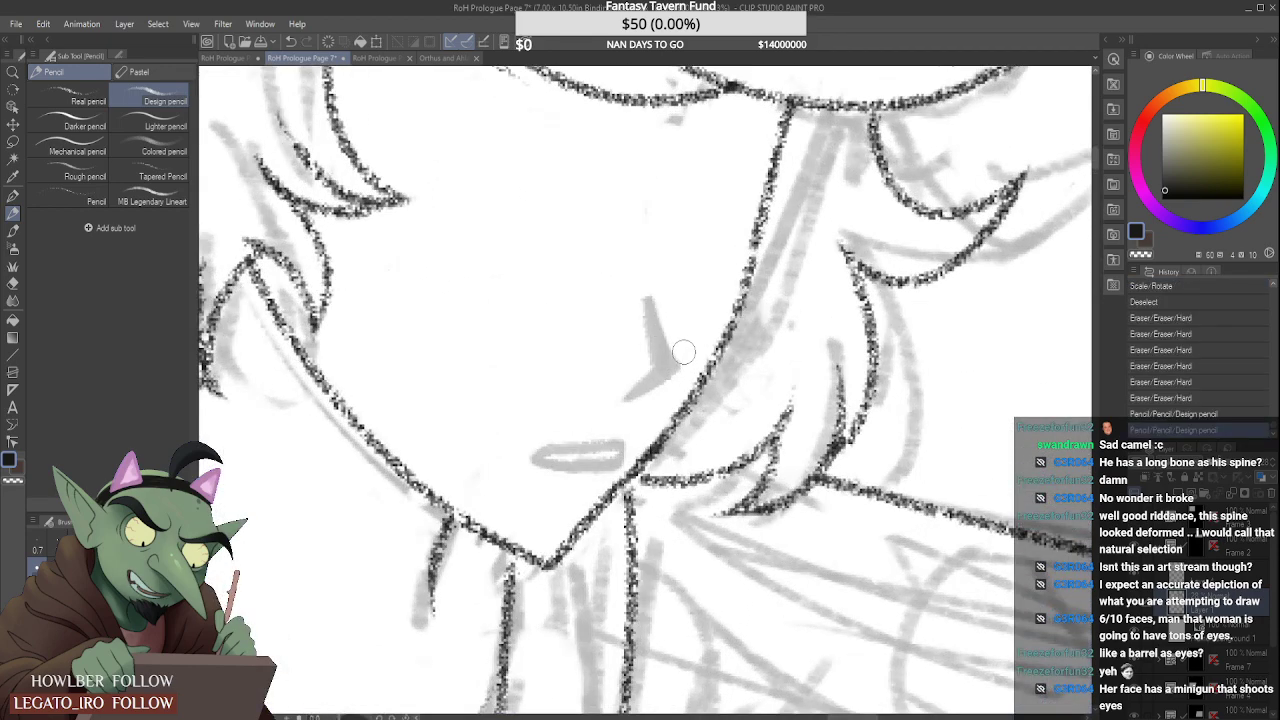
{"action": "mouse_move", "coordinate": [657, 287]}
{"action": "left_mouse_down"}
{"action": "mouse_move", "coordinate": [692, 377]}
{"action": "mouse_move", "coordinate": [632, 389]}
{"action": "mouse_move", "coordinate": [657, 357]}
{"action": "mouse_move", "coordinate": [638, 385]}
{"action": "left_mouse_up"}
{"action": "left_click_drag", "start_coordinate": [660, 298], "coordinate": [700, 363]}
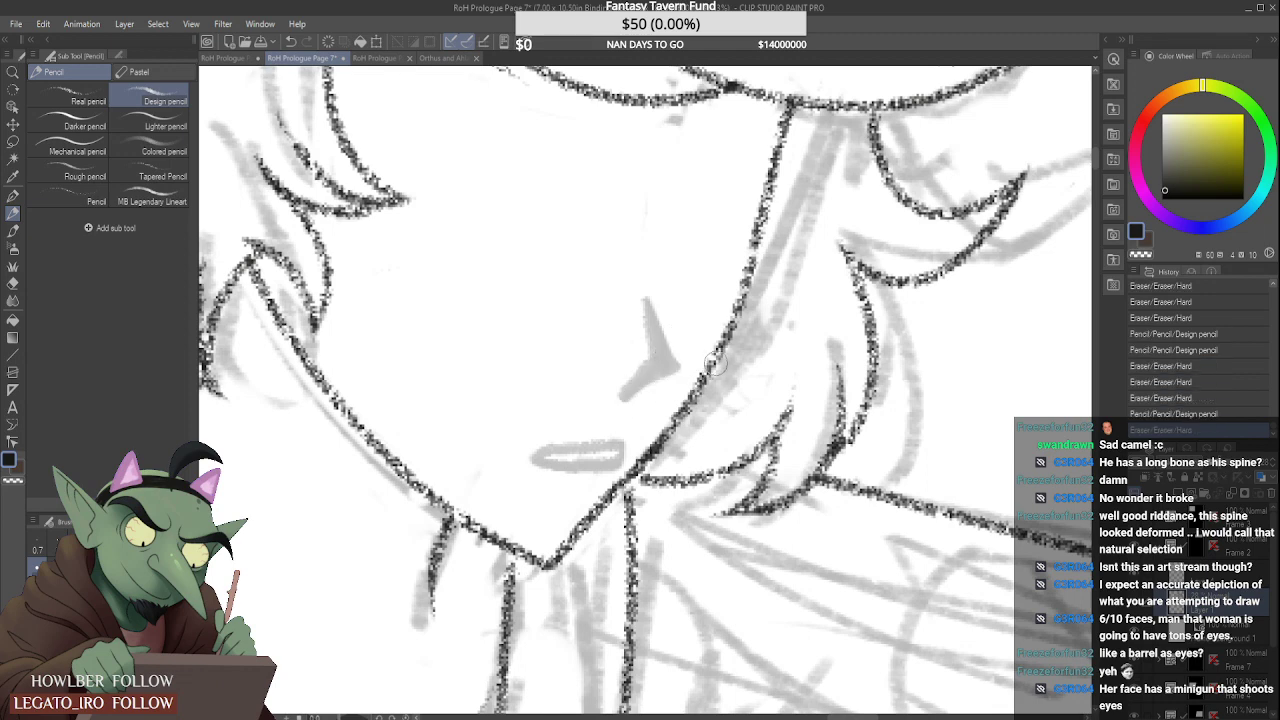
{"action": "mouse_move", "coordinate": [657, 291]}
{"action": "left_mouse_down"}
{"action": "mouse_move", "coordinate": [700, 377]}
{"action": "mouse_move", "coordinate": [667, 327]}
{"action": "mouse_move", "coordinate": [701, 359]}
{"action": "left_mouse_up"}
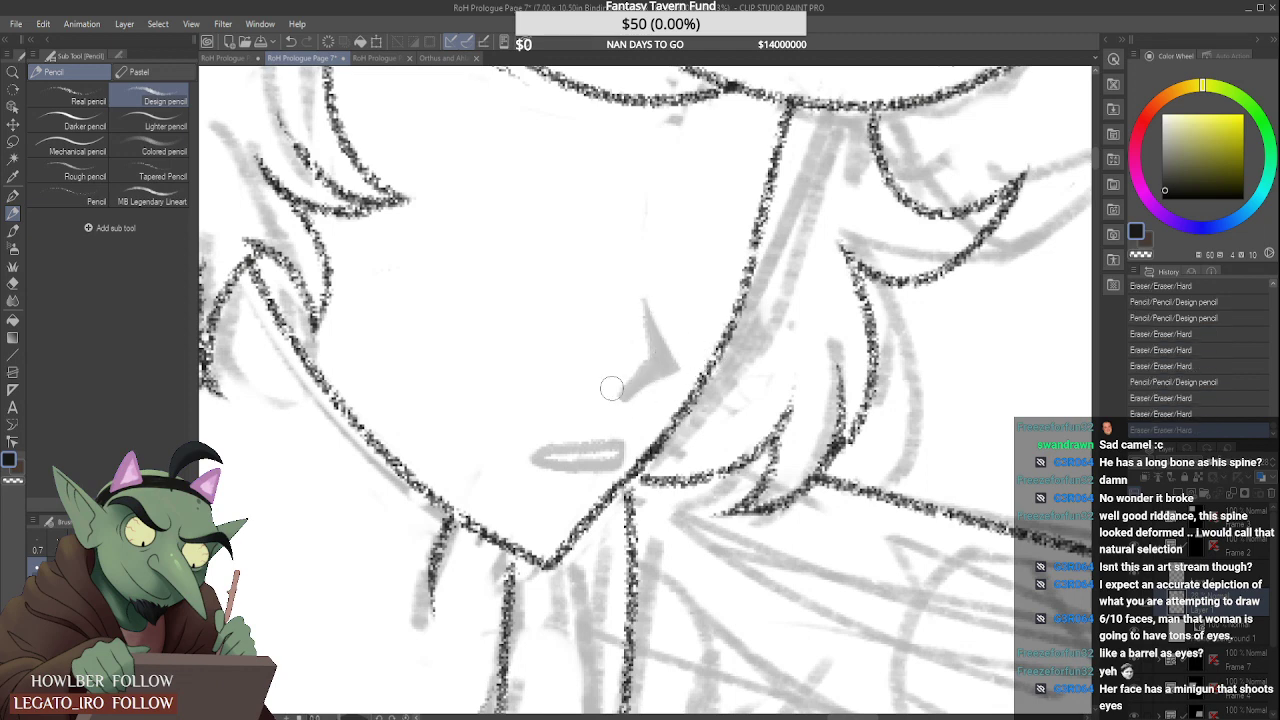
Step: Trim the nose's underside and inner edge with the Hard eraser into a clean, pointed wedge
{"action": "mouse_move", "coordinate": [609, 386]}
{"action": "left_mouse_down"}
{"action": "mouse_move", "coordinate": [634, 351]}
{"action": "mouse_move", "coordinate": [630, 392]}
{"action": "mouse_move", "coordinate": [663, 371]}
{"action": "left_mouse_up"}
{"action": "scroll", "coordinate": [679, 306], "scroll_direction": "down", "scroll_amount": 2}
{"action": "scroll", "coordinate": [679, 306], "scroll_direction": "up", "scroll_amount": 3}
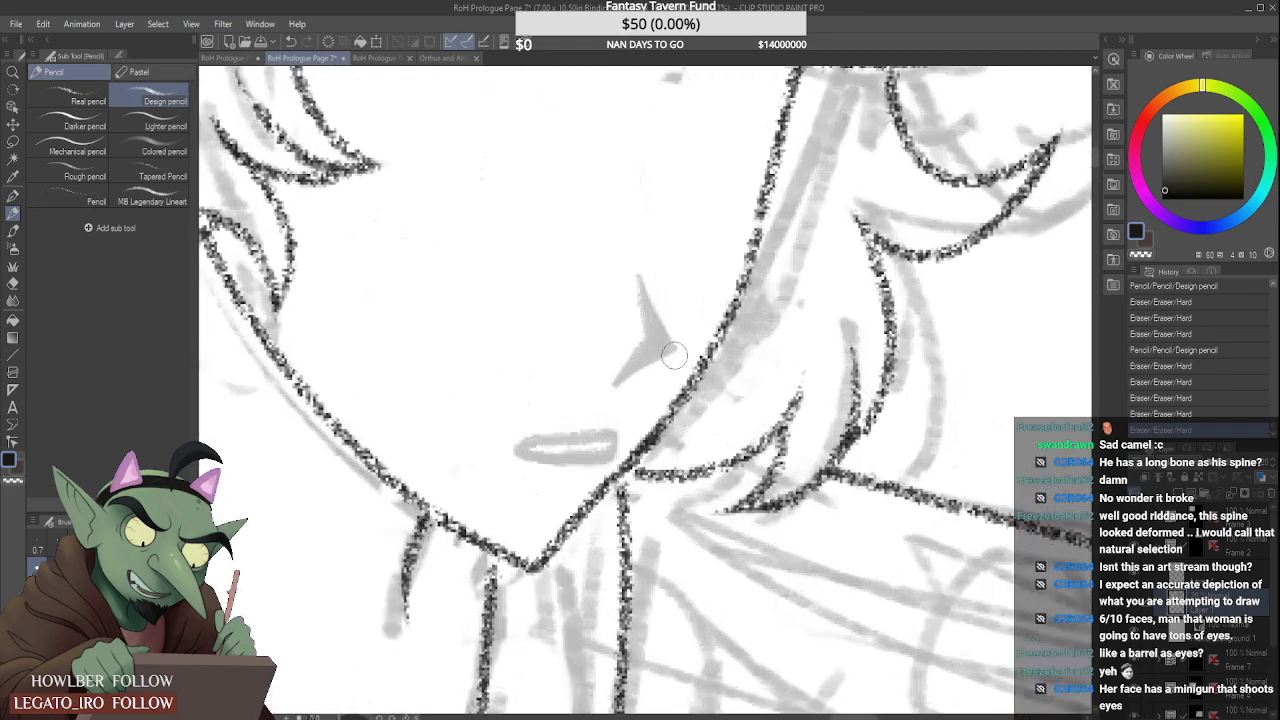
{"action": "left_click_drag", "start_coordinate": [595, 412], "coordinate": [640, 394]}
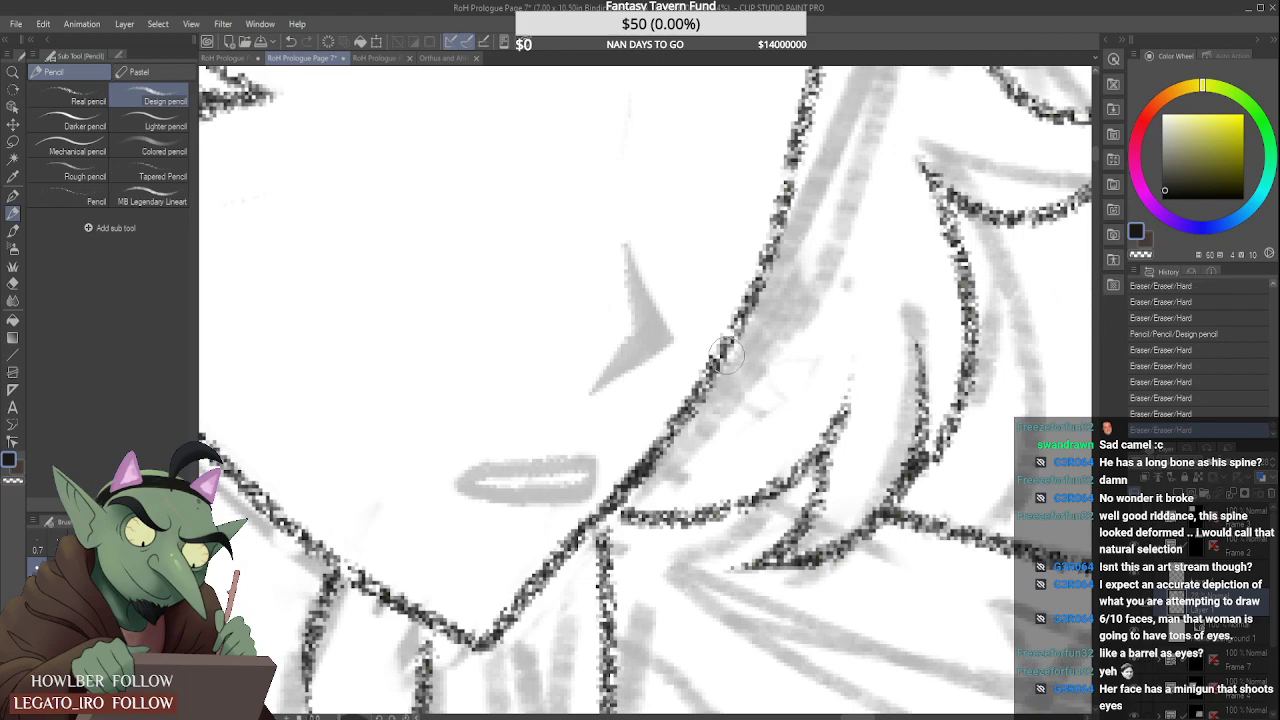
{"action": "scroll", "coordinate": [669, 374], "scroll_direction": "down", "scroll_amount": 5}
{"action": "scroll", "coordinate": [688, 296], "scroll_direction": "down", "scroll_amount": 4}
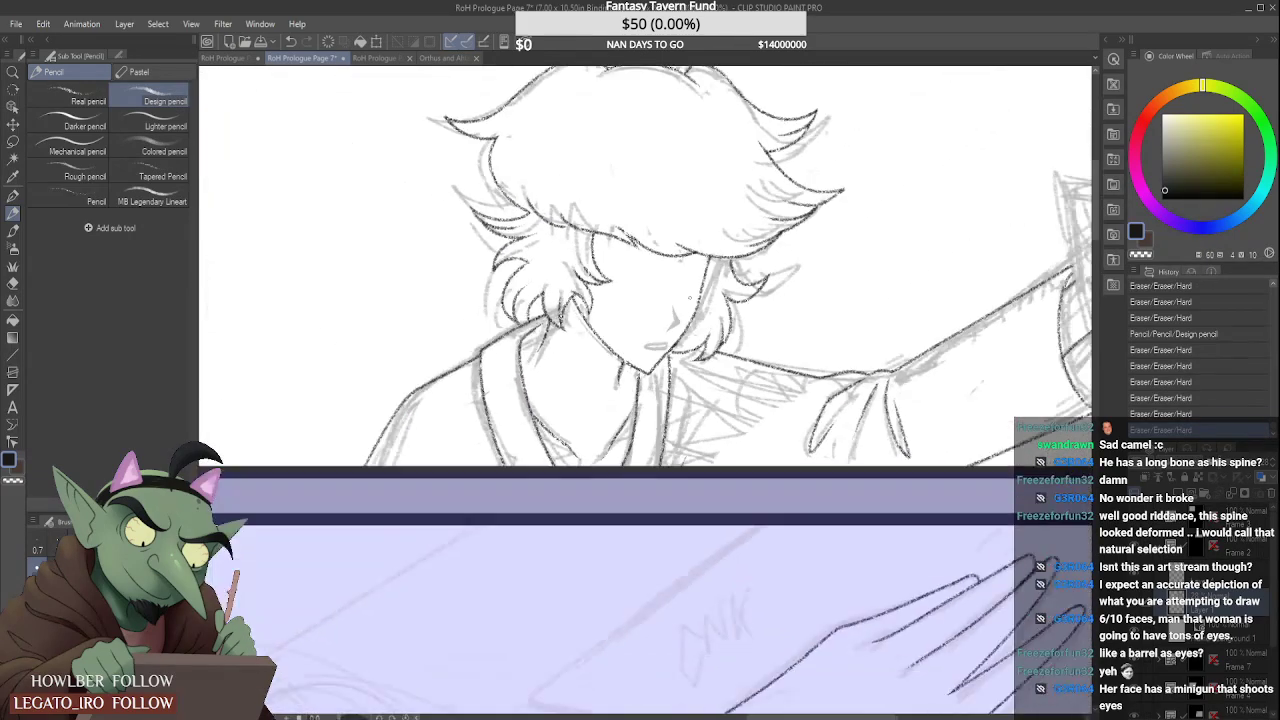
{"action": "scroll", "coordinate": [640, 320], "scroll_direction": "up", "scroll_amount": 6}
{"action": "scroll", "coordinate": [640, 320], "scroll_direction": "up", "scroll_amount": 1}
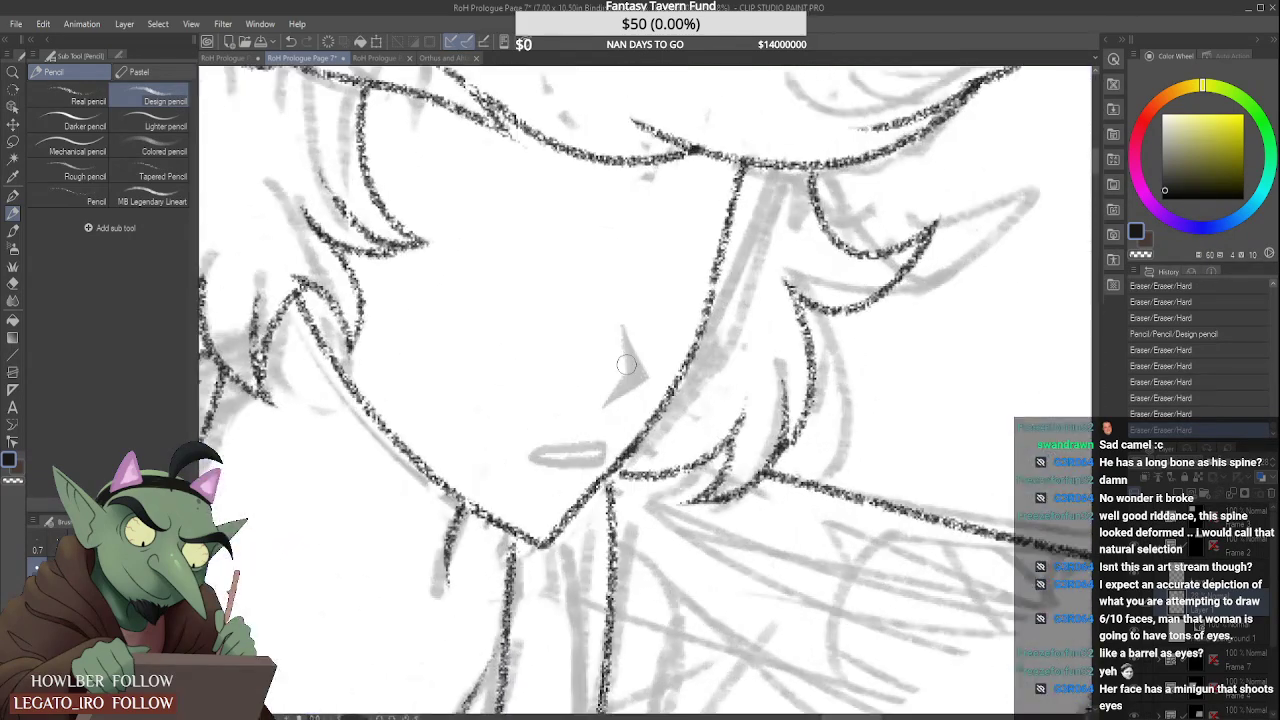
{"action": "mouse_move", "coordinate": [627, 374]}
{"action": "left_mouse_down"}
{"action": "mouse_move", "coordinate": [619, 316]}
{"action": "mouse_move", "coordinate": [663, 366]}
{"action": "mouse_move", "coordinate": [623, 406]}
{"action": "mouse_move", "coordinate": [649, 394]}
{"action": "mouse_move", "coordinate": [628, 407]}
{"action": "mouse_move", "coordinate": [605, 318]}
{"action": "mouse_move", "coordinate": [629, 315]}
{"action": "mouse_move", "coordinate": [644, 359]}
{"action": "mouse_move", "coordinate": [639, 331]}
{"action": "mouse_move", "coordinate": [632, 384]}
{"action": "left_mouse_up"}
{"action": "scroll", "coordinate": [643, 356], "scroll_direction": "up", "scroll_amount": 2}
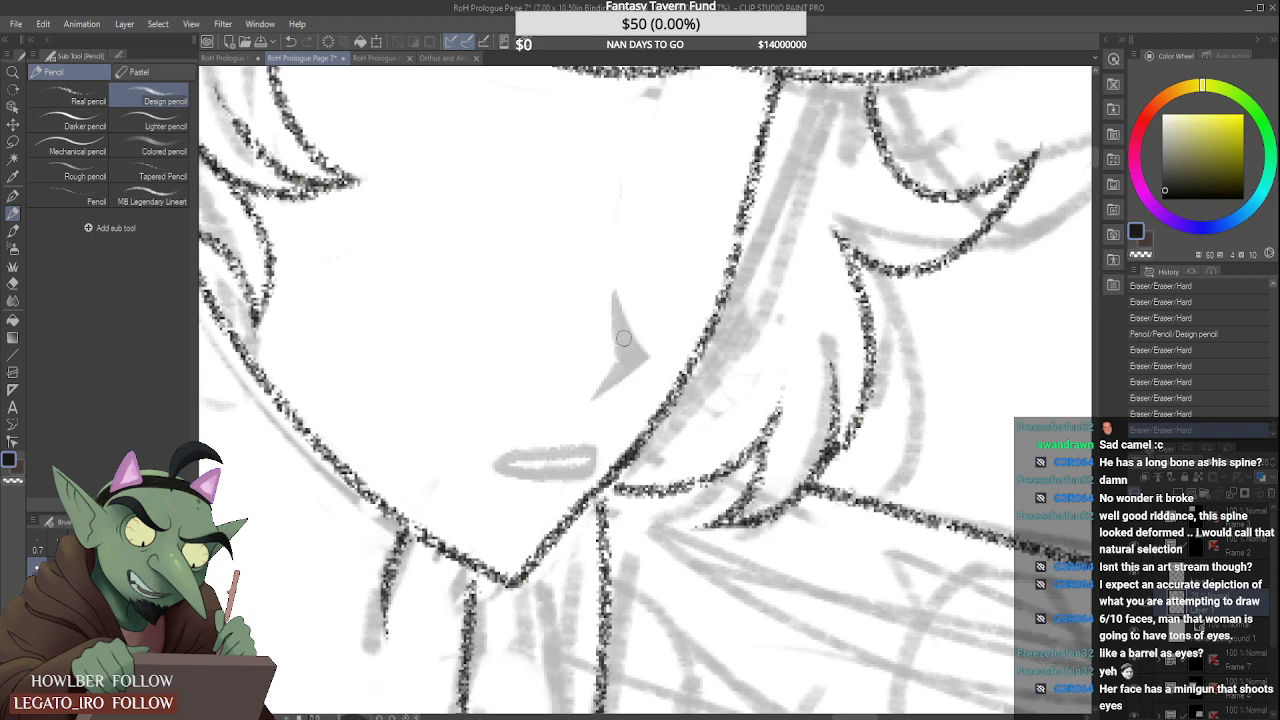
{"action": "scroll", "coordinate": [623, 338], "scroll_direction": "down", "scroll_amount": 2}
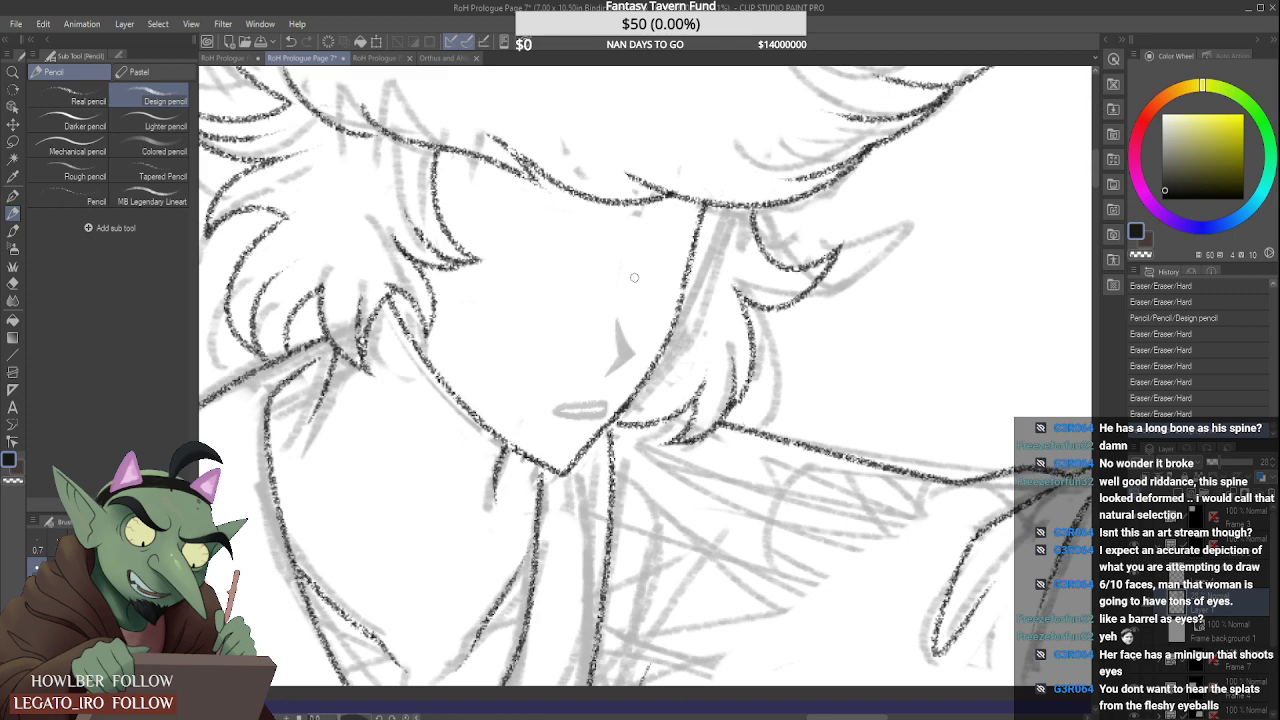
Step: Sketch the far eye beside the cheek outline with the Design pencil, as an upper arc joined to a small lower curve
{"action": "mouse_move", "coordinate": [634, 278]}
{"action": "left_mouse_down"}
{"action": "mouse_move", "coordinate": [622, 276]}
{"action": "mouse_move", "coordinate": [668, 257]}
{"action": "left_mouse_up"}
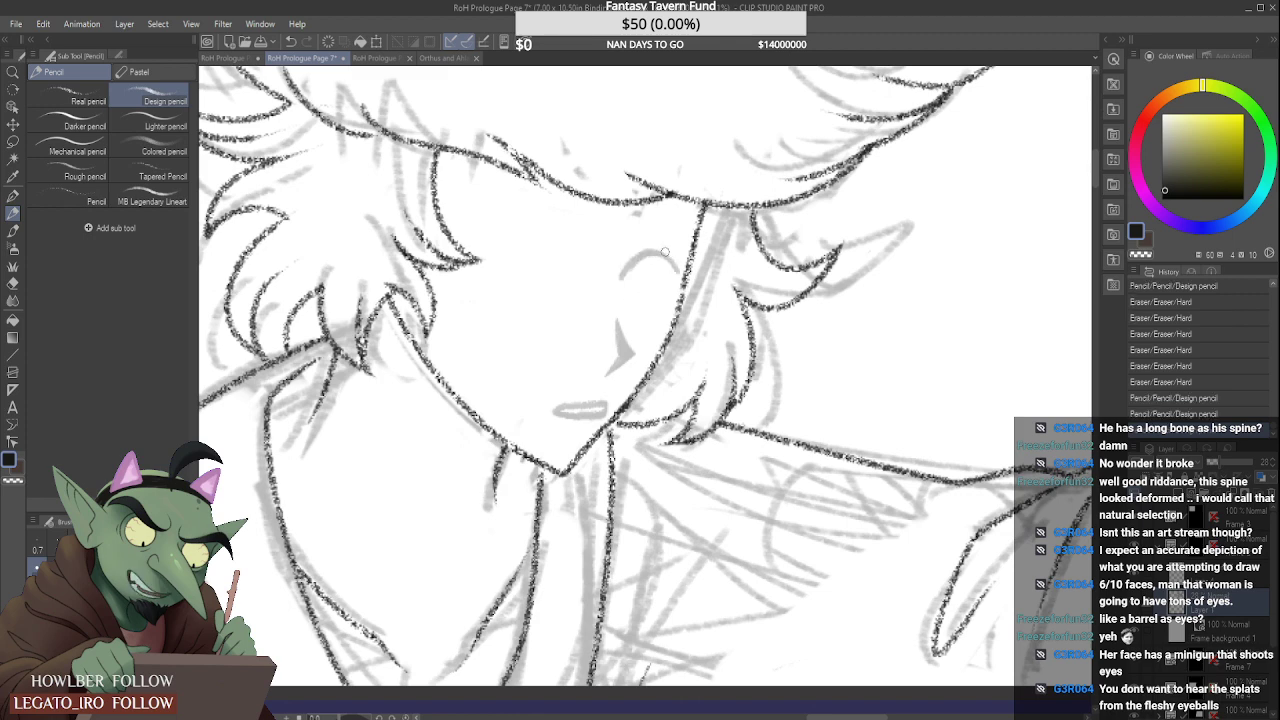
{"action": "key", "text": "ctrl+z"}
{"action": "key", "text": "ctrl+z"}
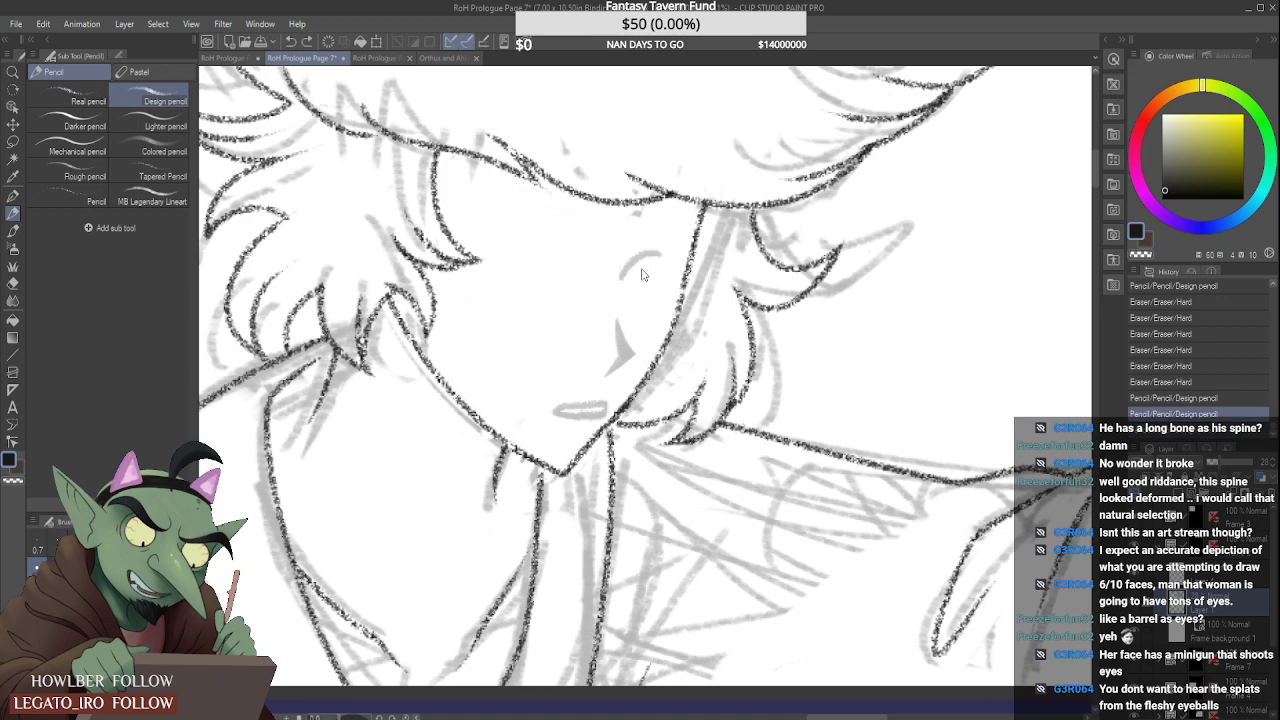
{"action": "mouse_move", "coordinate": [620, 277]}
{"action": "left_mouse_down"}
{"action": "mouse_move", "coordinate": [672, 255]}
{"action": "mouse_move", "coordinate": [682, 285]}
{"action": "left_mouse_up"}
{"action": "mouse_move", "coordinate": [625, 323]}
{"action": "left_mouse_down"}
{"action": "mouse_move", "coordinate": [665, 307]}
{"action": "mouse_move", "coordinate": [676, 283]}
{"action": "mouse_move", "coordinate": [642, 327]}
{"action": "left_mouse_up"}
{"action": "key", "text": "ctrl+z"}
{"action": "key", "text": "ctrl+z"}
{"action": "left_click_drag", "start_coordinate": [678, 274], "coordinate": [645, 328]}
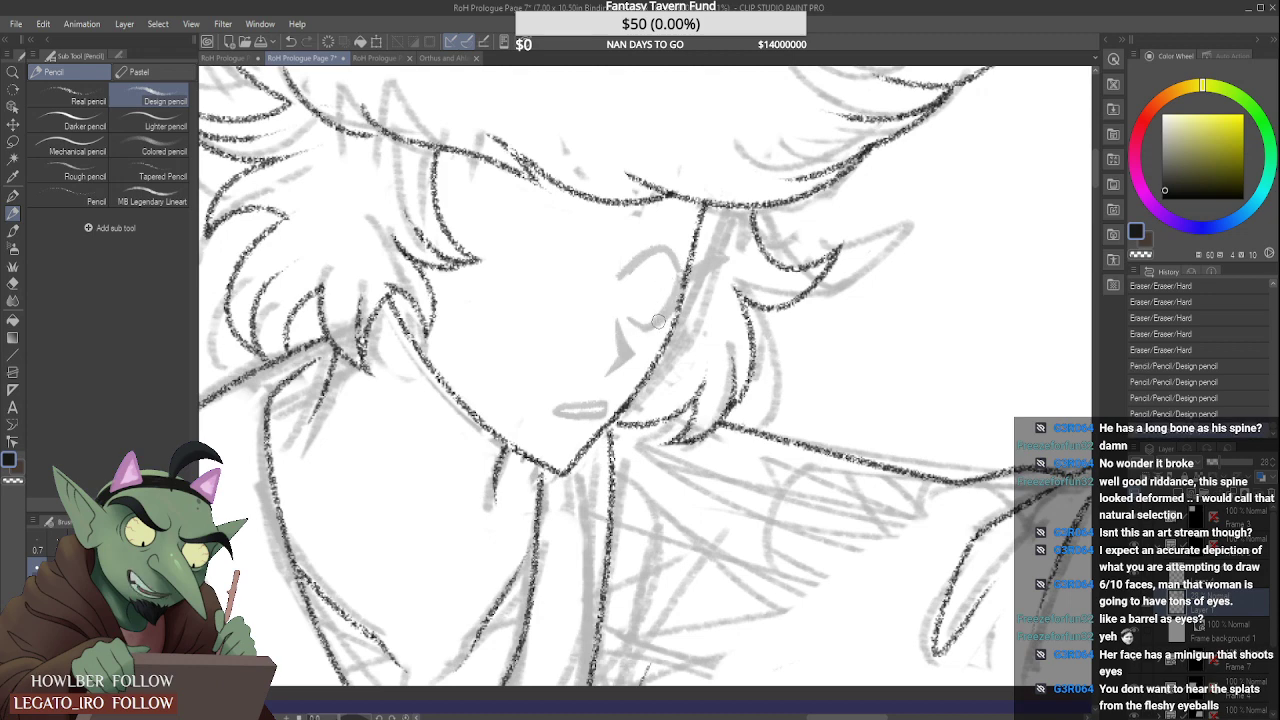
Step: Clean up the far eye's lower curve with the Hard eraser and thicken its upper arc with the Design pencil
{"action": "left_click_drag", "start_coordinate": [660, 336], "coordinate": [630, 318]}
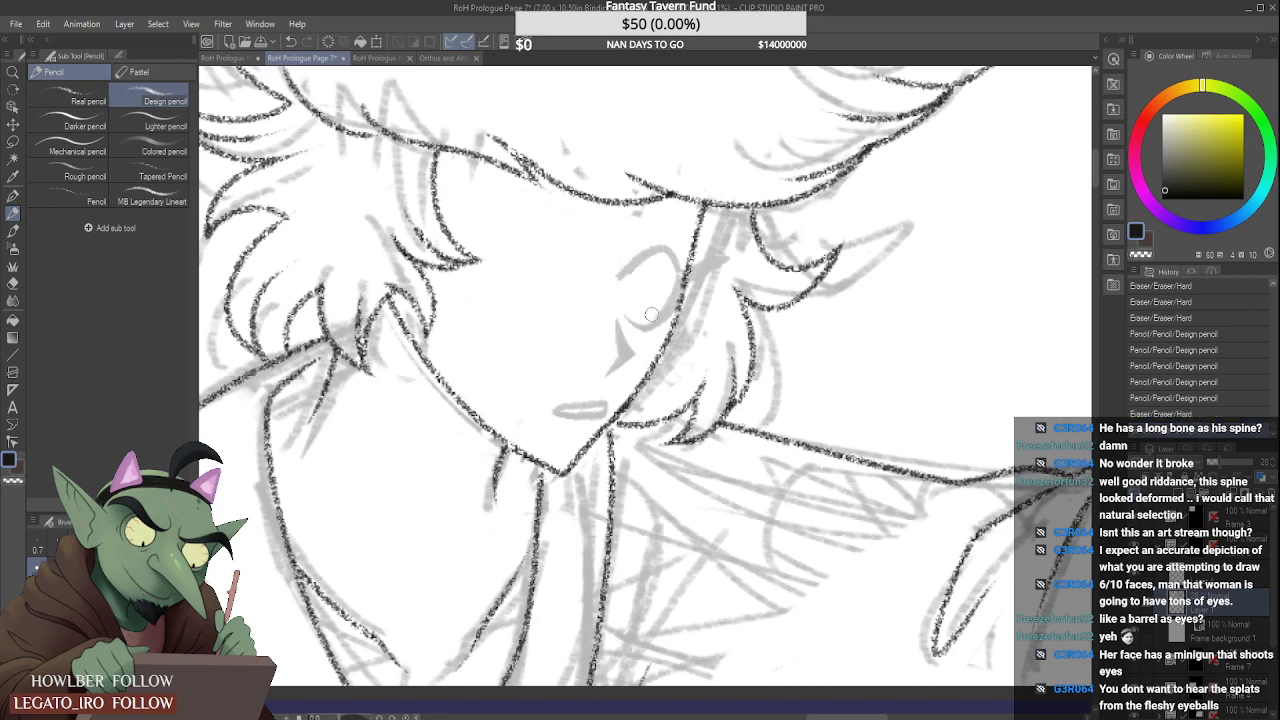
{"action": "left_click", "coordinate": [669, 280]}
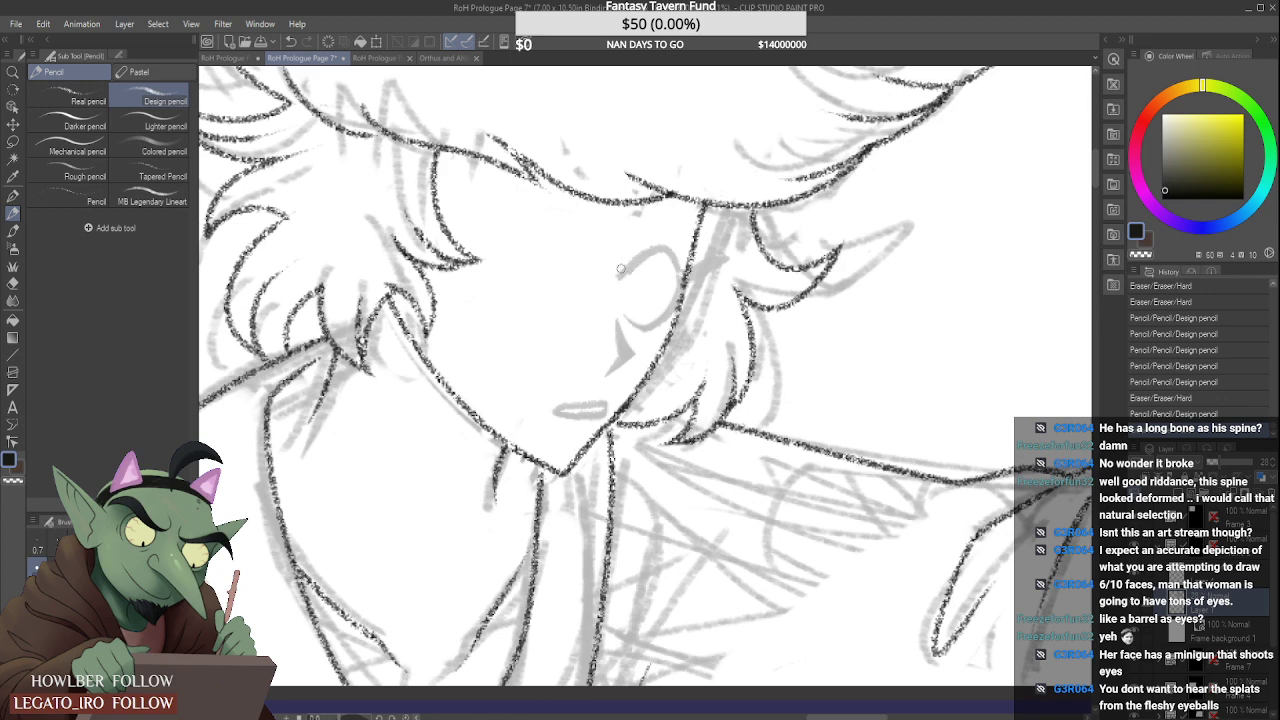
{"action": "mouse_move", "coordinate": [620, 268]}
{"action": "left_mouse_down"}
{"action": "mouse_move", "coordinate": [675, 242]}
{"action": "mouse_move", "coordinate": [682, 290]}
{"action": "mouse_move", "coordinate": [678, 262]}
{"action": "mouse_move", "coordinate": [626, 239]}
{"action": "mouse_move", "coordinate": [630, 274]}
{"action": "mouse_move", "coordinate": [670, 259]}
{"action": "mouse_move", "coordinate": [627, 287]}
{"action": "left_mouse_up"}
{"action": "scroll", "coordinate": [642, 322], "scroll_direction": "down", "scroll_amount": 2}
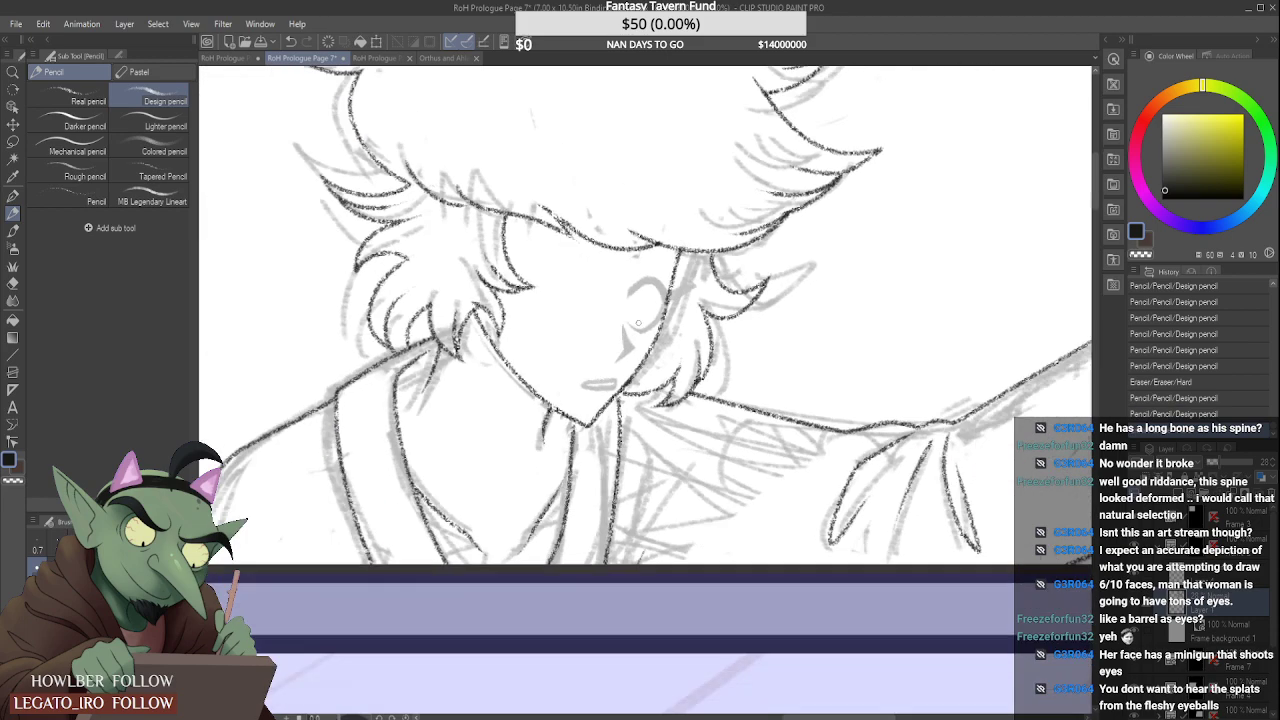
{"action": "scroll", "coordinate": [649, 300], "scroll_direction": "down", "scroll_amount": 4}
{"action": "scroll", "coordinate": [649, 300], "scroll_direction": "up", "scroll_amount": 4}
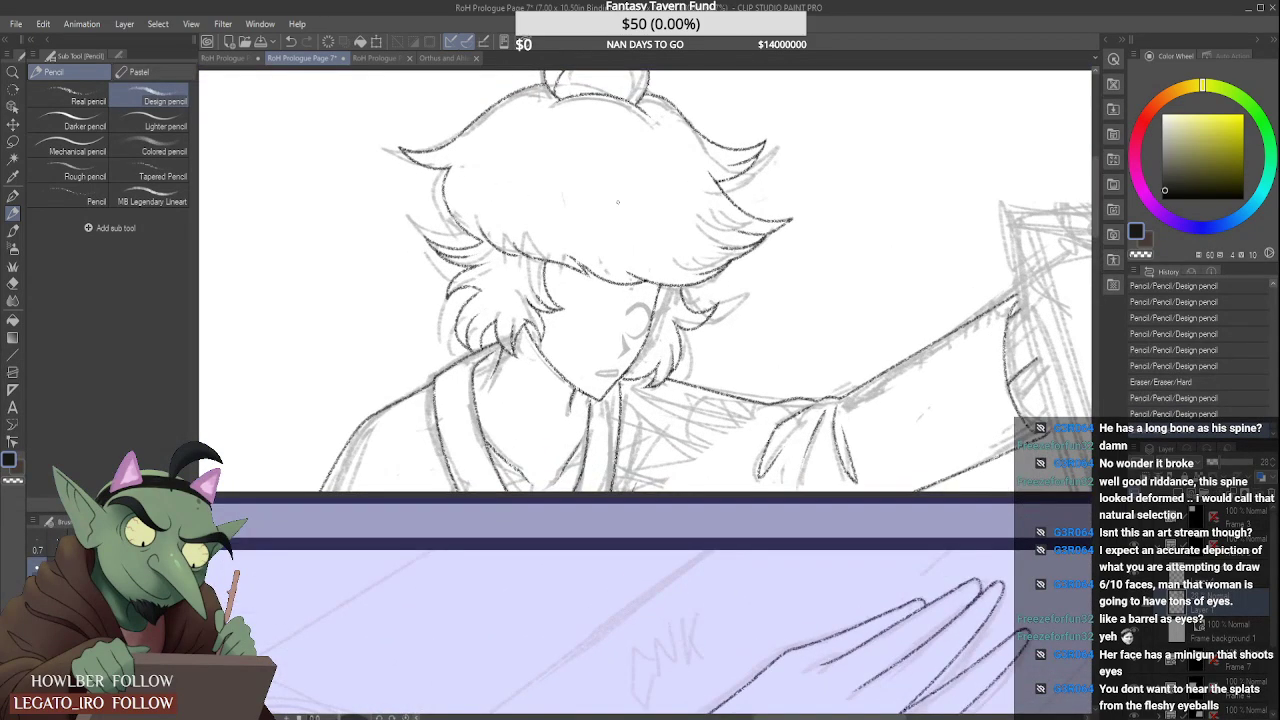
Step: Lasso the far eye, nudge it slightly with a transform, and clear the selection
{"action": "left_click", "coordinate": [9, 142]}
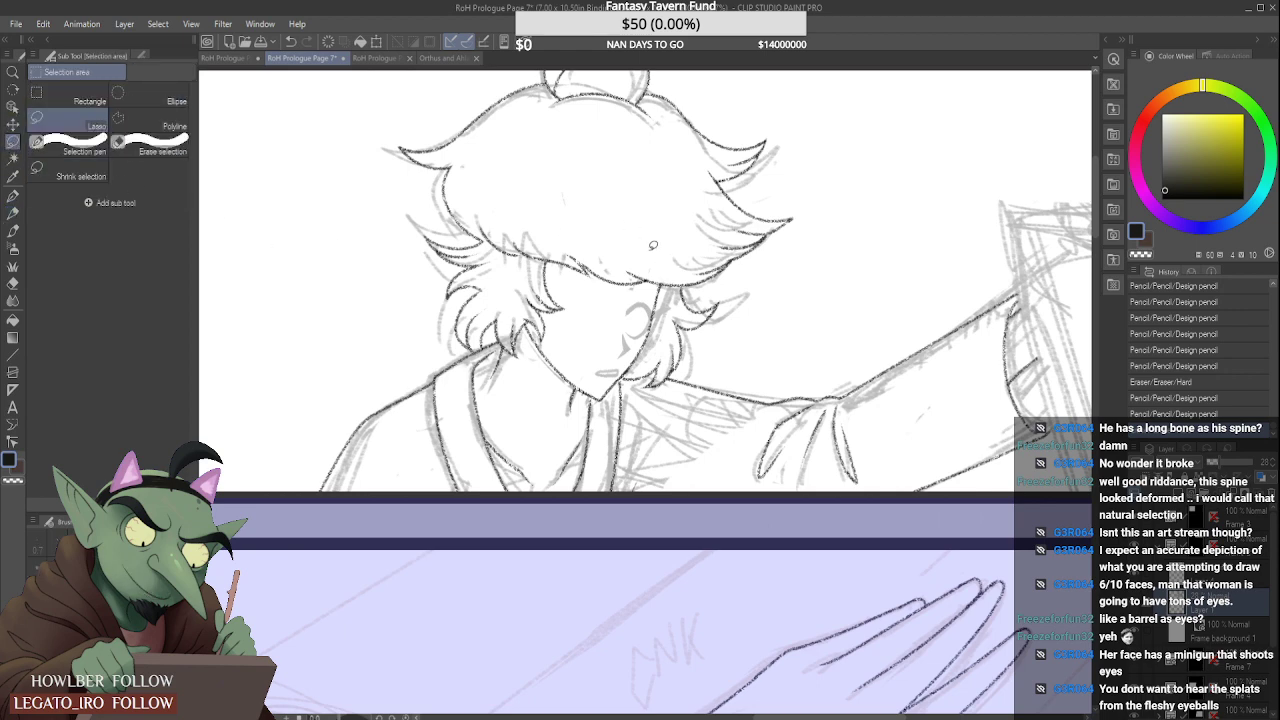
{"action": "mouse_move", "coordinate": [632, 333]}
{"action": "left_mouse_down"}
{"action": "mouse_move", "coordinate": [619, 295]}
{"action": "mouse_move", "coordinate": [659, 296]}
{"action": "mouse_move", "coordinate": [677, 311]}
{"action": "mouse_move", "coordinate": [636, 336]}
{"action": "left_mouse_up"}
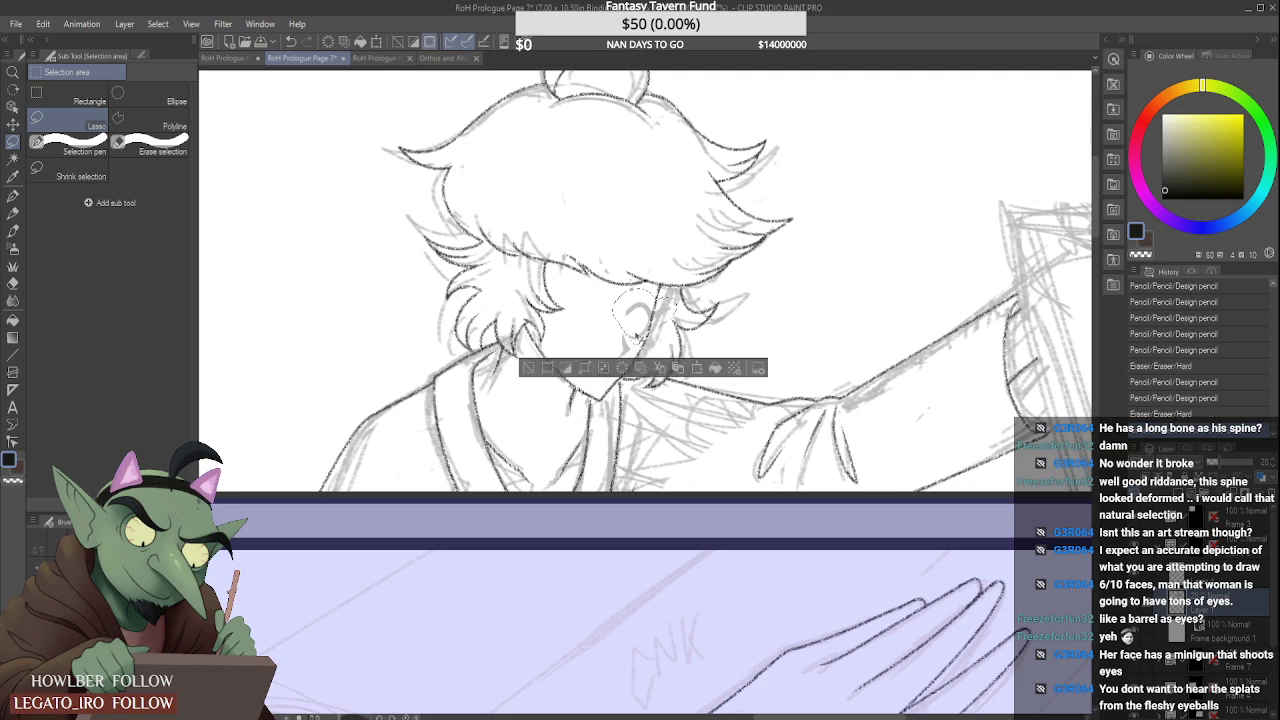
{"action": "key", "text": "ctrl+t"}
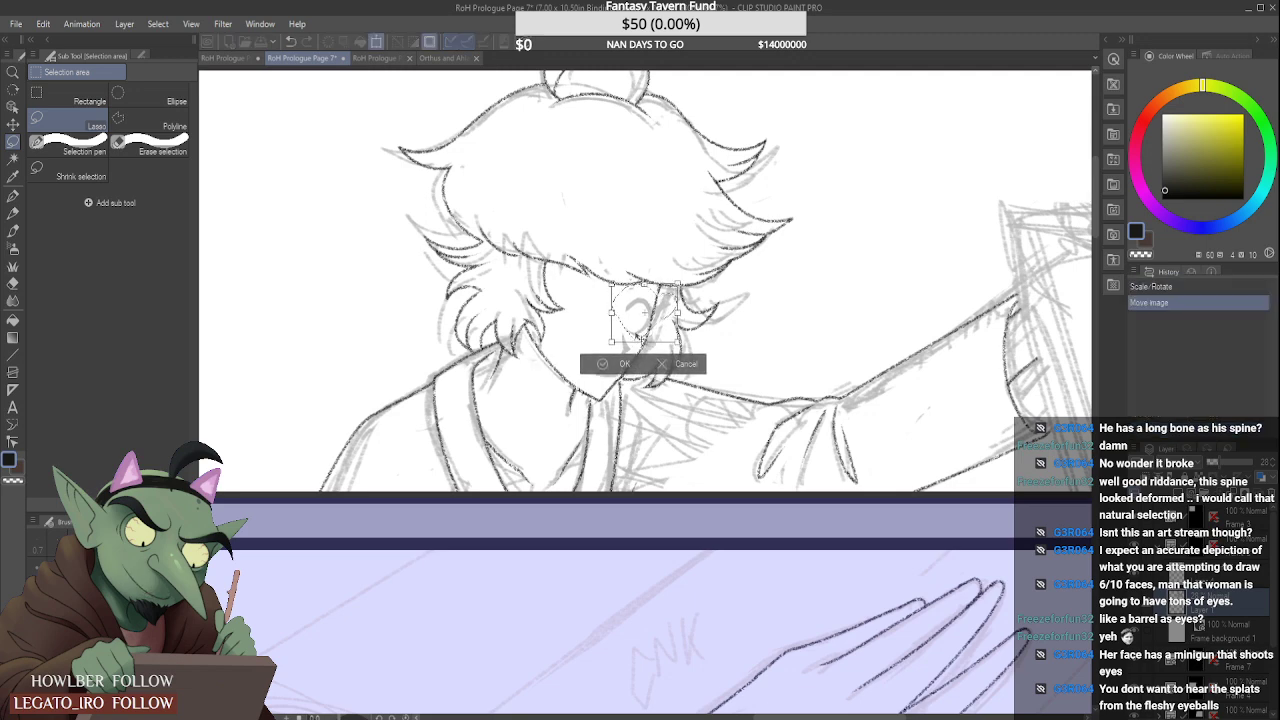
{"action": "key", "text": "Return"}
{"action": "key", "text": "ctrl+d"}
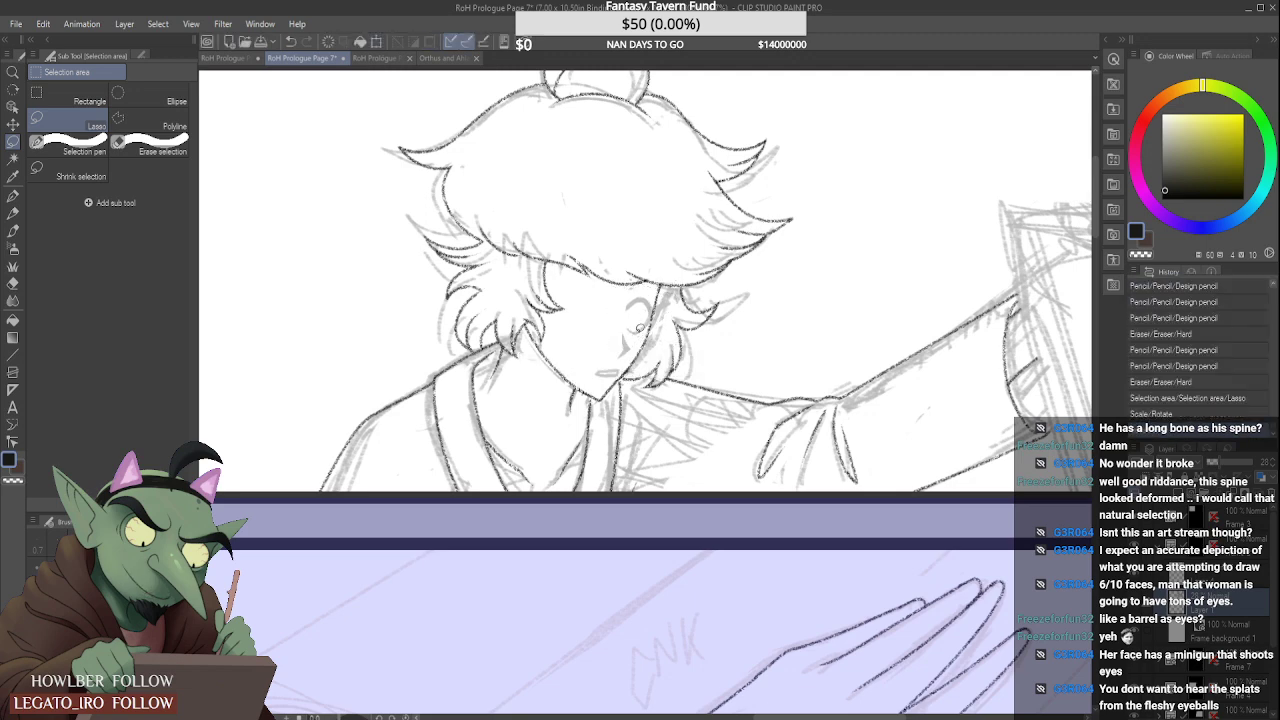
Step: Sketch a curved guide line across the face just below the fringe with the Design pencil, discarding the near eye's trial arc
{"action": "left_click", "coordinate": [14, 212]}
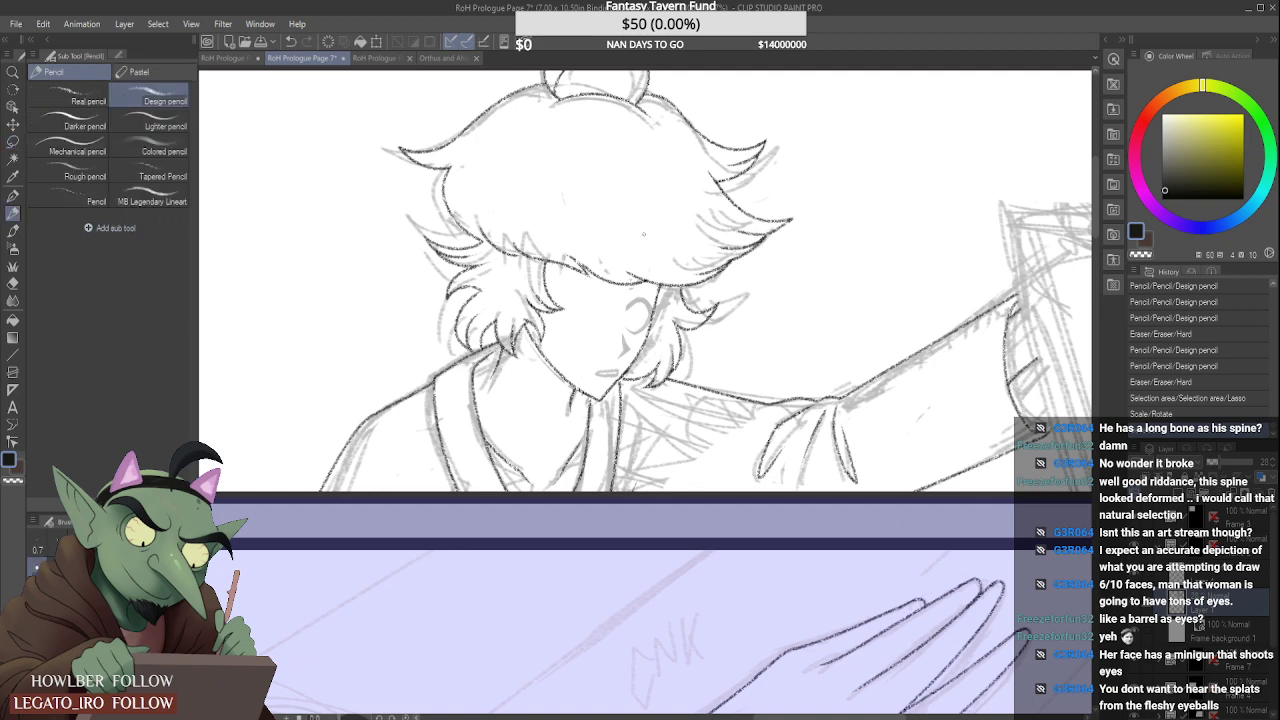
{"action": "scroll", "coordinate": [595, 297], "scroll_direction": "up", "scroll_amount": 2}
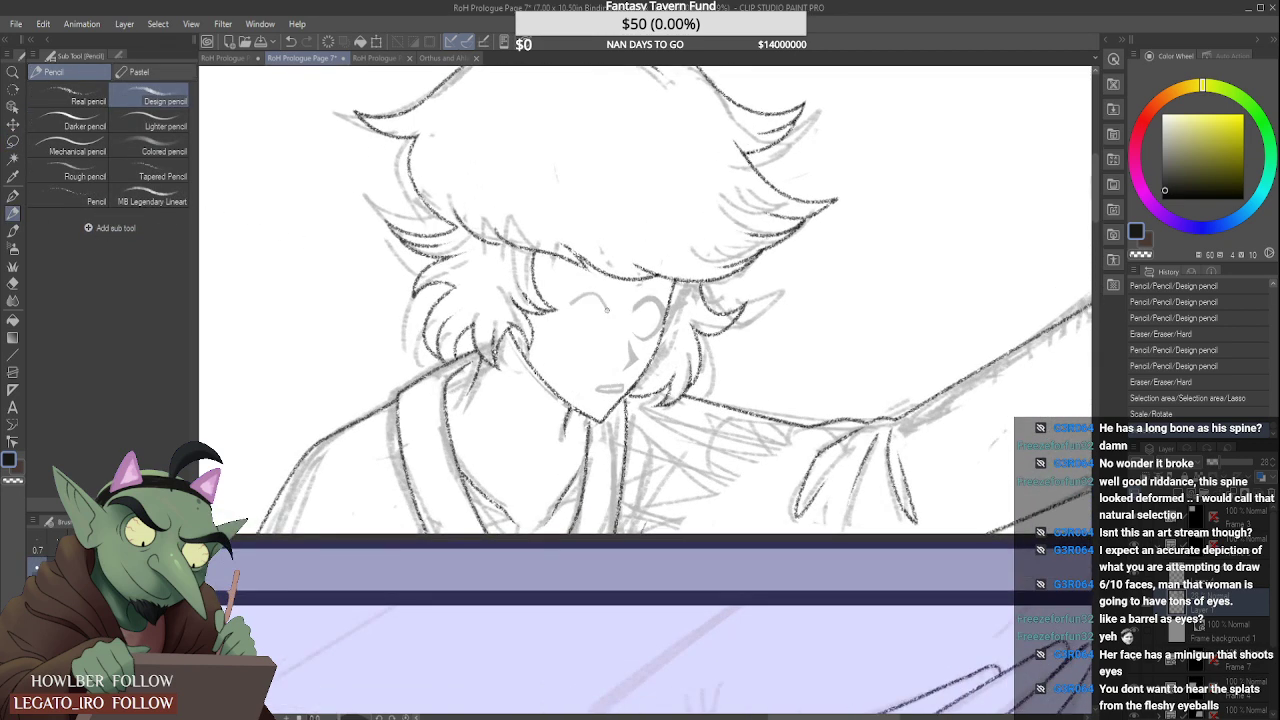
{"action": "key", "text": "ctrl+z"}
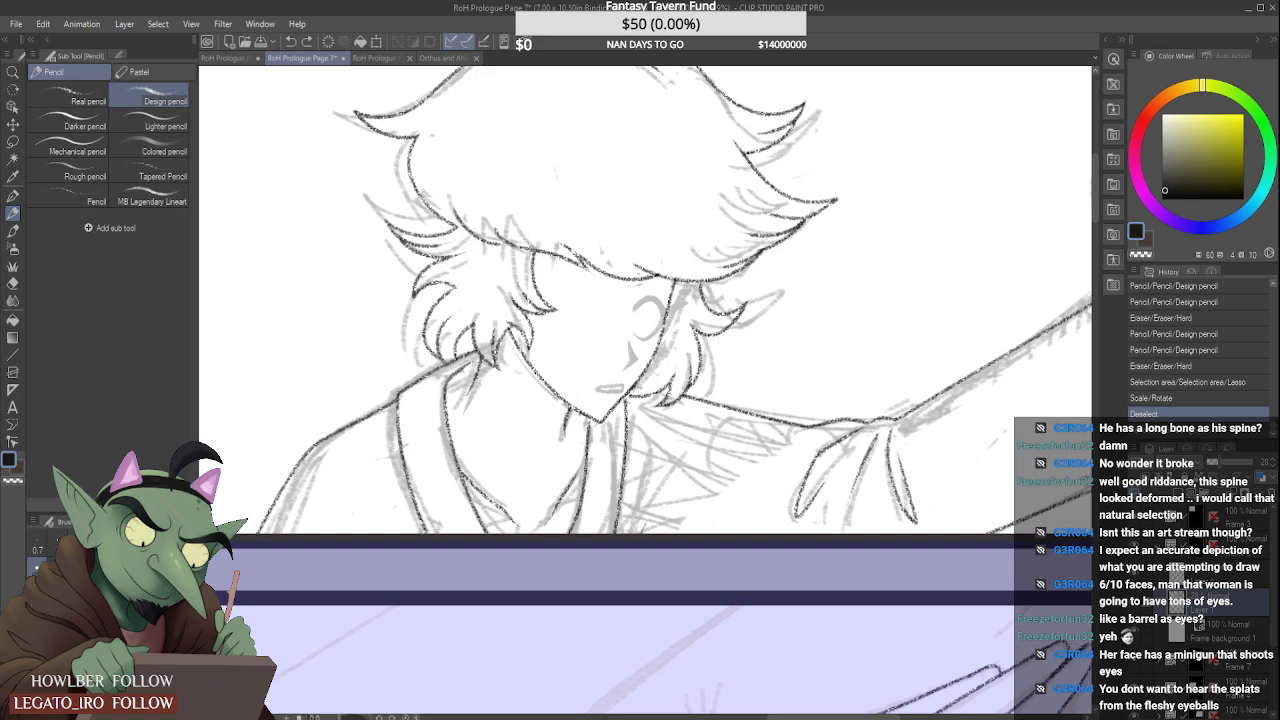
{"action": "left_click_drag", "start_coordinate": [530, 250], "coordinate": [682, 285]}
{"action": "left_click_drag", "start_coordinate": [536, 260], "coordinate": [612, 287]}
{"action": "key", "text": "ctrl+z"}
{"action": "key", "text": "ctrl+z"}
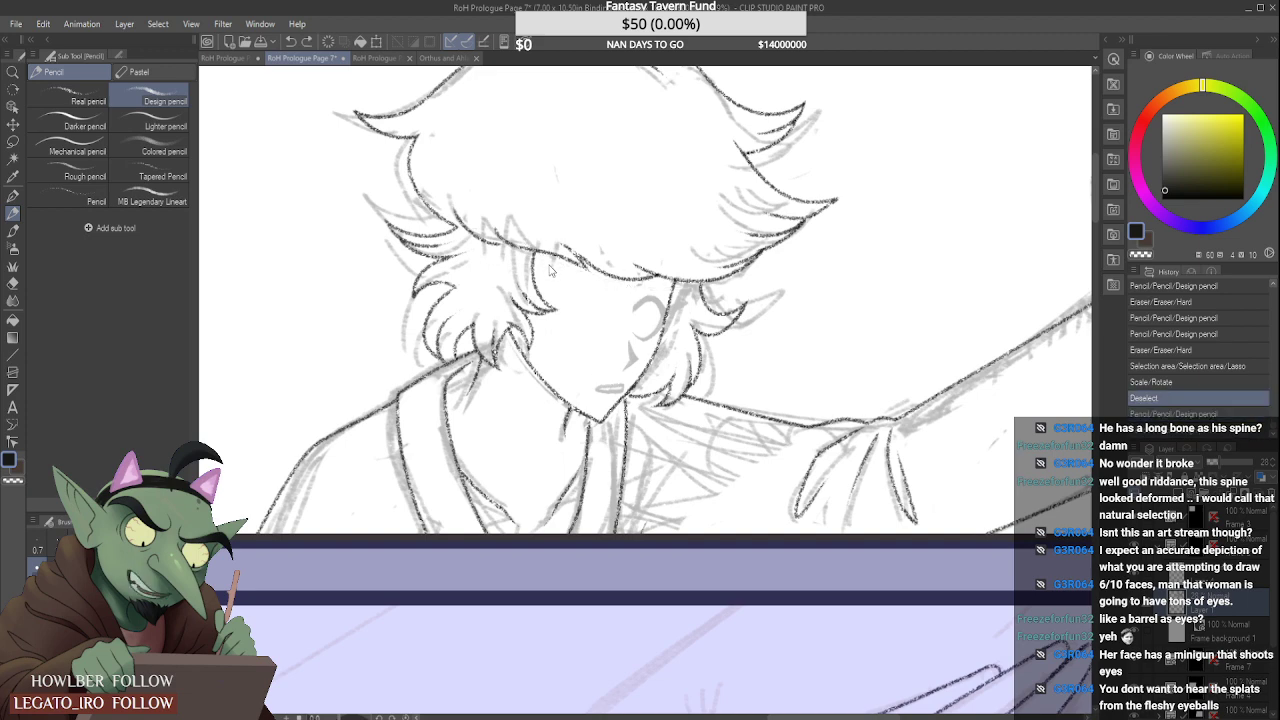
Step: Sketch a second curved guide line across the face at the bottom of the far eye, redoing it until it fits
{"action": "left_click", "coordinate": [538, 318]}
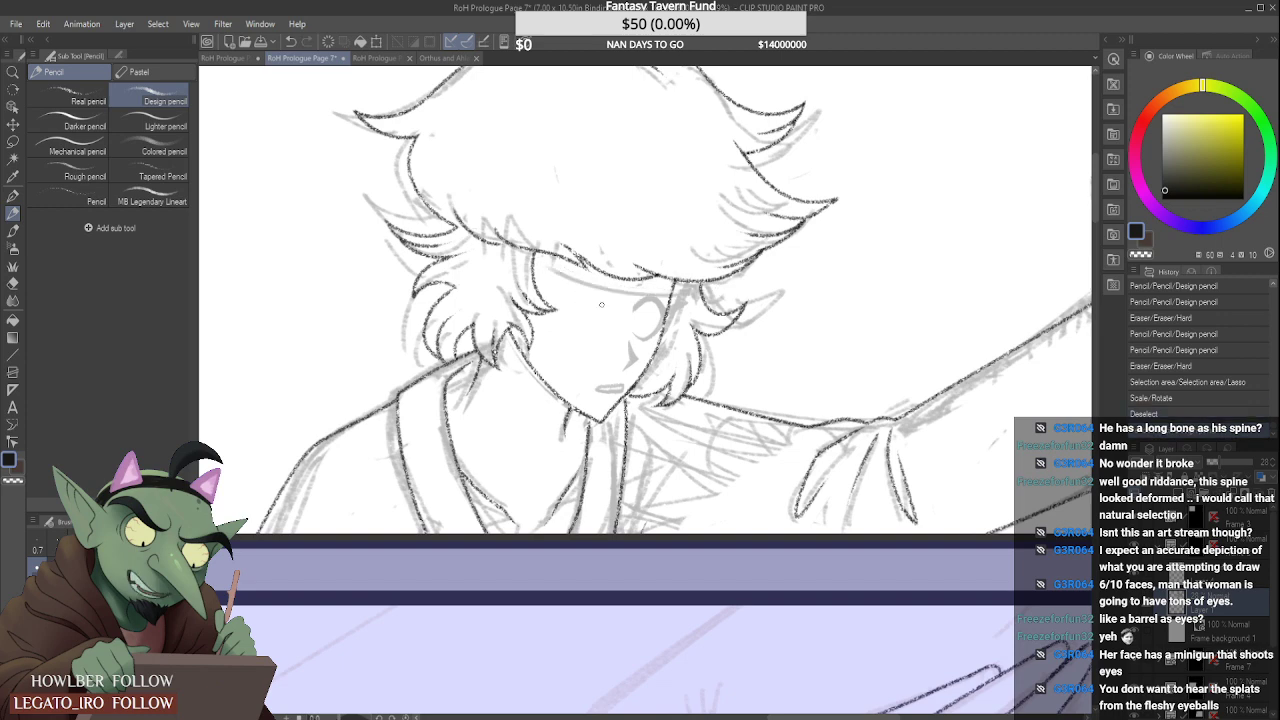
{"action": "left_click_drag", "start_coordinate": [538, 318], "coordinate": [628, 344]}
{"action": "key", "text": "ctrl+z"}
{"action": "left_click_drag", "start_coordinate": [545, 322], "coordinate": [640, 334]}
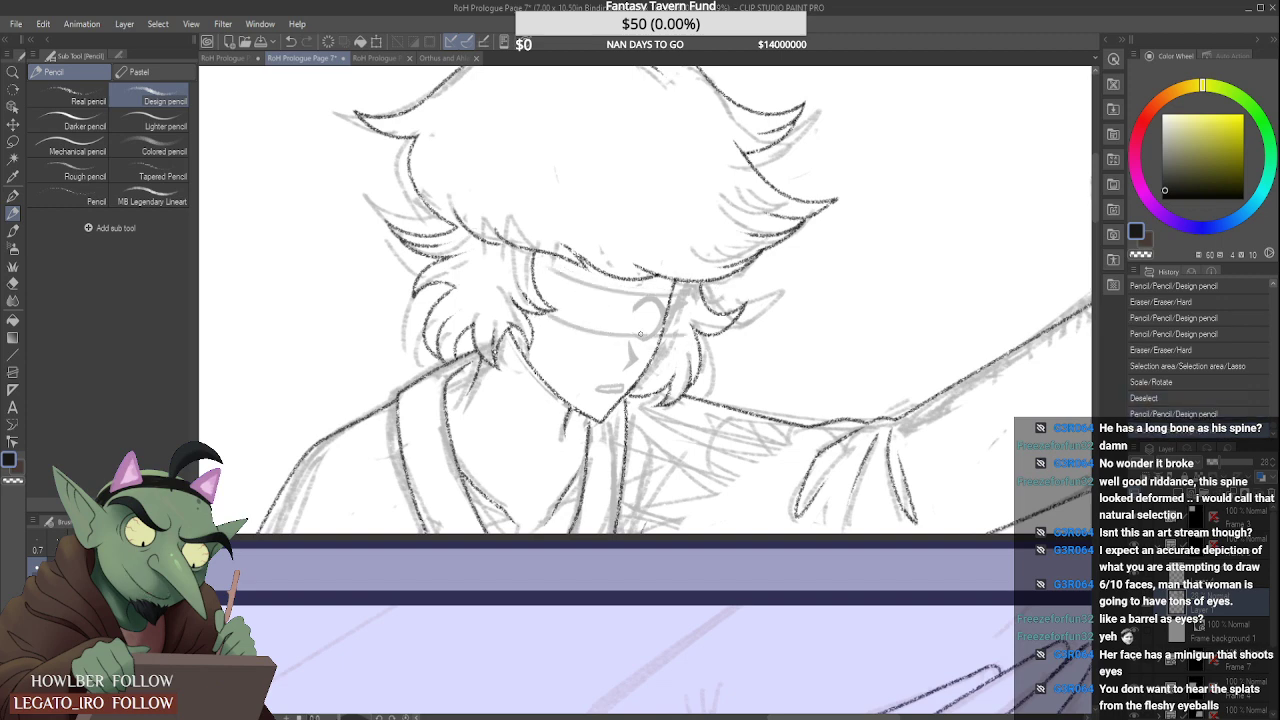
{"action": "key", "text": "ctrl+z"}
{"action": "left_click_drag", "start_coordinate": [548, 318], "coordinate": [690, 344]}
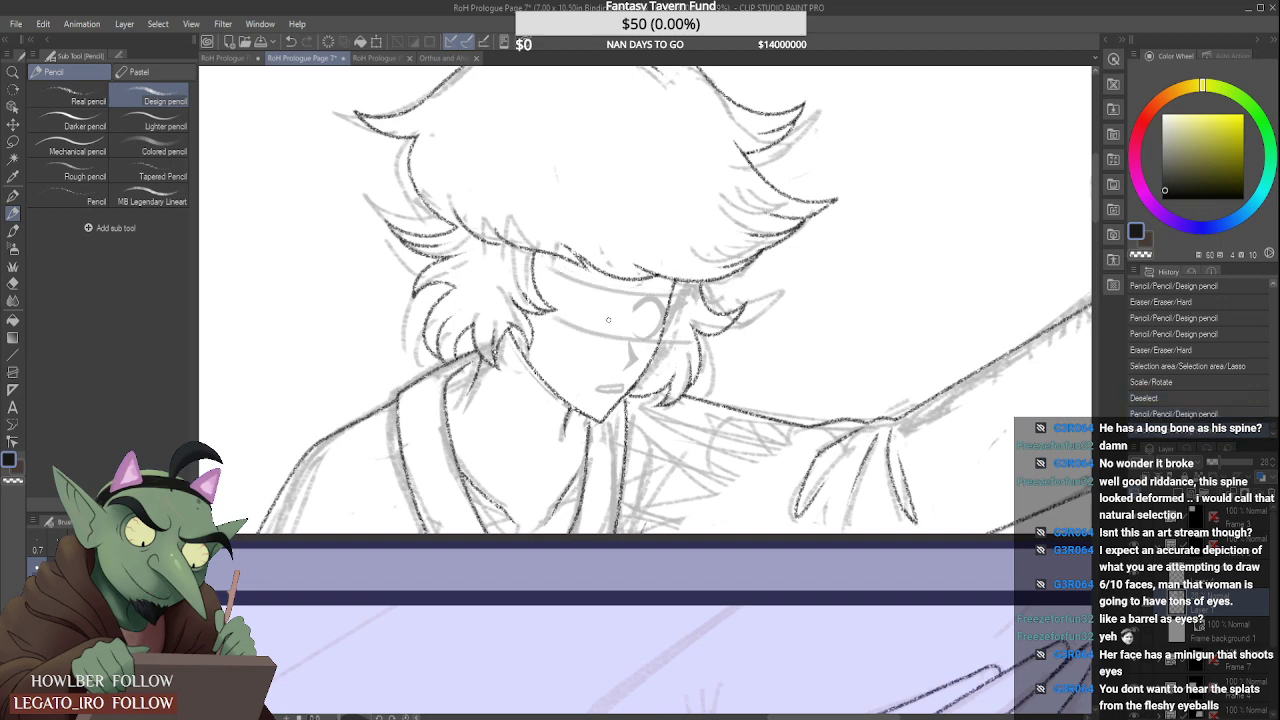
Step: Sketch the near eye's upper arc, outer edge and lower curve between the two face guide lines with the Design pencil
{"action": "scroll", "coordinate": [590, 301], "scroll_direction": "up", "scroll_amount": 2}
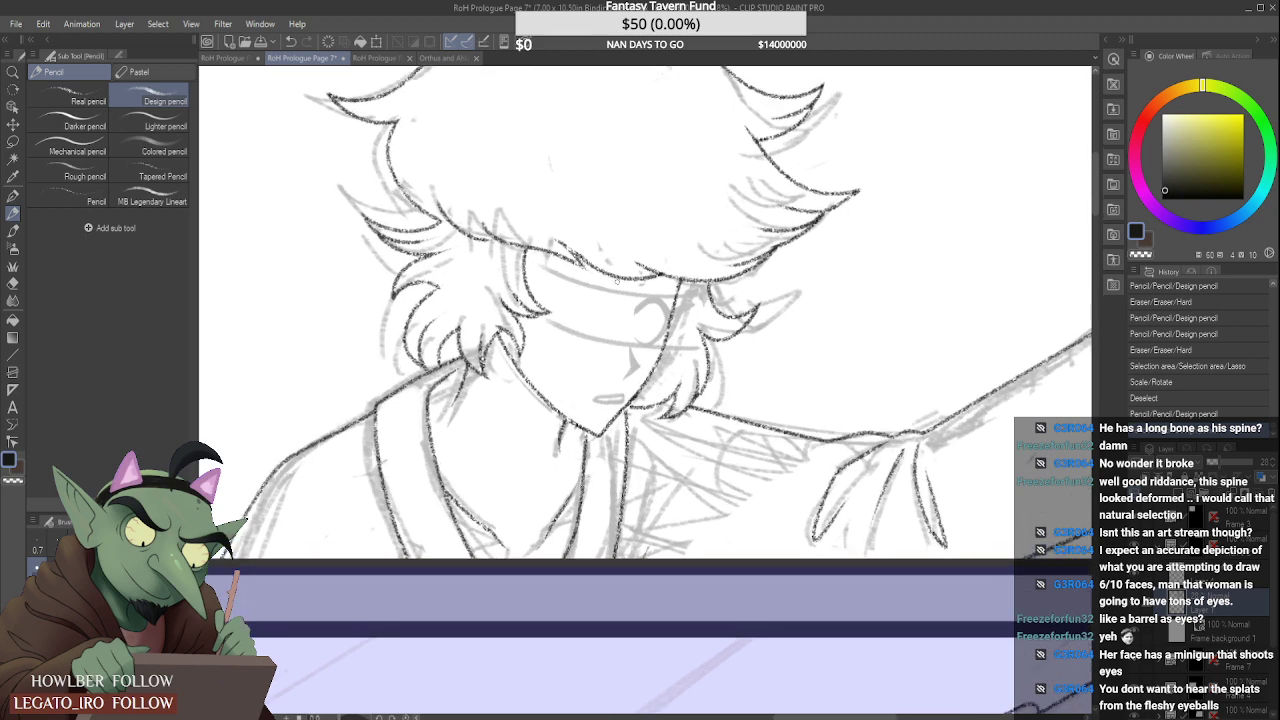
{"action": "mouse_move", "coordinate": [559, 298]}
{"action": "left_mouse_down"}
{"action": "mouse_move", "coordinate": [604, 309]}
{"action": "mouse_move", "coordinate": [576, 289]}
{"action": "mouse_move", "coordinate": [556, 290]}
{"action": "mouse_move", "coordinate": [576, 302]}
{"action": "mouse_move", "coordinate": [556, 299]}
{"action": "mouse_move", "coordinate": [503, 254]}
{"action": "mouse_move", "coordinate": [534, 293]}
{"action": "left_mouse_up"}
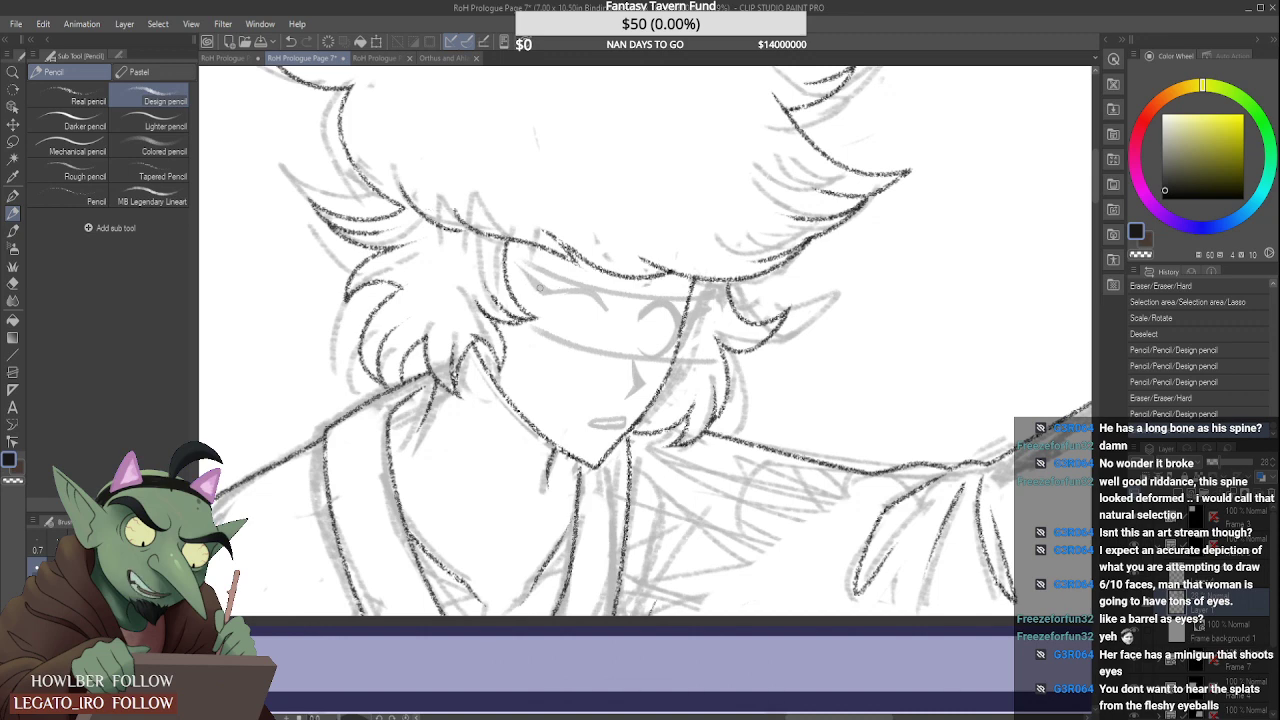
{"action": "mouse_move", "coordinate": [543, 300]}
{"action": "left_mouse_down"}
{"action": "mouse_move", "coordinate": [563, 337]}
{"action": "mouse_move", "coordinate": [556, 303]}
{"action": "mouse_move", "coordinate": [565, 329]}
{"action": "mouse_move", "coordinate": [529, 282]}
{"action": "mouse_move", "coordinate": [571, 299]}
{"action": "left_mouse_up"}
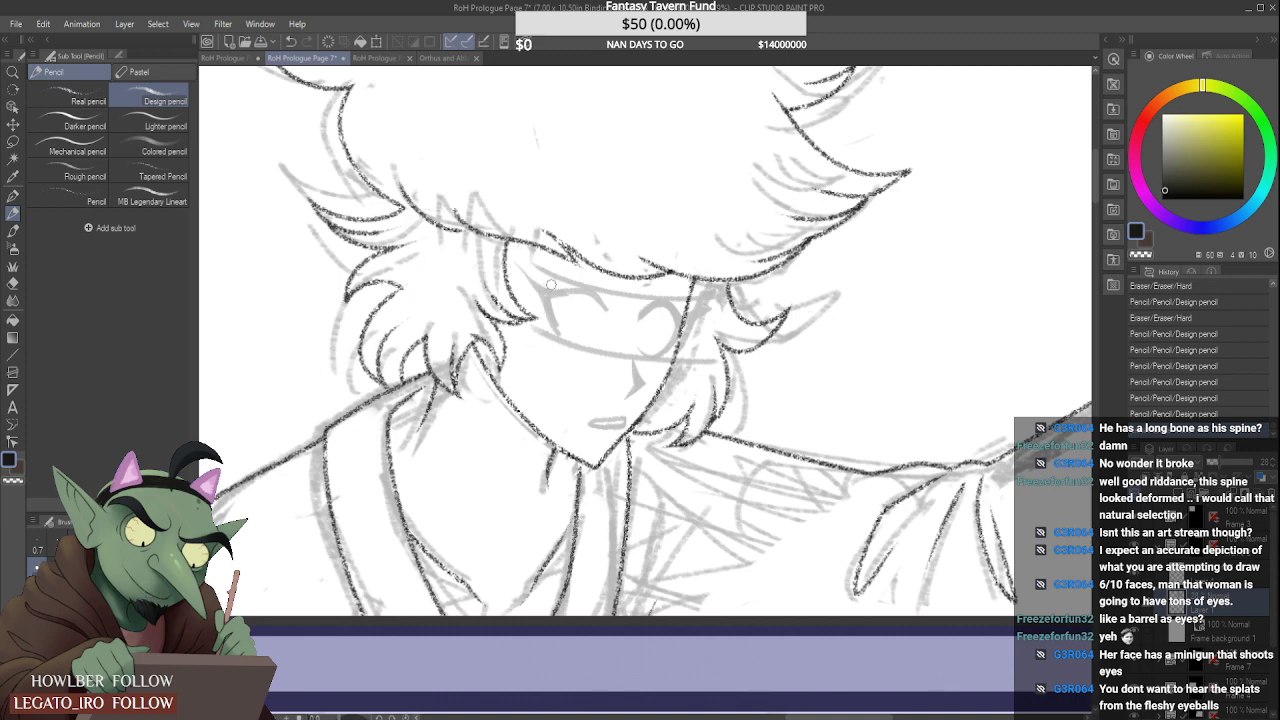
{"action": "mouse_move", "coordinate": [517, 279]}
{"action": "left_mouse_down"}
{"action": "mouse_move", "coordinate": [535, 283]}
{"action": "mouse_move", "coordinate": [565, 338]}
{"action": "mouse_move", "coordinate": [609, 336]}
{"action": "left_mouse_up"}
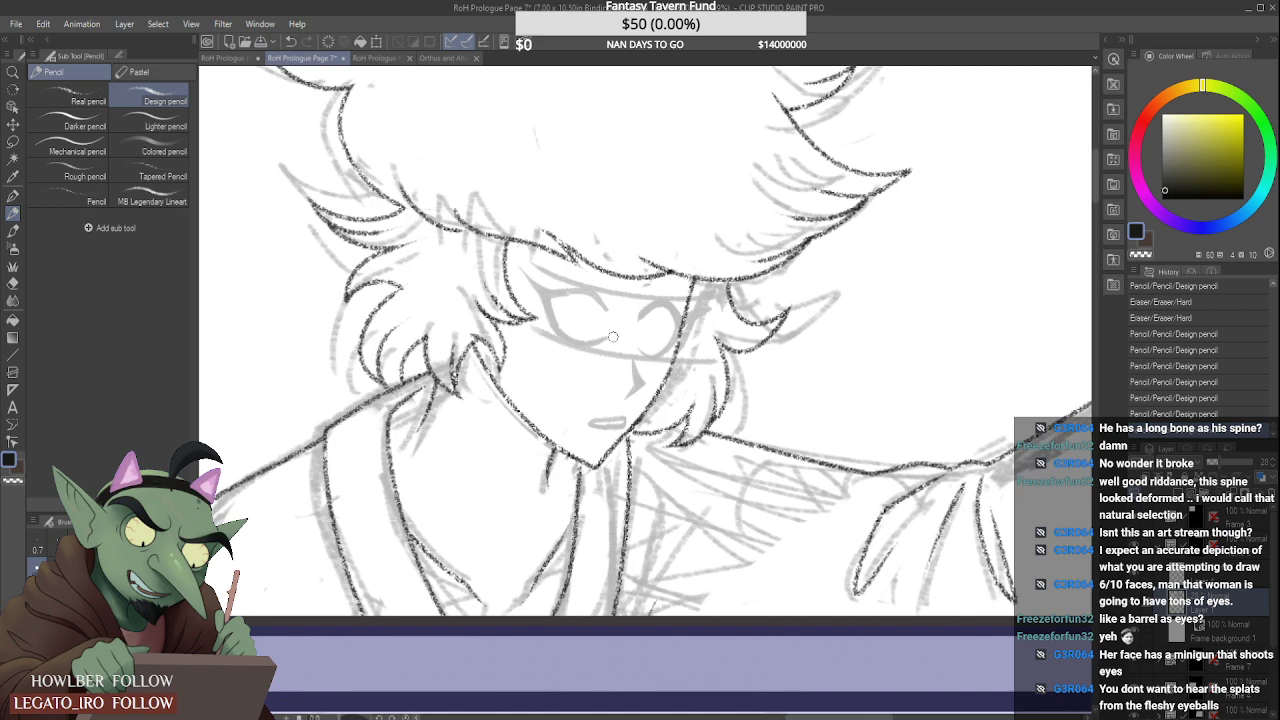
{"action": "scroll", "coordinate": [613, 337], "scroll_direction": "up", "scroll_amount": 2}
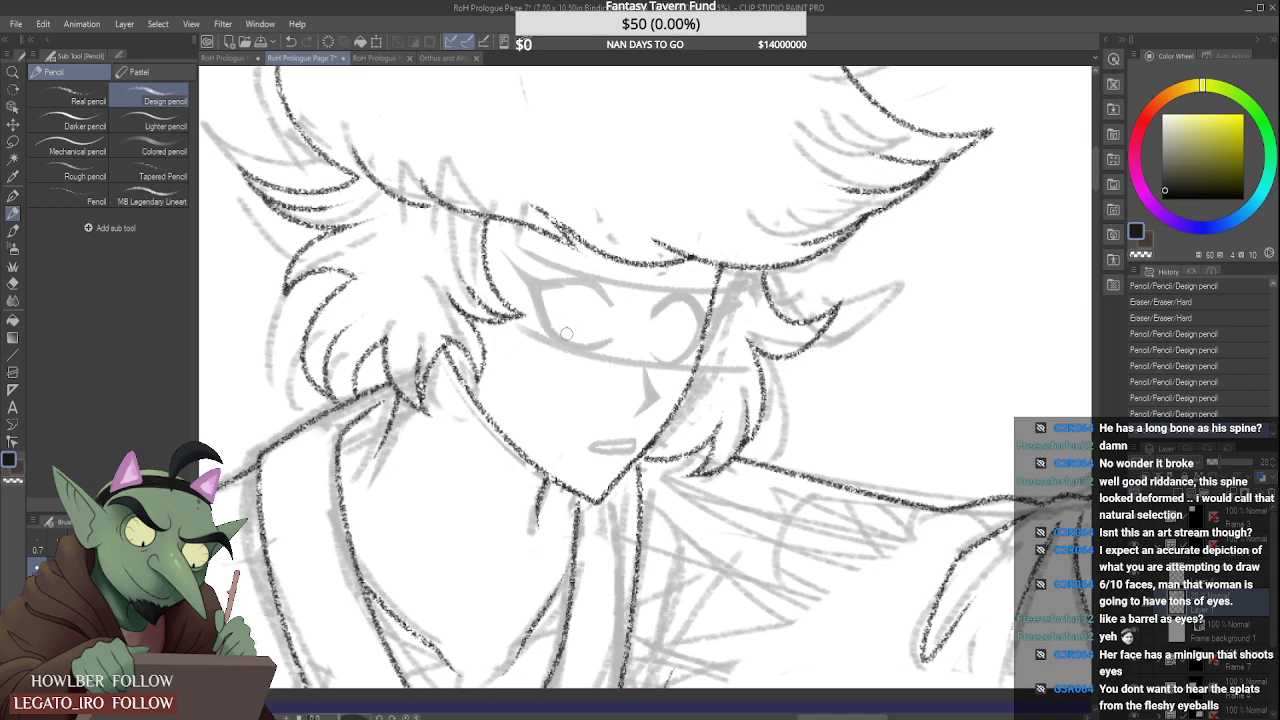
{"action": "left_click", "coordinate": [566, 334]}
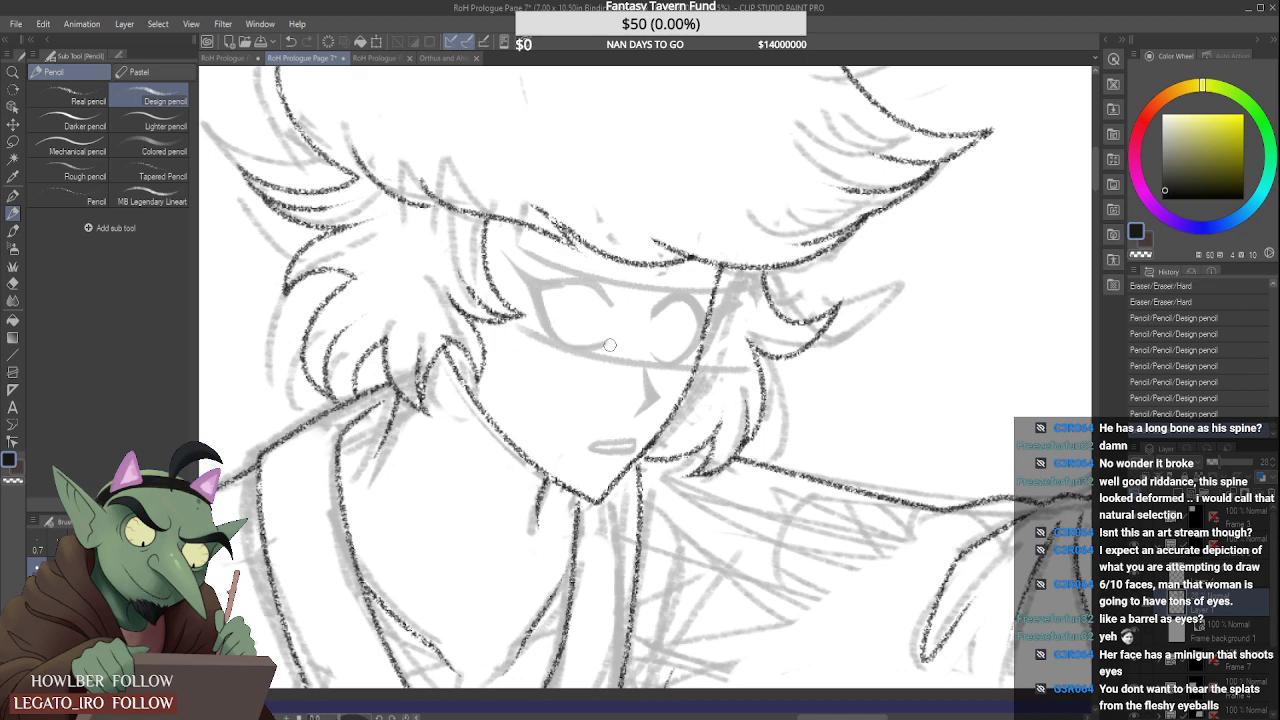
Step: Erase the lower guide line beneath the near eye with the Hard eraser and thicken the eye's outline with the Design pencil
{"action": "mouse_move", "coordinate": [610, 345]}
{"action": "left_mouse_down"}
{"action": "mouse_move", "coordinate": [566, 342]}
{"action": "mouse_move", "coordinate": [588, 361]}
{"action": "left_mouse_up"}
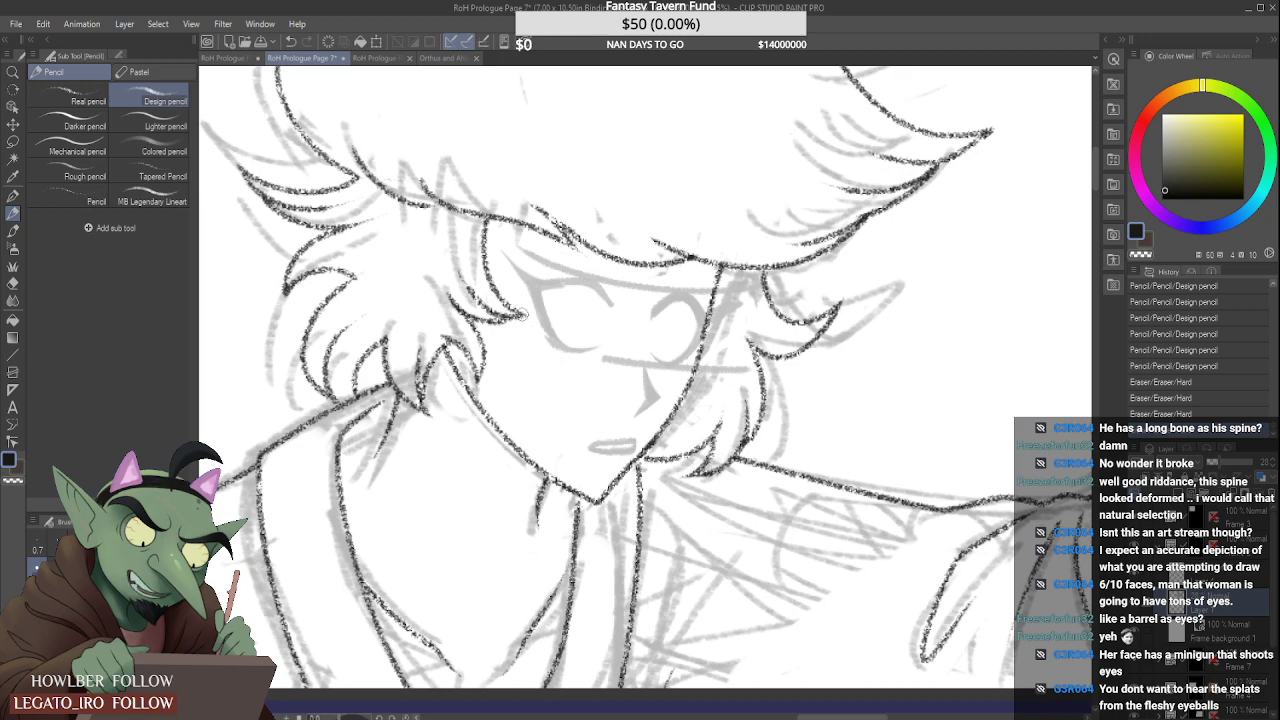
{"action": "left_click", "coordinate": [566, 362]}
{"action": "mouse_move", "coordinate": [549, 336]}
{"action": "left_mouse_down"}
{"action": "mouse_move", "coordinate": [530, 281]}
{"action": "mouse_move", "coordinate": [549, 333]}
{"action": "mouse_move", "coordinate": [537, 289]}
{"action": "mouse_move", "coordinate": [588, 279]}
{"action": "mouse_move", "coordinate": [512, 318]}
{"action": "mouse_move", "coordinate": [589, 283]}
{"action": "mouse_move", "coordinate": [615, 321]}
{"action": "left_mouse_up"}
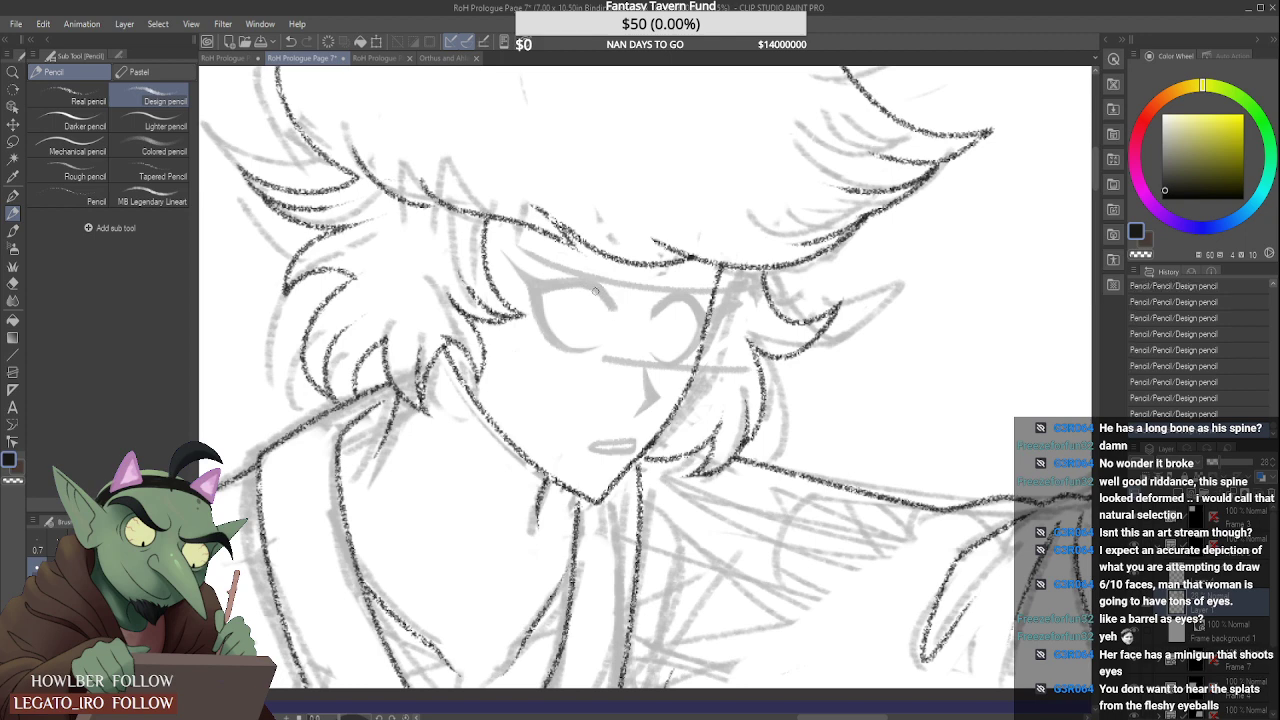
Step: Lasso the near eye, shift it slightly with a transform, and clear the selection
{"action": "scroll", "coordinate": [595, 265], "scroll_direction": "down", "scroll_amount": 6}
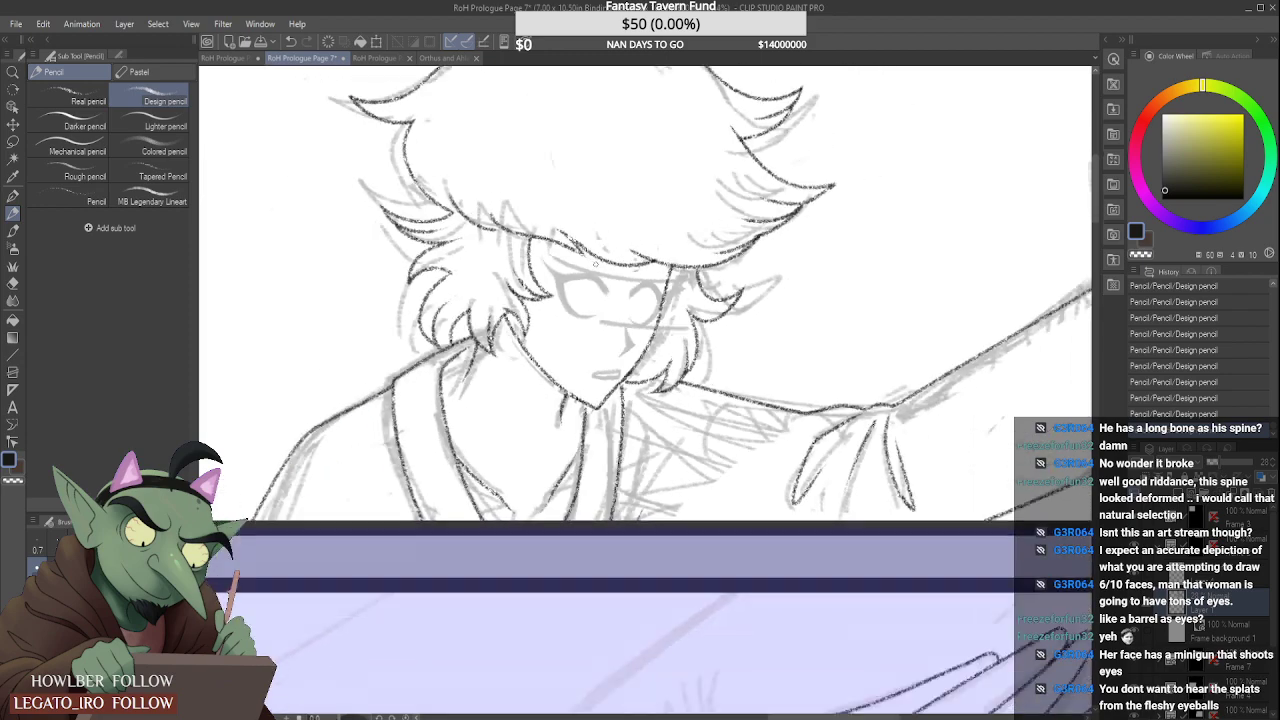
{"action": "scroll", "coordinate": [594, 286], "scroll_direction": "up", "scroll_amount": 3}
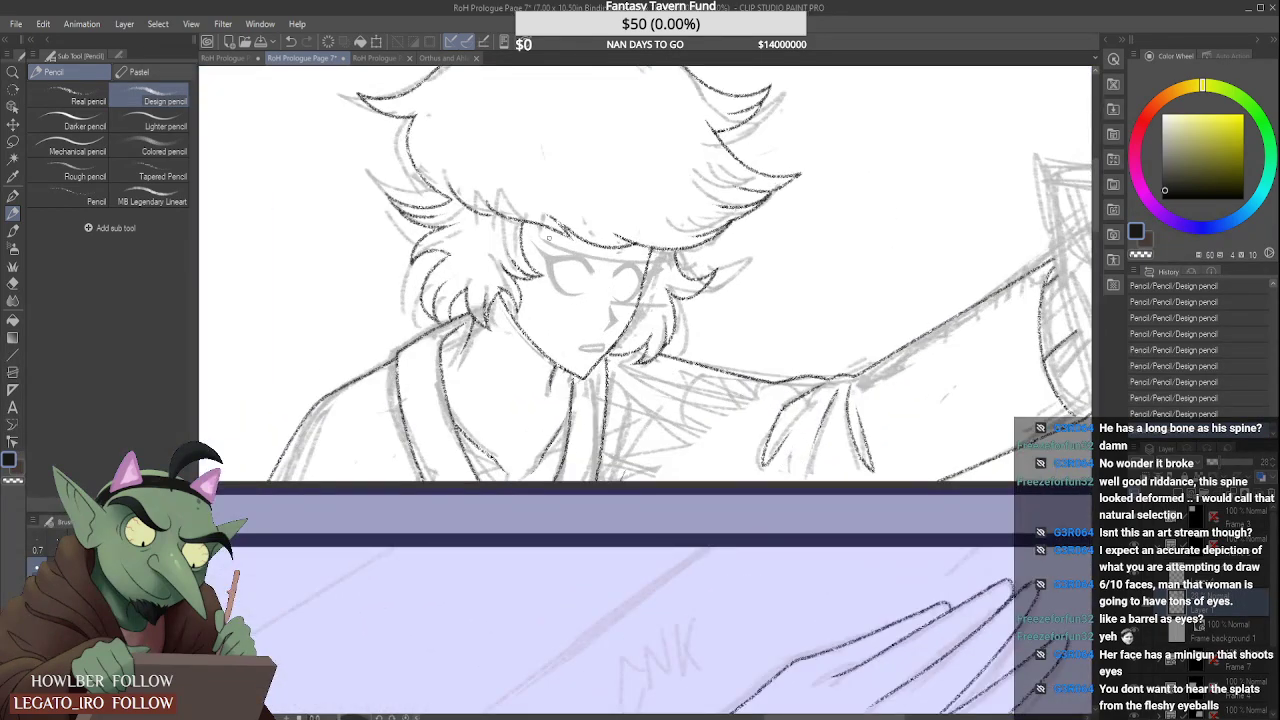
{"action": "key", "text": "m"}
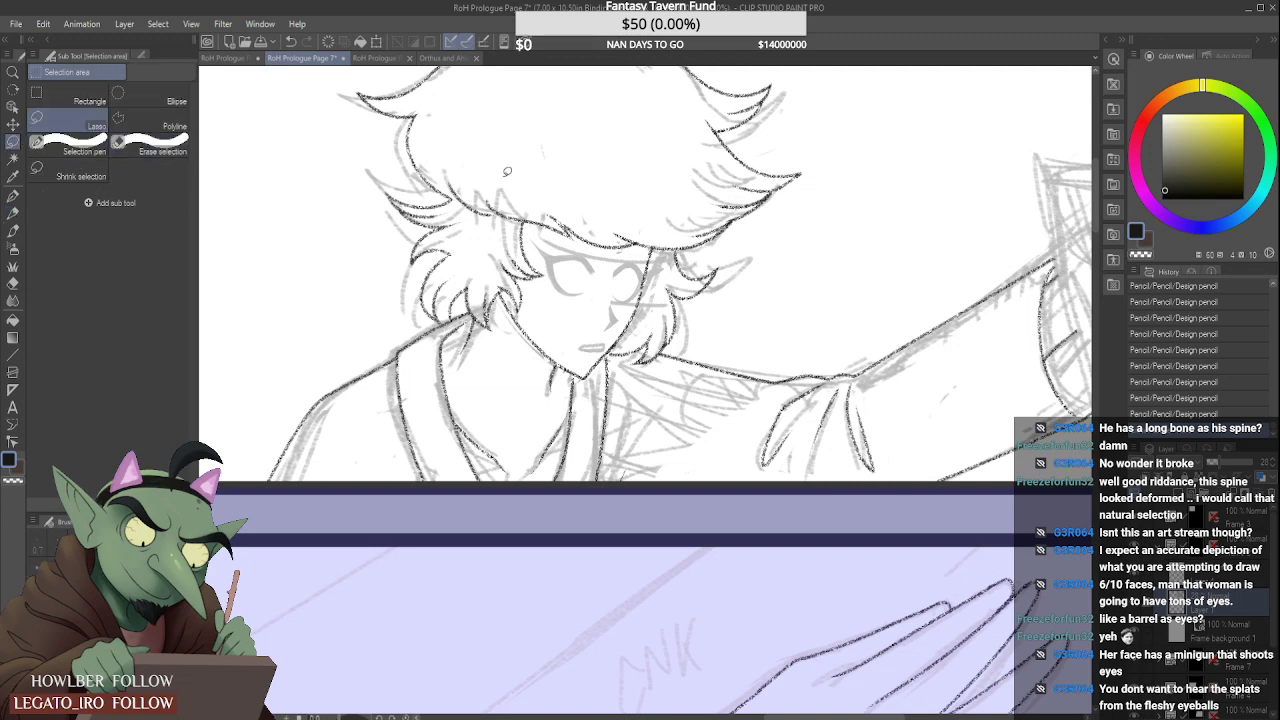
{"action": "left_click_drag", "start_coordinate": [545, 292], "coordinate": [526, 235]}
{"action": "left_click_drag", "start_coordinate": [602, 265], "coordinate": [558, 316]}
{"action": "key", "text": "ctrl+t"}
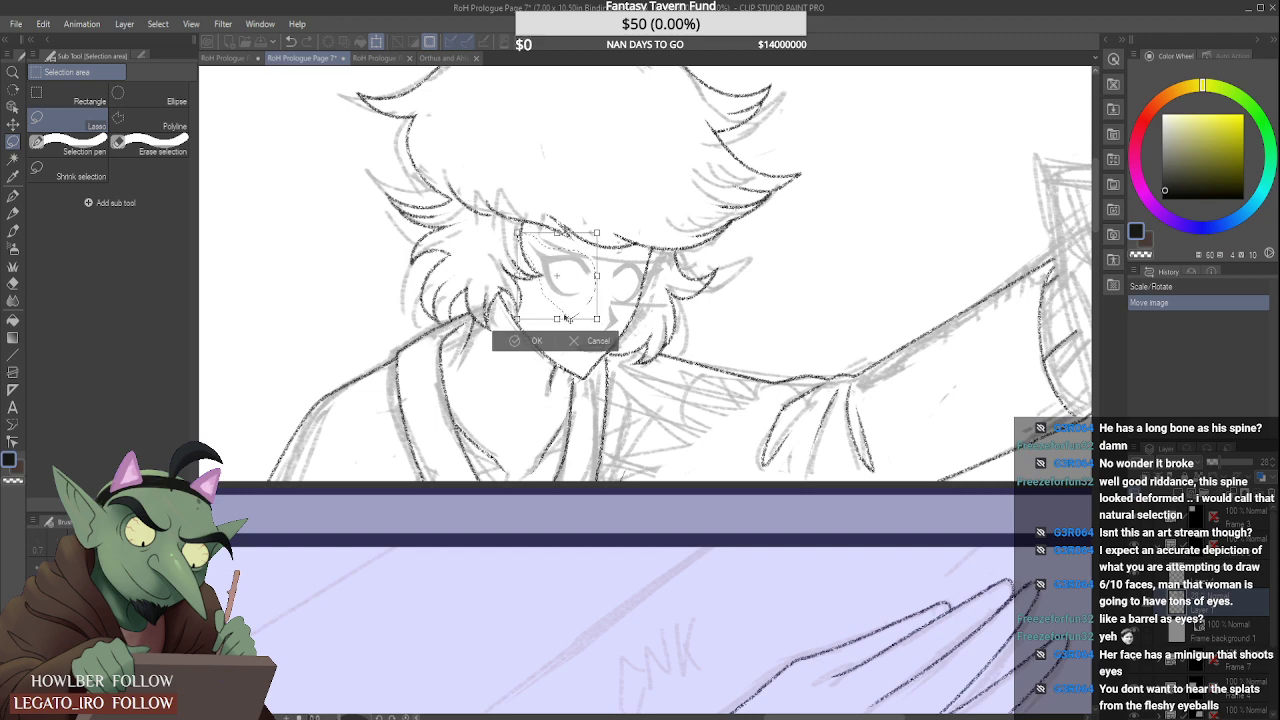
{"action": "key", "text": "Return"}
{"action": "key", "text": "ctrl+d"}
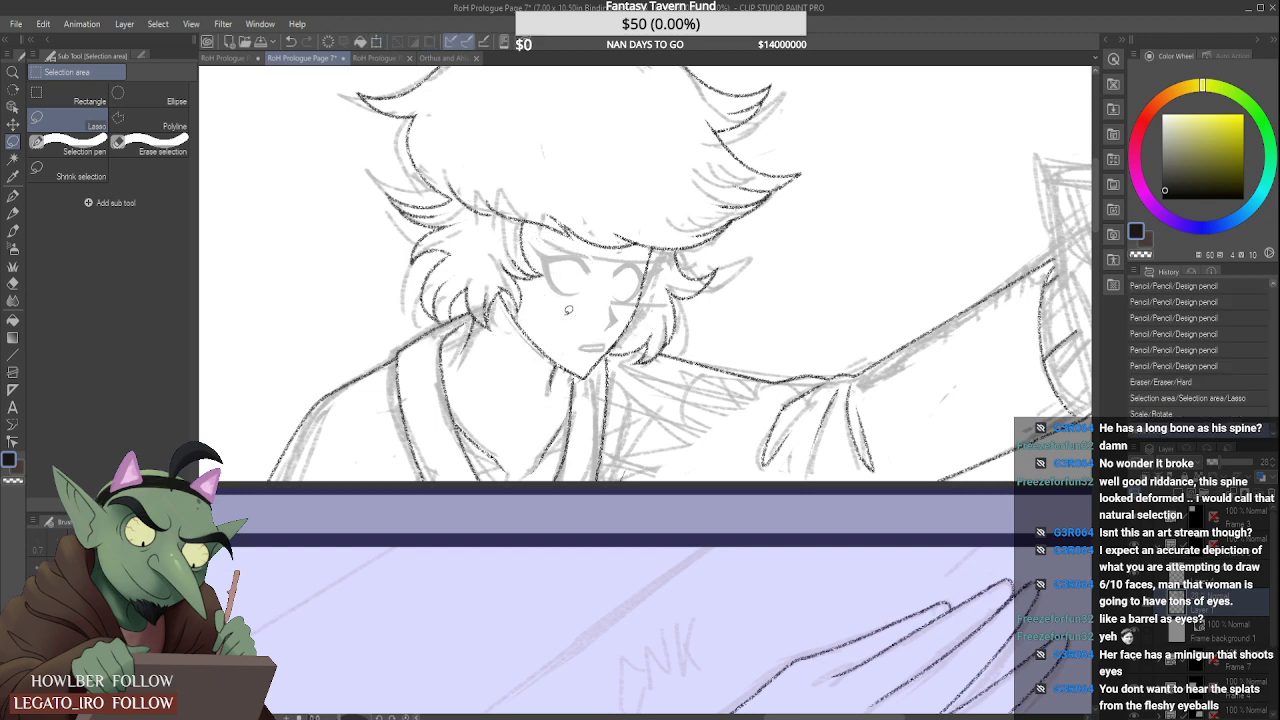
Step: Lasso both eyes together, enlarge and reposition them slightly with a transform, then deselect and check the face against the whole page
{"action": "scroll", "coordinate": [701, 230], "scroll_direction": "down", "scroll_amount": 5}
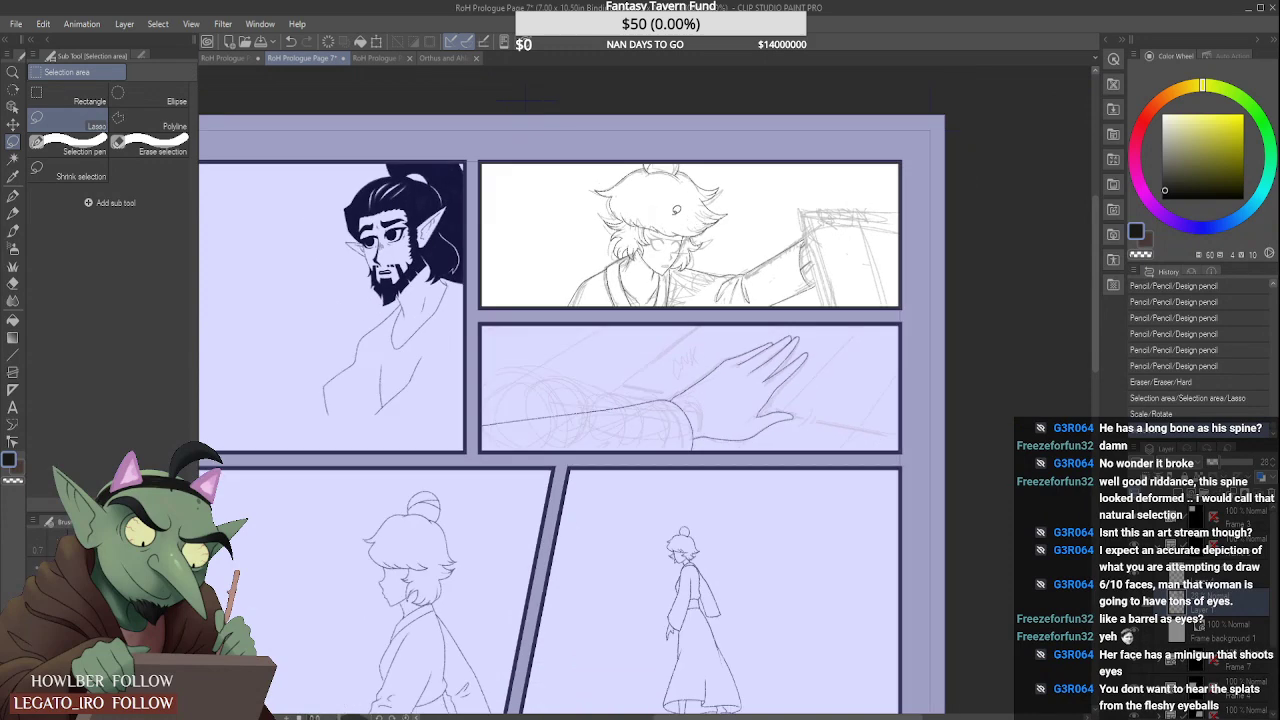
{"action": "scroll", "coordinate": [662, 252], "scroll_direction": "up", "scroll_amount": 5}
{"action": "scroll", "coordinate": [662, 252], "scroll_direction": "up", "scroll_amount": 1}
{"action": "mouse_move", "coordinate": [612, 246]}
{"action": "left_mouse_down"}
{"action": "mouse_move", "coordinate": [750, 287]}
{"action": "mouse_move", "coordinate": [714, 339]}
{"action": "mouse_move", "coordinate": [622, 335]}
{"action": "left_mouse_up"}
{"action": "key", "text": "ctrl+t"}
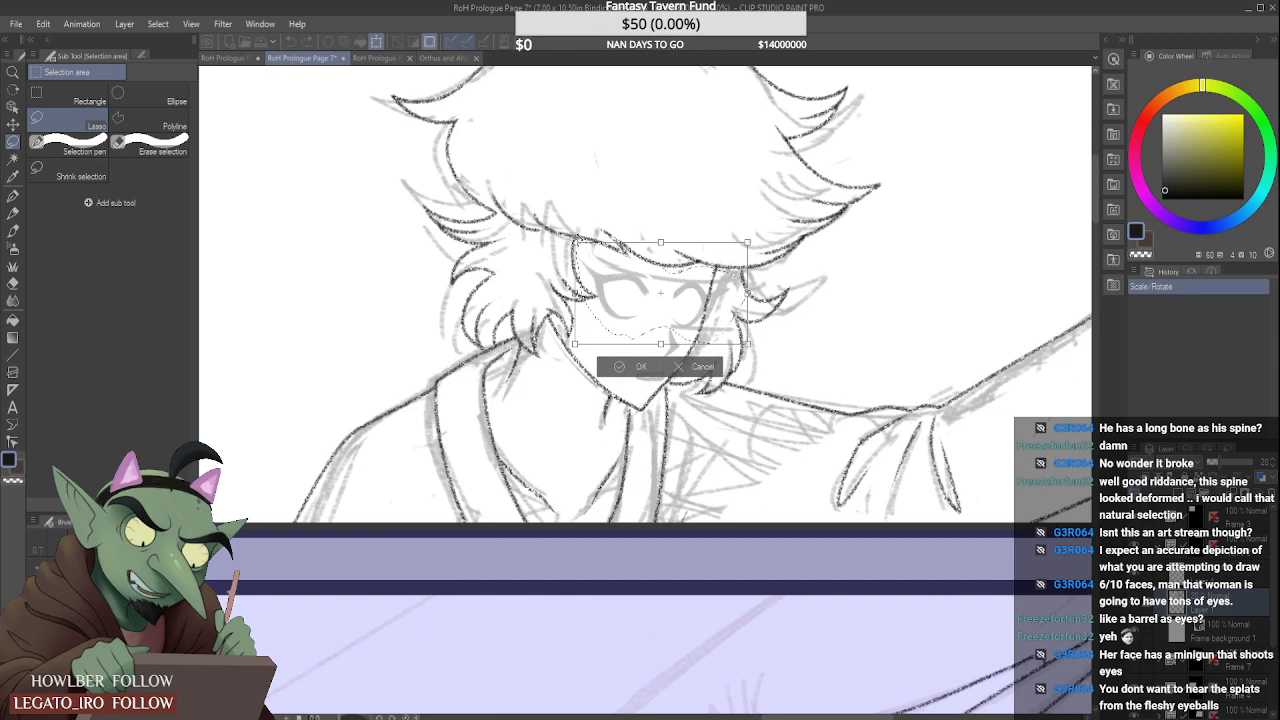
{"action": "left_click_drag", "start_coordinate": [575, 242], "coordinate": [569, 239]}
{"action": "left_click_drag", "start_coordinate": [709, 293], "coordinate": [714, 292]}
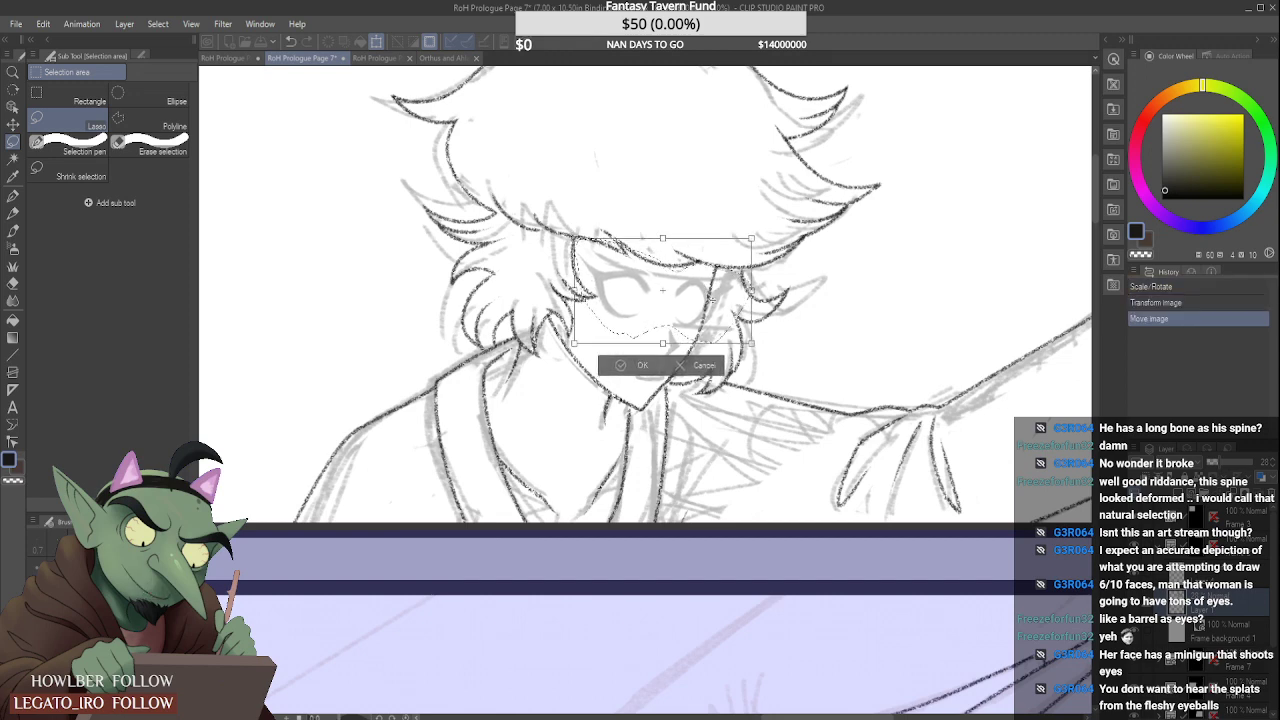
{"action": "left_click", "coordinate": [645, 365]}
{"action": "scroll", "coordinate": [711, 239], "scroll_direction": "down", "scroll_amount": 2}
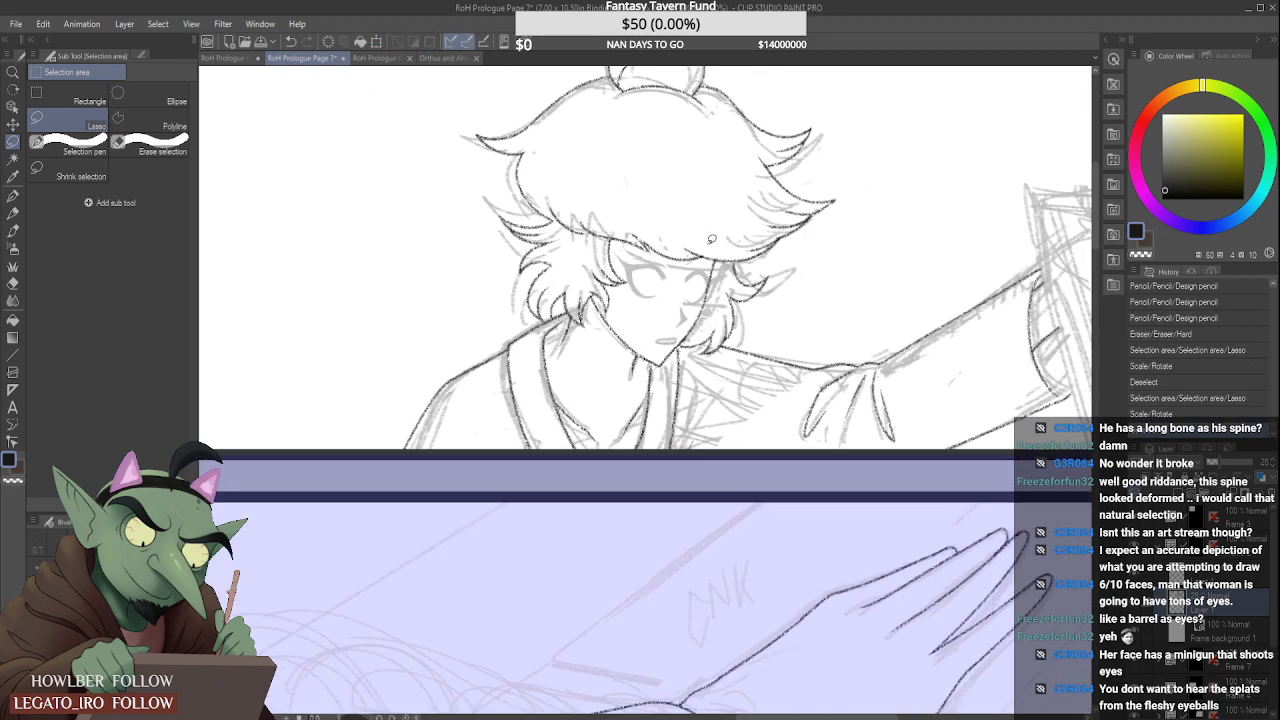
{"action": "scroll", "coordinate": [711, 239], "scroll_direction": "down", "scroll_amount": 4}
{"action": "scroll", "coordinate": [706, 238], "scroll_direction": "up", "scroll_amount": 1}
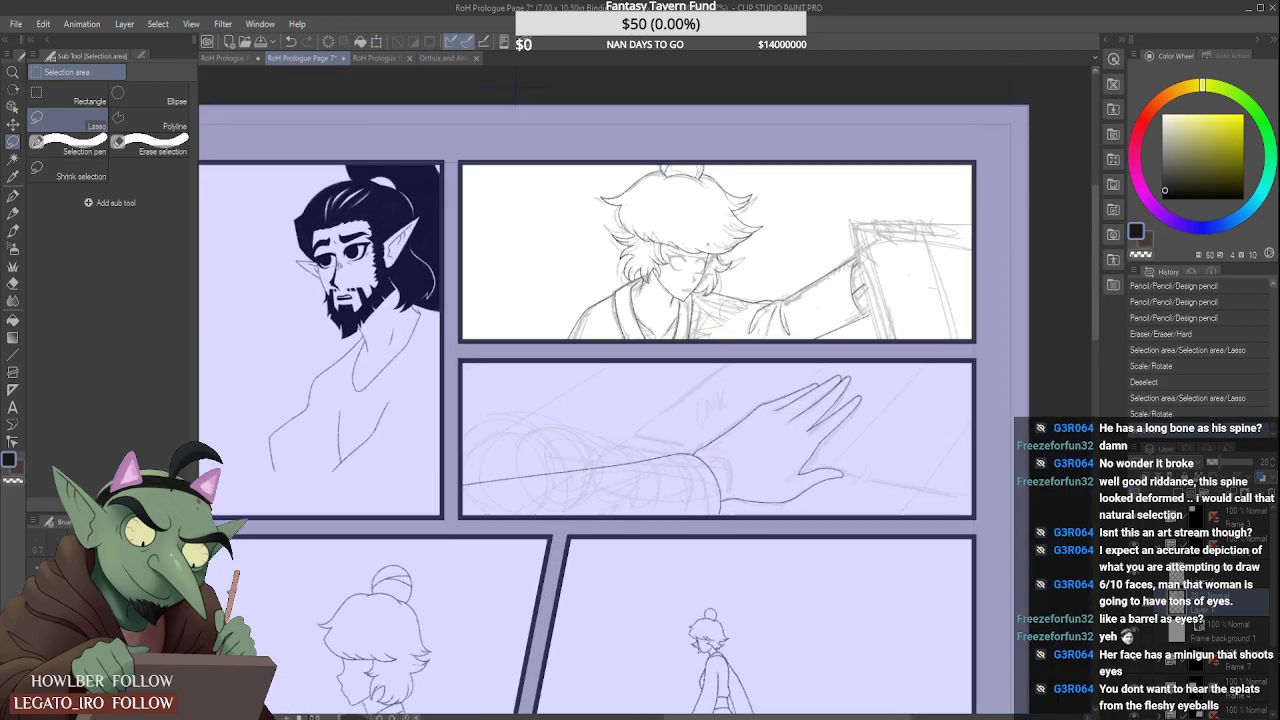
{"action": "scroll", "coordinate": [706, 238], "scroll_direction": "up", "scroll_amount": 4}
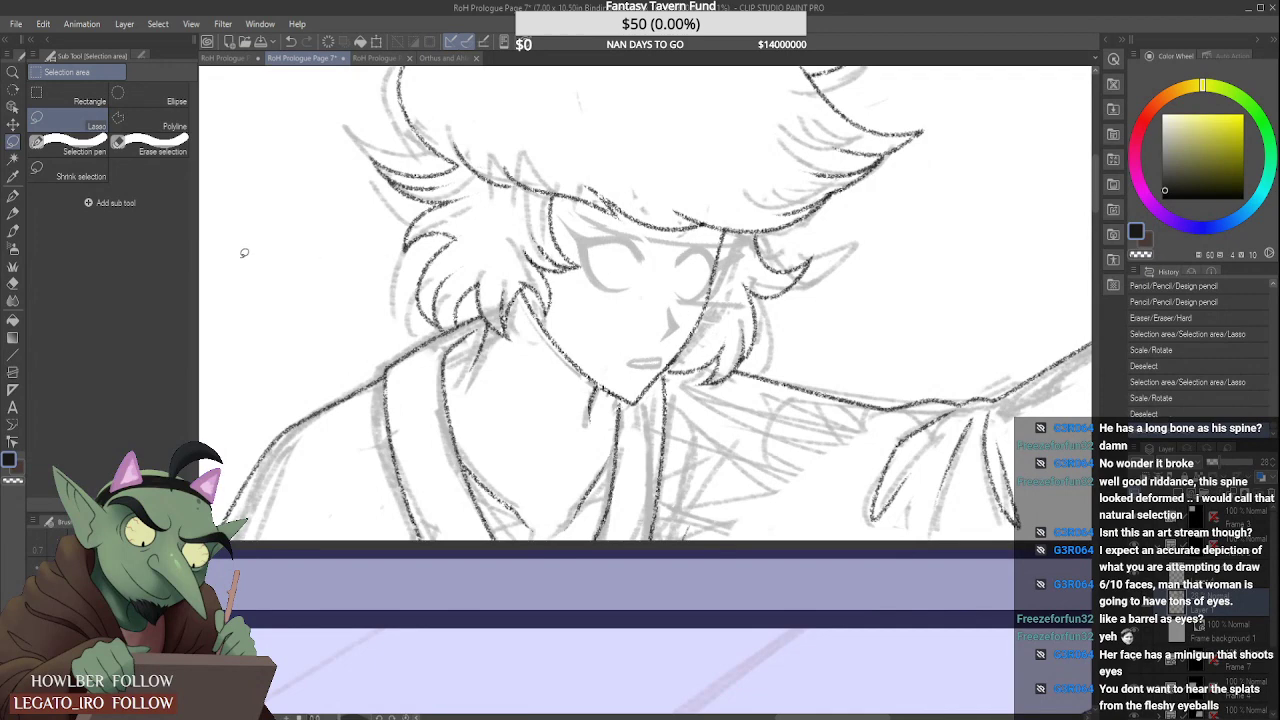
Step: Sketch the two eyebrows over the bangs above the character's eyes with the Design pencil
{"action": "left_click", "coordinate": [13, 213]}
{"action": "scroll", "coordinate": [578, 211], "scroll_direction": "up", "scroll_amount": 1}
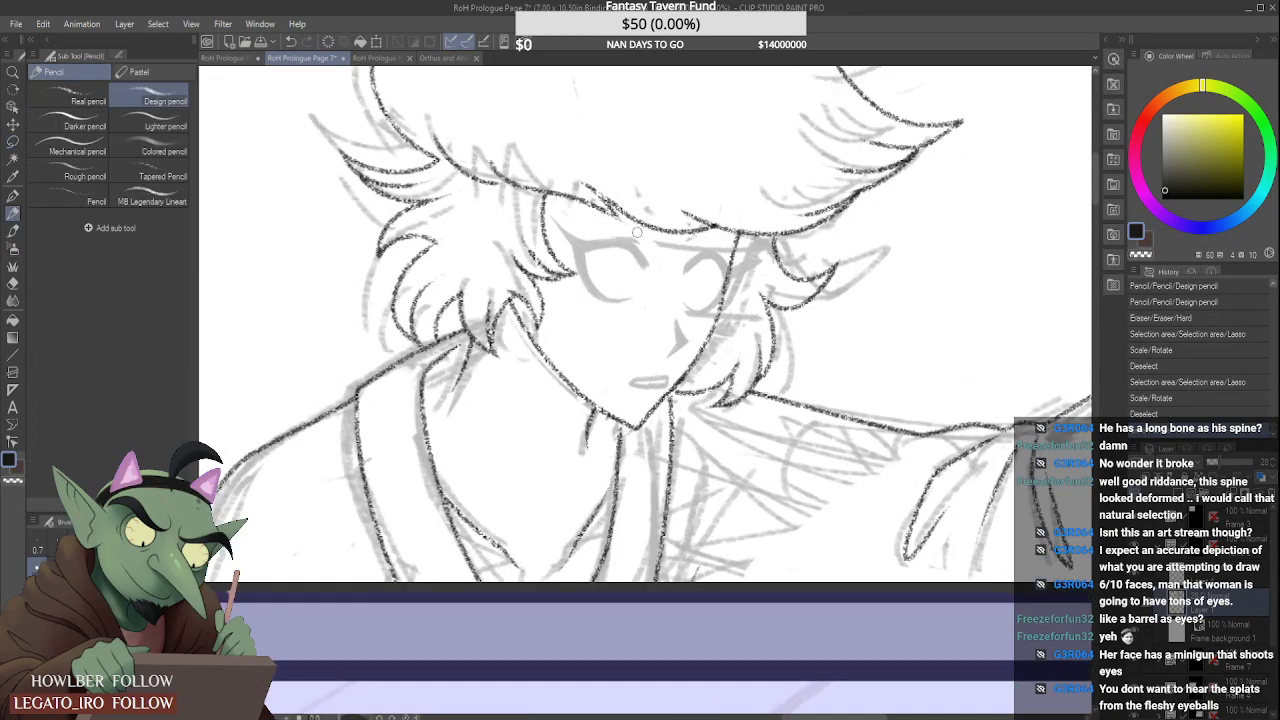
{"action": "mouse_move", "coordinate": [566, 208]}
{"action": "left_mouse_down"}
{"action": "mouse_move", "coordinate": [674, 204]}
{"action": "mouse_move", "coordinate": [618, 215]}
{"action": "left_mouse_up"}
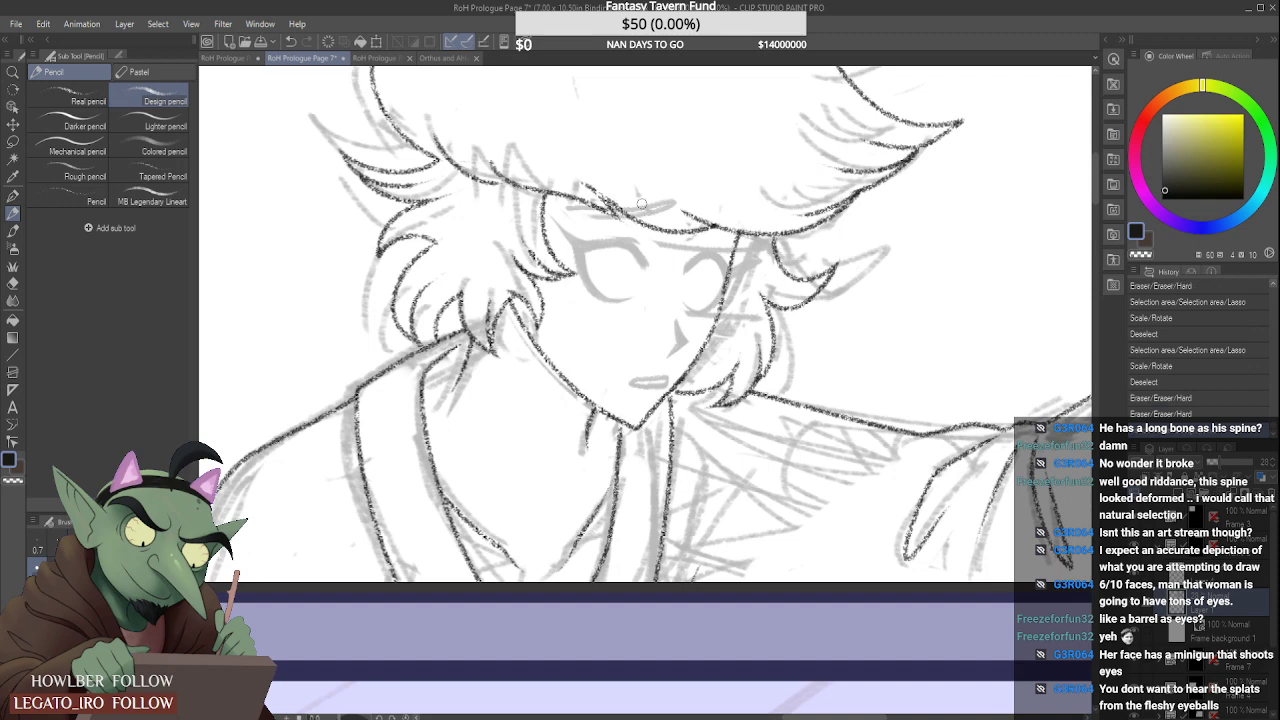
{"action": "mouse_move", "coordinate": [687, 194]}
{"action": "left_mouse_down"}
{"action": "mouse_move", "coordinate": [630, 214]}
{"action": "mouse_move", "coordinate": [667, 195]}
{"action": "mouse_move", "coordinate": [642, 215]}
{"action": "mouse_move", "coordinate": [582, 209]}
{"action": "left_mouse_up"}
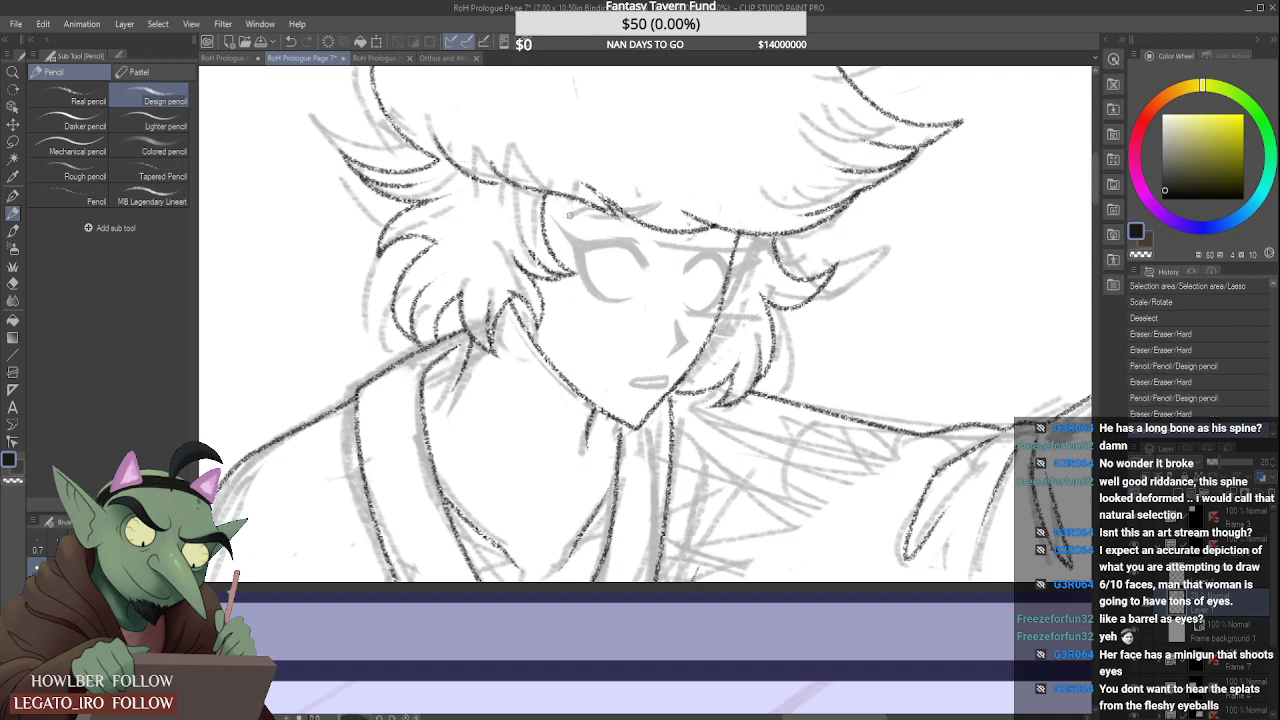
{"action": "scroll", "coordinate": [588, 222], "scroll_direction": "down", "scroll_amount": 3}
{"action": "scroll", "coordinate": [637, 220], "scroll_direction": "up", "scroll_amount": 3}
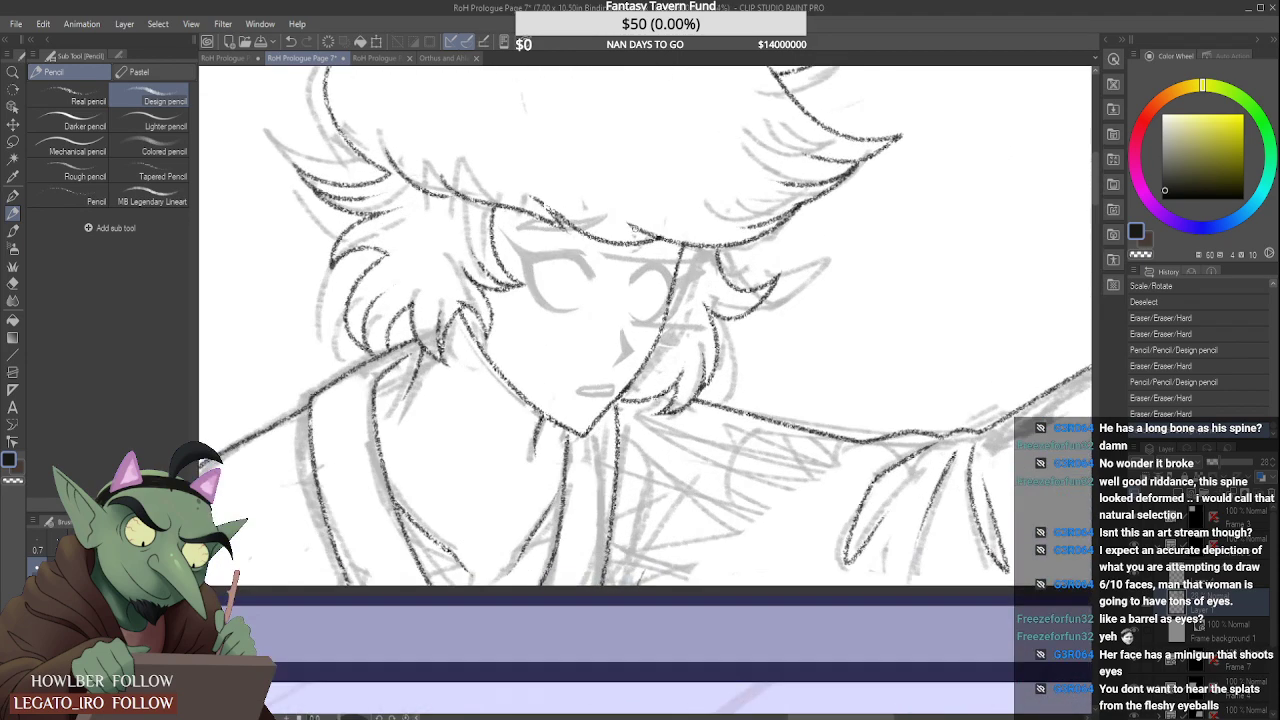
{"action": "mouse_move", "coordinate": [625, 216]}
{"action": "left_mouse_down"}
{"action": "mouse_move", "coordinate": [680, 258]}
{"action": "mouse_move", "coordinate": [672, 240]}
{"action": "left_mouse_up"}
{"action": "scroll", "coordinate": [550, 270], "scroll_direction": "up", "scroll_amount": 1}
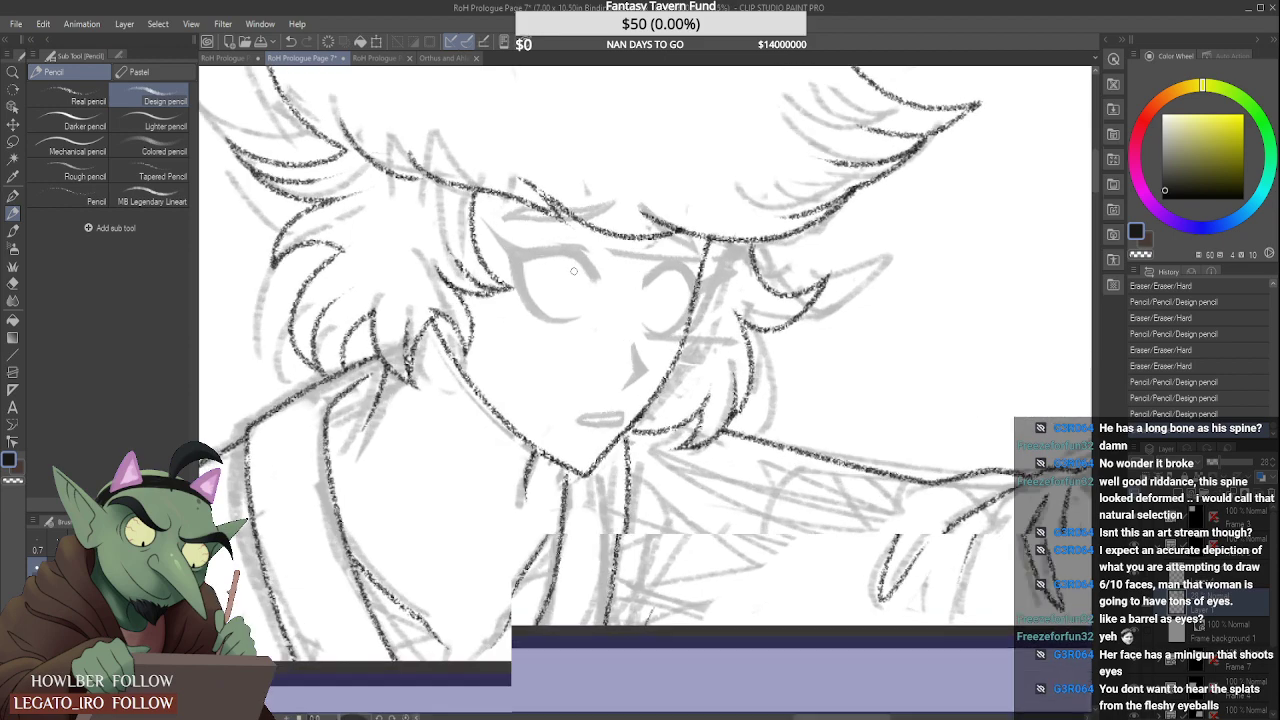
Step: Sketch a narrow vertical pupil inside the character's near eye, redrawing it after undoing the first attempt, and shade it in
{"action": "left_click_drag", "start_coordinate": [563, 274], "coordinate": [563, 300]}
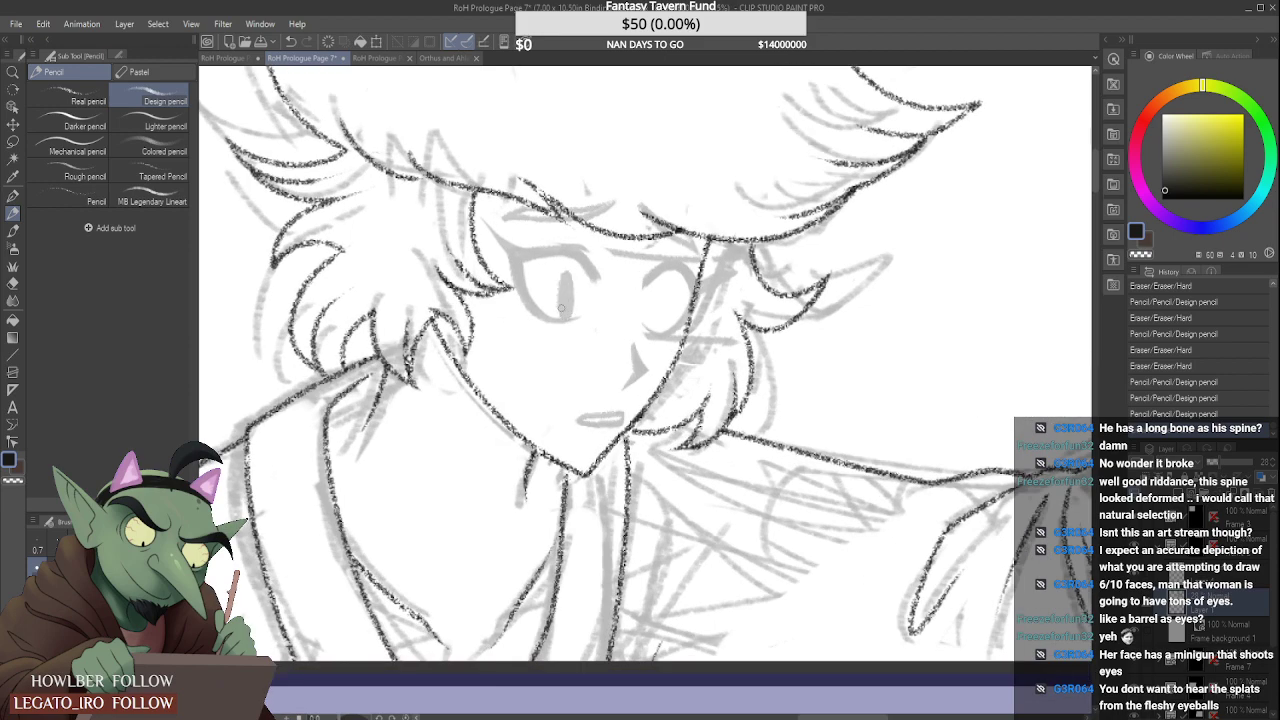
{"action": "scroll", "coordinate": [561, 308], "scroll_direction": "down", "scroll_amount": 5}
{"action": "scroll", "coordinate": [580, 237], "scroll_direction": "up", "scroll_amount": 5}
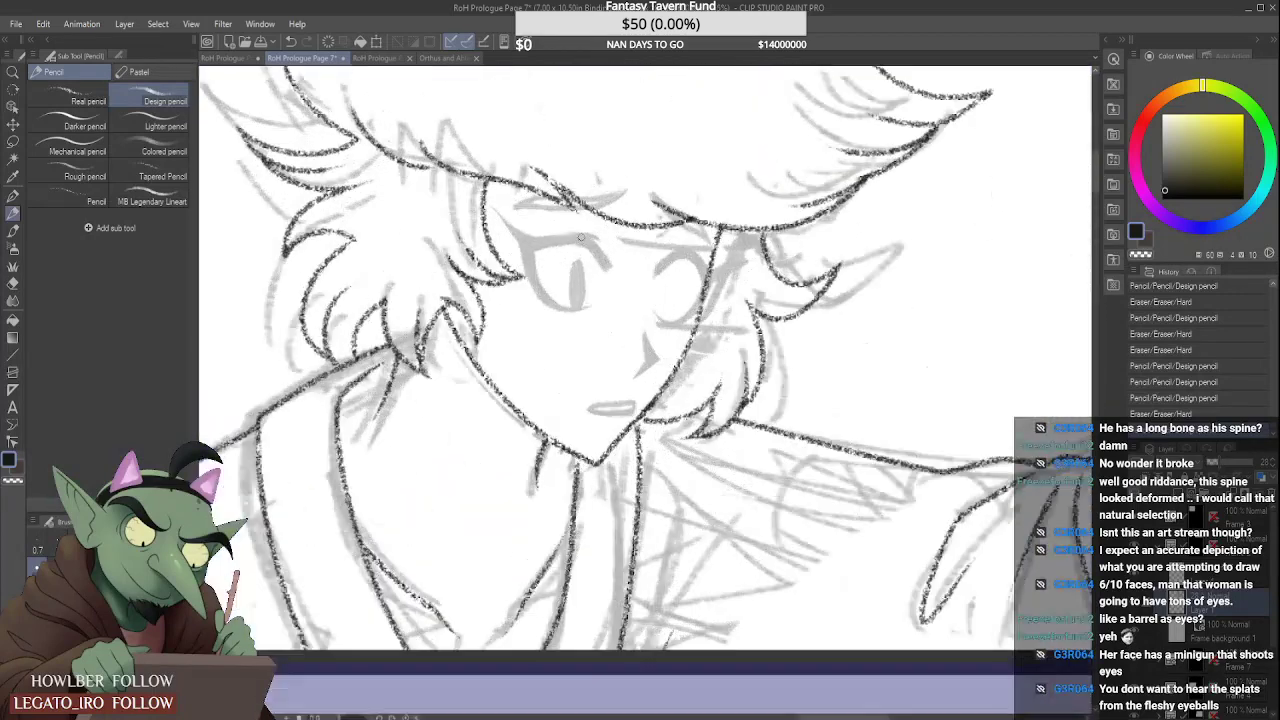
{"action": "key", "text": "ctrl+z"}
{"action": "mouse_move", "coordinate": [570, 306]}
{"action": "left_mouse_down"}
{"action": "mouse_move", "coordinate": [584, 293]}
{"action": "mouse_move", "coordinate": [574, 282]}
{"action": "left_mouse_up"}
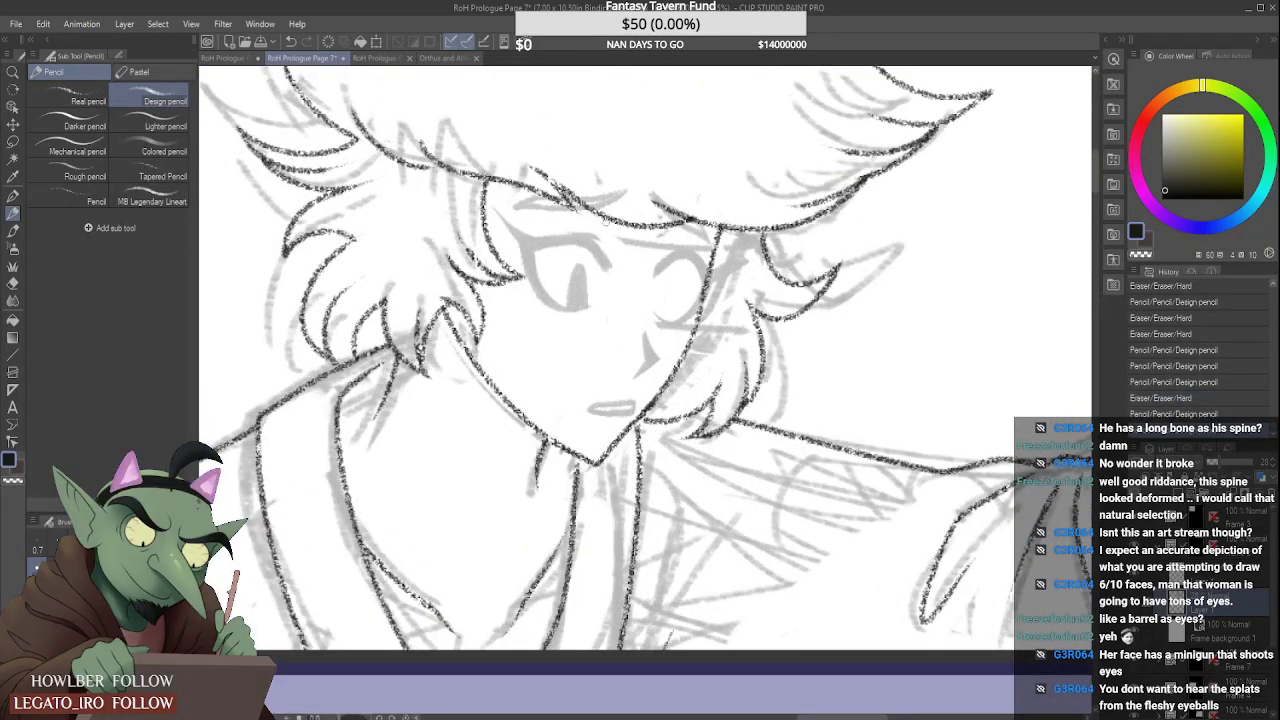
{"action": "scroll", "coordinate": [644, 276], "scroll_direction": "down", "scroll_amount": 5}
{"action": "scroll", "coordinate": [648, 275], "scroll_direction": "up", "scroll_amount": 5}
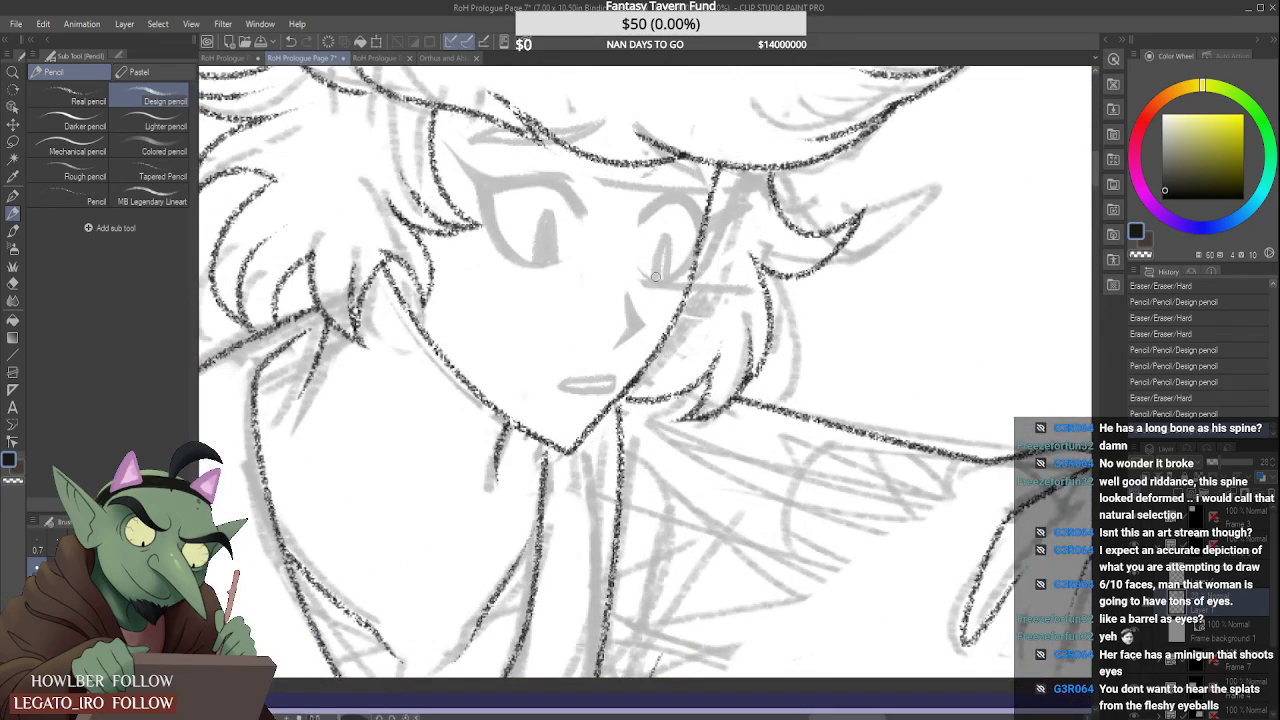
Step: Shape and shade a matching narrow pupil inside the far eye, beside the face contour
{"action": "scroll", "coordinate": [658, 270], "scroll_direction": "down", "scroll_amount": 4}
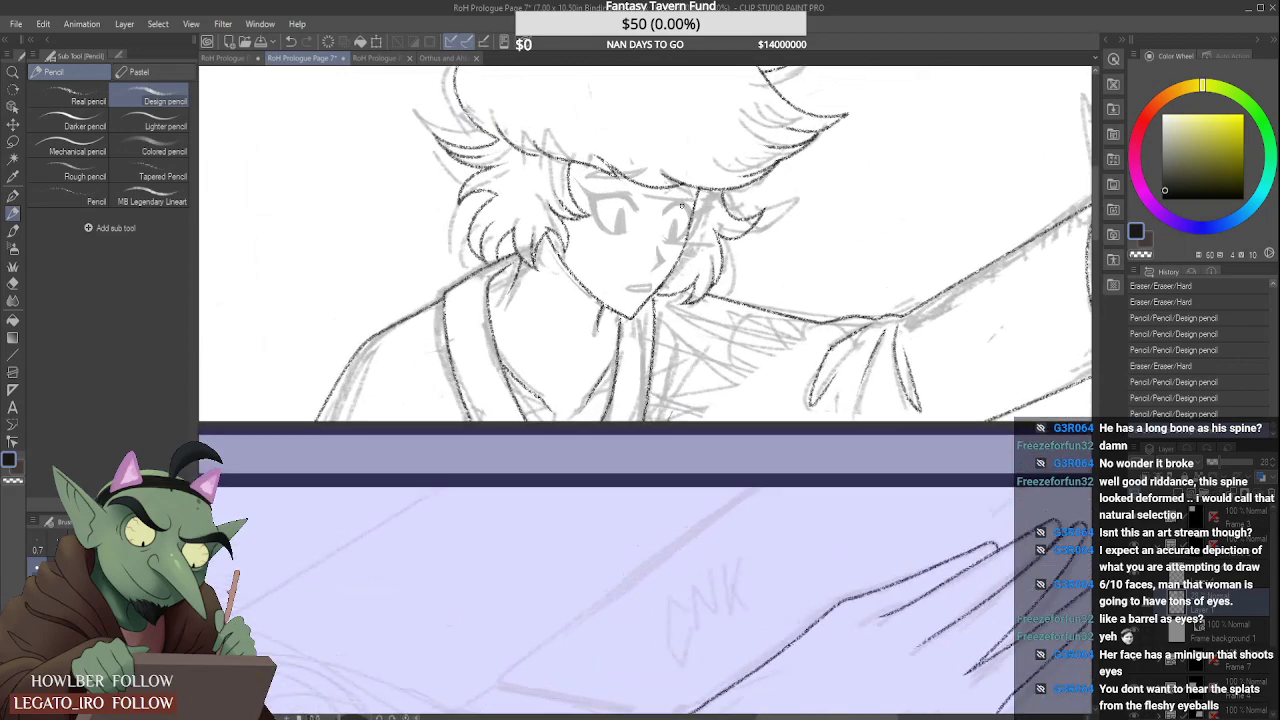
{"action": "scroll", "coordinate": [681, 205], "scroll_direction": "up", "scroll_amount": 5}
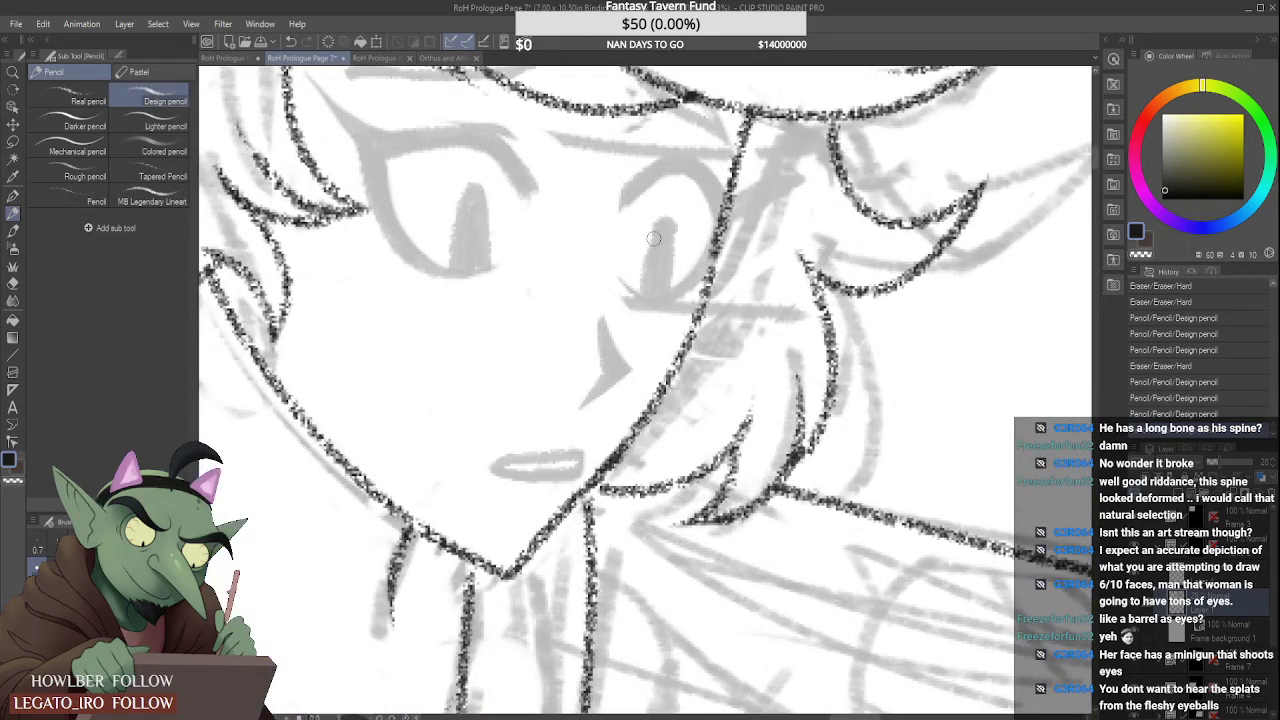
{"action": "mouse_move", "coordinate": [654, 238]}
{"action": "left_mouse_down"}
{"action": "mouse_move", "coordinate": [671, 209]}
{"action": "mouse_move", "coordinate": [662, 284]}
{"action": "left_mouse_up"}
{"action": "mouse_move", "coordinate": [682, 216]}
{"action": "left_mouse_down"}
{"action": "mouse_move", "coordinate": [686, 256]}
{"action": "mouse_move", "coordinate": [669, 206]}
{"action": "mouse_move", "coordinate": [648, 290]}
{"action": "left_mouse_up"}
{"action": "left_click", "coordinate": [648, 290]}
{"action": "left_click", "coordinate": [650, 288]}
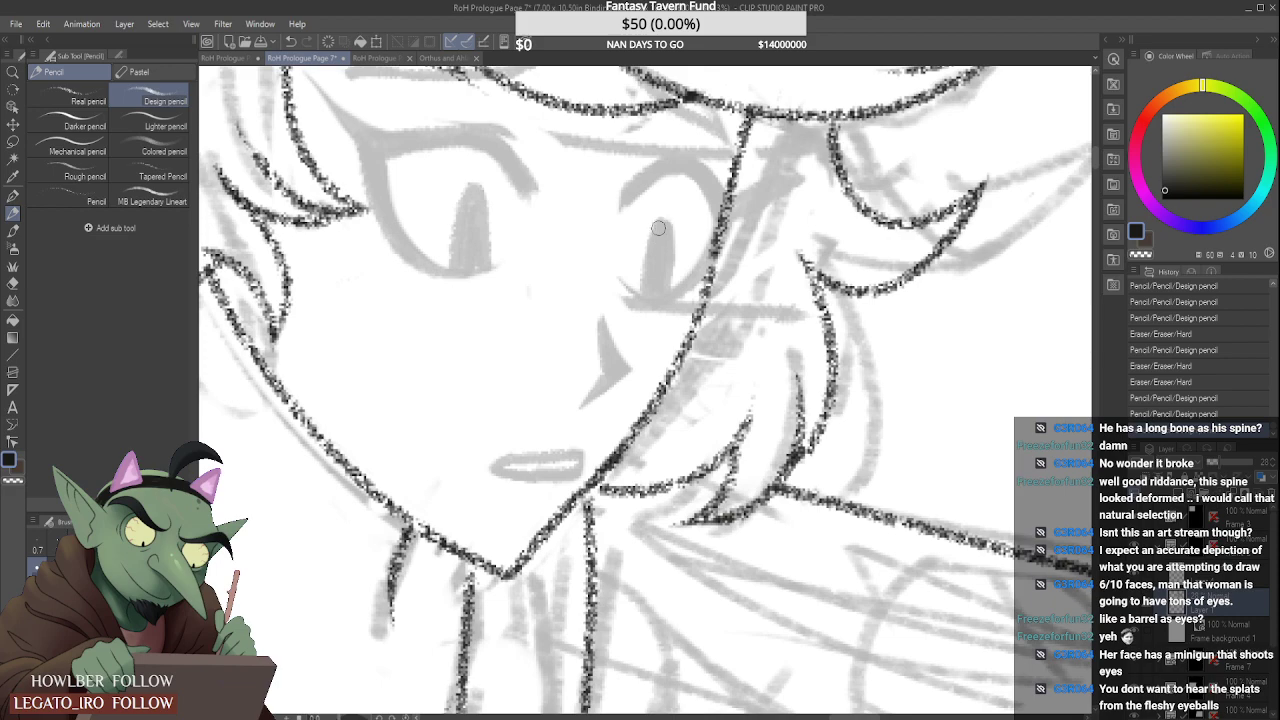
{"action": "left_click", "coordinate": [650, 283]}
{"action": "scroll", "coordinate": [650, 283], "scroll_direction": "down", "scroll_amount": 10}
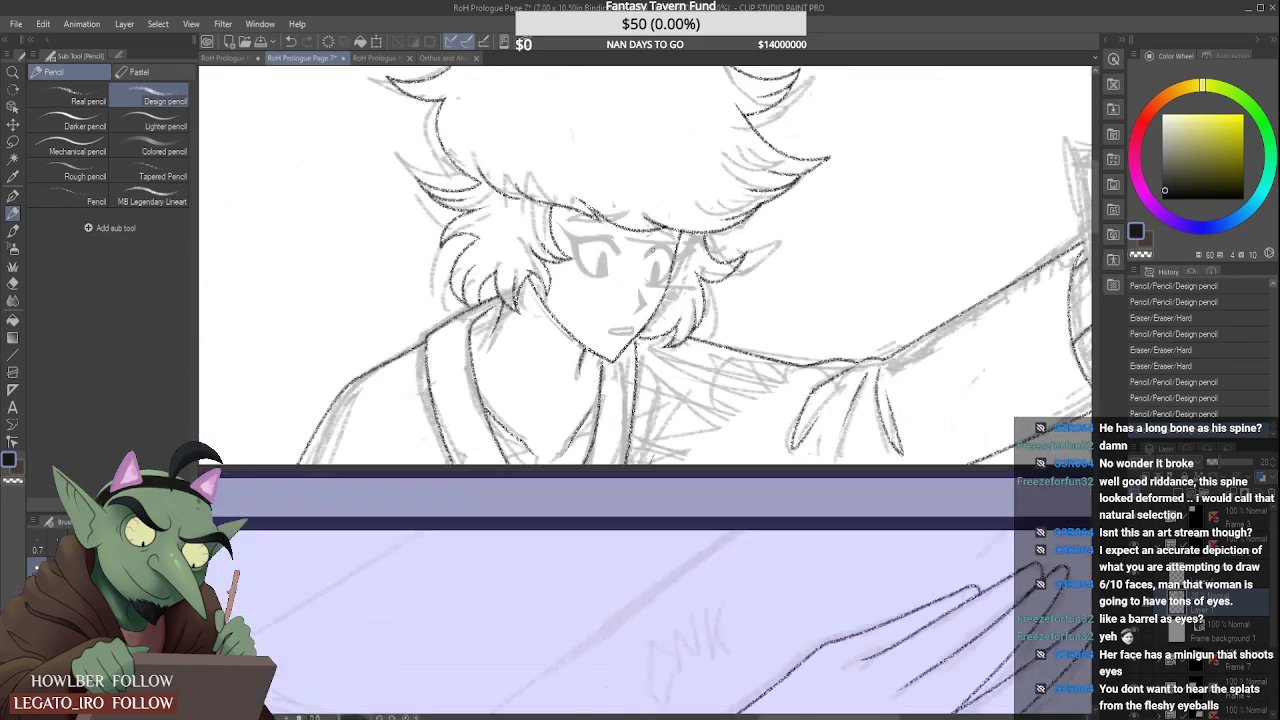
{"action": "scroll", "coordinate": [650, 283], "scroll_direction": "down", "scroll_amount": 3}
Step: Refine the far eye's outline along its lower lid, upper lid and outer edge, cleaning up the excess around it
{"action": "scroll", "coordinate": [603, 352], "scroll_direction": "up", "scroll_amount": 10}
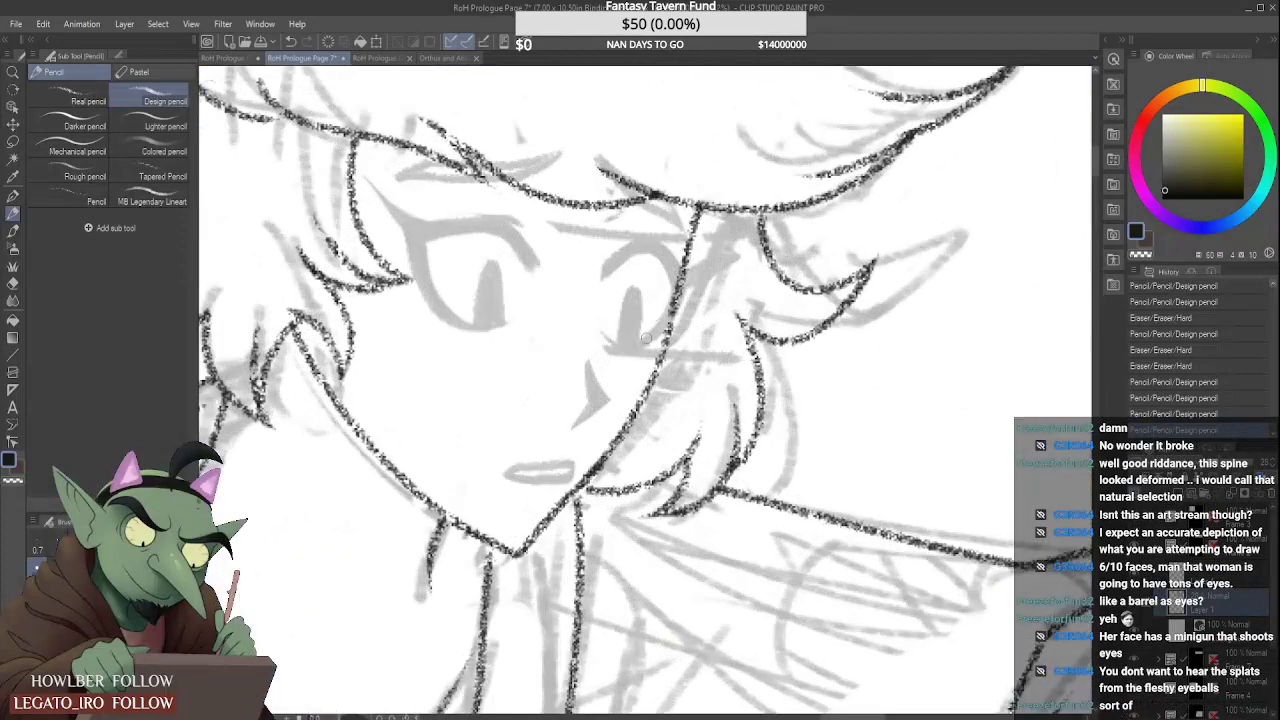
{"action": "mouse_move", "coordinate": [652, 364]}
{"action": "left_mouse_down"}
{"action": "mouse_move", "coordinate": [636, 382]}
{"action": "mouse_move", "coordinate": [662, 350]}
{"action": "mouse_move", "coordinate": [646, 348]}
{"action": "left_mouse_up"}
{"action": "scroll", "coordinate": [658, 301], "scroll_direction": "down", "scroll_amount": 6}
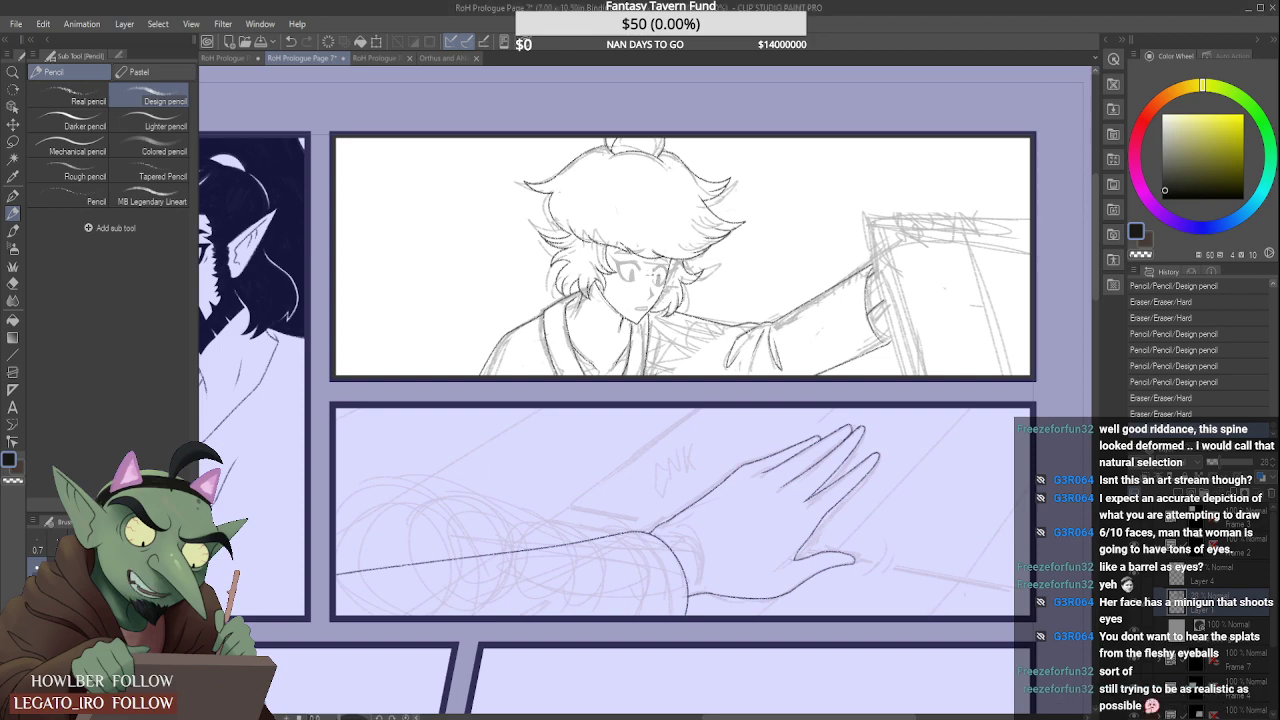
{"action": "scroll", "coordinate": [660, 271], "scroll_direction": "up", "scroll_amount": 7}
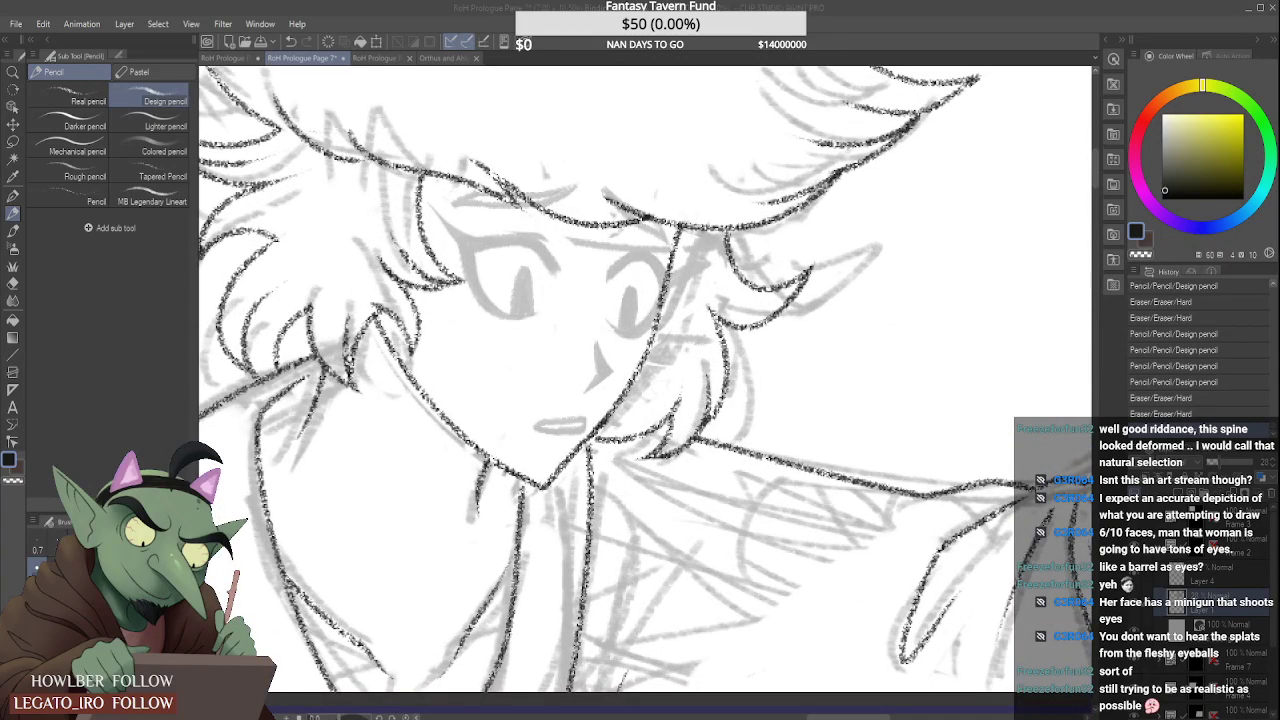
{"action": "scroll", "coordinate": [597, 265], "scroll_direction": "up", "scroll_amount": 3}
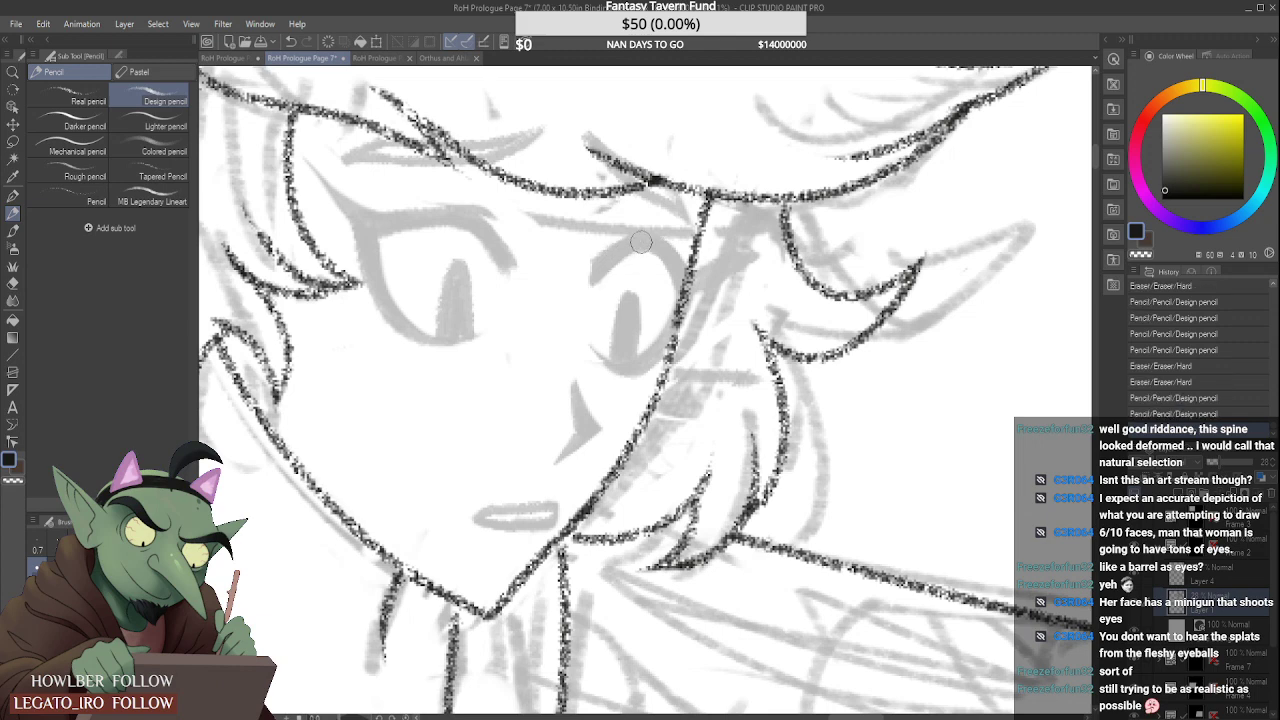
{"action": "left_click_drag", "start_coordinate": [607, 236], "coordinate": [622, 226]}
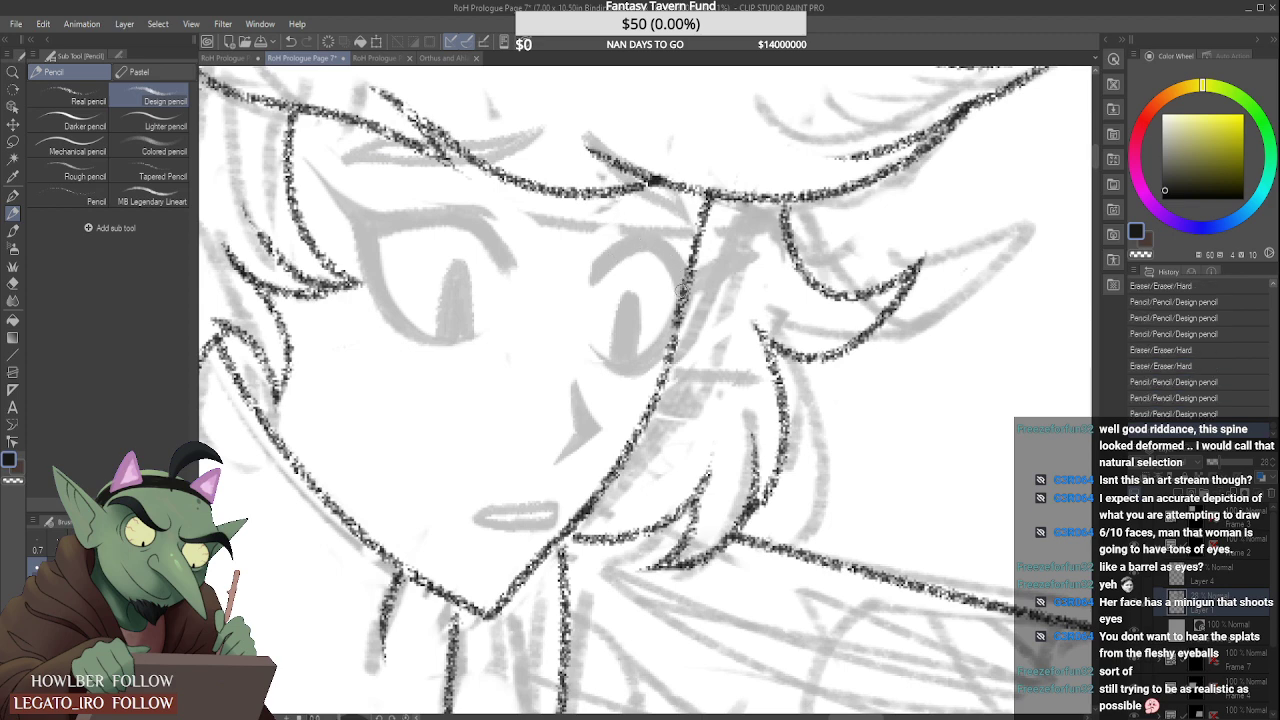
{"action": "mouse_move", "coordinate": [668, 246]}
{"action": "left_mouse_down"}
{"action": "mouse_move", "coordinate": [677, 325]}
{"action": "mouse_move", "coordinate": [657, 346]}
{"action": "left_mouse_up"}
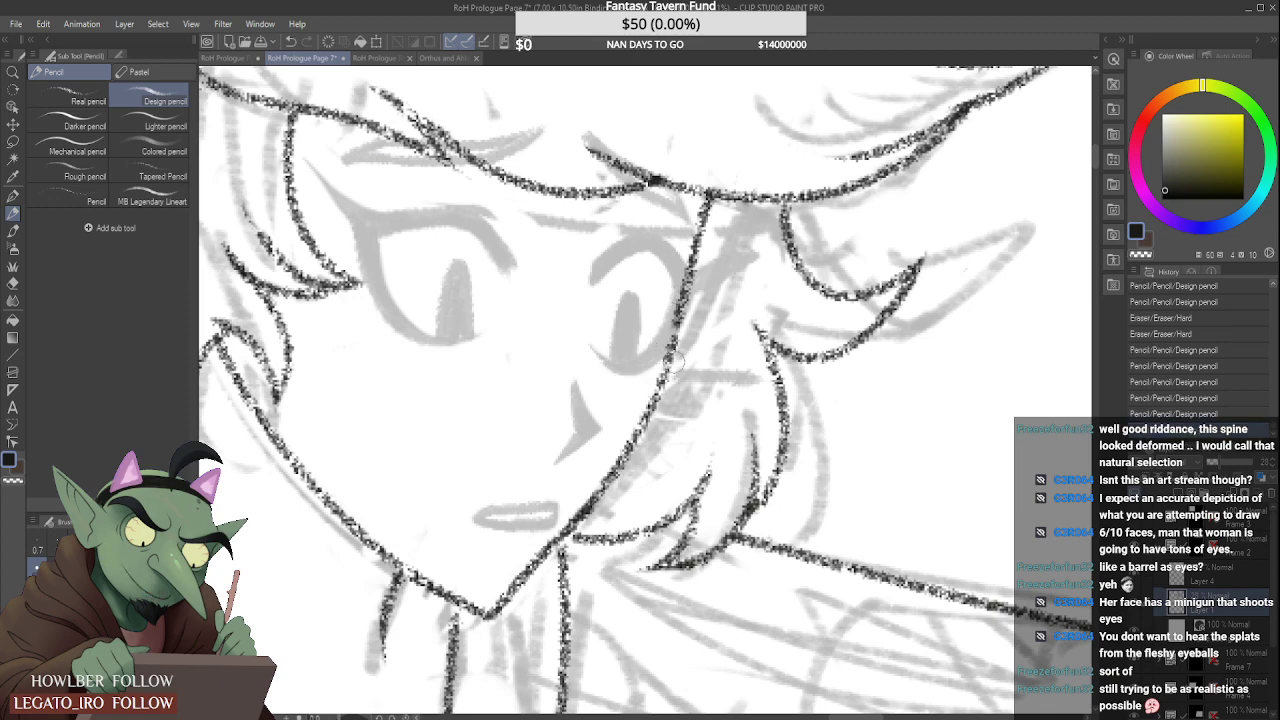
{"action": "mouse_move", "coordinate": [628, 384]}
{"action": "left_mouse_down"}
{"action": "mouse_move", "coordinate": [658, 369]}
{"action": "mouse_move", "coordinate": [695, 309]}
{"action": "left_mouse_up"}
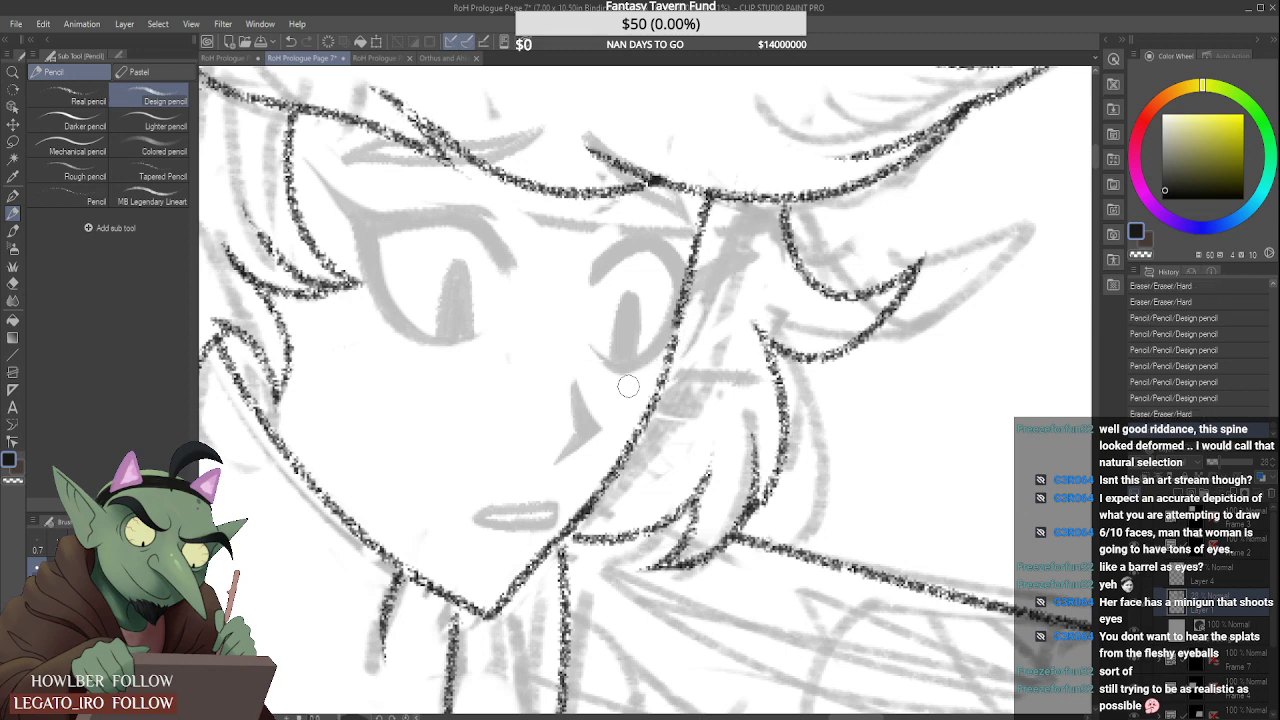
{"action": "mouse_move", "coordinate": [609, 382]}
{"action": "left_mouse_down"}
{"action": "mouse_move", "coordinate": [640, 380]}
{"action": "mouse_move", "coordinate": [583, 366]}
{"action": "left_mouse_up"}
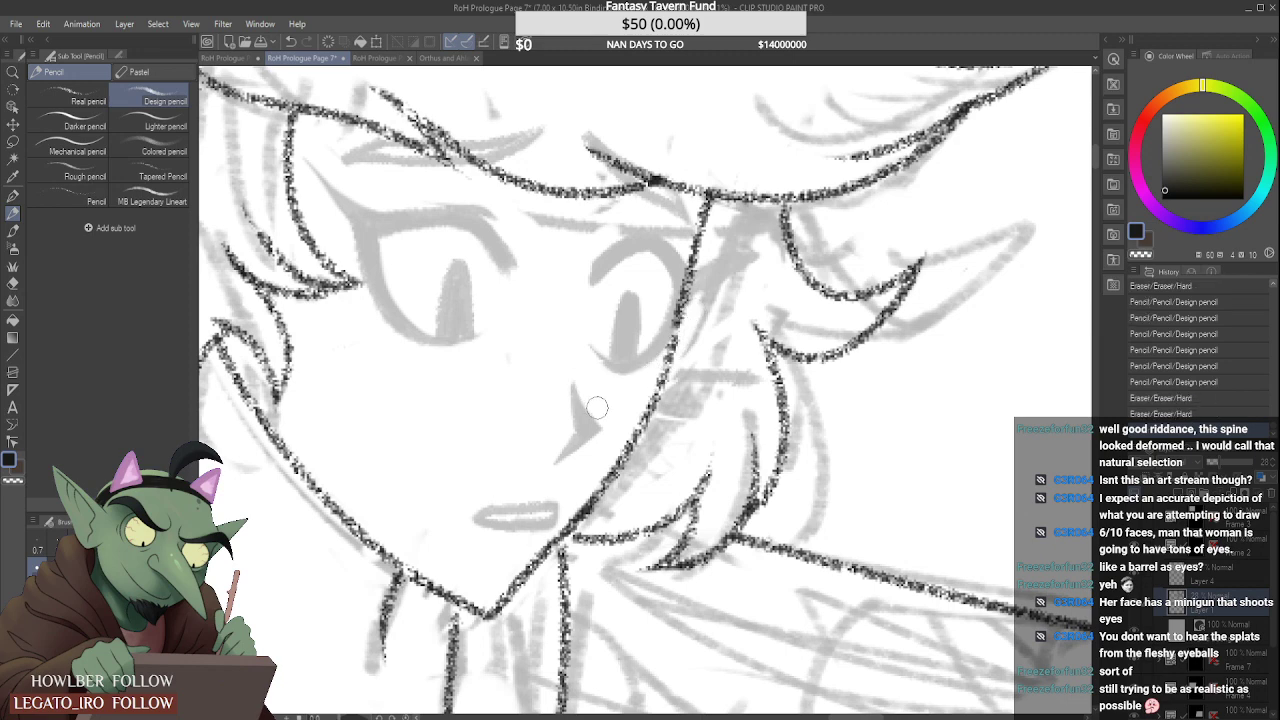
{"action": "scroll", "coordinate": [600, 400], "scroll_direction": "down", "scroll_amount": 2}
{"action": "scroll", "coordinate": [607, 397], "scroll_direction": "down", "scroll_amount": 8}
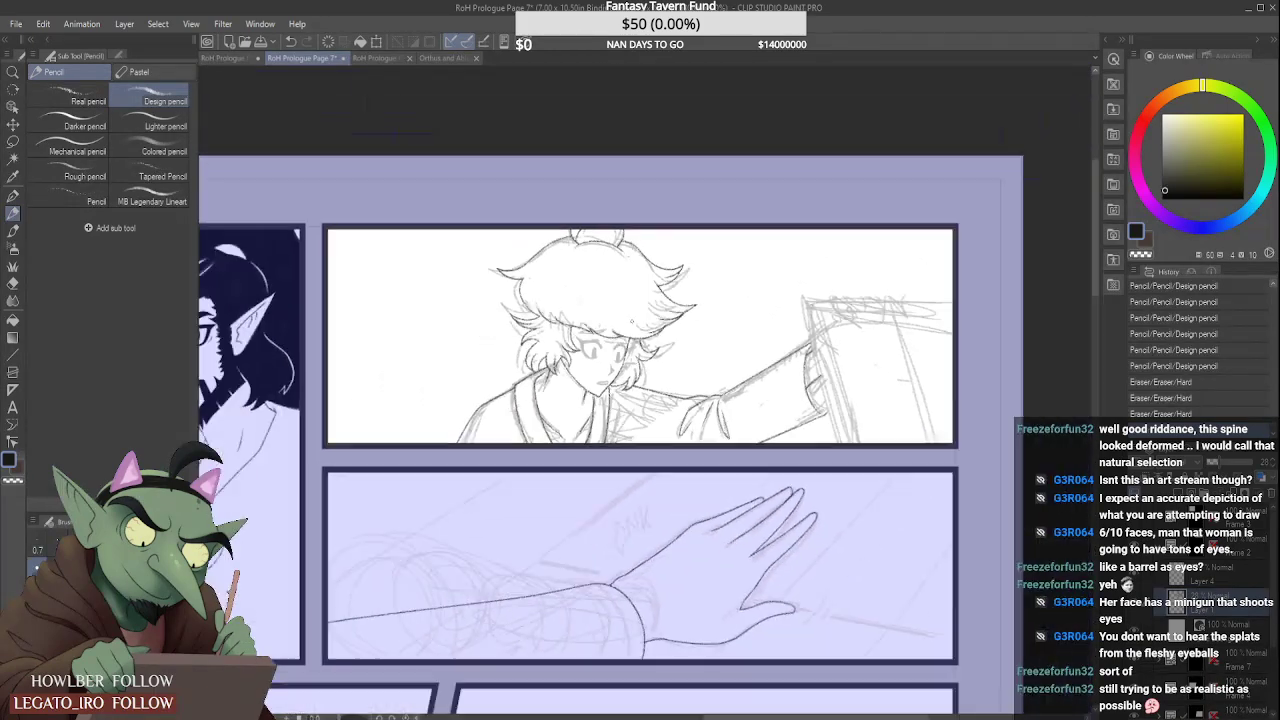
Step: Erase the leftover guideline above the far eye and the stray sketch lines beside the temple
{"action": "scroll", "coordinate": [605, 330], "scroll_direction": "up", "scroll_amount": 8}
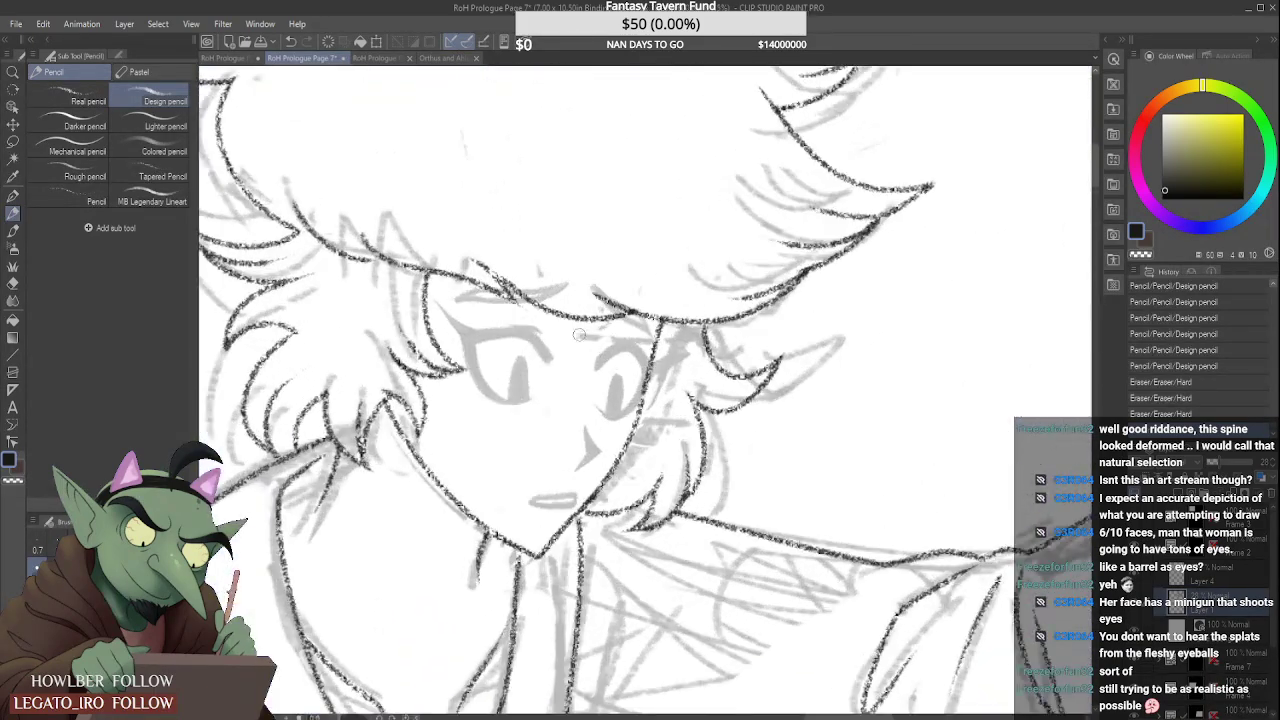
{"action": "left_click_drag", "start_coordinate": [616, 335], "coordinate": [638, 344]}
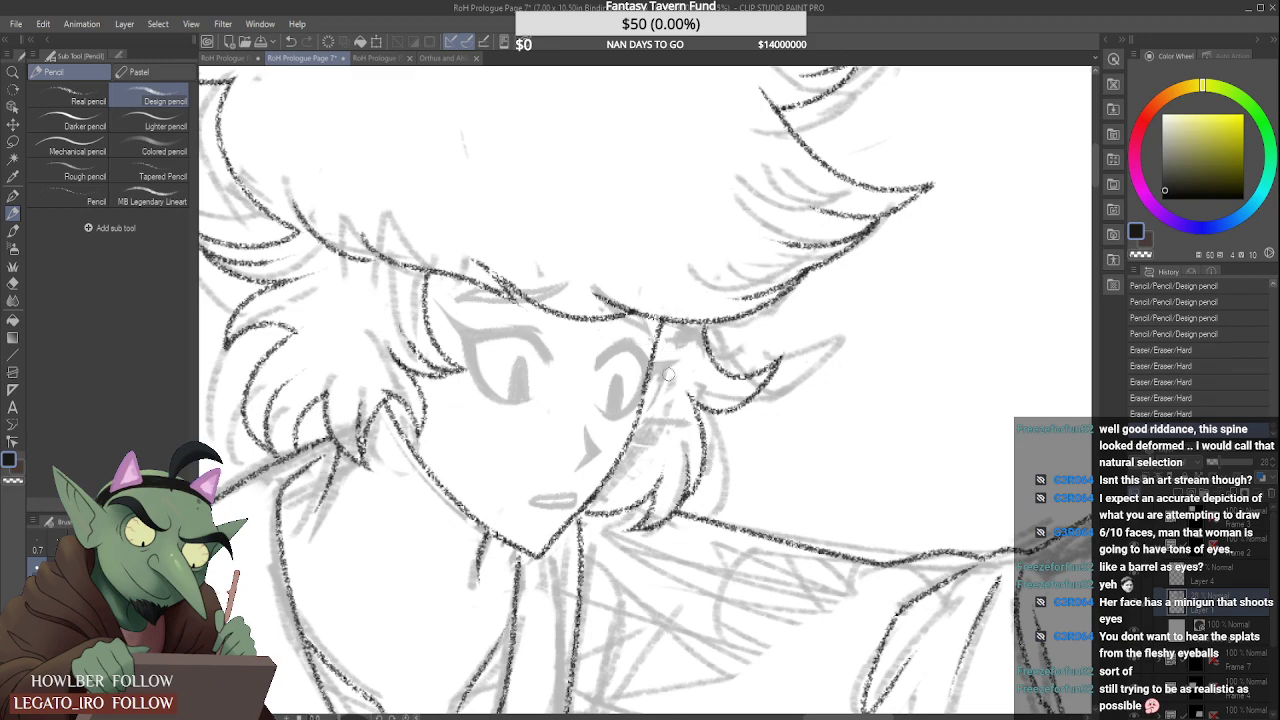
{"action": "scroll", "coordinate": [690, 357], "scroll_direction": "down", "scroll_amount": 5}
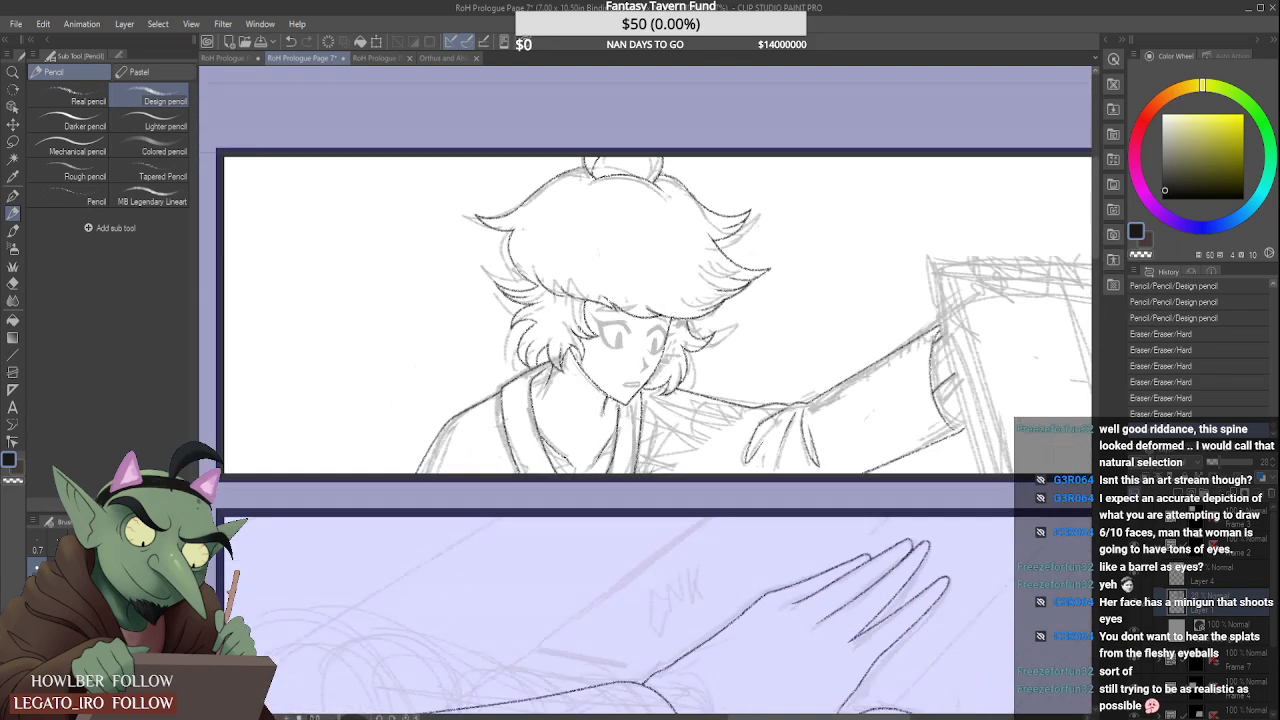
{"action": "scroll", "coordinate": [690, 357], "scroll_direction": "up", "scroll_amount": 4}
{"action": "scroll", "coordinate": [674, 316], "scroll_direction": "up", "scroll_amount": 2}
{"action": "mouse_move", "coordinate": [676, 330]}
{"action": "left_mouse_down"}
{"action": "mouse_move", "coordinate": [706, 306]}
{"action": "mouse_move", "coordinate": [709, 319]}
{"action": "mouse_move", "coordinate": [702, 303]}
{"action": "left_mouse_up"}
{"action": "scroll", "coordinate": [656, 367], "scroll_direction": "down", "scroll_amount": 5}
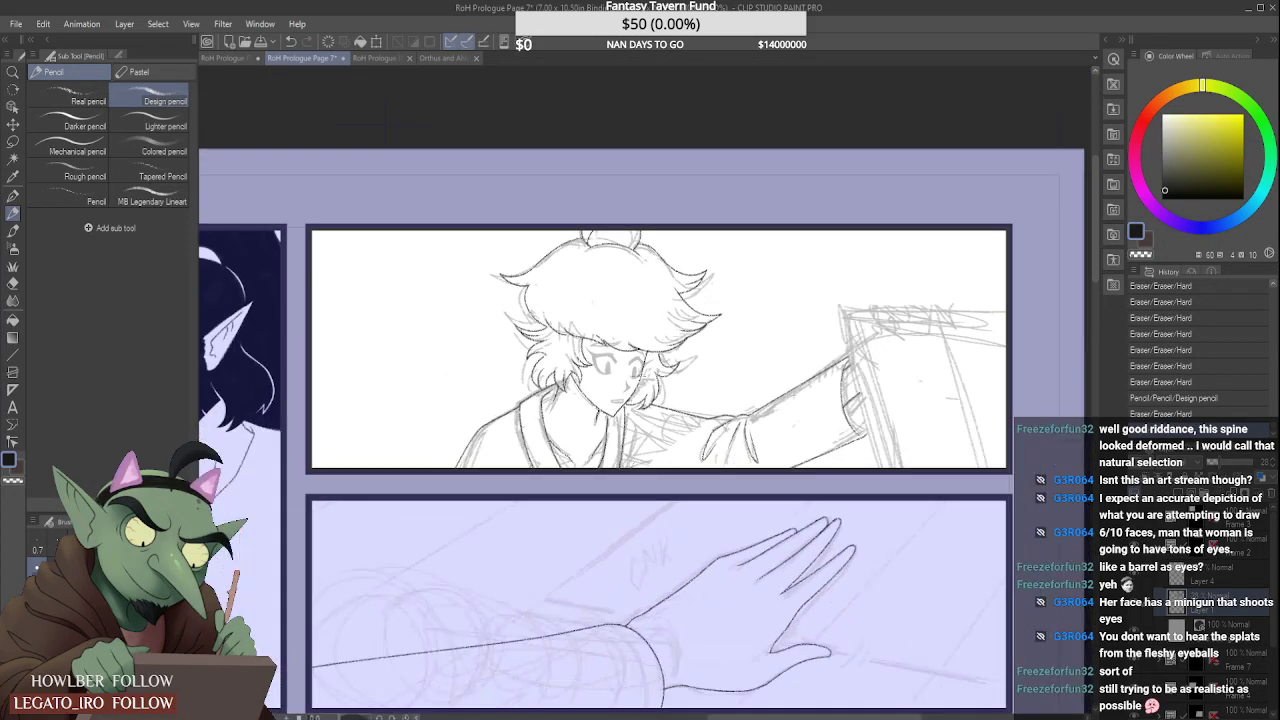
Step: Touch up the sketched mouth at its corner nearest the far side of the jaw
{"action": "scroll", "coordinate": [619, 402], "scroll_direction": "up", "scroll_amount": 4}
{"action": "scroll", "coordinate": [618, 402], "scroll_direction": "up", "scroll_amount": 3}
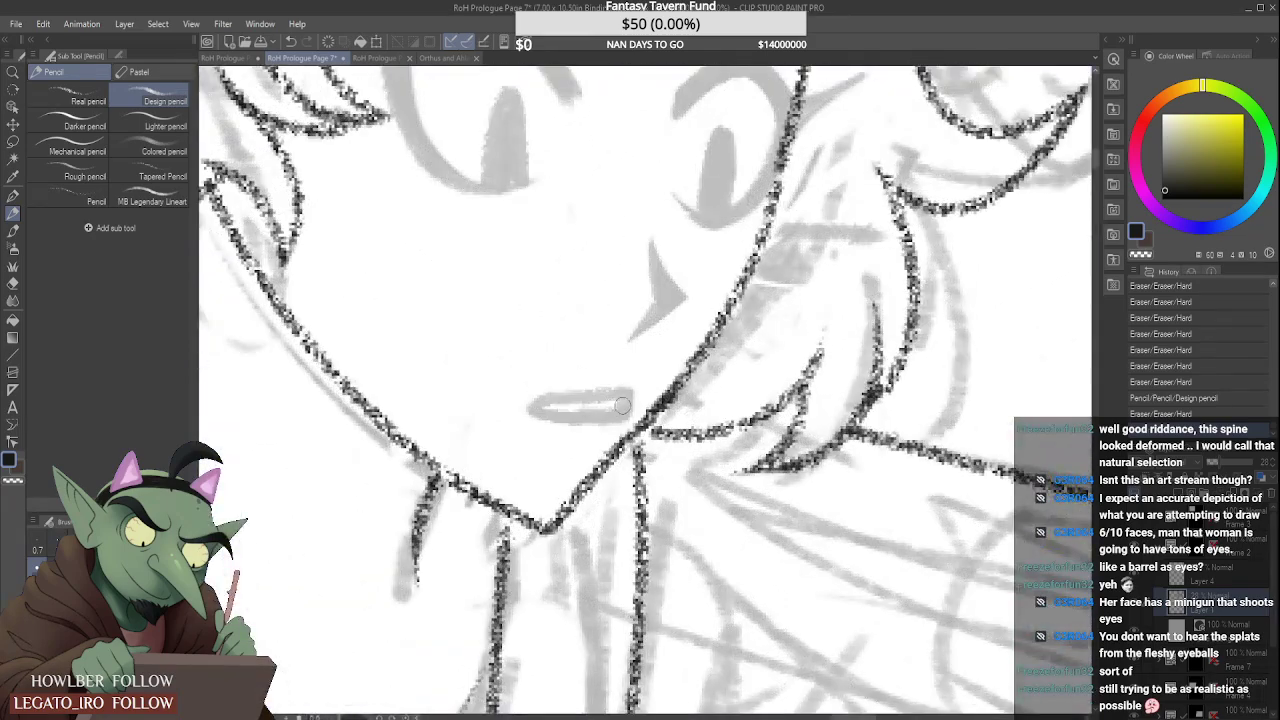
{"action": "left_click", "coordinate": [621, 405]}
{"action": "scroll", "coordinate": [650, 370], "scroll_direction": "down", "scroll_amount": 5}
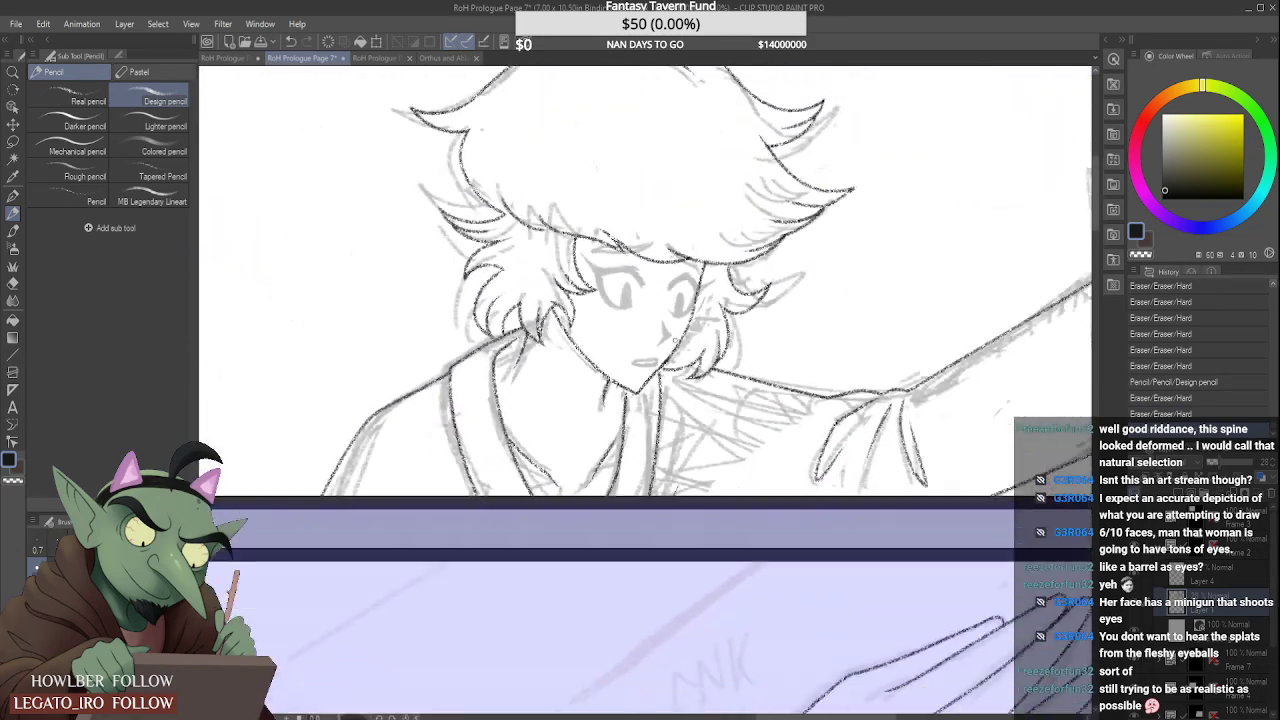
{"action": "scroll", "coordinate": [674, 342], "scroll_direction": "down", "scroll_amount": 5}
{"action": "scroll", "coordinate": [667, 348], "scroll_direction": "up", "scroll_amount": 5}
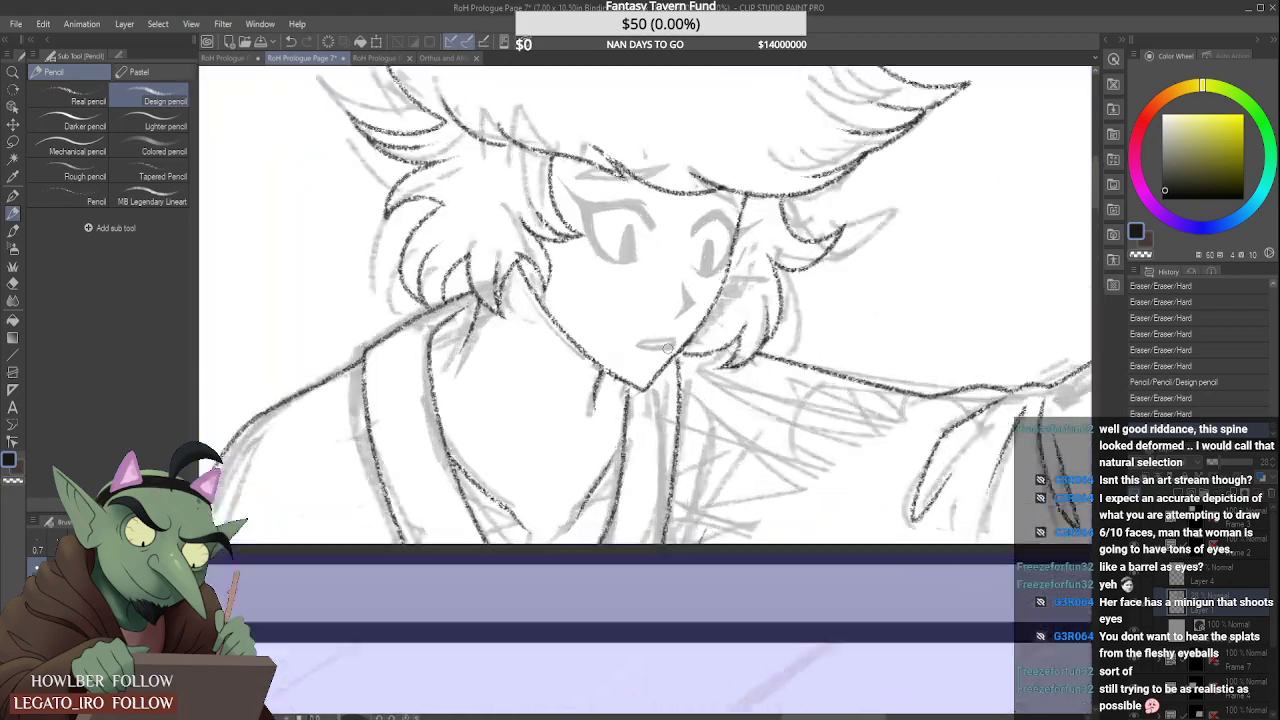
{"action": "scroll", "coordinate": [667, 348], "scroll_direction": "up", "scroll_amount": 3}
{"action": "left_click", "coordinate": [662, 363]}
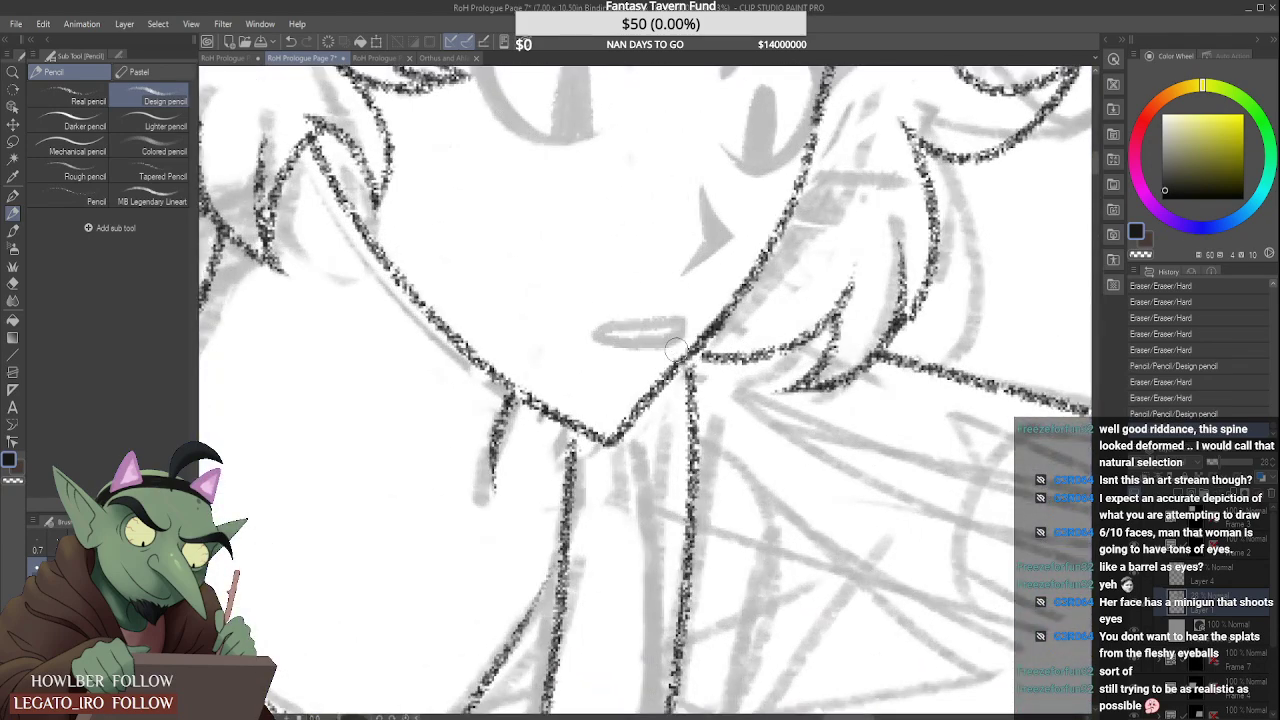
Step: Refine the near eye's outline in the face sketch and check the face against the rest of the comic page
{"action": "scroll", "coordinate": [660, 362], "scroll_direction": "down", "scroll_amount": 5}
{"action": "scroll", "coordinate": [661, 361], "scroll_direction": "down", "scroll_amount": 6}
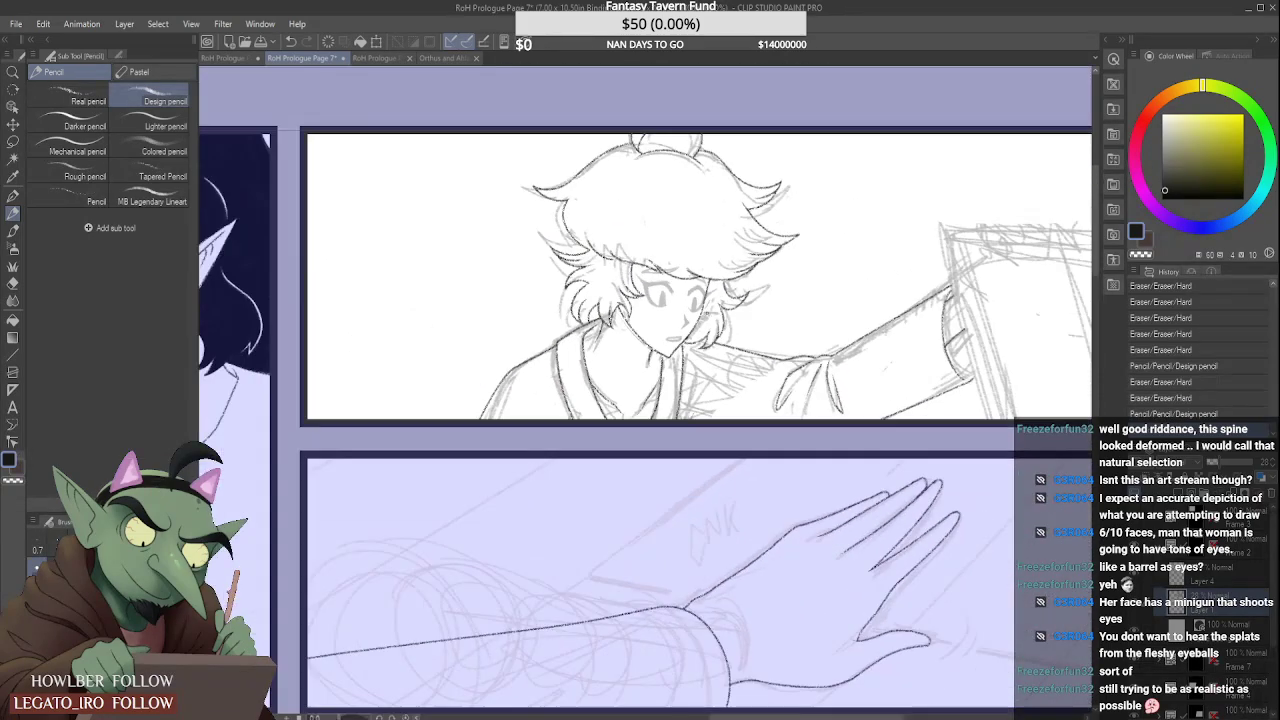
{"action": "scroll", "coordinate": [585, 318], "scroll_direction": "up", "scroll_amount": 8}
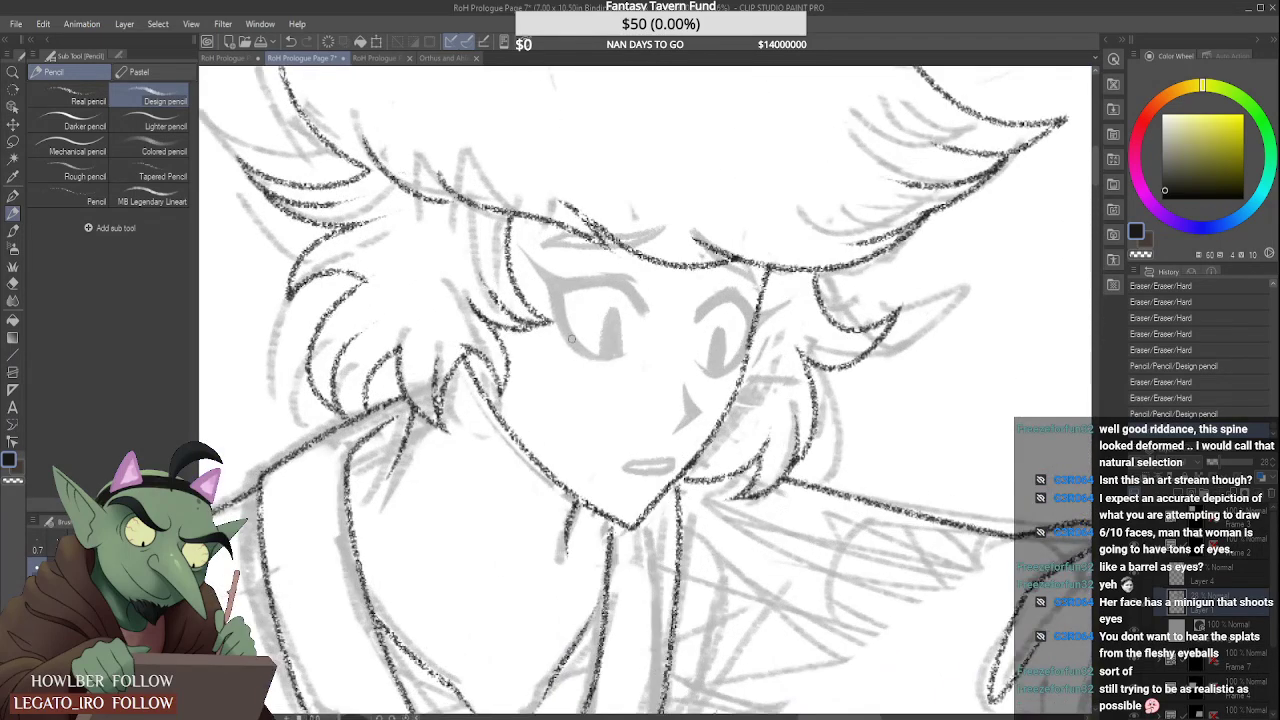
{"action": "scroll", "coordinate": [619, 354], "scroll_direction": "down", "scroll_amount": 3}
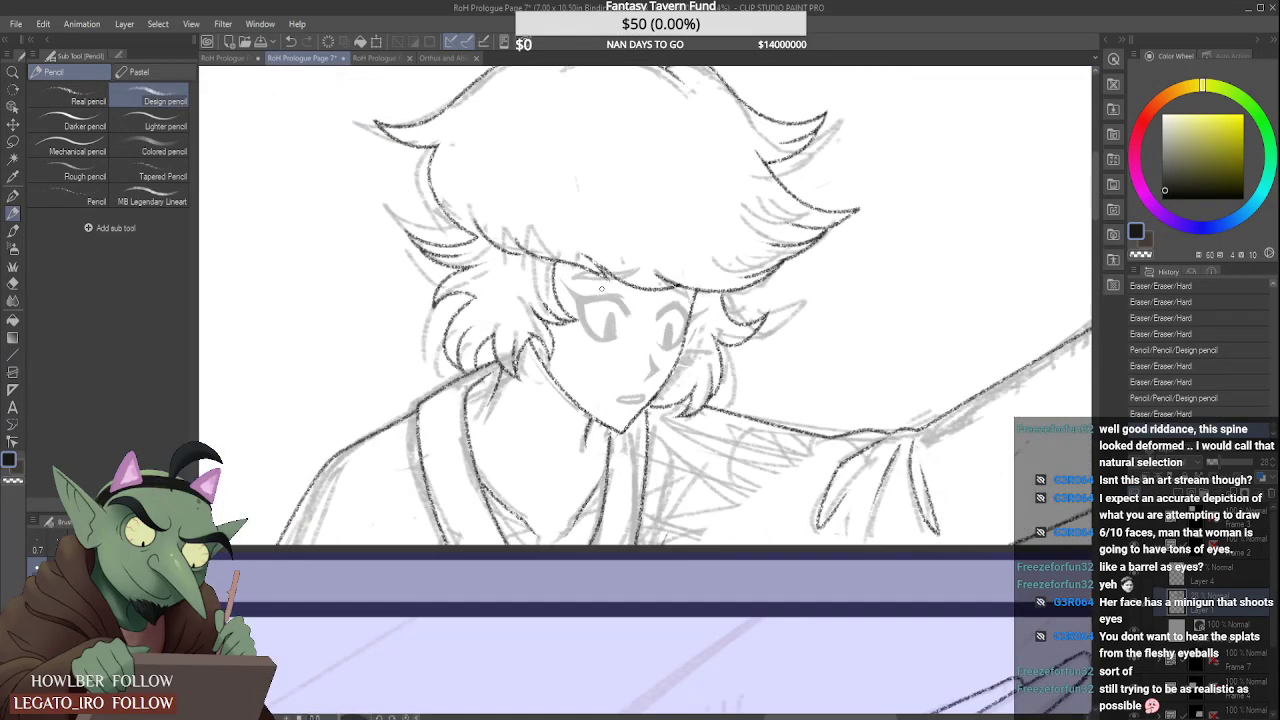
{"action": "scroll", "coordinate": [622, 370], "scroll_direction": "up", "scroll_amount": 4}
{"action": "mouse_move", "coordinate": [578, 337]}
{"action": "left_mouse_down"}
{"action": "mouse_move", "coordinate": [646, 333]}
{"action": "mouse_move", "coordinate": [633, 339]}
{"action": "mouse_move", "coordinate": [656, 324]}
{"action": "left_mouse_up"}
{"action": "scroll", "coordinate": [637, 334], "scroll_direction": "down", "scroll_amount": 6}
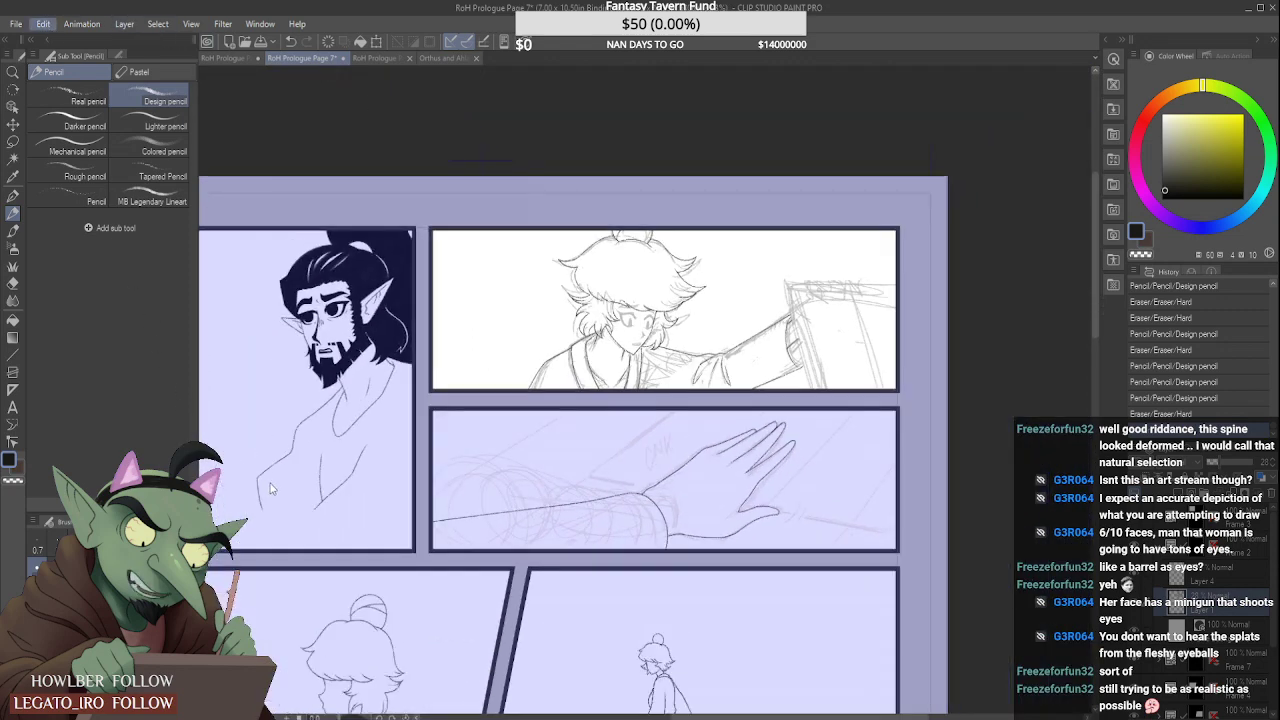
{"action": "left_click", "coordinate": [551, 455]}
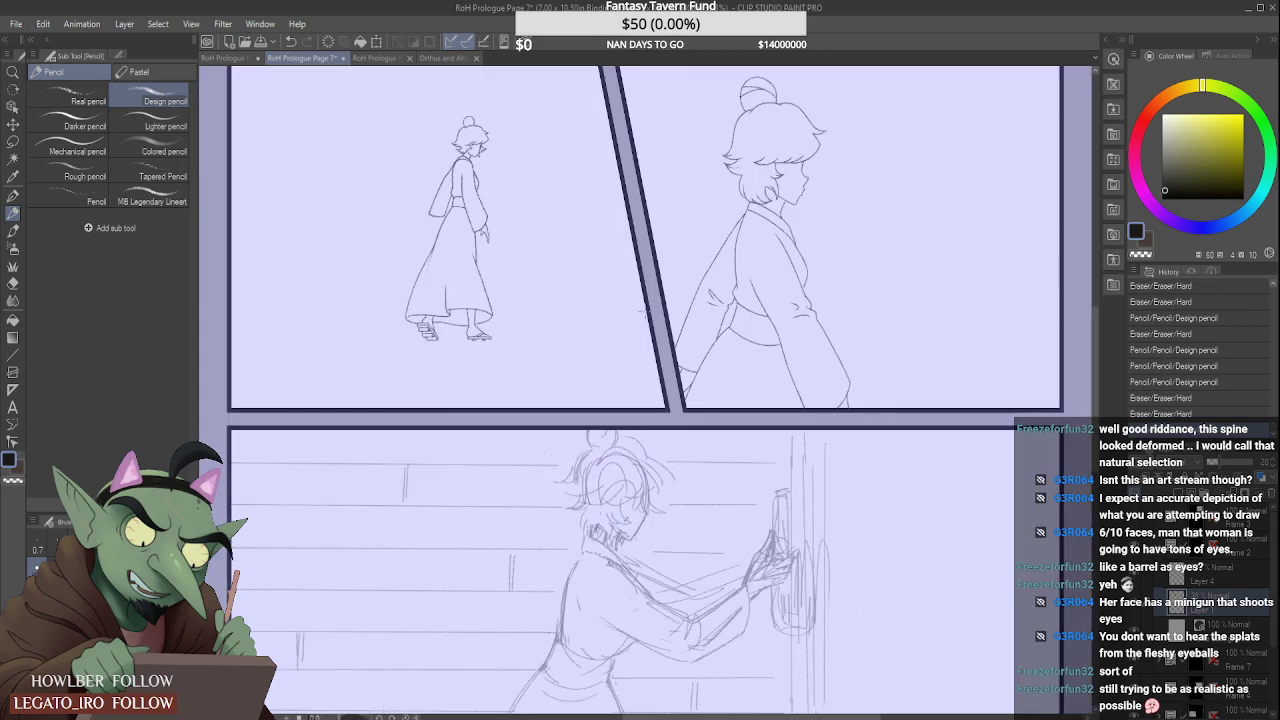
Step: Add a new raster layer above Layer 4 for inking the facial features in the upper comic panel
{"action": "scroll", "coordinate": [645, 390], "scroll_direction": "down", "scroll_amount": 4}
{"action": "scroll", "coordinate": [675, 390], "scroll_direction": "up", "scroll_amount": 2}
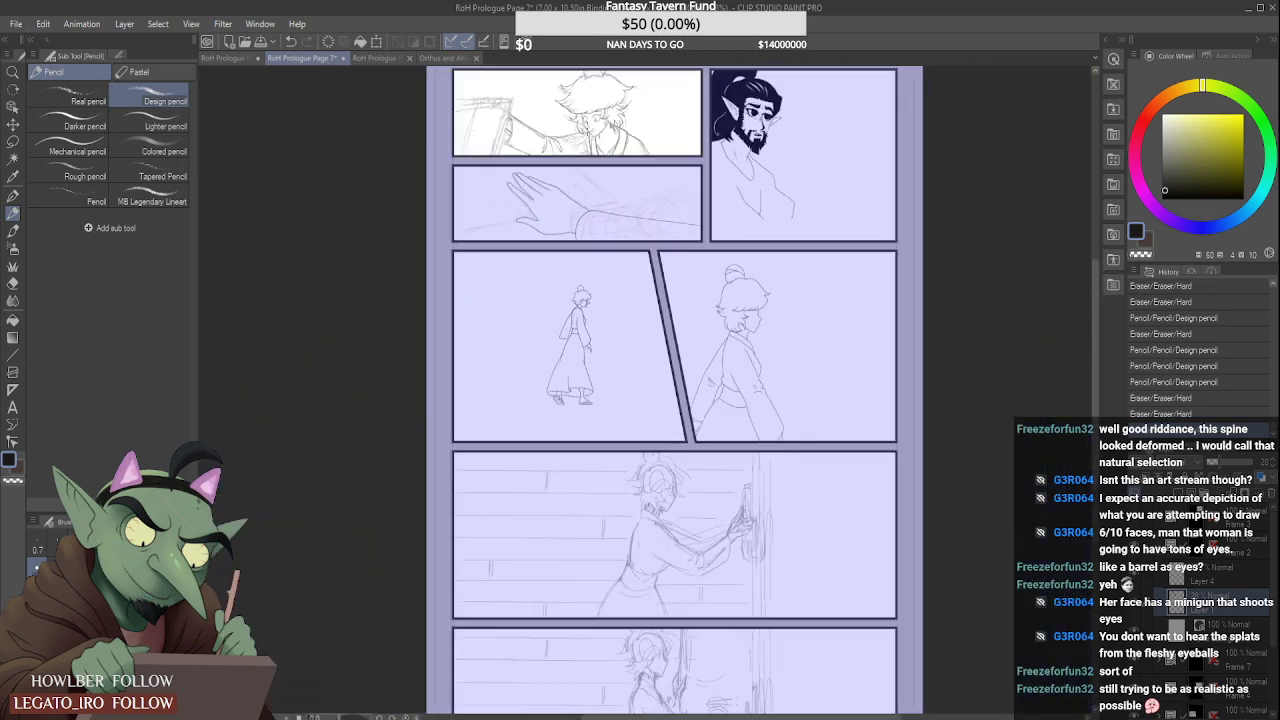
{"action": "scroll", "coordinate": [579, 146], "scroll_direction": "up", "scroll_amount": 4}
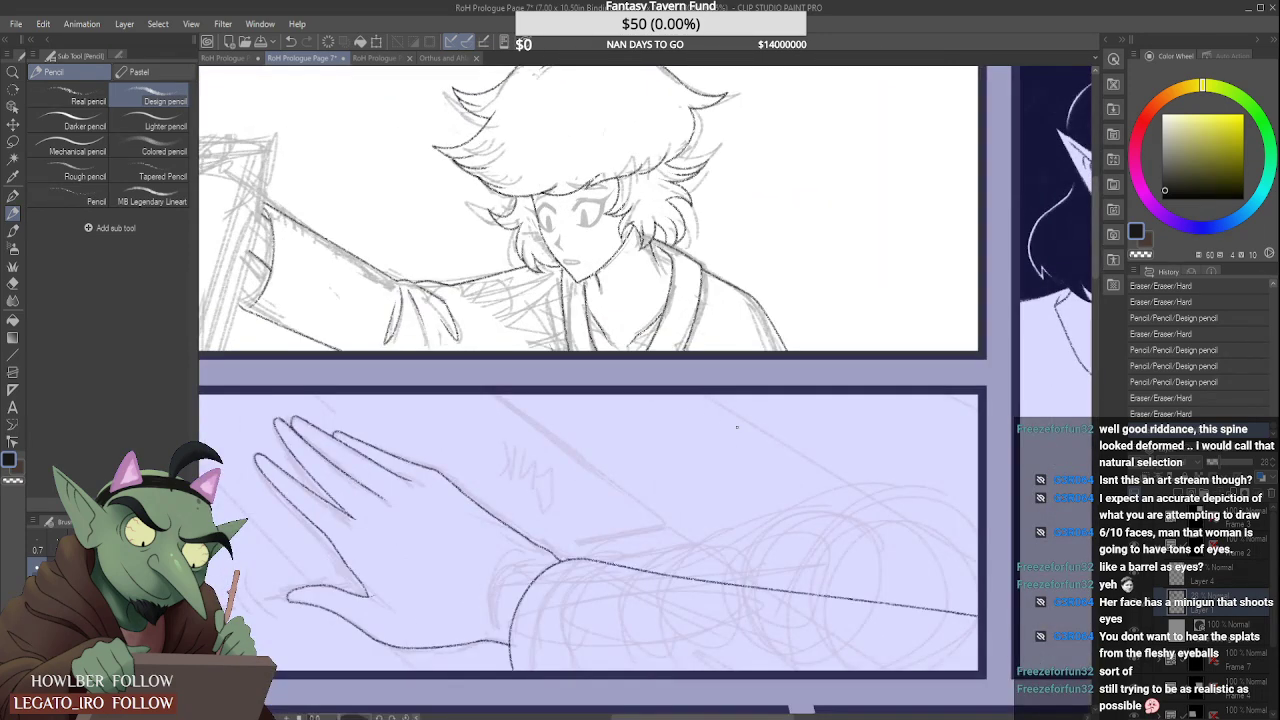
{"action": "scroll", "coordinate": [736, 427], "scroll_direction": "down", "scroll_amount": 1}
{"action": "left_click", "coordinate": [1220, 575]}
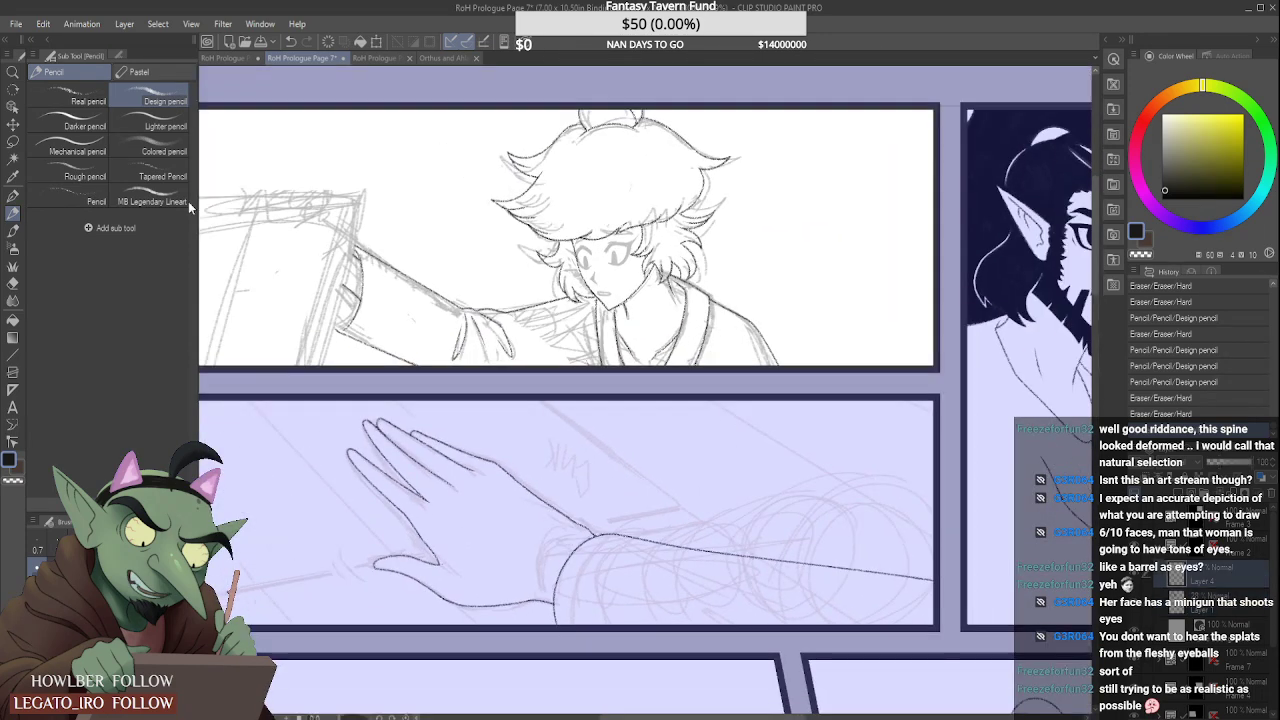
{"action": "scroll", "coordinate": [613, 256], "scroll_direction": "up", "scroll_amount": 5}
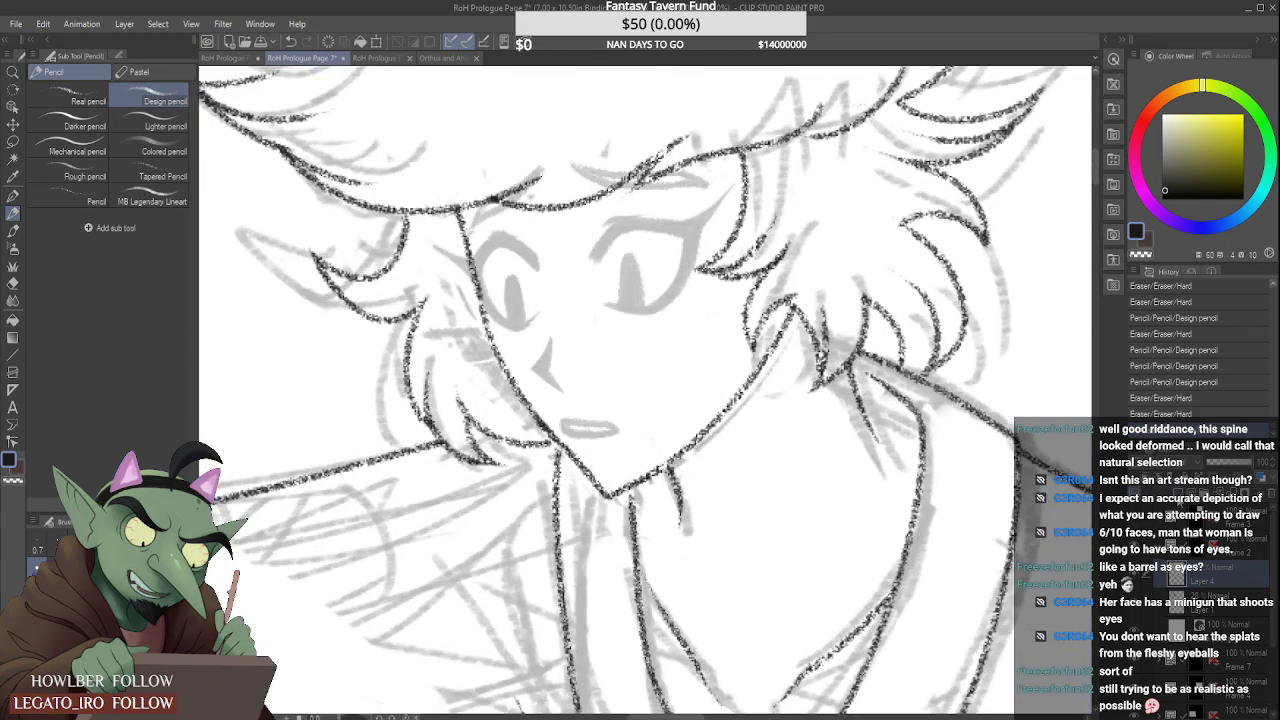
{"action": "key", "text": "h"}
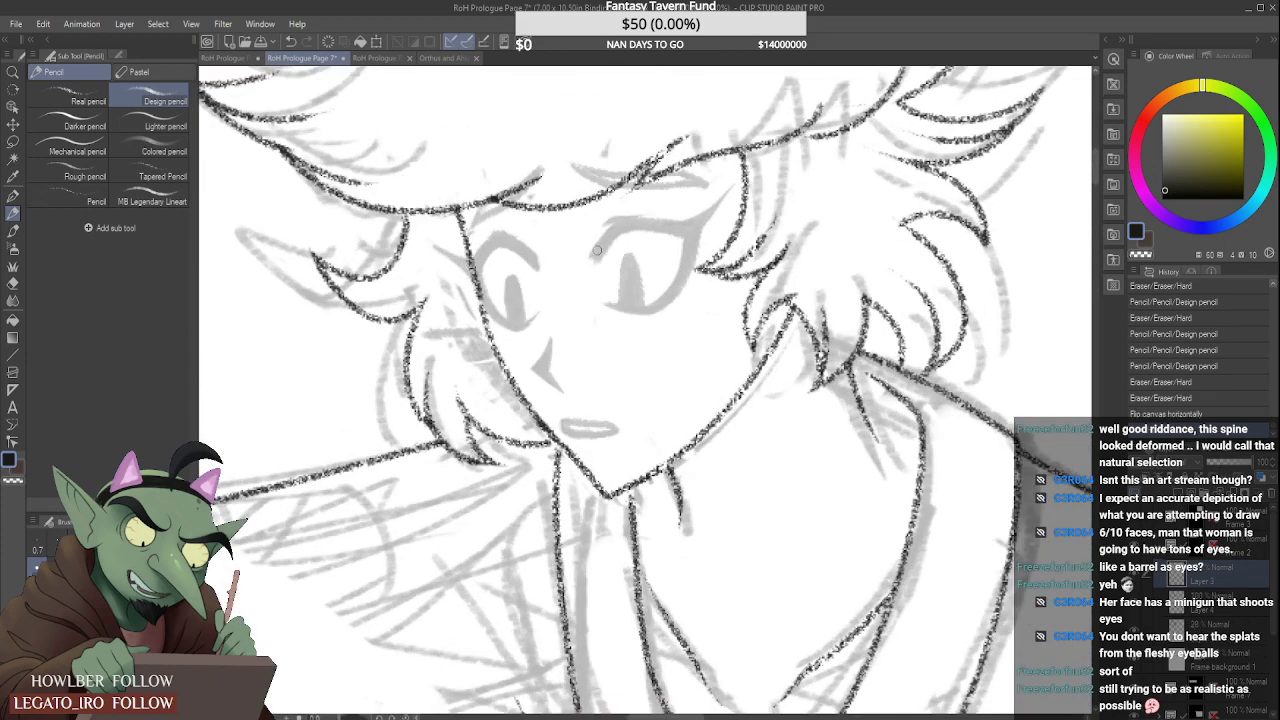
{"action": "key", "text": "ctrl+shift+n"}
Step: Ink the near eye's thick upper lid, winged outer lash and outer edge in black over the sketch
{"action": "mouse_move", "coordinate": [593, 262]}
{"action": "left_mouse_down"}
{"action": "mouse_move", "coordinate": [632, 222]}
{"action": "mouse_move", "coordinate": [605, 245]}
{"action": "mouse_move", "coordinate": [630, 223]}
{"action": "mouse_move", "coordinate": [687, 229]}
{"action": "left_mouse_up"}
{"action": "left_click_drag", "start_coordinate": [596, 256], "coordinate": [688, 231]}
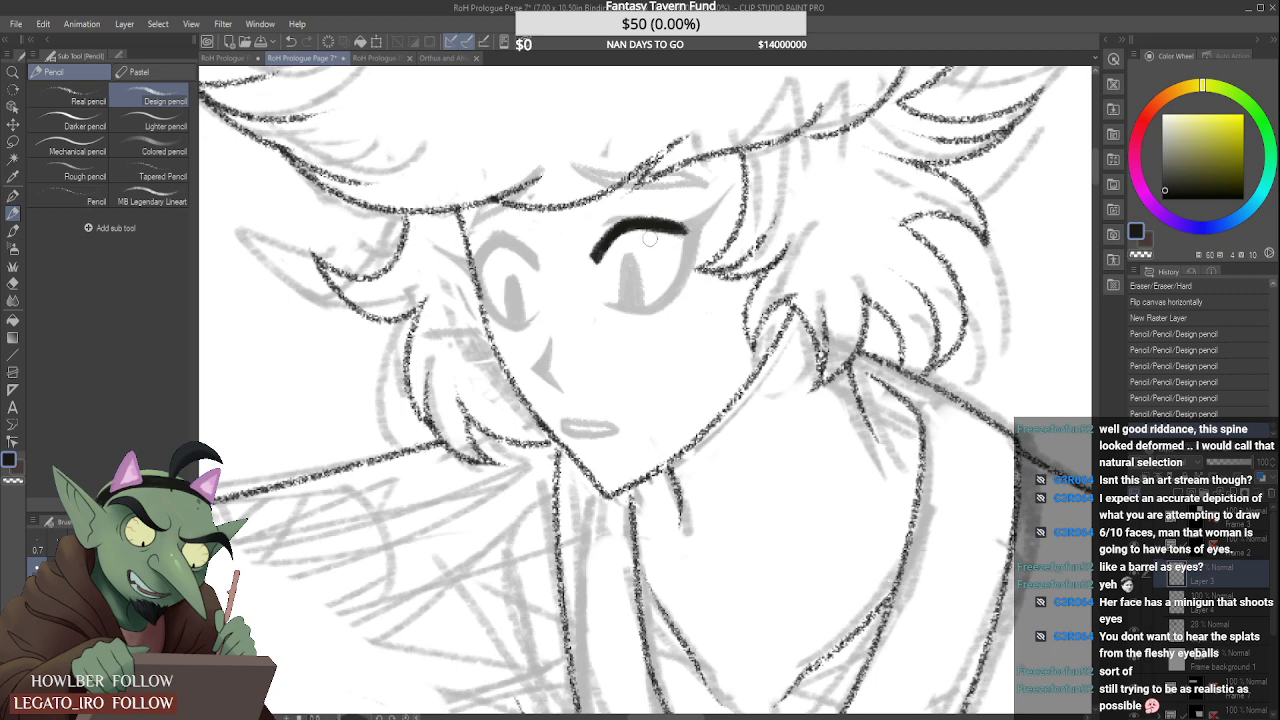
{"action": "left_click", "coordinate": [629, 246]}
{"action": "mouse_move", "coordinate": [664, 232]}
{"action": "left_mouse_down"}
{"action": "mouse_move", "coordinate": [695, 231]}
{"action": "mouse_move", "coordinate": [673, 221]}
{"action": "mouse_move", "coordinate": [695, 226]}
{"action": "mouse_move", "coordinate": [707, 209]}
{"action": "mouse_move", "coordinate": [684, 228]}
{"action": "mouse_move", "coordinate": [730, 192]}
{"action": "left_mouse_up"}
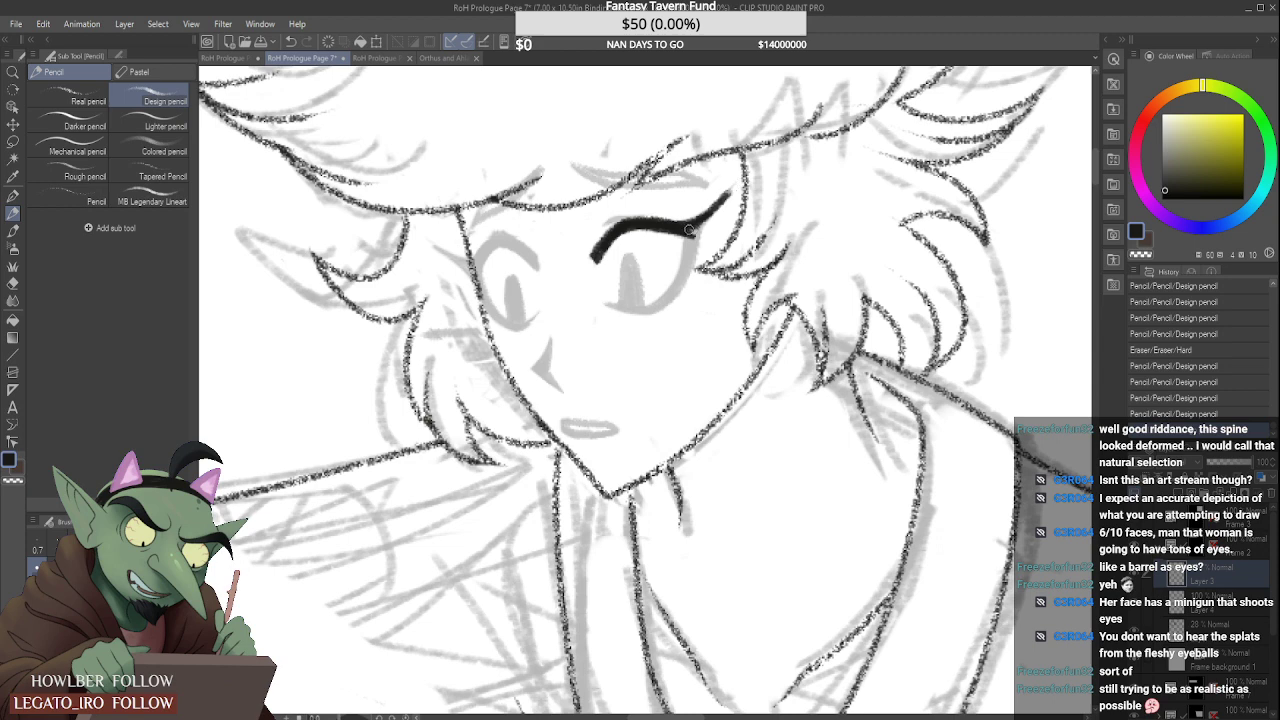
{"action": "mouse_move", "coordinate": [688, 229]}
{"action": "left_mouse_down"}
{"action": "mouse_move", "coordinate": [744, 163]}
{"action": "mouse_move", "coordinate": [676, 292]}
{"action": "mouse_move", "coordinate": [688, 235]}
{"action": "left_mouse_up"}
{"action": "left_click_drag", "start_coordinate": [610, 305], "coordinate": [686, 256]}
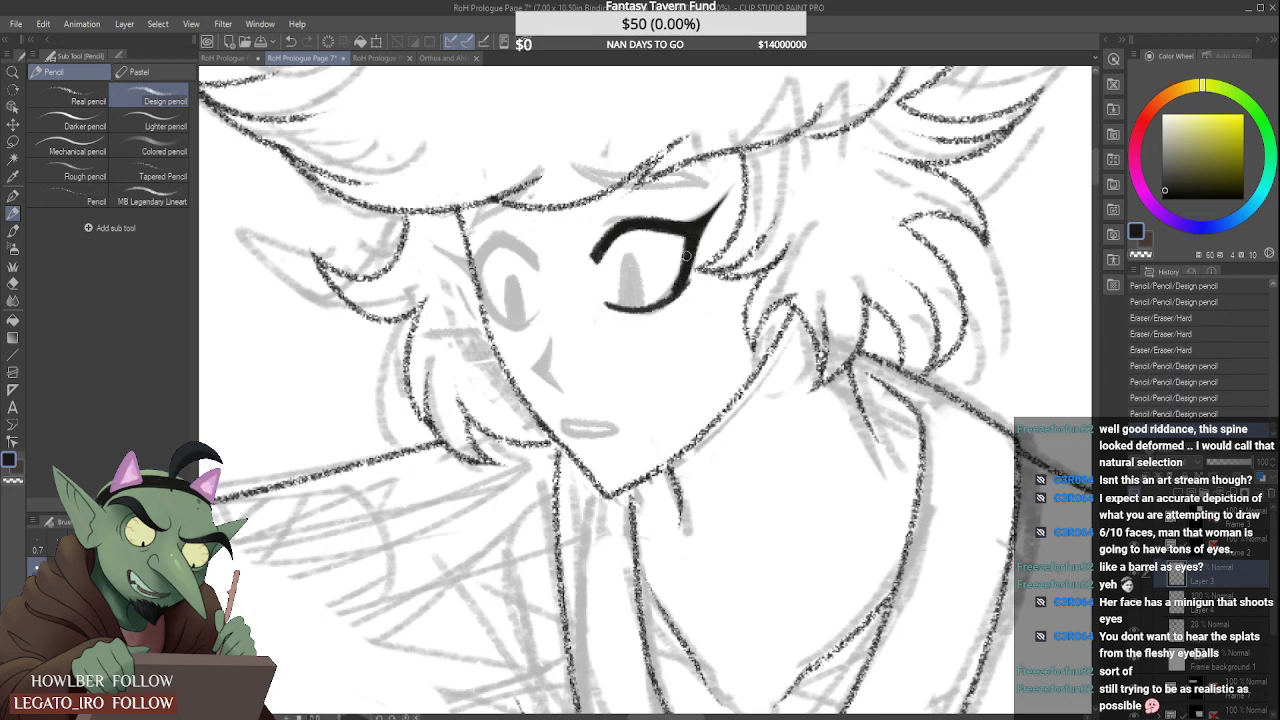
{"action": "key", "text": "ctrl+z"}
{"action": "left_click_drag", "start_coordinate": [609, 305], "coordinate": [684, 264]}
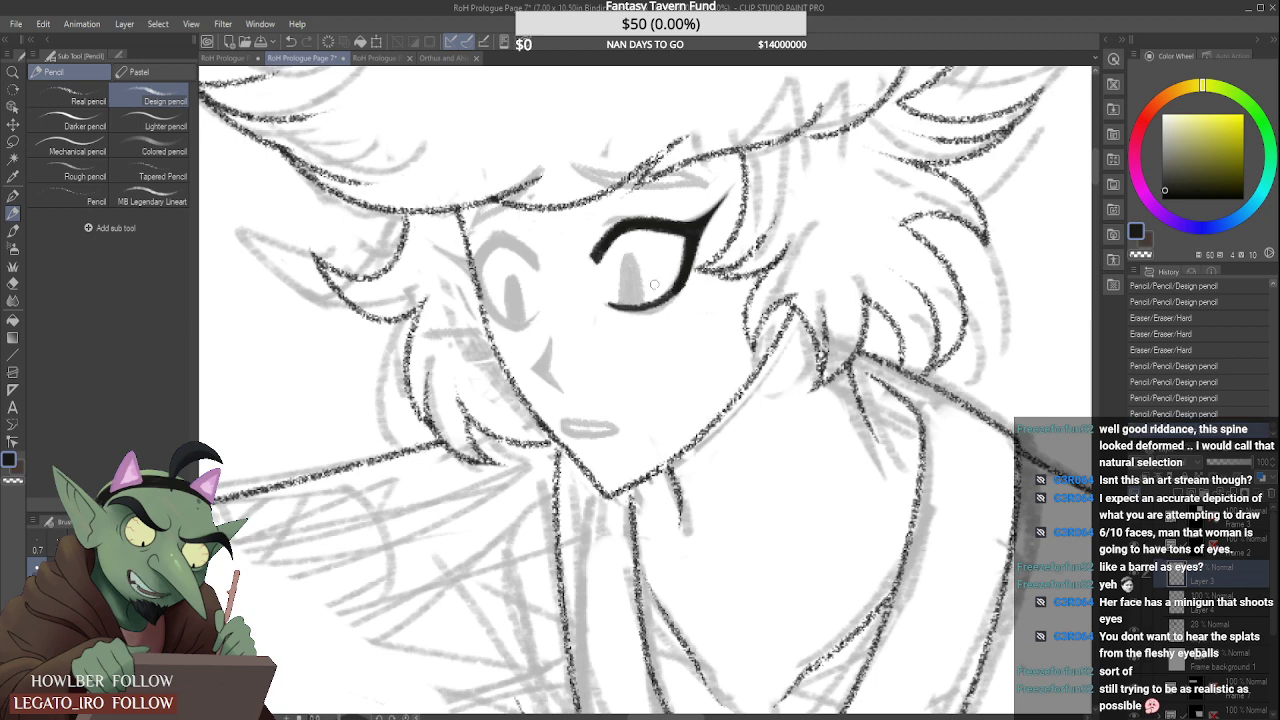
{"action": "key", "text": "ctrl+z"}
{"action": "left_click_drag", "start_coordinate": [606, 304], "coordinate": [686, 275]}
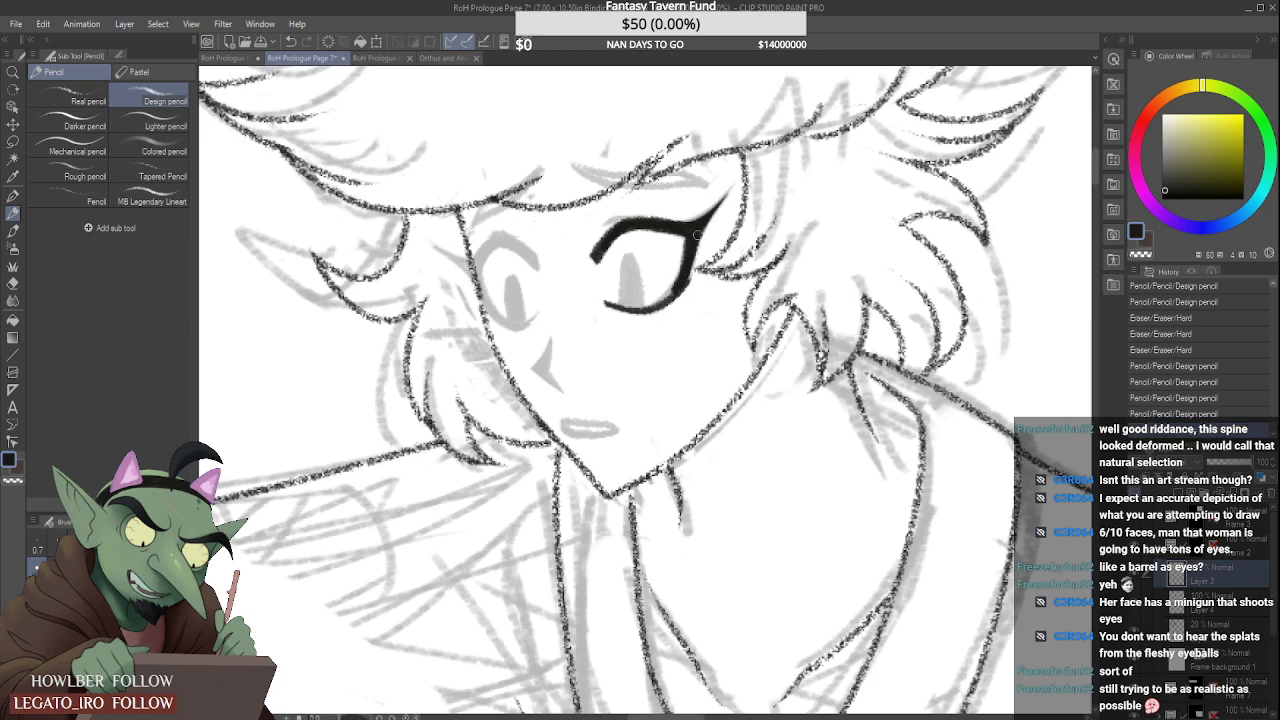
{"action": "key", "text": "ctrl+z"}
{"action": "left_click_drag", "start_coordinate": [605, 304], "coordinate": [682, 282]}
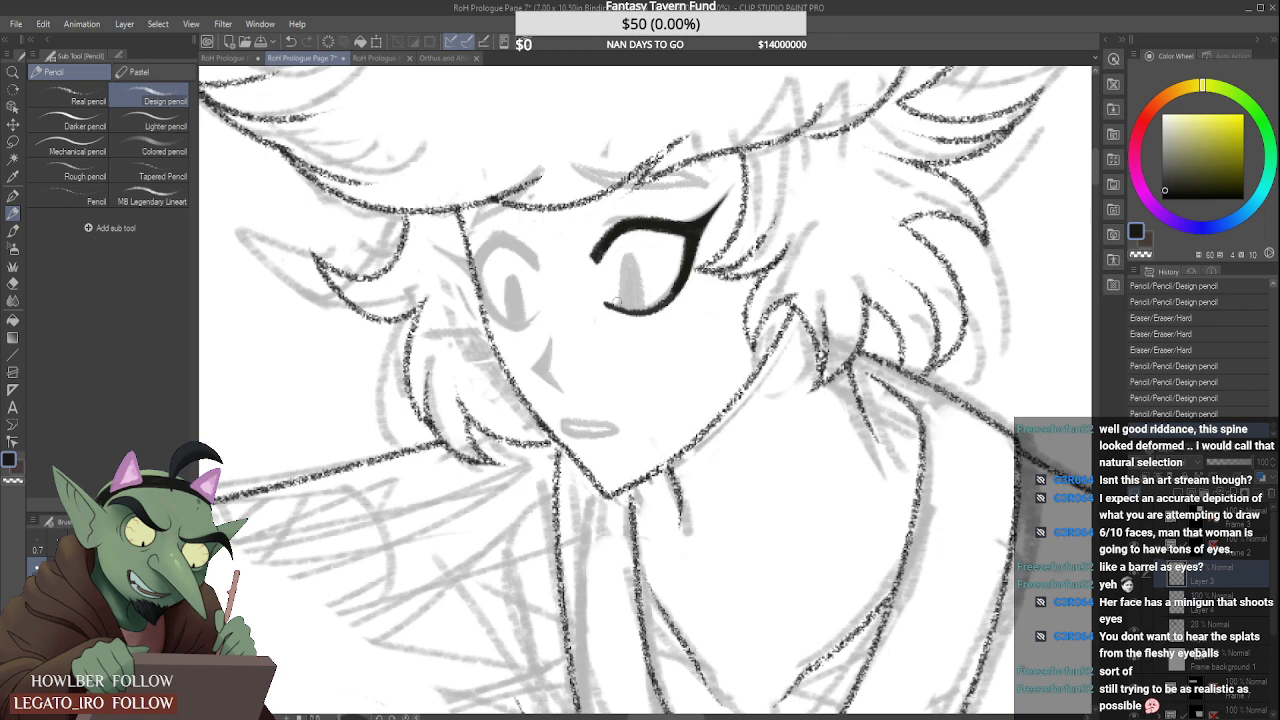
{"action": "key", "text": "ctrl+z"}
{"action": "left_click_drag", "start_coordinate": [608, 304], "coordinate": [690, 276]}
{"action": "key", "text": "ctrl+z"}
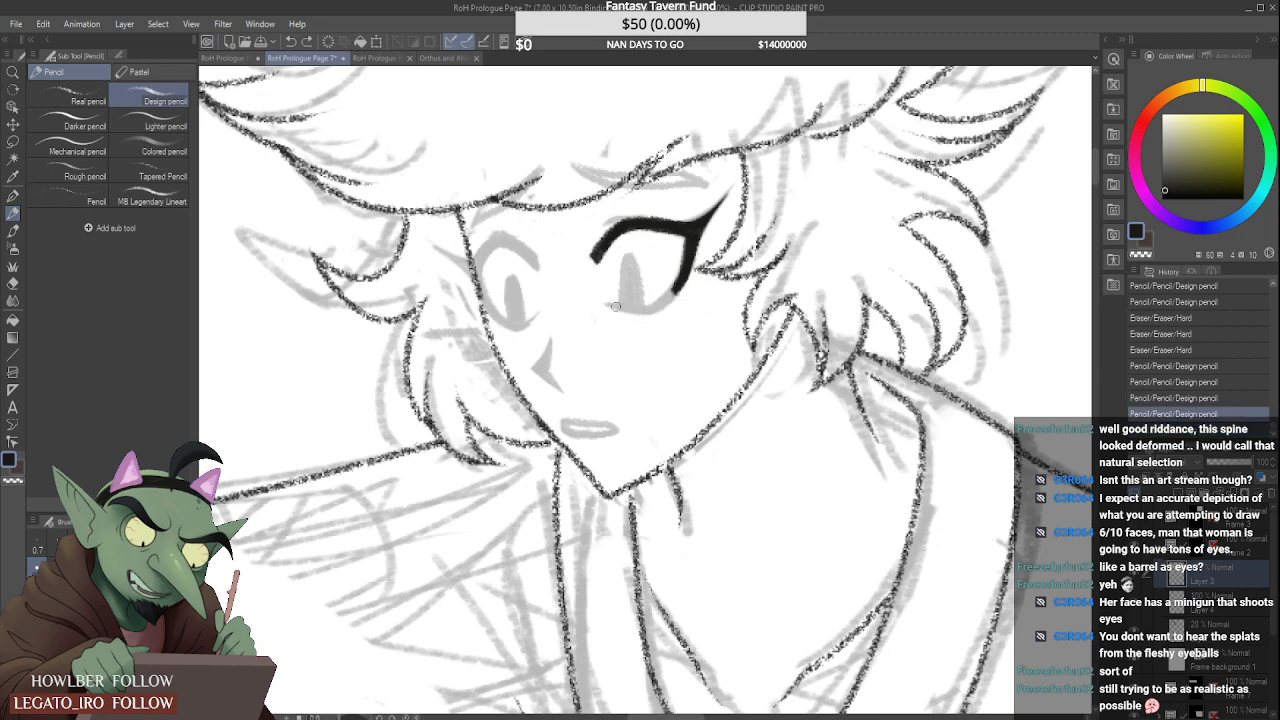
{"action": "mouse_move", "coordinate": [612, 306]}
{"action": "left_mouse_down"}
{"action": "mouse_move", "coordinate": [684, 251]}
{"action": "mouse_move", "coordinate": [649, 312]}
{"action": "mouse_move", "coordinate": [690, 276]}
{"action": "left_mouse_up"}
{"action": "key", "text": "ctrl+z"}
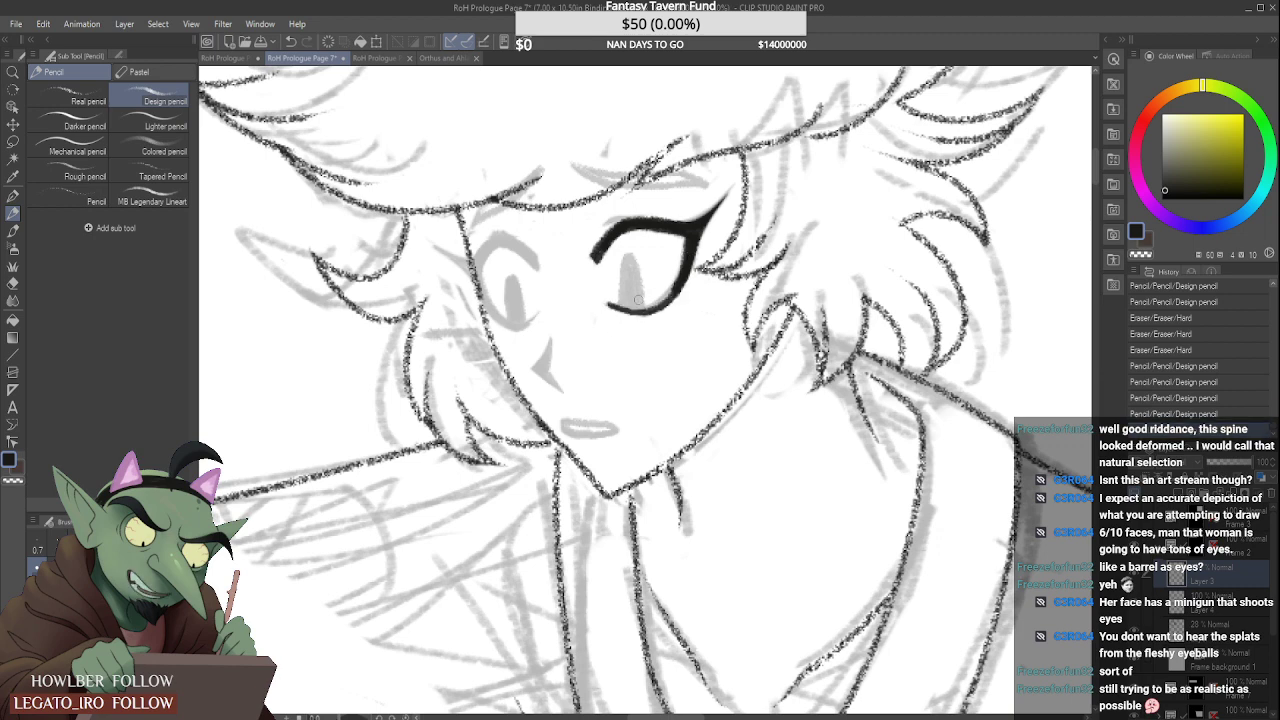
{"action": "key", "text": "ctrl+z"}
{"action": "mouse_move", "coordinate": [610, 306]}
{"action": "left_mouse_down"}
{"action": "mouse_move", "coordinate": [672, 289]}
{"action": "mouse_move", "coordinate": [688, 260]}
{"action": "left_mouse_up"}
{"action": "key", "text": "ctrl+z"}
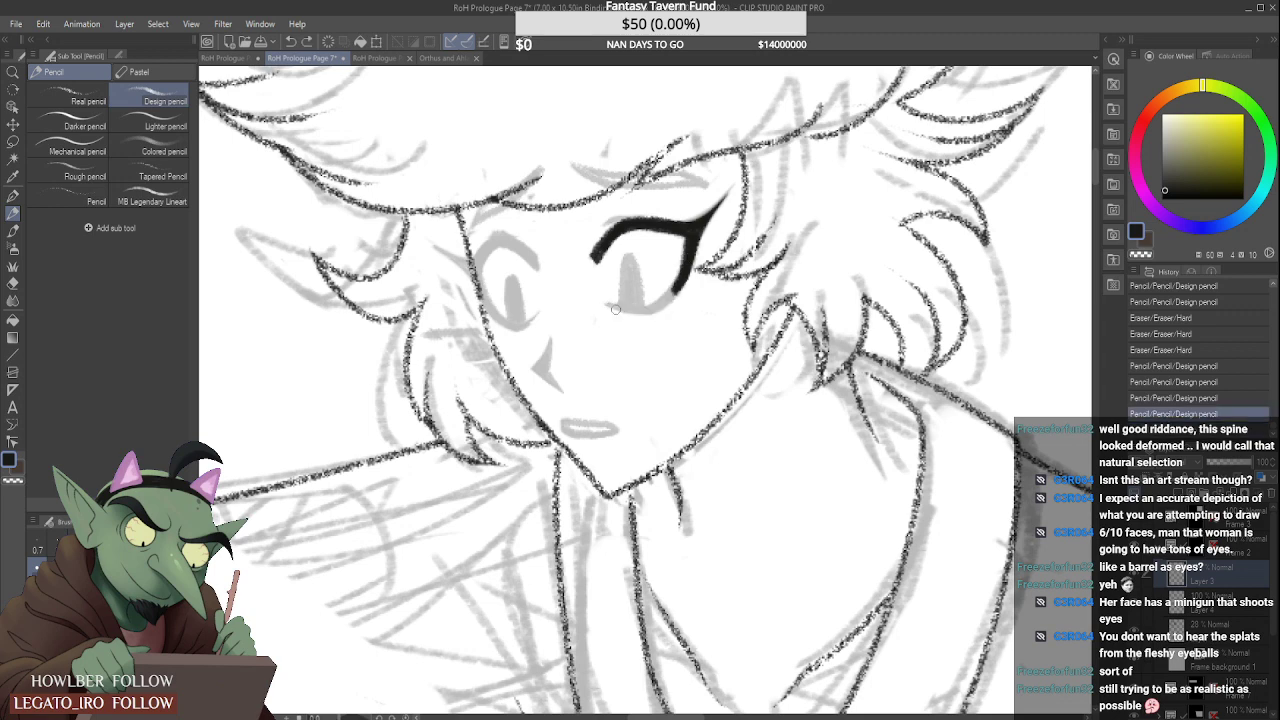
Step: Ink the near eye's curved lower lid from the inner corner to the outer edge and clean up the stroke
{"action": "left_click_drag", "start_coordinate": [612, 306], "coordinate": [681, 276]}
{"action": "key", "text": "ctrl+z"}
{"action": "mouse_move", "coordinate": [612, 306]}
{"action": "left_mouse_down"}
{"action": "mouse_move", "coordinate": [678, 273]}
{"action": "mouse_move", "coordinate": [606, 306]}
{"action": "mouse_move", "coordinate": [677, 303]}
{"action": "mouse_move", "coordinate": [614, 306]}
{"action": "mouse_move", "coordinate": [662, 321]}
{"action": "left_mouse_up"}
{"action": "key", "text": "ctrl+z"}
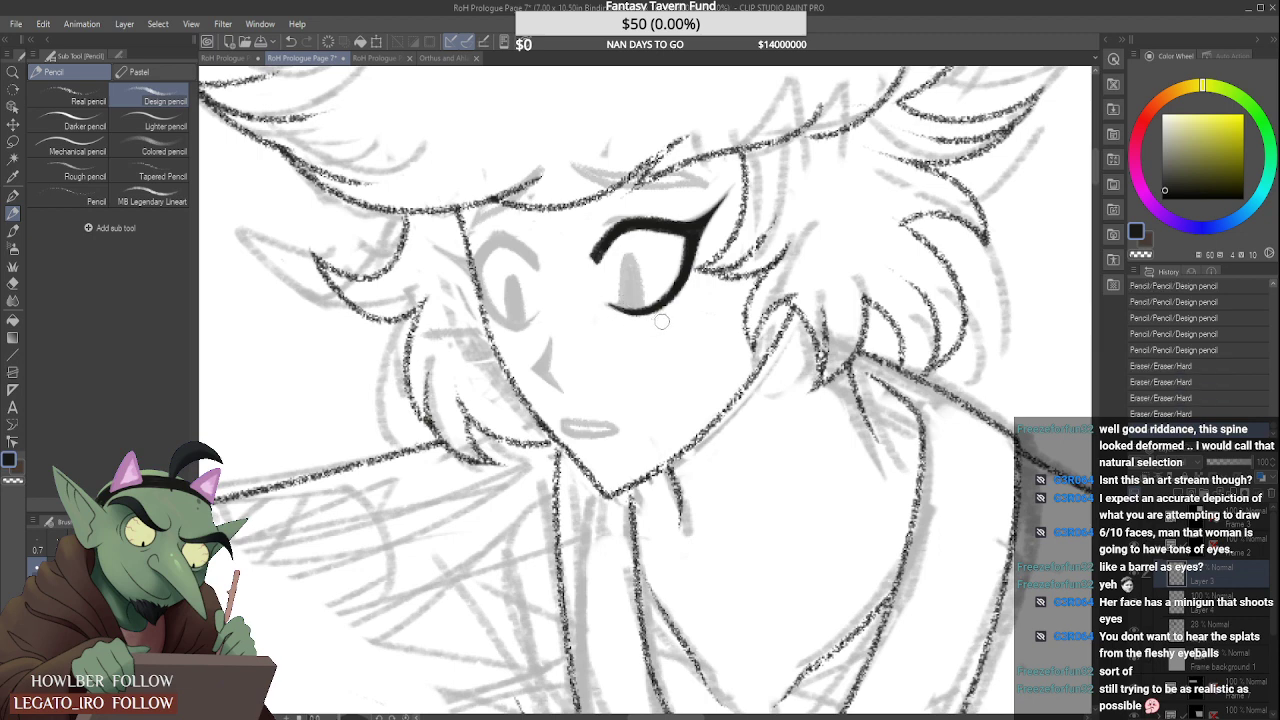
Step: Thicken and smooth the near eye's upper lid line toward its inner corner
{"action": "scroll", "coordinate": [618, 246], "scroll_direction": "up", "scroll_amount": 1}
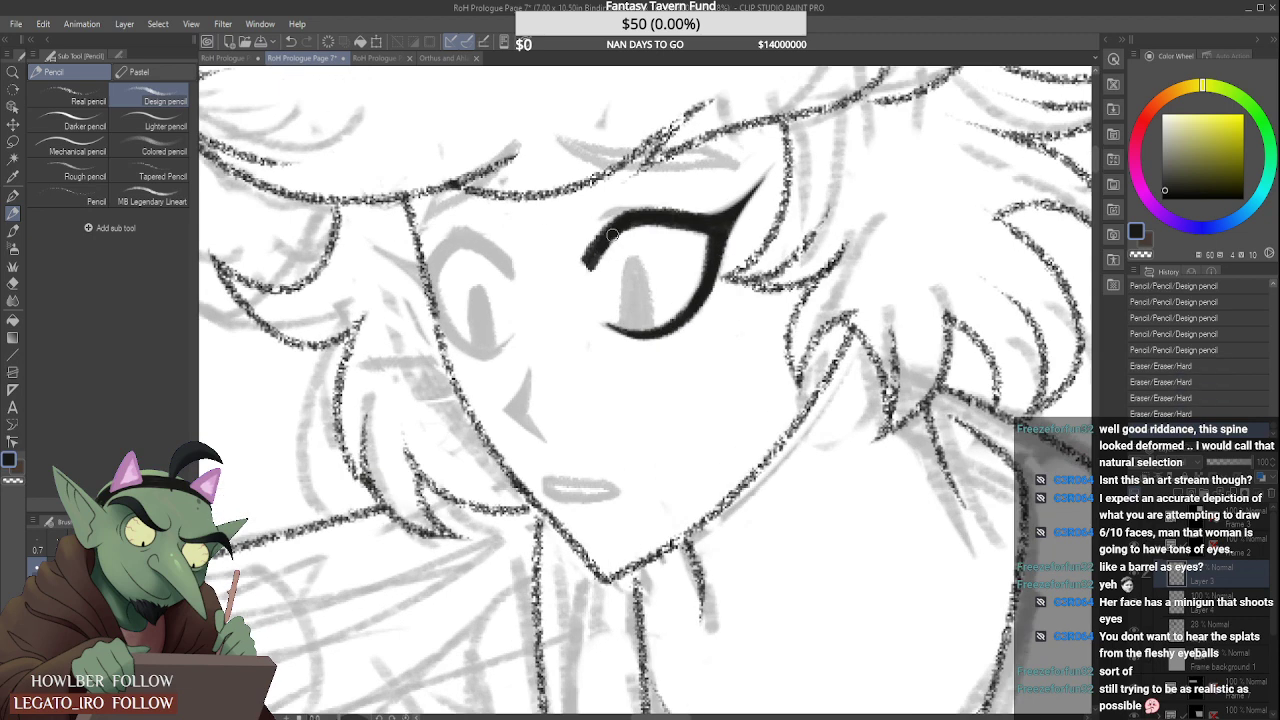
{"action": "left_click_drag", "start_coordinate": [587, 249], "coordinate": [630, 212]}
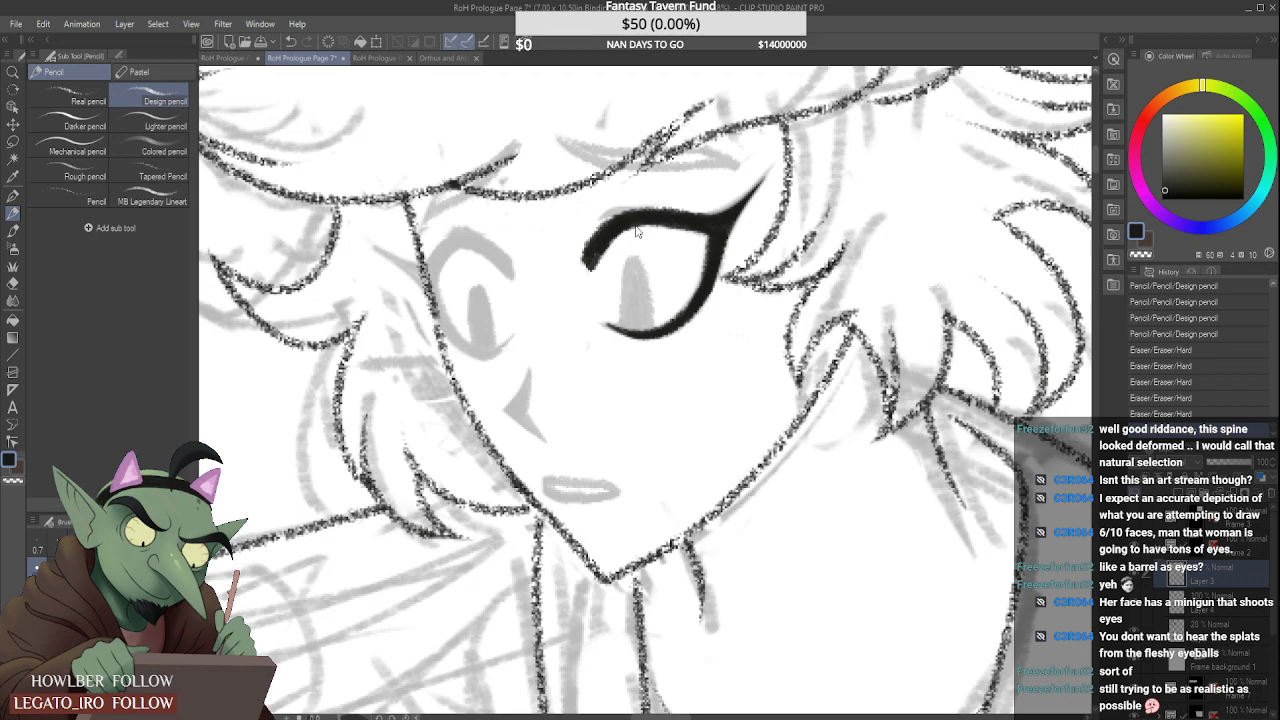
{"action": "key", "text": "ctrl+z"}
{"action": "left_click_drag", "start_coordinate": [586, 264], "coordinate": [636, 218]}
{"action": "mouse_move", "coordinate": [593, 261]}
{"action": "left_mouse_down"}
{"action": "mouse_move", "coordinate": [661, 217]}
{"action": "mouse_move", "coordinate": [618, 230]}
{"action": "mouse_move", "coordinate": [750, 235]}
{"action": "mouse_move", "coordinate": [652, 220]}
{"action": "mouse_move", "coordinate": [729, 222]}
{"action": "left_mouse_up"}
{"action": "key", "text": "ctrl+z"}
Step: Thicken the near eye's outer edge and sharpen the winged lash into a clean taper
{"action": "mouse_move", "coordinate": [707, 265]}
{"action": "left_mouse_down"}
{"action": "mouse_move", "coordinate": [717, 238]}
{"action": "mouse_move", "coordinate": [705, 281]}
{"action": "mouse_move", "coordinate": [727, 228]}
{"action": "mouse_move", "coordinate": [706, 283]}
{"action": "left_mouse_up"}
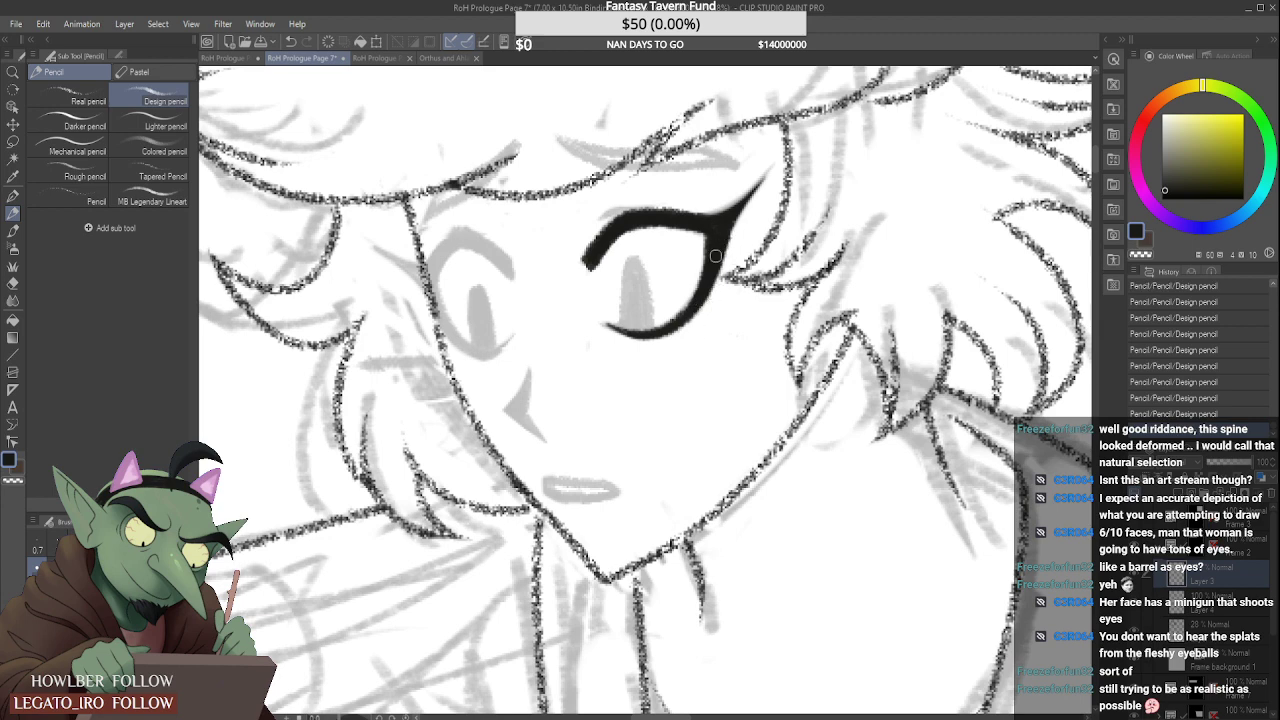
{"action": "mouse_move", "coordinate": [716, 256]}
{"action": "left_mouse_down"}
{"action": "mouse_move", "coordinate": [736, 208]}
{"action": "mouse_move", "coordinate": [721, 251]}
{"action": "mouse_move", "coordinate": [753, 215]}
{"action": "mouse_move", "coordinate": [722, 296]}
{"action": "left_mouse_up"}
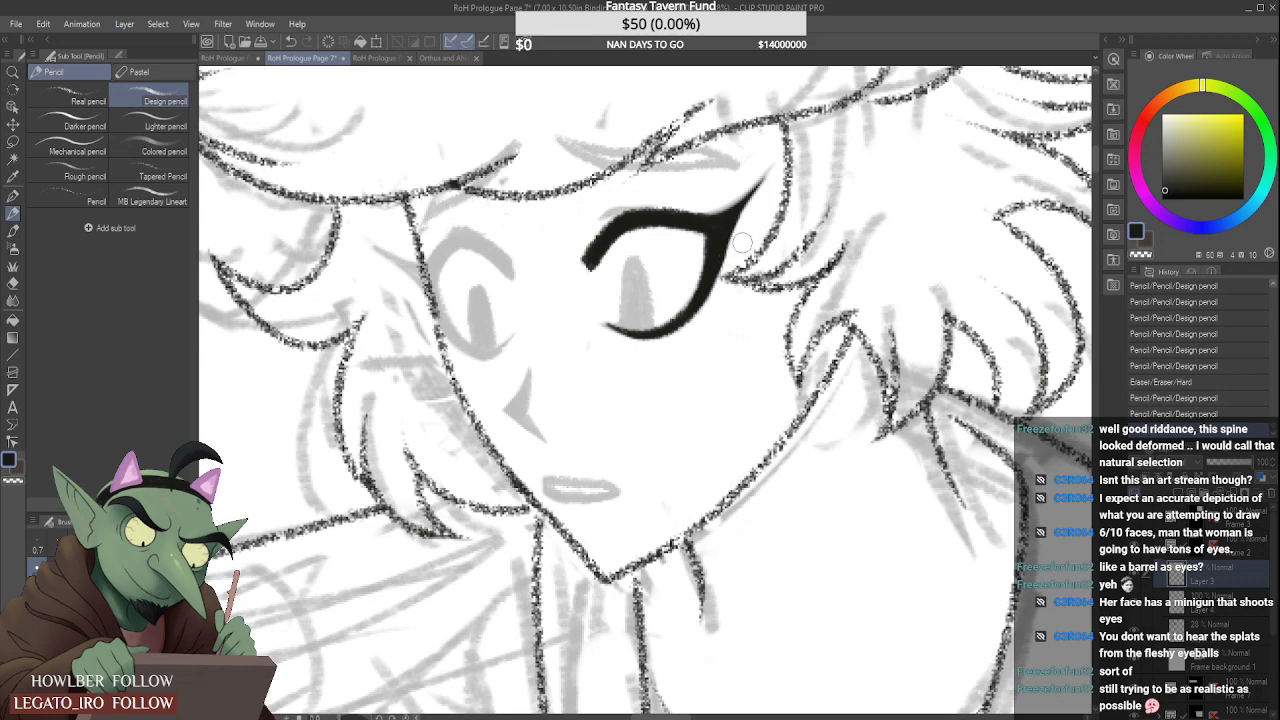
{"action": "mouse_move", "coordinate": [731, 268]}
{"action": "left_mouse_down"}
{"action": "mouse_move", "coordinate": [747, 232]}
{"action": "mouse_move", "coordinate": [719, 225]}
{"action": "mouse_move", "coordinate": [717, 236]}
{"action": "mouse_move", "coordinate": [777, 151]}
{"action": "left_mouse_up"}
{"action": "left_click_drag", "start_coordinate": [724, 204], "coordinate": [777, 152]}
{"action": "scroll", "coordinate": [777, 153], "scroll_direction": "down", "scroll_amount": 2}
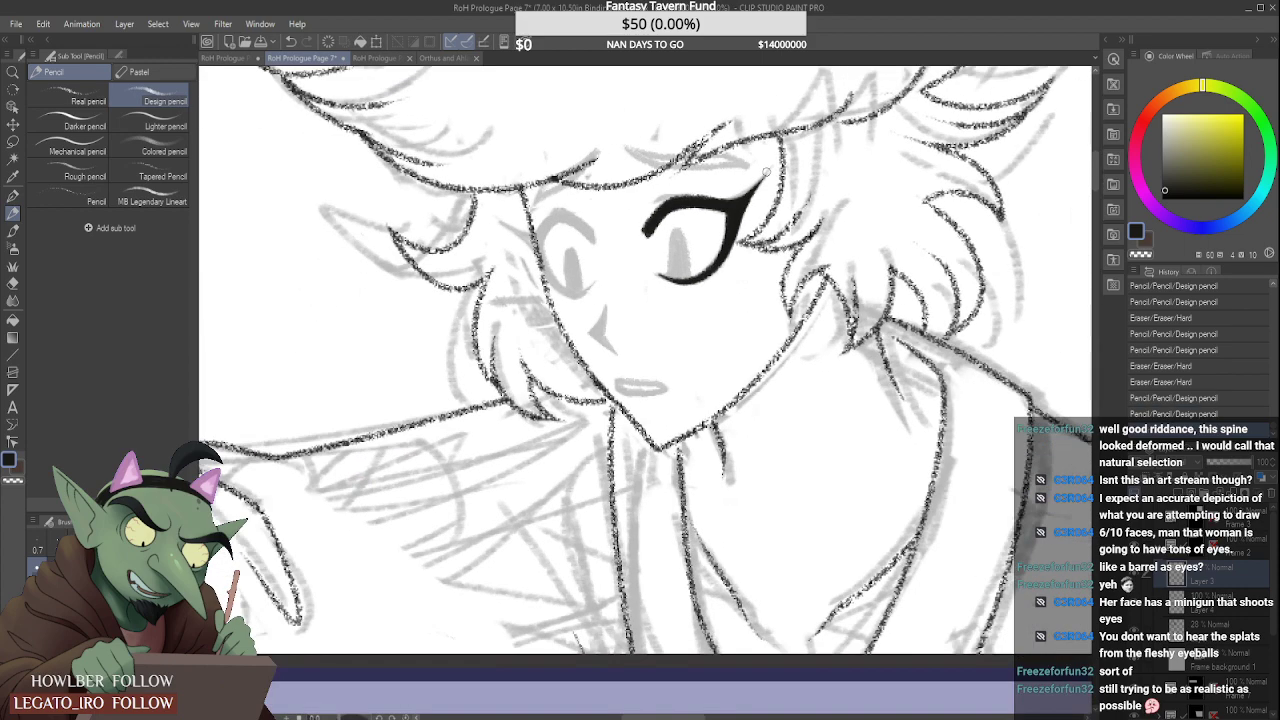
Step: Trim the inner end of the near eye's upper lid and even out its underside
{"action": "scroll", "coordinate": [659, 191], "scroll_direction": "up", "scroll_amount": 2}
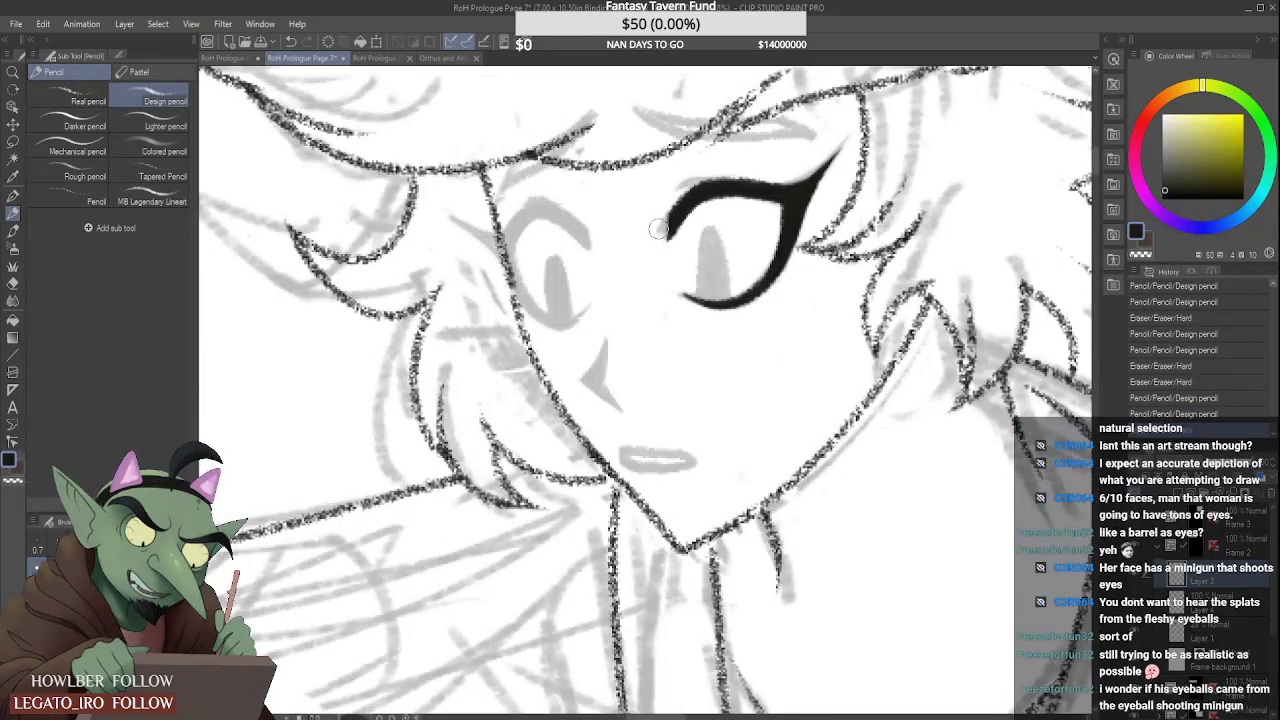
{"action": "left_click_drag", "start_coordinate": [660, 196], "coordinate": [664, 236]}
{"action": "scroll", "coordinate": [680, 235], "scroll_direction": "up", "scroll_amount": 1}
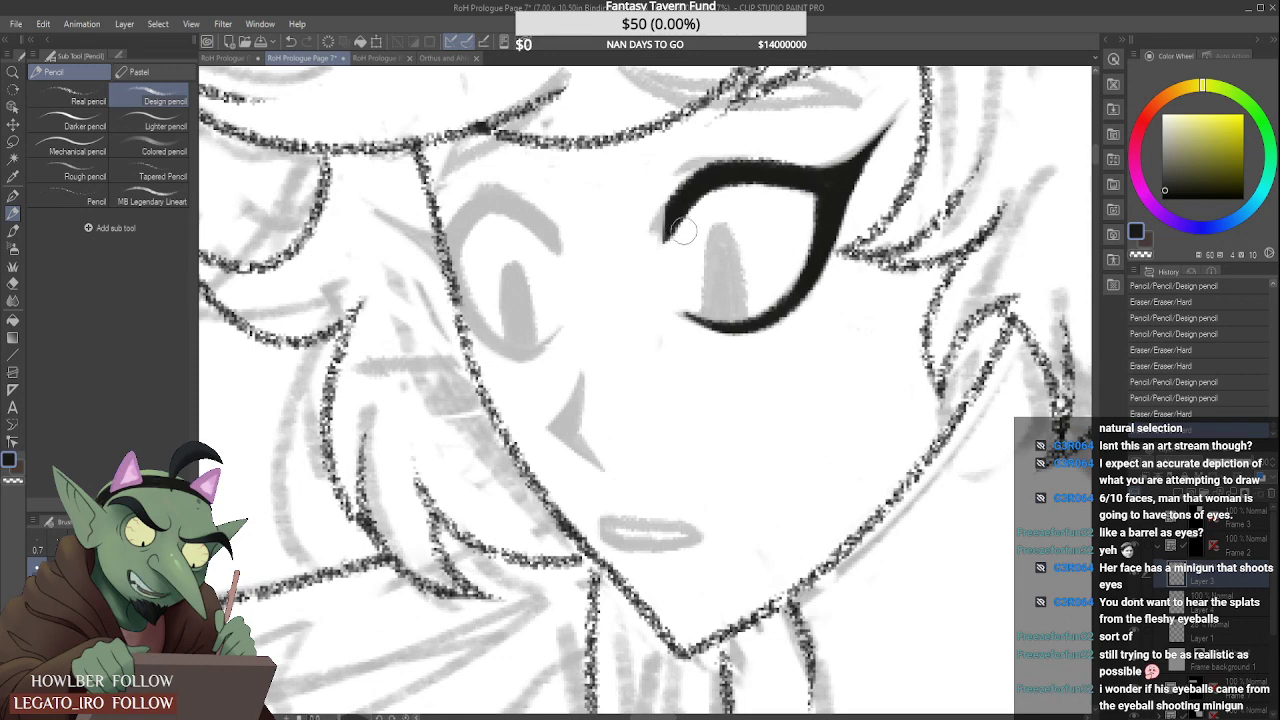
{"action": "mouse_move", "coordinate": [676, 254]}
{"action": "left_mouse_down"}
{"action": "mouse_move", "coordinate": [729, 174]}
{"action": "mouse_move", "coordinate": [827, 181]}
{"action": "left_mouse_up"}
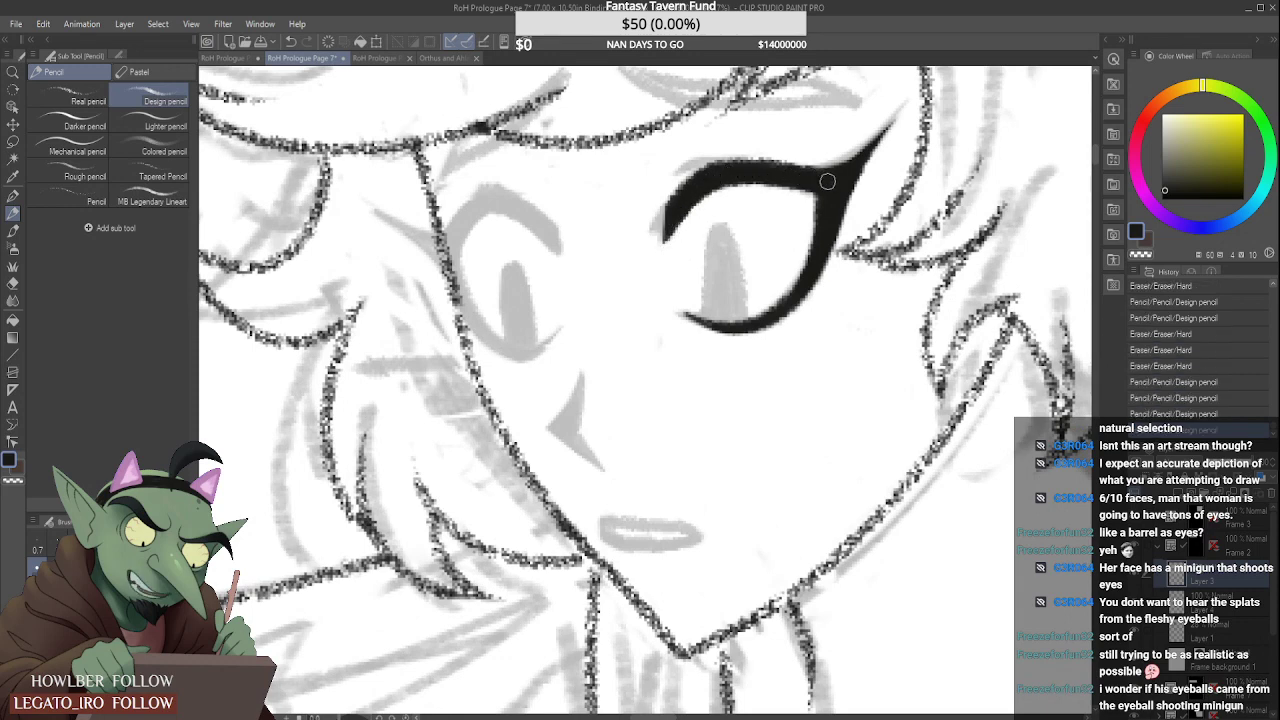
Step: Fill in the near eye's vertical slit pupil in black down to the lower lid and tidy its edges
{"action": "mouse_move", "coordinate": [708, 308]}
{"action": "left_mouse_down"}
{"action": "mouse_move", "coordinate": [707, 272]}
{"action": "mouse_move", "coordinate": [715, 236]}
{"action": "mouse_move", "coordinate": [727, 237]}
{"action": "mouse_move", "coordinate": [740, 325]}
{"action": "left_mouse_up"}
{"action": "mouse_move", "coordinate": [720, 235]}
{"action": "left_mouse_down"}
{"action": "mouse_move", "coordinate": [716, 321]}
{"action": "mouse_move", "coordinate": [721, 243]}
{"action": "mouse_move", "coordinate": [734, 297]}
{"action": "mouse_move", "coordinate": [734, 219]}
{"action": "left_mouse_up"}
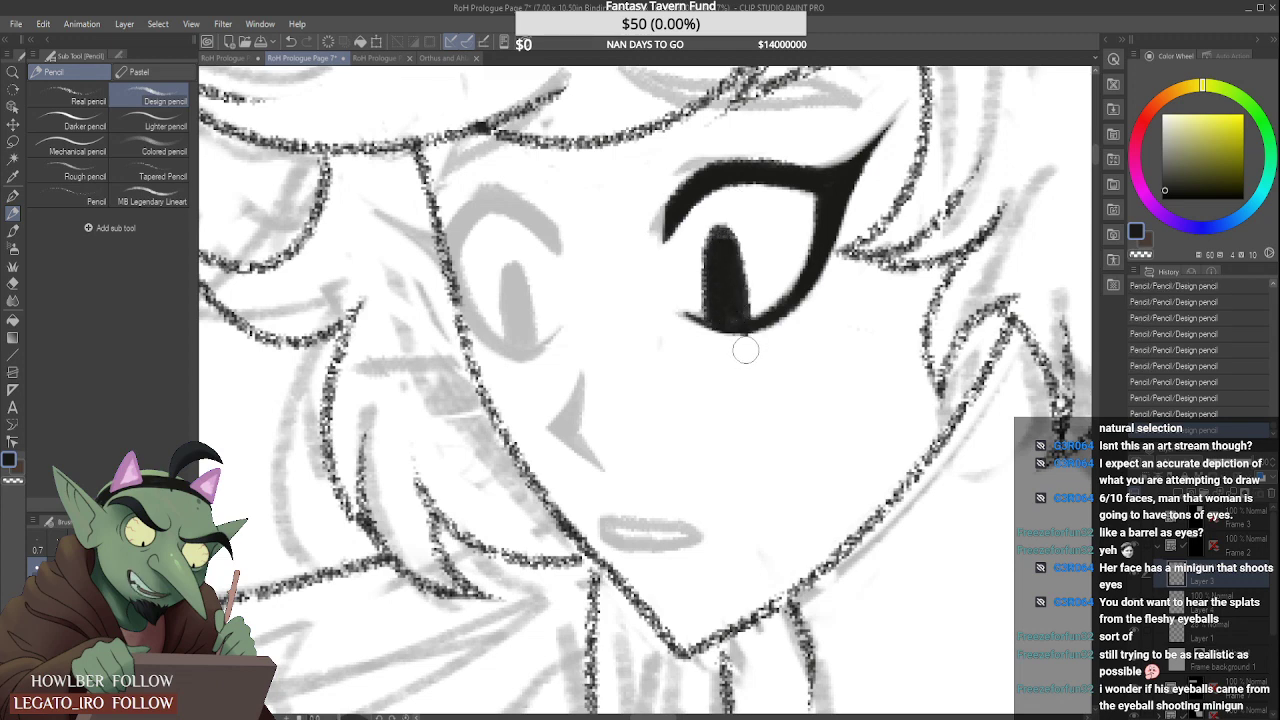
{"action": "mouse_move", "coordinate": [762, 346]}
{"action": "left_mouse_down"}
{"action": "mouse_move", "coordinate": [743, 344]}
{"action": "mouse_move", "coordinate": [740, 322]}
{"action": "left_mouse_up"}
{"action": "left_click_drag", "start_coordinate": [722, 260], "coordinate": [722, 230]}
{"action": "left_click_drag", "start_coordinate": [716, 300], "coordinate": [718, 317]}
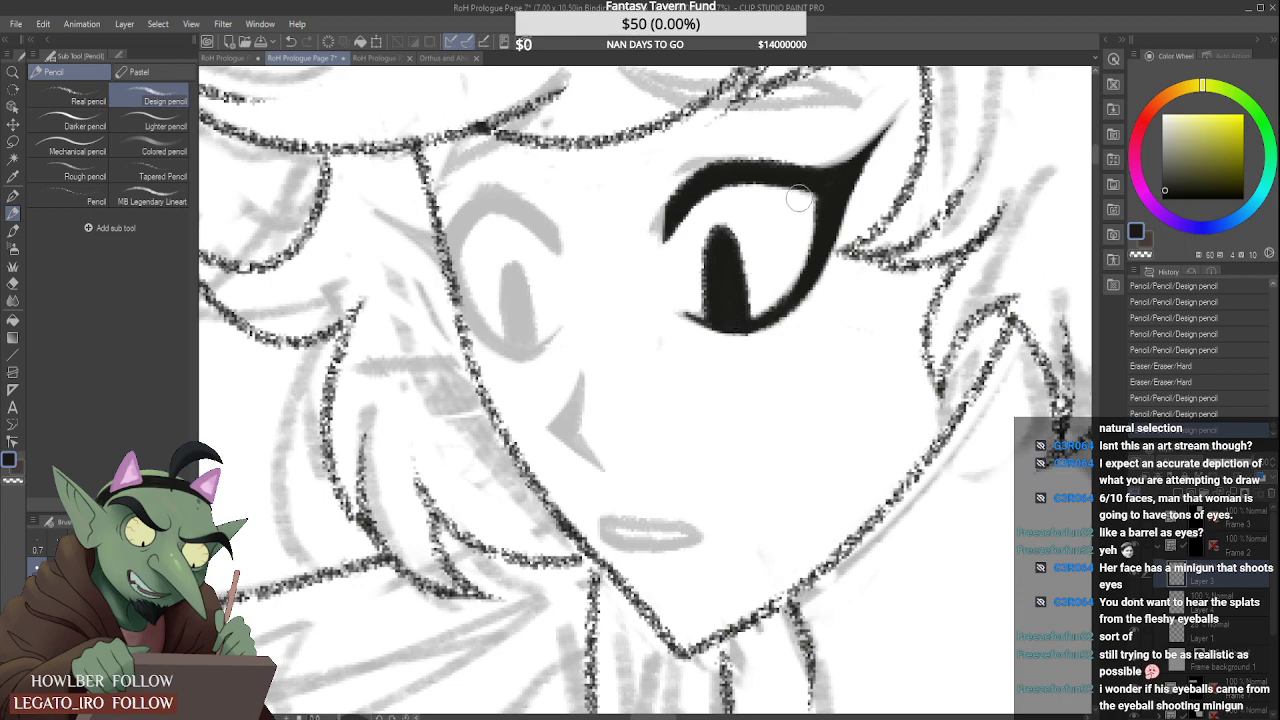
Step: Ink the far eye's outer lash wing across the face outline and trim it to a tapered point
{"action": "scroll", "coordinate": [749, 219], "scroll_direction": "down", "scroll_amount": 3}
{"action": "scroll", "coordinate": [531, 217], "scroll_direction": "up", "scroll_amount": 3}
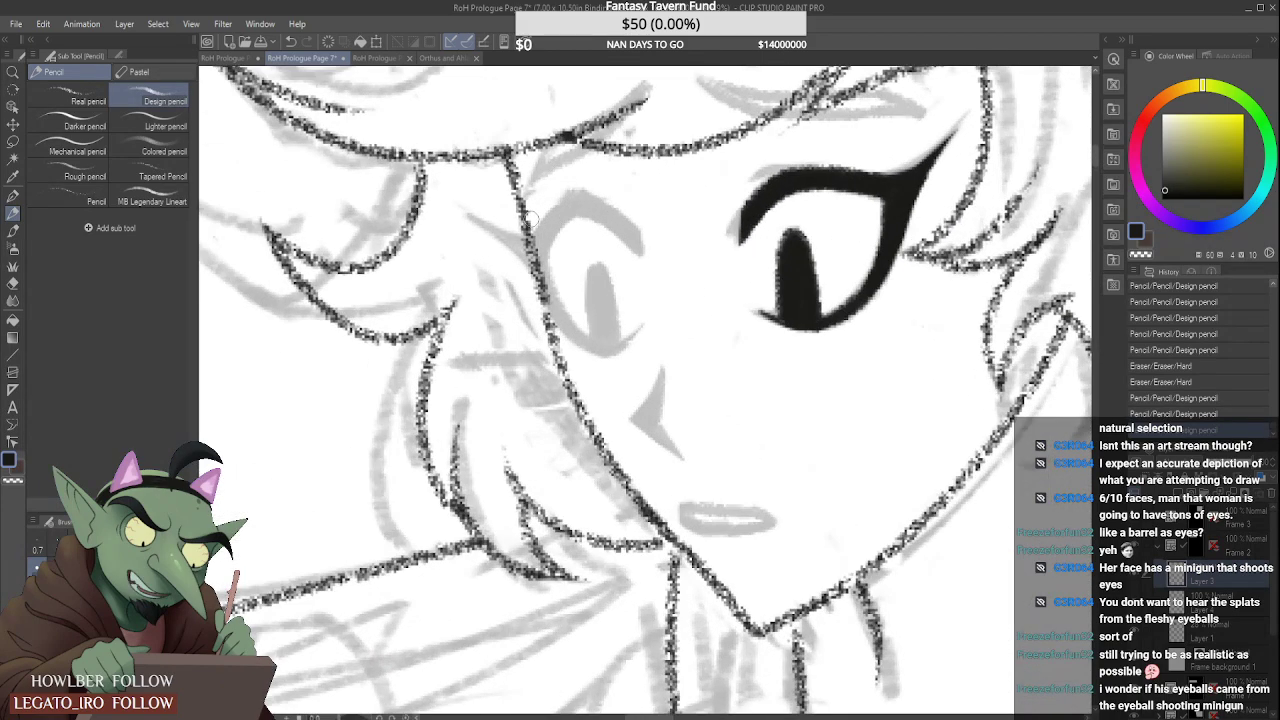
{"action": "left_click_drag", "start_coordinate": [470, 212], "coordinate": [542, 262]}
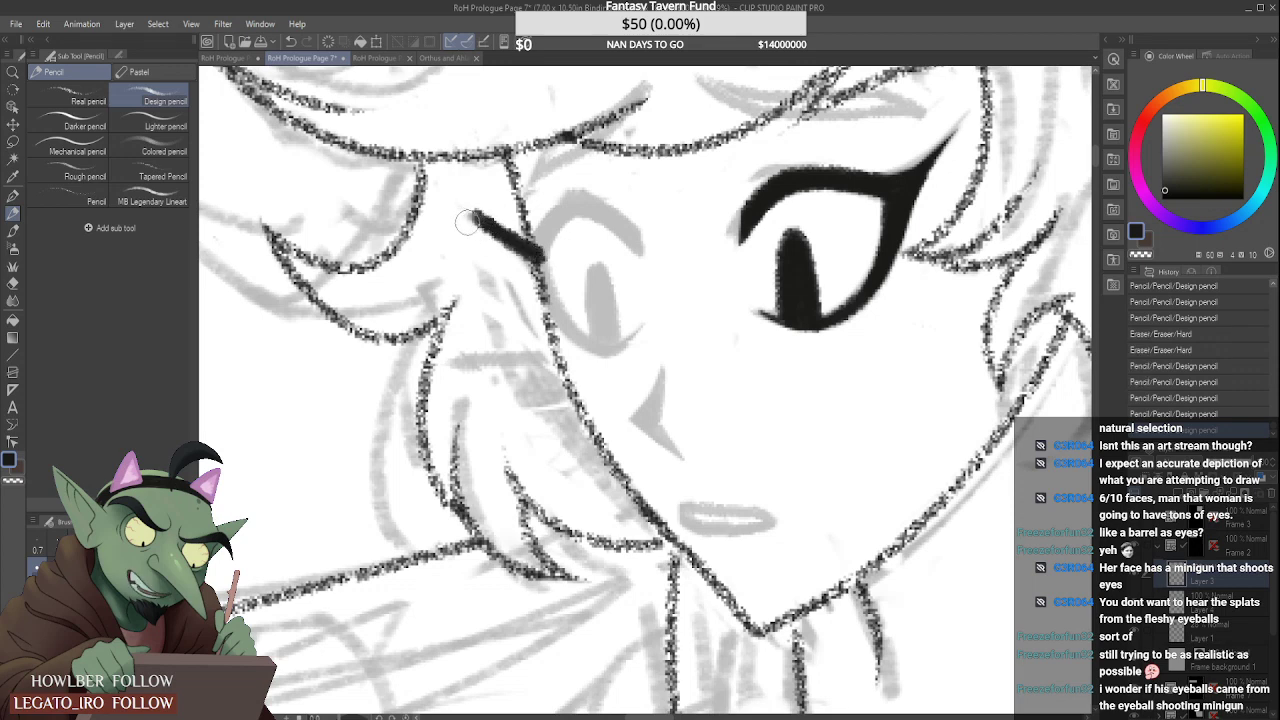
{"action": "left_click_drag", "start_coordinate": [469, 224], "coordinate": [542, 294]}
{"action": "mouse_move", "coordinate": [470, 202]}
{"action": "left_mouse_down"}
{"action": "mouse_move", "coordinate": [542, 234]}
{"action": "mouse_move", "coordinate": [466, 216]}
{"action": "mouse_move", "coordinate": [512, 265]}
{"action": "mouse_move", "coordinate": [572, 204]}
{"action": "left_mouse_up"}
Step: Ink the far eye's arched upper lid in black and rework its join with the outer lash wing
{"action": "left_click_drag", "start_coordinate": [525, 252], "coordinate": [586, 195]}
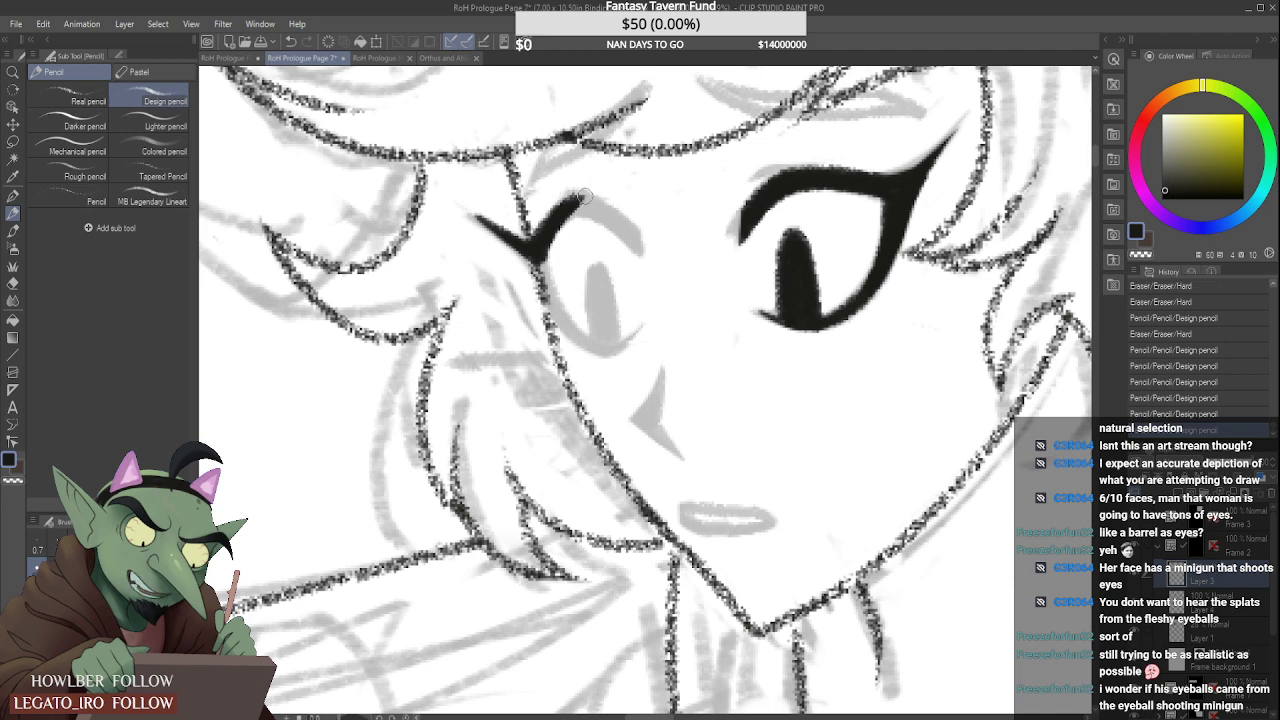
{"action": "mouse_move", "coordinate": [560, 218]}
{"action": "left_mouse_down"}
{"action": "mouse_move", "coordinate": [597, 204]}
{"action": "mouse_move", "coordinate": [647, 257]}
{"action": "mouse_move", "coordinate": [574, 205]}
{"action": "mouse_move", "coordinate": [640, 238]}
{"action": "left_mouse_up"}
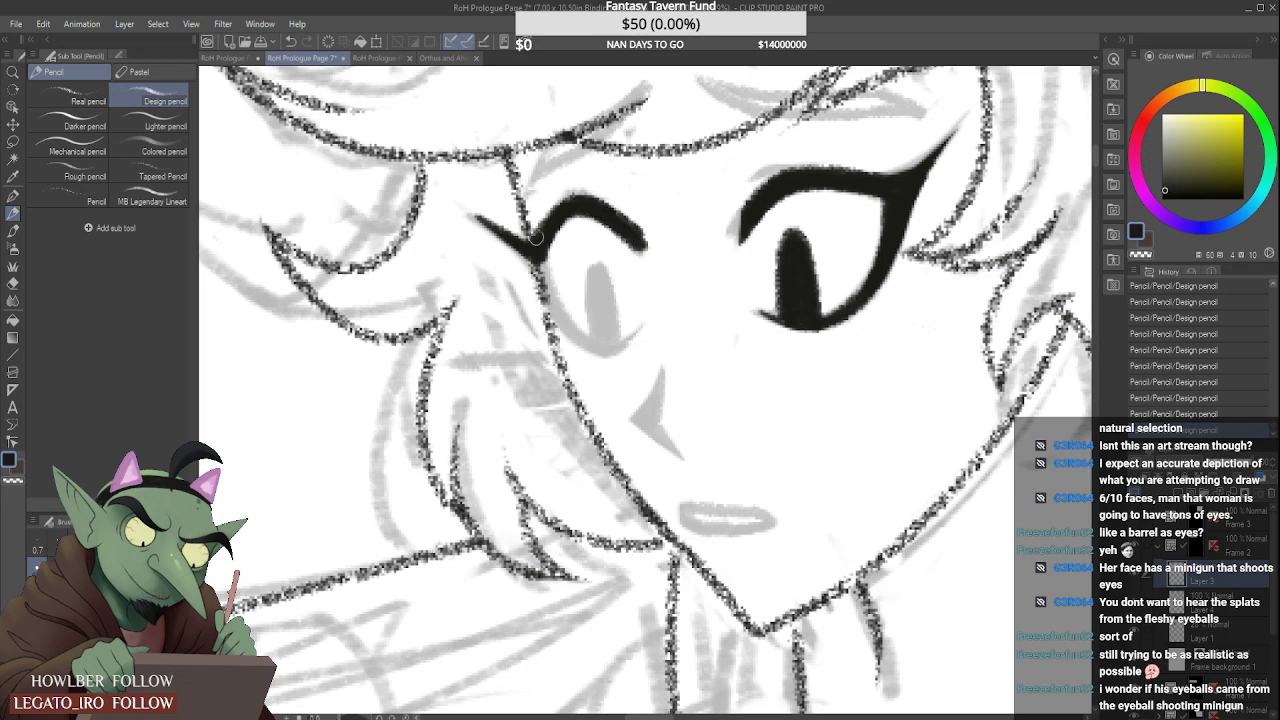
{"action": "left_click_drag", "start_coordinate": [536, 240], "coordinate": [454, 208]}
{"action": "key", "text": "ctrl+z"}
{"action": "key", "text": "ctrl+z"}
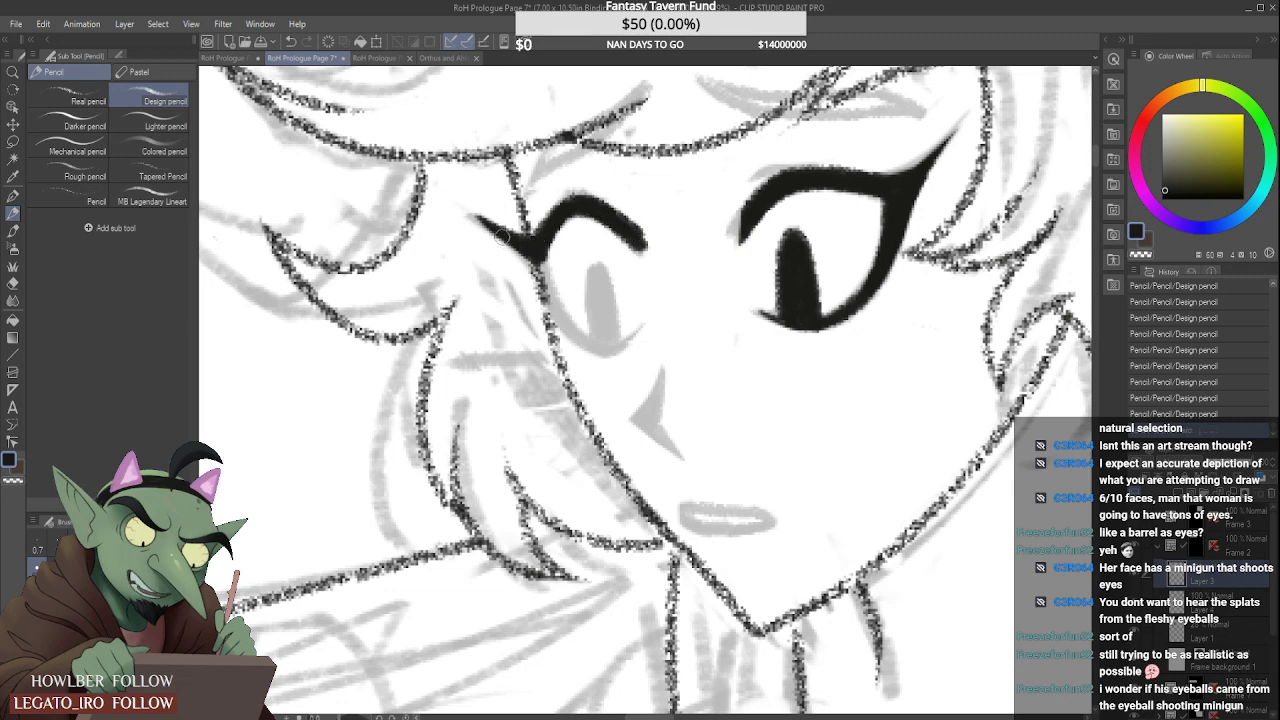
{"action": "left_click_drag", "start_coordinate": [530, 250], "coordinate": [463, 206]}
Step: Ink the far eye's outer edge and curve its lower lid up to the inner corner
{"action": "mouse_move", "coordinate": [518, 268]}
{"action": "left_mouse_down"}
{"action": "mouse_move", "coordinate": [485, 222]}
{"action": "mouse_move", "coordinate": [538, 283]}
{"action": "mouse_move", "coordinate": [540, 243]}
{"action": "mouse_move", "coordinate": [562, 315]}
{"action": "left_mouse_up"}
{"action": "left_click_drag", "start_coordinate": [536, 238], "coordinate": [583, 345]}
{"action": "left_click_drag", "start_coordinate": [538, 250], "coordinate": [555, 300]}
{"action": "left_click_drag", "start_coordinate": [552, 228], "coordinate": [575, 208]}
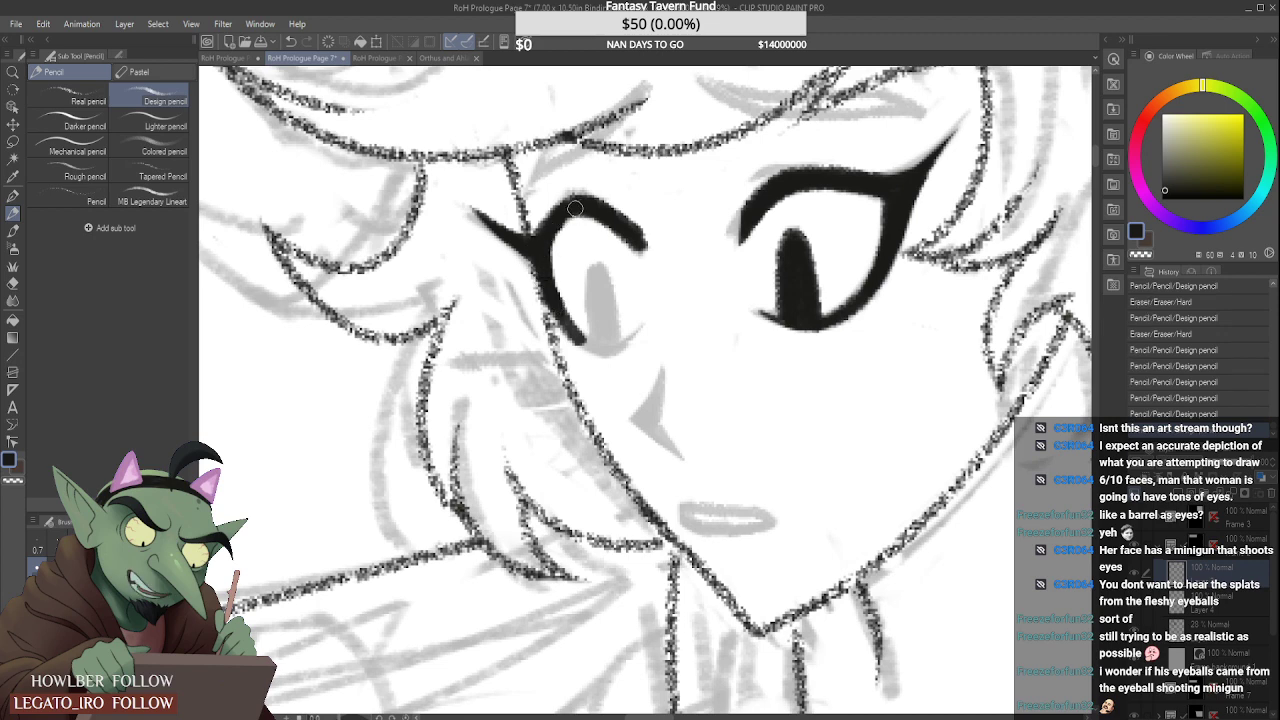
{"action": "mouse_move", "coordinate": [556, 310]}
{"action": "left_mouse_down"}
{"action": "mouse_move", "coordinate": [585, 345]}
{"action": "mouse_move", "coordinate": [652, 292]}
{"action": "left_mouse_up"}
{"action": "left_click_drag", "start_coordinate": [606, 327], "coordinate": [654, 286]}
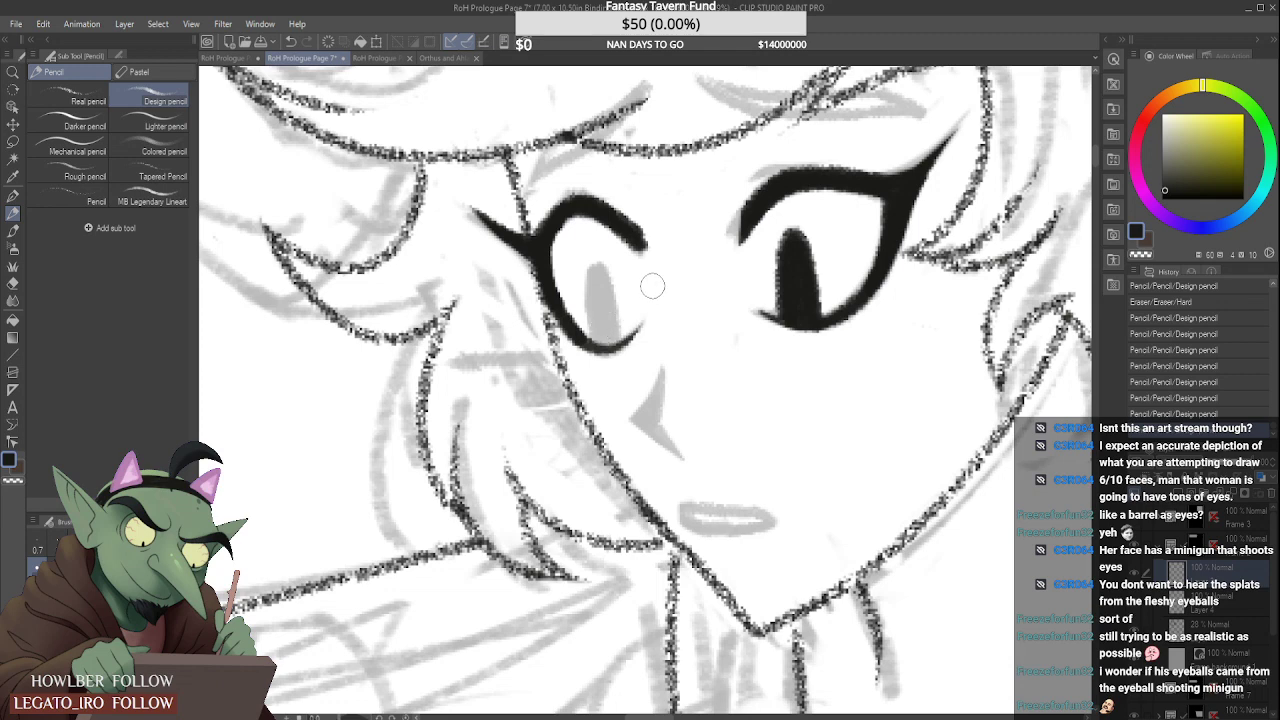
Step: Fill in the far eye's slit pupil in black and clean up the inner end of its upper lid
{"action": "mouse_move", "coordinate": [592, 341]}
{"action": "left_mouse_down"}
{"action": "mouse_move", "coordinate": [592, 272]}
{"action": "mouse_move", "coordinate": [610, 340]}
{"action": "mouse_move", "coordinate": [596, 276]}
{"action": "left_mouse_up"}
{"action": "left_click_drag", "start_coordinate": [597, 278], "coordinate": [607, 337]}
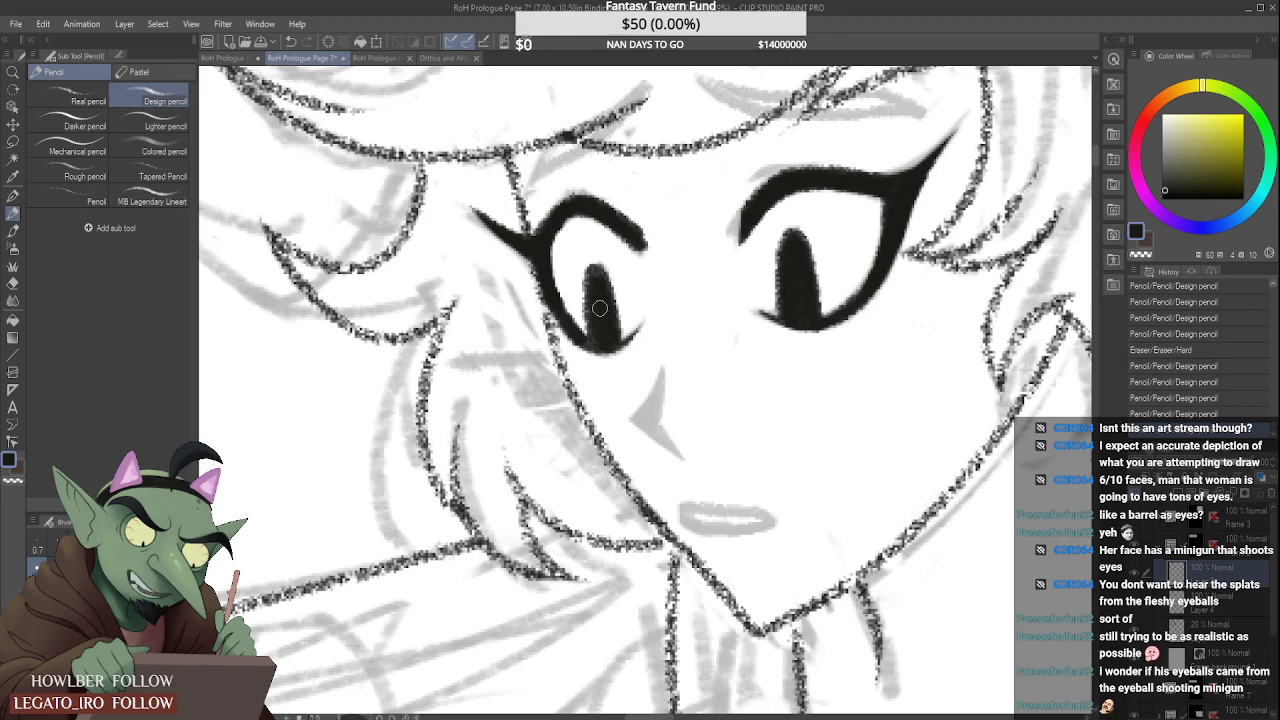
{"action": "scroll", "coordinate": [600, 189], "scroll_direction": "down", "scroll_amount": 1}
{"action": "left_click_drag", "start_coordinate": [640, 240], "coordinate": [646, 208]}
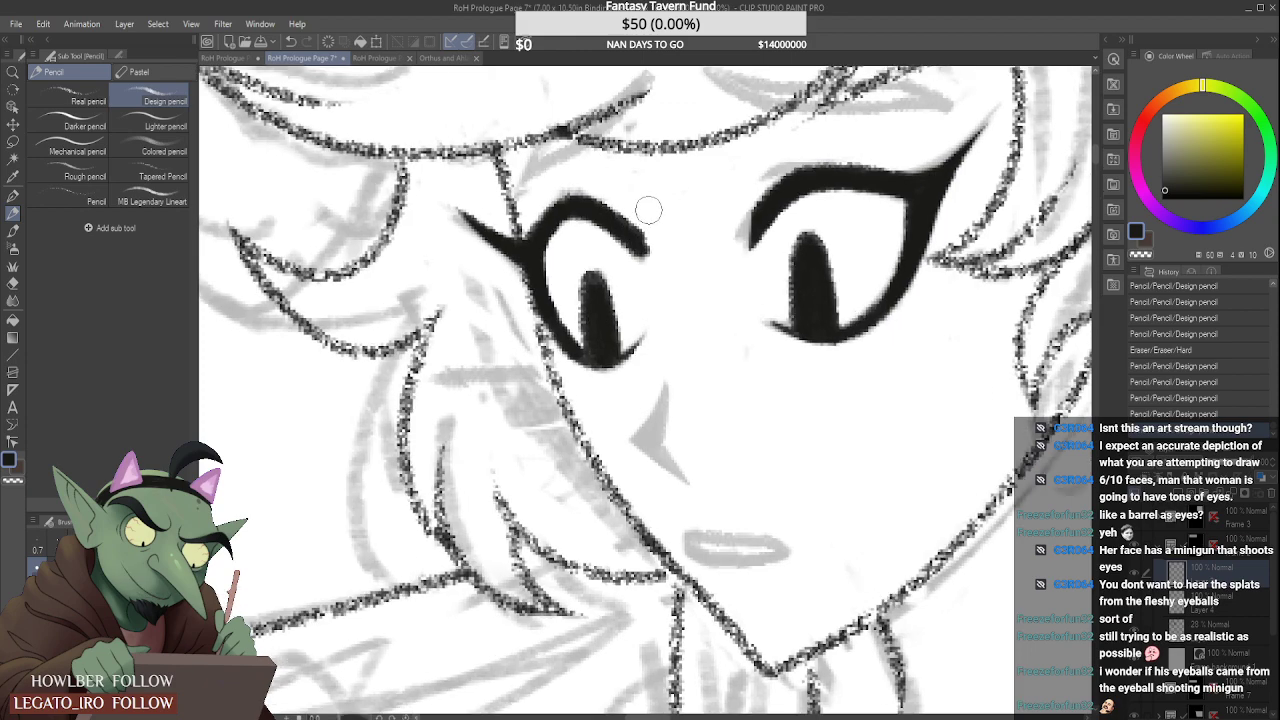
{"action": "scroll", "coordinate": [643, 177], "scroll_direction": "down", "scroll_amount": 1}
{"action": "scroll", "coordinate": [652, 207], "scroll_direction": "down", "scroll_amount": 1}
{"action": "scroll", "coordinate": [600, 200], "scroll_direction": "up", "scroll_amount": 3}
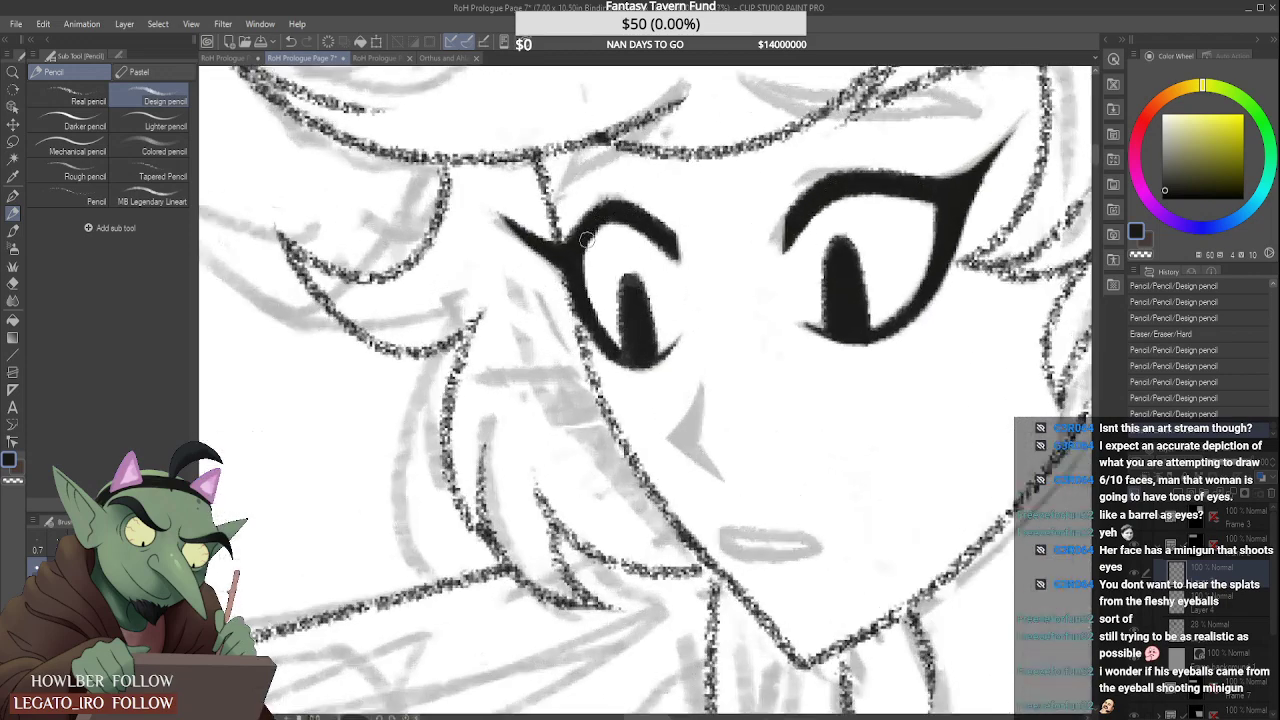
Step: Refine the join between the far eye's upper lid and outer lash wing, smoothing the edges on both sides
{"action": "left_click_drag", "start_coordinate": [578, 248], "coordinate": [602, 215]}
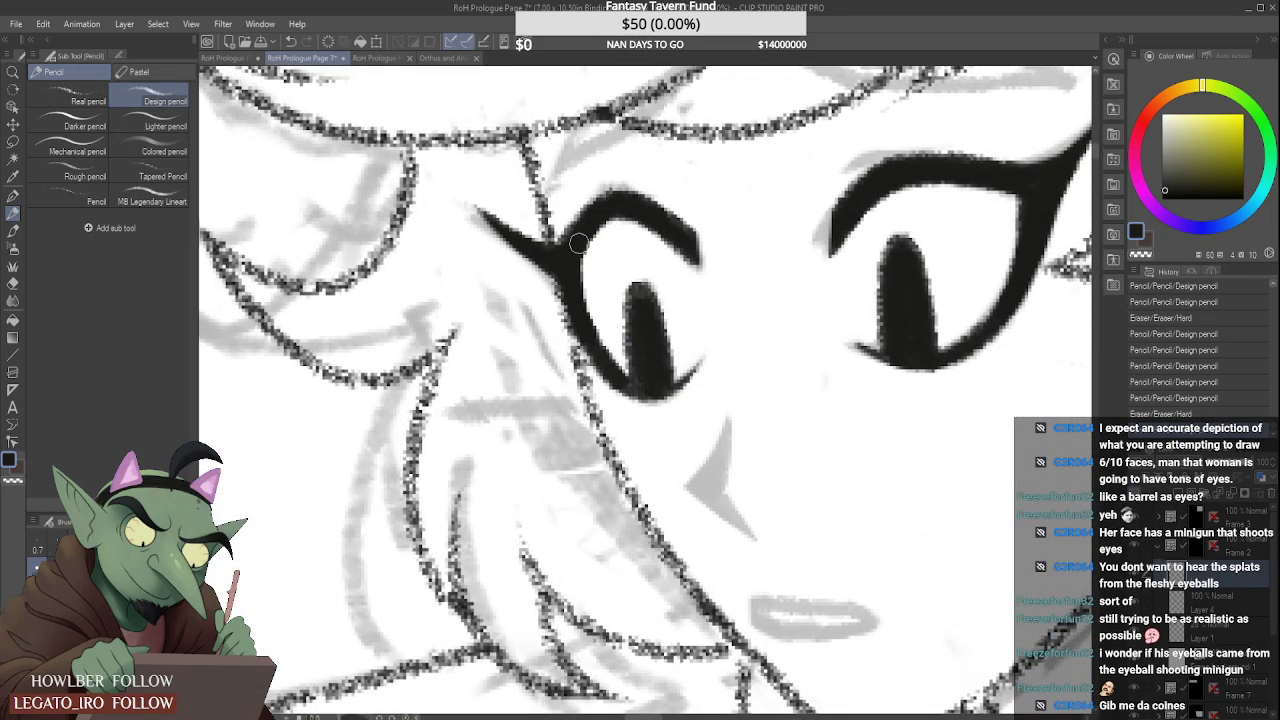
{"action": "scroll", "coordinate": [576, 242], "scroll_direction": "down", "scroll_amount": 1}
{"action": "left_click_drag", "start_coordinate": [574, 240], "coordinate": [605, 205]}
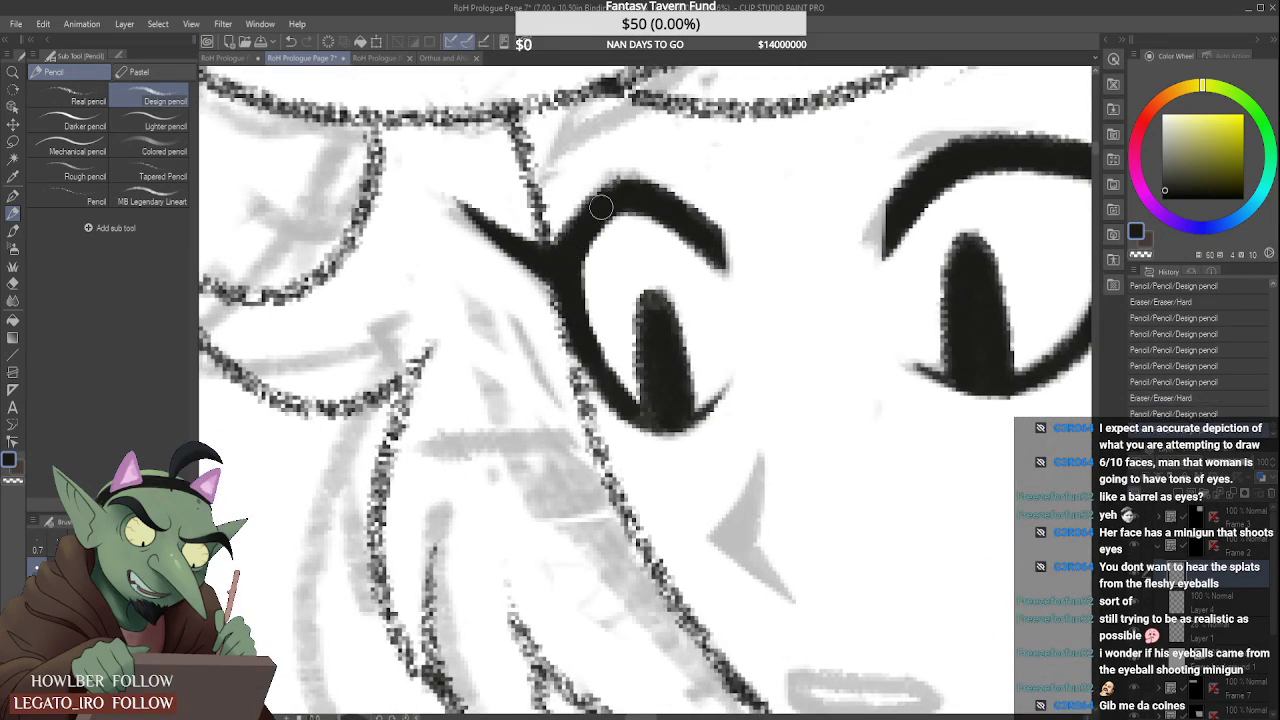
{"action": "scroll", "coordinate": [600, 205], "scroll_direction": "up", "scroll_amount": 1}
{"action": "scroll", "coordinate": [519, 211], "scroll_direction": "up", "scroll_amount": 1}
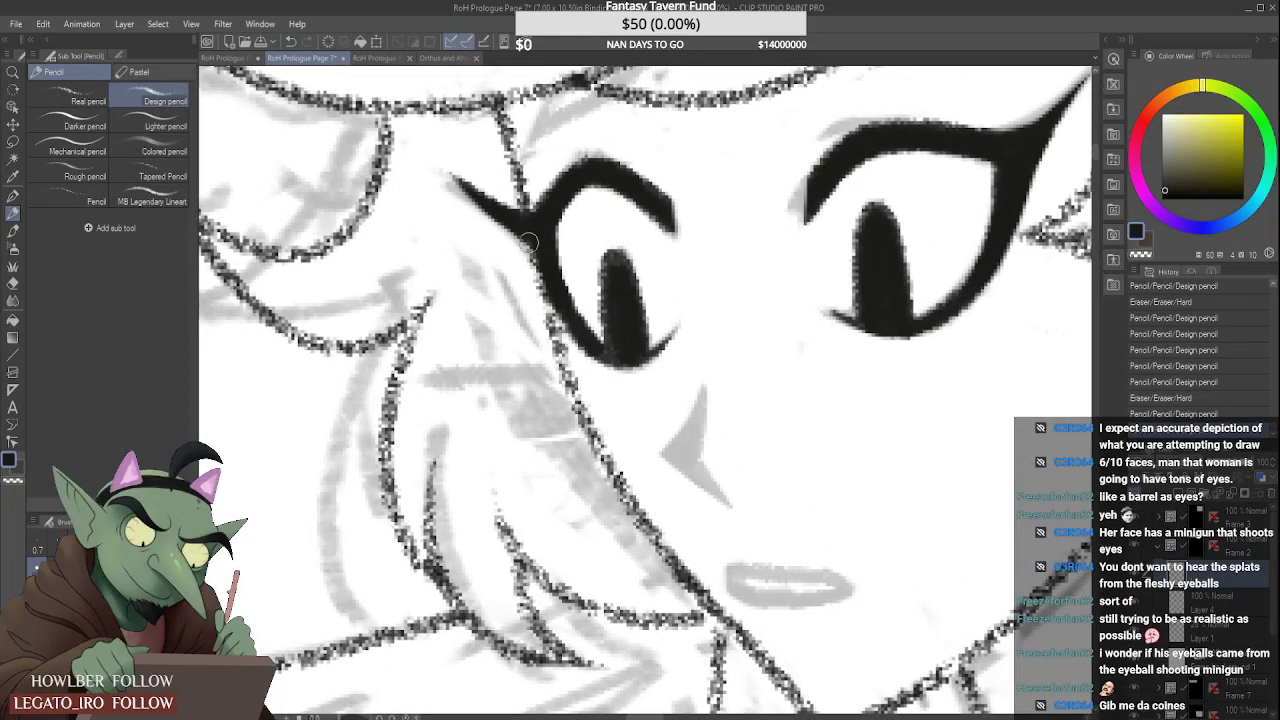
{"action": "mouse_move", "coordinate": [506, 214]}
{"action": "left_mouse_down"}
{"action": "mouse_move", "coordinate": [546, 268]}
{"action": "mouse_move", "coordinate": [534, 244]}
{"action": "left_mouse_up"}
{"action": "scroll", "coordinate": [534, 244], "scroll_direction": "down", "scroll_amount": 5}
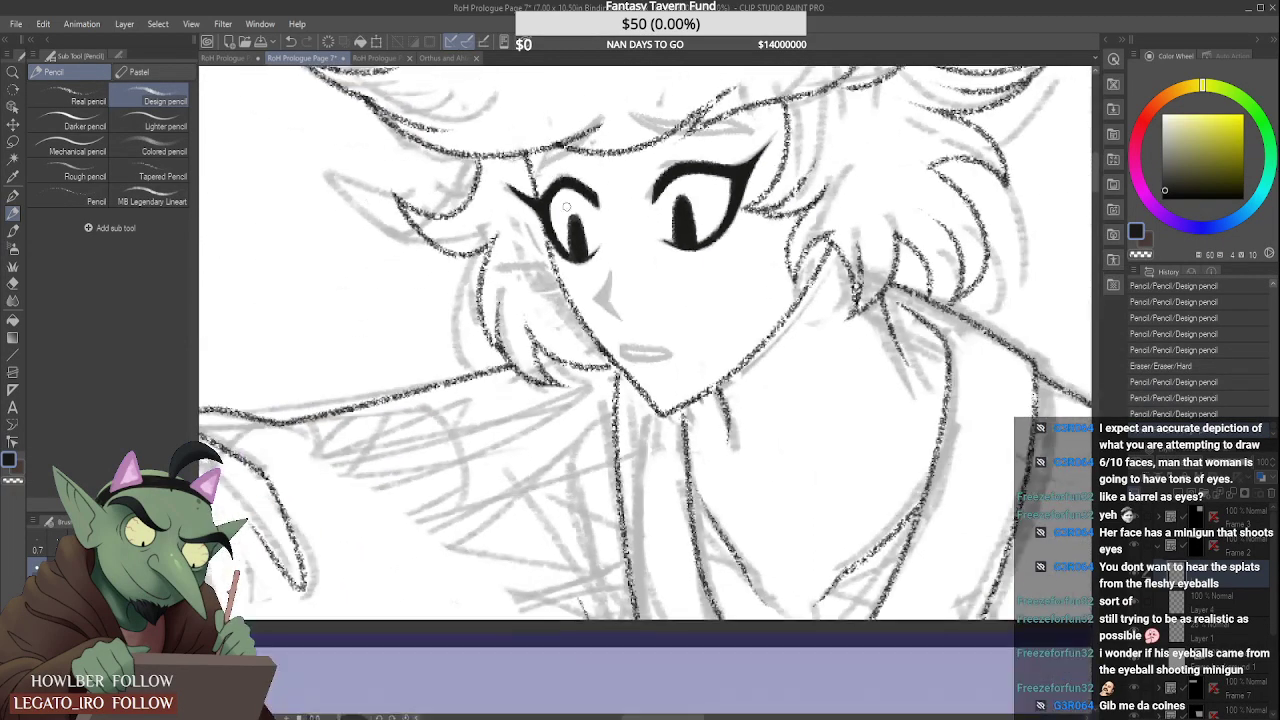
{"action": "scroll", "coordinate": [603, 191], "scroll_direction": "down", "scroll_amount": 2}
{"action": "scroll", "coordinate": [549, 186], "scroll_direction": "up", "scroll_amount": 5}
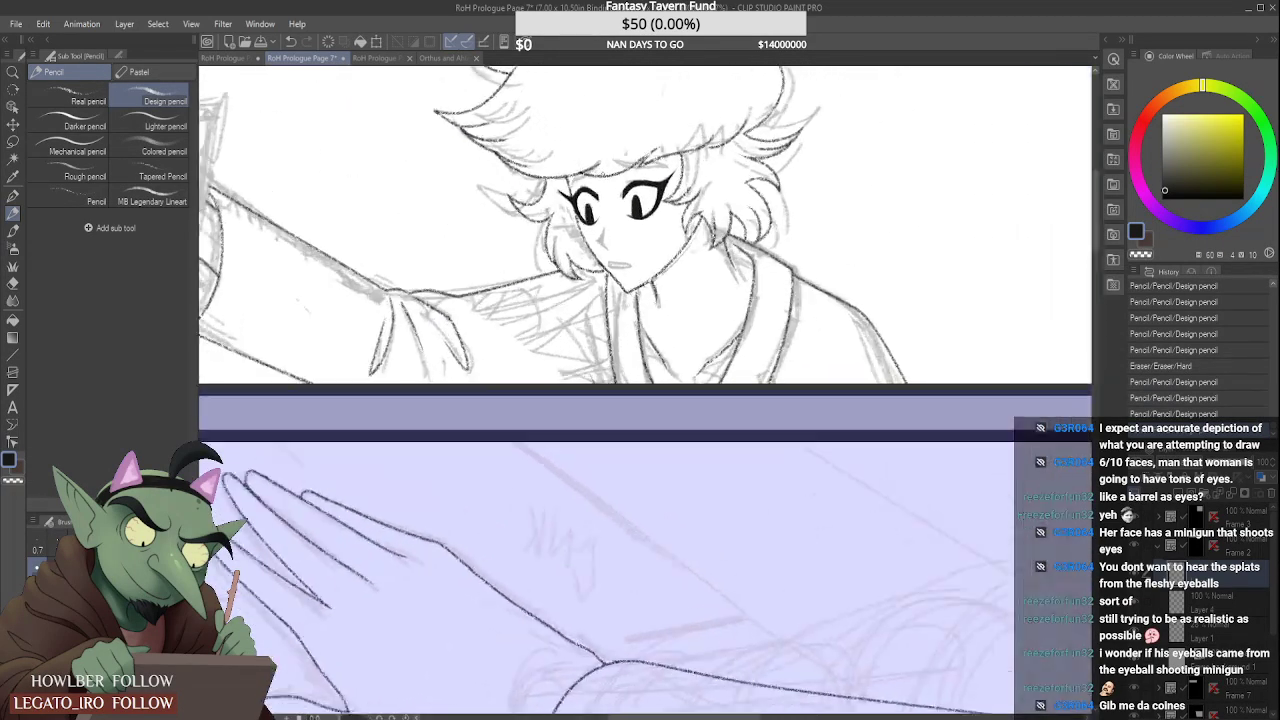
{"action": "left_click_drag", "start_coordinate": [546, 202], "coordinate": [654, 104]}
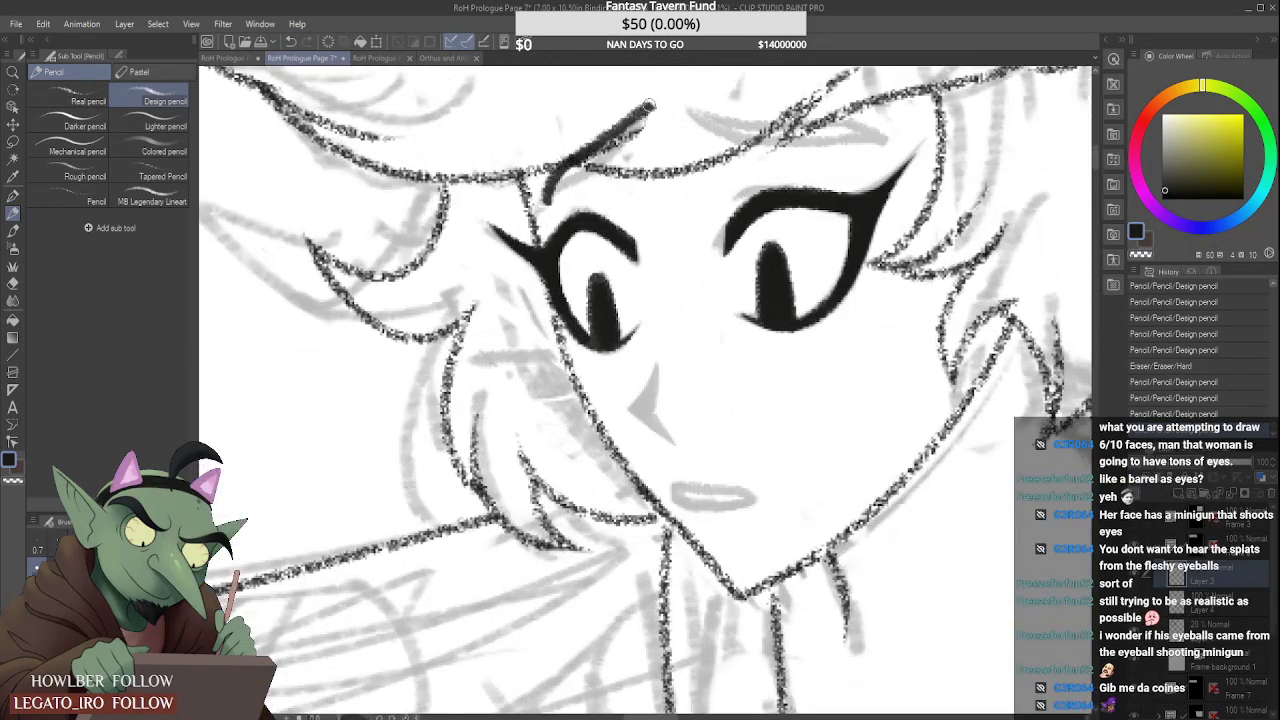
{"action": "key", "text": "ctrl+z"}
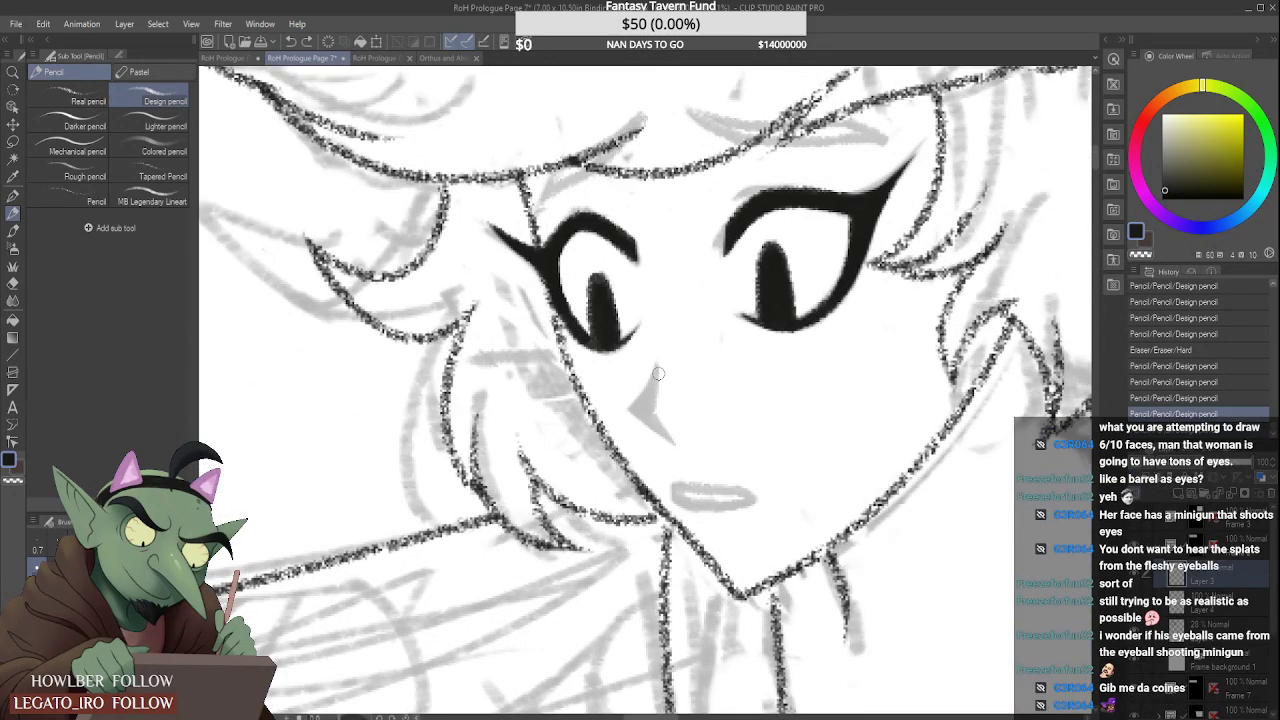
Step: Ink the nose as a solid black angular wedge over the sketch and trim its inner edge and ends to sharp points
{"action": "scroll", "coordinate": [658, 373], "scroll_direction": "up", "scroll_amount": 1}
{"action": "left_click_drag", "start_coordinate": [658, 363], "coordinate": [628, 416]}
{"action": "left_click_drag", "start_coordinate": [657, 372], "coordinate": [631, 414]}
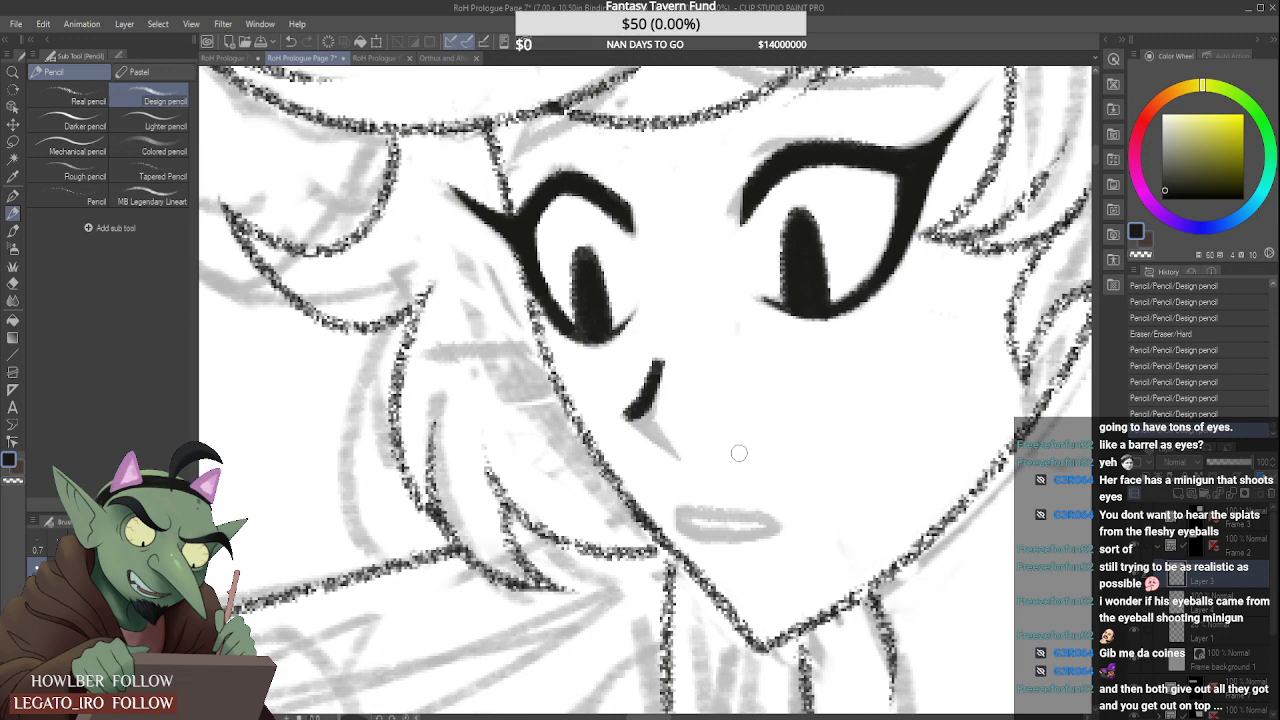
{"action": "mouse_move", "coordinate": [632, 410]}
{"action": "left_mouse_down"}
{"action": "mouse_move", "coordinate": [680, 458]}
{"action": "mouse_move", "coordinate": [672, 450]}
{"action": "left_mouse_up"}
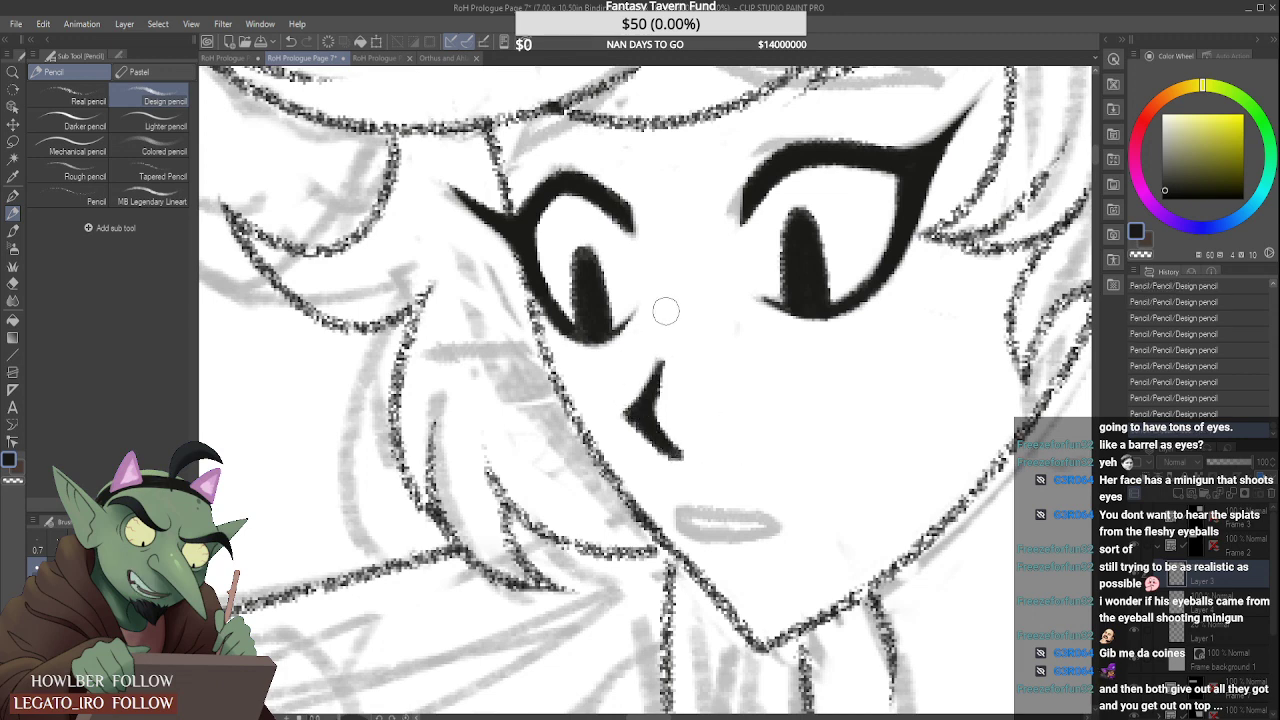
{"action": "mouse_move", "coordinate": [668, 354]}
{"action": "left_mouse_down"}
{"action": "mouse_move", "coordinate": [669, 406]}
{"action": "mouse_move", "coordinate": [702, 466]}
{"action": "left_mouse_up"}
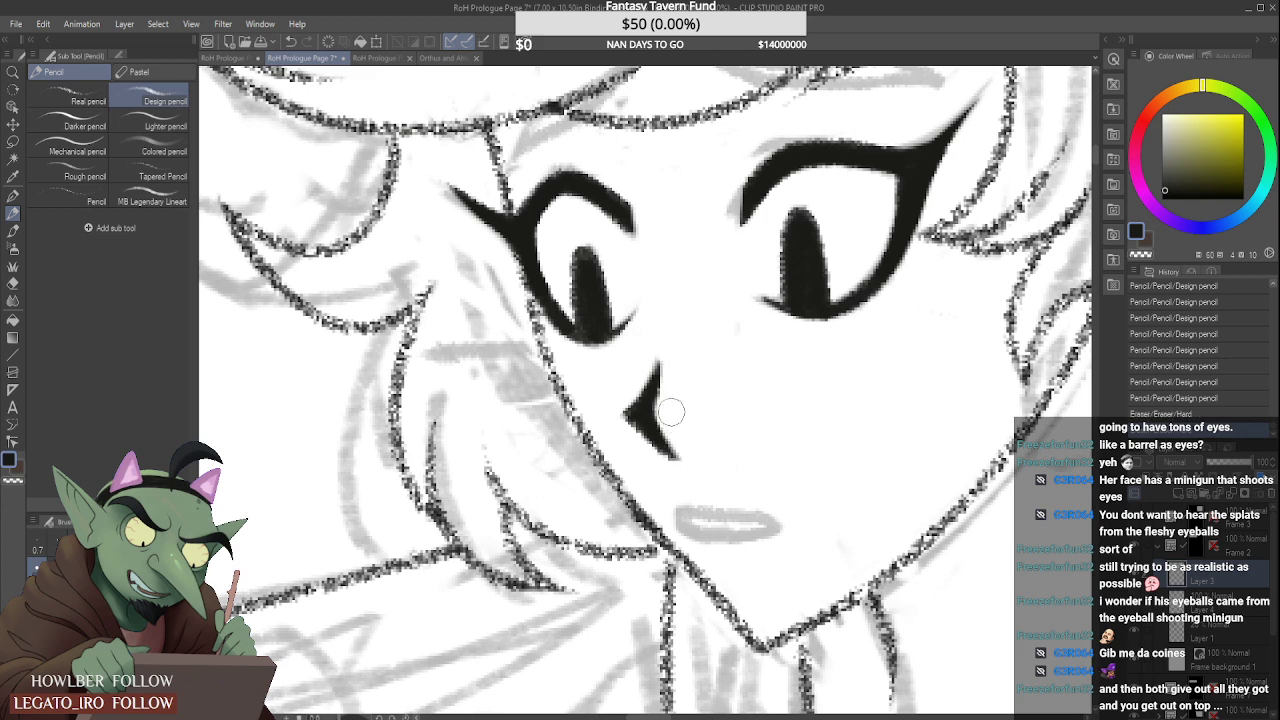
{"action": "mouse_move", "coordinate": [670, 410]}
{"action": "left_mouse_down"}
{"action": "mouse_move", "coordinate": [640, 437]}
{"action": "mouse_move", "coordinate": [619, 427]}
{"action": "mouse_move", "coordinate": [660, 458]}
{"action": "left_mouse_up"}
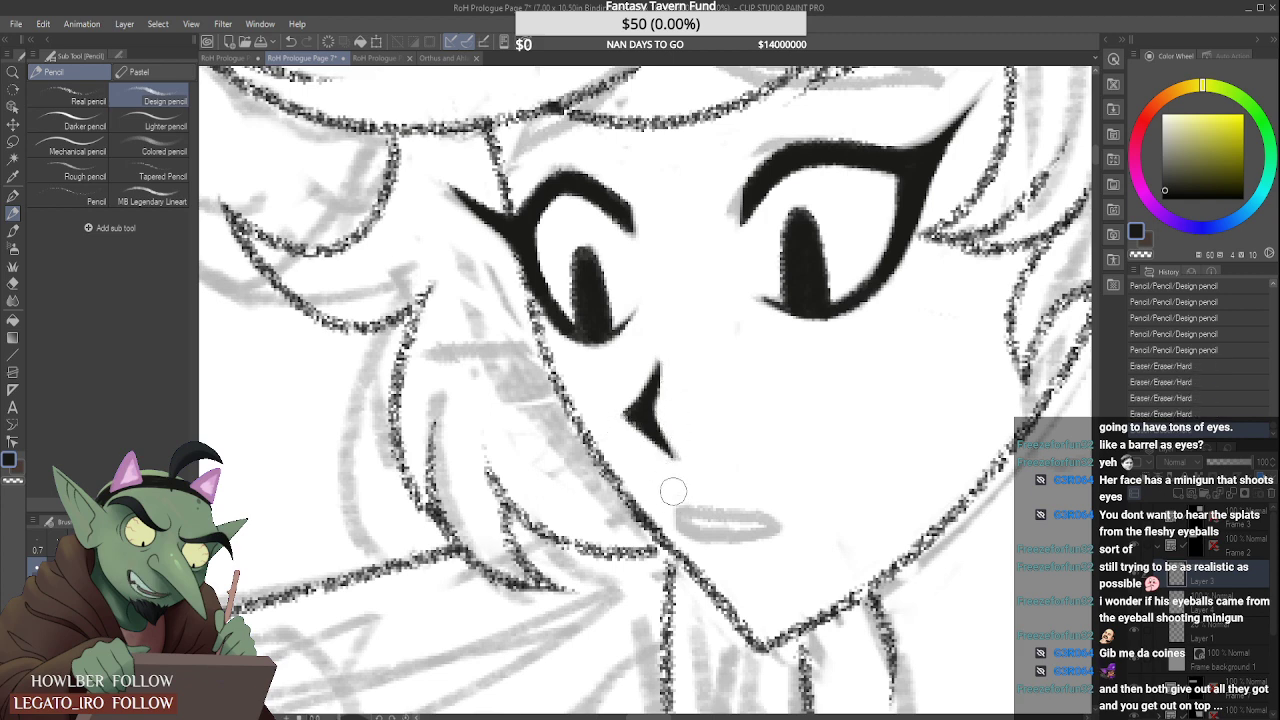
Step: Ink the mouth as a small closed black outline over the sketched lips and clean up its edges
{"action": "left_click_drag", "start_coordinate": [679, 519], "coordinate": [784, 518]}
{"action": "key", "text": "ctrl+z"}
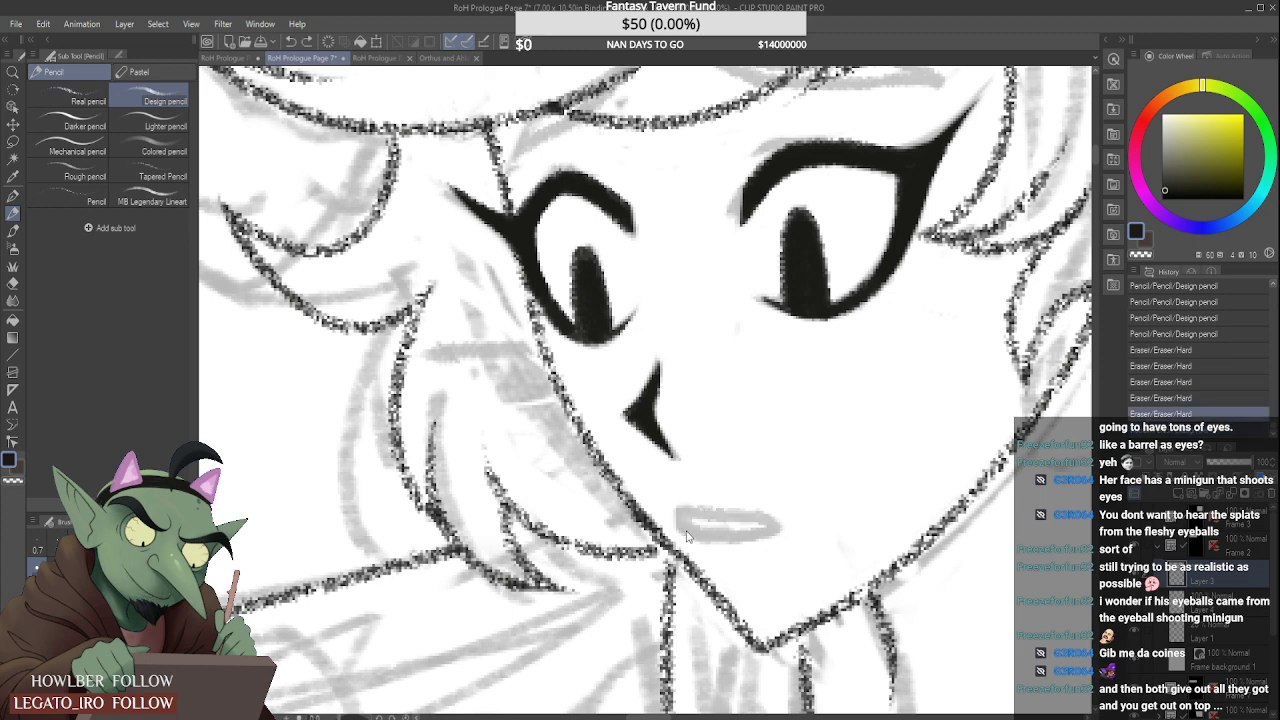
{"action": "mouse_move", "coordinate": [679, 517]}
{"action": "left_mouse_down"}
{"action": "mouse_move", "coordinate": [782, 522]}
{"action": "mouse_move", "coordinate": [703, 533]}
{"action": "mouse_move", "coordinate": [779, 522]}
{"action": "left_mouse_up"}
{"action": "mouse_move", "coordinate": [681, 516]}
{"action": "left_mouse_down"}
{"action": "mouse_move", "coordinate": [745, 518]}
{"action": "mouse_move", "coordinate": [671, 537]}
{"action": "mouse_move", "coordinate": [749, 553]}
{"action": "mouse_move", "coordinate": [802, 531]}
{"action": "left_mouse_up"}
{"action": "left_click", "coordinate": [686, 515]}
{"action": "left_click", "coordinate": [693, 526]}
{"action": "left_click_drag", "start_coordinate": [726, 558], "coordinate": [730, 545]}
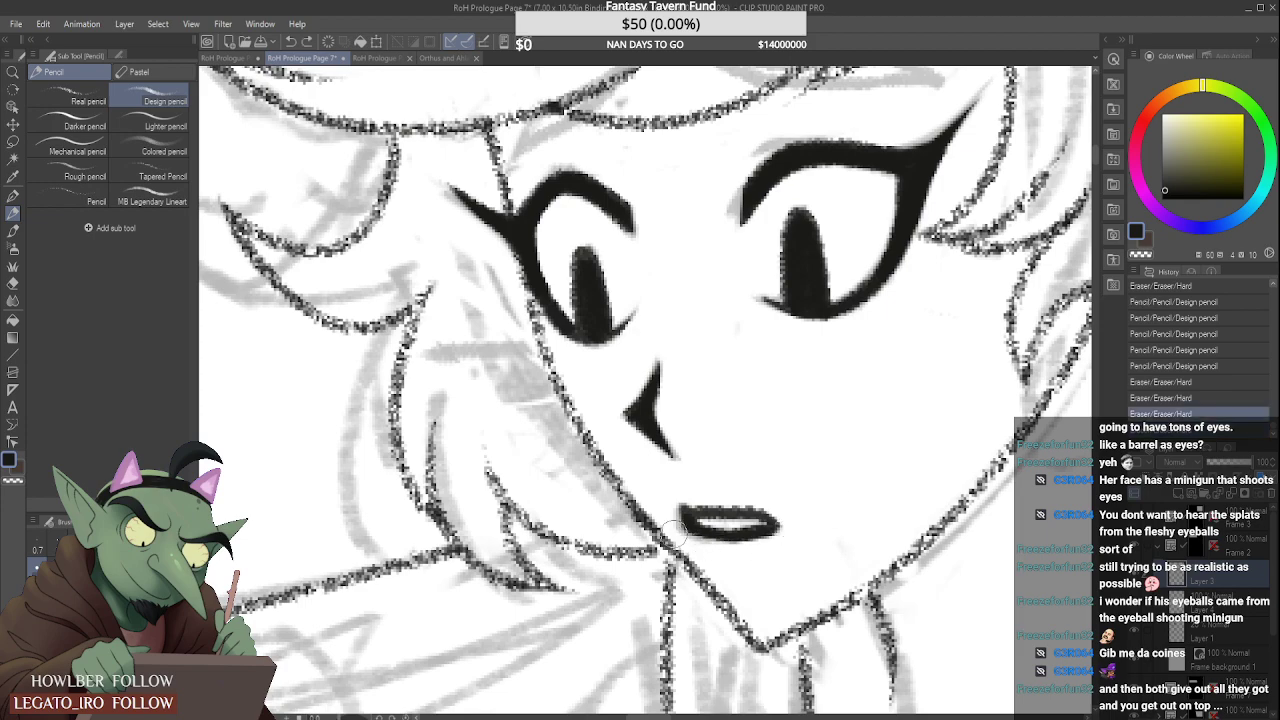
Step: Thicken the mouth's outline and trim the upper lip to a flatter, cleaner edge
{"action": "scroll", "coordinate": [763, 420], "scroll_direction": "down", "scroll_amount": 4}
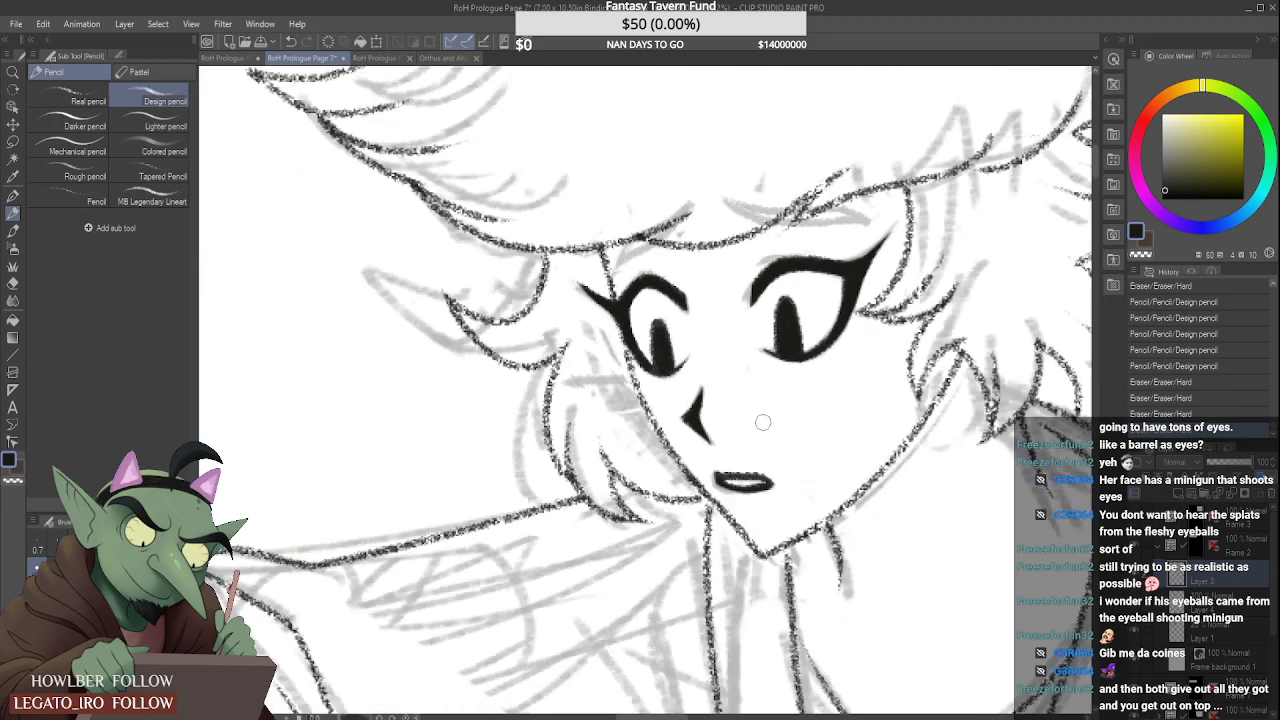
{"action": "scroll", "coordinate": [763, 418], "scroll_direction": "down", "scroll_amount": 2}
{"action": "scroll", "coordinate": [740, 410], "scroll_direction": "up", "scroll_amount": 6}
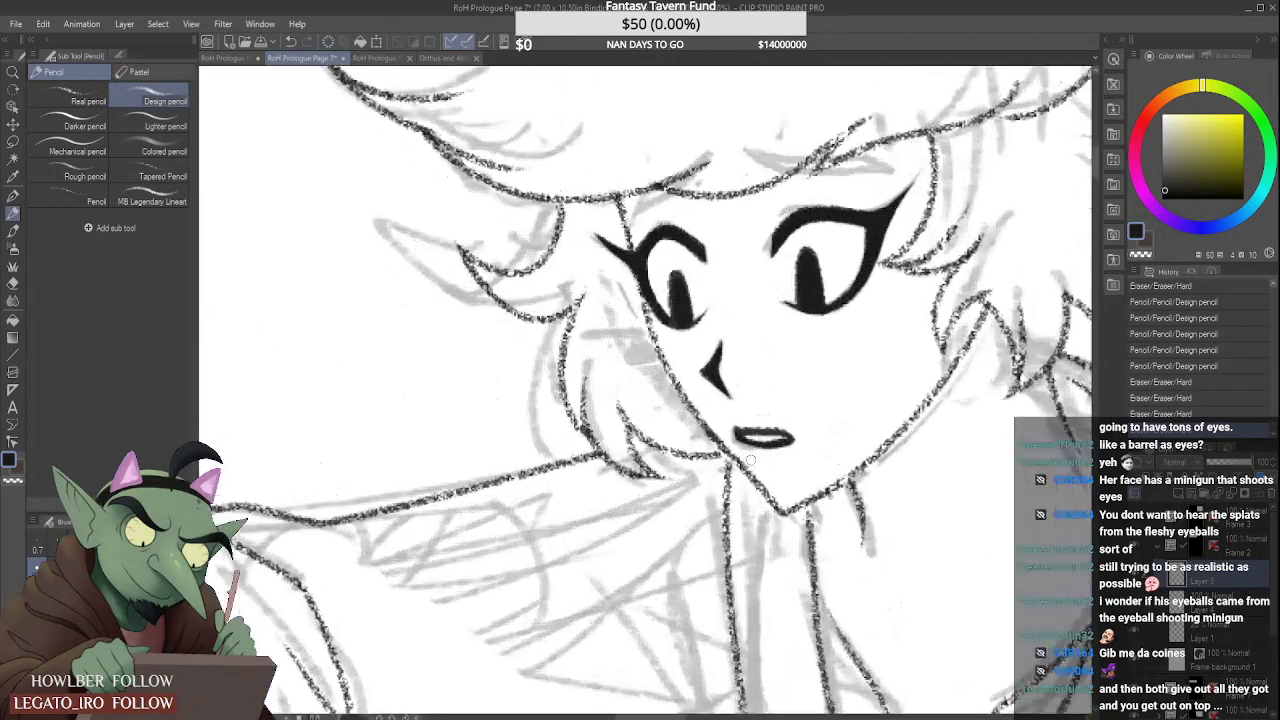
{"action": "mouse_move", "coordinate": [718, 411]}
{"action": "left_mouse_down"}
{"action": "mouse_move", "coordinate": [810, 412]}
{"action": "mouse_move", "coordinate": [760, 397]}
{"action": "mouse_move", "coordinate": [808, 398]}
{"action": "left_mouse_up"}
{"action": "left_click_drag", "start_coordinate": [728, 425], "coordinate": [817, 421]}
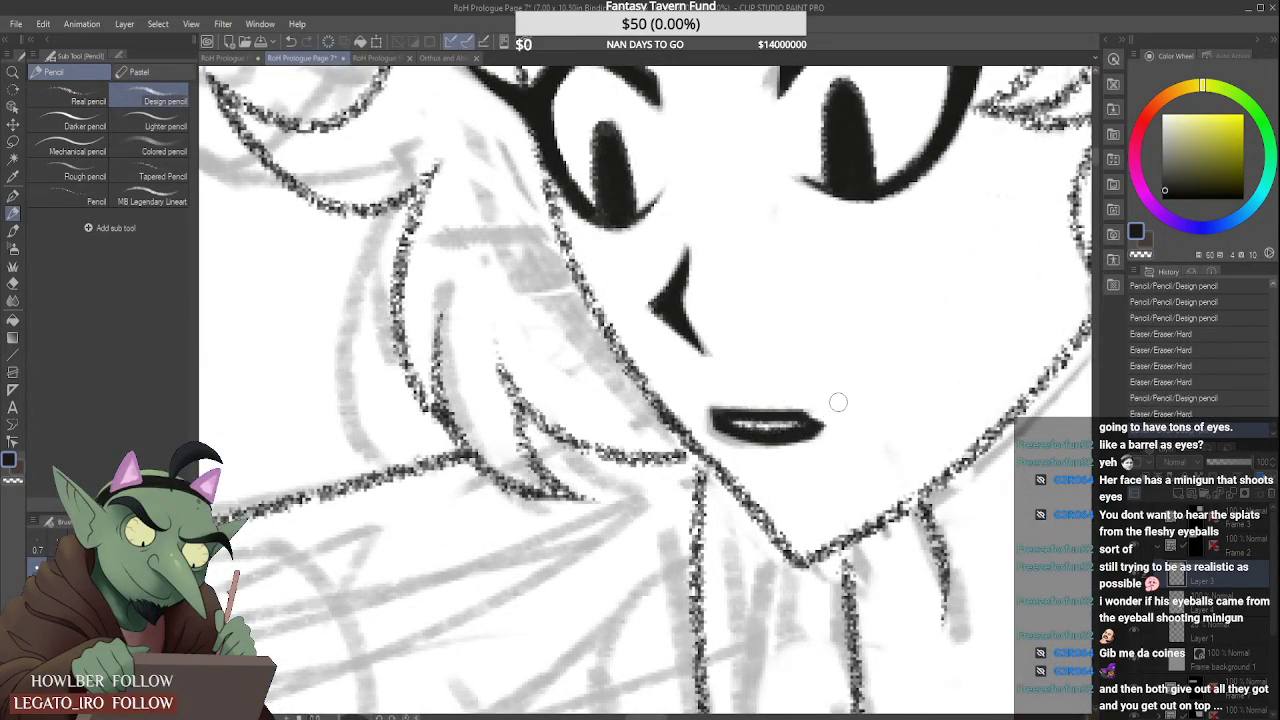
Step: Slim the near eye's slit pupil by erasing along its outer side and redrawing its rounded top and edge in black
{"action": "scroll", "coordinate": [838, 402], "scroll_direction": "down", "scroll_amount": 3}
{"action": "scroll", "coordinate": [840, 400], "scroll_direction": "up", "scroll_amount": 2}
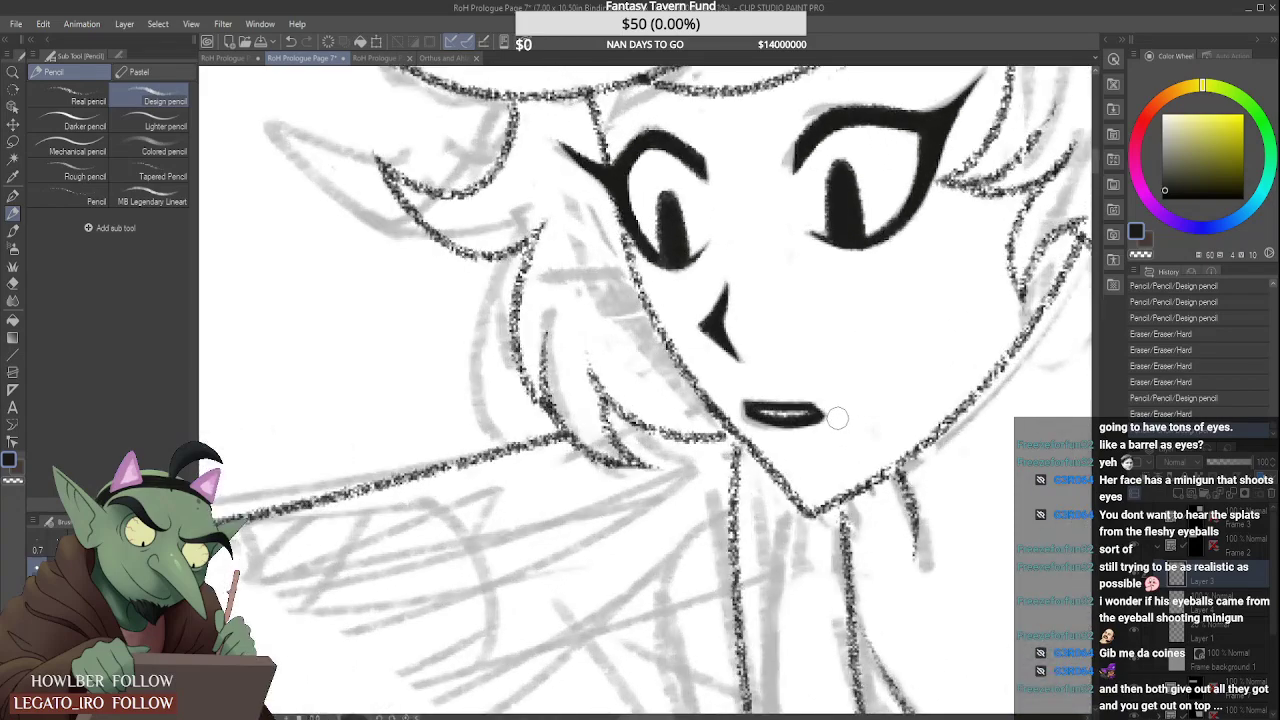
{"action": "scroll", "coordinate": [837, 414], "scroll_direction": "down", "scroll_amount": 5}
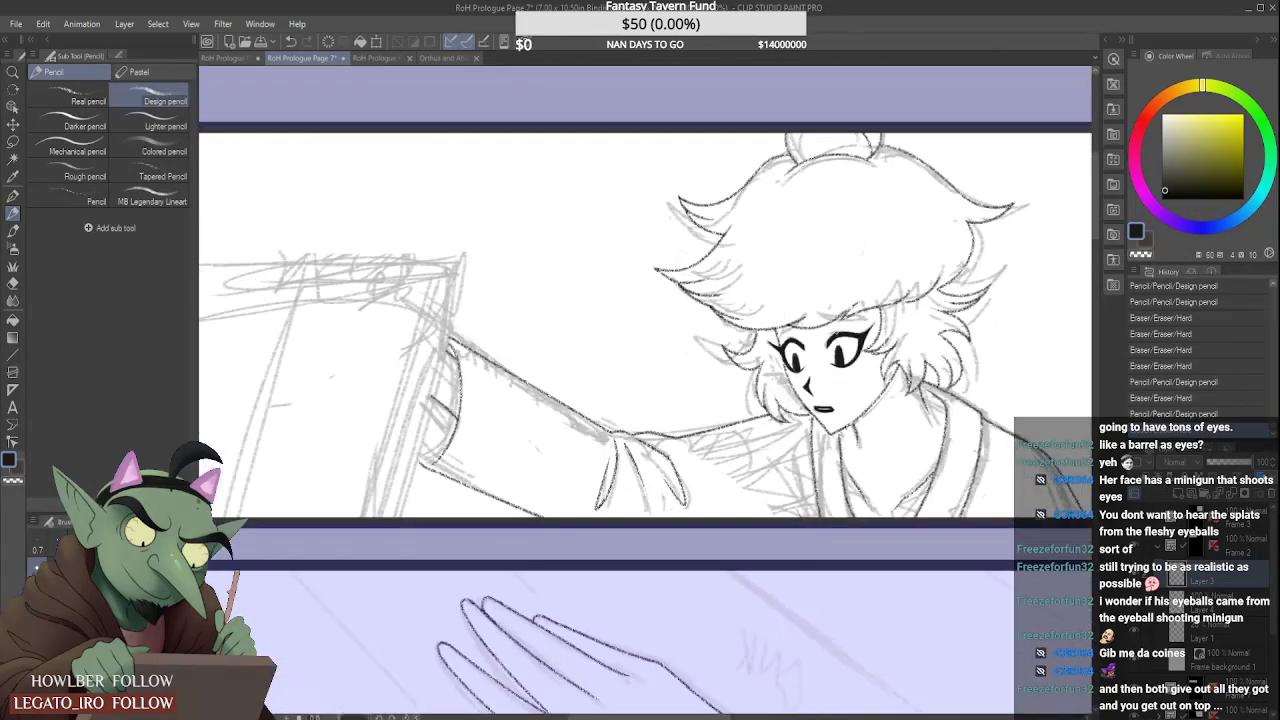
{"action": "scroll", "coordinate": [830, 360], "scroll_direction": "up", "scroll_amount": 5}
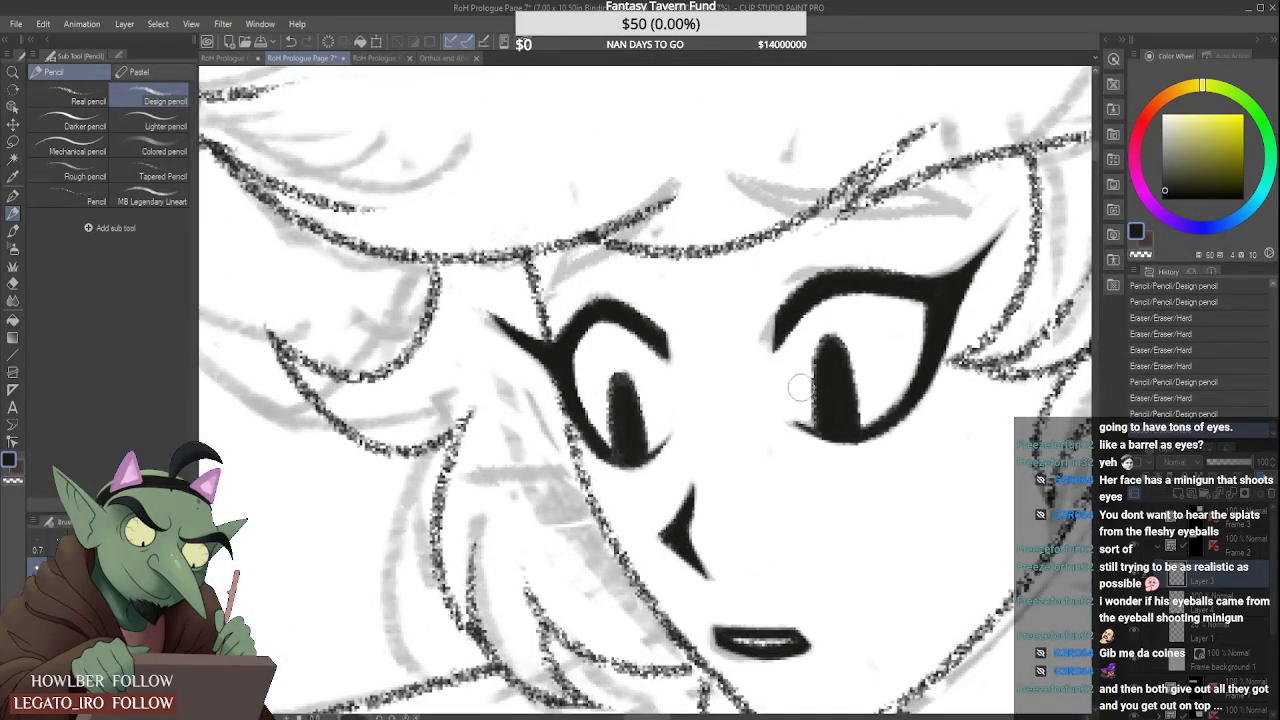
{"action": "scroll", "coordinate": [800, 388], "scroll_direction": "down", "scroll_amount": 2}
{"action": "scroll", "coordinate": [803, 355], "scroll_direction": "up", "scroll_amount": 2}
{"action": "mouse_move", "coordinate": [849, 326]}
{"action": "left_mouse_down"}
{"action": "mouse_move", "coordinate": [808, 352]}
{"action": "mouse_move", "coordinate": [838, 328]}
{"action": "mouse_move", "coordinate": [868, 372]}
{"action": "left_mouse_up"}
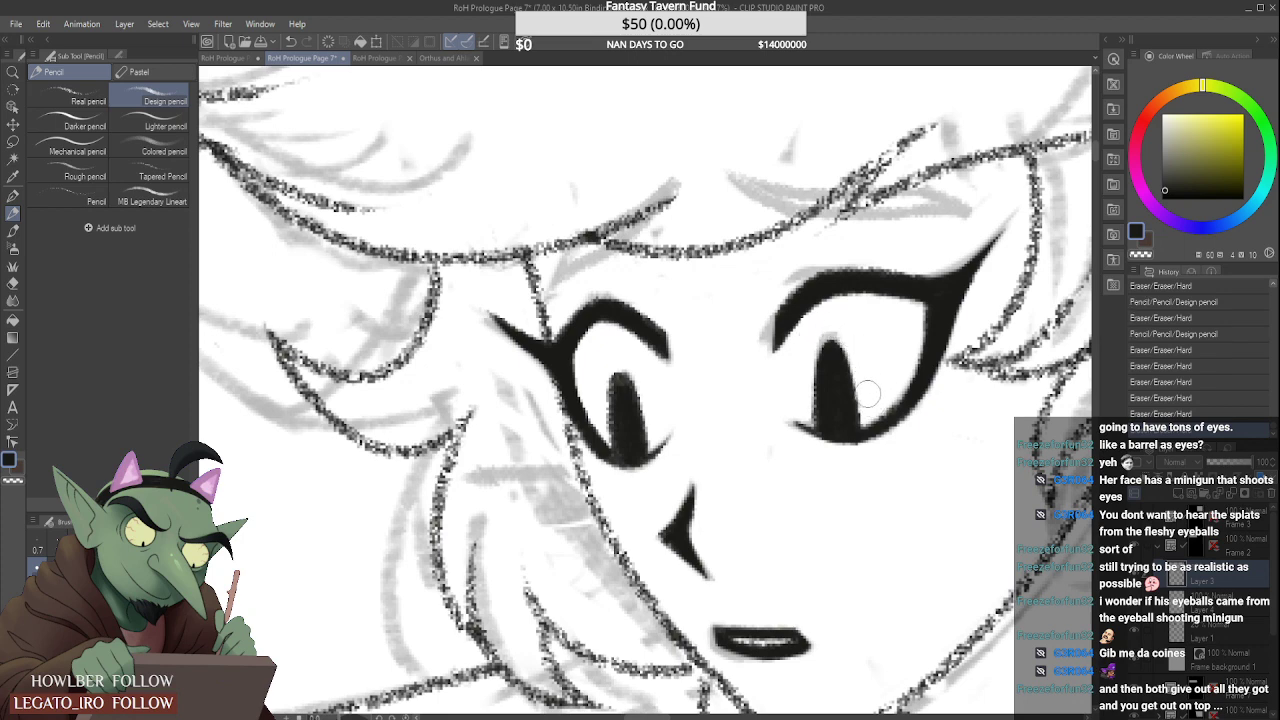
{"action": "left_click_drag", "start_coordinate": [857, 346], "coordinate": [871, 387]}
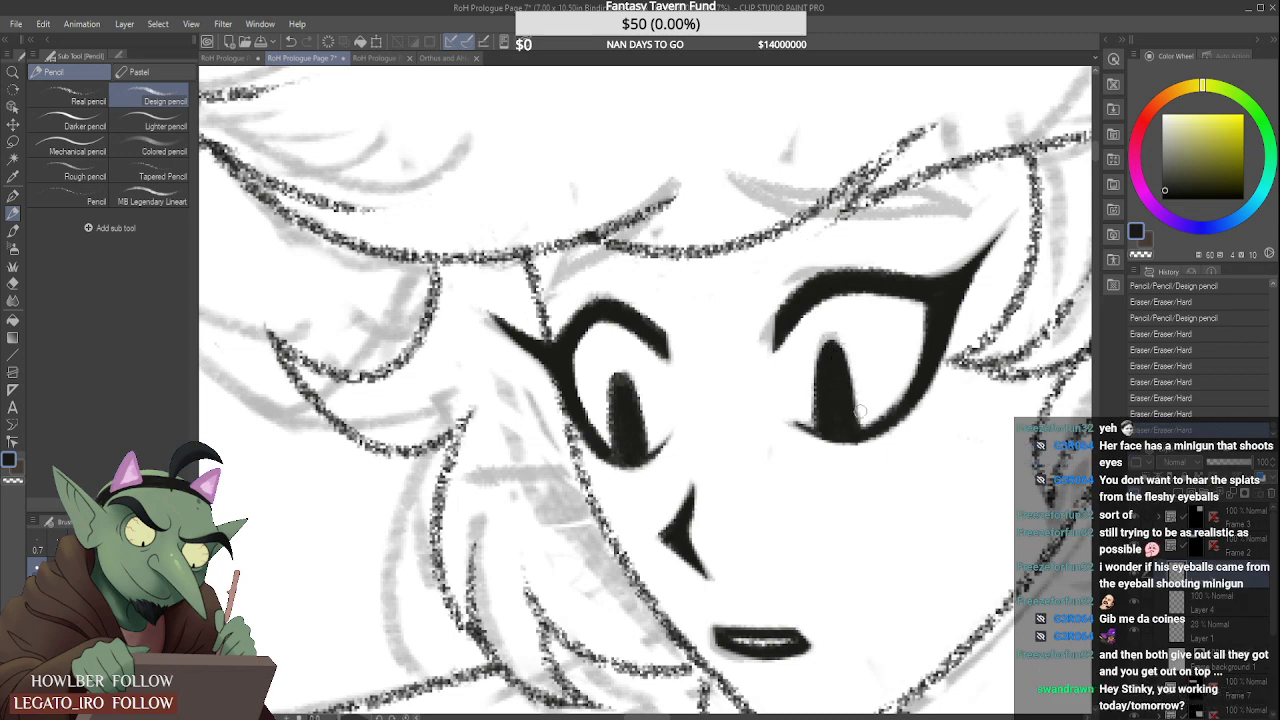
{"action": "mouse_move", "coordinate": [858, 393]}
{"action": "left_mouse_down"}
{"action": "mouse_move", "coordinate": [841, 329]}
{"action": "mouse_move", "coordinate": [830, 370]}
{"action": "left_mouse_up"}
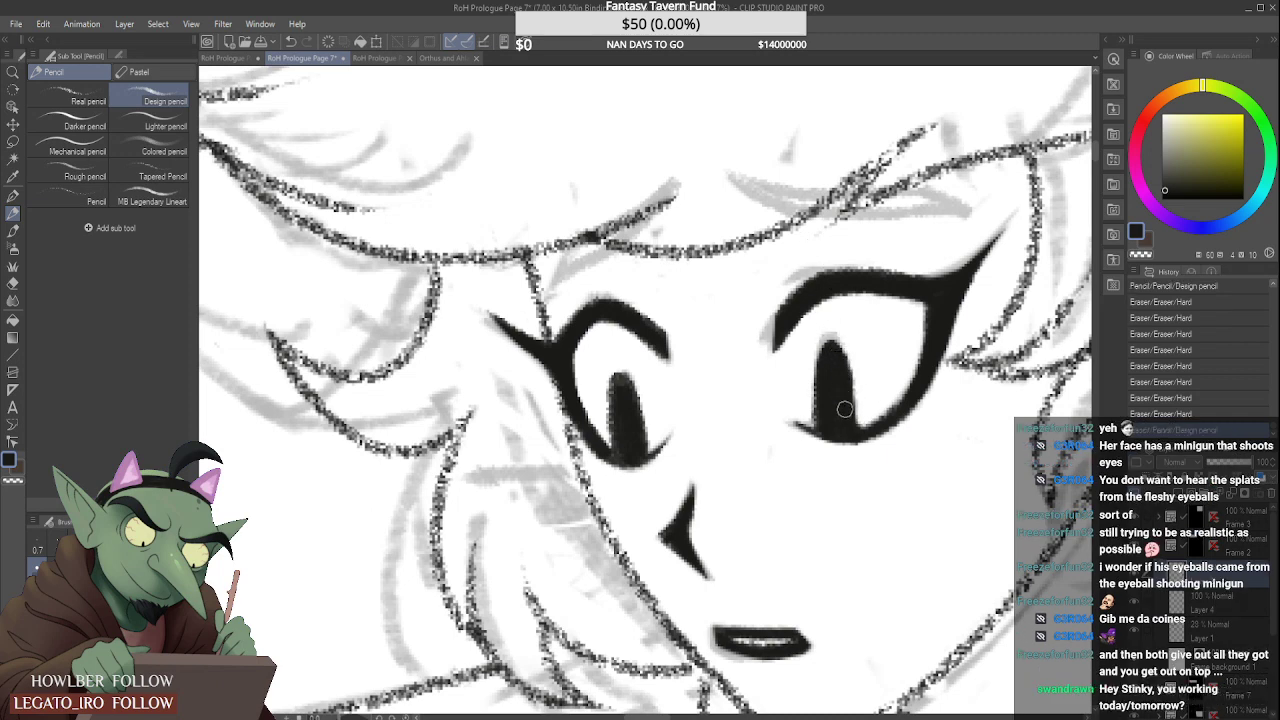
{"action": "key", "text": "ctrl+z"}
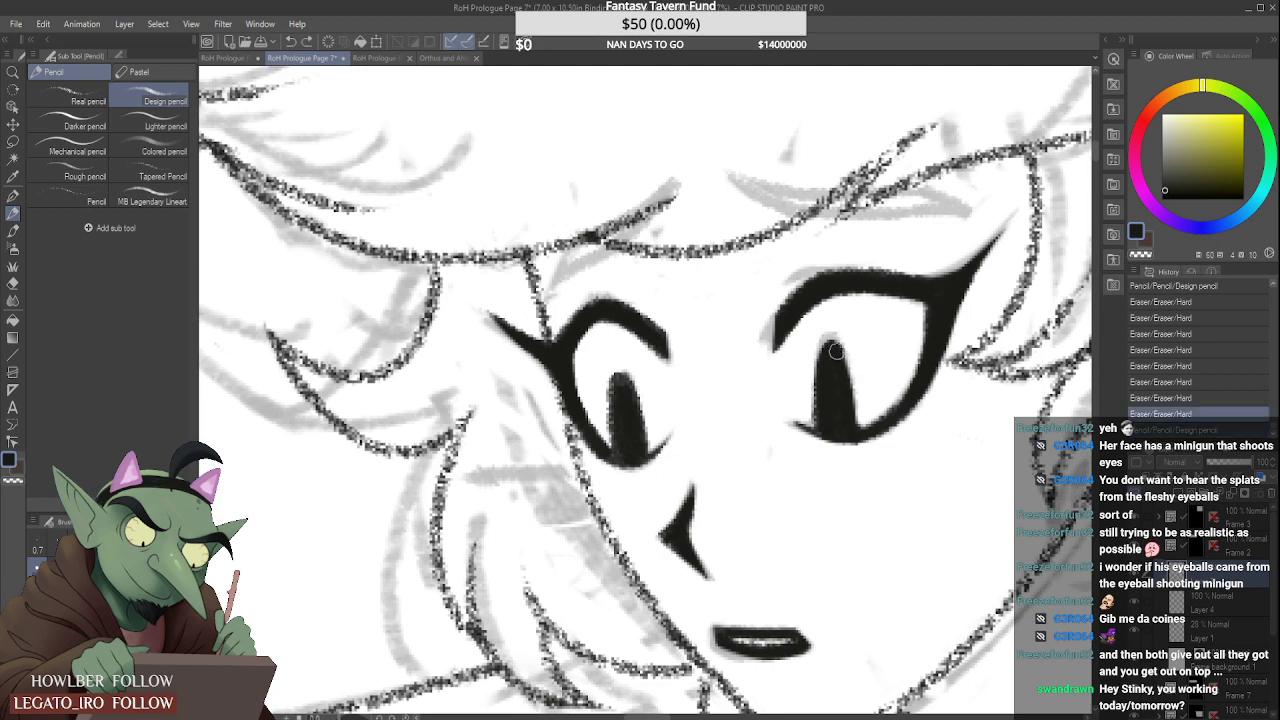
{"action": "mouse_move", "coordinate": [827, 342]}
{"action": "left_mouse_down"}
{"action": "mouse_move", "coordinate": [841, 393]}
{"action": "mouse_move", "coordinate": [837, 370]}
{"action": "left_mouse_up"}
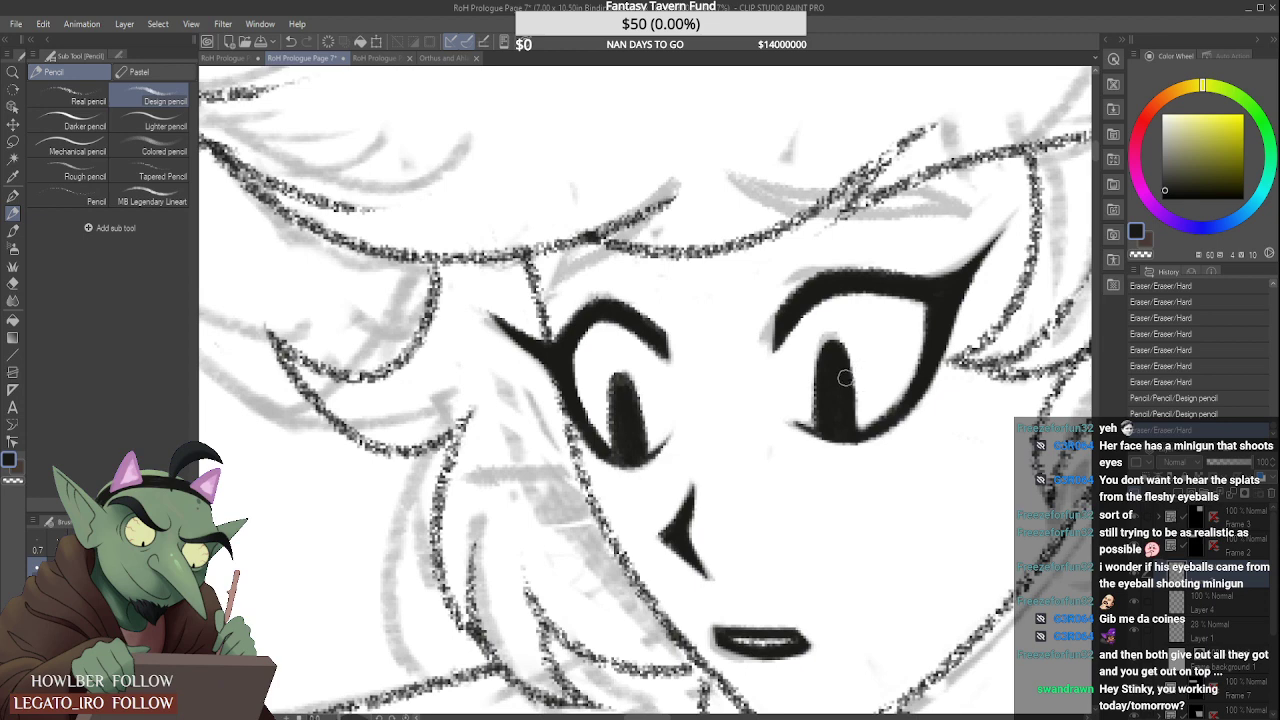
{"action": "left_click_drag", "start_coordinate": [843, 376], "coordinate": [858, 434]}
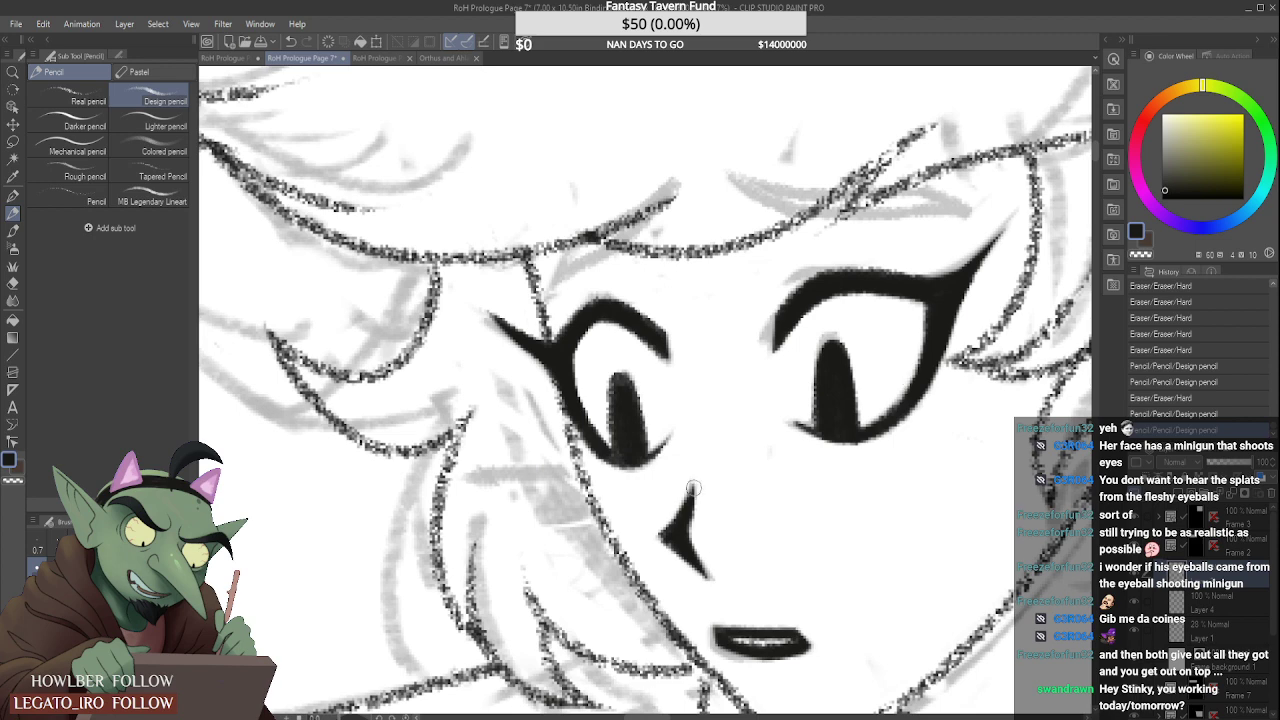
Step: Touch up the nose wedge's upper tip and outer edge so that it ends in a sharp point
{"action": "left_click_drag", "start_coordinate": [704, 488], "coordinate": [656, 540]}
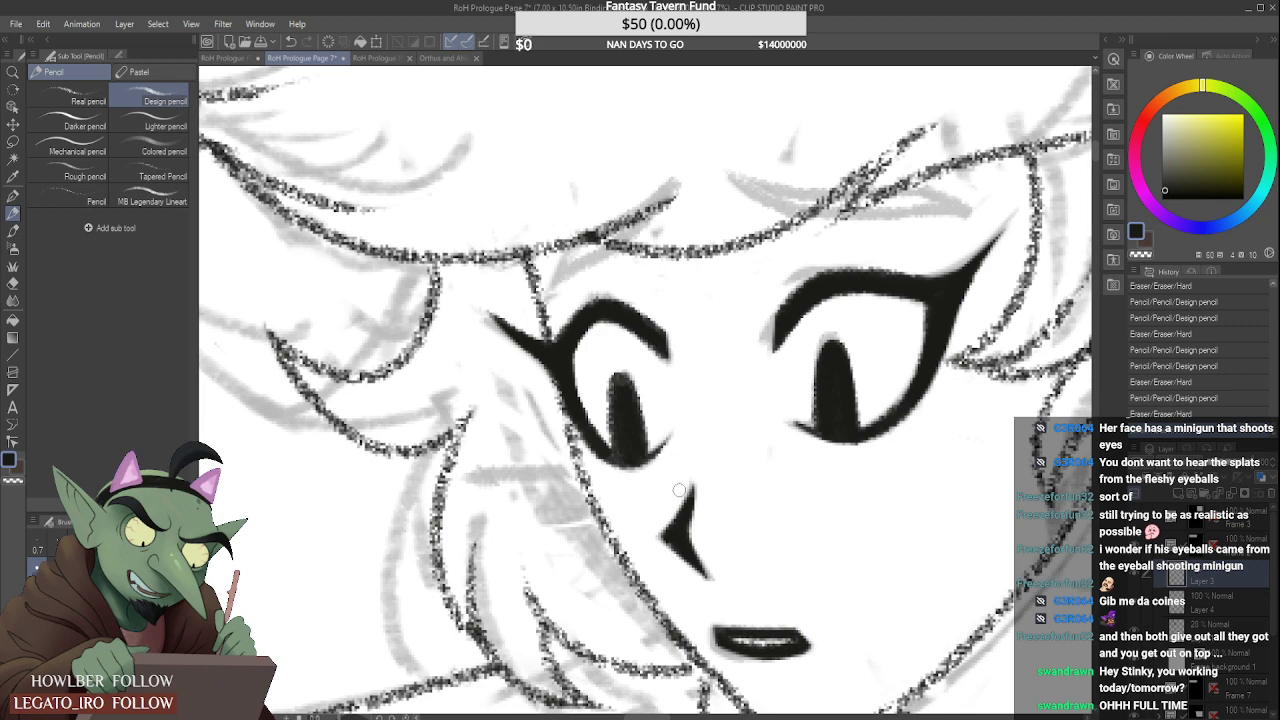
{"action": "left_click", "coordinate": [688, 466]}
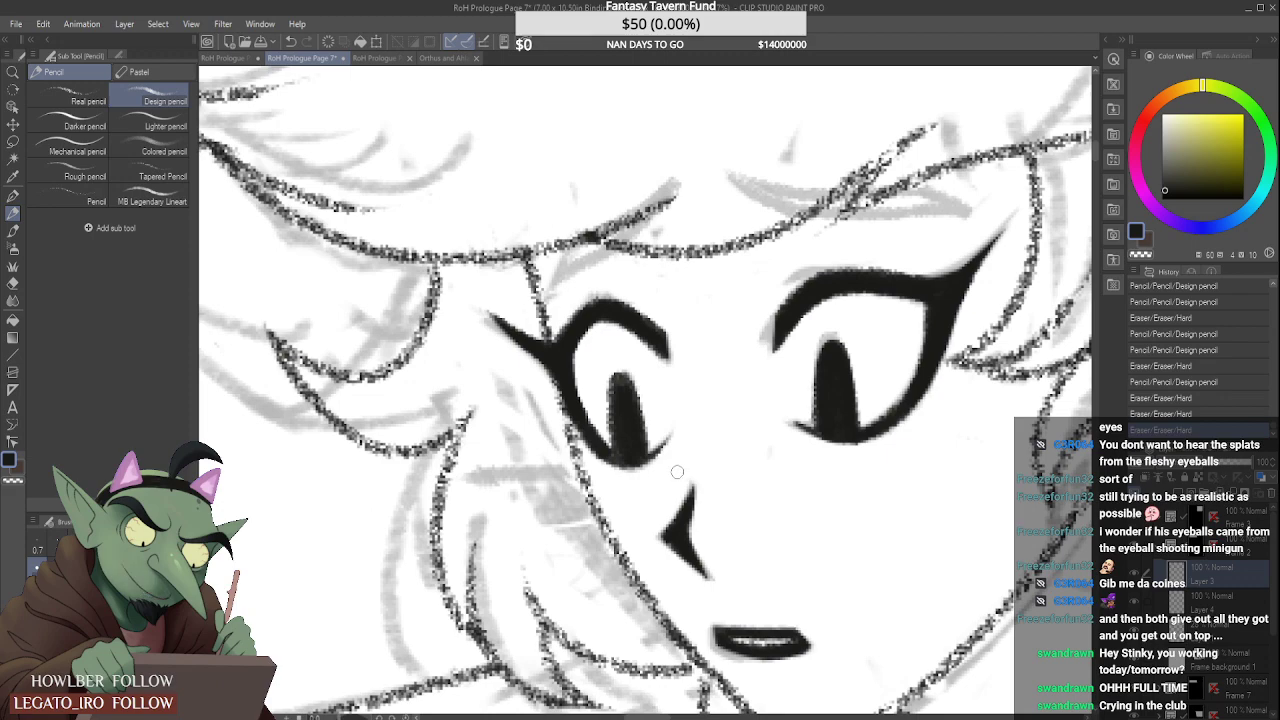
{"action": "scroll", "coordinate": [676, 476], "scroll_direction": "down", "scroll_amount": 4}
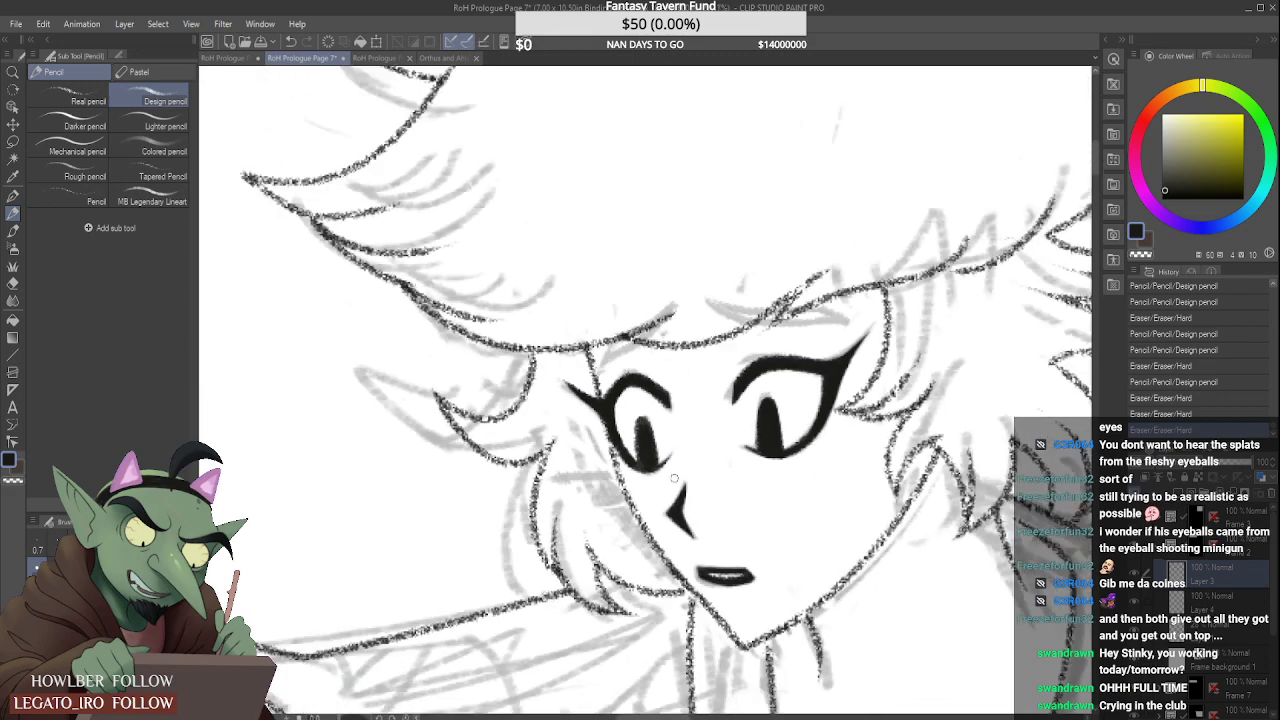
{"action": "scroll", "coordinate": [676, 478], "scroll_direction": "up", "scroll_amount": 1}
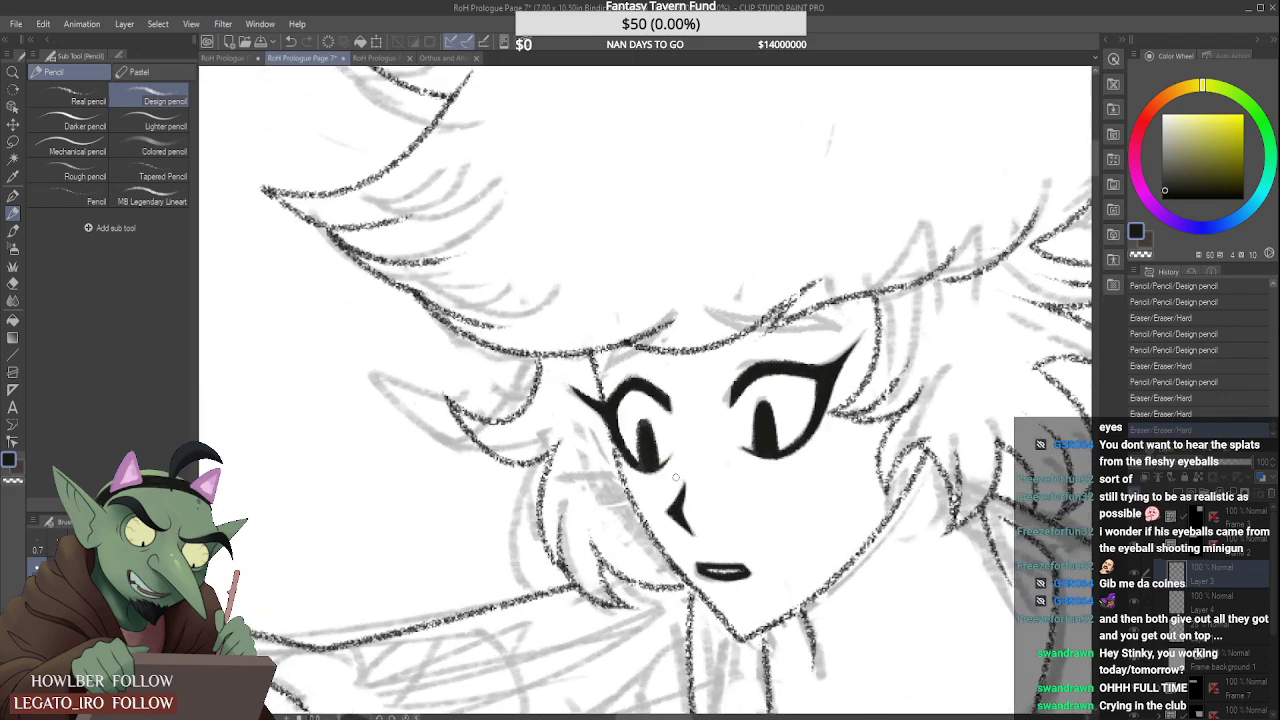
Step: Draw the far eyebrow with the Real pencil as a slanted, textured outline crossing the fringe line, and clean up its edges
{"action": "left_click", "coordinate": [75, 100]}
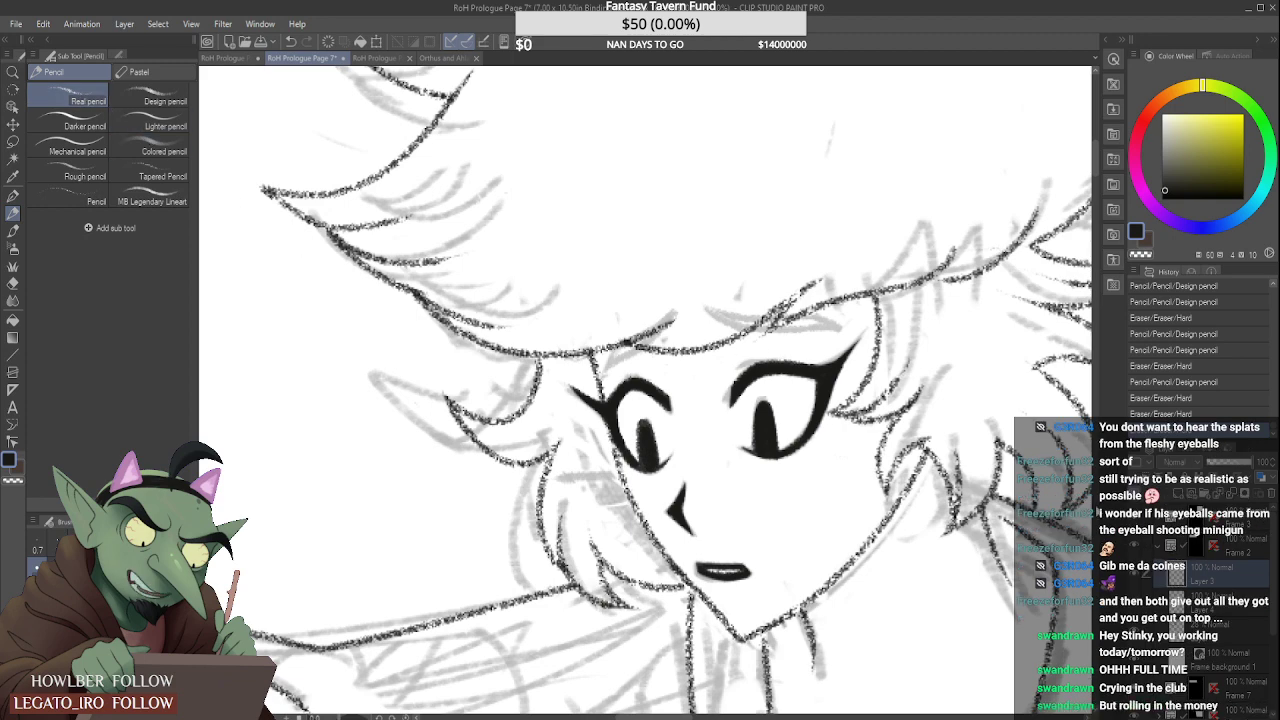
{"action": "left_click", "coordinate": [1134, 576]}
{"action": "left_click", "coordinate": [1134, 576]}
{"action": "scroll", "coordinate": [585, 240], "scroll_direction": "up", "scroll_amount": 2}
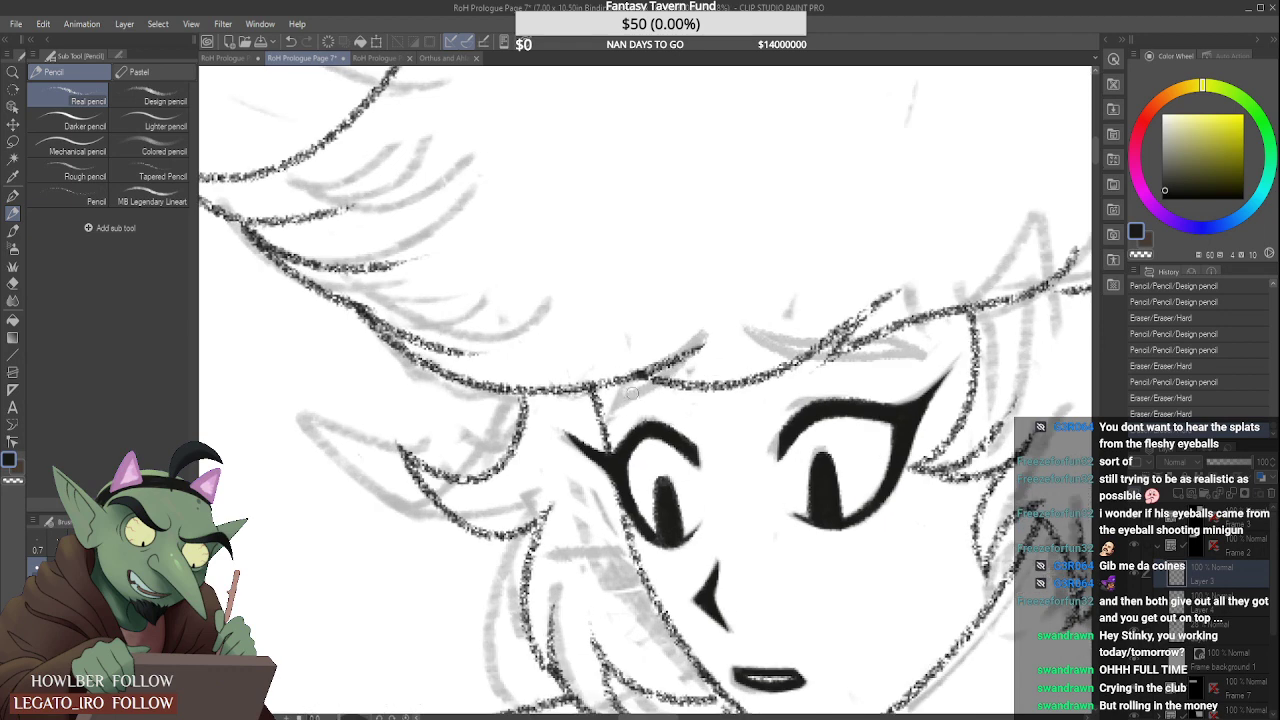
{"action": "left_click_drag", "start_coordinate": [615, 407], "coordinate": [634, 372]}
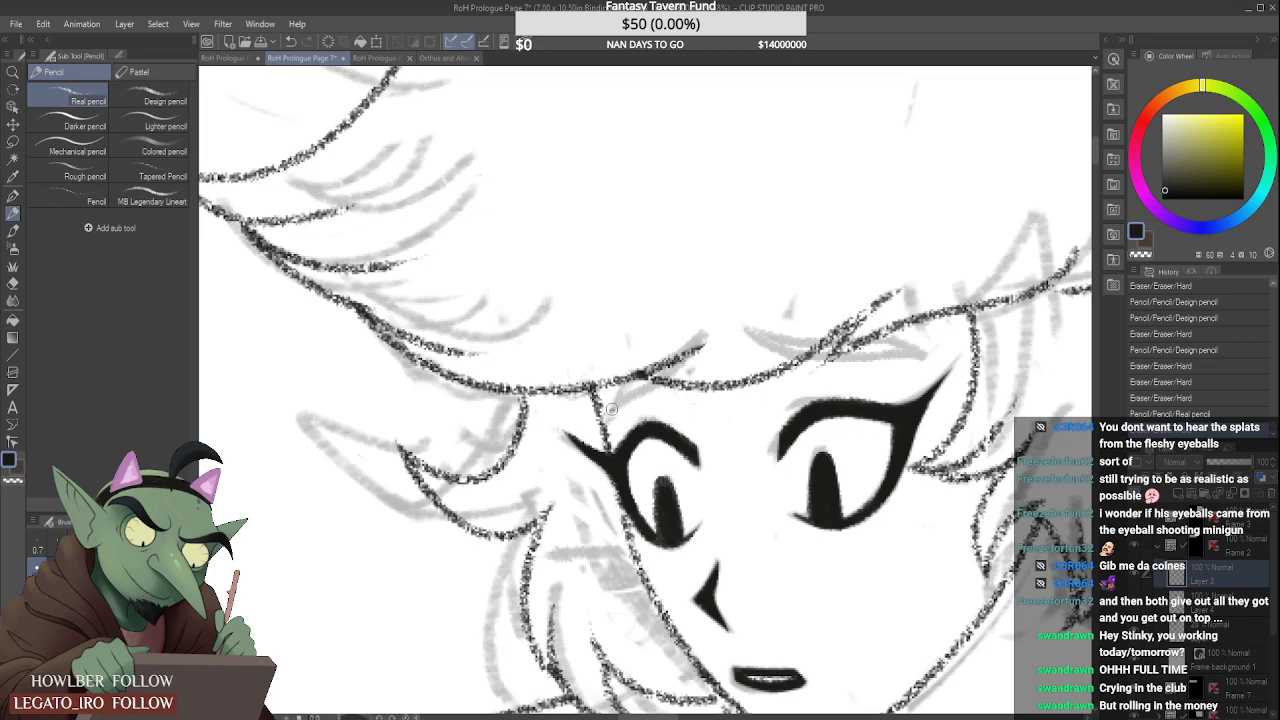
{"action": "mouse_move", "coordinate": [614, 404]}
{"action": "left_mouse_down"}
{"action": "mouse_move", "coordinate": [695, 315]}
{"action": "mouse_move", "coordinate": [614, 416]}
{"action": "left_mouse_up"}
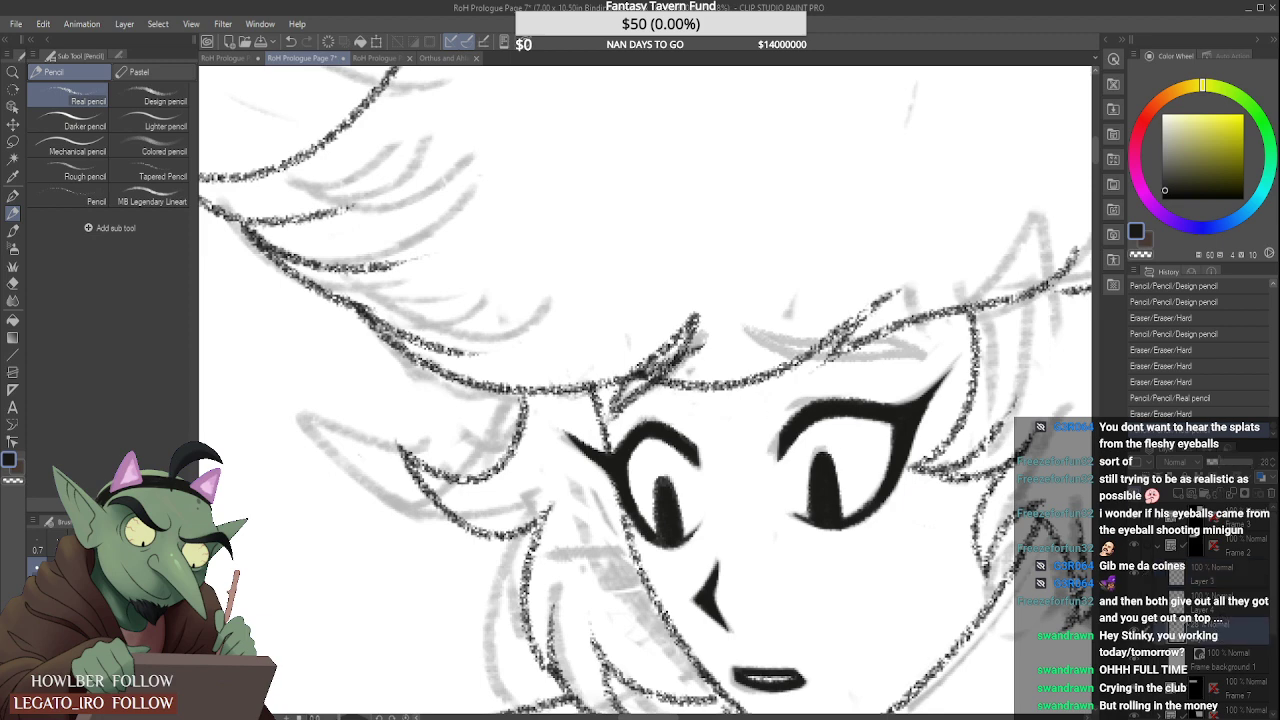
{"action": "mouse_move", "coordinate": [690, 379]}
{"action": "left_mouse_down"}
{"action": "mouse_move", "coordinate": [659, 361]}
{"action": "mouse_move", "coordinate": [692, 340]}
{"action": "left_mouse_up"}
{"action": "scroll", "coordinate": [700, 338], "scroll_direction": "down", "scroll_amount": 1}
{"action": "scroll", "coordinate": [702, 336], "scroll_direction": "down", "scroll_amount": 4}
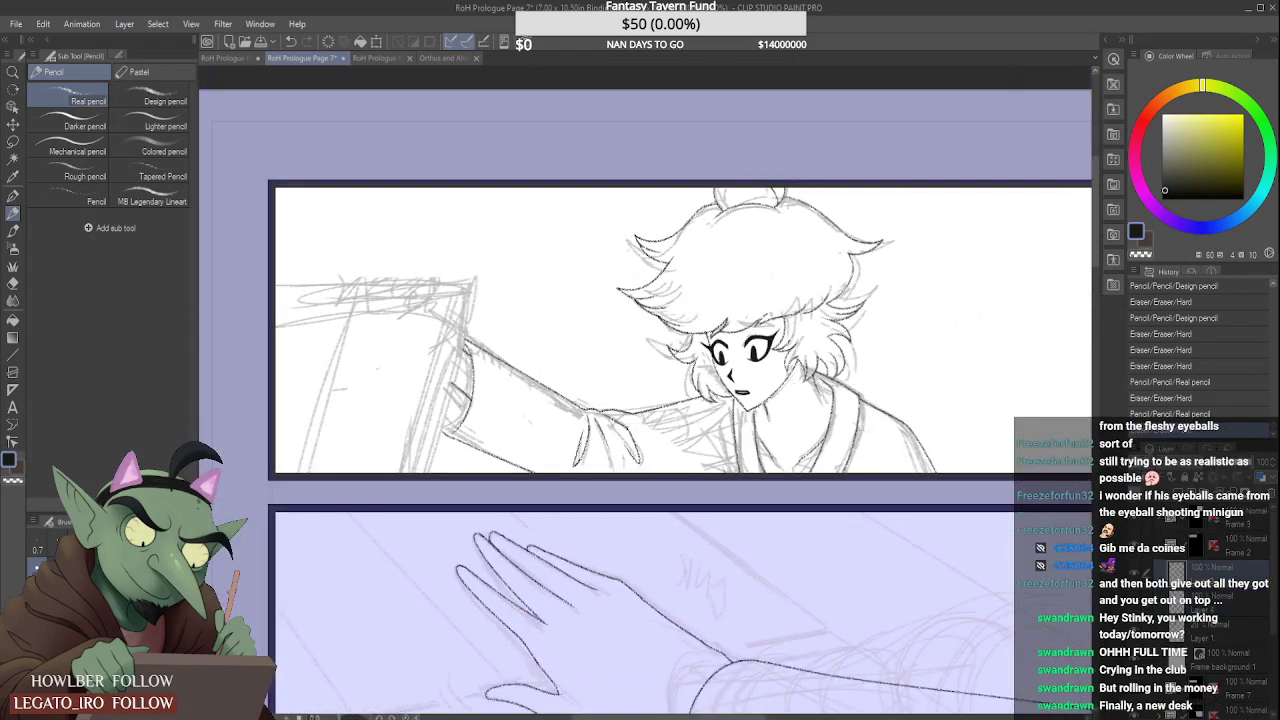
{"action": "scroll", "coordinate": [778, 278], "scroll_direction": "up", "scroll_amount": 1}
{"action": "scroll", "coordinate": [778, 278], "scroll_direction": "up", "scroll_amount": 4}
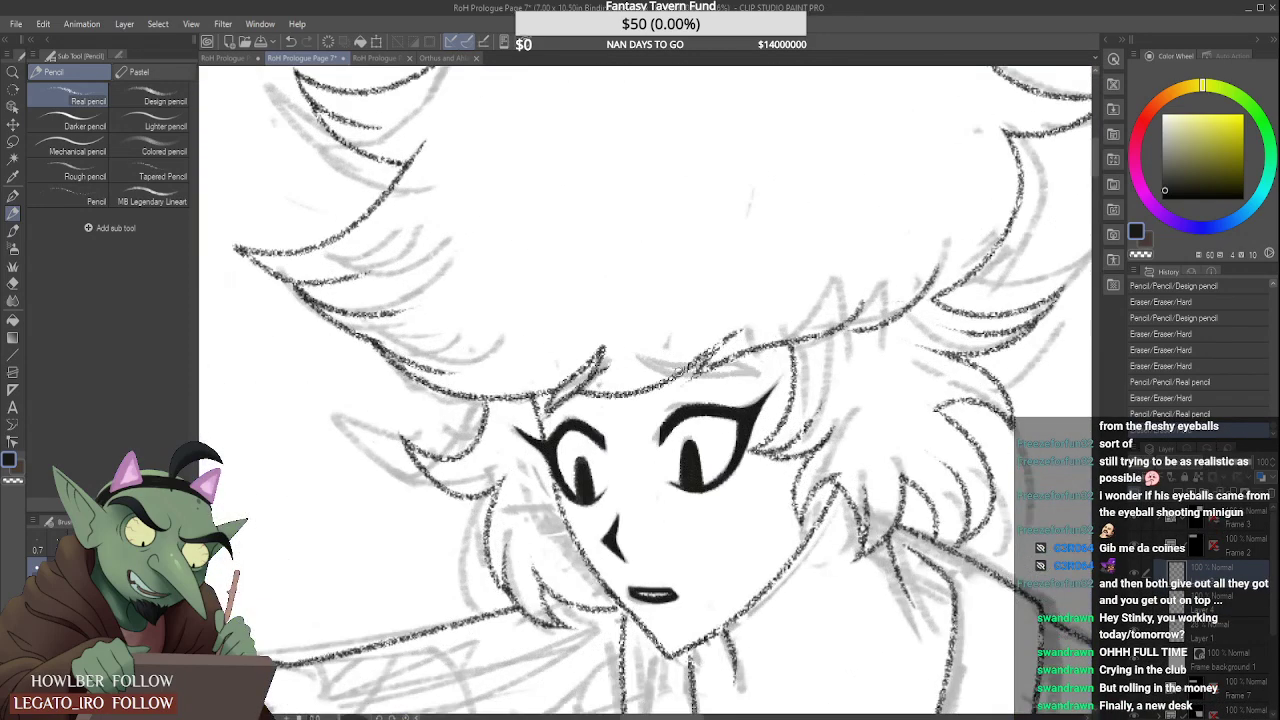
Step: Outline the near eyebrow with the Real pencil as two long tapering curves over the sketch, and tidy its inner end
{"action": "mouse_move", "coordinate": [636, 352]}
{"action": "left_mouse_down"}
{"action": "mouse_move", "coordinate": [668, 370]}
{"action": "mouse_move", "coordinate": [765, 377]}
{"action": "left_mouse_up"}
{"action": "left_click_drag", "start_coordinate": [638, 348], "coordinate": [768, 378]}
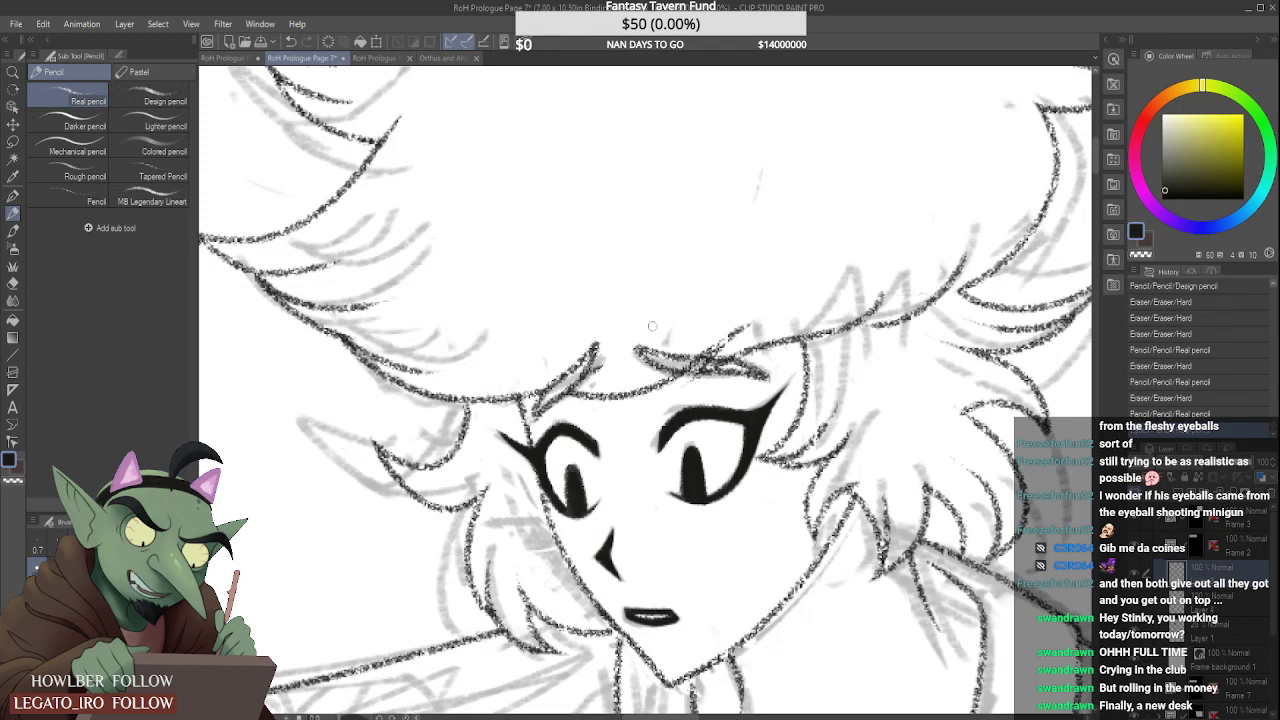
{"action": "left_click_drag", "start_coordinate": [633, 345], "coordinate": [646, 370]}
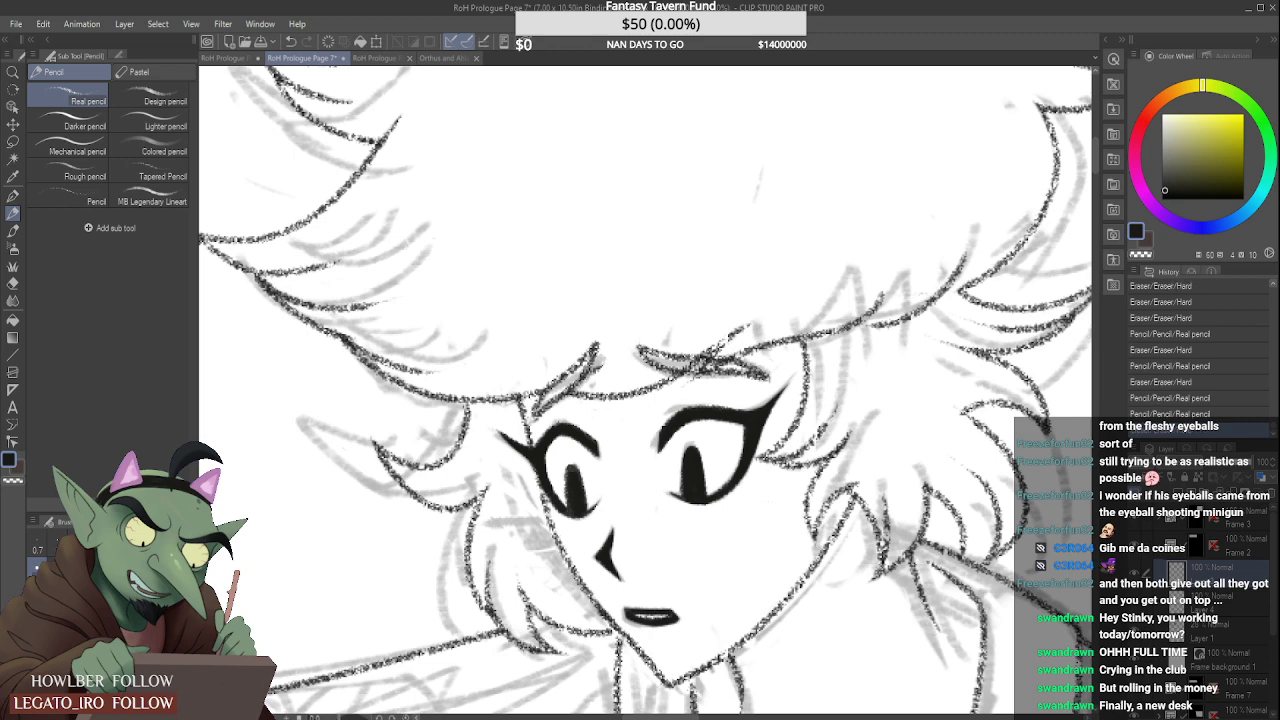
Step: Clean up the fringe line where it crosses the near eyebrow on Layer 4, and touch up the brow's upper edge on Layer 3
{"action": "left_click", "coordinate": [1227, 606]}
{"action": "scroll", "coordinate": [830, 430], "scroll_direction": "down", "scroll_amount": 1}
{"action": "scroll", "coordinate": [683, 333], "scroll_direction": "up", "scroll_amount": 2}
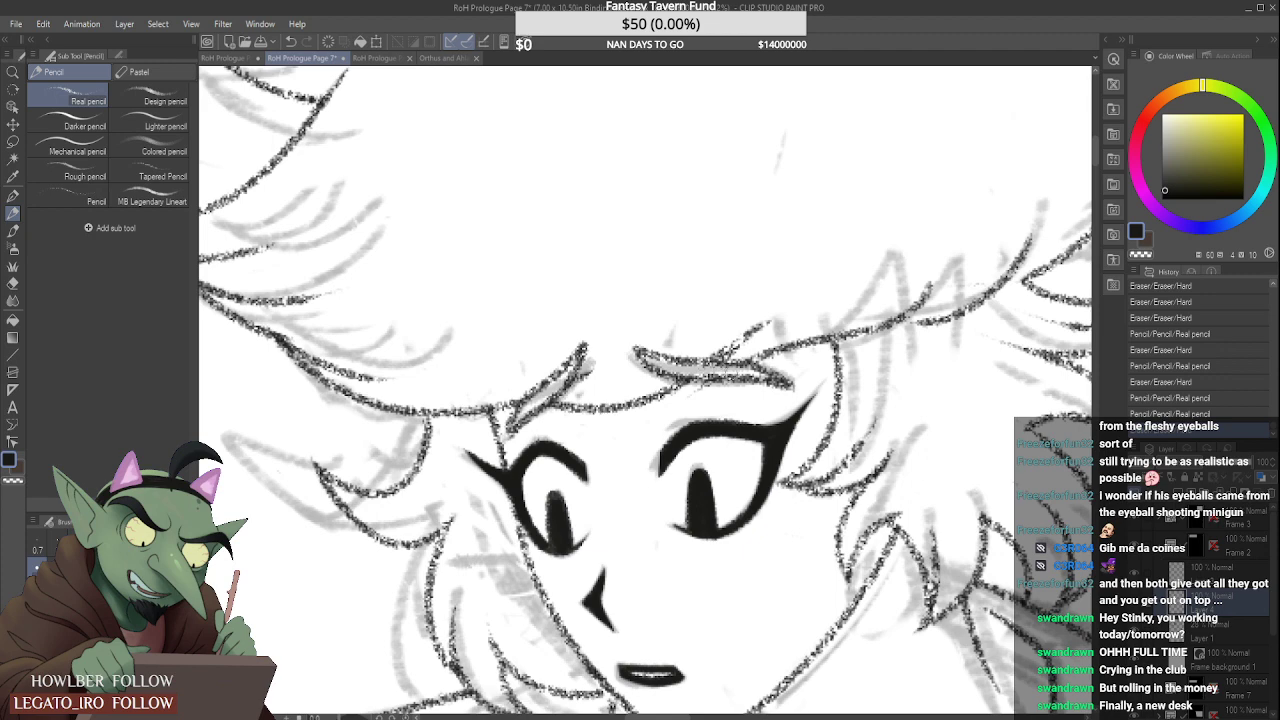
{"action": "left_click_drag", "start_coordinate": [708, 373], "coordinate": [692, 369]}
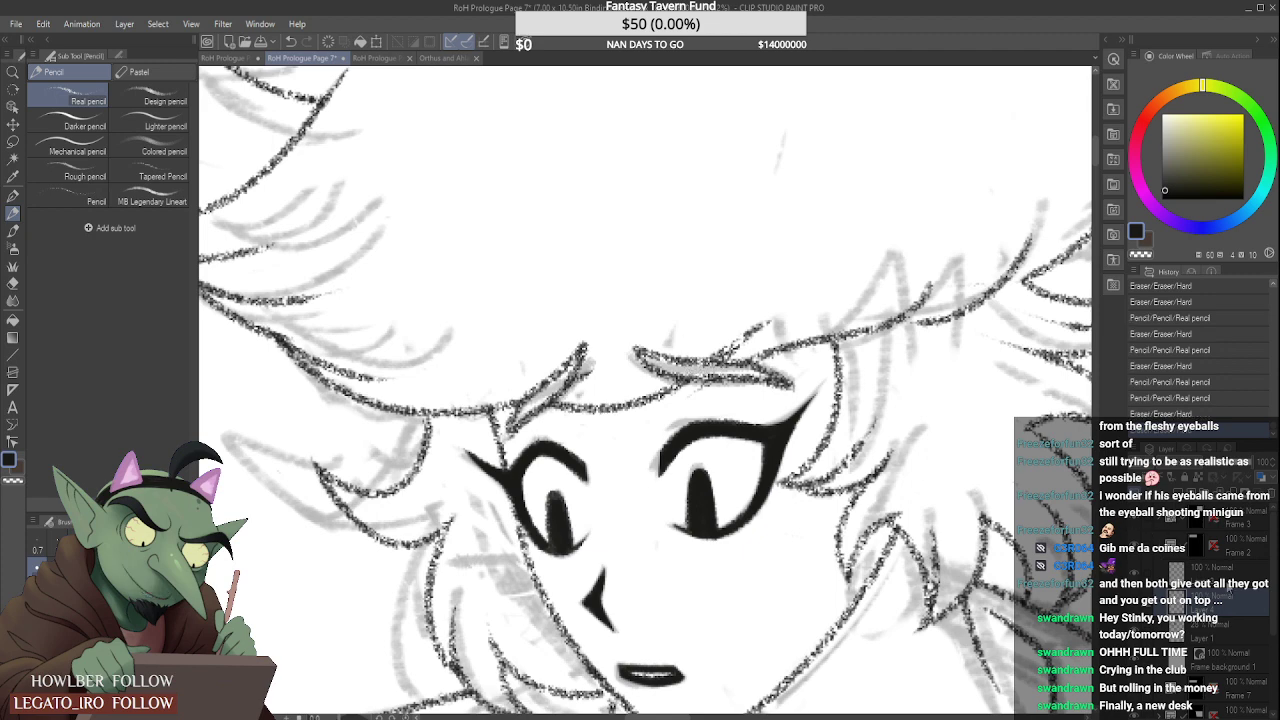
{"action": "left_click", "coordinate": [1210, 568]}
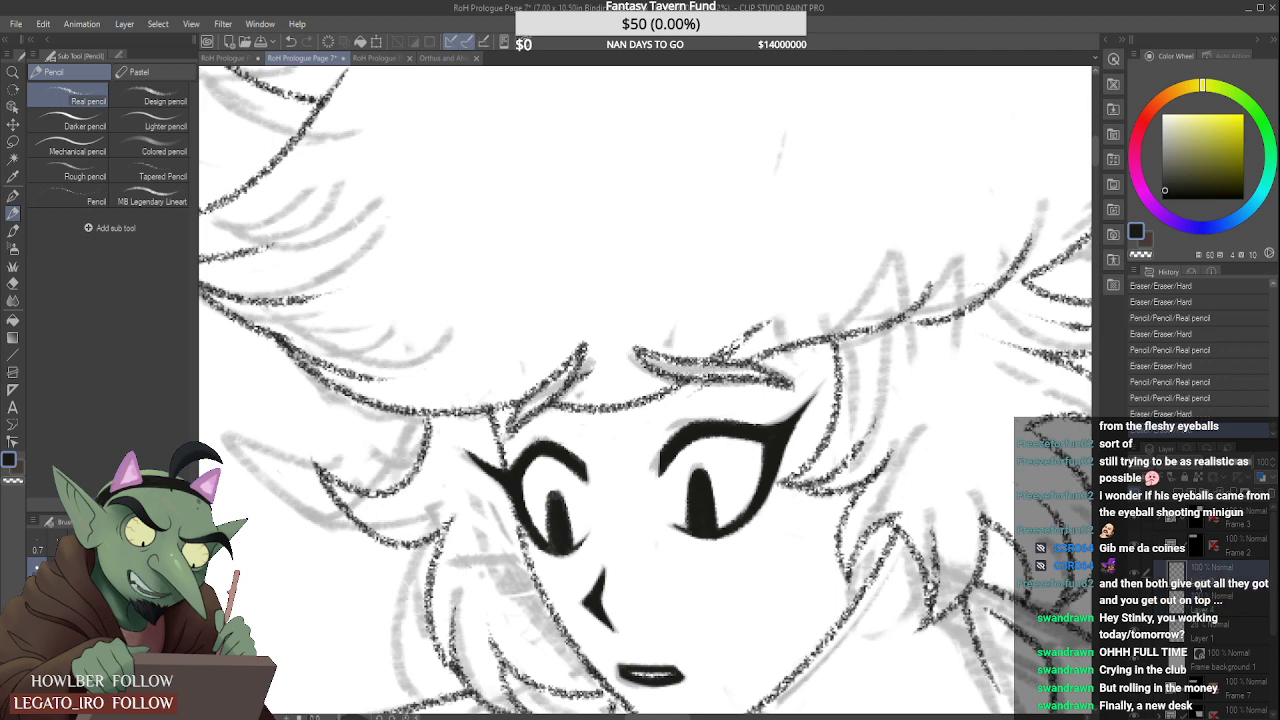
{"action": "scroll", "coordinate": [714, 346], "scroll_direction": "up", "scroll_amount": 2}
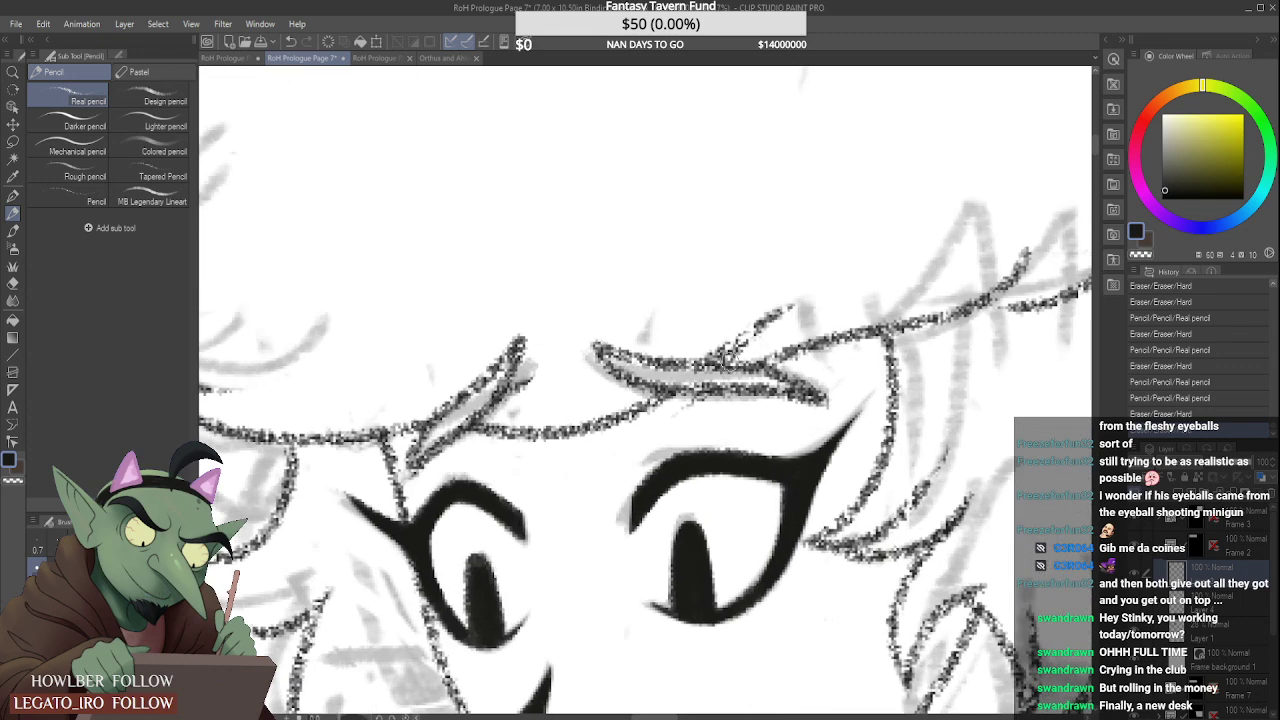
{"action": "mouse_move", "coordinate": [738, 362]}
{"action": "left_mouse_down"}
{"action": "mouse_move", "coordinate": [728, 366]}
{"action": "mouse_move", "coordinate": [748, 362]}
{"action": "left_mouse_up"}
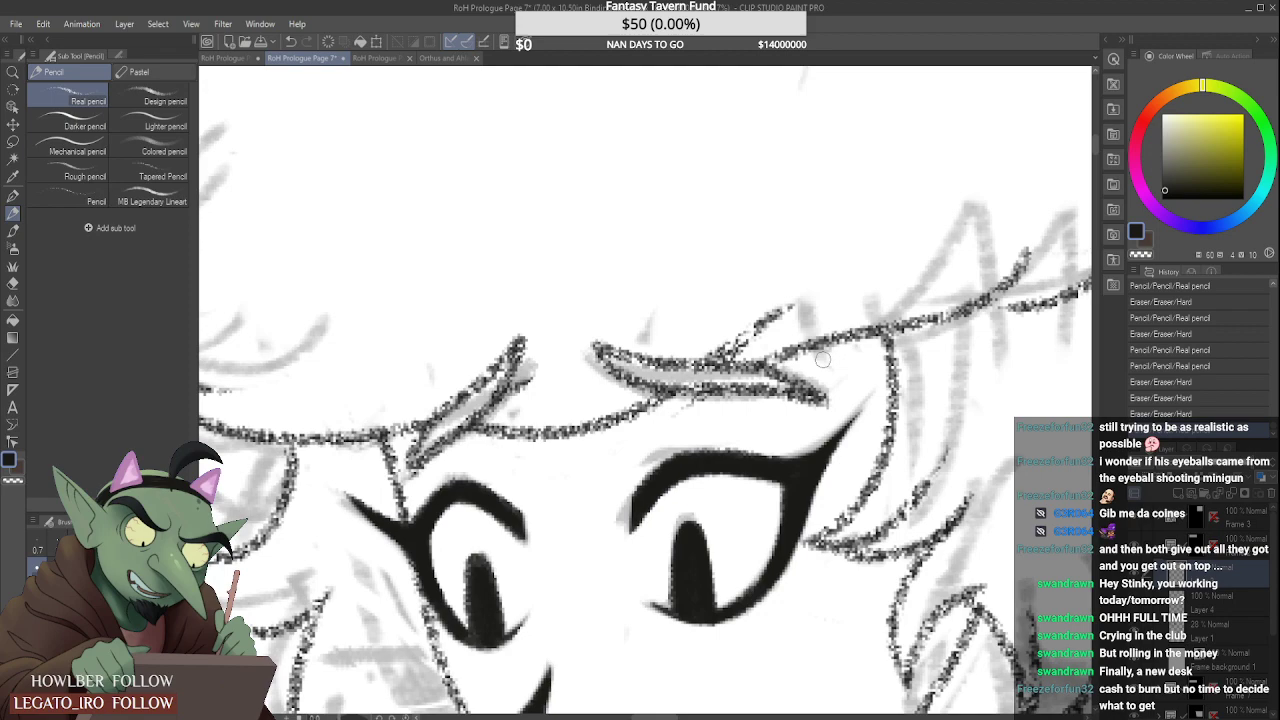
Step: Trim the near eyebrow's outer end with the Hard eraser to a clean, narrow tip
{"action": "scroll", "coordinate": [752, 422], "scroll_direction": "down", "scroll_amount": 3}
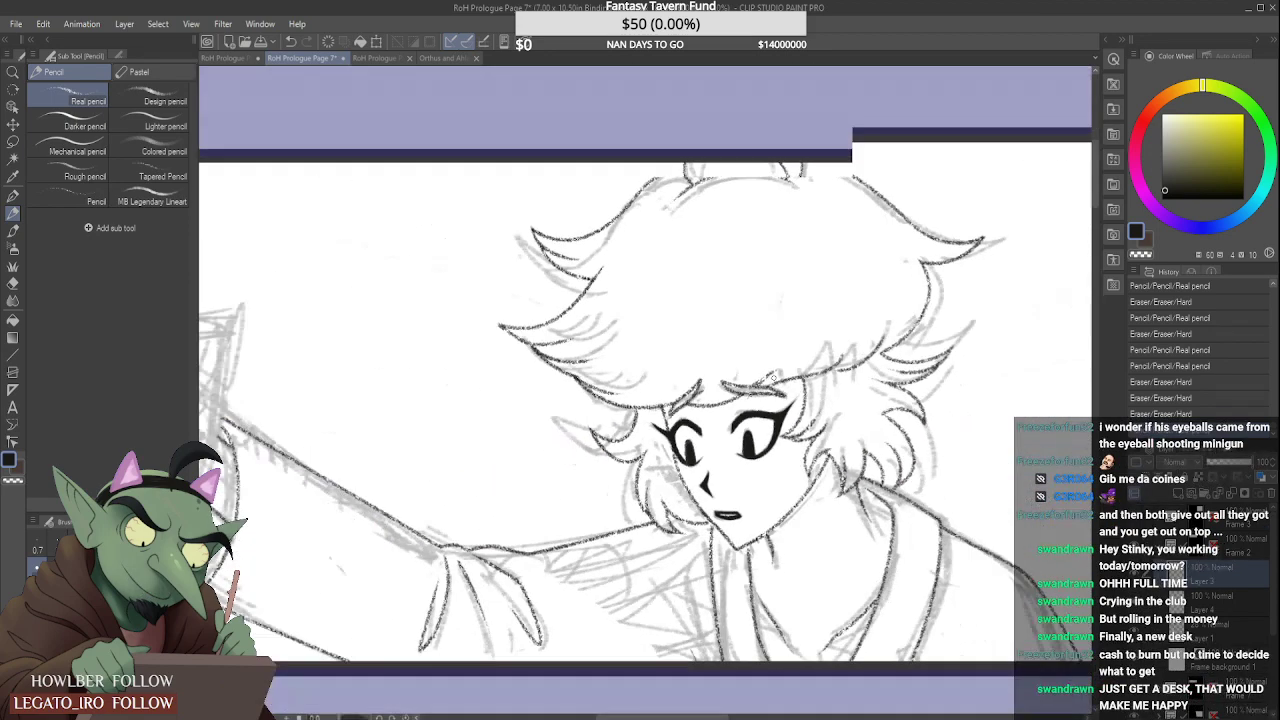
{"action": "scroll", "coordinate": [775, 378], "scroll_direction": "down", "scroll_amount": 1}
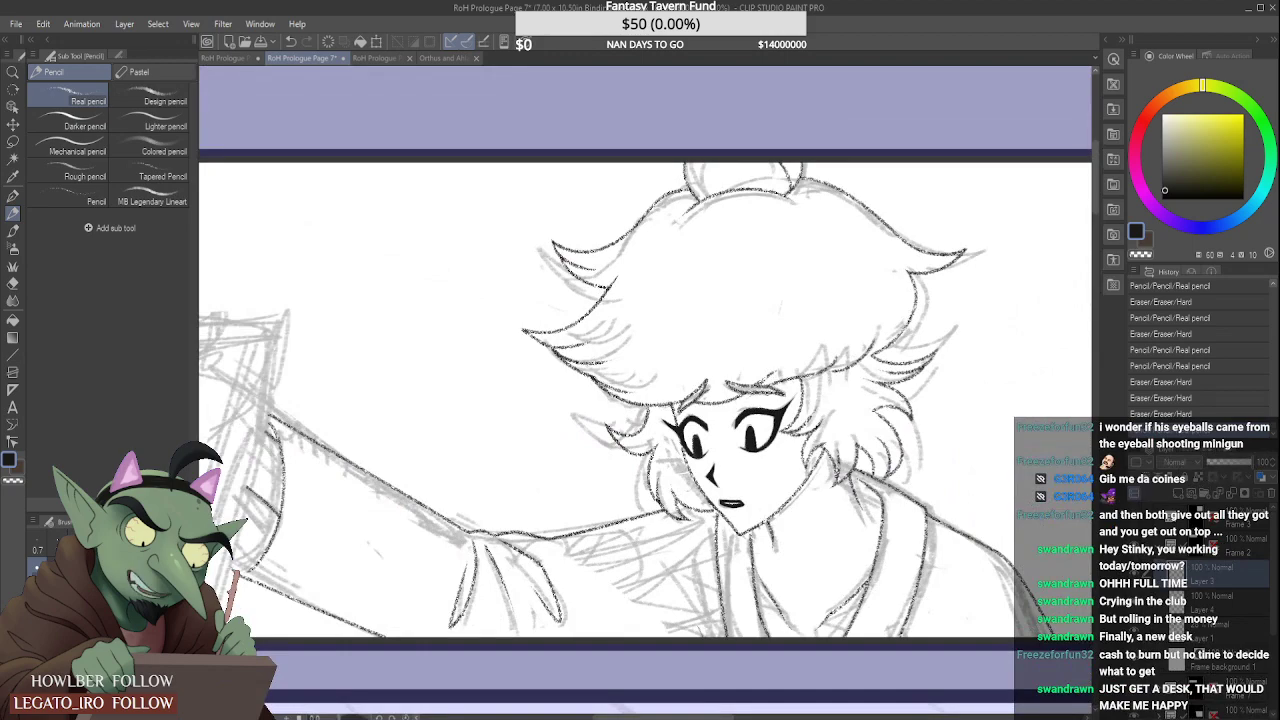
{"action": "scroll", "coordinate": [776, 406], "scroll_direction": "up", "scroll_amount": 5}
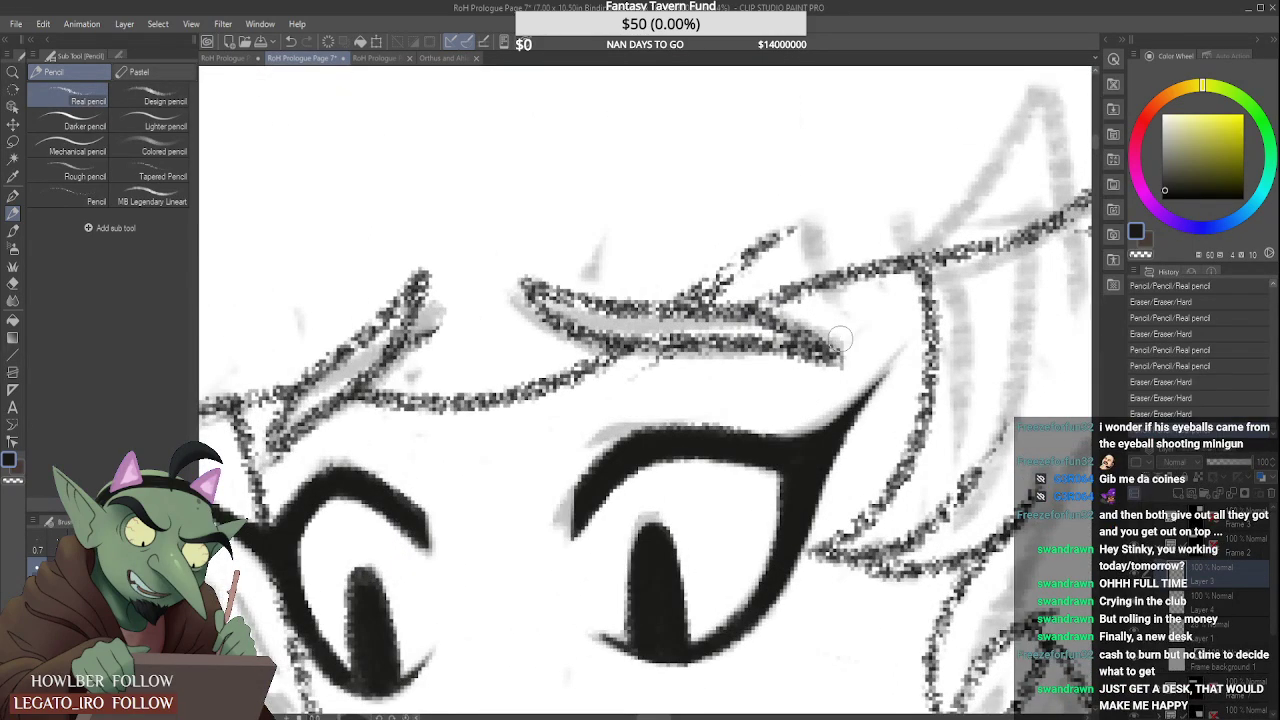
{"action": "mouse_move", "coordinate": [840, 339]}
{"action": "left_mouse_down"}
{"action": "mouse_move", "coordinate": [817, 323]}
{"action": "mouse_move", "coordinate": [833, 328]}
{"action": "left_mouse_up"}
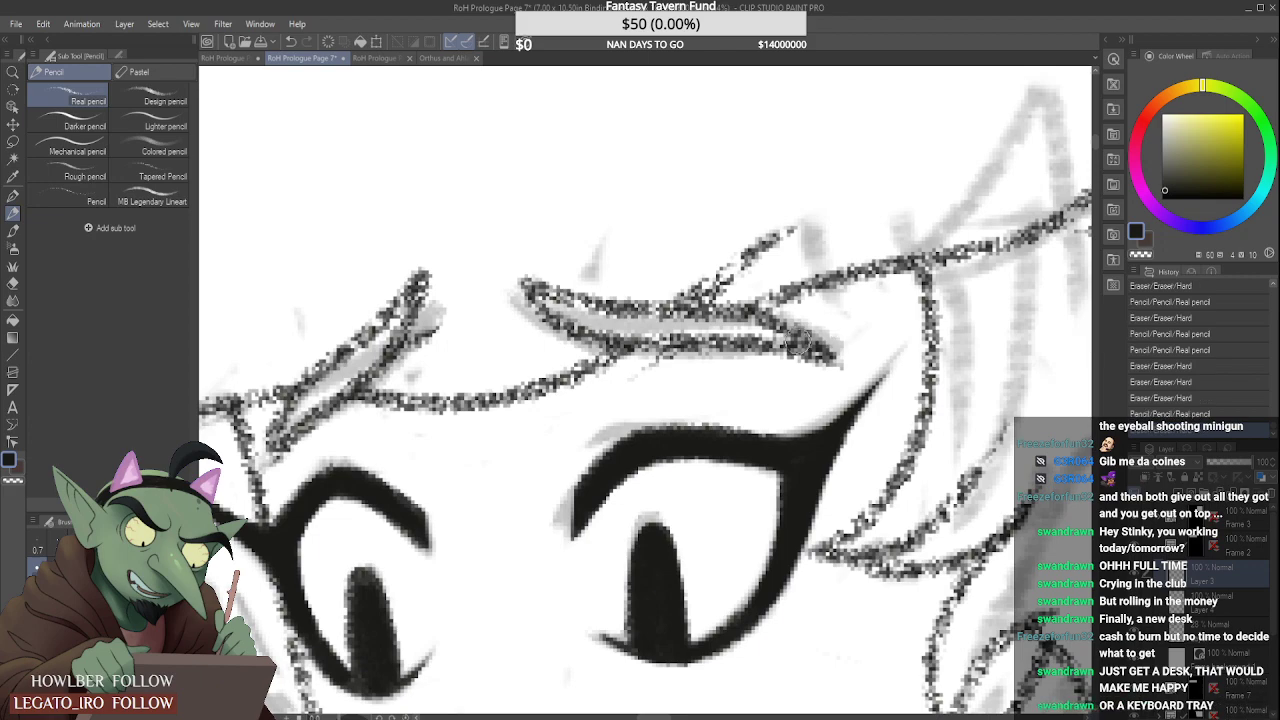
{"action": "scroll", "coordinate": [799, 340], "scroll_direction": "down", "scroll_amount": 3}
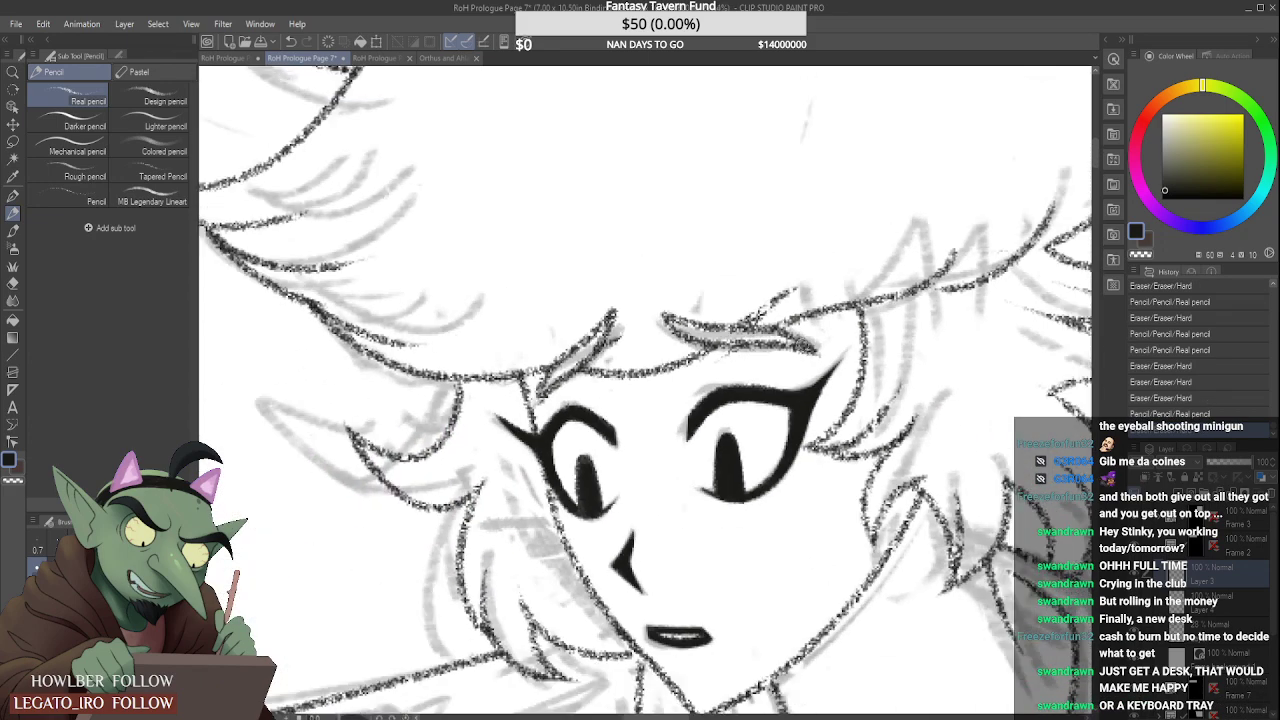
{"action": "scroll", "coordinate": [808, 352], "scroll_direction": "up", "scroll_amount": 3}
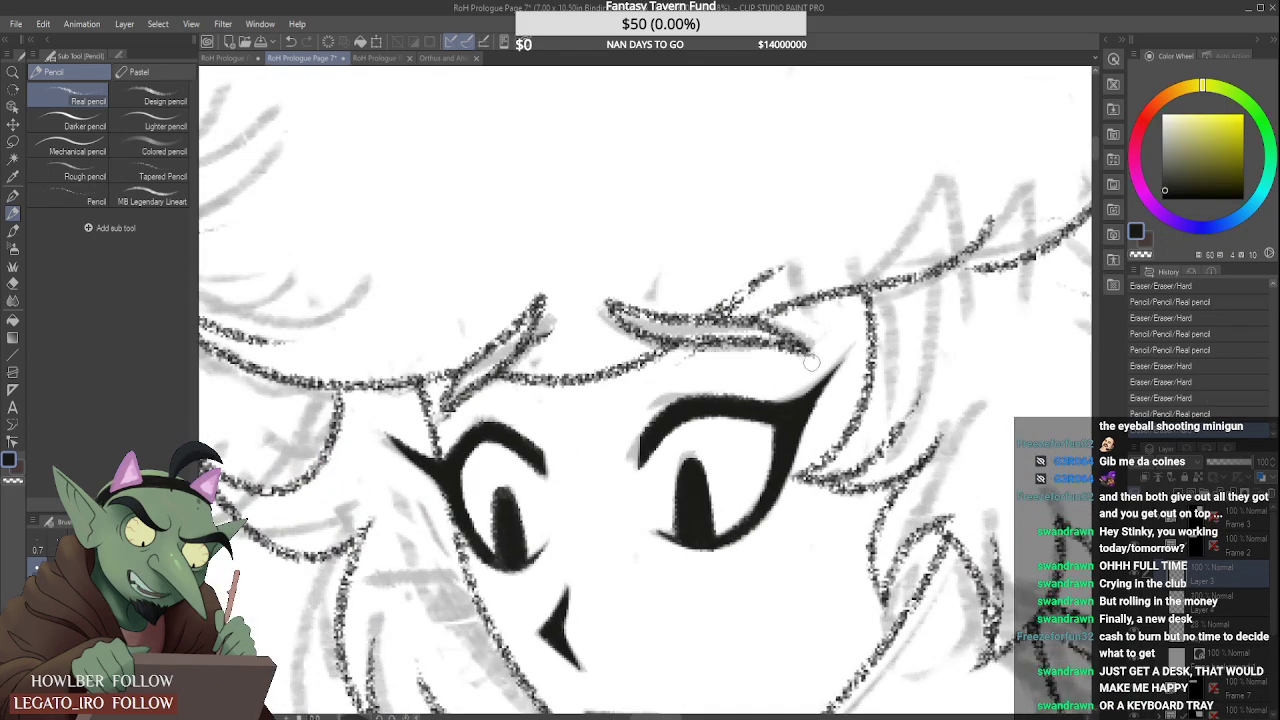
{"action": "left_click_drag", "start_coordinate": [811, 355], "coordinate": [768, 356]}
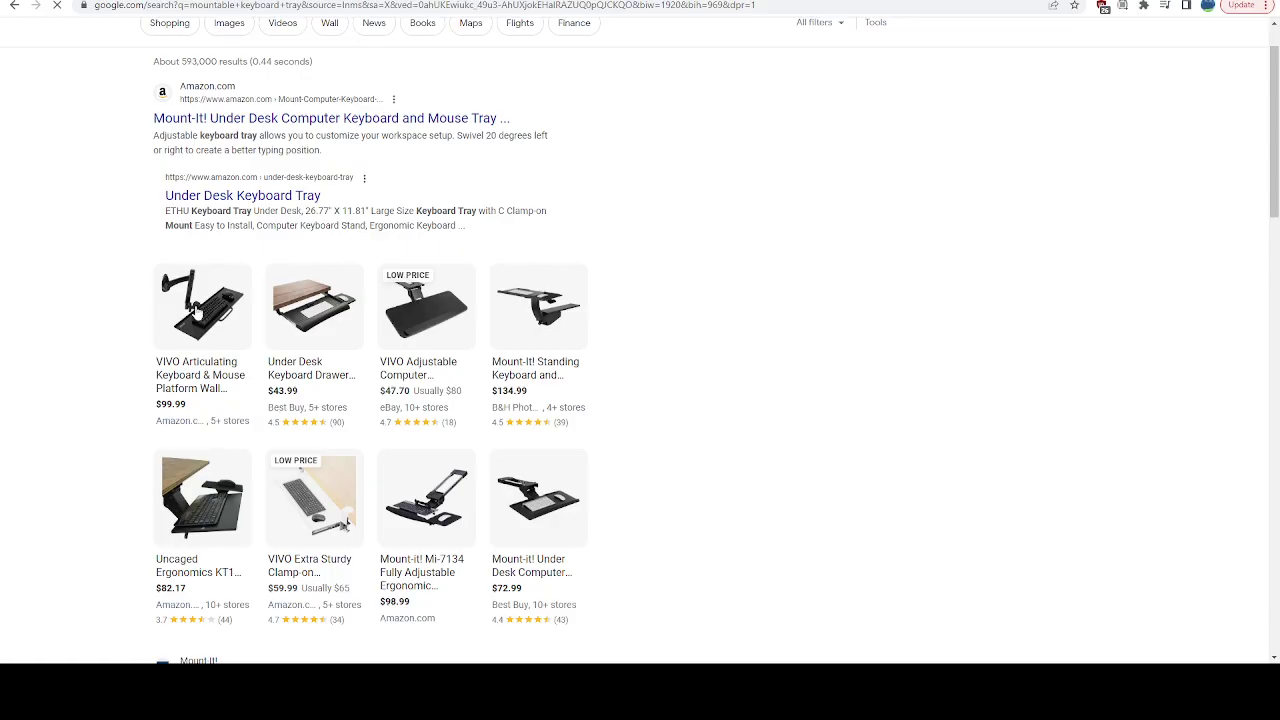
Step: In the browser's search results, open the VIVO Articulating Keyboard & Mouse Platform Wall Mount and examine its product images
{"action": "mouse_move", "coordinate": [196, 310]}
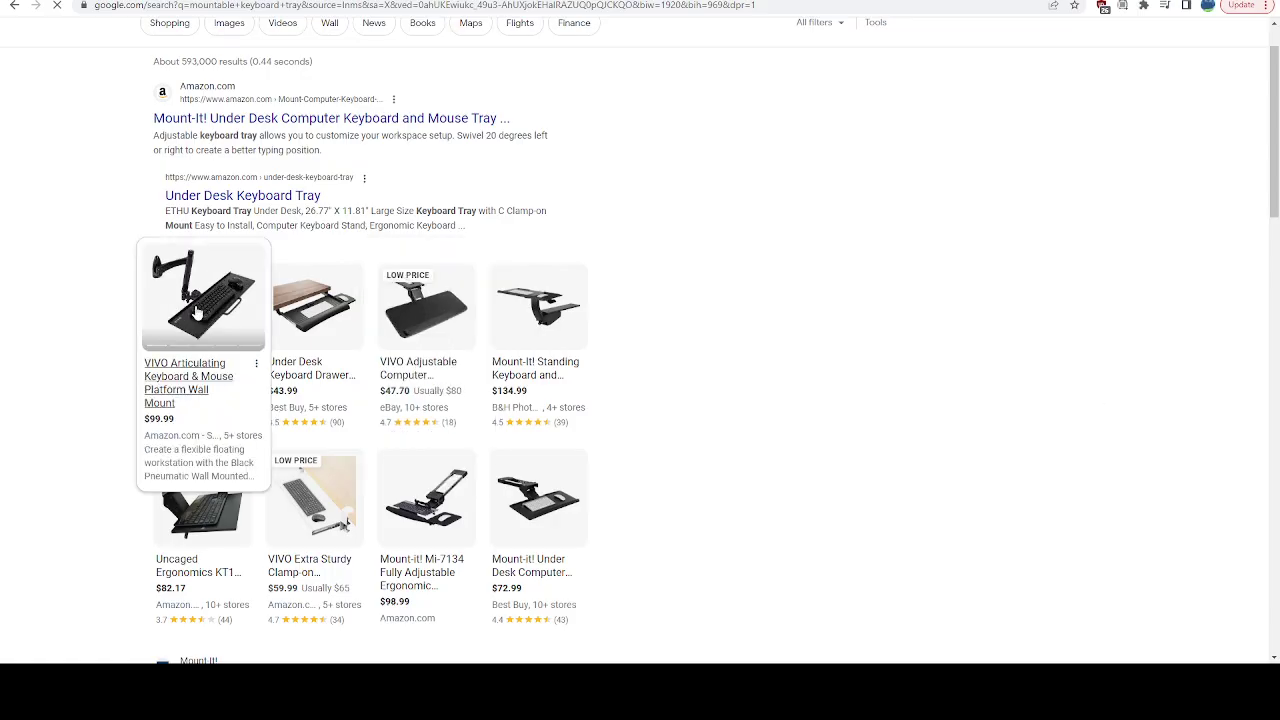
{"action": "left_click", "coordinate": [157, 373]}
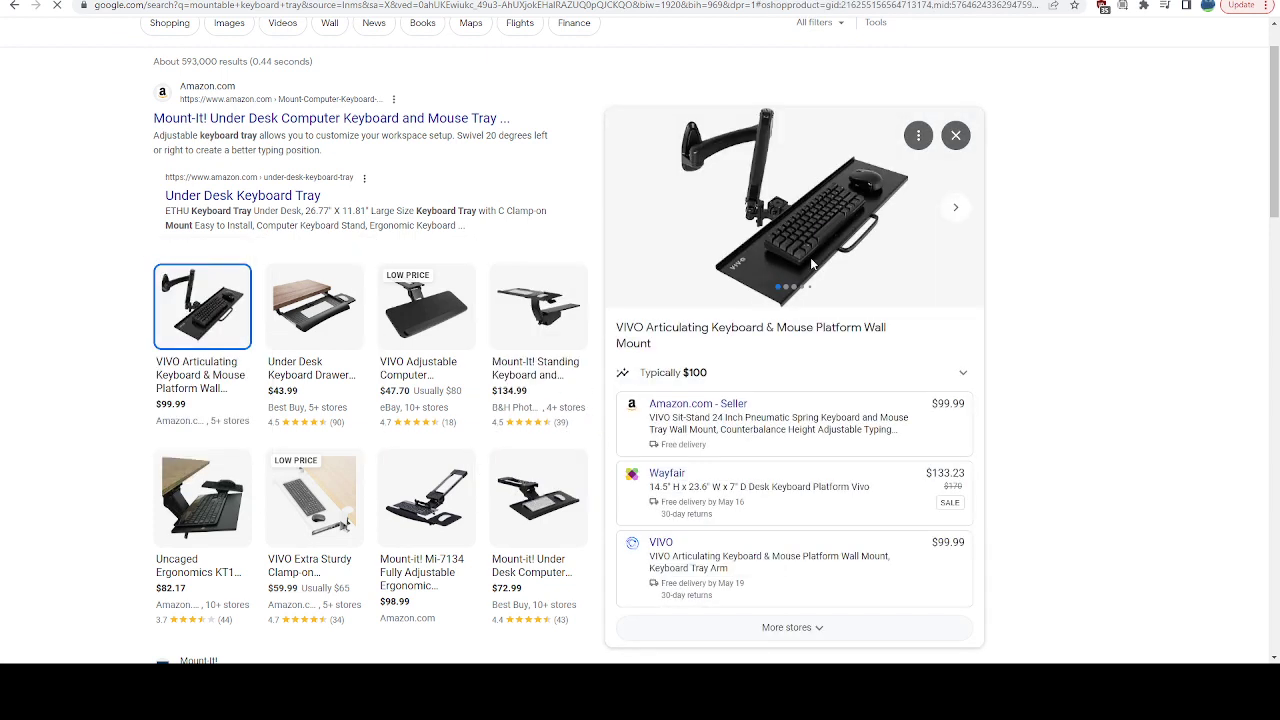
{"action": "left_click", "coordinate": [956, 211]}
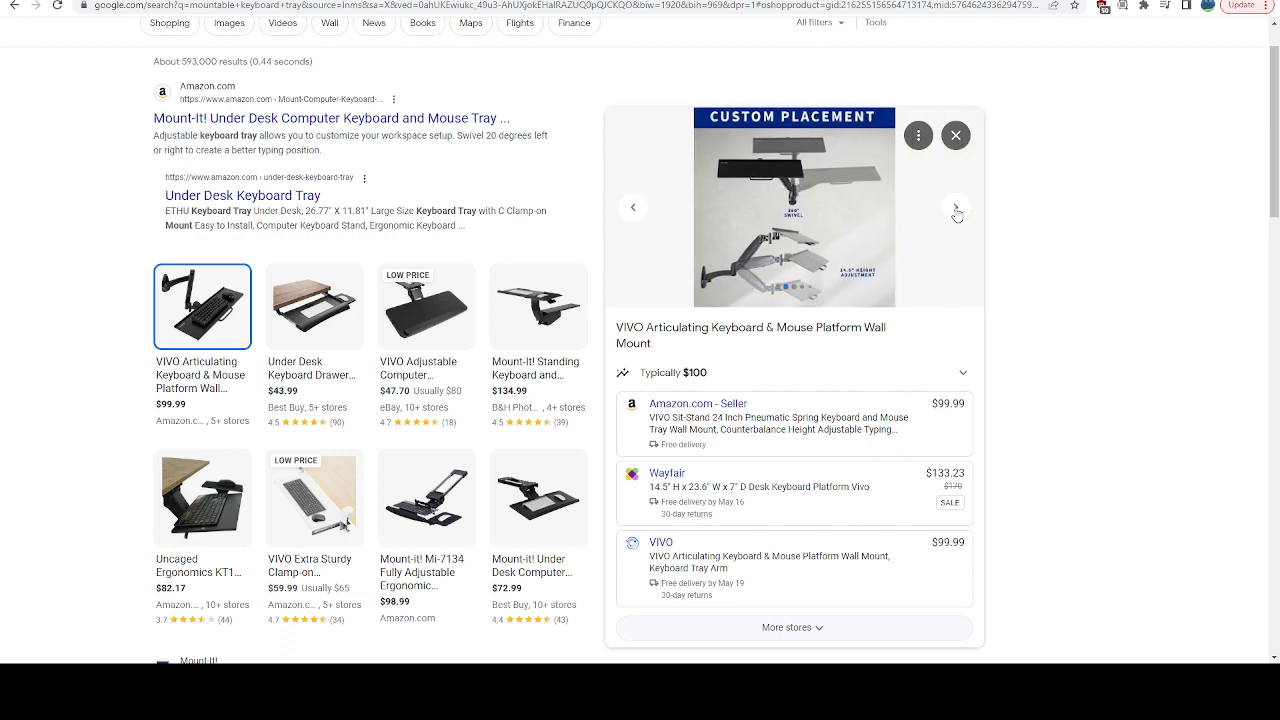
{"action": "left_click", "coordinate": [956, 211]}
{"action": "left_click", "coordinate": [632, 207]}
{"action": "left_click", "coordinate": [955, 208]}
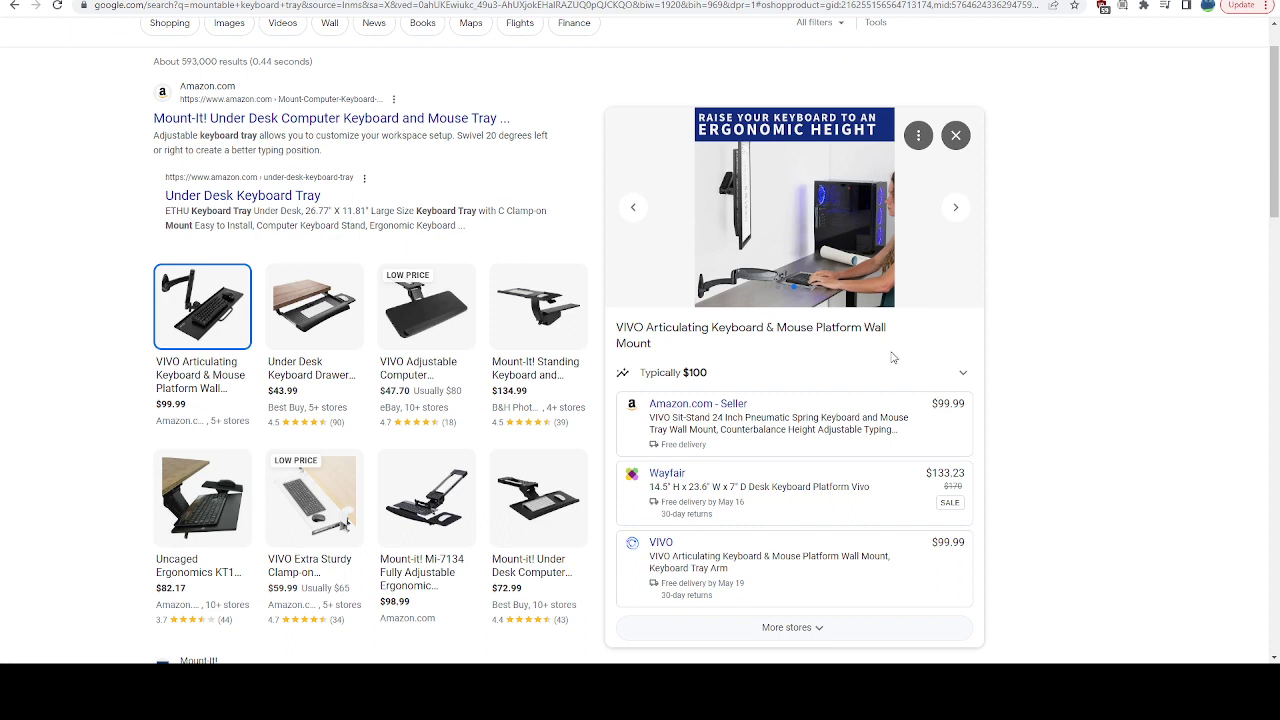
{"action": "left_click", "coordinate": [955, 210]}
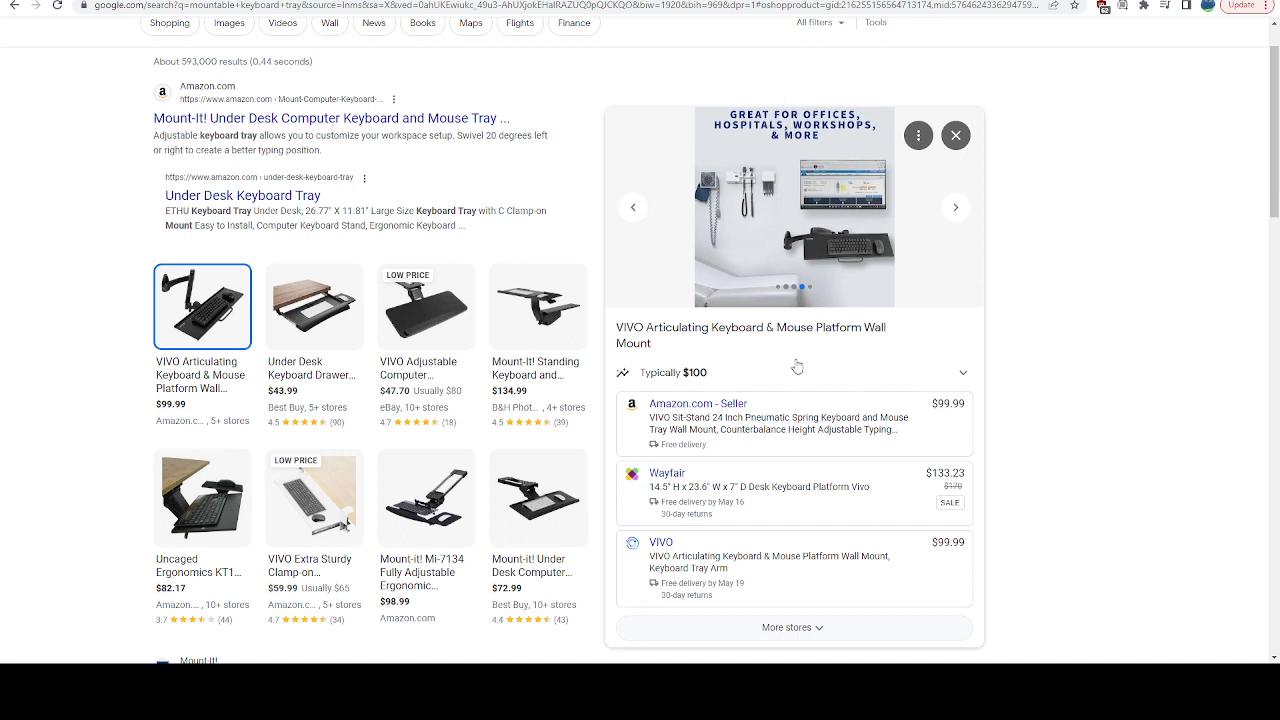
{"action": "left_click", "coordinate": [953, 210]}
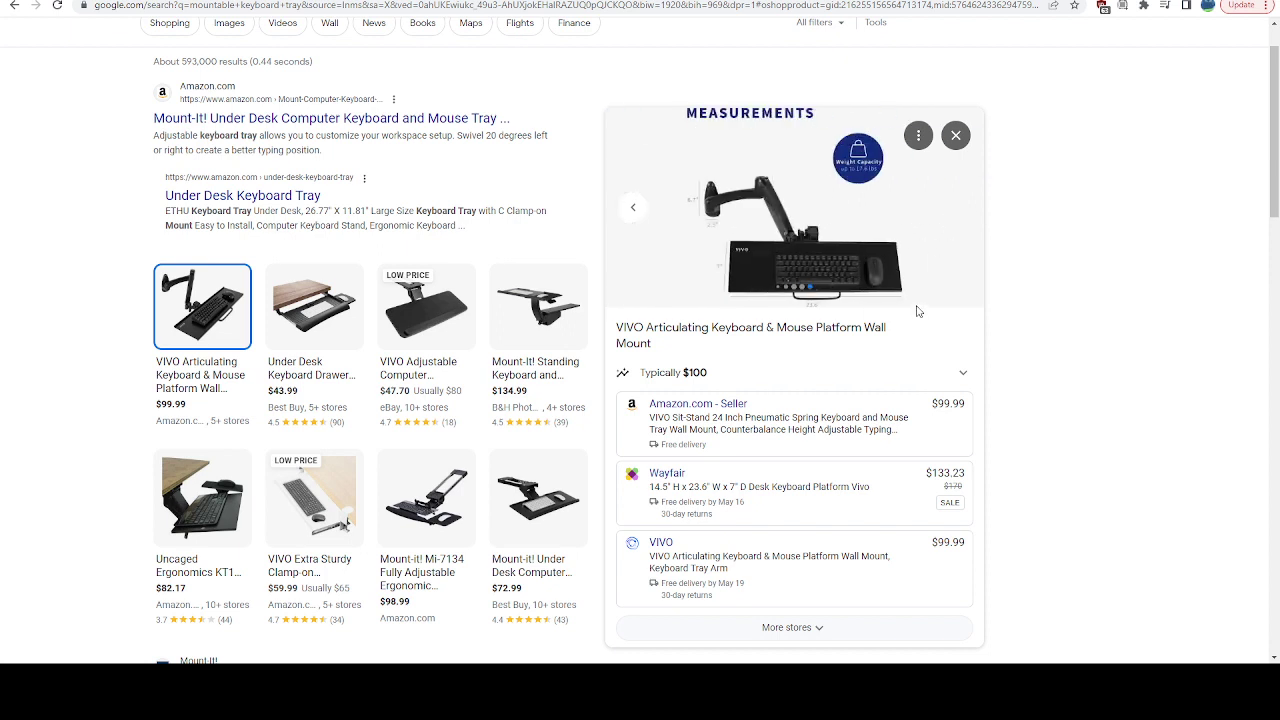
{"action": "left_click", "coordinate": [644, 209]}
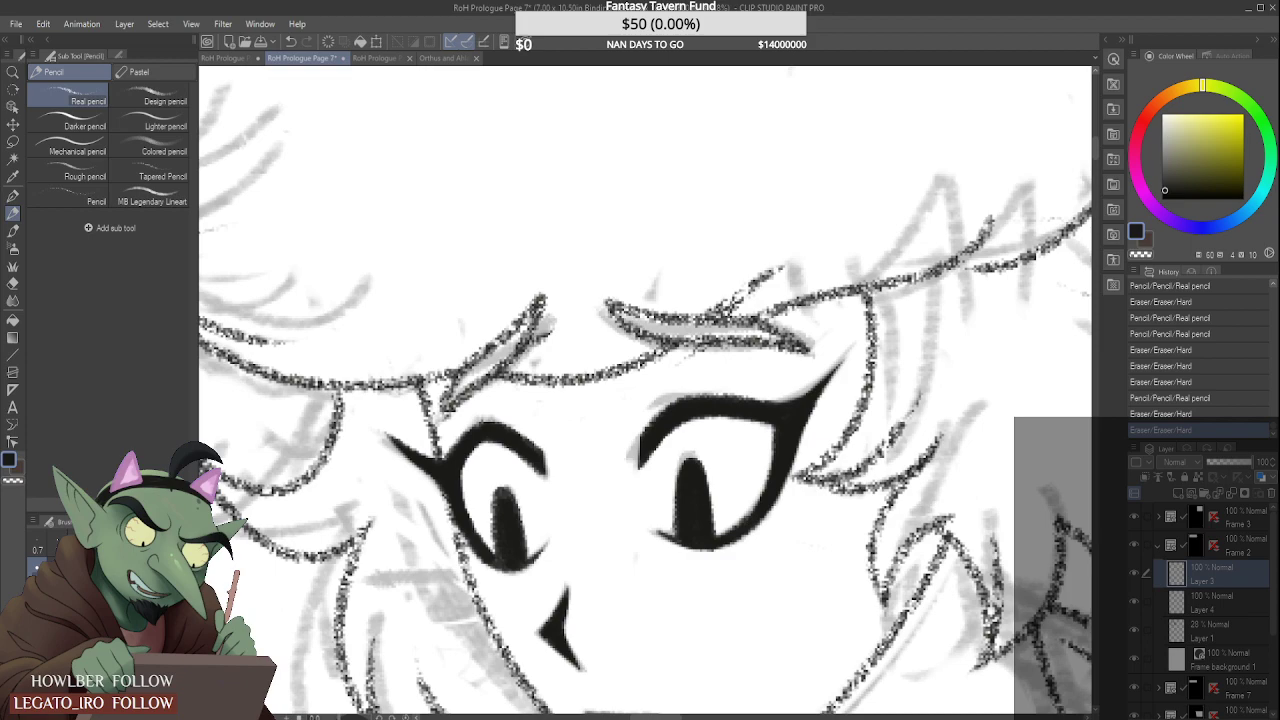
Step: Return to the comic page and touch up the top of the neck line just below the chin with the Real pencil
{"action": "scroll", "coordinate": [672, 195], "scroll_direction": "down", "scroll_amount": 5}
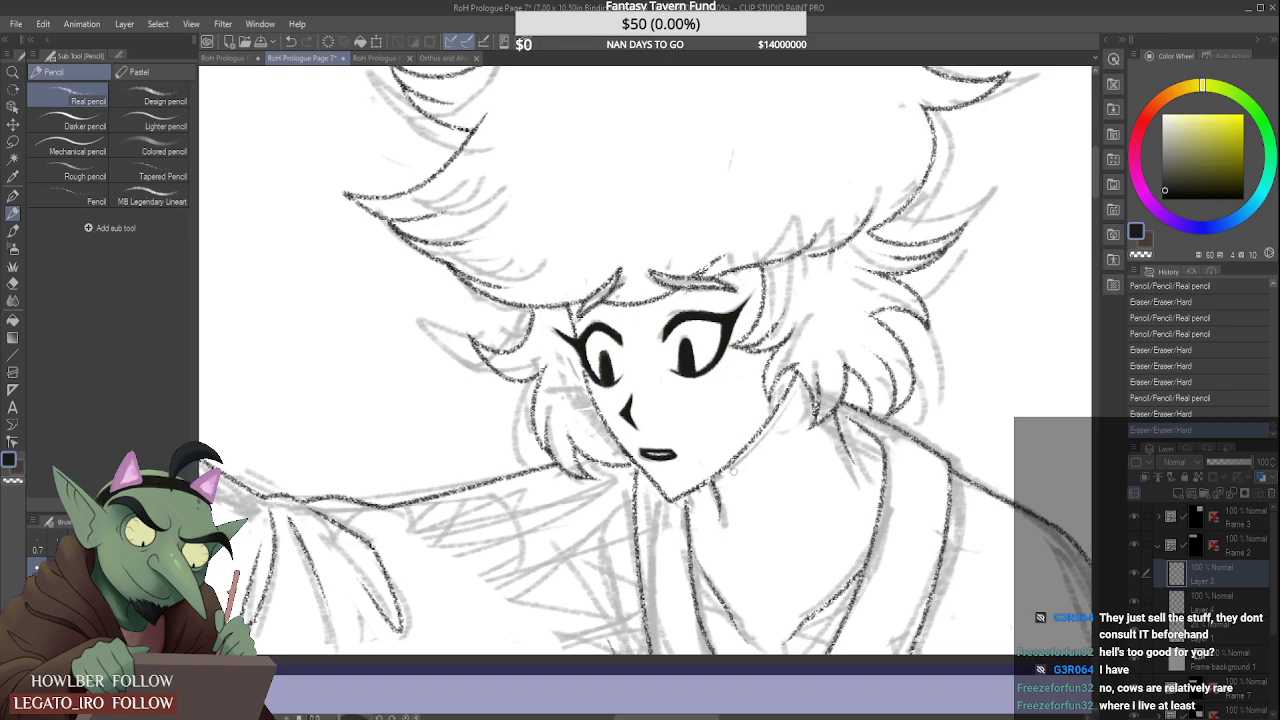
{"action": "scroll", "coordinate": [663, 459], "scroll_direction": "up", "scroll_amount": 2}
{"action": "scroll", "coordinate": [665, 500], "scroll_direction": "up", "scroll_amount": 2}
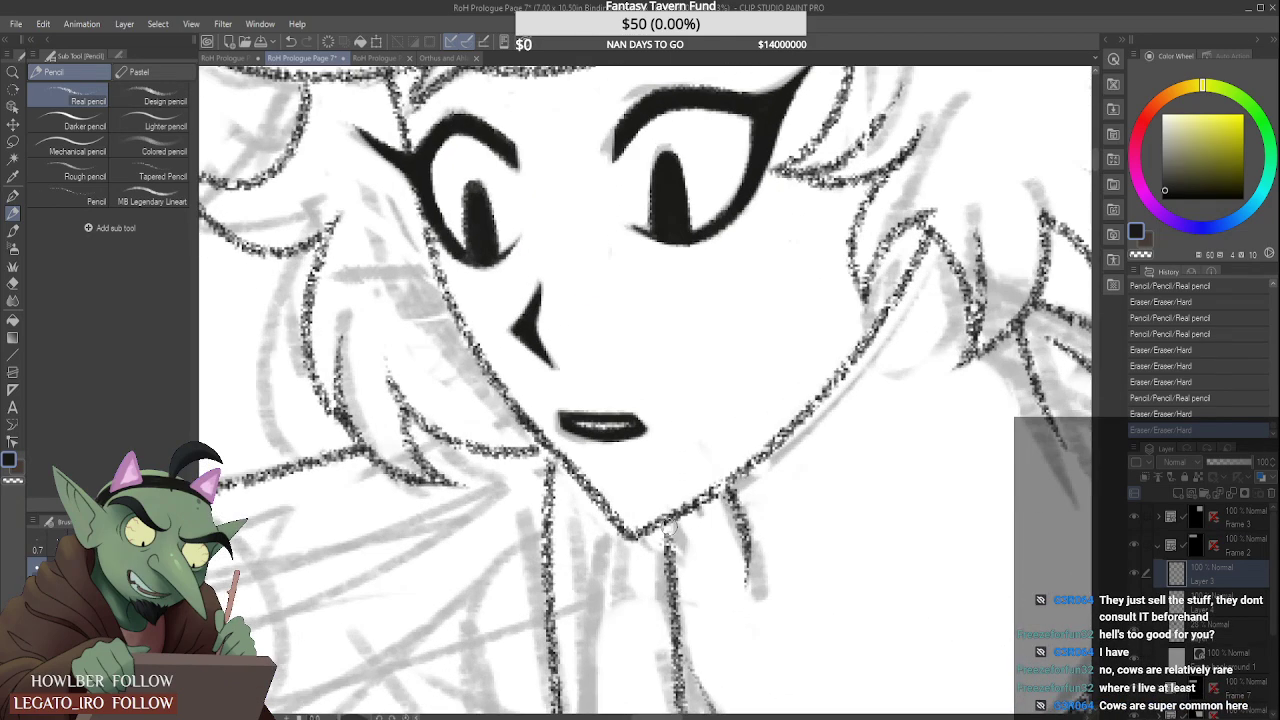
{"action": "left_click_drag", "start_coordinate": [668, 528], "coordinate": [666, 536]}
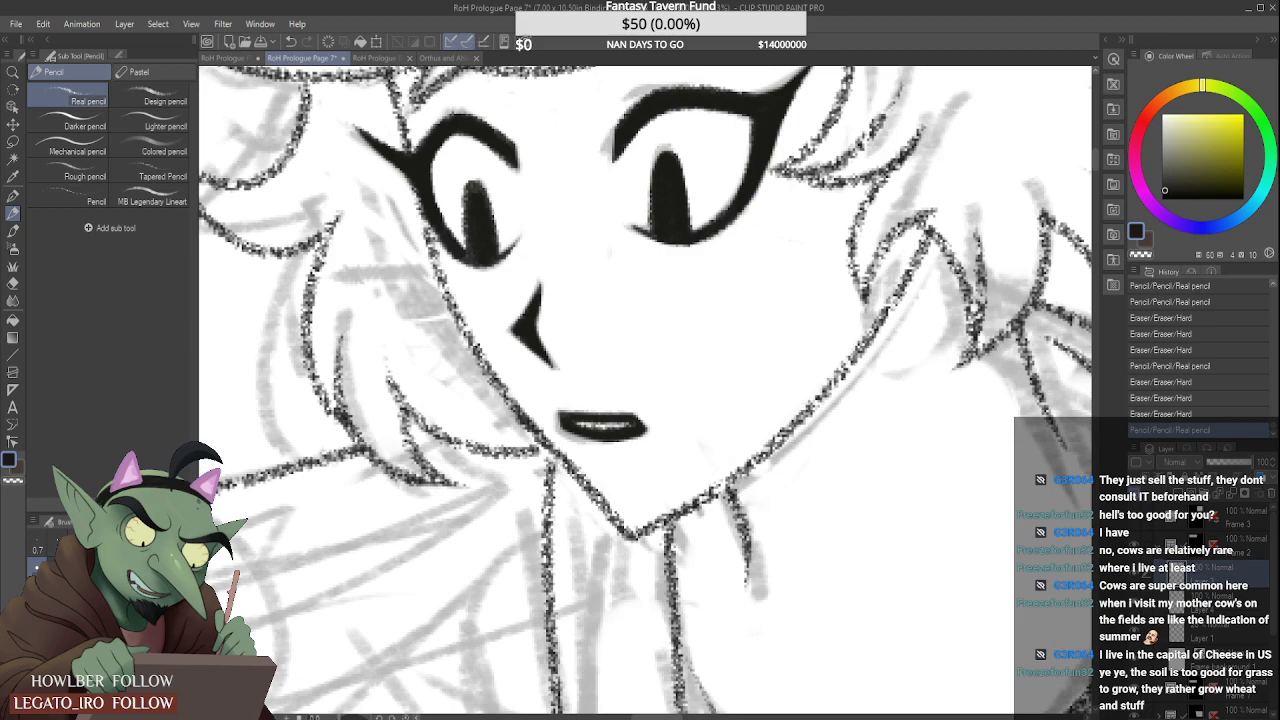
Step: Review the inked face within the whole panel and flip the canvas horizontally to check it mirrored
{"action": "scroll", "coordinate": [686, 454], "scroll_direction": "down", "scroll_amount": 4}
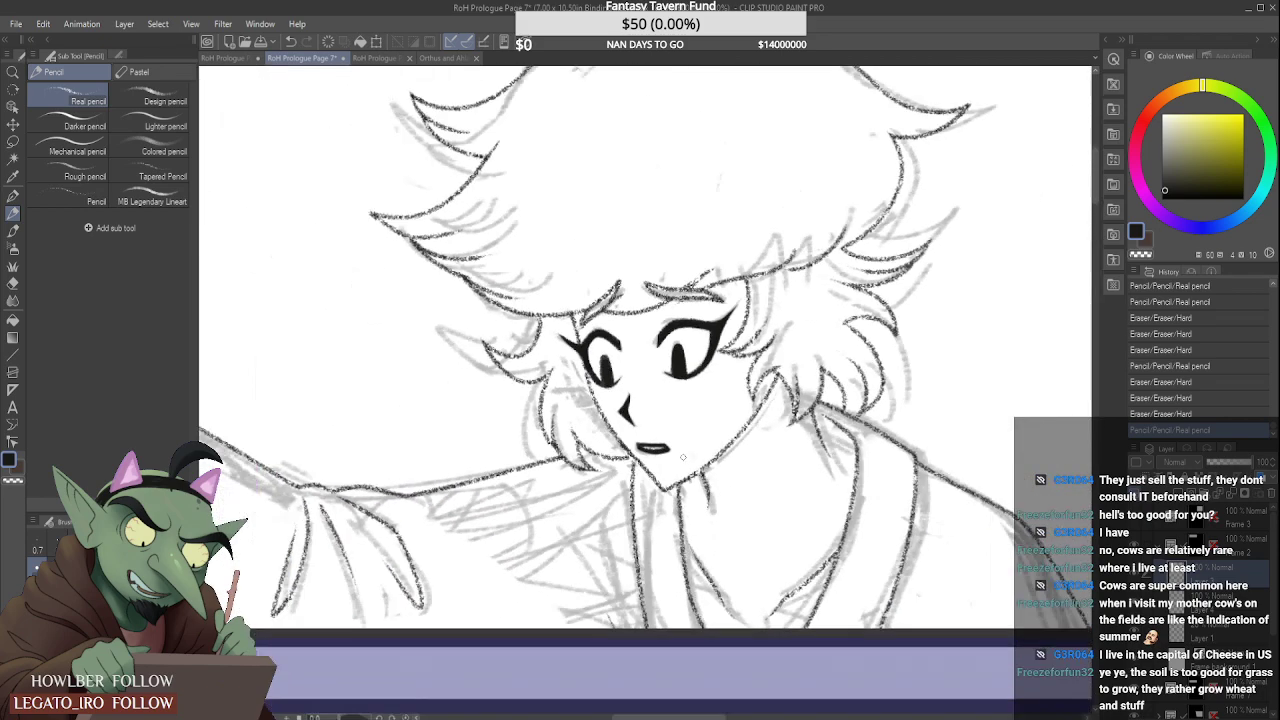
{"action": "scroll", "coordinate": [781, 372], "scroll_direction": "down", "scroll_amount": 2}
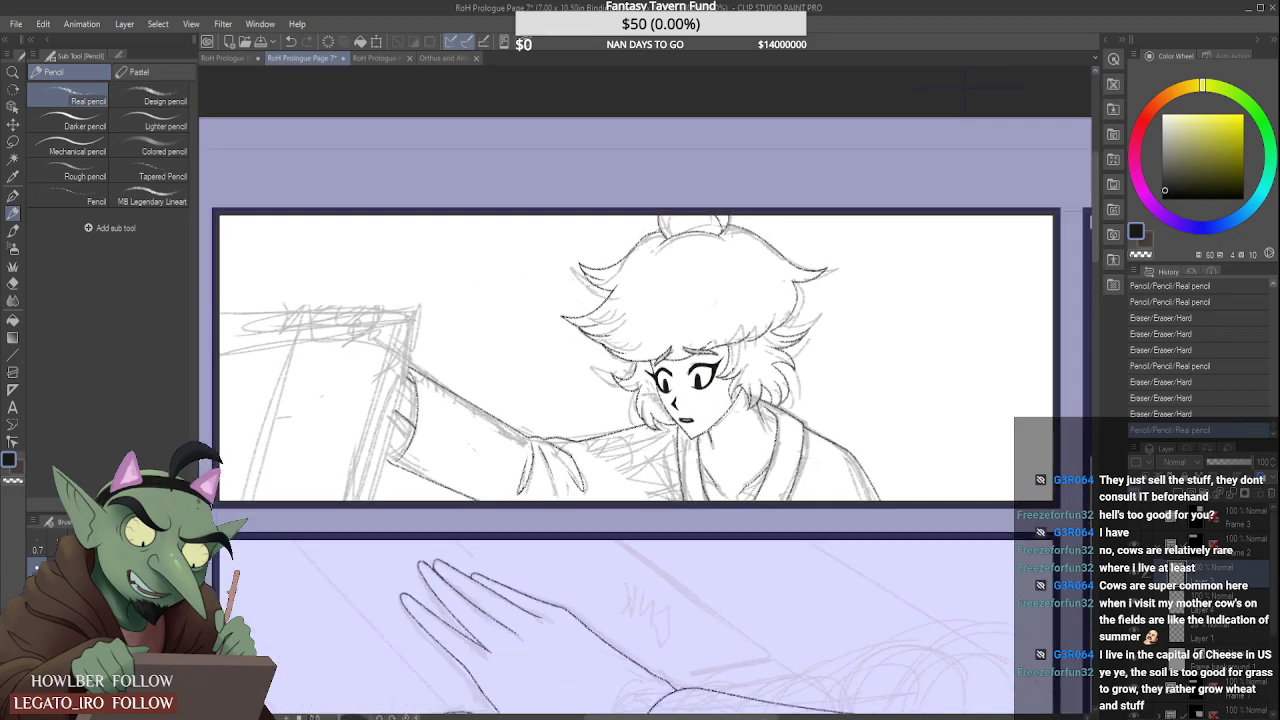
{"action": "scroll", "coordinate": [781, 372], "scroll_direction": "up", "scroll_amount": 4}
{"action": "scroll", "coordinate": [704, 433], "scroll_direction": "down", "scroll_amount": 5}
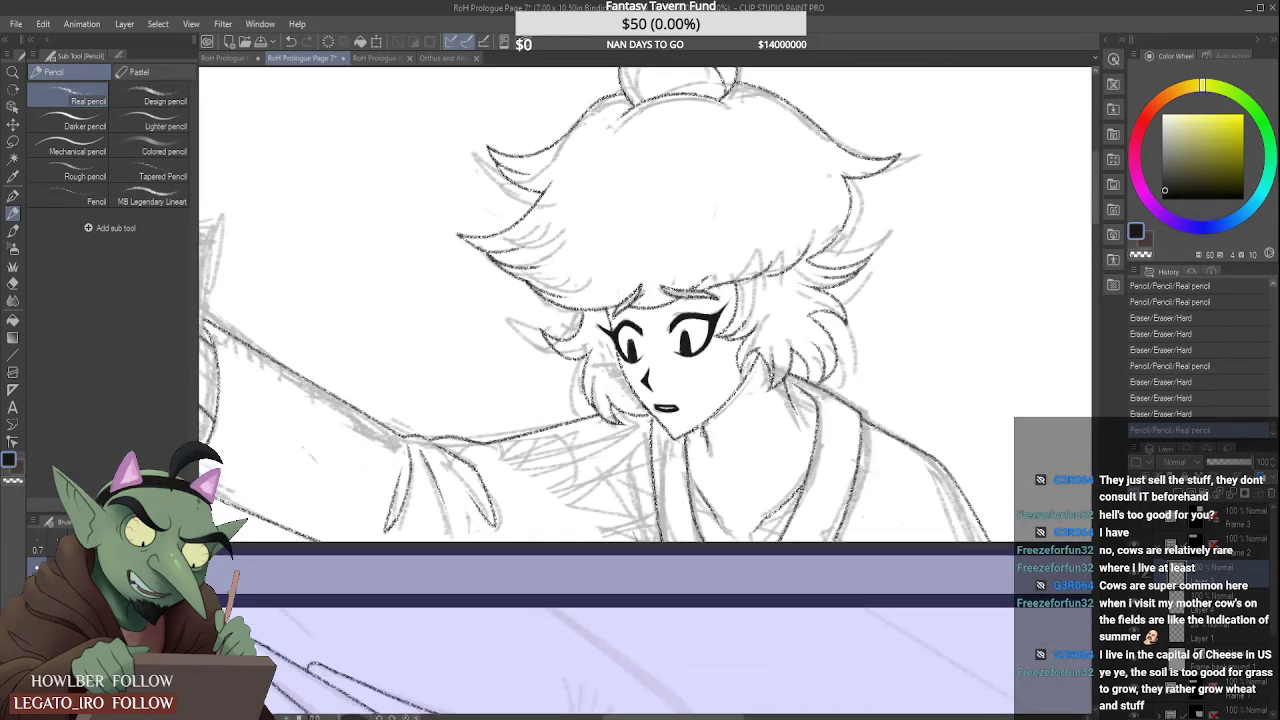
{"action": "scroll", "coordinate": [694, 351], "scroll_direction": "down", "scroll_amount": 1}
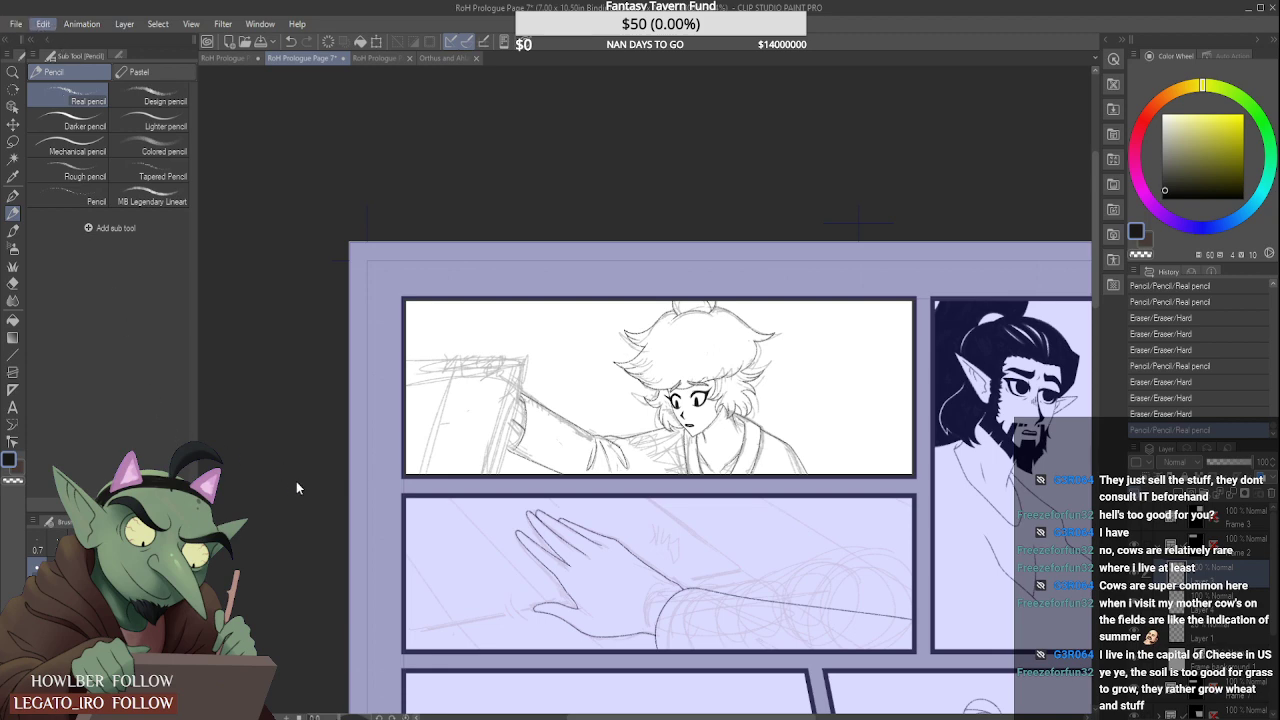
{"action": "left_click", "coordinate": [430, 457]}
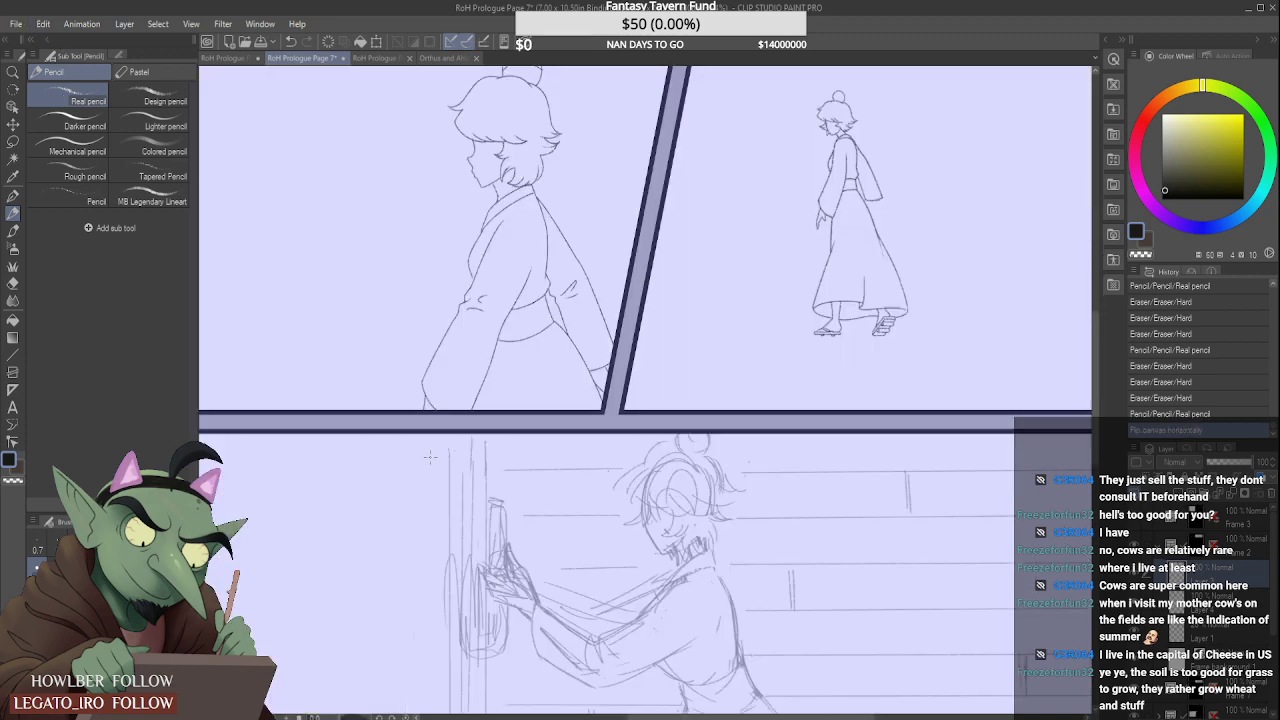
Step: Hide the rough sketch on Layer 1 so that only the upper panel's linework is shown
{"action": "scroll", "coordinate": [615, 470], "scroll_direction": "down", "scroll_amount": 5}
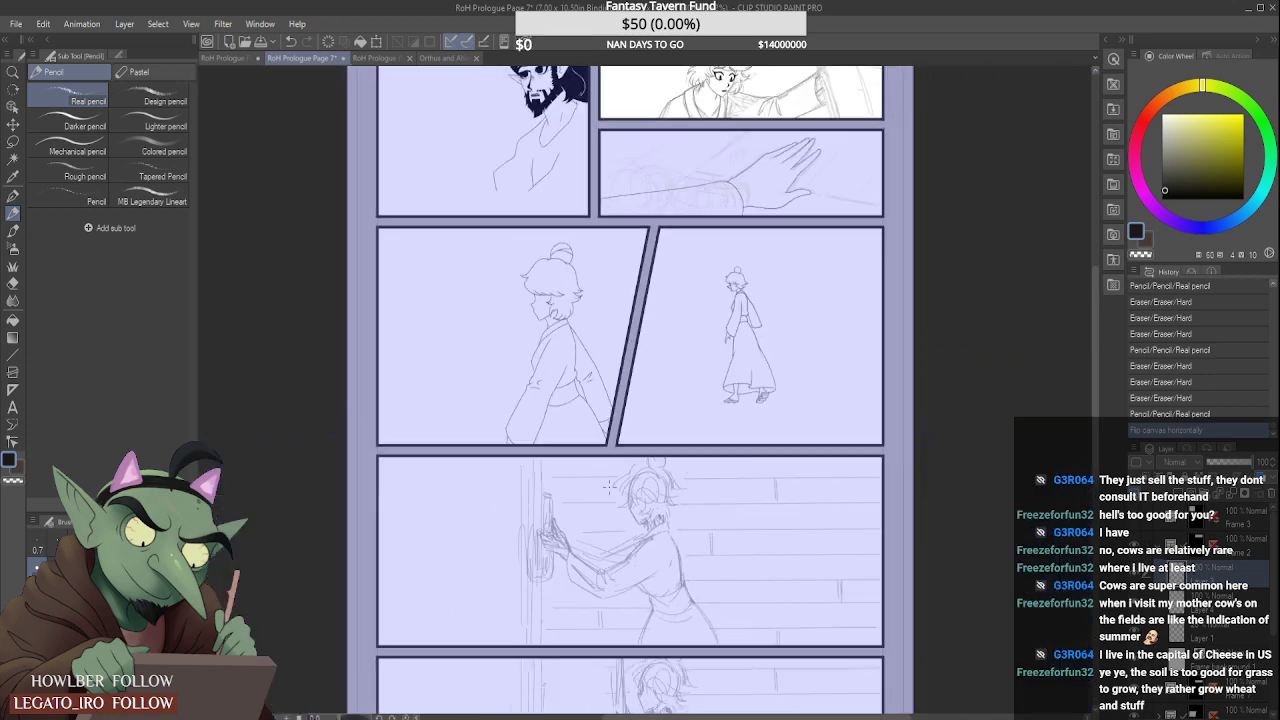
{"action": "scroll", "coordinate": [755, 241], "scroll_direction": "up", "scroll_amount": 3}
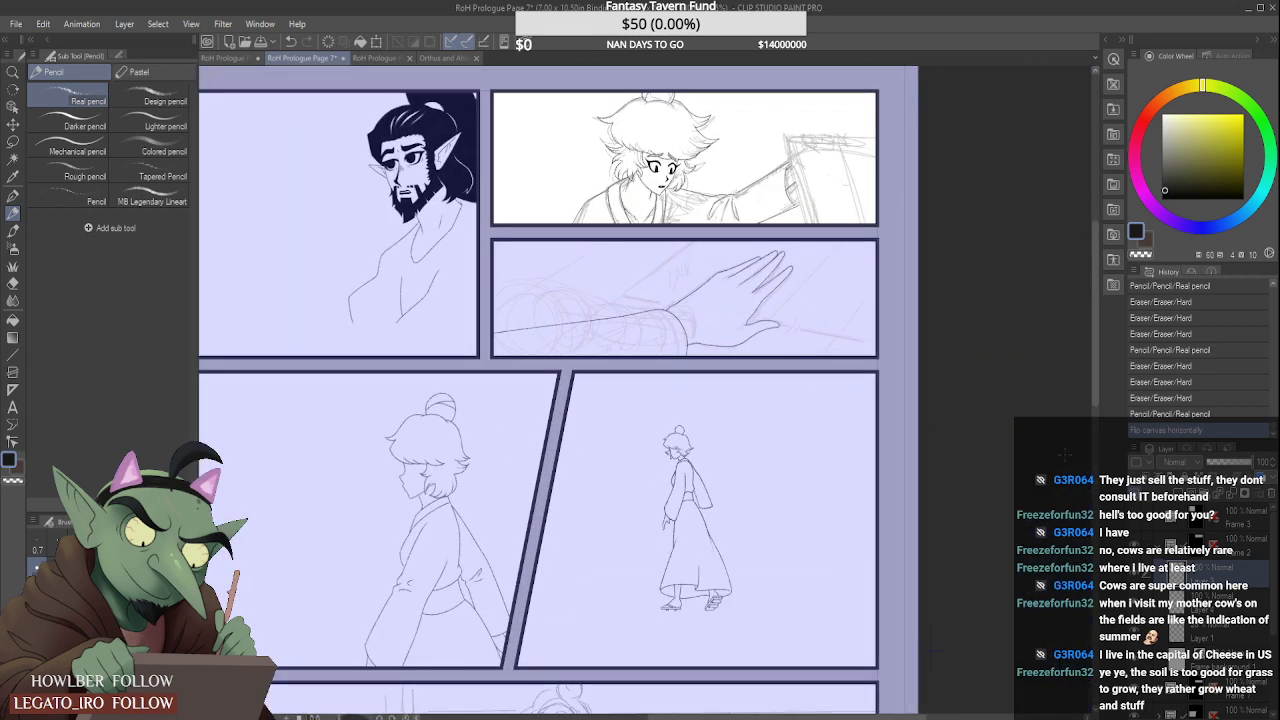
{"action": "left_click", "coordinate": [1136, 629]}
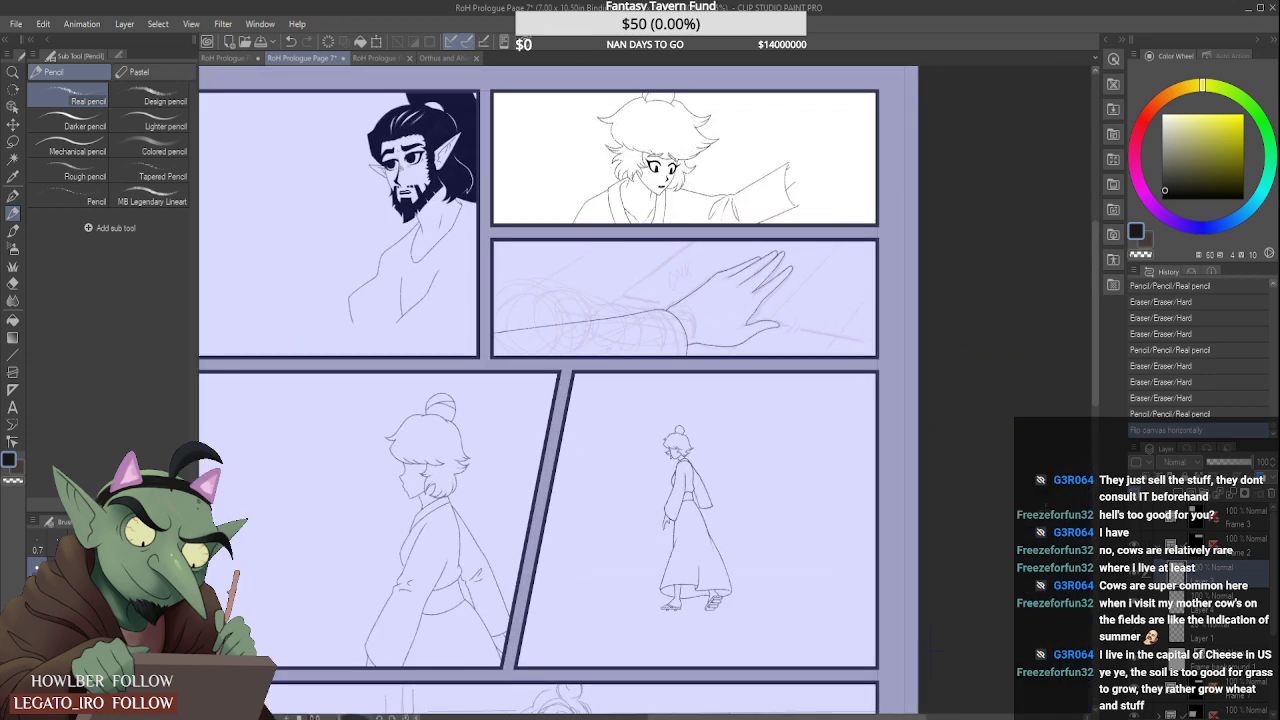
Step: Draw a short slanted crease beneath the near eye with the Real pencil and trim it with the Hard eraser
{"action": "scroll", "coordinate": [692, 123], "scroll_direction": "up", "scroll_amount": 3}
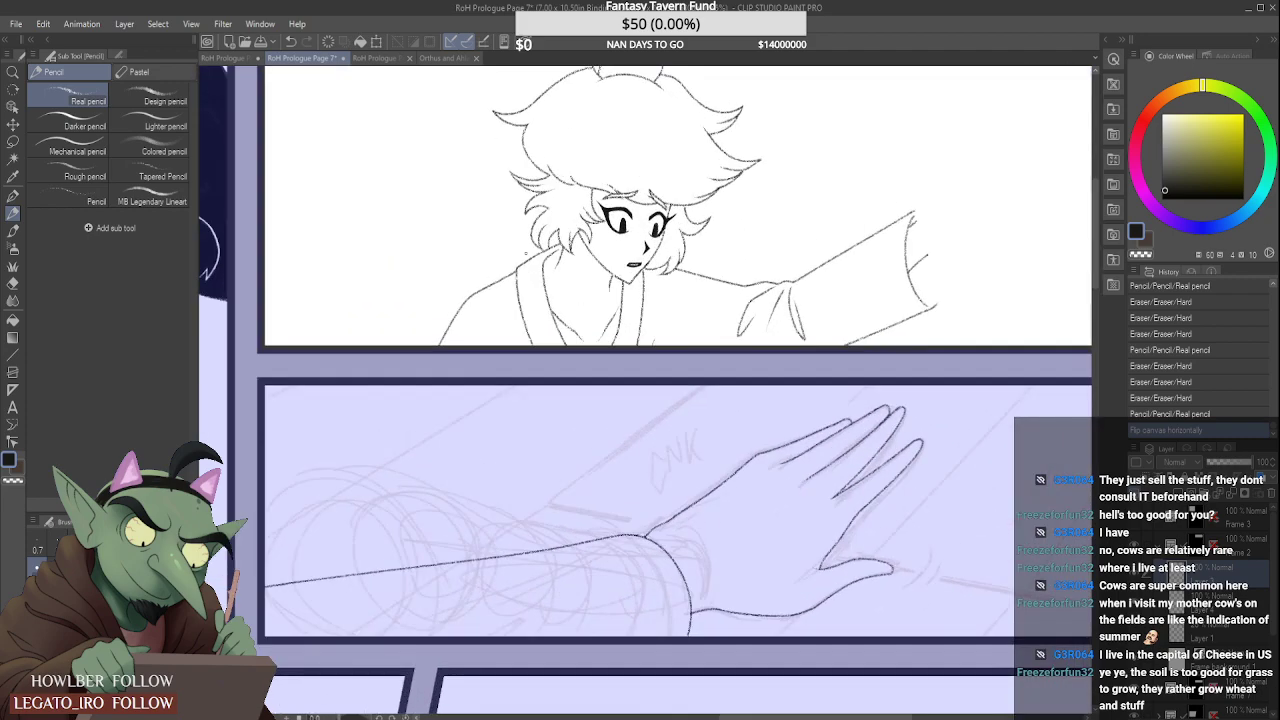
{"action": "scroll", "coordinate": [632, 248], "scroll_direction": "up", "scroll_amount": 5}
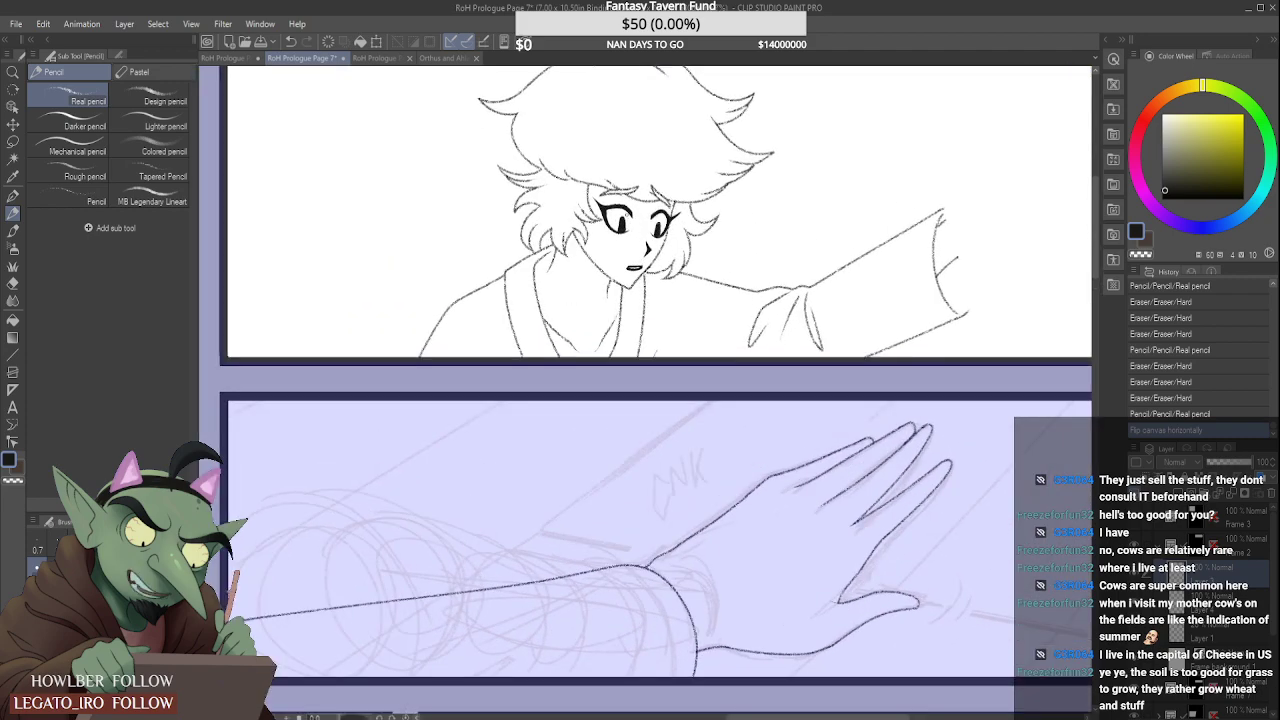
{"action": "mouse_move", "coordinate": [632, 246]}
{"action": "left_mouse_down"}
{"action": "mouse_move", "coordinate": [646, 229]}
{"action": "mouse_move", "coordinate": [612, 236]}
{"action": "mouse_move", "coordinate": [636, 236]}
{"action": "left_mouse_up"}
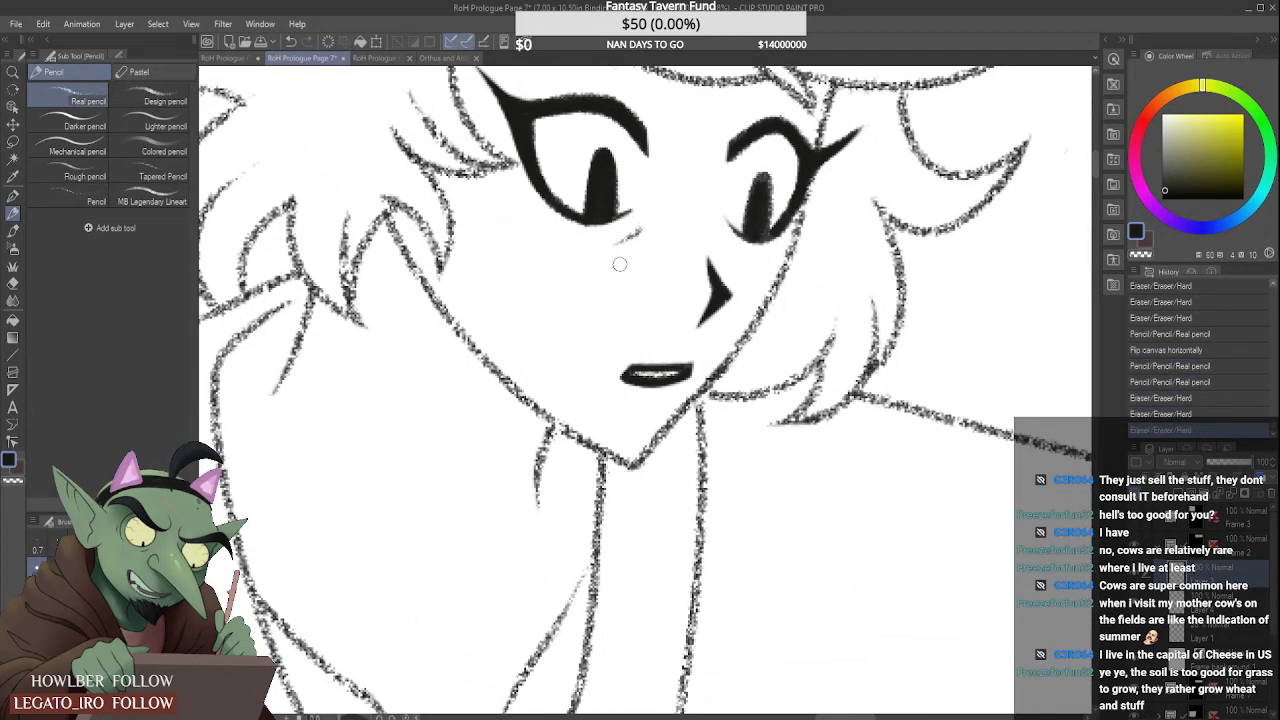
Step: Erase the slanted crease beneath the near eye with the Hard eraser
{"action": "scroll", "coordinate": [618, 268], "scroll_direction": "down", "scroll_amount": 2}
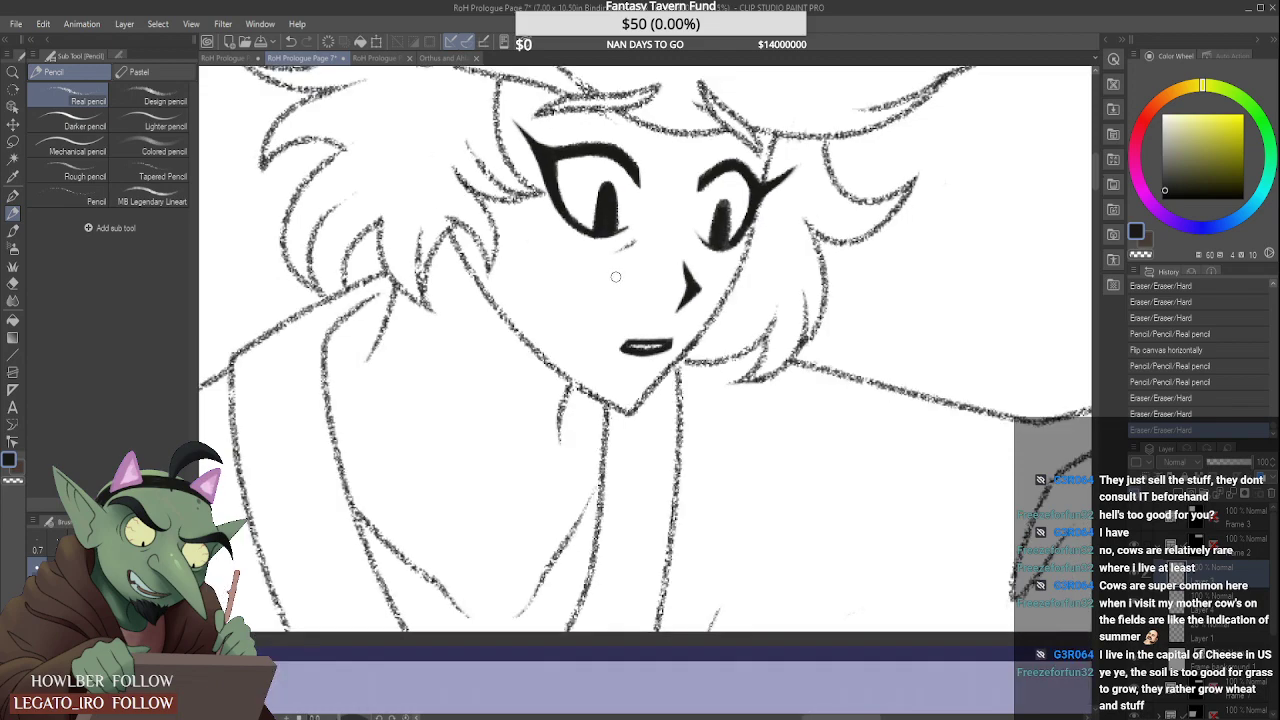
{"action": "scroll", "coordinate": [616, 277], "scroll_direction": "up", "scroll_amount": 2}
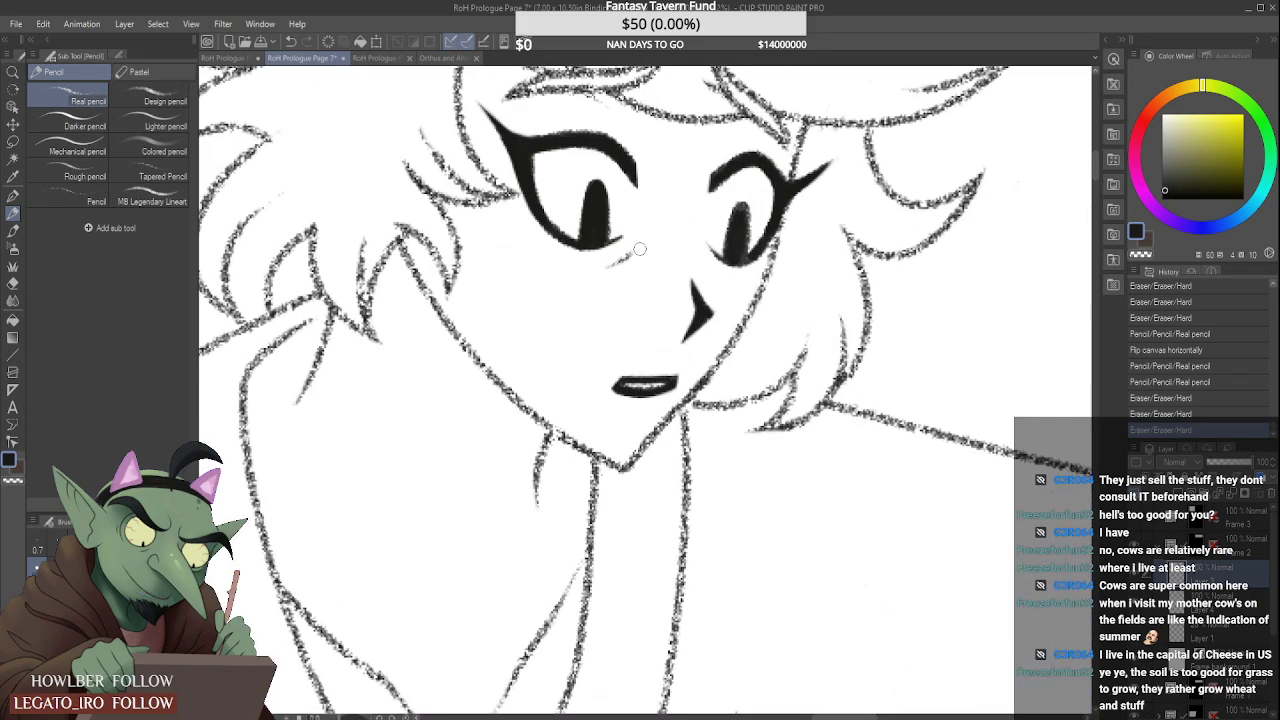
{"action": "mouse_move", "coordinate": [630, 268]}
{"action": "left_mouse_down"}
{"action": "mouse_move", "coordinate": [667, 209]}
{"action": "mouse_move", "coordinate": [650, 235]}
{"action": "mouse_move", "coordinate": [613, 248]}
{"action": "left_mouse_up"}
{"action": "scroll", "coordinate": [652, 224], "scroll_direction": "down", "scroll_amount": 5}
{"action": "scroll", "coordinate": [661, 220], "scroll_direction": "up", "scroll_amount": 2}
{"action": "scroll", "coordinate": [661, 220], "scroll_direction": "up", "scroll_amount": 1}
{"action": "scroll", "coordinate": [629, 253], "scroll_direction": "down", "scroll_amount": 3}
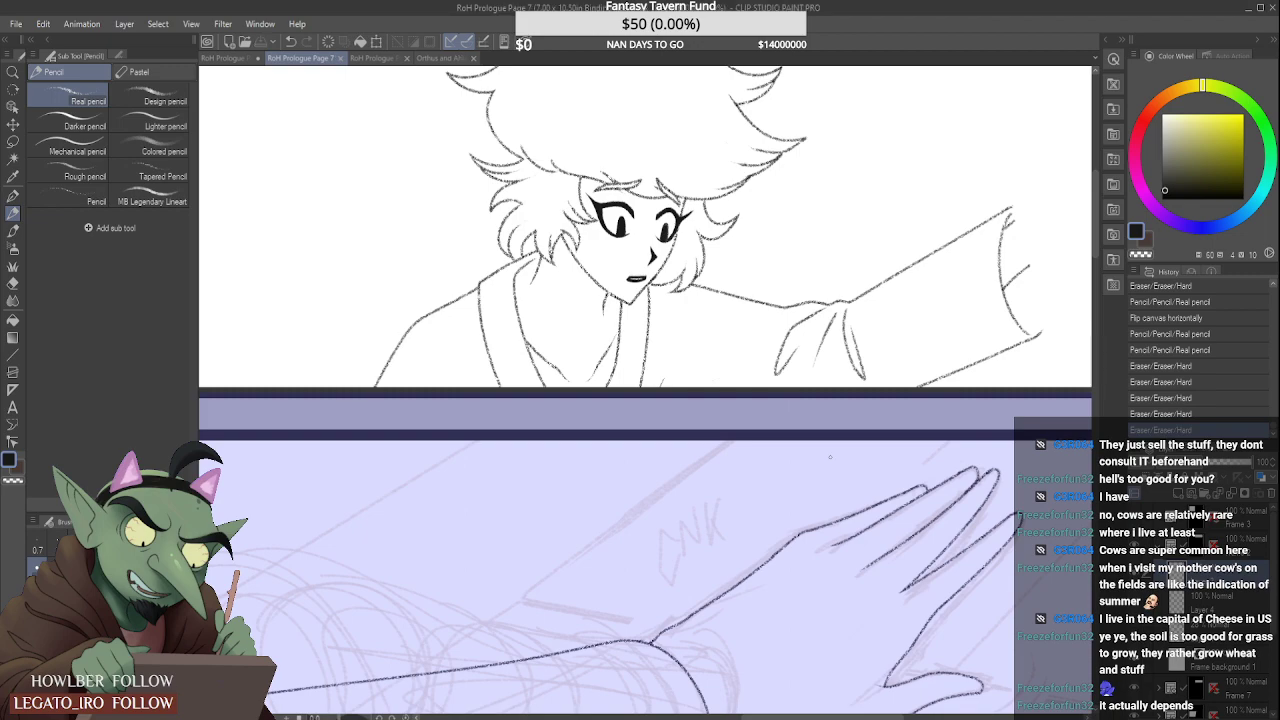
Step: Trim the upper end of the sleeve fold line beneath the outstretched arm with the Hard eraser on Layer 4
{"action": "scroll", "coordinate": [821, 425], "scroll_direction": "down", "scroll_amount": 4}
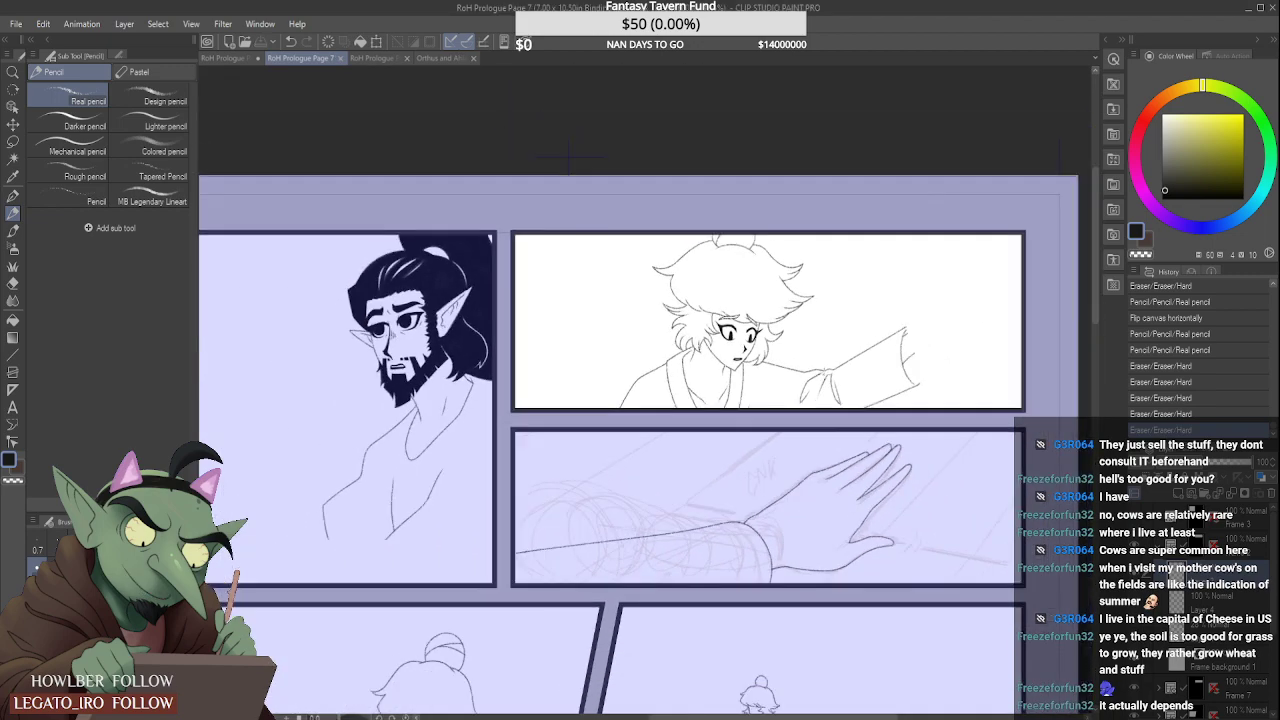
{"action": "scroll", "coordinate": [810, 418], "scroll_direction": "up", "scroll_amount": 6}
{"action": "scroll", "coordinate": [810, 409], "scroll_direction": "up", "scroll_amount": 2}
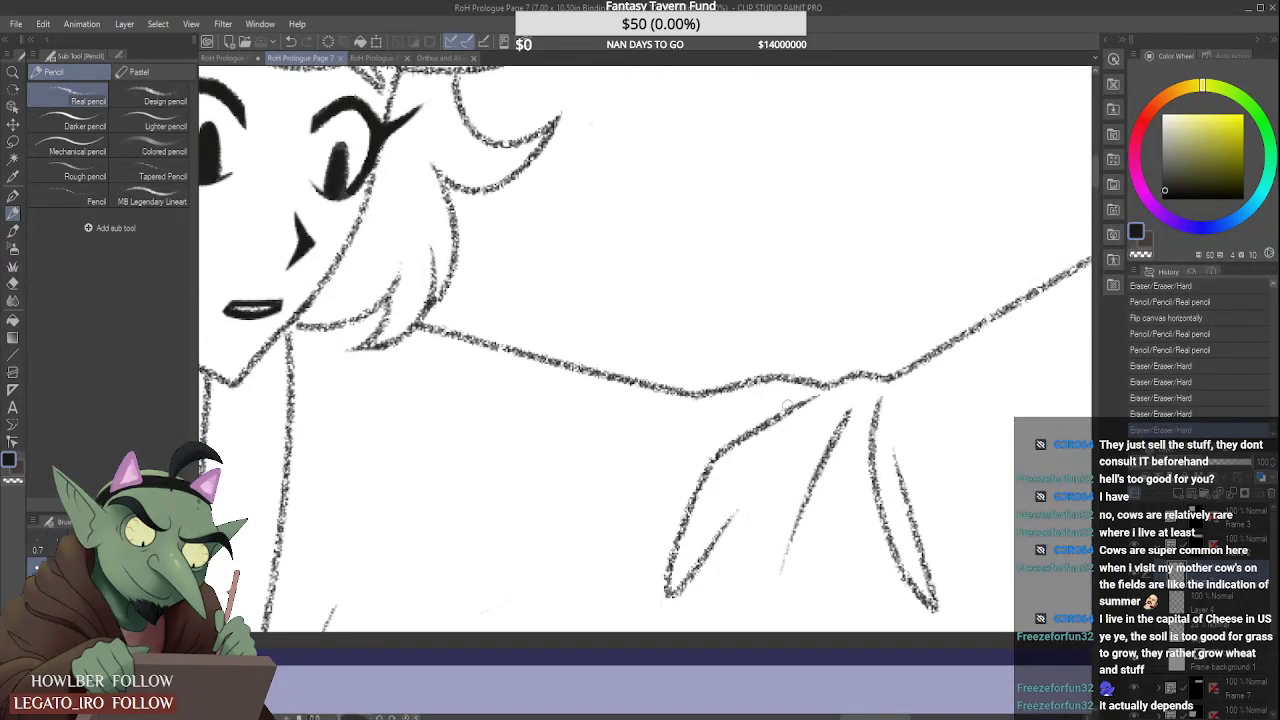
{"action": "mouse_move", "coordinate": [812, 394]}
{"action": "left_mouse_down"}
{"action": "mouse_move", "coordinate": [863, 393]}
{"action": "mouse_move", "coordinate": [774, 413]}
{"action": "left_mouse_up"}
{"action": "left_click", "coordinate": [1217, 601]}
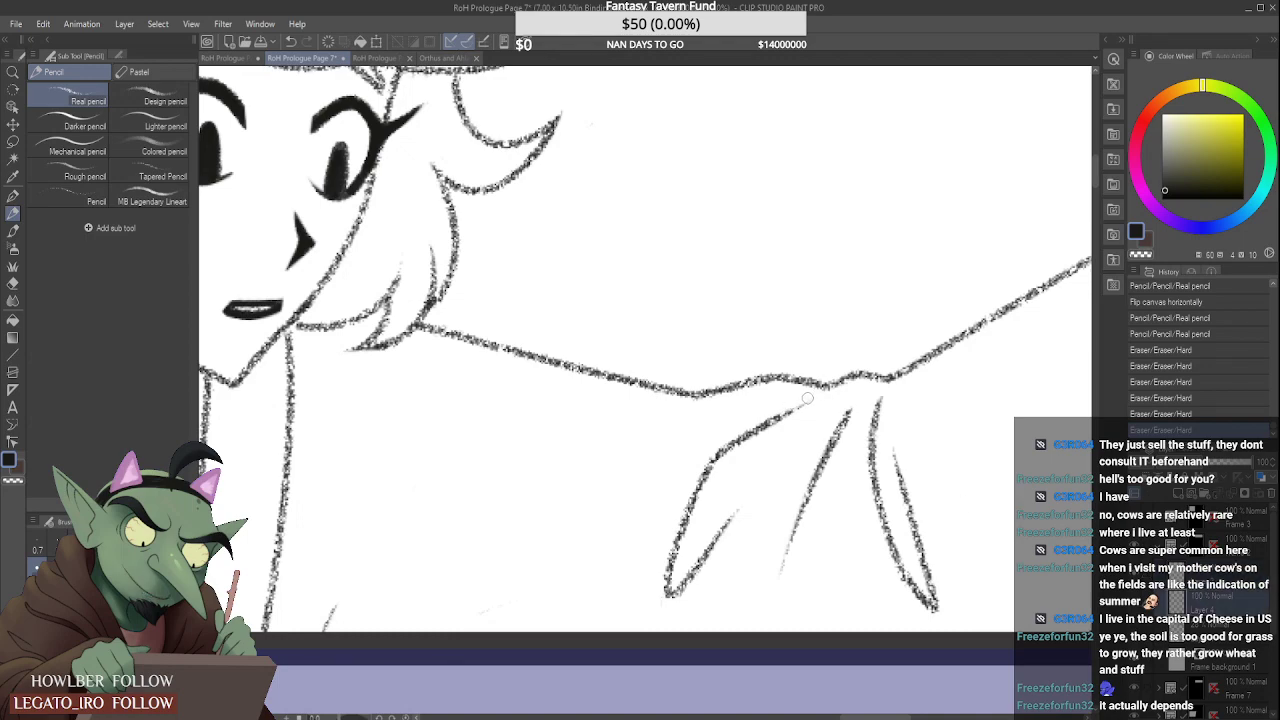
Step: Activate Frame 1, the wide panel of the character reaching for the door, and expand its layers
{"action": "scroll", "coordinate": [785, 430], "scroll_direction": "down", "scroll_amount": 3}
{"action": "scroll", "coordinate": [789, 456], "scroll_direction": "down", "scroll_amount": 6}
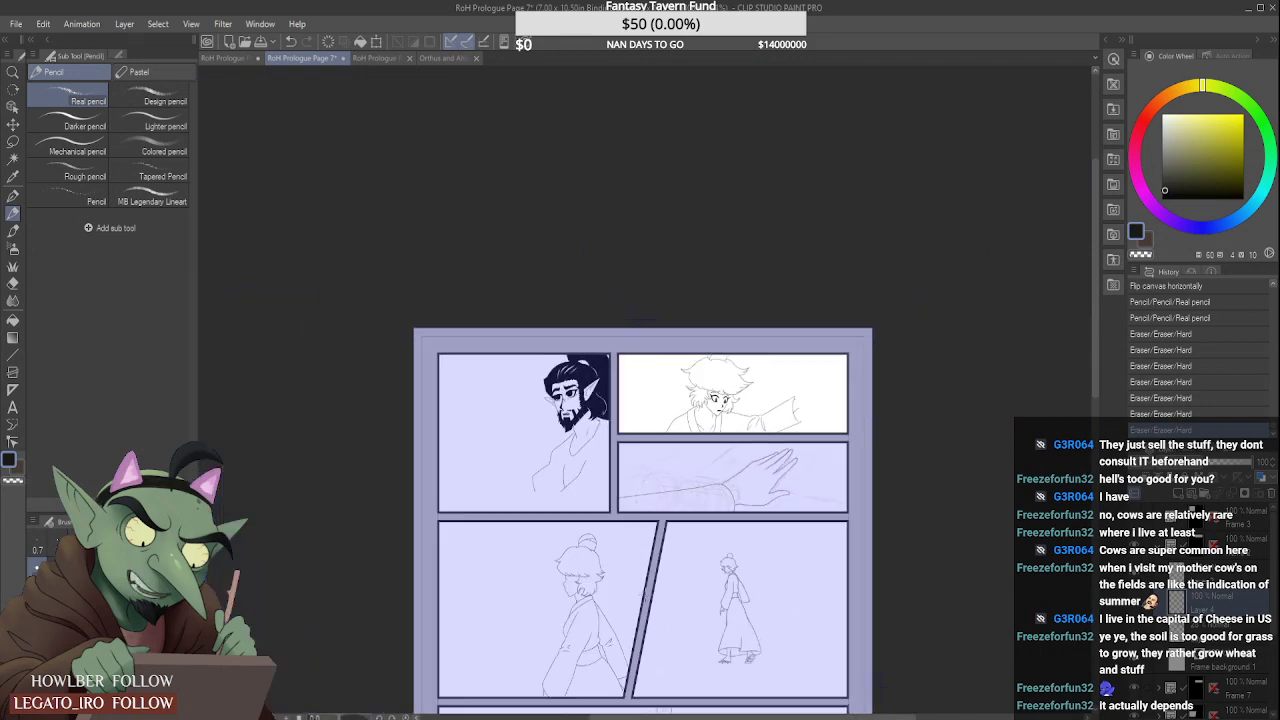
{"action": "scroll", "coordinate": [788, 481], "scroll_direction": "down", "scroll_amount": 4}
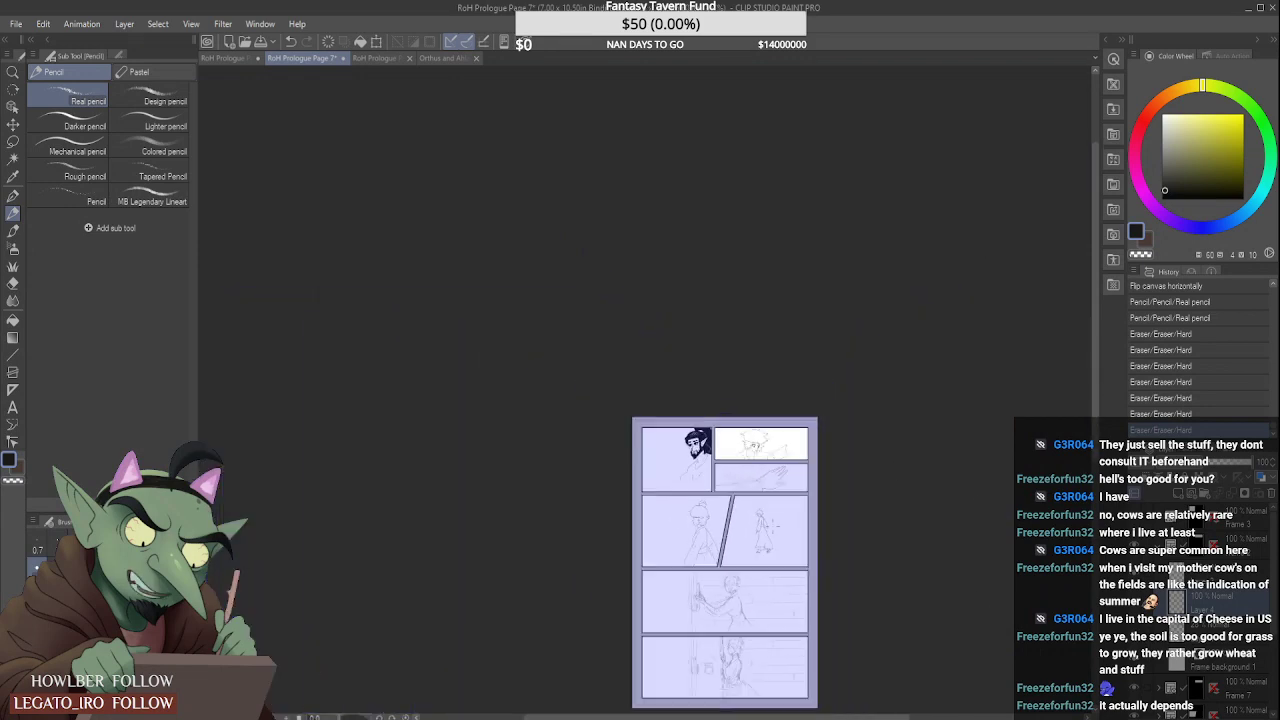
{"action": "scroll", "coordinate": [733, 640], "scroll_direction": "up", "scroll_amount": 2}
{"action": "scroll", "coordinate": [731, 628], "scroll_direction": "up", "scroll_amount": 1}
{"action": "left_click", "coordinate": [1160, 550]}
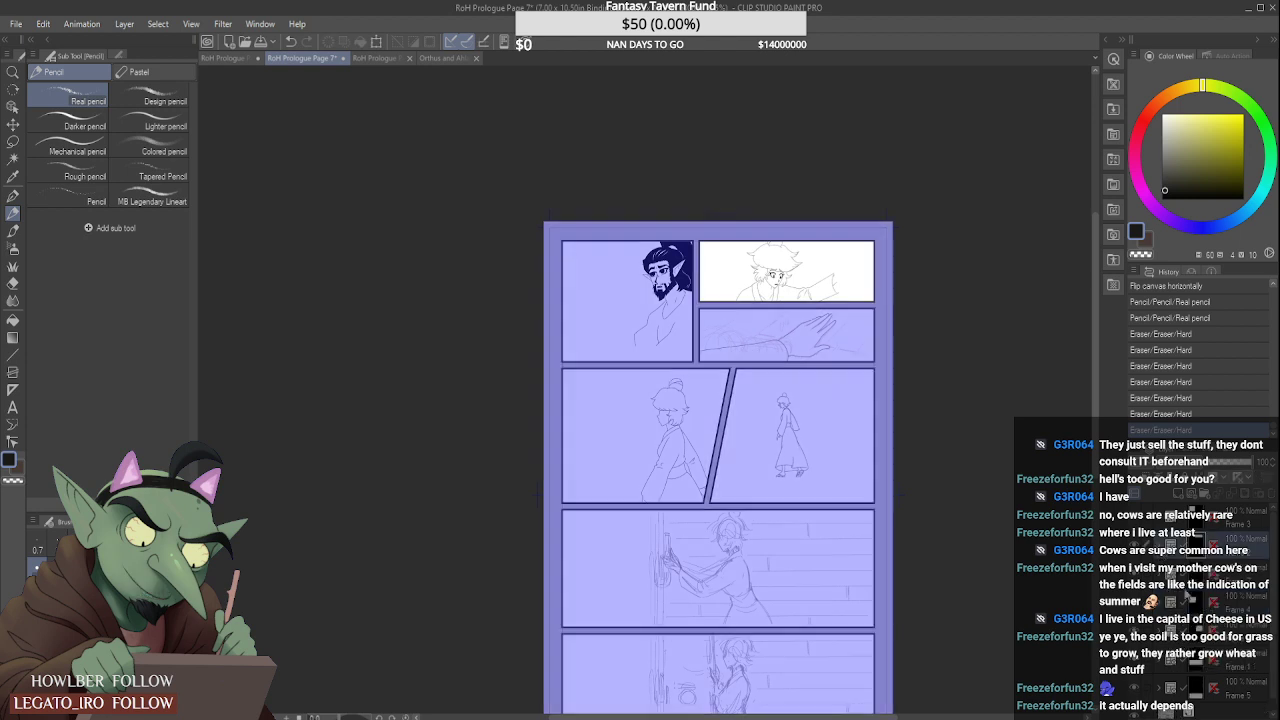
{"action": "left_click", "coordinate": [1197, 577]}
{"action": "left_click", "coordinate": [1200, 598]}
{"action": "left_click", "coordinate": [1198, 634]}
{"action": "left_click", "coordinate": [1202, 662]}
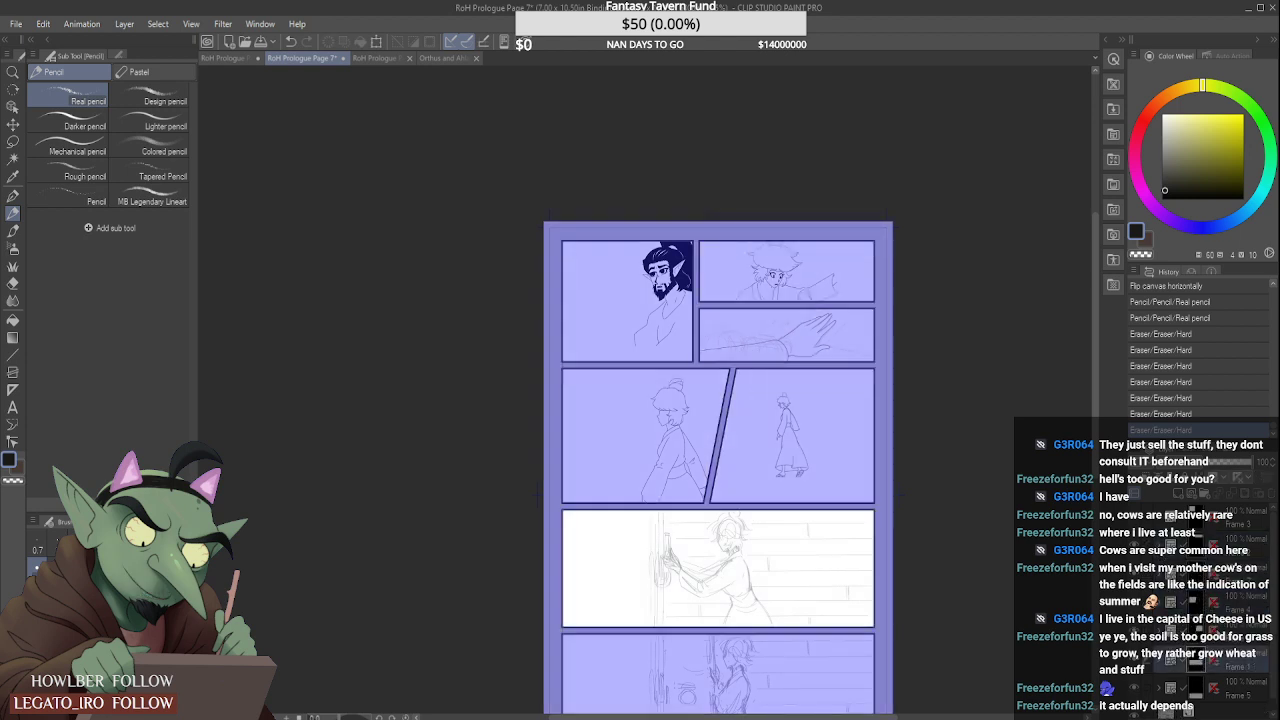
{"action": "scroll", "coordinate": [1271, 558], "scroll_direction": "down", "scroll_amount": 1}
{"action": "left_click", "coordinate": [1160, 647]}
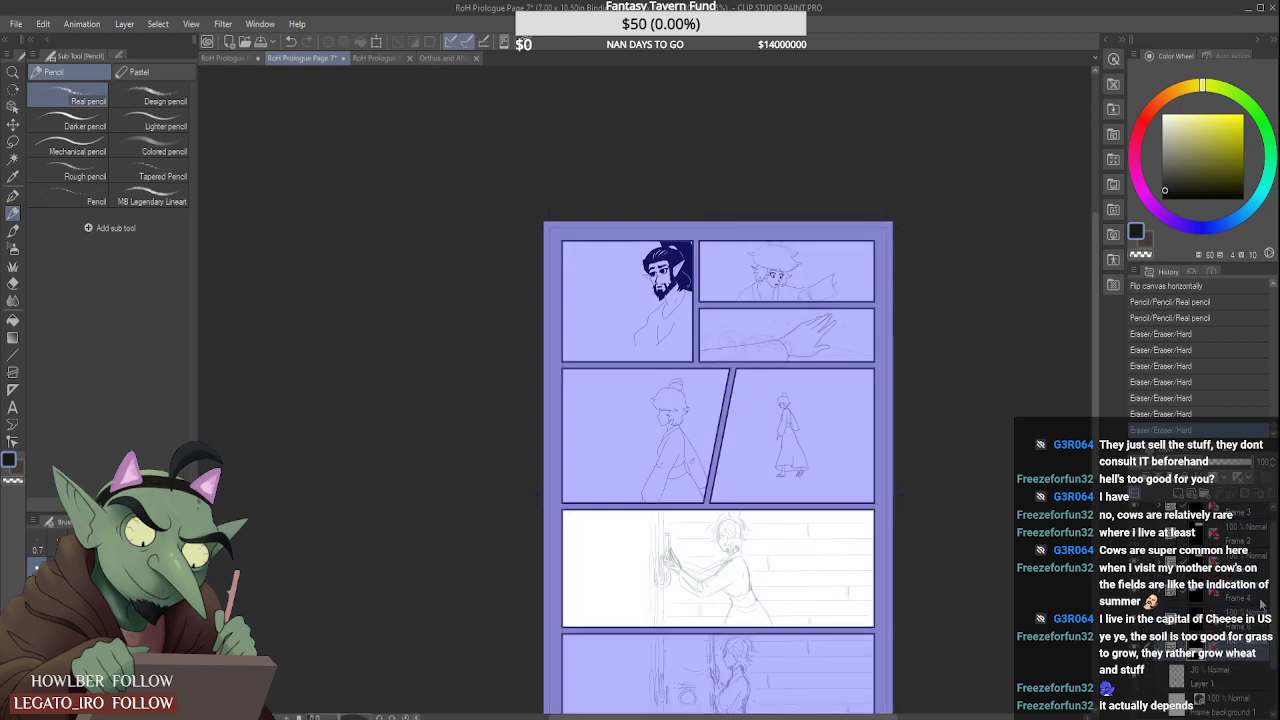
Step: Add a raster layer above Frame 1's sketch, lower the sketch layer's opacity to 19%, and make the new layer active
{"action": "left_click_drag", "start_coordinate": [1268, 593], "coordinate": [1266, 631]}
{"action": "left_click", "coordinate": [1237, 618]}
{"action": "left_click", "coordinate": [1188, 500]}
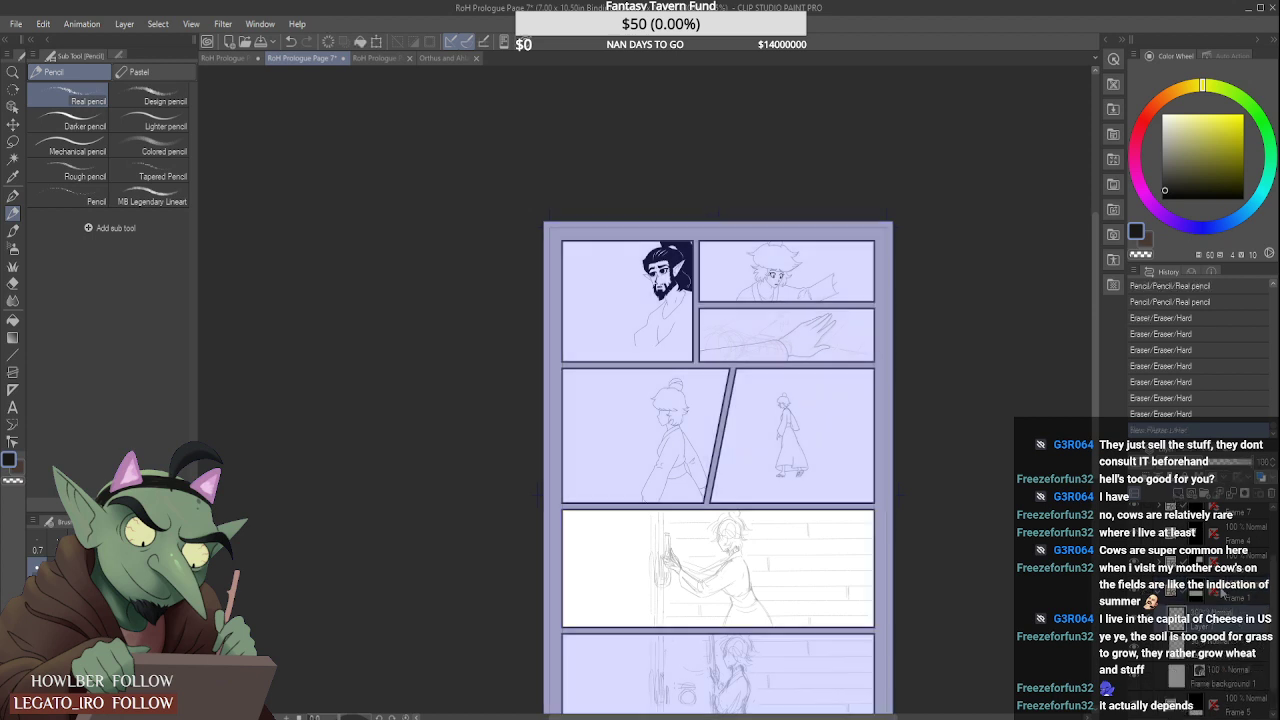
{"action": "left_click", "coordinate": [1221, 464]}
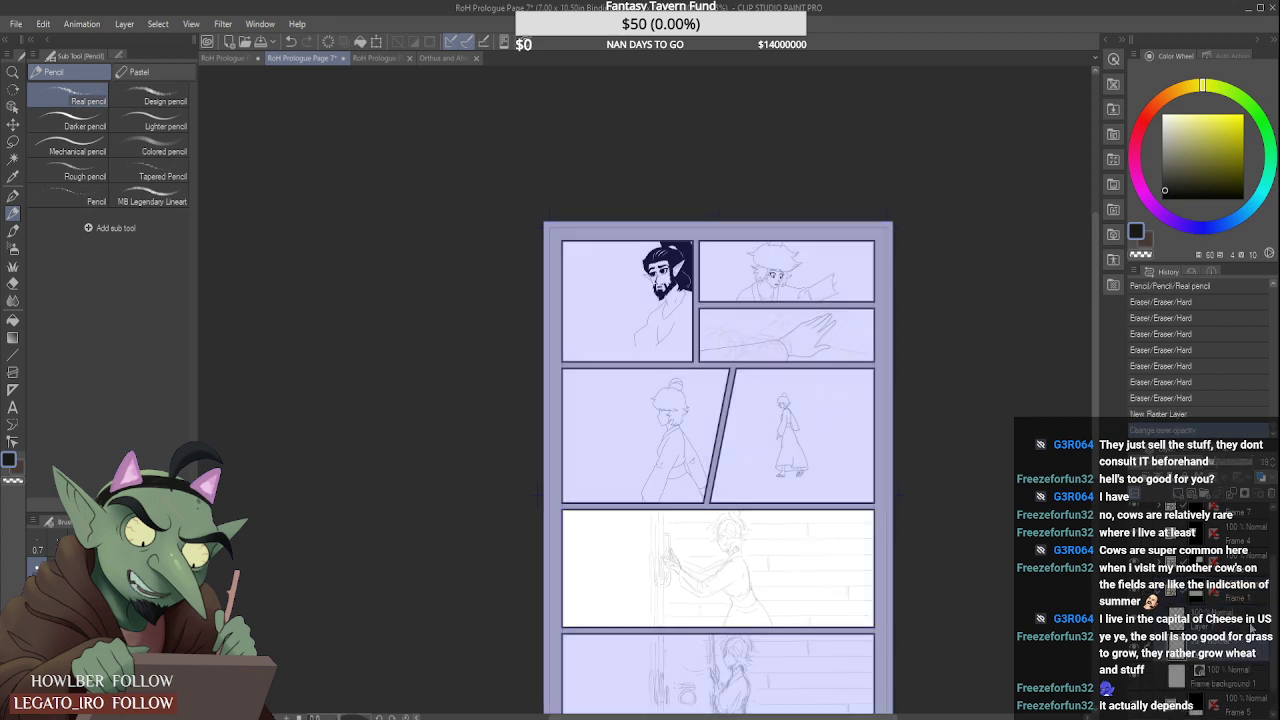
{"action": "left_click", "coordinate": [1246, 627]}
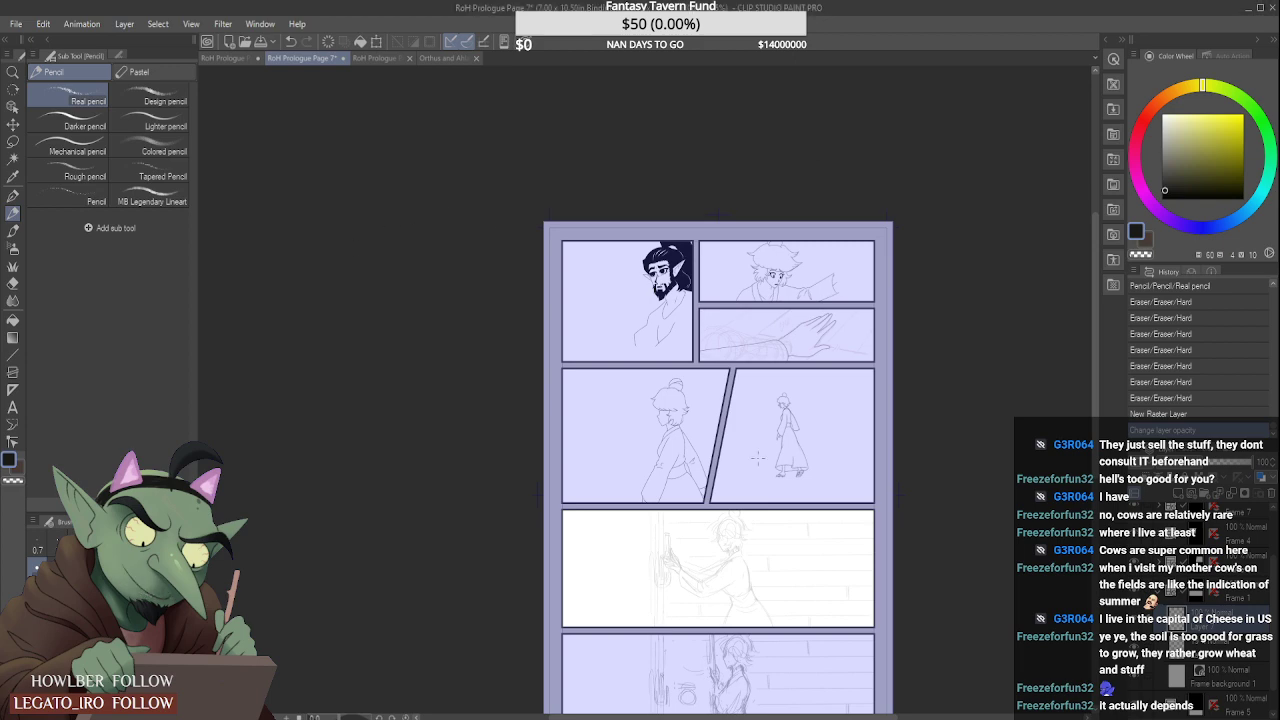
Step: Ink the character's face profile from the brow past the nose and lips to the chin and along the jaw
{"action": "scroll", "coordinate": [725, 590], "scroll_direction": "up", "scroll_amount": 10}
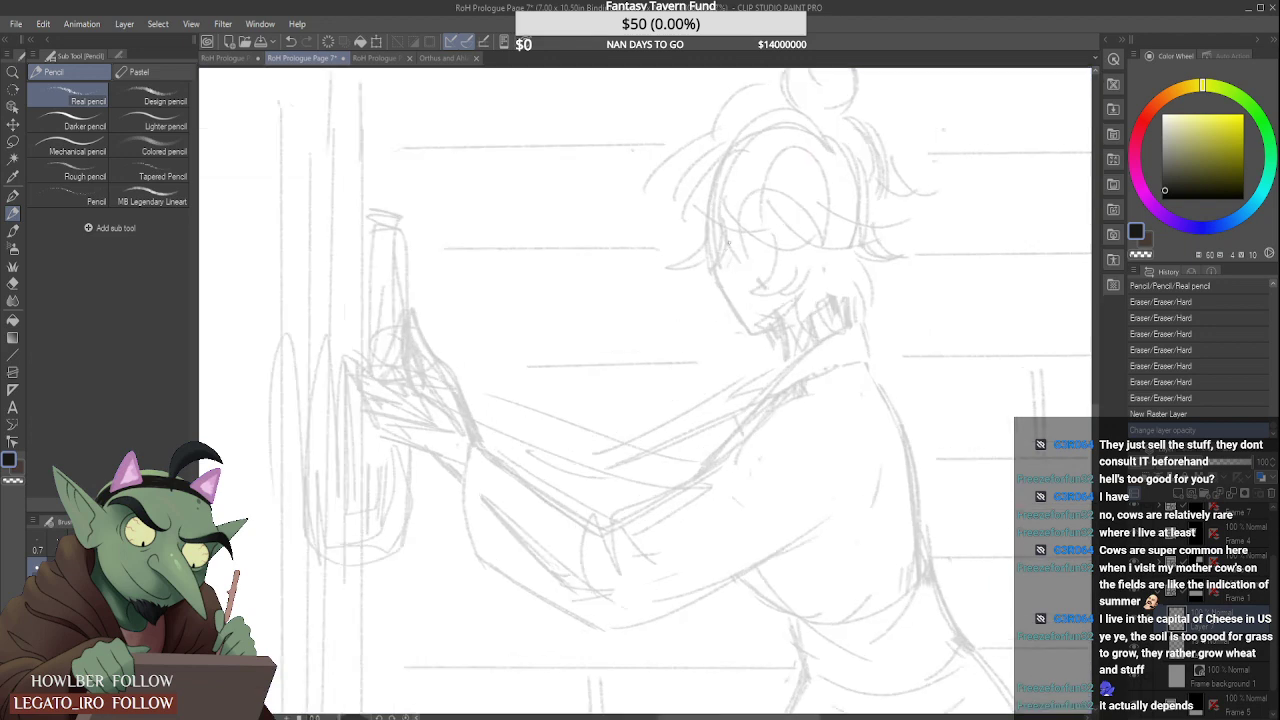
{"action": "scroll", "coordinate": [728, 241], "scroll_direction": "up", "scroll_amount": 3}
{"action": "left_click", "coordinate": [720, 259]}
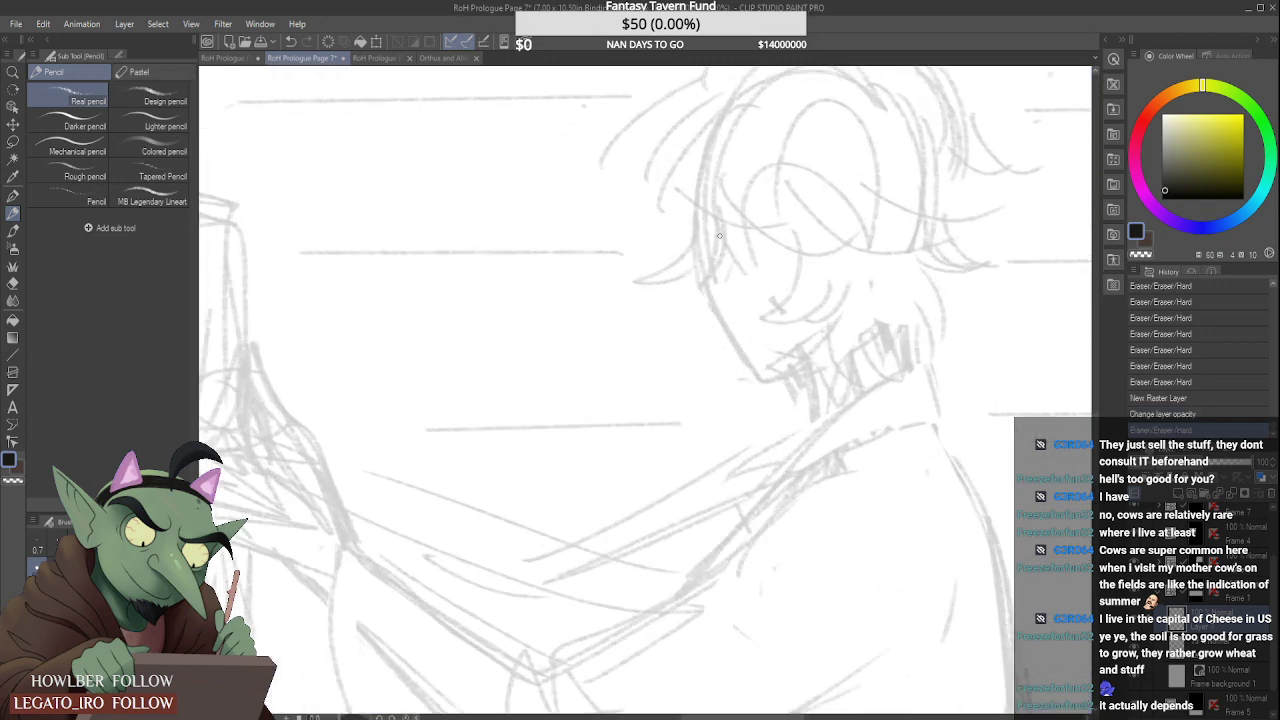
{"action": "mouse_move", "coordinate": [720, 222]}
{"action": "left_mouse_down"}
{"action": "mouse_move", "coordinate": [701, 296]}
{"action": "mouse_move", "coordinate": [770, 385]}
{"action": "mouse_move", "coordinate": [759, 351]}
{"action": "mouse_move", "coordinate": [753, 370]}
{"action": "left_mouse_up"}
{"action": "scroll", "coordinate": [770, 334], "scroll_direction": "down", "scroll_amount": 4}
{"action": "scroll", "coordinate": [752, 338], "scroll_direction": "up", "scroll_amount": 5}
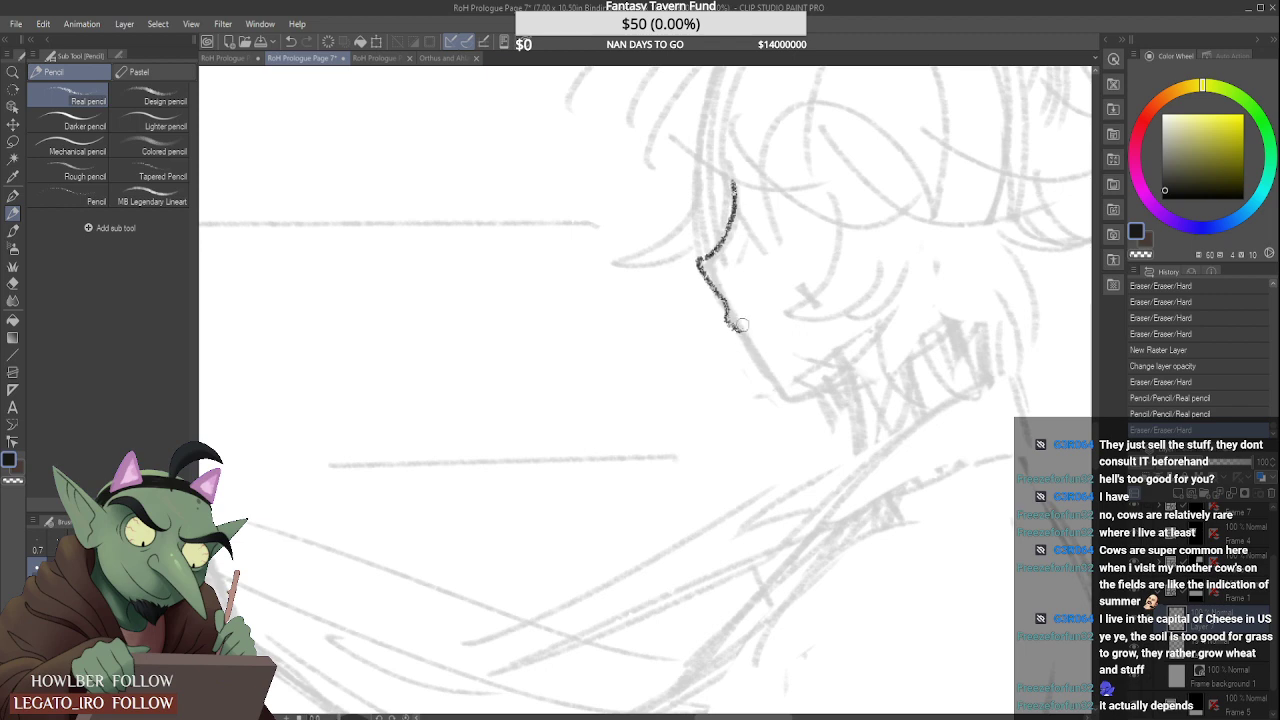
{"action": "mouse_move", "coordinate": [742, 326]}
{"action": "left_mouse_down"}
{"action": "mouse_move", "coordinate": [765, 393]}
{"action": "mouse_move", "coordinate": [868, 333]}
{"action": "mouse_move", "coordinate": [845, 353]}
{"action": "mouse_move", "coordinate": [892, 316]}
{"action": "left_mouse_up"}
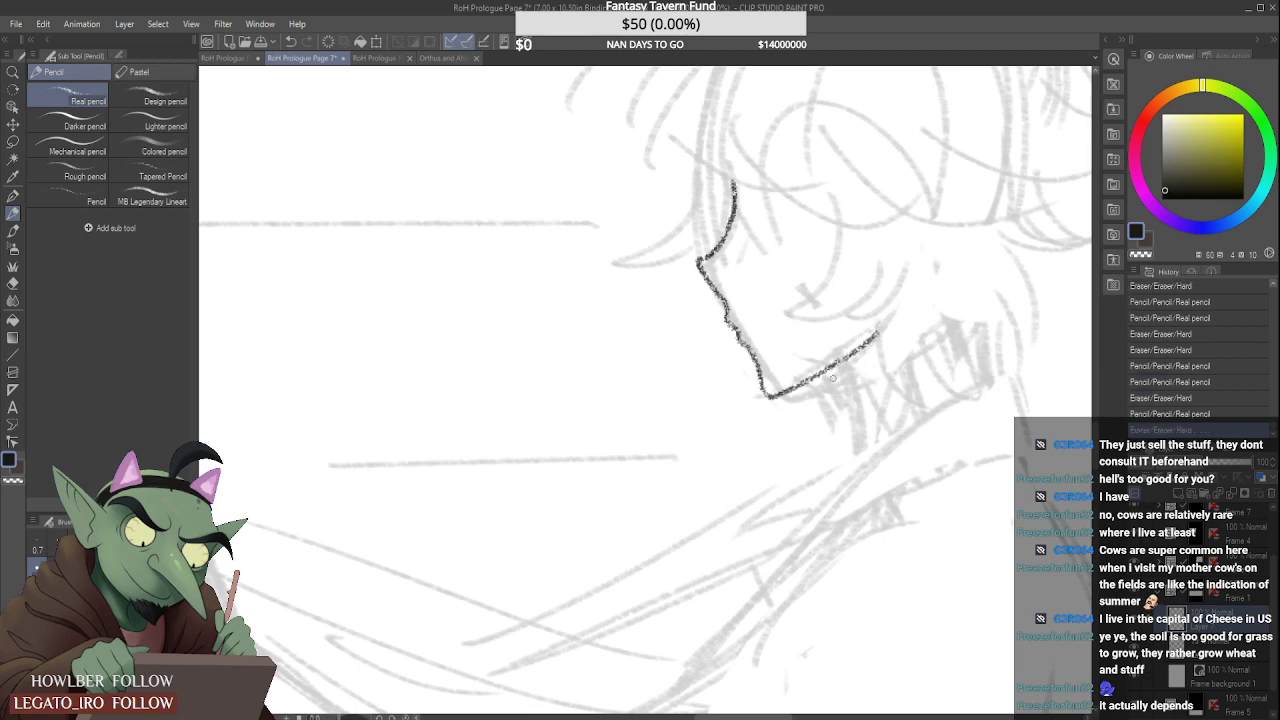
Step: Try several positions for the front neck line descending from the jaw with the Real pencil
{"action": "scroll", "coordinate": [893, 314], "scroll_direction": "down", "scroll_amount": 4}
{"action": "scroll", "coordinate": [856, 336], "scroll_direction": "down", "scroll_amount": 2}
{"action": "scroll", "coordinate": [856, 336], "scroll_direction": "up", "scroll_amount": 6}
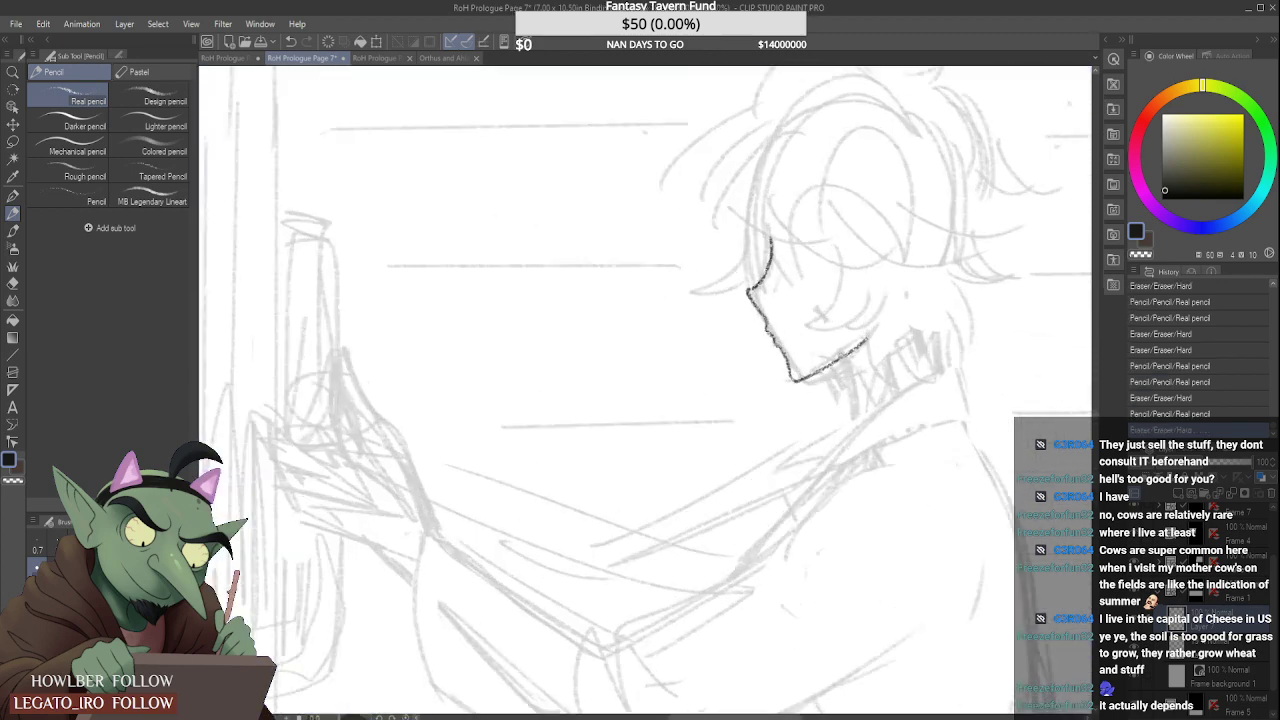
{"action": "left_click_drag", "start_coordinate": [817, 376], "coordinate": [844, 428]}
{"action": "scroll", "coordinate": [888, 311], "scroll_direction": "down", "scroll_amount": 5}
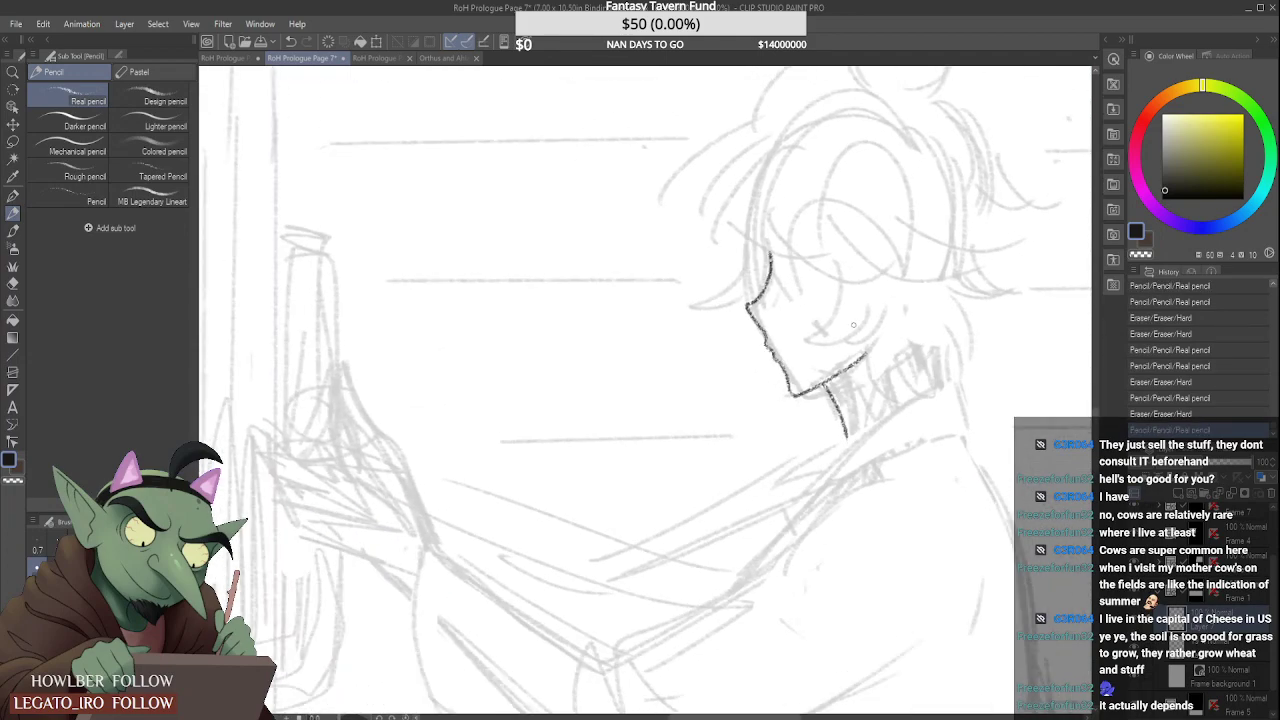
{"action": "scroll", "coordinate": [886, 311], "scroll_direction": "up", "scroll_amount": 5}
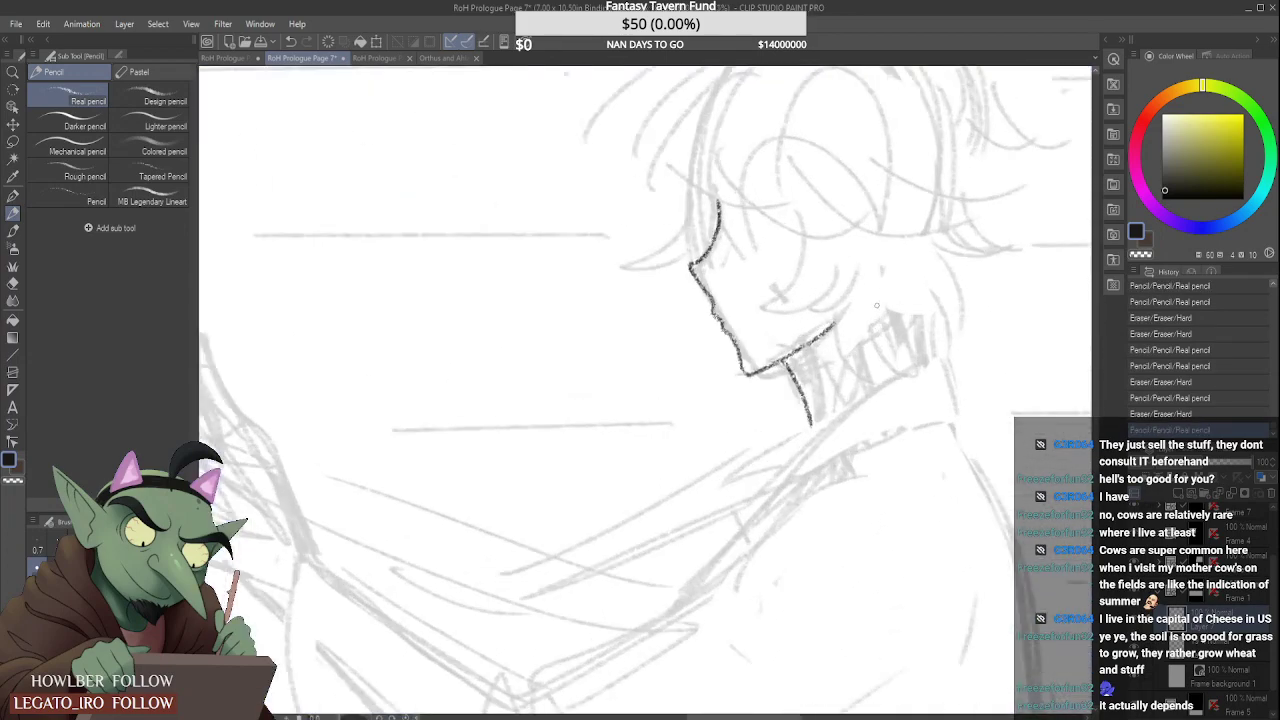
{"action": "key", "text": "ctrl+z"}
{"action": "left_click_drag", "start_coordinate": [773, 364], "coordinate": [805, 436]}
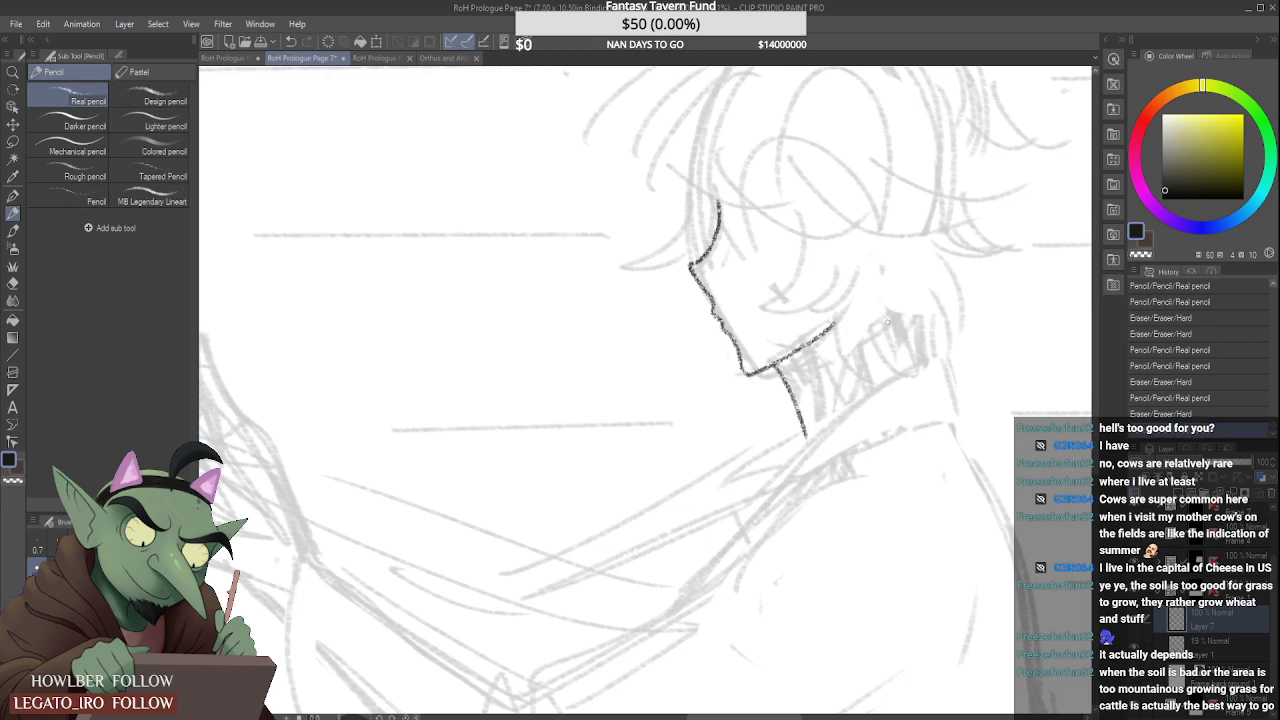
{"action": "key", "text": "ctrl+z"}
{"action": "left_click_drag", "start_coordinate": [780, 364], "coordinate": [815, 428]}
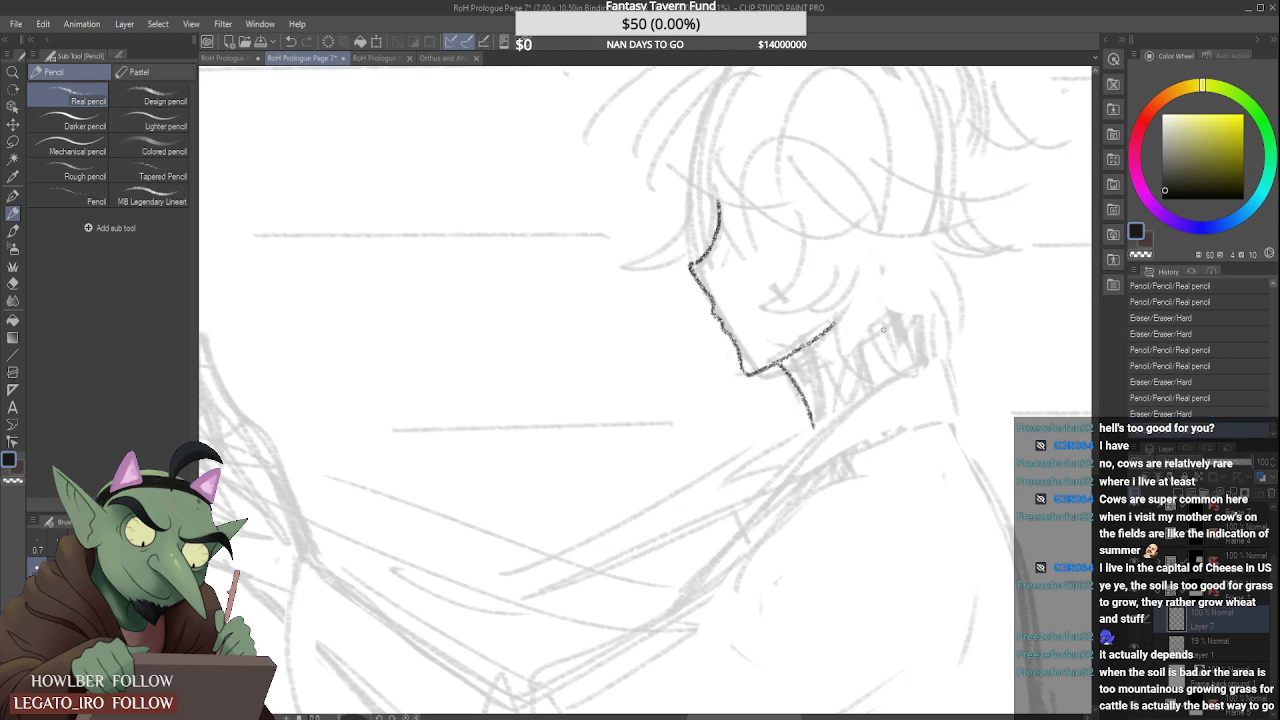
Step: Draw a short line for the back of the neck and redraw the front neck line longer below the jaw
{"action": "left_click_drag", "start_coordinate": [881, 318], "coordinate": [915, 371]}
{"action": "scroll", "coordinate": [895, 300], "scroll_direction": "down", "scroll_amount": 6}
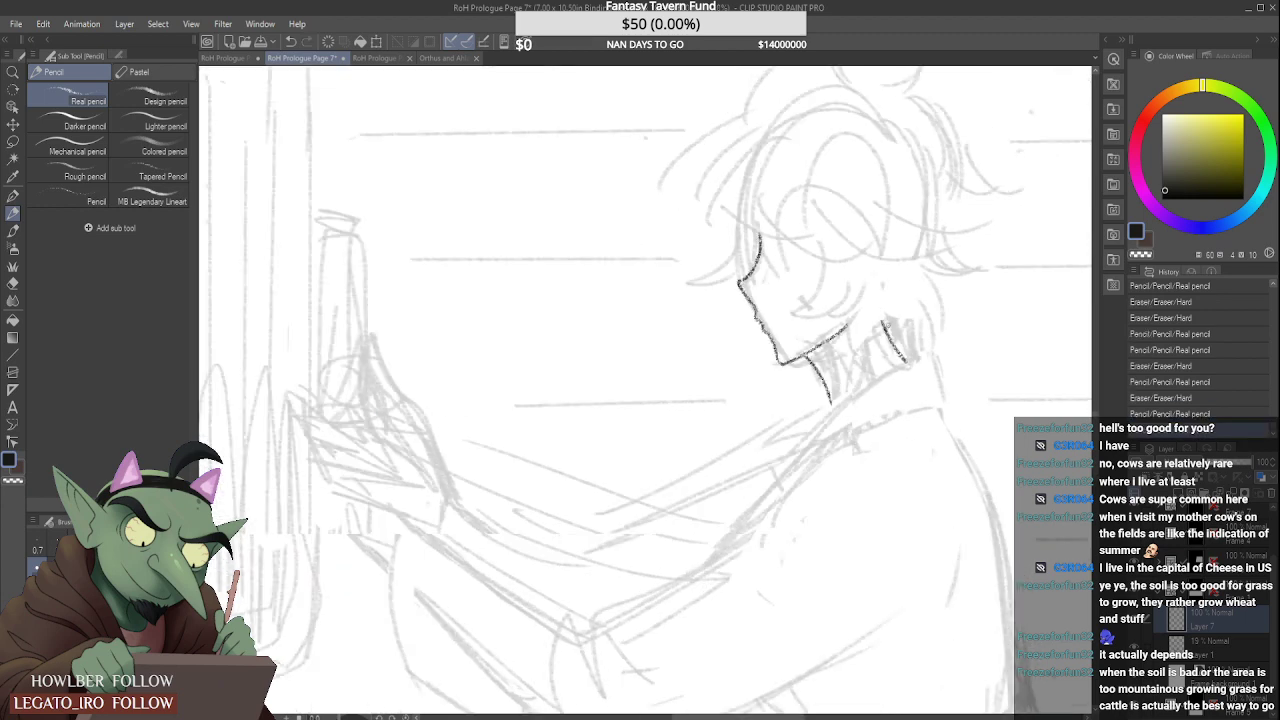
{"action": "scroll", "coordinate": [896, 298], "scroll_direction": "up", "scroll_amount": 6}
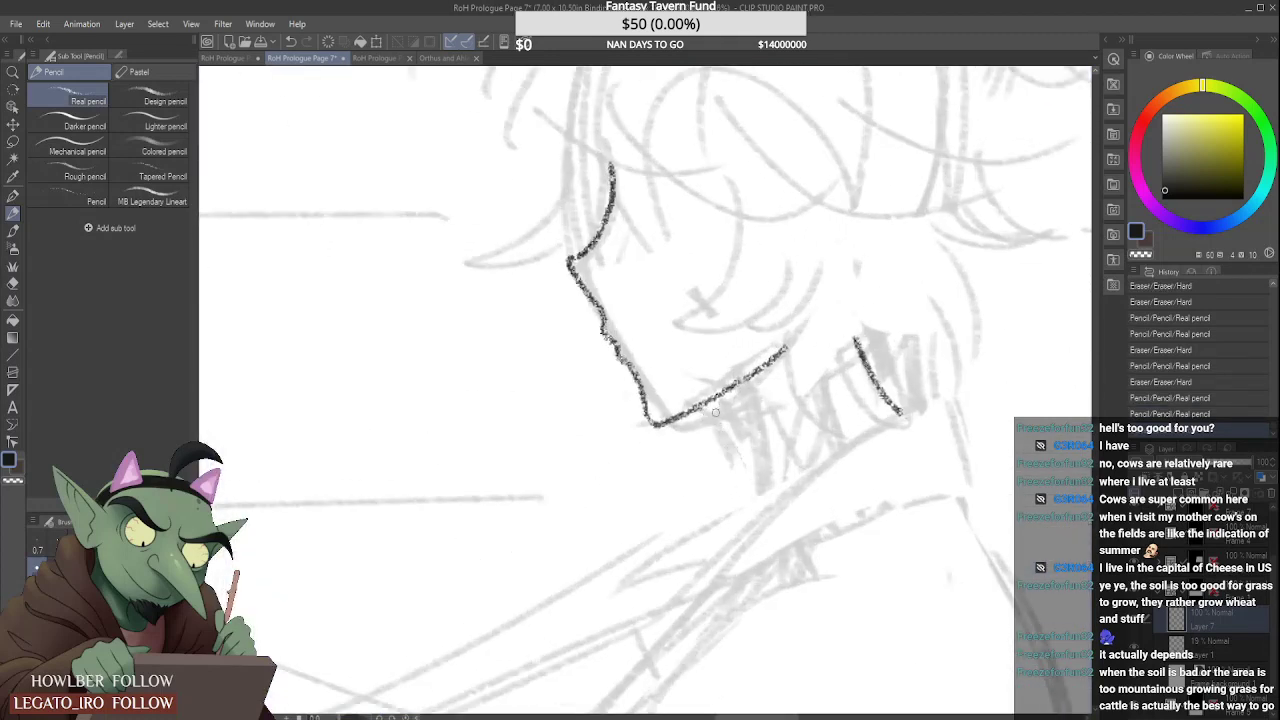
{"action": "left_click_drag", "start_coordinate": [704, 404], "coordinate": [757, 525]}
{"action": "scroll", "coordinate": [746, 426], "scroll_direction": "down", "scroll_amount": 5}
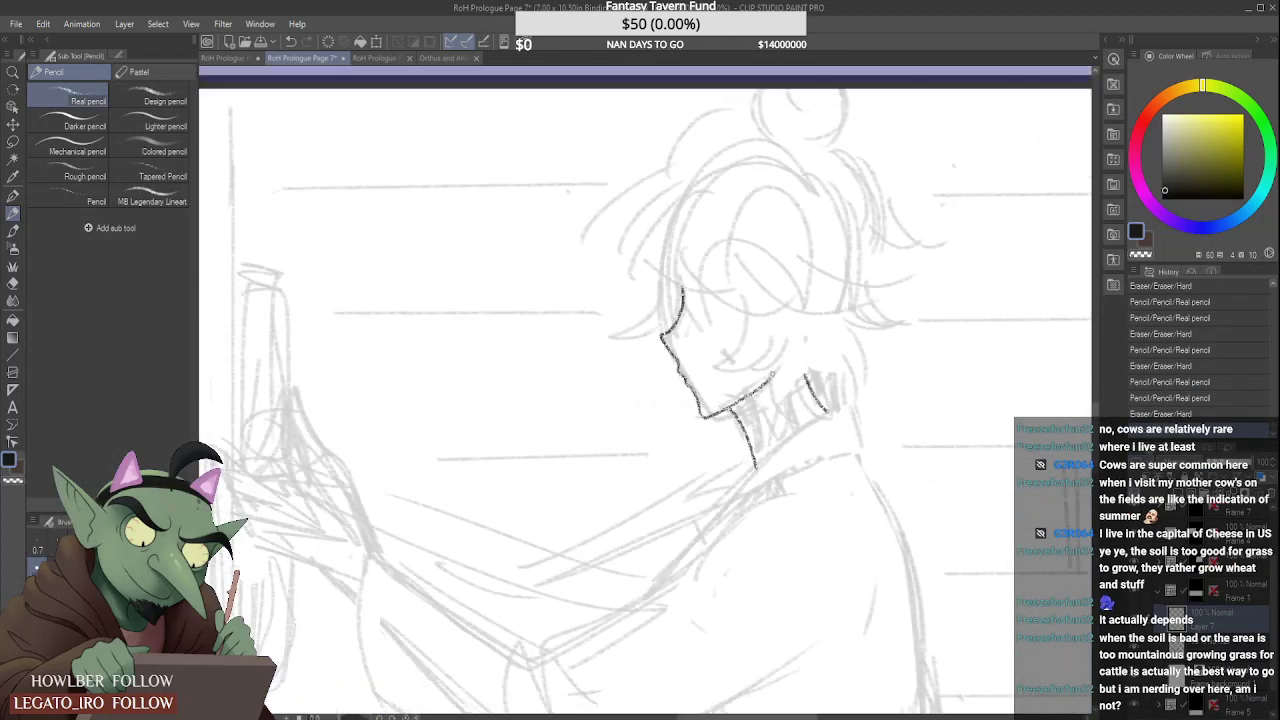
{"action": "scroll", "coordinate": [780, 380], "scroll_direction": "up", "scroll_amount": 3}
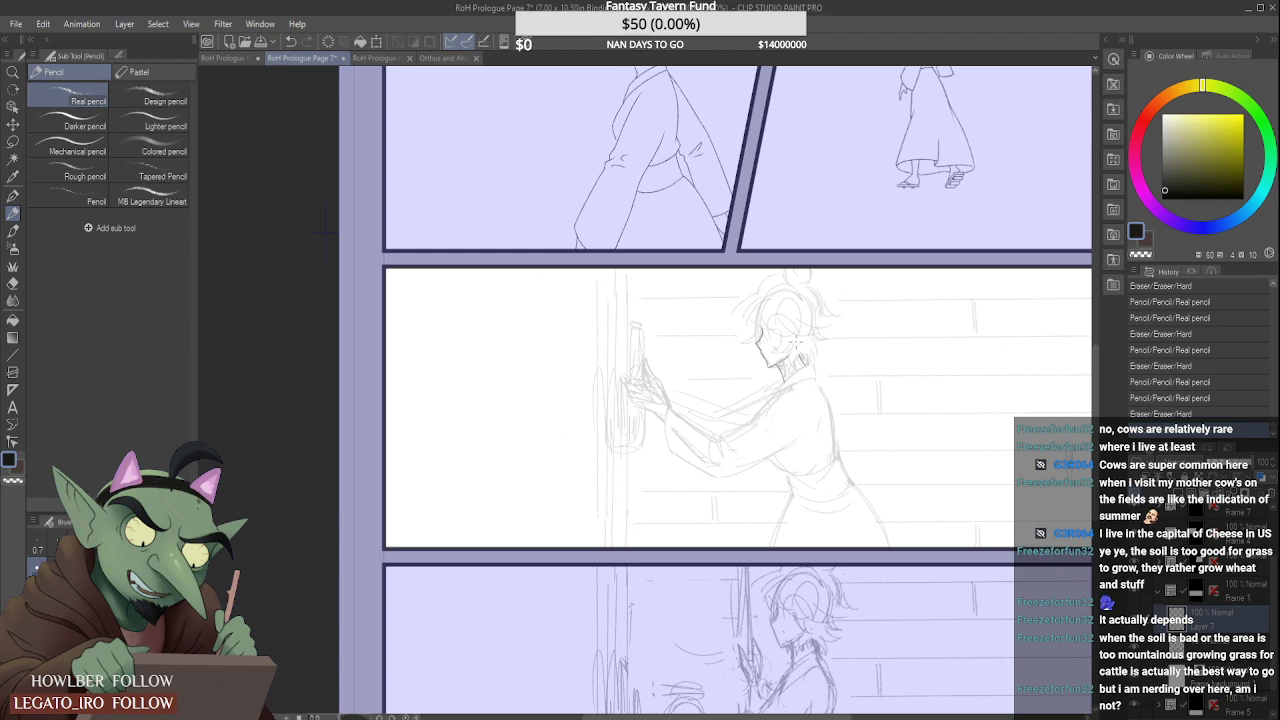
Step: Rework the back neck line, reducing it to a short mark just above the collar
{"action": "scroll", "coordinate": [833, 268], "scroll_direction": "up", "scroll_amount": 8}
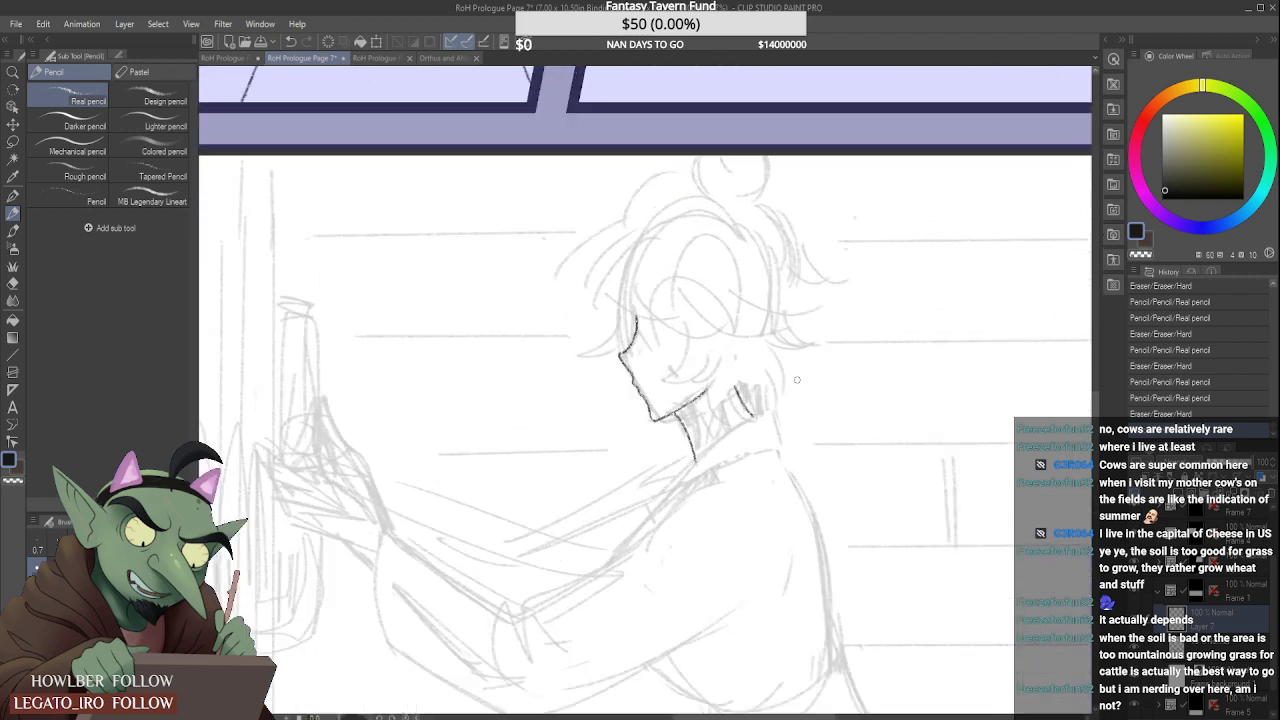
{"action": "left_click_drag", "start_coordinate": [732, 422], "coordinate": [744, 442]}
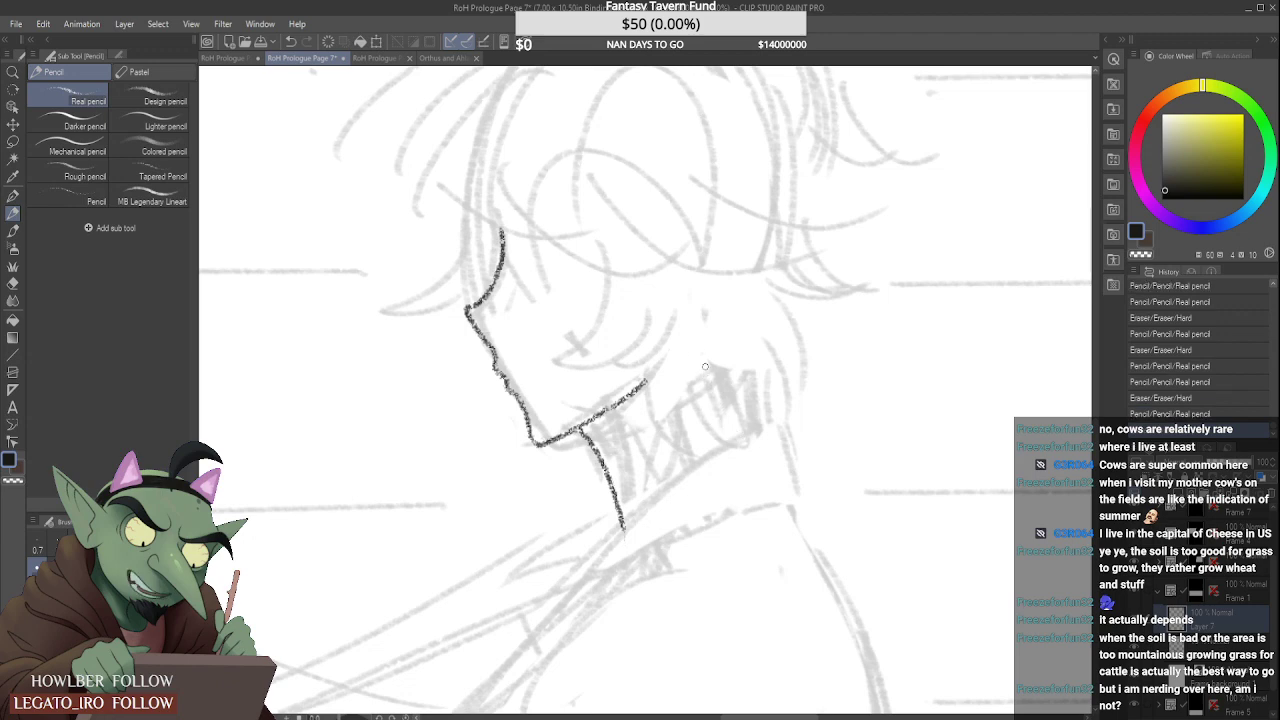
{"action": "left_click_drag", "start_coordinate": [705, 366], "coordinate": [730, 432]}
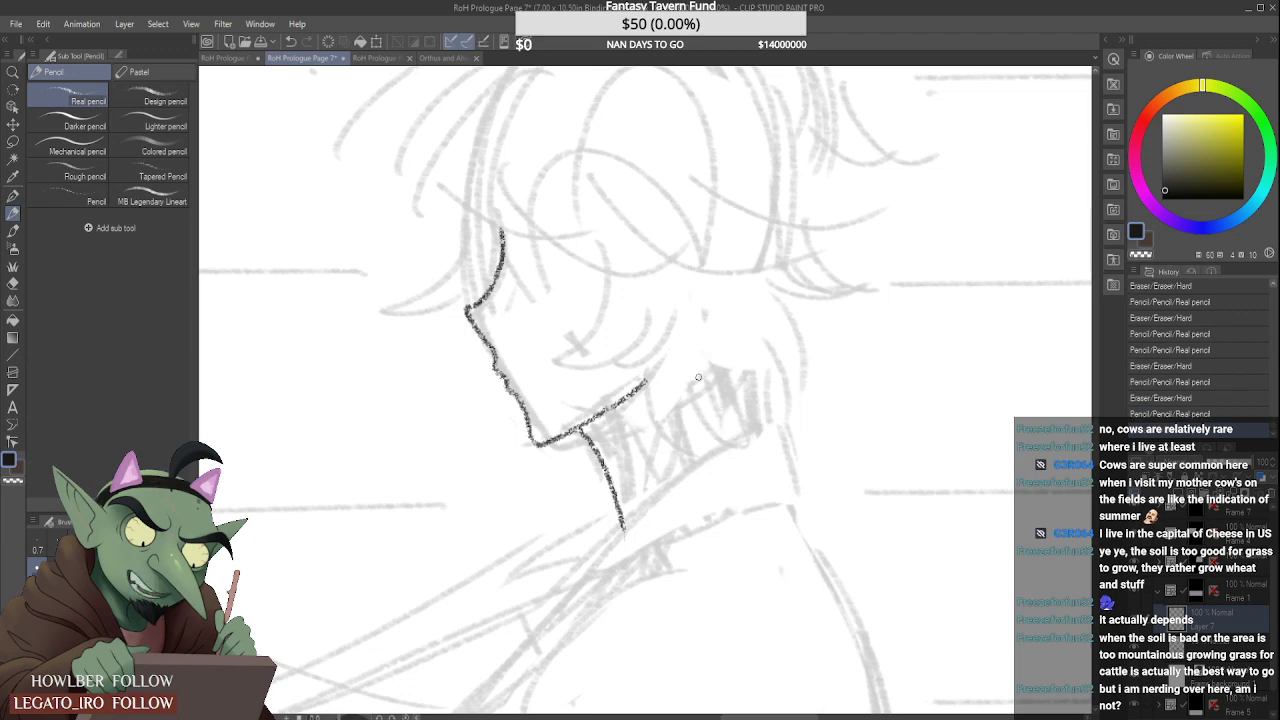
{"action": "left_click_drag", "start_coordinate": [698, 377], "coordinate": [730, 448]}
{"action": "mouse_move", "coordinate": [689, 383]}
{"action": "left_mouse_down"}
{"action": "mouse_move", "coordinate": [705, 363]}
{"action": "mouse_move", "coordinate": [731, 455]}
{"action": "mouse_move", "coordinate": [755, 427]}
{"action": "left_mouse_up"}
{"action": "scroll", "coordinate": [490, 232], "scroll_direction": "down", "scroll_amount": 2}
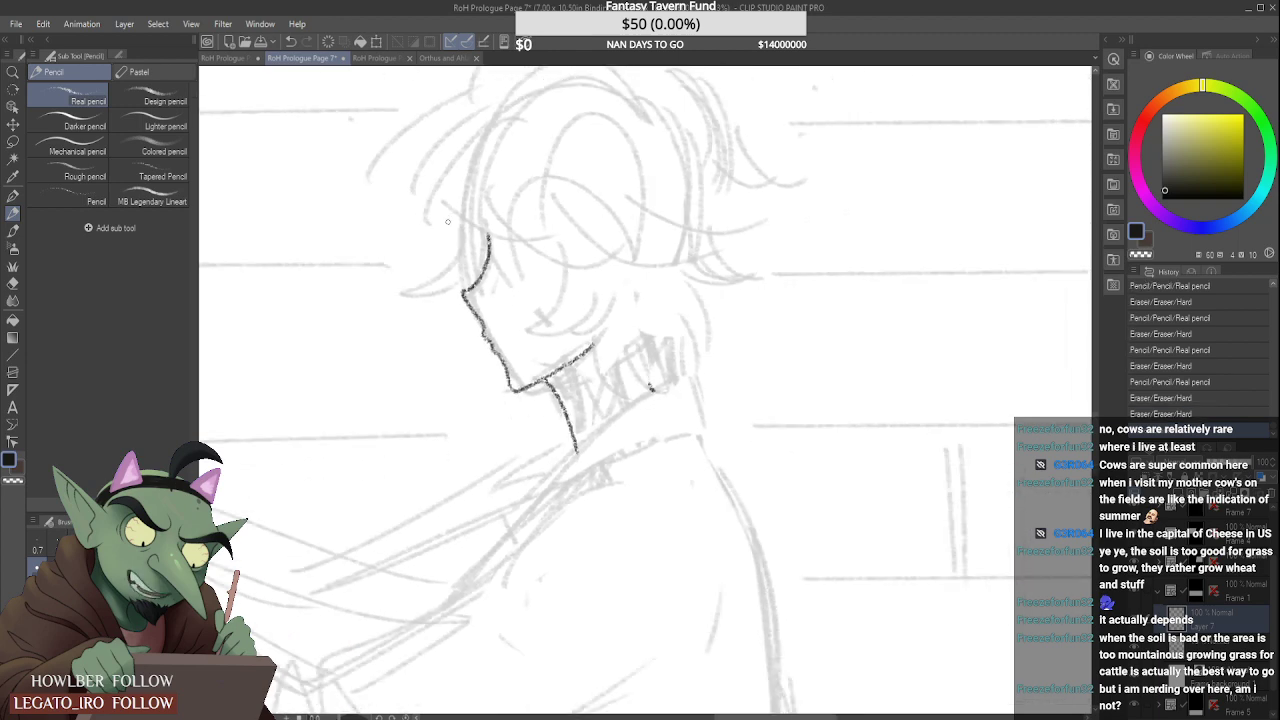
{"action": "scroll", "coordinate": [450, 222], "scroll_direction": "up", "scroll_amount": 3}
{"action": "mouse_move", "coordinate": [480, 237]}
{"action": "left_mouse_down"}
{"action": "mouse_move", "coordinate": [456, 324]}
{"action": "mouse_move", "coordinate": [464, 310]}
{"action": "mouse_move", "coordinate": [430, 344]}
{"action": "mouse_move", "coordinate": [472, 356]}
{"action": "left_mouse_up"}
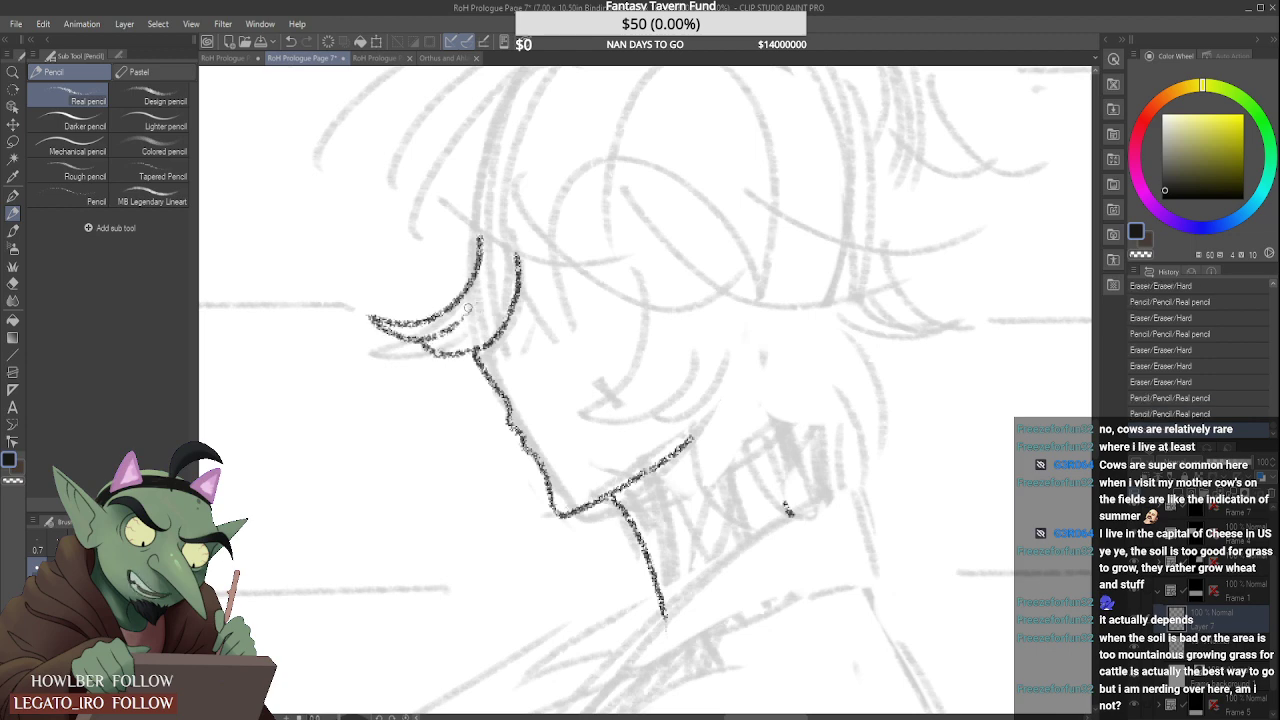
{"action": "key", "text": "ctrl+z"}
{"action": "key", "text": "ctrl+z"}
{"action": "key", "text": "ctrl+z"}
Step: Redraw the small hair lock at the brow higher and ink three curved strands of side hair over the cheek
{"action": "mouse_move", "coordinate": [487, 237]}
{"action": "left_mouse_down"}
{"action": "mouse_move", "coordinate": [432, 290]}
{"action": "mouse_move", "coordinate": [520, 283]}
{"action": "left_mouse_up"}
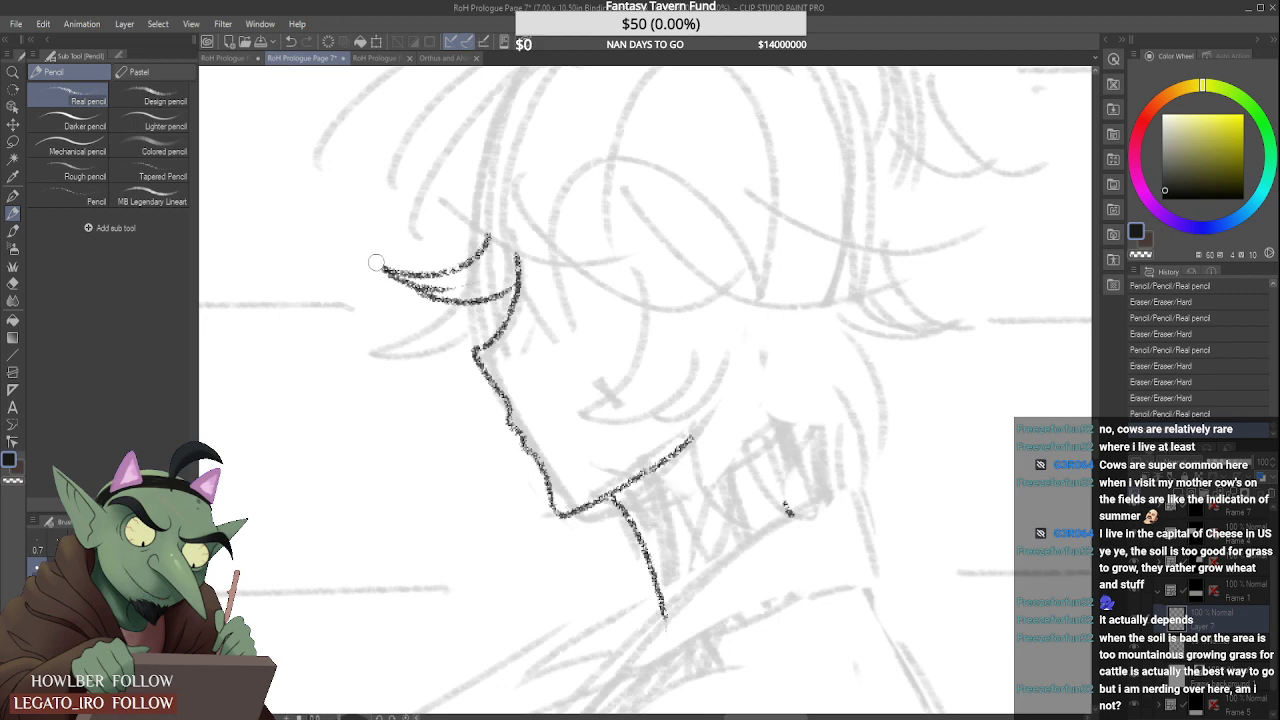
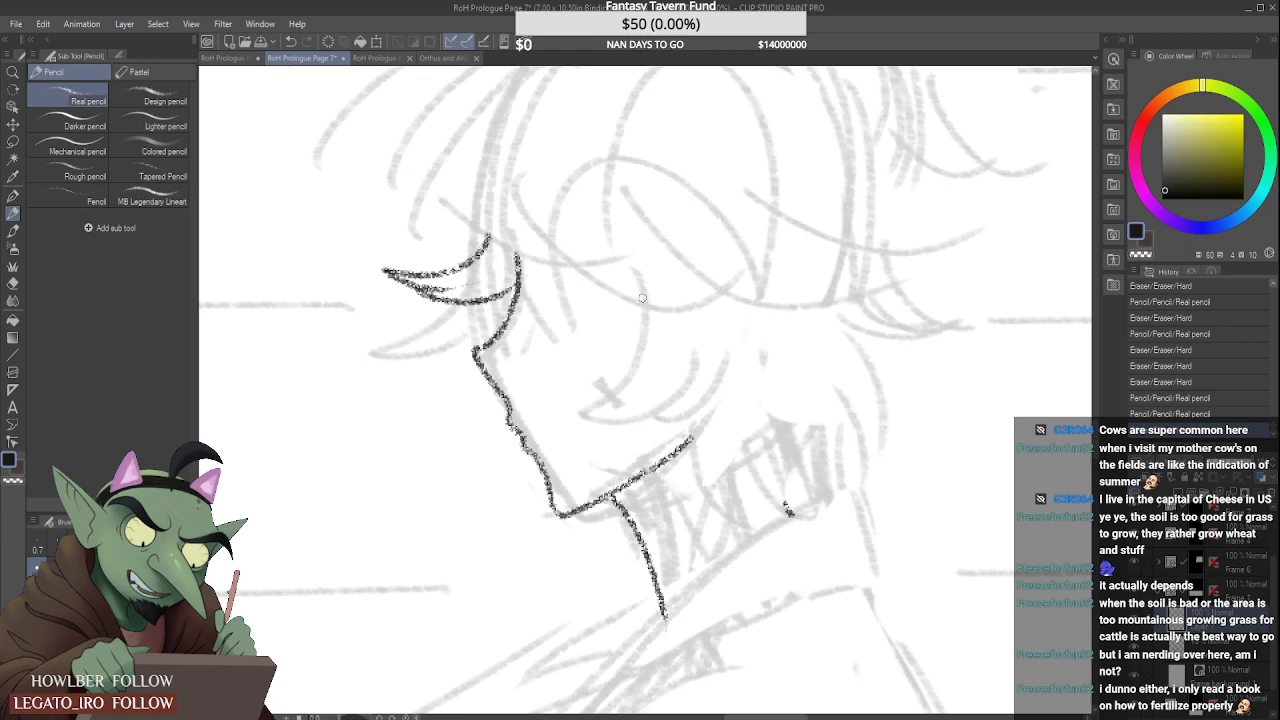
{"action": "left_click_drag", "start_coordinate": [642, 297], "coordinate": [581, 382]}
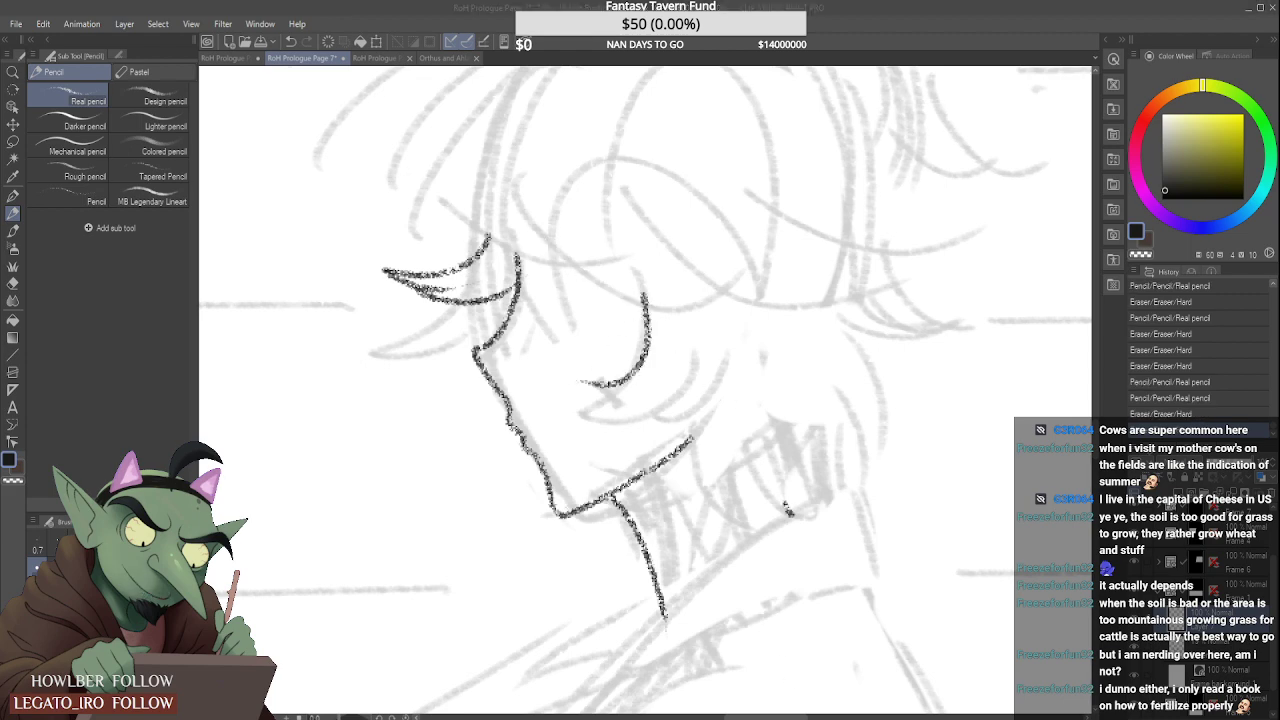
{"action": "left_click", "coordinate": [1005, 54]}
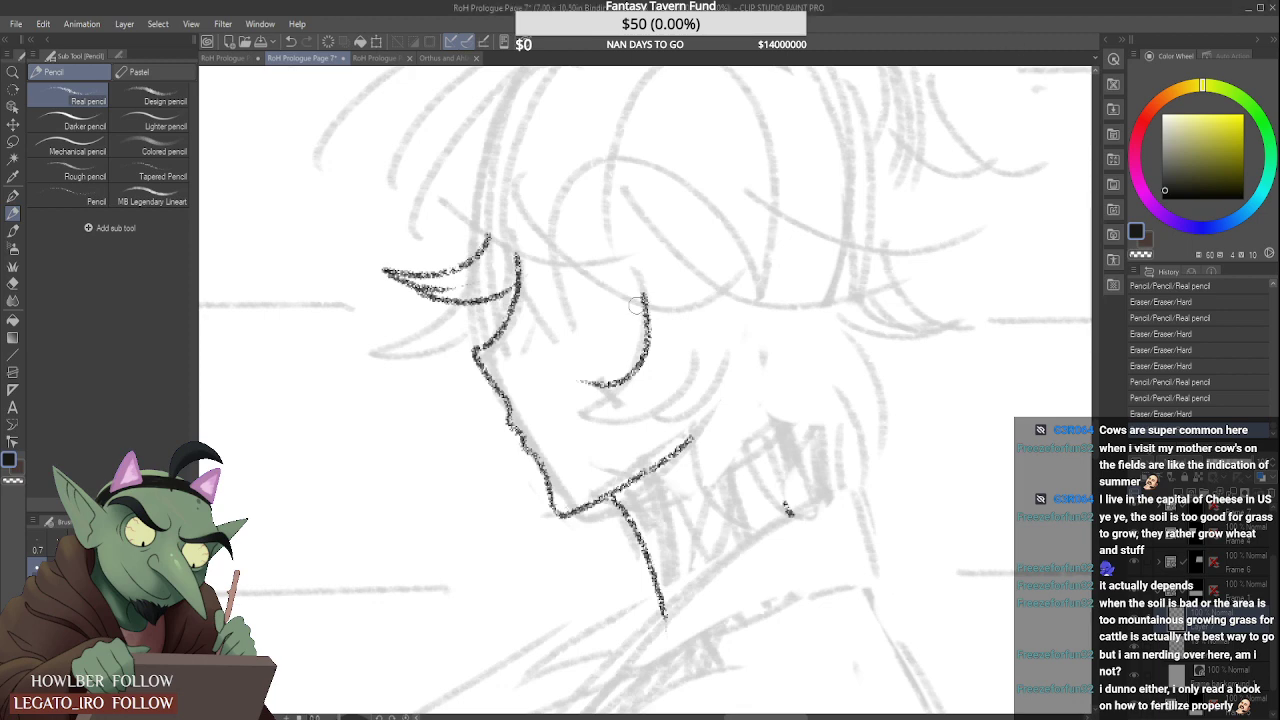
{"action": "key", "text": "ctrl+z"}
{"action": "left_click_drag", "start_coordinate": [650, 288], "coordinate": [582, 392]}
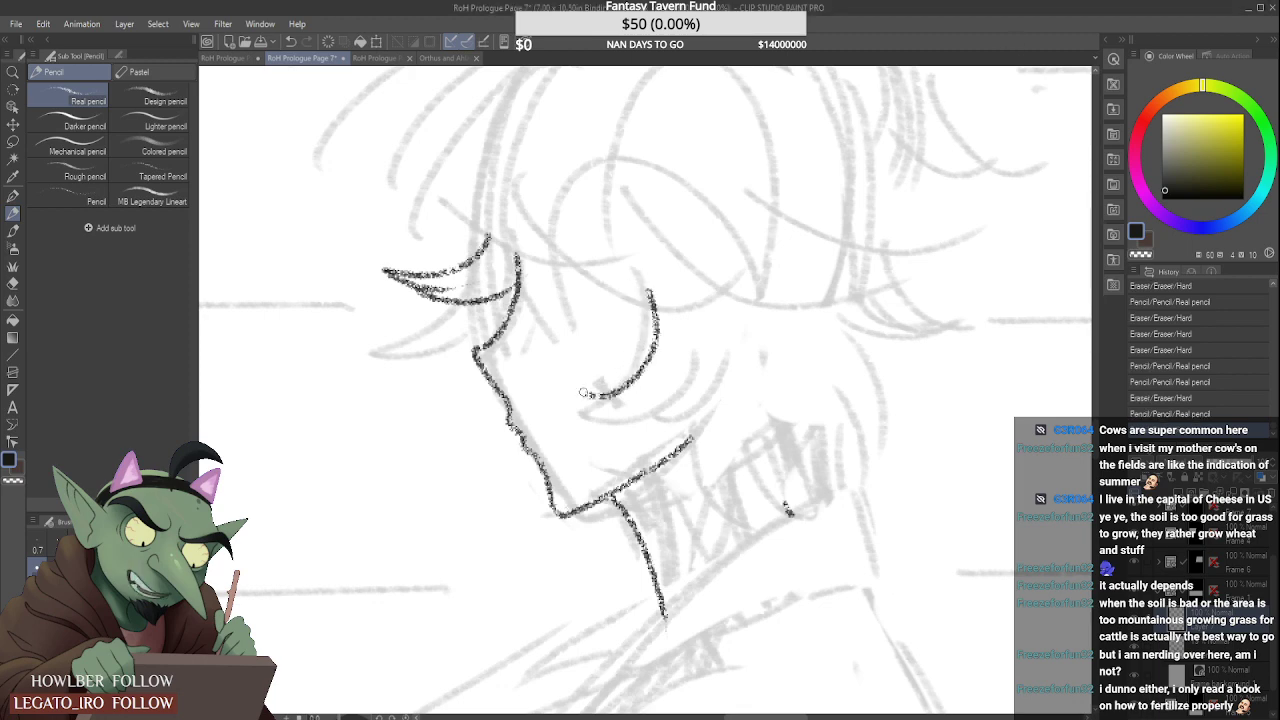
{"action": "key", "text": "ctrl+z"}
{"action": "mouse_move", "coordinate": [648, 298]}
{"action": "left_mouse_down"}
{"action": "mouse_move", "coordinate": [648, 328]}
{"action": "mouse_move", "coordinate": [582, 404]}
{"action": "mouse_move", "coordinate": [682, 339]}
{"action": "left_mouse_up"}
{"action": "mouse_move", "coordinate": [632, 420]}
{"action": "left_mouse_down"}
{"action": "mouse_move", "coordinate": [676, 420]}
{"action": "mouse_move", "coordinate": [711, 355]}
{"action": "left_mouse_up"}
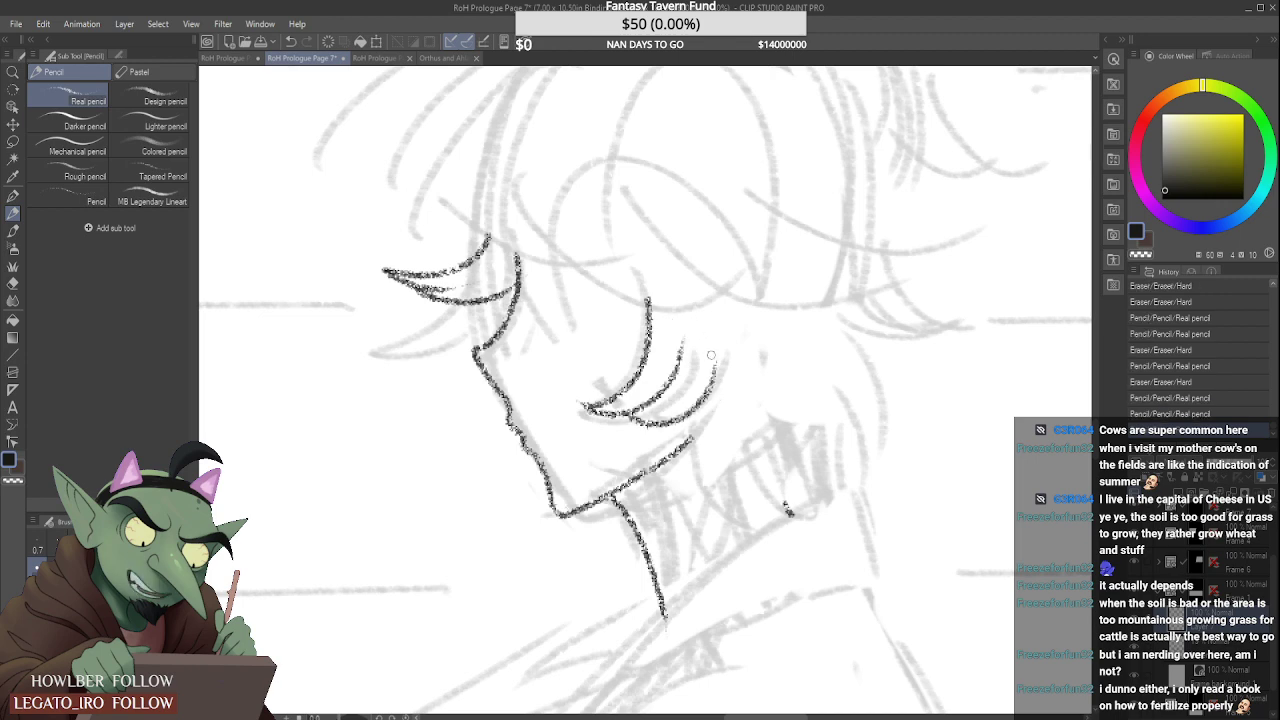
Step: Ink a hair lock curving from the side strands past the jaw to a point at the back of the neck
{"action": "left_click_drag", "start_coordinate": [702, 401], "coordinate": [752, 512]}
{"action": "key", "text": "ctrl+z"}
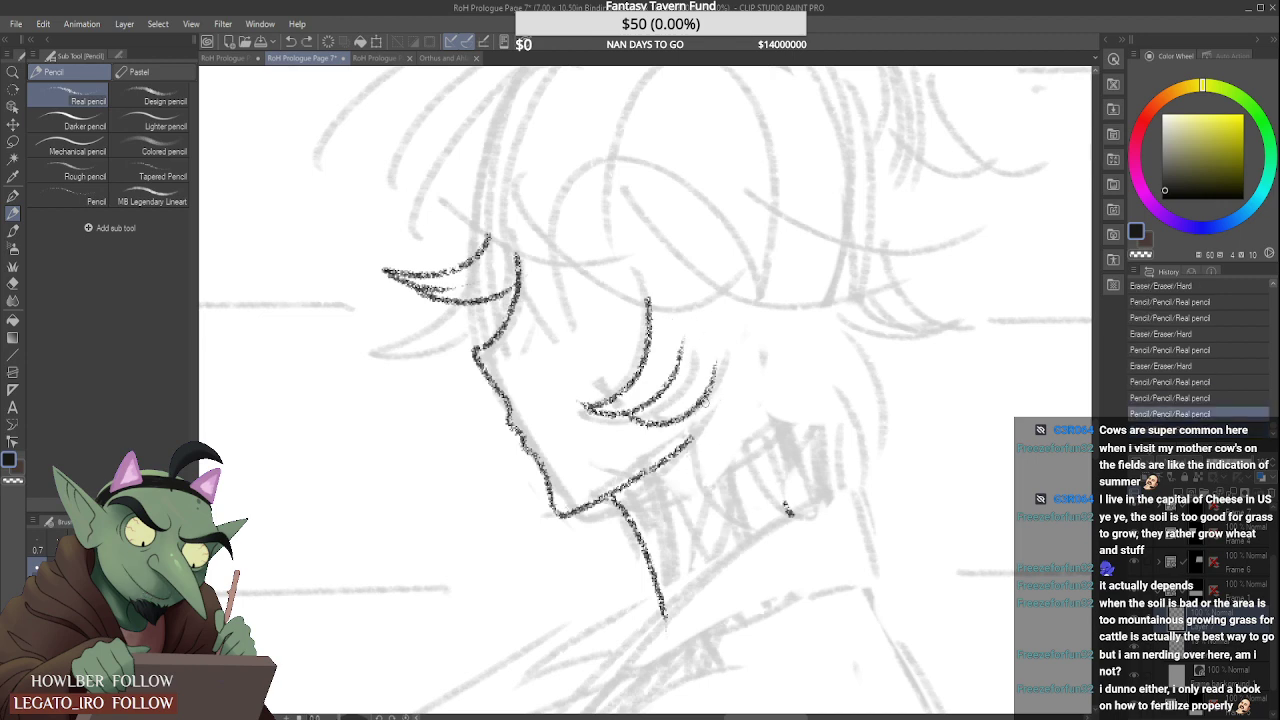
{"action": "left_click_drag", "start_coordinate": [705, 398], "coordinate": [770, 518]}
{"action": "key", "text": "ctrl+z"}
{"action": "mouse_move", "coordinate": [705, 398]}
{"action": "left_mouse_down"}
{"action": "mouse_move", "coordinate": [722, 505]}
{"action": "mouse_move", "coordinate": [770, 512]}
{"action": "left_mouse_up"}
{"action": "key", "text": "ctrl+z"}
{"action": "left_click_drag", "start_coordinate": [704, 411], "coordinate": [790, 512]}
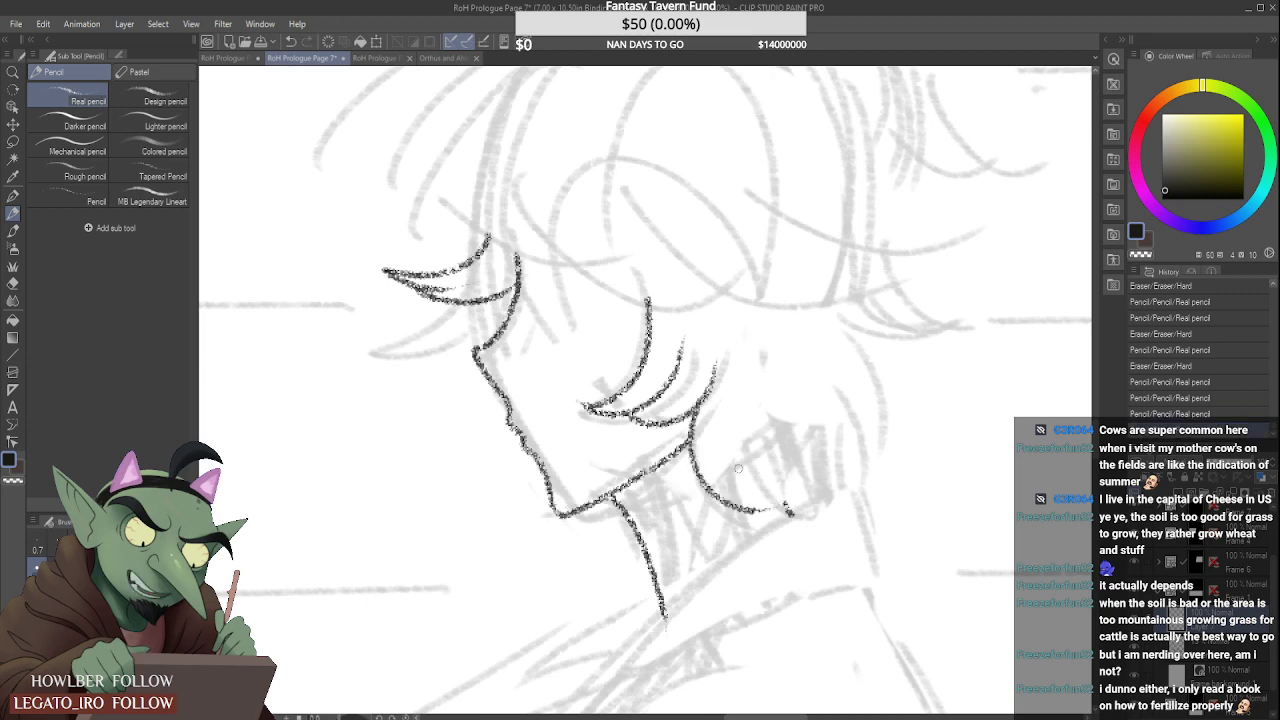
{"action": "left_click_drag", "start_coordinate": [738, 467], "coordinate": [788, 507]}
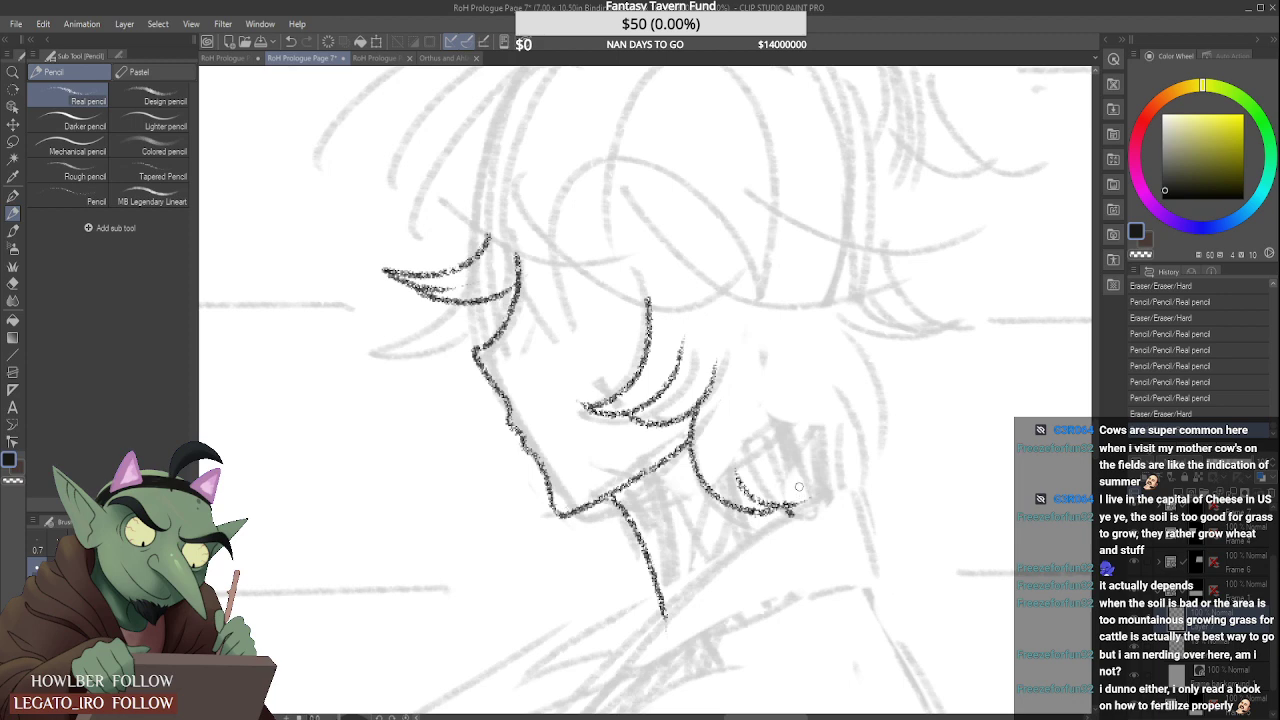
Step: Ink the fringe's outer contour, from its upper front edge to a forward point and back over the brow
{"action": "scroll", "coordinate": [639, 283], "scroll_direction": "down", "scroll_amount": 3}
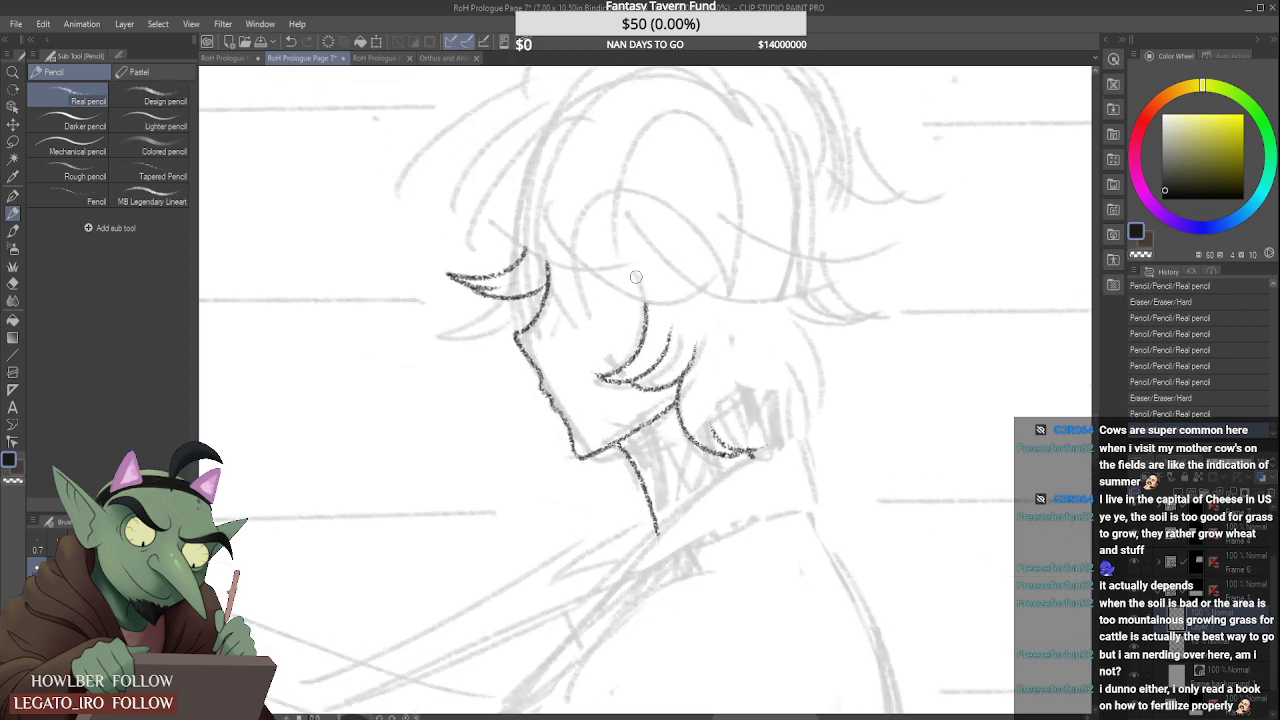
{"action": "scroll", "coordinate": [630, 299], "scroll_direction": "down", "scroll_amount": 3}
{"action": "scroll", "coordinate": [565, 271], "scroll_direction": "up", "scroll_amount": 5}
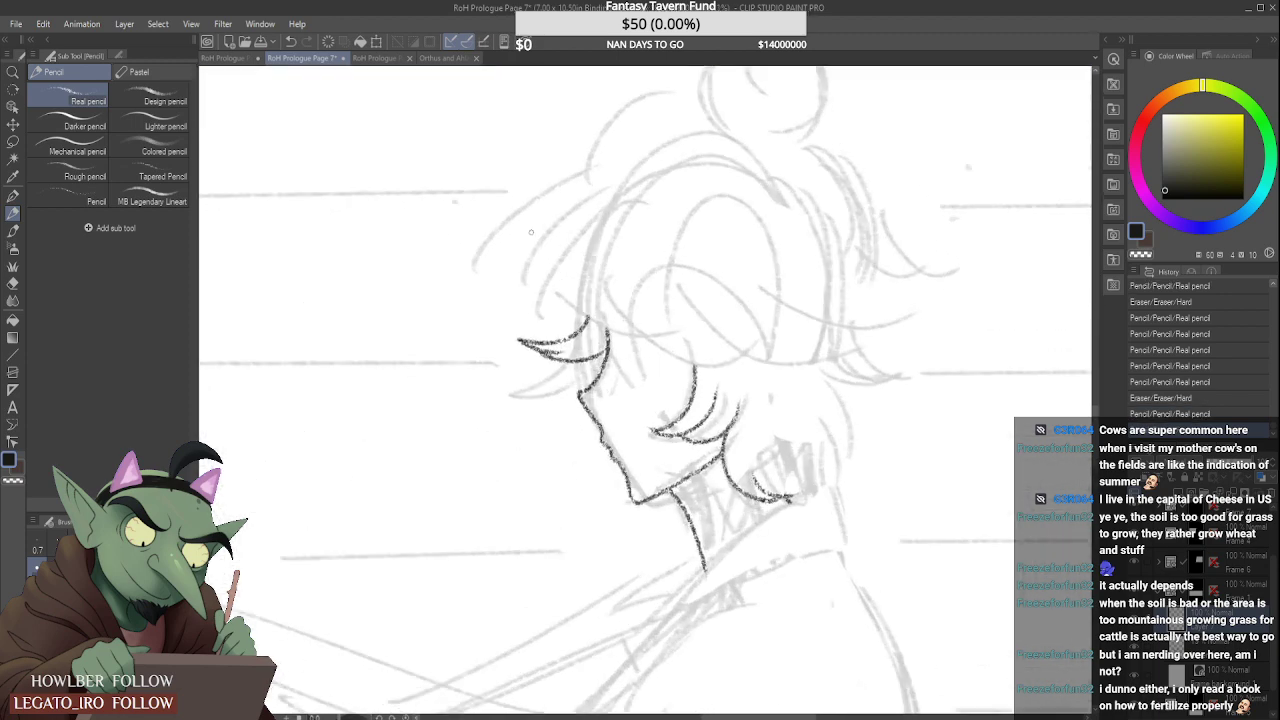
{"action": "mouse_move", "coordinate": [490, 250]}
{"action": "left_mouse_down"}
{"action": "mouse_move", "coordinate": [554, 192]}
{"action": "mouse_move", "coordinate": [497, 240]}
{"action": "left_mouse_up"}
{"action": "key", "text": "ctrl+z"}
{"action": "scroll", "coordinate": [681, 291], "scroll_direction": "down", "scroll_amount": 5}
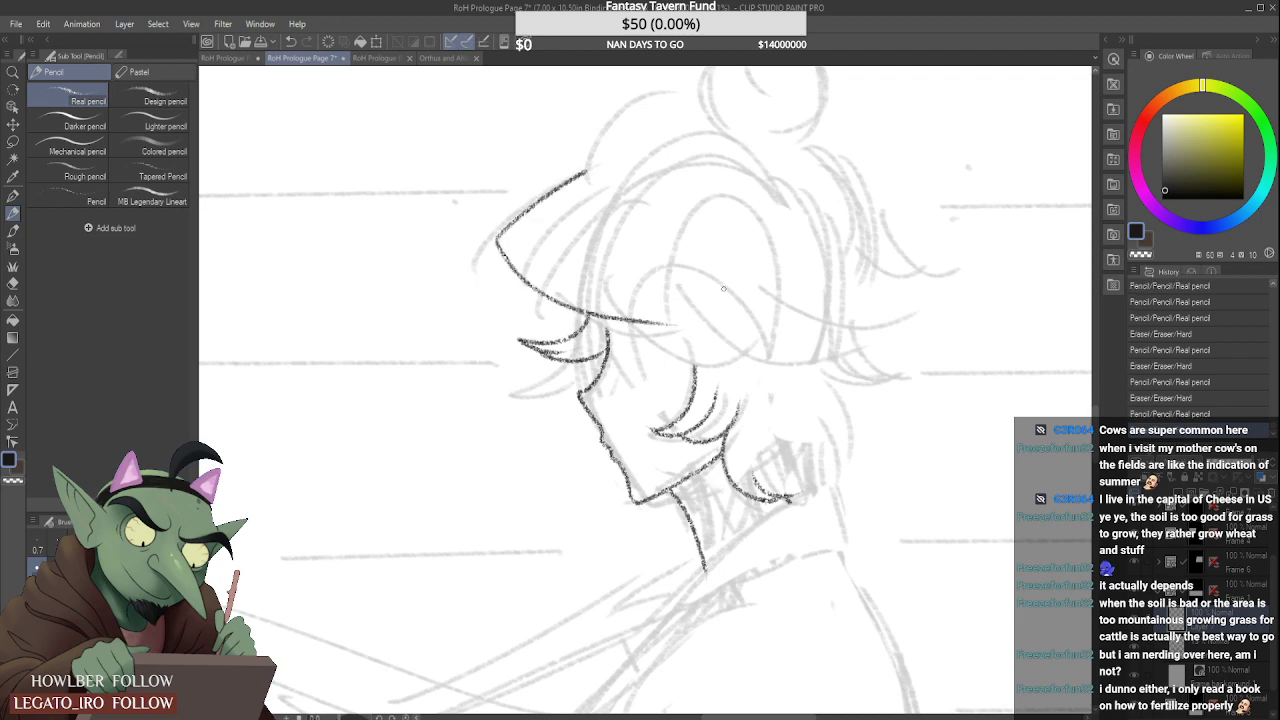
{"action": "scroll", "coordinate": [681, 291], "scroll_direction": "up", "scroll_amount": 5}
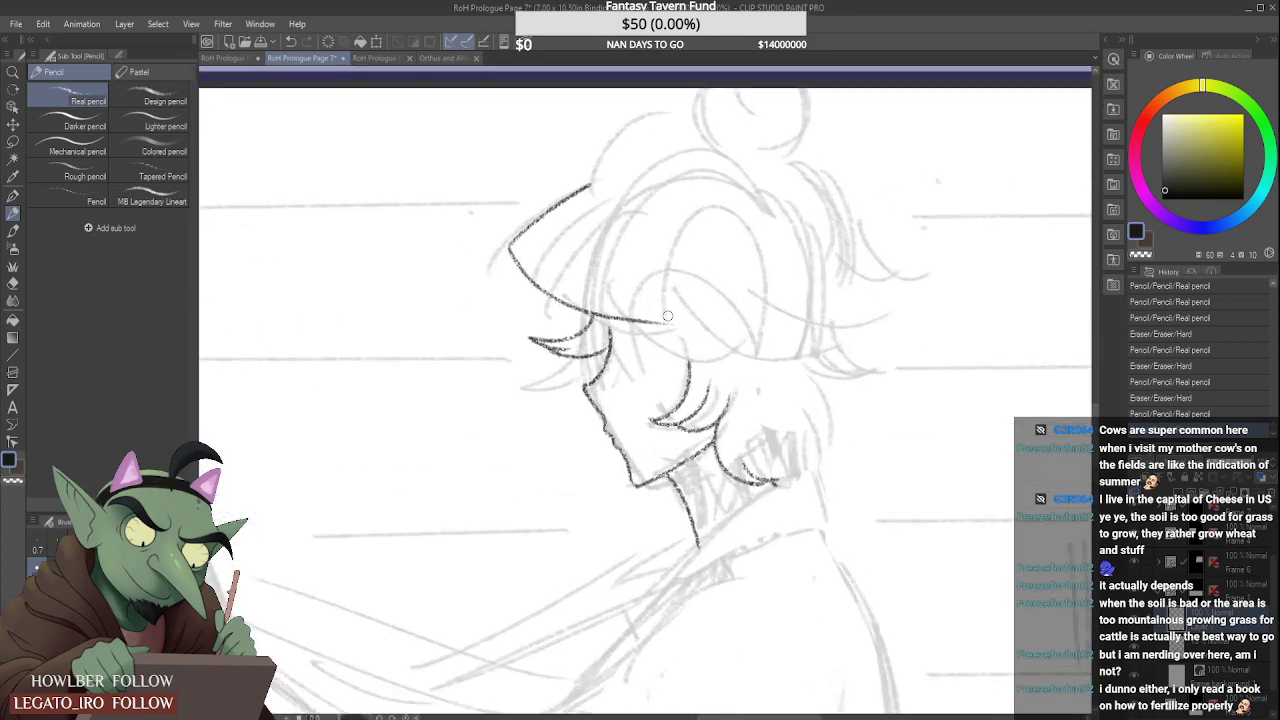
Step: Add an overlapping lock that continues the fringe's lower edge backward and join the front cheek strand to it
{"action": "mouse_move", "coordinate": [598, 316]}
{"action": "left_mouse_down"}
{"action": "mouse_move", "coordinate": [652, 338]}
{"action": "mouse_move", "coordinate": [762, 347]}
{"action": "mouse_move", "coordinate": [698, 378]}
{"action": "left_mouse_up"}
{"action": "scroll", "coordinate": [711, 372], "scroll_direction": "up", "scroll_amount": 2}
{"action": "scroll", "coordinate": [698, 378], "scroll_direction": "down", "scroll_amount": 5}
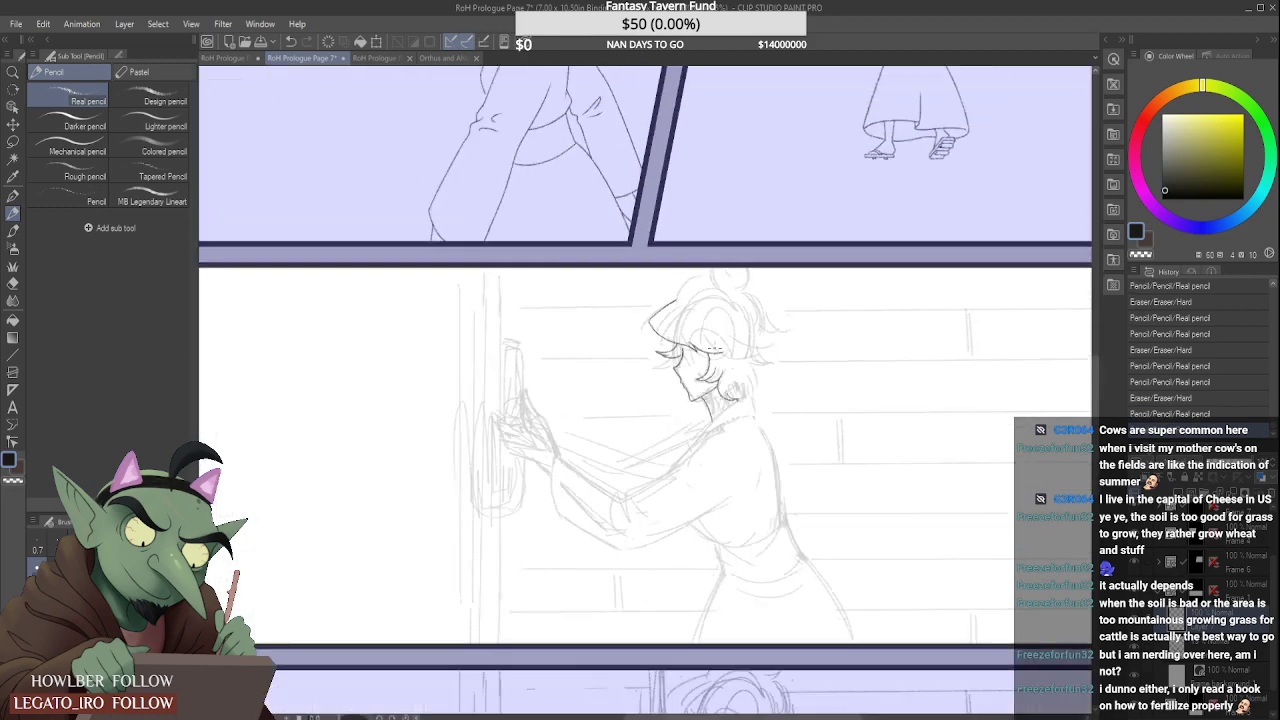
{"action": "scroll", "coordinate": [709, 341], "scroll_direction": "up", "scroll_amount": 3}
{"action": "key", "text": "ctrl+z"}
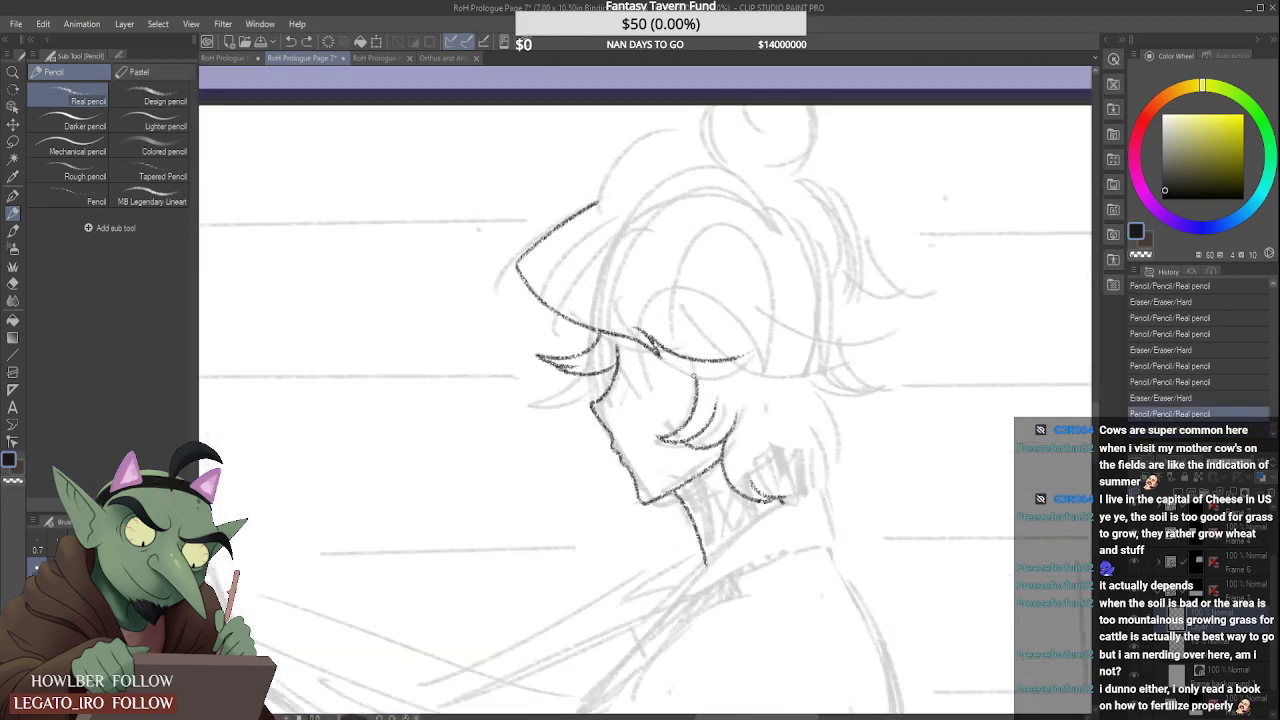
{"action": "left_click", "coordinate": [705, 357]}
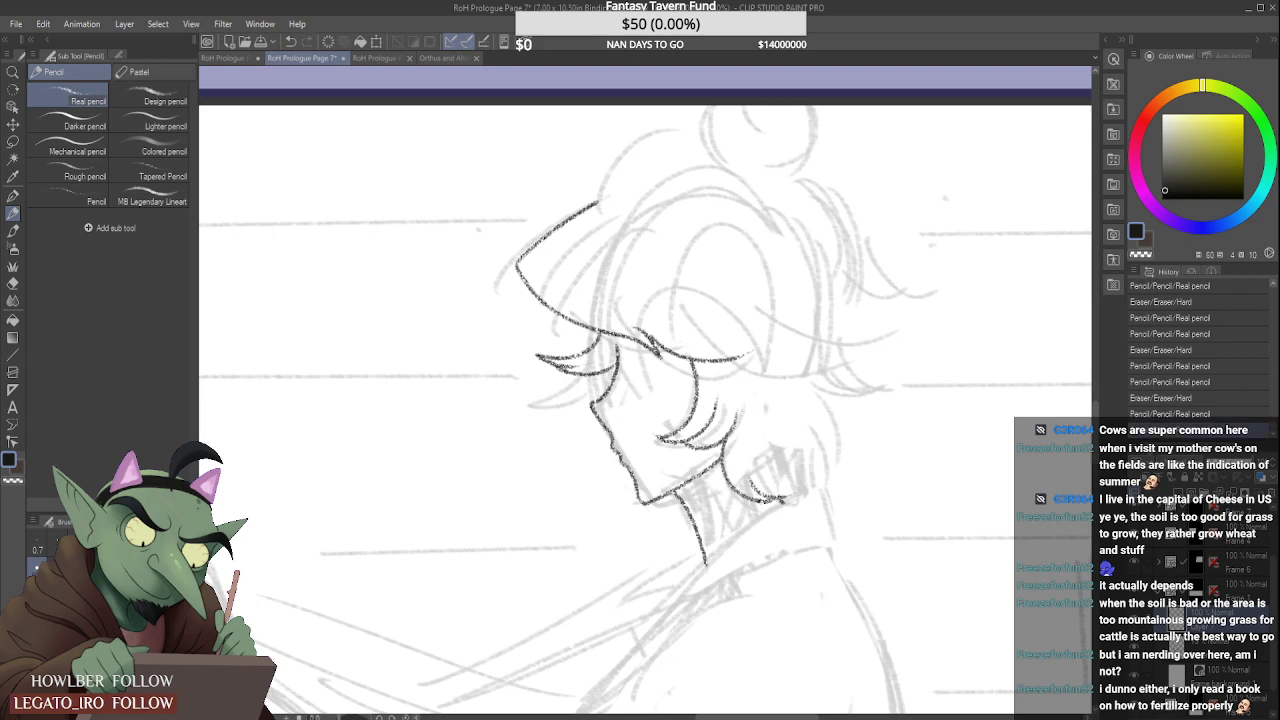
Step: Ink the curved hair strands behind the neck, stepping upward from the nape lock along the back of the head
{"action": "scroll", "coordinate": [766, 466], "scroll_direction": "up", "scroll_amount": 4}
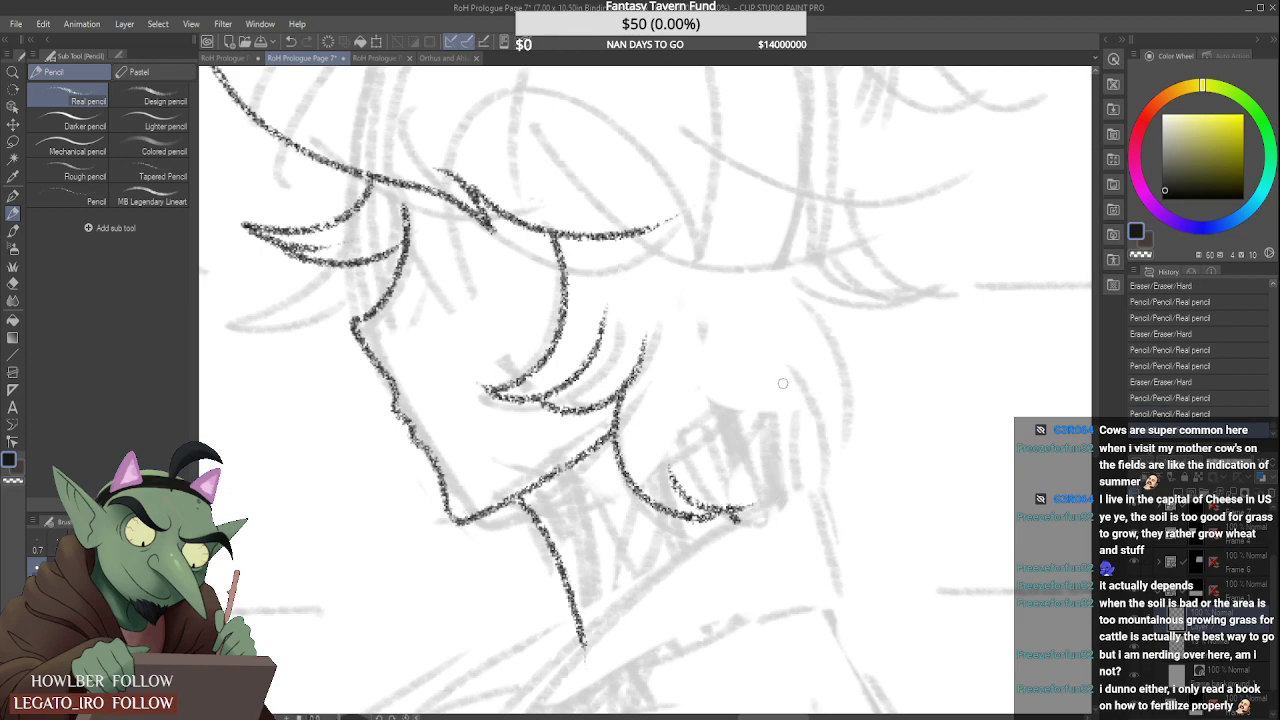
{"action": "mouse_move", "coordinate": [777, 376]}
{"action": "left_mouse_down"}
{"action": "mouse_move", "coordinate": [770, 445]}
{"action": "mouse_move", "coordinate": [700, 496]}
{"action": "left_mouse_up"}
{"action": "left_click_drag", "start_coordinate": [808, 354], "coordinate": [790, 460]}
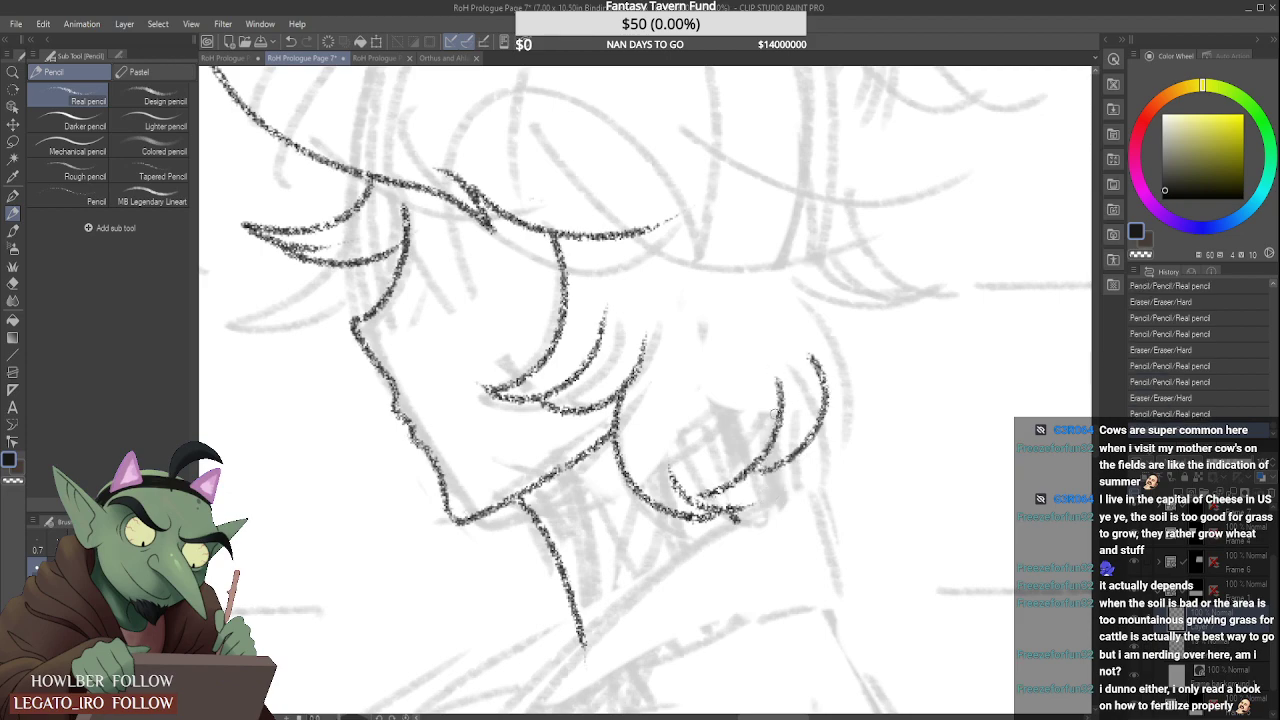
{"action": "scroll", "coordinate": [832, 366], "scroll_direction": "down", "scroll_amount": 6}
{"action": "scroll", "coordinate": [790, 371], "scroll_direction": "down", "scroll_amount": 3}
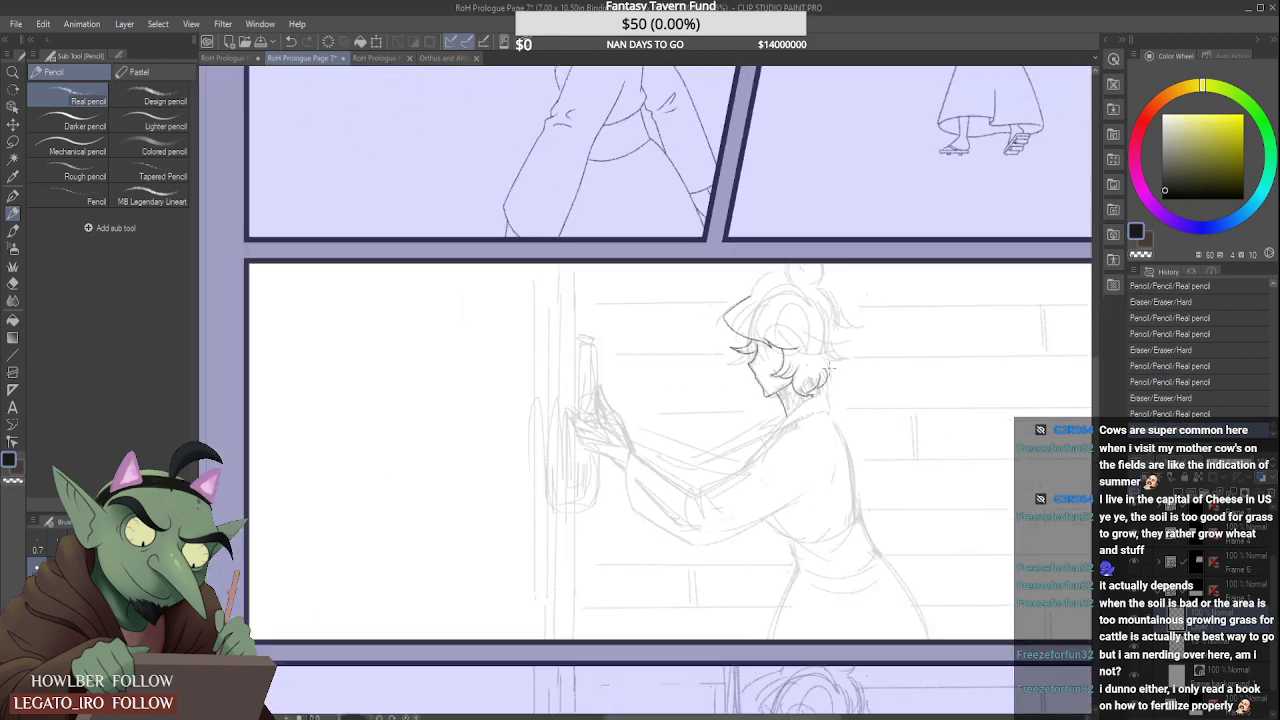
{"action": "scroll", "coordinate": [790, 371], "scroll_direction": "up", "scroll_amount": 7}
{"action": "mouse_move", "coordinate": [787, 354]}
{"action": "left_mouse_down"}
{"action": "mouse_move", "coordinate": [822, 397]}
{"action": "mouse_move", "coordinate": [798, 456]}
{"action": "left_mouse_up"}
{"action": "left_click_drag", "start_coordinate": [796, 403], "coordinate": [806, 425]}
{"action": "scroll", "coordinate": [819, 363], "scroll_direction": "down", "scroll_amount": 2}
{"action": "scroll", "coordinate": [819, 363], "scroll_direction": "down", "scroll_amount": 3}
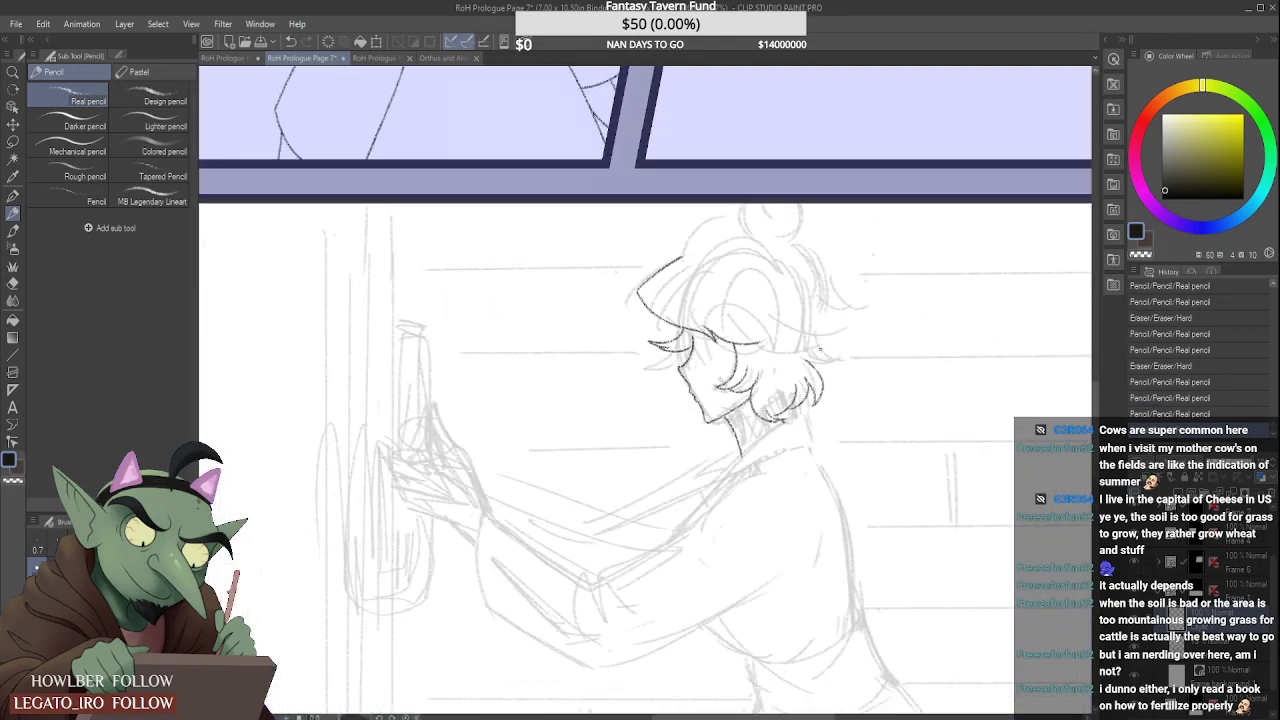
Step: Extend the fringe's lower edge backward and finish it in a pointed tip
{"action": "scroll", "coordinate": [710, 365], "scroll_direction": "up", "scroll_amount": 4}
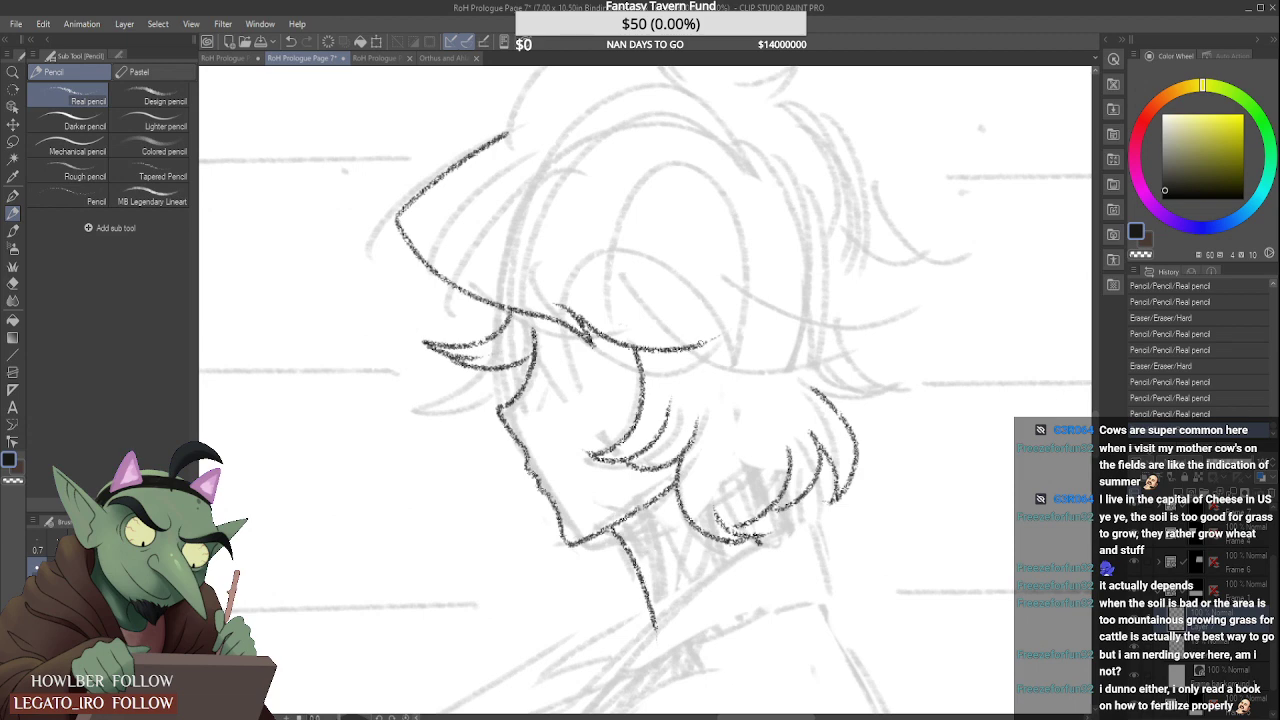
{"action": "left_click_drag", "start_coordinate": [705, 341], "coordinate": [746, 318]}
{"action": "scroll", "coordinate": [738, 328], "scroll_direction": "down", "scroll_amount": 1}
{"action": "scroll", "coordinate": [738, 328], "scroll_direction": "up", "scroll_amount": 1}
{"action": "scroll", "coordinate": [747, 309], "scroll_direction": "up", "scroll_amount": 1}
{"action": "scroll", "coordinate": [752, 306], "scroll_direction": "down", "scroll_amount": 2}
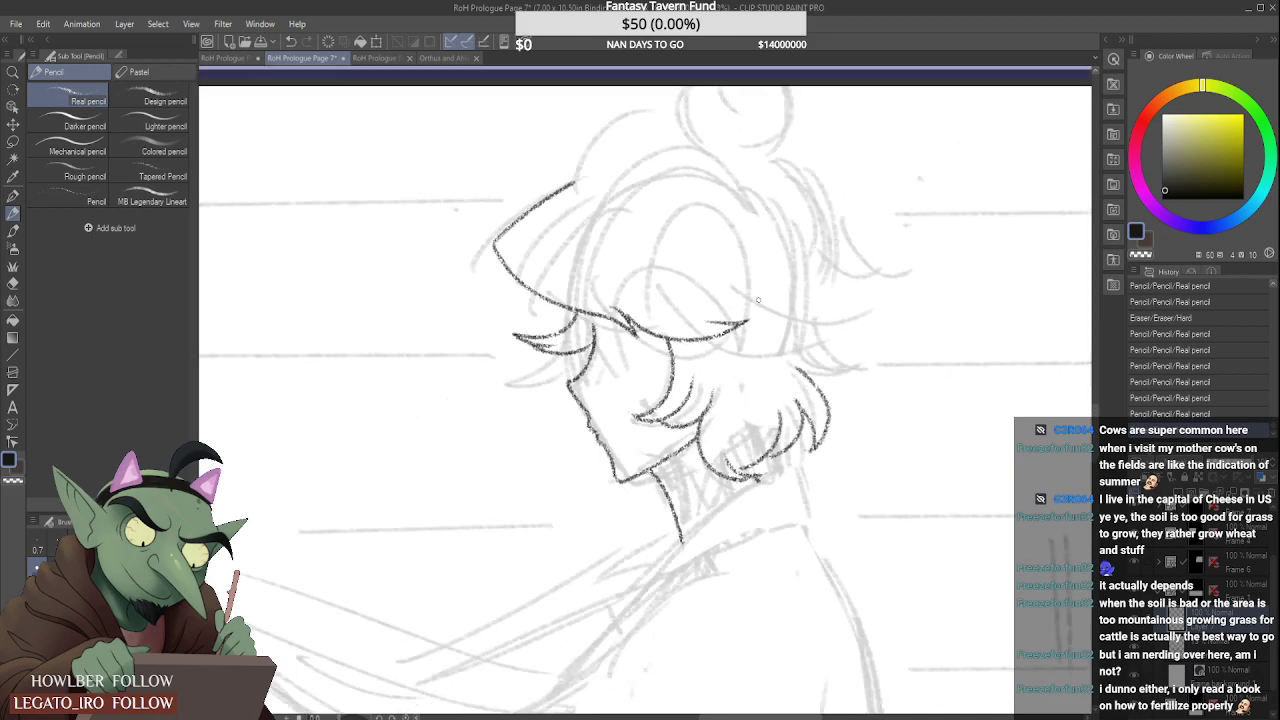
Step: Ink the crown outline from the top of the fringe to the bun, then clean up its corner and trim its end
{"action": "scroll", "coordinate": [758, 299], "scroll_direction": "down", "scroll_amount": 2}
{"action": "scroll", "coordinate": [758, 299], "scroll_direction": "up", "scroll_amount": 3}
{"action": "left_click_drag", "start_coordinate": [619, 243], "coordinate": [808, 160]}
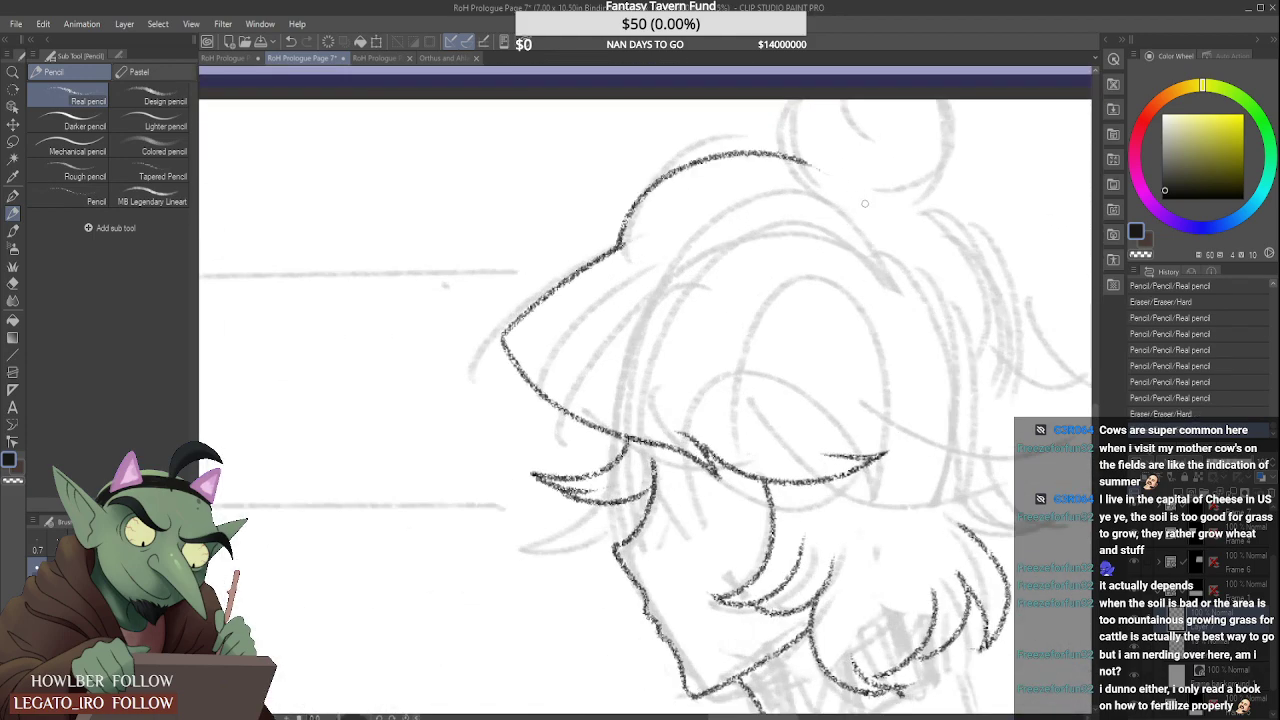
{"action": "scroll", "coordinate": [784, 199], "scroll_direction": "down", "scroll_amount": 4}
{"action": "scroll", "coordinate": [722, 212], "scroll_direction": "up", "scroll_amount": 3}
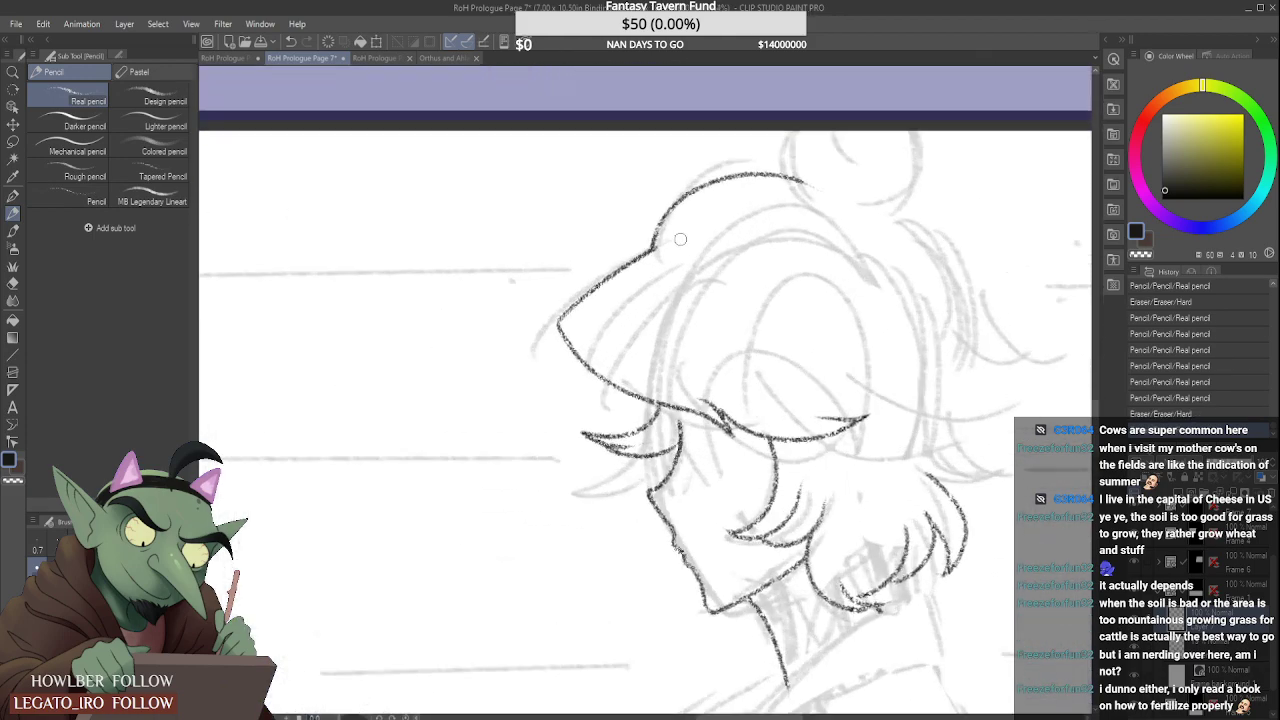
{"action": "scroll", "coordinate": [680, 239], "scroll_direction": "up", "scroll_amount": 1}
{"action": "left_click_drag", "start_coordinate": [668, 240], "coordinate": [651, 274]}
{"action": "scroll", "coordinate": [651, 277], "scroll_direction": "down", "scroll_amount": 2}
{"action": "scroll", "coordinate": [813, 206], "scroll_direction": "up", "scroll_amount": 1}
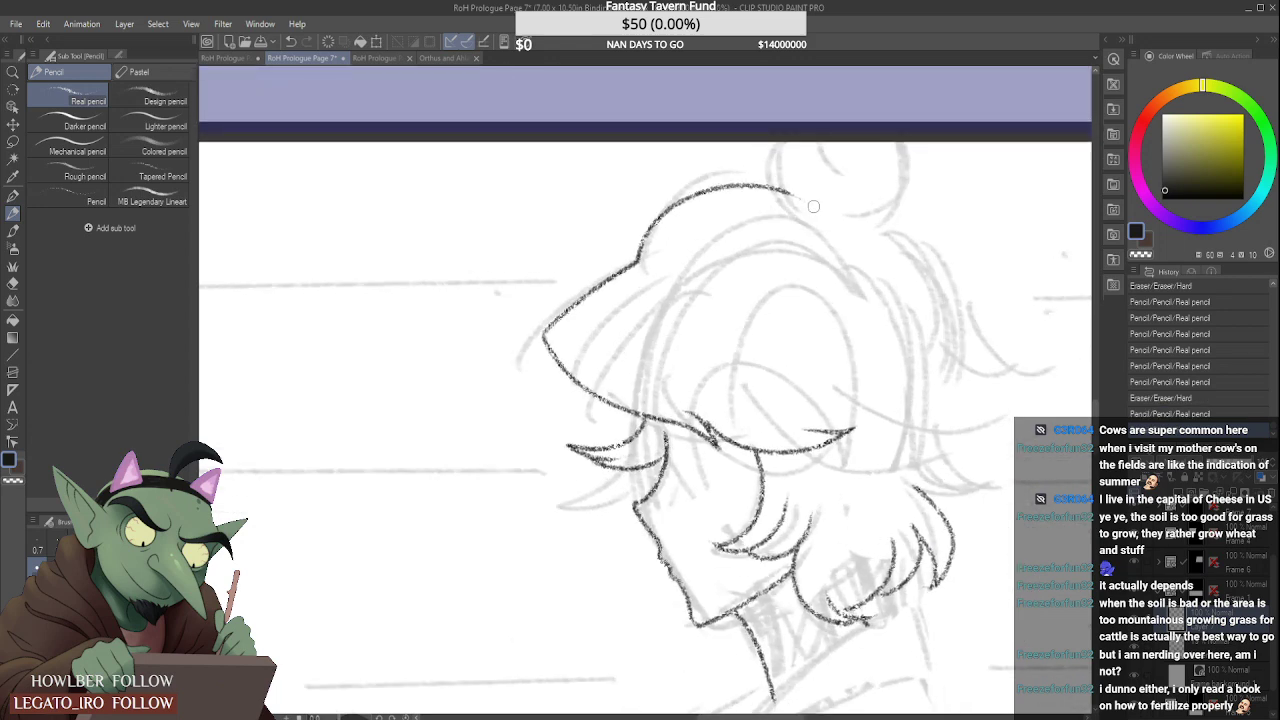
{"action": "left_click_drag", "start_coordinate": [813, 206], "coordinate": [766, 188]}
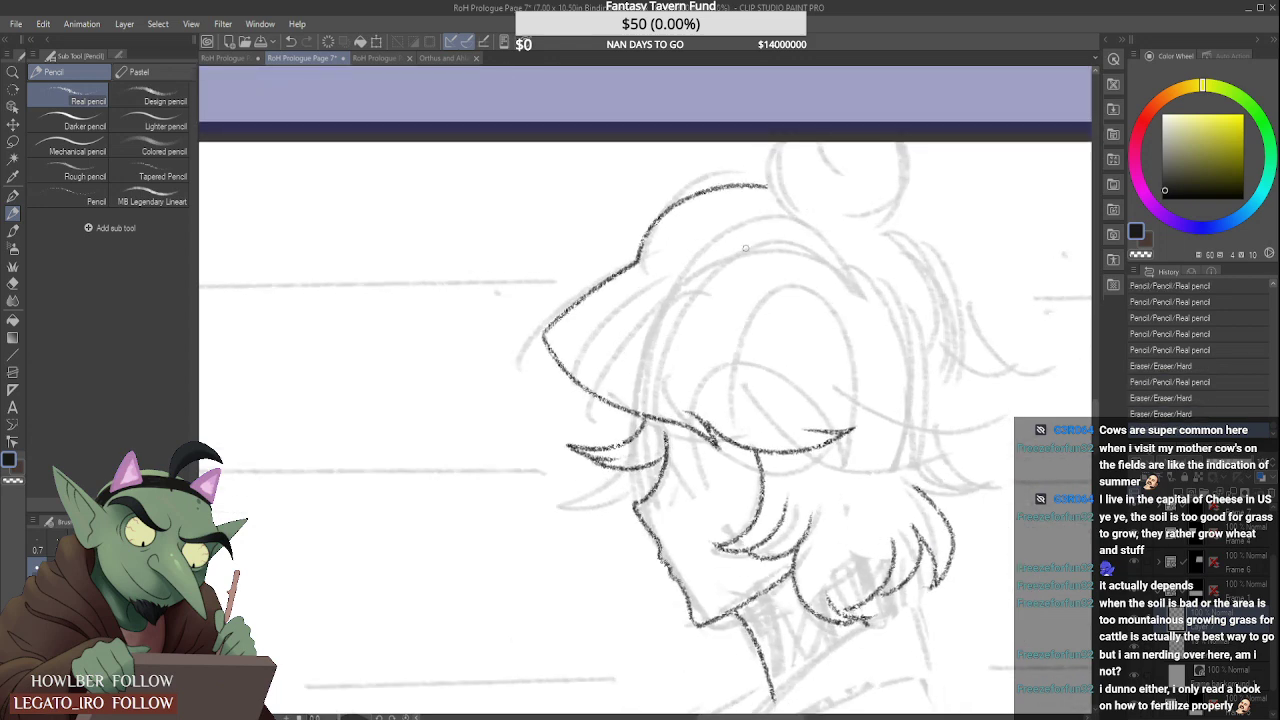
Step: Ink the back hair outline from below the bun to an outward flick, adding and trimming the flick's underside line
{"action": "scroll", "coordinate": [745, 248], "scroll_direction": "down", "scroll_amount": 3}
{"action": "scroll", "coordinate": [800, 236], "scroll_direction": "up", "scroll_amount": 2}
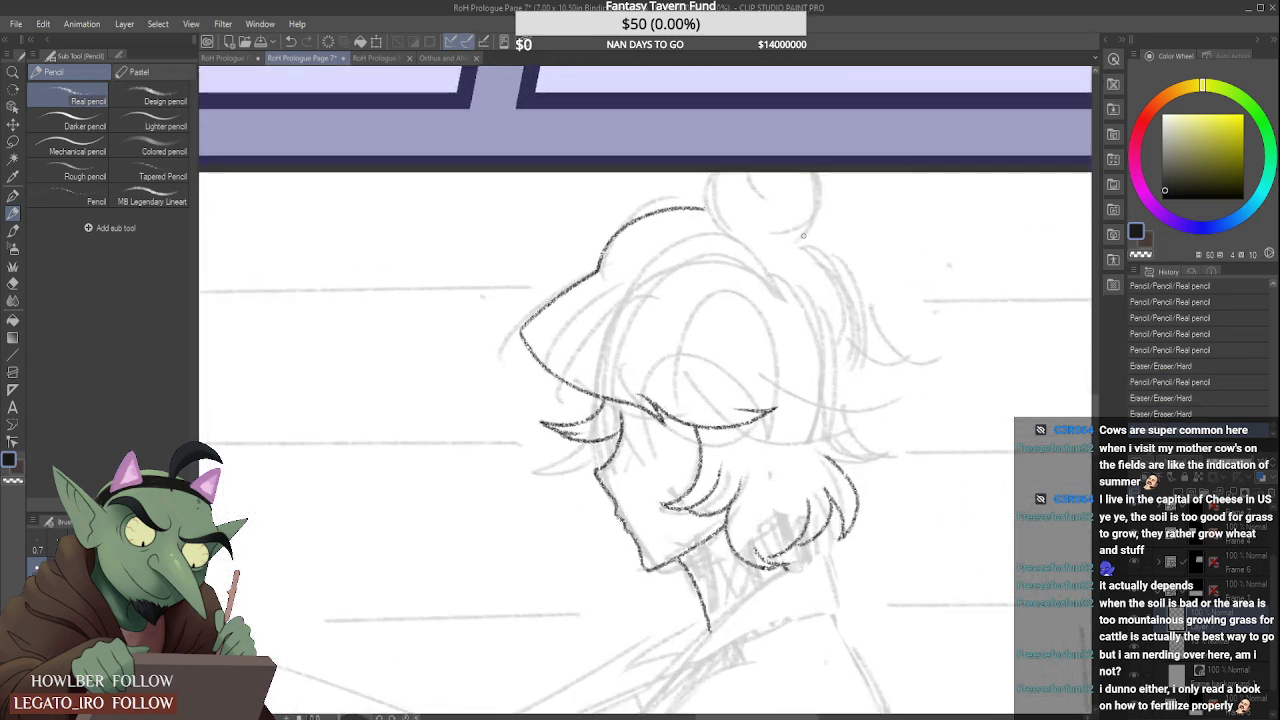
{"action": "left_click_drag", "start_coordinate": [803, 236], "coordinate": [956, 337]}
{"action": "scroll", "coordinate": [895, 330], "scroll_direction": "up", "scroll_amount": 2}
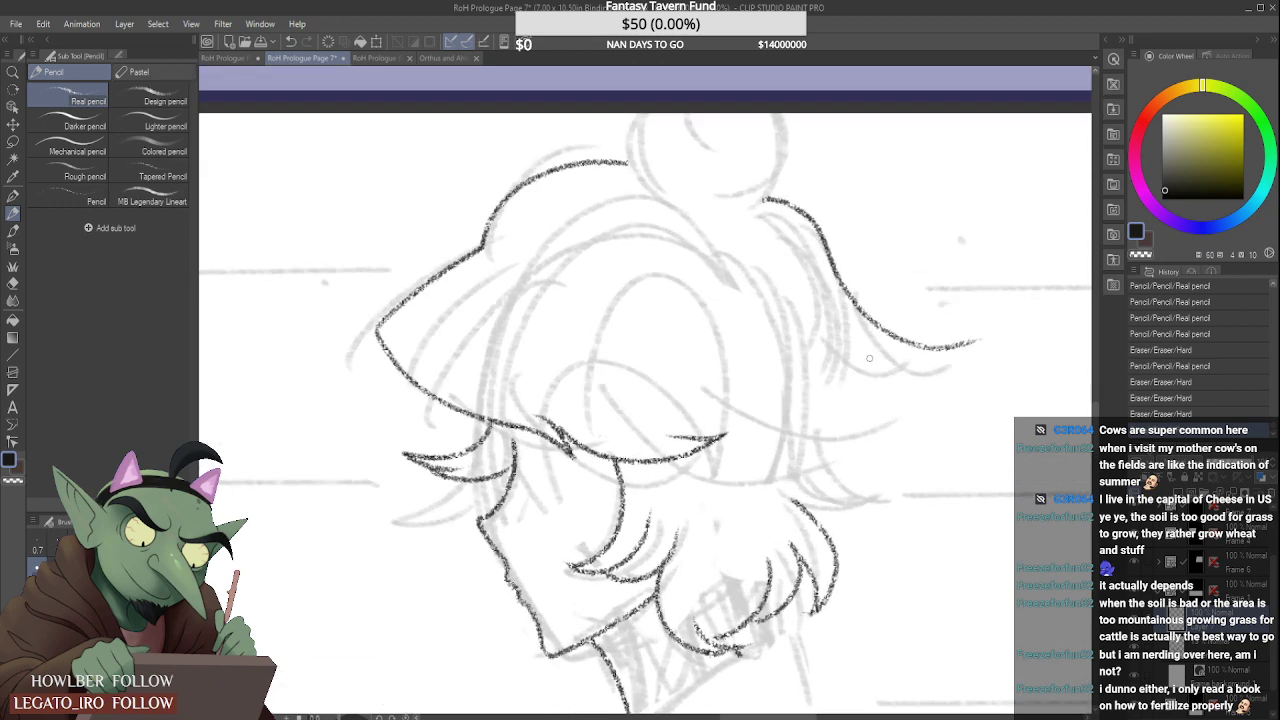
{"action": "left_click_drag", "start_coordinate": [855, 355], "coordinate": [958, 330]}
{"action": "scroll", "coordinate": [920, 328], "scroll_direction": "up", "scroll_amount": 1}
{"action": "key", "text": "ctrl+z"}
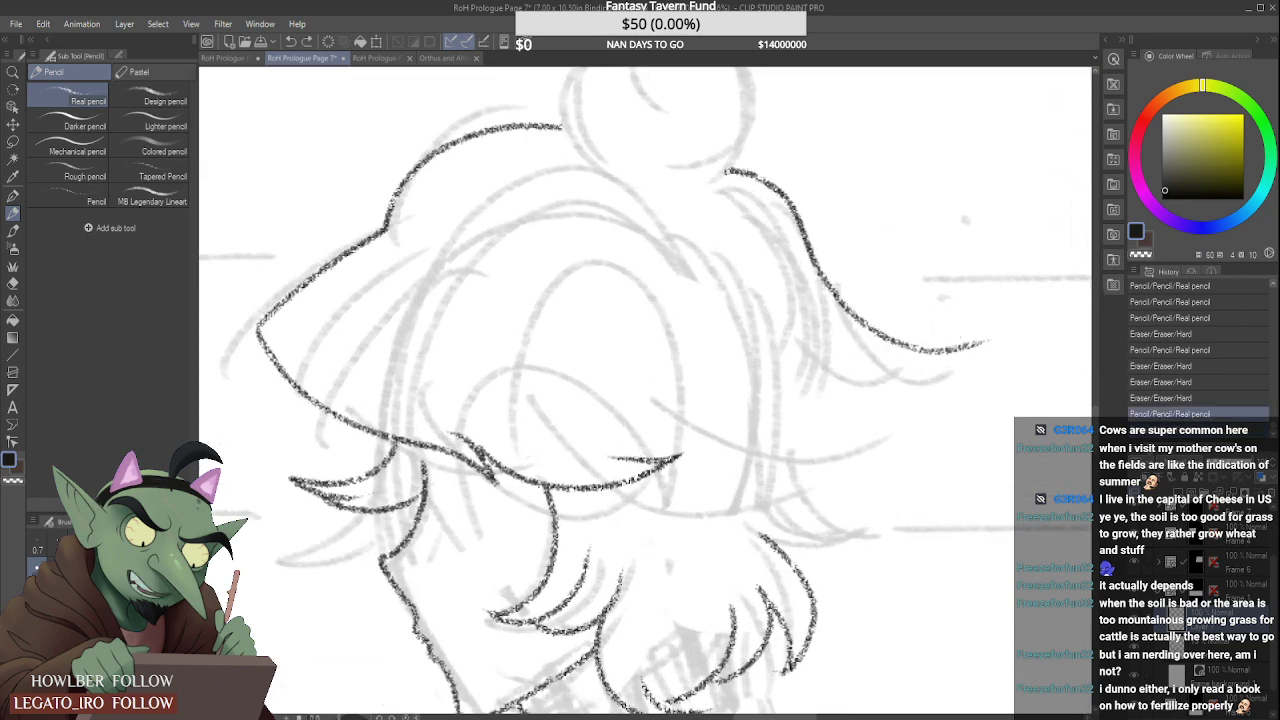
{"action": "mouse_move", "coordinate": [848, 348]}
{"action": "left_mouse_down"}
{"action": "mouse_move", "coordinate": [980, 342]}
{"action": "mouse_move", "coordinate": [969, 358]}
{"action": "mouse_move", "coordinate": [989, 346]}
{"action": "left_mouse_up"}
{"action": "key", "text": "ctrl+z"}
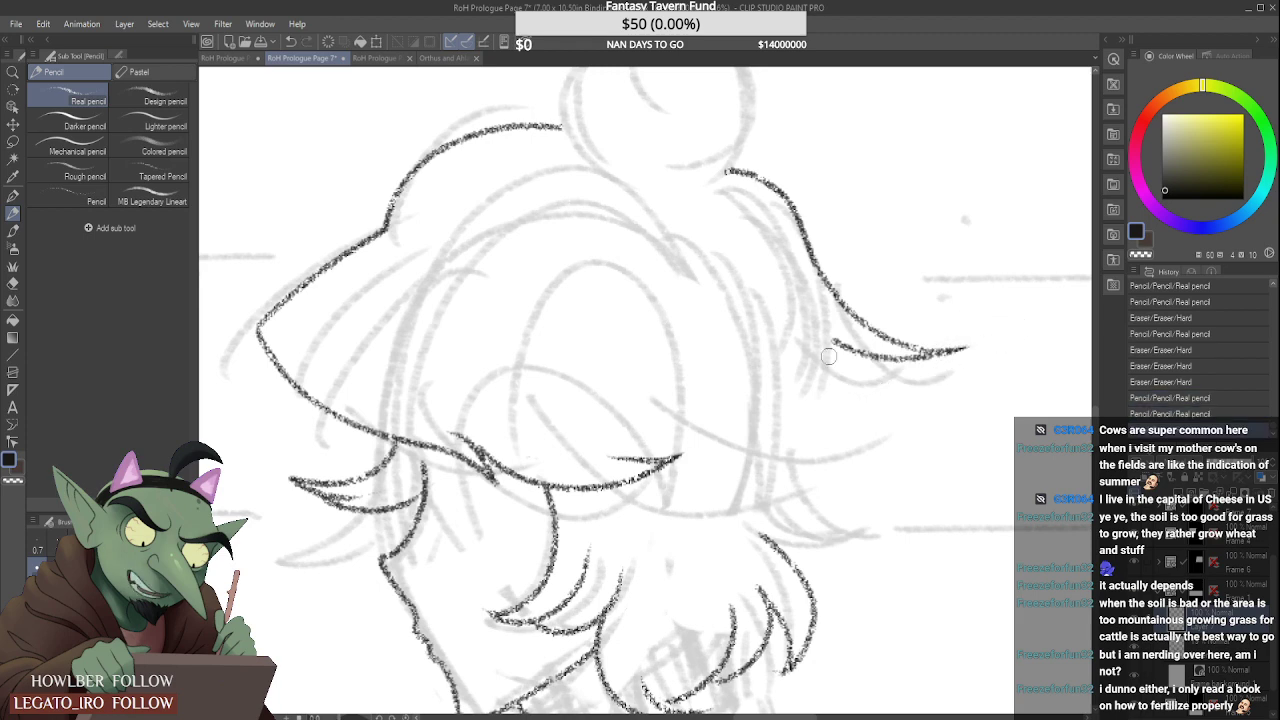
{"action": "mouse_move", "coordinate": [827, 333]}
{"action": "left_mouse_down"}
{"action": "mouse_move", "coordinate": [860, 342]}
{"action": "mouse_move", "coordinate": [850, 348]}
{"action": "left_mouse_up"}
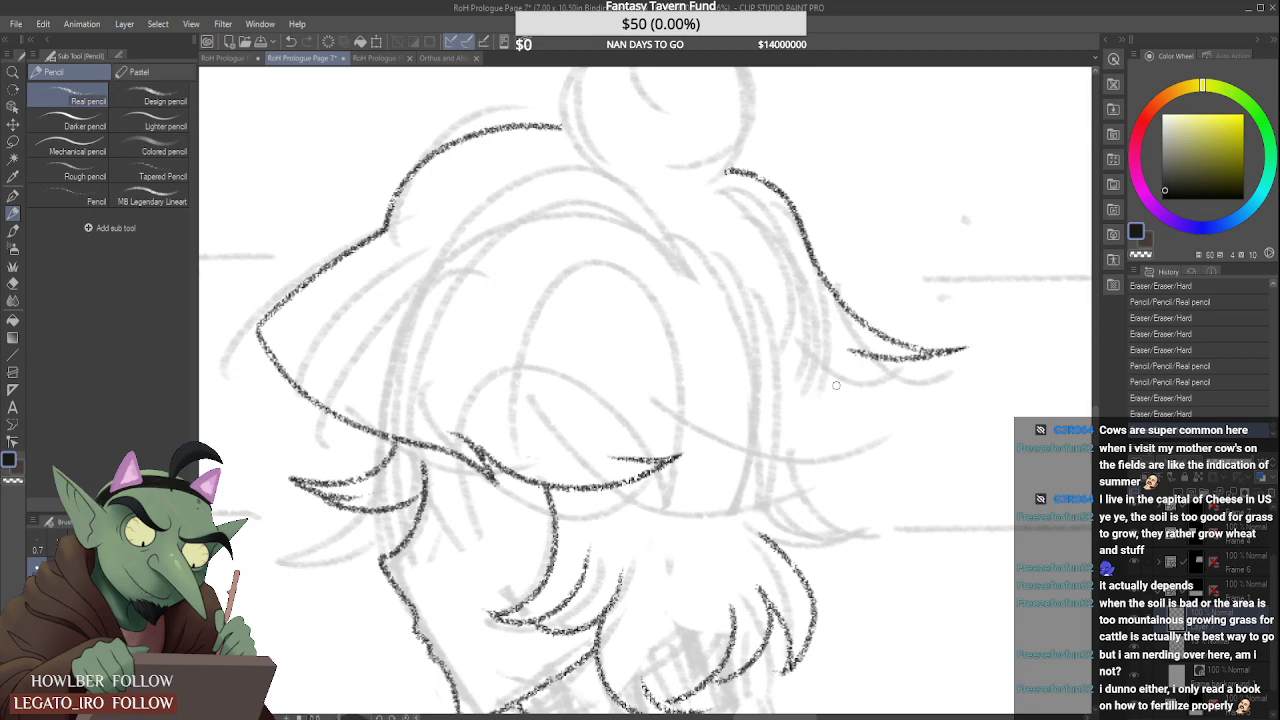
Step: Ink an outward-flicking lock above the nape strands, reworking its upper edge into a steeper curve meeting the tip
{"action": "left_click_drag", "start_coordinate": [768, 540], "coordinate": [870, 524]}
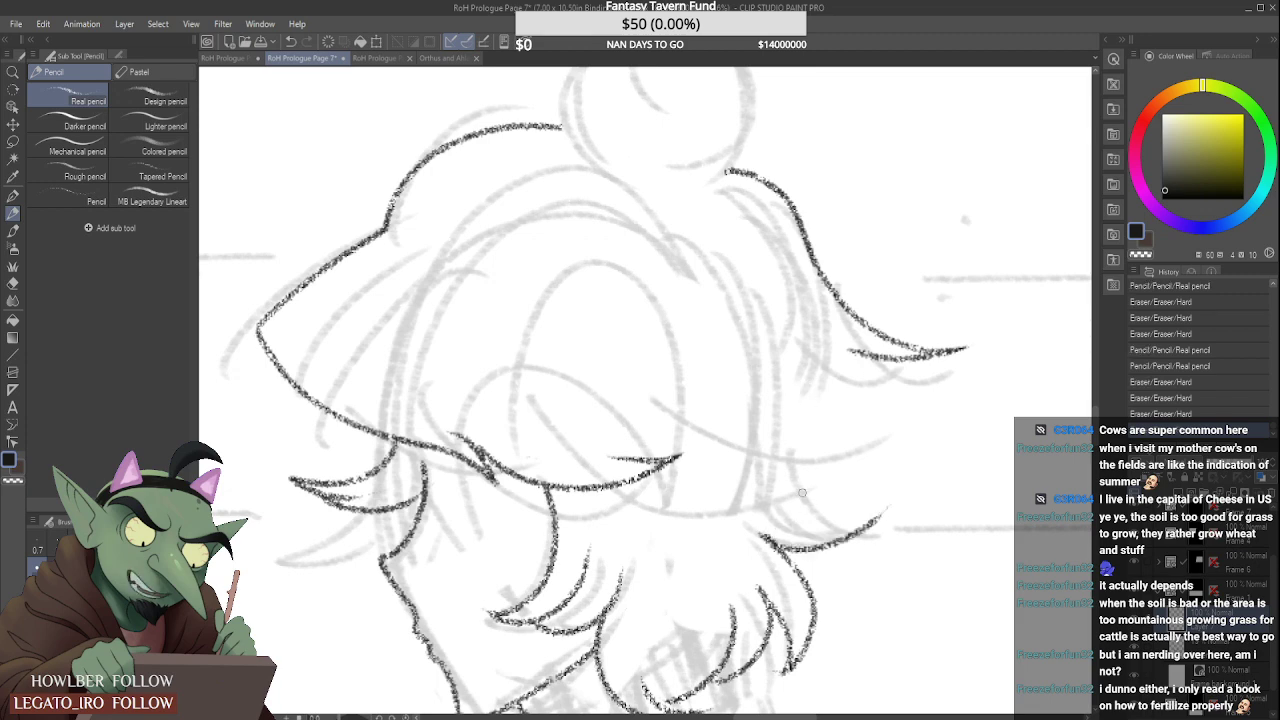
{"action": "left_click_drag", "start_coordinate": [790, 520], "coordinate": [904, 486]}
{"action": "mouse_move", "coordinate": [797, 487]}
{"action": "left_mouse_down"}
{"action": "mouse_move", "coordinate": [810, 508]}
{"action": "mouse_move", "coordinate": [911, 479]}
{"action": "mouse_move", "coordinate": [828, 519]}
{"action": "mouse_move", "coordinate": [886, 512]}
{"action": "left_mouse_up"}
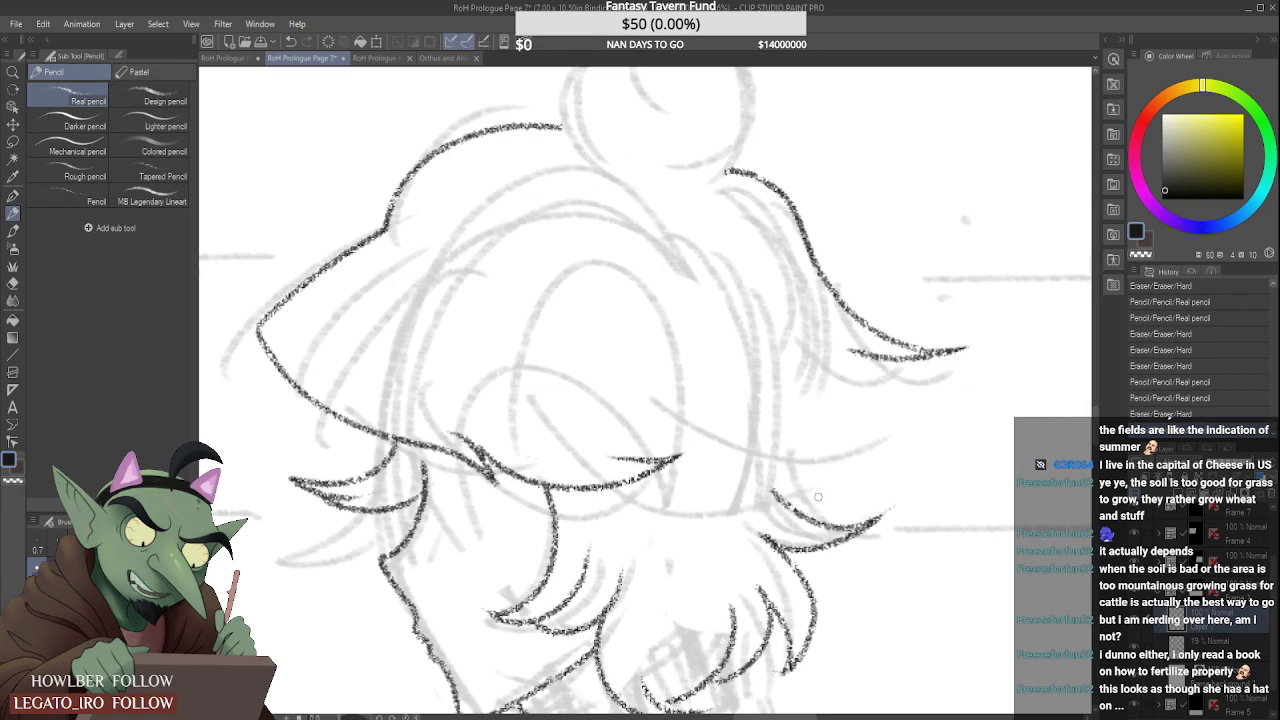
{"action": "left_click_drag", "start_coordinate": [800, 478], "coordinate": [886, 516]}
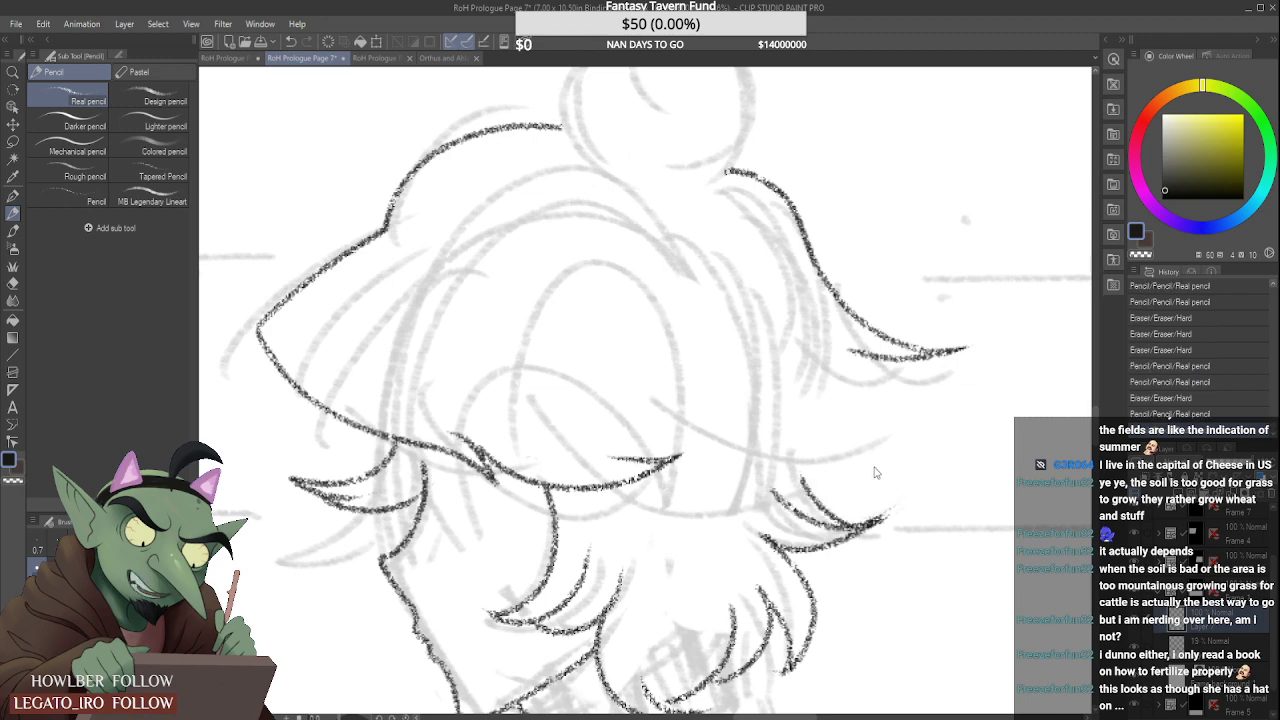
{"action": "key", "text": "ctrl+z"}
{"action": "mouse_move", "coordinate": [804, 463]}
{"action": "left_mouse_down"}
{"action": "mouse_move", "coordinate": [819, 502]}
{"action": "mouse_move", "coordinate": [880, 518]}
{"action": "left_mouse_up"}
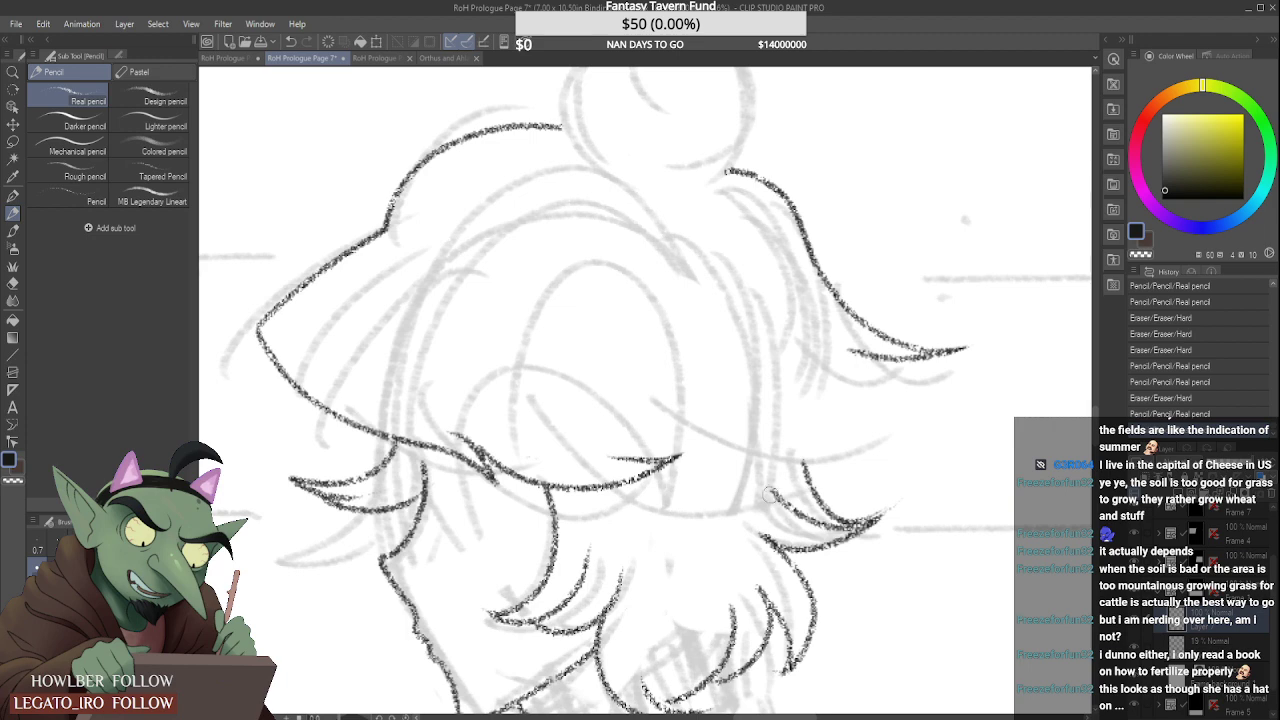
Step: Add an inner strand line to the outward-flicking lock above the nape strands and trim the lock's tip
{"action": "mouse_move", "coordinate": [766, 488]}
{"action": "left_mouse_down"}
{"action": "mouse_move", "coordinate": [810, 533]}
{"action": "mouse_move", "coordinate": [775, 485]}
{"action": "mouse_move", "coordinate": [870, 500]}
{"action": "mouse_move", "coordinate": [861, 508]}
{"action": "mouse_move", "coordinate": [925, 478]}
{"action": "left_mouse_up"}
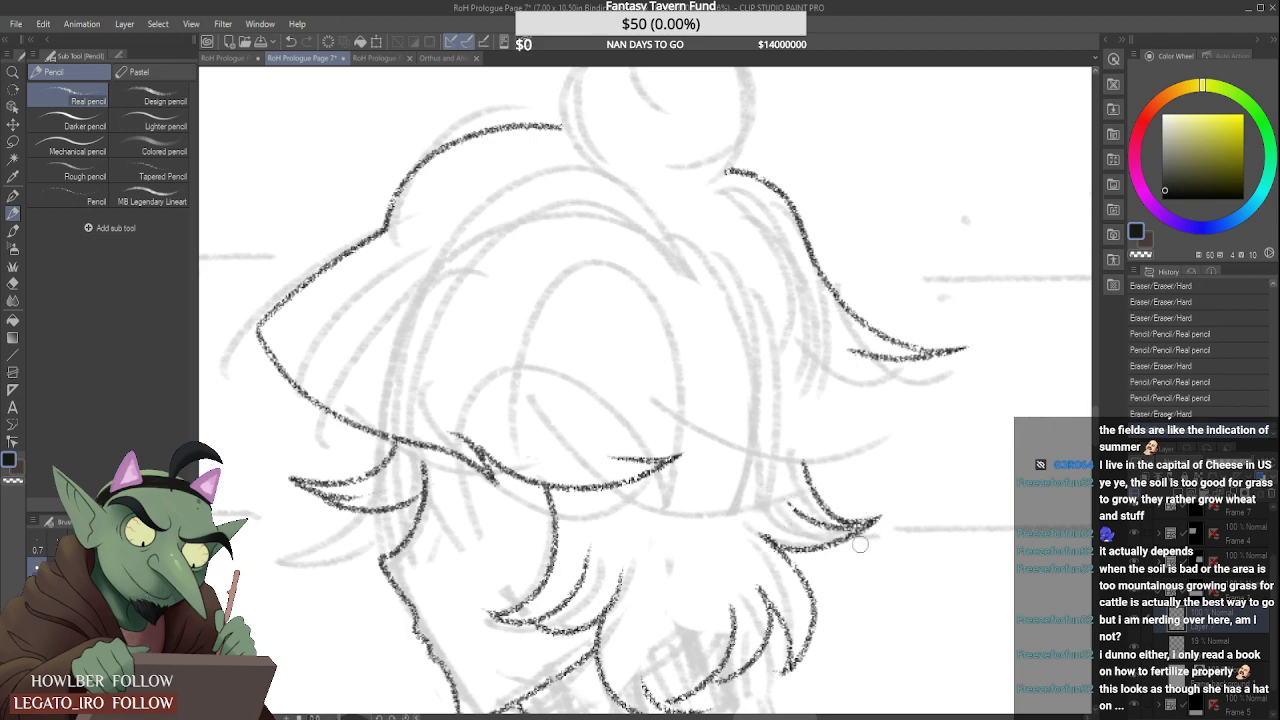
{"action": "left_click_drag", "start_coordinate": [860, 543], "coordinate": [873, 526]}
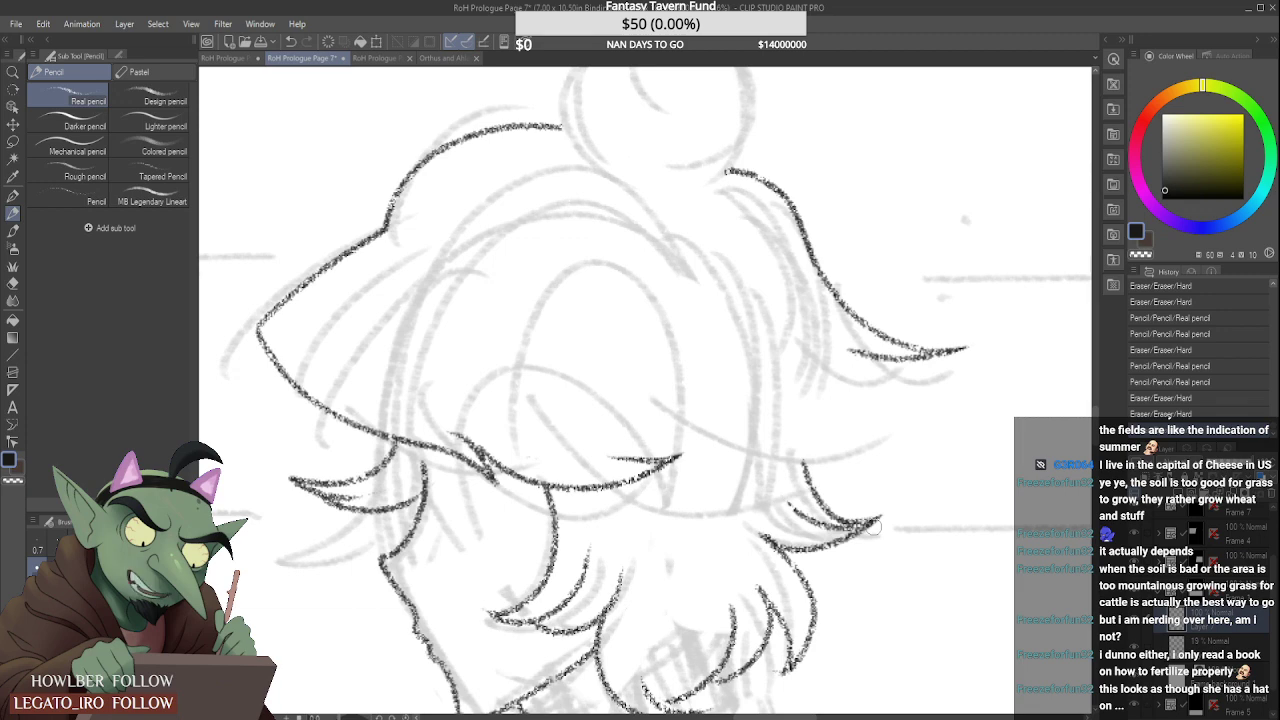
{"action": "scroll", "coordinate": [690, 380], "scroll_direction": "down", "scroll_amount": 4}
{"action": "scroll", "coordinate": [742, 378], "scroll_direction": "up", "scroll_amount": 3}
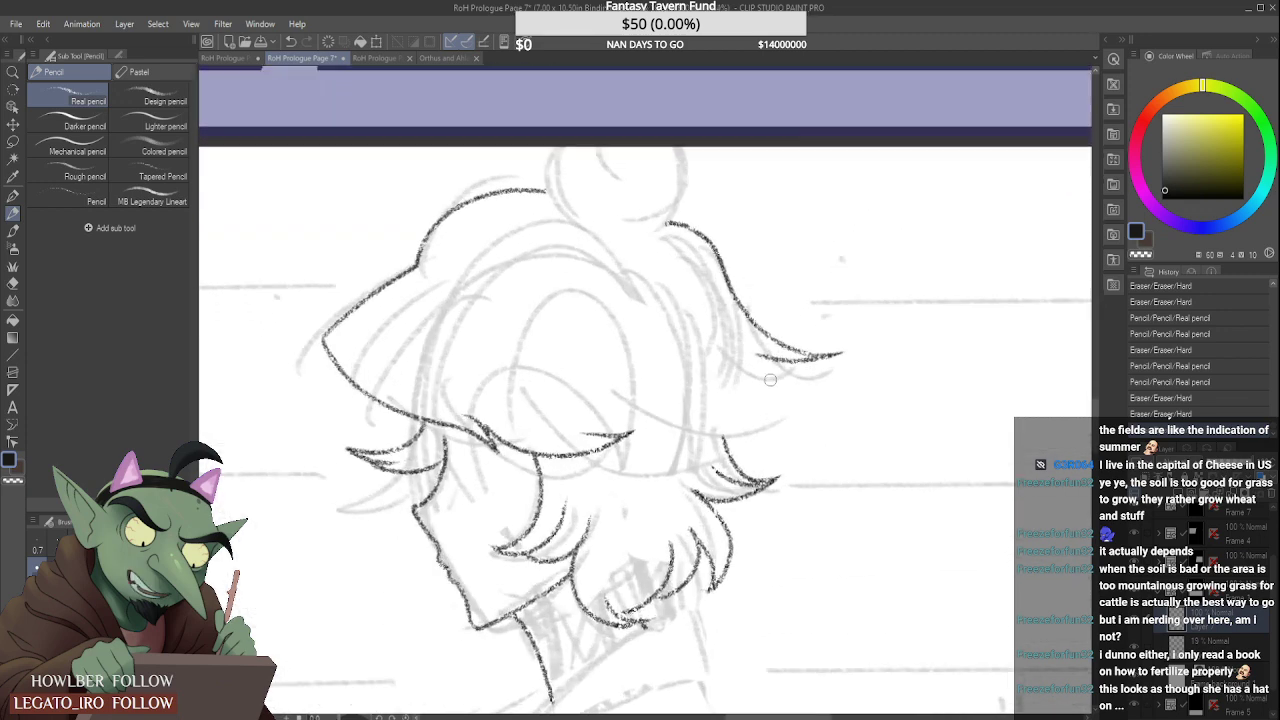
Step: Redraw the fringe's front edge as a rounder curve and clean up where it meets the crown and the lower edge
{"action": "scroll", "coordinate": [333, 337], "scroll_direction": "up", "scroll_amount": 2}
{"action": "mouse_move", "coordinate": [326, 322]}
{"action": "left_mouse_down"}
{"action": "mouse_move", "coordinate": [332, 373]}
{"action": "mouse_move", "coordinate": [330, 325]}
{"action": "mouse_move", "coordinate": [424, 254]}
{"action": "mouse_move", "coordinate": [384, 287]}
{"action": "mouse_move", "coordinate": [345, 355]}
{"action": "left_mouse_up"}
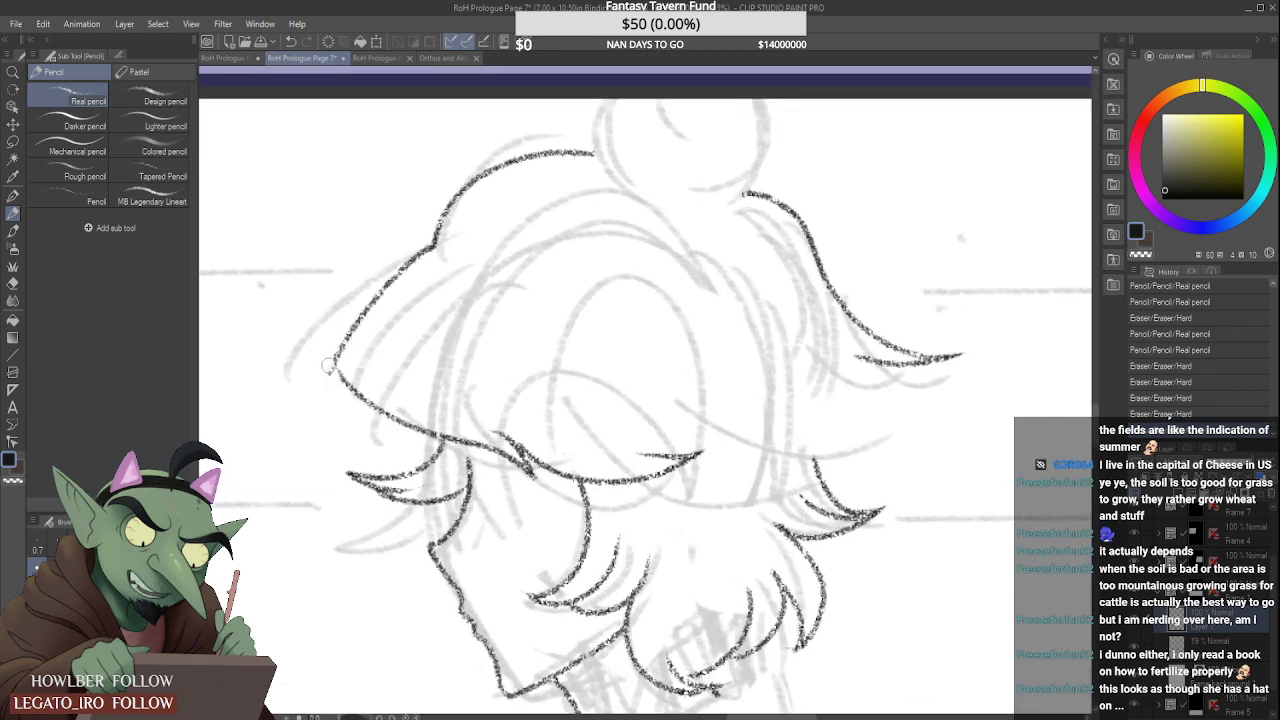
{"action": "left_click_drag", "start_coordinate": [438, 230], "coordinate": [340, 368]}
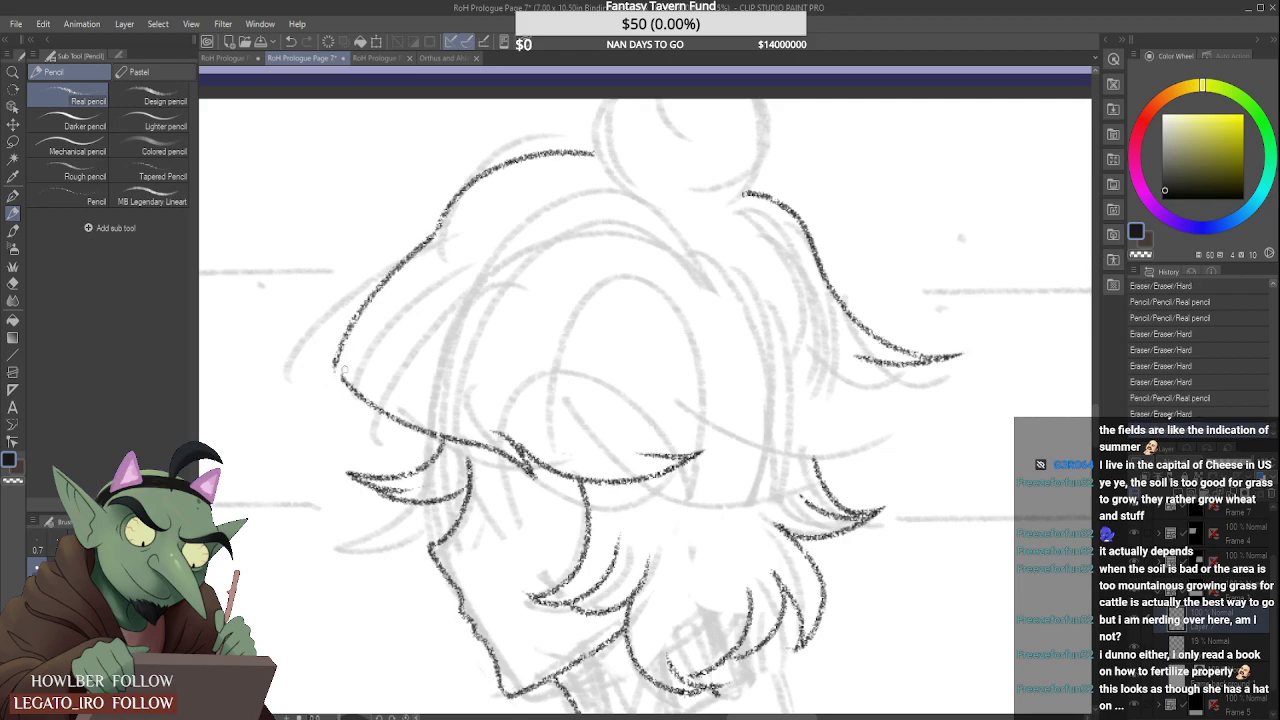
{"action": "left_click", "coordinate": [338, 368]}
{"action": "scroll", "coordinate": [338, 368], "scroll_direction": "up", "scroll_amount": 1}
{"action": "left_click", "coordinate": [338, 368]}
{"action": "scroll", "coordinate": [461, 360], "scroll_direction": "down", "scroll_amount": 4}
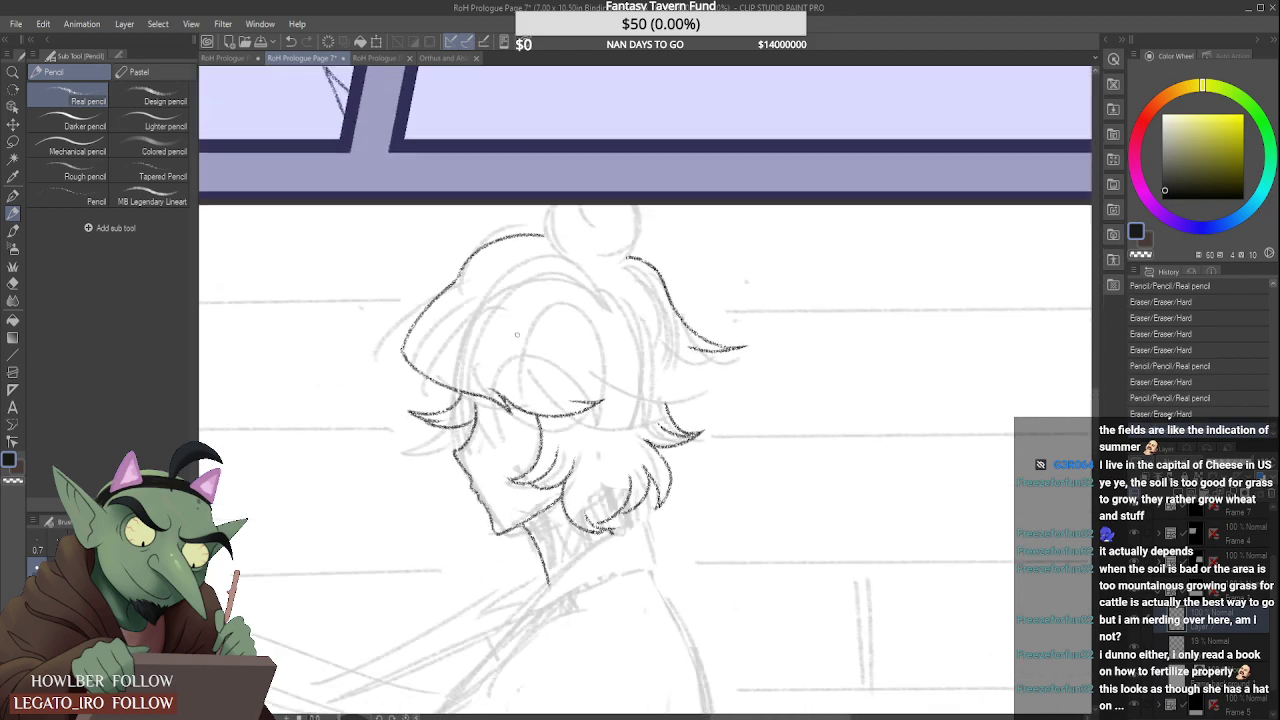
{"action": "scroll", "coordinate": [588, 311], "scroll_direction": "down", "scroll_amount": 2}
Step: Redraw the crown outline as a higher arc from the fringe to the bun, tidying its lower corner and its end
{"action": "scroll", "coordinate": [589, 290], "scroll_direction": "up", "scroll_amount": 6}
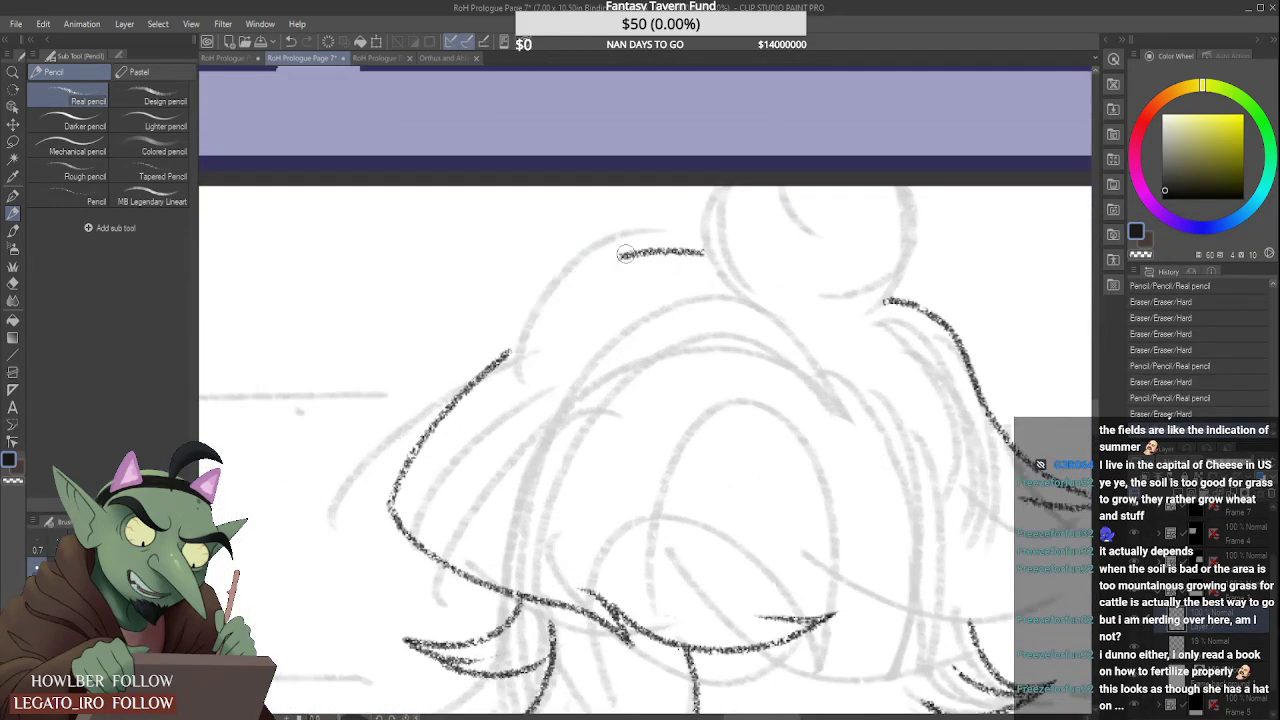
{"action": "left_click_drag", "start_coordinate": [508, 348], "coordinate": [686, 230]}
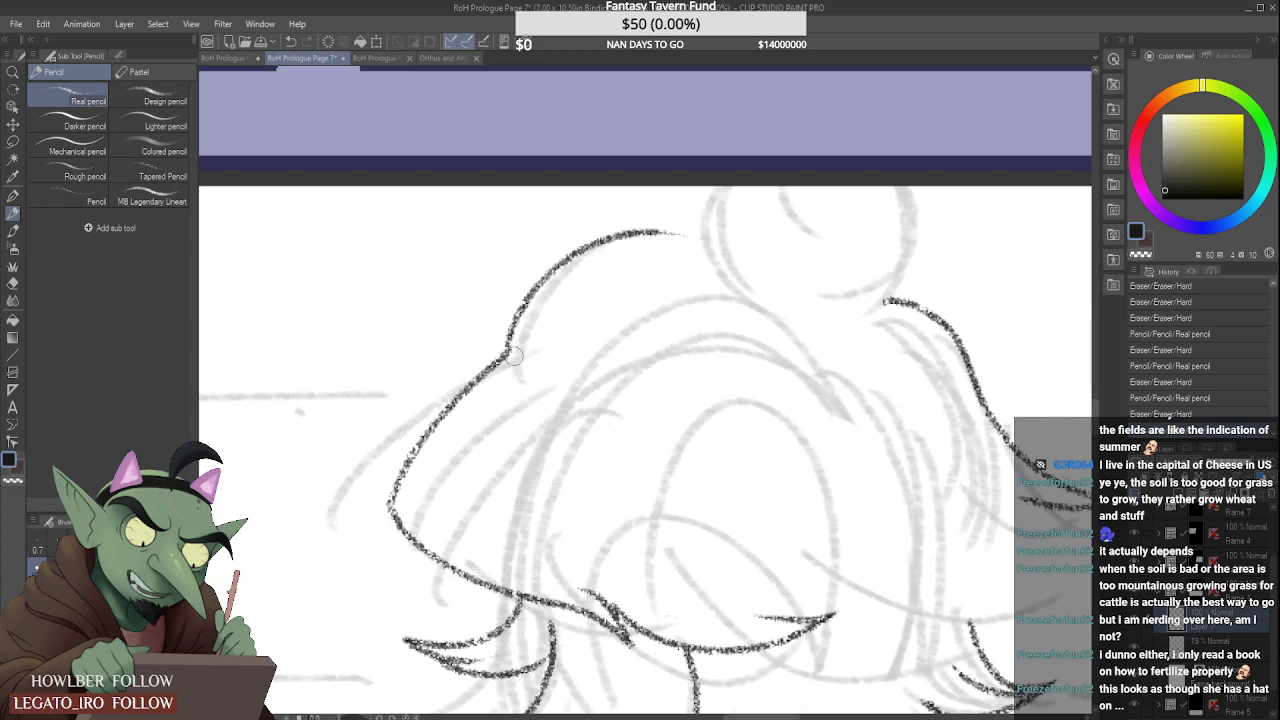
{"action": "scroll", "coordinate": [503, 346], "scroll_direction": "up", "scroll_amount": 1}
{"action": "left_click", "coordinate": [503, 346]}
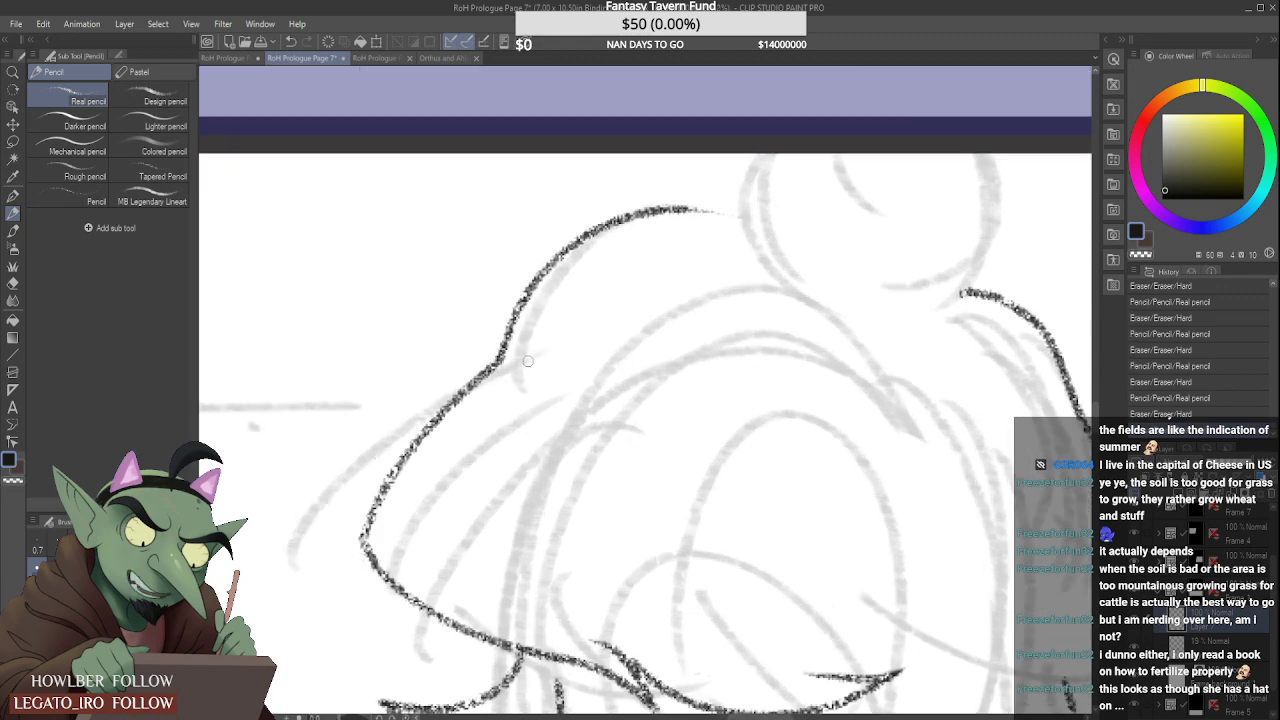
{"action": "scroll", "coordinate": [523, 366], "scroll_direction": "down", "scroll_amount": 3}
{"action": "scroll", "coordinate": [703, 289], "scroll_direction": "up", "scroll_amount": 3}
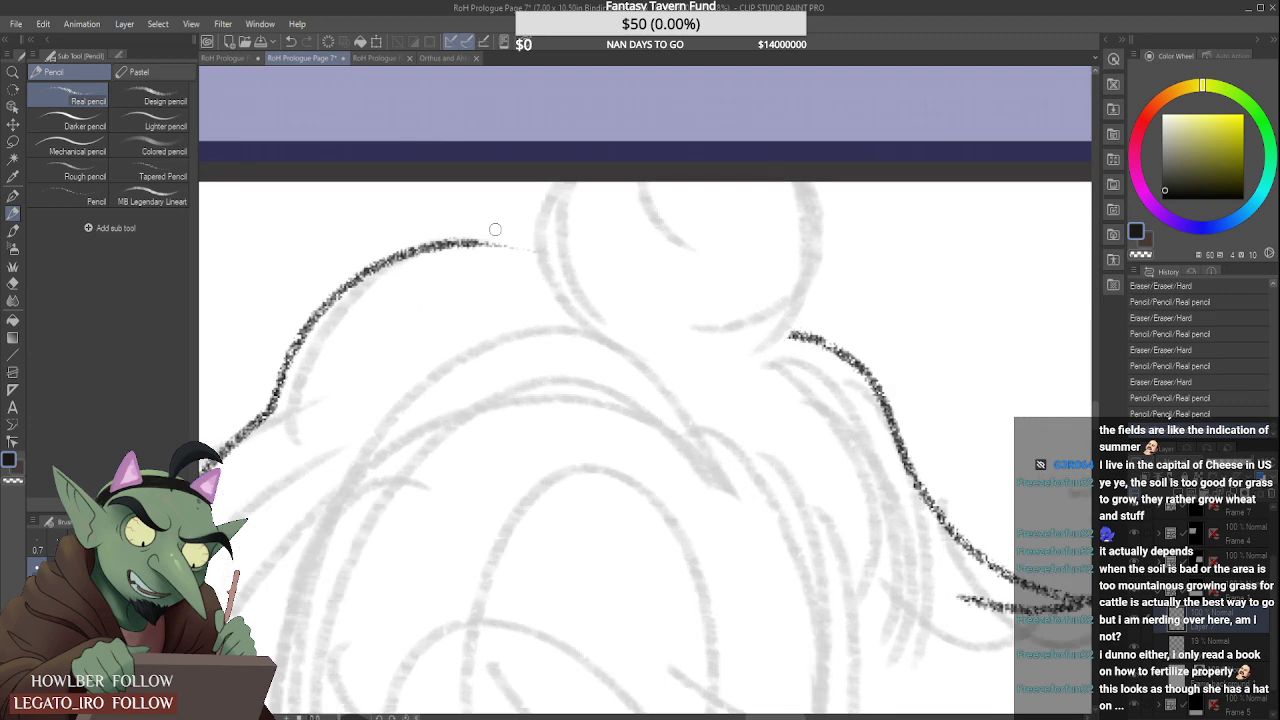
{"action": "scroll", "coordinate": [502, 237], "scroll_direction": "up", "scroll_amount": 2}
{"action": "left_click_drag", "start_coordinate": [502, 237], "coordinate": [560, 242]}
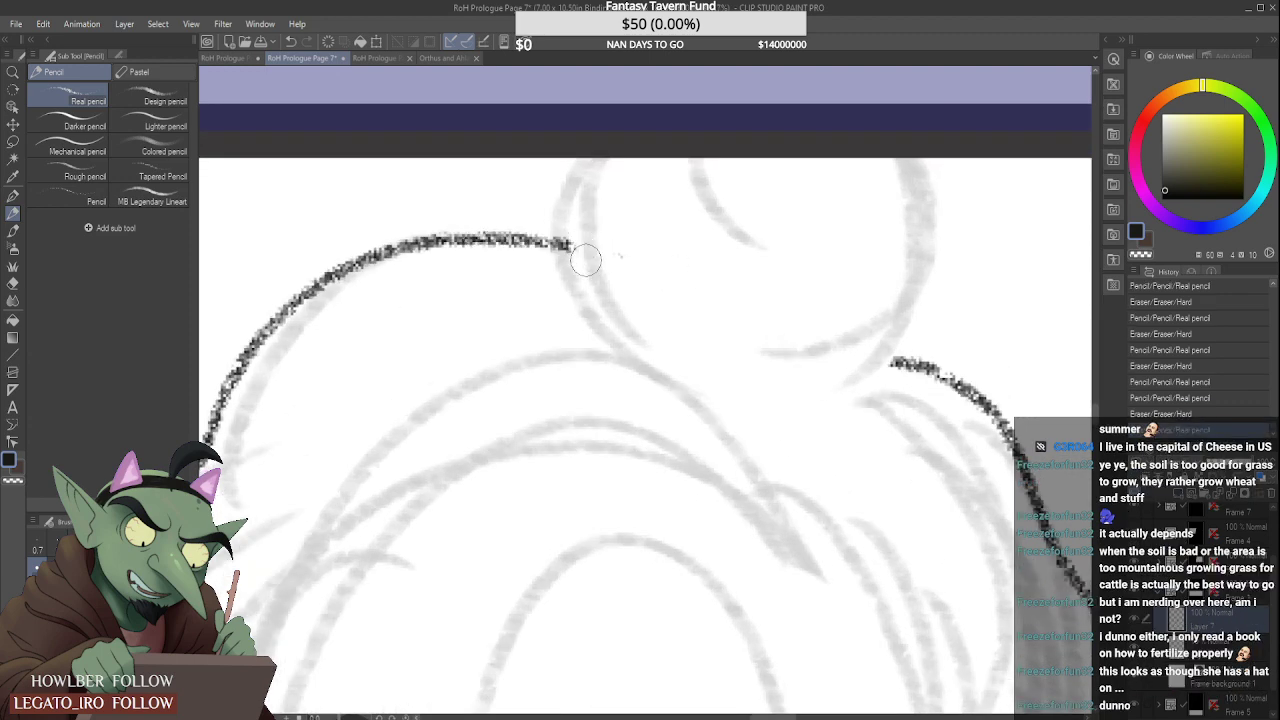
{"action": "scroll", "coordinate": [650, 300], "scroll_direction": "down", "scroll_amount": 4}
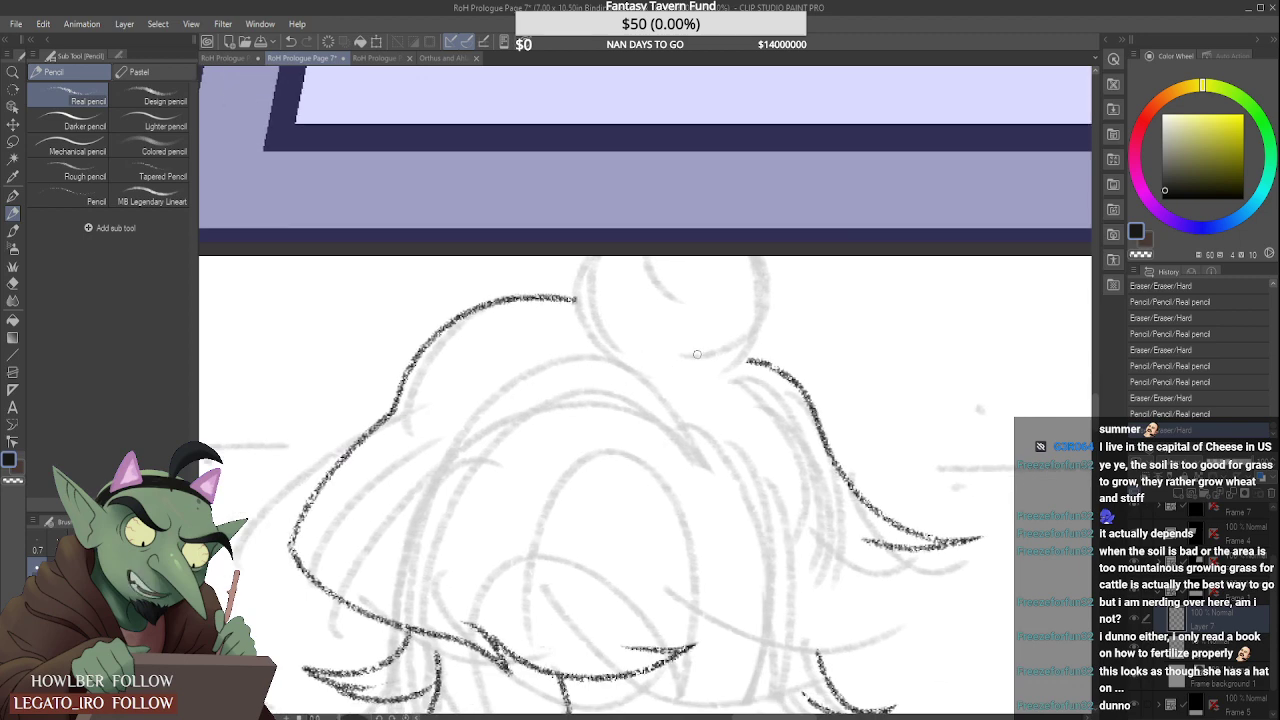
Step: Rework the upper start of the back hair outline so it curves smoothly down from the bun's base
{"action": "scroll", "coordinate": [769, 342], "scroll_direction": "up", "scroll_amount": 4}
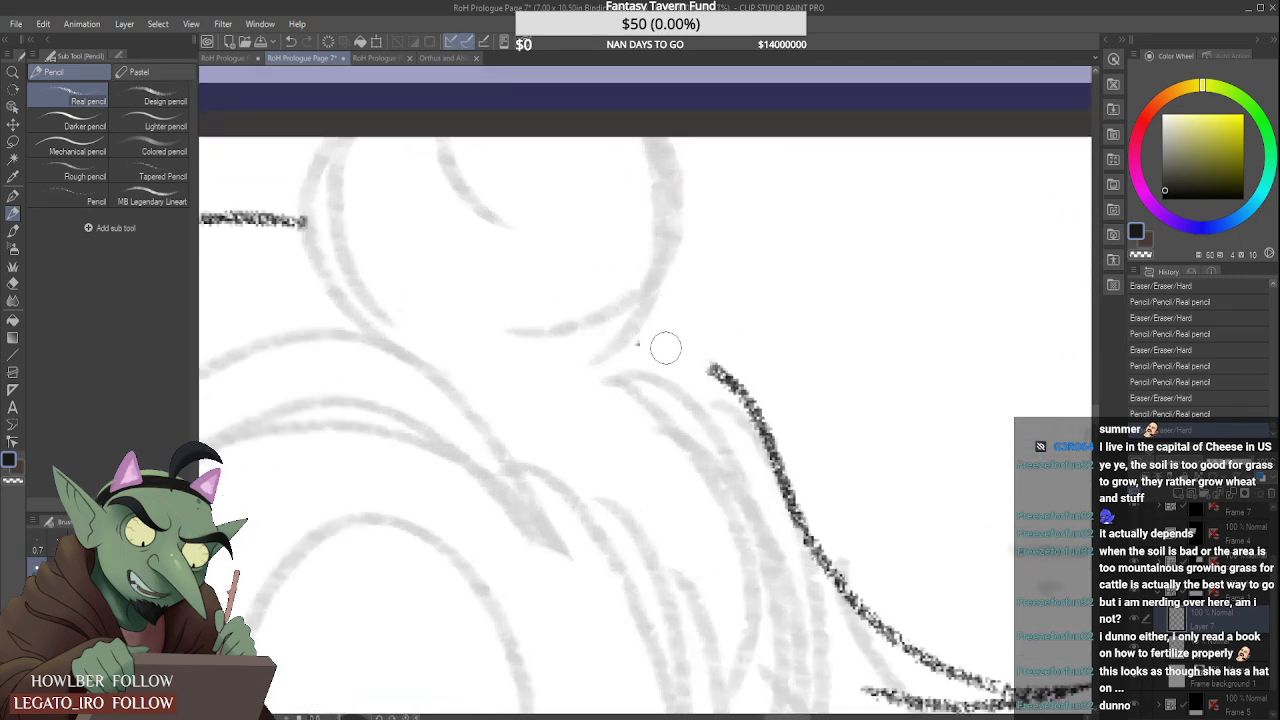
{"action": "mouse_move", "coordinate": [636, 313]}
{"action": "left_mouse_down"}
{"action": "mouse_move", "coordinate": [671, 331]}
{"action": "mouse_move", "coordinate": [752, 440]}
{"action": "left_mouse_up"}
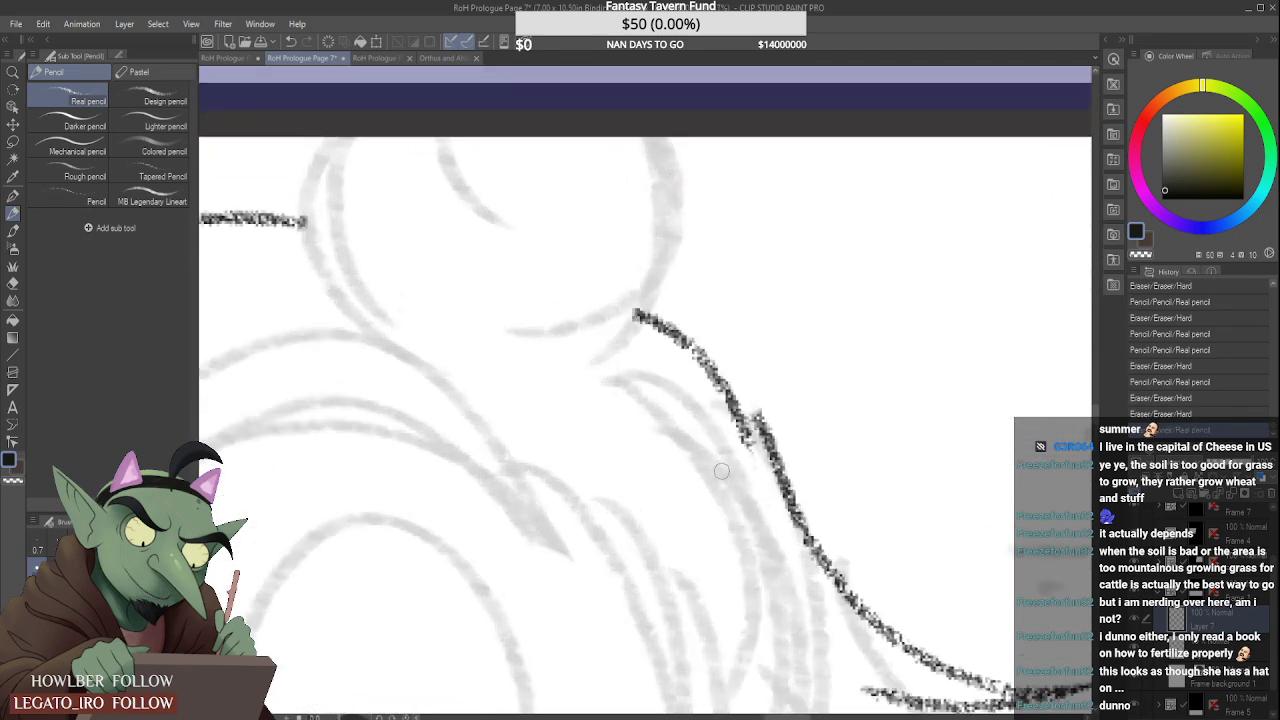
{"action": "key", "text": "ctrl+z"}
{"action": "left_click_drag", "start_coordinate": [640, 320], "coordinate": [750, 395]}
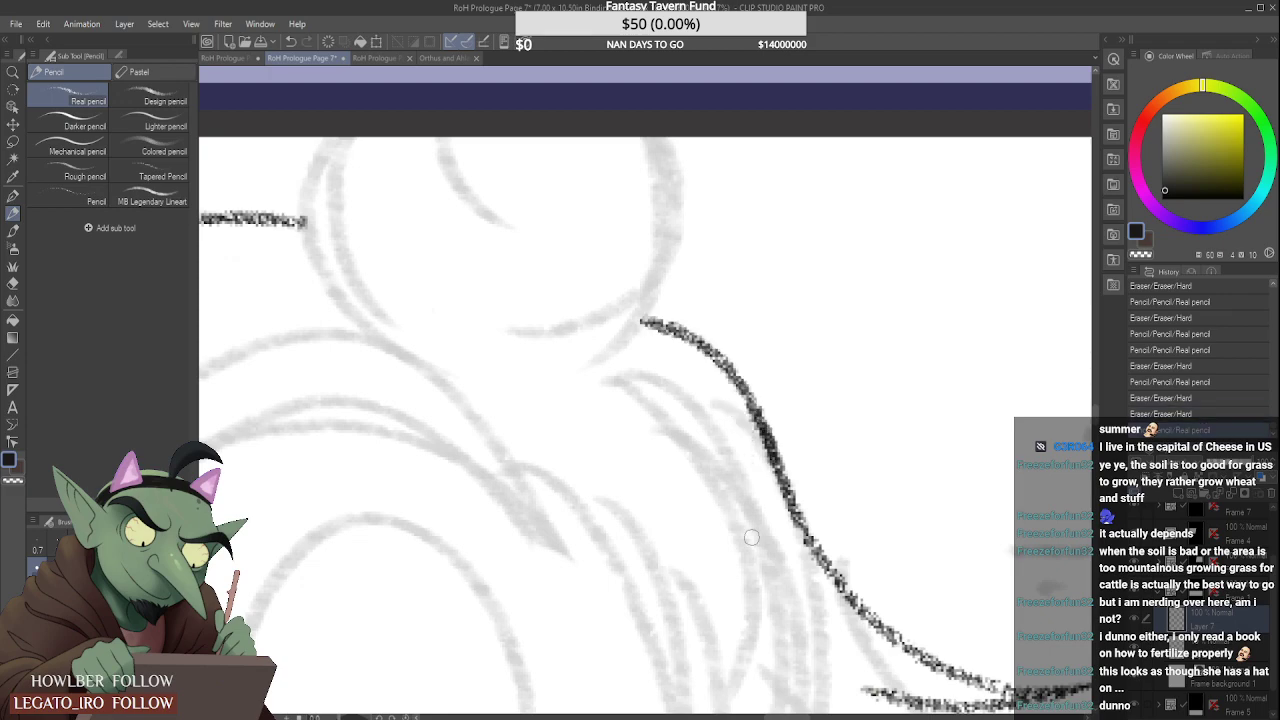
{"action": "scroll", "coordinate": [641, 390], "scroll_direction": "down", "scroll_amount": 5}
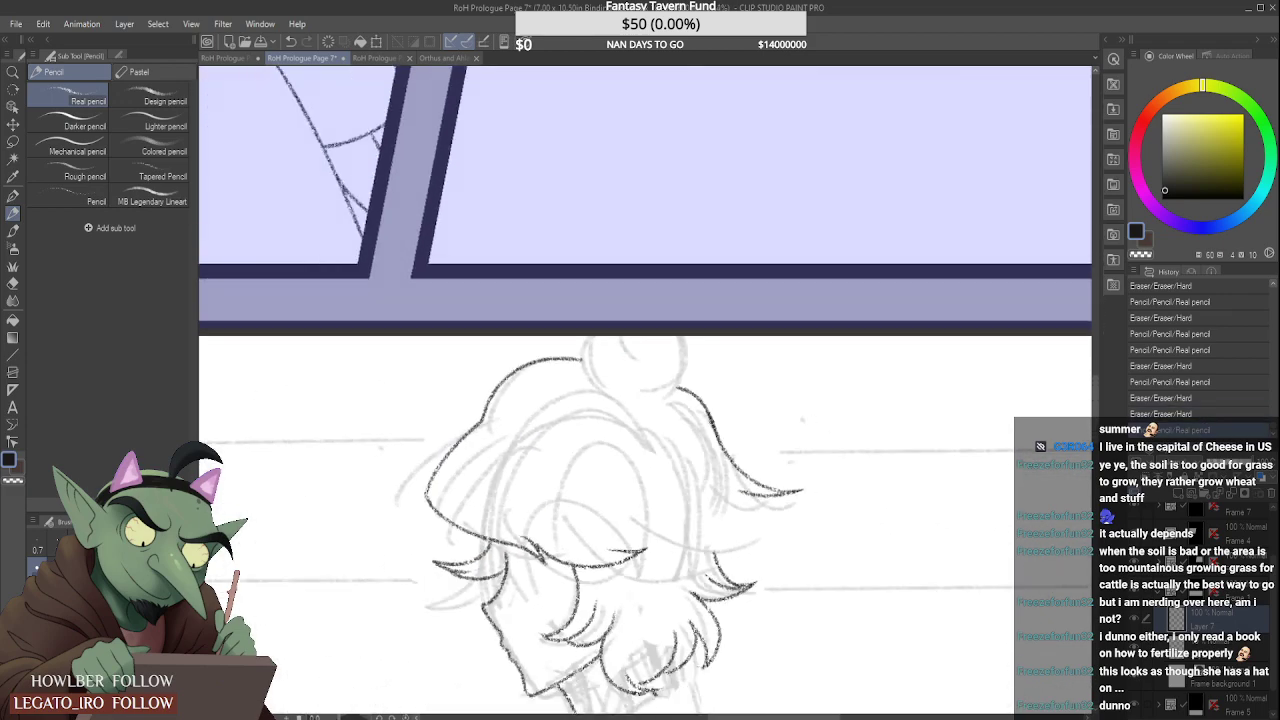
Step: Ink a downward-curling lock below the upper back flick, closing its inner curve toward the lock beneath it
{"action": "scroll", "coordinate": [641, 390], "scroll_direction": "up", "scroll_amount": 2}
{"action": "scroll", "coordinate": [744, 524], "scroll_direction": "up", "scroll_amount": 4}
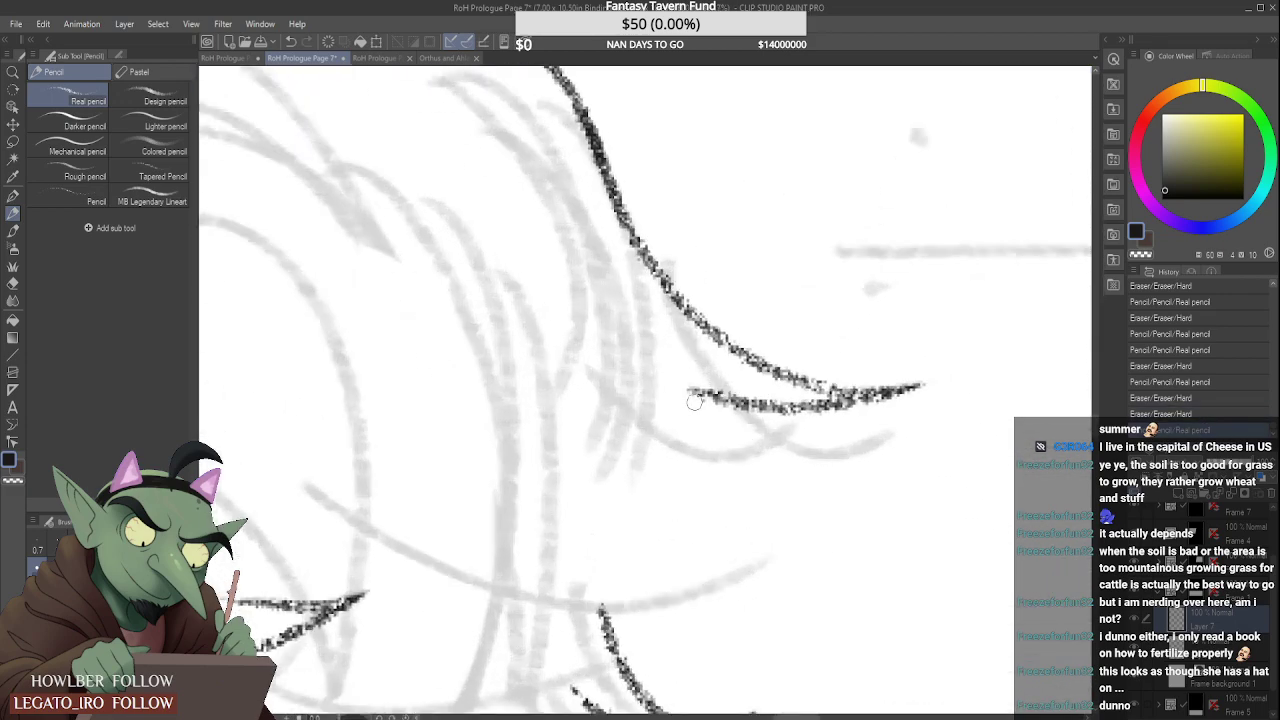
{"action": "left_click_drag", "start_coordinate": [682, 395], "coordinate": [765, 610]}
{"action": "mouse_move", "coordinate": [643, 477]}
{"action": "left_mouse_down"}
{"action": "mouse_move", "coordinate": [677, 486]}
{"action": "mouse_move", "coordinate": [752, 620]}
{"action": "mouse_move", "coordinate": [575, 478]}
{"action": "left_mouse_up"}
{"action": "key", "text": "ctrl+z"}
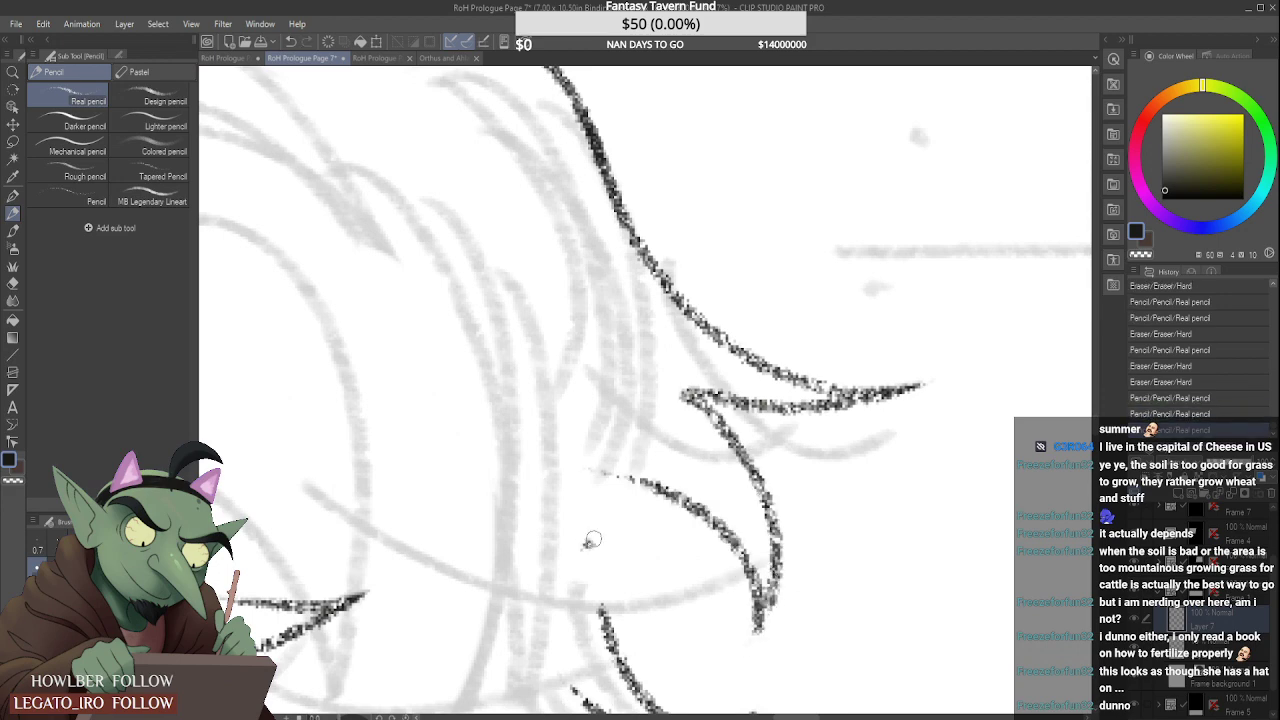
{"action": "left_click_drag", "start_coordinate": [590, 541], "coordinate": [740, 628]}
{"action": "mouse_move", "coordinate": [600, 535]}
{"action": "left_mouse_down"}
{"action": "mouse_move", "coordinate": [583, 554]}
{"action": "mouse_move", "coordinate": [604, 622]}
{"action": "left_mouse_up"}
{"action": "scroll", "coordinate": [633, 581], "scroll_direction": "down", "scroll_amount": 2}
{"action": "scroll", "coordinate": [645, 530], "scroll_direction": "down", "scroll_amount": 5}
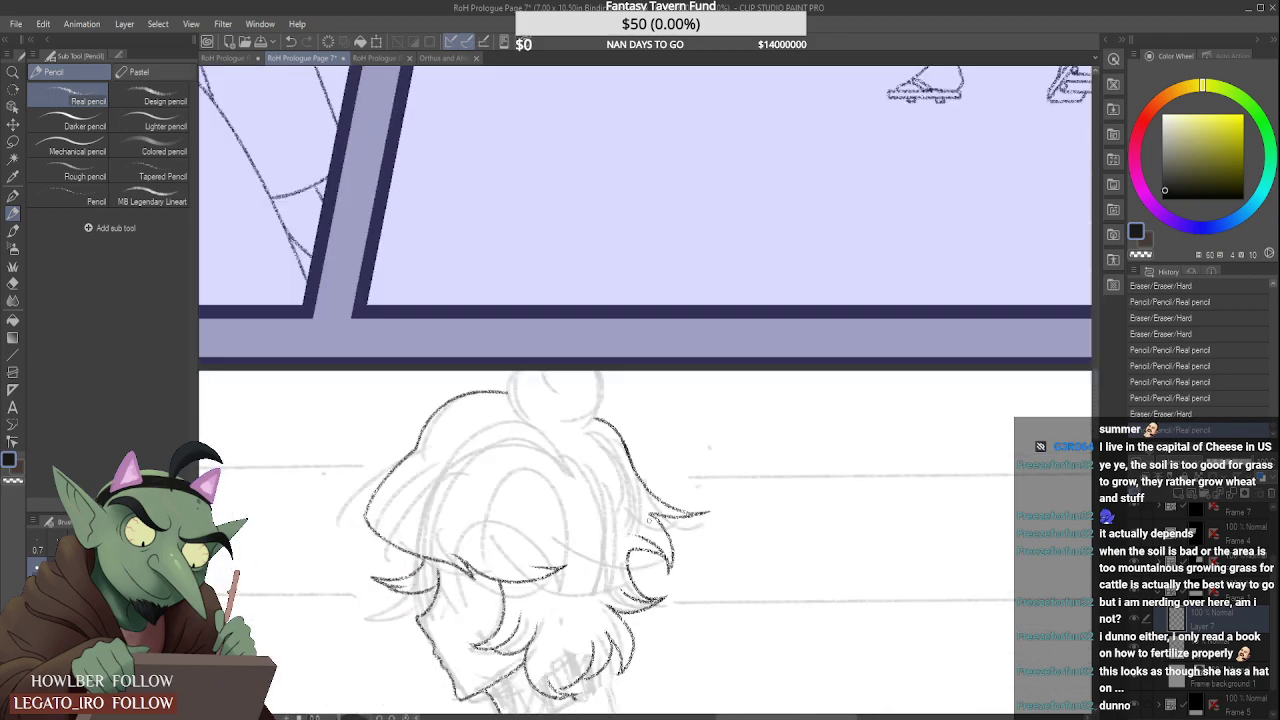
Step: Ink the bun's front edge as a curve from the panel border to below the crown line
{"action": "scroll", "coordinate": [588, 364], "scroll_direction": "up", "scroll_amount": 5}
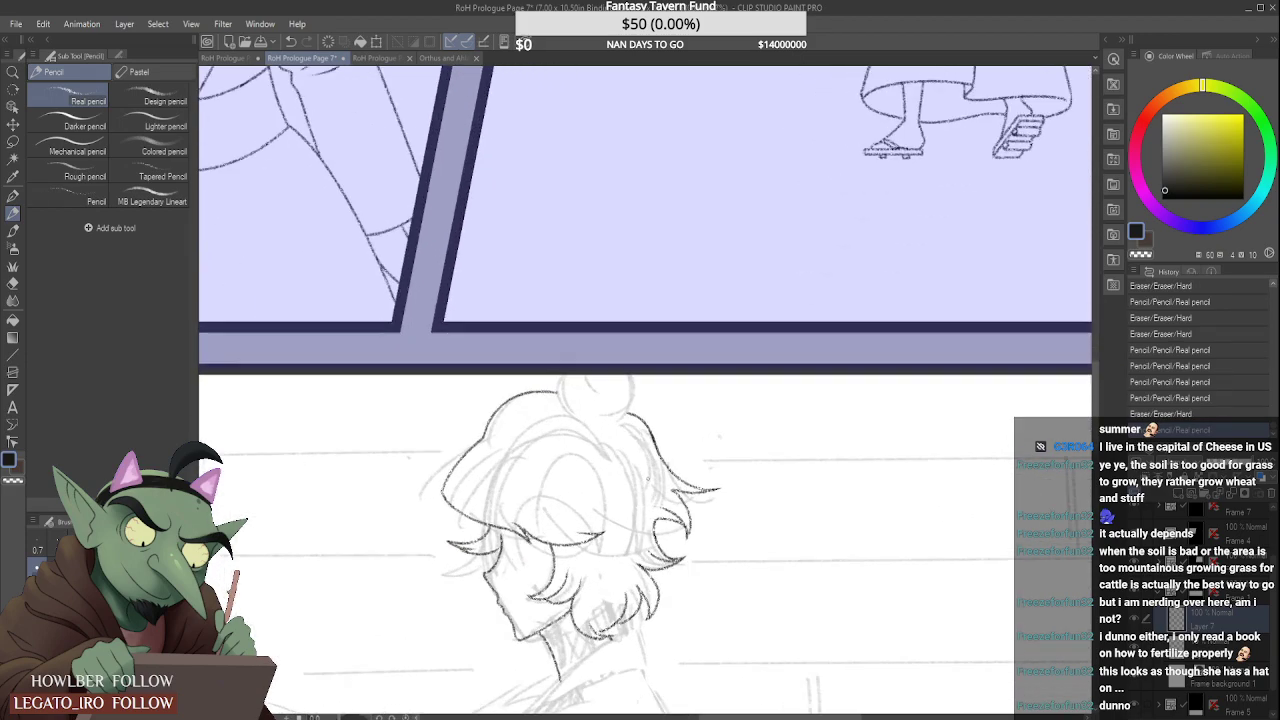
{"action": "left_click_drag", "start_coordinate": [452, 305], "coordinate": [458, 358]}
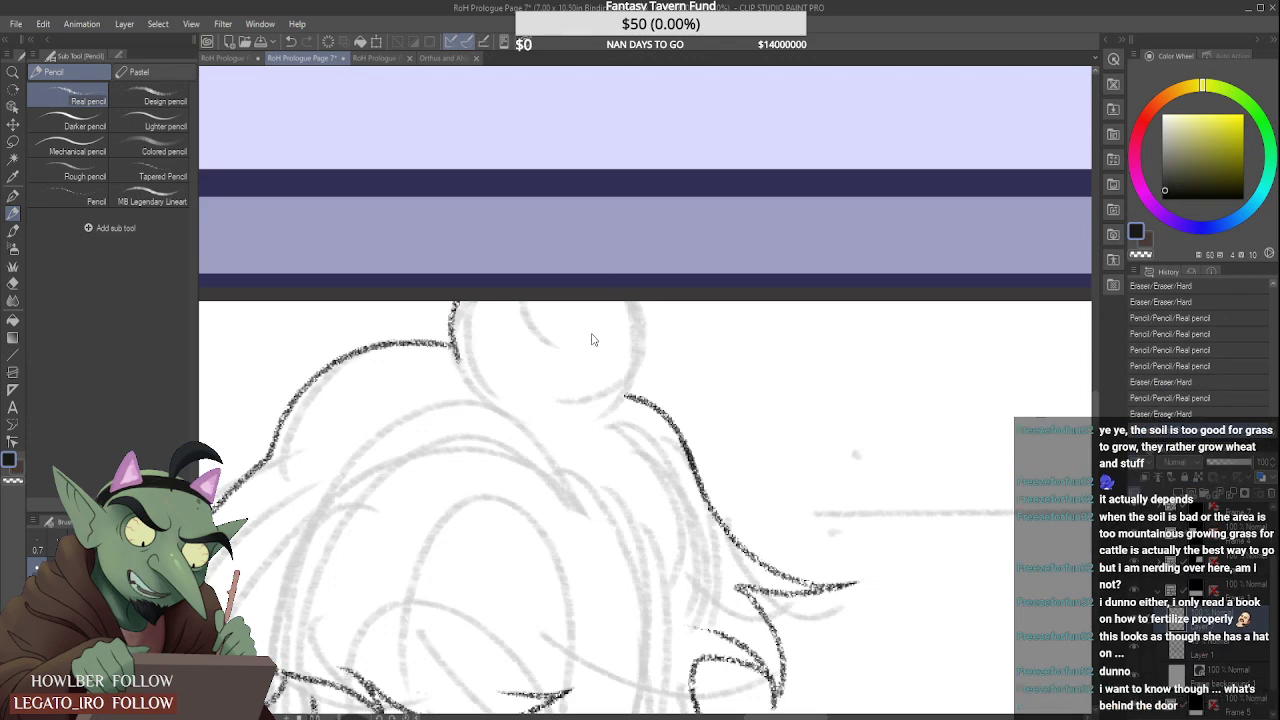
{"action": "key", "text": "ctrl+z"}
{"action": "left_click_drag", "start_coordinate": [478, 398], "coordinate": [456, 303]}
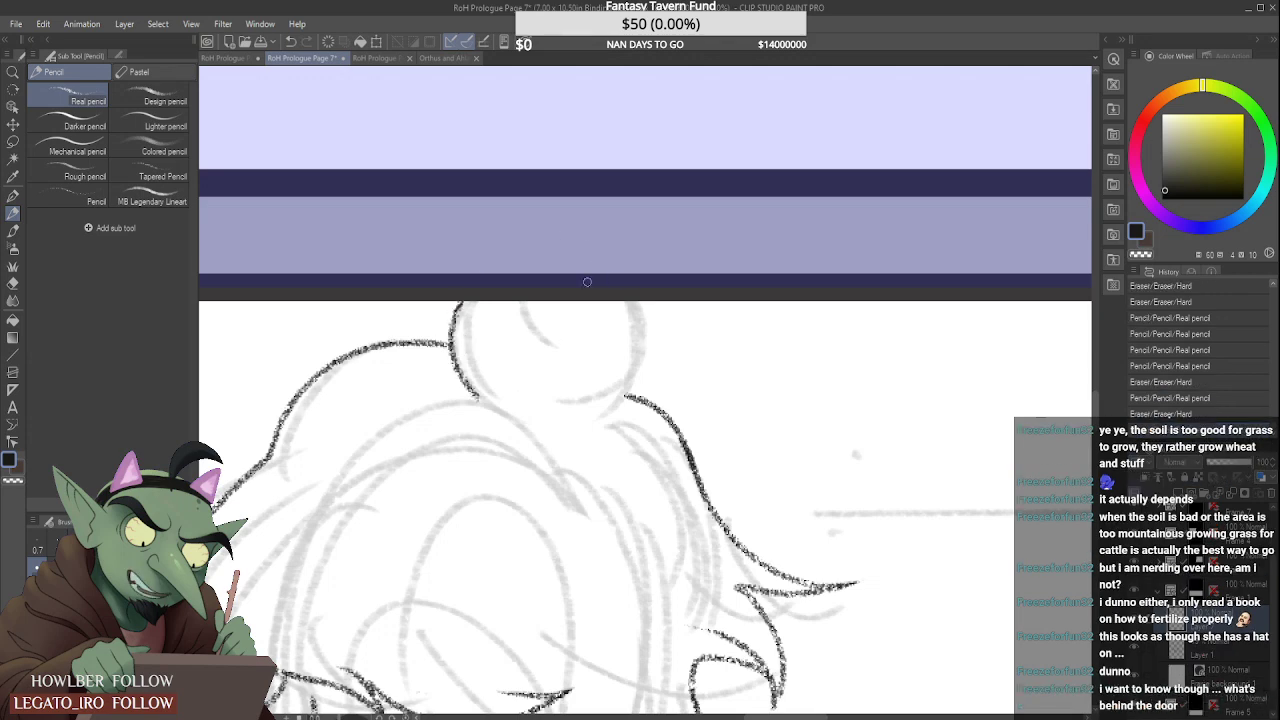
Step: Ink the collar's upper edge from the chest up to the nape and its short back edge
{"action": "scroll", "coordinate": [599, 358], "scroll_direction": "down", "scroll_amount": 6}
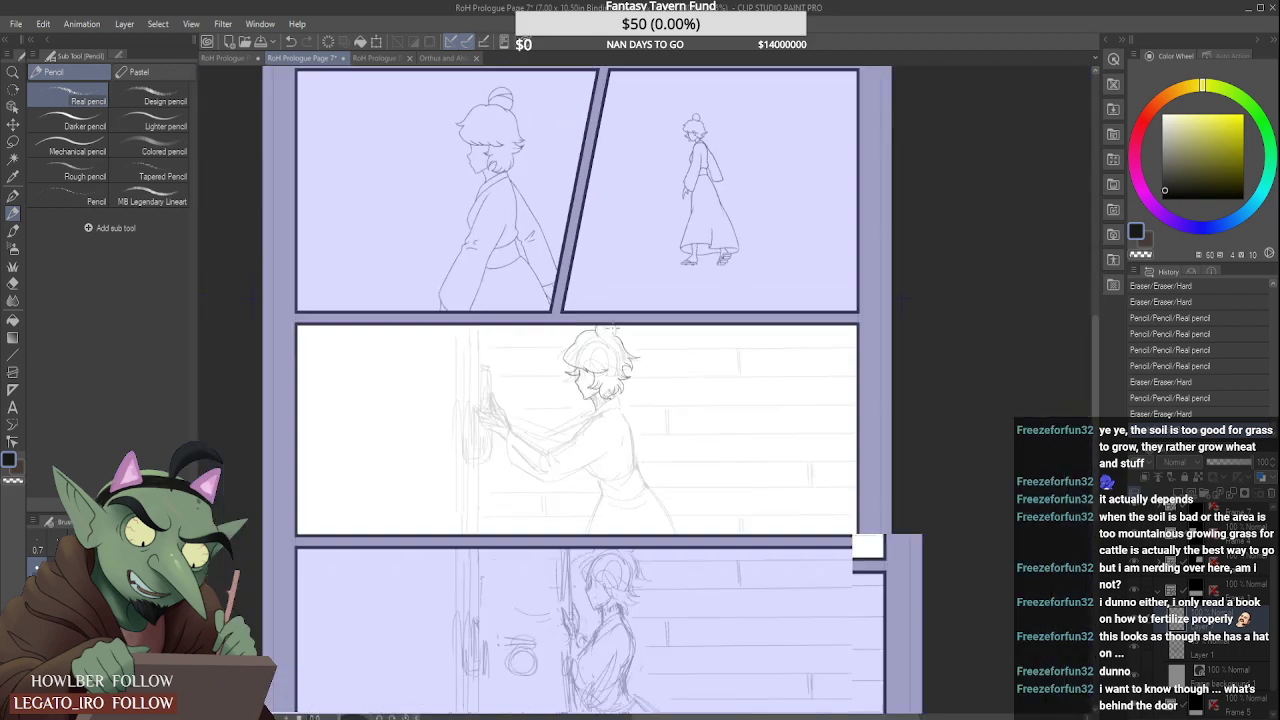
{"action": "scroll", "coordinate": [629, 483], "scroll_direction": "down", "scroll_amount": 2}
{"action": "scroll", "coordinate": [630, 500], "scroll_direction": "up", "scroll_amount": 8}
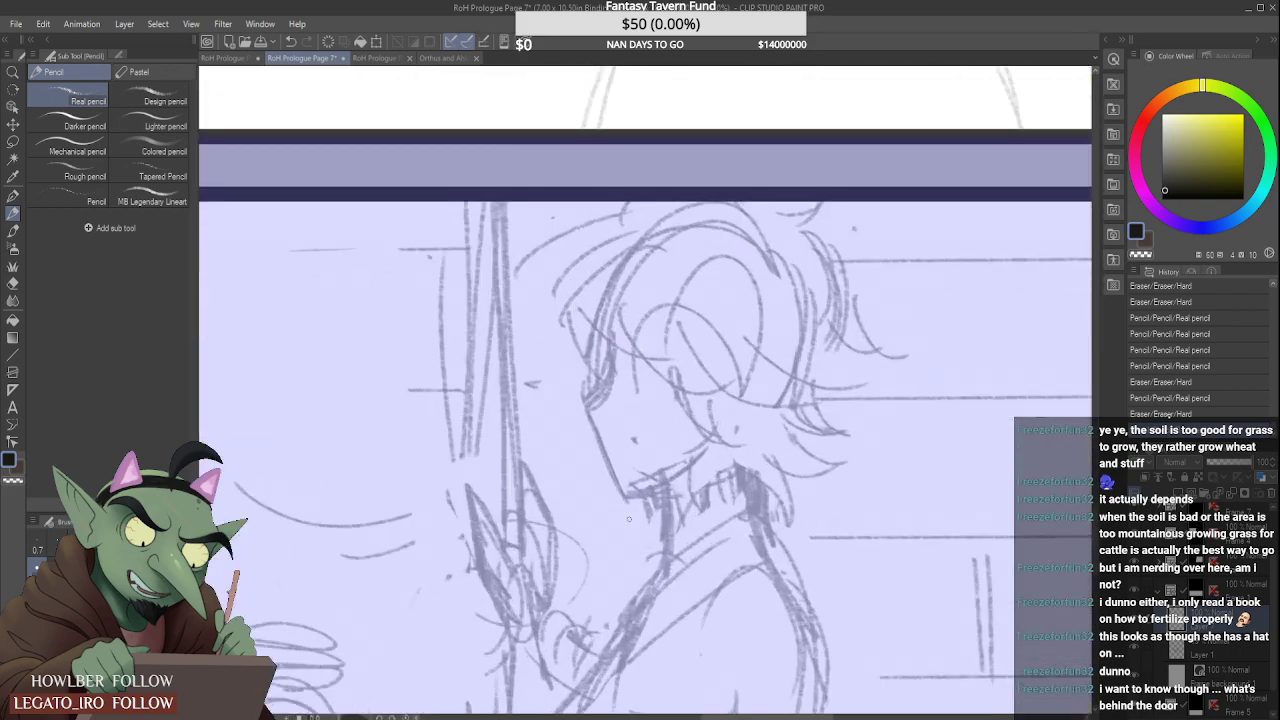
{"action": "scroll", "coordinate": [631, 514], "scroll_direction": "down", "scroll_amount": 5}
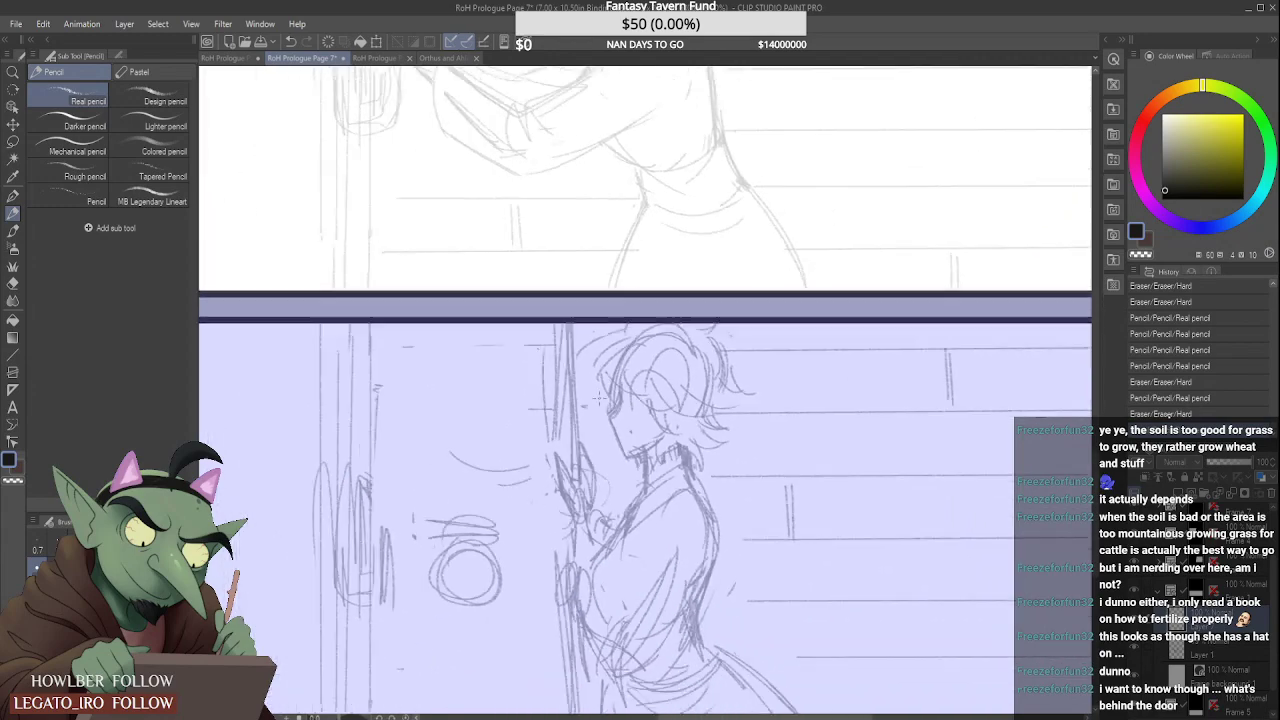
{"action": "scroll", "coordinate": [598, 404], "scroll_direction": "down", "scroll_amount": 2}
{"action": "scroll", "coordinate": [623, 454], "scroll_direction": "up", "scroll_amount": 8}
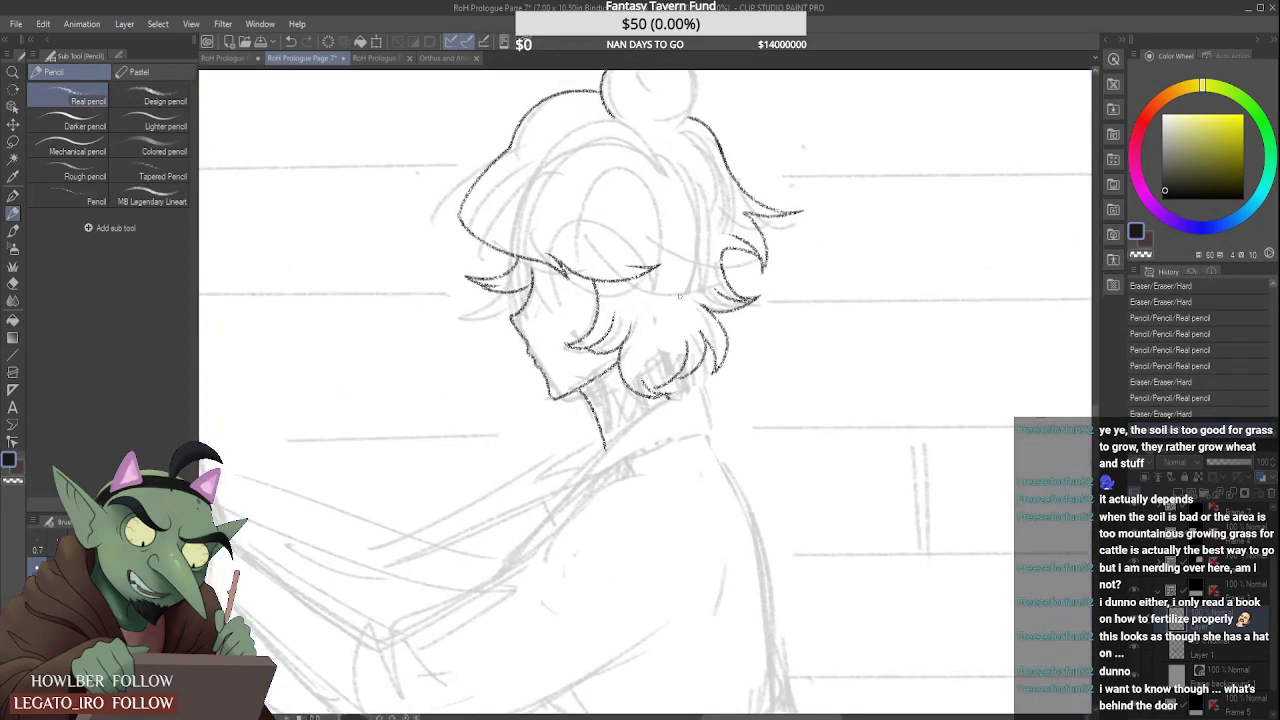
{"action": "scroll", "coordinate": [623, 454], "scroll_direction": "up", "scroll_amount": 1}
{"action": "mouse_move", "coordinate": [503, 592]}
{"action": "left_mouse_down"}
{"action": "mouse_move", "coordinate": [596, 461]}
{"action": "mouse_move", "coordinate": [791, 375]}
{"action": "mouse_move", "coordinate": [744, 380]}
{"action": "mouse_move", "coordinate": [745, 486]}
{"action": "left_mouse_up"}
{"action": "scroll", "coordinate": [745, 381], "scroll_direction": "up", "scroll_amount": 1}
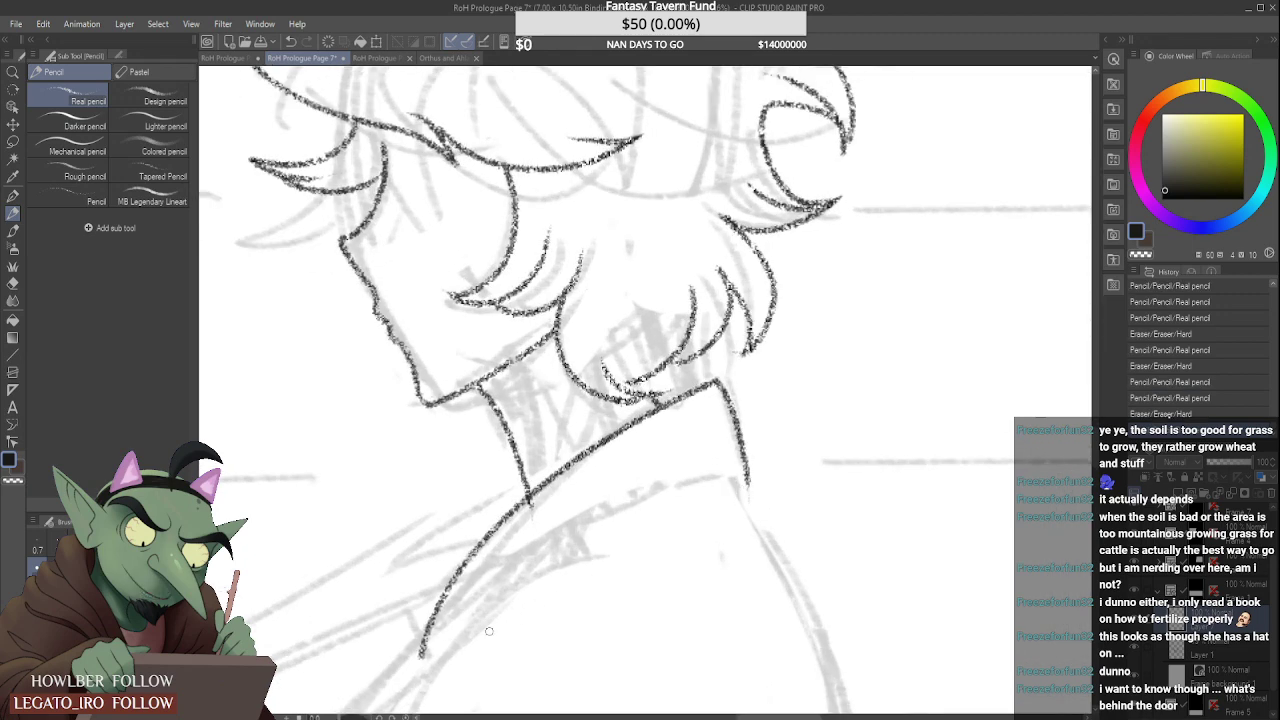
Step: Ink the collar's lower edge from the back corner down to the chest and trim the neck line's overshoot
{"action": "mouse_move", "coordinate": [423, 660]}
{"action": "left_mouse_down"}
{"action": "mouse_move", "coordinate": [418, 678]}
{"action": "mouse_move", "coordinate": [604, 513]}
{"action": "mouse_move", "coordinate": [795, 451]}
{"action": "left_mouse_up"}
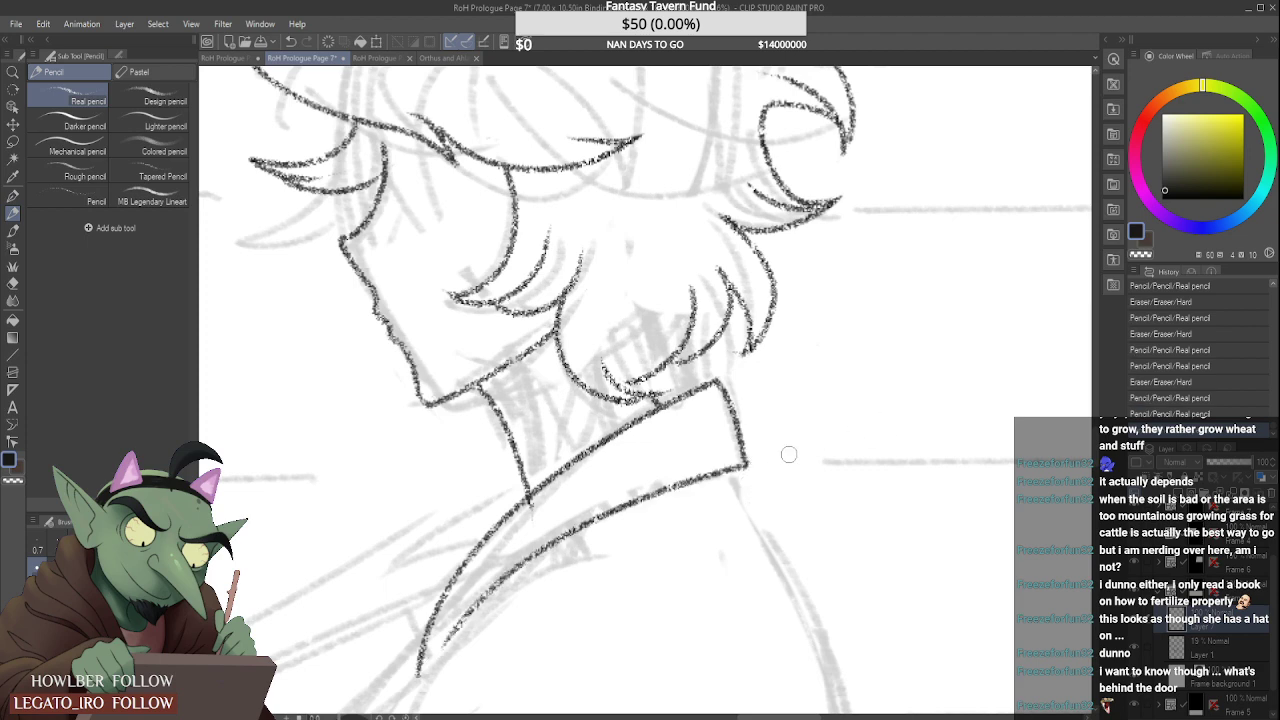
{"action": "left_click_drag", "start_coordinate": [530, 508], "coordinate": [540, 496]}
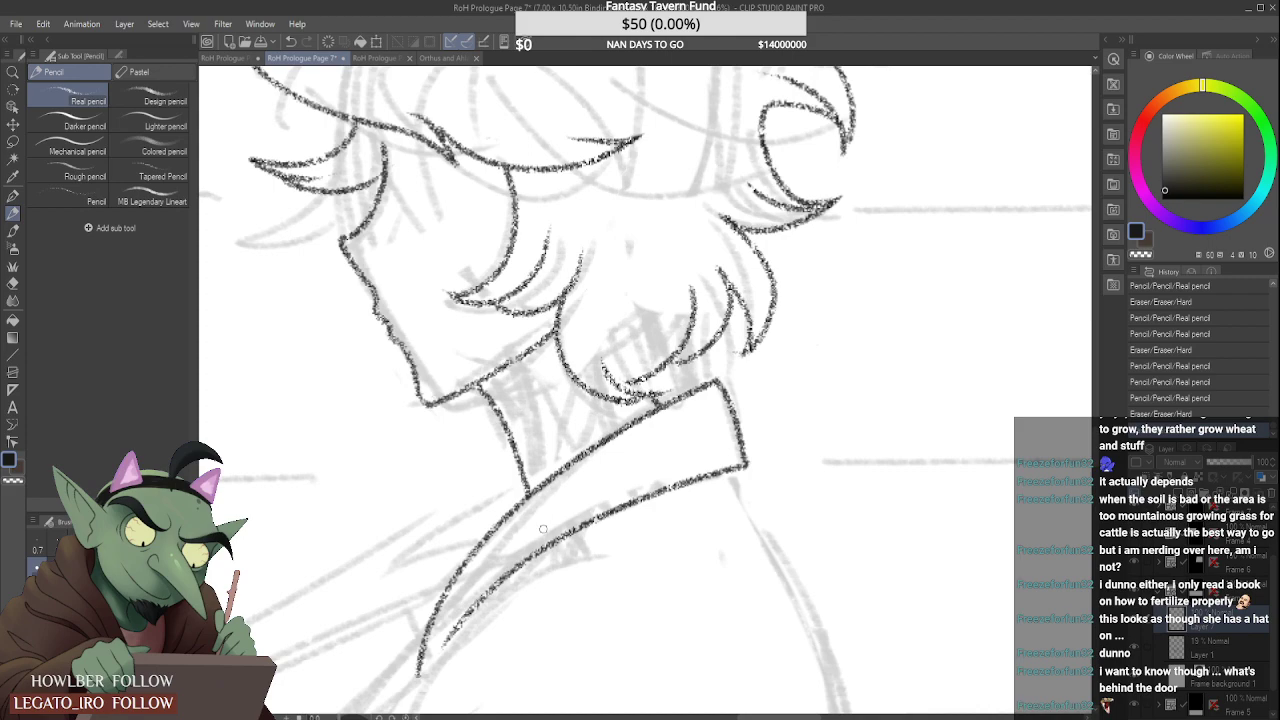
{"action": "scroll", "coordinate": [553, 511], "scroll_direction": "down", "scroll_amount": 6}
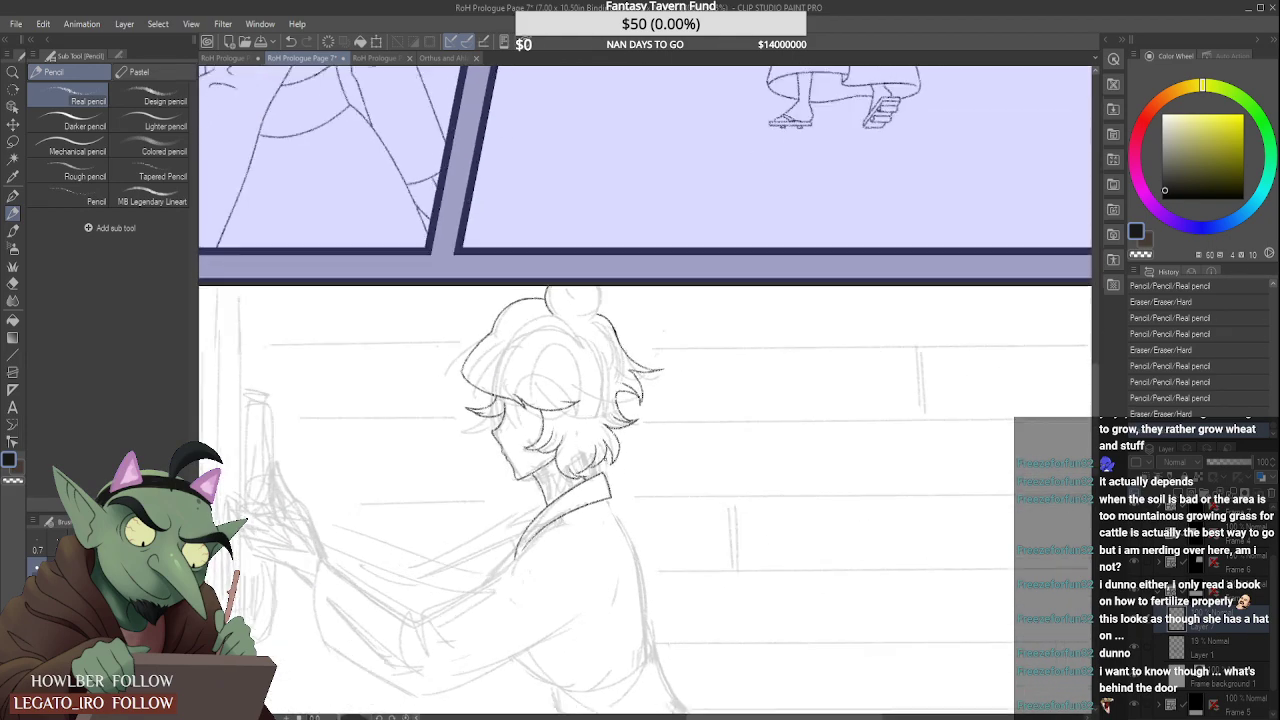
Step: Redraw the collar's back edge at a stronger slant, joining the upper and lower edges in clean corners
{"action": "scroll", "coordinate": [553, 511], "scroll_direction": "up", "scroll_amount": 8}
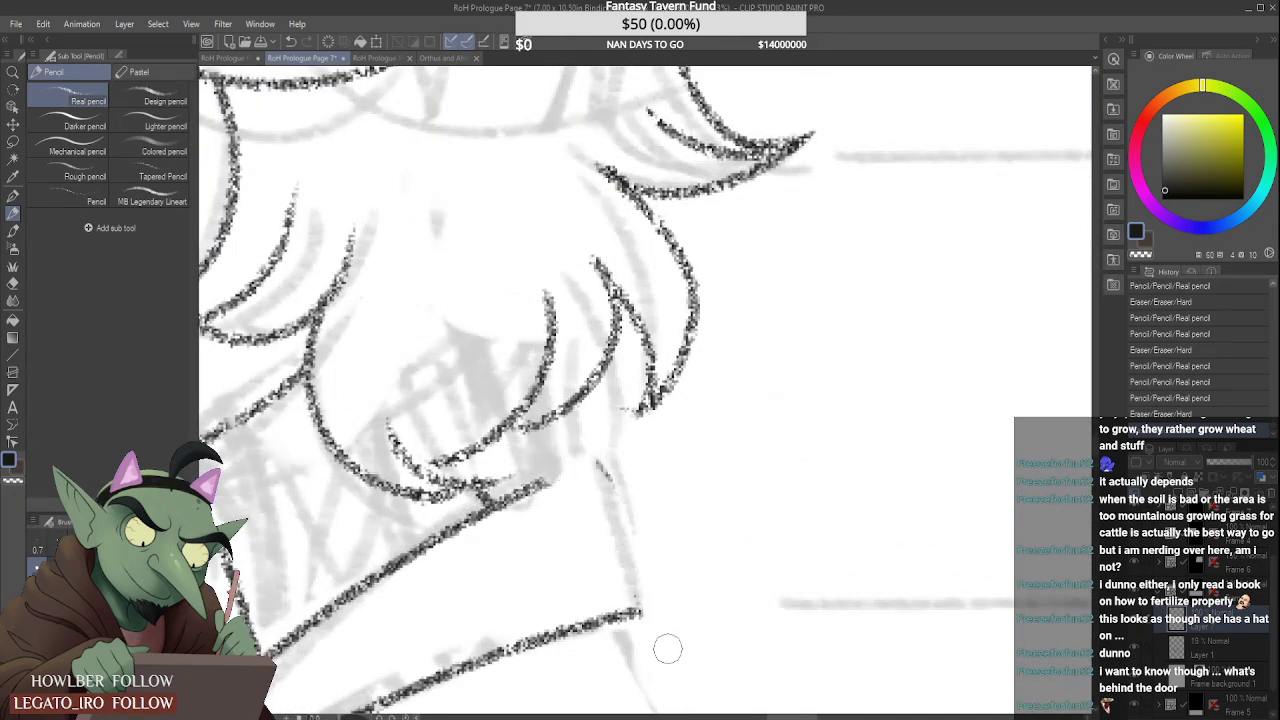
{"action": "left_click_drag", "start_coordinate": [548, 484], "coordinate": [626, 611]}
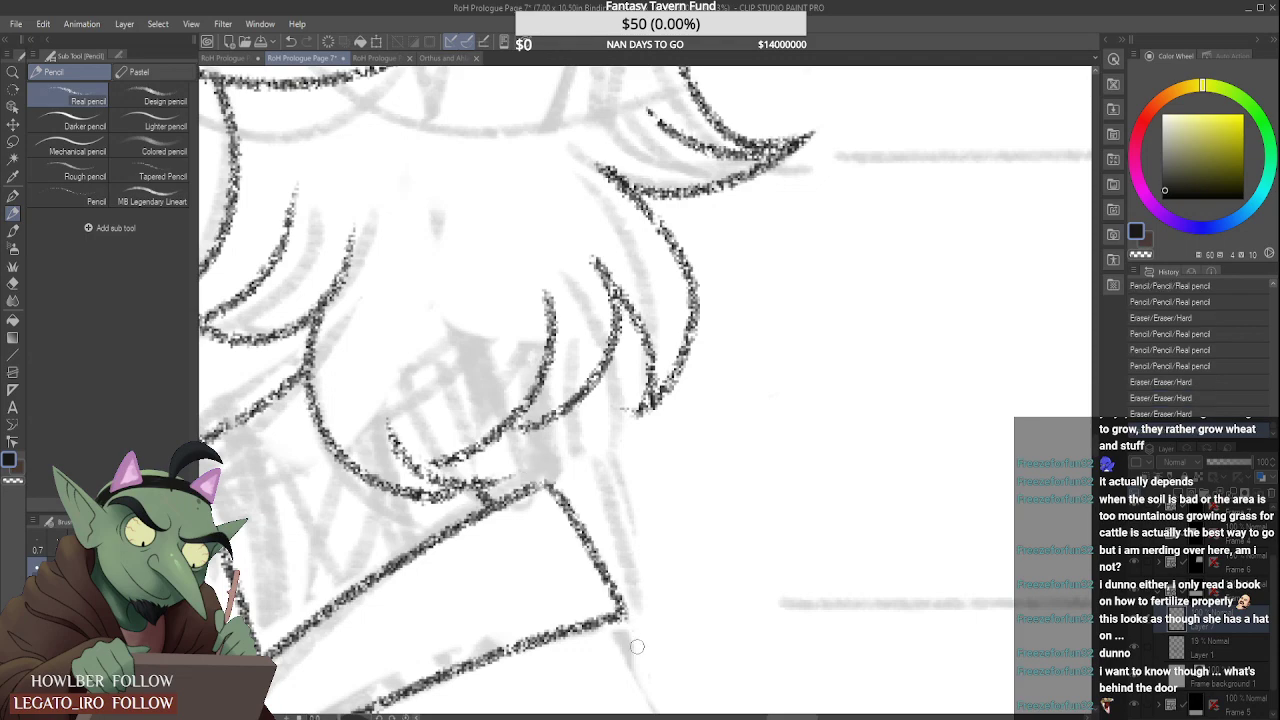
{"action": "scroll", "coordinate": [630, 572], "scroll_direction": "down", "scroll_amount": 5}
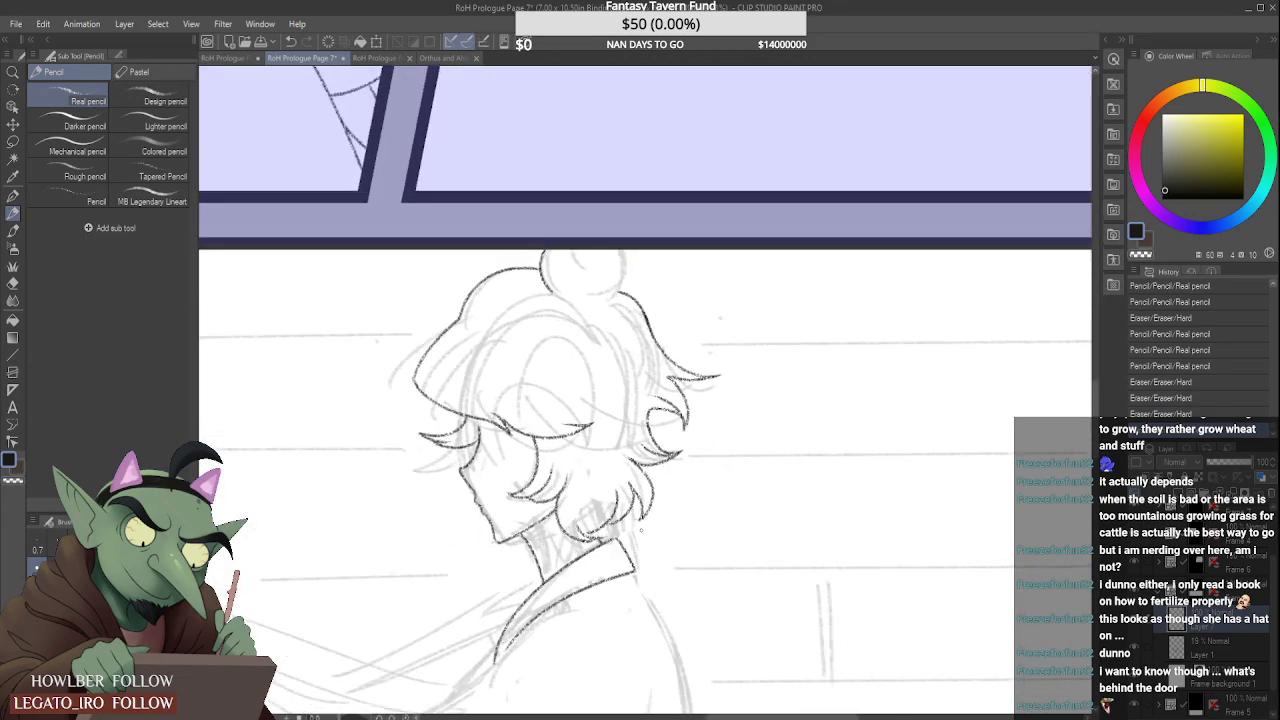
Step: Rework the short back-of-neck line between the nape strands and the collar's upper edge
{"action": "scroll", "coordinate": [605, 548], "scroll_direction": "up", "scroll_amount": 2}
{"action": "scroll", "coordinate": [587, 532], "scroll_direction": "up", "scroll_amount": 5}
{"action": "mouse_move", "coordinate": [598, 522]}
{"action": "left_mouse_down"}
{"action": "mouse_move", "coordinate": [630, 540]}
{"action": "mouse_move", "coordinate": [640, 516]}
{"action": "mouse_move", "coordinate": [632, 552]}
{"action": "left_mouse_up"}
{"action": "scroll", "coordinate": [630, 490], "scroll_direction": "down", "scroll_amount": 5}
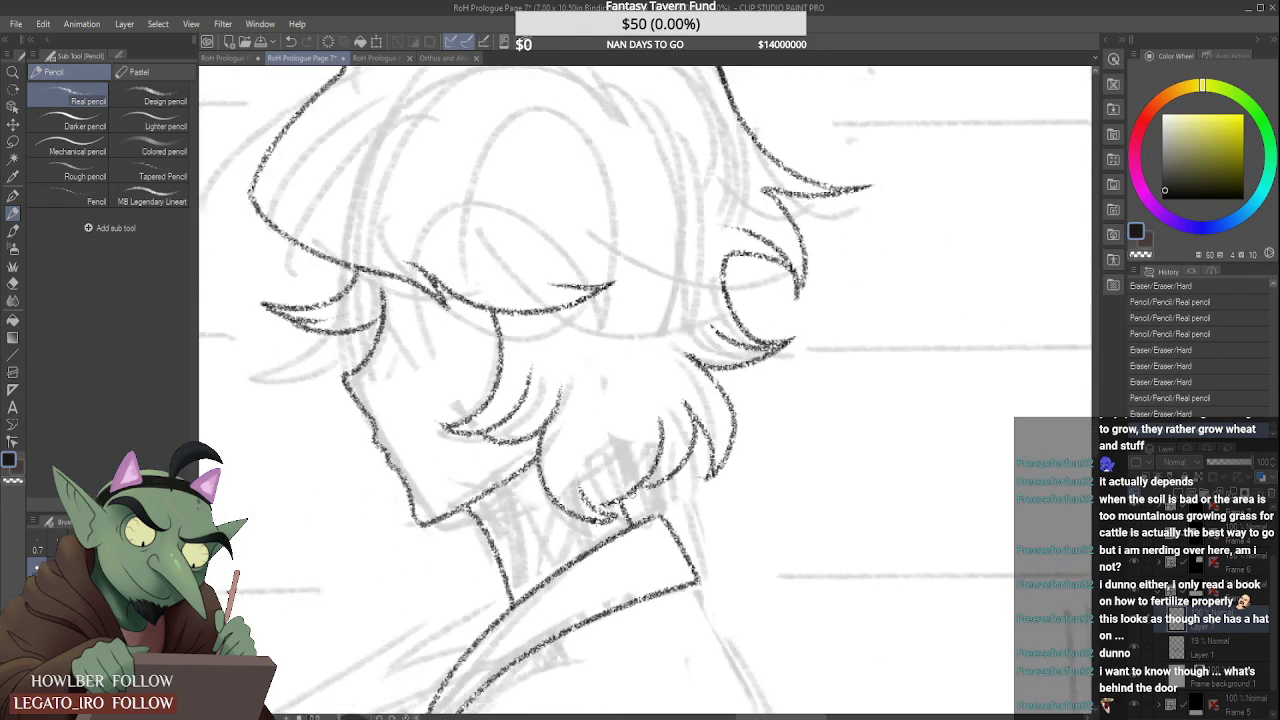
{"action": "scroll", "coordinate": [630, 484], "scroll_direction": "down", "scroll_amount": 5}
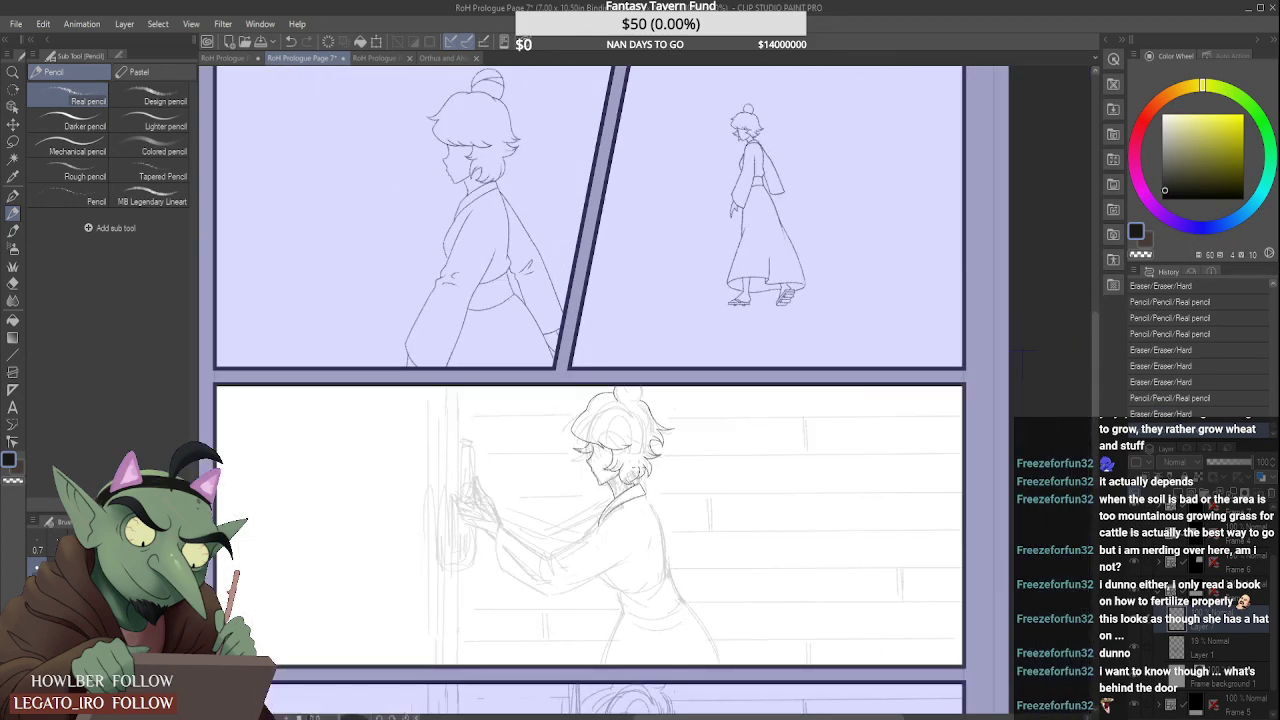
Step: Ink the bun's outline in the side-view panel along its back and front sides and around its underside
{"action": "scroll", "coordinate": [650, 438], "scroll_direction": "up", "scroll_amount": 1}
{"action": "scroll", "coordinate": [650, 390], "scroll_direction": "up", "scroll_amount": 5}
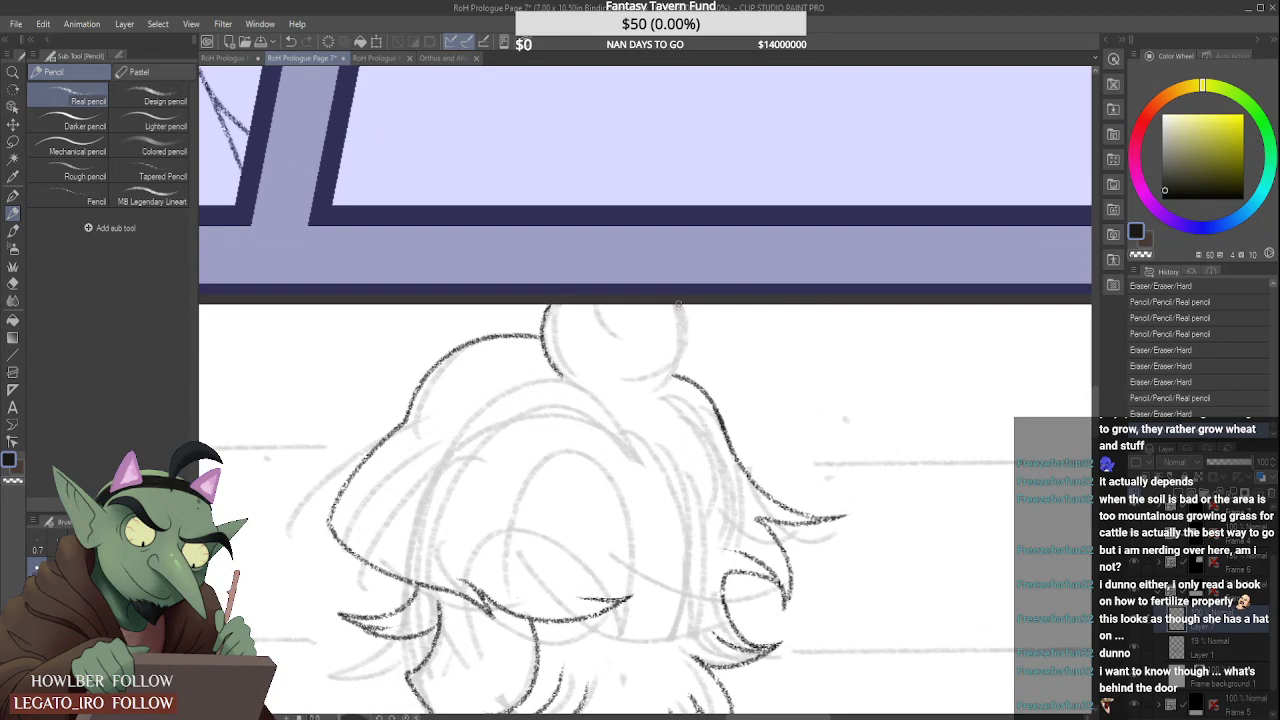
{"action": "mouse_move", "coordinate": [679, 304]}
{"action": "left_mouse_down"}
{"action": "mouse_move", "coordinate": [636, 371]}
{"action": "mouse_move", "coordinate": [664, 385]}
{"action": "left_mouse_up"}
{"action": "scroll", "coordinate": [640, 360], "scroll_direction": "up", "scroll_amount": 3}
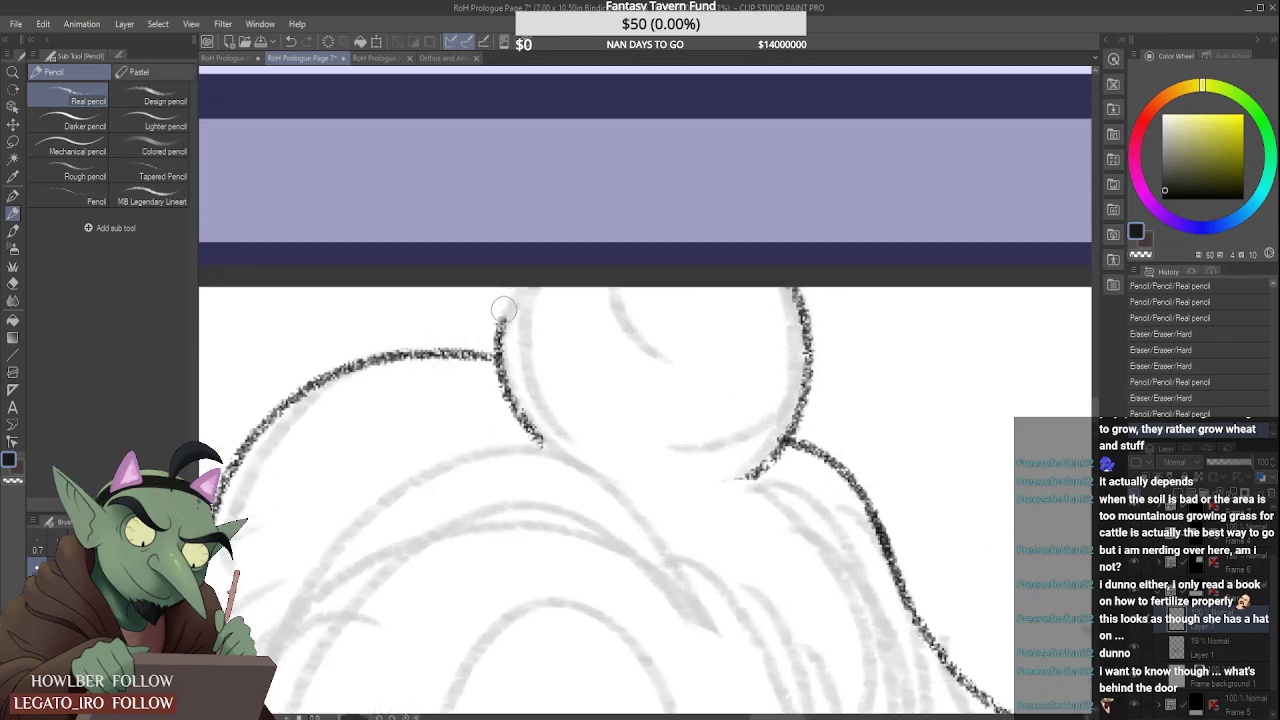
{"action": "left_click_drag", "start_coordinate": [499, 338], "coordinate": [516, 288]}
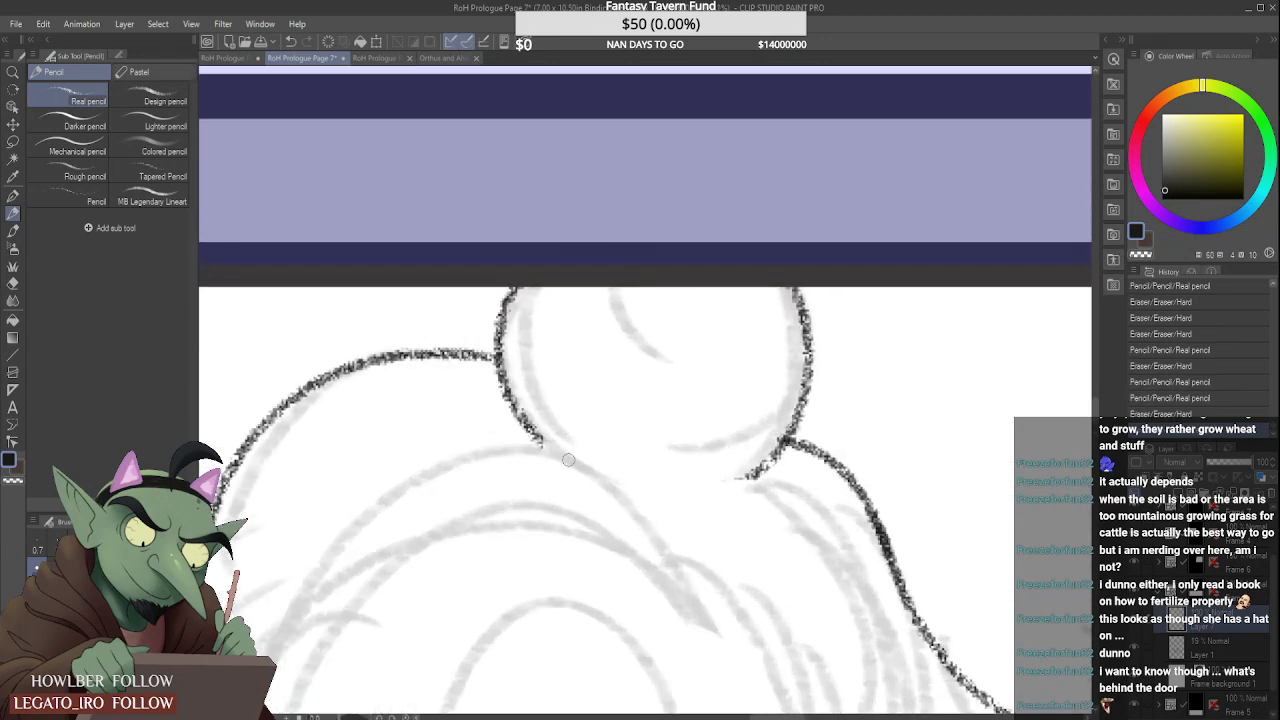
{"action": "left_click_drag", "start_coordinate": [745, 477], "coordinate": [548, 452]}
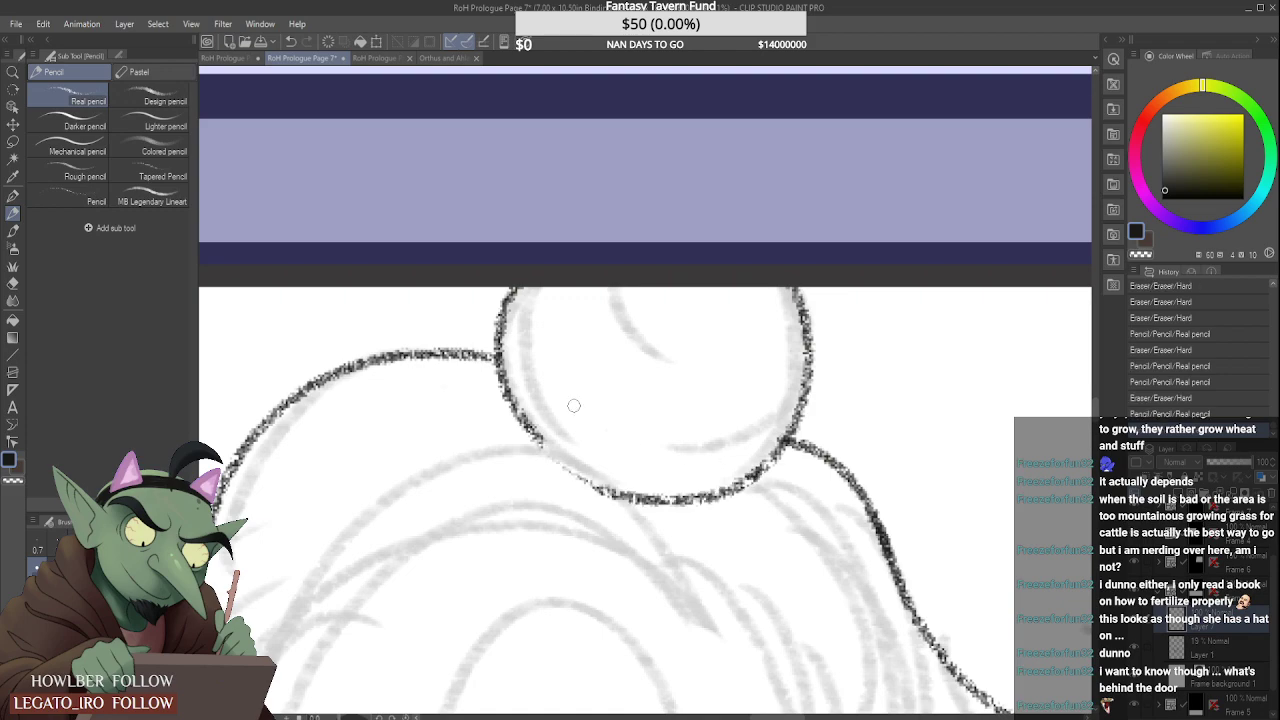
Step: Clean up and close the gap in the bun's lower front curve so its outline runs evenly
{"action": "scroll", "coordinate": [669, 436], "scroll_direction": "down", "scroll_amount": 3}
{"action": "scroll", "coordinate": [626, 441], "scroll_direction": "up", "scroll_amount": 4}
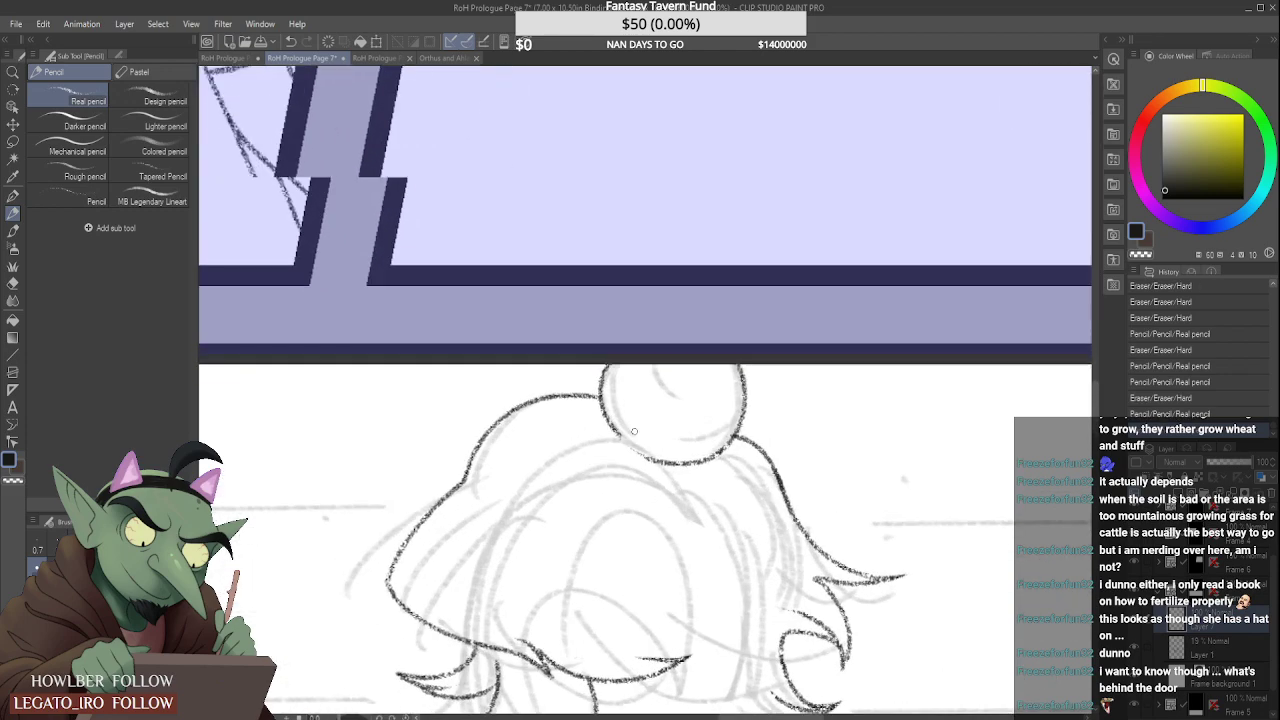
{"action": "mouse_move", "coordinate": [575, 352]}
{"action": "left_mouse_down"}
{"action": "mouse_move", "coordinate": [600, 425]}
{"action": "mouse_move", "coordinate": [640, 455]}
{"action": "left_mouse_up"}
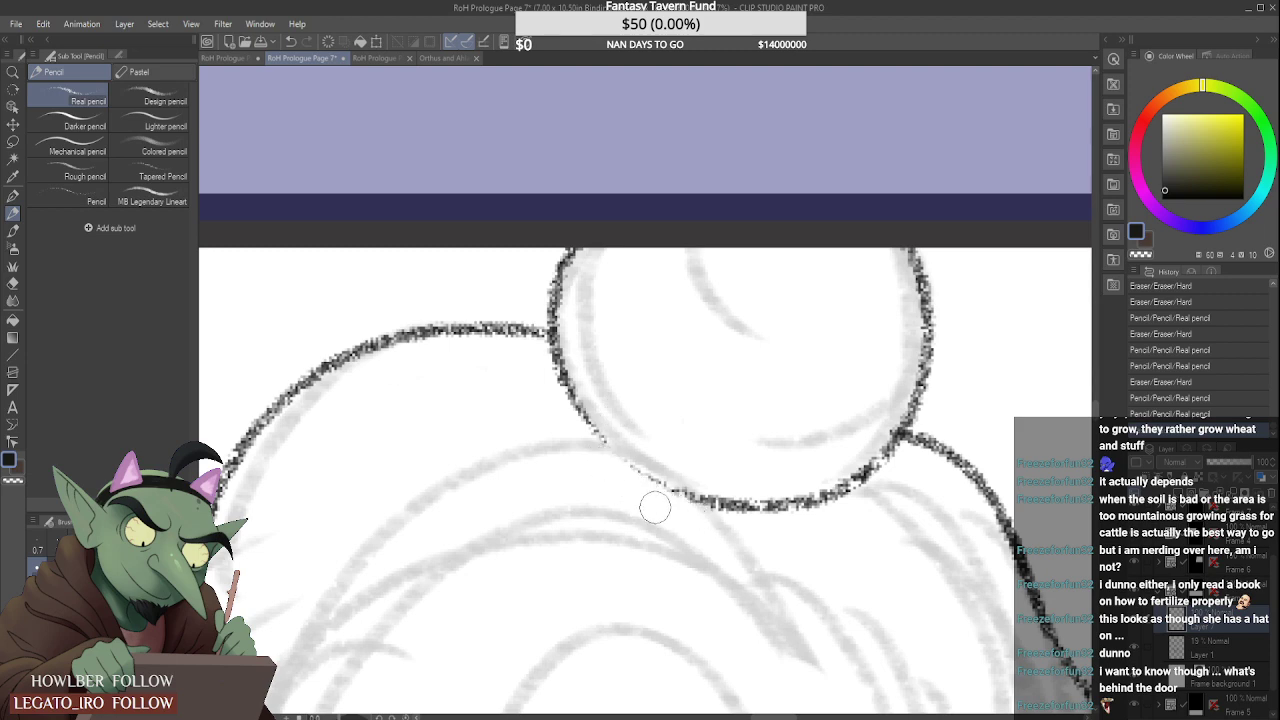
{"action": "mouse_move", "coordinate": [634, 486]}
{"action": "left_mouse_down"}
{"action": "mouse_move", "coordinate": [592, 450]}
{"action": "mouse_move", "coordinate": [615, 422]}
{"action": "left_mouse_up"}
{"action": "scroll", "coordinate": [630, 360], "scroll_direction": "down", "scroll_amount": 2}
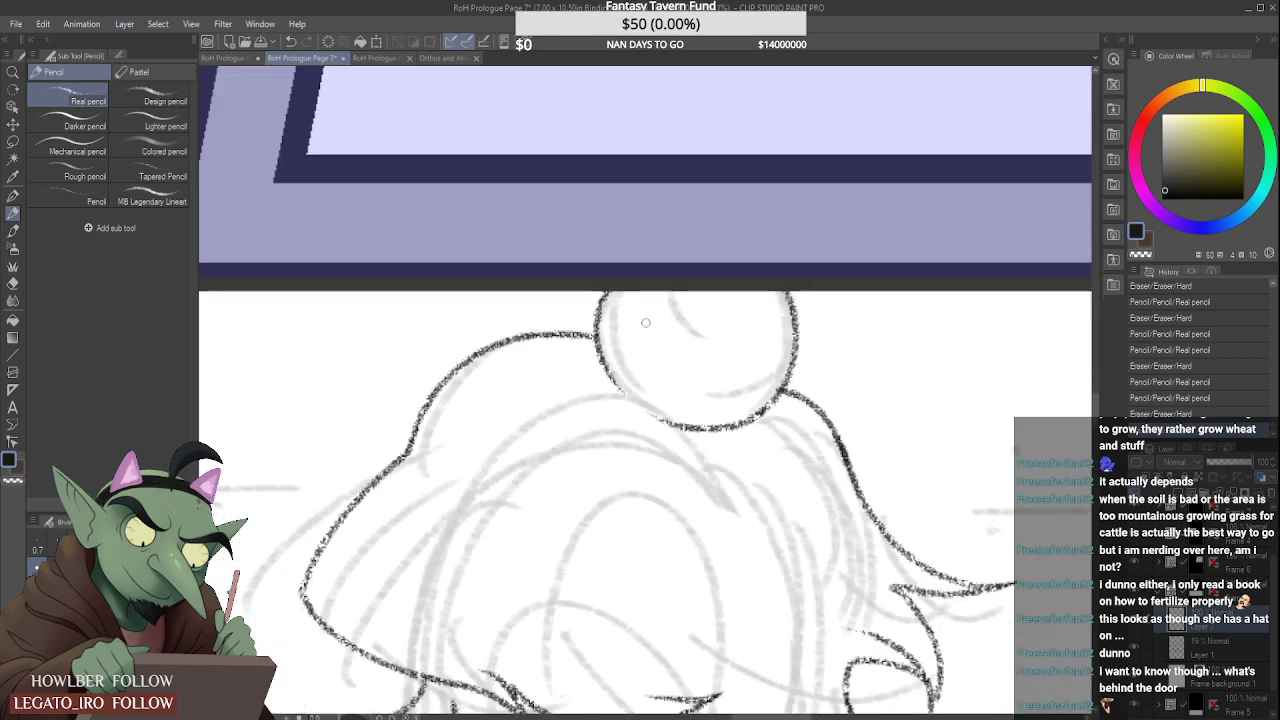
{"action": "scroll", "coordinate": [600, 298], "scroll_direction": "up", "scroll_amount": 2}
{"action": "mouse_move", "coordinate": [598, 298]}
{"action": "left_mouse_down"}
{"action": "mouse_move", "coordinate": [620, 283]}
{"action": "mouse_move", "coordinate": [598, 329]}
{"action": "mouse_move", "coordinate": [612, 296]}
{"action": "mouse_move", "coordinate": [598, 462]}
{"action": "left_mouse_up"}
{"action": "scroll", "coordinate": [618, 290], "scroll_direction": "up", "scroll_amount": 1}
{"action": "scroll", "coordinate": [680, 251], "scroll_direction": "down", "scroll_amount": 4}
{"action": "scroll", "coordinate": [660, 280], "scroll_direction": "down", "scroll_amount": 2}
{"action": "scroll", "coordinate": [623, 426], "scroll_direction": "up", "scroll_amount": 3}
{"action": "scroll", "coordinate": [597, 458], "scroll_direction": "up", "scroll_amount": 1}
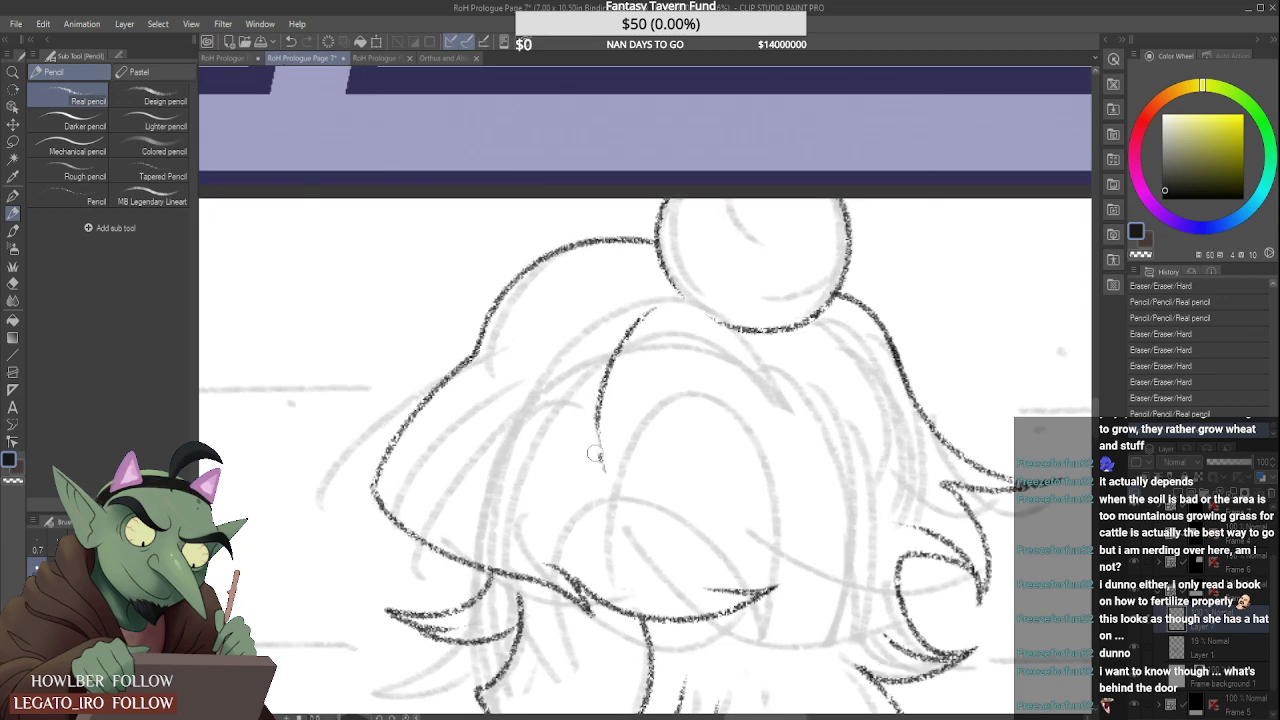
{"action": "left_click_drag", "start_coordinate": [604, 362], "coordinate": [602, 450]}
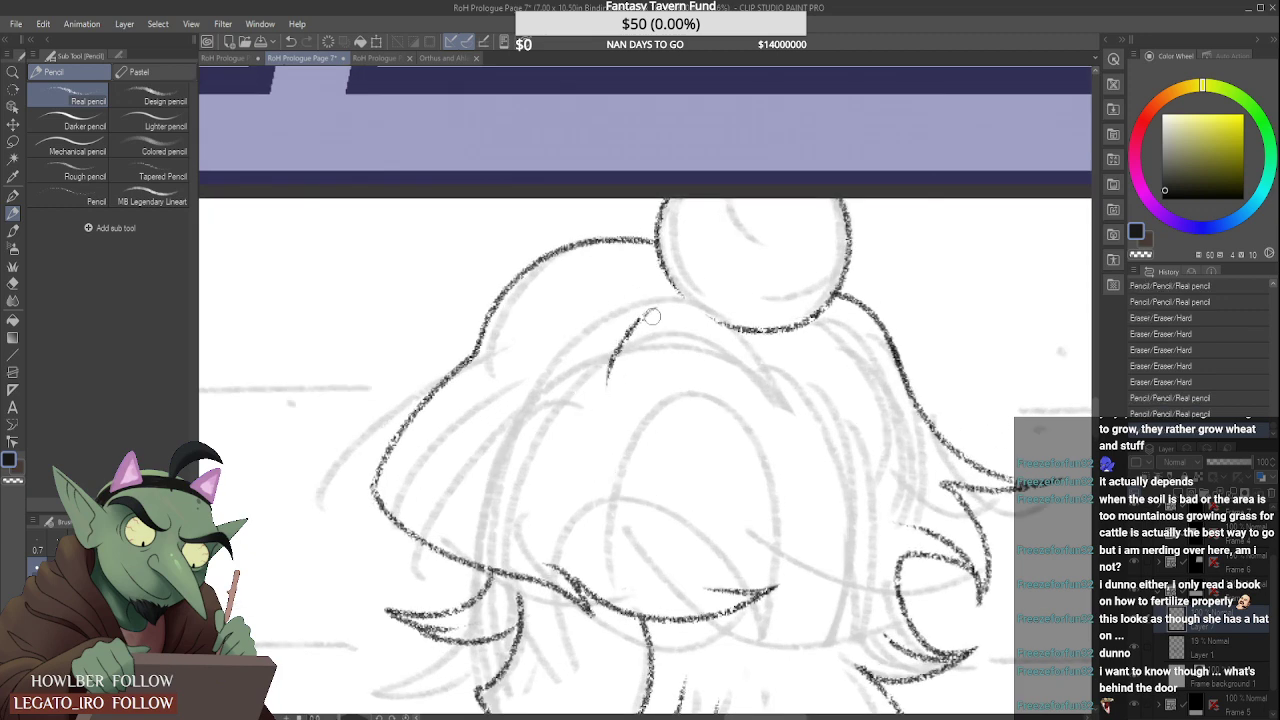
{"action": "mouse_move", "coordinate": [651, 316]}
{"action": "left_mouse_down"}
{"action": "mouse_move", "coordinate": [627, 338]}
{"action": "mouse_move", "coordinate": [656, 306]}
{"action": "mouse_move", "coordinate": [608, 385]}
{"action": "left_mouse_up"}
Step: Ink two curved hair strands running down from beneath the bun and trim the front strand's lower end
{"action": "left_click_drag", "start_coordinate": [668, 320], "coordinate": [690, 460]}
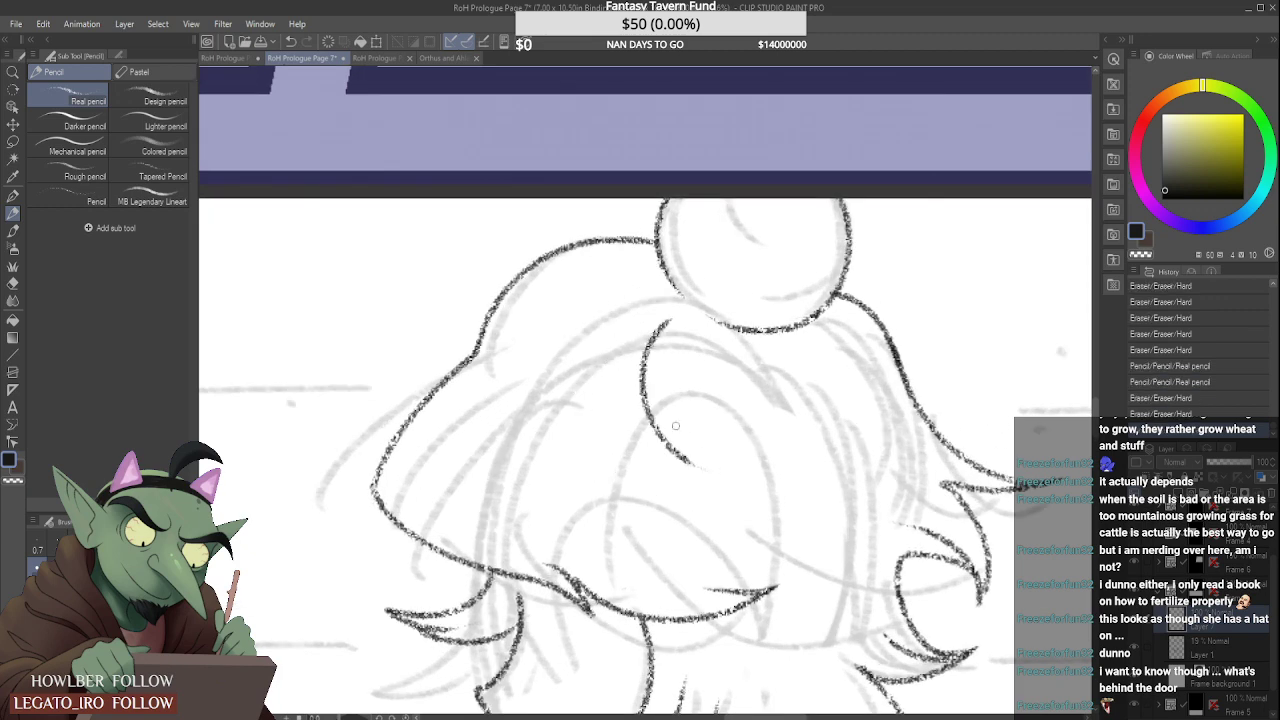
{"action": "mouse_move", "coordinate": [658, 399]}
{"action": "left_mouse_down"}
{"action": "mouse_move", "coordinate": [694, 463]}
{"action": "mouse_move", "coordinate": [651, 393]}
{"action": "left_mouse_up"}
{"action": "left_click_drag", "start_coordinate": [669, 439], "coordinate": [679, 428]}
{"action": "left_click_drag", "start_coordinate": [745, 325], "coordinate": [832, 460]}
{"action": "scroll", "coordinate": [798, 446], "scroll_direction": "up", "scroll_amount": 1}
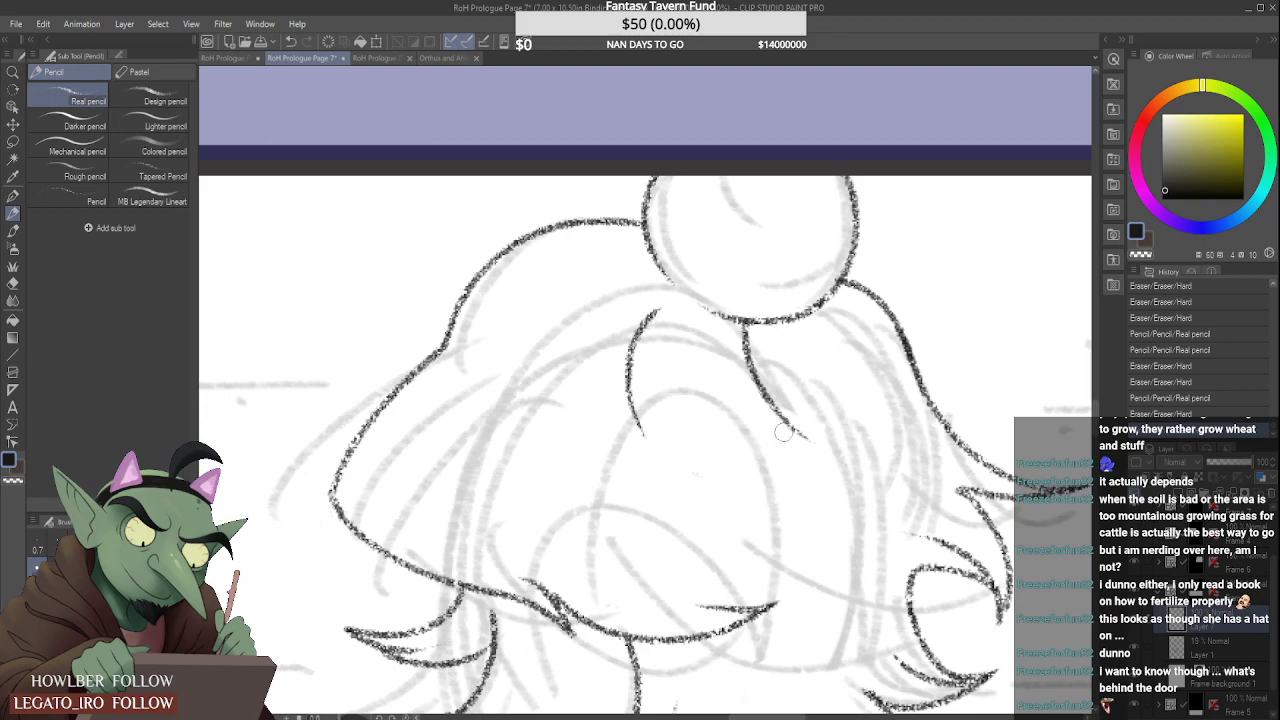
{"action": "scroll", "coordinate": [822, 450], "scroll_direction": "down", "scroll_amount": 1}
{"action": "scroll", "coordinate": [822, 450], "scroll_direction": "down", "scroll_amount": 5}
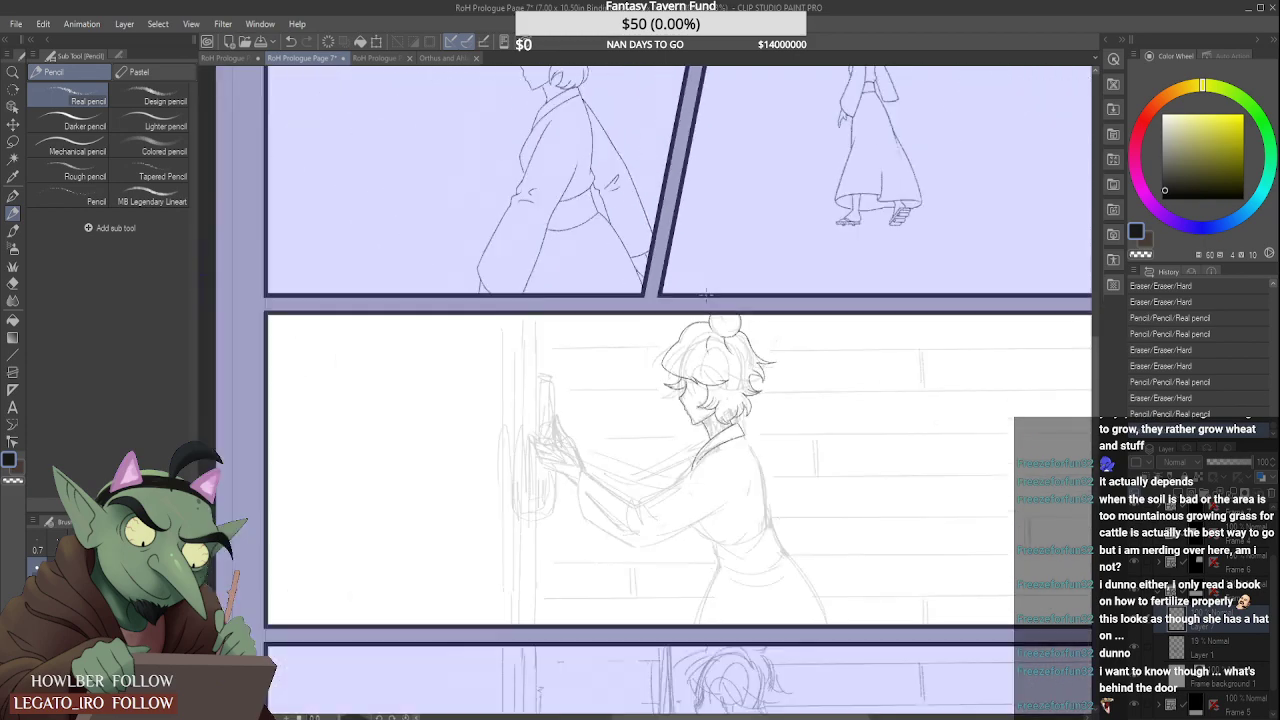
{"action": "scroll", "coordinate": [710, 294], "scroll_direction": "up", "scroll_amount": 6}
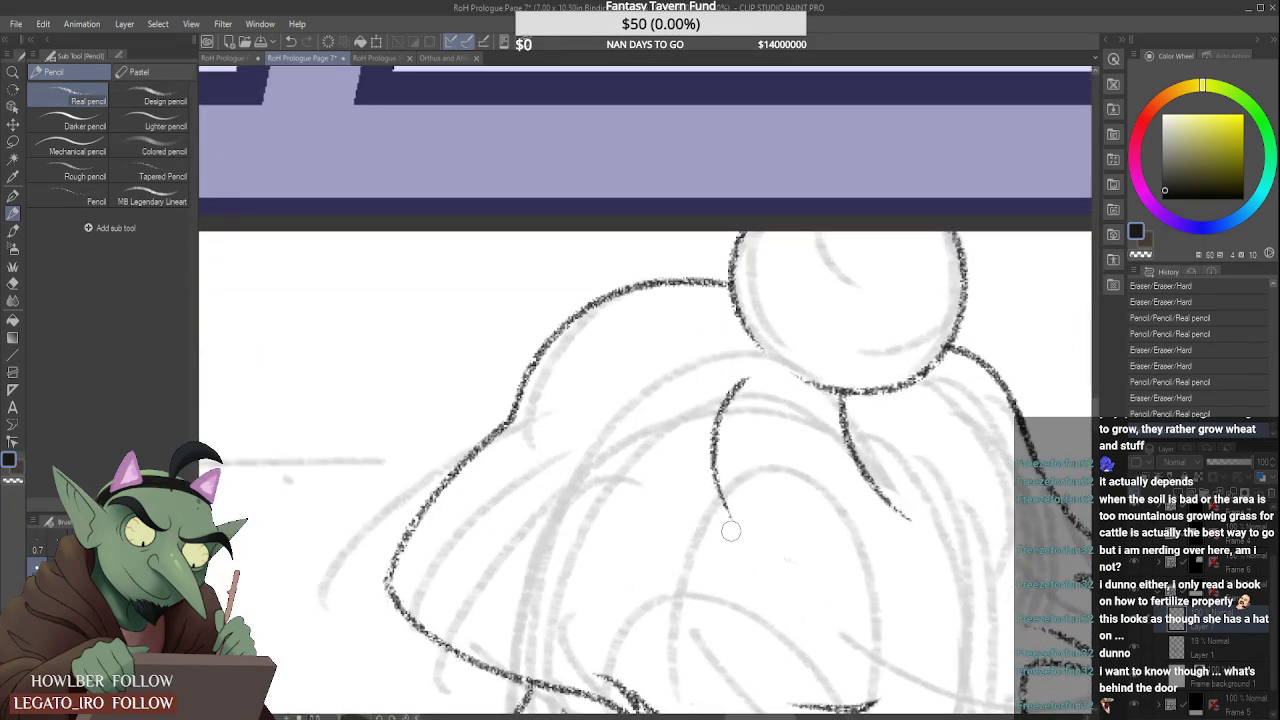
{"action": "left_click_drag", "start_coordinate": [704, 468], "coordinate": [728, 516]}
{"action": "scroll", "coordinate": [620, 428], "scroll_direction": "down", "scroll_amount": 6}
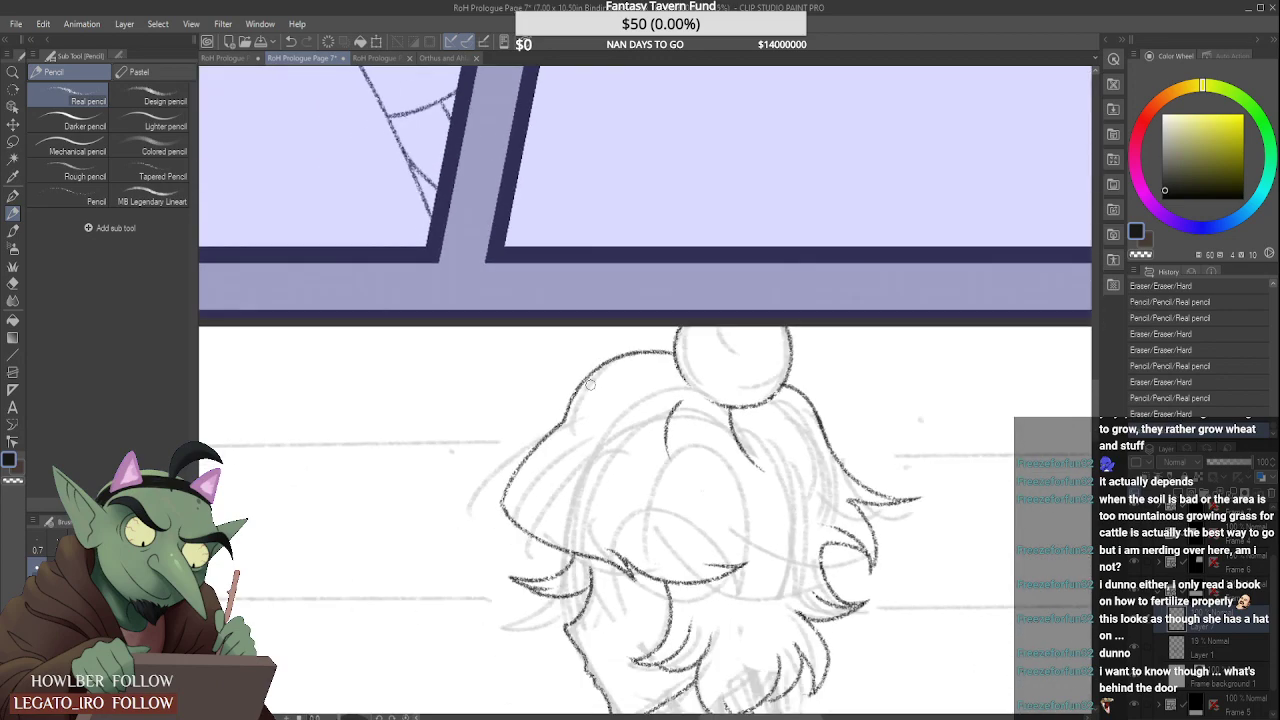
{"action": "scroll", "coordinate": [613, 368], "scroll_direction": "down", "scroll_amount": 2}
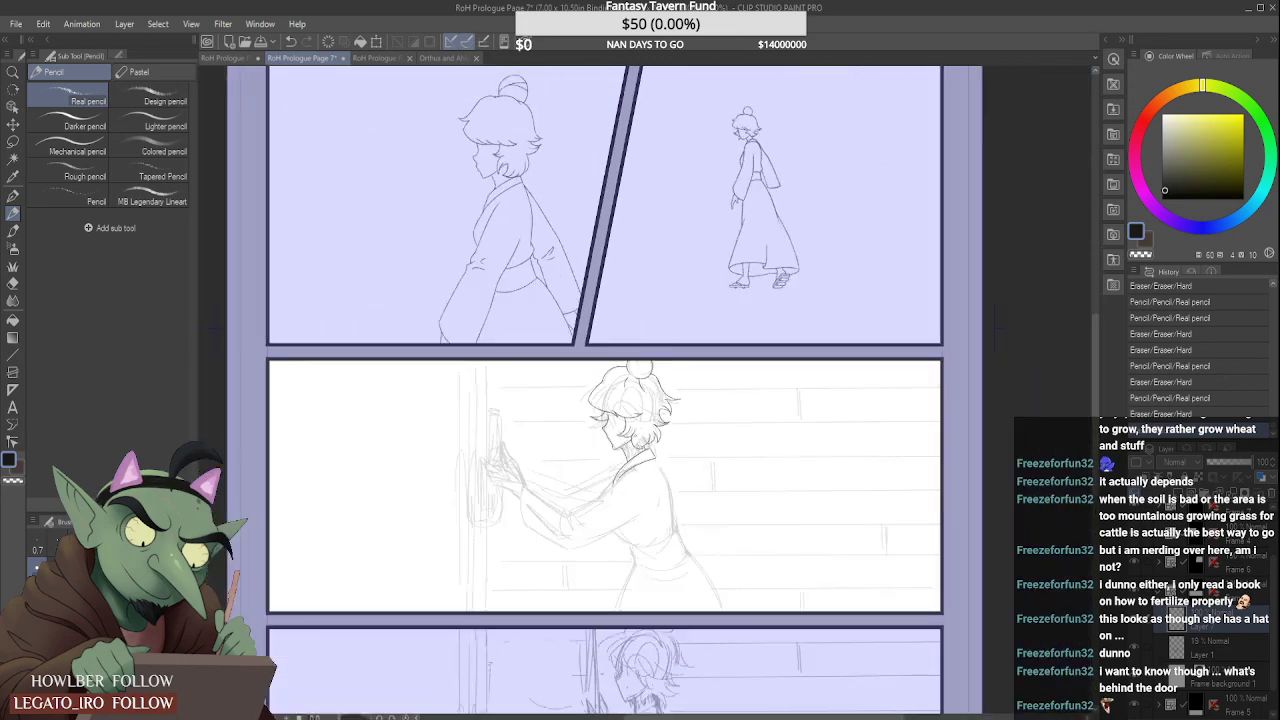
{"action": "scroll", "coordinate": [603, 413], "scroll_direction": "up", "scroll_amount": 2}
{"action": "scroll", "coordinate": [612, 411], "scroll_direction": "up", "scroll_amount": 5}
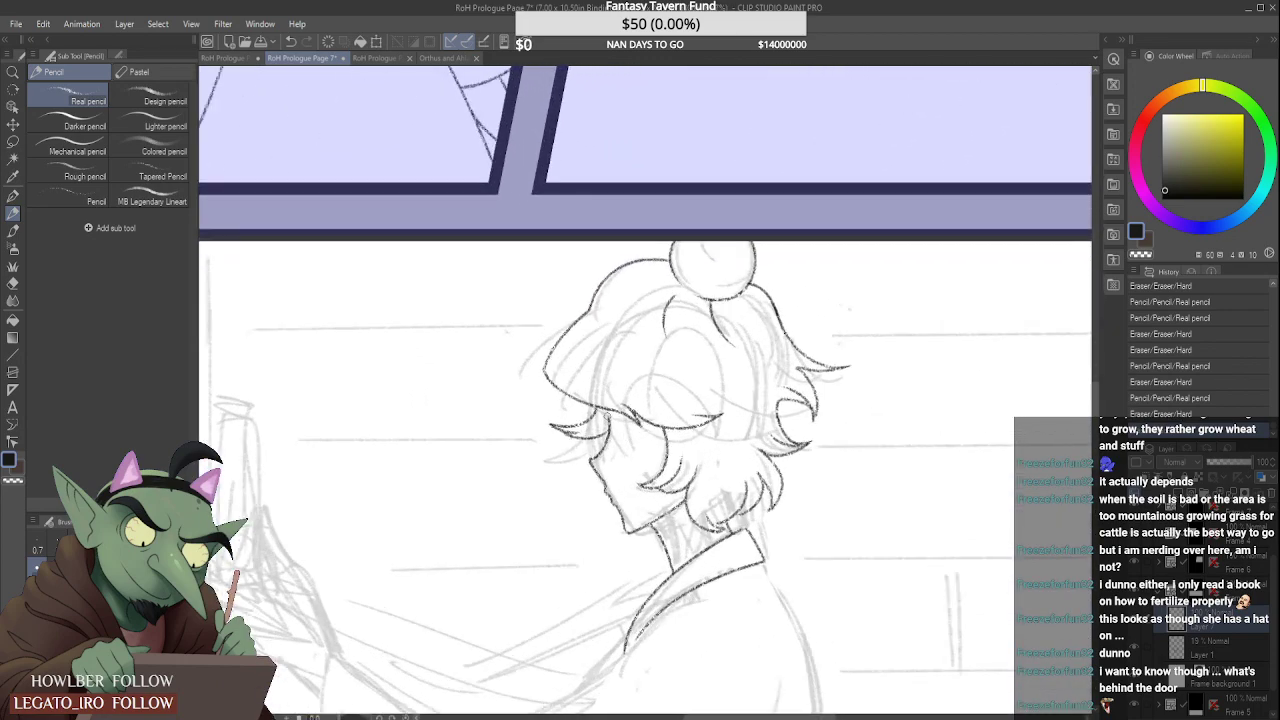
{"action": "scroll", "coordinate": [612, 411], "scroll_direction": "down", "scroll_amount": 6}
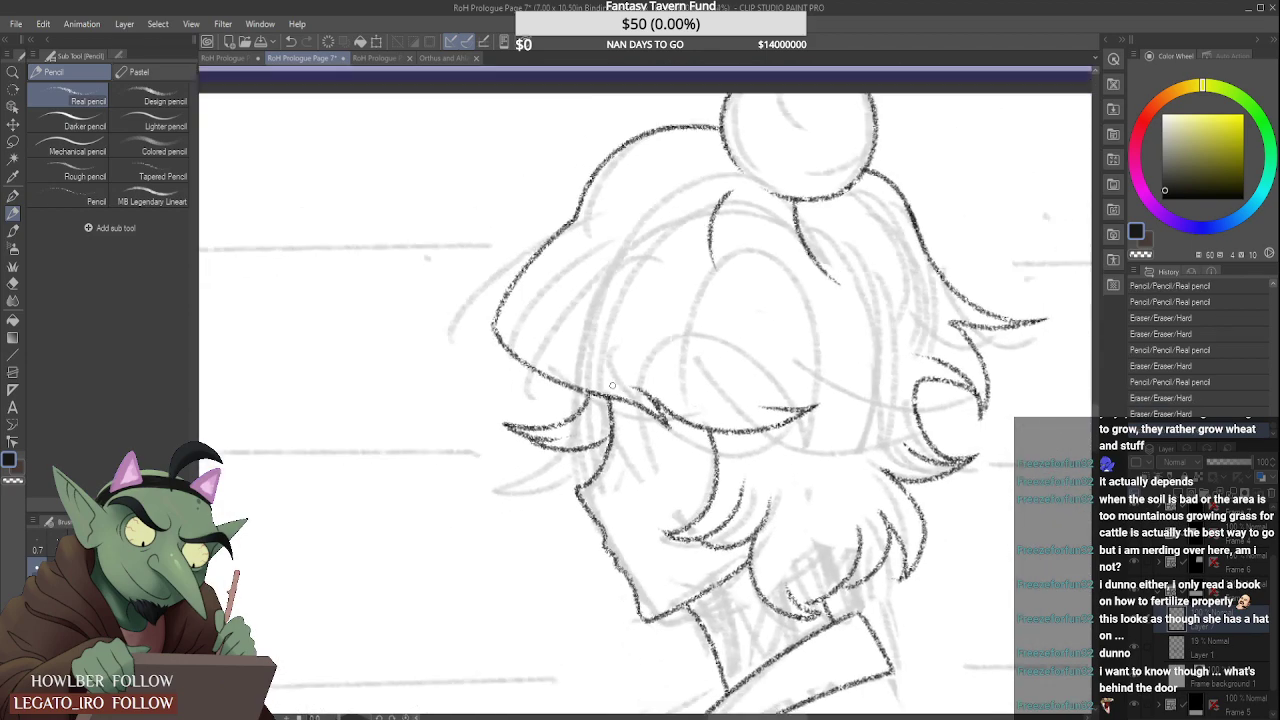
{"action": "scroll", "coordinate": [612, 411], "scroll_direction": "down", "scroll_amount": 1}
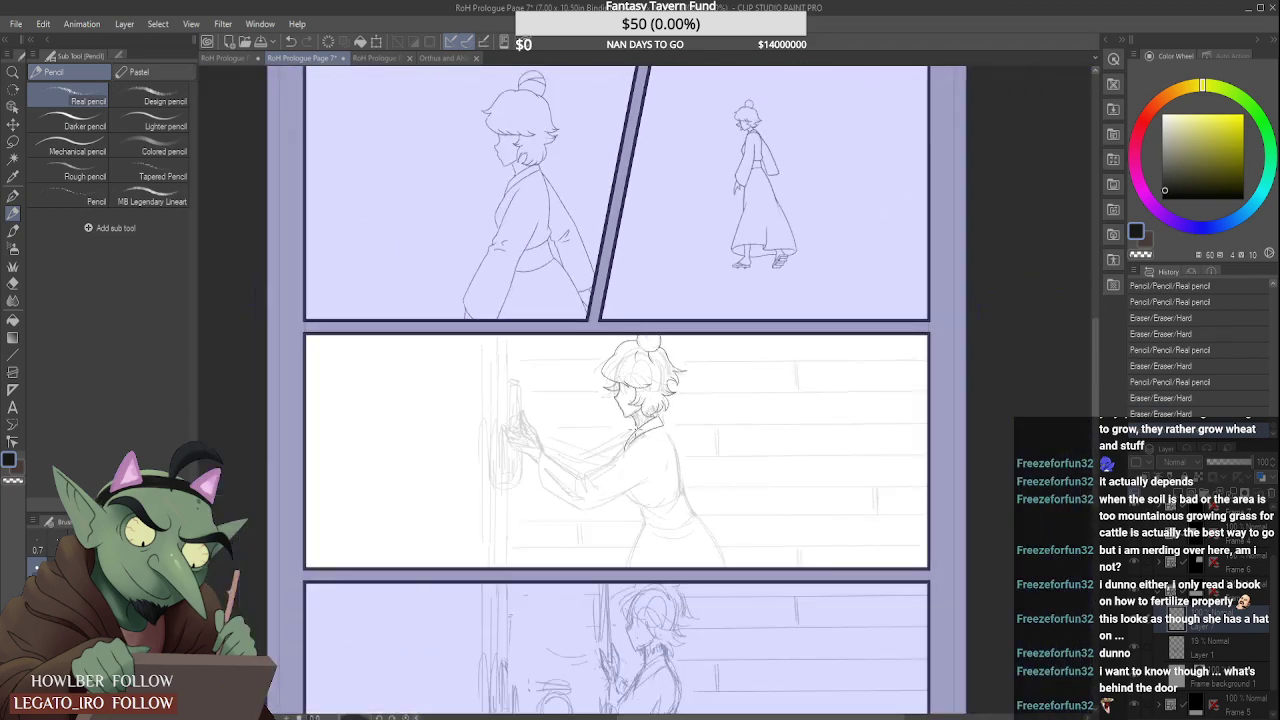
Step: Ink the front part of the sash's upper edge below the raised arm, with a small fold mark along it
{"action": "scroll", "coordinate": [601, 527], "scroll_direction": "up", "scroll_amount": 6}
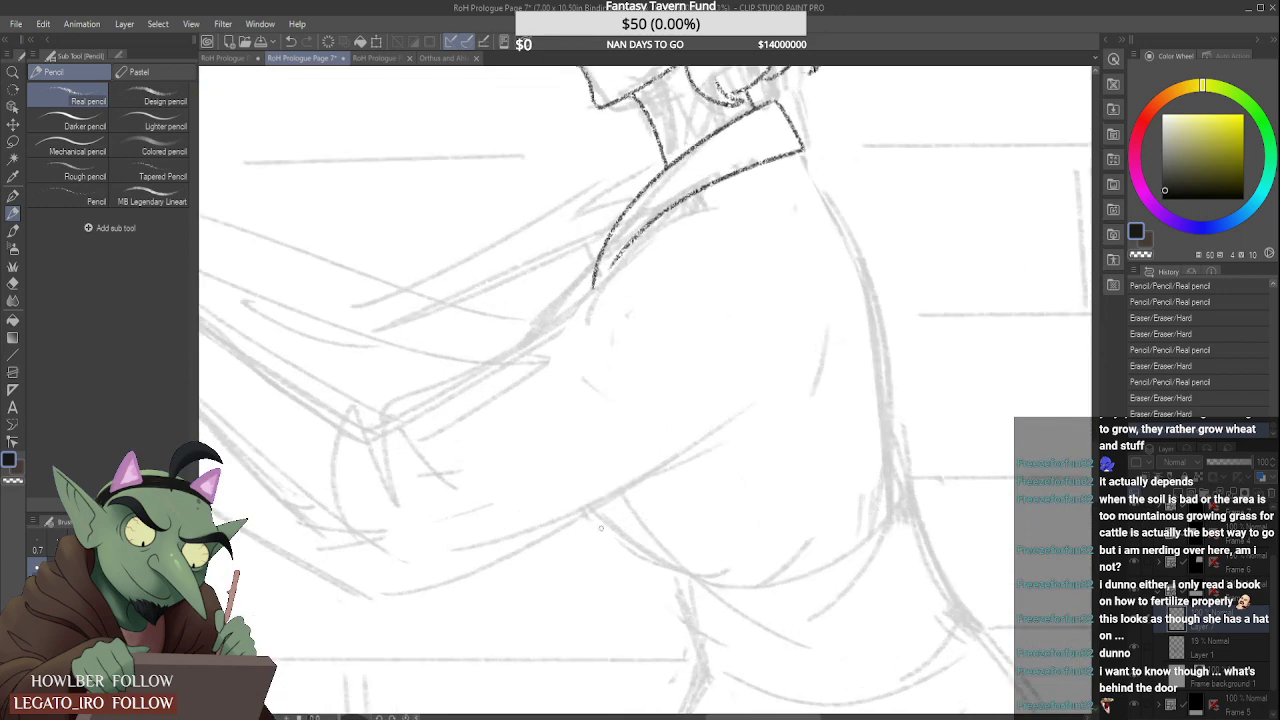
{"action": "left_click_drag", "start_coordinate": [624, 541], "coordinate": [691, 567]}
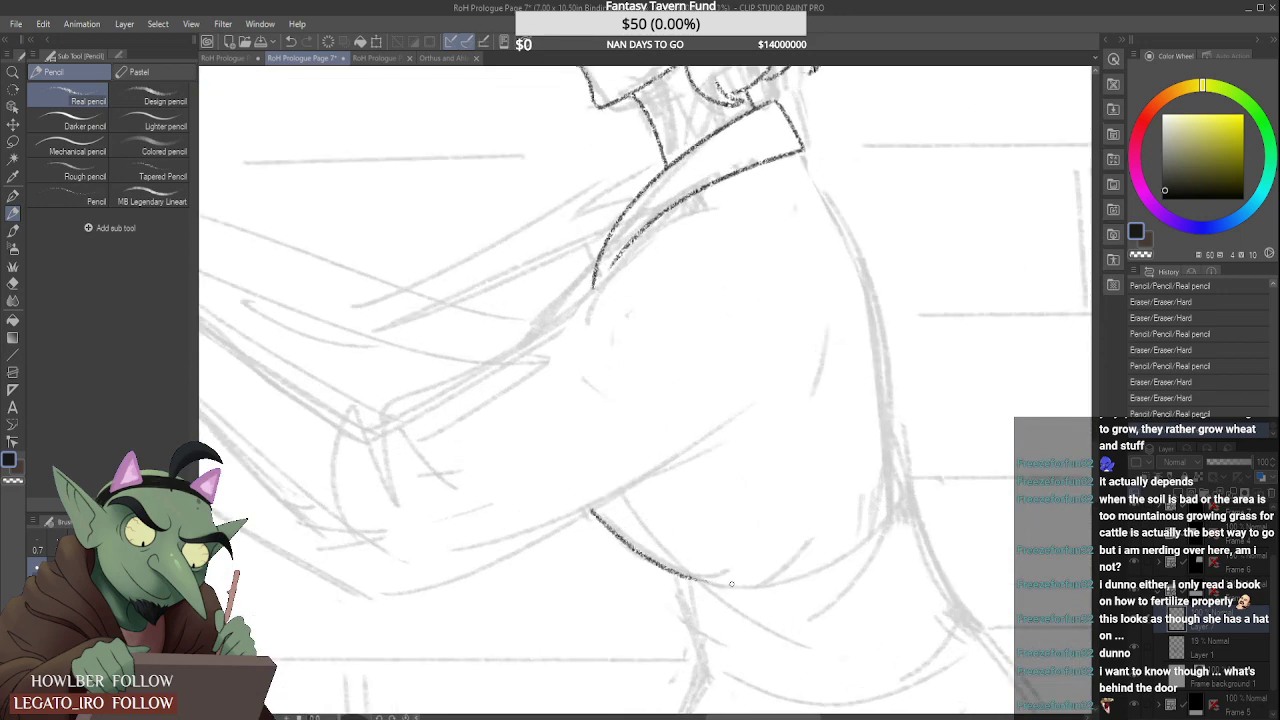
{"action": "scroll", "coordinate": [703, 560], "scroll_direction": "up", "scroll_amount": 1}
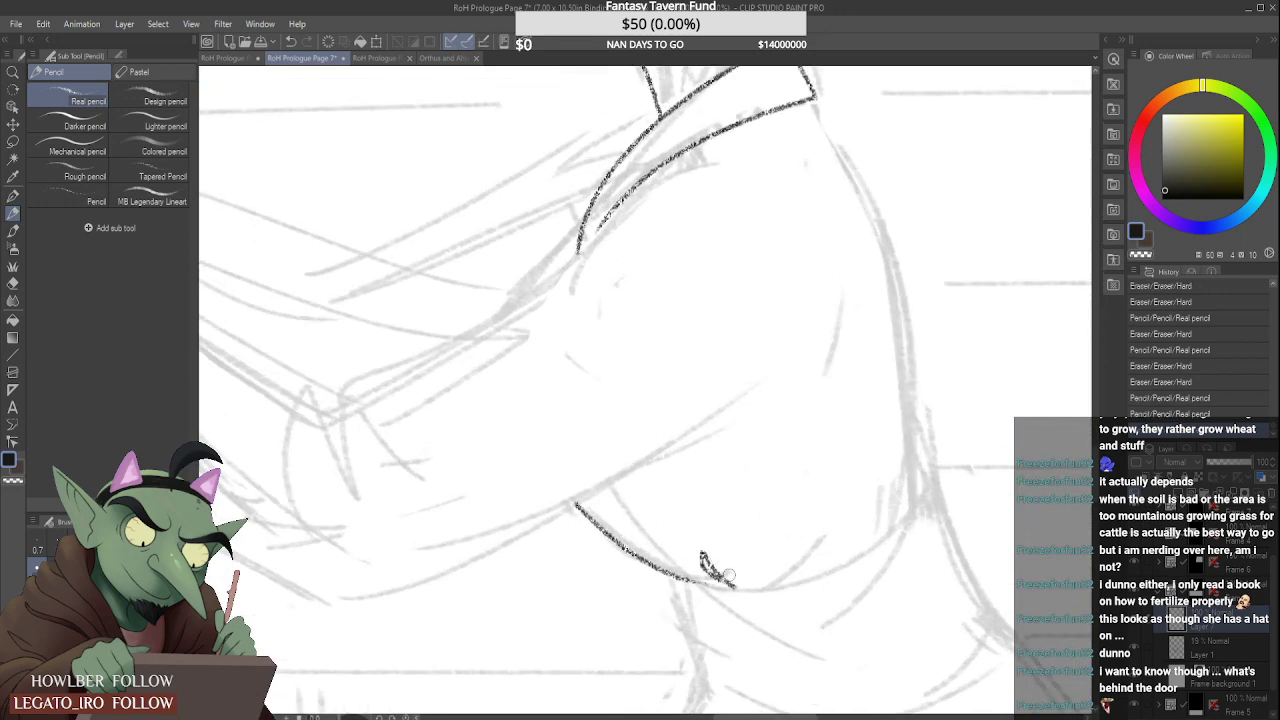
{"action": "scroll", "coordinate": [707, 492], "scroll_direction": "down", "scroll_amount": 4}
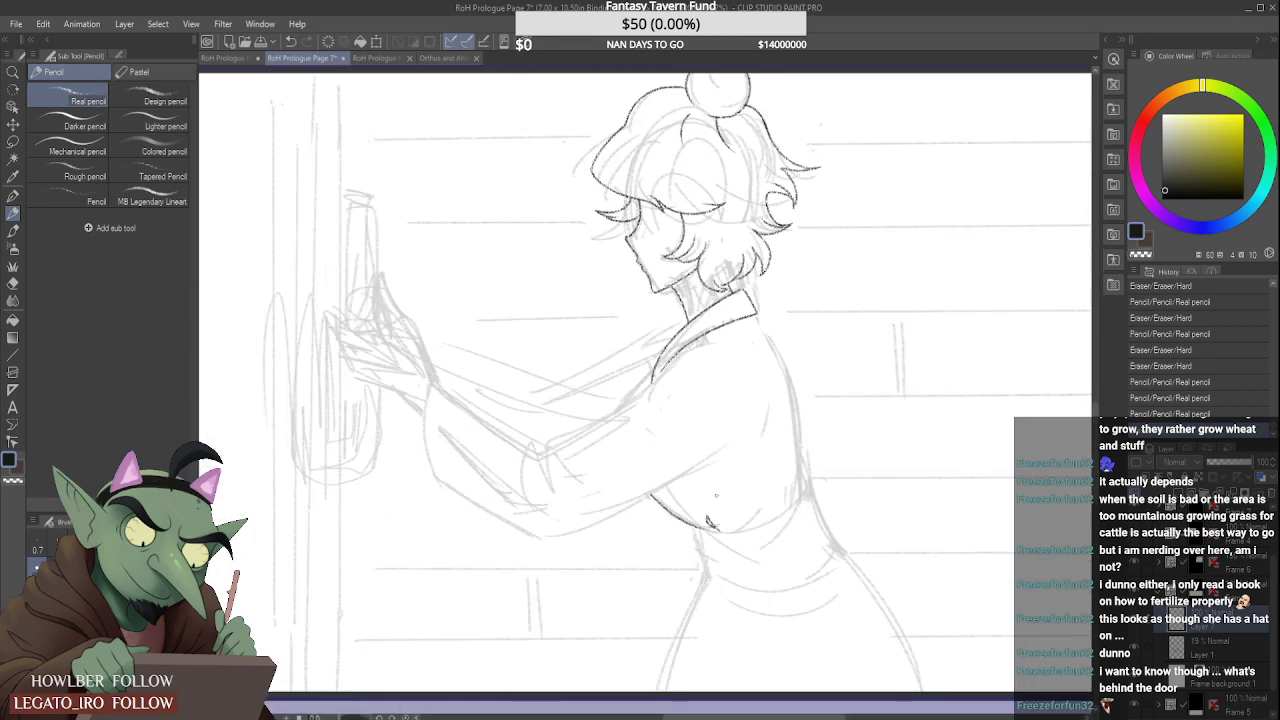
{"action": "scroll", "coordinate": [716, 511], "scroll_direction": "up", "scroll_amount": 4}
{"action": "scroll", "coordinate": [716, 511], "scroll_direction": "up", "scroll_amount": 1}
Step: Ink the rest of the sash's upper edge in a smooth curve up to the back and trim its end
{"action": "mouse_move", "coordinate": [716, 522]}
{"action": "left_mouse_down"}
{"action": "mouse_move", "coordinate": [699, 529]}
{"action": "mouse_move", "coordinate": [738, 566]}
{"action": "mouse_move", "coordinate": [836, 551]}
{"action": "mouse_move", "coordinate": [980, 466]}
{"action": "mouse_move", "coordinate": [770, 570]}
{"action": "mouse_move", "coordinate": [892, 527]}
{"action": "mouse_move", "coordinate": [793, 567]}
{"action": "mouse_move", "coordinate": [995, 395]}
{"action": "left_mouse_up"}
{"action": "scroll", "coordinate": [718, 543], "scroll_direction": "up", "scroll_amount": 2}
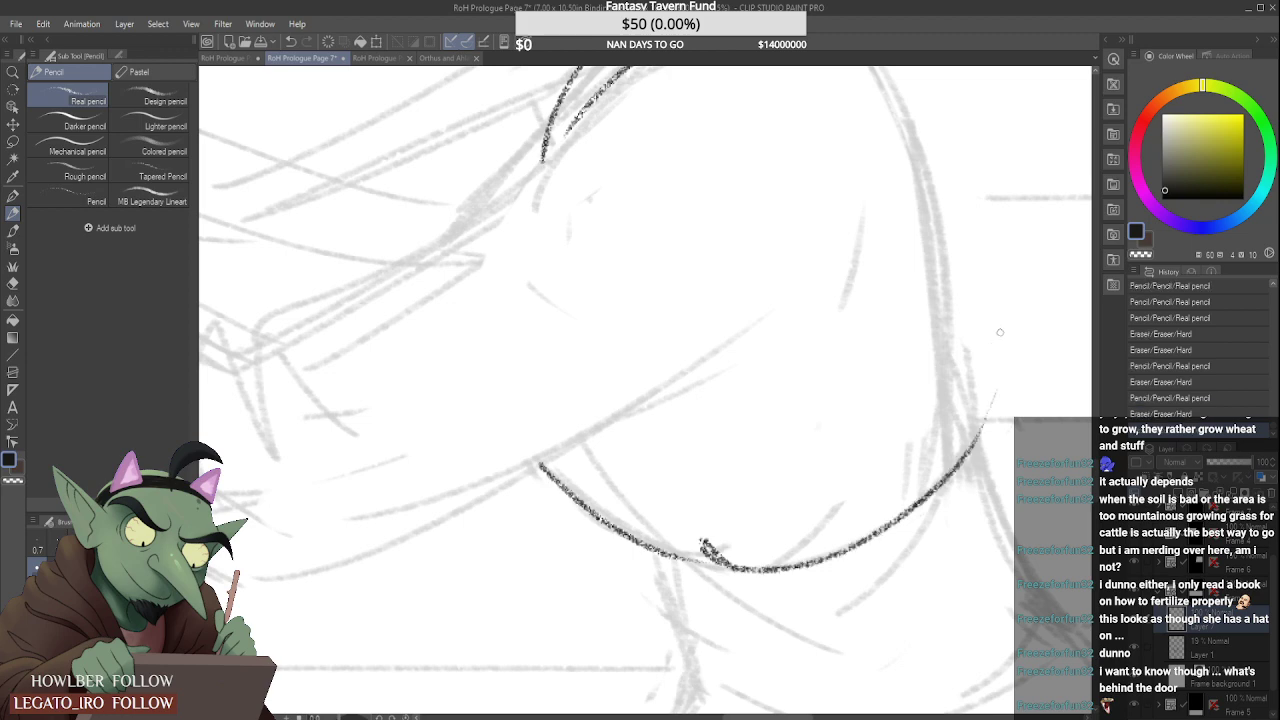
{"action": "key", "text": "ctrl+z"}
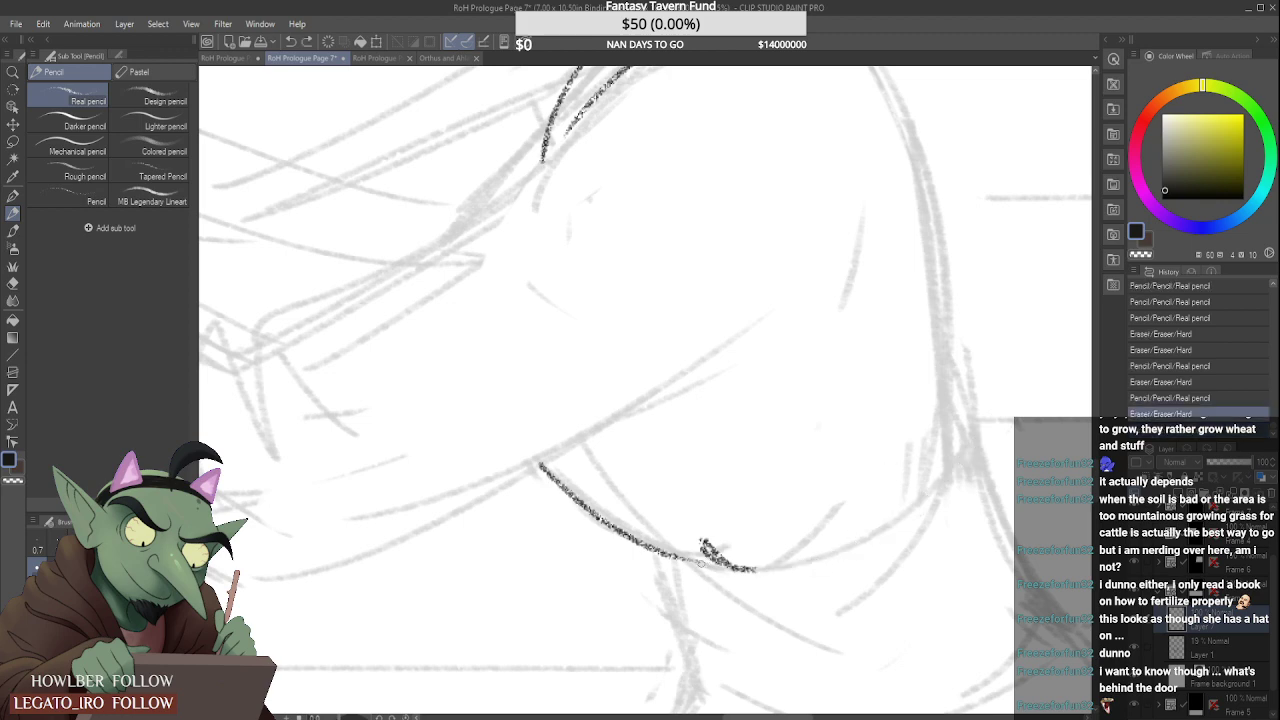
{"action": "left_click_drag", "start_coordinate": [757, 569], "coordinate": [980, 440]}
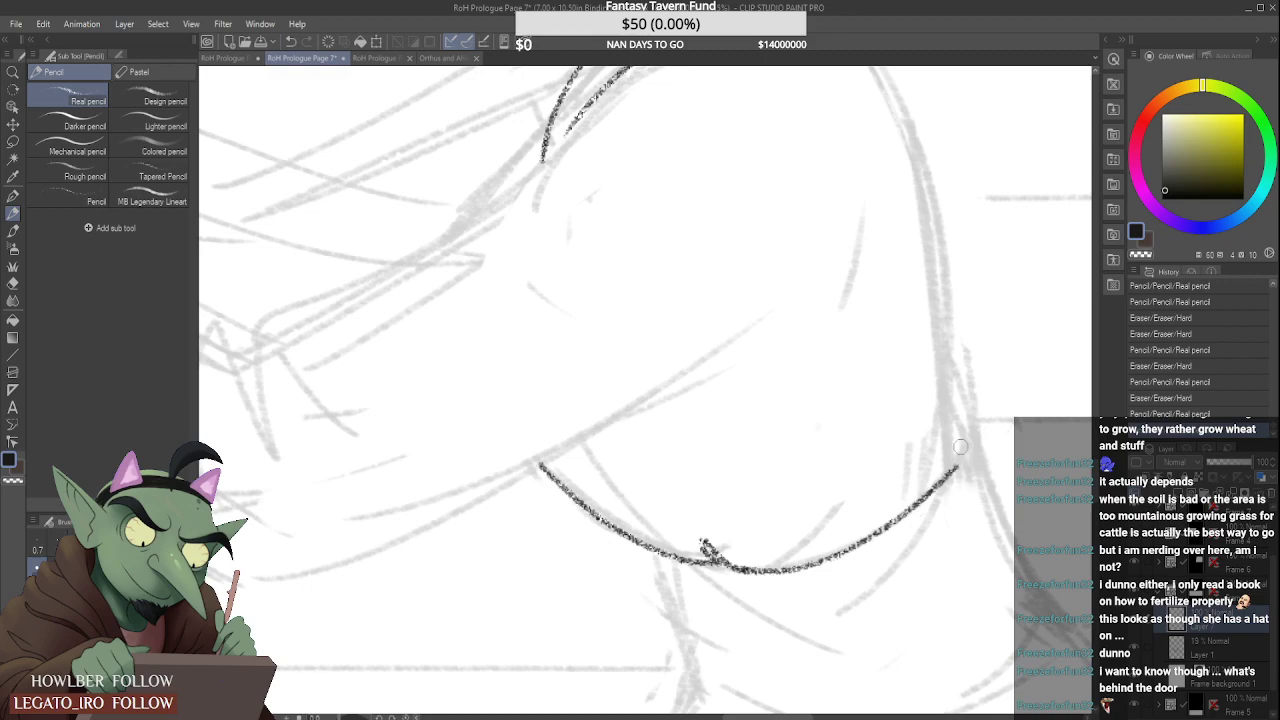
{"action": "scroll", "coordinate": [960, 447], "scroll_direction": "down", "scroll_amount": 3}
{"action": "scroll", "coordinate": [844, 455], "scroll_direction": "up", "scroll_amount": 3}
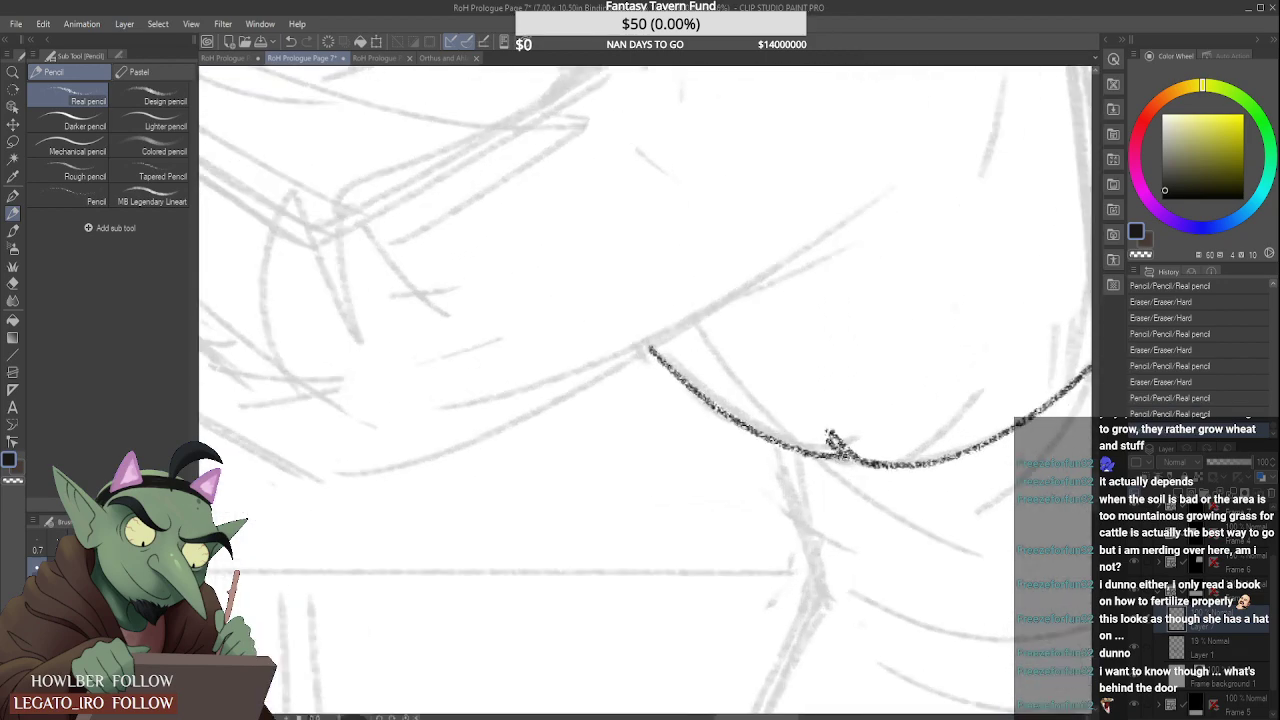
Step: Ink the sash's short front and back side edges down from its upper edge
{"action": "left_click_drag", "start_coordinate": [840, 450], "coordinate": [850, 556]}
{"action": "scroll", "coordinate": [861, 458], "scroll_direction": "down", "scroll_amount": 3}
{"action": "scroll", "coordinate": [843, 455], "scroll_direction": "up", "scroll_amount": 2}
{"action": "scroll", "coordinate": [866, 444], "scroll_direction": "down", "scroll_amount": 4}
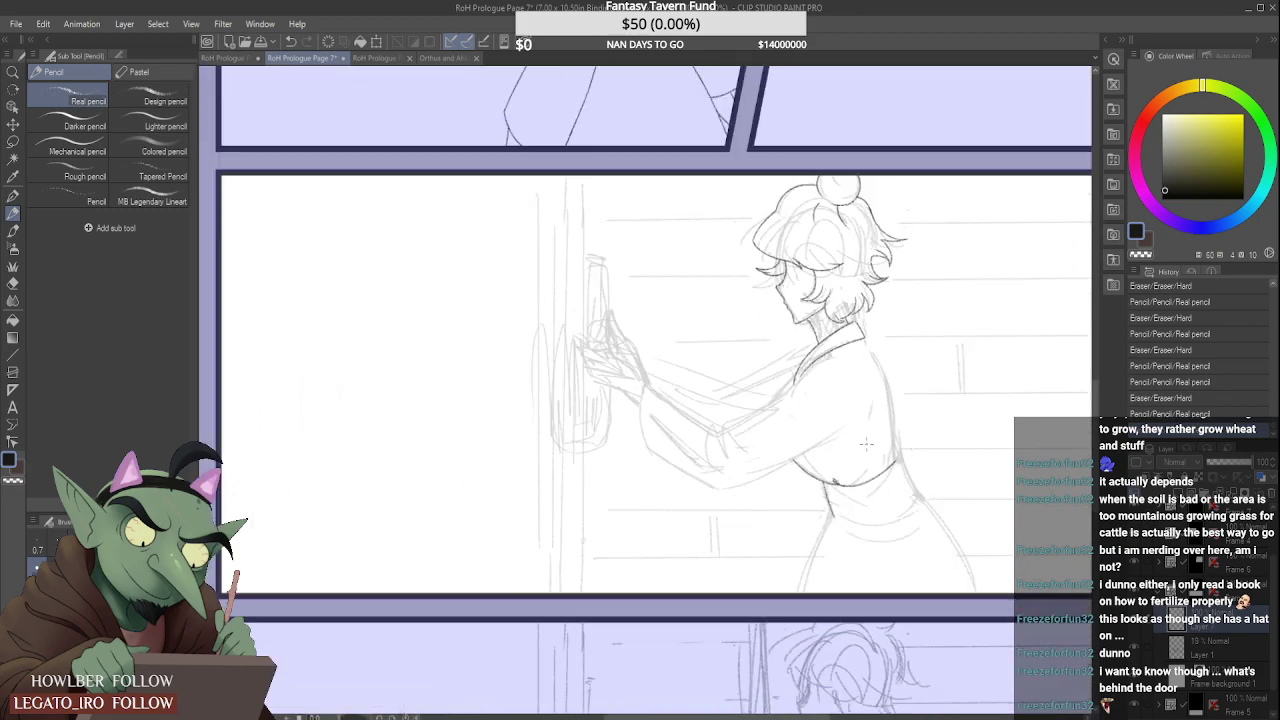
{"action": "scroll", "coordinate": [866, 444], "scroll_direction": "down", "scroll_amount": 2}
{"action": "scroll", "coordinate": [830, 420], "scroll_direction": "up", "scroll_amount": 6}
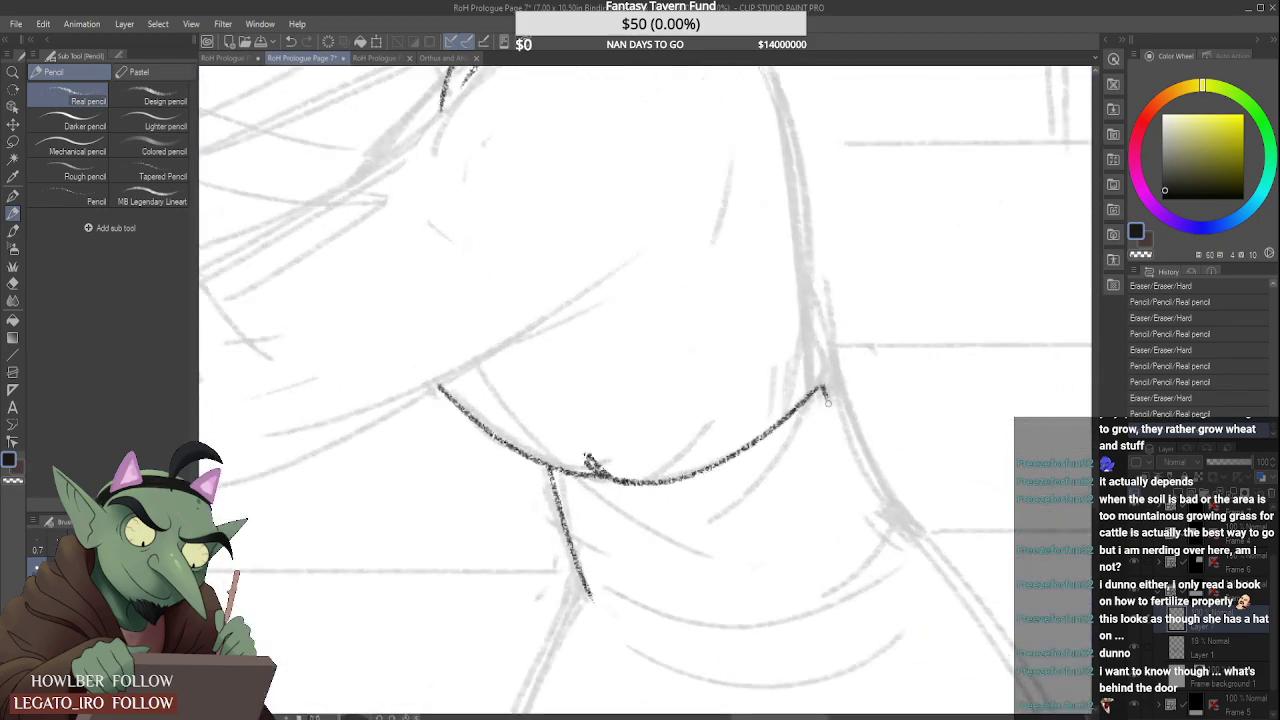
{"action": "left_click_drag", "start_coordinate": [826, 398], "coordinate": [905, 553]}
{"action": "scroll", "coordinate": [870, 480], "scroll_direction": "down", "scroll_amount": 2}
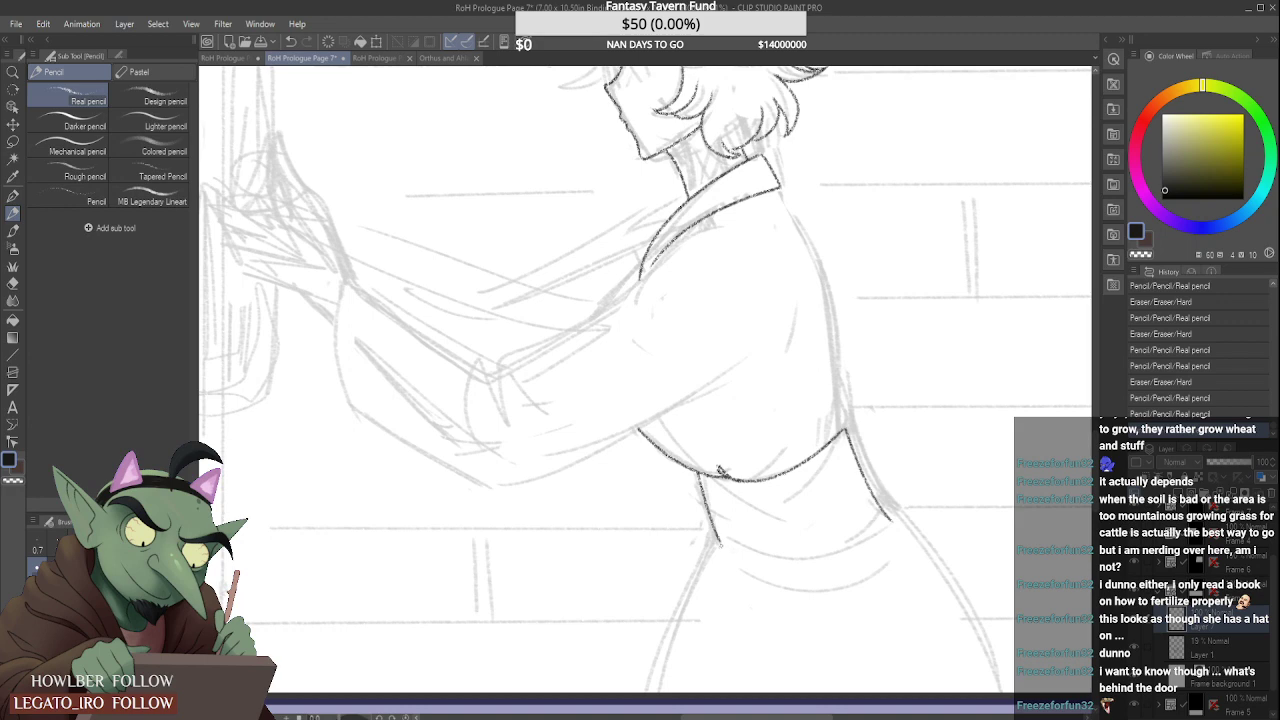
Step: Ink the sash's curved lower edge between its front and back sides, redrawing it until both corners meet cleanly
{"action": "left_click_drag", "start_coordinate": [720, 550], "coordinate": [908, 514]}
{"action": "key", "text": "ctrl+z"}
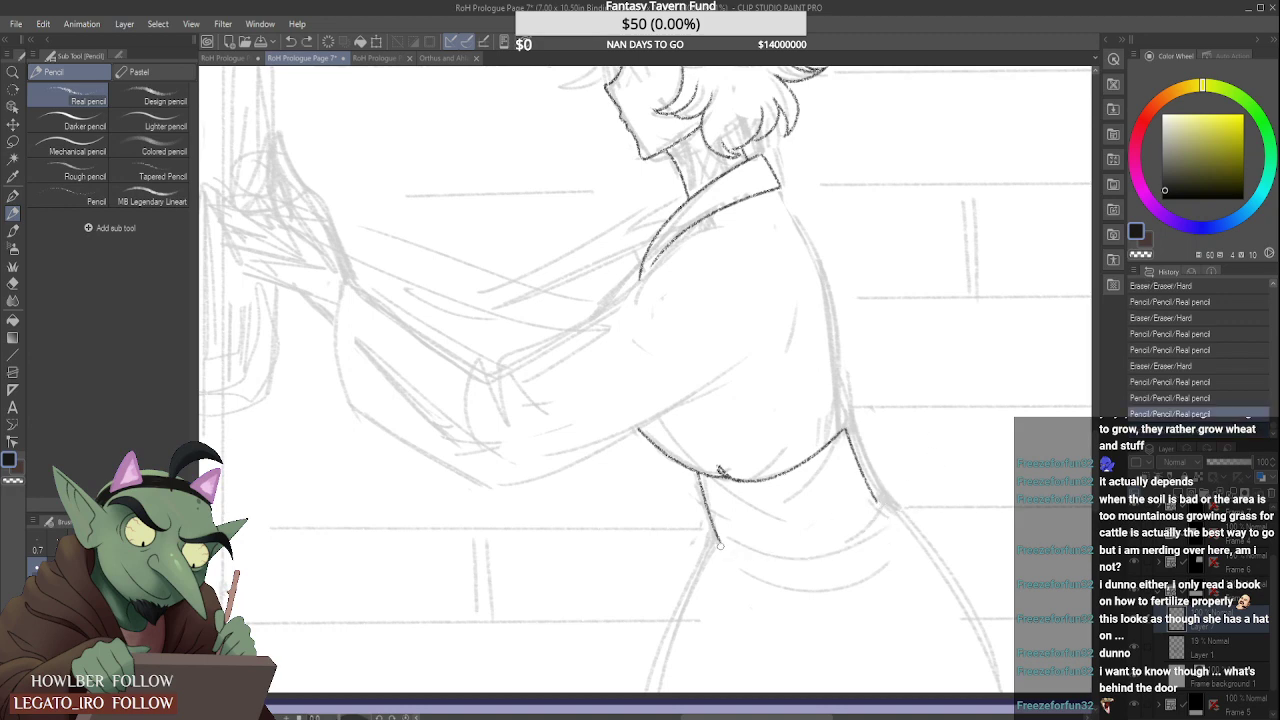
{"action": "left_click_drag", "start_coordinate": [716, 543], "coordinate": [888, 497]}
{"action": "key", "text": "ctrl+z"}
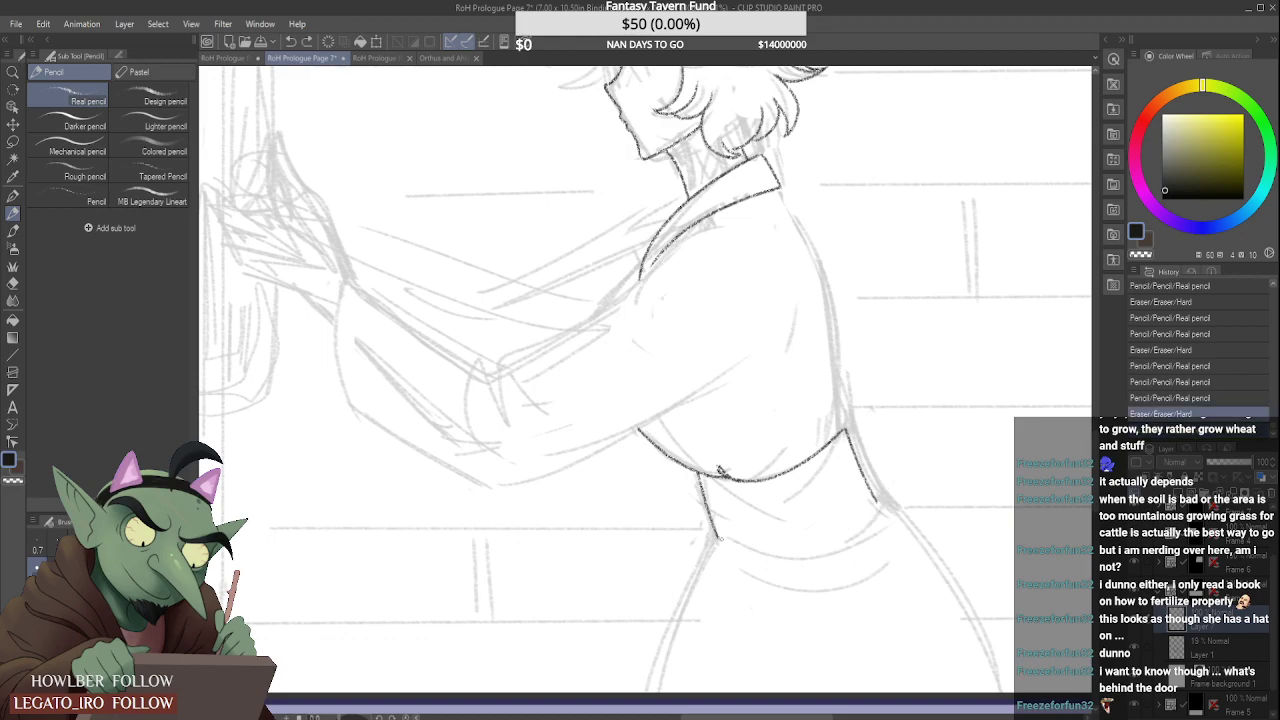
{"action": "left_click_drag", "start_coordinate": [718, 550], "coordinate": [876, 503]}
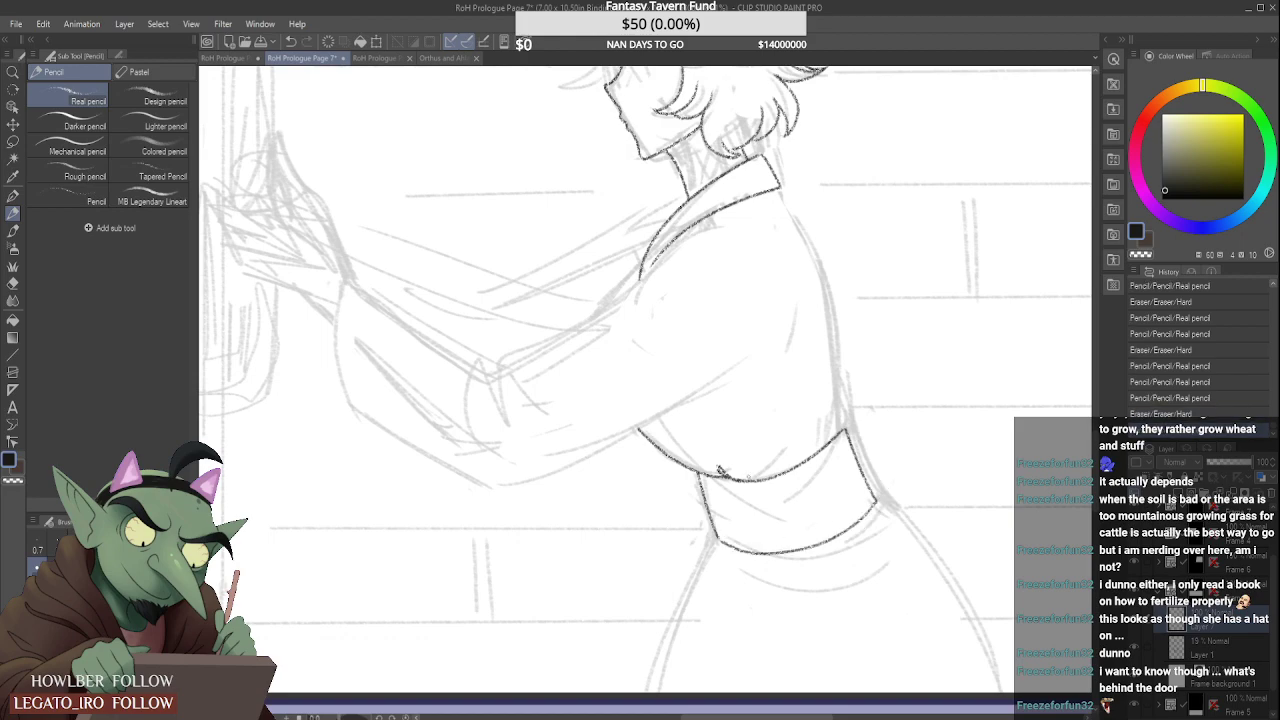
Step: Ink the skirt's front edge in a gentle curve from the sash's lower front corner down to the panel border
{"action": "scroll", "coordinate": [730, 480], "scroll_direction": "down", "scroll_amount": 4}
{"action": "scroll", "coordinate": [730, 510], "scroll_direction": "up", "scroll_amount": 6}
{"action": "mouse_move", "coordinate": [701, 478]}
{"action": "left_mouse_down"}
{"action": "mouse_move", "coordinate": [709, 488]}
{"action": "mouse_move", "coordinate": [640, 604]}
{"action": "left_mouse_up"}
{"action": "scroll", "coordinate": [711, 472], "scroll_direction": "down", "scroll_amount": 2}
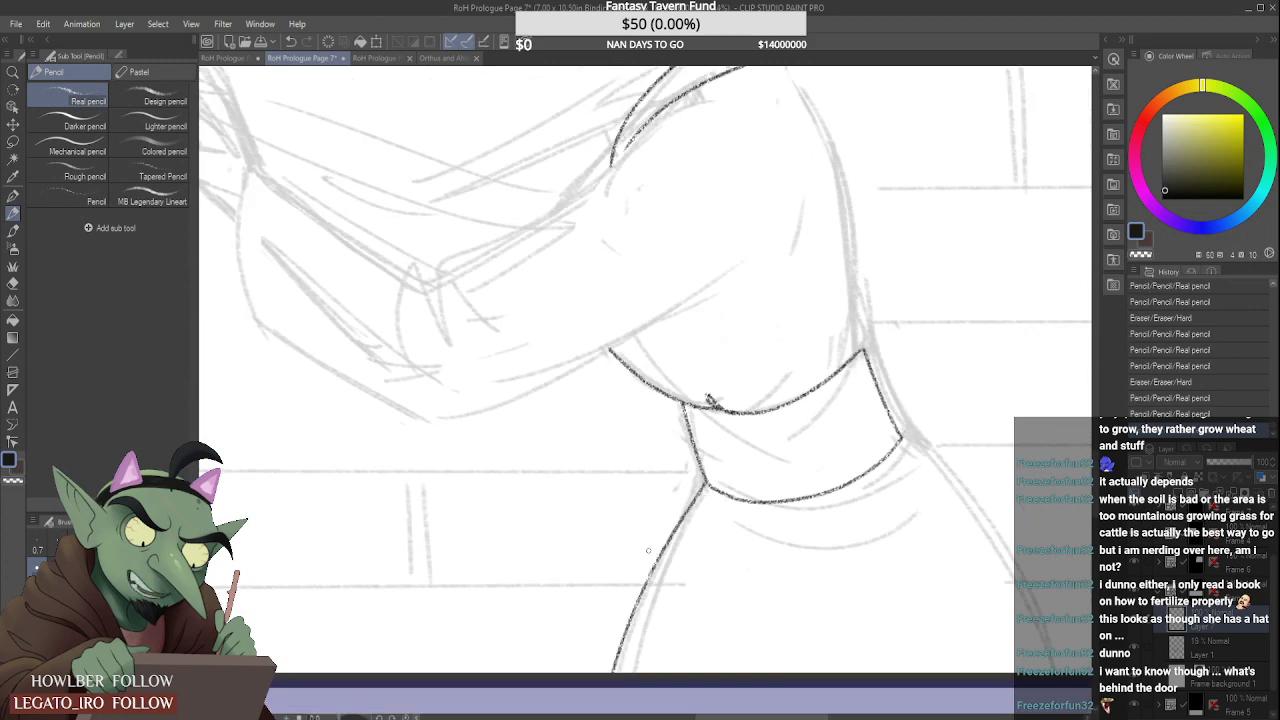
{"action": "key", "text": "ctrl+z"}
{"action": "left_click_drag", "start_coordinate": [709, 482], "coordinate": [622, 664]}
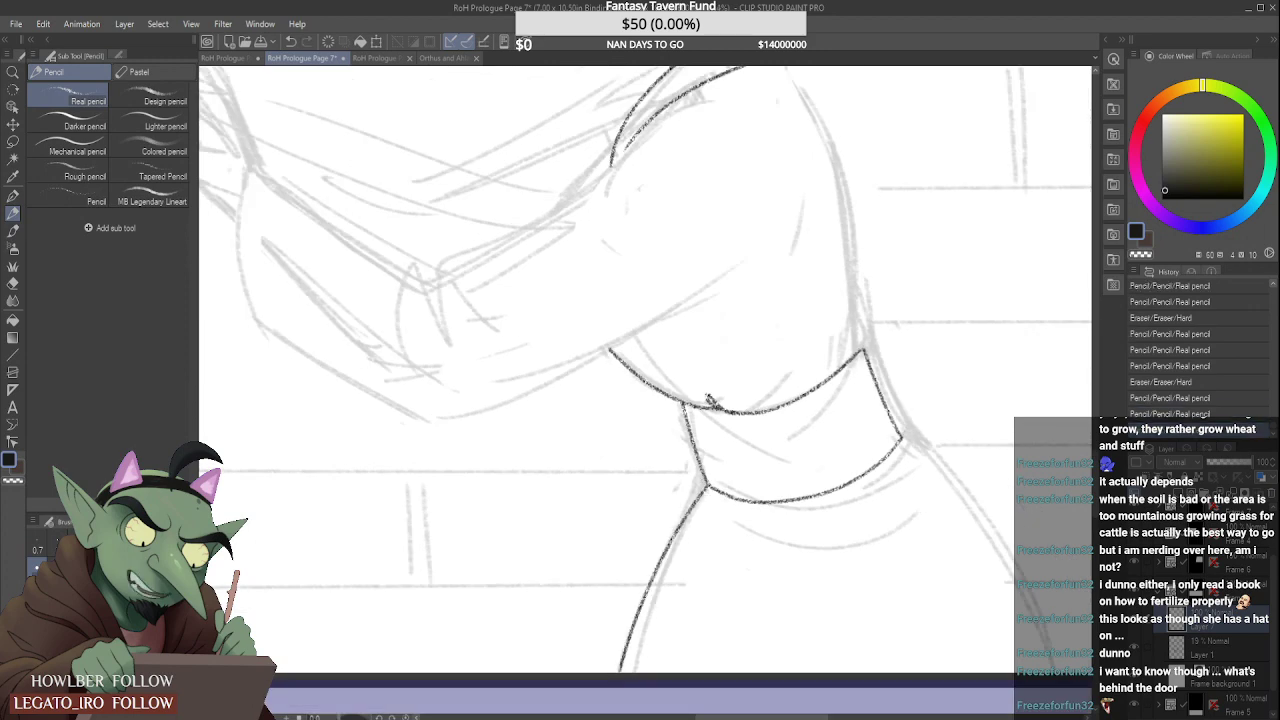
{"action": "key", "text": "ctrl+z"}
{"action": "left_click_drag", "start_coordinate": [708, 481], "coordinate": [648, 672]}
{"action": "key", "text": "ctrl+z"}
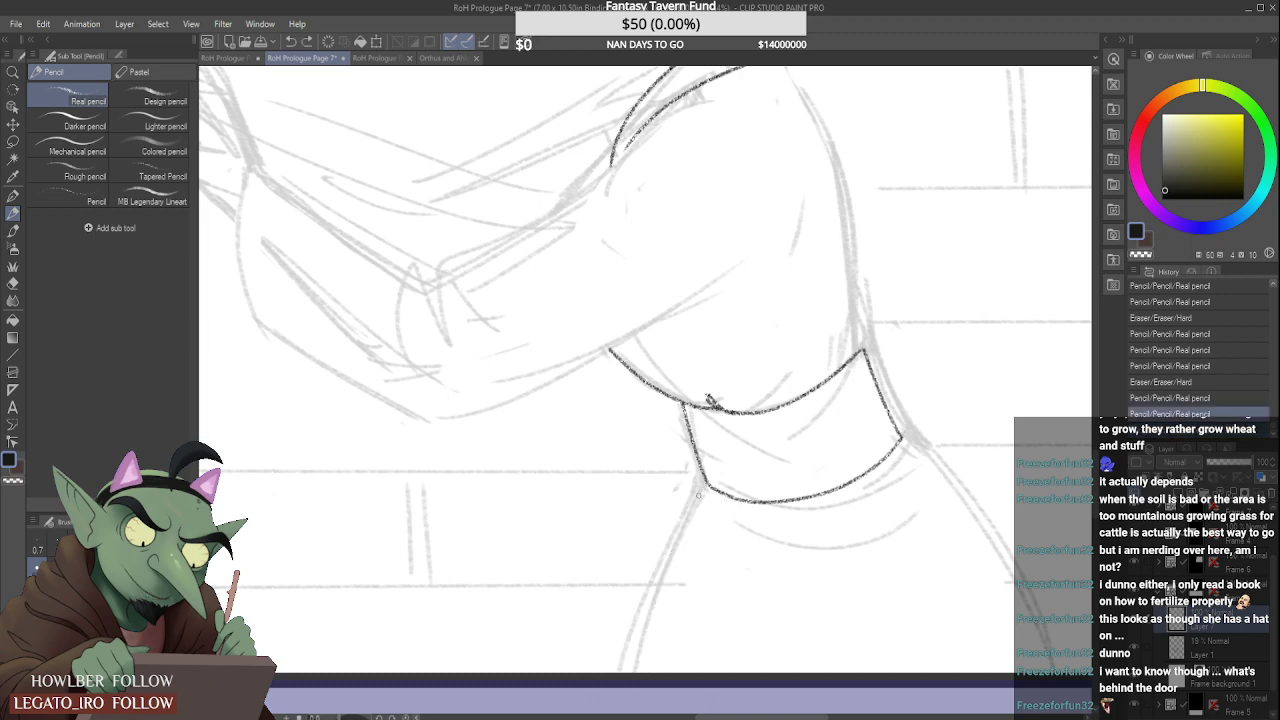
{"action": "left_click_drag", "start_coordinate": [708, 481], "coordinate": [630, 672]}
{"action": "scroll", "coordinate": [691, 537], "scroll_direction": "down", "scroll_amount": 4}
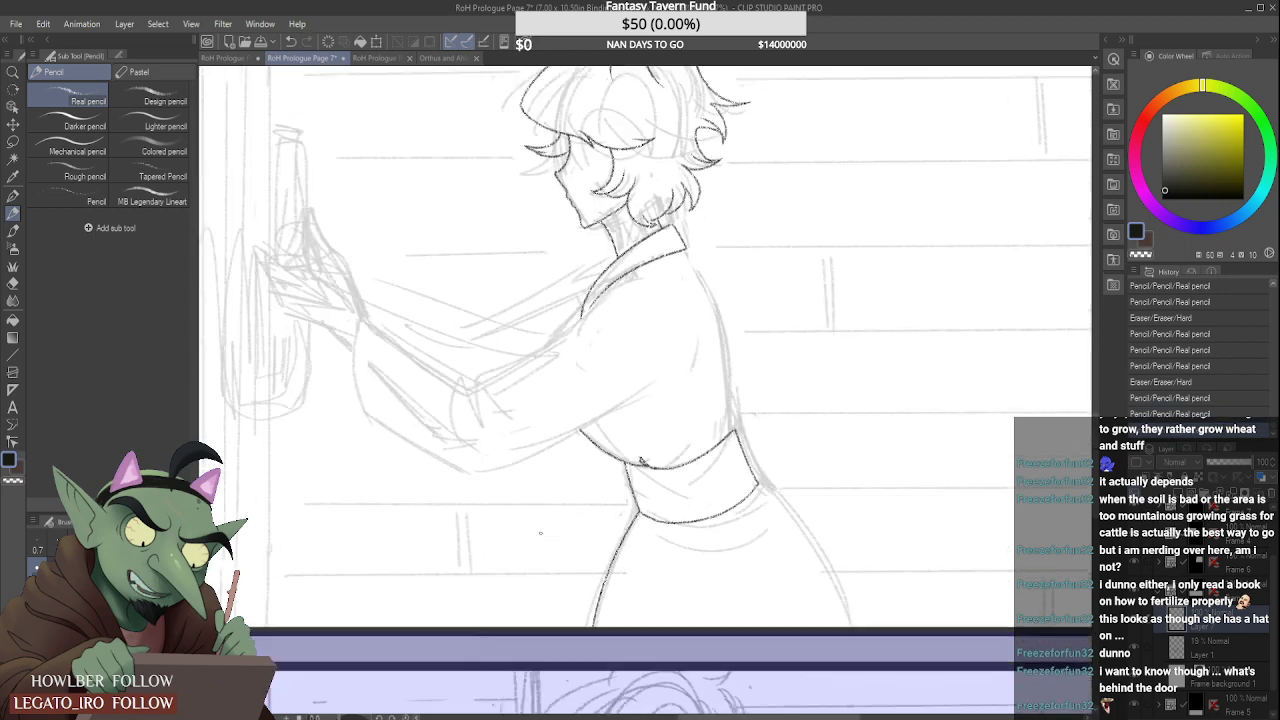
{"action": "scroll", "coordinate": [674, 394], "scroll_direction": "up", "scroll_amount": 3}
{"action": "scroll", "coordinate": [578, 483], "scroll_direction": "up", "scroll_amount": 4}
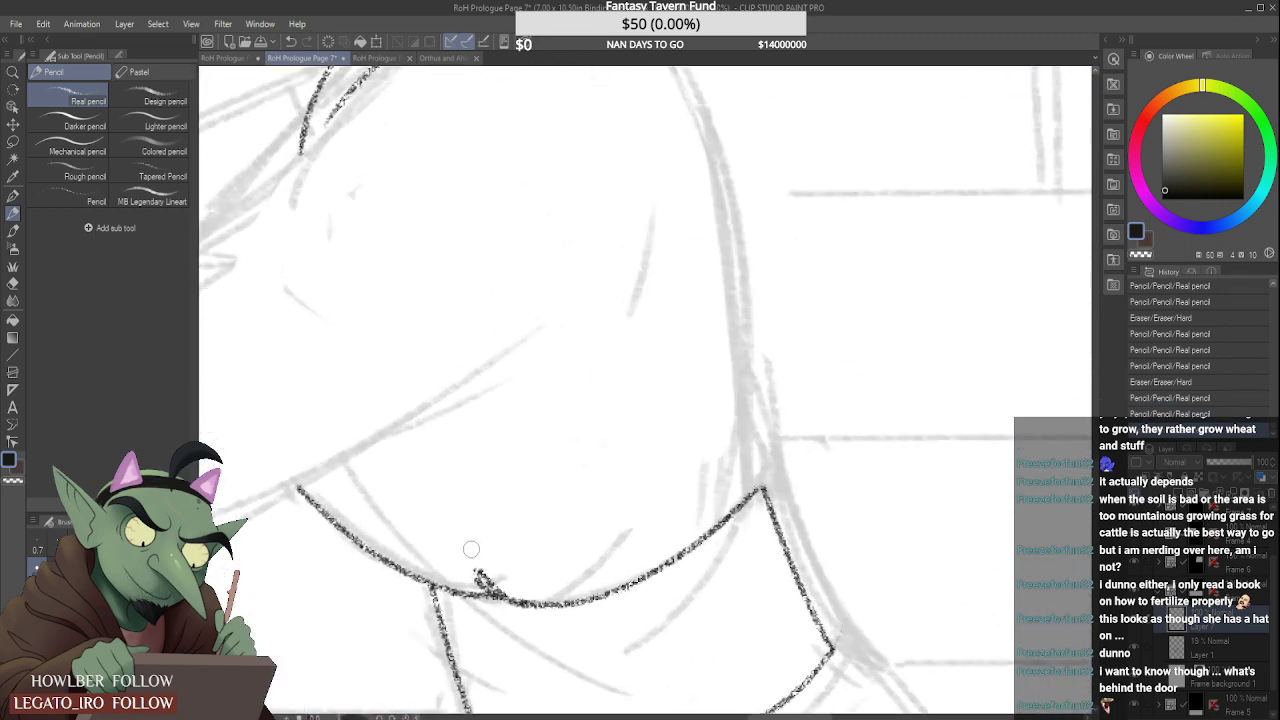
{"action": "scroll", "coordinate": [480, 570], "scroll_direction": "down", "scroll_amount": 4}
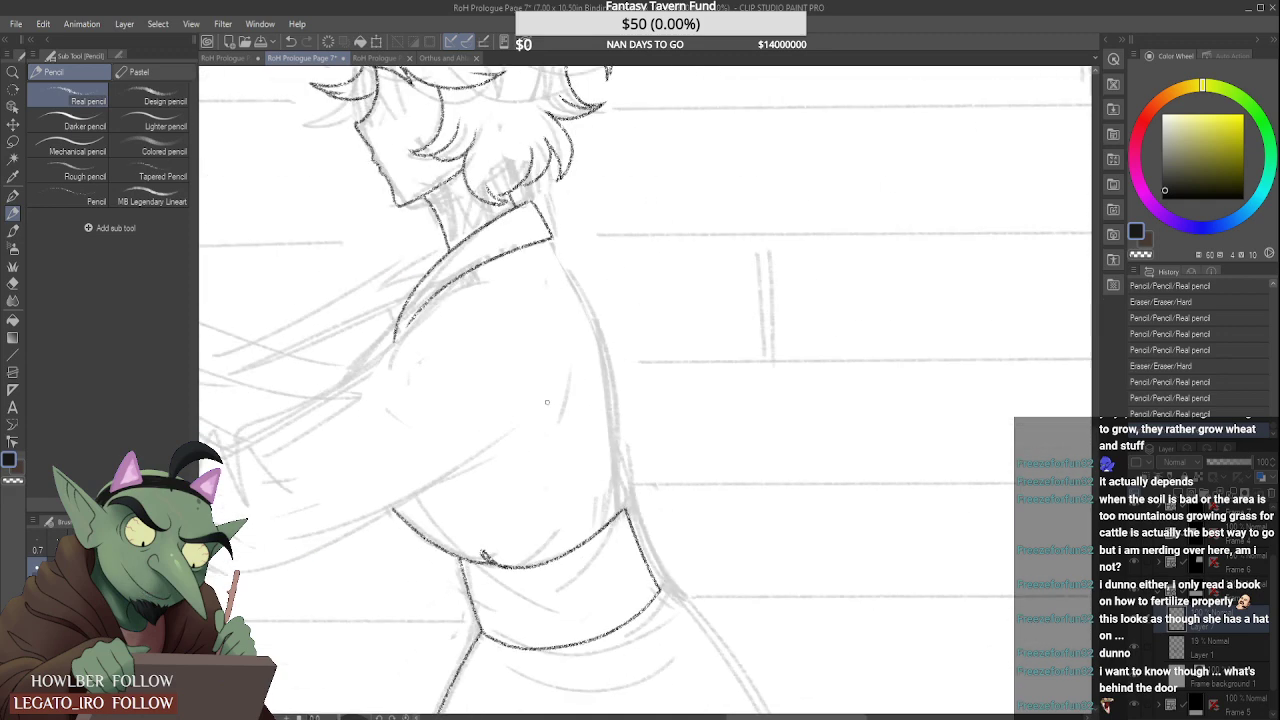
{"action": "left_click_drag", "start_coordinate": [574, 289], "coordinate": [623, 459]}
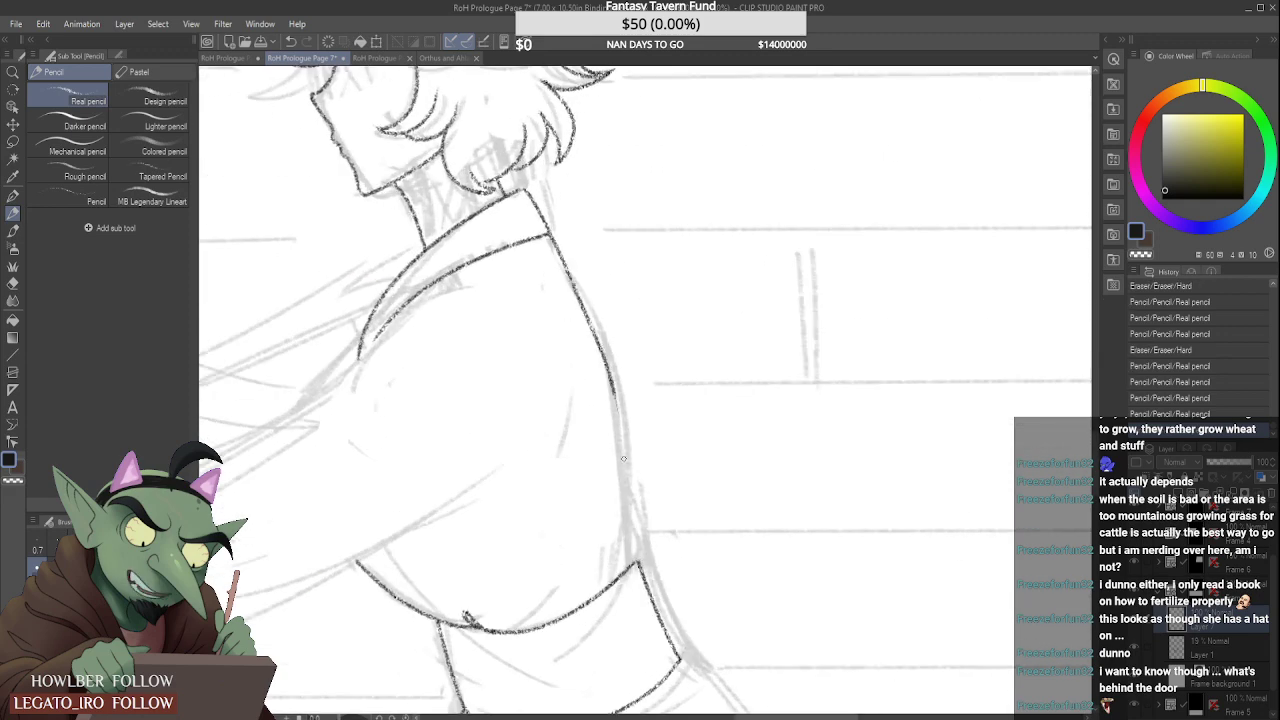
{"action": "key", "text": "ctrl+z"}
{"action": "mouse_move", "coordinate": [548, 232]}
{"action": "left_mouse_down"}
{"action": "mouse_move", "coordinate": [590, 312]}
{"action": "mouse_move", "coordinate": [622, 516]}
{"action": "left_mouse_up"}
{"action": "key", "text": "ctrl+z"}
{"action": "mouse_move", "coordinate": [548, 232]}
{"action": "left_mouse_down"}
{"action": "mouse_move", "coordinate": [604, 338]}
{"action": "mouse_move", "coordinate": [630, 555]}
{"action": "left_mouse_up"}
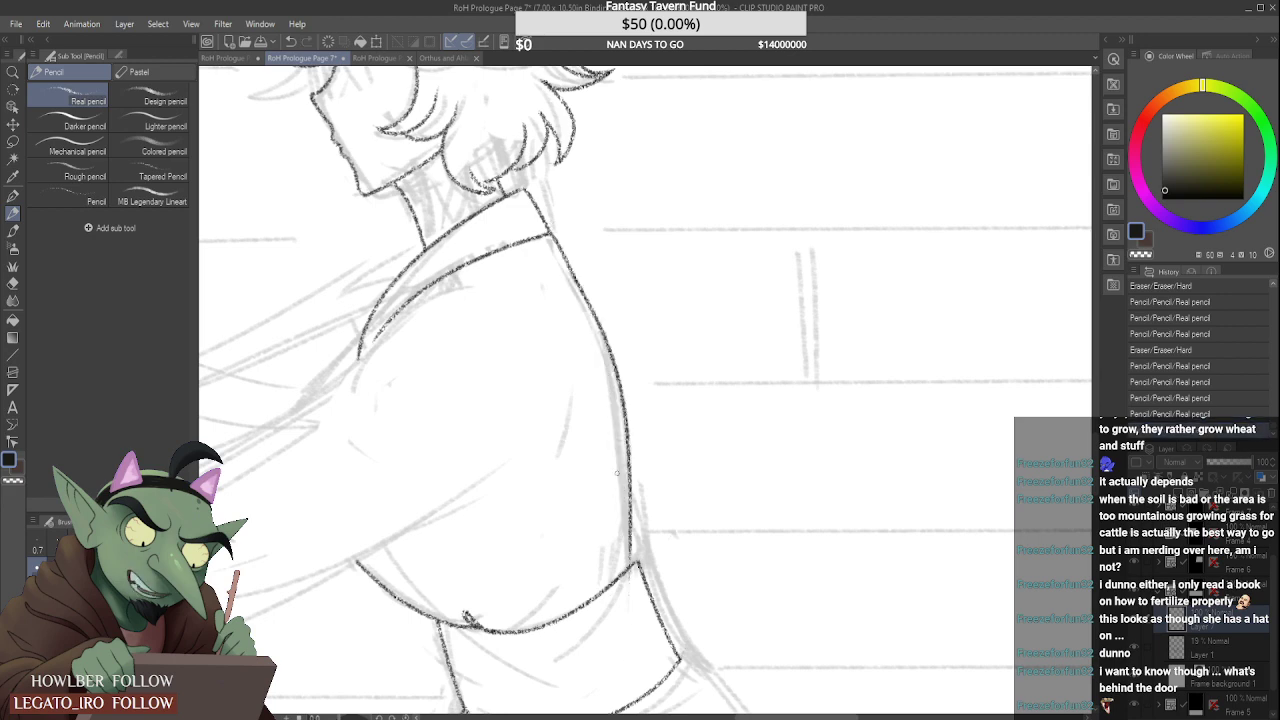
{"action": "key", "text": "ctrl+z"}
{"action": "mouse_move", "coordinate": [548, 232]}
{"action": "left_mouse_down"}
{"action": "mouse_move", "coordinate": [633, 449]}
{"action": "mouse_move", "coordinate": [634, 604]}
{"action": "left_mouse_up"}
{"action": "key", "text": "ctrl+z"}
{"action": "left_click_drag", "start_coordinate": [548, 232], "coordinate": [632, 445]}
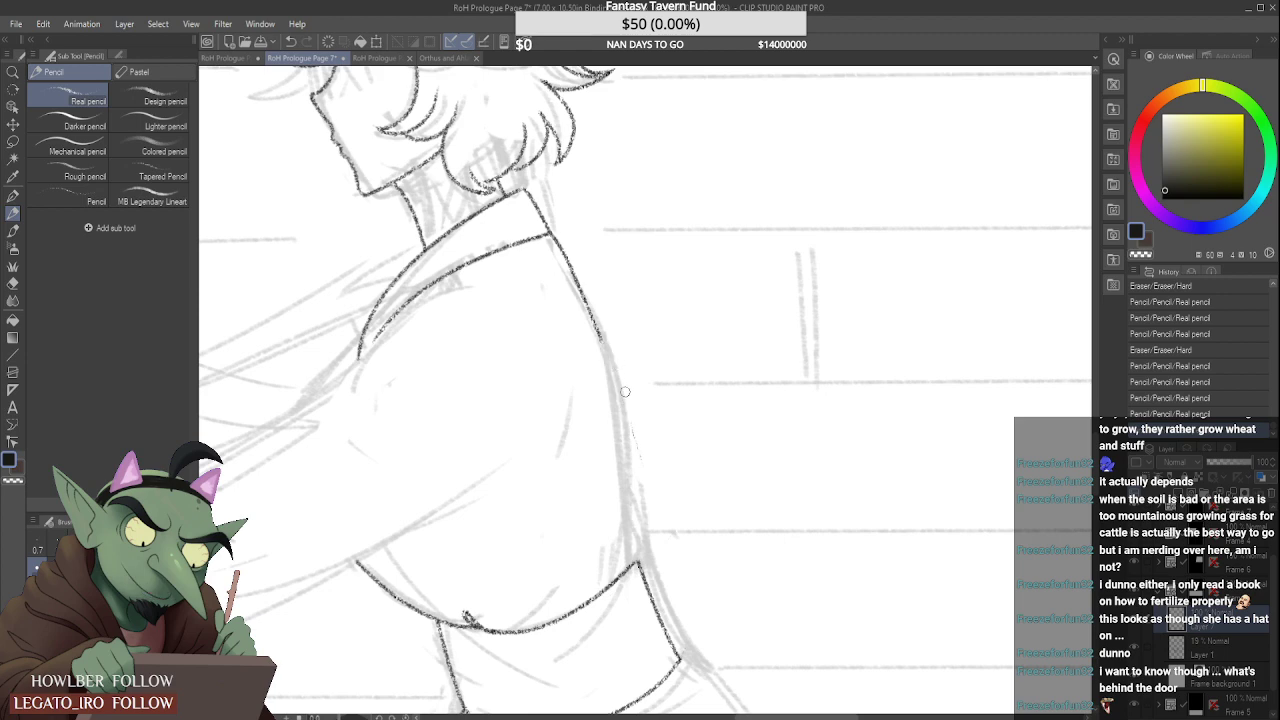
{"action": "left_click_drag", "start_coordinate": [625, 392], "coordinate": [616, 380]}
{"action": "left_click_drag", "start_coordinate": [600, 336], "coordinate": [620, 522]}
{"action": "key", "text": "ctrl+z"}
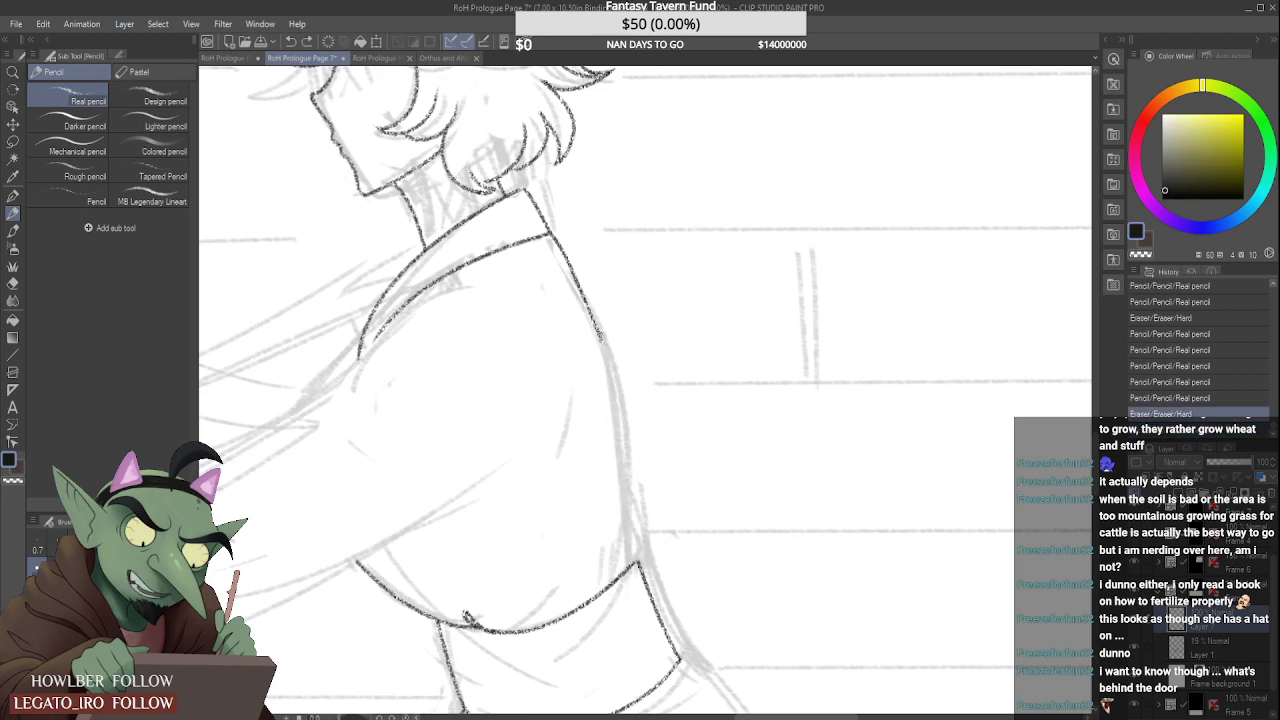
{"action": "key", "text": "ctrl+z"}
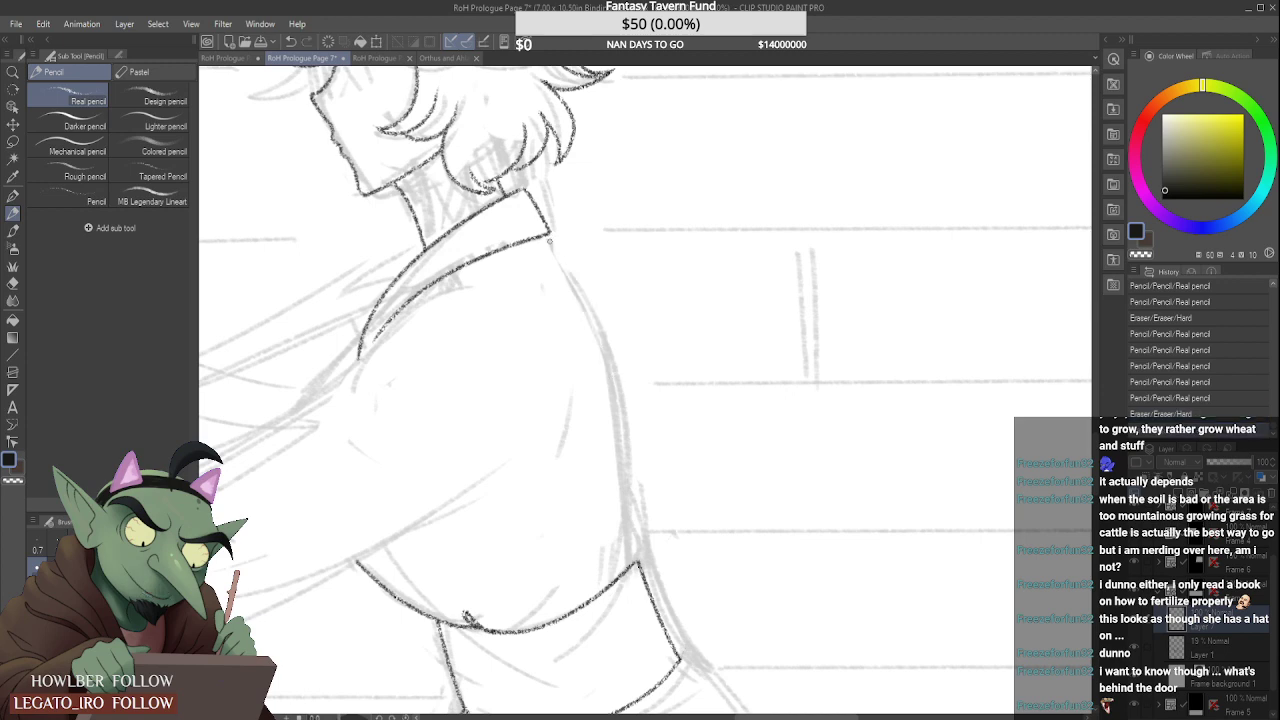
Step: Ink the top's curved back line down from the collar, adding a small overhanging fold that meets the sash's upper back corner
{"action": "left_click_drag", "start_coordinate": [575, 274], "coordinate": [615, 560]}
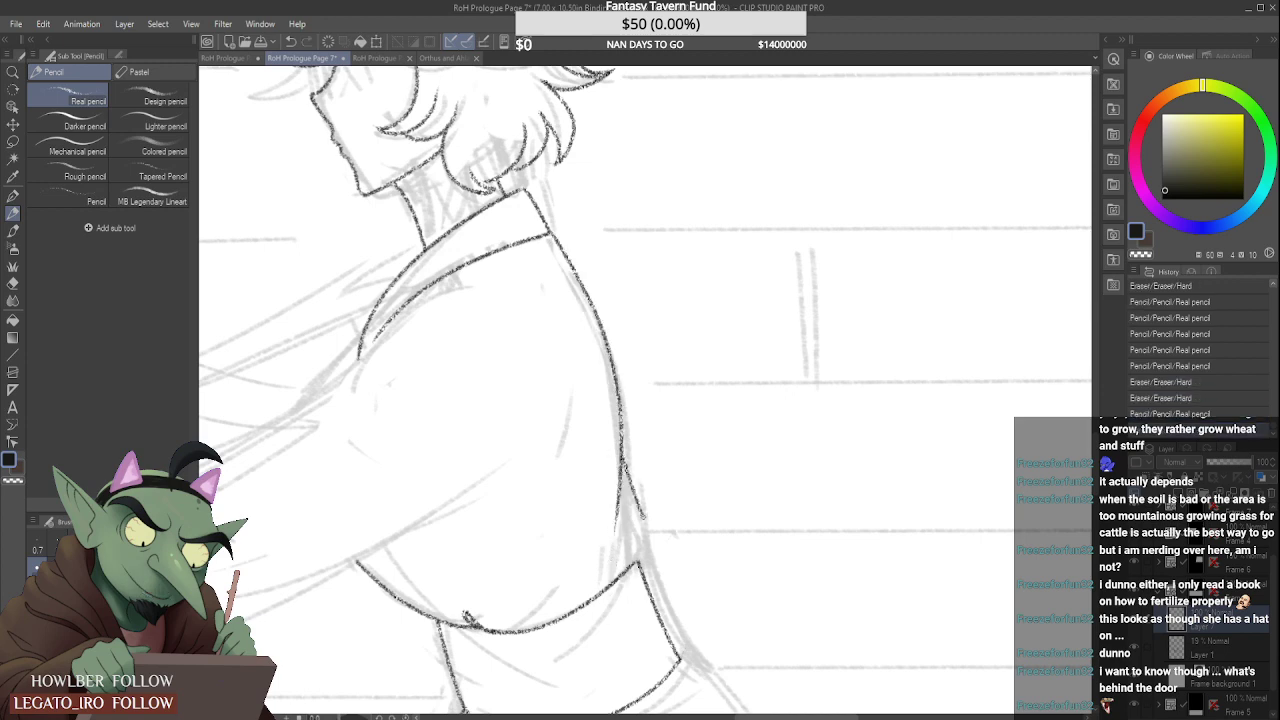
{"action": "left_click_drag", "start_coordinate": [642, 516], "coordinate": [638, 565]}
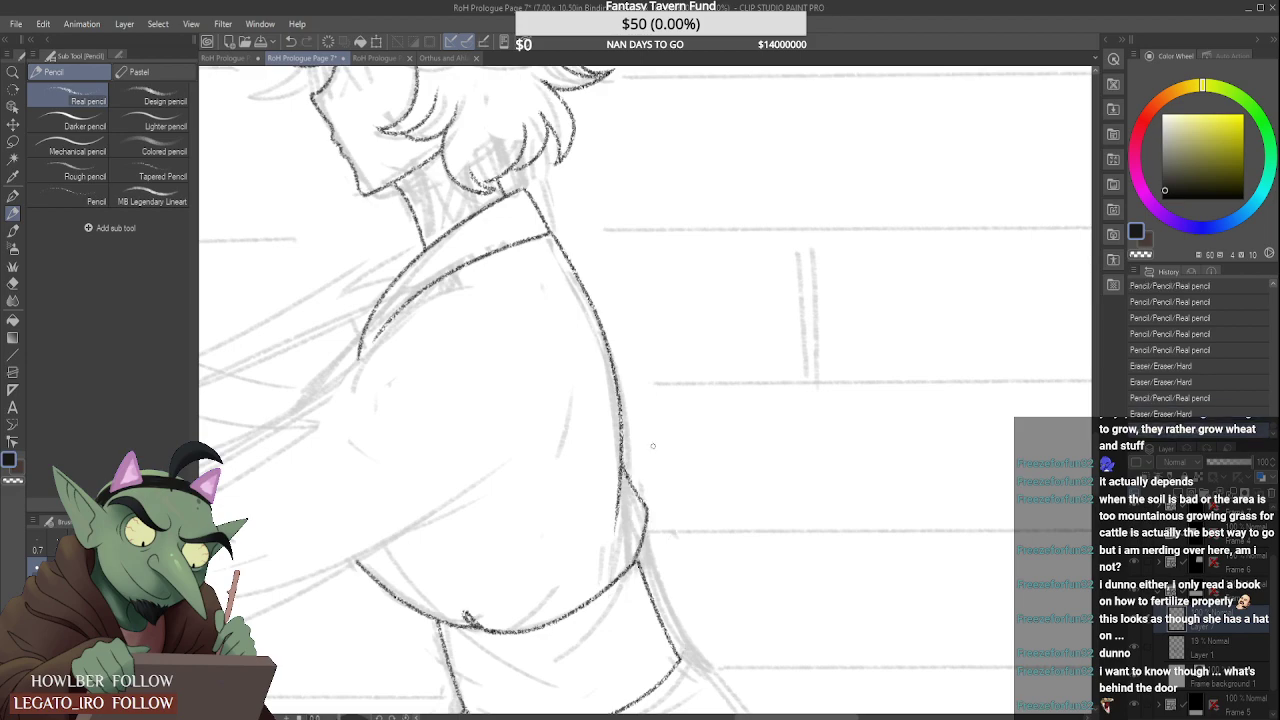
{"action": "scroll", "coordinate": [643, 441], "scroll_direction": "down", "scroll_amount": 6}
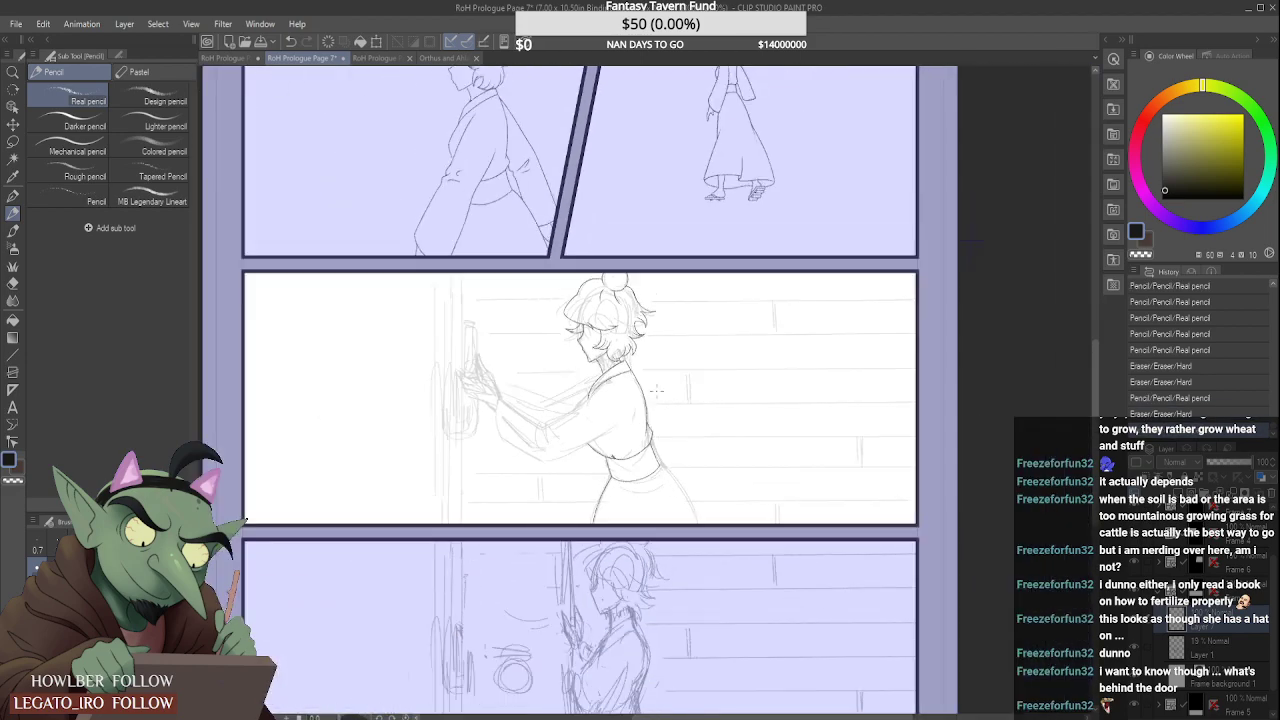
Step: Ink the skirt's back edge in an outward curve from the sash's lower back corner down to the panel border
{"action": "scroll", "coordinate": [655, 388], "scroll_direction": "up", "scroll_amount": 6}
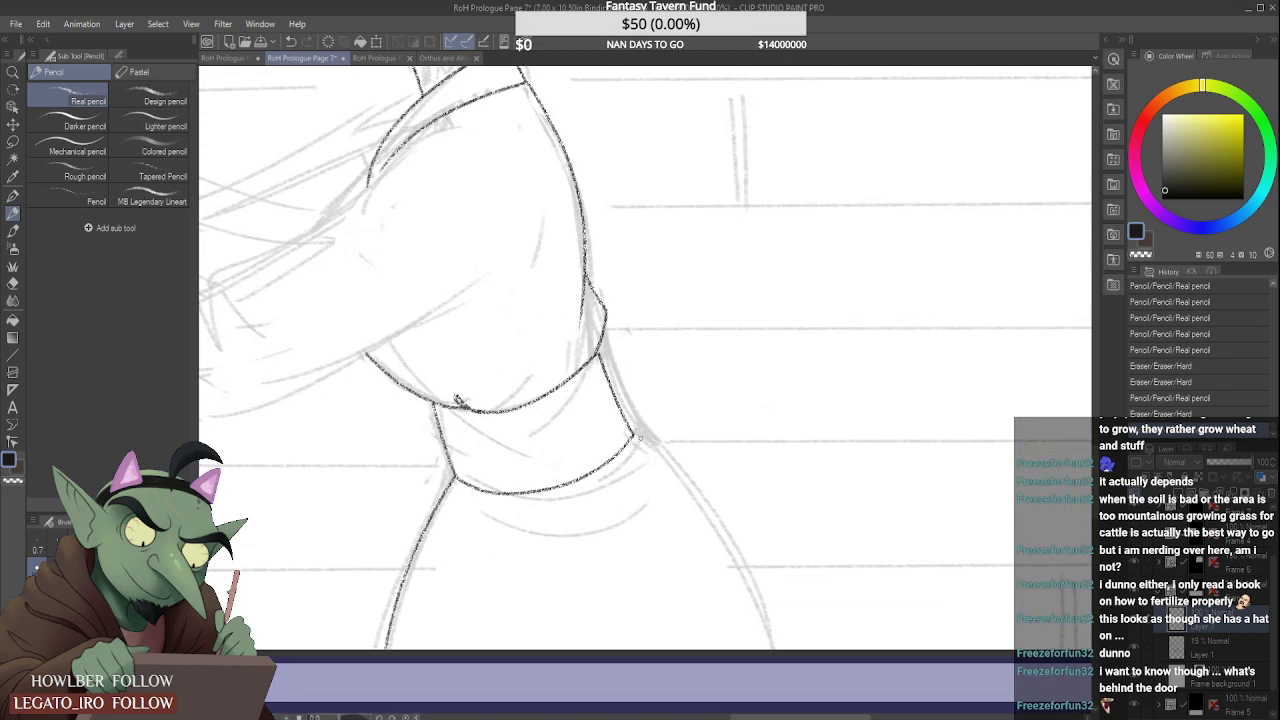
{"action": "left_click_drag", "start_coordinate": [640, 437], "coordinate": [785, 625]}
{"action": "scroll", "coordinate": [723, 434], "scroll_direction": "down", "scroll_amount": 5}
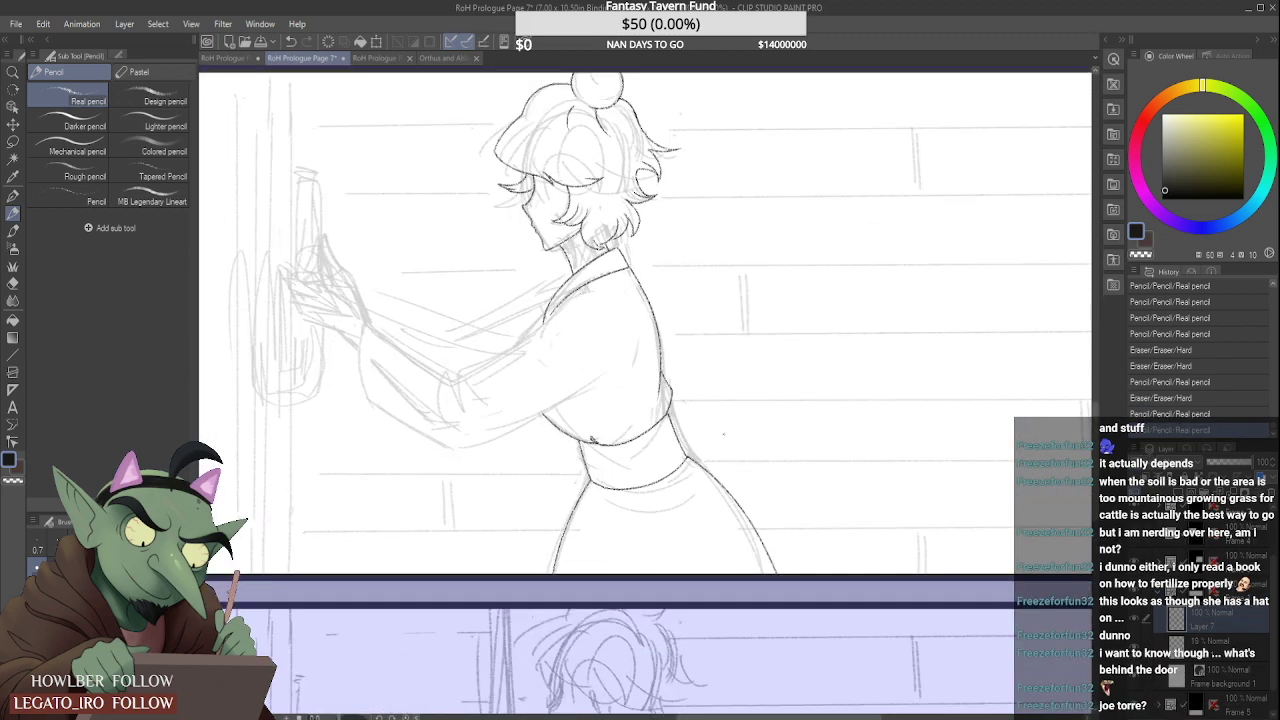
{"action": "scroll", "coordinate": [724, 433], "scroll_direction": "up", "scroll_amount": 2}
{"action": "key", "text": "ctrl+z"}
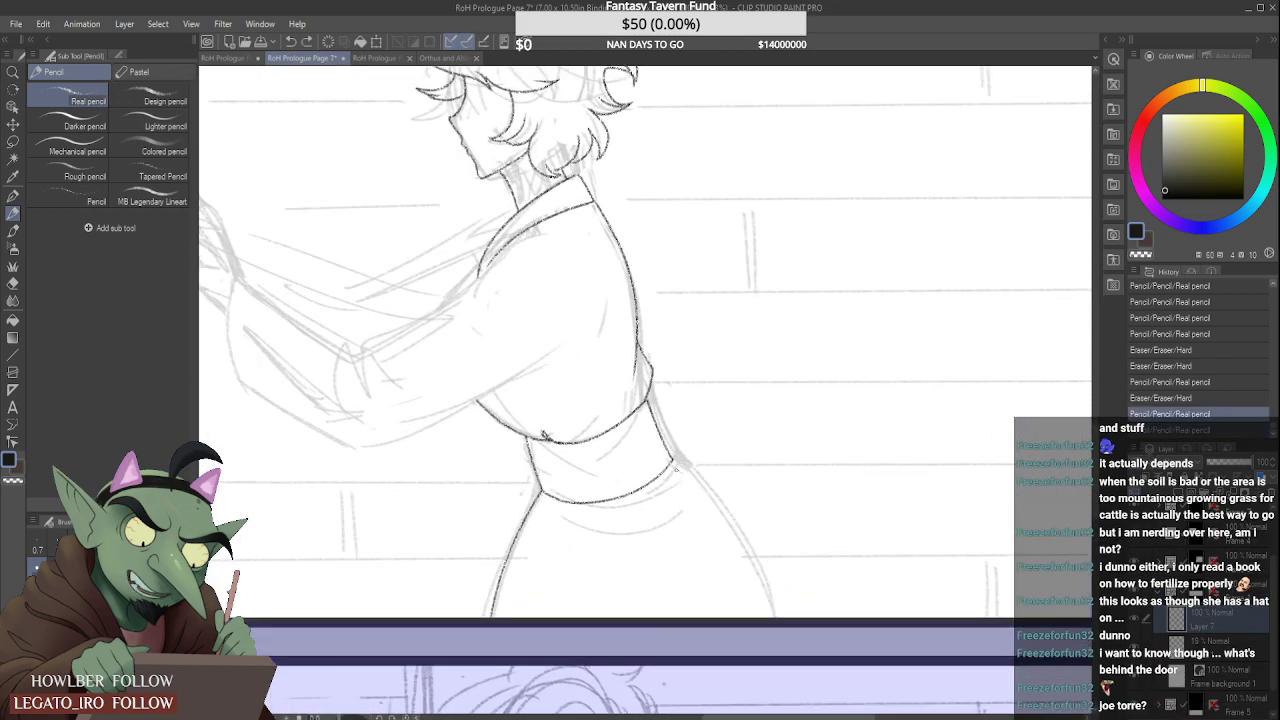
{"action": "key", "text": "ctrl+y"}
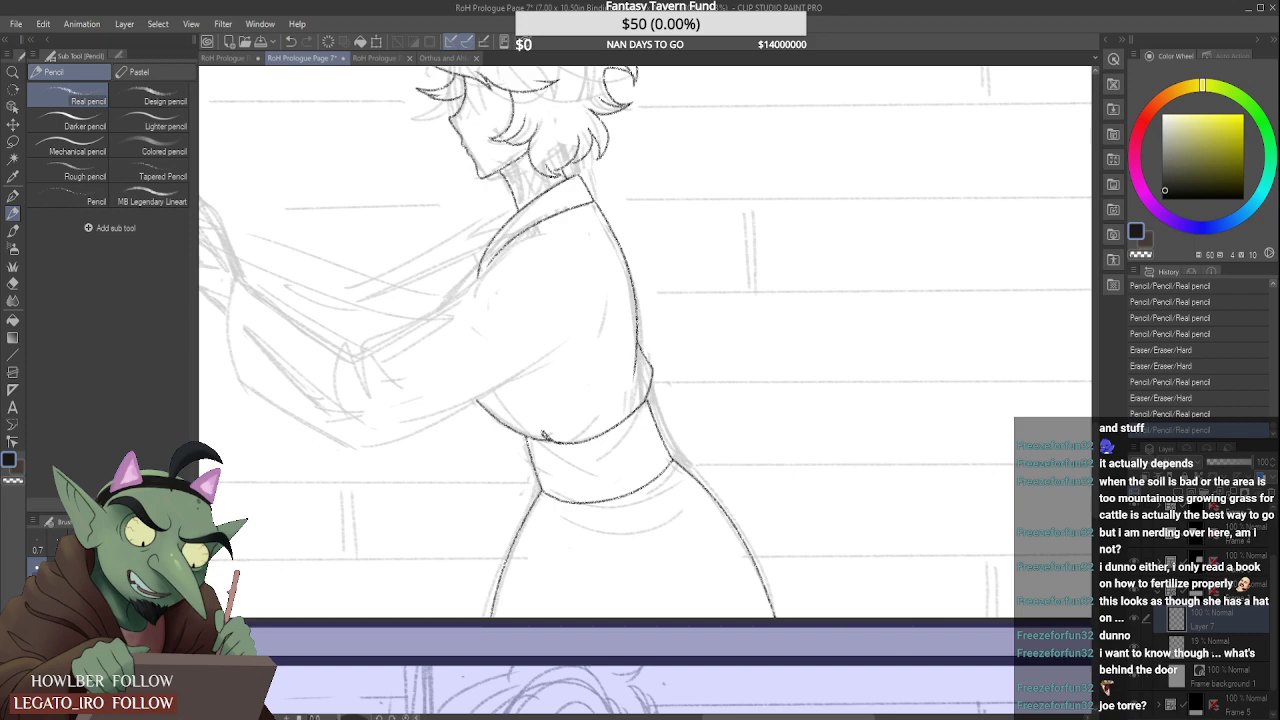
{"action": "scroll", "coordinate": [389, 271], "scroll_direction": "down", "scroll_amount": 3}
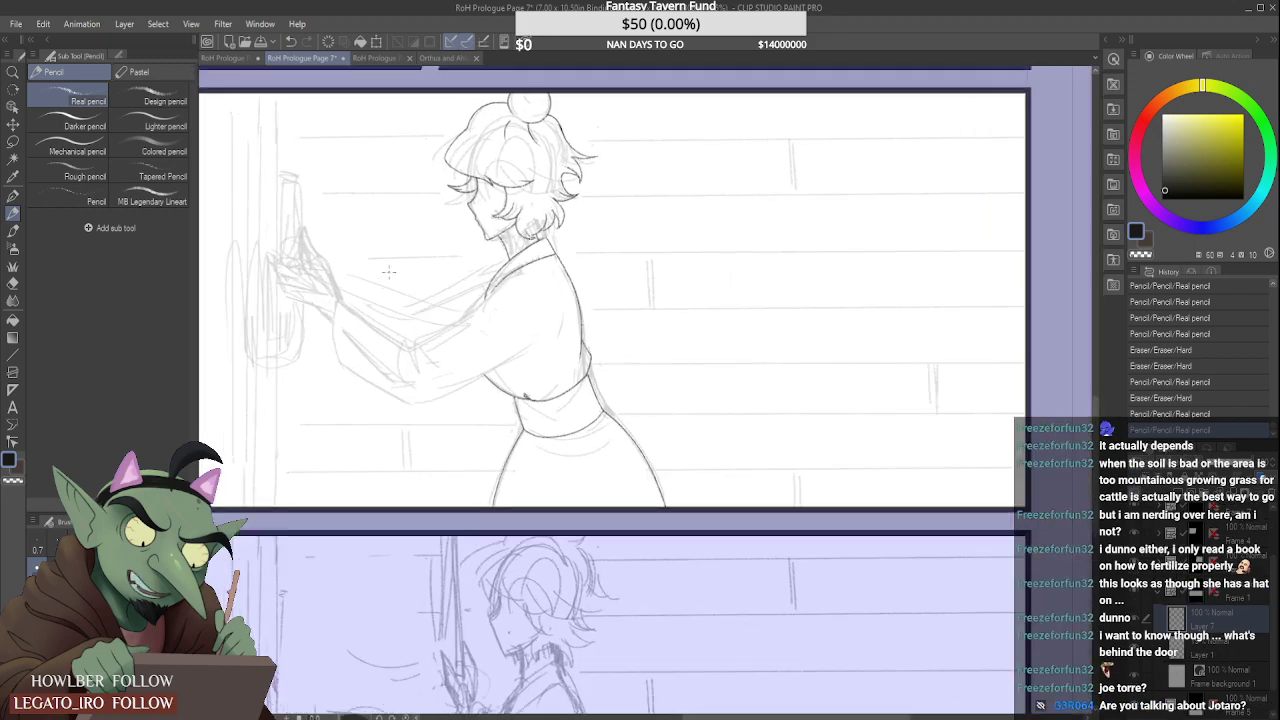
Step: Clean up the front part of the collar's lower edge with the eraser
{"action": "scroll", "coordinate": [389, 271], "scroll_direction": "up", "scroll_amount": 4}
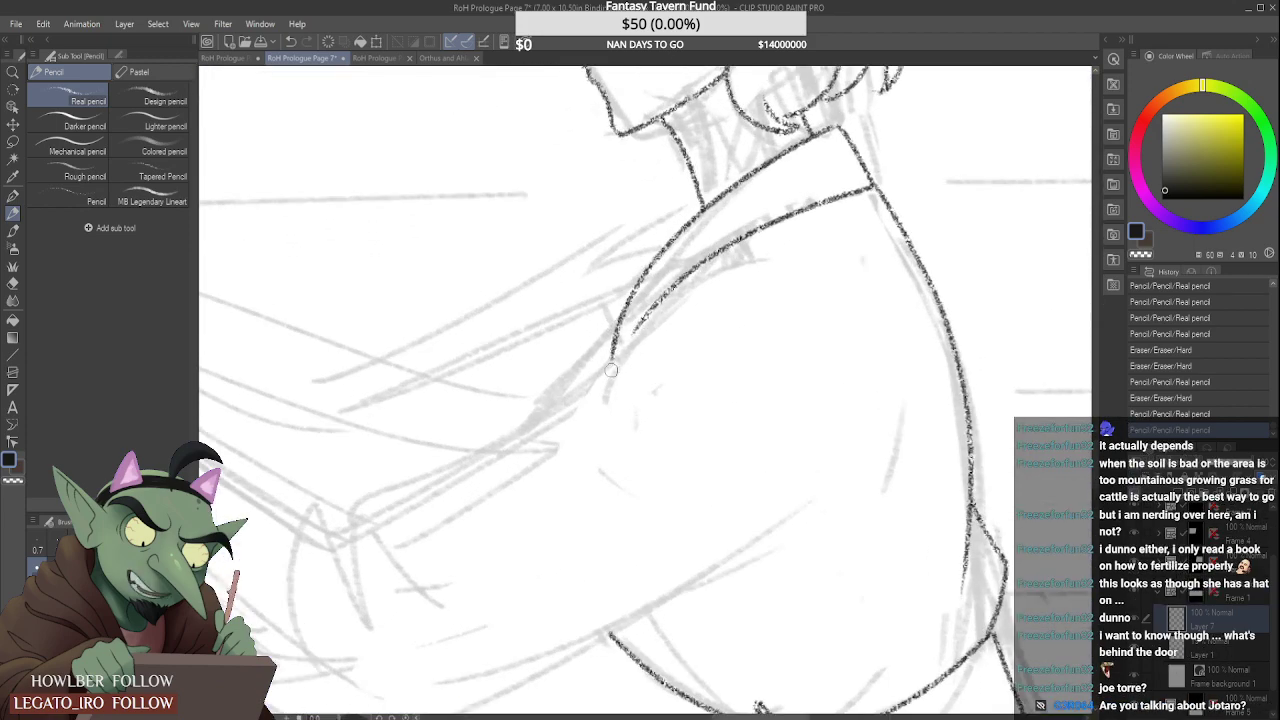
{"action": "left_click_drag", "start_coordinate": [765, 281], "coordinate": [654, 343]}
{"action": "scroll", "coordinate": [452, 413], "scroll_direction": "down", "scroll_amount": 4}
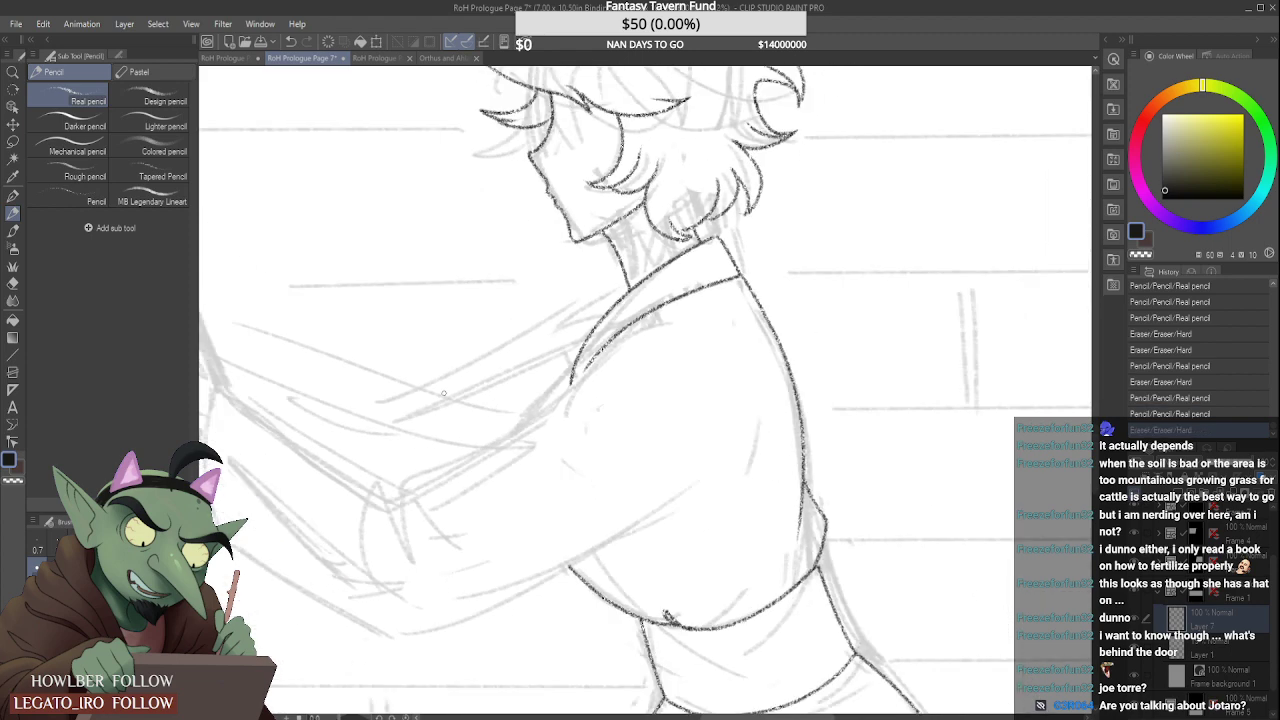
{"action": "scroll", "coordinate": [539, 321], "scroll_direction": "up", "scroll_amount": 3}
{"action": "left_click_drag", "start_coordinate": [545, 318], "coordinate": [468, 450]}
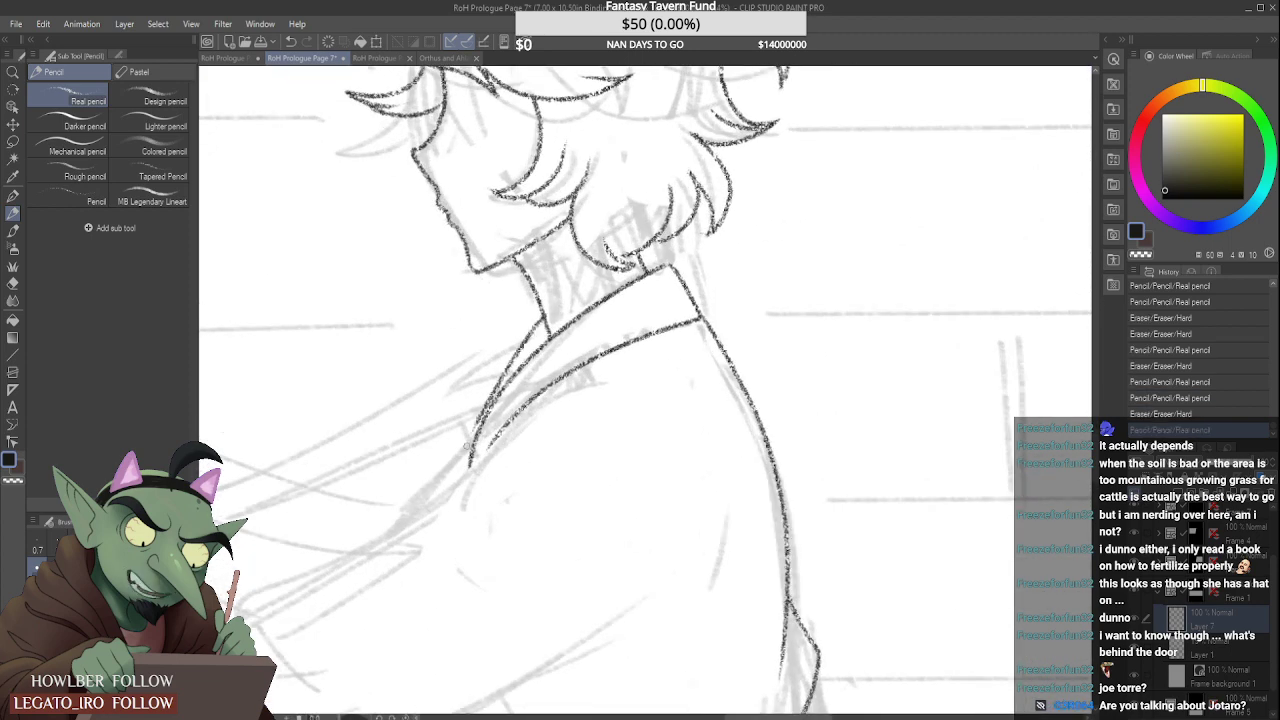
{"action": "key", "text": "ctrl+z"}
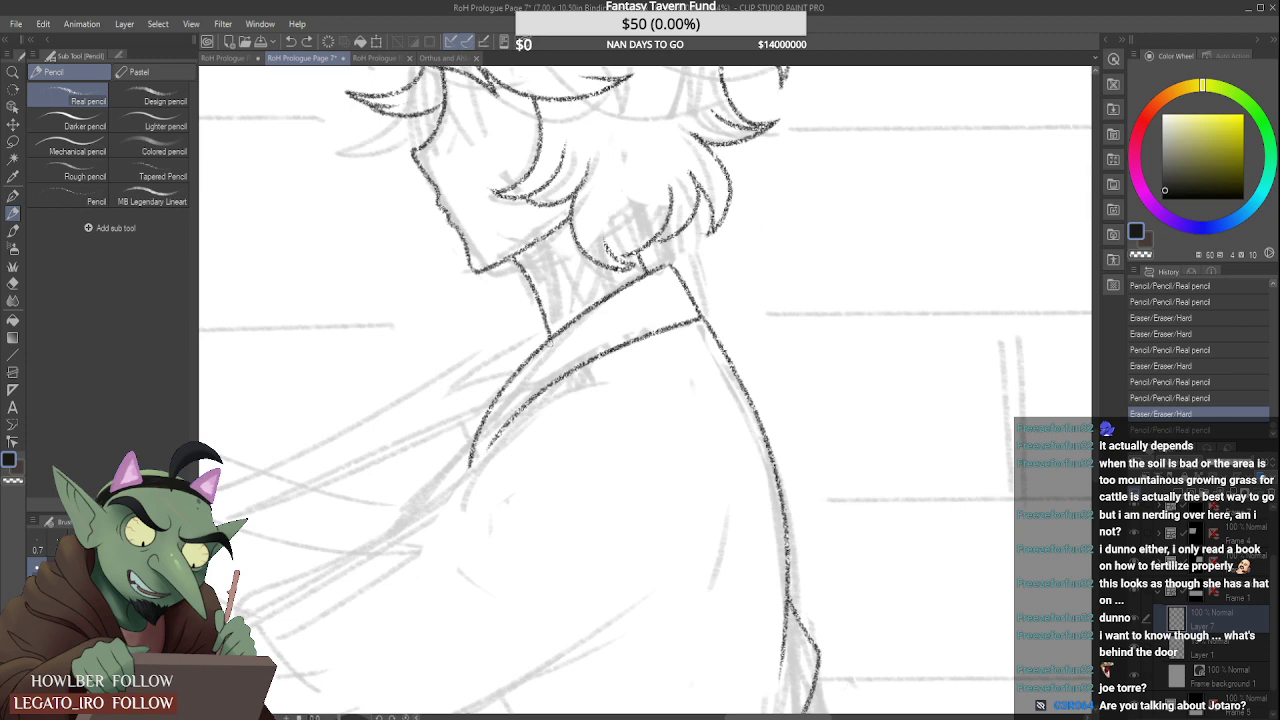
{"action": "scroll", "coordinate": [505, 292], "scroll_direction": "down", "scroll_amount": 4}
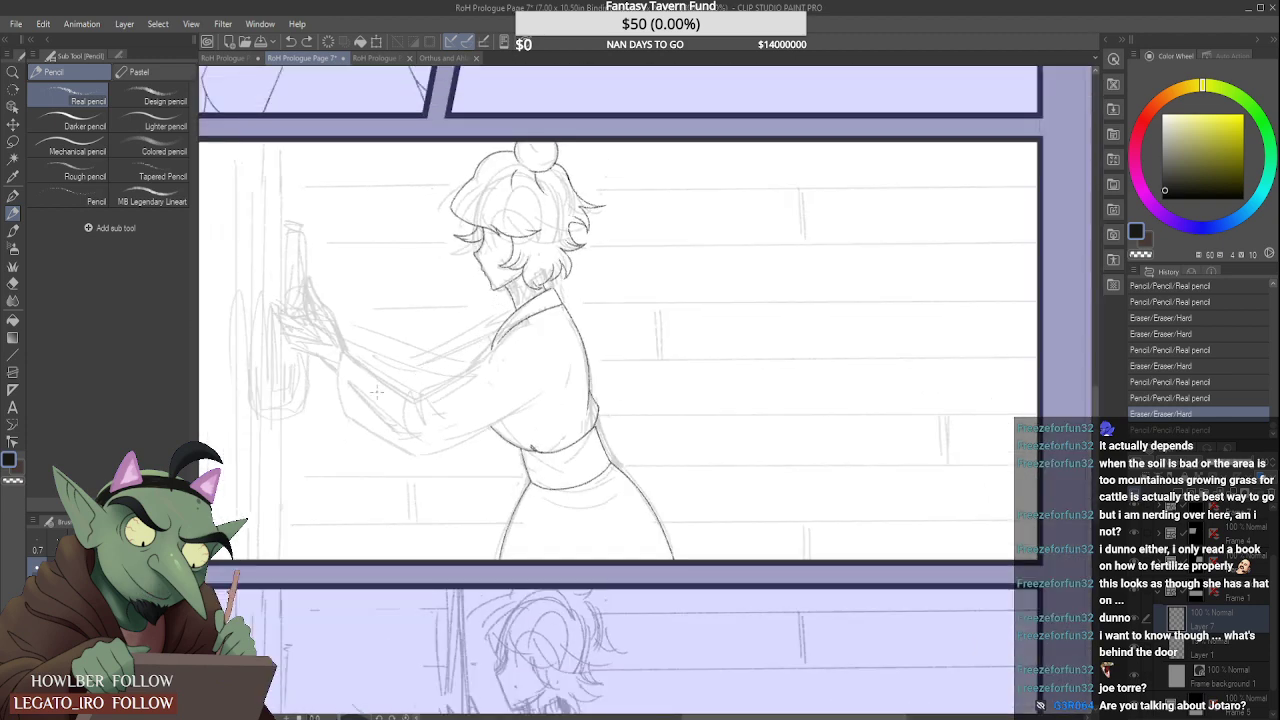
Step: Ink the curved edge of the sleeve opening from the wrist downward on the raised arm
{"action": "scroll", "coordinate": [377, 391], "scroll_direction": "up", "scroll_amount": 2}
{"action": "left_click_drag", "start_coordinate": [342, 336], "coordinate": [357, 488]}
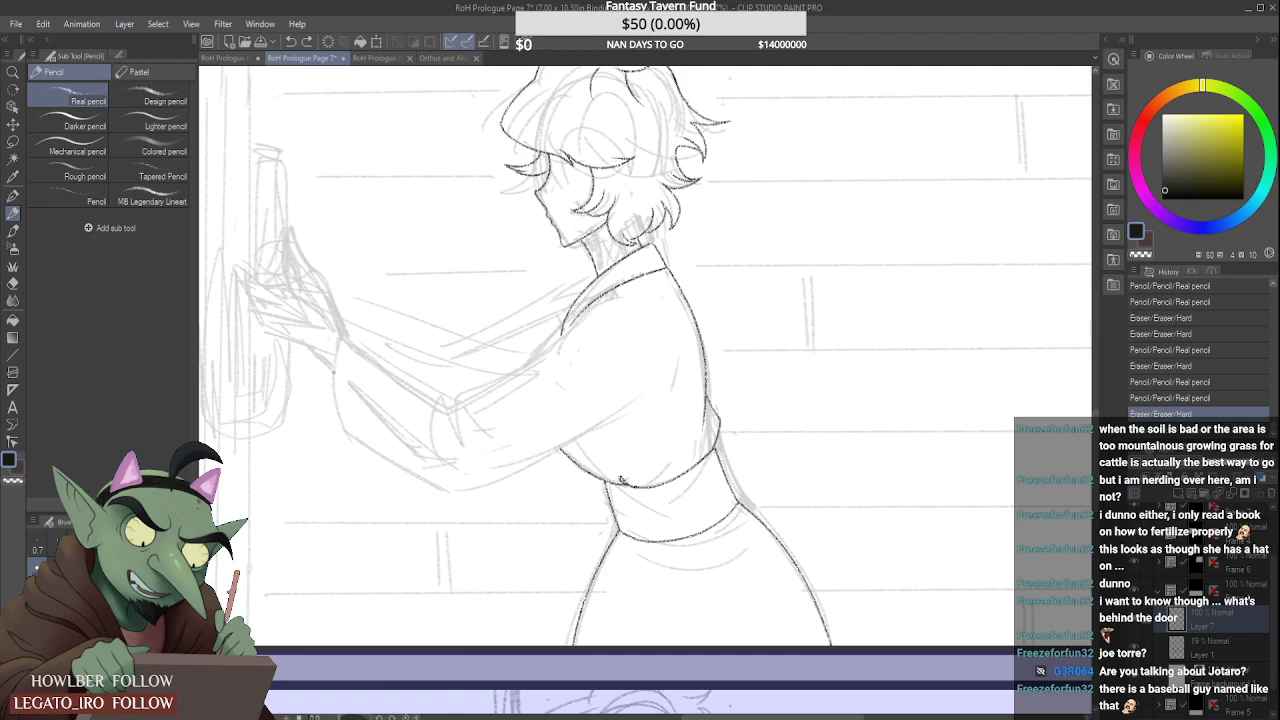
{"action": "left_click_drag", "start_coordinate": [344, 342], "coordinate": [352, 452]}
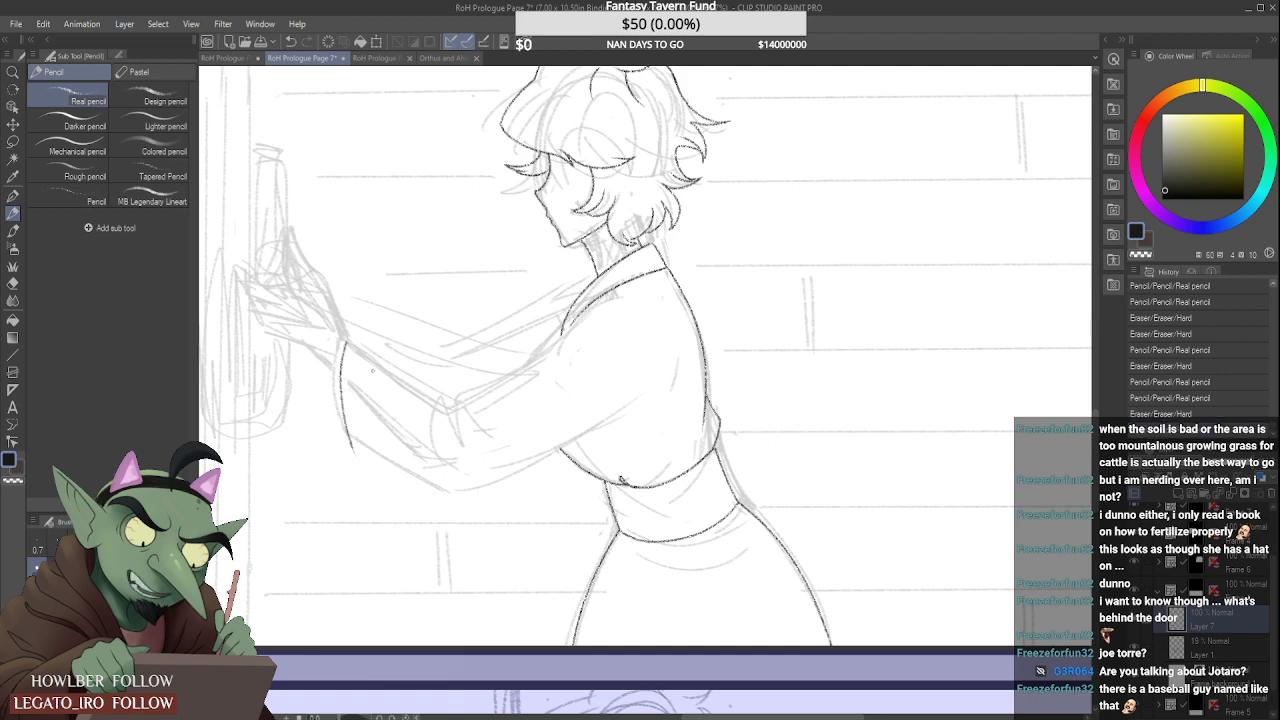
Step: Ink the sleeve's upper edge from the wrist to the elbow bend and clean up its corner with the sleeve opening
{"action": "left_click_drag", "start_coordinate": [345, 343], "coordinate": [443, 403]}
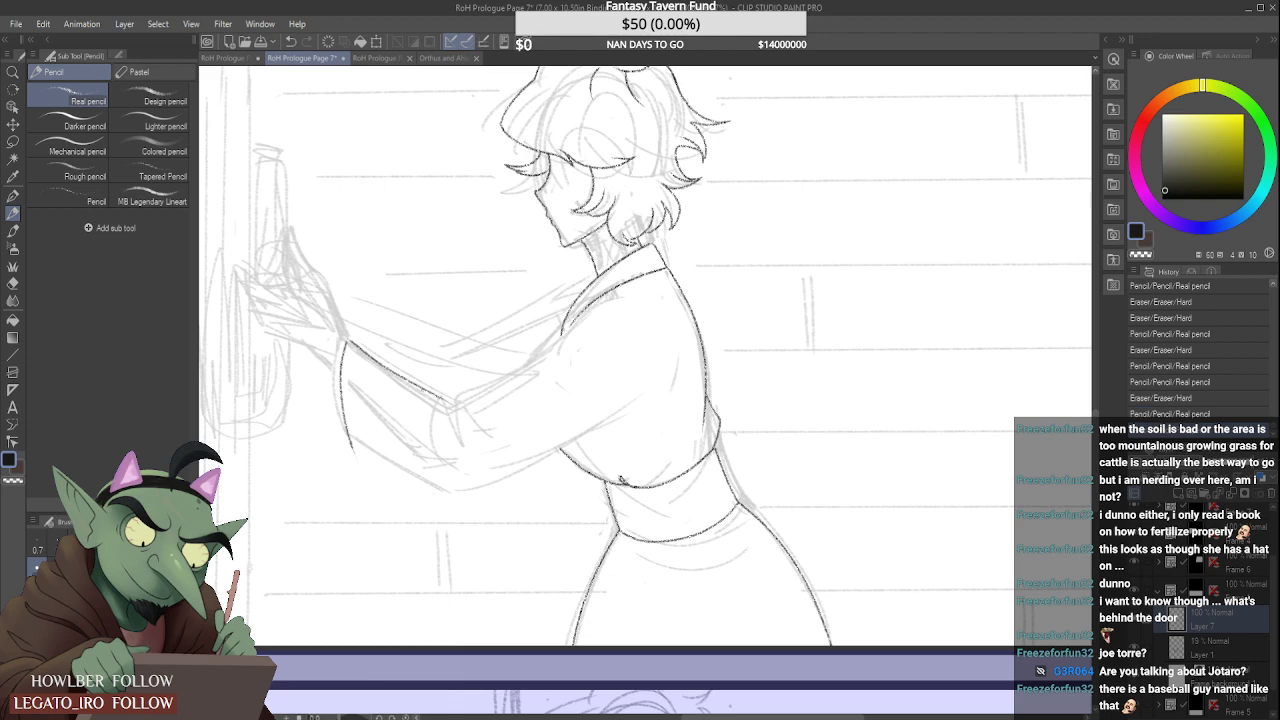
{"action": "key", "text": "ctrl+z"}
{"action": "key", "text": "ctrl+z"}
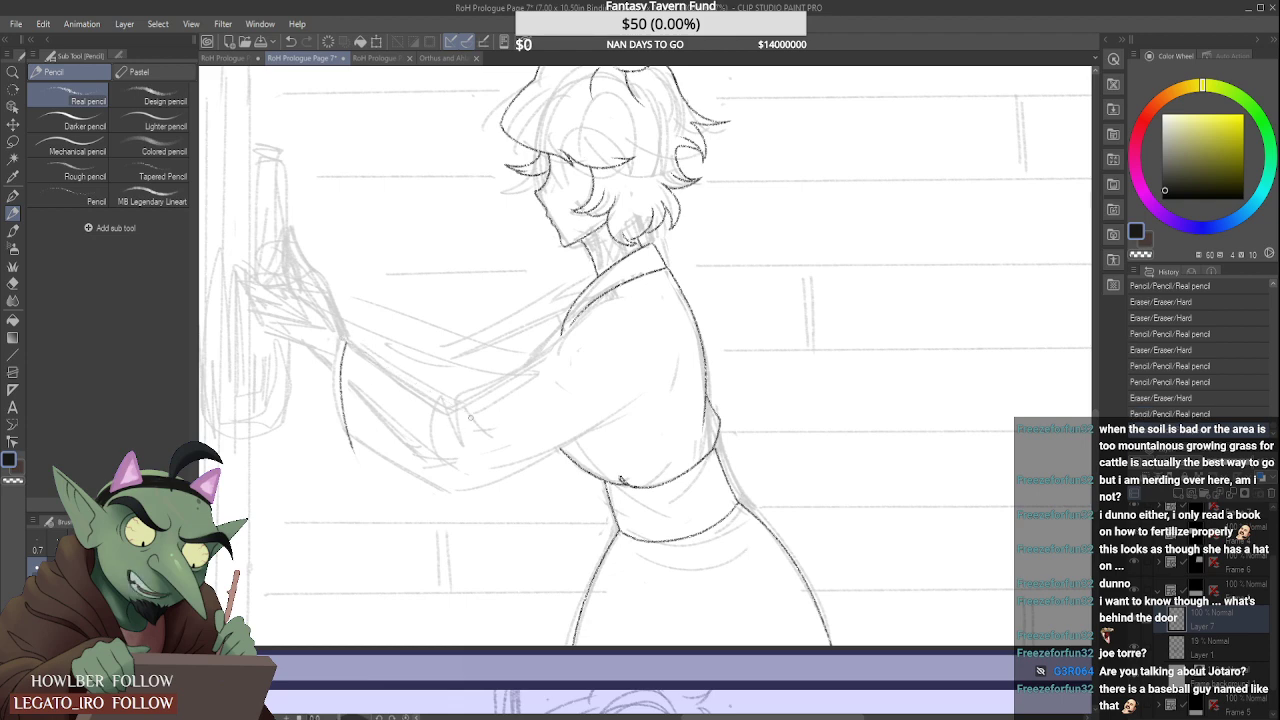
{"action": "left_click_drag", "start_coordinate": [345, 340], "coordinate": [440, 395]}
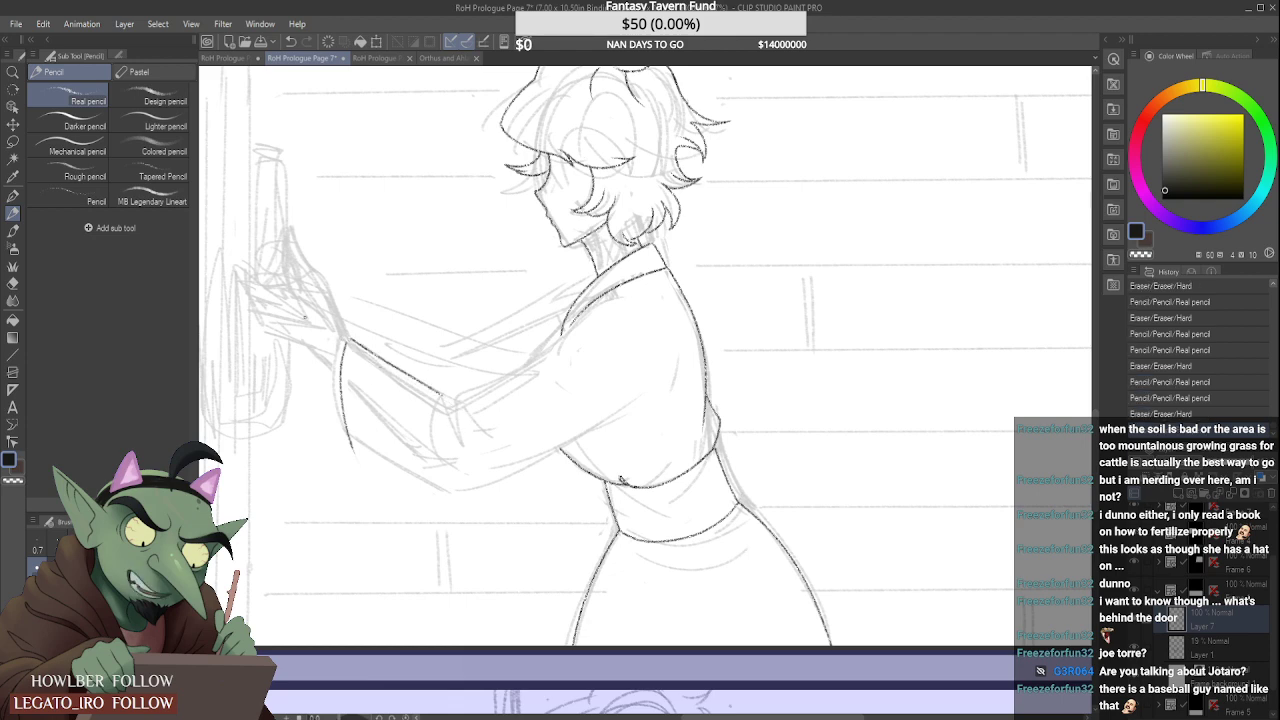
{"action": "scroll", "coordinate": [346, 355], "scroll_direction": "up", "scroll_amount": 3}
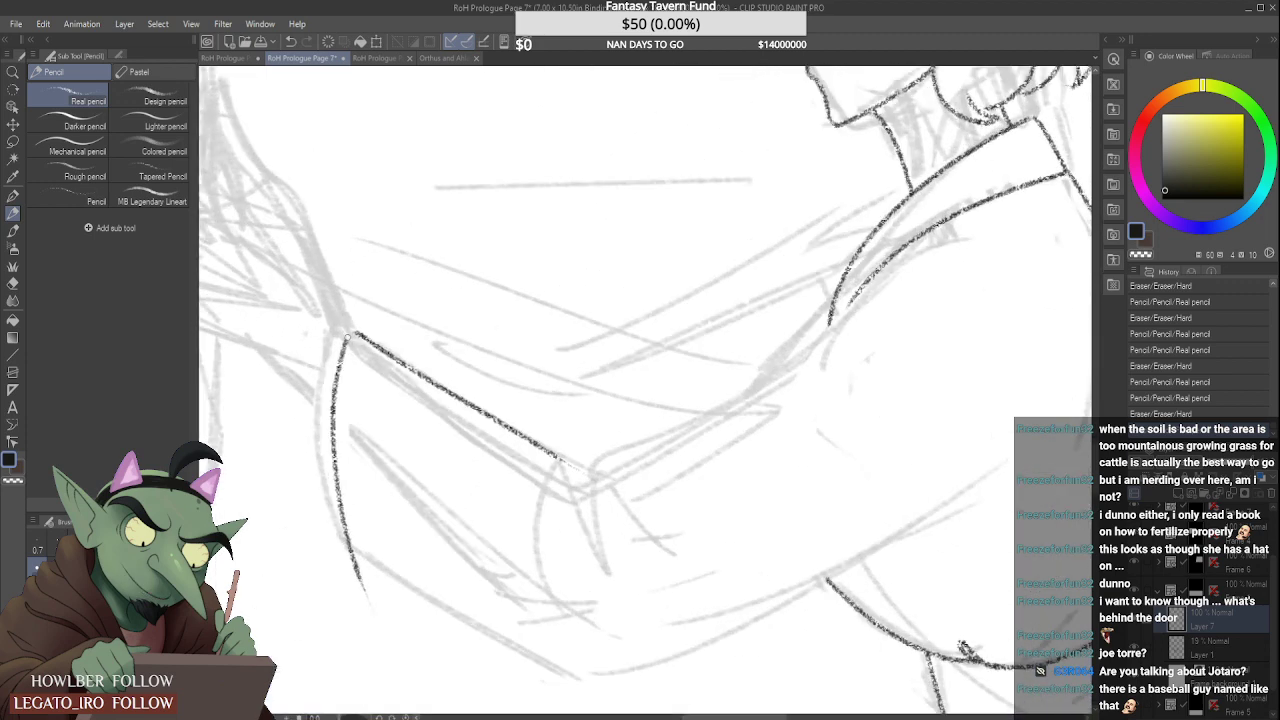
{"action": "left_click_drag", "start_coordinate": [345, 341], "coordinate": [356, 328]}
{"action": "scroll", "coordinate": [356, 306], "scroll_direction": "down", "scroll_amount": 1}
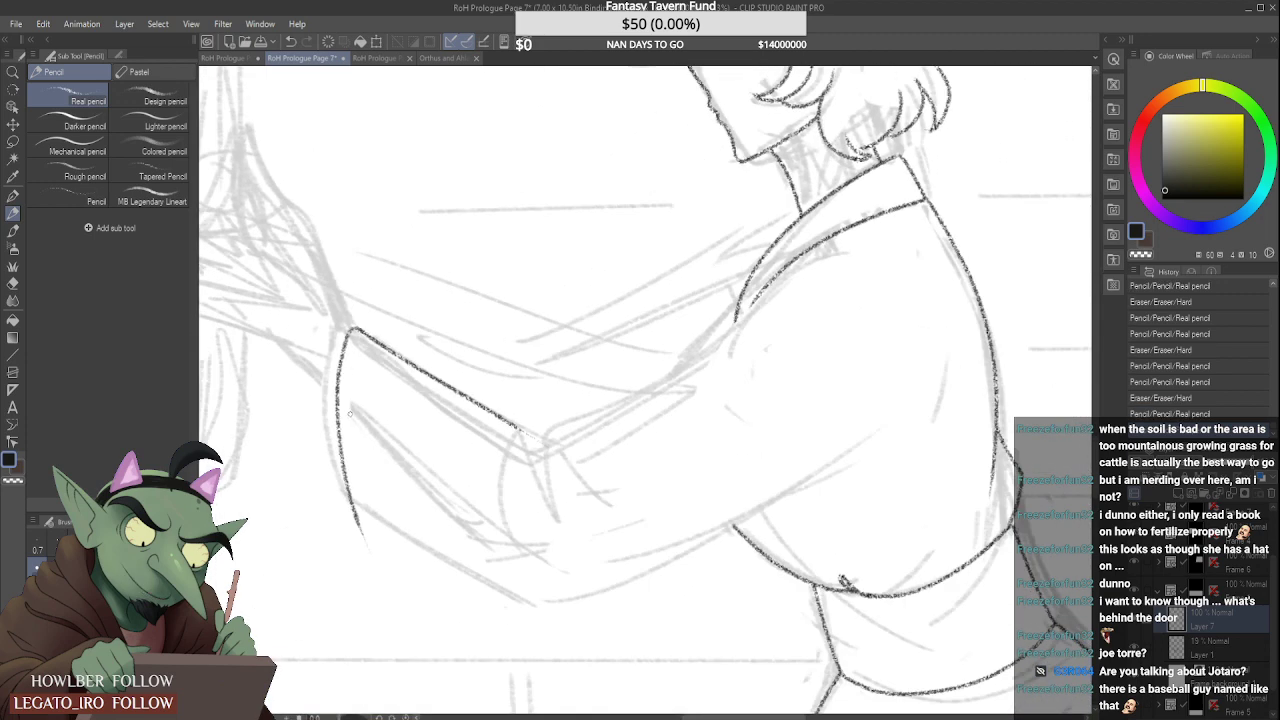
Step: Trim the end of the sleeve opening's line below its lower corner with the eraser
{"action": "mouse_move", "coordinate": [377, 508]}
{"action": "left_mouse_down"}
{"action": "mouse_move", "coordinate": [342, 510]}
{"action": "mouse_move", "coordinate": [385, 545]}
{"action": "left_mouse_up"}
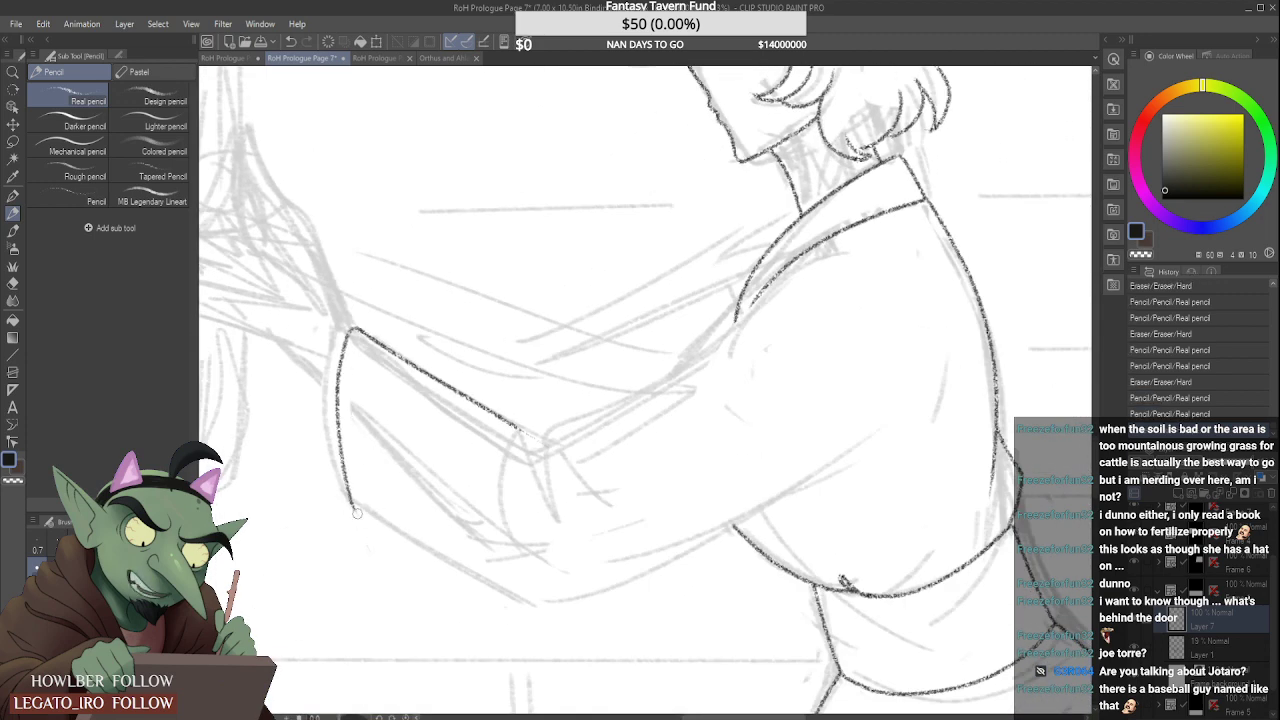
{"action": "mouse_move", "coordinate": [350, 505]}
{"action": "left_mouse_down"}
{"action": "mouse_move", "coordinate": [636, 658]}
{"action": "mouse_move", "coordinate": [545, 611]}
{"action": "left_mouse_up"}
{"action": "left_click", "coordinate": [535, 614]}
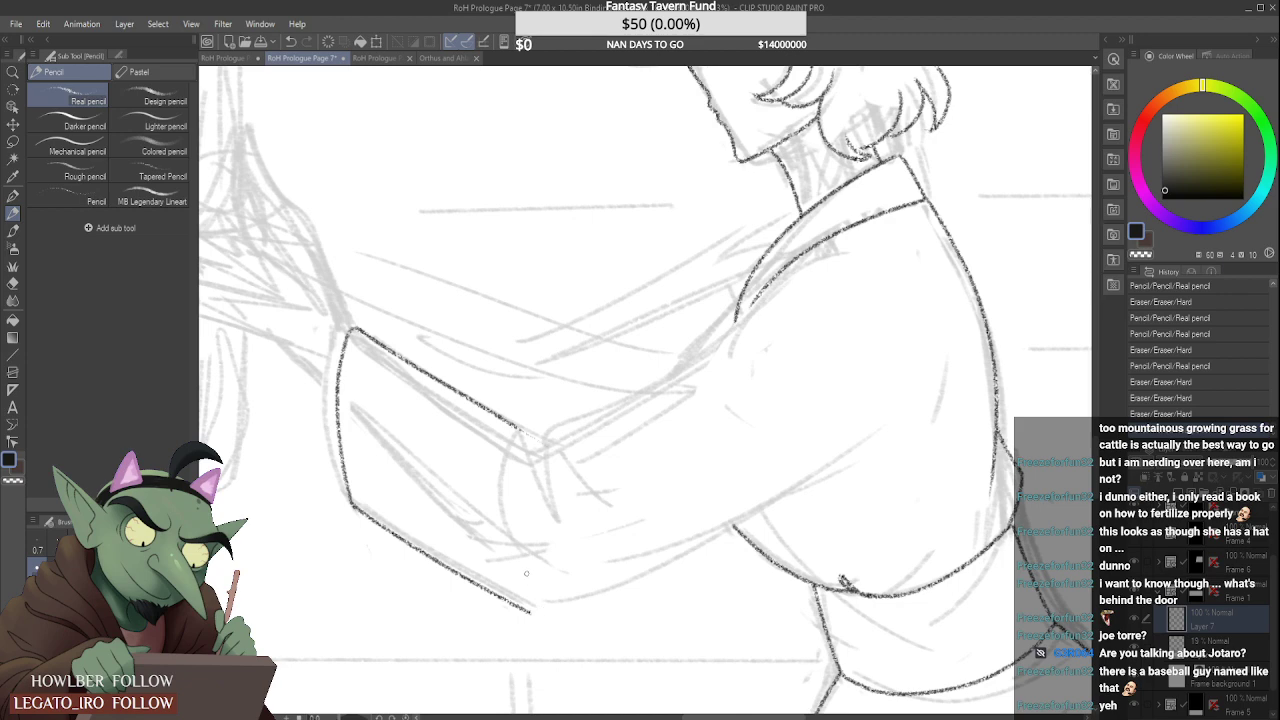
{"action": "mouse_move", "coordinate": [537, 609]}
{"action": "left_mouse_down"}
{"action": "mouse_move", "coordinate": [656, 560]}
{"action": "mouse_move", "coordinate": [800, 463]}
{"action": "left_mouse_up"}
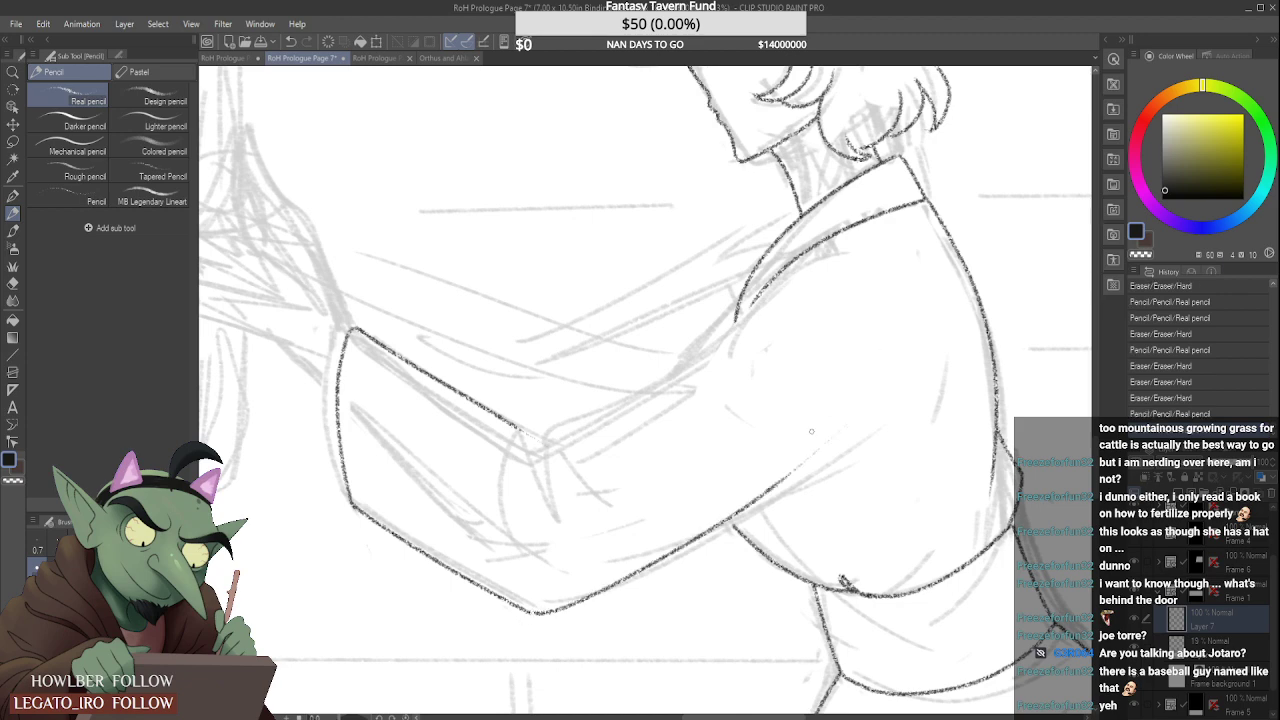
{"action": "key", "text": "ctrl+z"}
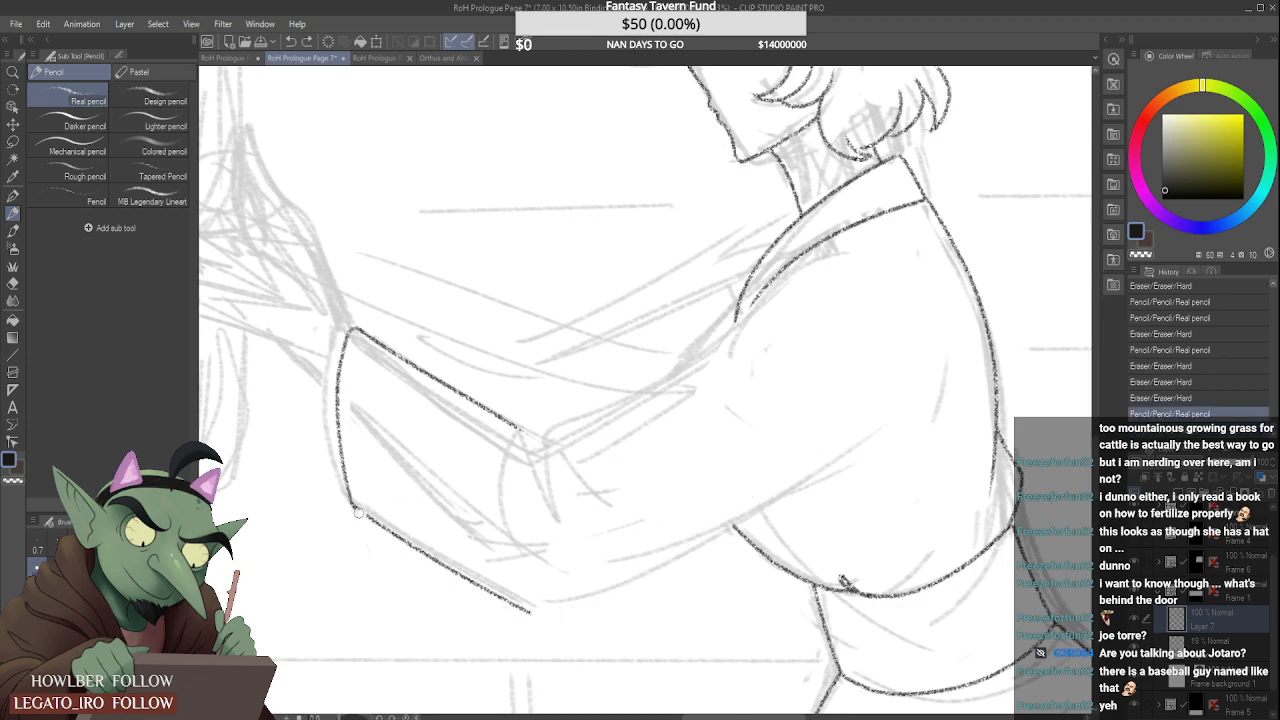
{"action": "left_click_drag", "start_coordinate": [355, 510], "coordinate": [530, 610]}
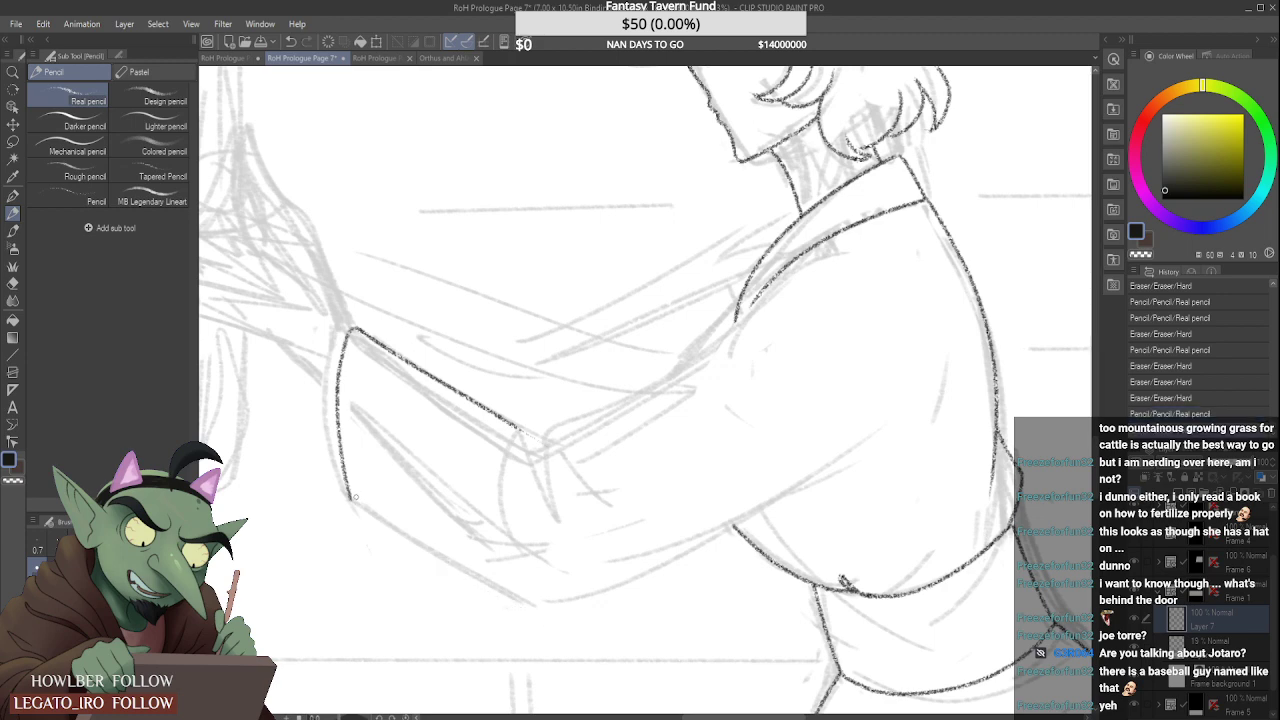
{"action": "mouse_move", "coordinate": [353, 500]}
{"action": "left_mouse_down"}
{"action": "mouse_move", "coordinate": [479, 580]}
{"action": "mouse_move", "coordinate": [790, 470]}
{"action": "left_mouse_up"}
{"action": "key", "text": "ctrl+z"}
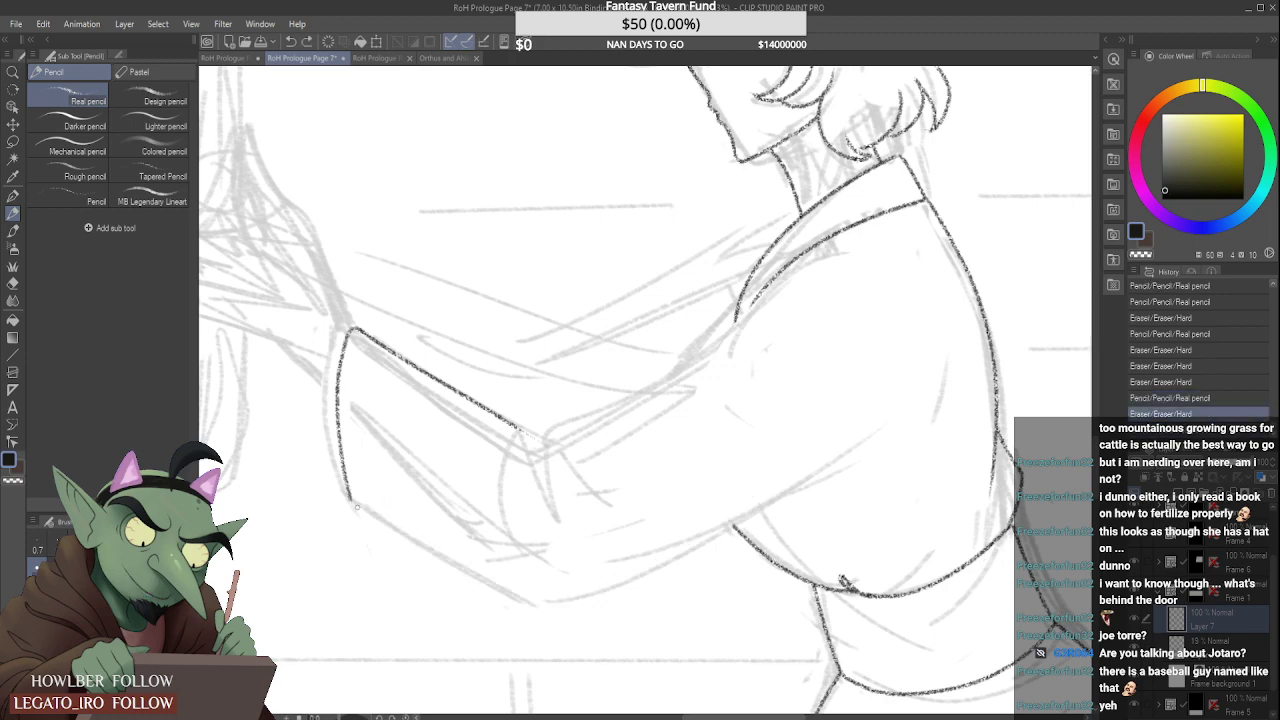
{"action": "mouse_move", "coordinate": [348, 499]}
{"action": "left_mouse_down"}
{"action": "mouse_move", "coordinate": [634, 590]}
{"action": "mouse_move", "coordinate": [855, 456]}
{"action": "left_mouse_up"}
{"action": "key", "text": "ctrl+z"}
Step: Ink the sleeve's underside in one curve from the opening's lower corner past the bodice hem, and add a short crease branching near its end
{"action": "mouse_move", "coordinate": [355, 505]}
{"action": "left_mouse_down"}
{"action": "mouse_move", "coordinate": [626, 590]}
{"action": "mouse_move", "coordinate": [862, 421]}
{"action": "left_mouse_up"}
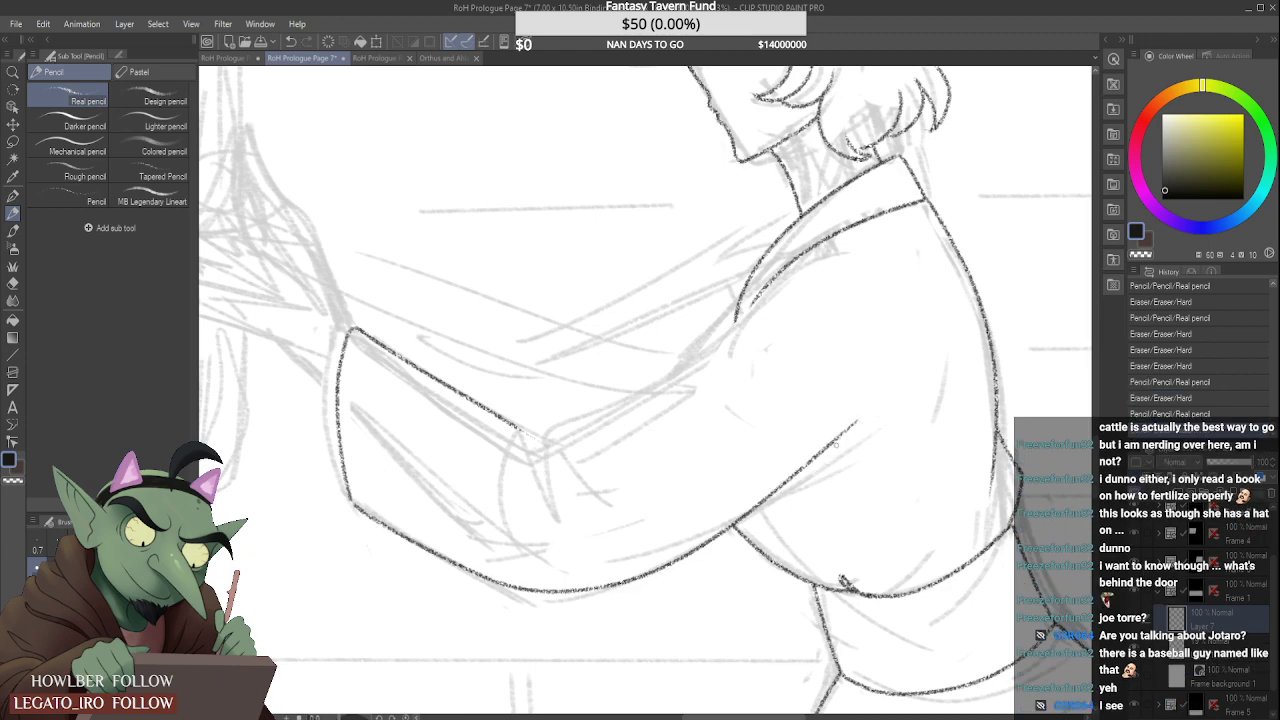
{"action": "scroll", "coordinate": [838, 444], "scroll_direction": "up", "scroll_amount": 1}
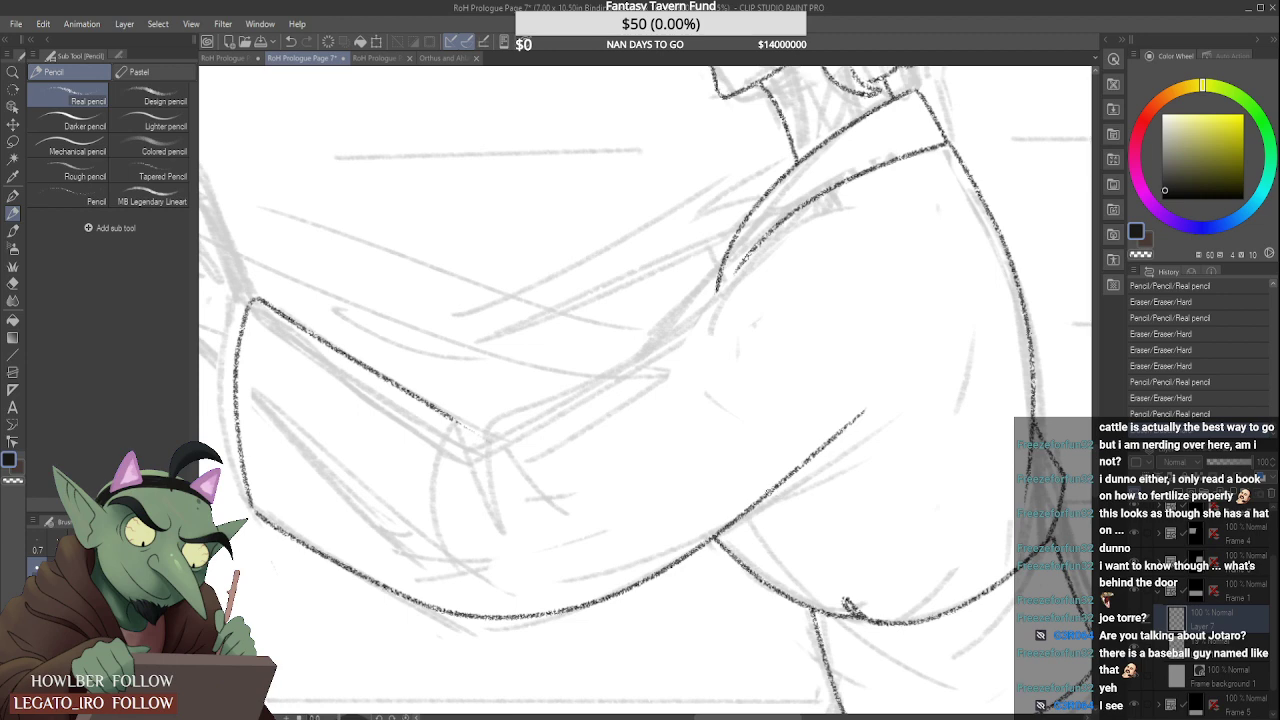
{"action": "left_click_drag", "start_coordinate": [764, 496], "coordinate": [822, 466]}
{"action": "scroll", "coordinate": [848, 443], "scroll_direction": "up", "scroll_amount": 1}
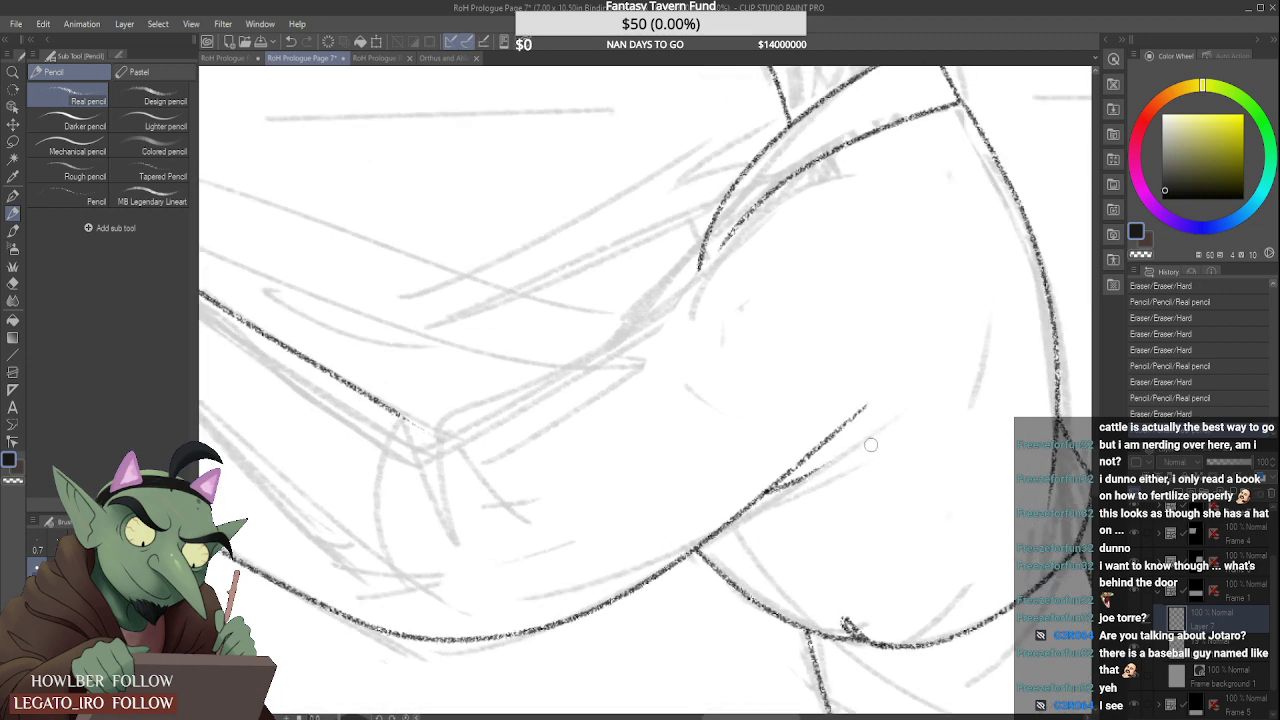
Step: Clean up the elbow end of the sleeve's upper edge and extend the line to the elbow bend
{"action": "scroll", "coordinate": [870, 444], "scroll_direction": "down", "scroll_amount": 6}
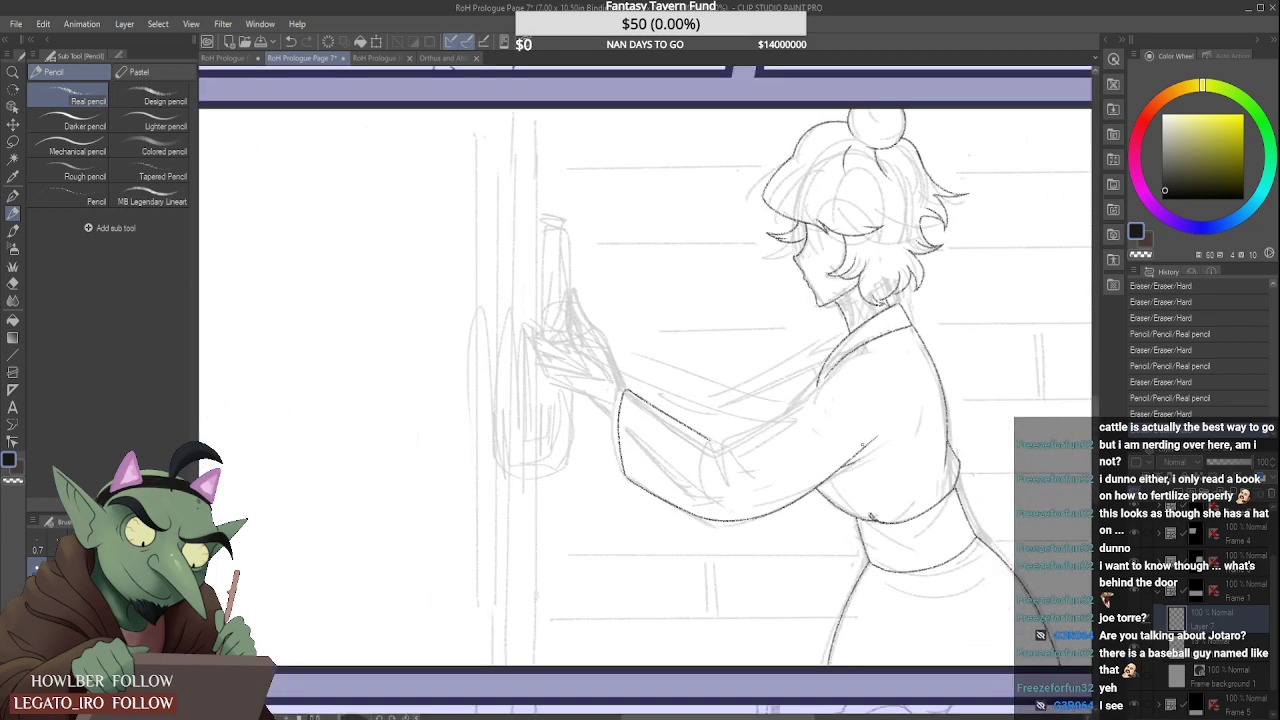
{"action": "scroll", "coordinate": [712, 438], "scroll_direction": "up", "scroll_amount": 8}
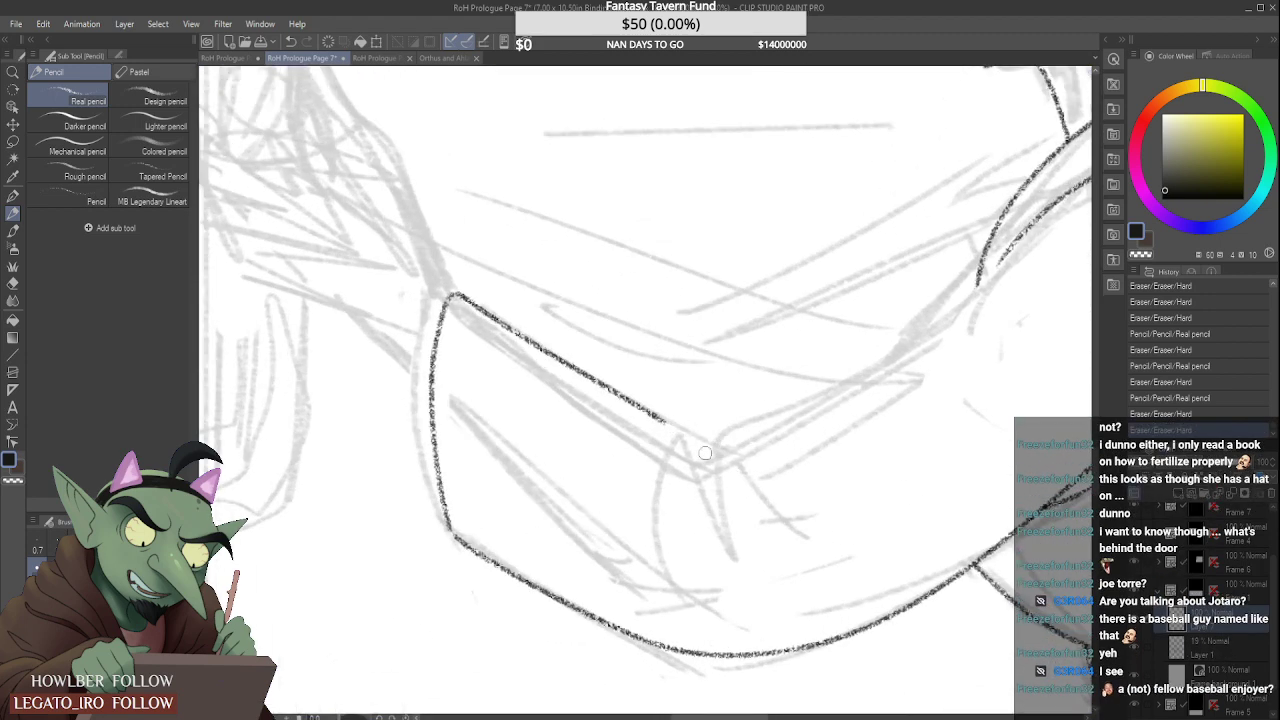
{"action": "left_click_drag", "start_coordinate": [709, 434], "coordinate": [723, 464]}
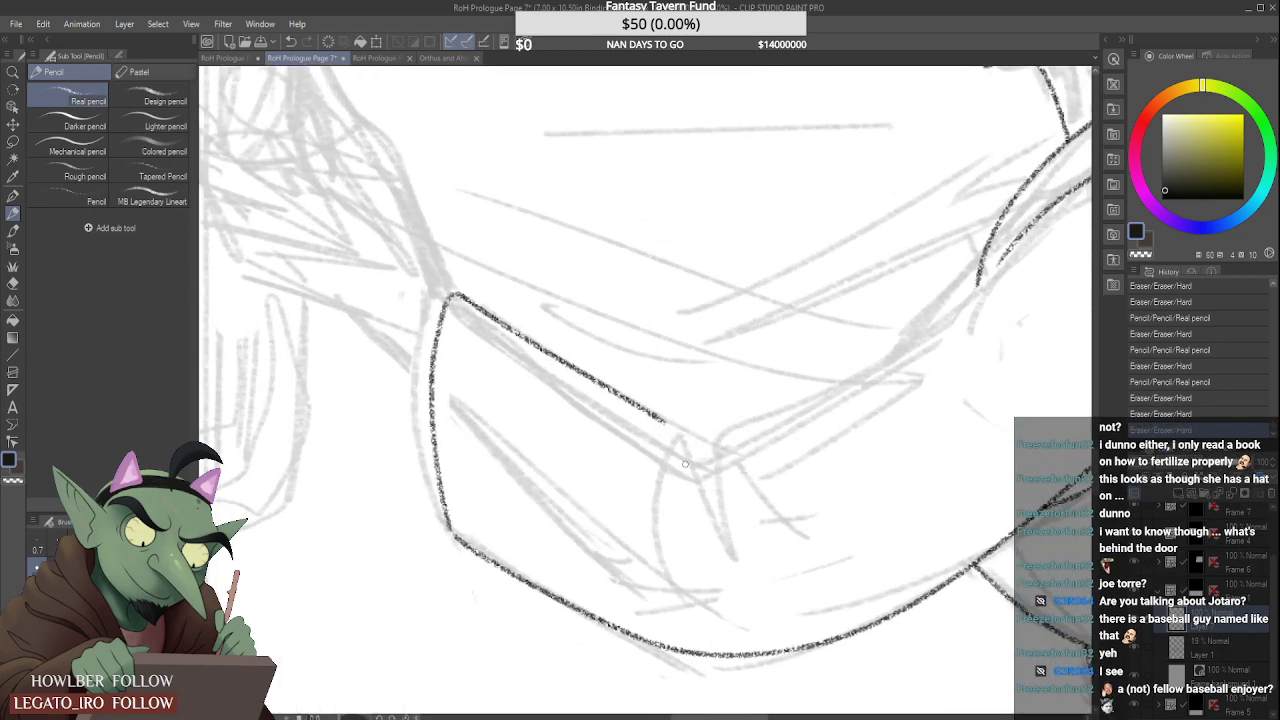
{"action": "scroll", "coordinate": [675, 413], "scroll_direction": "up", "scroll_amount": 2}
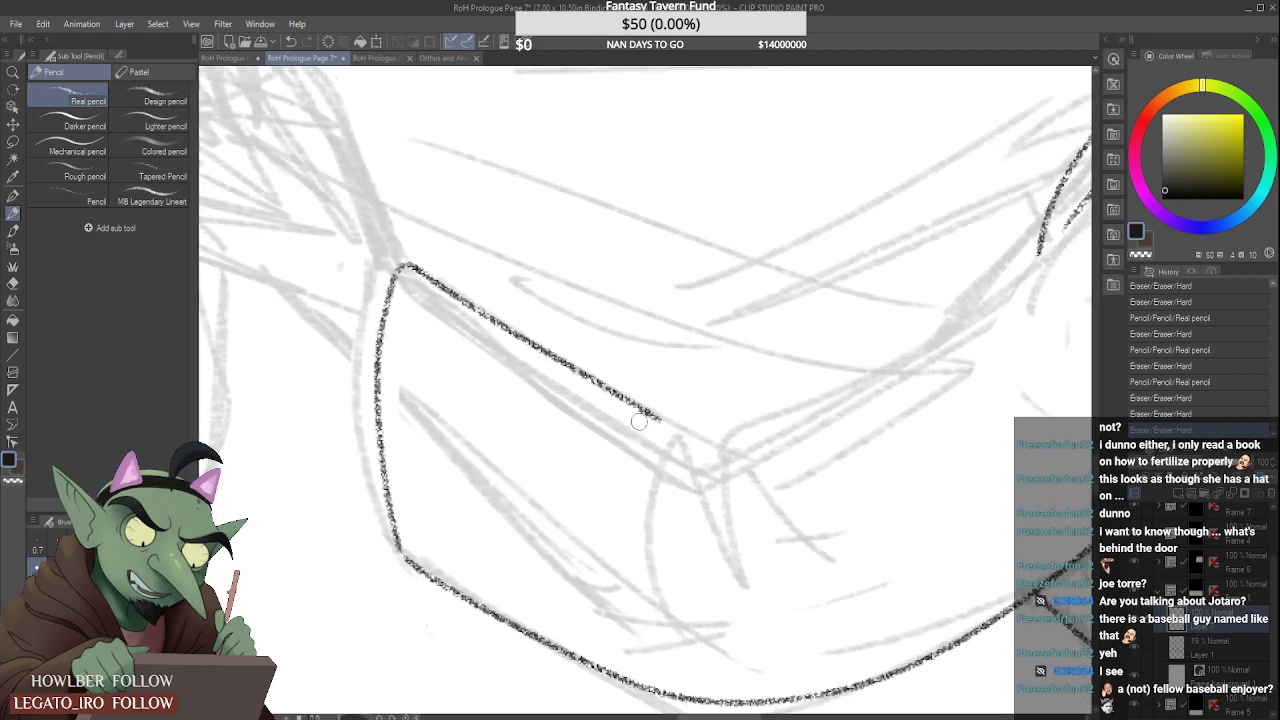
{"action": "mouse_move", "coordinate": [630, 397]}
{"action": "left_mouse_down"}
{"action": "mouse_move", "coordinate": [607, 387]}
{"action": "mouse_move", "coordinate": [705, 430]}
{"action": "left_mouse_up"}
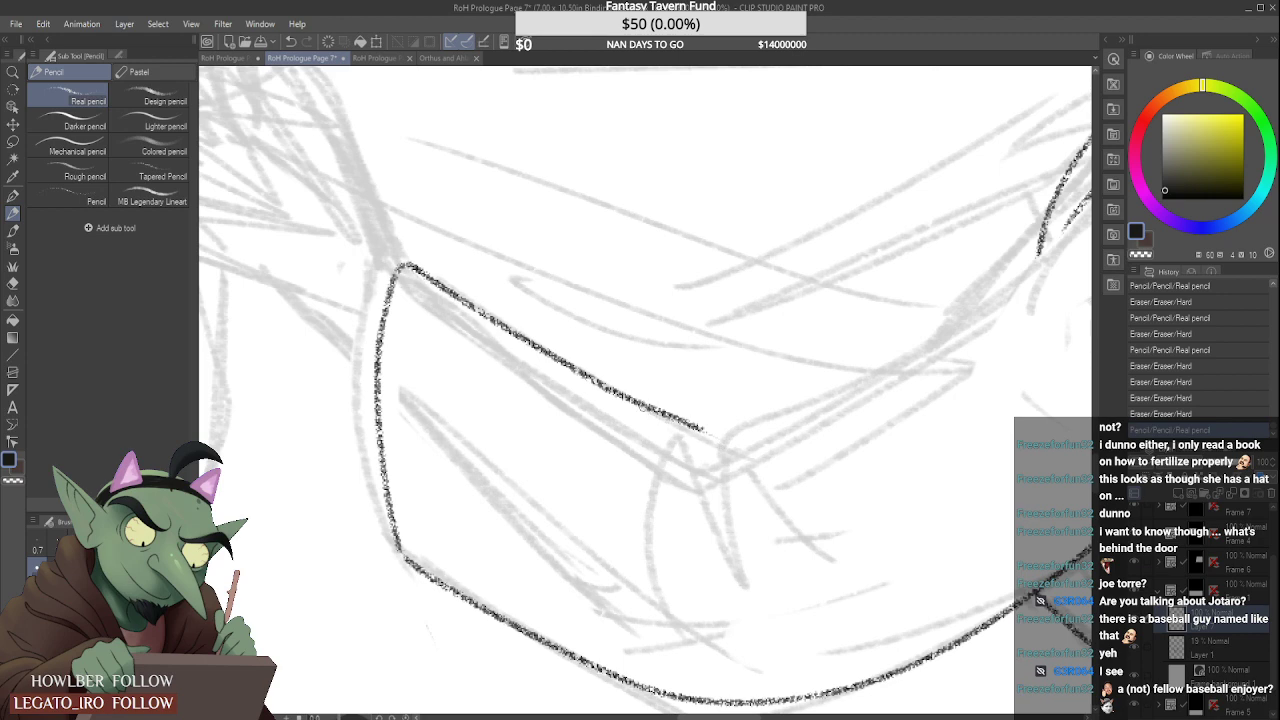
{"action": "scroll", "coordinate": [705, 430], "scroll_direction": "down", "scroll_amount": 3}
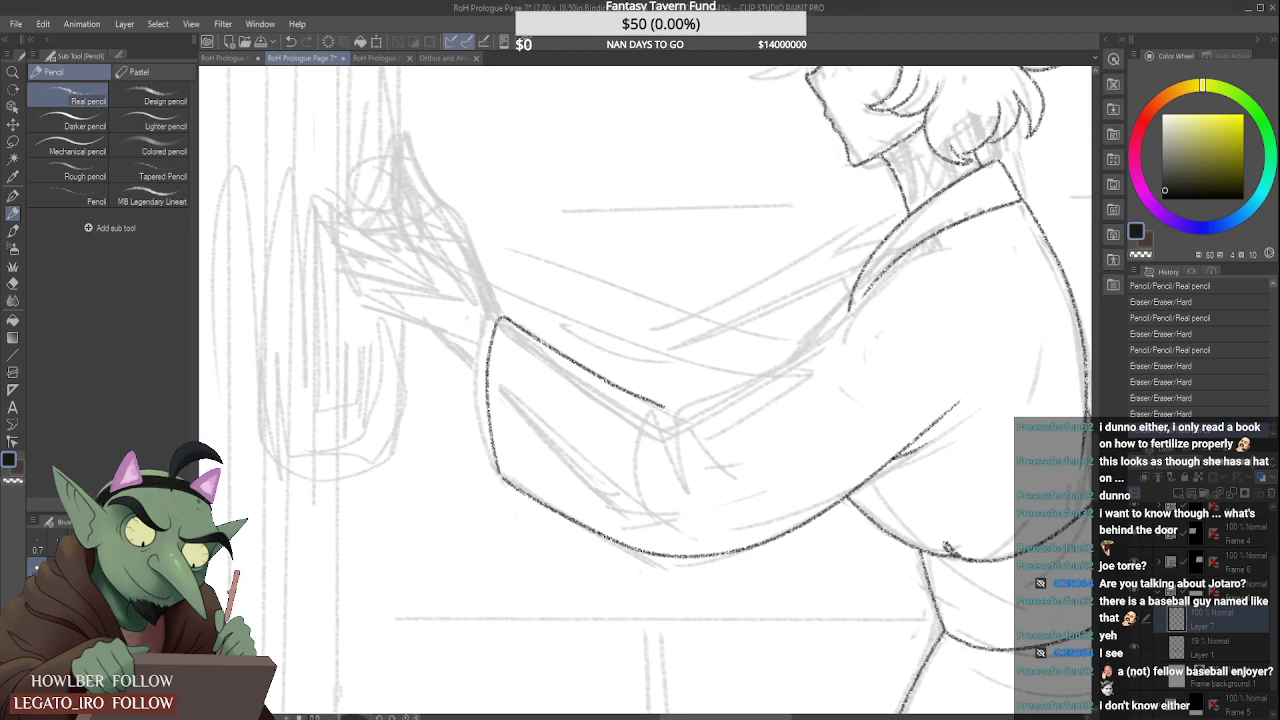
Step: Ink the fold lines hanging from the elbow bend and the small bumps of bunched fabric above them
{"action": "scroll", "coordinate": [674, 416], "scroll_direction": "up", "scroll_amount": 1}
{"action": "mouse_move", "coordinate": [664, 408]}
{"action": "left_mouse_down"}
{"action": "mouse_move", "coordinate": [651, 402]}
{"action": "mouse_move", "coordinate": [627, 485]}
{"action": "mouse_move", "coordinate": [619, 477]}
{"action": "left_mouse_up"}
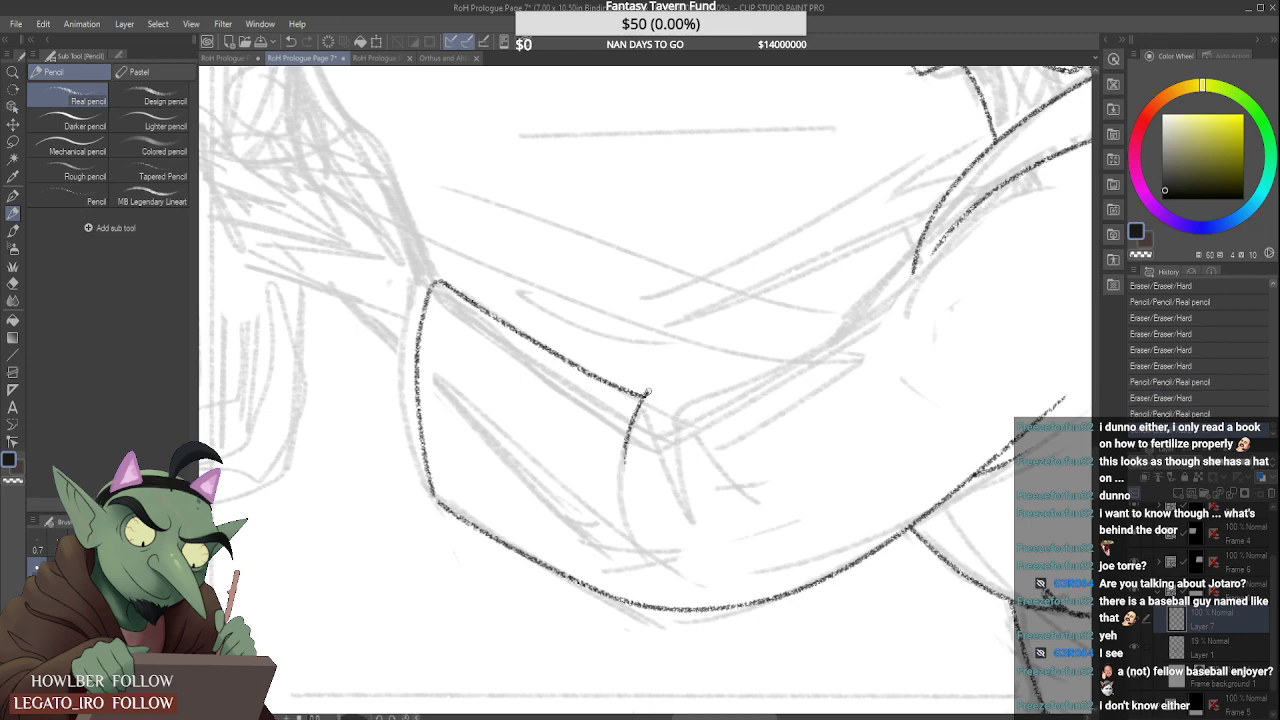
{"action": "mouse_move", "coordinate": [646, 395]}
{"action": "left_mouse_down"}
{"action": "mouse_move", "coordinate": [672, 402]}
{"action": "mouse_move", "coordinate": [672, 478]}
{"action": "mouse_move", "coordinate": [700, 548]}
{"action": "mouse_move", "coordinate": [672, 410]}
{"action": "mouse_move", "coordinate": [672, 436]}
{"action": "left_mouse_up"}
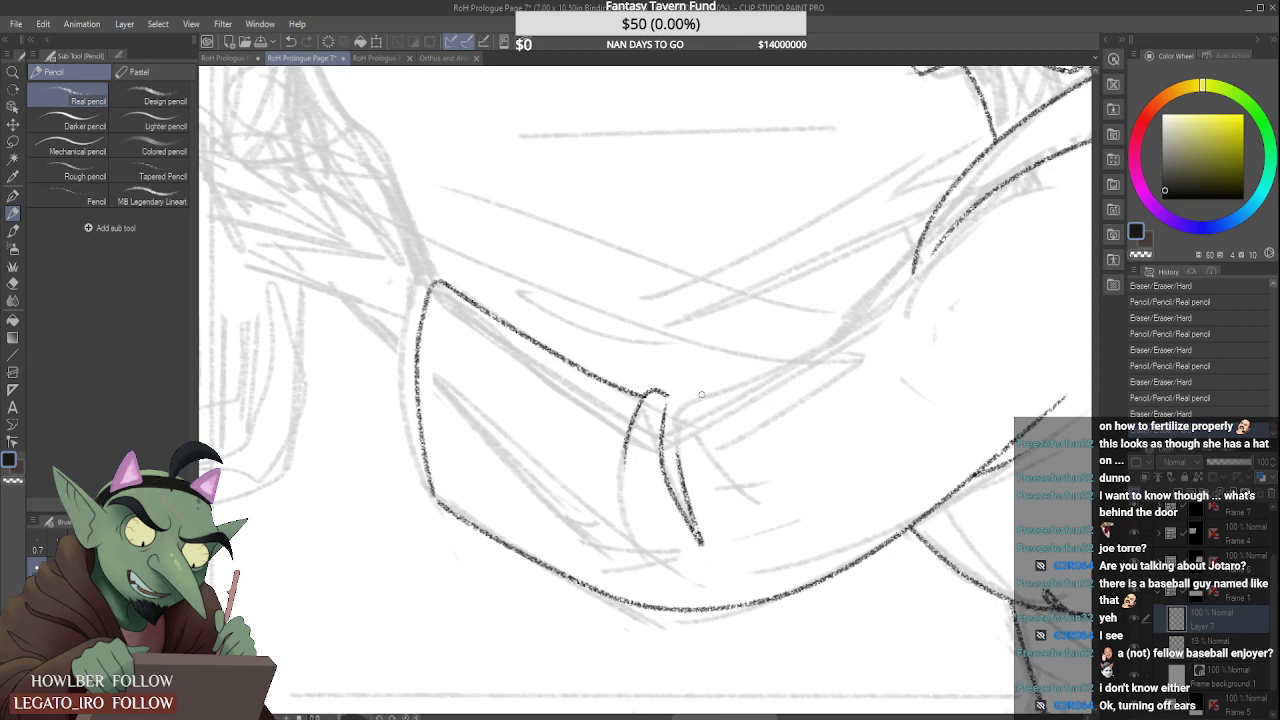
{"action": "scroll", "coordinate": [675, 396], "scroll_direction": "up", "scroll_amount": 1}
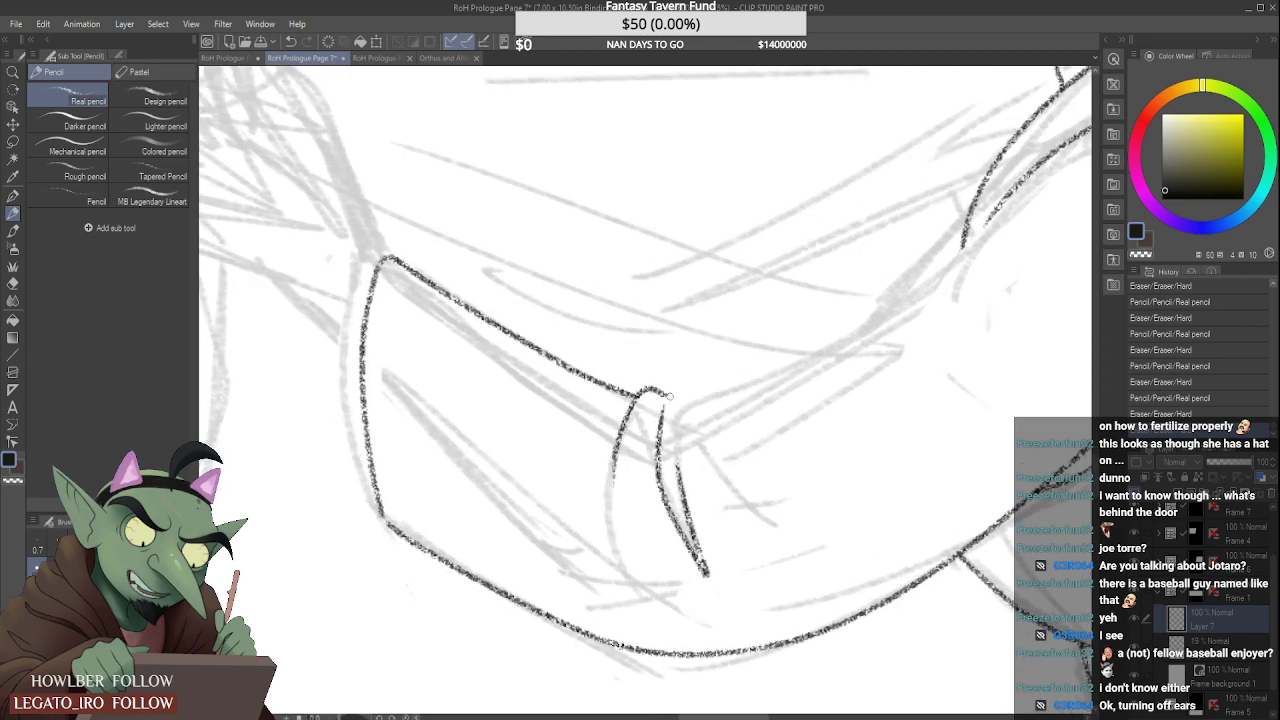
{"action": "left_click_drag", "start_coordinate": [668, 395], "coordinate": [700, 388]}
Step: Clean up the upper end and lower tip of the pointed elbow fold with the eraser
{"action": "scroll", "coordinate": [675, 392], "scroll_direction": "up", "scroll_amount": 1}
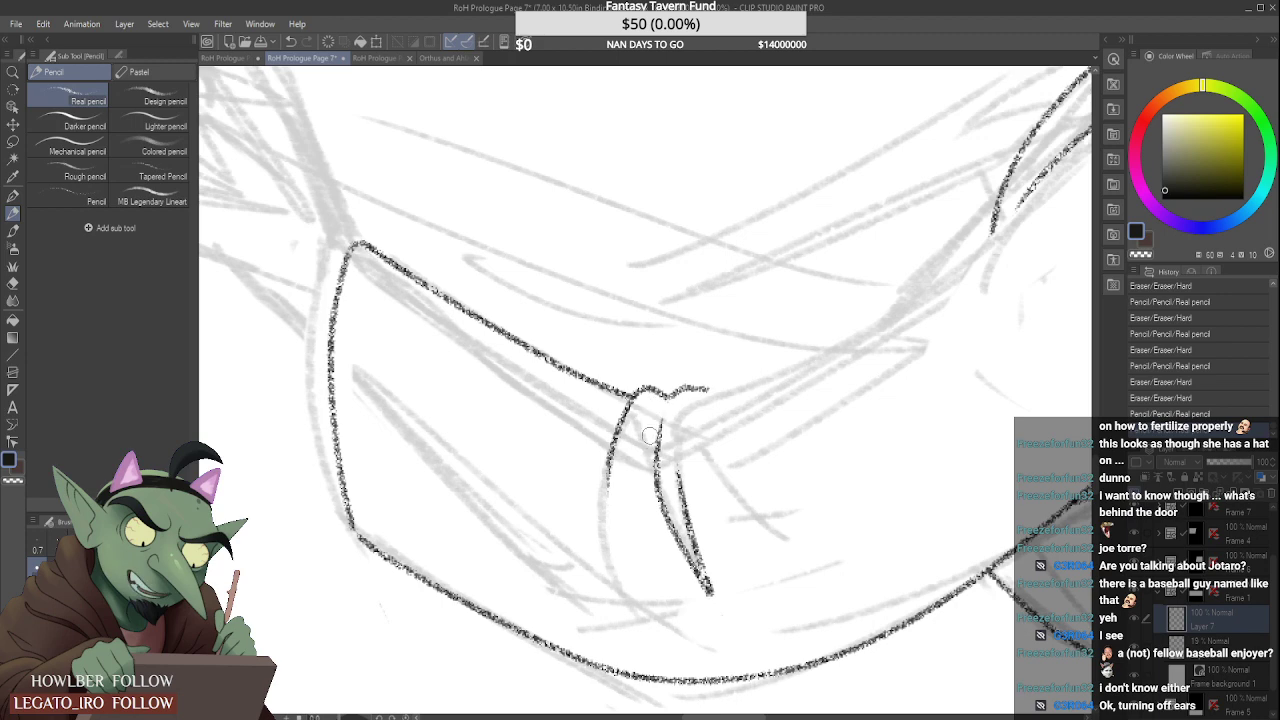
{"action": "left_click_drag", "start_coordinate": [645, 468], "coordinate": [657, 424]}
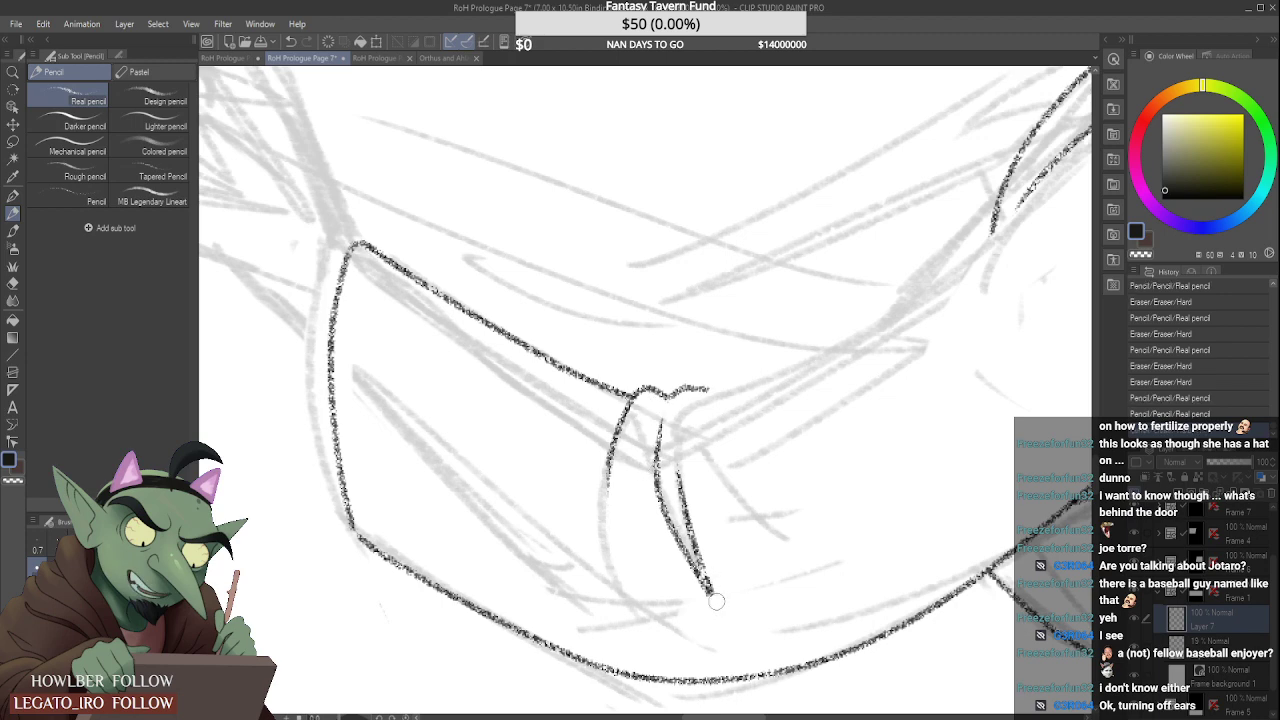
{"action": "left_click_drag", "start_coordinate": [711, 606], "coordinate": [705, 590]}
{"action": "scroll", "coordinate": [605, 558], "scroll_direction": "down", "scroll_amount": 5}
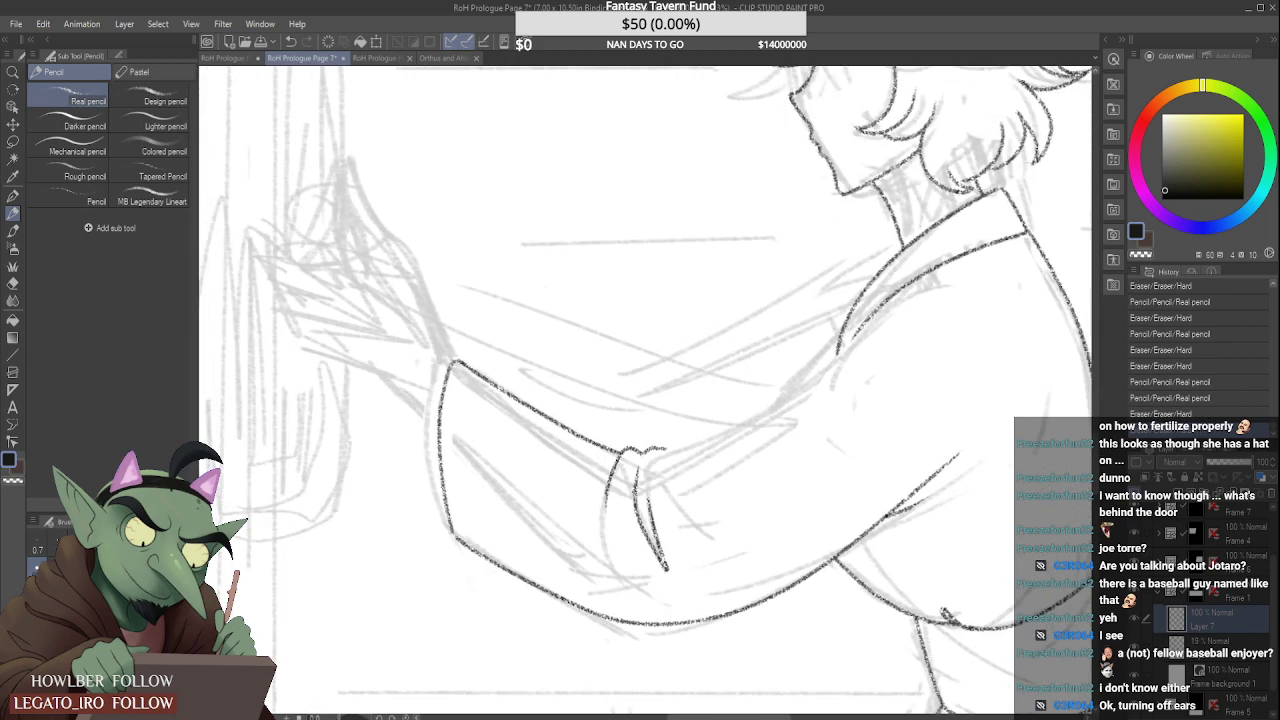
Step: Ink the upper arm's top edge from the elbow bumps up to the collar, running into the collar's lower edge
{"action": "scroll", "coordinate": [668, 449], "scroll_direction": "down", "scroll_amount": 4}
{"action": "scroll", "coordinate": [674, 448], "scroll_direction": "up", "scroll_amount": 5}
{"action": "left_click_drag", "start_coordinate": [656, 454], "coordinate": [920, 292]}
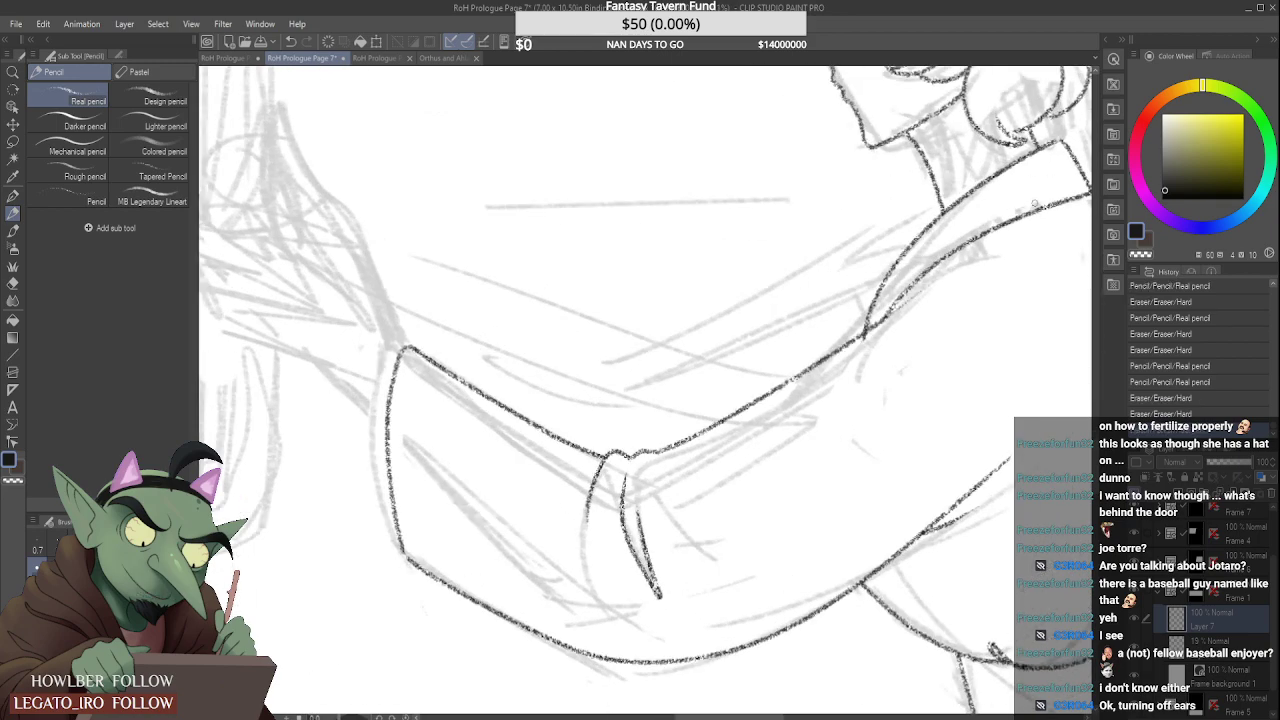
Step: Clean up the stray lines where the upper arm's edge meets the collar's front tip
{"action": "scroll", "coordinate": [875, 335], "scroll_direction": "down", "scroll_amount": 4}
{"action": "scroll", "coordinate": [880, 330], "scroll_direction": "up", "scroll_amount": 4}
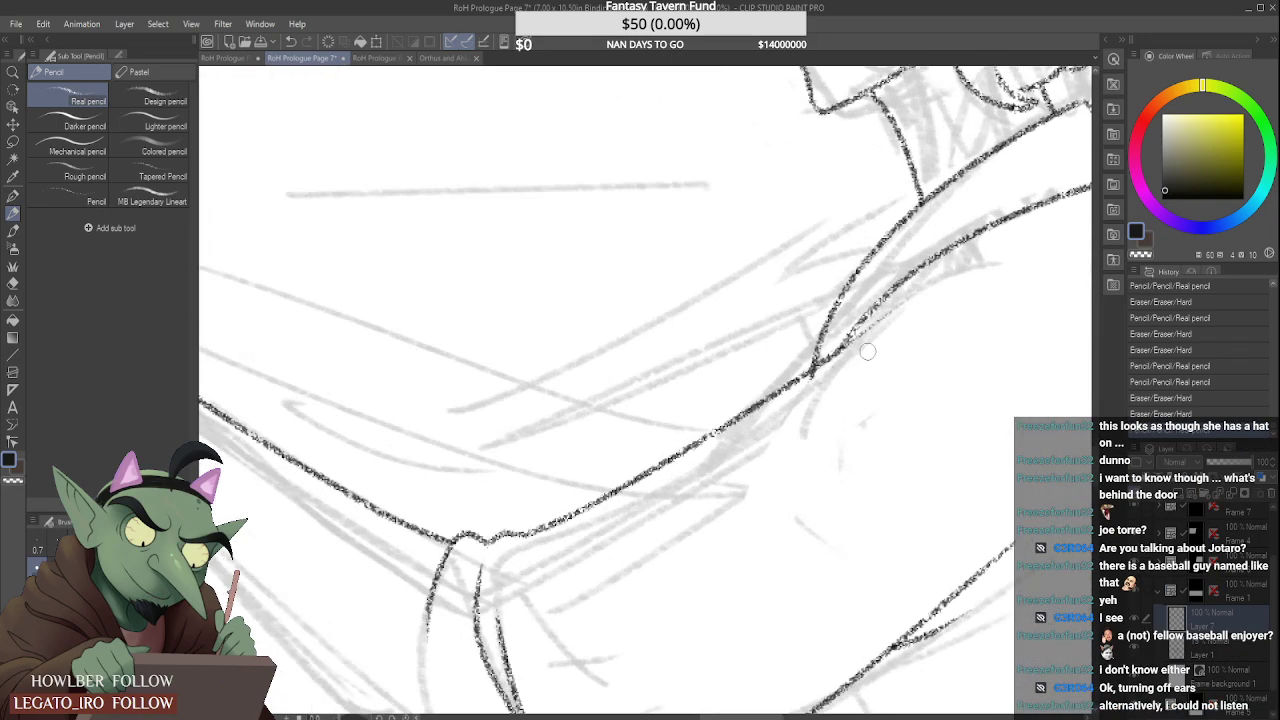
{"action": "scroll", "coordinate": [881, 327], "scroll_direction": "up", "scroll_amount": 3}
{"action": "scroll", "coordinate": [899, 312], "scroll_direction": "down", "scroll_amount": 3}
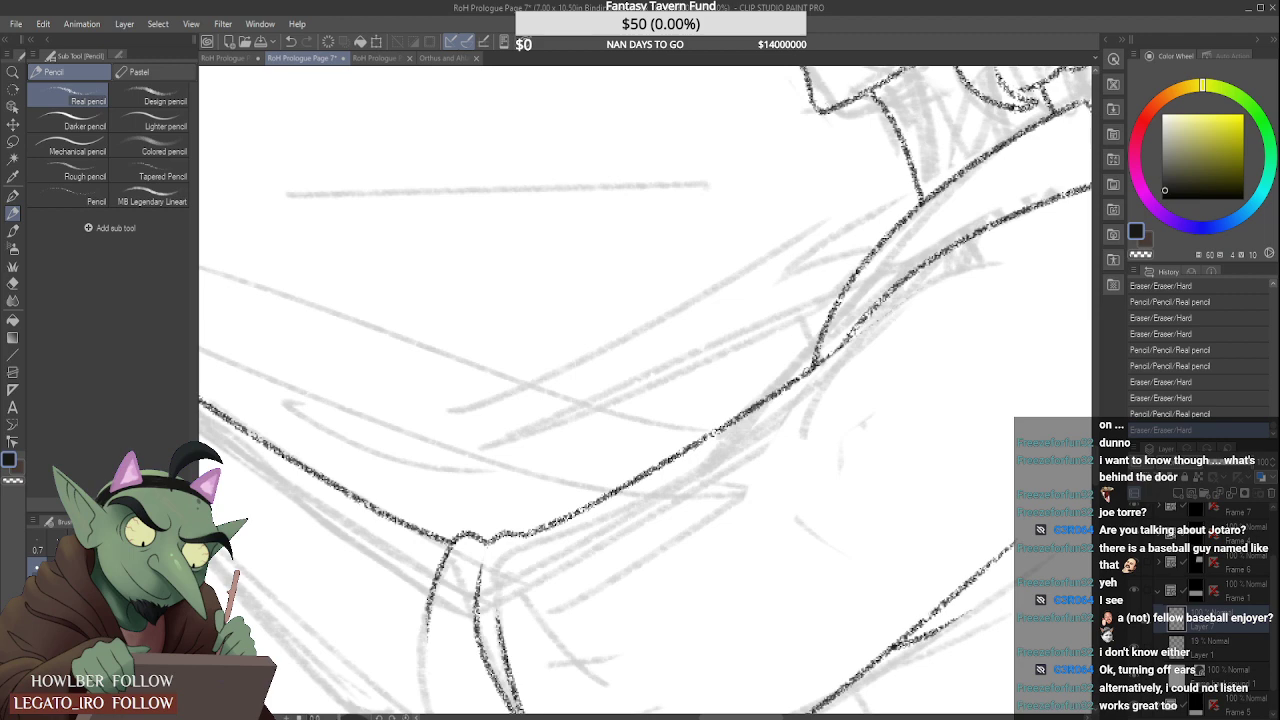
{"action": "mouse_move", "coordinate": [808, 371]}
{"action": "left_mouse_down"}
{"action": "mouse_move", "coordinate": [924, 293]}
{"action": "mouse_move", "coordinate": [869, 344]}
{"action": "left_mouse_up"}
{"action": "scroll", "coordinate": [881, 331], "scroll_direction": "down", "scroll_amount": 3}
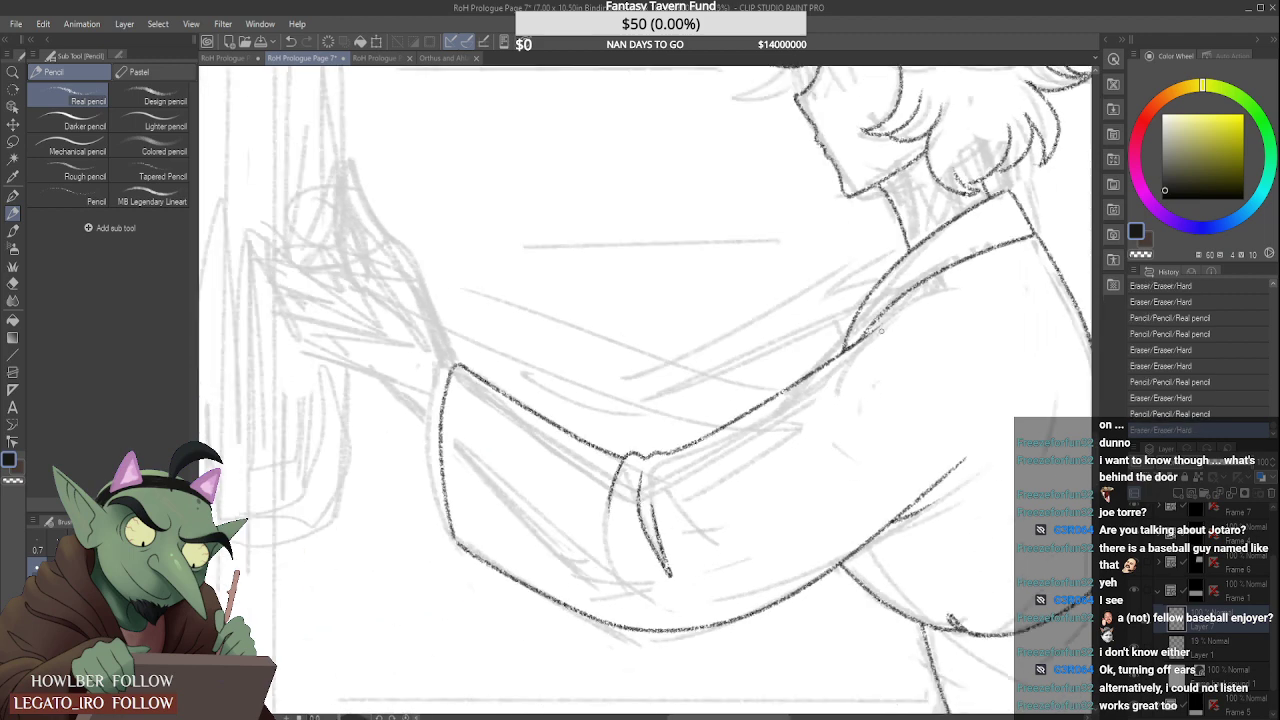
{"action": "scroll", "coordinate": [882, 331], "scroll_direction": "down", "scroll_amount": 2}
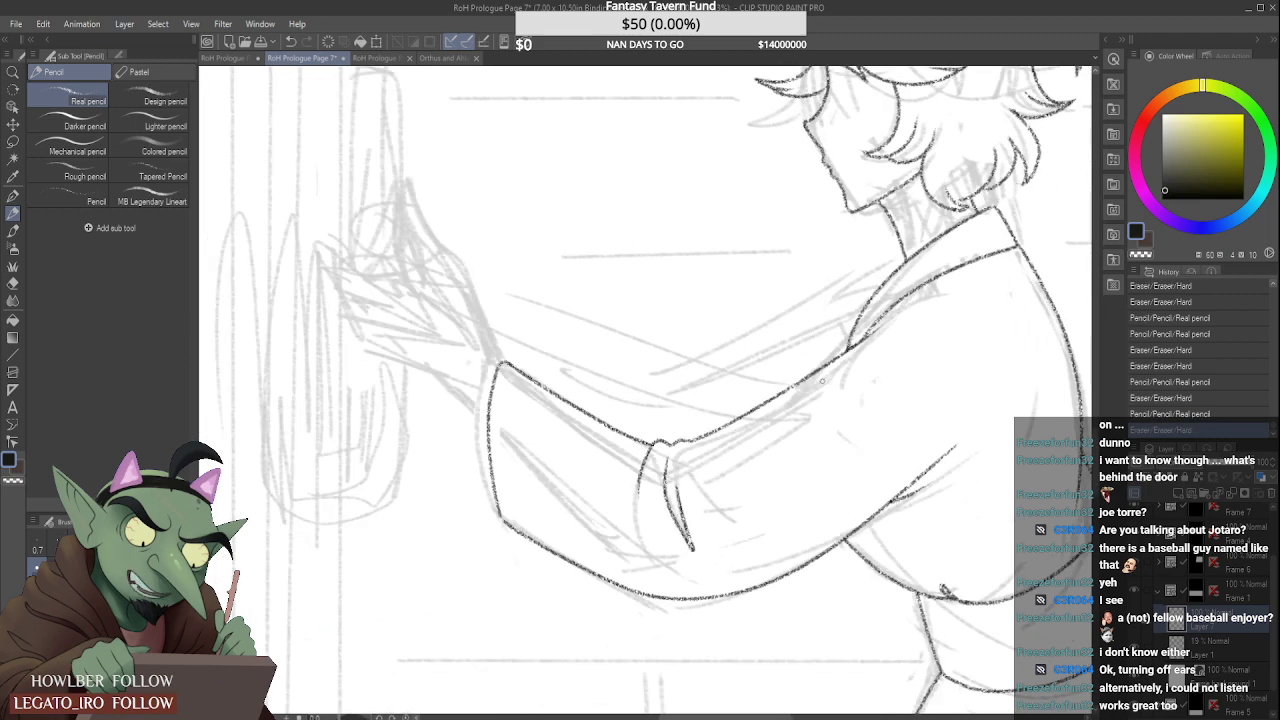
Step: Touch up the collar's upper back corner and the tip of the hair lock above the nape
{"action": "scroll", "coordinate": [818, 382], "scroll_direction": "down", "scroll_amount": 4}
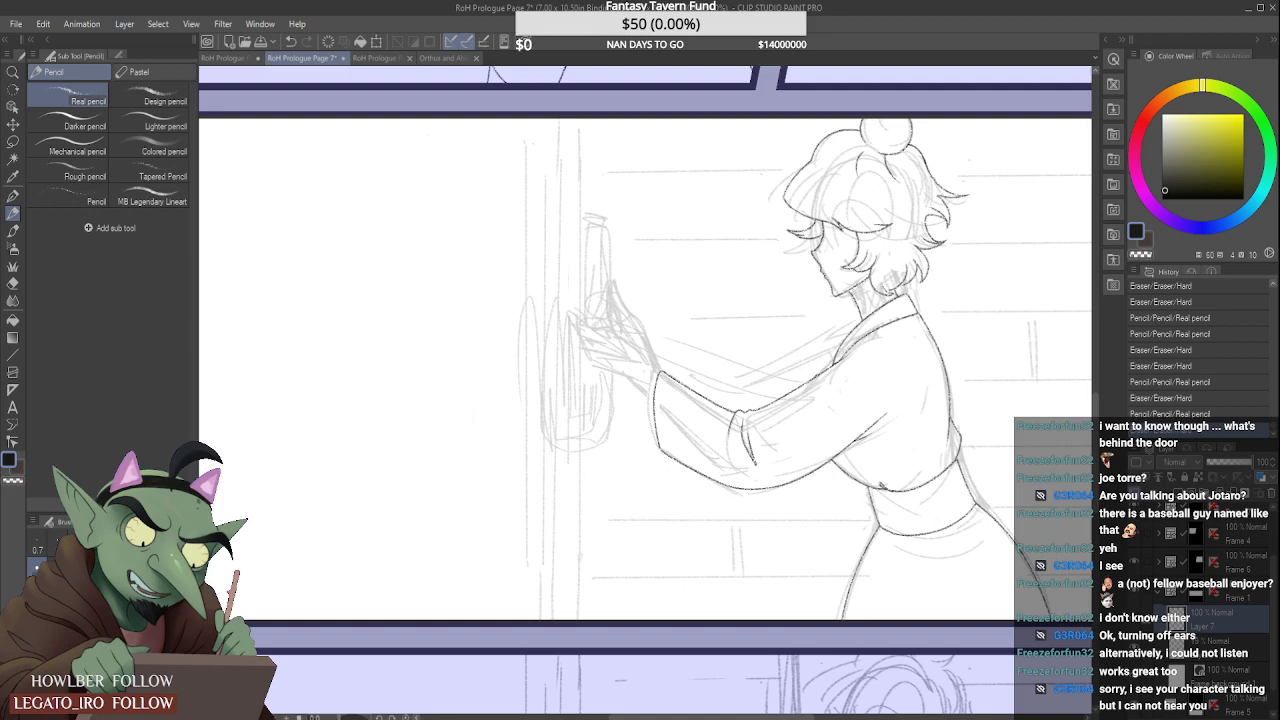
{"action": "scroll", "coordinate": [866, 327], "scroll_direction": "up", "scroll_amount": 6}
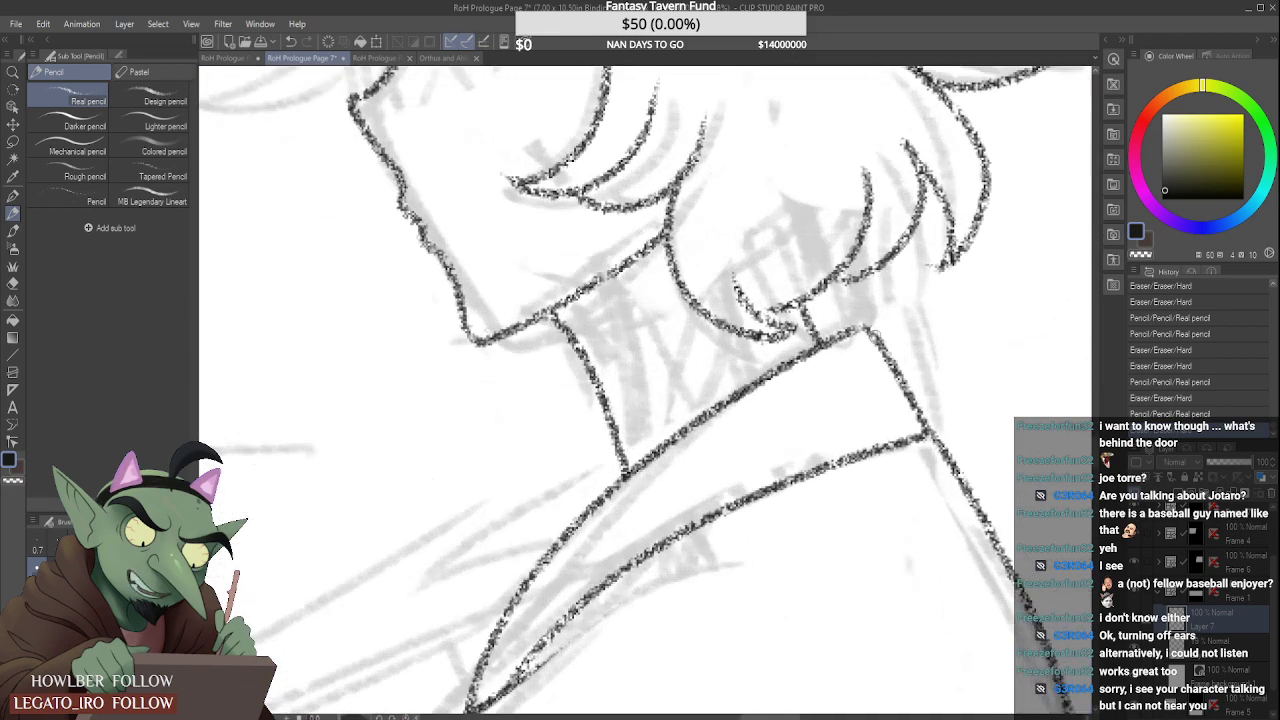
{"action": "left_click", "coordinate": [865, 325]}
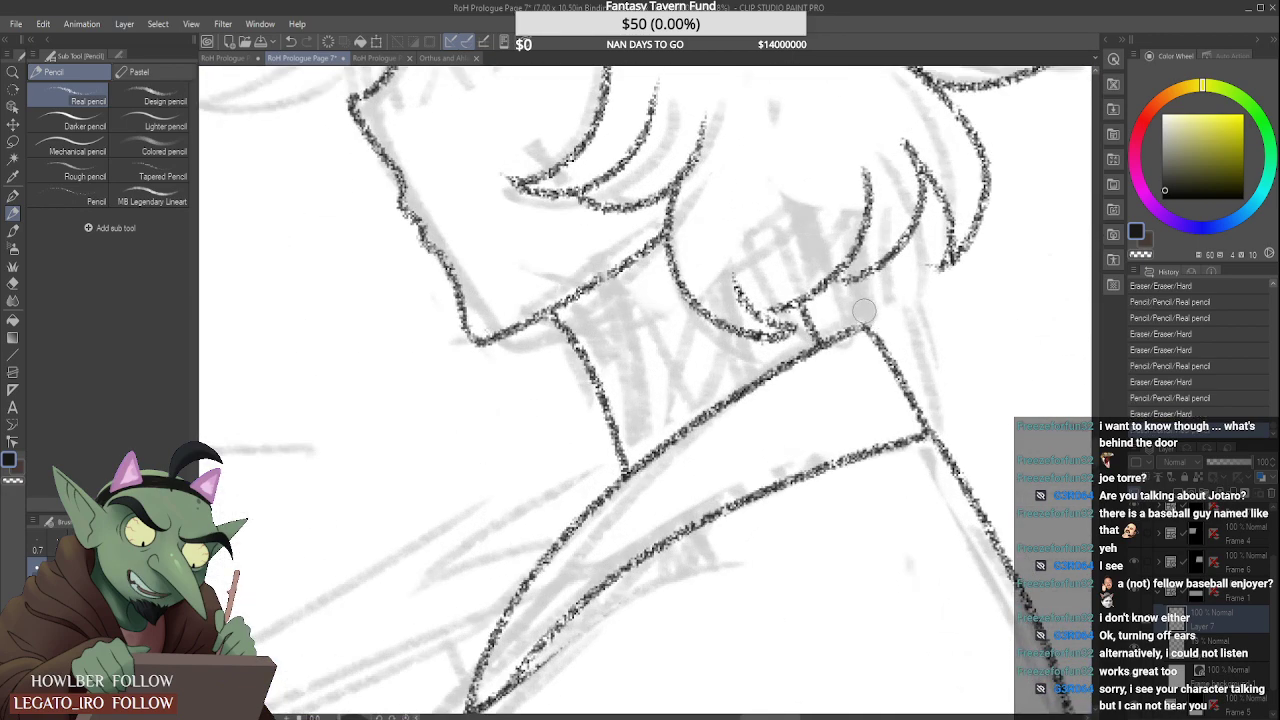
{"action": "scroll", "coordinate": [866, 314], "scroll_direction": "down", "scroll_amount": 6}
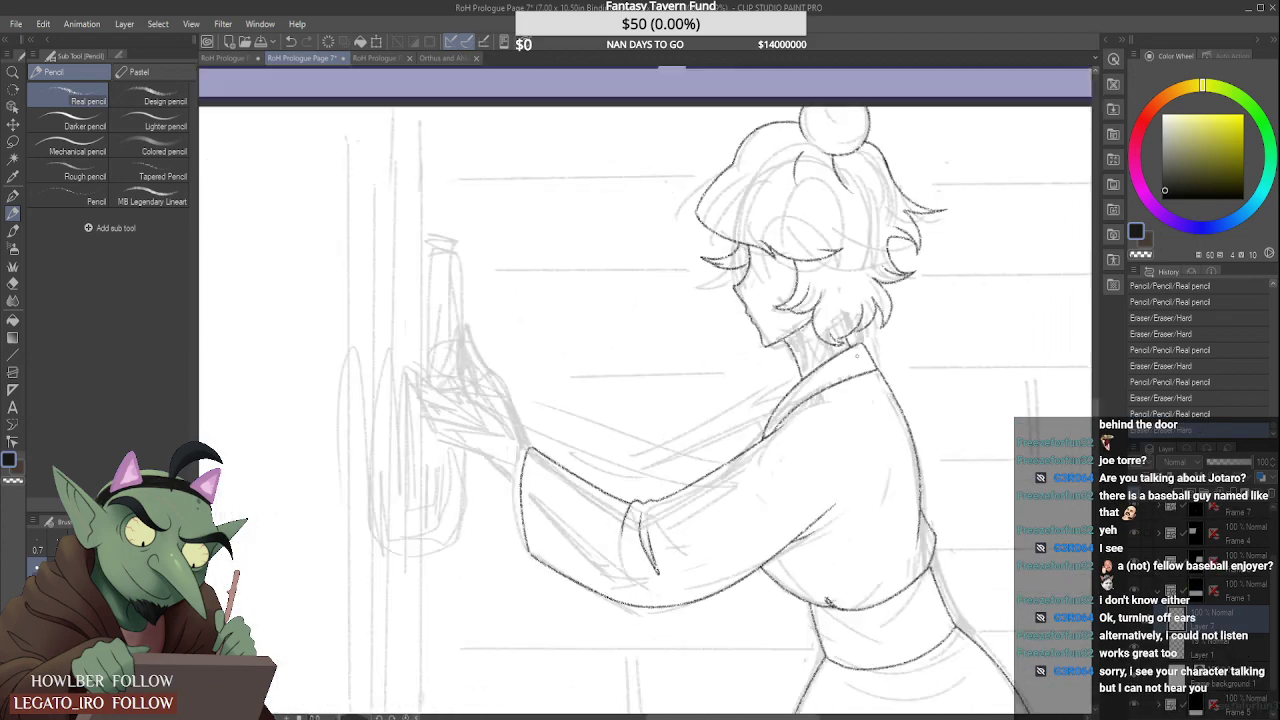
{"action": "scroll", "coordinate": [785, 337], "scroll_direction": "up", "scroll_amount": 6}
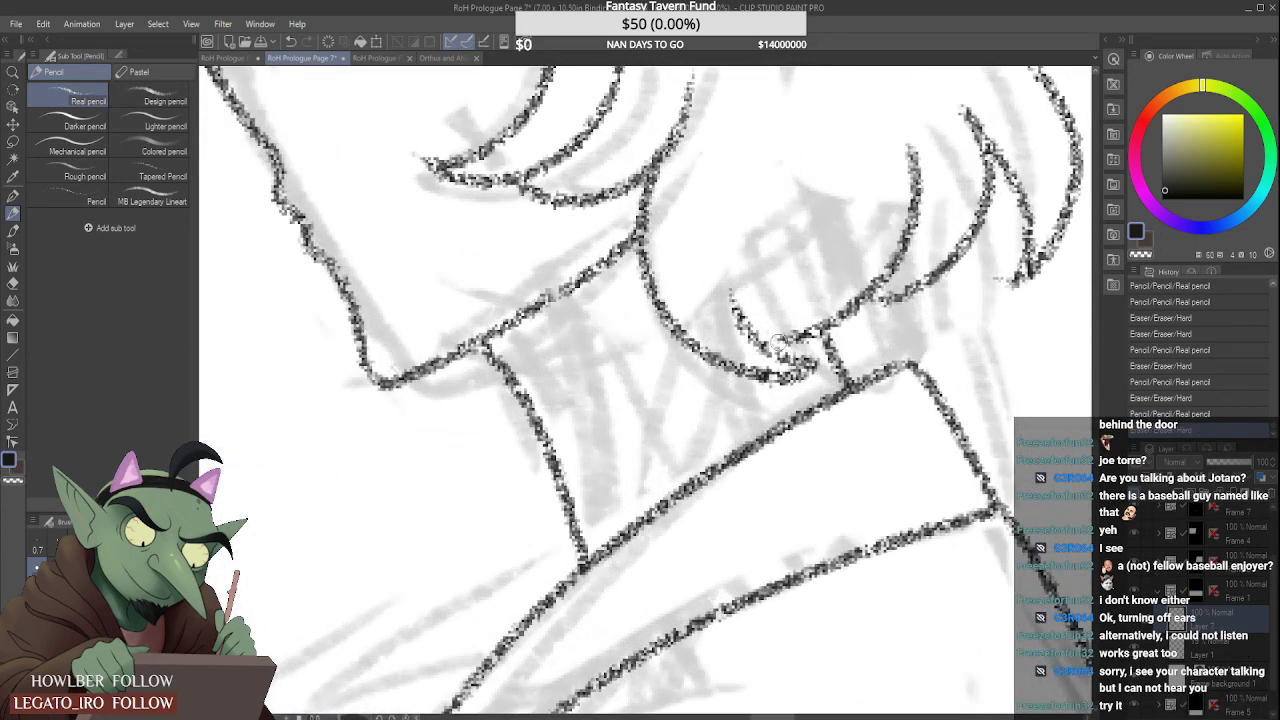
{"action": "left_click", "coordinate": [785, 337]}
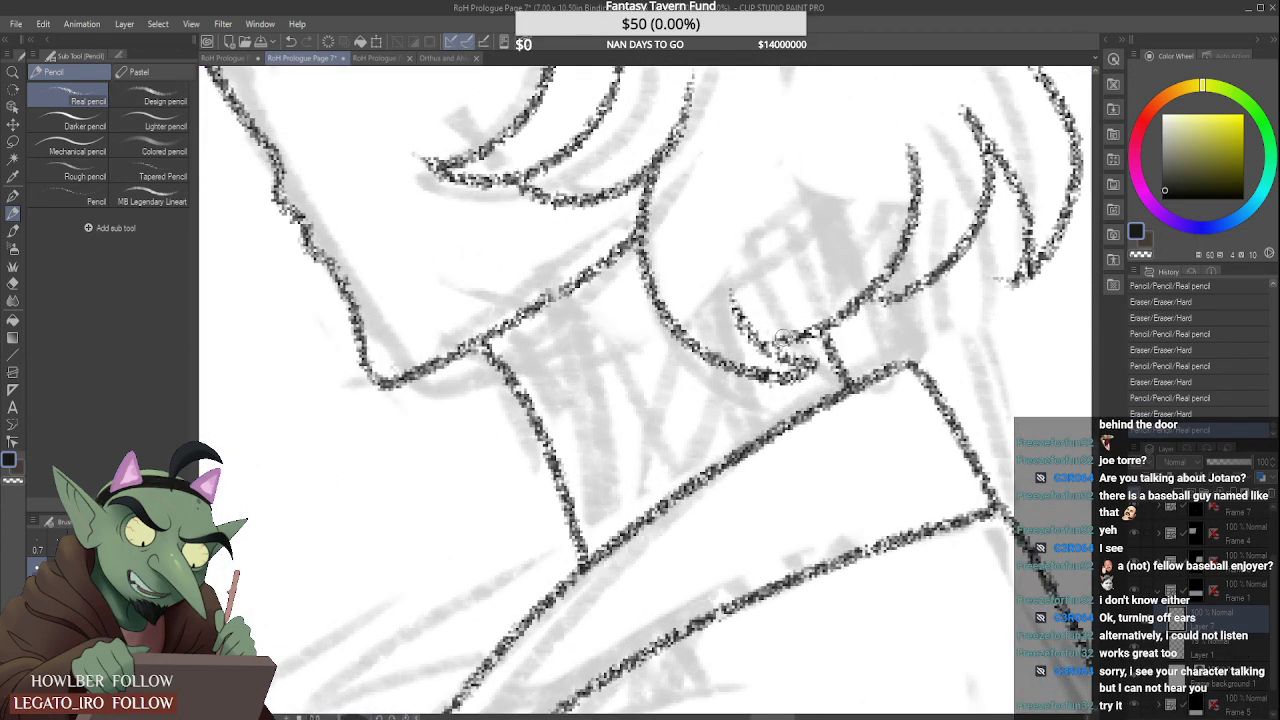
{"action": "scroll", "coordinate": [783, 341], "scroll_direction": "down", "scroll_amount": 2}
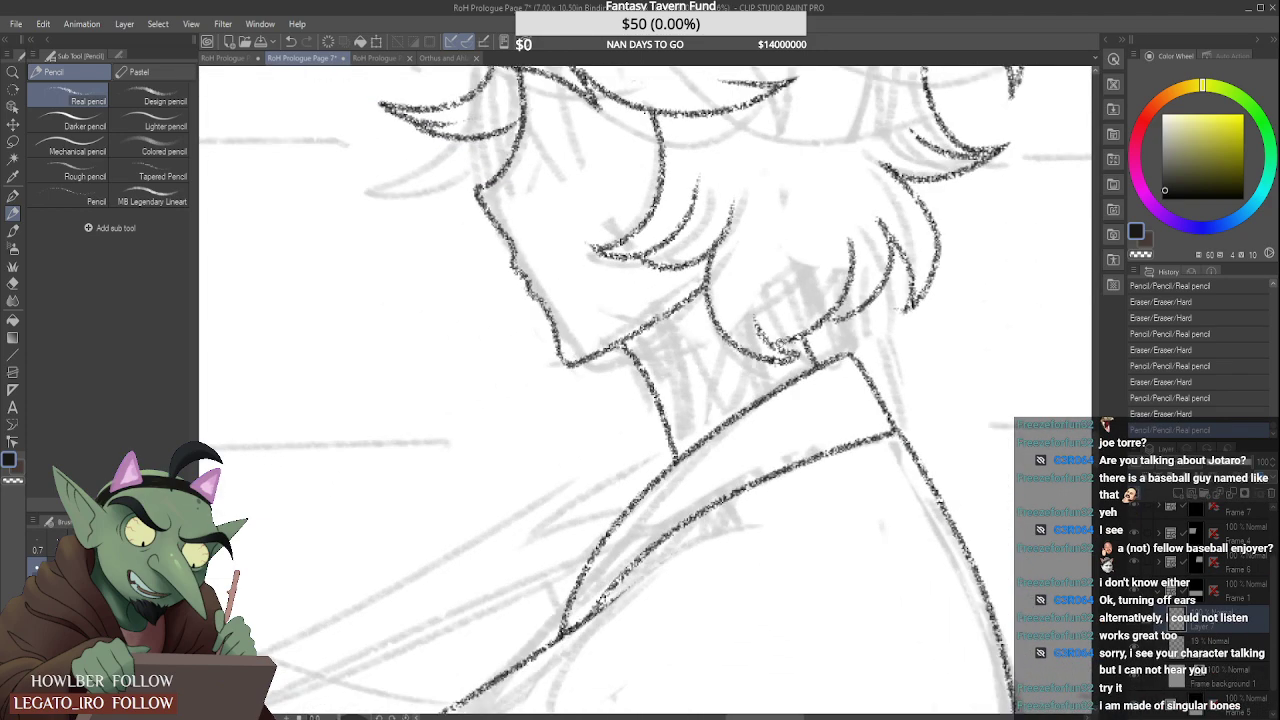
{"action": "scroll", "coordinate": [783, 341], "scroll_direction": "down", "scroll_amount": 5}
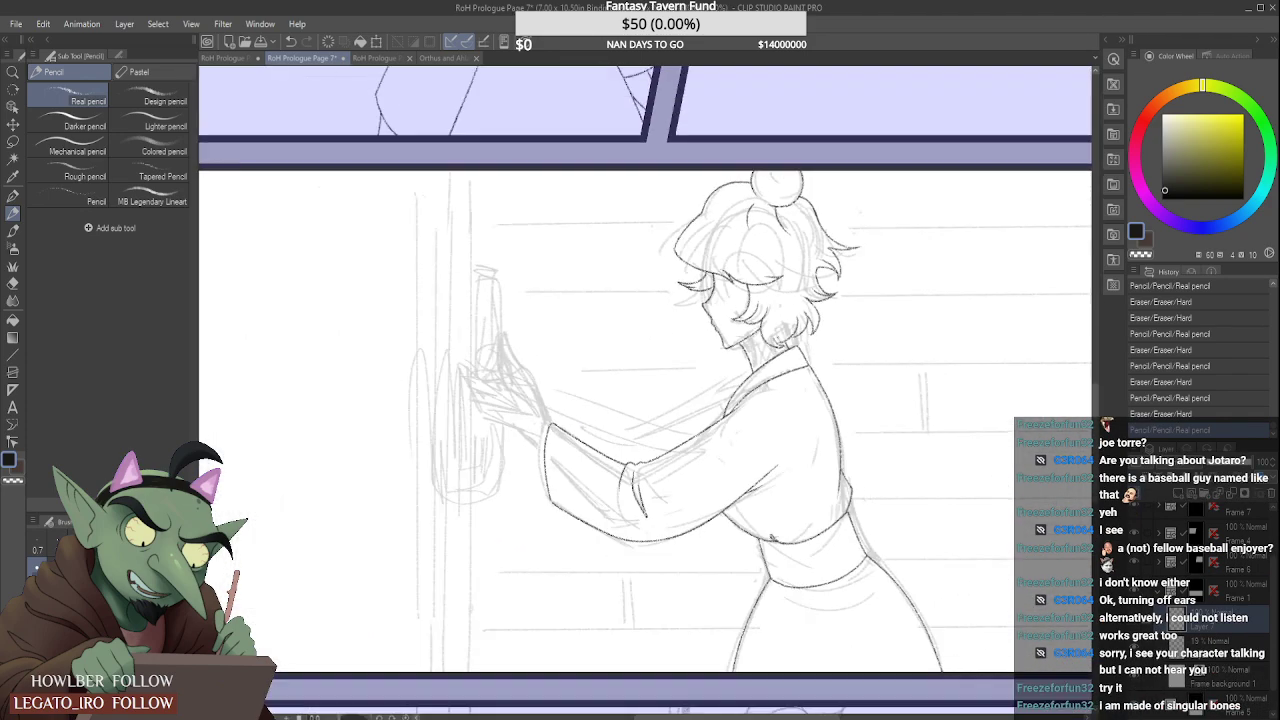
{"action": "scroll", "coordinate": [470, 380], "scroll_direction": "up", "scroll_amount": 4}
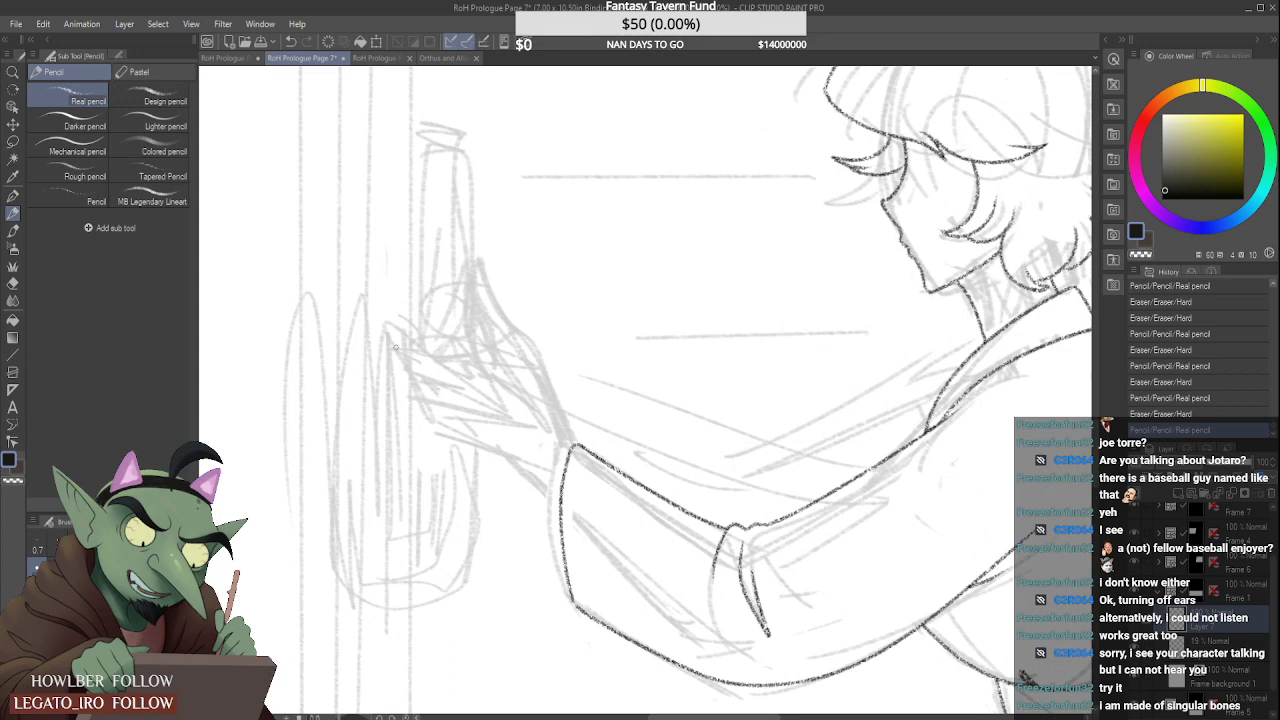
Step: Ink the reaching hand's extended index finger, the curve between finger and thumb, and the raised thumb's tip over the sketch
{"action": "scroll", "coordinate": [388, 333], "scroll_direction": "up", "scroll_amount": 1}
{"action": "mouse_move", "coordinate": [378, 315]}
{"action": "left_mouse_down"}
{"action": "mouse_move", "coordinate": [422, 382]}
{"action": "mouse_move", "coordinate": [509, 433]}
{"action": "mouse_move", "coordinate": [470, 403]}
{"action": "left_mouse_up"}
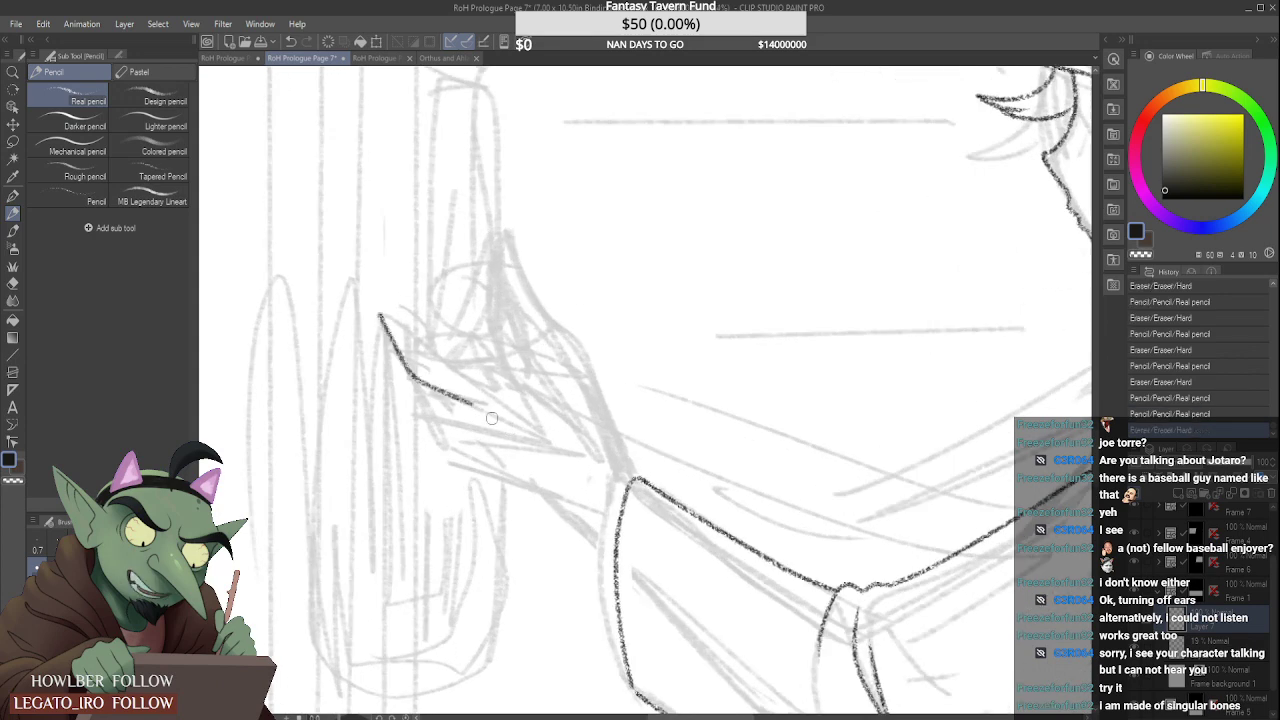
{"action": "mouse_move", "coordinate": [380, 313]}
{"action": "left_mouse_down"}
{"action": "mouse_move", "coordinate": [428, 350]}
{"action": "mouse_move", "coordinate": [534, 356]}
{"action": "mouse_move", "coordinate": [504, 299]}
{"action": "mouse_move", "coordinate": [504, 236]}
{"action": "mouse_move", "coordinate": [518, 280]}
{"action": "mouse_move", "coordinate": [557, 326]}
{"action": "mouse_move", "coordinate": [511, 287]}
{"action": "mouse_move", "coordinate": [506, 310]}
{"action": "mouse_move", "coordinate": [501, 288]}
{"action": "mouse_move", "coordinate": [529, 335]}
{"action": "mouse_move", "coordinate": [519, 280]}
{"action": "mouse_move", "coordinate": [566, 343]}
{"action": "mouse_move", "coordinate": [511, 244]}
{"action": "mouse_move", "coordinate": [502, 287]}
{"action": "left_mouse_up"}
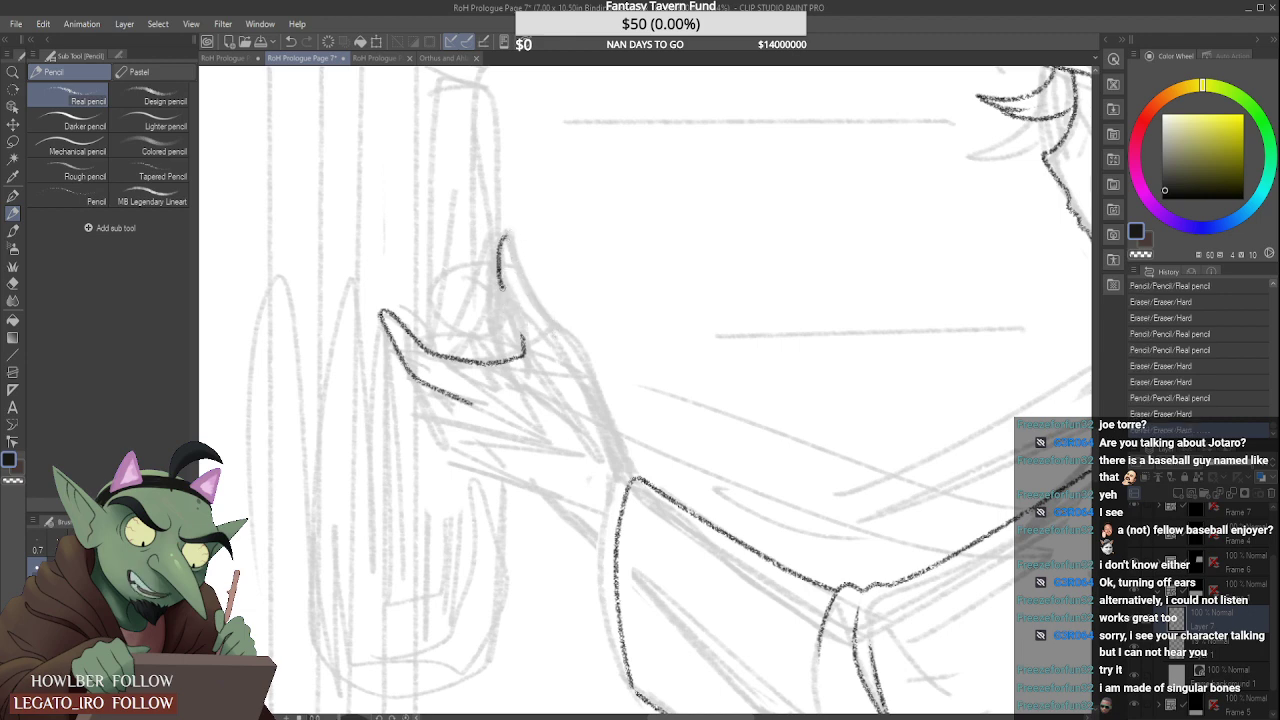
{"action": "left_click_drag", "start_coordinate": [502, 238], "coordinate": [522, 352]}
{"action": "left_click_drag", "start_coordinate": [505, 235], "coordinate": [574, 338]}
{"action": "key", "text": "ctrl+z"}
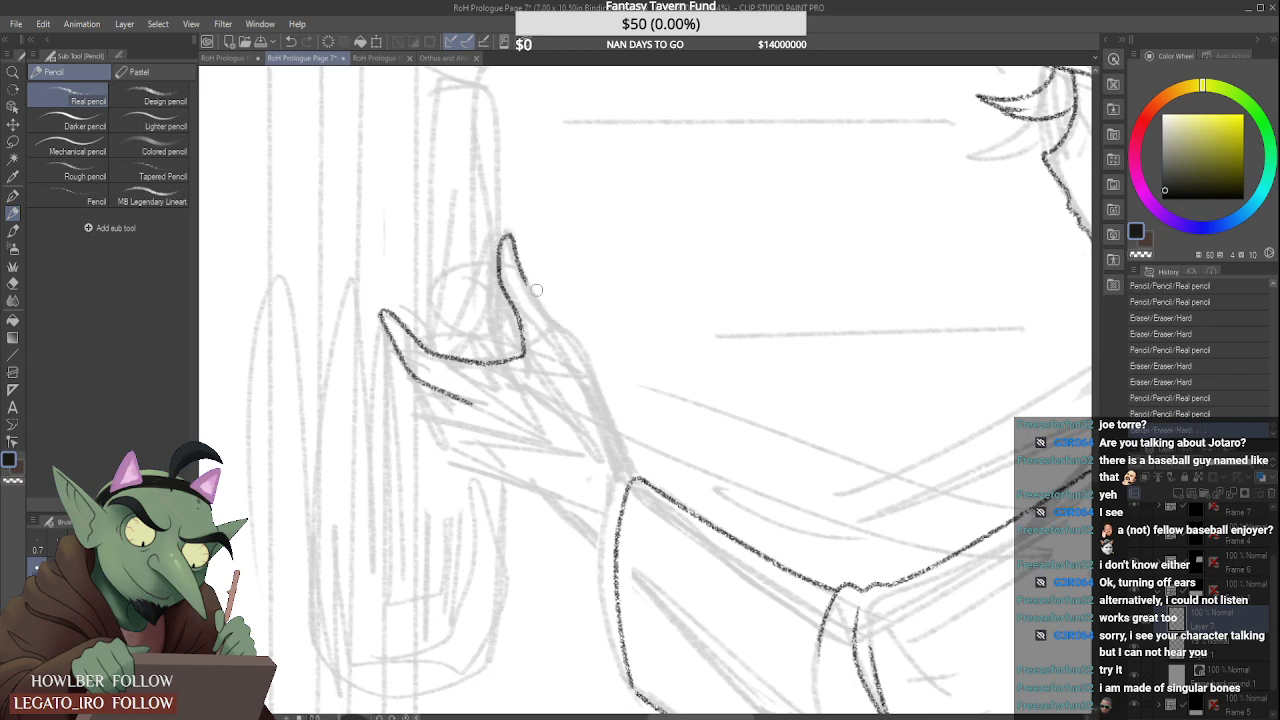
Step: Ink the hand's outer edge from the thumb down along the wrist to the upper corner of the sleeve cuff
{"action": "mouse_move", "coordinate": [526, 282]}
{"action": "left_mouse_down"}
{"action": "mouse_move", "coordinate": [588, 367]}
{"action": "mouse_move", "coordinate": [603, 434]}
{"action": "mouse_move", "coordinate": [600, 414]}
{"action": "mouse_move", "coordinate": [634, 484]}
{"action": "left_mouse_up"}
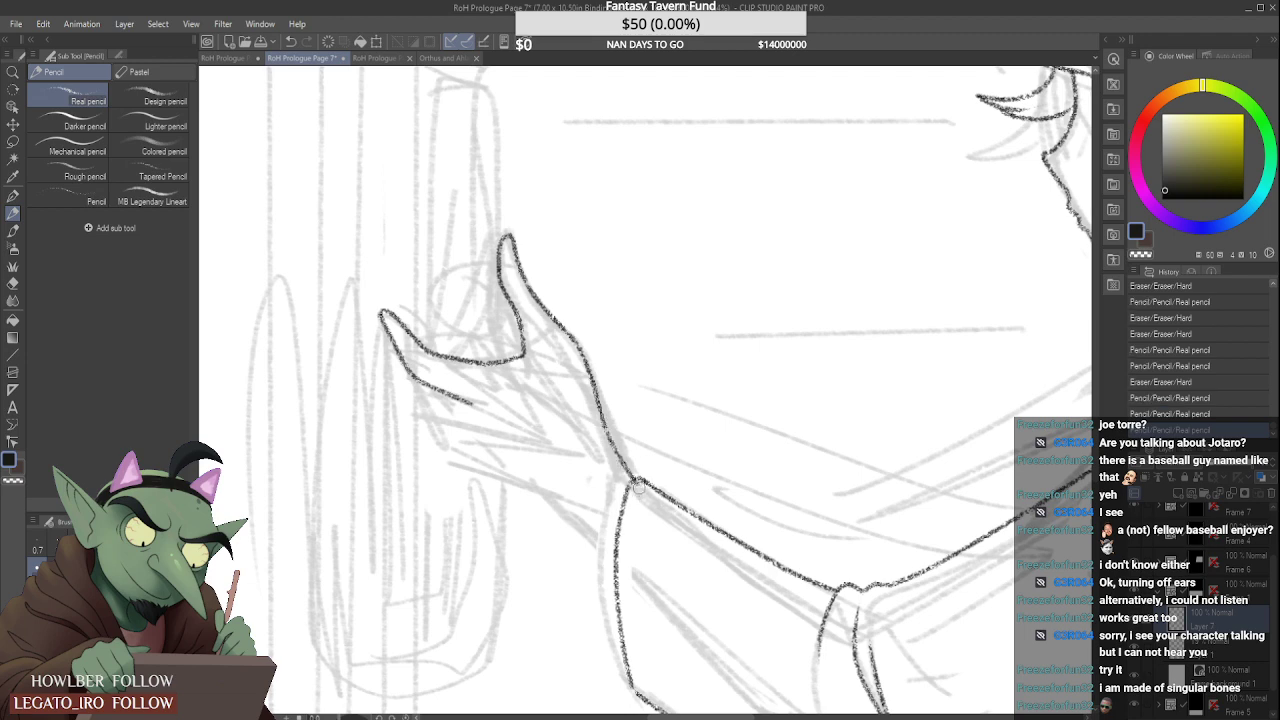
{"action": "left_click_drag", "start_coordinate": [606, 428], "coordinate": [630, 475]}
{"action": "left_click_drag", "start_coordinate": [603, 424], "coordinate": [632, 478]}
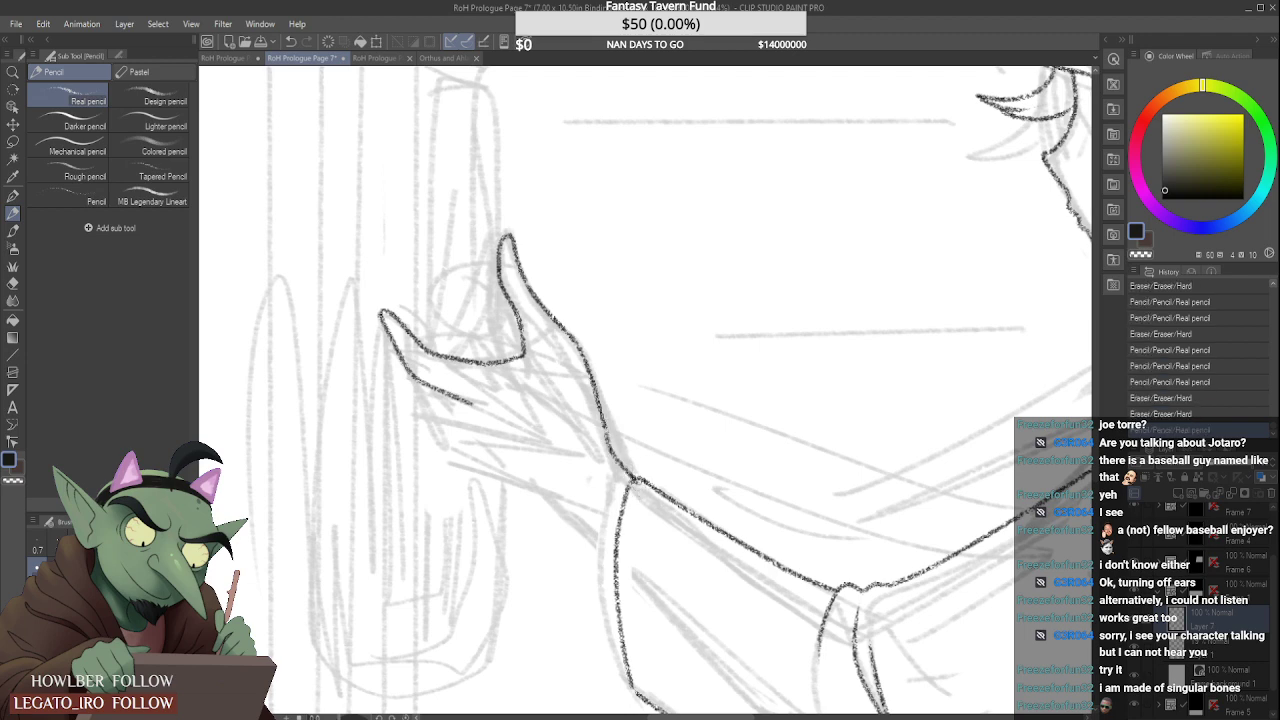
{"action": "scroll", "coordinate": [552, 326], "scroll_direction": "down", "scroll_amount": 6}
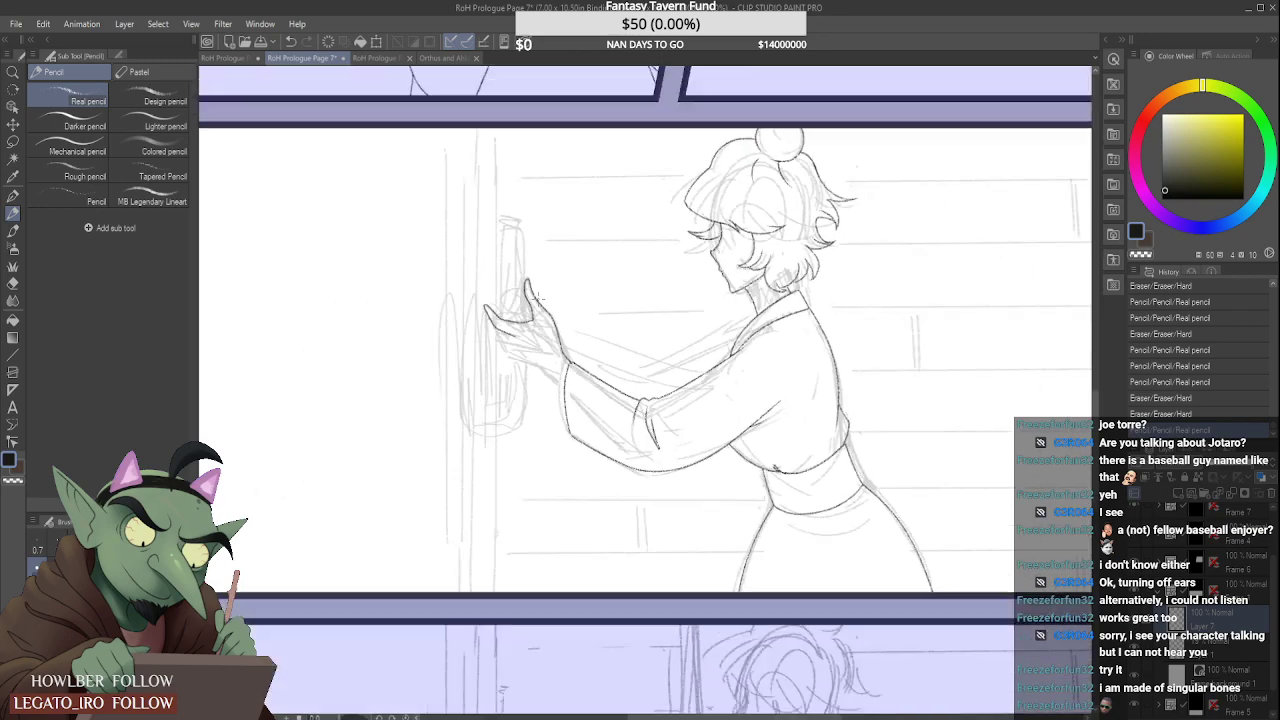
Step: Ink the hand's lower edge from the index finger to the sleeve opening and add two short lines separating the lower fingers
{"action": "scroll", "coordinate": [519, 303], "scroll_direction": "up", "scroll_amount": 5}
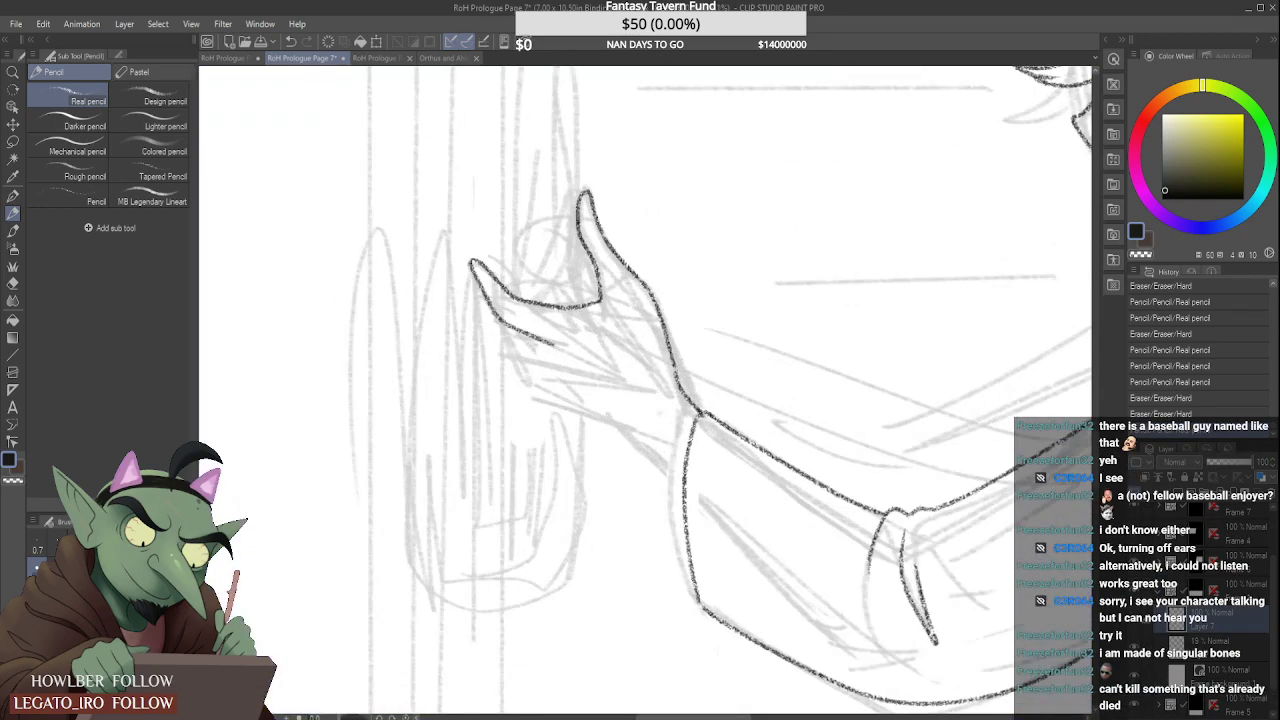
{"action": "mouse_move", "coordinate": [489, 303]}
{"action": "left_mouse_down"}
{"action": "mouse_move", "coordinate": [536, 391]}
{"action": "mouse_move", "coordinate": [617, 430]}
{"action": "mouse_move", "coordinate": [682, 485]}
{"action": "left_mouse_up"}
{"action": "scroll", "coordinate": [507, 394], "scroll_direction": "down", "scroll_amount": 4}
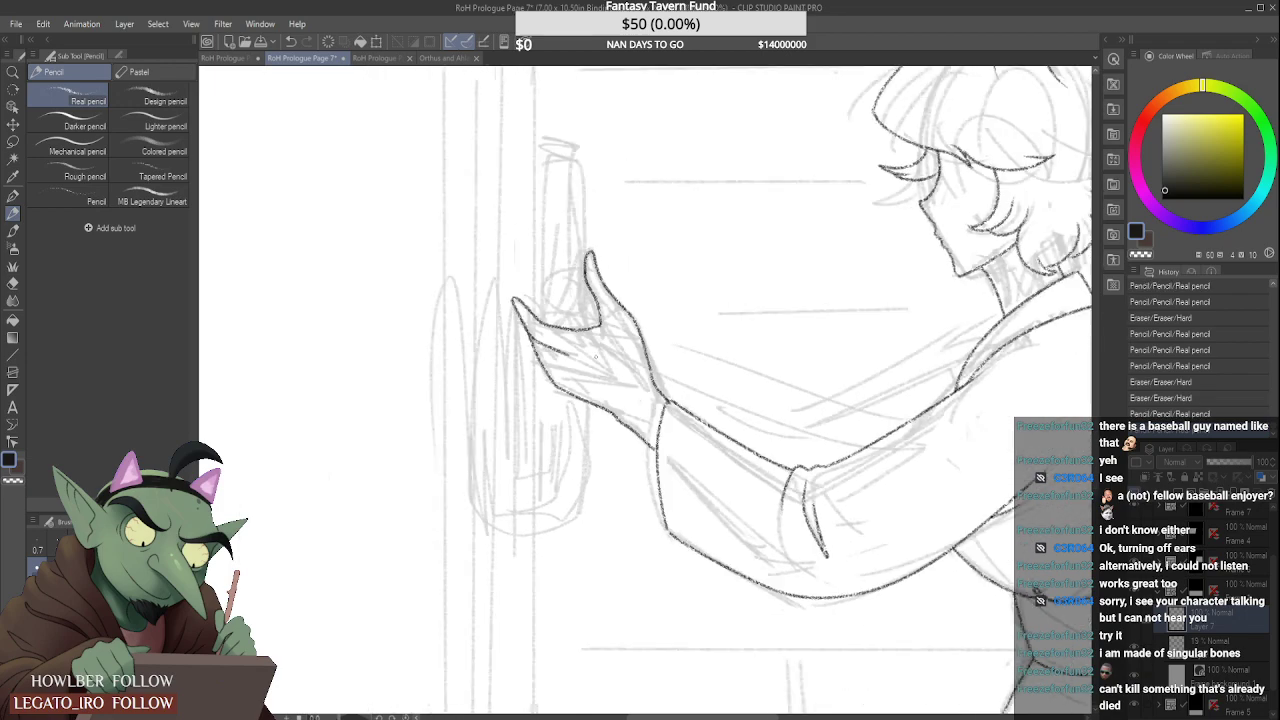
{"action": "scroll", "coordinate": [507, 394], "scroll_direction": "up", "scroll_amount": 5}
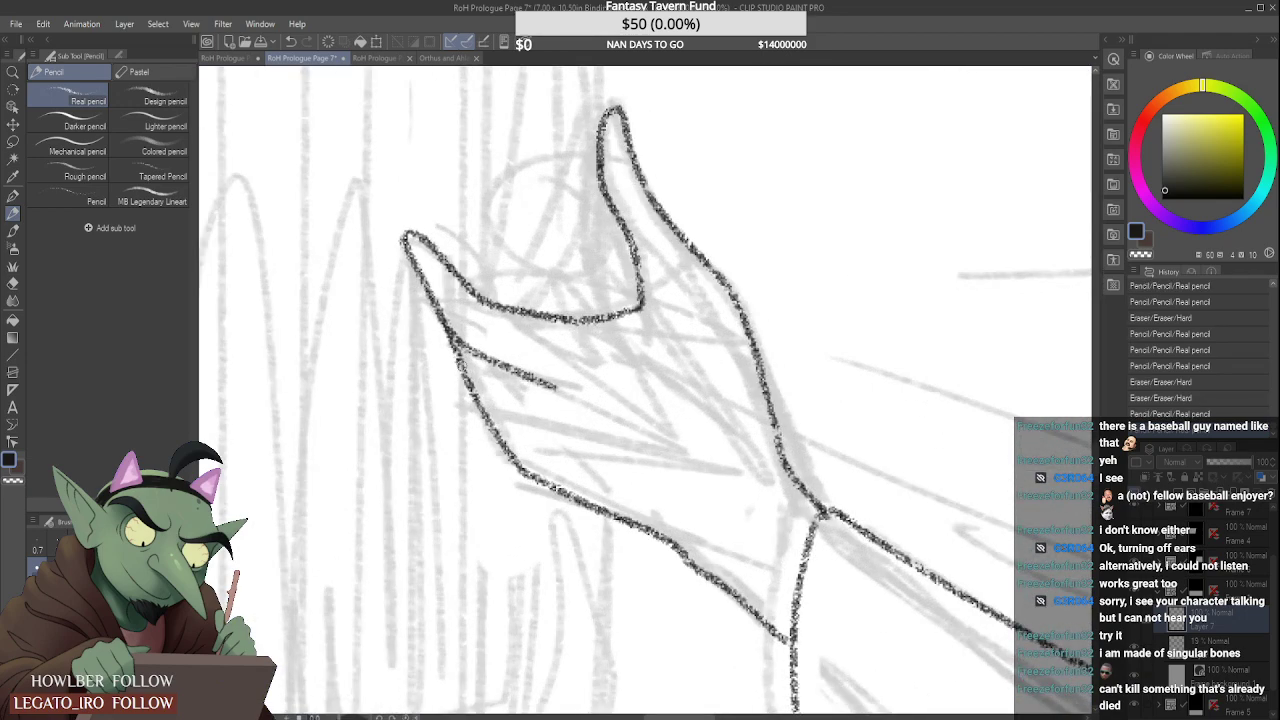
{"action": "mouse_move", "coordinate": [463, 366]}
{"action": "left_mouse_down"}
{"action": "mouse_move", "coordinate": [540, 424]}
{"action": "mouse_move", "coordinate": [536, 456]}
{"action": "left_mouse_up"}
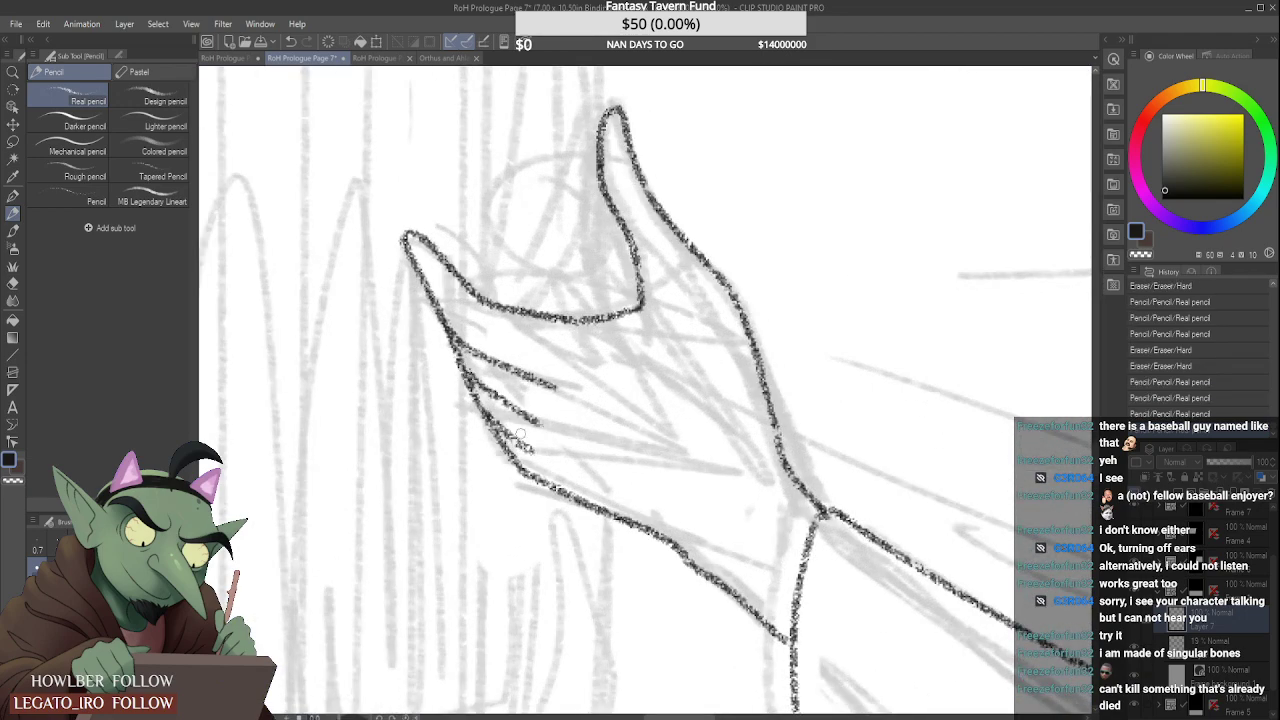
Step: Redraw the inner corner where the thumb's base meets the index finger's upper edge, extending the thumb line slightly lower
{"action": "scroll", "coordinate": [493, 332], "scroll_direction": "down", "scroll_amount": 5}
{"action": "scroll", "coordinate": [493, 333], "scroll_direction": "down", "scroll_amount": 3}
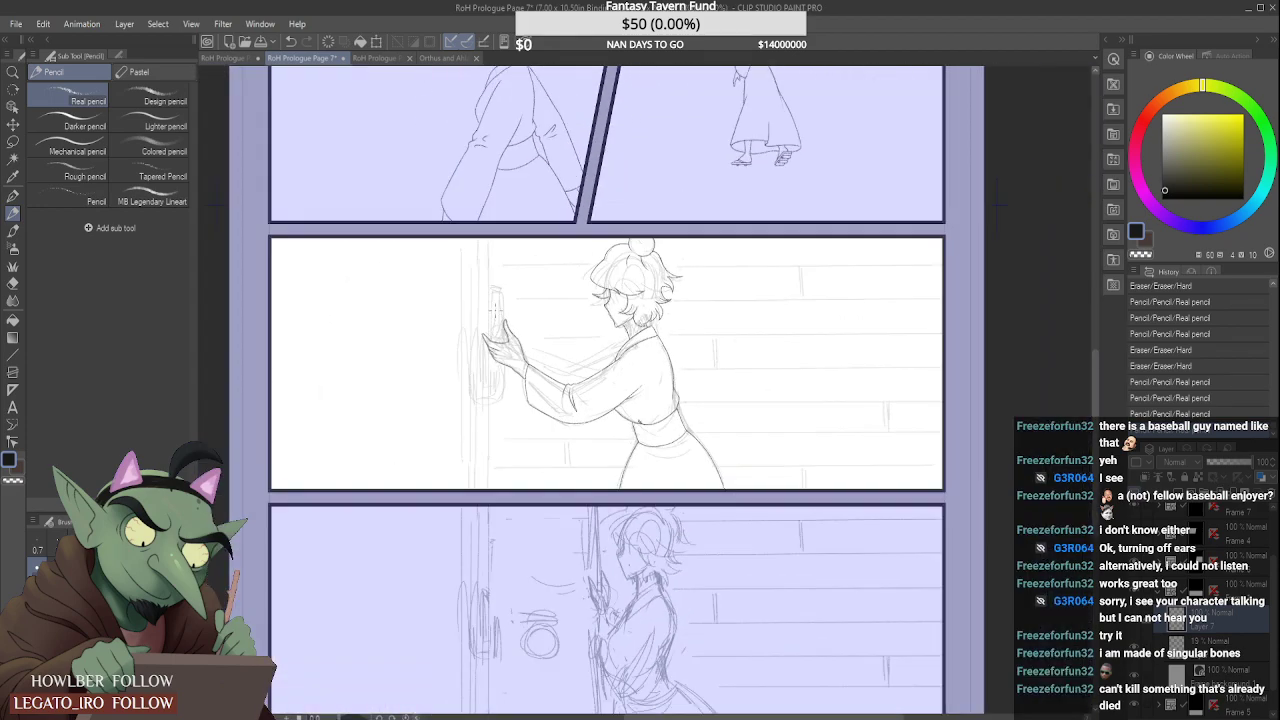
{"action": "scroll", "coordinate": [496, 298], "scroll_direction": "up", "scroll_amount": 8}
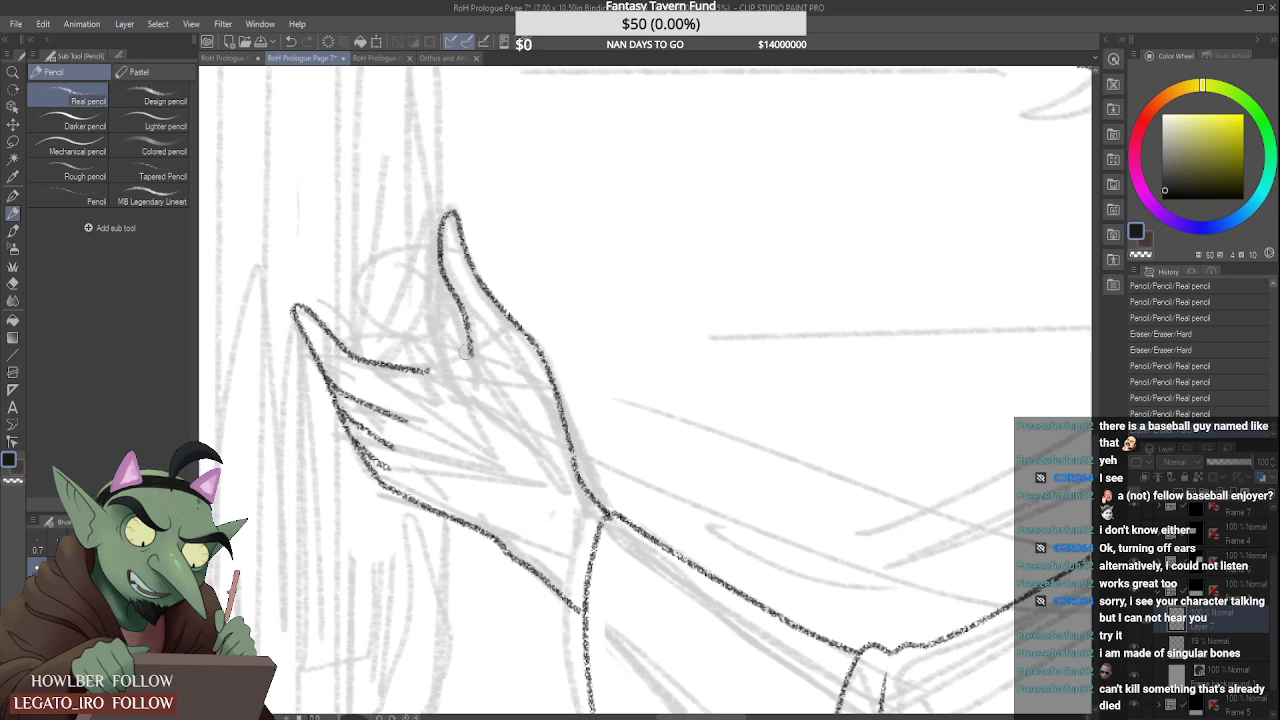
{"action": "mouse_move", "coordinate": [469, 330]}
{"action": "left_mouse_down"}
{"action": "mouse_move", "coordinate": [473, 381]}
{"action": "mouse_move", "coordinate": [447, 374]}
{"action": "mouse_move", "coordinate": [470, 379]}
{"action": "left_mouse_up"}
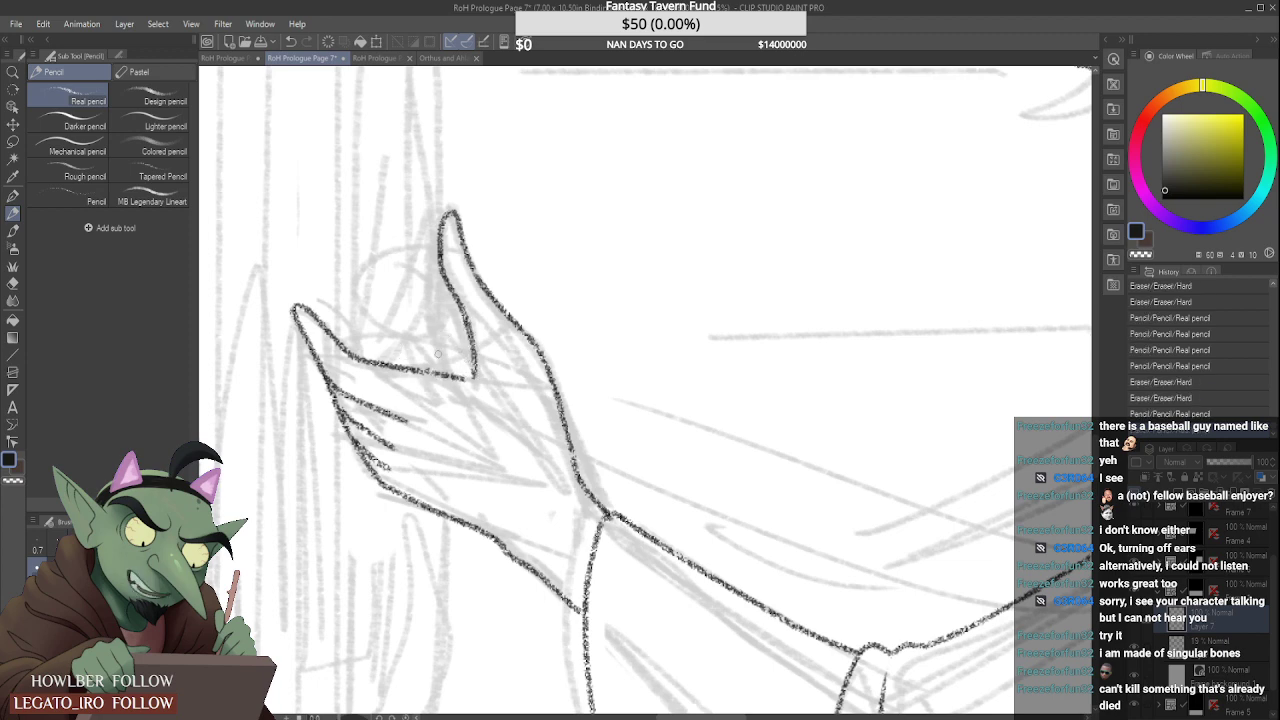
Step: Erase and redraw the wrist's outer line from the thumb's base to the sleeve cuff's upper corner with a slimmer inward curve
{"action": "left_click_drag", "start_coordinate": [549, 368], "coordinate": [578, 466]}
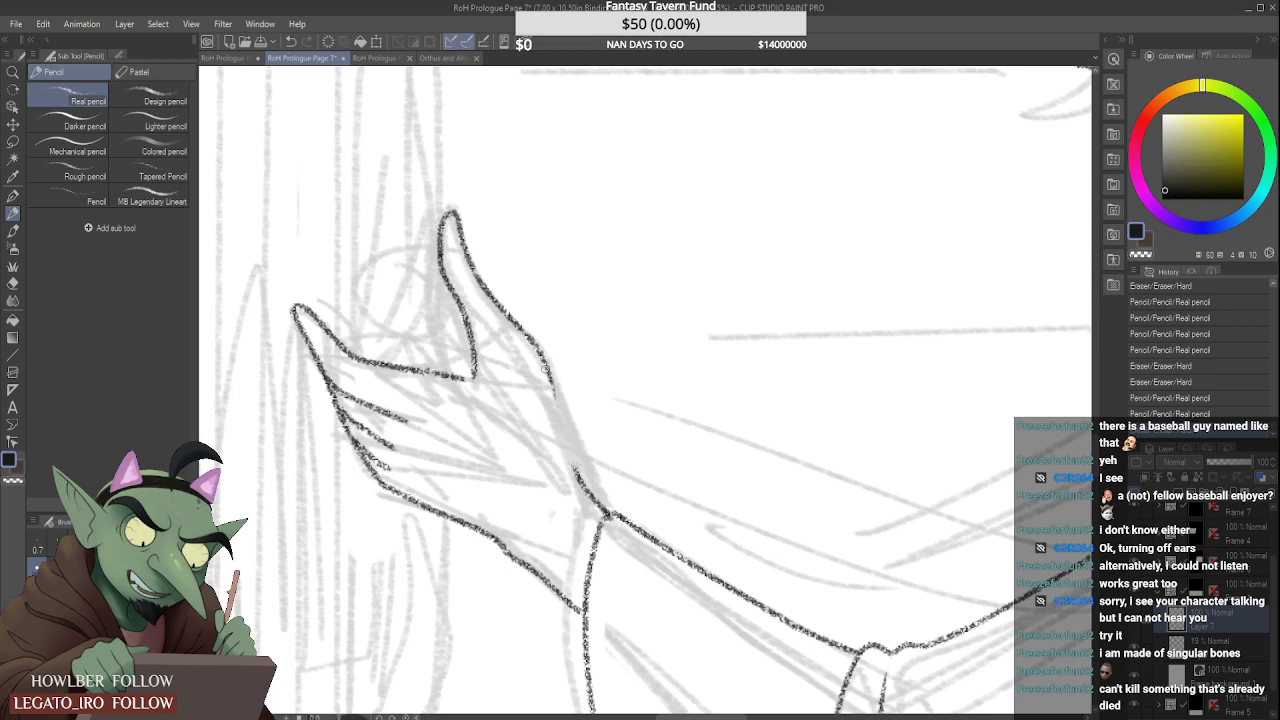
{"action": "left_click_drag", "start_coordinate": [545, 368], "coordinate": [563, 448]}
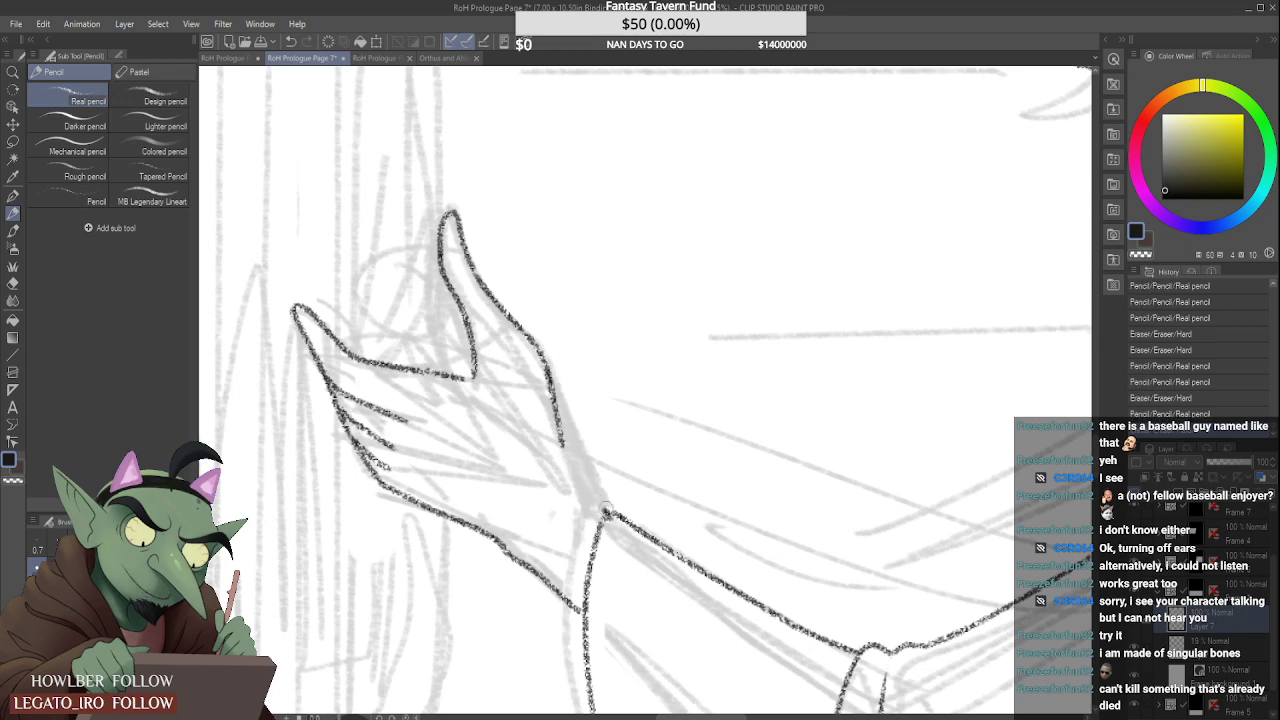
{"action": "left_click_drag", "start_coordinate": [603, 508], "coordinate": [616, 520]}
{"action": "left_click_drag", "start_coordinate": [561, 446], "coordinate": [618, 518]}
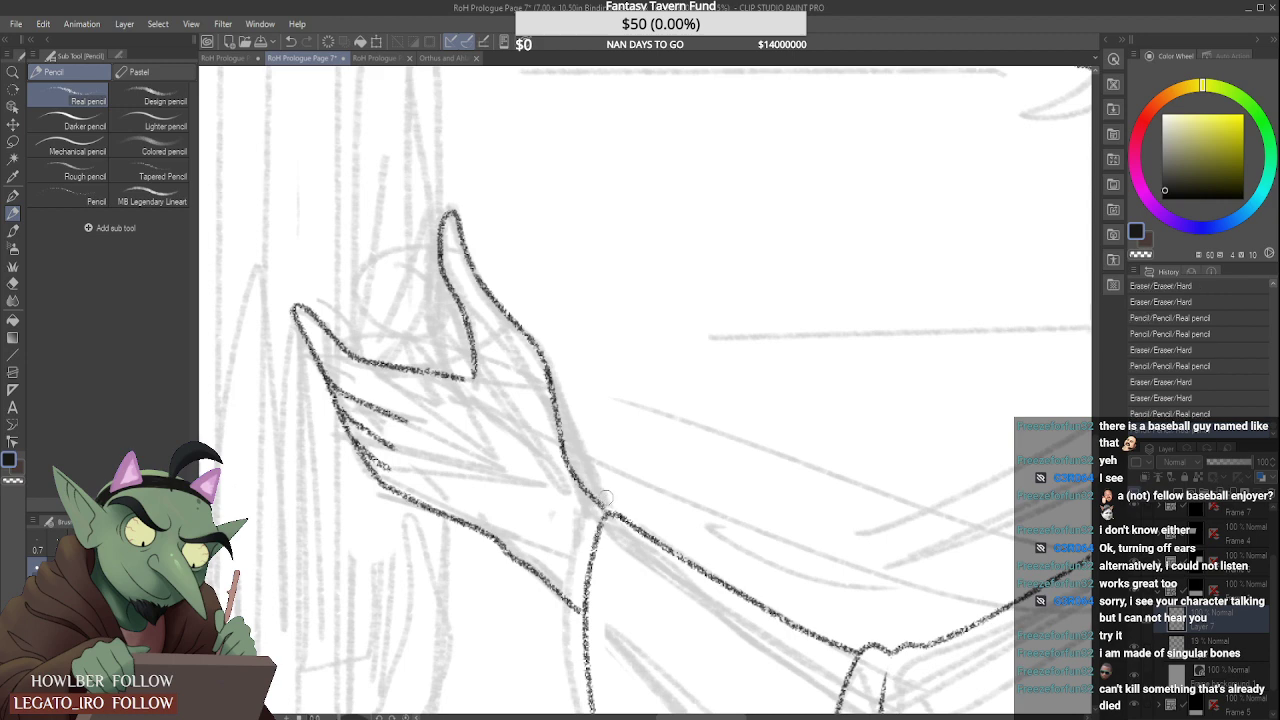
Step: Erase the sleeve's upper line from the wrist to the elbow and extend the cuff line up past the wrist with the Real pencil
{"action": "scroll", "coordinate": [605, 510], "scroll_direction": "down", "scroll_amount": 2}
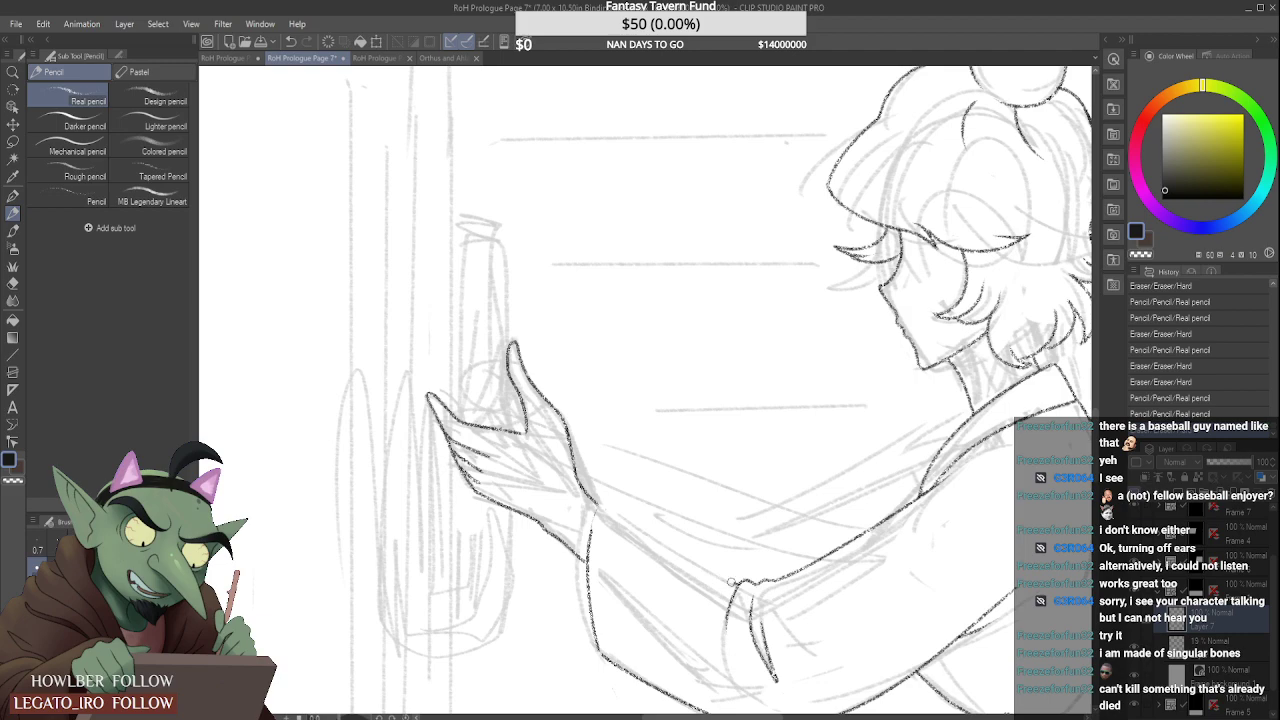
{"action": "scroll", "coordinate": [594, 503], "scroll_direction": "up", "scroll_amount": 4}
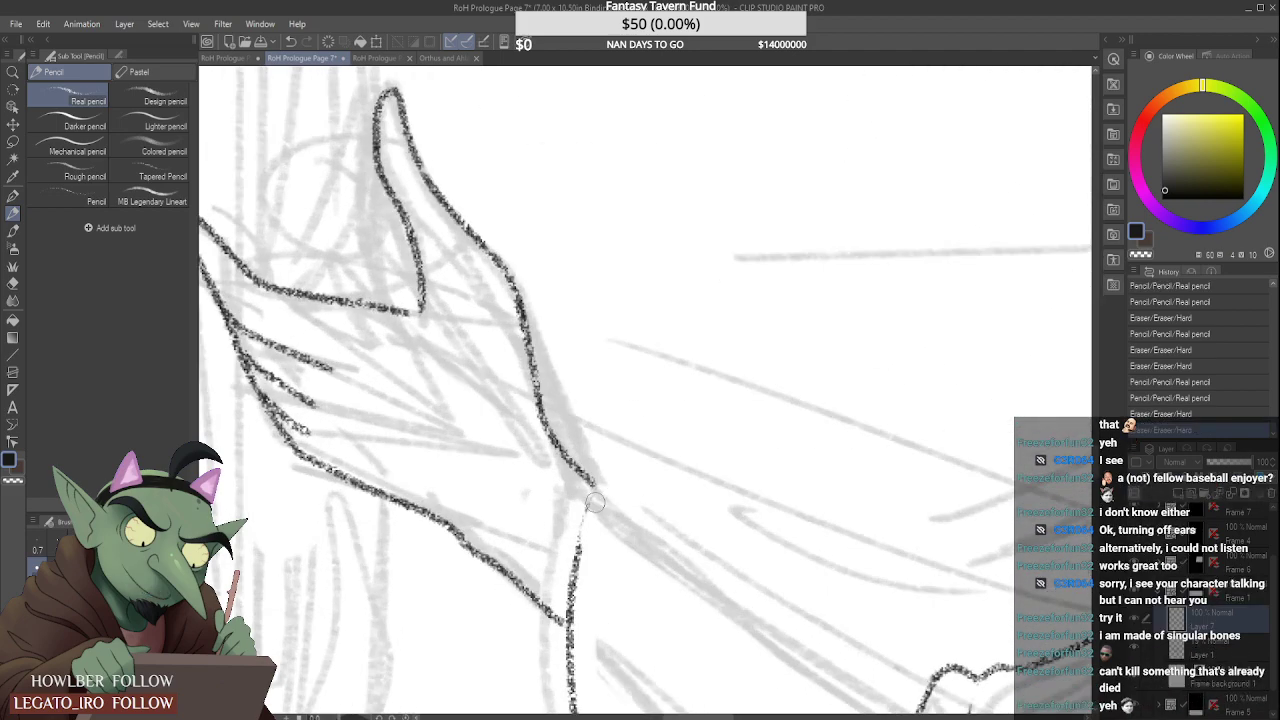
{"action": "mouse_move", "coordinate": [594, 503]}
{"action": "left_mouse_down"}
{"action": "mouse_move", "coordinate": [578, 546]}
{"action": "mouse_move", "coordinate": [612, 470]}
{"action": "left_mouse_up"}
{"action": "scroll", "coordinate": [612, 470], "scroll_direction": "down", "scroll_amount": 5}
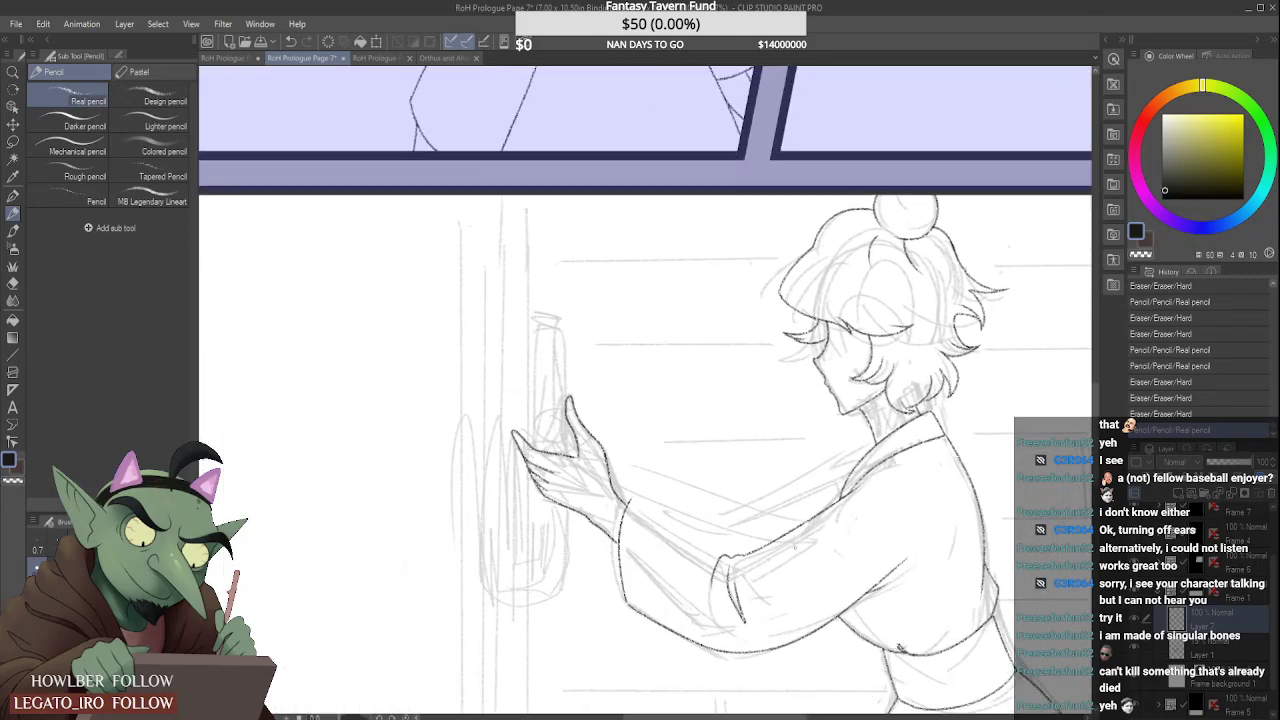
Step: Redraw the underside of the wrist so it runs smoothly from the palm to the cuff, and touch up the wrist's upper edge
{"action": "scroll", "coordinate": [644, 506], "scroll_direction": "up", "scroll_amount": 5}
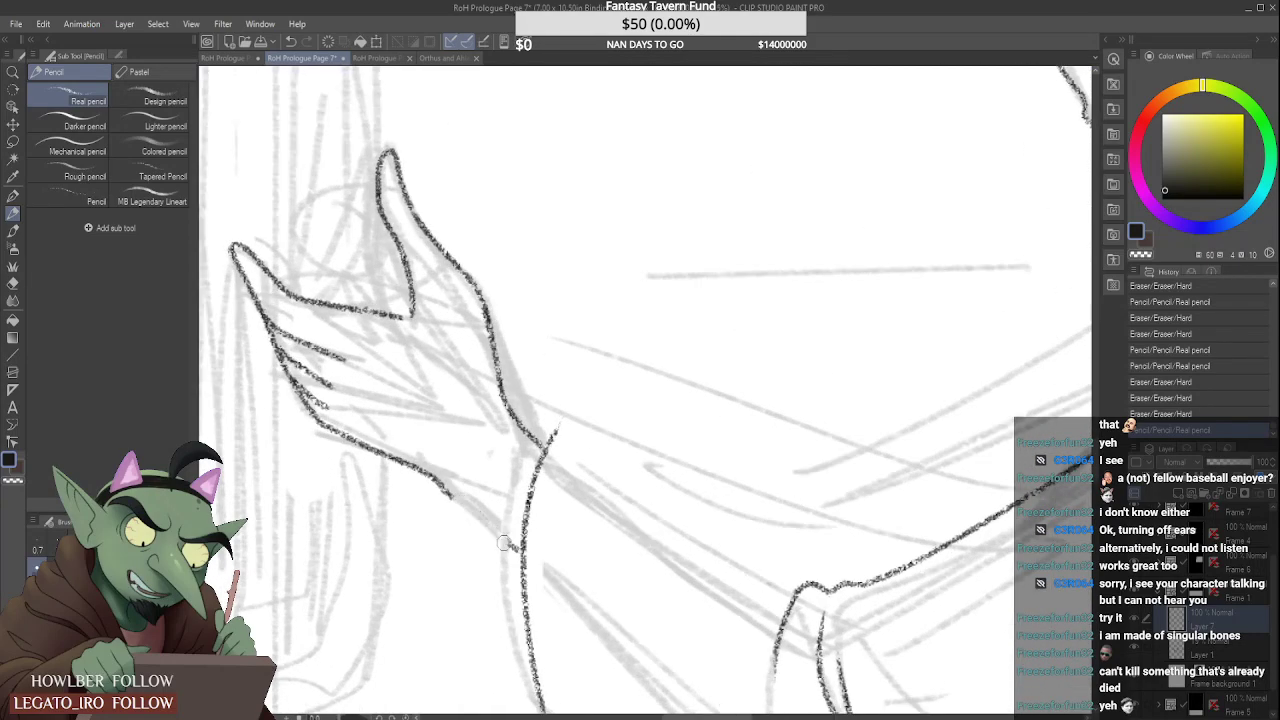
{"action": "left_click_drag", "start_coordinate": [505, 543], "coordinate": [499, 530]}
{"action": "left_click_drag", "start_coordinate": [448, 494], "coordinate": [518, 550]}
{"action": "scroll", "coordinate": [518, 550], "scroll_direction": "down", "scroll_amount": 3}
{"action": "scroll", "coordinate": [482, 503], "scroll_direction": "up", "scroll_amount": 3}
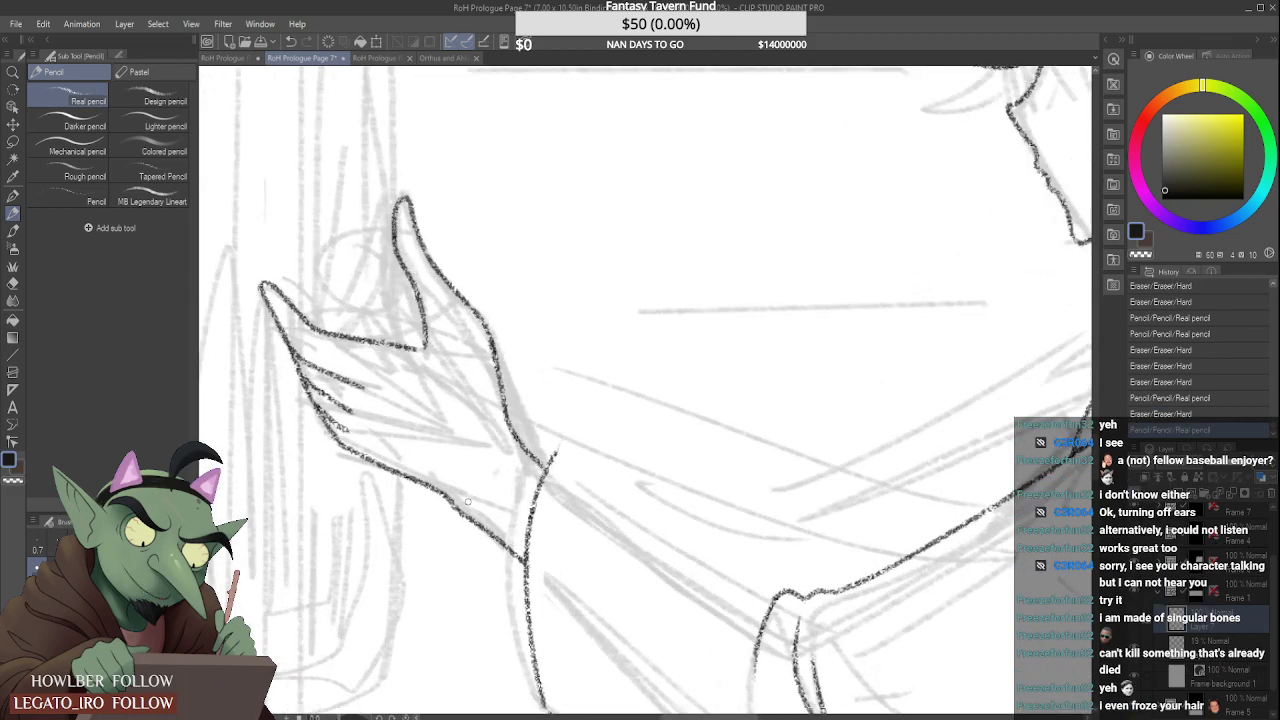
{"action": "key", "text": "ctrl+z"}
{"action": "left_click_drag", "start_coordinate": [460, 511], "coordinate": [528, 567]}
{"action": "left_click_drag", "start_coordinate": [530, 455], "coordinate": [535, 466]}
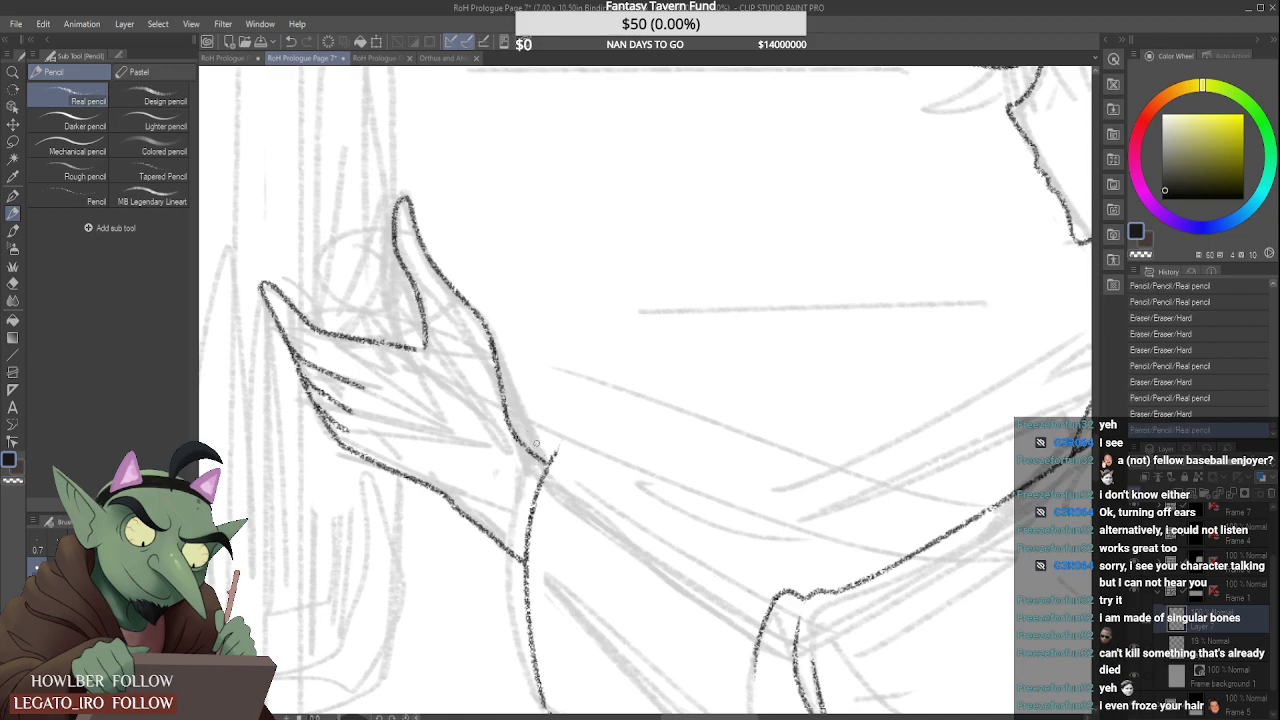
{"action": "scroll", "coordinate": [548, 455], "scroll_direction": "down", "scroll_amount": 4}
{"action": "scroll", "coordinate": [508, 428], "scroll_direction": "up", "scroll_amount": 3}
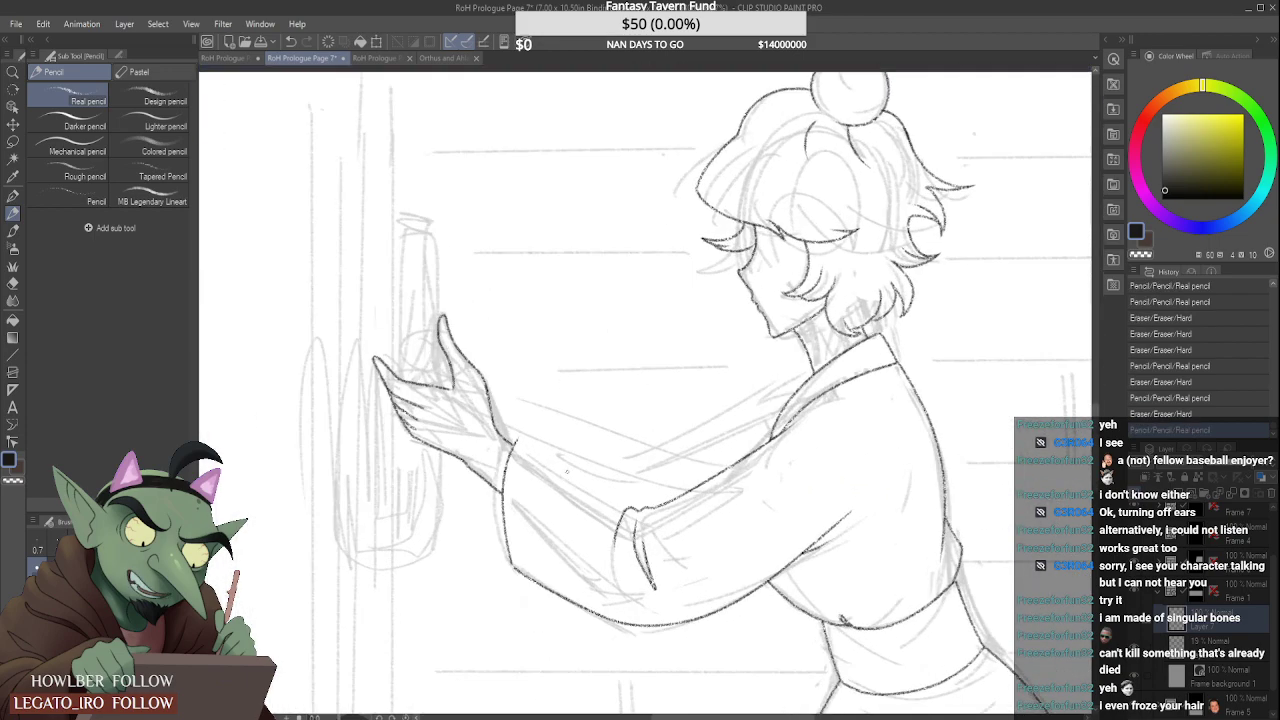
{"action": "left_click_drag", "start_coordinate": [495, 427], "coordinate": [622, 514]}
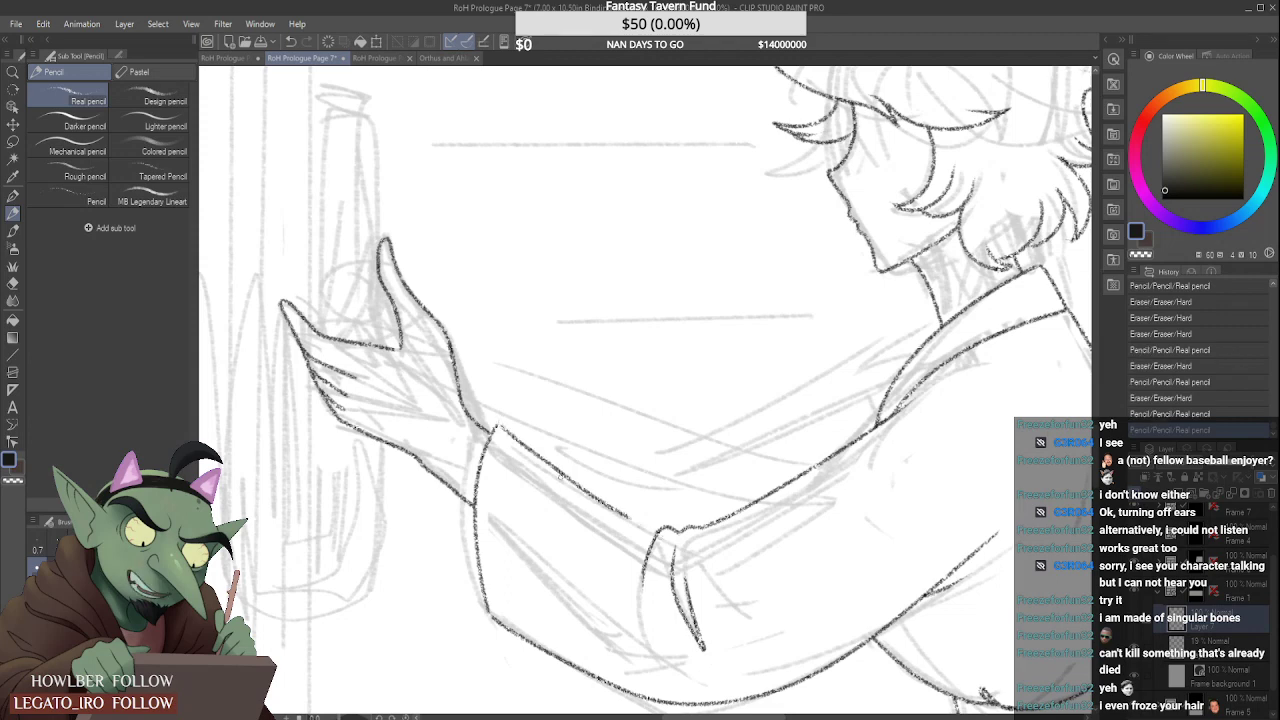
{"action": "key", "text": "ctrl+z"}
{"action": "left_click_drag", "start_coordinate": [497, 424], "coordinate": [650, 534]}
{"action": "key", "text": "ctrl+z"}
{"action": "left_click_drag", "start_coordinate": [498, 428], "coordinate": [648, 520]}
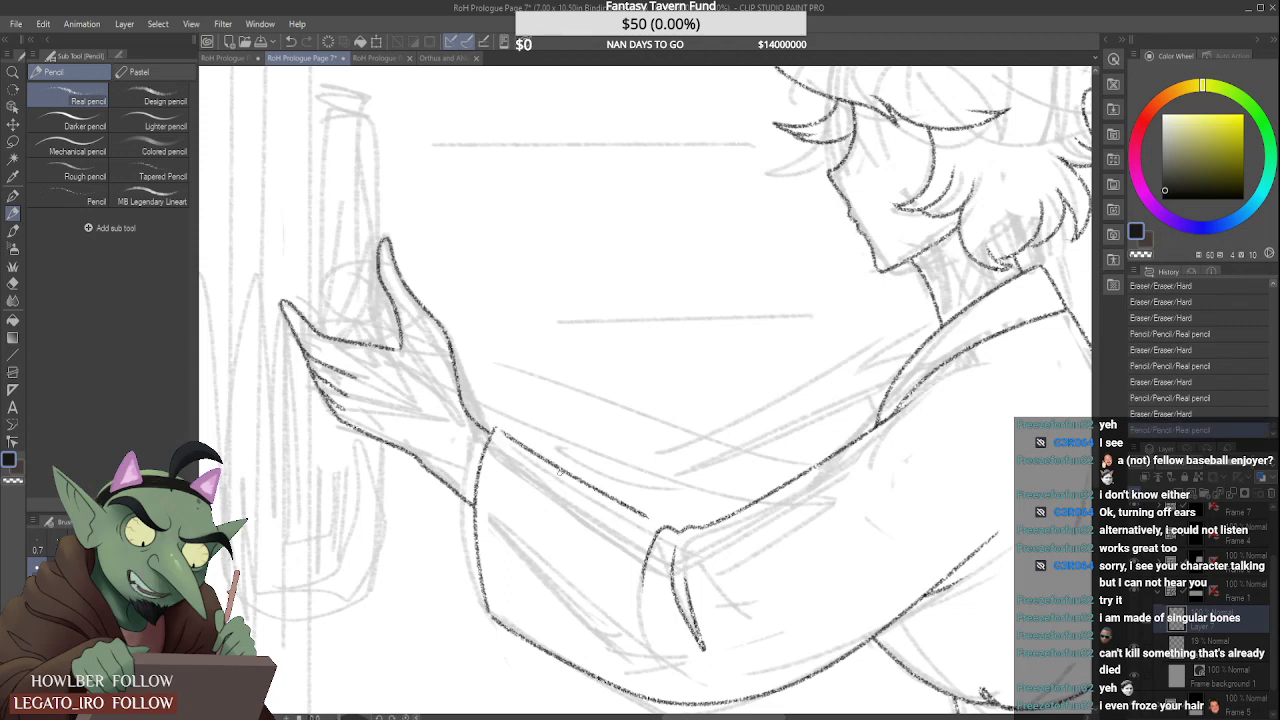
{"action": "key", "text": "ctrl+z"}
{"action": "left_click_drag", "start_coordinate": [497, 424], "coordinate": [646, 516]}
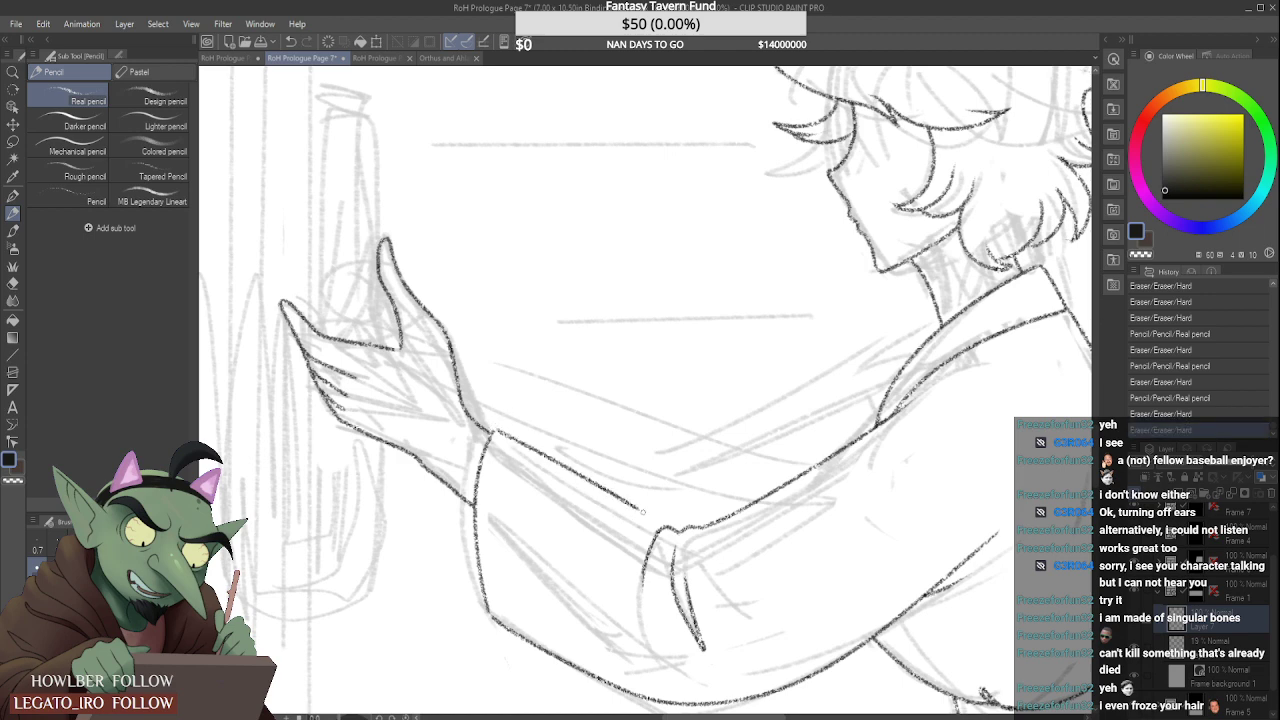
{"action": "key", "text": "ctrl+z"}
{"action": "left_click_drag", "start_coordinate": [492, 430], "coordinate": [650, 522]}
{"action": "key", "text": "ctrl+z"}
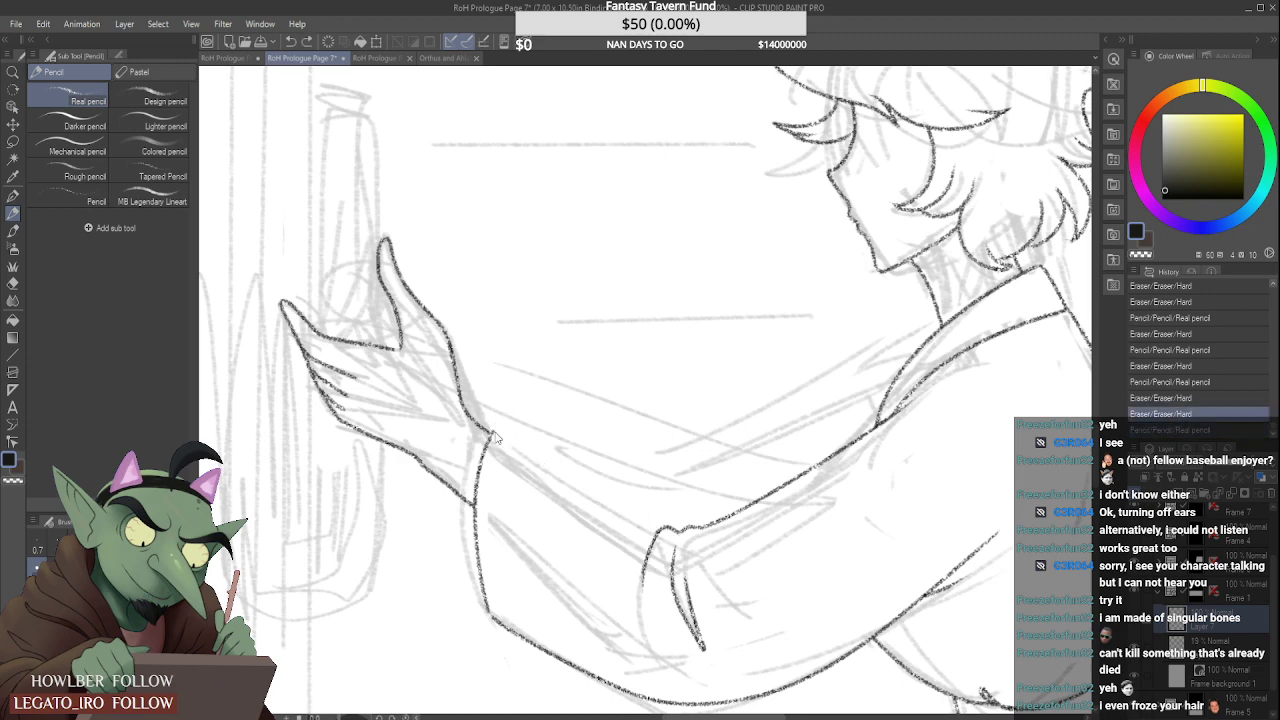
Step: Draw the sleeve's upper edge from the cuff to the elbow fold and close the gaps at both ends
{"action": "left_click_drag", "start_coordinate": [493, 431], "coordinate": [650, 522]}
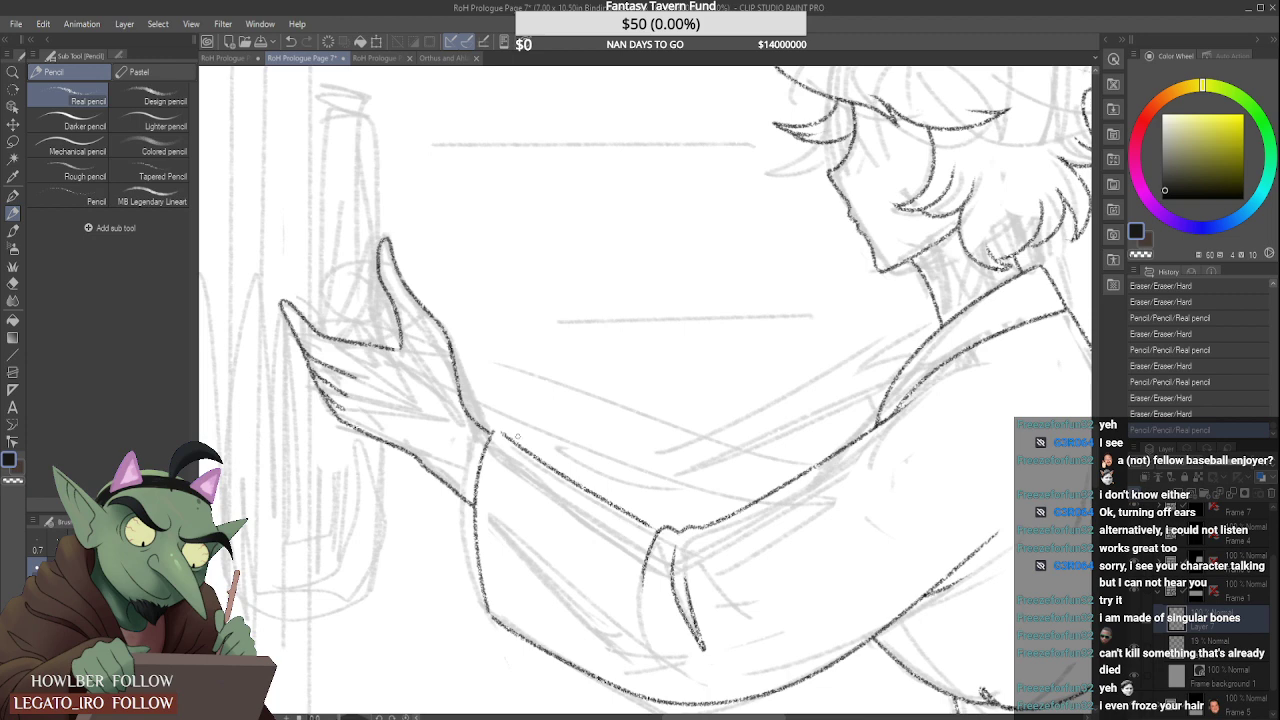
{"action": "left_click_drag", "start_coordinate": [495, 432], "coordinate": [534, 466]}
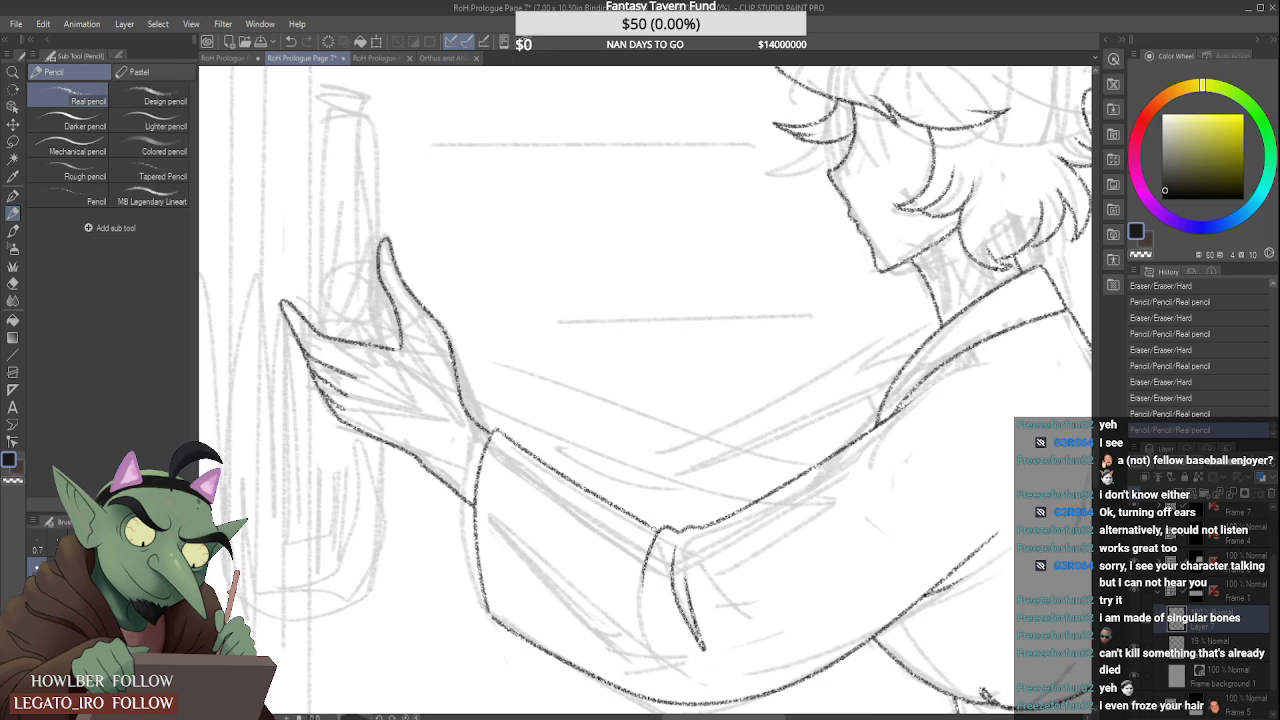
{"action": "left_click_drag", "start_coordinate": [642, 530], "coordinate": [656, 521]}
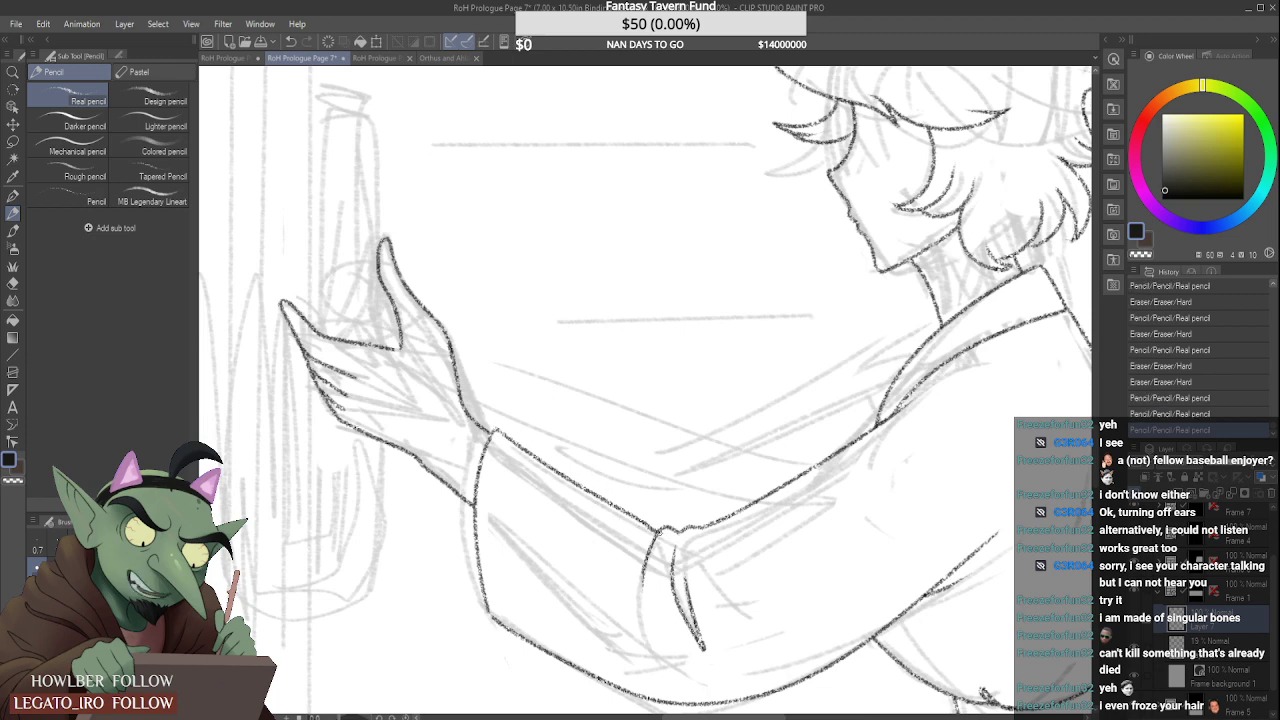
{"action": "scroll", "coordinate": [660, 530], "scroll_direction": "up", "scroll_amount": 2}
{"action": "key", "text": "ctrl+z"}
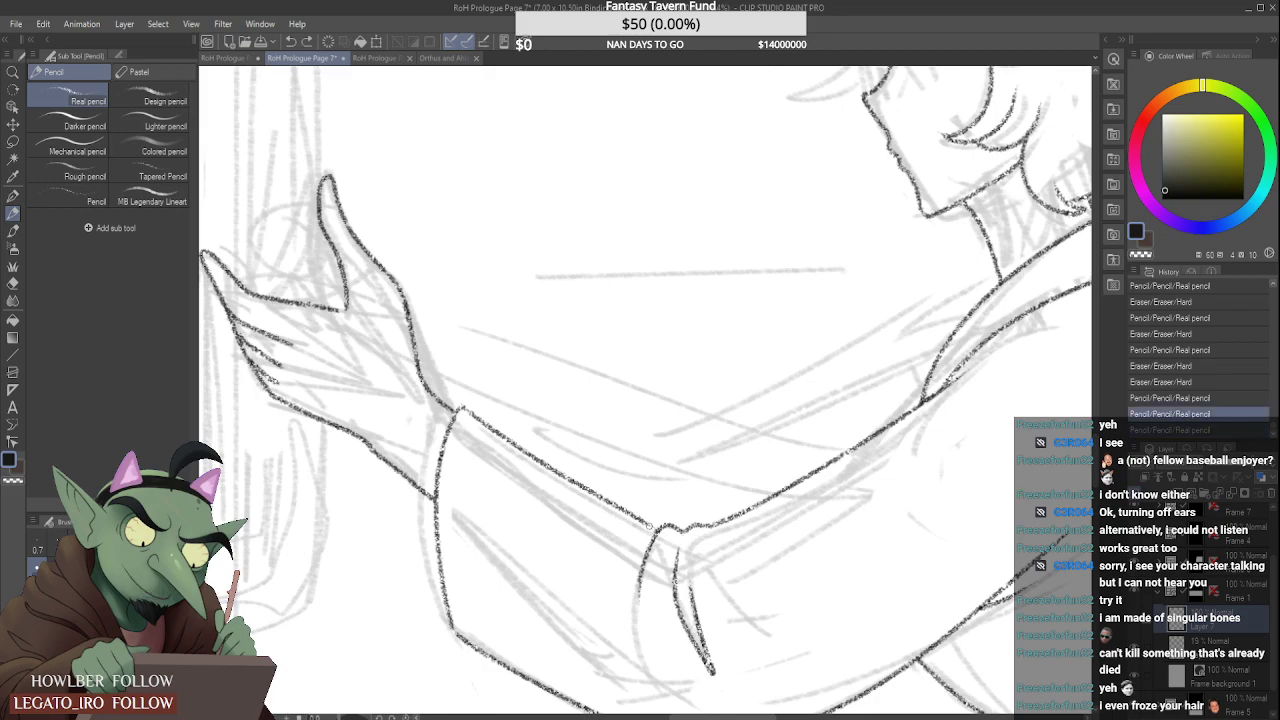
{"action": "key", "text": "ctrl+y"}
{"action": "scroll", "coordinate": [668, 558], "scroll_direction": "down", "scroll_amount": 6}
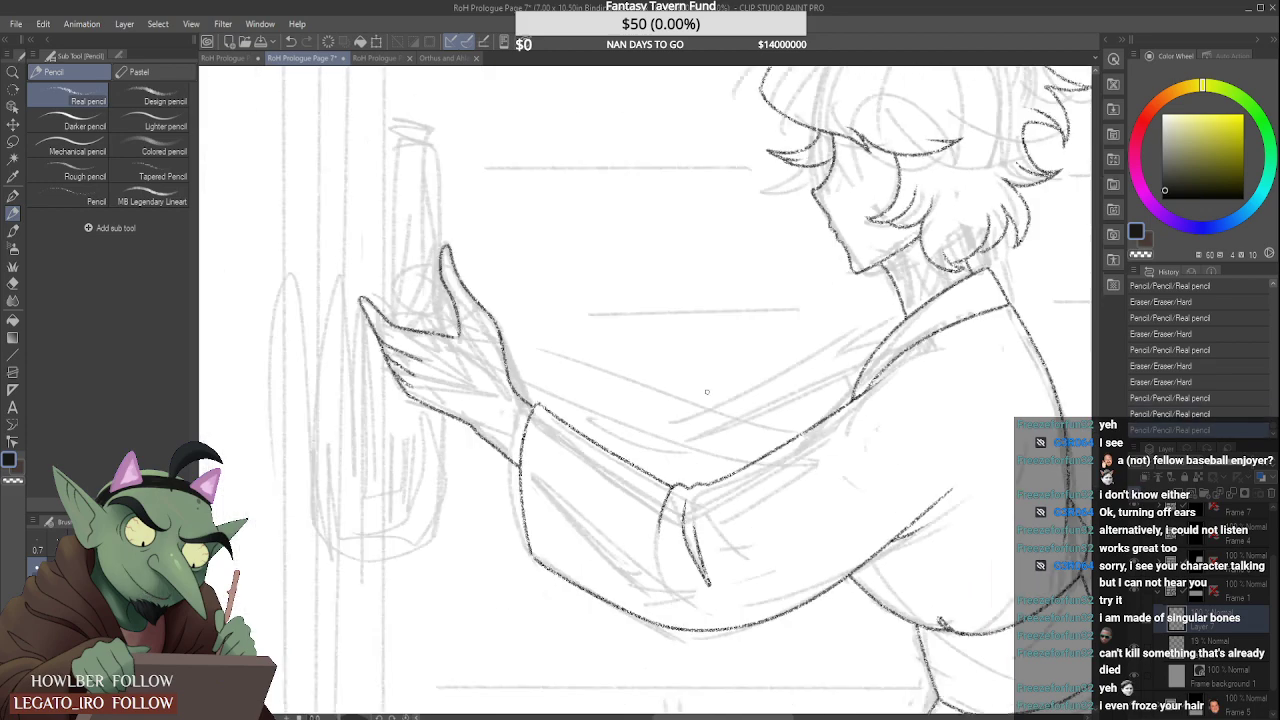
Step: Redraw the thumb-side wrist line down to the cuff and touch up the heel of the palm on the underside
{"action": "scroll", "coordinate": [718, 401], "scroll_direction": "up", "scroll_amount": 6}
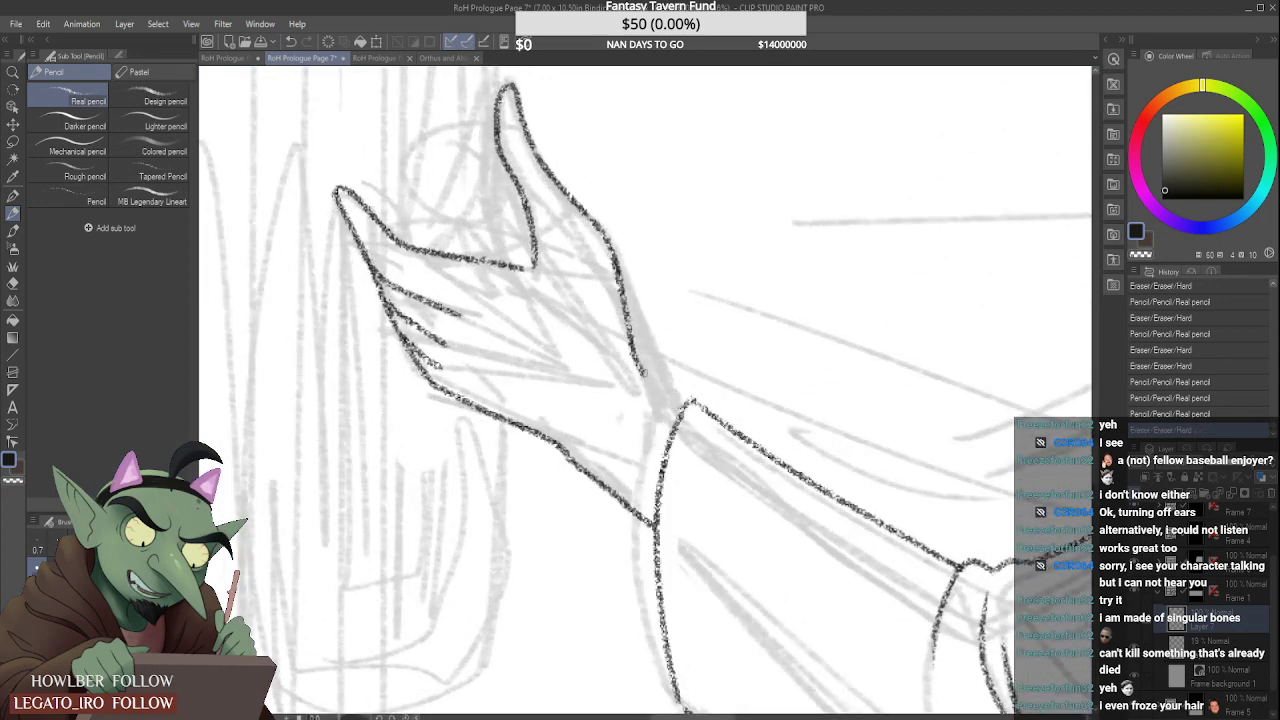
{"action": "left_click_drag", "start_coordinate": [642, 368], "coordinate": [681, 408]}
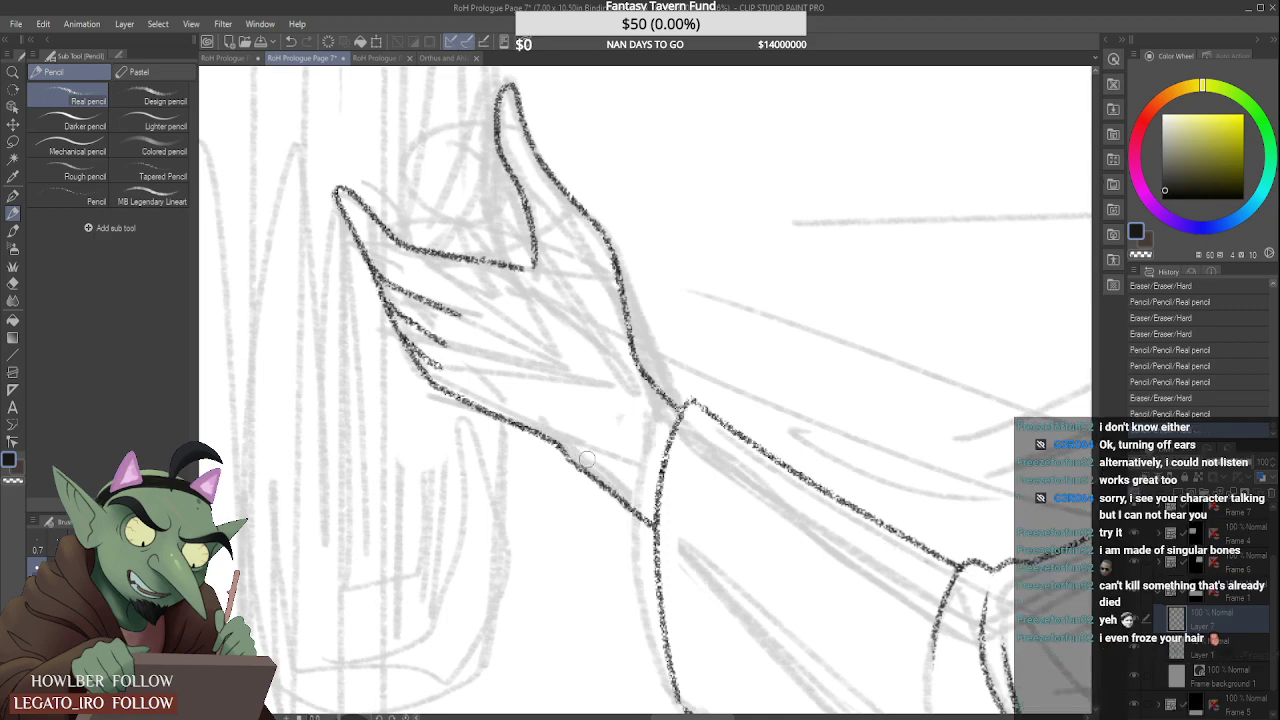
{"action": "left_click_drag", "start_coordinate": [559, 446], "coordinate": [573, 463]}
{"action": "scroll", "coordinate": [592, 470], "scroll_direction": "down", "scroll_amount": 5}
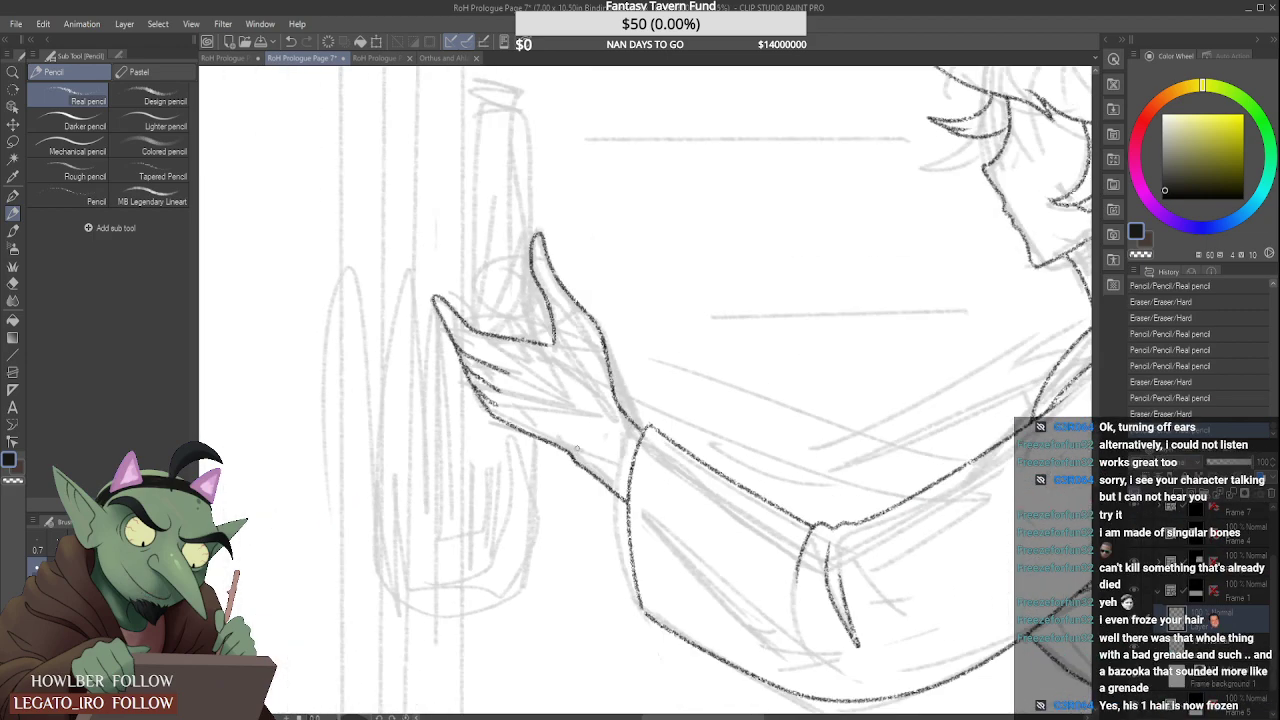
{"action": "scroll", "coordinate": [575, 415], "scroll_direction": "up", "scroll_amount": 2}
{"action": "scroll", "coordinate": [593, 438], "scroll_direction": "up", "scroll_amount": 5}
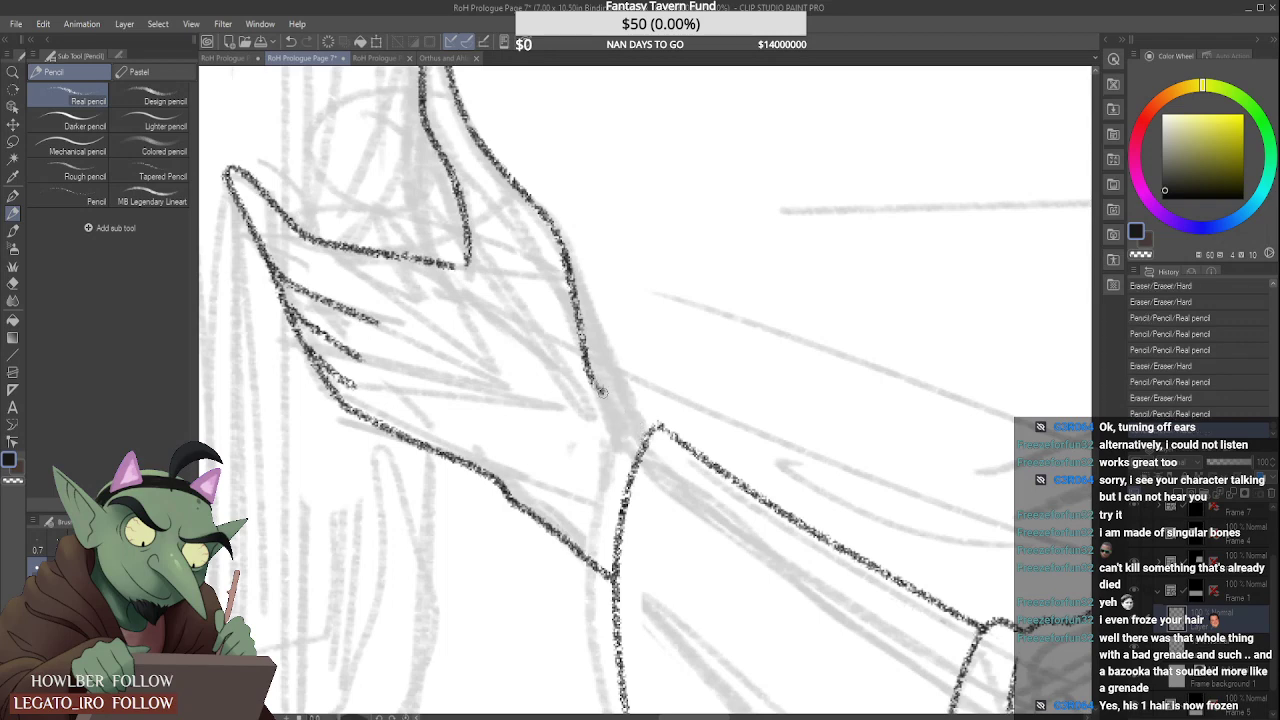
{"action": "left_click_drag", "start_coordinate": [601, 391], "coordinate": [648, 434]}
{"action": "key", "text": "ctrl+z"}
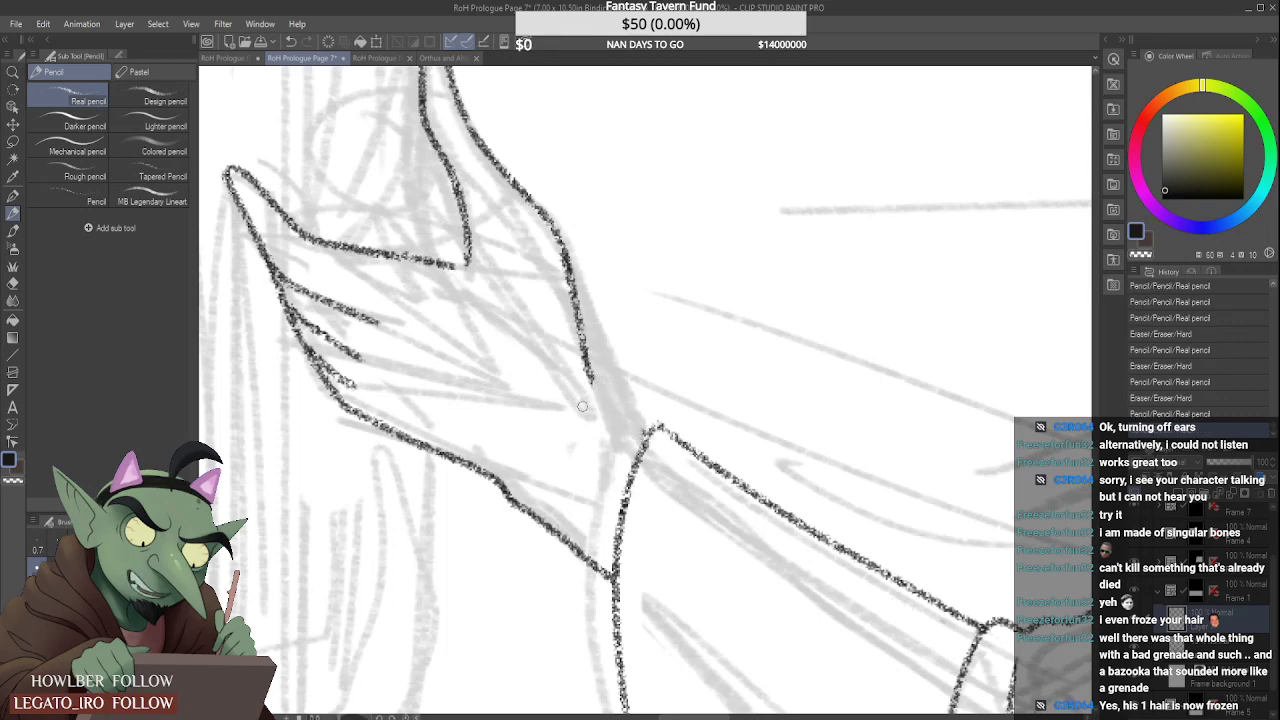
{"action": "left_click_drag", "start_coordinate": [614, 404], "coordinate": [648, 430]}
{"action": "key", "text": "ctrl+z"}
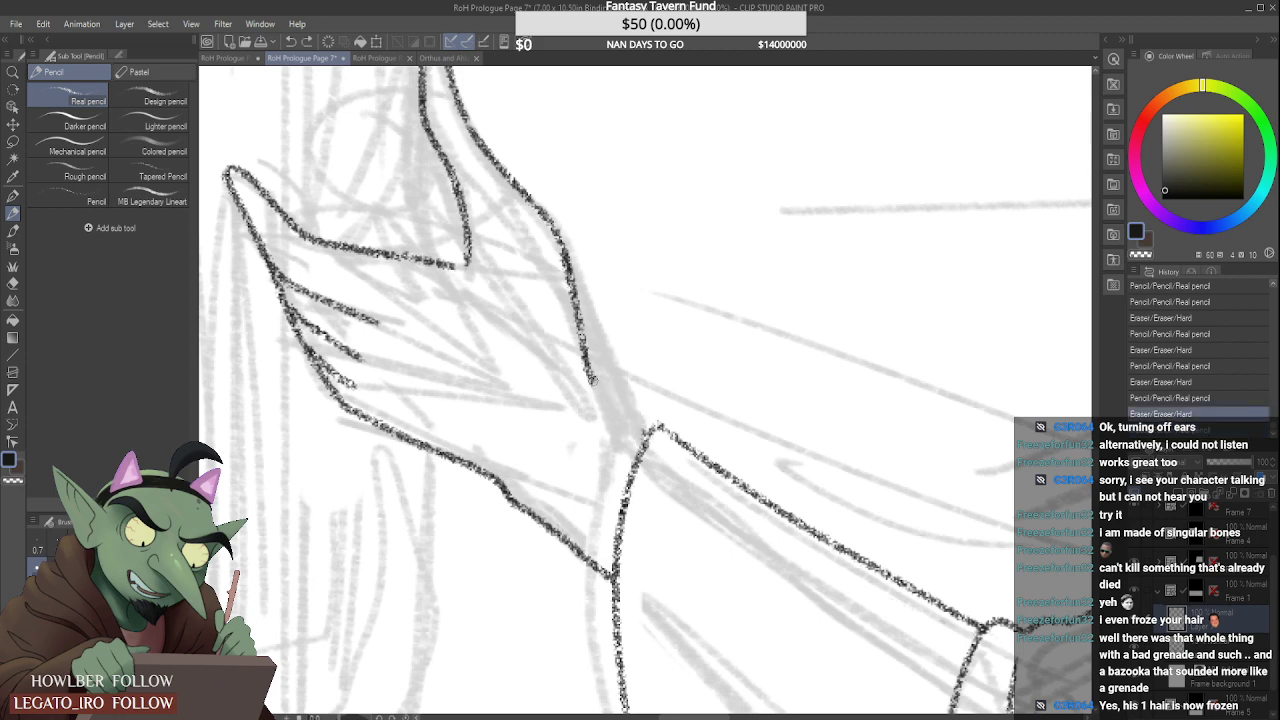
Step: Draw the thumb-side wrist line with a soft bend that meets the top corner of the cuff
{"action": "left_click_drag", "start_coordinate": [637, 422], "coordinate": [650, 433]}
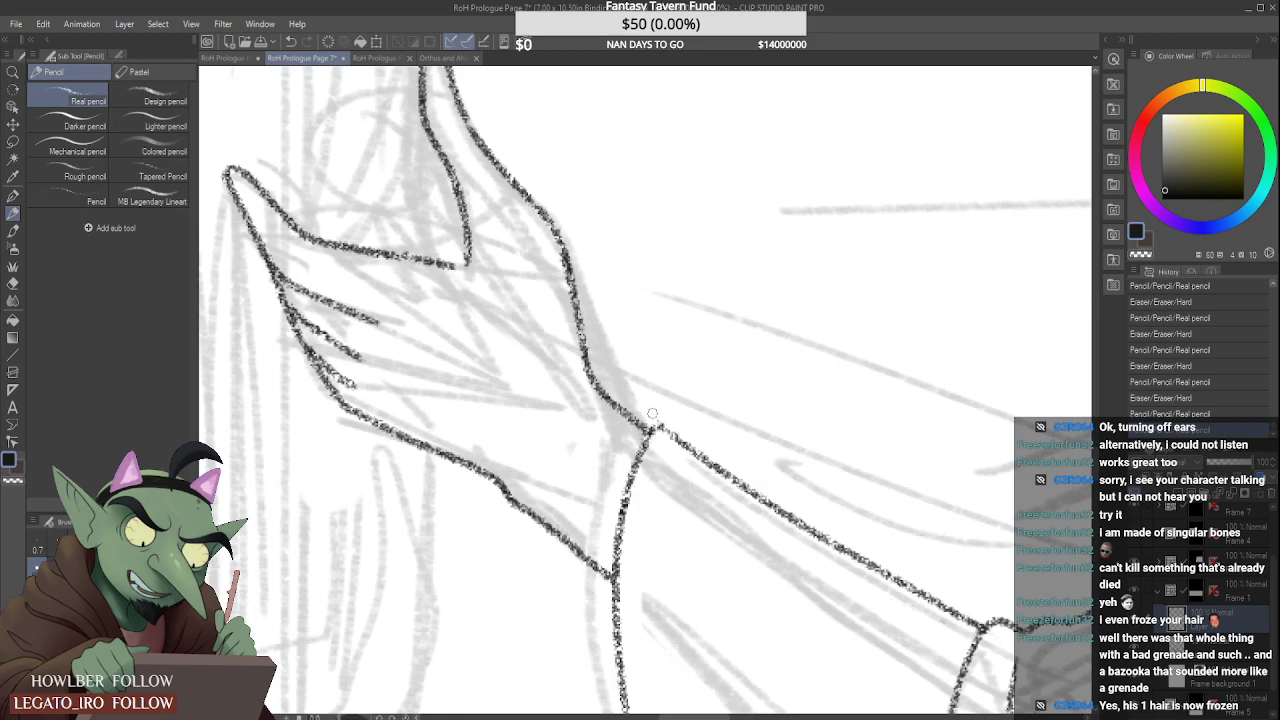
{"action": "scroll", "coordinate": [620, 393], "scroll_direction": "down", "scroll_amount": 3}
{"action": "scroll", "coordinate": [625, 400], "scroll_direction": "down", "scroll_amount": 3}
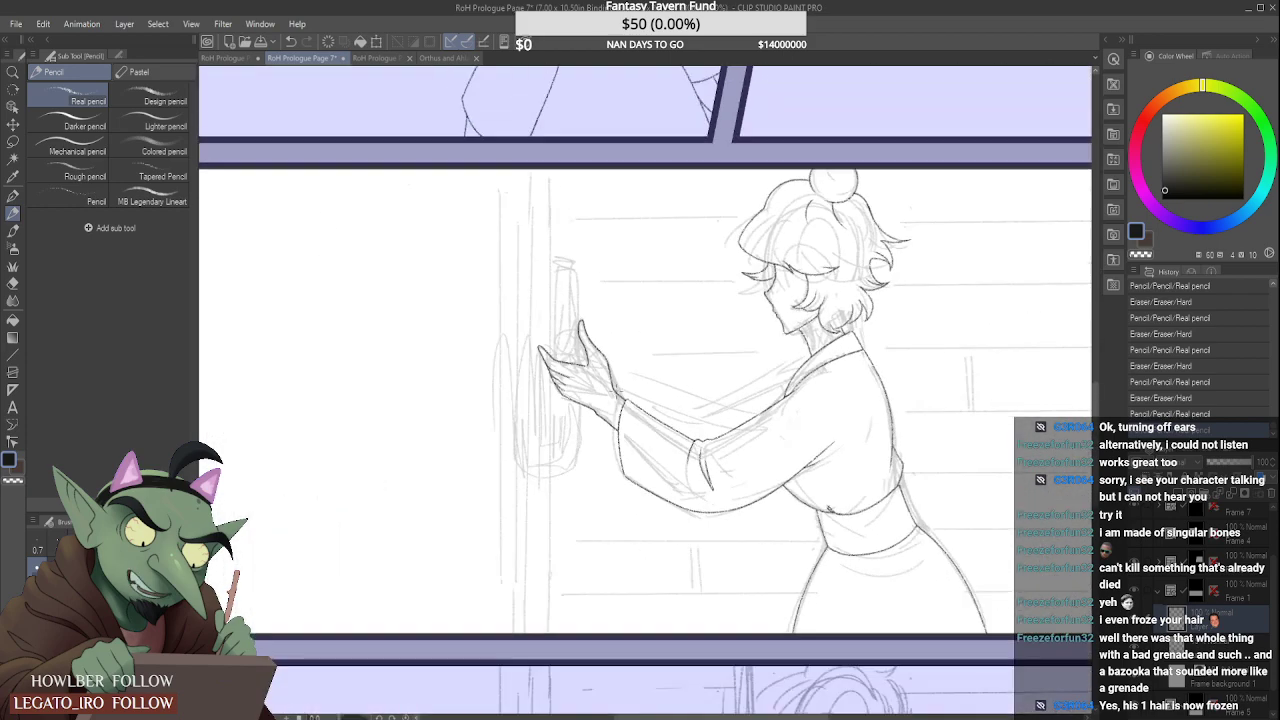
{"action": "scroll", "coordinate": [600, 410], "scroll_direction": "up", "scroll_amount": 5}
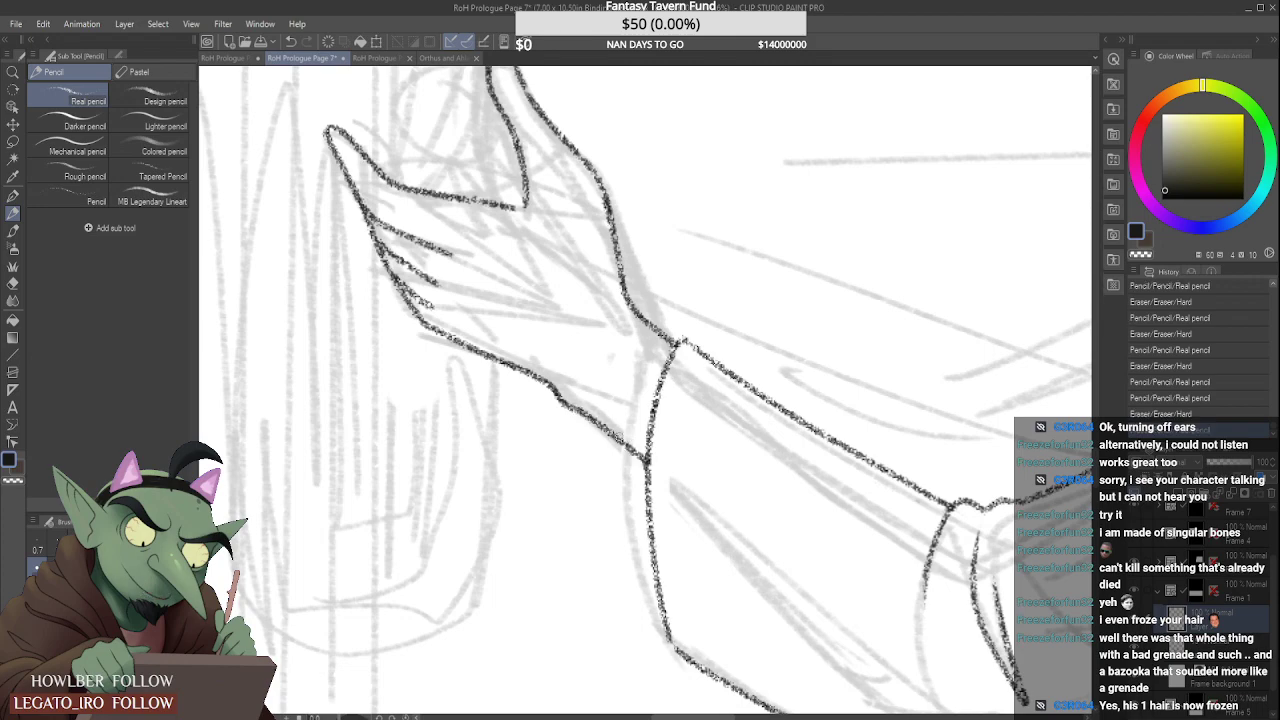
{"action": "scroll", "coordinate": [600, 425], "scroll_direction": "down", "scroll_amount": 3}
{"action": "scroll", "coordinate": [608, 384], "scroll_direction": "down", "scroll_amount": 6}
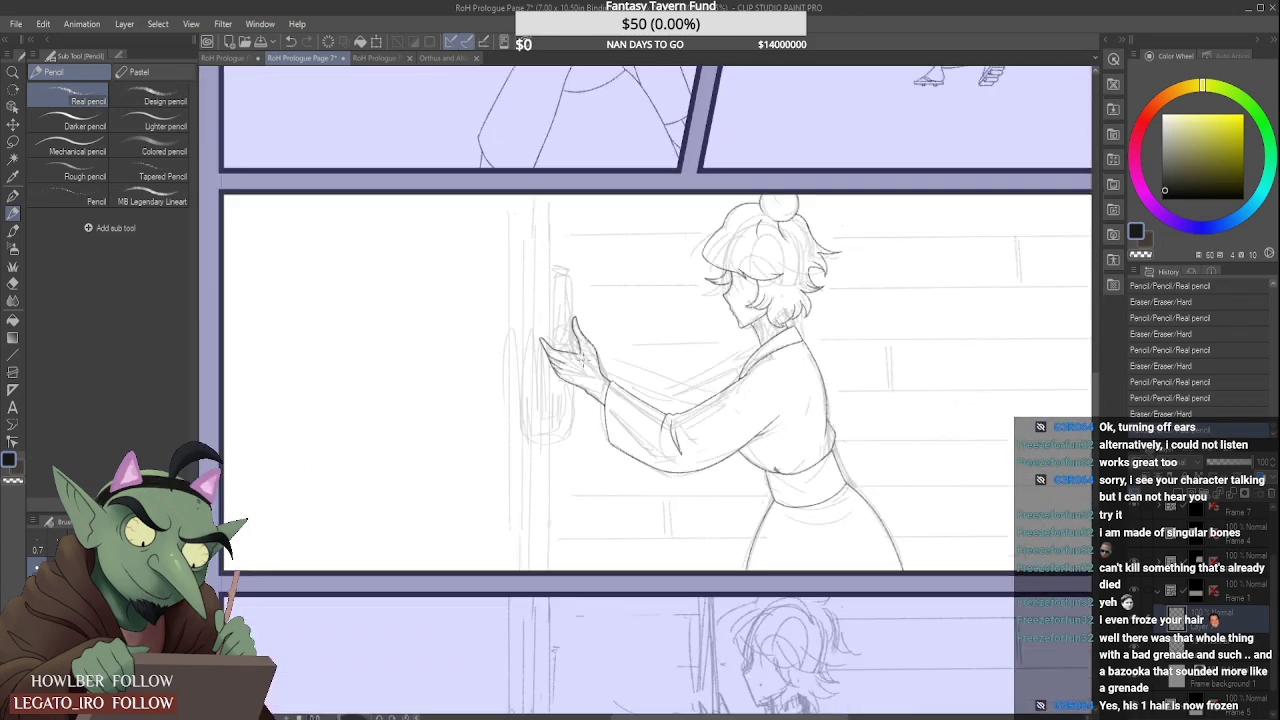
Step: Close the gap between the index finger and the base of the thumb with a rounded line
{"action": "scroll", "coordinate": [580, 358], "scroll_direction": "up", "scroll_amount": 6}
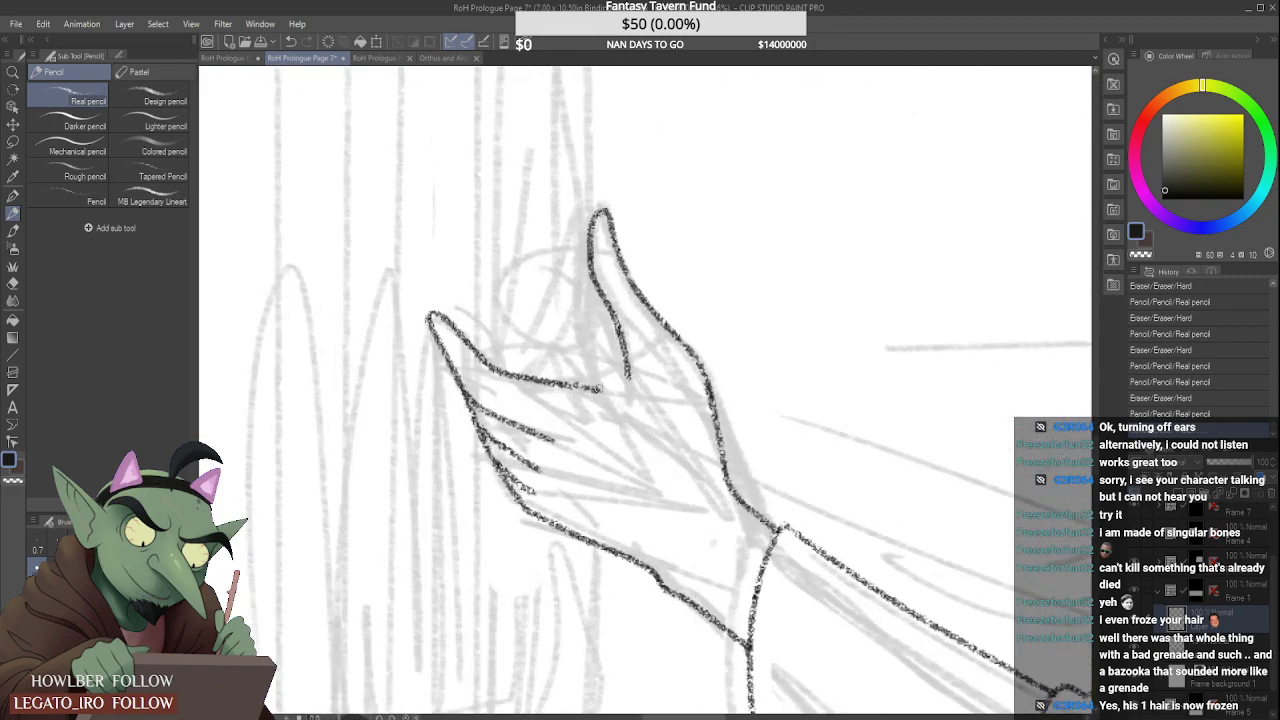
{"action": "scroll", "coordinate": [643, 368], "scroll_direction": "down", "scroll_amount": 4}
{"action": "scroll", "coordinate": [664, 337], "scroll_direction": "down", "scroll_amount": 2}
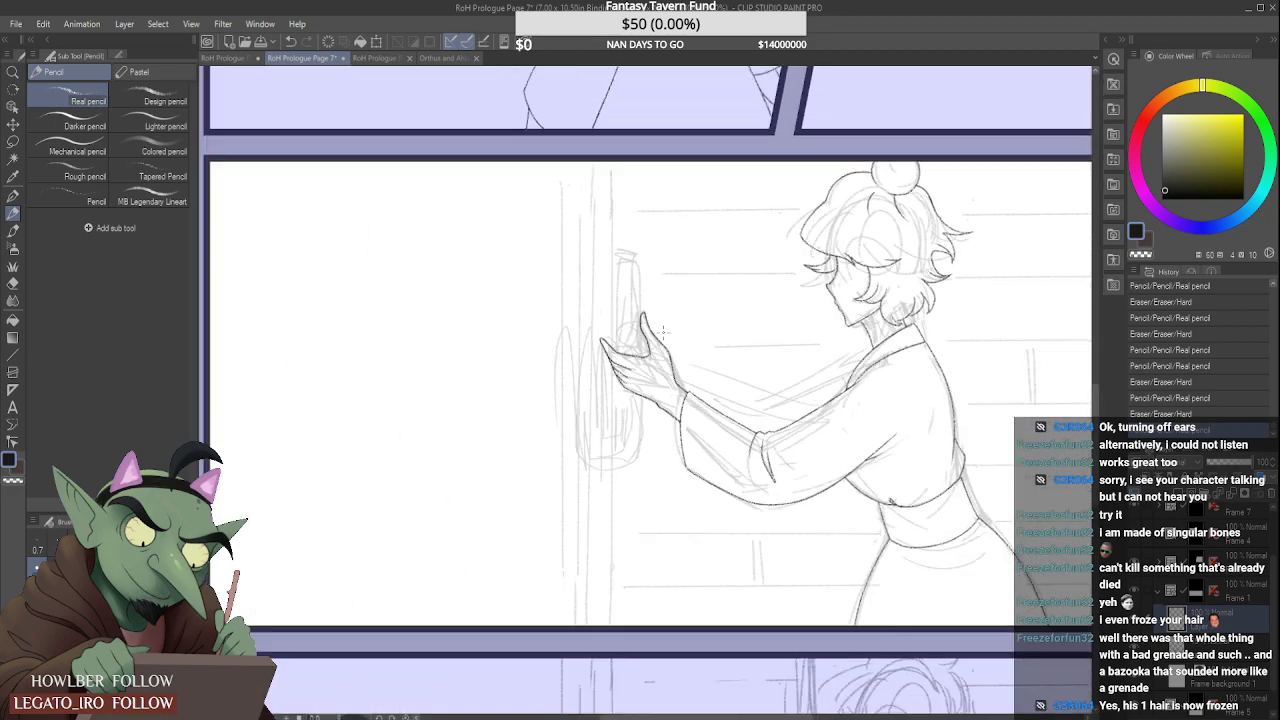
{"action": "scroll", "coordinate": [630, 400], "scroll_direction": "up", "scroll_amount": 5}
{"action": "left_click_drag", "start_coordinate": [620, 408], "coordinate": [632, 392]}
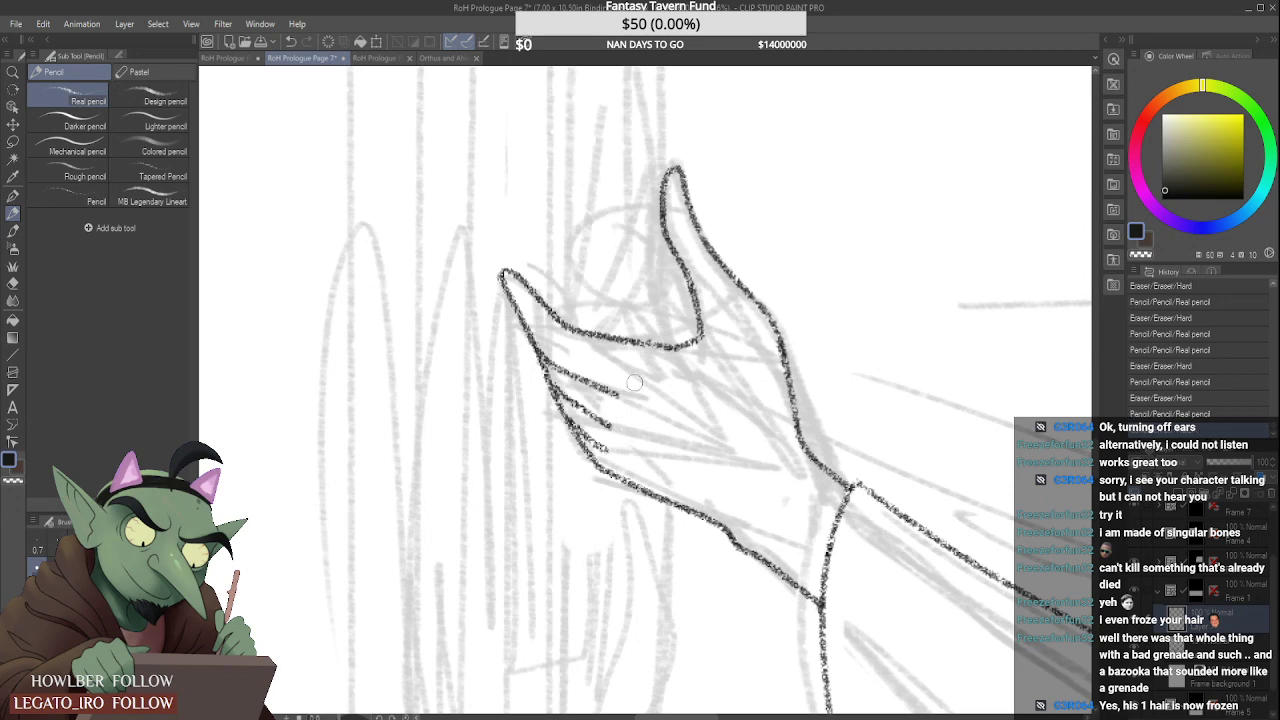
{"action": "scroll", "coordinate": [628, 383], "scroll_direction": "down", "scroll_amount": 3}
{"action": "scroll", "coordinate": [632, 370], "scroll_direction": "up", "scroll_amount": 4}
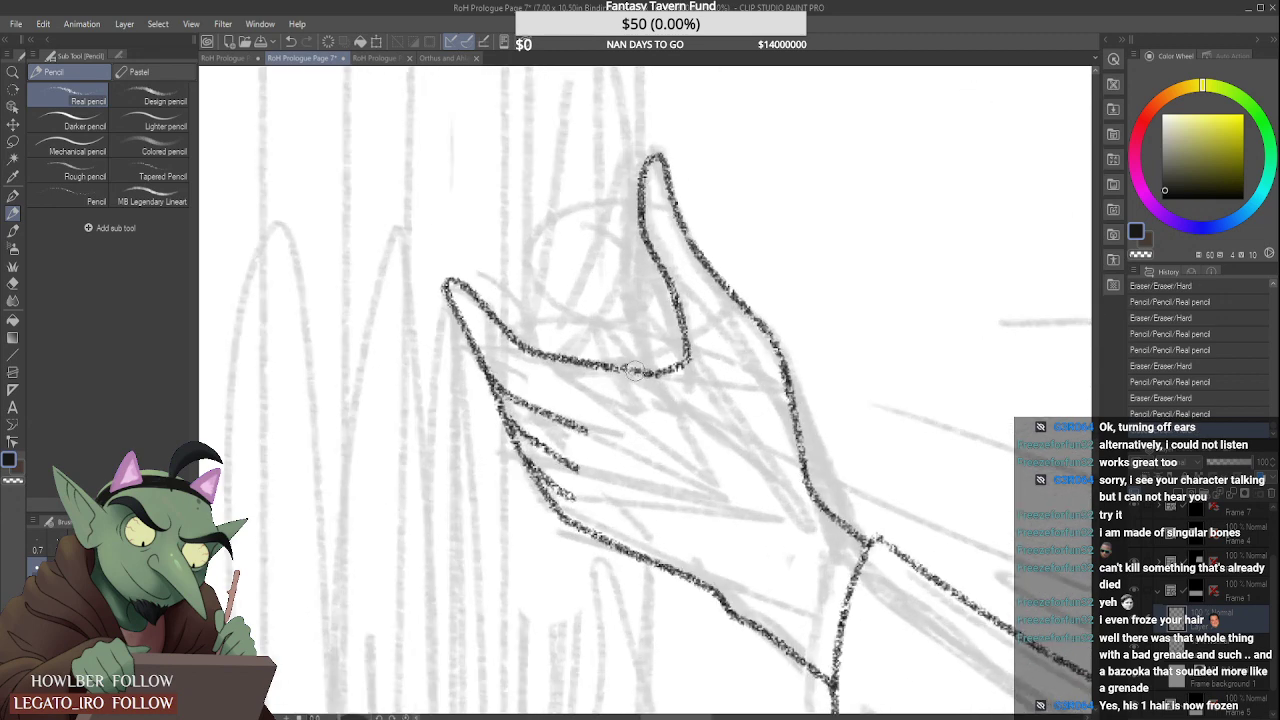
Step: Flatten the curve between the index finger and thumb and clean up its corner at the thumb's base
{"action": "mouse_move", "coordinate": [619, 376]}
{"action": "left_mouse_down"}
{"action": "mouse_move", "coordinate": [600, 378]}
{"action": "mouse_move", "coordinate": [680, 376]}
{"action": "left_mouse_up"}
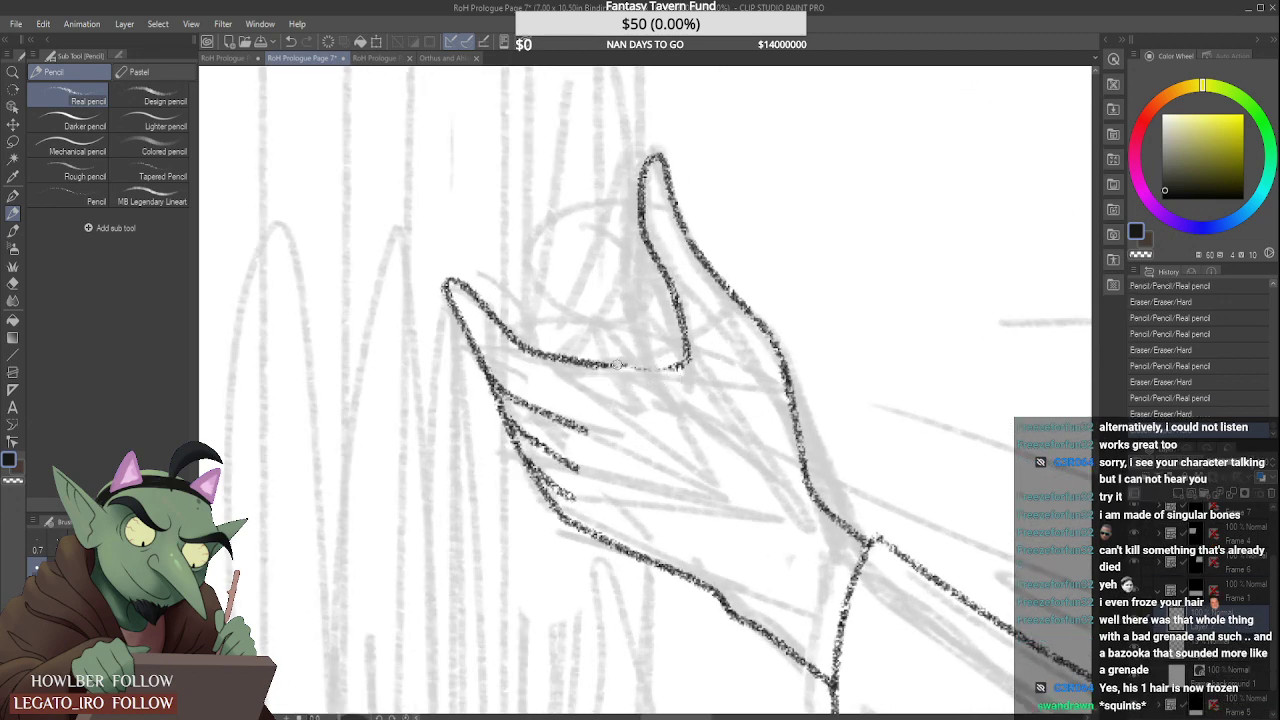
{"action": "key", "text": "ctrl+z"}
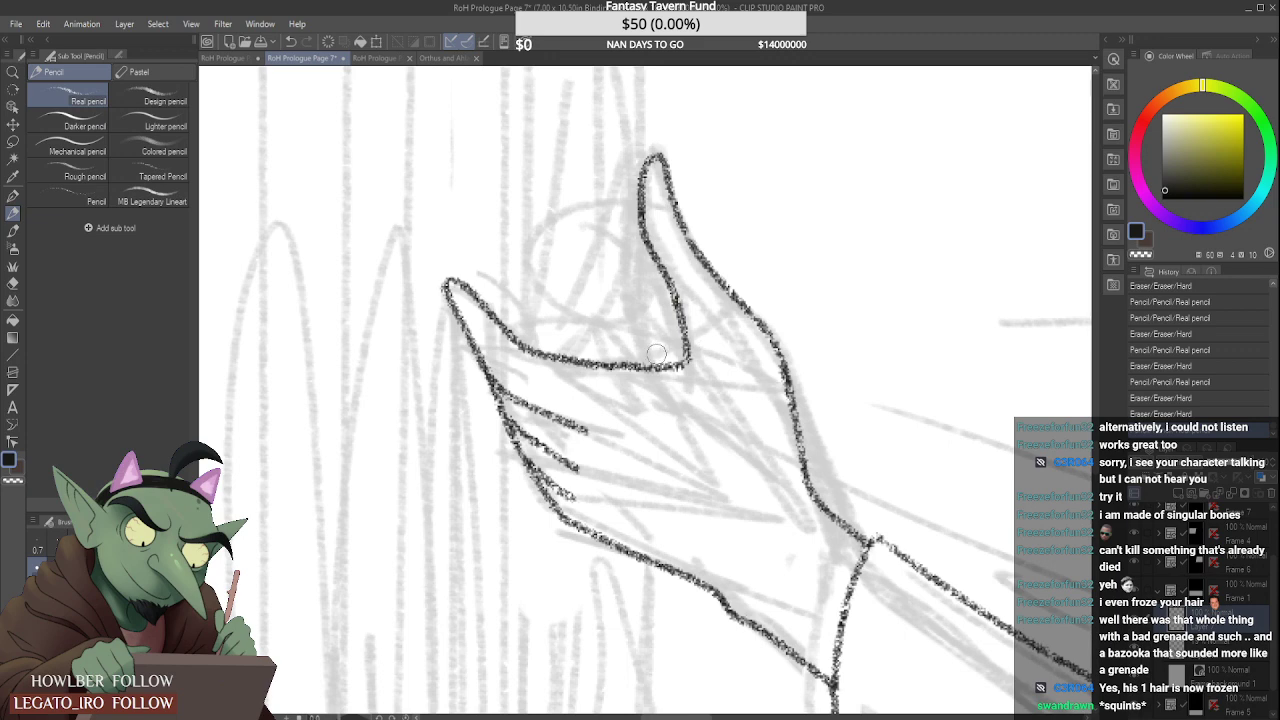
{"action": "scroll", "coordinate": [655, 353], "scroll_direction": "up", "scroll_amount": 2}
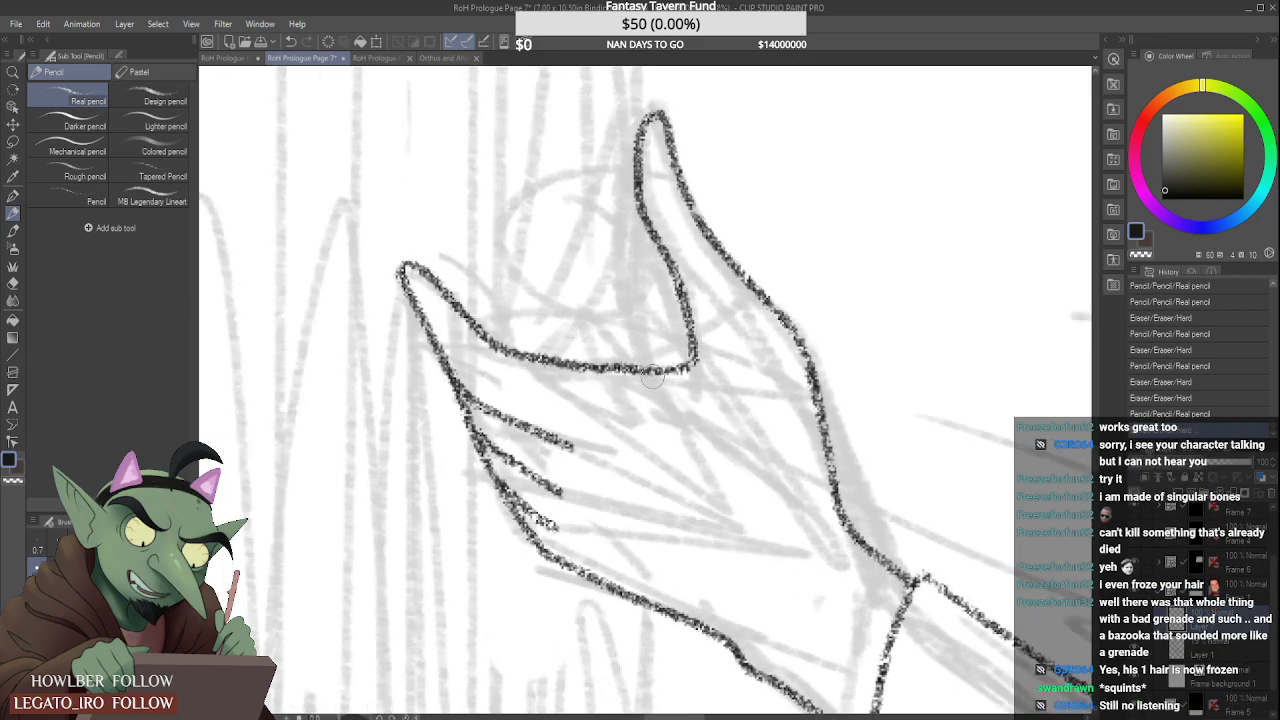
{"action": "mouse_move", "coordinate": [686, 369]}
{"action": "left_mouse_down"}
{"action": "mouse_move", "coordinate": [697, 371]}
{"action": "mouse_move", "coordinate": [678, 368]}
{"action": "left_mouse_up"}
{"action": "scroll", "coordinate": [657, 378], "scroll_direction": "up", "scroll_amount": 1}
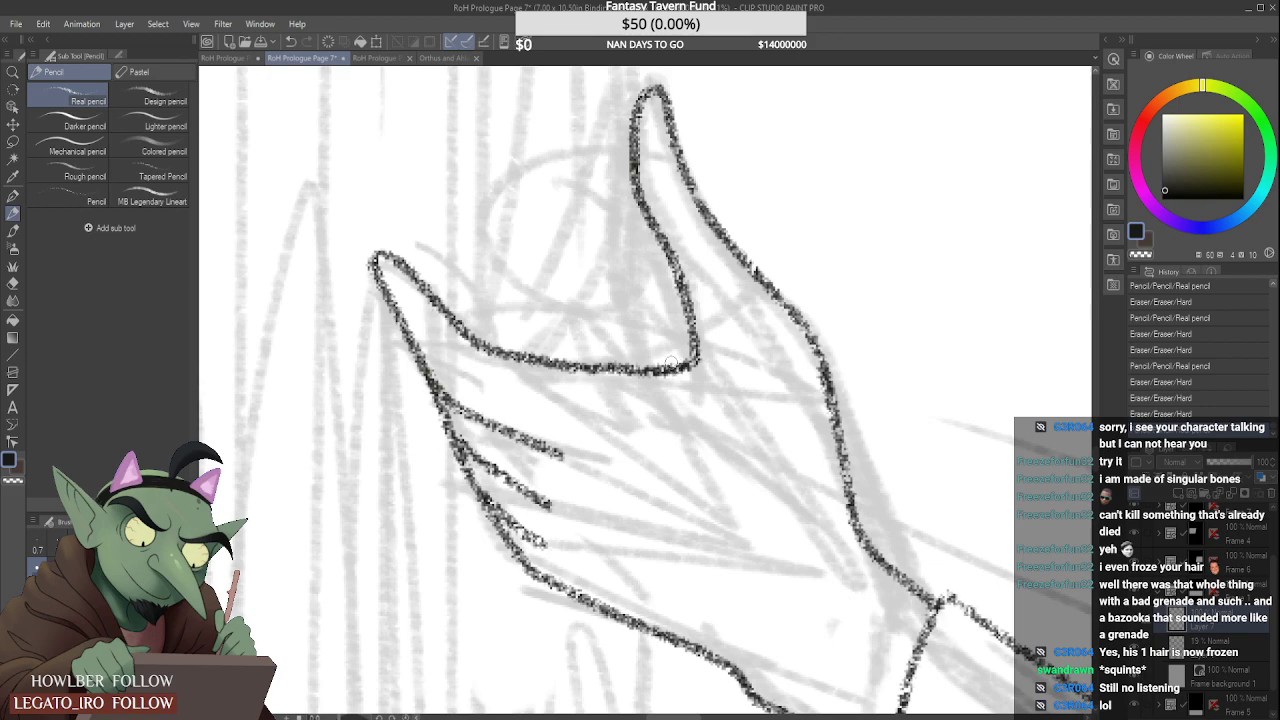
{"action": "scroll", "coordinate": [661, 375], "scroll_direction": "down", "scroll_amount": 3}
{"action": "scroll", "coordinate": [661, 375], "scroll_direction": "up", "scroll_amount": 4}
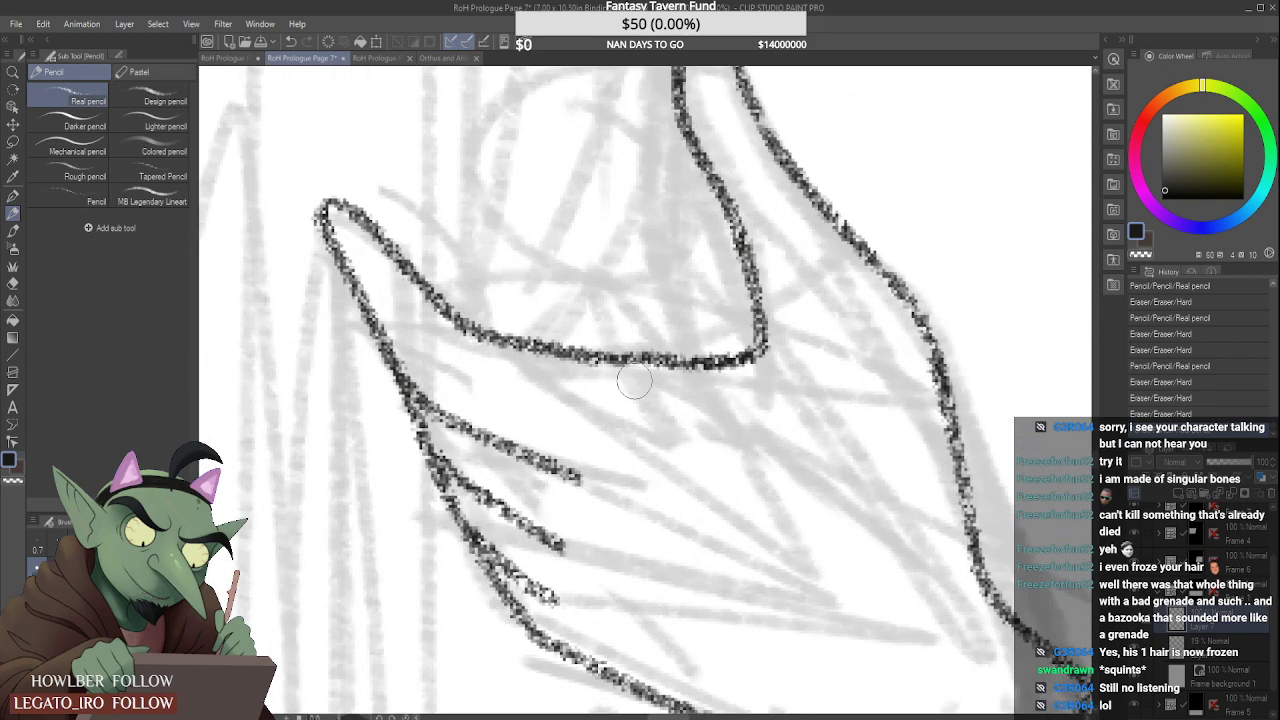
Step: Erase the inner curve between the index finger and thumb and a short gap in the thumb-side line above the wrist
{"action": "scroll", "coordinate": [640, 383], "scroll_direction": "down", "scroll_amount": 5}
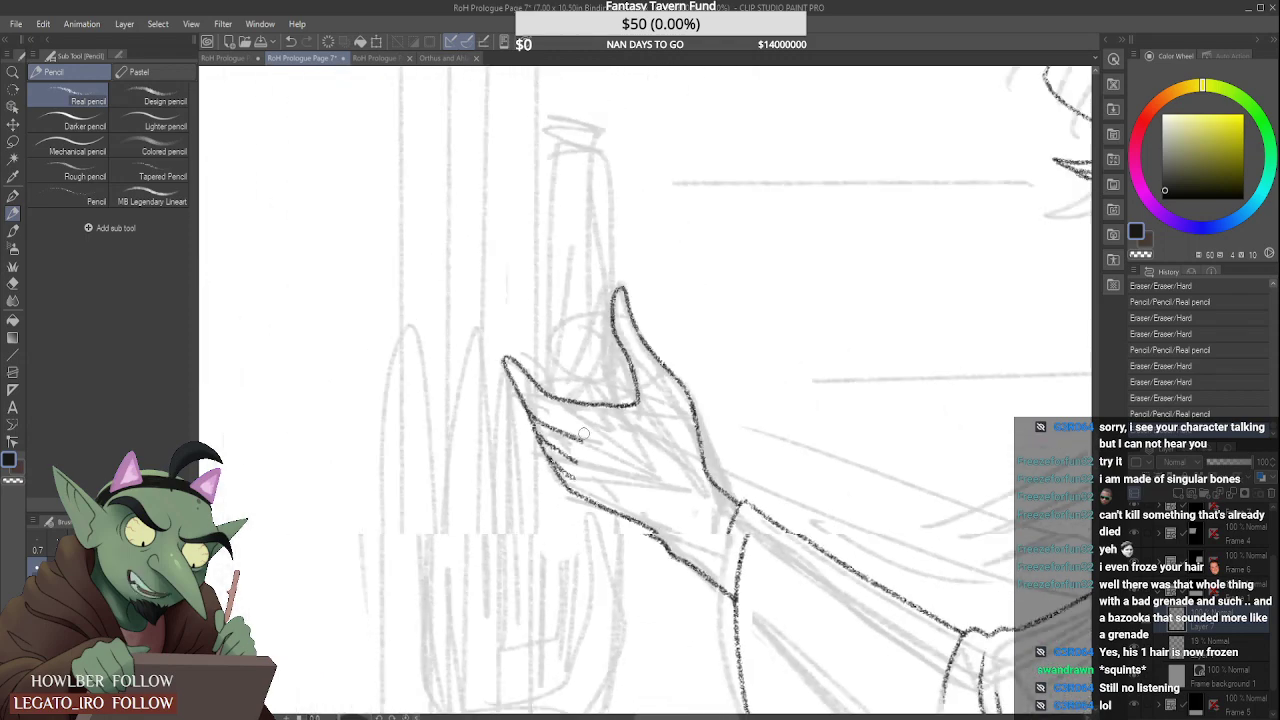
{"action": "scroll", "coordinate": [600, 420], "scroll_direction": "down", "scroll_amount": 3}
{"action": "scroll", "coordinate": [617, 401], "scroll_direction": "up", "scroll_amount": 4}
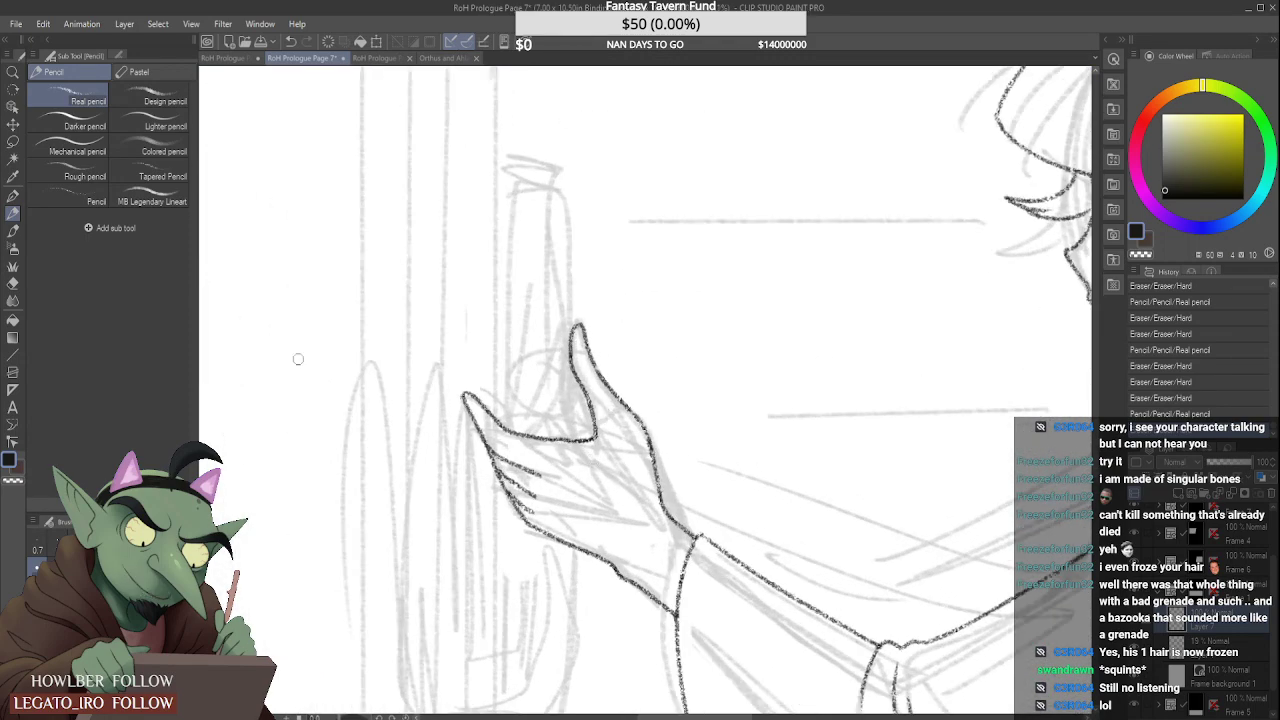
{"action": "left_click", "coordinate": [13, 141]}
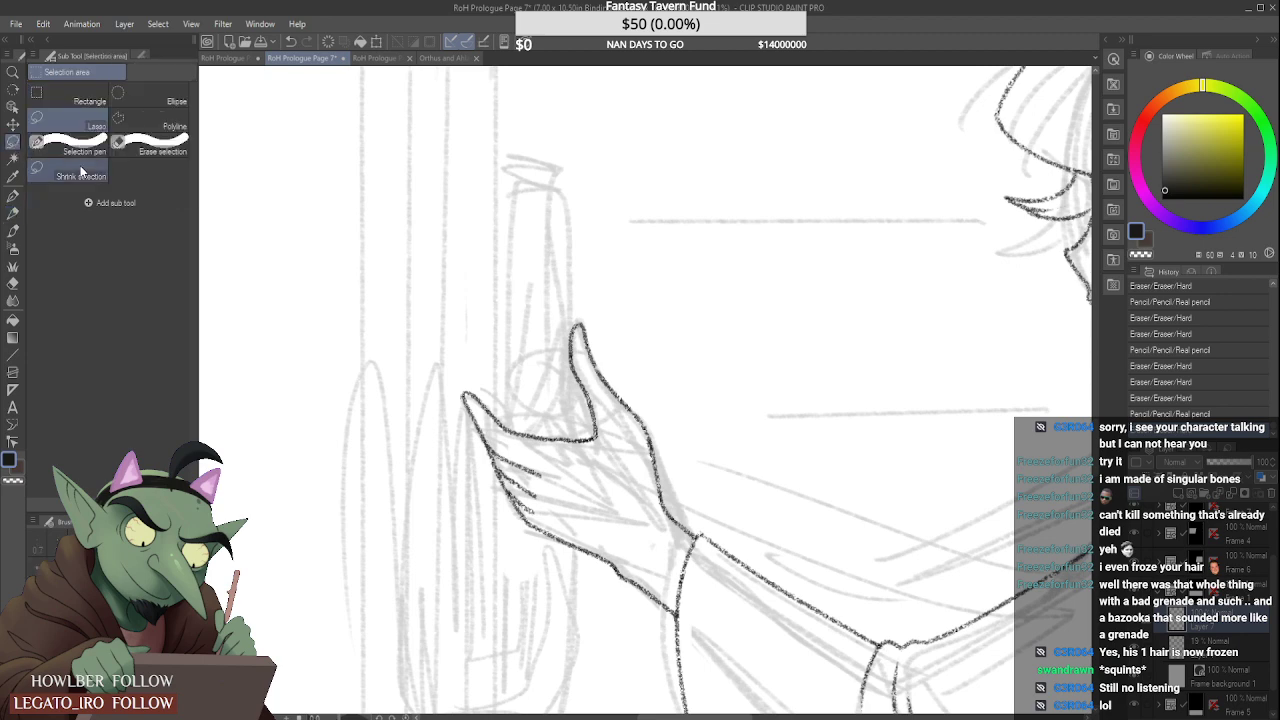
{"action": "left_click", "coordinate": [568, 441]}
{"action": "left_click_drag", "start_coordinate": [662, 500], "coordinate": [648, 470]}
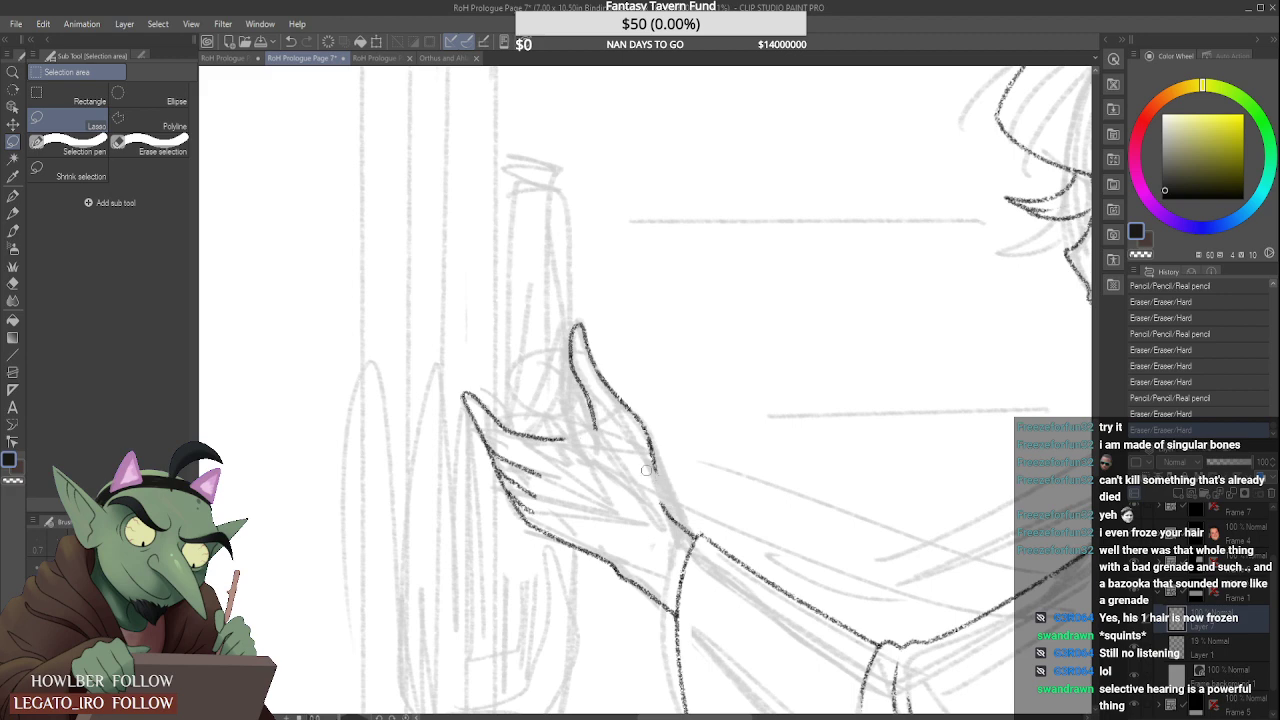
Step: Lasso the thumb line art and shift it slightly down toward the wrist to shorten the thumb side, then clear the selection
{"action": "mouse_move", "coordinate": [572, 420]}
{"action": "left_mouse_down"}
{"action": "mouse_move", "coordinate": [598, 281]}
{"action": "mouse_move", "coordinate": [690, 454]}
{"action": "mouse_move", "coordinate": [610, 489]}
{"action": "left_mouse_up"}
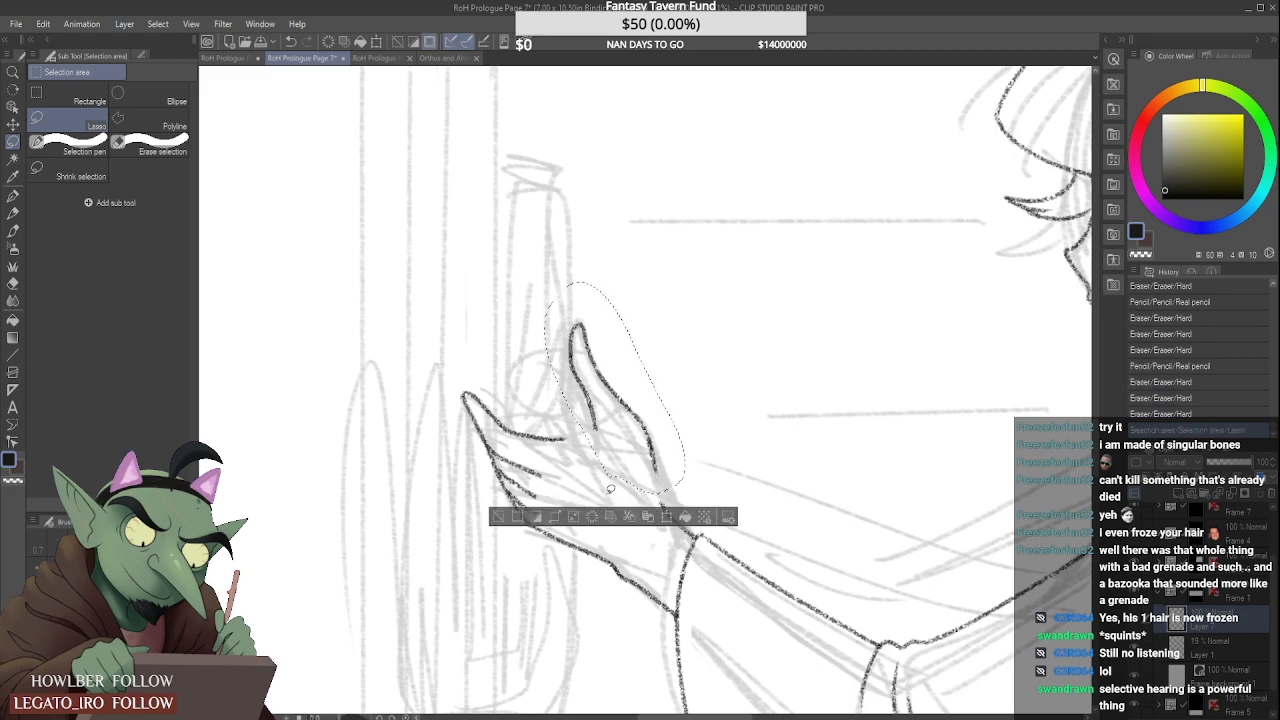
{"action": "key", "text": "ctrl+t"}
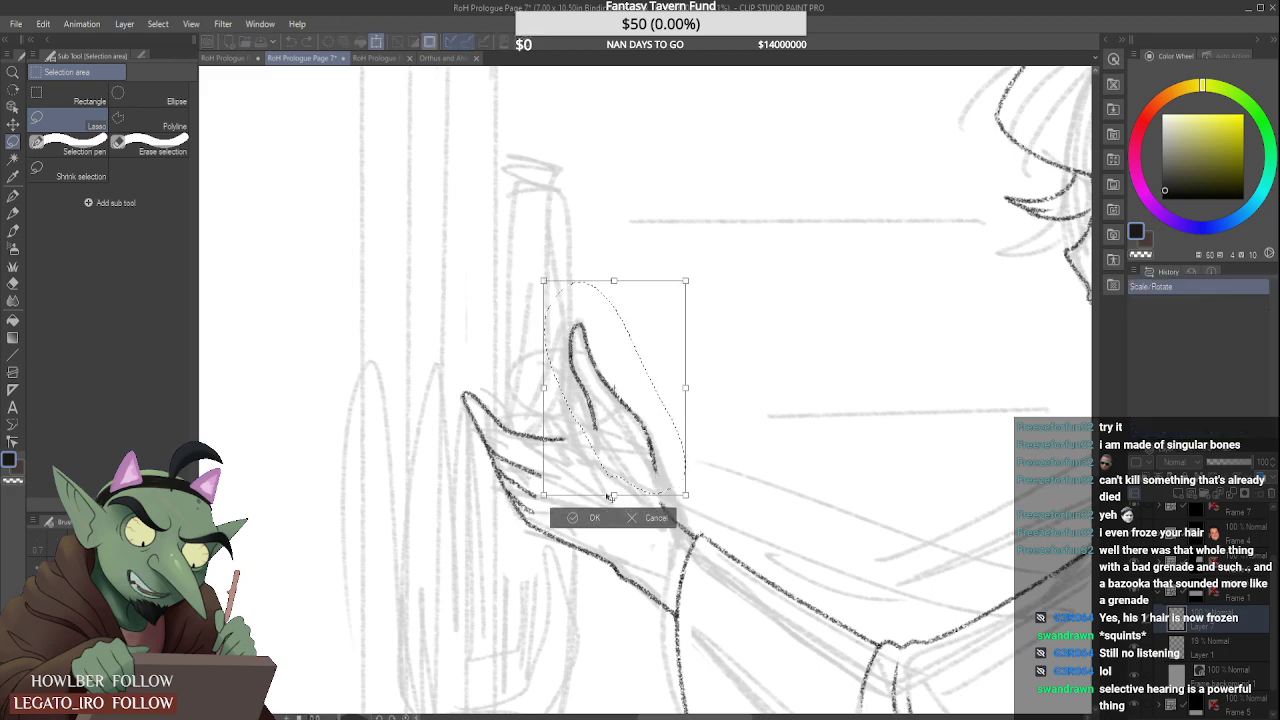
{"action": "left_click_drag", "start_coordinate": [676, 452], "coordinate": [680, 479]}
{"action": "left_click", "coordinate": [588, 548]}
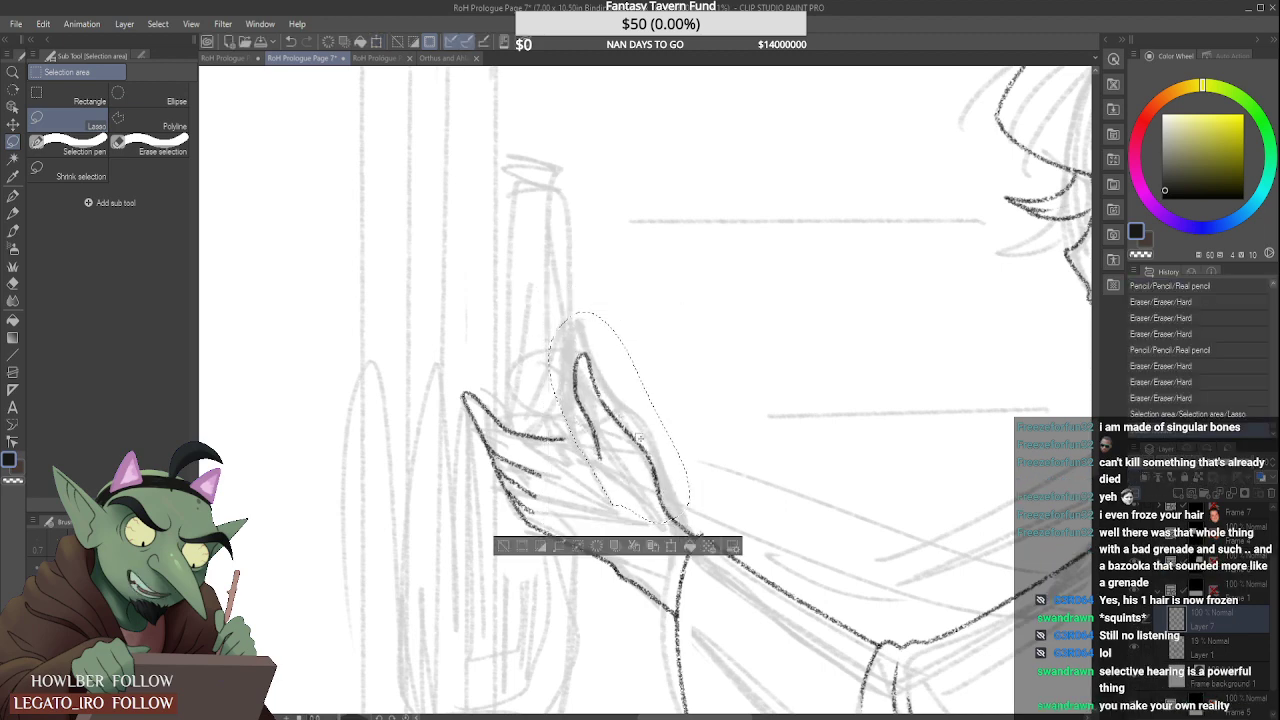
{"action": "key", "text": "ctrl+d"}
Step: Redraw the curve joining the index finger to the base of the moved thumb with the Real pencil and clean up the joins
{"action": "key", "text": "p"}
{"action": "scroll", "coordinate": [580, 435], "scroll_direction": "up", "scroll_amount": 1}
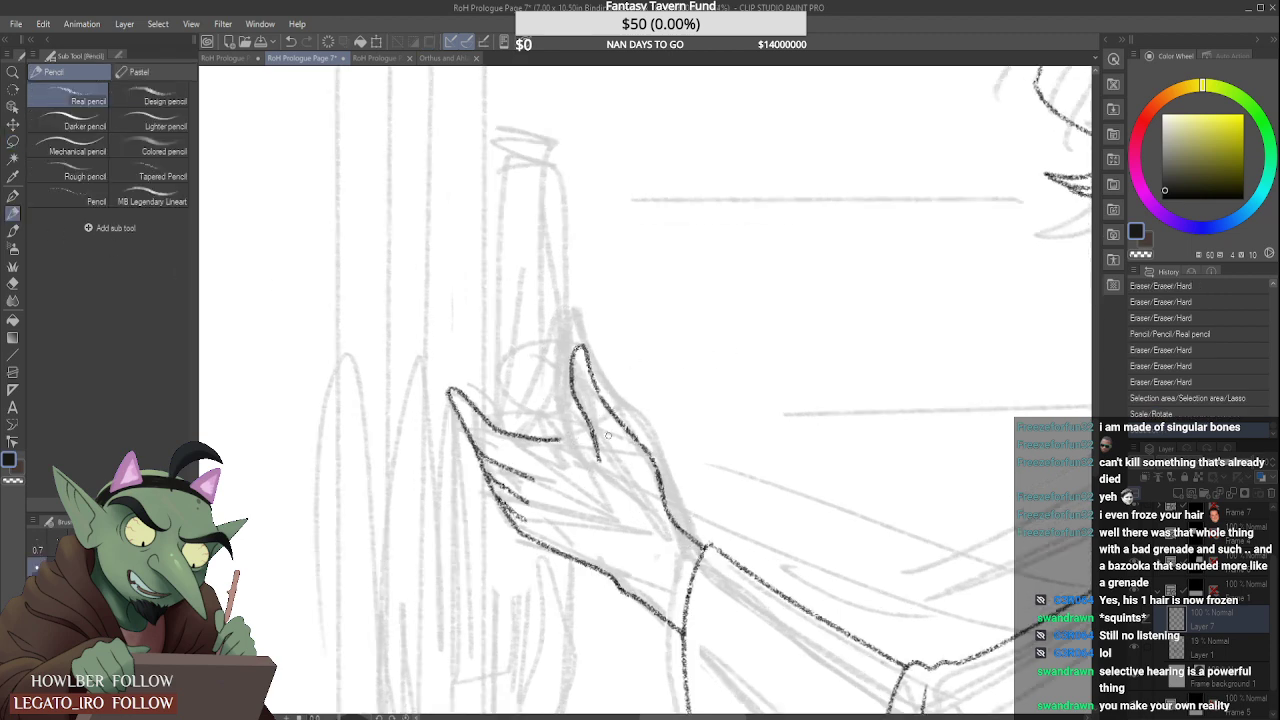
{"action": "scroll", "coordinate": [547, 438], "scroll_direction": "up", "scroll_amount": 1}
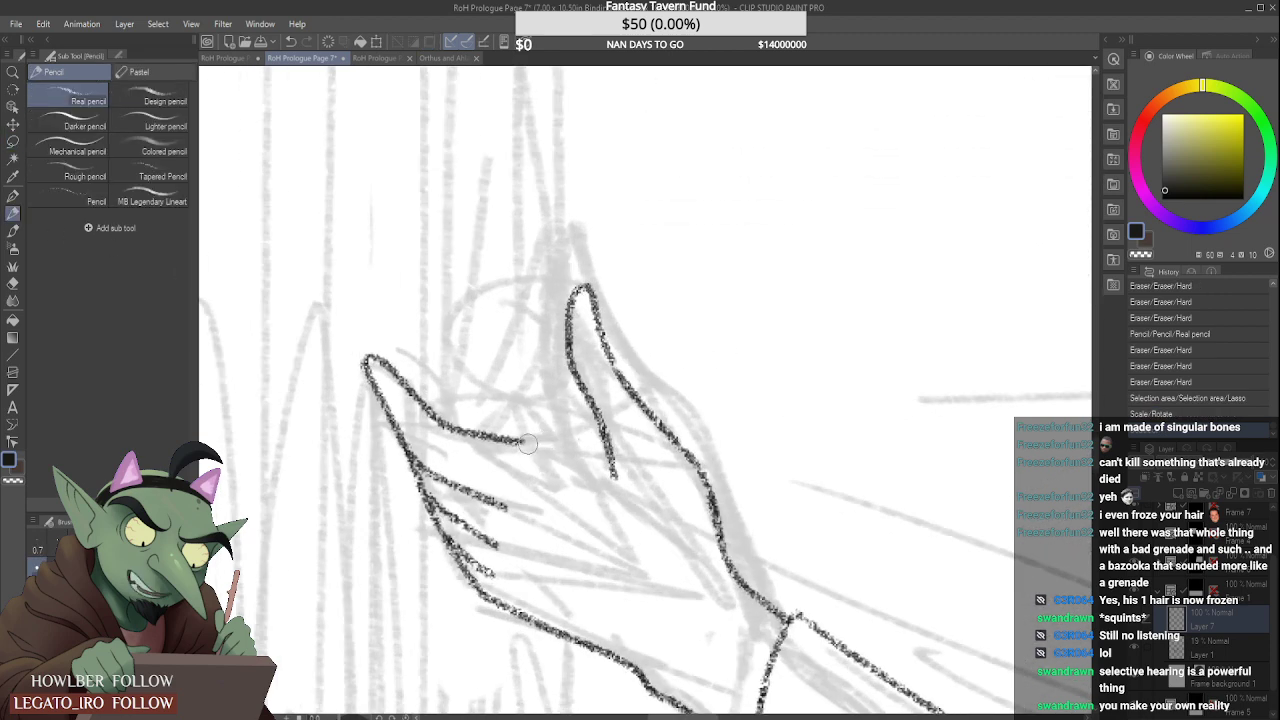
{"action": "mouse_move", "coordinate": [546, 436]}
{"action": "left_mouse_down"}
{"action": "mouse_move", "coordinate": [612, 466]}
{"action": "mouse_move", "coordinate": [606, 431]}
{"action": "mouse_move", "coordinate": [606, 450]}
{"action": "left_mouse_up"}
{"action": "scroll", "coordinate": [600, 462], "scroll_direction": "down", "scroll_amount": 2}
{"action": "scroll", "coordinate": [612, 432], "scroll_direction": "up", "scroll_amount": 1}
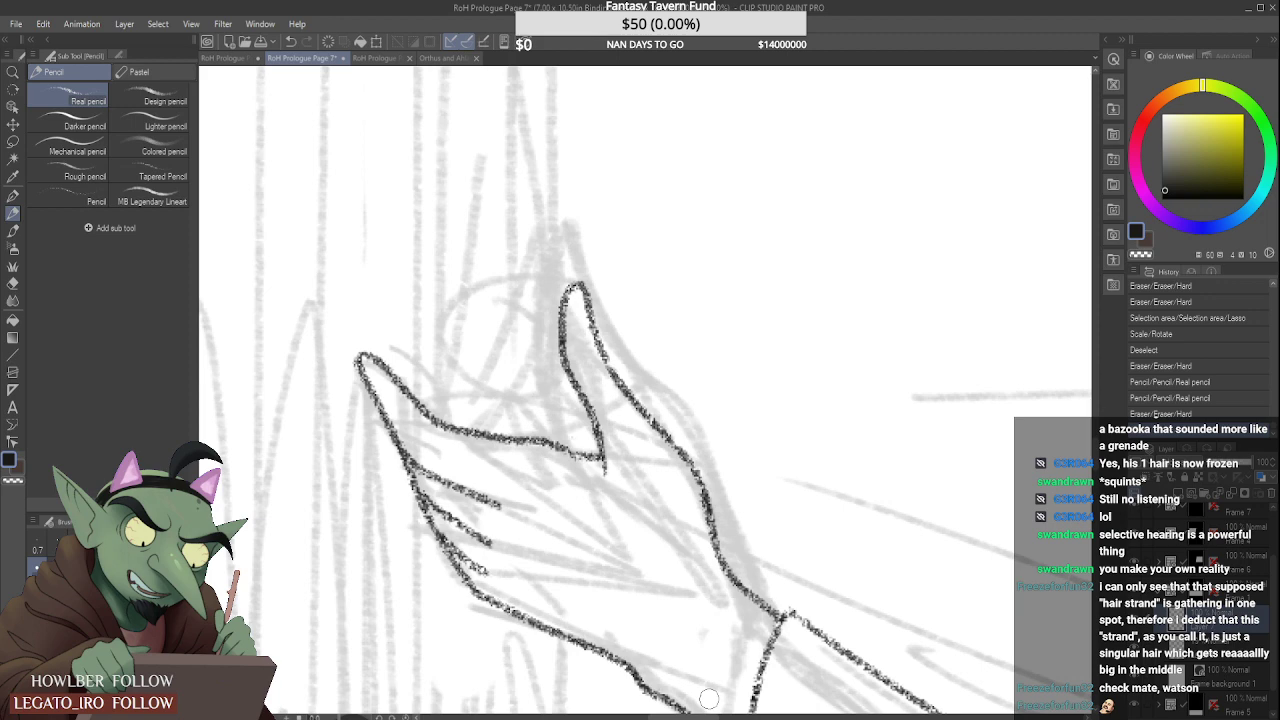
{"action": "scroll", "coordinate": [700, 688], "scroll_direction": "up", "scroll_amount": 1}
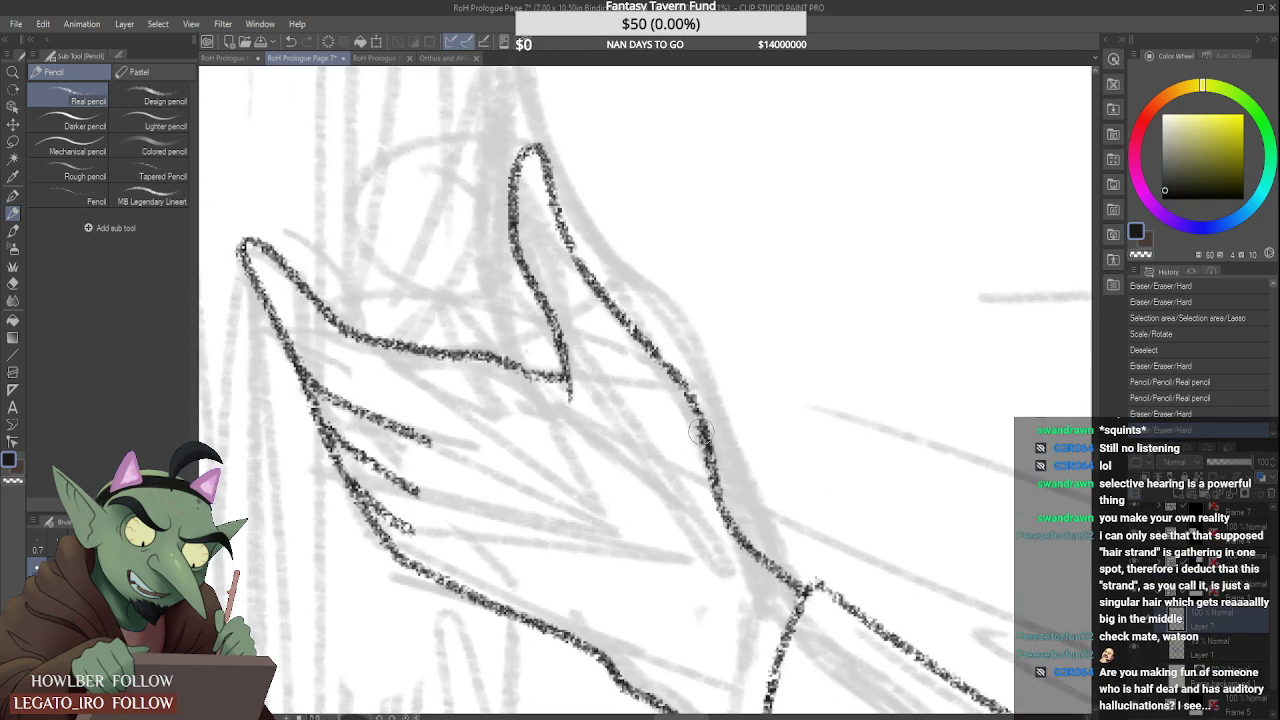
{"action": "scroll", "coordinate": [728, 560], "scroll_direction": "down", "scroll_amount": 2}
{"action": "scroll", "coordinate": [778, 673], "scroll_direction": "down", "scroll_amount": 1}
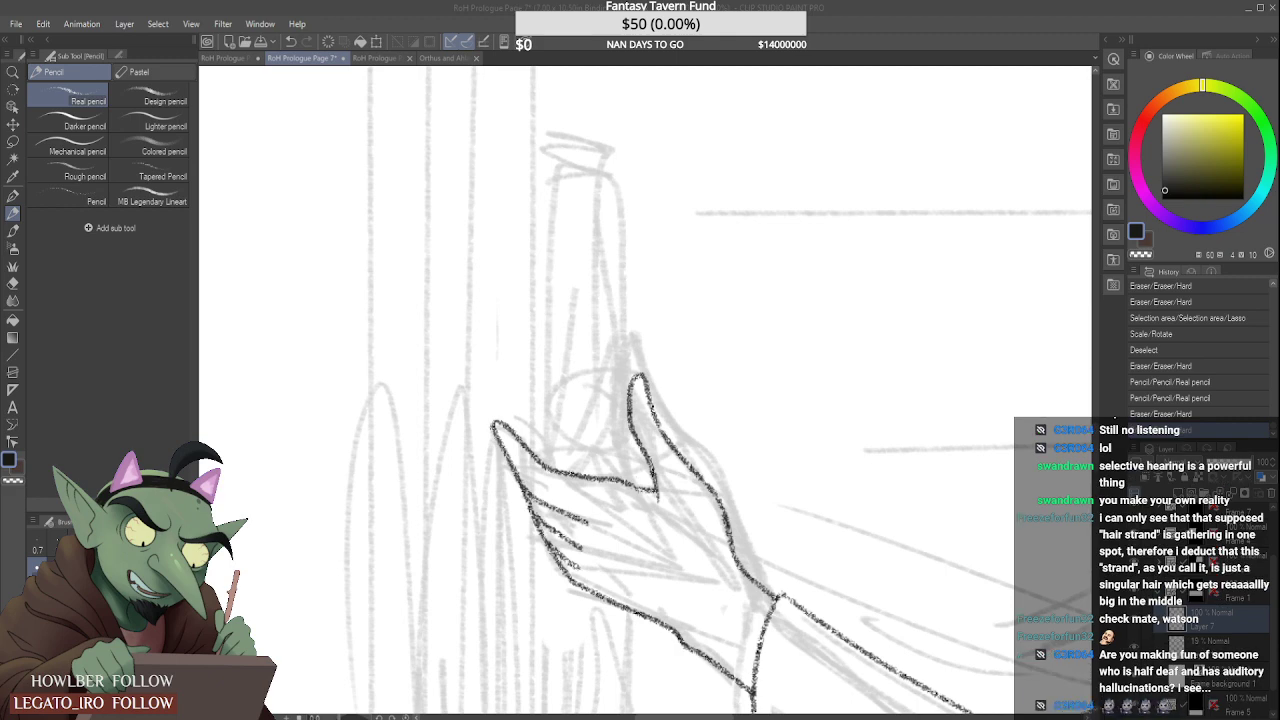
{"action": "key", "text": "alt+Tab"}
{"action": "left_click", "coordinate": [1060, 37]}
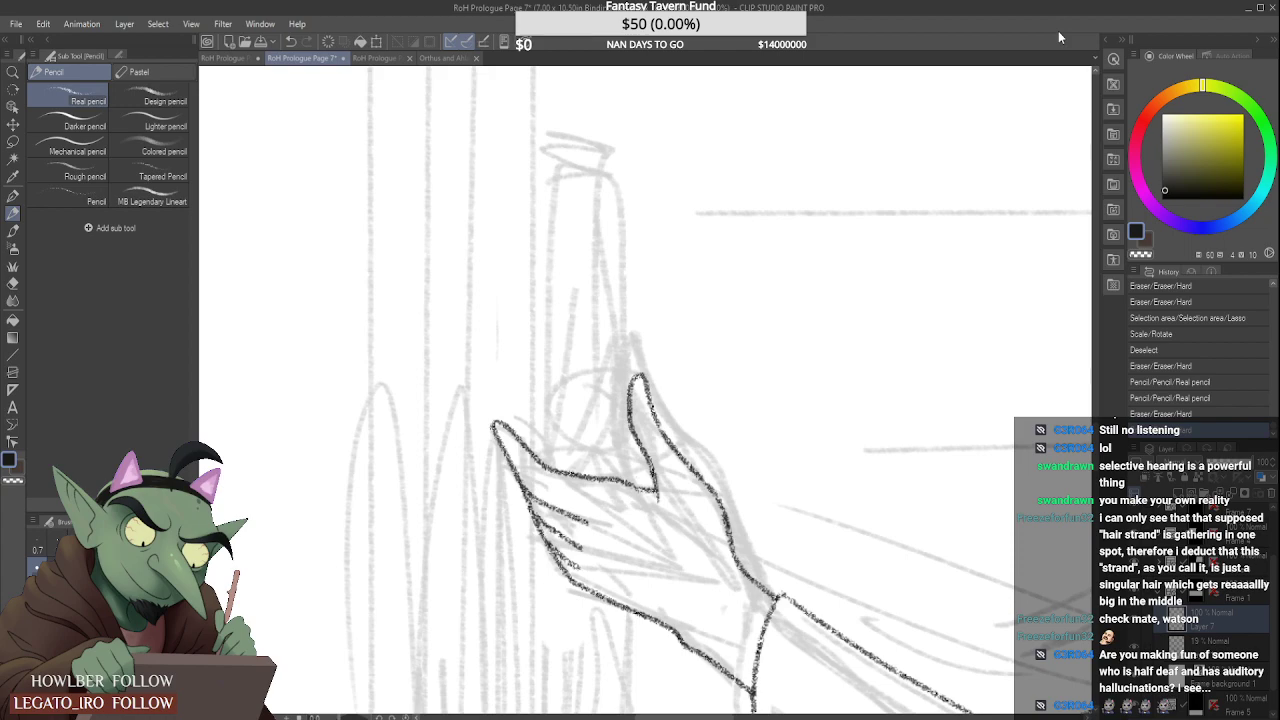
{"action": "scroll", "coordinate": [640, 375], "scroll_direction": "down", "scroll_amount": 5}
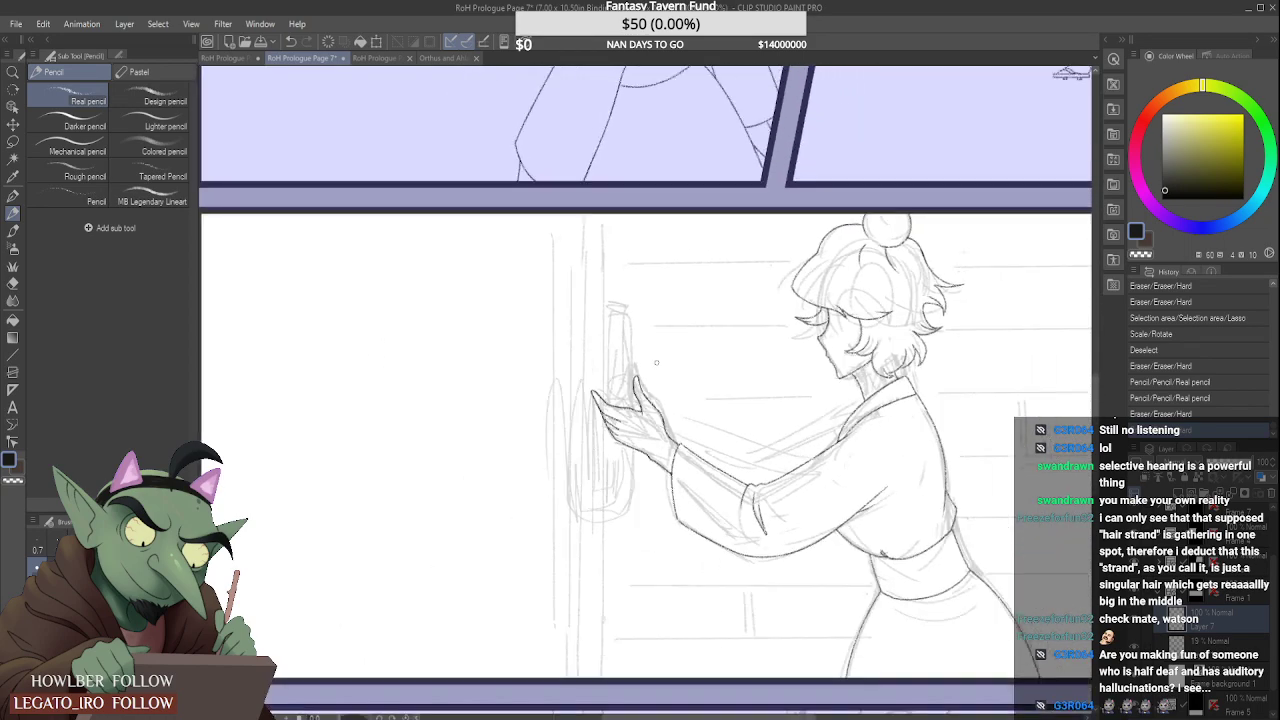
{"action": "scroll", "coordinate": [656, 362], "scroll_direction": "down", "scroll_amount": 2}
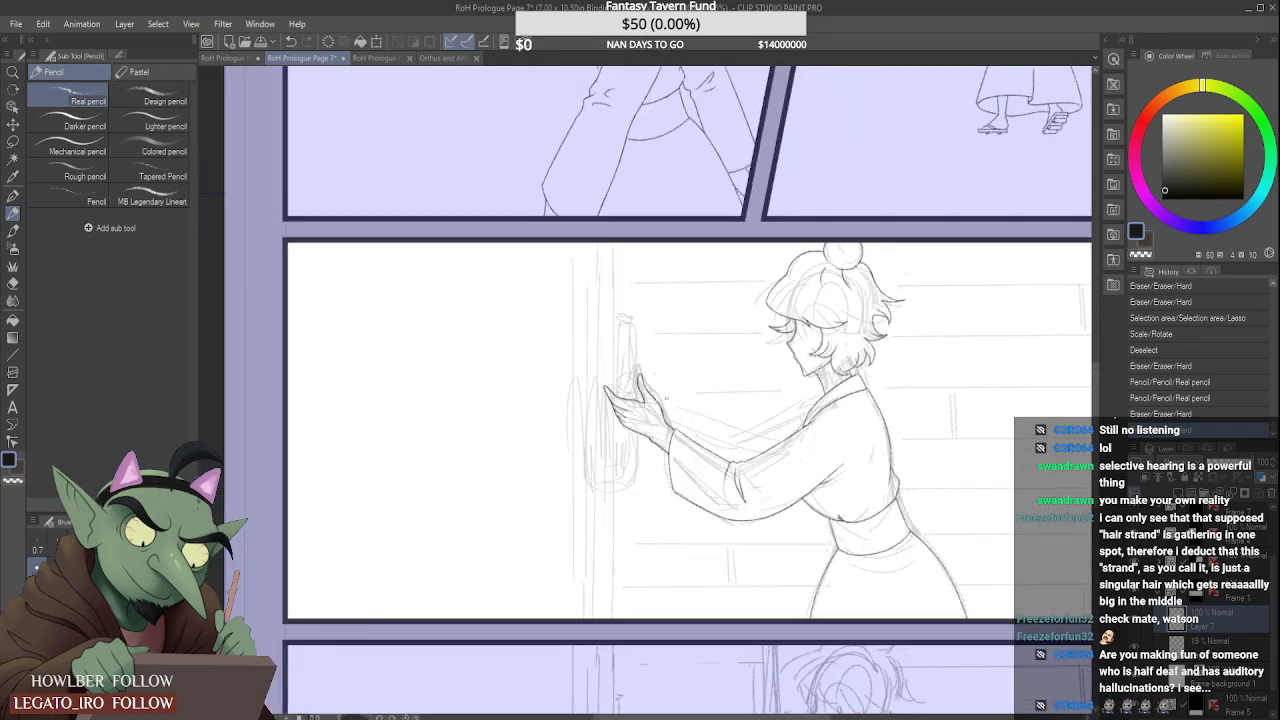
Step: Draw the upper edge of the far arm's sleeve from the shoulder down toward the elbow and trim its end
{"action": "scroll", "coordinate": [666, 399], "scroll_direction": "up", "scroll_amount": 6}
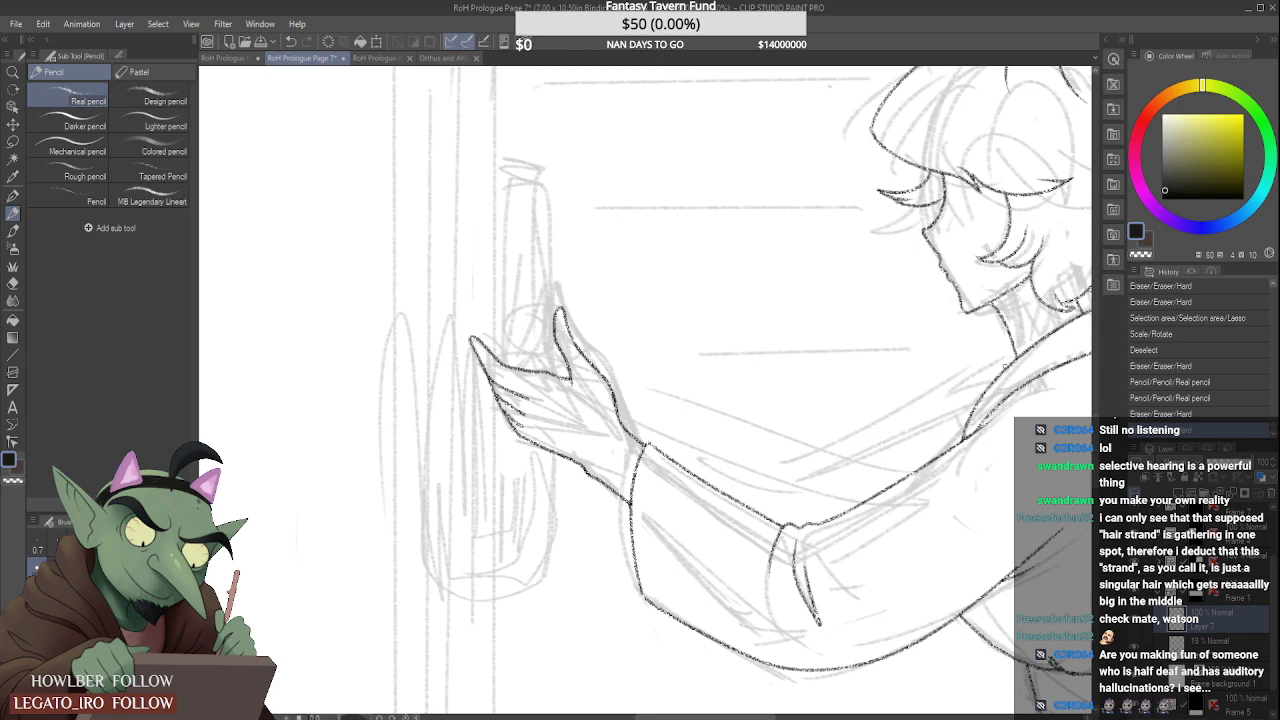
{"action": "left_click_drag", "start_coordinate": [1006, 366], "coordinate": [914, 422]}
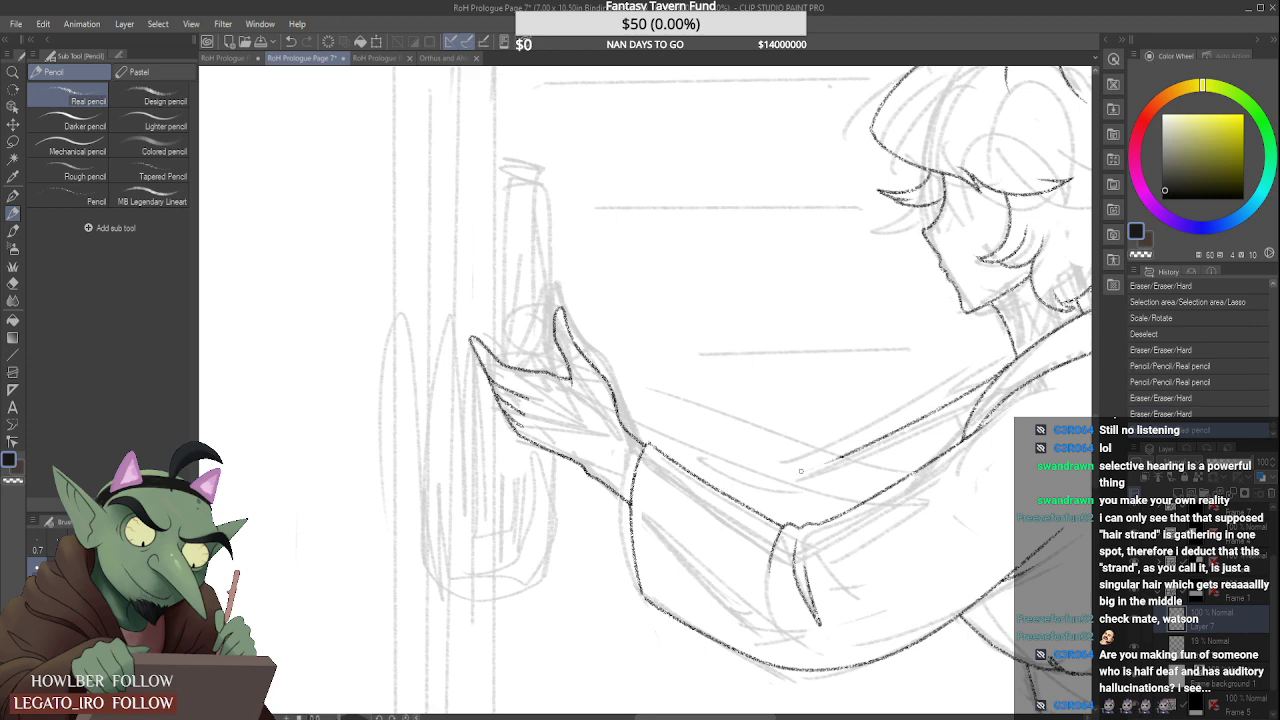
{"action": "scroll", "coordinate": [836, 472], "scroll_direction": "up", "scroll_amount": 5}
{"action": "left_click_drag", "start_coordinate": [824, 457], "coordinate": [795, 473]}
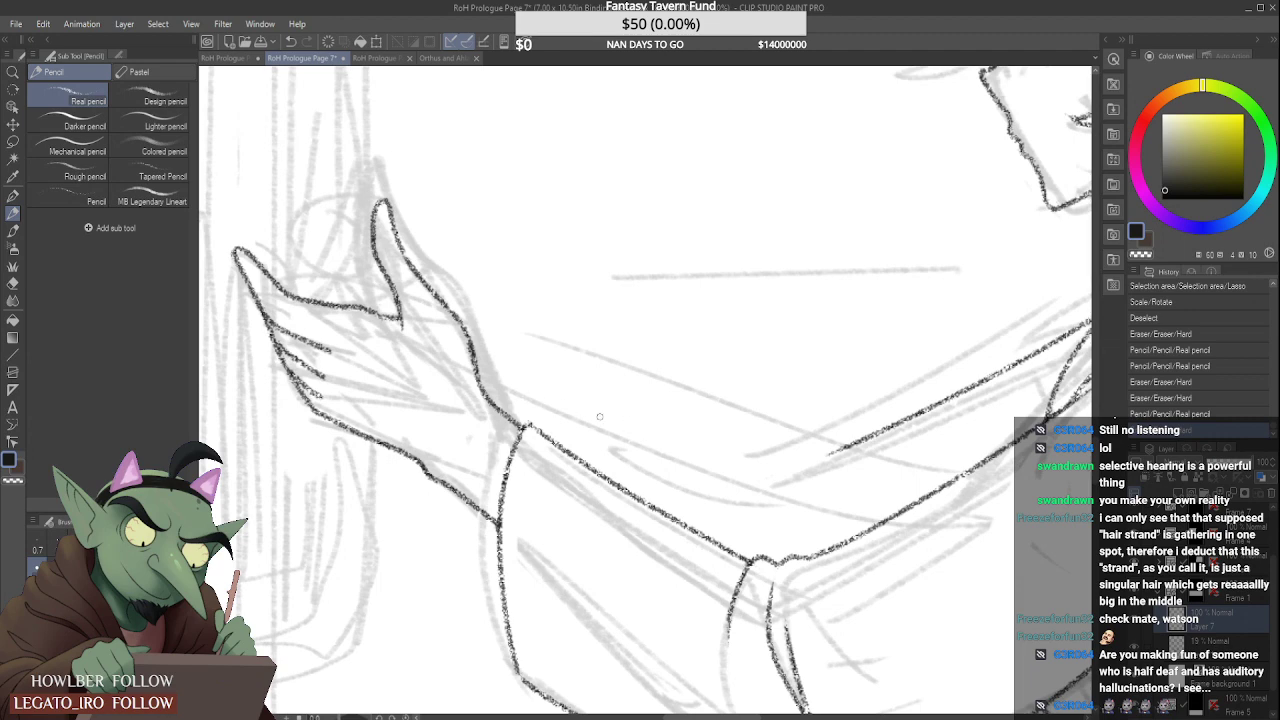
{"action": "left_click", "coordinate": [510, 411]}
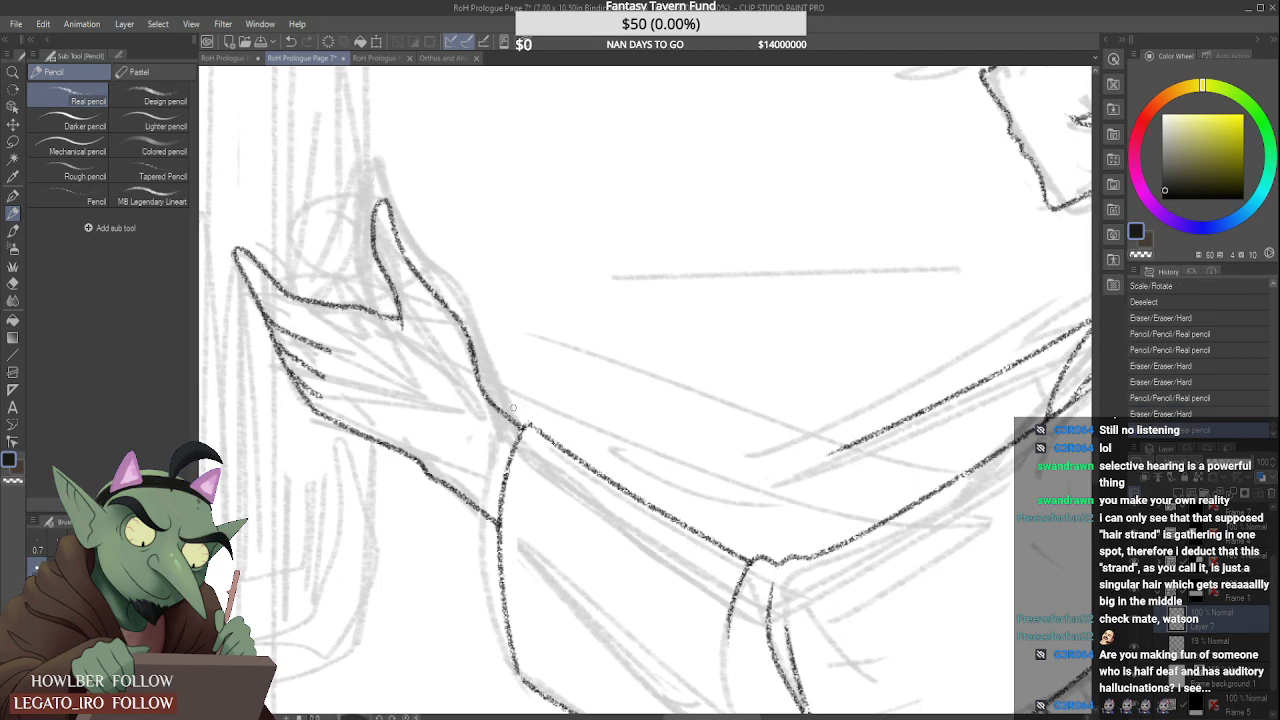
{"action": "mouse_move", "coordinate": [517, 422]}
{"action": "left_mouse_down"}
{"action": "mouse_move", "coordinate": [518, 404]}
{"action": "mouse_move", "coordinate": [800, 428]}
{"action": "left_mouse_up"}
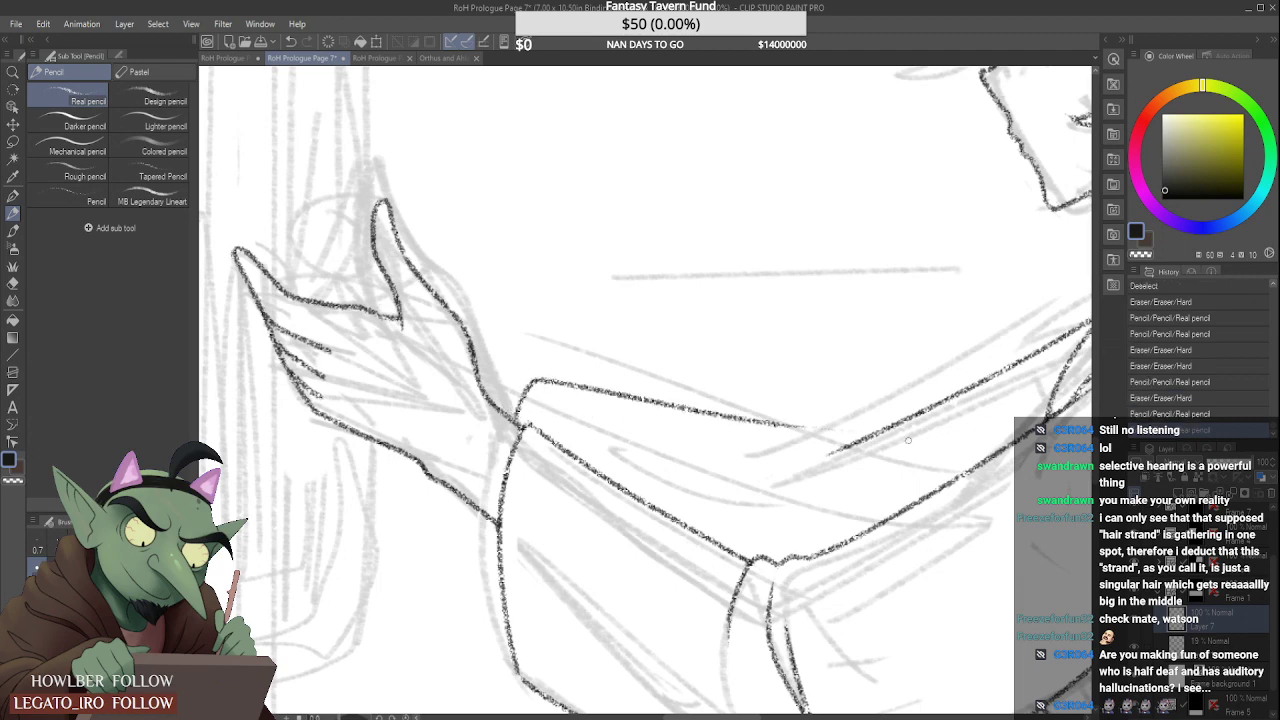
{"action": "key", "text": "ctrl+z"}
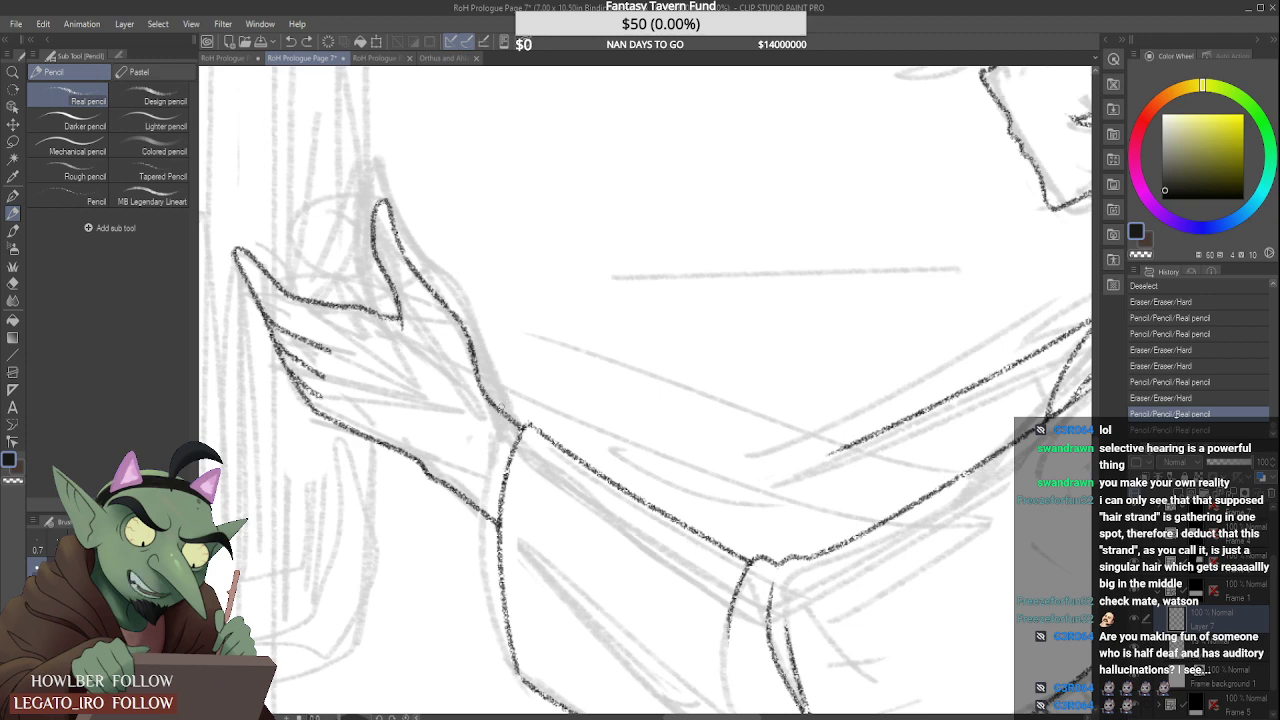
{"action": "left_click_drag", "start_coordinate": [502, 410], "coordinate": [776, 446]}
{"action": "key", "text": "ctrl+z"}
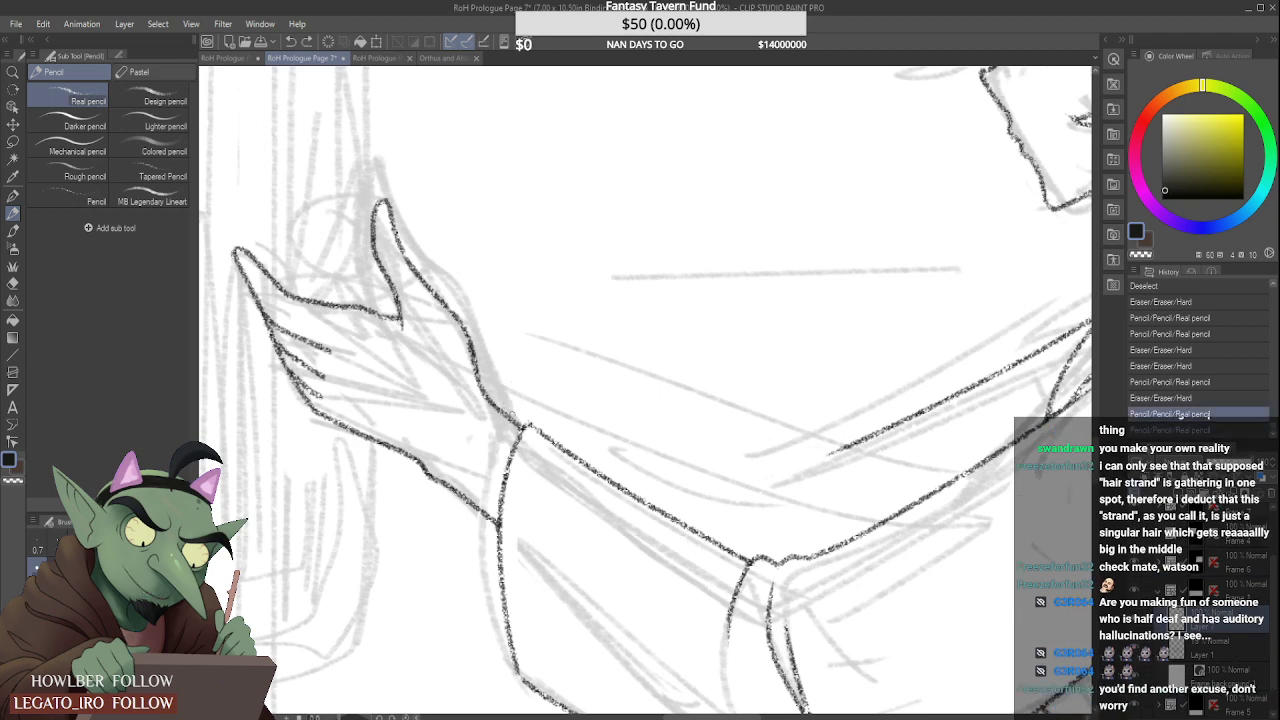
Step: Draw the far sleeve's cuff and forearm edge, joining it to the upper-arm line with a small bump at the elbow
{"action": "mouse_move", "coordinate": [516, 418]}
{"action": "left_mouse_down"}
{"action": "mouse_move", "coordinate": [901, 498]}
{"action": "mouse_move", "coordinate": [790, 456]}
{"action": "mouse_move", "coordinate": [832, 478]}
{"action": "mouse_move", "coordinate": [763, 461]}
{"action": "mouse_move", "coordinate": [842, 446]}
{"action": "left_mouse_up"}
{"action": "key", "text": "ctrl+z"}
{"action": "left_click_drag", "start_coordinate": [764, 459], "coordinate": [840, 447]}
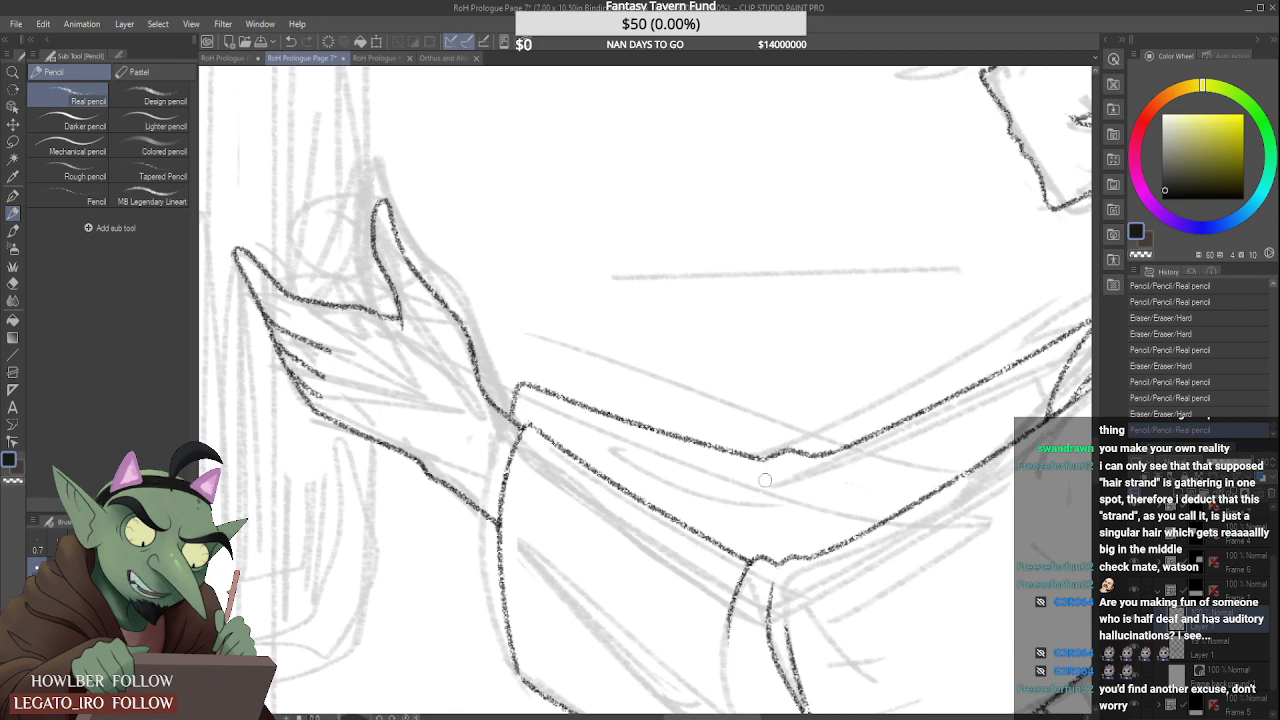
Step: Draw a short curved fold line just below the bump at the far sleeve's elbow
{"action": "left_click_drag", "start_coordinate": [759, 477], "coordinate": [737, 535]}
{"action": "key", "text": "ctrl+z"}
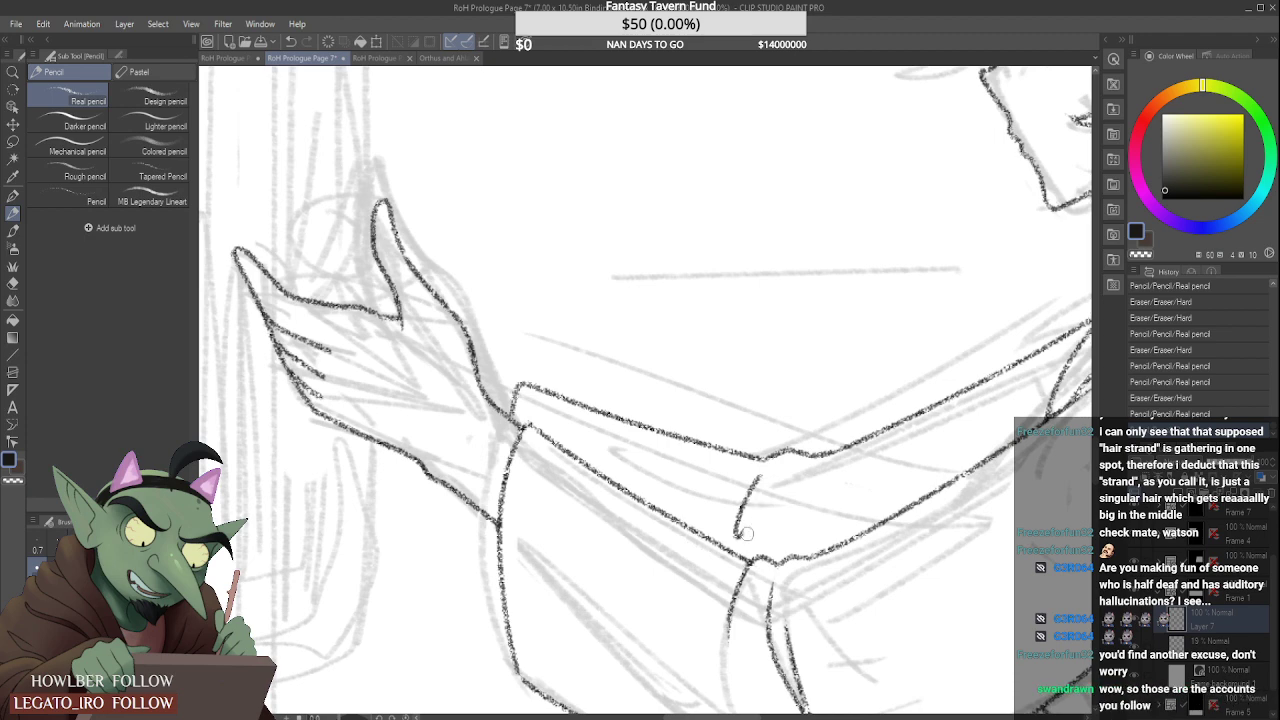
{"action": "left_click_drag", "start_coordinate": [760, 478], "coordinate": [735, 535]}
{"action": "mouse_move", "coordinate": [757, 480]}
{"action": "left_mouse_down"}
{"action": "mouse_move", "coordinate": [745, 500]}
{"action": "mouse_move", "coordinate": [797, 468]}
{"action": "left_mouse_up"}
{"action": "mouse_move", "coordinate": [763, 519]}
{"action": "left_mouse_down"}
{"action": "mouse_move", "coordinate": [777, 498]}
{"action": "mouse_move", "coordinate": [790, 536]}
{"action": "left_mouse_up"}
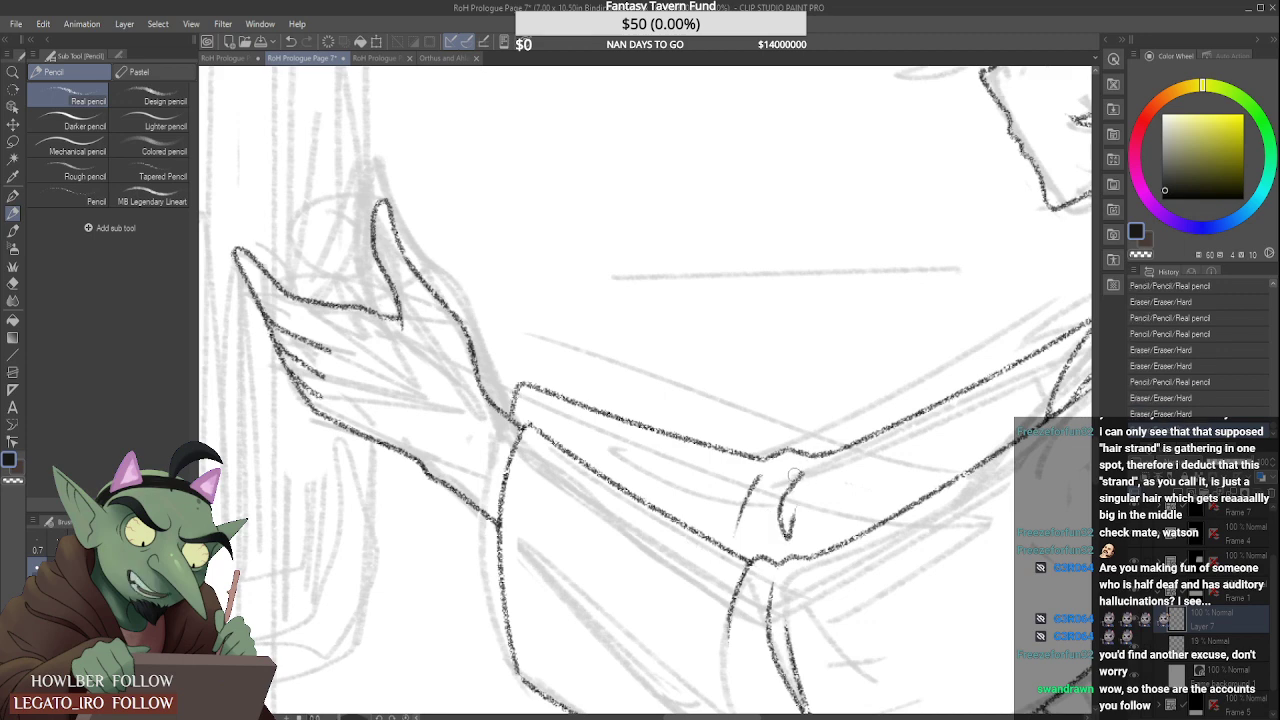
{"action": "left_click_drag", "start_coordinate": [796, 468], "coordinate": [798, 538]}
{"action": "left_click_drag", "start_coordinate": [797, 490], "coordinate": [809, 471]}
{"action": "left_click_drag", "start_coordinate": [804, 514], "coordinate": [777, 491]}
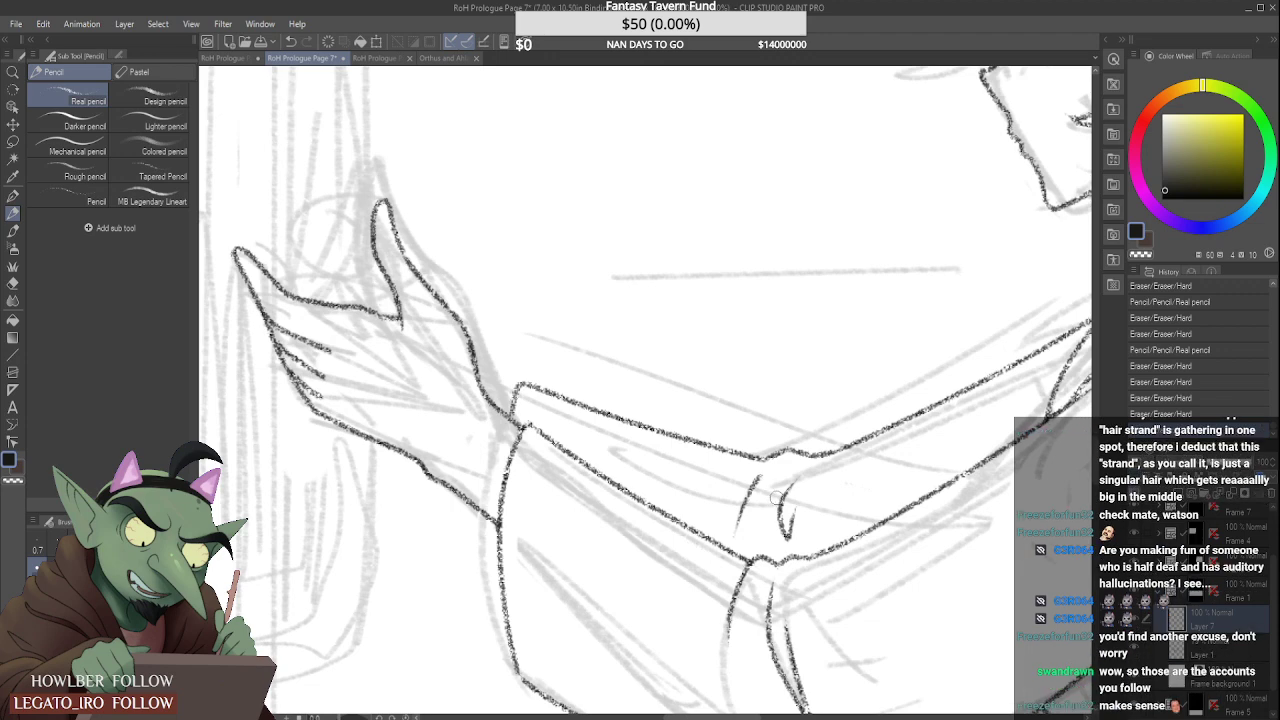
{"action": "mouse_move", "coordinate": [796, 478]}
{"action": "left_mouse_down"}
{"action": "mouse_move", "coordinate": [783, 528]}
{"action": "mouse_move", "coordinate": [791, 483]}
{"action": "mouse_move", "coordinate": [784, 530]}
{"action": "mouse_move", "coordinate": [795, 526]}
{"action": "left_mouse_up"}
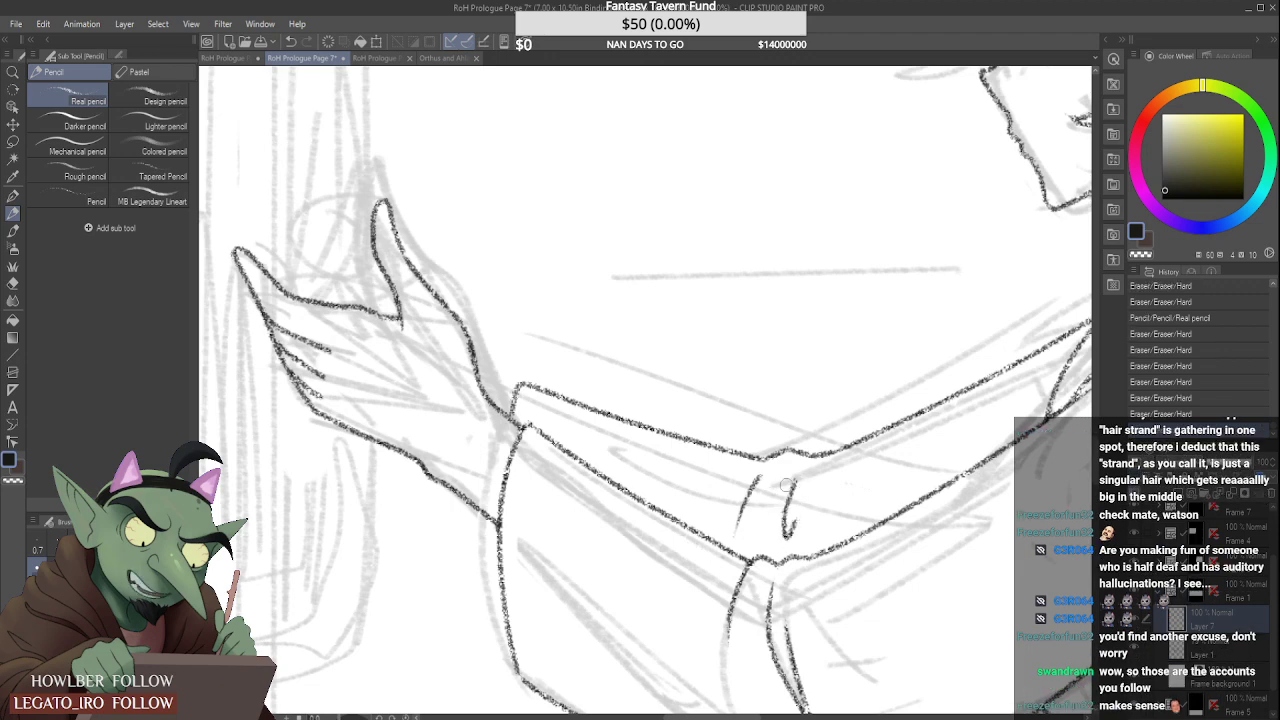
{"action": "mouse_move", "coordinate": [793, 471]}
{"action": "left_mouse_down"}
{"action": "mouse_move", "coordinate": [801, 534]}
{"action": "mouse_move", "coordinate": [789, 540]}
{"action": "left_mouse_up"}
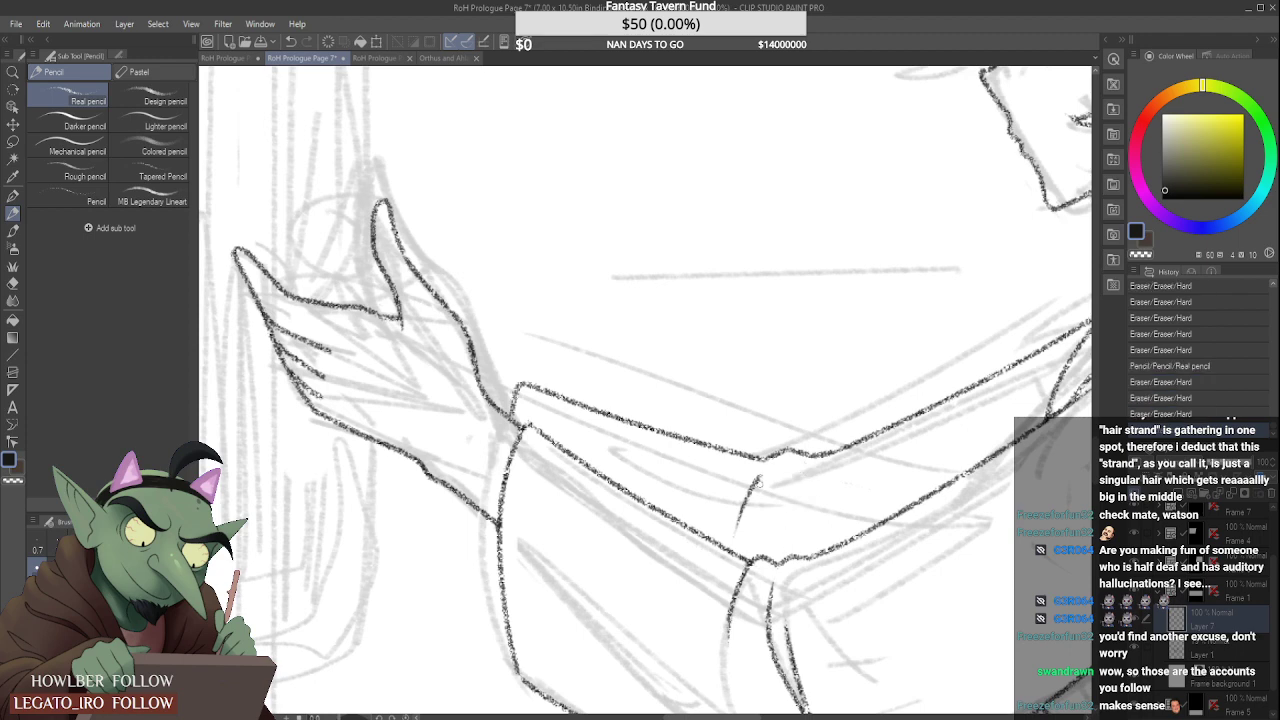
Step: Clean up the upper end of the short fold line at the far sleeve's elbow
{"action": "left_click_drag", "start_coordinate": [748, 486], "coordinate": [763, 475]}
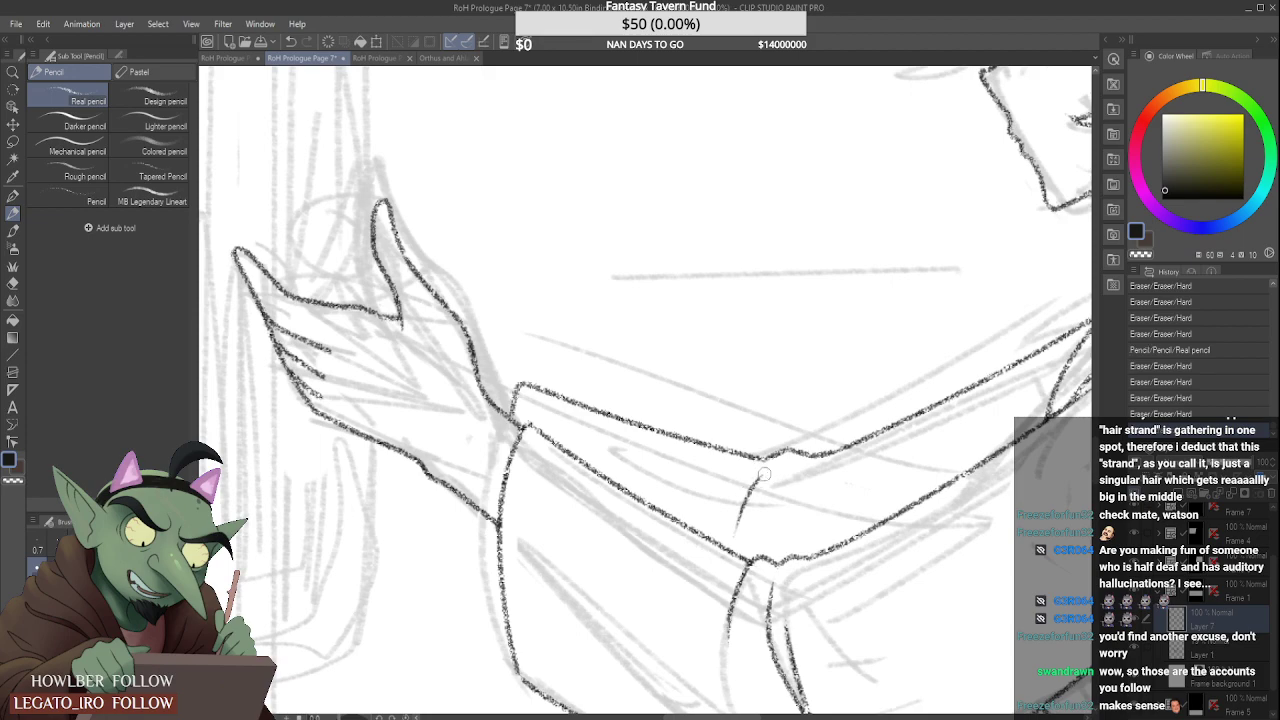
{"action": "scroll", "coordinate": [757, 512], "scroll_direction": "down", "scroll_amount": 2}
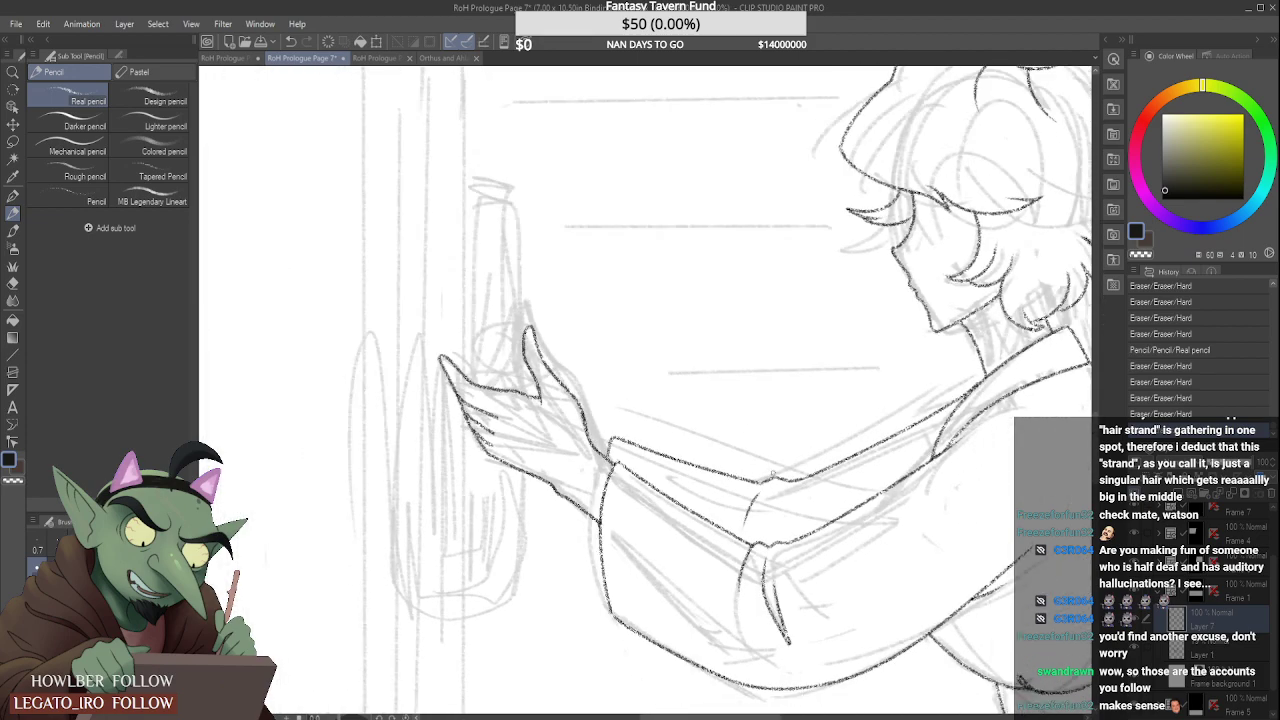
Step: Outline the far hand behind the near one, following the thumb side from the far cuff up to a rounded tip beside the thumb
{"action": "scroll", "coordinate": [590, 438], "scroll_direction": "up", "scroll_amount": 3}
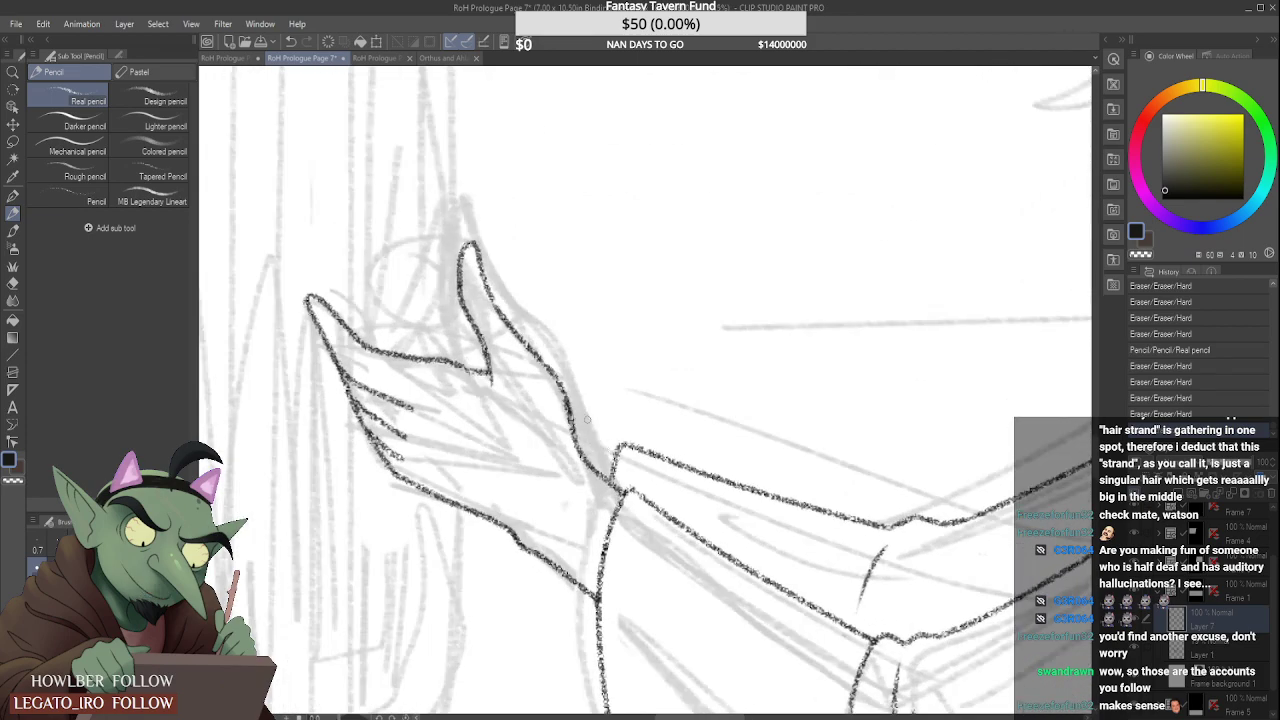
{"action": "mouse_move", "coordinate": [618, 450]}
{"action": "left_mouse_down"}
{"action": "mouse_move", "coordinate": [502, 278]}
{"action": "mouse_move", "coordinate": [530, 339]}
{"action": "mouse_move", "coordinate": [571, 367]}
{"action": "mouse_move", "coordinate": [499, 281]}
{"action": "left_mouse_up"}
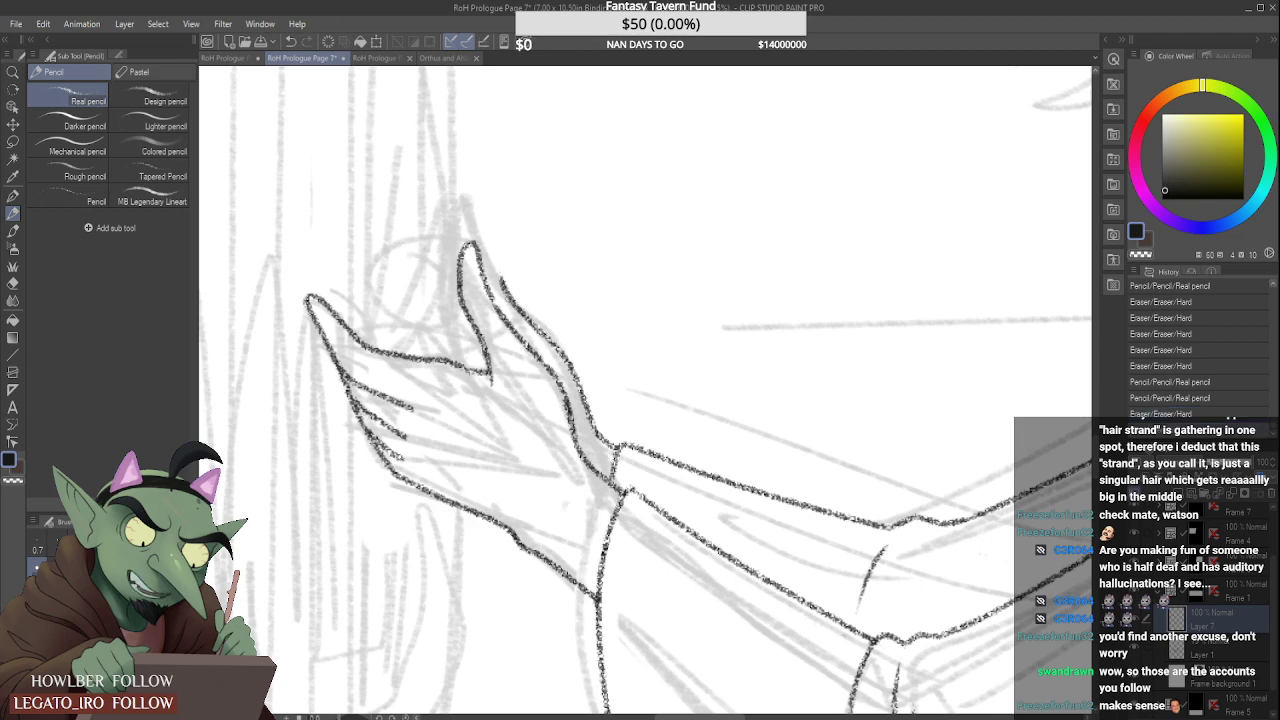
{"action": "scroll", "coordinate": [495, 288], "scroll_direction": "down", "scroll_amount": 2}
{"action": "scroll", "coordinate": [493, 270], "scroll_direction": "up", "scroll_amount": 5}
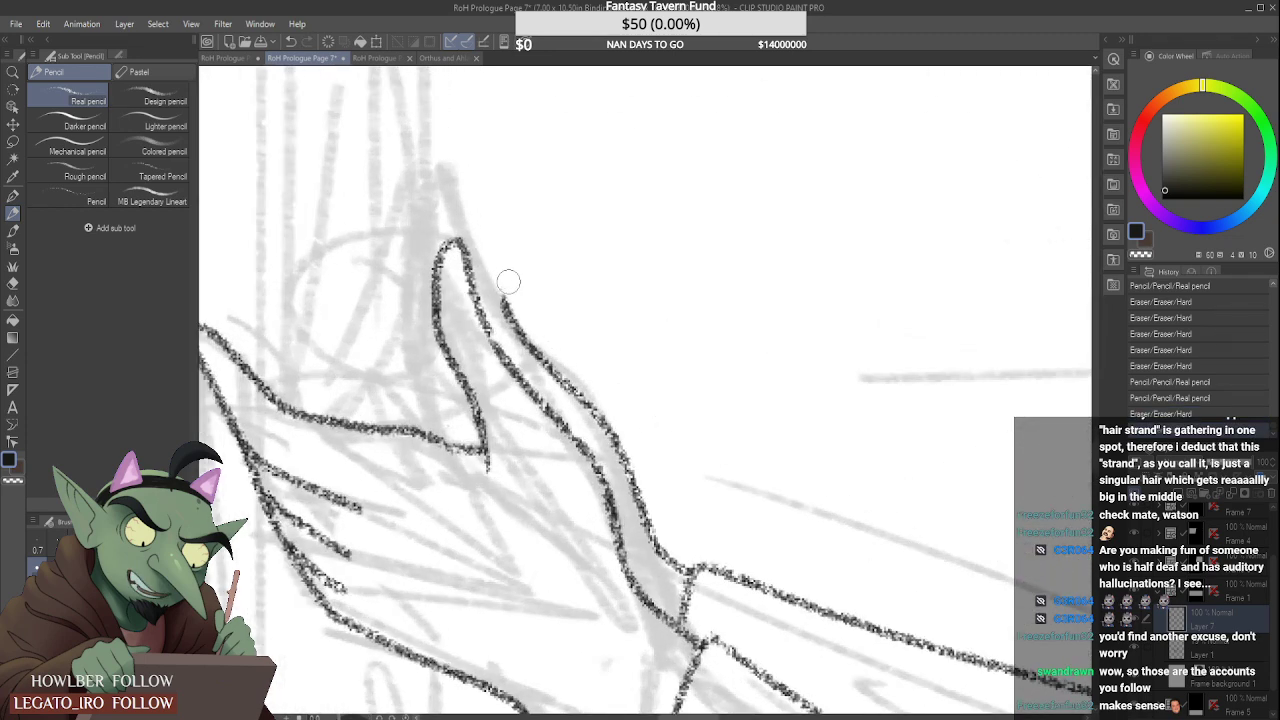
{"action": "mouse_move", "coordinate": [525, 309]}
{"action": "left_mouse_down"}
{"action": "mouse_move", "coordinate": [497, 286]}
{"action": "mouse_move", "coordinate": [502, 303]}
{"action": "mouse_move", "coordinate": [466, 236]}
{"action": "left_mouse_up"}
{"action": "scroll", "coordinate": [476, 236], "scroll_direction": "down", "scroll_amount": 2}
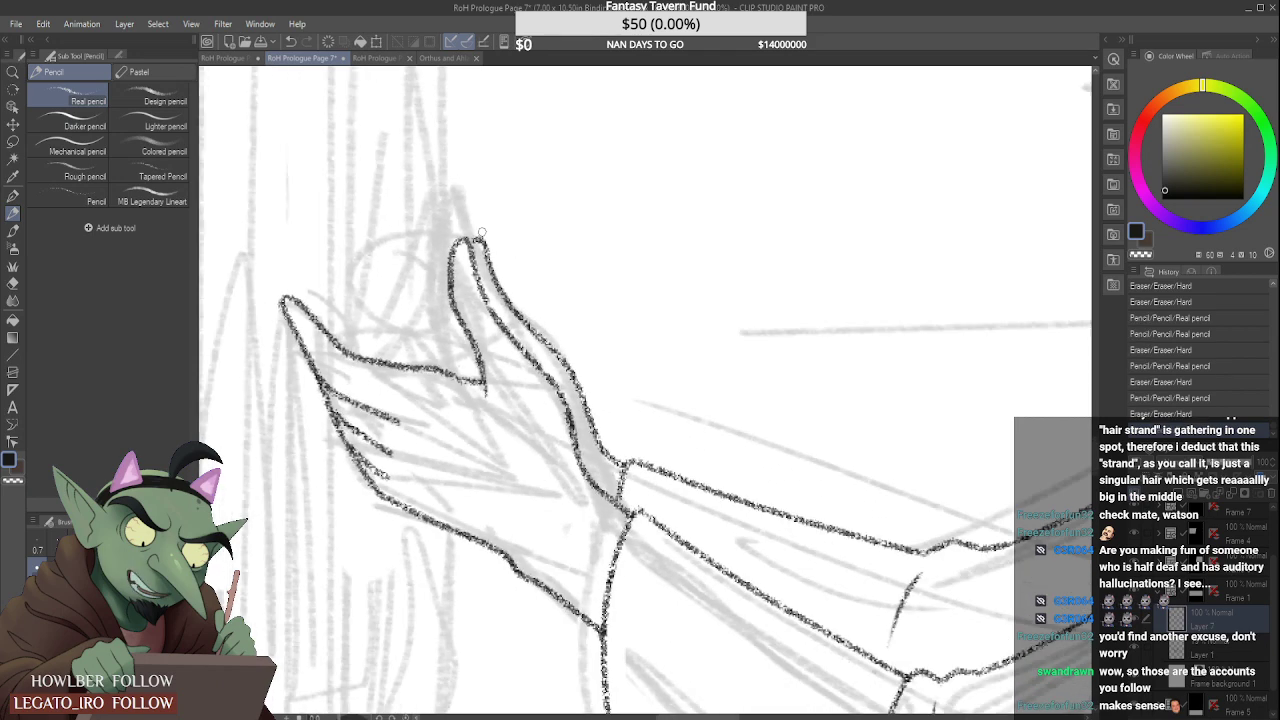
{"action": "scroll", "coordinate": [481, 233], "scroll_direction": "down", "scroll_amount": 2}
{"action": "scroll", "coordinate": [490, 220], "scroll_direction": "down", "scroll_amount": 2}
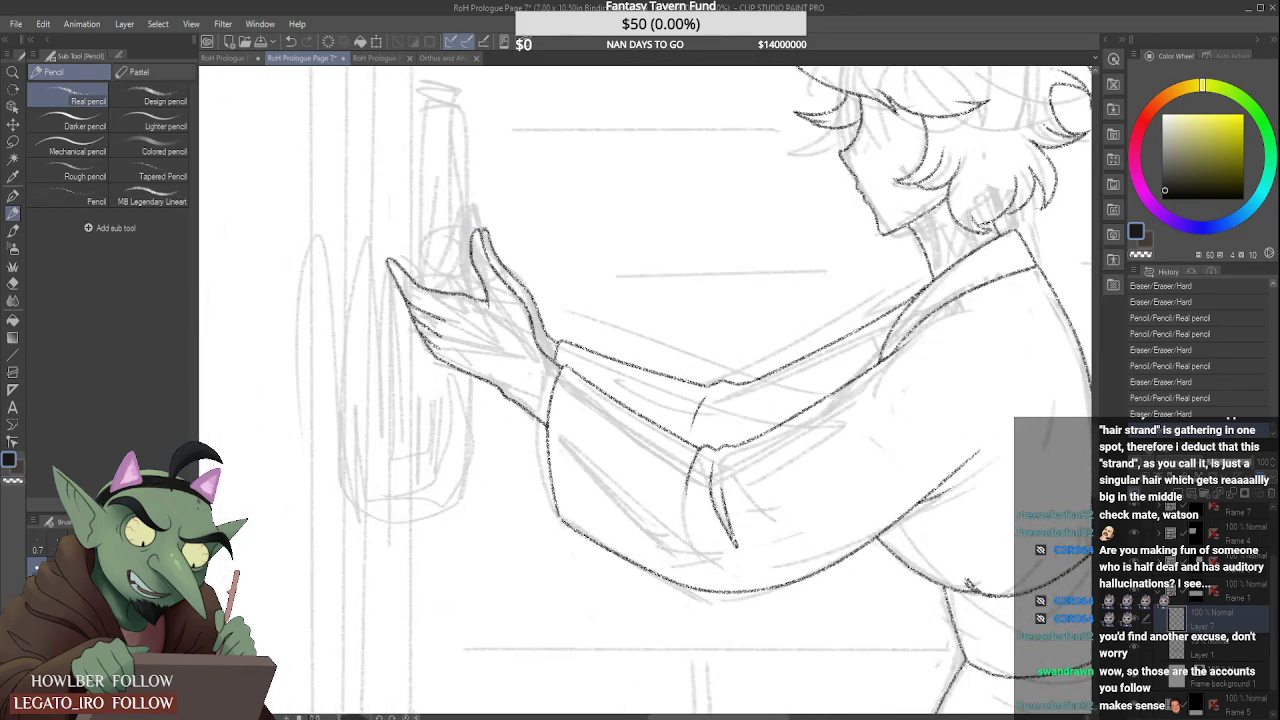
Step: Close the far hand's fingertip with a small rounded stroke joining its outer edge to the inner line
{"action": "scroll", "coordinate": [486, 233], "scroll_direction": "up", "scroll_amount": 5}
{"action": "left_click_drag", "start_coordinate": [468, 233], "coordinate": [489, 212]}
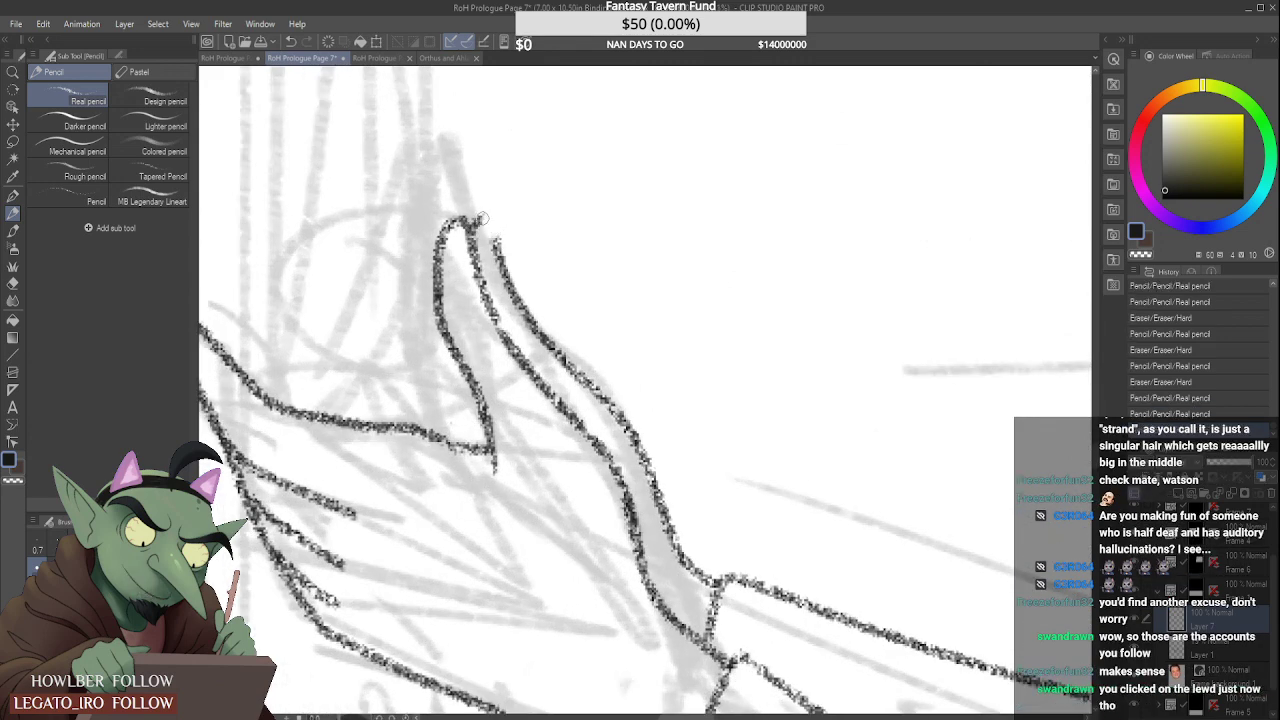
{"action": "left_click_drag", "start_coordinate": [478, 220], "coordinate": [492, 226]}
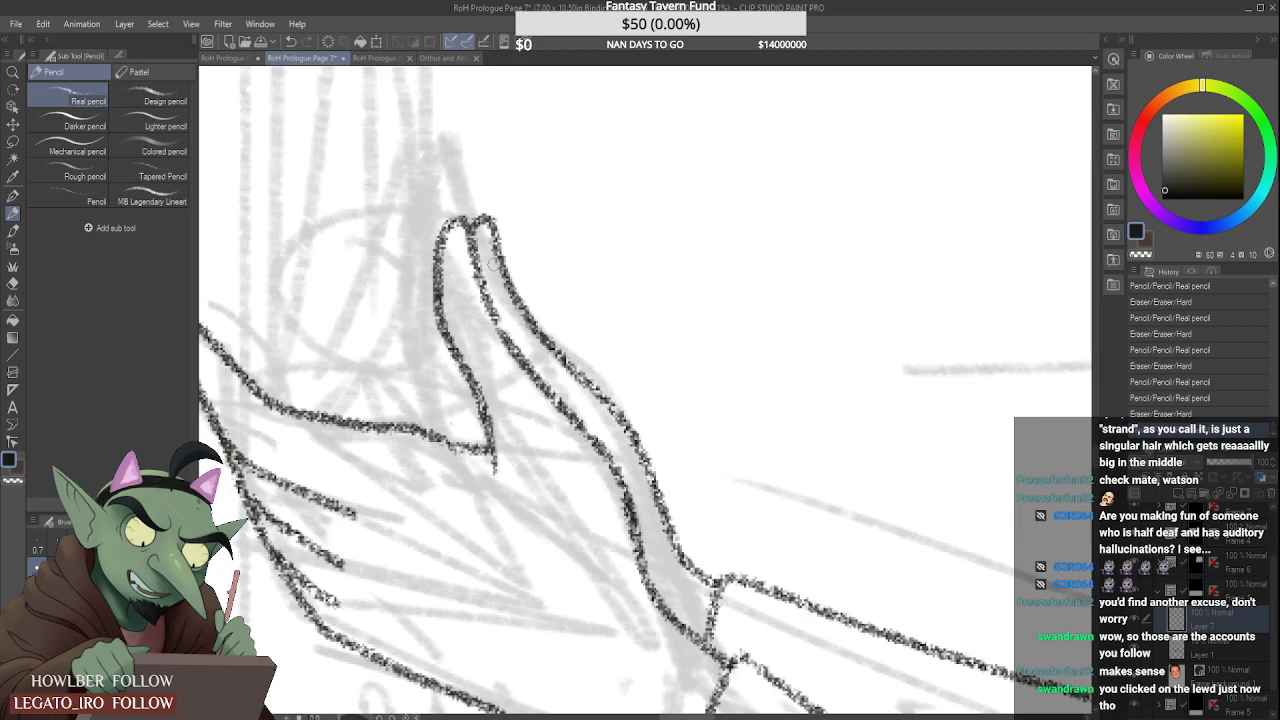
{"action": "scroll", "coordinate": [667, 330], "scroll_direction": "down", "scroll_amount": 4}
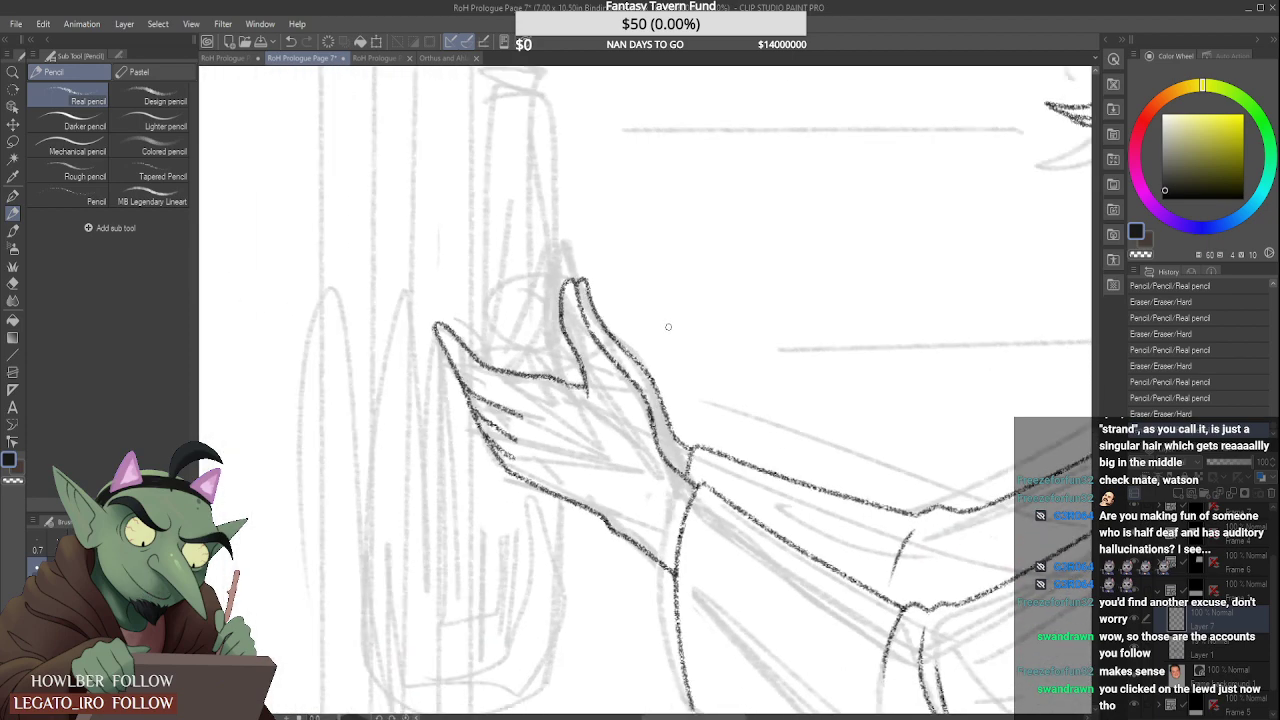
{"action": "scroll", "coordinate": [668, 326], "scroll_direction": "down", "scroll_amount": 5}
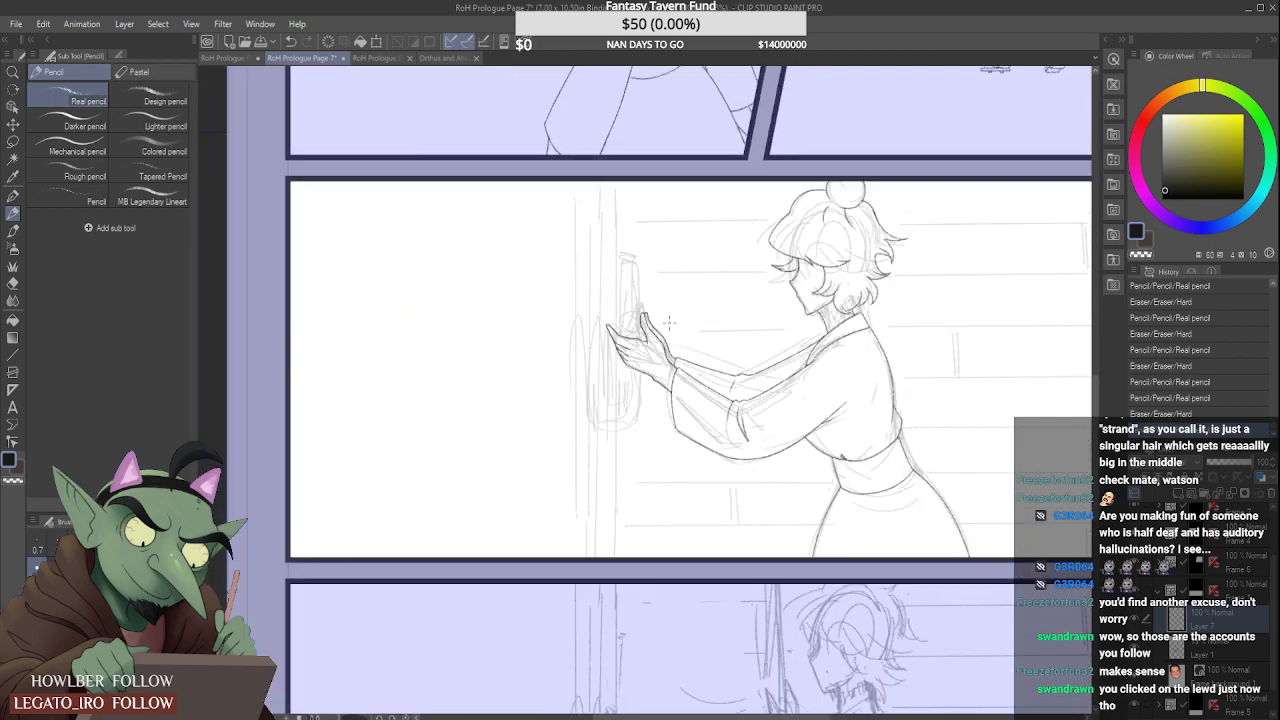
Step: Draw a second short curved fold line at the far sleeve's elbow, ending on the near sleeve's upper edge, and tidy its upper end
{"action": "scroll", "coordinate": [731, 351], "scroll_direction": "up", "scroll_amount": 10}
{"action": "left_click_drag", "start_coordinate": [784, 352], "coordinate": [769, 472]}
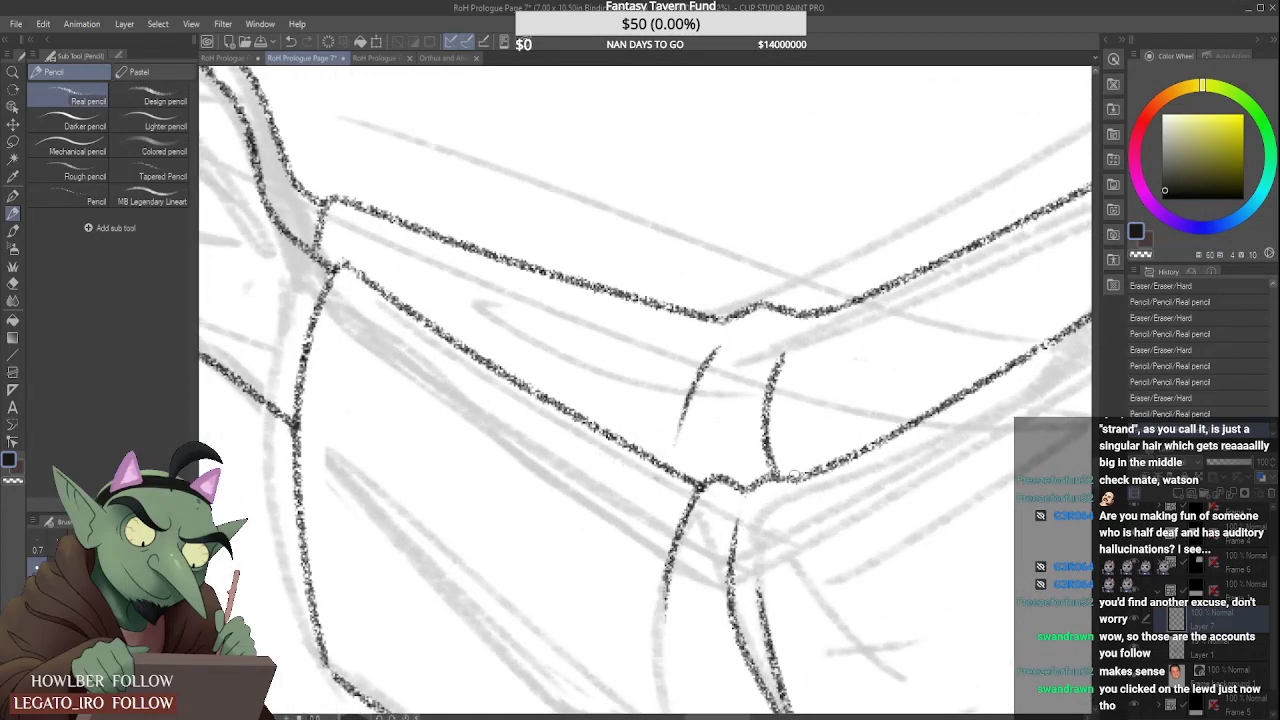
{"action": "mouse_move", "coordinate": [747, 416]}
{"action": "left_mouse_down"}
{"action": "mouse_move", "coordinate": [782, 346]}
{"action": "mouse_move", "coordinate": [747, 456]}
{"action": "mouse_move", "coordinate": [759, 382]}
{"action": "left_mouse_up"}
{"action": "scroll", "coordinate": [760, 380], "scroll_direction": "down", "scroll_amount": 3}
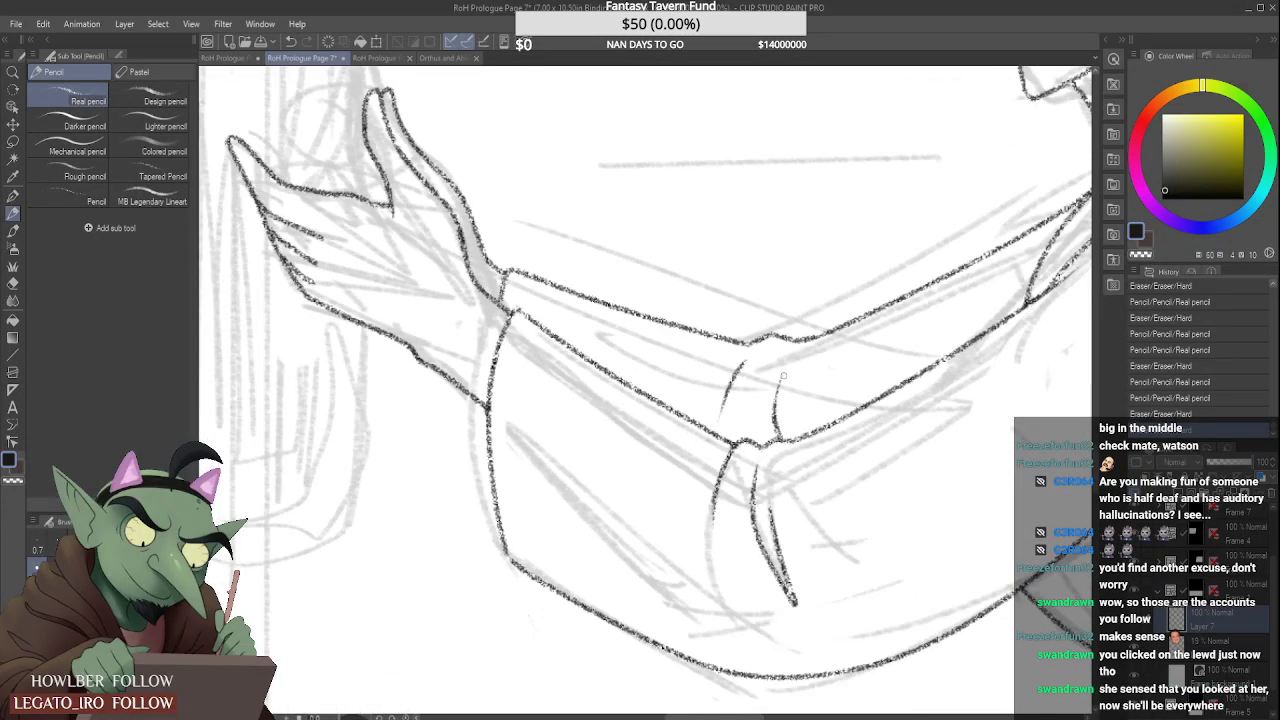
{"action": "scroll", "coordinate": [775, 385], "scroll_direction": "down", "scroll_amount": 1}
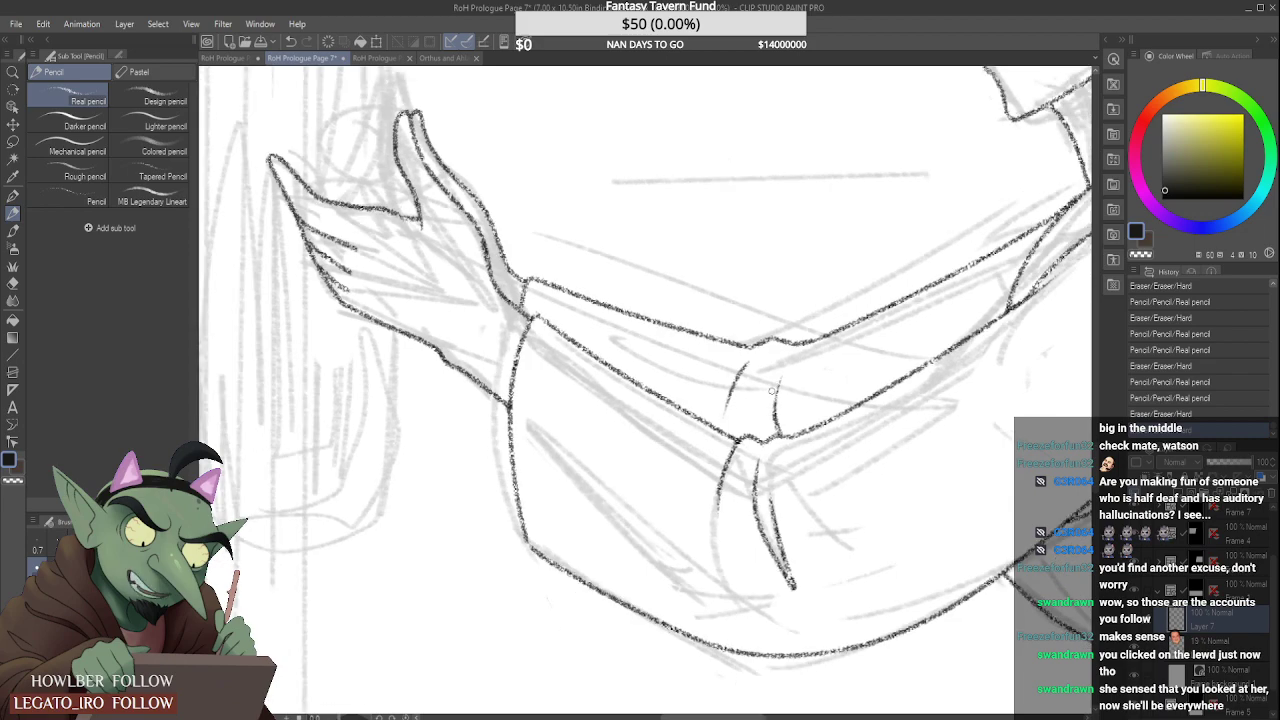
{"action": "scroll", "coordinate": [773, 388], "scroll_direction": "down", "scroll_amount": 8}
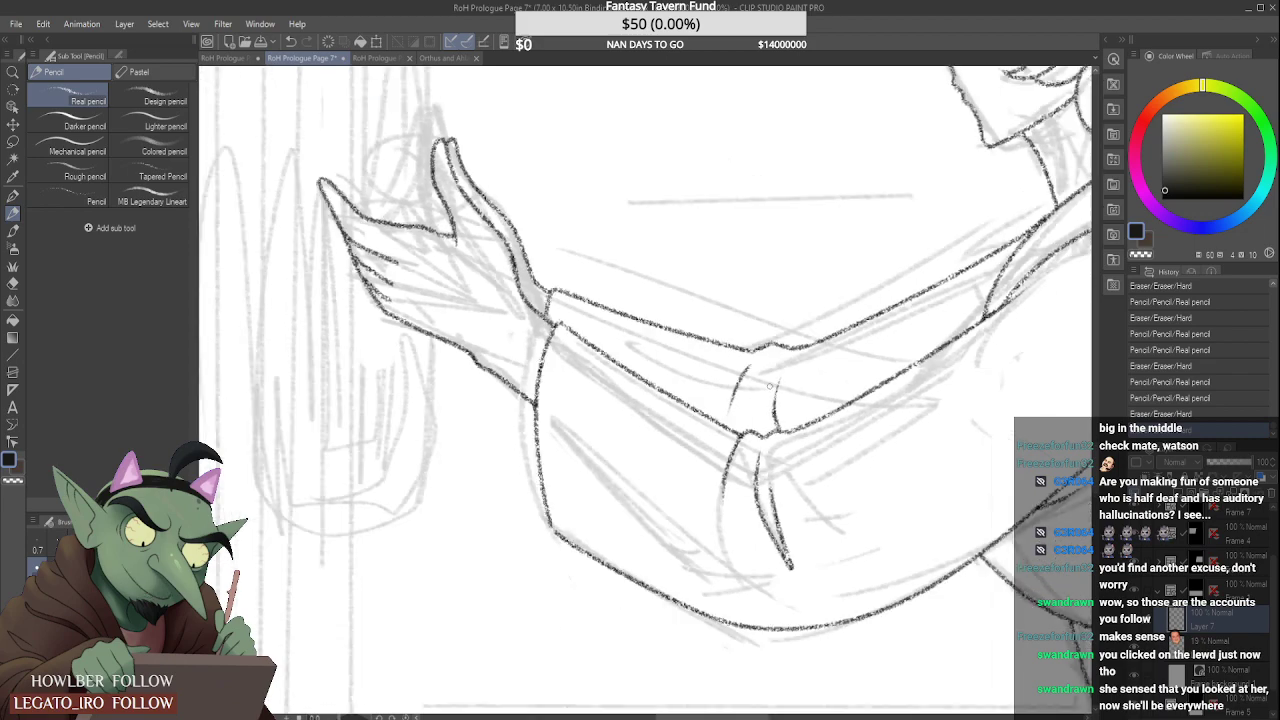
{"action": "scroll", "coordinate": [808, 344], "scroll_direction": "down", "scroll_amount": 4}
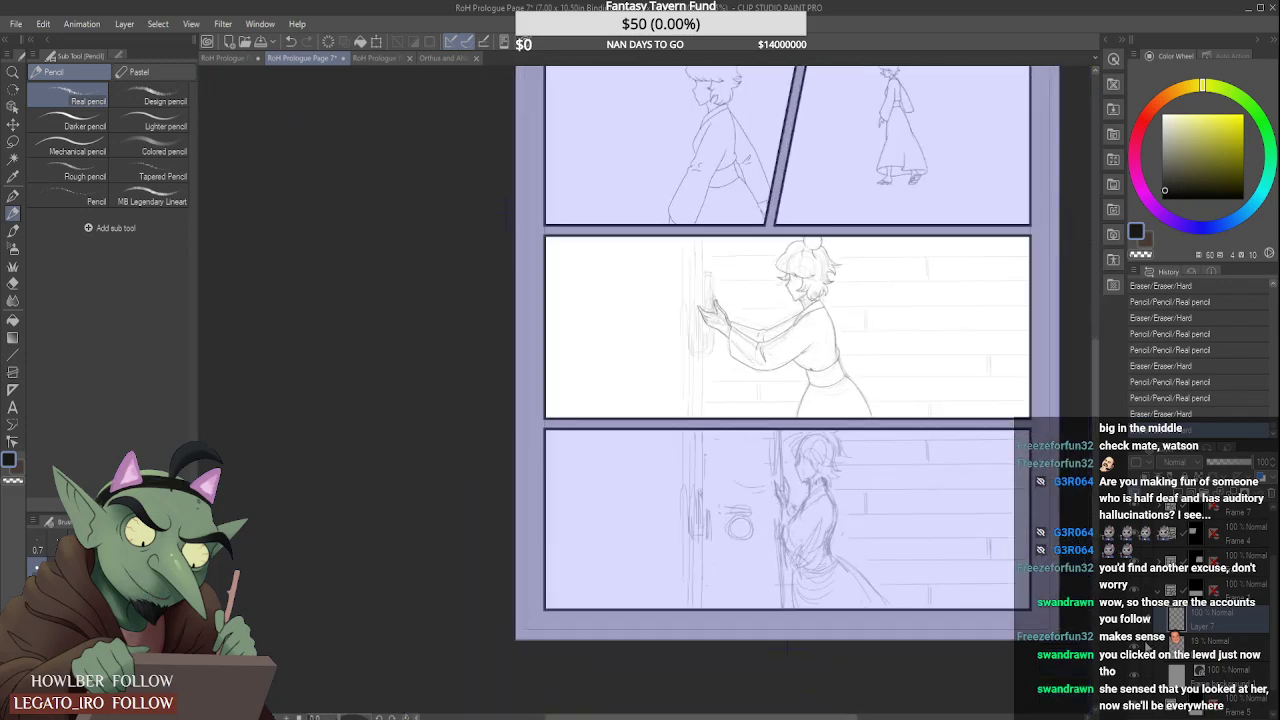
Step: Hide the rough sketch layer and rework the hair outline above the forehead with a pointed tuft flicking forward
{"action": "left_click", "coordinate": [1134, 646]}
{"action": "scroll", "coordinate": [790, 250], "scroll_direction": "up", "scroll_amount": 6}
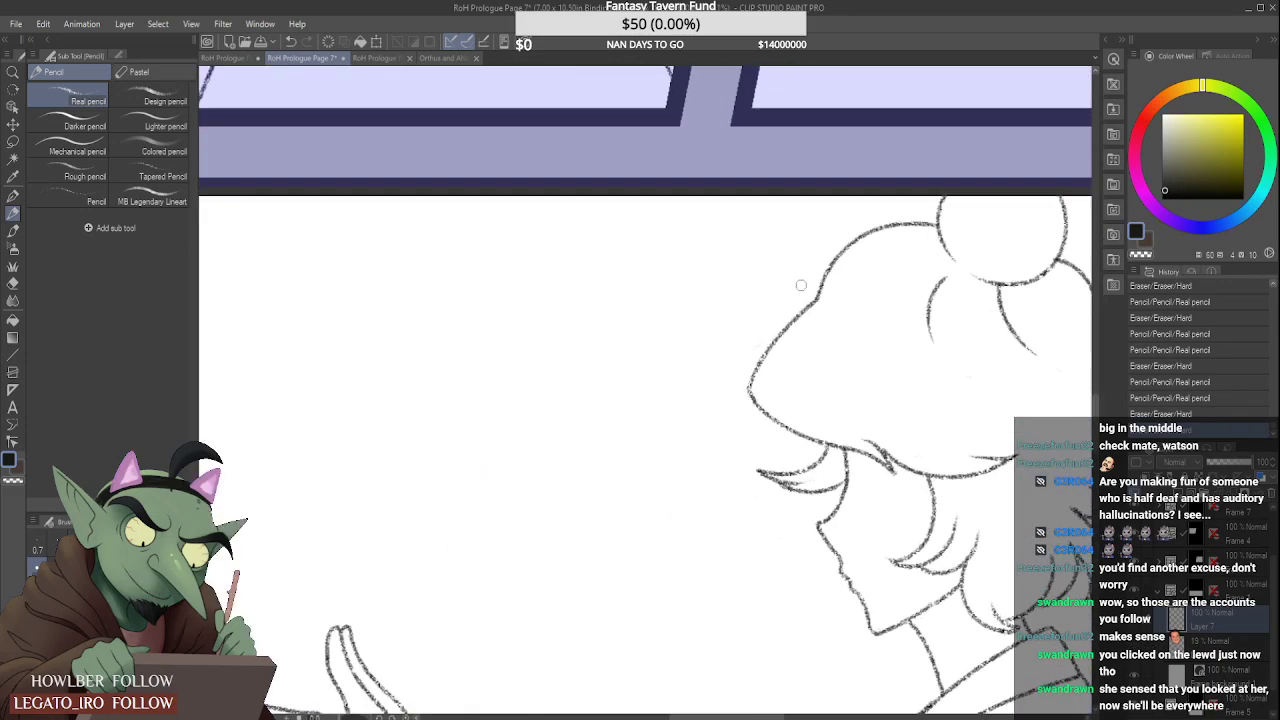
{"action": "scroll", "coordinate": [834, 268], "scroll_direction": "up", "scroll_amount": 1}
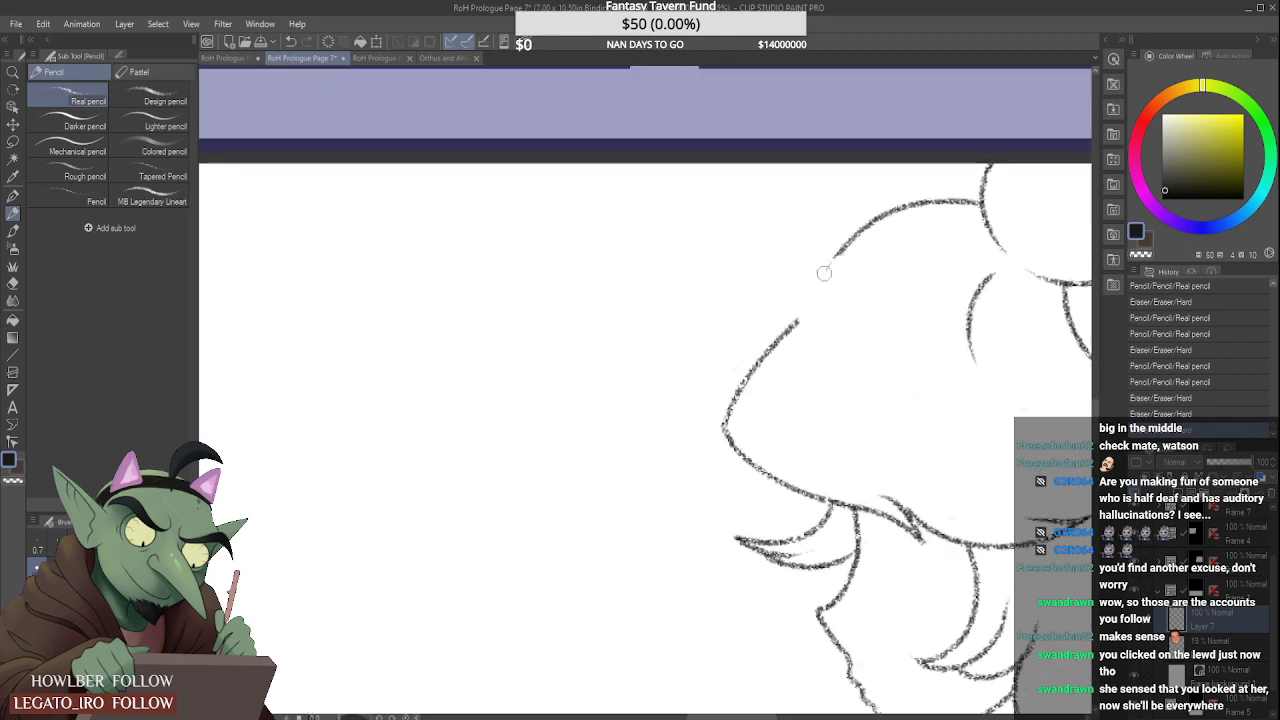
{"action": "mouse_move", "coordinate": [838, 252]}
{"action": "left_mouse_down"}
{"action": "mouse_move", "coordinate": [756, 294]}
{"action": "mouse_move", "coordinate": [734, 289]}
{"action": "mouse_move", "coordinate": [810, 309]}
{"action": "mouse_move", "coordinate": [800, 330]}
{"action": "left_mouse_up"}
{"action": "scroll", "coordinate": [812, 304], "scroll_direction": "up", "scroll_amount": 1}
{"action": "scroll", "coordinate": [719, 430], "scroll_direction": "up", "scroll_amount": 2}
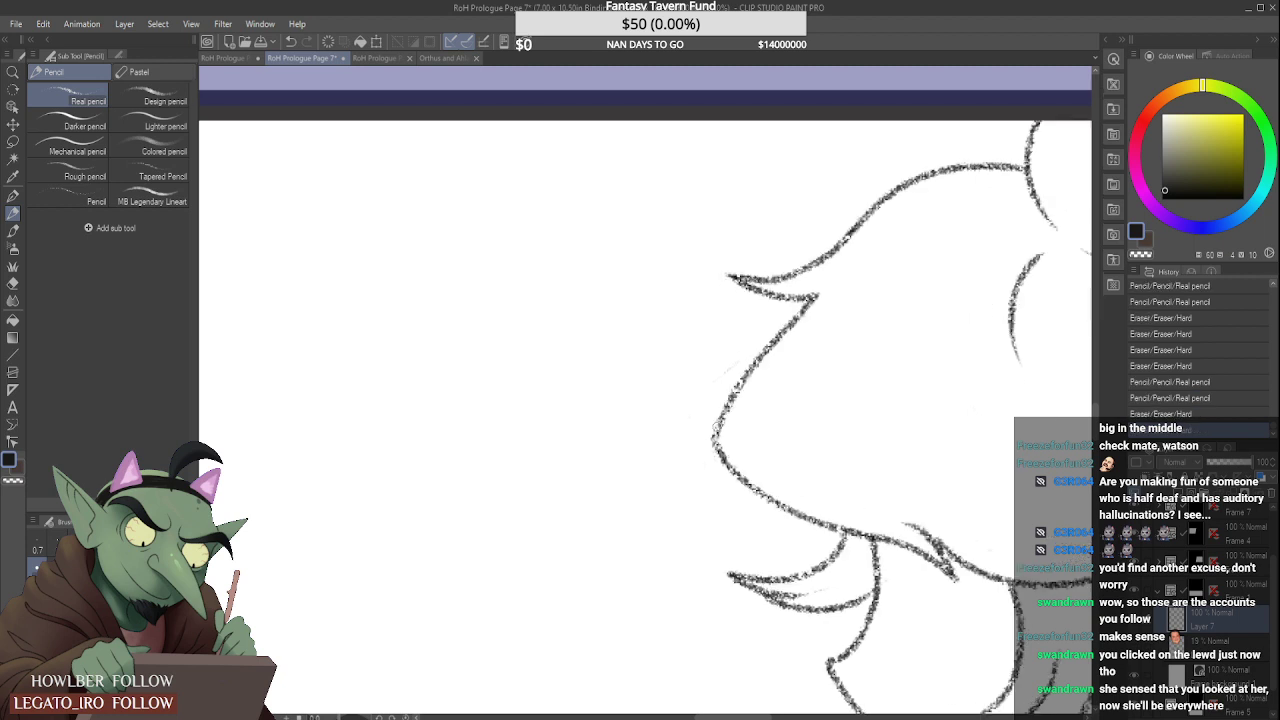
Step: Clean up the rounded front edge of the hair just below the new forward tuft
{"action": "mouse_move", "coordinate": [716, 434]}
{"action": "left_mouse_down"}
{"action": "mouse_move", "coordinate": [731, 446]}
{"action": "mouse_move", "coordinate": [709, 463]}
{"action": "mouse_move", "coordinate": [718, 481]}
{"action": "mouse_move", "coordinate": [734, 429]}
{"action": "left_mouse_up"}
{"action": "scroll", "coordinate": [722, 445], "scroll_direction": "up", "scroll_amount": 2}
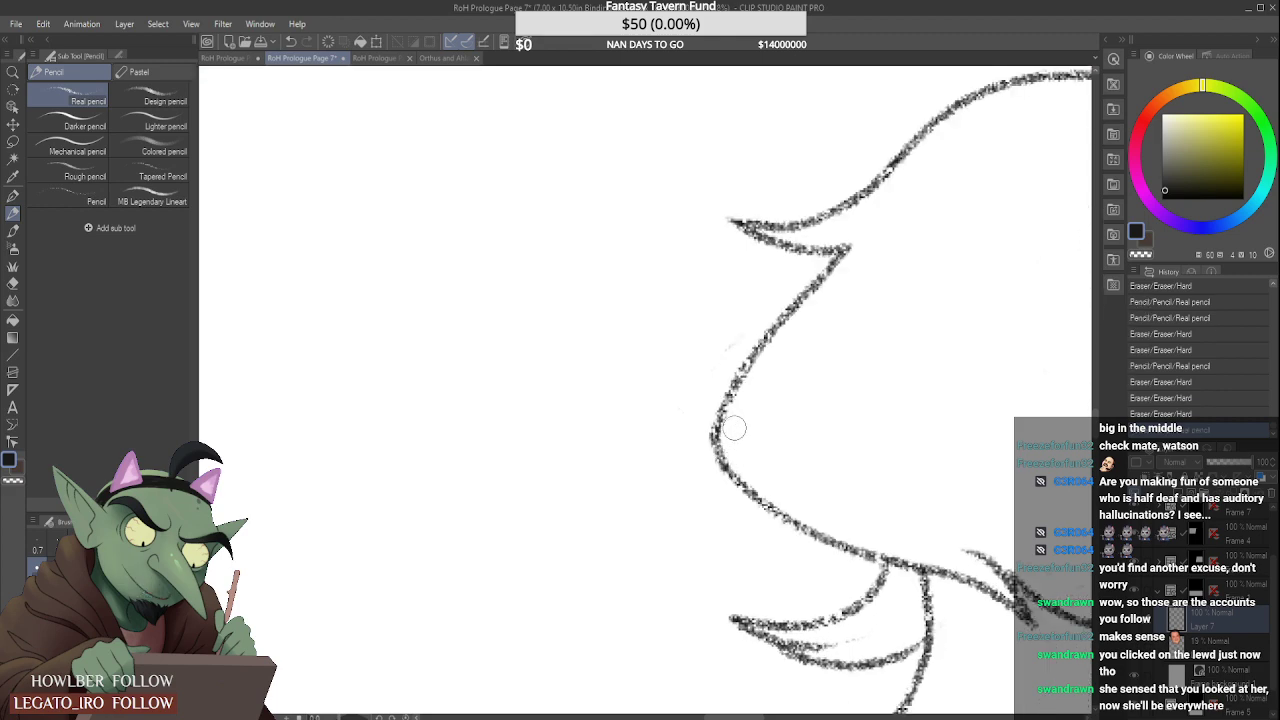
{"action": "scroll", "coordinate": [722, 440], "scroll_direction": "down", "scroll_amount": 4}
{"action": "scroll", "coordinate": [721, 443], "scroll_direction": "down", "scroll_amount": 2}
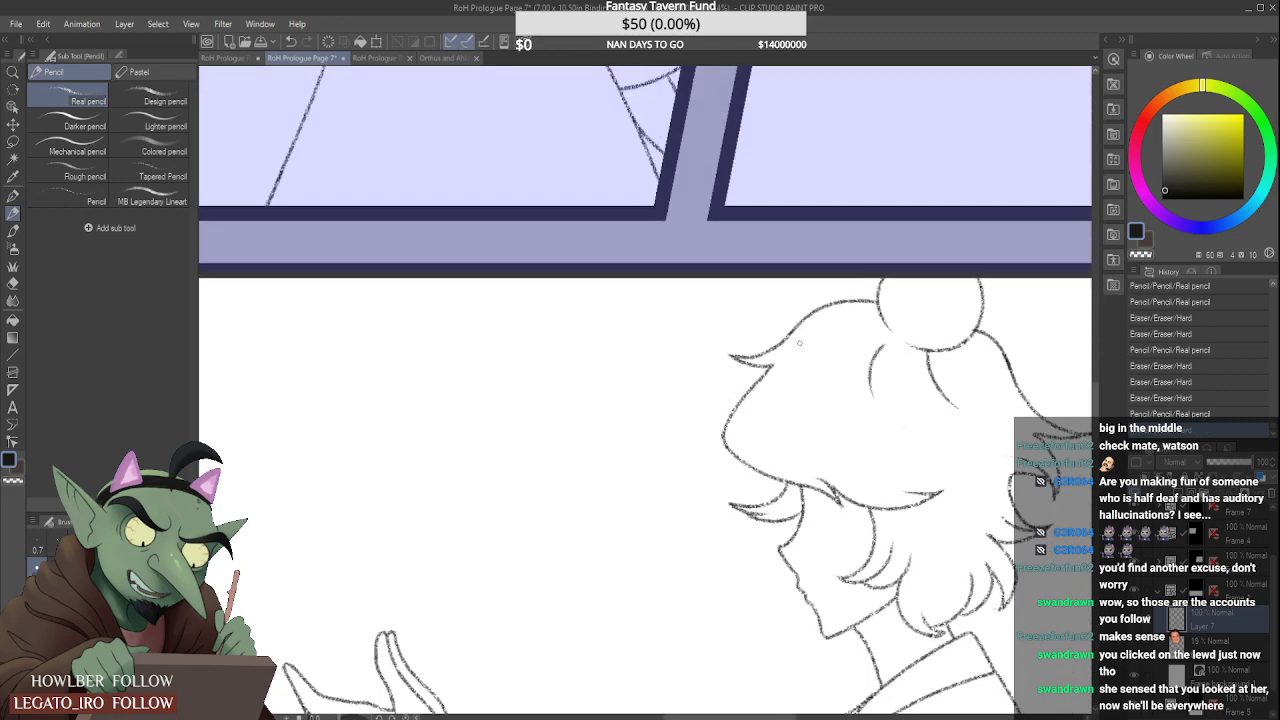
{"action": "scroll", "coordinate": [799, 343], "scroll_direction": "down", "scroll_amount": 1}
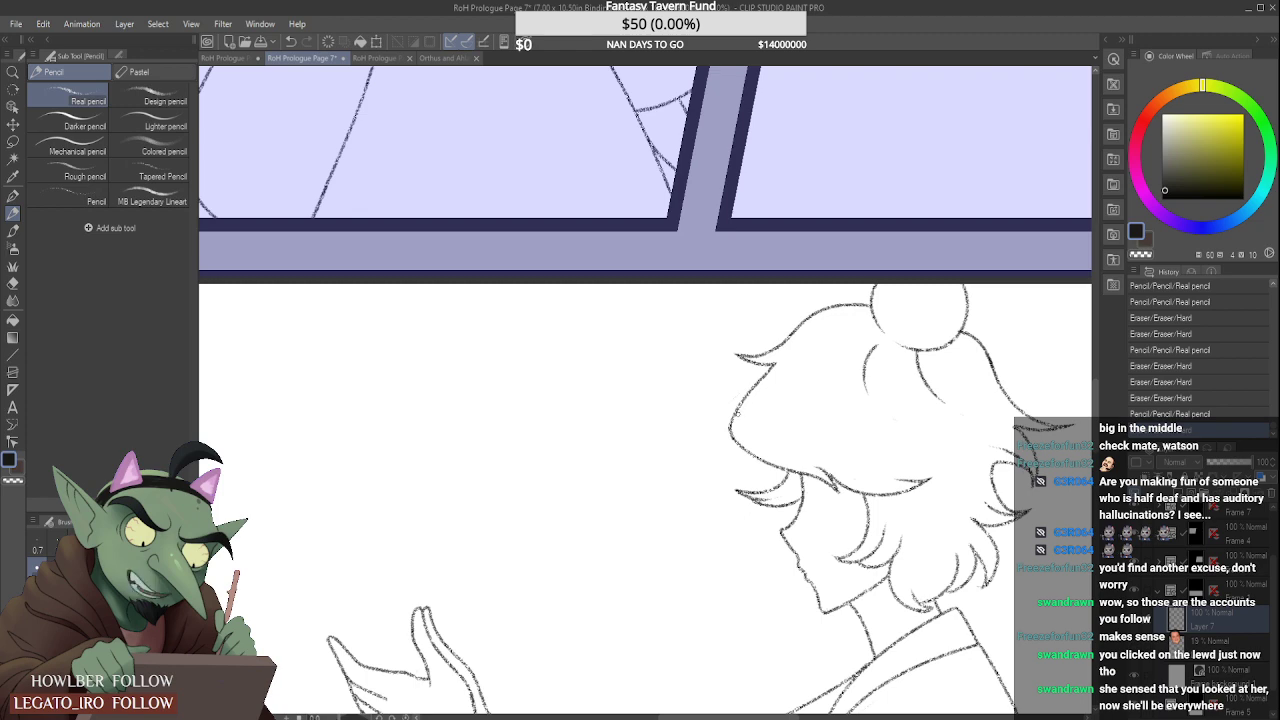
{"action": "scroll", "coordinate": [737, 412], "scroll_direction": "down", "scroll_amount": 4}
{"action": "scroll", "coordinate": [849, 366], "scroll_direction": "up", "scroll_amount": 4}
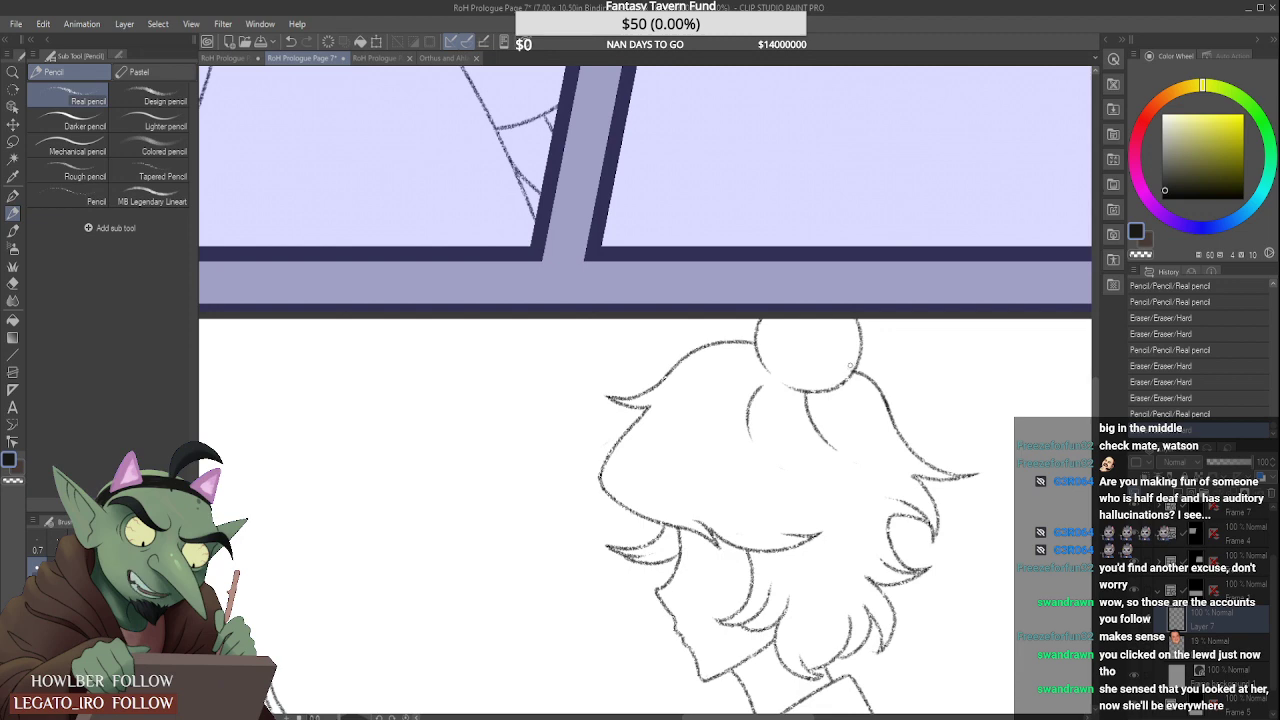
{"action": "scroll", "coordinate": [685, 427], "scroll_direction": "down", "scroll_amount": 4}
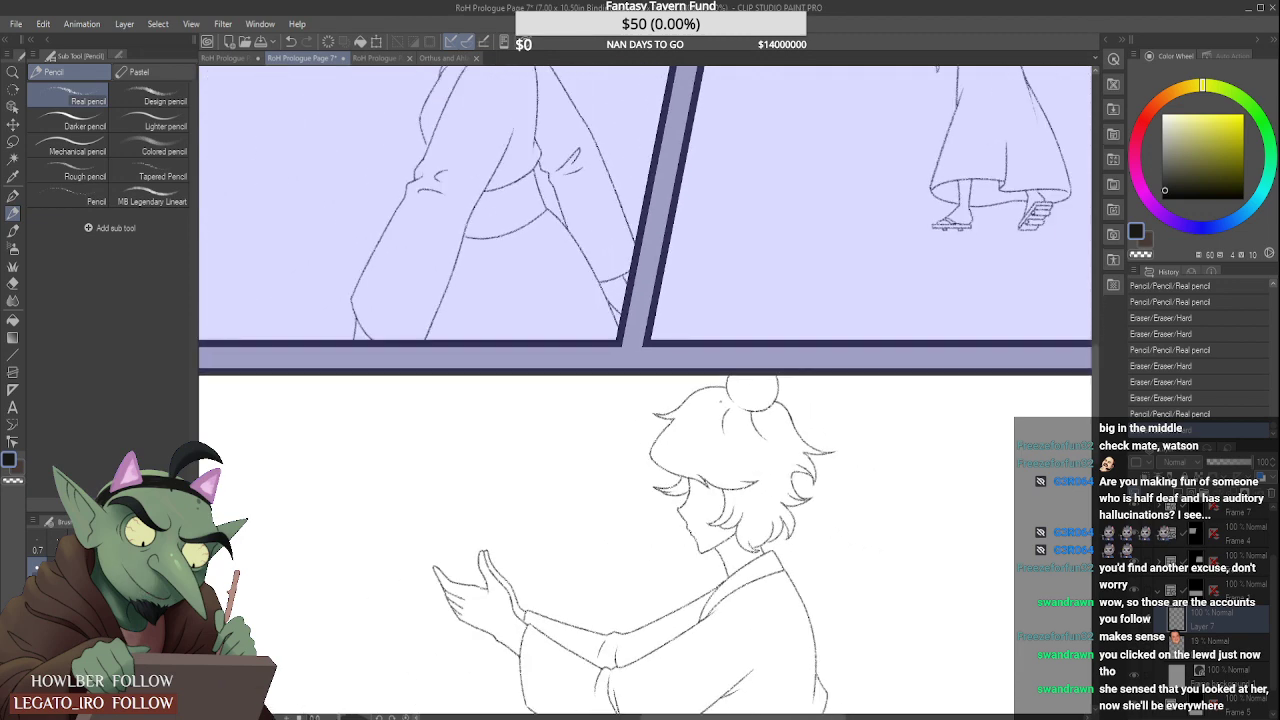
Step: Draw two curved strand lines inside the hair bun, one rising from its front edge and one crossing to its back edge
{"action": "scroll", "coordinate": [763, 367], "scroll_direction": "up", "scroll_amount": 5}
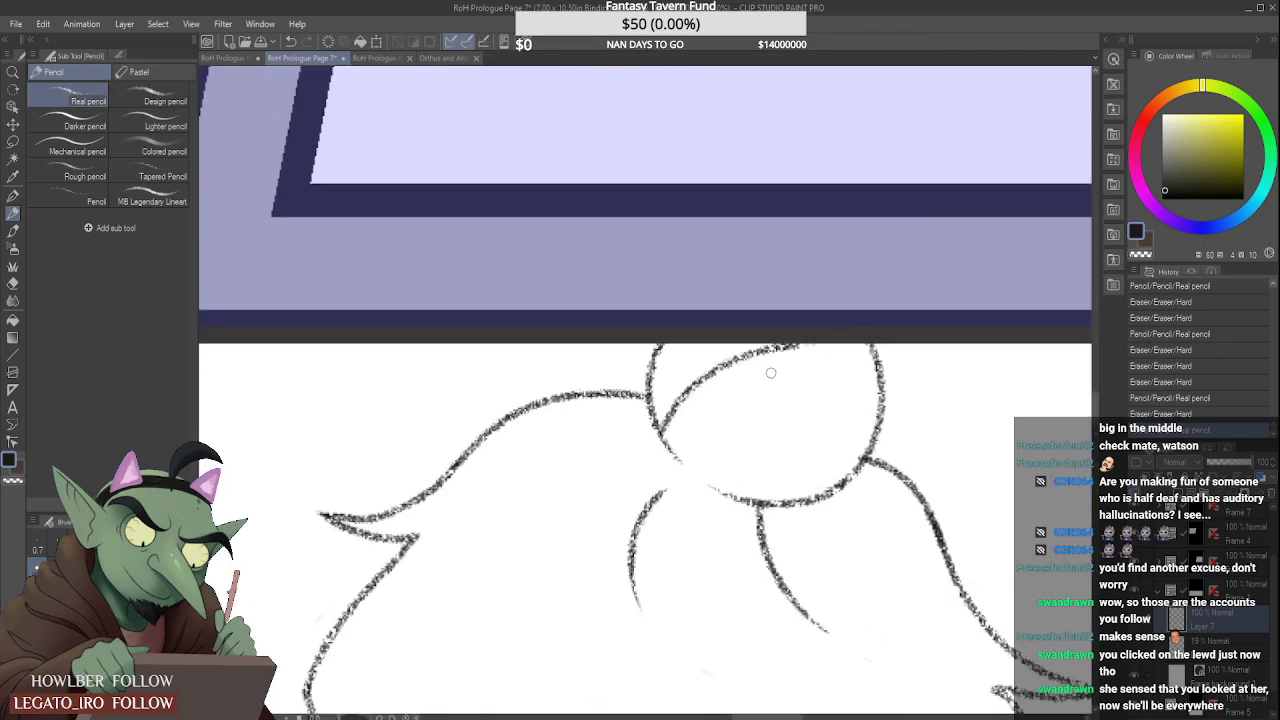
{"action": "mouse_move", "coordinate": [695, 388]}
{"action": "left_mouse_down"}
{"action": "mouse_move", "coordinate": [748, 374]}
{"action": "mouse_move", "coordinate": [878, 407]}
{"action": "left_mouse_up"}
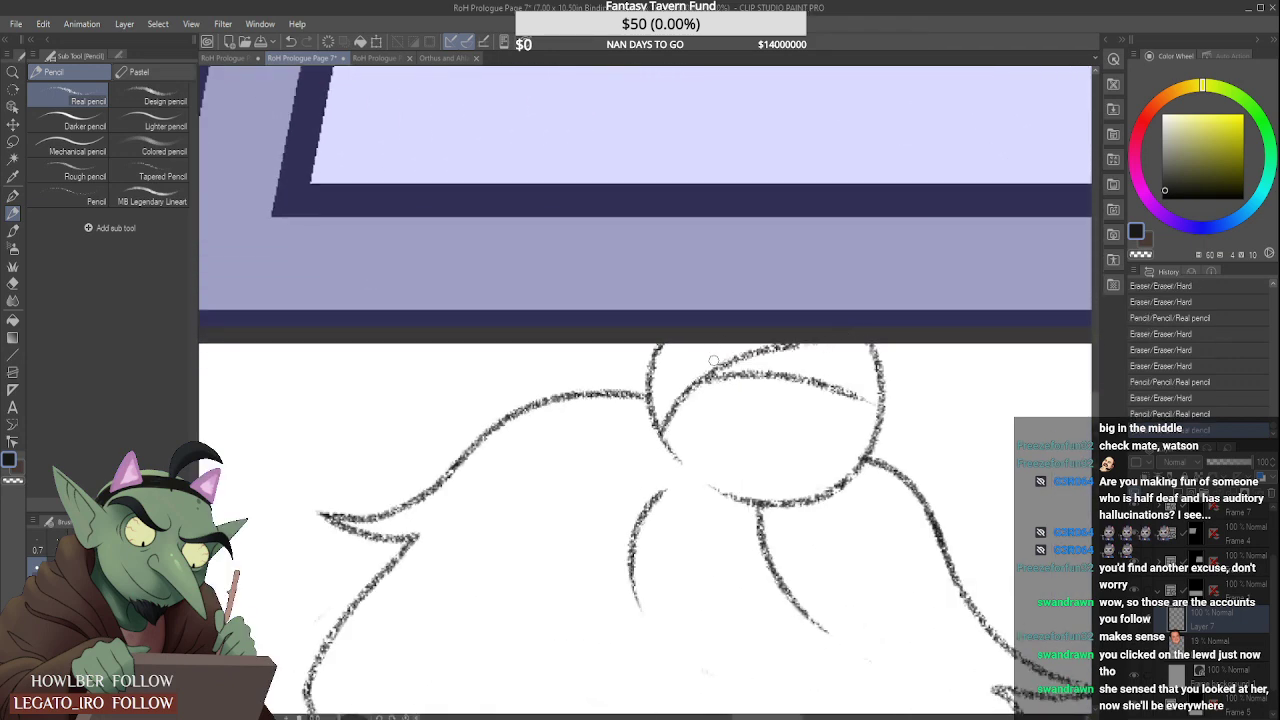
{"action": "key", "text": "ctrl+z"}
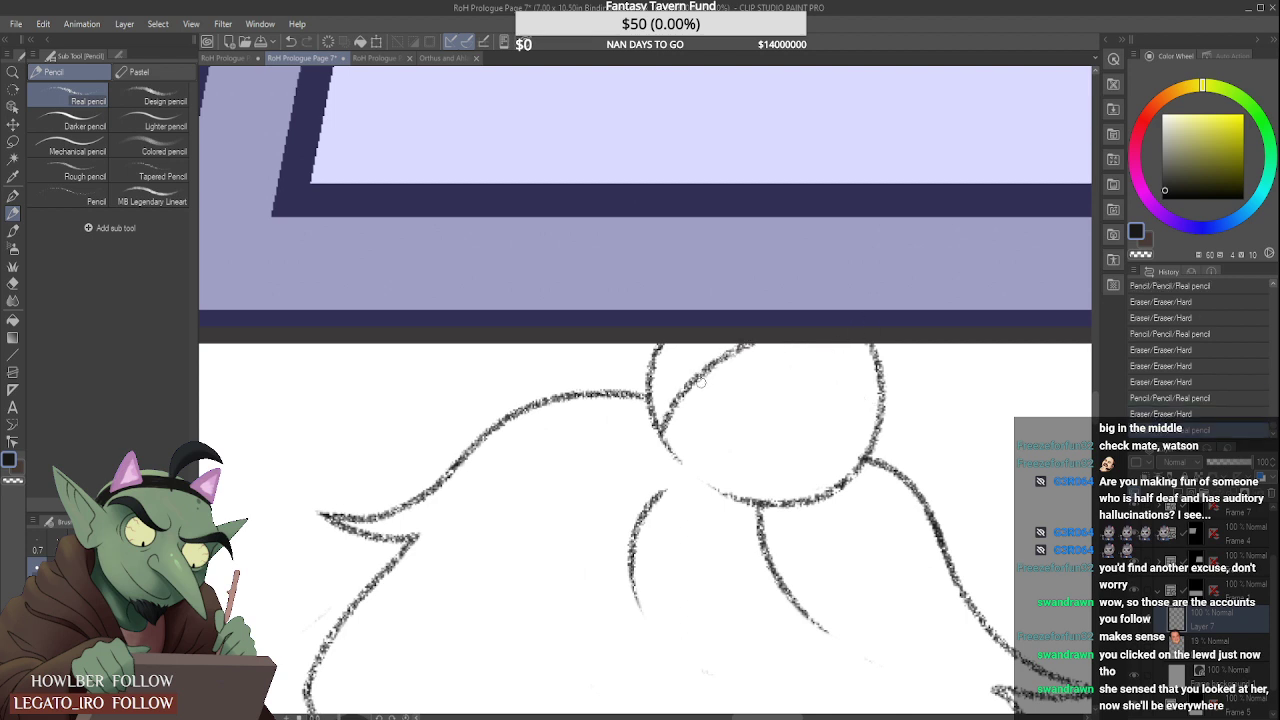
{"action": "mouse_move", "coordinate": [698, 384]}
{"action": "left_mouse_down"}
{"action": "mouse_move", "coordinate": [993, 427]}
{"action": "mouse_move", "coordinate": [937, 389]}
{"action": "mouse_move", "coordinate": [897, 385]}
{"action": "left_mouse_up"}
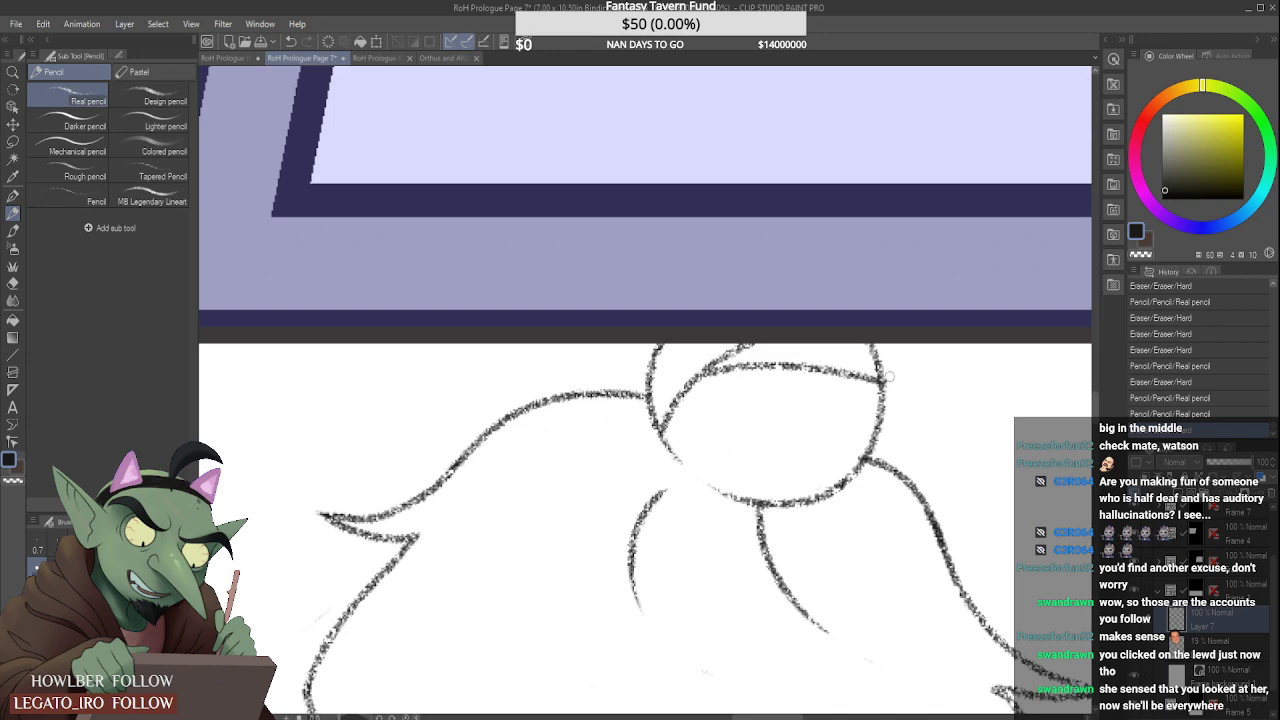
{"action": "scroll", "coordinate": [890, 376], "scroll_direction": "down", "scroll_amount": 2}
{"action": "scroll", "coordinate": [862, 428], "scroll_direction": "up", "scroll_amount": 2}
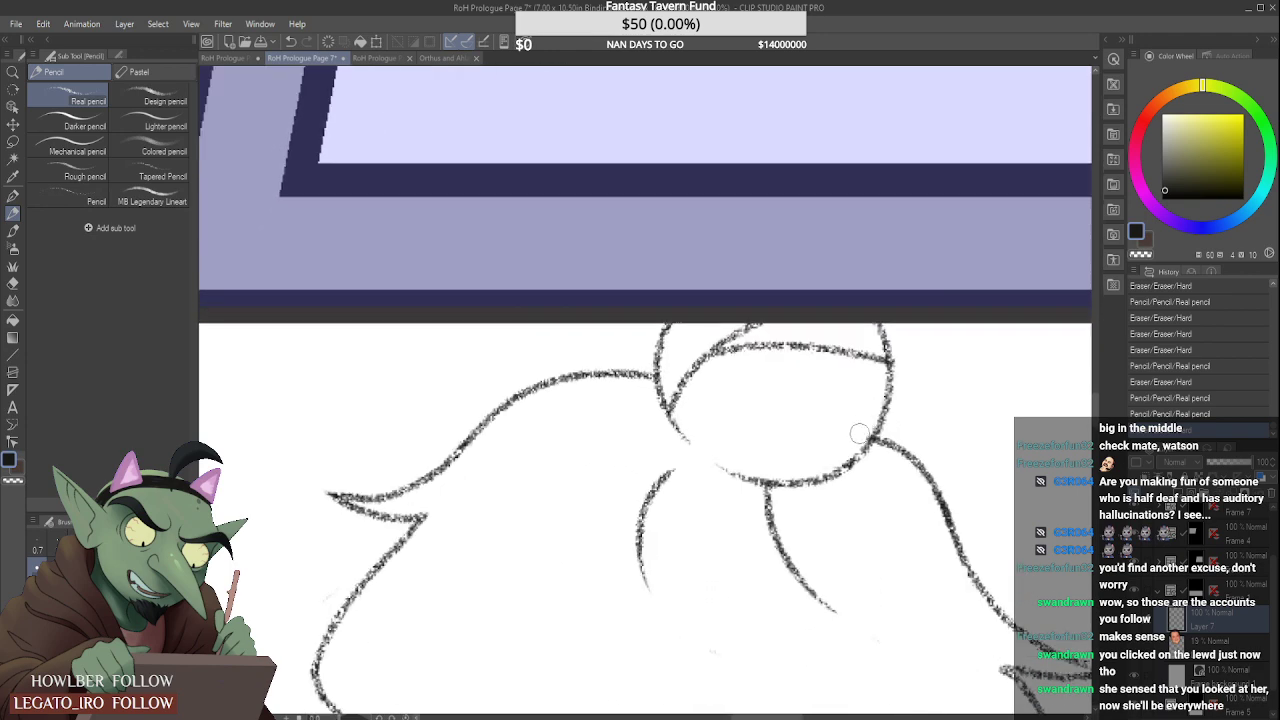
{"action": "left_click", "coordinate": [858, 428]}
Step: Examine the hair and bun line art up close and against the whole figure
{"action": "scroll", "coordinate": [856, 427], "scroll_direction": "down", "scroll_amount": 2}
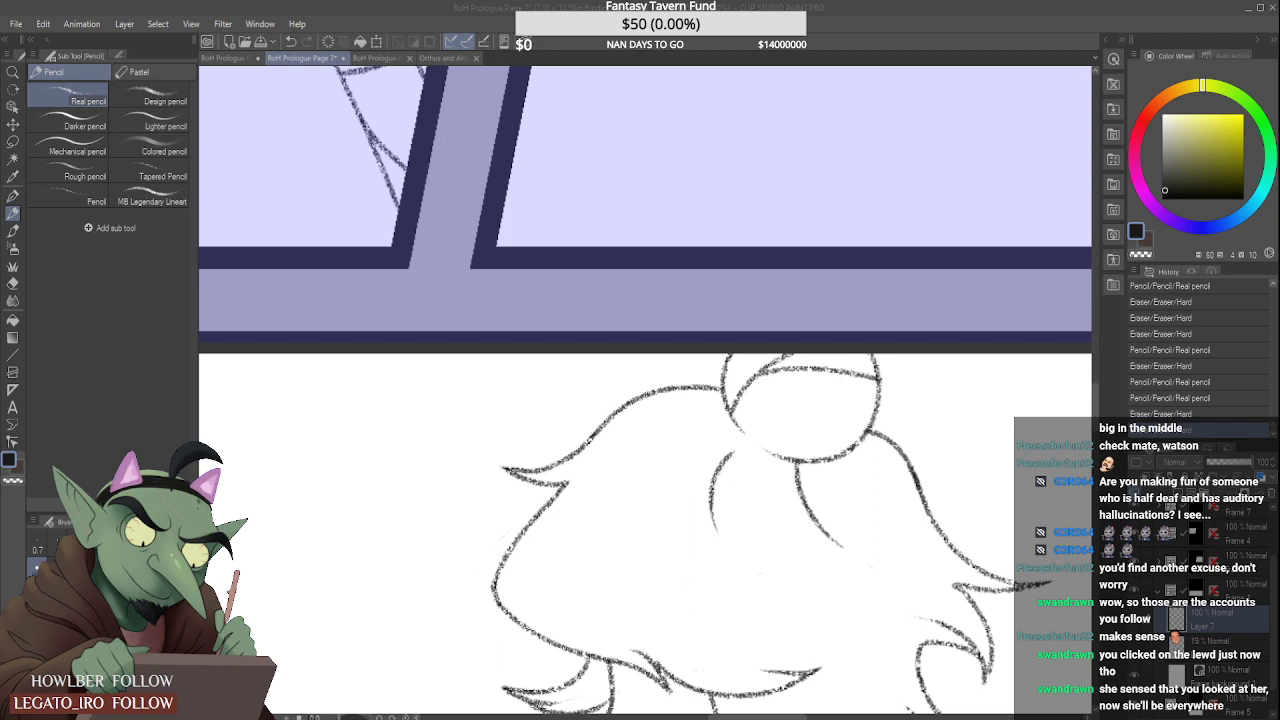
{"action": "scroll", "coordinate": [712, 416], "scroll_direction": "down", "scroll_amount": 5}
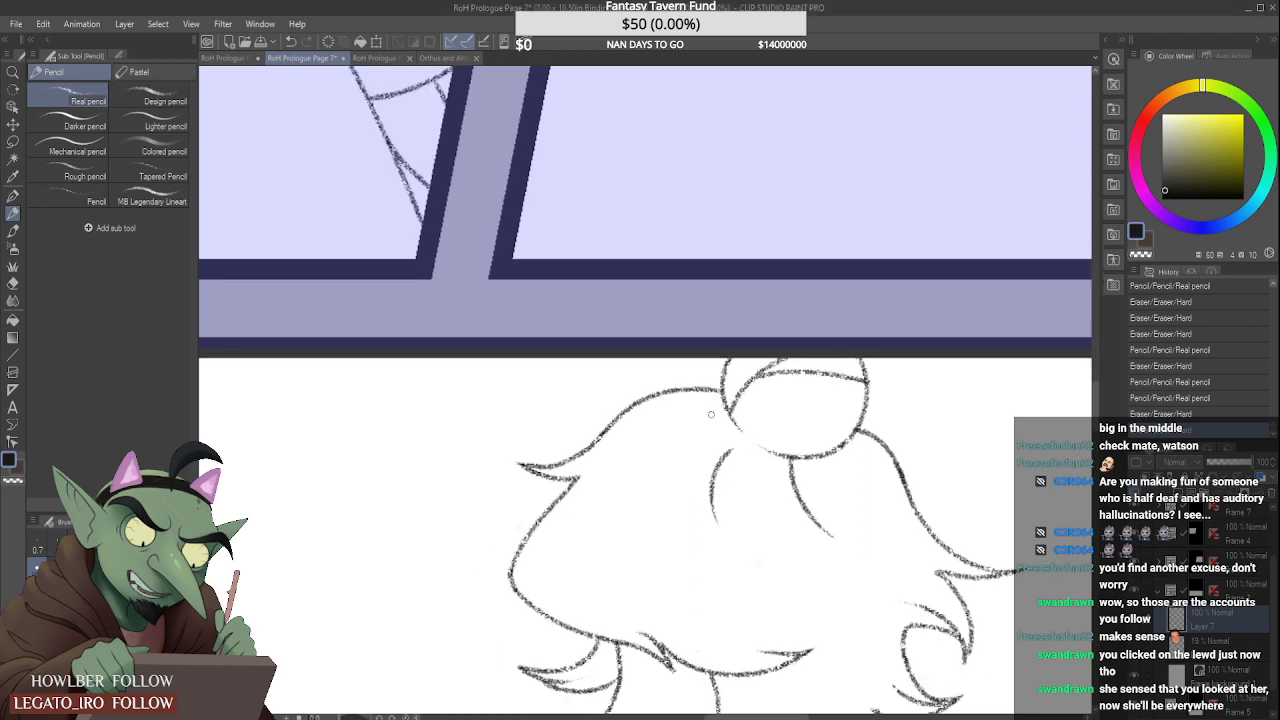
{"action": "scroll", "coordinate": [812, 417], "scroll_direction": "up", "scroll_amount": 3}
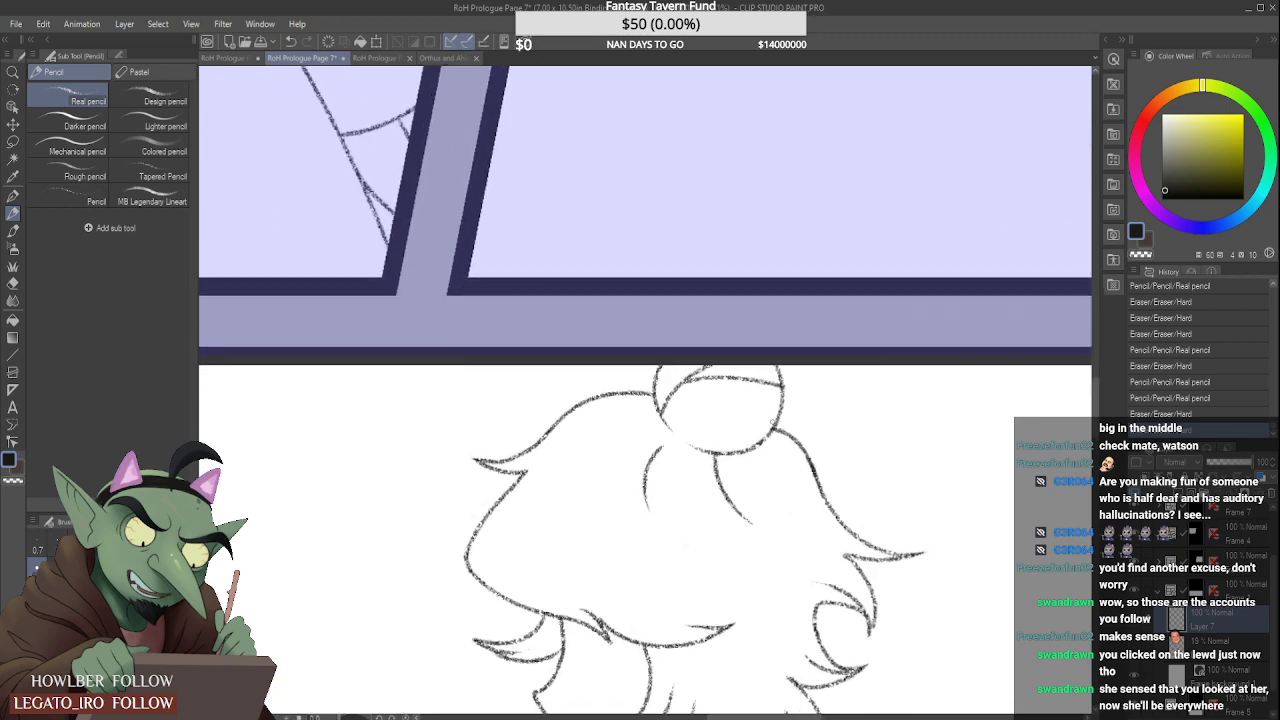
{"action": "scroll", "coordinate": [810, 425], "scroll_direction": "down", "scroll_amount": 5}
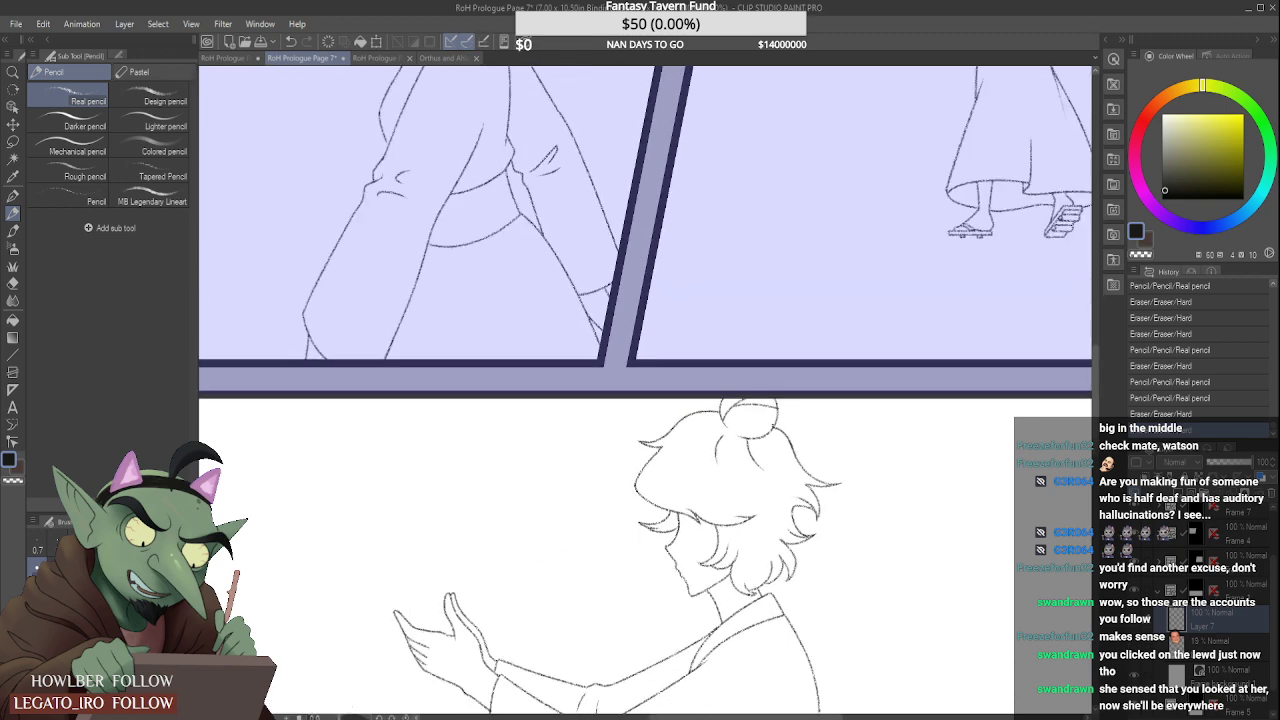
{"action": "scroll", "coordinate": [779, 449], "scroll_direction": "up", "scroll_amount": 2}
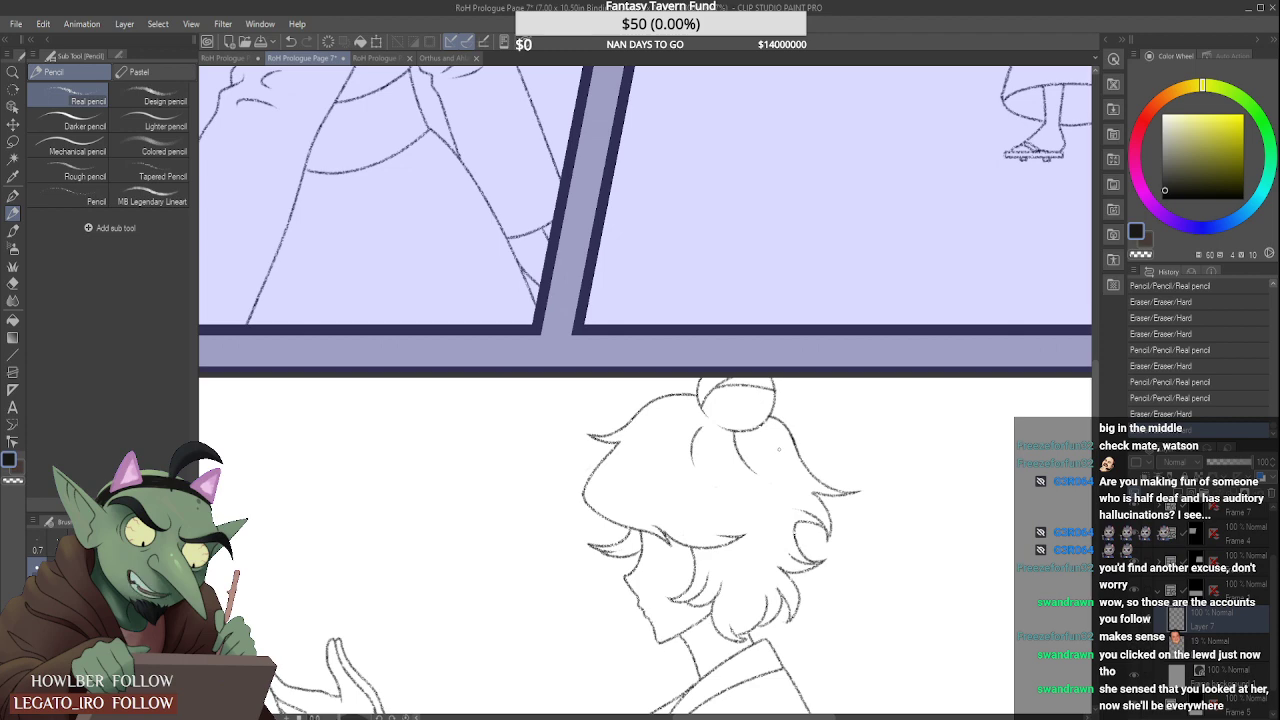
{"action": "scroll", "coordinate": [776, 514], "scroll_direction": "up", "scroll_amount": 3}
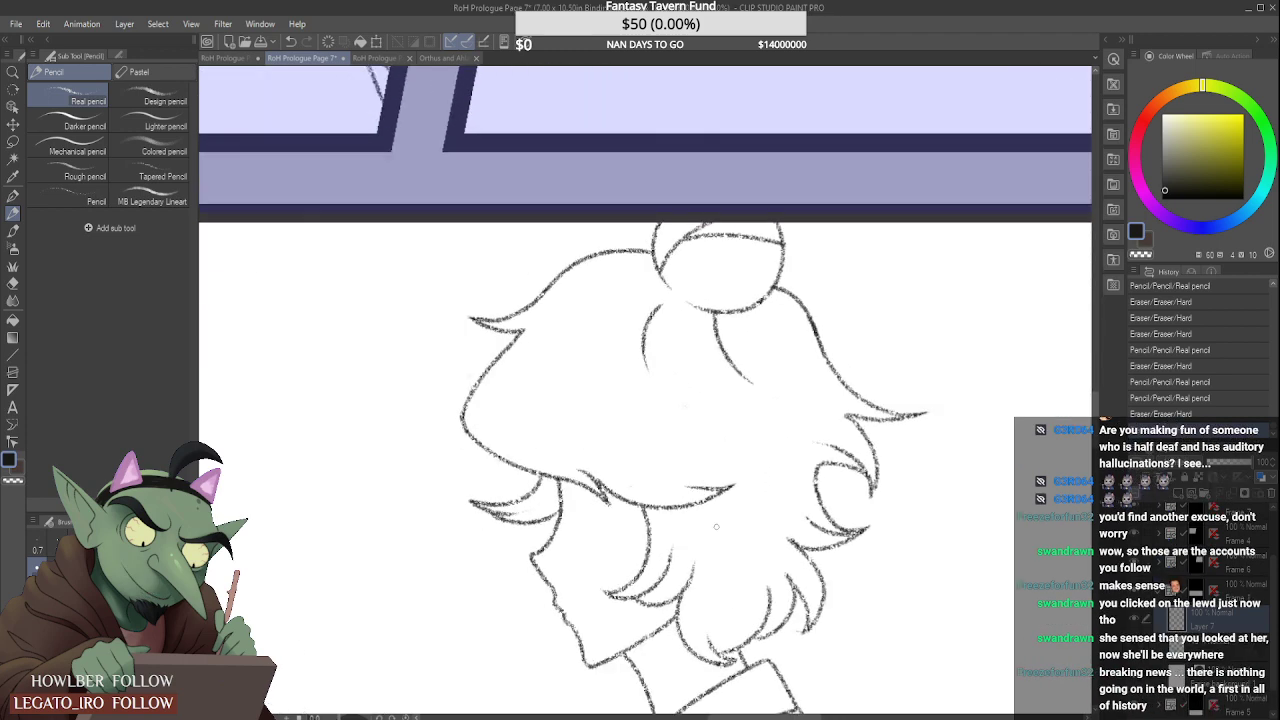
{"action": "scroll", "coordinate": [716, 526], "scroll_direction": "up", "scroll_amount": 2}
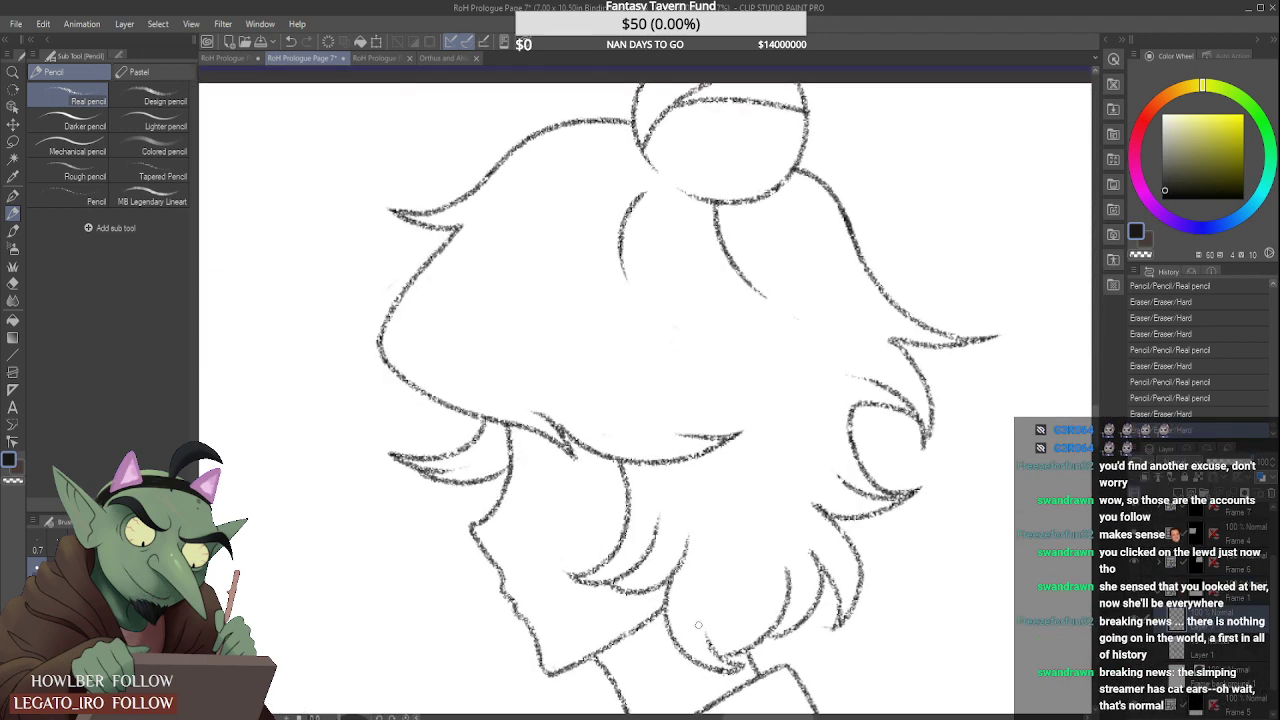
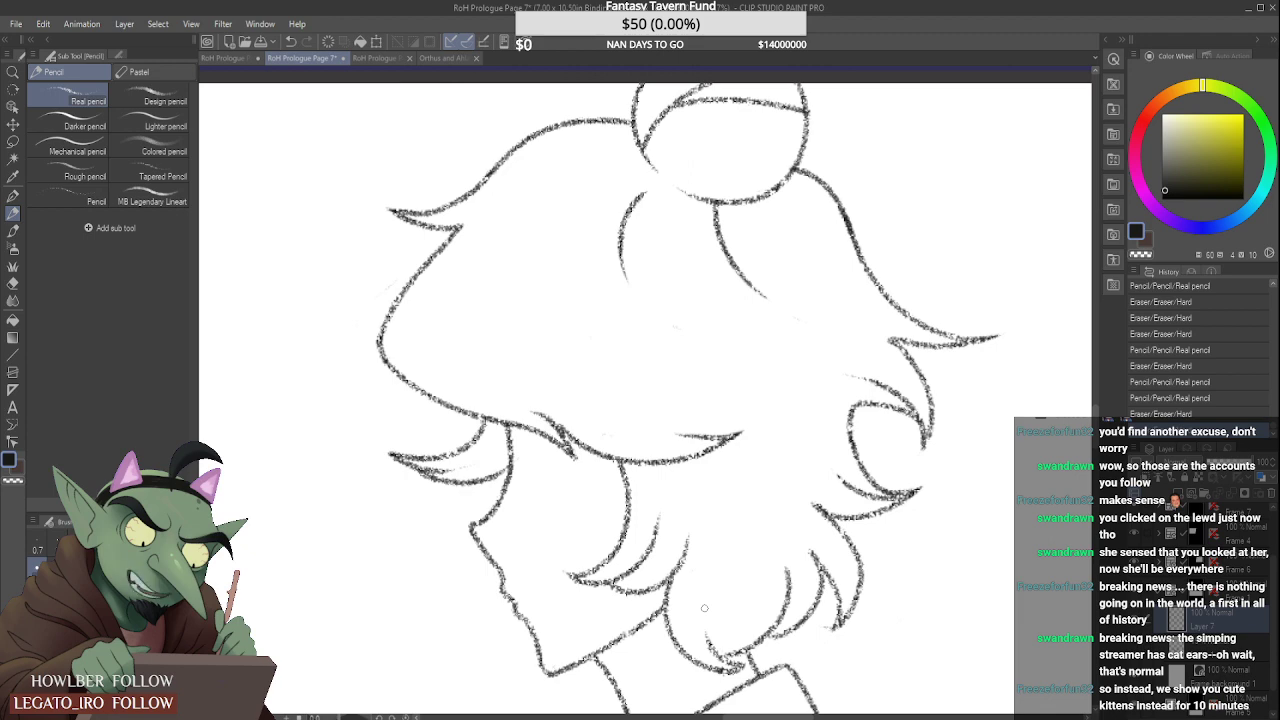
{"action": "scroll", "coordinate": [650, 515], "scroll_direction": "down", "scroll_amount": 6}
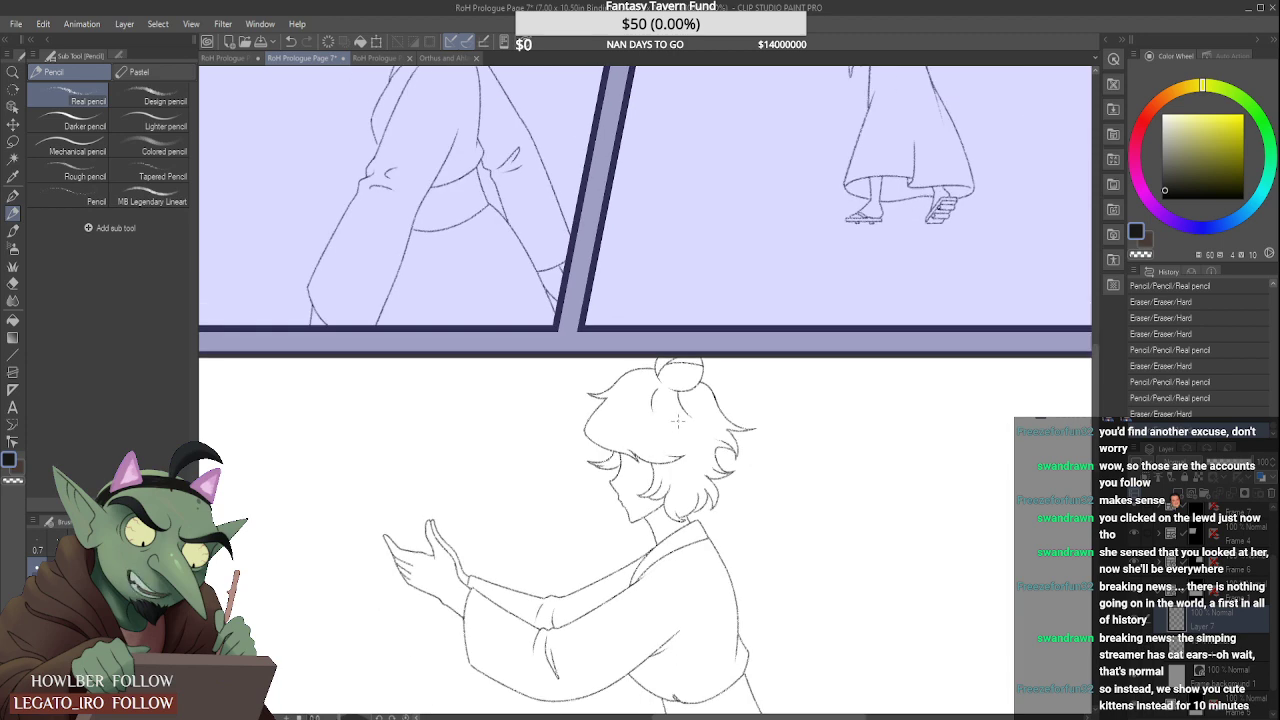
Step: Erase the upper back hair outline below the bun and redraw it with an extra pointed tuft above the existing one
{"action": "scroll", "coordinate": [735, 380], "scroll_direction": "up", "scroll_amount": 6}
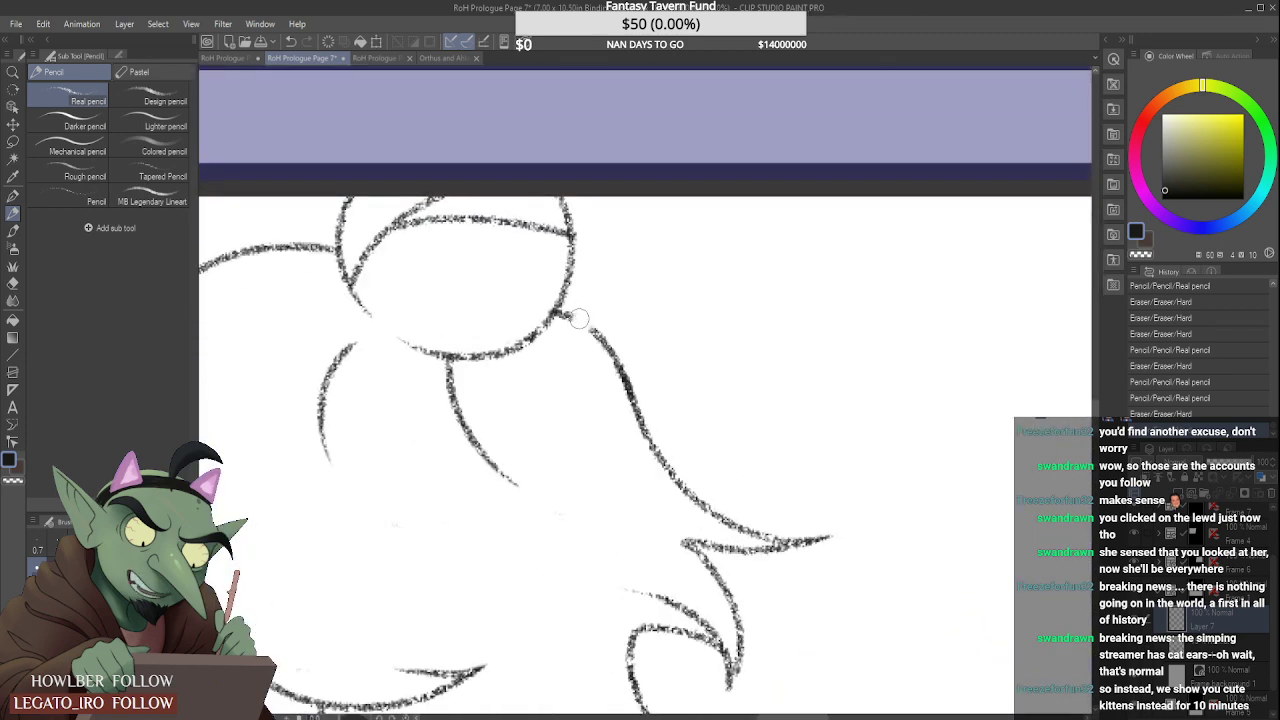
{"action": "left_click_drag", "start_coordinate": [565, 320], "coordinate": [629, 386]}
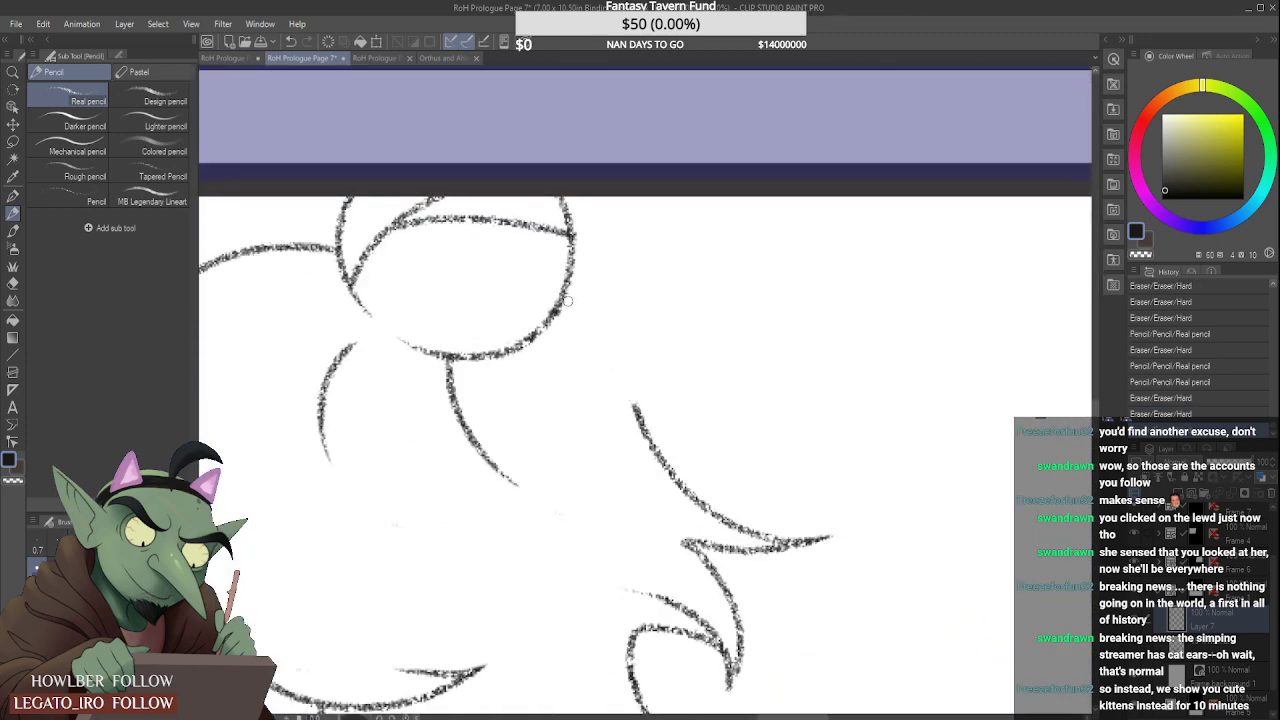
{"action": "mouse_move", "coordinate": [564, 298]}
{"action": "left_mouse_down"}
{"action": "mouse_move", "coordinate": [600, 319]}
{"action": "mouse_move", "coordinate": [680, 428]}
{"action": "mouse_move", "coordinate": [780, 450]}
{"action": "left_mouse_up"}
{"action": "mouse_move", "coordinate": [638, 402]}
{"action": "left_mouse_down"}
{"action": "mouse_move", "coordinate": [675, 473]}
{"action": "mouse_move", "coordinate": [810, 440]}
{"action": "left_mouse_up"}
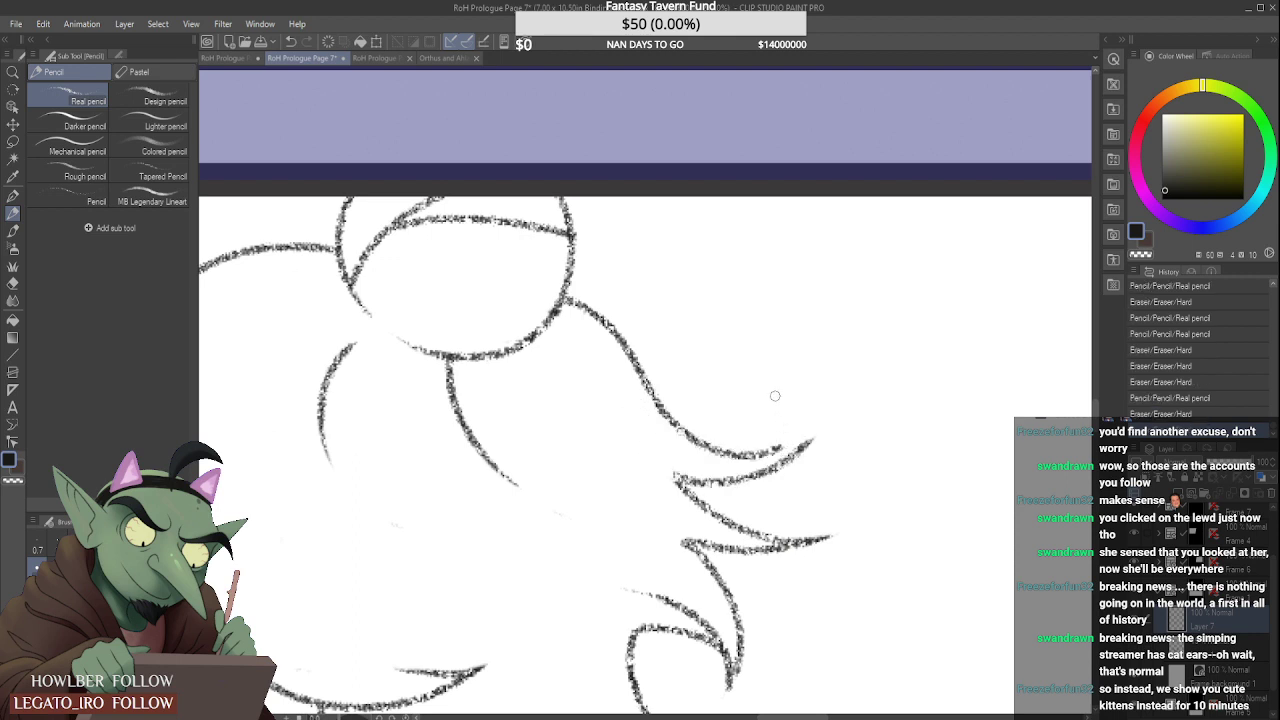
{"action": "key", "text": "ctrl+z"}
{"action": "mouse_move", "coordinate": [676, 482]}
{"action": "left_mouse_down"}
{"action": "mouse_move", "coordinate": [752, 465]}
{"action": "mouse_move", "coordinate": [810, 405]}
{"action": "left_mouse_up"}
{"action": "left_click_drag", "start_coordinate": [663, 480], "coordinate": [676, 500]}
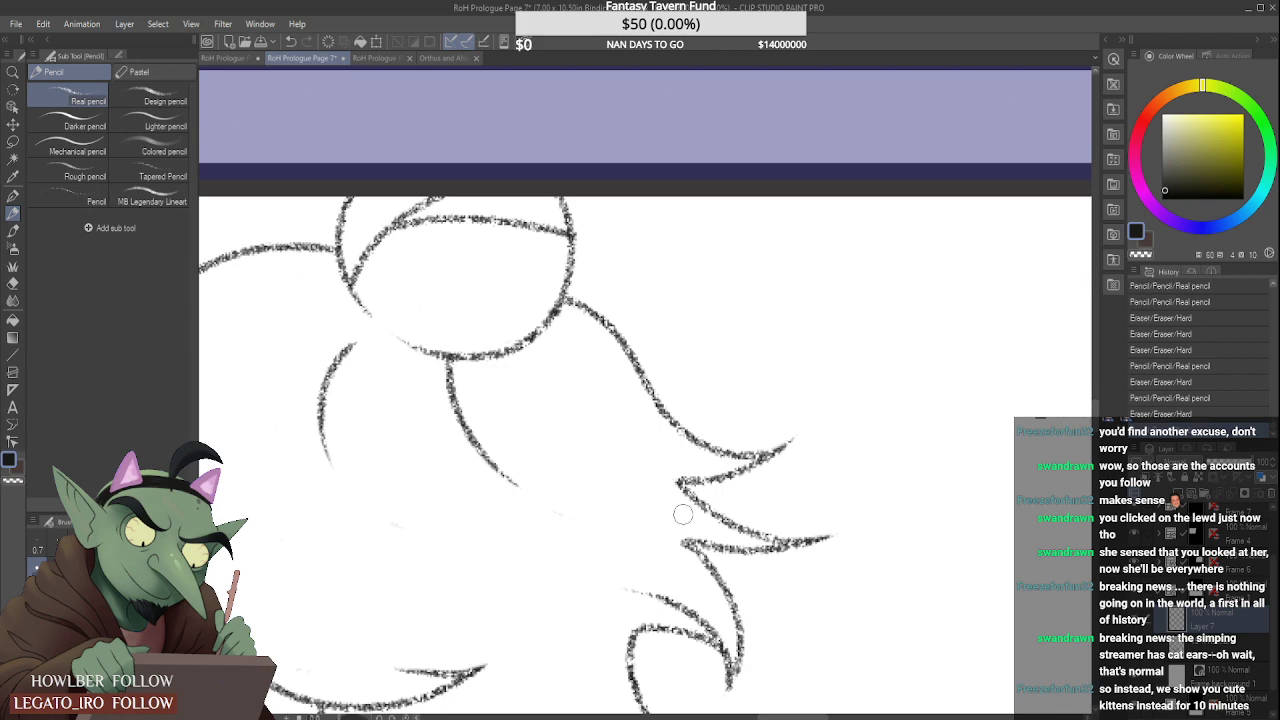
Step: Examine the reaching character's line art against the whole page and against the rough sketch beneath it
{"action": "scroll", "coordinate": [668, 529], "scroll_direction": "down", "scroll_amount": 8}
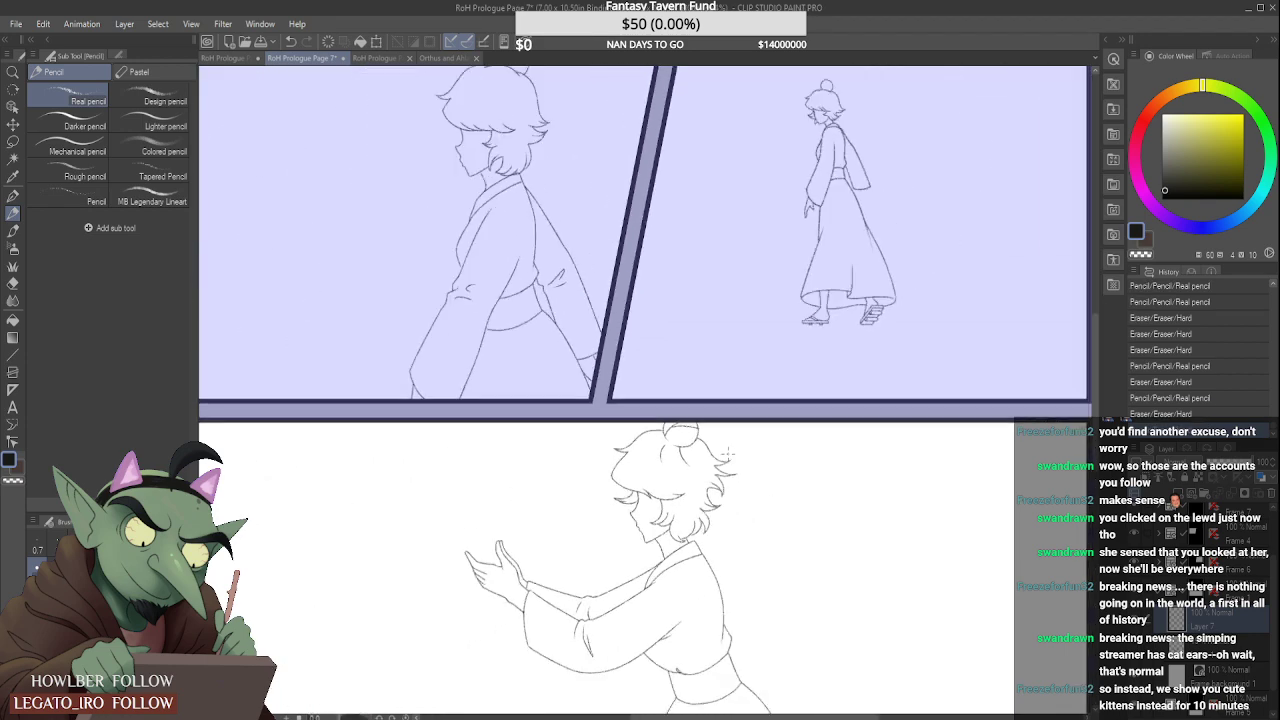
{"action": "scroll", "coordinate": [738, 447], "scroll_direction": "down", "scroll_amount": 2}
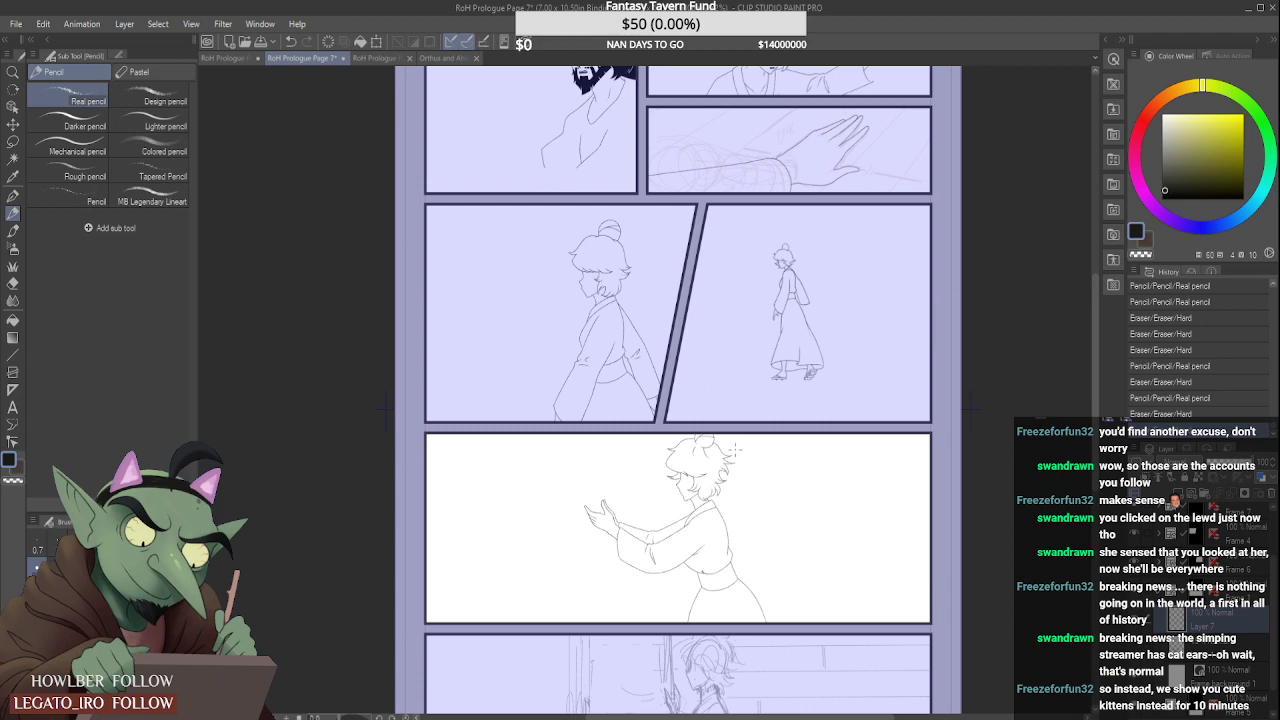
{"action": "scroll", "coordinate": [714, 505], "scroll_direction": "up", "scroll_amount": 2}
{"action": "scroll", "coordinate": [730, 491], "scroll_direction": "down", "scroll_amount": 4}
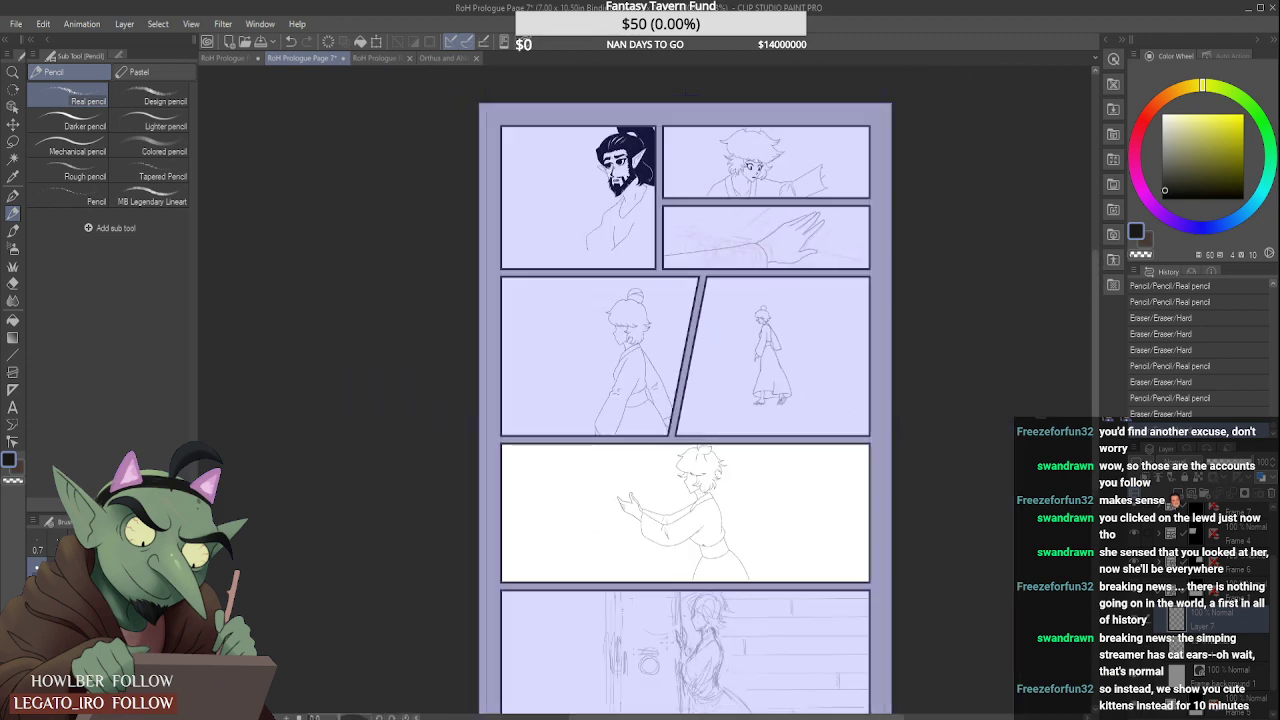
{"action": "scroll", "coordinate": [720, 680], "scroll_direction": "up", "scroll_amount": 1}
{"action": "scroll", "coordinate": [606, 381], "scroll_direction": "up", "scroll_amount": 5}
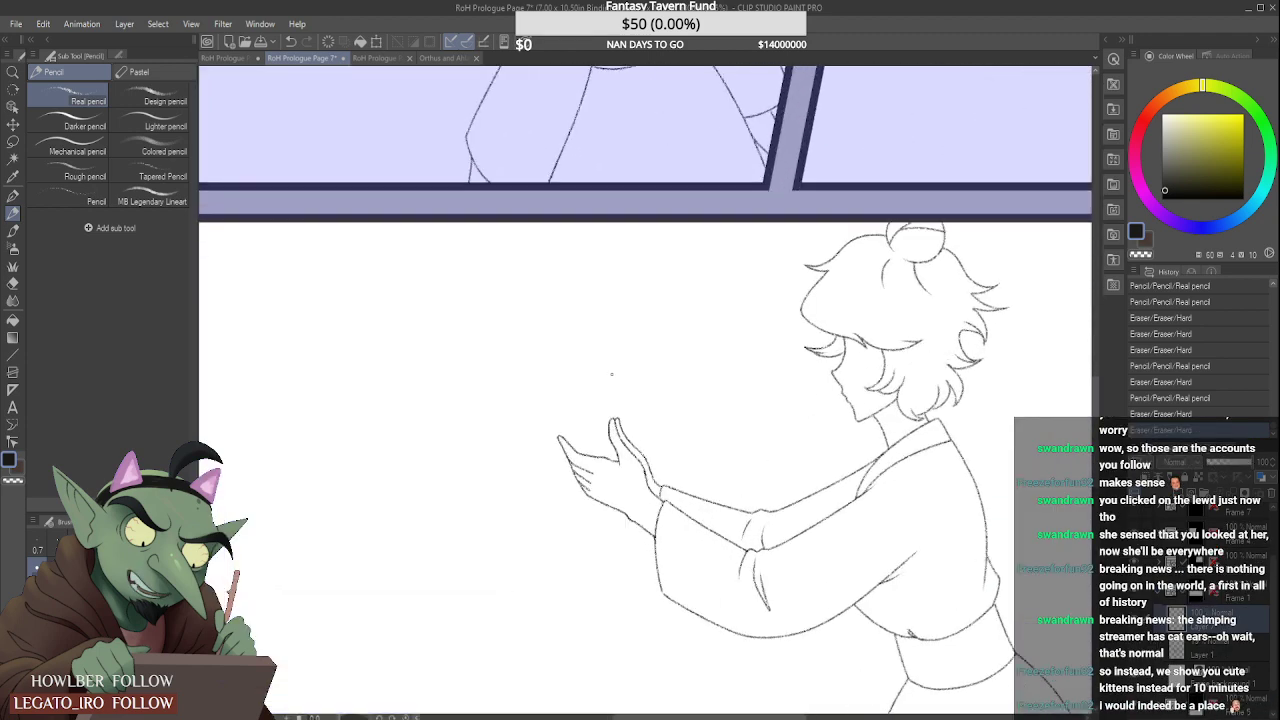
{"action": "left_click", "coordinate": [1134, 647]}
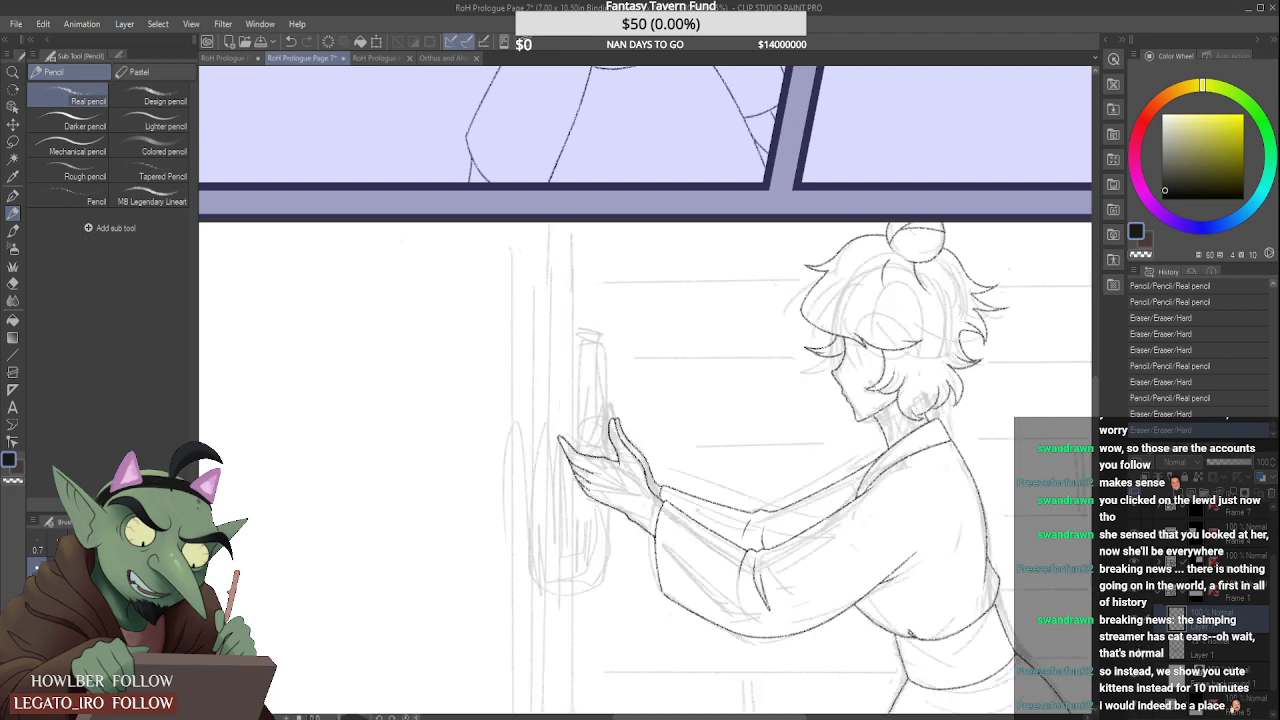
{"action": "left_click", "coordinate": [1134, 647]}
{"action": "scroll", "coordinate": [596, 345], "scroll_direction": "down", "scroll_amount": 3}
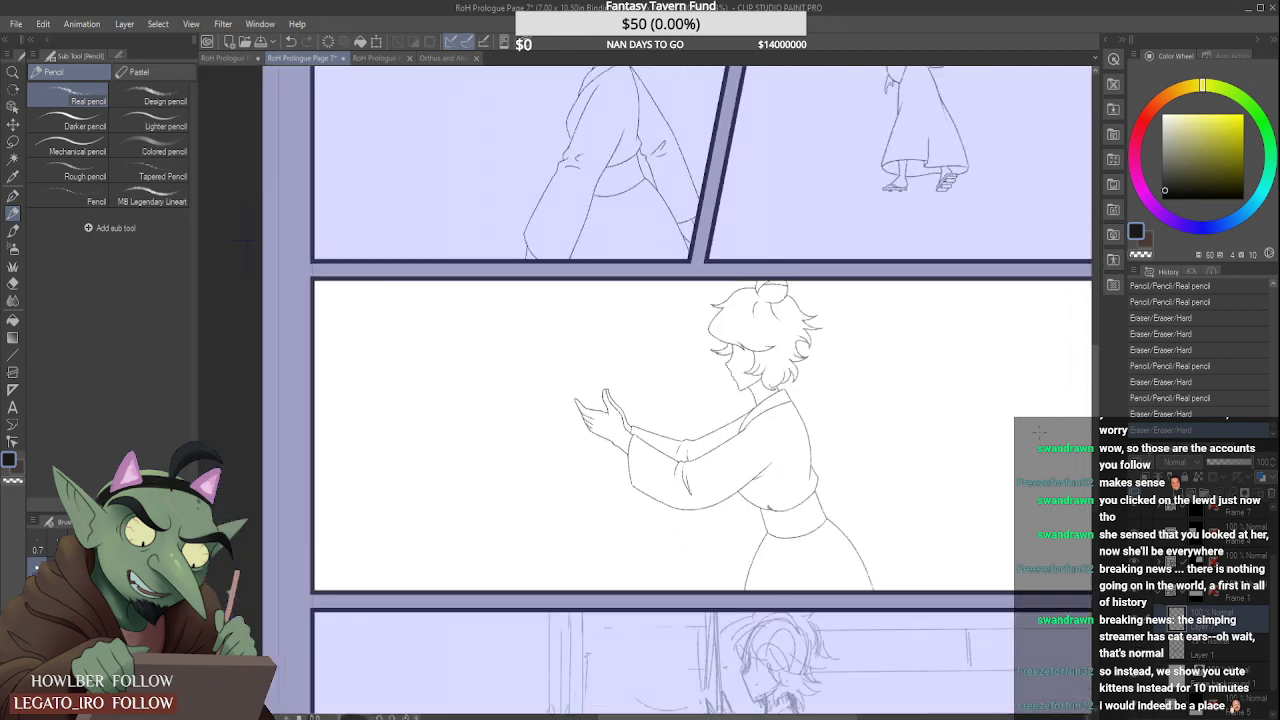
Step: Add a new raster layer above the line art in the reaching character's panel
{"action": "key", "text": "ctrl+shift+n"}
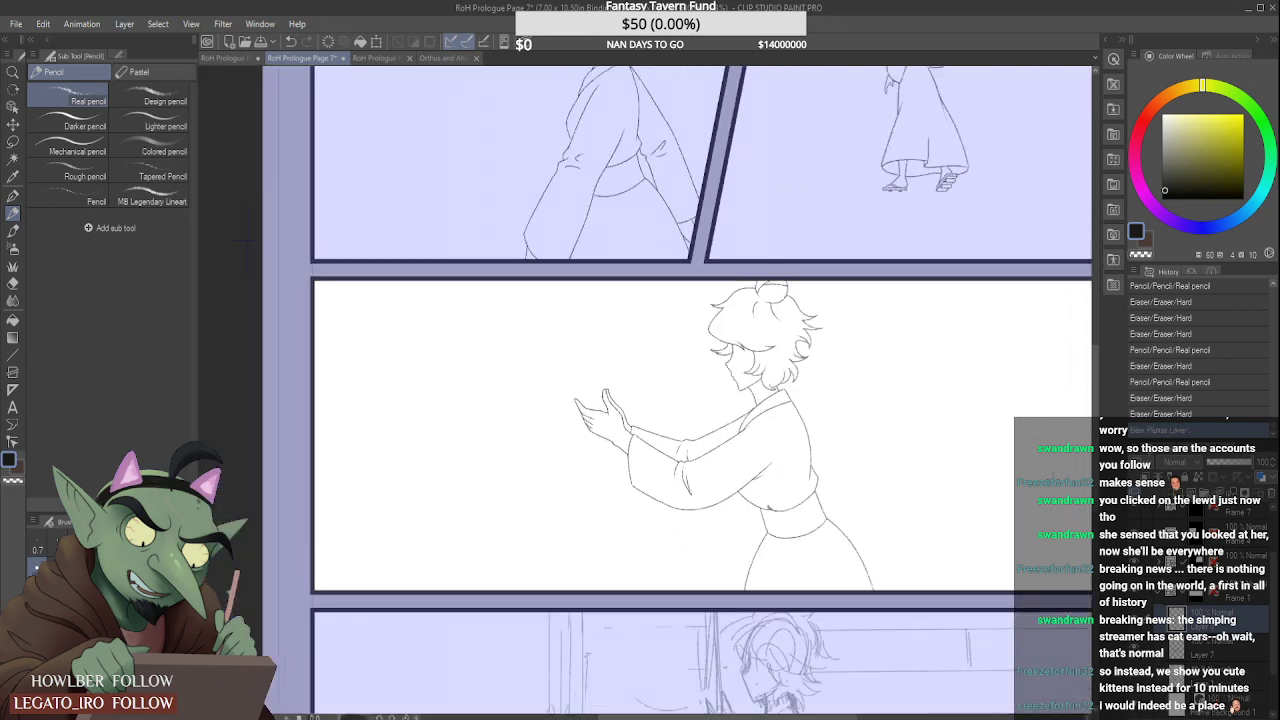
{"action": "scroll", "coordinate": [595, 368], "scroll_direction": "down", "scroll_amount": 1}
{"action": "scroll", "coordinate": [591, 371], "scroll_direction": "up", "scroll_amount": 2}
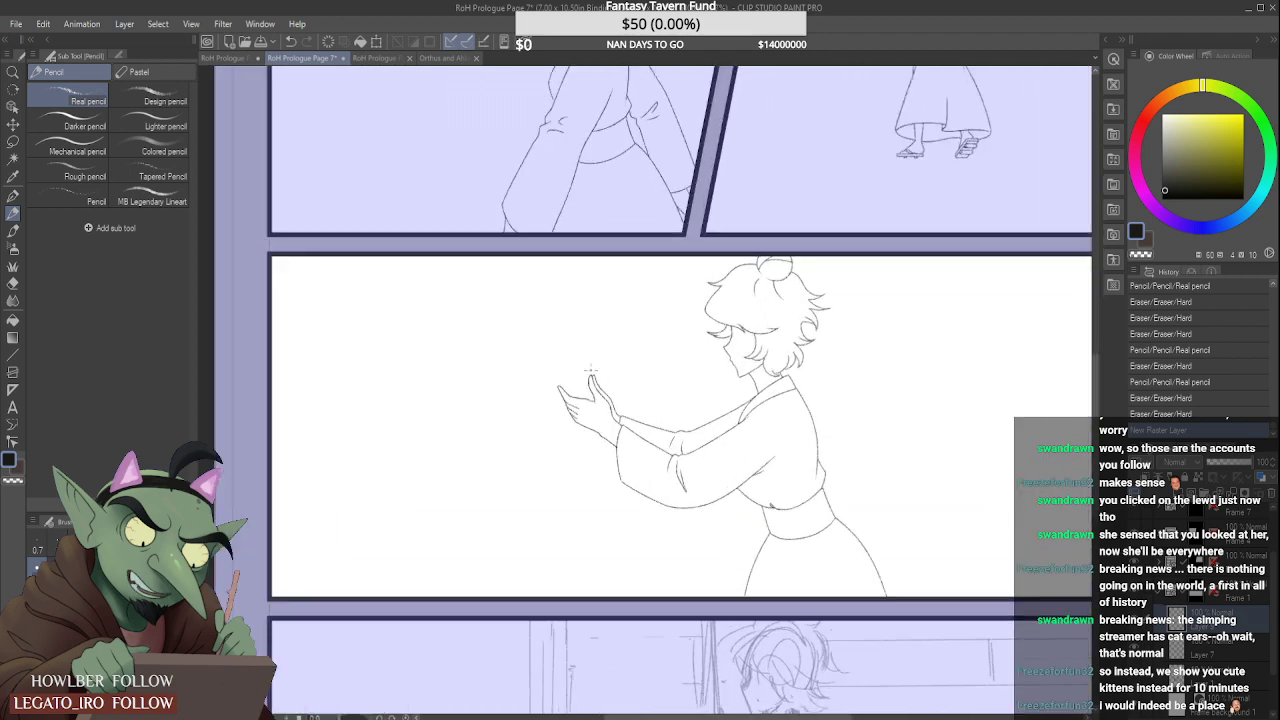
{"action": "scroll", "coordinate": [591, 372], "scroll_direction": "down", "scroll_amount": 2}
{"action": "scroll", "coordinate": [855, 669], "scroll_direction": "down", "scroll_amount": 3}
{"action": "scroll", "coordinate": [870, 640], "scroll_direction": "up", "scroll_amount": 2}
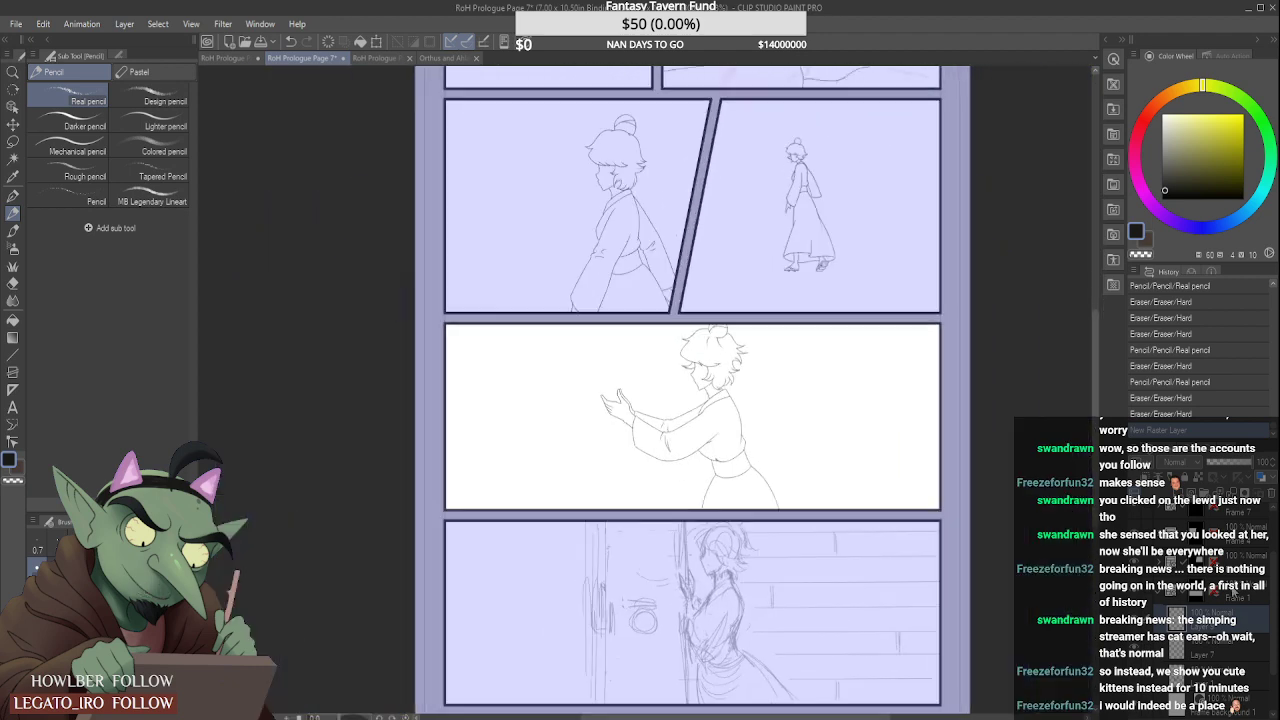
Step: Add a new raster layer above the rough sketch in the bottom door panel
{"action": "left_click_drag", "start_coordinate": [1272, 582], "coordinate": [1271, 622]}
{"action": "left_click", "coordinate": [1200, 678]}
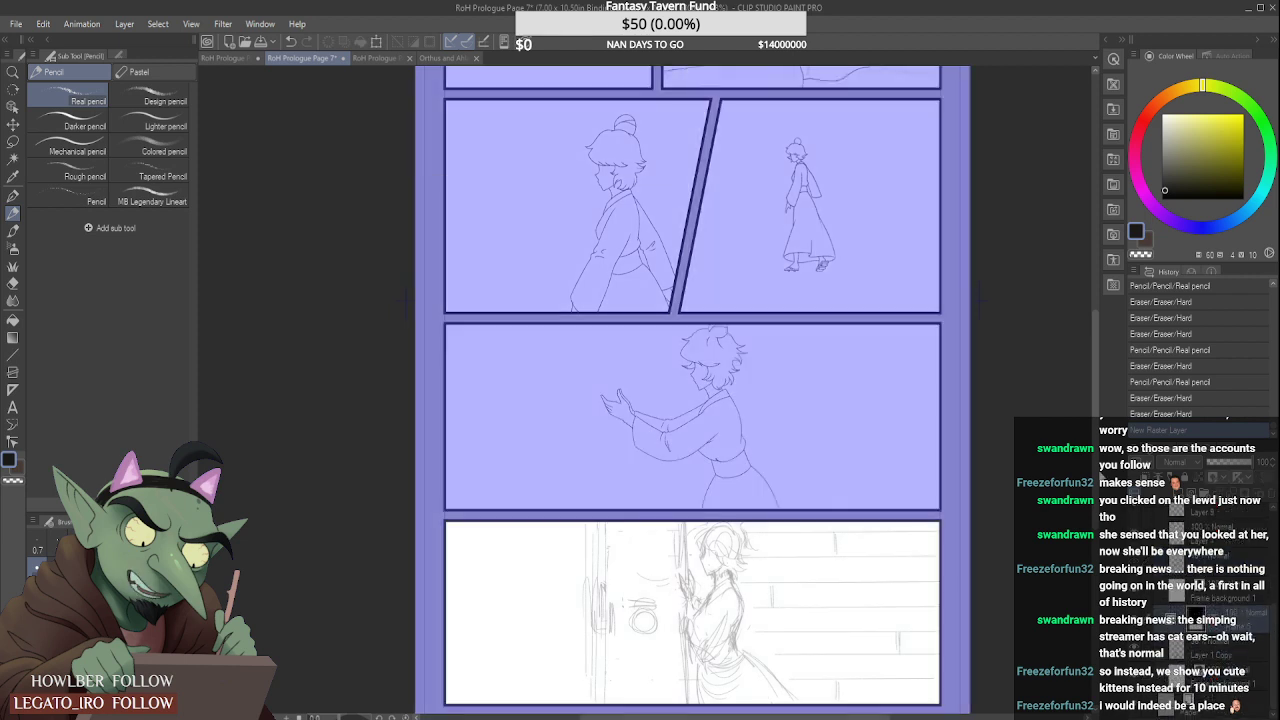
{"action": "left_click_drag", "start_coordinate": [1099, 474], "coordinate": [1099, 533]}
{"action": "left_click", "coordinate": [1228, 643]}
{"action": "left_click", "coordinate": [1175, 492]}
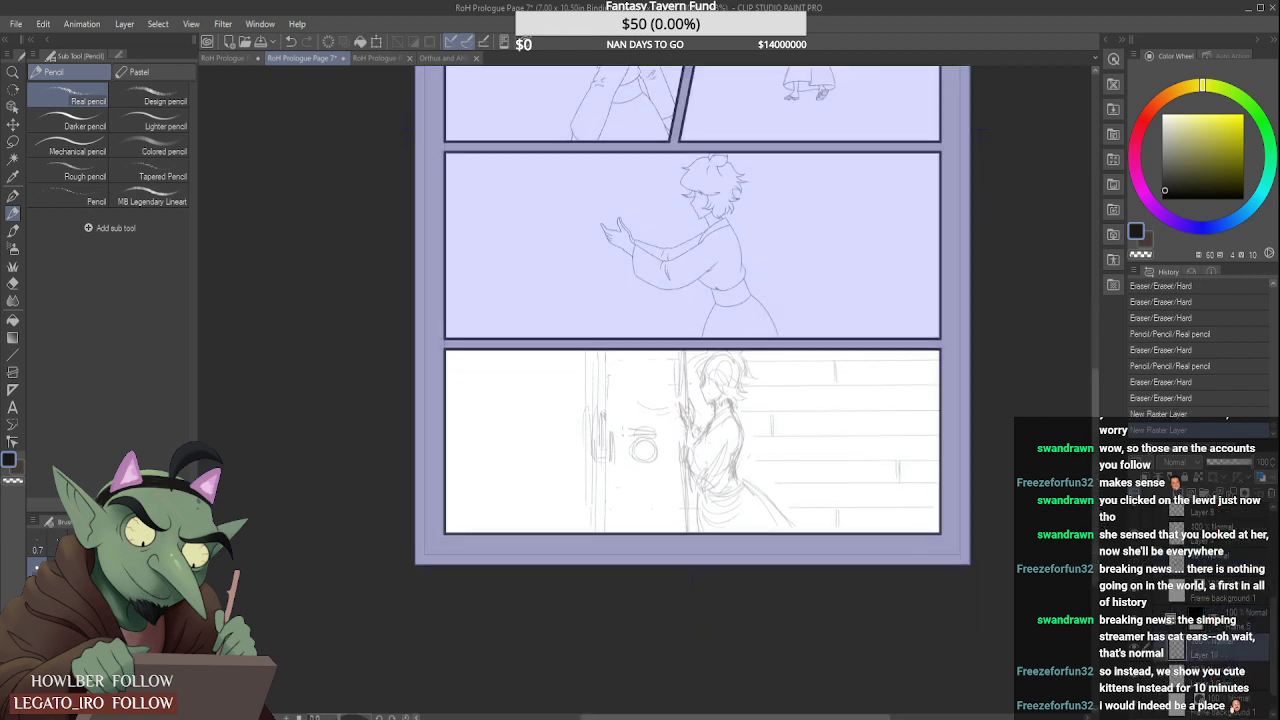
Step: Lower the bottom panel's rough sketch layer to 23% opacity and make the new layer above it active
{"action": "left_click", "coordinate": [1234, 670]}
{"action": "left_click", "coordinate": [1217, 464]}
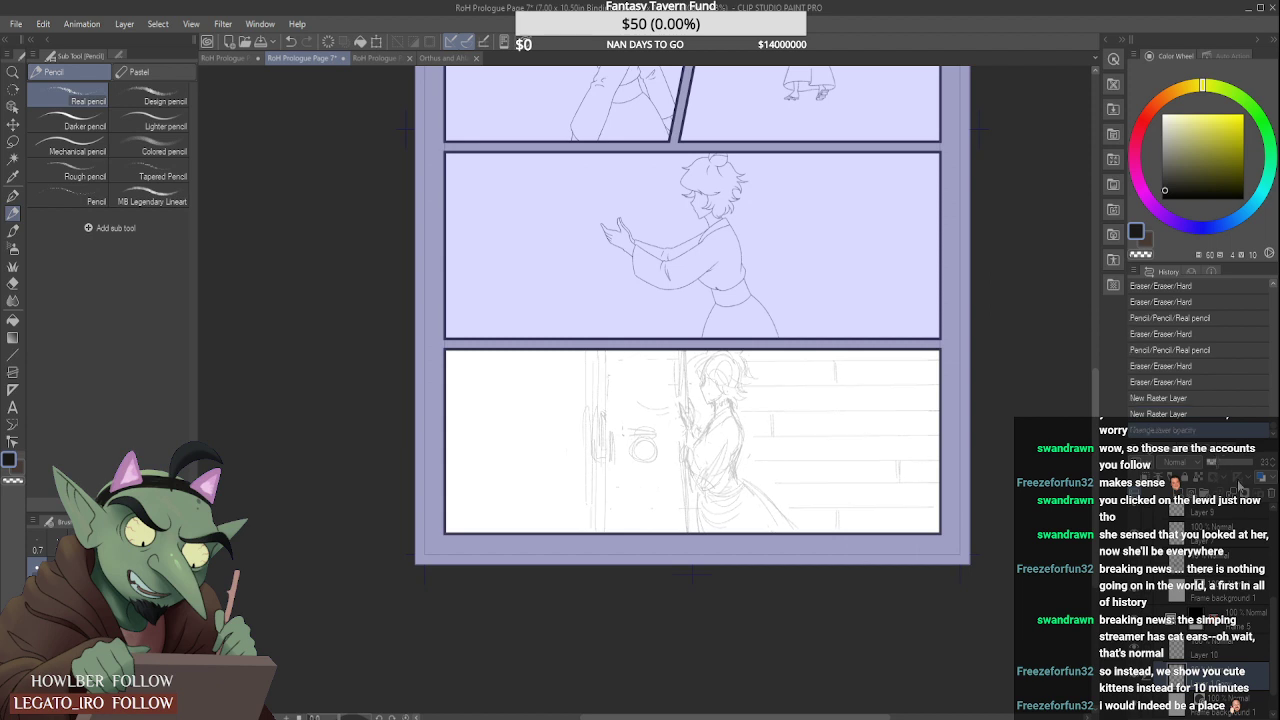
{"action": "left_click", "coordinate": [1252, 646]}
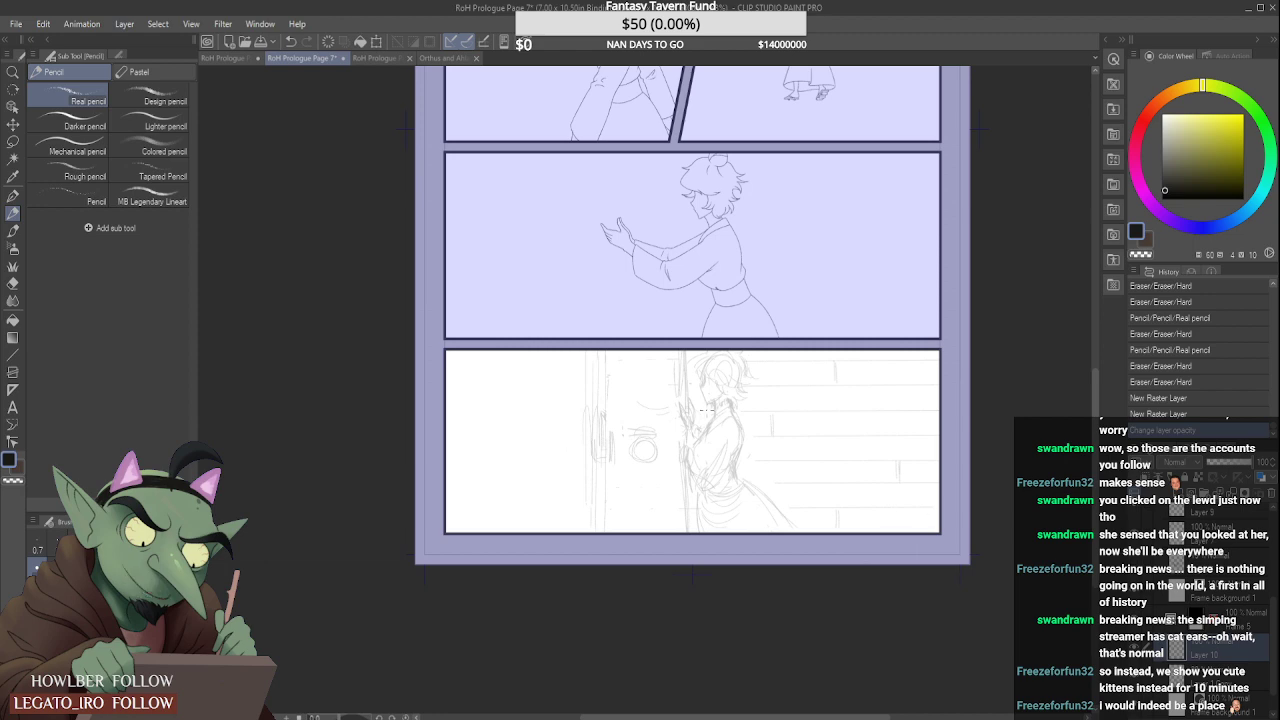
Step: Draw the forehead and nose profile of the character at the door, undoing stray strokes below the nose tip
{"action": "scroll", "coordinate": [706, 409], "scroll_direction": "up", "scroll_amount": 8}
{"action": "mouse_move", "coordinate": [698, 334]}
{"action": "left_mouse_down"}
{"action": "mouse_move", "coordinate": [699, 393]}
{"action": "mouse_move", "coordinate": [670, 406]}
{"action": "mouse_move", "coordinate": [686, 465]}
{"action": "left_mouse_up"}
{"action": "scroll", "coordinate": [687, 449], "scroll_direction": "up", "scroll_amount": 2}
{"action": "key", "text": "ctrl+z"}
{"action": "key", "text": "ctrl+z"}
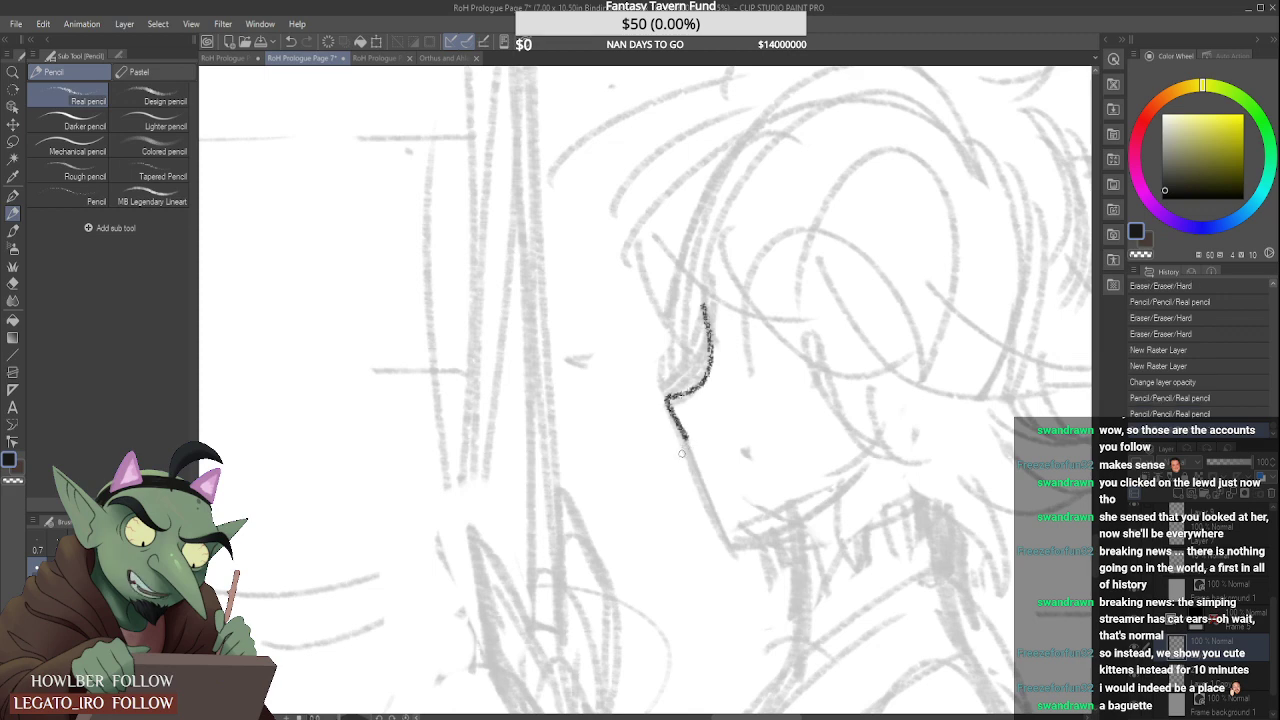
{"action": "scroll", "coordinate": [688, 430], "scroll_direction": "up", "scroll_amount": 1}
{"action": "scroll", "coordinate": [689, 417], "scroll_direction": "up", "scroll_amount": 2}
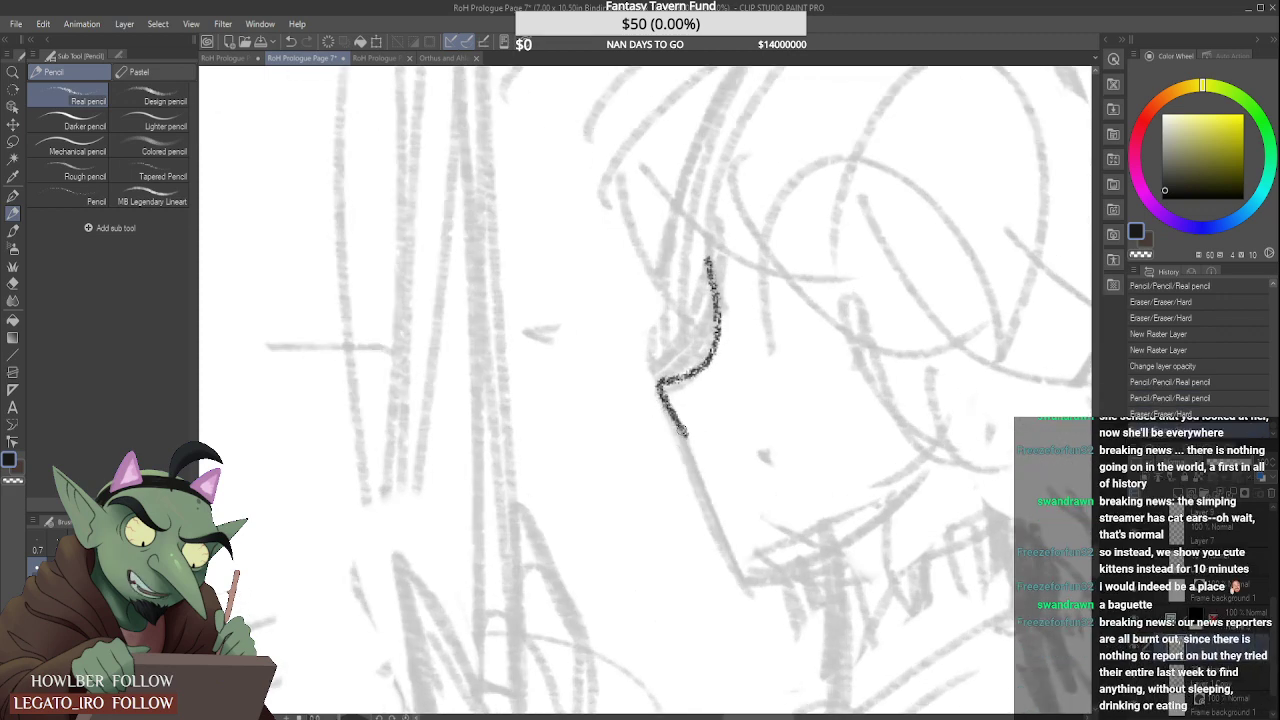
{"action": "left_click_drag", "start_coordinate": [681, 425], "coordinate": [689, 470]}
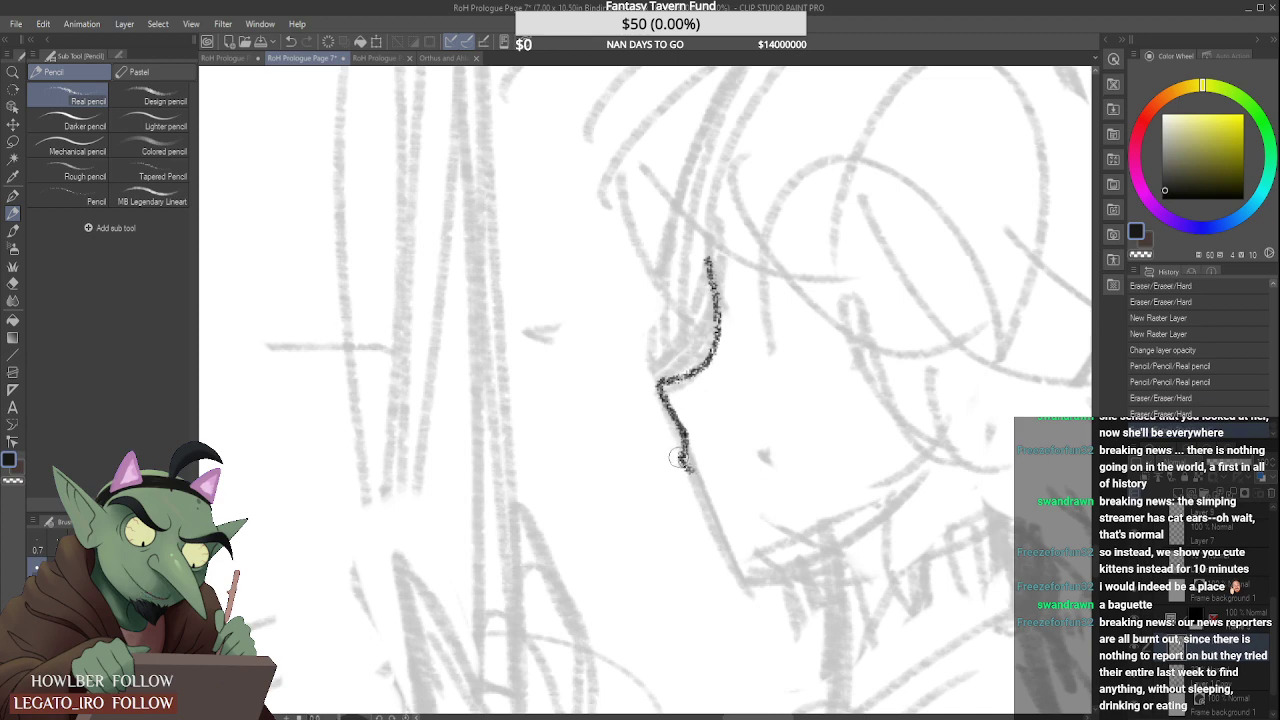
{"action": "key", "text": "ctrl+z"}
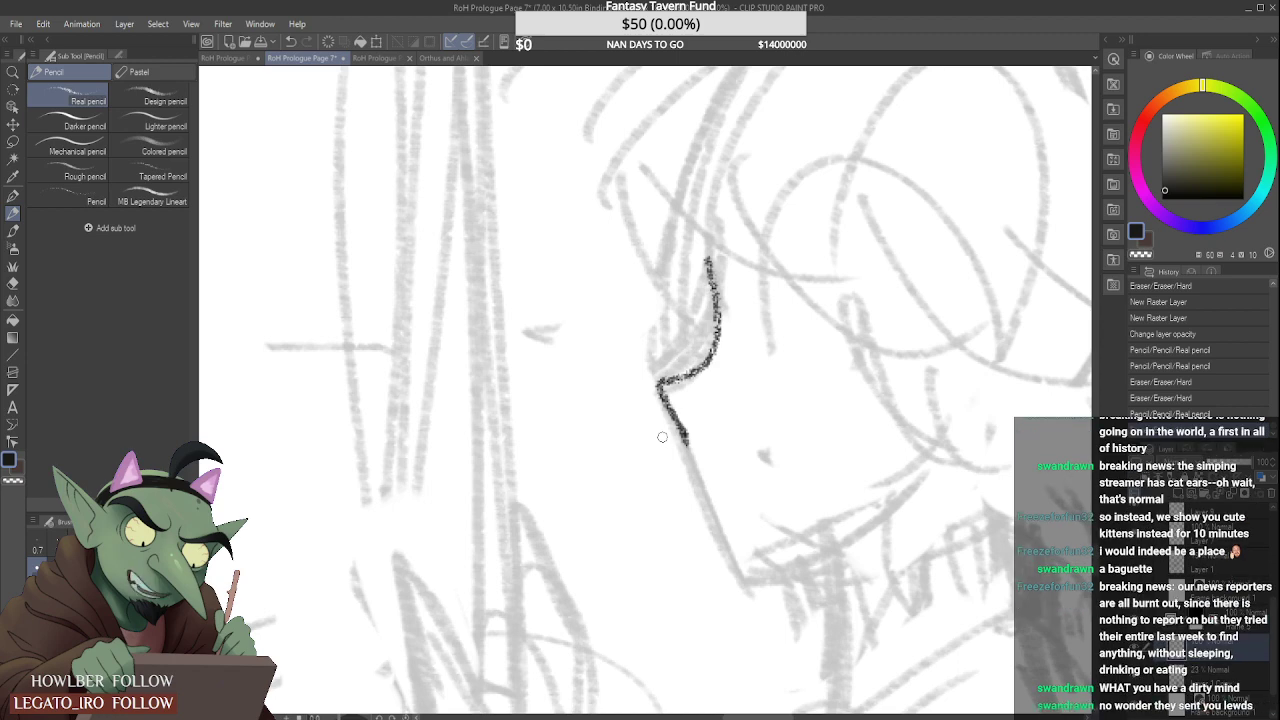
Step: On the new layer of the reaching character's panel, draw two crossing double-headed arrows just above the hands
{"action": "scroll", "coordinate": [858, 478], "scroll_direction": "down", "scroll_amount": 5}
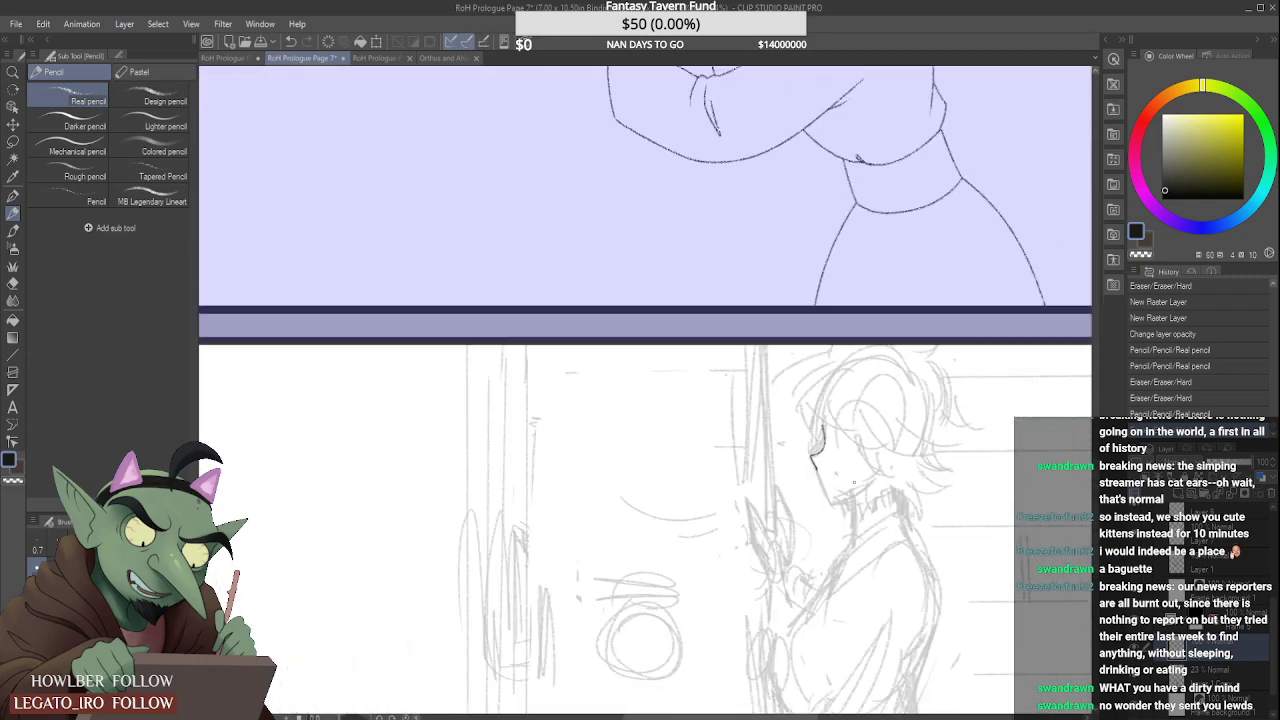
{"action": "scroll", "coordinate": [854, 482], "scroll_direction": "down", "scroll_amount": 2}
{"action": "scroll", "coordinate": [735, 300], "scroll_direction": "up", "scroll_amount": 4}
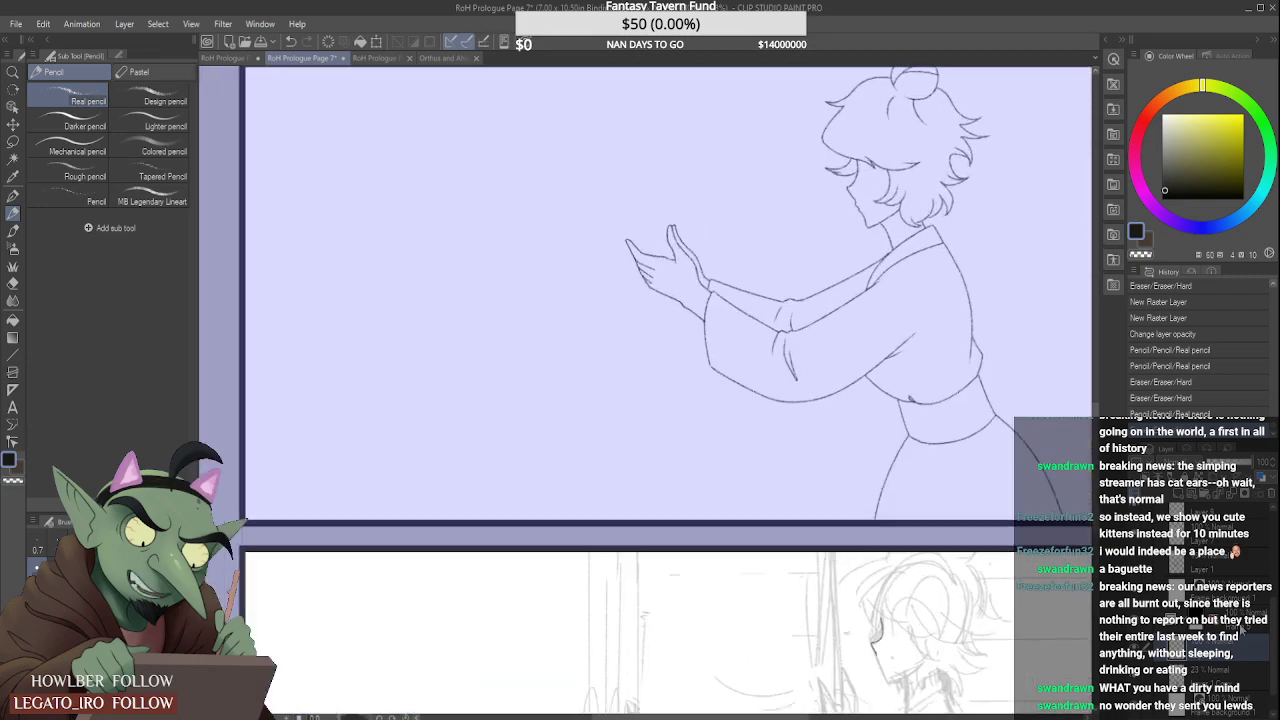
{"action": "left_click_drag", "start_coordinate": [1273, 610], "coordinate": [1273, 580]}
{"action": "left_click", "coordinate": [1180, 592]}
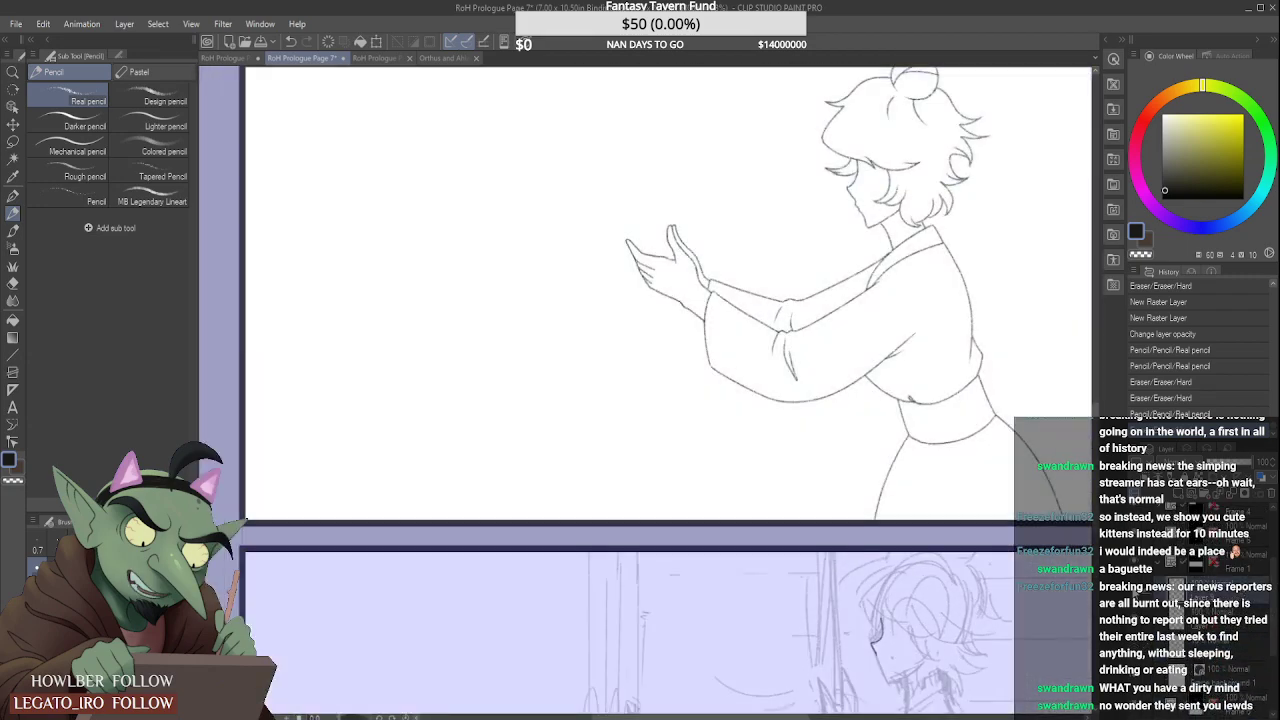
{"action": "scroll", "coordinate": [656, 198], "scroll_direction": "down", "scroll_amount": 2}
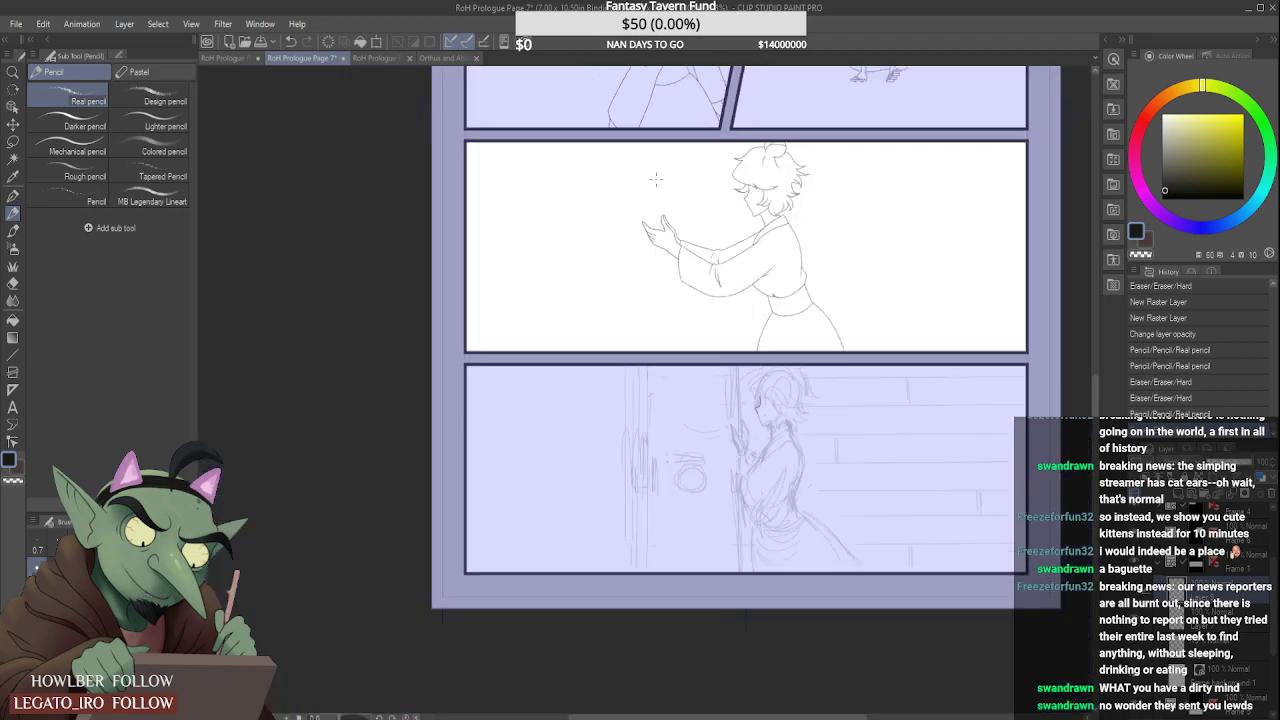
{"action": "scroll", "coordinate": [660, 205], "scroll_direction": "up", "scroll_amount": 3}
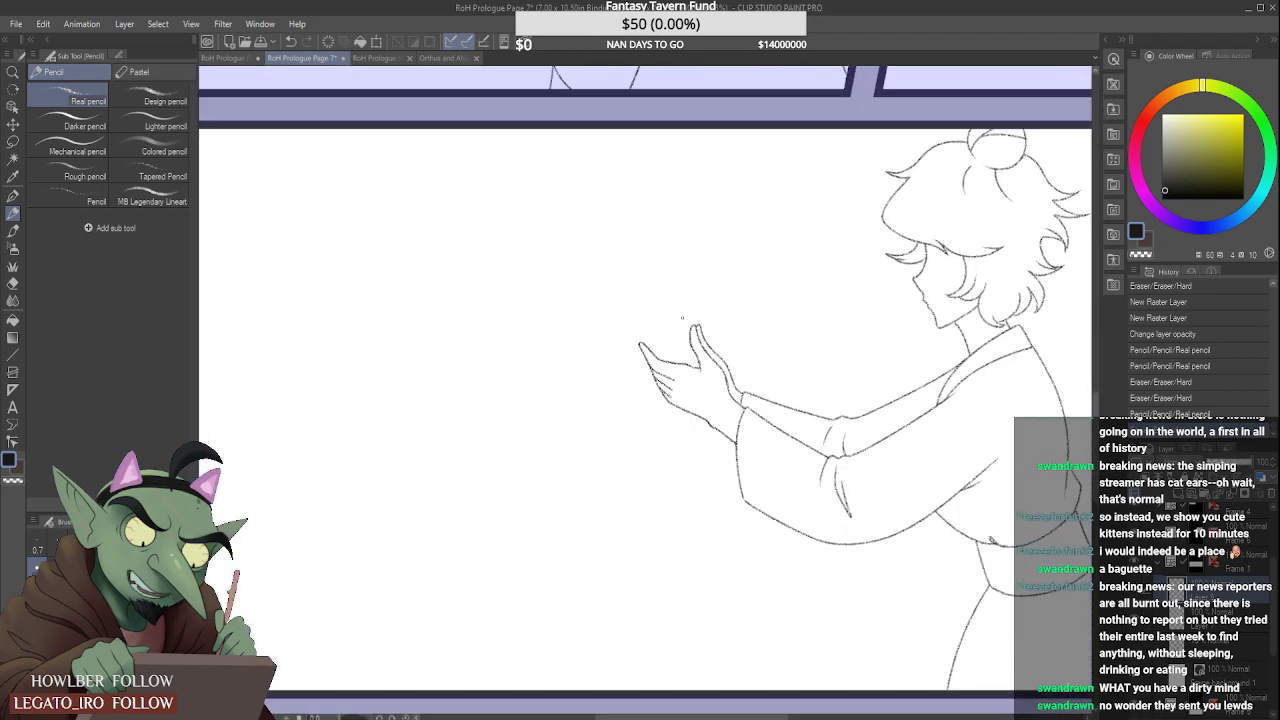
{"action": "left_click_drag", "start_coordinate": [589, 315], "coordinate": [745, 291]}
{"action": "left_click_drag", "start_coordinate": [590, 307], "coordinate": [597, 322]}
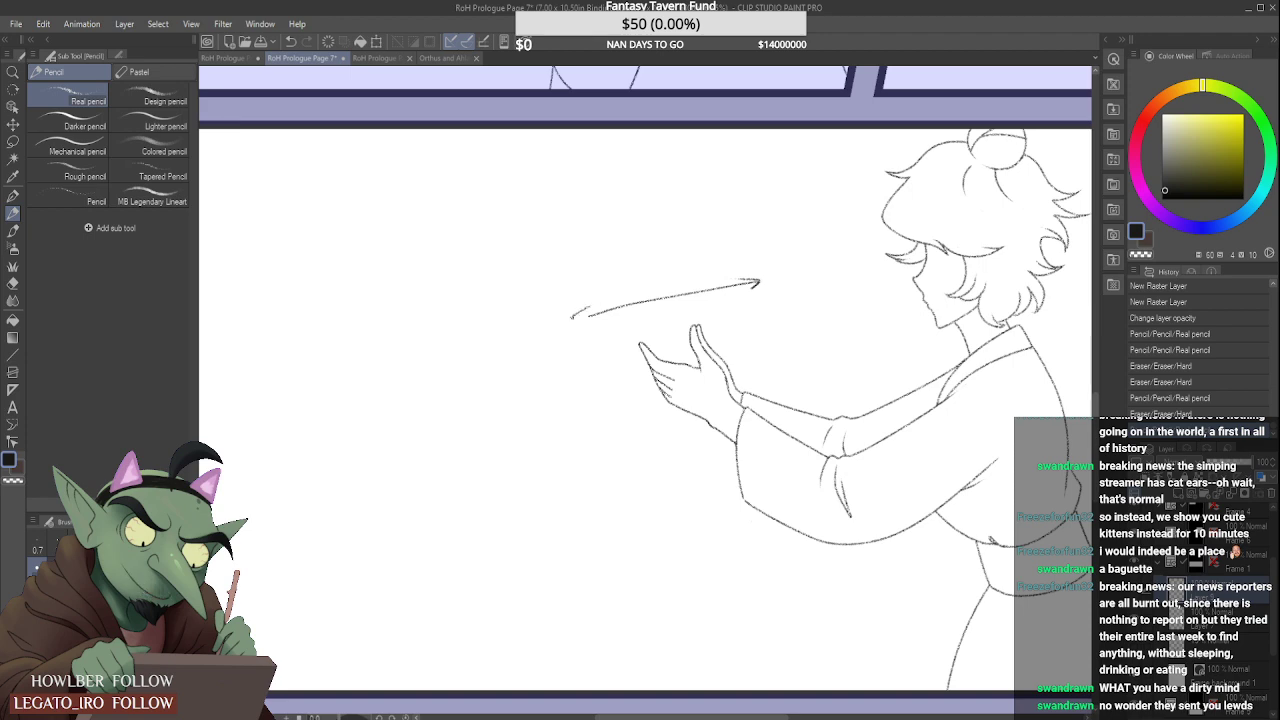
{"action": "left_click_drag", "start_coordinate": [644, 212], "coordinate": [678, 328]}
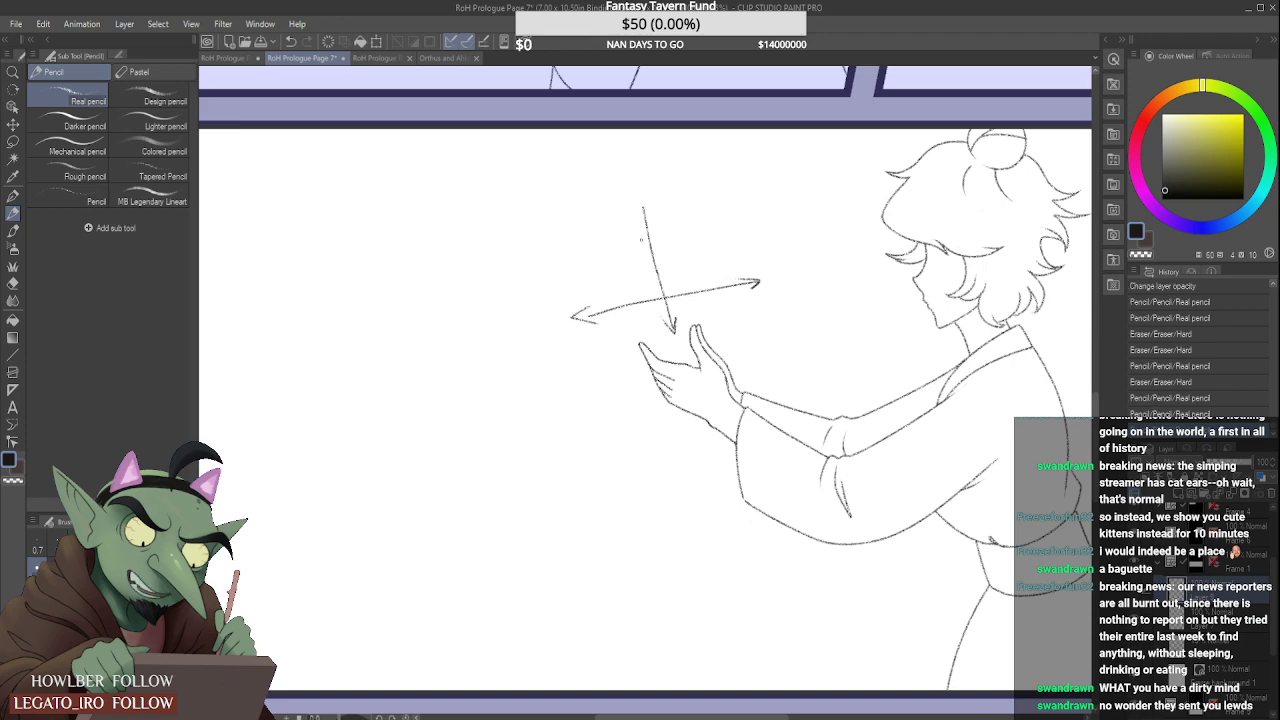
{"action": "mouse_move", "coordinate": [638, 234]}
{"action": "left_mouse_down"}
{"action": "mouse_move", "coordinate": [643, 204]}
{"action": "mouse_move", "coordinate": [660, 230]}
{"action": "left_mouse_up"}
Step: Draw a third, diagonal arrow through the crossing point above the hands and give it arrowheads
{"action": "scroll", "coordinate": [638, 343], "scroll_direction": "down", "scroll_amount": 4}
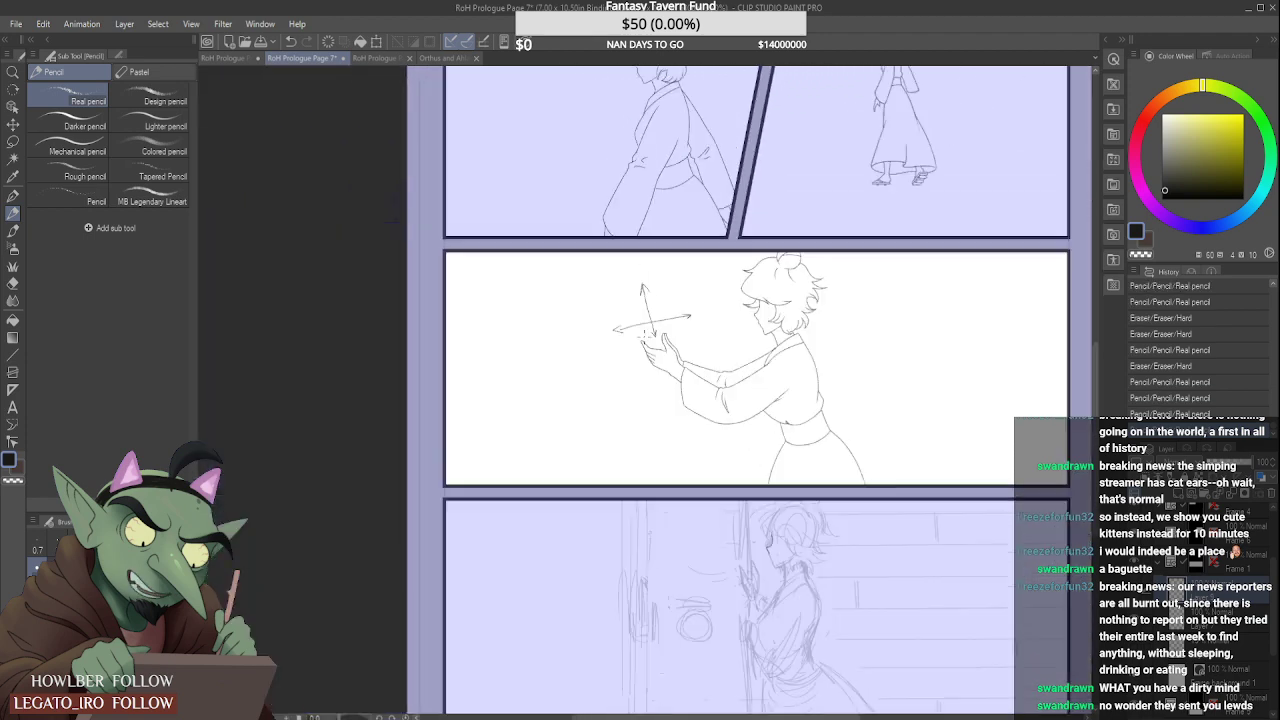
{"action": "scroll", "coordinate": [638, 343], "scroll_direction": "up", "scroll_amount": 2}
{"action": "left_click_drag", "start_coordinate": [628, 352], "coordinate": [679, 279]}
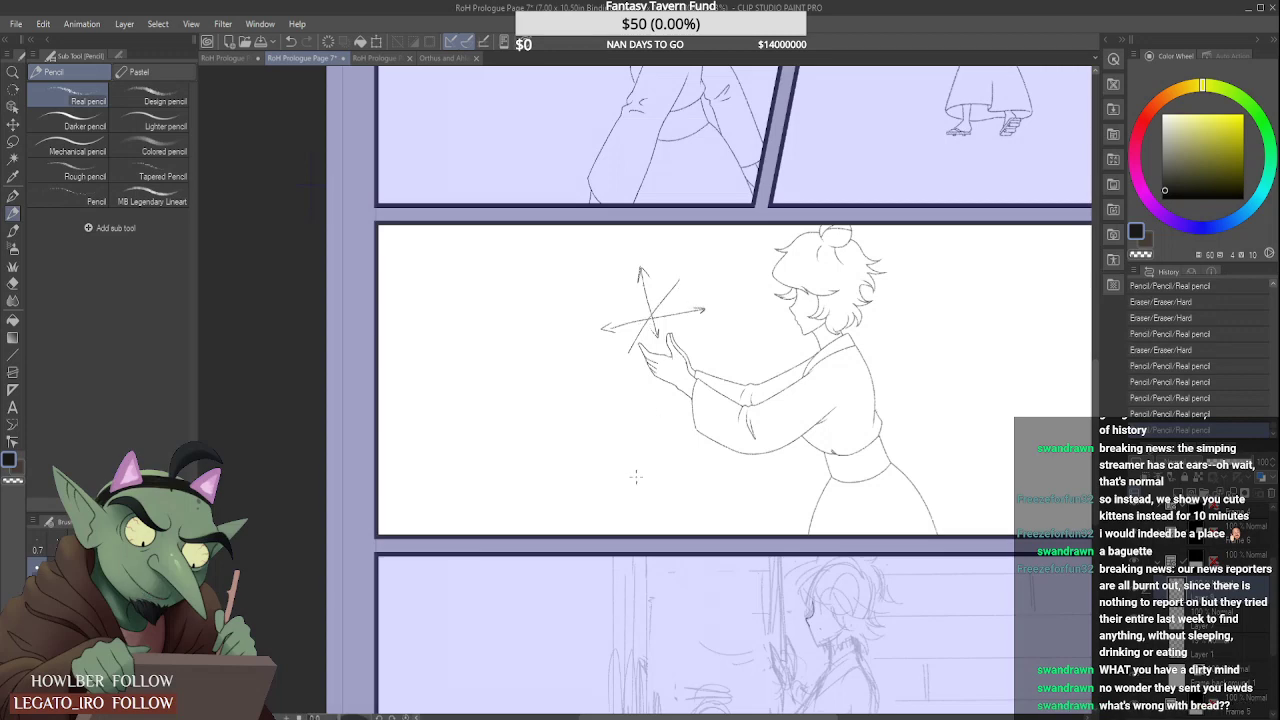
{"action": "scroll", "coordinate": [637, 488], "scroll_direction": "down", "scroll_amount": 3}
{"action": "scroll", "coordinate": [666, 513], "scroll_direction": "up", "scroll_amount": 2}
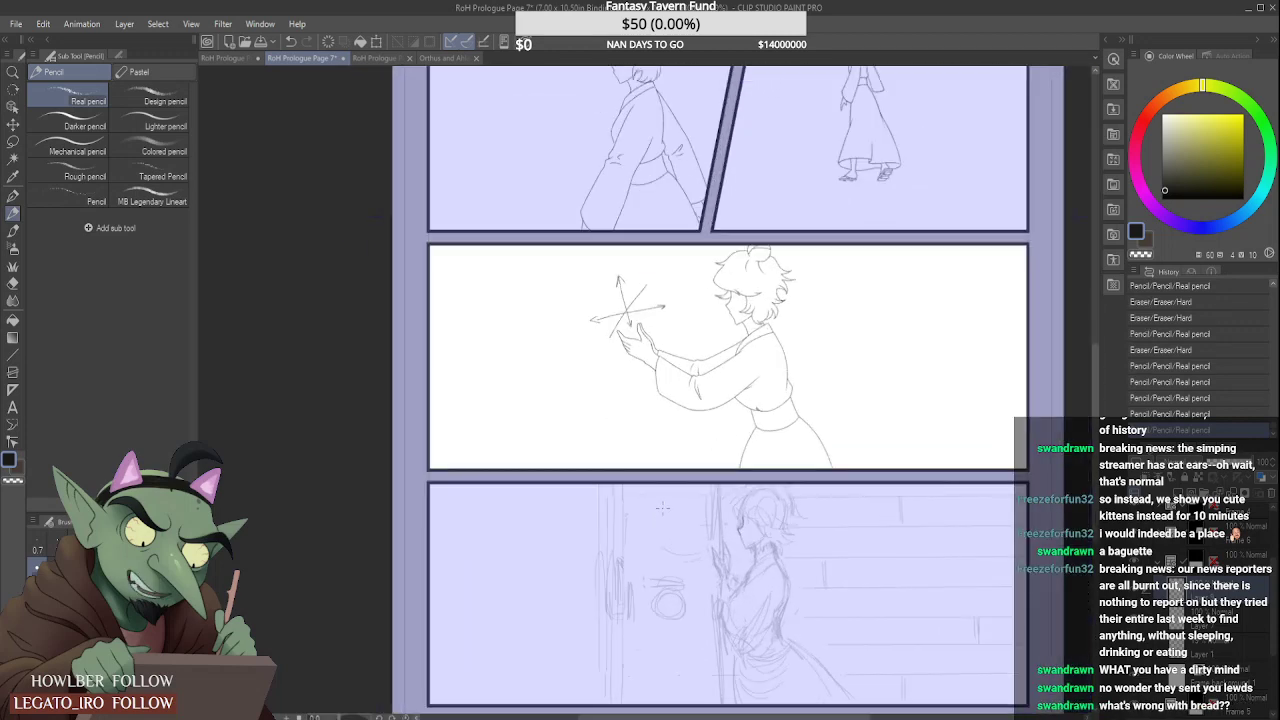
{"action": "scroll", "coordinate": [594, 393], "scroll_direction": "up", "scroll_amount": 2}
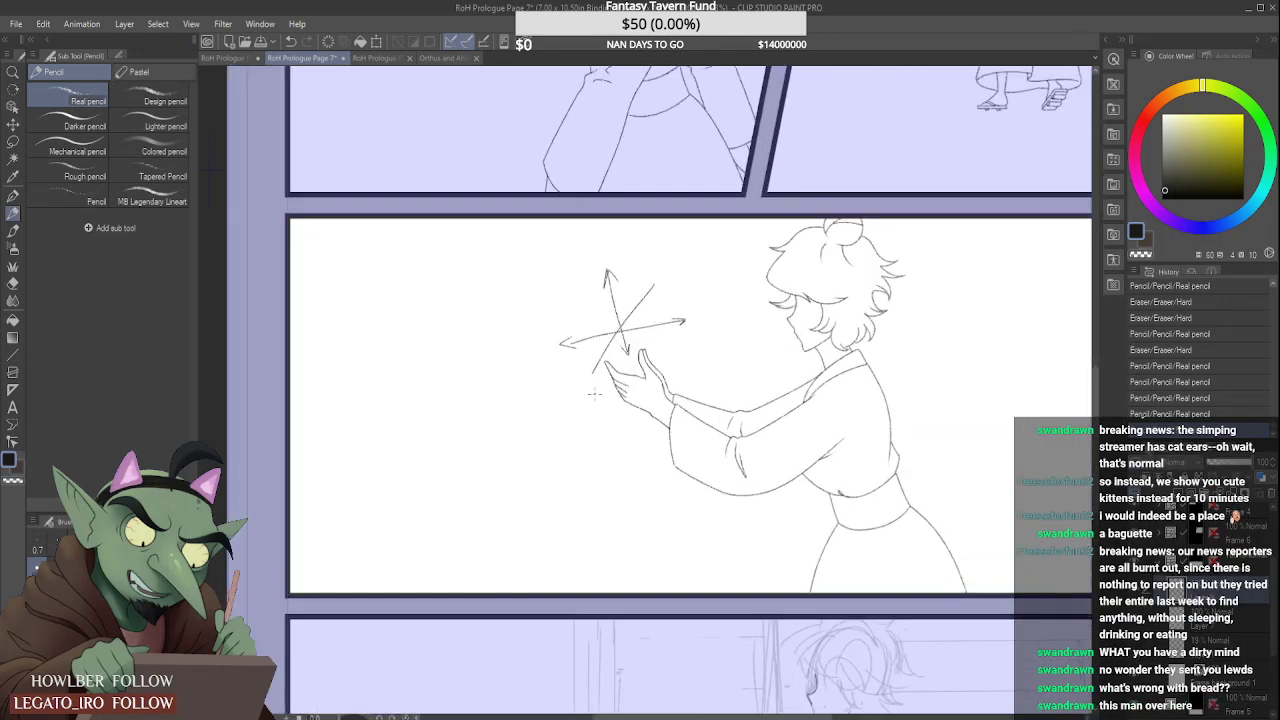
{"action": "left_click_drag", "start_coordinate": [646, 286], "coordinate": [660, 291]}
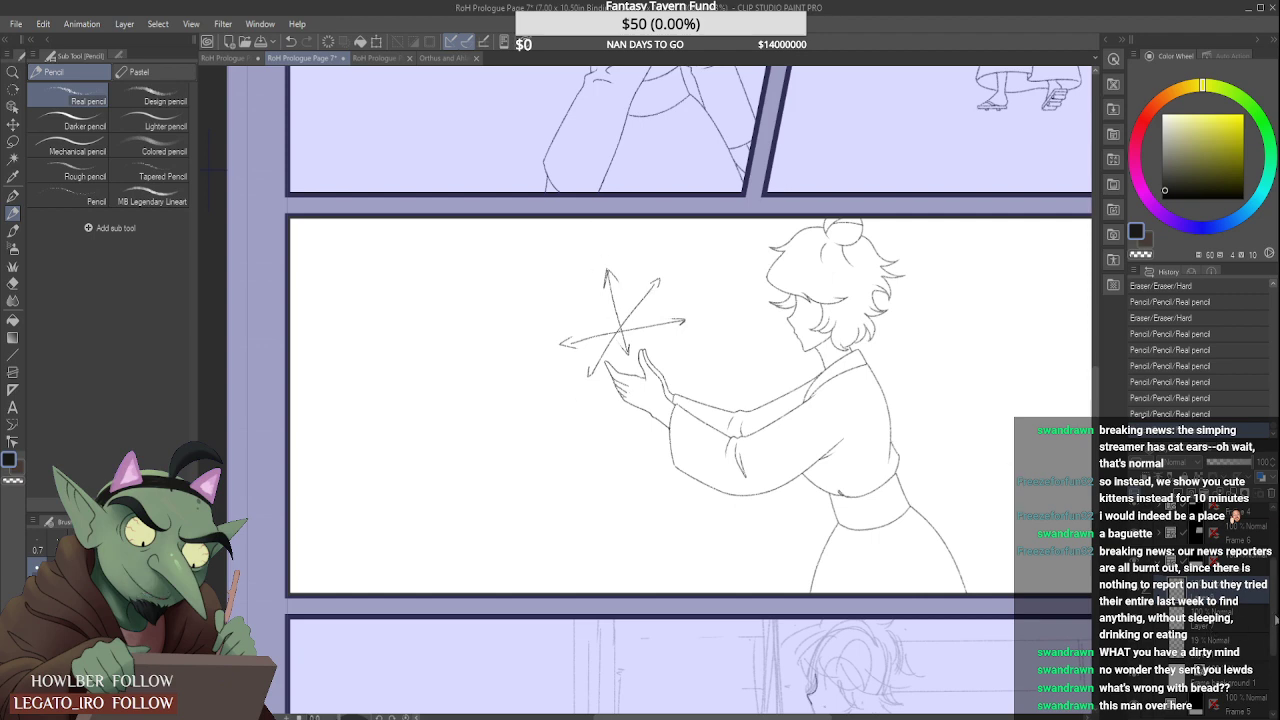
Step: Return to the bottom panel's line art layer and extend the face profile from the underside of the nose towards the lips
{"action": "left_click_drag", "start_coordinate": [1274, 630], "coordinate": [1270, 665]}
{"action": "left_click", "coordinate": [1238, 620]}
{"action": "scroll", "coordinate": [700, 372], "scroll_direction": "down", "scroll_amount": 3}
{"action": "scroll", "coordinate": [760, 510], "scroll_direction": "up", "scroll_amount": 6}
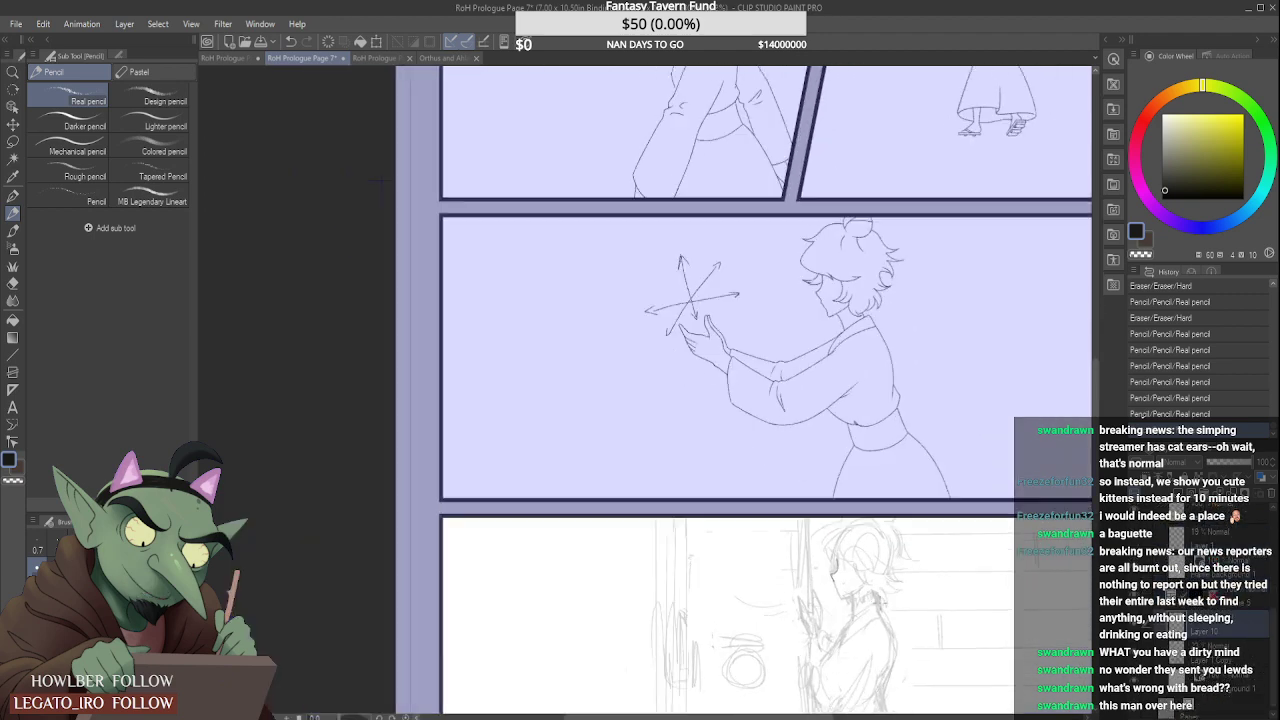
{"action": "scroll", "coordinate": [806, 542], "scroll_direction": "up", "scroll_amount": 2}
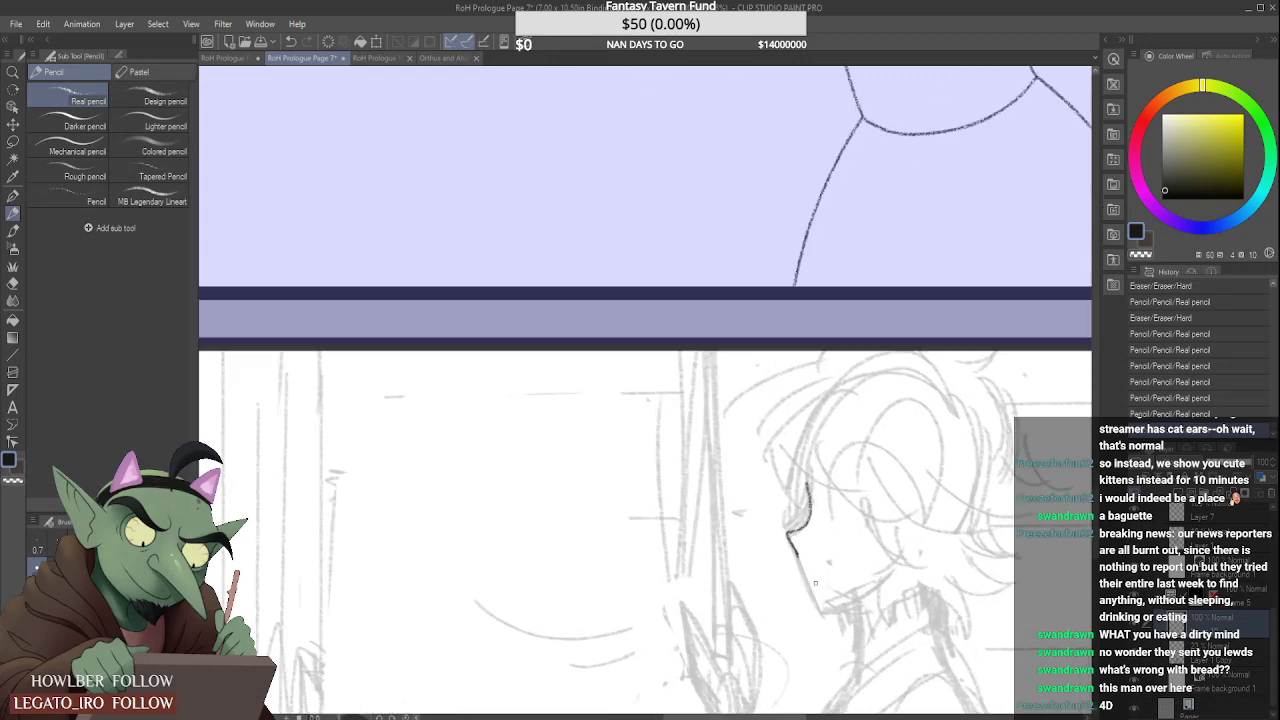
{"action": "scroll", "coordinate": [806, 542], "scroll_direction": "down", "scroll_amount": 1}
{"action": "scroll", "coordinate": [806, 542], "scroll_direction": "down", "scroll_amount": 2}
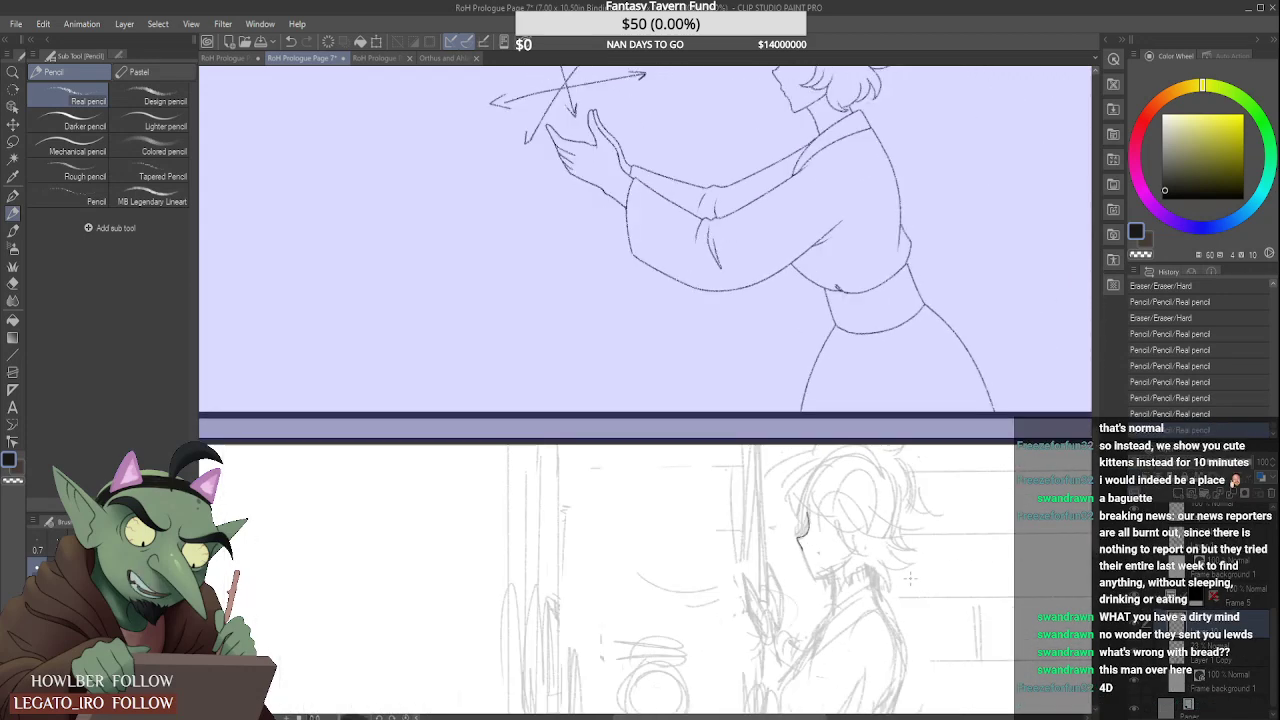
{"action": "scroll", "coordinate": [730, 514], "scroll_direction": "up", "scroll_amount": 4}
{"action": "scroll", "coordinate": [730, 514], "scroll_direction": "up", "scroll_amount": 2}
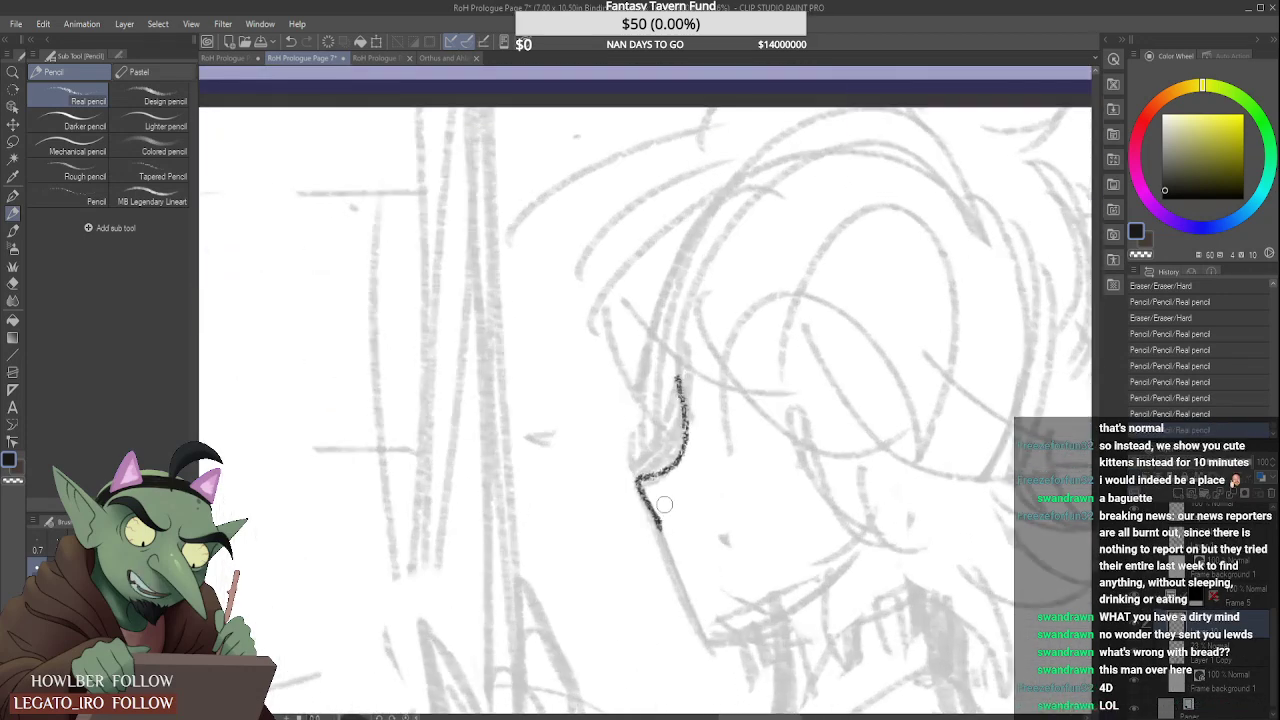
{"action": "left_click_drag", "start_coordinate": [638, 482], "coordinate": [662, 548]}
{"action": "scroll", "coordinate": [660, 530], "scroll_direction": "up", "scroll_amount": 1}
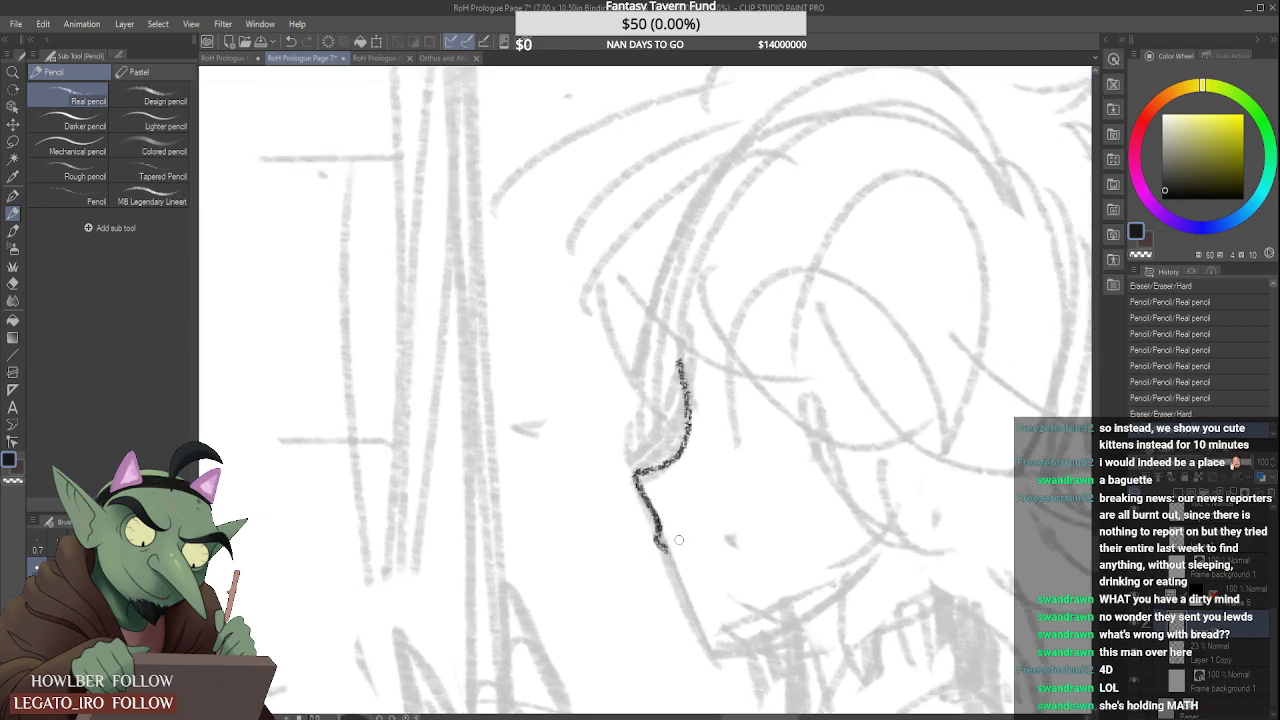
{"action": "scroll", "coordinate": [676, 542], "scroll_direction": "down", "scroll_amount": 5}
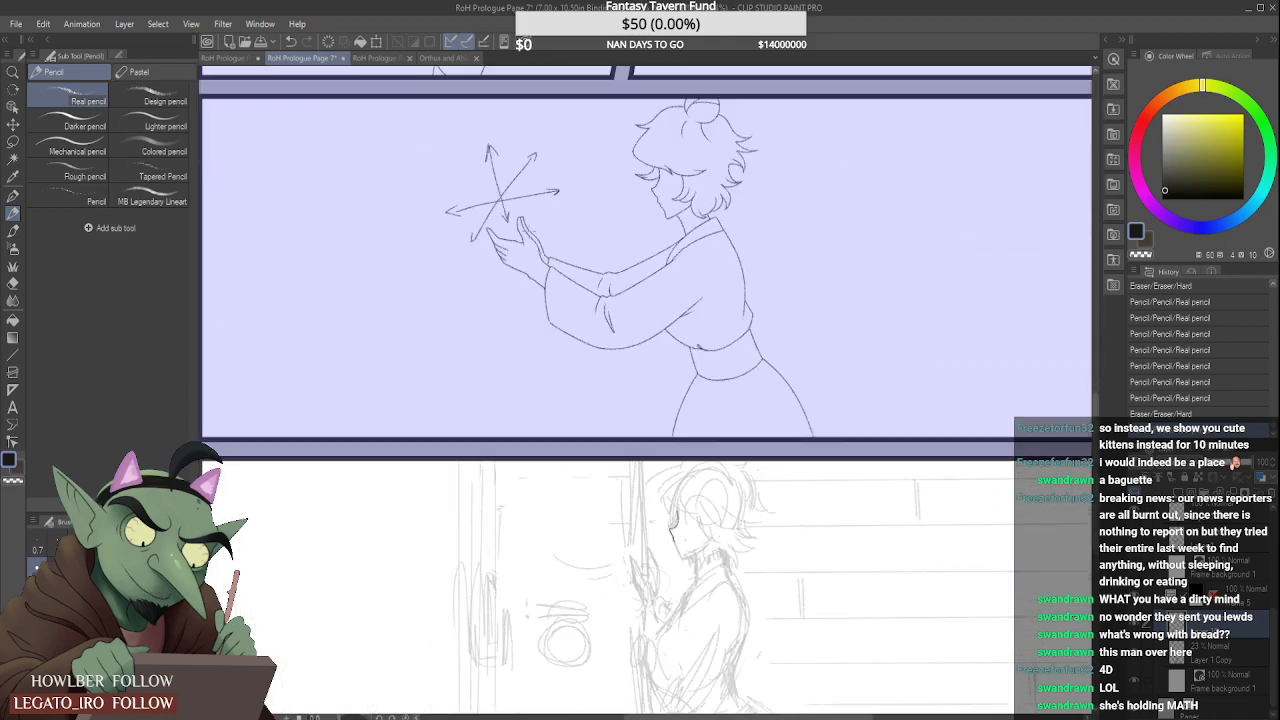
Step: Rework the short profile line from below the nose to the upper lip of the character at the door, undoing stray strokes
{"action": "left_click_drag", "start_coordinate": [527, 223], "coordinate": [536, 231]}
{"action": "scroll", "coordinate": [535, 240], "scroll_direction": "down", "scroll_amount": 1}
{"action": "scroll", "coordinate": [656, 498], "scroll_direction": "up", "scroll_amount": 8}
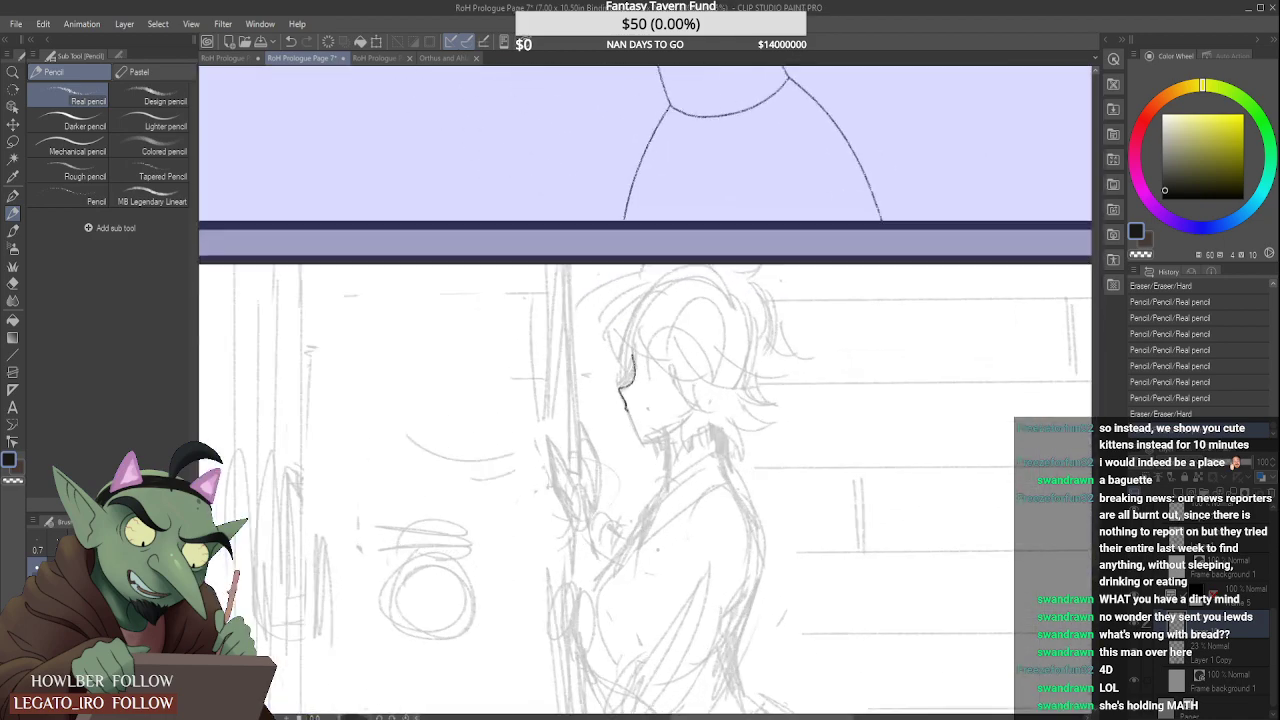
{"action": "mouse_move", "coordinate": [625, 226]}
{"action": "left_mouse_down"}
{"action": "mouse_move", "coordinate": [607, 366]}
{"action": "mouse_move", "coordinate": [630, 416]}
{"action": "left_mouse_up"}
{"action": "scroll", "coordinate": [620, 362], "scroll_direction": "up", "scroll_amount": 1}
{"action": "key", "text": "ctrl+z"}
{"action": "key", "text": "ctrl+z"}
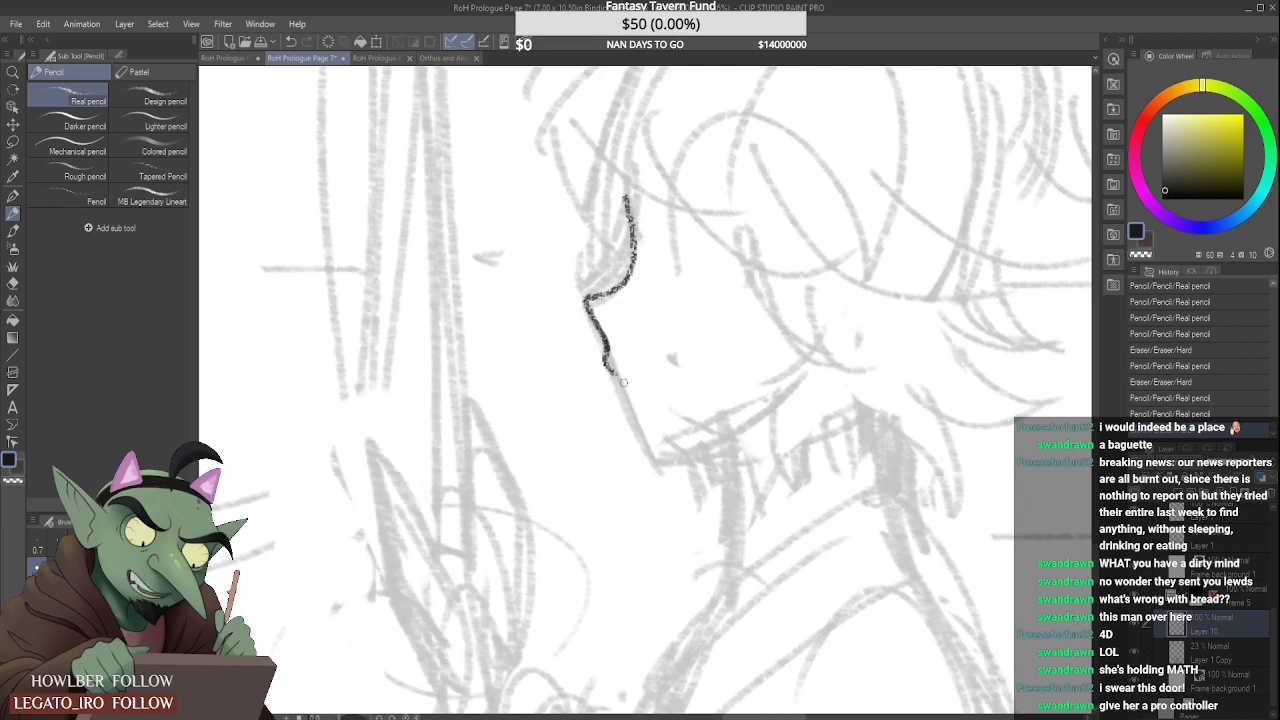
{"action": "scroll", "coordinate": [613, 390], "scroll_direction": "down", "scroll_amount": 10}
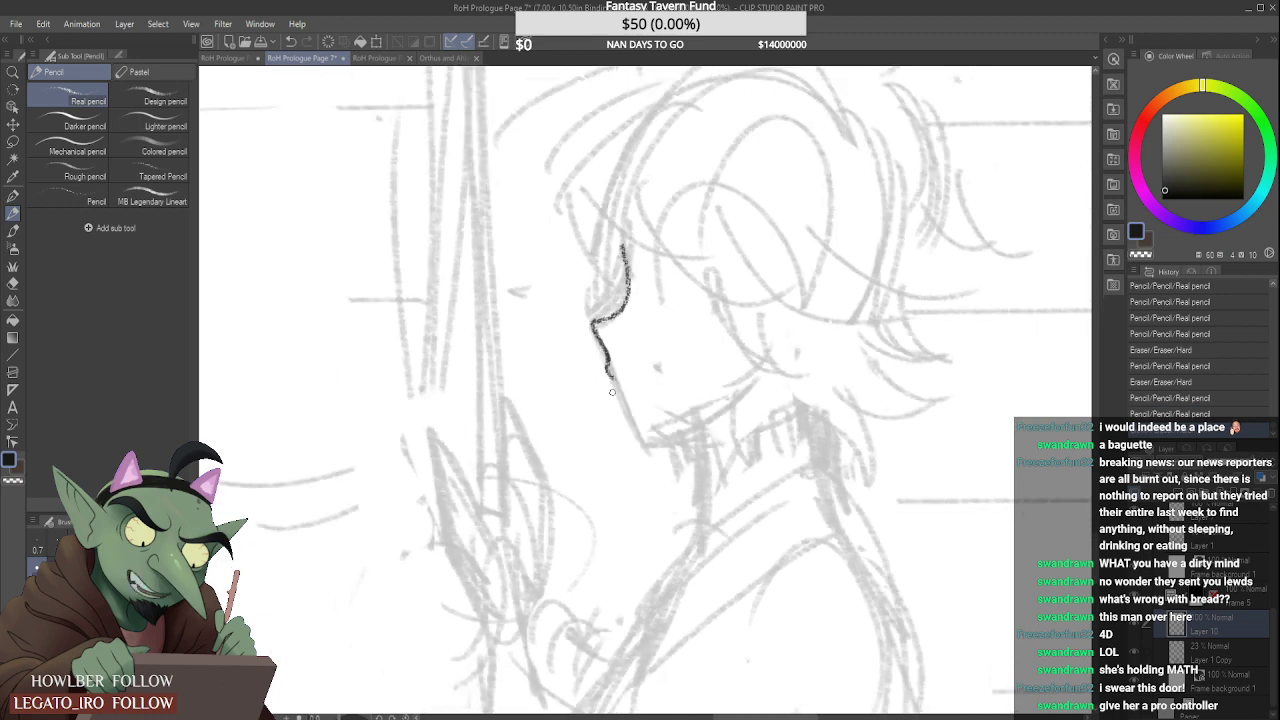
{"action": "scroll", "coordinate": [524, 133], "scroll_direction": "up", "scroll_amount": 2}
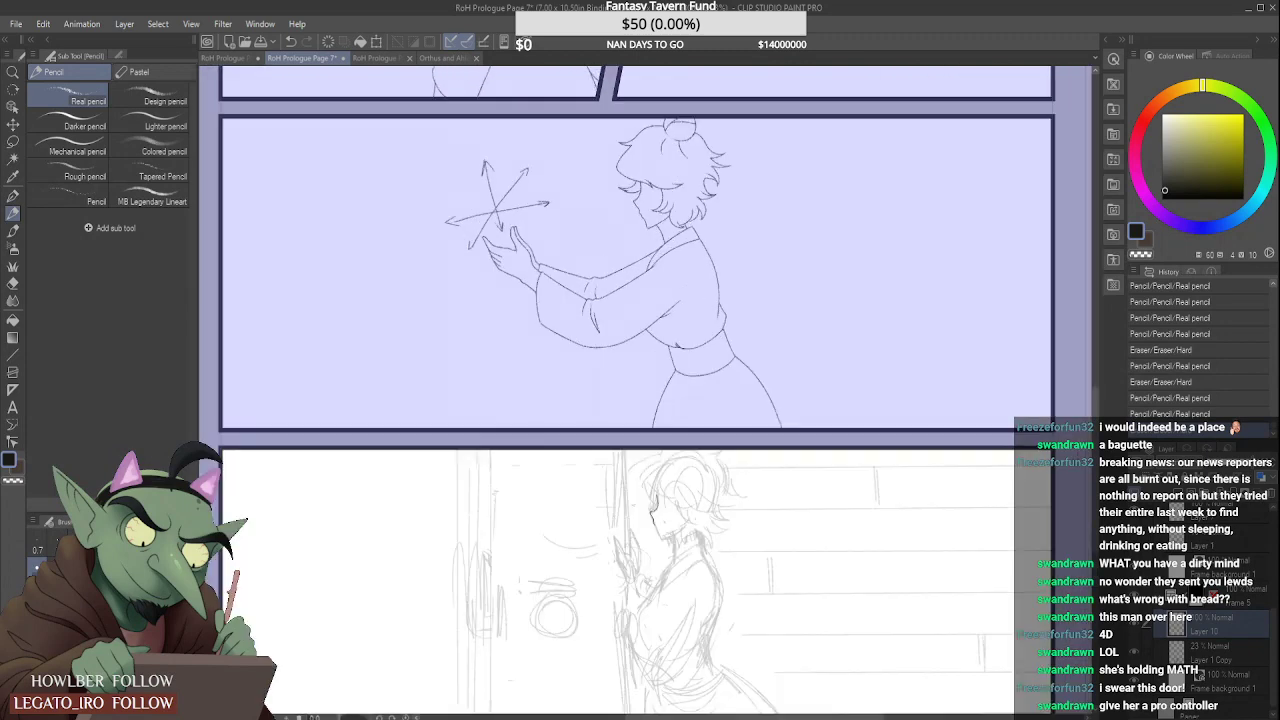
Step: Clear the crossing arrows from the reaching character's panel and draw the outline of a game controller held in the hands
{"action": "left_click", "coordinate": [1238, 573]}
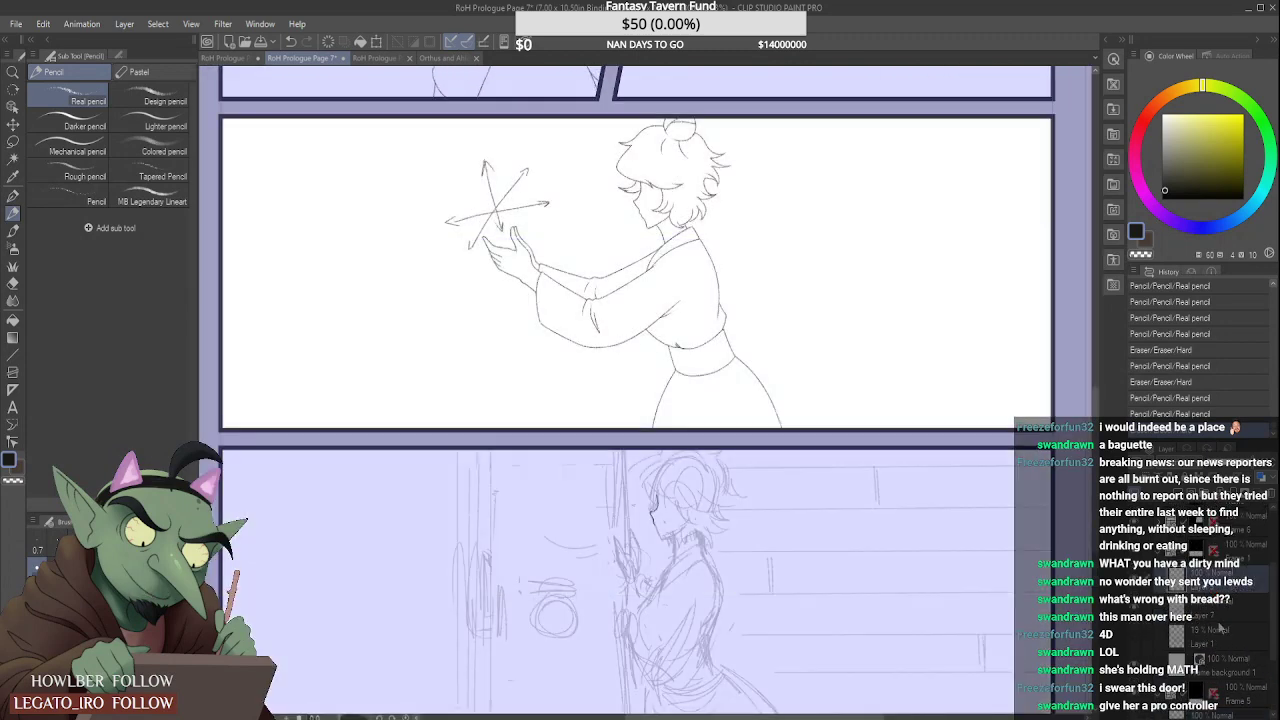
{"action": "key", "text": "Delete"}
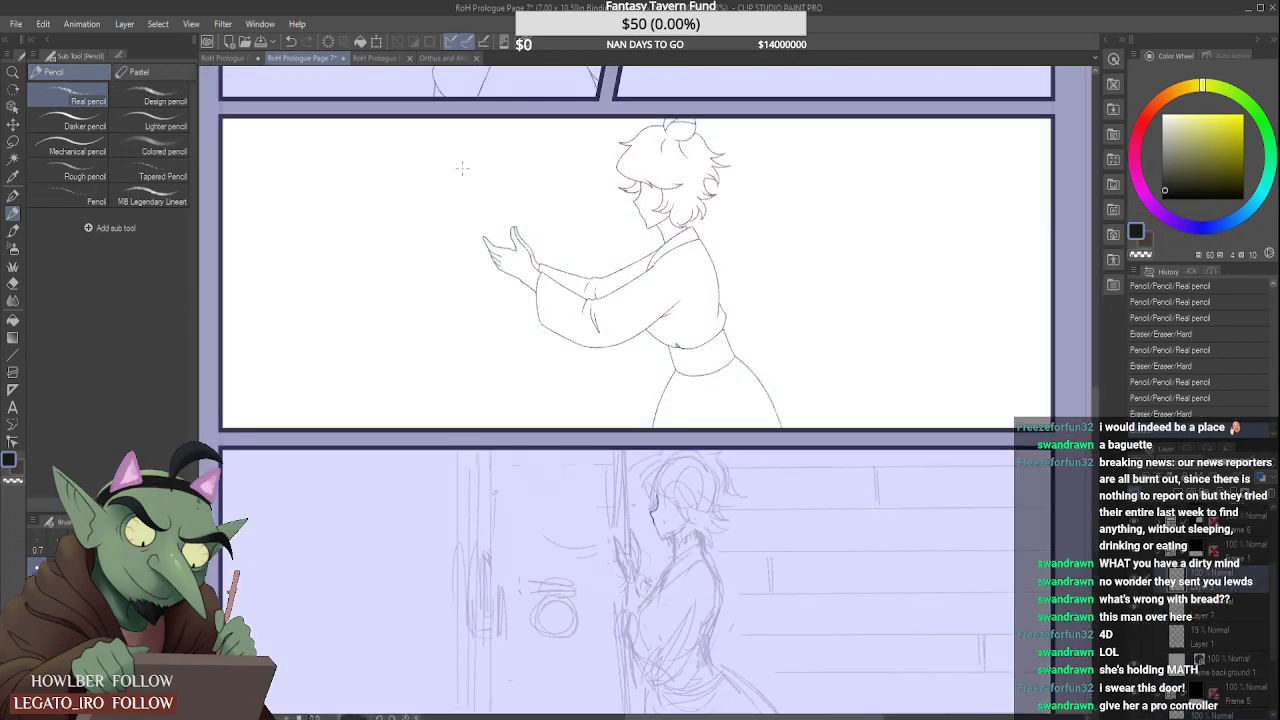
{"action": "scroll", "coordinate": [462, 167], "scroll_direction": "up", "scroll_amount": 4}
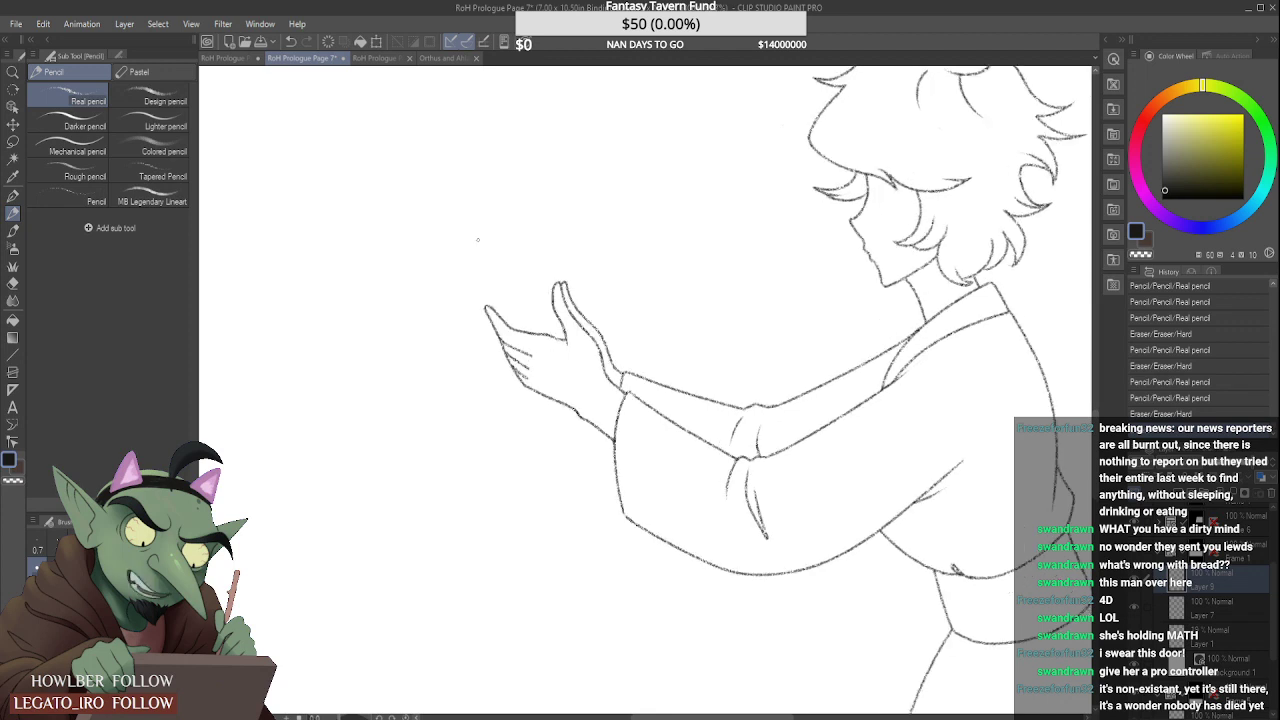
{"action": "mouse_move", "coordinate": [500, 318]}
{"action": "left_mouse_down"}
{"action": "mouse_move", "coordinate": [479, 256]}
{"action": "mouse_move", "coordinate": [495, 234]}
{"action": "mouse_move", "coordinate": [556, 221]}
{"action": "mouse_move", "coordinate": [585, 268]}
{"action": "mouse_move", "coordinate": [525, 301]}
{"action": "mouse_move", "coordinate": [517, 330]}
{"action": "mouse_move", "coordinate": [552, 282]}
{"action": "mouse_move", "coordinate": [593, 295]}
{"action": "left_mouse_up"}
{"action": "scroll", "coordinate": [506, 248], "scroll_direction": "up", "scroll_amount": 1}
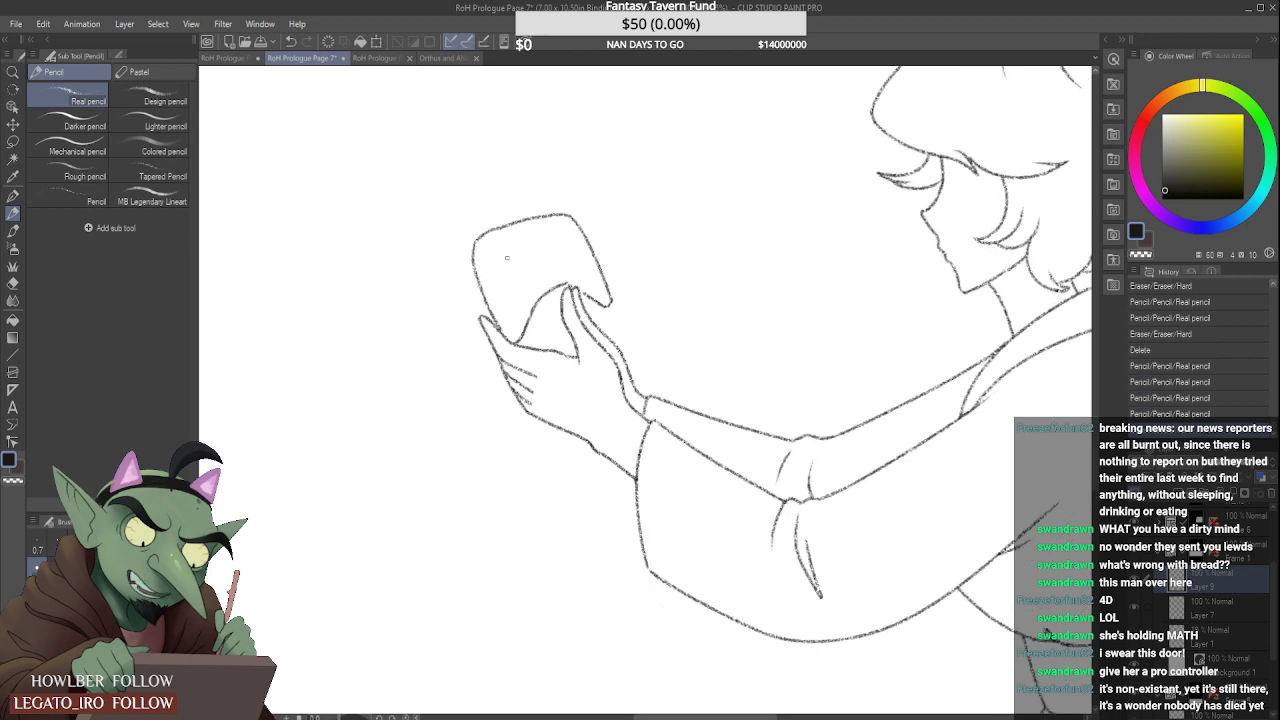
Step: Draw a D-pad, two thumbsticks and small round face buttons on the front of the controller
{"action": "scroll", "coordinate": [506, 250], "scroll_direction": "up", "scroll_amount": 1}
{"action": "mouse_move", "coordinate": [527, 271]}
{"action": "left_mouse_down"}
{"action": "mouse_move", "coordinate": [537, 284]}
{"action": "mouse_move", "coordinate": [542, 274]}
{"action": "mouse_move", "coordinate": [527, 272]}
{"action": "mouse_move", "coordinate": [534, 286]}
{"action": "mouse_move", "coordinate": [536, 262]}
{"action": "mouse_move", "coordinate": [580, 266]}
{"action": "mouse_move", "coordinate": [545, 234]}
{"action": "mouse_move", "coordinate": [559, 235]}
{"action": "mouse_move", "coordinate": [501, 272]}
{"action": "mouse_move", "coordinate": [512, 258]}
{"action": "left_mouse_up"}
{"action": "left_click_drag", "start_coordinate": [577, 224], "coordinate": [593, 250]}
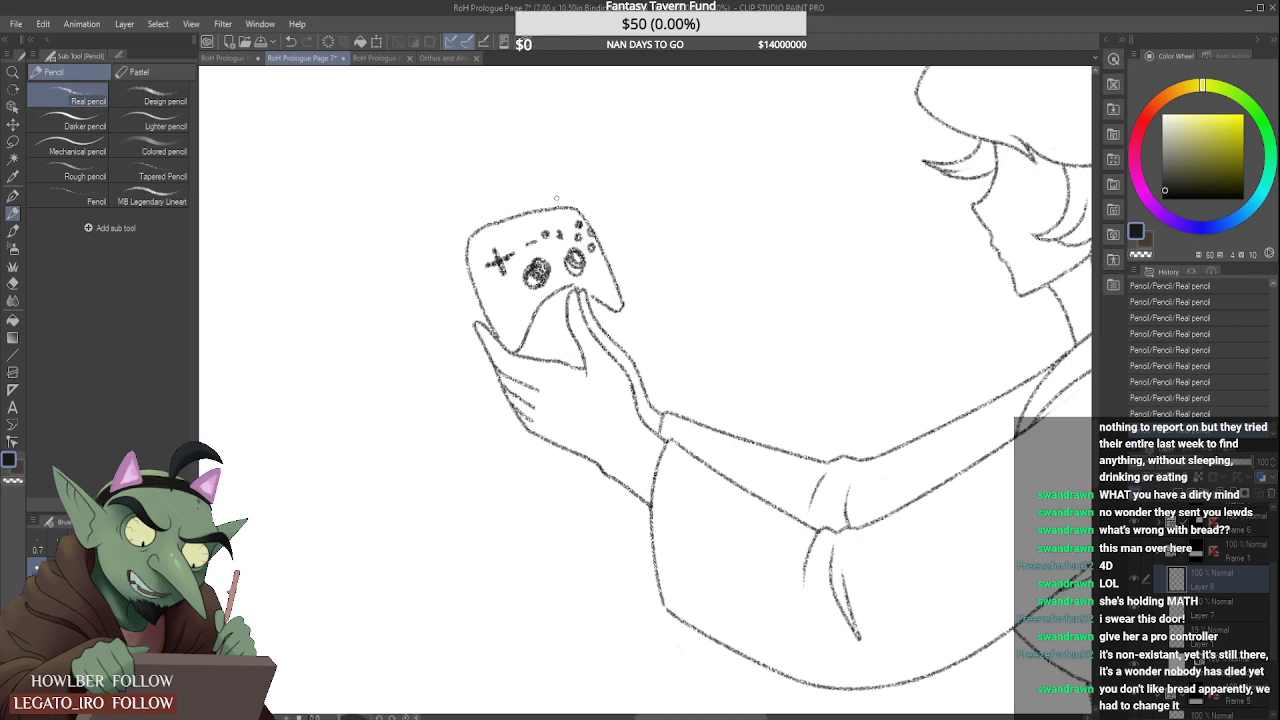
Step: Add raised shoulder buttons along the controller's upper edge at both corners
{"action": "mouse_move", "coordinate": [466, 264]}
{"action": "left_mouse_down"}
{"action": "mouse_move", "coordinate": [472, 222]}
{"action": "mouse_move", "coordinate": [496, 210]}
{"action": "mouse_move", "coordinate": [562, 198]}
{"action": "mouse_move", "coordinate": [583, 214]}
{"action": "mouse_move", "coordinate": [560, 198]}
{"action": "mouse_move", "coordinate": [502, 218]}
{"action": "mouse_move", "coordinate": [542, 201]}
{"action": "left_mouse_up"}
{"action": "mouse_move", "coordinate": [539, 208]}
{"action": "left_mouse_down"}
{"action": "mouse_move", "coordinate": [488, 207]}
{"action": "mouse_move", "coordinate": [468, 223]}
{"action": "mouse_move", "coordinate": [502, 206]}
{"action": "mouse_move", "coordinate": [516, 214]}
{"action": "left_mouse_up"}
{"action": "scroll", "coordinate": [525, 205], "scroll_direction": "down", "scroll_amount": 3}
{"action": "scroll", "coordinate": [527, 203], "scroll_direction": "up", "scroll_amount": 3}
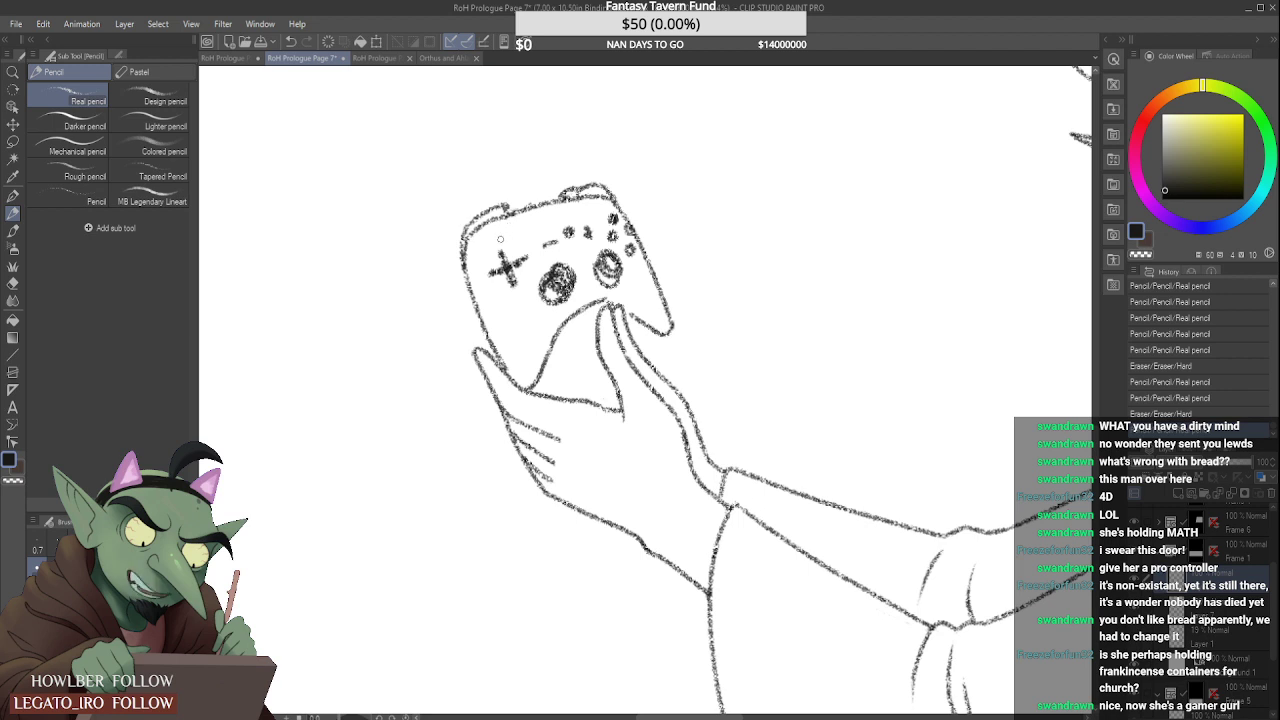
{"action": "scroll", "coordinate": [495, 245], "scroll_direction": "down", "scroll_amount": 2}
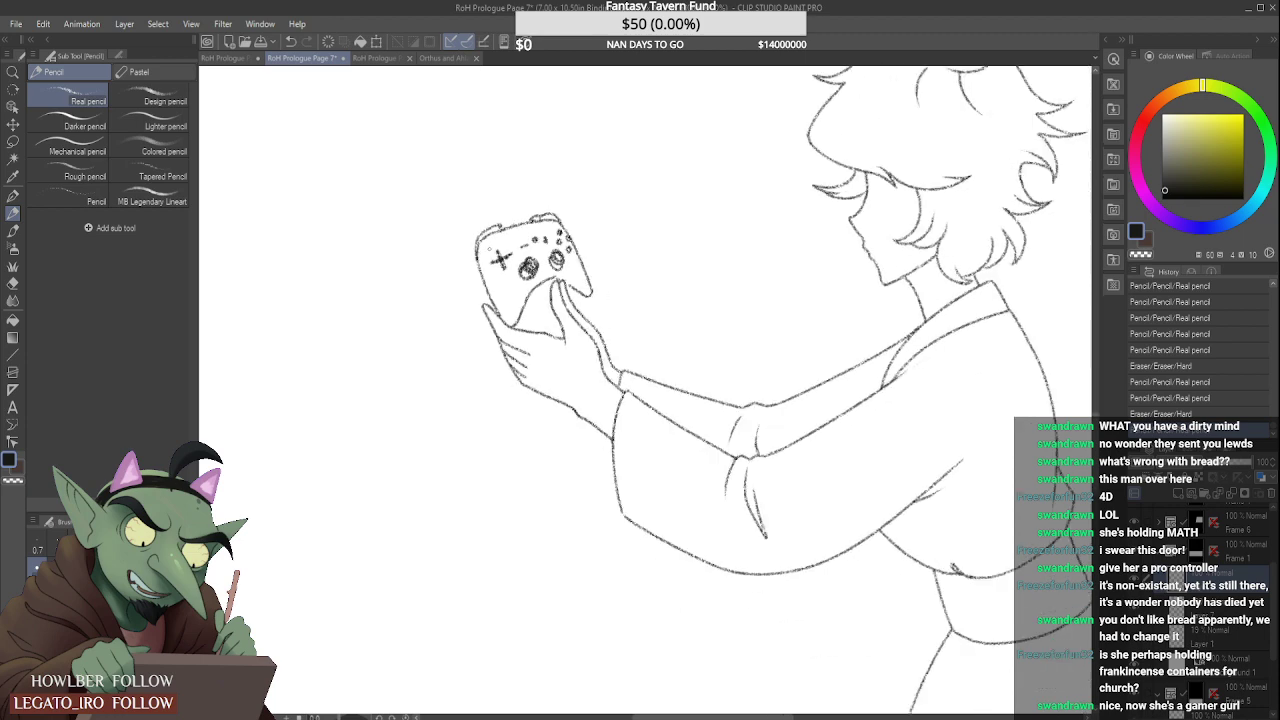
{"action": "scroll", "coordinate": [495, 245], "scroll_direction": "down", "scroll_amount": 1}
{"action": "scroll", "coordinate": [500, 250], "scroll_direction": "up", "scroll_amount": 3}
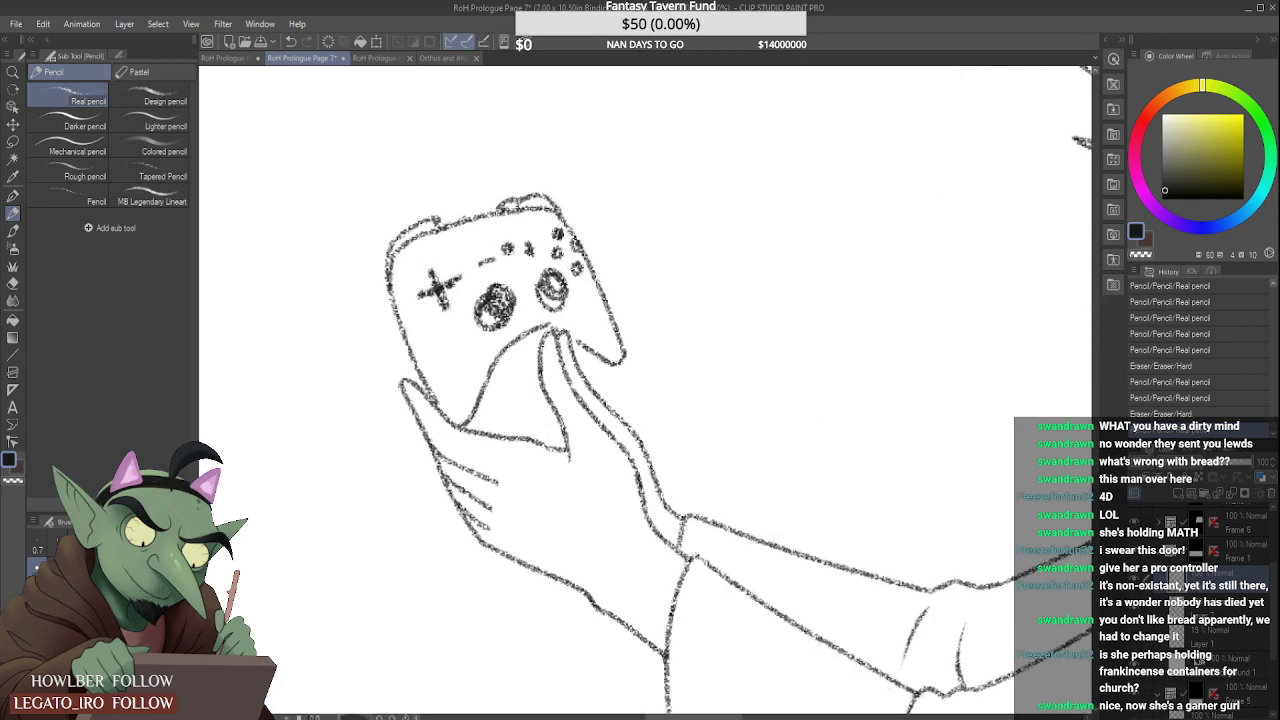
Step: Shade the controller's right thumbstick, touch up the small centre button and thicken the arms of the D-pad
{"action": "mouse_move", "coordinate": [548, 280]}
{"action": "left_mouse_down"}
{"action": "mouse_move", "coordinate": [562, 276]}
{"action": "mouse_move", "coordinate": [560, 297]}
{"action": "left_mouse_up"}
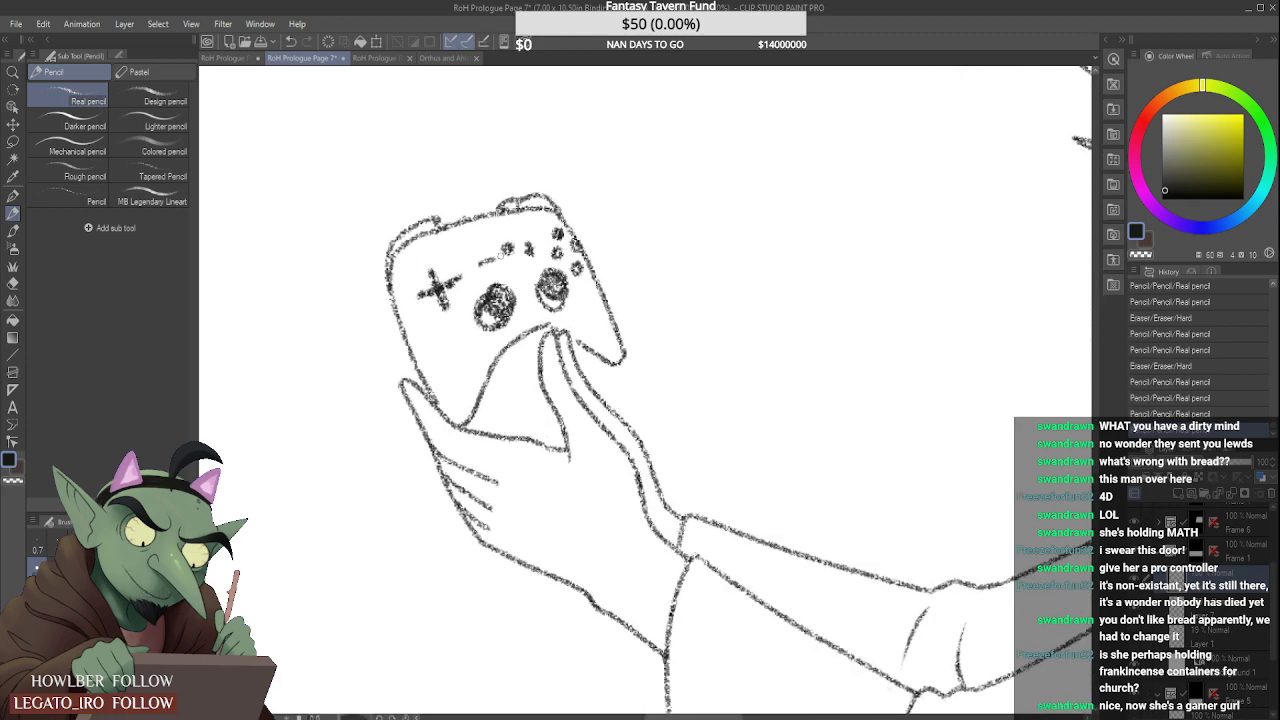
{"action": "left_click_drag", "start_coordinate": [502, 248], "coordinate": [510, 244]}
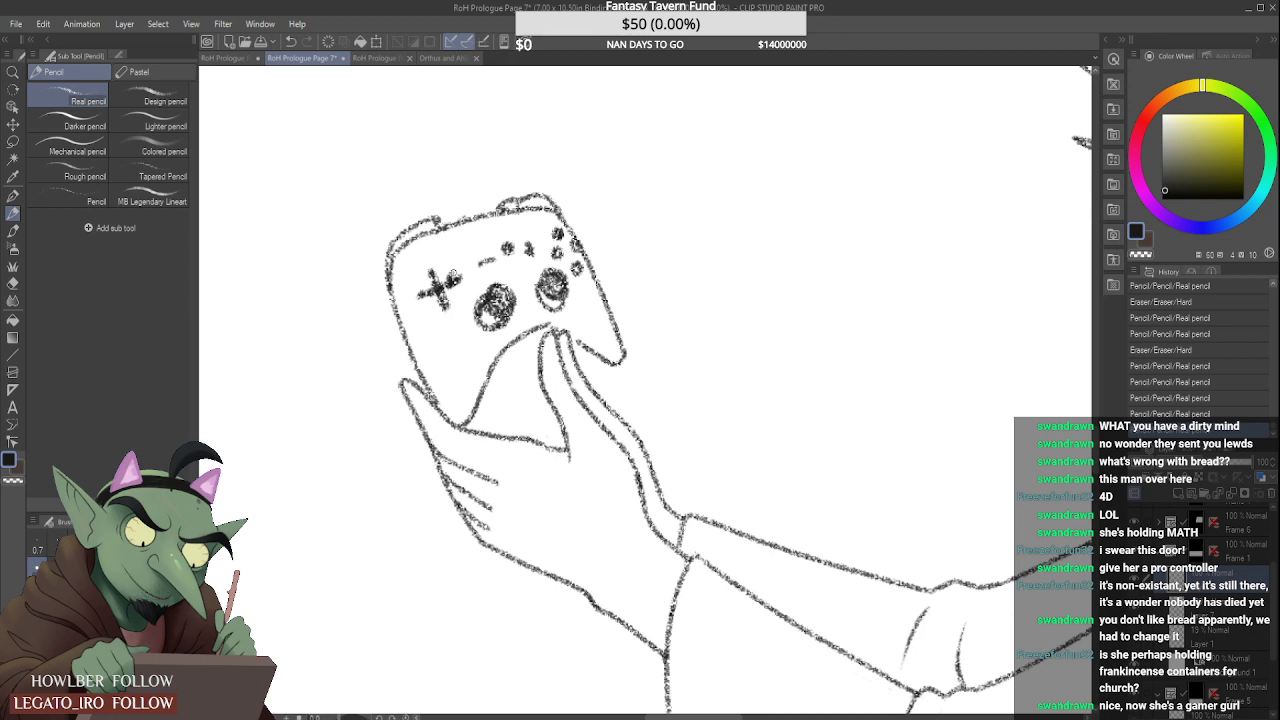
{"action": "mouse_move", "coordinate": [452, 272]}
{"action": "left_mouse_down"}
{"action": "mouse_move", "coordinate": [462, 278]}
{"action": "mouse_move", "coordinate": [432, 276]}
{"action": "mouse_move", "coordinate": [450, 310]}
{"action": "mouse_move", "coordinate": [418, 300]}
{"action": "mouse_move", "coordinate": [464, 282]}
{"action": "left_mouse_up"}
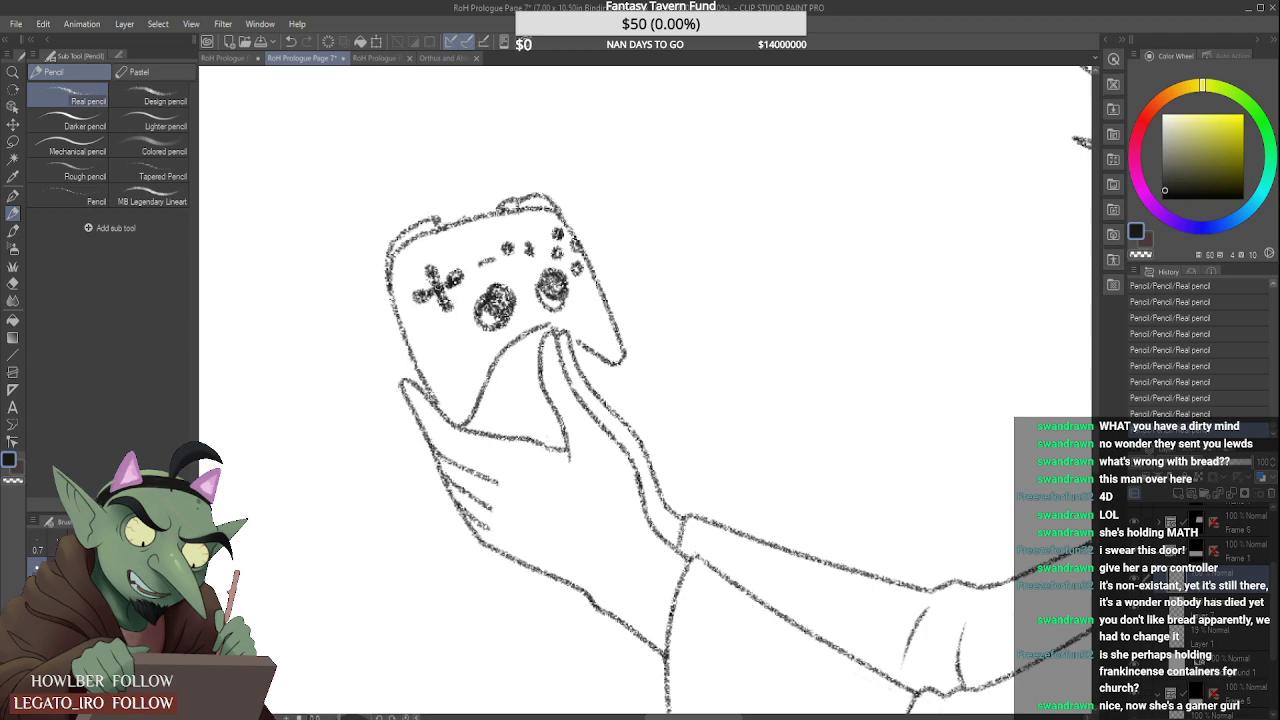
Step: Redraw the controller's right edge as a line running from the face buttons down to the tip of the grip
{"action": "scroll", "coordinate": [645, 390], "scroll_direction": "down", "scroll_amount": 3}
{"action": "scroll", "coordinate": [540, 290], "scroll_direction": "up", "scroll_amount": 3}
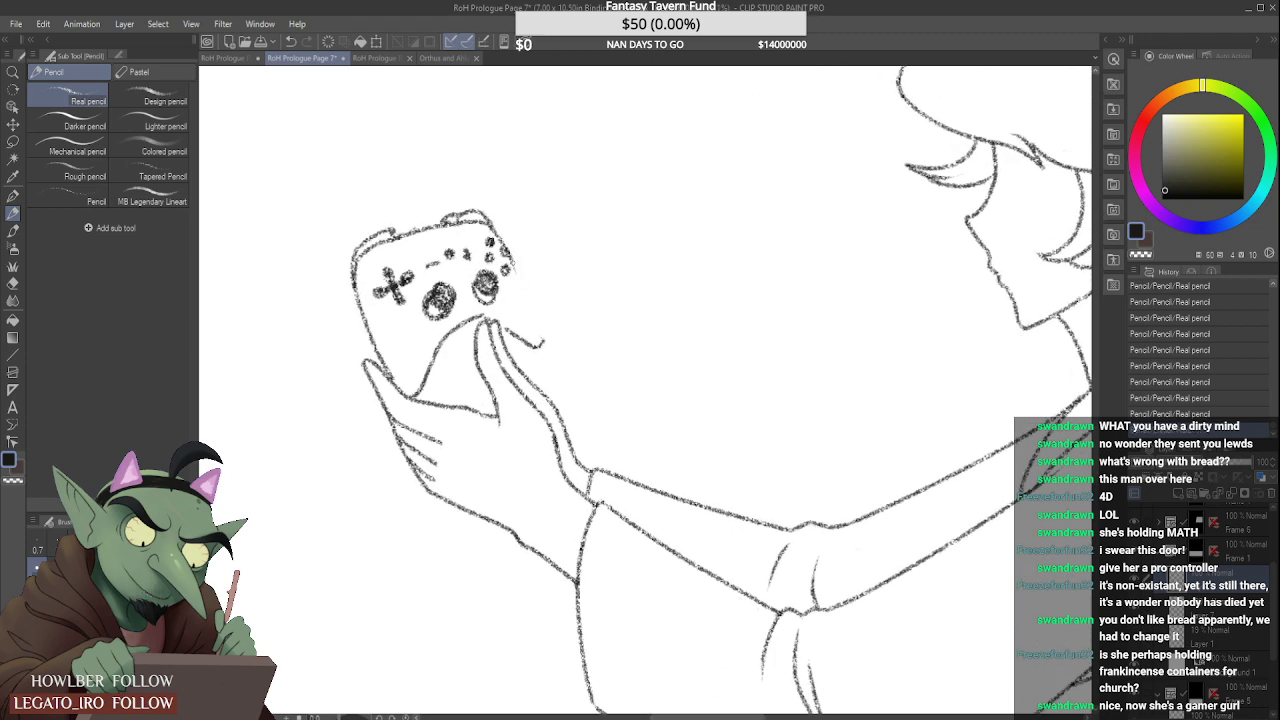
{"action": "left_click_drag", "start_coordinate": [513, 262], "coordinate": [542, 338]}
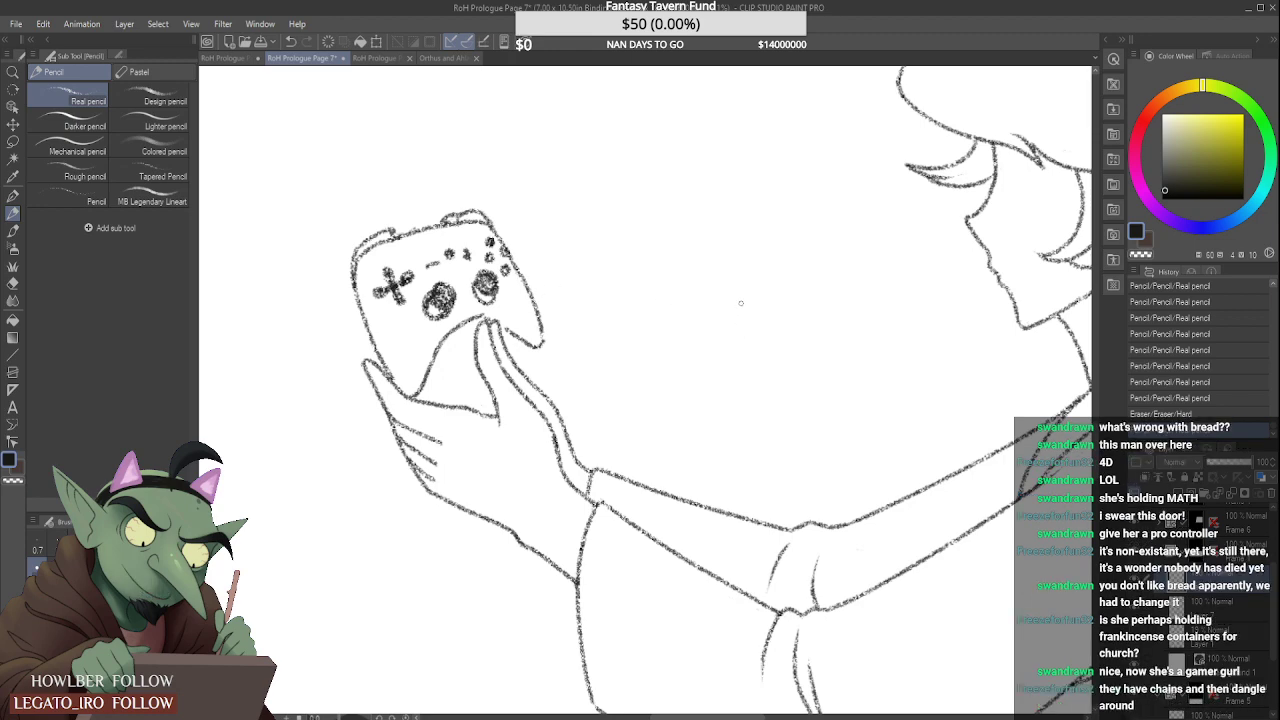
{"action": "scroll", "coordinate": [738, 316], "scroll_direction": "down", "scroll_amount": 3}
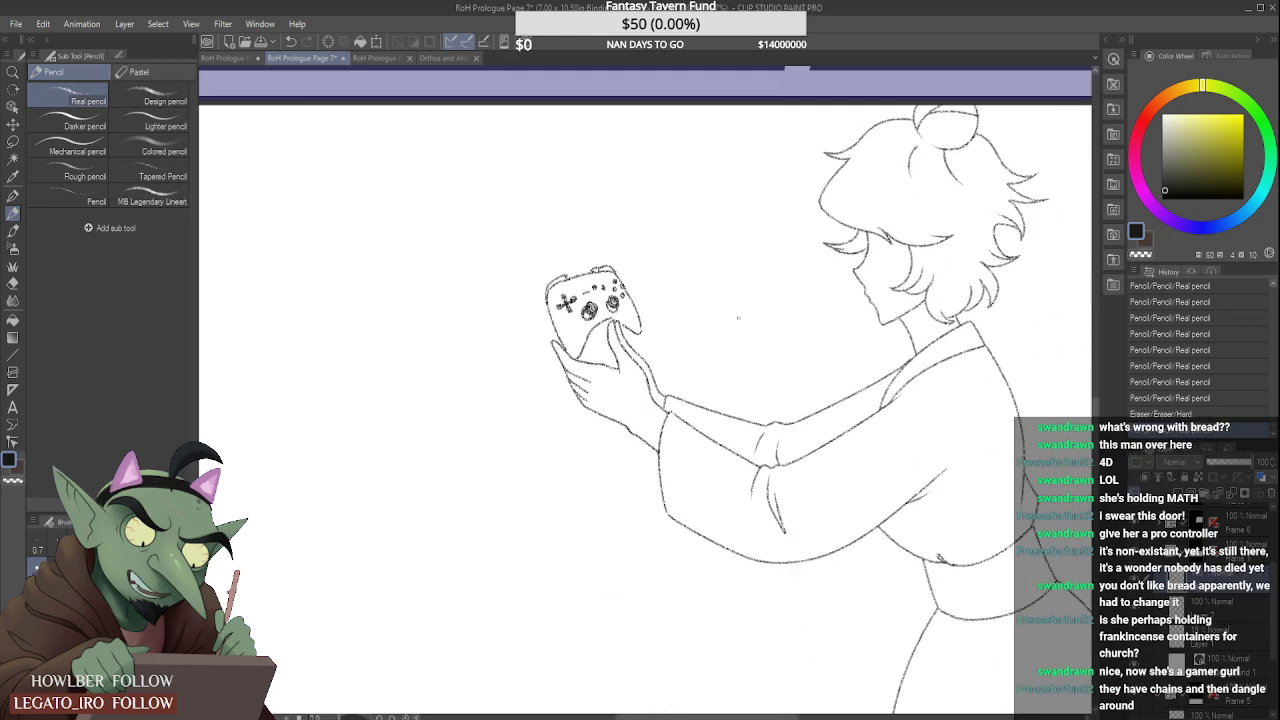
{"action": "scroll", "coordinate": [738, 316], "scroll_direction": "down", "scroll_amount": 2}
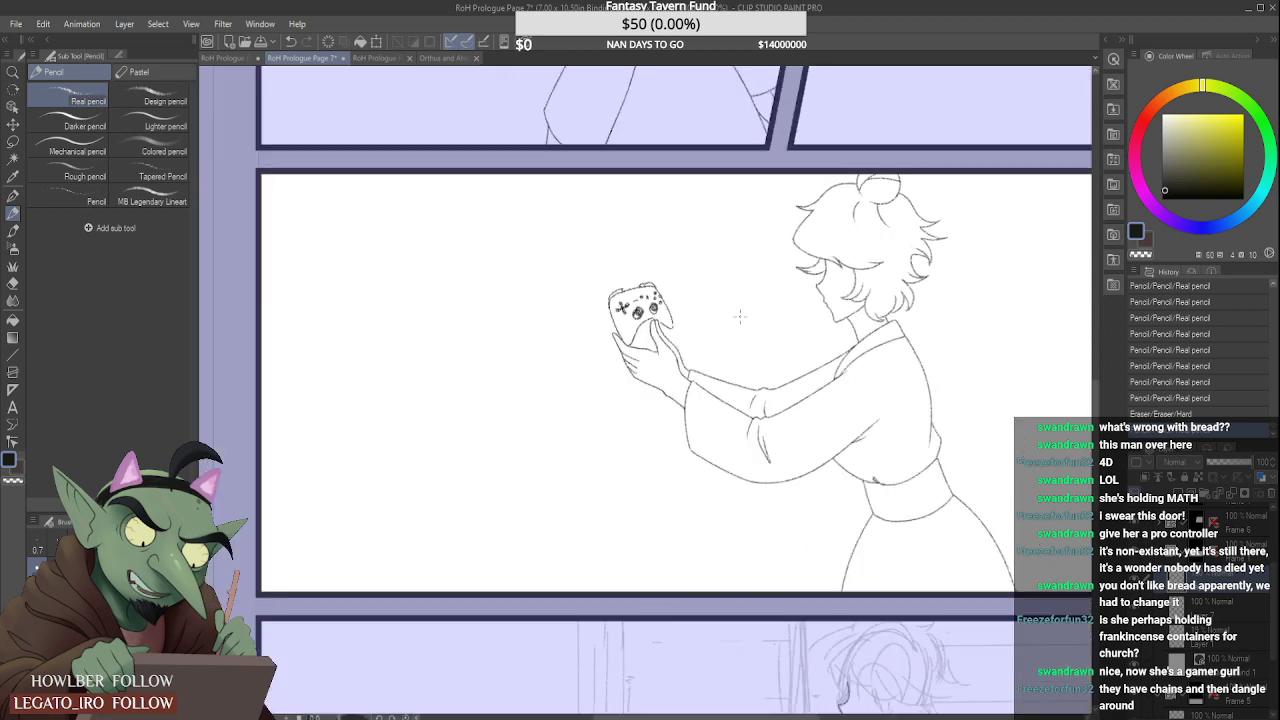
Step: Return to the bottom panel's line art layer and draw the face profile from the upper lip down to the chin
{"action": "scroll", "coordinate": [740, 316], "scroll_direction": "down", "scroll_amount": 6}
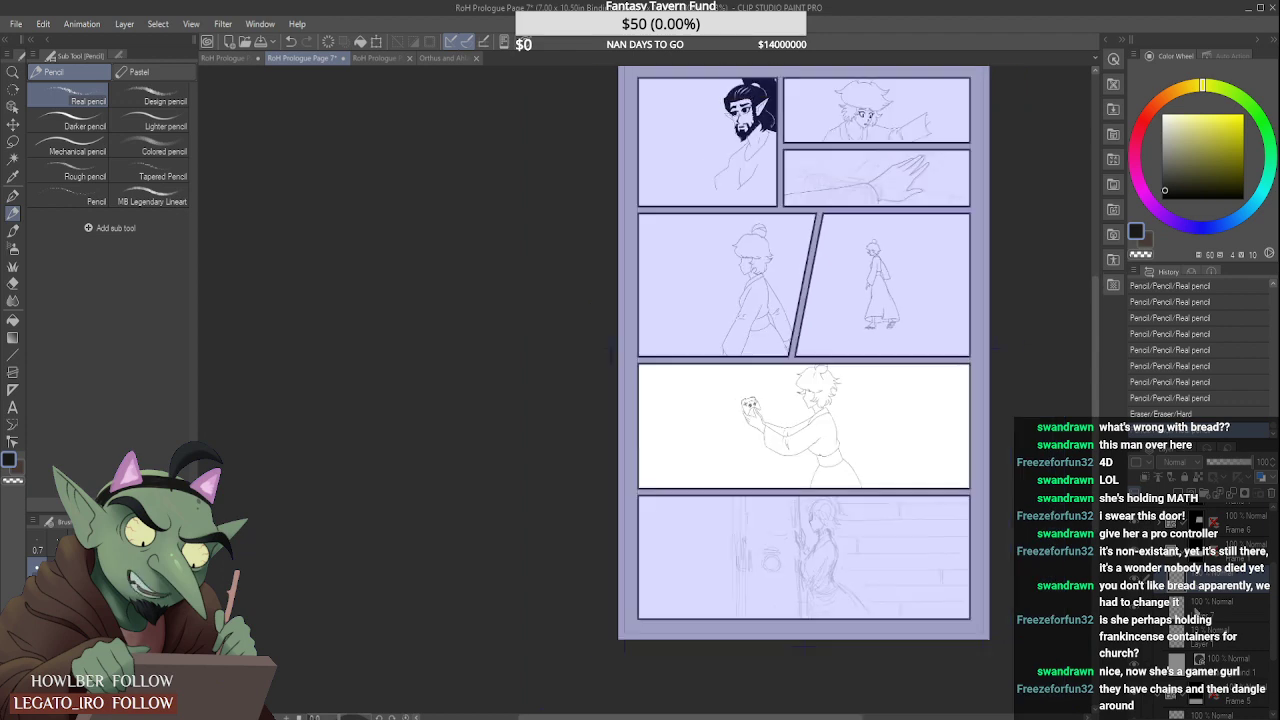
{"action": "left_click_drag", "start_coordinate": [1273, 596], "coordinate": [1273, 628]}
{"action": "left_click", "coordinate": [1251, 630]}
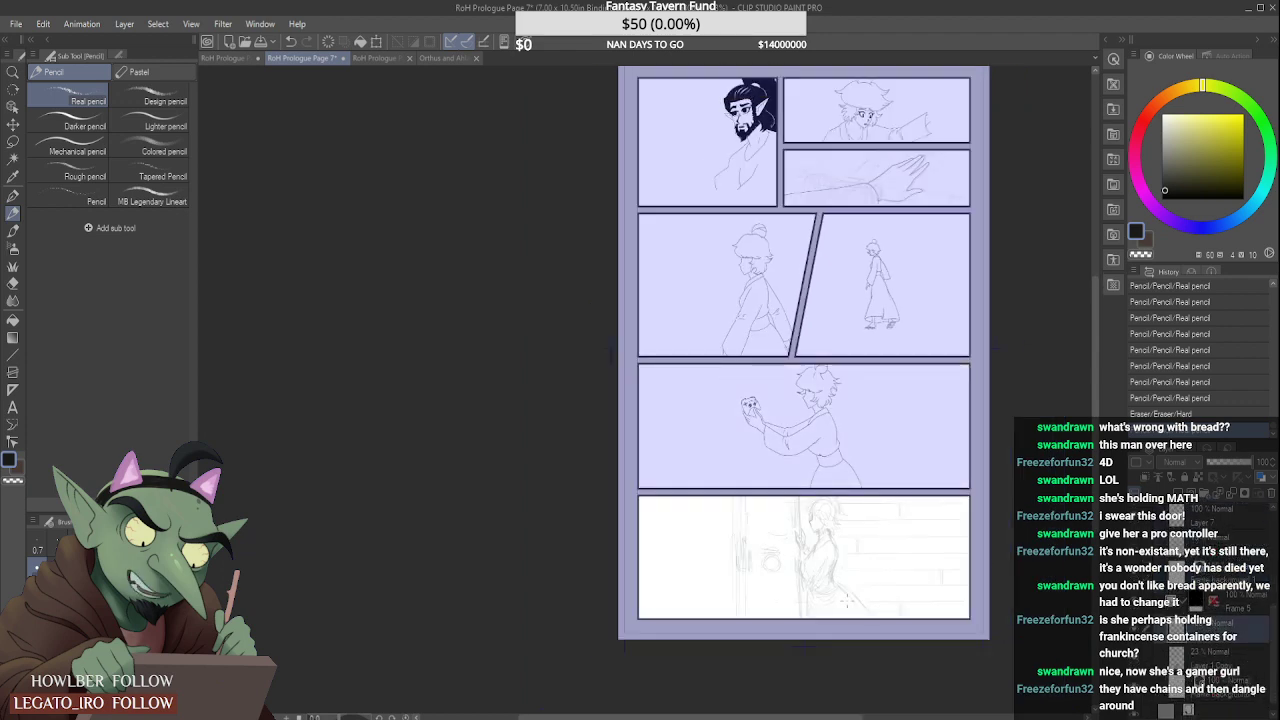
{"action": "scroll", "coordinate": [827, 541], "scroll_direction": "up", "scroll_amount": 4}
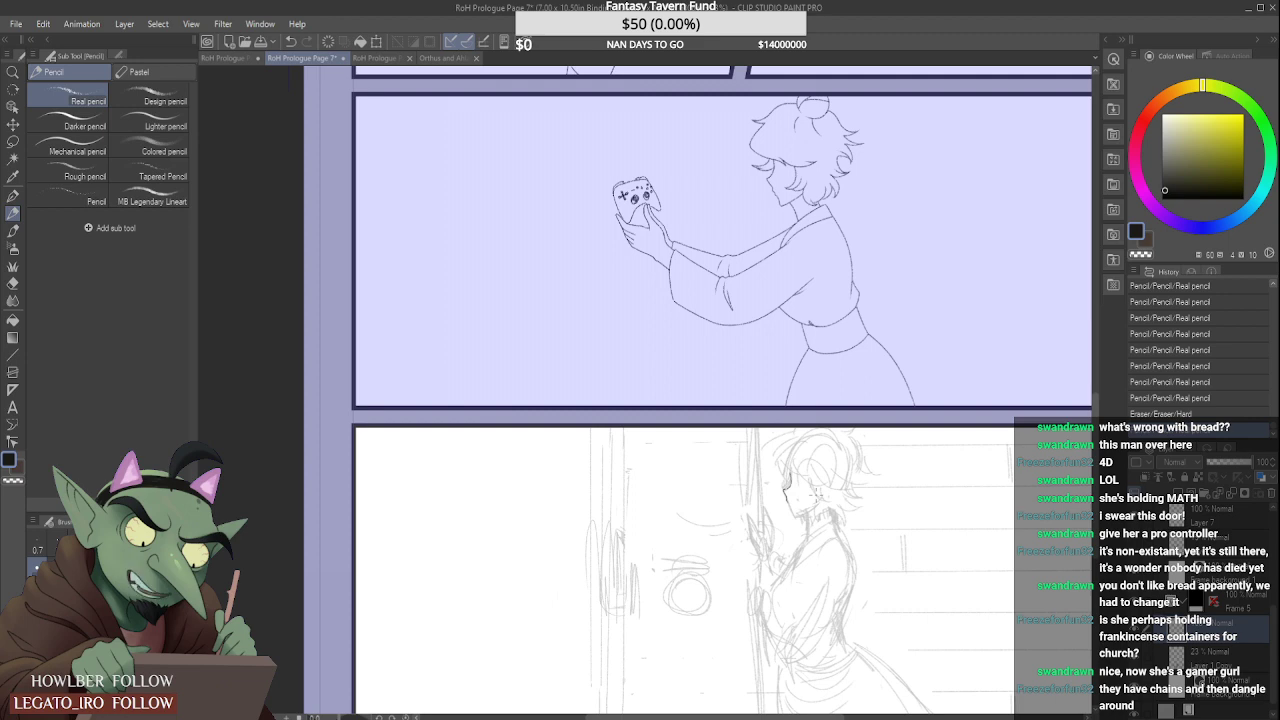
{"action": "scroll", "coordinate": [712, 591], "scroll_direction": "up", "scroll_amount": 6}
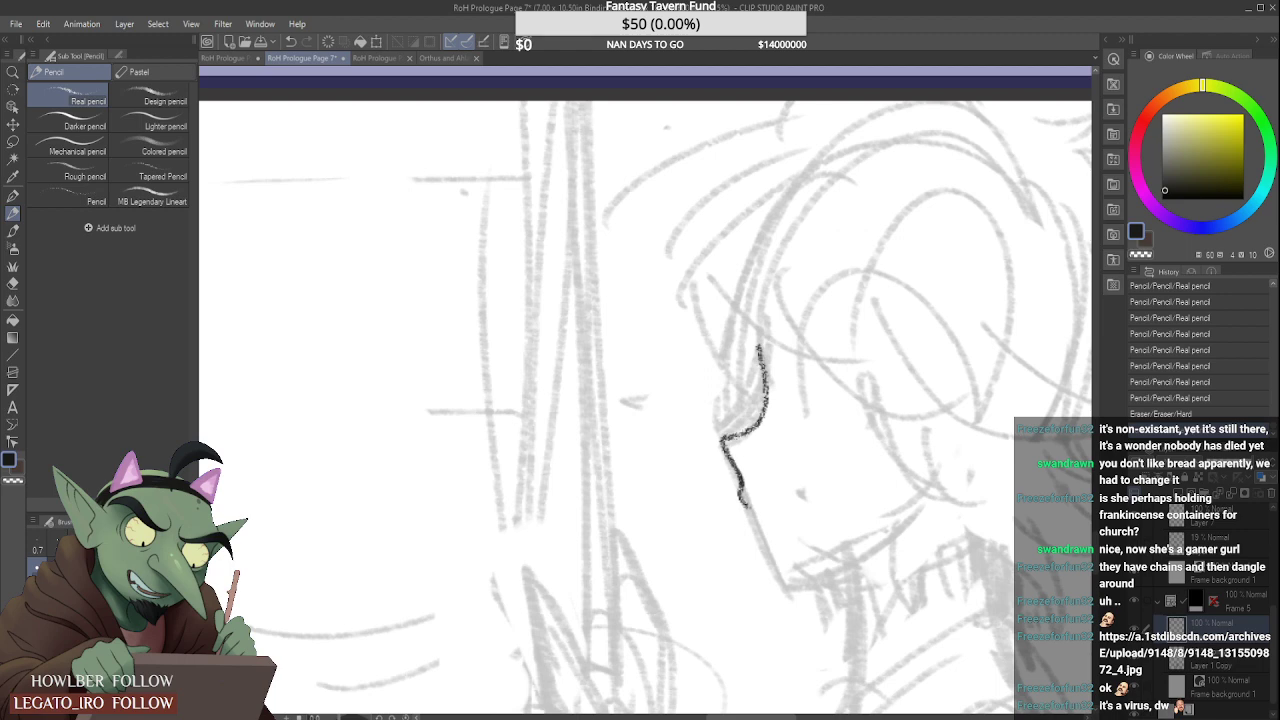
{"action": "scroll", "coordinate": [770, 513], "scroll_direction": "down", "scroll_amount": 2}
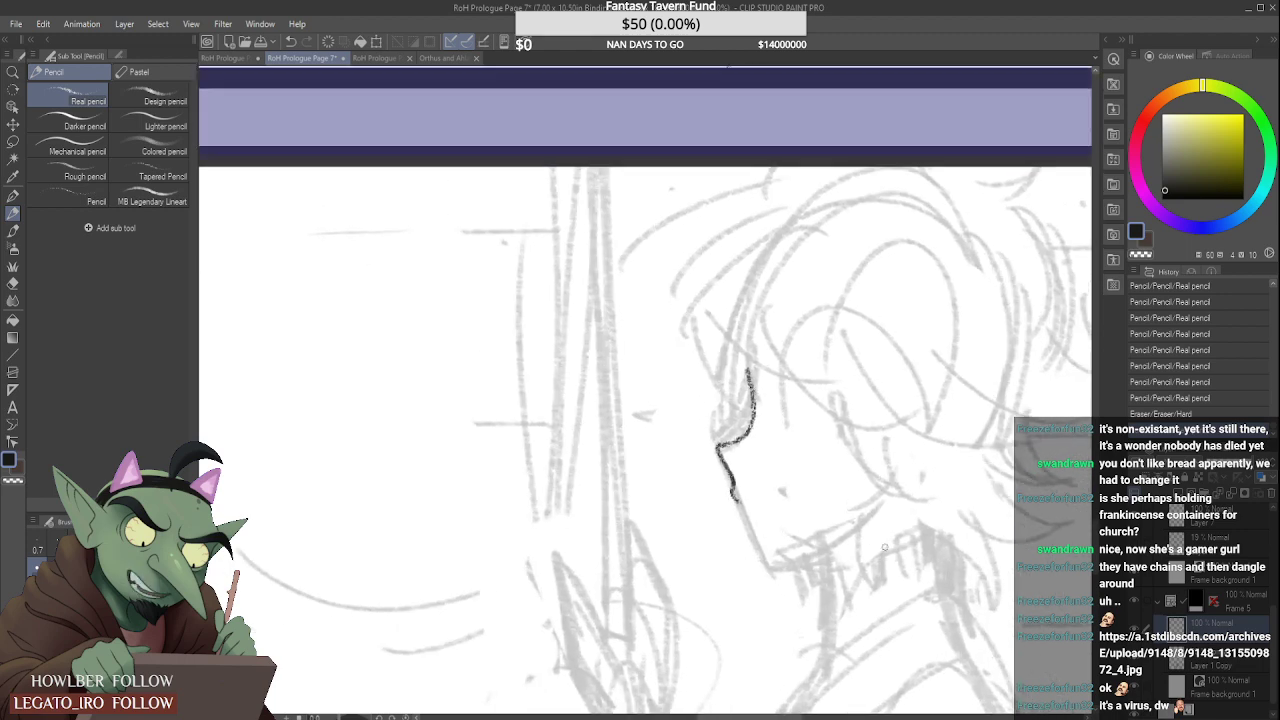
{"action": "scroll", "coordinate": [884, 536], "scroll_direction": "up", "scroll_amount": 3}
{"action": "mouse_move", "coordinate": [590, 428]}
{"action": "left_mouse_down"}
{"action": "mouse_move", "coordinate": [606, 485]}
{"action": "mouse_move", "coordinate": [604, 472]}
{"action": "mouse_move", "coordinate": [640, 541]}
{"action": "mouse_move", "coordinate": [595, 446]}
{"action": "mouse_move", "coordinate": [645, 541]}
{"action": "left_mouse_up"}
{"action": "scroll", "coordinate": [645, 560], "scroll_direction": "down", "scroll_amount": 2}
{"action": "scroll", "coordinate": [645, 560], "scroll_direction": "up", "scroll_amount": 1}
{"action": "scroll", "coordinate": [613, 450], "scroll_direction": "up", "scroll_amount": 1}
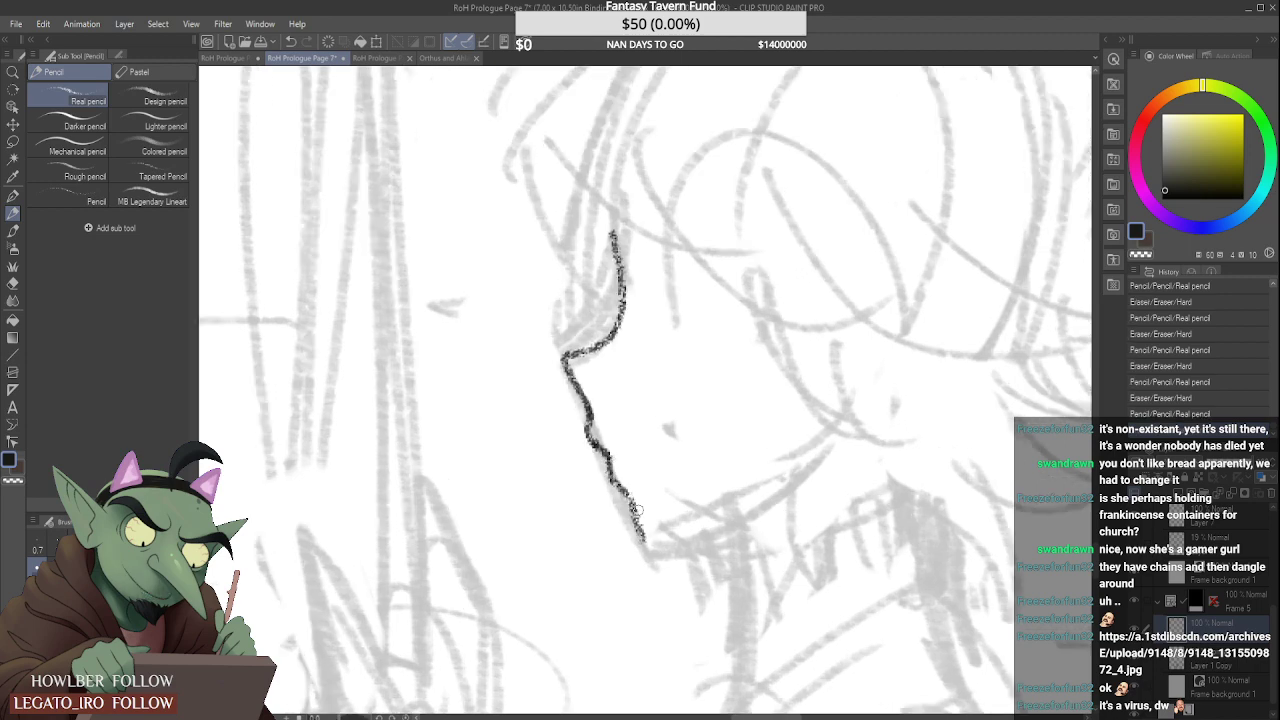
Step: Erase the rough profile line between the lips and chin and redraw it cleanly, continuing into the jawline
{"action": "left_click_drag", "start_coordinate": [628, 497], "coordinate": [643, 540]}
{"action": "left_click_drag", "start_coordinate": [624, 492], "coordinate": [645, 549]}
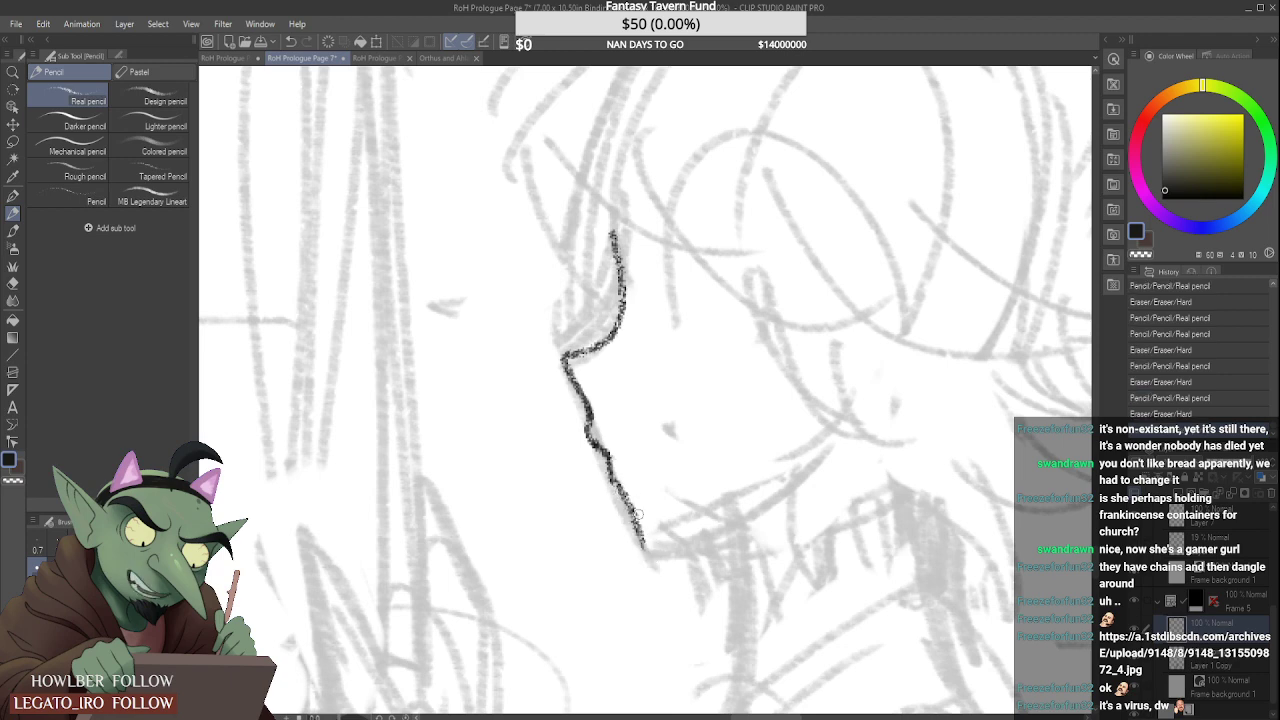
{"action": "mouse_move", "coordinate": [610, 456]}
{"action": "left_mouse_down"}
{"action": "mouse_move", "coordinate": [655, 564]}
{"action": "mouse_move", "coordinate": [635, 514]}
{"action": "left_mouse_up"}
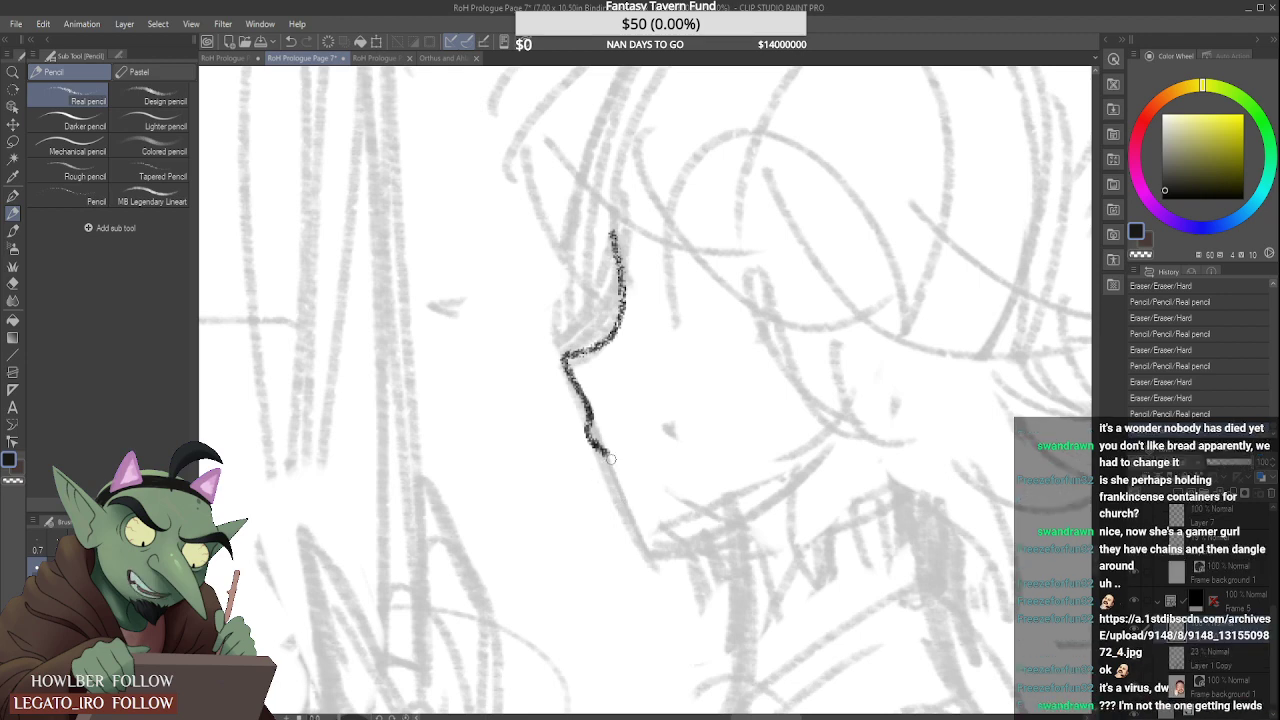
{"action": "left_click_drag", "start_coordinate": [610, 459], "coordinate": [608, 471]}
{"action": "mouse_move", "coordinate": [621, 486]}
{"action": "left_mouse_down"}
{"action": "mouse_move", "coordinate": [613, 476]}
{"action": "mouse_move", "coordinate": [629, 504]}
{"action": "left_mouse_up"}
{"action": "mouse_move", "coordinate": [605, 454]}
{"action": "left_mouse_down"}
{"action": "mouse_move", "coordinate": [640, 548]}
{"action": "mouse_move", "coordinate": [852, 420]}
{"action": "left_mouse_up"}
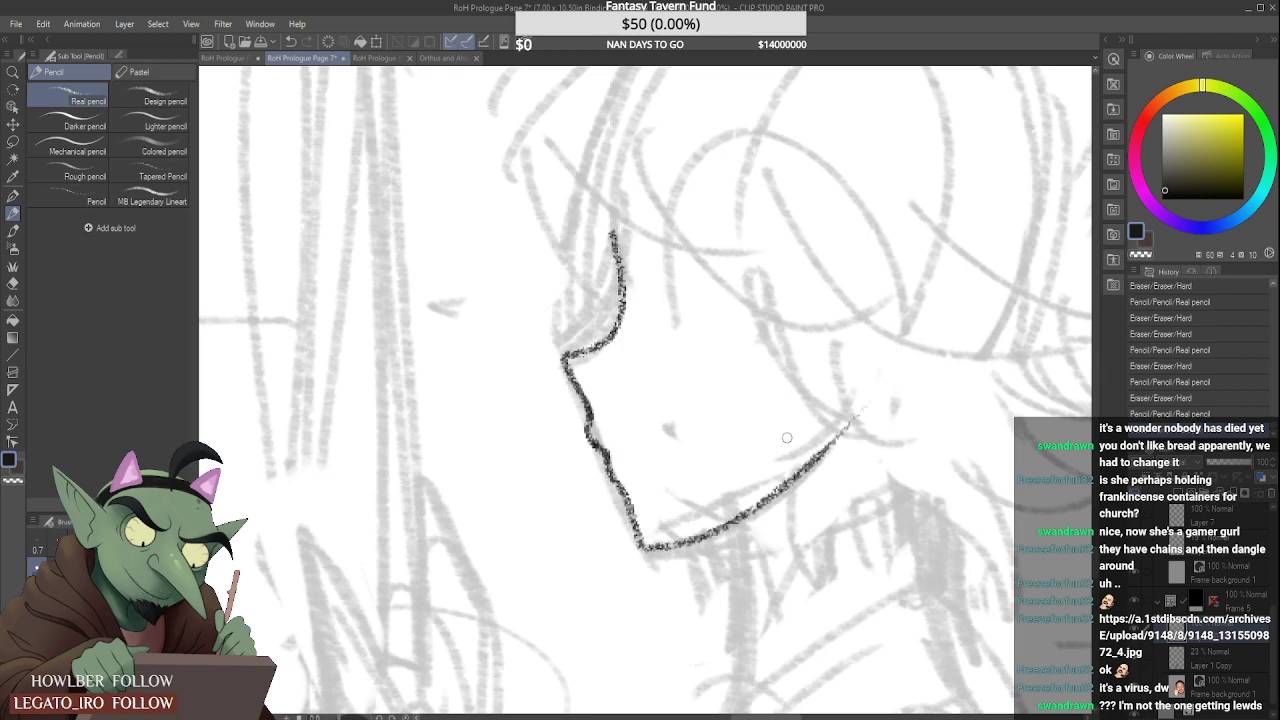
Step: Redraw the jawline from the chin towards the ear, undoing attempts until it runs nearly straight, and trim its far end
{"action": "key", "text": "ctrl+z"}
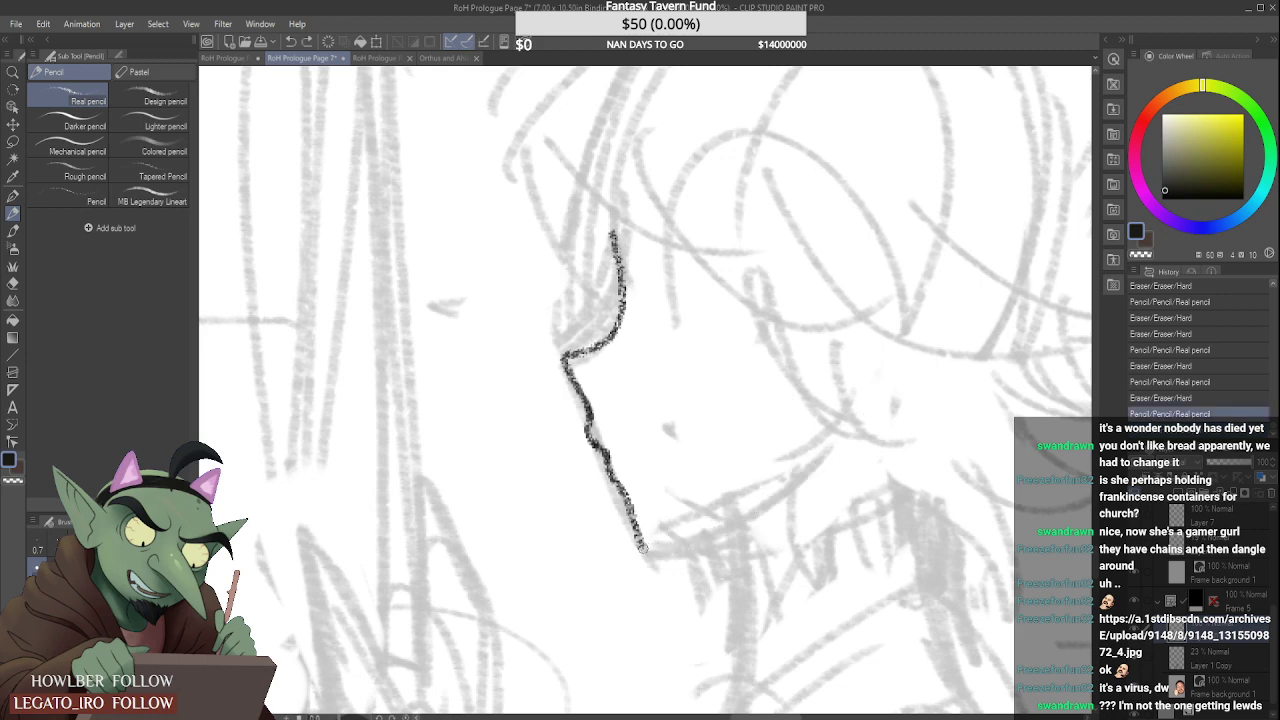
{"action": "mouse_move", "coordinate": [642, 548]}
{"action": "left_mouse_down"}
{"action": "mouse_move", "coordinate": [905, 442]}
{"action": "mouse_move", "coordinate": [862, 340]}
{"action": "left_mouse_up"}
{"action": "key", "text": "ctrl+z"}
{"action": "left_click_drag", "start_coordinate": [642, 548], "coordinate": [852, 422]}
{"action": "key", "text": "ctrl+z"}
{"action": "left_click_drag", "start_coordinate": [645, 550], "coordinate": [850, 426]}
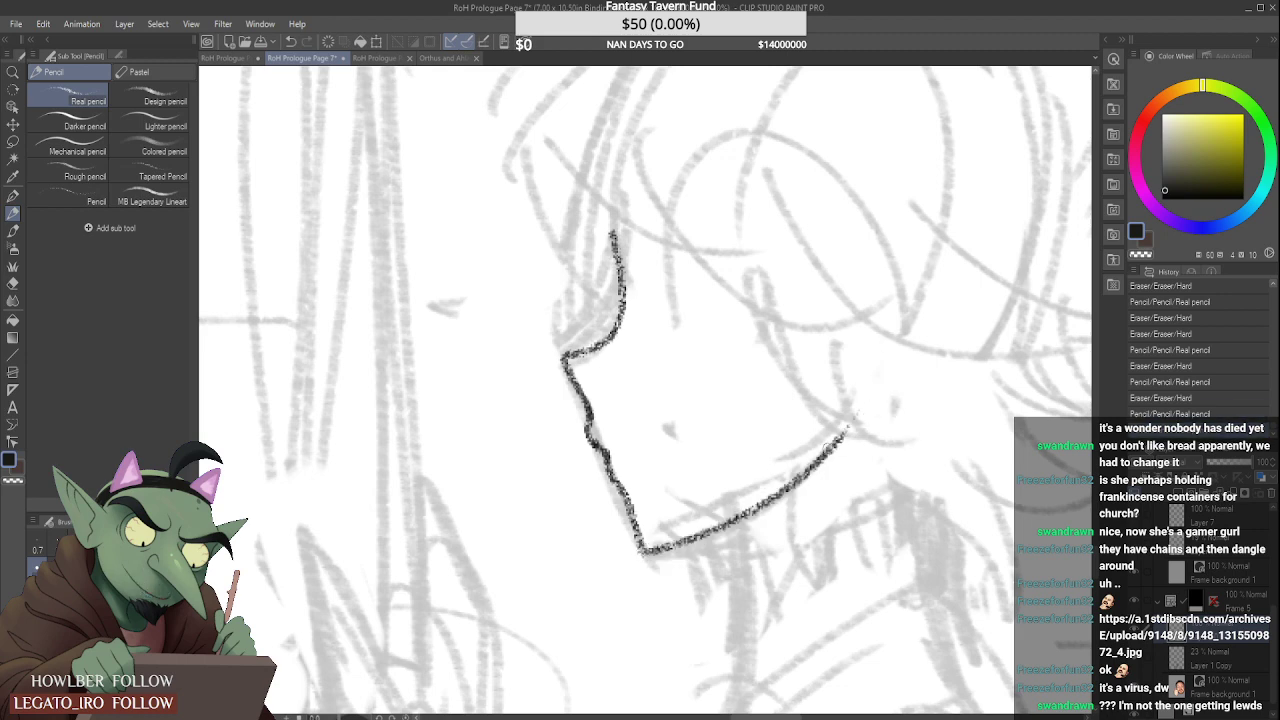
{"action": "key", "text": "ctrl+z"}
{"action": "left_click_drag", "start_coordinate": [646, 550], "coordinate": [830, 432]}
{"action": "key", "text": "ctrl+z"}
{"action": "mouse_move", "coordinate": [644, 550]}
{"action": "left_mouse_down"}
{"action": "mouse_move", "coordinate": [758, 500]}
{"action": "mouse_move", "coordinate": [820, 446]}
{"action": "left_mouse_up"}
{"action": "key", "text": "ctrl+z"}
{"action": "left_click_drag", "start_coordinate": [646, 550], "coordinate": [834, 448]}
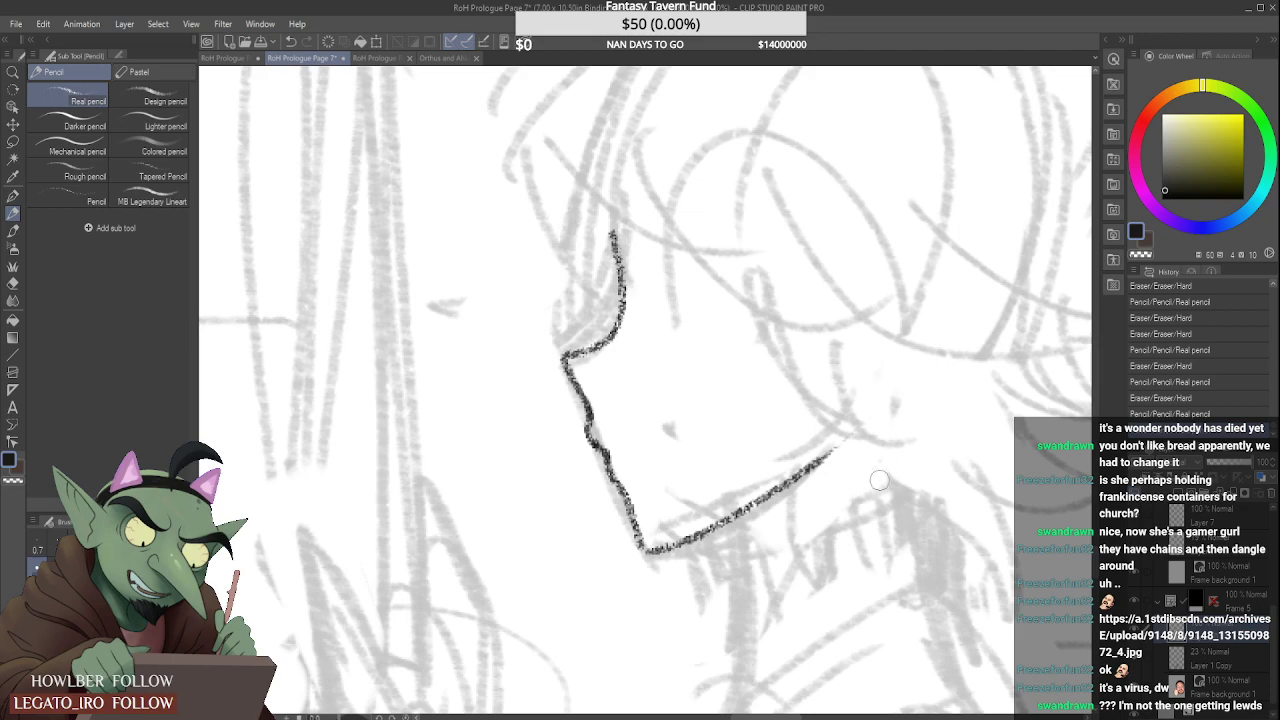
{"action": "left_click_drag", "start_coordinate": [838, 446], "coordinate": [799, 477]}
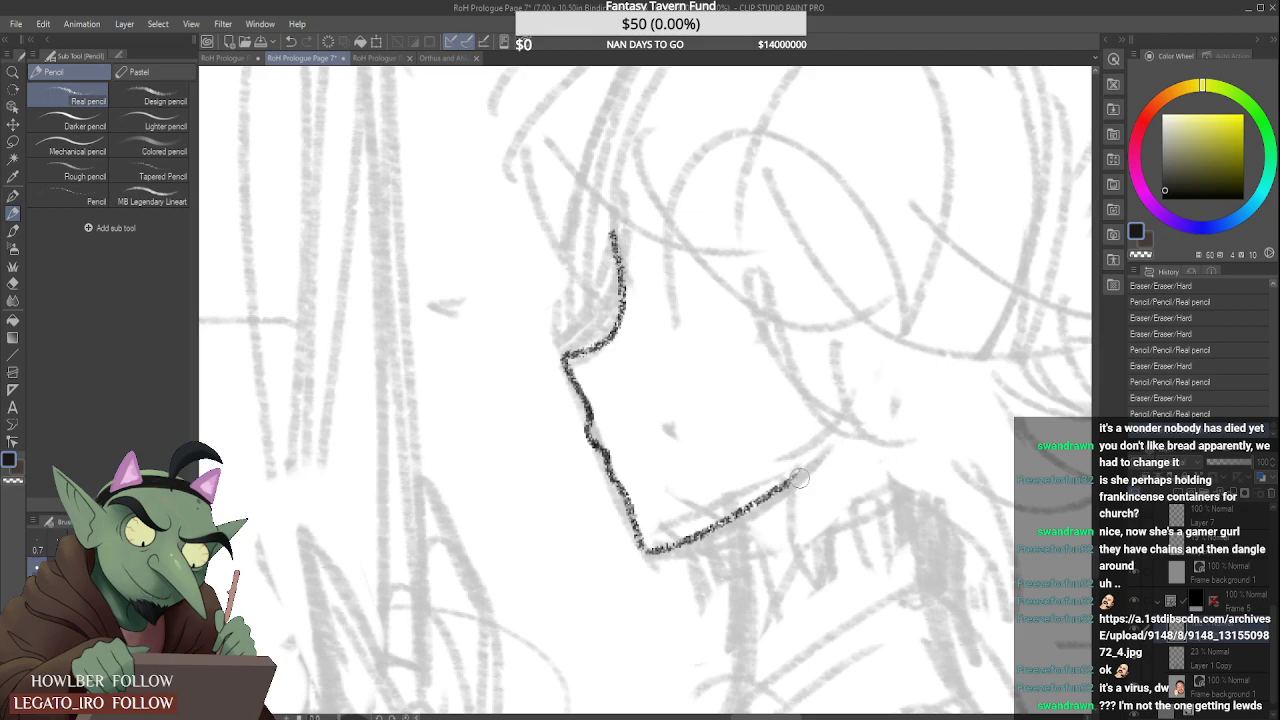
Step: Draw the front of the neck as a curved line descending from the underside of the jaw
{"action": "scroll", "coordinate": [822, 507], "scroll_direction": "down", "scroll_amount": 4}
{"action": "scroll", "coordinate": [822, 507], "scroll_direction": "up", "scroll_amount": 4}
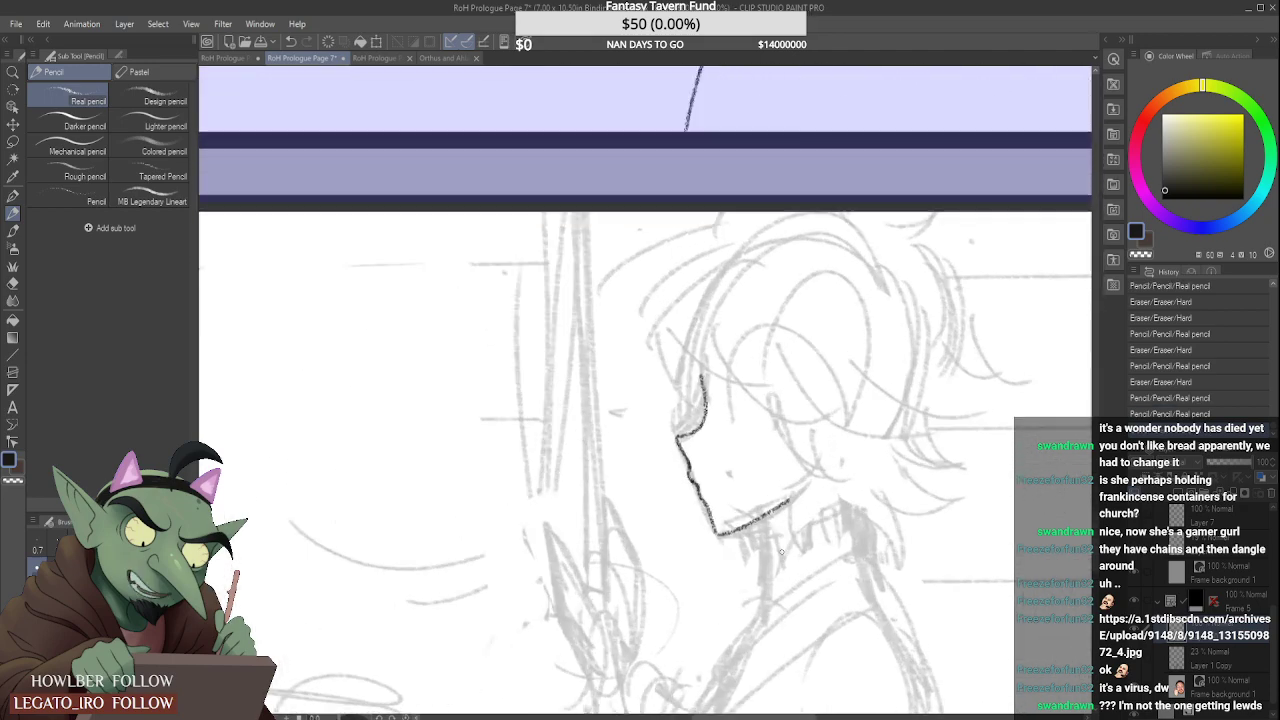
{"action": "left_click_drag", "start_coordinate": [747, 527], "coordinate": [768, 608]}
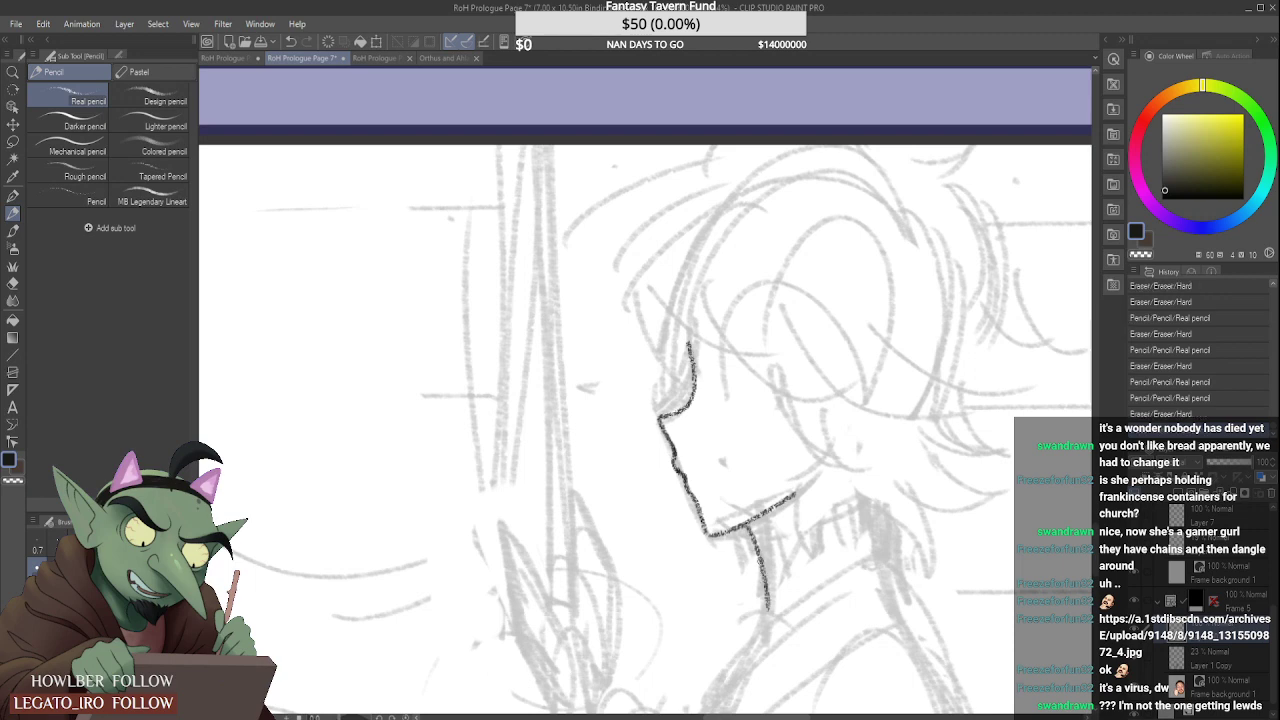
{"action": "scroll", "coordinate": [760, 559], "scroll_direction": "down", "scroll_amount": 5}
{"action": "scroll", "coordinate": [820, 499], "scroll_direction": "up", "scroll_amount": 4}
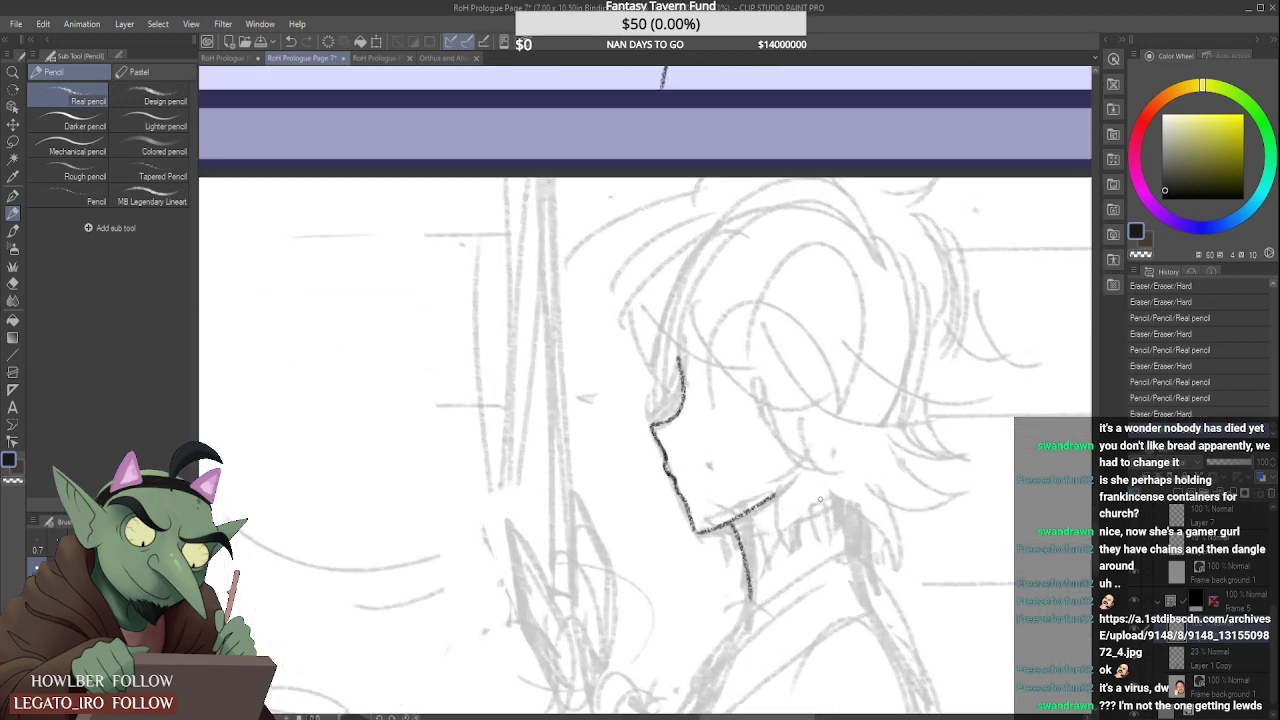
Step: Redraw the front neck line as a nearly straight descent from the jaw and mark the back of the neck with a short stroke
{"action": "scroll", "coordinate": [820, 498], "scroll_direction": "up", "scroll_amount": 1}
{"action": "key", "text": "ctrl+z"}
{"action": "left_click_drag", "start_coordinate": [720, 520], "coordinate": [742, 620]}
{"action": "key", "text": "ctrl+z"}
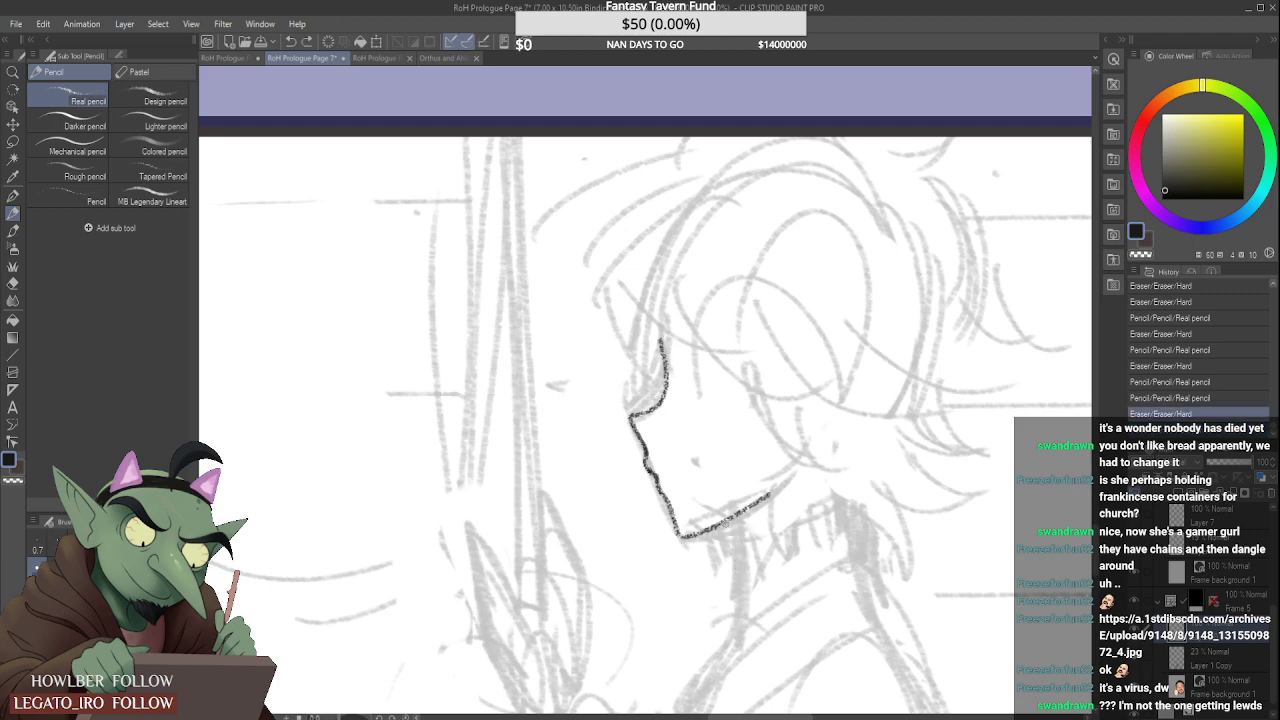
{"action": "left_click_drag", "start_coordinate": [727, 521], "coordinate": [733, 634]}
{"action": "left_click_drag", "start_coordinate": [845, 526], "coordinate": [849, 550]}
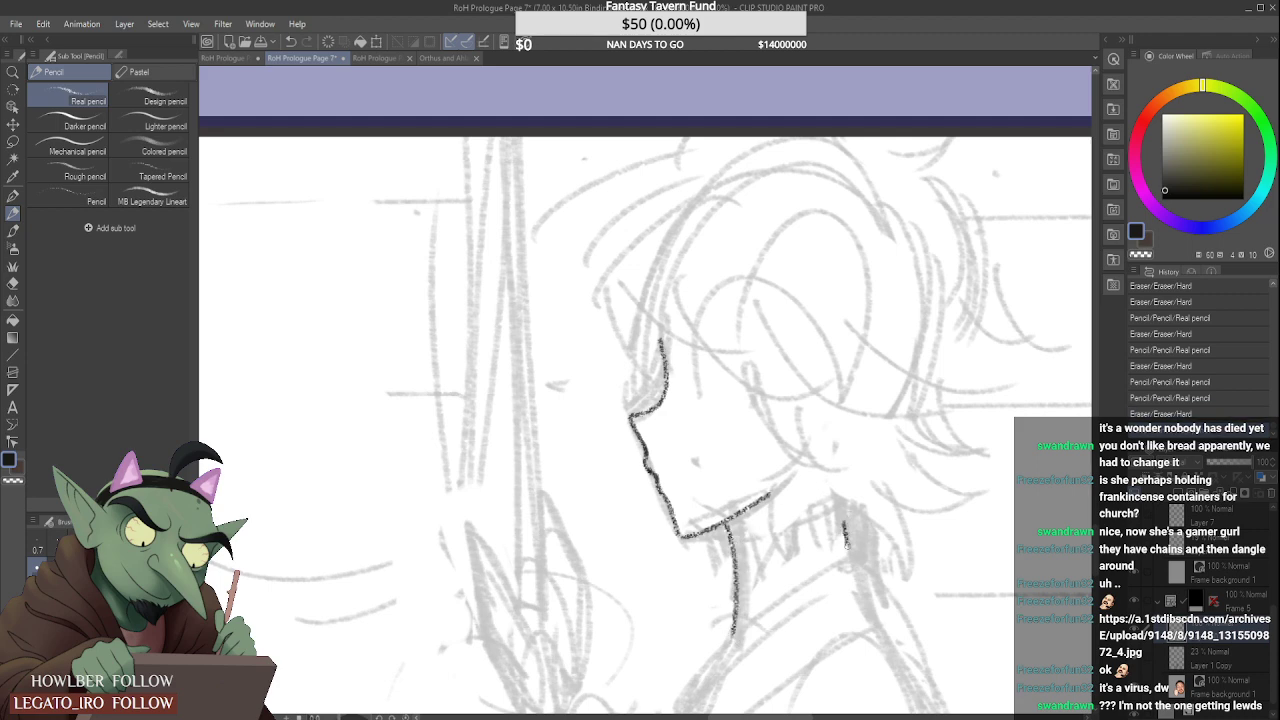
Step: Draw the foremost fringe strand as a curve running from in front of the forehead down to the brow line
{"action": "scroll", "coordinate": [848, 524], "scroll_direction": "down", "scroll_amount": 1}
{"action": "scroll", "coordinate": [850, 510], "scroll_direction": "down", "scroll_amount": 3}
{"action": "scroll", "coordinate": [856, 481], "scroll_direction": "down", "scroll_amount": 3}
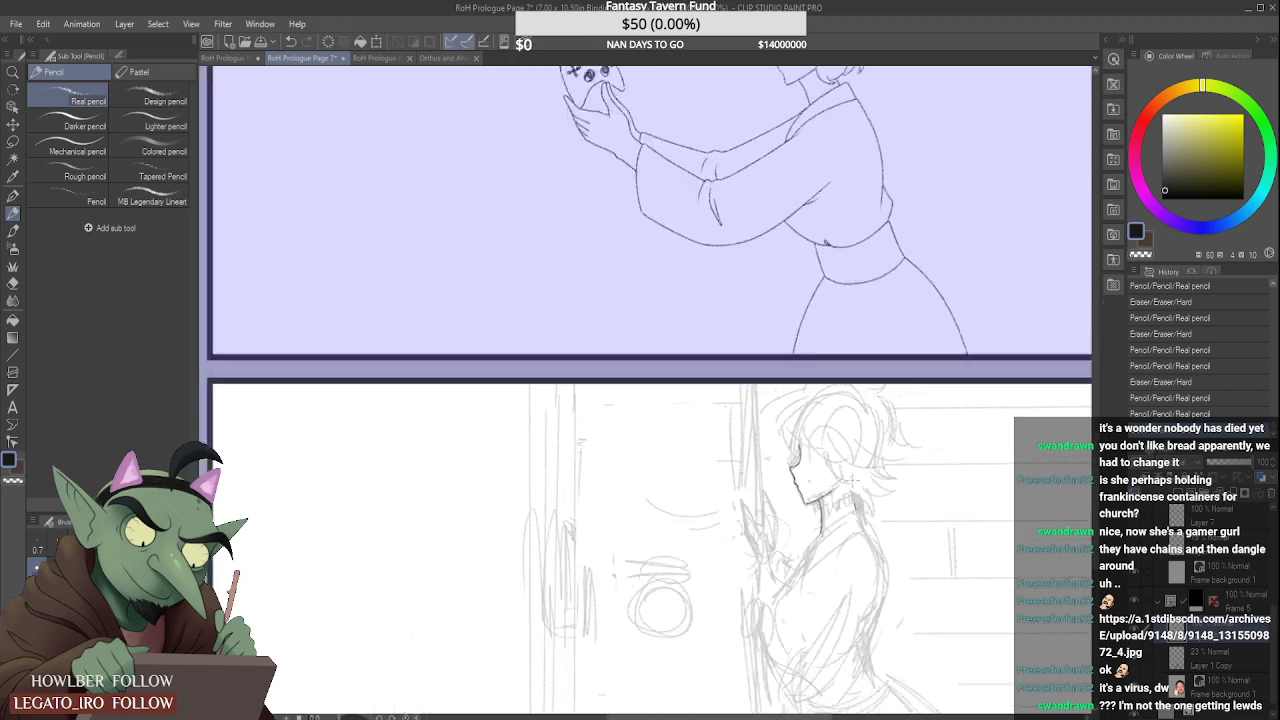
{"action": "scroll", "coordinate": [777, 423], "scroll_direction": "up", "scroll_amount": 5}
{"action": "scroll", "coordinate": [777, 423], "scroll_direction": "up", "scroll_amount": 1}
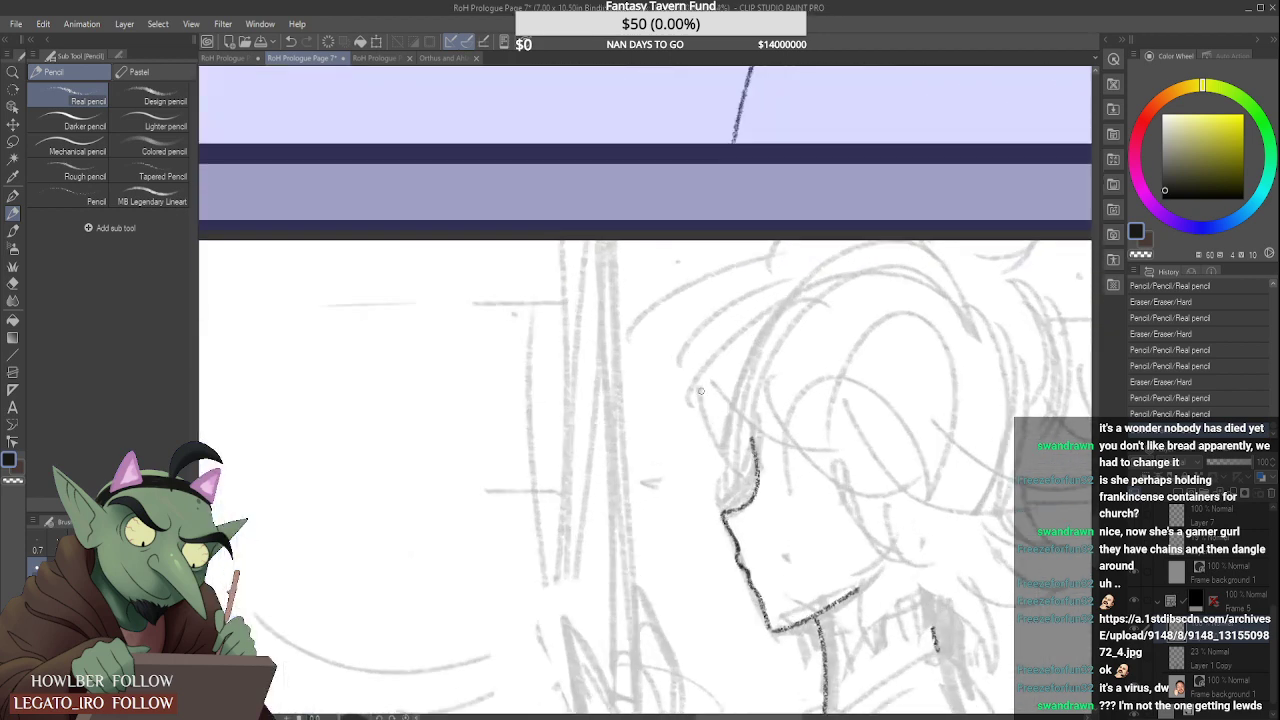
{"action": "left_click_drag", "start_coordinate": [694, 381], "coordinate": [750, 462]}
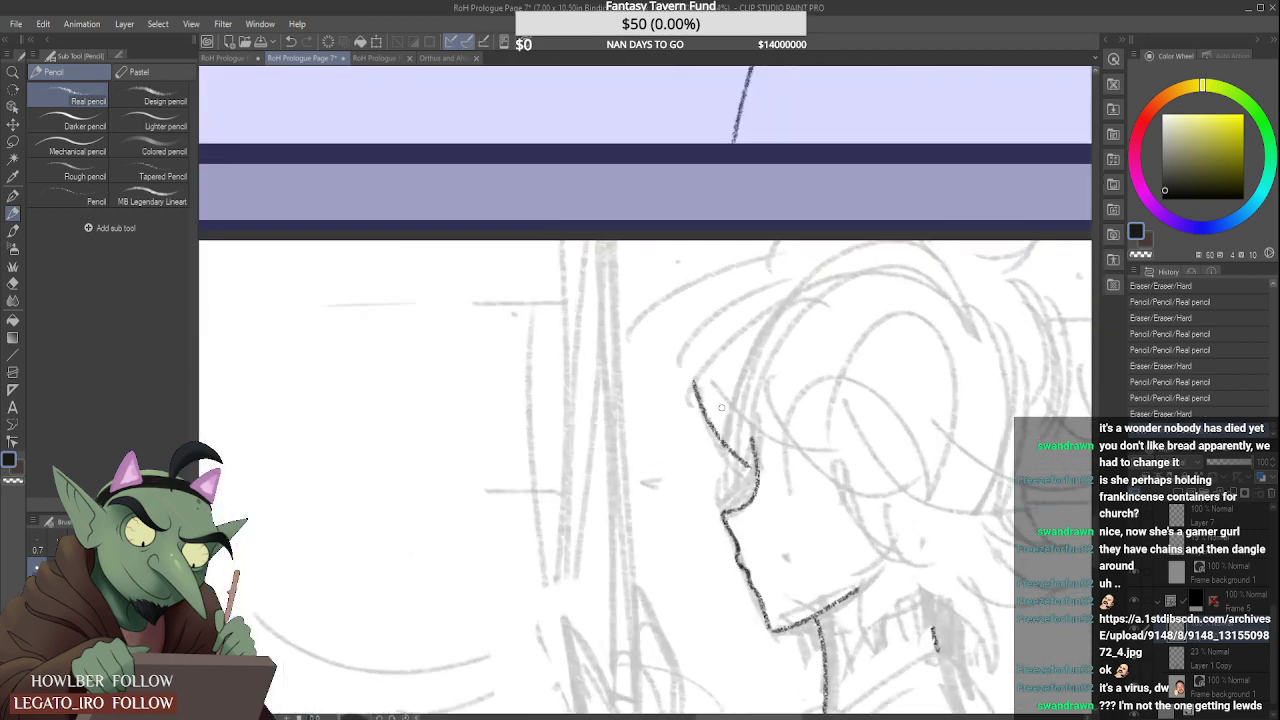
{"action": "scroll", "coordinate": [733, 436], "scroll_direction": "up", "scroll_amount": 1}
{"action": "mouse_move", "coordinate": [754, 477]}
{"action": "left_mouse_down"}
{"action": "mouse_move", "coordinate": [735, 460]}
{"action": "mouse_move", "coordinate": [760, 482]}
{"action": "left_mouse_up"}
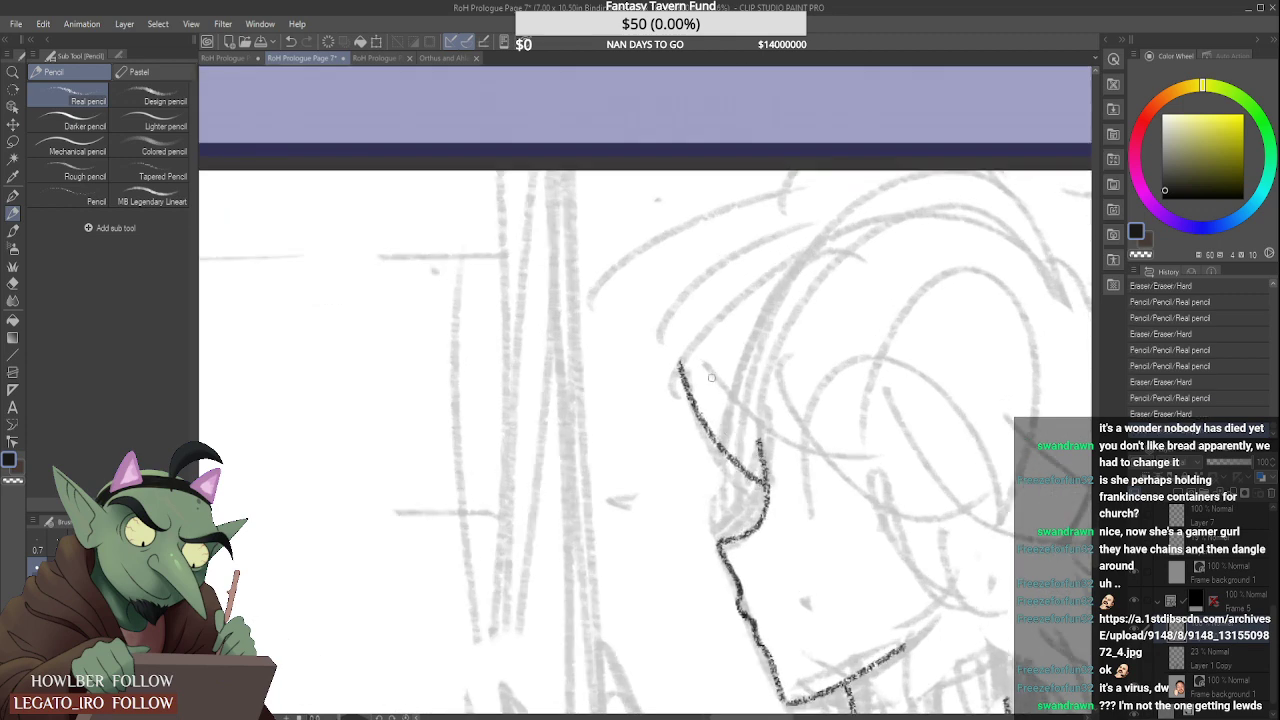
Step: Extend the front hair outline upward through a sharp pointed tuft to the panel's top edge, cleaning up its tip and corner
{"action": "mouse_move", "coordinate": [678, 362]}
{"action": "left_mouse_down"}
{"action": "mouse_move", "coordinate": [832, 202]}
{"action": "mouse_move", "coordinate": [774, 255]}
{"action": "mouse_move", "coordinate": [820, 210]}
{"action": "mouse_move", "coordinate": [787, 242]}
{"action": "mouse_move", "coordinate": [789, 218]}
{"action": "mouse_move", "coordinate": [778, 239]}
{"action": "mouse_move", "coordinate": [712, 233]}
{"action": "mouse_move", "coordinate": [802, 180]}
{"action": "left_mouse_up"}
{"action": "key", "text": "ctrl+z"}
{"action": "mouse_move", "coordinate": [708, 234]}
{"action": "left_mouse_down"}
{"action": "mouse_move", "coordinate": [785, 223]}
{"action": "mouse_move", "coordinate": [762, 246]}
{"action": "mouse_move", "coordinate": [660, 260]}
{"action": "mouse_move", "coordinate": [800, 172]}
{"action": "left_mouse_up"}
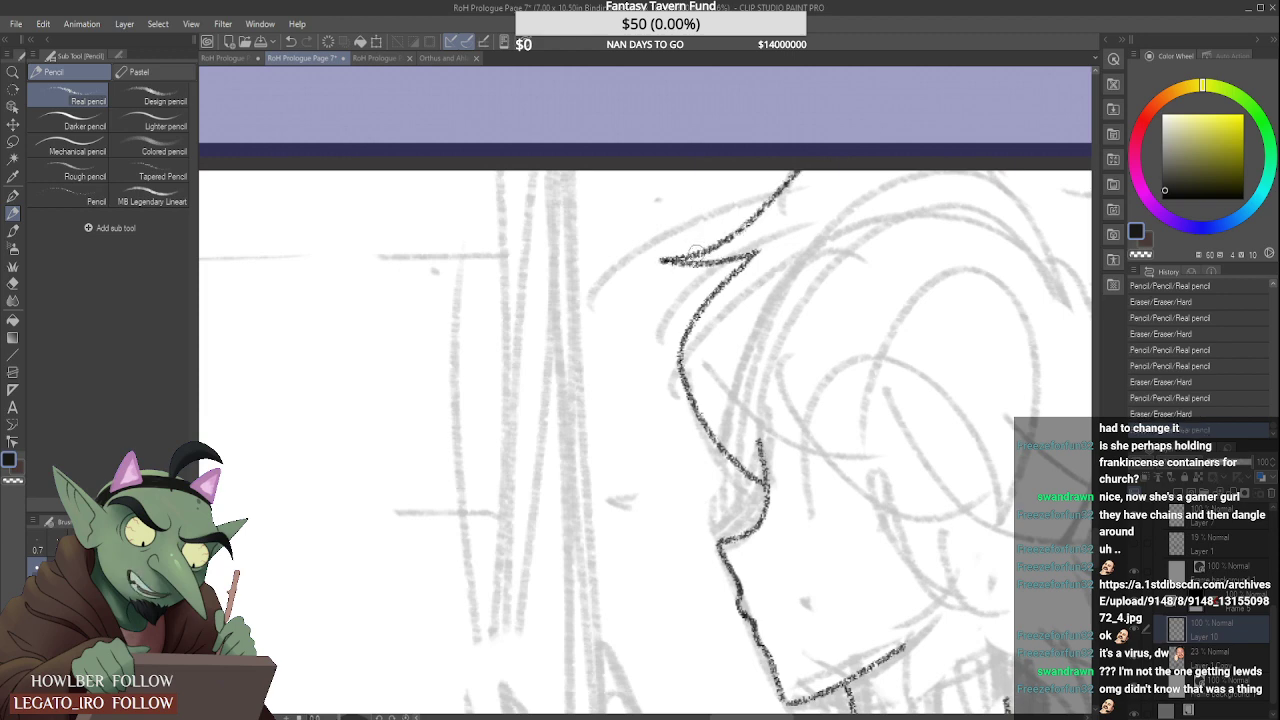
{"action": "scroll", "coordinate": [713, 257], "scroll_direction": "up", "scroll_amount": 1}
{"action": "left_click_drag", "start_coordinate": [656, 257], "coordinate": [682, 275]}
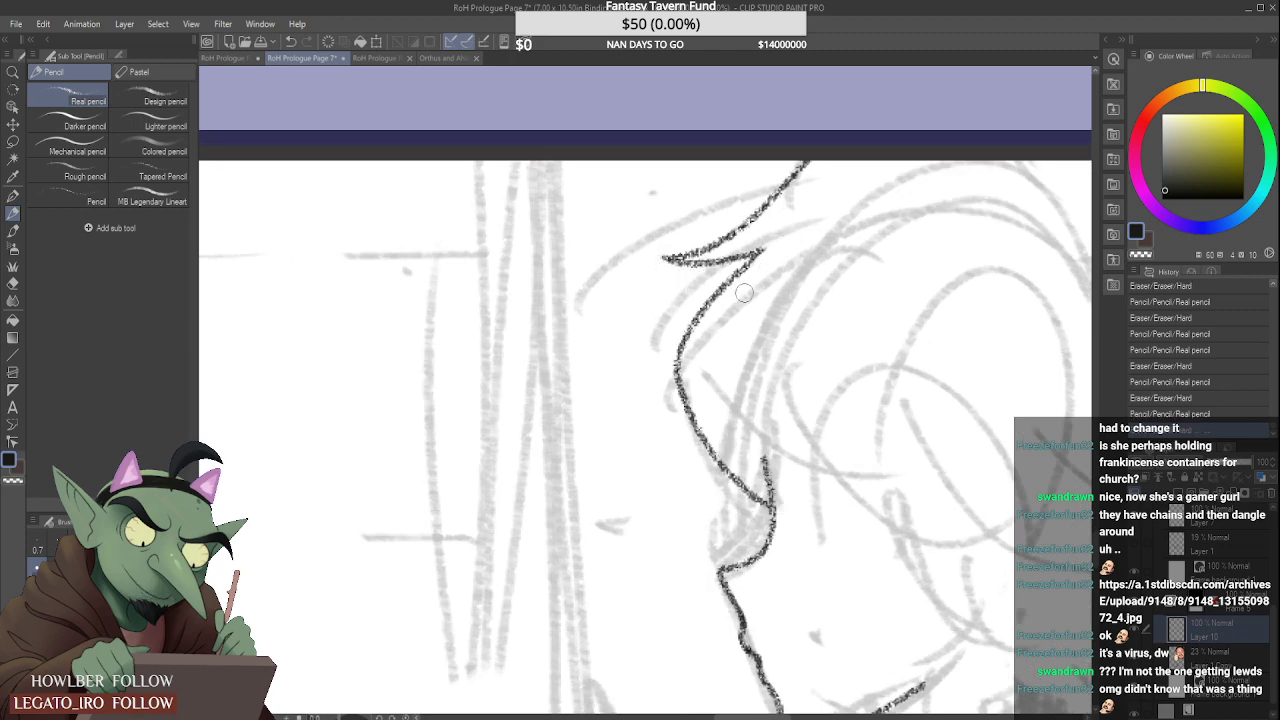
{"action": "left_click_drag", "start_coordinate": [802, 238], "coordinate": [754, 288]}
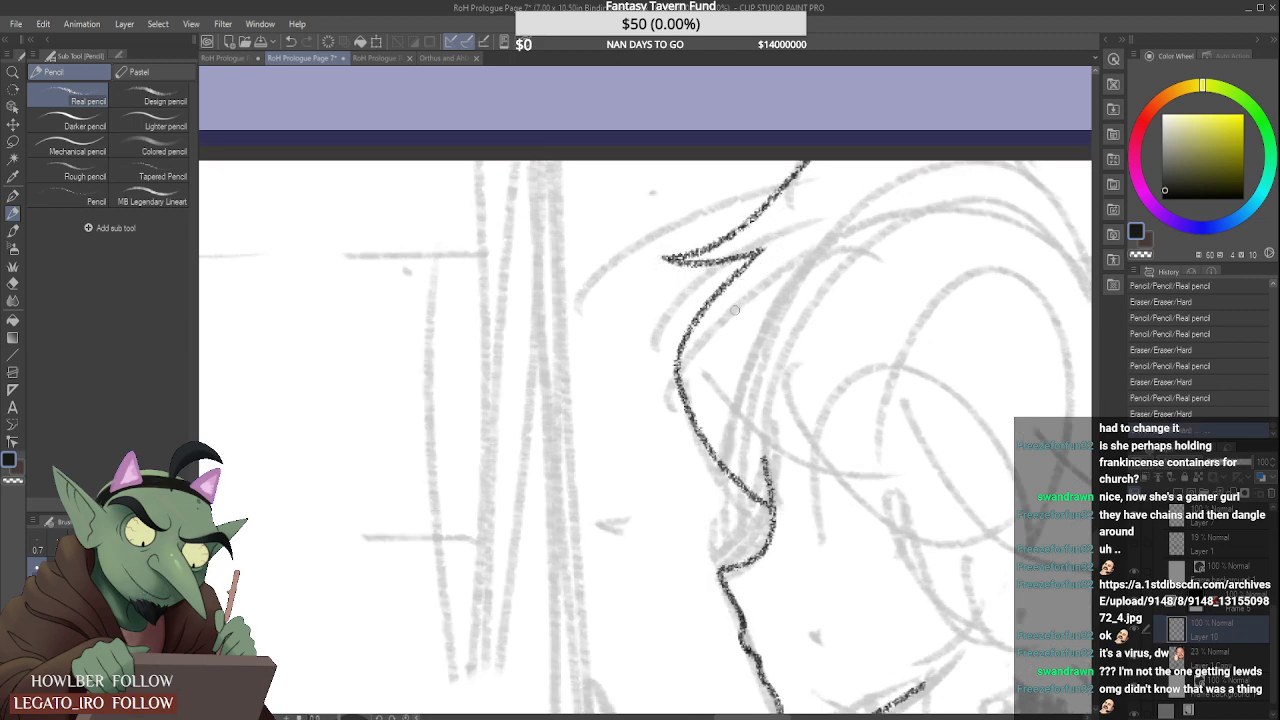
{"action": "scroll", "coordinate": [735, 309], "scroll_direction": "down", "scroll_amount": 6}
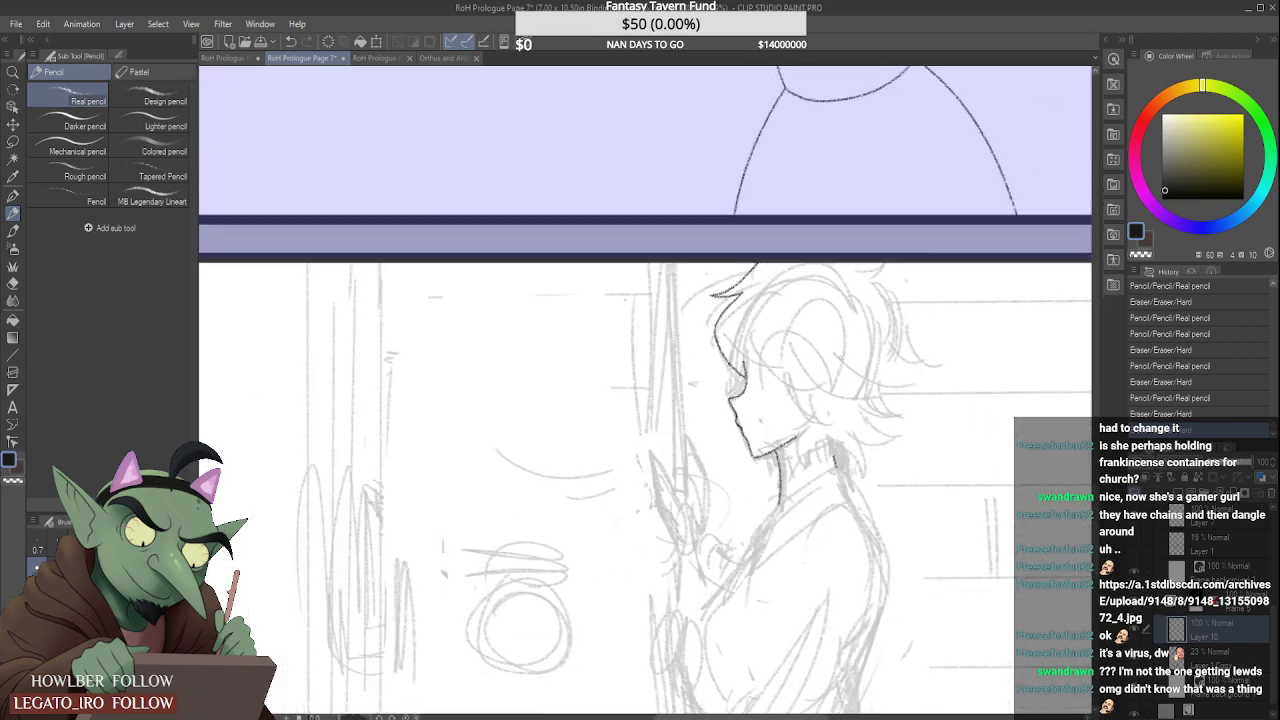
Step: Draw the fringe's lower edge across the forehead as two overlapping strands sweeping towards the ear
{"action": "scroll", "coordinate": [775, 353], "scroll_direction": "up", "scroll_amount": 3}
{"action": "left_click_drag", "start_coordinate": [742, 373], "coordinate": [816, 386]}
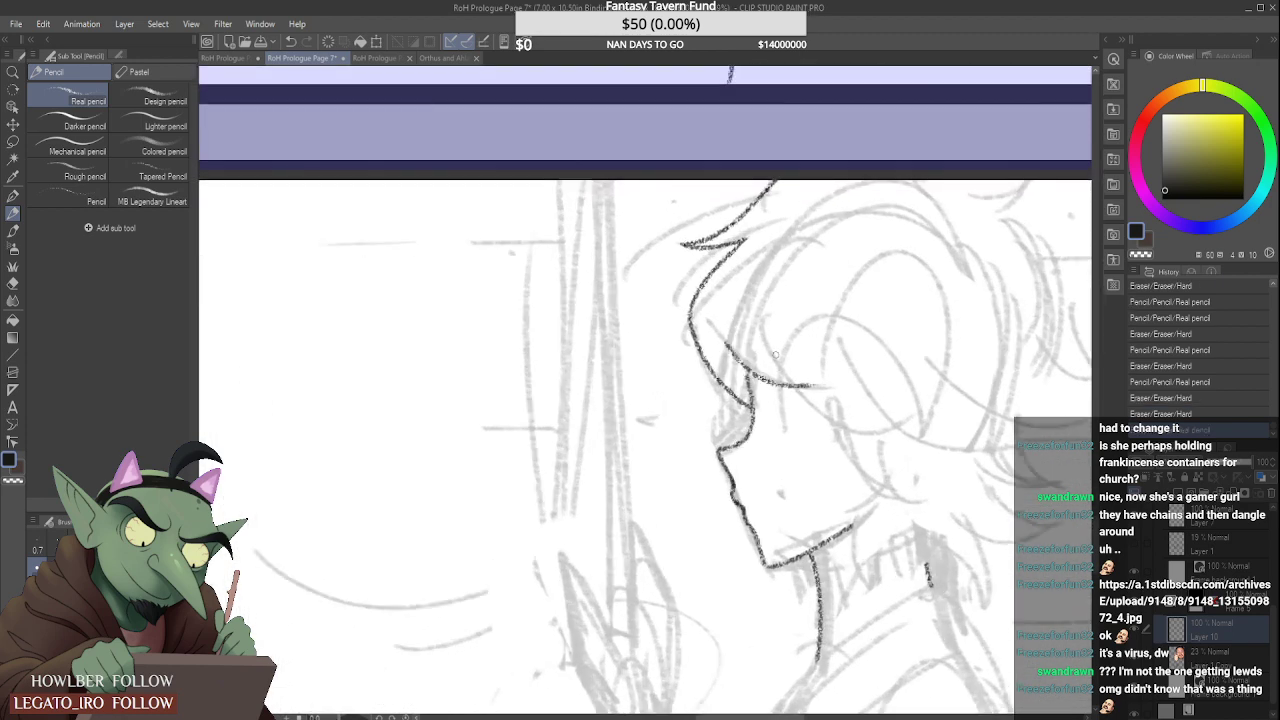
{"action": "scroll", "coordinate": [775, 354], "scroll_direction": "up", "scroll_amount": 1}
{"action": "key", "text": "ctrl+z"}
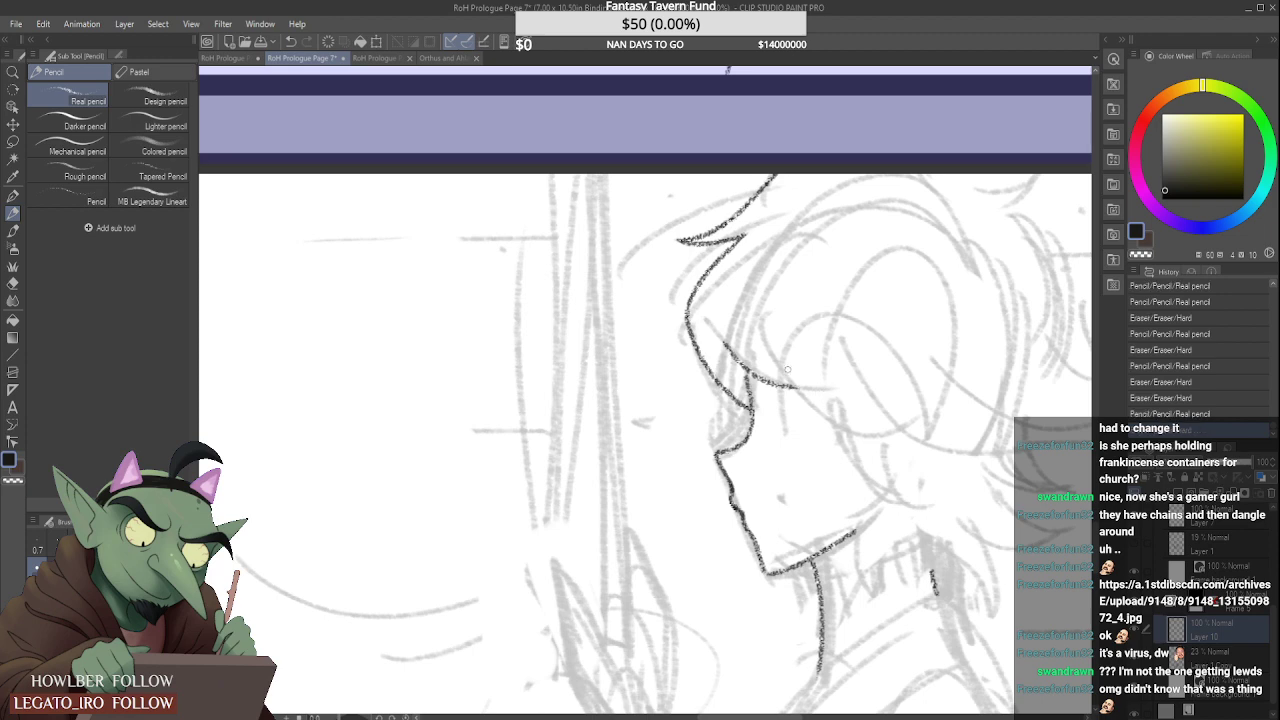
{"action": "left_click_drag", "start_coordinate": [780, 378], "coordinate": [880, 417]}
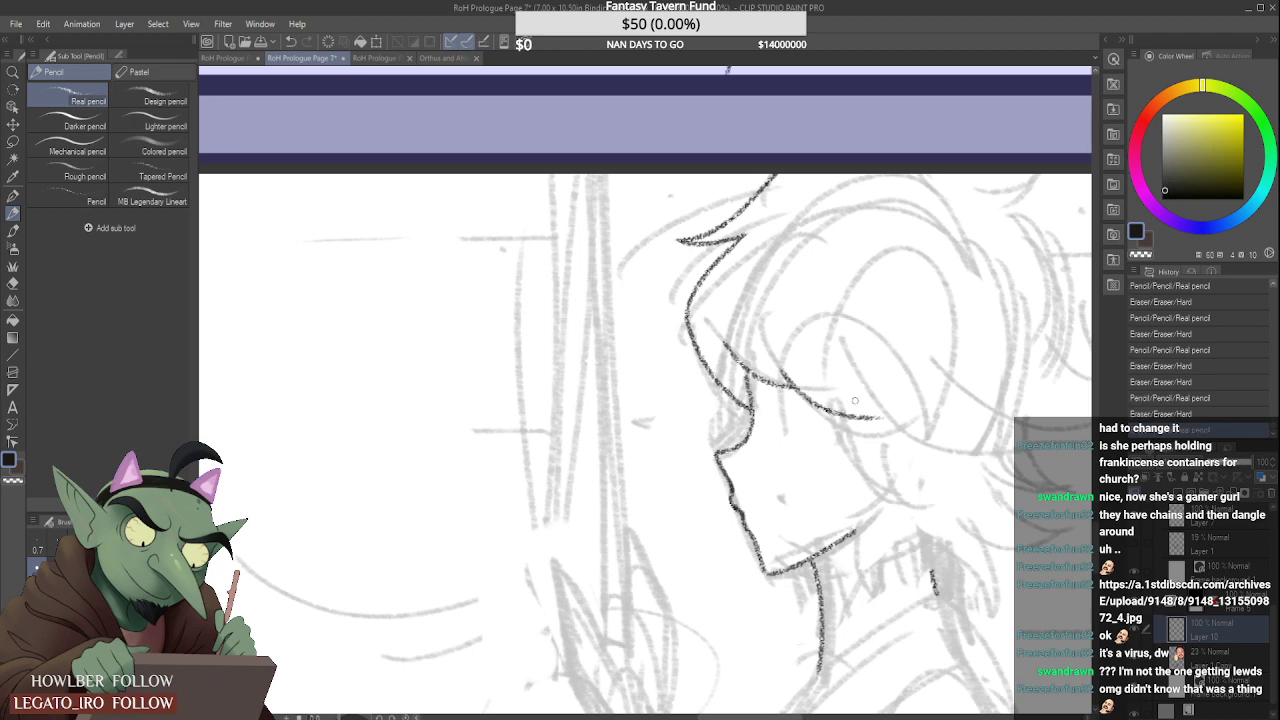
{"action": "scroll", "coordinate": [787, 370], "scroll_direction": "up", "scroll_amount": 1}
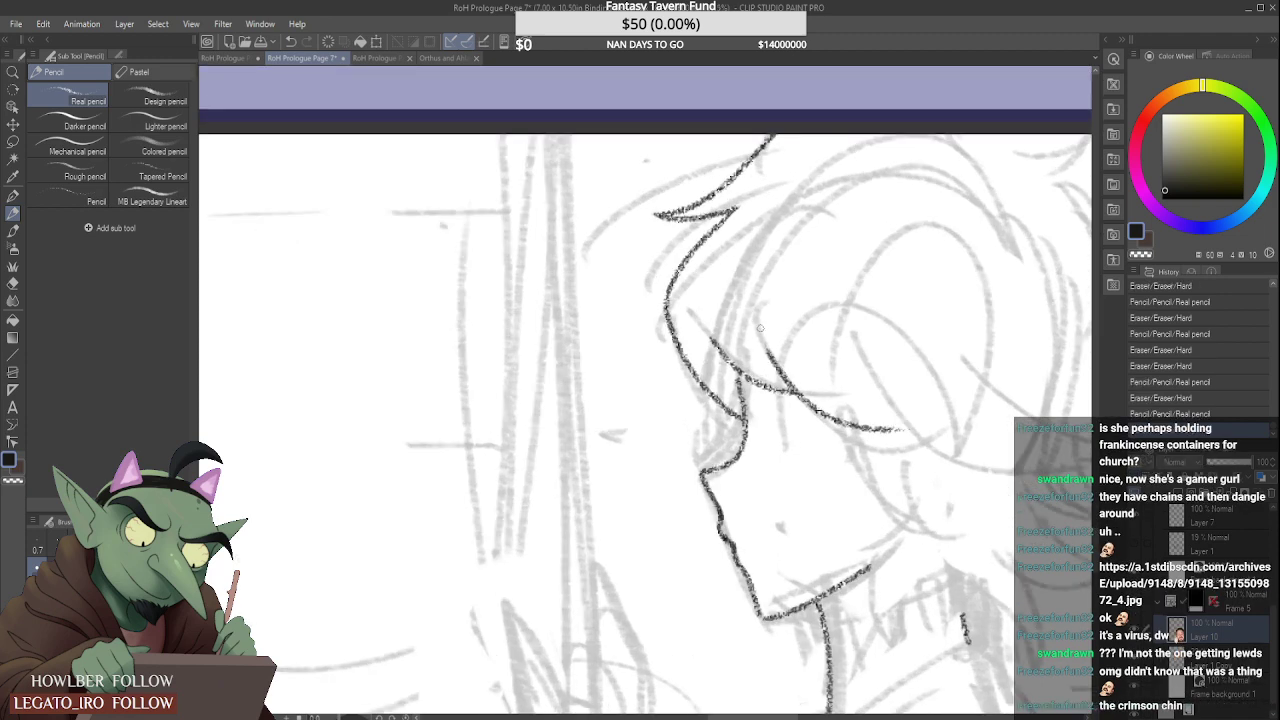
Step: Draw the side hair falling from the fringe past the cheek, ending in a pointed lock over the jawline's end, and clean up its tips
{"action": "mouse_move", "coordinate": [770, 343]}
{"action": "left_mouse_down"}
{"action": "mouse_move", "coordinate": [806, 384]}
{"action": "mouse_move", "coordinate": [905, 432]}
{"action": "mouse_move", "coordinate": [883, 425]}
{"action": "mouse_move", "coordinate": [806, 492]}
{"action": "mouse_move", "coordinate": [891, 471]}
{"action": "left_mouse_up"}
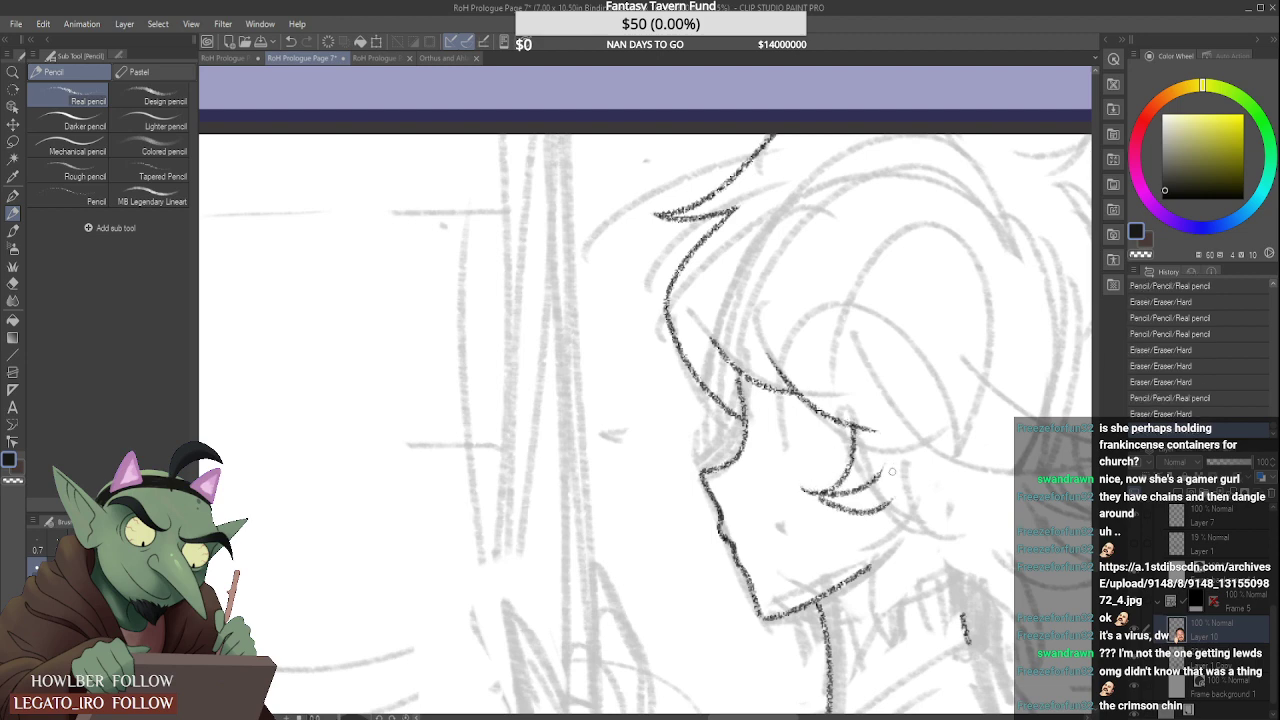
{"action": "mouse_move", "coordinate": [815, 505]}
{"action": "left_mouse_down"}
{"action": "mouse_move", "coordinate": [837, 509]}
{"action": "mouse_move", "coordinate": [823, 508]}
{"action": "mouse_move", "coordinate": [890, 624]}
{"action": "mouse_move", "coordinate": [908, 570]}
{"action": "left_mouse_up"}
{"action": "left_click_drag", "start_coordinate": [892, 620], "coordinate": [944, 567]}
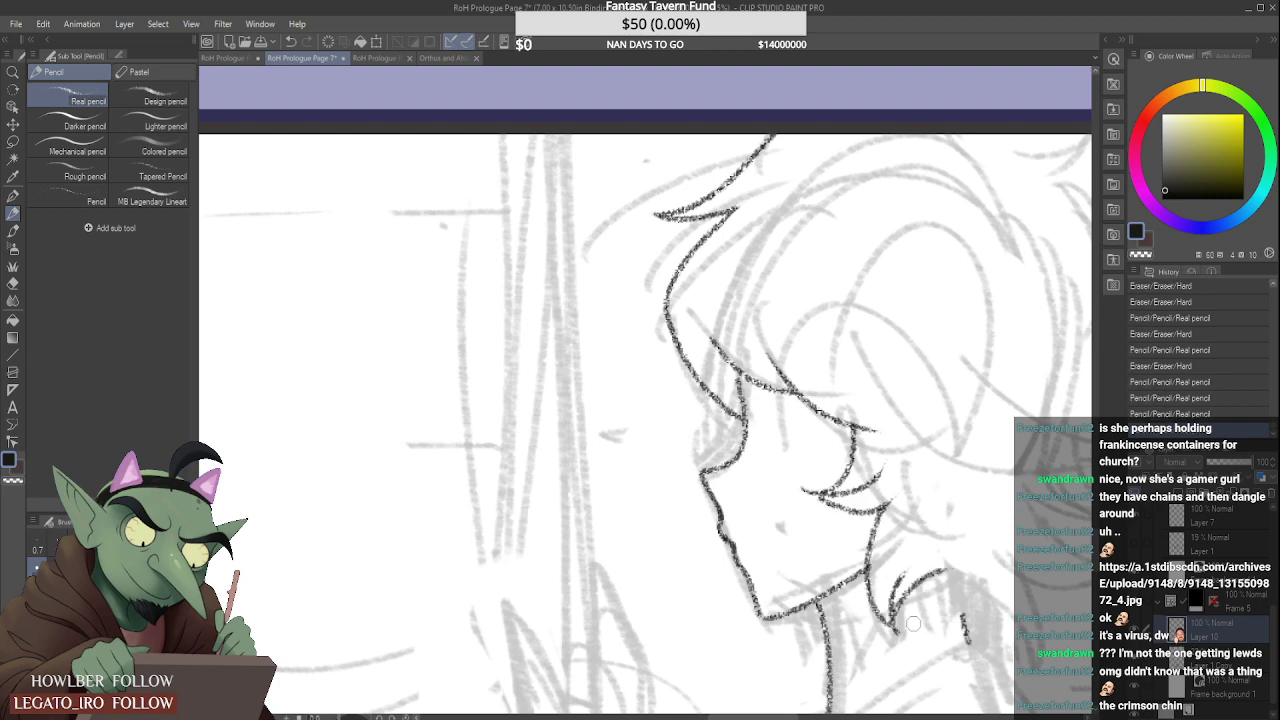
{"action": "left_click_drag", "start_coordinate": [900, 632], "coordinate": [906, 640]}
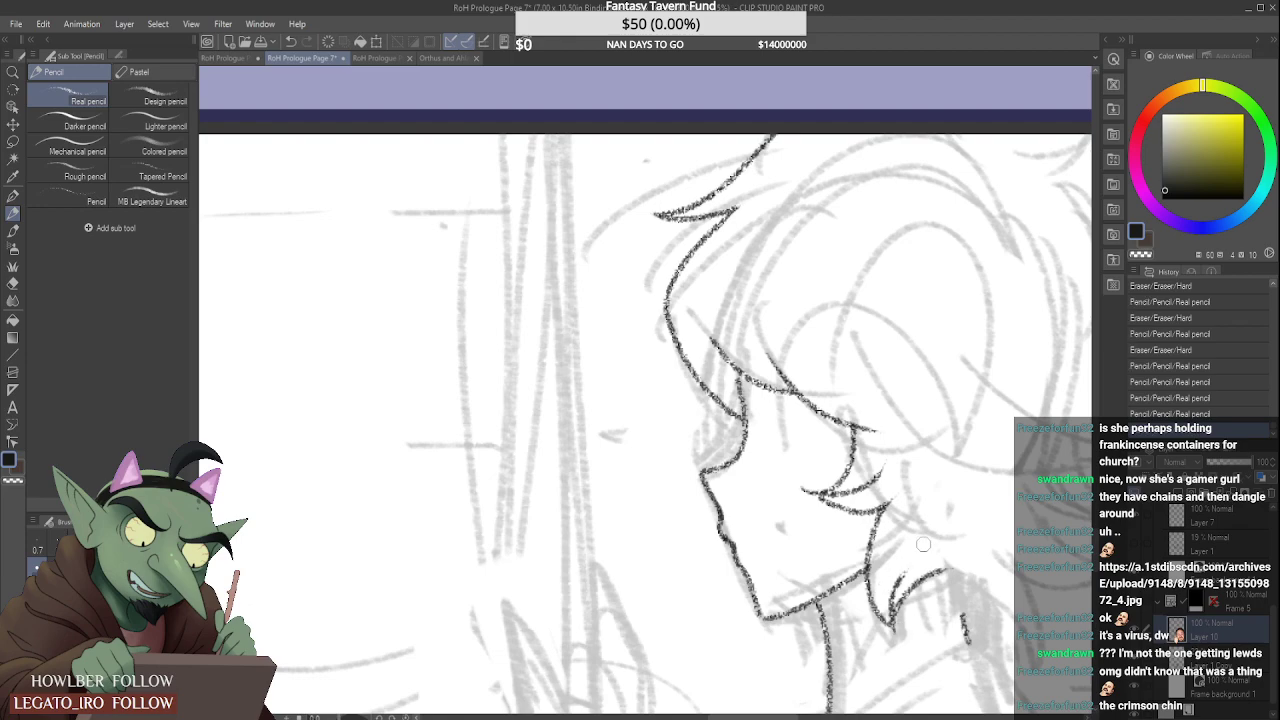
{"action": "left_click_drag", "start_coordinate": [936, 538], "coordinate": [917, 561]}
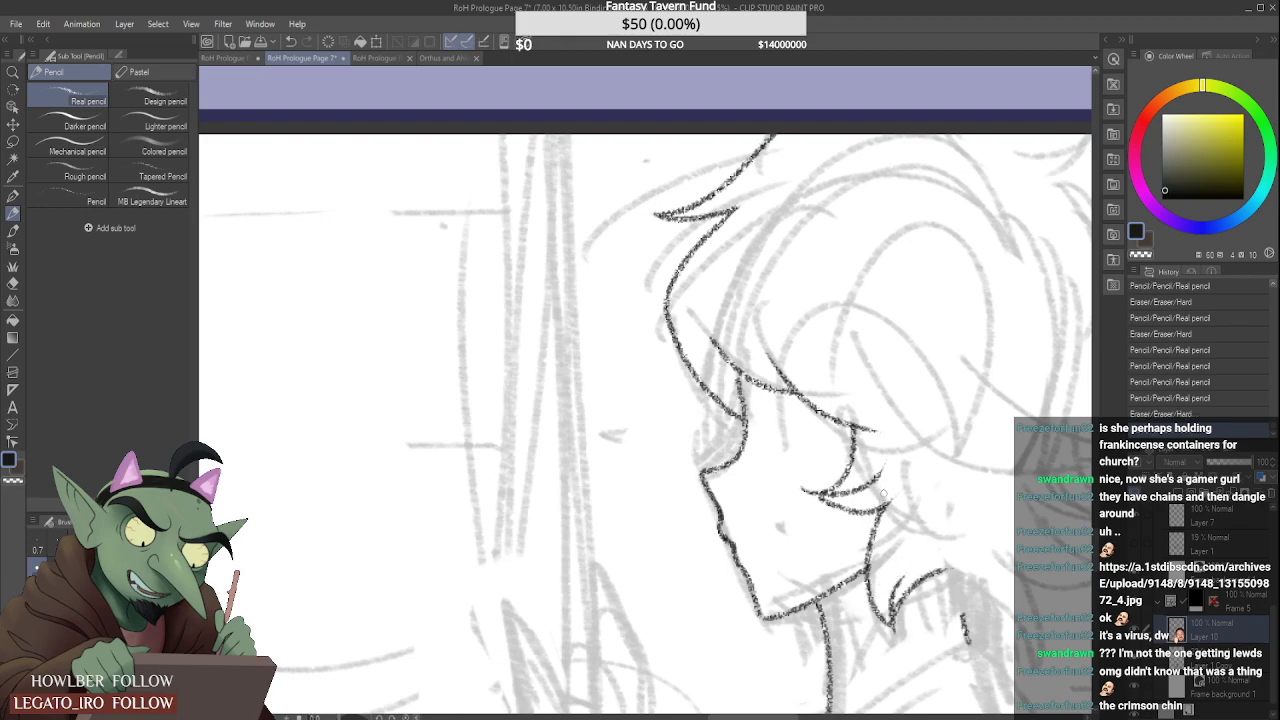
{"action": "scroll", "coordinate": [884, 493], "scroll_direction": "down", "scroll_amount": 3}
{"action": "scroll", "coordinate": [890, 500], "scroll_direction": "up", "scroll_amount": 4}
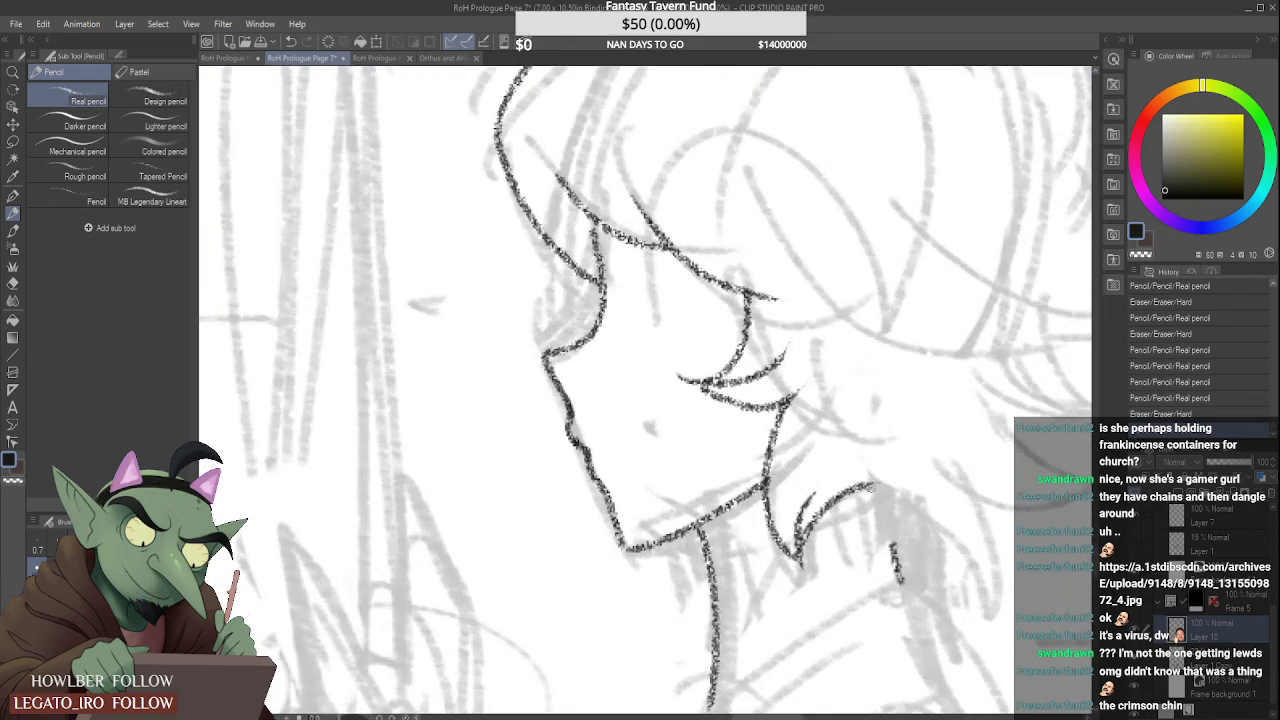
{"action": "mouse_move", "coordinate": [870, 486]}
{"action": "left_mouse_down"}
{"action": "mouse_move", "coordinate": [915, 525]}
{"action": "mouse_move", "coordinate": [938, 588]}
{"action": "left_mouse_up"}
{"action": "key", "text": "ctrl+z"}
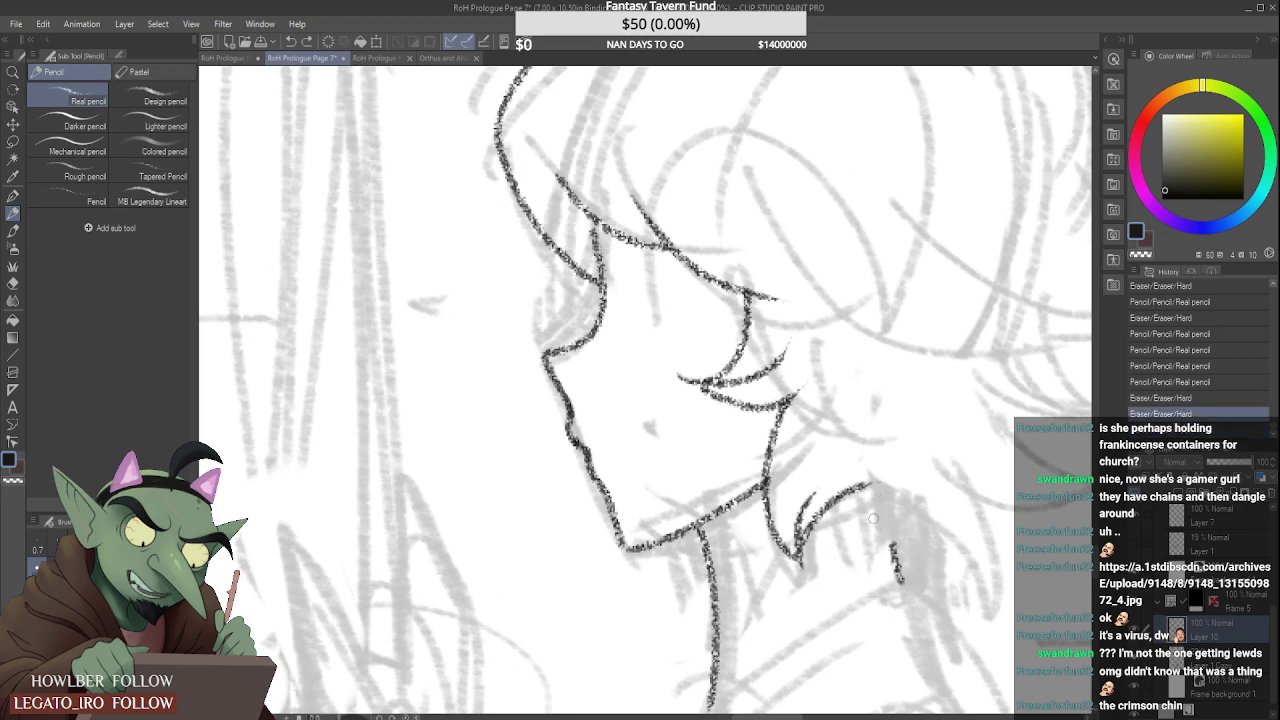
{"action": "mouse_move", "coordinate": [886, 467]}
{"action": "left_mouse_down"}
{"action": "mouse_move", "coordinate": [868, 489]}
{"action": "mouse_move", "coordinate": [859, 482]}
{"action": "mouse_move", "coordinate": [855, 584]}
{"action": "mouse_move", "coordinate": [902, 540]}
{"action": "left_mouse_up"}
{"action": "key", "text": "ctrl+z"}
{"action": "mouse_move", "coordinate": [846, 494]}
{"action": "left_mouse_down"}
{"action": "mouse_move", "coordinate": [850, 522]}
{"action": "mouse_move", "coordinate": [912, 518]}
{"action": "mouse_move", "coordinate": [874, 590]}
{"action": "mouse_move", "coordinate": [916, 518]}
{"action": "left_mouse_up"}
{"action": "key", "text": "ctrl+z"}
{"action": "key", "text": "ctrl+z"}
{"action": "mouse_move", "coordinate": [848, 488]}
{"action": "left_mouse_down"}
{"action": "mouse_move", "coordinate": [876, 577]}
{"action": "mouse_move", "coordinate": [914, 512]}
{"action": "left_mouse_up"}
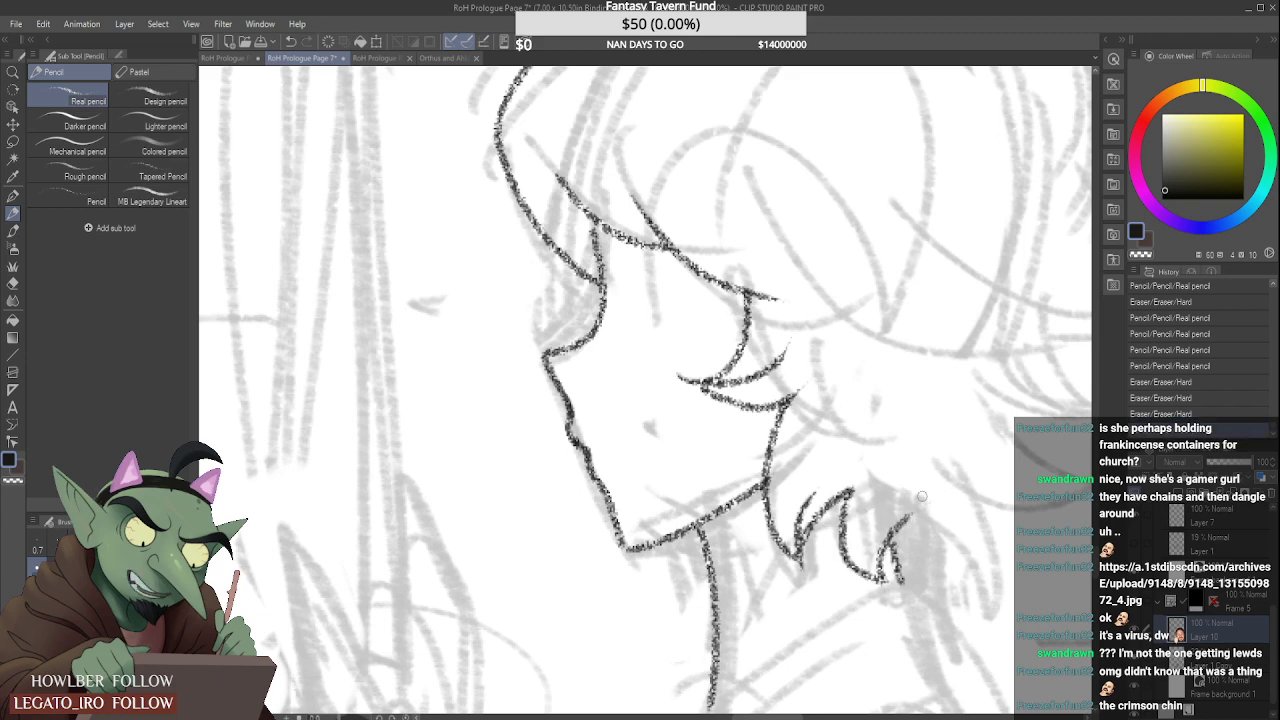
{"action": "key", "text": "ctrl+z"}
{"action": "mouse_move", "coordinate": [848, 488]}
{"action": "left_mouse_down"}
{"action": "mouse_move", "coordinate": [853, 561]}
{"action": "mouse_move", "coordinate": [877, 581]}
{"action": "mouse_move", "coordinate": [921, 515]}
{"action": "left_mouse_up"}
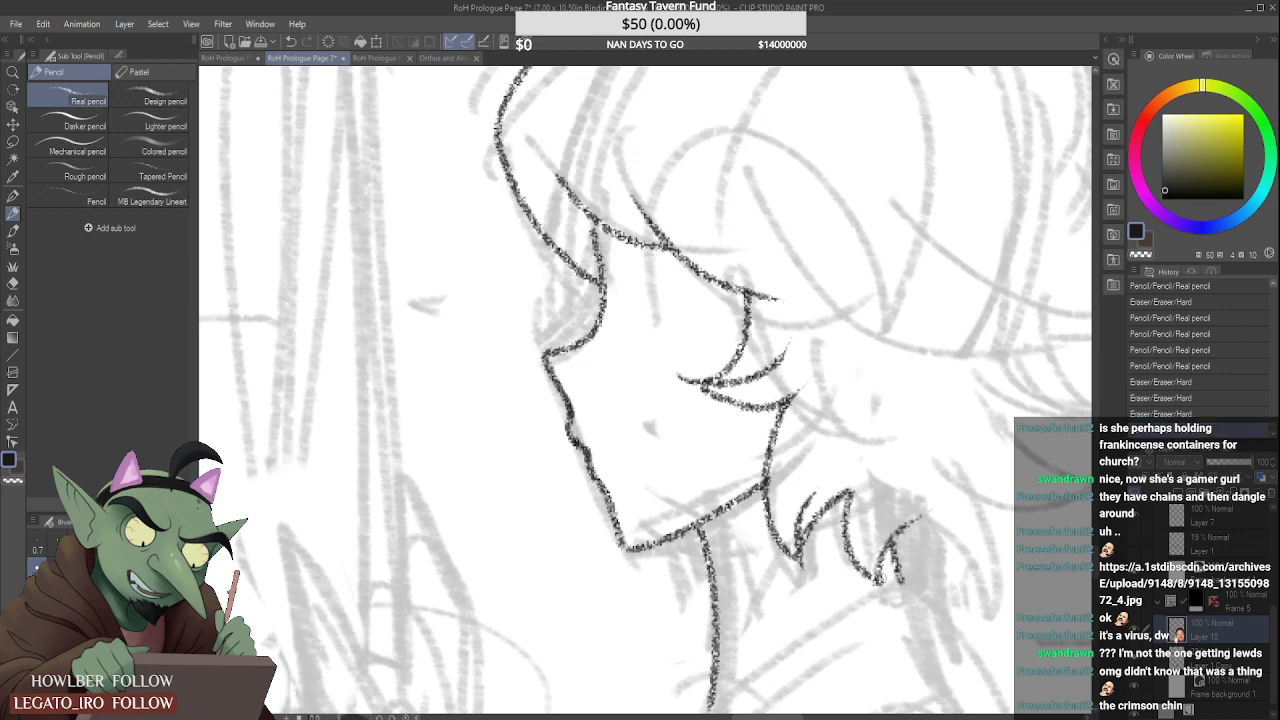
{"action": "left_click_drag", "start_coordinate": [880, 580], "coordinate": [862, 500]}
{"action": "key", "text": "ctrl+z"}
{"action": "key", "text": "ctrl+z"}
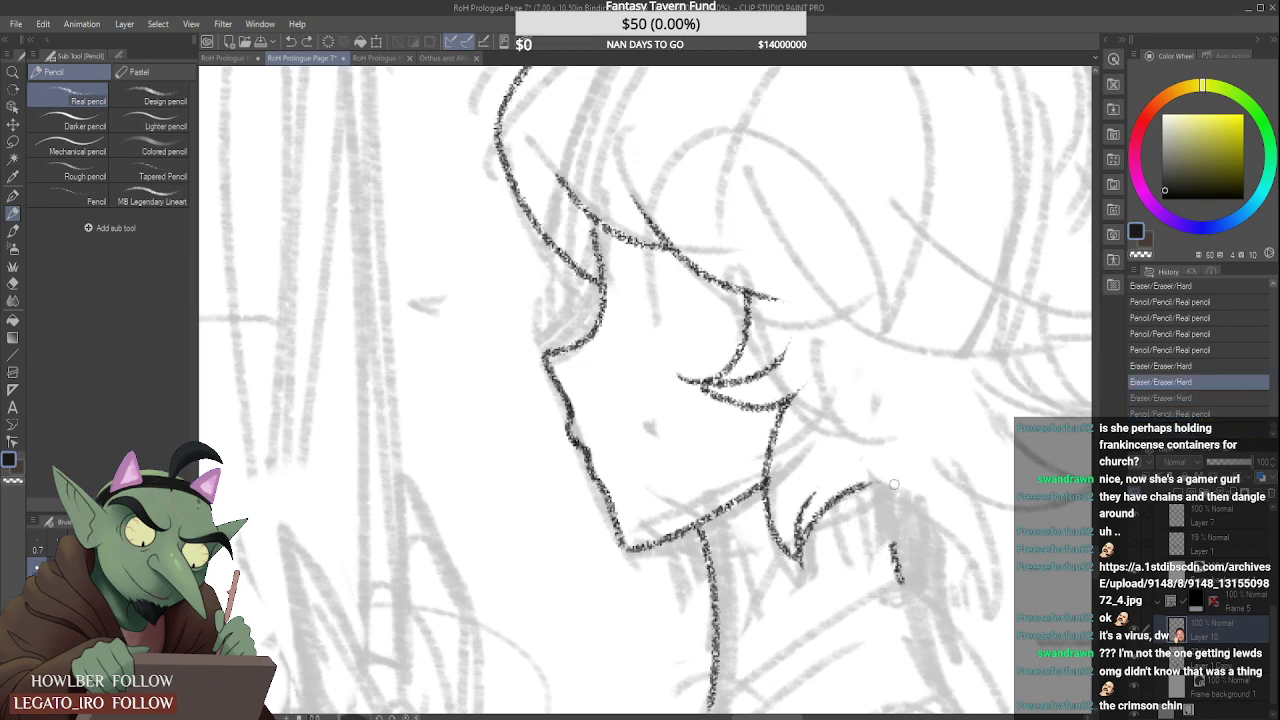
Step: Draw curved, pointed hair locks at the nape, continuing from the side lock to the back of the neck
{"action": "mouse_move", "coordinate": [854, 490]}
{"action": "left_mouse_down"}
{"action": "mouse_move", "coordinate": [828, 570]}
{"action": "mouse_move", "coordinate": [912, 494]}
{"action": "left_mouse_up"}
{"action": "mouse_move", "coordinate": [893, 552]}
{"action": "left_mouse_down"}
{"action": "mouse_move", "coordinate": [890, 512]}
{"action": "mouse_move", "coordinate": [930, 525]}
{"action": "mouse_move", "coordinate": [938, 470]}
{"action": "mouse_move", "coordinate": [898, 572]}
{"action": "mouse_move", "coordinate": [916, 540]}
{"action": "left_mouse_up"}
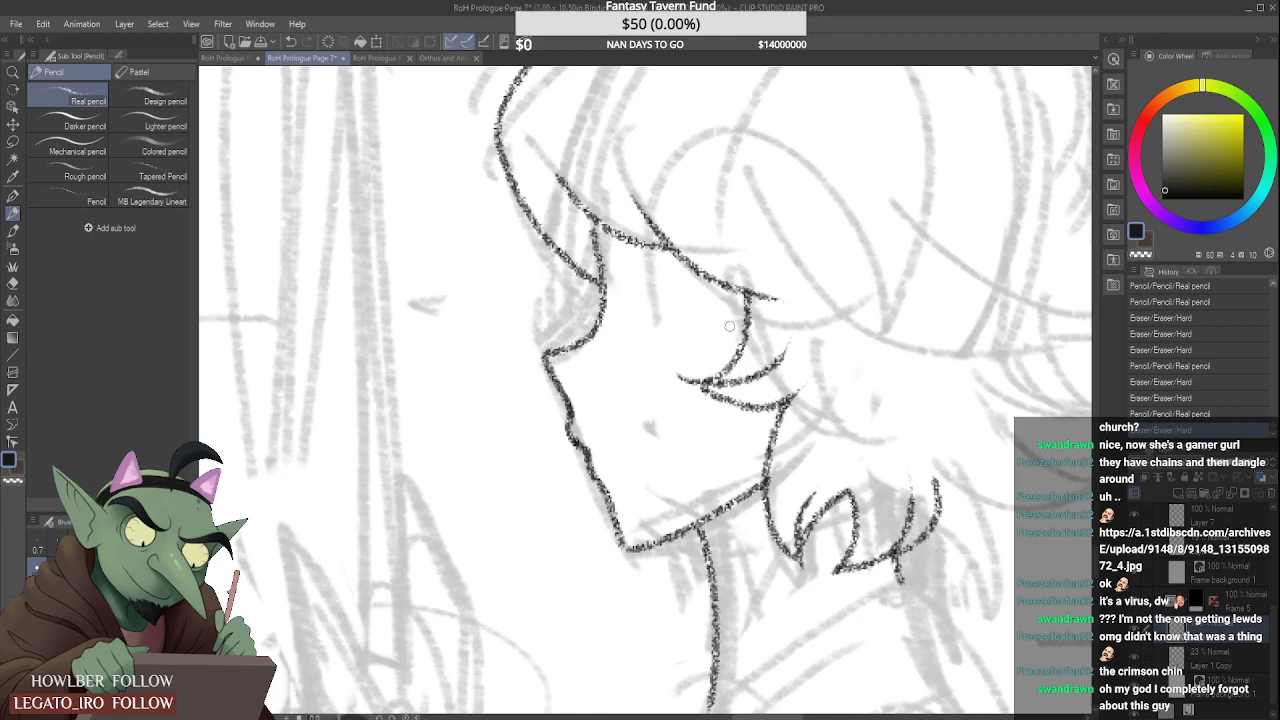
Step: Draw the collar's upper edge from the chest up past the neck to the nape, undoing attempts until it follows the sketch
{"action": "scroll", "coordinate": [744, 385], "scroll_direction": "down", "scroll_amount": 4}
{"action": "scroll", "coordinate": [744, 440], "scroll_direction": "up", "scroll_amount": 3}
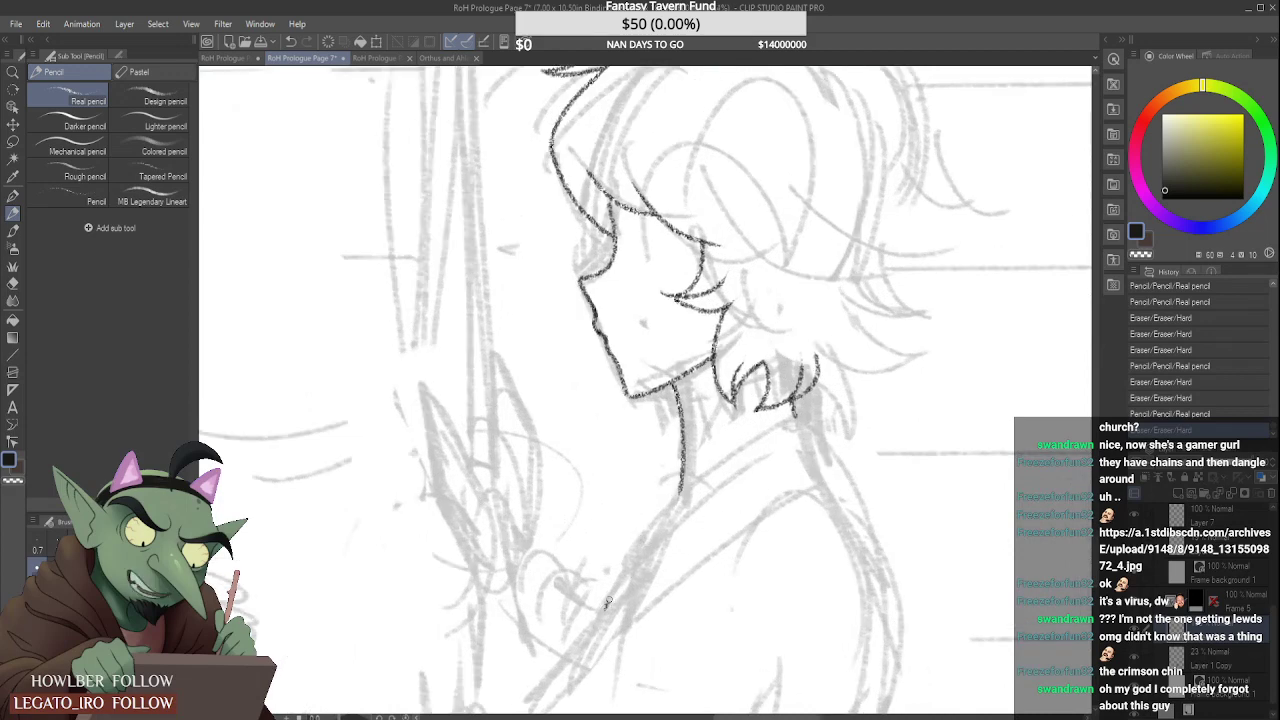
{"action": "left_click_drag", "start_coordinate": [607, 601], "coordinate": [832, 411]}
{"action": "key", "text": "ctrl+z"}
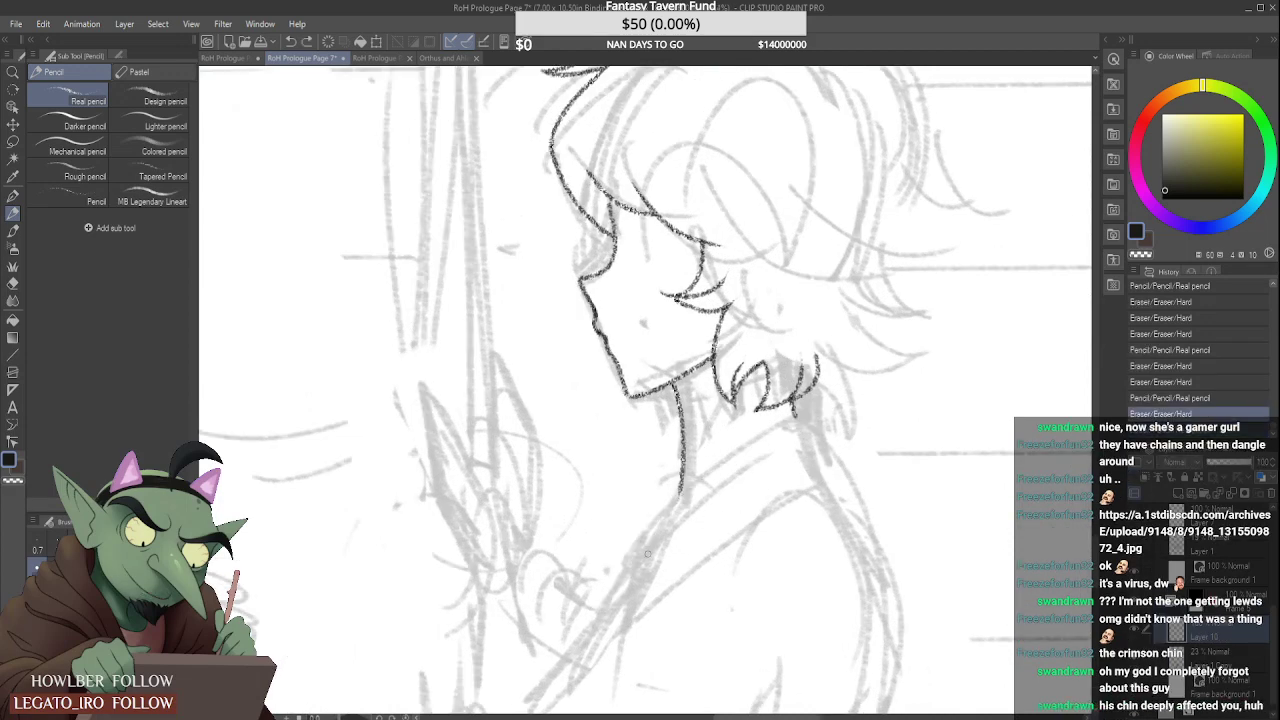
{"action": "left_click_drag", "start_coordinate": [605, 602], "coordinate": [830, 405]}
{"action": "key", "text": "ctrl+z"}
{"action": "mouse_move", "coordinate": [613, 597]}
{"action": "left_mouse_down"}
{"action": "mouse_move", "coordinate": [650, 530]}
{"action": "mouse_move", "coordinate": [800, 411]}
{"action": "mouse_move", "coordinate": [850, 403]}
{"action": "left_mouse_up"}
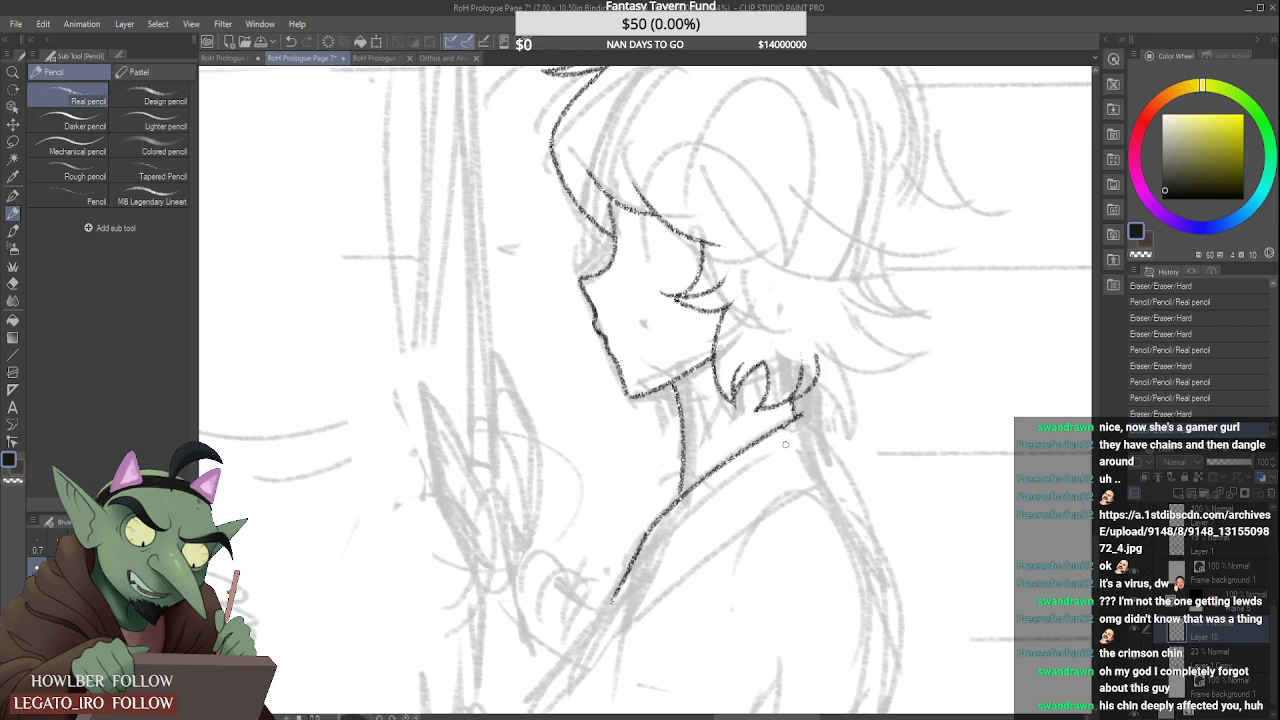
Step: Draw the collar's short back edge and its lower edge back to the chest point, trimming the corner where they meet
{"action": "left_click_drag", "start_coordinate": [801, 418], "coordinate": [818, 468]}
{"action": "key", "text": "ctrl+z"}
{"action": "left_click", "coordinate": [834, 402]}
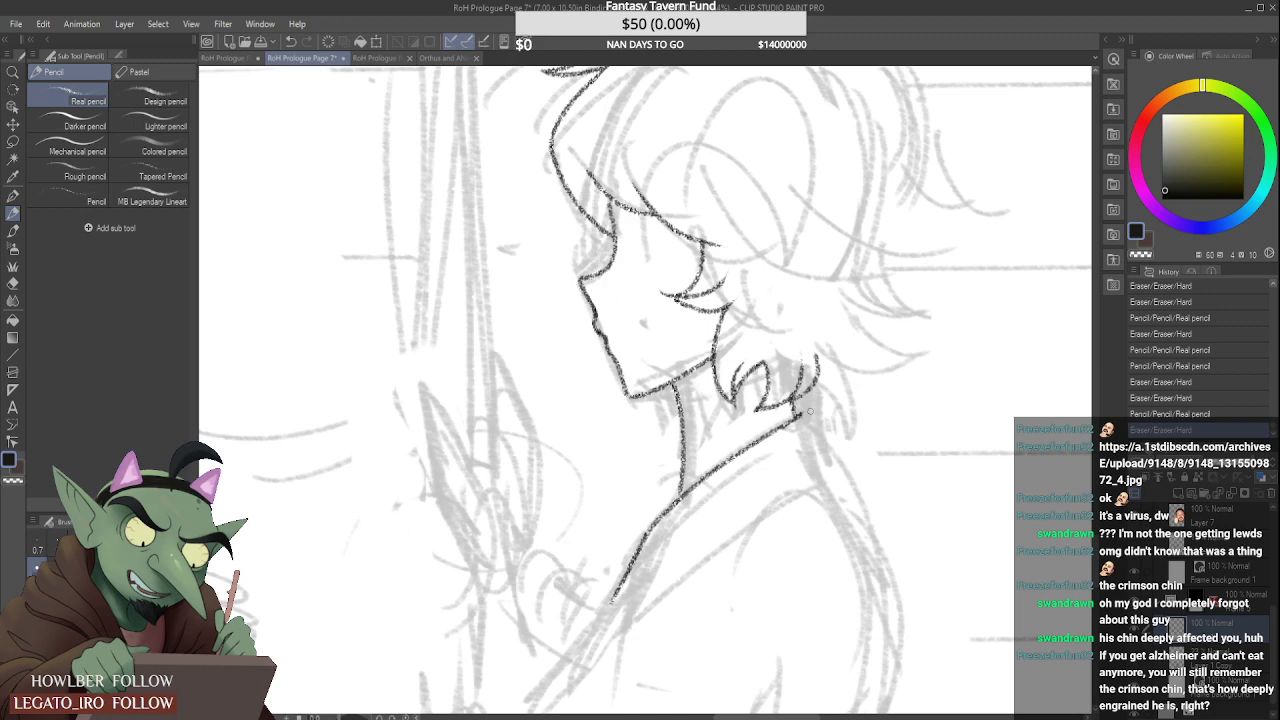
{"action": "left_click_drag", "start_coordinate": [803, 414], "coordinate": [830, 488]}
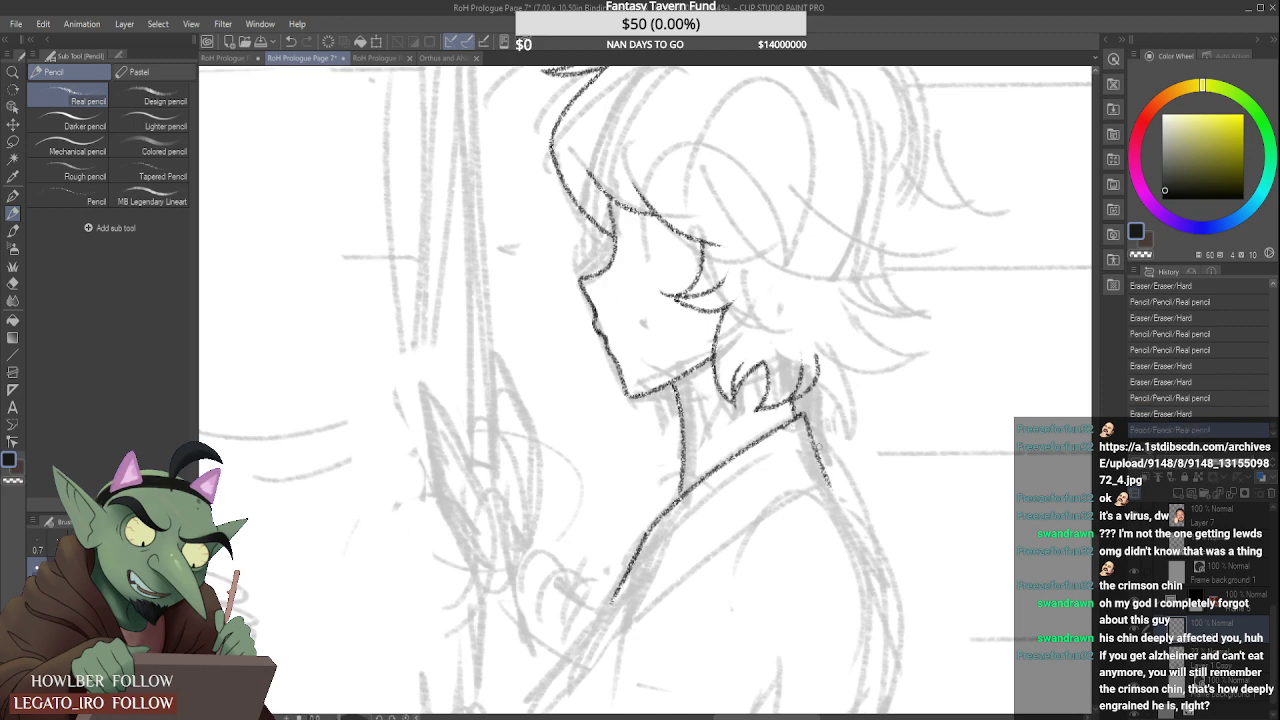
{"action": "left_click_drag", "start_coordinate": [609, 605], "coordinate": [876, 440]}
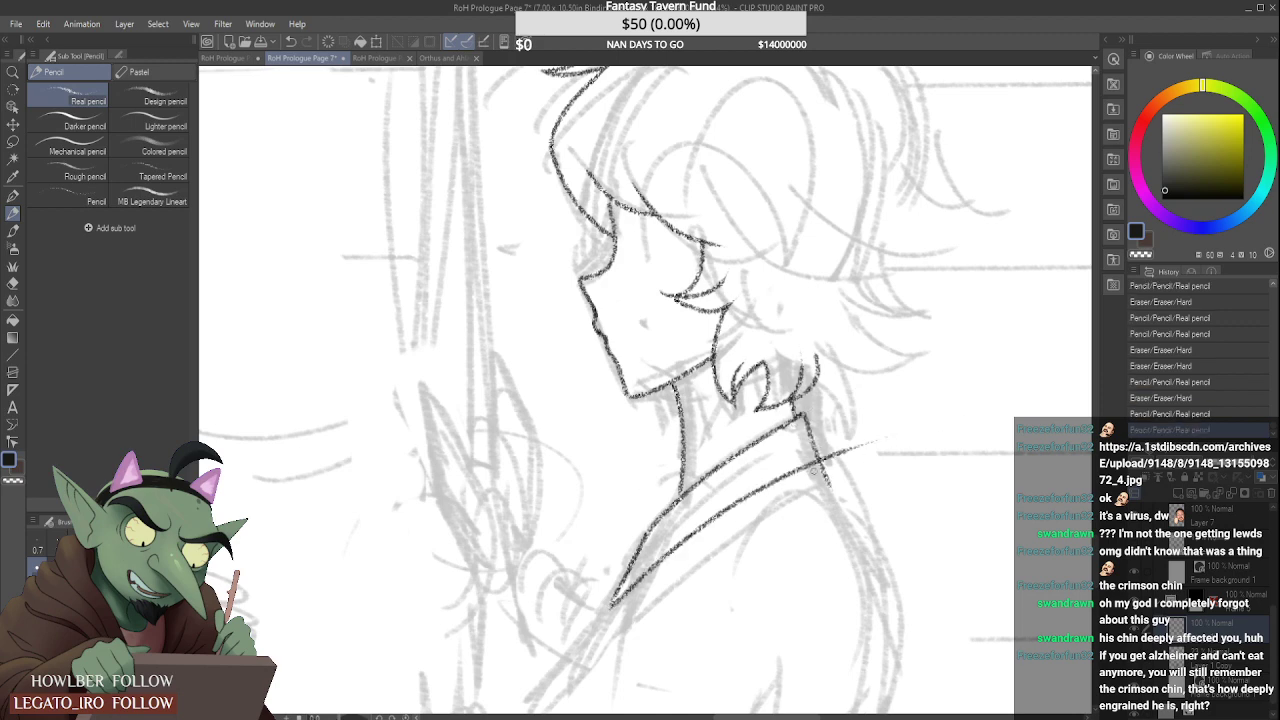
{"action": "key", "text": "ctrl+z"}
{"action": "left_click_drag", "start_coordinate": [609, 605], "coordinate": [835, 462]}
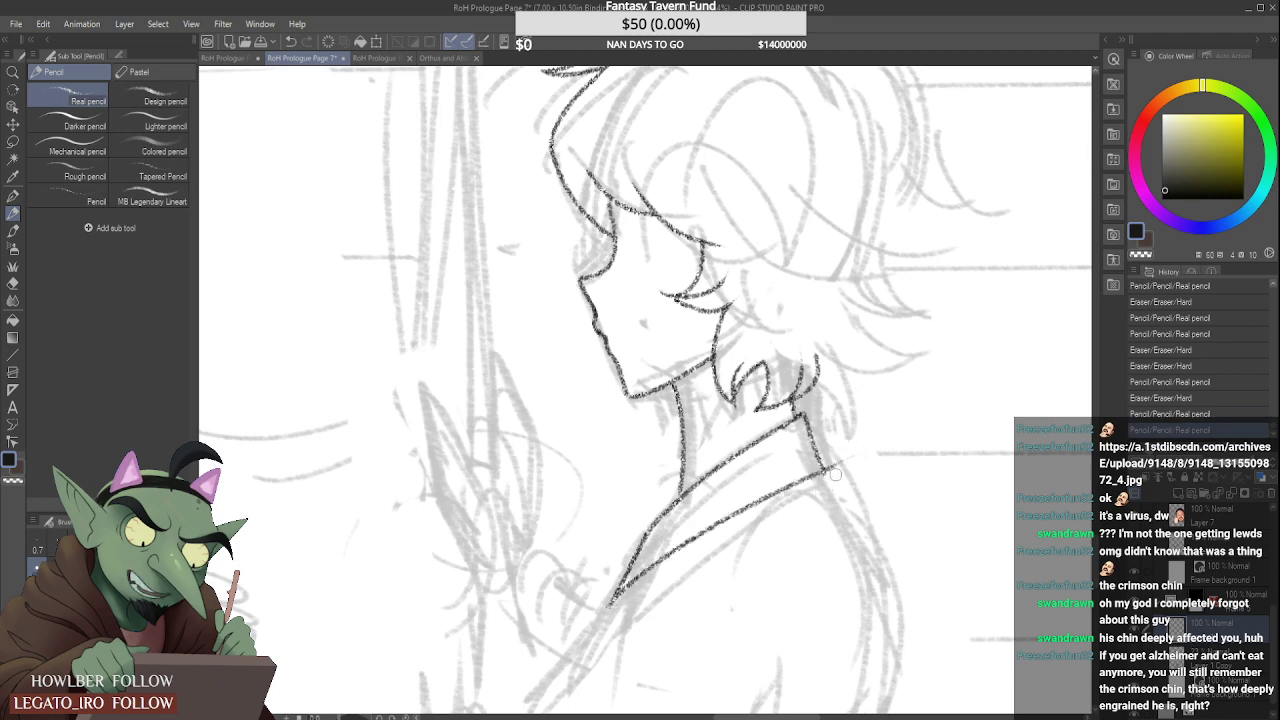
{"action": "left_click_drag", "start_coordinate": [859, 452], "coordinate": [836, 458]}
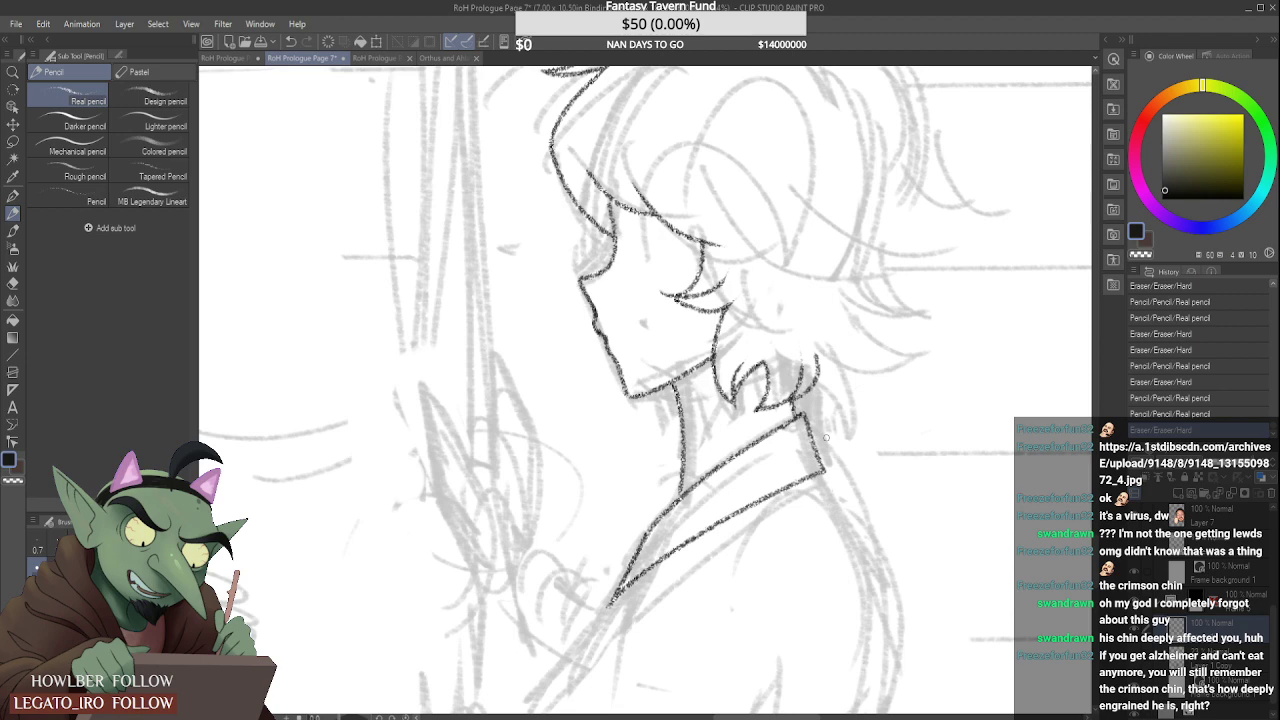
Step: Tidy the short neck line between the nape hair and collar, and trim the tip of the rearmost hair lock
{"action": "scroll", "coordinate": [816, 410], "scroll_direction": "up", "scroll_amount": 1}
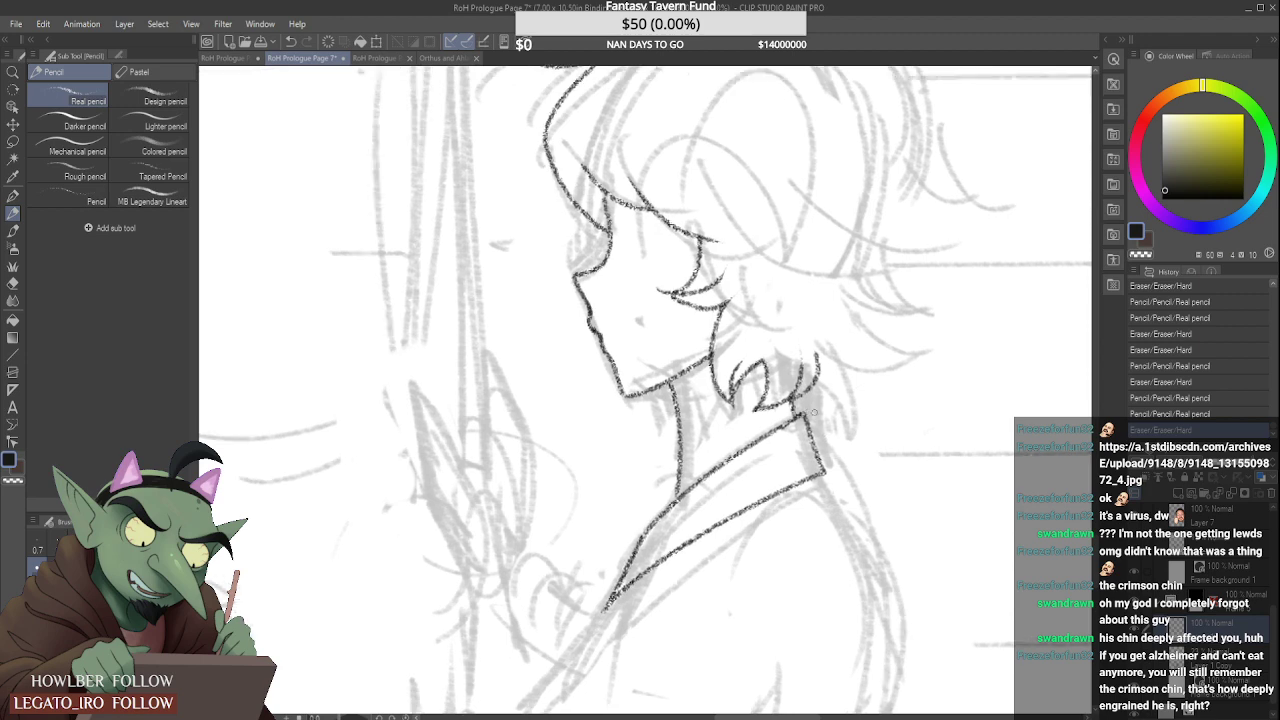
{"action": "left_click_drag", "start_coordinate": [798, 432], "coordinate": [808, 400]}
{"action": "scroll", "coordinate": [818, 410], "scroll_direction": "up", "scroll_amount": 1}
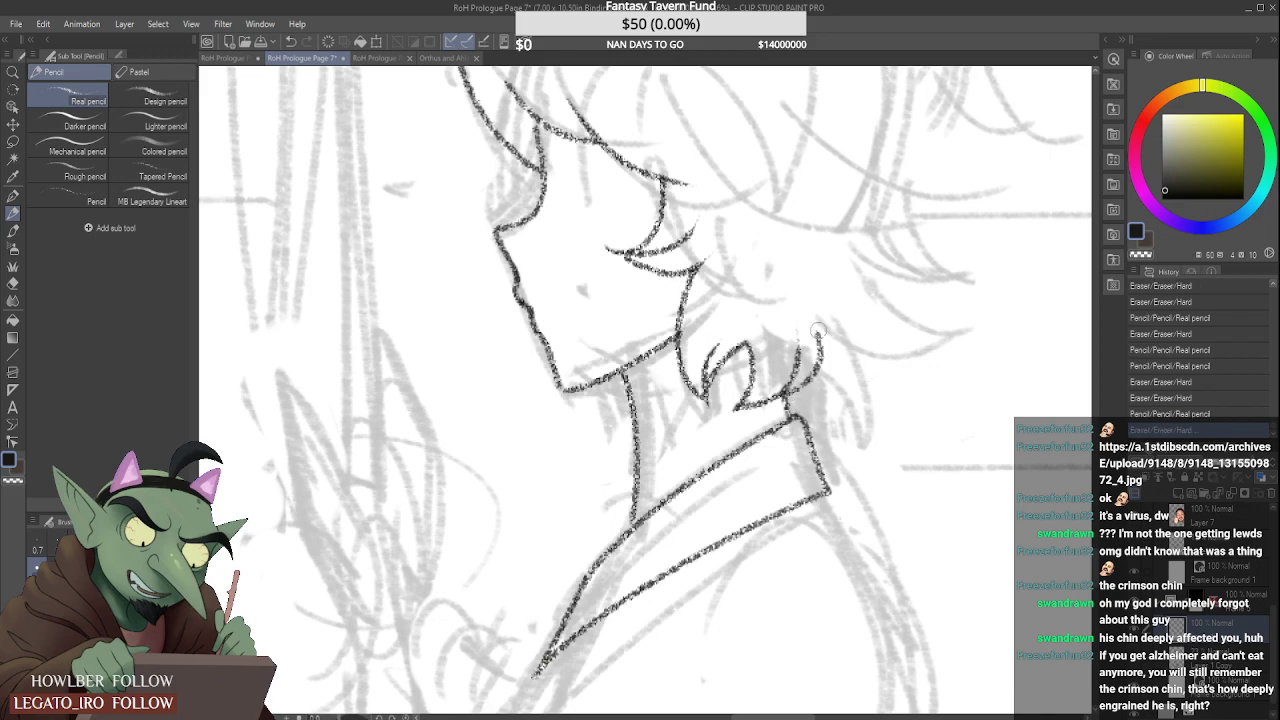
{"action": "left_click_drag", "start_coordinate": [818, 332], "coordinate": [806, 342]}
{"action": "scroll", "coordinate": [845, 315], "scroll_direction": "up", "scroll_amount": 3}
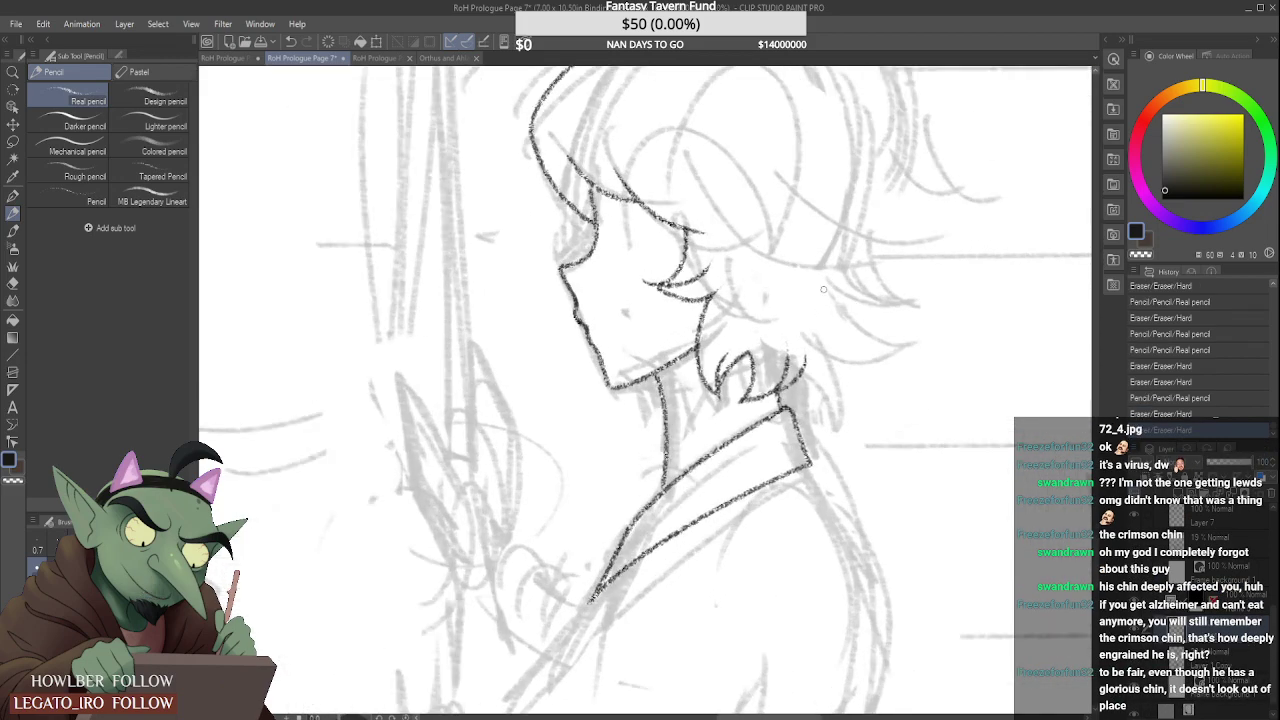
Step: Draw the inner curve of the pointed side lock beside the nape hair, redoing it until both edges meet at the tip
{"action": "left_click_drag", "start_coordinate": [691, 418], "coordinate": [697, 440]}
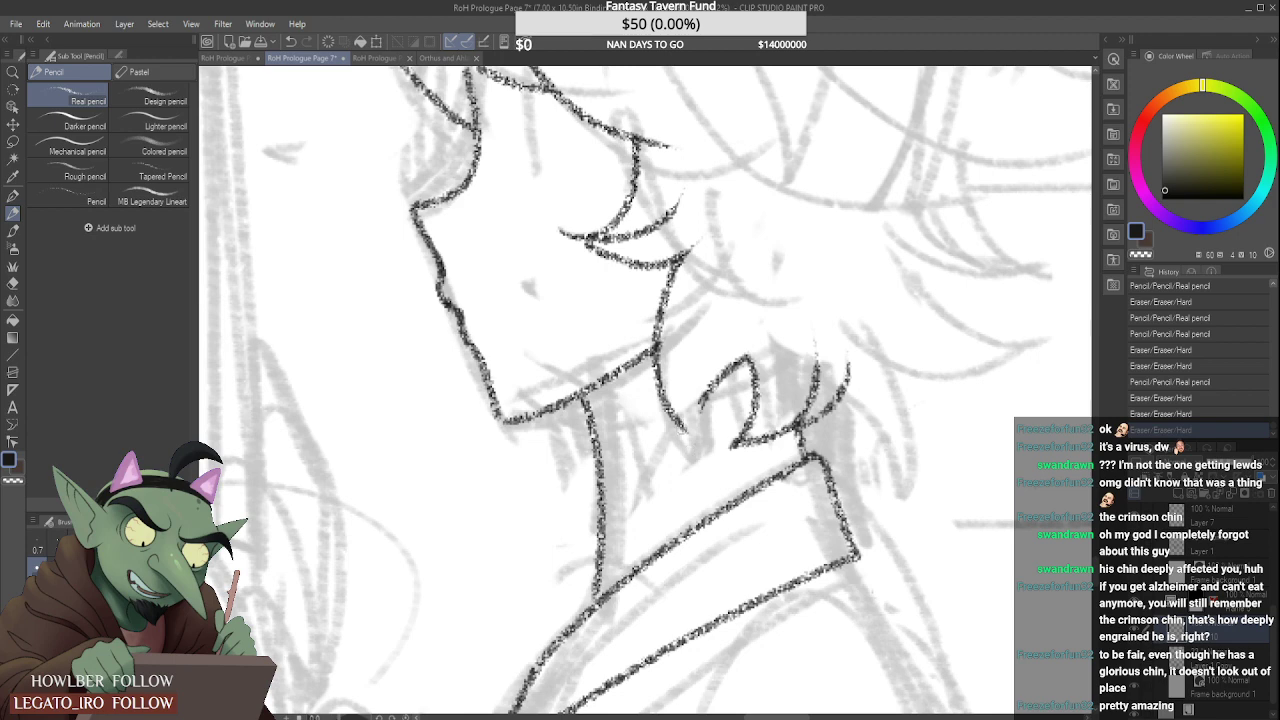
{"action": "left_click_drag", "start_coordinate": [712, 322], "coordinate": [697, 436]}
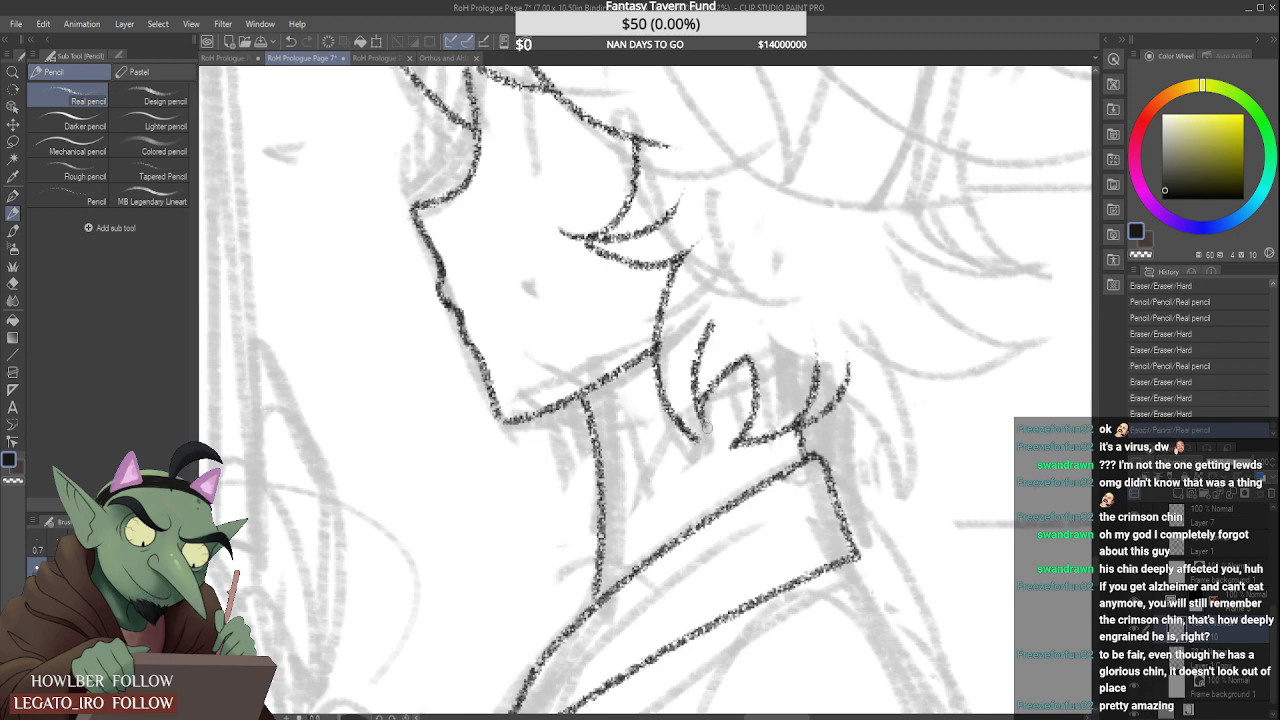
{"action": "left_click_drag", "start_coordinate": [700, 343], "coordinate": [688, 367]}
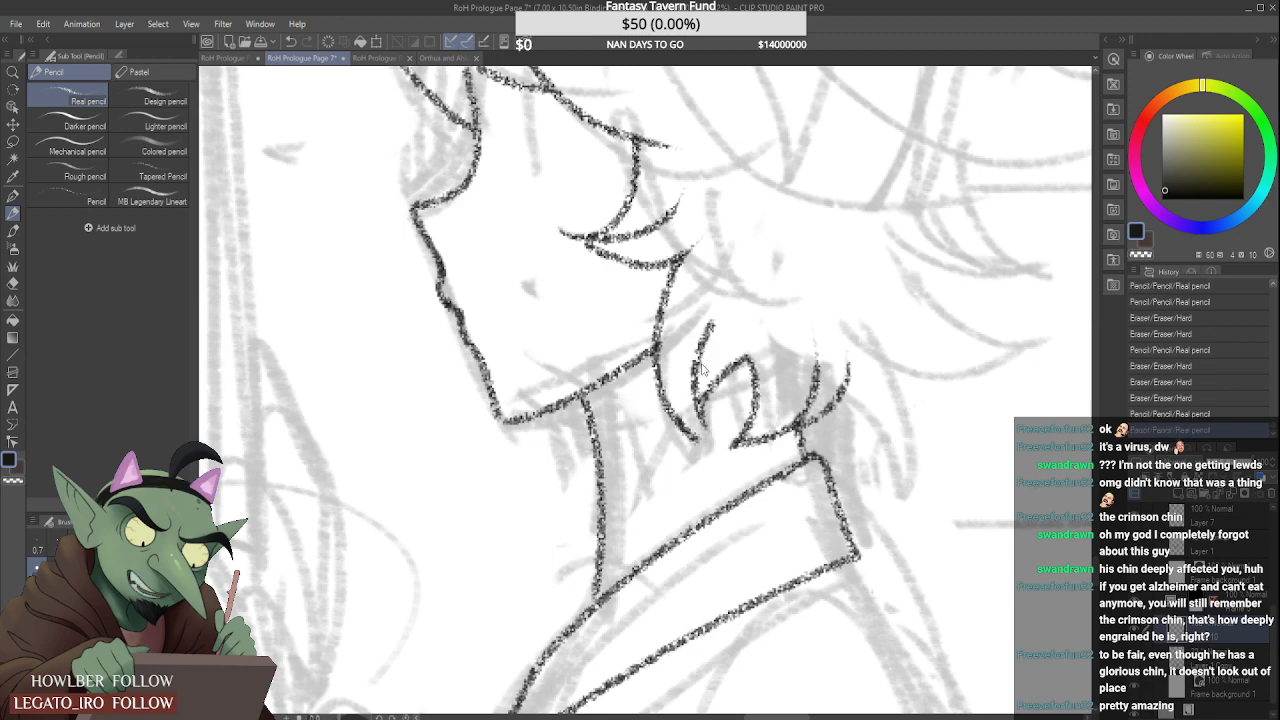
{"action": "key", "text": "ctrl+z"}
{"action": "left_click_drag", "start_coordinate": [708, 322], "coordinate": [714, 452]}
{"action": "left_click_drag", "start_coordinate": [692, 328], "coordinate": [688, 362]}
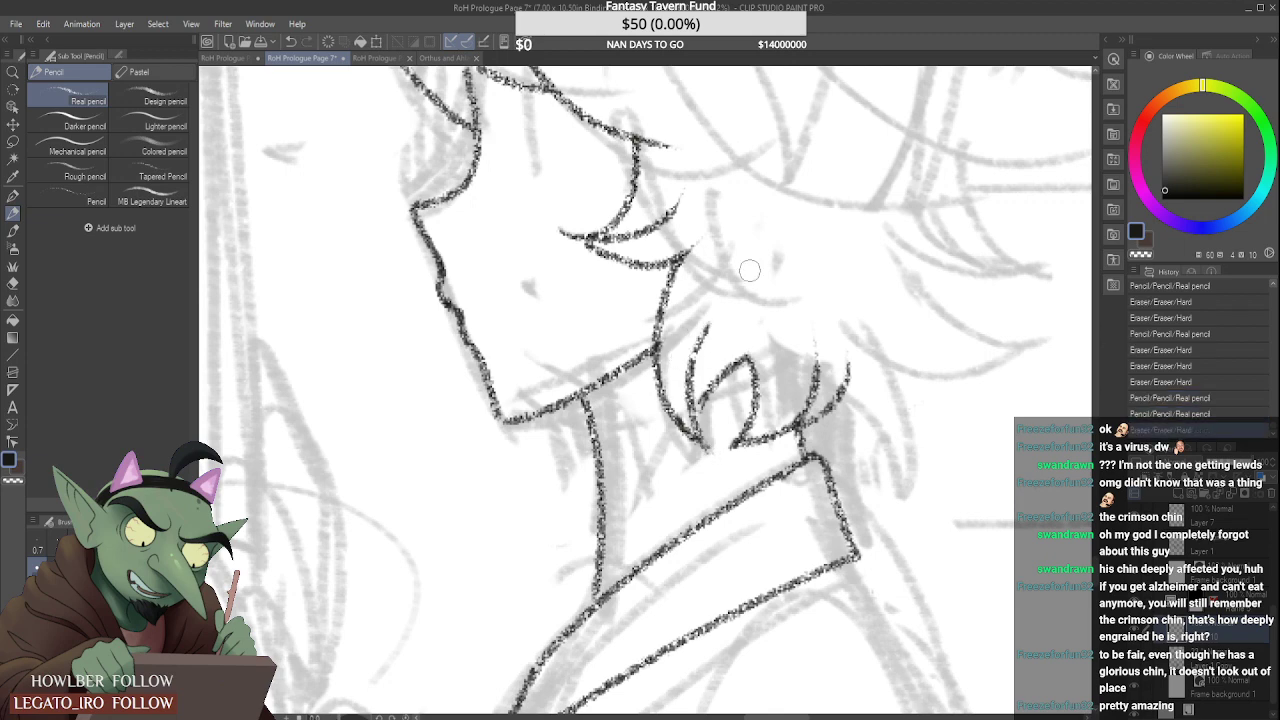
{"action": "left_click_drag", "start_coordinate": [714, 418], "coordinate": [694, 402]}
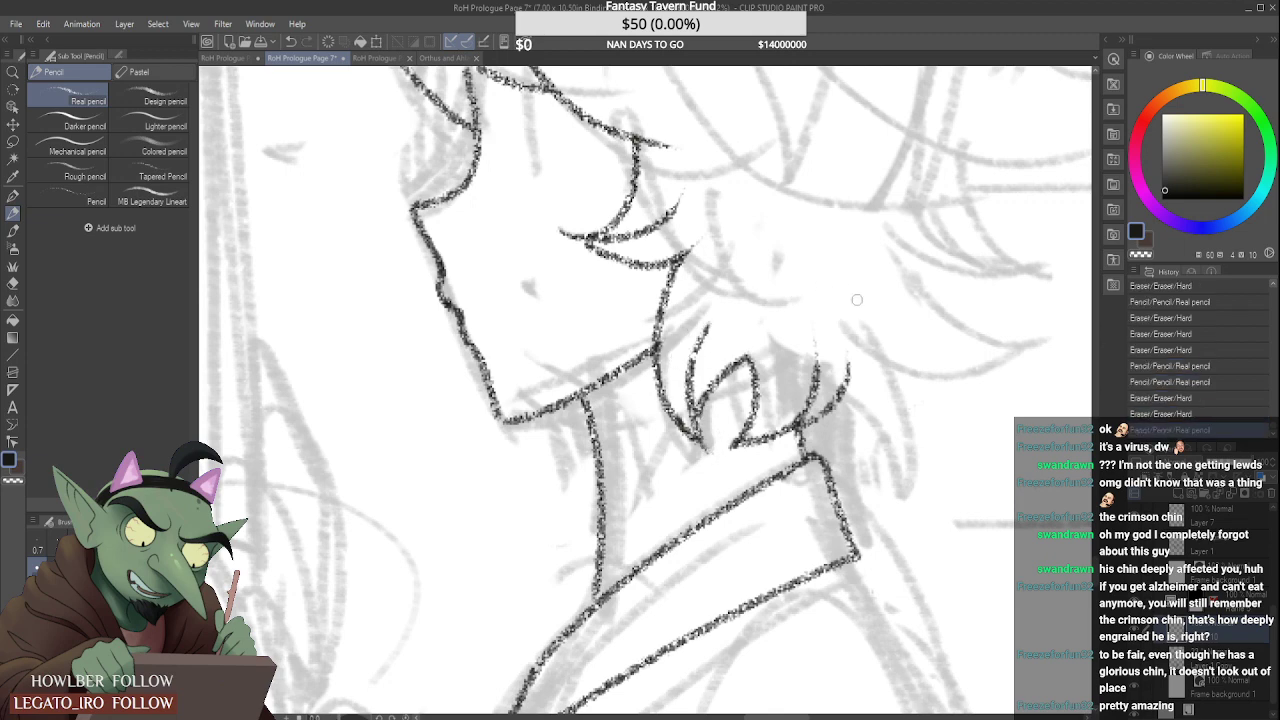
Step: Draw the lower flared hair lock behind the nape with a long underside curve and two upper strands, and trim its tip
{"action": "mouse_move", "coordinate": [850, 374]}
{"action": "left_mouse_down"}
{"action": "mouse_move", "coordinate": [844, 326]}
{"action": "mouse_move", "coordinate": [1005, 344]}
{"action": "left_mouse_up"}
{"action": "left_click_drag", "start_coordinate": [890, 299], "coordinate": [1004, 346]}
{"action": "left_click_drag", "start_coordinate": [906, 262], "coordinate": [1006, 344]}
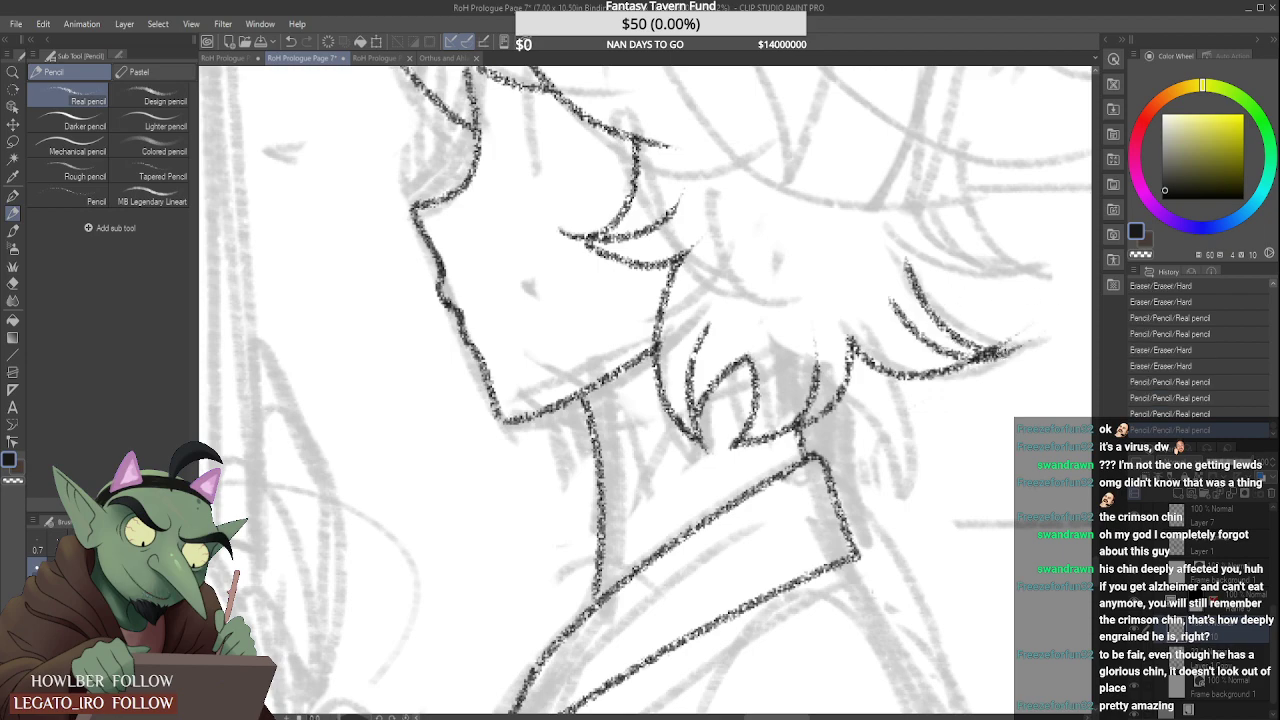
{"action": "scroll", "coordinate": [976, 374], "scroll_direction": "down", "scroll_amount": 5}
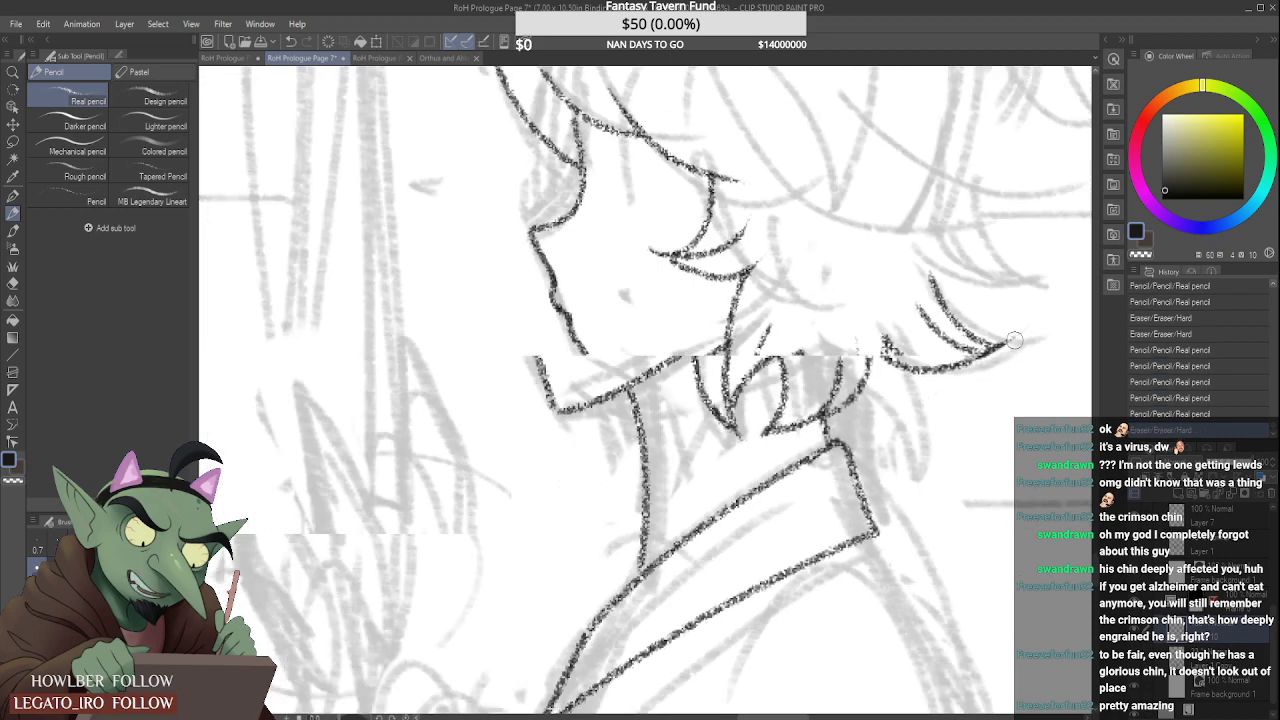
{"action": "scroll", "coordinate": [966, 380], "scroll_direction": "up", "scroll_amount": 5}
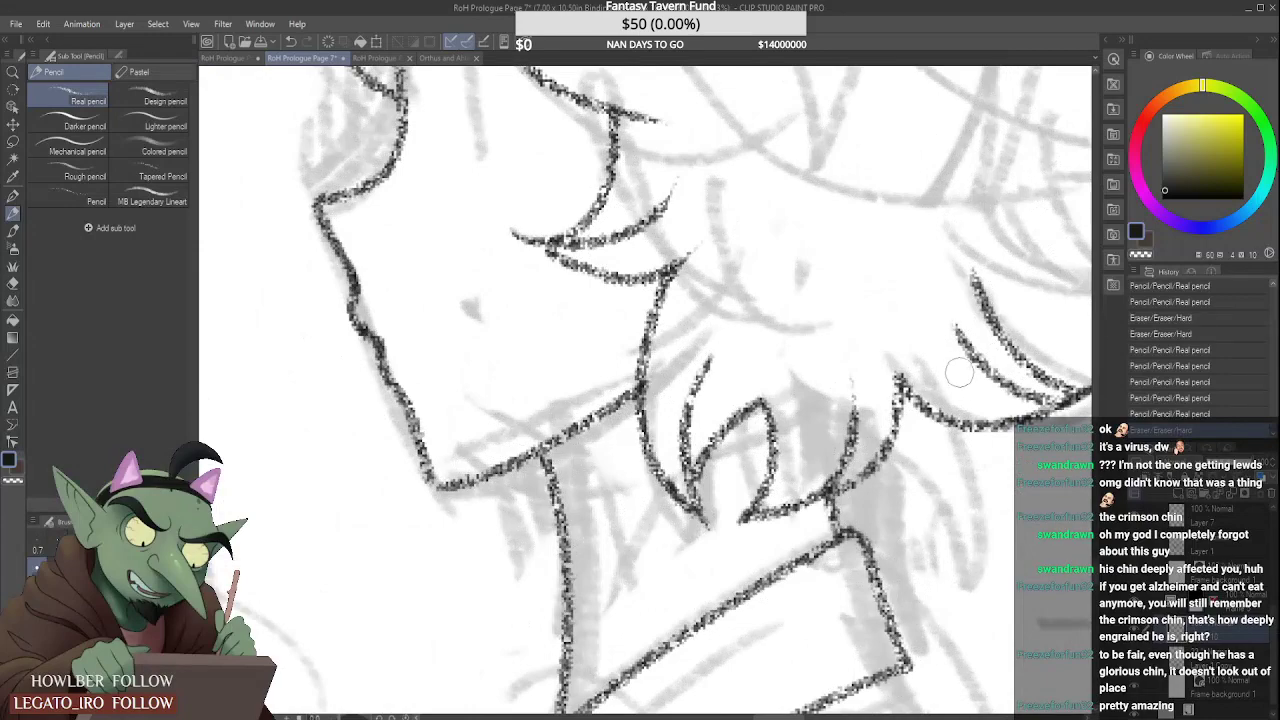
{"action": "scroll", "coordinate": [878, 348], "scroll_direction": "down", "scroll_amount": 5}
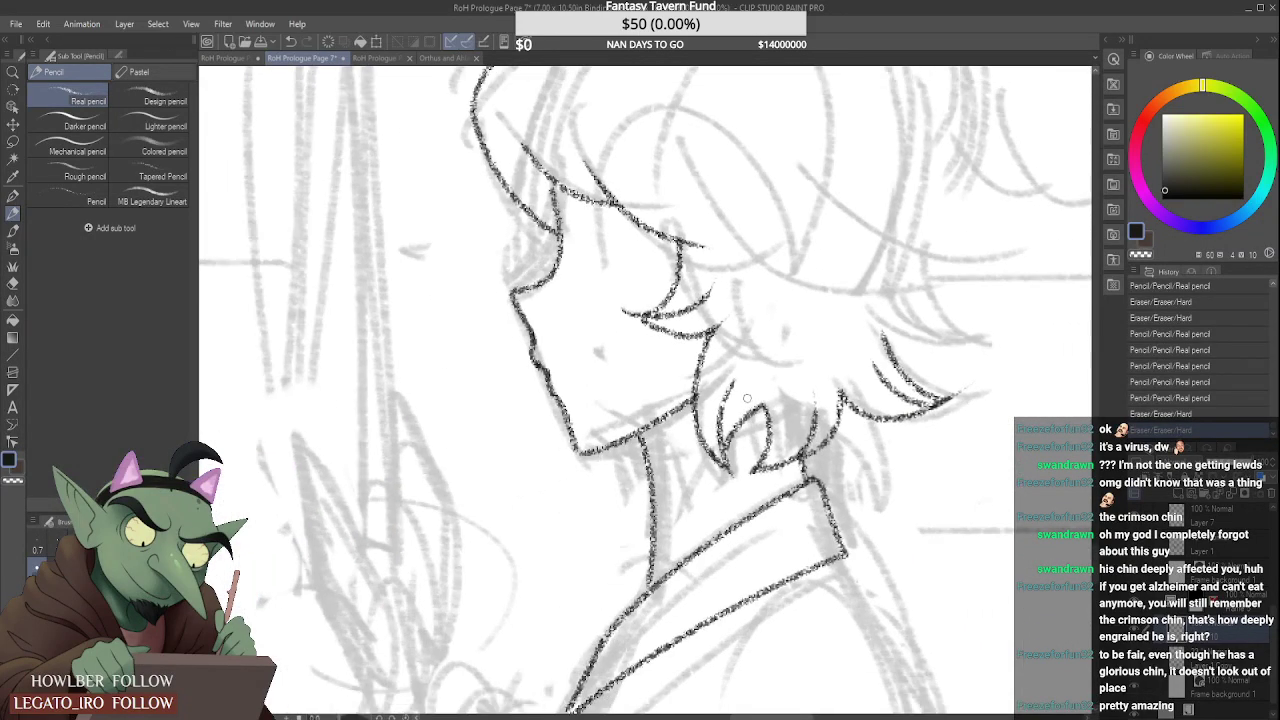
Step: Draw the next flared lock above it at the back of the hair with curved strokes converging in points
{"action": "scroll", "coordinate": [797, 348], "scroll_direction": "up", "scroll_amount": 3}
{"action": "scroll", "coordinate": [797, 348], "scroll_direction": "up", "scroll_amount": 2}
{"action": "mouse_move", "coordinate": [735, 430]}
{"action": "left_mouse_down"}
{"action": "mouse_move", "coordinate": [750, 400]}
{"action": "mouse_move", "coordinate": [872, 388]}
{"action": "left_mouse_up"}
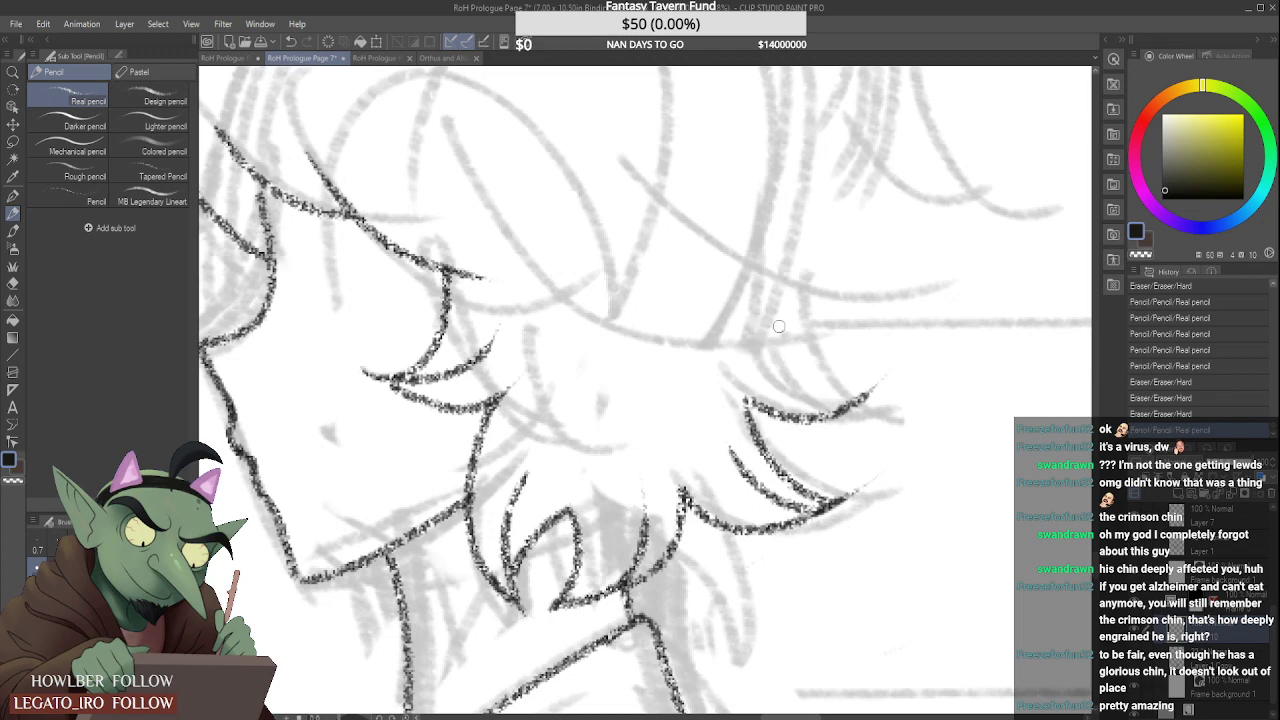
{"action": "left_click_drag", "start_coordinate": [798, 289], "coordinate": [918, 372]}
{"action": "mouse_move", "coordinate": [785, 386]}
{"action": "left_mouse_down"}
{"action": "mouse_move", "coordinate": [912, 376]}
{"action": "mouse_move", "coordinate": [949, 346]}
{"action": "left_mouse_up"}
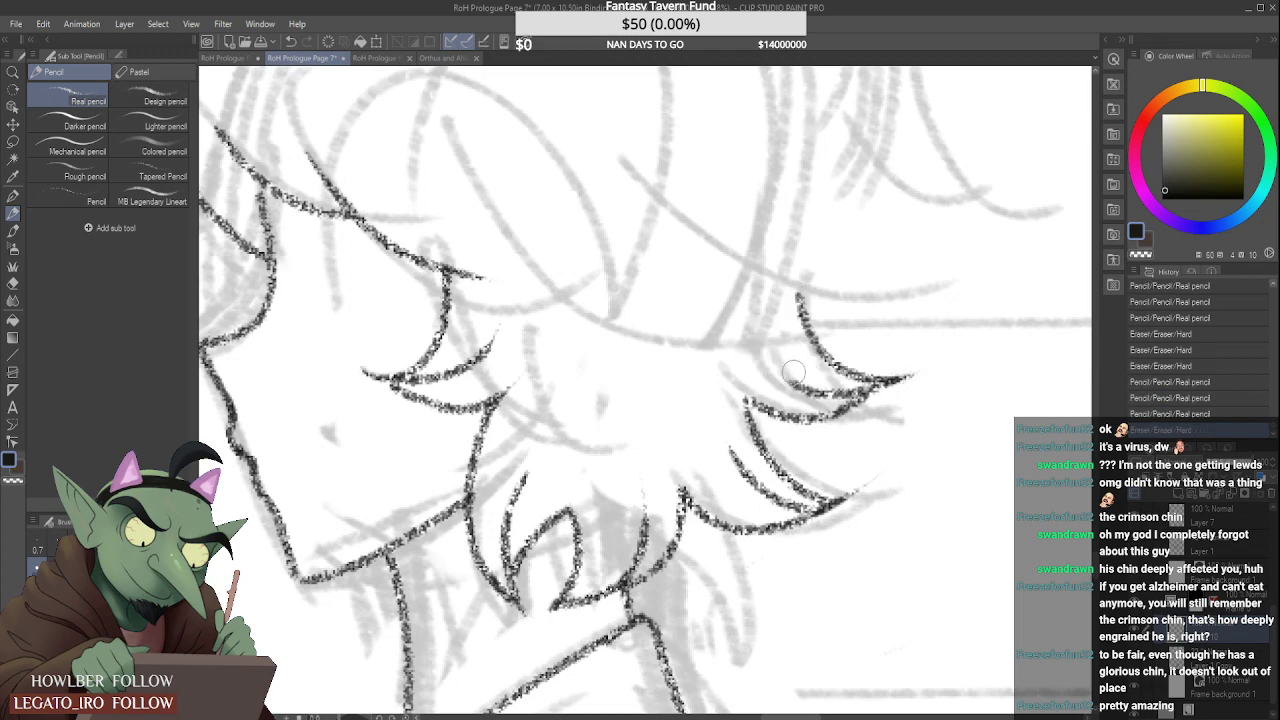
Step: Extend the lower fringe line in a shallow curve past the temple toward the back hair, undoing surplus strokes
{"action": "scroll", "coordinate": [817, 372], "scroll_direction": "down", "scroll_amount": 2}
{"action": "scroll", "coordinate": [816, 371], "scroll_direction": "down", "scroll_amount": 5}
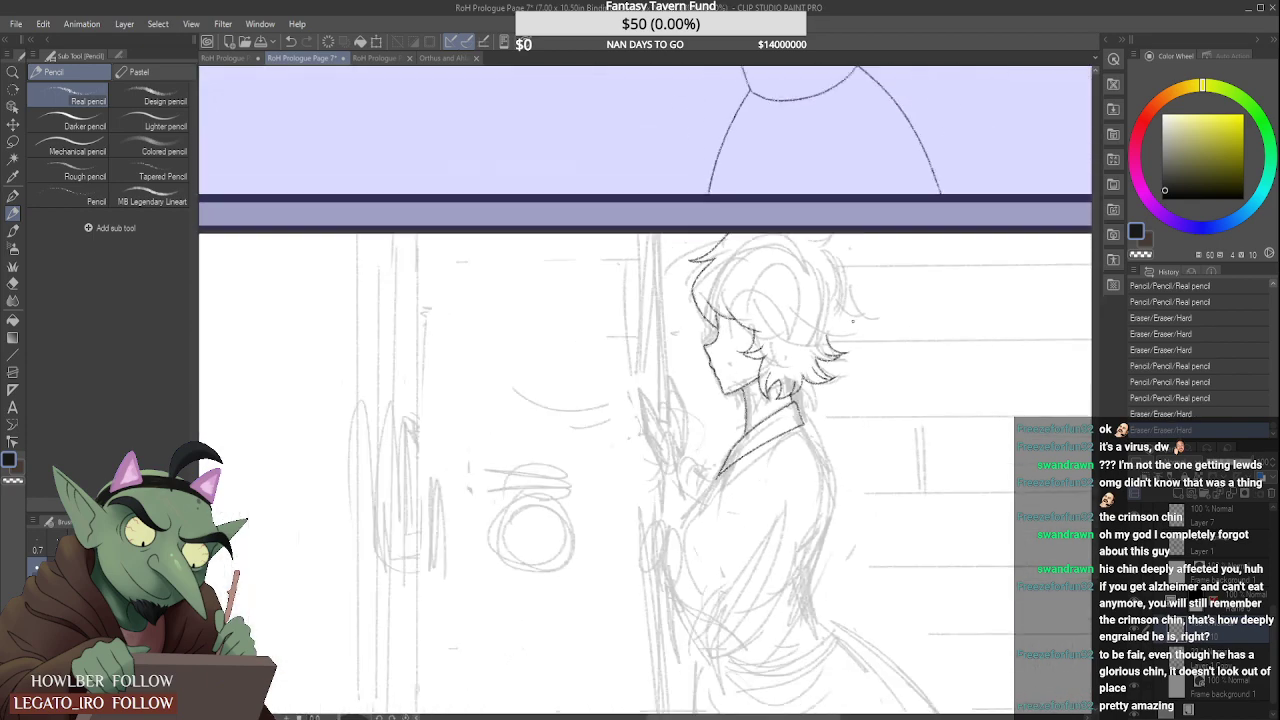
{"action": "scroll", "coordinate": [800, 340], "scroll_direction": "up", "scroll_amount": 7}
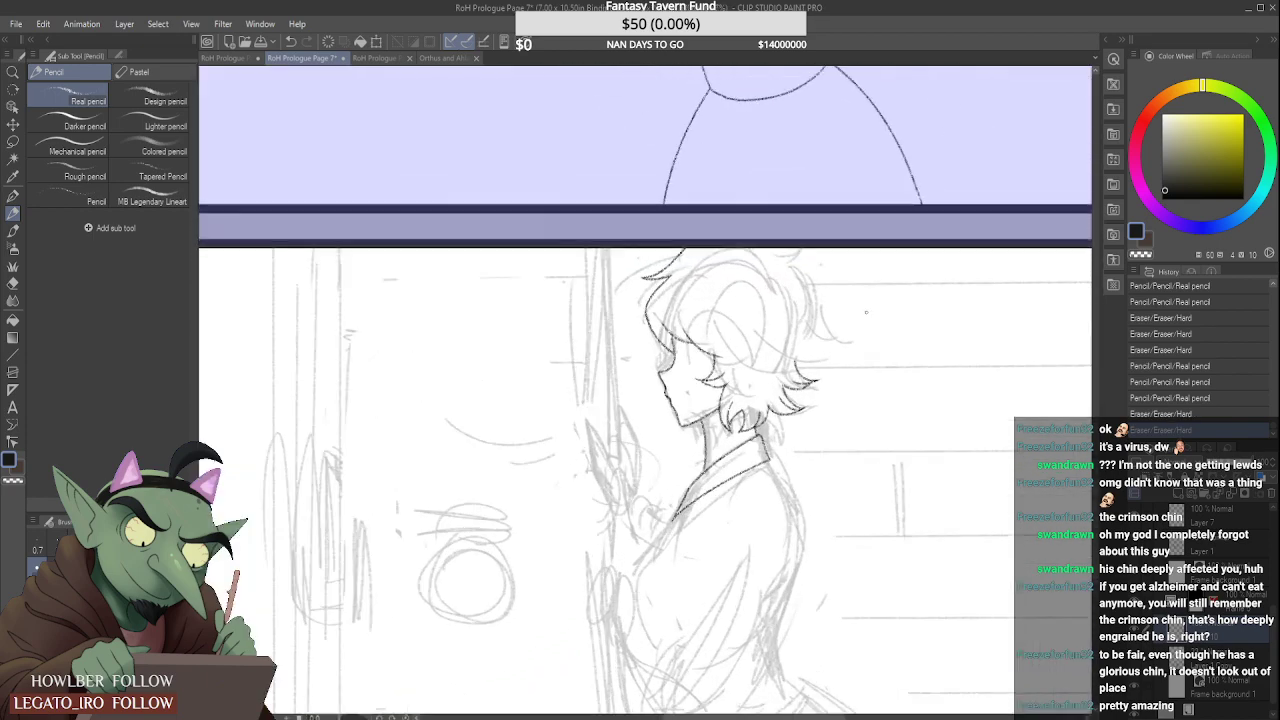
{"action": "scroll", "coordinate": [559, 393], "scroll_direction": "up", "scroll_amount": 1}
{"action": "left_click_drag", "start_coordinate": [509, 396], "coordinate": [692, 376]}
{"action": "mouse_move", "coordinate": [579, 372]}
{"action": "left_mouse_down"}
{"action": "mouse_move", "coordinate": [690, 360]}
{"action": "mouse_move", "coordinate": [622, 392]}
{"action": "left_mouse_up"}
{"action": "key", "text": "ctrl+z"}
{"action": "key", "text": "ctrl+z"}
{"action": "scroll", "coordinate": [675, 328], "scroll_direction": "down", "scroll_amount": 6}
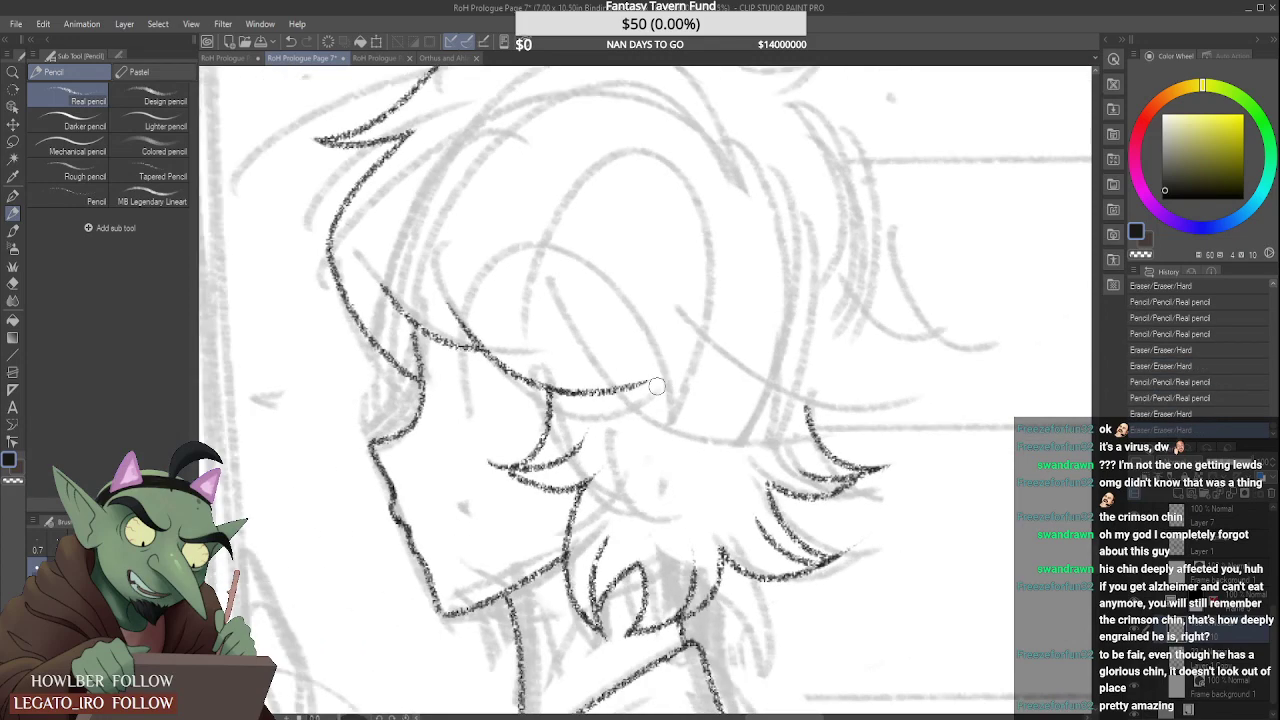
Step: Try a more angular front outline for the fringe, from the small forelock down to the brow
{"action": "scroll", "coordinate": [675, 328], "scroll_direction": "up", "scroll_amount": 3}
{"action": "scroll", "coordinate": [528, 308], "scroll_direction": "up", "scroll_amount": 3}
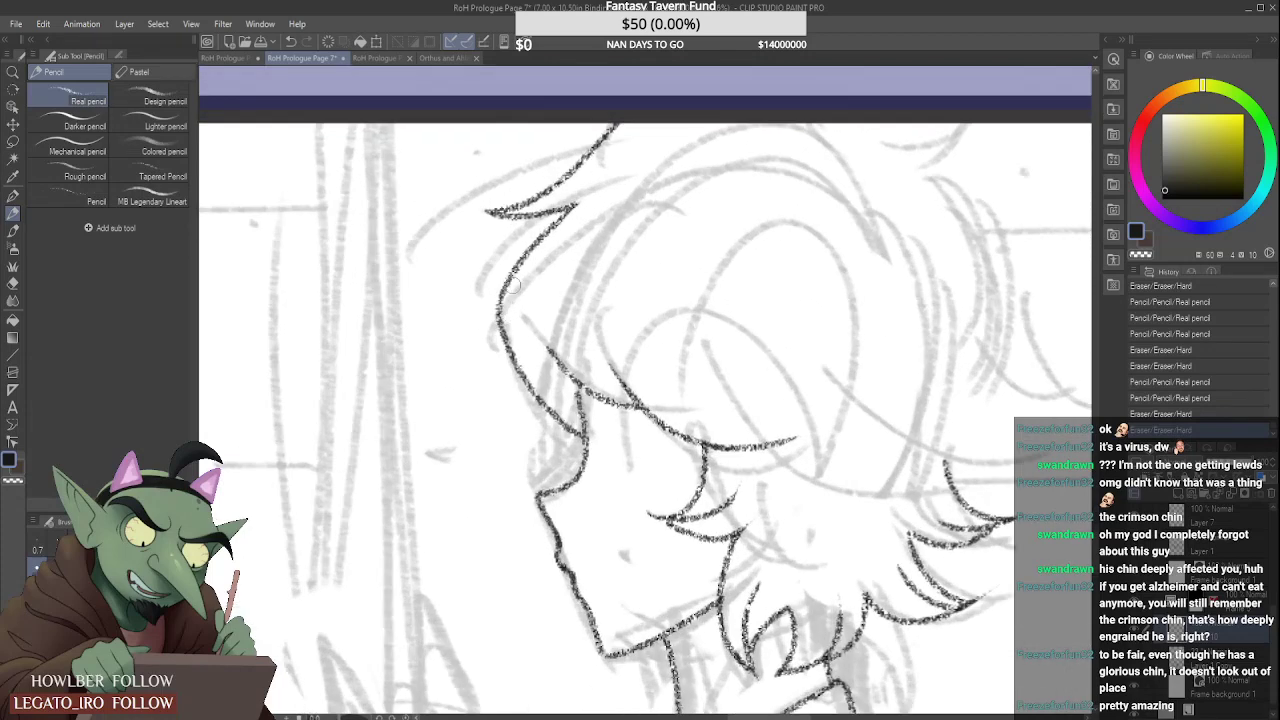
{"action": "mouse_move", "coordinate": [578, 204]}
{"action": "left_mouse_down"}
{"action": "mouse_move", "coordinate": [495, 289]}
{"action": "mouse_move", "coordinate": [503, 330]}
{"action": "mouse_move", "coordinate": [572, 428]}
{"action": "left_mouse_up"}
{"action": "left_click_drag", "start_coordinate": [488, 294], "coordinate": [600, 454]}
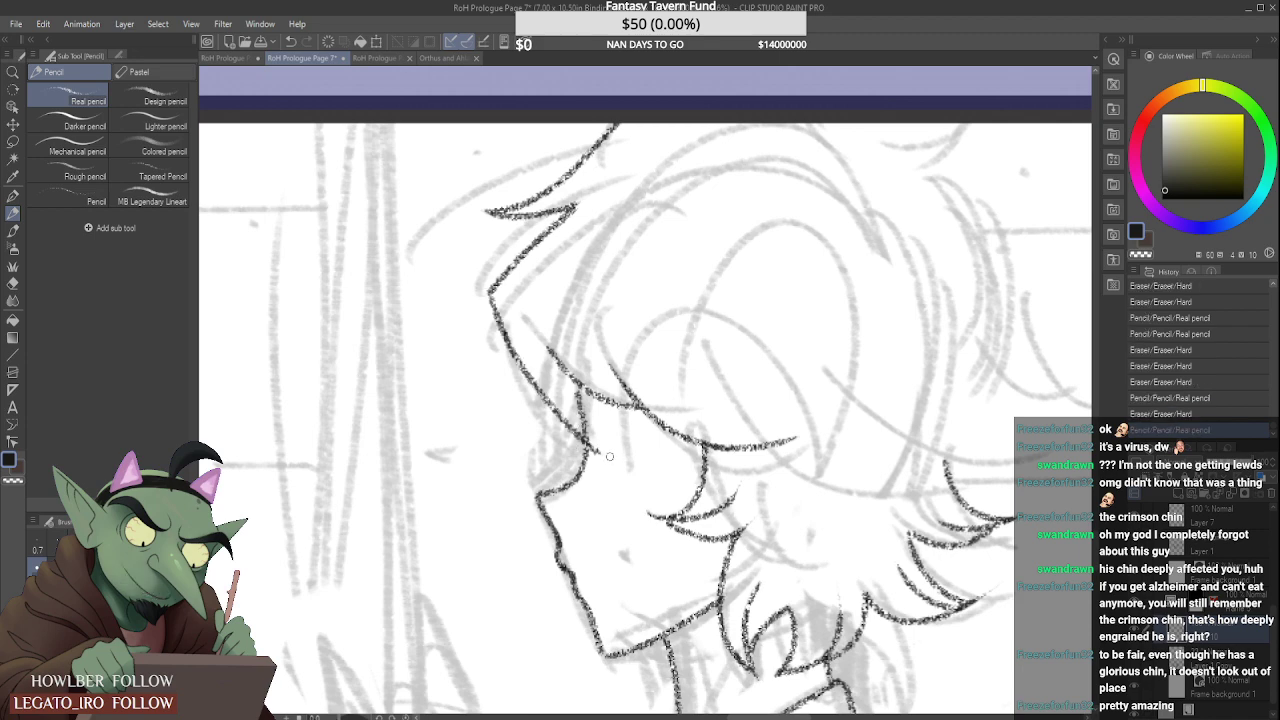
{"action": "key", "text": "ctrl+z"}
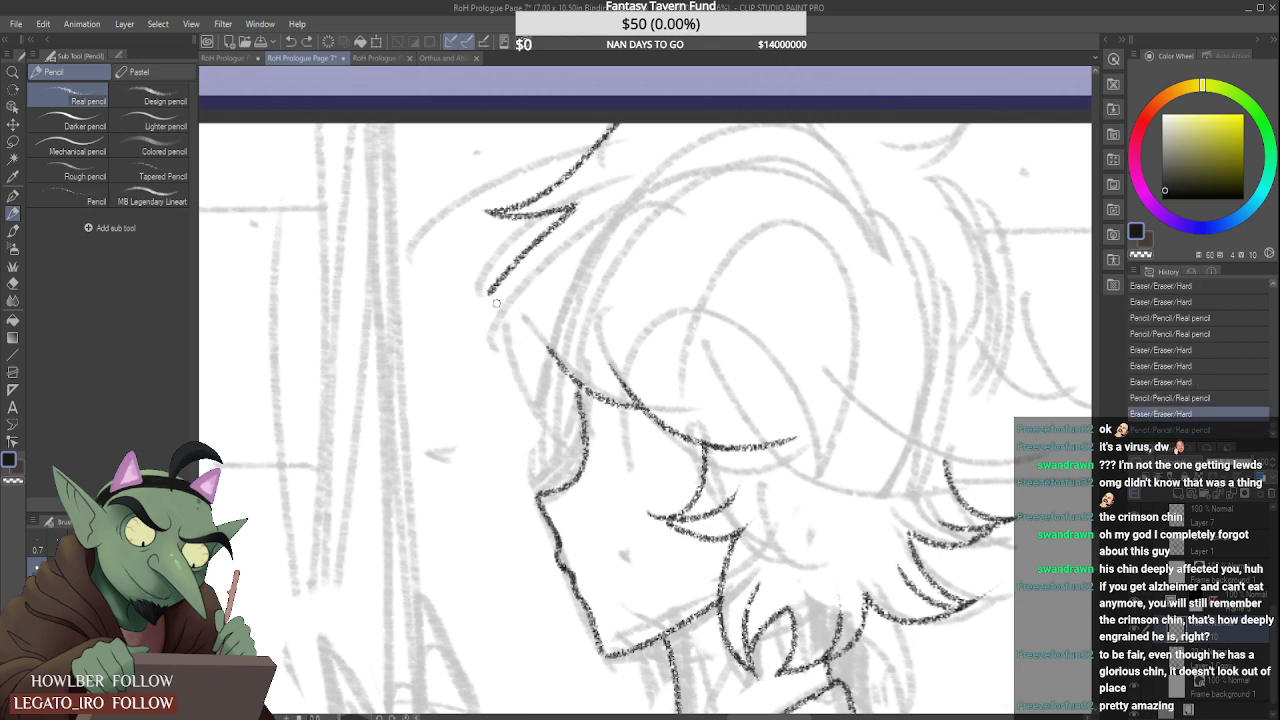
{"action": "mouse_move", "coordinate": [489, 294]}
{"action": "left_mouse_down"}
{"action": "mouse_move", "coordinate": [518, 361]}
{"action": "mouse_move", "coordinate": [600, 454]}
{"action": "left_mouse_up"}
{"action": "key", "text": "ctrl+z"}
{"action": "left_click_drag", "start_coordinate": [484, 293], "coordinate": [579, 455]}
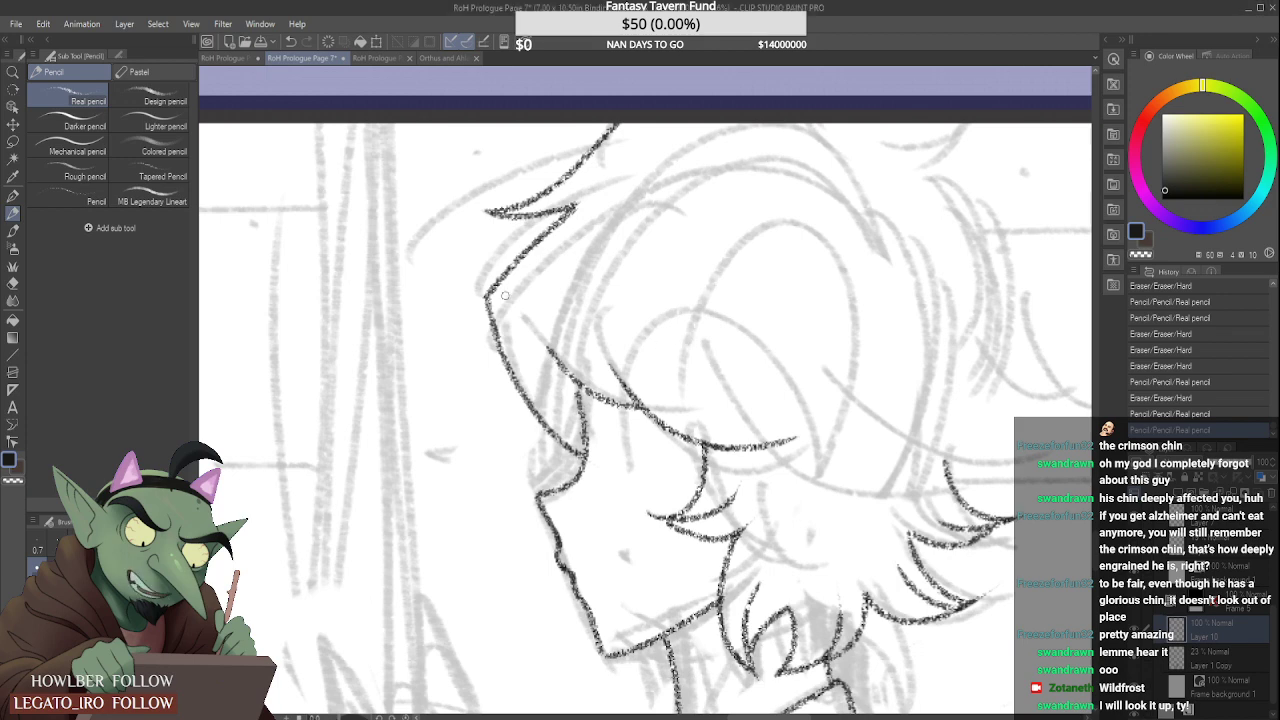
Step: Erase the fringe's front outline and redraw it as a curve from the forelock down to the brow, cleaning its corners
{"action": "scroll", "coordinate": [500, 290], "scroll_direction": "up", "scroll_amount": 1}
{"action": "scroll", "coordinate": [497, 285], "scroll_direction": "up", "scroll_amount": 1}
{"action": "left_click_drag", "start_coordinate": [488, 293], "coordinate": [592, 191]}
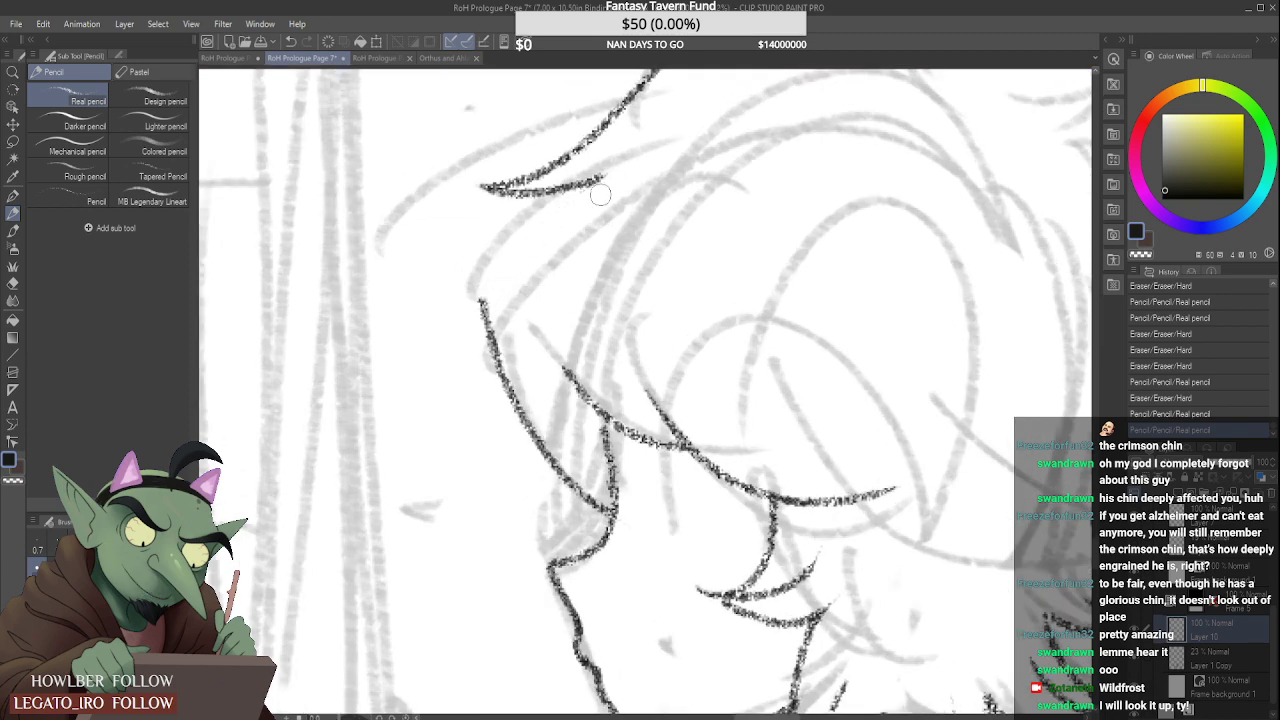
{"action": "mouse_move", "coordinate": [482, 298]}
{"action": "left_mouse_down"}
{"action": "mouse_move", "coordinate": [522, 417]}
{"action": "mouse_move", "coordinate": [508, 389]}
{"action": "mouse_move", "coordinate": [600, 499]}
{"action": "left_mouse_up"}
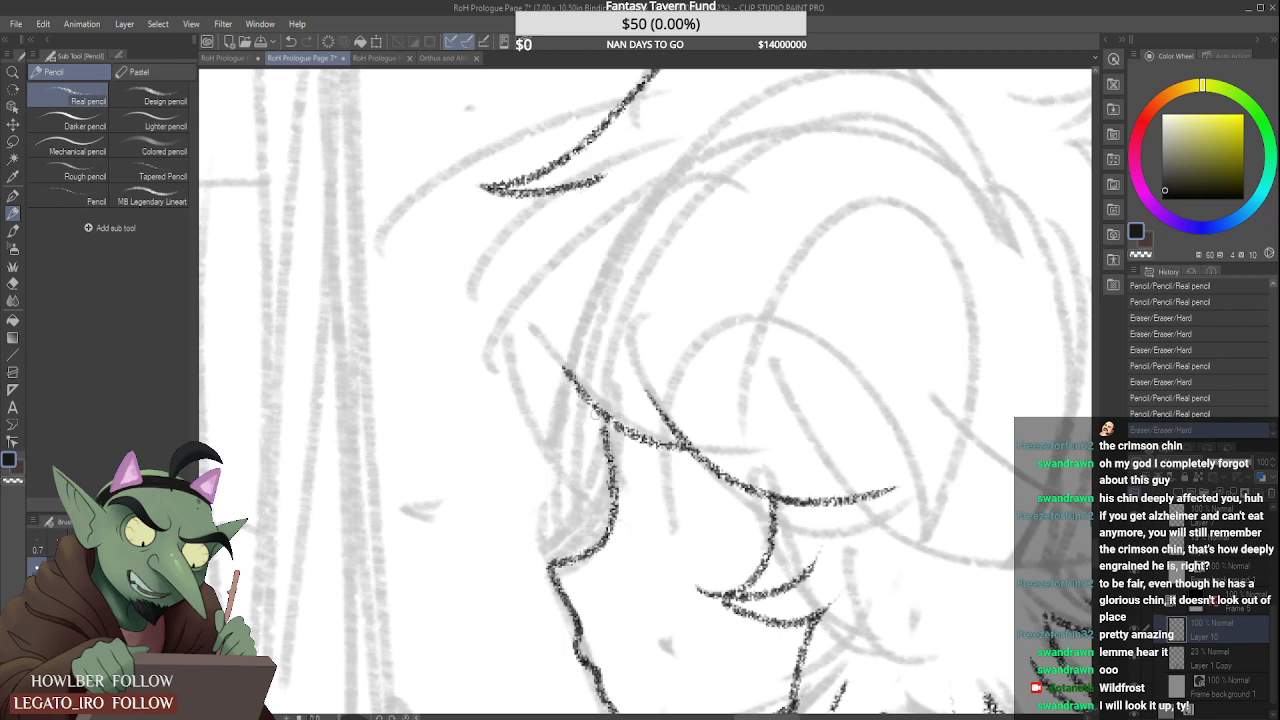
{"action": "left_click_drag", "start_coordinate": [596, 413], "coordinate": [600, 423]}
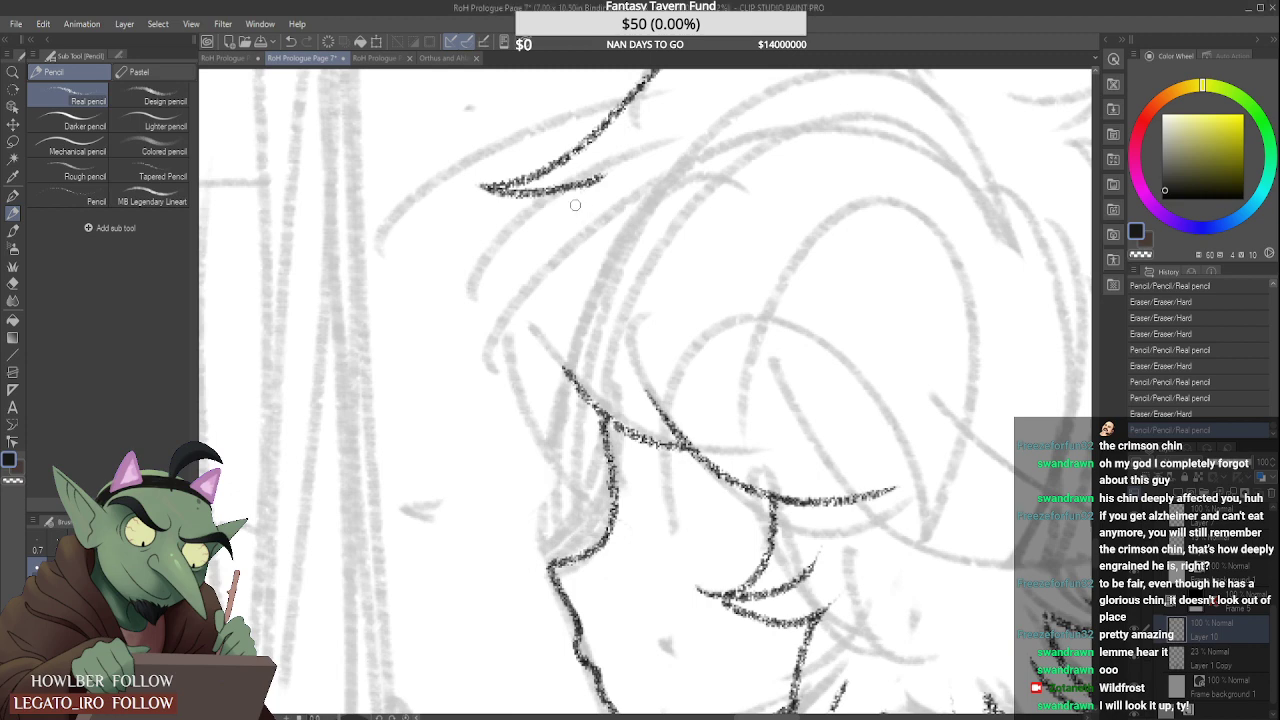
{"action": "mouse_move", "coordinate": [603, 177]}
{"action": "left_mouse_down"}
{"action": "mouse_move", "coordinate": [503, 275]}
{"action": "mouse_move", "coordinate": [472, 333]}
{"action": "mouse_move", "coordinate": [520, 423]}
{"action": "mouse_move", "coordinate": [616, 508]}
{"action": "left_mouse_up"}
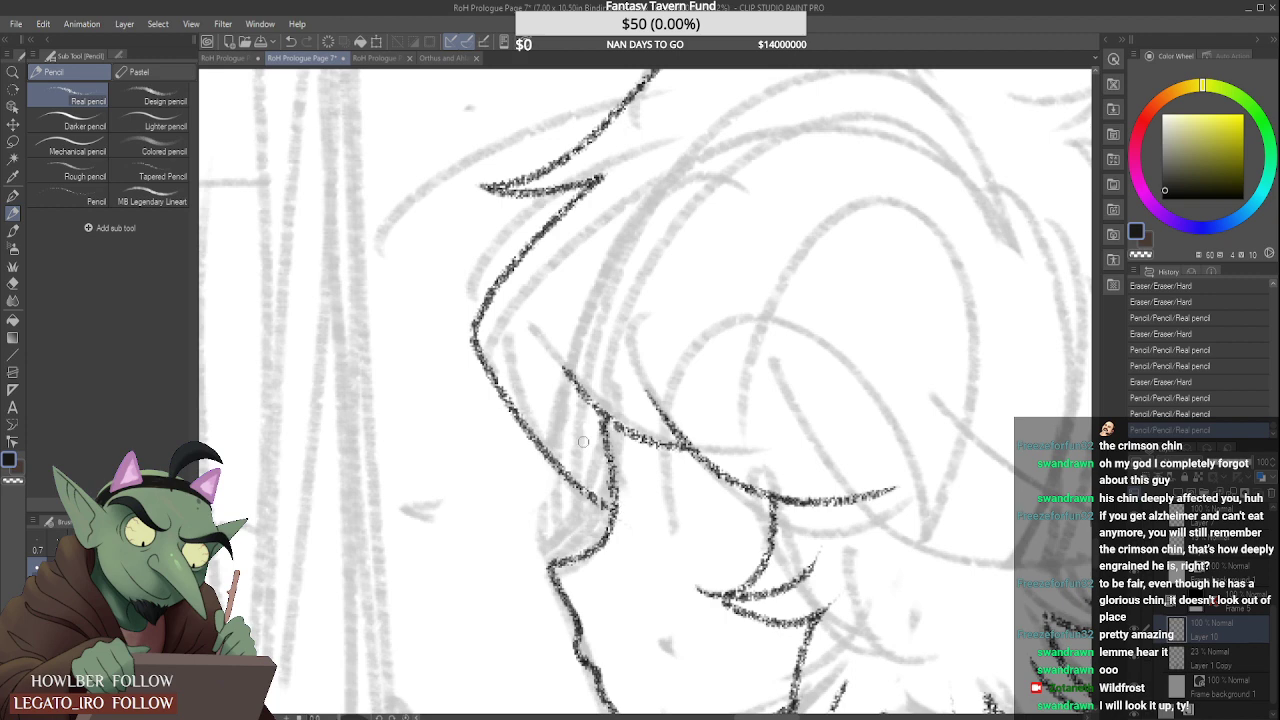
{"action": "scroll", "coordinate": [516, 306], "scroll_direction": "up", "scroll_amount": 2}
{"action": "mouse_move", "coordinate": [478, 288]}
{"action": "left_mouse_down"}
{"action": "mouse_move", "coordinate": [466, 342]}
{"action": "mouse_move", "coordinate": [482, 308]}
{"action": "left_mouse_up"}
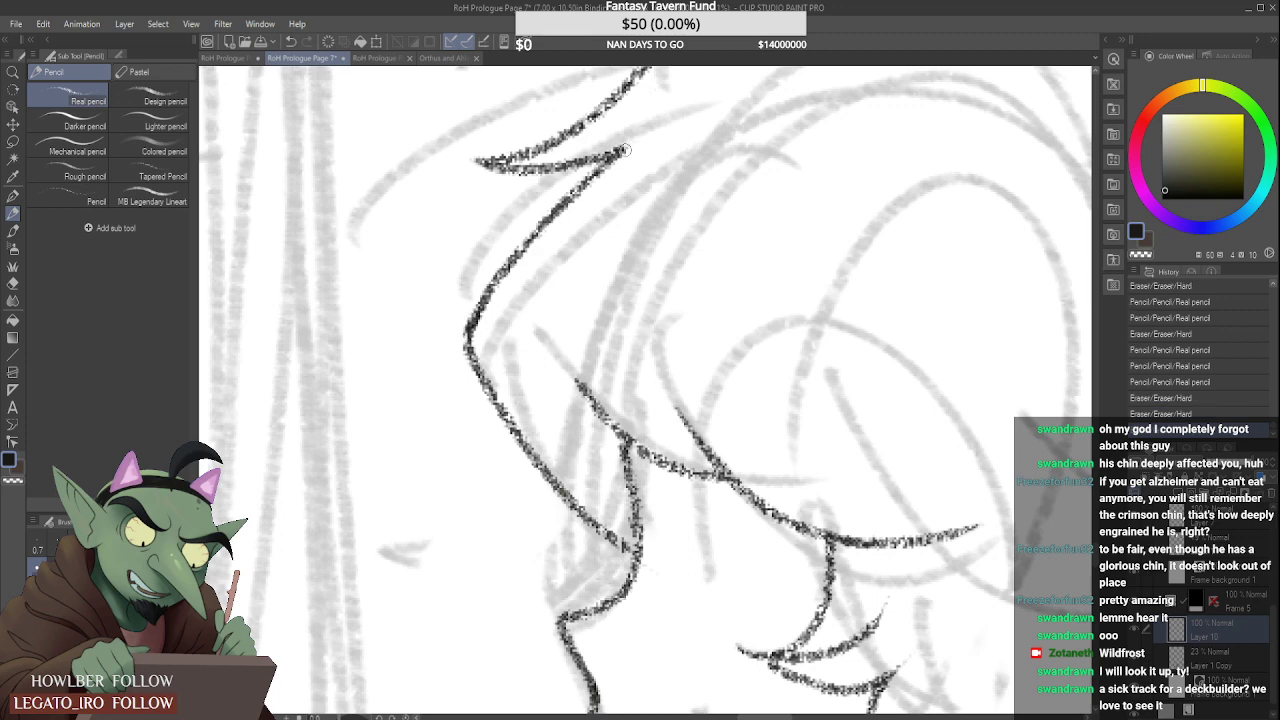
{"action": "left_click_drag", "start_coordinate": [607, 137], "coordinate": [640, 148]}
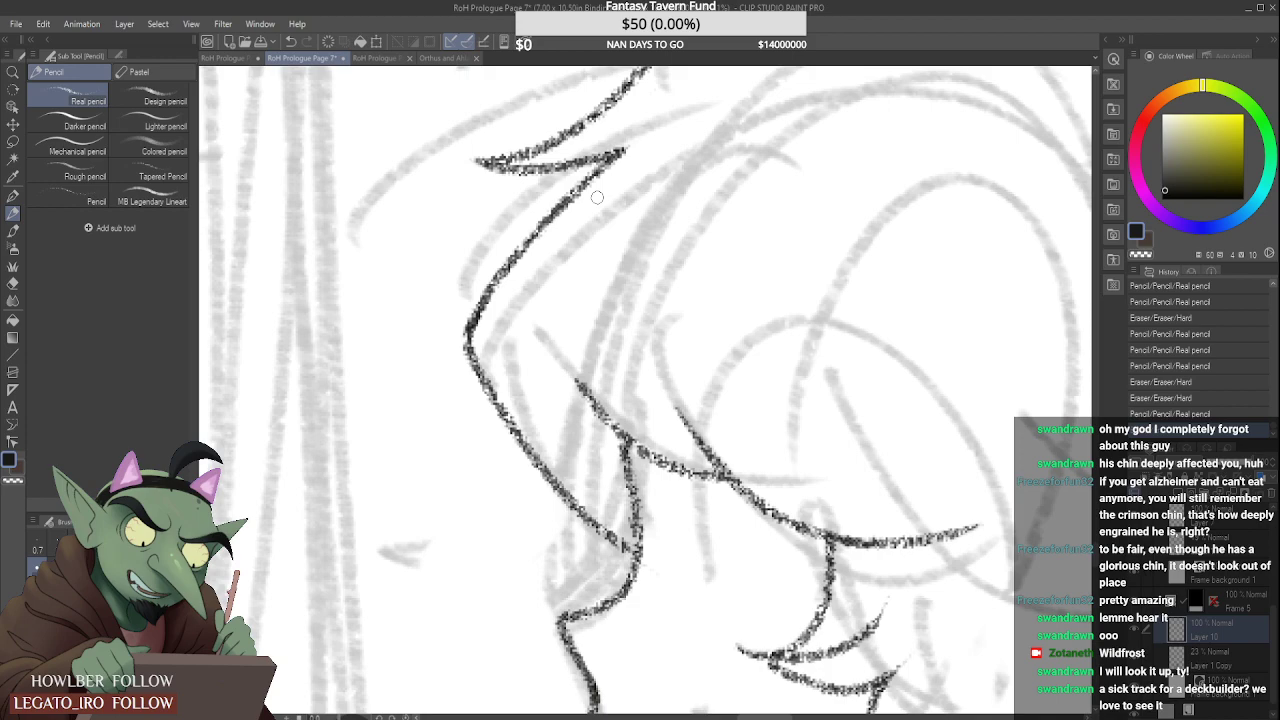
Step: Trim the upper tip of the inner fringe strand and clean up where it meets the forehead line
{"action": "scroll", "coordinate": [597, 197], "scroll_direction": "down", "scroll_amount": 3}
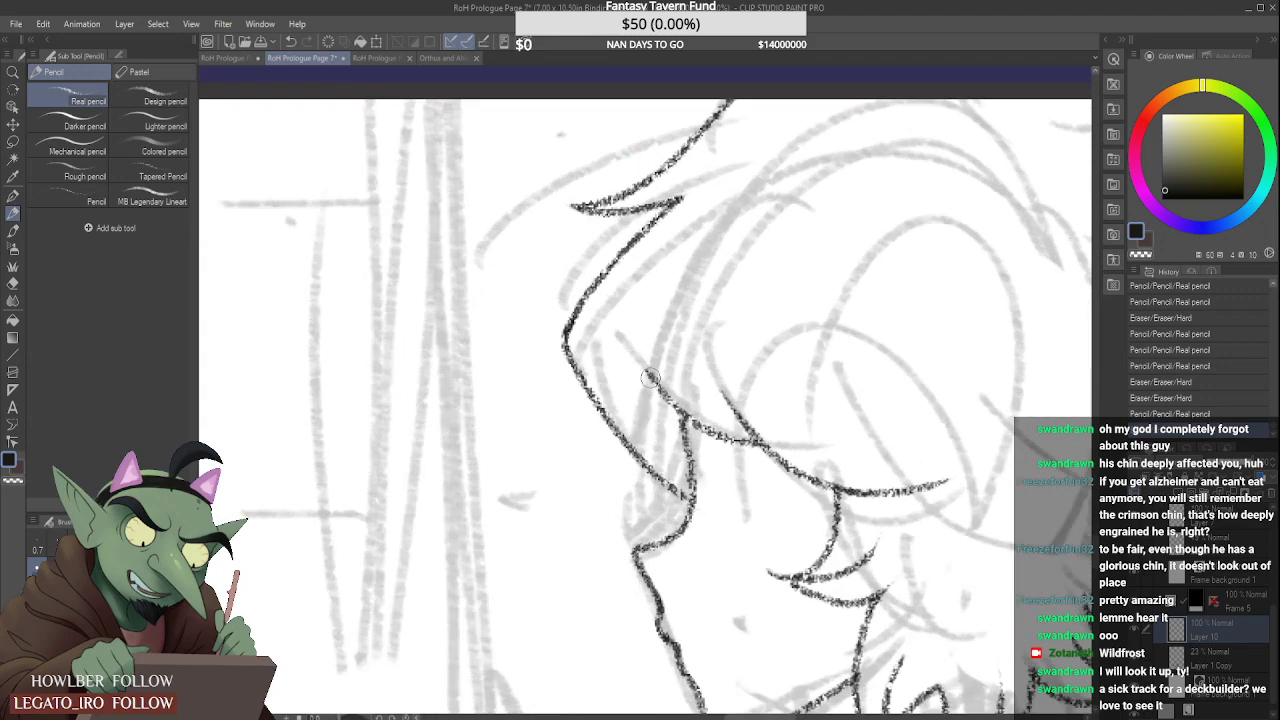
{"action": "left_click_drag", "start_coordinate": [649, 377], "coordinate": [668, 395]}
{"action": "scroll", "coordinate": [668, 395], "scroll_direction": "down", "scroll_amount": 3}
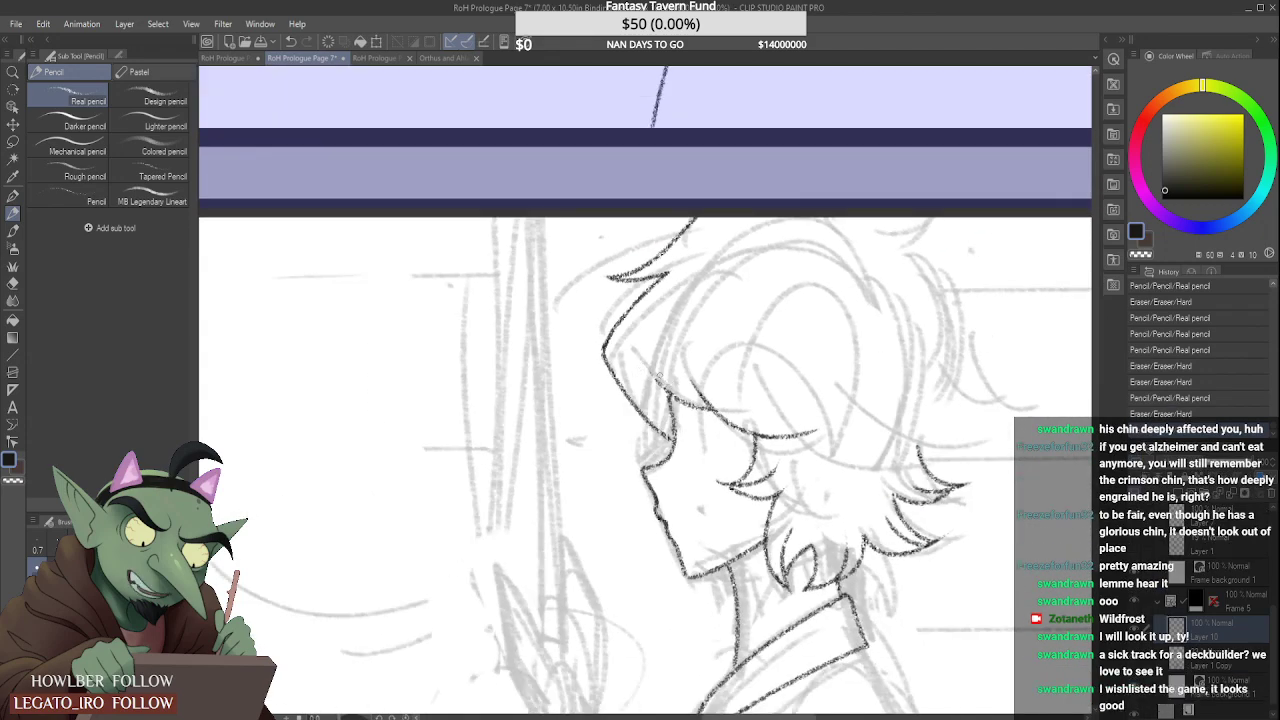
{"action": "scroll", "coordinate": [668, 395], "scroll_direction": "up", "scroll_amount": 4}
{"action": "left_click", "coordinate": [670, 402]}
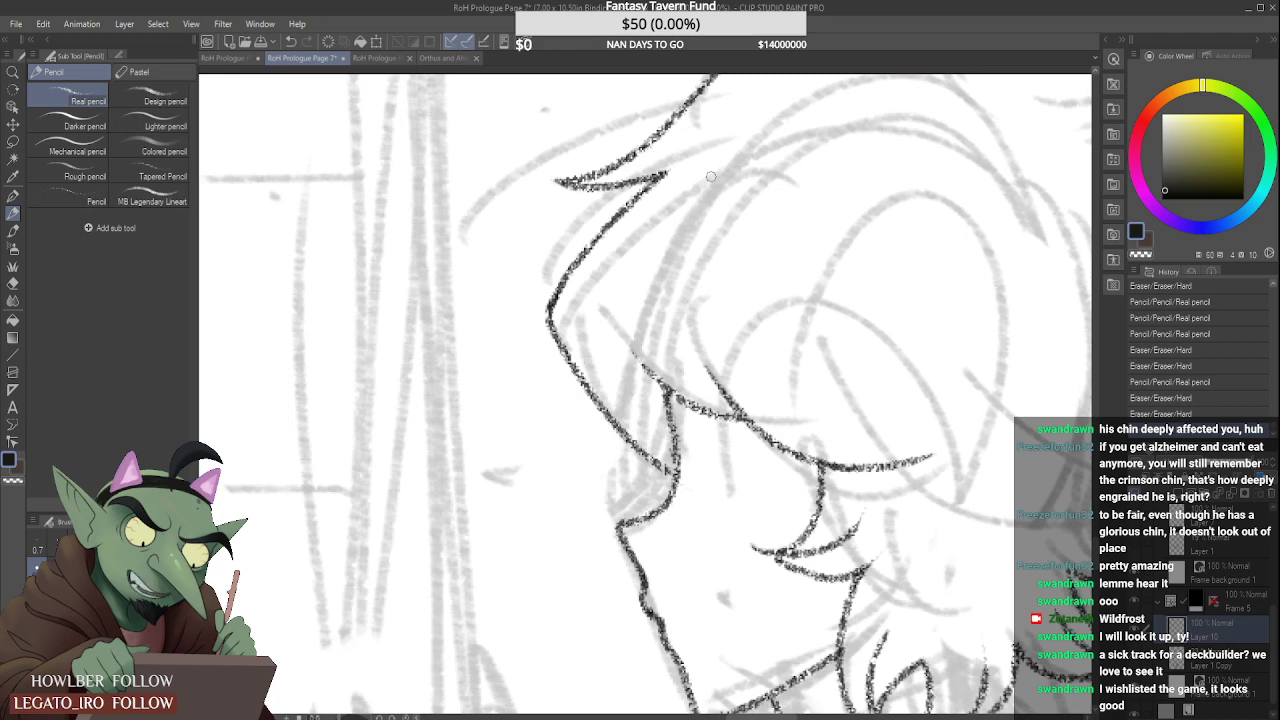
Step: Redraw the upper edge of the forelock so it bends outward as it rises to the panel's top border
{"action": "scroll", "coordinate": [711, 176], "scroll_direction": "down", "scroll_amount": 6}
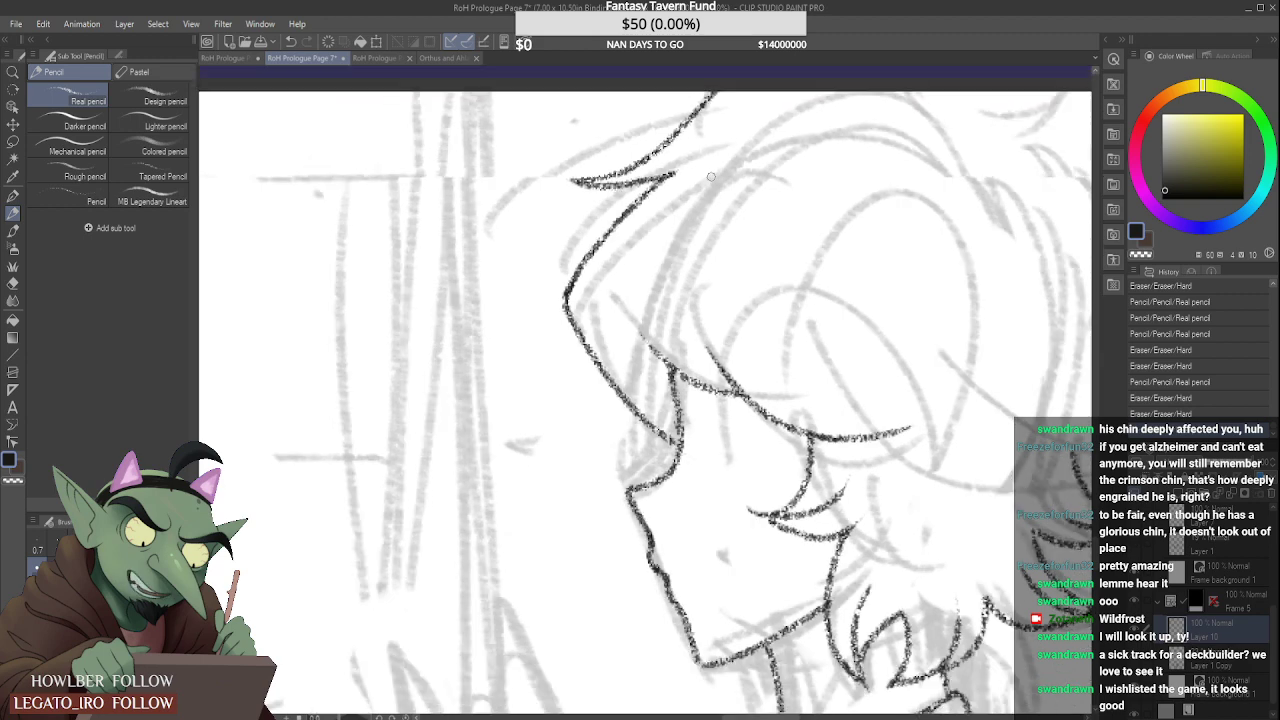
{"action": "scroll", "coordinate": [654, 205], "scroll_direction": "up", "scroll_amount": 3}
{"action": "scroll", "coordinate": [570, 222], "scroll_direction": "up", "scroll_amount": 2}
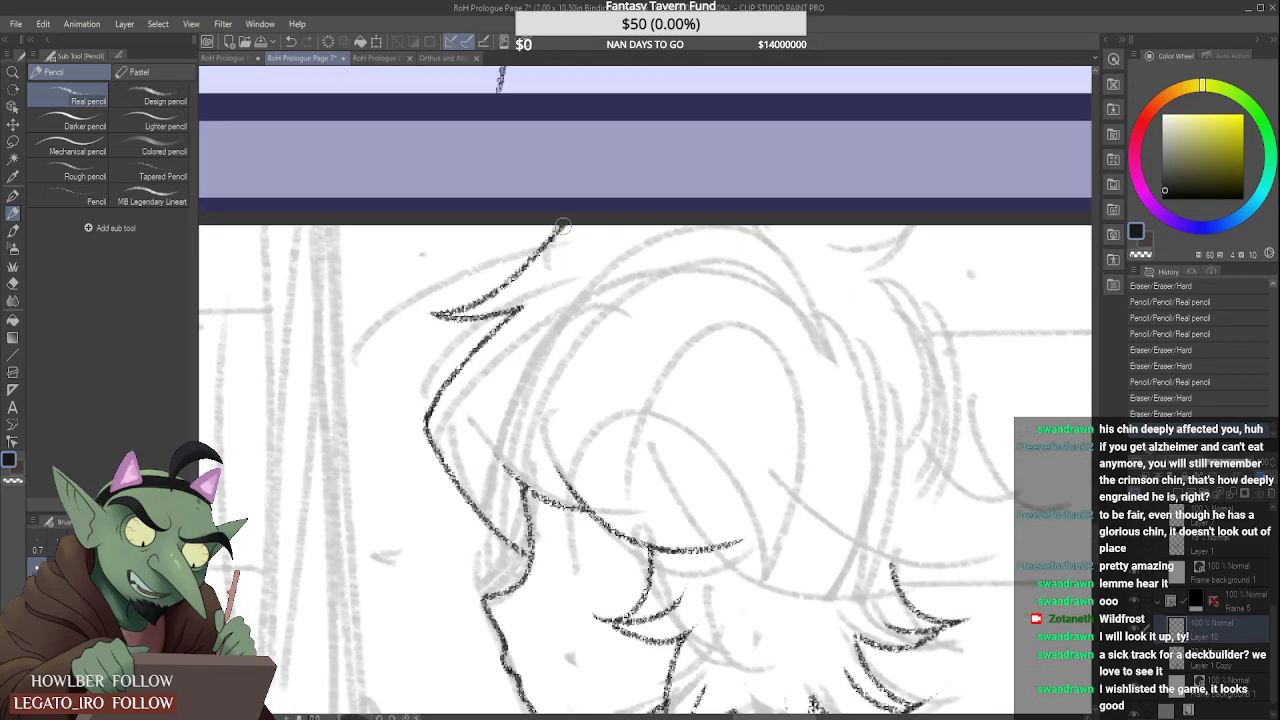
{"action": "scroll", "coordinate": [530, 262], "scroll_direction": "up", "scroll_amount": 2}
{"action": "mouse_move", "coordinate": [510, 282]}
{"action": "left_mouse_down"}
{"action": "mouse_move", "coordinate": [634, 201]}
{"action": "mouse_move", "coordinate": [539, 250]}
{"action": "mouse_move", "coordinate": [644, 203]}
{"action": "left_mouse_up"}
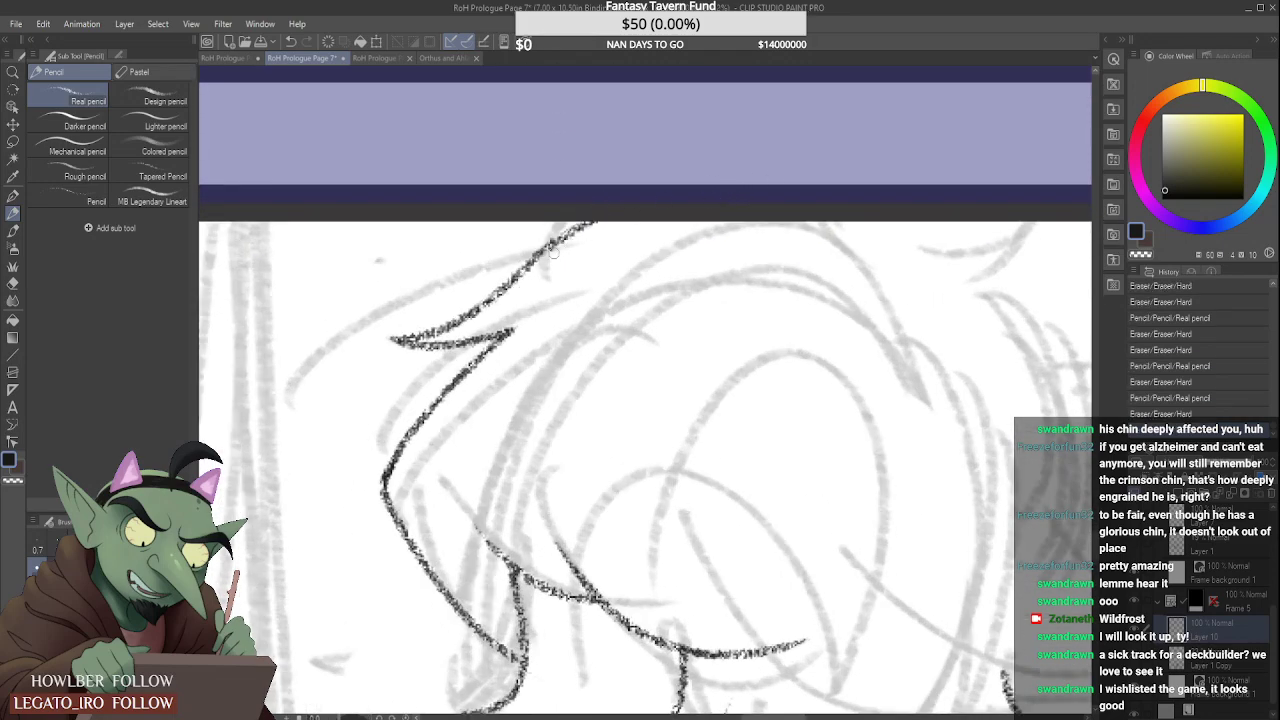
Step: Draw the hair's outer back contour from the panel's top border down to a flared tip, undoing attempts until the curve is fuller
{"action": "scroll", "coordinate": [520, 278], "scroll_direction": "down", "scroll_amount": 2}
{"action": "scroll", "coordinate": [745, 245], "scroll_direction": "up", "scroll_amount": 1}
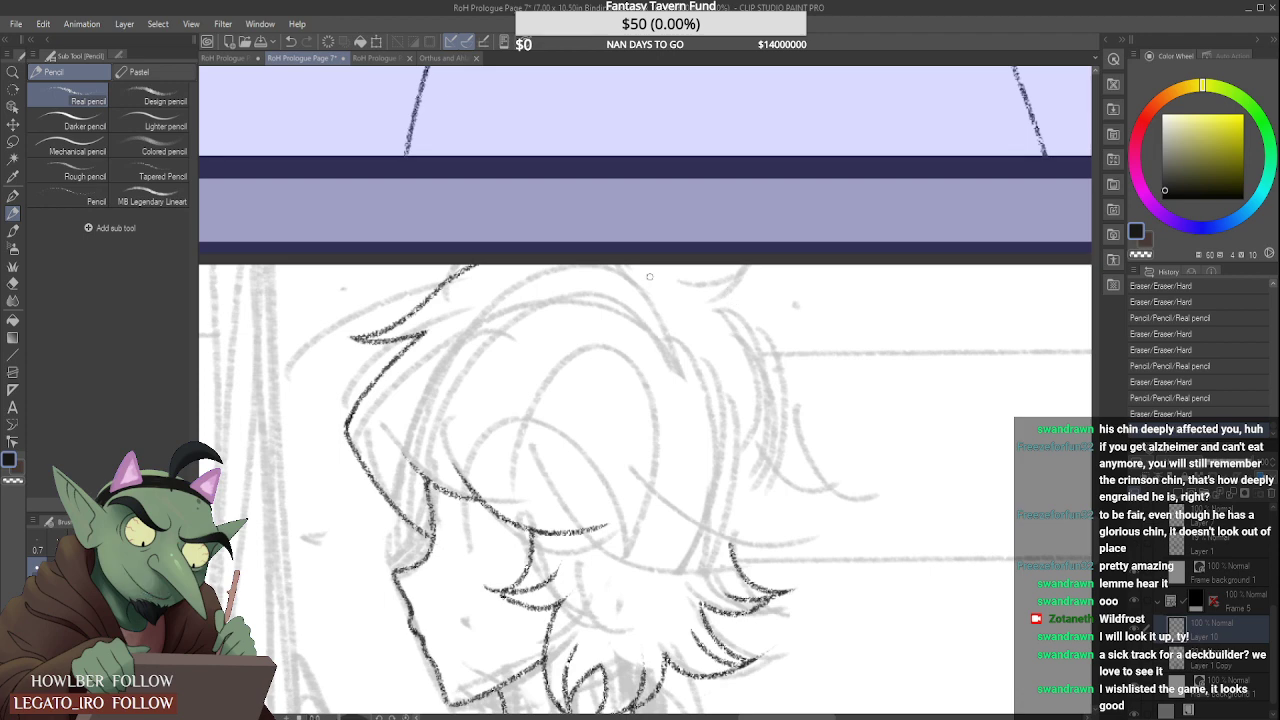
{"action": "left_click_drag", "start_coordinate": [686, 268], "coordinate": [829, 436]}
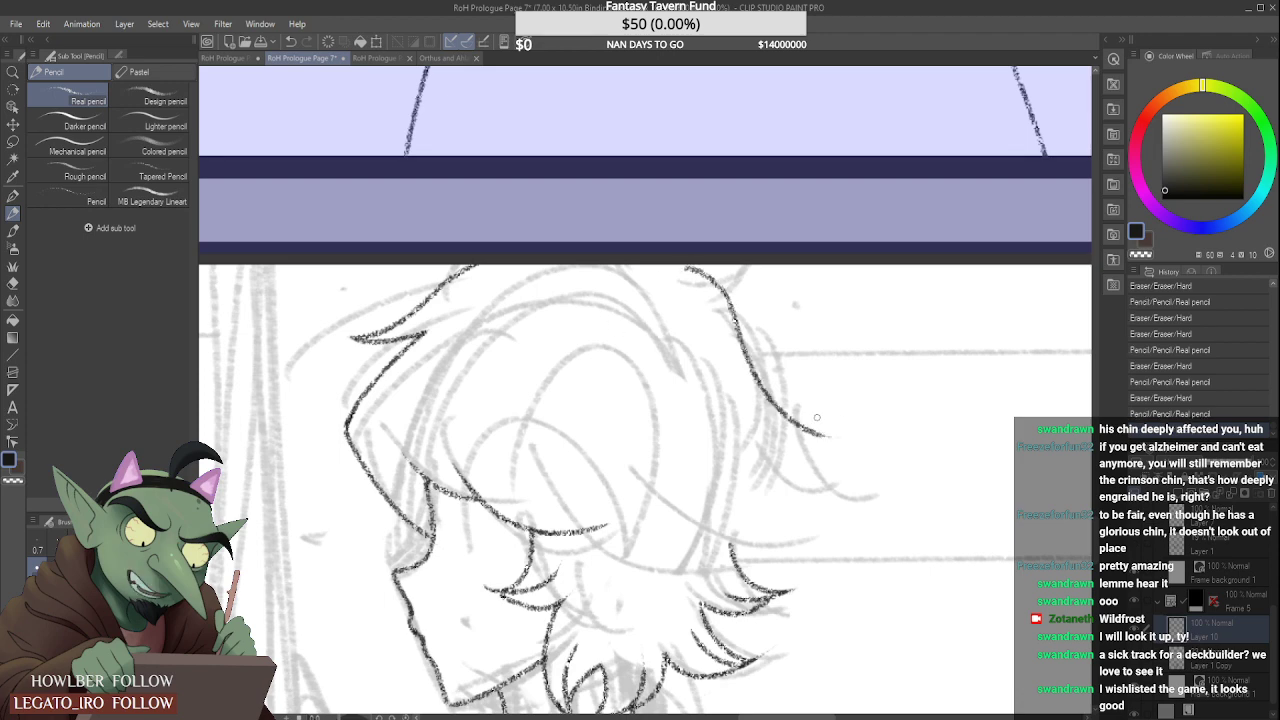
{"action": "key", "text": "ctrl+z"}
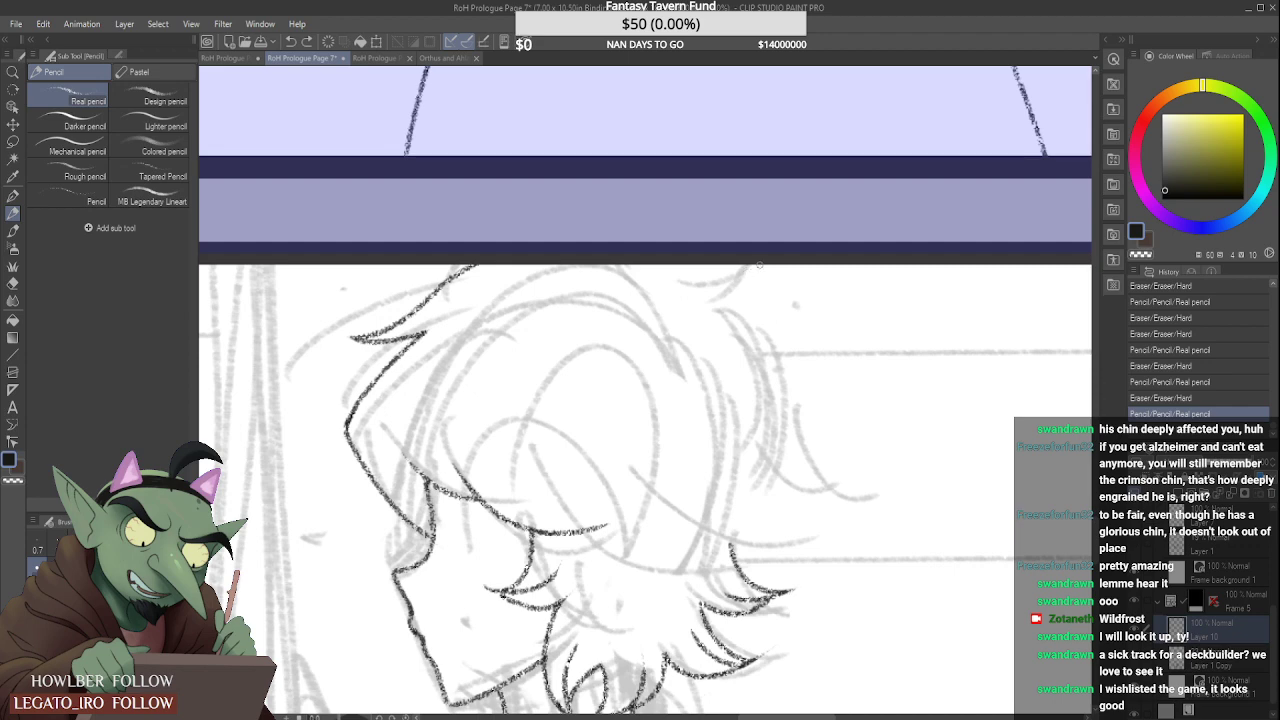
{"action": "left_click_drag", "start_coordinate": [696, 264], "coordinate": [826, 478]}
{"action": "key", "text": "ctrl+z"}
{"action": "mouse_move", "coordinate": [698, 265]}
{"action": "left_mouse_down"}
{"action": "mouse_move", "coordinate": [730, 278]}
{"action": "mouse_move", "coordinate": [855, 472]}
{"action": "left_mouse_up"}
{"action": "key", "text": "ctrl+z"}
{"action": "left_click_drag", "start_coordinate": [704, 260], "coordinate": [826, 484]}
{"action": "key", "text": "ctrl+z"}
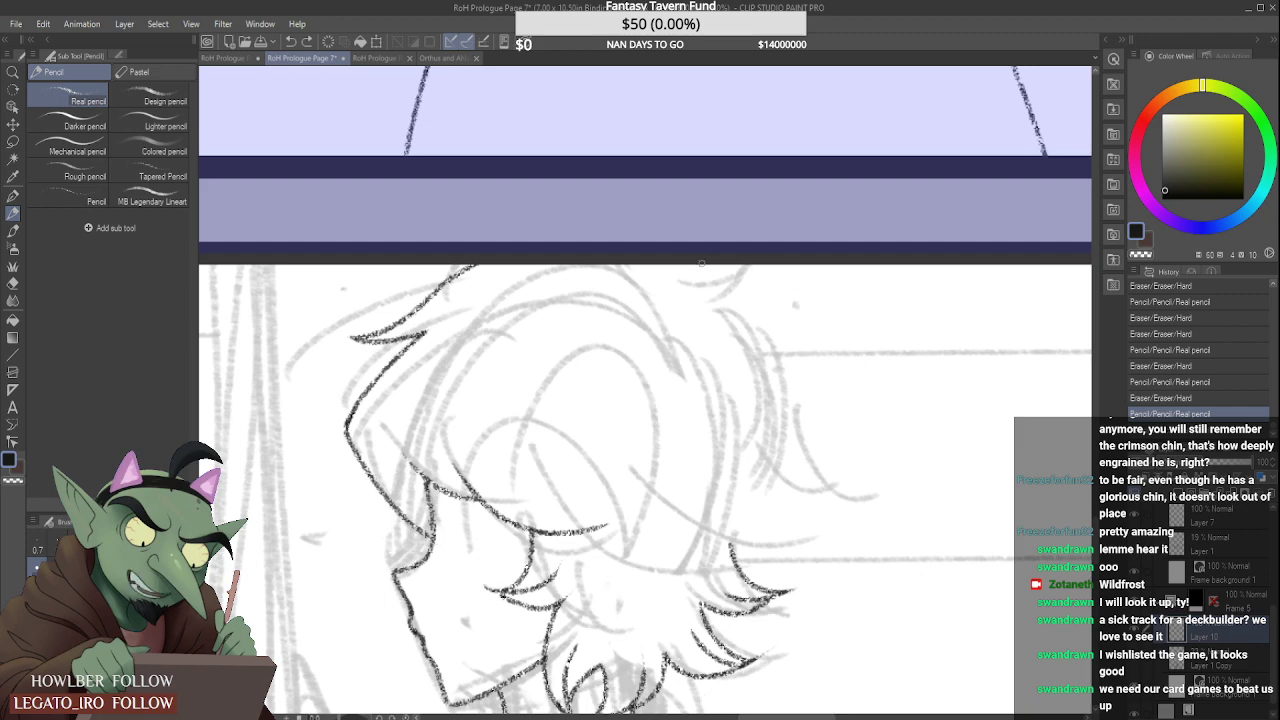
{"action": "left_click_drag", "start_coordinate": [701, 263], "coordinate": [845, 505]}
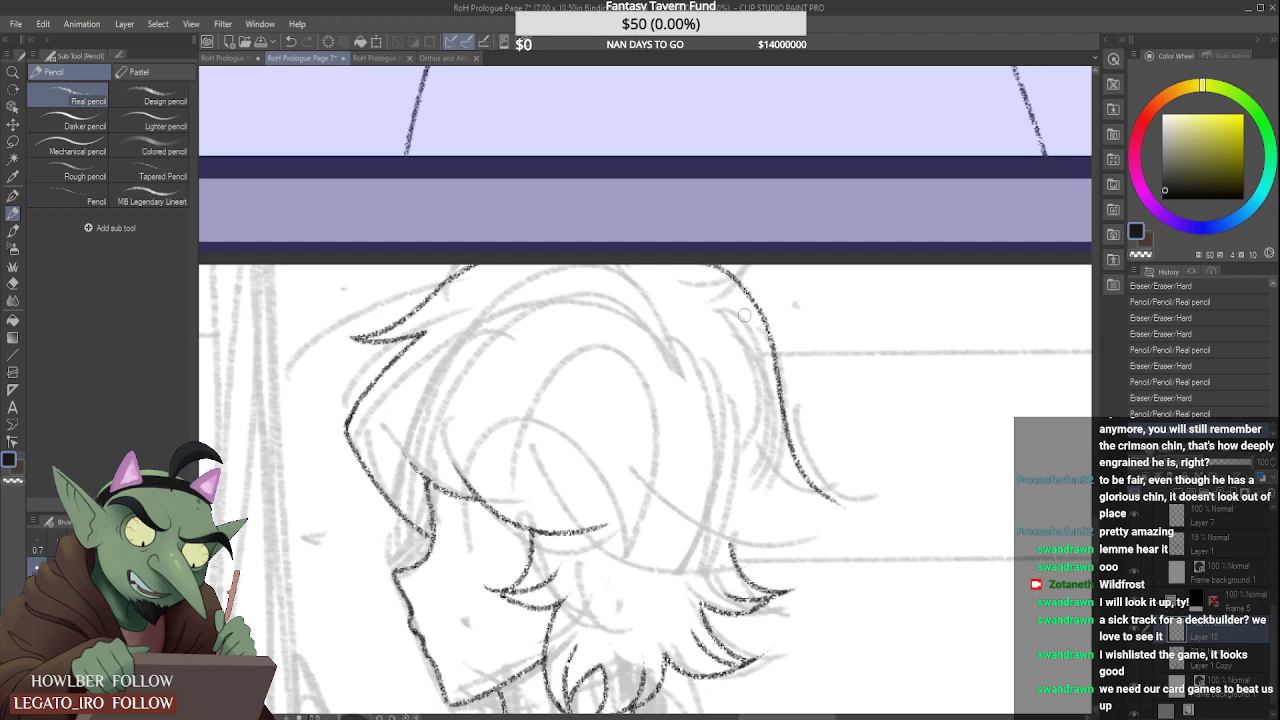
Step: Erase the lower end of the hair's back contour and redraw it as a shorter flared tip with its own underside
{"action": "left_click_drag", "start_coordinate": [795, 456], "coordinate": [845, 513]}
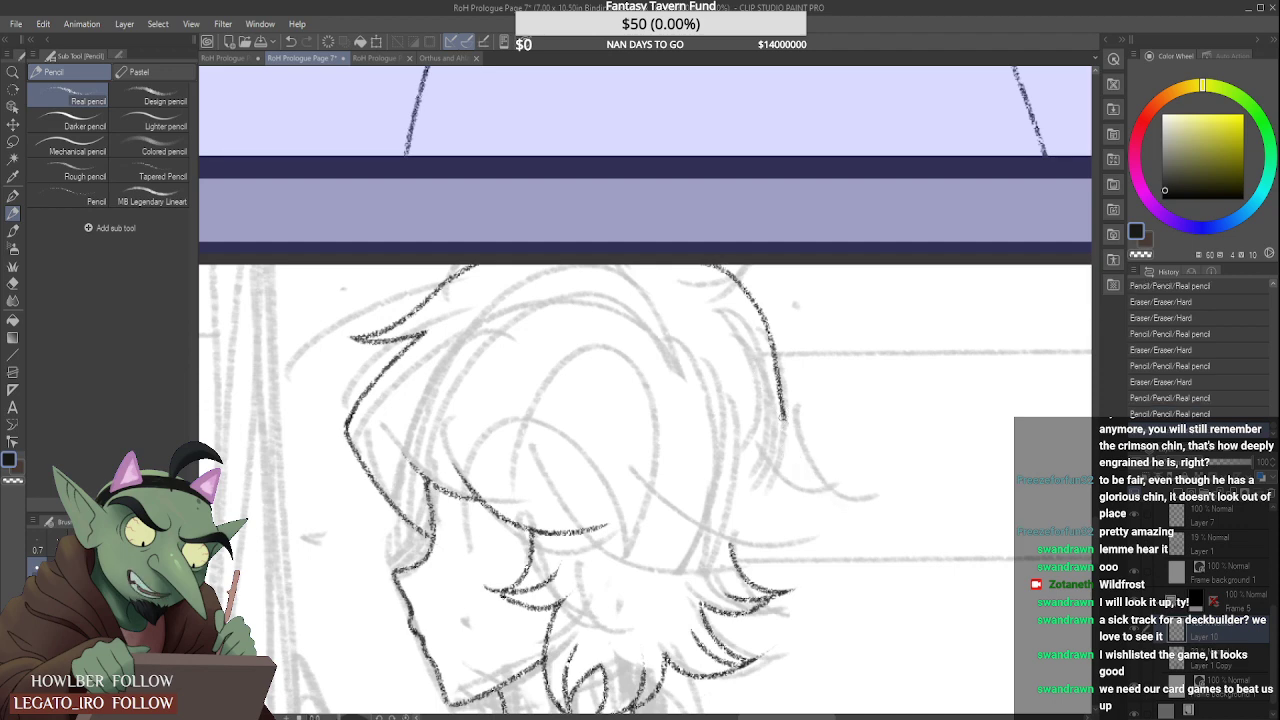
{"action": "mouse_move", "coordinate": [778, 408]}
{"action": "left_mouse_down"}
{"action": "mouse_move", "coordinate": [792, 442]}
{"action": "mouse_move", "coordinate": [856, 482]}
{"action": "left_mouse_up"}
{"action": "mouse_move", "coordinate": [770, 444]}
{"action": "left_mouse_down"}
{"action": "mouse_move", "coordinate": [877, 447]}
{"action": "mouse_move", "coordinate": [850, 429]}
{"action": "mouse_move", "coordinate": [821, 487]}
{"action": "mouse_move", "coordinate": [871, 473]}
{"action": "left_mouse_up"}
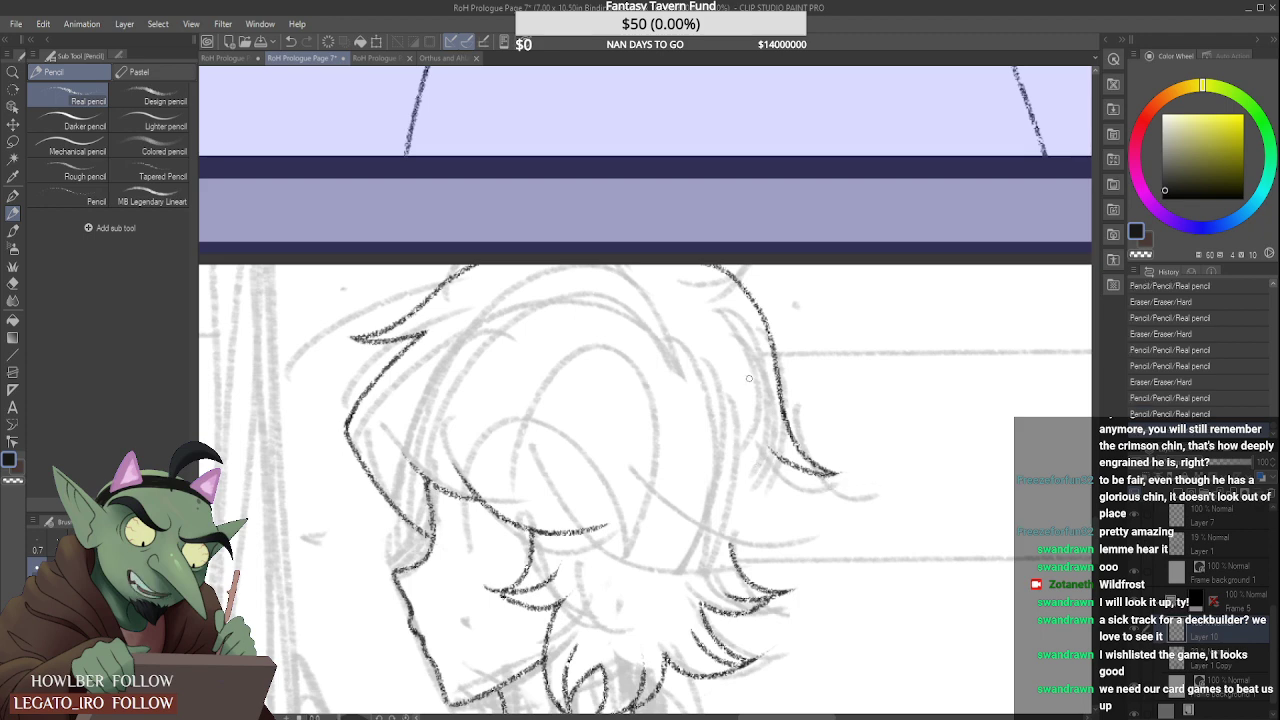
Step: Draw the large upswept lock below the back tip with its inner strand lines, and clean the corner where it meets the lower hair
{"action": "left_click_drag", "start_coordinate": [705, 522], "coordinate": [780, 547]}
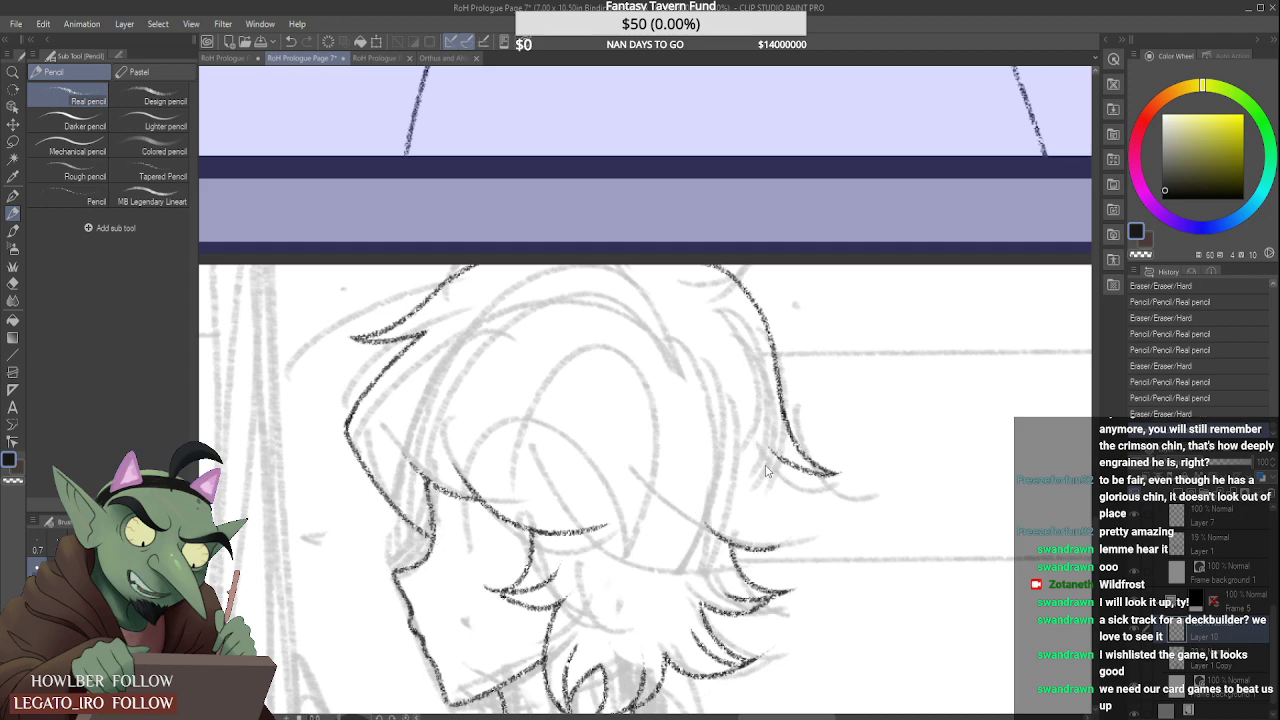
{"action": "key", "text": "ctrl+z"}
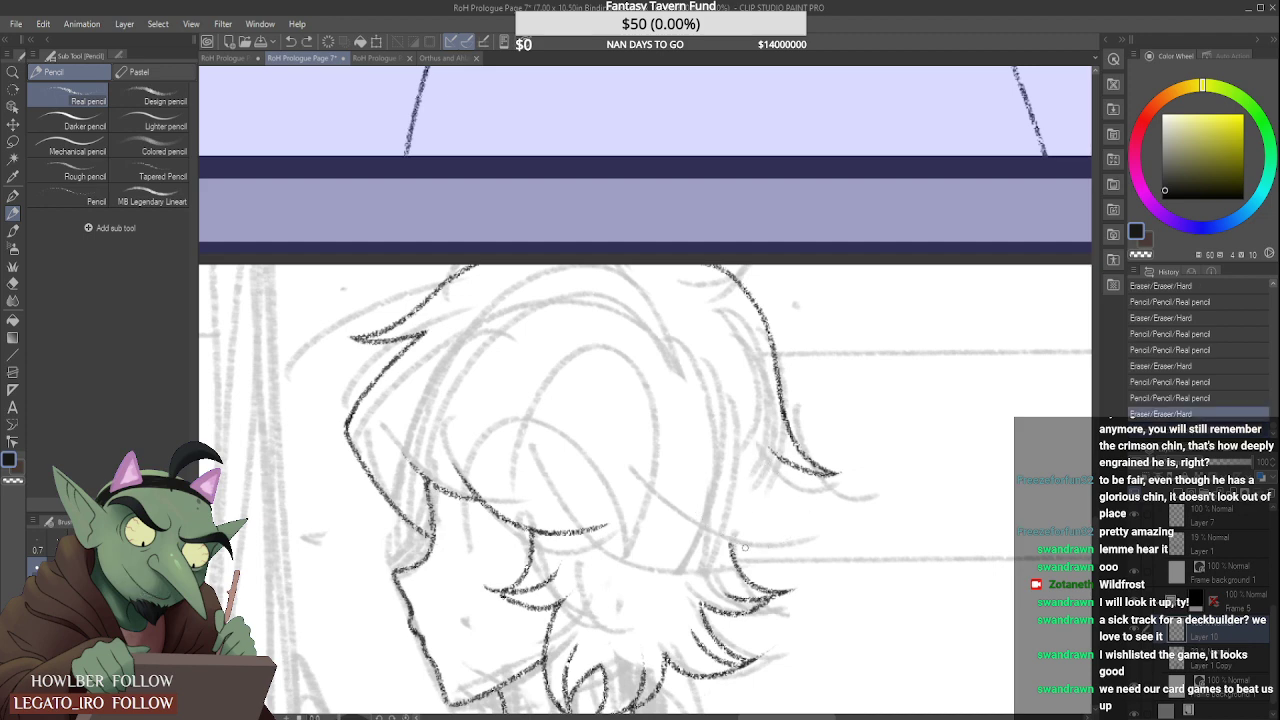
{"action": "left_click_drag", "start_coordinate": [728, 547], "coordinate": [842, 503]}
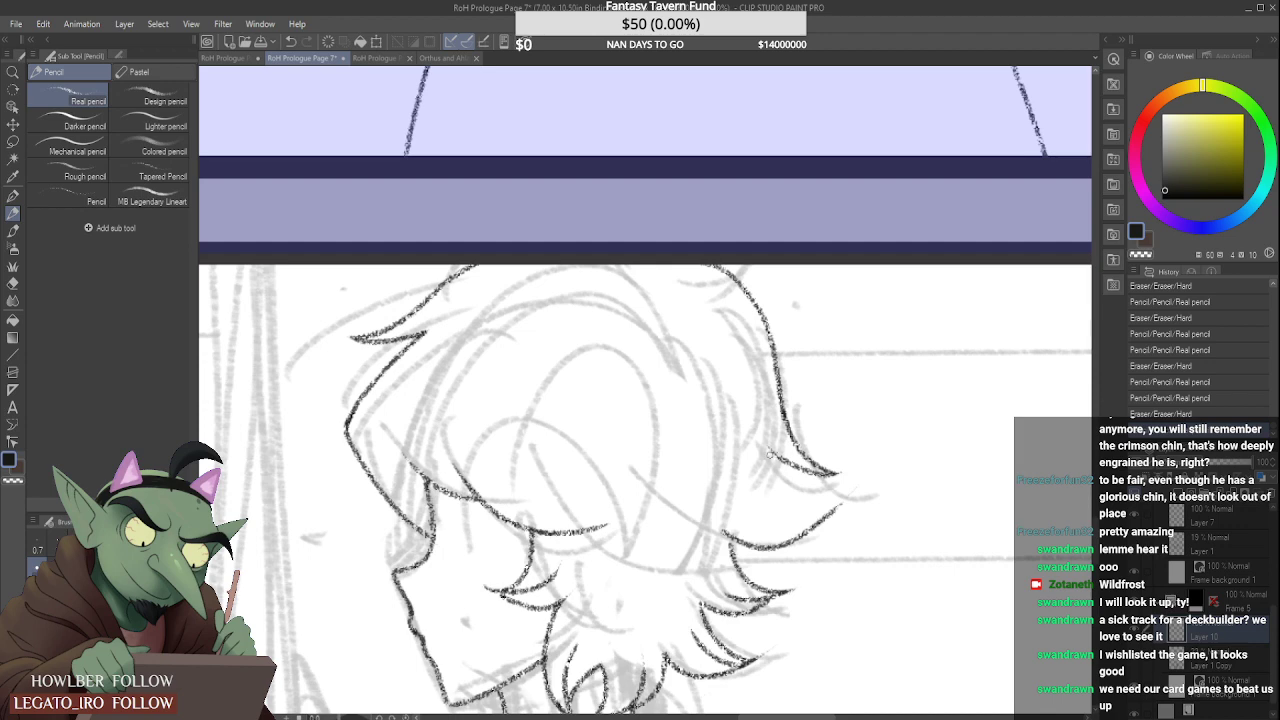
{"action": "left_click_drag", "start_coordinate": [774, 456], "coordinate": [866, 480]}
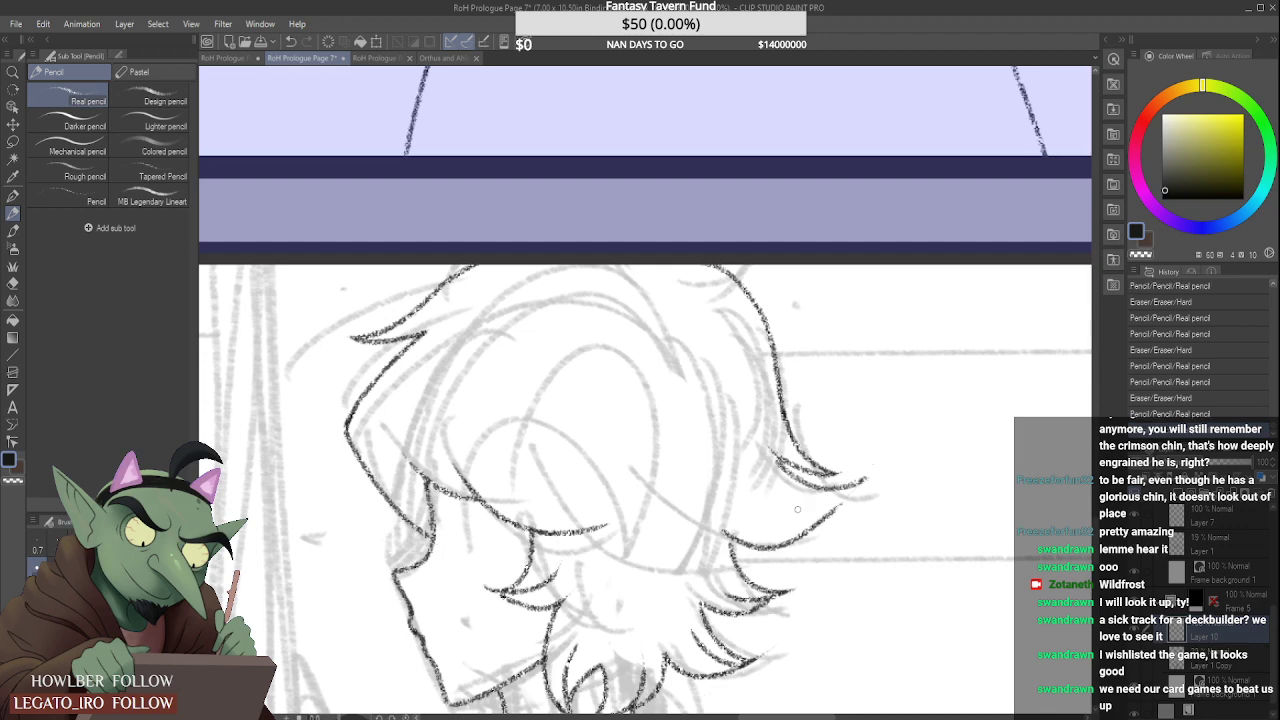
{"action": "mouse_move", "coordinate": [764, 510]}
{"action": "left_mouse_down"}
{"action": "mouse_move", "coordinate": [862, 493]}
{"action": "mouse_move", "coordinate": [854, 477]}
{"action": "mouse_move", "coordinate": [884, 462]}
{"action": "mouse_move", "coordinate": [860, 492]}
{"action": "left_mouse_up"}
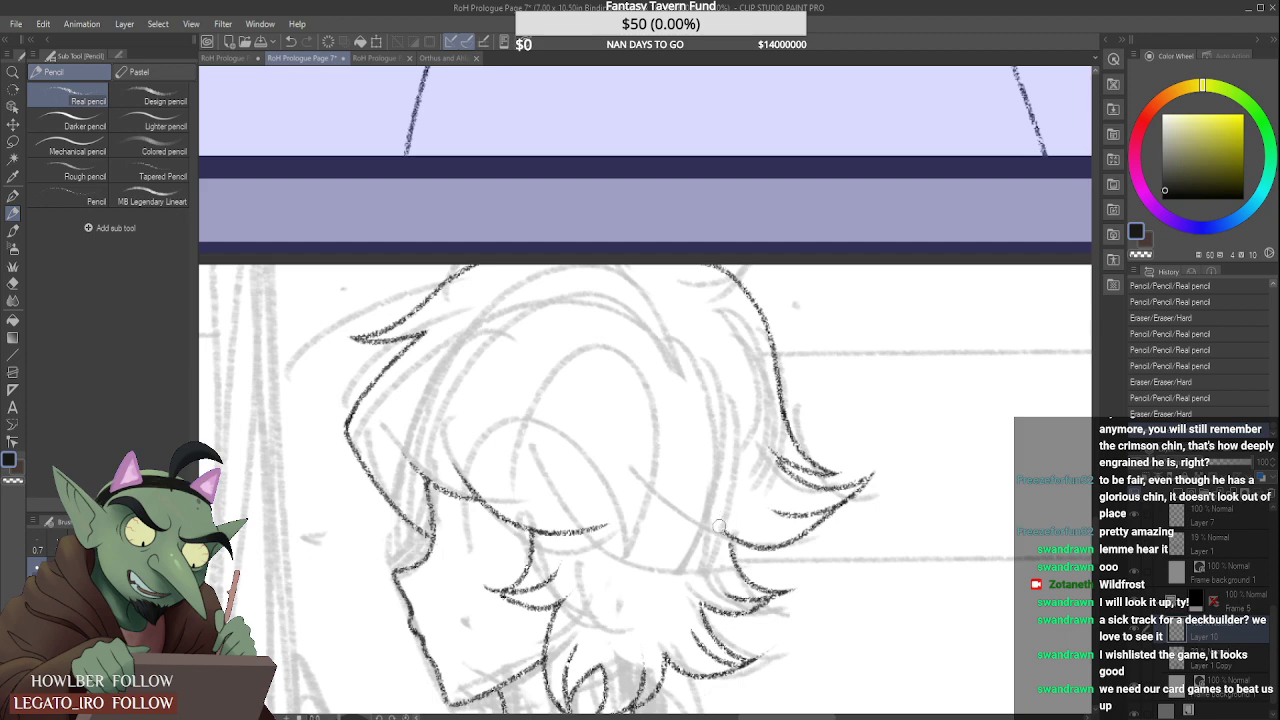
{"action": "scroll", "coordinate": [718, 518], "scroll_direction": "up", "scroll_amount": 1}
{"action": "left_click_drag", "start_coordinate": [728, 536], "coordinate": [730, 554]}
{"action": "scroll", "coordinate": [729, 549], "scroll_direction": "down", "scroll_amount": 1}
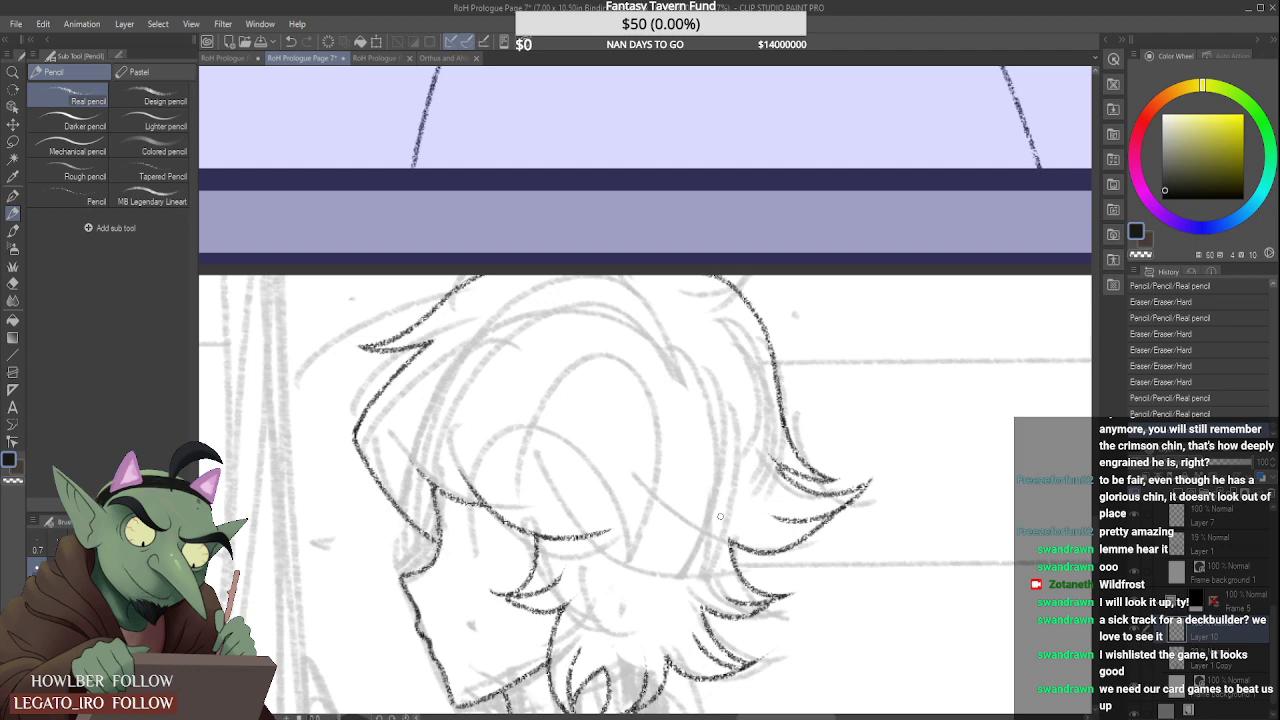
Step: Erase the forelock and the fringe's upper front edge and redraw them as one rounder curve reaching the panel's top border
{"action": "scroll", "coordinate": [718, 514], "scroll_direction": "down", "scroll_amount": 4}
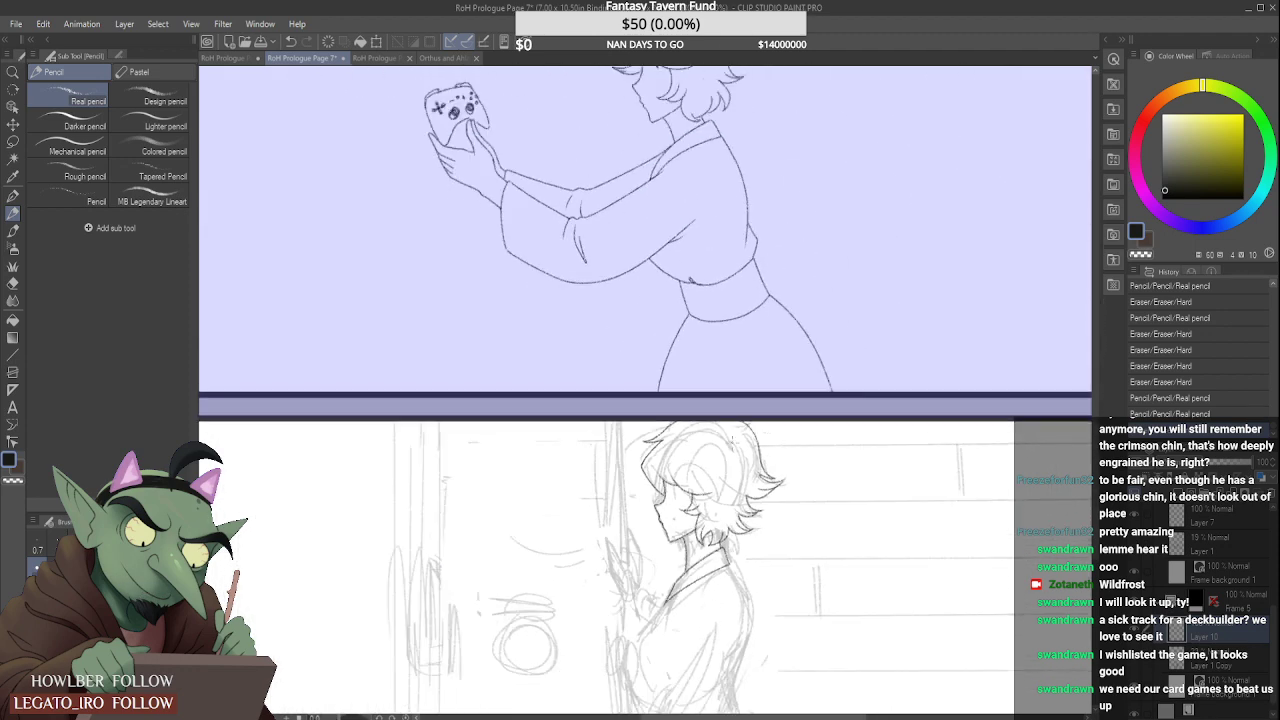
{"action": "scroll", "coordinate": [595, 496], "scroll_direction": "up", "scroll_amount": 5}
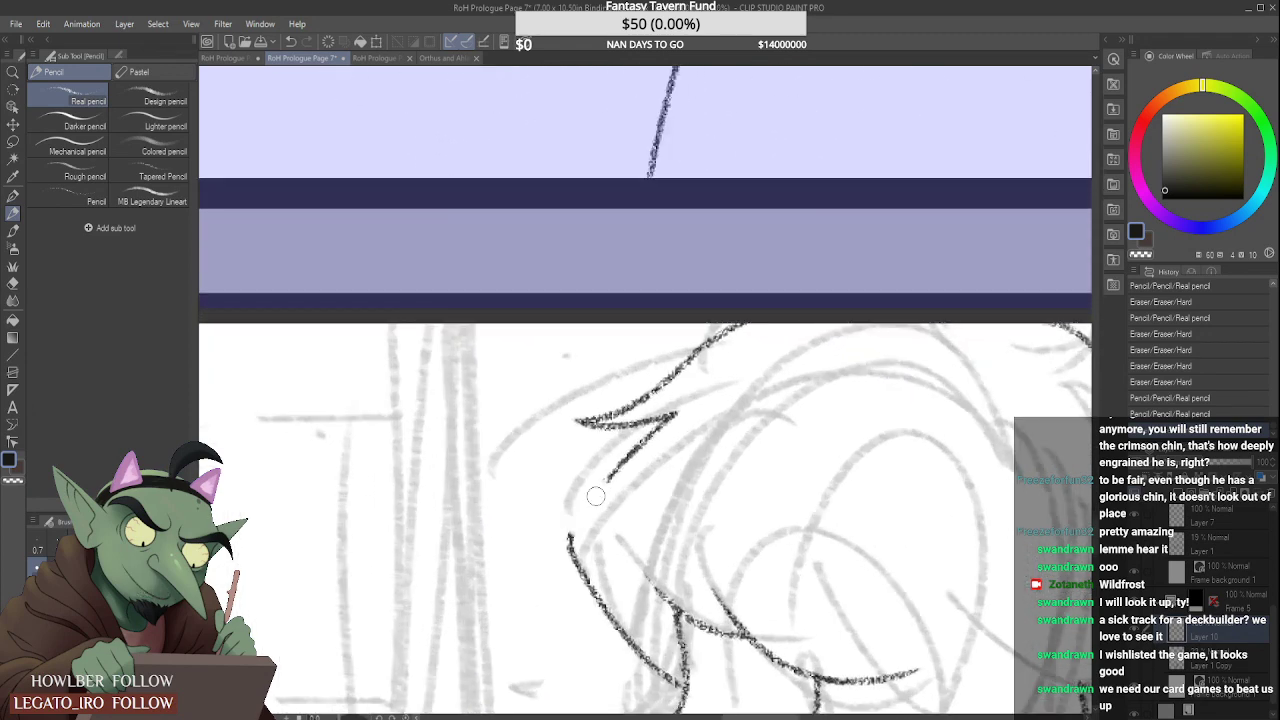
{"action": "key", "text": "ctrl+z"}
{"action": "key", "text": "ctrl+z"}
{"action": "key", "text": "ctrl+z"}
{"action": "key", "text": "ctrl+z"}
{"action": "key", "text": "ctrl+z"}
{"action": "key", "text": "ctrl+z"}
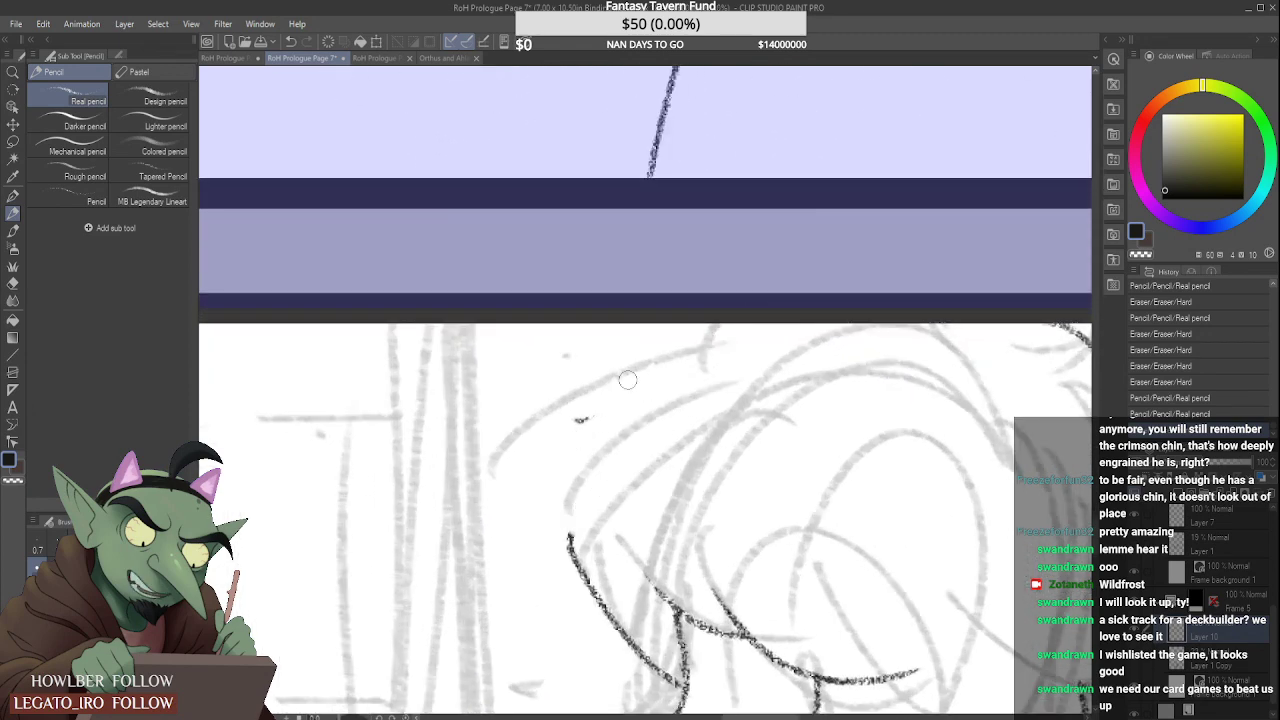
{"action": "key", "text": "ctrl+z"}
{"action": "mouse_move", "coordinate": [567, 535]}
{"action": "left_mouse_down"}
{"action": "mouse_move", "coordinate": [655, 410]}
{"action": "mouse_move", "coordinate": [570, 390]}
{"action": "mouse_move", "coordinate": [735, 326]}
{"action": "left_mouse_up"}
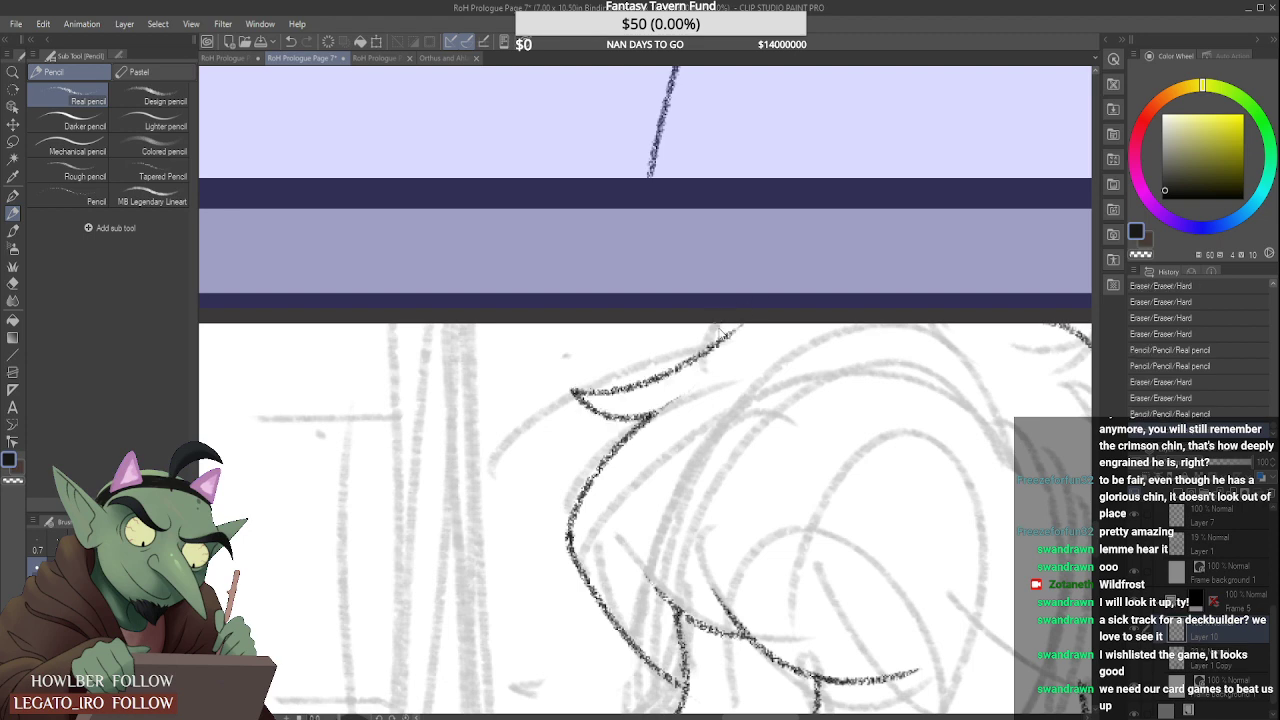
Step: Replace the forelock with a longer one whose tip reaches further forward, comparing the versions by undoing and redoing
{"action": "key", "text": "ctrl+z"}
{"action": "key", "text": "ctrl+z"}
{"action": "mouse_move", "coordinate": [642, 422]}
{"action": "left_mouse_down"}
{"action": "mouse_move", "coordinate": [568, 430]}
{"action": "mouse_move", "coordinate": [675, 365]}
{"action": "mouse_move", "coordinate": [545, 415]}
{"action": "mouse_move", "coordinate": [690, 326]}
{"action": "left_mouse_up"}
{"action": "key", "text": "ctrl+z"}
{"action": "key", "text": "ctrl+y"}
{"action": "key", "text": "ctrl+z"}
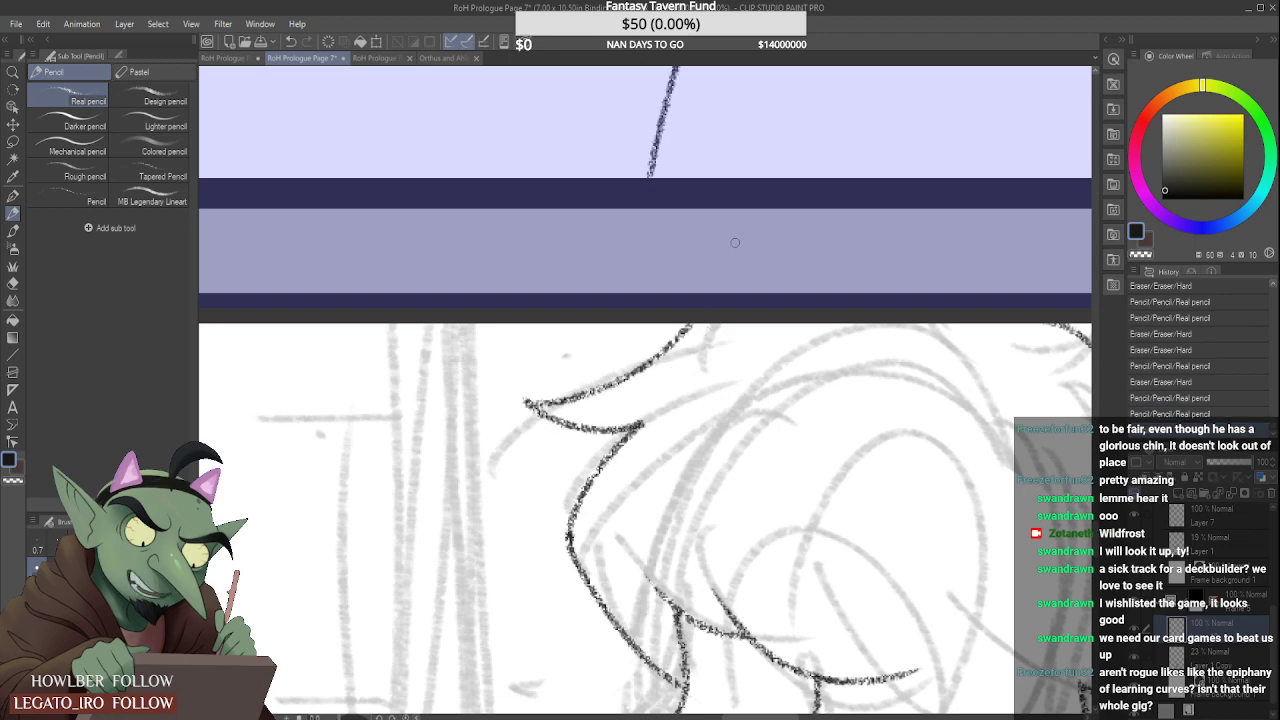
Step: Erase stray line ends at the forelock's tip, its inner corner and the panel's top border
{"action": "left_click", "coordinate": [524, 390]}
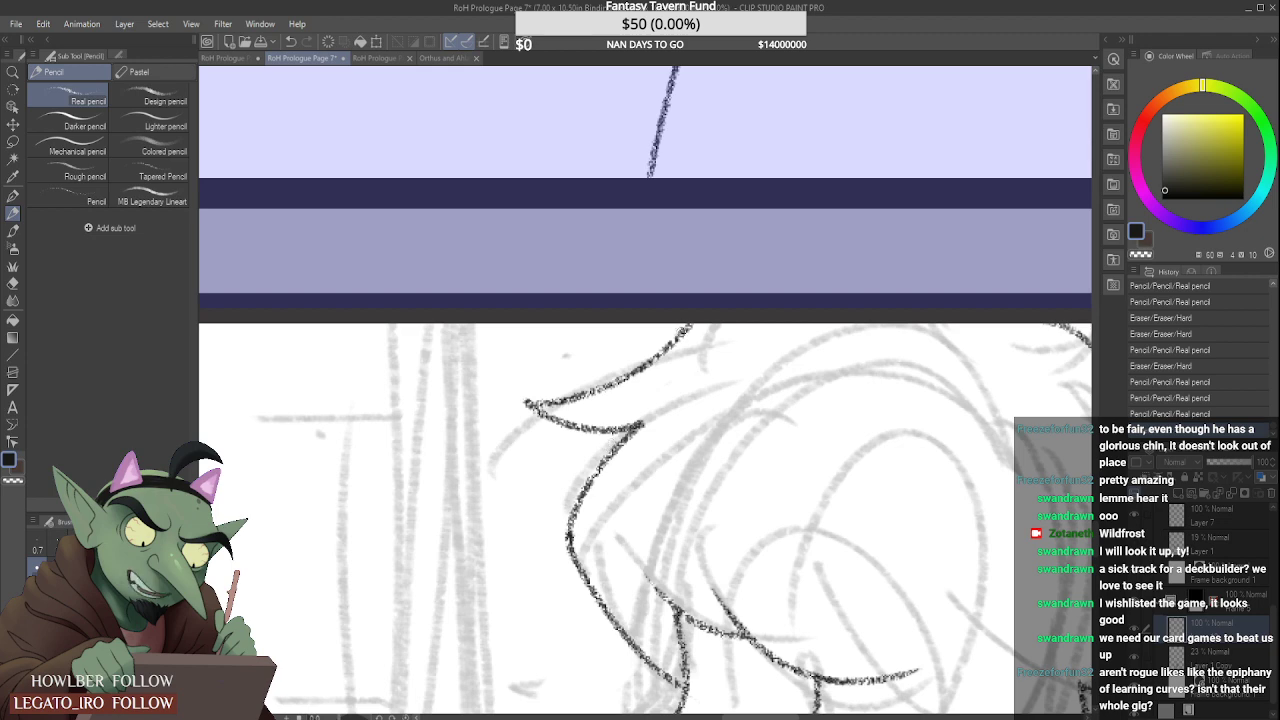
{"action": "scroll", "coordinate": [686, 331], "scroll_direction": "up", "scroll_amount": 1}
{"action": "mouse_move", "coordinate": [693, 340]}
{"action": "left_mouse_down"}
{"action": "mouse_move", "coordinate": [711, 316]}
{"action": "mouse_move", "coordinate": [690, 328]}
{"action": "left_mouse_up"}
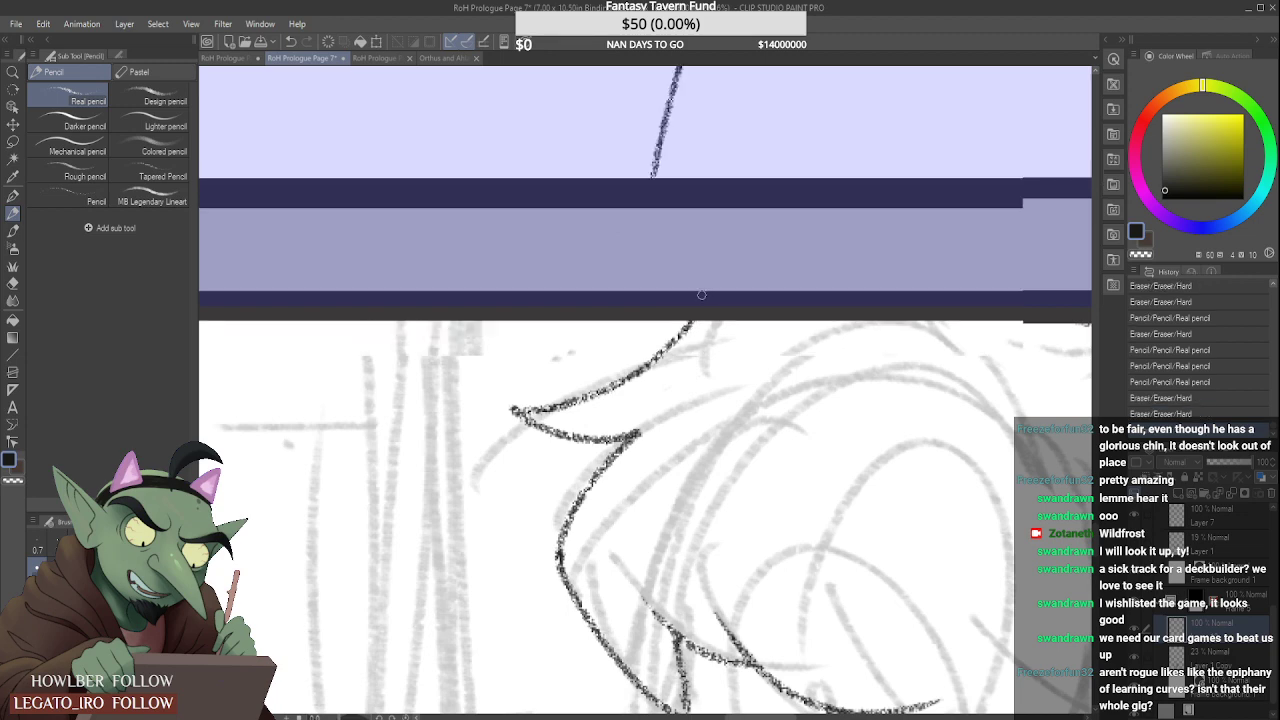
{"action": "scroll", "coordinate": [560, 373], "scroll_direction": "down", "scroll_amount": 2}
{"action": "scroll", "coordinate": [560, 373], "scroll_direction": "up", "scroll_amount": 2}
{"action": "mouse_move", "coordinate": [560, 373]}
{"action": "left_mouse_down"}
{"action": "mouse_move", "coordinate": [543, 371]}
{"action": "mouse_move", "coordinate": [552, 378]}
{"action": "left_mouse_up"}
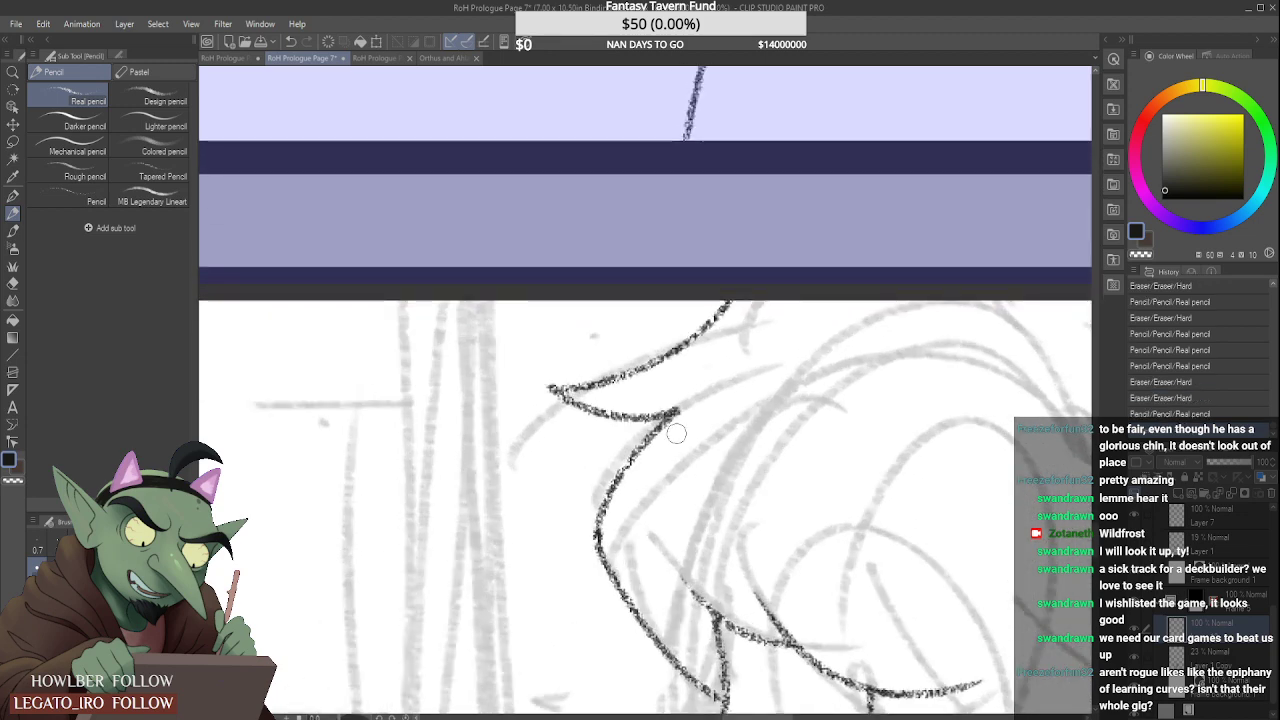
{"action": "mouse_move", "coordinate": [677, 433]}
{"action": "left_mouse_down"}
{"action": "mouse_move", "coordinate": [690, 418]}
{"action": "mouse_move", "coordinate": [658, 402]}
{"action": "mouse_move", "coordinate": [675, 398]}
{"action": "left_mouse_up"}
{"action": "scroll", "coordinate": [681, 421], "scroll_direction": "down", "scroll_amount": 3}
{"action": "scroll", "coordinate": [644, 453], "scroll_direction": "up", "scroll_amount": 3}
{"action": "scroll", "coordinate": [675, 398], "scroll_direction": "up", "scroll_amount": 2}
{"action": "scroll", "coordinate": [718, 381], "scroll_direction": "down", "scroll_amount": 5}
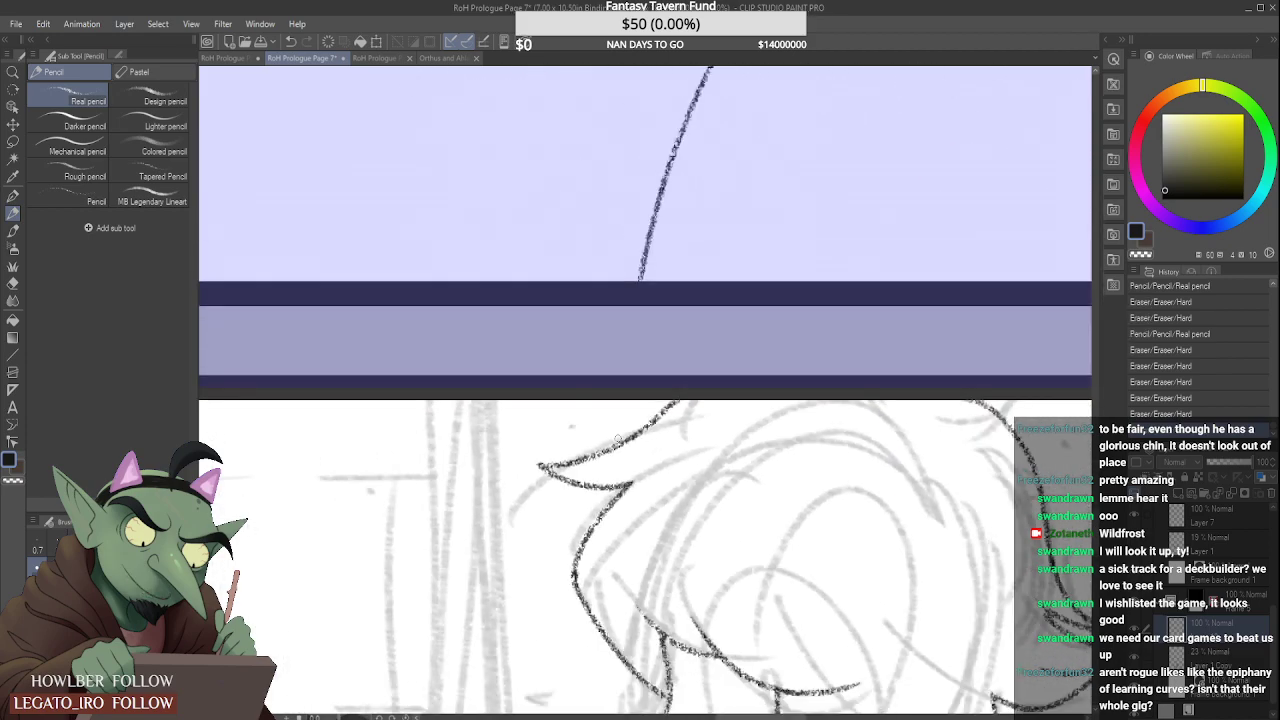
{"action": "scroll", "coordinate": [773, 443], "scroll_direction": "up", "scroll_amount": 3}
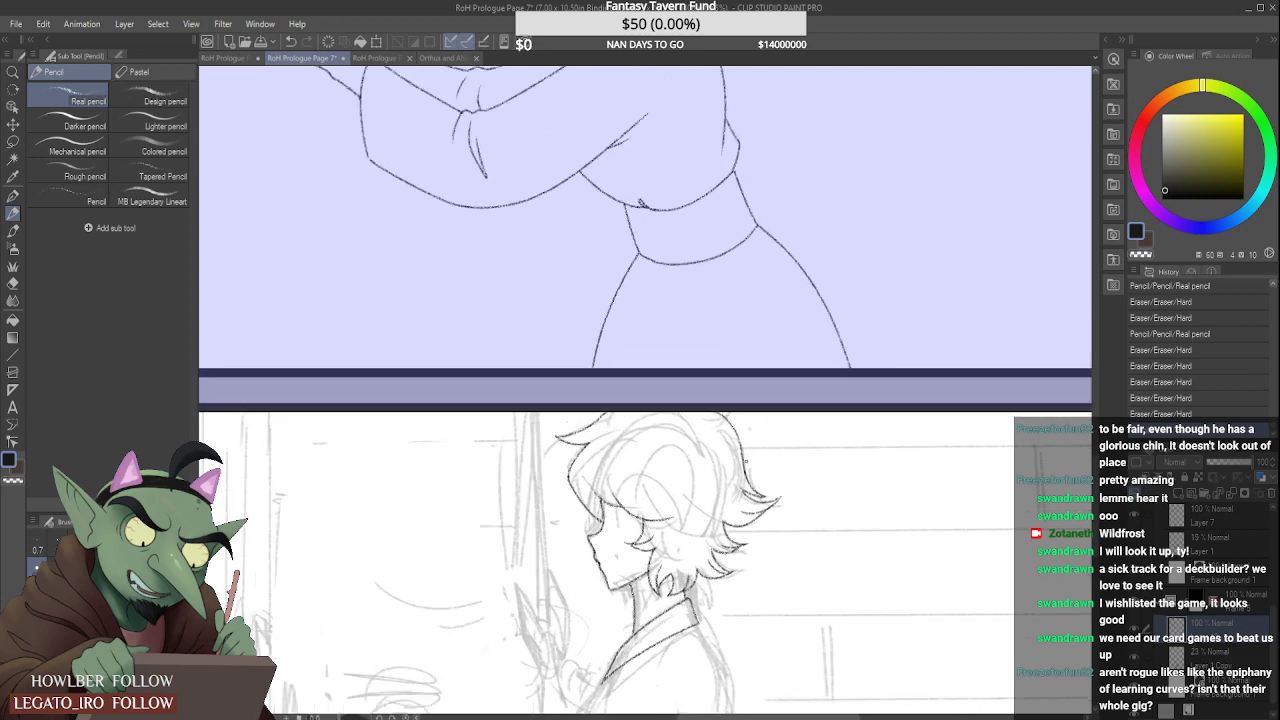
Step: Draw a curved parting strand inside the hair near the crown and refine its line
{"action": "left_click_drag", "start_coordinate": [601, 395], "coordinate": [611, 447]}
{"action": "scroll", "coordinate": [611, 434], "scroll_direction": "up", "scroll_amount": 1}
{"action": "scroll", "coordinate": [611, 434], "scroll_direction": "up", "scroll_amount": 2}
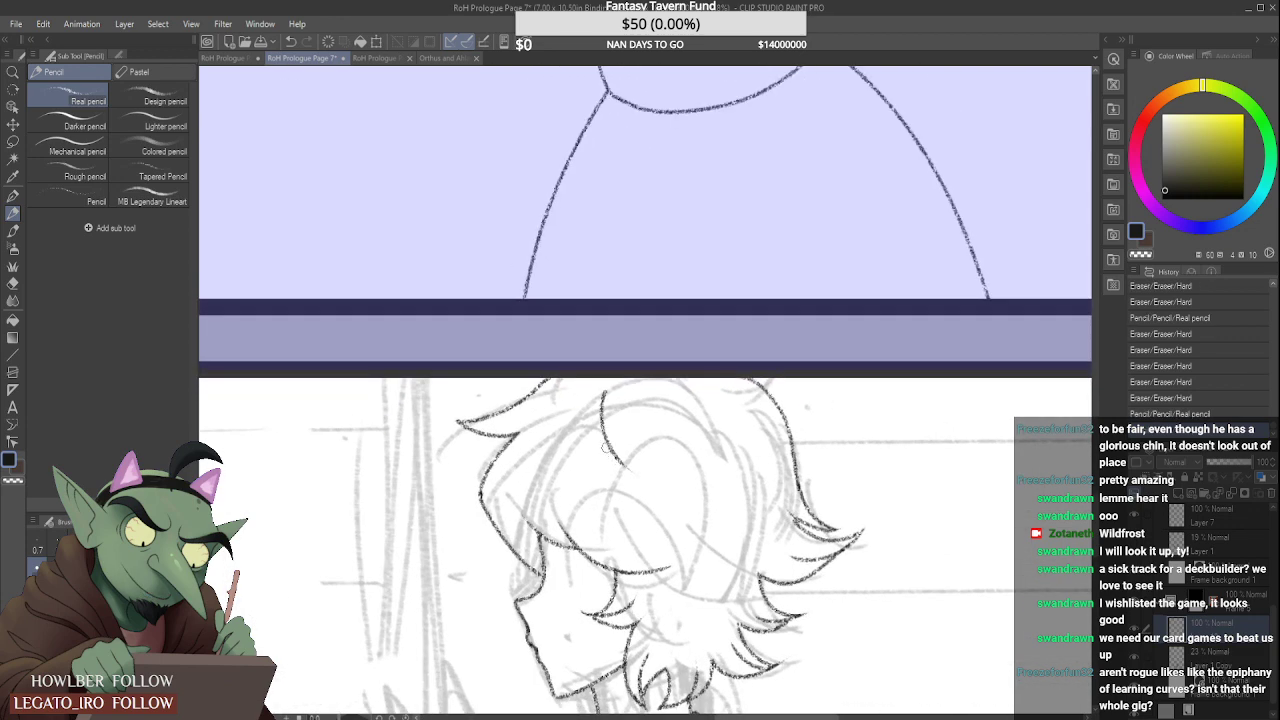
{"action": "left_click_drag", "start_coordinate": [590, 340], "coordinate": [629, 447]}
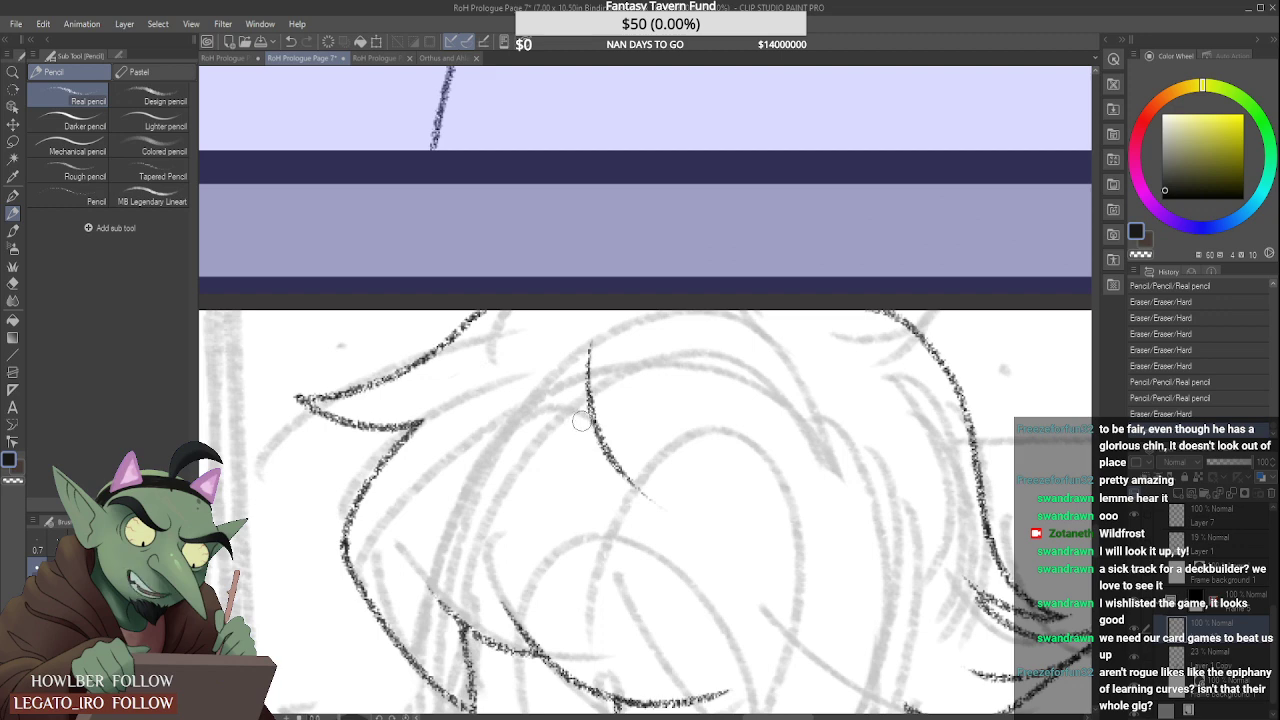
{"action": "scroll", "coordinate": [583, 418], "scroll_direction": "down", "scroll_amount": 2}
{"action": "scroll", "coordinate": [918, 490], "scroll_direction": "down", "scroll_amount": 3}
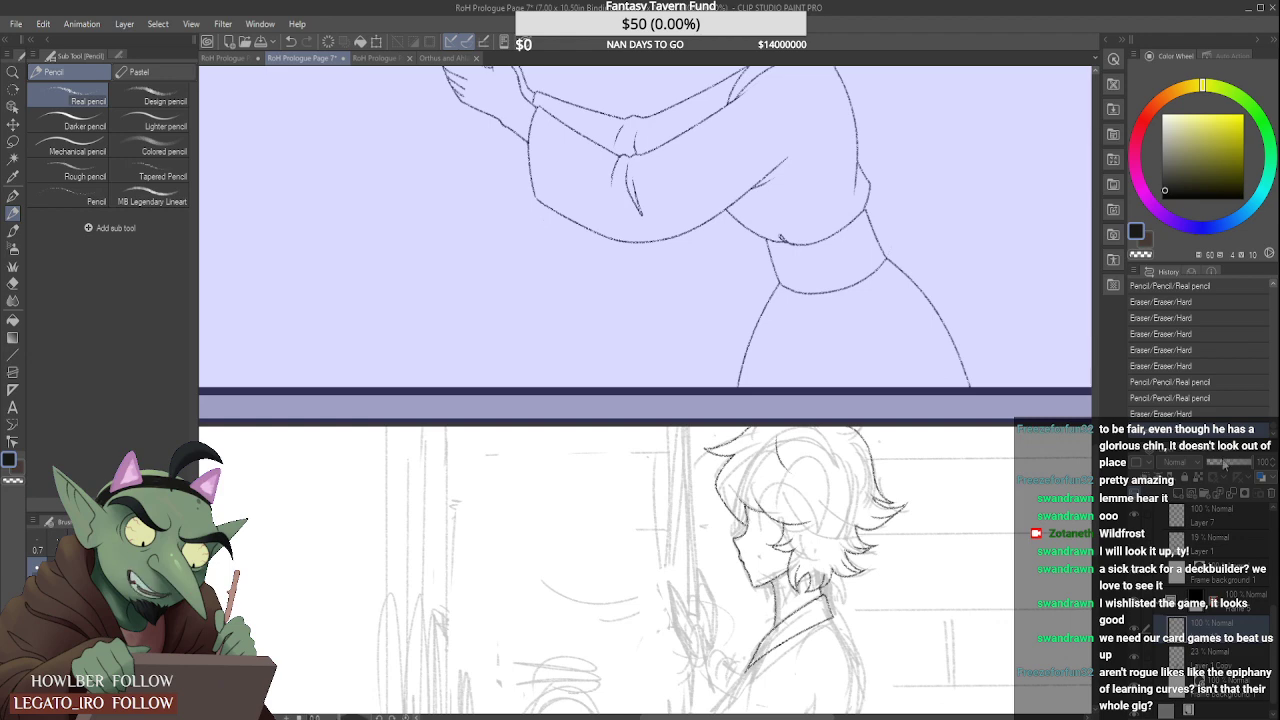
Step: Lower the rough sketch layer's opacity to 14% and reselect the door panel's line art layer
{"action": "left_click", "coordinate": [1220, 655]}
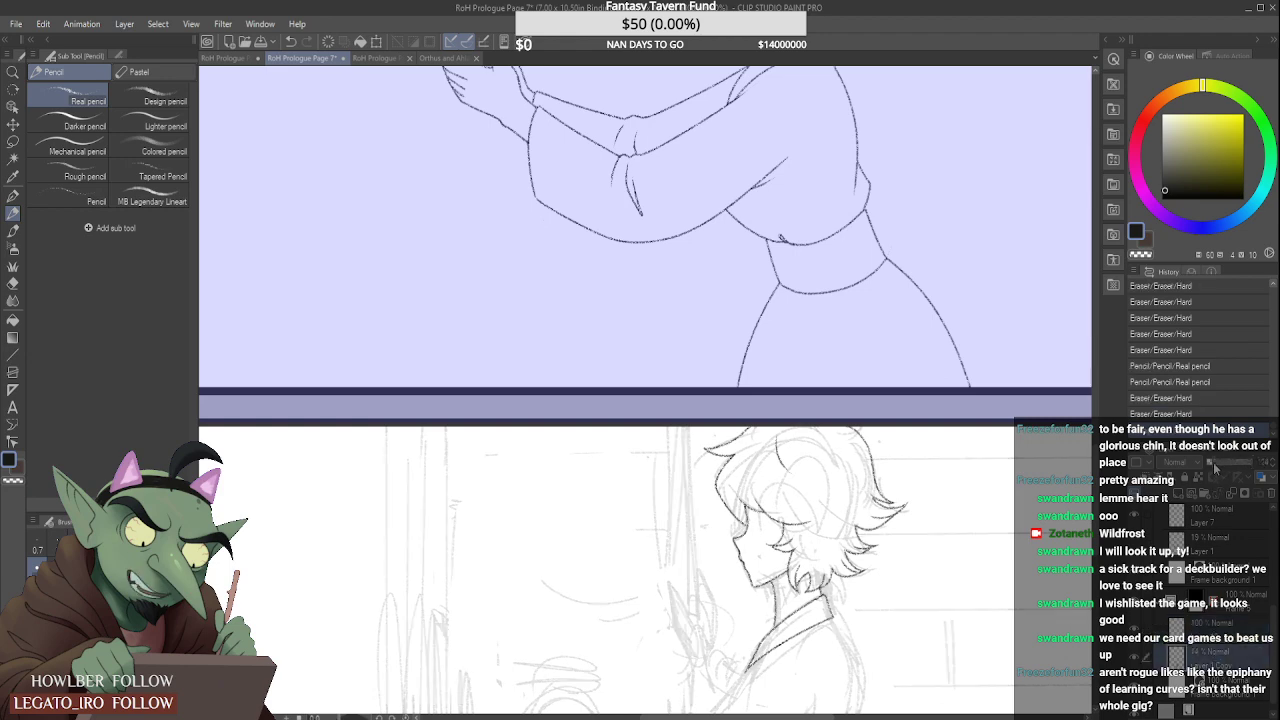
{"action": "scroll", "coordinate": [971, 563], "scroll_direction": "down", "scroll_amount": 4}
{"action": "scroll", "coordinate": [1008, 575], "scroll_direction": "up", "scroll_amount": 2}
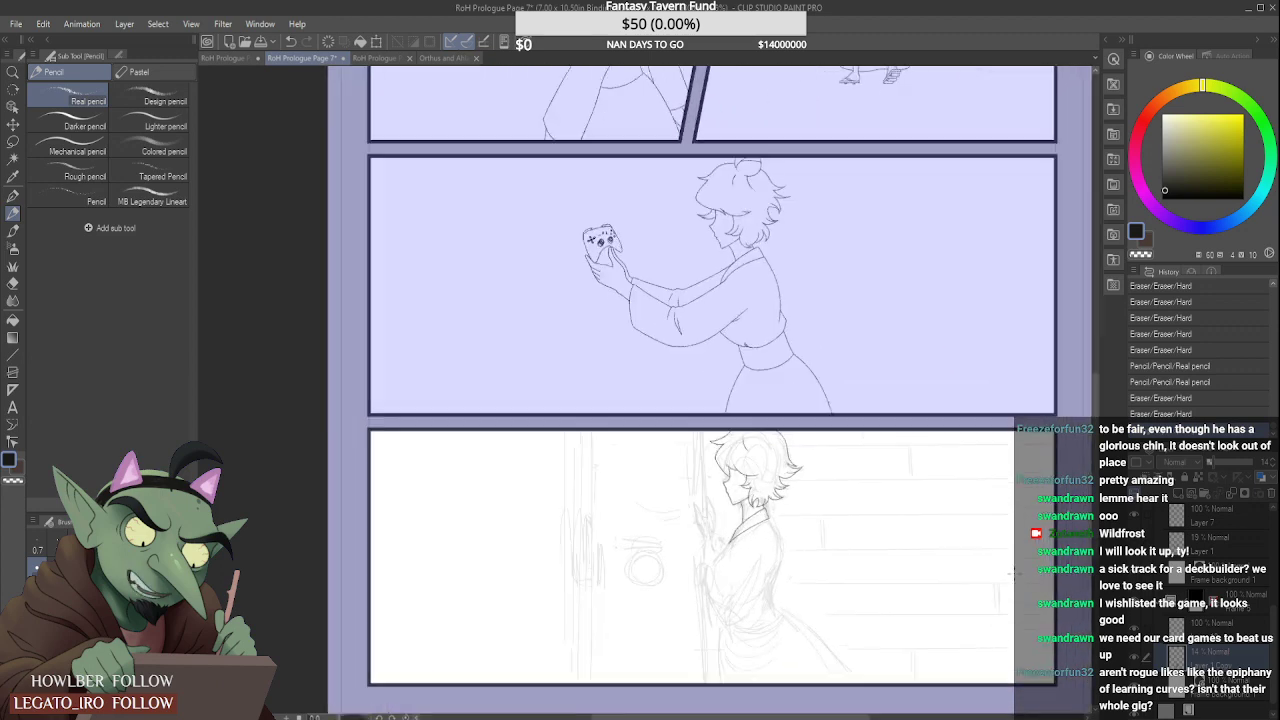
{"action": "left_click", "coordinate": [1222, 624]}
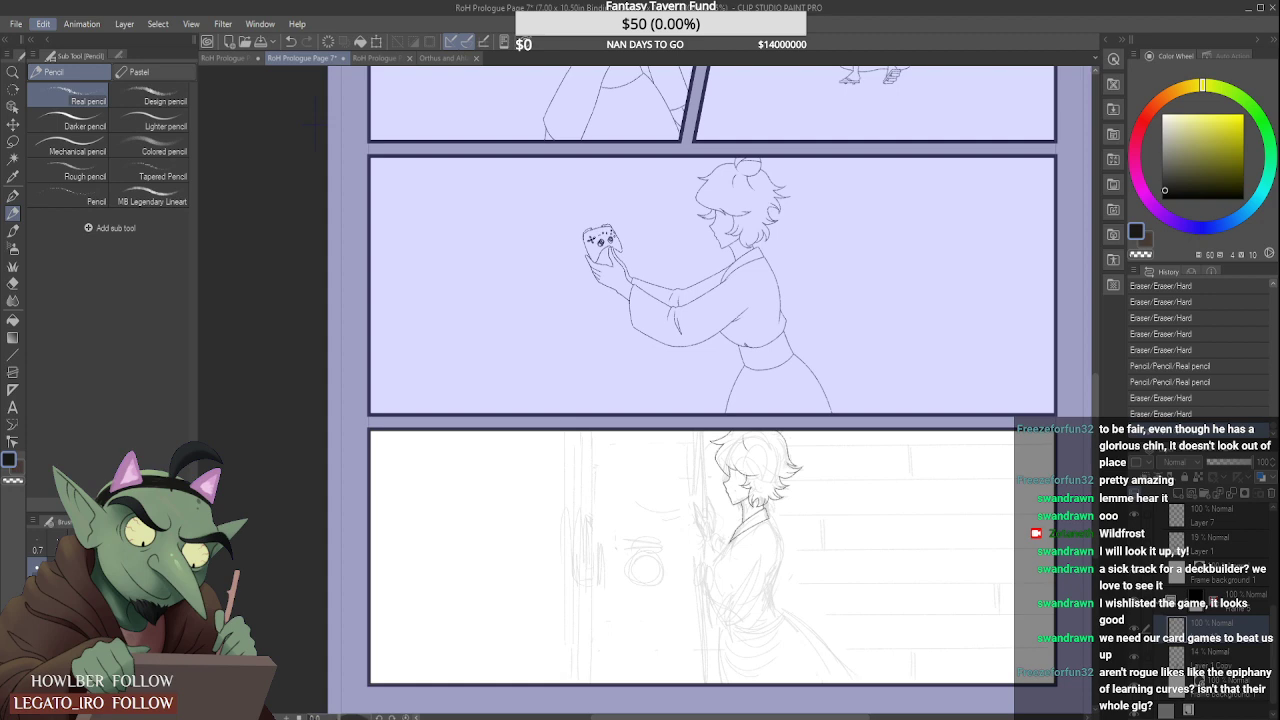
Step: Flip the canvas horizontally and touch up the front of the fringe on Layer 7 in the game controller panel
{"action": "key", "text": "h"}
{"action": "scroll", "coordinate": [730, 400], "scroll_direction": "down", "scroll_amount": 2}
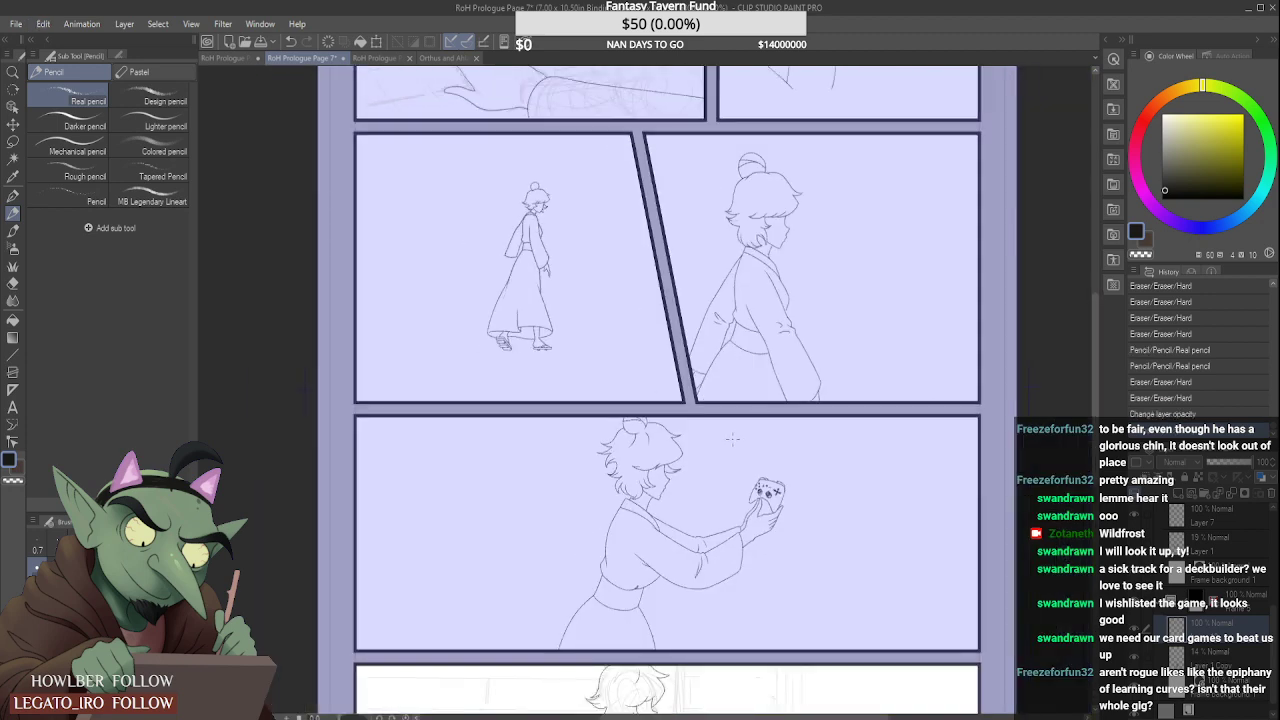
{"action": "scroll", "coordinate": [690, 456], "scroll_direction": "up", "scroll_amount": 4}
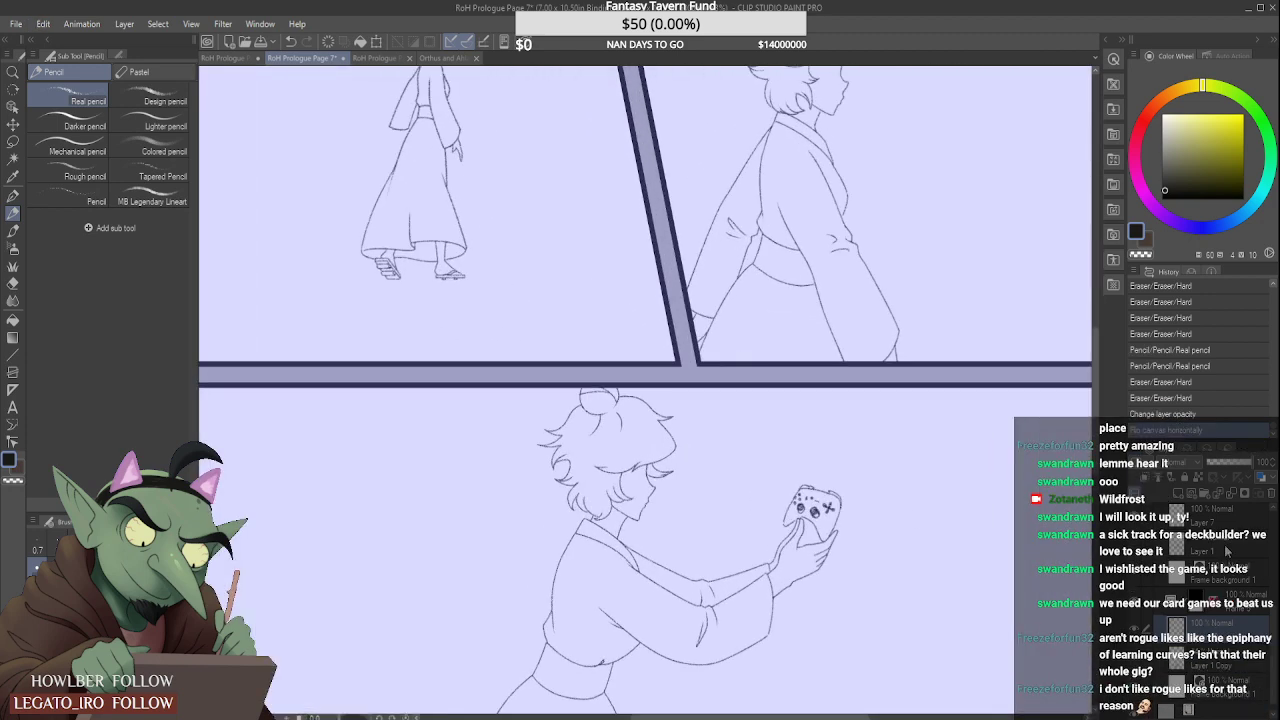
{"action": "left_click", "coordinate": [1236, 525]}
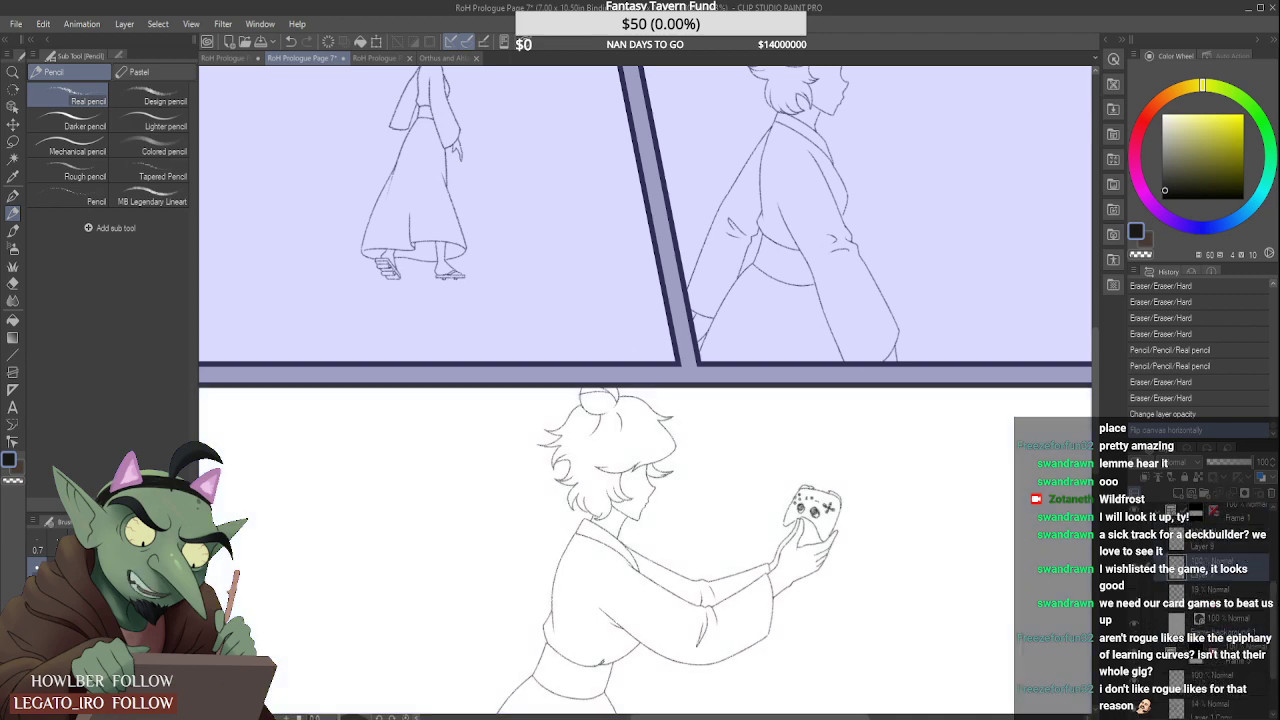
{"action": "scroll", "coordinate": [622, 467], "scroll_direction": "up", "scroll_amount": 3}
{"action": "scroll", "coordinate": [622, 467], "scroll_direction": "up", "scroll_amount": 3}
{"action": "mouse_move", "coordinate": [690, 490]}
{"action": "left_mouse_down"}
{"action": "mouse_move", "coordinate": [686, 480]}
{"action": "mouse_move", "coordinate": [684, 517]}
{"action": "mouse_move", "coordinate": [700, 474]}
{"action": "left_mouse_up"}
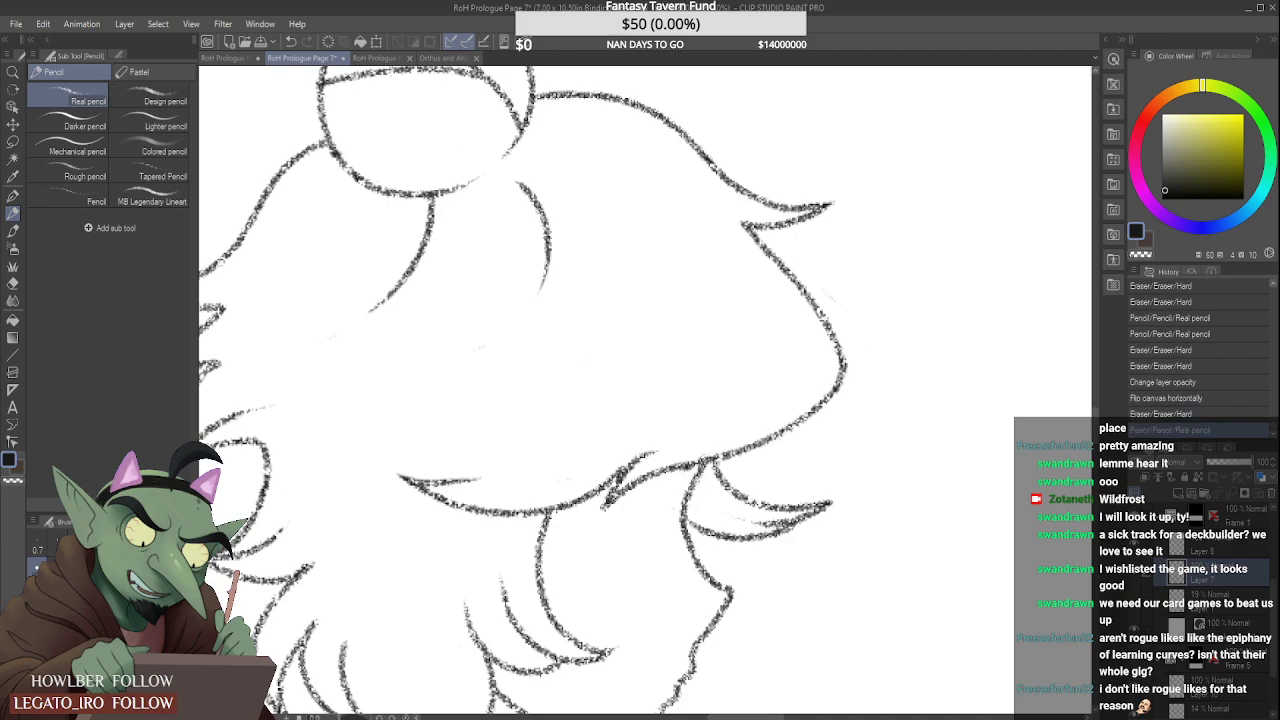
Step: Compare the two lower panels, reselect Layer 10 in the door panel and flip the canvas back to its normal orientation
{"action": "scroll", "coordinate": [709, 427], "scroll_direction": "down", "scroll_amount": 2}
{"action": "scroll", "coordinate": [709, 427], "scroll_direction": "down", "scroll_amount": 5}
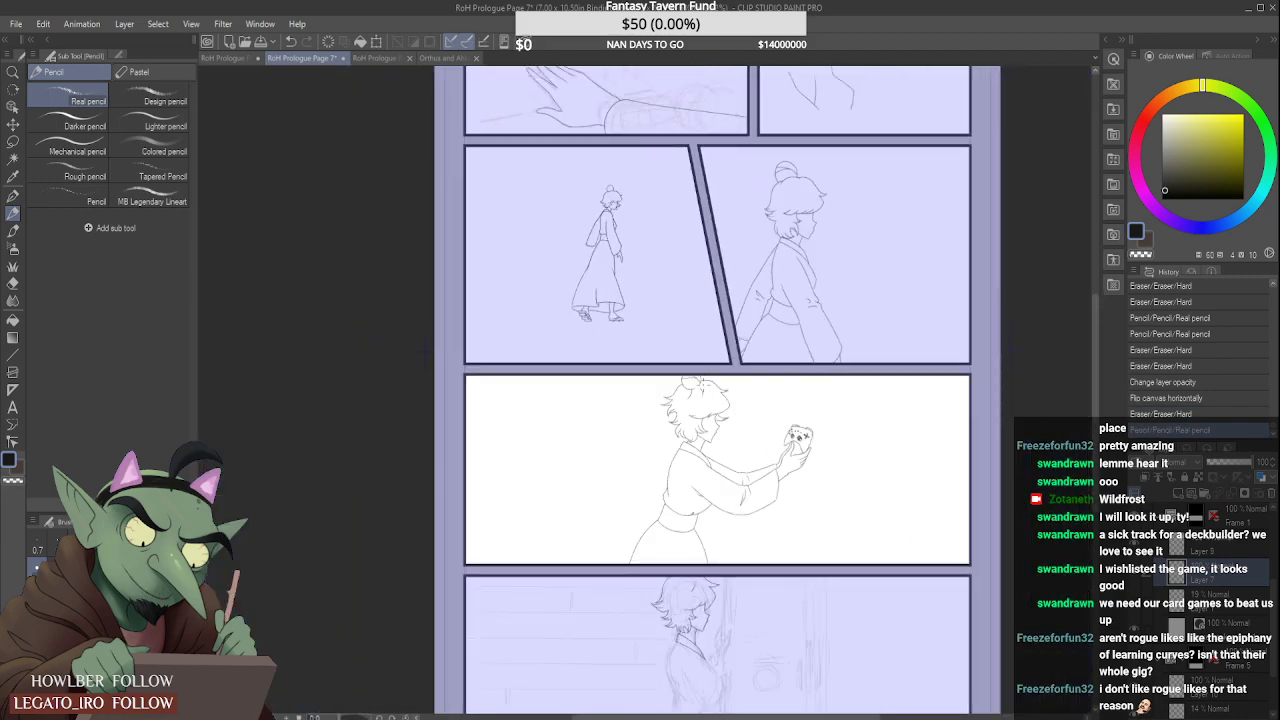
{"action": "scroll", "coordinate": [724, 380], "scroll_direction": "up", "scroll_amount": 4}
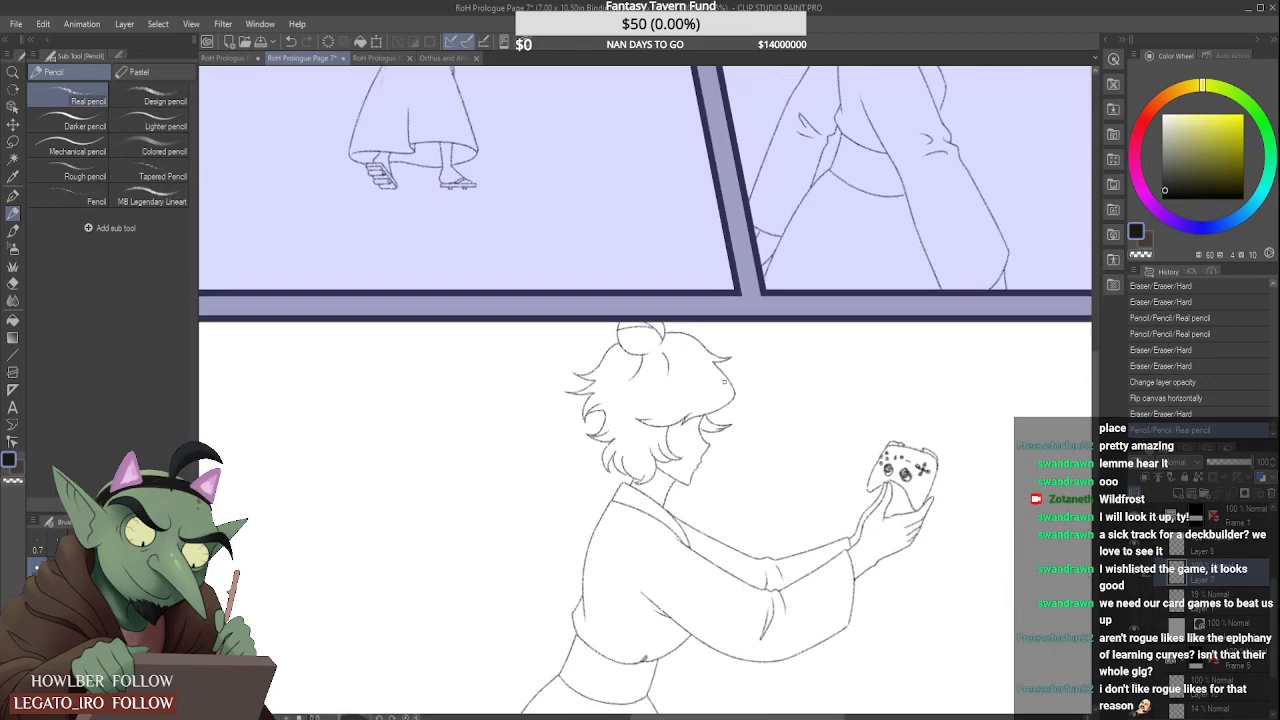
{"action": "scroll", "coordinate": [724, 380], "scroll_direction": "down", "scroll_amount": 3}
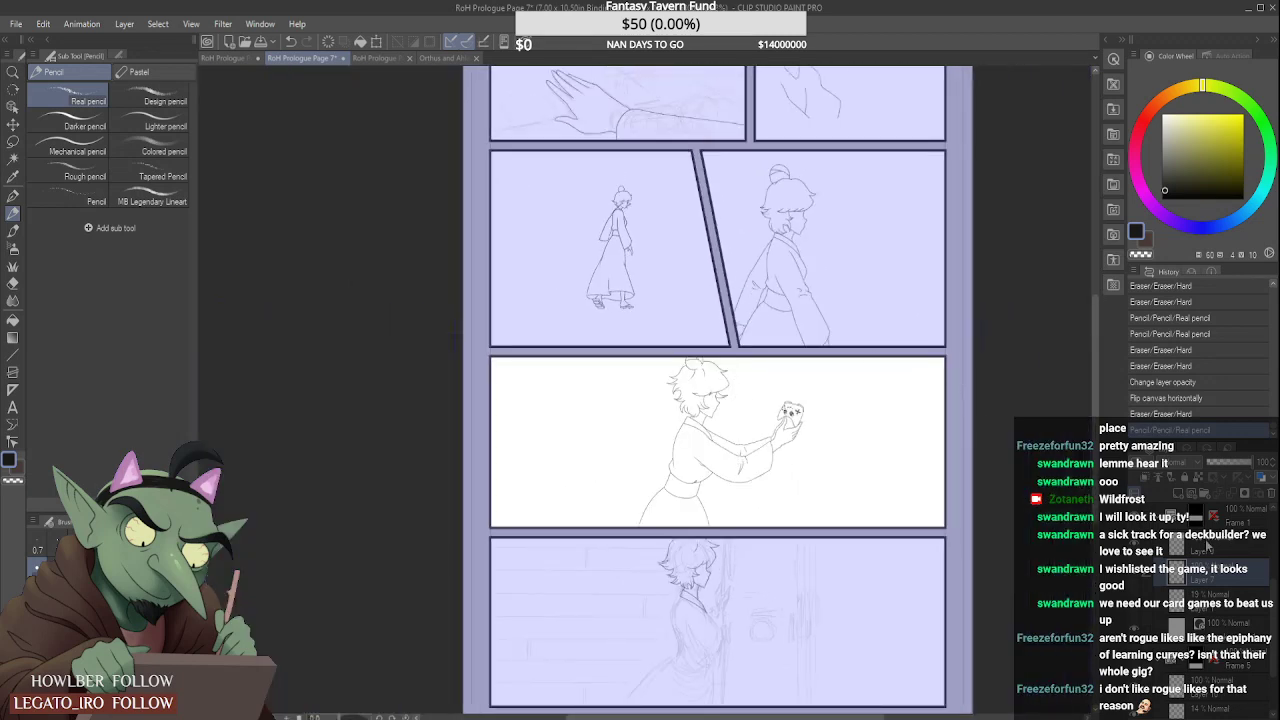
{"action": "left_click", "coordinate": [1234, 684]}
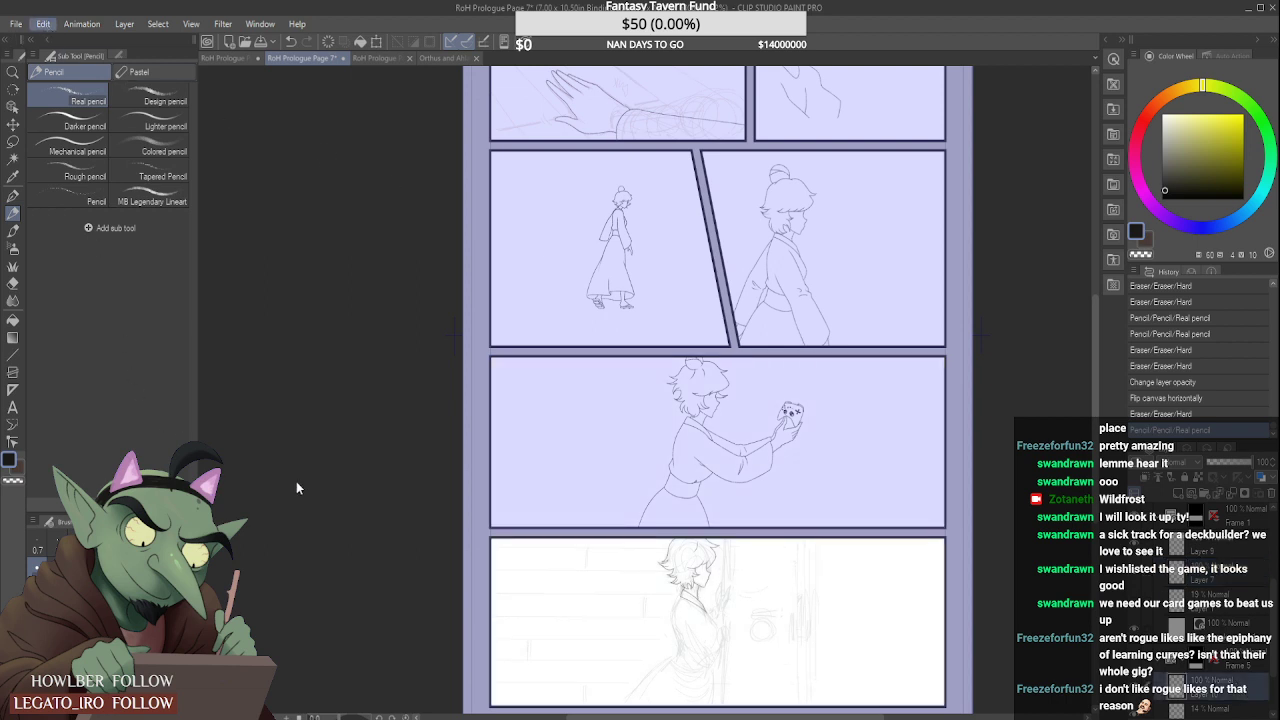
{"action": "key", "text": "h"}
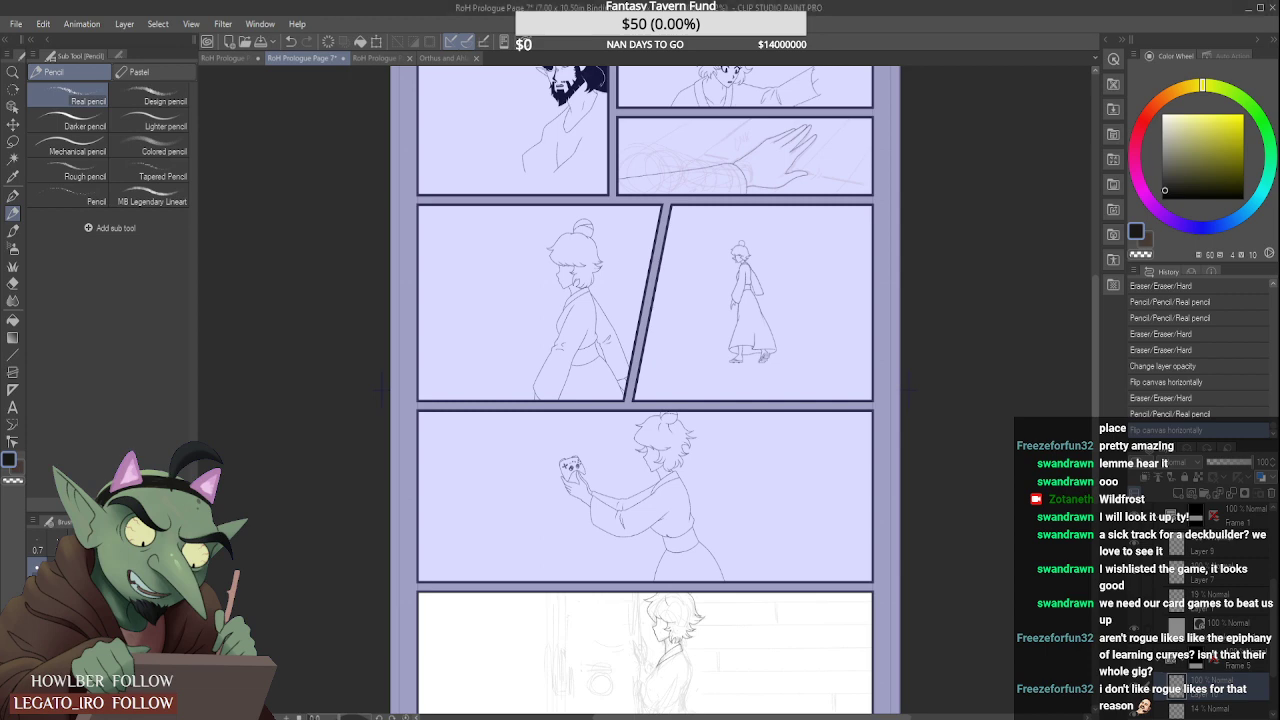
{"action": "scroll", "coordinate": [675, 587], "scroll_direction": "down", "scroll_amount": 3}
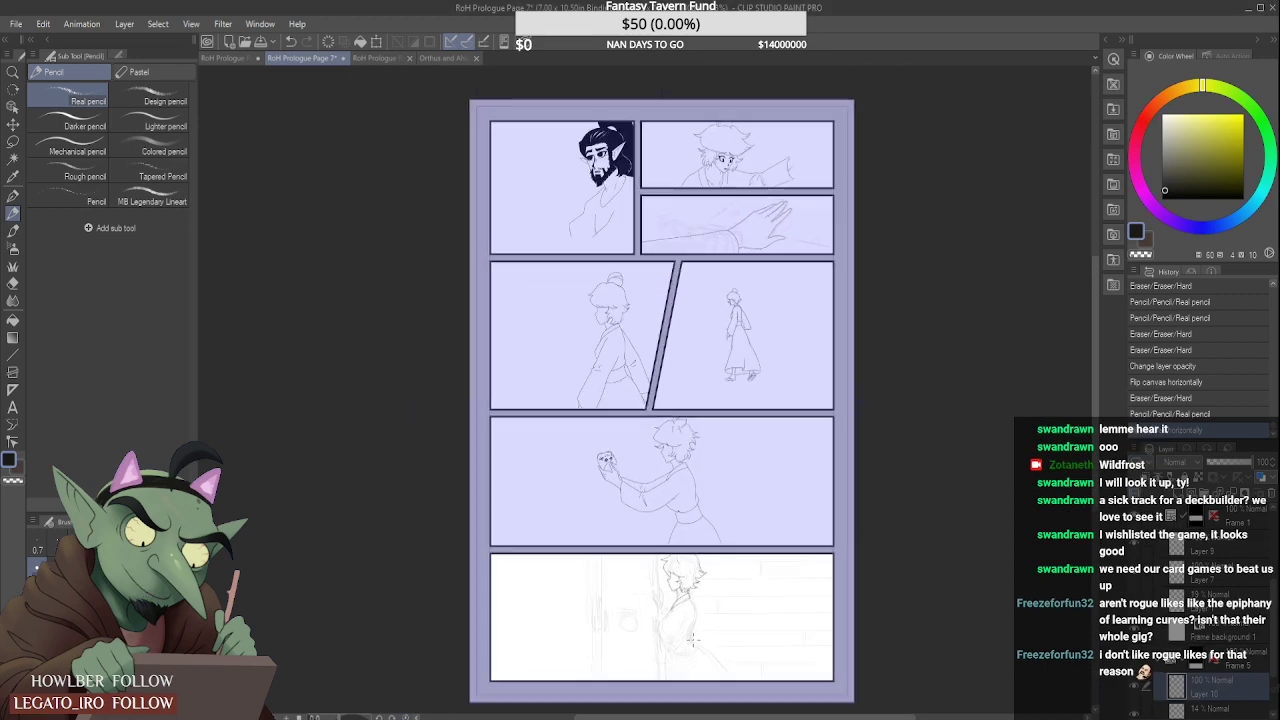
{"action": "scroll", "coordinate": [675, 587], "scroll_direction": "up", "scroll_amount": 6}
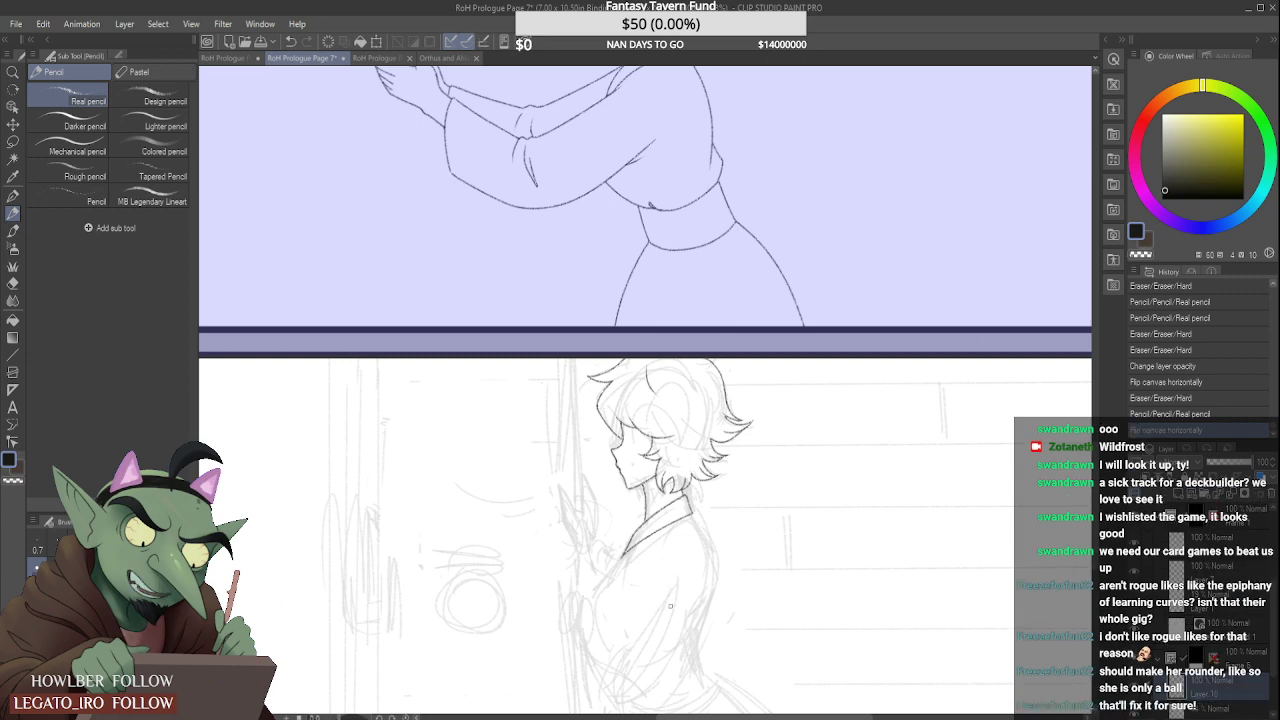
{"action": "left_click", "coordinate": [800, 481]}
{"action": "mouse_move", "coordinate": [840, 432]}
{"action": "left_mouse_down"}
{"action": "mouse_move", "coordinate": [802, 472]}
{"action": "mouse_move", "coordinate": [838, 430]}
{"action": "left_mouse_up"}
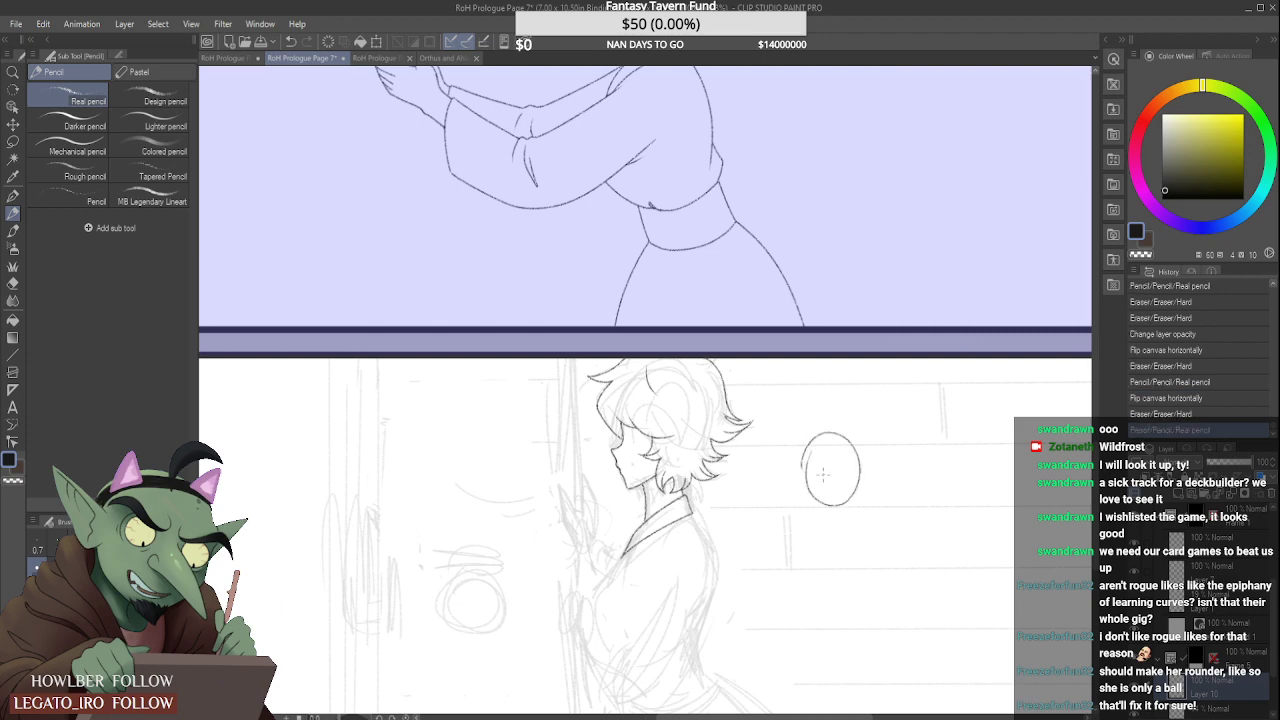
{"action": "mouse_move", "coordinate": [808, 478]}
{"action": "left_mouse_down"}
{"action": "mouse_move", "coordinate": [830, 464]}
{"action": "mouse_move", "coordinate": [800, 476]}
{"action": "mouse_move", "coordinate": [851, 474]}
{"action": "mouse_move", "coordinate": [824, 440]}
{"action": "mouse_move", "coordinate": [850, 432]}
{"action": "mouse_move", "coordinate": [845, 474]}
{"action": "left_mouse_up"}
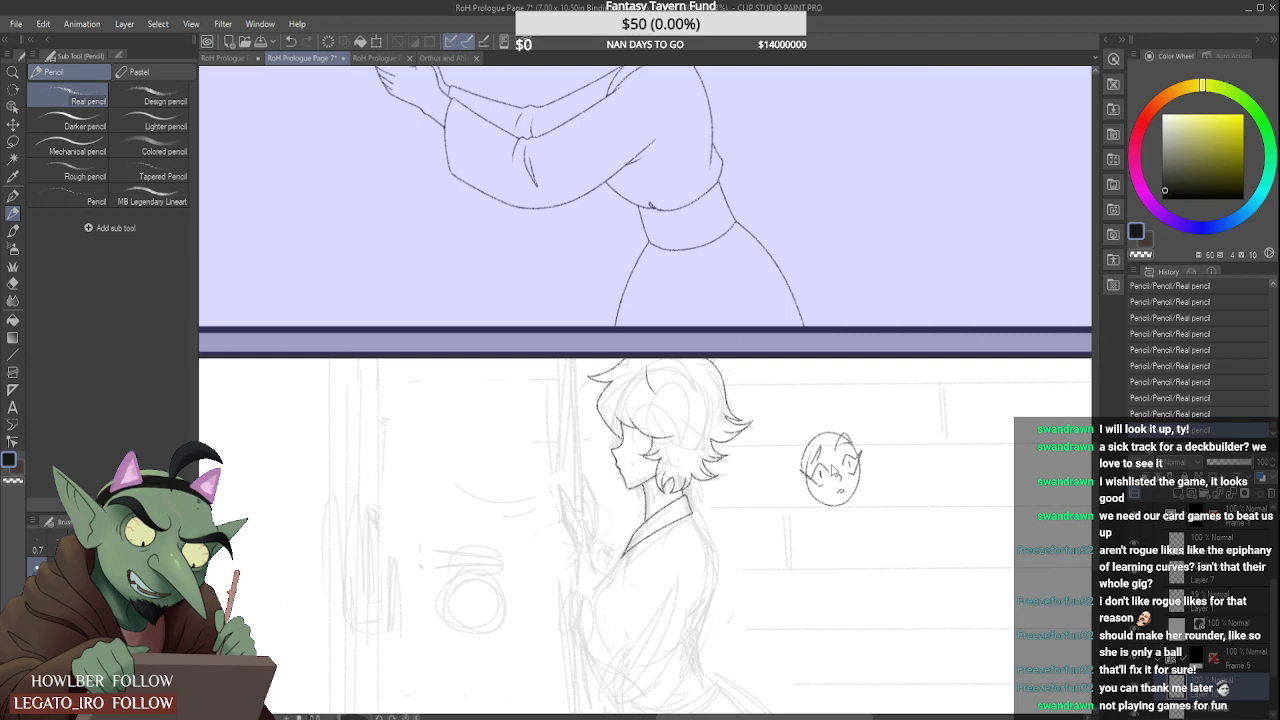
{"action": "key", "text": "ctrl+z"}
{"action": "key", "text": "ctrl+z"}
{"action": "key", "text": "ctrl+z"}
{"action": "key", "text": "ctrl+z"}
{"action": "key", "text": "ctrl+z"}
{"action": "key", "text": "ctrl+z"}
{"action": "key", "text": "ctrl+z"}
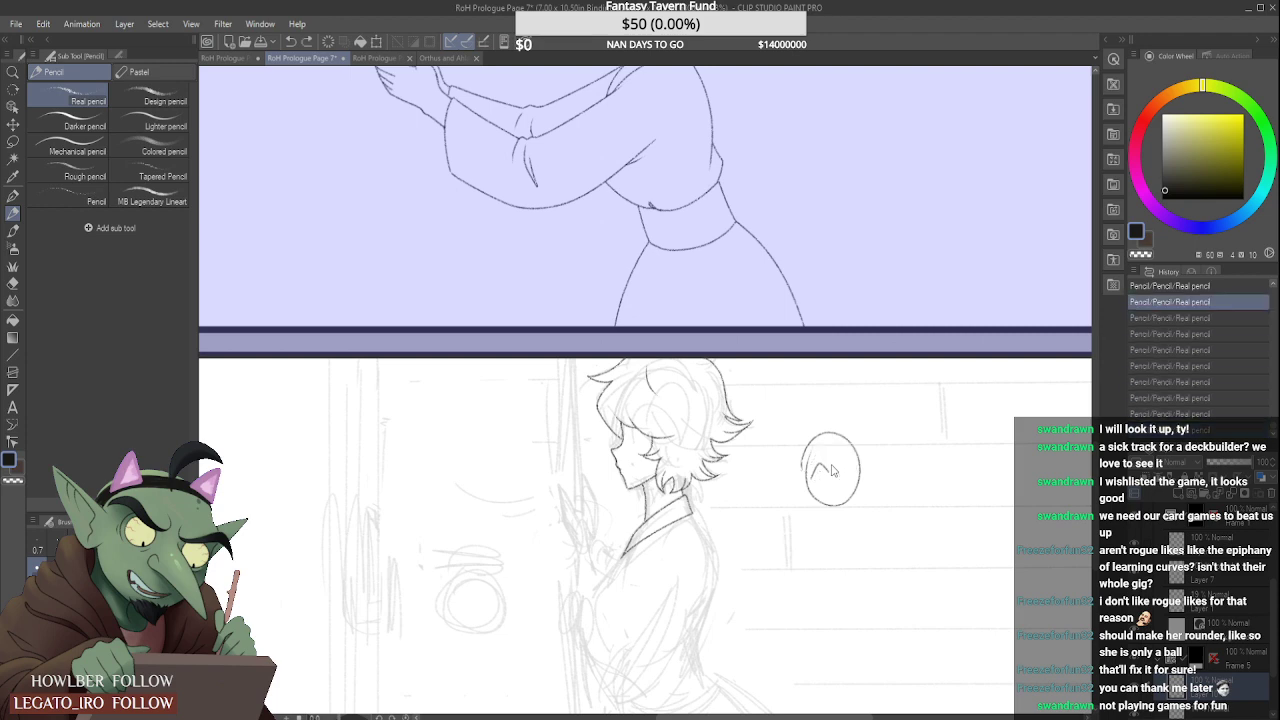
{"action": "key", "text": "ctrl+z"}
{"action": "key", "text": "ctrl+z"}
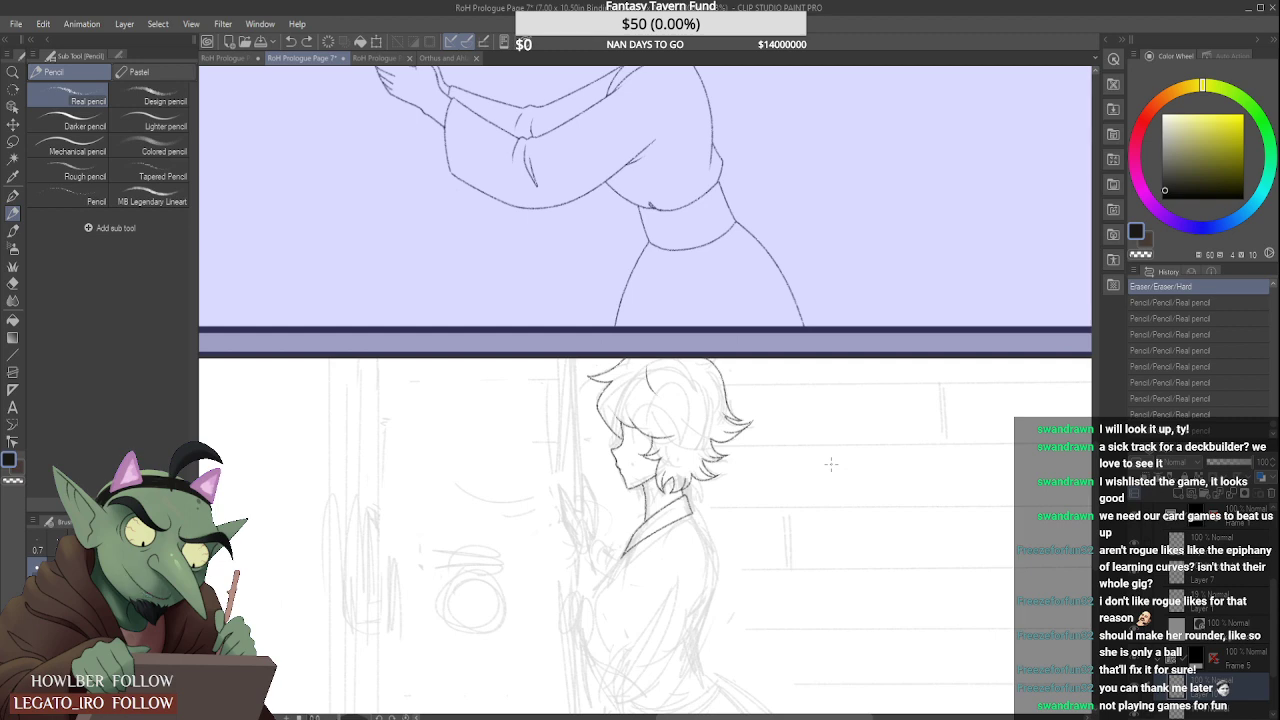
{"action": "scroll", "coordinate": [831, 464], "scroll_direction": "down", "scroll_amount": 2}
{"action": "scroll", "coordinate": [660, 548], "scroll_direction": "up", "scroll_amount": 4}
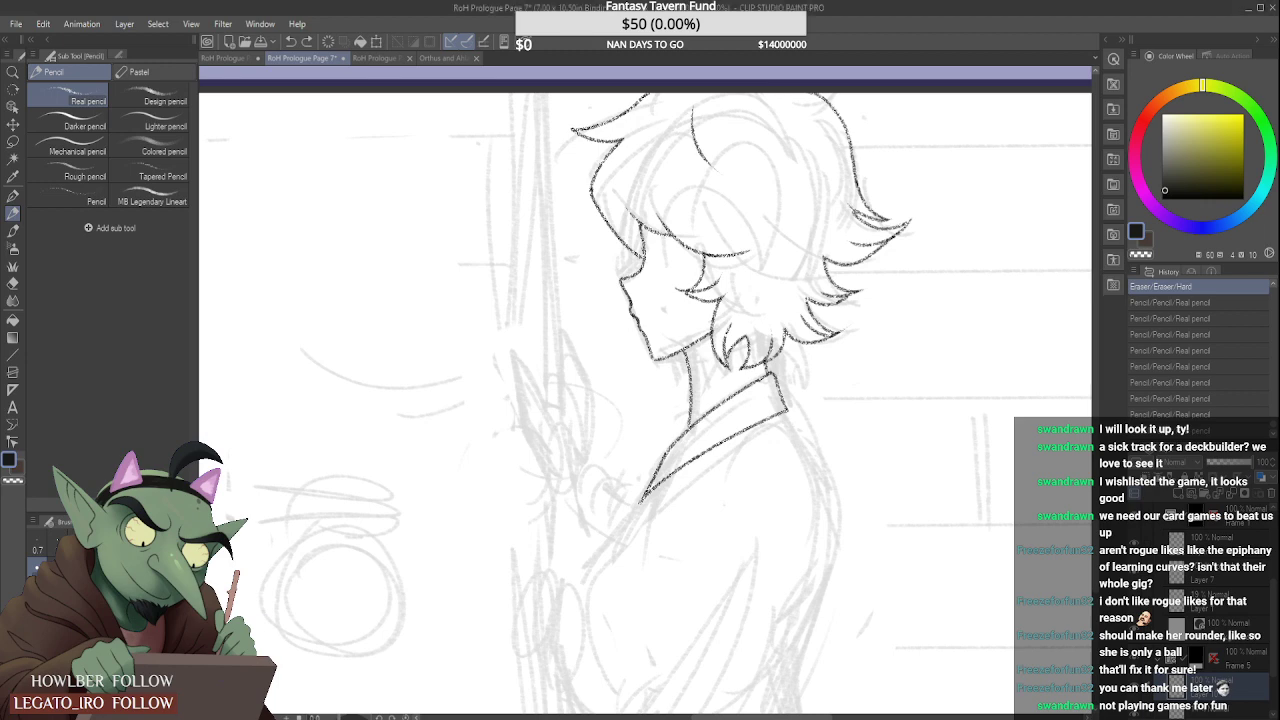
{"action": "scroll", "coordinate": [588, 461], "scroll_direction": "down", "scroll_amount": 2}
{"action": "scroll", "coordinate": [640, 461], "scroll_direction": "up", "scroll_amount": 4}
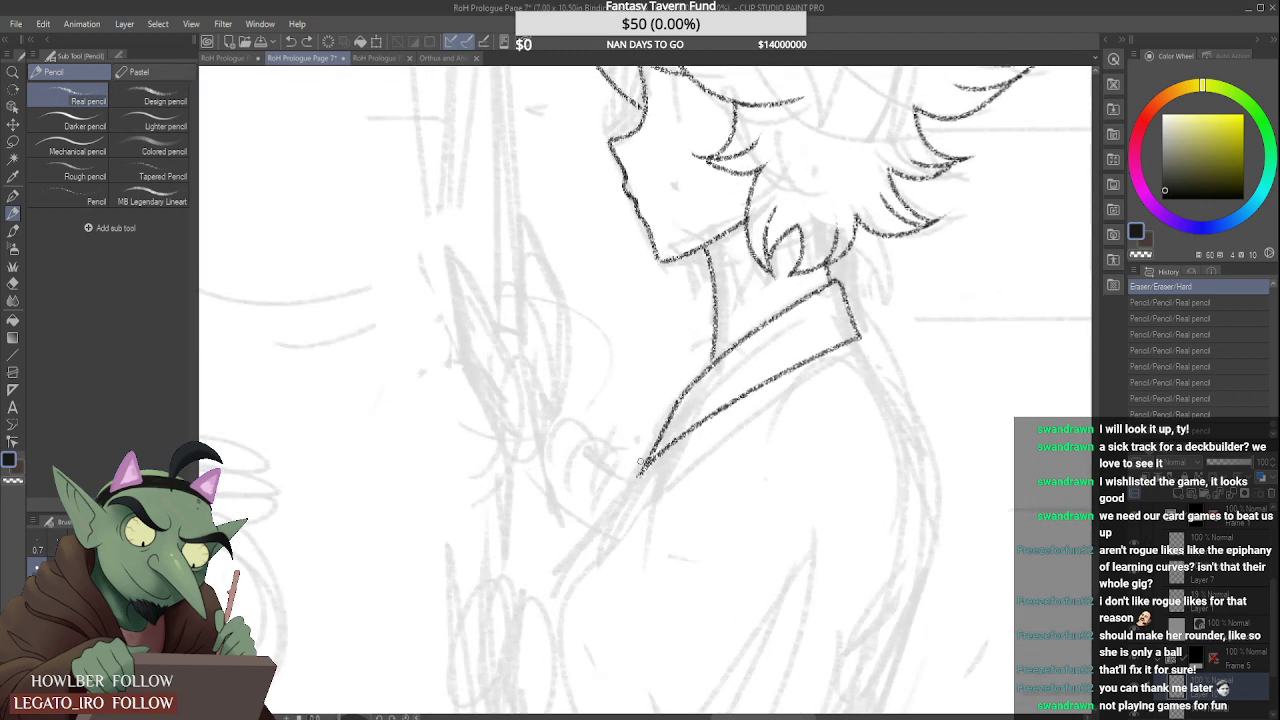
{"action": "left_click_drag", "start_coordinate": [648, 465], "coordinate": [555, 579]}
{"action": "scroll", "coordinate": [630, 450], "scroll_direction": "down", "scroll_amount": 3}
{"action": "scroll", "coordinate": [650, 450], "scroll_direction": "up", "scroll_amount": 2}
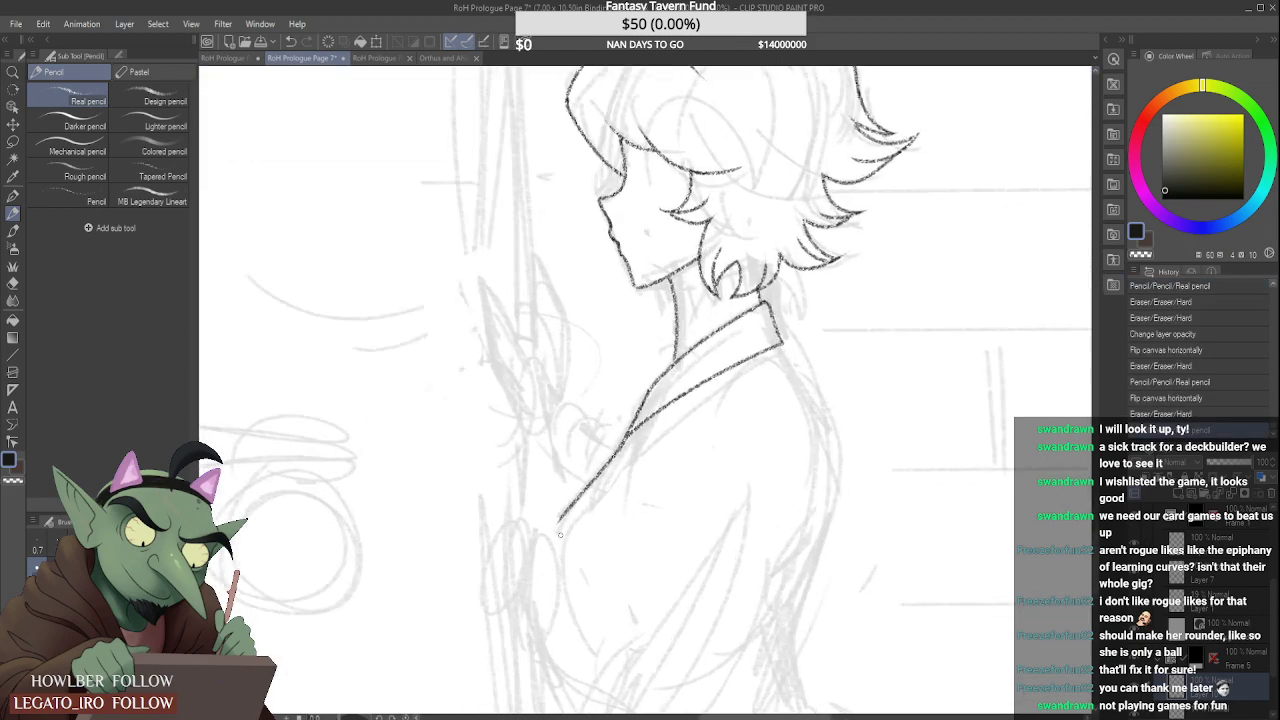
{"action": "left_click_drag", "start_coordinate": [558, 522], "coordinate": [590, 640]}
{"action": "scroll", "coordinate": [590, 545], "scroll_direction": "down", "scroll_amount": 2}
{"action": "scroll", "coordinate": [590, 545], "scroll_direction": "up", "scroll_amount": 1}
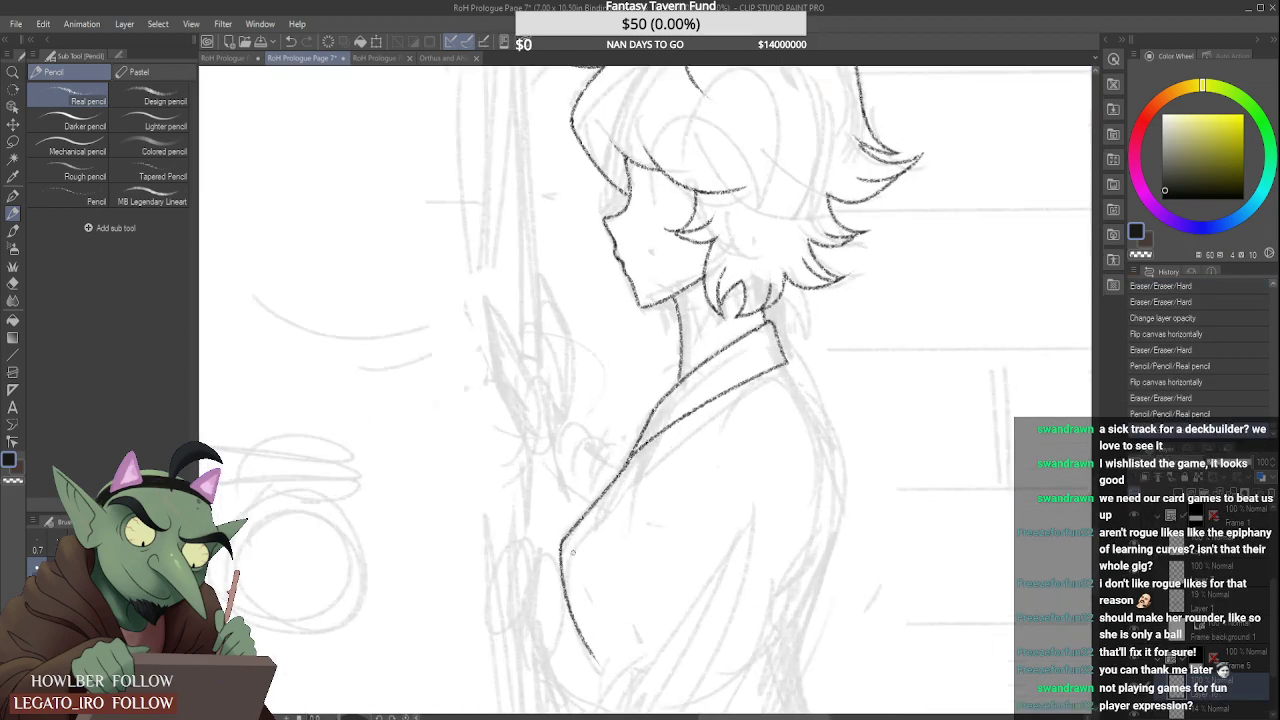
{"action": "scroll", "coordinate": [589, 545], "scroll_direction": "down", "scroll_amount": 1}
{"action": "scroll", "coordinate": [589, 545], "scroll_direction": "up", "scroll_amount": 1}
{"action": "key", "text": "ctrl+z"}
{"action": "key", "text": "ctrl+z"}
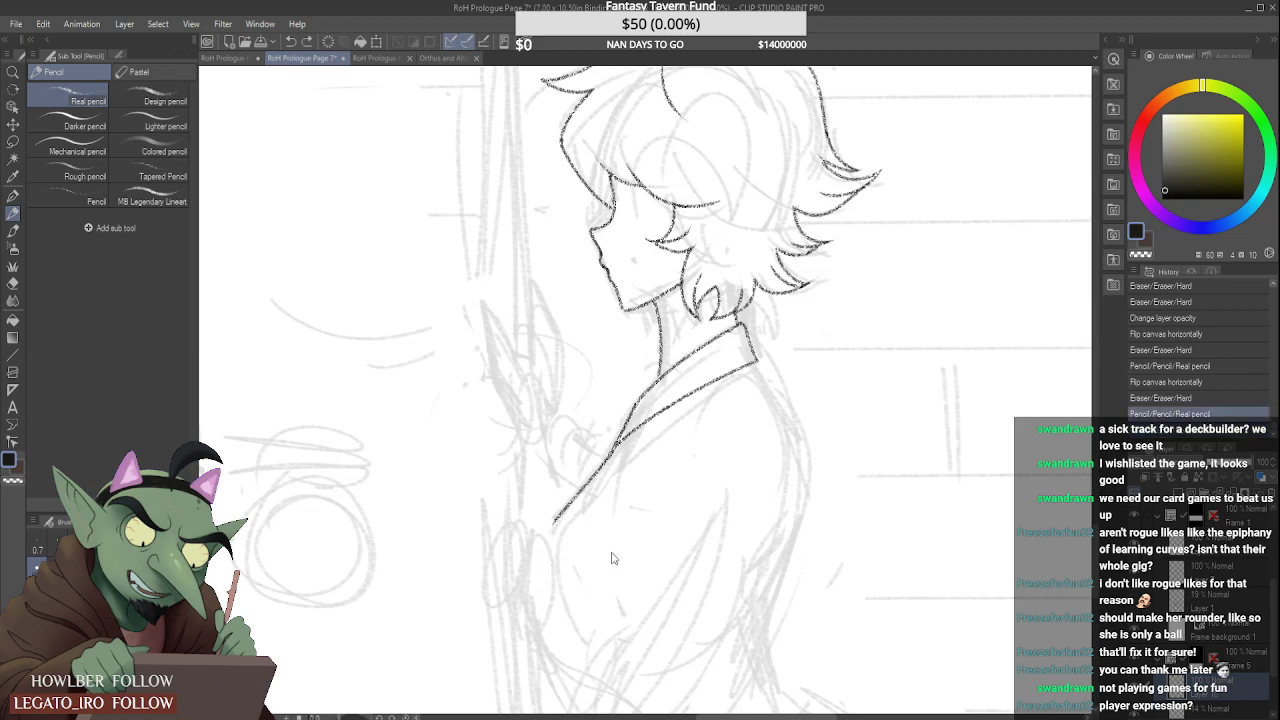
{"action": "mouse_move", "coordinate": [612, 453]}
{"action": "left_mouse_down"}
{"action": "mouse_move", "coordinate": [549, 538]}
{"action": "mouse_move", "coordinate": [545, 648]}
{"action": "left_mouse_up"}
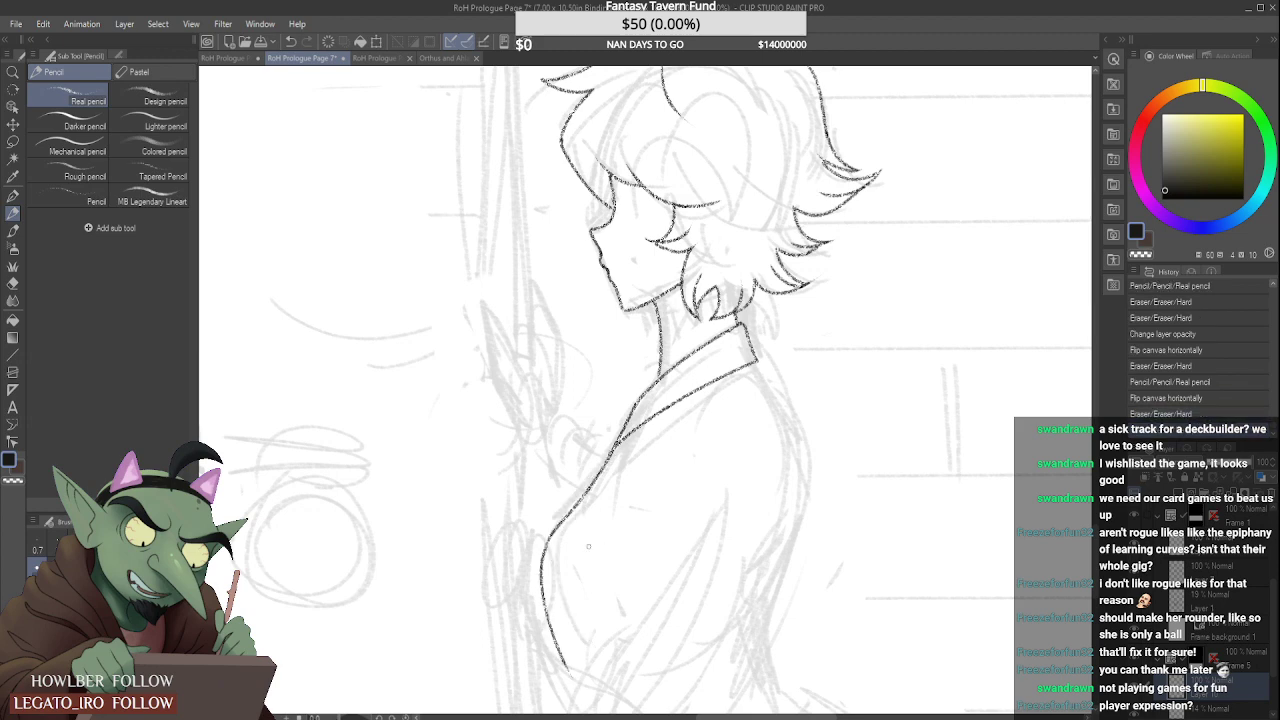
{"action": "key", "text": "ctrl+z"}
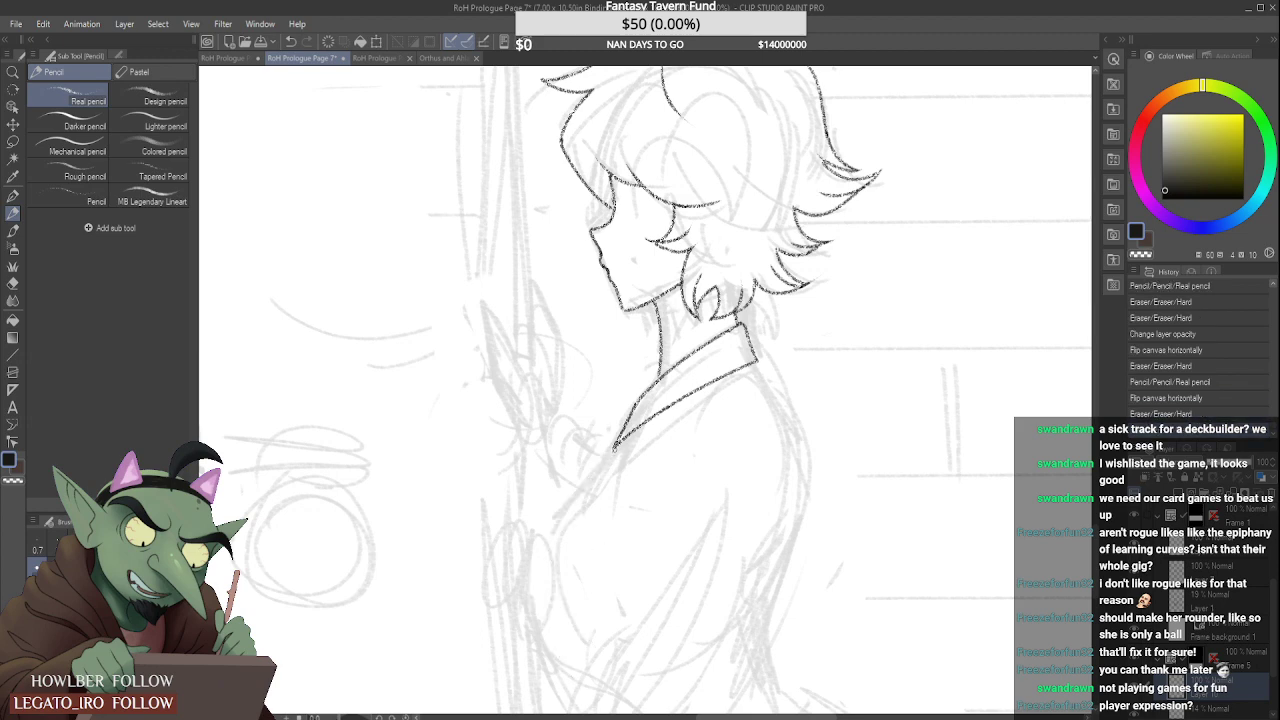
Step: Draw the character's chest contour from the collar point curving down to the waist, and add short fold strokes at the waist
{"action": "mouse_move", "coordinate": [612, 447]}
{"action": "left_mouse_down"}
{"action": "mouse_move", "coordinate": [560, 570]}
{"action": "mouse_move", "coordinate": [598, 668]}
{"action": "mouse_move", "coordinate": [590, 656]}
{"action": "left_mouse_up"}
{"action": "scroll", "coordinate": [619, 571], "scroll_direction": "down", "scroll_amount": 5}
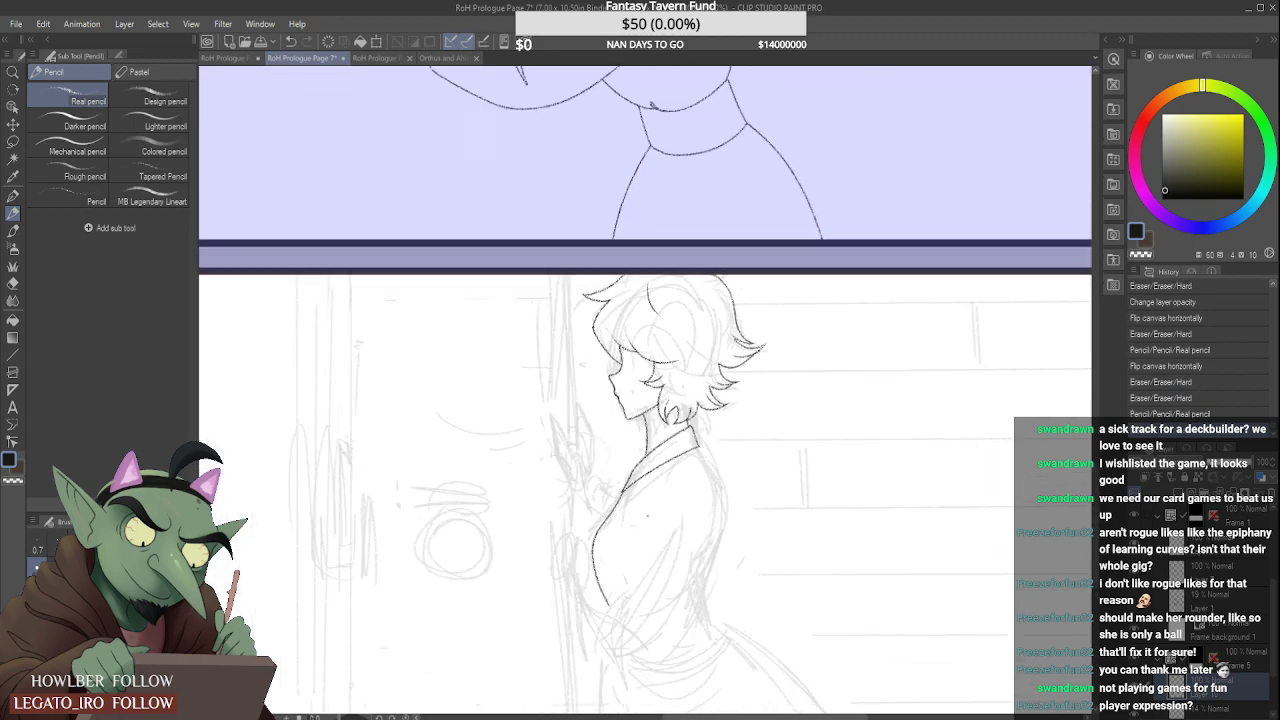
{"action": "scroll", "coordinate": [616, 596], "scroll_direction": "up", "scroll_amount": 4}
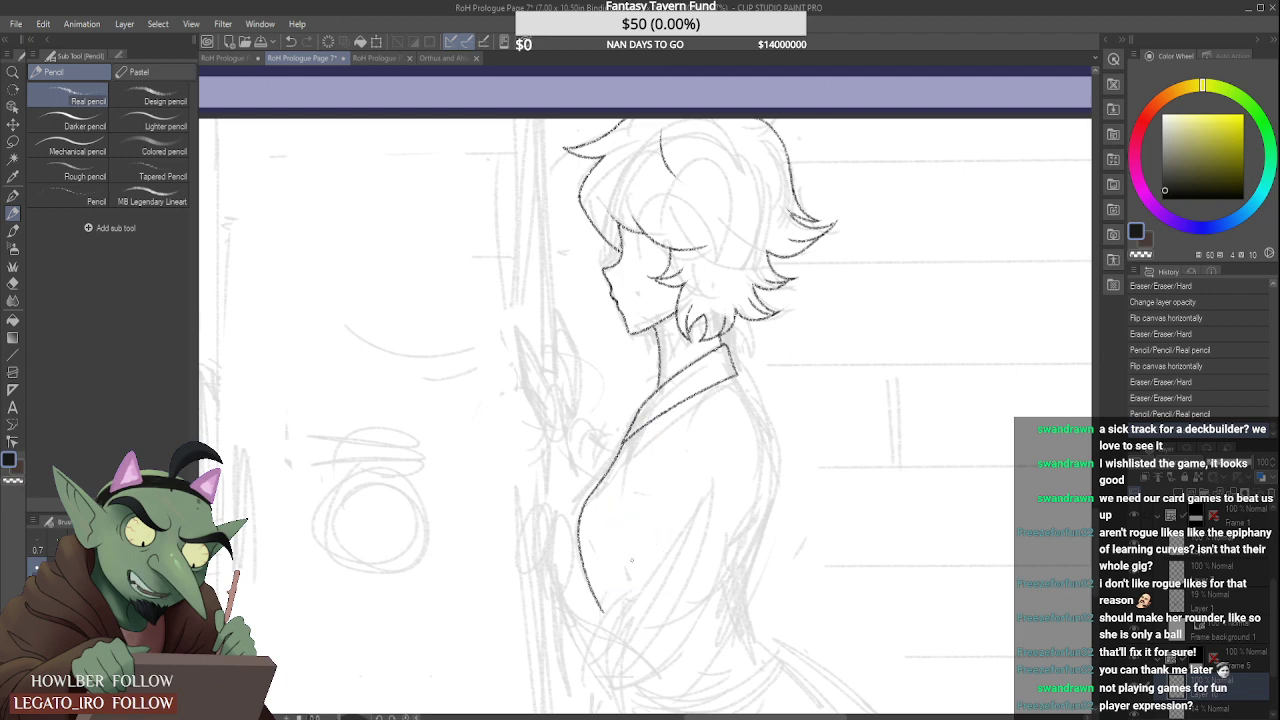
{"action": "scroll", "coordinate": [606, 576], "scroll_direction": "up", "scroll_amount": 2}
{"action": "mouse_move", "coordinate": [608, 564]}
{"action": "left_mouse_down"}
{"action": "mouse_move", "coordinate": [643, 609]}
{"action": "mouse_move", "coordinate": [623, 622]}
{"action": "mouse_move", "coordinate": [630, 579]}
{"action": "left_mouse_up"}
{"action": "scroll", "coordinate": [630, 567], "scroll_direction": "up", "scroll_amount": 1}
{"action": "scroll", "coordinate": [634, 560], "scroll_direction": "down", "scroll_amount": 4}
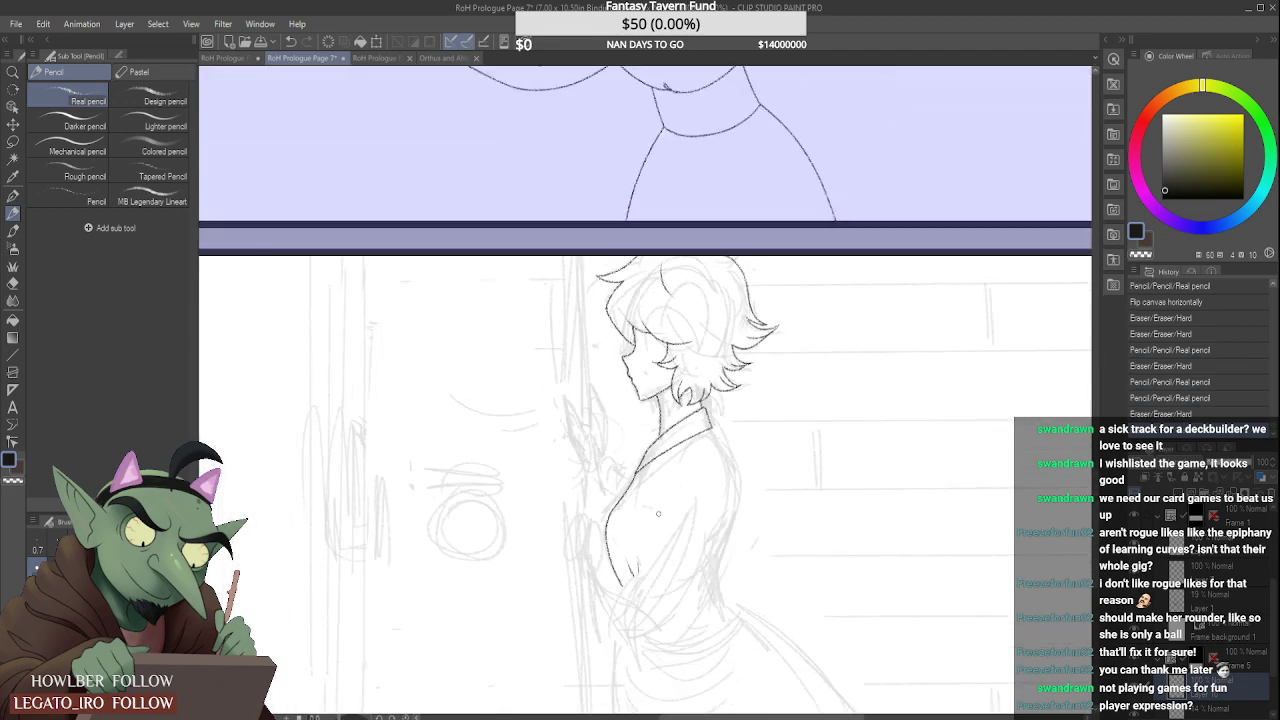
{"action": "scroll", "coordinate": [640, 554], "scroll_direction": "up", "scroll_amount": 2}
{"action": "scroll", "coordinate": [649, 554], "scroll_direction": "down", "scroll_amount": 5}
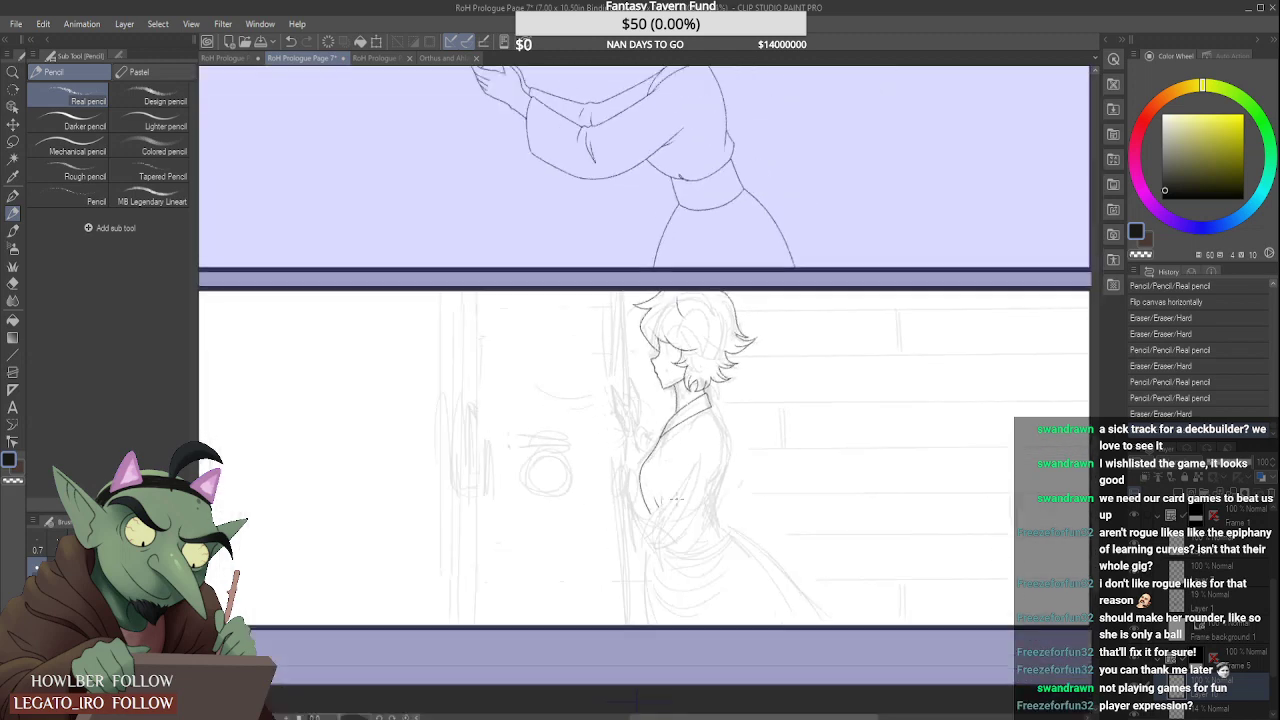
Step: Outline the draped cloth in front of the waist with a long outer curve and two curved inner fold lines
{"action": "scroll", "coordinate": [675, 513], "scroll_direction": "up", "scroll_amount": 3}
{"action": "mouse_move", "coordinate": [615, 473]}
{"action": "left_mouse_down"}
{"action": "mouse_move", "coordinate": [602, 494]}
{"action": "mouse_move", "coordinate": [619, 622]}
{"action": "left_mouse_up"}
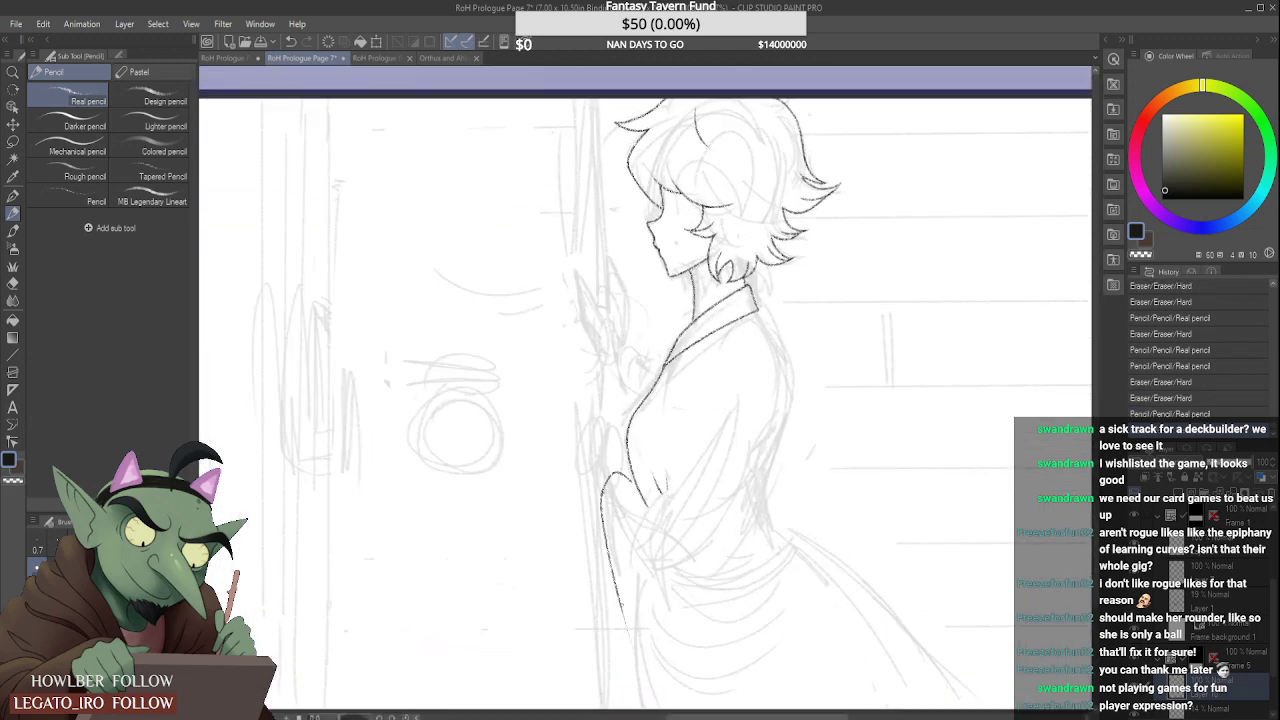
{"action": "scroll", "coordinate": [637, 497], "scroll_direction": "up", "scroll_amount": 2}
{"action": "mouse_move", "coordinate": [641, 491]}
{"action": "left_mouse_down"}
{"action": "mouse_move", "coordinate": [682, 513]}
{"action": "mouse_move", "coordinate": [671, 509]}
{"action": "mouse_move", "coordinate": [680, 520]}
{"action": "mouse_move", "coordinate": [680, 495]}
{"action": "mouse_move", "coordinate": [624, 596]}
{"action": "left_mouse_up"}
{"action": "left_click_drag", "start_coordinate": [672, 516], "coordinate": [650, 604]}
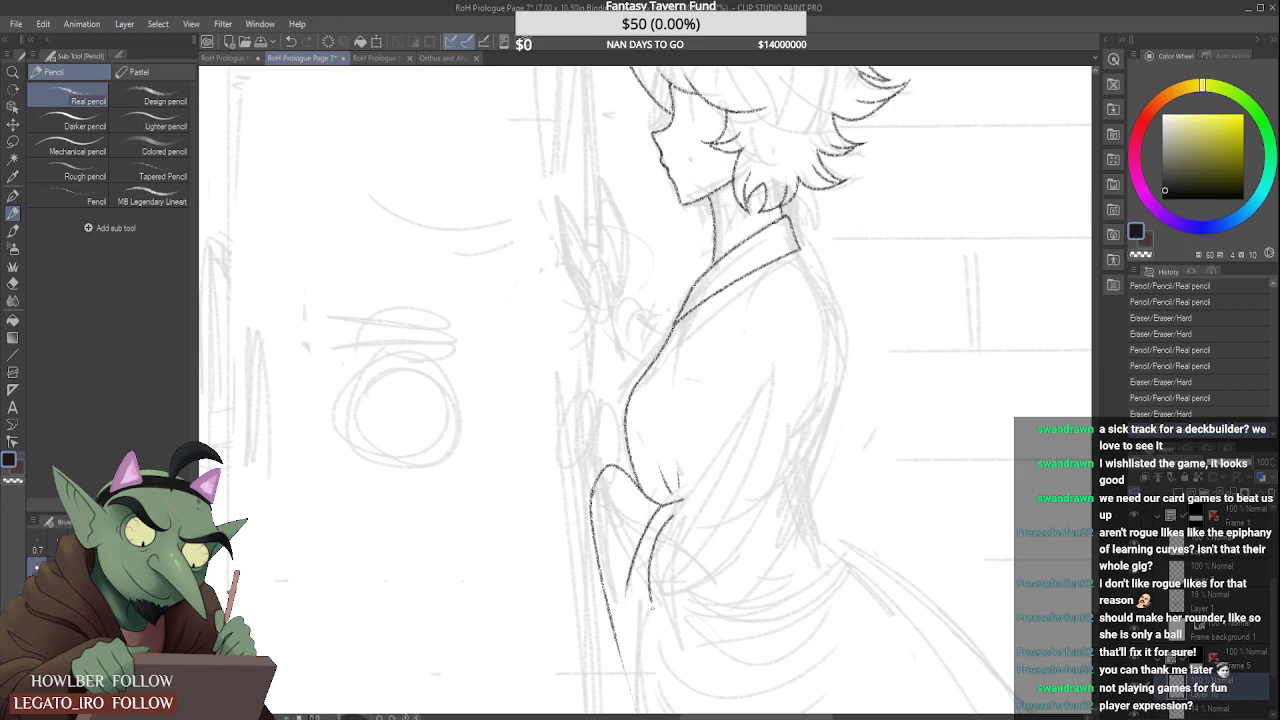
Step: Round off the top of the upper inner fold line so it meets the short pleat strokes at the waist
{"action": "scroll", "coordinate": [652, 606], "scroll_direction": "down", "scroll_amount": 4}
{"action": "scroll", "coordinate": [678, 515], "scroll_direction": "up", "scroll_amount": 4}
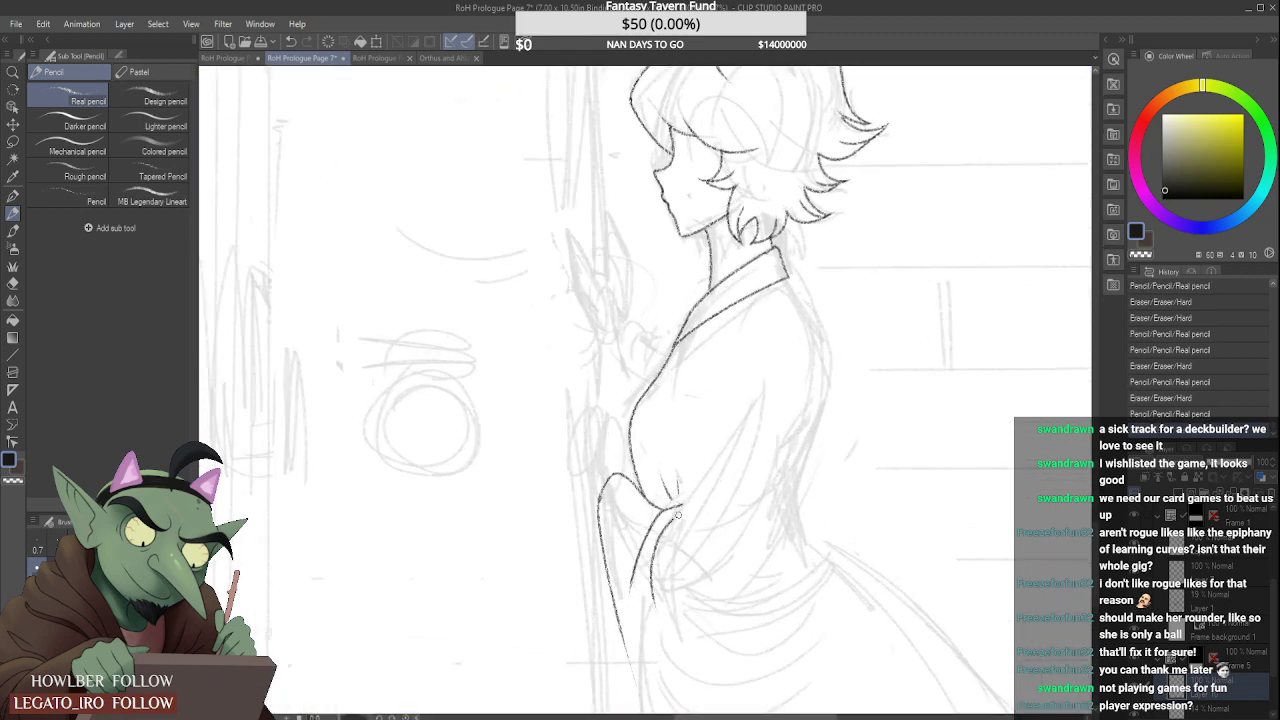
{"action": "scroll", "coordinate": [672, 515], "scroll_direction": "up", "scroll_amount": 2}
{"action": "scroll", "coordinate": [652, 516], "scroll_direction": "up", "scroll_amount": 2}
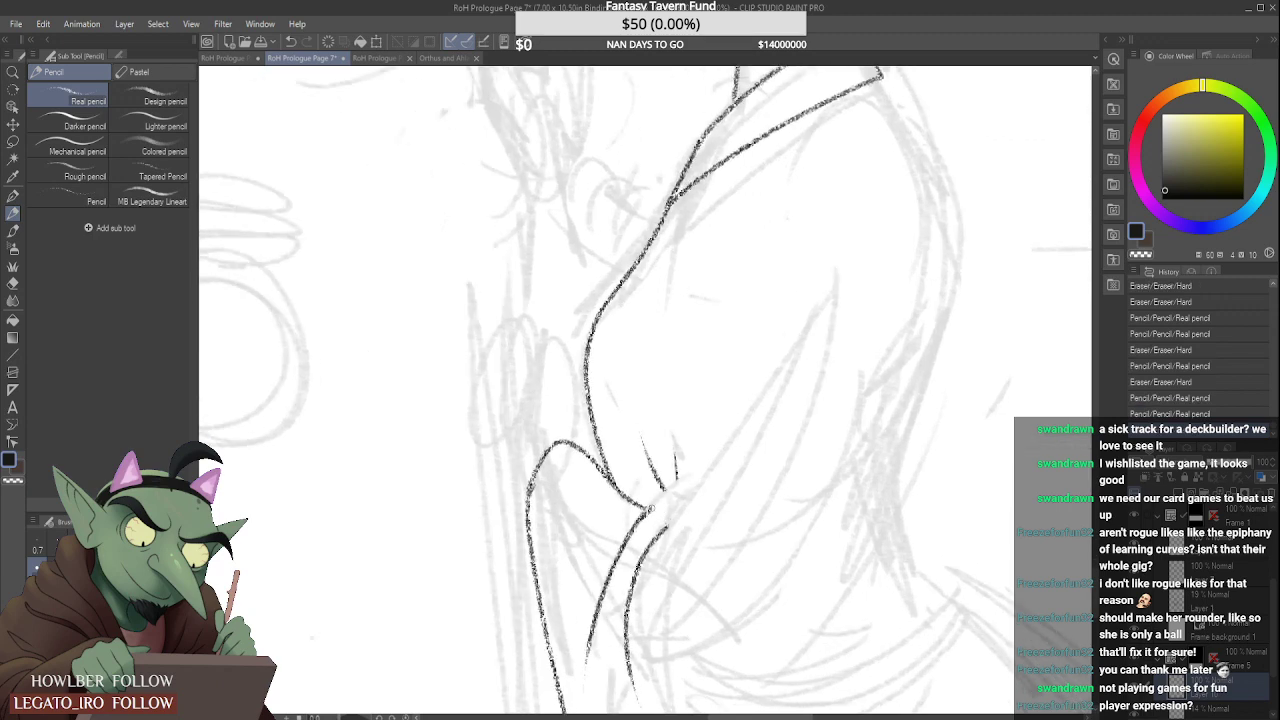
{"action": "scroll", "coordinate": [679, 500], "scroll_direction": "up", "scroll_amount": 1}
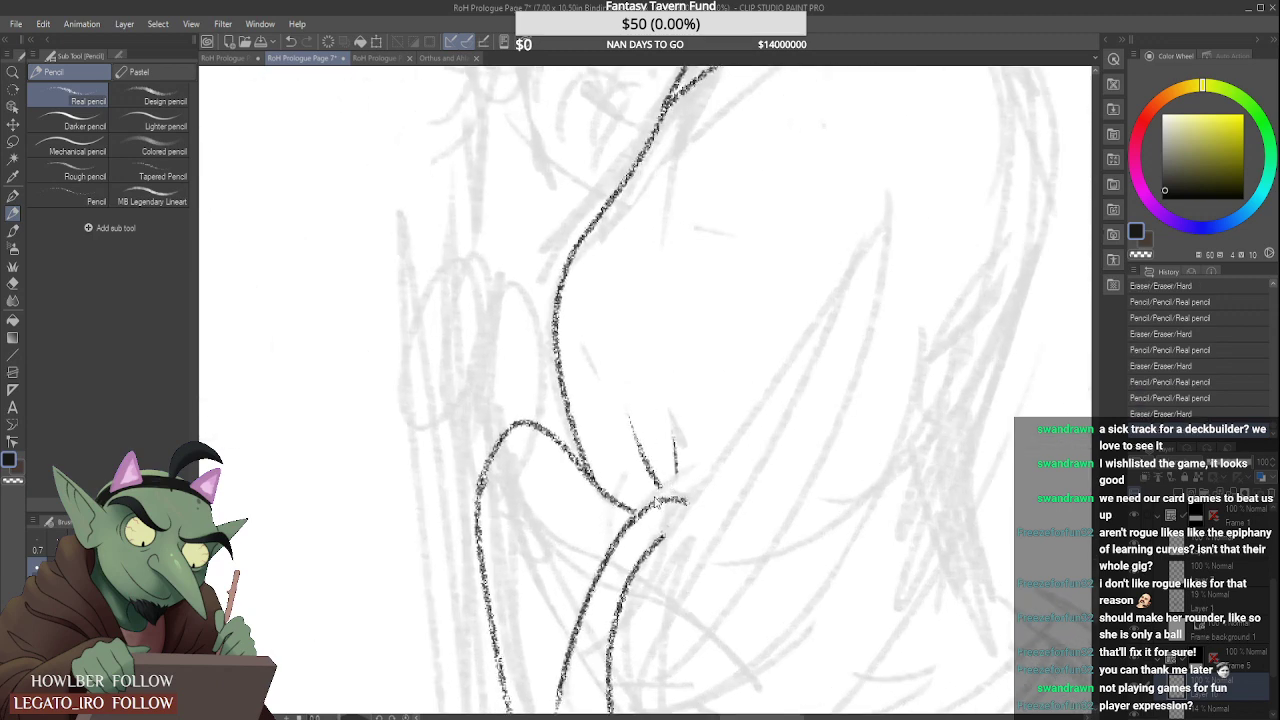
{"action": "key", "text": "ctrl+z"}
{"action": "mouse_move", "coordinate": [633, 513]}
{"action": "left_mouse_down"}
{"action": "mouse_move", "coordinate": [687, 487]}
{"action": "mouse_move", "coordinate": [674, 460]}
{"action": "mouse_move", "coordinate": [676, 480]}
{"action": "mouse_move", "coordinate": [687, 438]}
{"action": "left_mouse_up"}
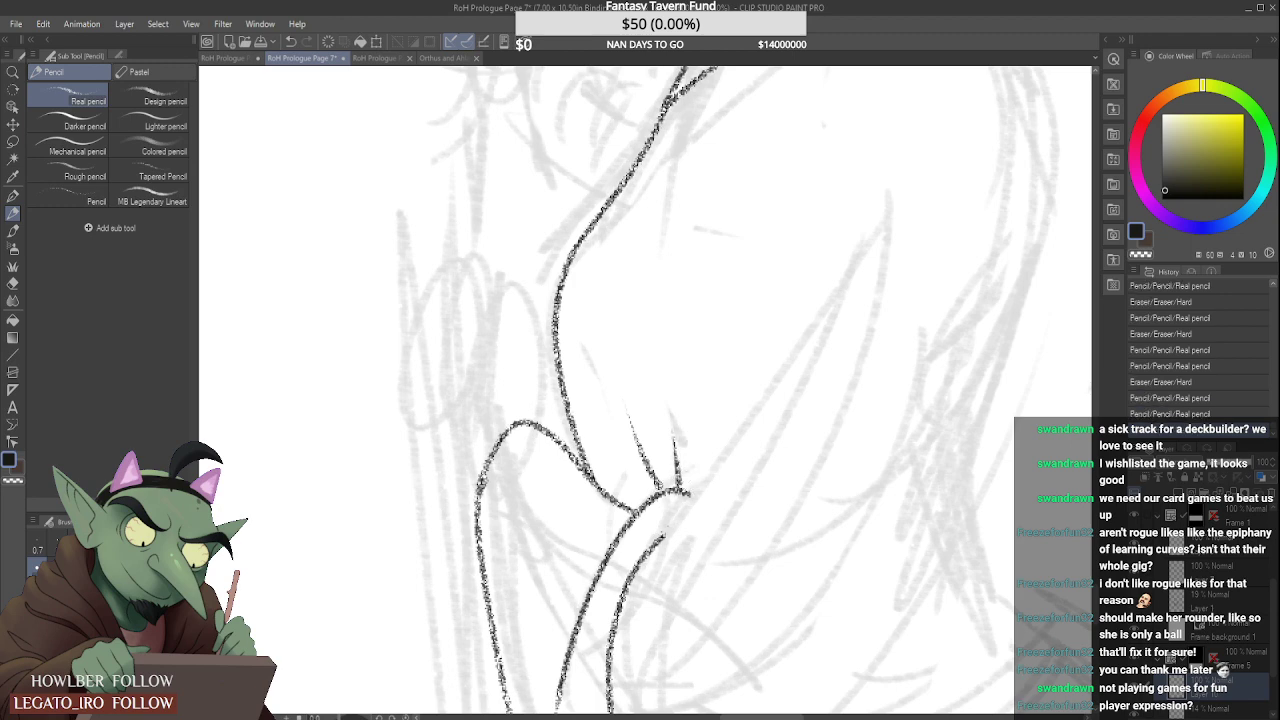
Step: Refine the second inner fold line below the waist and close it into a narrow, pointed fold
{"action": "scroll", "coordinate": [684, 455], "scroll_direction": "down", "scroll_amount": 2}
{"action": "scroll", "coordinate": [684, 455], "scroll_direction": "up", "scroll_amount": 2}
{"action": "scroll", "coordinate": [684, 455], "scroll_direction": "down", "scroll_amount": 4}
{"action": "scroll", "coordinate": [684, 455], "scroll_direction": "up", "scroll_amount": 4}
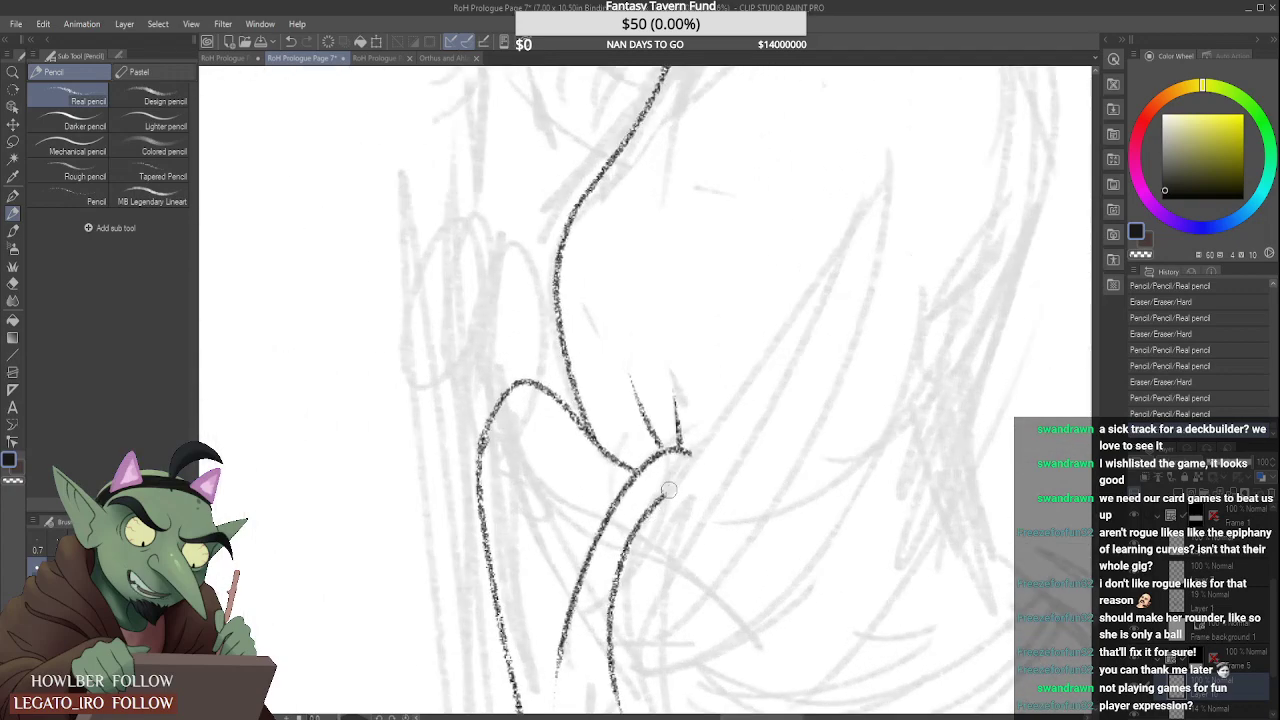
{"action": "scroll", "coordinate": [638, 536], "scroll_direction": "up", "scroll_amount": 1}
{"action": "left_click_drag", "start_coordinate": [629, 536], "coordinate": [677, 474]}
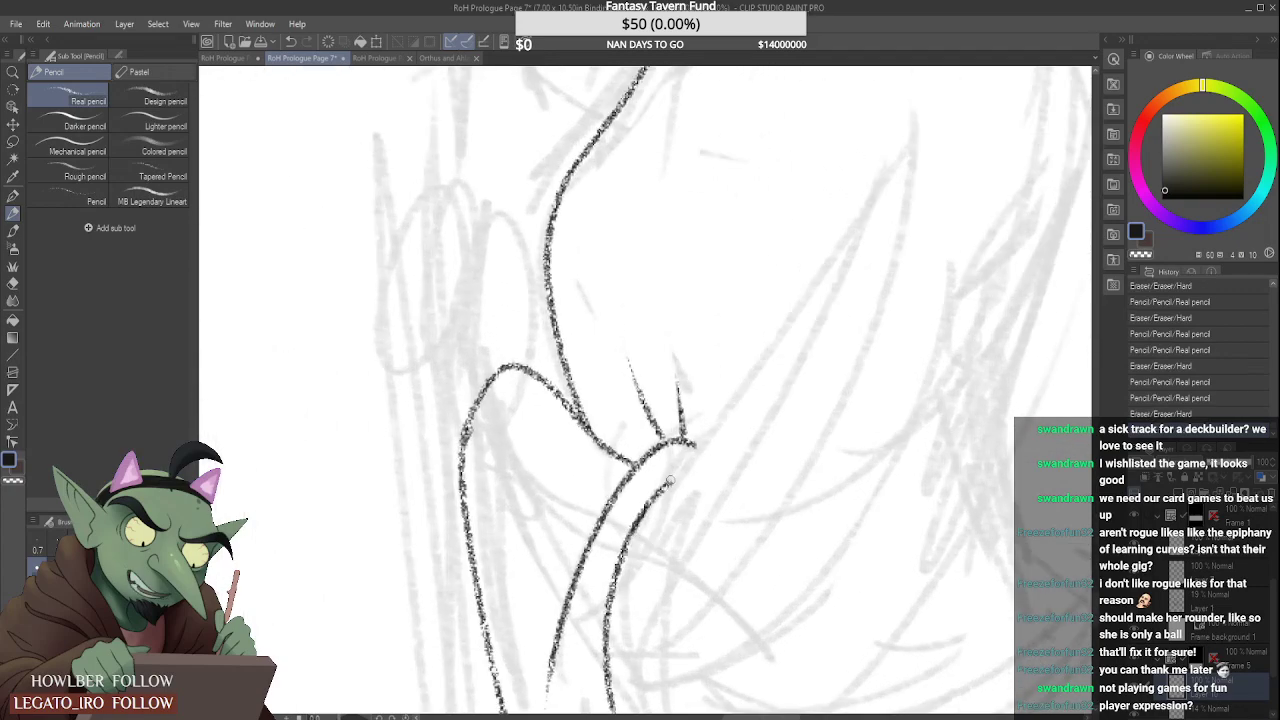
{"action": "scroll", "coordinate": [658, 497], "scroll_direction": "down", "scroll_amount": 3}
{"action": "scroll", "coordinate": [650, 530], "scroll_direction": "up", "scroll_amount": 2}
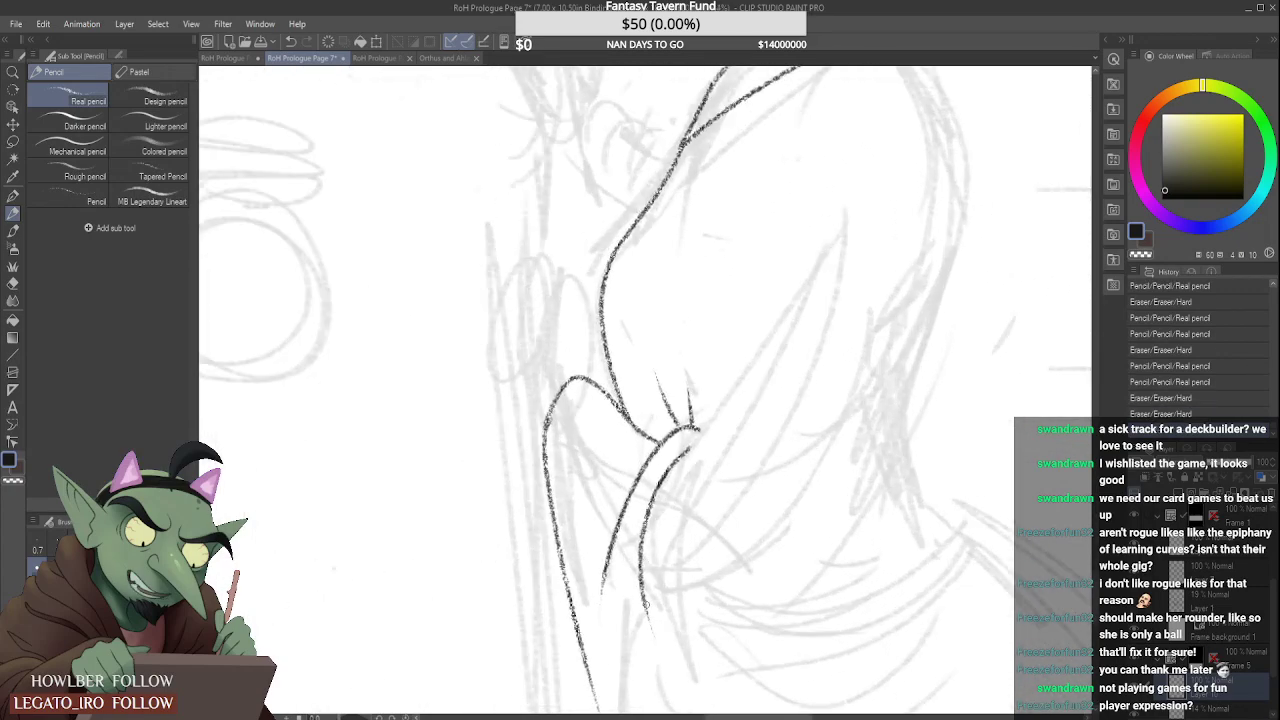
{"action": "left_click_drag", "start_coordinate": [643, 600], "coordinate": [652, 633]}
{"action": "scroll", "coordinate": [680, 477], "scroll_direction": "up", "scroll_amount": 2}
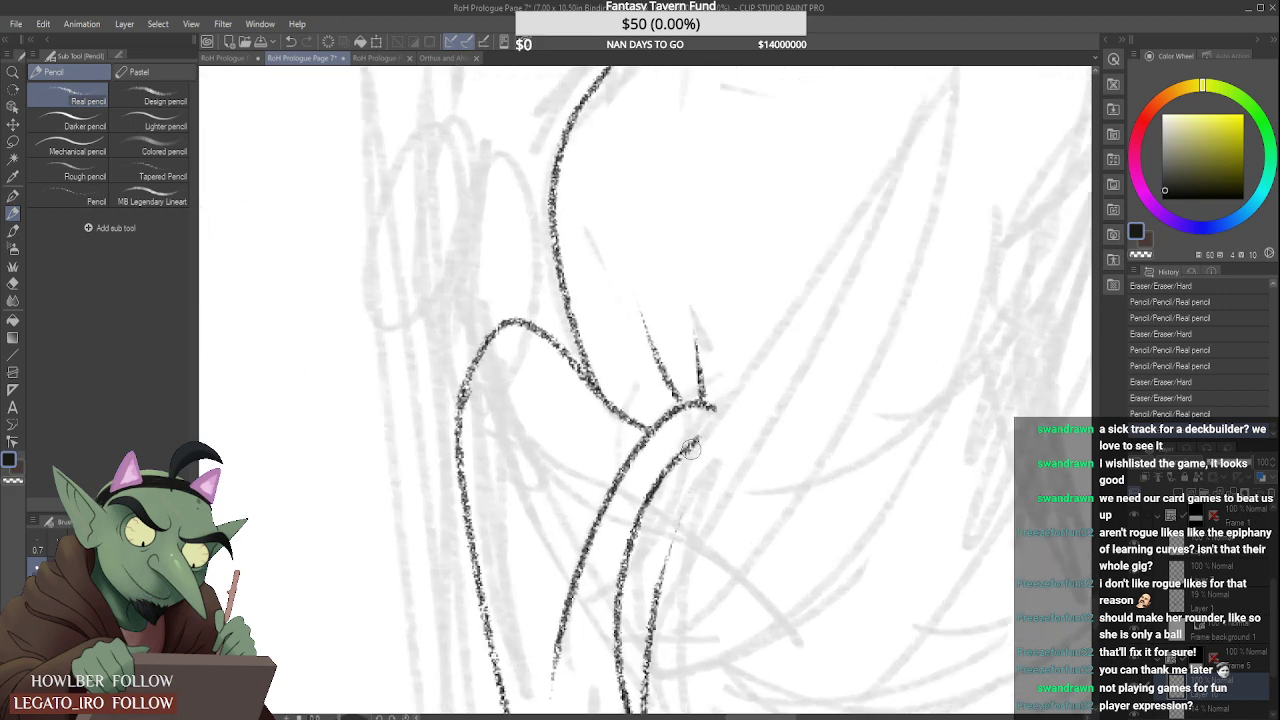
{"action": "mouse_move", "coordinate": [710, 441]}
{"action": "left_mouse_down"}
{"action": "mouse_move", "coordinate": [665, 498]}
{"action": "mouse_move", "coordinate": [714, 430]}
{"action": "mouse_move", "coordinate": [685, 434]}
{"action": "mouse_move", "coordinate": [620, 516]}
{"action": "mouse_move", "coordinate": [705, 421]}
{"action": "left_mouse_up"}
{"action": "scroll", "coordinate": [685, 440], "scroll_direction": "down", "scroll_amount": 4}
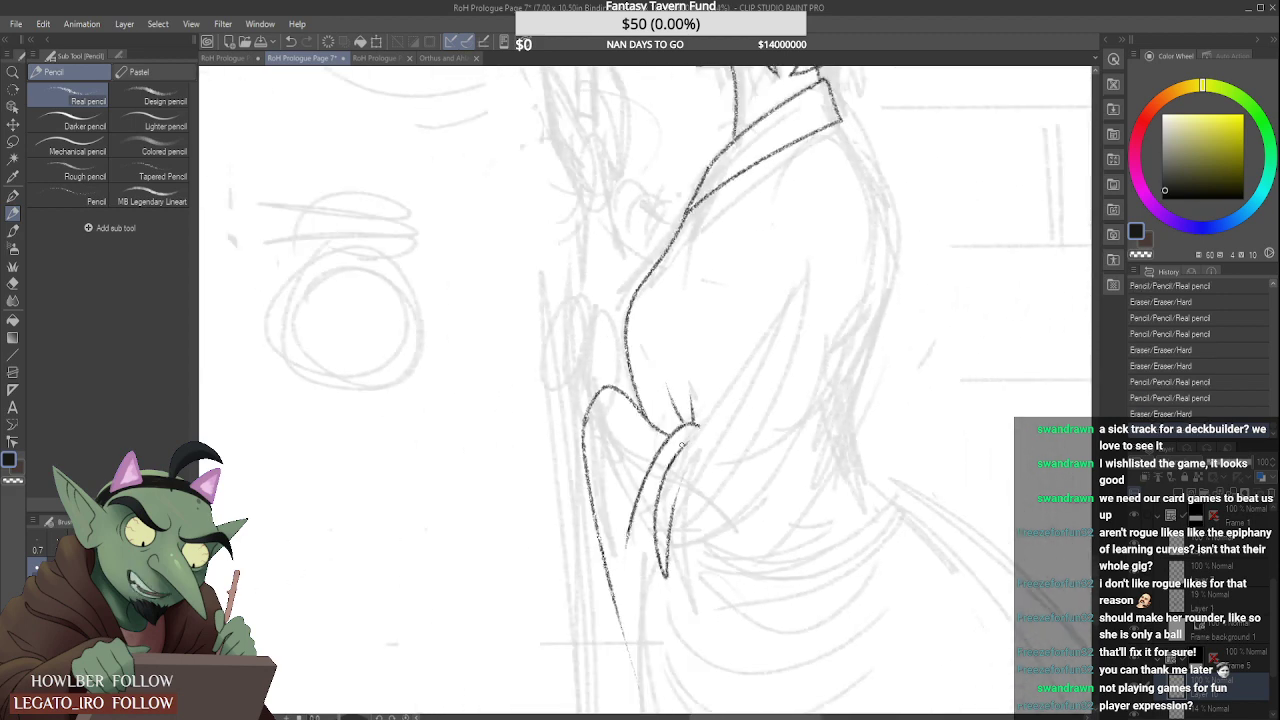
Step: Erase the long outer contour of the draped cloth and the part of its upper edge near the waist
{"action": "scroll", "coordinate": [660, 605], "scroll_direction": "down", "scroll_amount": 2}
{"action": "scroll", "coordinate": [660, 605], "scroll_direction": "up", "scroll_amount": 3}
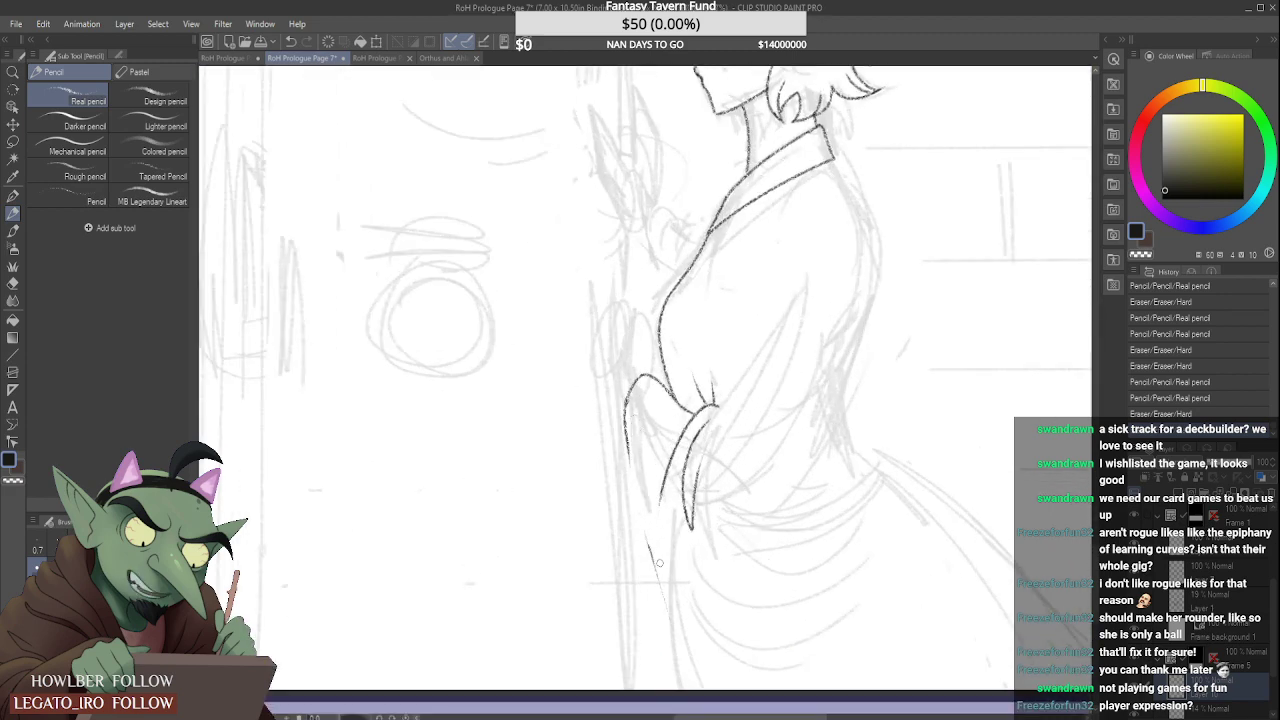
{"action": "mouse_move", "coordinate": [630, 404]}
{"action": "left_mouse_down"}
{"action": "mouse_move", "coordinate": [632, 474]}
{"action": "mouse_move", "coordinate": [622, 422]}
{"action": "left_mouse_up"}
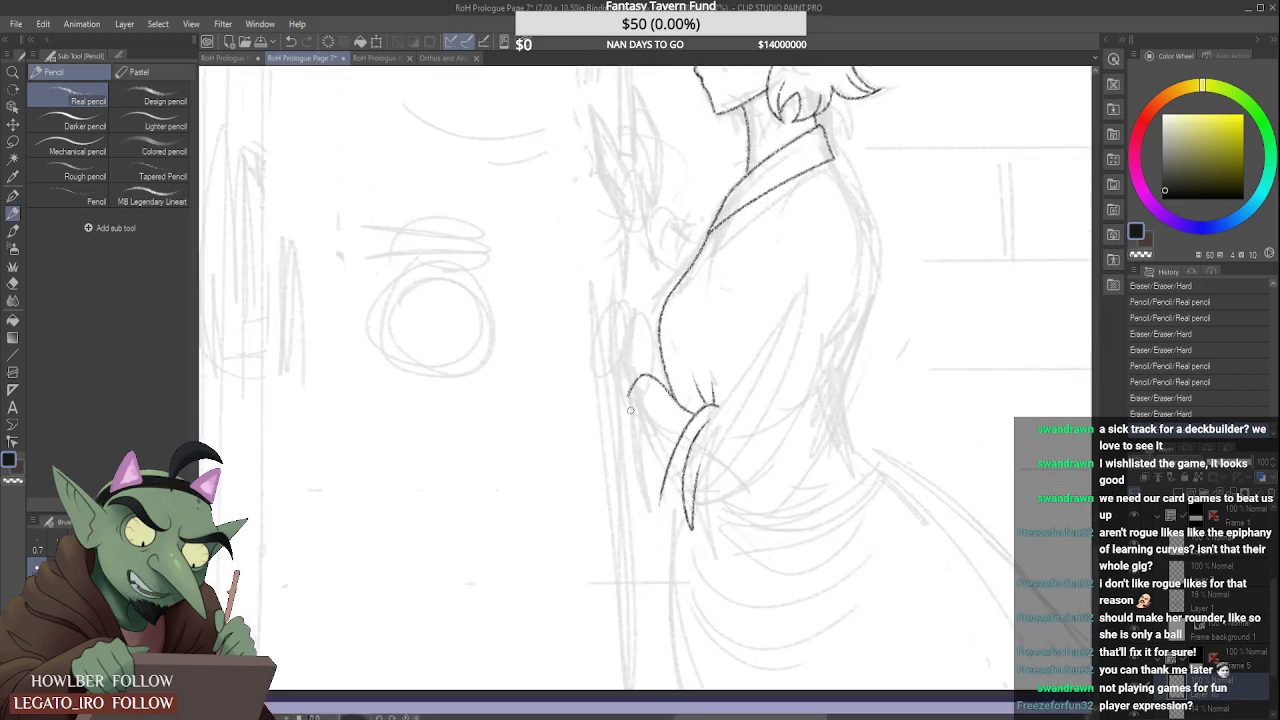
{"action": "scroll", "coordinate": [622, 422], "scroll_direction": "up", "scroll_amount": 2}
{"action": "scroll", "coordinate": [664, 378], "scroll_direction": "up", "scroll_amount": 1}
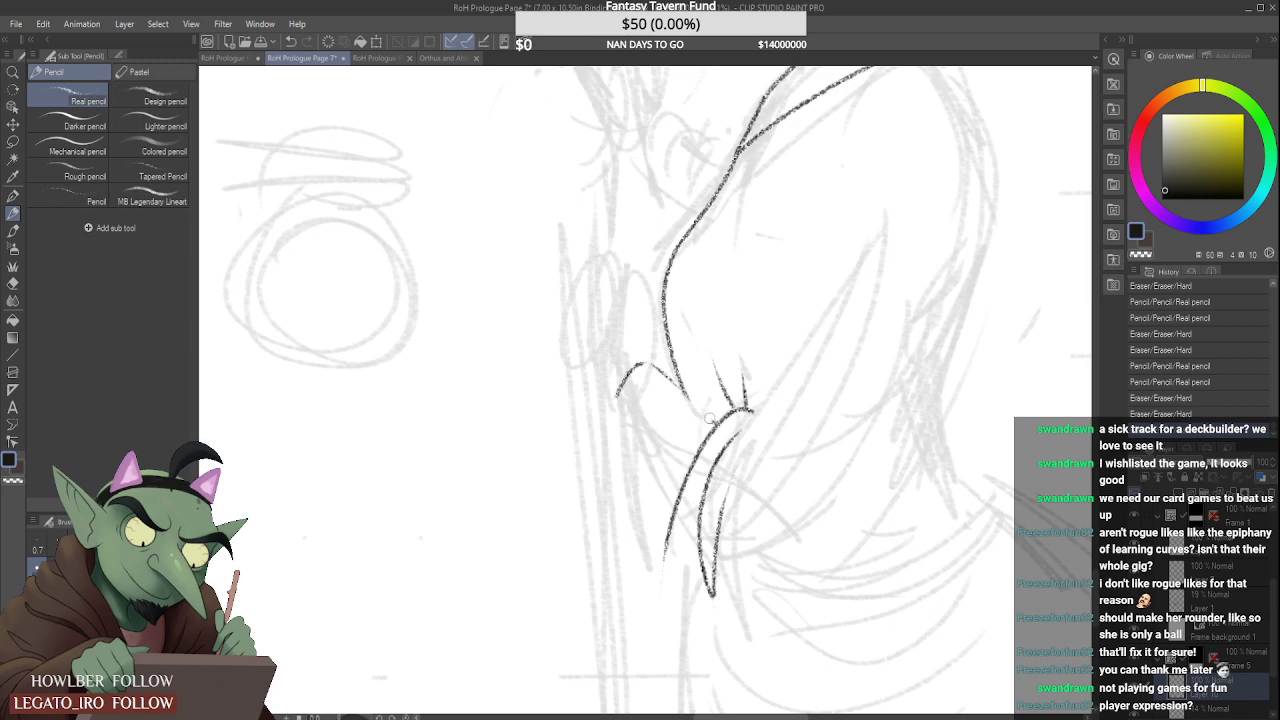
Step: Try redrawing the drape's upper edge toward the waist, and erase the leftover arc at its outer end
{"action": "left_click_drag", "start_coordinate": [656, 370], "coordinate": [718, 414]}
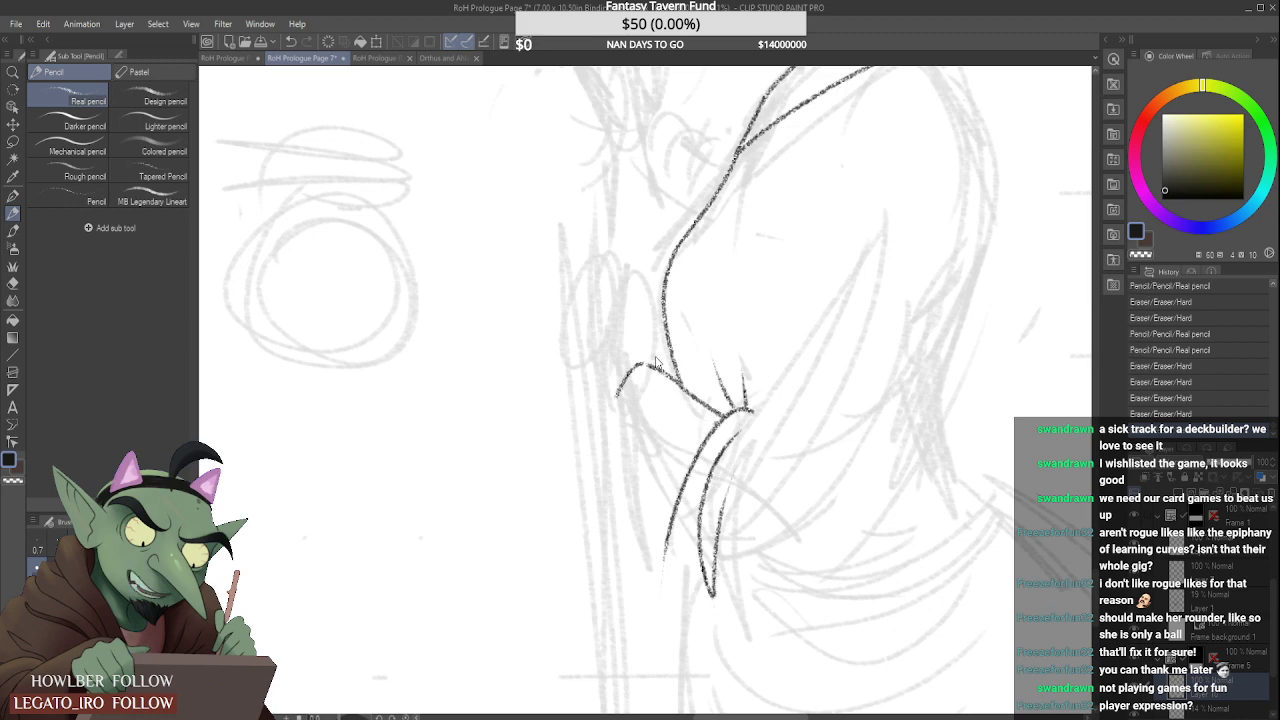
{"action": "key", "text": "ctrl+z"}
{"action": "left_click_drag", "start_coordinate": [643, 363], "coordinate": [730, 408]}
{"action": "key", "text": "ctrl+z"}
{"action": "left_click_drag", "start_coordinate": [644, 363], "coordinate": [735, 410]}
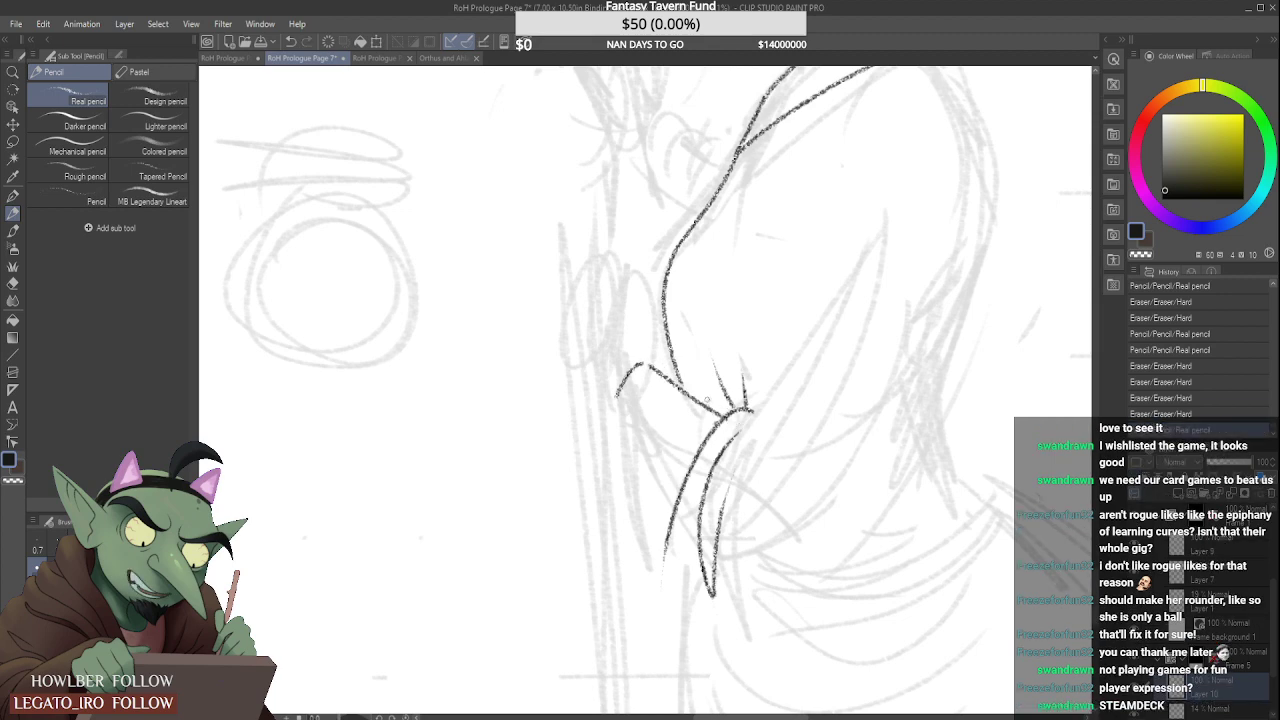
{"action": "key", "text": "ctrl+z"}
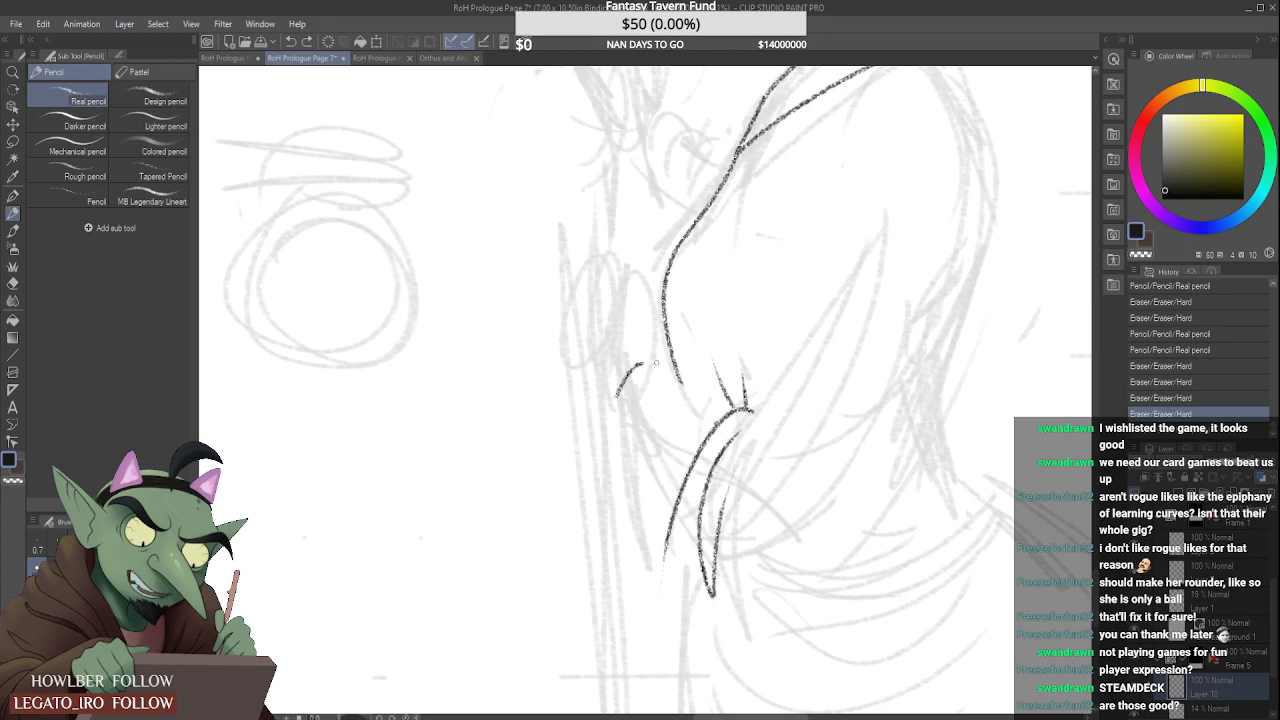
{"action": "key", "text": "ctrl+z"}
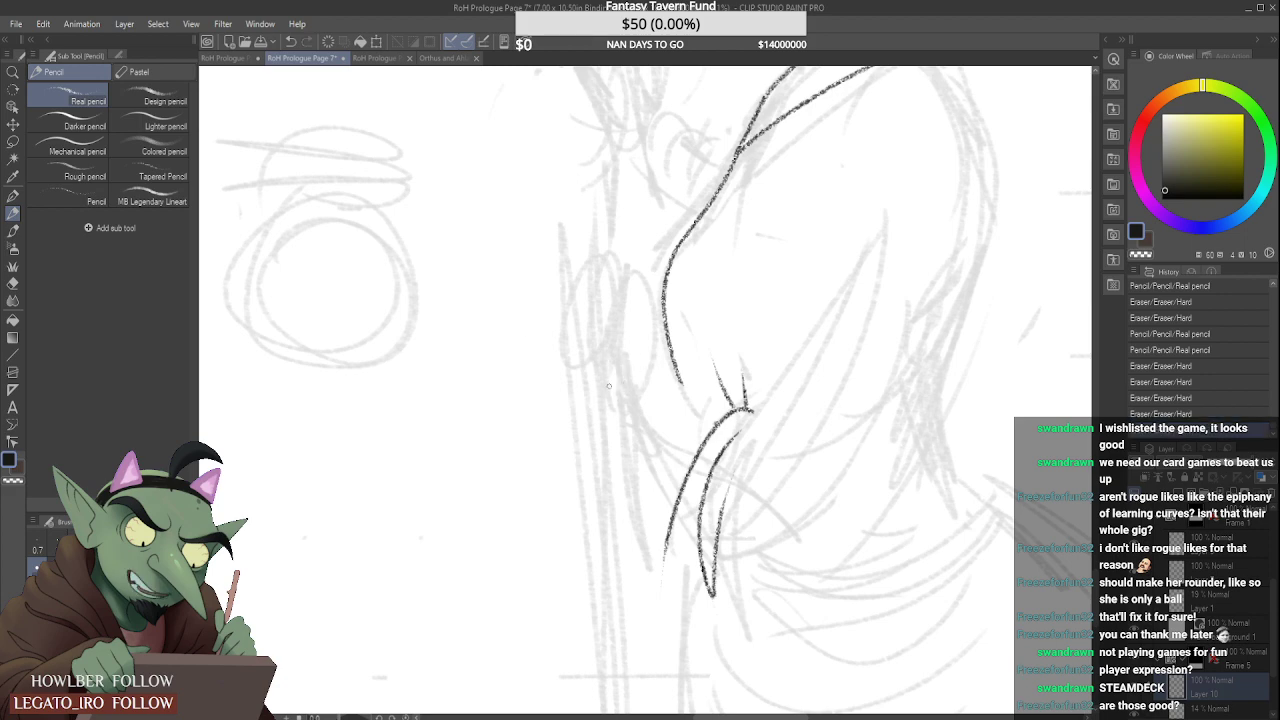
{"action": "mouse_move", "coordinate": [598, 396]}
{"action": "left_mouse_down"}
{"action": "mouse_move", "coordinate": [623, 366]}
{"action": "mouse_move", "coordinate": [682, 396]}
{"action": "left_mouse_up"}
{"action": "key", "text": "ctrl+z"}
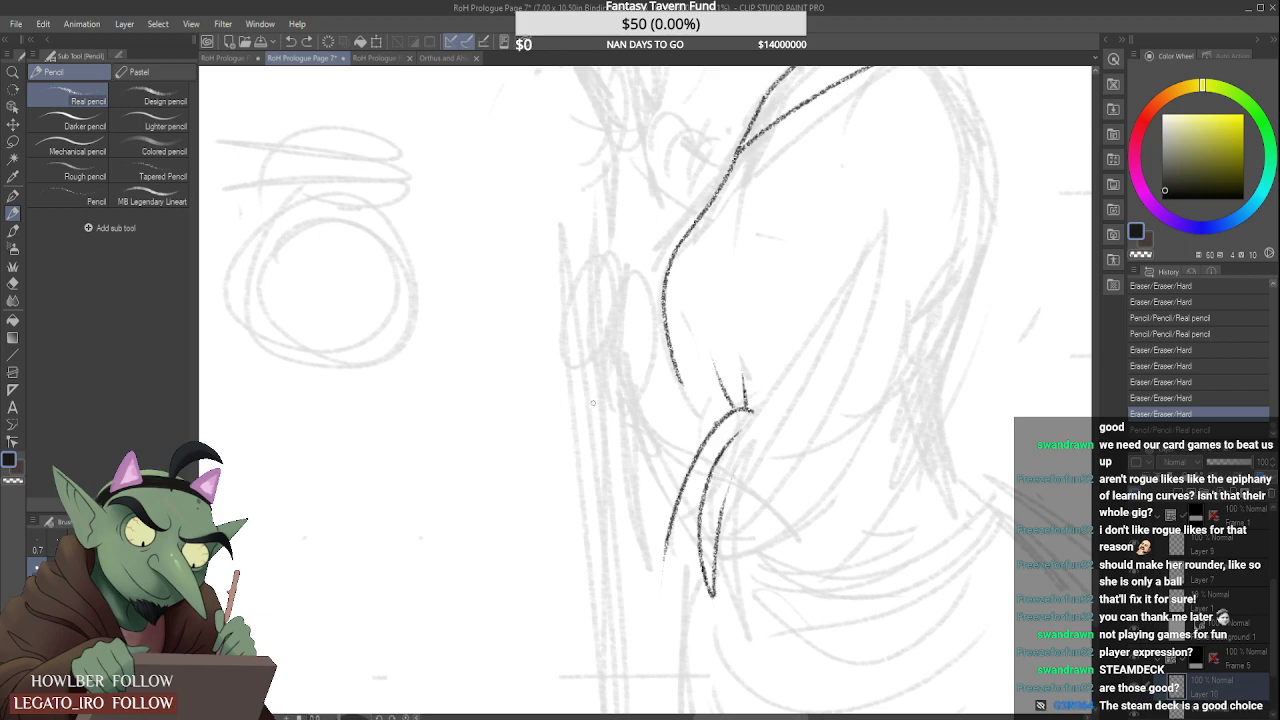
{"action": "mouse_move", "coordinate": [594, 402]}
{"action": "left_mouse_down"}
{"action": "mouse_move", "coordinate": [612, 358]}
{"action": "mouse_move", "coordinate": [666, 369]}
{"action": "mouse_move", "coordinate": [718, 426]}
{"action": "left_mouse_up"}
{"action": "key", "text": "ctrl+z"}
{"action": "mouse_move", "coordinate": [596, 402]}
{"action": "left_mouse_down"}
{"action": "mouse_move", "coordinate": [624, 360]}
{"action": "mouse_move", "coordinate": [735, 425]}
{"action": "left_mouse_up"}
{"action": "key", "text": "ctrl+z"}
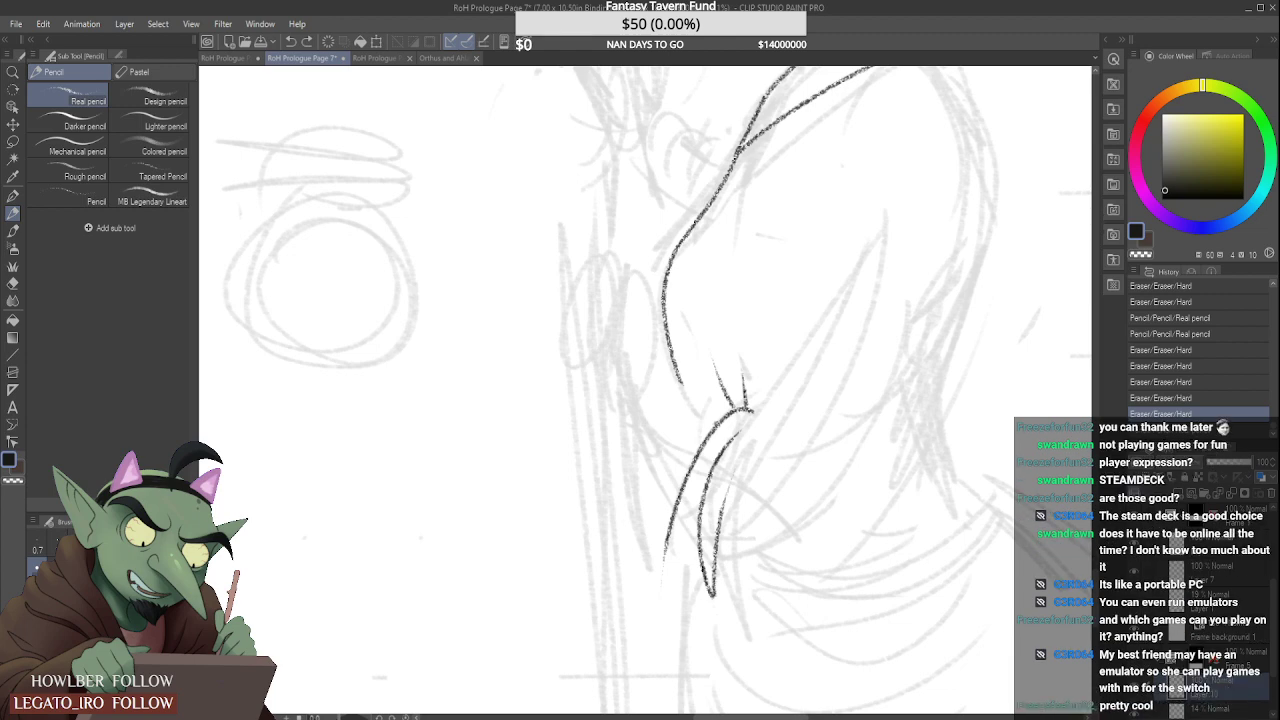
Step: Shorten the outer fold line below the waist and trim the narrow pointed fold beside it to a smaller, tapered shape
{"action": "scroll", "coordinate": [668, 512], "scroll_direction": "up", "scroll_amount": 2}
{"action": "left_click_drag", "start_coordinate": [656, 580], "coordinate": [688, 436]}
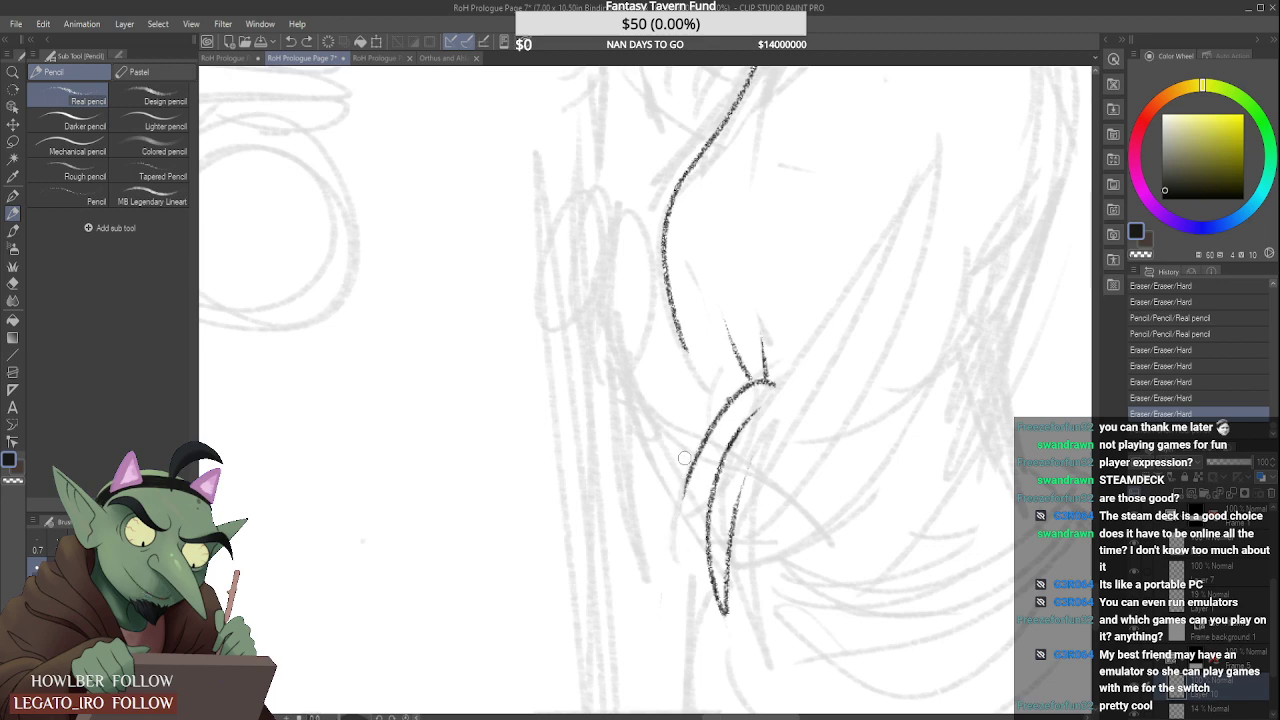
{"action": "scroll", "coordinate": [700, 430], "scroll_direction": "down", "scroll_amount": 3}
{"action": "scroll", "coordinate": [717, 455], "scroll_direction": "up", "scroll_amount": 3}
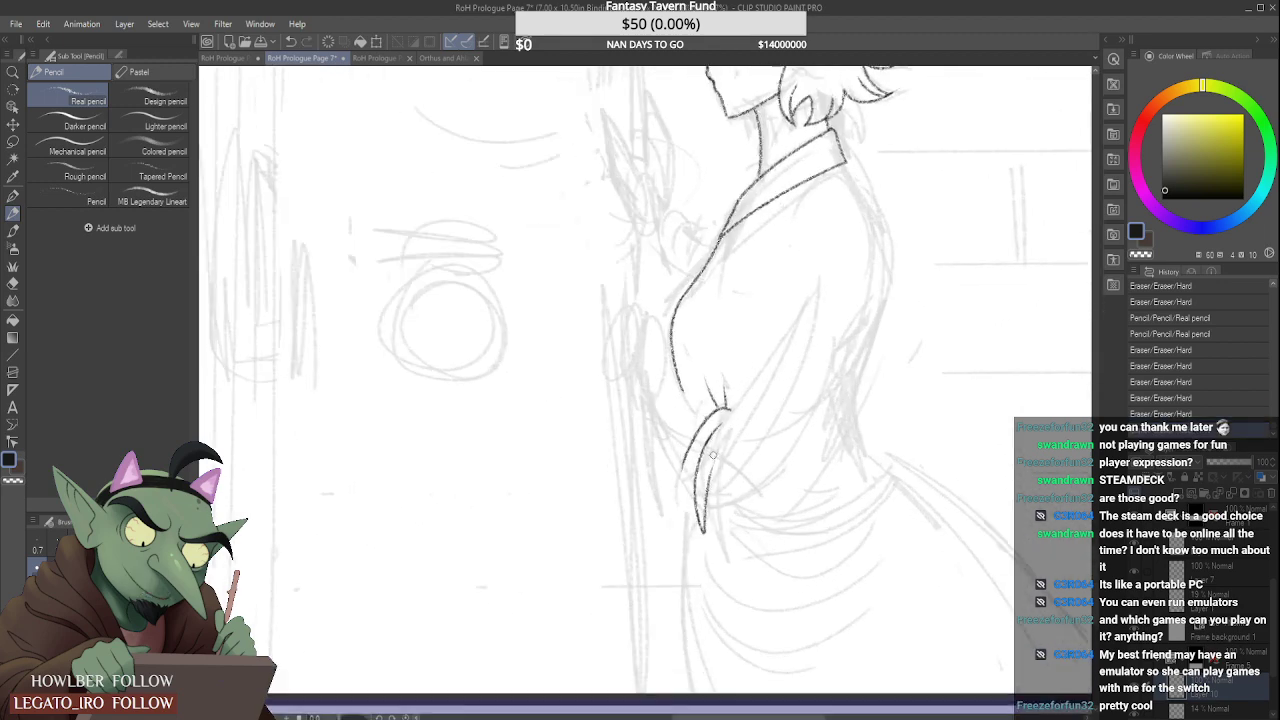
{"action": "mouse_move", "coordinate": [712, 462]}
{"action": "left_mouse_down"}
{"action": "mouse_move", "coordinate": [698, 544]}
{"action": "mouse_move", "coordinate": [694, 492]}
{"action": "mouse_move", "coordinate": [688, 505]}
{"action": "mouse_move", "coordinate": [706, 466]}
{"action": "left_mouse_up"}
{"action": "scroll", "coordinate": [700, 458], "scroll_direction": "up", "scroll_amount": 1}
{"action": "scroll", "coordinate": [710, 462], "scroll_direction": "up", "scroll_amount": 1}
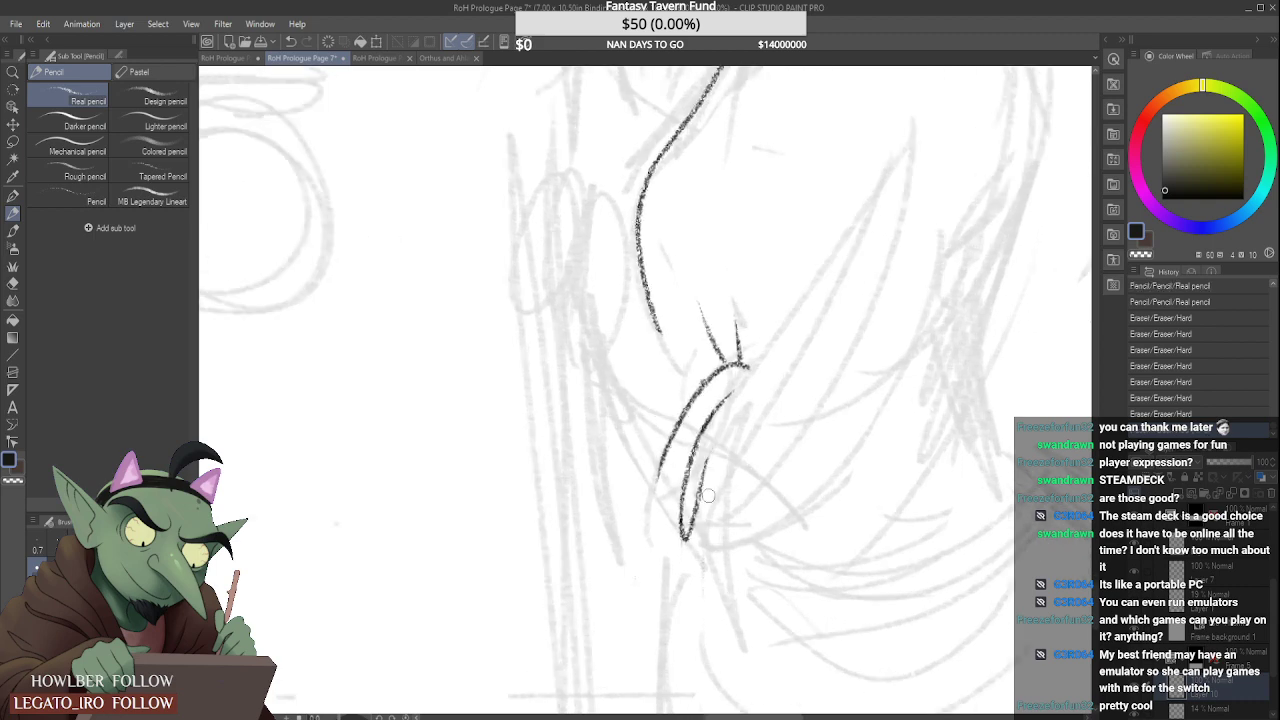
{"action": "scroll", "coordinate": [704, 594], "scroll_direction": "down", "scroll_amount": 2}
{"action": "scroll", "coordinate": [720, 464], "scroll_direction": "down", "scroll_amount": 1}
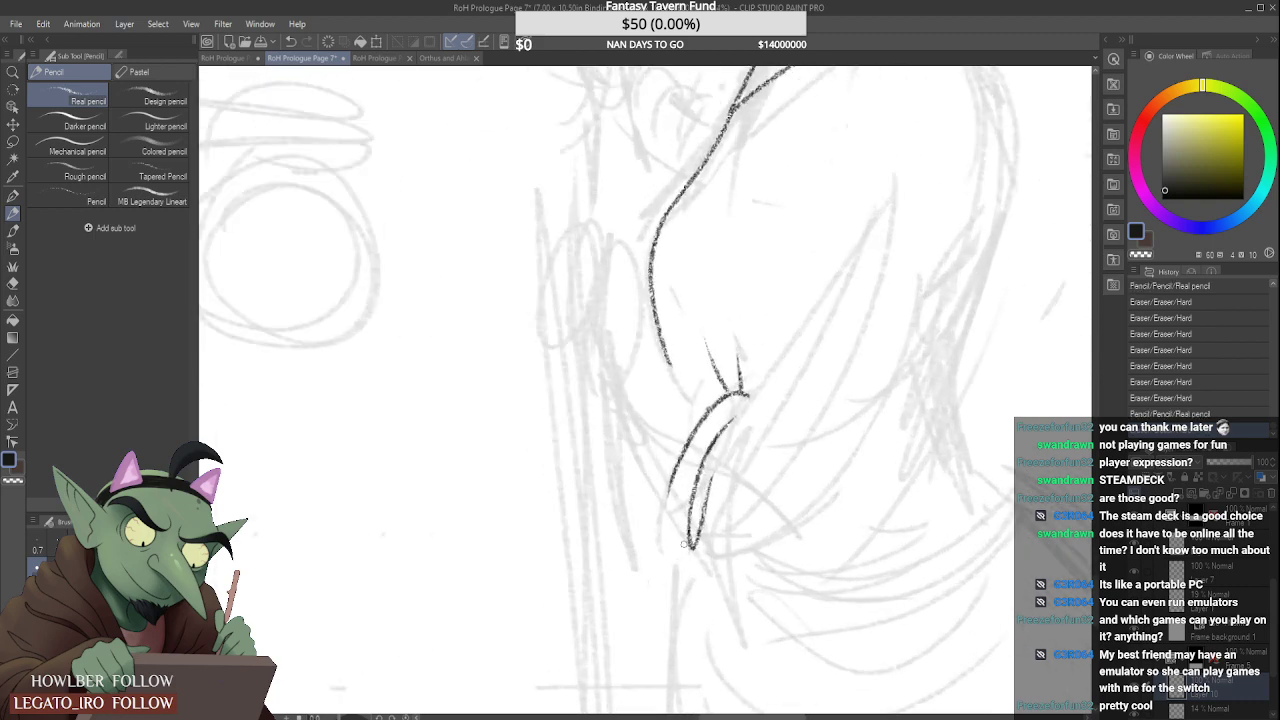
{"action": "scroll", "coordinate": [686, 558], "scroll_direction": "down", "scroll_amount": 1}
{"action": "scroll", "coordinate": [720, 427], "scroll_direction": "up", "scroll_amount": 2}
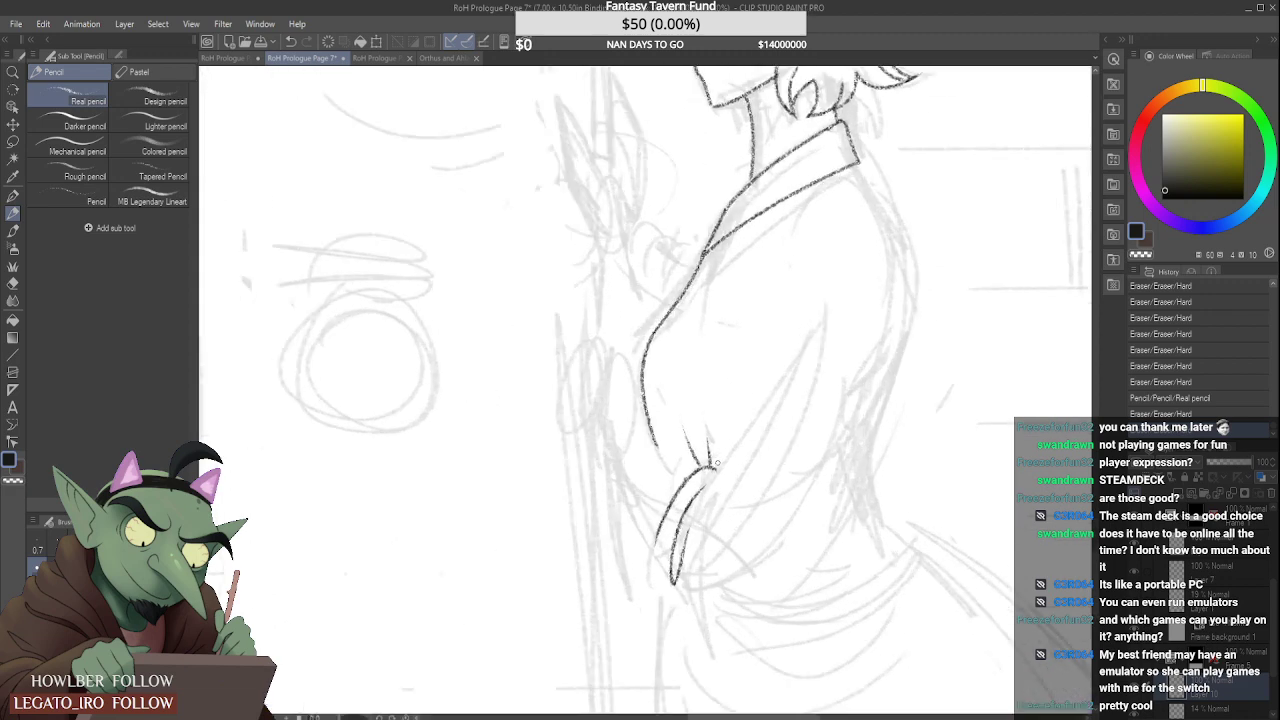
Step: Draw a long diagonal fold line from the waist pleats up toward the upper arm and clean up where it meets the waist
{"action": "left_click_drag", "start_coordinate": [712, 468], "coordinate": [824, 304]}
{"action": "scroll", "coordinate": [703, 476], "scroll_direction": "up", "scroll_amount": 2}
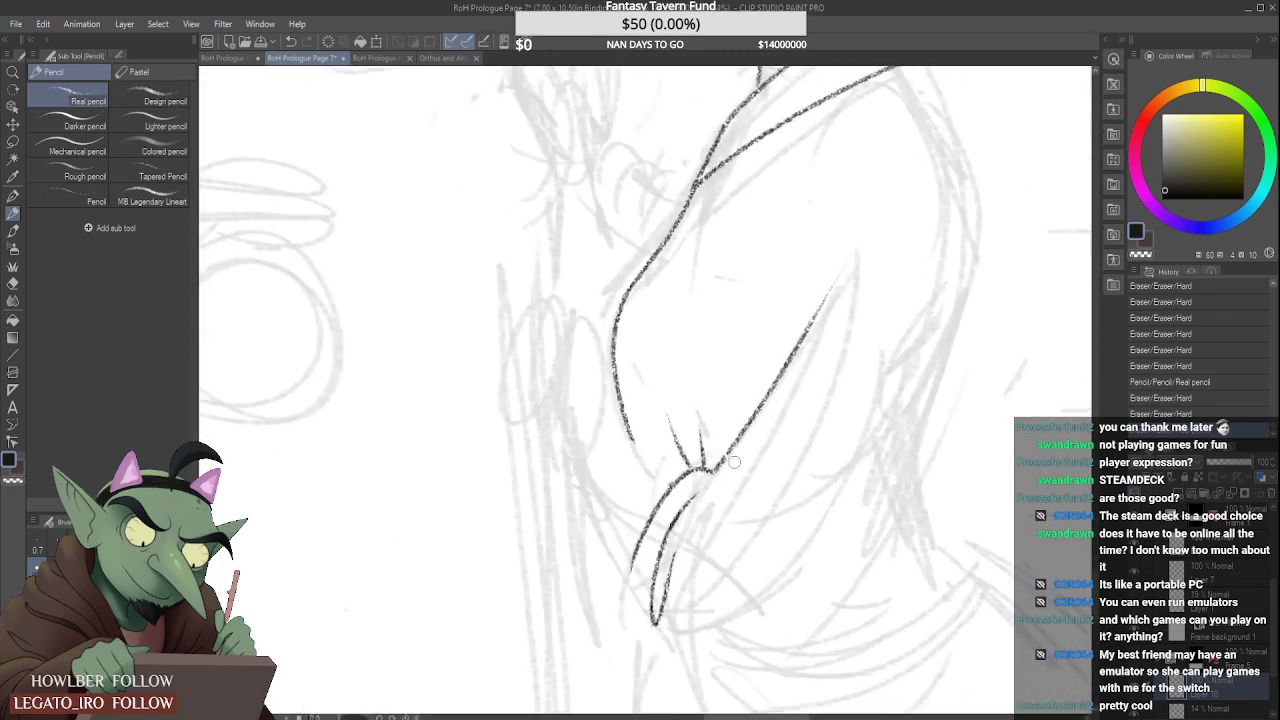
{"action": "mouse_move", "coordinate": [704, 475]}
{"action": "left_mouse_down"}
{"action": "mouse_move", "coordinate": [694, 467]}
{"action": "mouse_move", "coordinate": [708, 467]}
{"action": "left_mouse_up"}
{"action": "scroll", "coordinate": [712, 466], "scroll_direction": "down", "scroll_amount": 4}
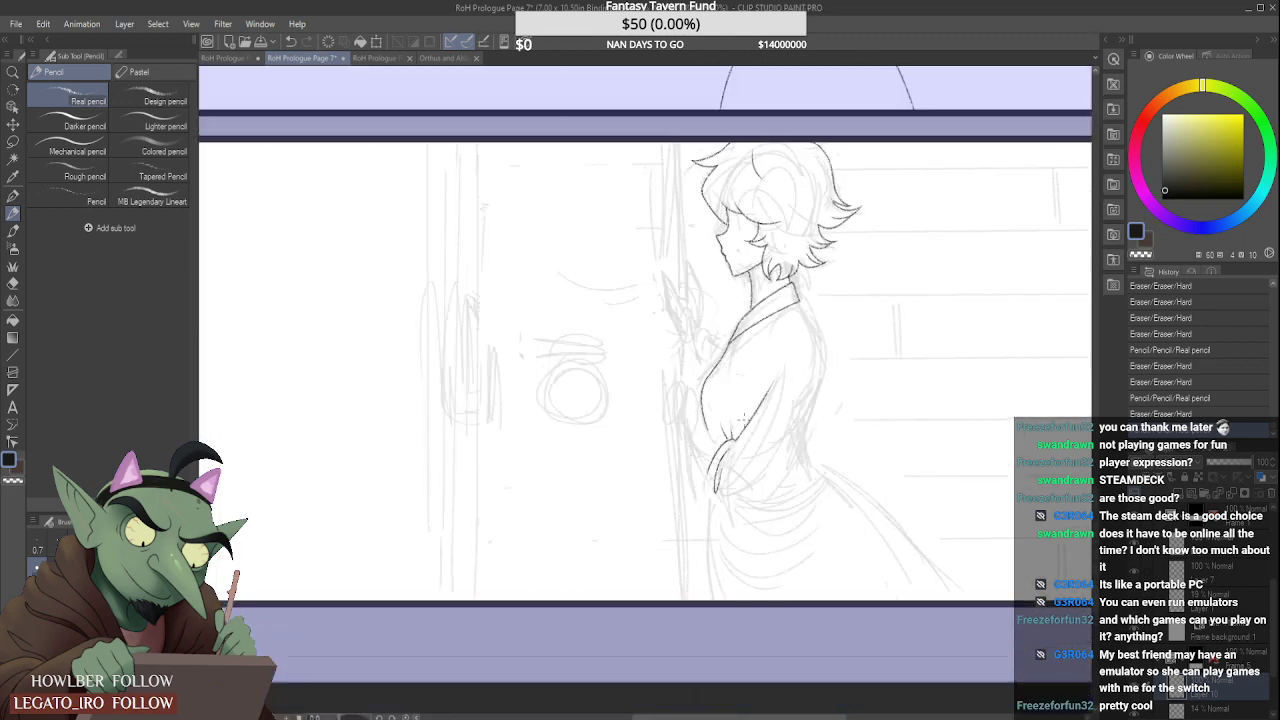
{"action": "scroll", "coordinate": [701, 406], "scroll_direction": "up", "scroll_amount": 1}
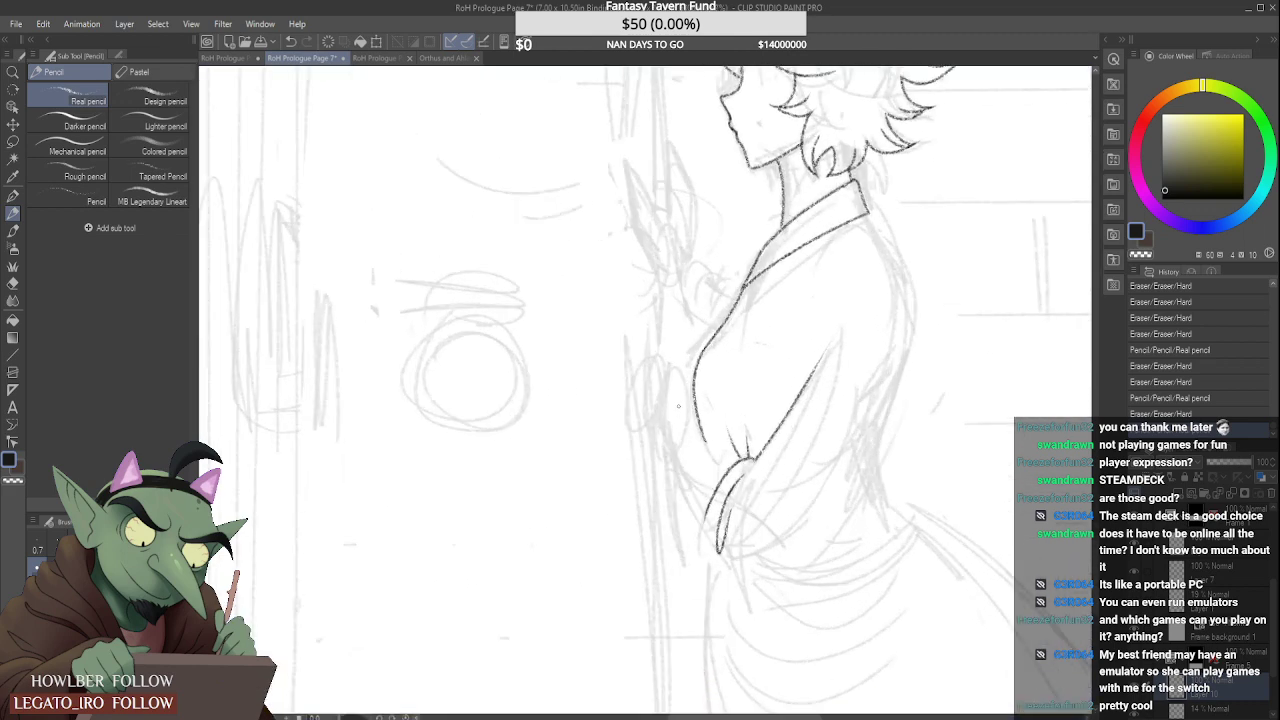
Step: Draw the draped cloth's long outer contour with a rounded top, and erase the part of its upper edge running to the waist
{"action": "mouse_move", "coordinate": [644, 423]}
{"action": "left_mouse_down"}
{"action": "mouse_move", "coordinate": [688, 416]}
{"action": "mouse_move", "coordinate": [705, 448]}
{"action": "mouse_move", "coordinate": [671, 455]}
{"action": "left_mouse_up"}
{"action": "scroll", "coordinate": [690, 430], "scroll_direction": "down", "scroll_amount": 2}
{"action": "scroll", "coordinate": [678, 423], "scroll_direction": "up", "scroll_amount": 1}
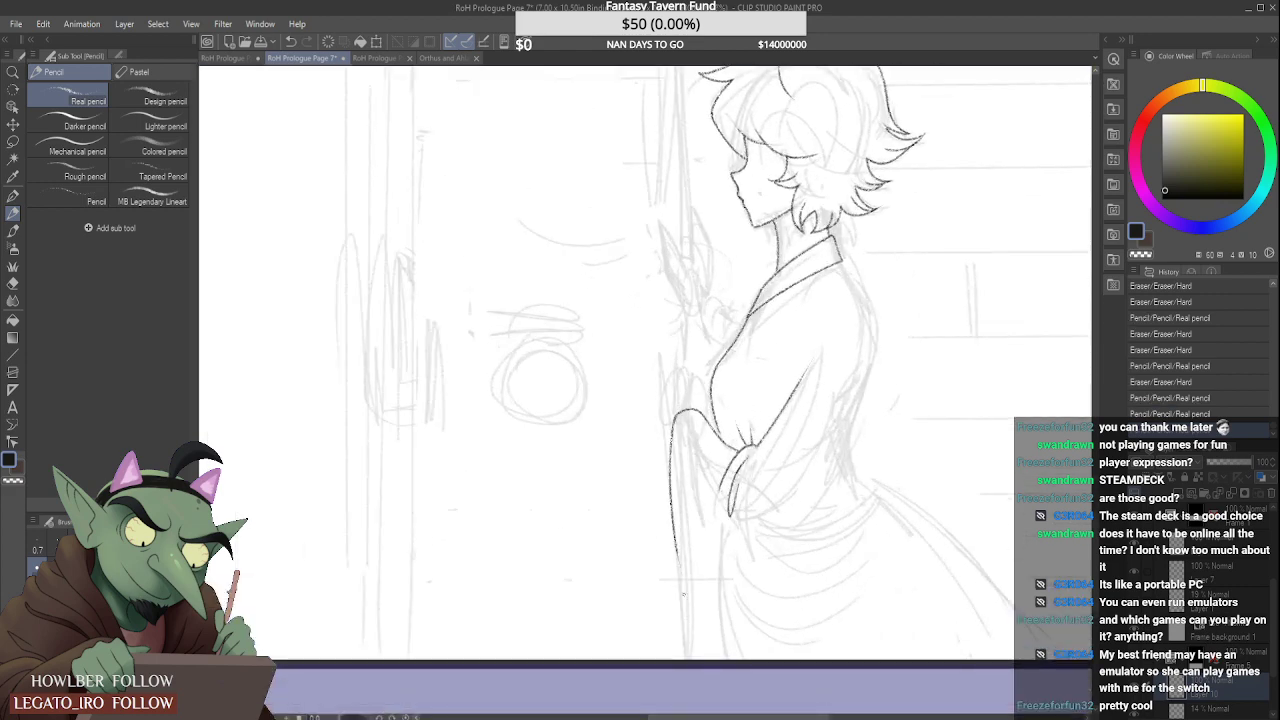
{"action": "scroll", "coordinate": [680, 400], "scroll_direction": "down", "scroll_amount": 2}
{"action": "scroll", "coordinate": [690, 420], "scroll_direction": "up", "scroll_amount": 3}
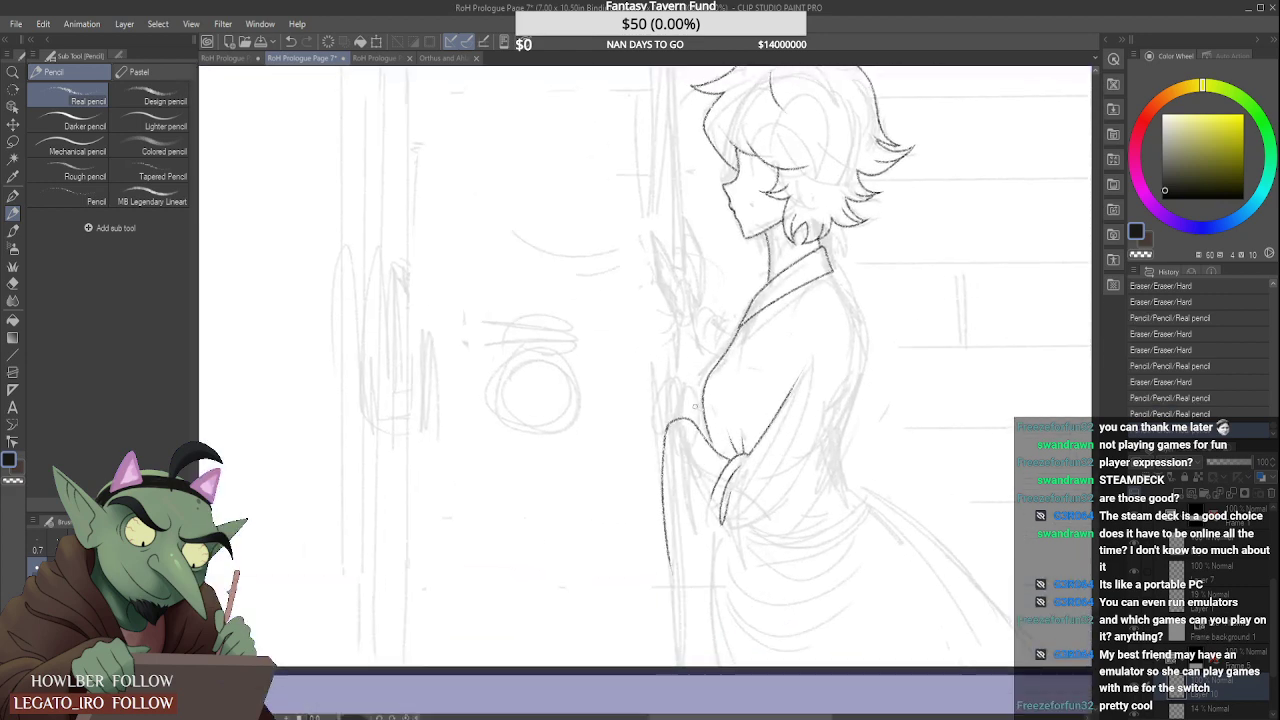
{"action": "left_click_drag", "start_coordinate": [729, 455], "coordinate": [717, 449]}
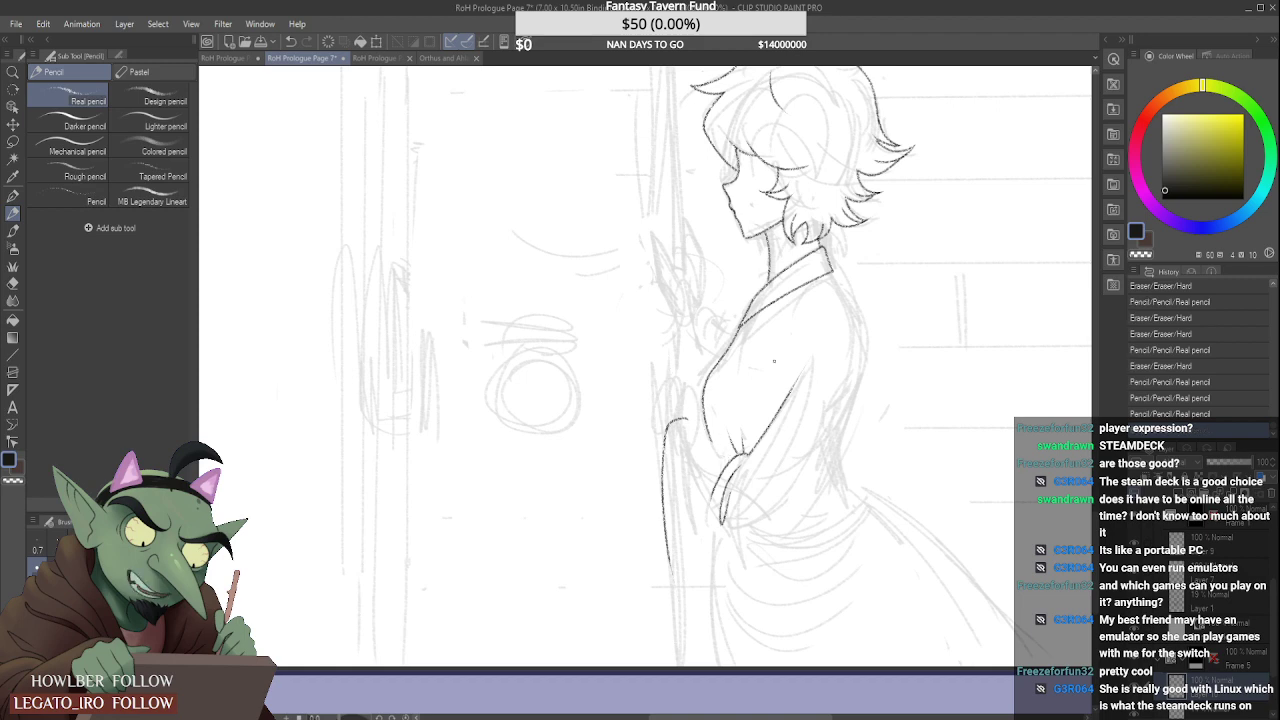
Step: Redraw the drape's arched top and its upper edge, sloping past the chest line to meet the waist pleats
{"action": "scroll", "coordinate": [715, 455], "scroll_direction": "up", "scroll_amount": 4}
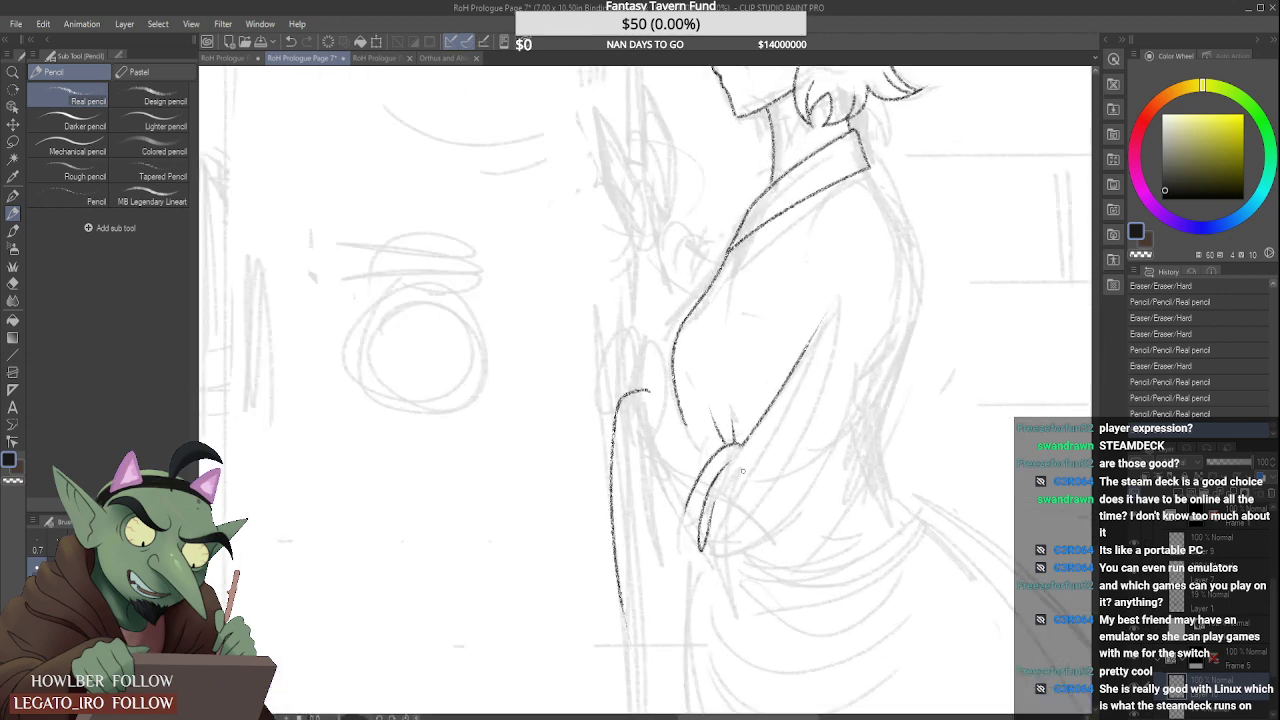
{"action": "mouse_move", "coordinate": [598, 334]}
{"action": "left_mouse_down"}
{"action": "mouse_move", "coordinate": [554, 349]}
{"action": "mouse_move", "coordinate": [596, 331]}
{"action": "mouse_move", "coordinate": [701, 434]}
{"action": "mouse_move", "coordinate": [558, 344]}
{"action": "mouse_move", "coordinate": [544, 364]}
{"action": "mouse_move", "coordinate": [602, 328]}
{"action": "left_mouse_up"}
{"action": "key", "text": "ctrl+z"}
{"action": "key", "text": "ctrl+z"}
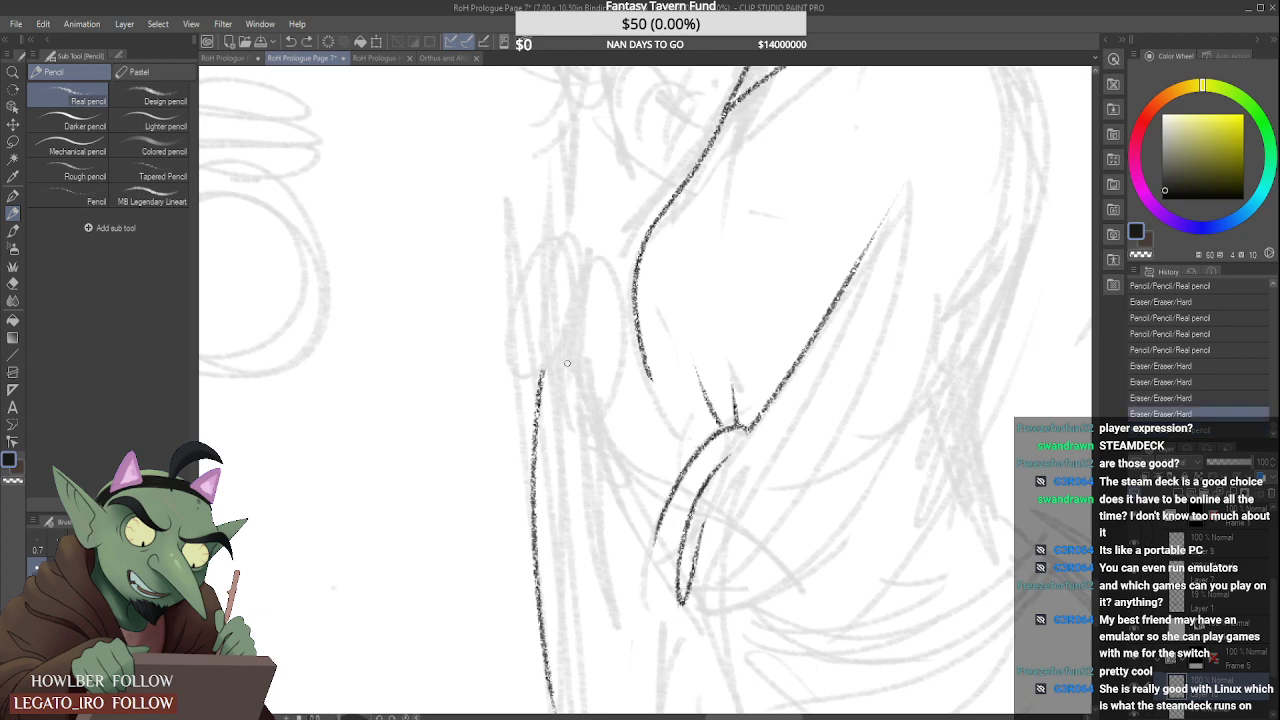
{"action": "mouse_move", "coordinate": [543, 372]}
{"action": "left_mouse_down"}
{"action": "mouse_move", "coordinate": [672, 387]}
{"action": "mouse_move", "coordinate": [737, 426]}
{"action": "left_mouse_up"}
{"action": "key", "text": "ctrl+z"}
{"action": "left_click_drag", "start_coordinate": [600, 331], "coordinate": [737, 428]}
{"action": "key", "text": "ctrl+z"}
{"action": "left_click_drag", "start_coordinate": [604, 333], "coordinate": [737, 427]}
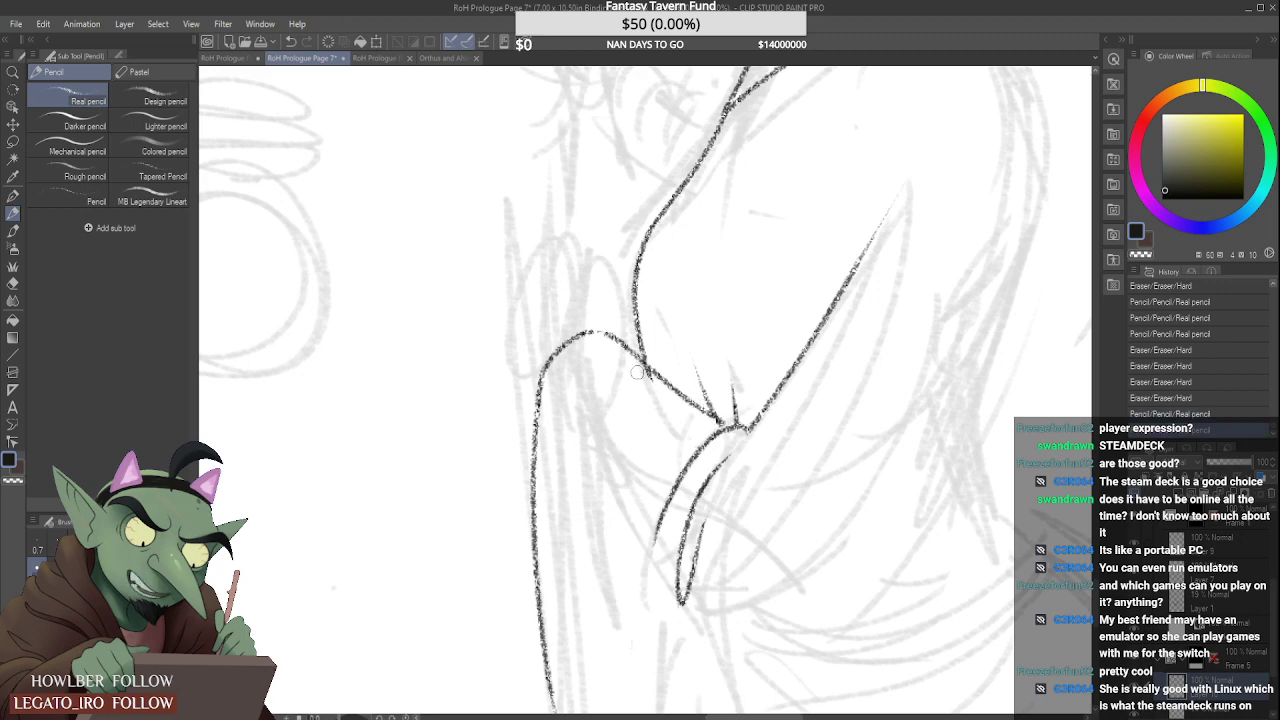
{"action": "mouse_move", "coordinate": [718, 425]}
{"action": "left_mouse_down"}
{"action": "mouse_move", "coordinate": [710, 418]}
{"action": "mouse_move", "coordinate": [748, 425]}
{"action": "left_mouse_up"}
Step: Erase the narrow pointed fold below the waist and replace it with a short, tapering inner fold line
{"action": "scroll", "coordinate": [730, 428], "scroll_direction": "up", "scroll_amount": 4}
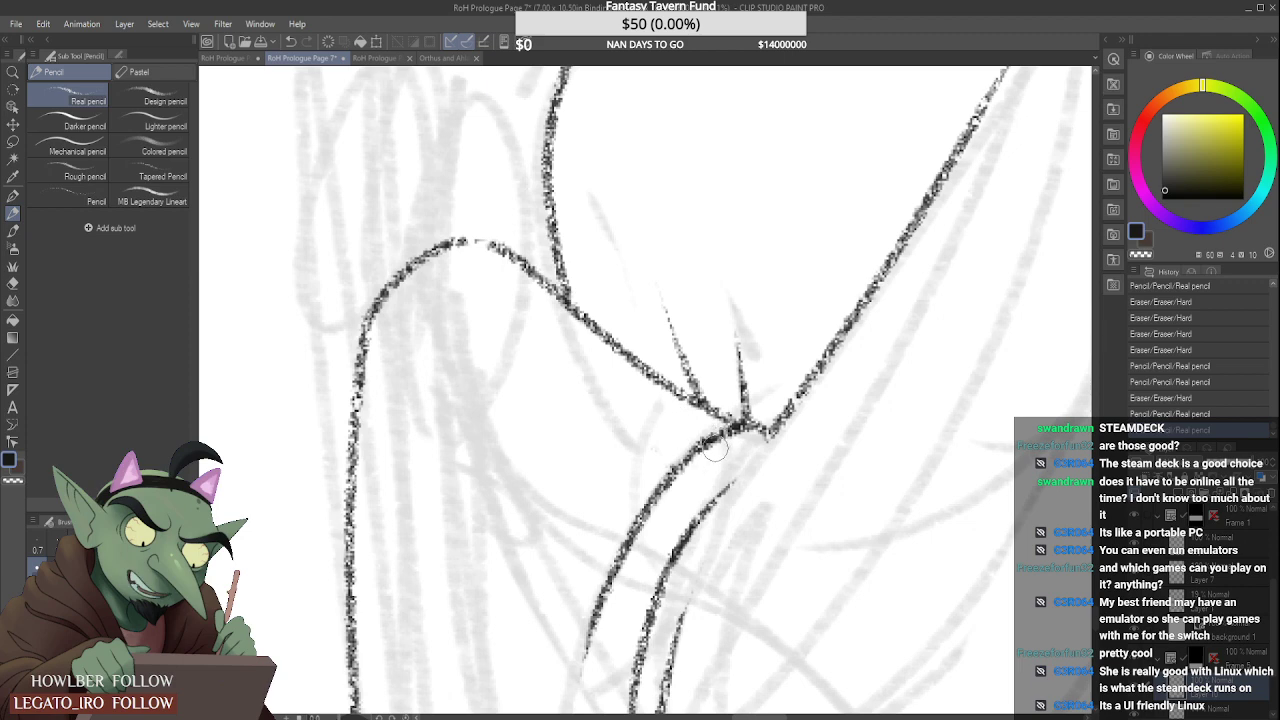
{"action": "mouse_move", "coordinate": [704, 462]}
{"action": "left_mouse_down"}
{"action": "mouse_move", "coordinate": [755, 430]}
{"action": "mouse_move", "coordinate": [718, 440]}
{"action": "mouse_move", "coordinate": [740, 428]}
{"action": "mouse_move", "coordinate": [738, 443]}
{"action": "mouse_move", "coordinate": [748, 426]}
{"action": "mouse_move", "coordinate": [770, 432]}
{"action": "mouse_move", "coordinate": [692, 568]}
{"action": "mouse_move", "coordinate": [729, 510]}
{"action": "mouse_move", "coordinate": [703, 612]}
{"action": "left_mouse_up"}
{"action": "scroll", "coordinate": [745, 432], "scroll_direction": "up", "scroll_amount": 2}
{"action": "scroll", "coordinate": [788, 405], "scroll_direction": "down", "scroll_amount": 2}
{"action": "scroll", "coordinate": [765, 459], "scroll_direction": "up", "scroll_amount": 1}
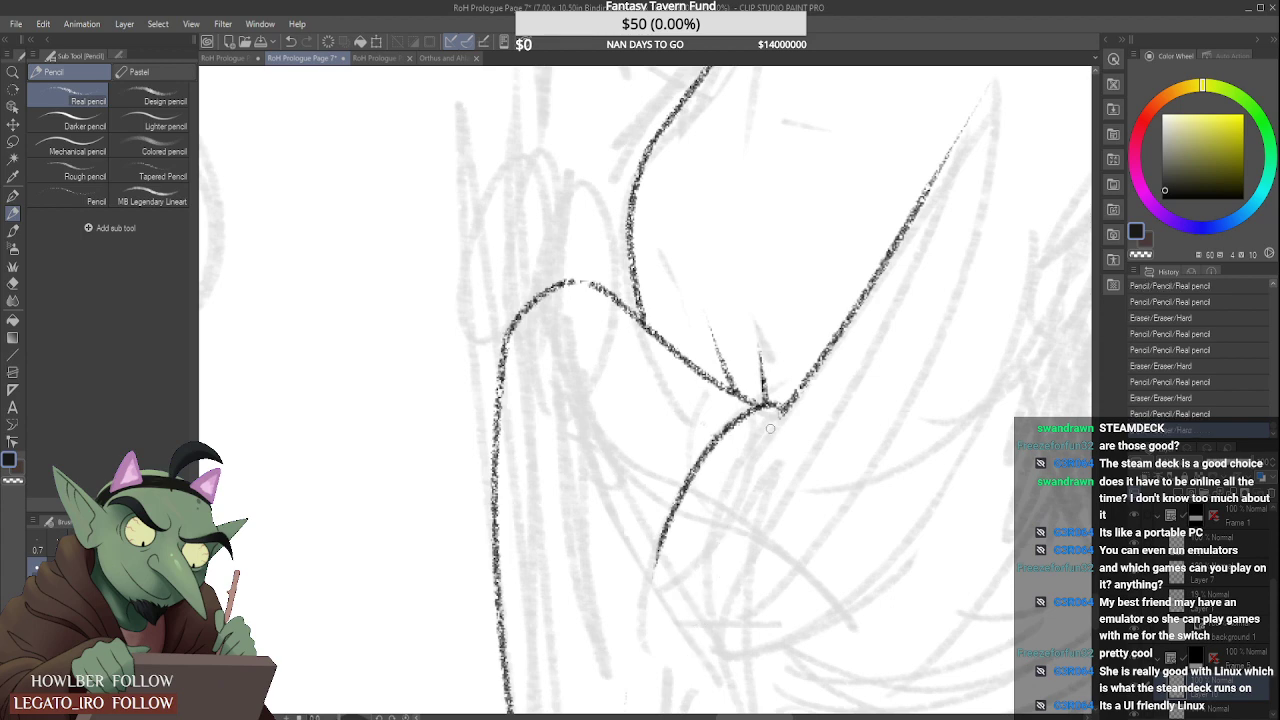
{"action": "mouse_move", "coordinate": [770, 428]}
{"action": "left_mouse_down"}
{"action": "mouse_move", "coordinate": [724, 493]}
{"action": "mouse_move", "coordinate": [712, 565]}
{"action": "left_mouse_up"}
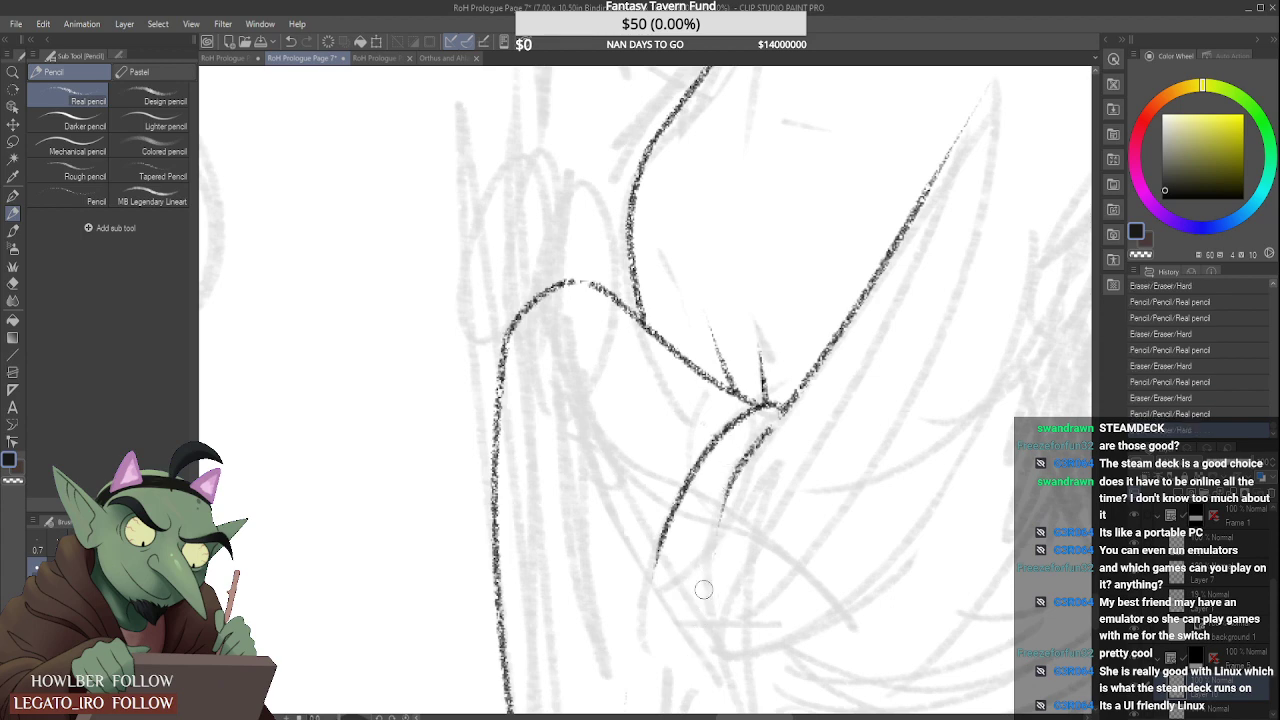
{"action": "scroll", "coordinate": [780, 398], "scroll_direction": "down", "scroll_amount": 5}
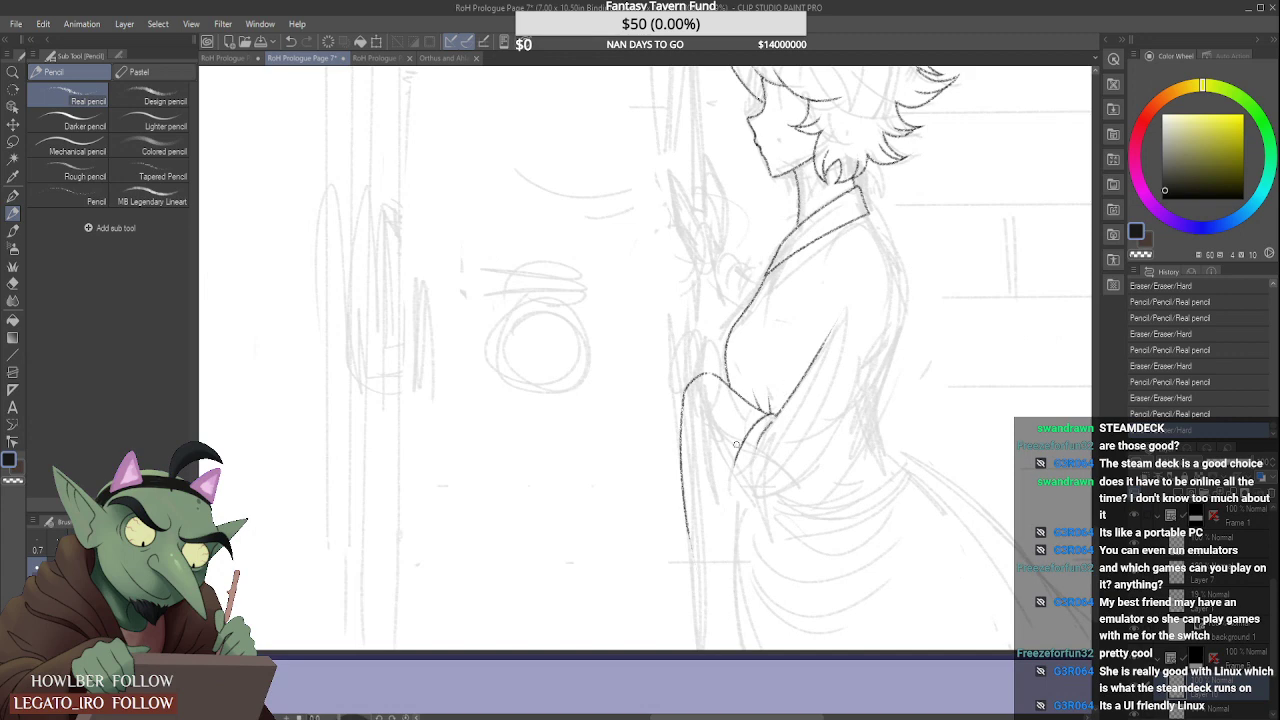
Step: Erase the outer fold line below the waist and redraw it as a smooth curve tapering downward from the pleats
{"action": "scroll", "coordinate": [683, 517], "scroll_direction": "up", "scroll_amount": 2}
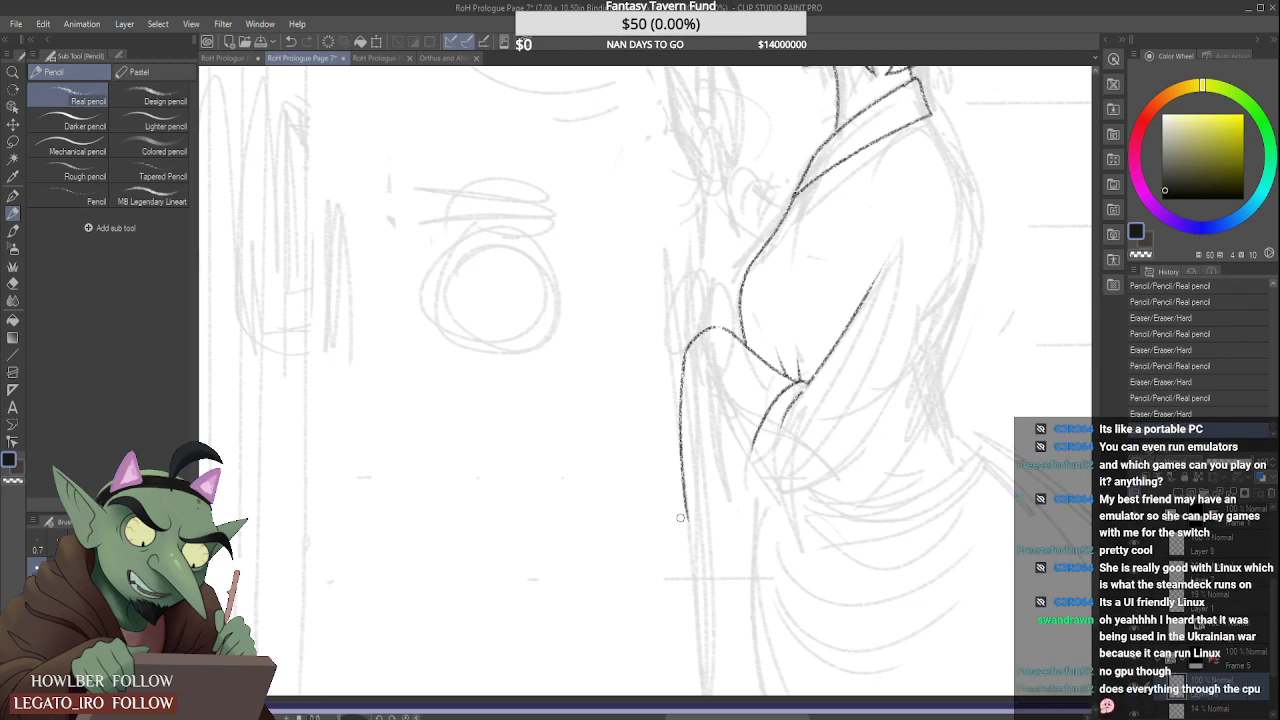
{"action": "scroll", "coordinate": [678, 510], "scroll_direction": "up", "scroll_amount": 2}
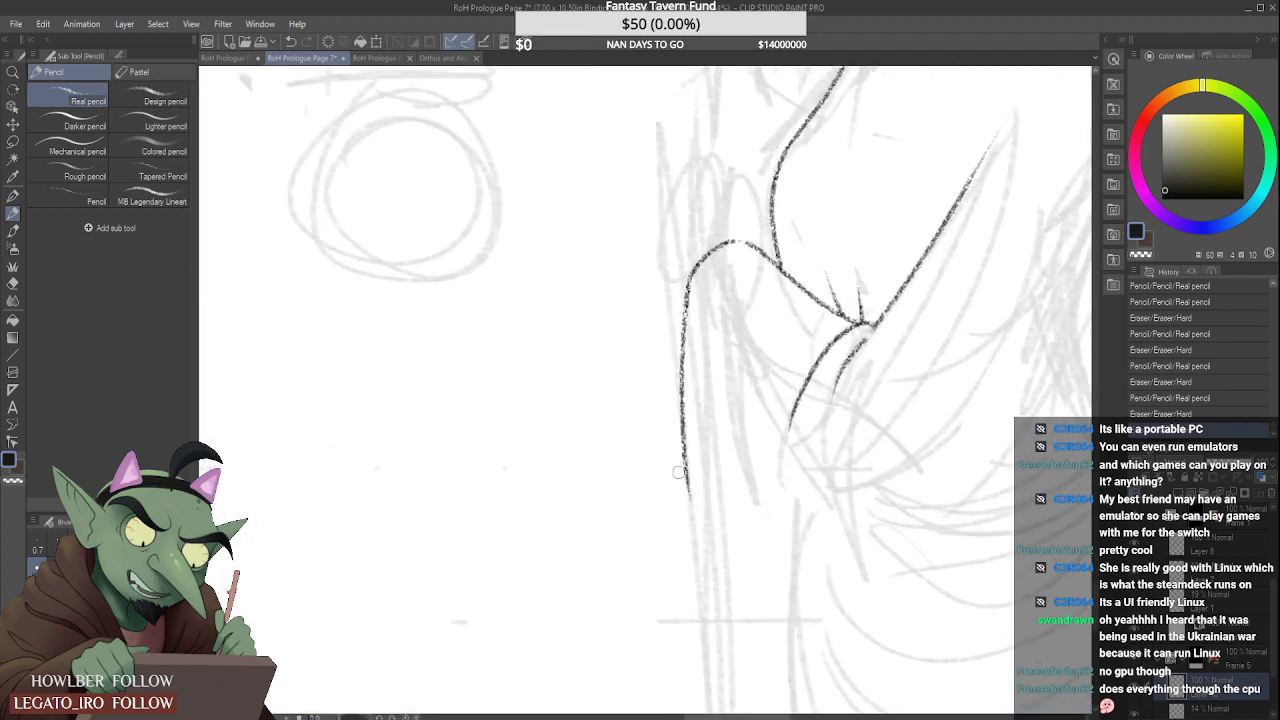
{"action": "scroll", "coordinate": [690, 545], "scroll_direction": "down", "scroll_amount": 2}
{"action": "scroll", "coordinate": [689, 546], "scroll_direction": "down", "scroll_amount": 1}
{"action": "scroll", "coordinate": [752, 492], "scroll_direction": "up", "scroll_amount": 2}
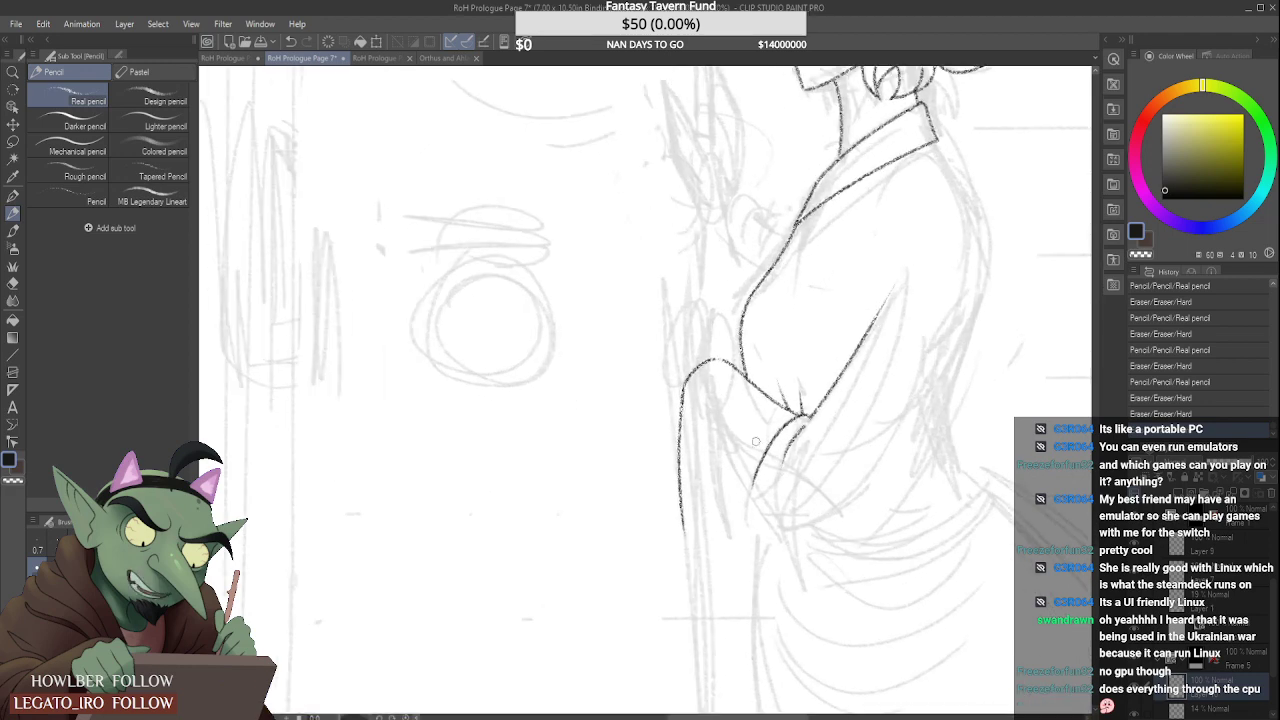
{"action": "scroll", "coordinate": [752, 492], "scroll_direction": "up", "scroll_amount": 1}
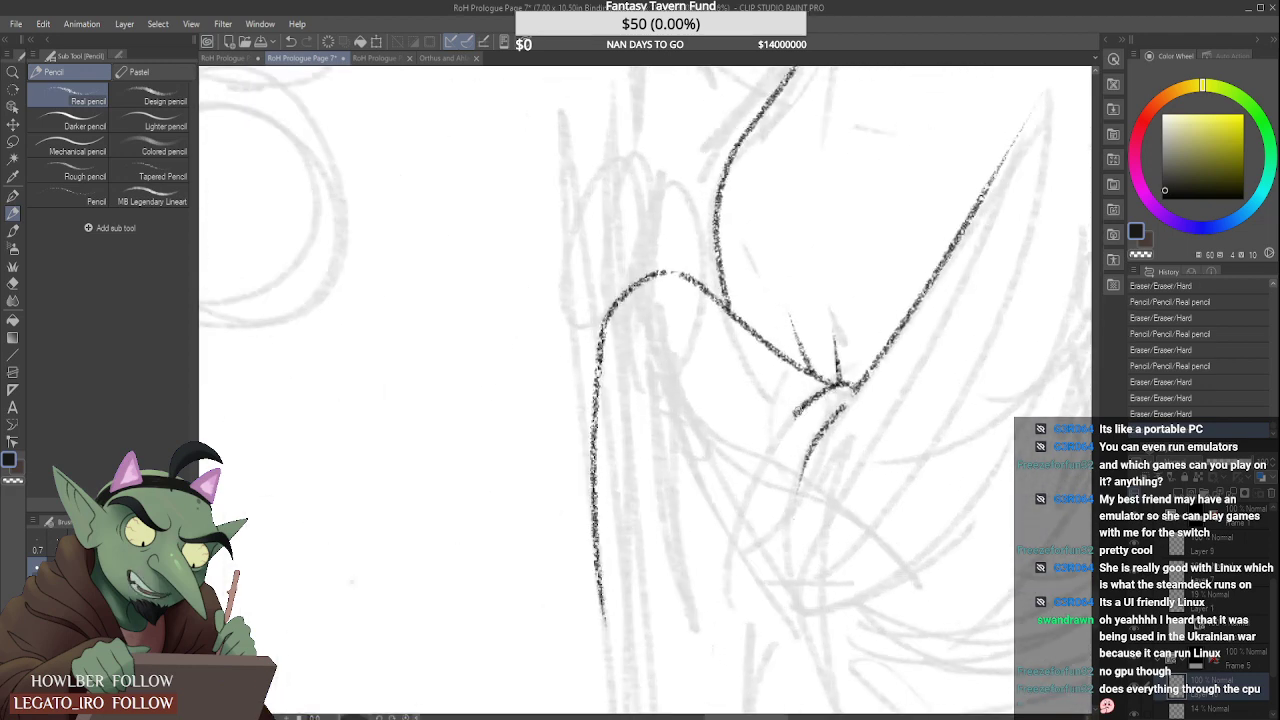
{"action": "left_click_drag", "start_coordinate": [812, 396], "coordinate": [746, 590]}
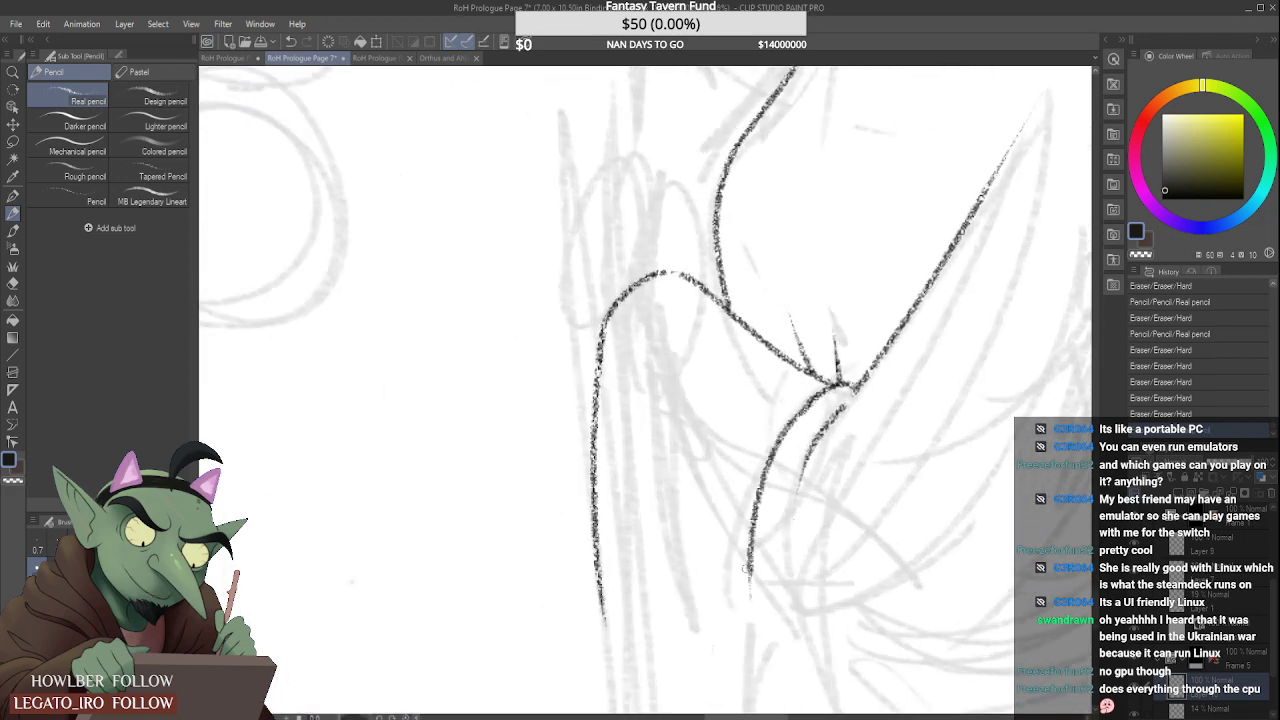
{"action": "key", "text": "ctrl+z"}
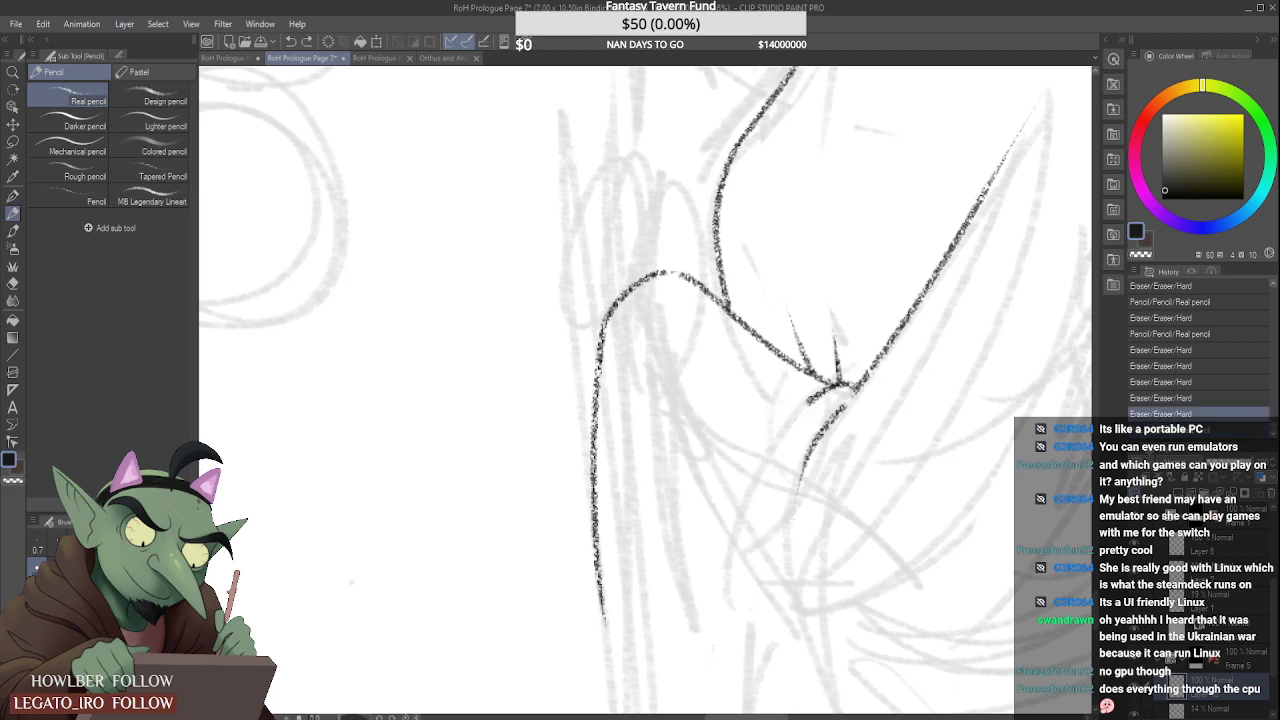
{"action": "left_click_drag", "start_coordinate": [810, 398], "coordinate": [745, 546]}
{"action": "key", "text": "ctrl+z"}
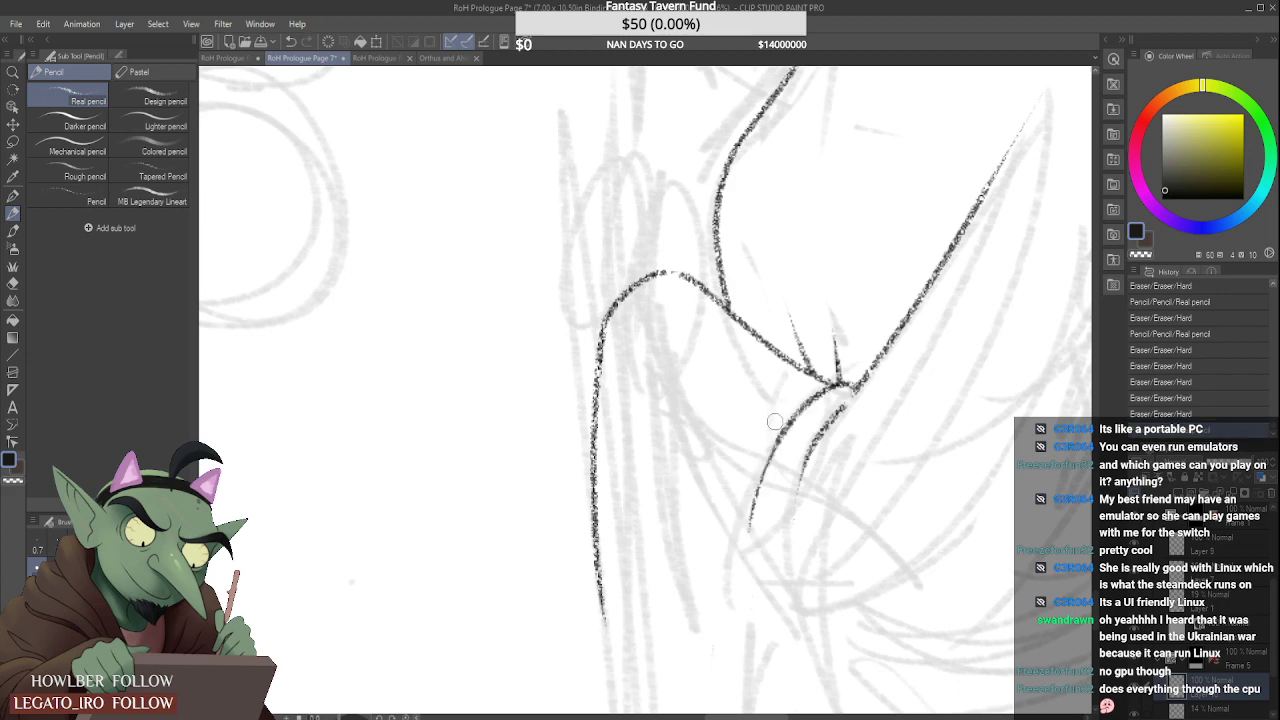
{"action": "left_click_drag", "start_coordinate": [775, 422], "coordinate": [745, 550]}
{"action": "key", "text": "ctrl+z"}
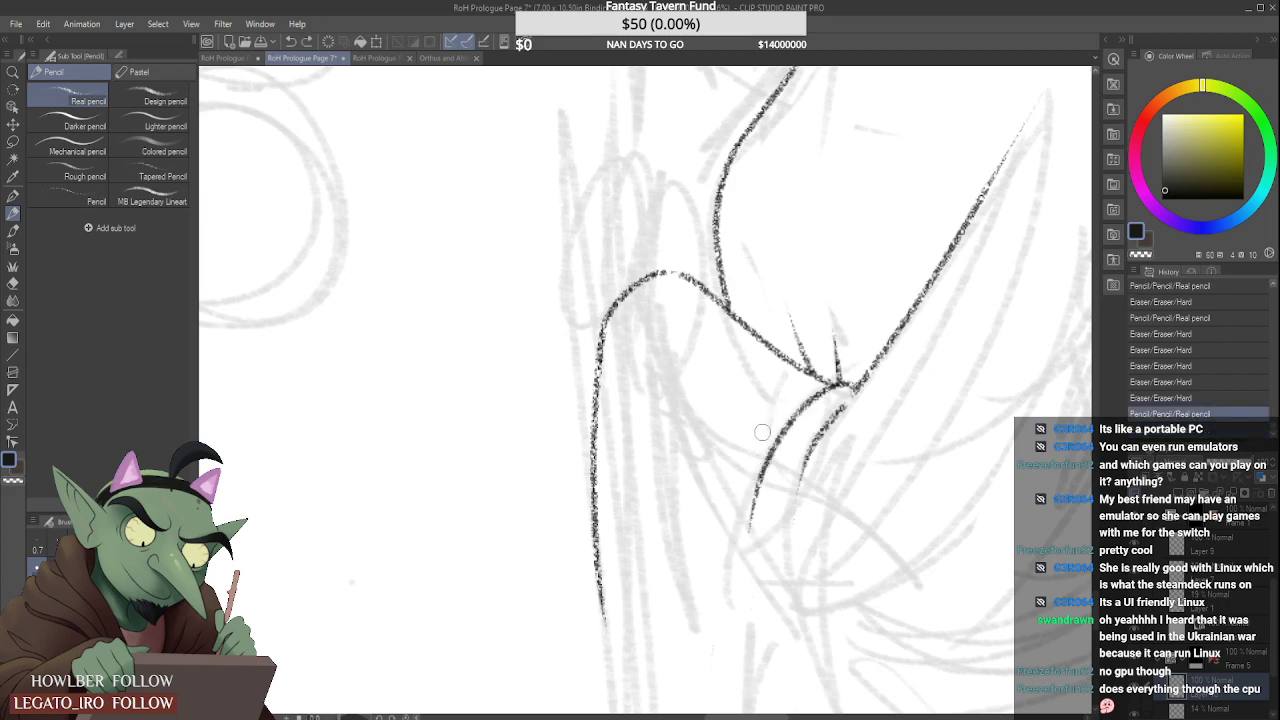
{"action": "left_click_drag", "start_coordinate": [763, 433], "coordinate": [750, 525]}
{"action": "scroll", "coordinate": [740, 430], "scroll_direction": "down", "scroll_amount": 3}
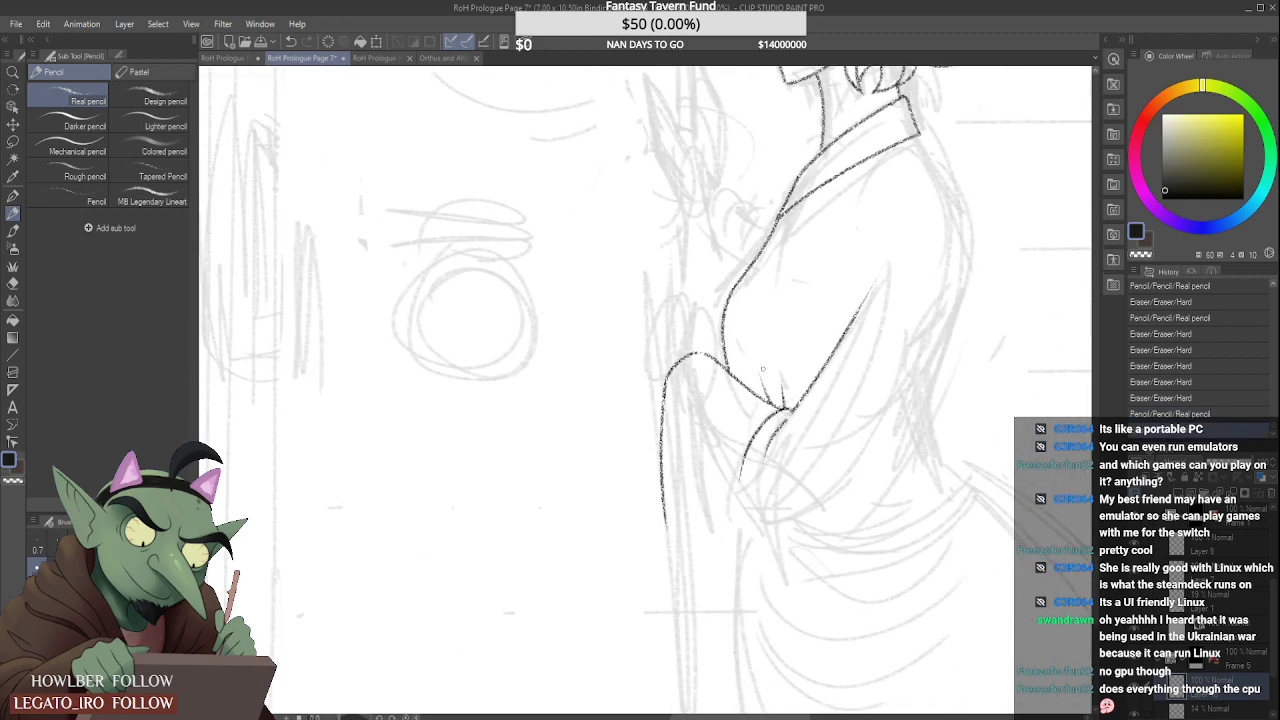
Step: Erase the rounded top of the drape's outer contour and redraw it as a smoother arch joining both ends
{"action": "scroll", "coordinate": [672, 372], "scroll_direction": "up", "scroll_amount": 4}
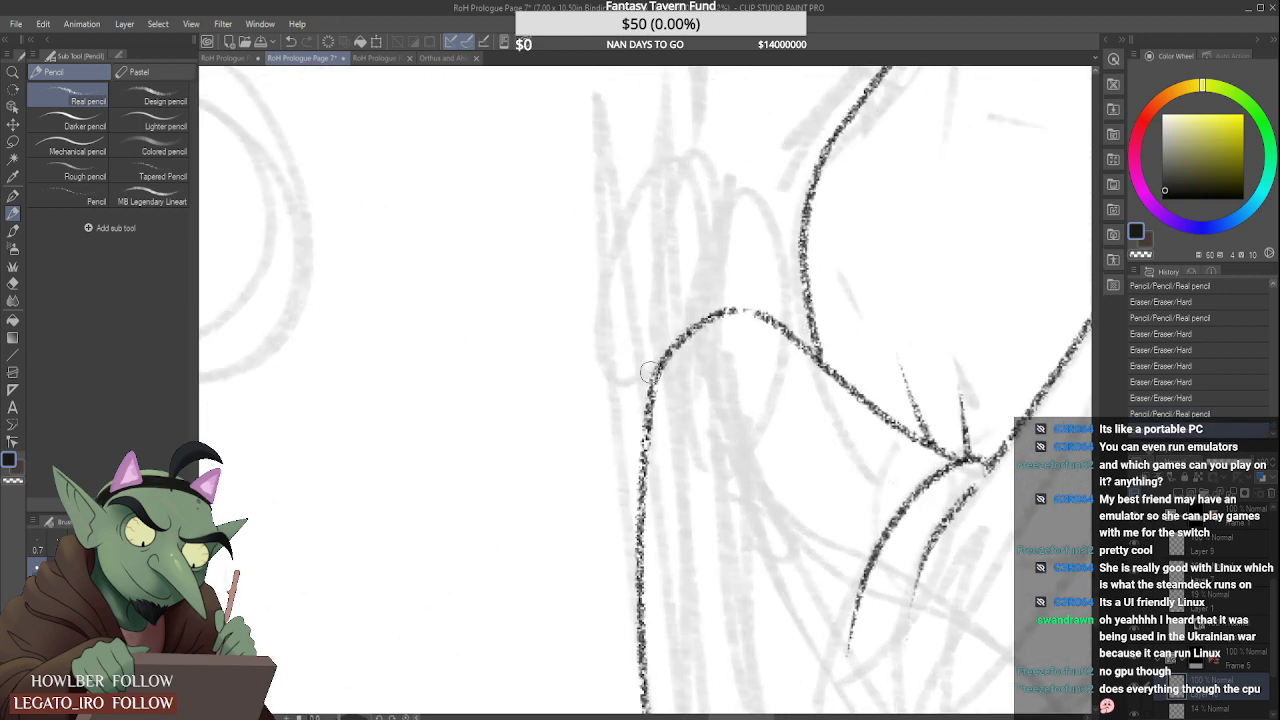
{"action": "mouse_move", "coordinate": [648, 405]}
{"action": "left_mouse_down"}
{"action": "mouse_move", "coordinate": [658, 372]}
{"action": "mouse_move", "coordinate": [738, 302]}
{"action": "left_mouse_up"}
{"action": "key", "text": "ctrl+z"}
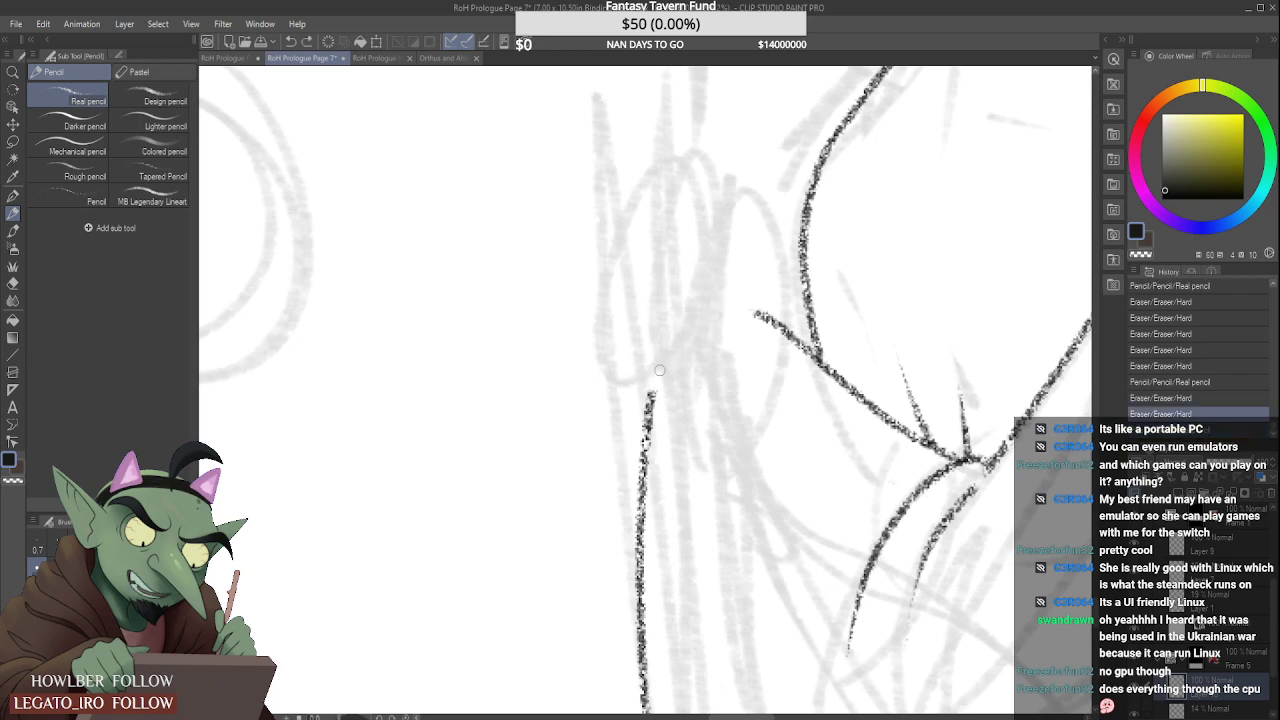
{"action": "mouse_move", "coordinate": [652, 394]}
{"action": "left_mouse_down"}
{"action": "mouse_move", "coordinate": [704, 322]}
{"action": "mouse_move", "coordinate": [766, 305]}
{"action": "left_mouse_up"}
{"action": "key", "text": "ctrl+z"}
{"action": "mouse_move", "coordinate": [650, 404]}
{"action": "left_mouse_down"}
{"action": "mouse_move", "coordinate": [694, 329]}
{"action": "mouse_move", "coordinate": [736, 309]}
{"action": "left_mouse_up"}
{"action": "key", "text": "ctrl+z"}
{"action": "mouse_move", "coordinate": [650, 398]}
{"action": "left_mouse_down"}
{"action": "mouse_move", "coordinate": [679, 338]}
{"action": "mouse_move", "coordinate": [715, 315]}
{"action": "mouse_move", "coordinate": [764, 311]}
{"action": "mouse_move", "coordinate": [662, 360]}
{"action": "mouse_move", "coordinate": [682, 332]}
{"action": "mouse_move", "coordinate": [758, 306]}
{"action": "left_mouse_up"}
{"action": "key", "text": "ctrl+z"}
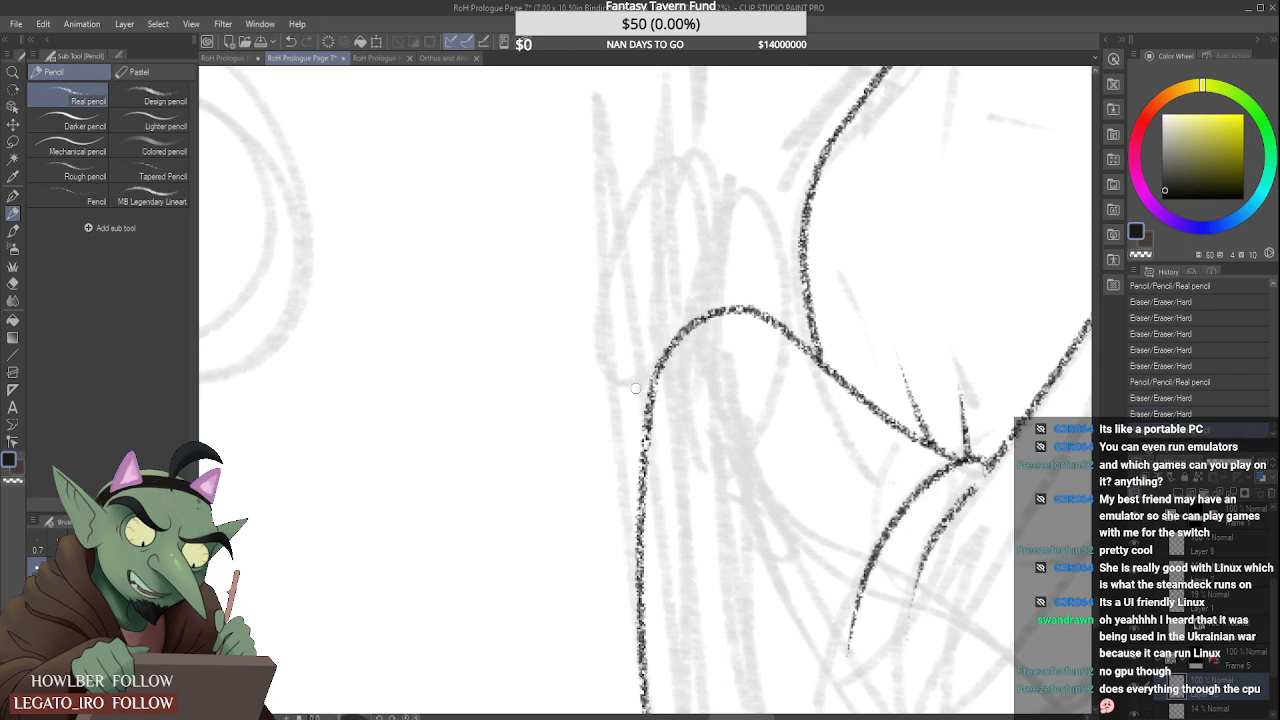
{"action": "scroll", "coordinate": [635, 388], "scroll_direction": "down", "scroll_amount": 5}
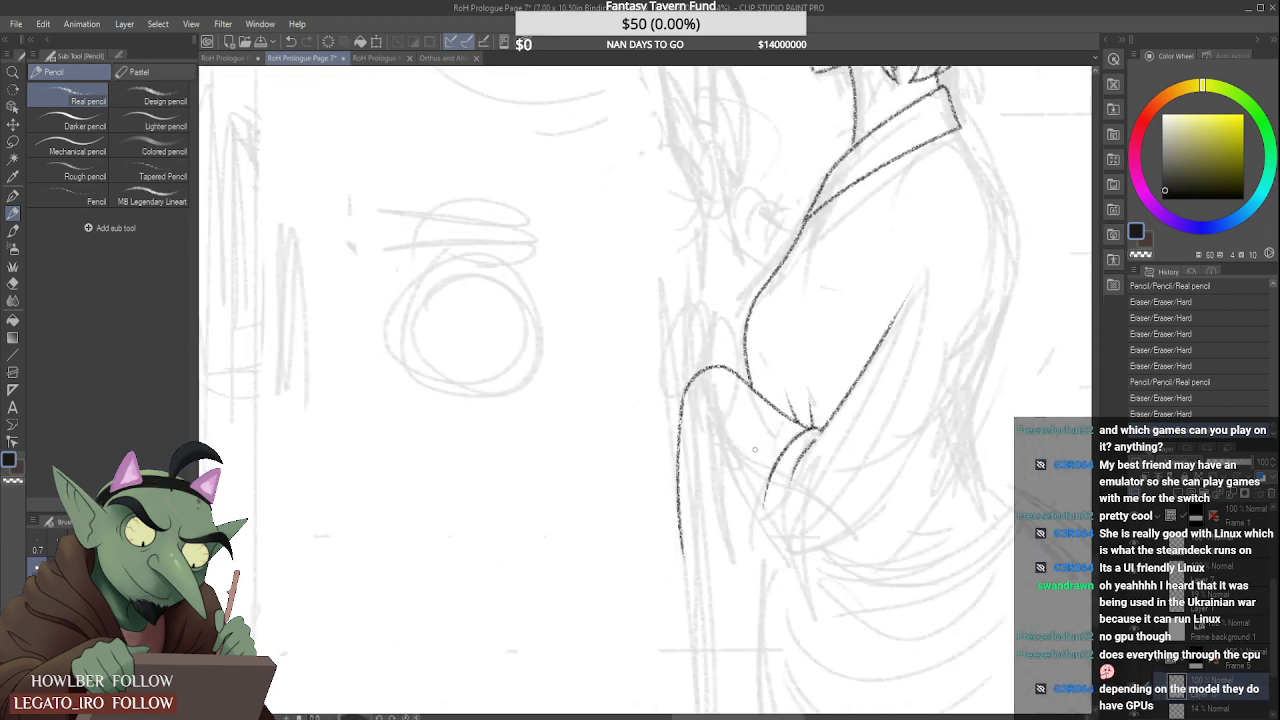
{"action": "scroll", "coordinate": [723, 436], "scroll_direction": "down", "scroll_amount": 2}
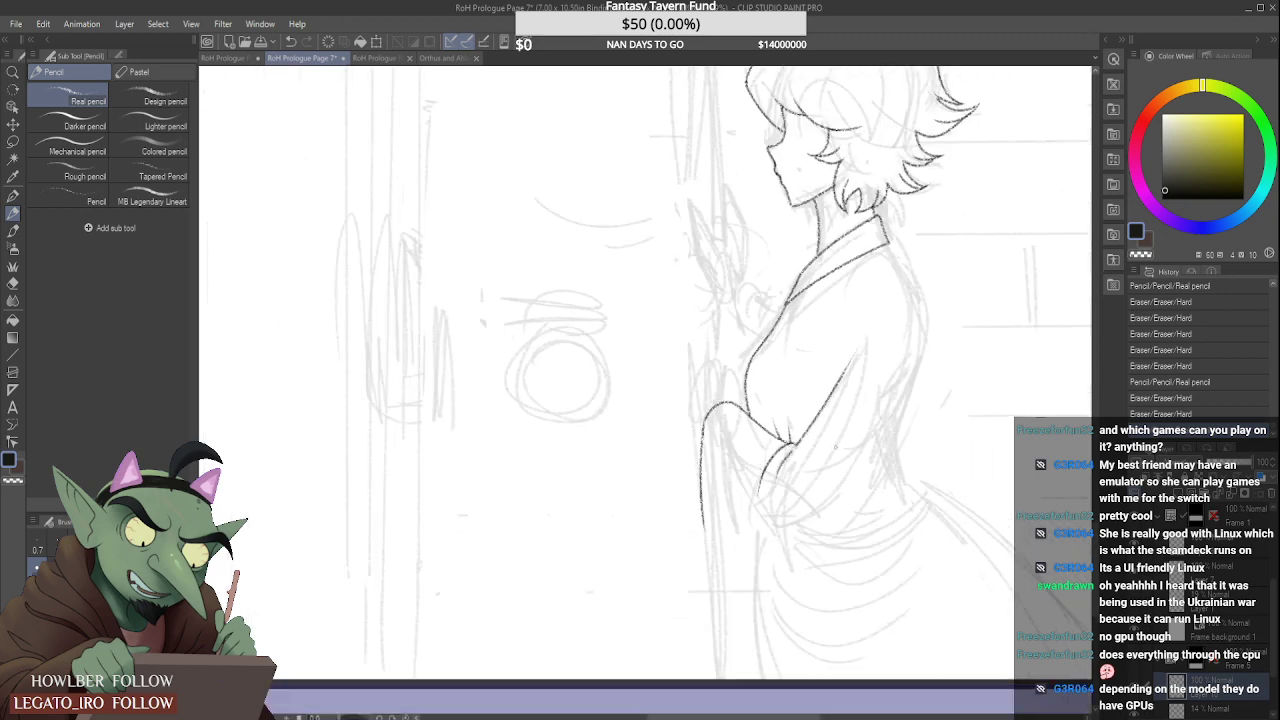
Step: Reshape the drape's outer contour and sweep its lower edge beneath the waist folds and up toward the character's back
{"action": "scroll", "coordinate": [835, 480], "scroll_direction": "up", "scroll_amount": 5}
{"action": "mouse_move", "coordinate": [573, 346]}
{"action": "left_mouse_down"}
{"action": "mouse_move", "coordinate": [558, 595]}
{"action": "mouse_move", "coordinate": [555, 481]}
{"action": "mouse_move", "coordinate": [566, 651]}
{"action": "left_mouse_up"}
{"action": "mouse_move", "coordinate": [570, 349]}
{"action": "left_mouse_down"}
{"action": "mouse_move", "coordinate": [578, 326]}
{"action": "mouse_move", "coordinate": [596, 688]}
{"action": "mouse_move", "coordinate": [584, 602]}
{"action": "mouse_move", "coordinate": [688, 690]}
{"action": "left_mouse_up"}
{"action": "scroll", "coordinate": [588, 545], "scroll_direction": "down", "scroll_amount": 1}
{"action": "scroll", "coordinate": [578, 470], "scroll_direction": "down", "scroll_amount": 1}
{"action": "scroll", "coordinate": [604, 628], "scroll_direction": "up", "scroll_amount": 1}
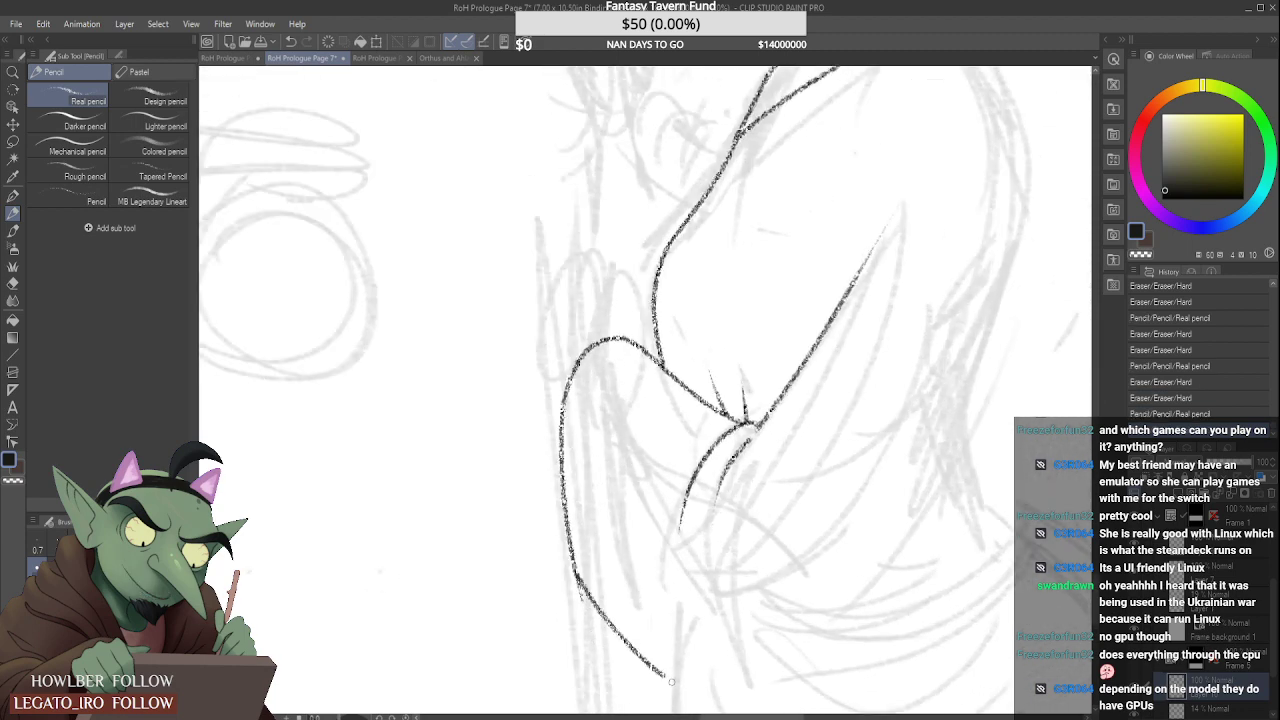
{"action": "key", "text": "ctrl+z"}
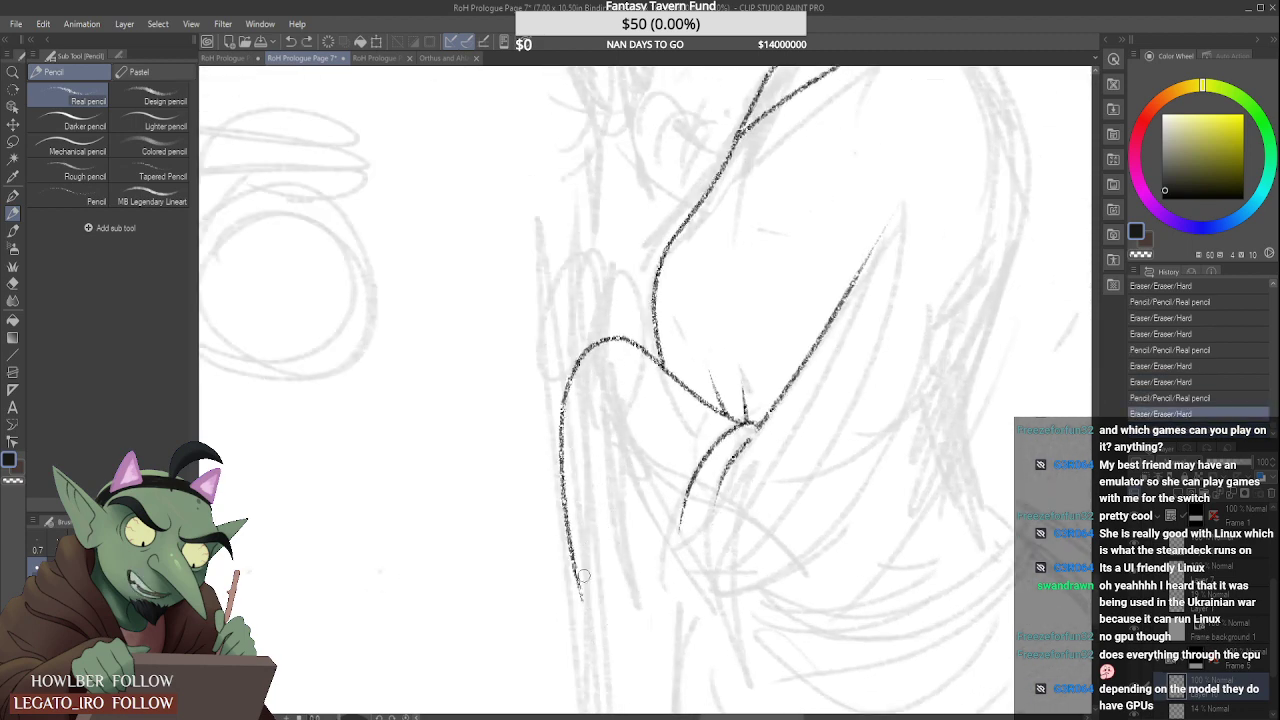
{"action": "mouse_move", "coordinate": [586, 588]}
{"action": "left_mouse_down"}
{"action": "mouse_move", "coordinate": [566, 528]}
{"action": "mouse_move", "coordinate": [745, 680]}
{"action": "mouse_move", "coordinate": [965, 445]}
{"action": "left_mouse_up"}
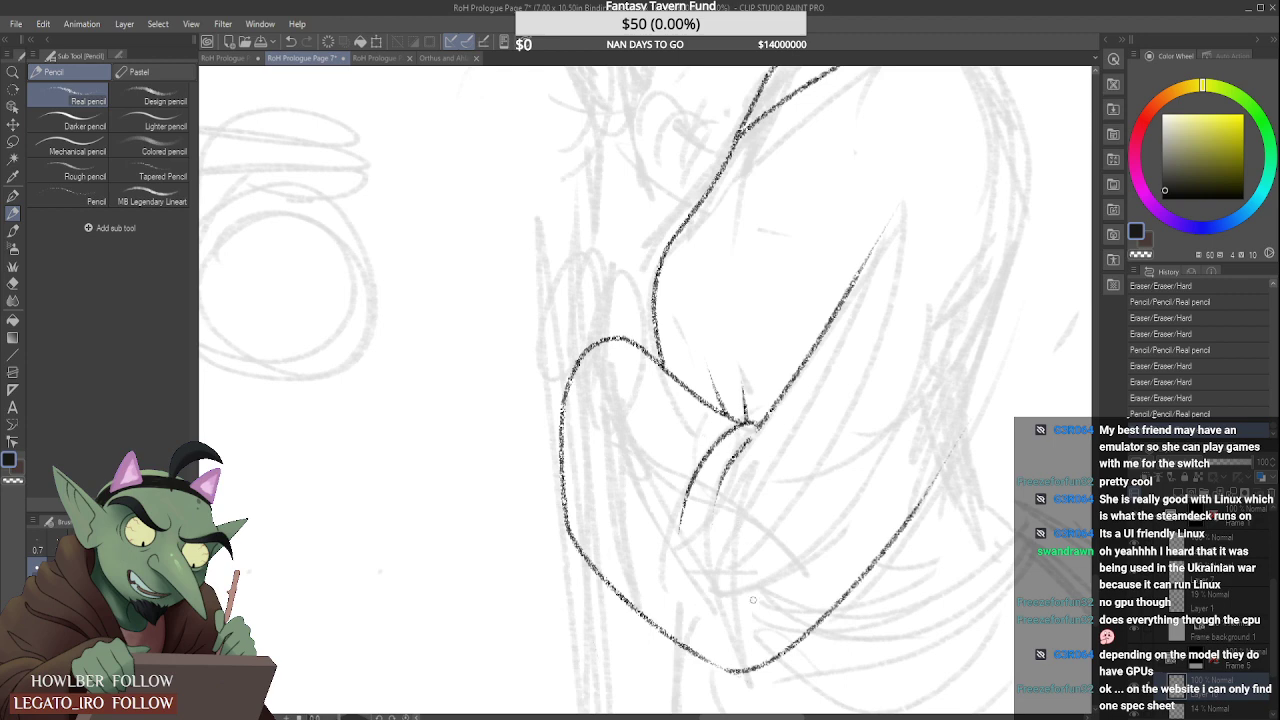
Step: Reinforce the drape's lower contour with a short pencil stroke just left of its lowest point
{"action": "scroll", "coordinate": [734, 680], "scroll_direction": "up", "scroll_amount": 2}
{"action": "mouse_move", "coordinate": [701, 656]}
{"action": "left_mouse_down"}
{"action": "mouse_move", "coordinate": [766, 691]}
{"action": "mouse_move", "coordinate": [709, 669]}
{"action": "left_mouse_up"}
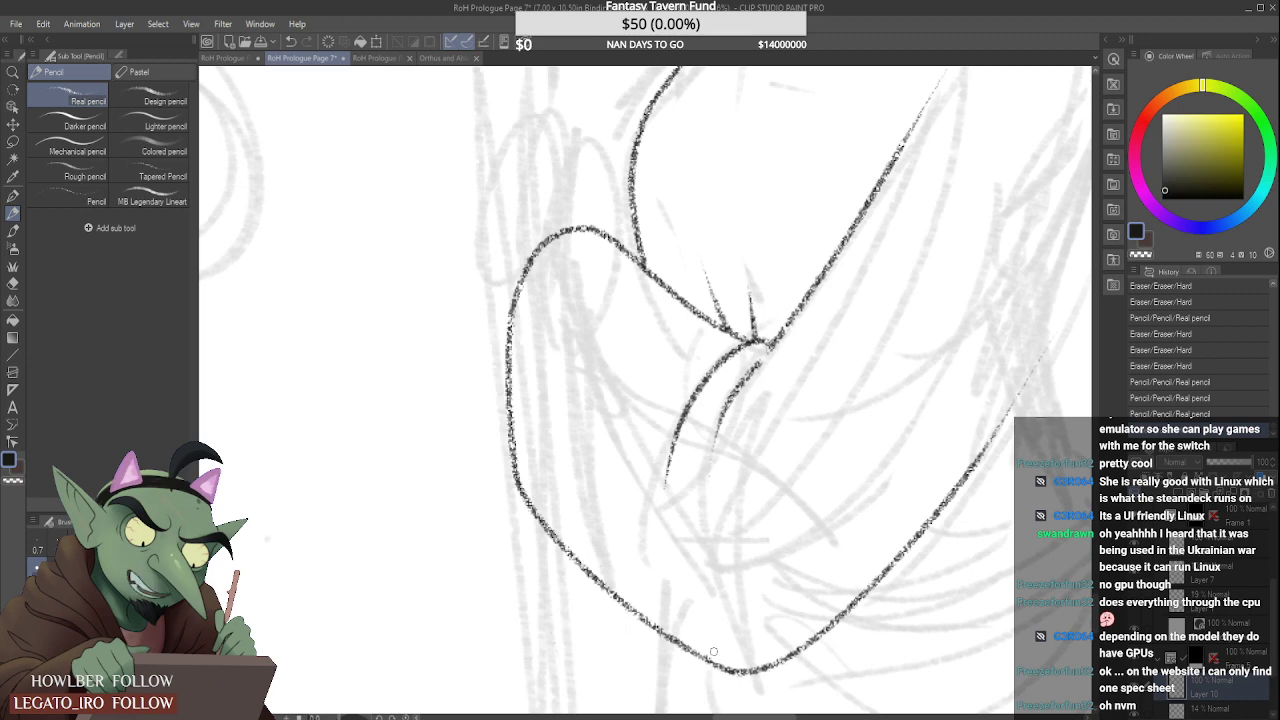
Step: Lasso the drape and waist fold lines below the chest and nudge them slightly upward with a Scale/Rotate transform
{"action": "scroll", "coordinate": [713, 651], "scroll_direction": "down", "scroll_amount": 5}
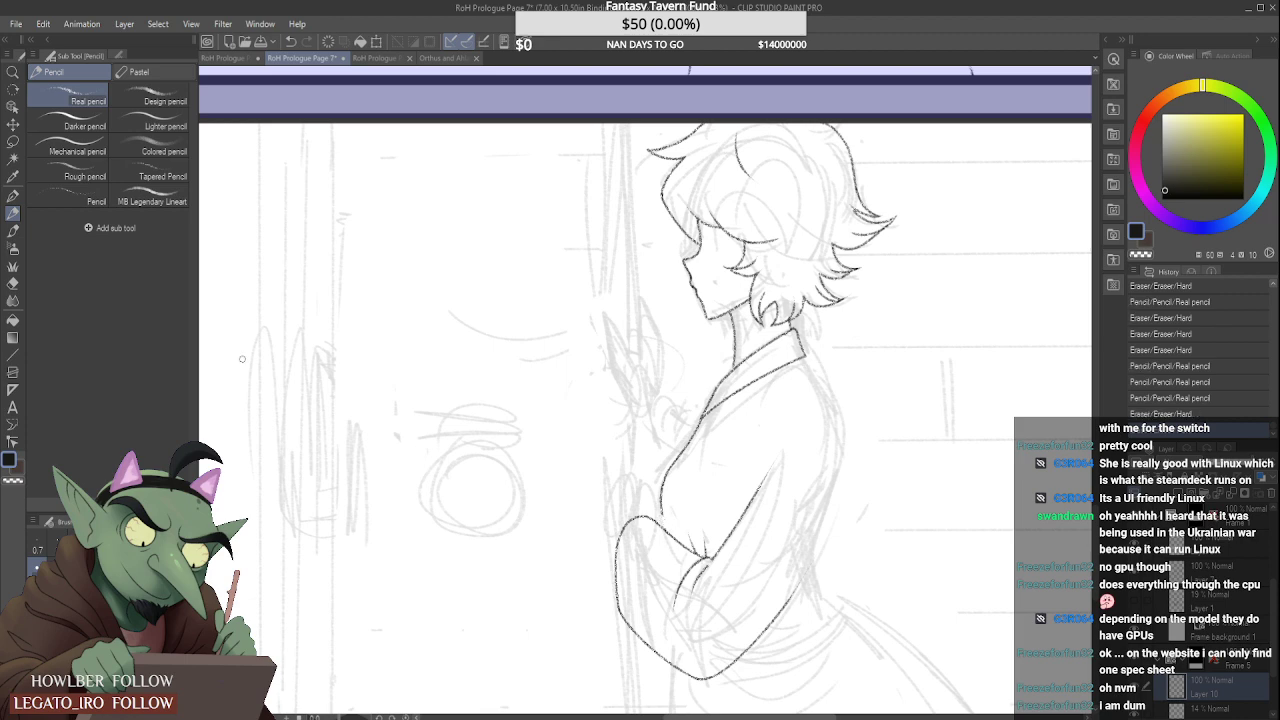
{"action": "key", "text": "m"}
{"action": "mouse_move", "coordinate": [600, 586]}
{"action": "left_mouse_down"}
{"action": "mouse_move", "coordinate": [602, 620]}
{"action": "mouse_move", "coordinate": [626, 511]}
{"action": "mouse_move", "coordinate": [673, 518]}
{"action": "mouse_move", "coordinate": [830, 374]}
{"action": "mouse_move", "coordinate": [866, 633]}
{"action": "mouse_move", "coordinate": [592, 693]}
{"action": "mouse_move", "coordinate": [545, 668]}
{"action": "left_mouse_up"}
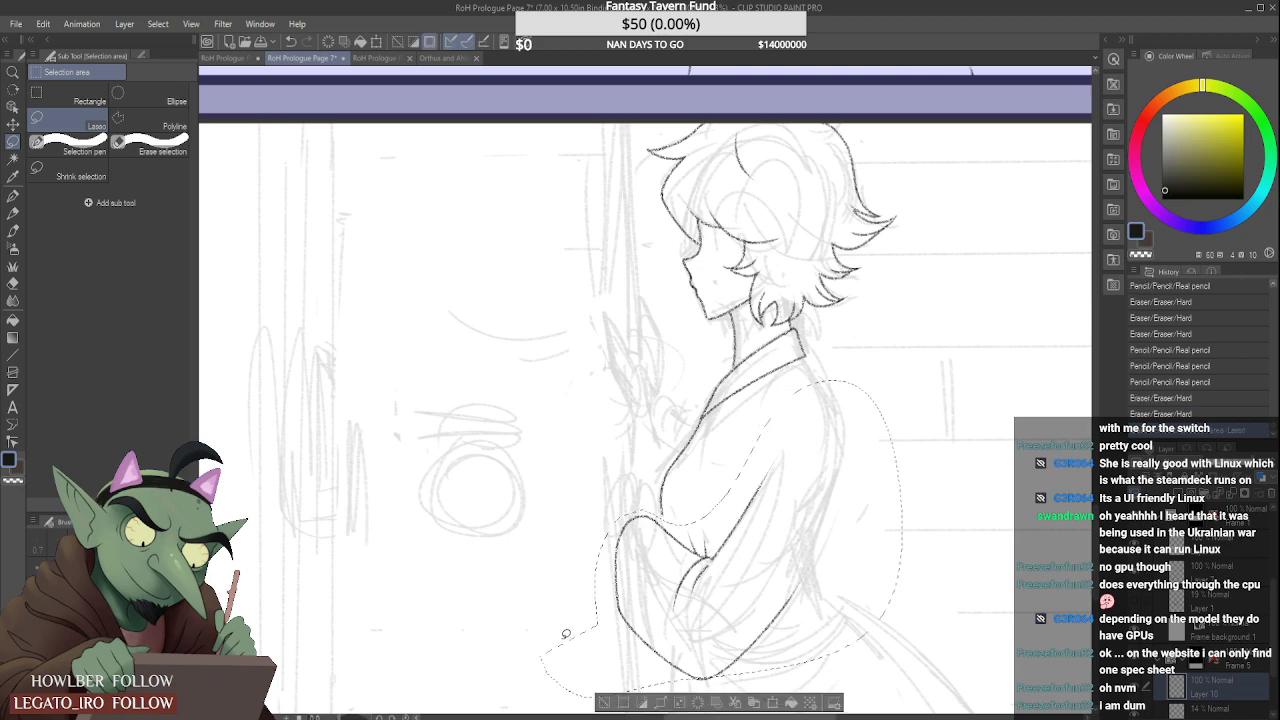
{"action": "key", "text": "ctrl+t"}
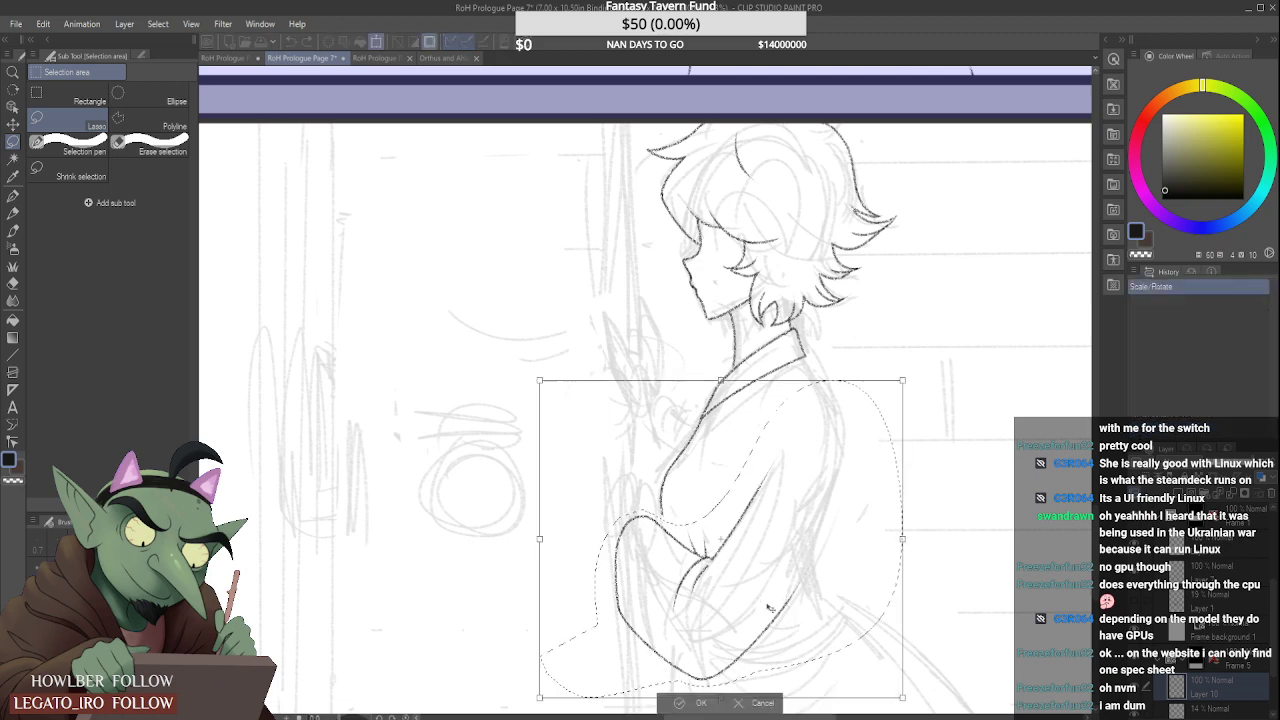
{"action": "key", "text": "Up"}
{"action": "key", "text": "Up"}
{"action": "key", "text": "Up"}
{"action": "key", "text": "Up"}
{"action": "key", "text": "Up"}
{"action": "key", "text": "Up"}
{"action": "key", "text": "Up"}
{"action": "key", "text": "Up"}
{"action": "key", "text": "Up"}
{"action": "key", "text": "Up"}
{"action": "key", "text": "Up"}
{"action": "key", "text": "Up"}
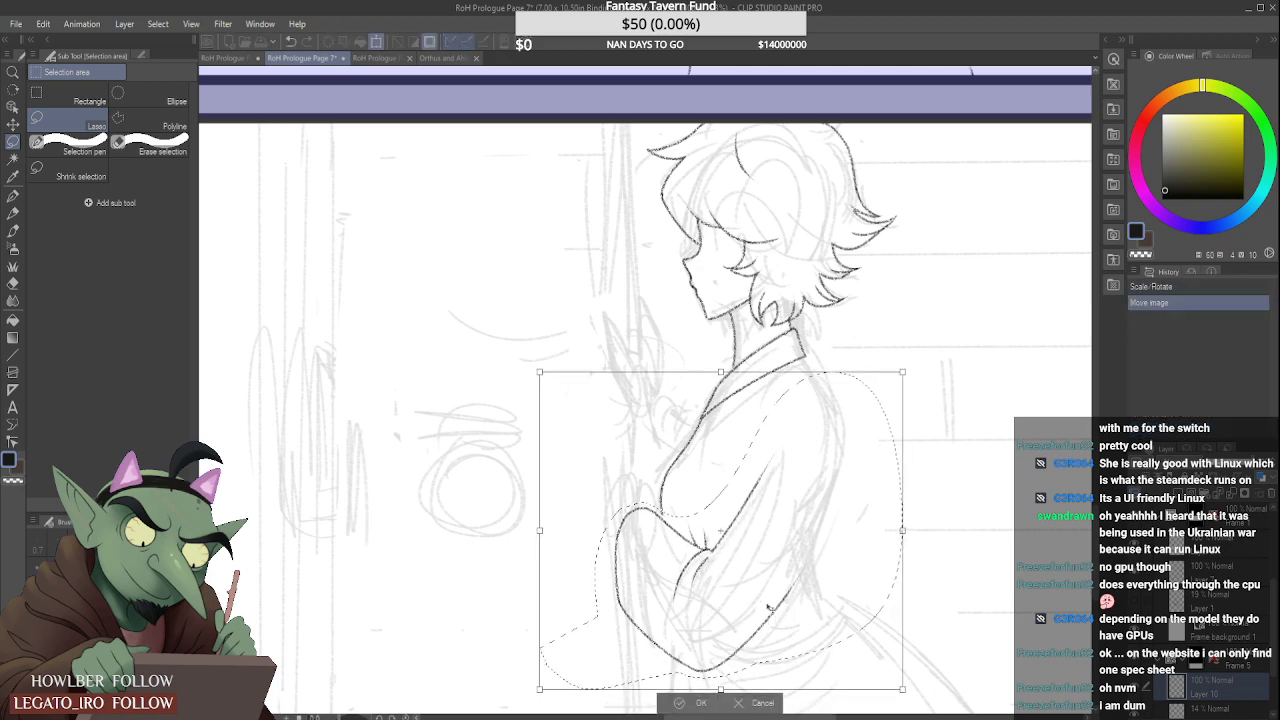
{"action": "key", "text": "Up"}
{"action": "key", "text": "Up"}
{"action": "key", "text": "Up"}
{"action": "key", "text": "Up"}
{"action": "key", "text": "Up"}
{"action": "key", "text": "Up"}
{"action": "key", "text": "Up"}
{"action": "key", "text": "Up"}
{"action": "key", "text": "Up"}
{"action": "key", "text": "Up"}
{"action": "key", "text": "Up"}
{"action": "key", "text": "Up"}
{"action": "key", "text": "Up"}
{"action": "key", "text": "Up"}
{"action": "key", "text": "Up"}
{"action": "key", "text": "Up"}
{"action": "key", "text": "Up"}
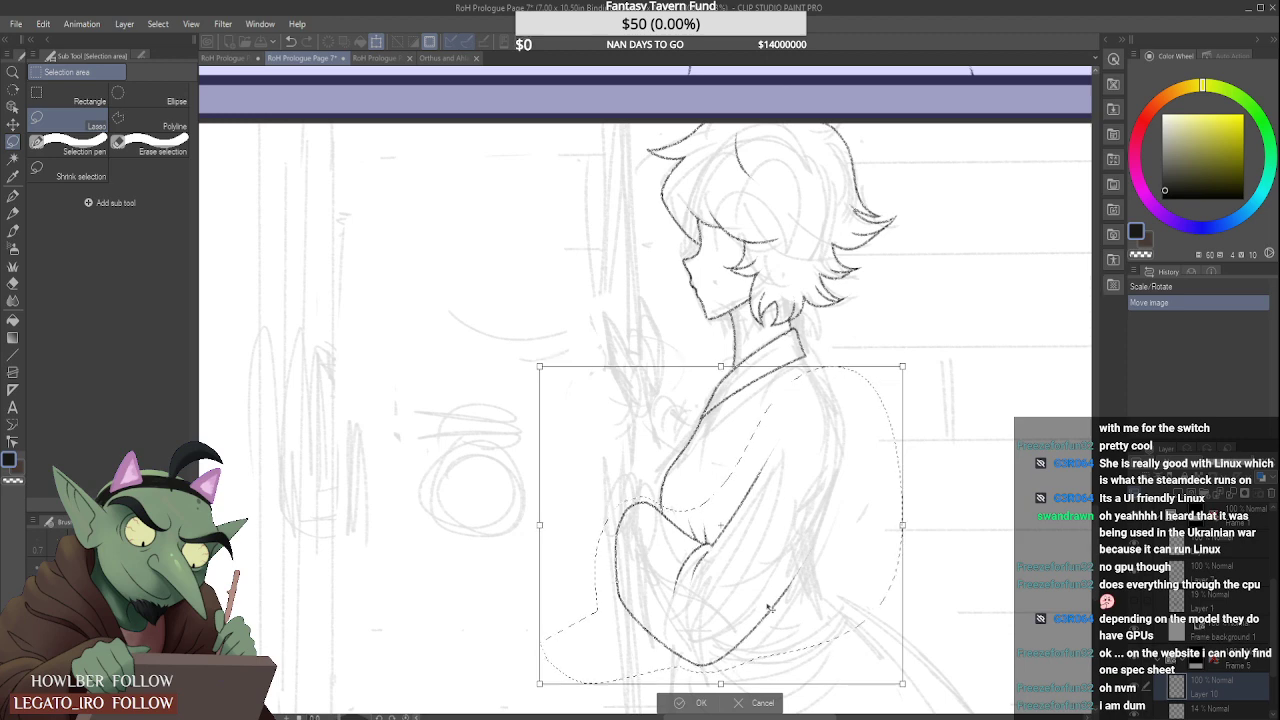
Step: Nudge the selected sleeve linework upward, rotate it slightly counterclockwise, and apply the transformation
{"action": "key", "text": "Up"}
{"action": "key", "text": "Up"}
{"action": "key", "text": "Up"}
{"action": "key", "text": "Up"}
{"action": "key", "text": "Up"}
{"action": "key", "text": "Up"}
{"action": "key", "text": "Up"}
{"action": "key", "text": "Up"}
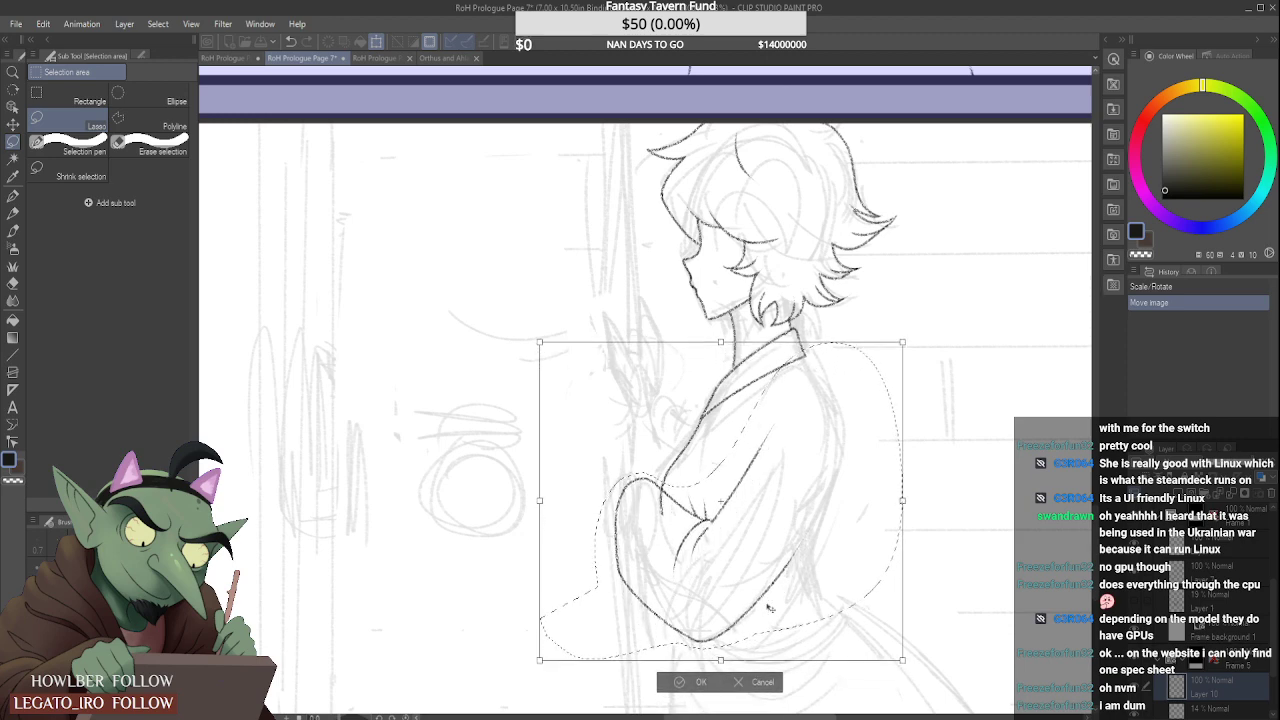
{"action": "mouse_move", "coordinate": [963, 357]}
{"action": "left_mouse_down"}
{"action": "mouse_move", "coordinate": [962, 333]}
{"action": "mouse_move", "coordinate": [952, 340]}
{"action": "left_mouse_up"}
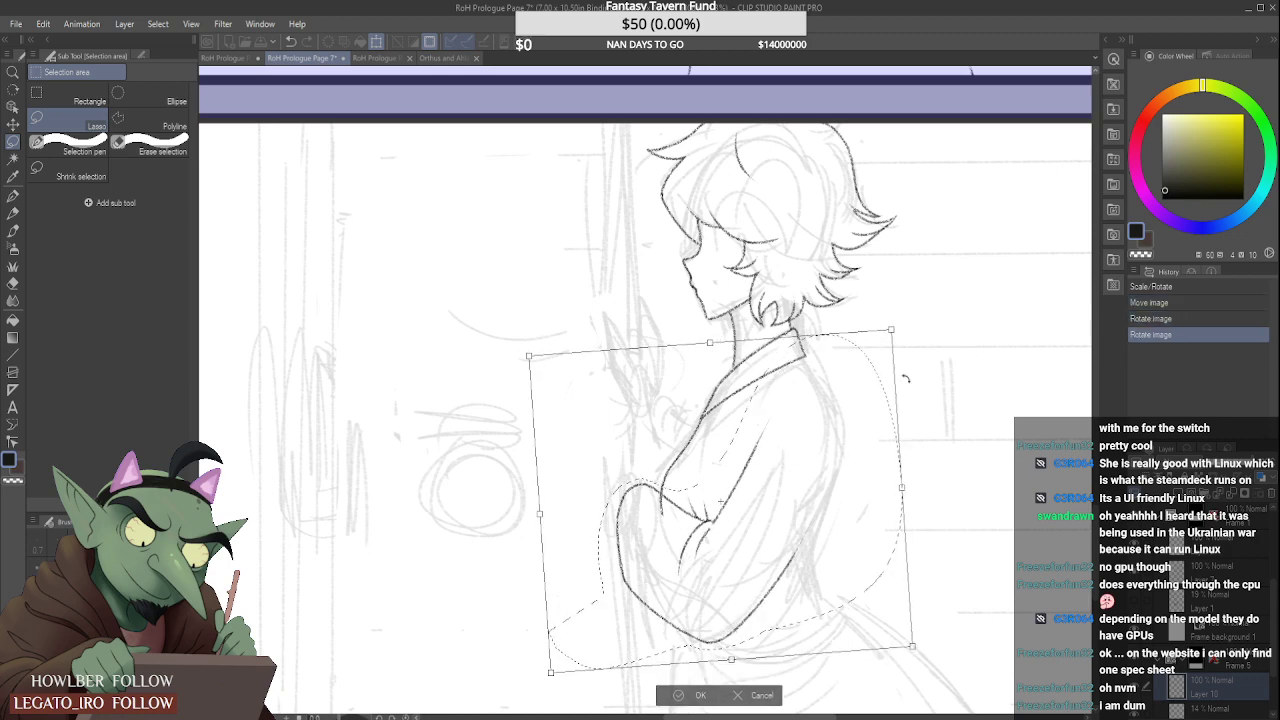
{"action": "left_click", "coordinate": [700, 695]}
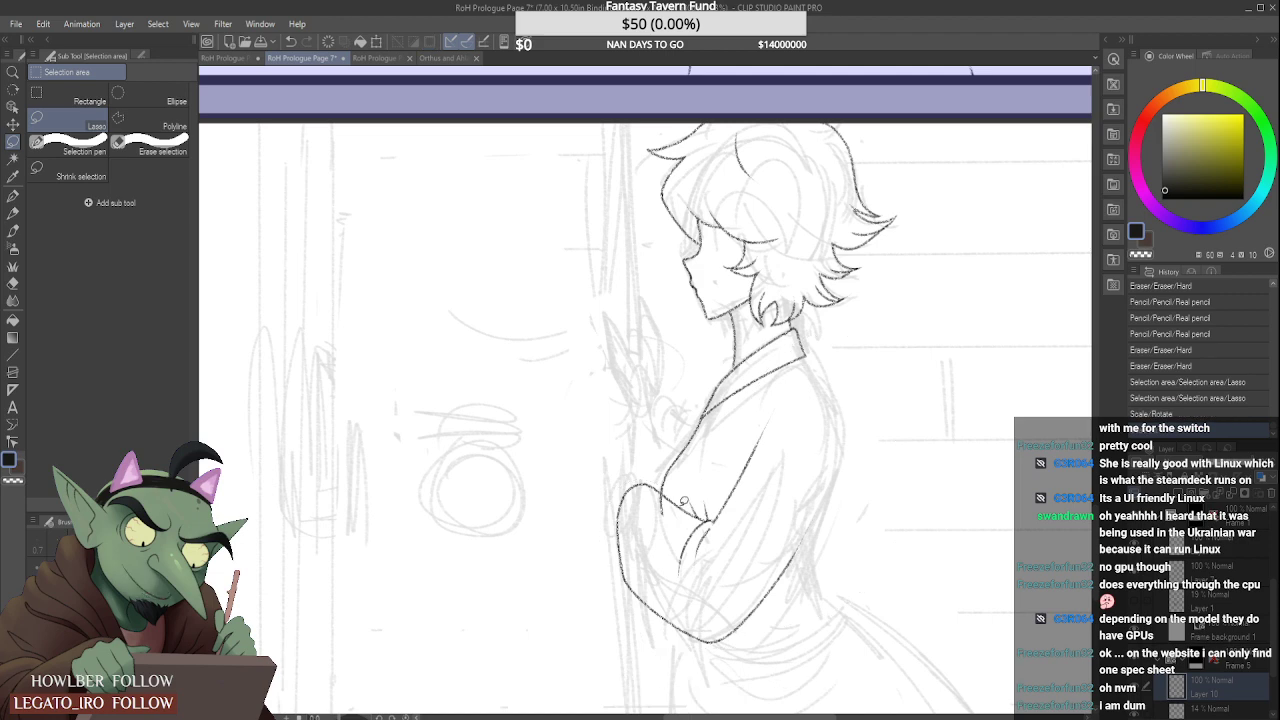
Step: Deselect the sleeve linework and erase the upper tip of the arm's inner fold line
{"action": "scroll", "coordinate": [657, 505], "scroll_direction": "up", "scroll_amount": 2}
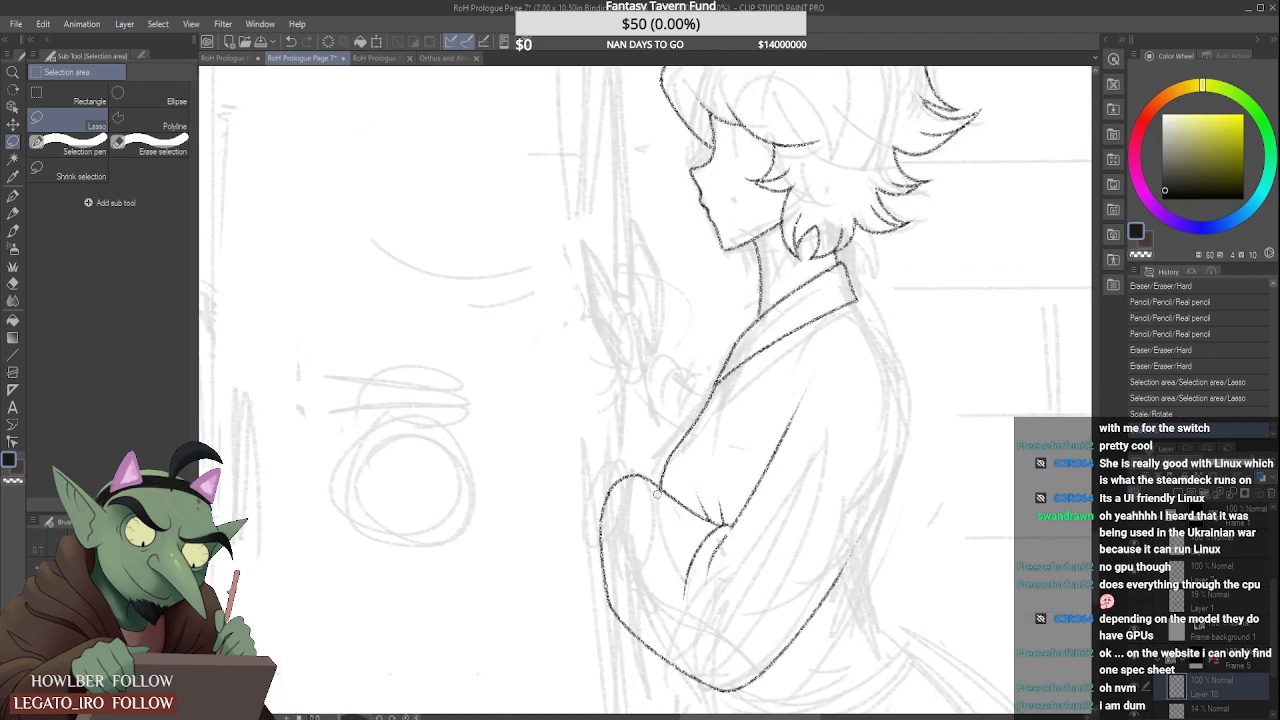
{"action": "key", "text": "ctrl+d"}
{"action": "left_click_drag", "start_coordinate": [793, 418], "coordinate": [809, 384]}
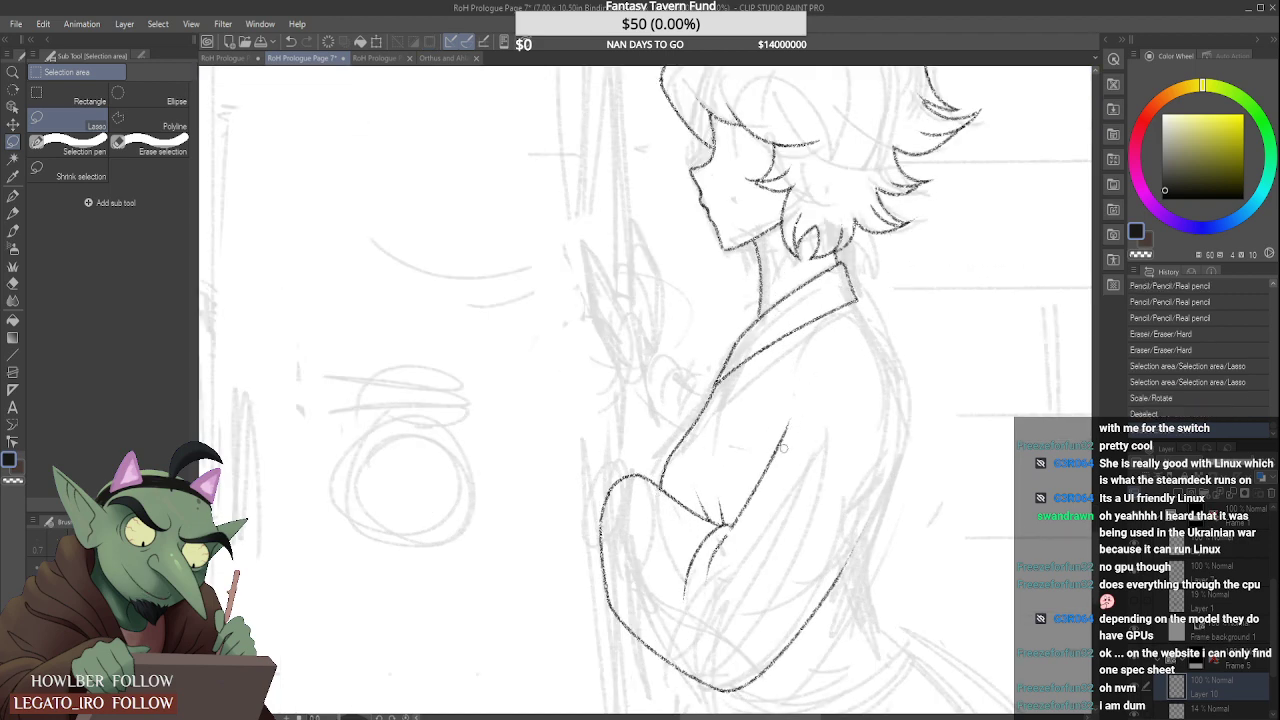
Step: Draw the far sleeve's cuff in front of the chest with the Real pencil, starting from the collar crossing
{"action": "left_click", "coordinate": [13, 213]}
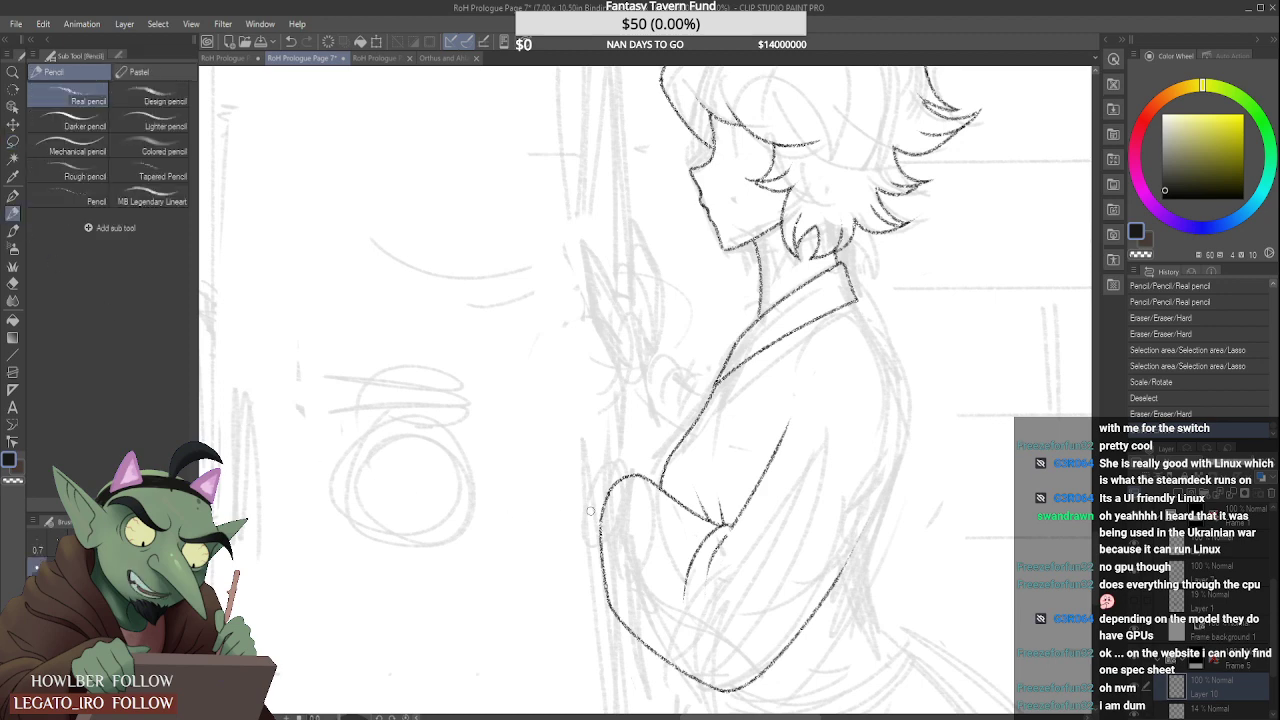
{"action": "scroll", "coordinate": [591, 511], "scroll_direction": "down", "scroll_amount": 3}
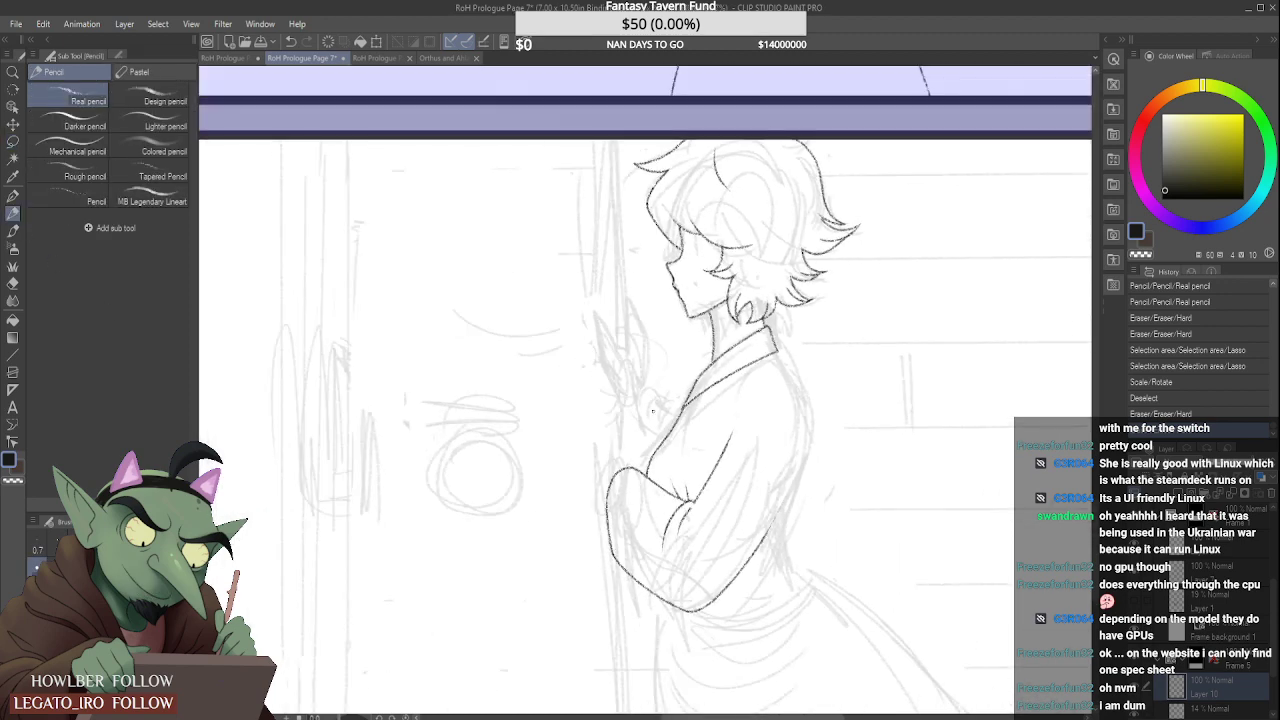
{"action": "scroll", "coordinate": [630, 405], "scroll_direction": "up", "scroll_amount": 2}
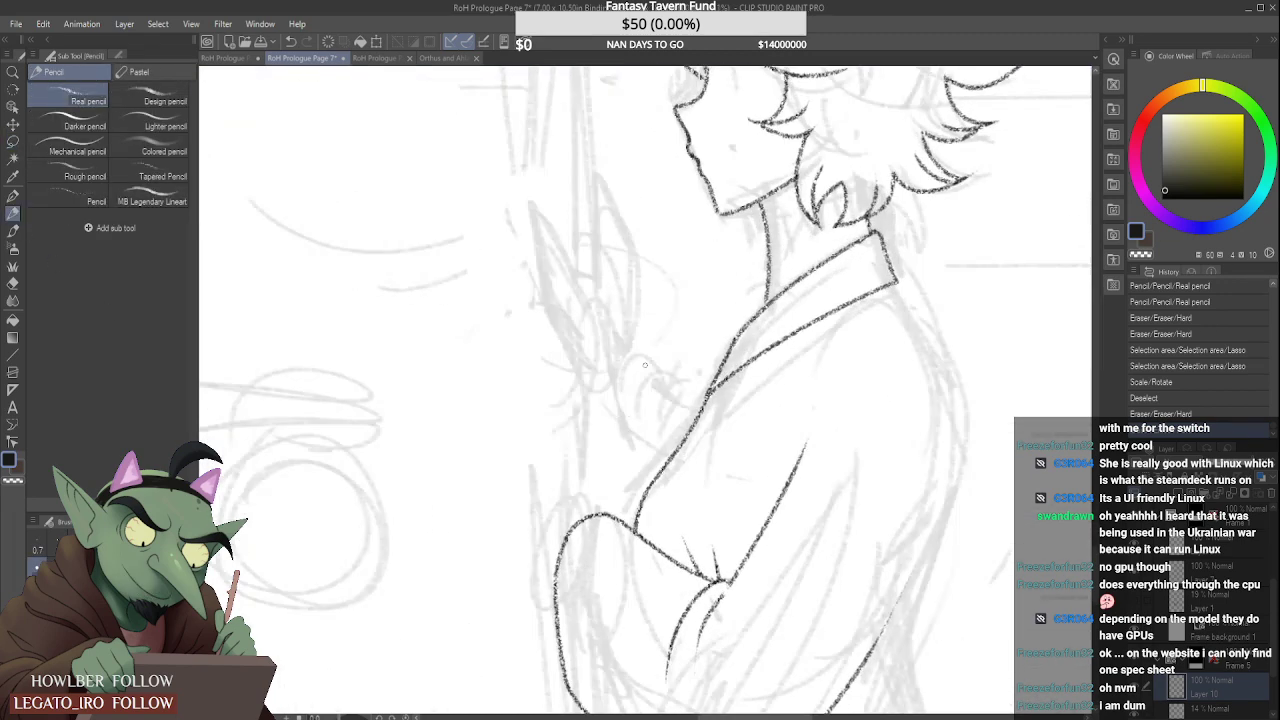
{"action": "mouse_move", "coordinate": [610, 396]}
{"action": "left_mouse_down"}
{"action": "mouse_move", "coordinate": [635, 357]}
{"action": "mouse_move", "coordinate": [708, 387]}
{"action": "mouse_move", "coordinate": [611, 399]}
{"action": "mouse_move", "coordinate": [619, 503]}
{"action": "left_mouse_up"}
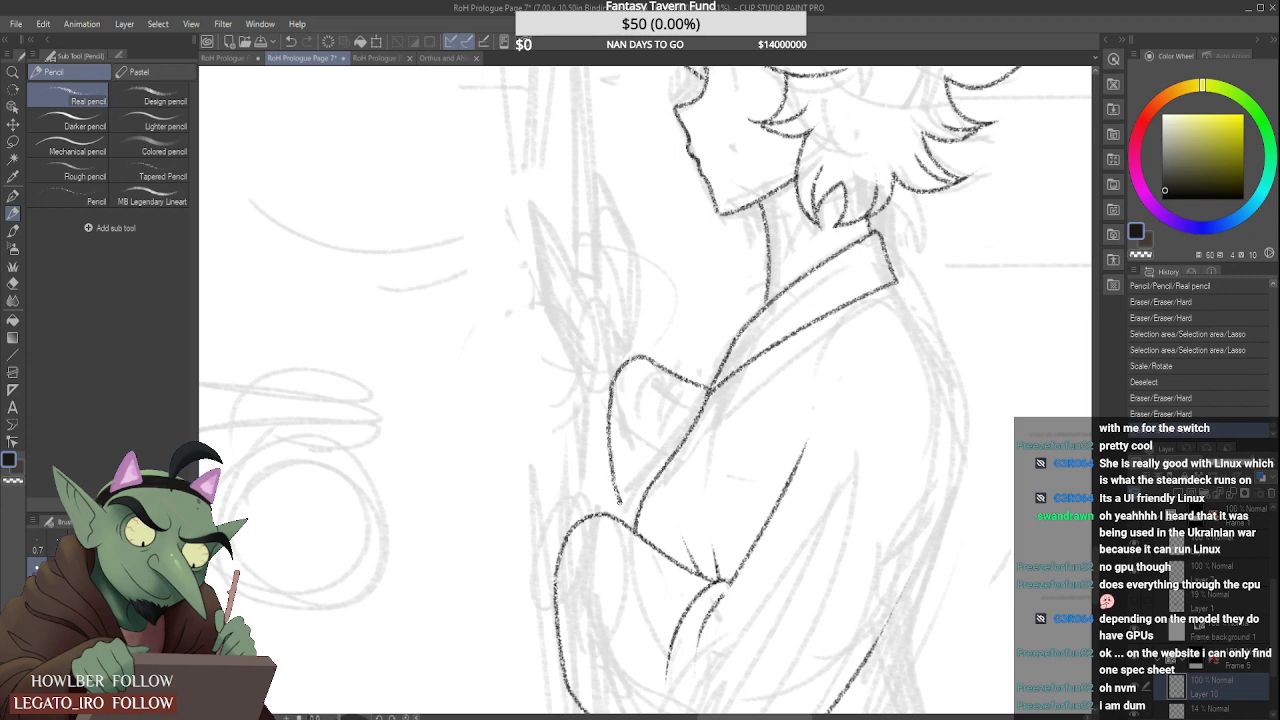
{"action": "scroll", "coordinate": [600, 396], "scroll_direction": "down", "scroll_amount": 3}
{"action": "scroll", "coordinate": [600, 396], "scroll_direction": "up", "scroll_amount": 3}
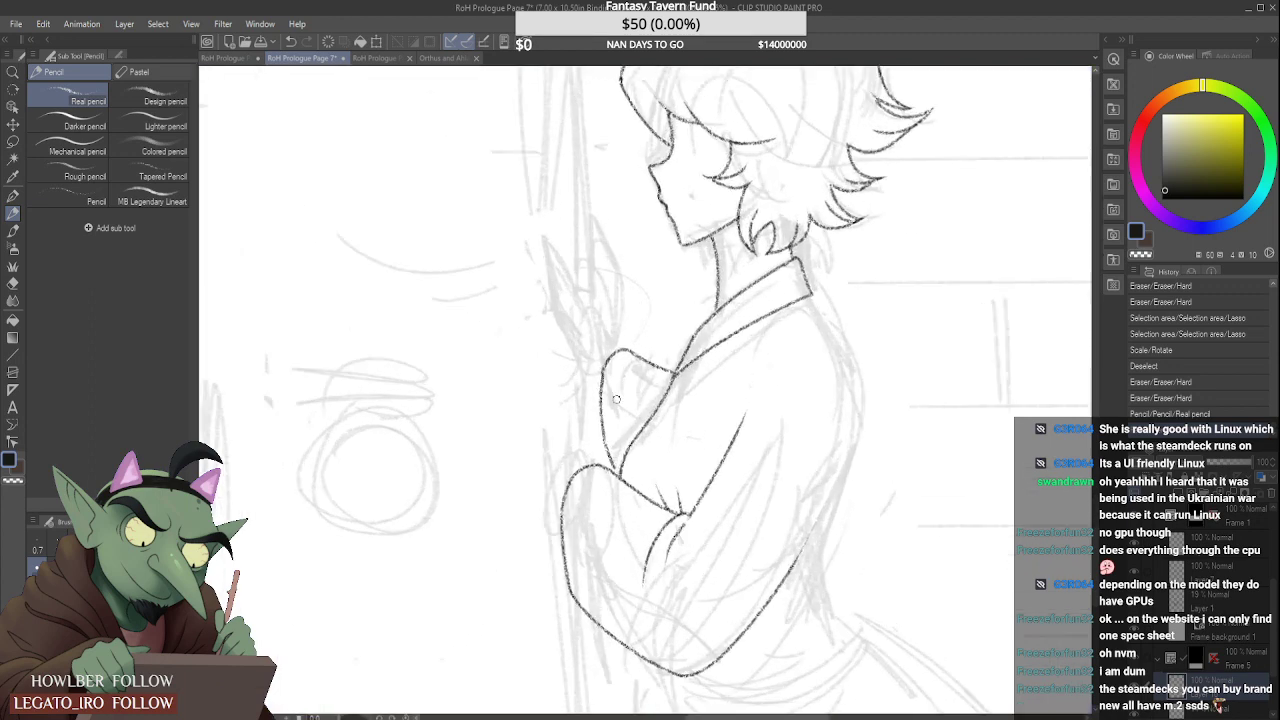
Step: Erase the far sleeve's front edge and redraw it farther out, reaching down to the near sleeve
{"action": "left_click_drag", "start_coordinate": [598, 396], "coordinate": [615, 474]}
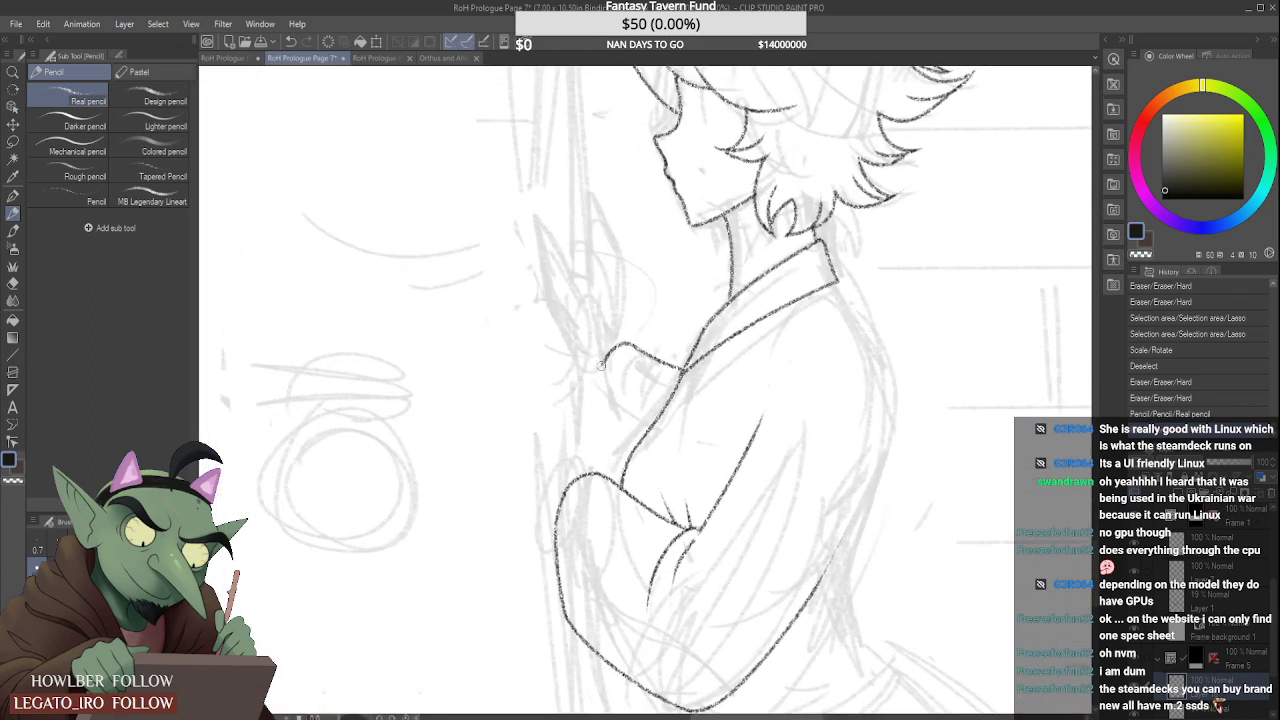
{"action": "mouse_move", "coordinate": [601, 365]}
{"action": "left_mouse_down"}
{"action": "mouse_move", "coordinate": [630, 345]}
{"action": "mouse_move", "coordinate": [594, 374]}
{"action": "mouse_move", "coordinate": [587, 484]}
{"action": "left_mouse_up"}
{"action": "scroll", "coordinate": [632, 347], "scroll_direction": "up", "scroll_amount": 1}
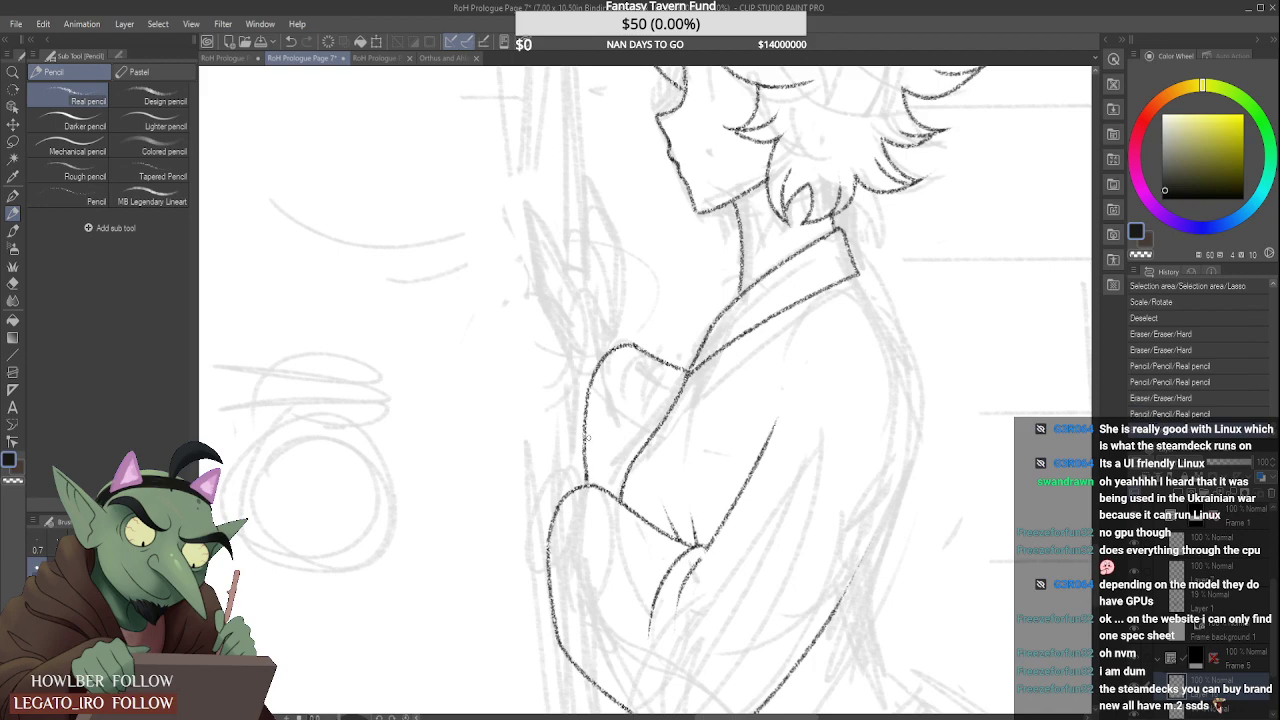
Step: Draw short wrist lines on both sides of the far sleeve's cuff, trimming the front one with the eraser
{"action": "scroll", "coordinate": [634, 340], "scroll_direction": "down", "scroll_amount": 4}
{"action": "scroll", "coordinate": [634, 334], "scroll_direction": "up", "scroll_amount": 5}
{"action": "scroll", "coordinate": [629, 366], "scroll_direction": "up", "scroll_amount": 2}
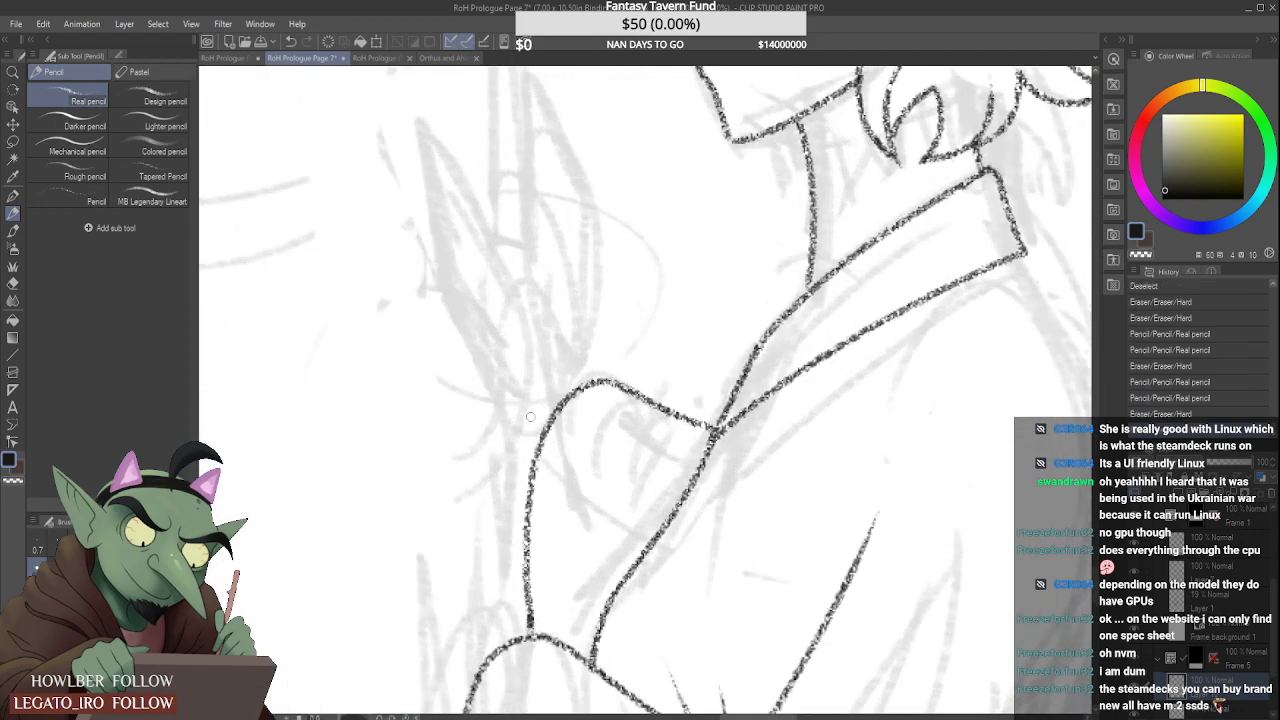
{"action": "mouse_move", "coordinate": [542, 444]}
{"action": "left_mouse_down"}
{"action": "mouse_move", "coordinate": [500, 408]}
{"action": "mouse_move", "coordinate": [459, 328]}
{"action": "mouse_move", "coordinate": [527, 432]}
{"action": "mouse_move", "coordinate": [494, 384]}
{"action": "left_mouse_up"}
{"action": "left_click_drag", "start_coordinate": [584, 371], "coordinate": [595, 382]}
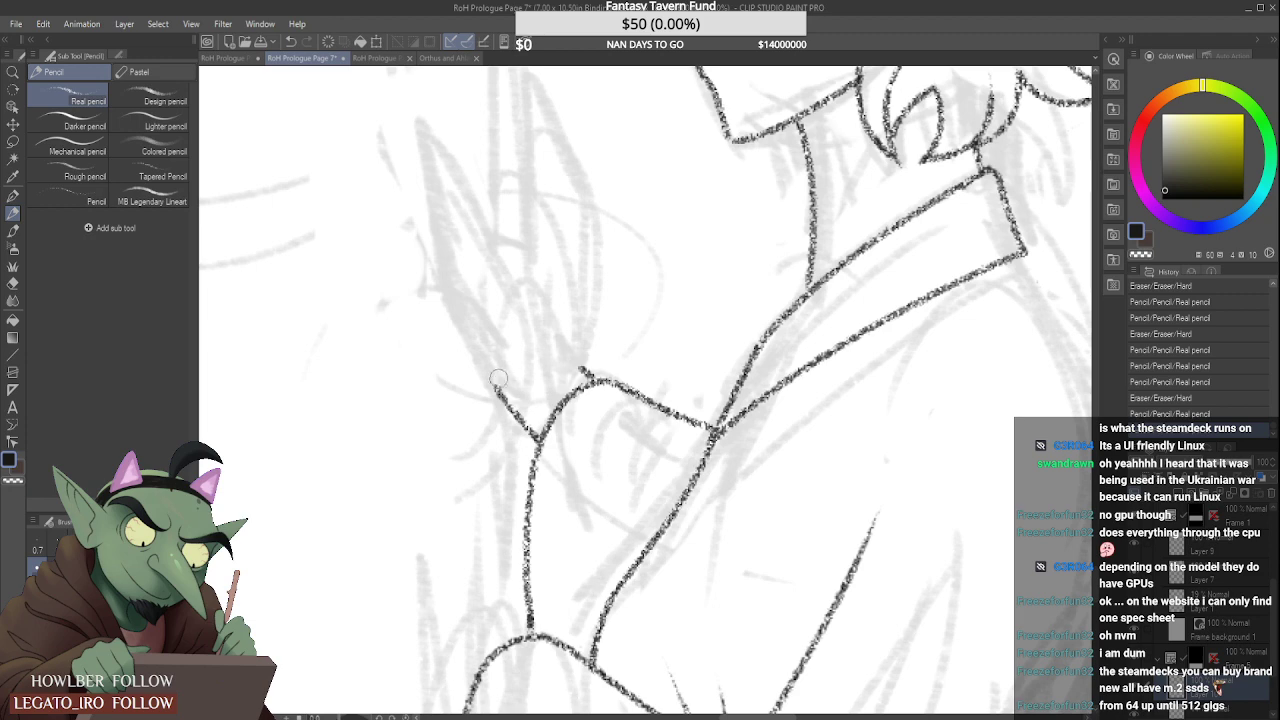
{"action": "mouse_move", "coordinate": [499, 379]}
{"action": "left_mouse_down"}
{"action": "mouse_move", "coordinate": [529, 435]}
{"action": "mouse_move", "coordinate": [506, 403]}
{"action": "left_mouse_up"}
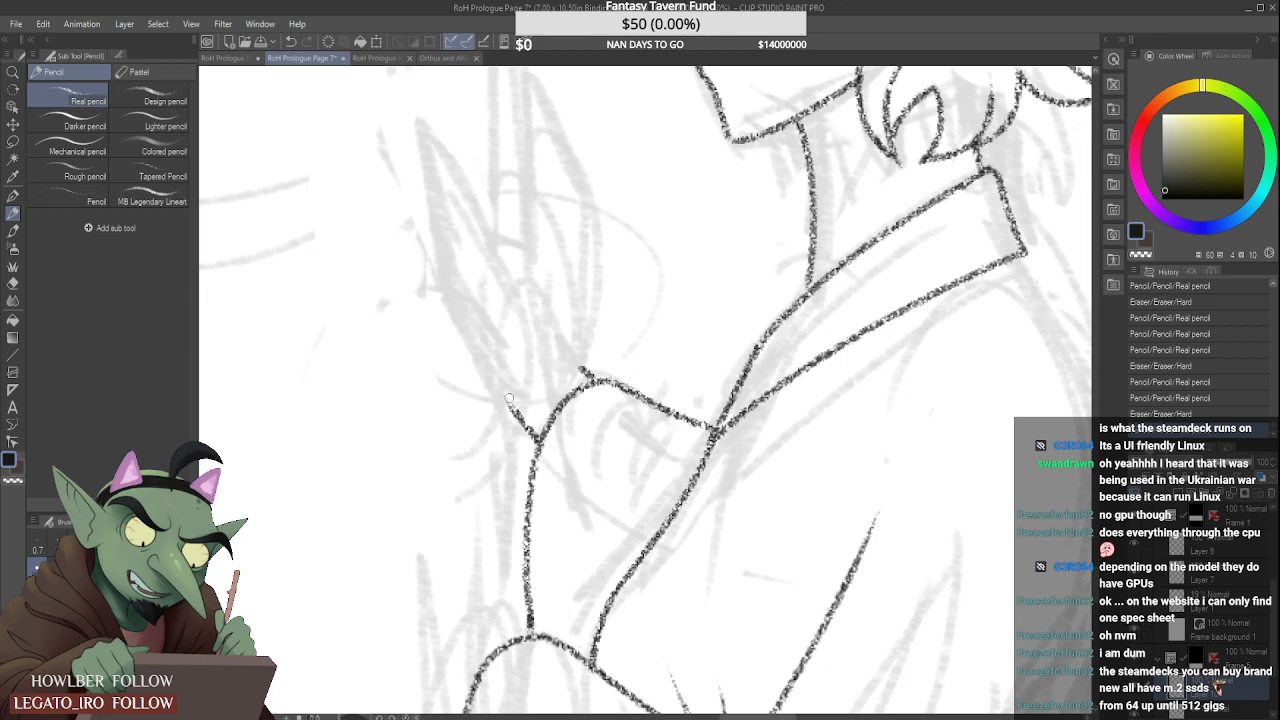
{"action": "left_click_drag", "start_coordinate": [580, 361], "coordinate": [598, 381]}
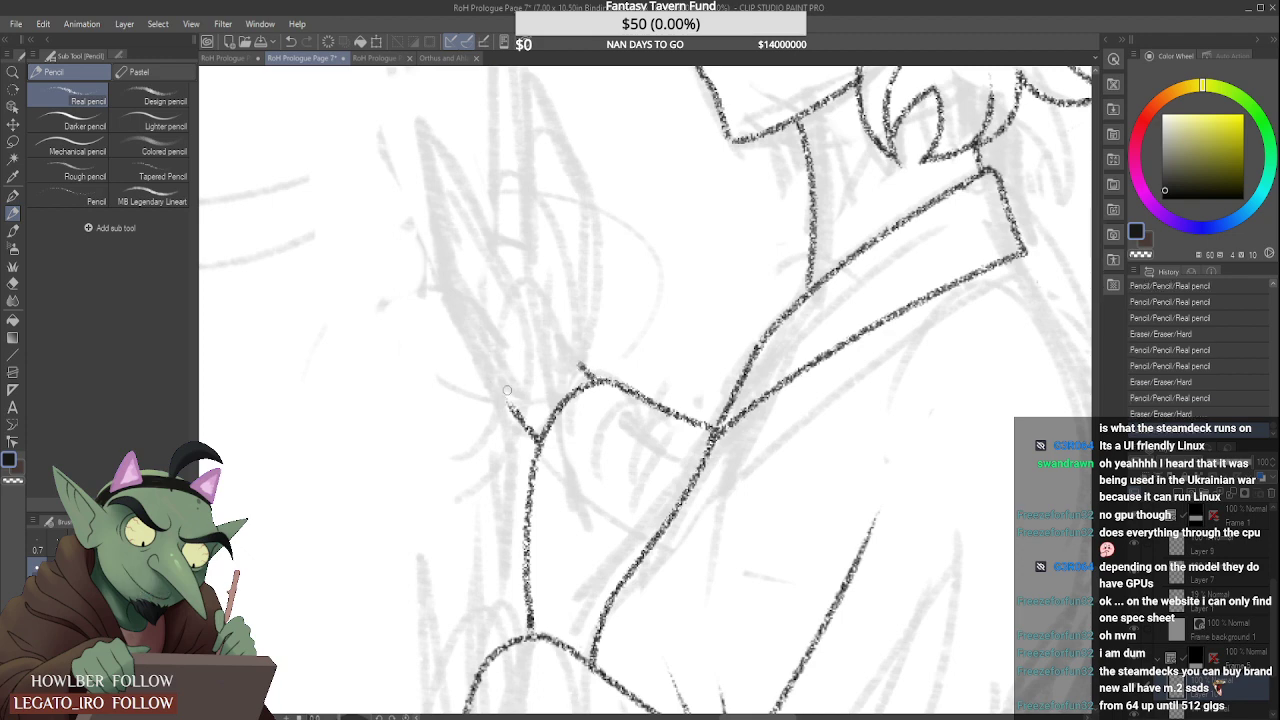
Step: Draw the raised hand's front contour from the wrist over the first fingertip, then up the inner edge of the second finger
{"action": "mouse_move", "coordinate": [507, 391]}
{"action": "left_mouse_down"}
{"action": "mouse_move", "coordinate": [458, 333]}
{"action": "mouse_move", "coordinate": [410, 113]}
{"action": "mouse_move", "coordinate": [454, 180]}
{"action": "mouse_move", "coordinate": [410, 110]}
{"action": "mouse_move", "coordinate": [421, 145]}
{"action": "mouse_move", "coordinate": [414, 132]}
{"action": "mouse_move", "coordinate": [436, 128]}
{"action": "mouse_move", "coordinate": [497, 250]}
{"action": "mouse_move", "coordinate": [424, 120]}
{"action": "mouse_move", "coordinate": [490, 248]}
{"action": "left_mouse_up"}
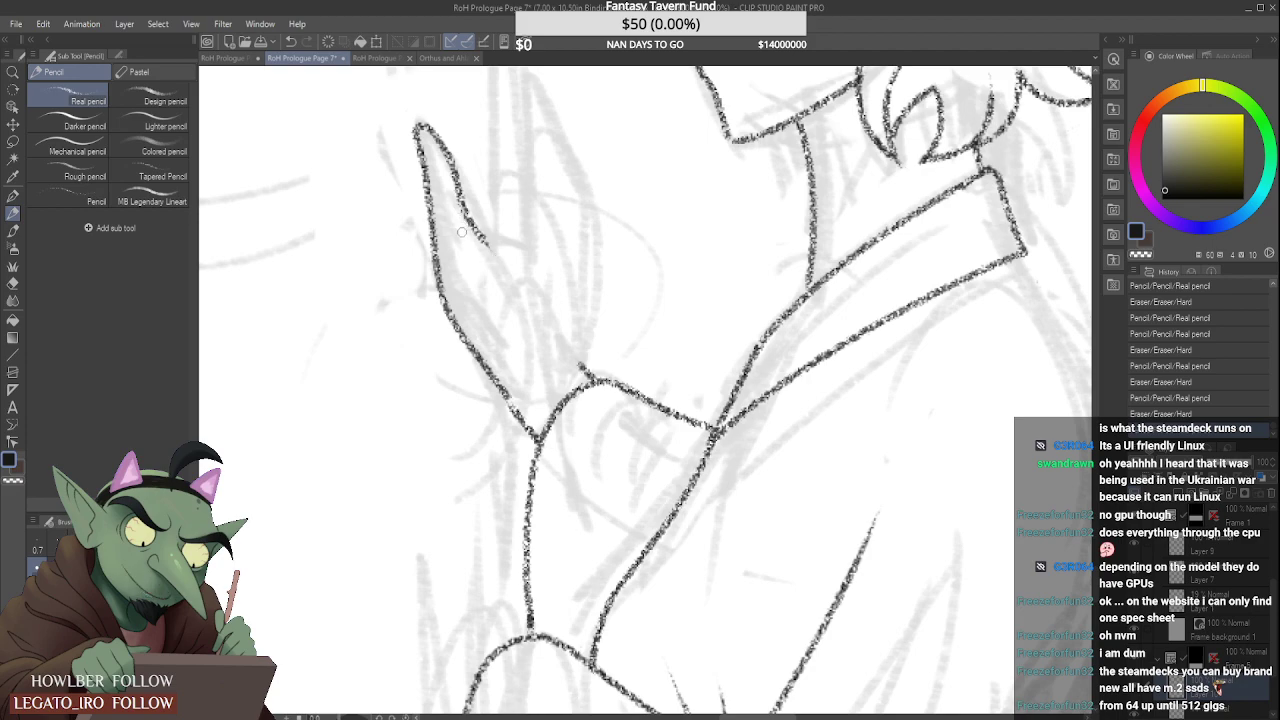
{"action": "scroll", "coordinate": [480, 290], "scroll_direction": "down", "scroll_amount": 3}
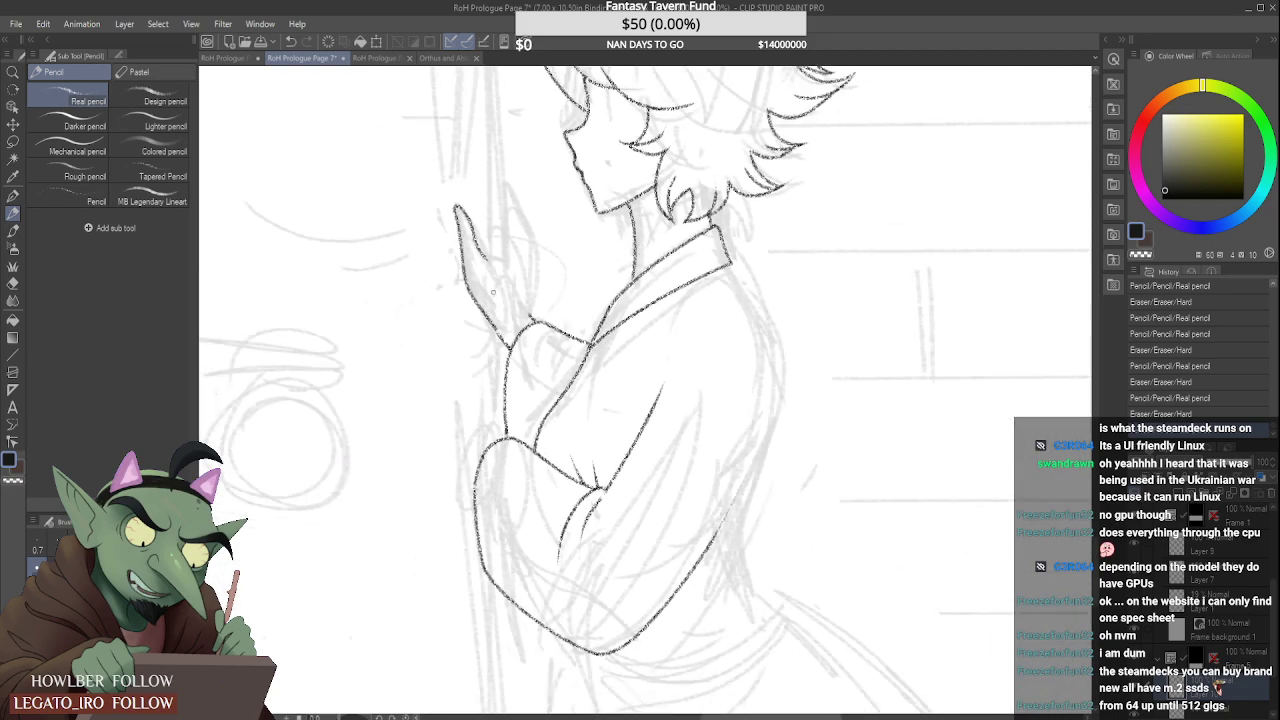
{"action": "scroll", "coordinate": [492, 292], "scroll_direction": "up", "scroll_amount": 5}
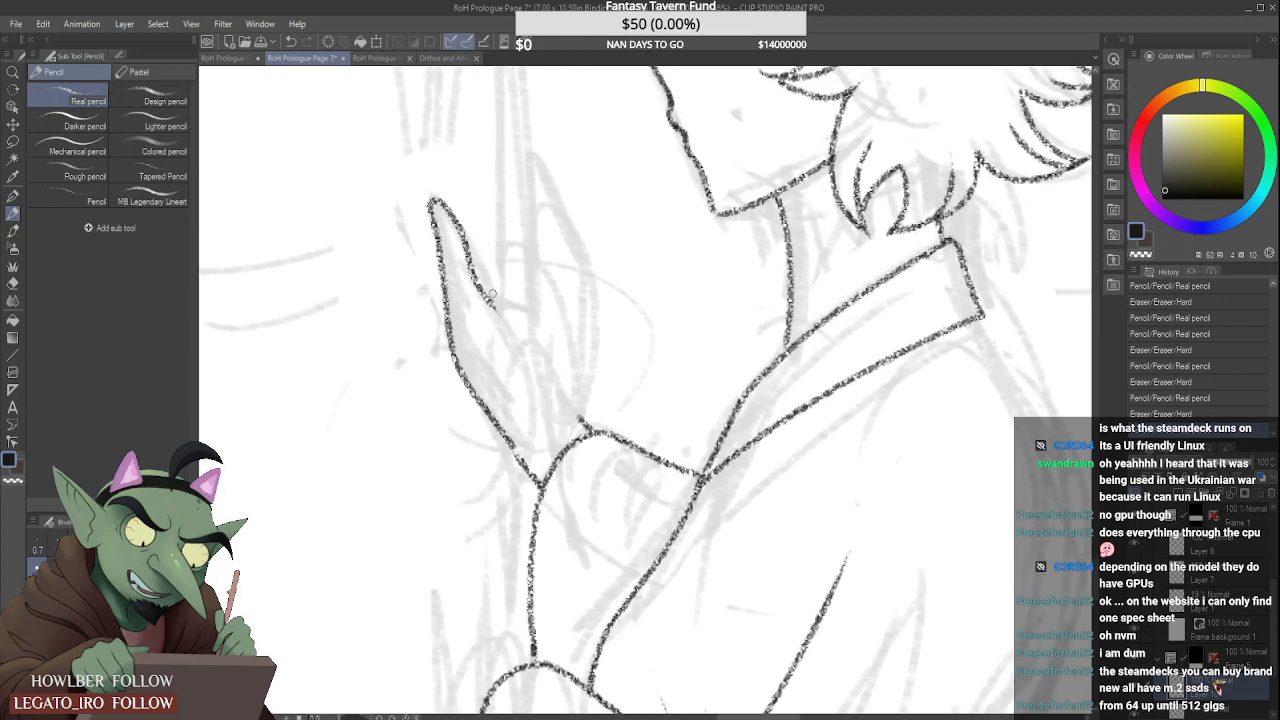
{"action": "mouse_move", "coordinate": [477, 304]}
{"action": "left_mouse_down"}
{"action": "mouse_move", "coordinate": [505, 322]}
{"action": "mouse_move", "coordinate": [527, 196]}
{"action": "left_mouse_up"}
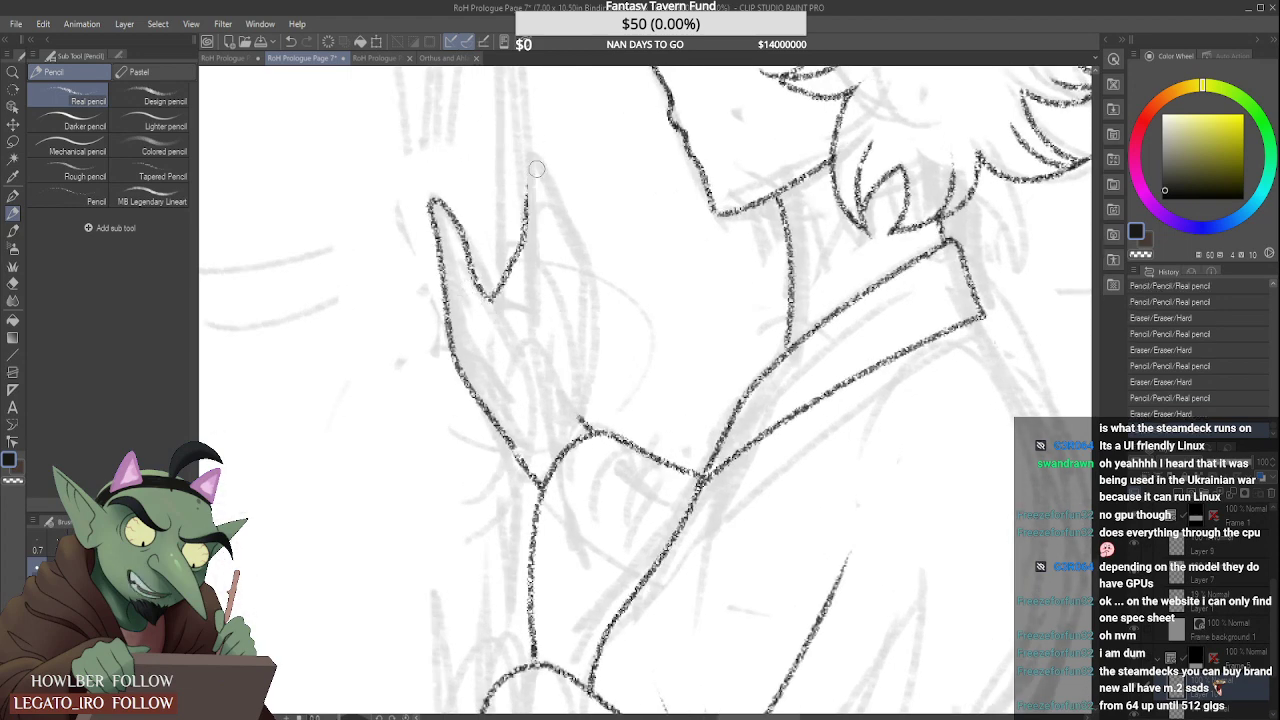
{"action": "left_click_drag", "start_coordinate": [531, 149], "coordinate": [572, 250]}
{"action": "key", "text": "ctrl+z"}
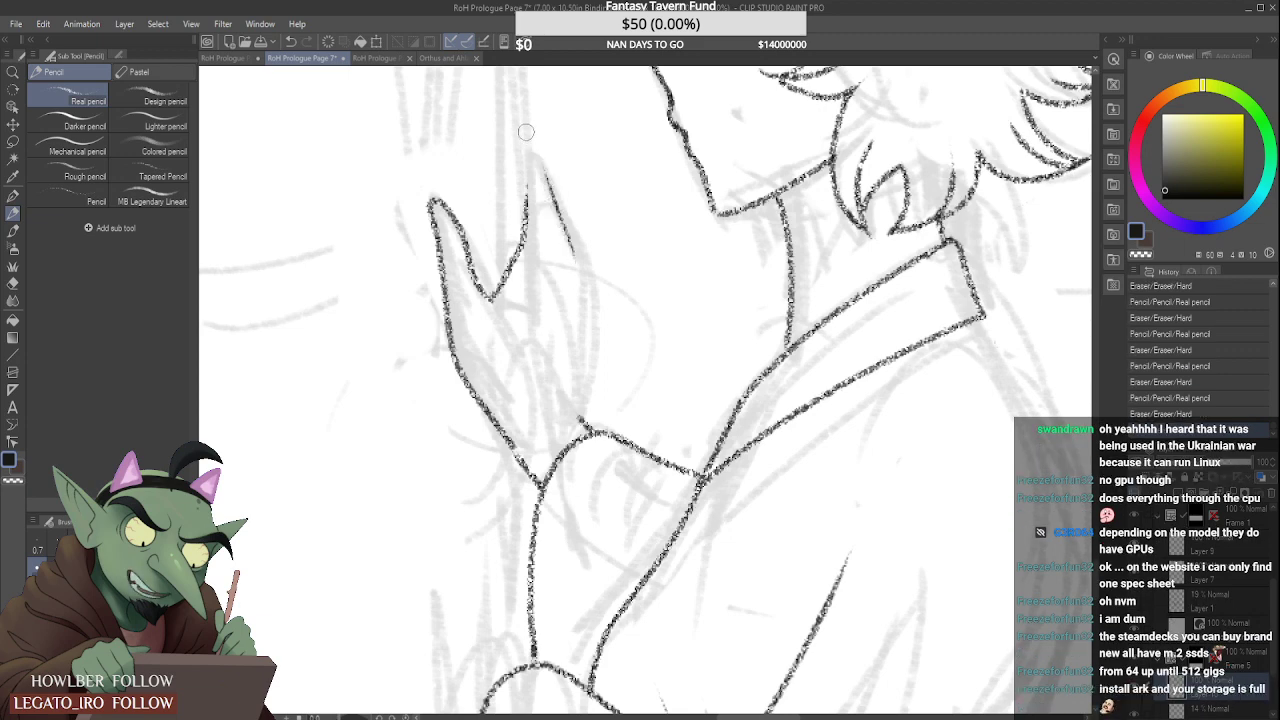
{"action": "key", "text": "ctrl+z"}
Step: Draw the back edge of the raised hand from the second fingertip down to the wrist, trimming and reworking line ends
{"action": "left_click_drag", "start_coordinate": [528, 148], "coordinate": [580, 257]}
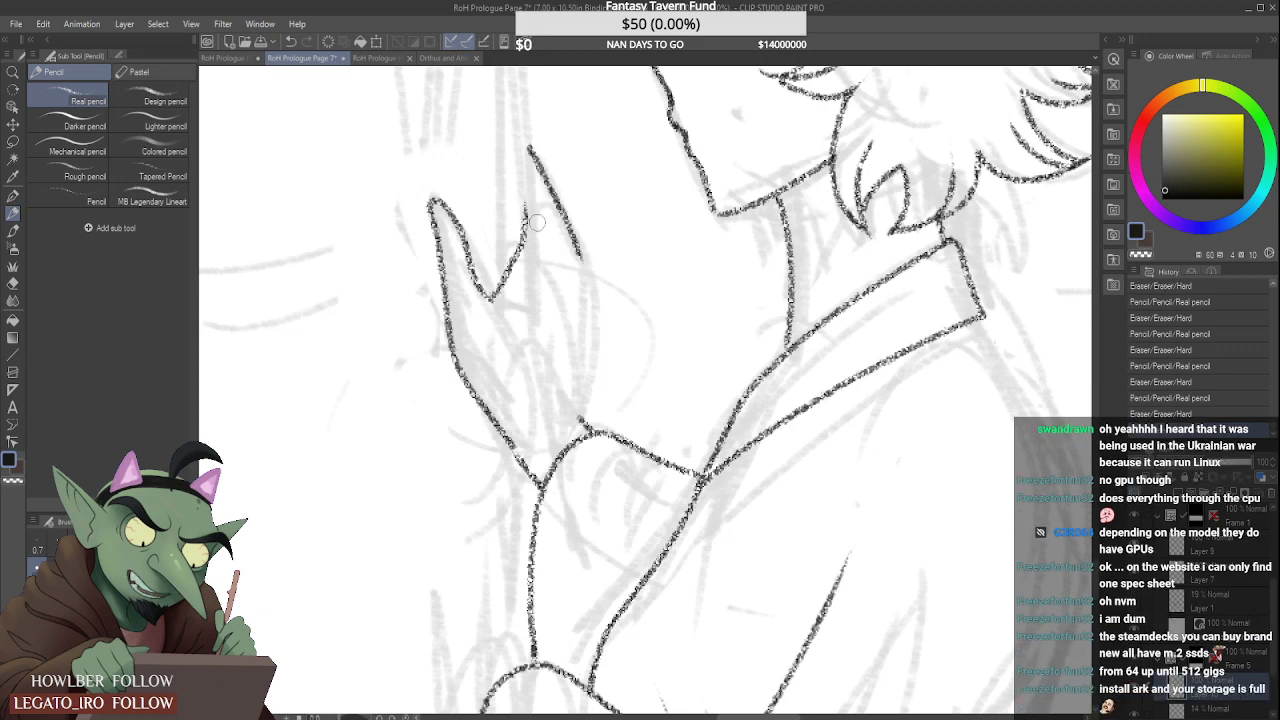
{"action": "left_click_drag", "start_coordinate": [526, 206], "coordinate": [521, 248]}
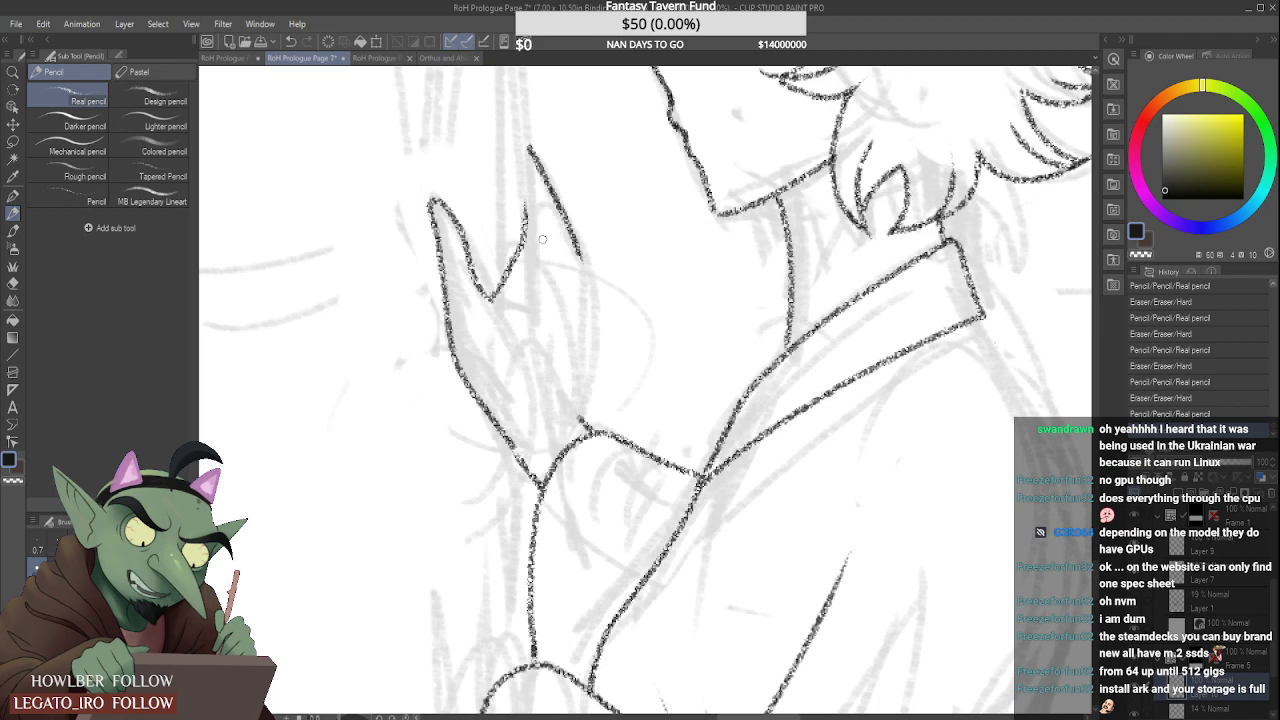
{"action": "left_click_drag", "start_coordinate": [576, 246], "coordinate": [566, 250]}
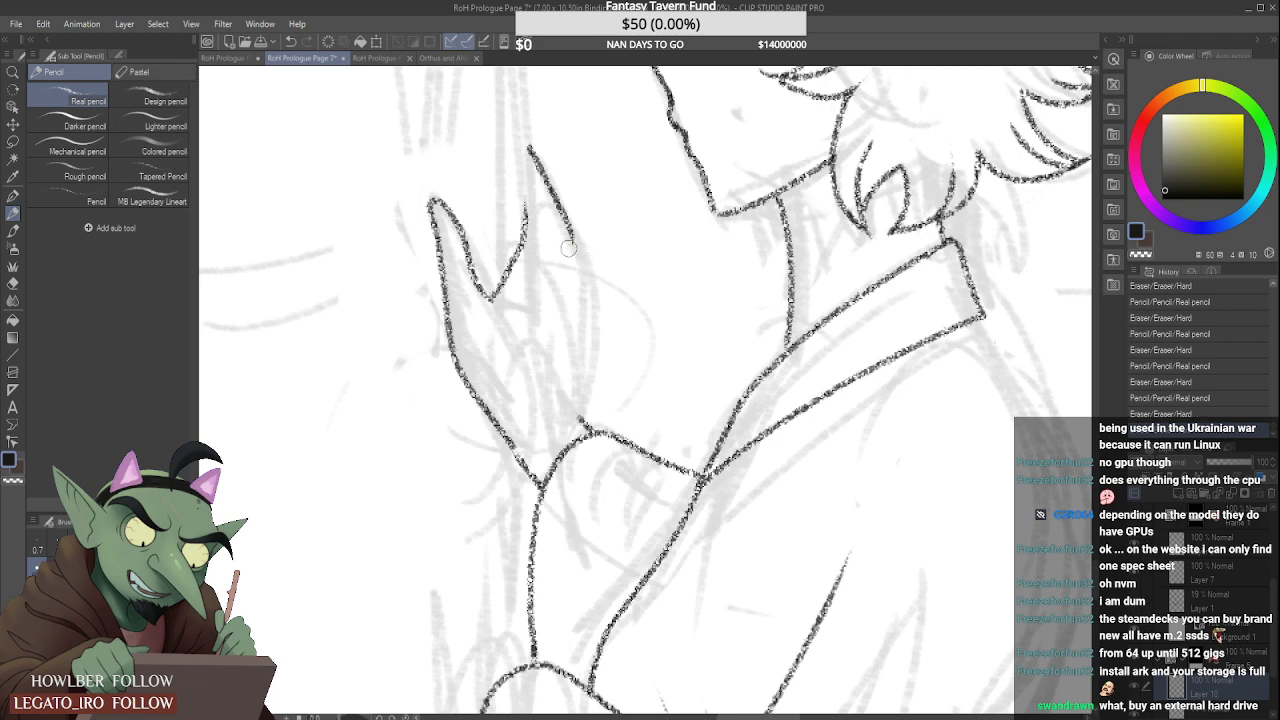
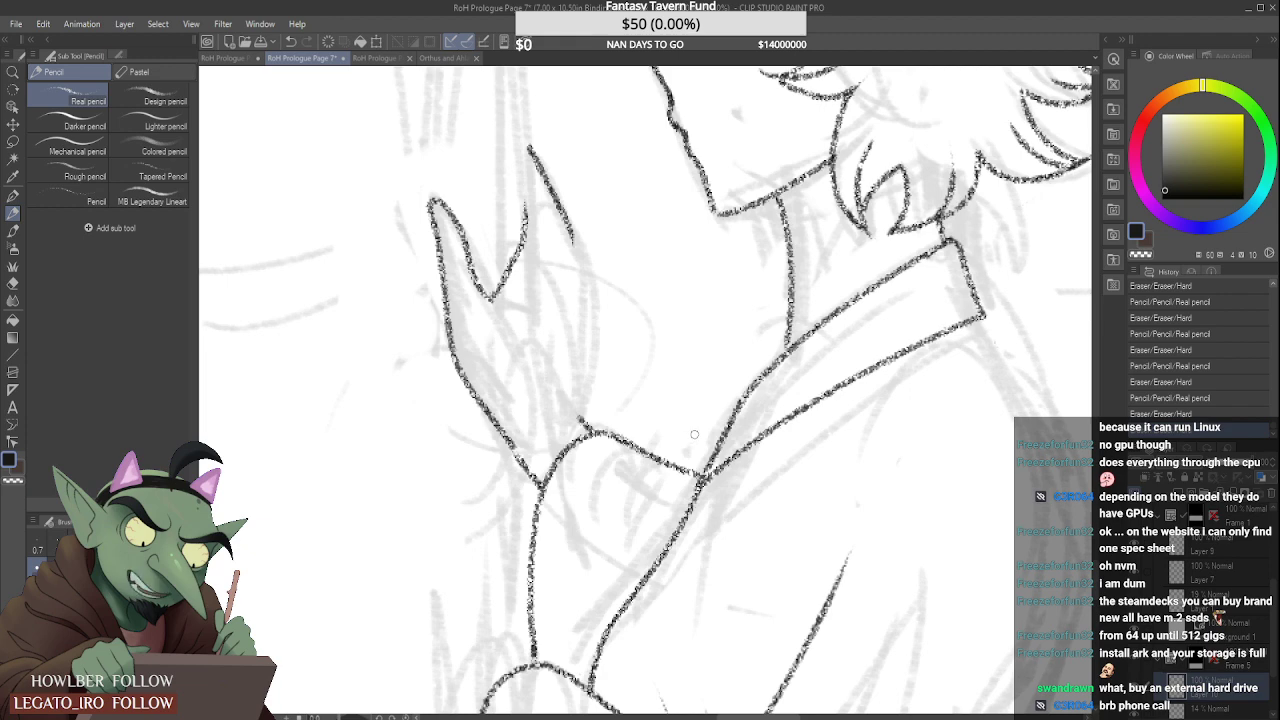
{"action": "mouse_move", "coordinate": [572, 242]}
{"action": "left_mouse_down"}
{"action": "mouse_move", "coordinate": [585, 331]}
{"action": "mouse_move", "coordinate": [577, 408]}
{"action": "left_mouse_up"}
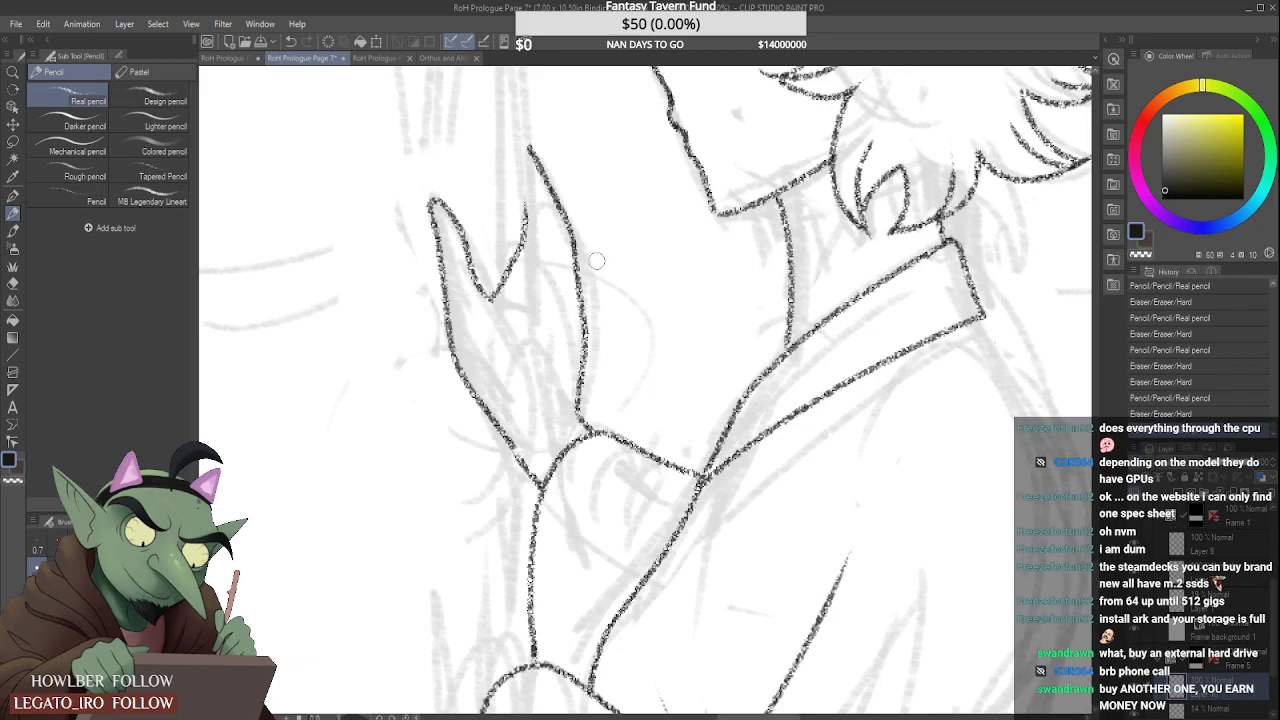
Step: Lasso the raised hand, scale it down slightly, shift it down onto the wrist, apply the transformation, and deselect
{"action": "scroll", "coordinate": [597, 261], "scroll_direction": "down", "scroll_amount": 5}
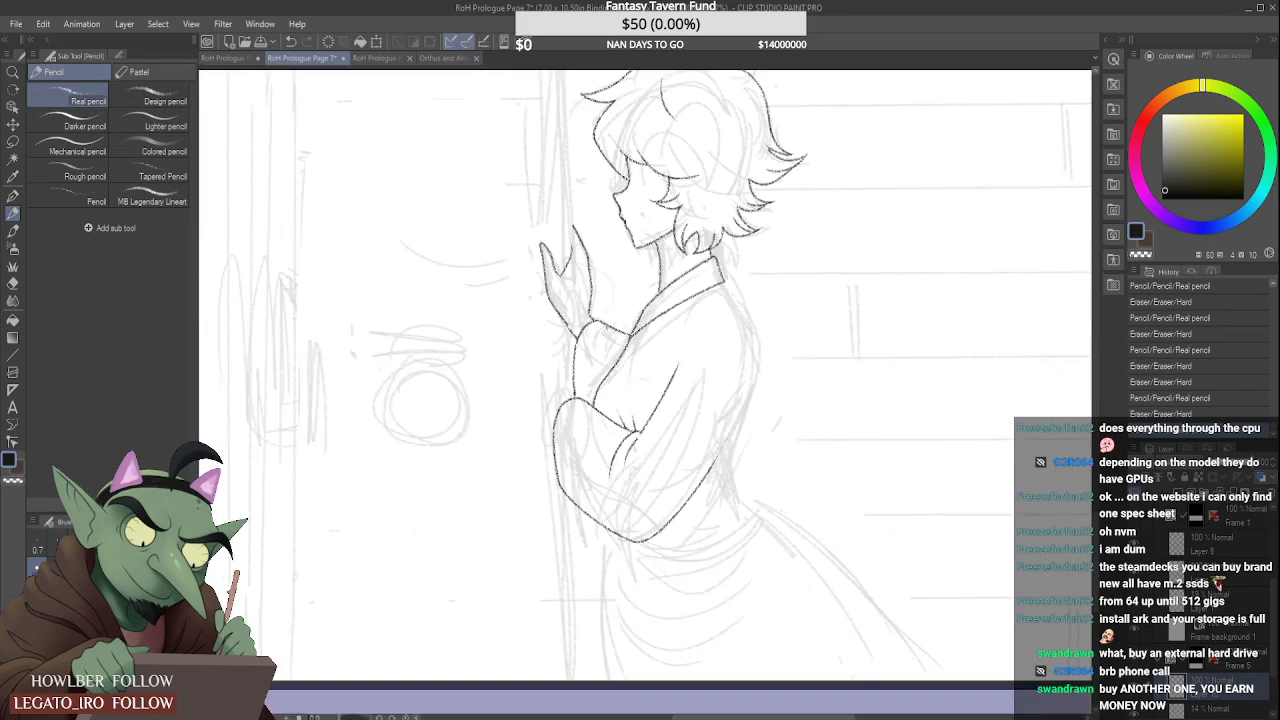
{"action": "scroll", "coordinate": [610, 300], "scroll_direction": "down", "scroll_amount": 3}
{"action": "scroll", "coordinate": [598, 237], "scroll_direction": "up", "scroll_amount": 6}
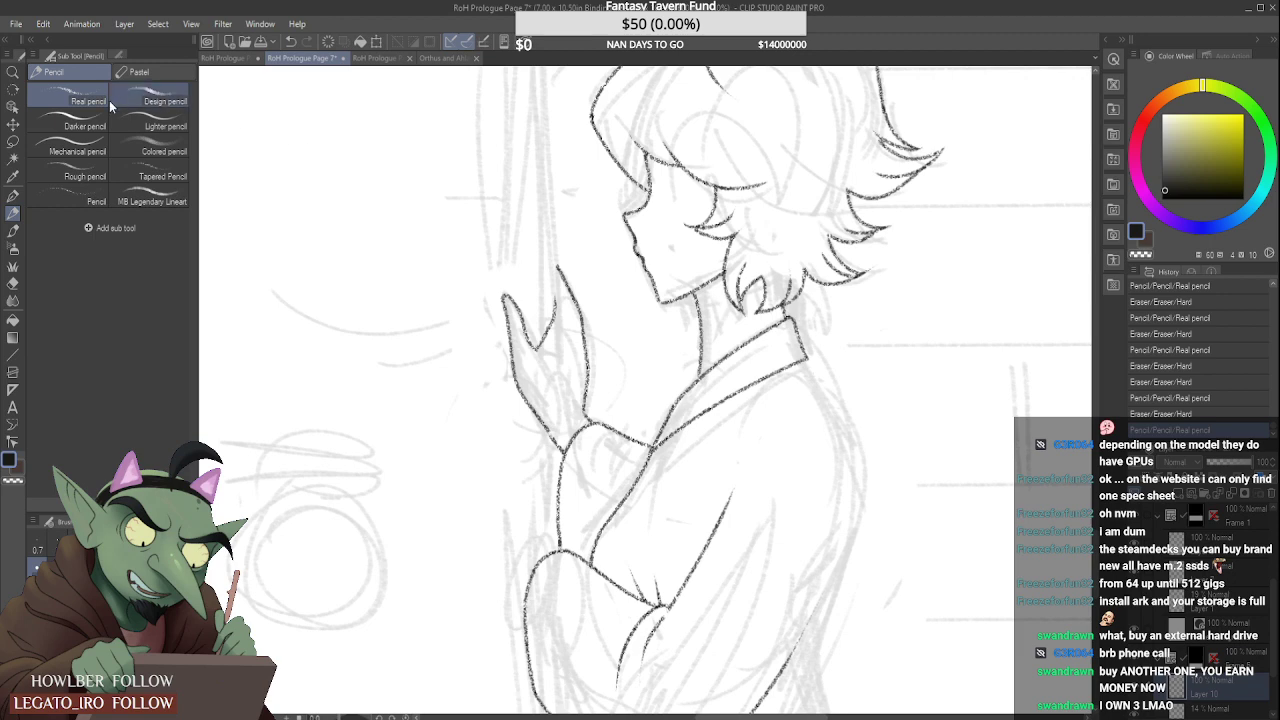
{"action": "key", "text": "m"}
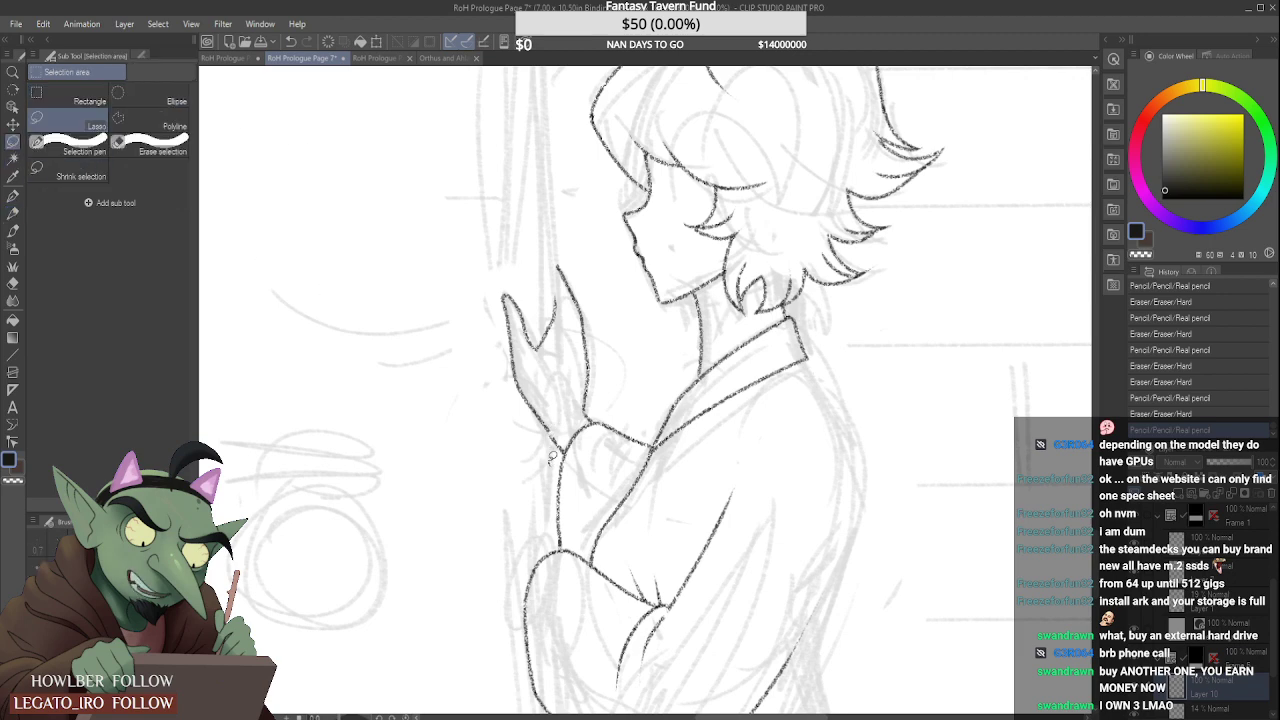
{"action": "mouse_move", "coordinate": [554, 460]}
{"action": "left_mouse_down"}
{"action": "mouse_move", "coordinate": [598, 404]}
{"action": "mouse_move", "coordinate": [614, 296]}
{"action": "mouse_move", "coordinate": [522, 214]}
{"action": "mouse_move", "coordinate": [482, 342]}
{"action": "mouse_move", "coordinate": [530, 448]}
{"action": "left_mouse_up"}
{"action": "key", "text": "ctrl+t"}
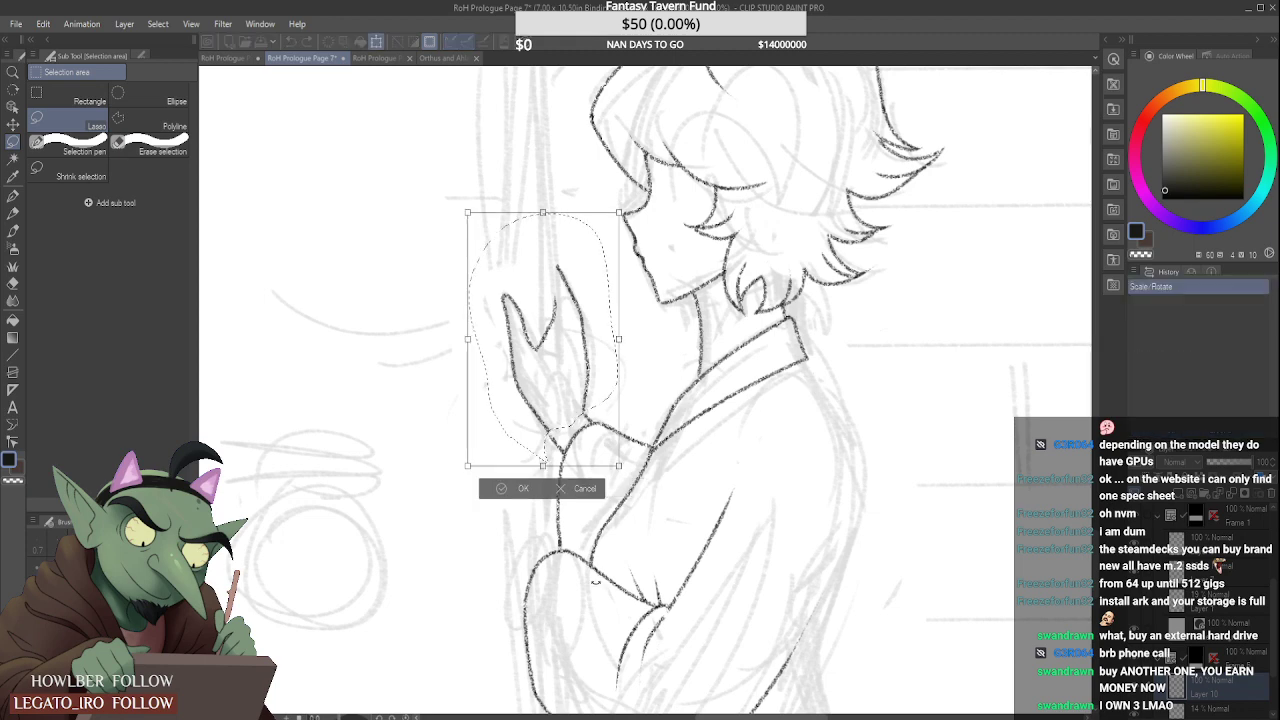
{"action": "left_click_drag", "start_coordinate": [468, 216], "coordinate": [473, 224]}
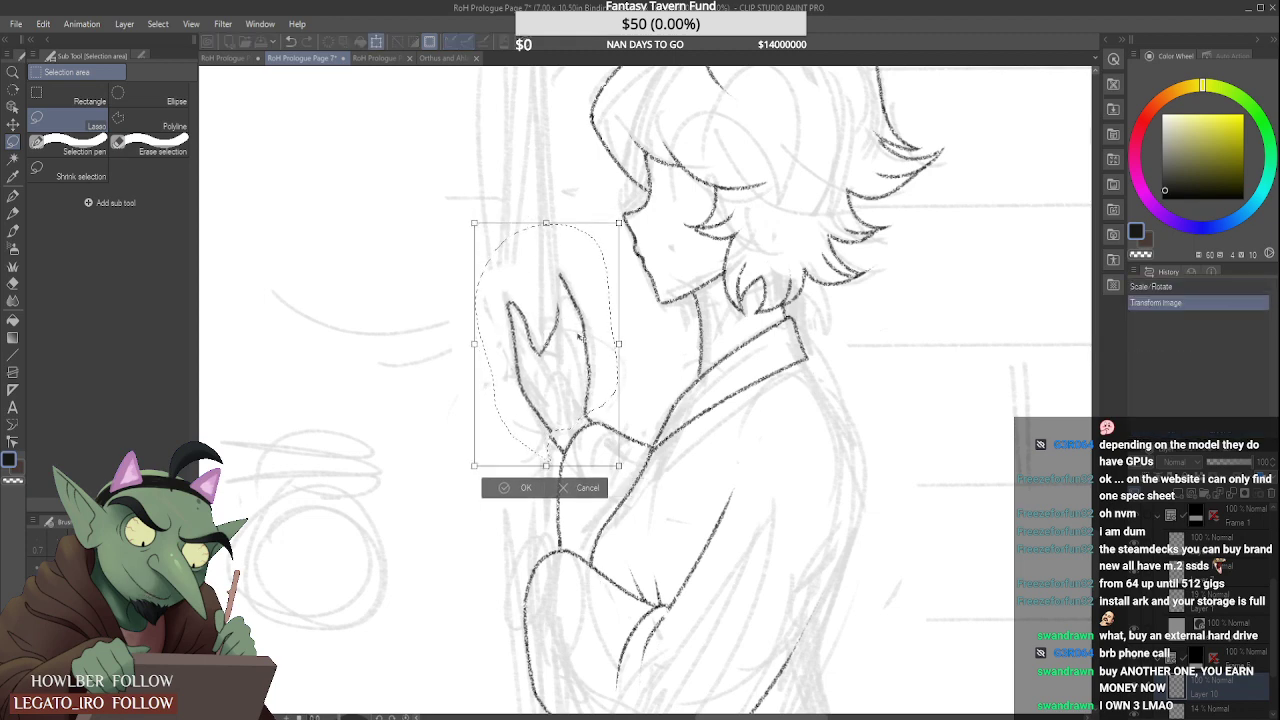
{"action": "left_click_drag", "start_coordinate": [578, 337], "coordinate": [578, 340]}
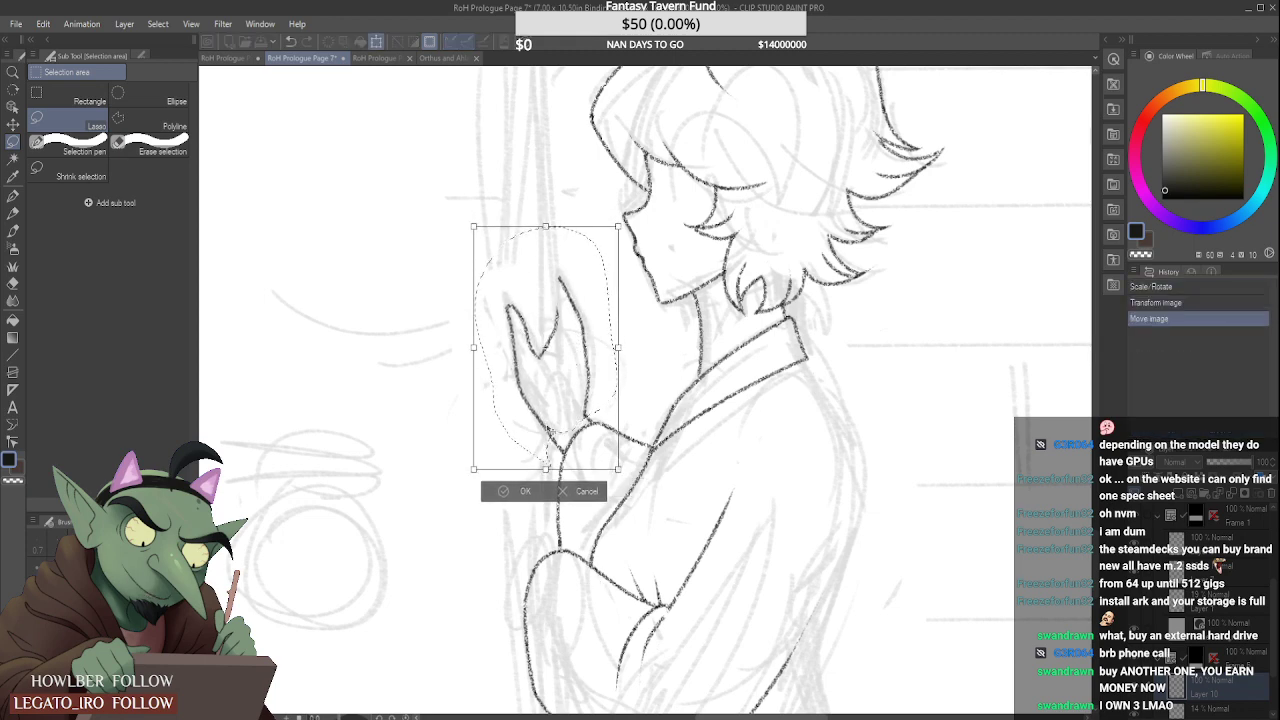
{"action": "left_click", "coordinate": [525, 490]}
{"action": "key", "text": "ctrl+d"}
{"action": "scroll", "coordinate": [576, 403], "scroll_direction": "up", "scroll_amount": 3}
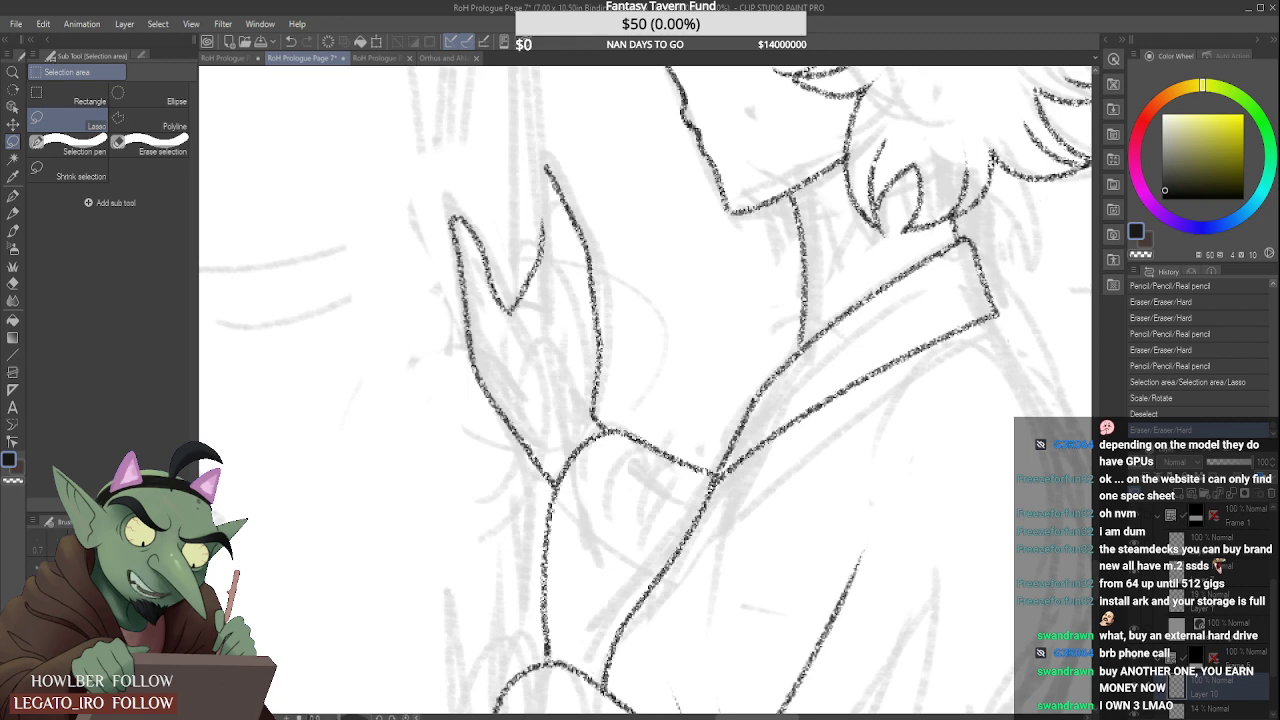
{"action": "scroll", "coordinate": [673, 523], "scroll_direction": "down", "scroll_amount": 4}
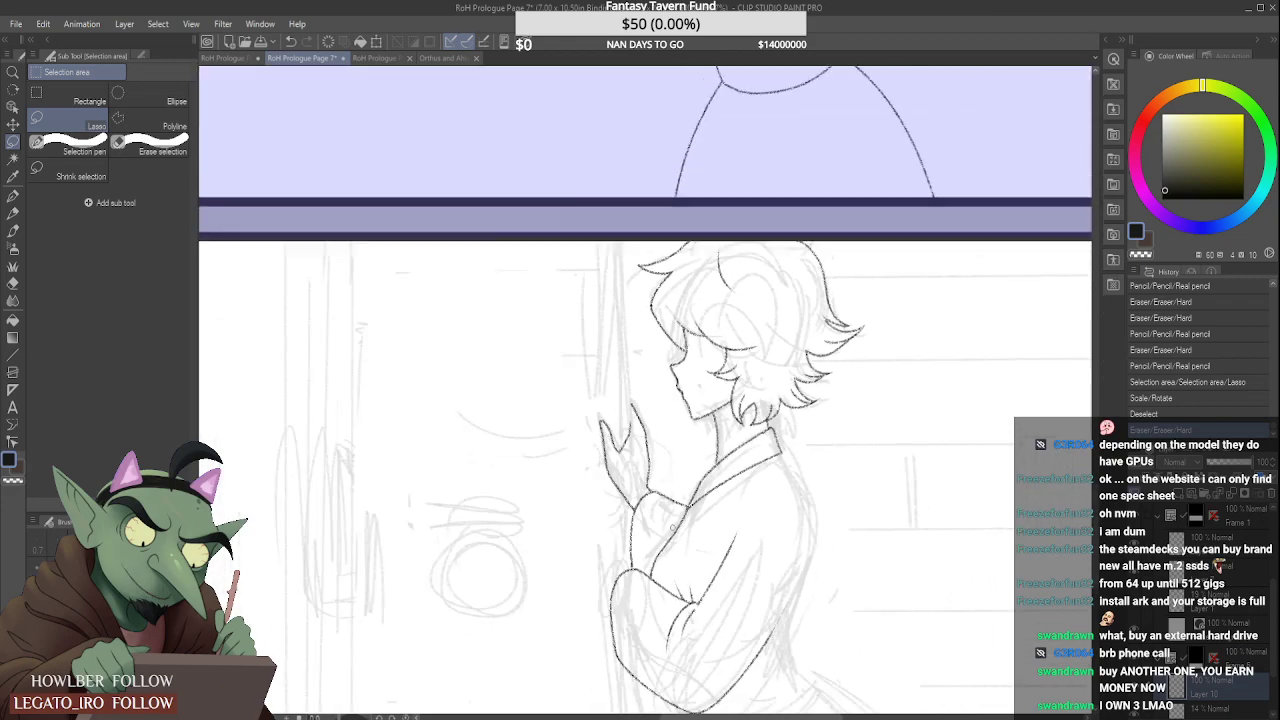
{"action": "scroll", "coordinate": [673, 522], "scroll_direction": "down", "scroll_amount": 4}
{"action": "scroll", "coordinate": [760, 521], "scroll_direction": "up", "scroll_amount": 2}
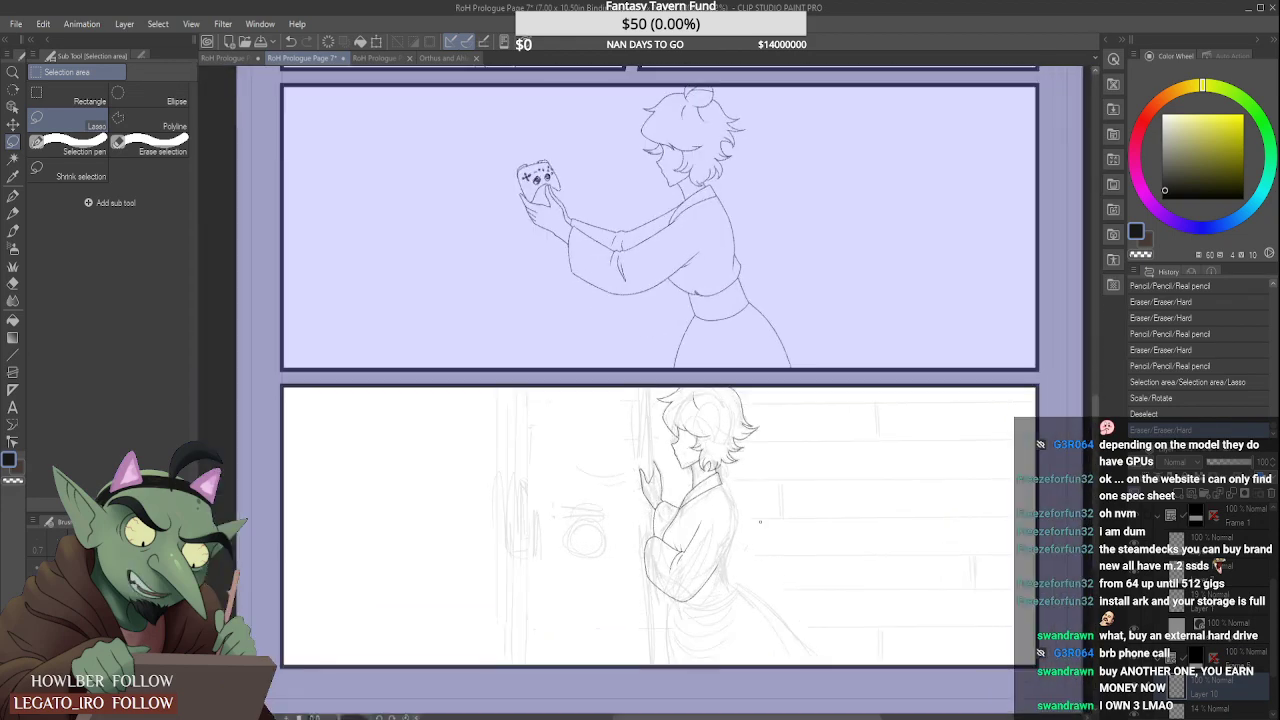
Step: With the Real pencil, draw the robe's back contour from the lower sleeve up over the shoulder to the collar
{"action": "scroll", "coordinate": [760, 521], "scroll_direction": "up", "scroll_amount": 2}
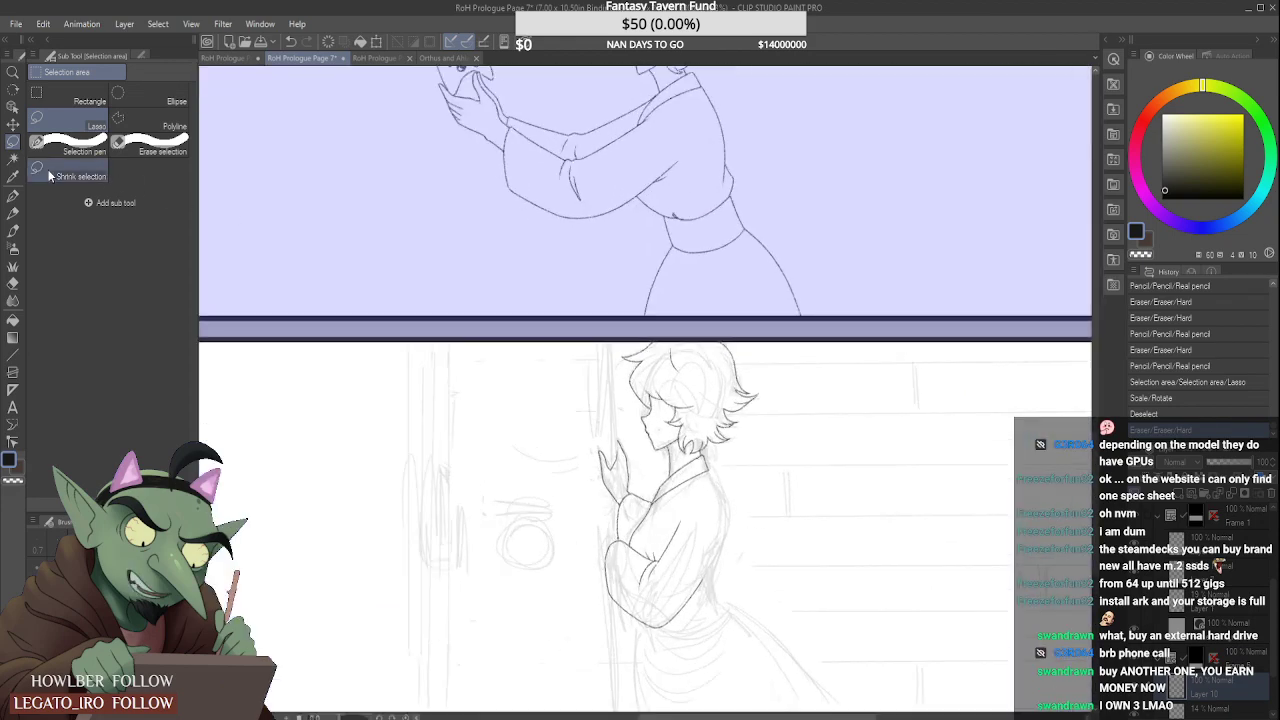
{"action": "left_click", "coordinate": [13, 213]}
{"action": "scroll", "coordinate": [765, 490], "scroll_direction": "up", "scroll_amount": 3}
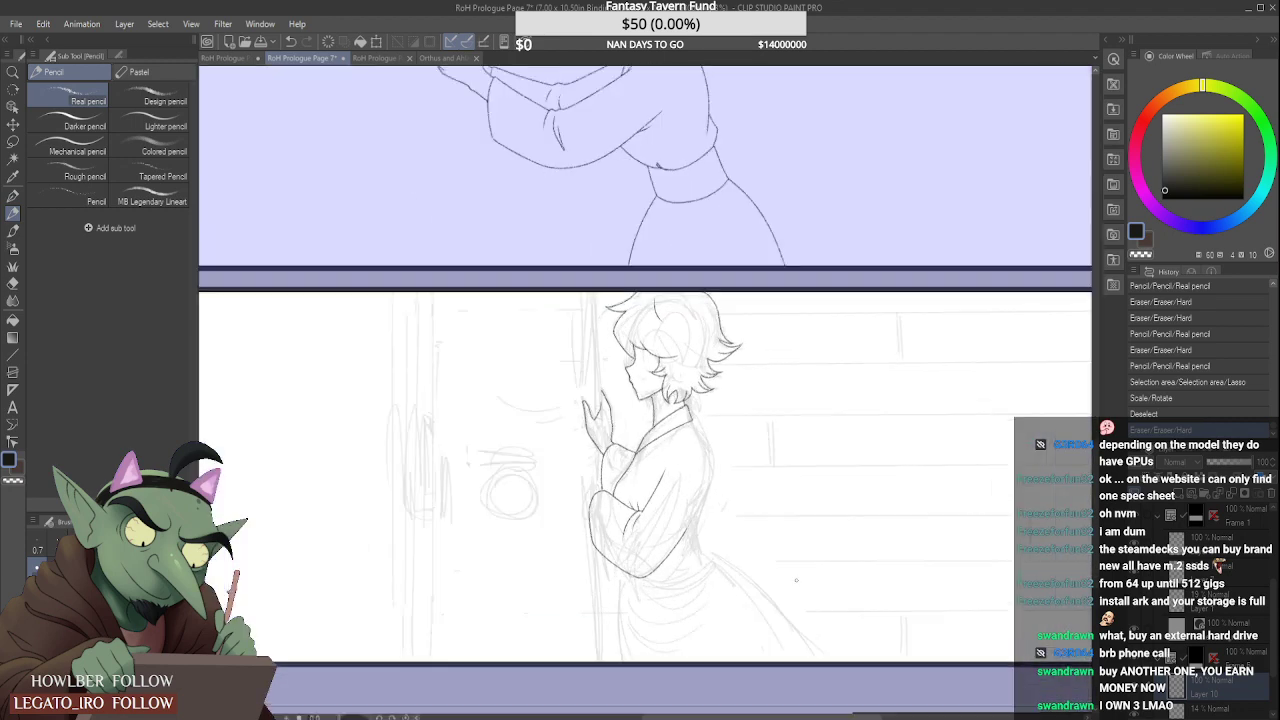
{"action": "scroll", "coordinate": [658, 497], "scroll_direction": "up", "scroll_amount": 1}
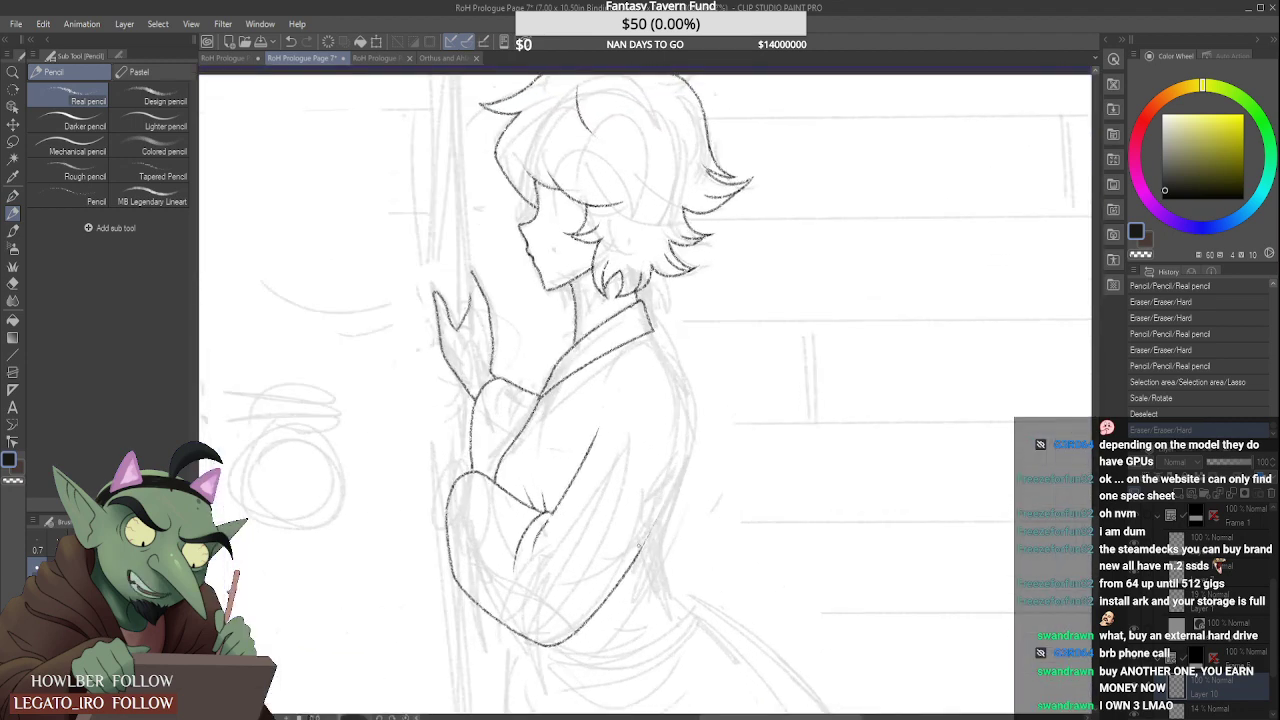
{"action": "mouse_move", "coordinate": [638, 545]}
{"action": "left_mouse_down"}
{"action": "mouse_move", "coordinate": [676, 463]}
{"action": "mouse_move", "coordinate": [650, 335]}
{"action": "left_mouse_up"}
{"action": "scroll", "coordinate": [677, 435], "scroll_direction": "down", "scroll_amount": 3}
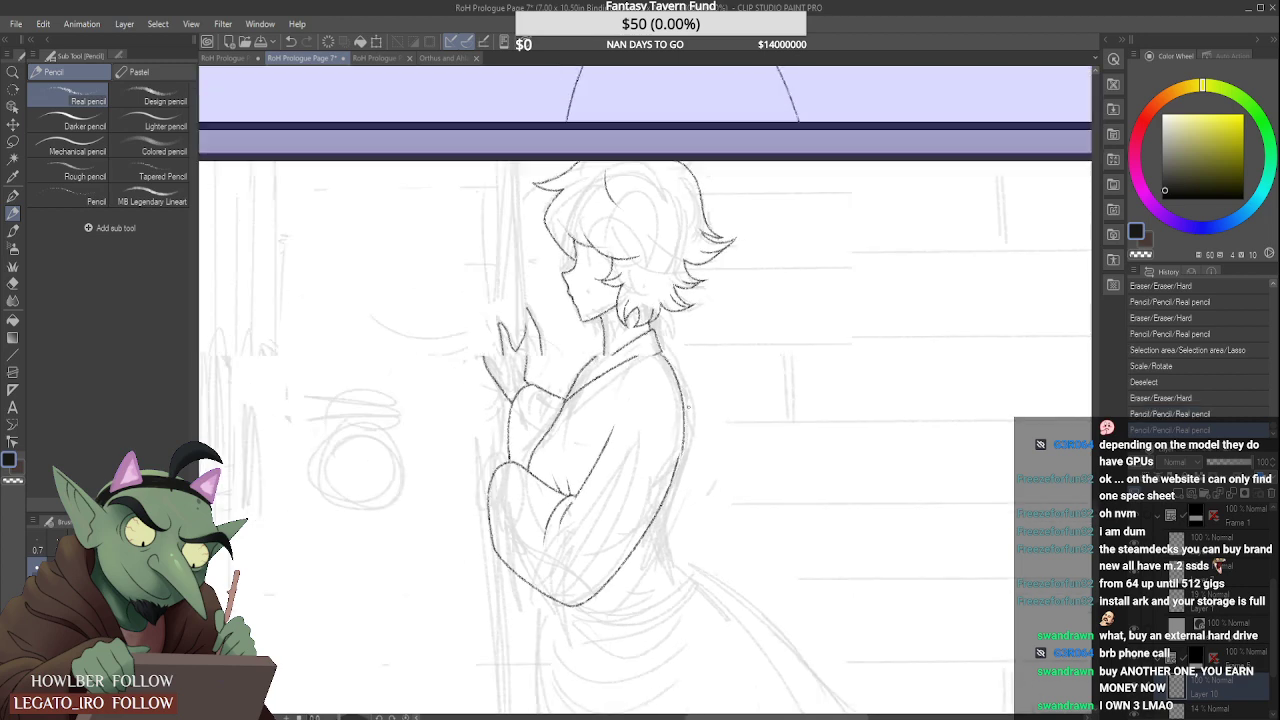
{"action": "scroll", "coordinate": [684, 434], "scroll_direction": "up", "scroll_amount": 4}
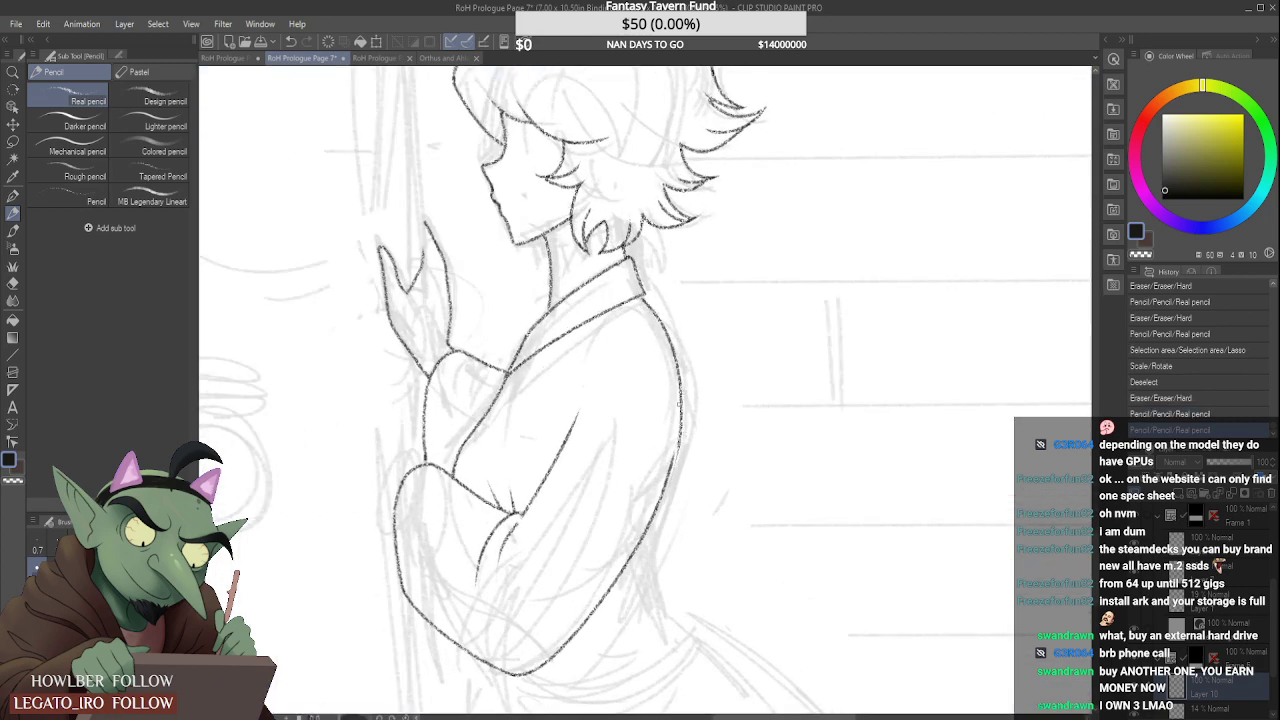
Step: Erase and redraw the section of the back contour just above the elbow, comparing the line with and without the new stroke
{"action": "left_click_drag", "start_coordinate": [678, 430], "coordinate": [638, 530]}
{"action": "scroll", "coordinate": [672, 477], "scroll_direction": "up", "scroll_amount": 2}
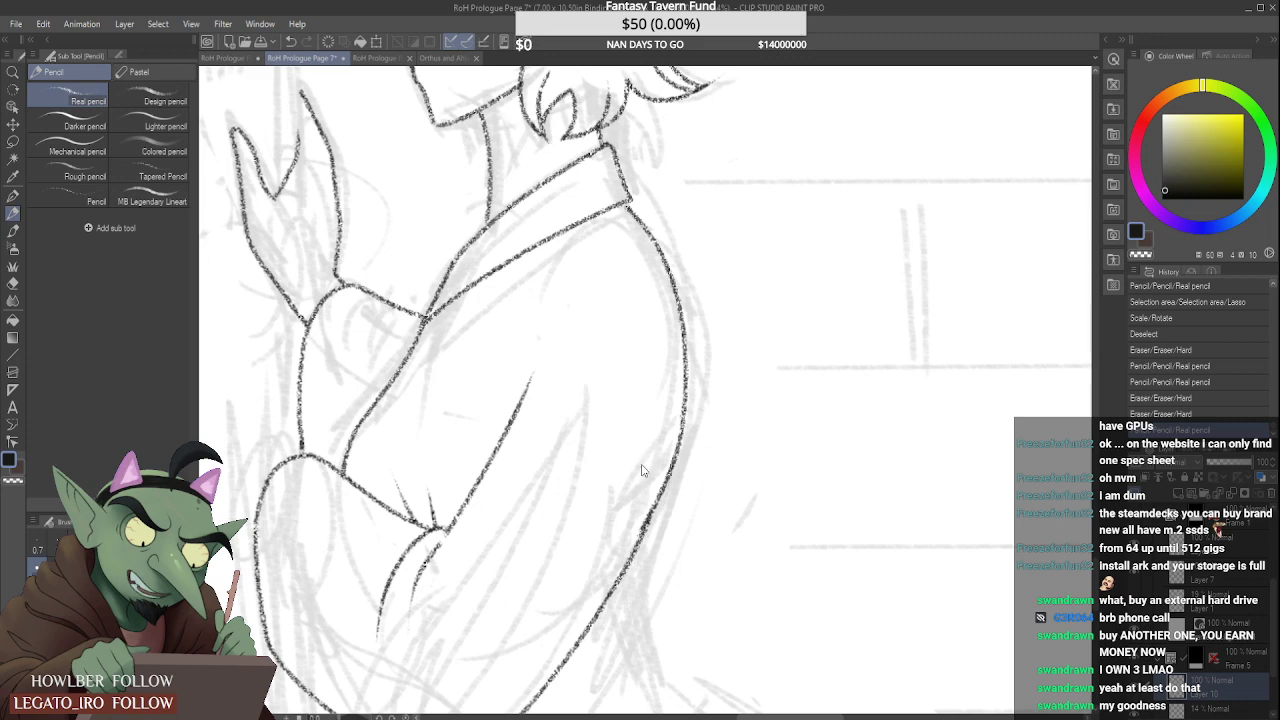
{"action": "key", "text": "ctrl+z"}
{"action": "key", "text": "ctrl+y"}
{"action": "key", "text": "ctrl+z"}
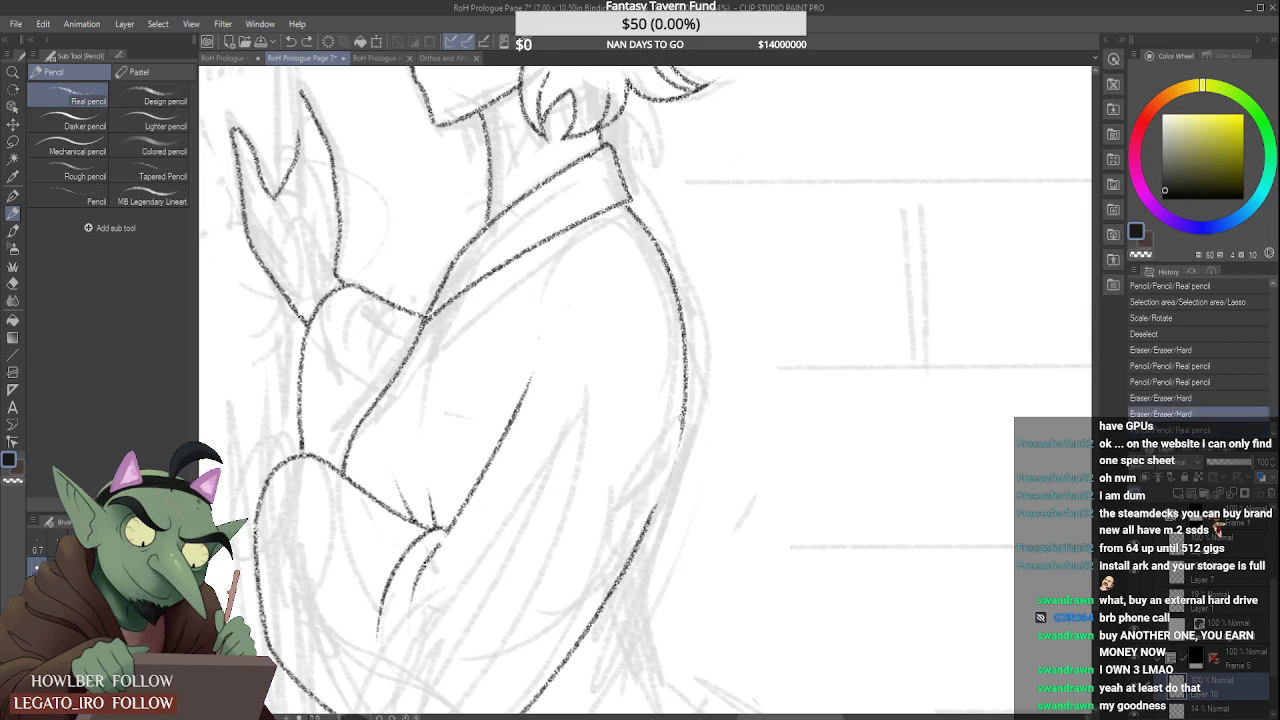
{"action": "key", "text": "ctrl+y"}
{"action": "key", "text": "ctrl+z"}
{"action": "key", "text": "ctrl+y"}
{"action": "key", "text": "ctrl+z"}
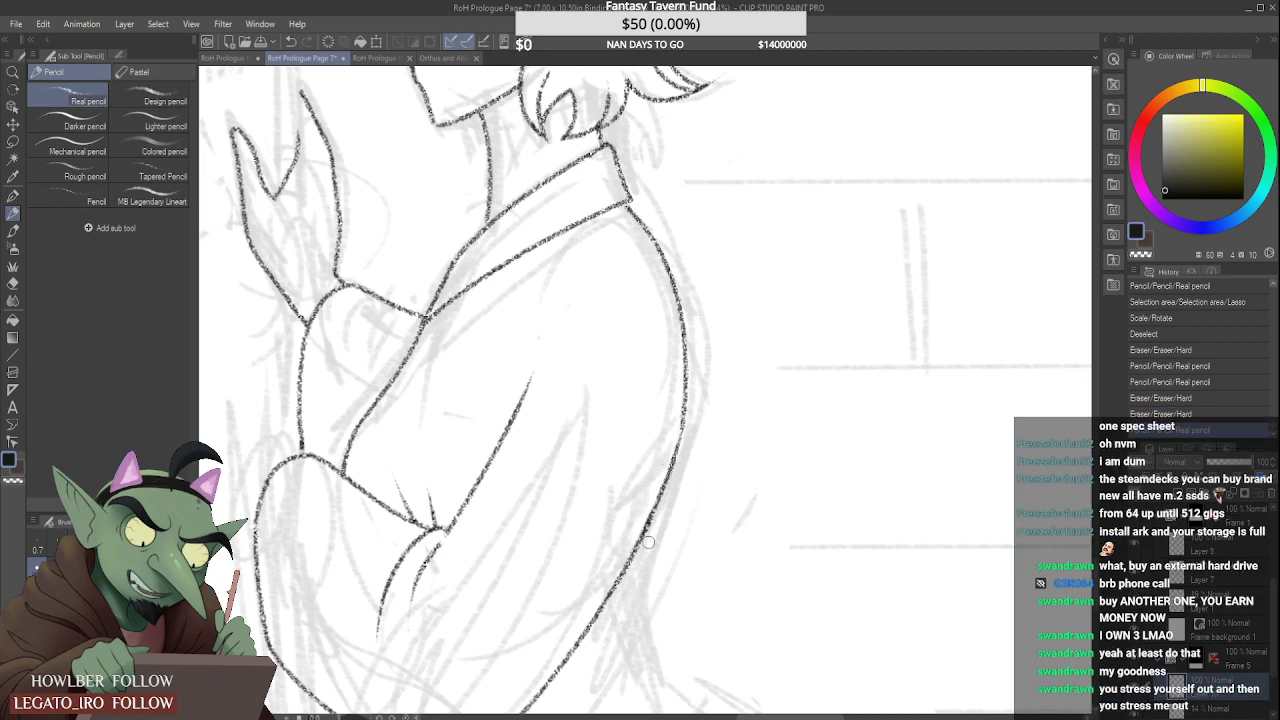
Step: Trim the redrawn section of the back contour with the eraser and touch it up with a short pencil stroke
{"action": "left_click_drag", "start_coordinate": [655, 530], "coordinate": [667, 511]}
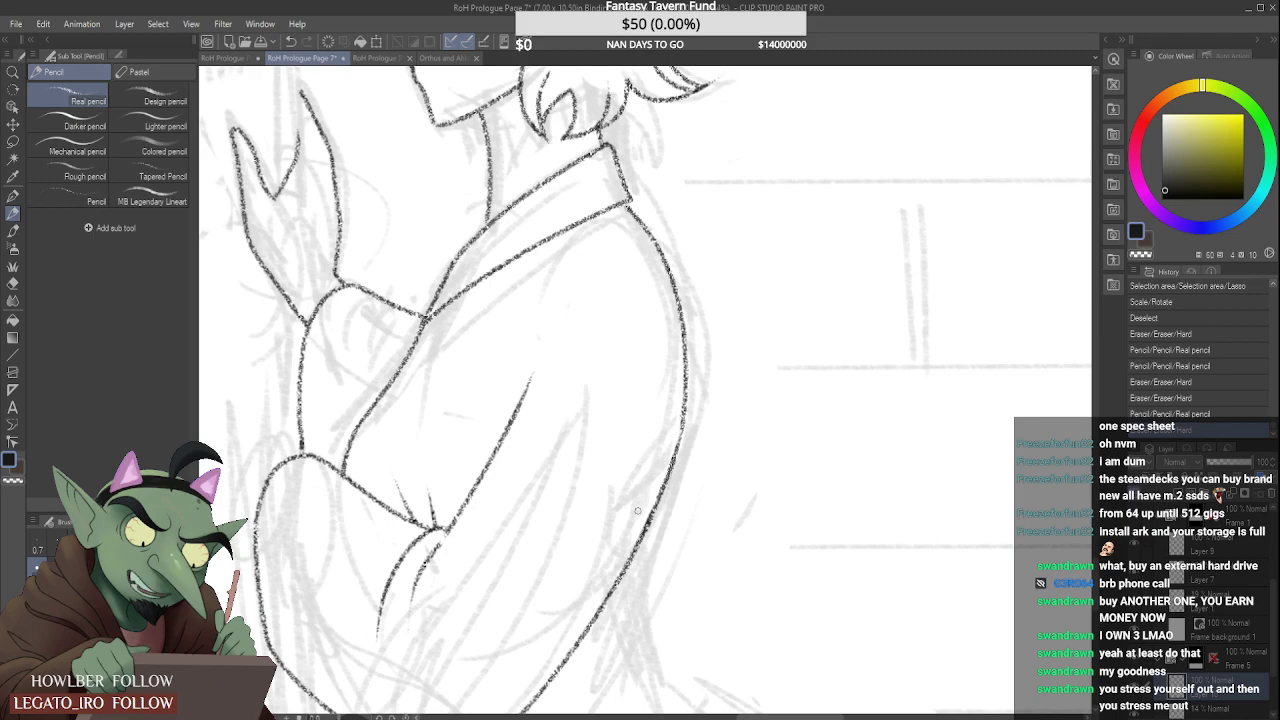
{"action": "scroll", "coordinate": [637, 511], "scroll_direction": "down", "scroll_amount": 5}
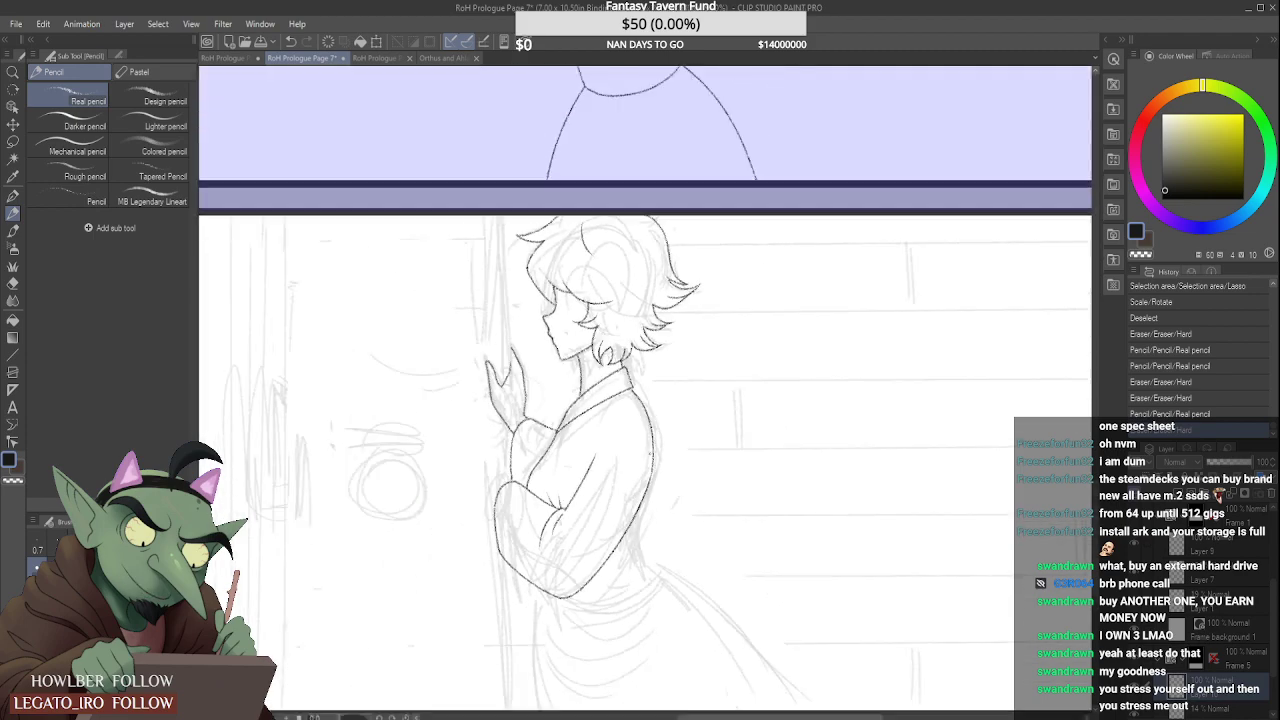
{"action": "scroll", "coordinate": [637, 511], "scroll_direction": "up", "scroll_amount": 5}
{"action": "left_click_drag", "start_coordinate": [640, 468], "coordinate": [640, 482]}
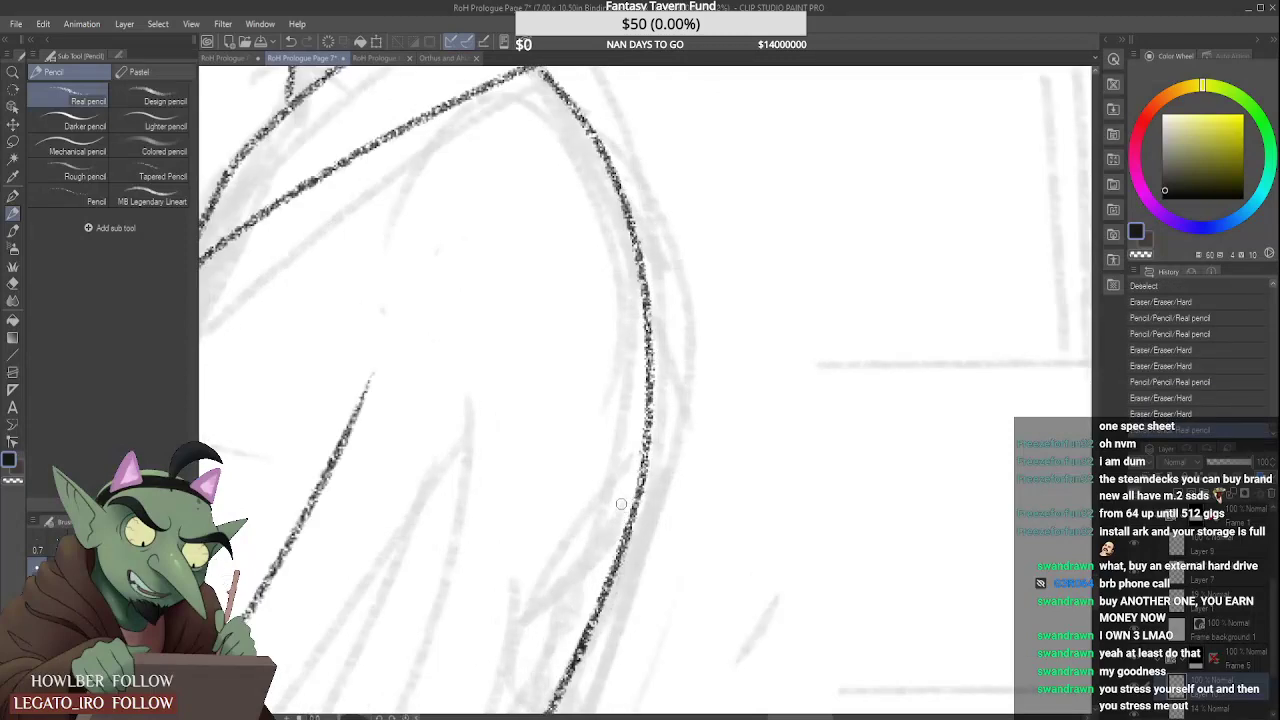
{"action": "scroll", "coordinate": [618, 500], "scroll_direction": "down", "scroll_amount": 1}
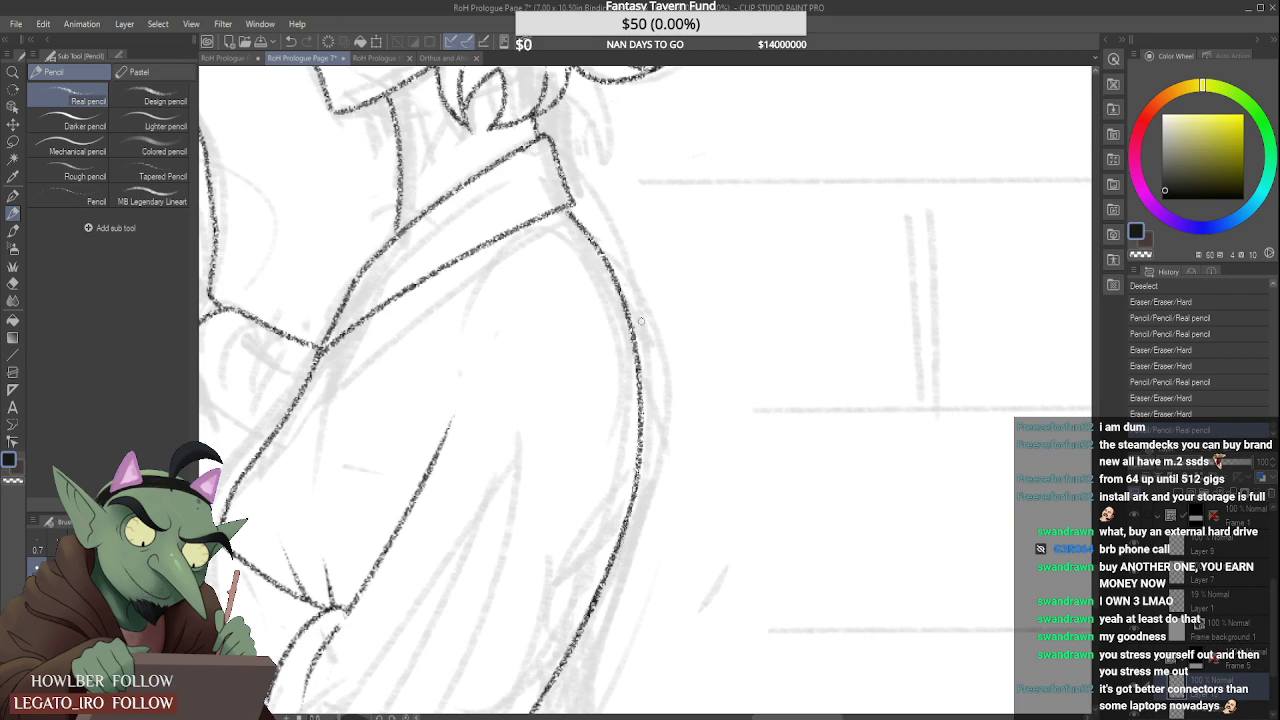
Step: Draw a small angular fold of fabric sticking out behind the lower sleeve, removing the trial back line beneath it
{"action": "scroll", "coordinate": [641, 321], "scroll_direction": "down", "scroll_amount": 3}
{"action": "scroll", "coordinate": [620, 440], "scroll_direction": "up", "scroll_amount": 2}
{"action": "left_click_drag", "start_coordinate": [623, 420], "coordinate": [632, 490]}
{"action": "scroll", "coordinate": [601, 513], "scroll_direction": "up", "scroll_amount": 1}
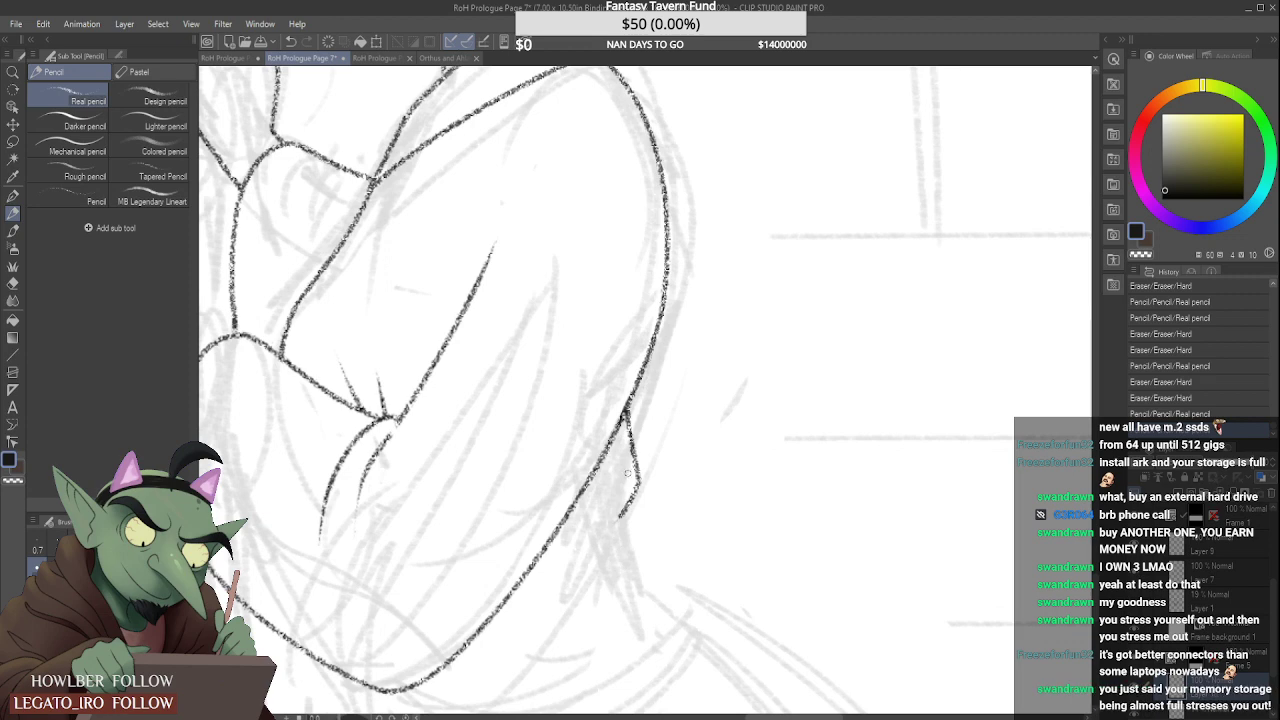
{"action": "key", "text": "ctrl+z"}
{"action": "mouse_move", "coordinate": [616, 425]}
{"action": "left_mouse_down"}
{"action": "mouse_move", "coordinate": [628, 483]}
{"action": "mouse_move", "coordinate": [611, 501]}
{"action": "mouse_move", "coordinate": [636, 638]}
{"action": "left_mouse_up"}
{"action": "key", "text": "ctrl+z"}
{"action": "key", "text": "ctrl+z"}
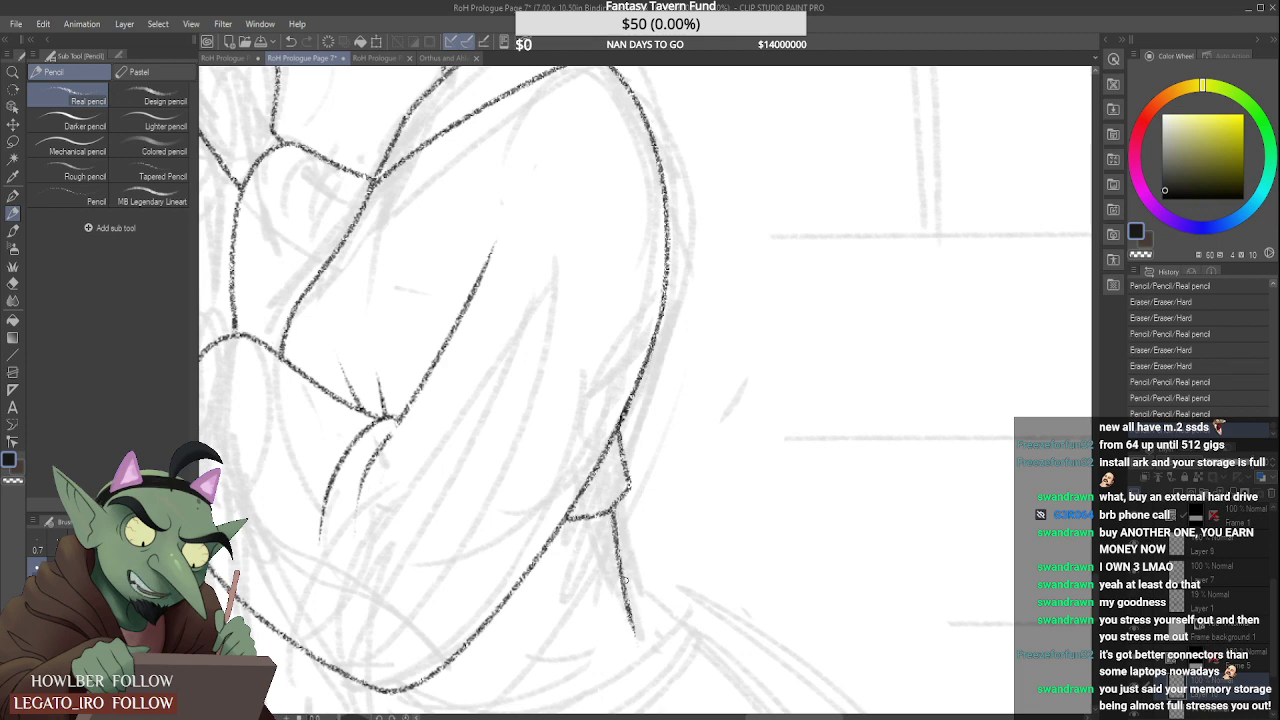
{"action": "scroll", "coordinate": [660, 484], "scroll_direction": "down", "scroll_amount": 4}
{"action": "scroll", "coordinate": [661, 522], "scroll_direction": "up", "scroll_amount": 3}
{"action": "mouse_move", "coordinate": [636, 577]}
{"action": "left_mouse_down"}
{"action": "mouse_move", "coordinate": [612, 499]}
{"action": "mouse_move", "coordinate": [622, 471]}
{"action": "mouse_move", "coordinate": [627, 528]}
{"action": "left_mouse_up"}
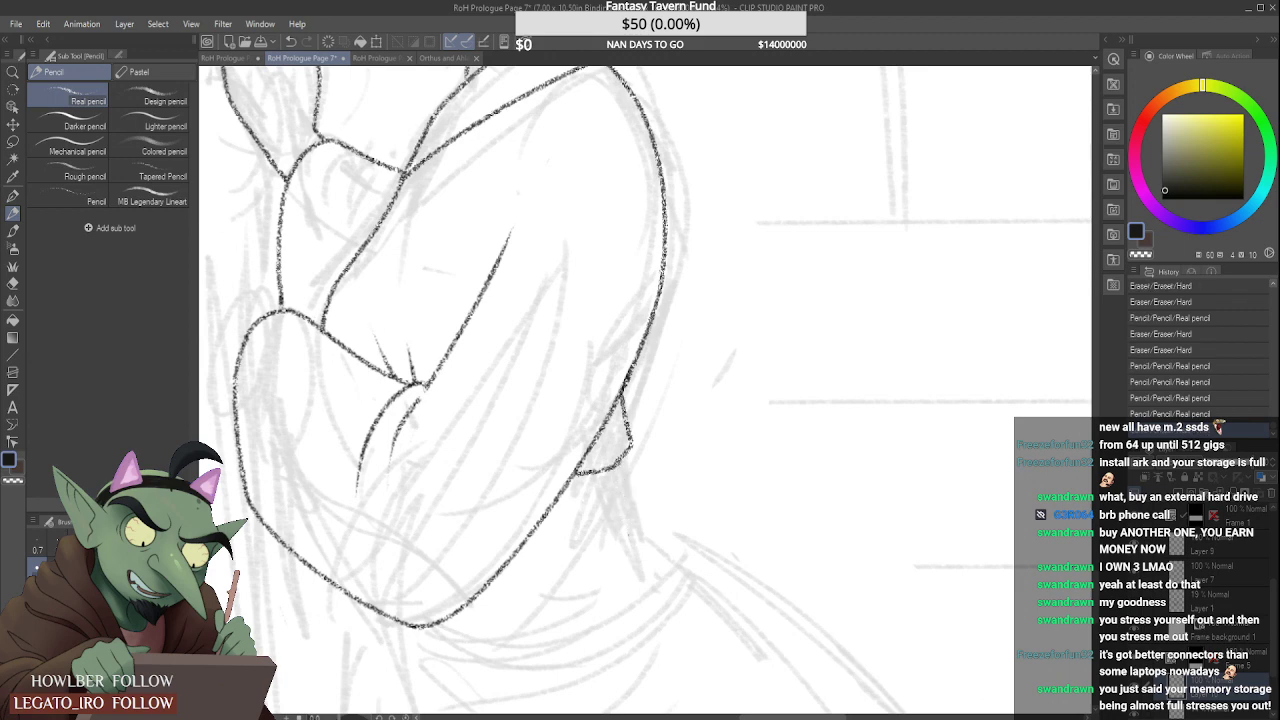
Step: Draw the lower back line down from the fold towards the waist and rework the fold's outer corner
{"action": "left_click_drag", "start_coordinate": [619, 462], "coordinate": [641, 541]}
{"action": "scroll", "coordinate": [614, 456], "scroll_direction": "up", "scroll_amount": 2}
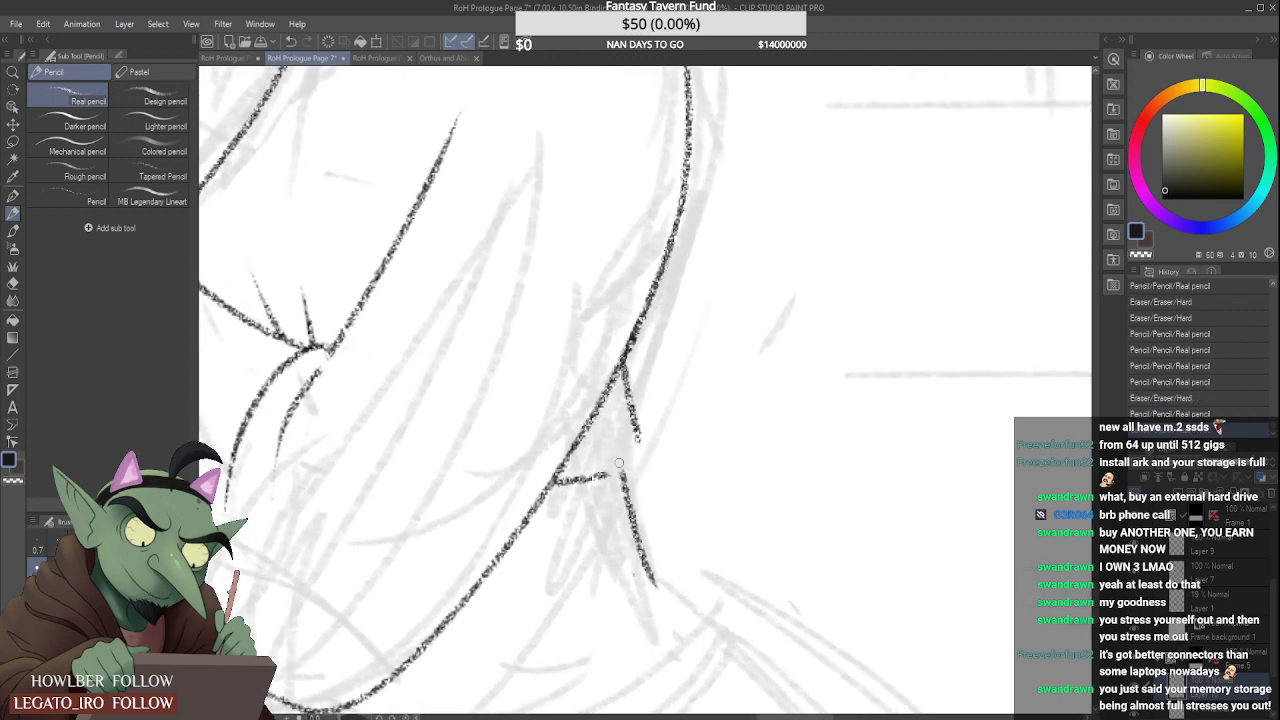
{"action": "left_click_drag", "start_coordinate": [604, 478], "coordinate": [643, 431]}
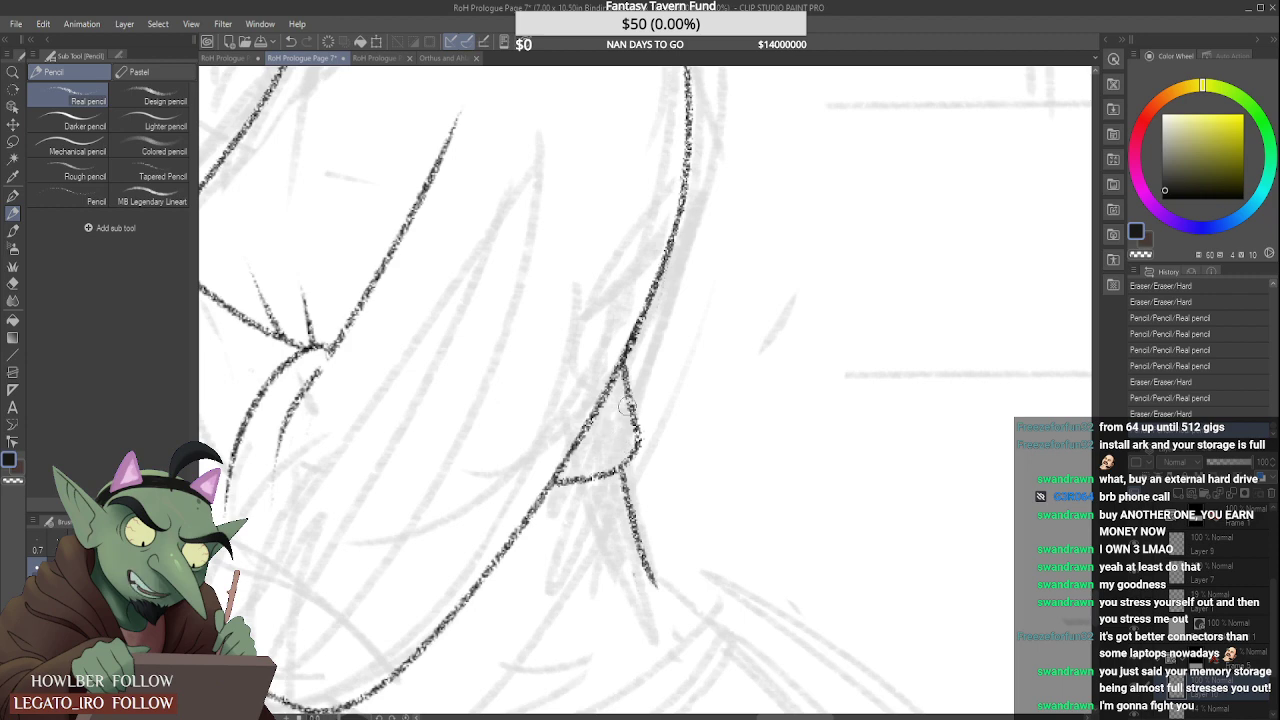
{"action": "mouse_move", "coordinate": [640, 440]}
{"action": "left_mouse_down"}
{"action": "mouse_move", "coordinate": [641, 356]}
{"action": "mouse_move", "coordinate": [628, 379]}
{"action": "mouse_move", "coordinate": [636, 361]}
{"action": "mouse_move", "coordinate": [621, 369]}
{"action": "mouse_move", "coordinate": [649, 446]}
{"action": "left_mouse_up"}
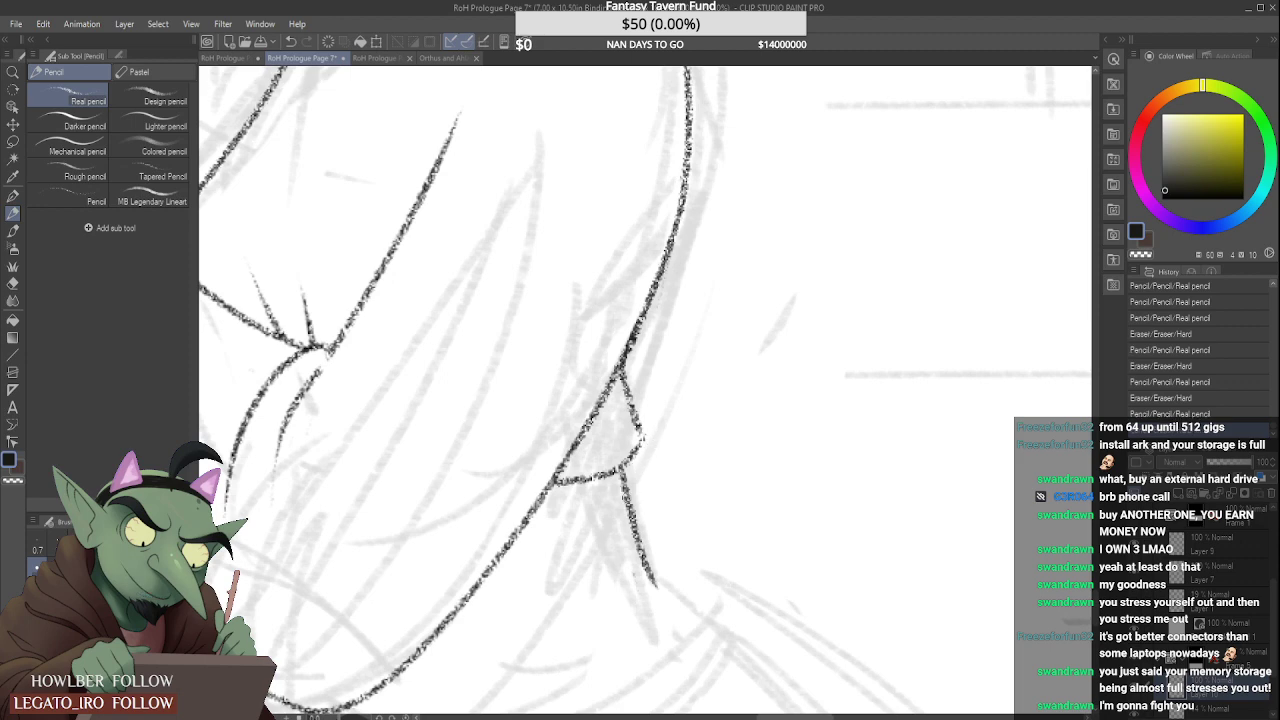
Step: Erase the fold's lower edge and redraw it at a steeper slant from the sleeve to the top of the back line
{"action": "scroll", "coordinate": [630, 590], "scroll_direction": "down", "scroll_amount": 2}
{"action": "scroll", "coordinate": [616, 570], "scroll_direction": "up", "scroll_amount": 2}
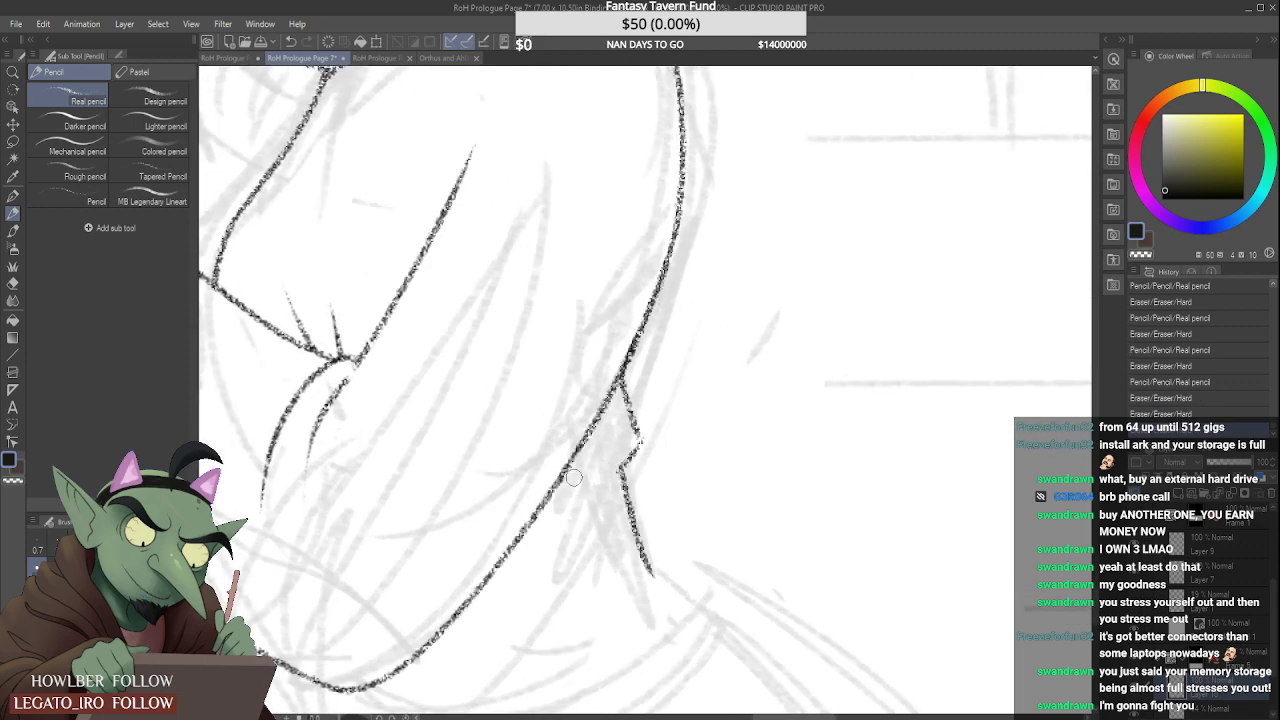
{"action": "left_click_drag", "start_coordinate": [556, 490], "coordinate": [622, 467]}
{"action": "key", "text": "ctrl+z"}
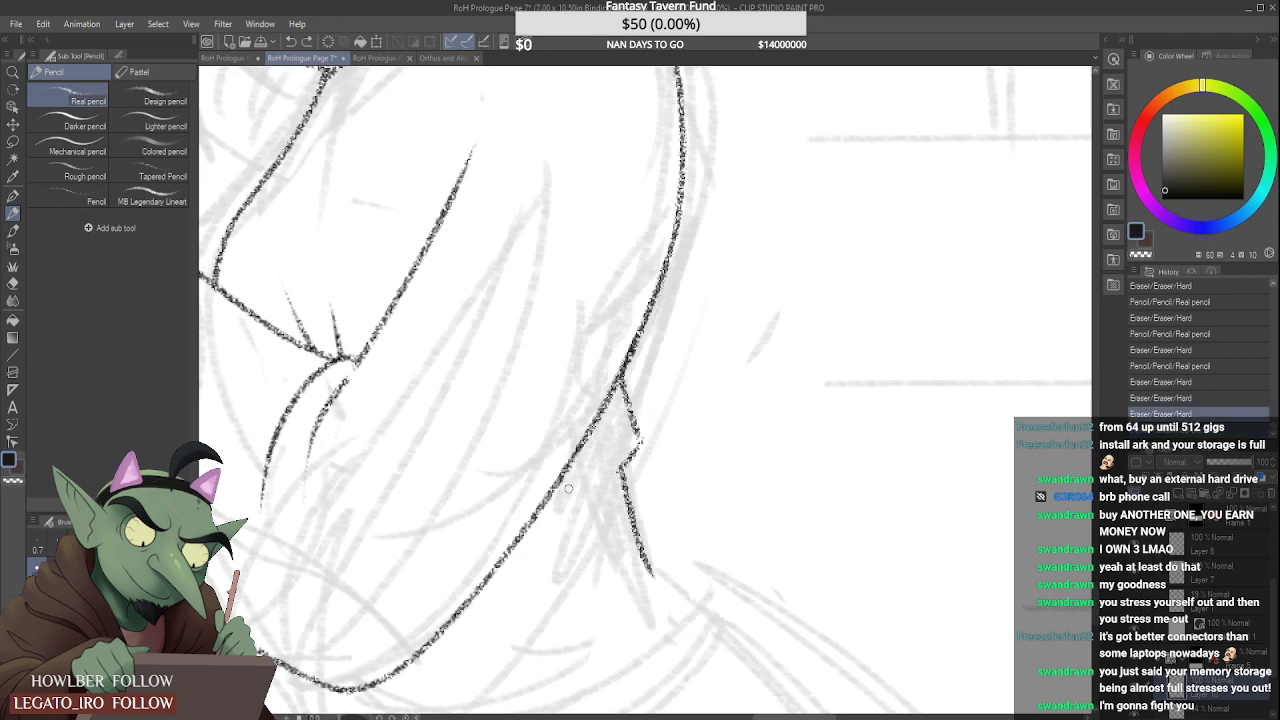
{"action": "left_click_drag", "start_coordinate": [552, 492], "coordinate": [626, 468]}
{"action": "key", "text": "ctrl+z"}
{"action": "key", "text": "ctrl+y"}
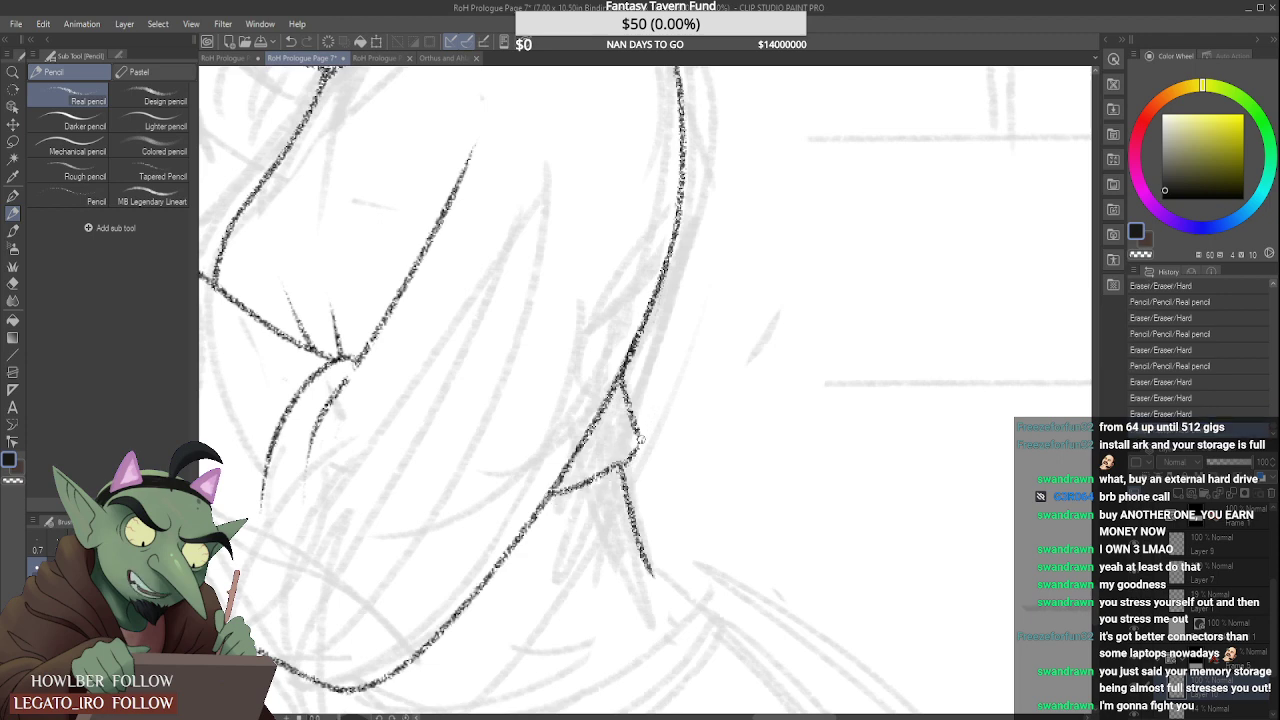
{"action": "key", "text": "ctrl+z"}
{"action": "key", "text": "ctrl+y"}
{"action": "key", "text": "ctrl+z"}
{"action": "key", "text": "ctrl+y"}
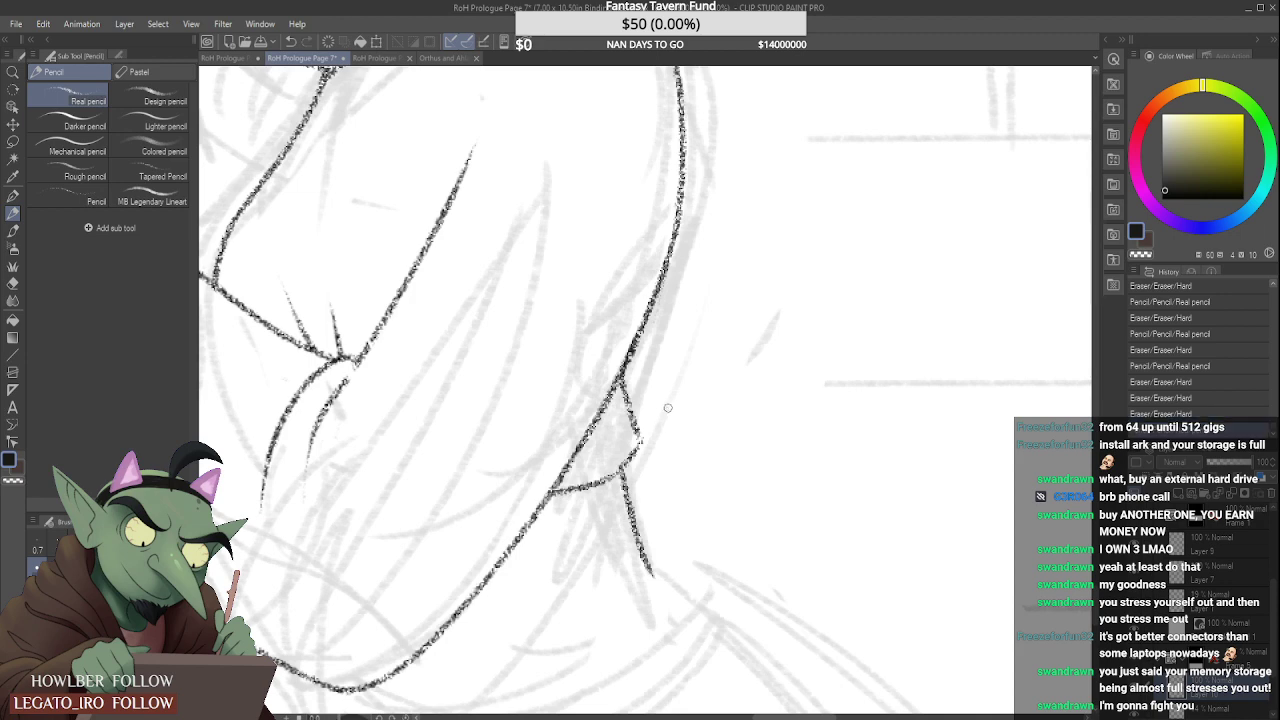
{"action": "key", "text": "ctrl+z"}
{"action": "key", "text": "ctrl+y"}
{"action": "key", "text": "ctrl+z"}
{"action": "left_click_drag", "start_coordinate": [550, 492], "coordinate": [626, 468]}
Step: Rework the end of the lower back line so it curves outward at the waist
{"action": "scroll", "coordinate": [597, 485], "scroll_direction": "down", "scroll_amount": 3}
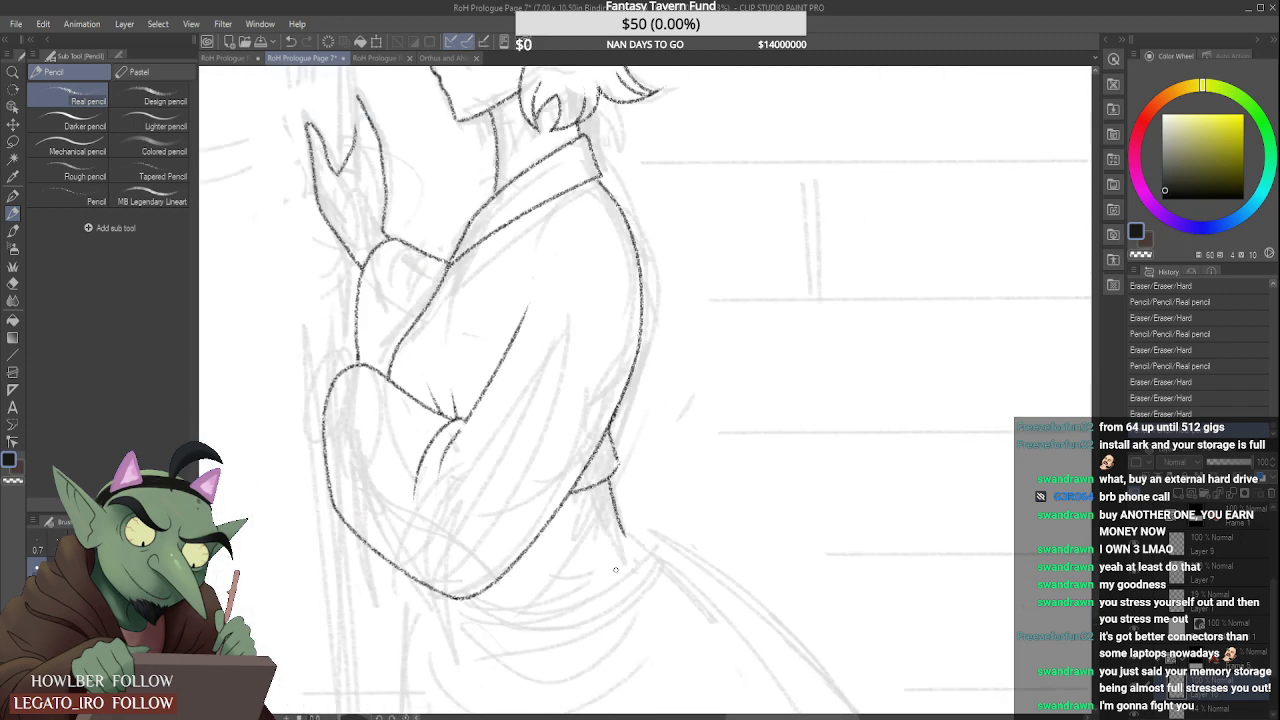
{"action": "scroll", "coordinate": [626, 508], "scroll_direction": "up", "scroll_amount": 3}
{"action": "mouse_move", "coordinate": [630, 508]}
{"action": "left_mouse_down"}
{"action": "mouse_move", "coordinate": [626, 498]}
{"action": "mouse_move", "coordinate": [646, 534]}
{"action": "left_mouse_up"}
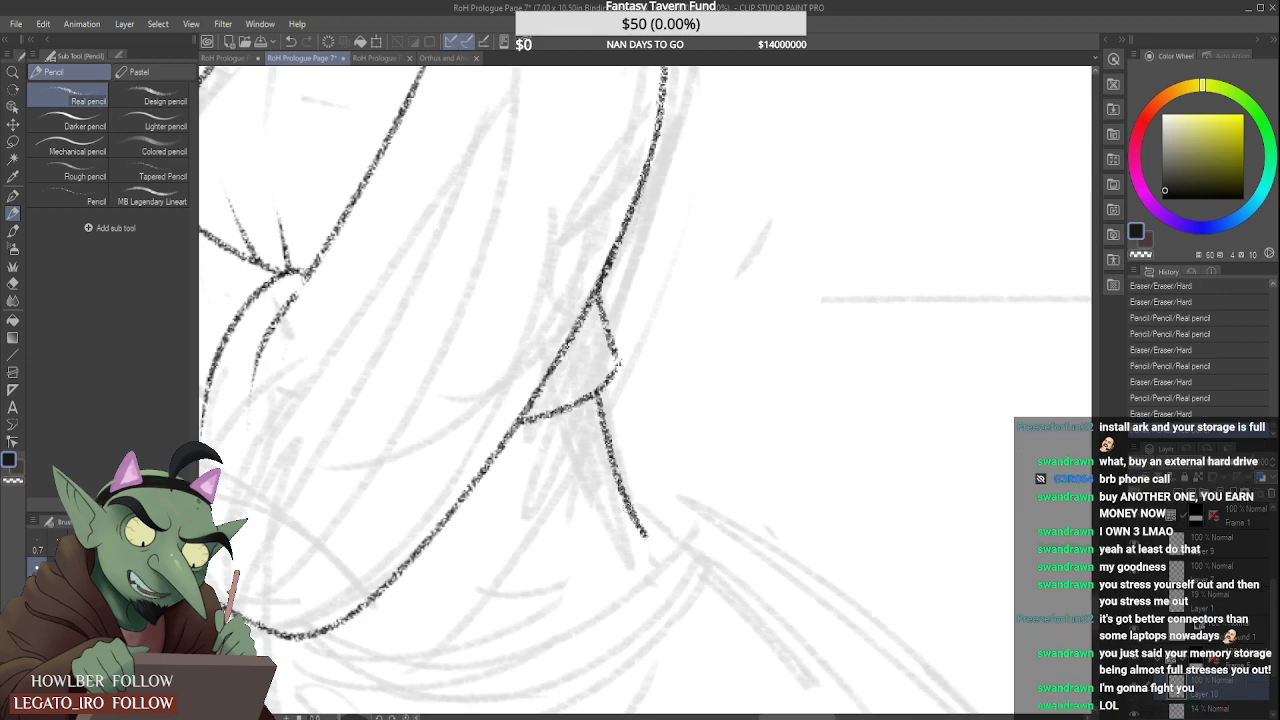
Step: Try several curved waistline strokes from the sleeve's underside to the end of the back line, trimming the overshoot
{"action": "scroll", "coordinate": [622, 508], "scroll_direction": "down", "scroll_amount": 3}
{"action": "left_click_drag", "start_coordinate": [462, 567], "coordinate": [637, 514]}
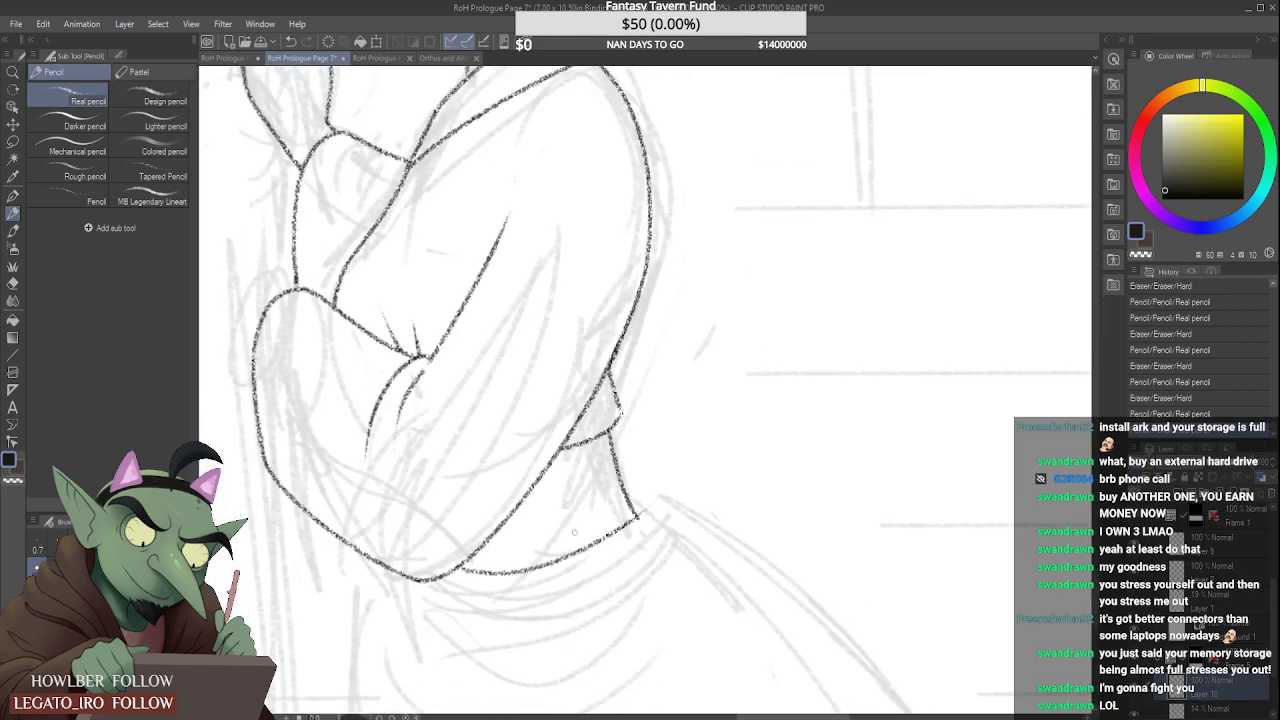
{"action": "key", "text": "ctrl+z"}
{"action": "mouse_move", "coordinate": [456, 574]}
{"action": "left_mouse_down"}
{"action": "mouse_move", "coordinate": [649, 533]}
{"action": "mouse_move", "coordinate": [686, 506]}
{"action": "left_mouse_up"}
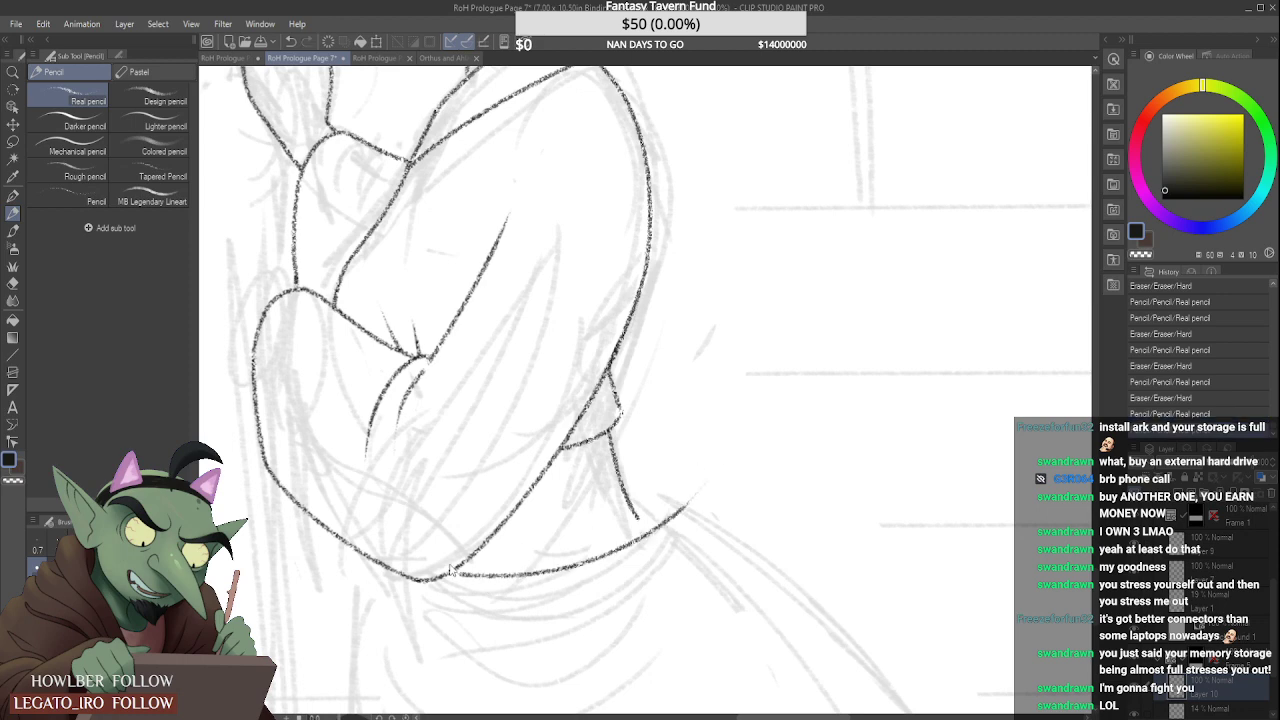
{"action": "key", "text": "ctrl+z"}
{"action": "left_click_drag", "start_coordinate": [452, 572], "coordinate": [640, 514]}
{"action": "key", "text": "ctrl+z"}
{"action": "left_click_drag", "start_coordinate": [456, 572], "coordinate": [640, 512]}
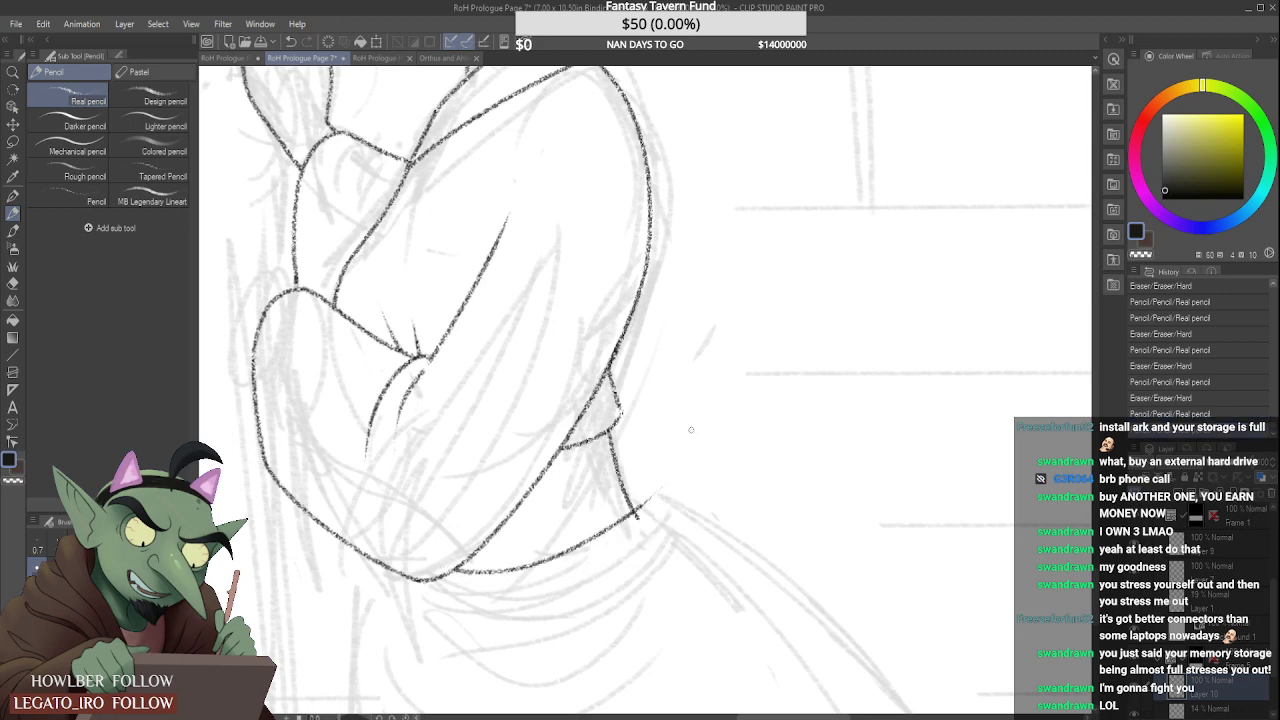
{"action": "key", "text": "ctrl+z"}
{"action": "left_click_drag", "start_coordinate": [452, 572], "coordinate": [640, 514]}
{"action": "key", "text": "ctrl+z"}
{"action": "left_click_drag", "start_coordinate": [456, 574], "coordinate": [686, 506]}
{"action": "key", "text": "ctrl+z"}
{"action": "left_click_drag", "start_coordinate": [452, 574], "coordinate": [678, 505]}
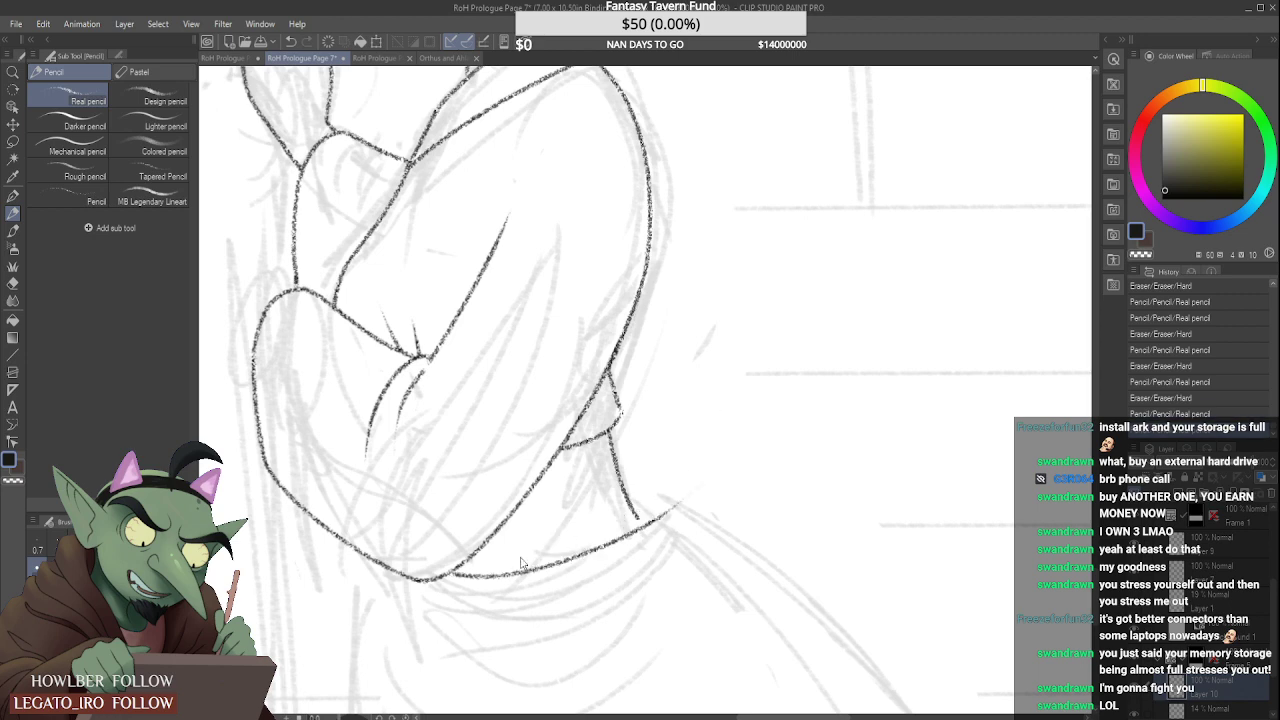
{"action": "key", "text": "ctrl+z"}
{"action": "left_click_drag", "start_coordinate": [452, 574], "coordinate": [696, 468]}
{"action": "key", "text": "ctrl+z"}
{"action": "mouse_move", "coordinate": [452, 574]}
{"action": "left_mouse_down"}
{"action": "mouse_move", "coordinate": [640, 520]}
{"action": "mouse_move", "coordinate": [732, 444]}
{"action": "left_mouse_up"}
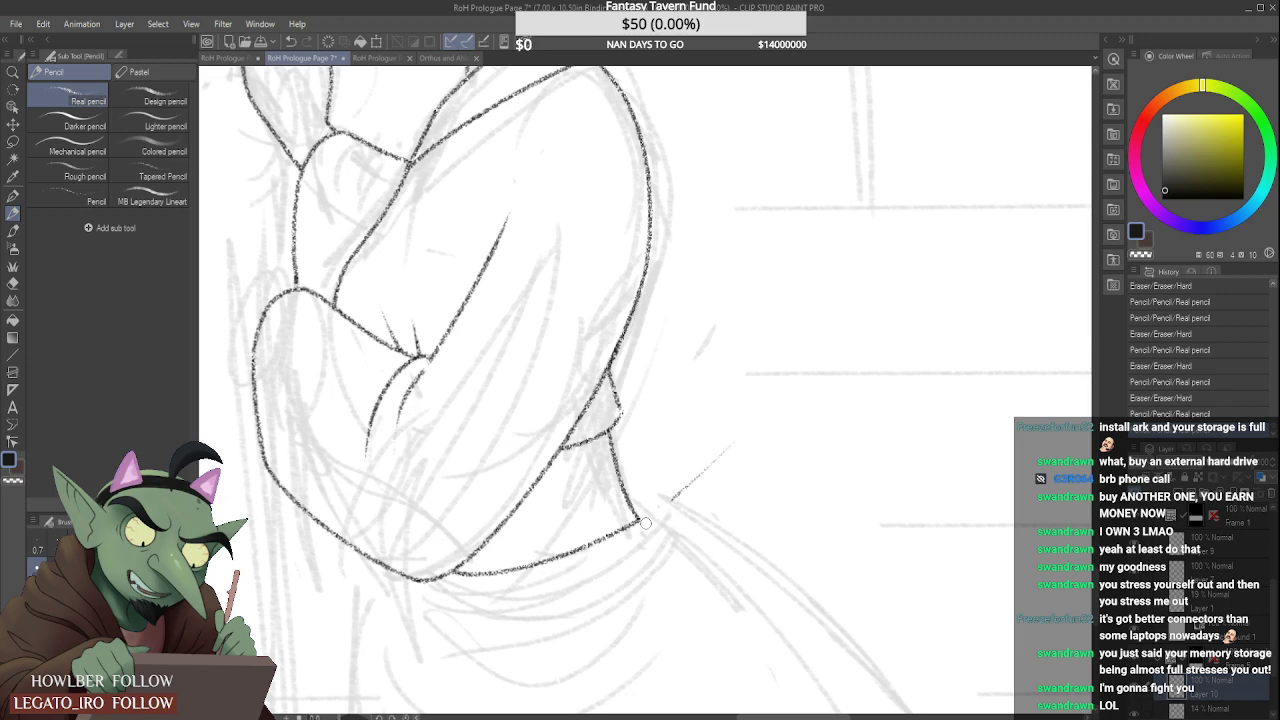
{"action": "key", "text": "ctrl+z"}
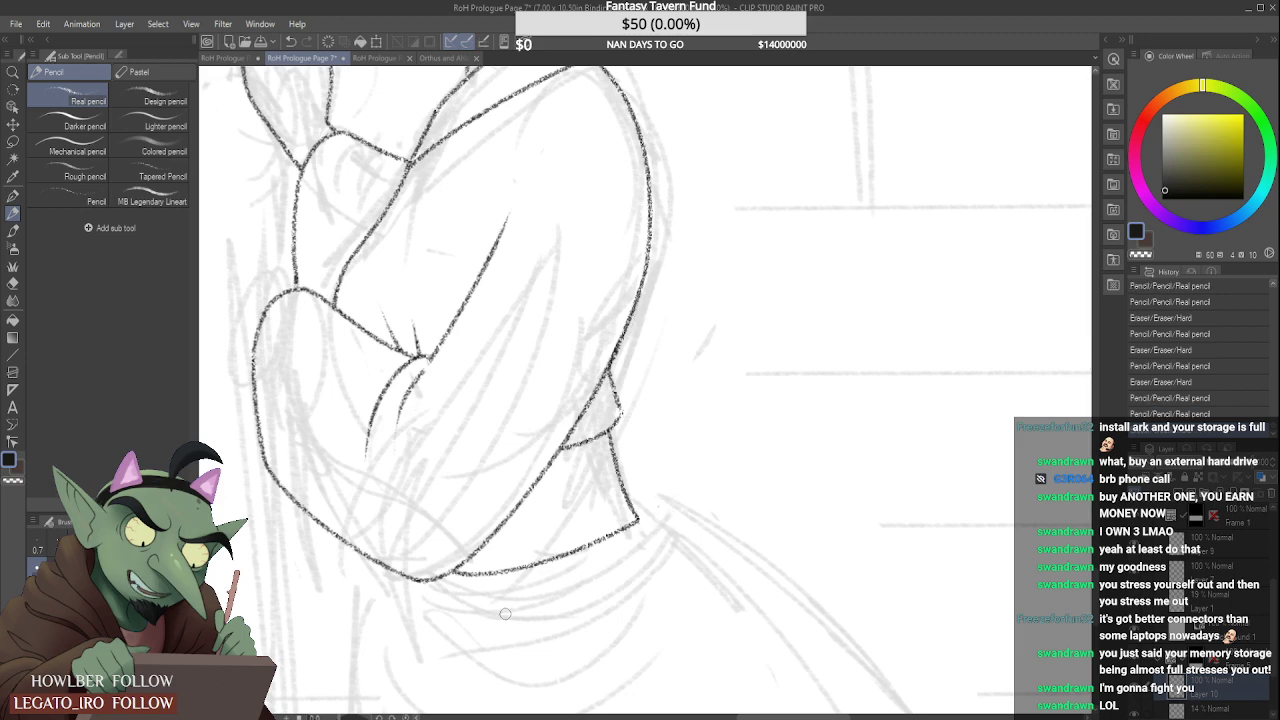
Step: Erase the curved waistline running from the sleeve's underside to the end of the lower back line
{"action": "scroll", "coordinate": [505, 613], "scroll_direction": "down", "scroll_amount": 4}
{"action": "scroll", "coordinate": [505, 613], "scroll_direction": "up", "scroll_amount": 2}
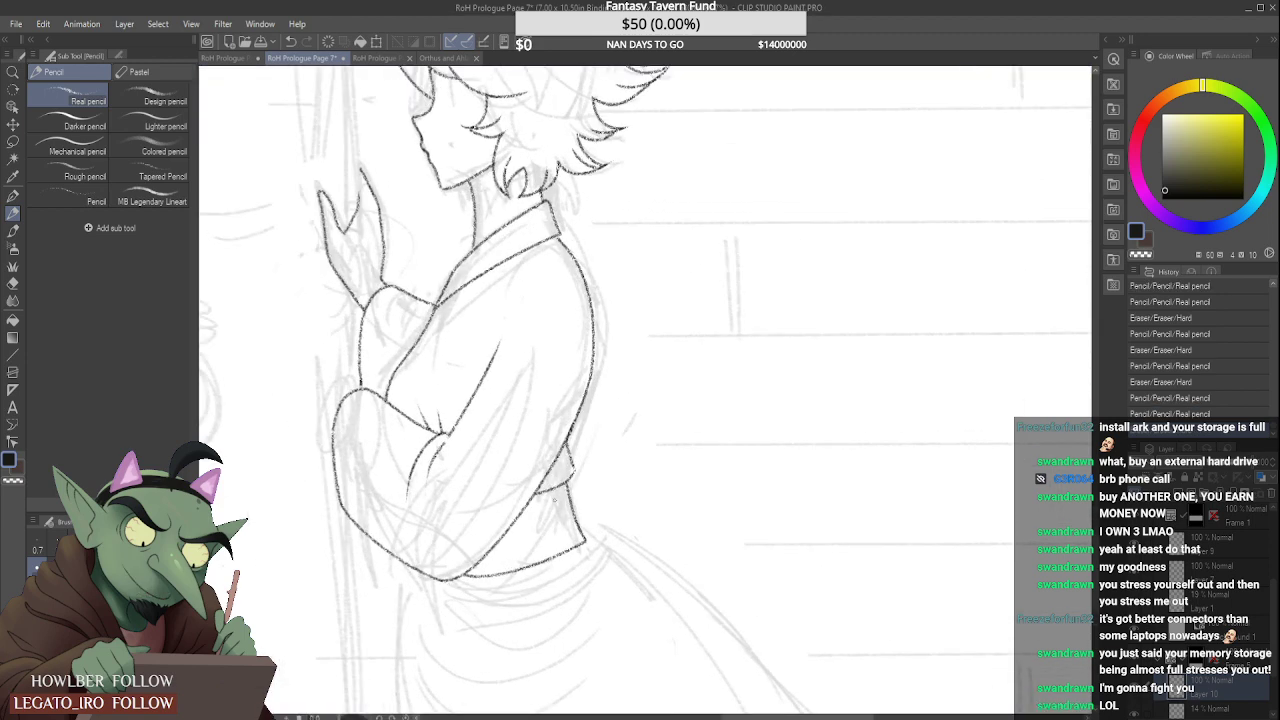
{"action": "scroll", "coordinate": [555, 500], "scroll_direction": "up", "scroll_amount": 6}
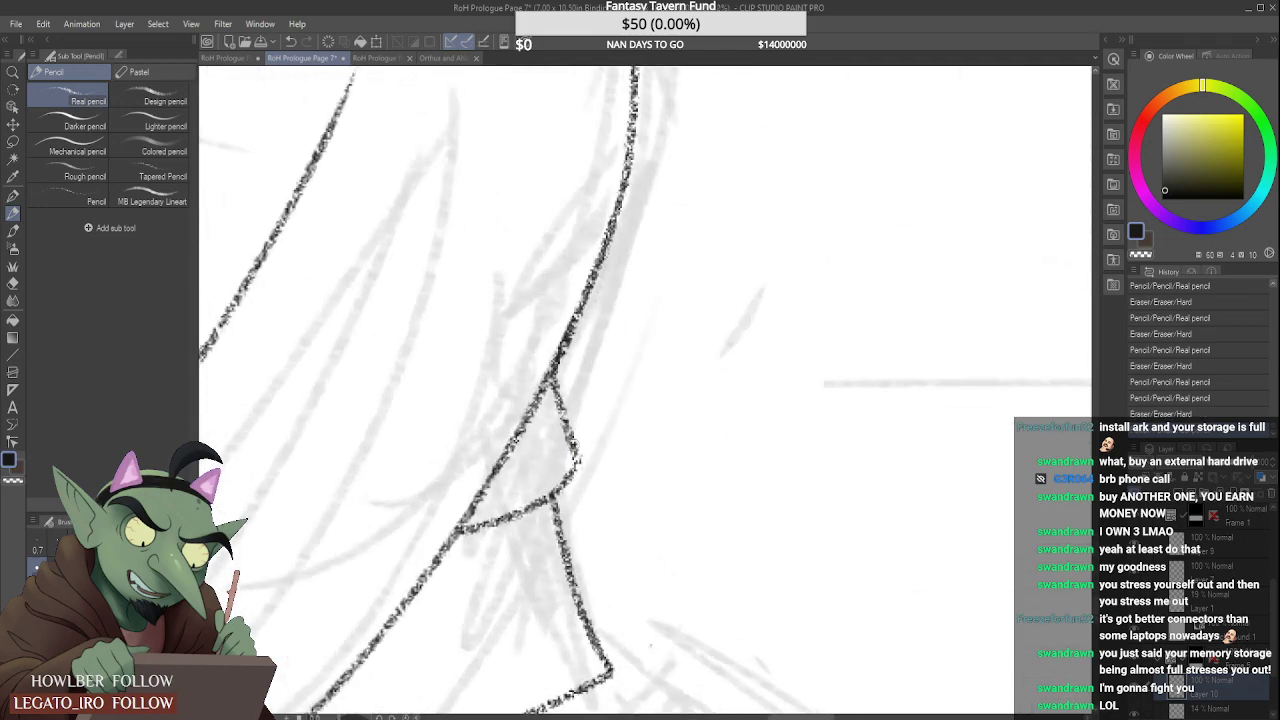
{"action": "scroll", "coordinate": [420, 606], "scroll_direction": "down", "scroll_amount": 4}
{"action": "scroll", "coordinate": [420, 606], "scroll_direction": "up", "scroll_amount": 1}
{"action": "scroll", "coordinate": [420, 606], "scroll_direction": "down", "scroll_amount": 1}
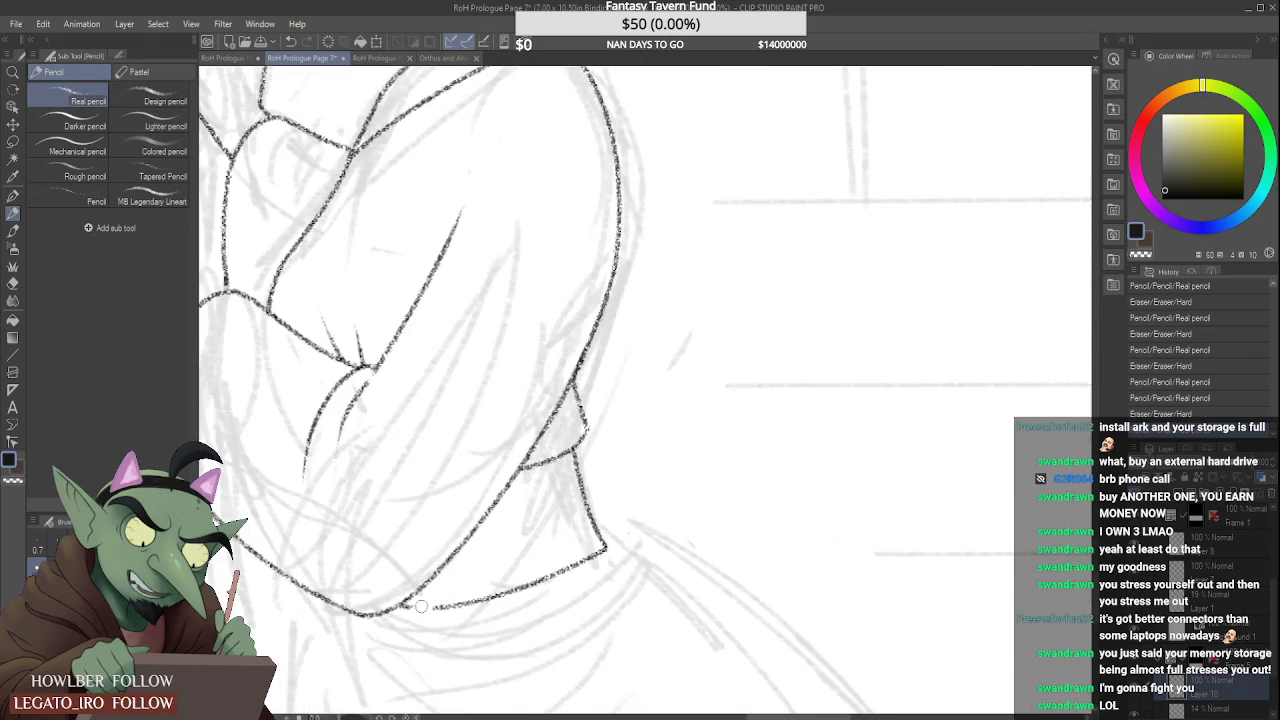
{"action": "left_click_drag", "start_coordinate": [566, 568], "coordinate": [610, 550]}
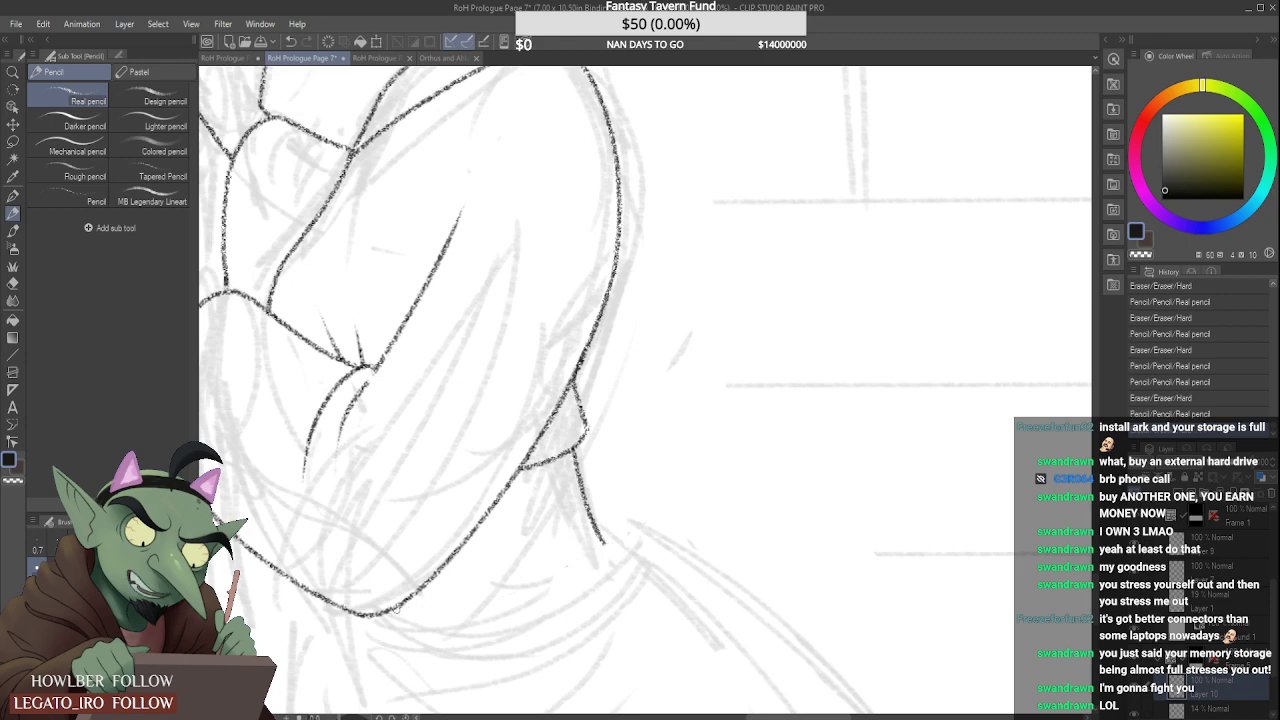
Step: Redraw the waistline as a smooth curve from the sleeve's underside to the end of the lower back line, retrying the stroke until it fits
{"action": "left_click_drag", "start_coordinate": [395, 607], "coordinate": [678, 524]}
{"action": "key", "text": "ctrl+z"}
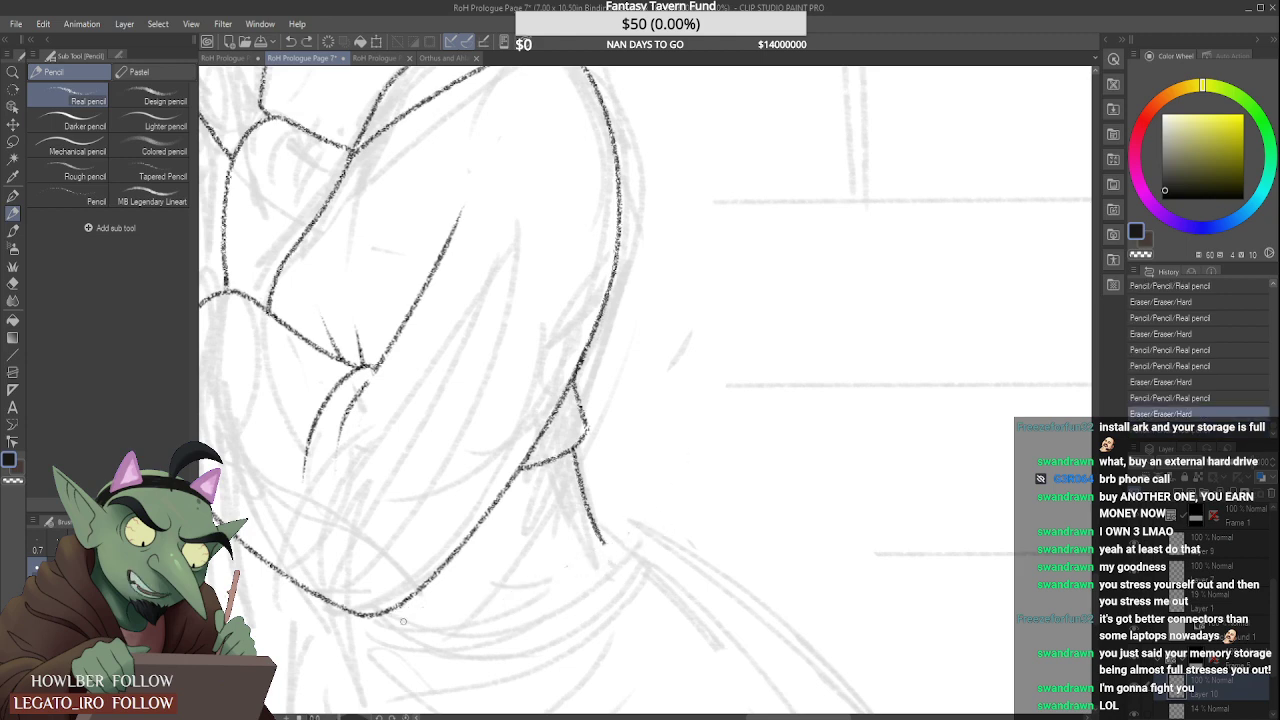
{"action": "mouse_move", "coordinate": [392, 614]}
{"action": "left_mouse_down"}
{"action": "mouse_move", "coordinate": [594, 556]}
{"action": "mouse_move", "coordinate": [656, 518]}
{"action": "left_mouse_up"}
{"action": "key", "text": "ctrl+z"}
{"action": "mouse_move", "coordinate": [378, 620]}
{"action": "left_mouse_down"}
{"action": "mouse_move", "coordinate": [489, 614]}
{"action": "mouse_move", "coordinate": [648, 516]}
{"action": "left_mouse_up"}
{"action": "key", "text": "ctrl+z"}
{"action": "left_click_drag", "start_coordinate": [400, 618], "coordinate": [658, 500]}
{"action": "key", "text": "ctrl+z"}
{"action": "mouse_move", "coordinate": [394, 616]}
{"action": "left_mouse_down"}
{"action": "mouse_move", "coordinate": [612, 550]}
{"action": "mouse_move", "coordinate": [646, 517]}
{"action": "mouse_move", "coordinate": [595, 524]}
{"action": "mouse_move", "coordinate": [603, 547]}
{"action": "left_mouse_up"}
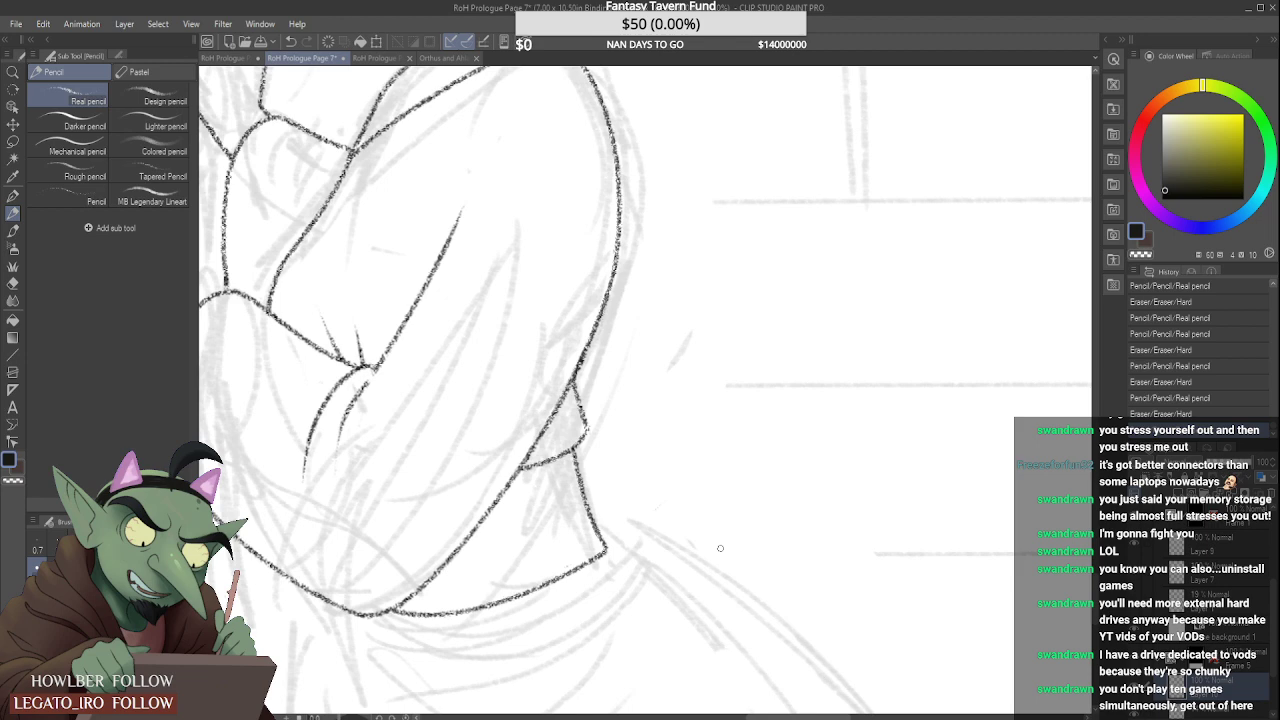
Step: Draw the skirt's front line from the sleeve's underside down to the panel's lower border
{"action": "scroll", "coordinate": [720, 548], "scroll_direction": "down", "scroll_amount": 5}
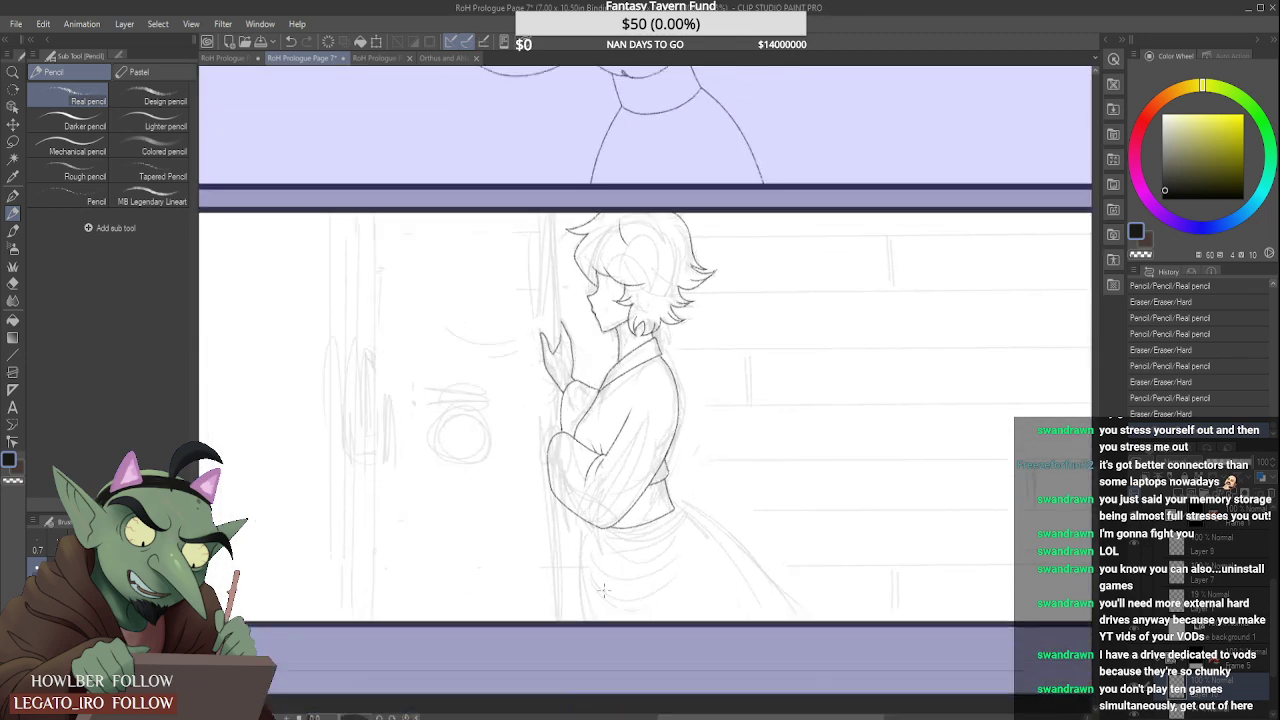
{"action": "scroll", "coordinate": [607, 541], "scroll_direction": "up", "scroll_amount": 2}
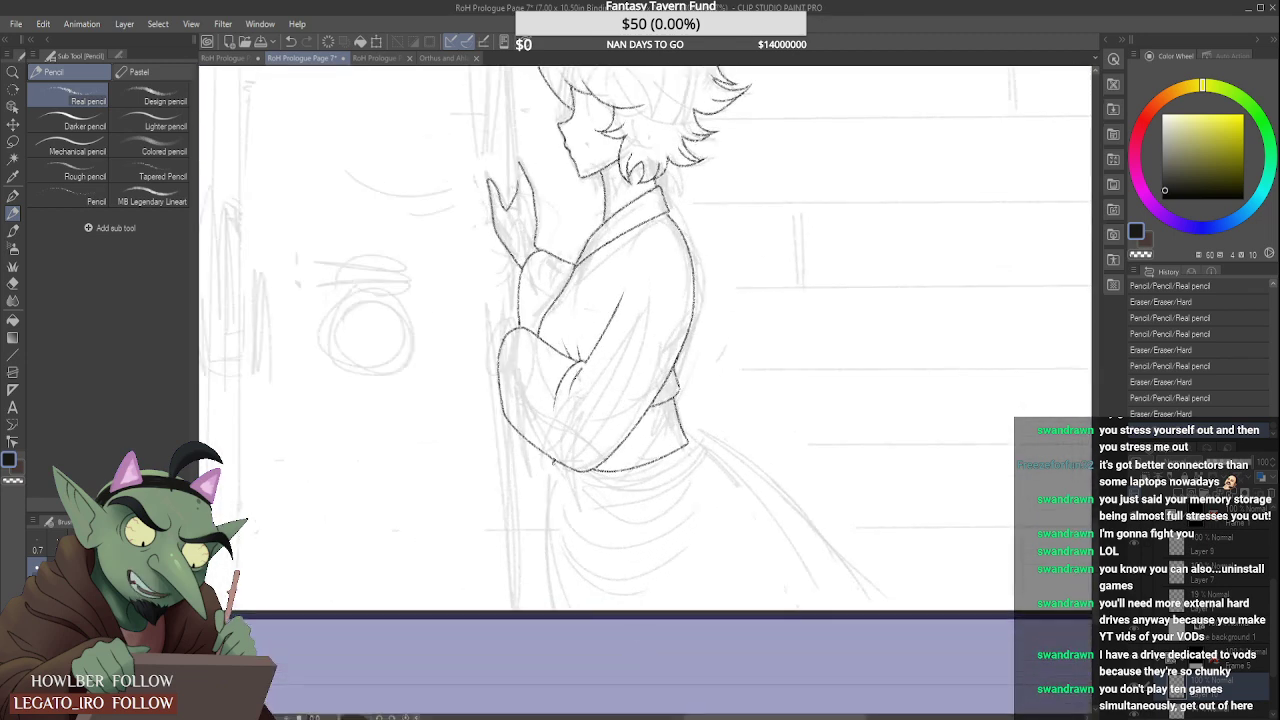
{"action": "scroll", "coordinate": [642, 569], "scroll_direction": "down", "scroll_amount": 3}
{"action": "scroll", "coordinate": [642, 569], "scroll_direction": "up", "scroll_amount": 6}
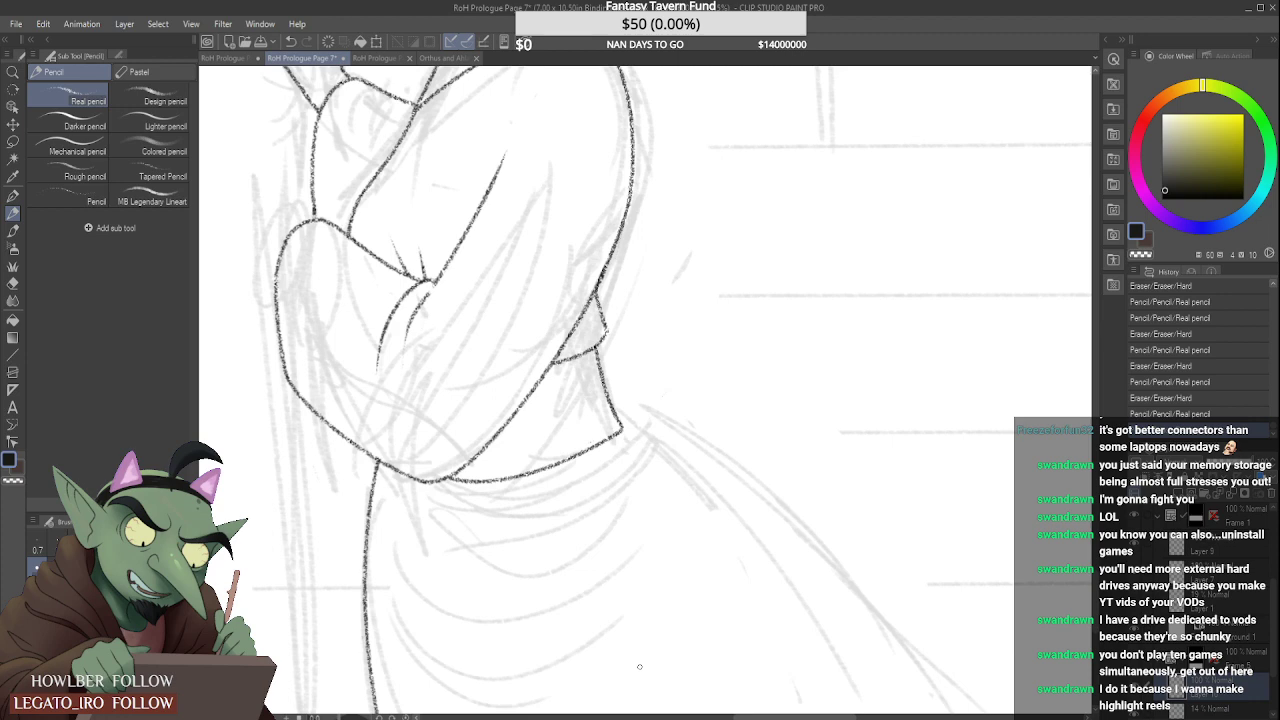
Step: Draw the skirt's back line curving from the waist corner down to the panel's lower border, retrying it at a steeper slope
{"action": "scroll", "coordinate": [639, 666], "scroll_direction": "down", "scroll_amount": 5}
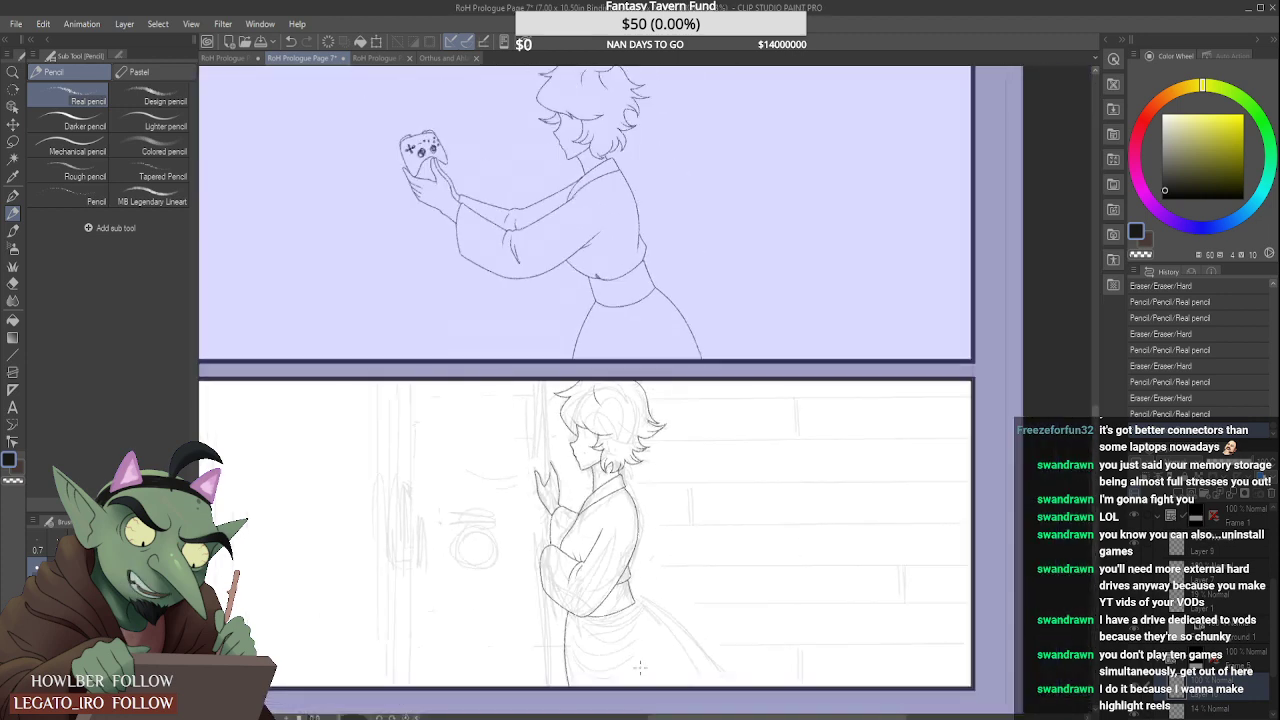
{"action": "scroll", "coordinate": [713, 528], "scroll_direction": "up", "scroll_amount": 5}
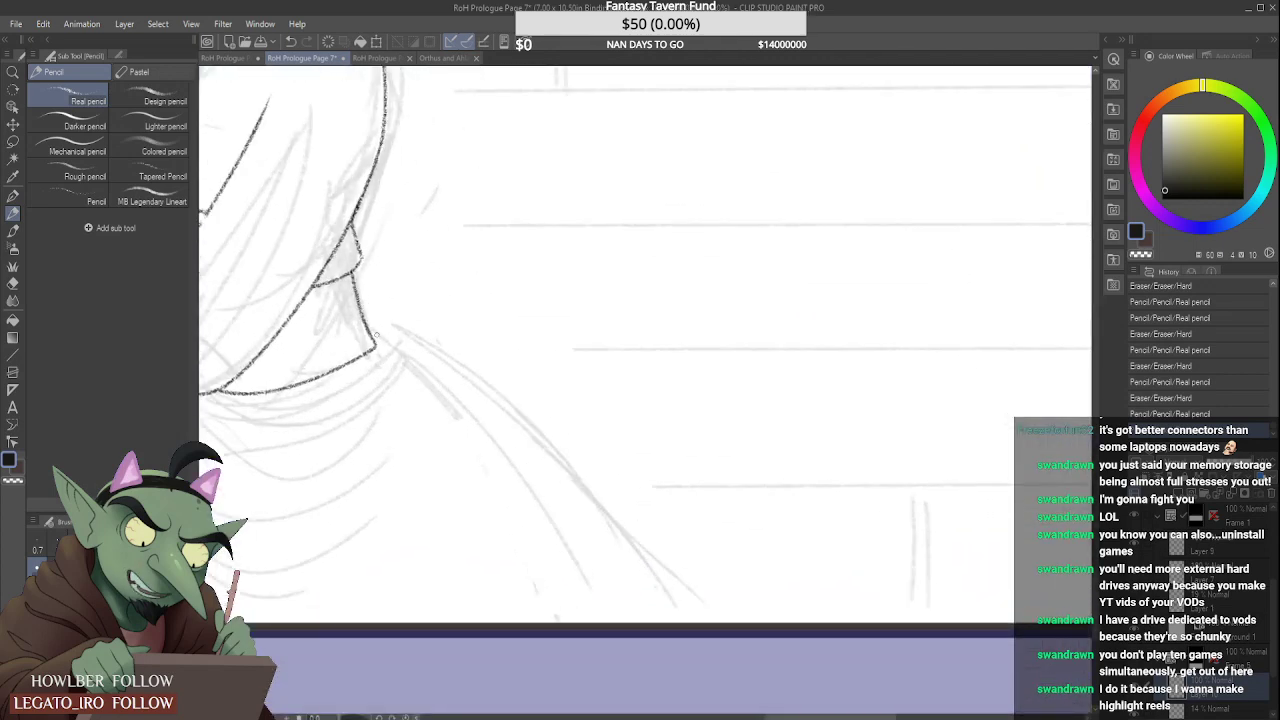
{"action": "mouse_move", "coordinate": [377, 349]}
{"action": "left_mouse_down"}
{"action": "mouse_move", "coordinate": [580, 499]}
{"action": "mouse_move", "coordinate": [661, 604]}
{"action": "left_mouse_up"}
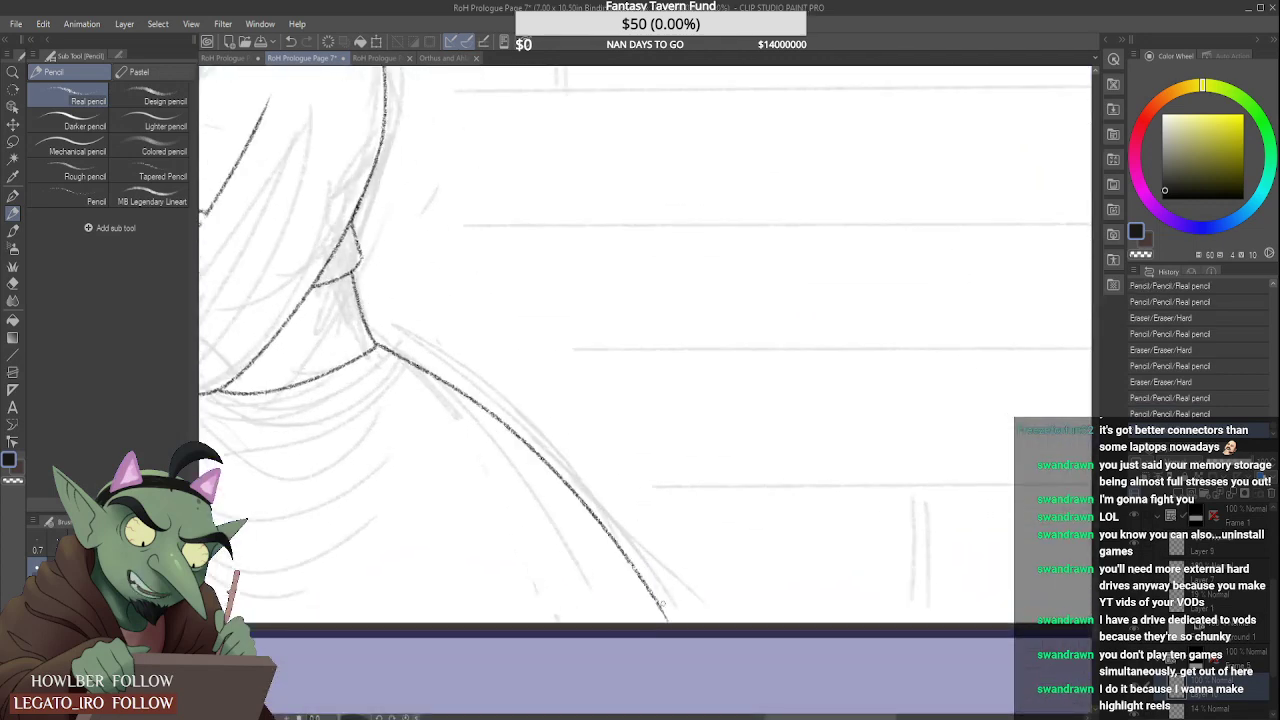
{"action": "key", "text": "ctrl+z"}
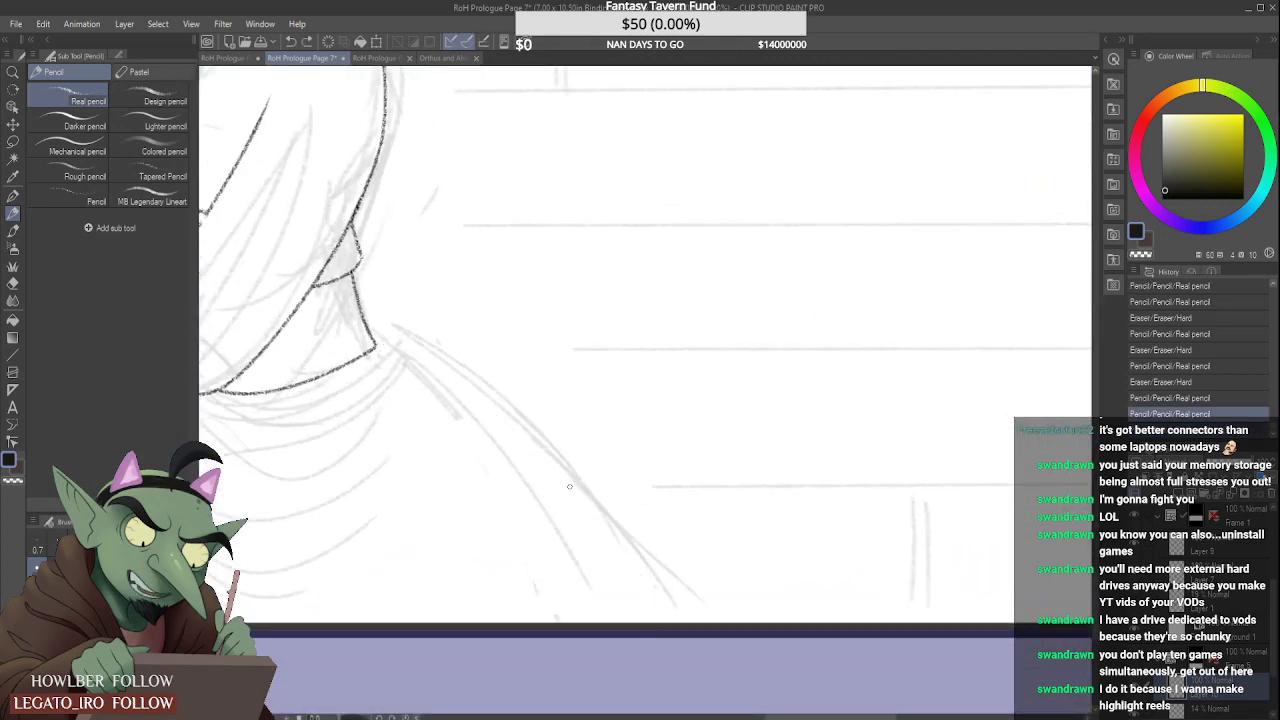
{"action": "key", "text": "ctrl+y"}
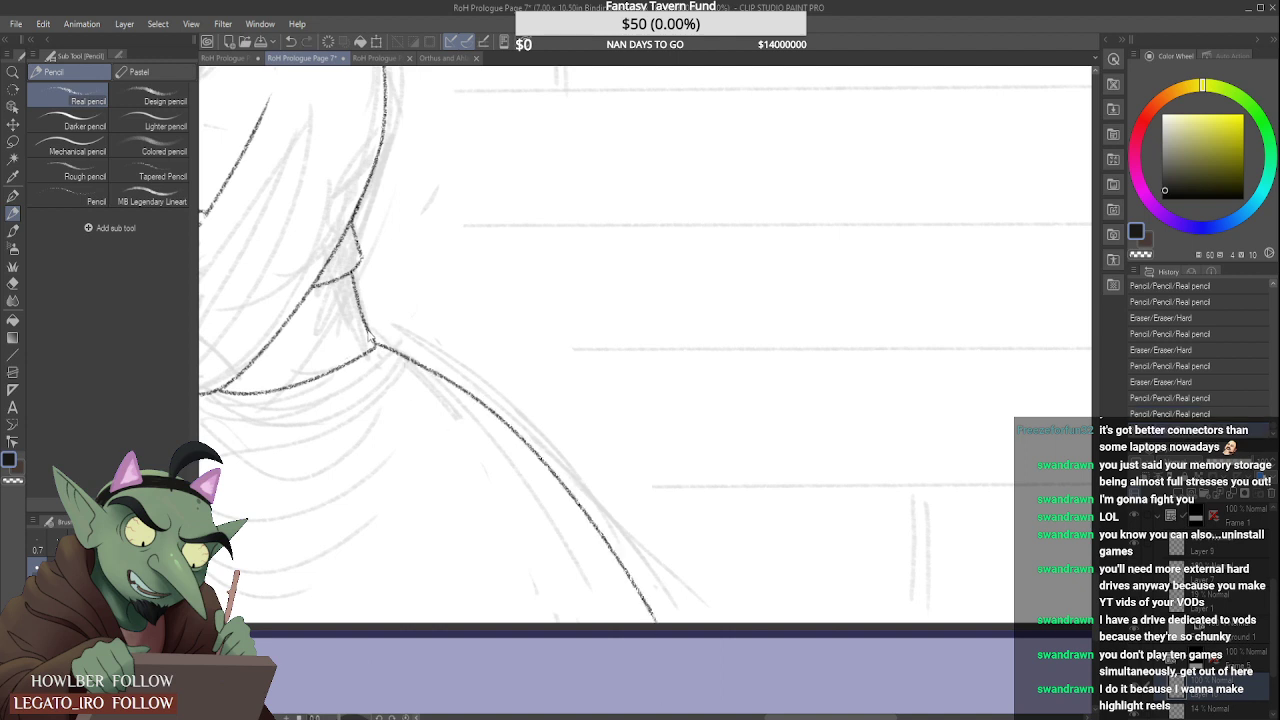
{"action": "key", "text": "ctrl+z"}
{"action": "key", "text": "ctrl+y"}
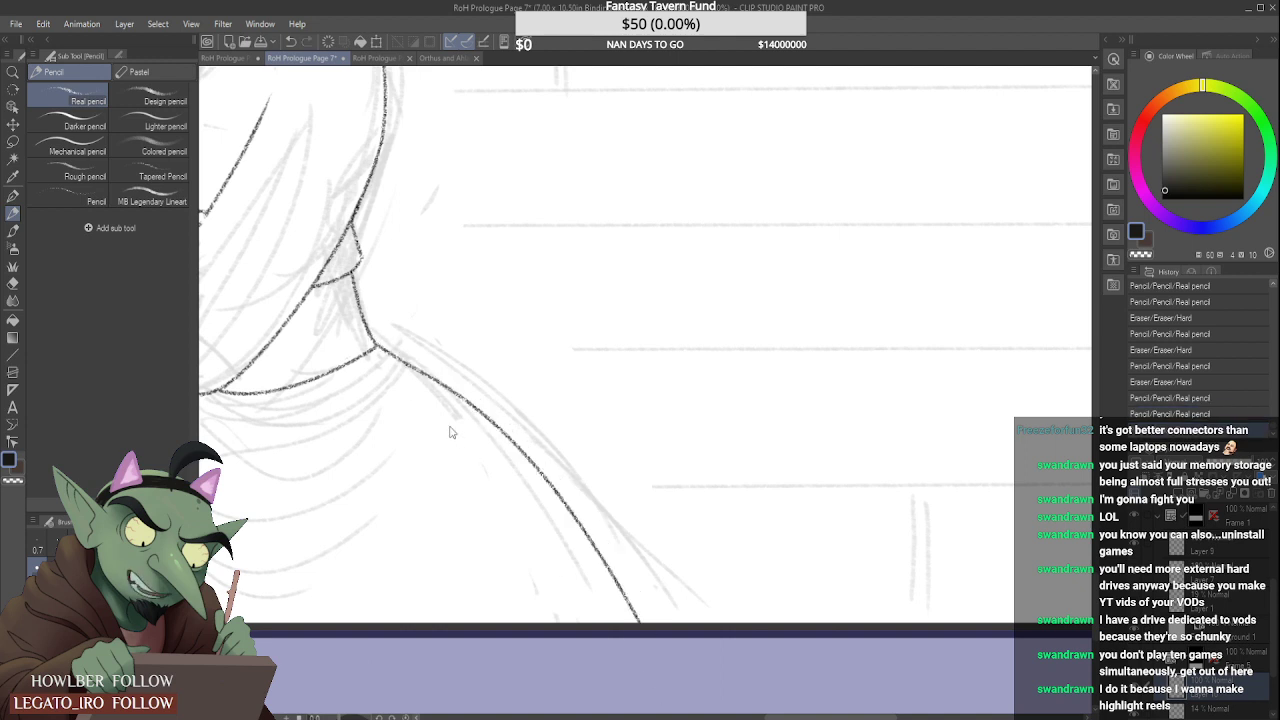
{"action": "key", "text": "ctrl+z"}
{"action": "key", "text": "ctrl+y"}
Step: Add a second skirt line branching off the back line just below the waist, reworking its curve down to the panel border
{"action": "left_click_drag", "start_coordinate": [438, 386], "coordinate": [716, 696]}
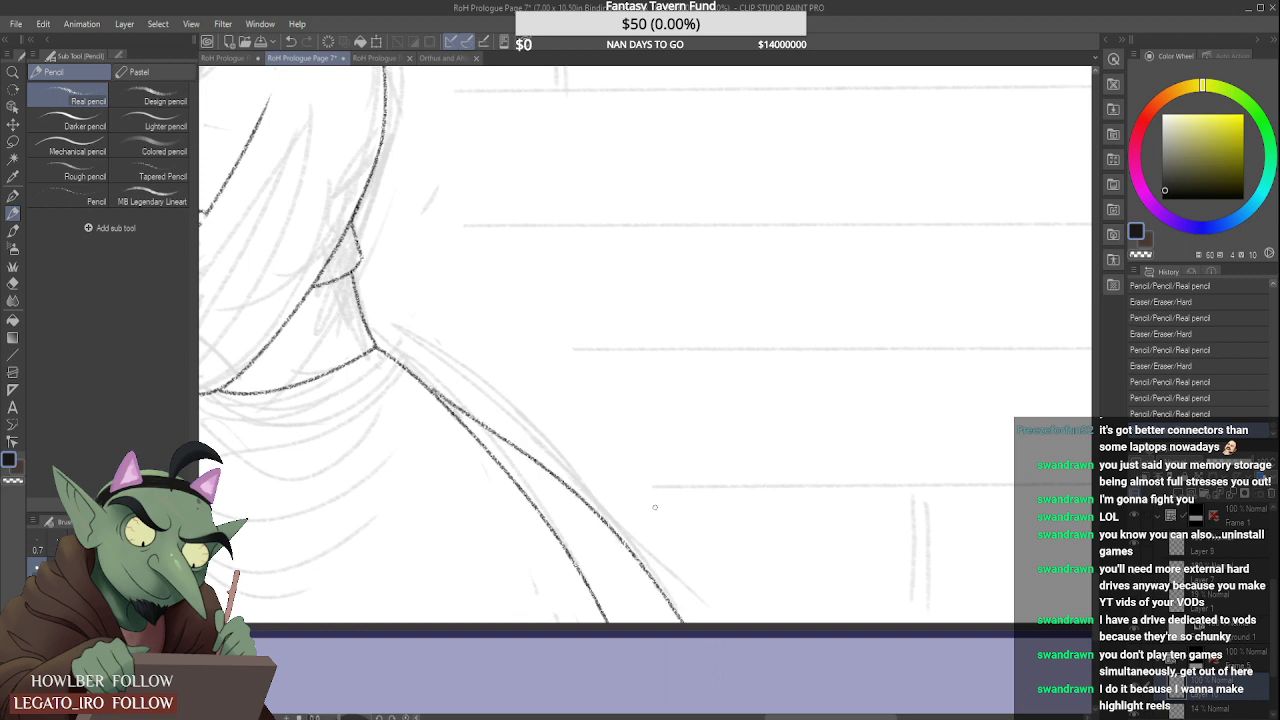
{"action": "key", "text": "ctrl+z"}
{"action": "key", "text": "ctrl+y"}
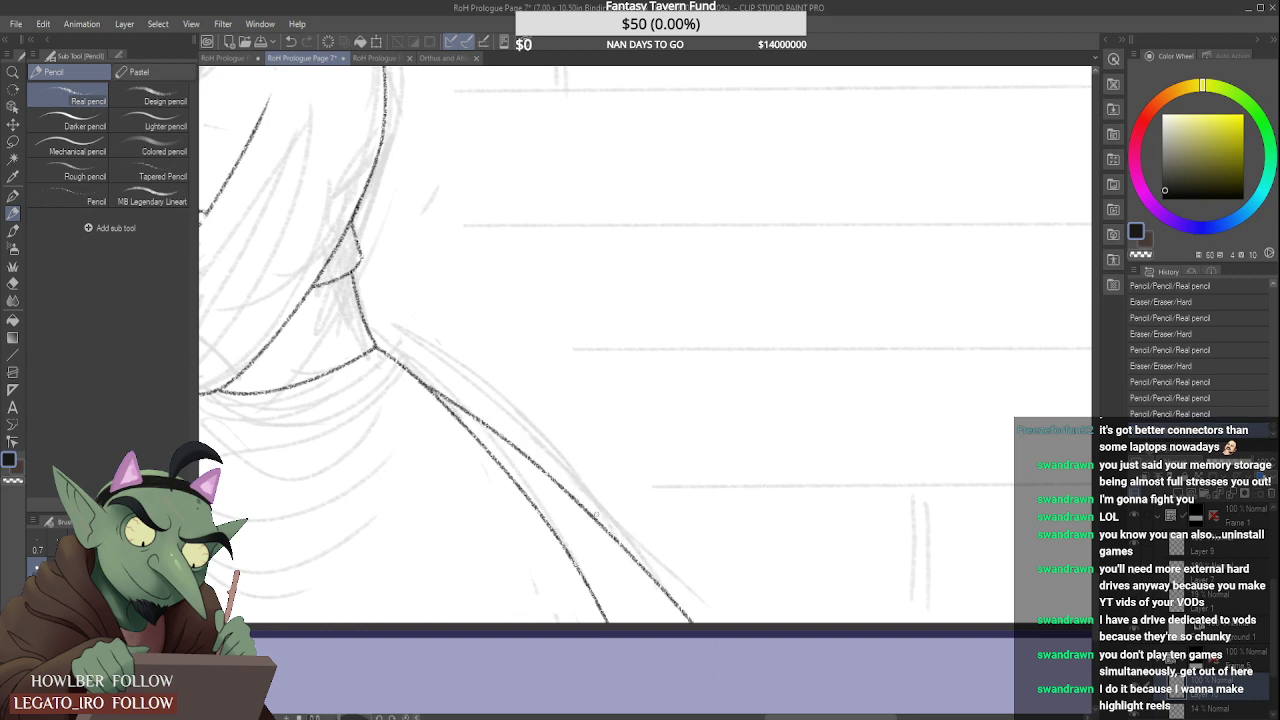
{"action": "key", "text": "ctrl+z"}
{"action": "key", "text": "ctrl+y"}
{"action": "key", "text": "ctrl+z"}
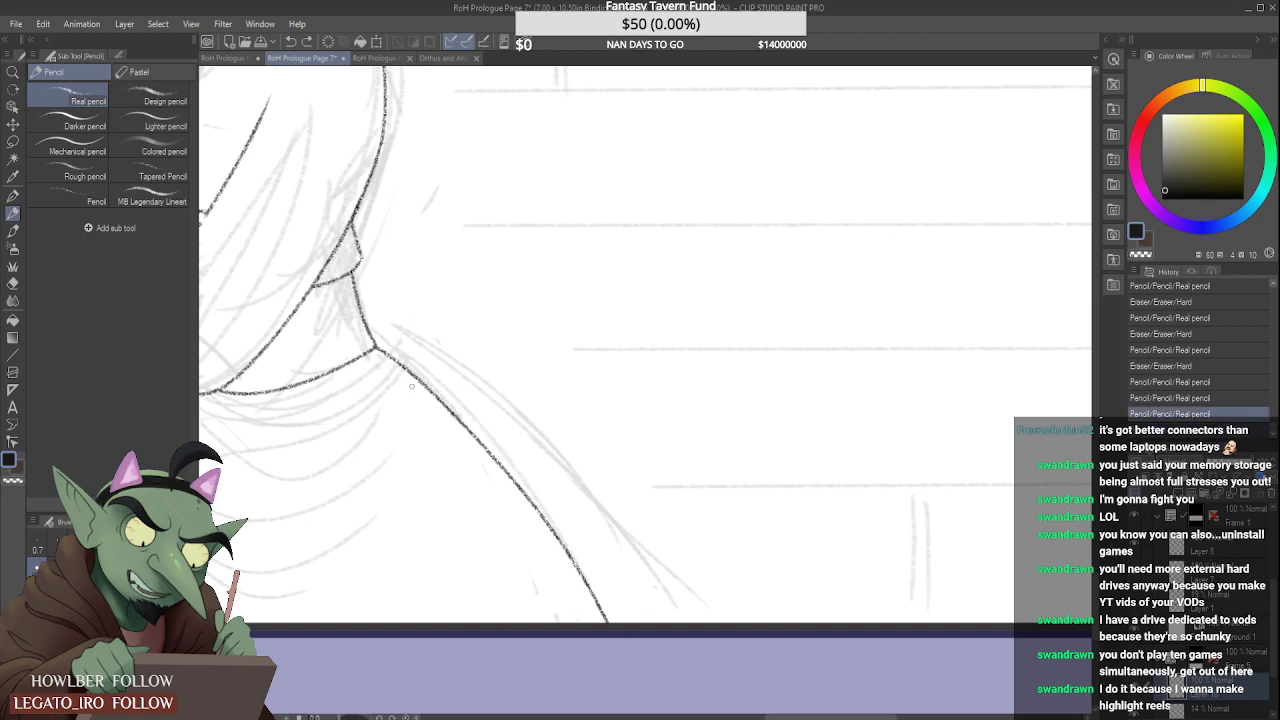
{"action": "key", "text": "ctrl+y"}
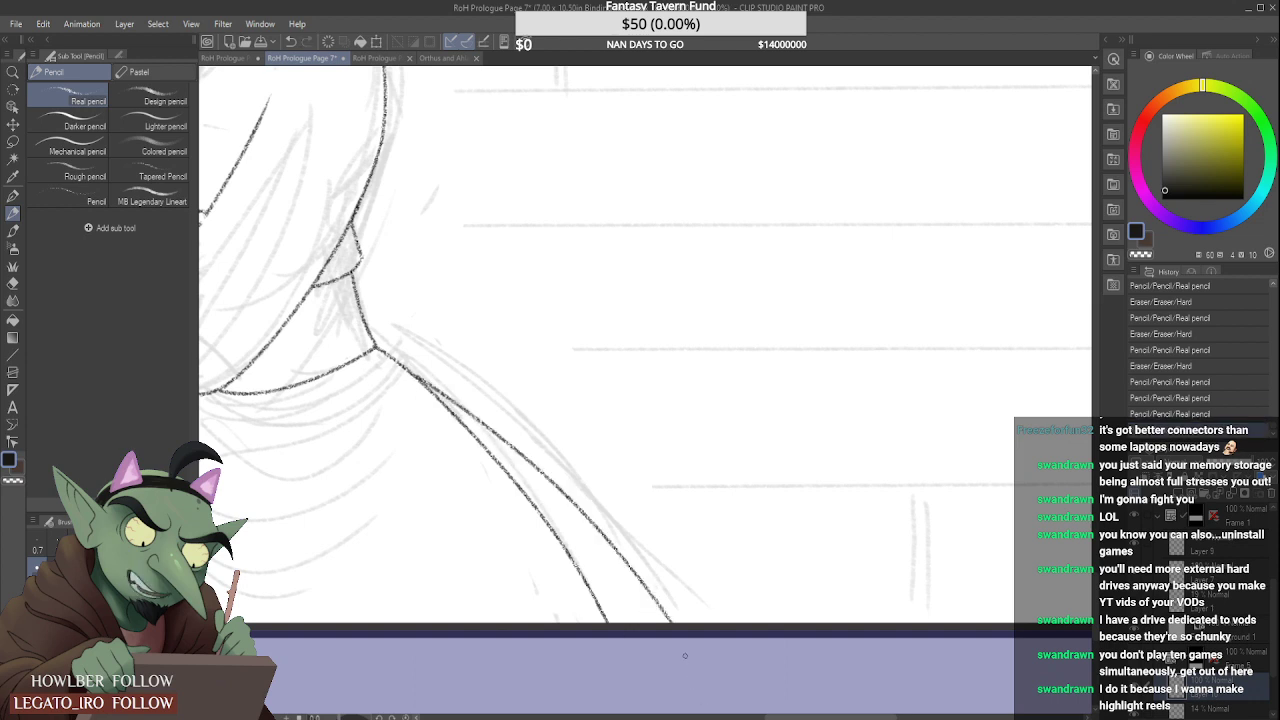
Step: Draw a short fold line on the skirt just beneath the waistline, near the sleeve's underside
{"action": "scroll", "coordinate": [580, 360], "scroll_direction": "down", "scroll_amount": 5}
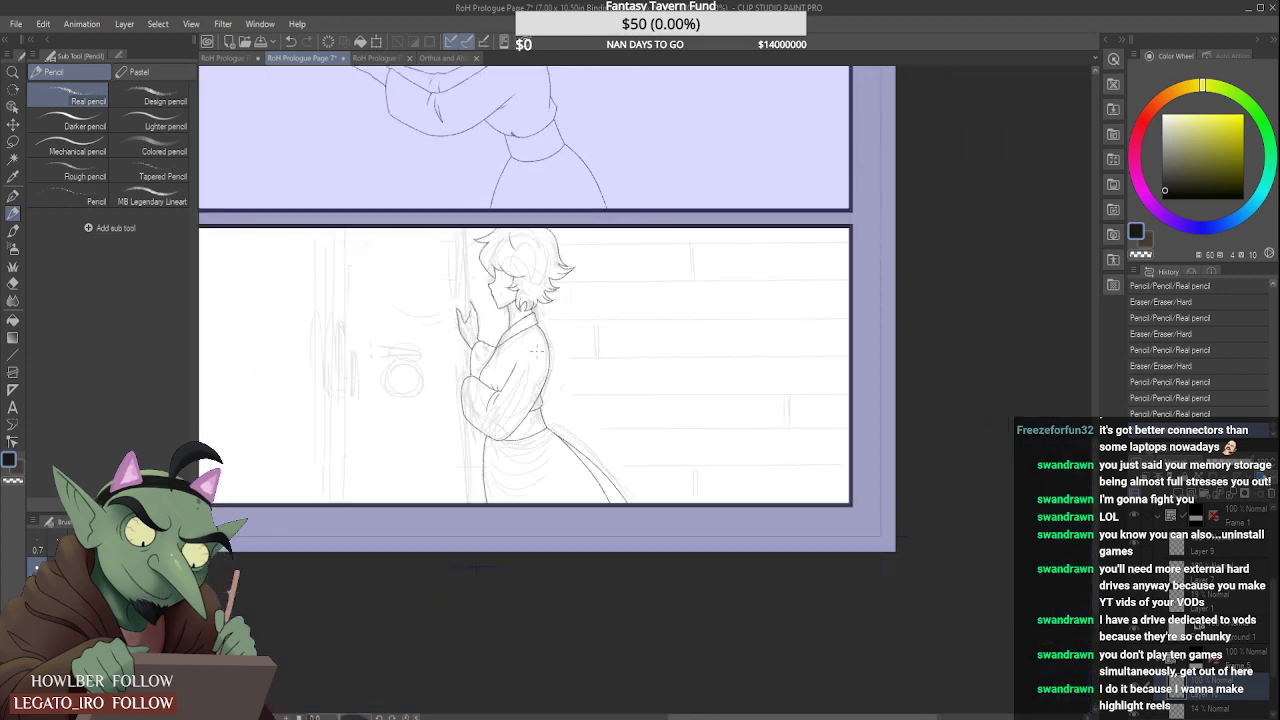
{"action": "scroll", "coordinate": [536, 351], "scroll_direction": "up", "scroll_amount": 4}
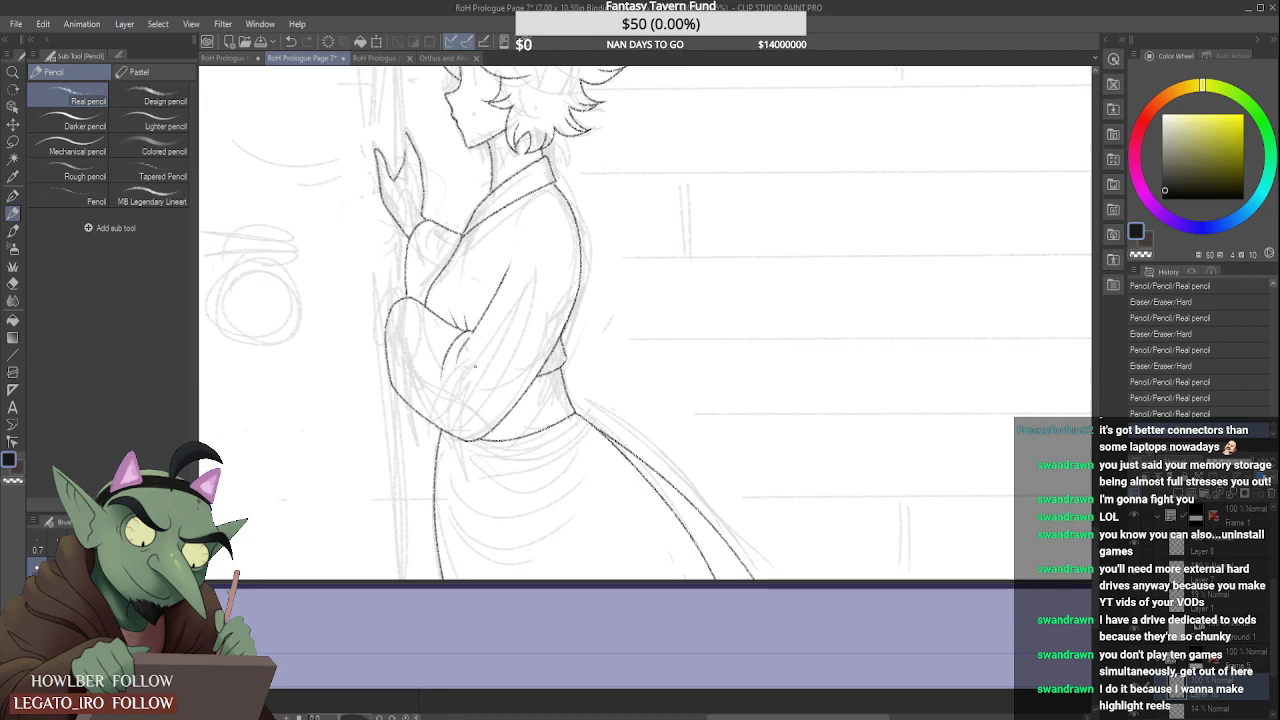
{"action": "scroll", "coordinate": [475, 366], "scroll_direction": "up", "scroll_amount": 4}
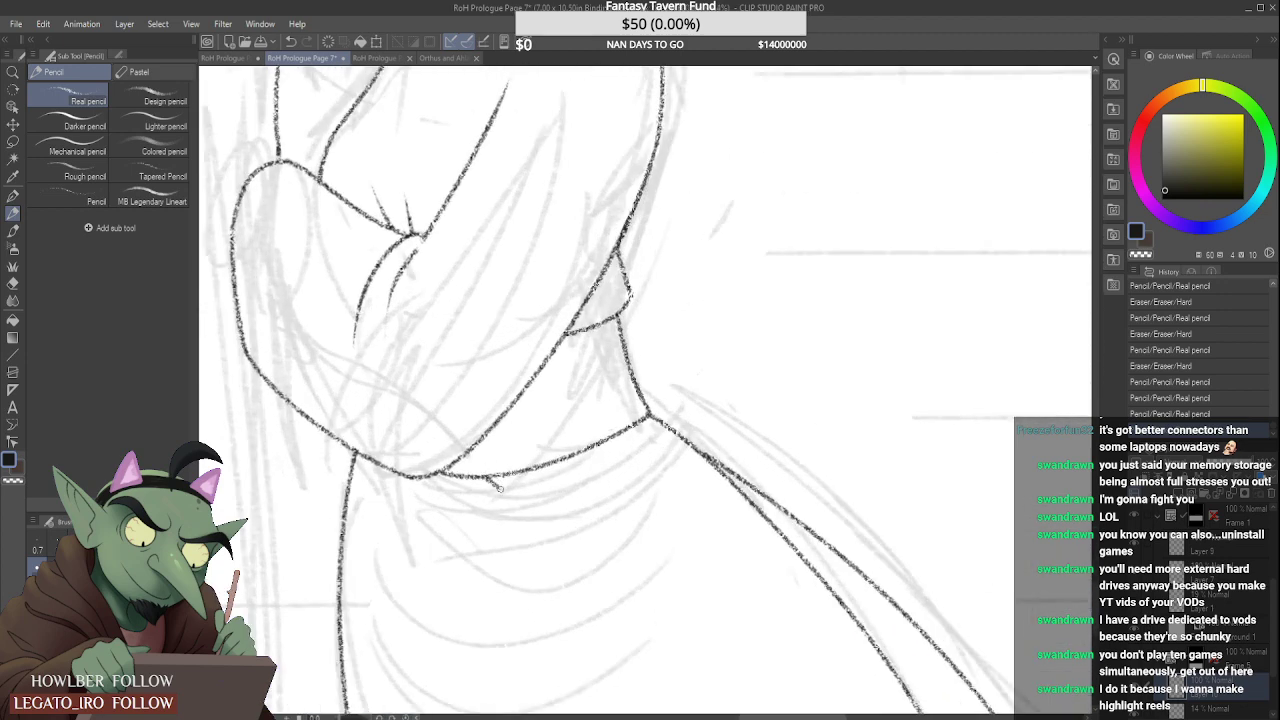
{"action": "left_click_drag", "start_coordinate": [497, 485], "coordinate": [530, 497]}
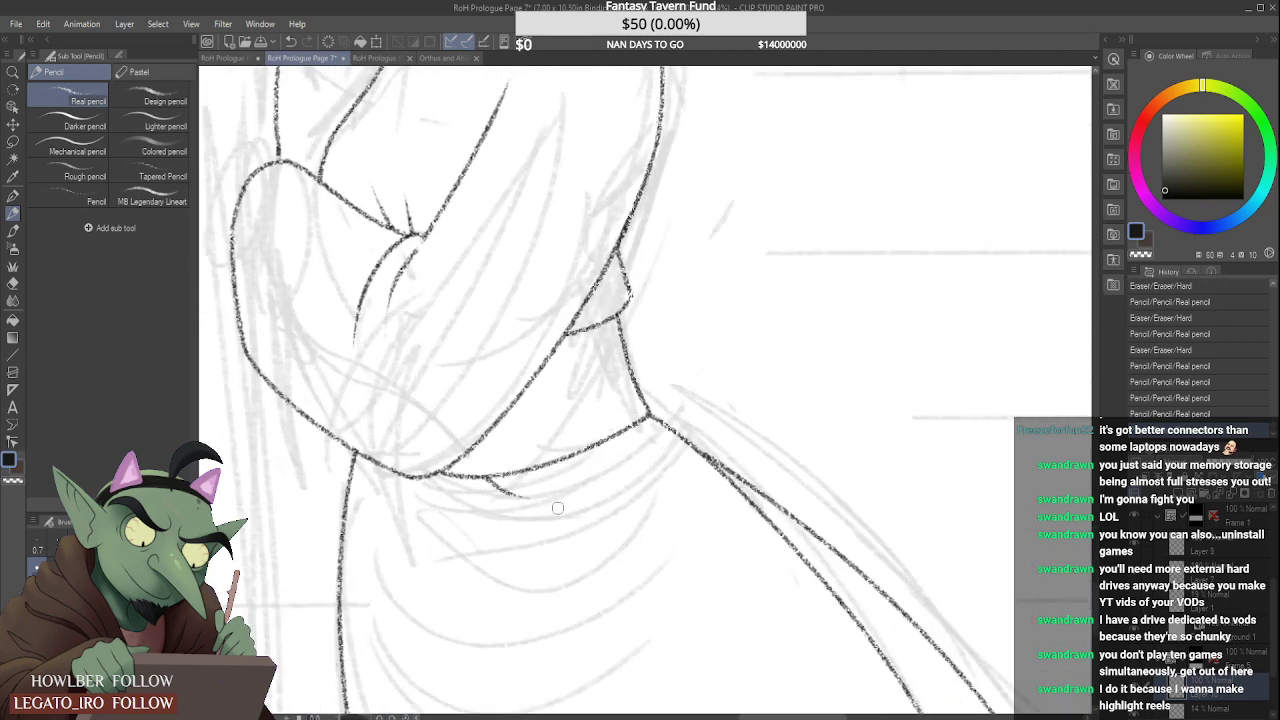
Step: Erase the lower front part of the hanging sleeve's outline and redraw it as a smoother curve joining the sleeve's bottom edge
{"action": "scroll", "coordinate": [558, 508], "scroll_direction": "down", "scroll_amount": 6}
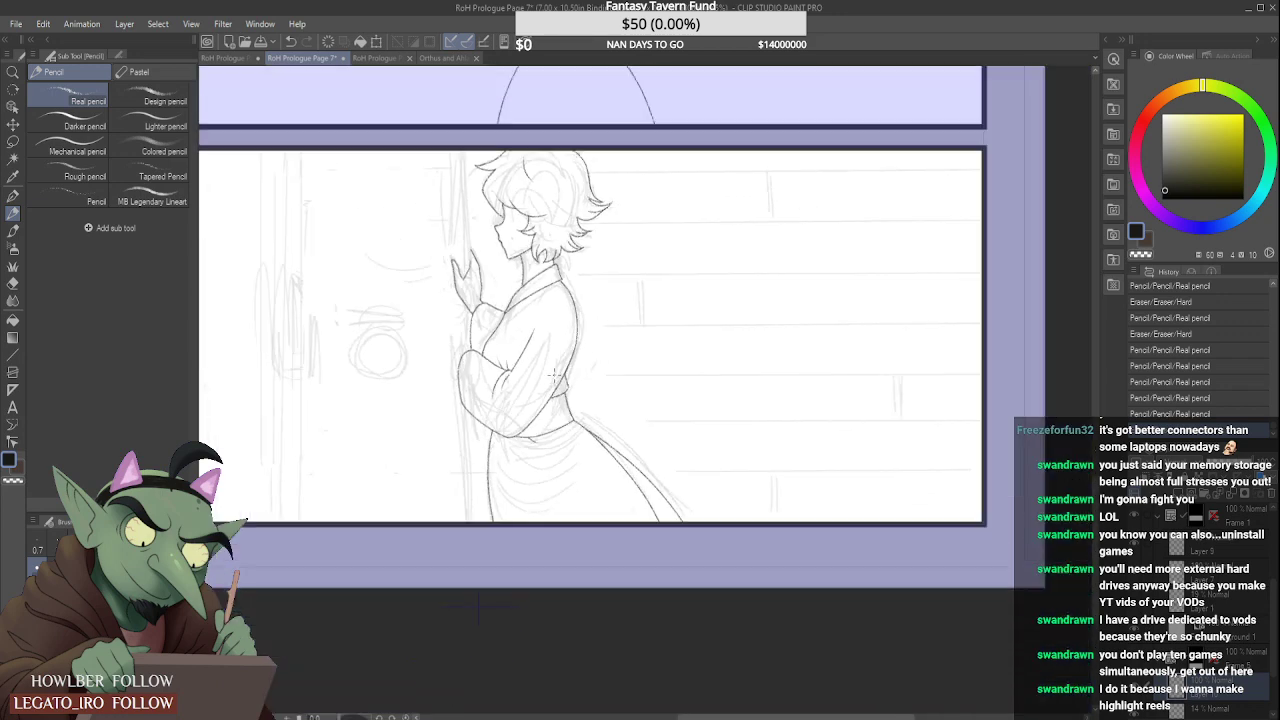
{"action": "scroll", "coordinate": [554, 373], "scroll_direction": "down", "scroll_amount": 1}
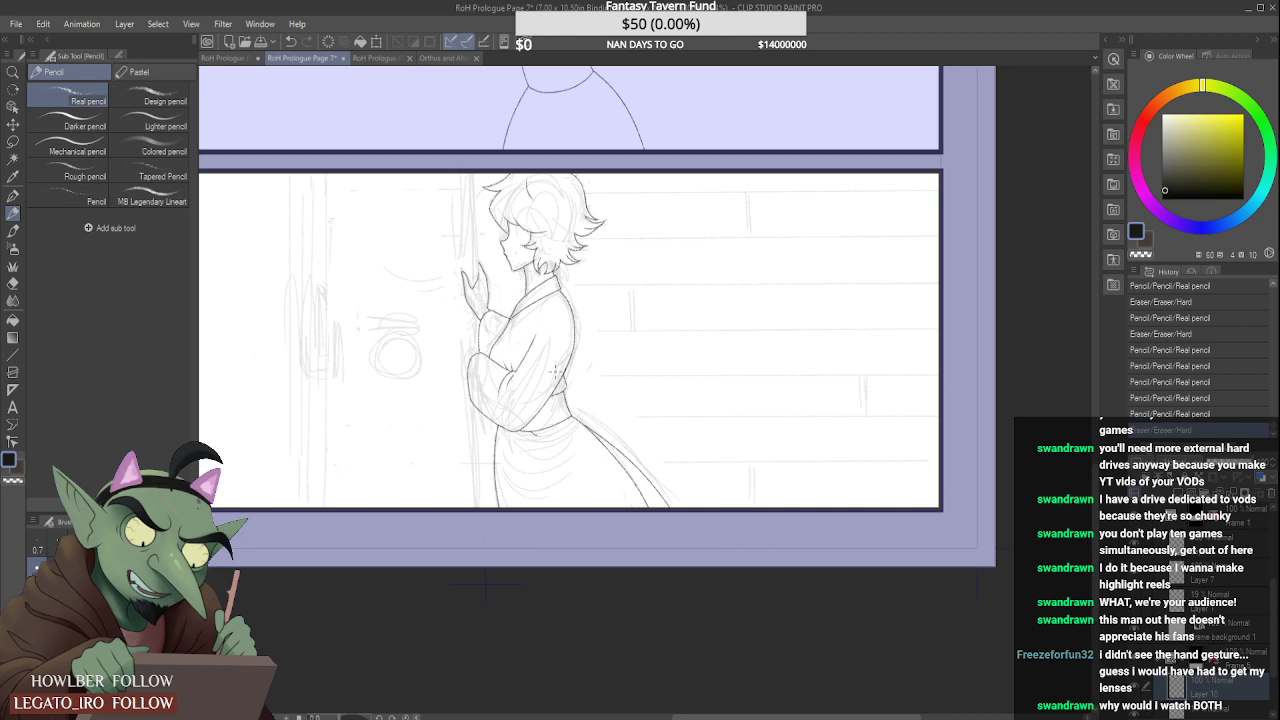
{"action": "scroll", "coordinate": [468, 388], "scroll_direction": "up", "scroll_amount": 4}
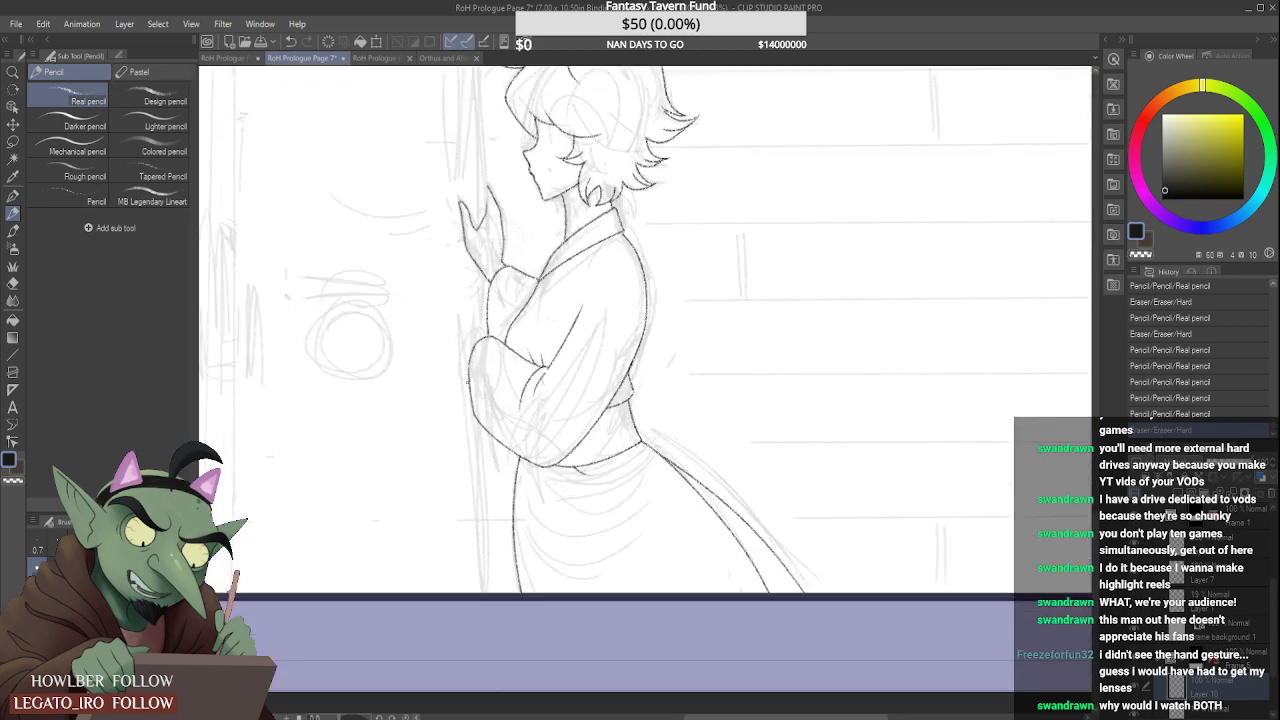
{"action": "scroll", "coordinate": [468, 392], "scroll_direction": "up", "scroll_amount": 2}
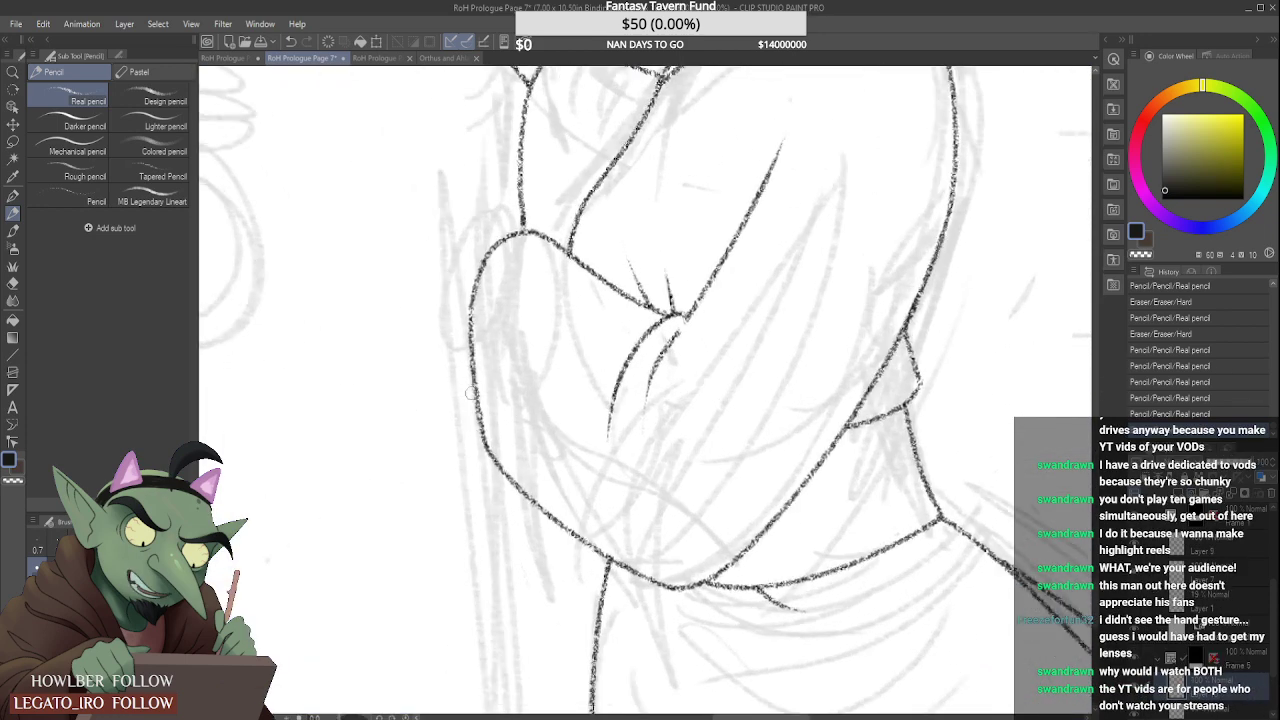
{"action": "scroll", "coordinate": [470, 390], "scroll_direction": "up", "scroll_amount": 2}
{"action": "left_click_drag", "start_coordinate": [472, 368], "coordinate": [492, 446]}
{"action": "key", "text": "ctrl+z"}
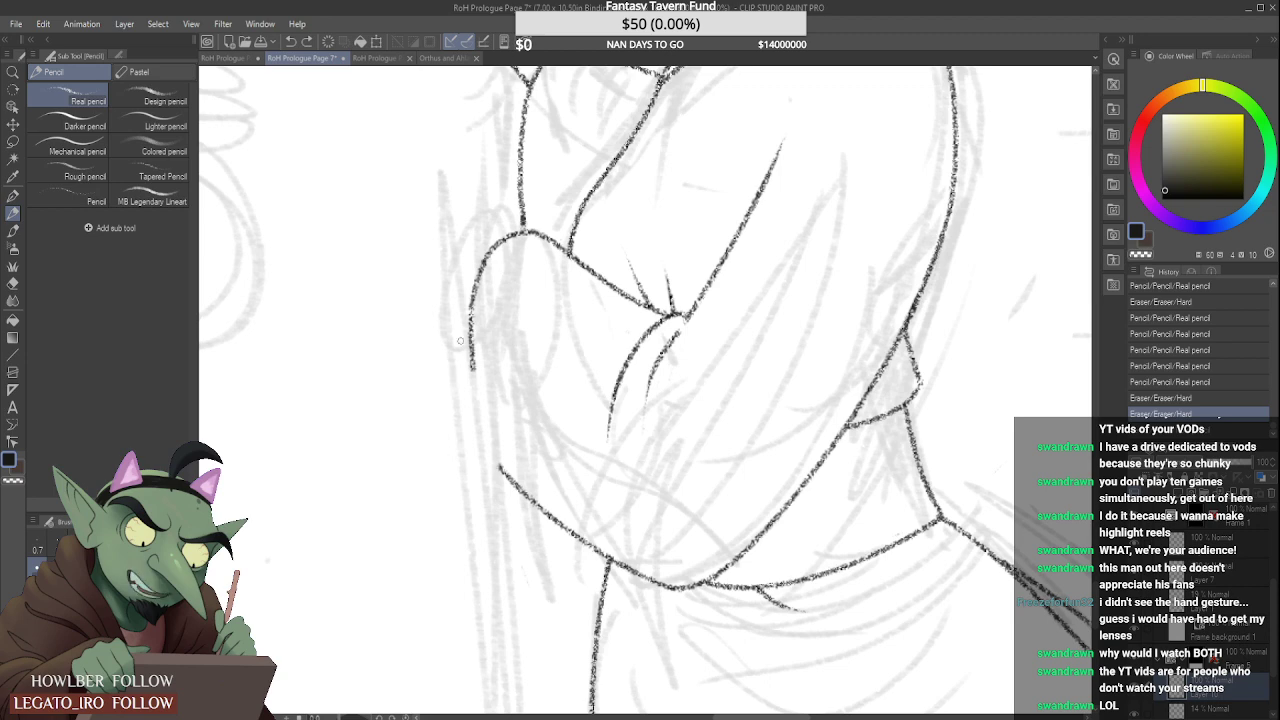
{"action": "left_click_drag", "start_coordinate": [473, 350], "coordinate": [490, 430]}
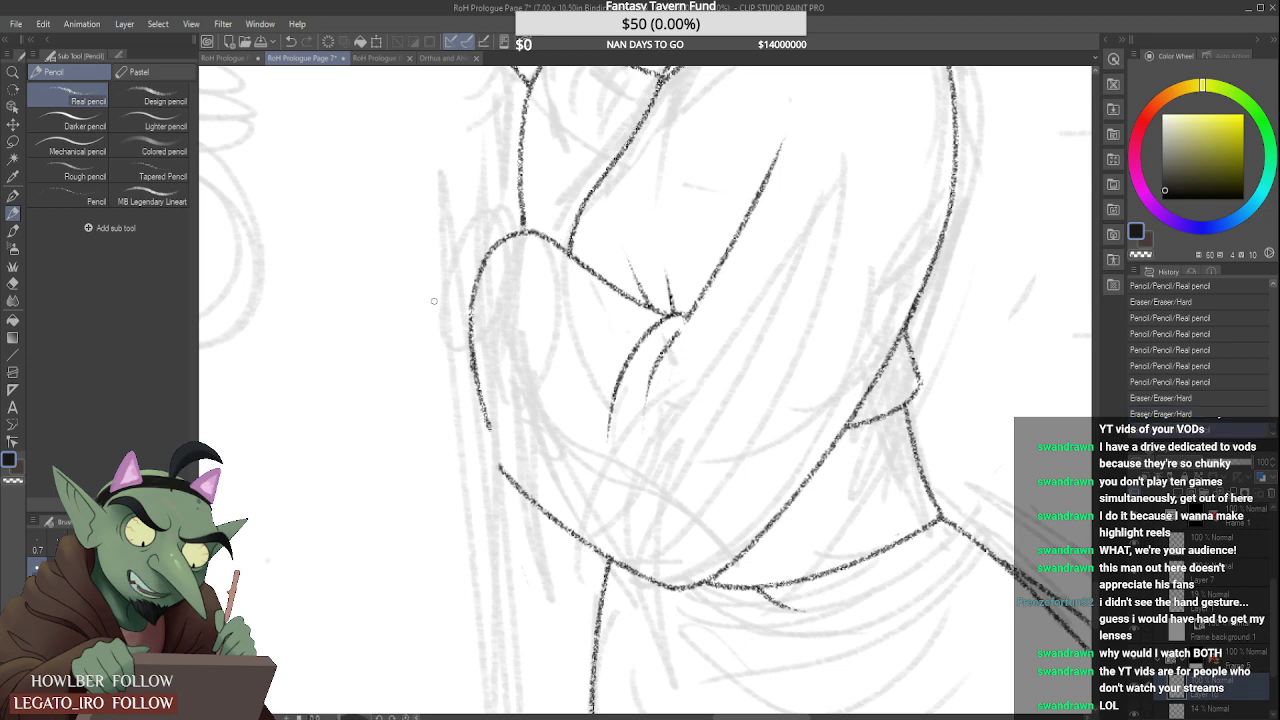
{"action": "key", "text": "ctrl+z"}
{"action": "left_click_drag", "start_coordinate": [473, 364], "coordinate": [500, 478]}
{"action": "key", "text": "ctrl+z"}
{"action": "left_click_drag", "start_coordinate": [472, 348], "coordinate": [500, 464]}
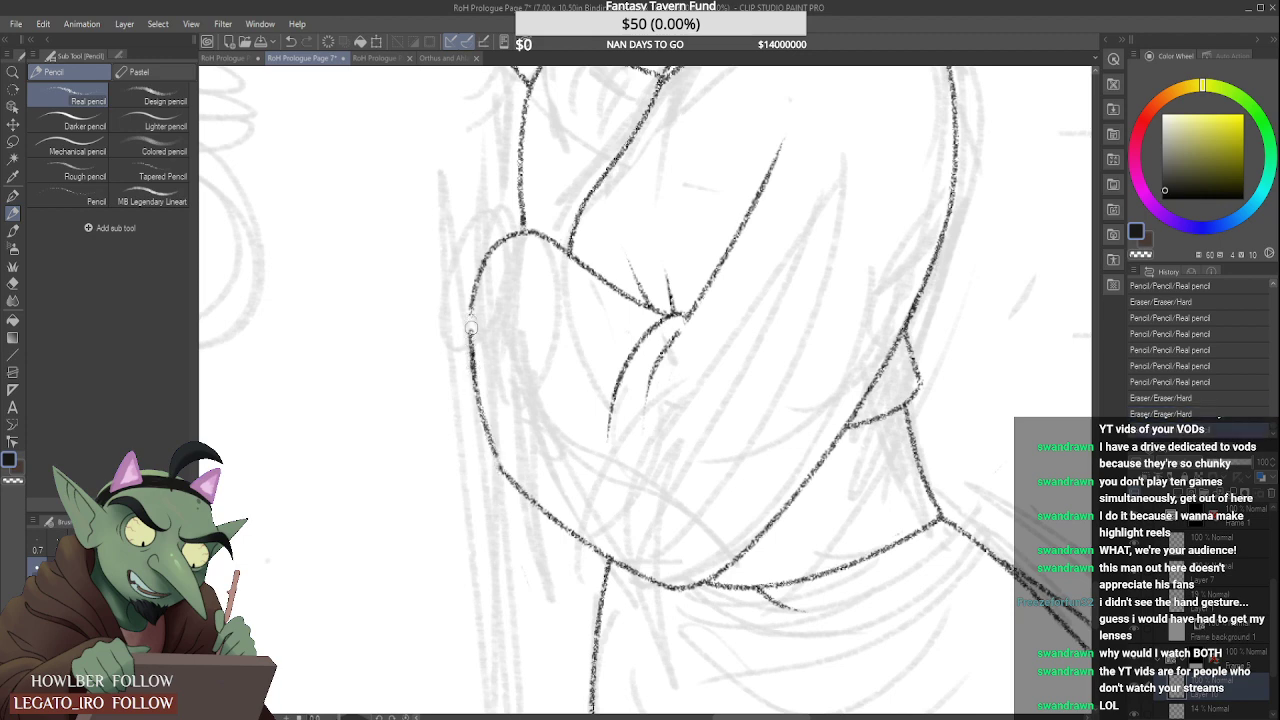
{"action": "key", "text": "ctrl+z"}
{"action": "mouse_move", "coordinate": [472, 302]}
{"action": "left_mouse_down"}
{"action": "mouse_move", "coordinate": [497, 455]}
{"action": "mouse_move", "coordinate": [471, 322]}
{"action": "mouse_move", "coordinate": [472, 364]}
{"action": "mouse_move", "coordinate": [500, 467]}
{"action": "left_mouse_up"}
{"action": "key", "text": "ctrl+z"}
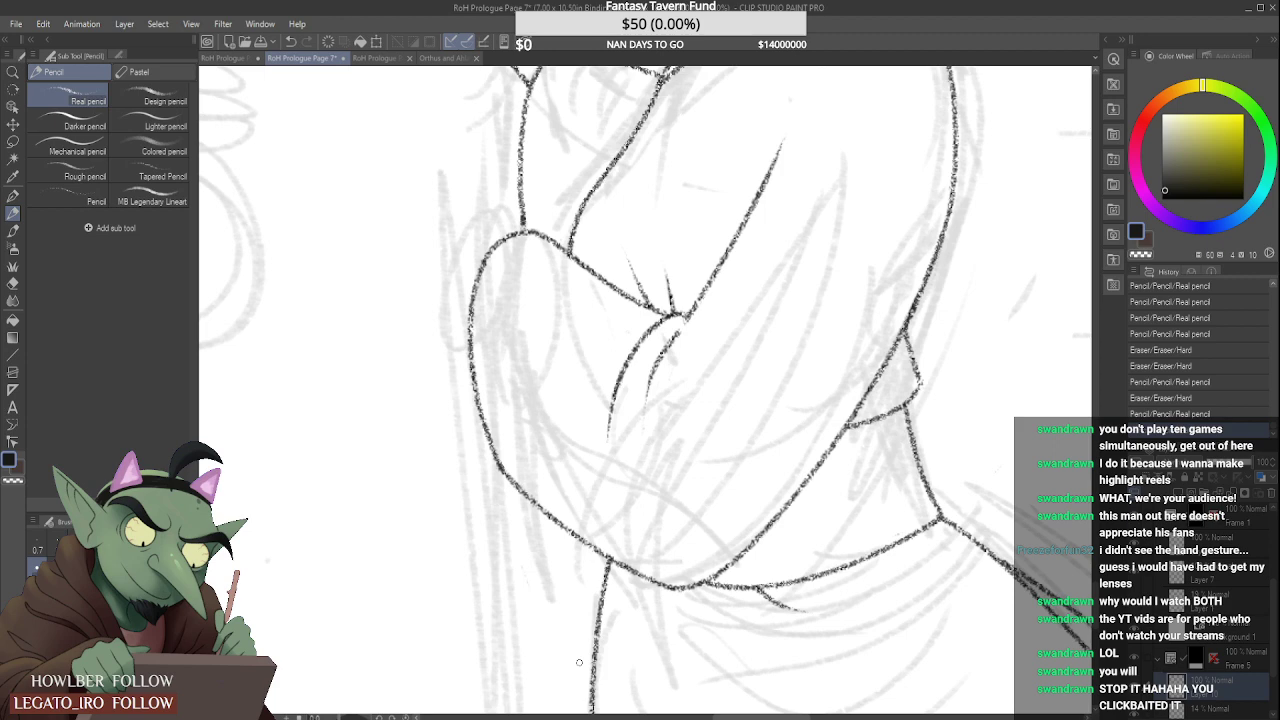
Step: Try a short upward-curving stroke outside the front edge of the hanging sleeve and undo it
{"action": "scroll", "coordinate": [579, 662], "scroll_direction": "down", "scroll_amount": 3}
{"action": "scroll", "coordinate": [487, 370], "scroll_direction": "up", "scroll_amount": 4}
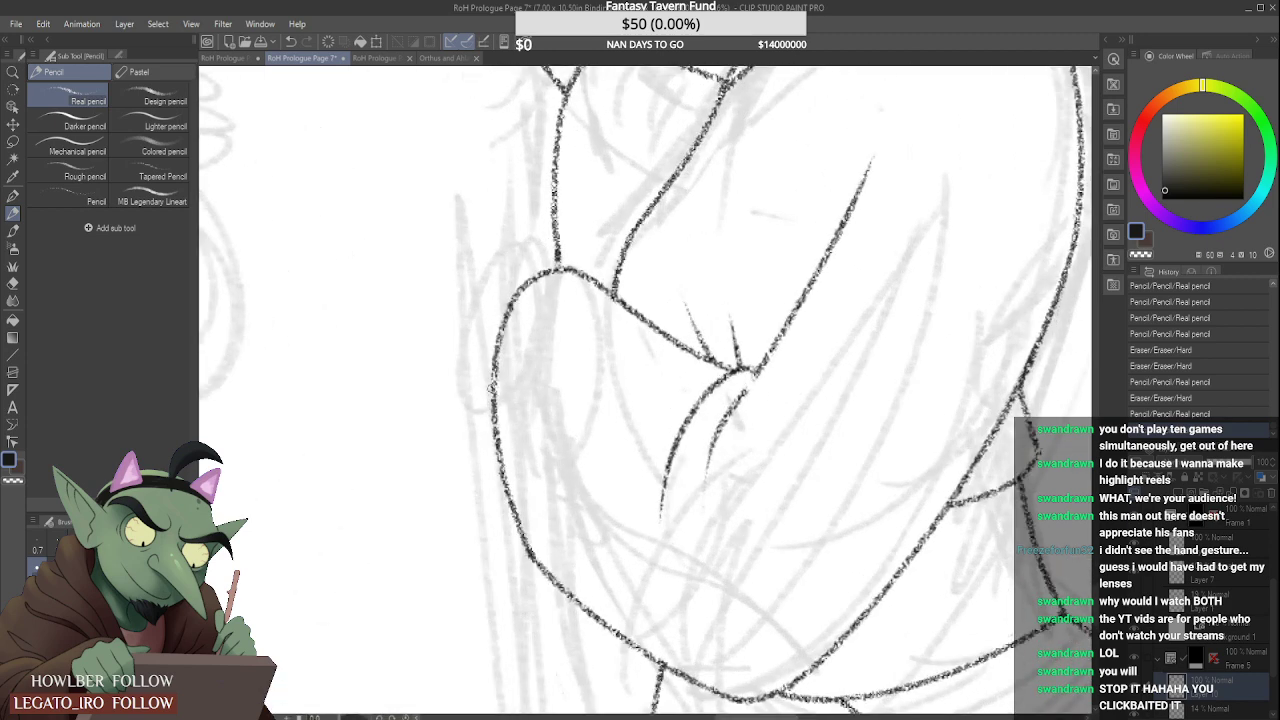
{"action": "mouse_move", "coordinate": [495, 403]}
{"action": "left_mouse_down"}
{"action": "mouse_move", "coordinate": [473, 398]}
{"action": "mouse_move", "coordinate": [480, 308]}
{"action": "left_mouse_up"}
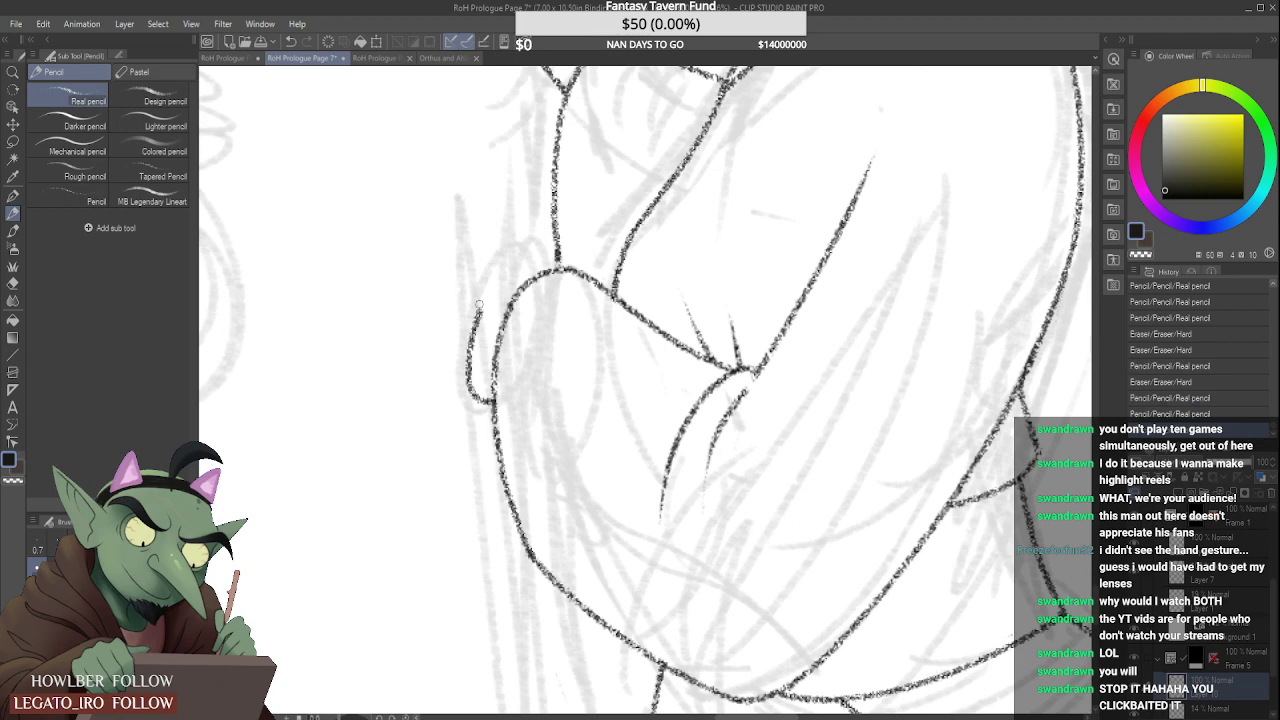
{"action": "key", "text": "ctrl+z"}
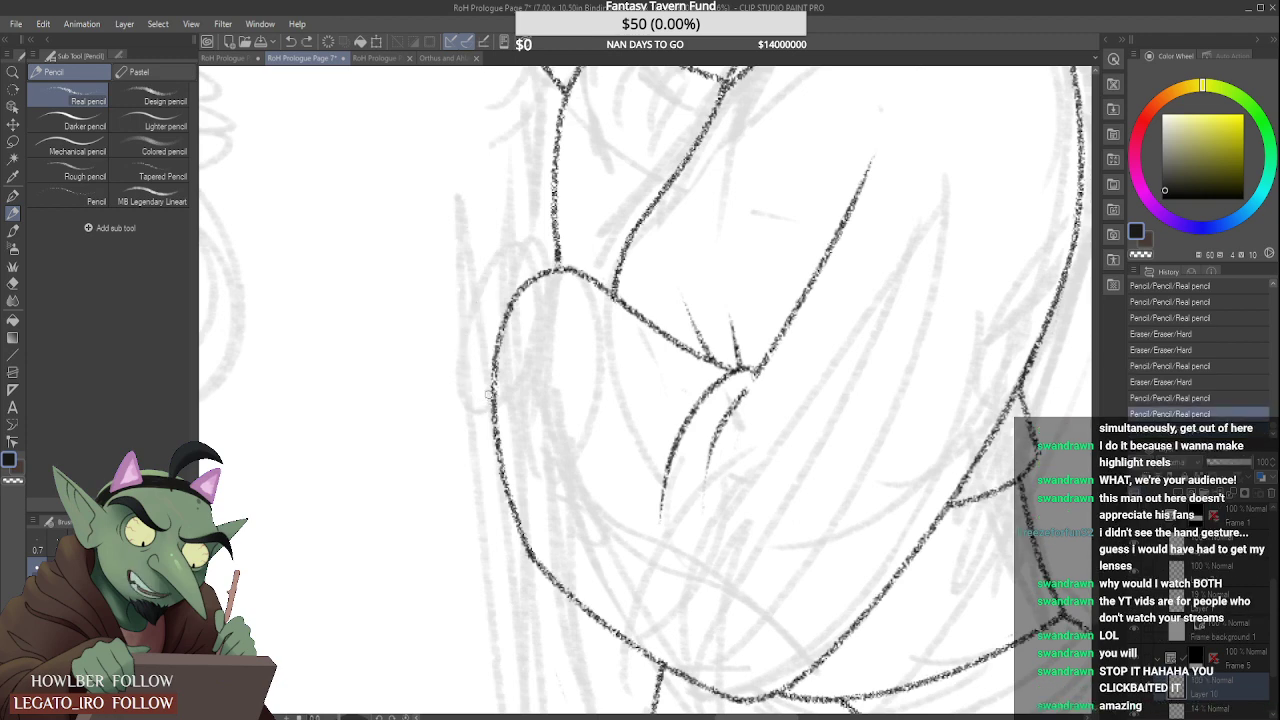
{"action": "mouse_move", "coordinate": [490, 405]}
{"action": "left_mouse_down"}
{"action": "mouse_move", "coordinate": [466, 392]}
{"action": "mouse_move", "coordinate": [461, 342]}
{"action": "mouse_move", "coordinate": [487, 282]}
{"action": "mouse_move", "coordinate": [478, 403]}
{"action": "mouse_move", "coordinate": [462, 370]}
{"action": "mouse_move", "coordinate": [467, 312]}
{"action": "mouse_move", "coordinate": [469, 400]}
{"action": "mouse_move", "coordinate": [459, 358]}
{"action": "mouse_move", "coordinate": [497, 276]}
{"action": "mouse_move", "coordinate": [486, 404]}
{"action": "mouse_move", "coordinate": [470, 404]}
{"action": "mouse_move", "coordinate": [458, 350]}
{"action": "mouse_move", "coordinate": [476, 288]}
{"action": "left_mouse_up"}
{"action": "key", "text": "ctrl+z"}
{"action": "key", "text": "ctrl+z"}
{"action": "key", "text": "ctrl+z"}
{"action": "key", "text": "ctrl+z"}
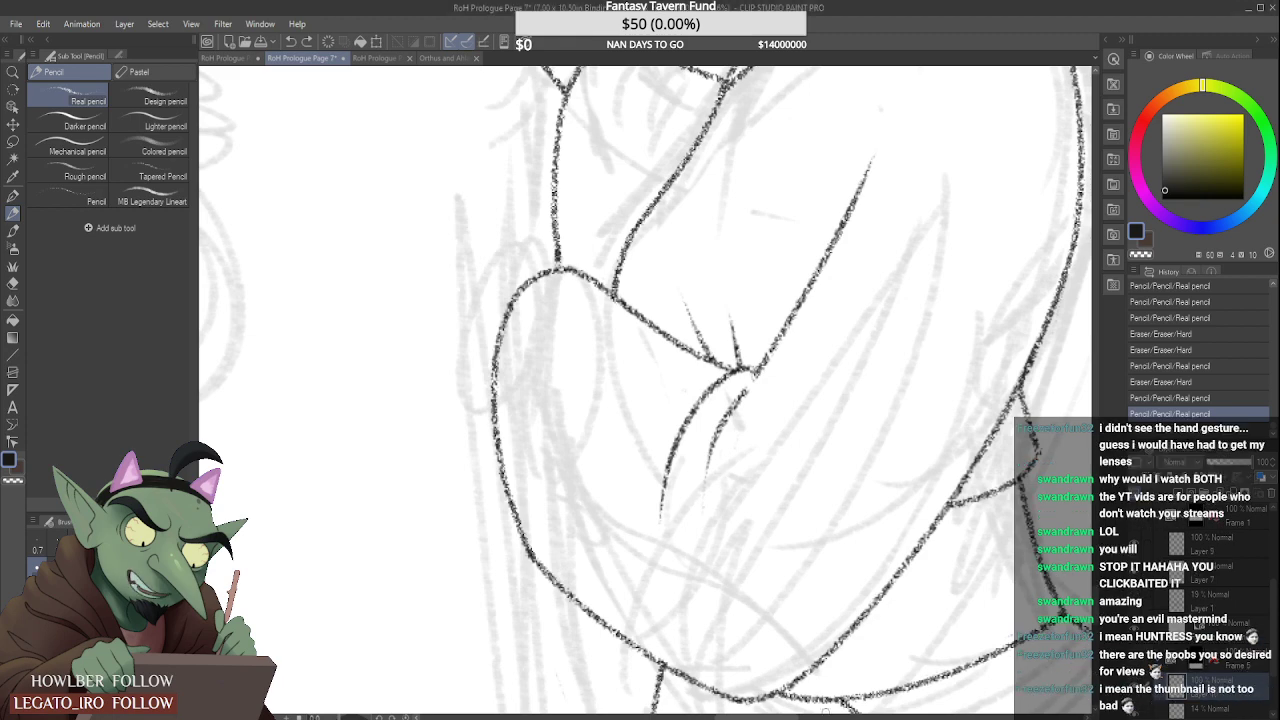
Step: Draw the outline of the lower hand protruding past the hanging sleeve's front edge, then erase and redraw its front side with a firmer contour
{"action": "mouse_move", "coordinate": [494, 410]}
{"action": "left_mouse_down"}
{"action": "mouse_move", "coordinate": [468, 402]}
{"action": "mouse_move", "coordinate": [458, 348]}
{"action": "mouse_move", "coordinate": [472, 270]}
{"action": "mouse_move", "coordinate": [510, 249]}
{"action": "mouse_move", "coordinate": [546, 258]}
{"action": "left_mouse_up"}
{"action": "scroll", "coordinate": [546, 258], "scroll_direction": "down", "scroll_amount": 6}
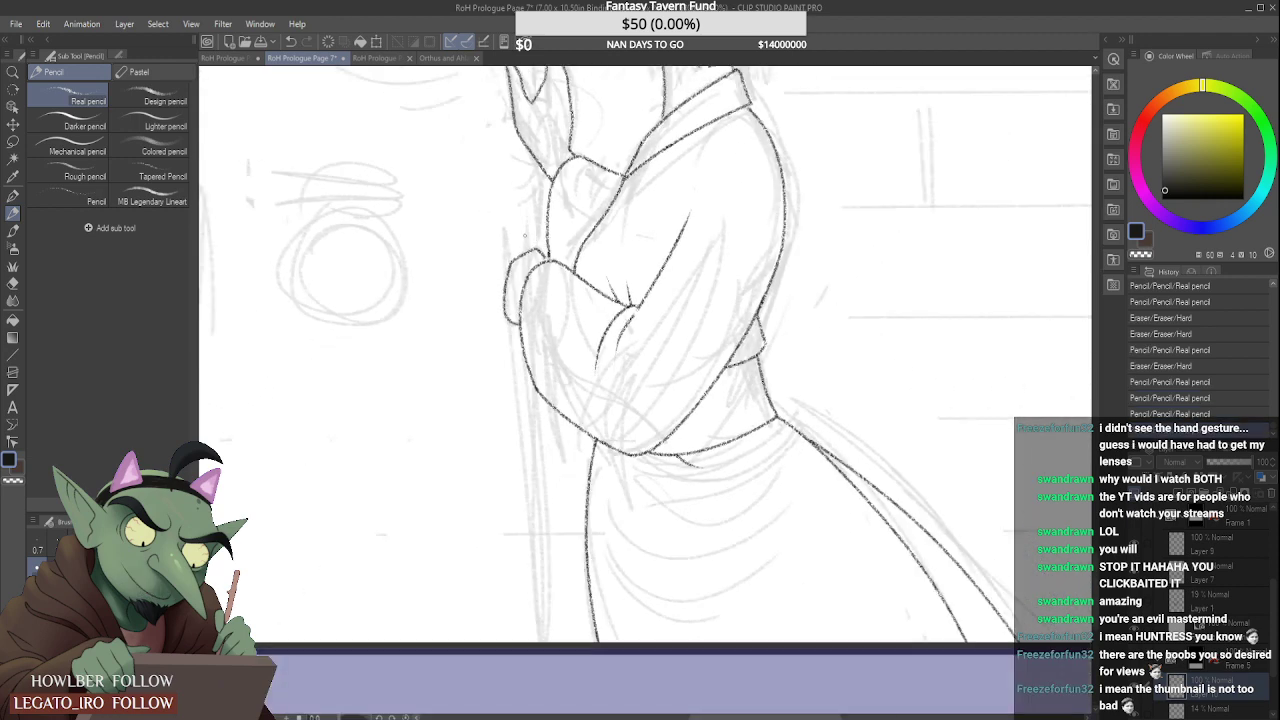
{"action": "scroll", "coordinate": [563, 228], "scroll_direction": "up", "scroll_amount": 6}
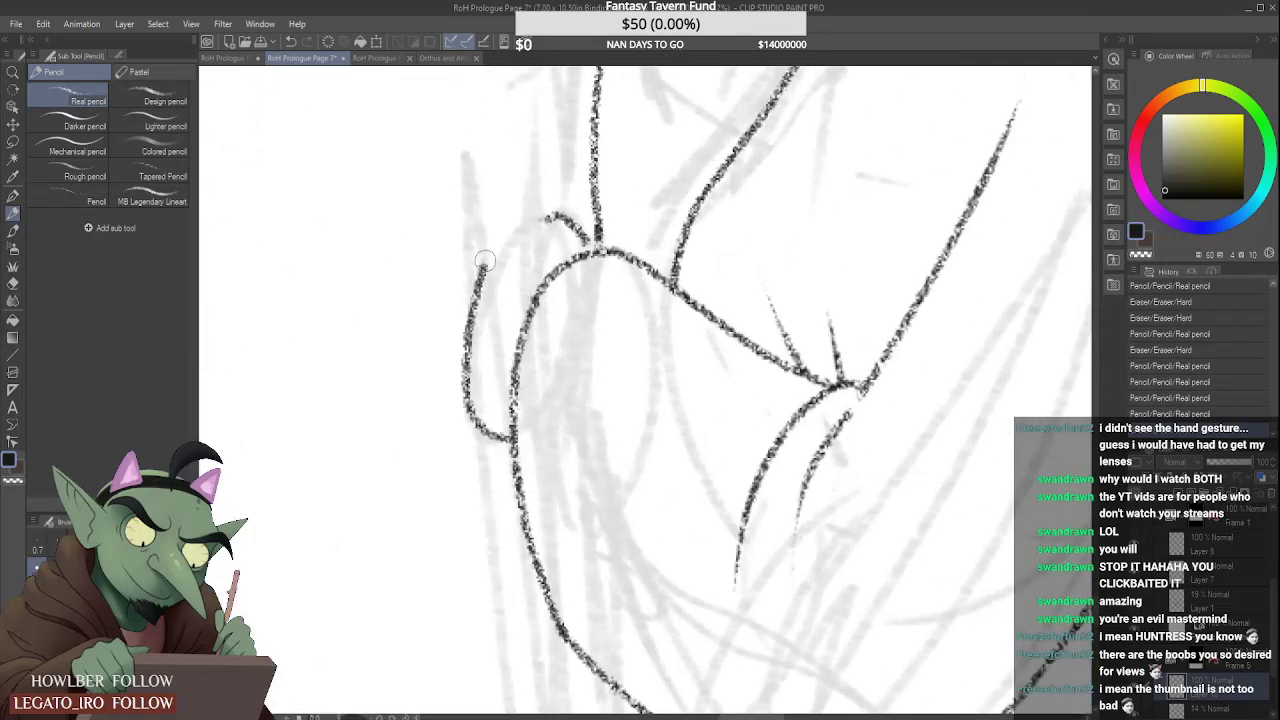
{"action": "mouse_move", "coordinate": [476, 294]}
{"action": "left_mouse_down"}
{"action": "mouse_move", "coordinate": [487, 248]}
{"action": "mouse_move", "coordinate": [564, 212]}
{"action": "mouse_move", "coordinate": [477, 292]}
{"action": "mouse_move", "coordinate": [476, 425]}
{"action": "left_mouse_up"}
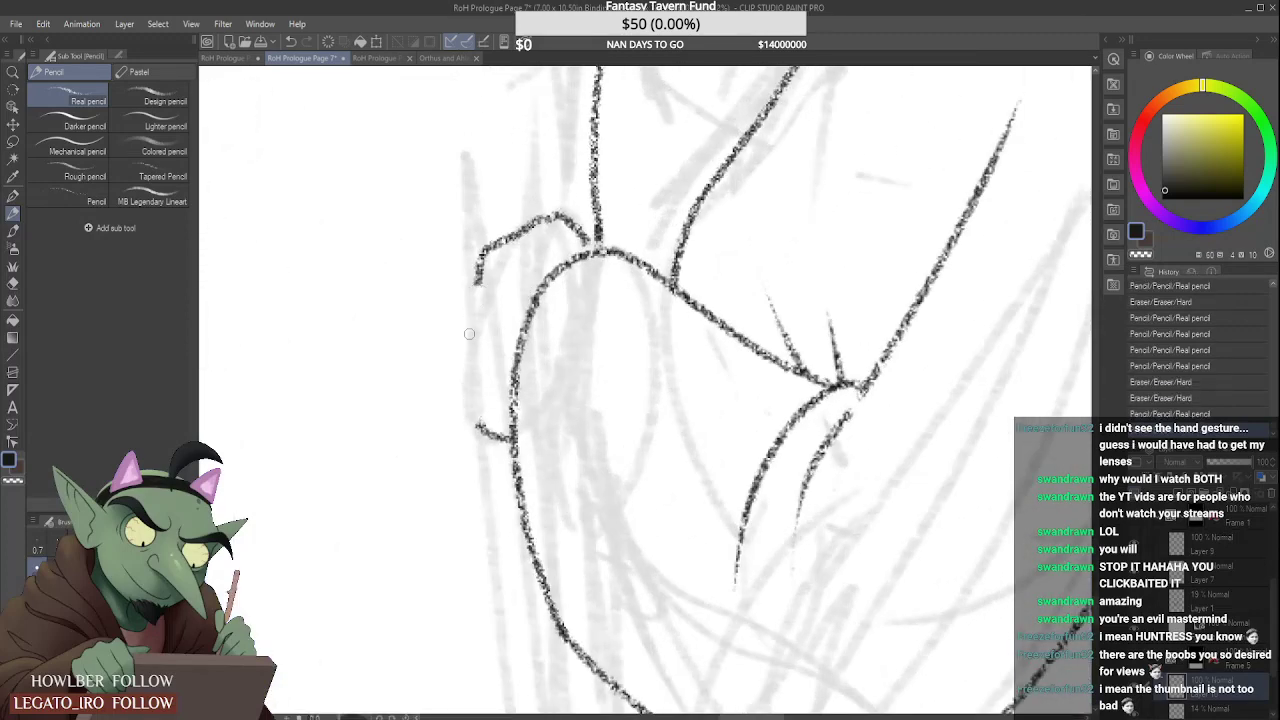
{"action": "mouse_move", "coordinate": [476, 283]}
{"action": "left_mouse_down"}
{"action": "mouse_move", "coordinate": [463, 340]}
{"action": "mouse_move", "coordinate": [480, 432]}
{"action": "left_mouse_up"}
{"action": "scroll", "coordinate": [464, 350], "scroll_direction": "down", "scroll_amount": 4}
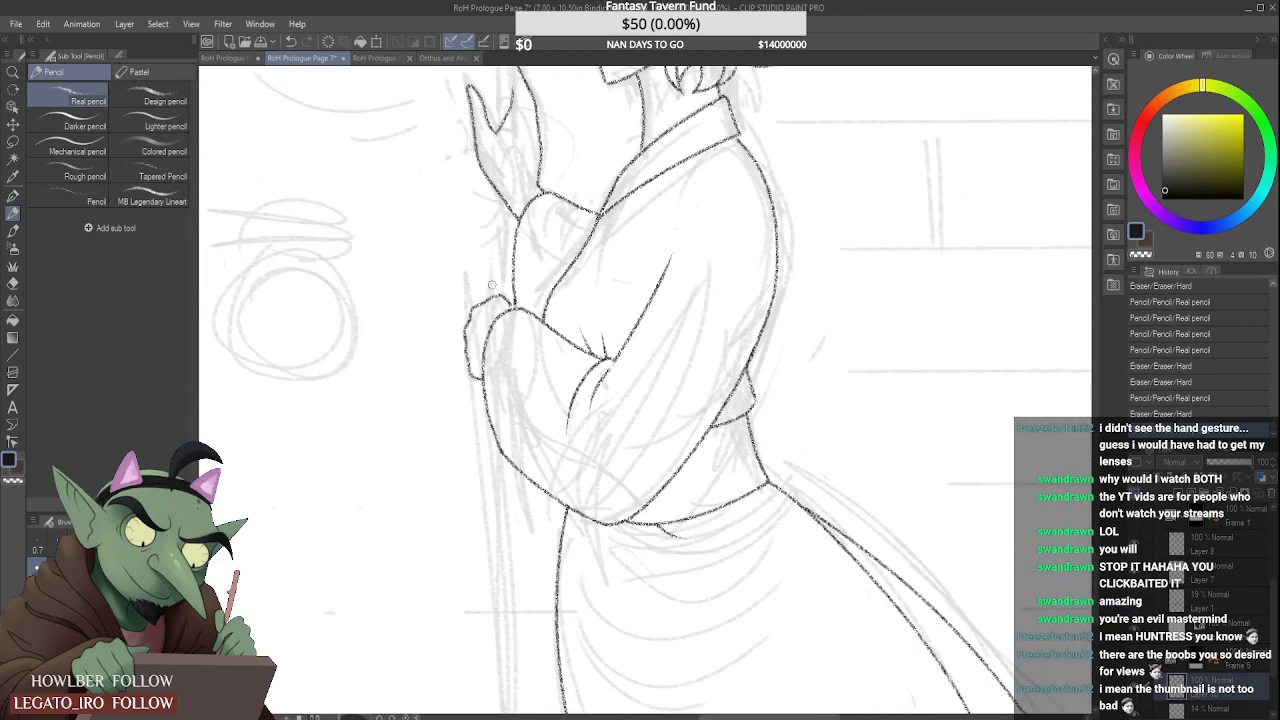
Step: Erase the upper tip of the lower hand's outline and redraw it as a rounded knuckle curving down to the sleeve
{"action": "scroll", "coordinate": [499, 275], "scroll_direction": "down", "scroll_amount": 1}
{"action": "scroll", "coordinate": [496, 290], "scroll_direction": "down", "scroll_amount": 2}
{"action": "scroll", "coordinate": [495, 294], "scroll_direction": "up", "scroll_amount": 4}
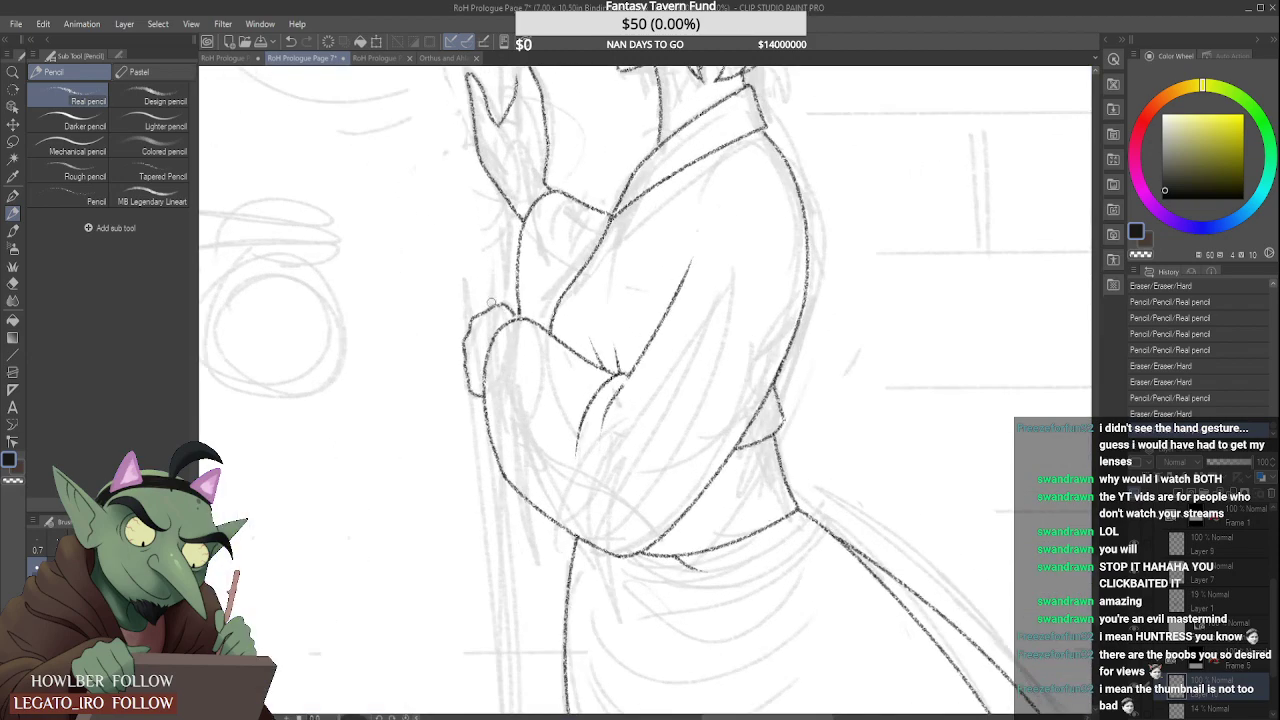
{"action": "scroll", "coordinate": [496, 312], "scroll_direction": "up", "scroll_amount": 4}
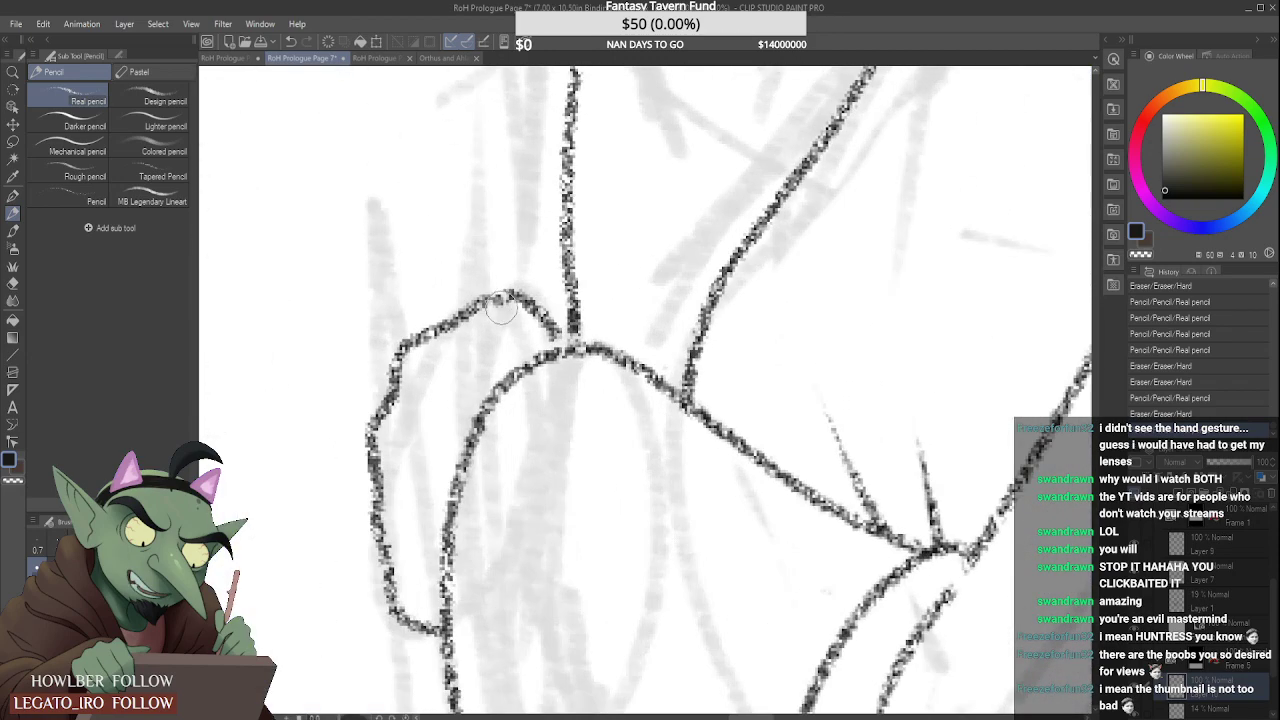
{"action": "left_click_drag", "start_coordinate": [500, 298], "coordinate": [560, 340]}
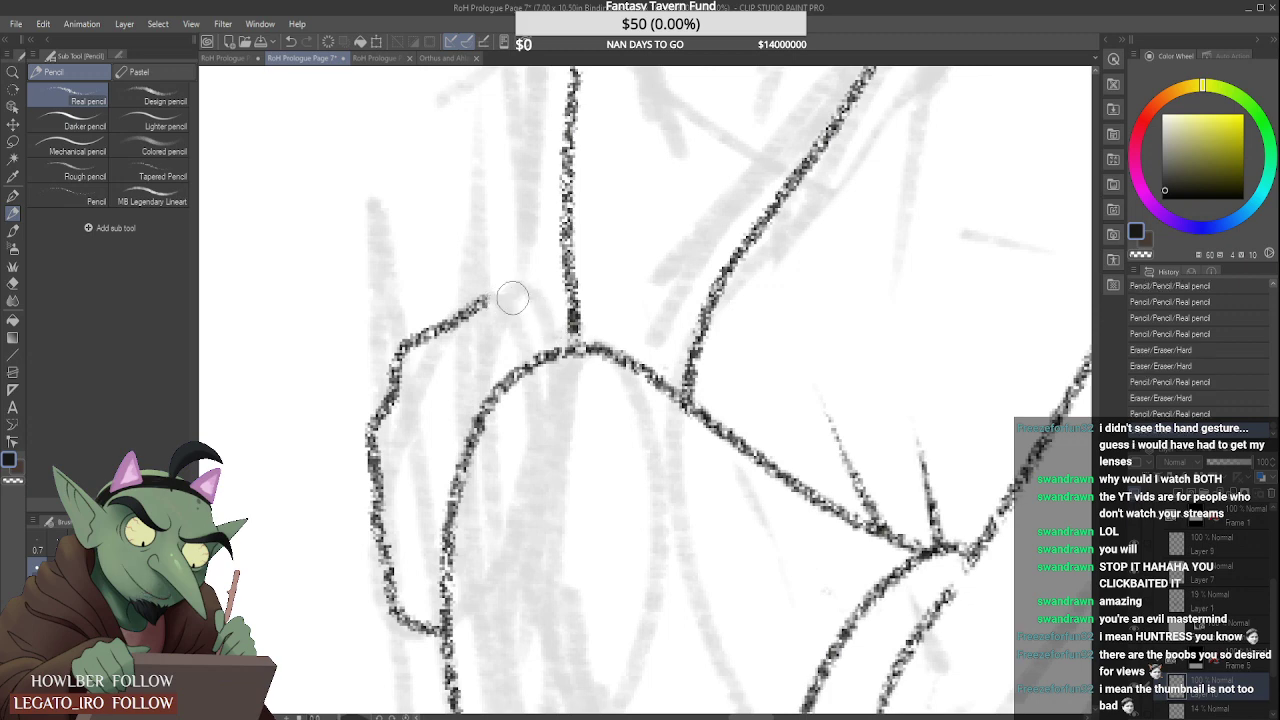
{"action": "mouse_move", "coordinate": [511, 286]}
{"action": "left_mouse_down"}
{"action": "mouse_move", "coordinate": [550, 310]}
{"action": "mouse_move", "coordinate": [552, 345]}
{"action": "mouse_move", "coordinate": [515, 314]}
{"action": "left_mouse_up"}
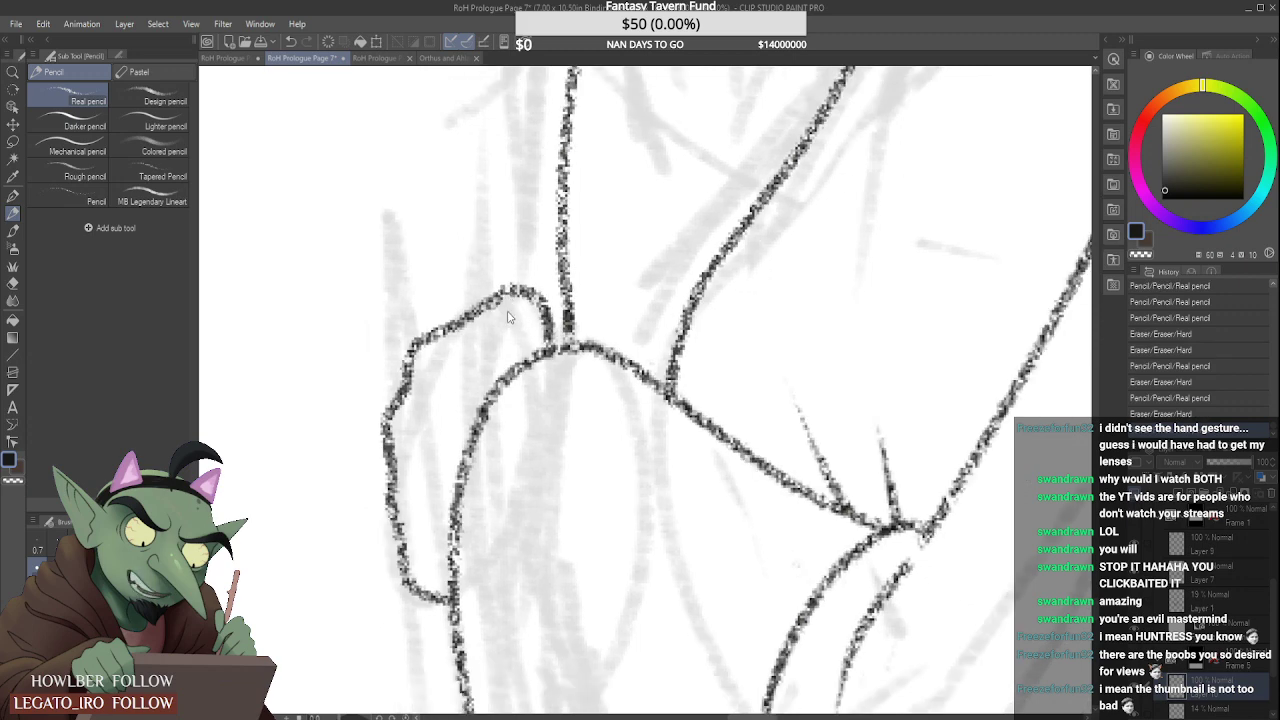
{"action": "key", "text": "ctrl+z"}
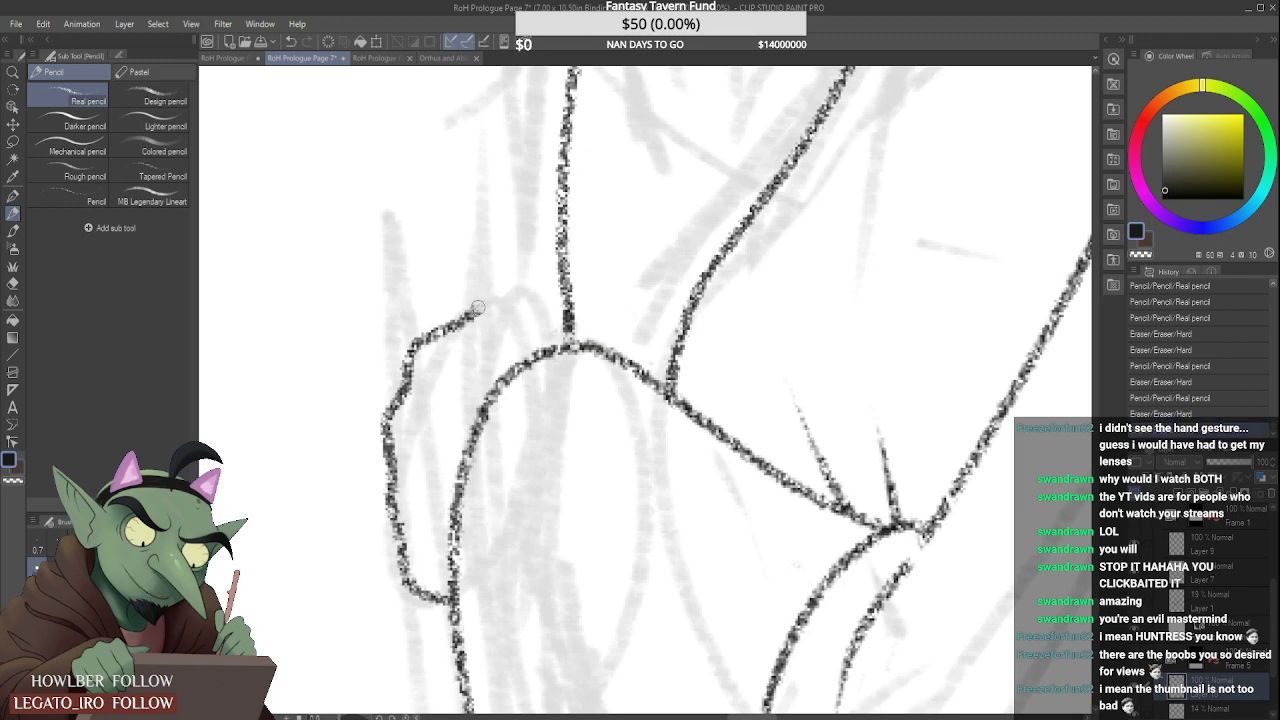
{"action": "mouse_move", "coordinate": [478, 308]}
{"action": "left_mouse_down"}
{"action": "mouse_move", "coordinate": [511, 297]}
{"action": "mouse_move", "coordinate": [543, 345]}
{"action": "left_mouse_up"}
{"action": "key", "text": "ctrl+z"}
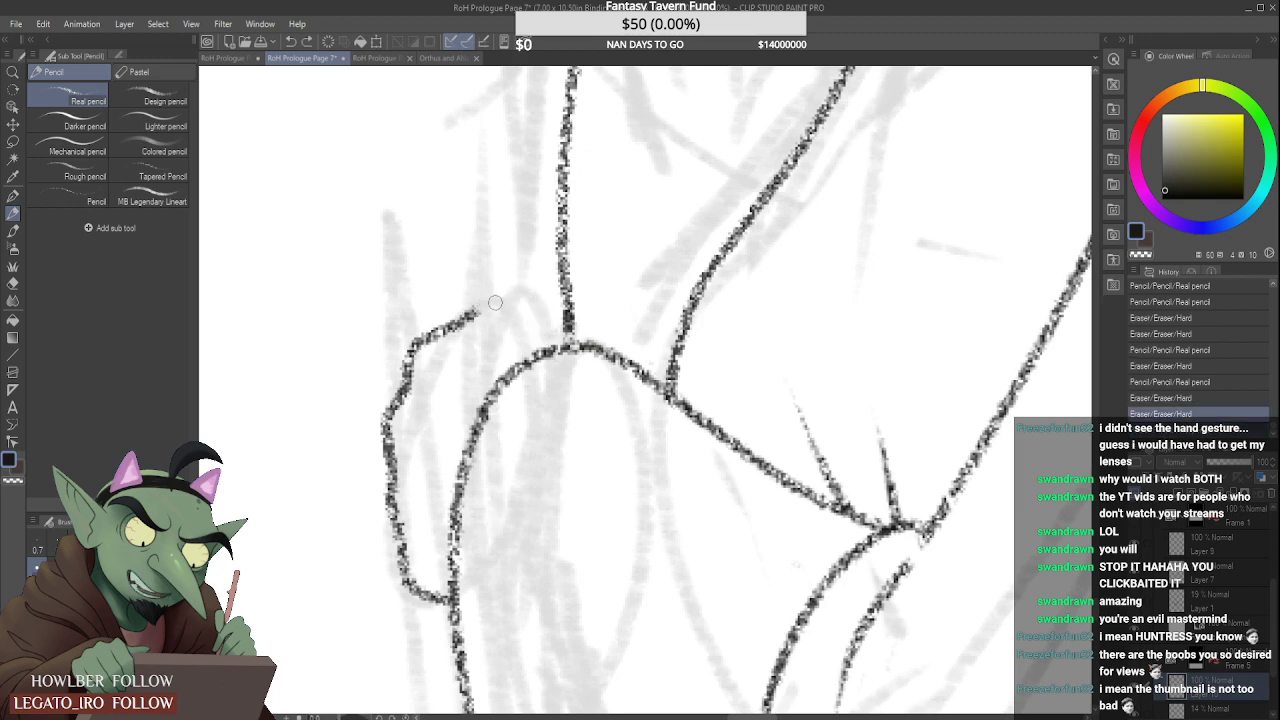
{"action": "mouse_move", "coordinate": [478, 308]}
{"action": "left_mouse_down"}
{"action": "mouse_move", "coordinate": [518, 294]}
{"action": "mouse_move", "coordinate": [550, 346]}
{"action": "left_mouse_up"}
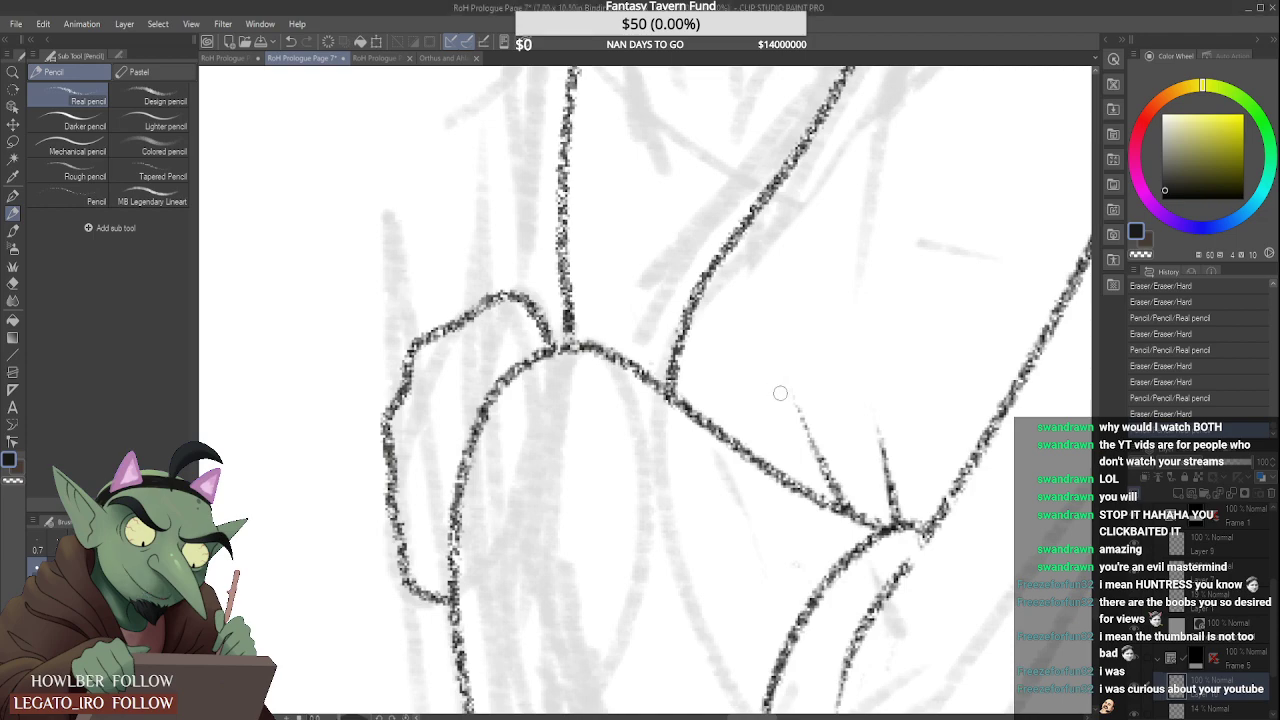
Step: Clean up the lower hand's front contour and rework its bottom corner where it meets the sleeve's front edge
{"action": "scroll", "coordinate": [778, 394], "scroll_direction": "down", "scroll_amount": 5}
{"action": "scroll", "coordinate": [660, 400], "scroll_direction": "down", "scroll_amount": 2}
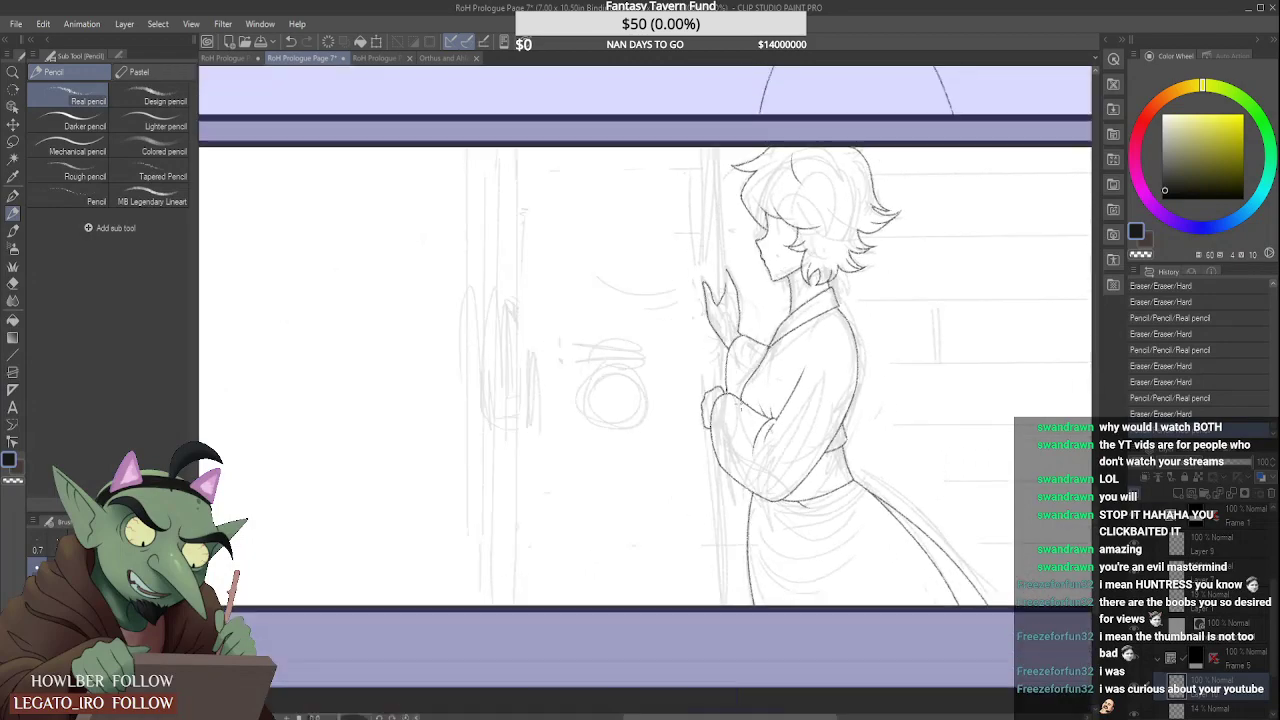
{"action": "scroll", "coordinate": [660, 400], "scroll_direction": "up", "scroll_amount": 7}
{"action": "left_click_drag", "start_coordinate": [645, 404], "coordinate": [675, 429]}
{"action": "mouse_move", "coordinate": [647, 376]}
{"action": "left_mouse_down"}
{"action": "mouse_move", "coordinate": [648, 407]}
{"action": "mouse_move", "coordinate": [680, 455]}
{"action": "left_mouse_up"}
{"action": "scroll", "coordinate": [678, 425], "scroll_direction": "down", "scroll_amount": 2}
{"action": "scroll", "coordinate": [672, 410], "scroll_direction": "up", "scroll_amount": 3}
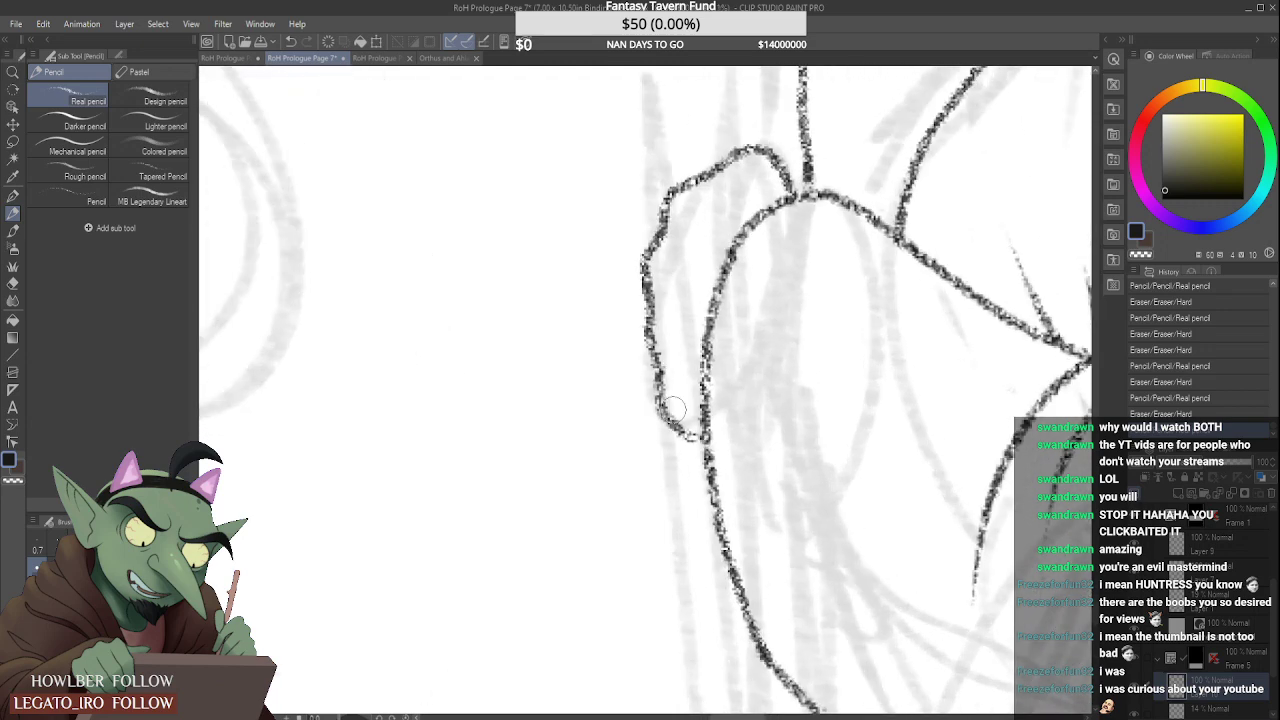
{"action": "mouse_move", "coordinate": [666, 404]}
{"action": "left_mouse_down"}
{"action": "mouse_move", "coordinate": [681, 432]}
{"action": "mouse_move", "coordinate": [664, 412]}
{"action": "mouse_move", "coordinate": [700, 432]}
{"action": "mouse_move", "coordinate": [677, 412]}
{"action": "mouse_move", "coordinate": [689, 443]}
{"action": "mouse_move", "coordinate": [681, 430]}
{"action": "mouse_move", "coordinate": [700, 433]}
{"action": "mouse_move", "coordinate": [677, 426]}
{"action": "mouse_move", "coordinate": [709, 443]}
{"action": "left_mouse_up"}
{"action": "scroll", "coordinate": [690, 436], "scroll_direction": "down", "scroll_amount": 3}
{"action": "scroll", "coordinate": [682, 436], "scroll_direction": "up", "scroll_amount": 3}
{"action": "scroll", "coordinate": [710, 446], "scroll_direction": "down", "scroll_amount": 1}
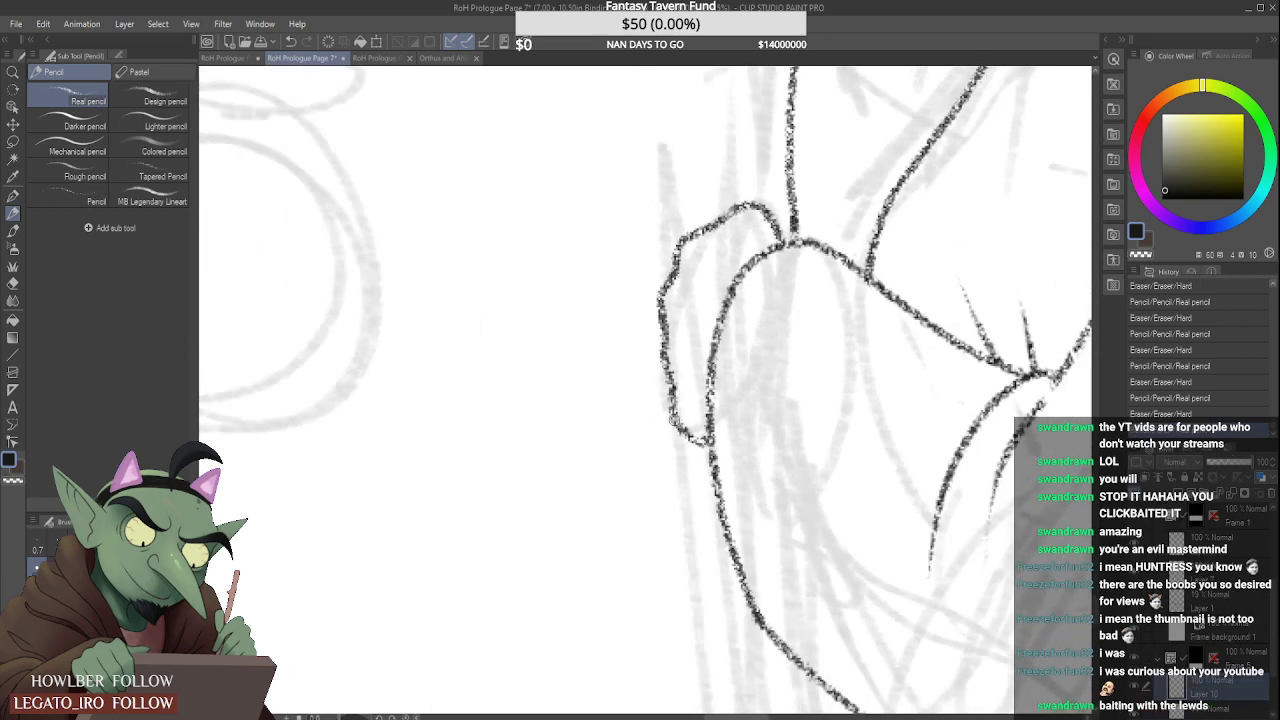
Step: Rework the lower end of the raised arm's sleeve line so it joins the top of the hanging sleeve
{"action": "scroll", "coordinate": [668, 420], "scroll_direction": "down", "scroll_amount": 5}
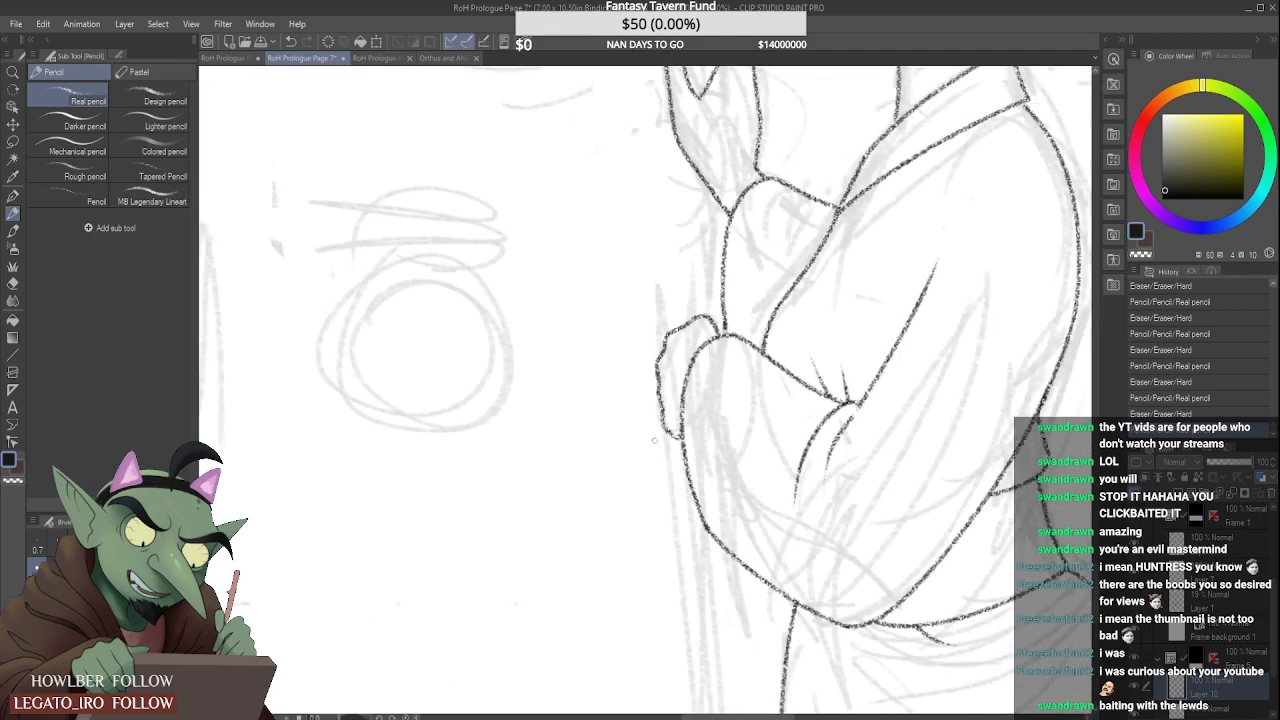
{"action": "scroll", "coordinate": [697, 368], "scroll_direction": "up", "scroll_amount": 5}
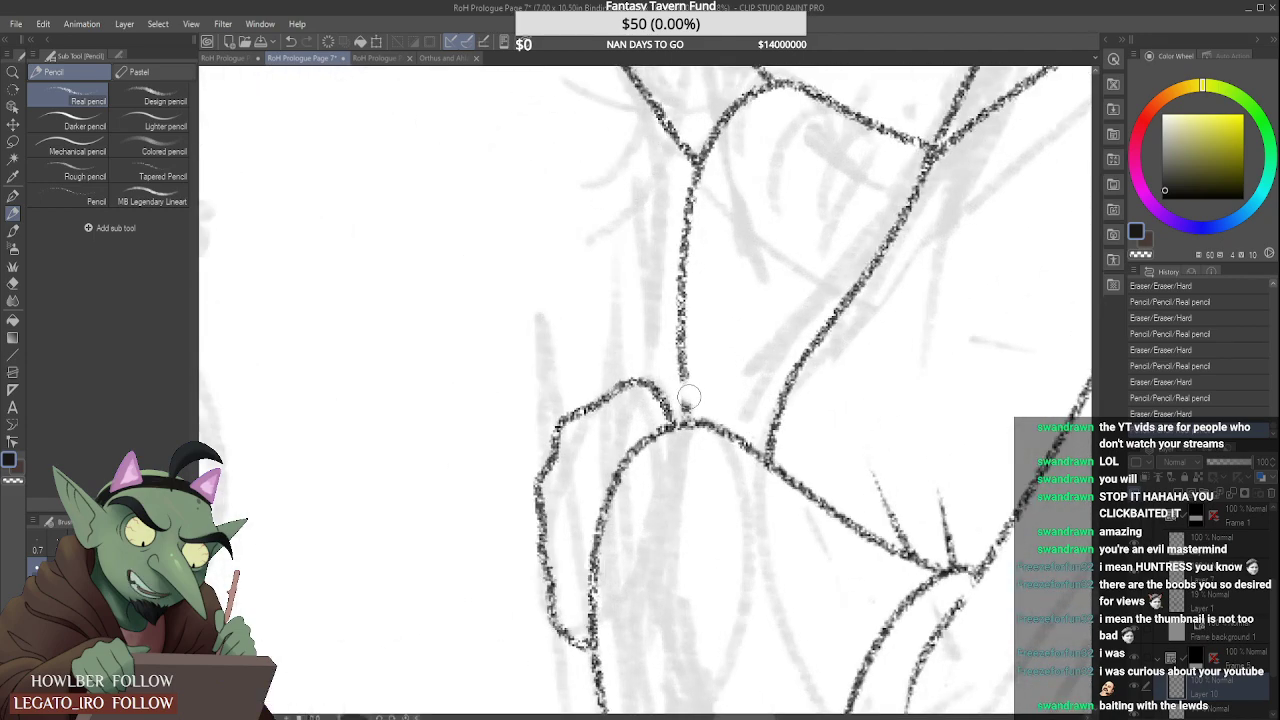
{"action": "left_click", "coordinate": [684, 375]}
{"action": "left_click_drag", "start_coordinate": [684, 375], "coordinate": [690, 414]}
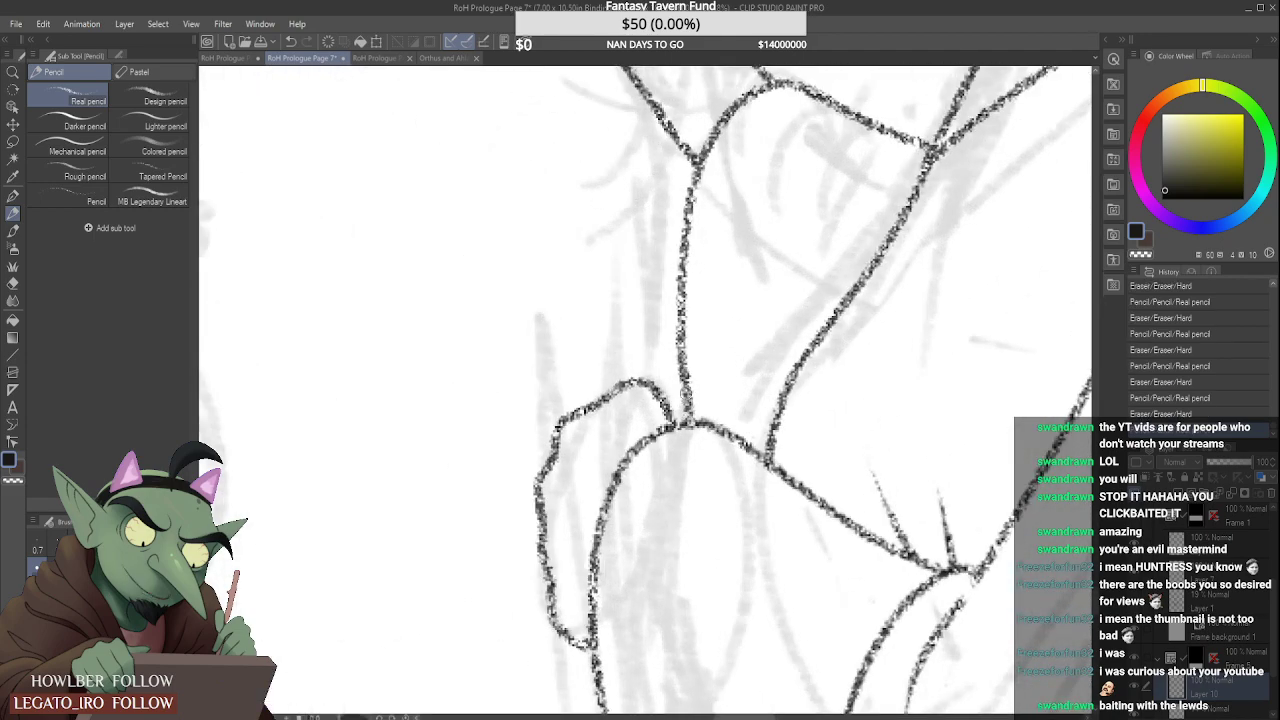
Step: Hide the bottom panel's rough sketch and flip the canvas horizontally to check the finished linework against the whole page
{"action": "scroll", "coordinate": [690, 414], "scroll_direction": "down", "scroll_amount": 5}
{"action": "scroll", "coordinate": [688, 432], "scroll_direction": "down", "scroll_amount": 5}
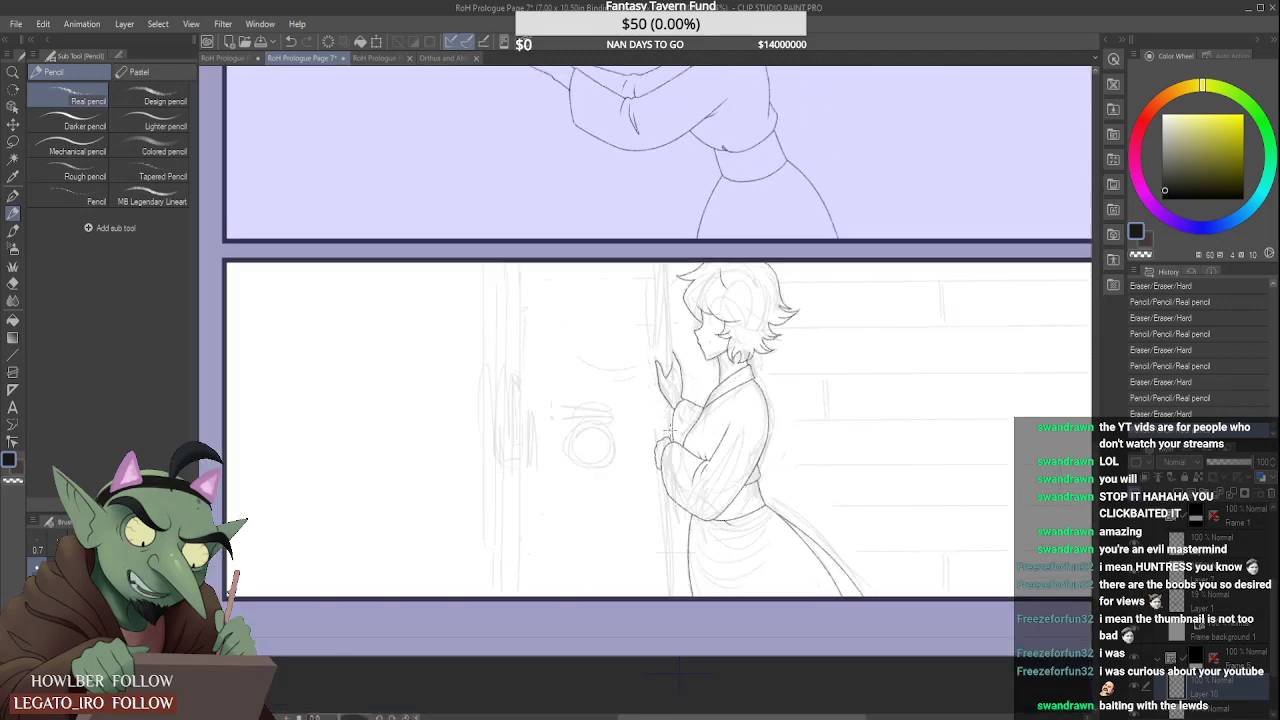
{"action": "scroll", "coordinate": [720, 410], "scroll_direction": "down", "scroll_amount": 3}
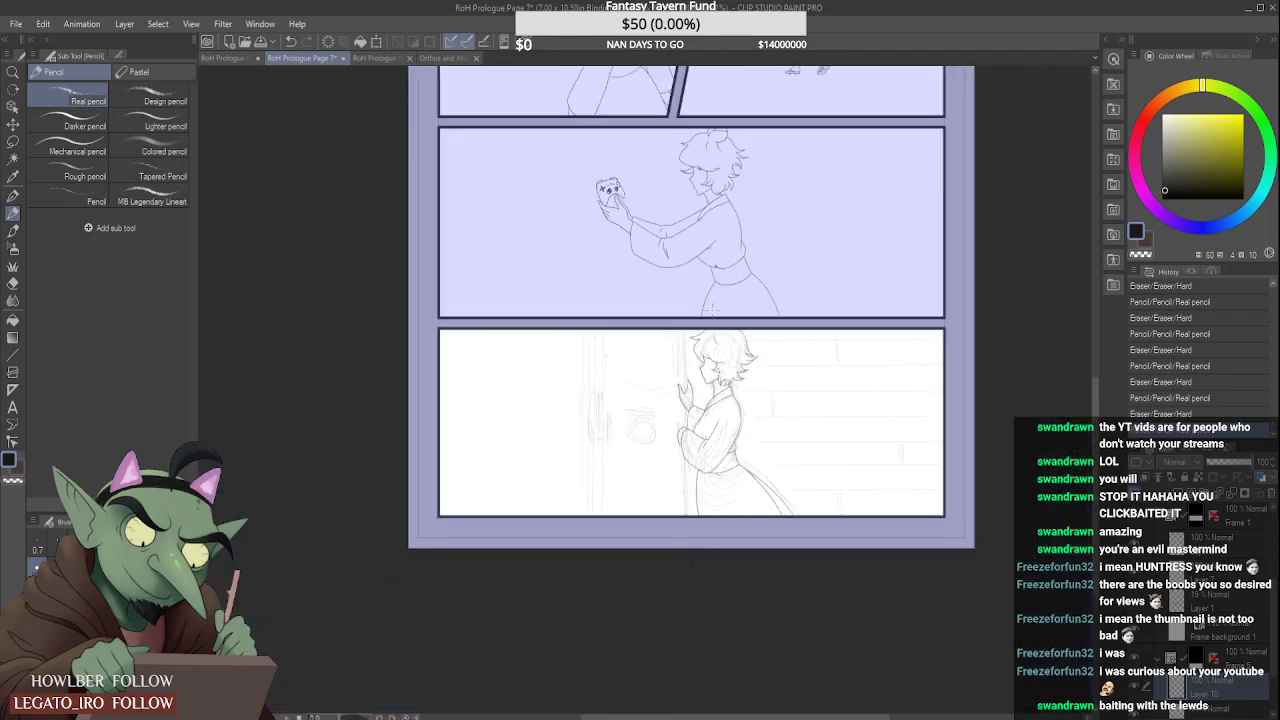
{"action": "scroll", "coordinate": [760, 360], "scroll_direction": "down", "scroll_amount": 2}
{"action": "scroll", "coordinate": [841, 277], "scroll_direction": "up", "scroll_amount": 1}
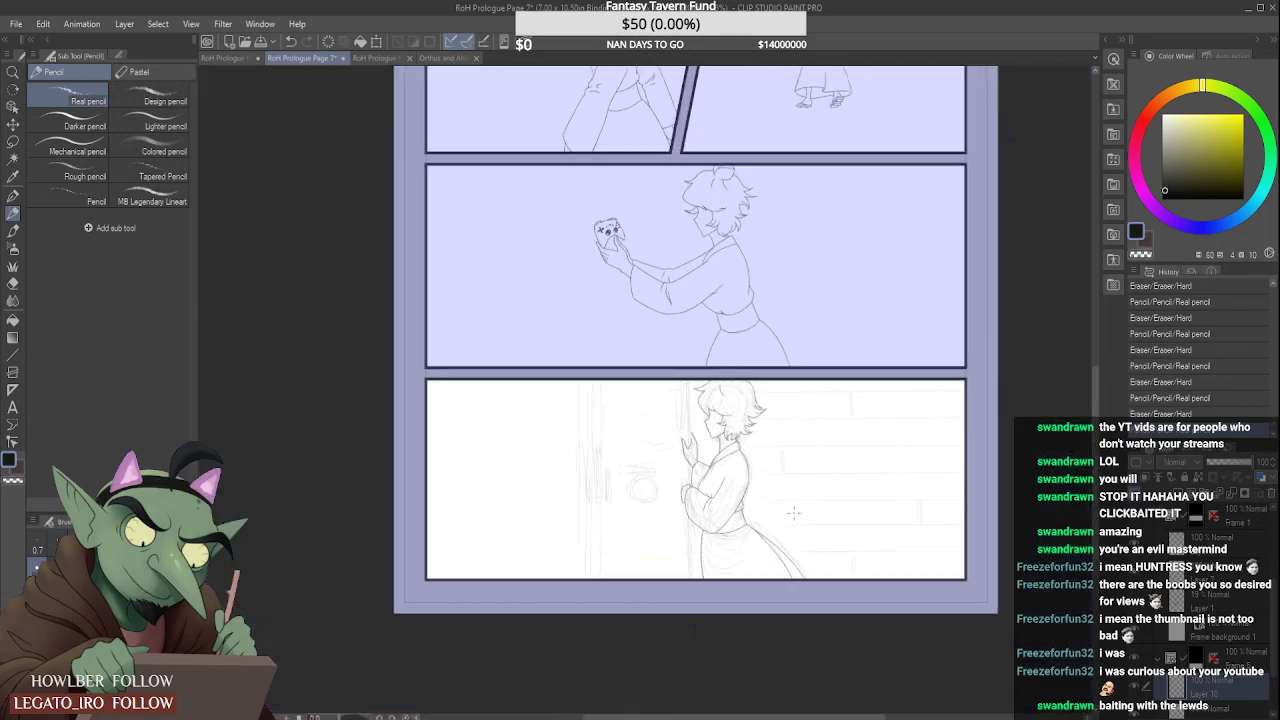
{"action": "scroll", "coordinate": [794, 520], "scroll_direction": "down", "scroll_amount": 1}
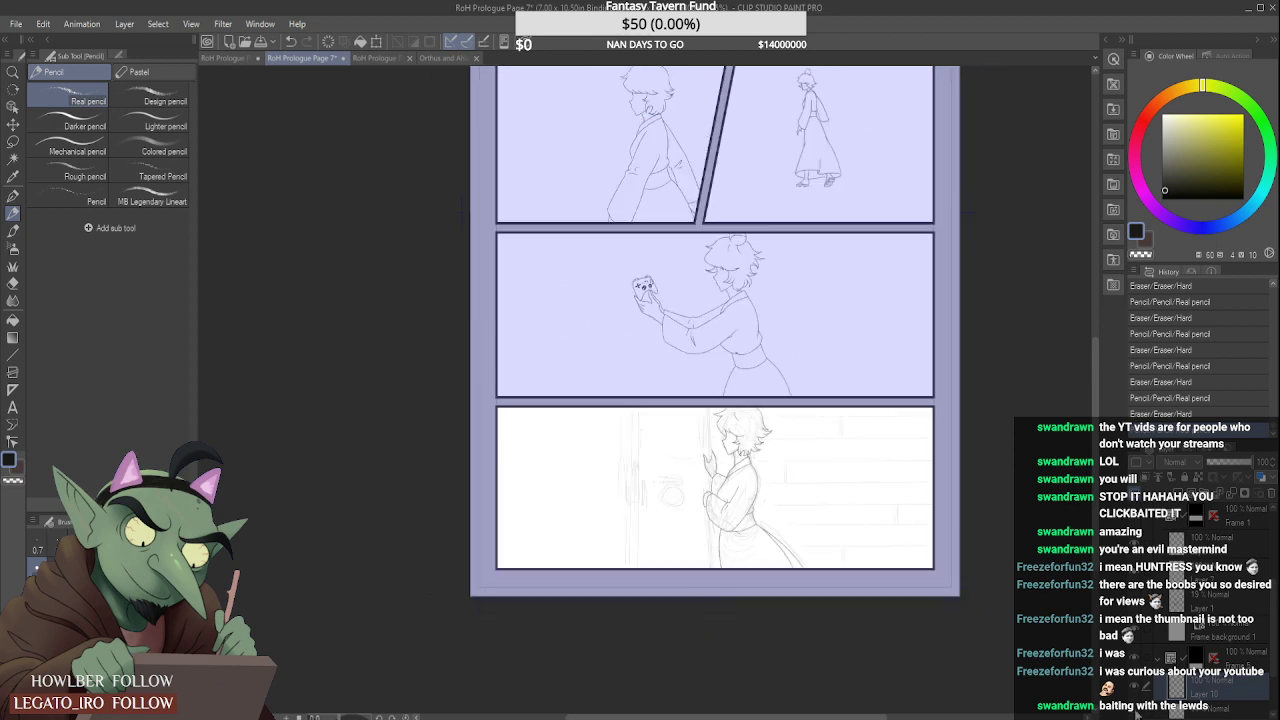
{"action": "left_click", "coordinate": [1136, 711]}
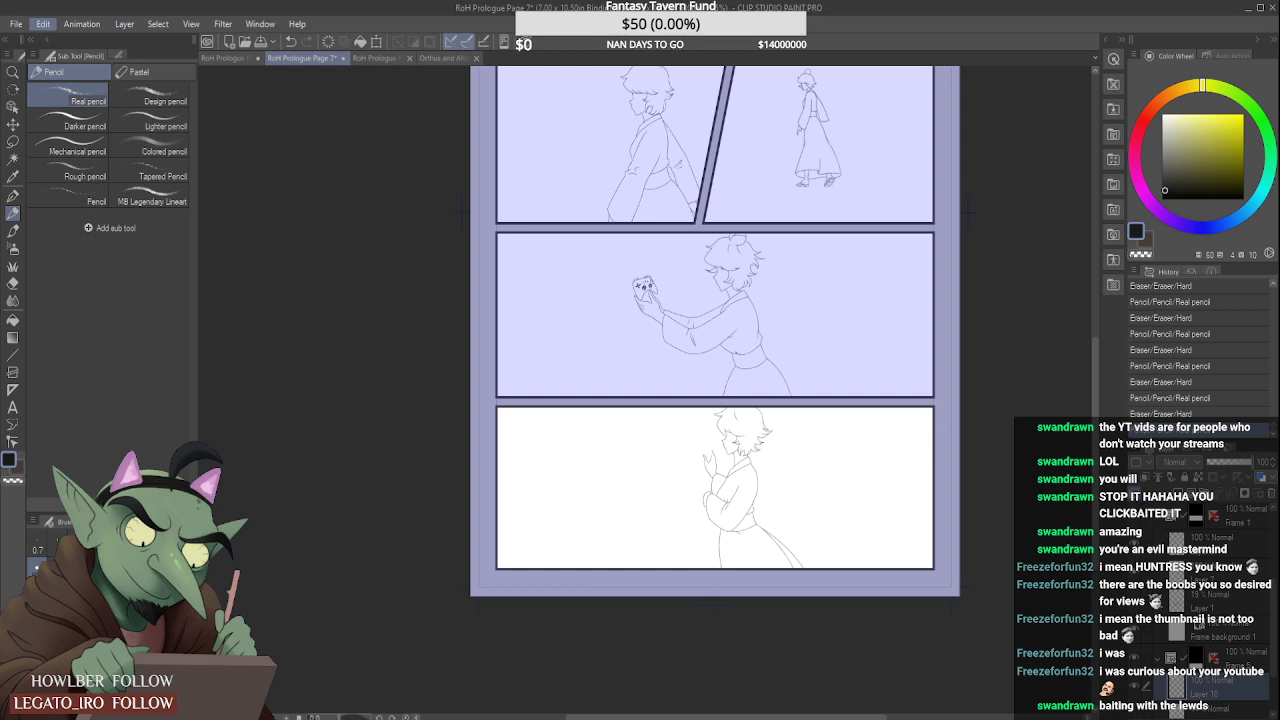
{"action": "key", "text": "h"}
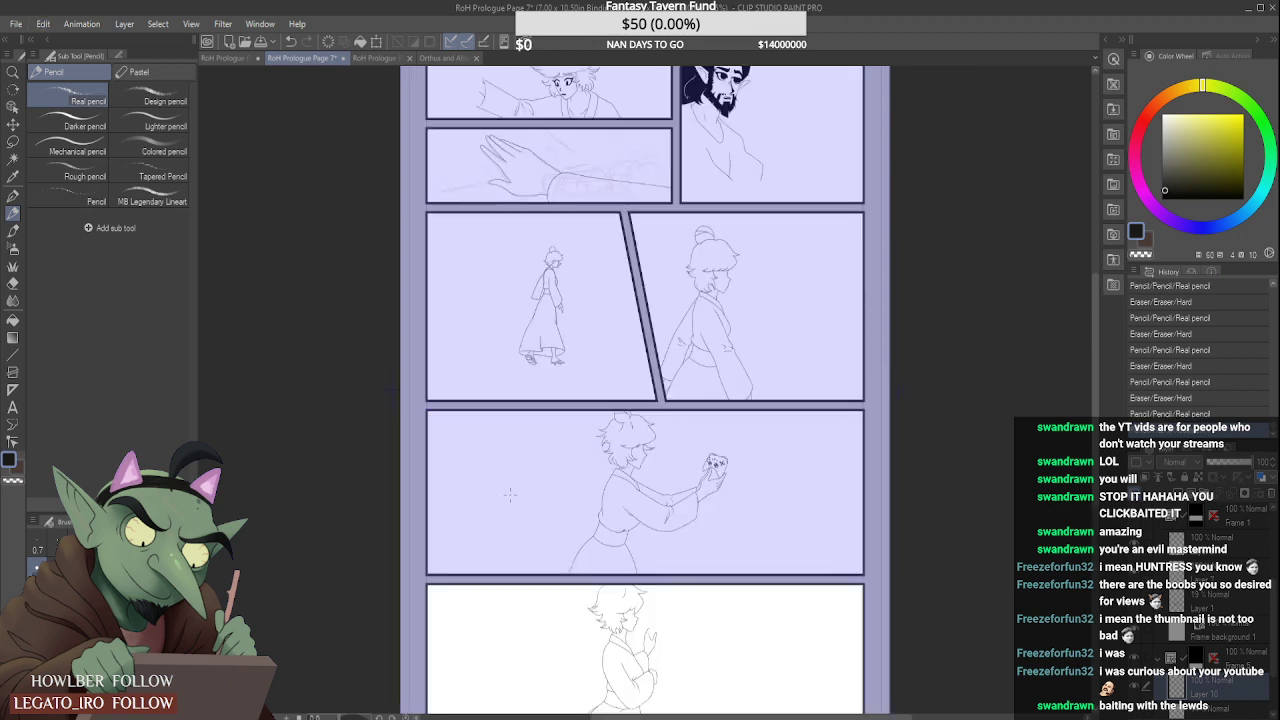
{"action": "scroll", "coordinate": [540, 530], "scroll_direction": "down", "scroll_amount": 3}
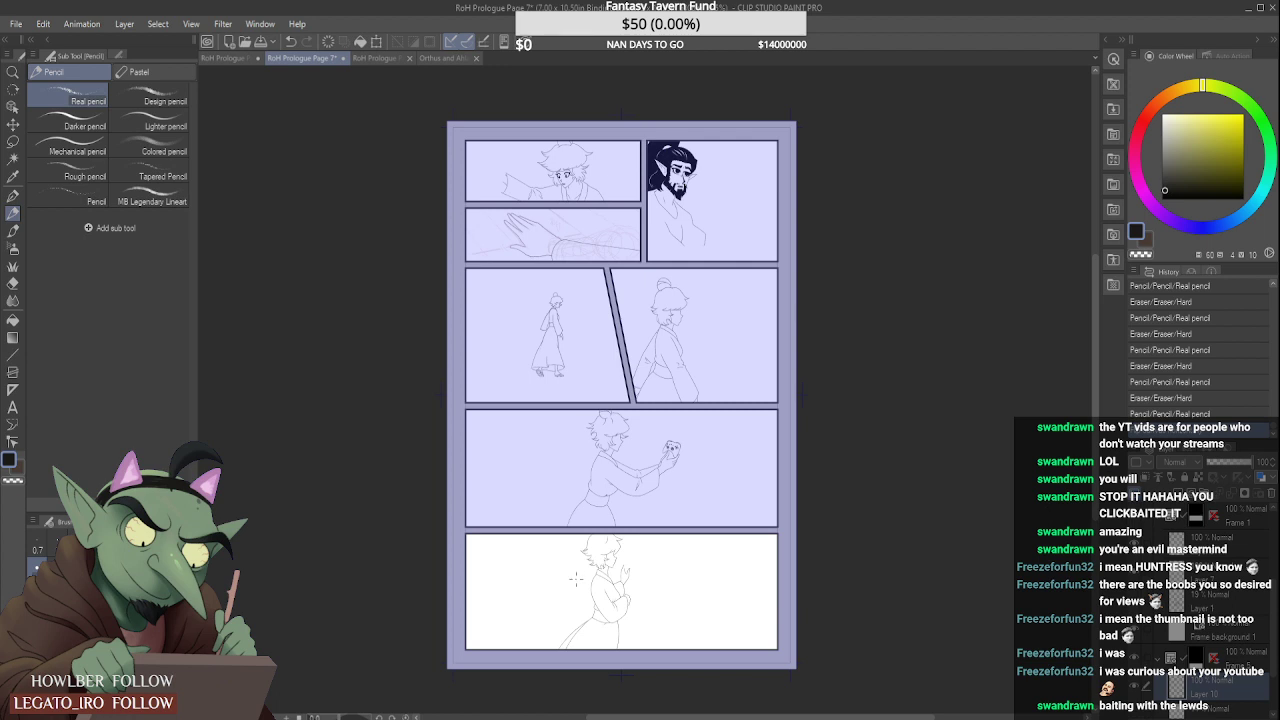
{"action": "scroll", "coordinate": [576, 578], "scroll_direction": "up", "scroll_amount": 2}
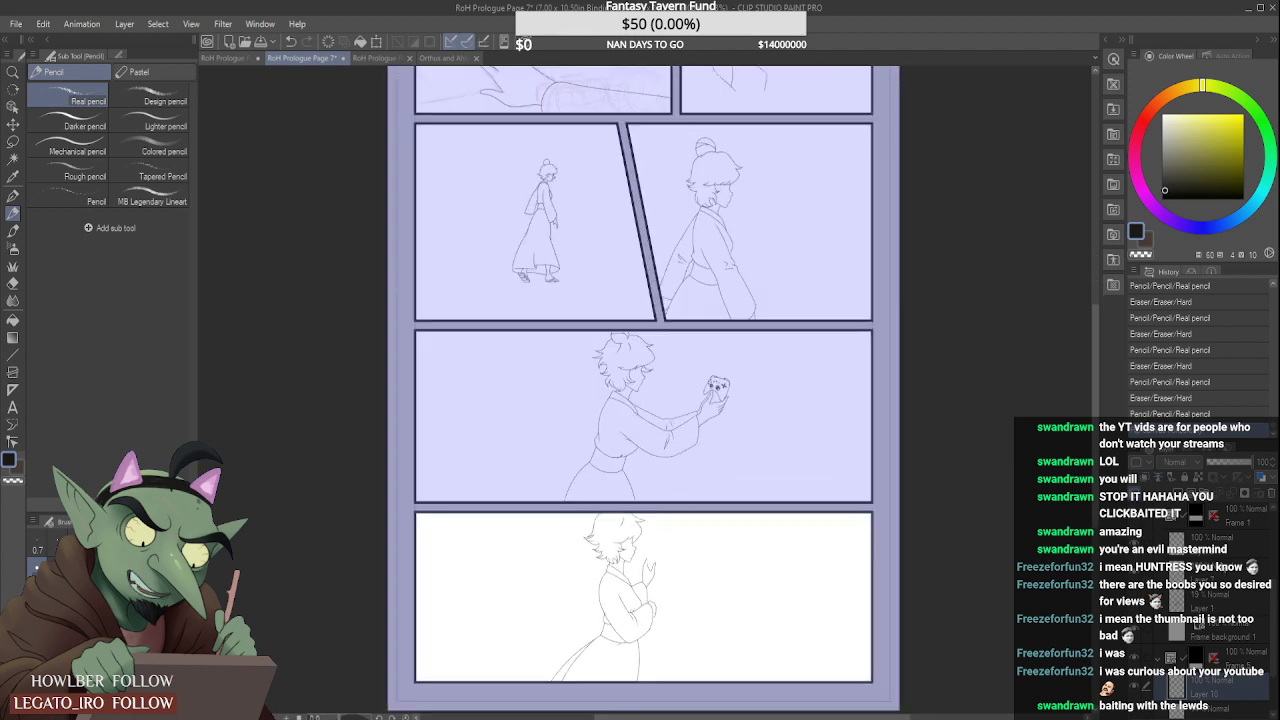
Step: Identify the layer holding the game controller doodle in the panel above the bottom one and delete it
{"action": "left_click", "coordinate": [1212, 576]}
{"action": "left_click", "coordinate": [1136, 545]}
{"action": "left_click", "coordinate": [1136, 545]}
{"action": "left_click", "coordinate": [1232, 554]}
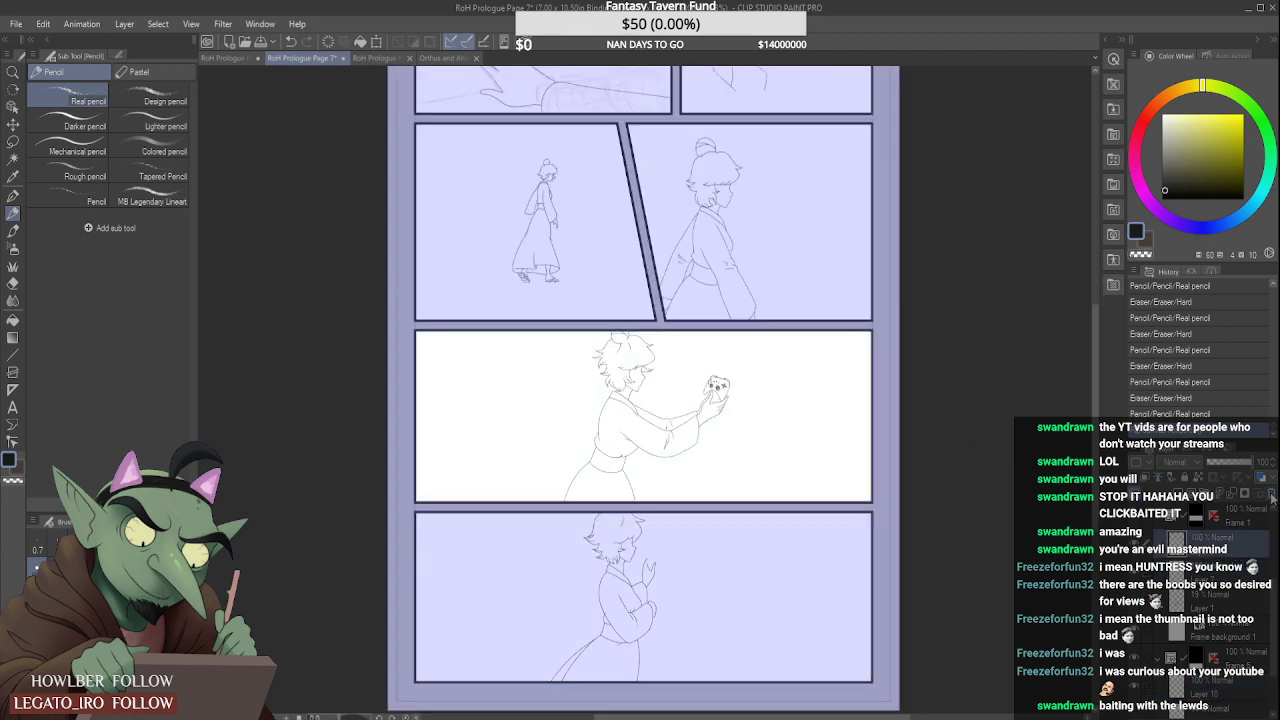
{"action": "left_click", "coordinate": [1271, 493]}
Step: Show the rough sketch layers in the two lowest panels and select the Paper layer
{"action": "left_click", "coordinate": [1135, 574]}
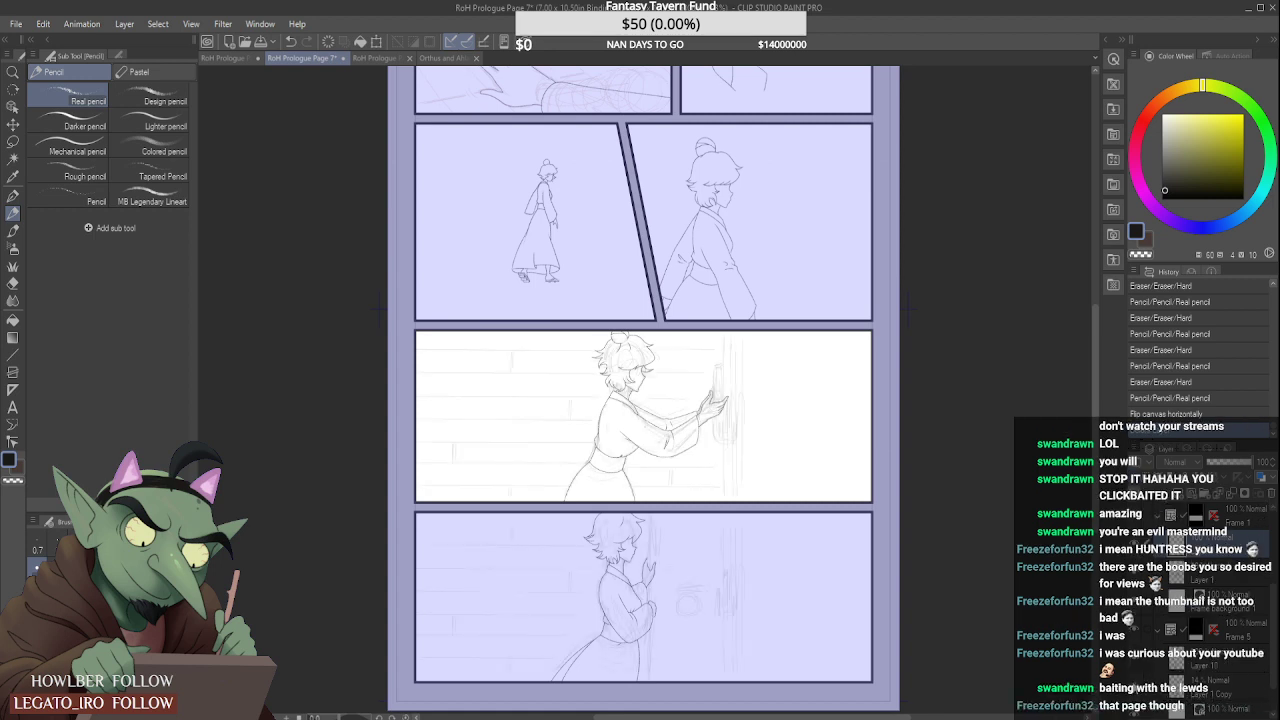
{"action": "left_click", "coordinate": [1135, 669]}
{"action": "left_click", "coordinate": [1236, 568]}
{"action": "scroll", "coordinate": [1227, 572], "scroll_direction": "down", "scroll_amount": 1}
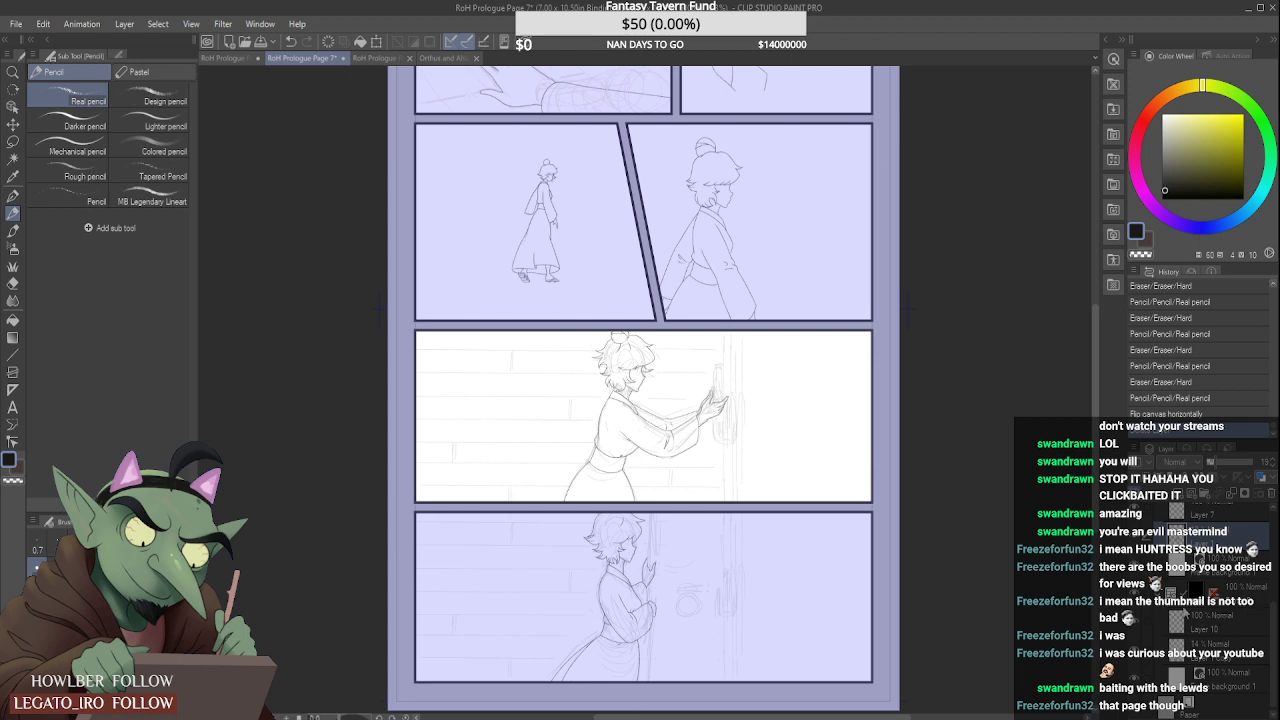
{"action": "left_click_drag", "start_coordinate": [1270, 625], "coordinate": [1263, 655]}
{"action": "left_click", "coordinate": [1218, 705]}
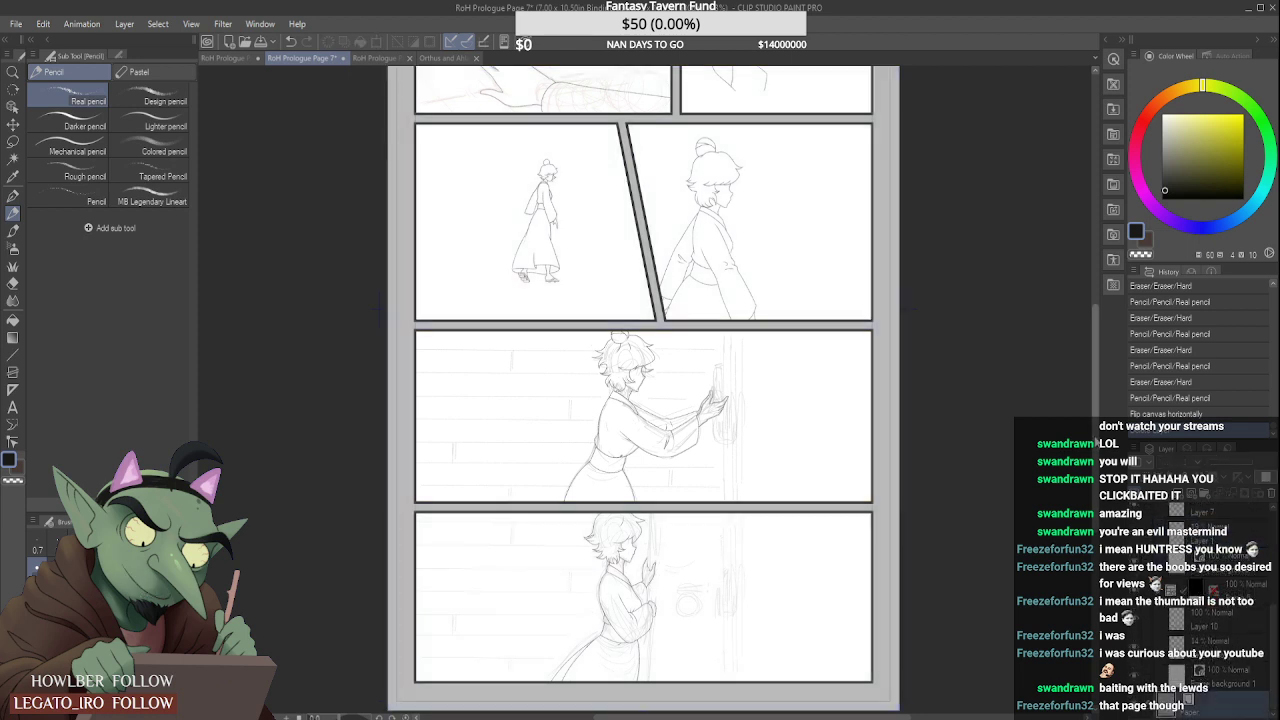
Step: Review the upper panels, flip the canvas horizontally back to its original orientation and examine the full page layout
{"action": "left_click_drag", "start_coordinate": [1096, 442], "coordinate": [1095, 395]}
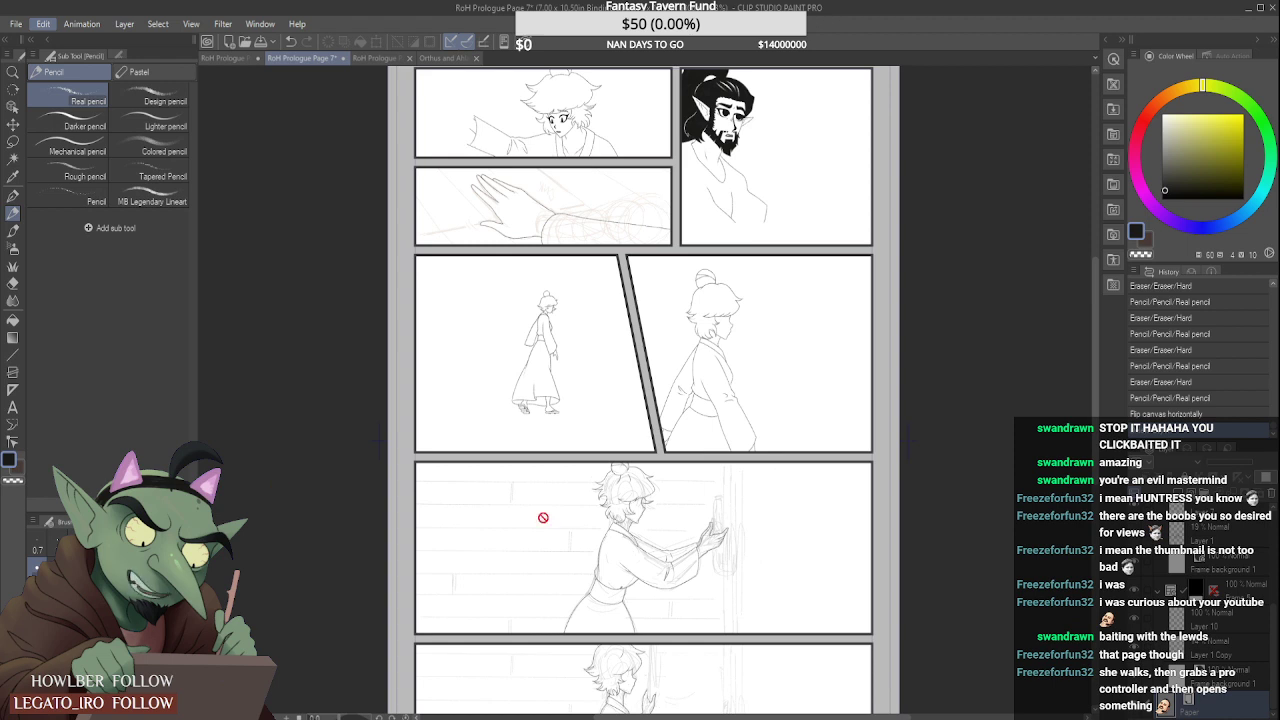
{"action": "key", "text": "h"}
{"action": "scroll", "coordinate": [535, 380], "scroll_direction": "down", "scroll_amount": 3}
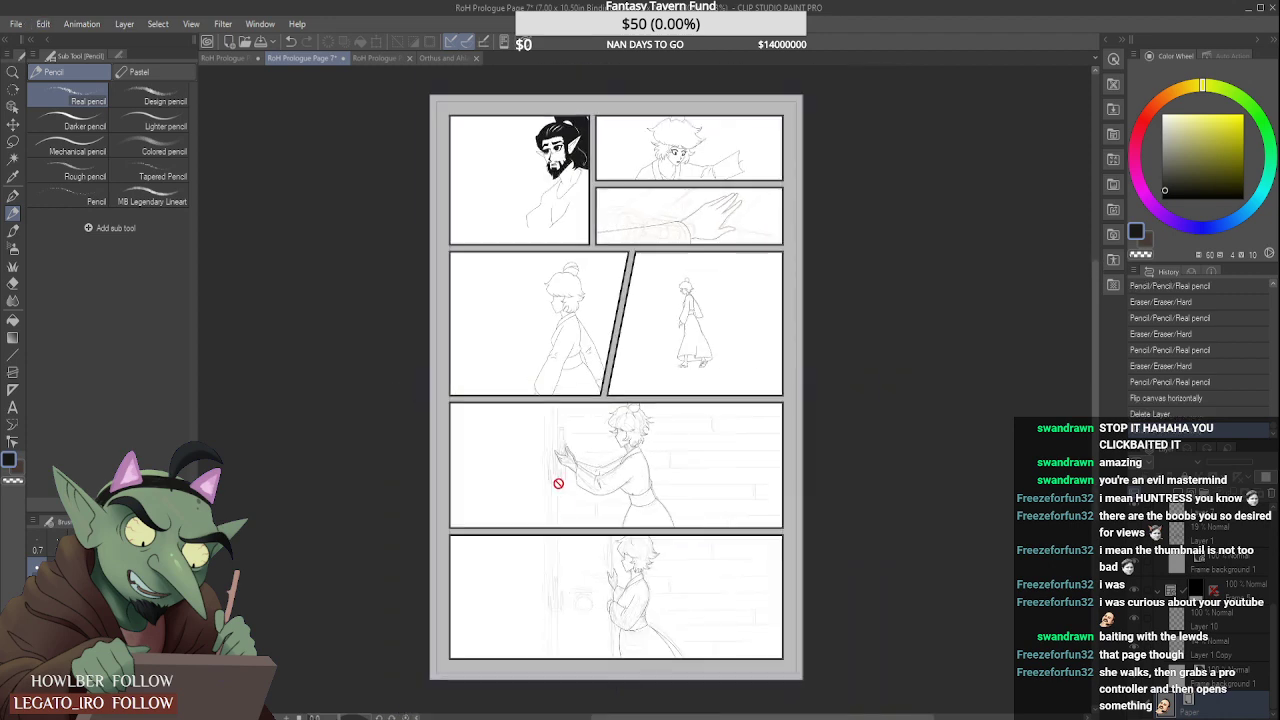
{"action": "scroll", "coordinate": [558, 485], "scroll_direction": "up", "scroll_amount": 1}
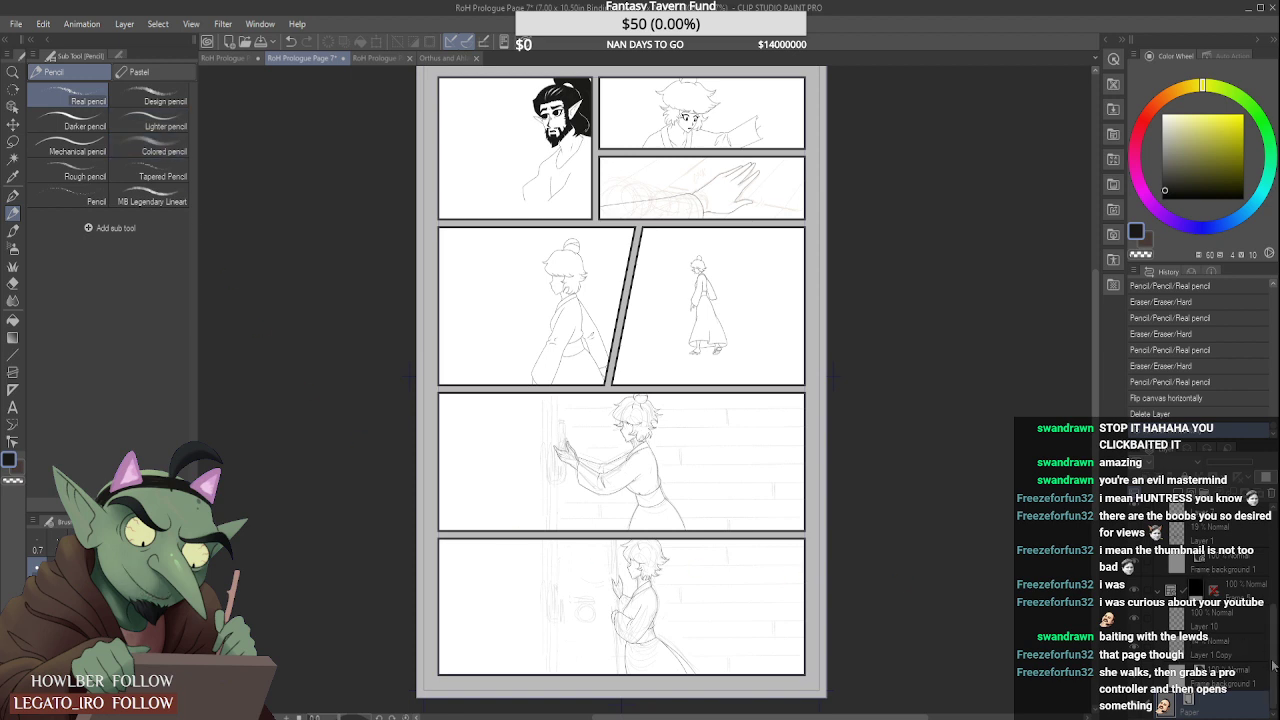
Step: Expand the Frame 4 folder and show the rough sketch layer in Frame 6, the panel with the full-length walking figure
{"action": "scroll", "coordinate": [1276, 648], "scroll_direction": "up", "scroll_amount": 5}
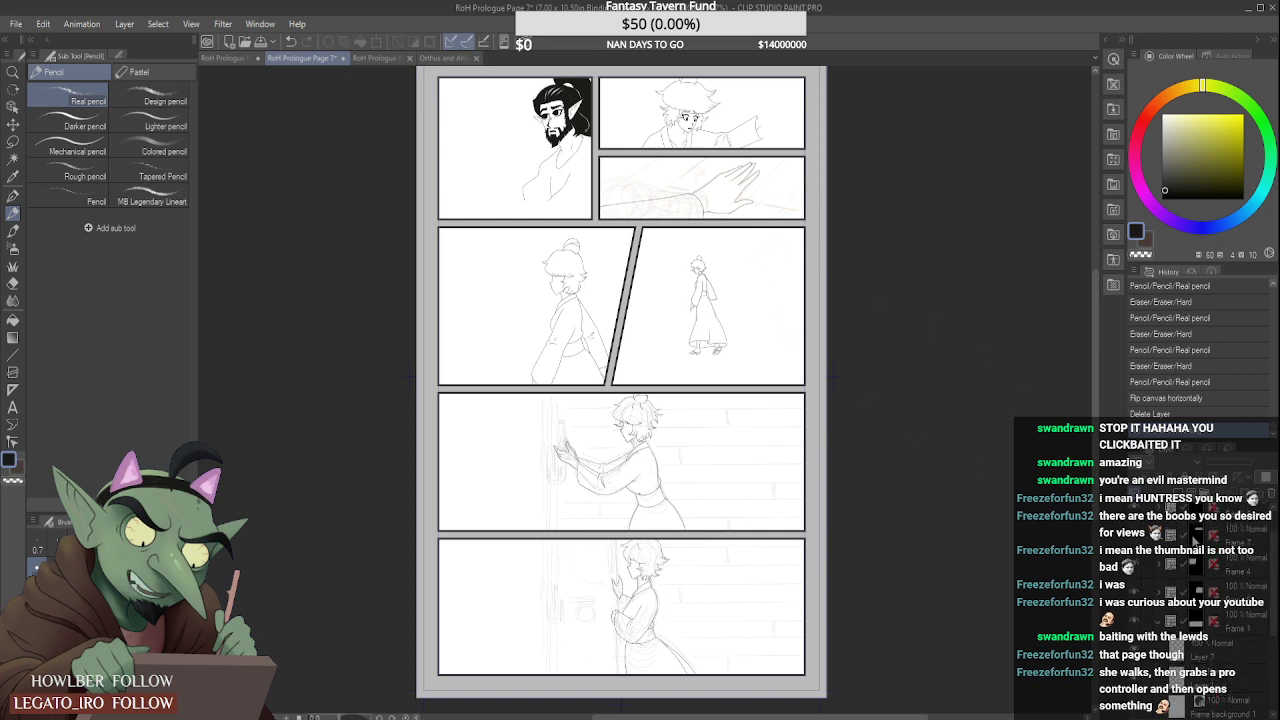
{"action": "left_click", "coordinate": [1193, 537]}
{"action": "left_click", "coordinate": [1195, 567]}
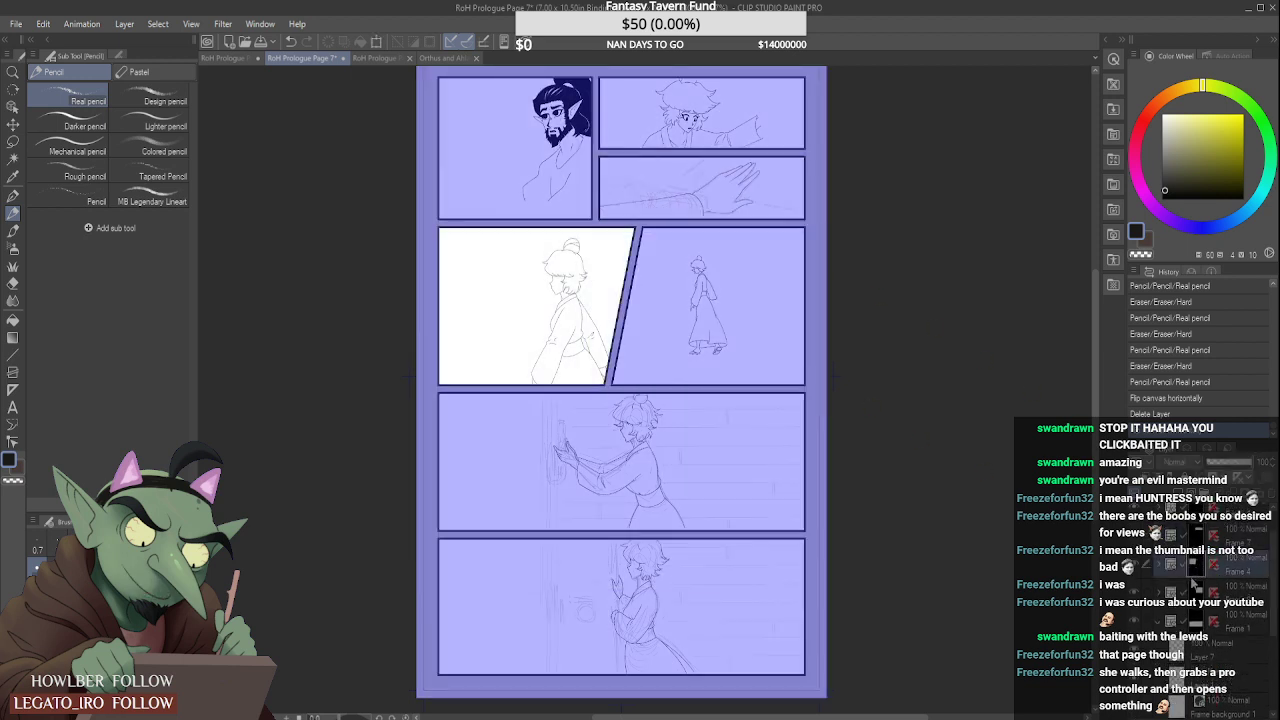
{"action": "left_click", "coordinate": [1160, 567]}
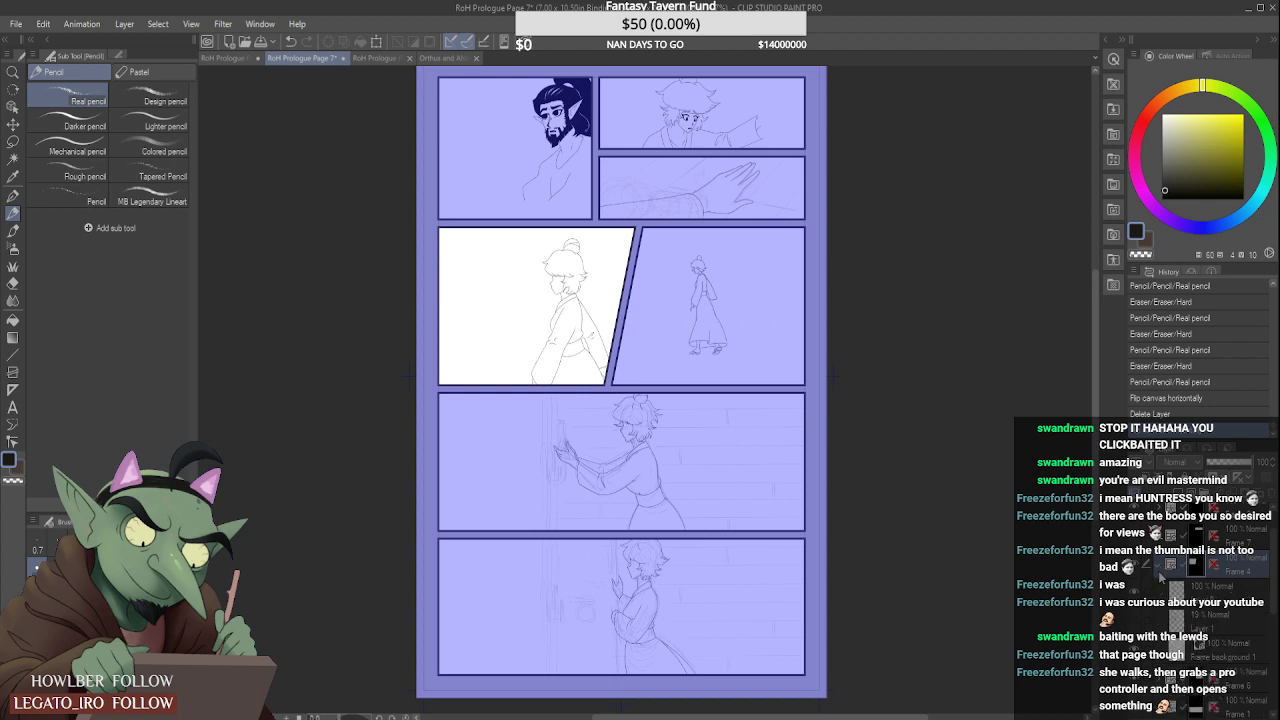
{"action": "left_click", "coordinate": [1201, 680]}
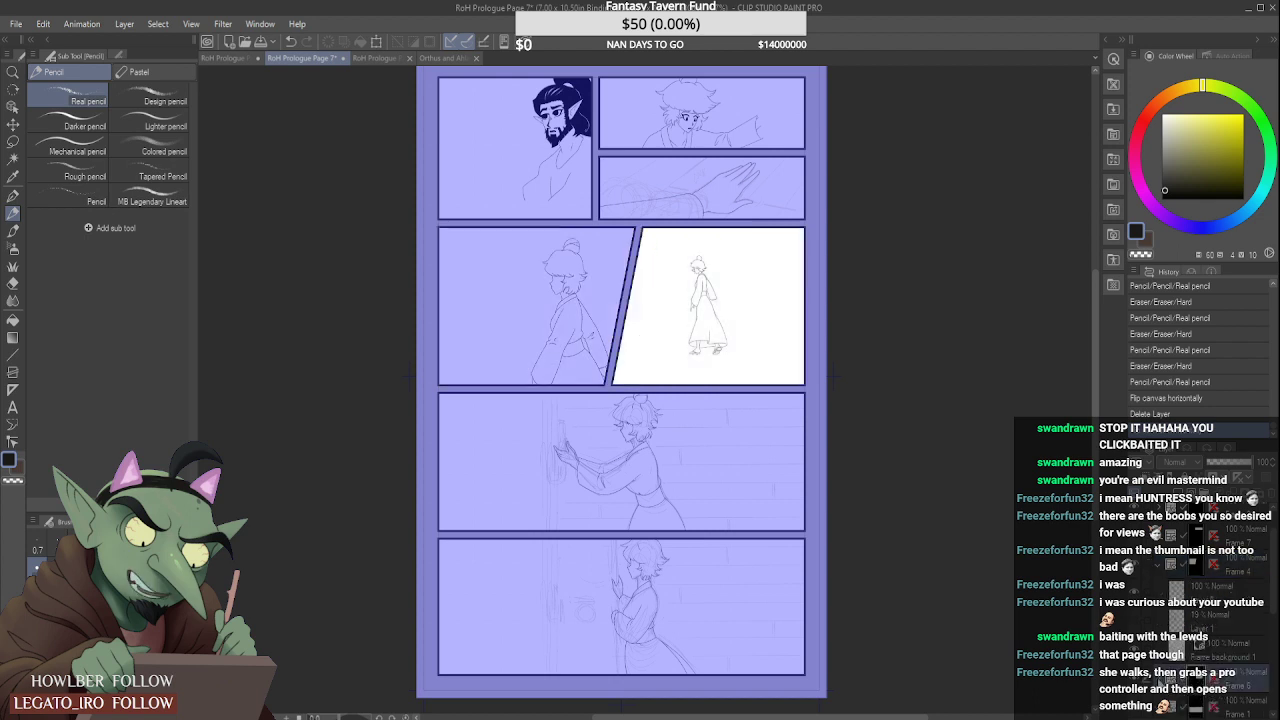
{"action": "left_click", "coordinate": [1136, 641]}
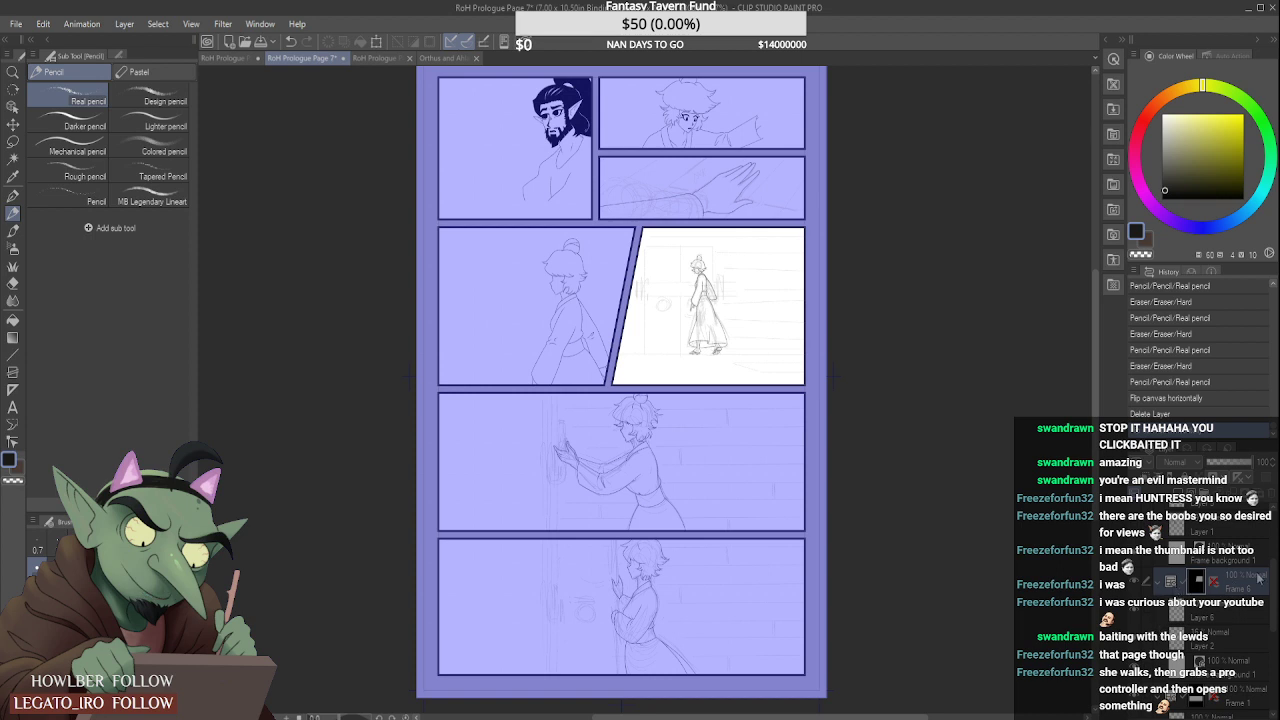
Step: Select Layer 7 in the panel where the character reaches for the door and redraw the tip of her chin with the Real pencil
{"action": "left_click_drag", "start_coordinate": [1273, 578], "coordinate": [1274, 550]}
{"action": "left_click", "coordinate": [1217, 606]}
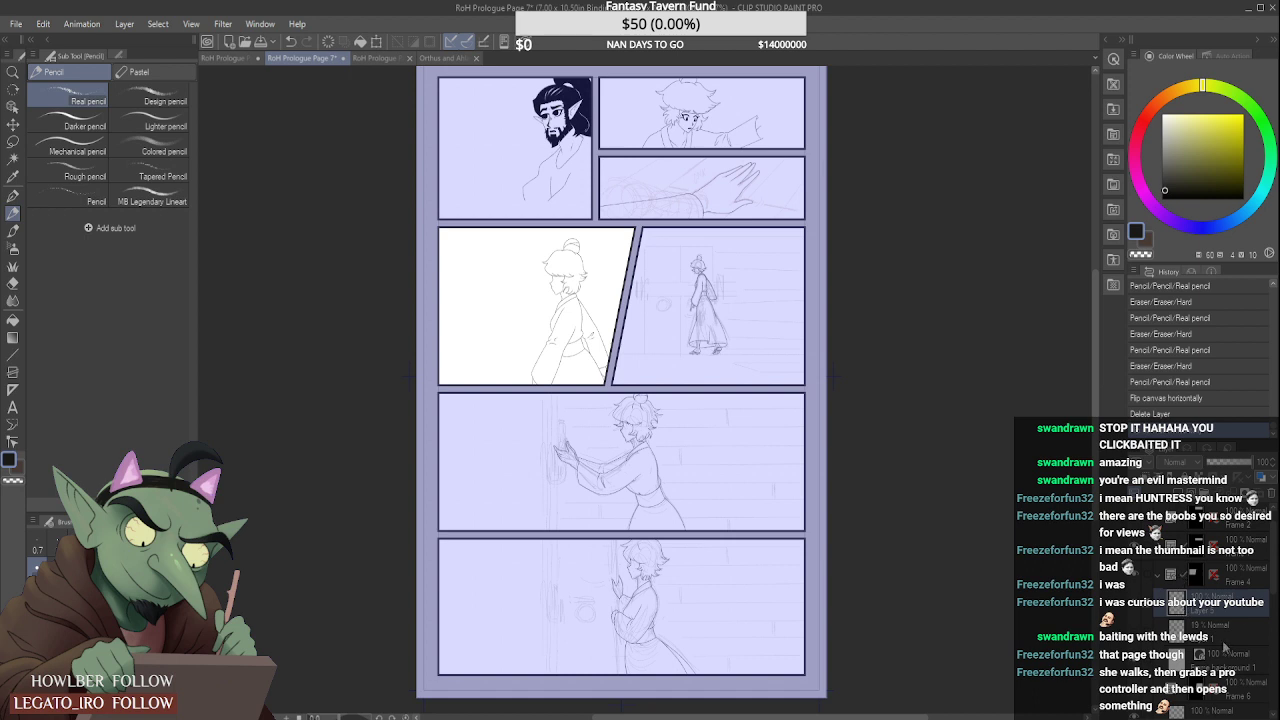
{"action": "scroll", "coordinate": [1253, 626], "scroll_direction": "down", "scroll_amount": 3}
{"action": "left_click", "coordinate": [1206, 698]}
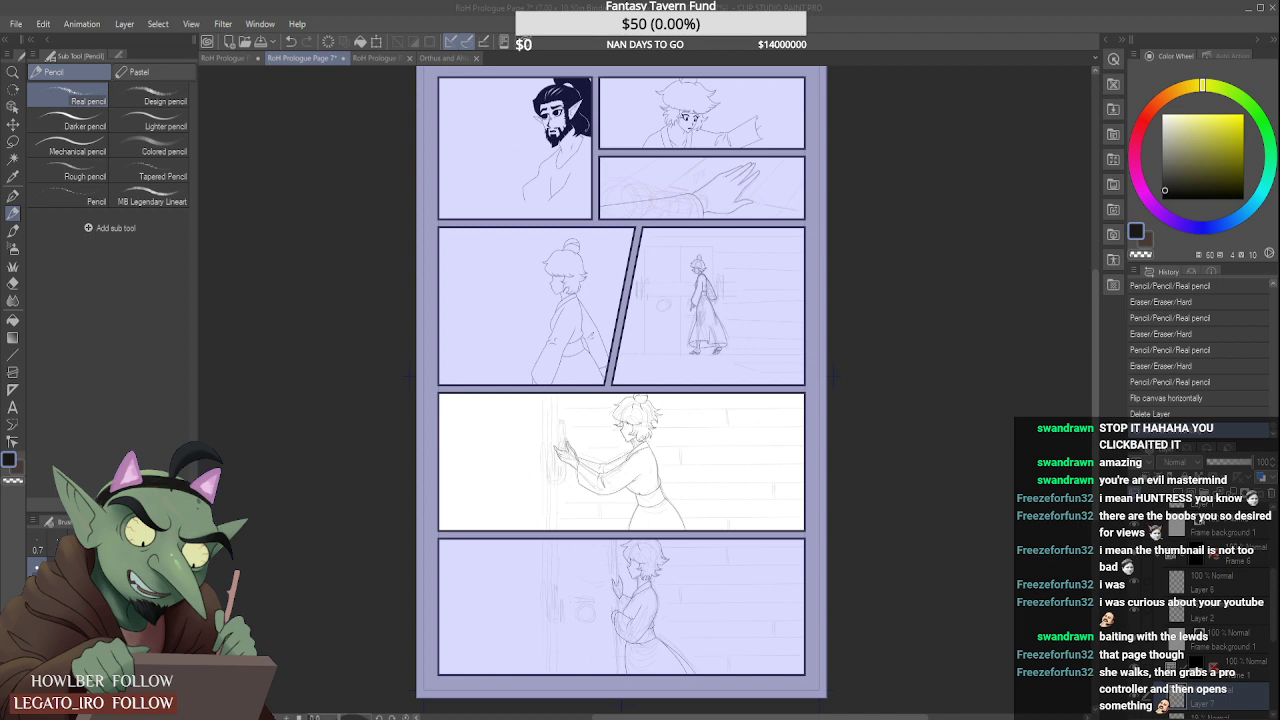
{"action": "mouse_move", "coordinate": [393, 509]}
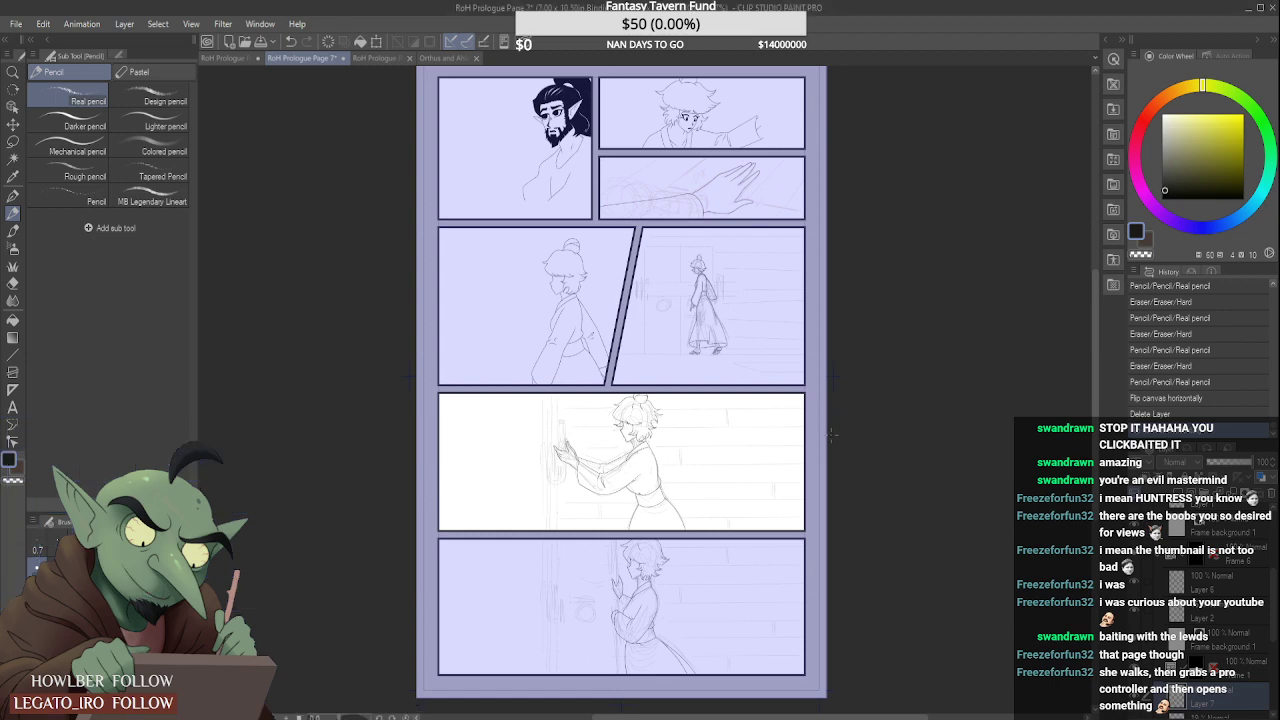
{"action": "scroll", "coordinate": [634, 407], "scroll_direction": "up", "scroll_amount": 1}
{"action": "scroll", "coordinate": [634, 407], "scroll_direction": "up", "scroll_amount": 2}
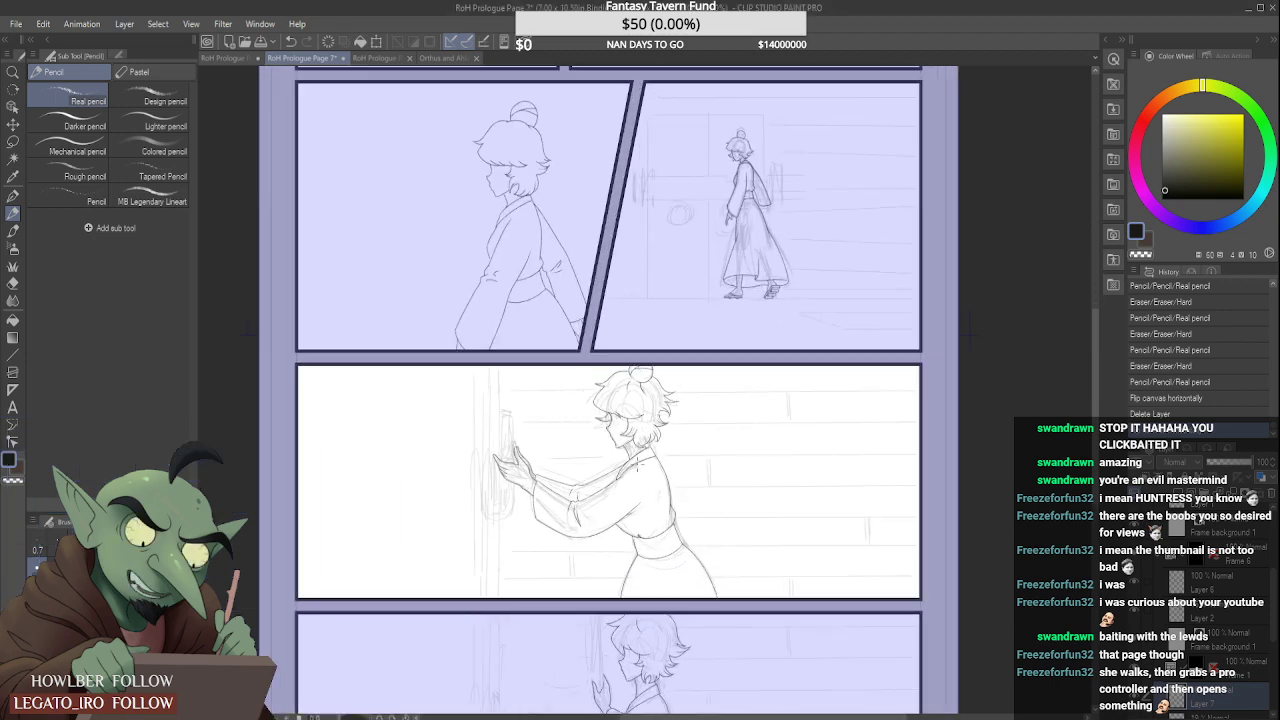
{"action": "scroll", "coordinate": [634, 407], "scroll_direction": "up", "scroll_amount": 3}
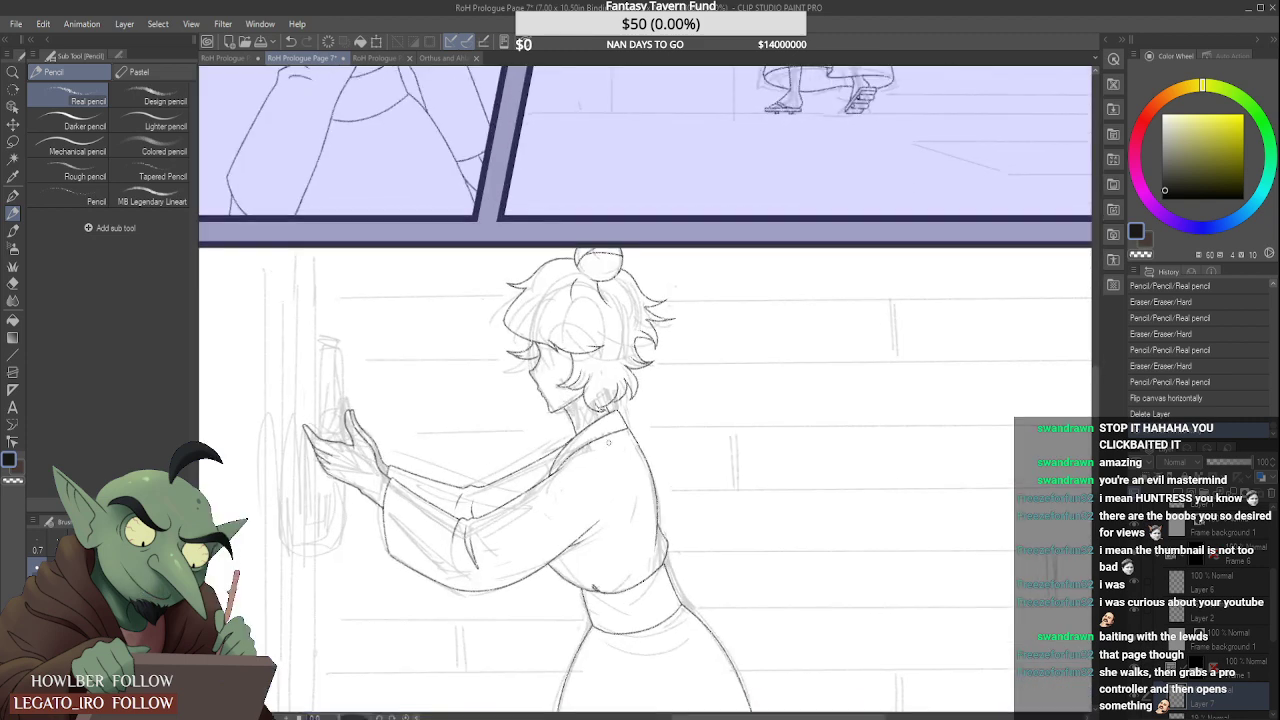
{"action": "scroll", "coordinate": [504, 372], "scroll_direction": "up", "scroll_amount": 4}
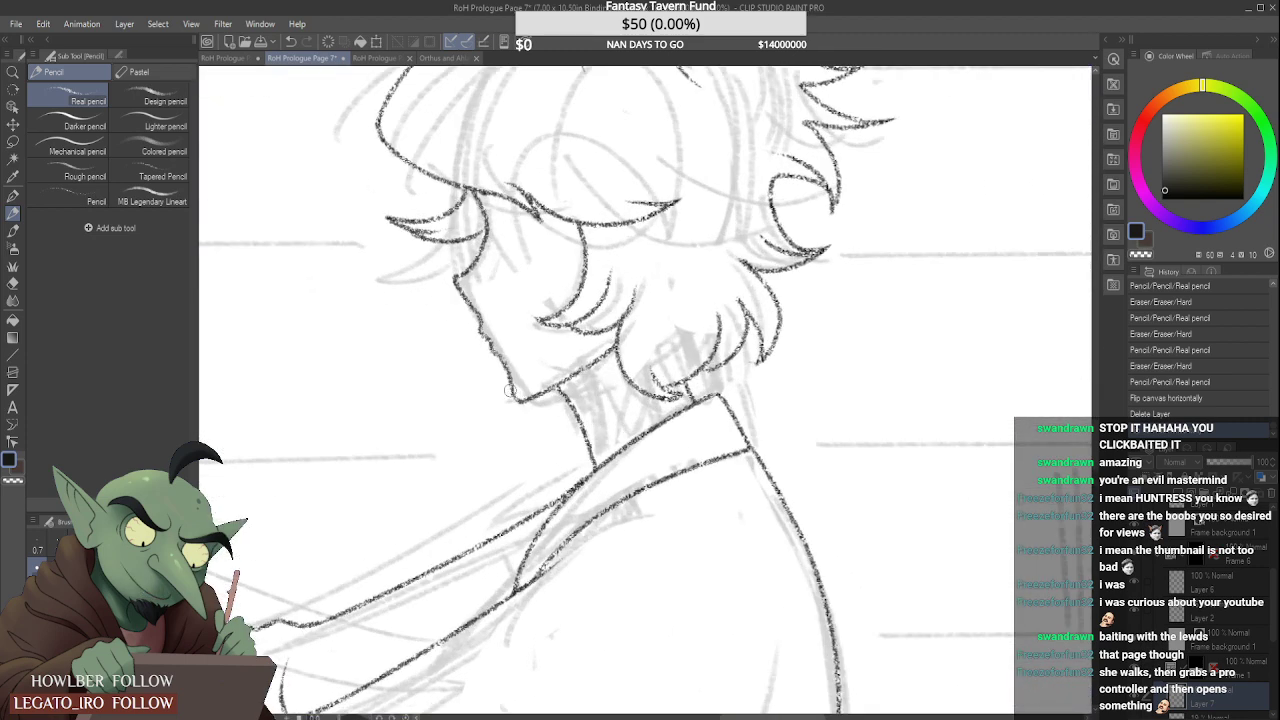
{"action": "left_click_drag", "start_coordinate": [505, 372], "coordinate": [521, 402]}
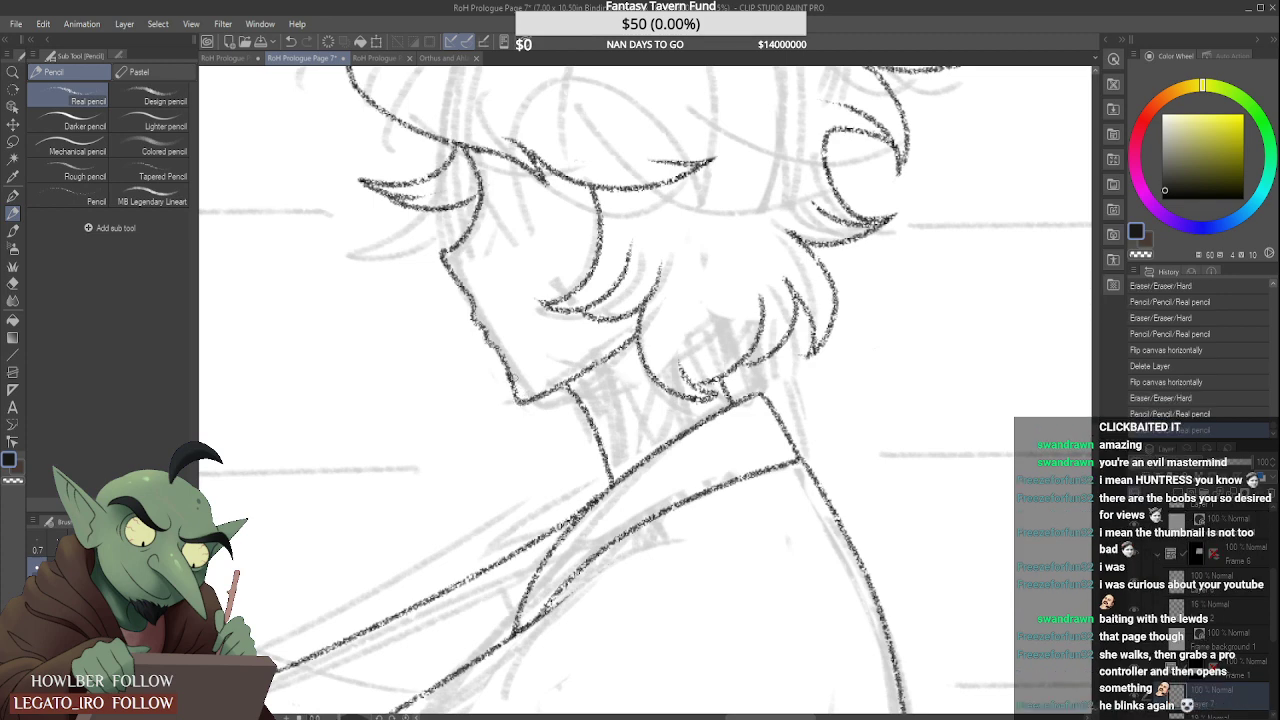
Step: Collapse the Frame 6 folder, then select and show rough sketch Layer 1 in the half-length walking panel
{"action": "scroll", "coordinate": [500, 382], "scroll_direction": "down", "scroll_amount": 5}
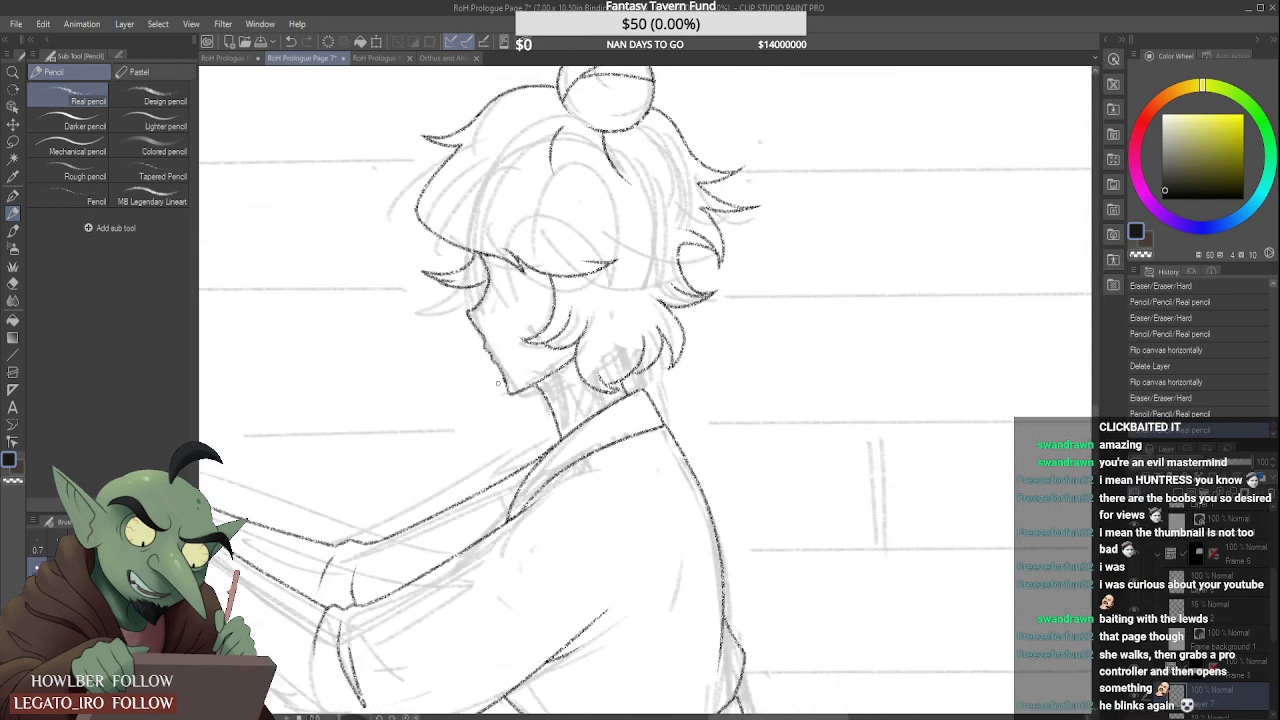
{"action": "scroll", "coordinate": [582, 450], "scroll_direction": "down", "scroll_amount": 2}
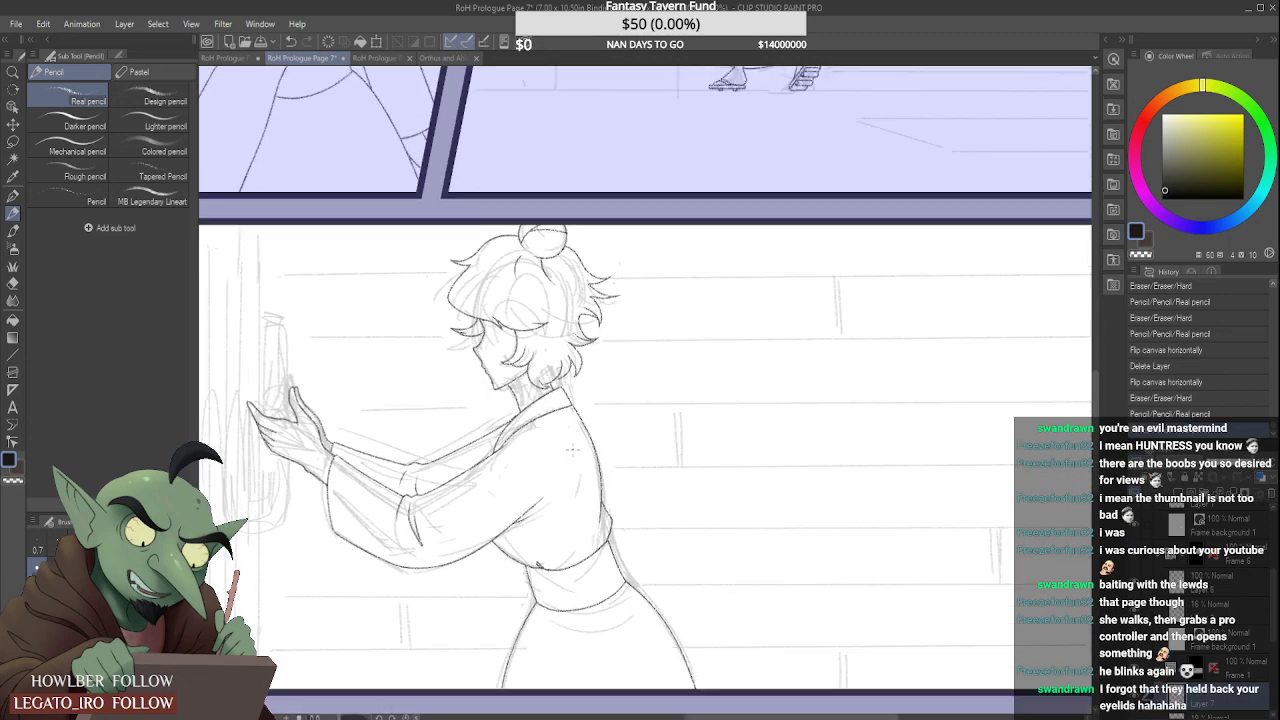
{"action": "scroll", "coordinate": [700, 462], "scroll_direction": "down", "scroll_amount": 1}
{"action": "scroll", "coordinate": [597, 434], "scroll_direction": "down", "scroll_amount": 3}
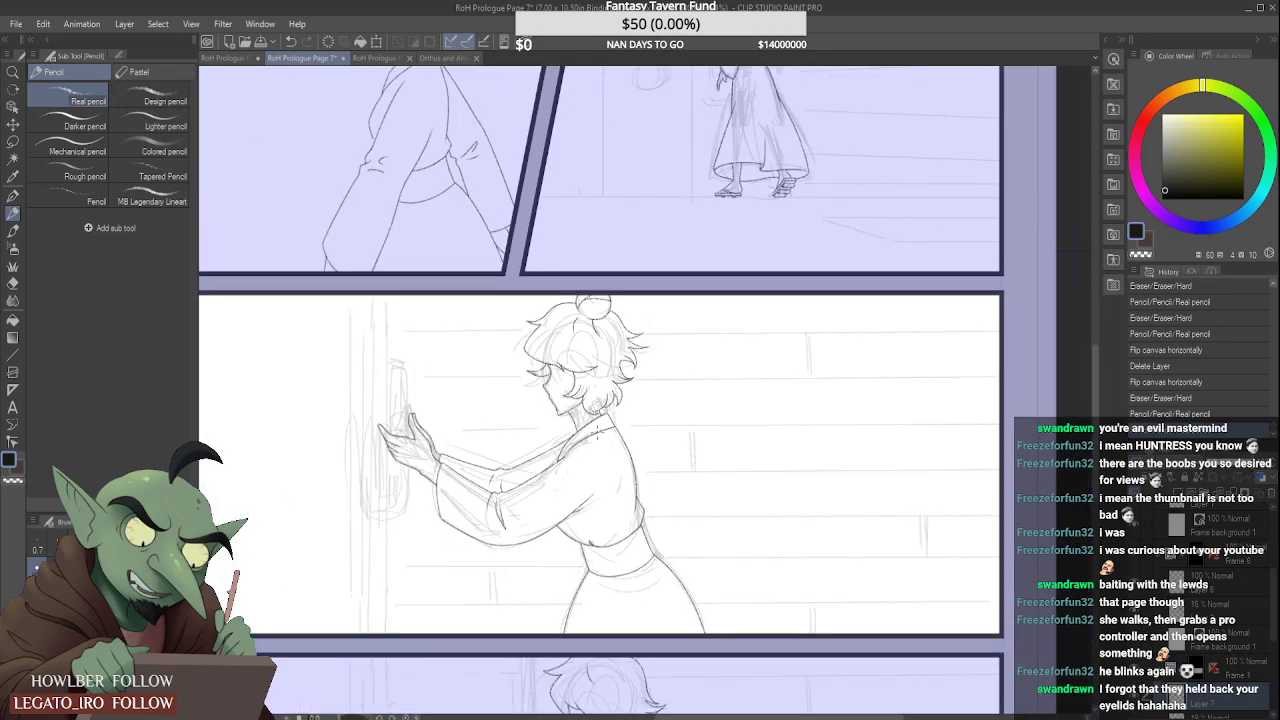
{"action": "scroll", "coordinate": [597, 434], "scroll_direction": "down", "scroll_amount": 1}
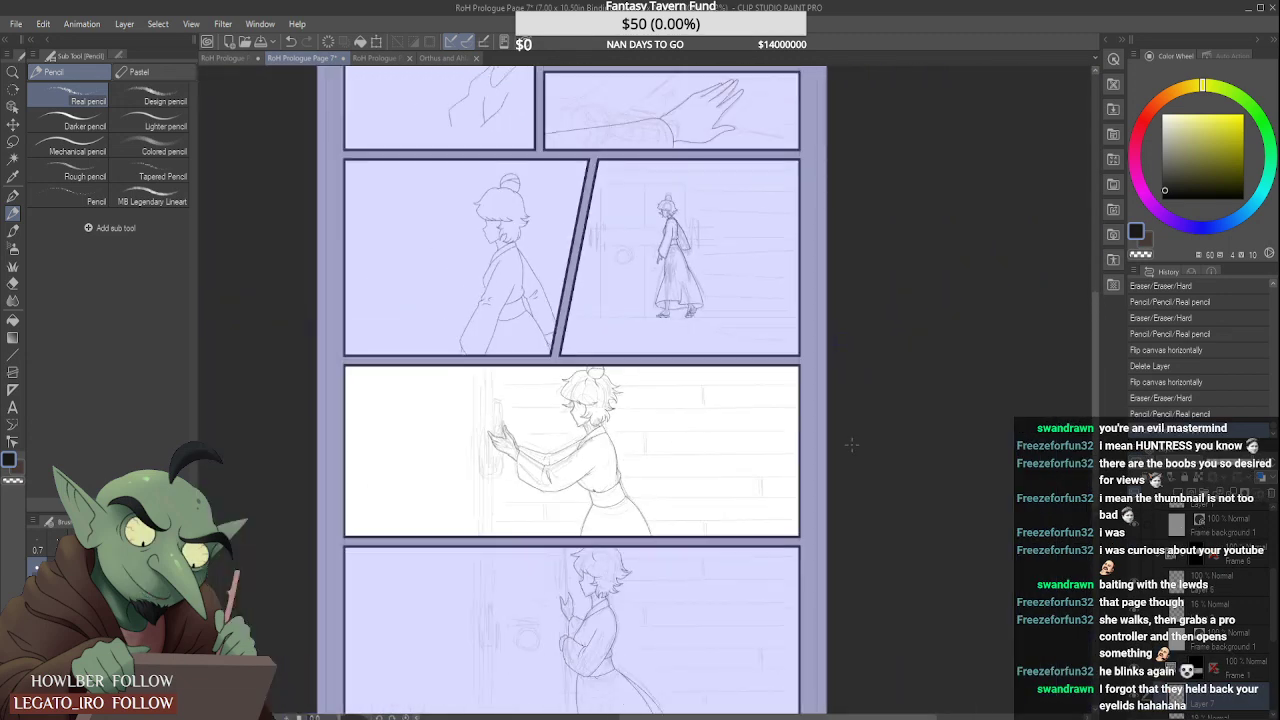
{"action": "left_click", "coordinate": [1156, 555]}
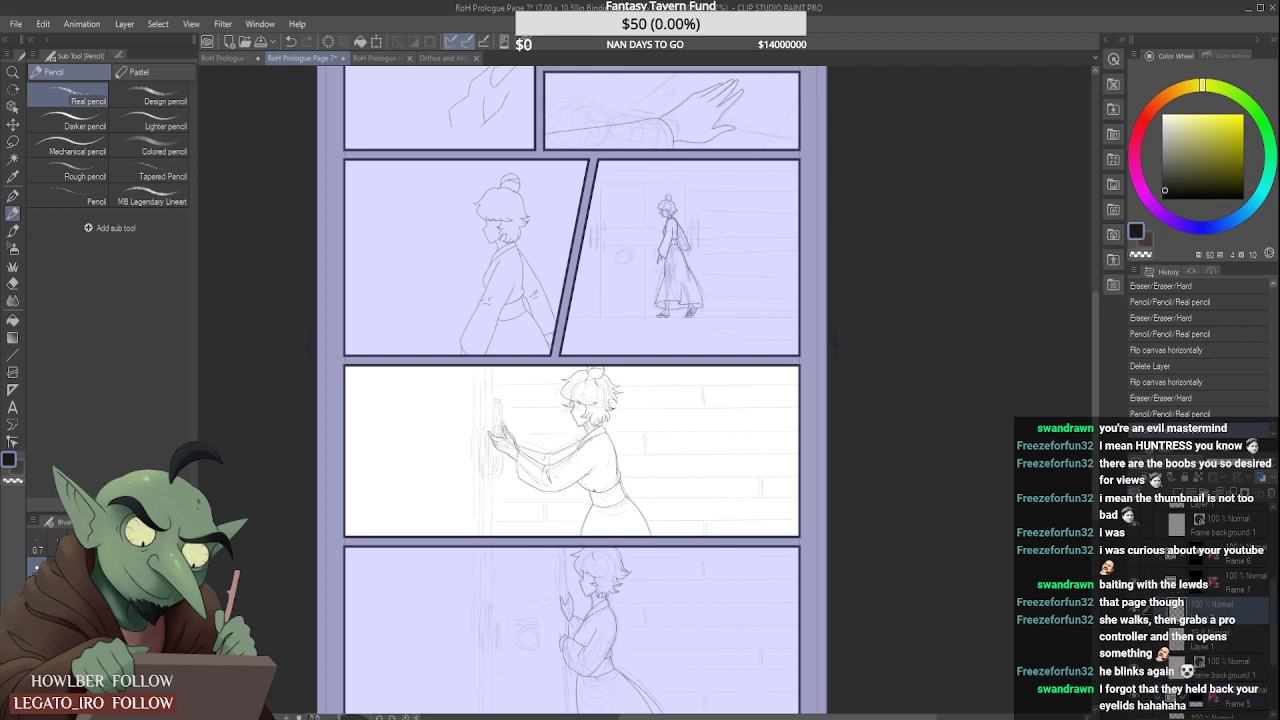
{"action": "left_click_drag", "start_coordinate": [1275, 595], "coordinate": [1273, 545]}
{"action": "left_click", "coordinate": [1216, 630]}
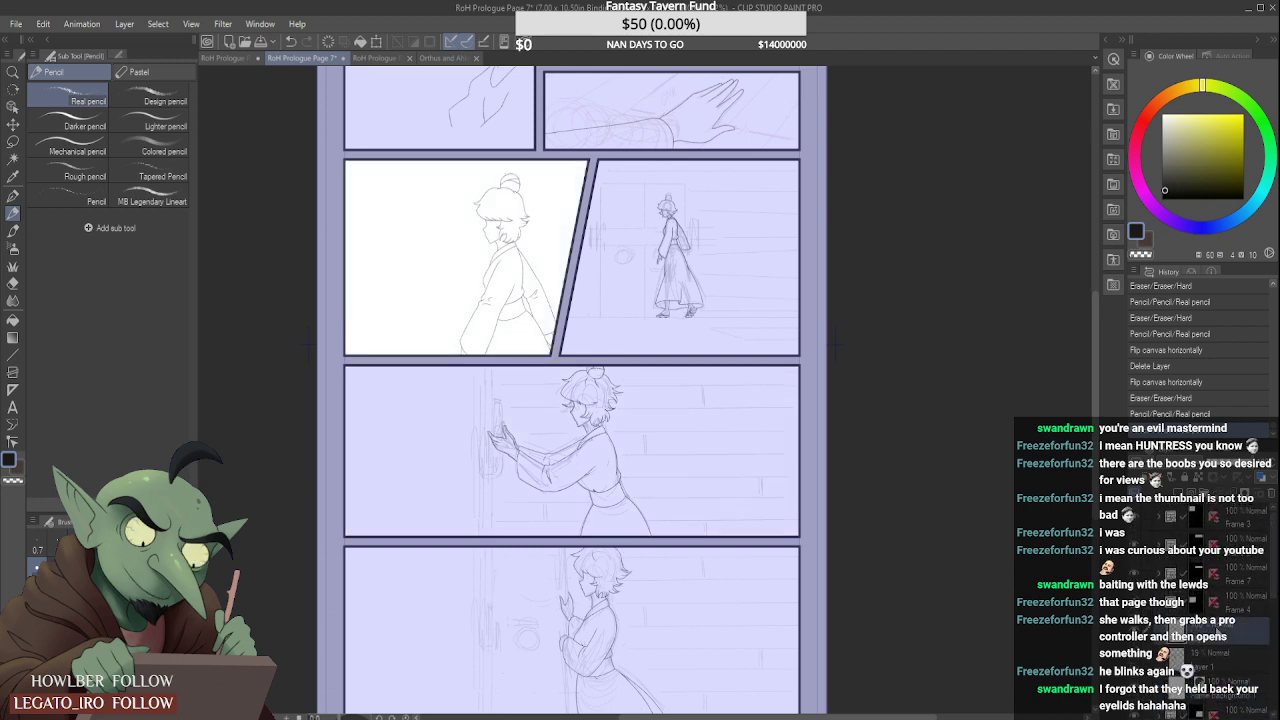
{"action": "left_click", "coordinate": [1216, 666]}
{"action": "left_click", "coordinate": [1134, 660]}
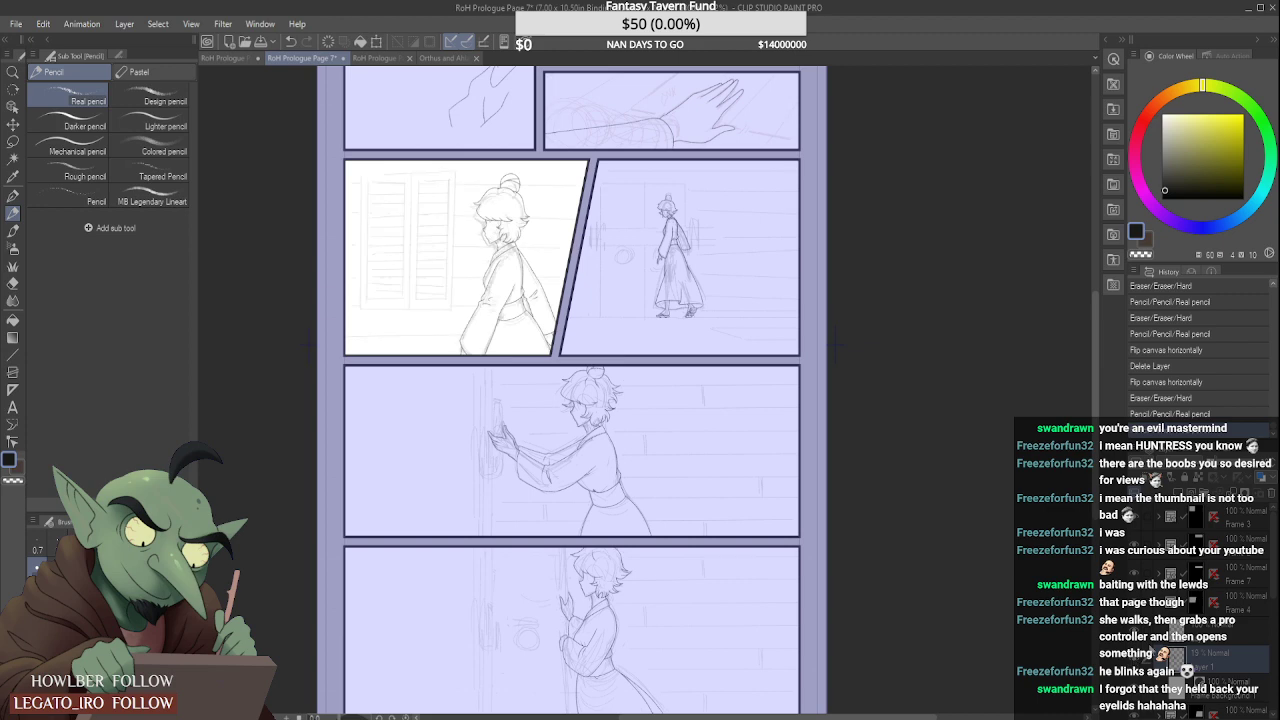
Step: Erase the stray rough sketch lines around the character's face, hair and eye in the half-length walking panel
{"action": "scroll", "coordinate": [472, 212], "scroll_direction": "up", "scroll_amount": 5}
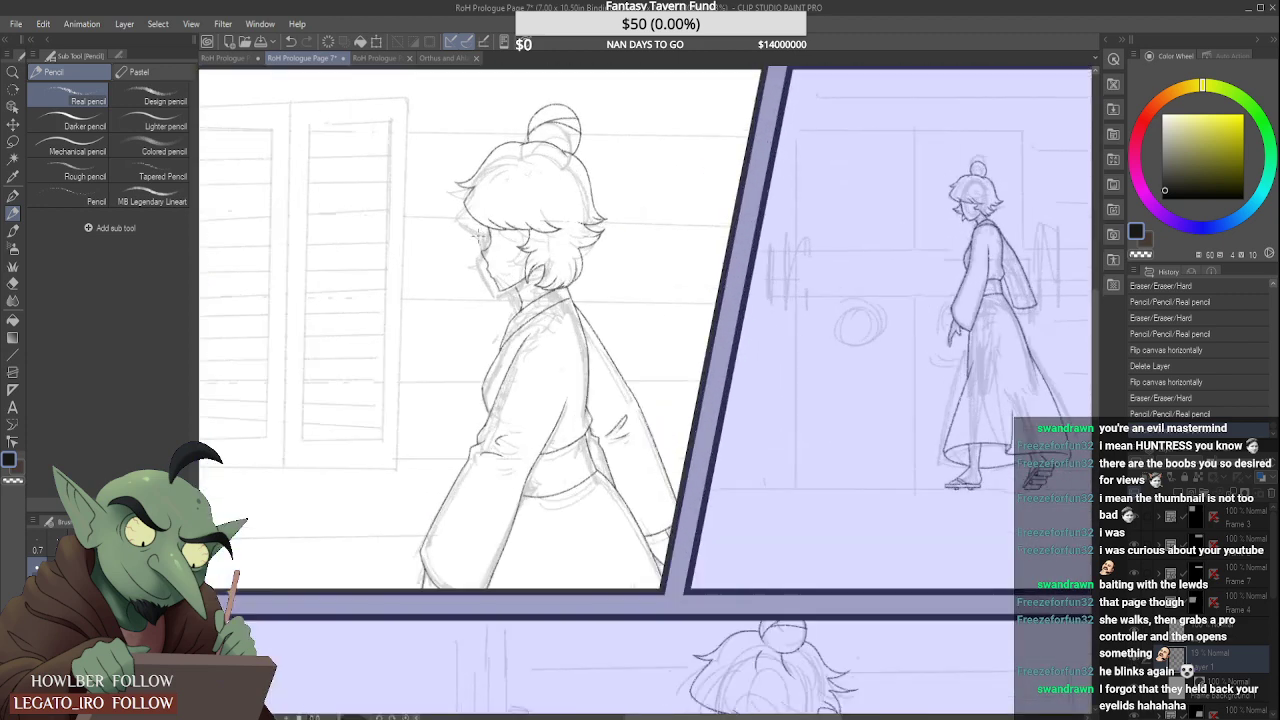
{"action": "left_click_drag", "start_coordinate": [476, 264], "coordinate": [498, 316]}
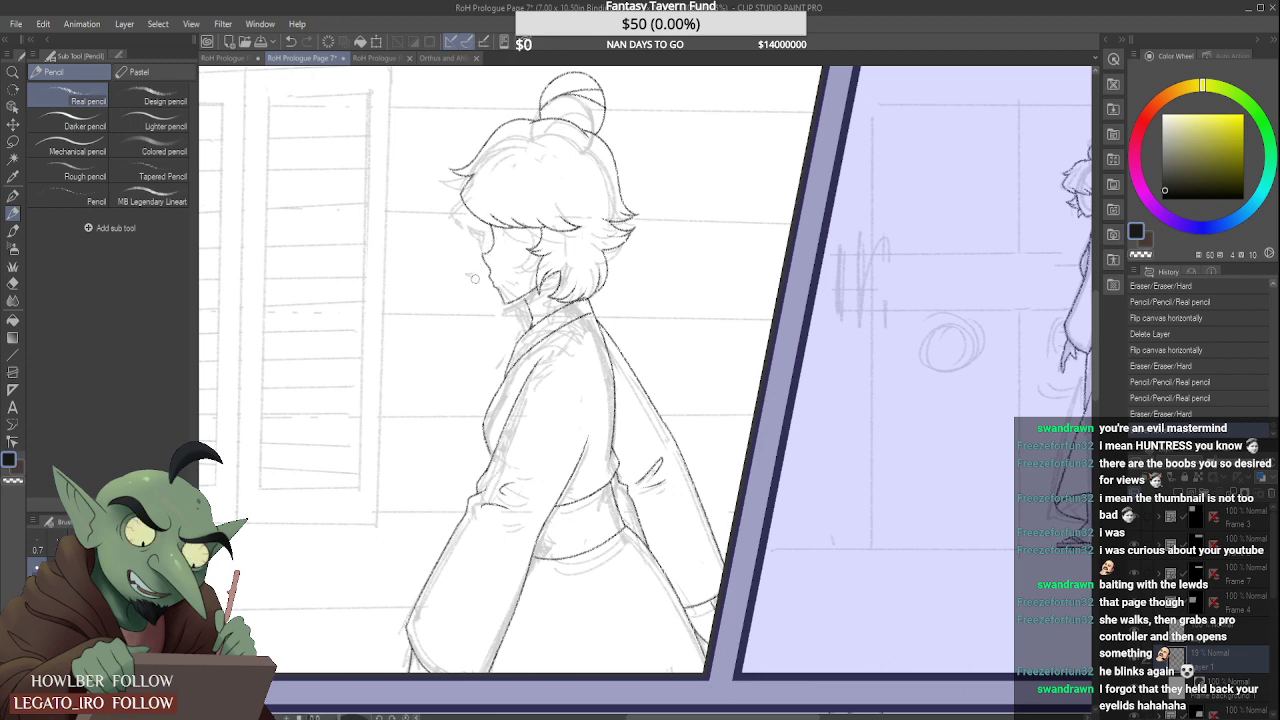
{"action": "mouse_move", "coordinate": [452, 244]}
{"action": "left_mouse_down"}
{"action": "mouse_move", "coordinate": [484, 152]}
{"action": "mouse_move", "coordinate": [591, 110]}
{"action": "left_mouse_up"}
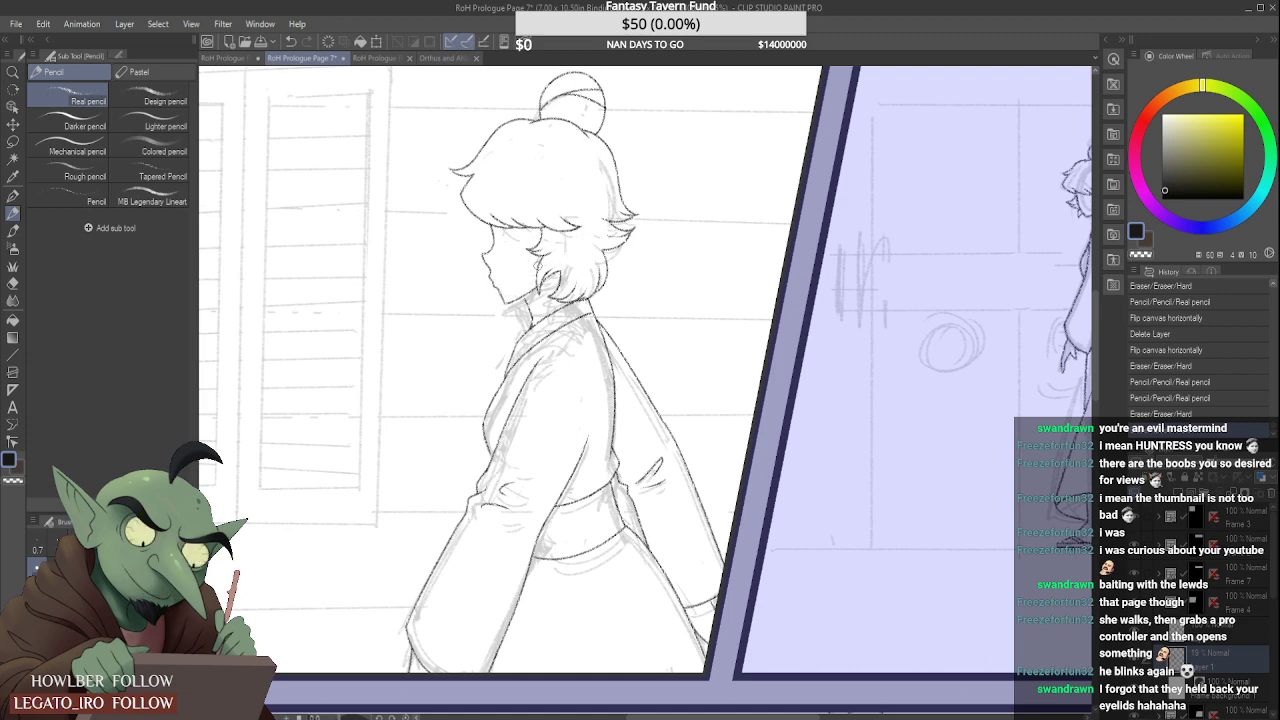
{"action": "left_click_drag", "start_coordinate": [538, 265], "coordinate": [522, 262]}
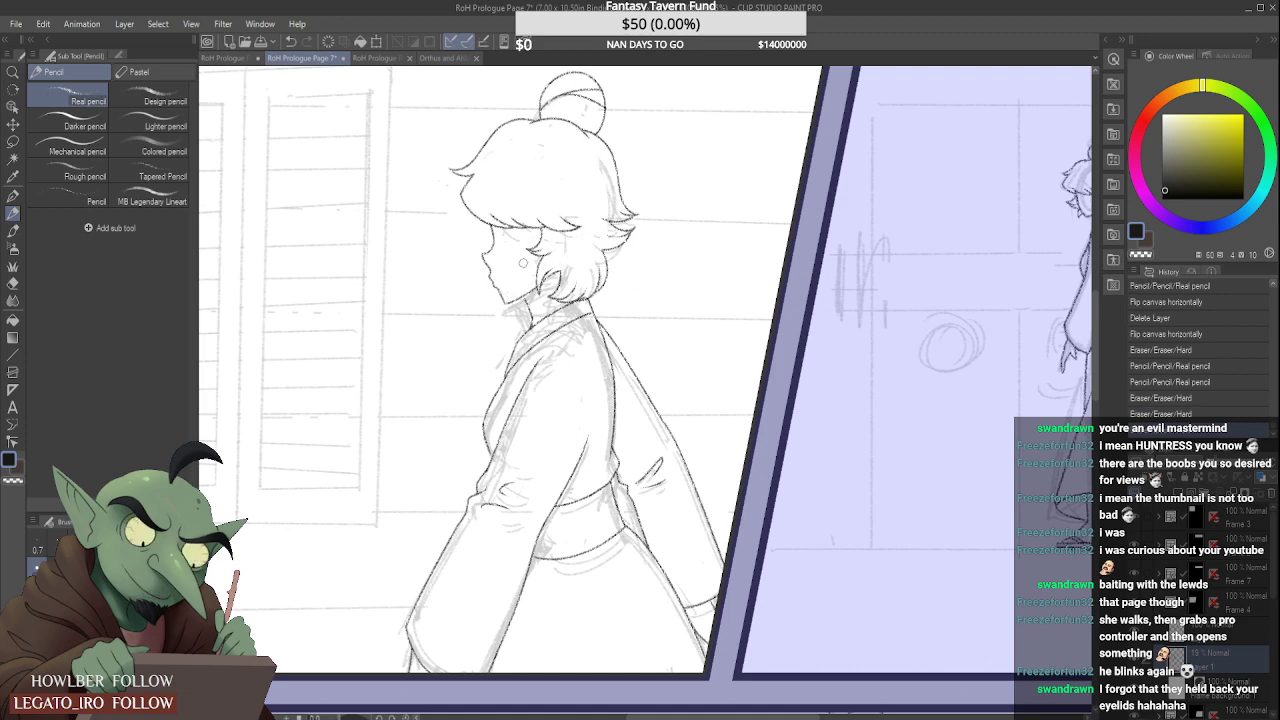
Step: Sketch a new upper eyelid line beneath the character's fringe with the Design pencil, erasing and correcting strokes
{"action": "left_click", "coordinate": [149, 106]}
{"action": "scroll", "coordinate": [510, 241], "scroll_direction": "up", "scroll_amount": 1}
{"action": "scroll", "coordinate": [509, 232], "scroll_direction": "up", "scroll_amount": 2}
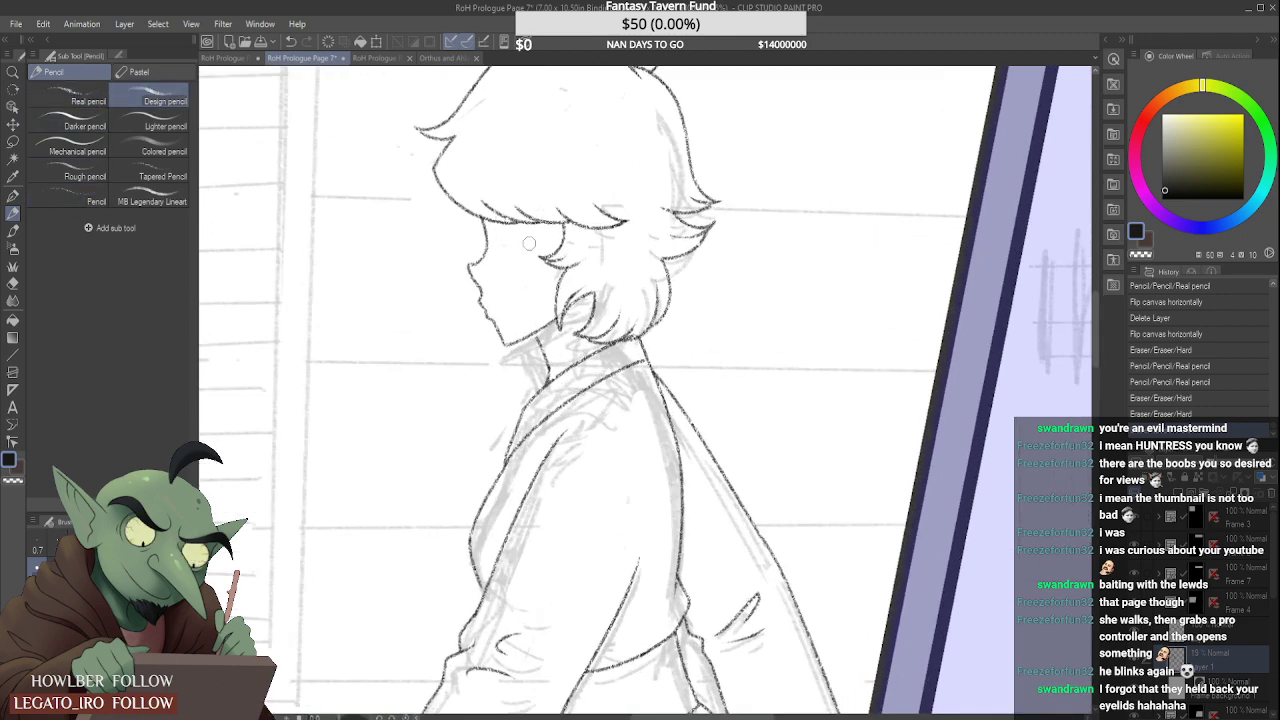
{"action": "left_click", "coordinate": [495, 228]}
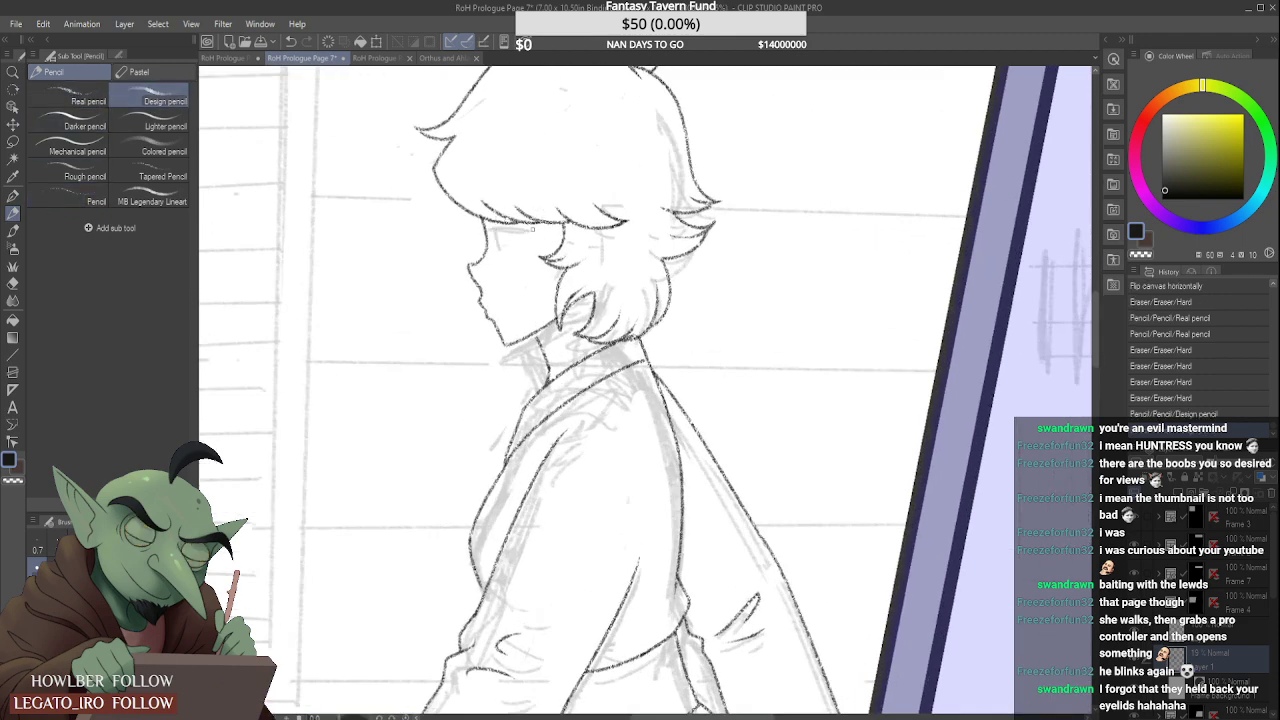
{"action": "scroll", "coordinate": [503, 250], "scroll_direction": "up", "scroll_amount": 1}
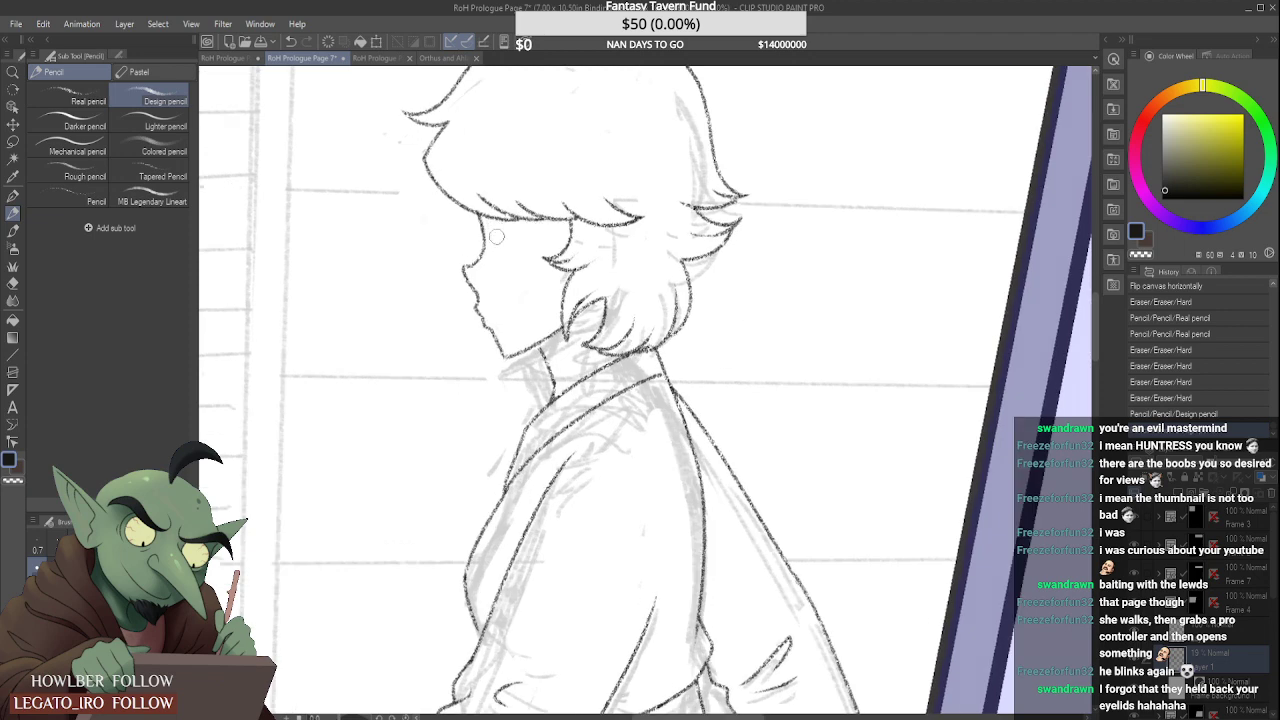
{"action": "left_click", "coordinate": [497, 238]}
{"action": "left_click", "coordinate": [536, 225]}
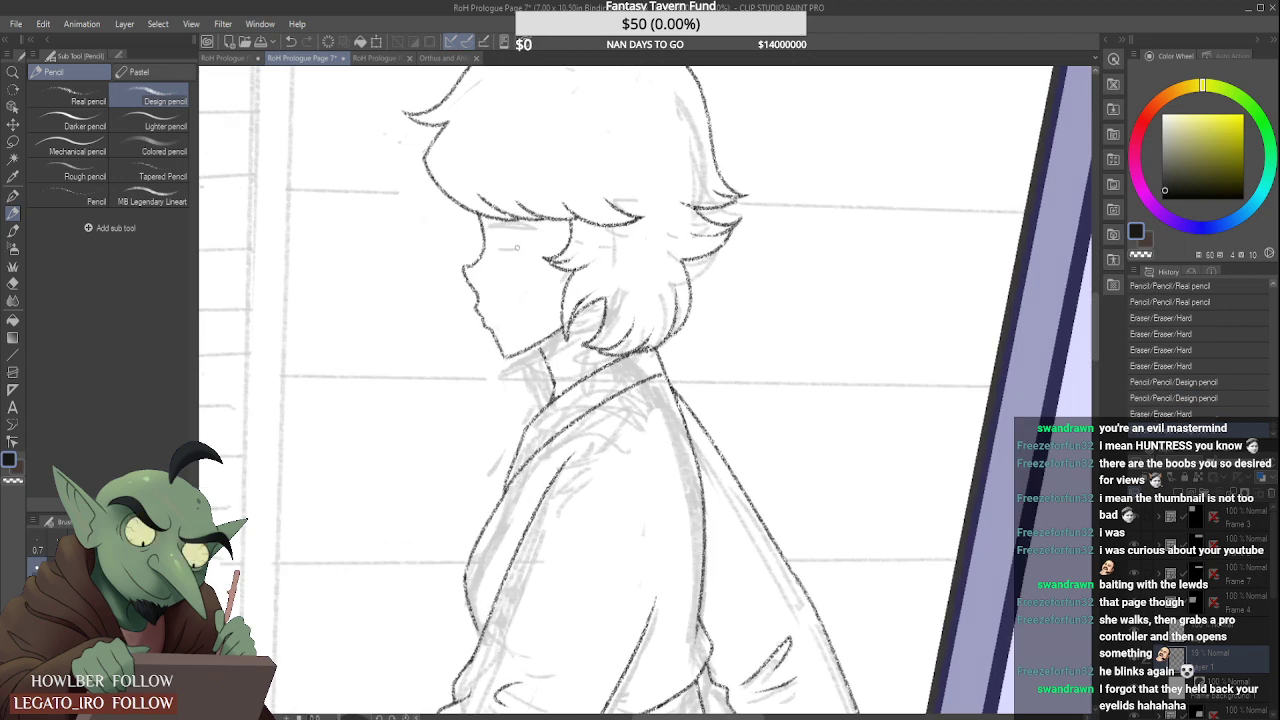
{"action": "left_click", "coordinate": [517, 247]}
{"action": "scroll", "coordinate": [515, 250], "scroll_direction": "down", "scroll_amount": 3}
{"action": "scroll", "coordinate": [510, 254], "scroll_direction": "up", "scroll_amount": 2}
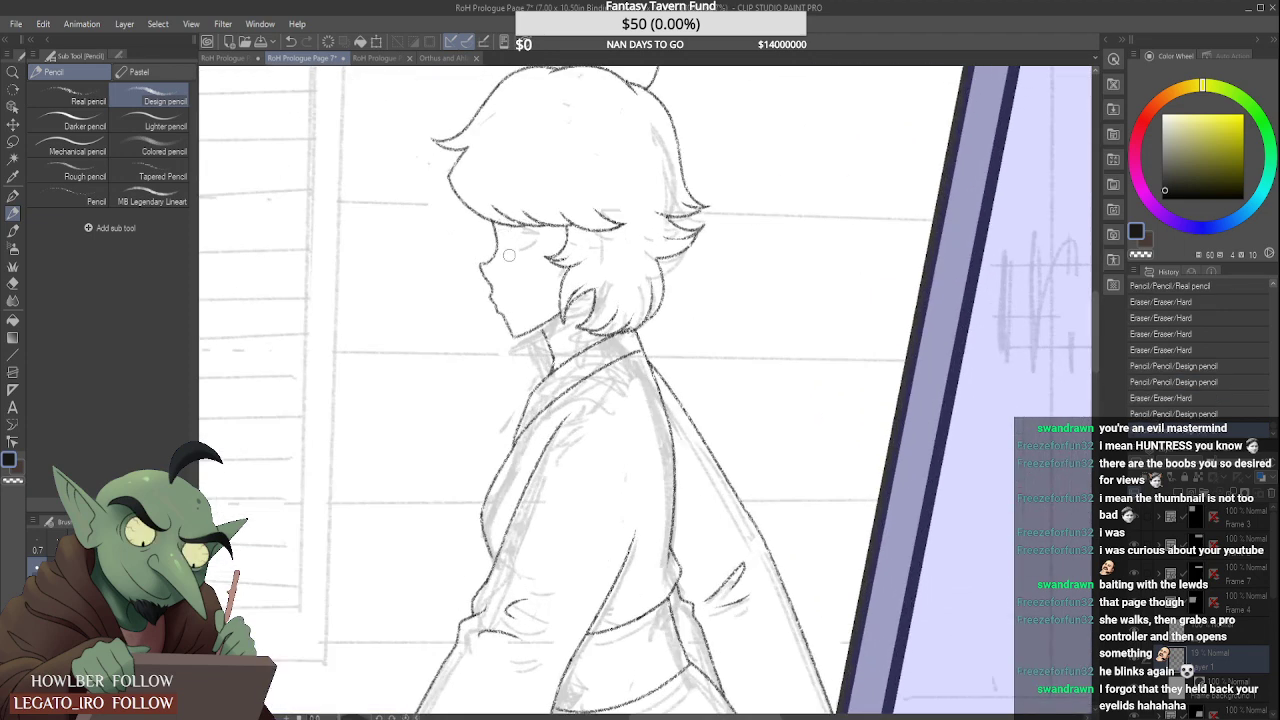
Step: Rework the profile eye on the rough layer, drawing its front edge, iris and lower contour beneath the fringe
{"action": "left_click", "coordinate": [532, 245]}
{"action": "left_click_drag", "start_coordinate": [507, 226], "coordinate": [510, 244]}
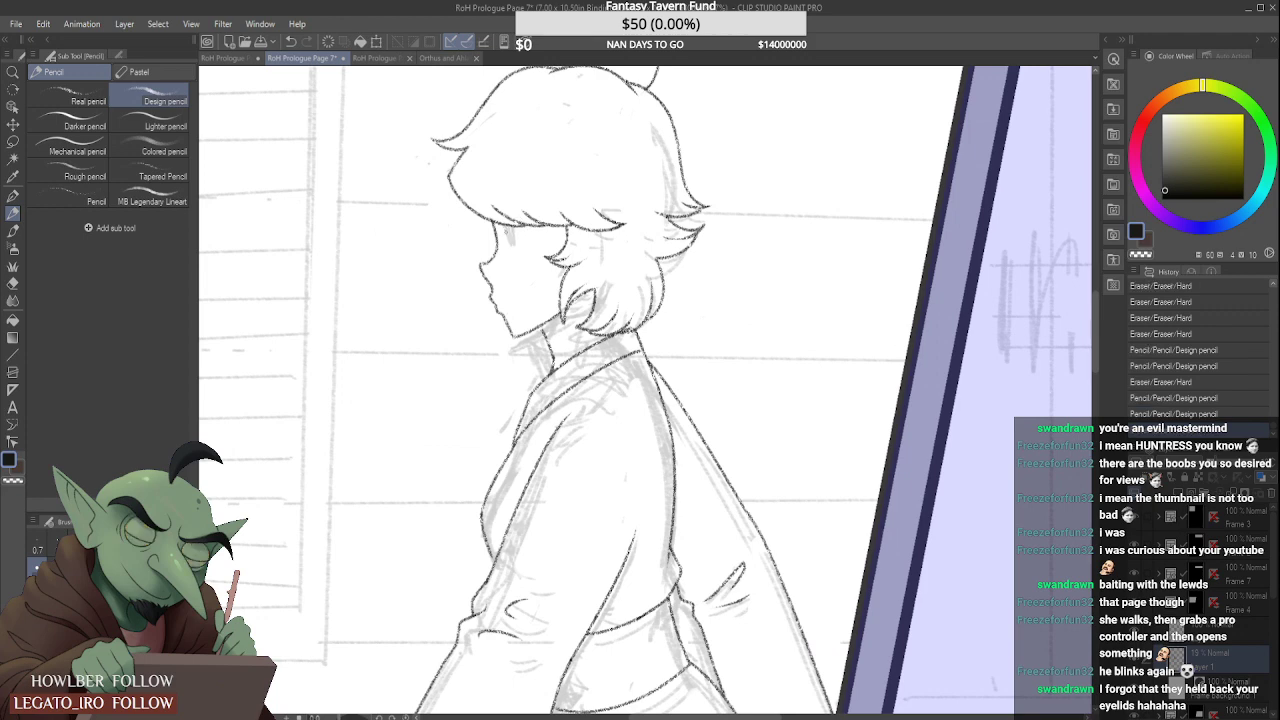
{"action": "left_click", "coordinate": [528, 240]}
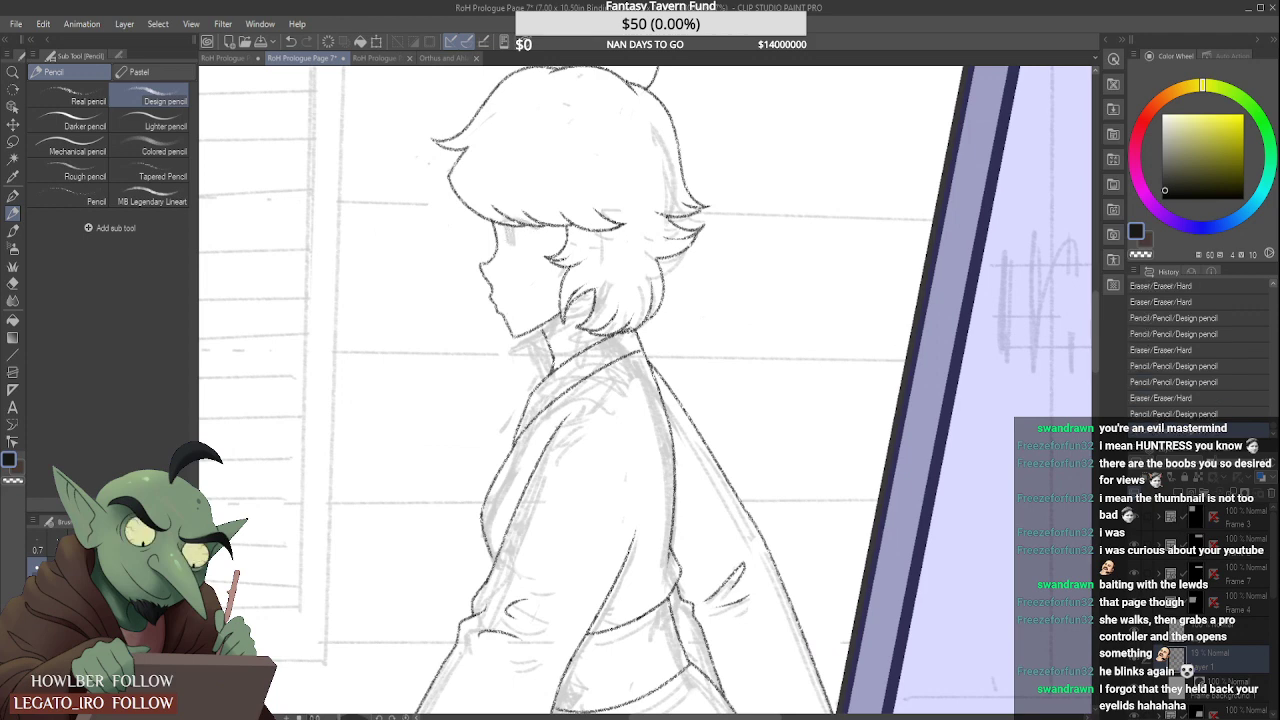
{"action": "left_click_drag", "start_coordinate": [512, 244], "coordinate": [556, 224]}
{"action": "scroll", "coordinate": [590, 236], "scroll_direction": "down", "scroll_amount": 3}
{"action": "scroll", "coordinate": [560, 266], "scroll_direction": "up", "scroll_amount": 4}
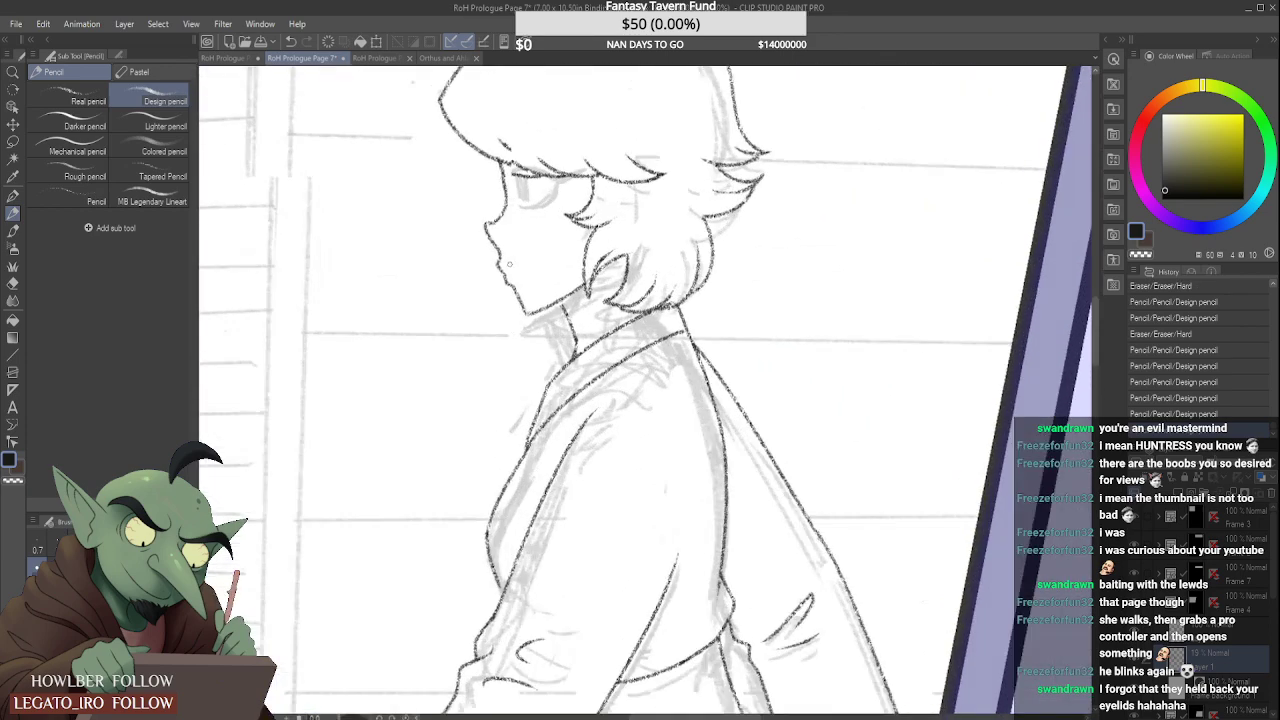
Step: Sketch the mouth line on the character's profile and refine the rough eye with the Design pencil and eraser
{"action": "left_click_drag", "start_coordinate": [499, 267], "coordinate": [530, 278]}
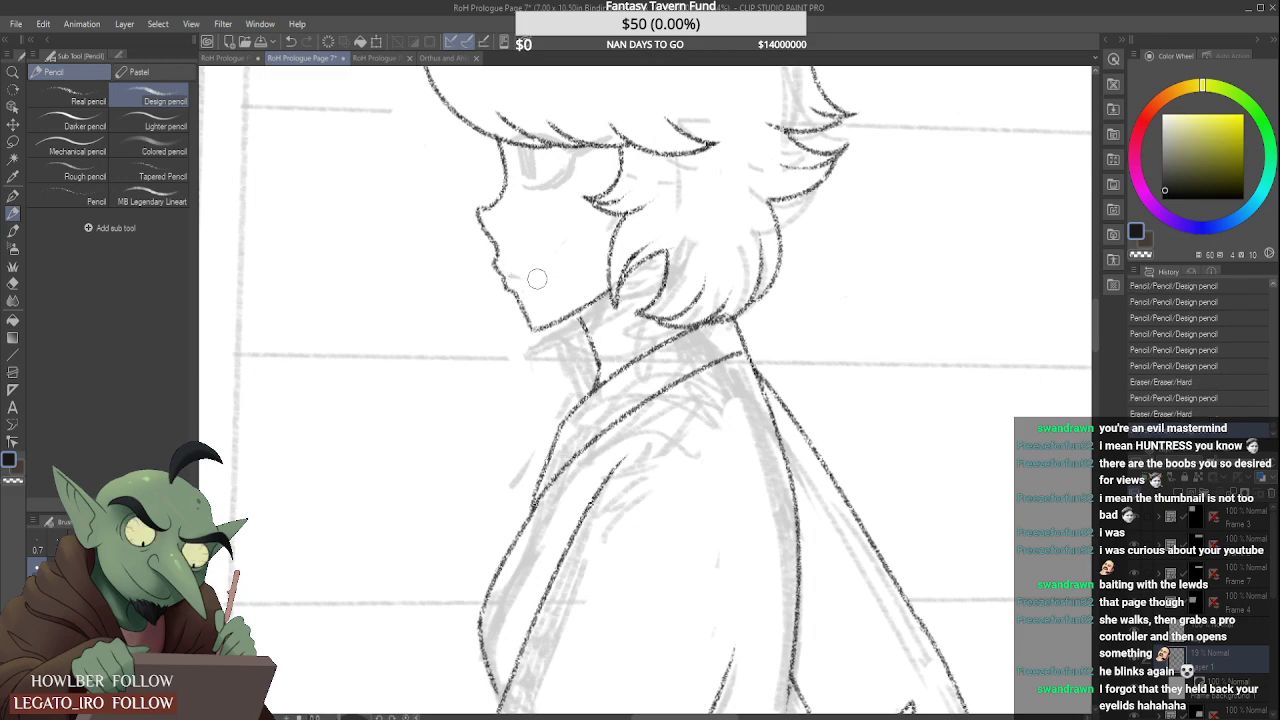
{"action": "scroll", "coordinate": [545, 240], "scroll_direction": "down", "scroll_amount": 4}
{"action": "scroll", "coordinate": [560, 210], "scroll_direction": "up", "scroll_amount": 5}
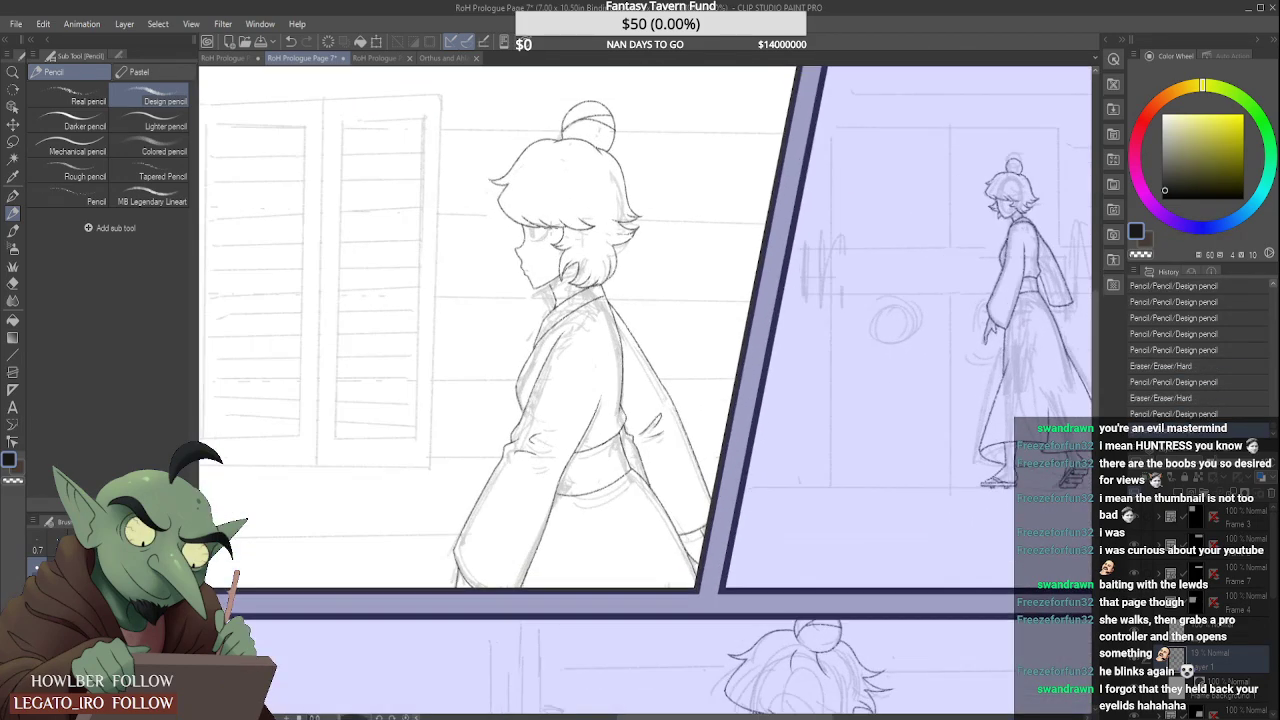
{"action": "mouse_move", "coordinate": [498, 262]}
{"action": "left_mouse_down"}
{"action": "mouse_move", "coordinate": [480, 248]}
{"action": "mouse_move", "coordinate": [511, 252]}
{"action": "mouse_move", "coordinate": [545, 225]}
{"action": "mouse_move", "coordinate": [490, 247]}
{"action": "mouse_move", "coordinate": [506, 258]}
{"action": "left_mouse_up"}
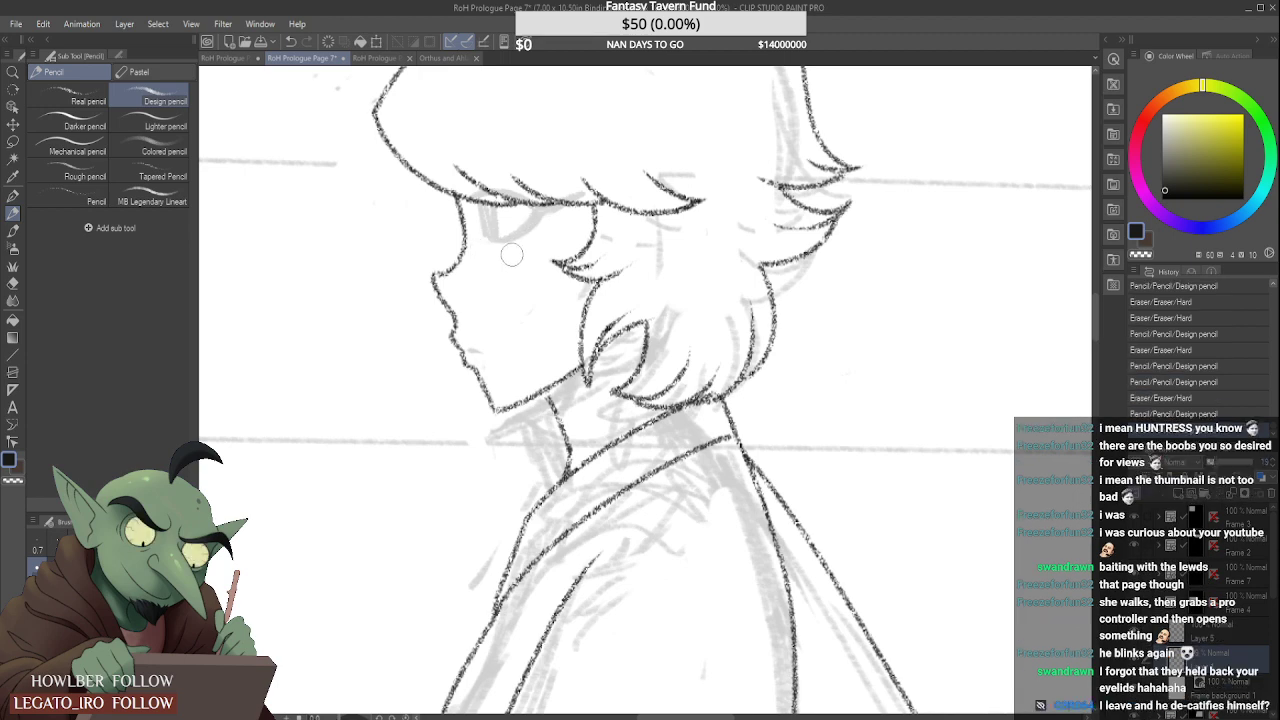
{"action": "scroll", "coordinate": [520, 240], "scroll_direction": "down", "scroll_amount": 6}
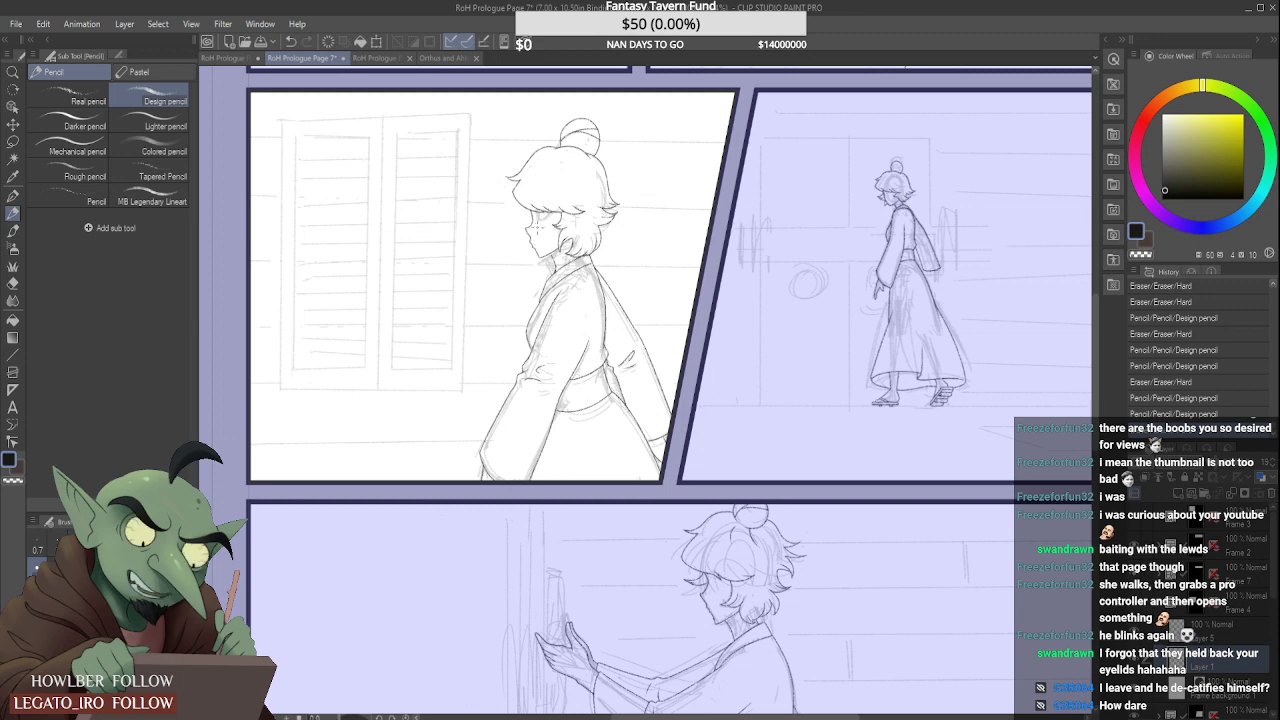
Step: Clean up the rough profile eye beneath the fringe with the Hard eraser and Design pencil
{"action": "scroll", "coordinate": [560, 191], "scroll_direction": "up", "scroll_amount": 5}
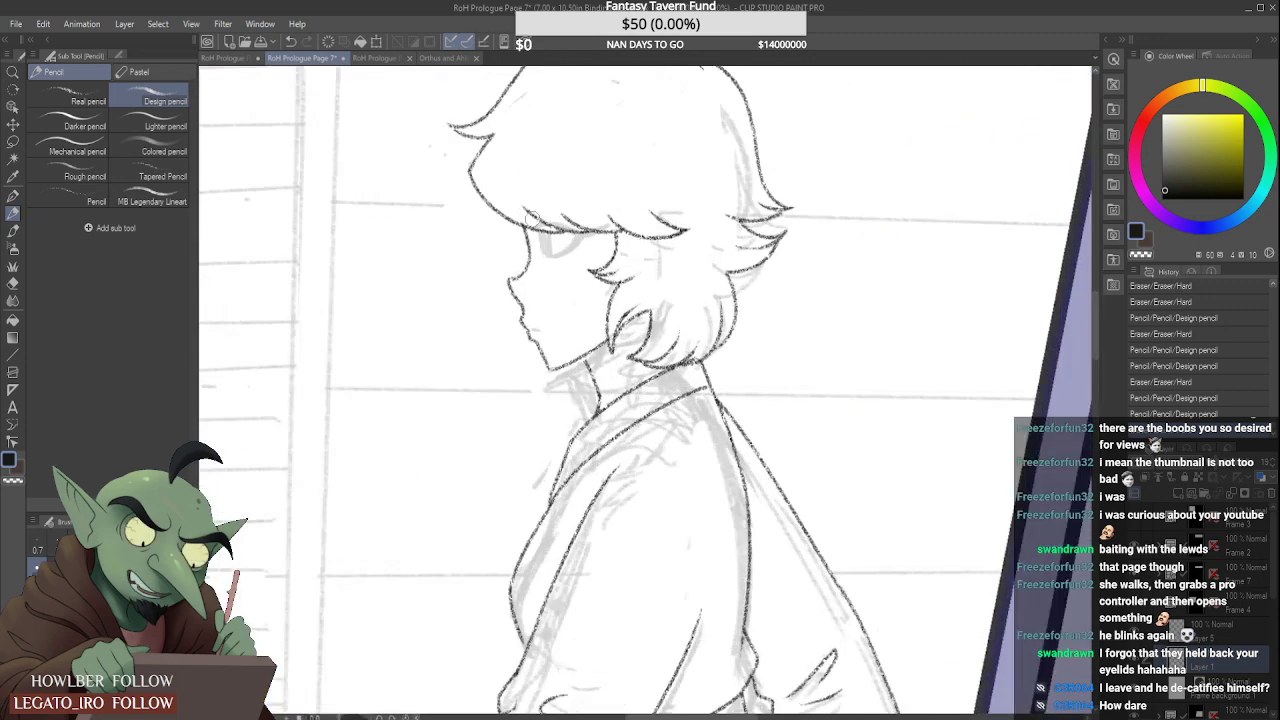
{"action": "left_click", "coordinate": [608, 217]}
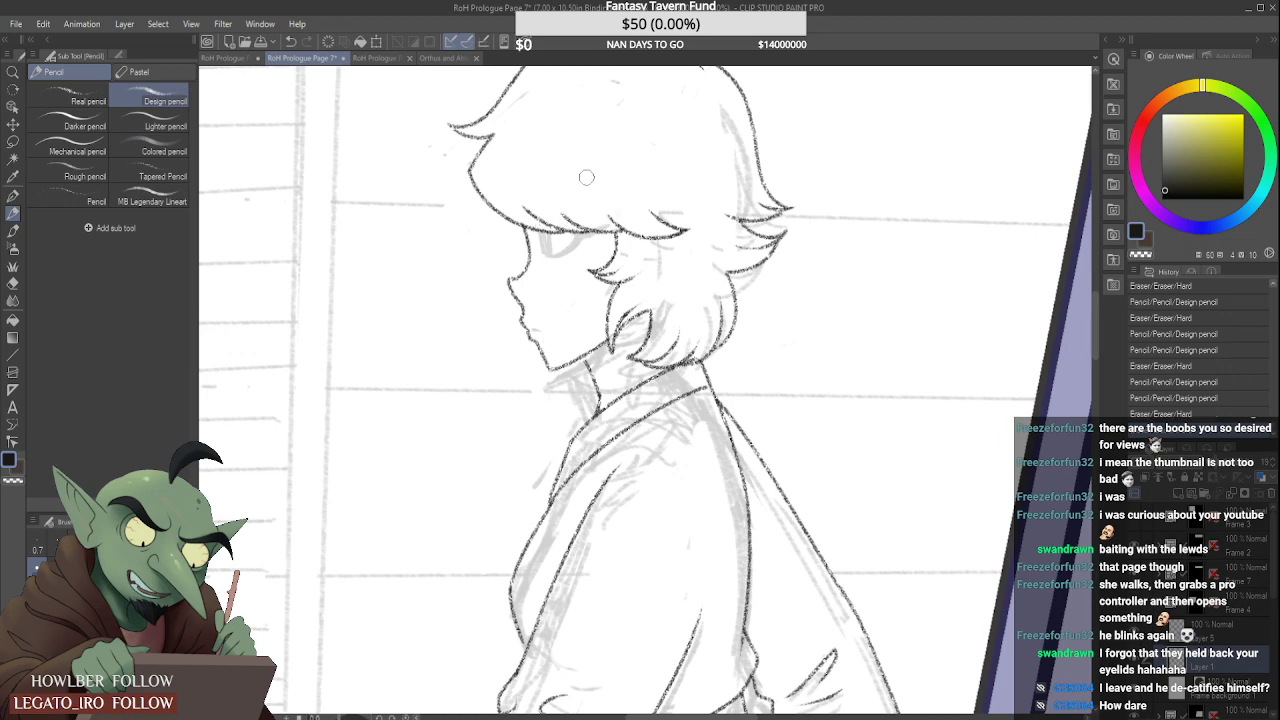
{"action": "scroll", "coordinate": [592, 178], "scroll_direction": "down", "scroll_amount": 1}
{"action": "mouse_move", "coordinate": [659, 220]}
{"action": "left_mouse_down"}
{"action": "mouse_move", "coordinate": [638, 229]}
{"action": "mouse_move", "coordinate": [613, 205]}
{"action": "left_mouse_up"}
{"action": "scroll", "coordinate": [598, 174], "scroll_direction": "down", "scroll_amount": 3}
{"action": "scroll", "coordinate": [596, 189], "scroll_direction": "up", "scroll_amount": 2}
{"action": "scroll", "coordinate": [597, 191], "scroll_direction": "up", "scroll_amount": 2}
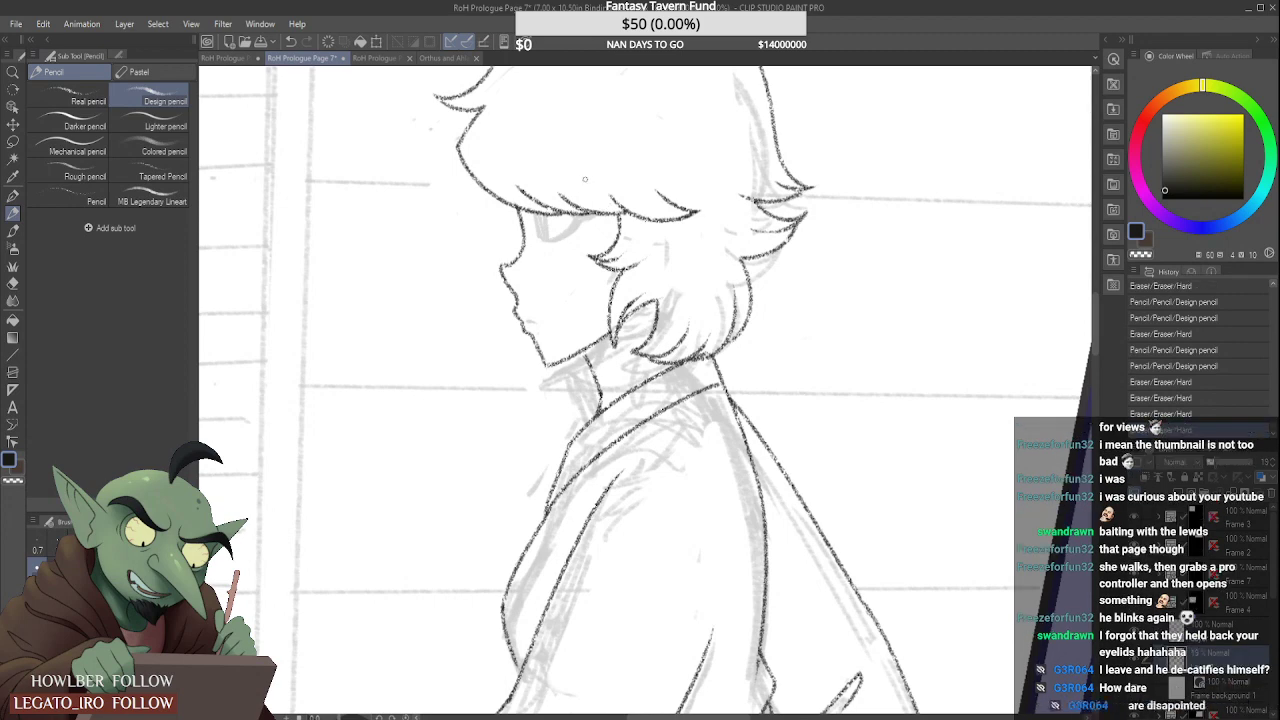
Step: Thicken and shade the front of the rough iris beneath the fringe with the Design pencil
{"action": "scroll", "coordinate": [557, 225], "scroll_direction": "up", "scroll_amount": 2}
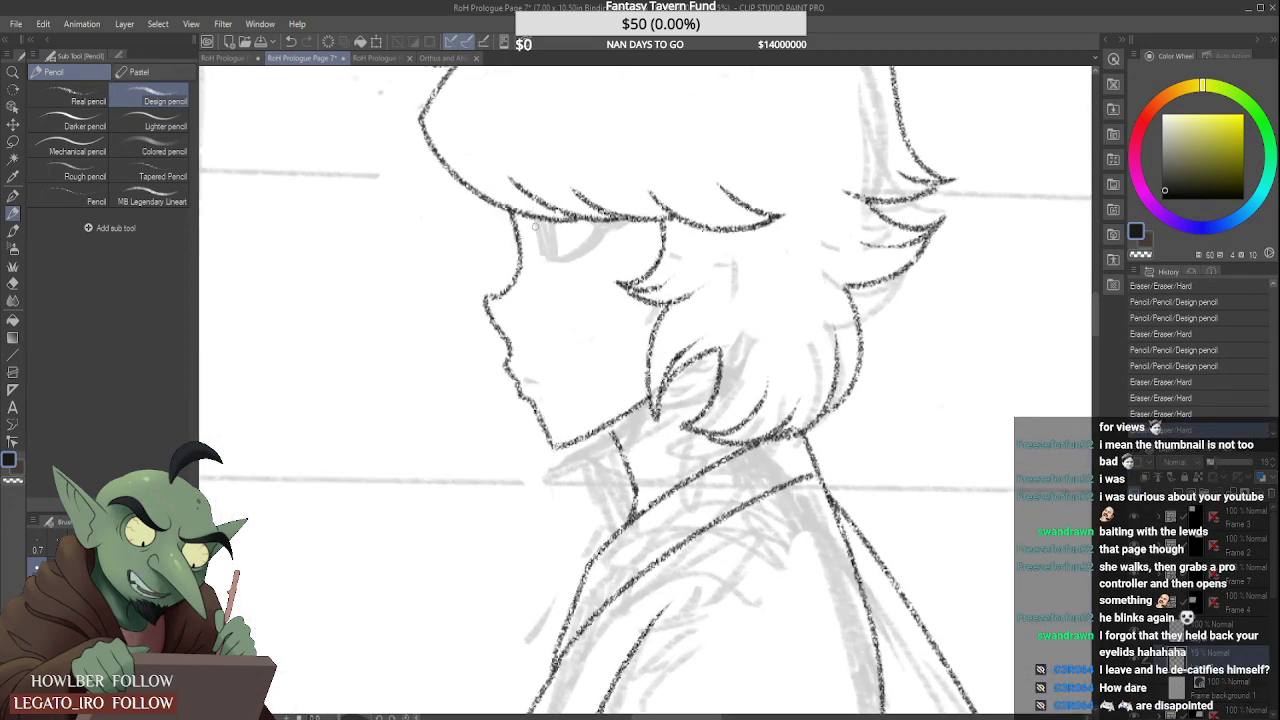
{"action": "scroll", "coordinate": [537, 235], "scroll_direction": "up", "scroll_amount": 1}
{"action": "mouse_move", "coordinate": [546, 250]}
{"action": "left_mouse_down"}
{"action": "mouse_move", "coordinate": [548, 218]}
{"action": "mouse_move", "coordinate": [548, 262]}
{"action": "mouse_move", "coordinate": [564, 259]}
{"action": "mouse_move", "coordinate": [543, 277]}
{"action": "mouse_move", "coordinate": [560, 277]}
{"action": "mouse_move", "coordinate": [540, 212]}
{"action": "left_mouse_up"}
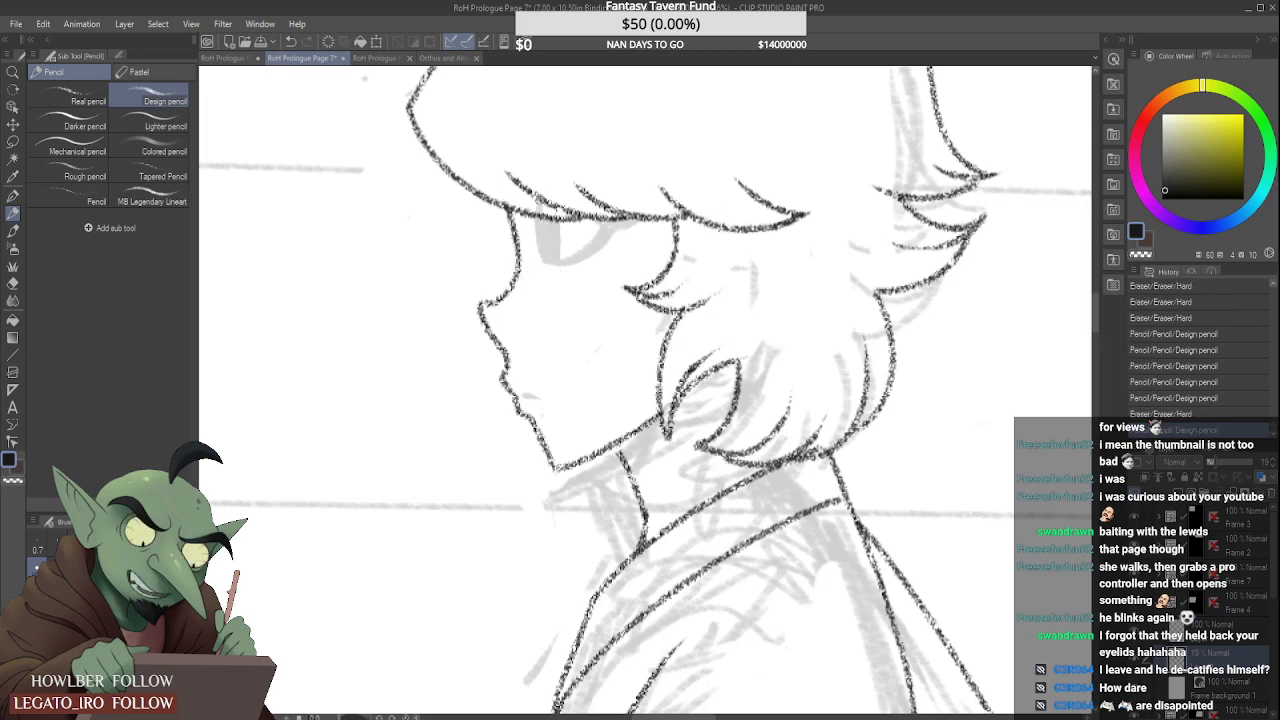
{"action": "scroll", "coordinate": [560, 190], "scroll_direction": "down", "scroll_amount": 5}
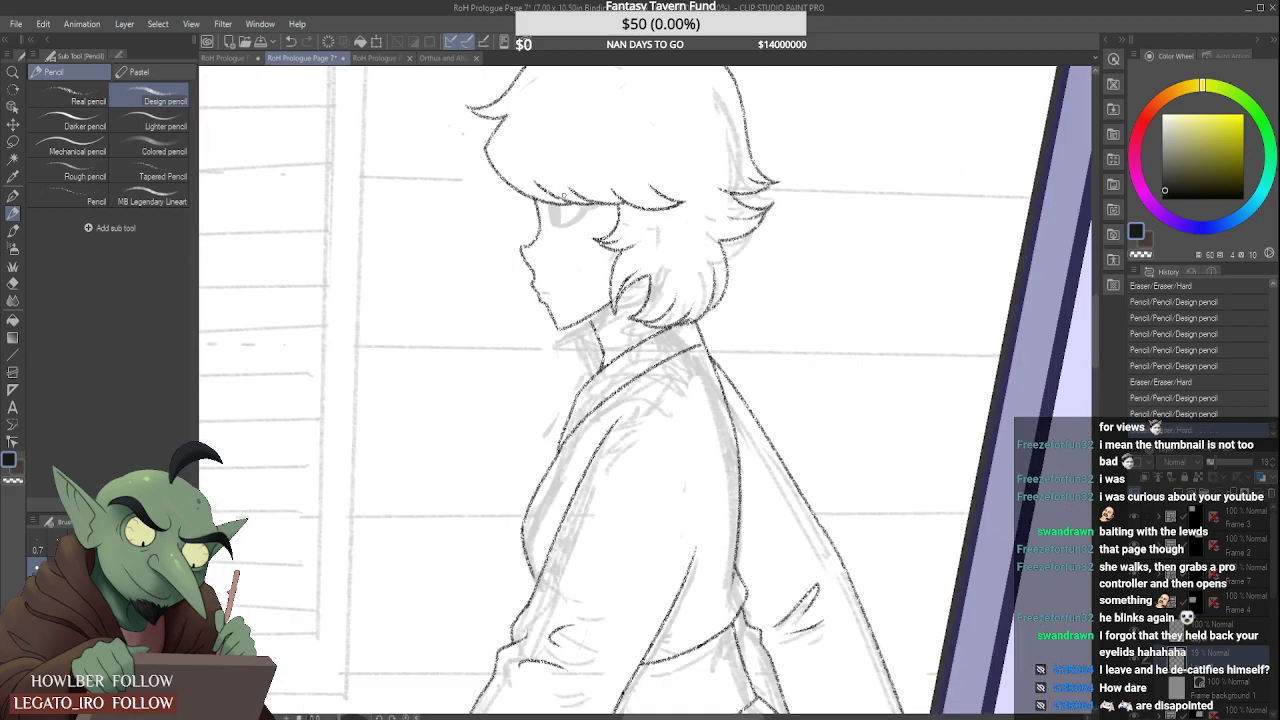
{"action": "scroll", "coordinate": [588, 172], "scroll_direction": "down", "scroll_amount": 3}
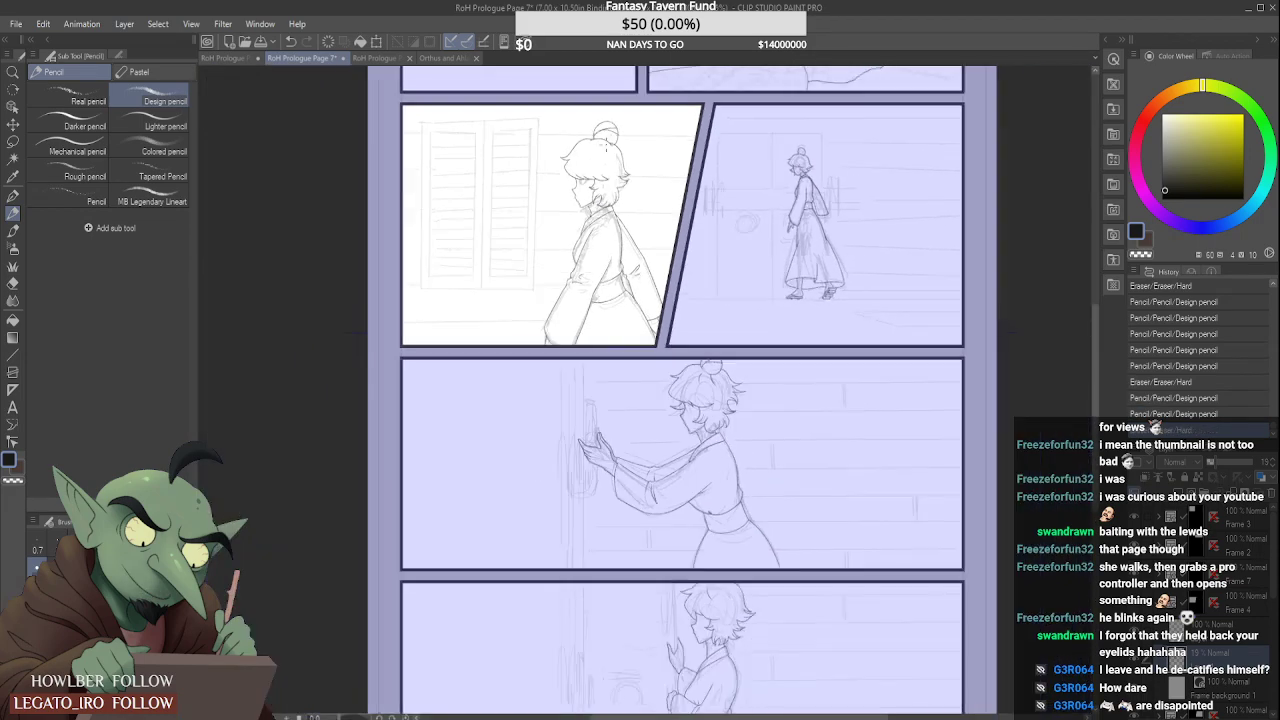
{"action": "scroll", "coordinate": [573, 172], "scroll_direction": "up", "scroll_amount": 6}
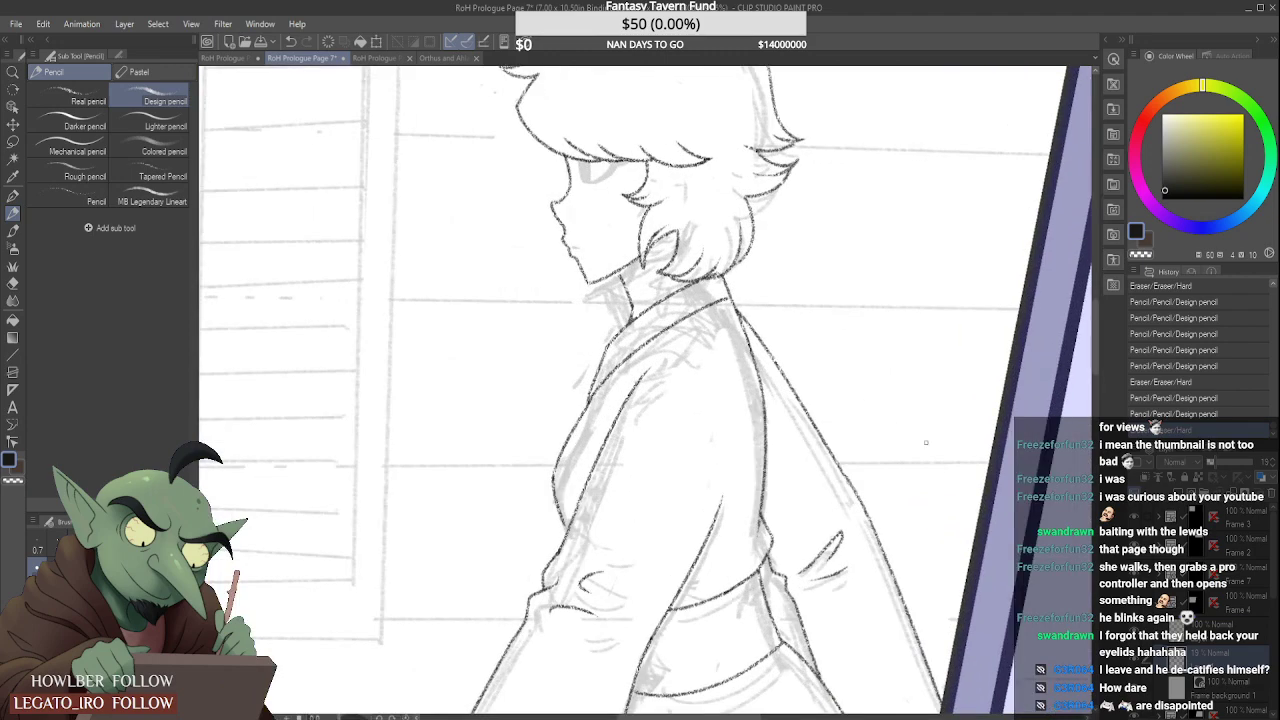
Step: On the linework layer, erase and redraw the profile's lip and chin contour with the Real pencil
{"action": "left_click", "coordinate": [1223, 640]}
{"action": "left_click", "coordinate": [77, 96]}
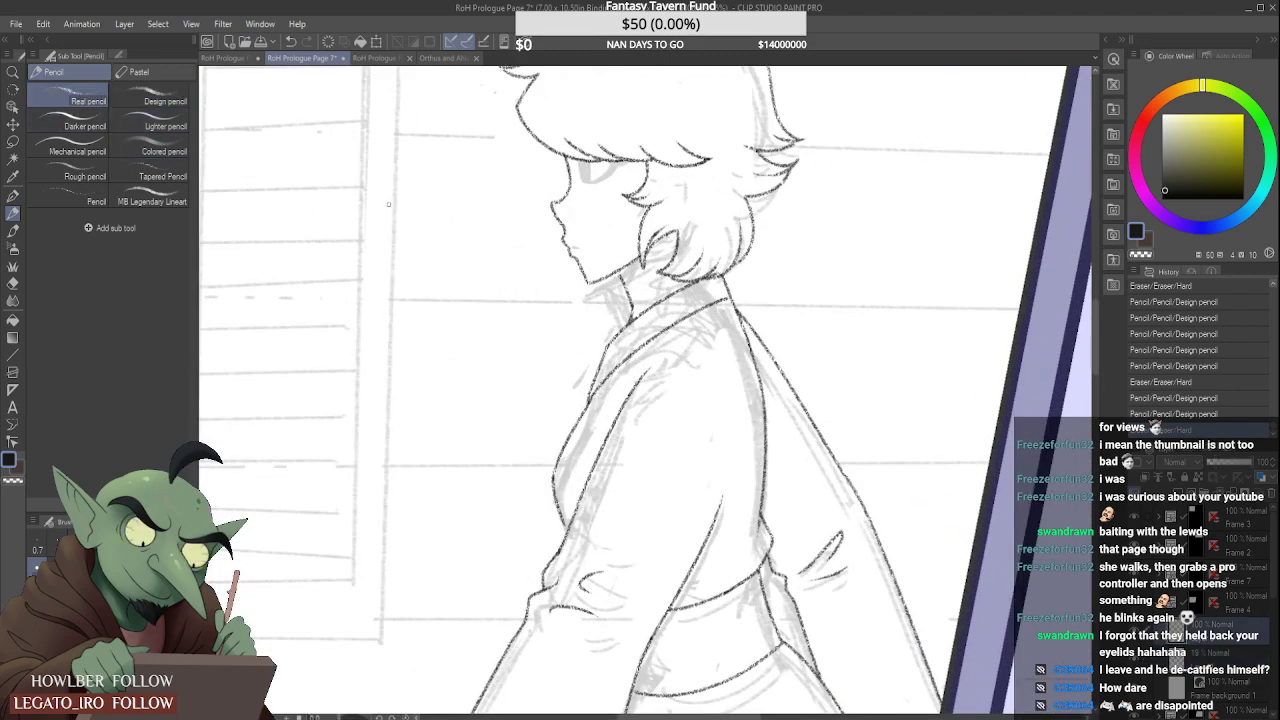
{"action": "scroll", "coordinate": [600, 285], "scroll_direction": "up", "scroll_amount": 5}
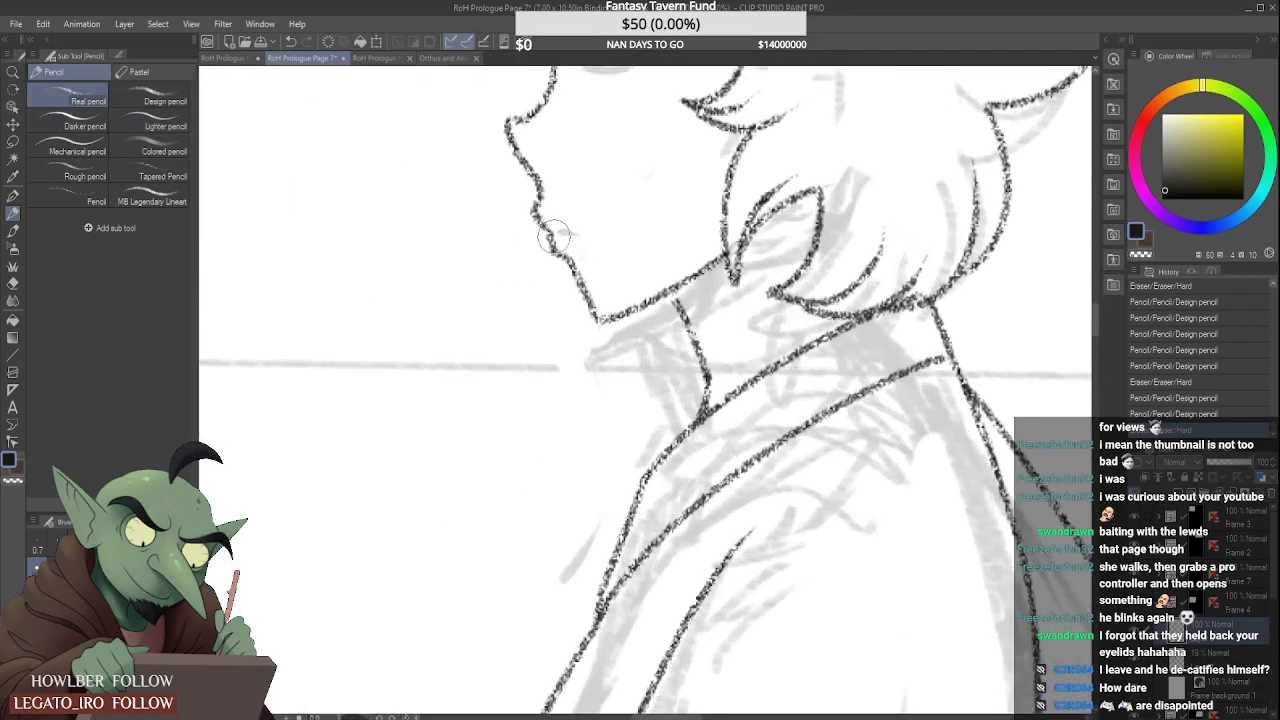
{"action": "left_click_drag", "start_coordinate": [547, 237], "coordinate": [543, 243]}
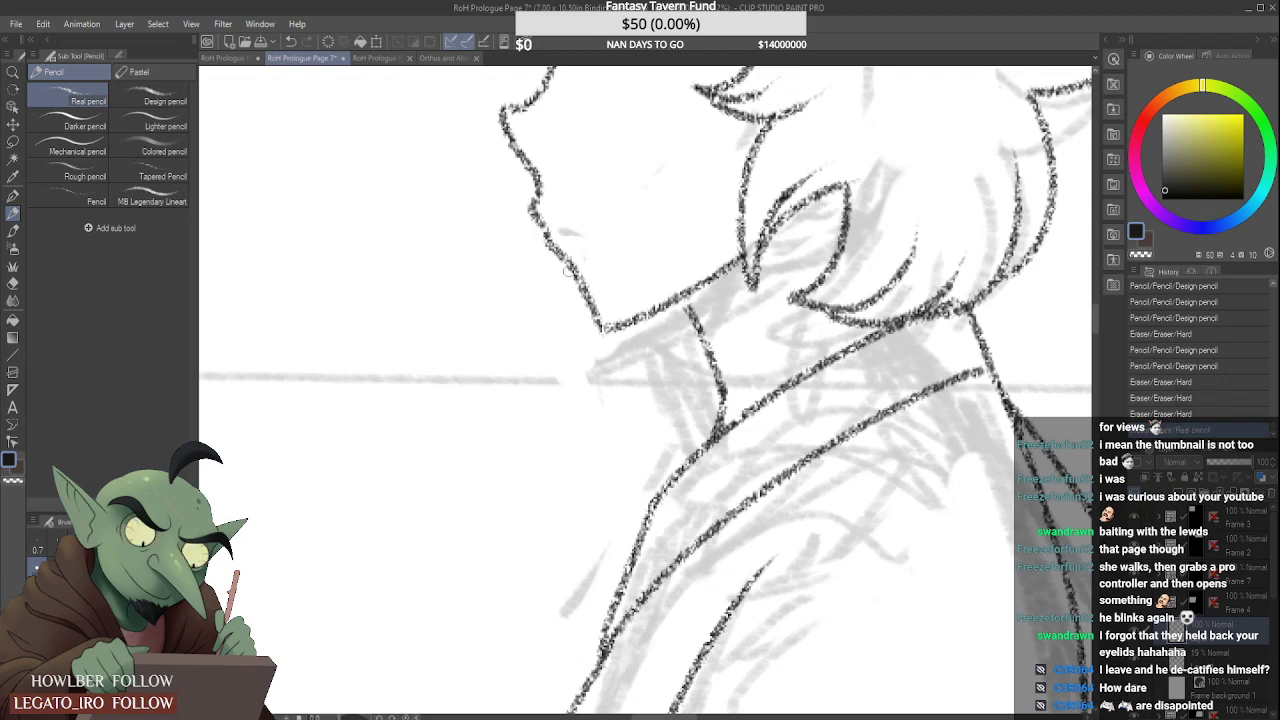
{"action": "scroll", "coordinate": [550, 235], "scroll_direction": "down", "scroll_amount": 5}
{"action": "scroll", "coordinate": [562, 228], "scroll_direction": "up", "scroll_amount": 5}
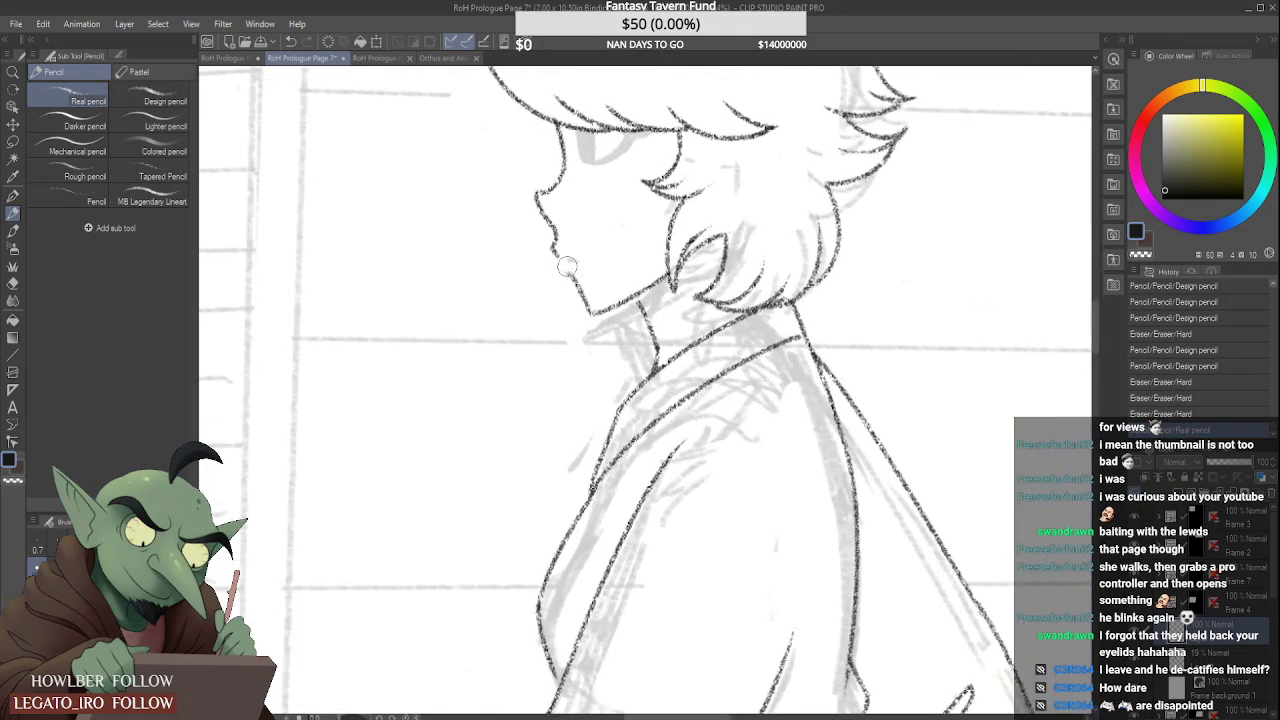
{"action": "left_click", "coordinate": [560, 262]}
{"action": "left_click_drag", "start_coordinate": [560, 262], "coordinate": [566, 270]}
{"action": "scroll", "coordinate": [563, 262], "scroll_direction": "down", "scroll_amount": 5}
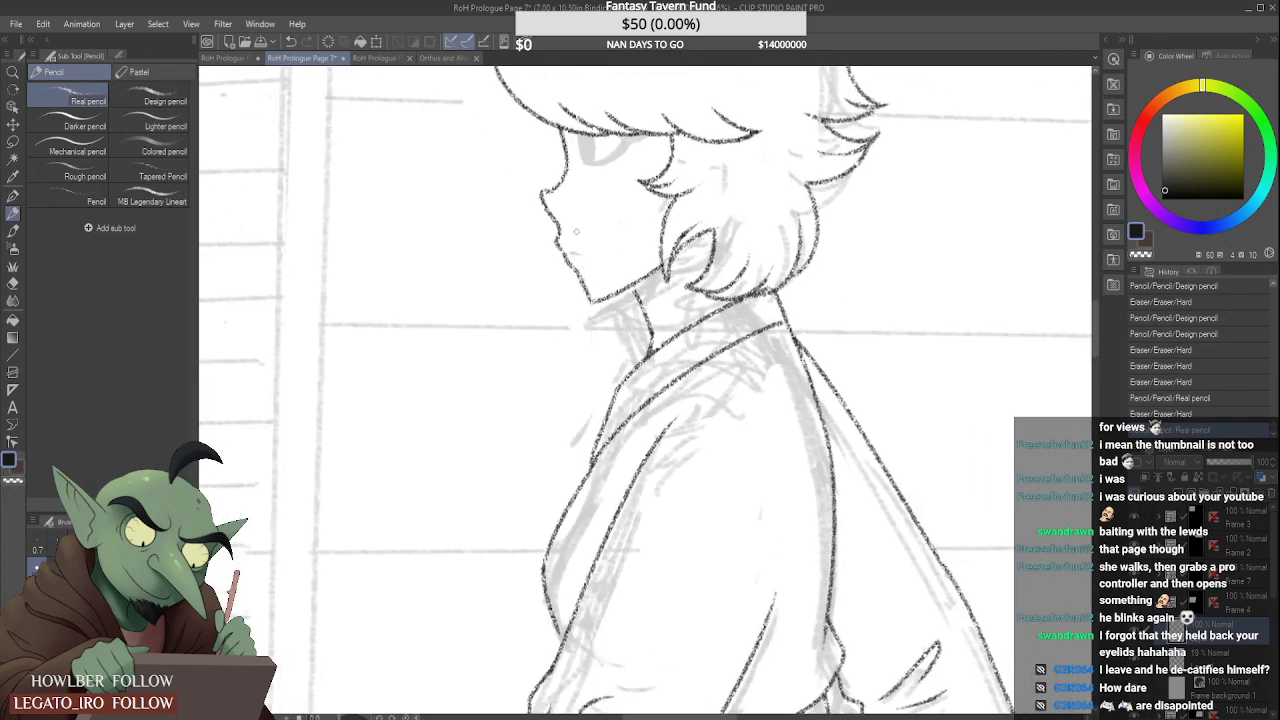
Step: Refine the walking character's face profile line with further Real pencil and eraser corrections
{"action": "scroll", "coordinate": [560, 210], "scroll_direction": "down", "scroll_amount": 2}
{"action": "scroll", "coordinate": [565, 215], "scroll_direction": "up", "scroll_amount": 7}
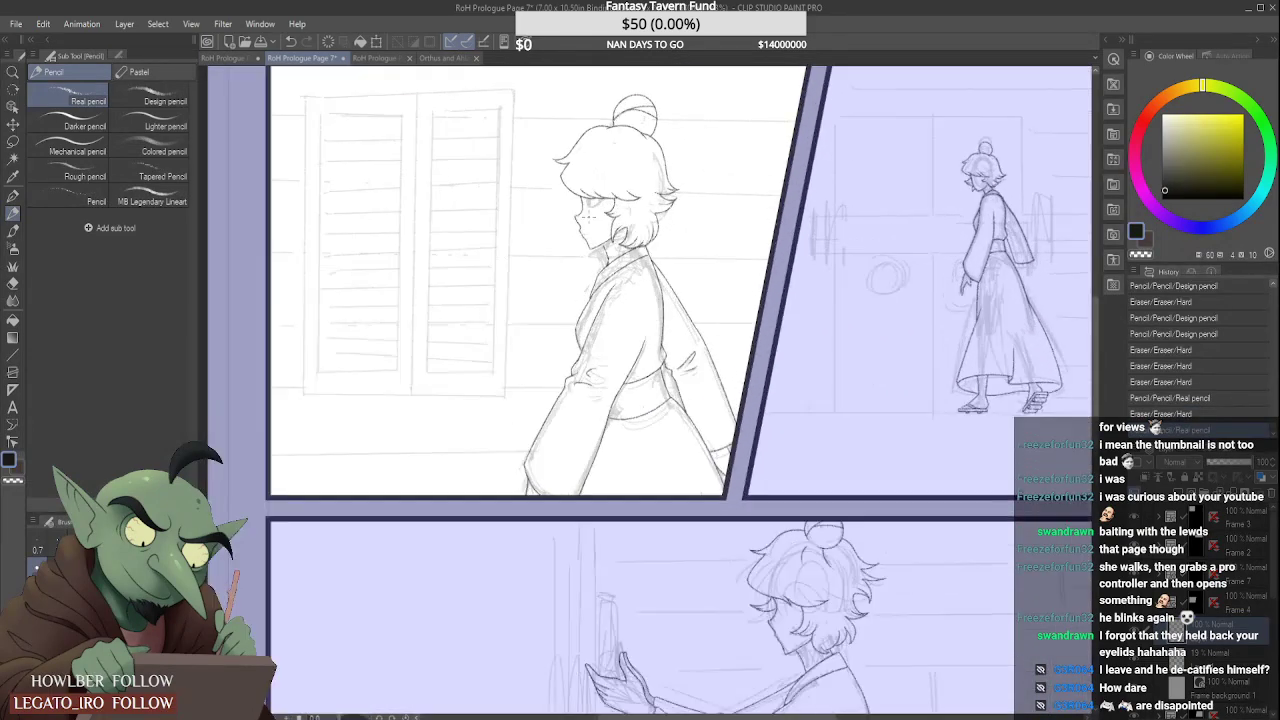
{"action": "scroll", "coordinate": [564, 210], "scroll_direction": "up", "scroll_amount": 1}
{"action": "mouse_move", "coordinate": [580, 188]}
{"action": "left_mouse_down"}
{"action": "mouse_move", "coordinate": [577, 237]}
{"action": "mouse_move", "coordinate": [583, 185]}
{"action": "mouse_move", "coordinate": [549, 205]}
{"action": "mouse_move", "coordinate": [563, 222]}
{"action": "mouse_move", "coordinate": [557, 209]}
{"action": "mouse_move", "coordinate": [575, 196]}
{"action": "mouse_move", "coordinate": [550, 213]}
{"action": "mouse_move", "coordinate": [584, 174]}
{"action": "mouse_move", "coordinate": [549, 214]}
{"action": "mouse_move", "coordinate": [594, 170]}
{"action": "left_mouse_up"}
{"action": "scroll", "coordinate": [560, 215], "scroll_direction": "down", "scroll_amount": 3}
{"action": "scroll", "coordinate": [557, 200], "scroll_direction": "up", "scroll_amount": 4}
{"action": "scroll", "coordinate": [573, 217], "scroll_direction": "down", "scroll_amount": 2}
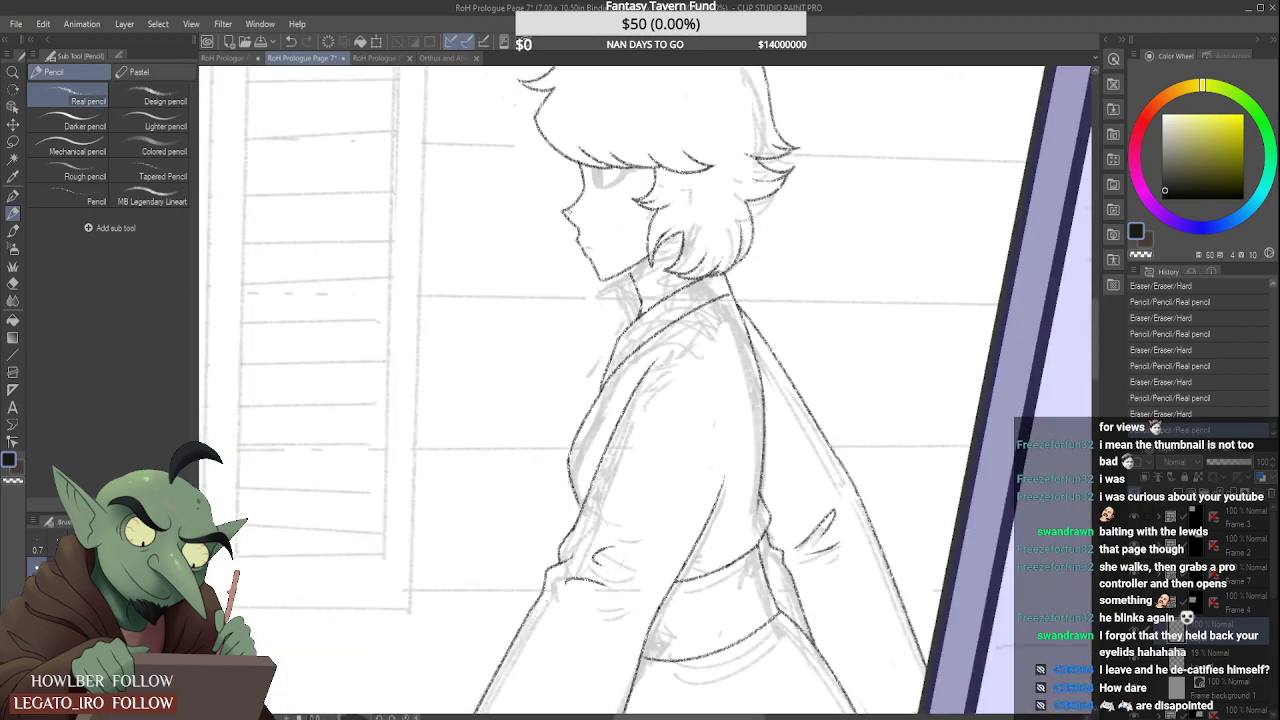
{"action": "scroll", "coordinate": [573, 217], "scroll_direction": "down", "scroll_amount": 5}
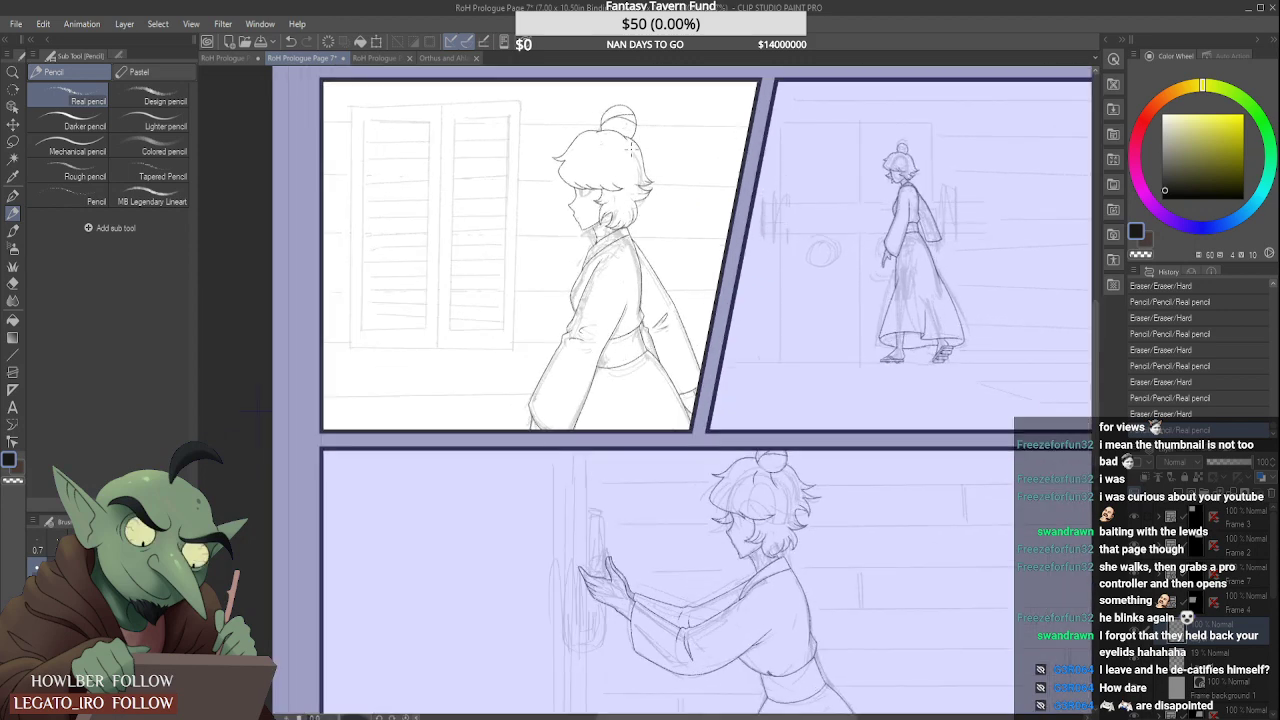
Step: Choose the Design pencil and add a new raster layer above the walking panel's linework
{"action": "left_click", "coordinate": [184, 96]}
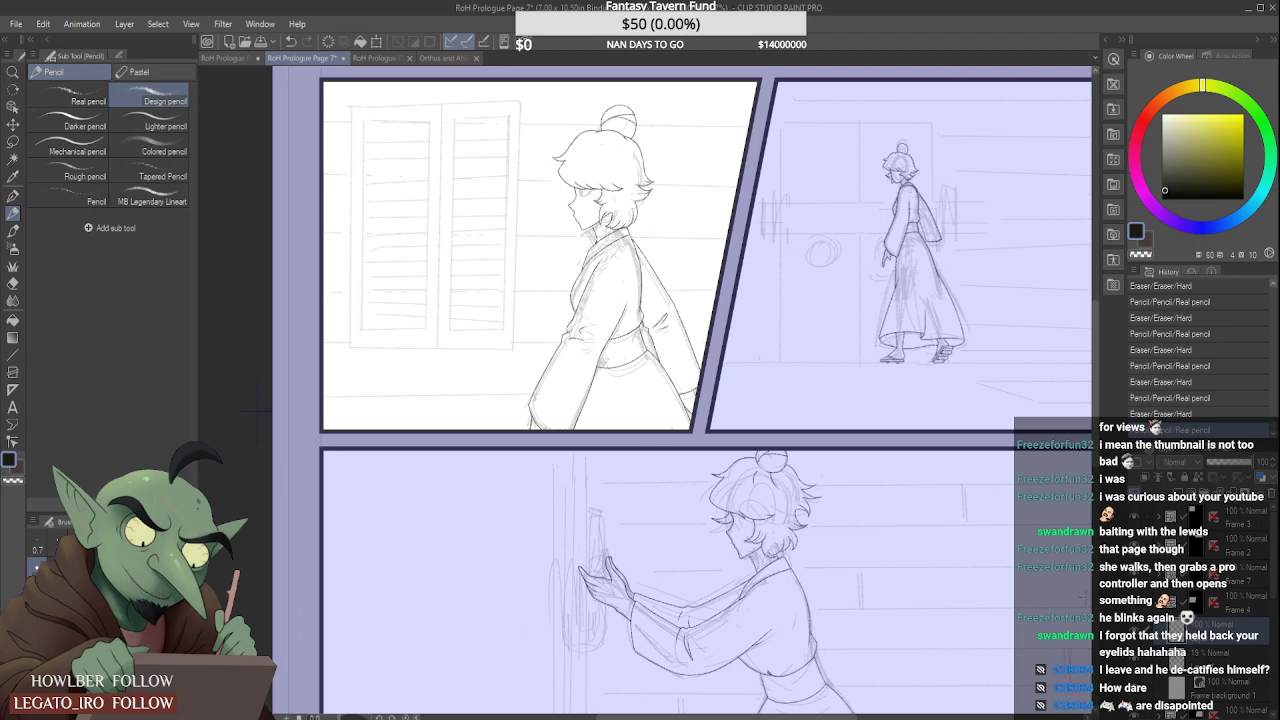
{"action": "scroll", "coordinate": [894, 537], "scroll_direction": "down", "scroll_amount": 1}
{"action": "scroll", "coordinate": [824, 452], "scroll_direction": "down", "scroll_amount": 3}
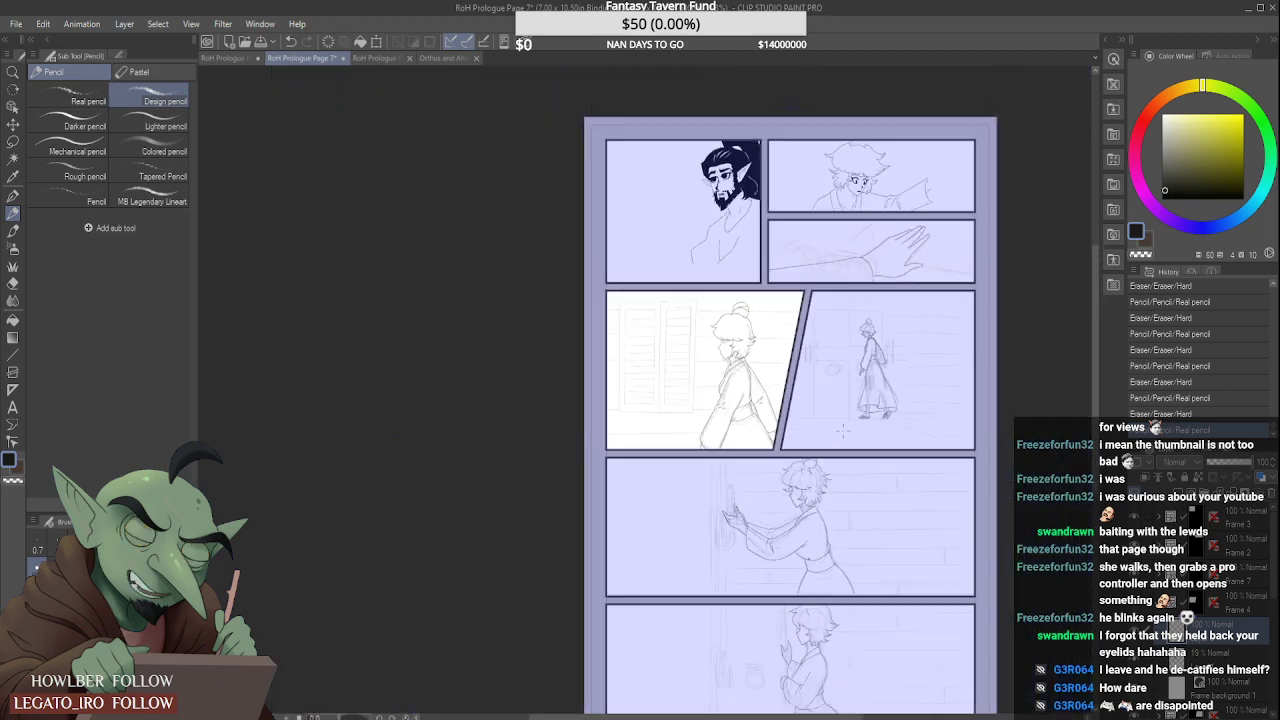
{"action": "scroll", "coordinate": [808, 474], "scroll_direction": "up", "scroll_amount": 1}
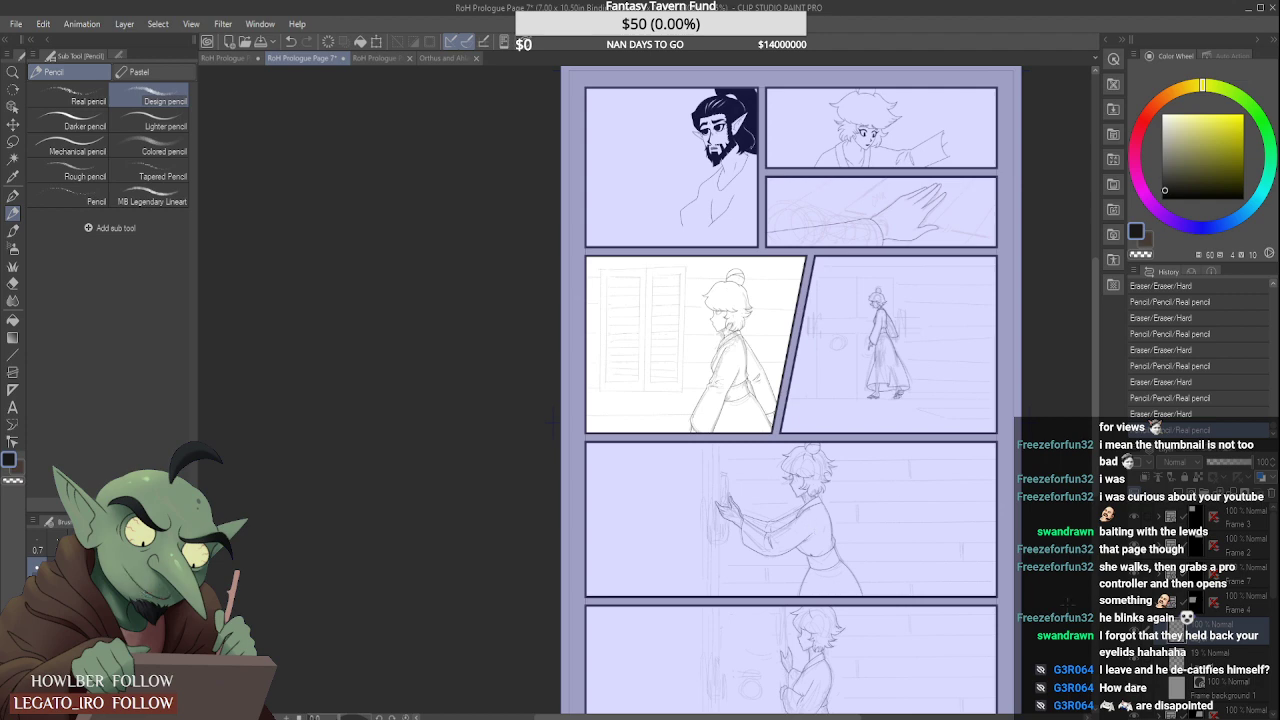
{"action": "left_click", "coordinate": [1182, 499]}
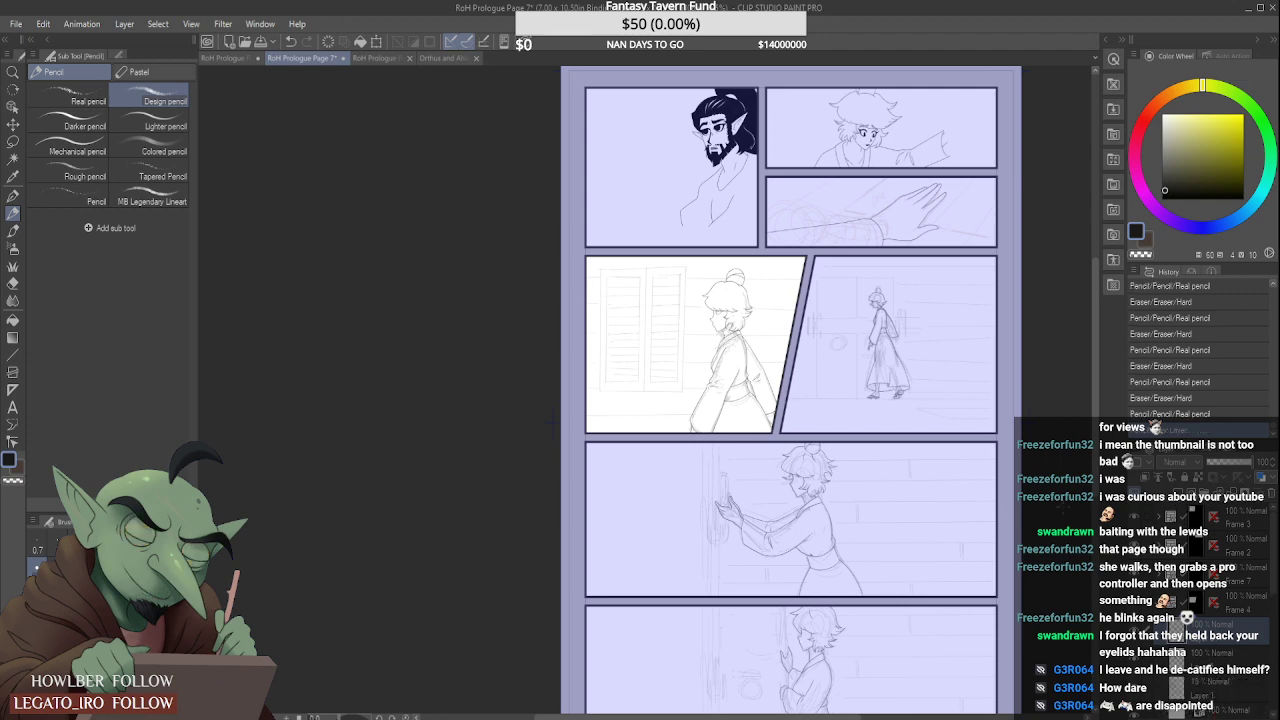
Step: Fill the front of the profile eye with a solid black iris and erase the overlap into the fringe
{"action": "scroll", "coordinate": [720, 305], "scroll_direction": "up", "scroll_amount": 10}
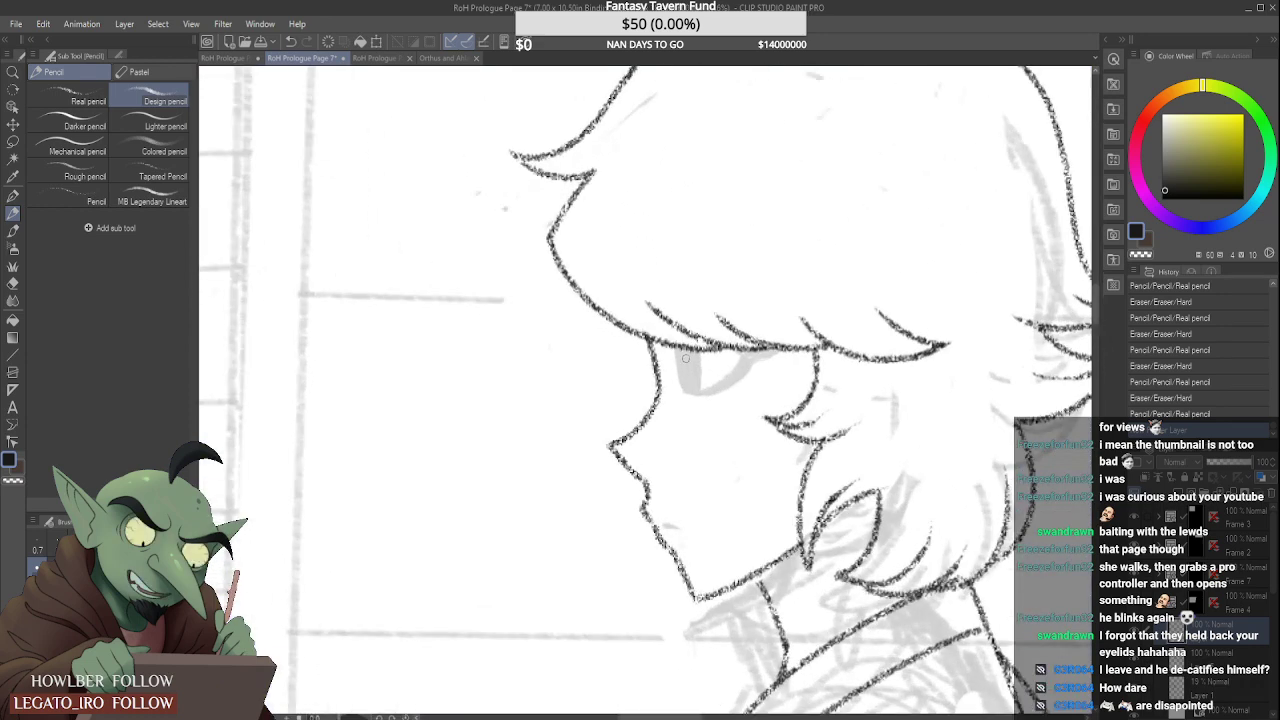
{"action": "left_click_drag", "start_coordinate": [680, 344], "coordinate": [687, 392]}
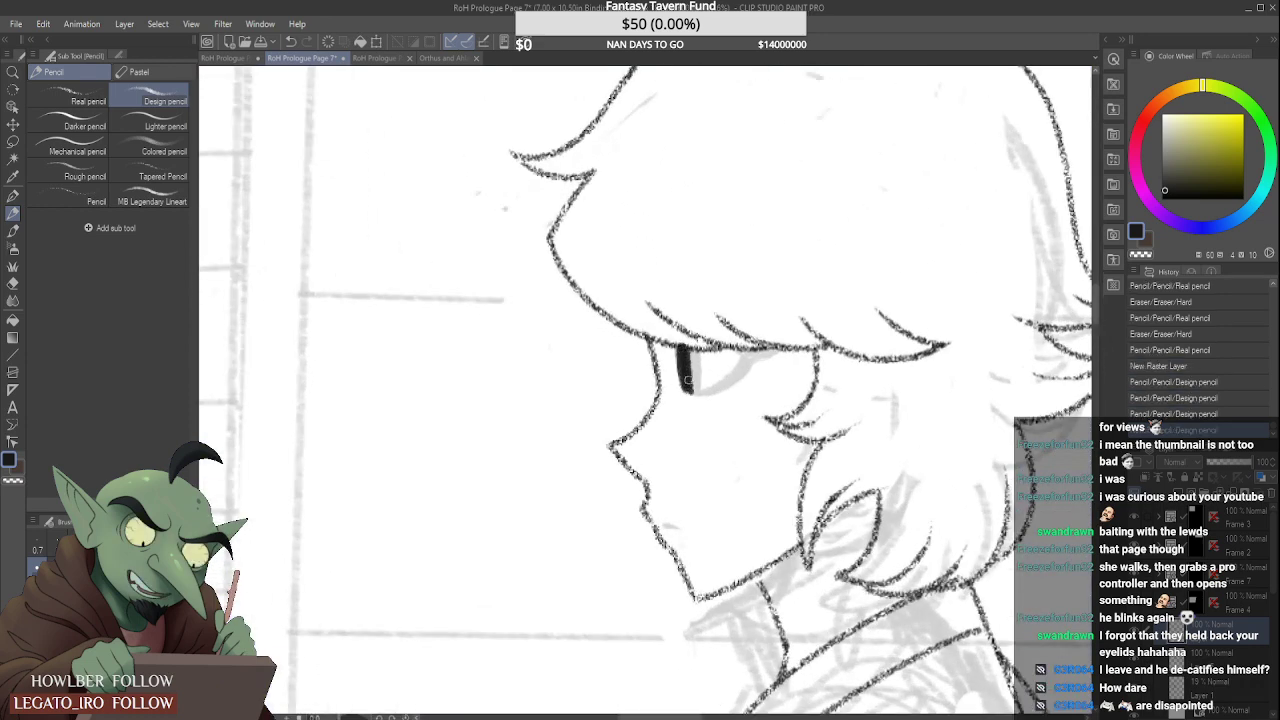
{"action": "left_click_drag", "start_coordinate": [690, 344], "coordinate": [695, 390]}
{"action": "left_click_drag", "start_coordinate": [688, 350], "coordinate": [690, 390]}
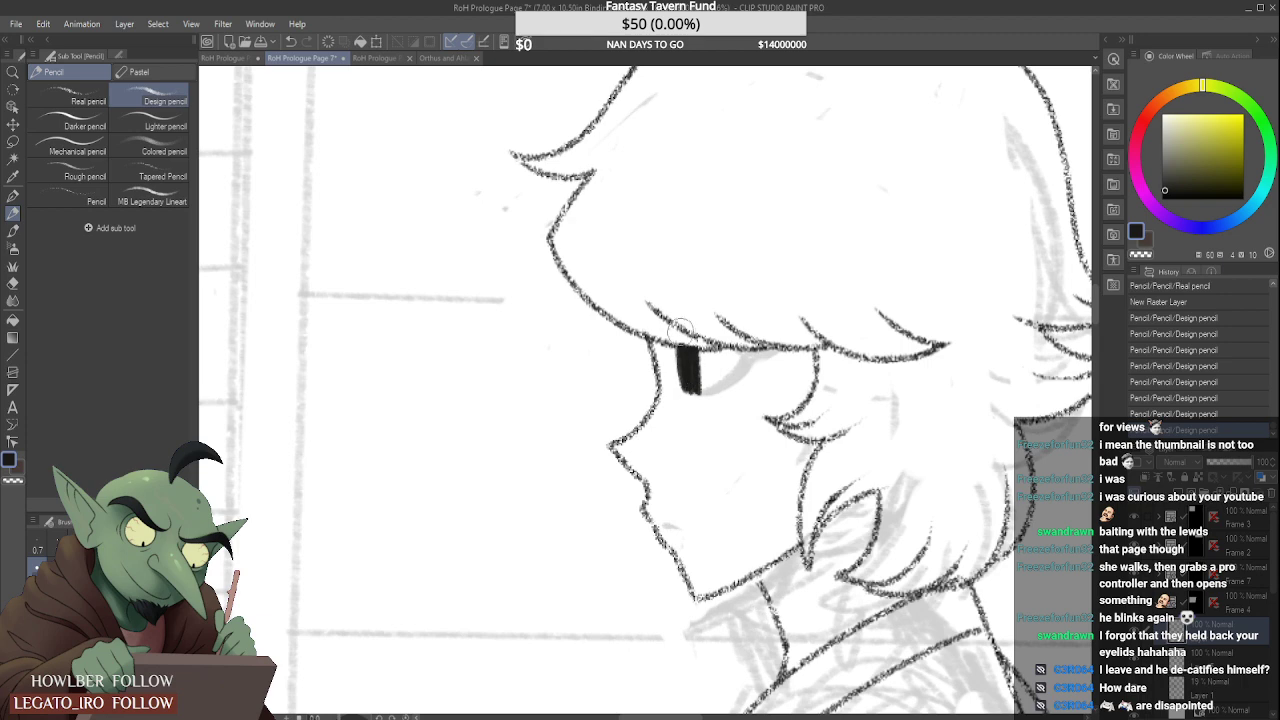
{"action": "left_click_drag", "start_coordinate": [672, 324], "coordinate": [706, 347]}
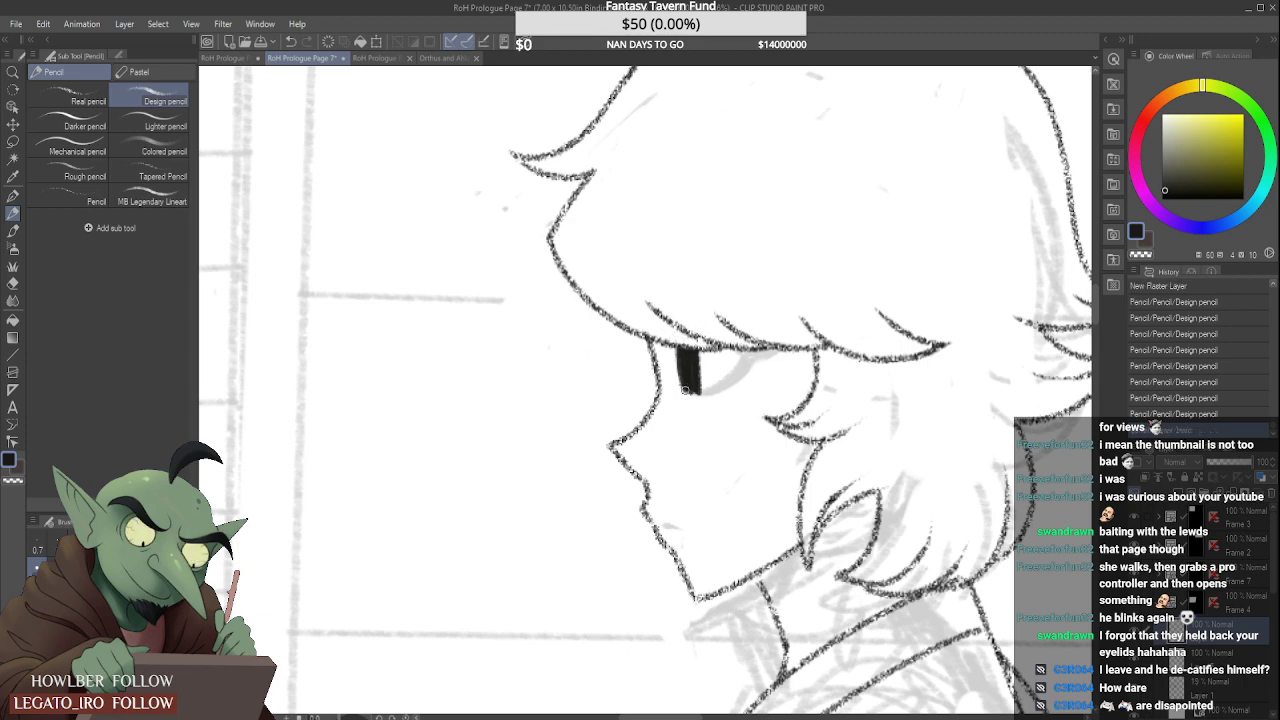
Step: Draw the eye's thick lower contour from the iris up to the outer corner at the fringe, trimming its edges
{"action": "mouse_move", "coordinate": [682, 393]}
{"action": "left_mouse_down"}
{"action": "mouse_move", "coordinate": [725, 384]}
{"action": "mouse_move", "coordinate": [692, 388]}
{"action": "mouse_move", "coordinate": [745, 359]}
{"action": "left_mouse_up"}
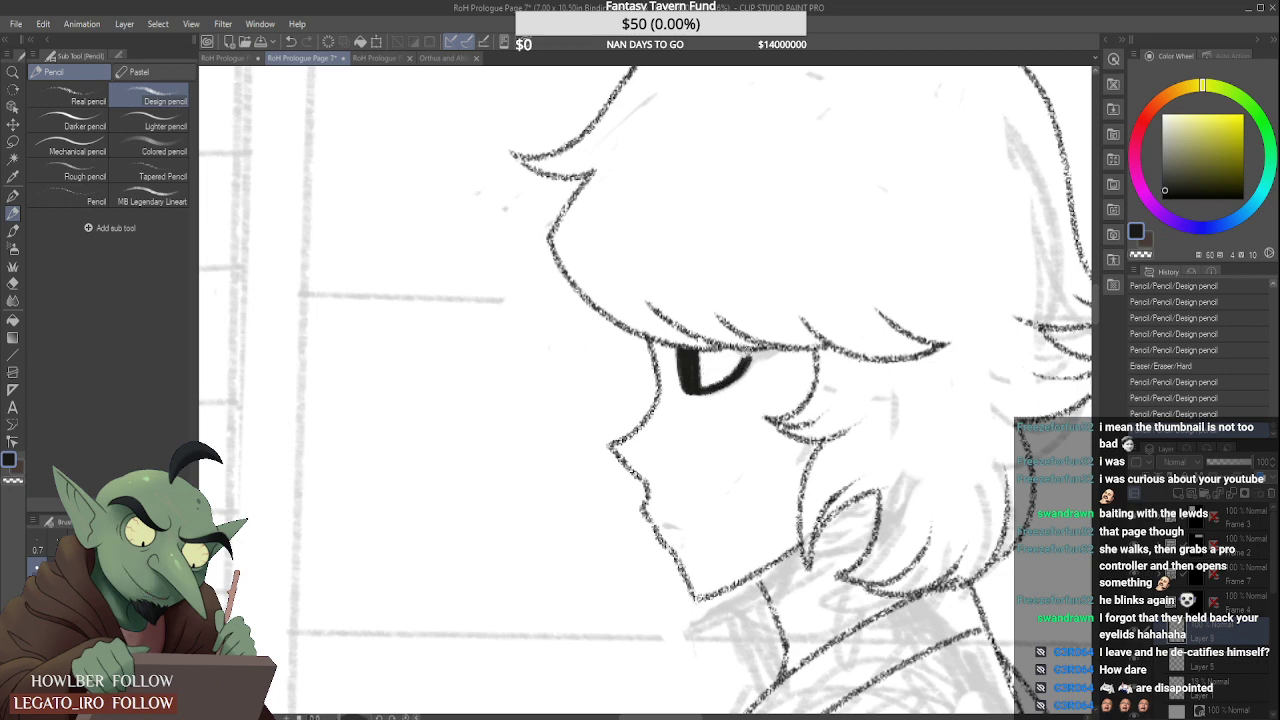
{"action": "left_click_drag", "start_coordinate": [730, 375], "coordinate": [752, 352]}
{"action": "left_click_drag", "start_coordinate": [740, 368], "coordinate": [756, 352]}
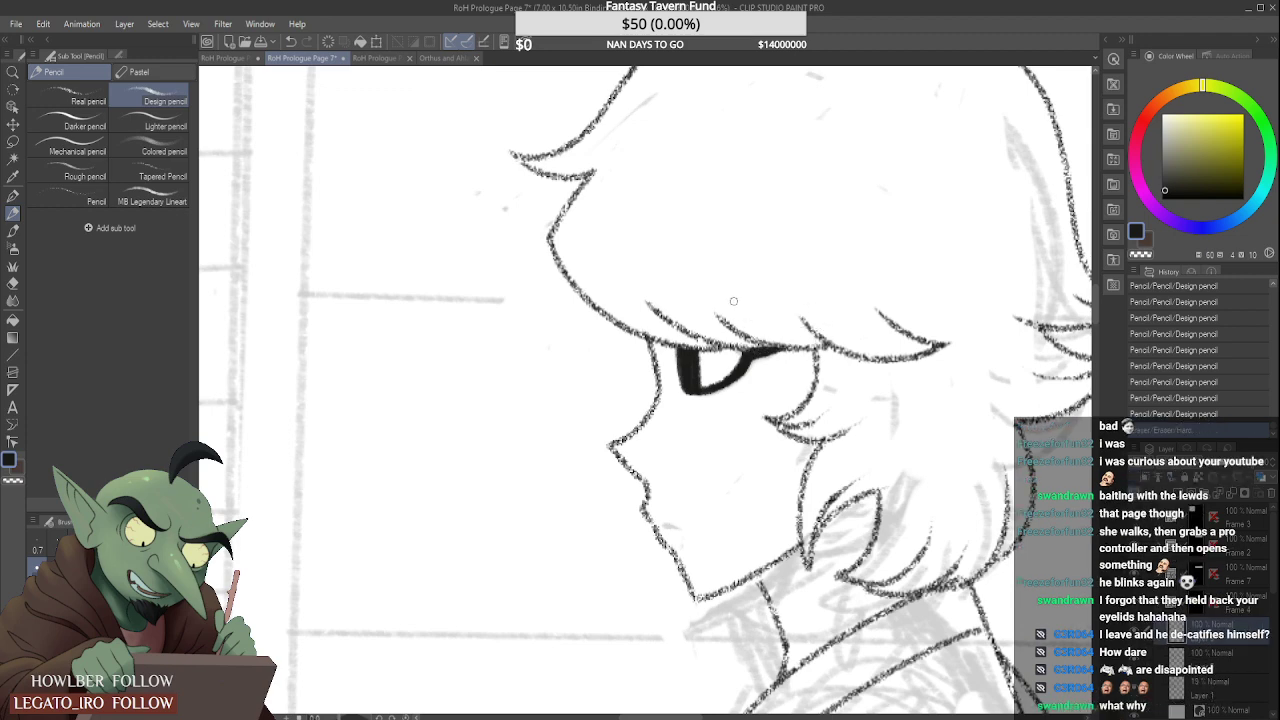
{"action": "scroll", "coordinate": [741, 368], "scroll_direction": "up", "scroll_amount": 1}
{"action": "left_click_drag", "start_coordinate": [748, 349], "coordinate": [735, 371]}
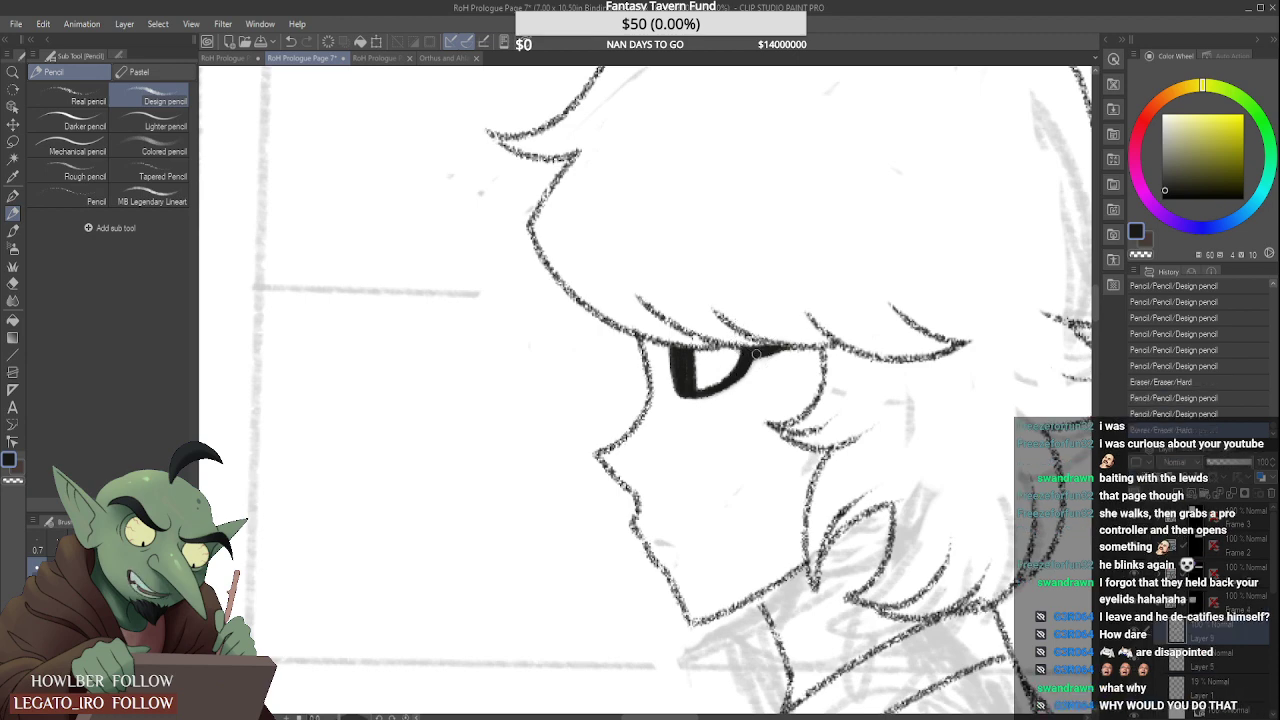
{"action": "scroll", "coordinate": [741, 368], "scroll_direction": "up", "scroll_amount": 1}
{"action": "left_click_drag", "start_coordinate": [741, 370], "coordinate": [755, 347]}
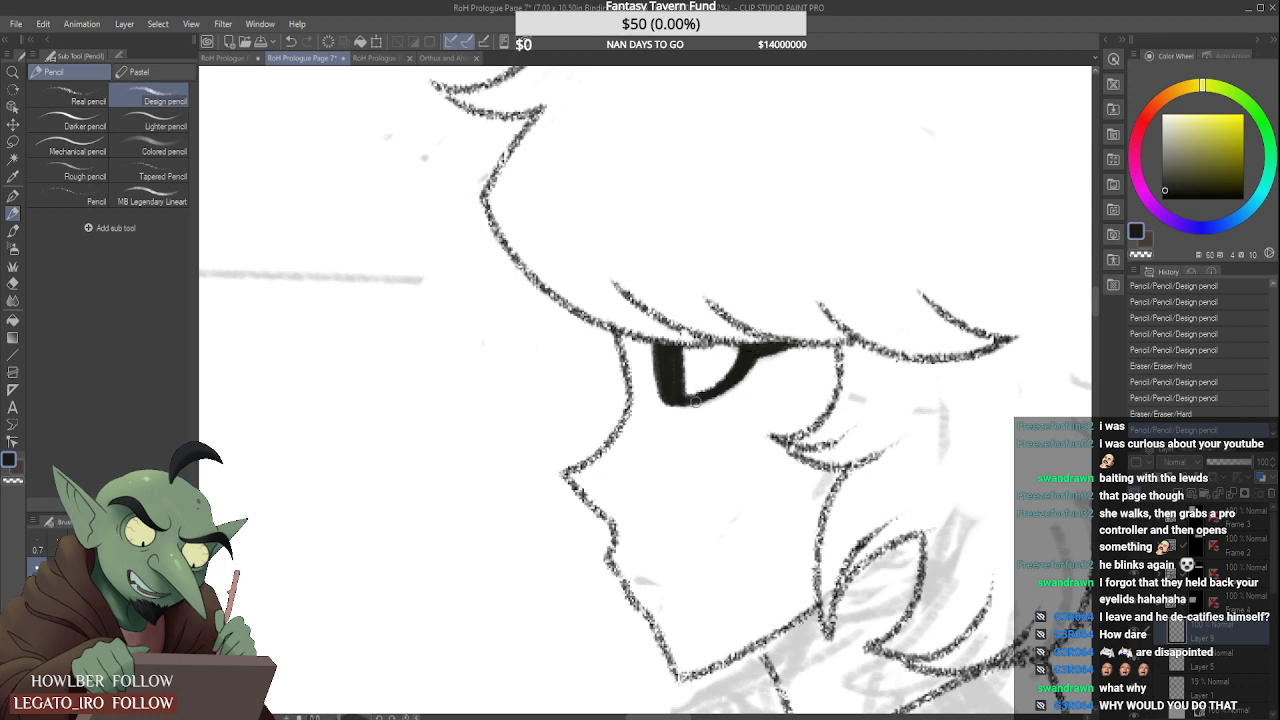
Step: Sharpen the iris's front edge and the eye's lower contour with alternating eraser and Design pencil strokes
{"action": "left_click_drag", "start_coordinate": [651, 423], "coordinate": [706, 423]}
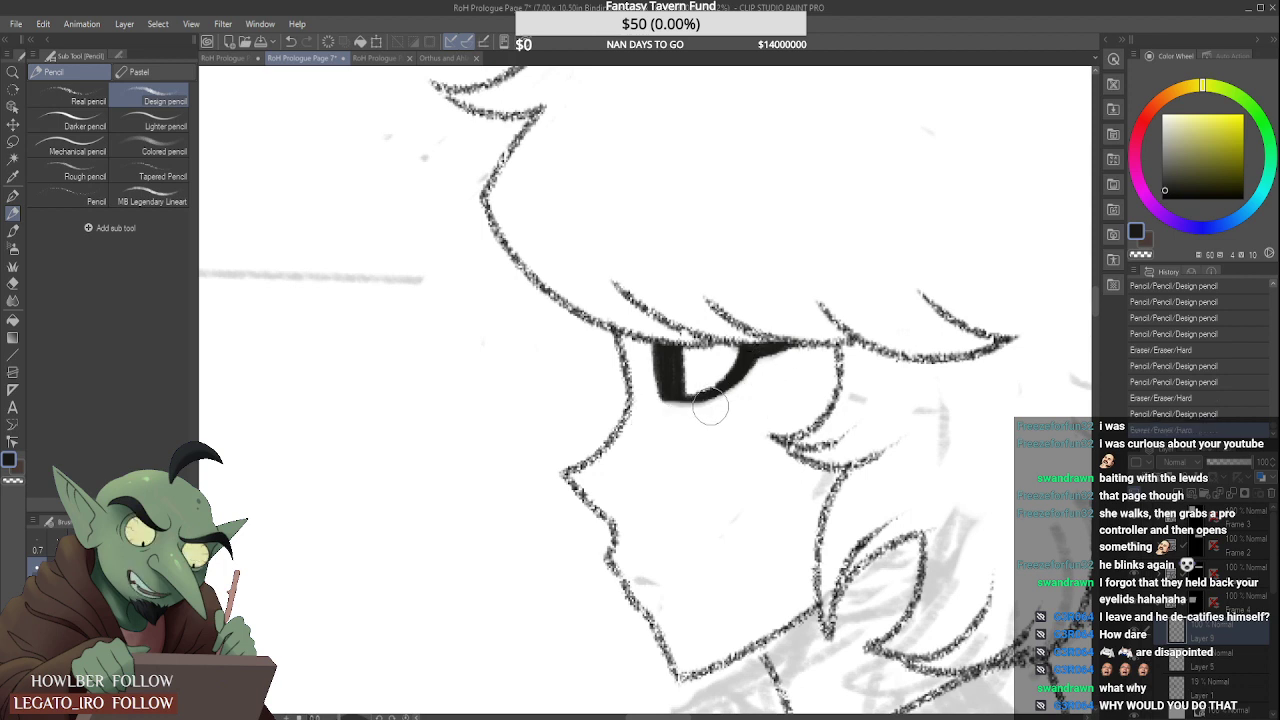
{"action": "key", "text": "ctrl+z"}
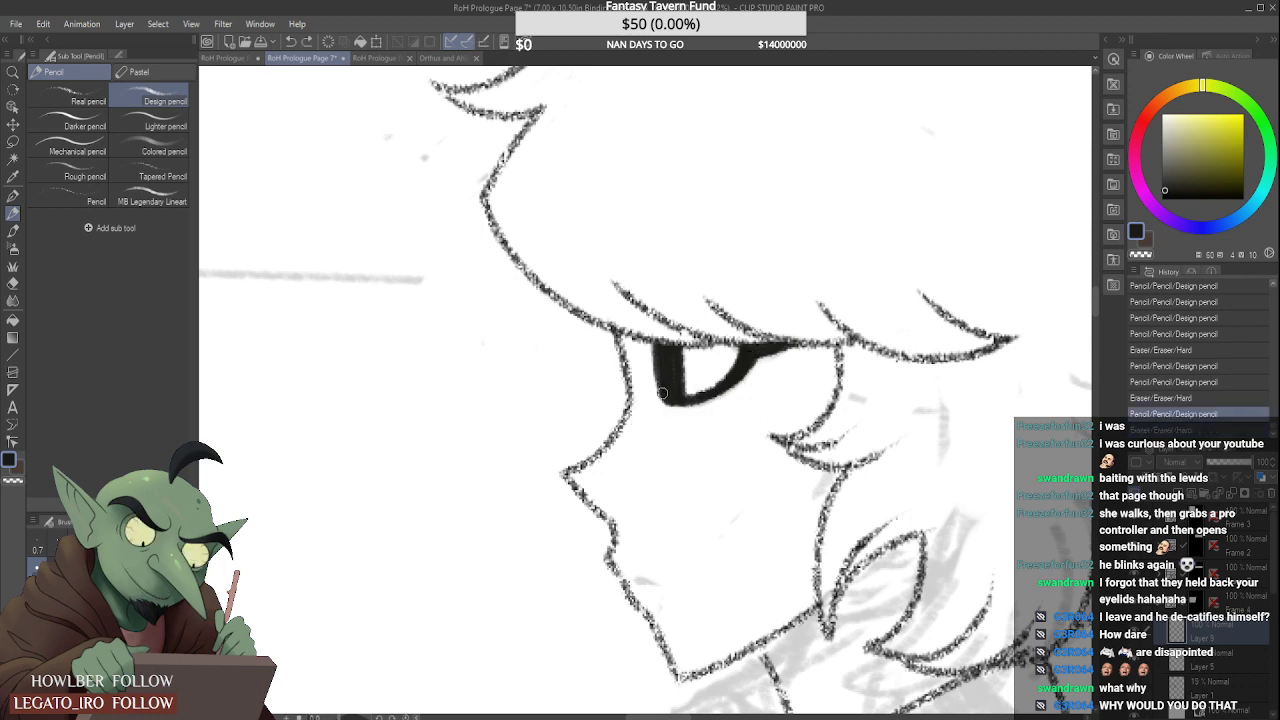
{"action": "mouse_move", "coordinate": [659, 362]}
{"action": "left_mouse_down"}
{"action": "mouse_move", "coordinate": [662, 401]}
{"action": "mouse_move", "coordinate": [658, 371]}
{"action": "left_mouse_up"}
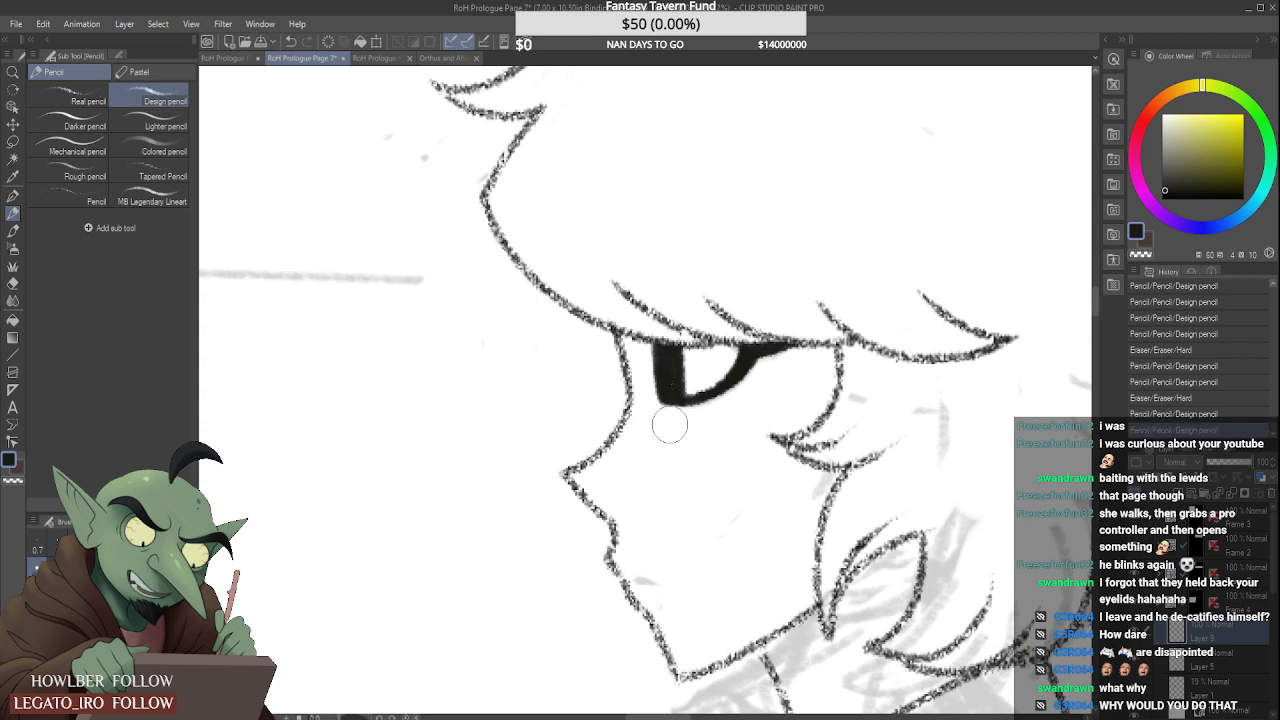
{"action": "mouse_move", "coordinate": [653, 422]}
{"action": "left_mouse_down"}
{"action": "mouse_move", "coordinate": [714, 420]}
{"action": "mouse_move", "coordinate": [660, 423]}
{"action": "mouse_move", "coordinate": [709, 420]}
{"action": "mouse_move", "coordinate": [752, 395]}
{"action": "left_mouse_up"}
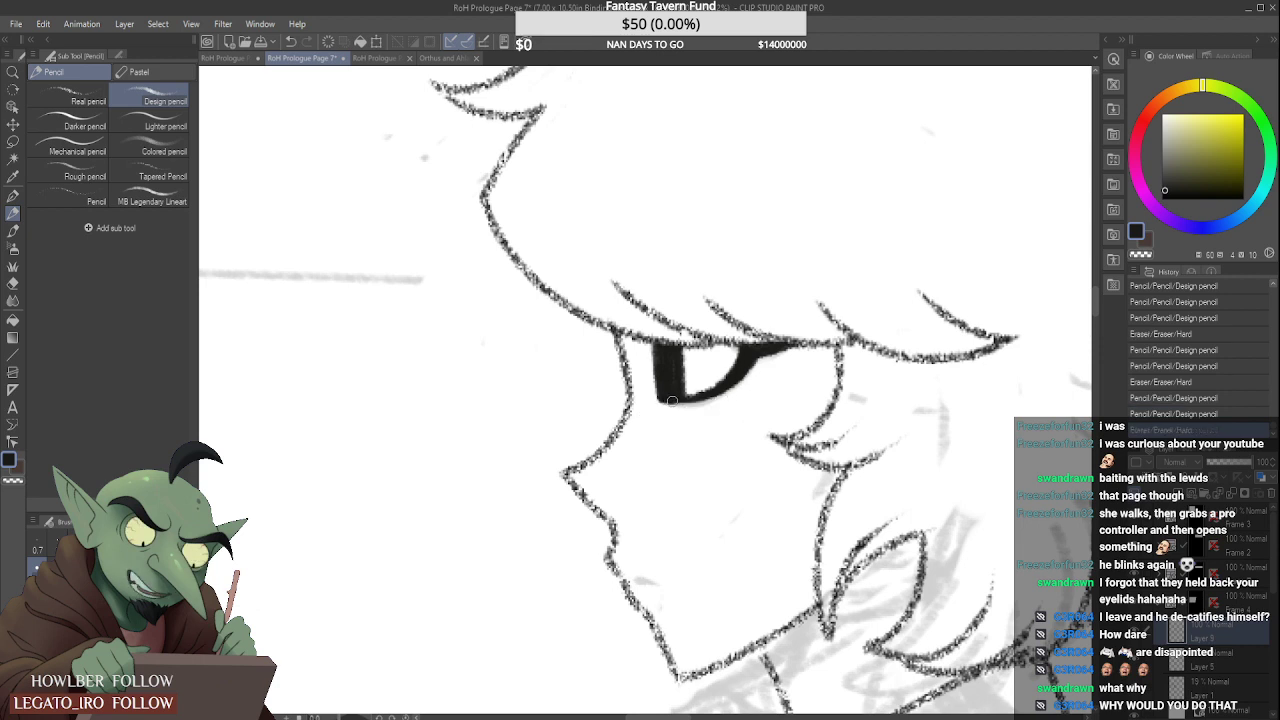
{"action": "mouse_move", "coordinate": [672, 400]}
{"action": "left_mouse_down"}
{"action": "mouse_move", "coordinate": [698, 397]}
{"action": "mouse_move", "coordinate": [672, 408]}
{"action": "mouse_move", "coordinate": [663, 346]}
{"action": "left_mouse_up"}
{"action": "key", "text": "ctrl+z"}
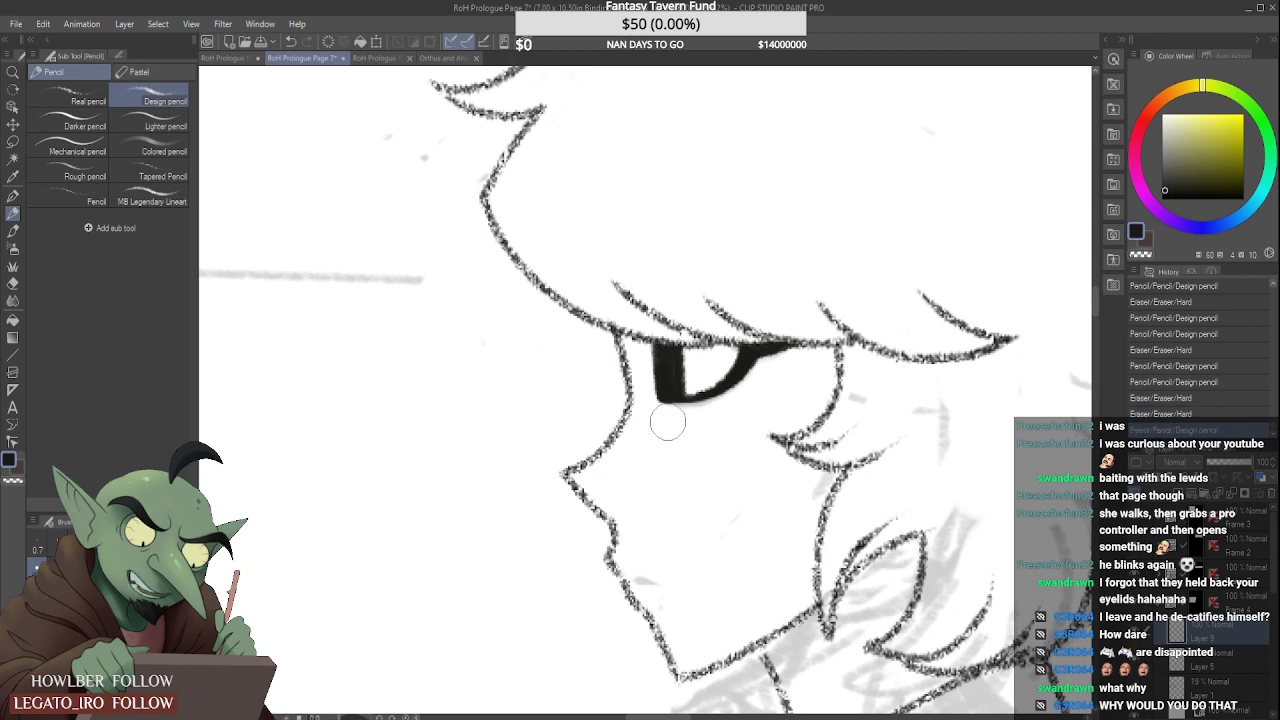
{"action": "left_click_drag", "start_coordinate": [646, 414], "coordinate": [672, 416]}
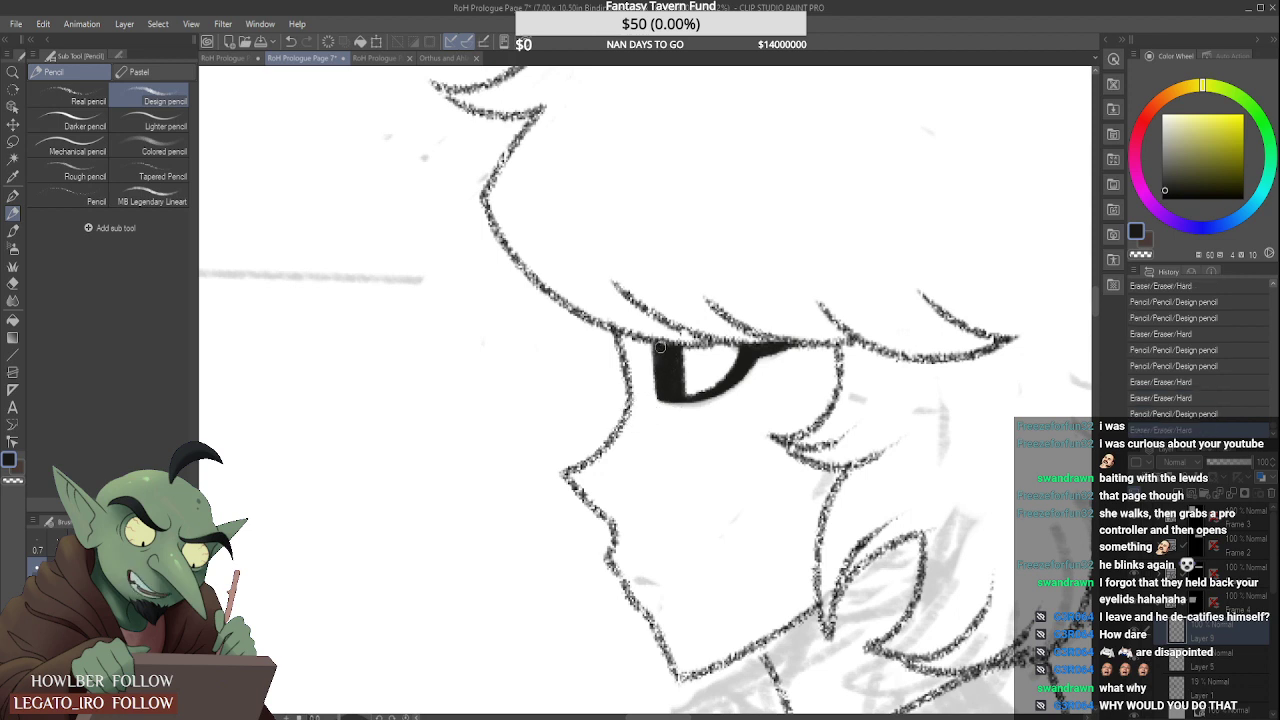
{"action": "left_click_drag", "start_coordinate": [669, 347], "coordinate": [675, 375]}
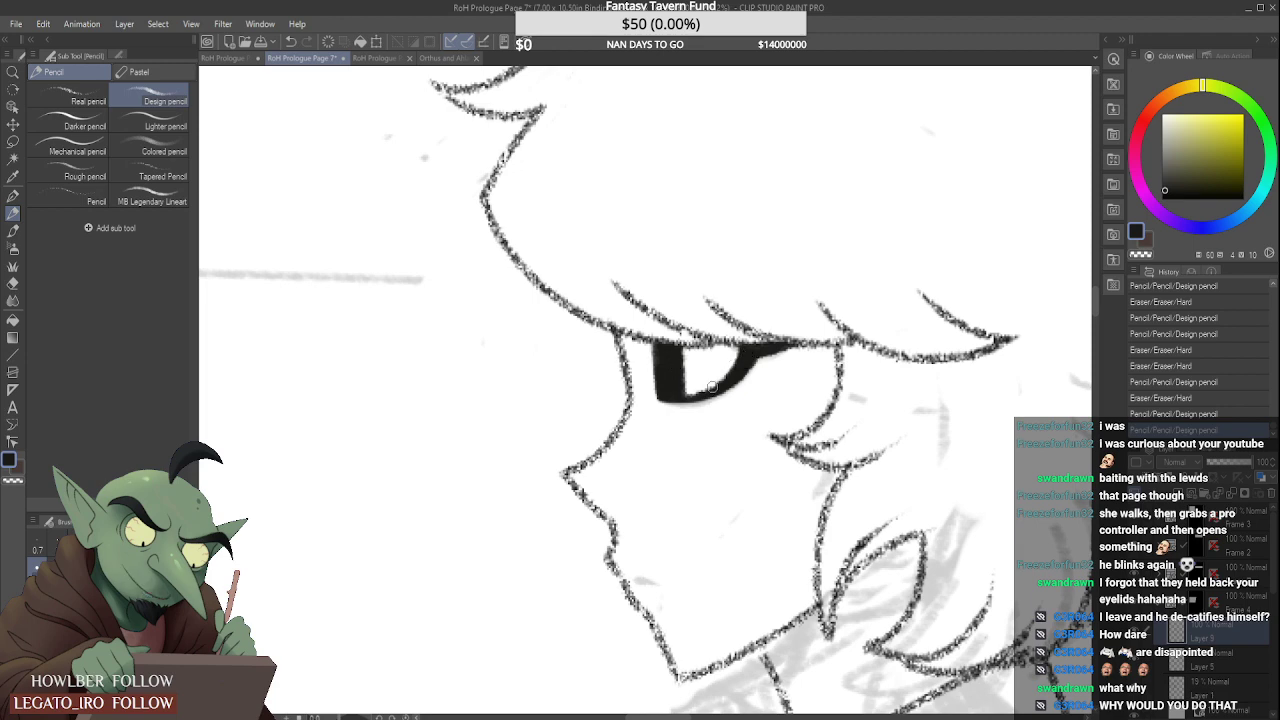
Step: Erase the rough edges inside and below the profile eye's lower contour and taper its outer corner under the fringe
{"action": "scroll", "coordinate": [713, 385], "scroll_direction": "up", "scroll_amount": 1}
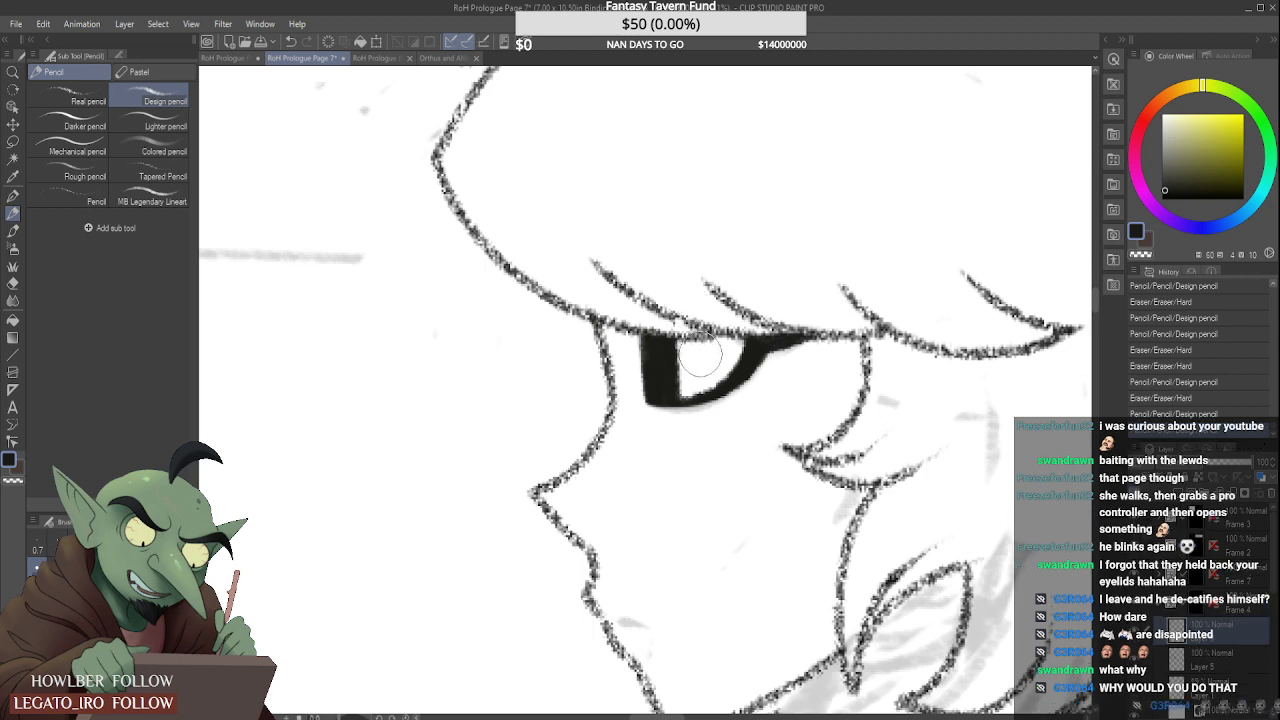
{"action": "left_click_drag", "start_coordinate": [696, 387], "coordinate": [726, 353]}
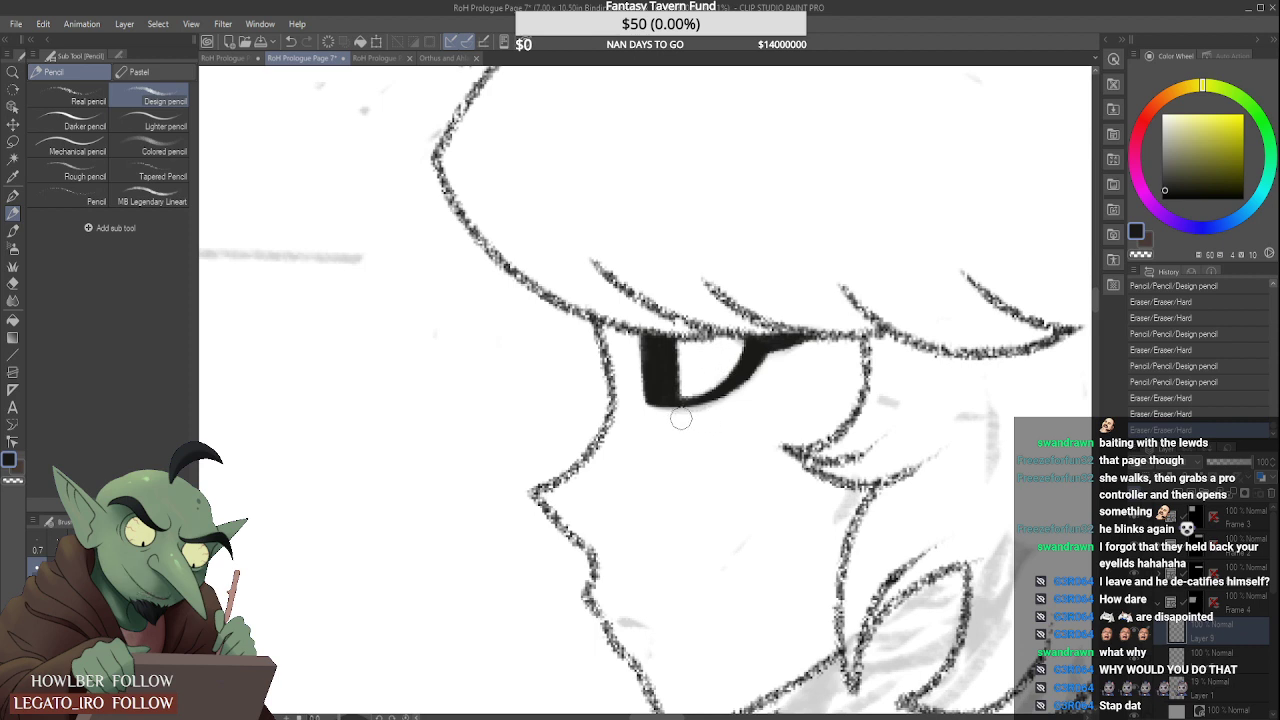
{"action": "left_click_drag", "start_coordinate": [676, 418], "coordinate": [690, 414]}
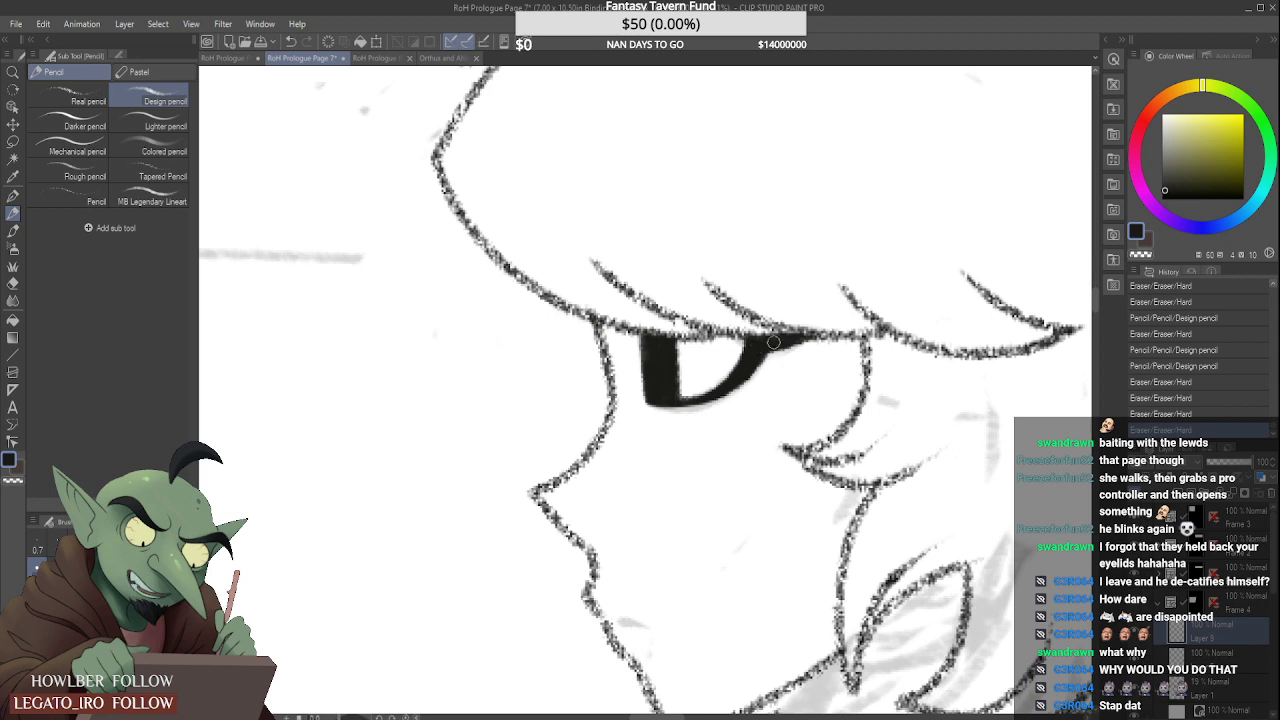
{"action": "left_click_drag", "start_coordinate": [773, 342], "coordinate": [798, 350]}
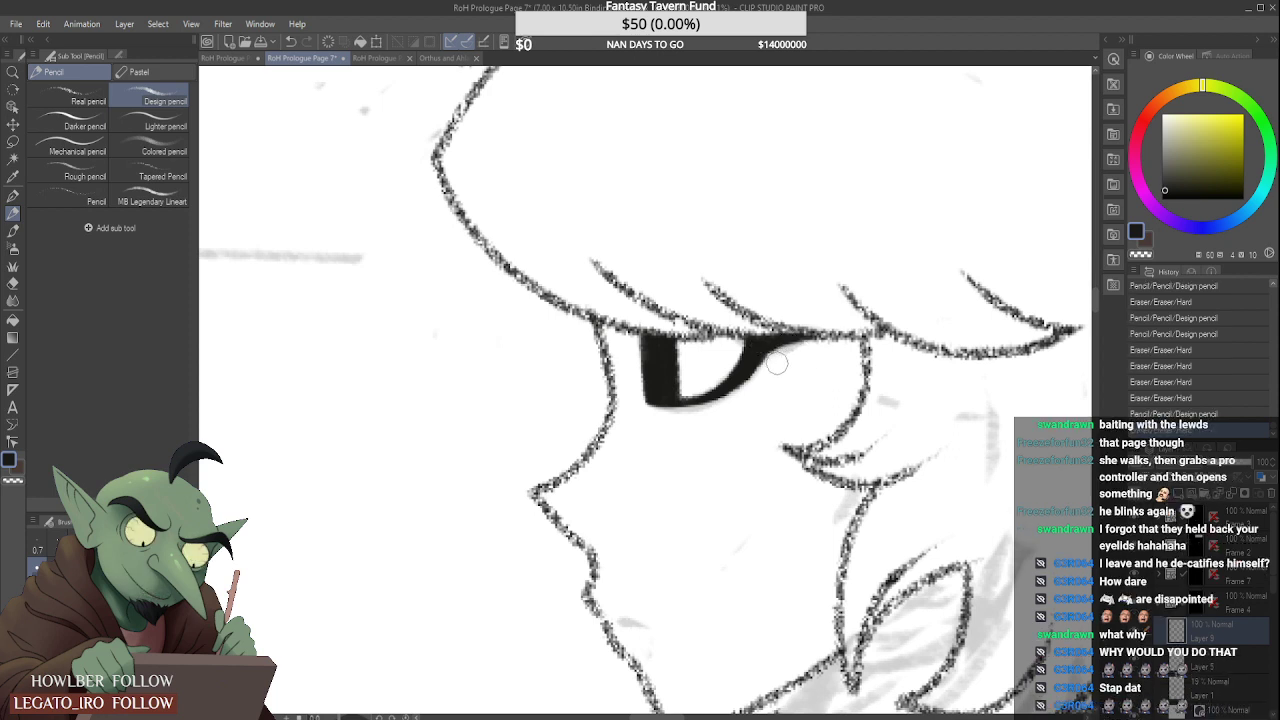
{"action": "mouse_move", "coordinate": [761, 356]}
{"action": "left_mouse_down"}
{"action": "mouse_move", "coordinate": [791, 336]}
{"action": "mouse_move", "coordinate": [775, 365]}
{"action": "left_mouse_up"}
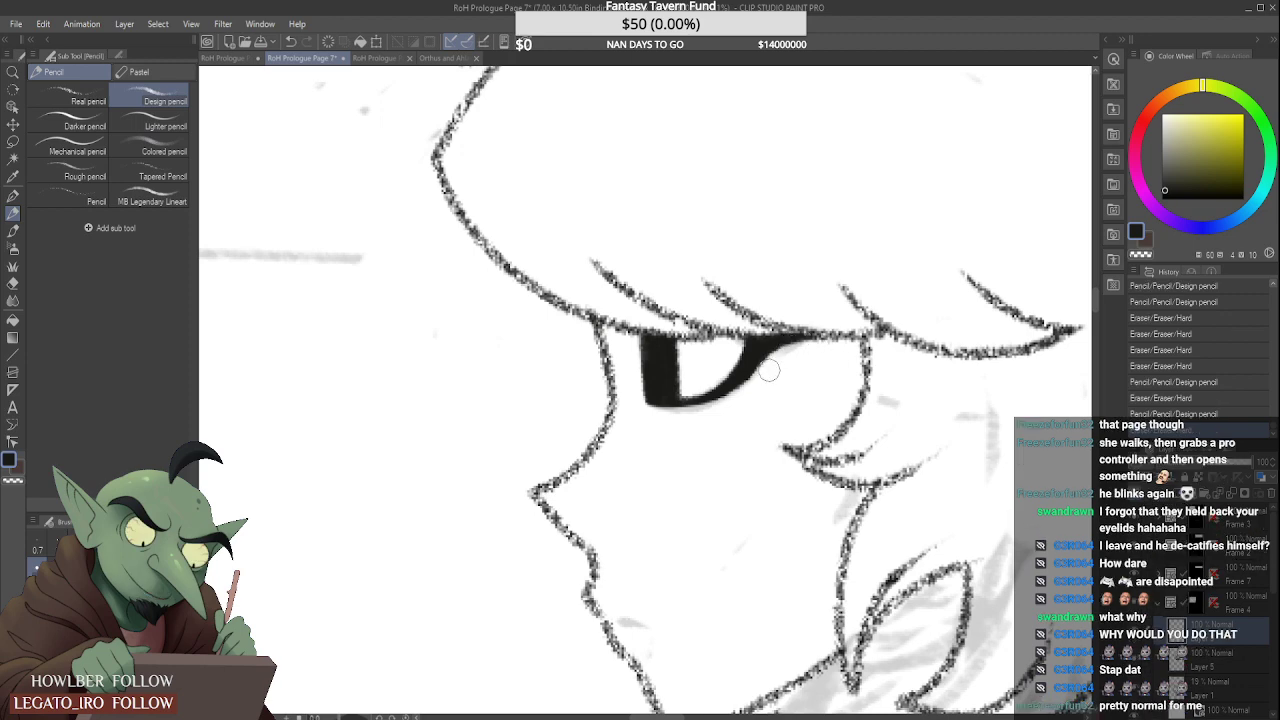
Step: Trim the outer underside of the eye's curve and reinforce its outer corner against the fringe with the Design pencil
{"action": "scroll", "coordinate": [769, 371], "scroll_direction": "up", "scroll_amount": 1}
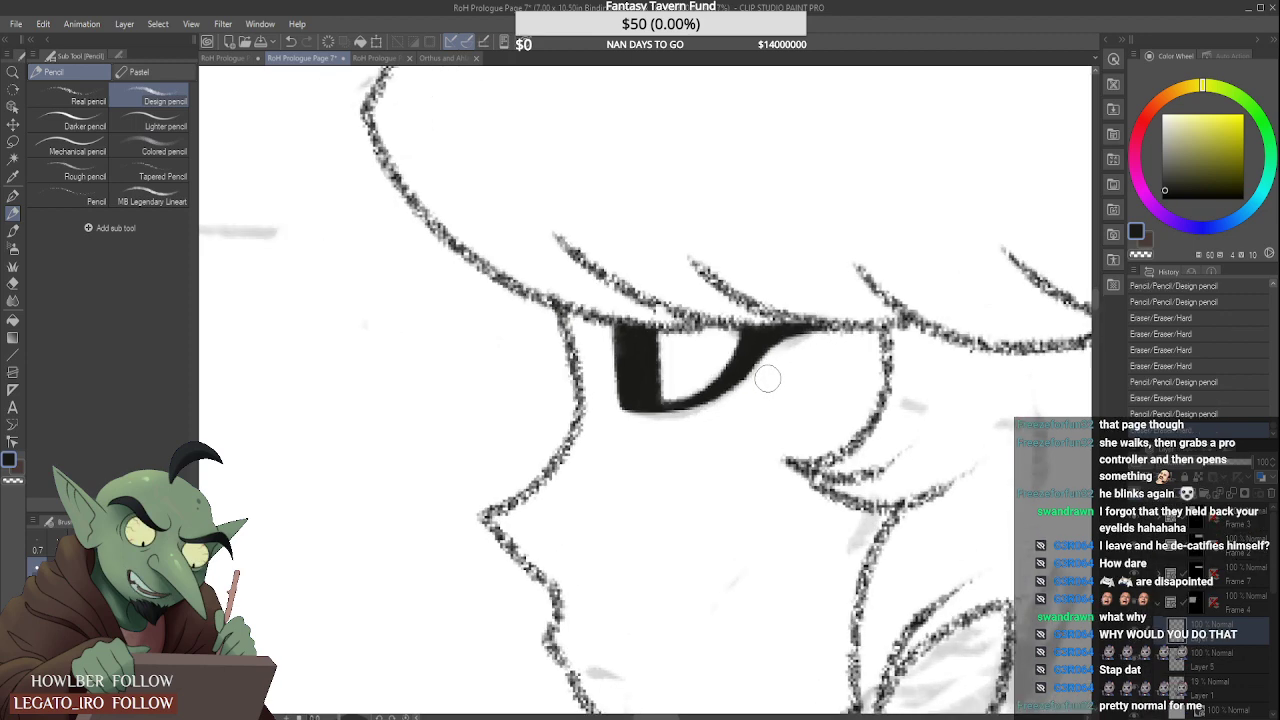
{"action": "left_click_drag", "start_coordinate": [761, 378], "coordinate": [749, 400]}
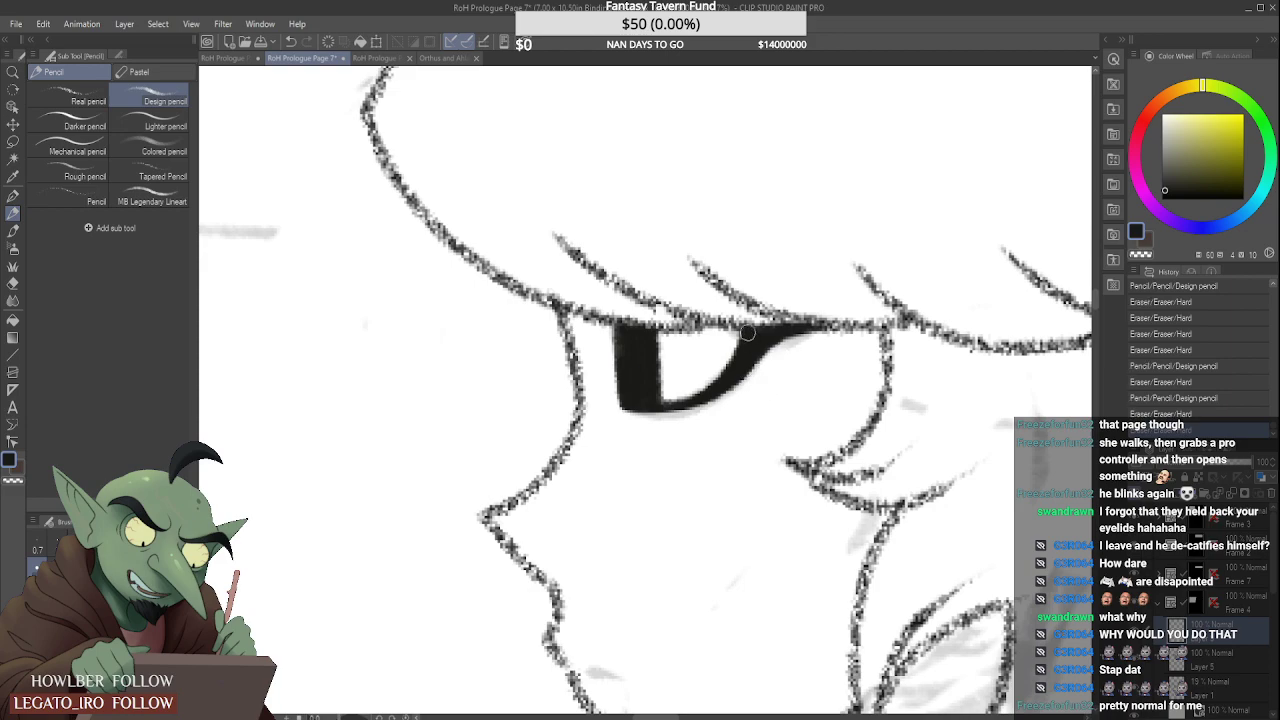
{"action": "mouse_move", "coordinate": [748, 333]}
{"action": "left_mouse_down"}
{"action": "mouse_move", "coordinate": [737, 366]}
{"action": "mouse_move", "coordinate": [778, 330]}
{"action": "left_mouse_up"}
{"action": "scroll", "coordinate": [769, 330], "scroll_direction": "down", "scroll_amount": 3}
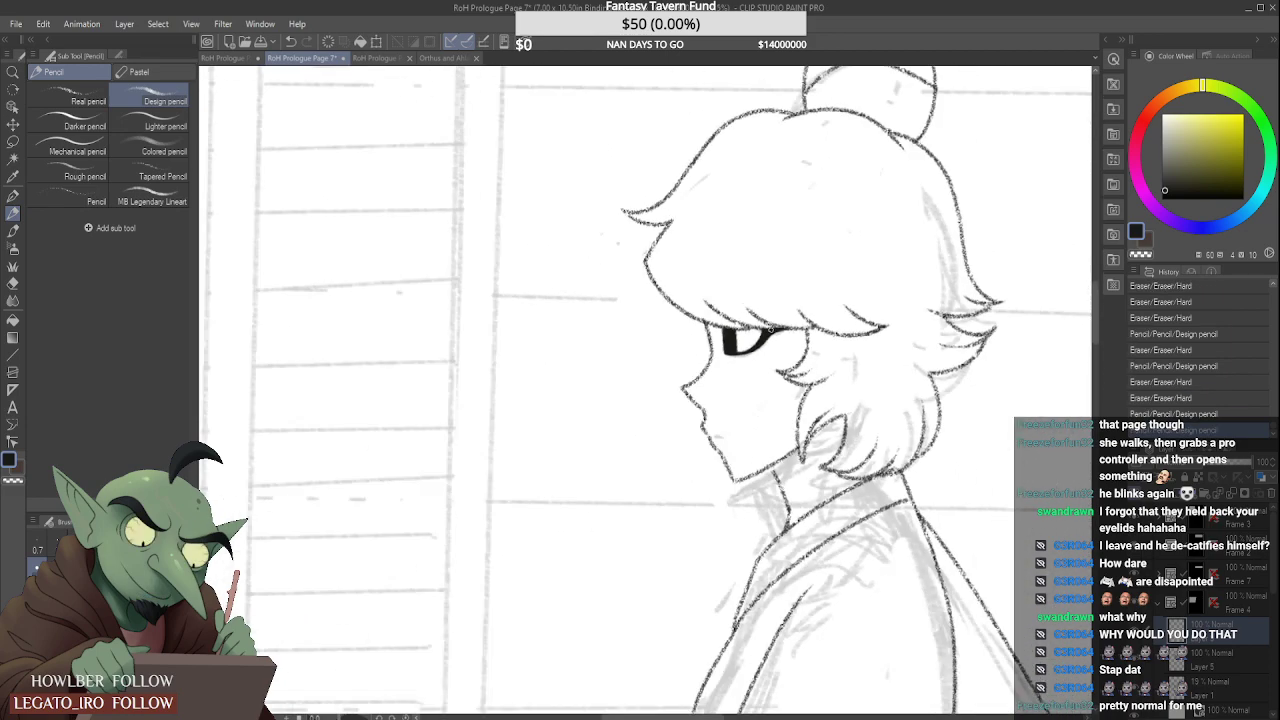
{"action": "scroll", "coordinate": [769, 330], "scroll_direction": "down", "scroll_amount": 3}
{"action": "scroll", "coordinate": [769, 330], "scroll_direction": "up", "scroll_amount": 5}
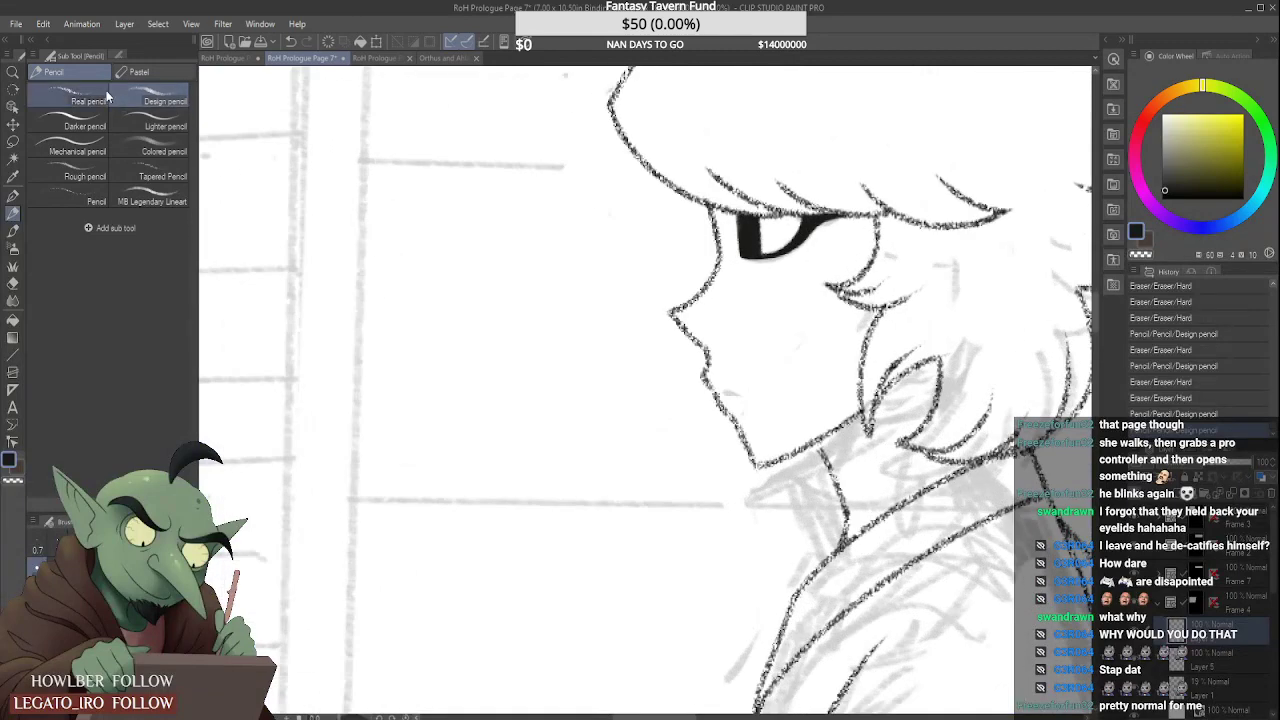
Step: Draw a short mouth line on the profile with the Real pencil, consulting the finished faces on RoH Prologue Page 6
{"action": "left_click", "coordinate": [106, 96]}
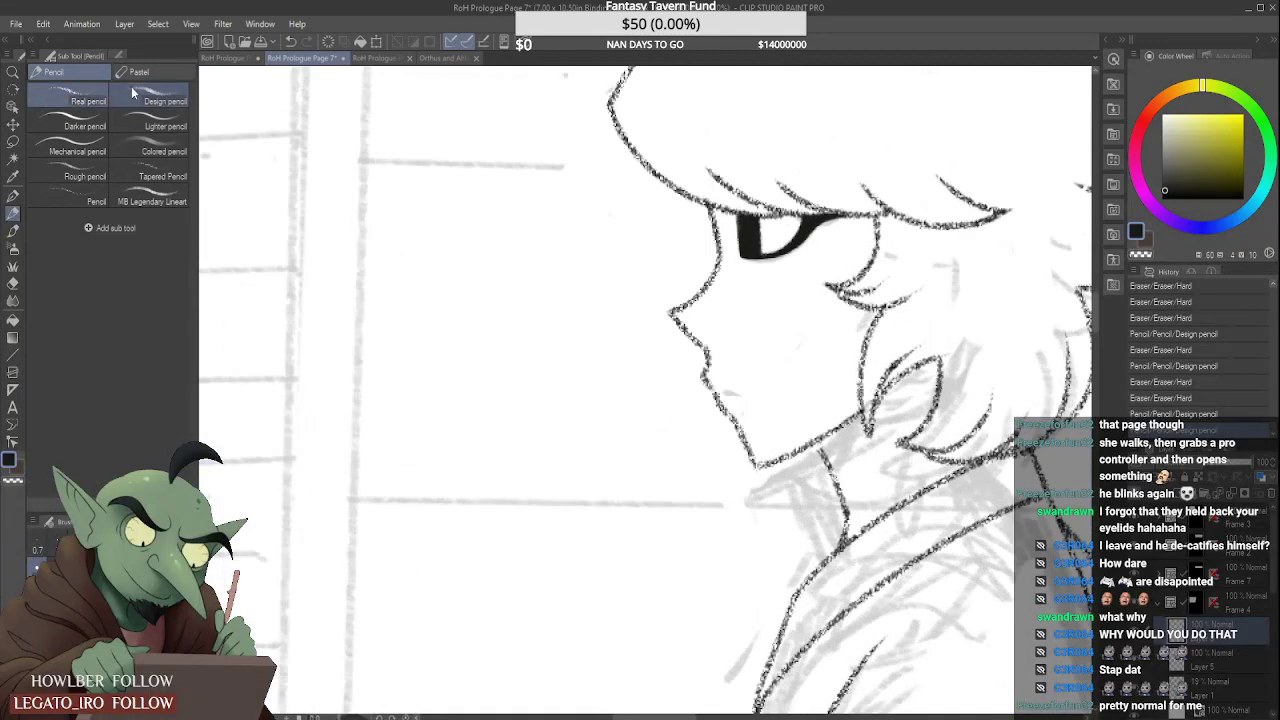
{"action": "left_click", "coordinate": [375, 57]}
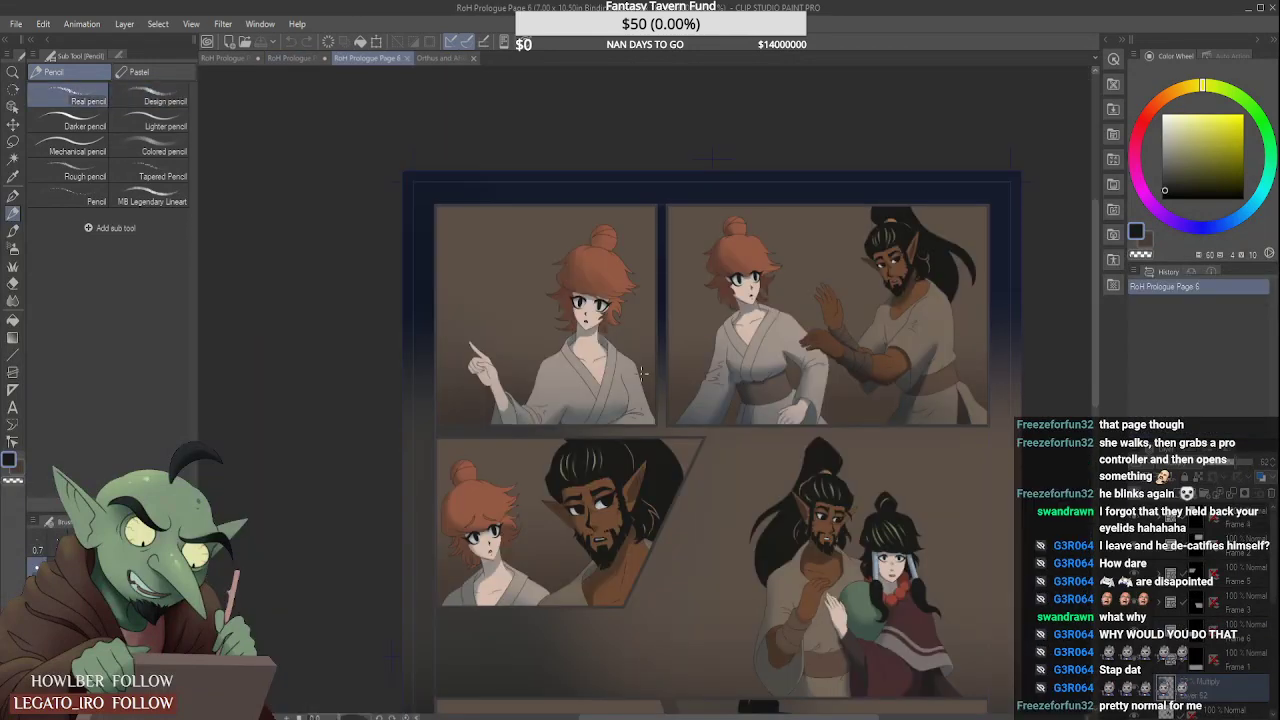
{"action": "scroll", "coordinate": [641, 366], "scroll_direction": "up", "scroll_amount": 2}
{"action": "scroll", "coordinate": [641, 366], "scroll_direction": "up", "scroll_amount": 2}
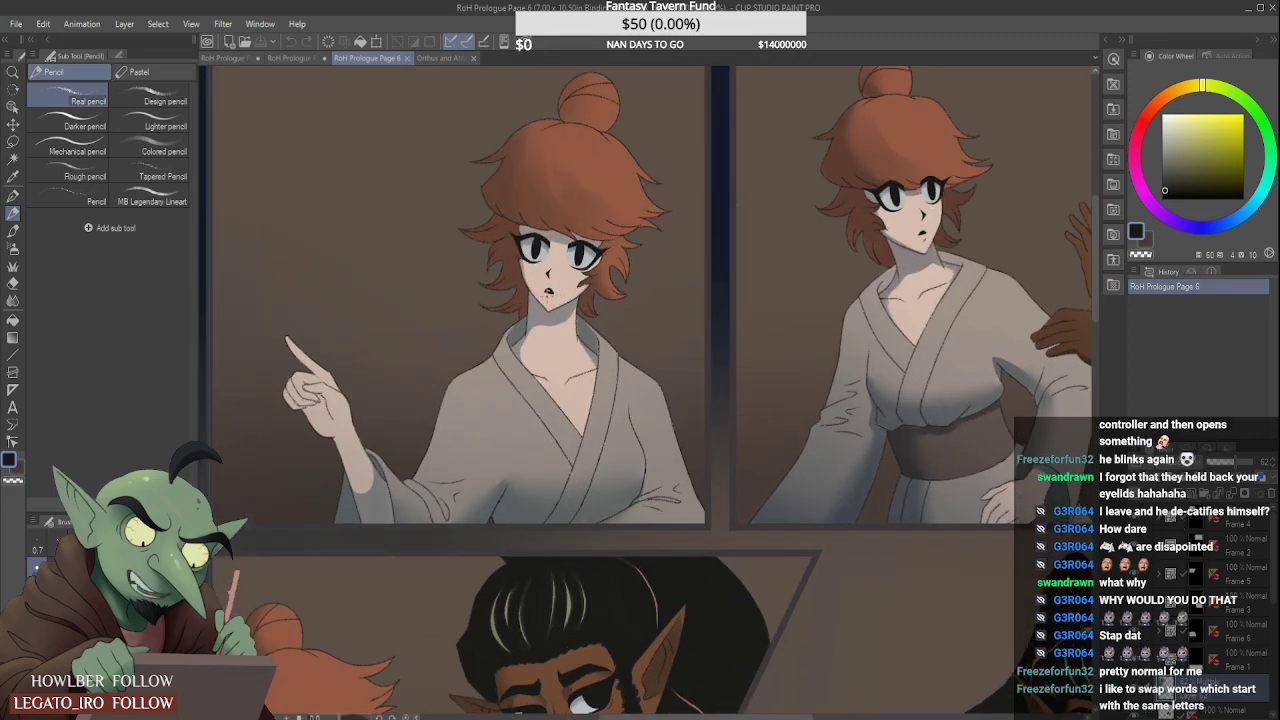
{"action": "scroll", "coordinate": [522, 300], "scroll_direction": "down", "scroll_amount": 3}
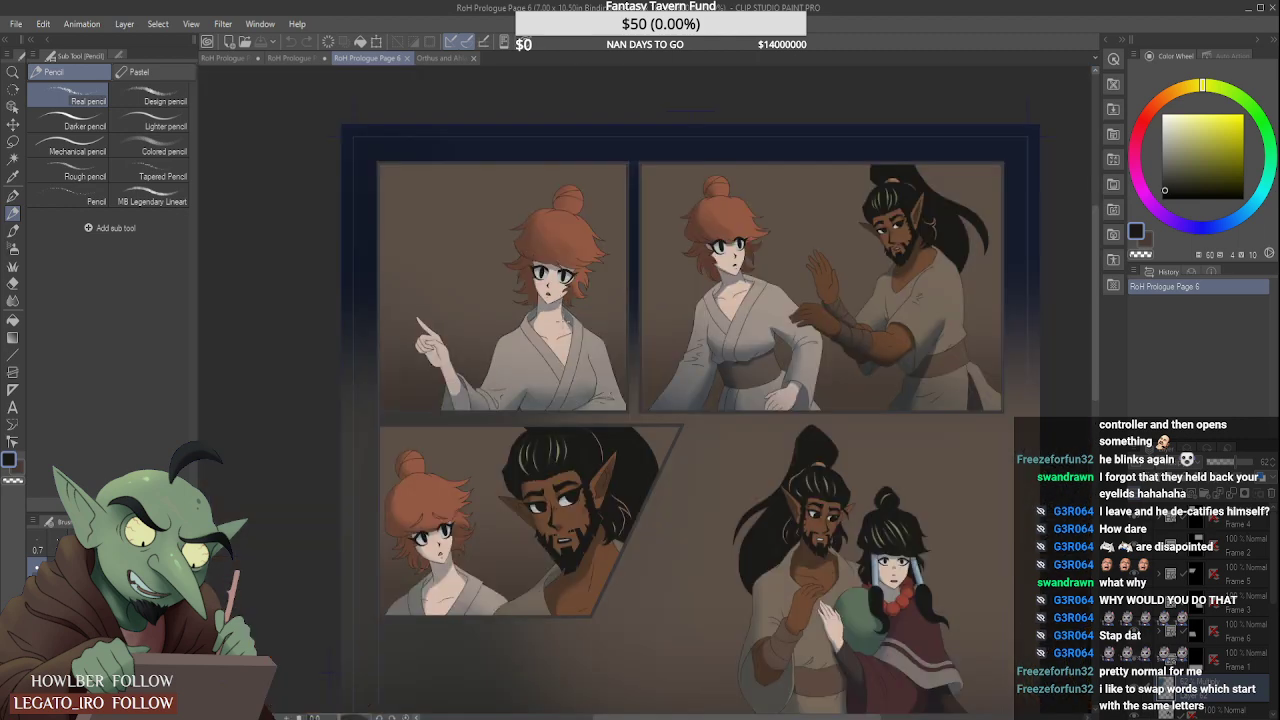
{"action": "left_click", "coordinate": [290, 57]}
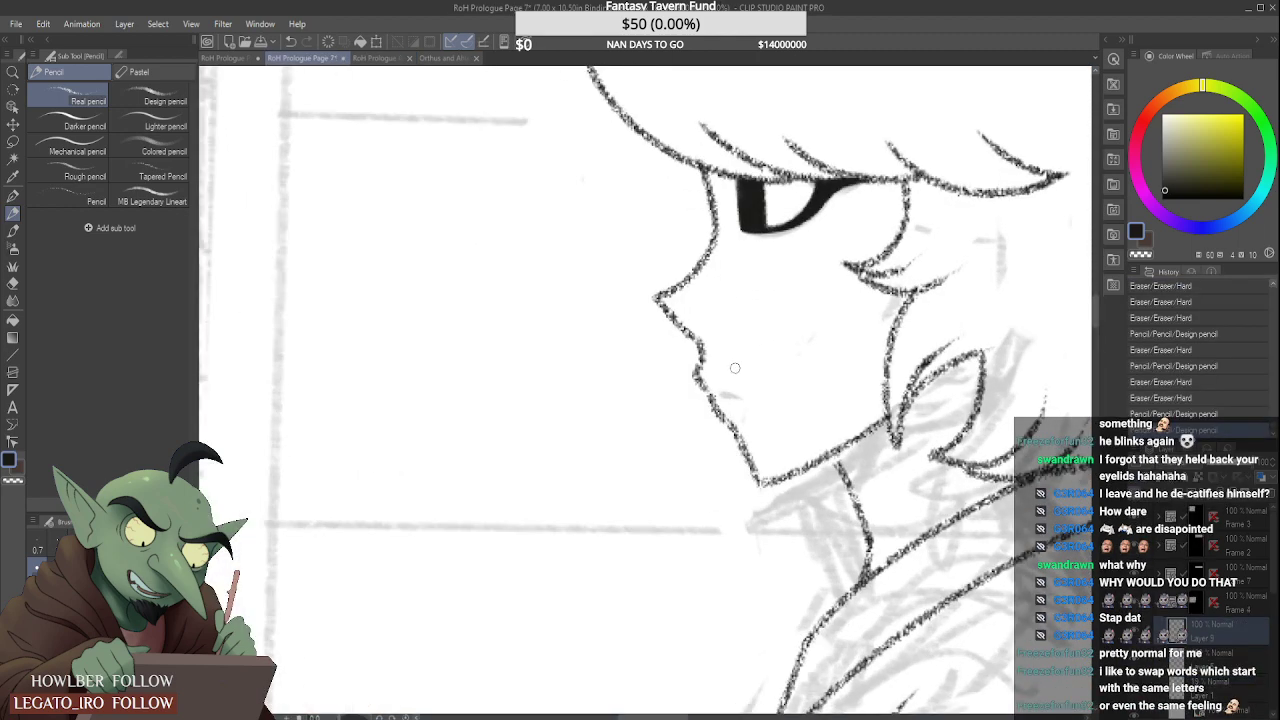
{"action": "left_click_drag", "start_coordinate": [741, 396], "coordinate": [718, 375]}
{"action": "scroll", "coordinate": [716, 350], "scroll_direction": "down", "scroll_amount": 3}
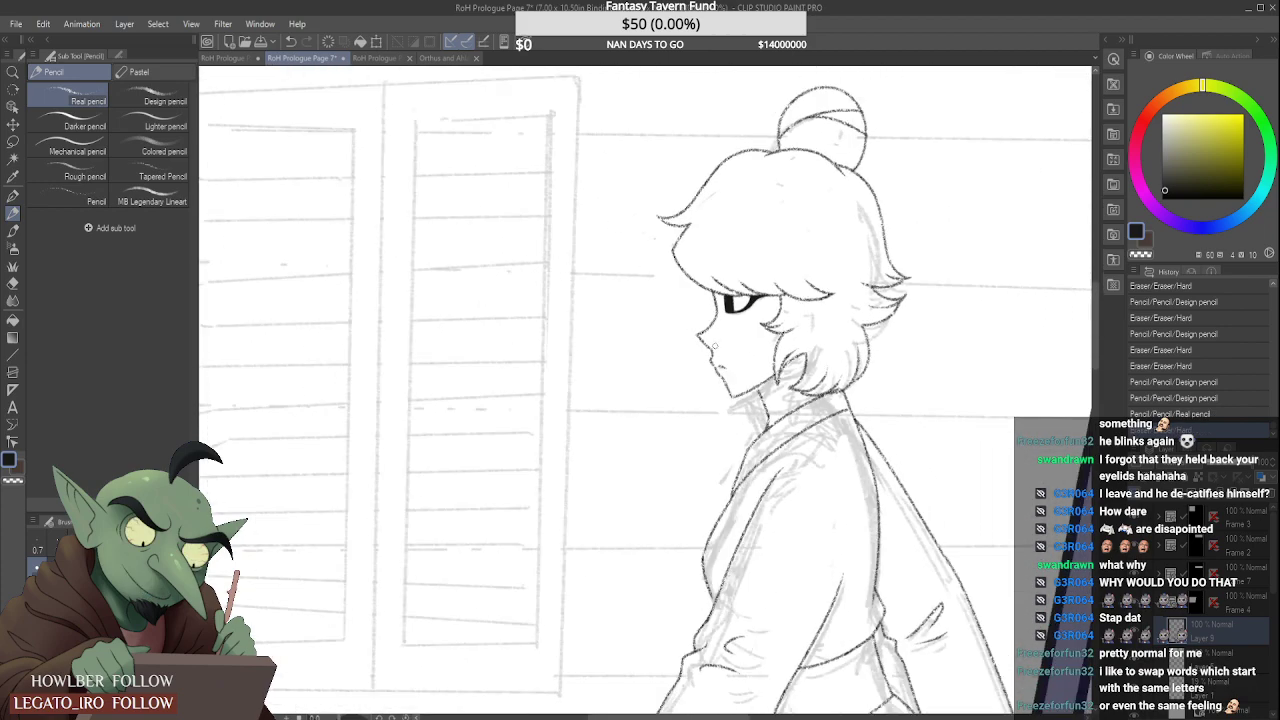
Step: Examine the walking panel within the whole page, toggling its sketch layers' visibility to compare the linework with and without them
{"action": "scroll", "coordinate": [714, 346], "scroll_direction": "down", "scroll_amount": 8}
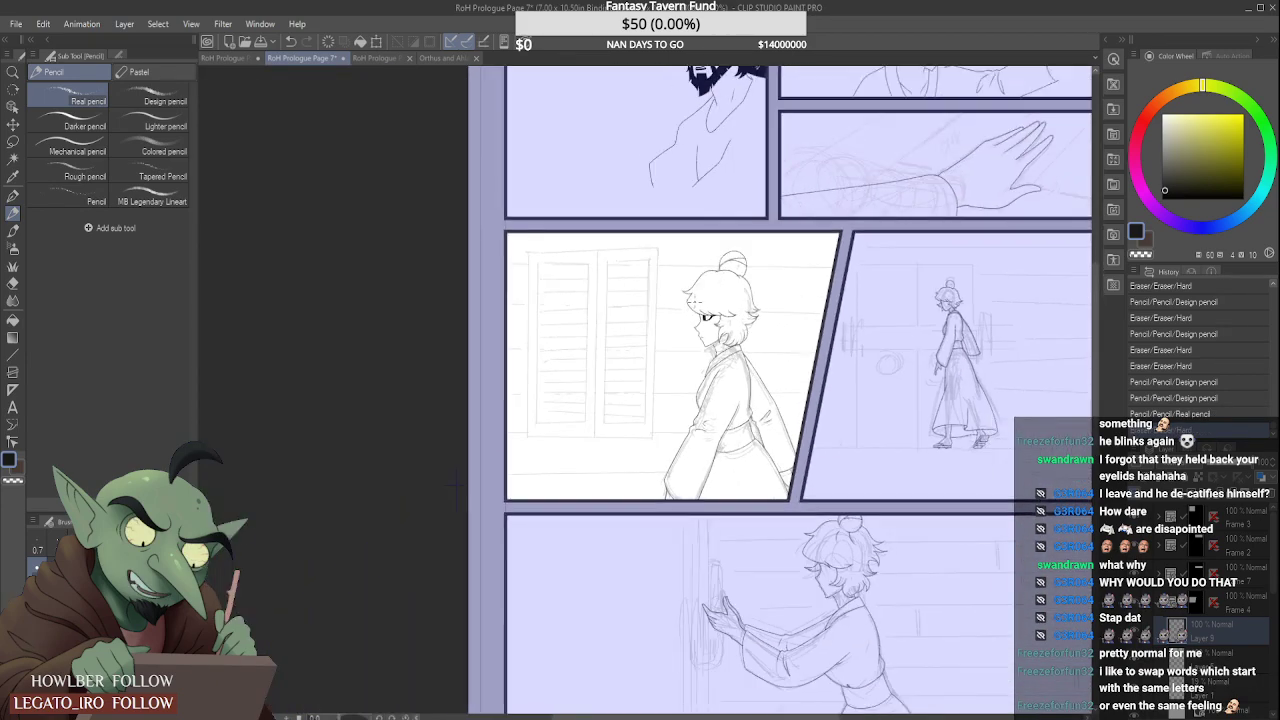
{"action": "scroll", "coordinate": [744, 303], "scroll_direction": "up", "scroll_amount": 6}
{"action": "scroll", "coordinate": [716, 262], "scroll_direction": "down", "scroll_amount": 5}
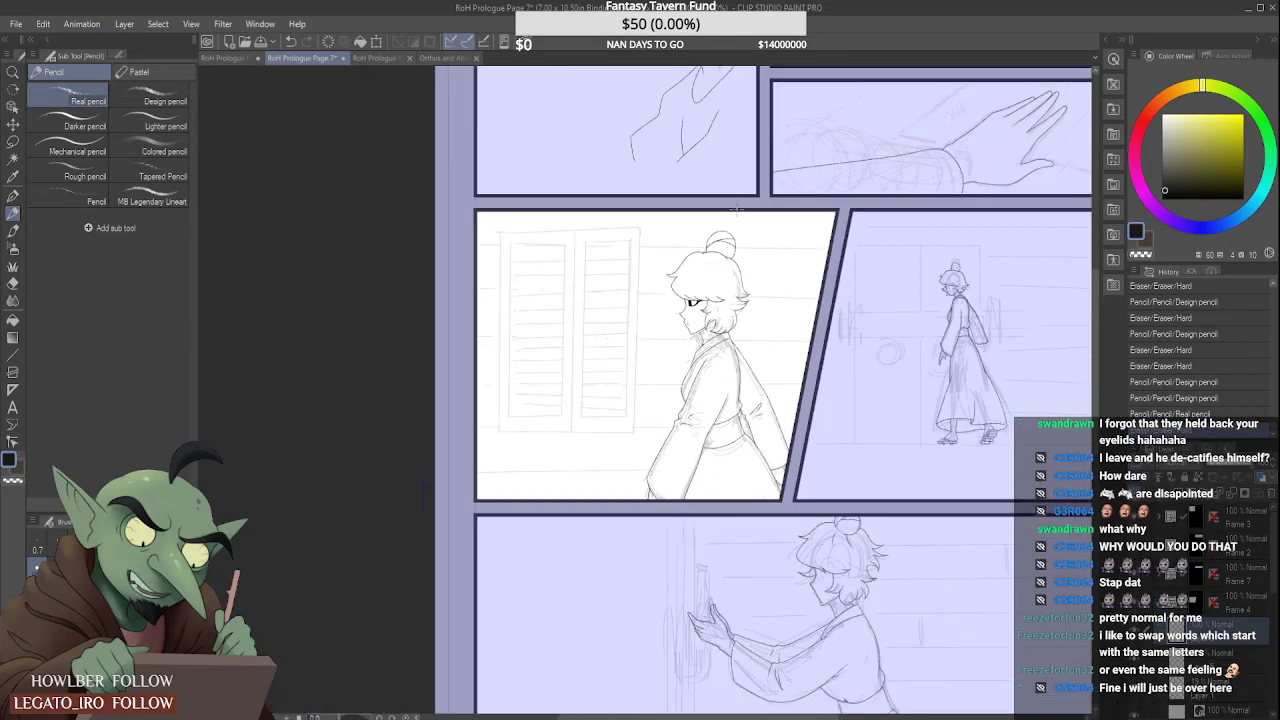
{"action": "scroll", "coordinate": [735, 210], "scroll_direction": "up", "scroll_amount": 4}
{"action": "scroll", "coordinate": [760, 262], "scroll_direction": "down", "scroll_amount": 6}
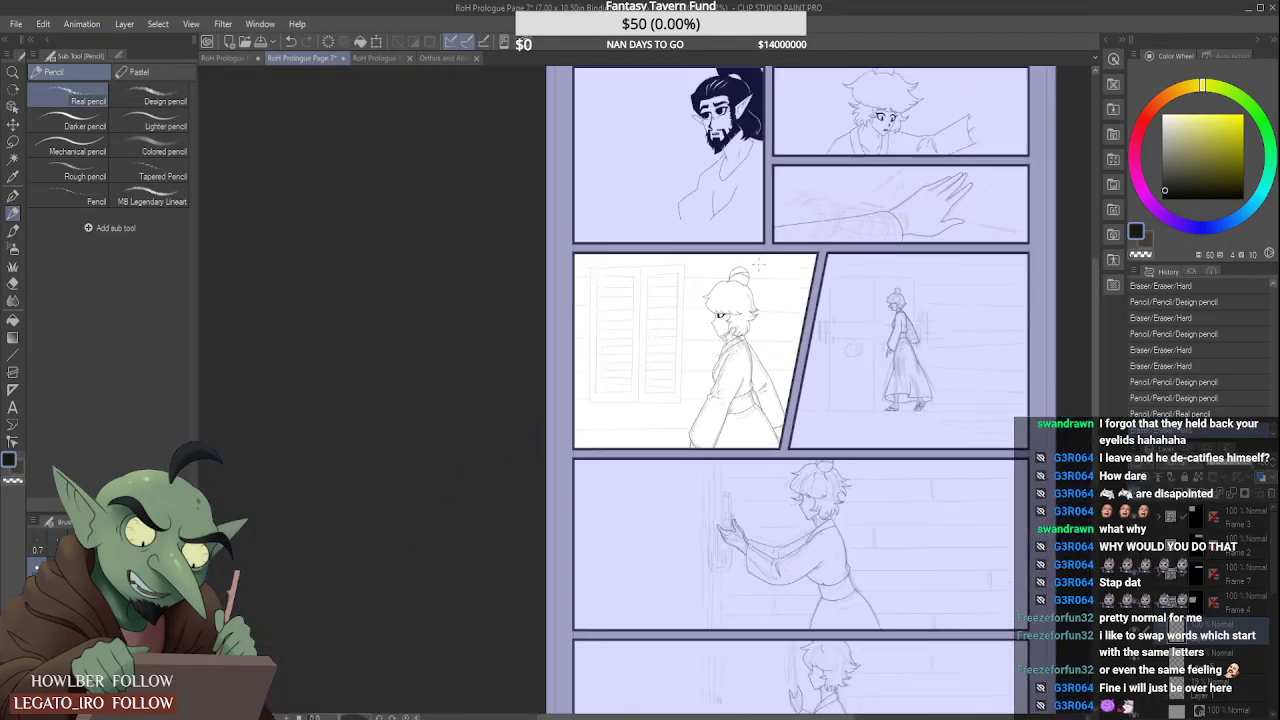
{"action": "scroll", "coordinate": [774, 322], "scroll_direction": "up", "scroll_amount": 2}
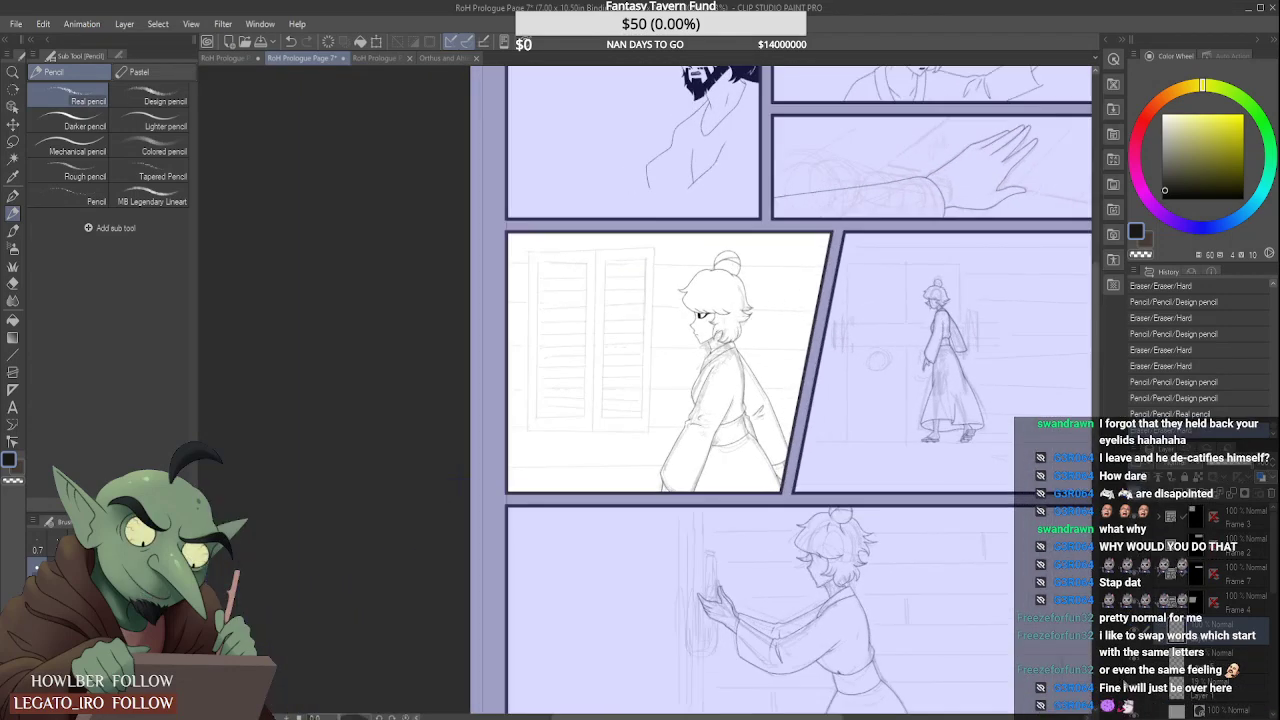
{"action": "left_click", "coordinate": [1132, 688]}
{"action": "scroll", "coordinate": [1131, 686], "scroll_direction": "down", "scroll_amount": 2}
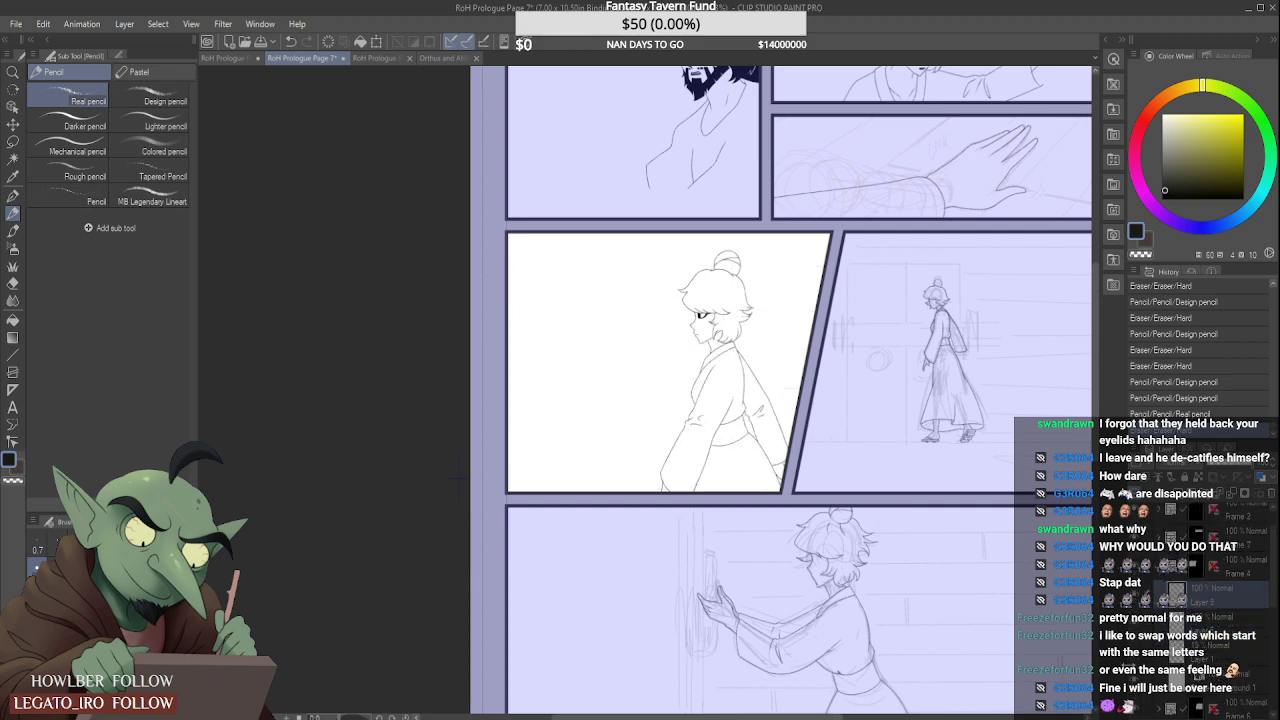
{"action": "left_click", "coordinate": [1136, 661]}
{"action": "left_click", "coordinate": [1136, 661]}
{"action": "left_click", "coordinate": [1136, 661]}
{"action": "scroll", "coordinate": [600, 365], "scroll_direction": "down", "scroll_amount": 2}
{"action": "scroll", "coordinate": [774, 628], "scroll_direction": "up", "scroll_amount": 2}
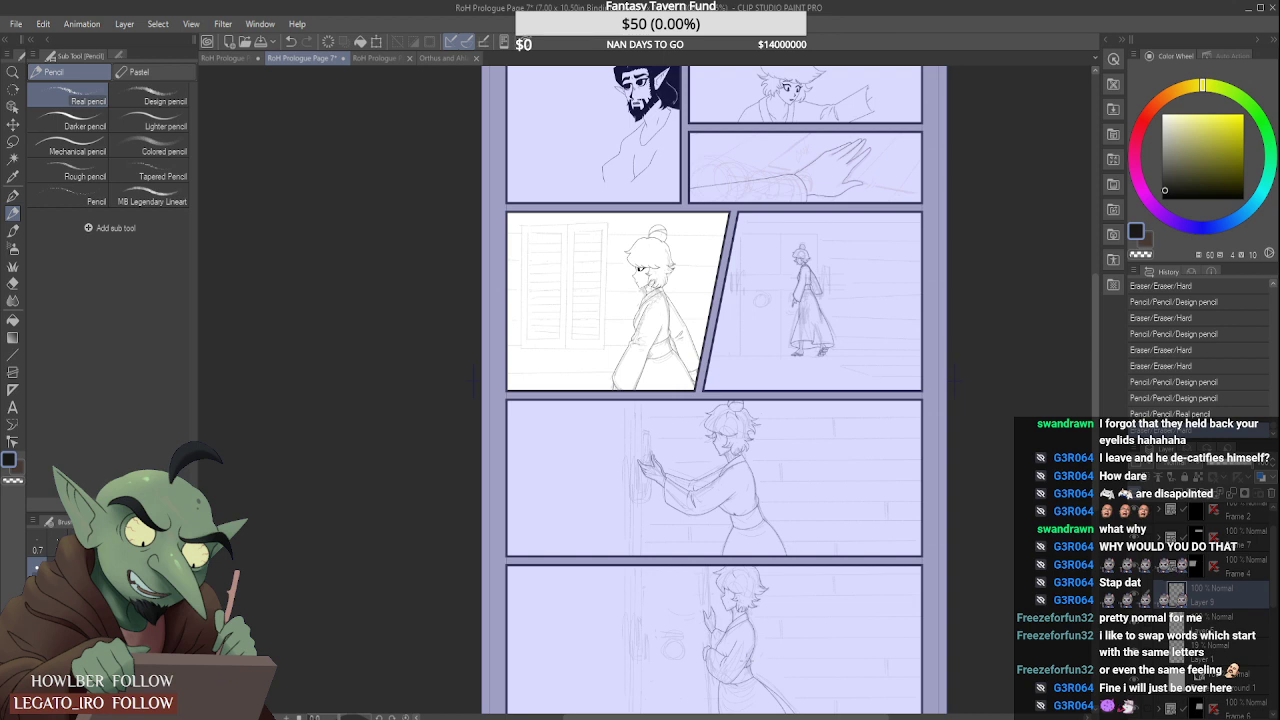
Step: Add a new raster layer above the linework in the wide panel of the character reaching forward, and choose the Design pencil
{"action": "left_click", "coordinate": [1214, 592]}
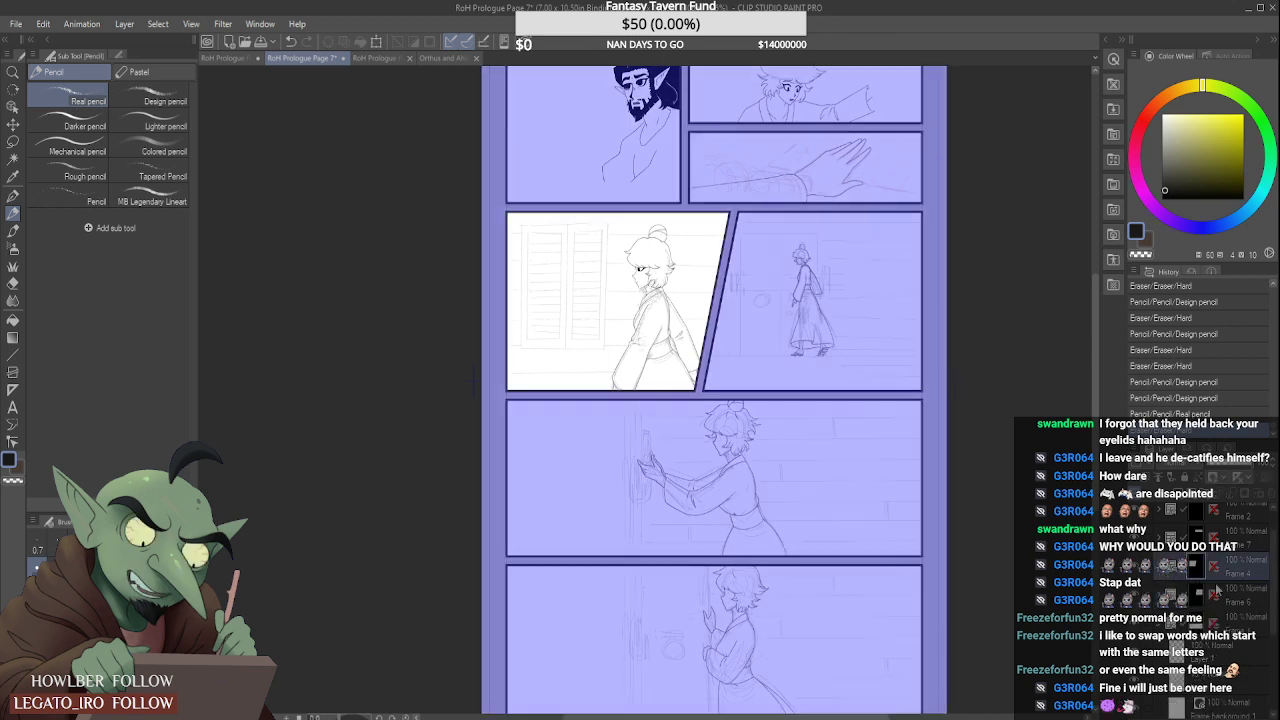
{"action": "scroll", "coordinate": [1250, 560], "scroll_direction": "up", "scroll_amount": 2}
{"action": "left_click", "coordinate": [1200, 574]}
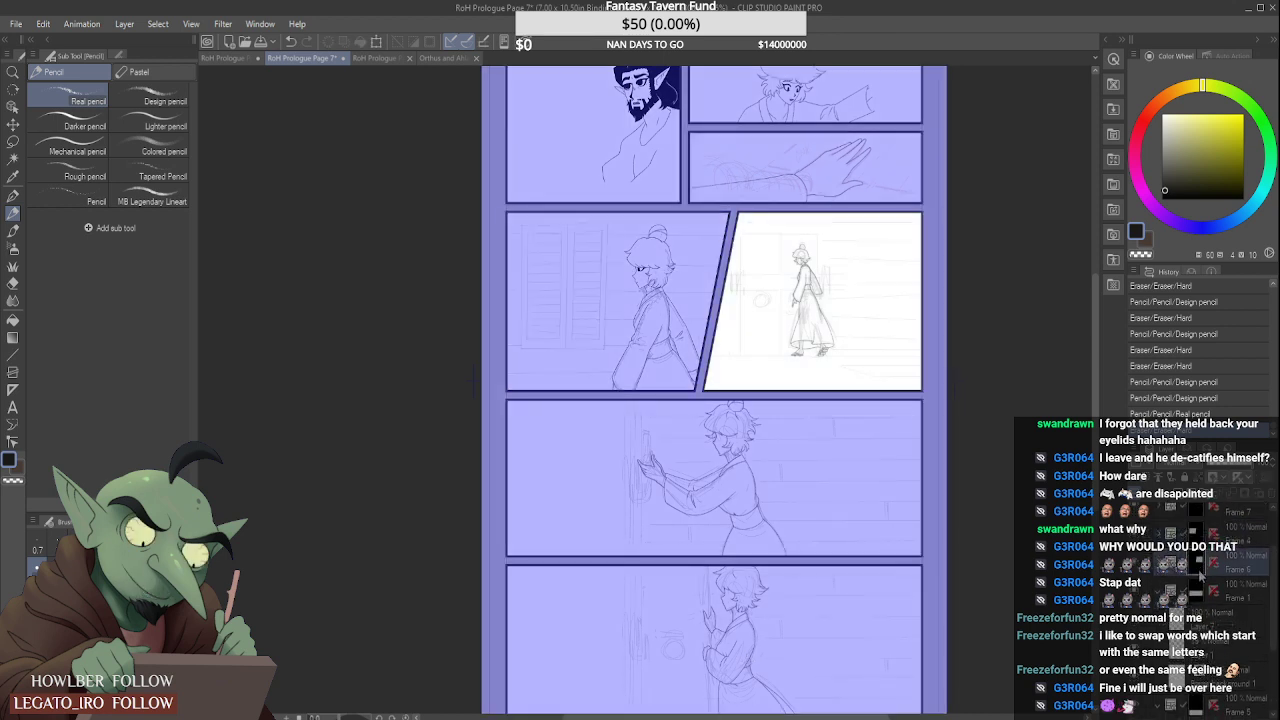
{"action": "scroll", "coordinate": [1268, 590], "scroll_direction": "down", "scroll_amount": 2}
{"action": "left_click", "coordinate": [1226, 600]}
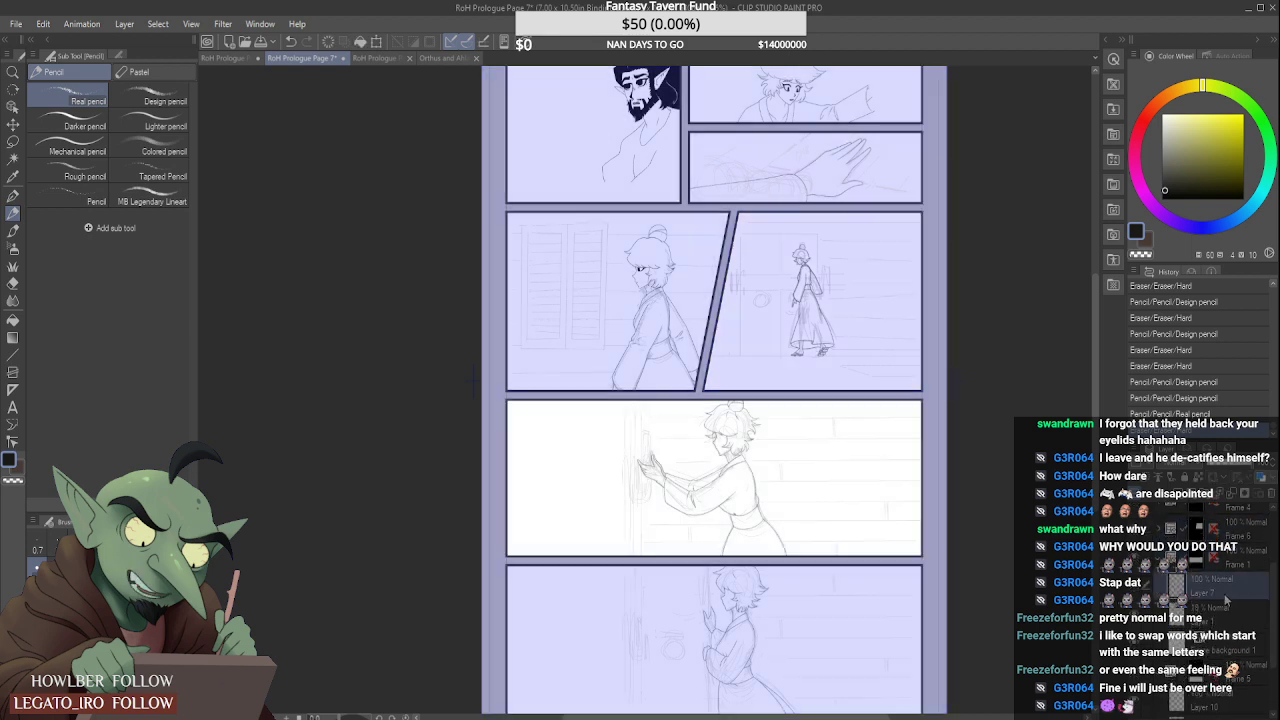
{"action": "left_click", "coordinate": [155, 101]}
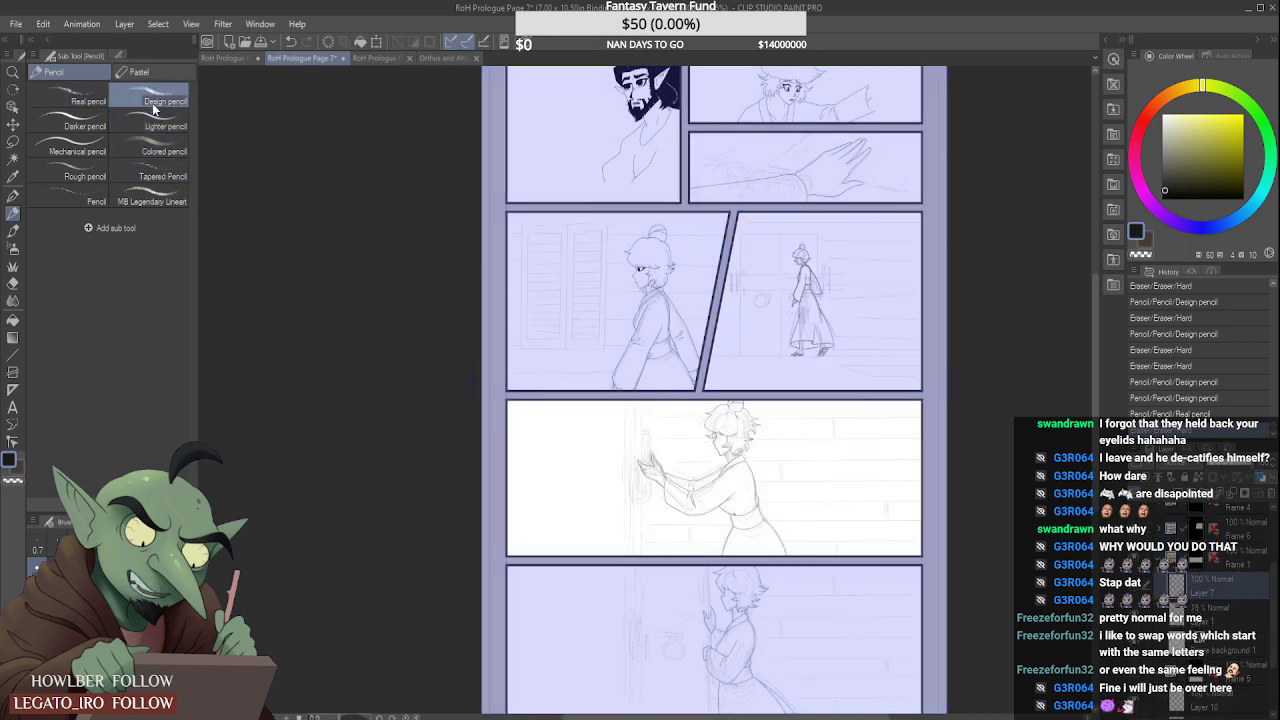
{"action": "left_click", "coordinate": [1160, 496]}
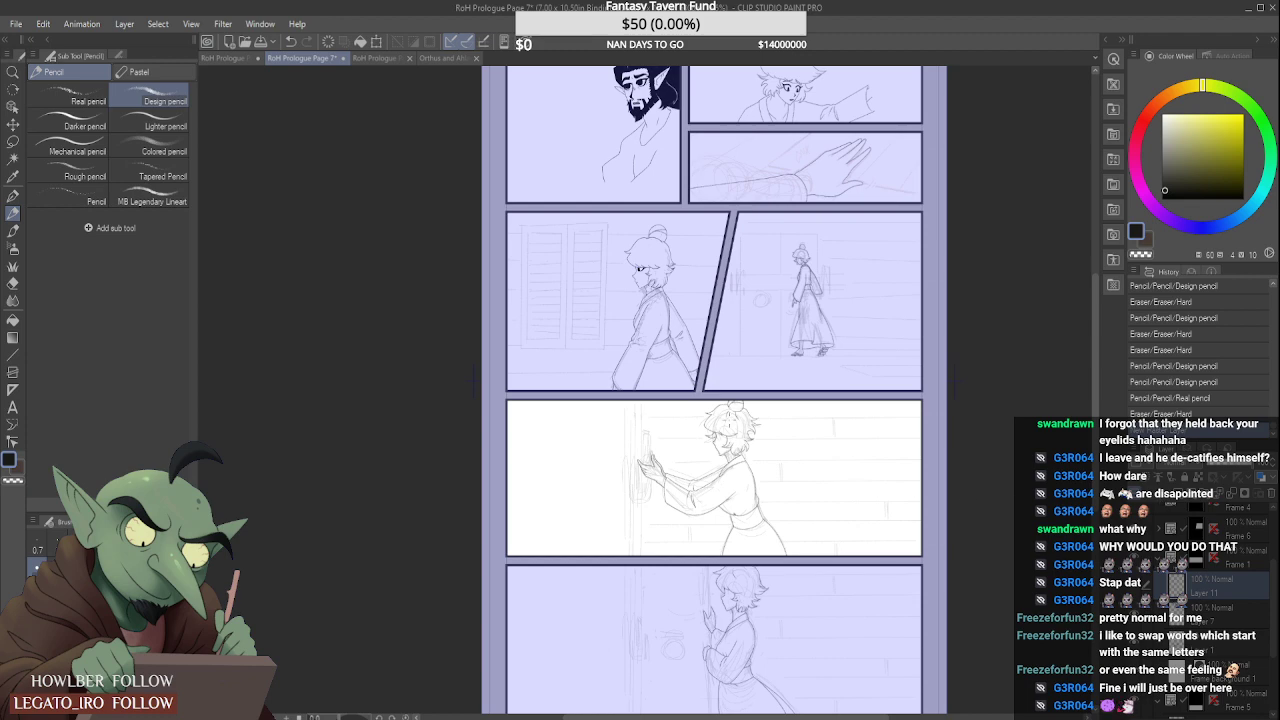
Step: Draw the reaching character's narrow triangular eye under the fringe with a dark iris and slanted upper lid, undoing unwanted strokes
{"action": "scroll", "coordinate": [695, 413], "scroll_direction": "up", "scroll_amount": 8}
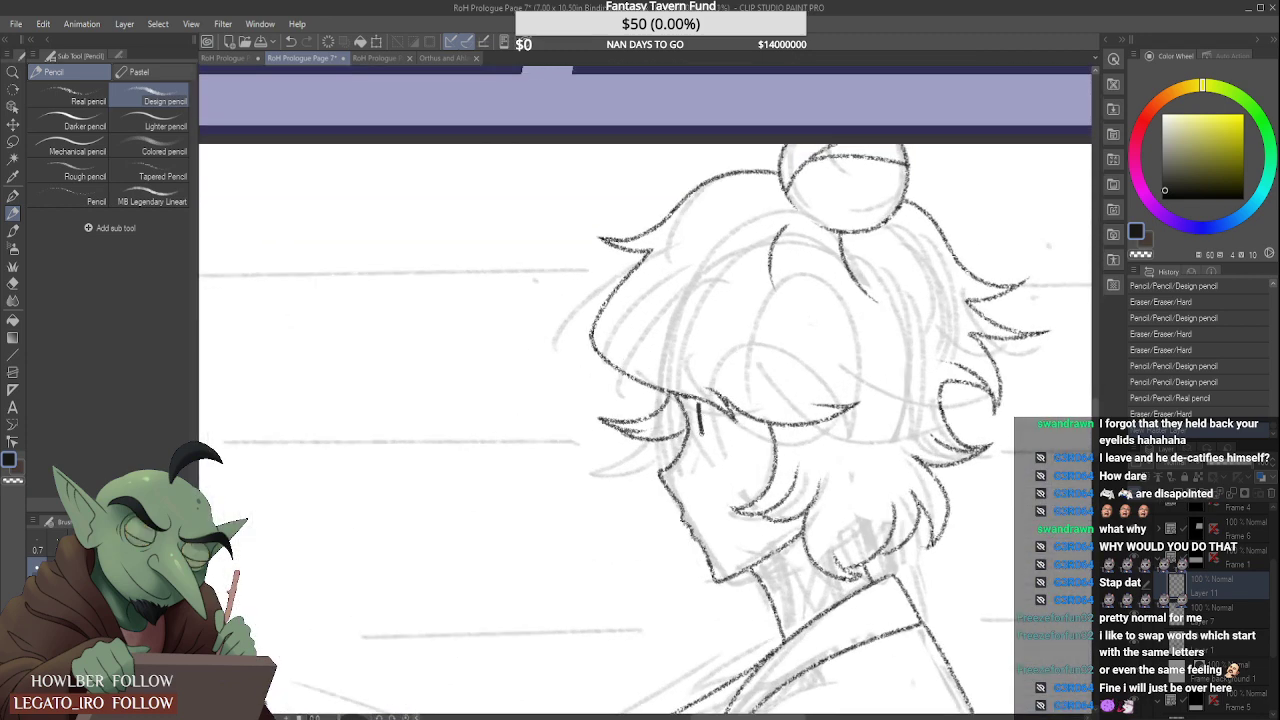
{"action": "mouse_move", "coordinate": [700, 404]}
{"action": "left_mouse_down"}
{"action": "mouse_move", "coordinate": [702, 436]}
{"action": "mouse_move", "coordinate": [746, 401]}
{"action": "mouse_move", "coordinate": [702, 432]}
{"action": "left_mouse_up"}
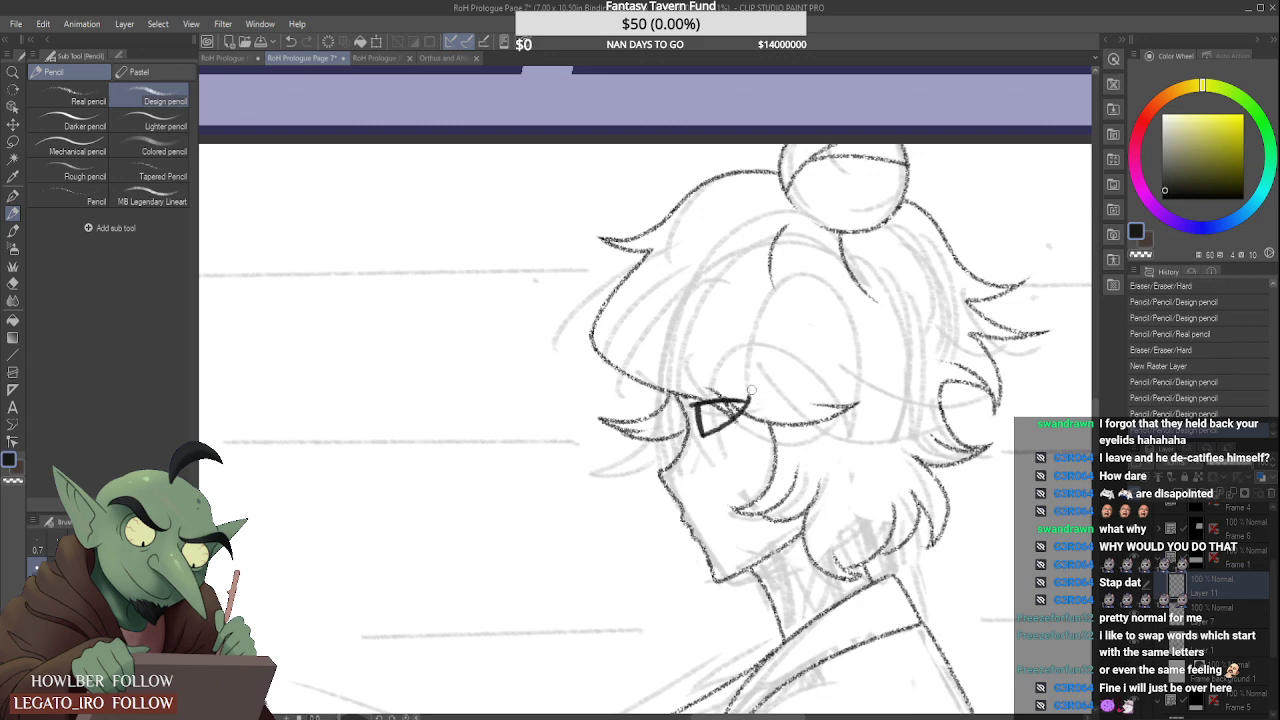
{"action": "mouse_move", "coordinate": [748, 396]}
{"action": "left_mouse_down"}
{"action": "mouse_move", "coordinate": [763, 392]}
{"action": "mouse_move", "coordinate": [706, 420]}
{"action": "left_mouse_up"}
{"action": "left_click_drag", "start_coordinate": [702, 412], "coordinate": [727, 433]}
{"action": "scroll", "coordinate": [709, 418], "scroll_direction": "up", "scroll_amount": 4}
{"action": "key", "text": "ctrl+z"}
{"action": "key", "text": "ctrl+z"}
{"action": "key", "text": "ctrl+z"}
{"action": "key", "text": "ctrl+z"}
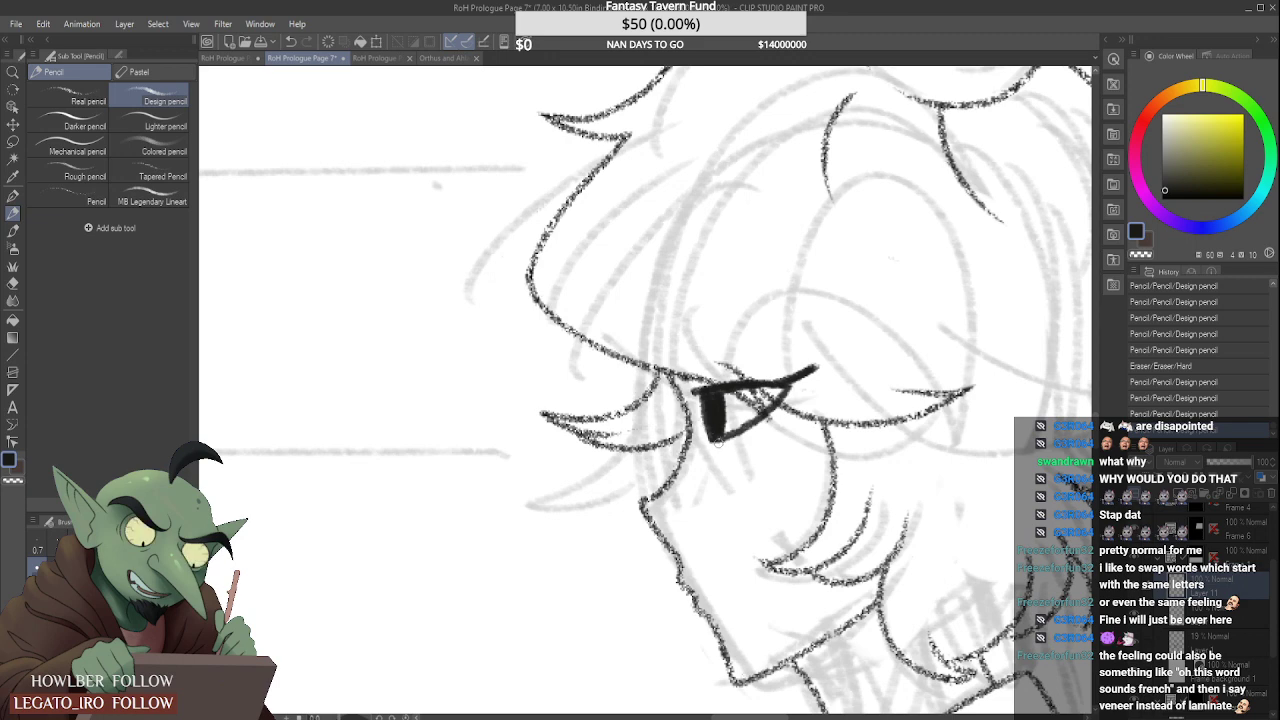
Step: Thicken the eye's upper lid and outer corner into a solid tapered wedge and clean up the lower contour's edge
{"action": "mouse_move", "coordinate": [718, 443]}
{"action": "left_mouse_down"}
{"action": "mouse_move", "coordinate": [715, 393]}
{"action": "mouse_move", "coordinate": [722, 437]}
{"action": "left_mouse_up"}
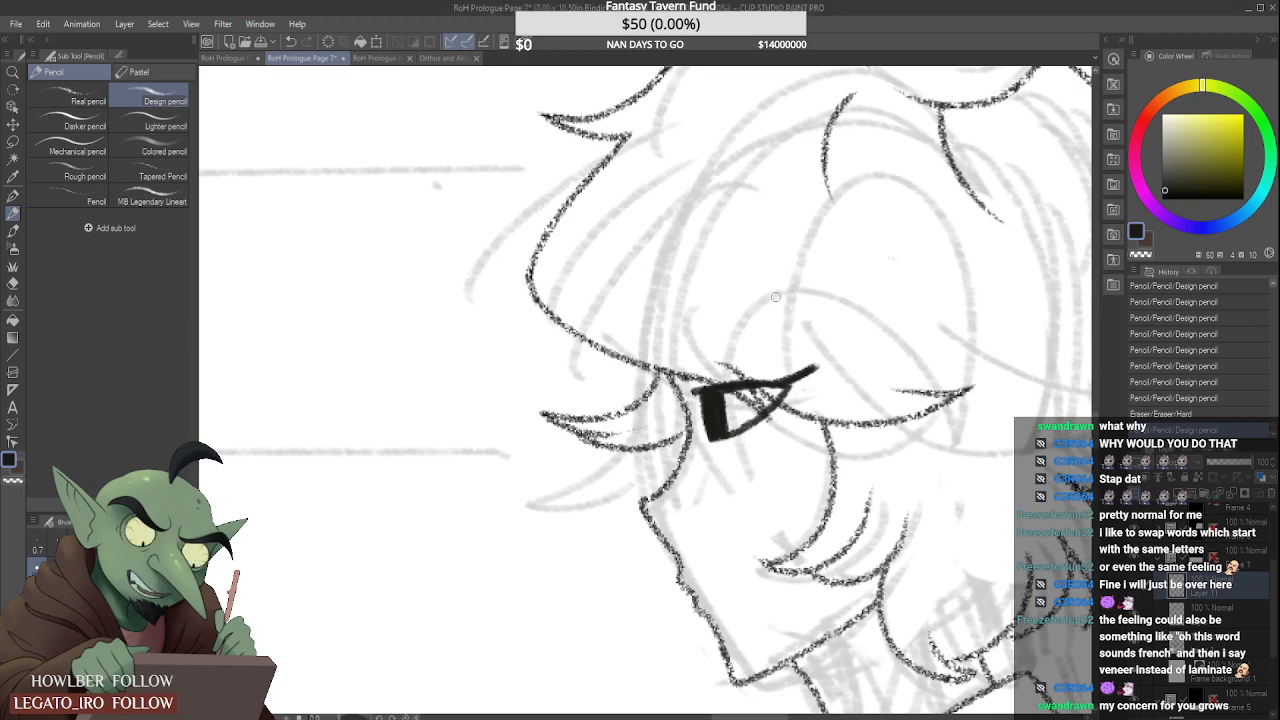
{"action": "left_click_drag", "start_coordinate": [742, 424], "coordinate": [776, 384]}
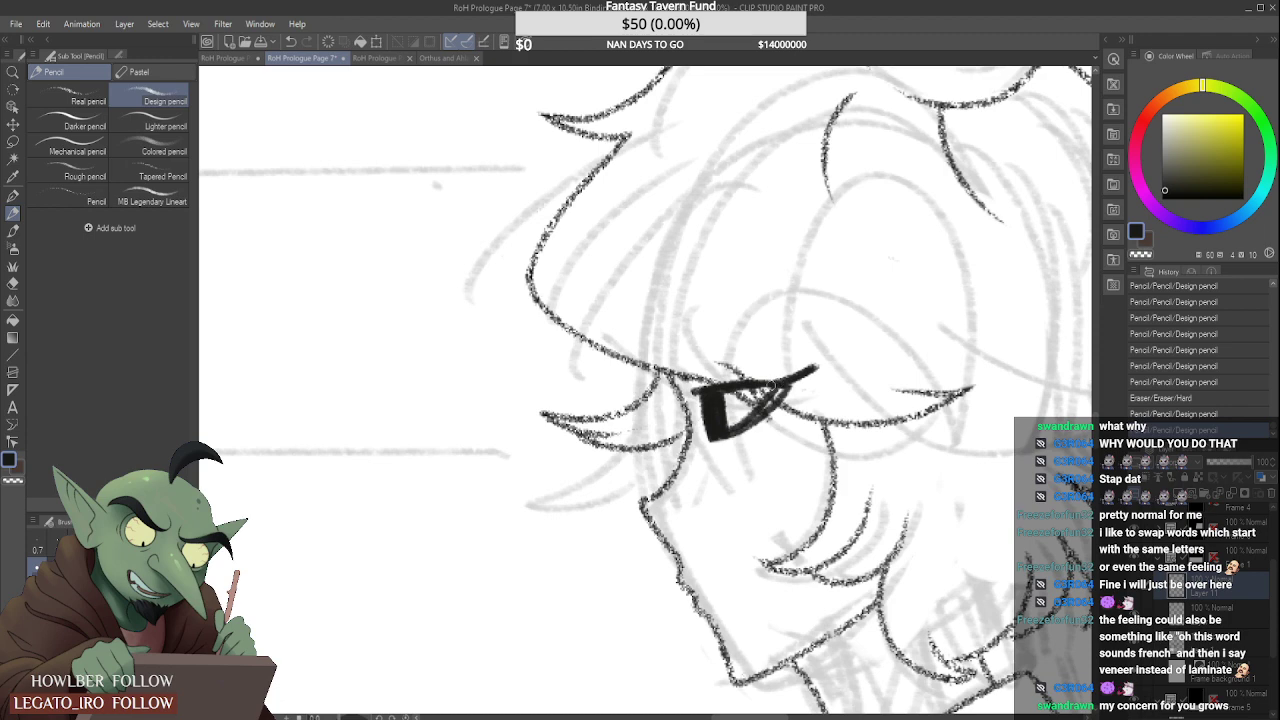
{"action": "key", "text": "ctrl+z"}
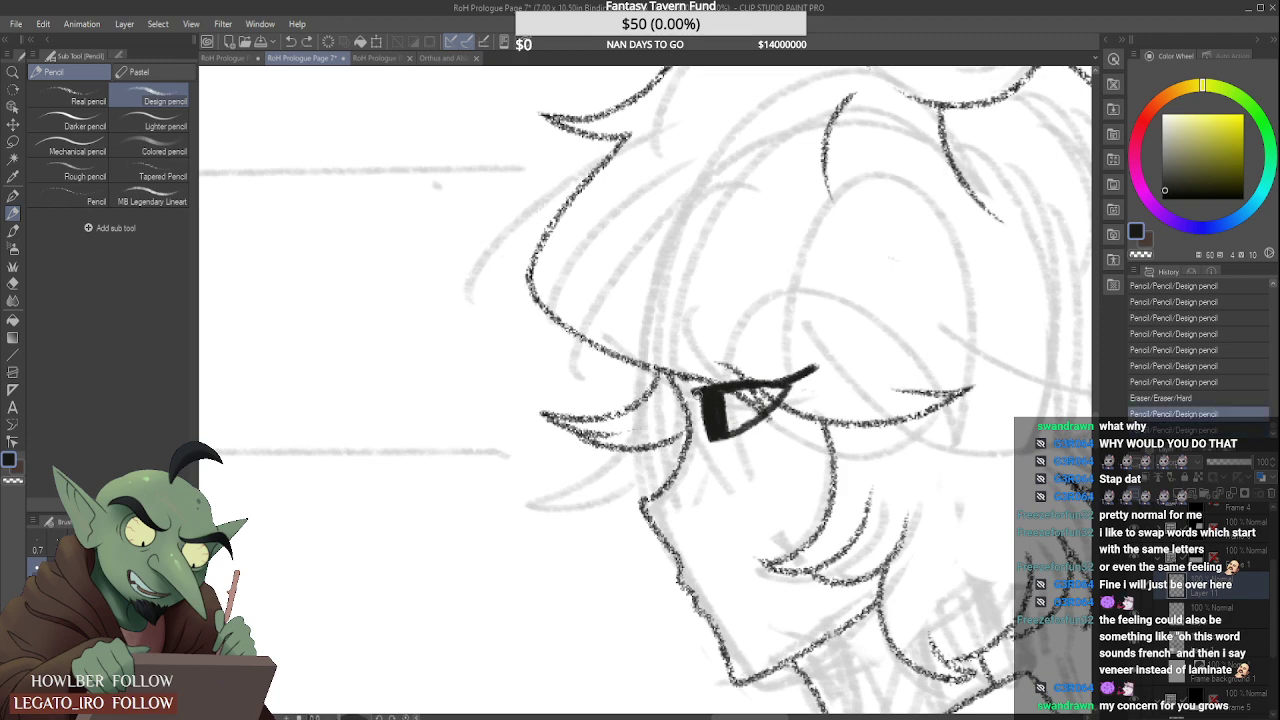
{"action": "left_click_drag", "start_coordinate": [699, 394], "coordinate": [798, 378]}
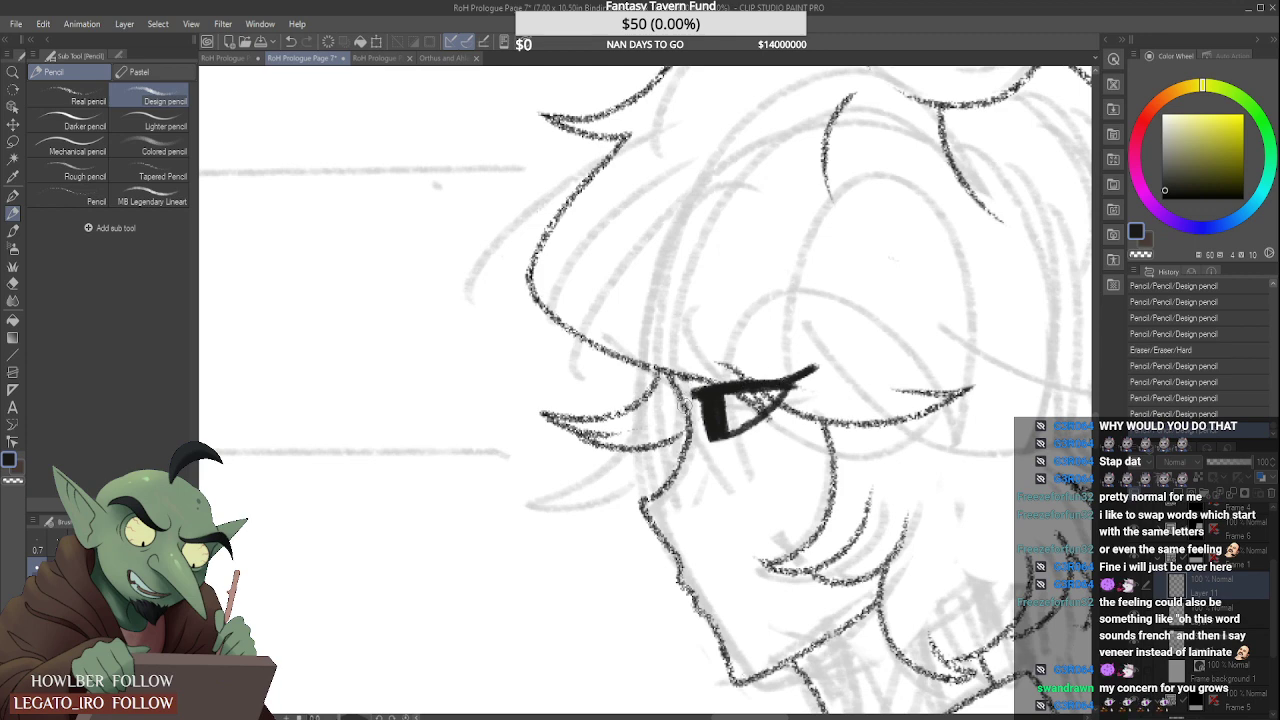
{"action": "mouse_move", "coordinate": [690, 392]}
{"action": "left_mouse_down"}
{"action": "mouse_move", "coordinate": [798, 378]}
{"action": "mouse_move", "coordinate": [784, 396]}
{"action": "mouse_move", "coordinate": [785, 374]}
{"action": "mouse_move", "coordinate": [776, 380]}
{"action": "mouse_move", "coordinate": [817, 369]}
{"action": "mouse_move", "coordinate": [768, 403]}
{"action": "left_mouse_up"}
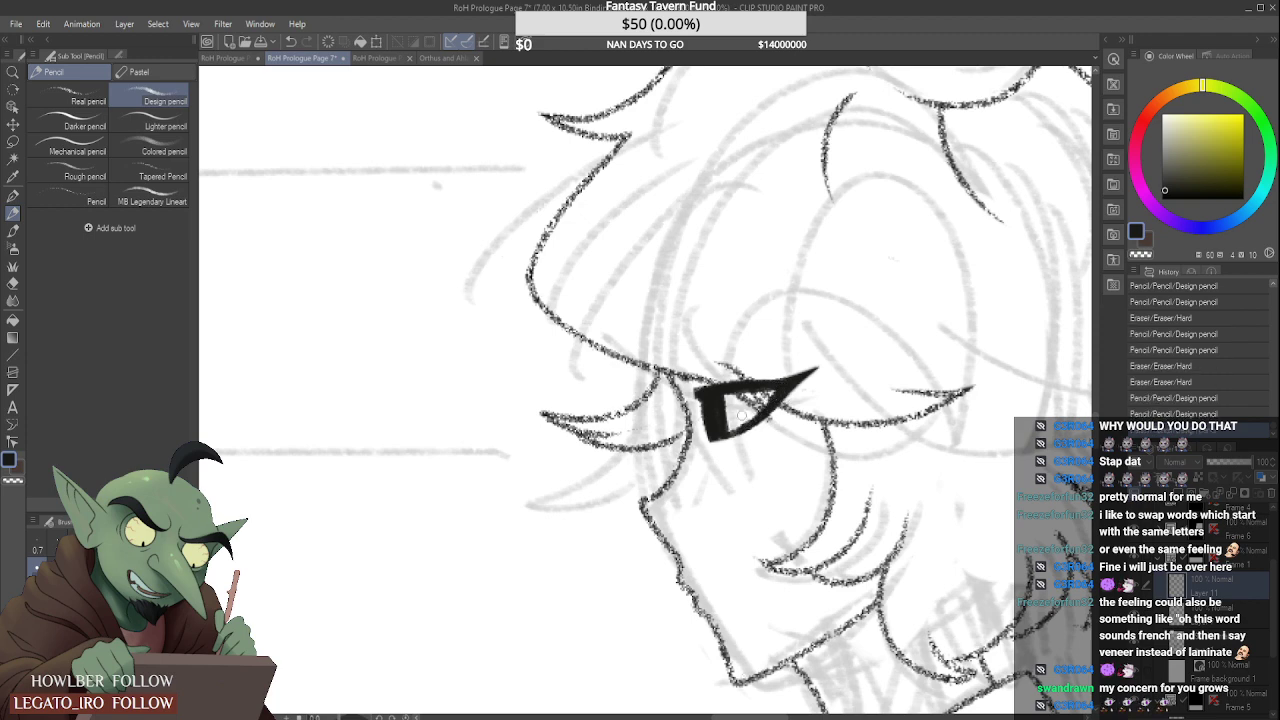
{"action": "left_click", "coordinate": [767, 429]}
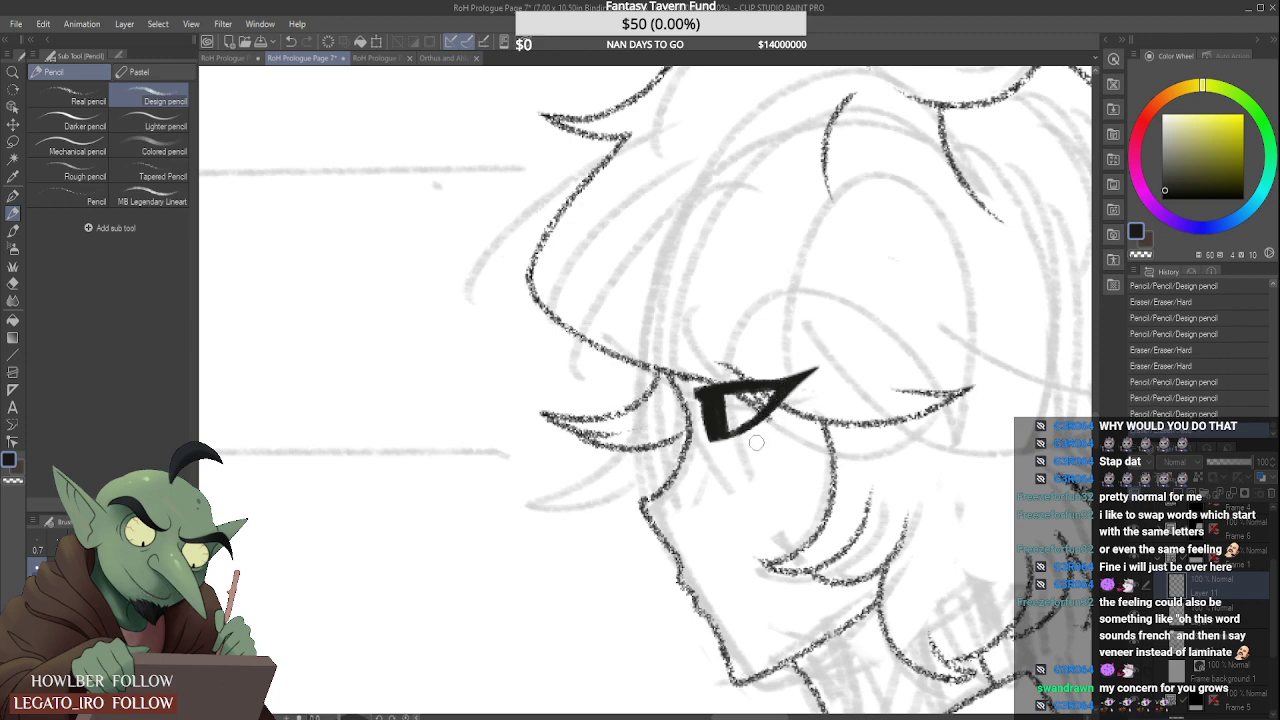
Step: Draw the reaching character's small downturned mouth beside the profile line with the Real pencil and refine the stroke
{"action": "scroll", "coordinate": [767, 424], "scroll_direction": "down", "scroll_amount": 5}
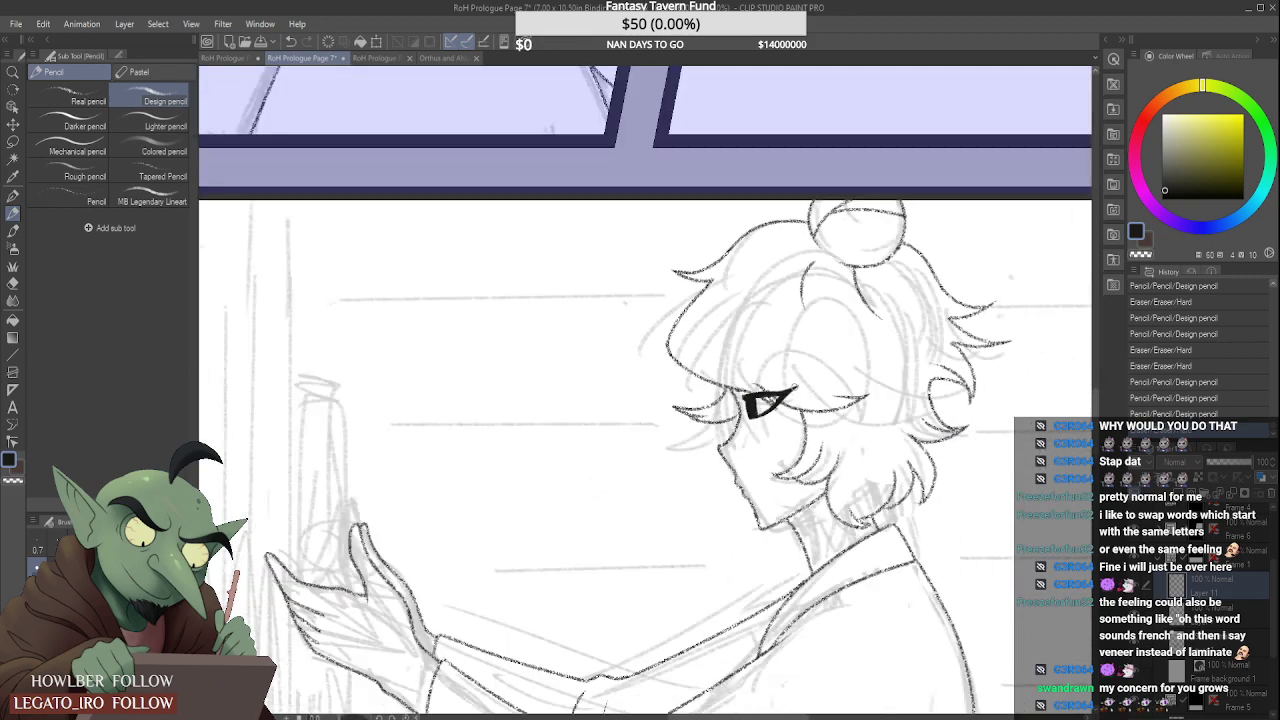
{"action": "scroll", "coordinate": [740, 420], "scroll_direction": "up", "scroll_amount": 2}
{"action": "scroll", "coordinate": [767, 444], "scroll_direction": "up", "scroll_amount": 1}
{"action": "left_click", "coordinate": [88, 98]}
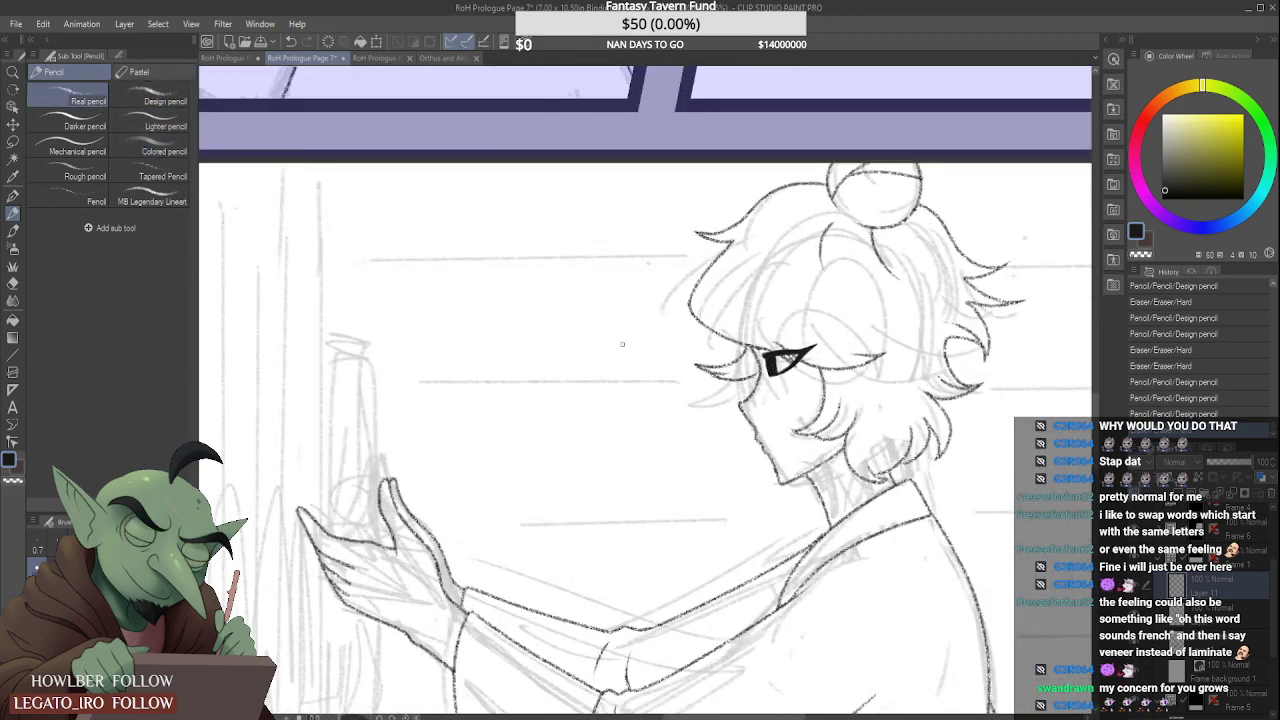
{"action": "scroll", "coordinate": [767, 444], "scroll_direction": "up", "scroll_amount": 2}
{"action": "left_click_drag", "start_coordinate": [760, 446], "coordinate": [780, 441]}
{"action": "scroll", "coordinate": [767, 445], "scroll_direction": "up", "scroll_amount": 1}
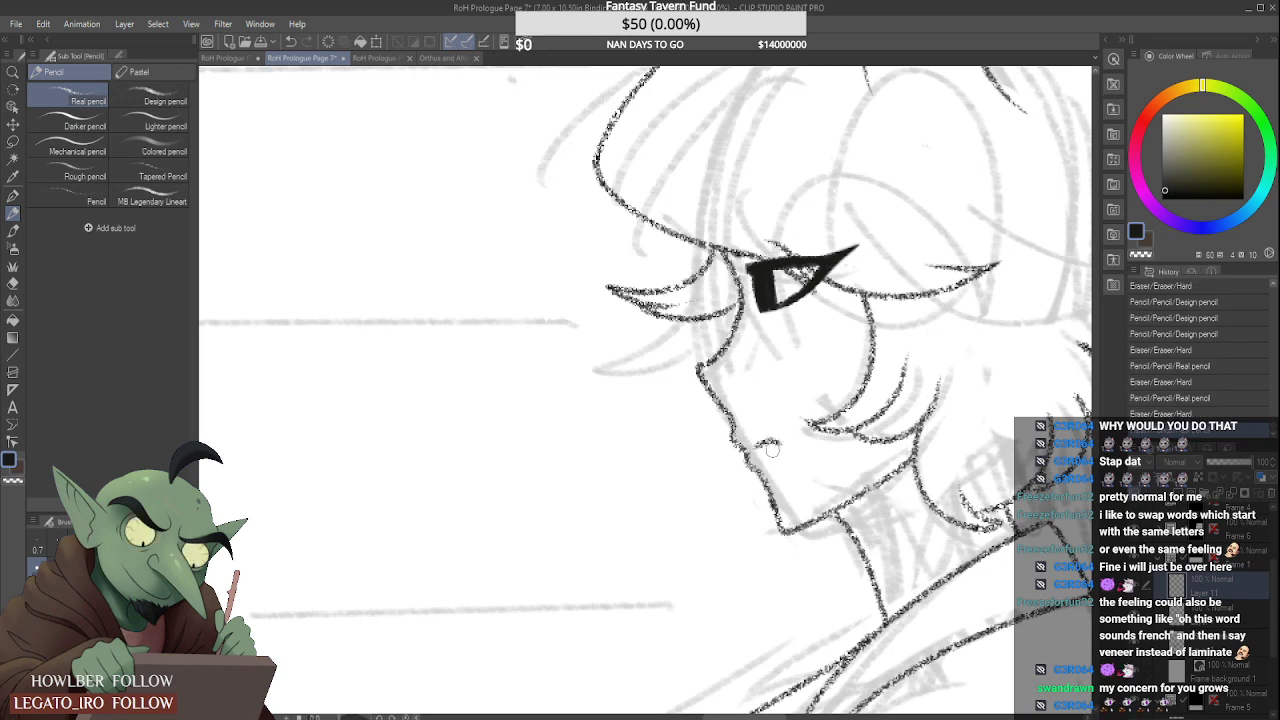
{"action": "scroll", "coordinate": [789, 438], "scroll_direction": "down", "scroll_amount": 2}
{"action": "scroll", "coordinate": [789, 437], "scroll_direction": "up", "scroll_amount": 1}
{"action": "left_click_drag", "start_coordinate": [782, 440], "coordinate": [788, 439]}
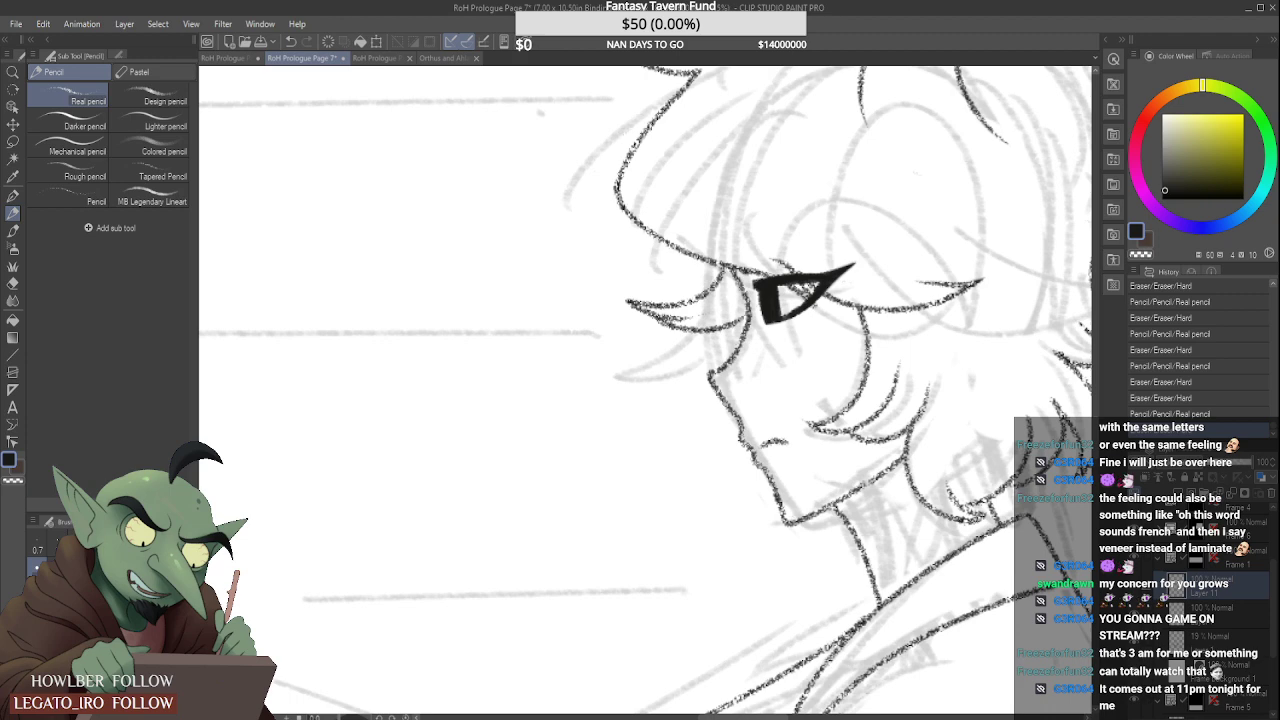
Step: Touch up the hair linework beside the reaching character's eye on the linework layer below
{"action": "scroll", "coordinate": [836, 336], "scroll_direction": "up", "scroll_amount": 1}
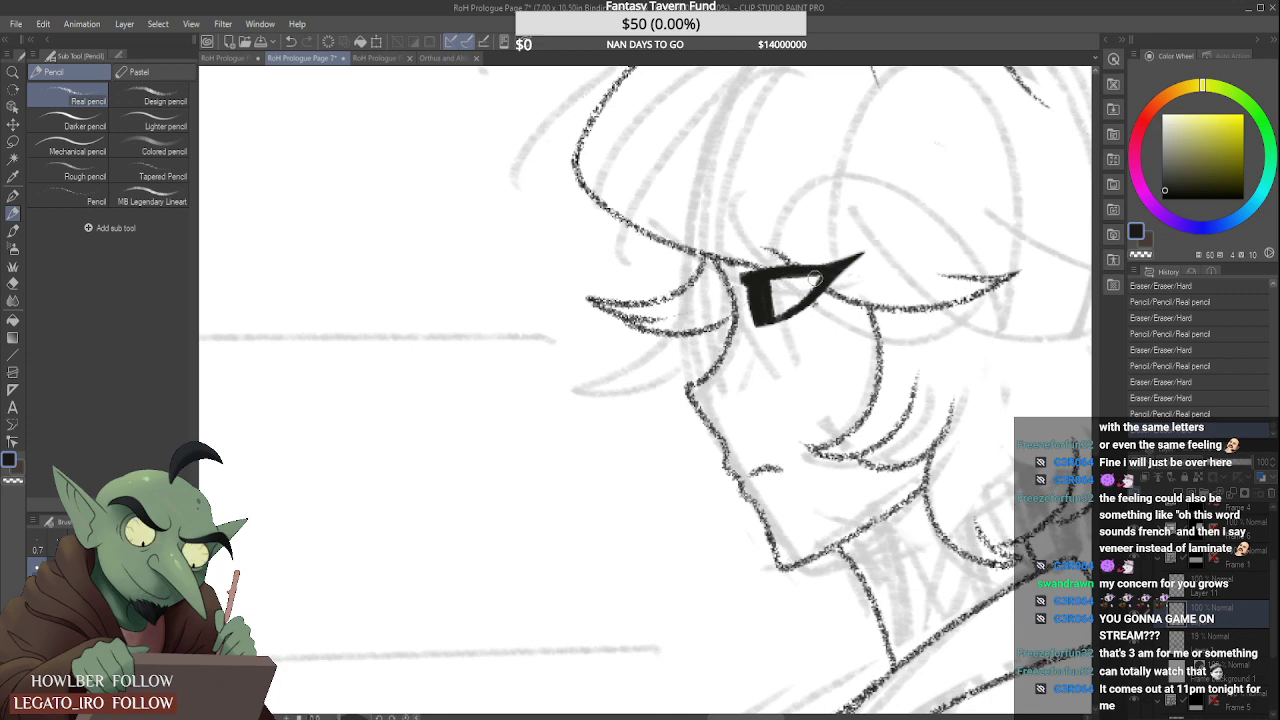
{"action": "left_click_drag", "start_coordinate": [812, 306], "coordinate": [806, 298]}
{"action": "scroll", "coordinate": [805, 297], "scroll_direction": "down", "scroll_amount": 5}
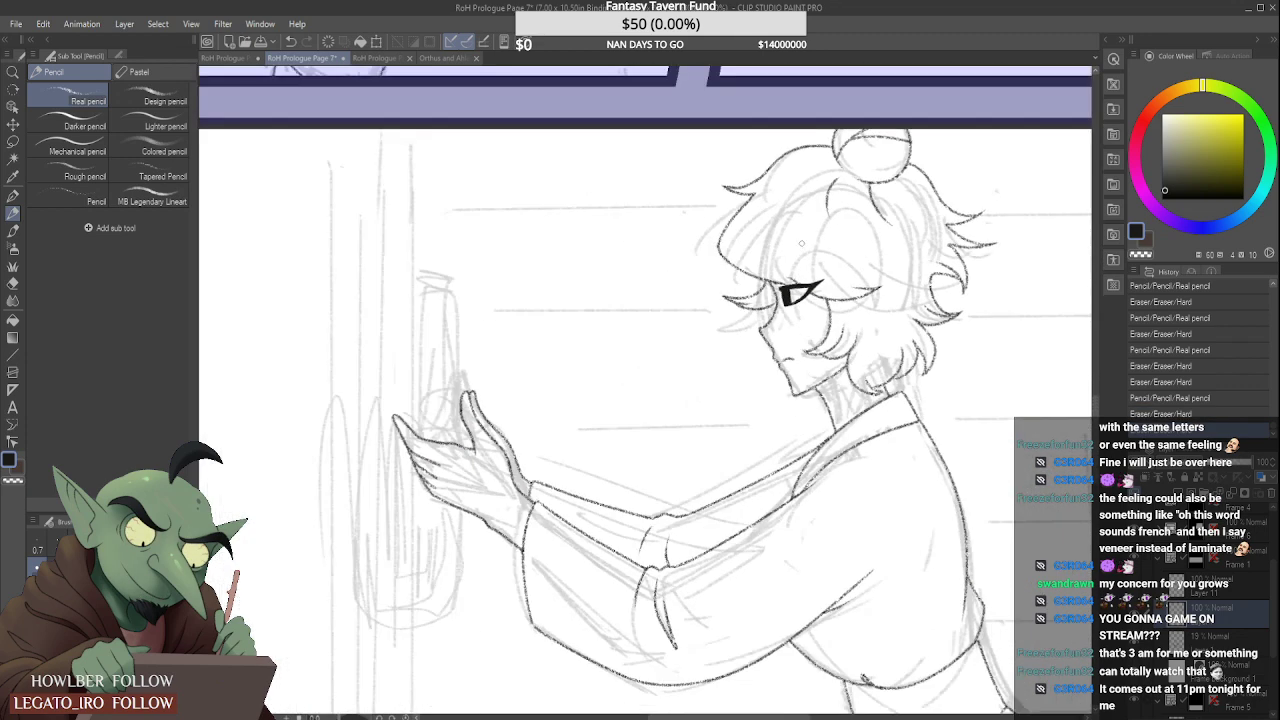
{"action": "scroll", "coordinate": [801, 243], "scroll_direction": "down", "scroll_amount": 3}
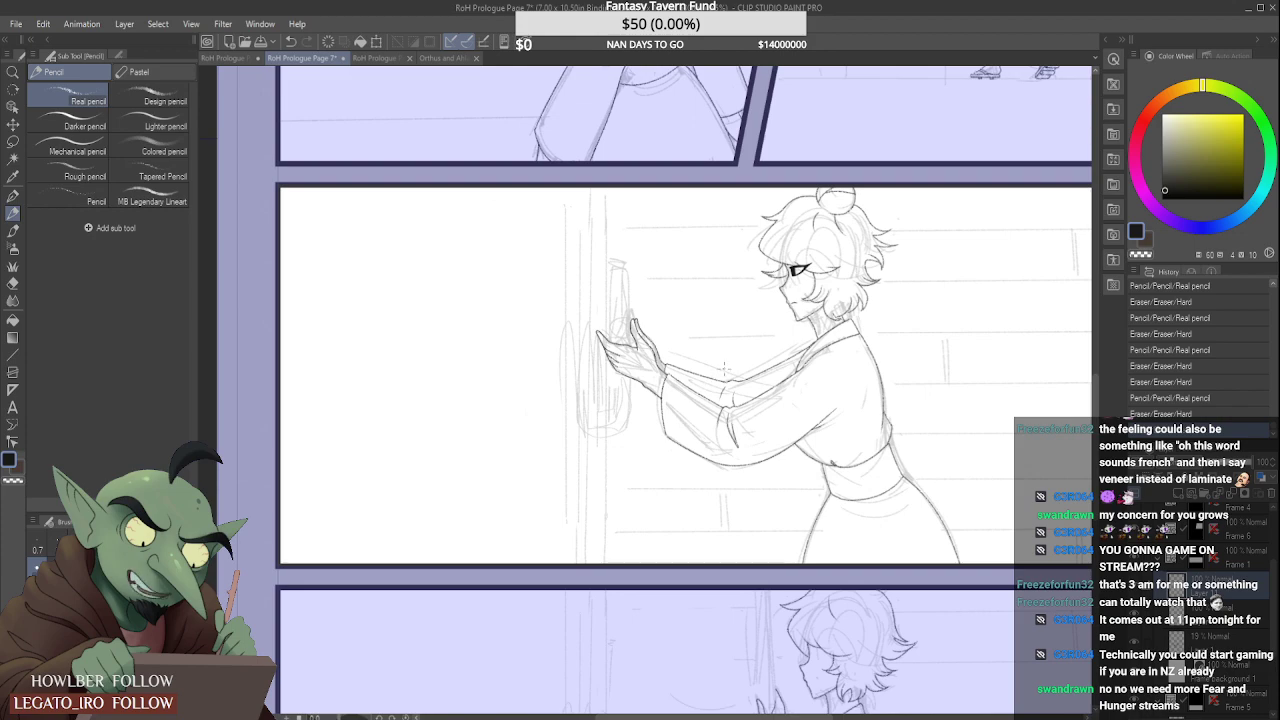
Step: Add a small hook-shaped sweat drop on the reaching character's cheek below the eye
{"action": "scroll", "coordinate": [771, 292], "scroll_direction": "up", "scroll_amount": 10}
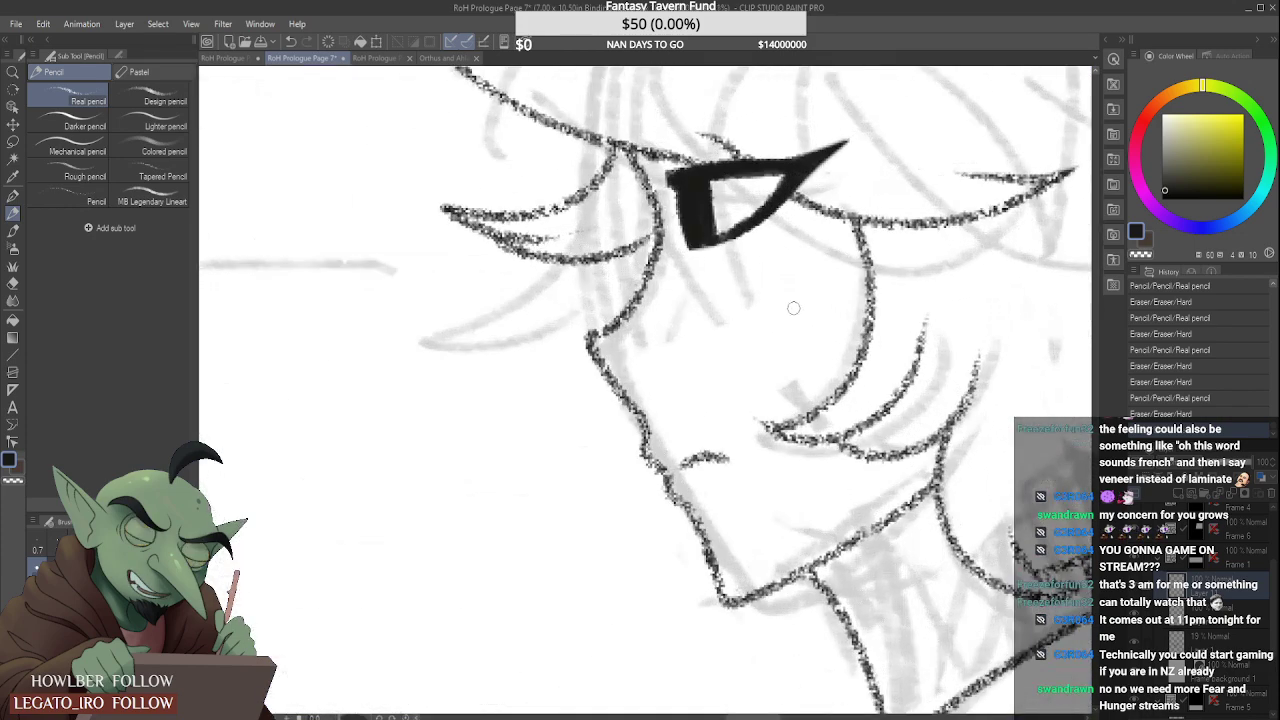
{"action": "left_click_drag", "start_coordinate": [798, 301], "coordinate": [826, 338]}
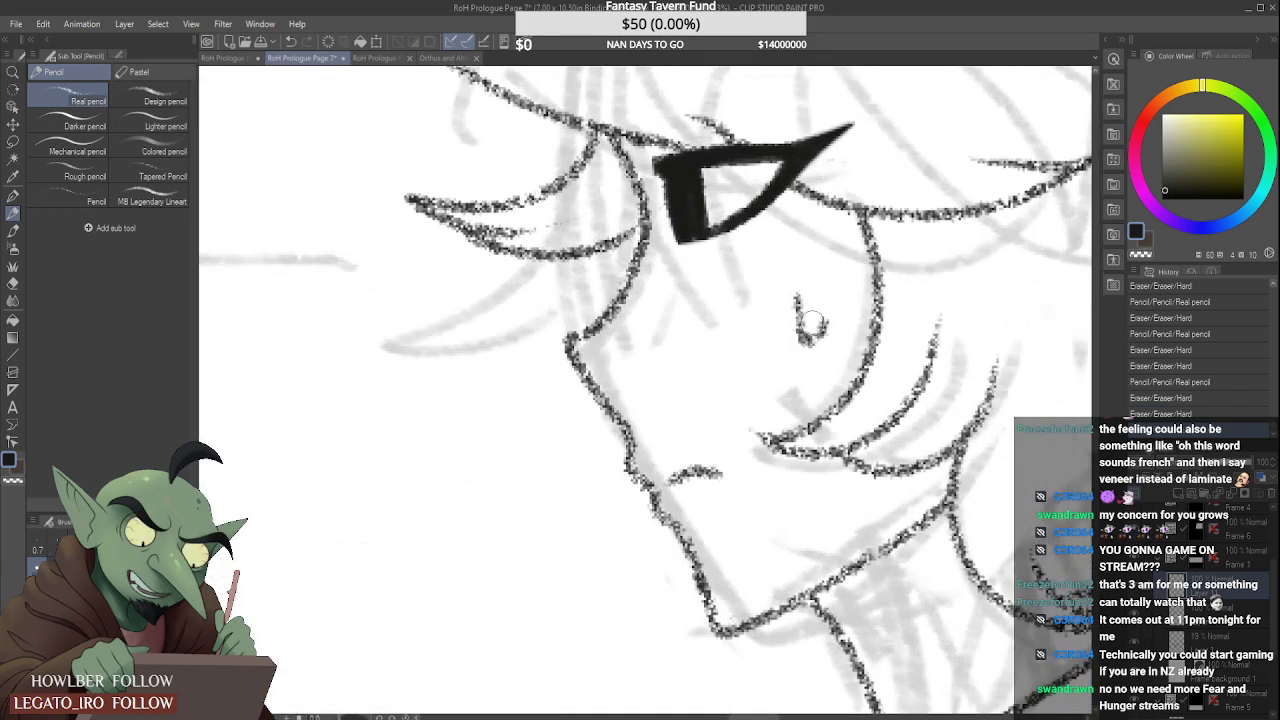
{"action": "mouse_move", "coordinate": [794, 294]}
{"action": "left_mouse_down"}
{"action": "mouse_move", "coordinate": [786, 326]}
{"action": "mouse_move", "coordinate": [826, 318]}
{"action": "left_mouse_up"}
{"action": "scroll", "coordinate": [826, 298], "scroll_direction": "down", "scroll_amount": 1}
{"action": "scroll", "coordinate": [825, 297], "scroll_direction": "down", "scroll_amount": 10}
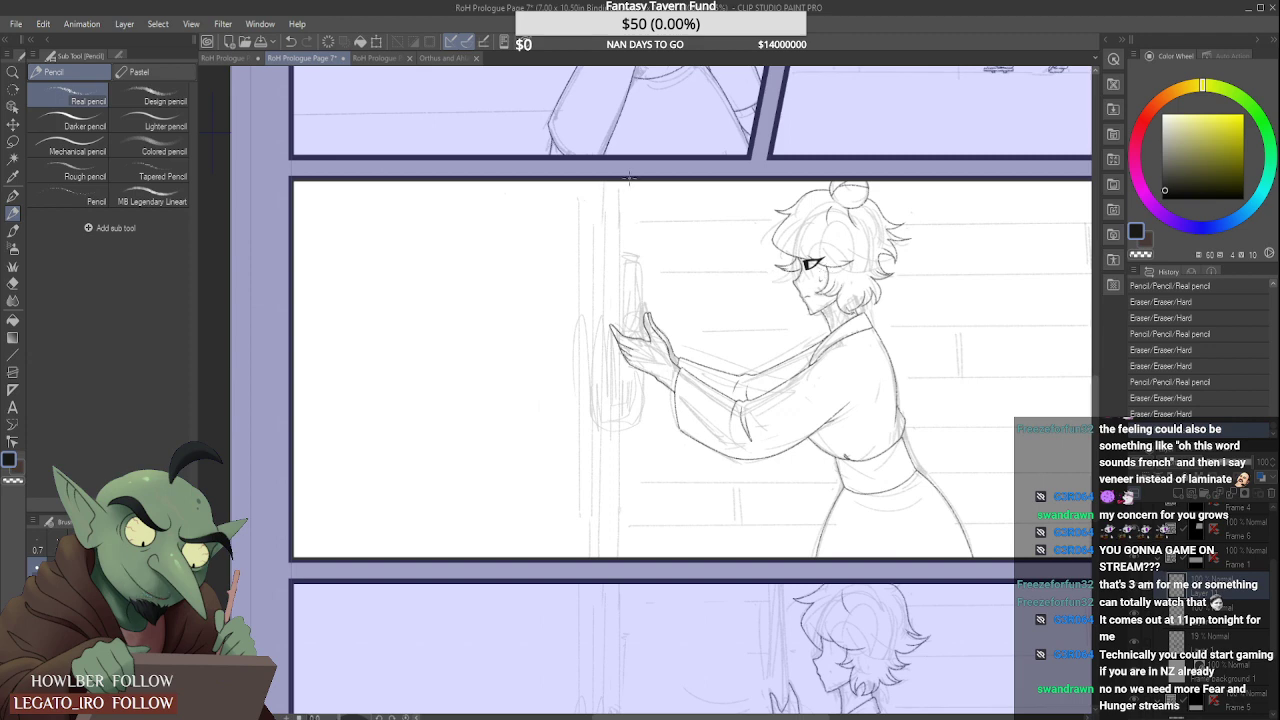
Step: Add a new raster layer above the linework in the lowest panel and choose the Design pencil
{"action": "scroll", "coordinate": [490, 143], "scroll_direction": "down", "scroll_amount": 2}
{"action": "scroll", "coordinate": [490, 143], "scroll_direction": "down", "scroll_amount": 3}
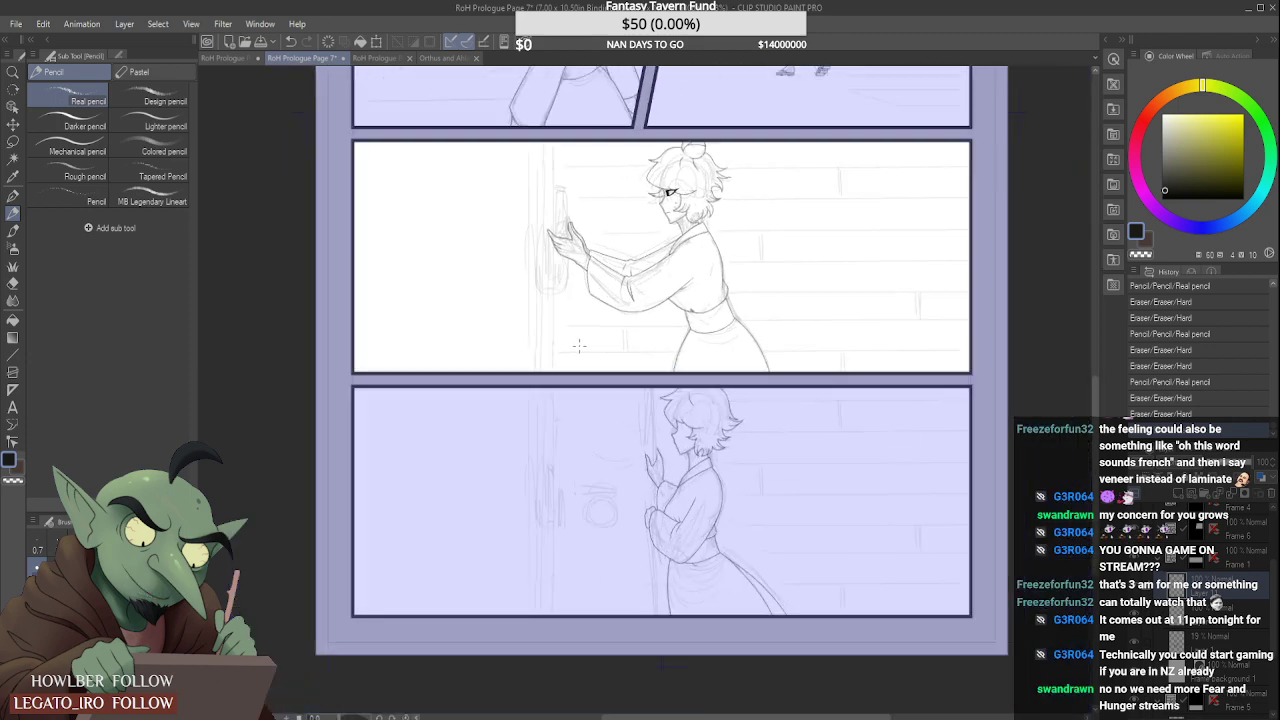
{"action": "left_click", "coordinate": [1160, 565]}
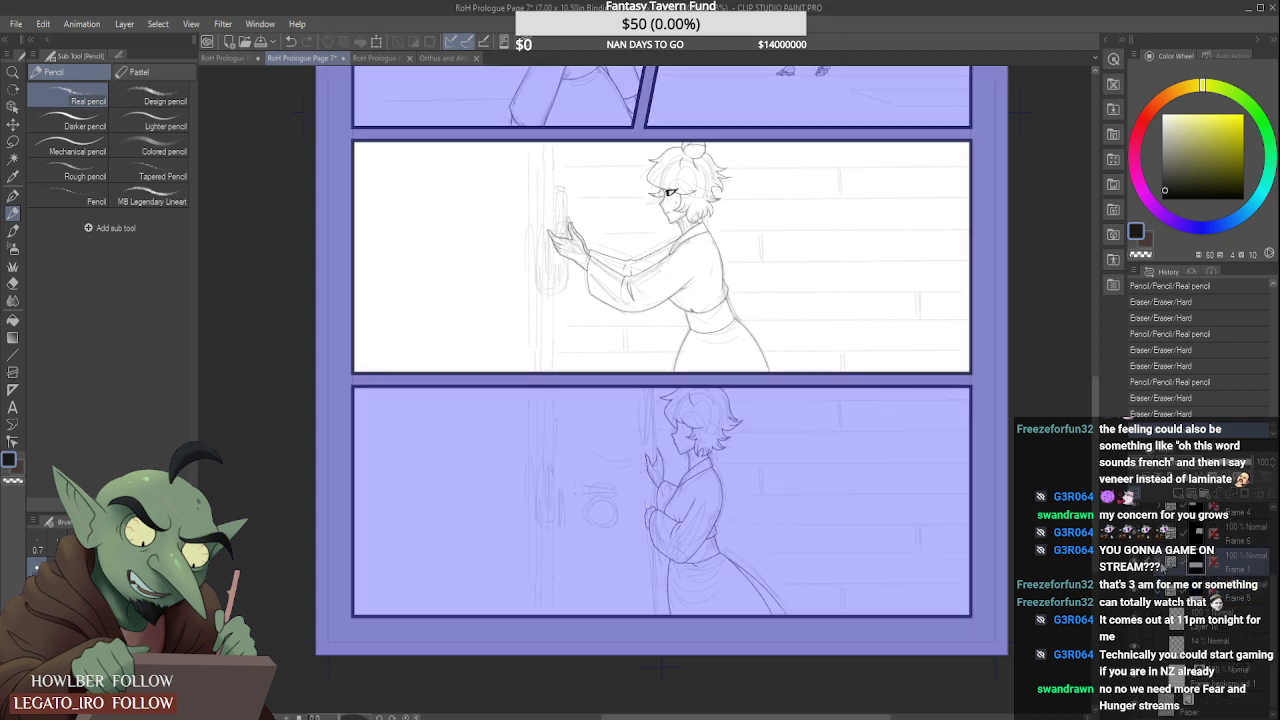
{"action": "left_click", "coordinate": [1229, 627]}
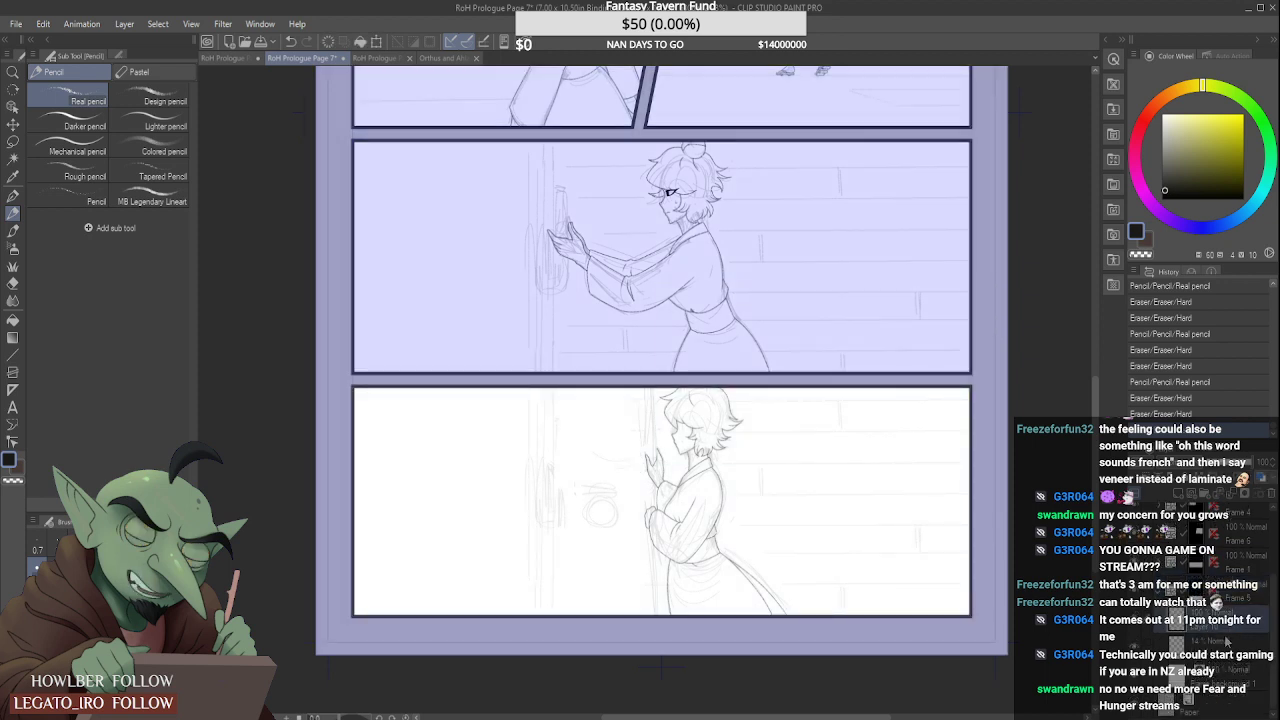
{"action": "left_click", "coordinate": [1178, 495]}
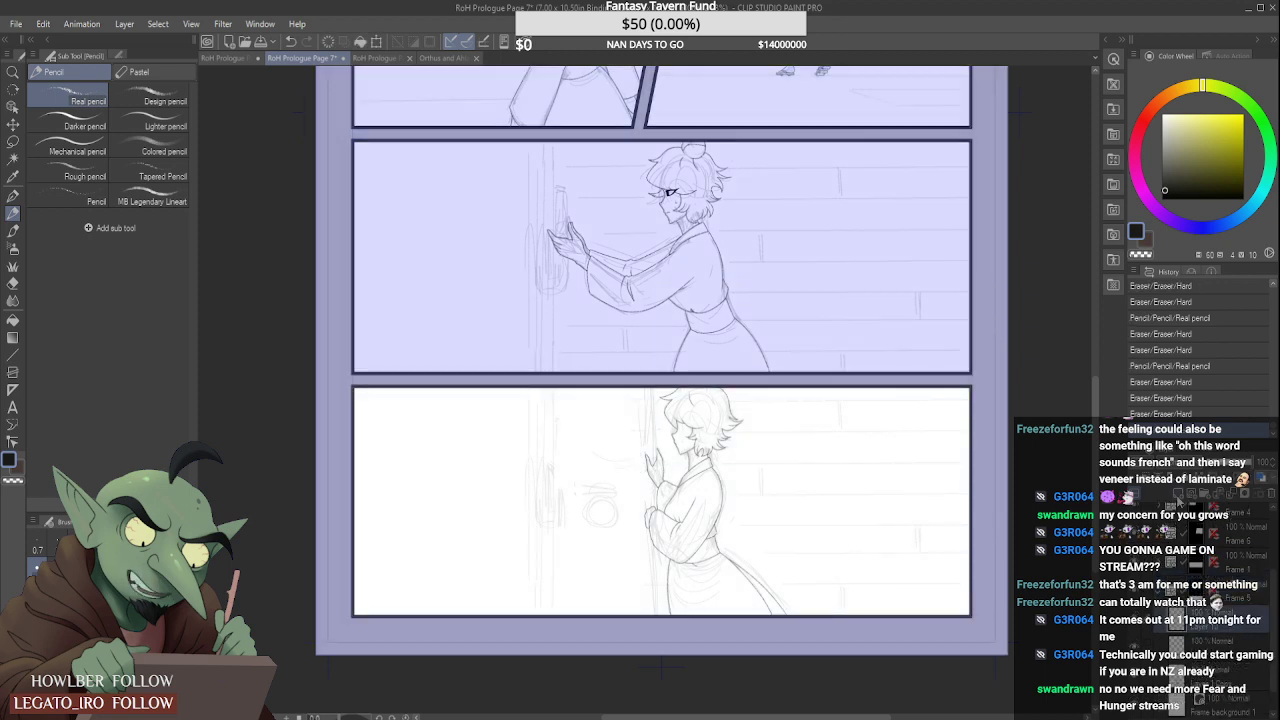
{"action": "left_click", "coordinate": [150, 98]}
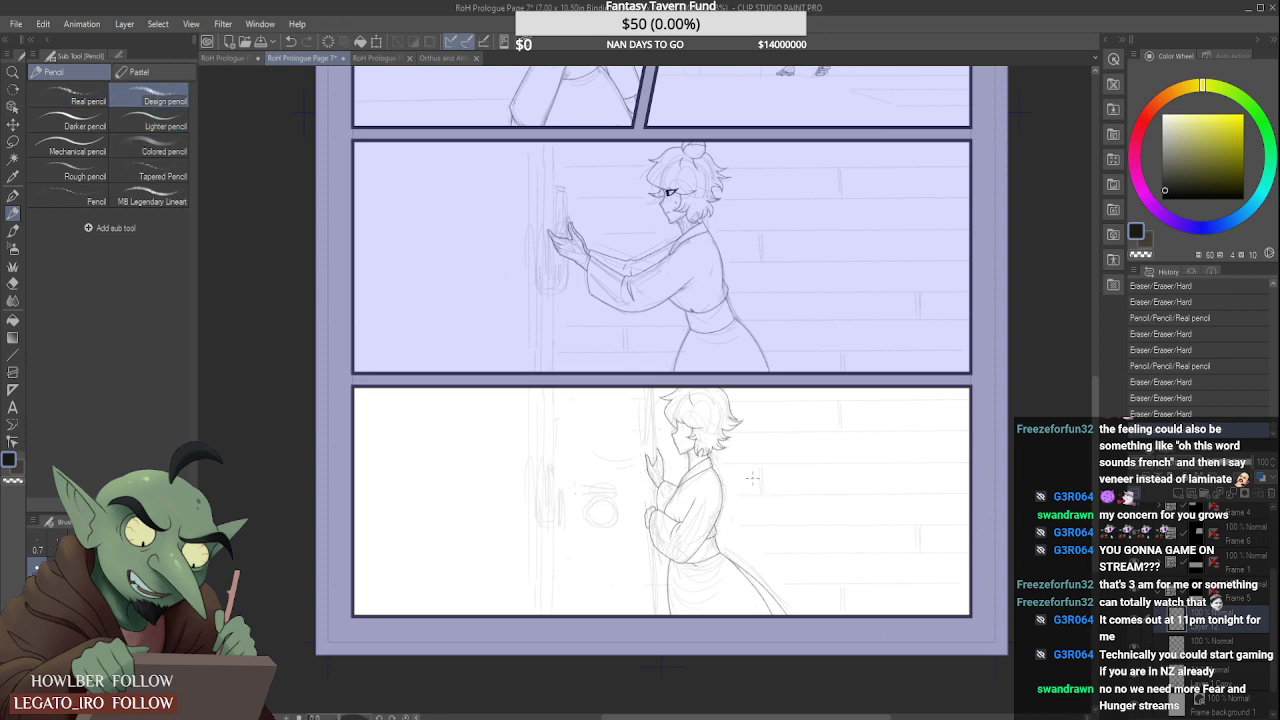
Step: Draw the lowest panel character's narrow eye under the fringe with a thick upper lid, dark iris, curved lower contour and tapered outer corner
{"action": "scroll", "coordinate": [667, 422], "scroll_direction": "up", "scroll_amount": 6}
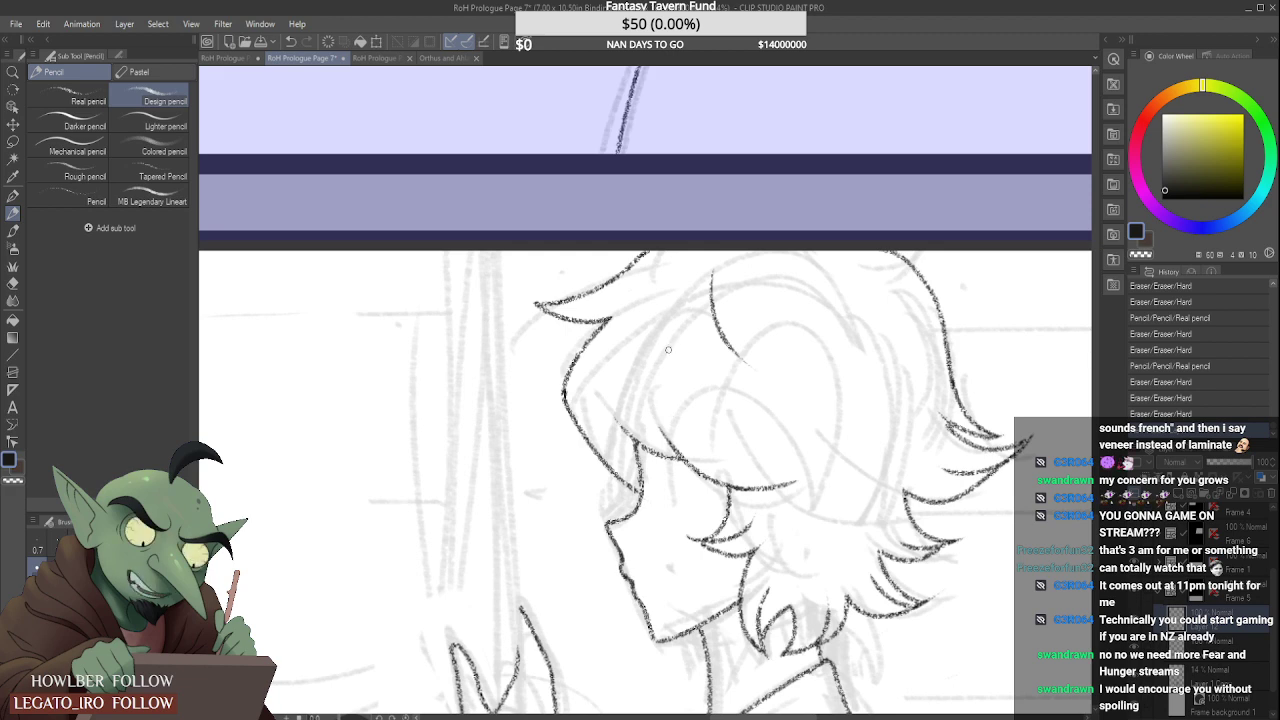
{"action": "scroll", "coordinate": [612, 515], "scroll_direction": "up", "scroll_amount": 1}
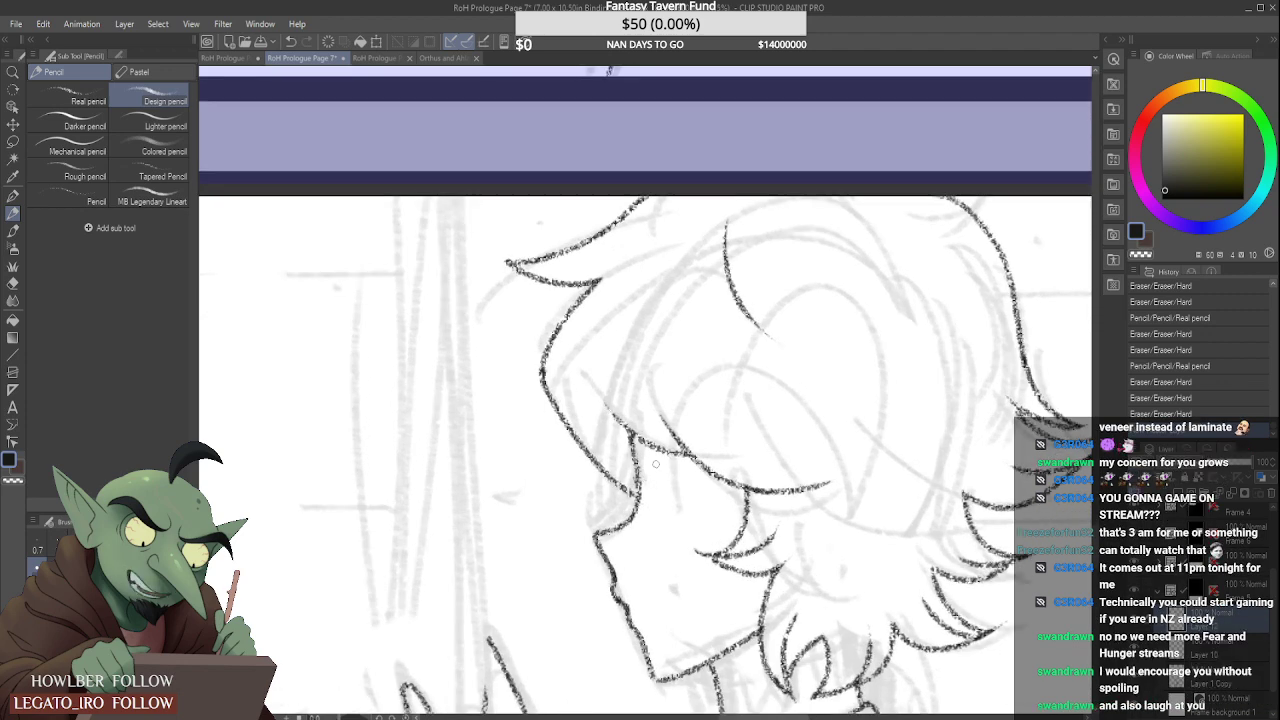
{"action": "mouse_move", "coordinate": [655, 472]}
{"action": "left_mouse_down"}
{"action": "mouse_move", "coordinate": [658, 505]}
{"action": "mouse_move", "coordinate": [725, 462]}
{"action": "mouse_move", "coordinate": [658, 454]}
{"action": "mouse_move", "coordinate": [728, 463]}
{"action": "left_mouse_up"}
{"action": "mouse_move", "coordinate": [645, 468]}
{"action": "left_mouse_down"}
{"action": "mouse_move", "coordinate": [730, 464]}
{"action": "mouse_move", "coordinate": [650, 460]}
{"action": "left_mouse_up"}
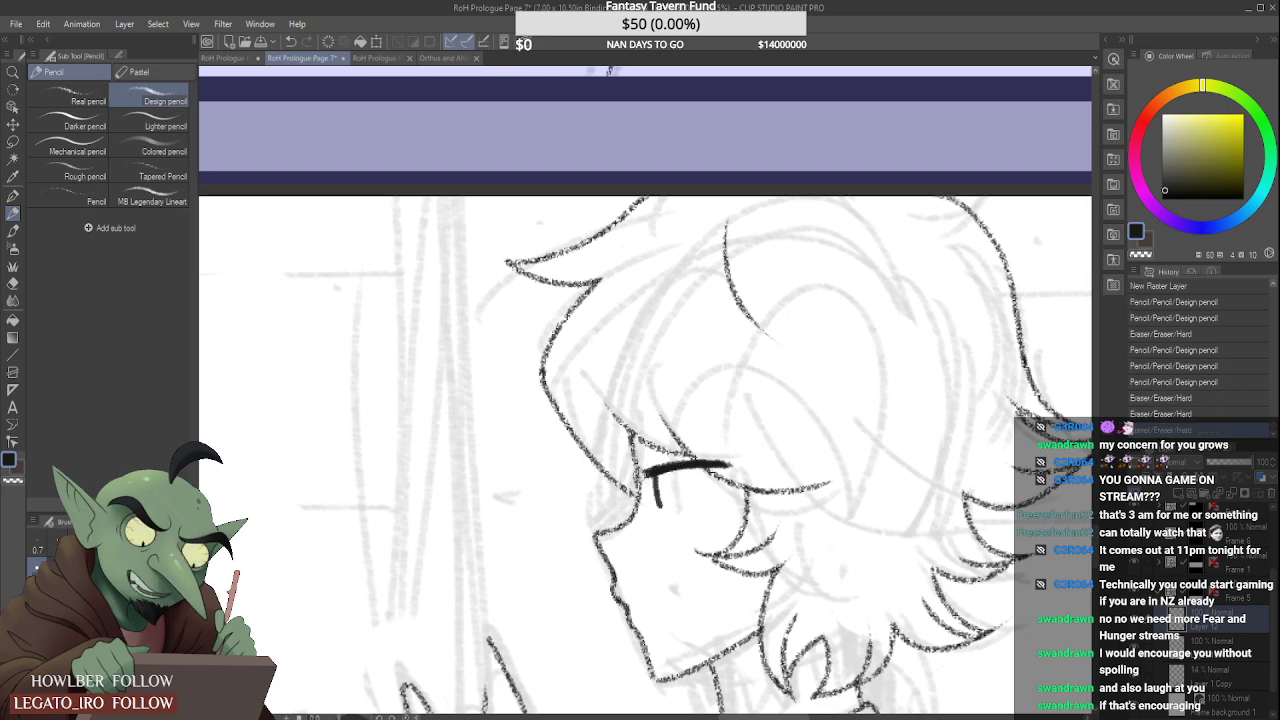
{"action": "mouse_move", "coordinate": [650, 462]}
{"action": "left_mouse_down"}
{"action": "mouse_move", "coordinate": [636, 466]}
{"action": "mouse_move", "coordinate": [683, 479]}
{"action": "mouse_move", "coordinate": [666, 500]}
{"action": "mouse_move", "coordinate": [656, 488]}
{"action": "mouse_move", "coordinate": [664, 510]}
{"action": "mouse_move", "coordinate": [666, 482]}
{"action": "mouse_move", "coordinate": [712, 474]}
{"action": "left_mouse_up"}
{"action": "mouse_move", "coordinate": [660, 508]}
{"action": "left_mouse_down"}
{"action": "mouse_move", "coordinate": [711, 469]}
{"action": "mouse_move", "coordinate": [683, 500]}
{"action": "mouse_move", "coordinate": [718, 478]}
{"action": "mouse_move", "coordinate": [726, 468]}
{"action": "mouse_move", "coordinate": [712, 464]}
{"action": "mouse_move", "coordinate": [734, 448]}
{"action": "left_mouse_up"}
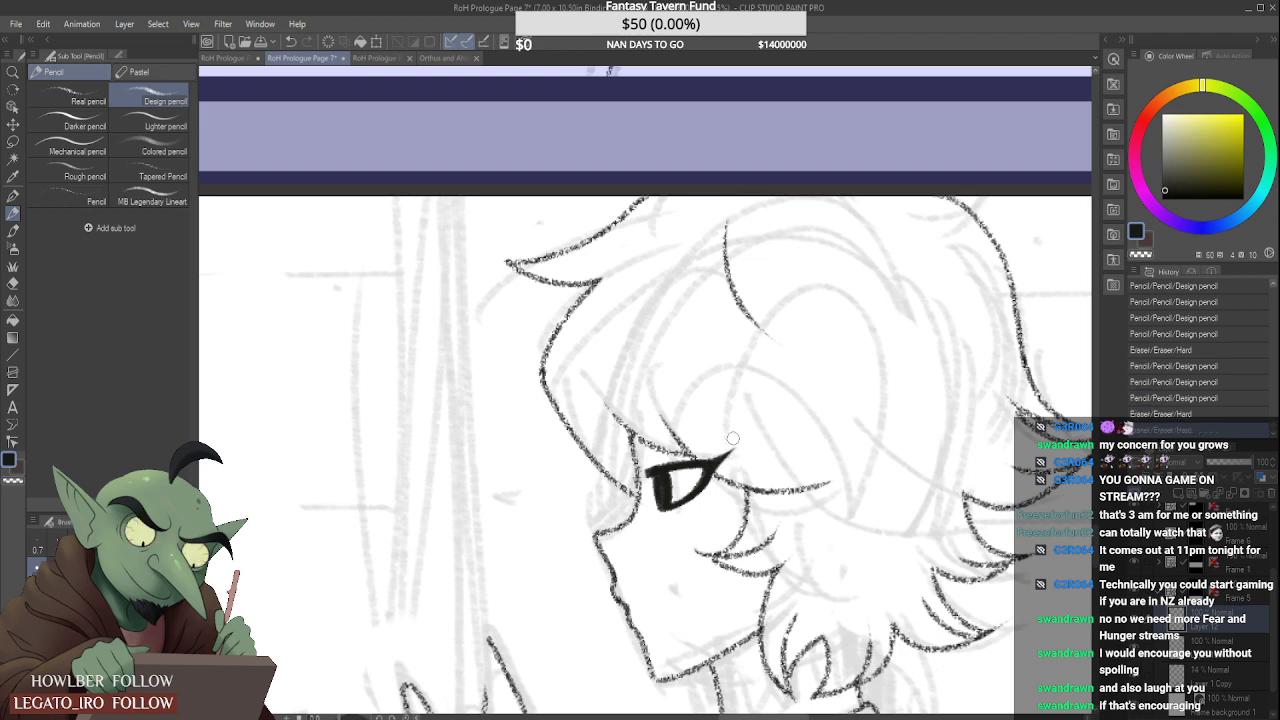
{"action": "mouse_move", "coordinate": [656, 517]}
{"action": "left_mouse_down"}
{"action": "mouse_move", "coordinate": [706, 503]}
{"action": "mouse_move", "coordinate": [682, 505]}
{"action": "mouse_move", "coordinate": [710, 489]}
{"action": "left_mouse_up"}
{"action": "scroll", "coordinate": [711, 482], "scroll_direction": "up", "scroll_amount": 2}
{"action": "scroll", "coordinate": [723, 482], "scroll_direction": "down", "scroll_amount": 5}
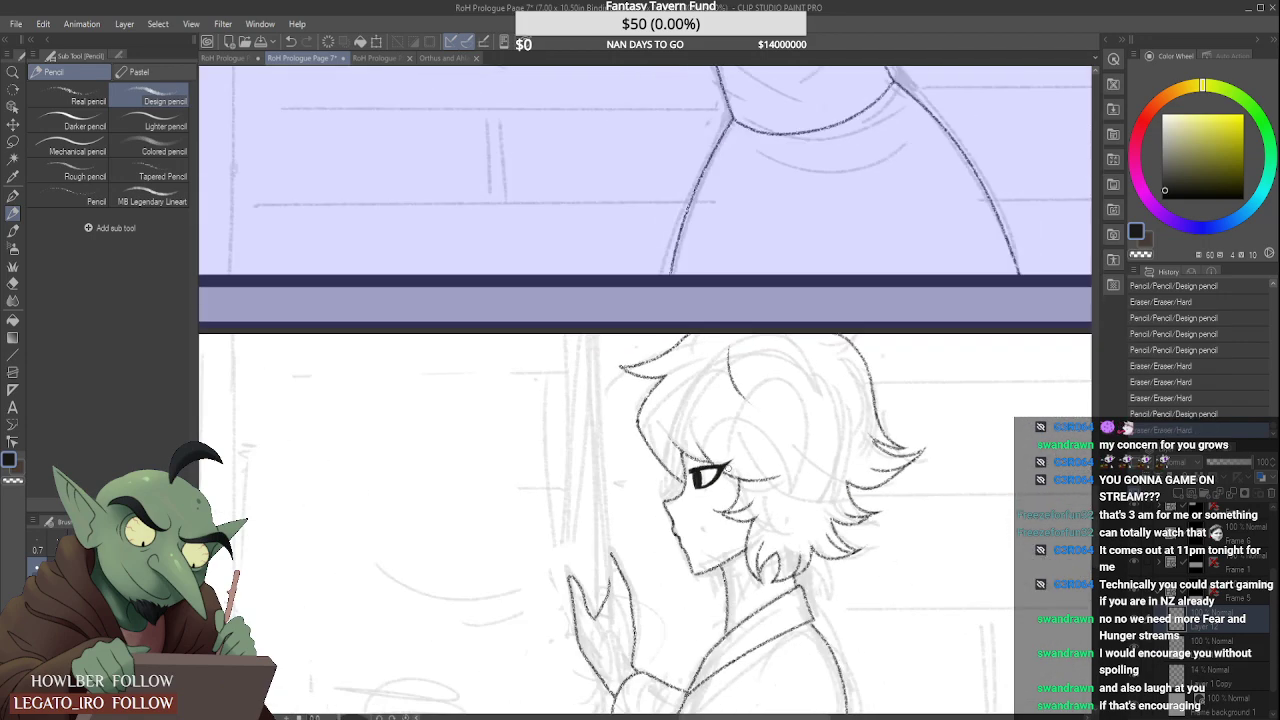
Step: Draw the lowest panel character's short curved mouth line beside the profile with the Real pencil
{"action": "left_click", "coordinate": [88, 101]}
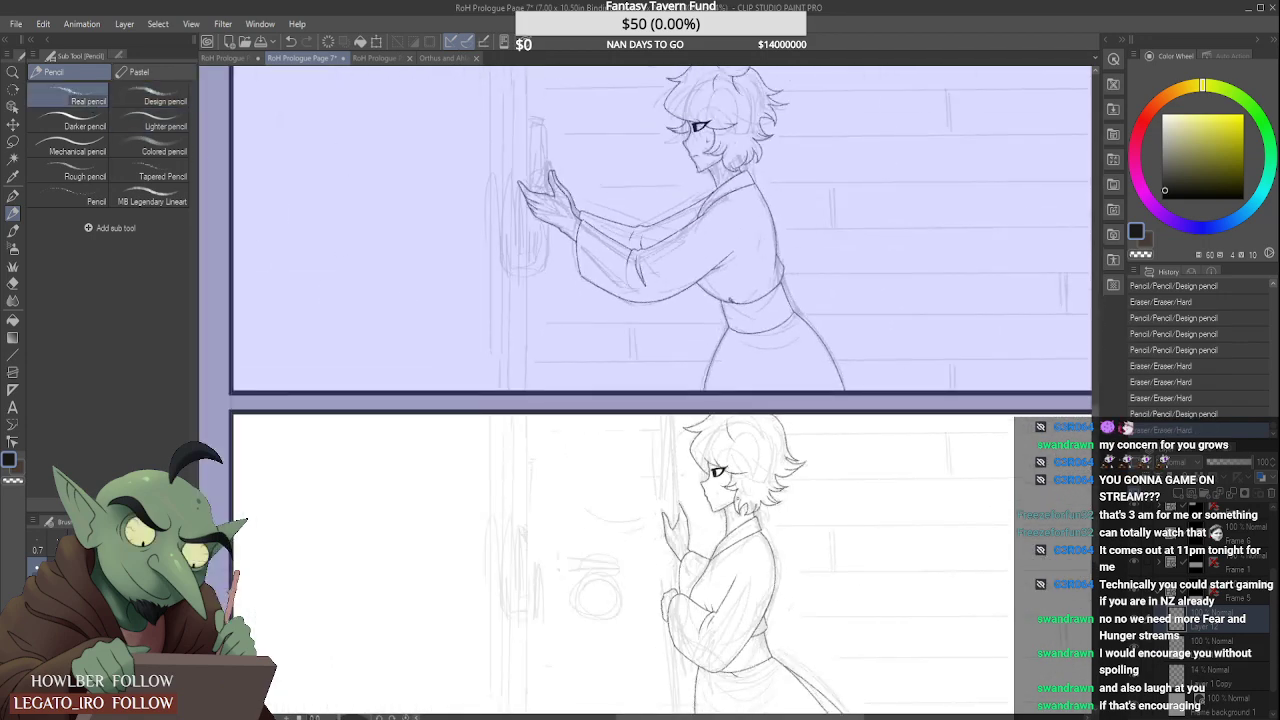
{"action": "scroll", "coordinate": [733, 485], "scroll_direction": "up", "scroll_amount": 3}
{"action": "scroll", "coordinate": [713, 503], "scroll_direction": "up", "scroll_amount": 3}
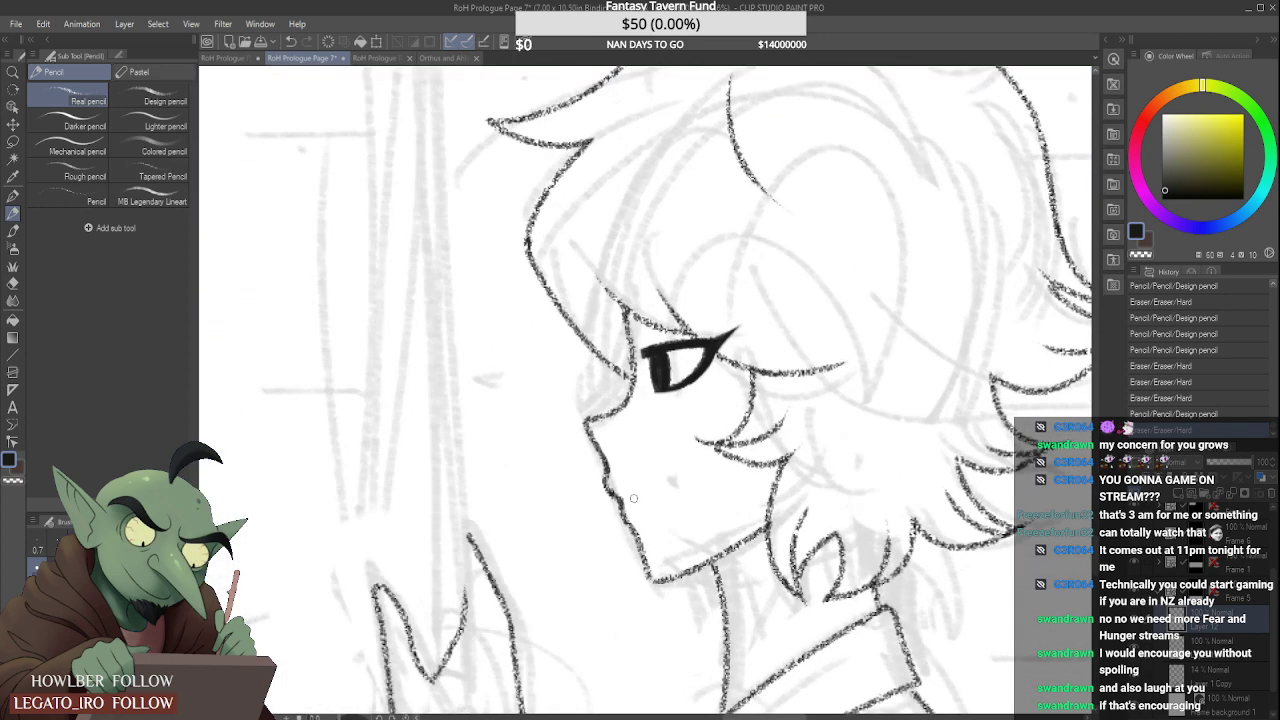
{"action": "mouse_move", "coordinate": [630, 497]}
{"action": "left_mouse_down"}
{"action": "mouse_move", "coordinate": [649, 499]}
{"action": "mouse_move", "coordinate": [631, 504]}
{"action": "left_mouse_up"}
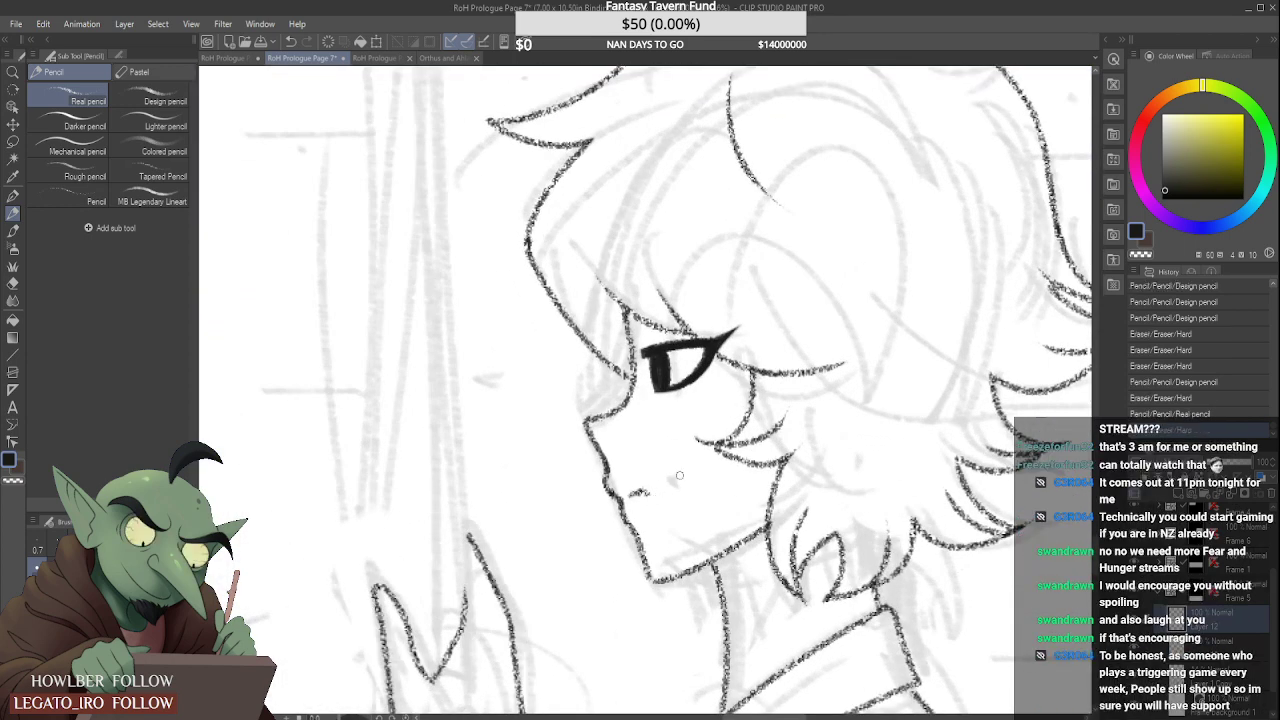
Step: Add a small hook-shaped sweat drop on the cheek of the lowest panel's character, redrawing the stroke as needed
{"action": "left_click_drag", "start_coordinate": [711, 481], "coordinate": [716, 499]}
{"action": "left_click_drag", "start_coordinate": [722, 470], "coordinate": [728, 500]}
{"action": "scroll", "coordinate": [705, 478], "scroll_direction": "down", "scroll_amount": 3}
{"action": "scroll", "coordinate": [700, 485], "scroll_direction": "up", "scroll_amount": 2}
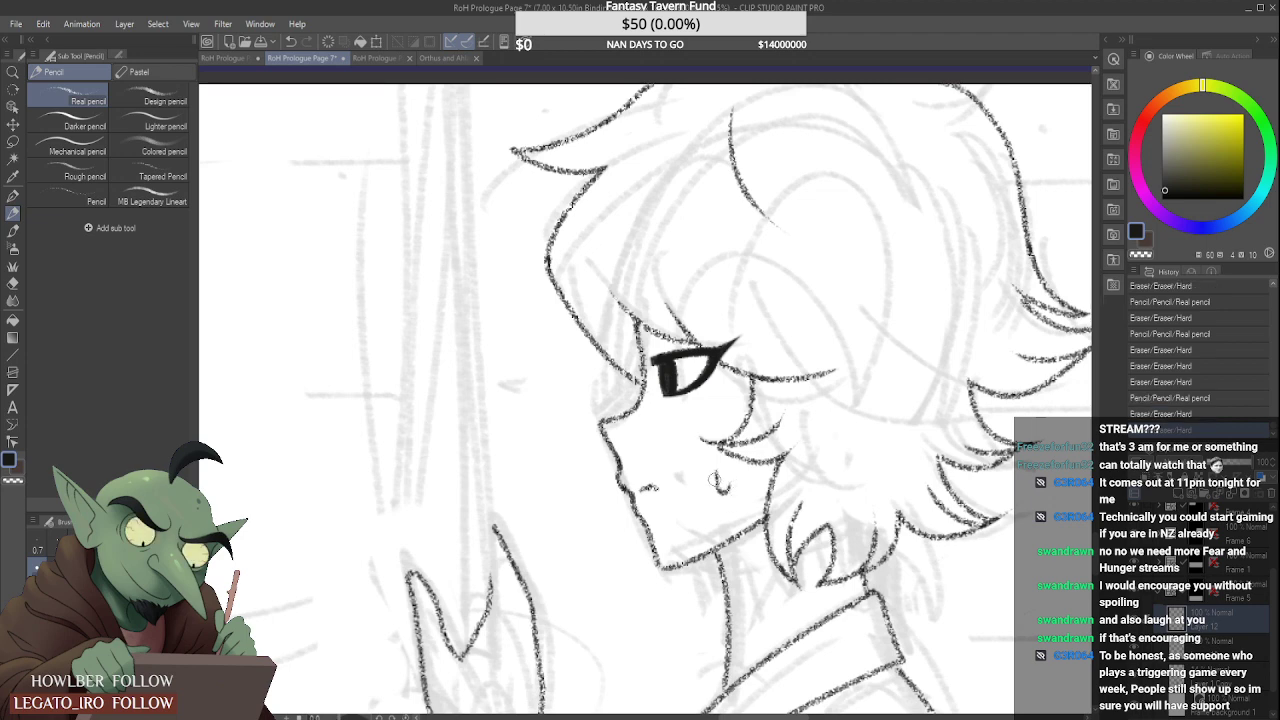
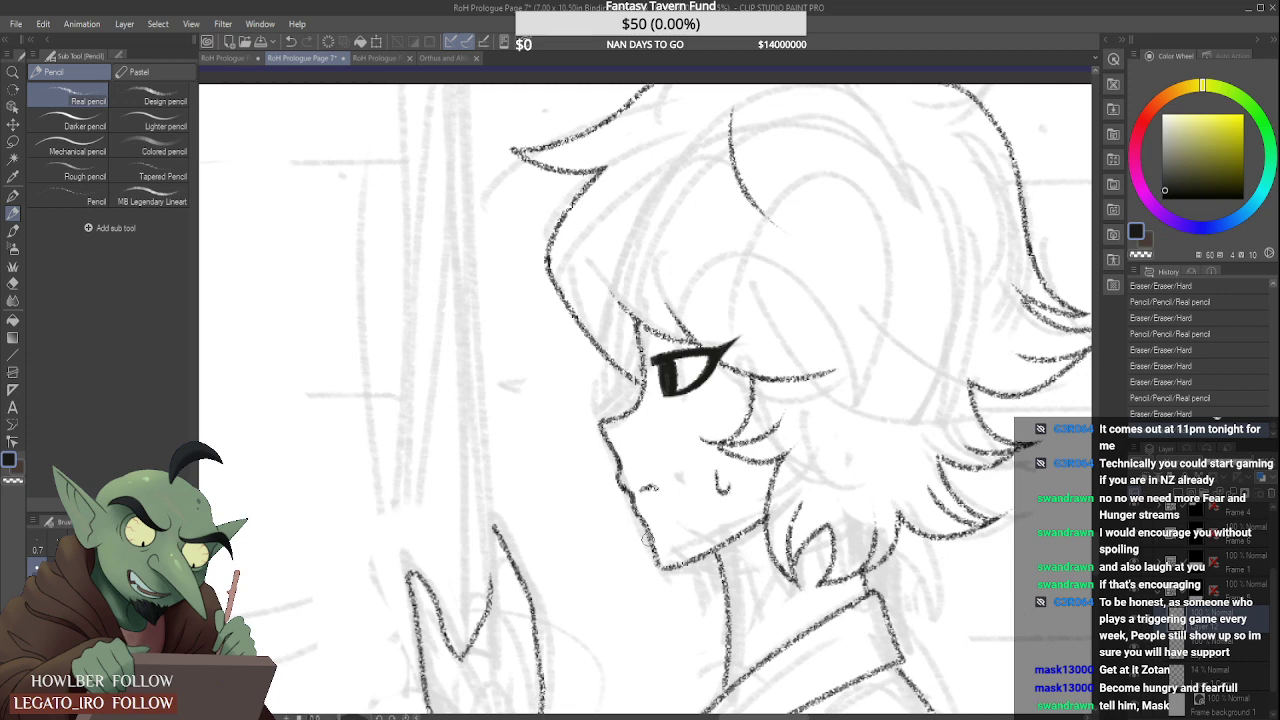
Step: Connect the robe collar's back corner to the shoulder contour on the linework layer and clean up the join
{"action": "scroll", "coordinate": [717, 420], "scroll_direction": "down", "scroll_amount": 5}
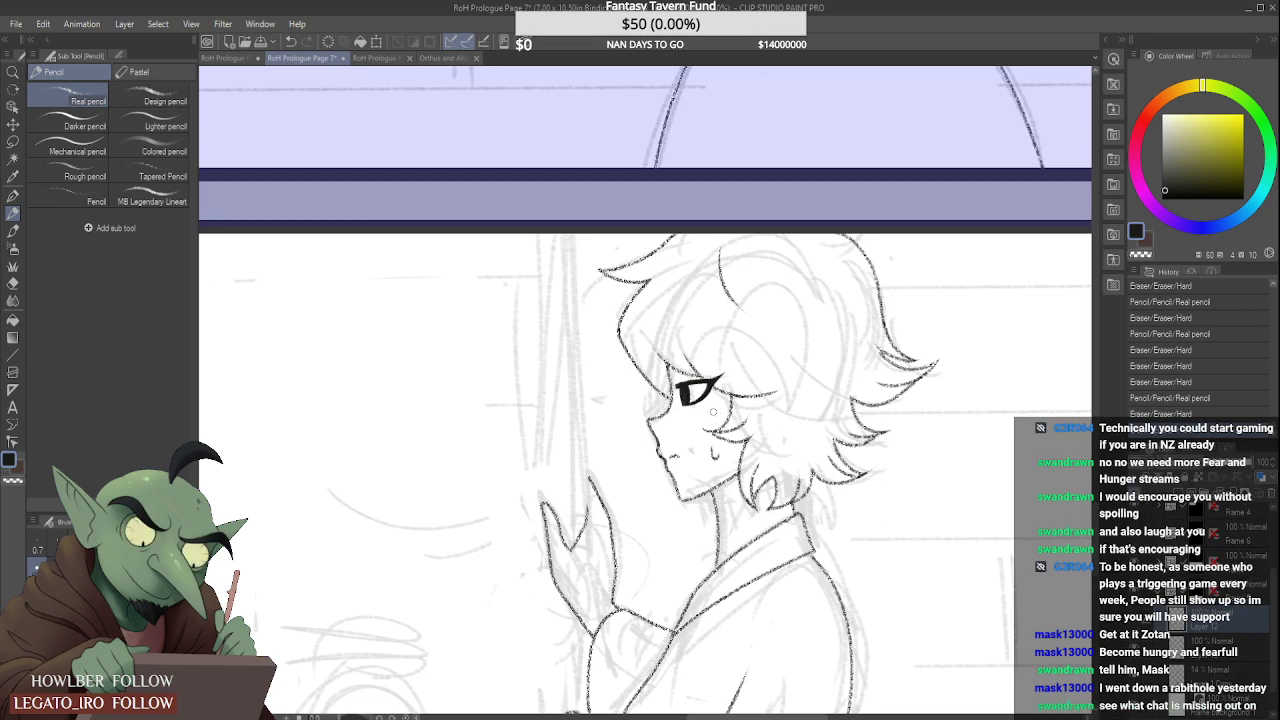
{"action": "scroll", "coordinate": [713, 411], "scroll_direction": "down", "scroll_amount": 1}
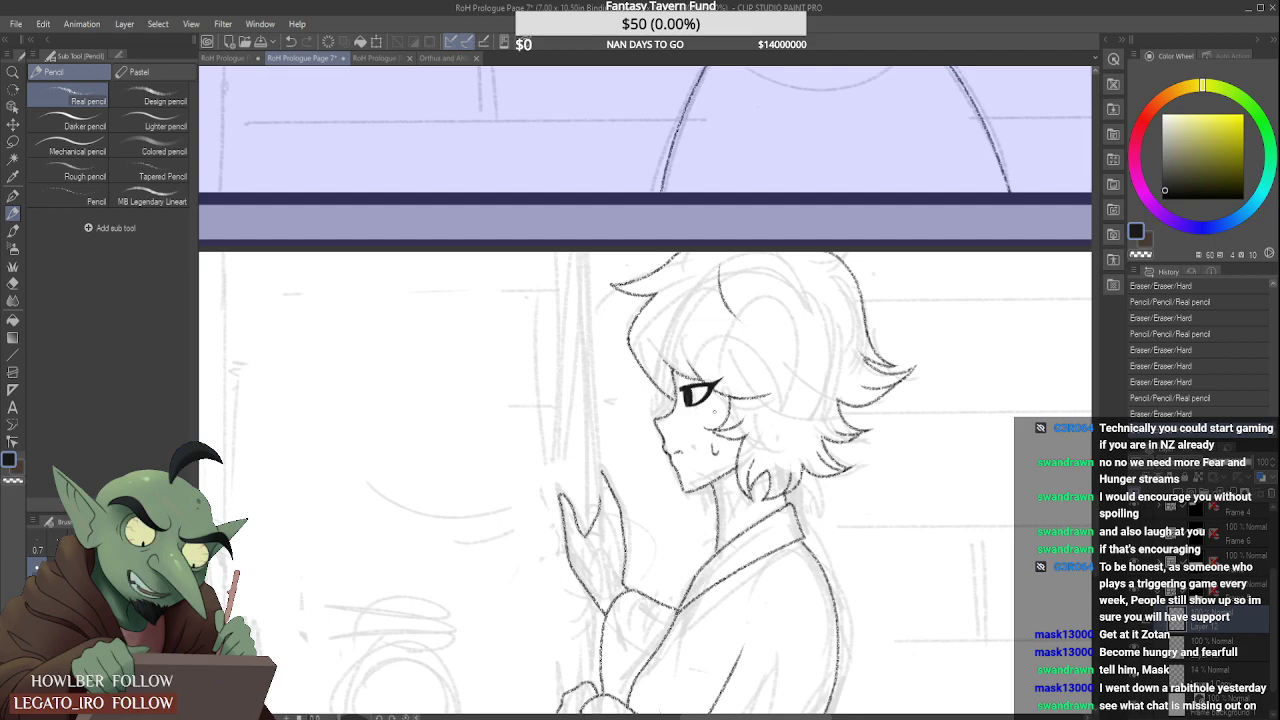
{"action": "scroll", "coordinate": [714, 410], "scroll_direction": "up", "scroll_amount": 5}
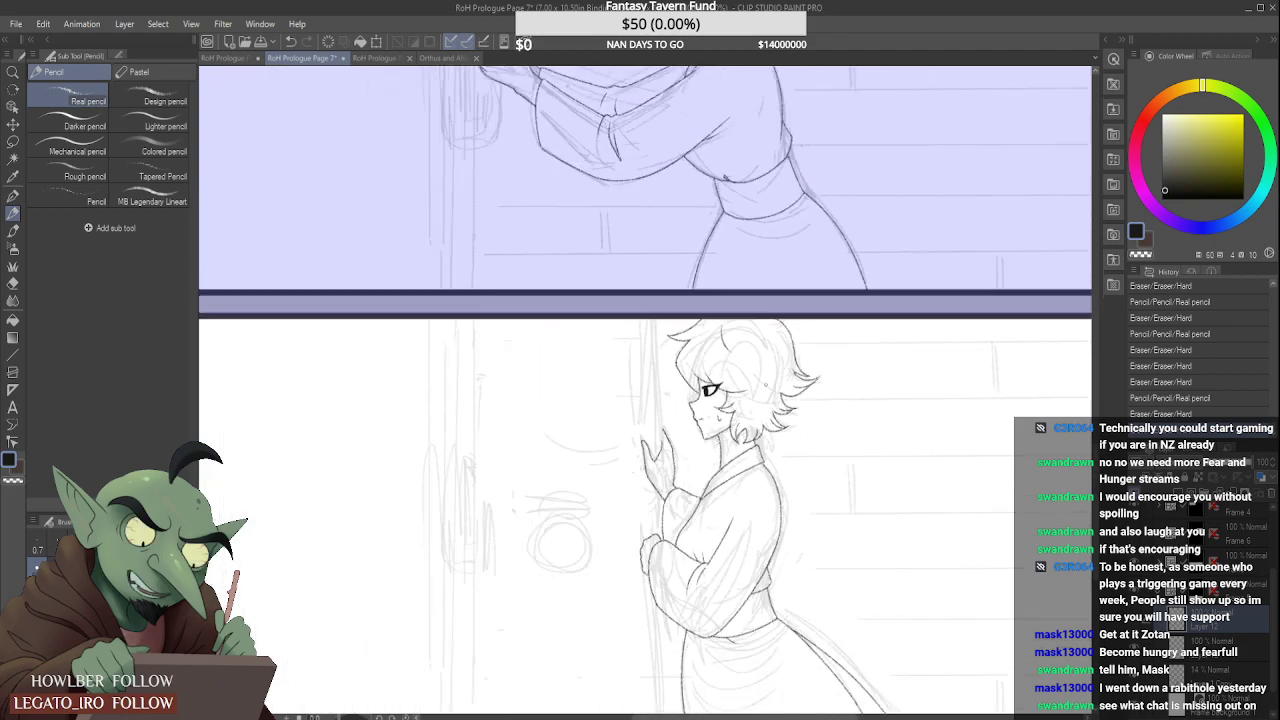
{"action": "scroll", "coordinate": [728, 452], "scroll_direction": "up", "scroll_amount": 1}
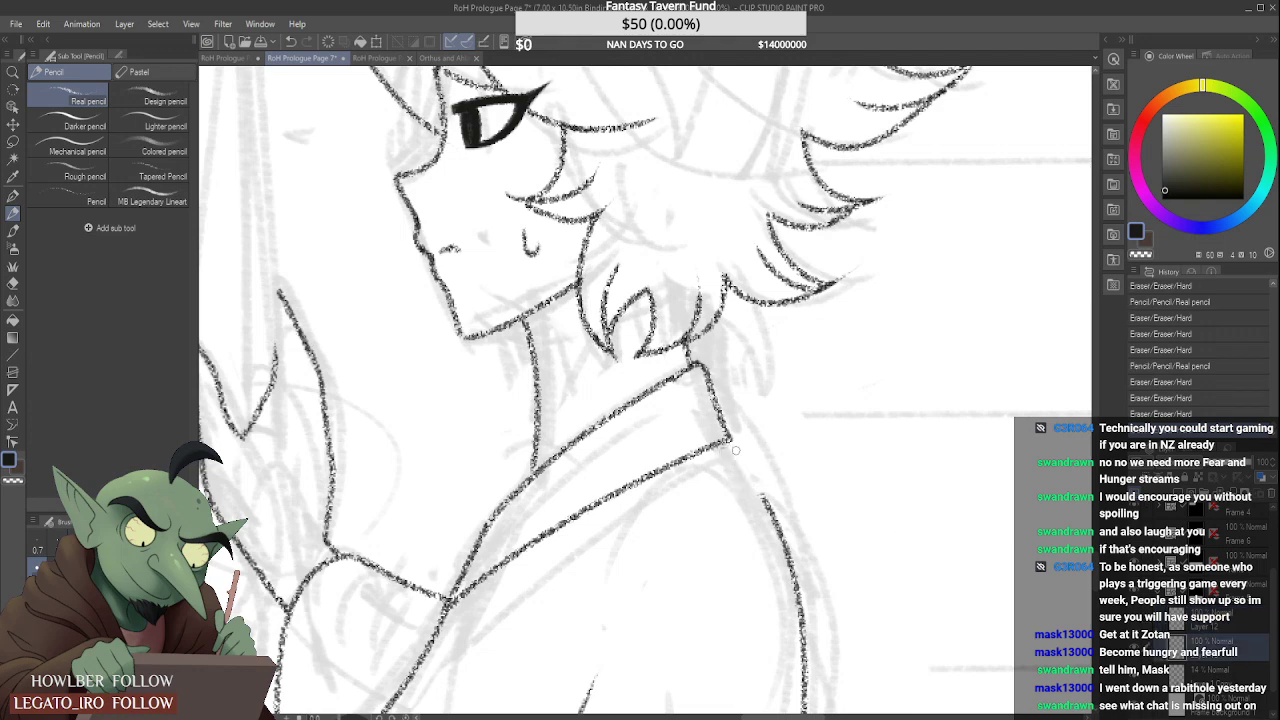
{"action": "left_click_drag", "start_coordinate": [729, 441], "coordinate": [758, 489]}
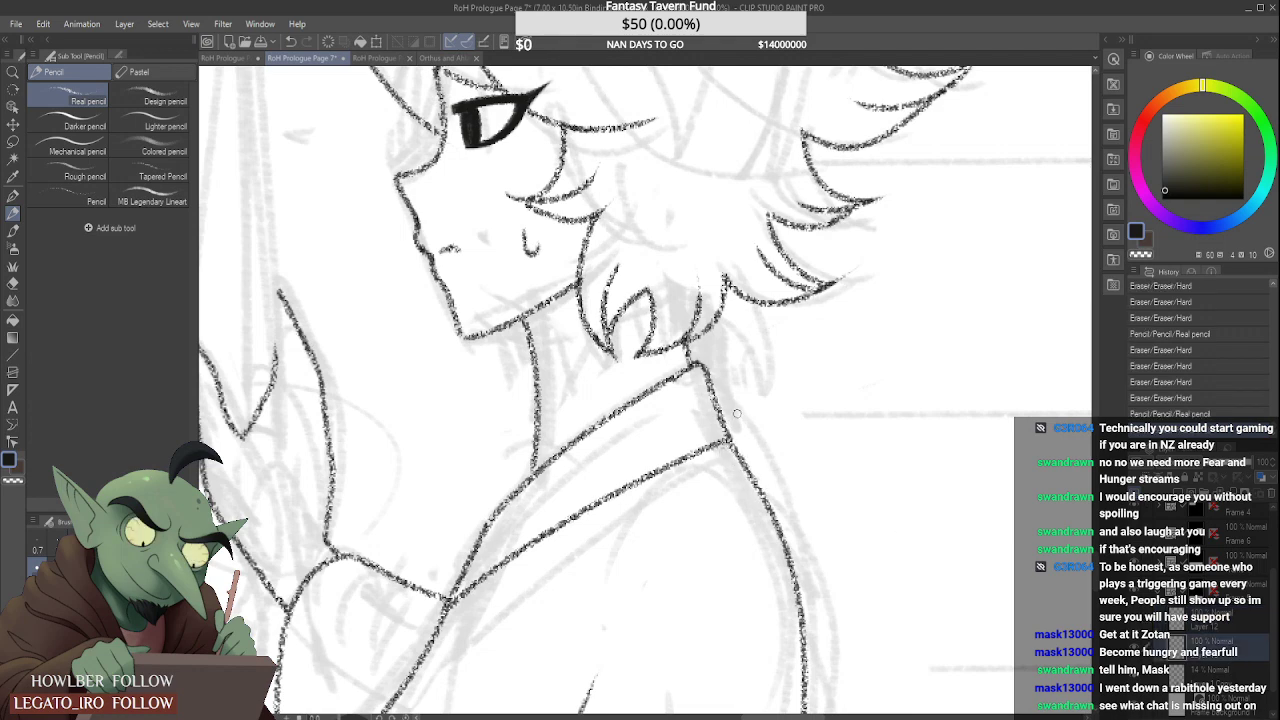
{"action": "scroll", "coordinate": [737, 437], "scroll_direction": "down", "scroll_amount": 2}
{"action": "scroll", "coordinate": [737, 437], "scroll_direction": "up", "scroll_amount": 2}
{"action": "left_click", "coordinate": [733, 439]}
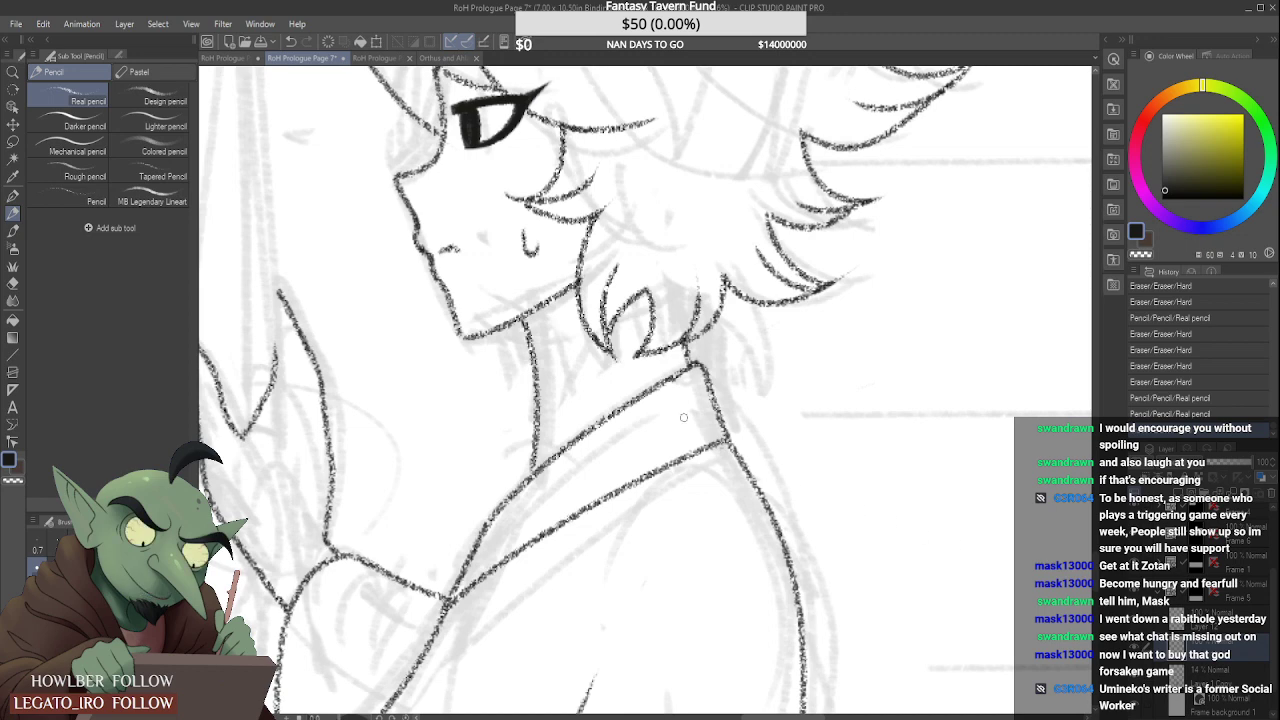
Step: Hide the rough sketch layer in the lowest panel to leave only the clean linework showing
{"action": "scroll", "coordinate": [684, 417], "scroll_direction": "down", "scroll_amount": 1}
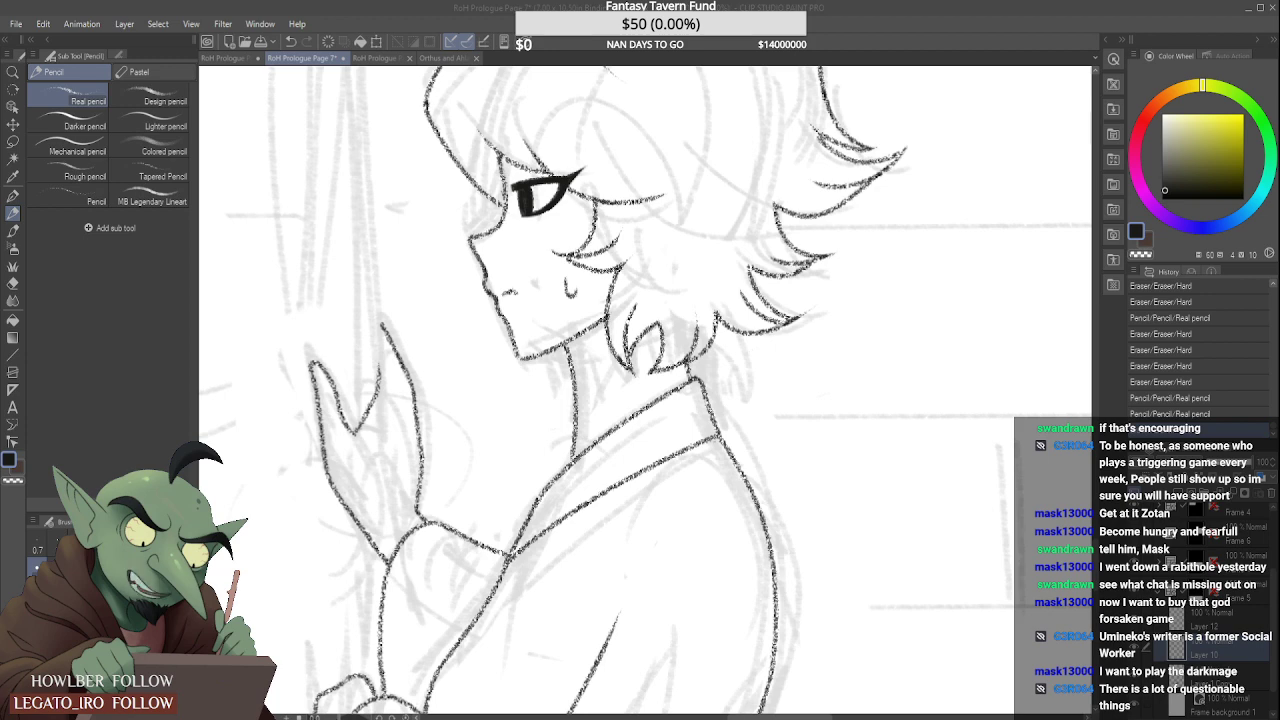
{"action": "scroll", "coordinate": [776, 466], "scroll_direction": "down", "scroll_amount": 8}
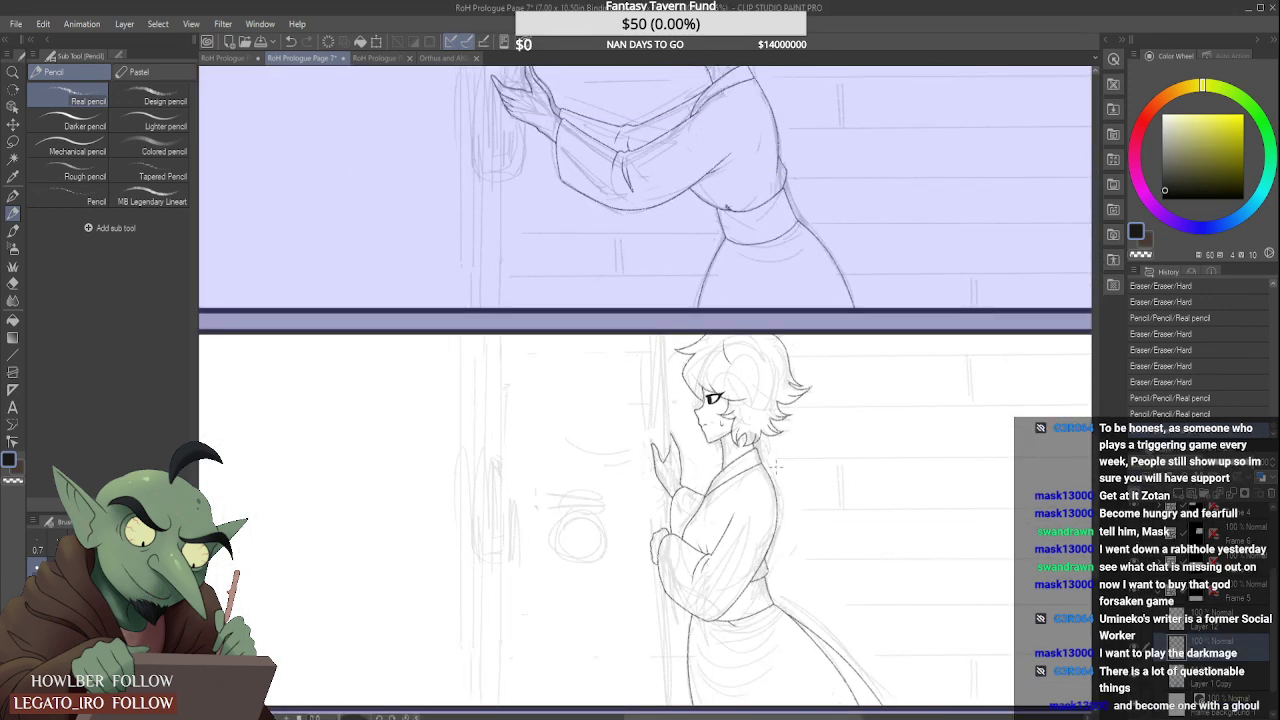
{"action": "scroll", "coordinate": [776, 463], "scroll_direction": "down", "scroll_amount": 2}
{"action": "scroll", "coordinate": [776, 463], "scroll_direction": "down", "scroll_amount": 1}
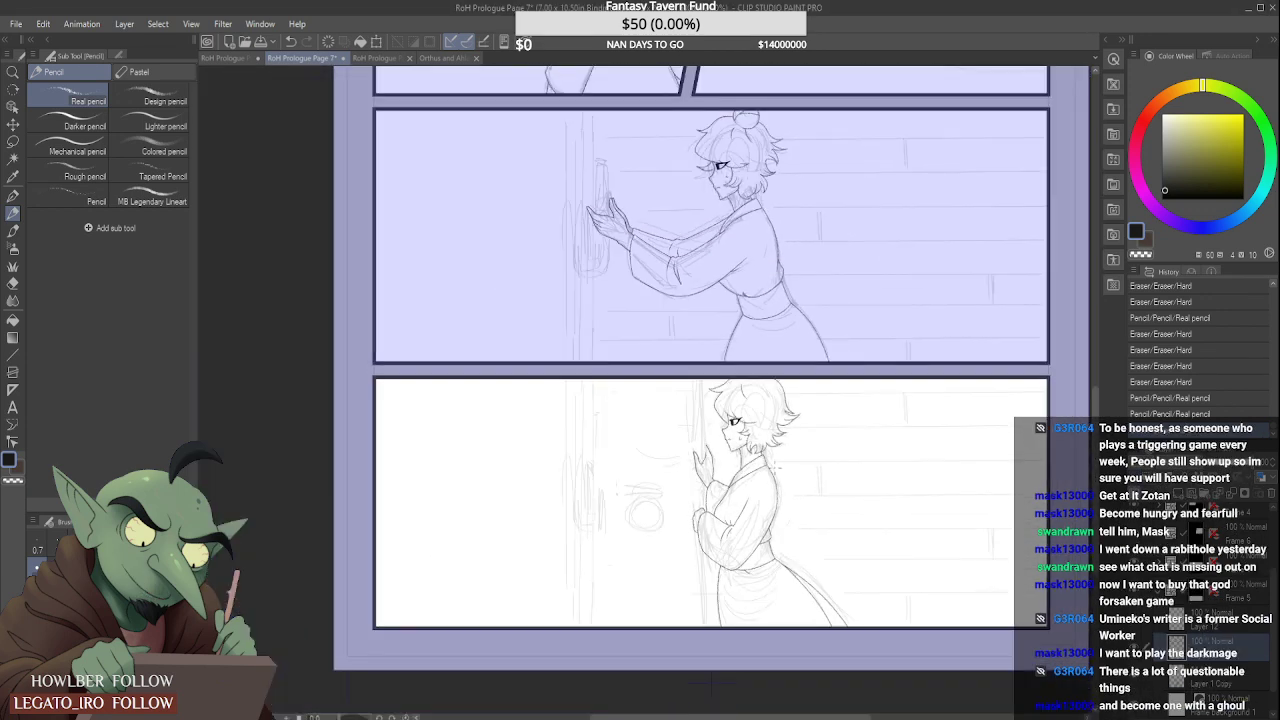
{"action": "left_click", "coordinate": [1137, 678]}
{"action": "left_click", "coordinate": [42, 24]}
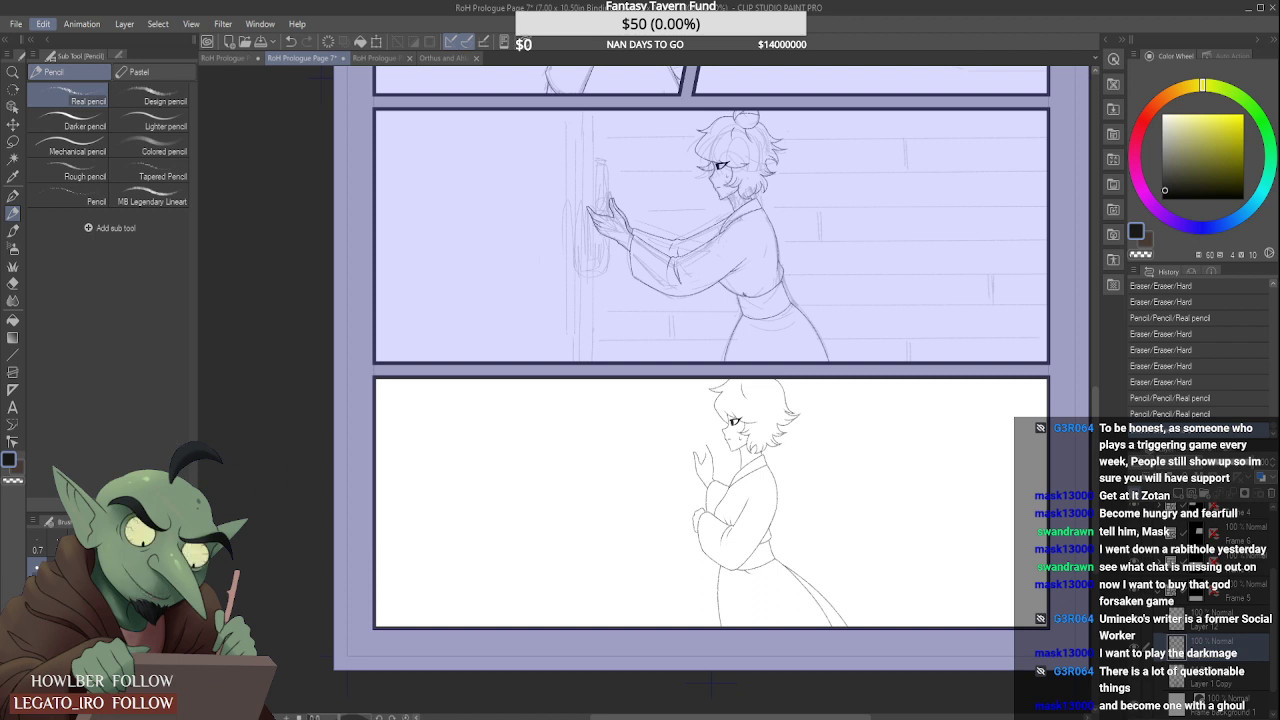
Step: Mirror the canvas and check the linework of the panel with the reaching character, toggling its rough sketch layer off and on
{"action": "key", "text": "h"}
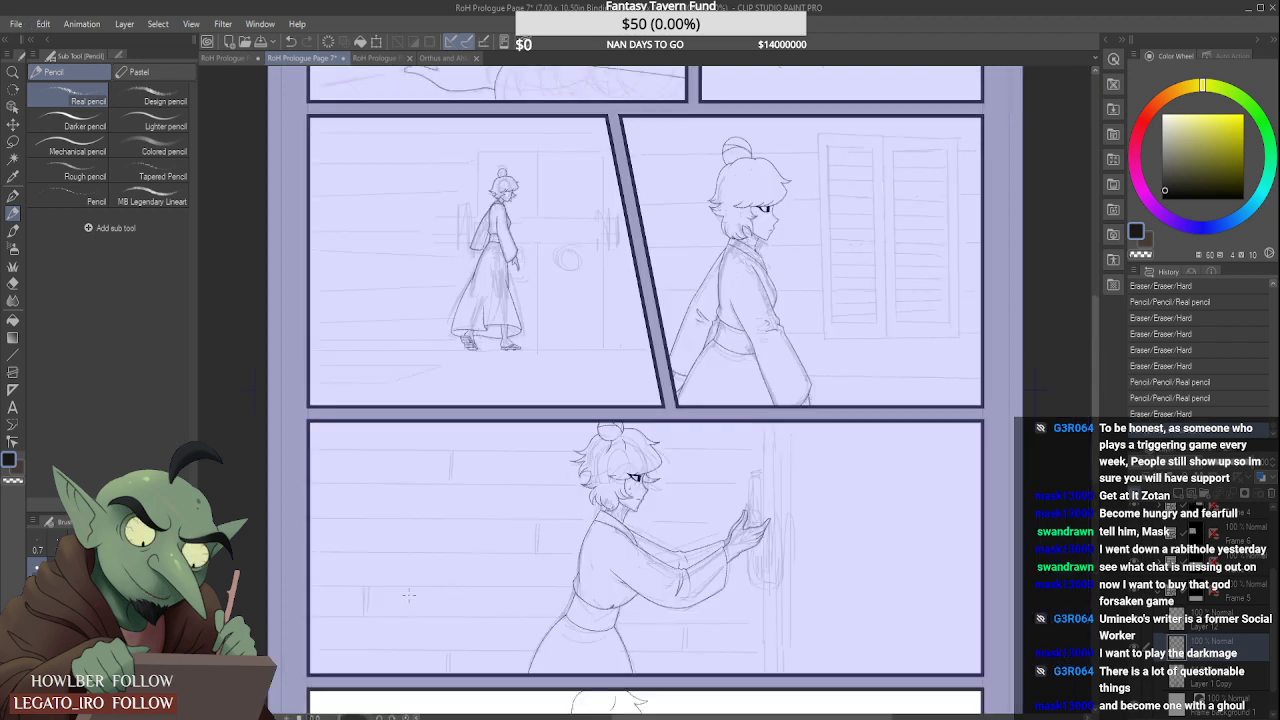
{"action": "scroll", "coordinate": [408, 595], "scroll_direction": "down", "scroll_amount": 5}
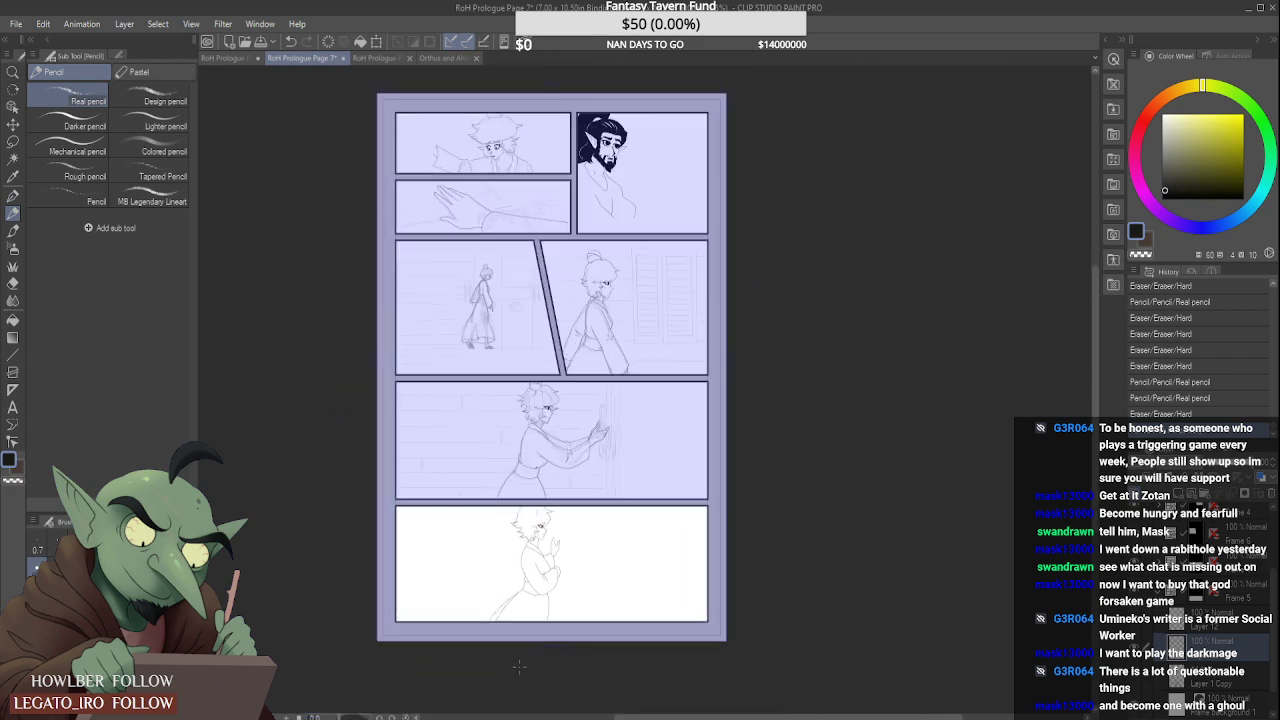
{"action": "scroll", "coordinate": [547, 628], "scroll_direction": "up", "scroll_amount": 4}
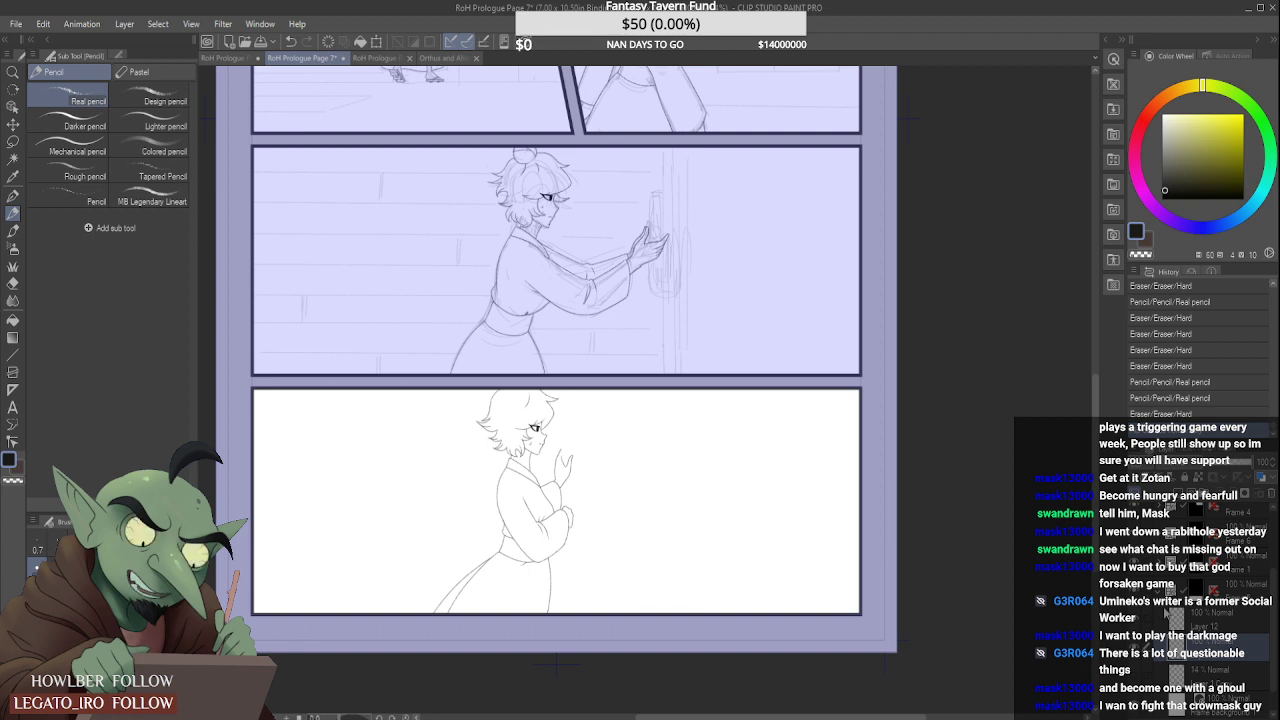
{"action": "left_click", "coordinate": [1190, 565]}
{"action": "left_click", "coordinate": [1160, 563]}
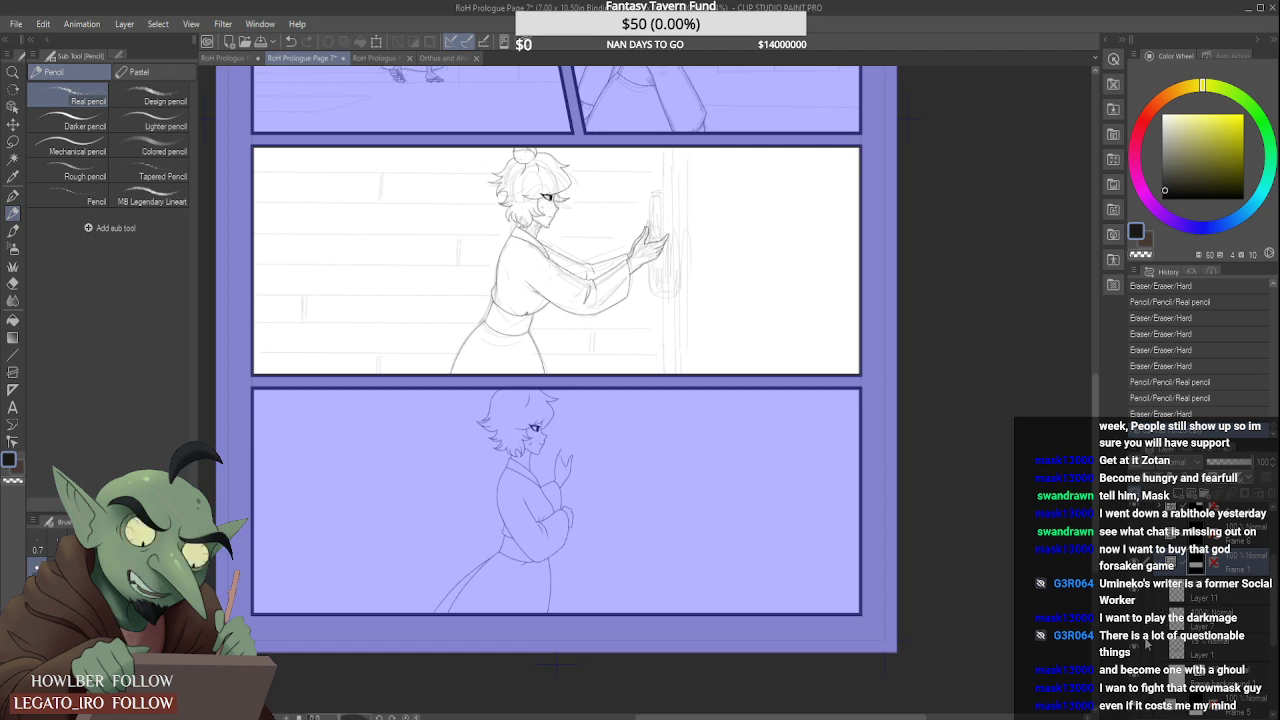
{"action": "left_click", "coordinate": [1134, 647]}
{"action": "scroll", "coordinate": [951, 554], "scroll_direction": "down", "scroll_amount": 1}
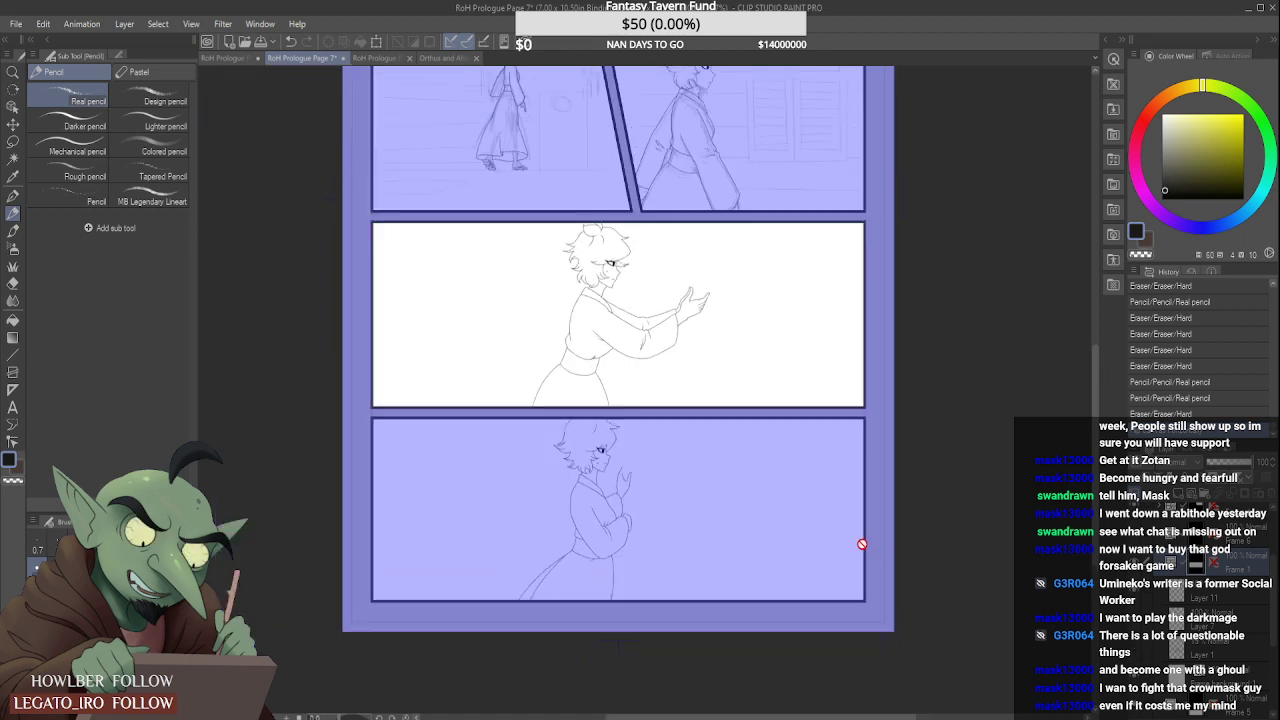
{"action": "scroll", "coordinate": [793, 452], "scroll_direction": "down", "scroll_amount": 1}
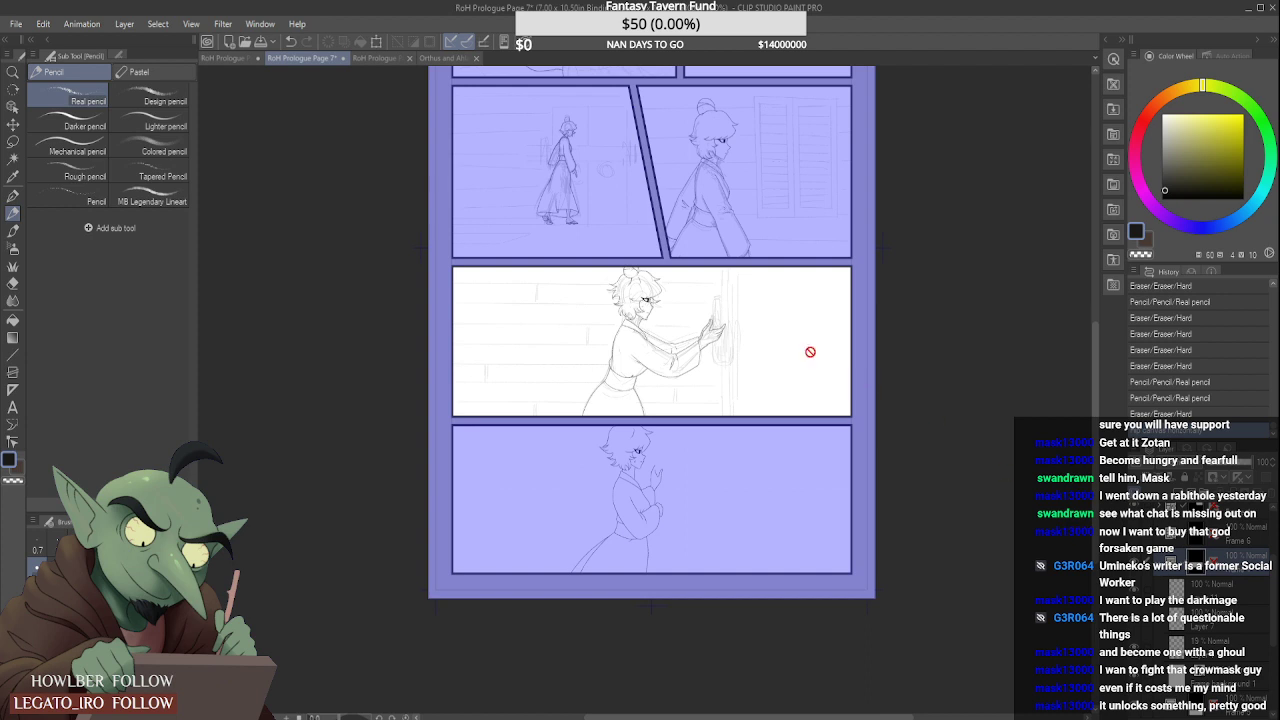
{"action": "scroll", "coordinate": [810, 351], "scroll_direction": "down", "scroll_amount": 1}
{"action": "scroll", "coordinate": [759, 191], "scroll_direction": "up", "scroll_amount": 1}
{"action": "scroll", "coordinate": [757, 183], "scroll_direction": "down", "scroll_amount": 1}
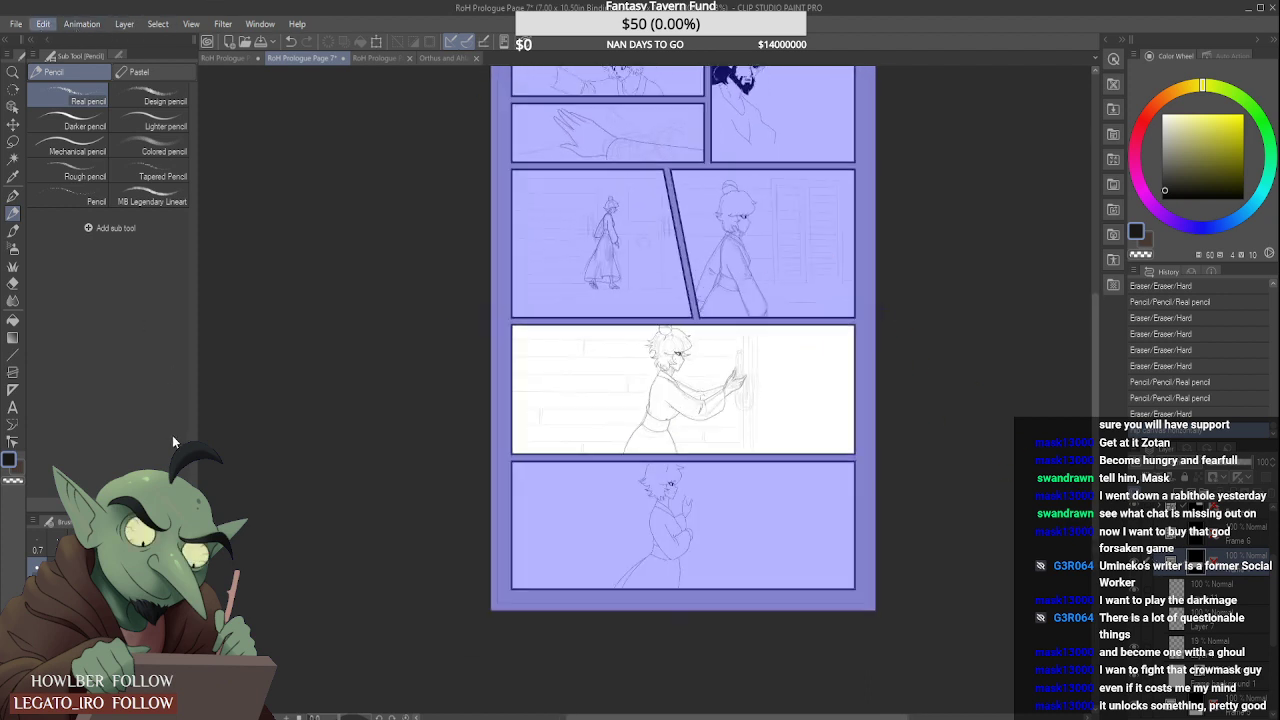
Step: Flip the canvas horizontally again, then collapse the open frame folders and turn the lowest panel's rough sketch layer back on
{"action": "key", "text": "h"}
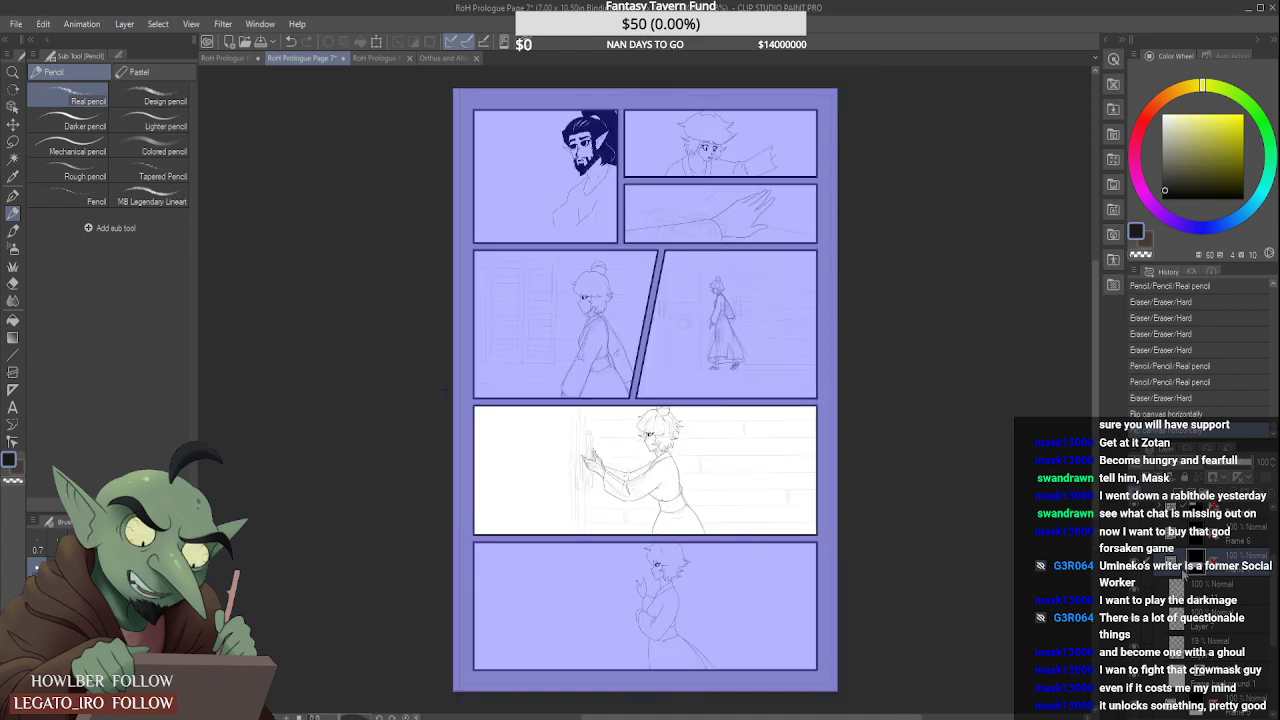
{"action": "scroll", "coordinate": [1176, 590], "scroll_direction": "down", "scroll_amount": 1}
{"action": "left_click", "coordinate": [1158, 546]}
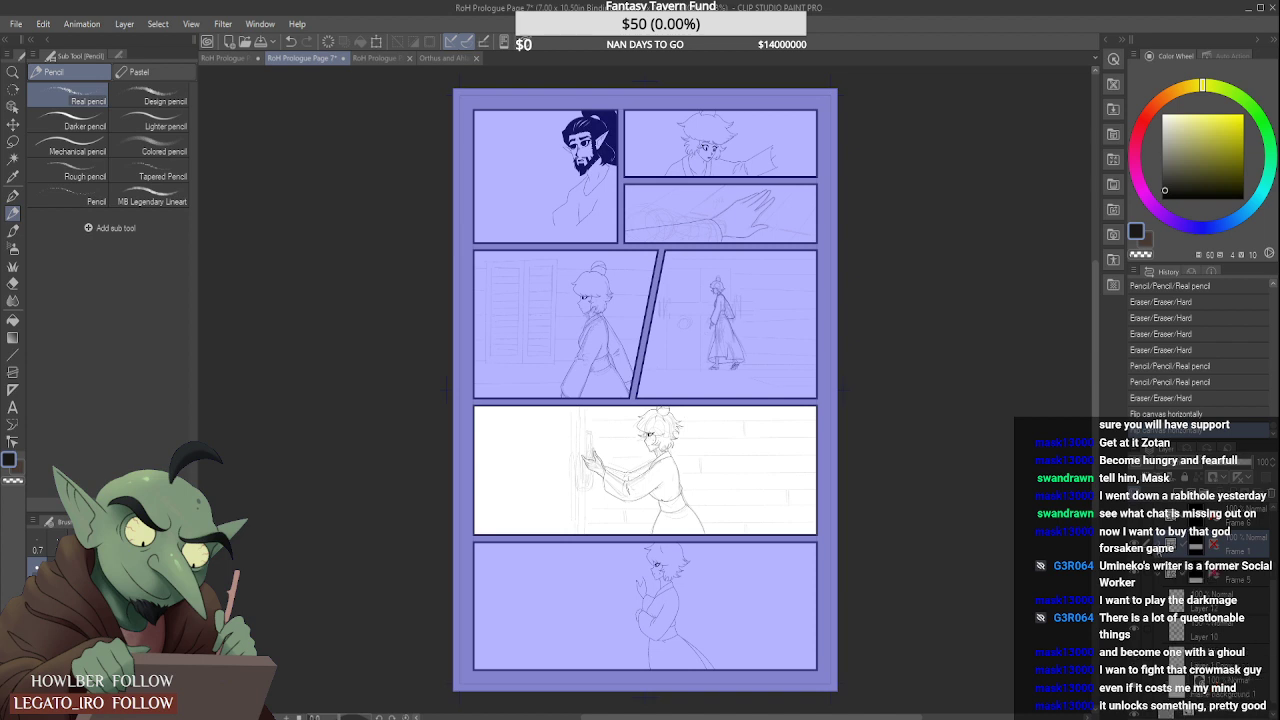
{"action": "left_click", "coordinate": [1159, 576]}
{"action": "left_click", "coordinate": [1248, 706]}
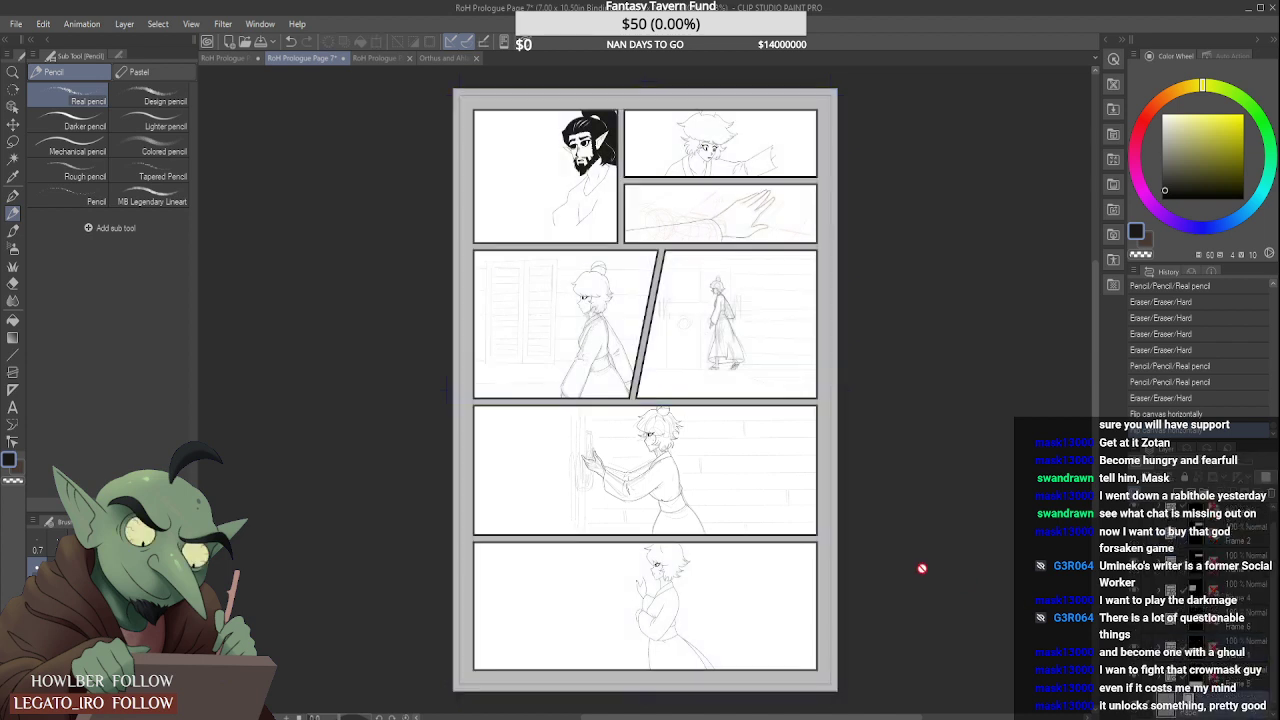
{"action": "left_click", "coordinate": [1159, 681]}
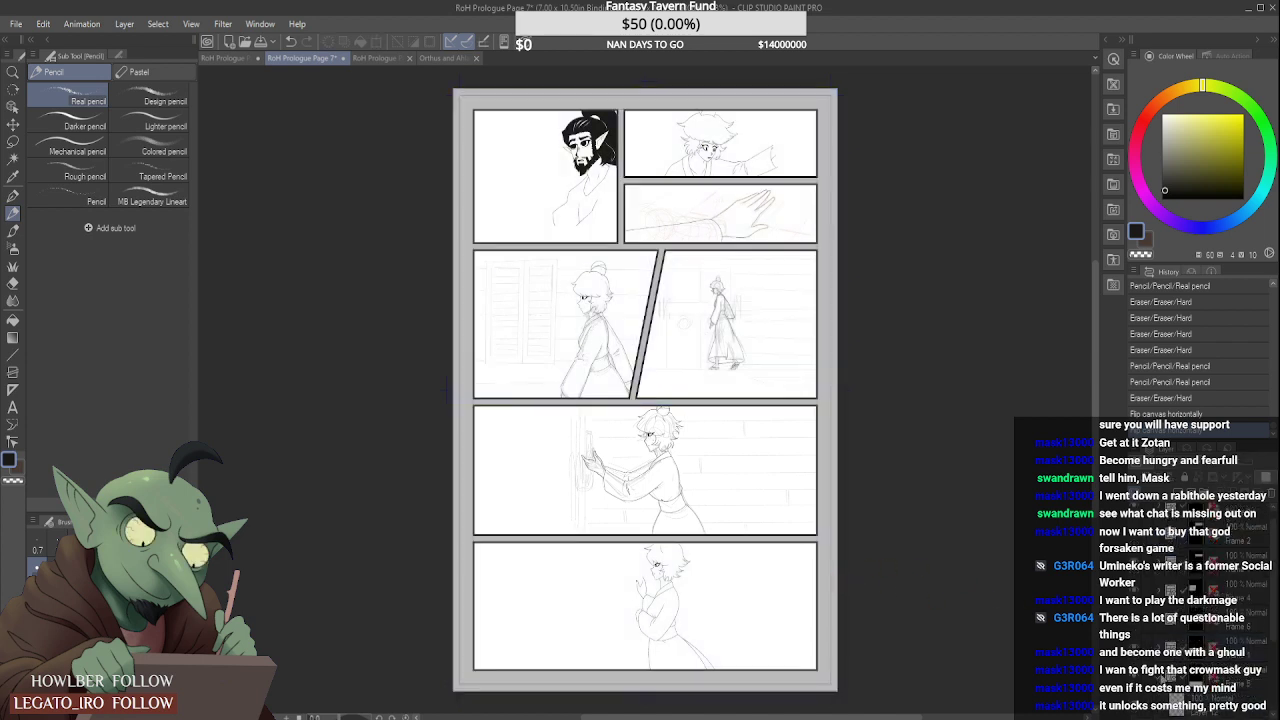
{"action": "scroll", "coordinate": [1189, 663], "scroll_direction": "down", "scroll_amount": 5}
{"action": "scroll", "coordinate": [1218, 650], "scroll_direction": "down", "scroll_amount": 1}
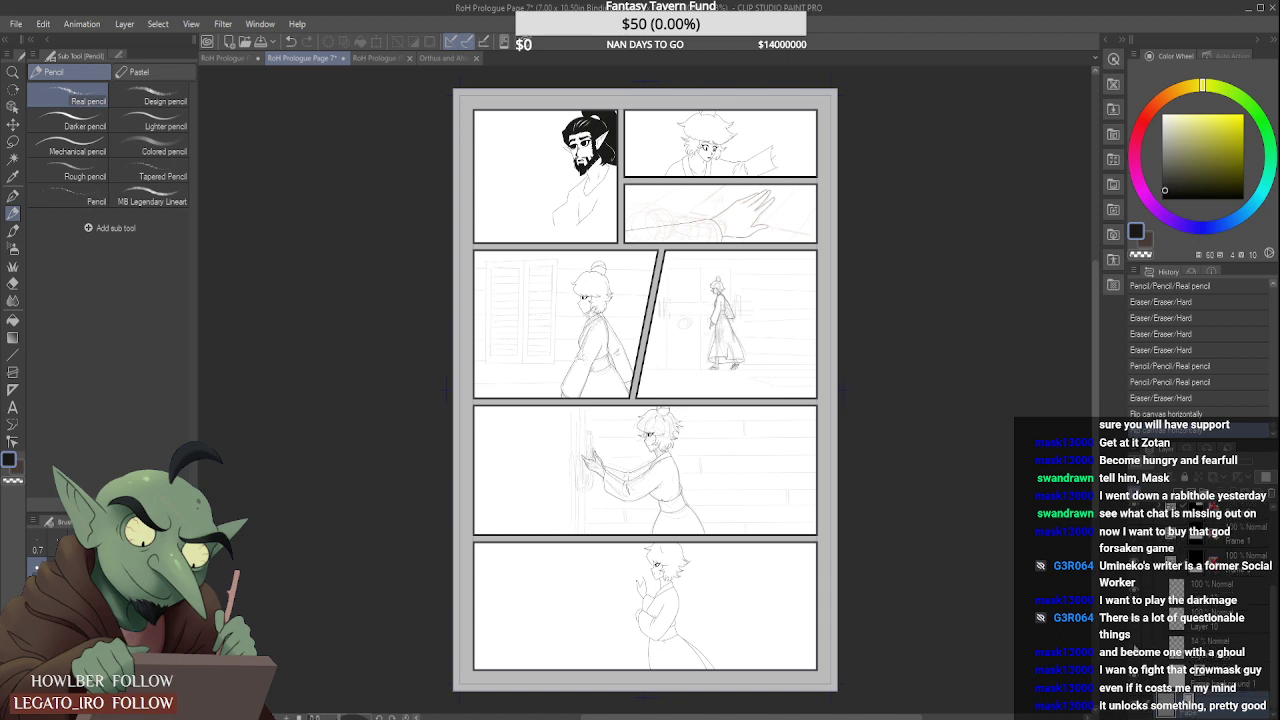
{"action": "left_click", "coordinate": [1134, 646]}
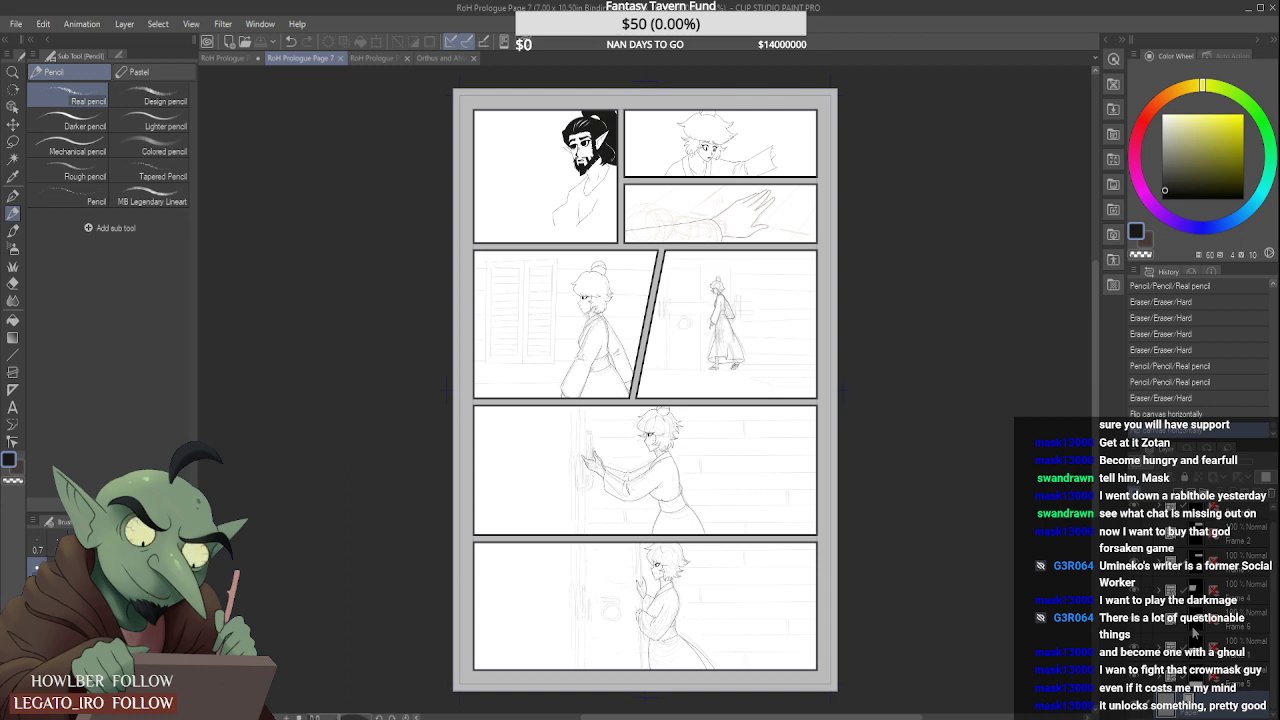
Step: Expand the frame folder of the bearded man's panel and select its linework layer for editing
{"action": "scroll", "coordinate": [692, 515], "scroll_direction": "down", "scroll_amount": 1}
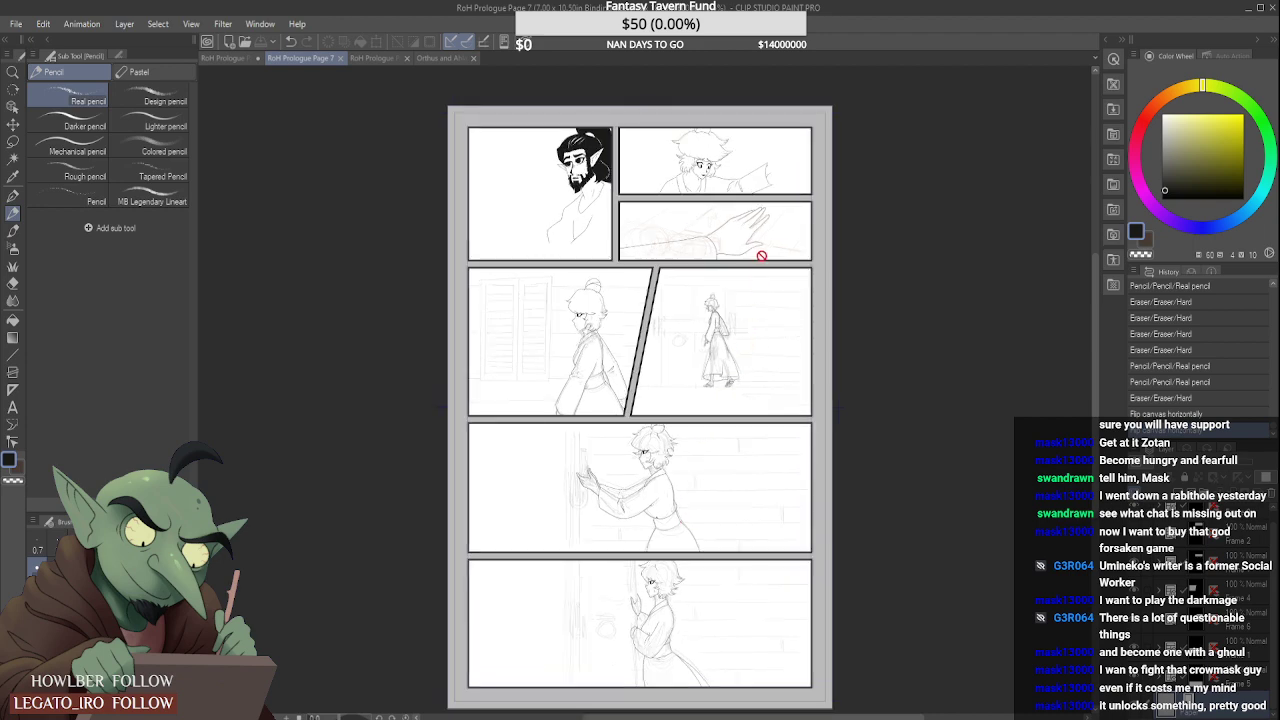
{"action": "scroll", "coordinate": [760, 251], "scroll_direction": "up", "scroll_amount": 3}
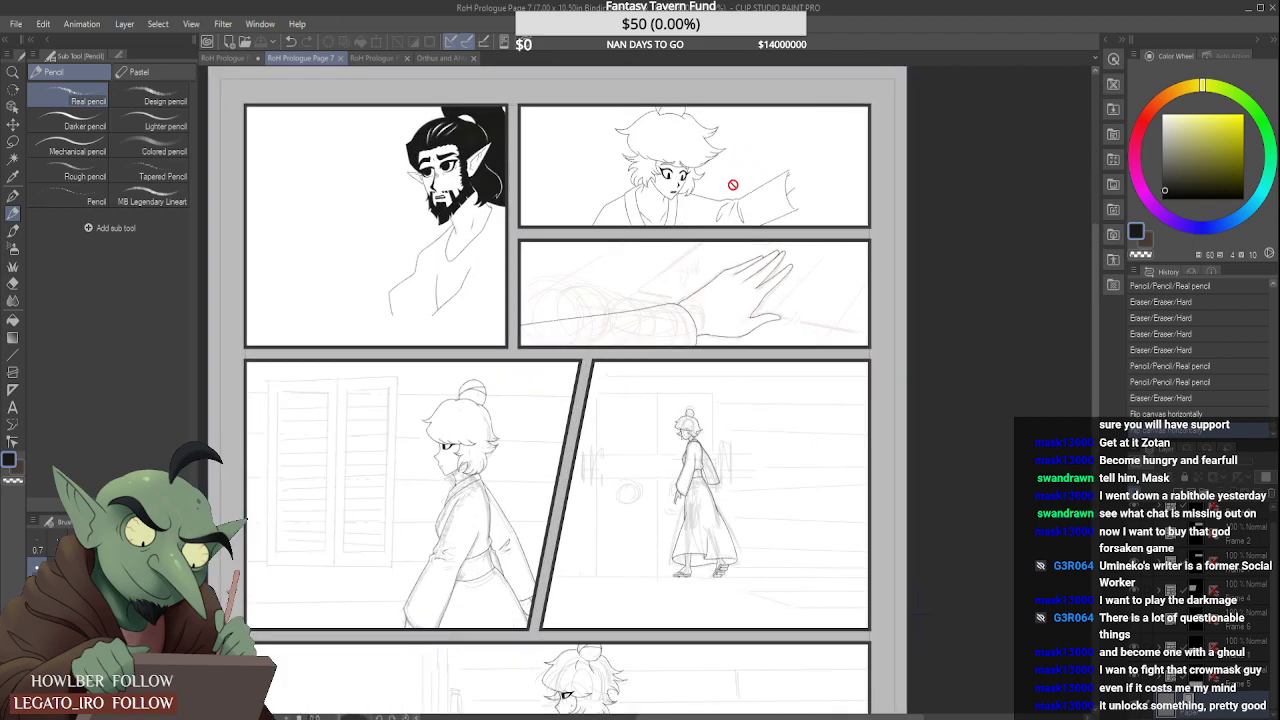
{"action": "scroll", "coordinate": [733, 185], "scroll_direction": "down", "scroll_amount": 3}
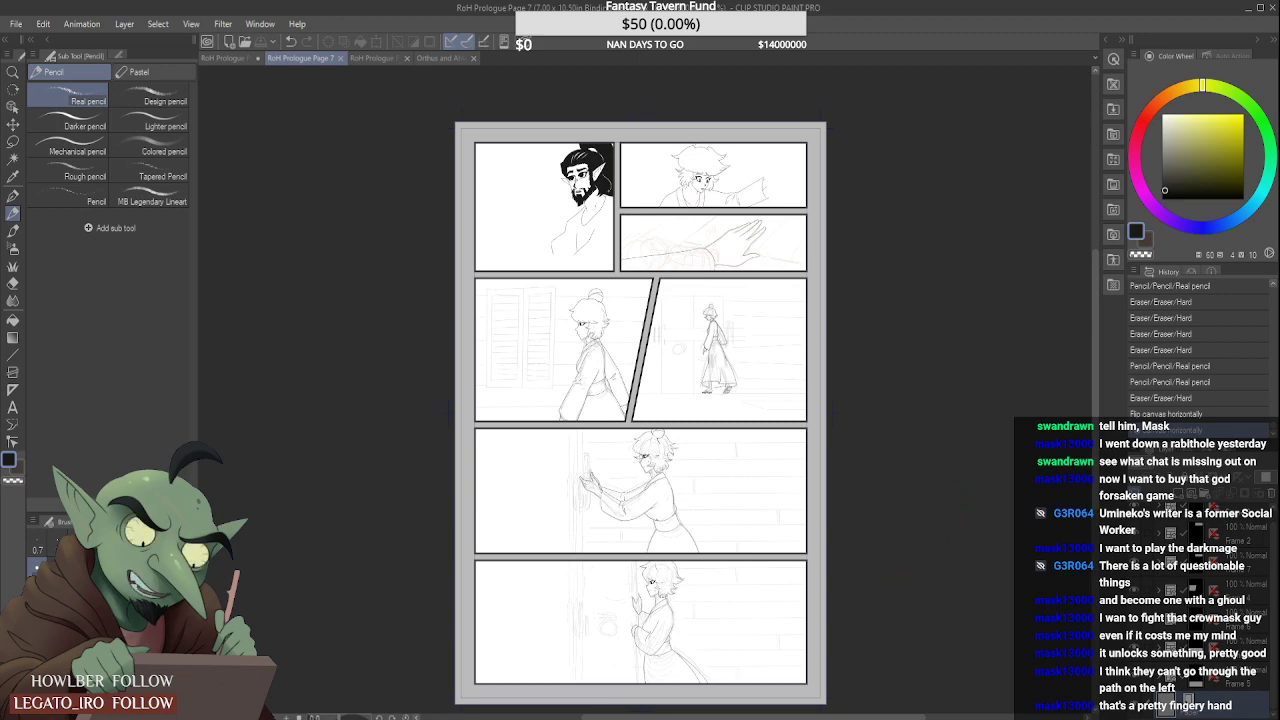
{"action": "scroll", "coordinate": [1256, 640], "scroll_direction": "up", "scroll_amount": 1}
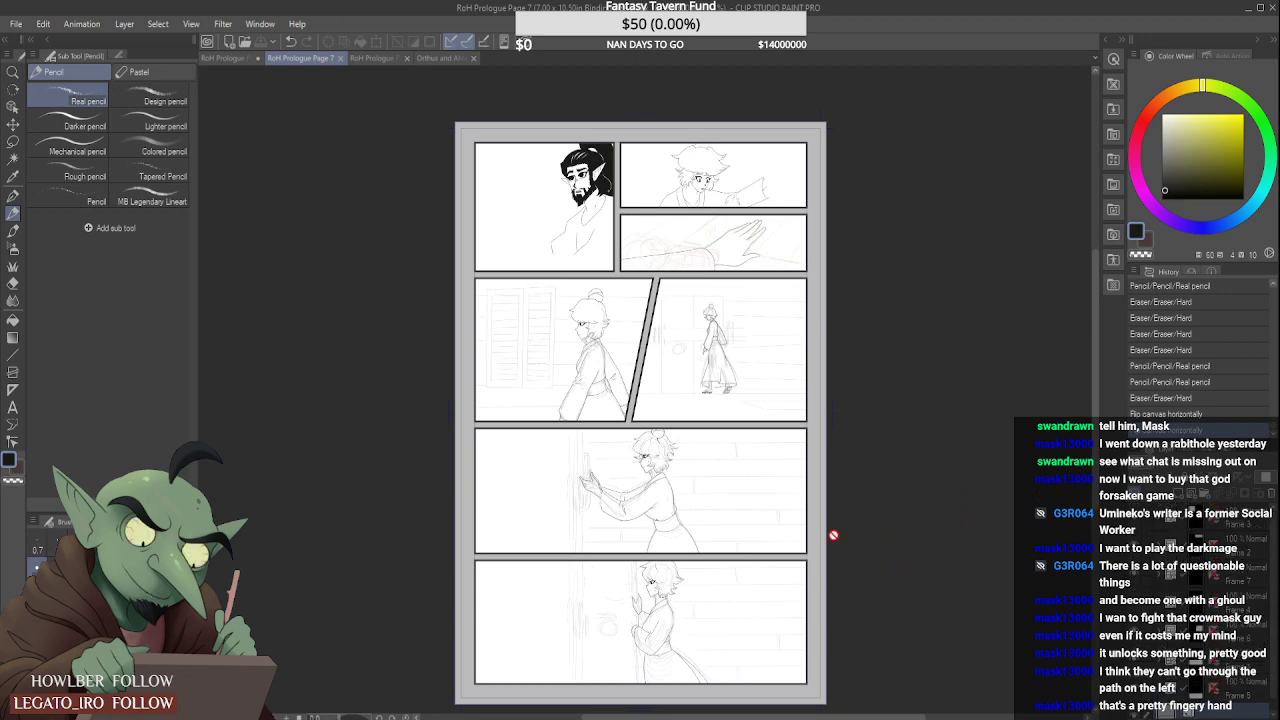
{"action": "scroll", "coordinate": [603, 118], "scroll_direction": "up", "scroll_amount": 5}
{"action": "scroll", "coordinate": [603, 128], "scroll_direction": "up", "scroll_amount": 2}
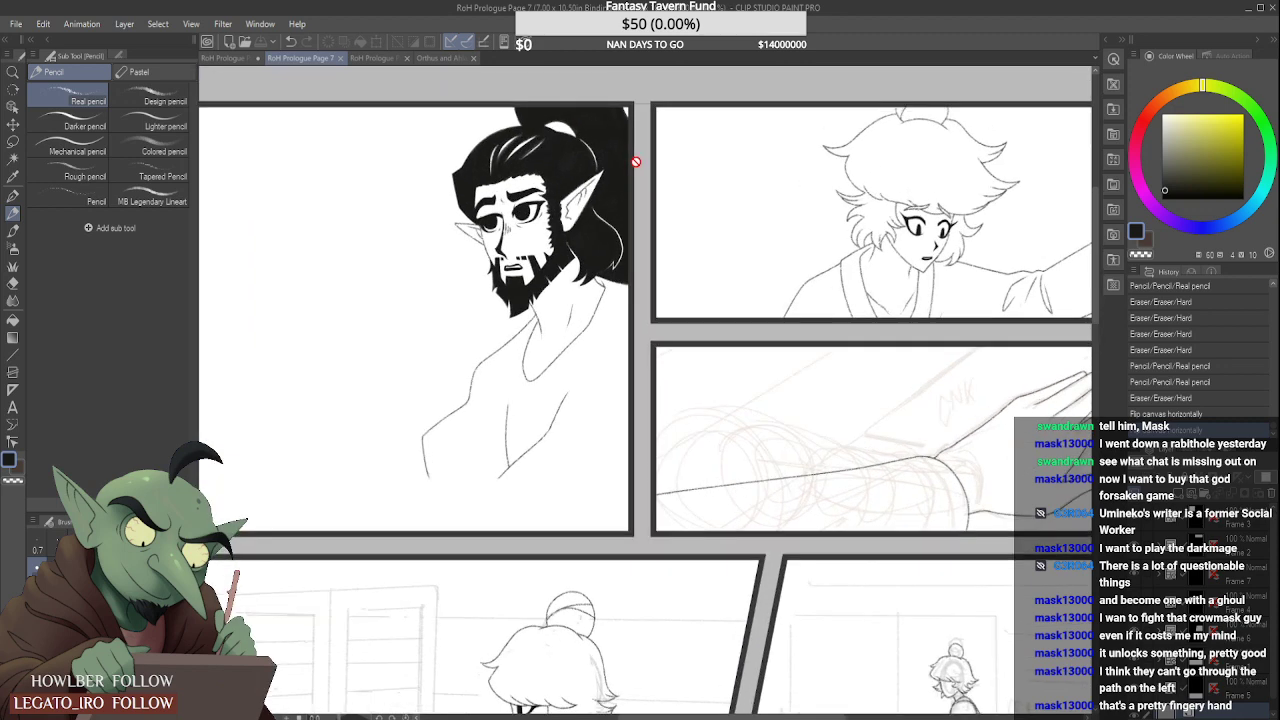
{"action": "left_click", "coordinate": [1193, 508]}
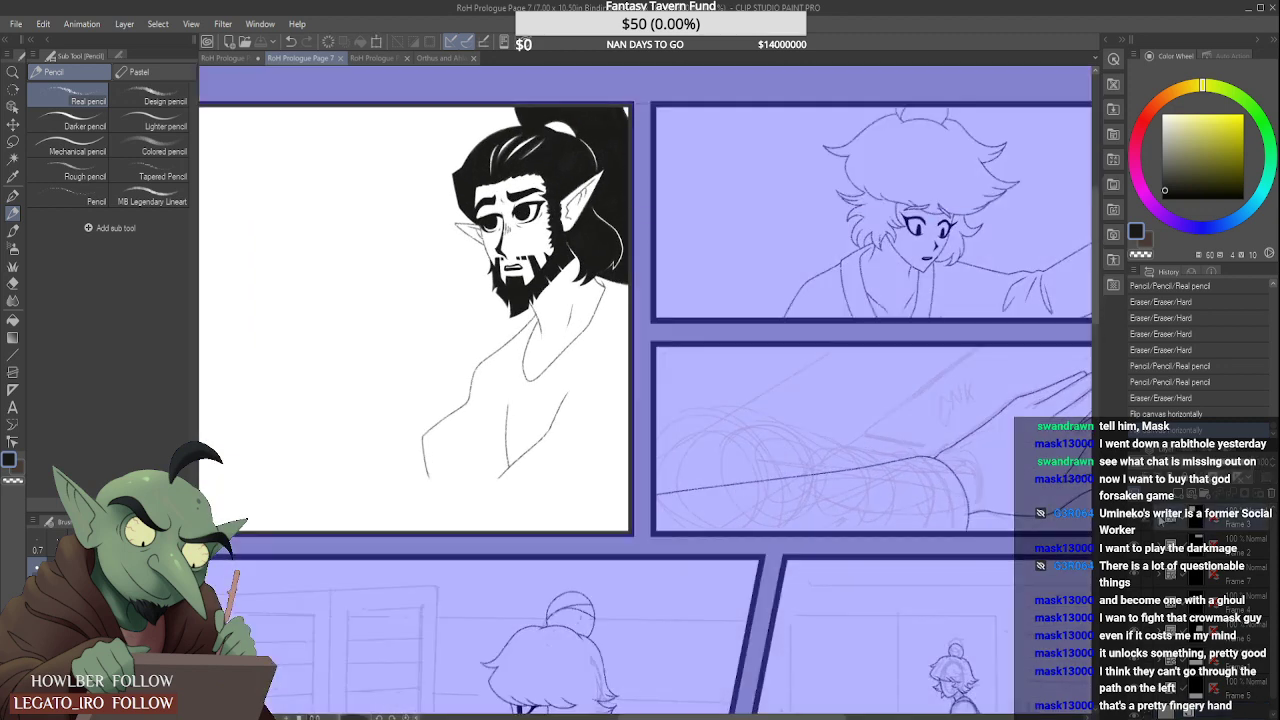
{"action": "left_click", "coordinate": [1158, 519]}
{"action": "left_click", "coordinate": [1233, 549]}
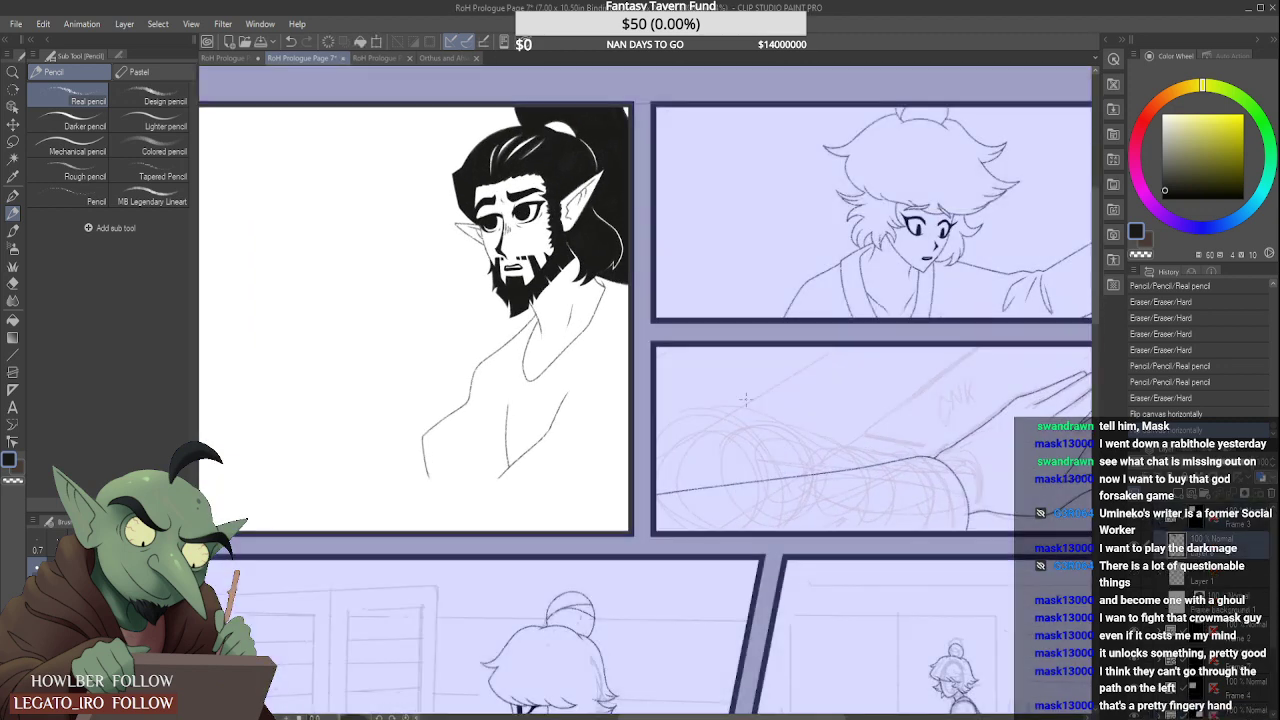
Step: Lasso both of the bearded man's eyes, scale them down slightly and nudge them toward his far ear, then deselect
{"action": "scroll", "coordinate": [433, 190], "scroll_direction": "up", "scroll_amount": 3}
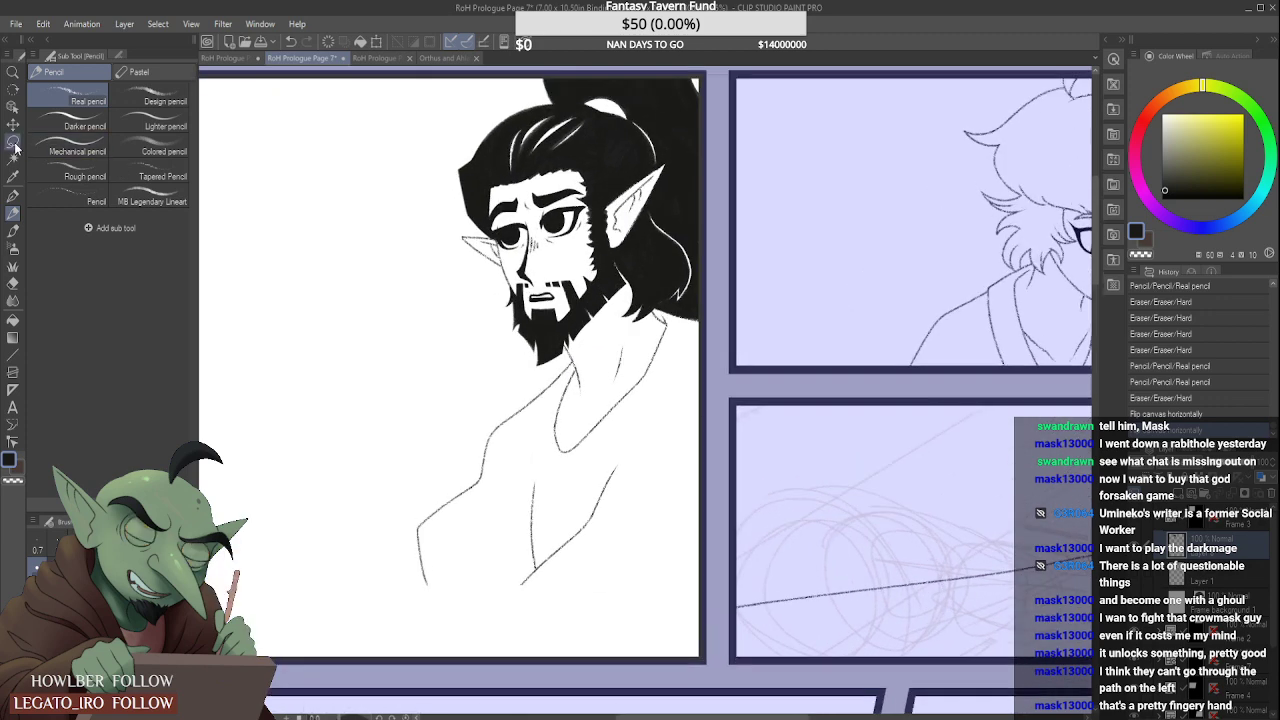
{"action": "left_click", "coordinate": [13, 141]}
{"action": "scroll", "coordinate": [488, 228], "scroll_direction": "up", "scroll_amount": 2}
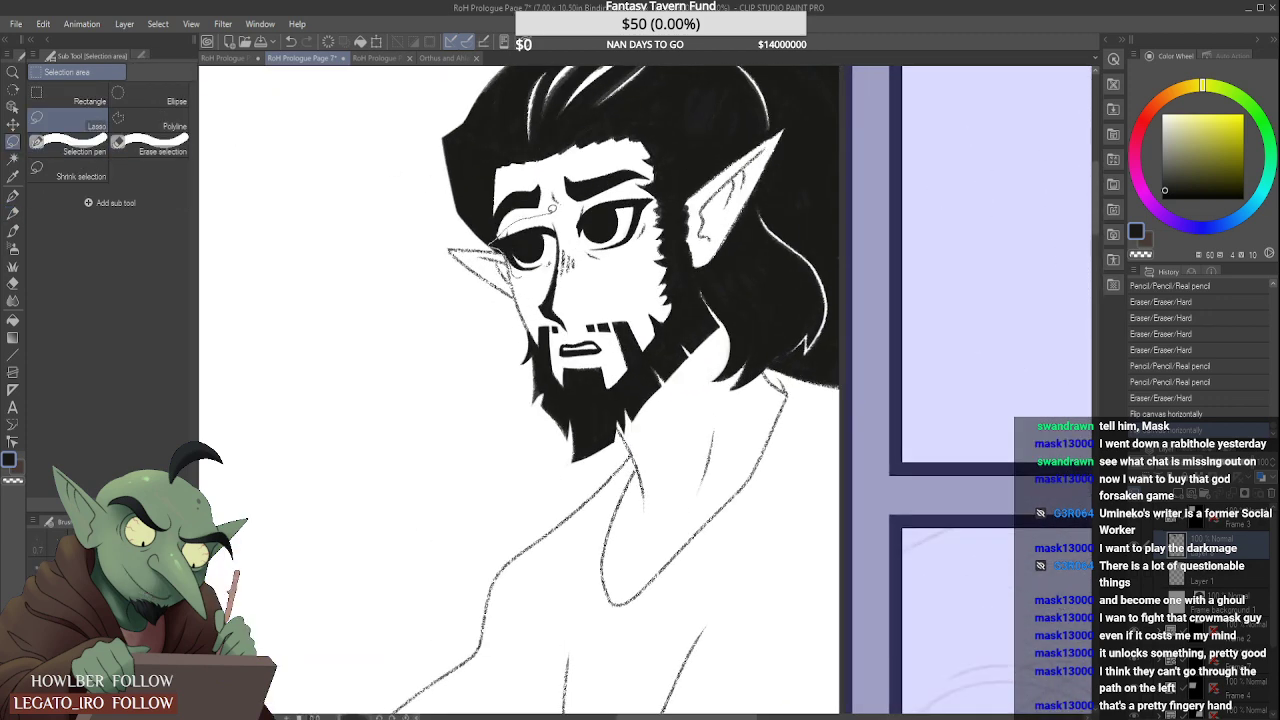
{"action": "mouse_move", "coordinate": [551, 207]}
{"action": "left_mouse_down"}
{"action": "mouse_move", "coordinate": [627, 186]}
{"action": "mouse_move", "coordinate": [659, 197]}
{"action": "mouse_move", "coordinate": [648, 247]}
{"action": "mouse_move", "coordinate": [596, 274]}
{"action": "mouse_move", "coordinate": [552, 215]}
{"action": "mouse_move", "coordinate": [563, 243]}
{"action": "mouse_move", "coordinate": [540, 281]}
{"action": "left_mouse_up"}
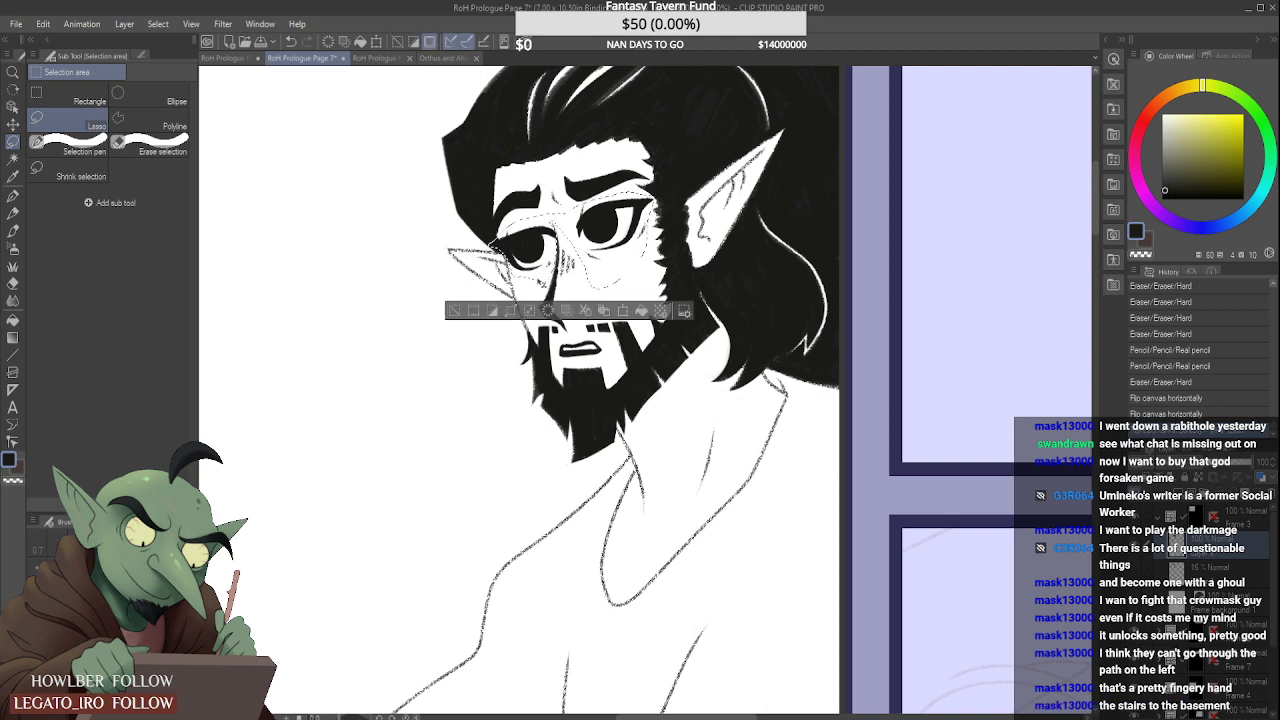
{"action": "key", "text": "ctrl+t"}
{"action": "left_click_drag", "start_coordinate": [488, 290], "coordinate": [494, 286]}
{"action": "left_click_drag", "start_coordinate": [606, 258], "coordinate": [597, 259]}
{"action": "left_click_drag", "start_coordinate": [495, 243], "coordinate": [497, 245]}
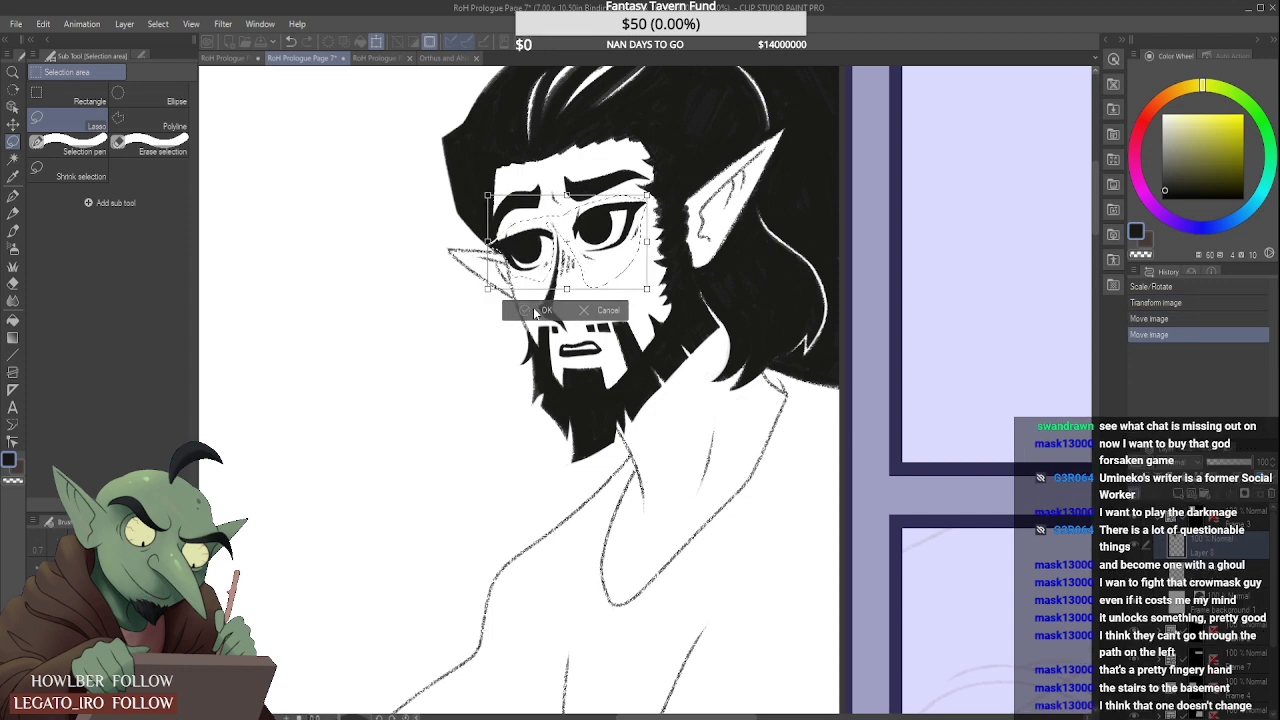
{"action": "key", "text": "Return"}
{"action": "key", "text": "ctrl+d"}
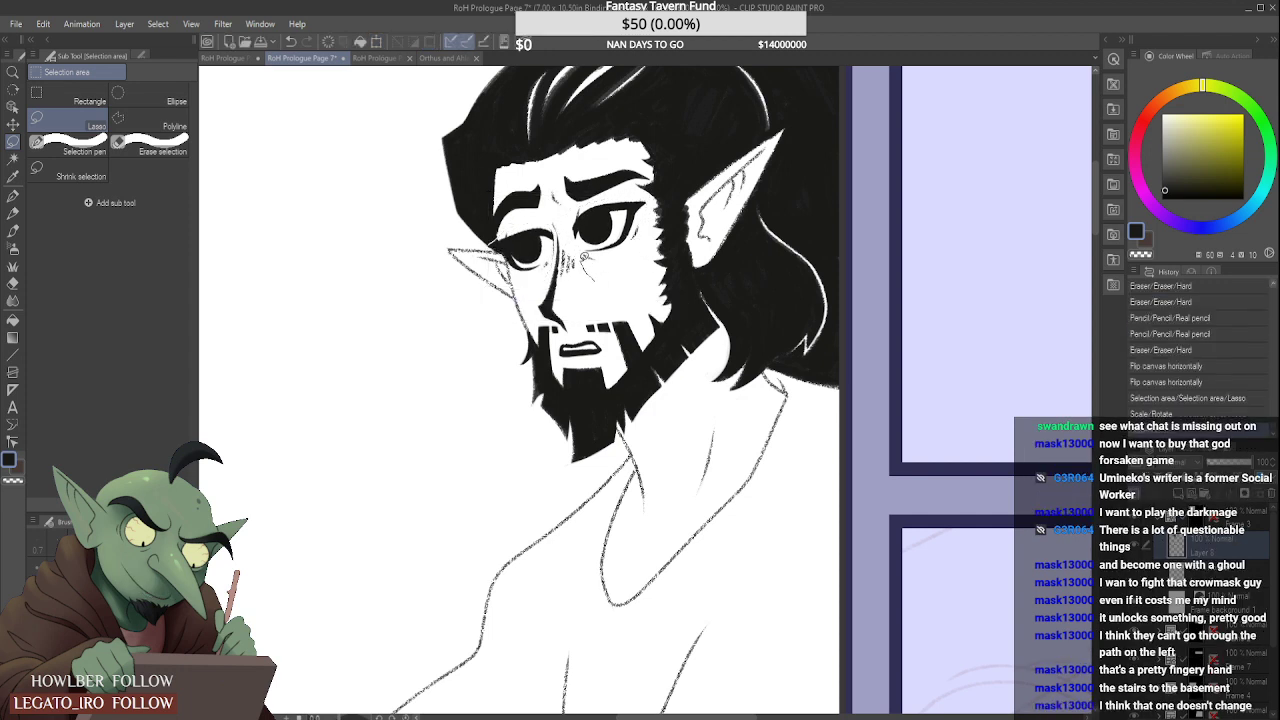
Step: Lasso the bearded man's near eye alone and nudge it slightly toward his near ear, then clear the selection
{"action": "mouse_move", "coordinate": [571, 202]}
{"action": "left_mouse_down"}
{"action": "mouse_move", "coordinate": [648, 205]}
{"action": "mouse_move", "coordinate": [658, 250]}
{"action": "mouse_move", "coordinate": [628, 272]}
{"action": "left_mouse_up"}
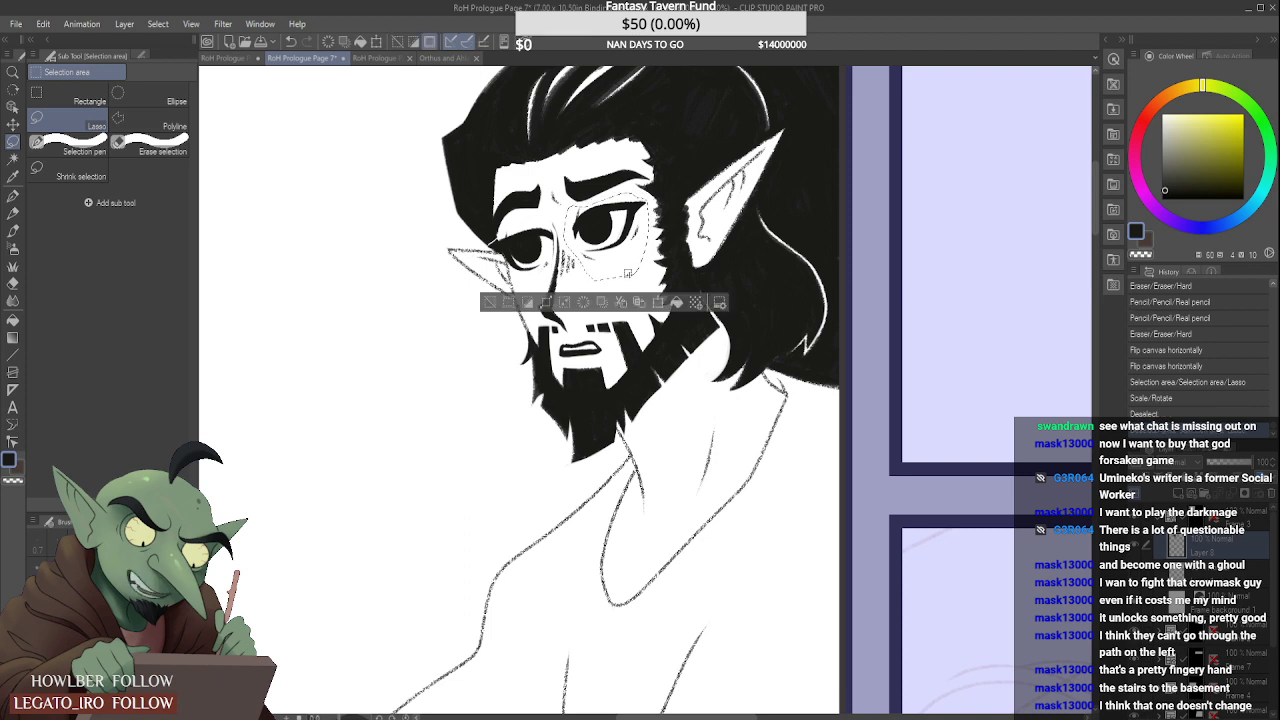
{"action": "key", "text": "ctrl+t"}
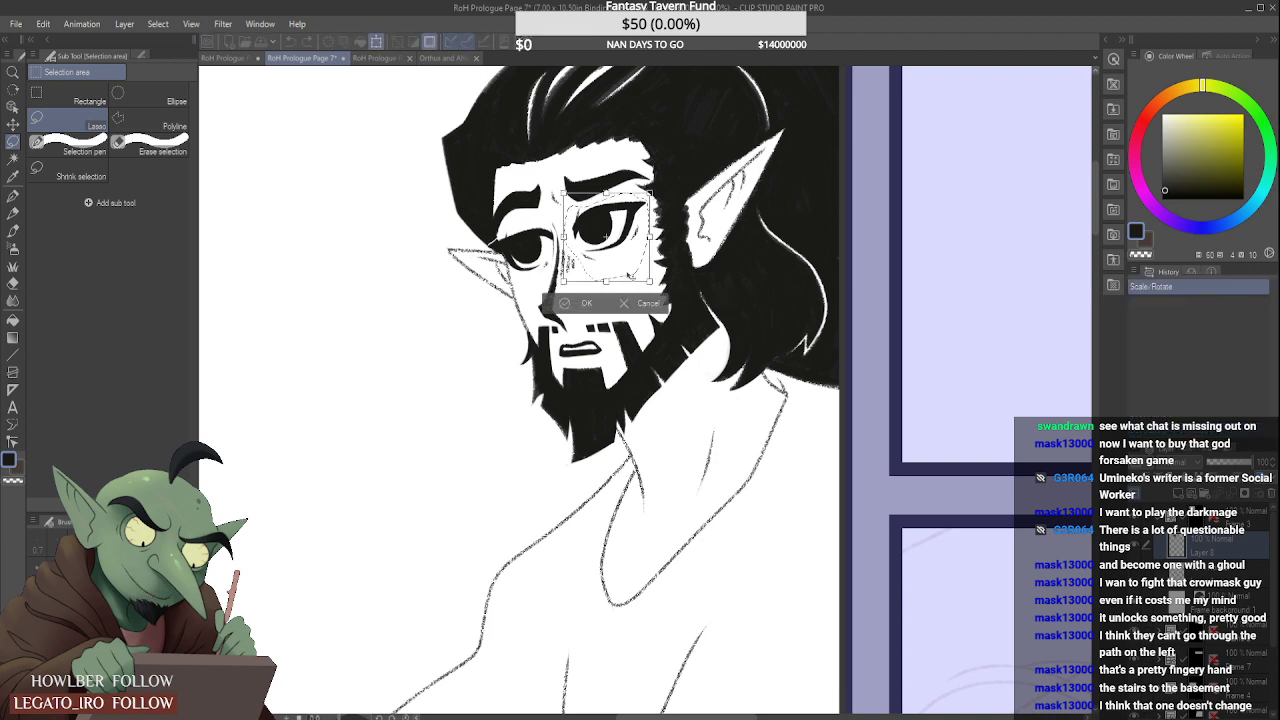
{"action": "left_click_drag", "start_coordinate": [627, 275], "coordinate": [630, 274]}
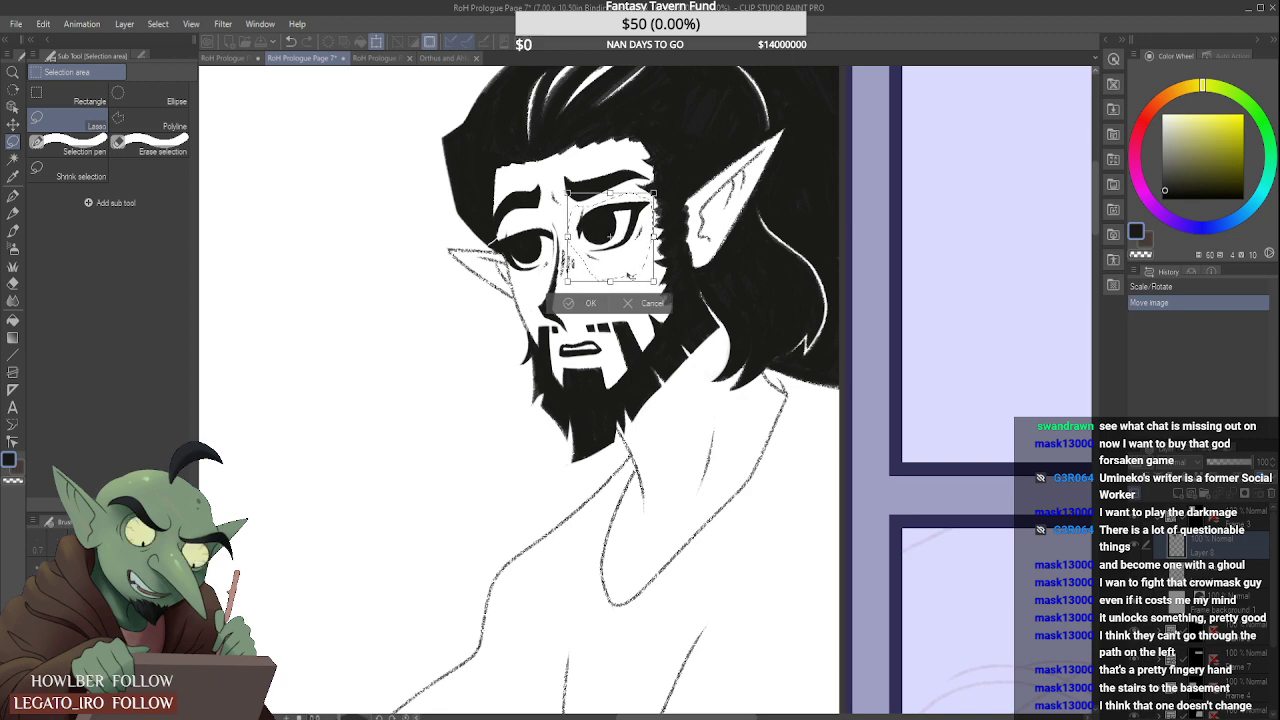
{"action": "key", "text": "Return"}
{"action": "key", "text": "ctrl+d"}
Step: Clean up stray marks around the bearded man's nose bridge with the hard eraser and retouch the far eye's outer corner with the Design pencil
{"action": "scroll", "coordinate": [630, 267], "scroll_direction": "up", "scroll_amount": 4}
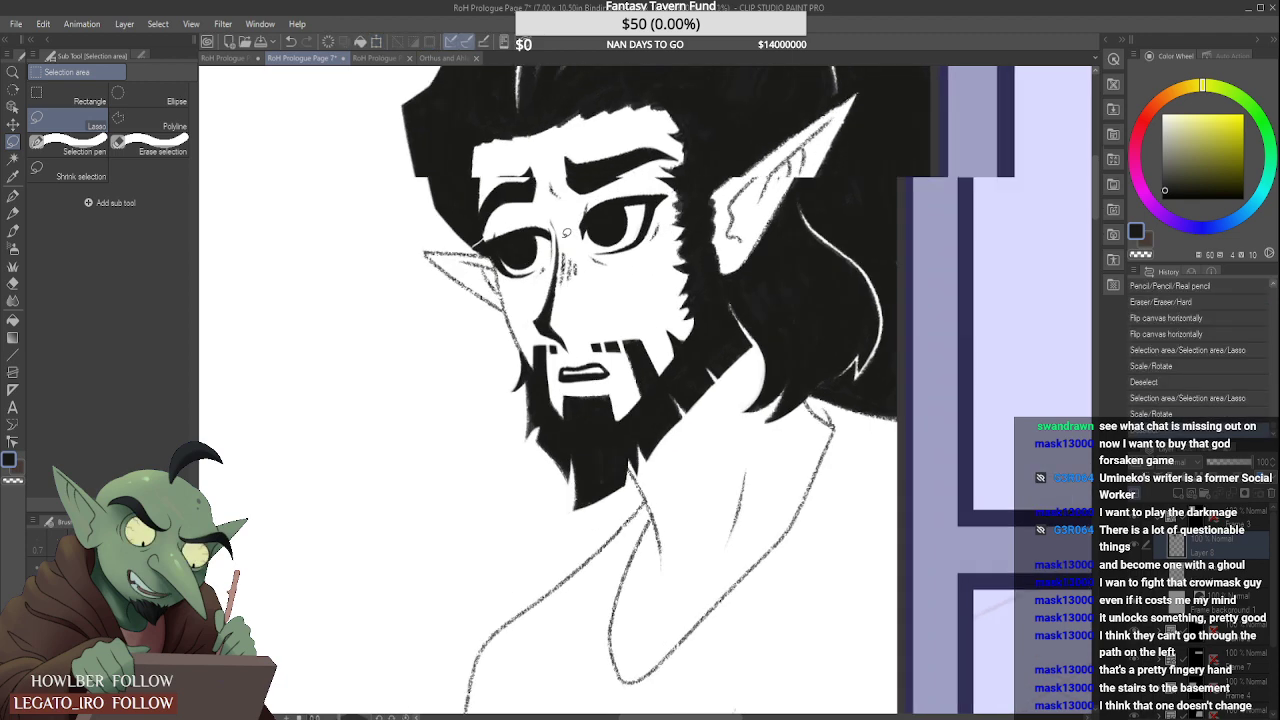
{"action": "left_click_drag", "start_coordinate": [554, 236], "coordinate": [542, 169]}
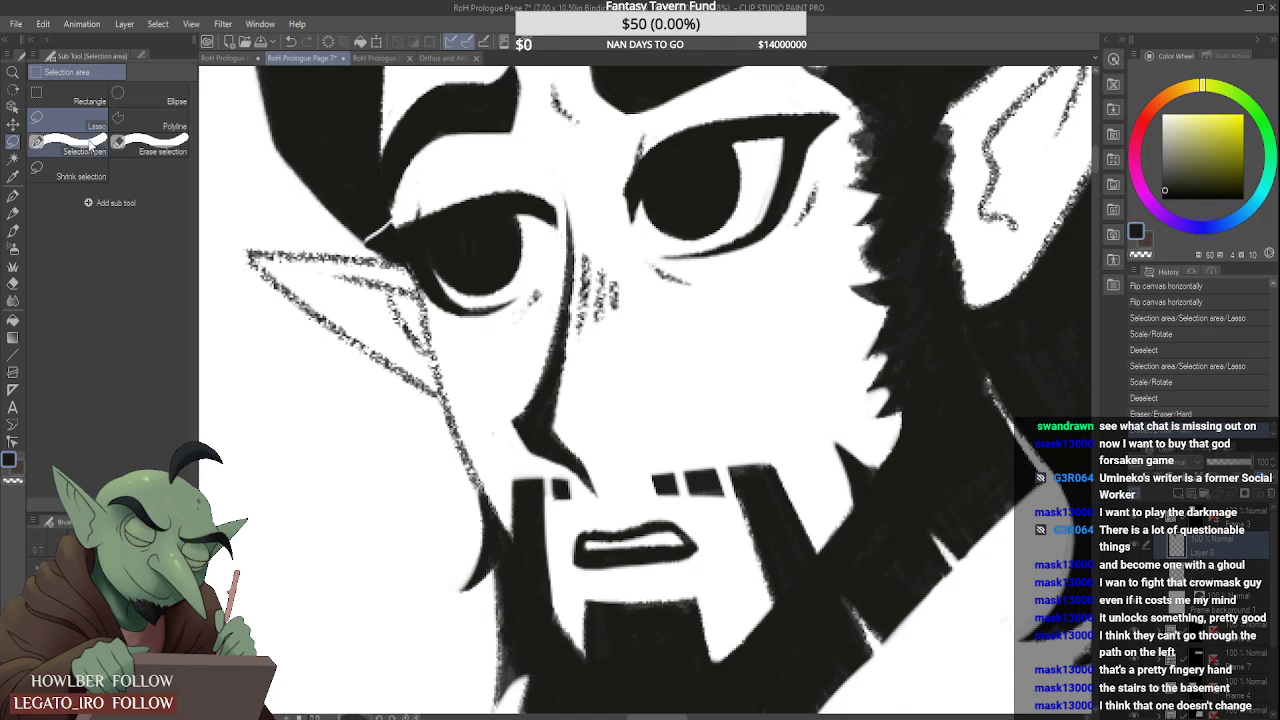
{"action": "scroll", "coordinate": [307, 136], "scroll_direction": "down", "scroll_amount": 4}
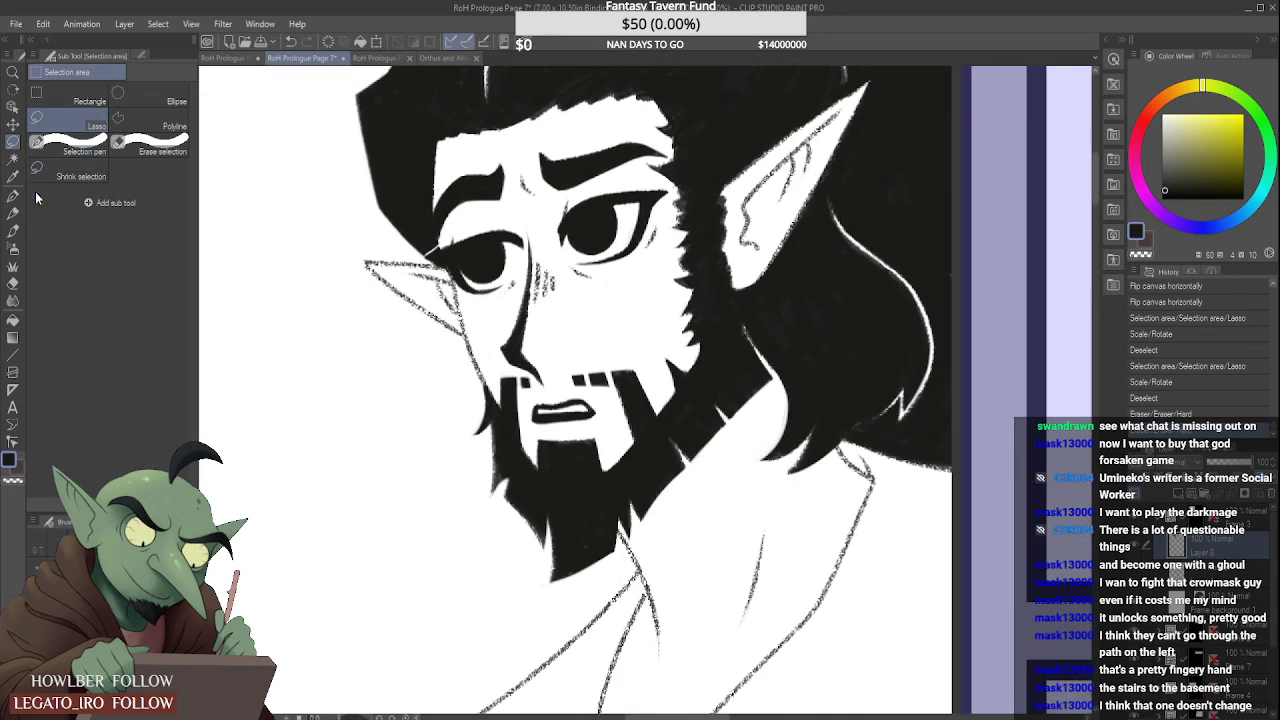
{"action": "key", "text": "p"}
{"action": "scroll", "coordinate": [410, 250], "scroll_direction": "up", "scroll_amount": 2}
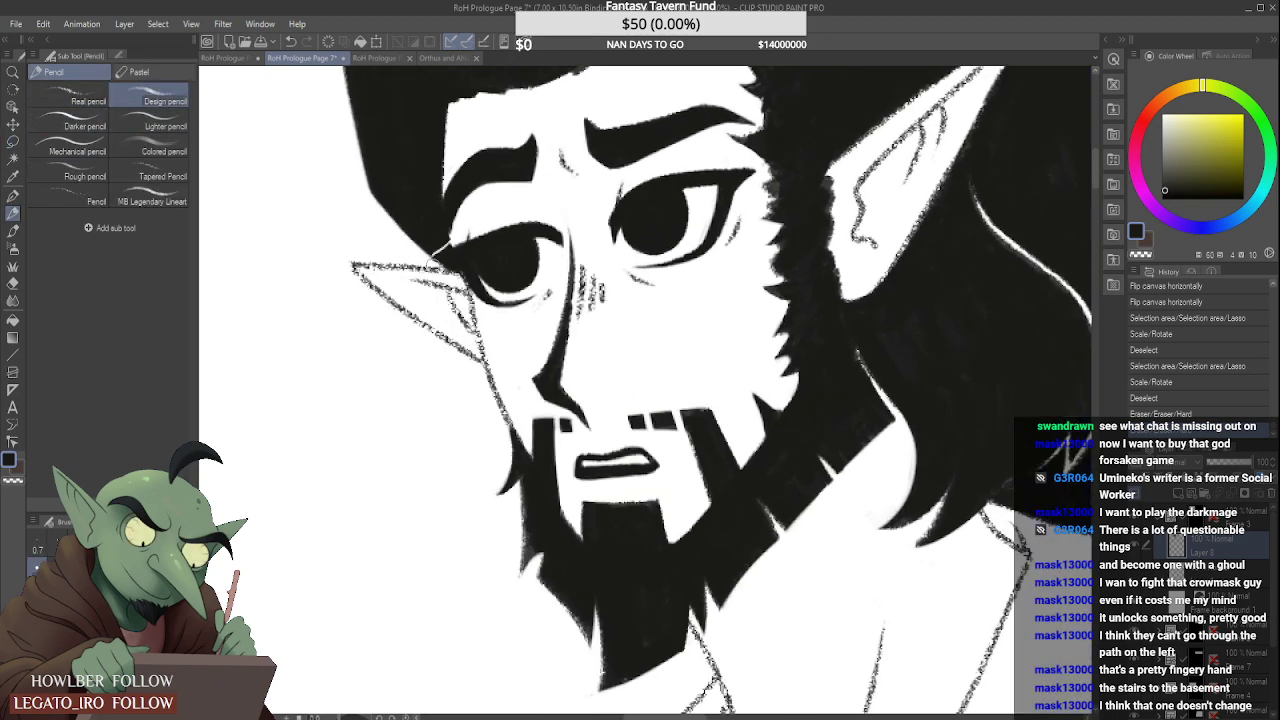
{"action": "mouse_move", "coordinate": [437, 257]}
{"action": "left_mouse_down"}
{"action": "mouse_move", "coordinate": [426, 244]}
{"action": "mouse_move", "coordinate": [444, 228]}
{"action": "mouse_move", "coordinate": [450, 240]}
{"action": "mouse_move", "coordinate": [438, 228]}
{"action": "left_mouse_up"}
Step: Flip the canvas horizontally to check the page's panels mirrored
{"action": "scroll", "coordinate": [436, 205], "scroll_direction": "down", "scroll_amount": 3}
{"action": "scroll", "coordinate": [435, 181], "scroll_direction": "down", "scroll_amount": 5}
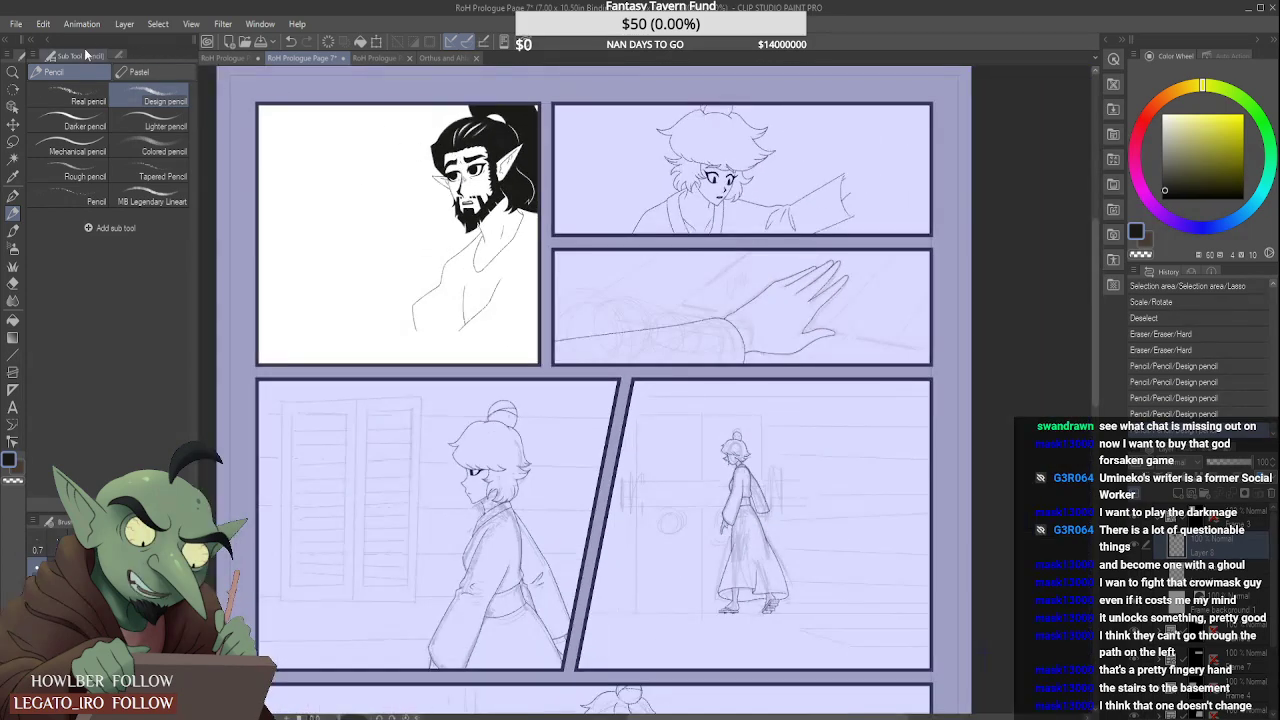
{"action": "left_click", "coordinate": [43, 24]}
{"action": "left_click", "coordinate": [586, 517]}
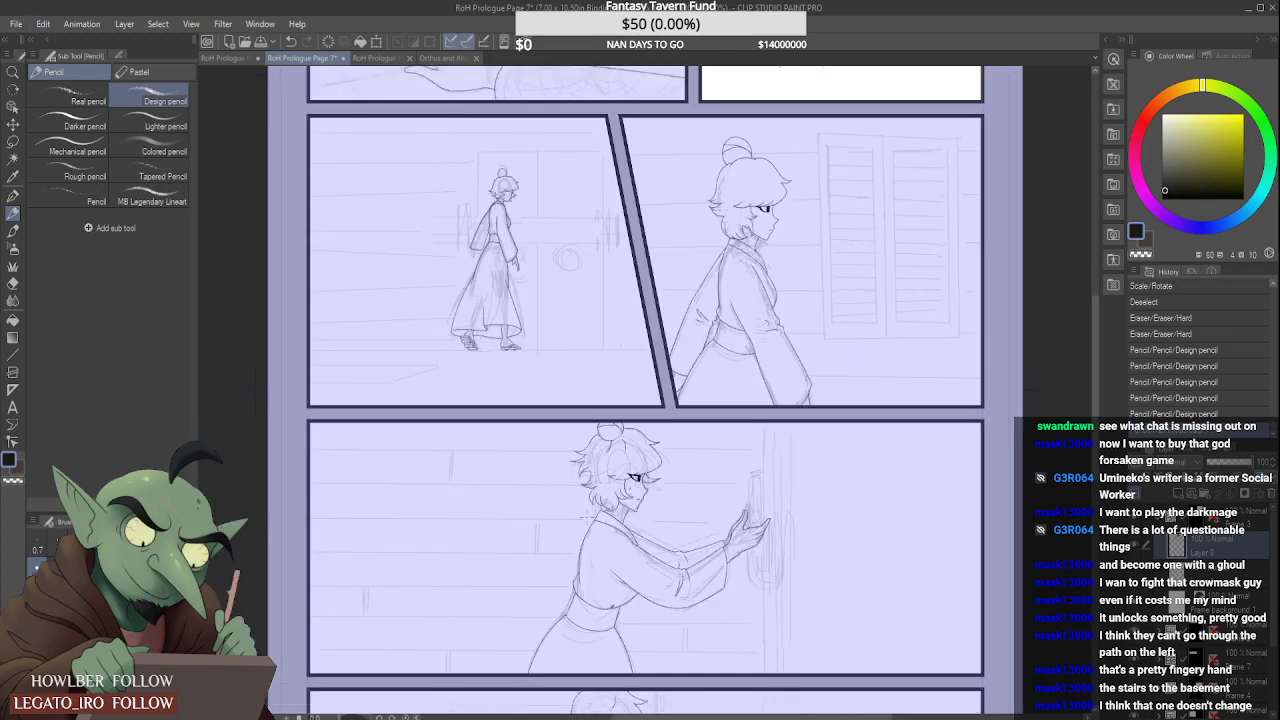
{"action": "scroll", "coordinate": [773, 345], "scroll_direction": "down", "scroll_amount": 1}
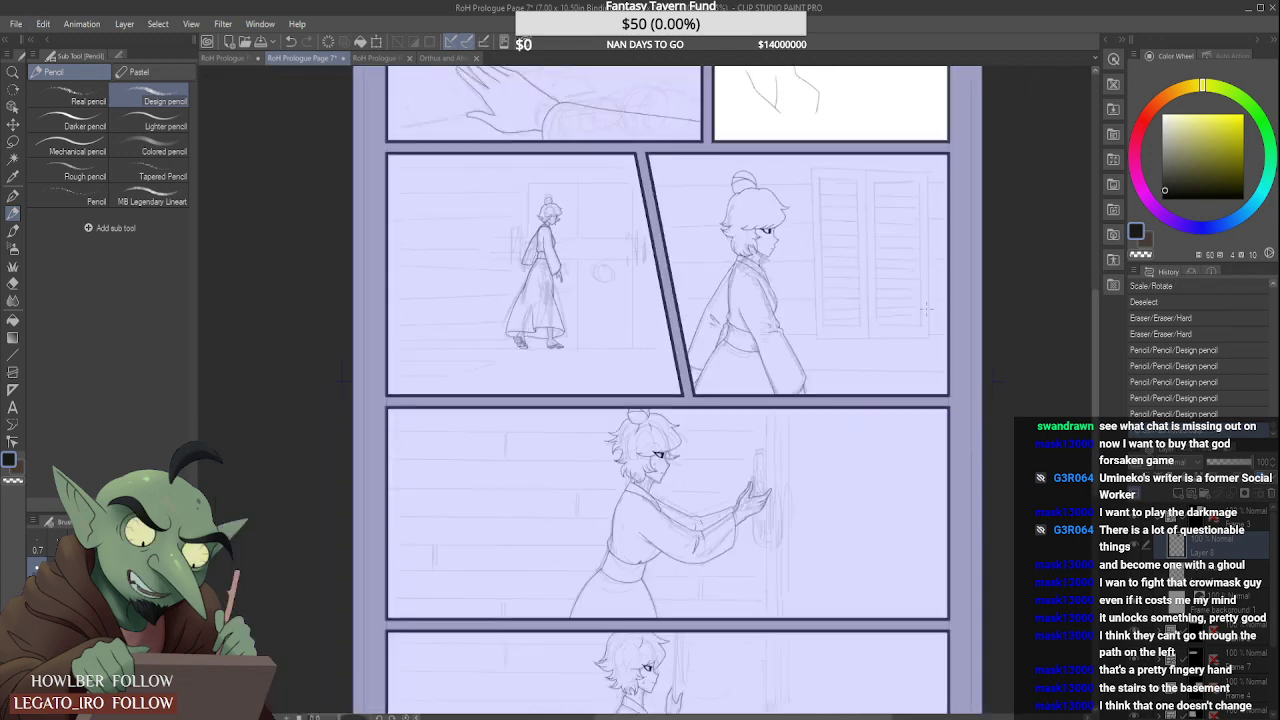
Step: Review the mirrored page's panels, then flip the canvas horizontally back to its original orientation
{"action": "scroll", "coordinate": [926, 309], "scroll_direction": "down", "scroll_amount": 4}
{"action": "scroll", "coordinate": [936, 88], "scroll_direction": "up", "scroll_amount": 2}
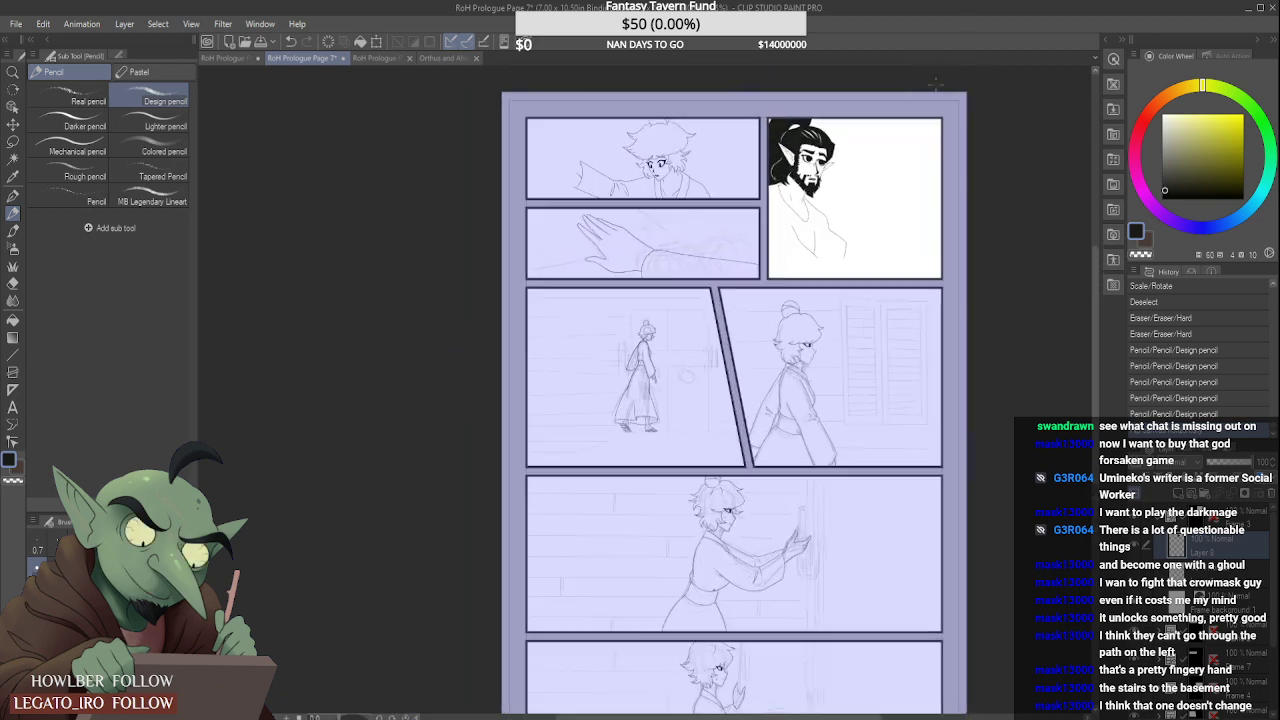
{"action": "scroll", "coordinate": [940, 112], "scroll_direction": "up", "scroll_amount": 2}
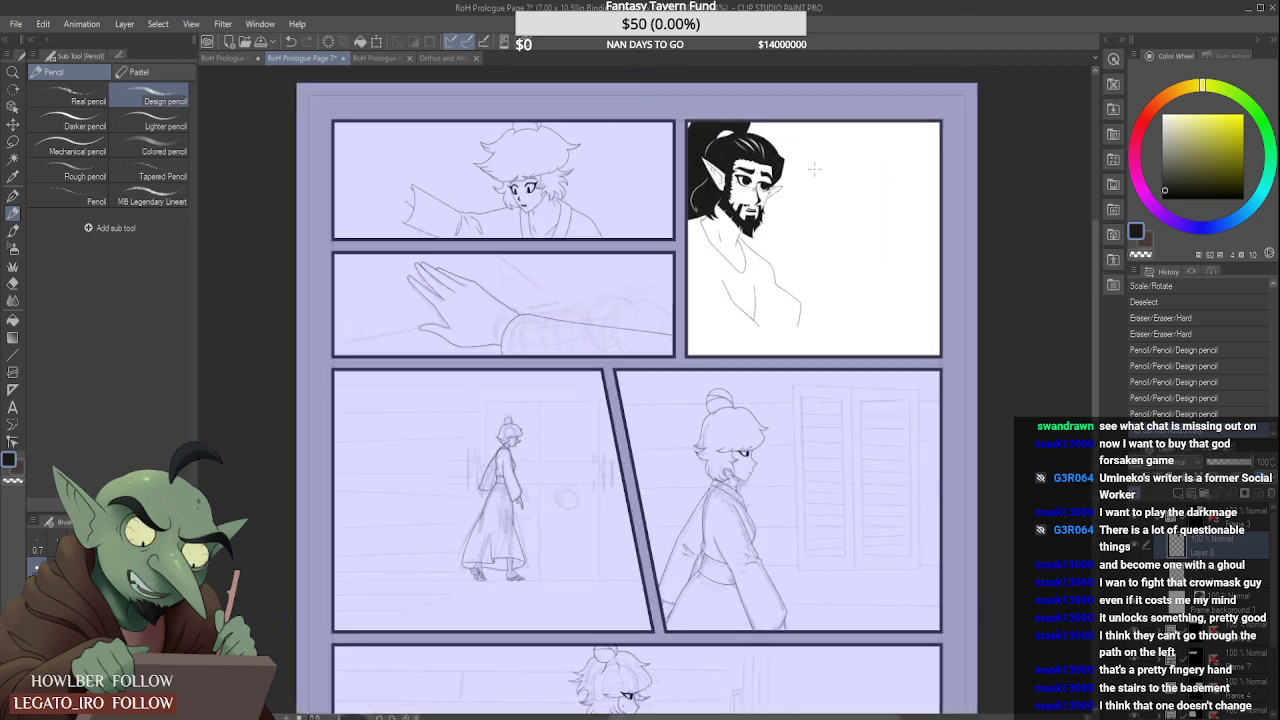
{"action": "scroll", "coordinate": [810, 158], "scroll_direction": "down", "scroll_amount": 2}
{"action": "scroll", "coordinate": [810, 156], "scroll_direction": "up", "scroll_amount": 3}
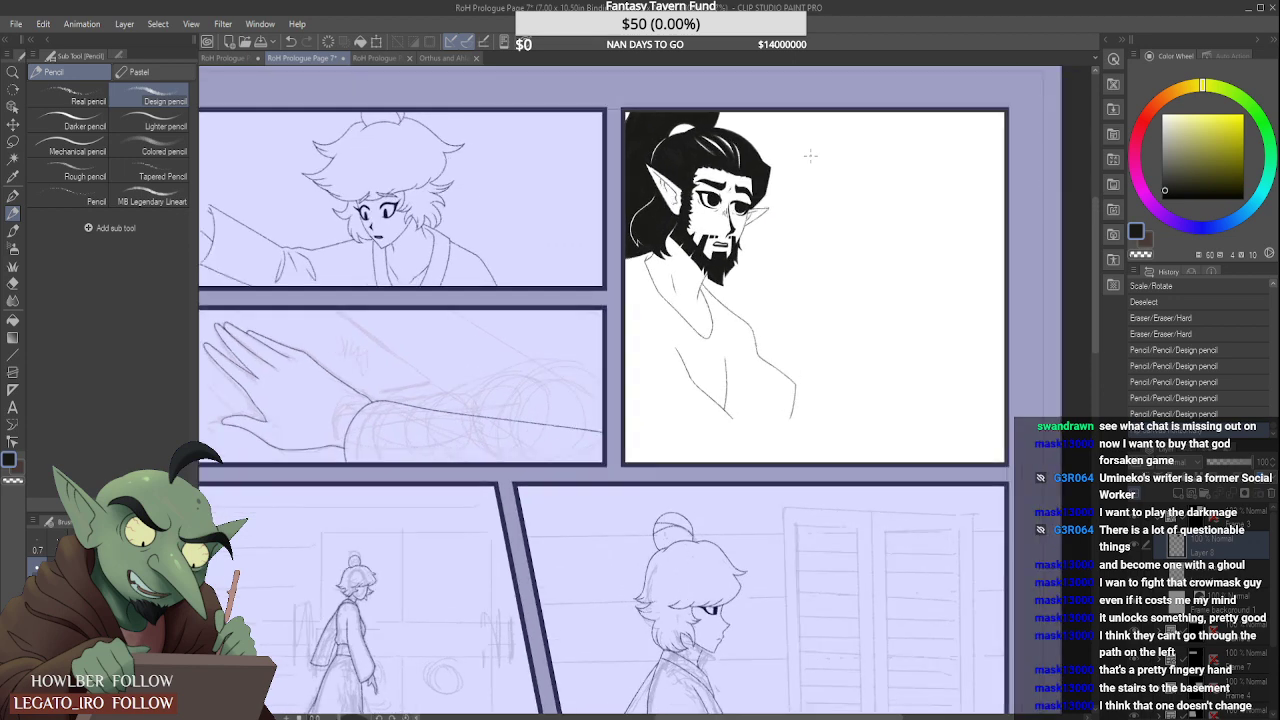
{"action": "scroll", "coordinate": [809, 155], "scroll_direction": "down", "scroll_amount": 3}
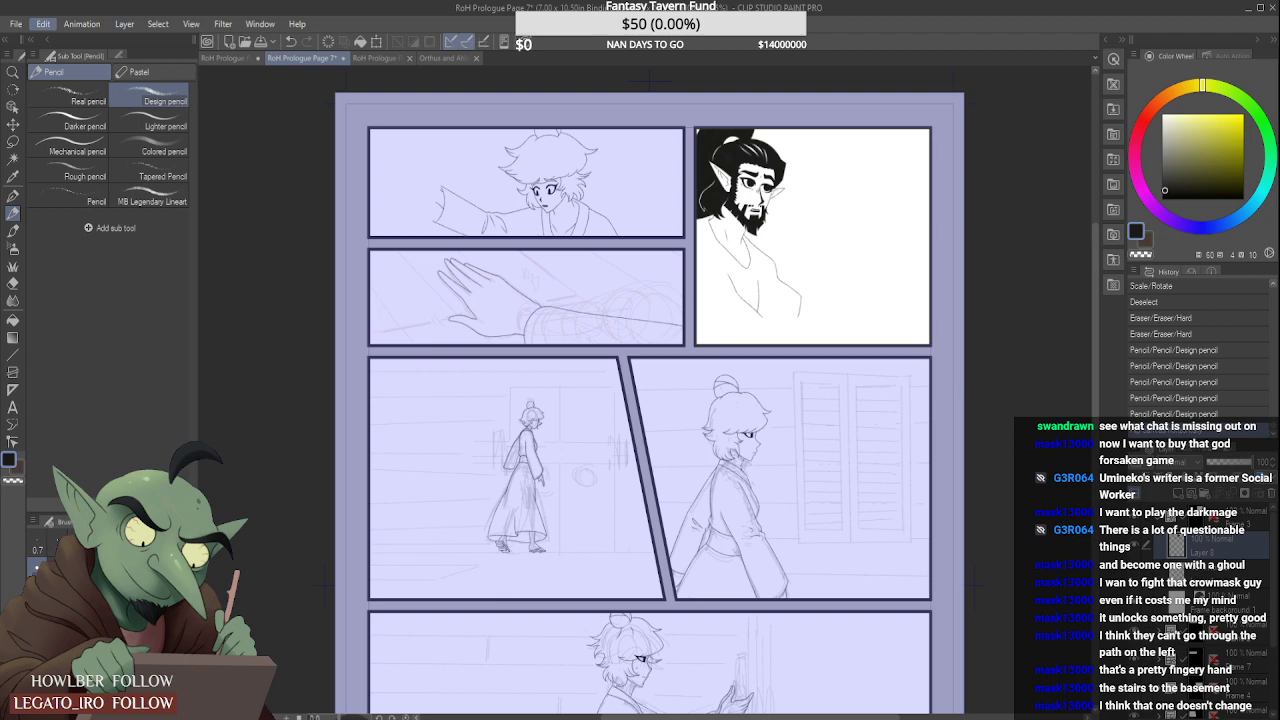
{"action": "key", "text": "h"}
Step: Find and select the lineart layer in the shuttered-window panel's frame folder, toggling its visibility to identify it
{"action": "scroll", "coordinate": [843, 420], "scroll_direction": "down", "scroll_amount": 3}
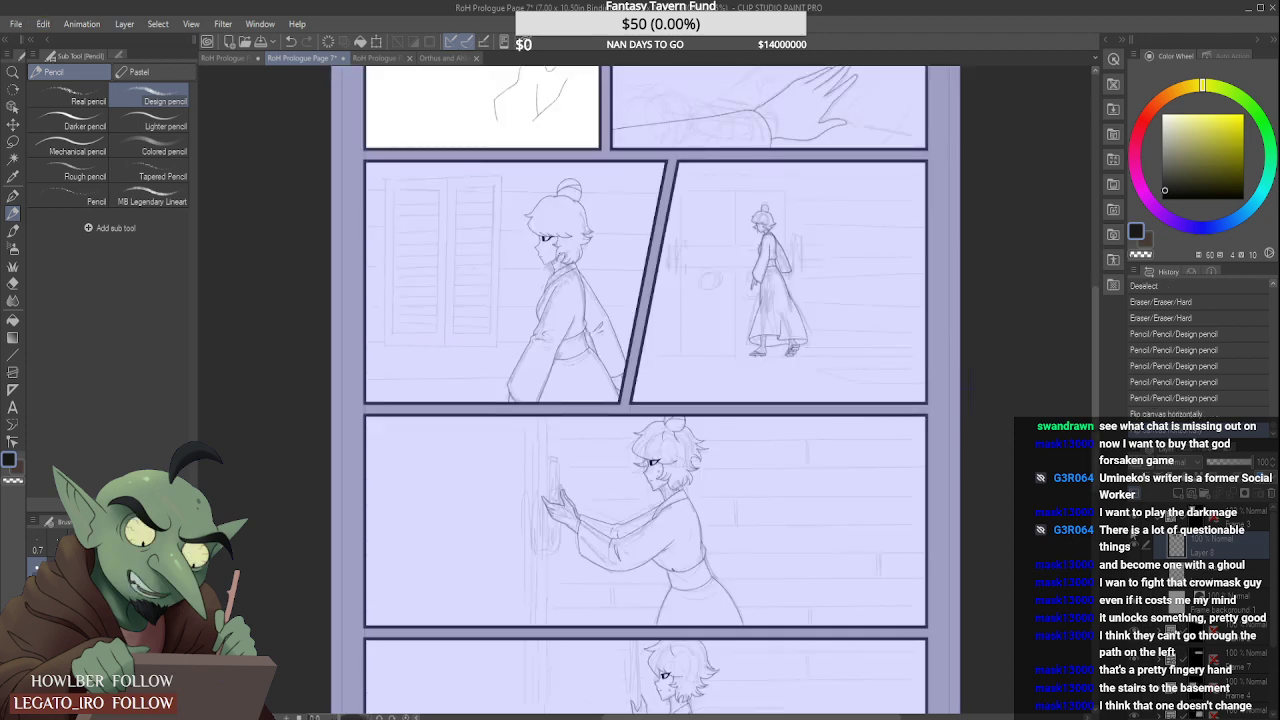
{"action": "left_click", "coordinate": [1223, 572]}
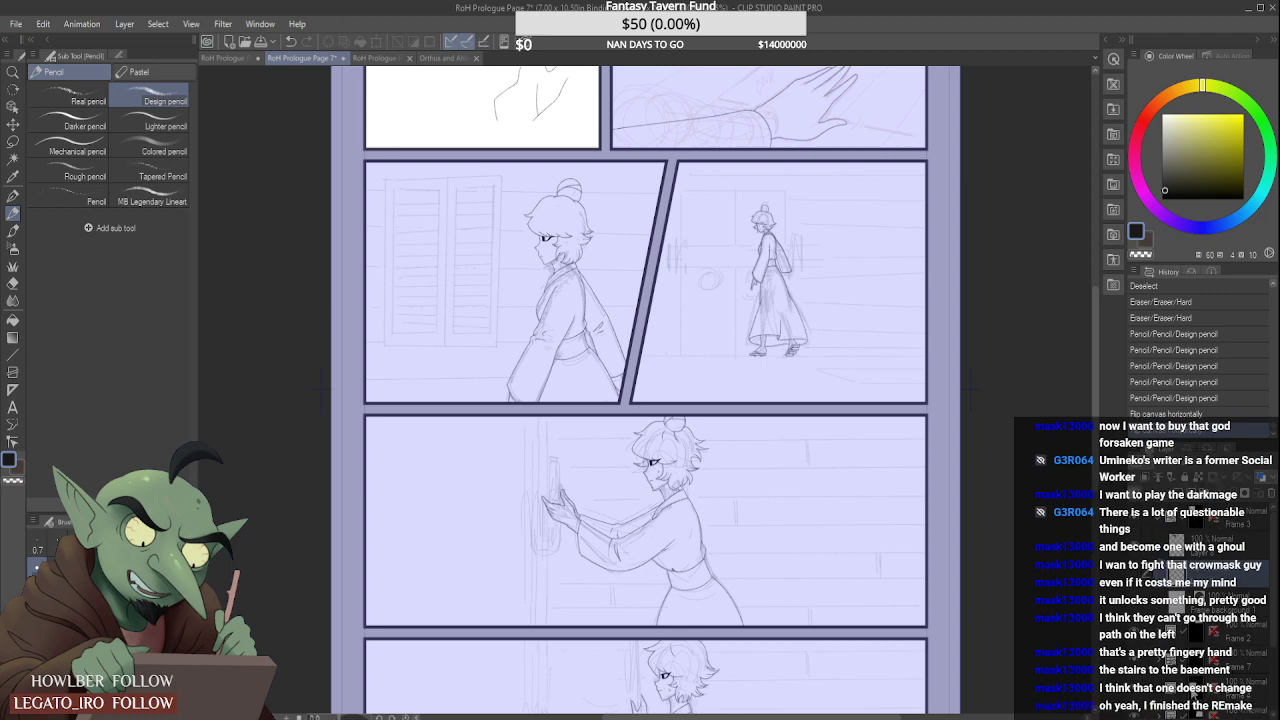
{"action": "left_click", "coordinate": [1194, 657]}
{"action": "left_click", "coordinate": [1197, 628]}
{"action": "left_click", "coordinate": [1197, 606]}
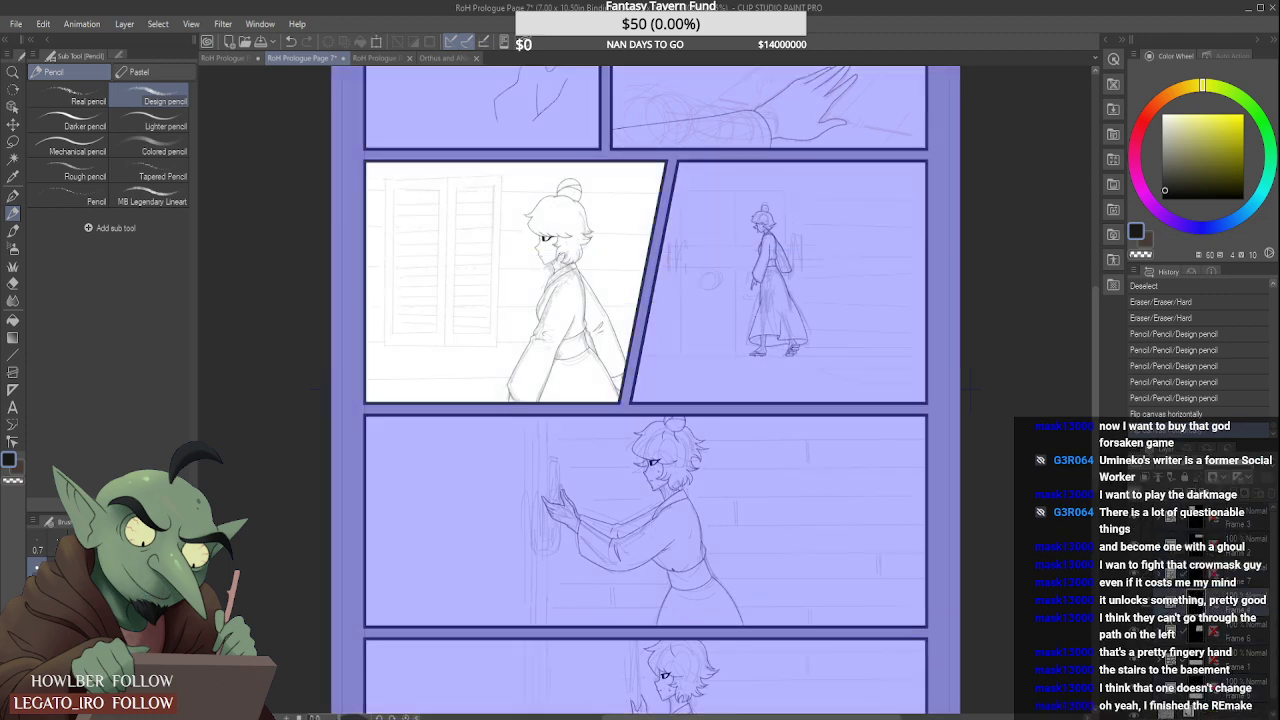
{"action": "left_click", "coordinate": [1158, 604]}
{"action": "left_click", "coordinate": [1200, 660]}
{"action": "left_click", "coordinate": [1134, 660]}
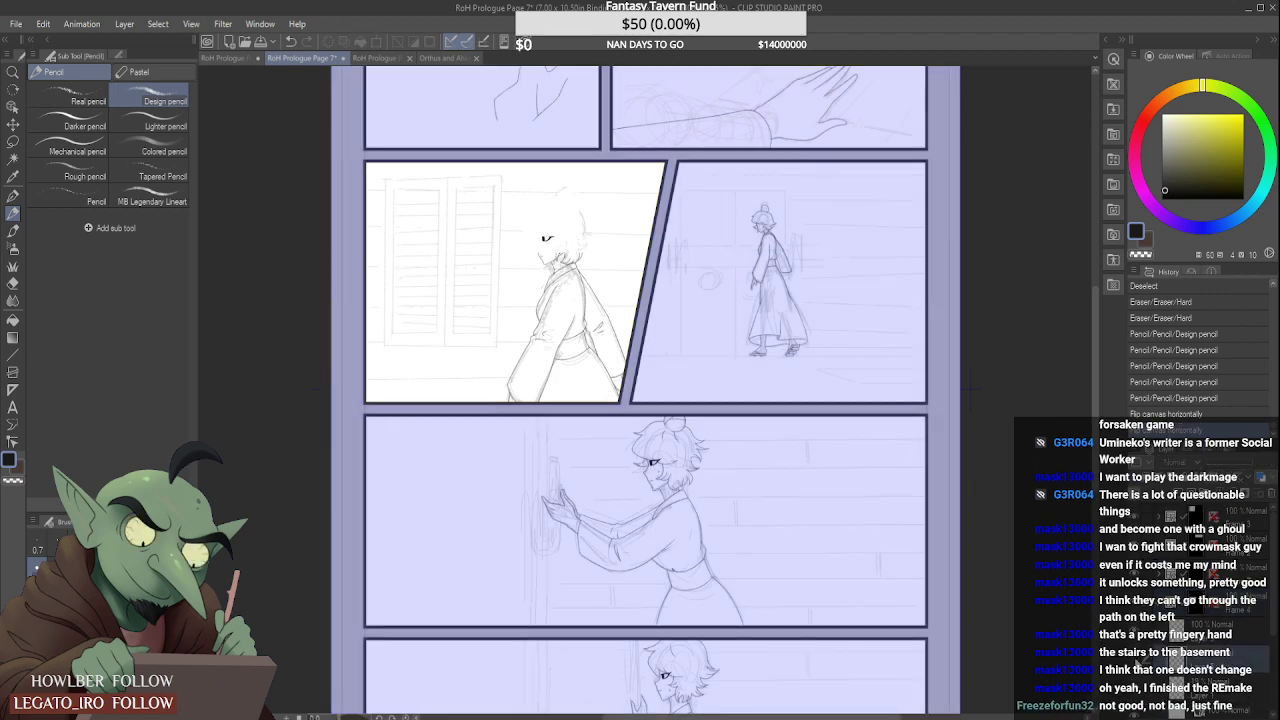
{"action": "left_click", "coordinate": [1134, 660]}
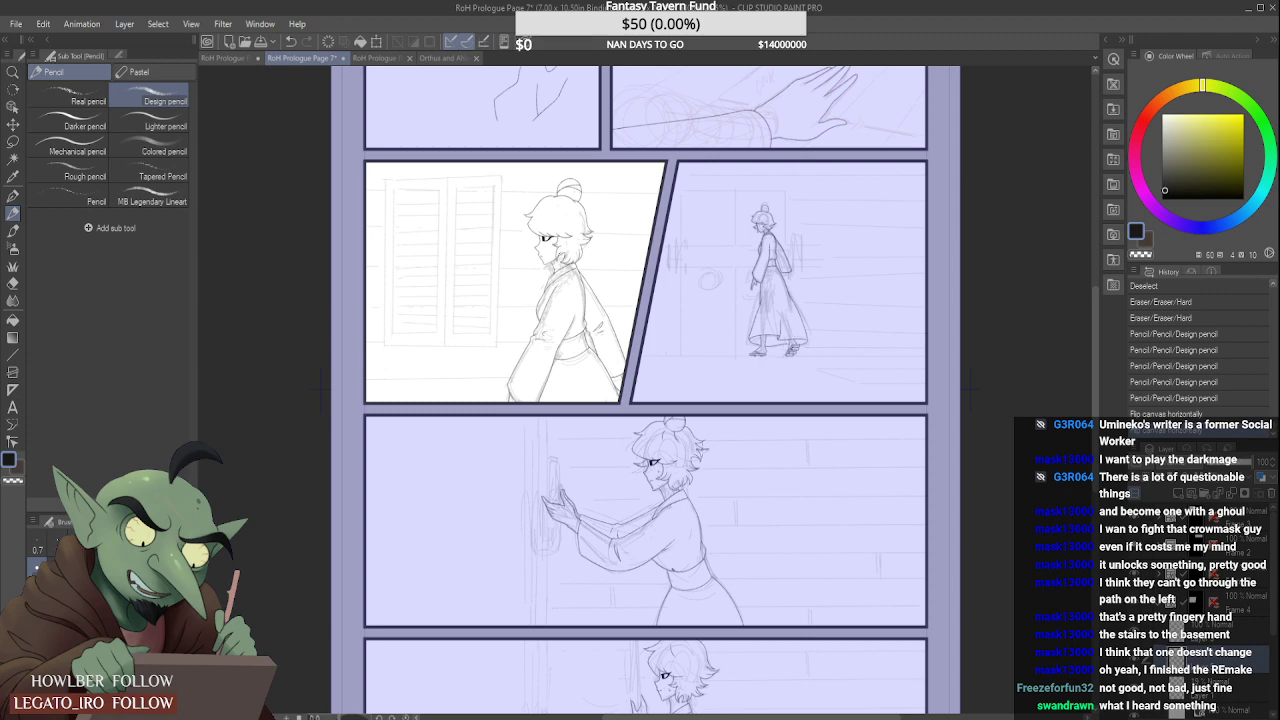
Step: Redraw the lower end of the far sleeve's inner line behind the walking character's sash using the Real pencil
{"action": "scroll", "coordinate": [599, 330], "scroll_direction": "up", "scroll_amount": 1}
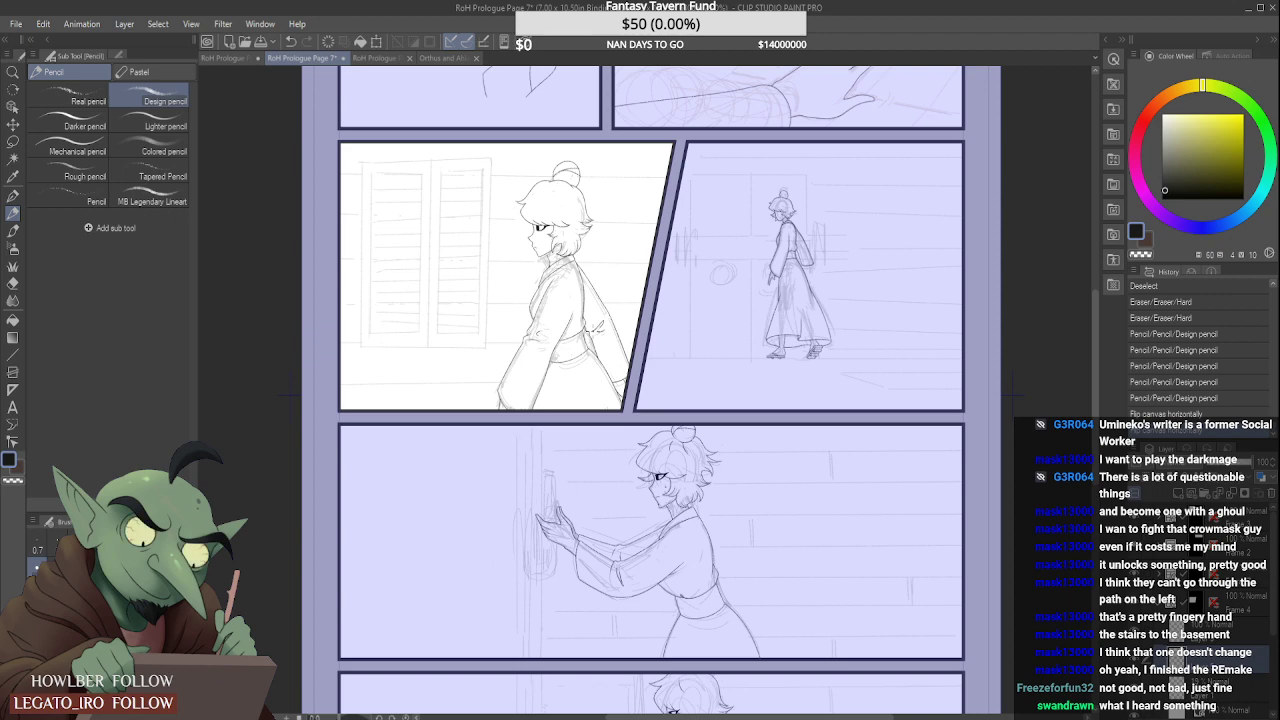
{"action": "scroll", "coordinate": [592, 334], "scroll_direction": "up", "scroll_amount": 1}
{"action": "scroll", "coordinate": [595, 350], "scroll_direction": "up", "scroll_amount": 4}
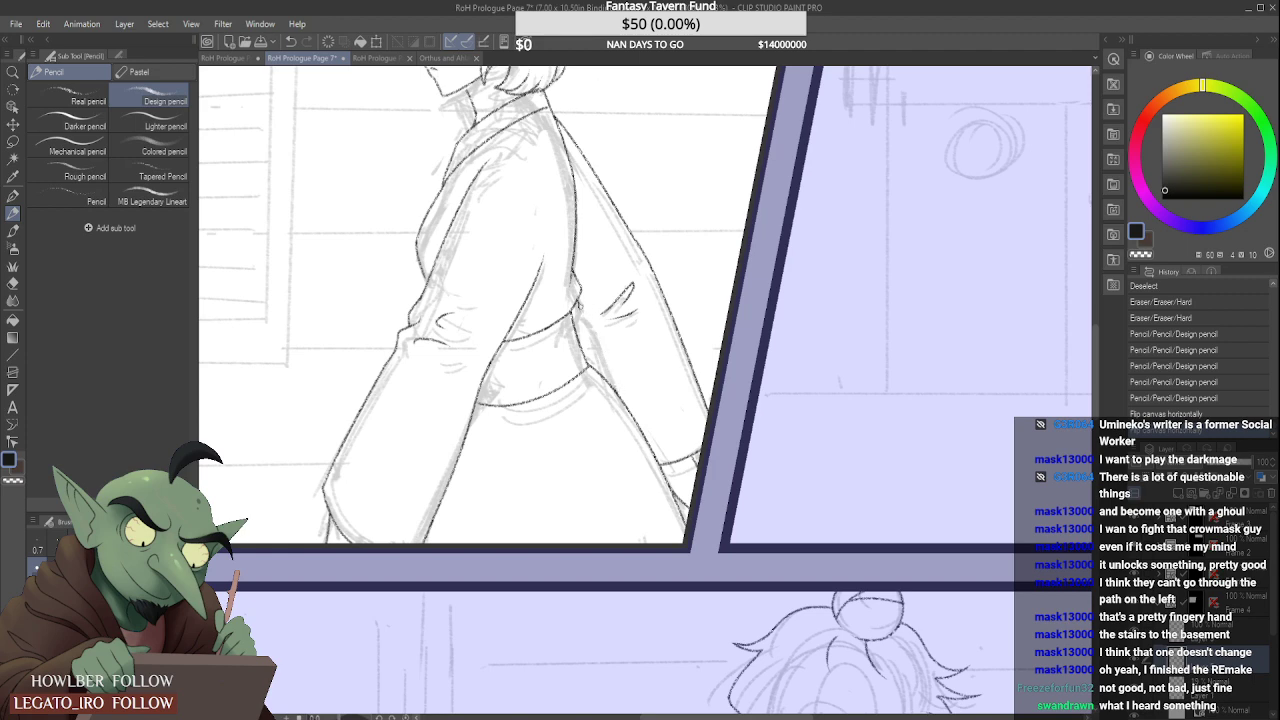
{"action": "left_click_drag", "start_coordinate": [578, 306], "coordinate": [584, 320]}
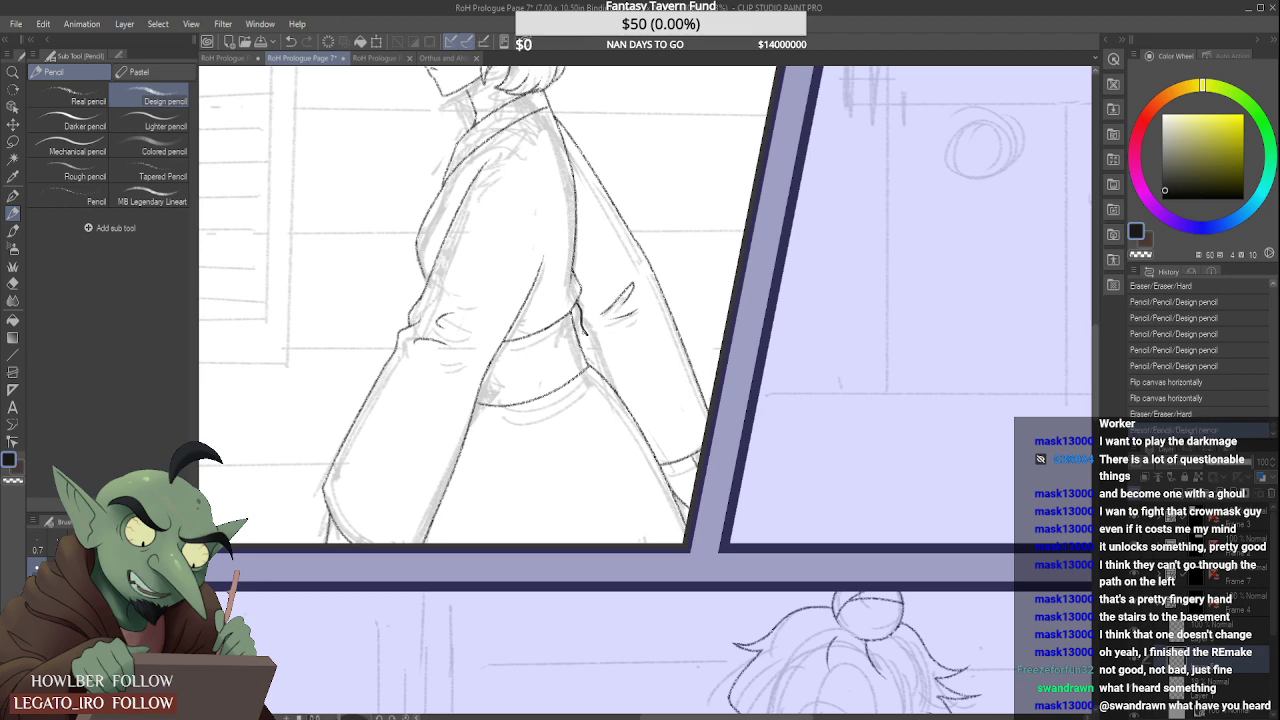
{"action": "key", "text": "ctrl+z"}
{"action": "left_click", "coordinate": [75, 96]}
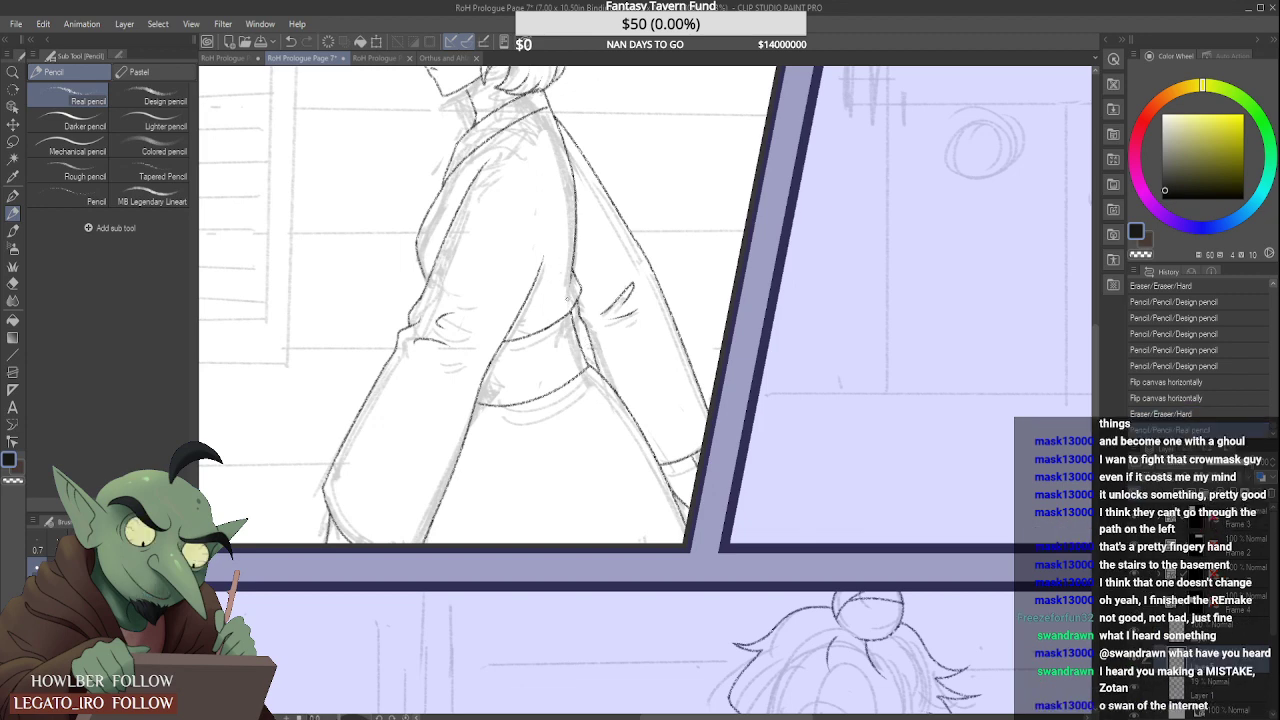
{"action": "scroll", "coordinate": [592, 368], "scroll_direction": "up", "scroll_amount": 3}
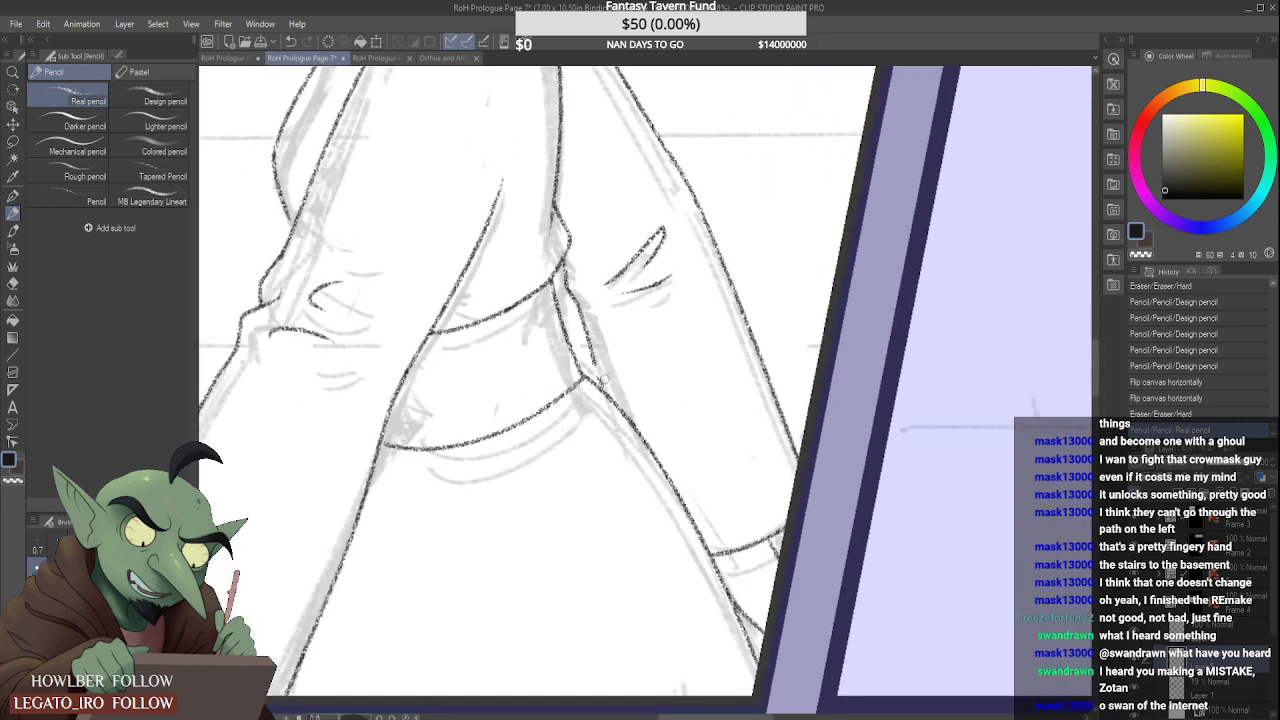
{"action": "left_click_drag", "start_coordinate": [593, 361], "coordinate": [598, 388]}
{"action": "scroll", "coordinate": [598, 386], "scroll_direction": "down", "scroll_amount": 3}
{"action": "scroll", "coordinate": [598, 376], "scroll_direction": "up", "scroll_amount": 3}
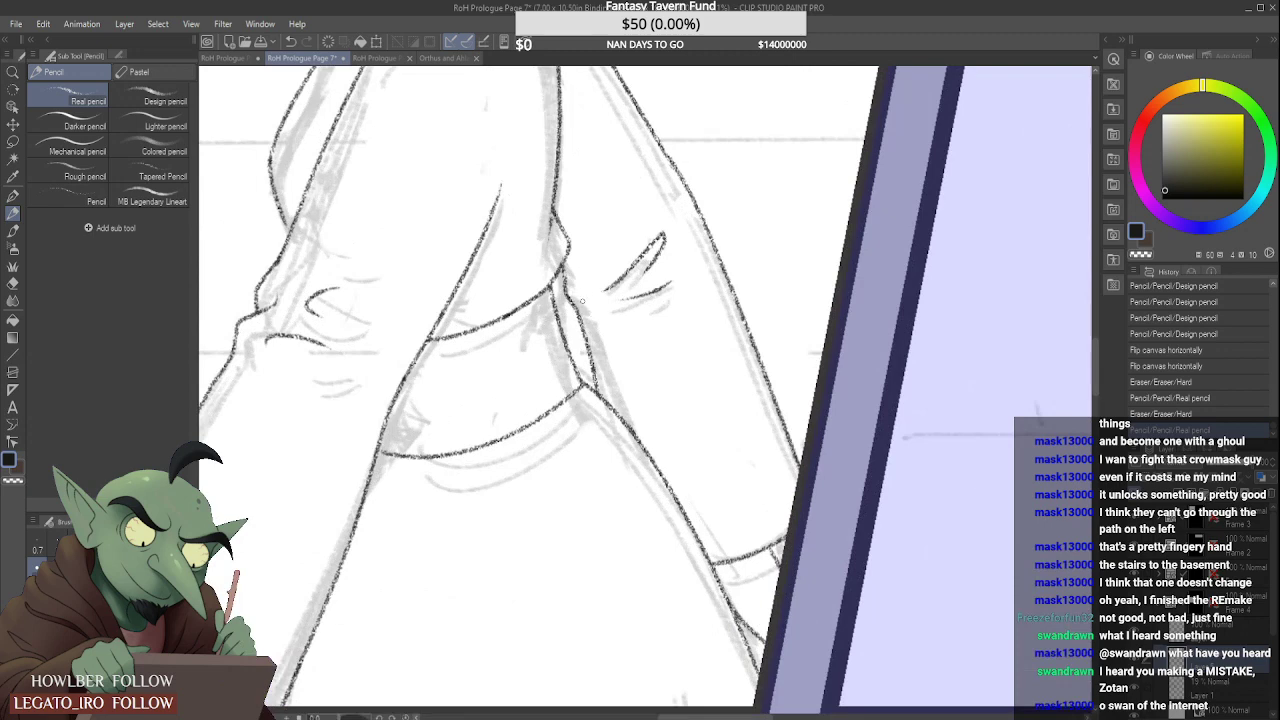
{"action": "key", "text": "ctrl+z"}
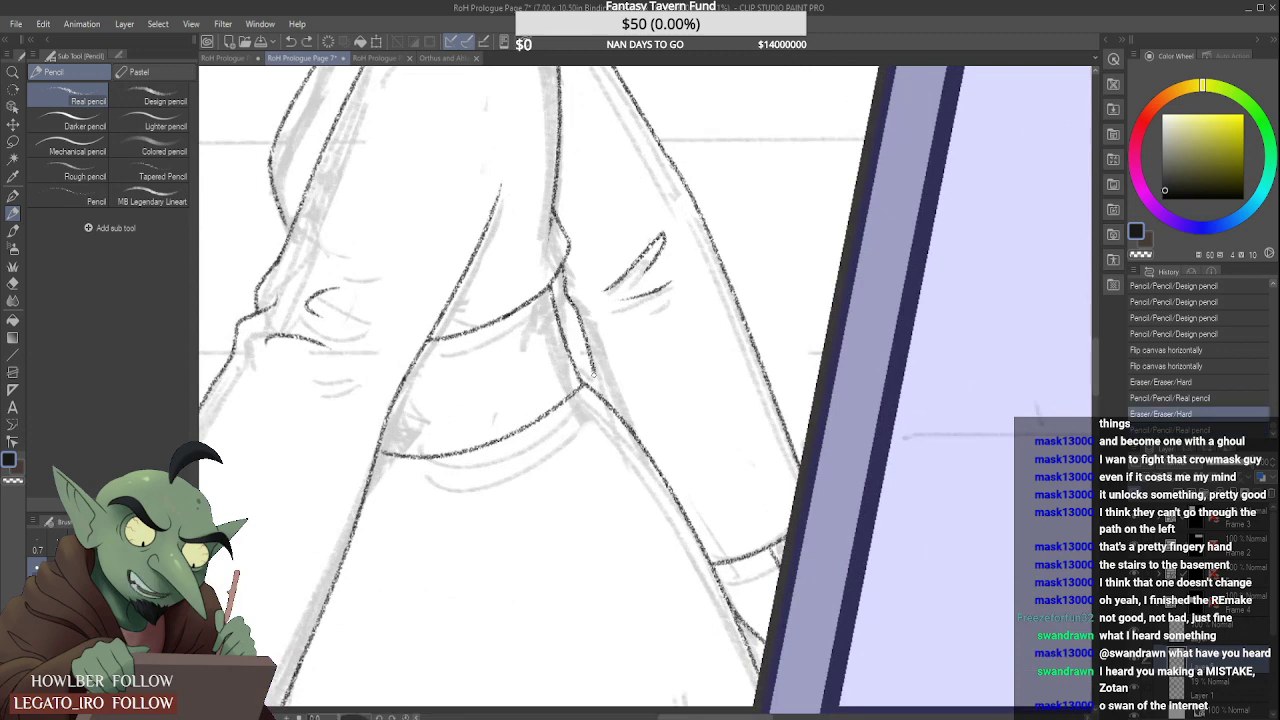
{"action": "left_click_drag", "start_coordinate": [594, 376], "coordinate": [598, 392]}
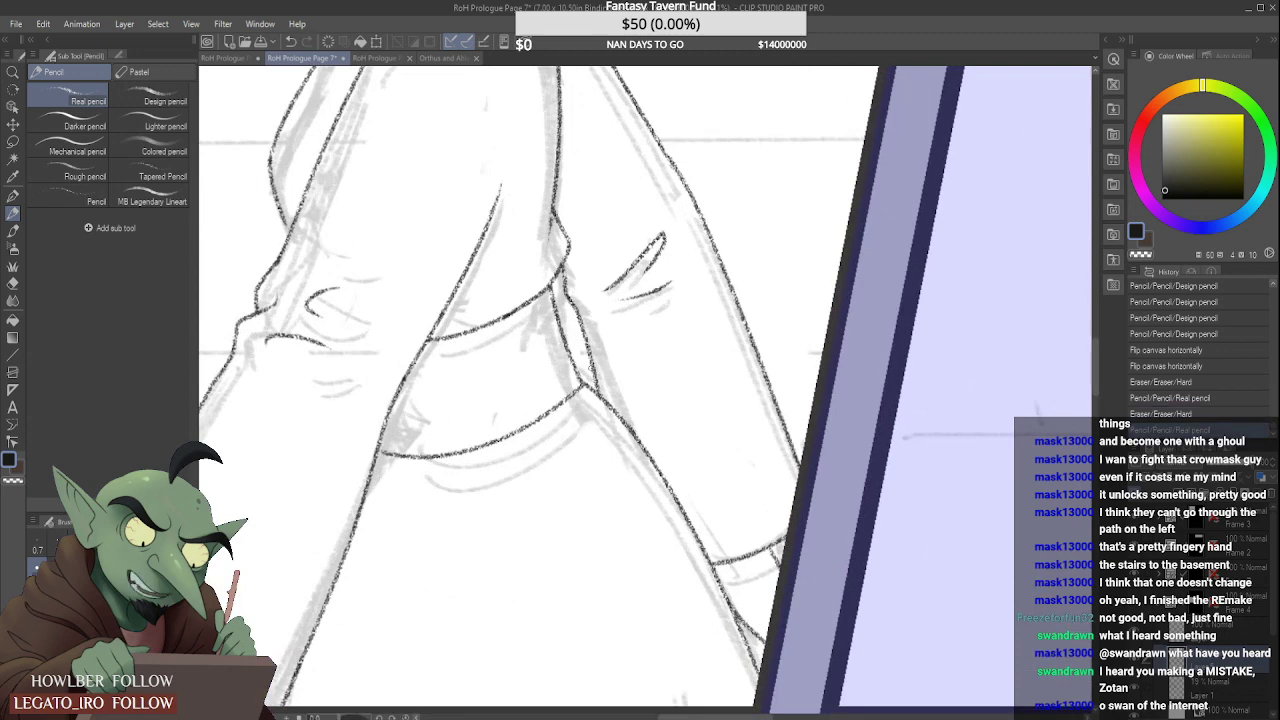
Step: Rework the upper end of the far sleeve's inner line so it meets the robe fold above the sash
{"action": "scroll", "coordinate": [590, 370], "scroll_direction": "down", "scroll_amount": 2}
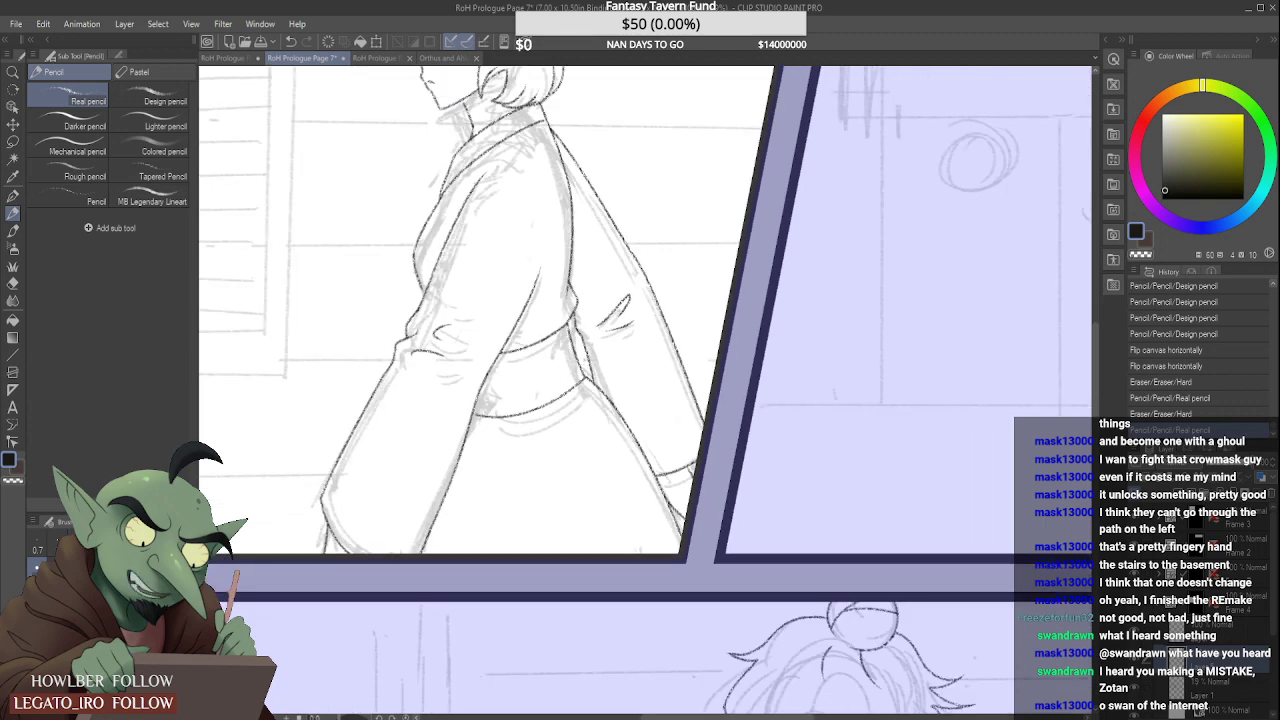
{"action": "scroll", "coordinate": [565, 322], "scroll_direction": "up", "scroll_amount": 3}
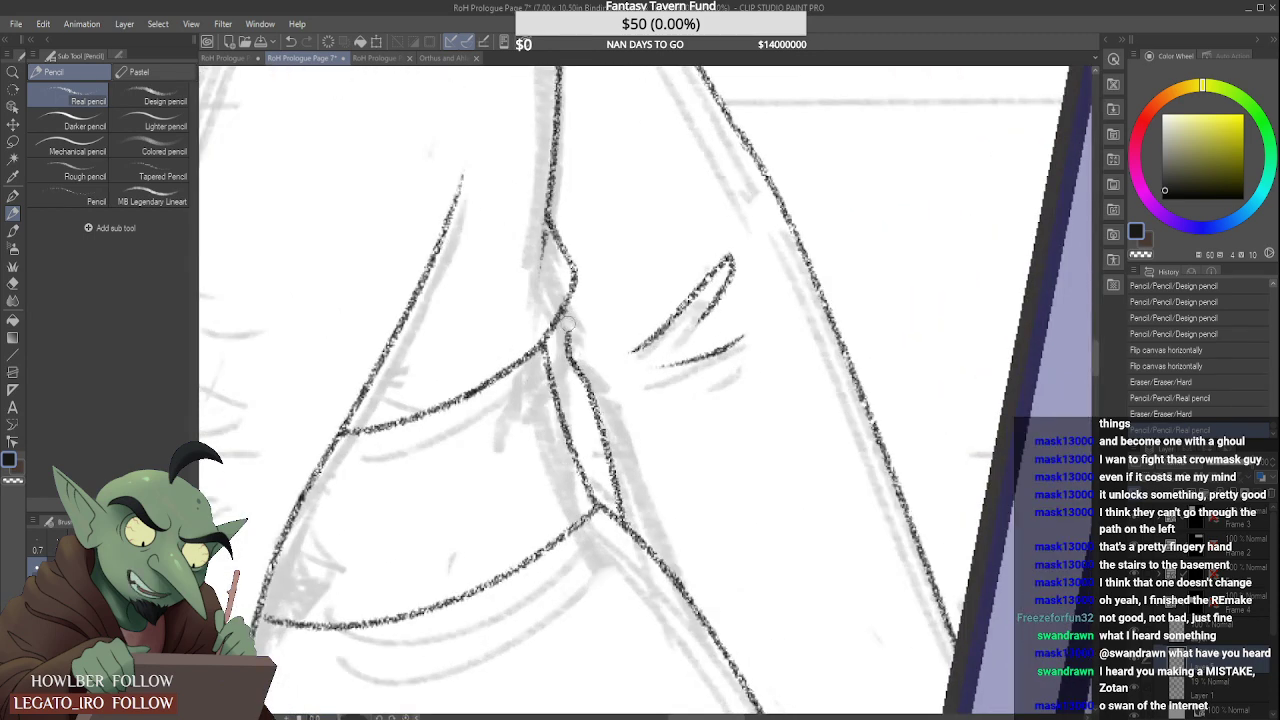
{"action": "left_click_drag", "start_coordinate": [568, 323], "coordinate": [568, 331]}
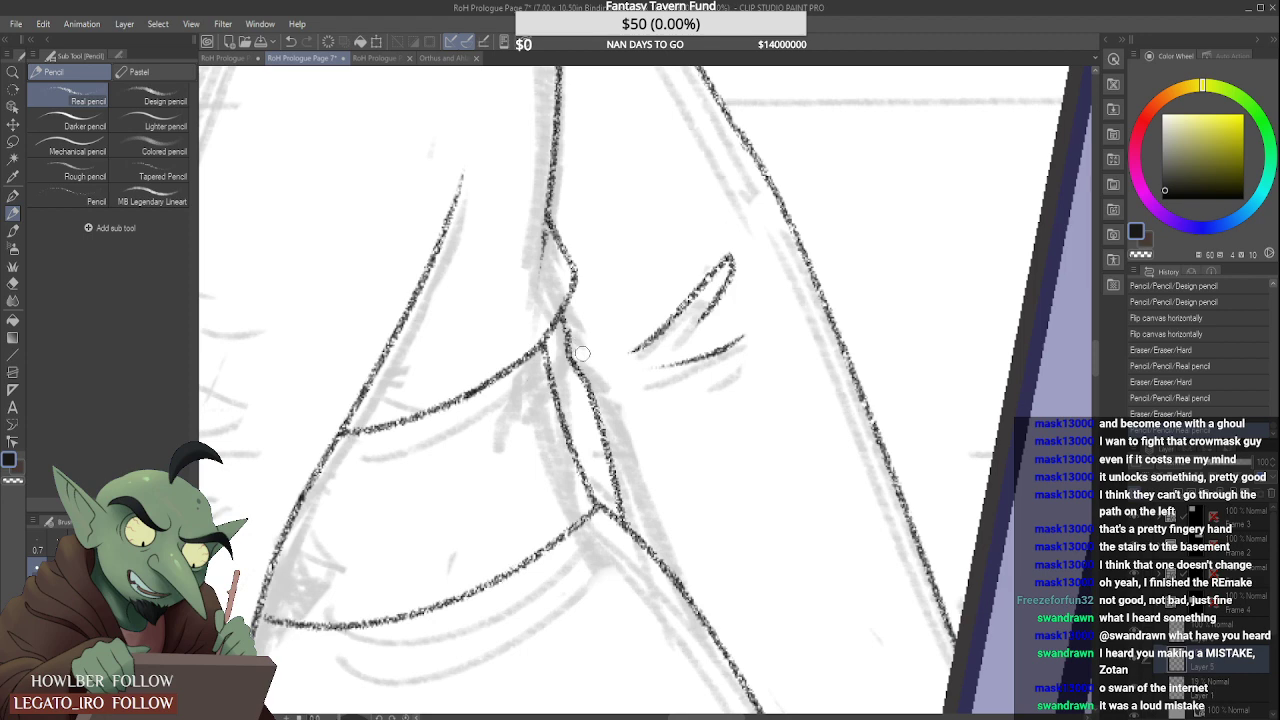
{"action": "left_click_drag", "start_coordinate": [580, 348], "coordinate": [575, 331]}
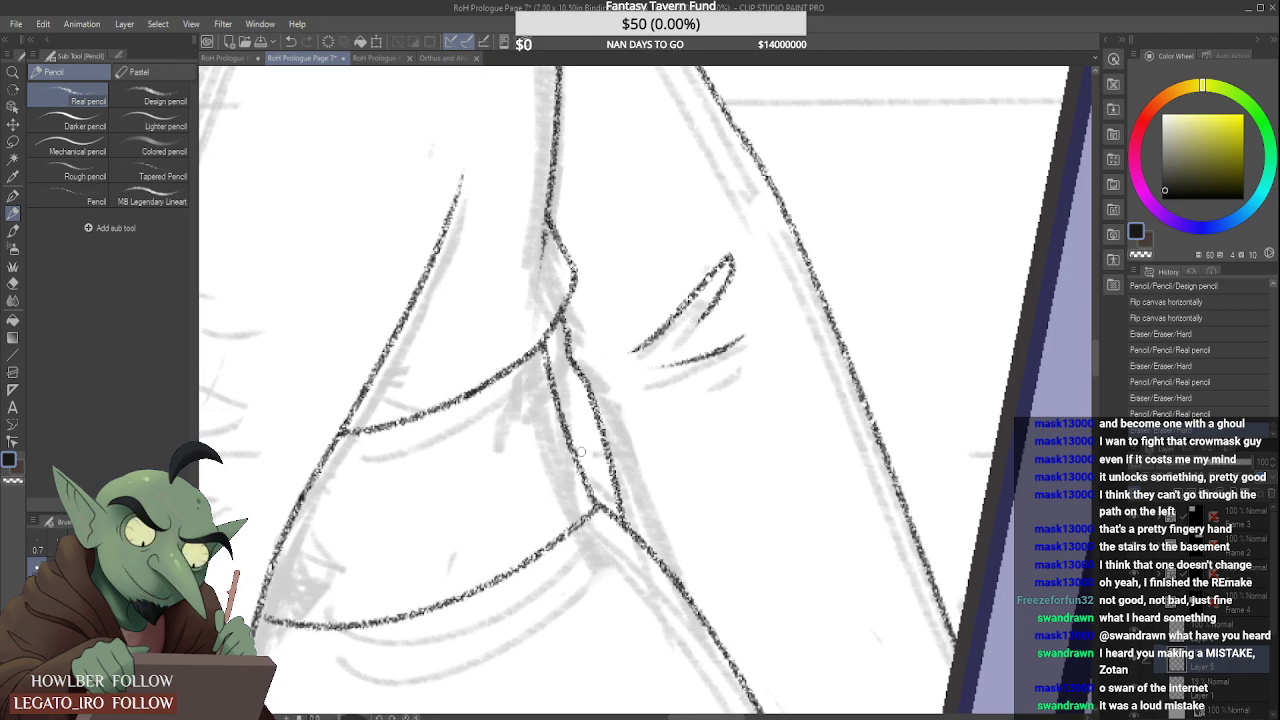
{"action": "scroll", "coordinate": [587, 447], "scroll_direction": "down", "scroll_amount": 3}
{"action": "scroll", "coordinate": [587, 447], "scroll_direction": "down", "scroll_amount": 1}
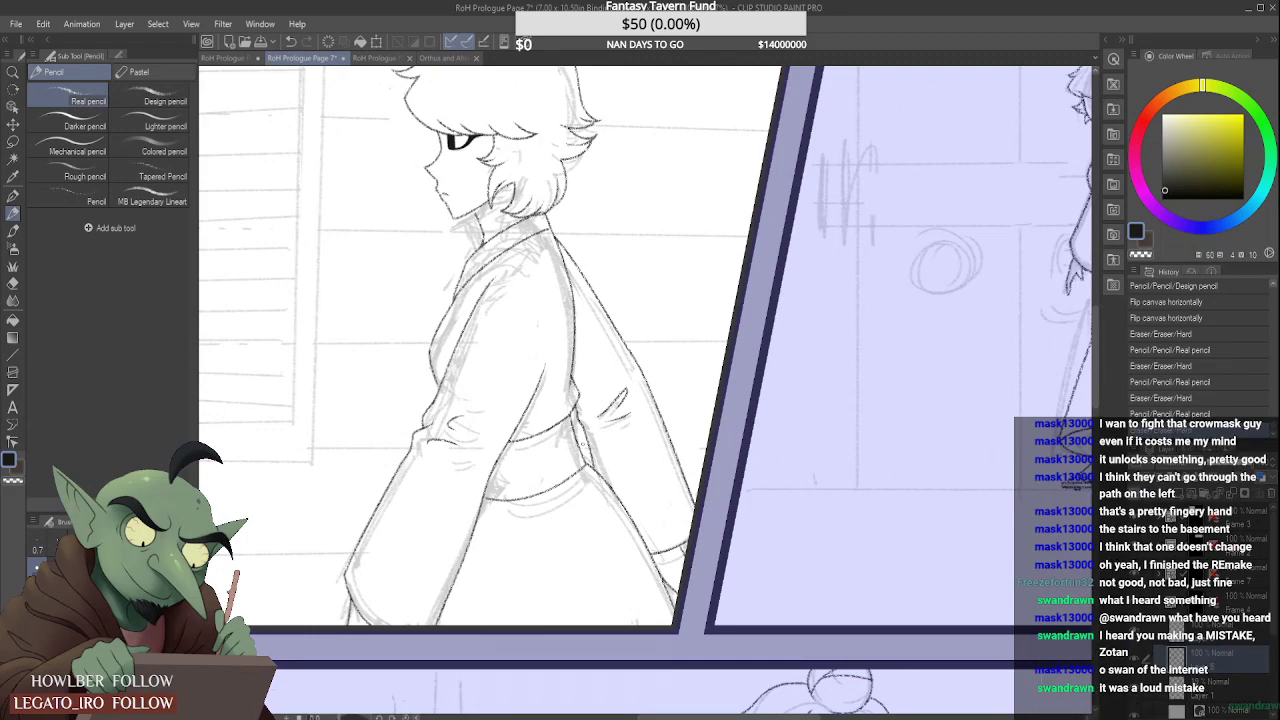
Step: Erase and redraw the small bend where the far sleeve's inner line emerges beneath the robe fold at the waist
{"action": "scroll", "coordinate": [583, 444], "scroll_direction": "down", "scroll_amount": 3}
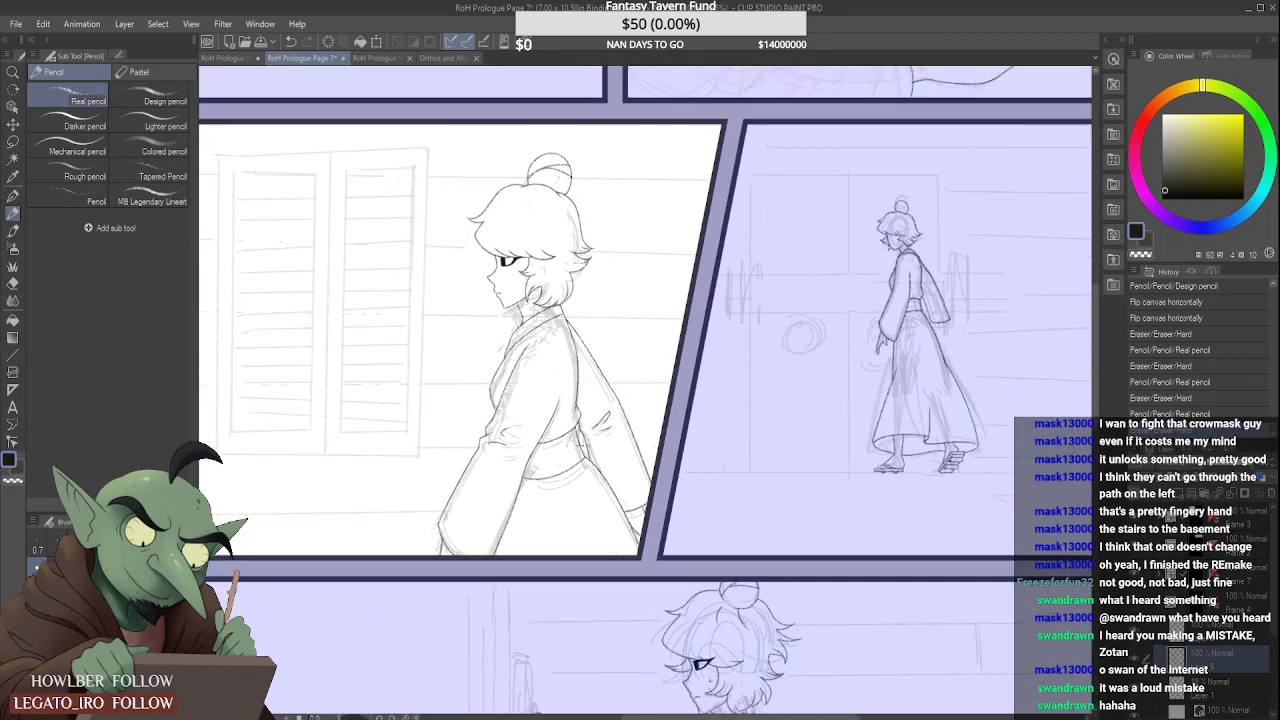
{"action": "scroll", "coordinate": [583, 440], "scroll_direction": "up", "scroll_amount": 2}
{"action": "scroll", "coordinate": [582, 438], "scroll_direction": "up", "scroll_amount": 4}
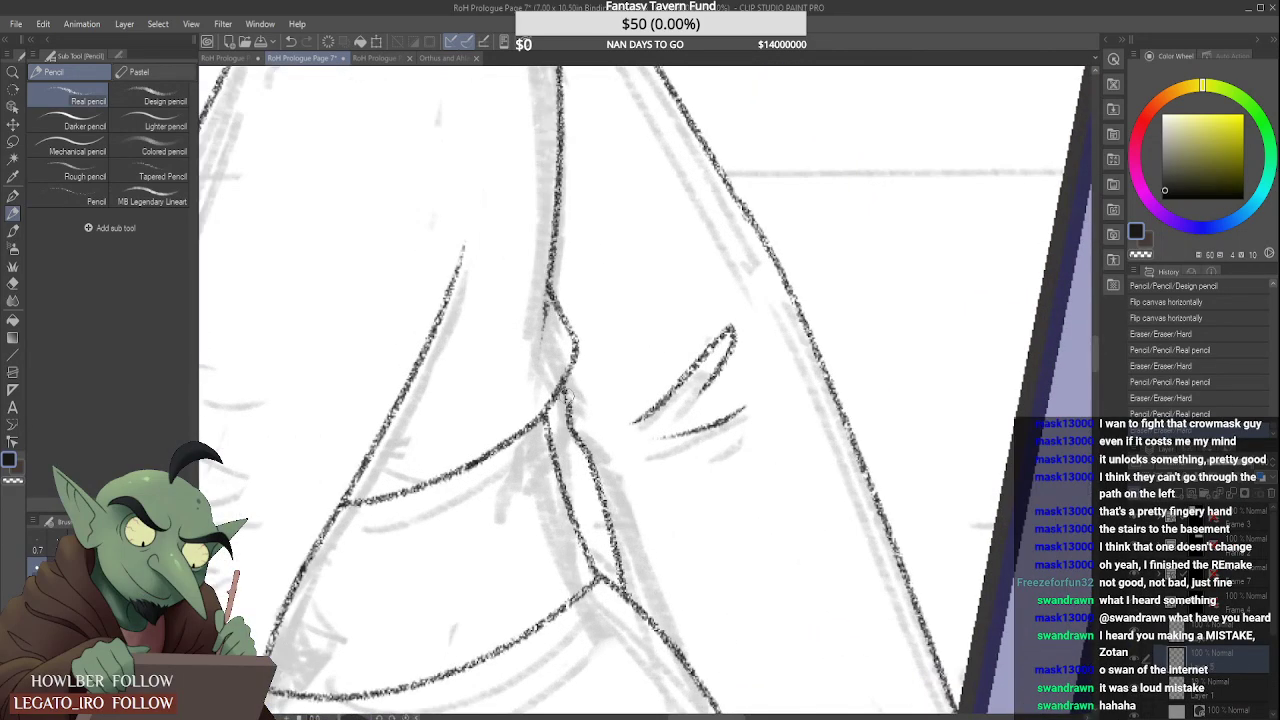
{"action": "scroll", "coordinate": [563, 398], "scroll_direction": "down", "scroll_amount": 6}
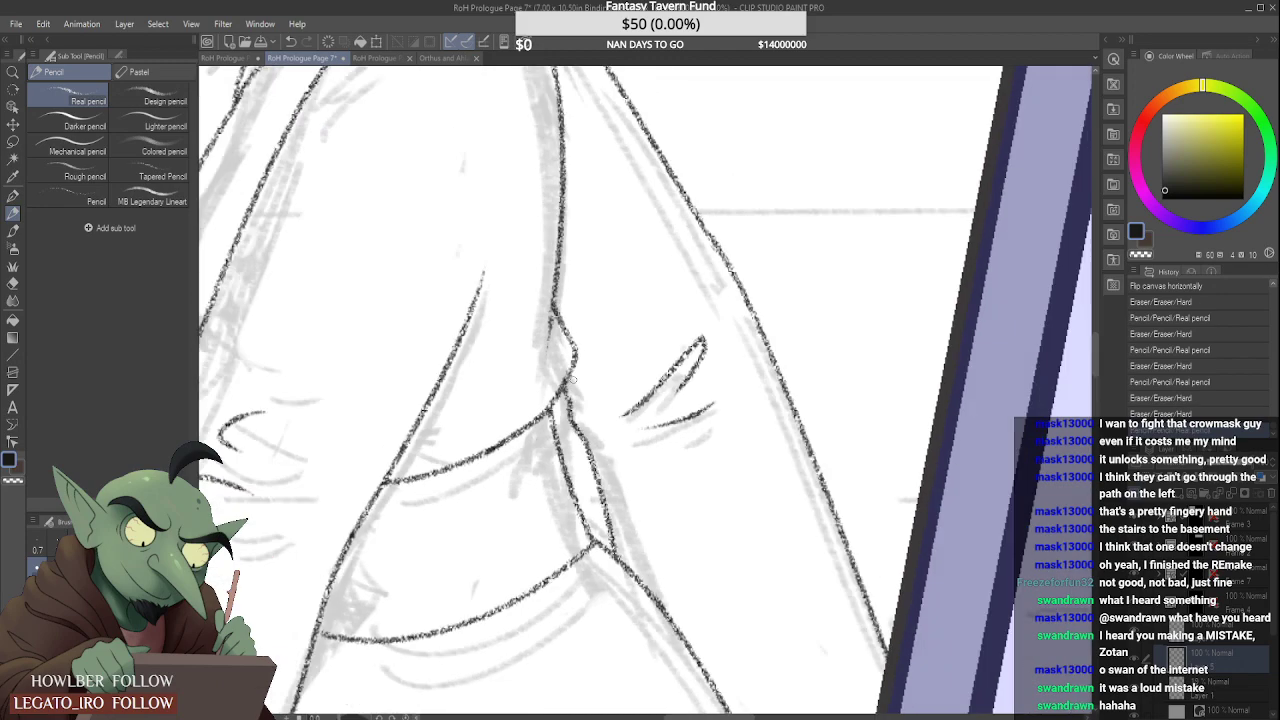
{"action": "scroll", "coordinate": [563, 398], "scroll_direction": "up", "scroll_amount": 5}
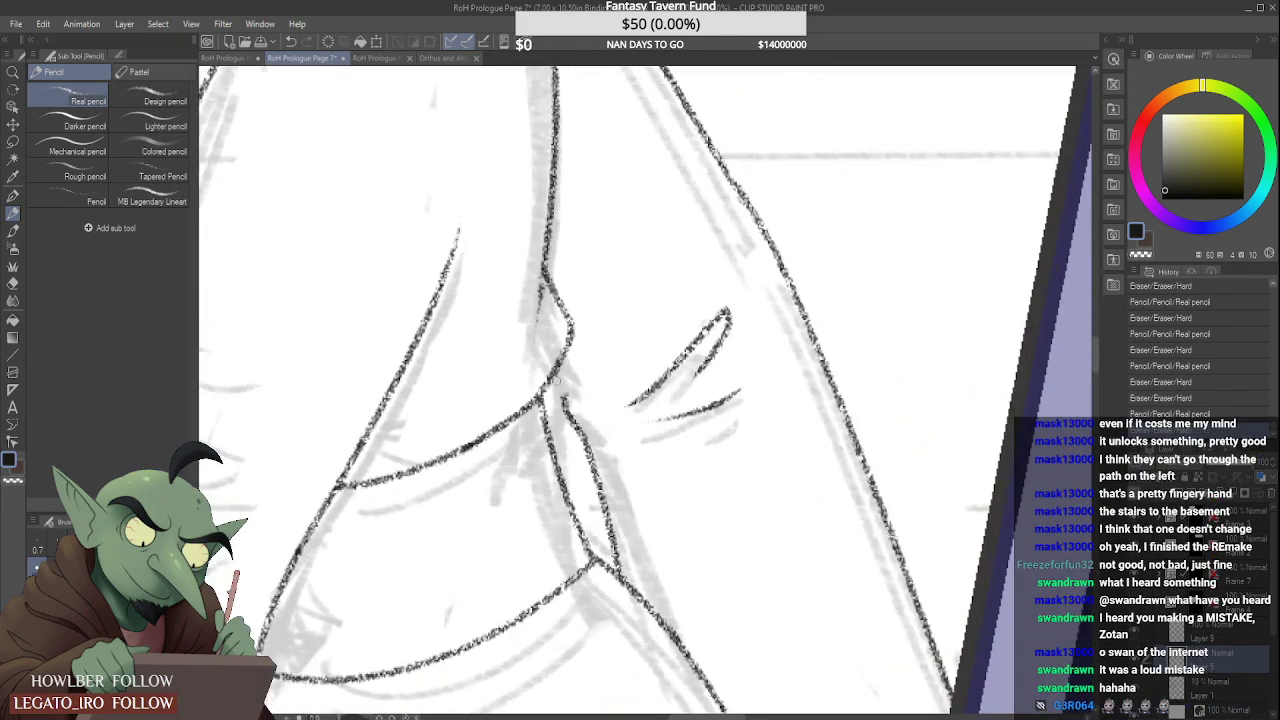
{"action": "scroll", "coordinate": [568, 372], "scroll_direction": "down", "scroll_amount": 3}
{"action": "scroll", "coordinate": [560, 400], "scroll_direction": "down", "scroll_amount": 1}
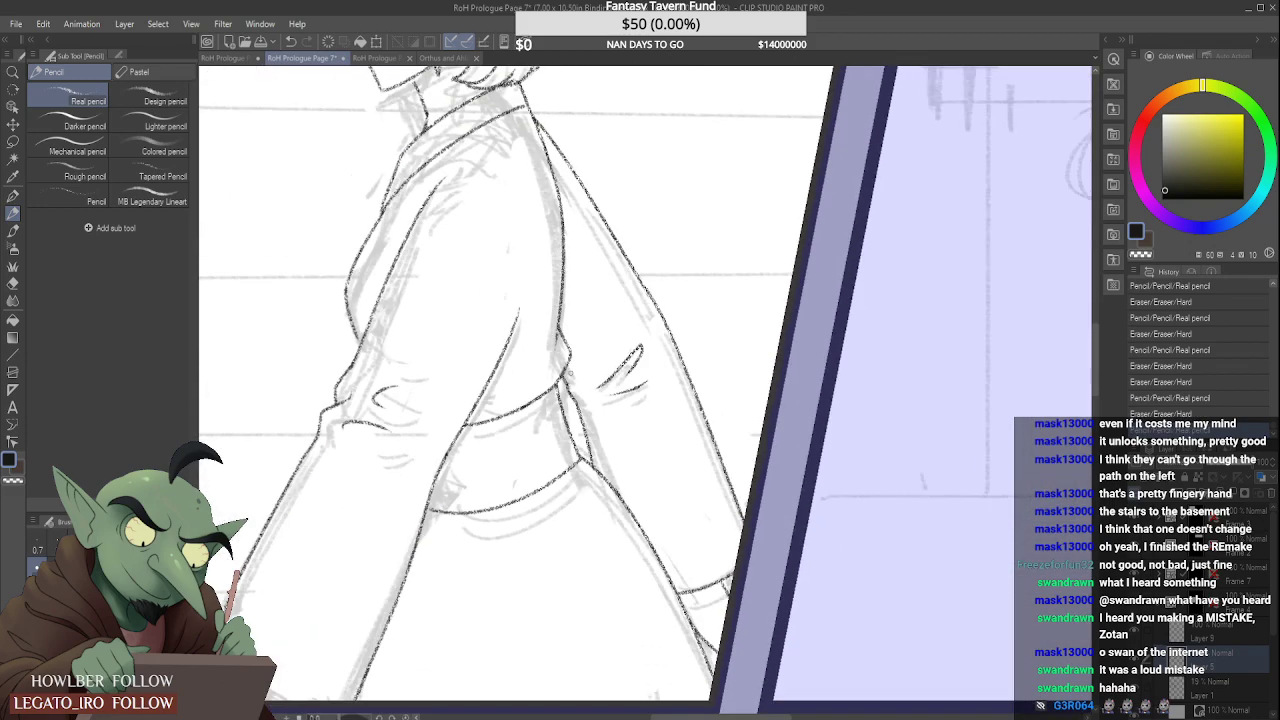
{"action": "scroll", "coordinate": [569, 377], "scroll_direction": "up", "scroll_amount": 4}
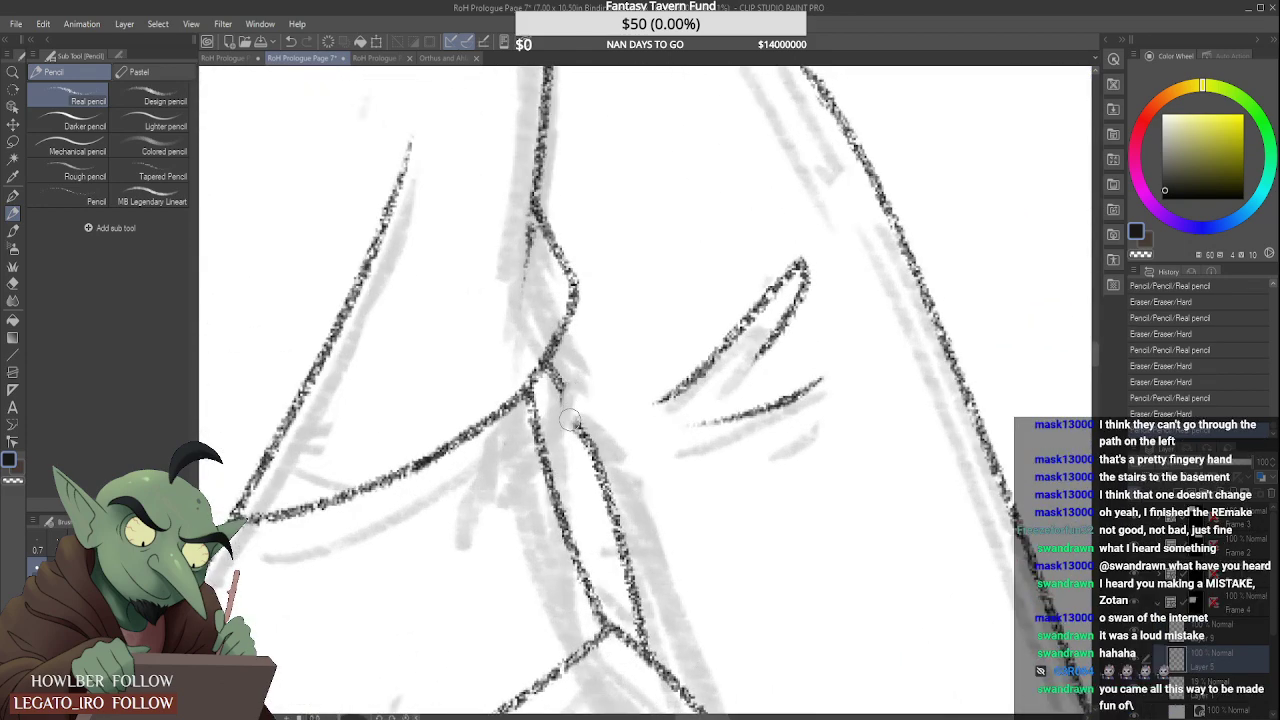
{"action": "left_click_drag", "start_coordinate": [562, 418], "coordinate": [598, 458]}
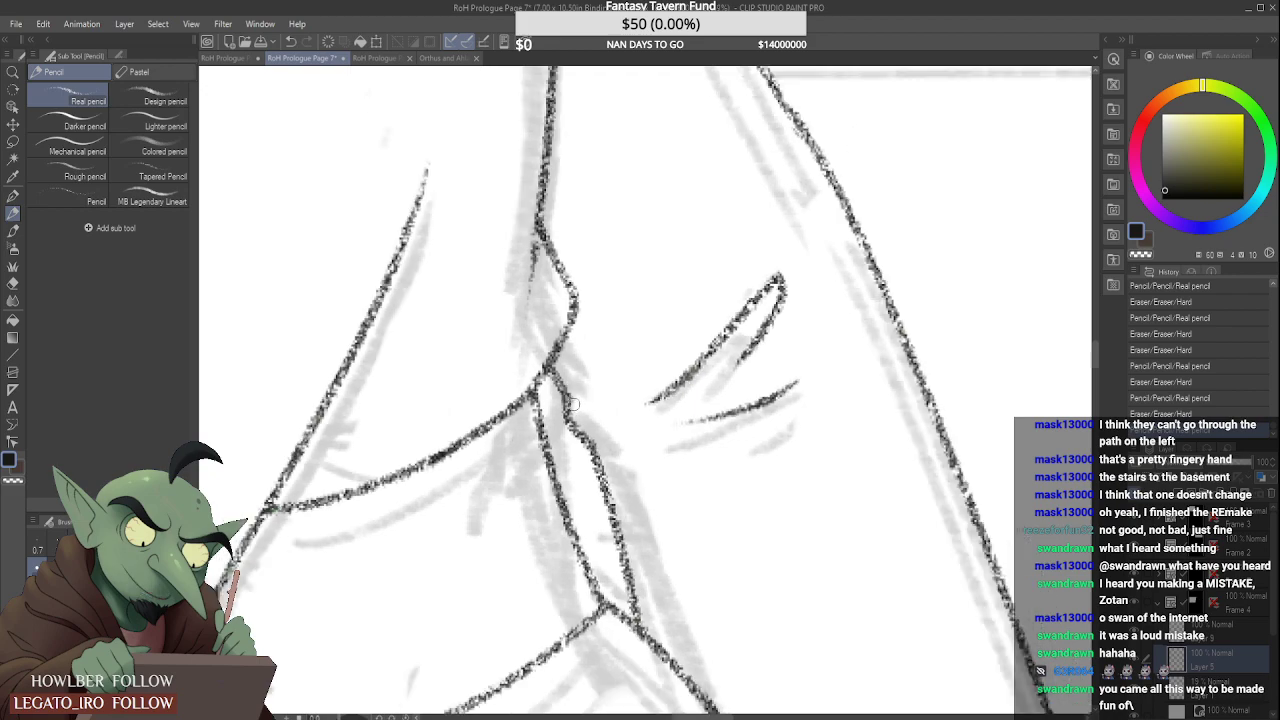
{"action": "scroll", "coordinate": [568, 390], "scroll_direction": "down", "scroll_amount": 3}
{"action": "scroll", "coordinate": [568, 390], "scroll_direction": "down", "scroll_amount": 6}
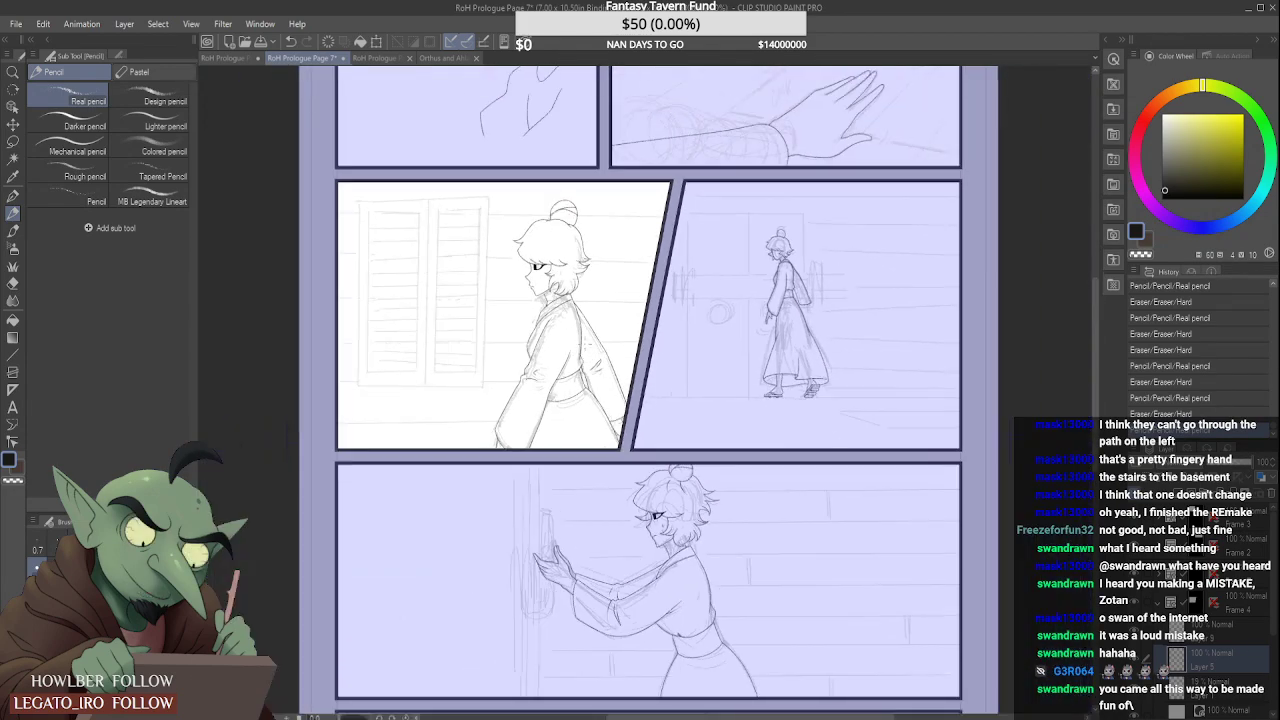
Step: Extend the far sleeve's outer line up to join the back of the shoulder just below the collar
{"action": "scroll", "coordinate": [590, 357], "scroll_direction": "up", "scroll_amount": 2}
{"action": "scroll", "coordinate": [589, 325], "scroll_direction": "up", "scroll_amount": 4}
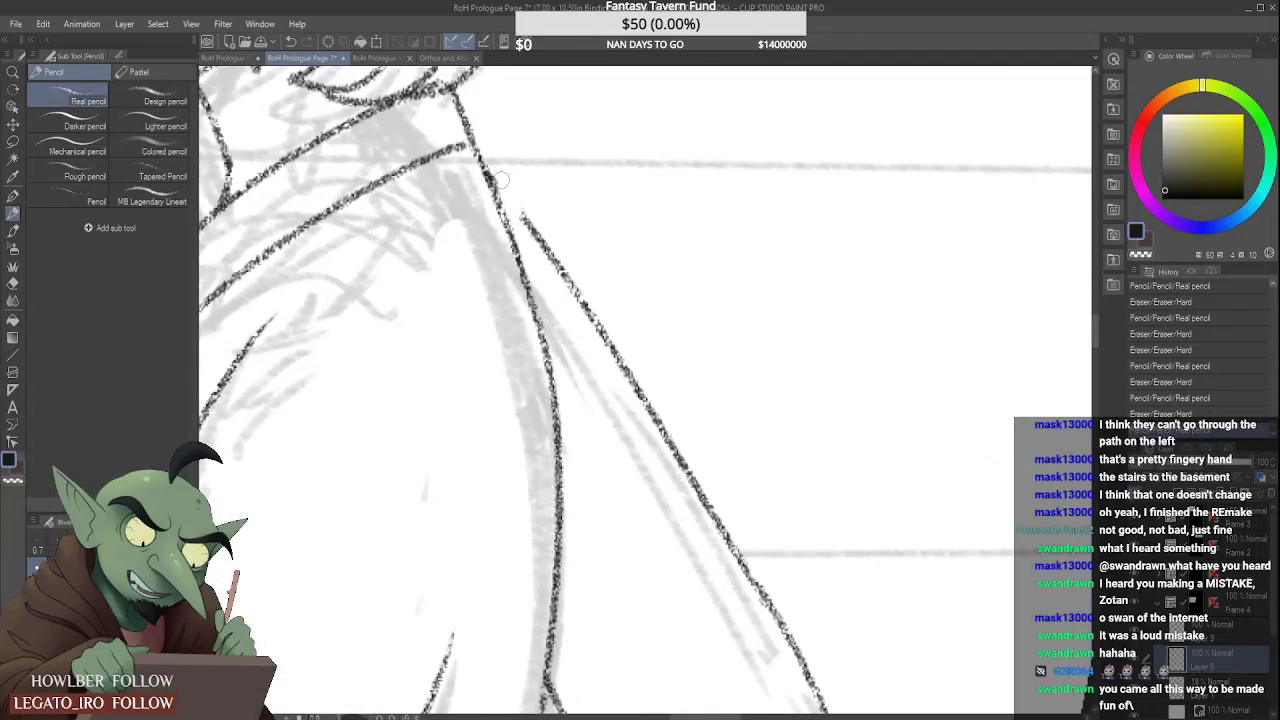
{"action": "left_click_drag", "start_coordinate": [487, 167], "coordinate": [522, 212]}
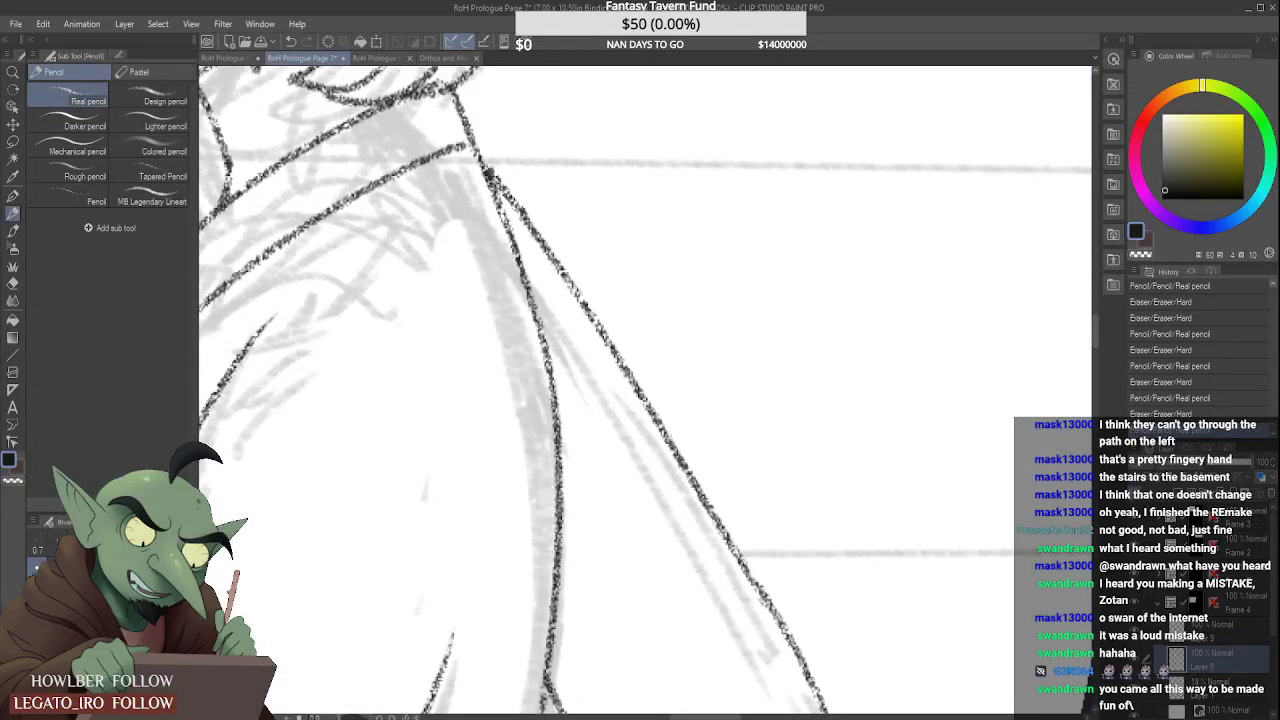
{"action": "key", "text": "ctrl+z"}
{"action": "left_click_drag", "start_coordinate": [488, 168], "coordinate": [526, 222]}
{"action": "key", "text": "ctrl+z"}
{"action": "key", "text": "ctrl+z"}
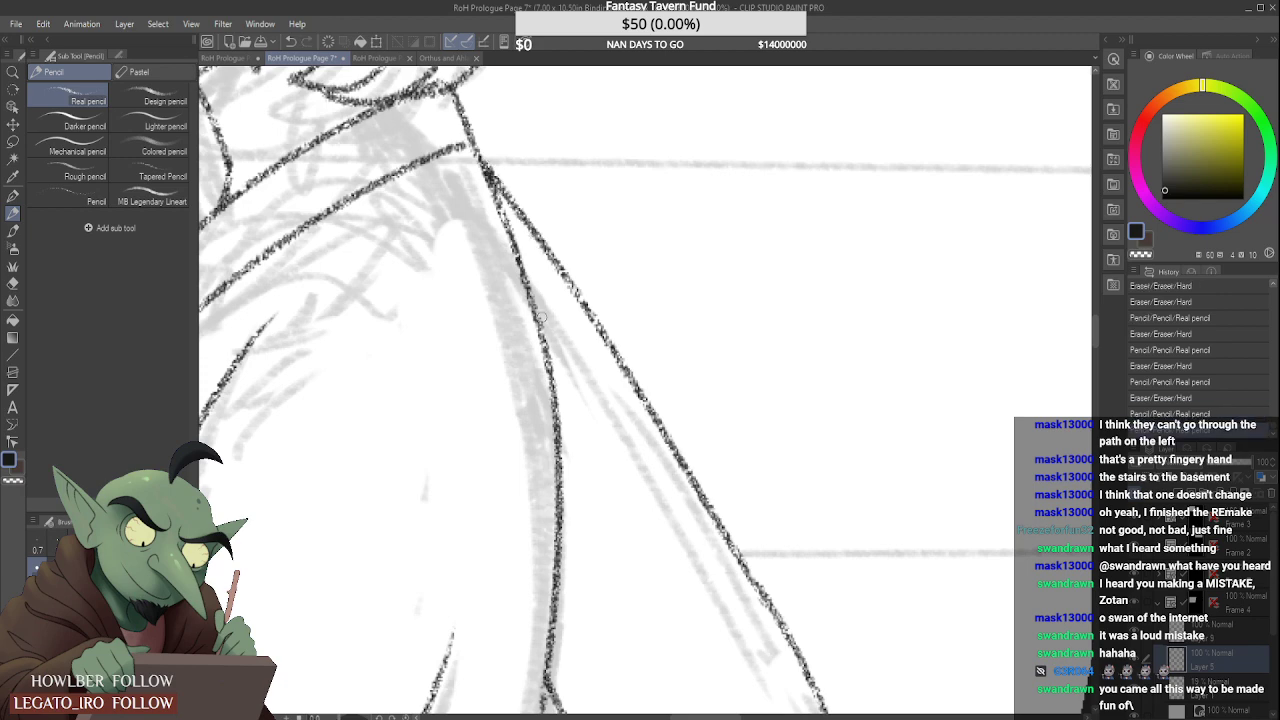
{"action": "scroll", "coordinate": [541, 318], "scroll_direction": "down", "scroll_amount": 3}
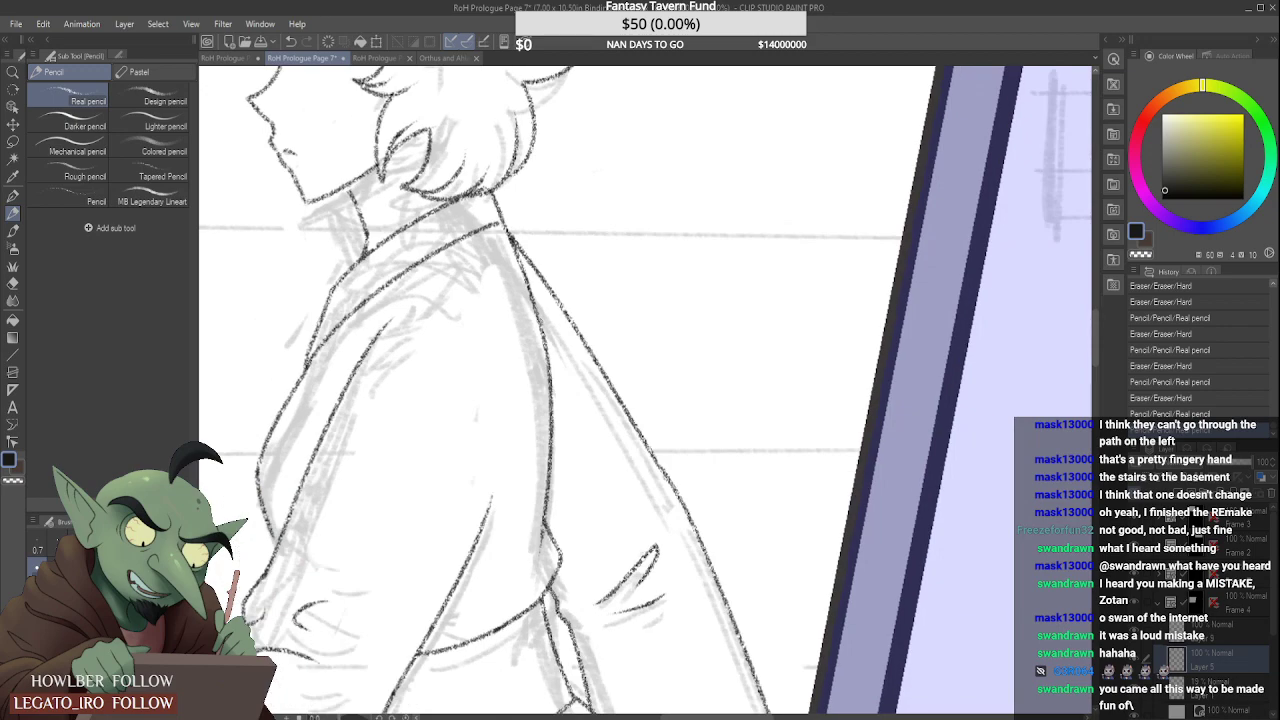
{"action": "scroll", "coordinate": [535, 320], "scroll_direction": "down", "scroll_amount": 2}
{"action": "scroll", "coordinate": [521, 270], "scroll_direction": "down", "scroll_amount": 3}
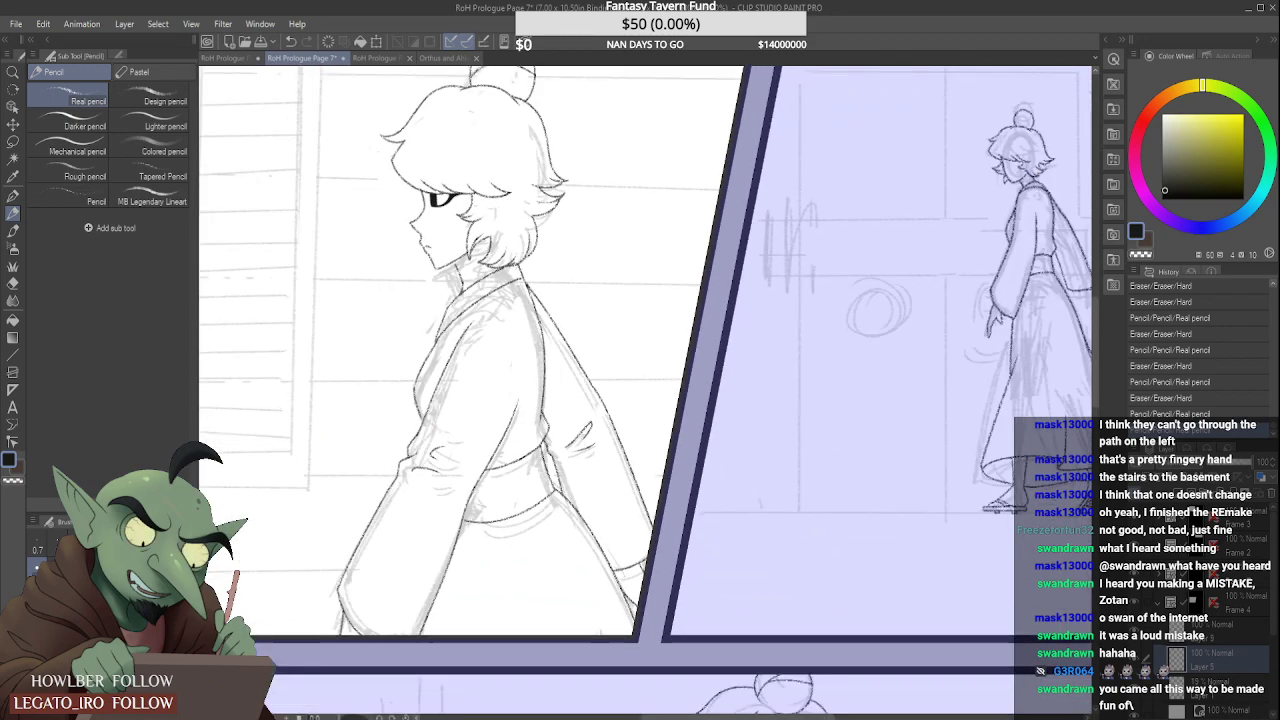
Step: Rework the front line of the walking character's neck with the Real pencil so it runs from the jaw down to the collar
{"action": "scroll", "coordinate": [523, 286], "scroll_direction": "up", "scroll_amount": 4}
{"action": "scroll", "coordinate": [517, 287], "scroll_direction": "up", "scroll_amount": 4}
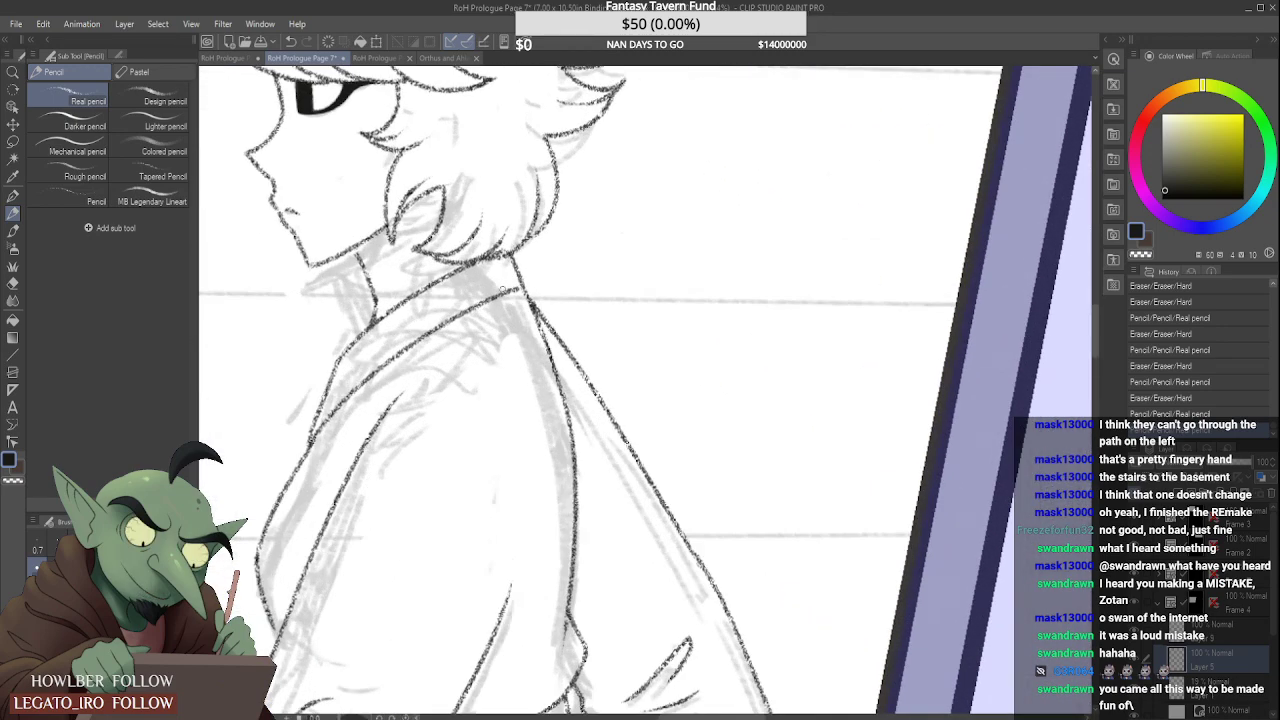
{"action": "scroll", "coordinate": [521, 274], "scroll_direction": "down", "scroll_amount": 5}
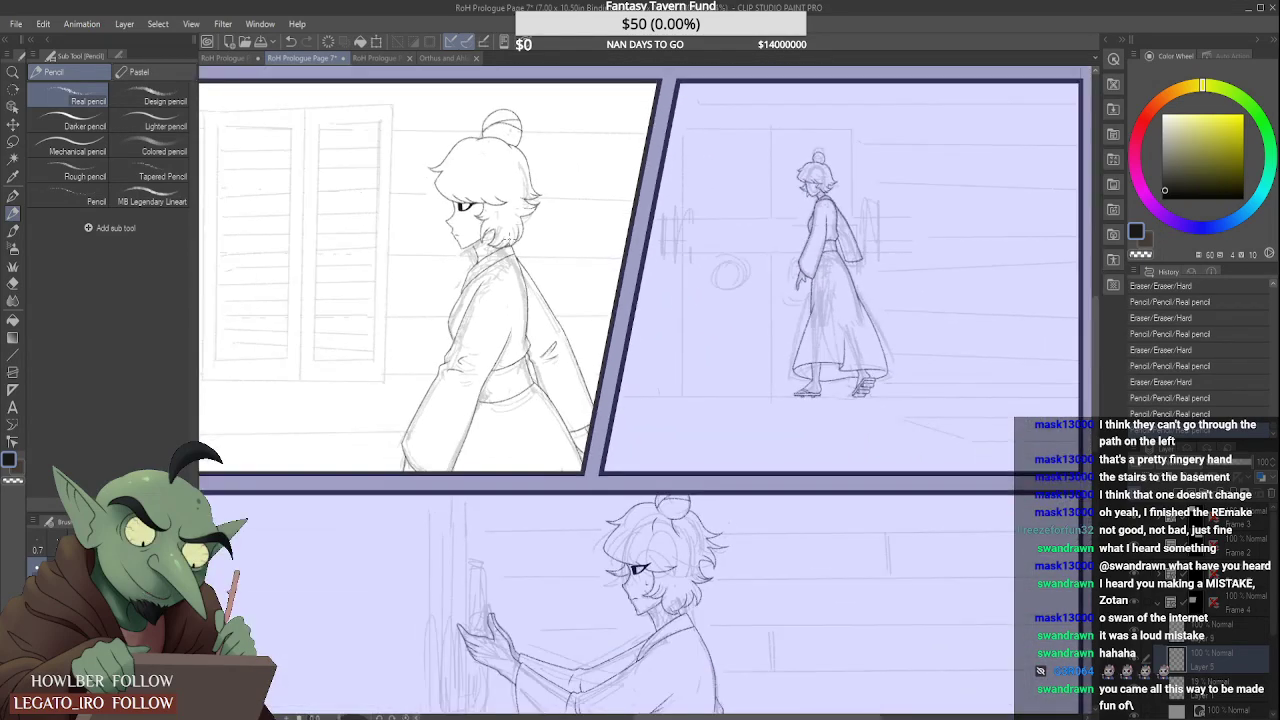
{"action": "scroll", "coordinate": [510, 238], "scroll_direction": "up", "scroll_amount": 5}
{"action": "left_click_drag", "start_coordinate": [459, 254], "coordinate": [465, 268]}
{"action": "scroll", "coordinate": [510, 260], "scroll_direction": "down", "scroll_amount": 5}
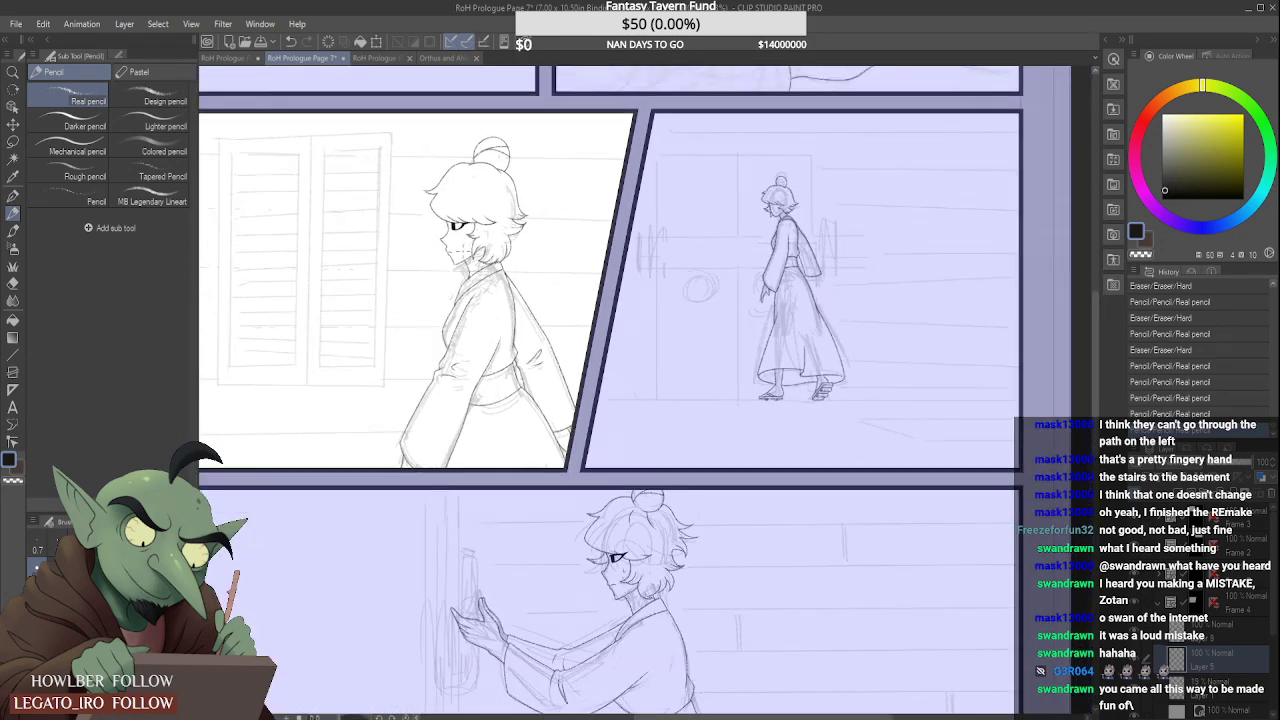
{"action": "scroll", "coordinate": [480, 265], "scroll_direction": "up", "scroll_amount": 5}
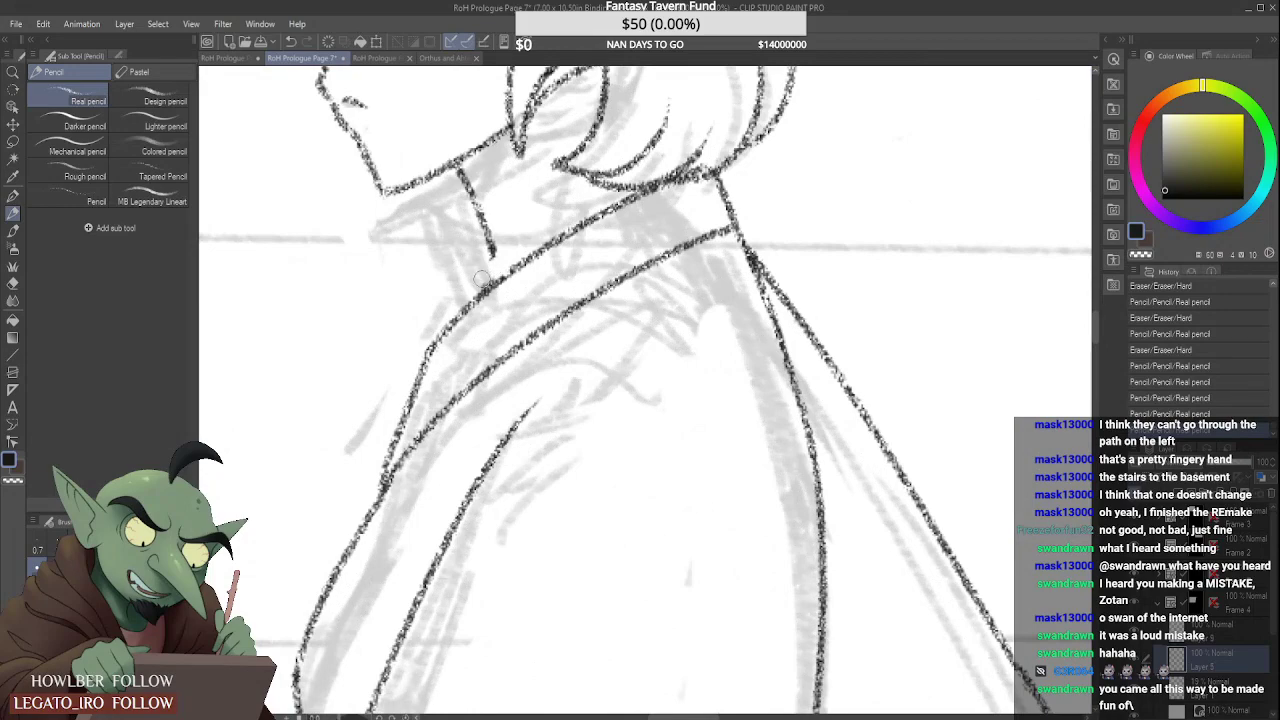
{"action": "left_click_drag", "start_coordinate": [482, 278], "coordinate": [490, 255]}
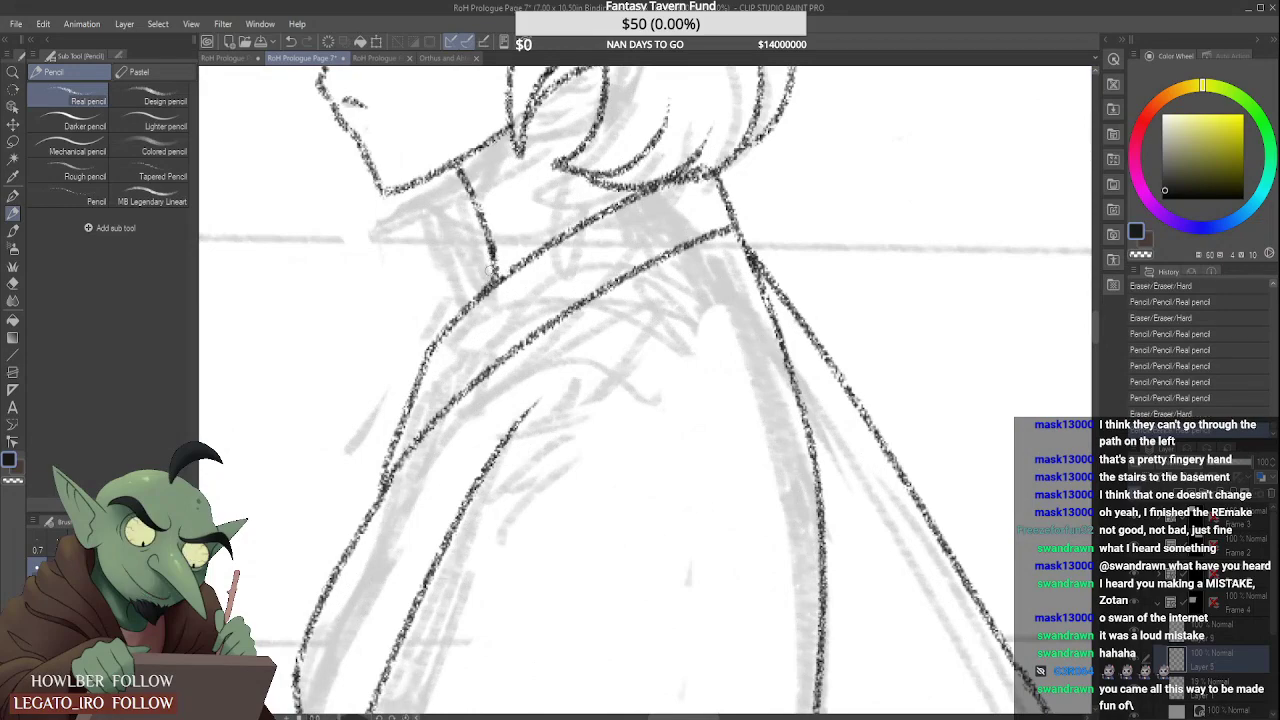
Step: Collapse the Frame 4 folder and select the lowest layer so the whole page shows without the frame tint
{"action": "scroll", "coordinate": [489, 269], "scroll_direction": "down", "scroll_amount": 4}
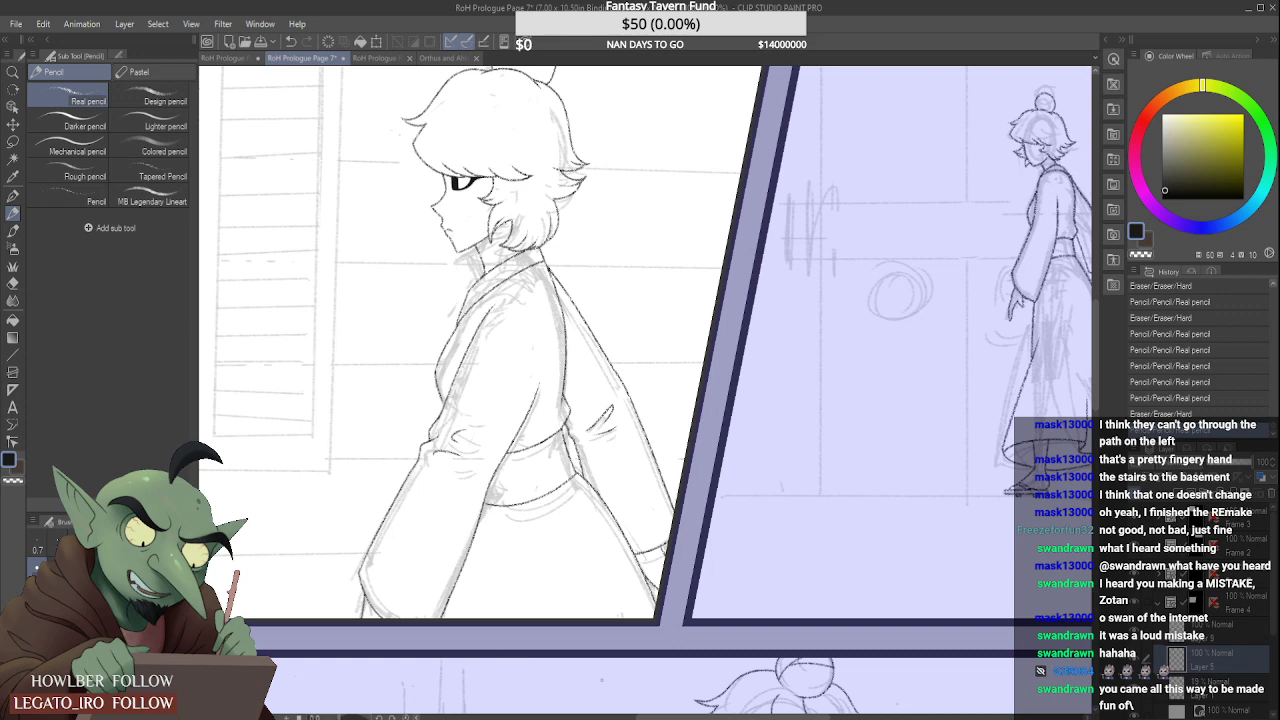
{"action": "scroll", "coordinate": [405, 481], "scroll_direction": "down", "scroll_amount": 2}
{"action": "scroll", "coordinate": [406, 481], "scroll_direction": "down", "scroll_amount": 1}
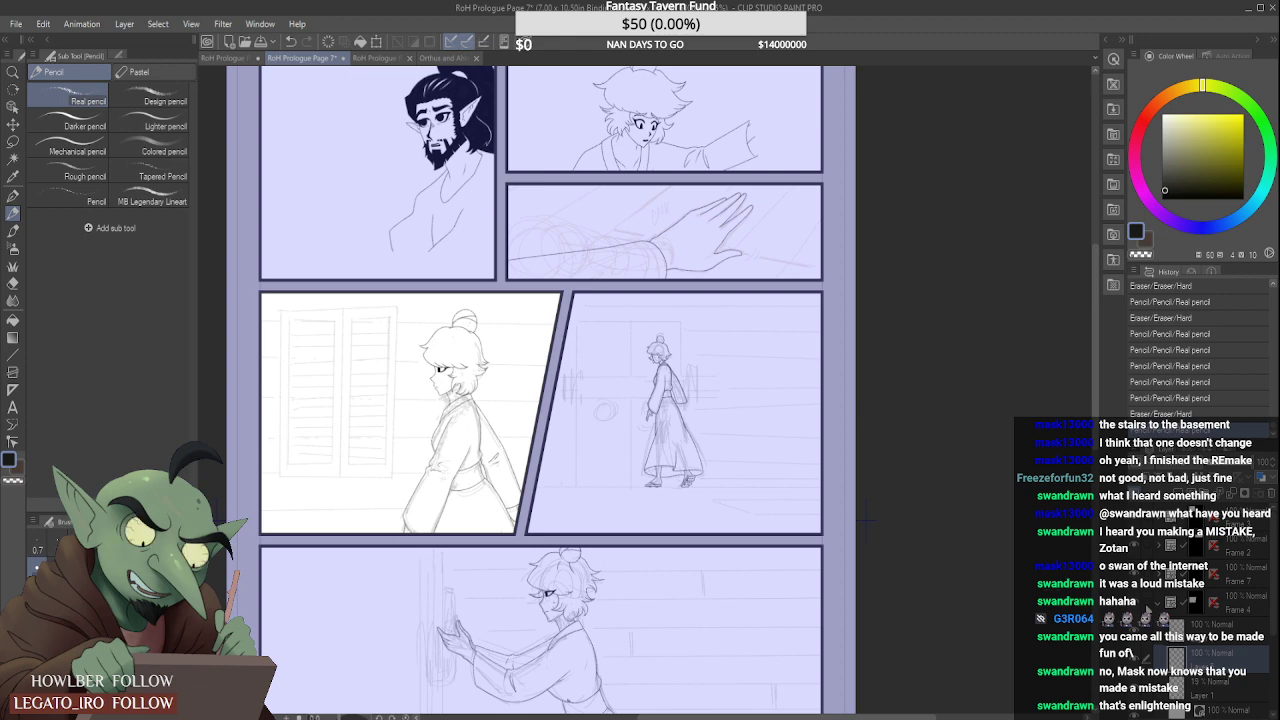
{"action": "left_click", "coordinate": [1158, 602]}
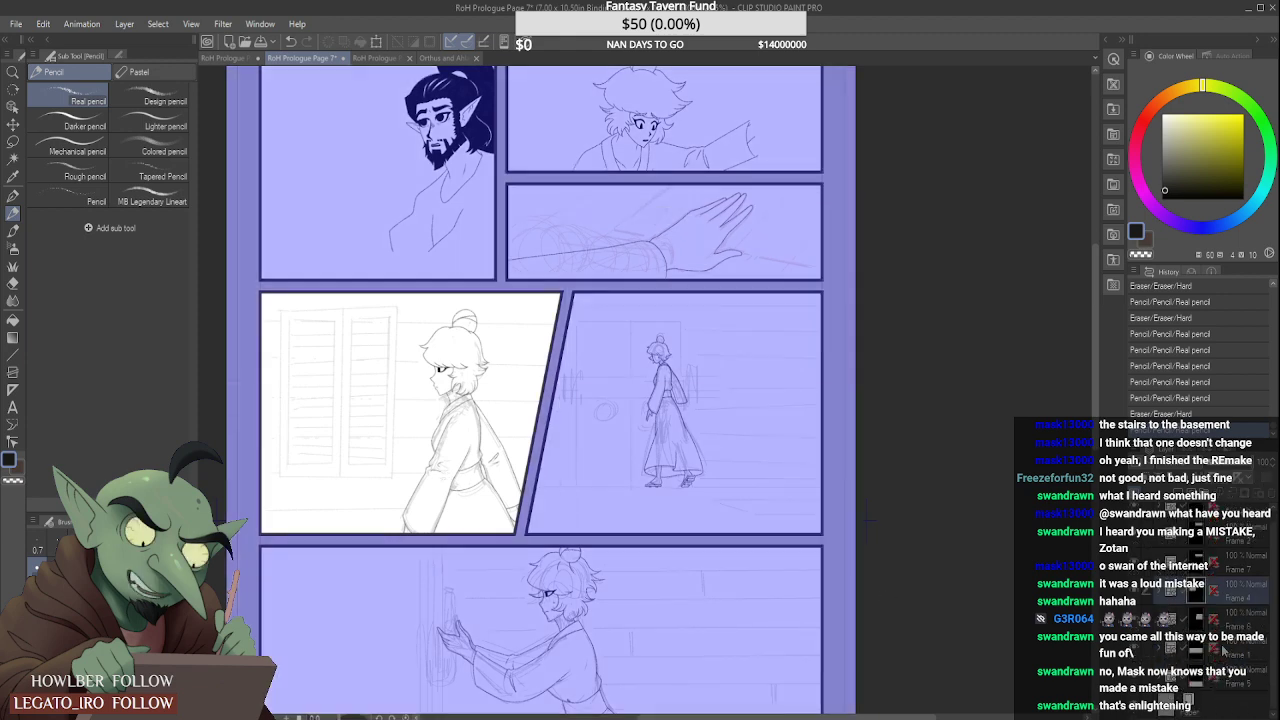
{"action": "left_click", "coordinate": [1228, 704]}
Step: Review the panels across the full page, including the two lower ones, and save the page file
{"action": "scroll", "coordinate": [716, 471], "scroll_direction": "down", "scroll_amount": 4}
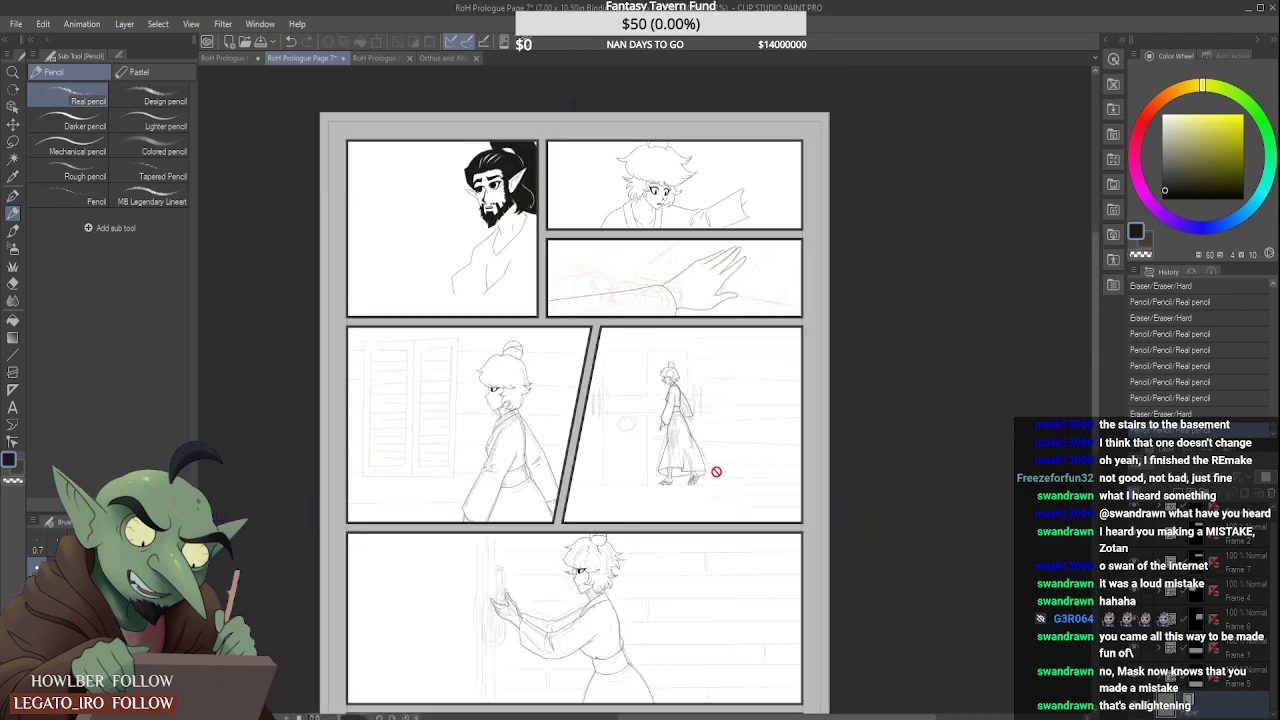
{"action": "scroll", "coordinate": [629, 523], "scroll_direction": "down", "scroll_amount": 5}
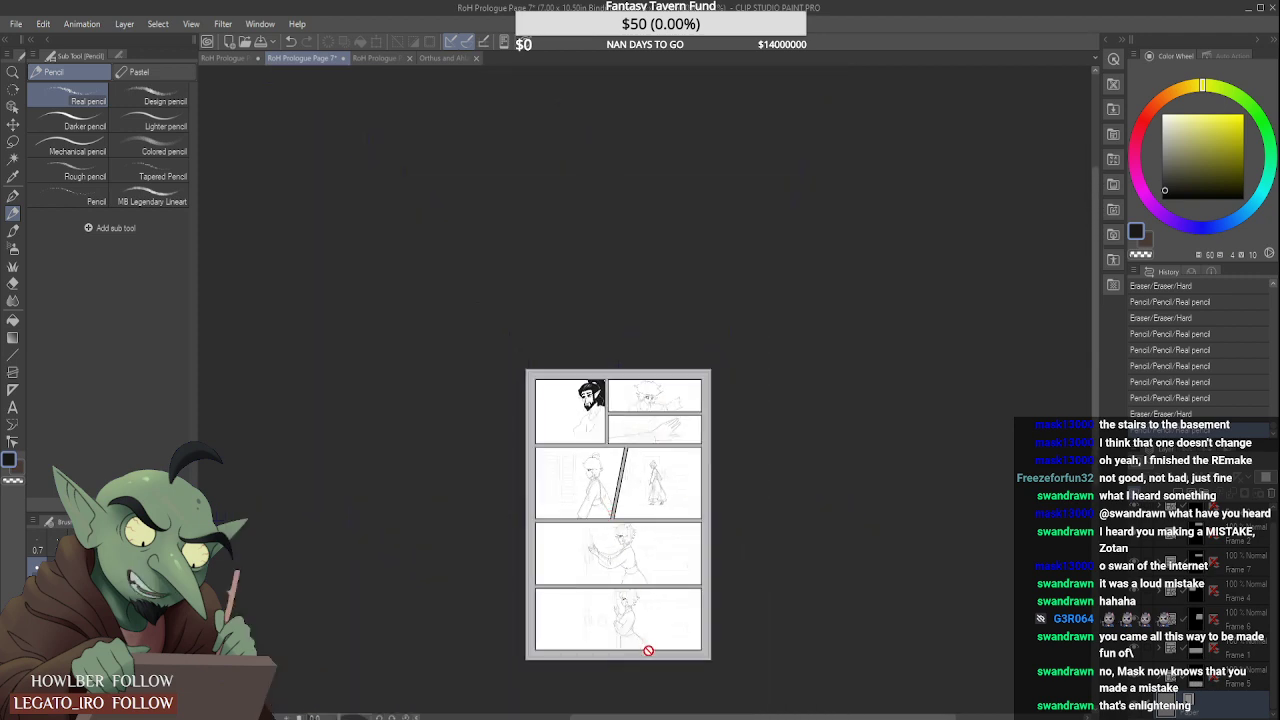
{"action": "scroll", "coordinate": [656, 659], "scroll_direction": "up", "scroll_amount": 2}
{"action": "scroll", "coordinate": [656, 659], "scroll_direction": "up", "scroll_amount": 3}
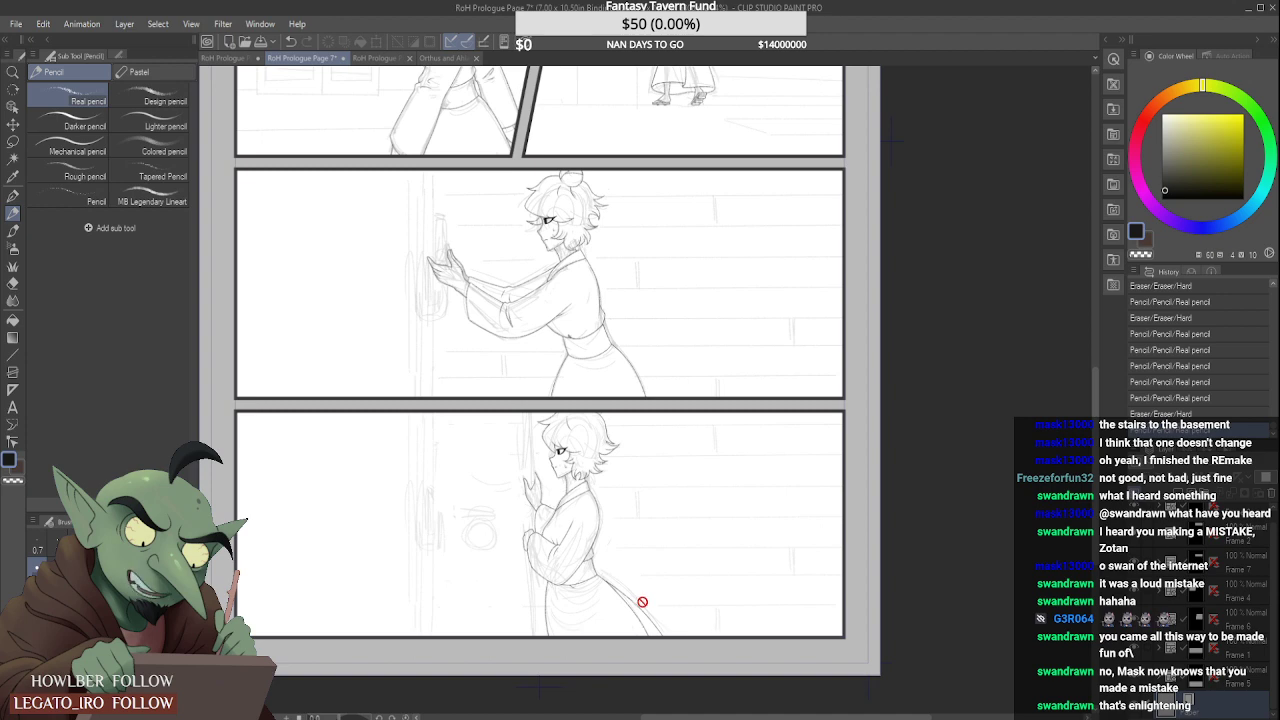
{"action": "scroll", "coordinate": [737, 520], "scroll_direction": "down", "scroll_amount": 2}
{"action": "scroll", "coordinate": [726, 200], "scroll_direction": "down", "scroll_amount": 2}
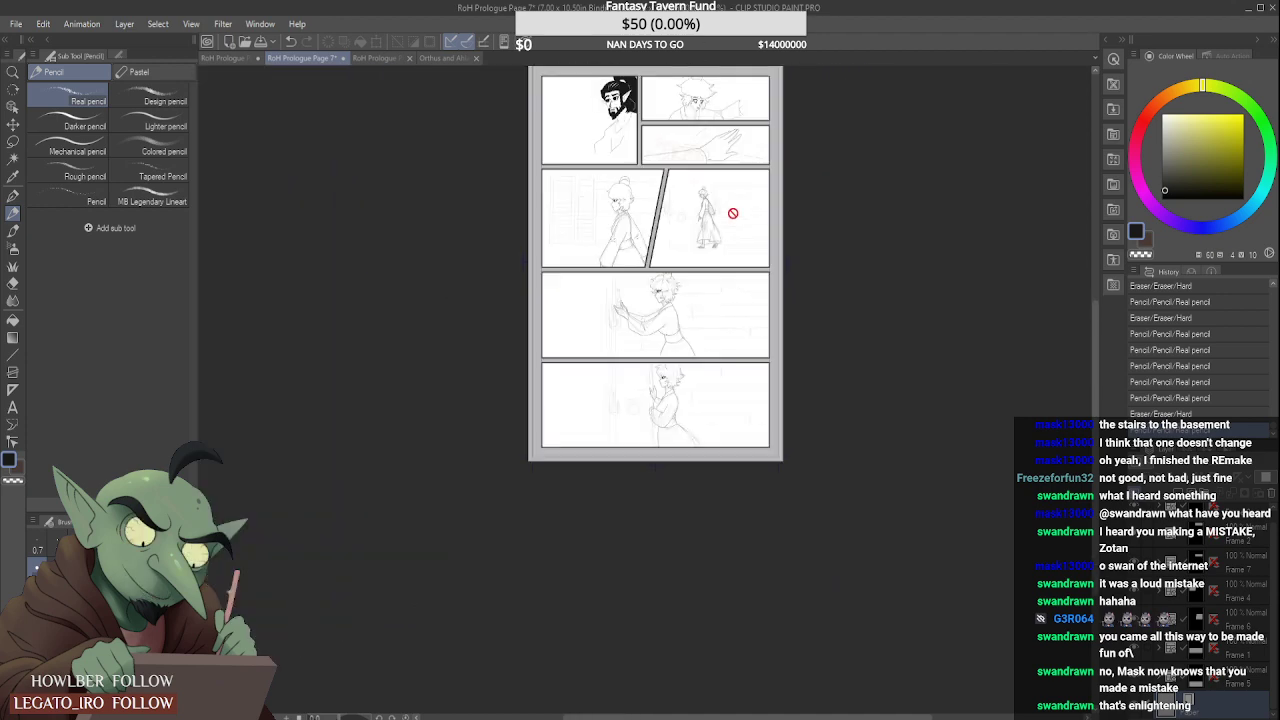
{"action": "scroll", "coordinate": [733, 213], "scroll_direction": "up", "scroll_amount": 3}
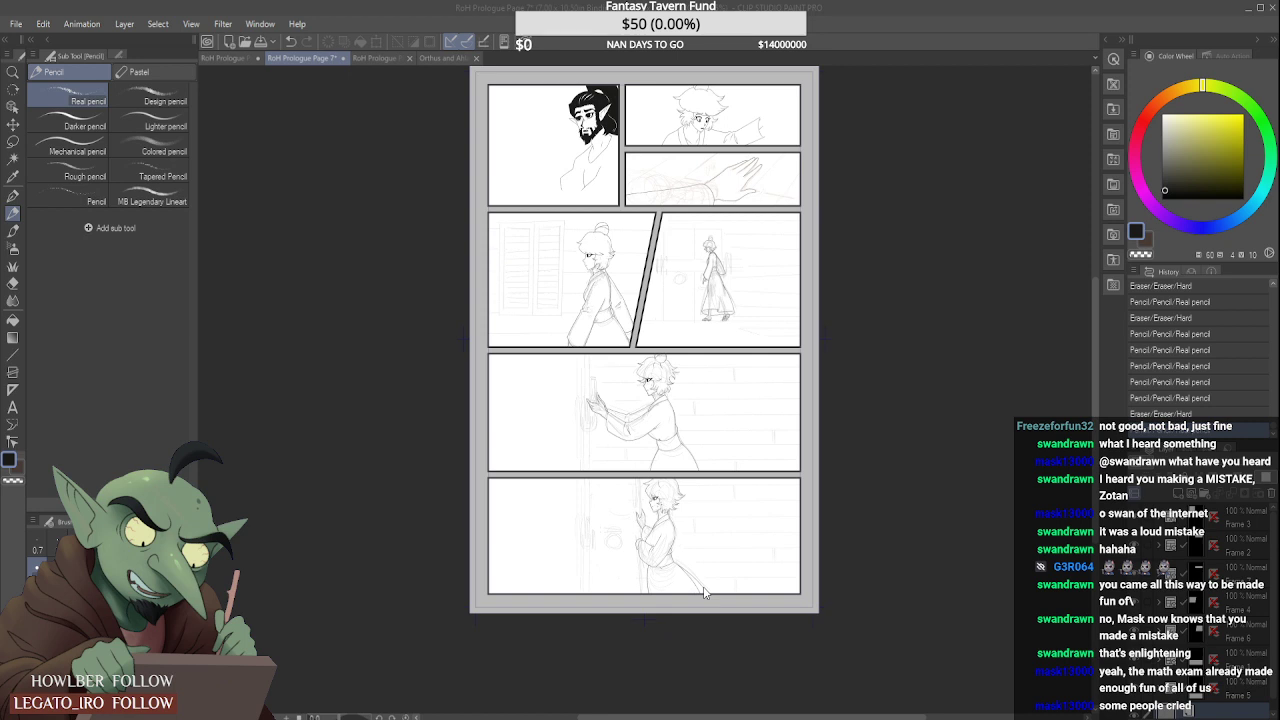
{"action": "key", "text": "ctrl+s"}
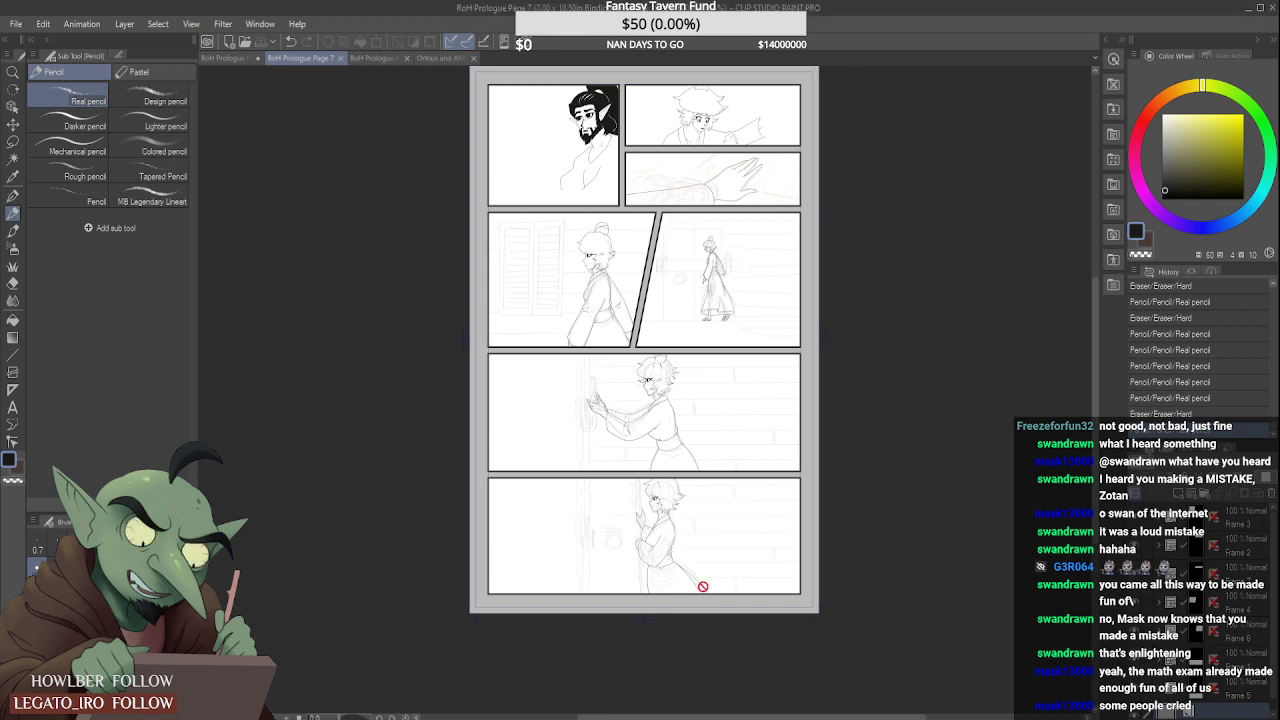